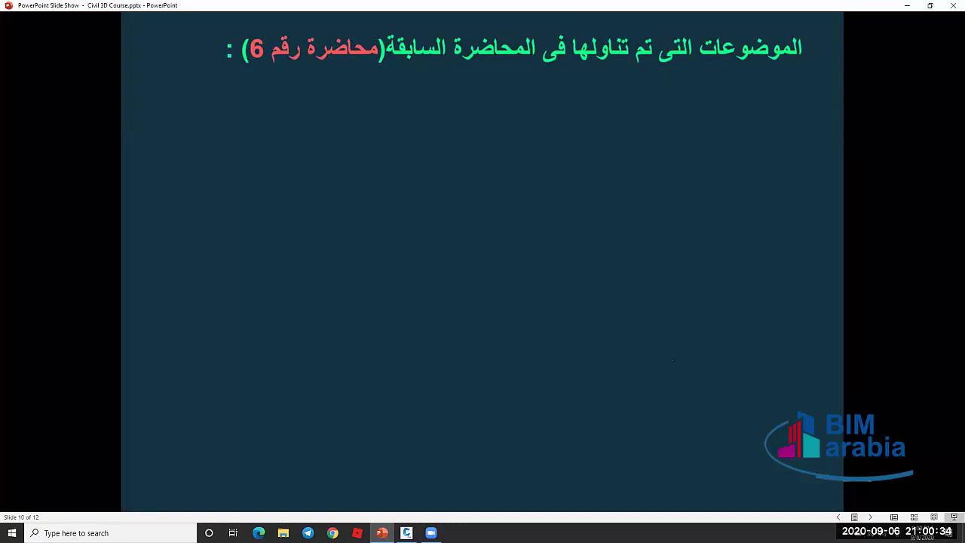
Build in the first three lecture-6 recap bullets, through the sub assembly from polyline item
click(488, 185)
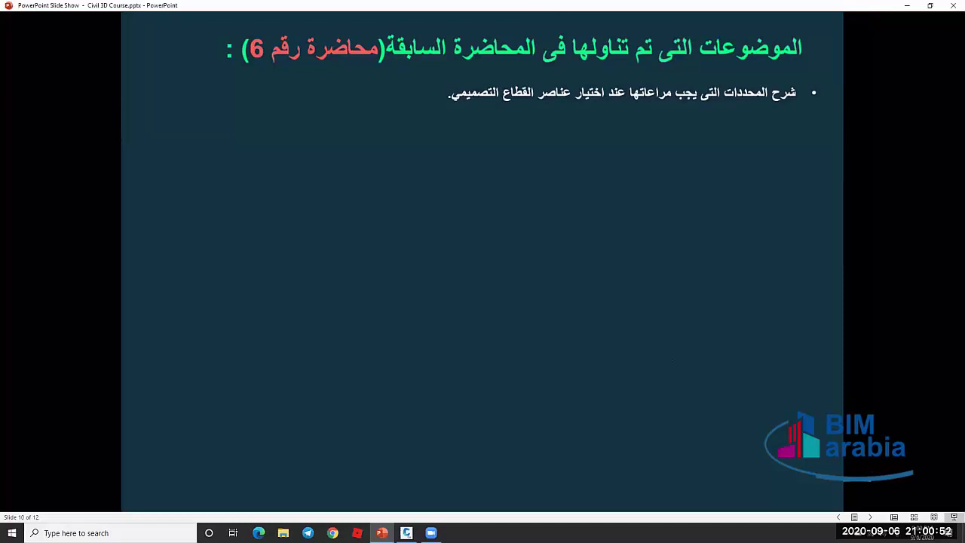
key(Right)
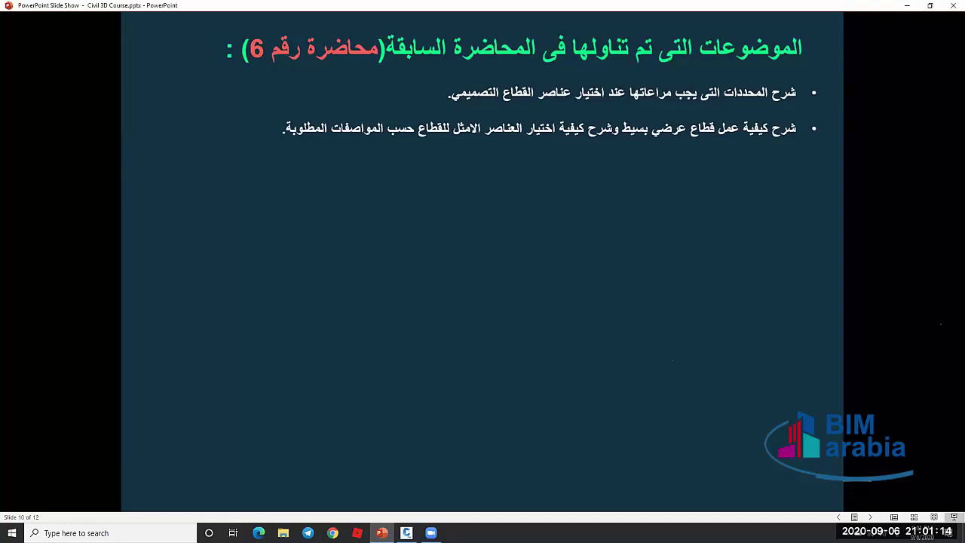
key(Right)
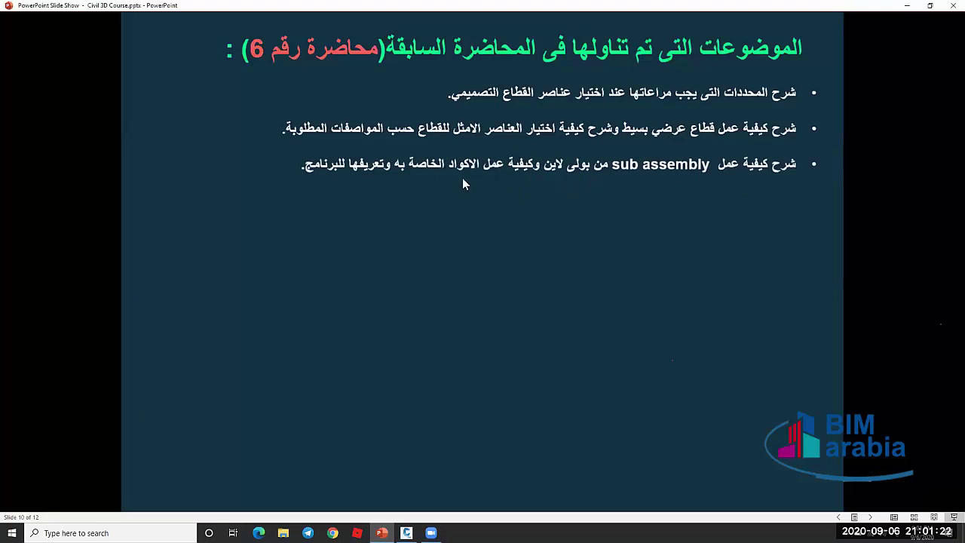
Reveal the corridor, fifth and audience-questions bullets, then minimize the slide show to show Assembly 01
click(525, 202)
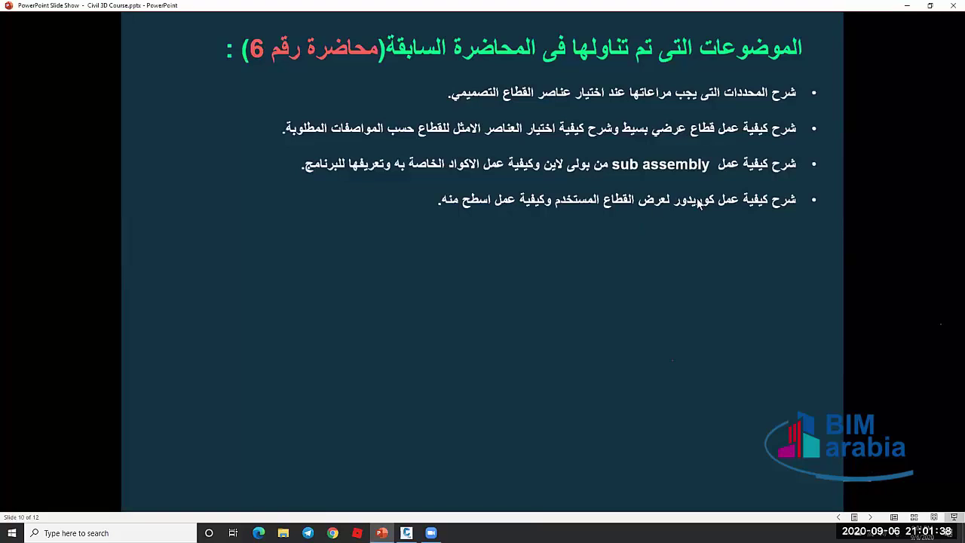
click(633, 274)
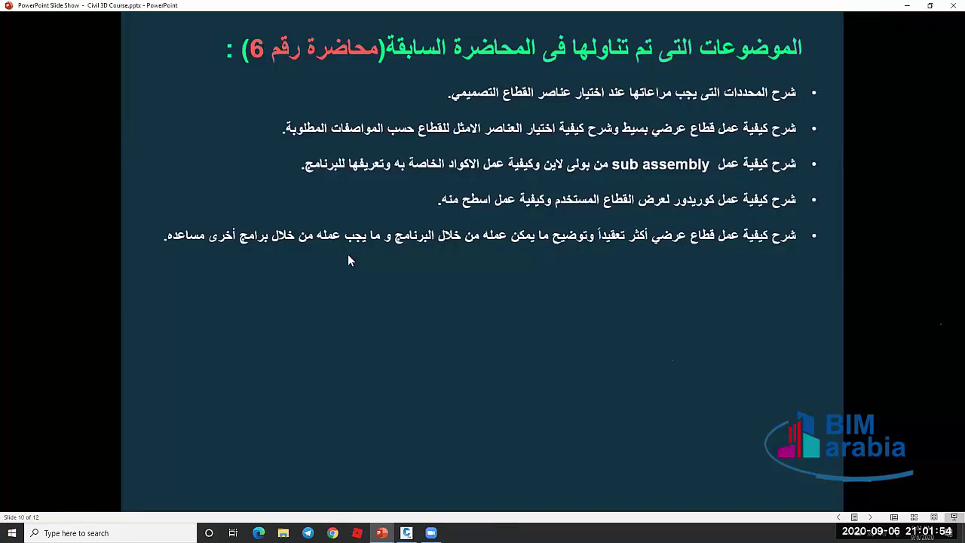
click(490, 268)
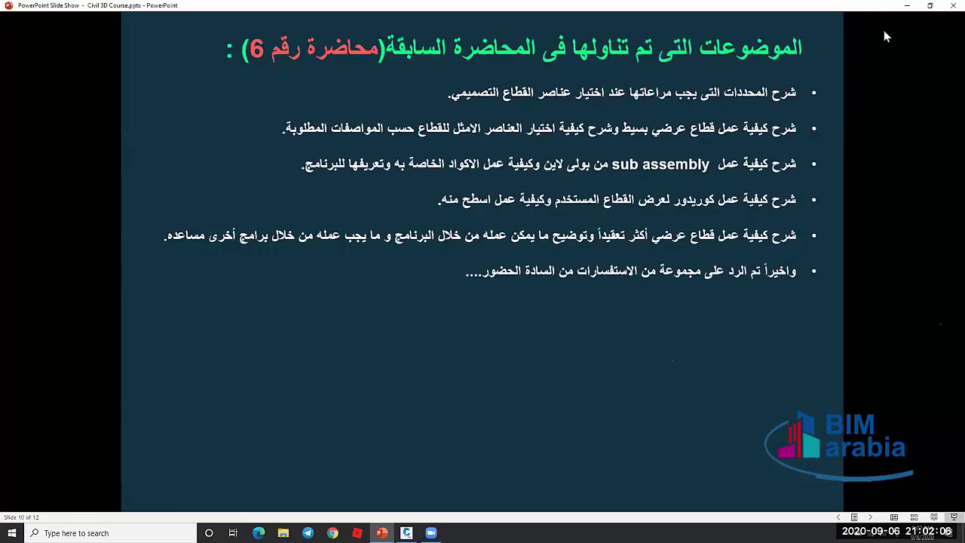
click(907, 6)
click(905, 9)
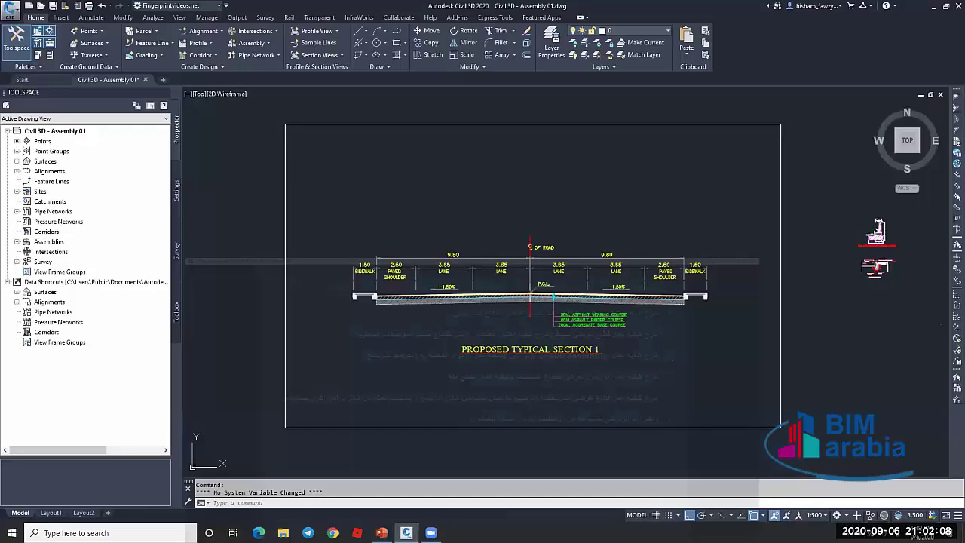
click(573, 197)
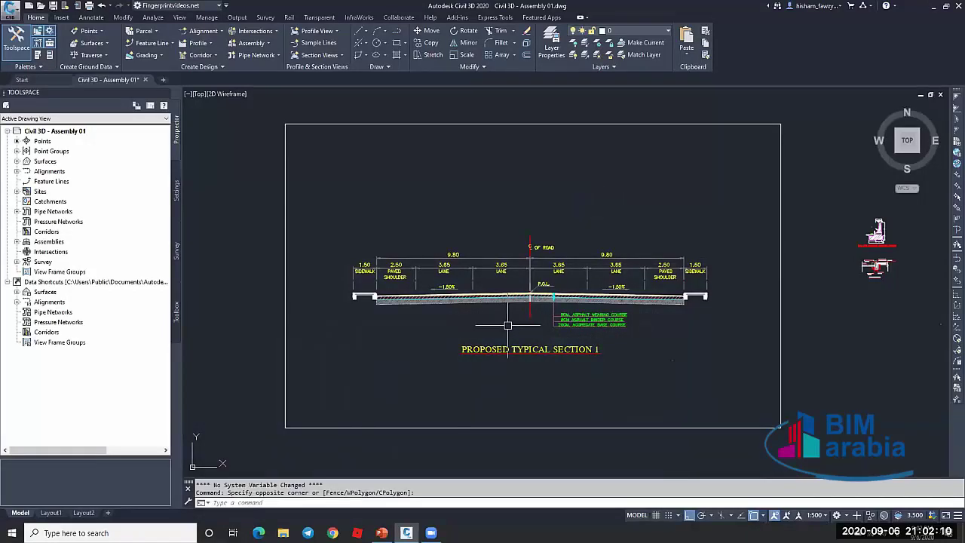
scroll(579, 302, up, 4)
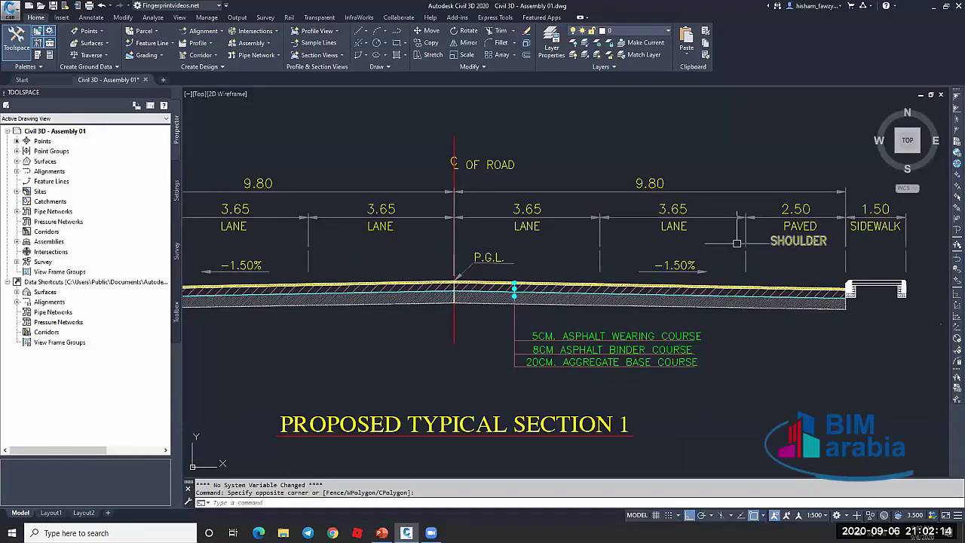
scroll(881, 313, up, 2)
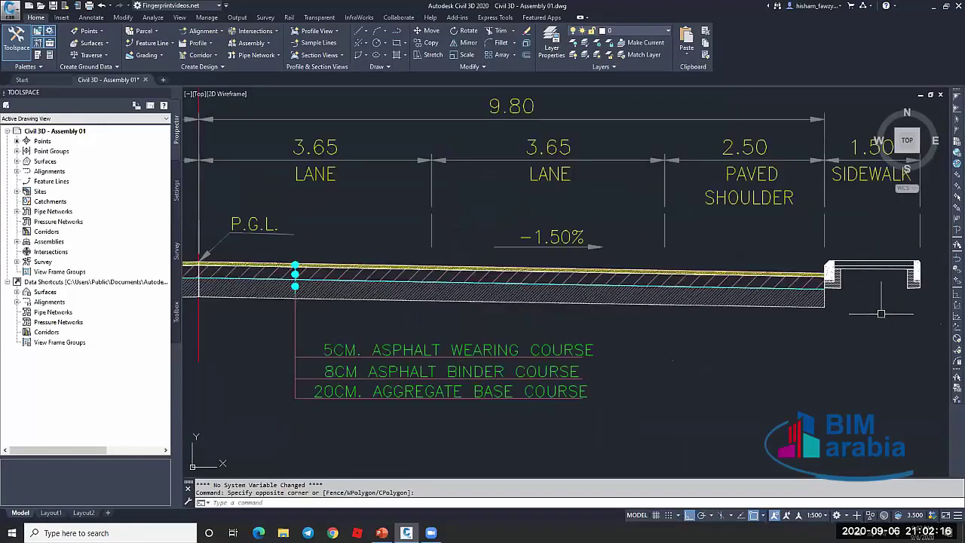
scroll(881, 313, up, 3)
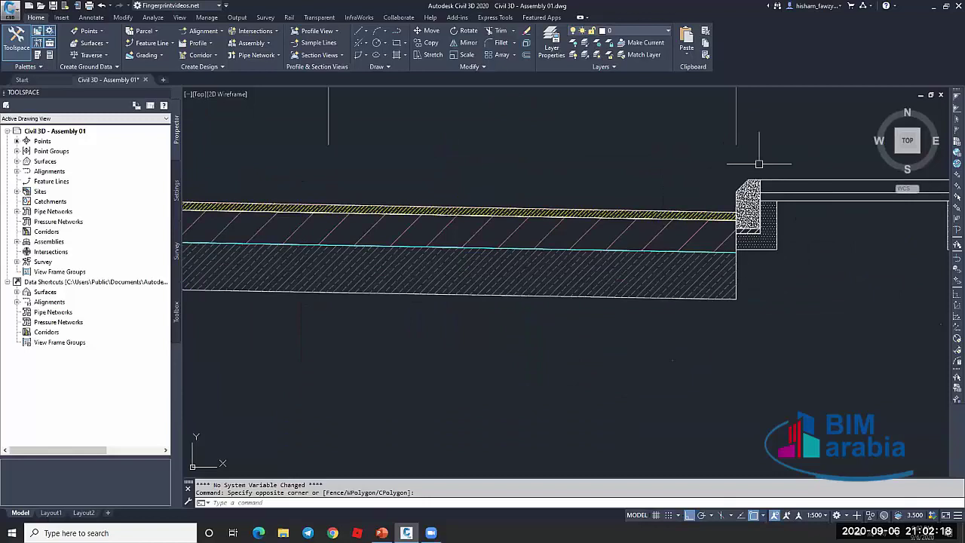
scroll(634, 218, down, 4)
scroll(754, 196, up, 4)
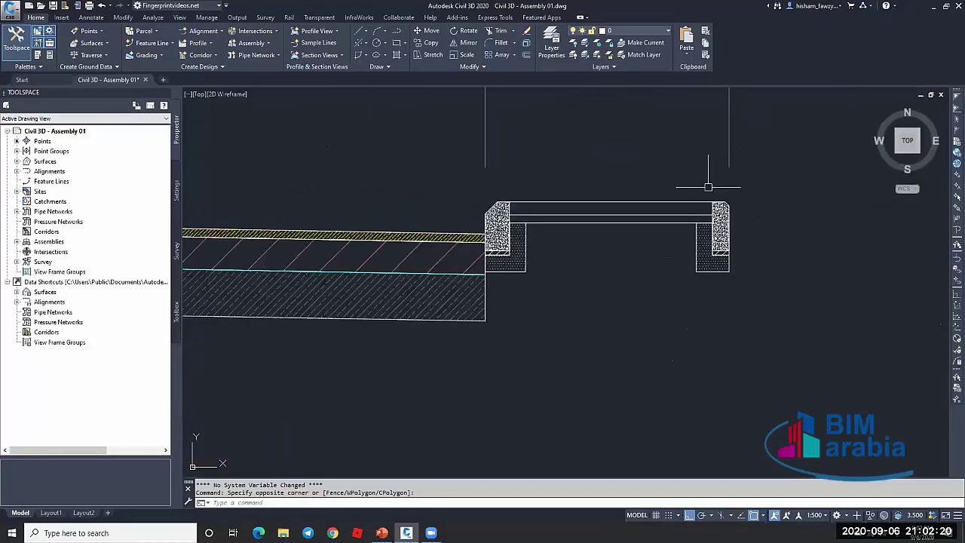
scroll(754, 192, down, 4)
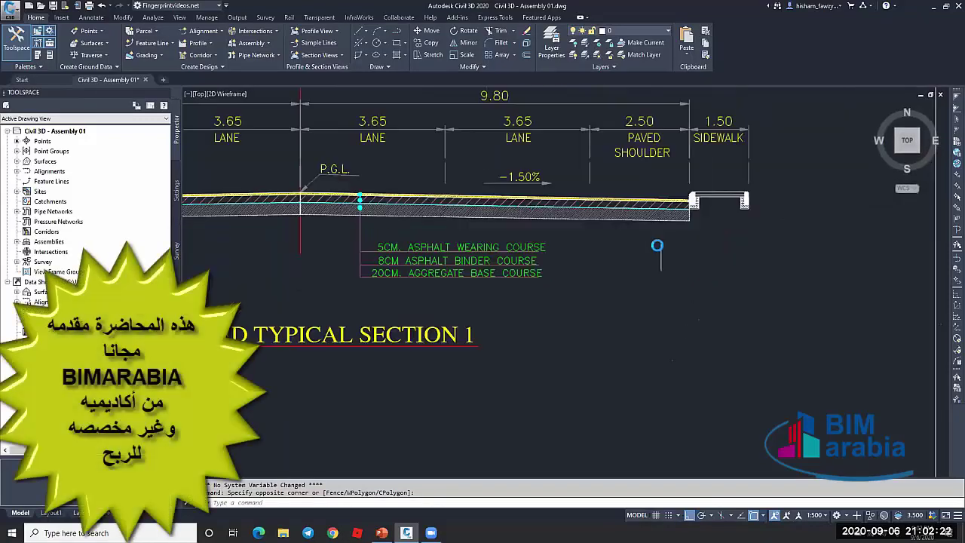
scroll(657, 245, down, 2)
scroll(658, 249, down, 6)
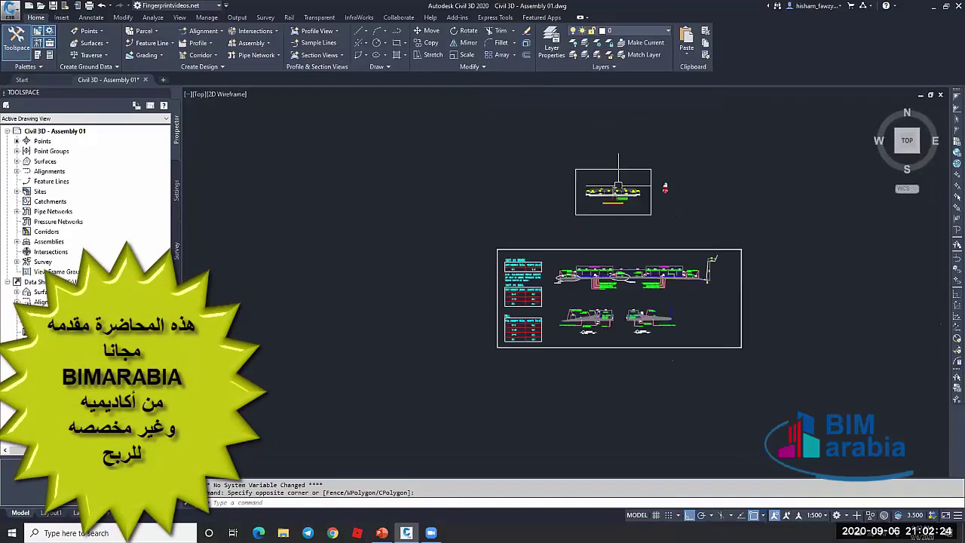
scroll(621, 266, up, 2)
scroll(599, 202, up, 3)
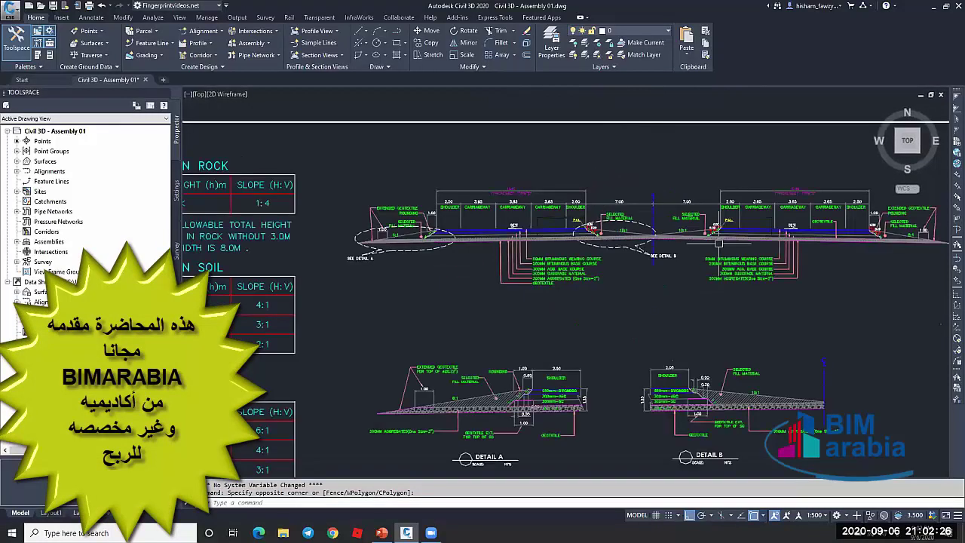
scroll(742, 224, up, 4)
scroll(741, 223, down, 5)
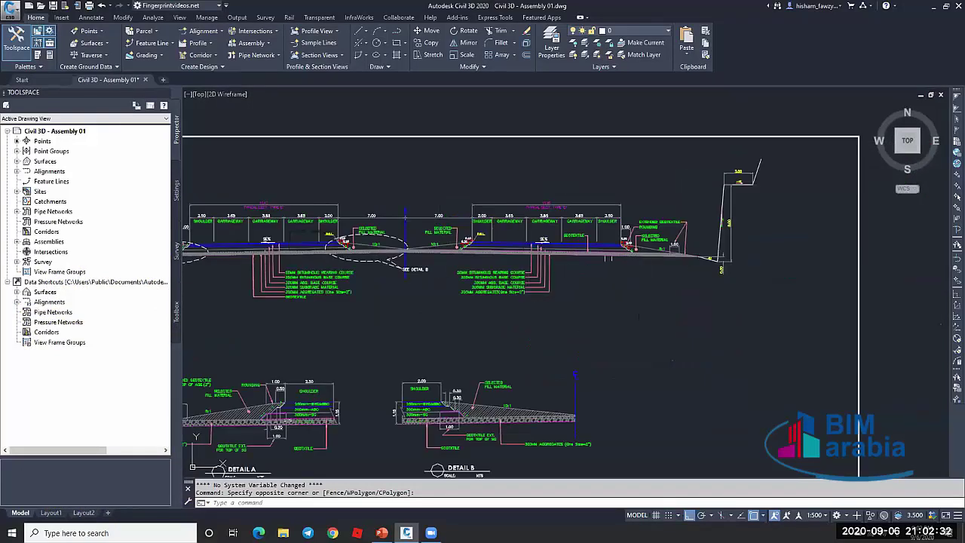
scroll(634, 246, up, 8)
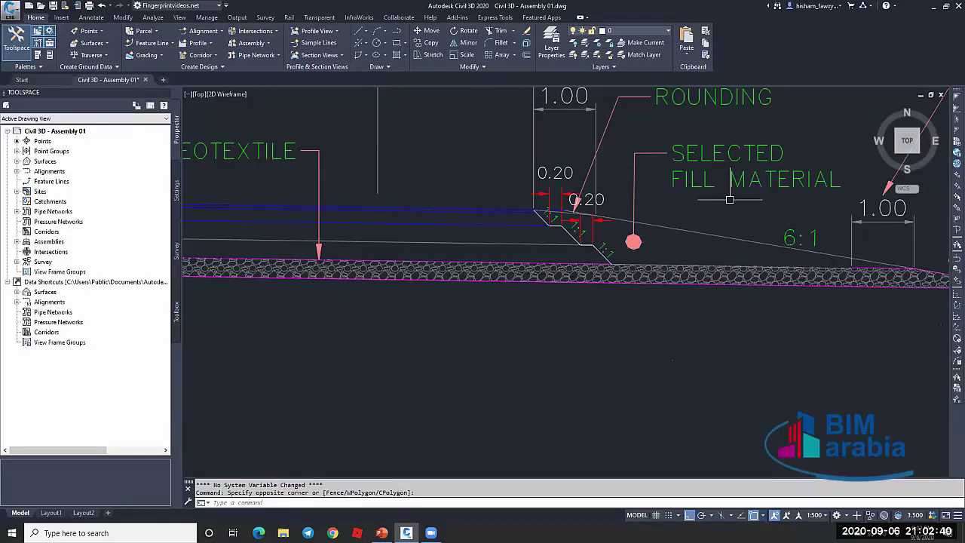
scroll(701, 230, down, 8)
scroll(713, 238, down, 2)
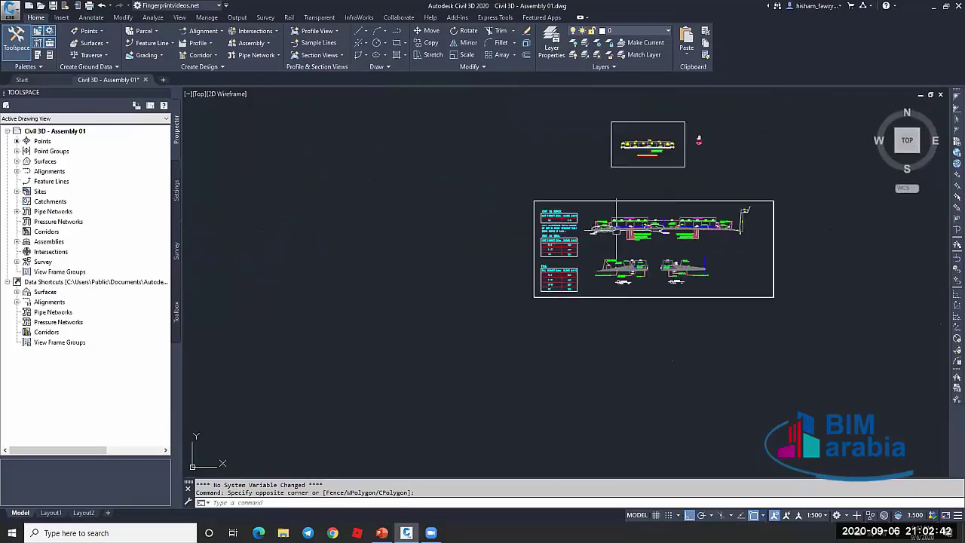
scroll(496, 241, up, 5)
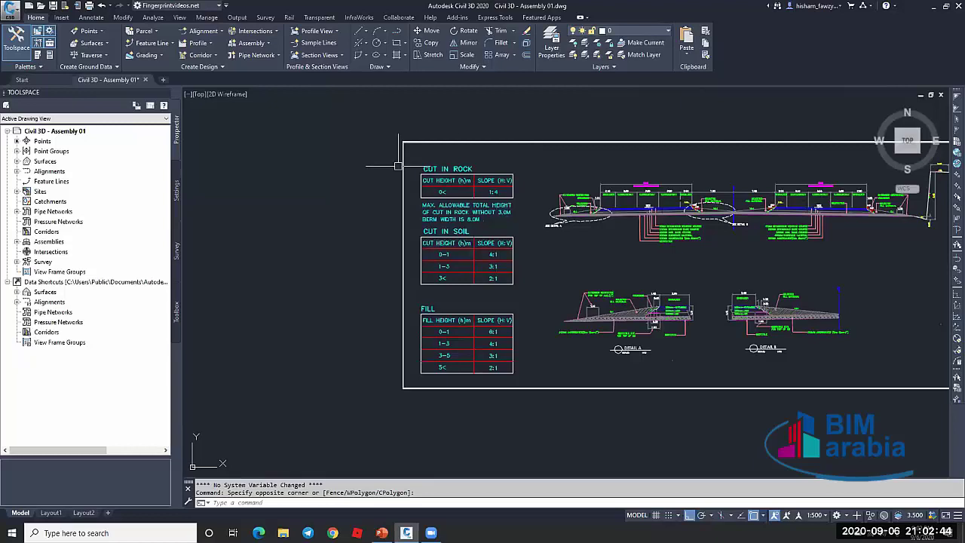
scroll(445, 264, down, 2)
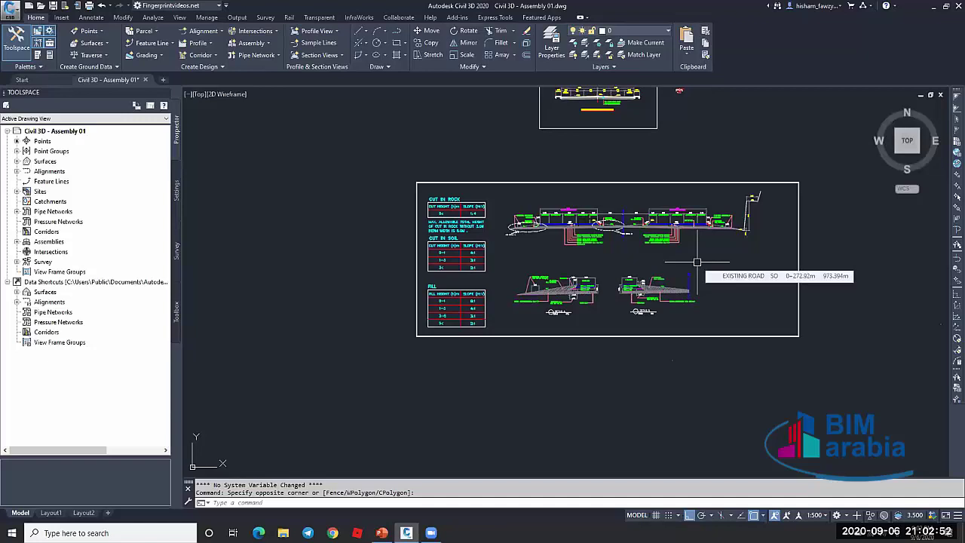
scroll(754, 228, up, 10)
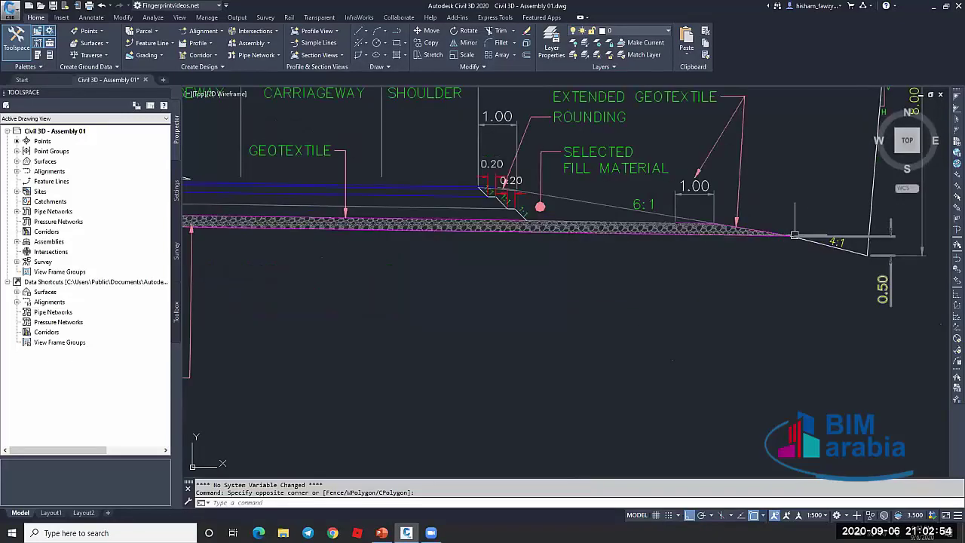
scroll(795, 235, down, 2)
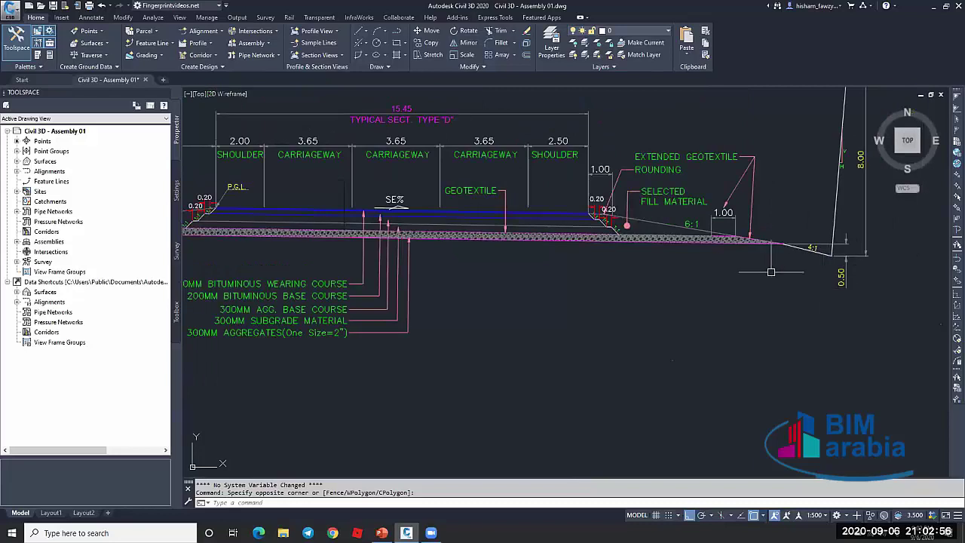
scroll(777, 273, down, 4)
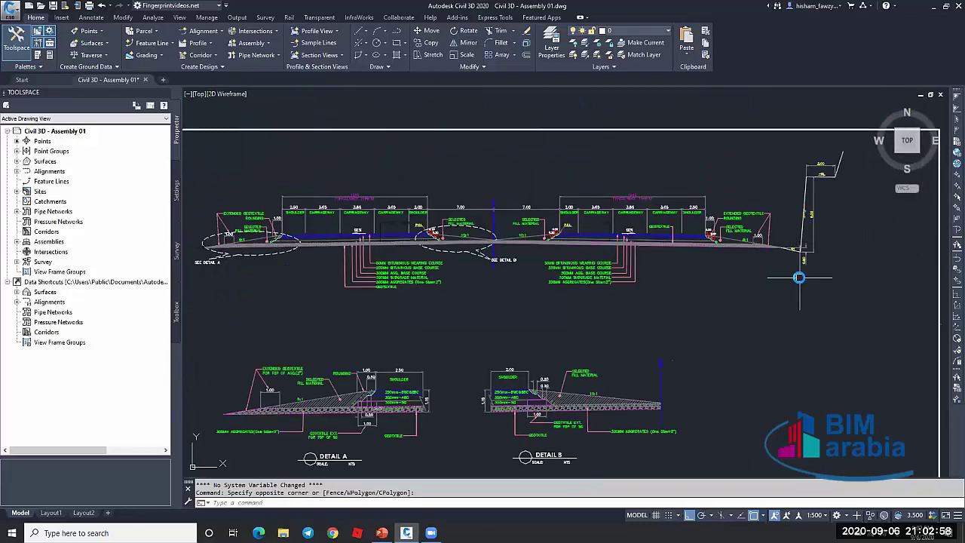
scroll(799, 278, down, 5)
middle_drag(618, 294, 763, 273)
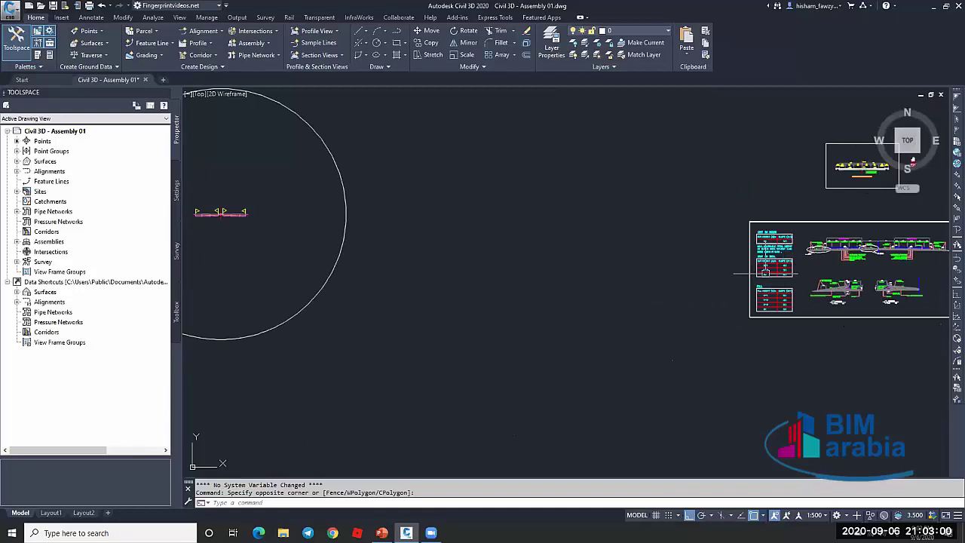
Zoom out from the road assembly and in on the detail sheet with the CUT/FILL slope tables
scroll(700, 271, down, 4)
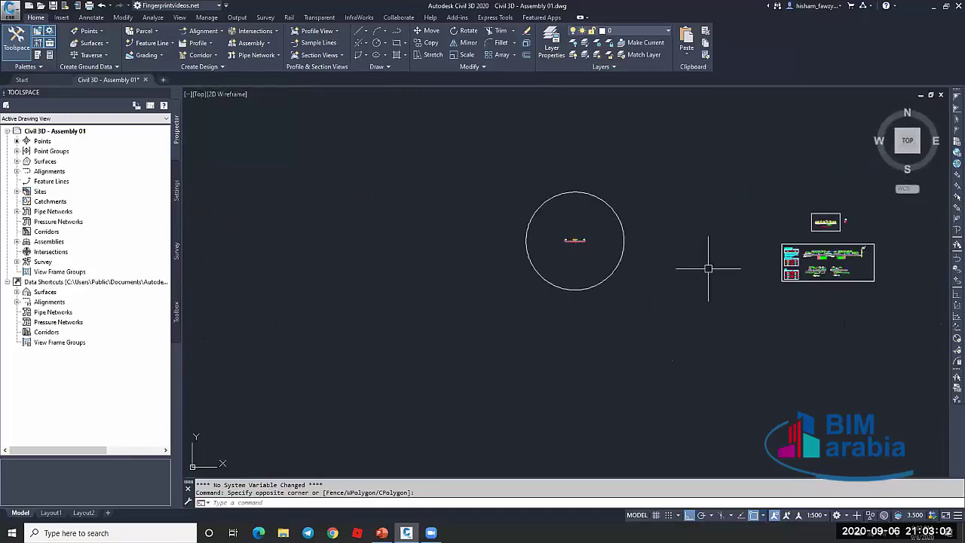
scroll(582, 248, up, 12)
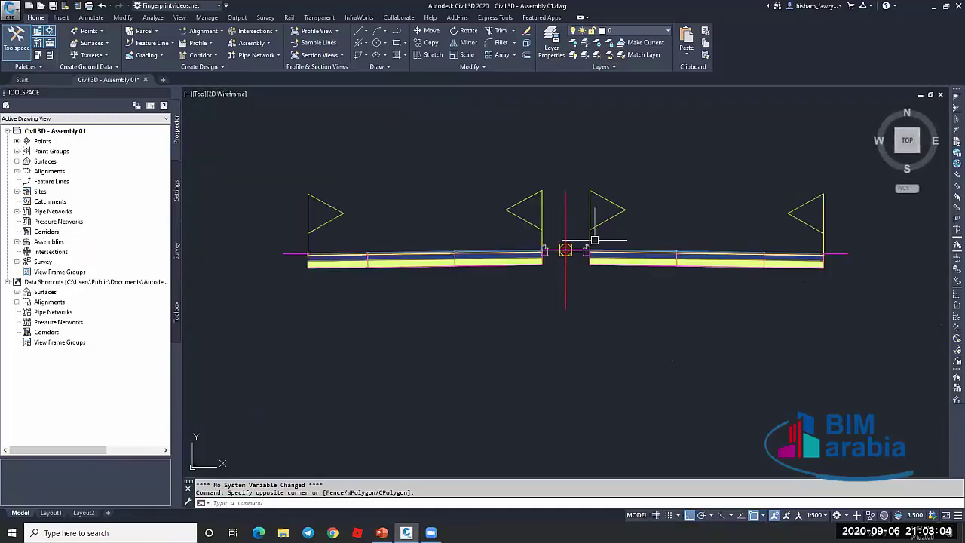
scroll(594, 239, up, 5)
scroll(554, 246, down, 2)
scroll(551, 248, up, 4)
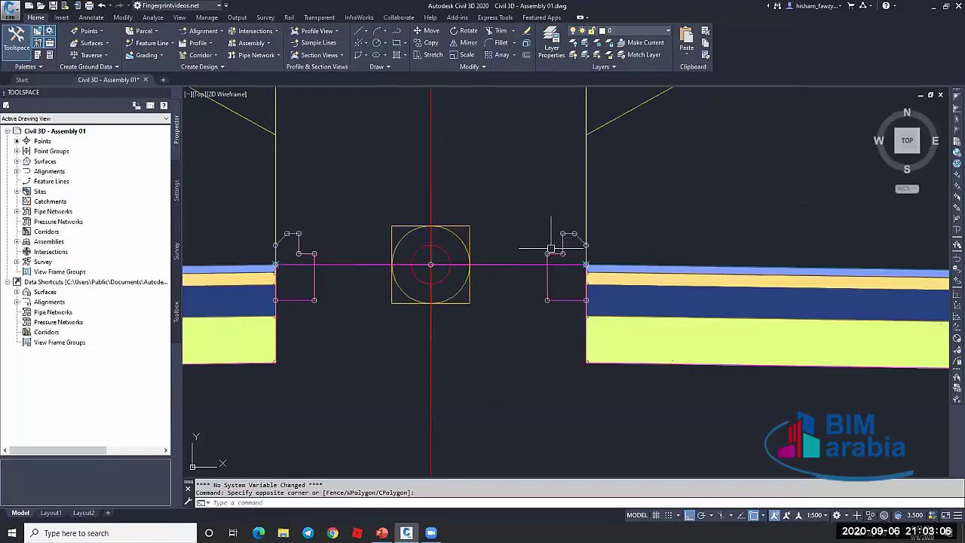
scroll(551, 248, up, 2)
scroll(566, 245, down, 2)
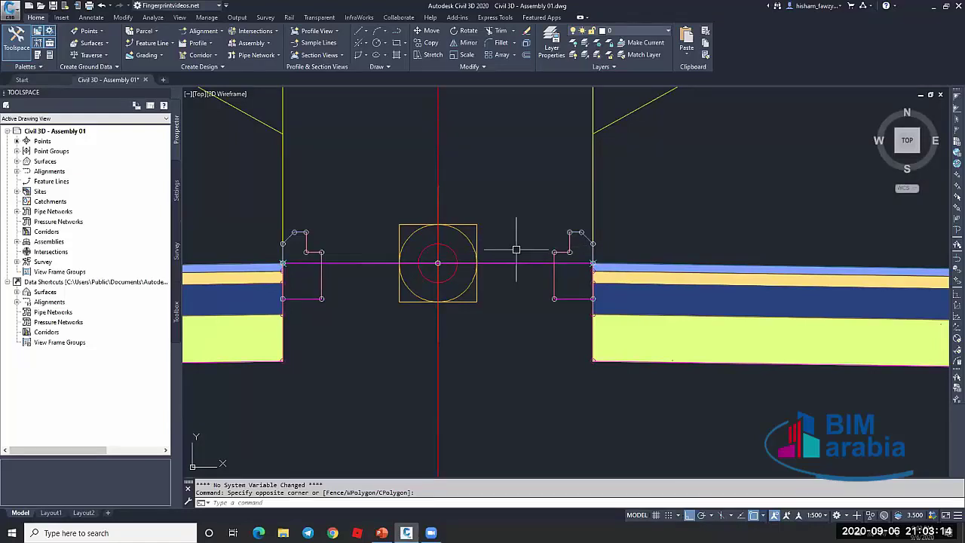
scroll(518, 263, down, 4)
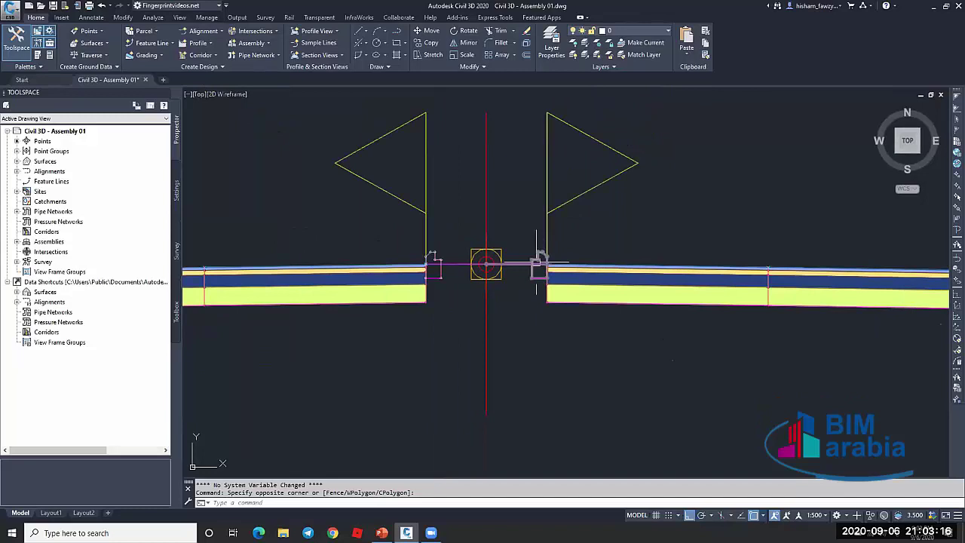
scroll(537, 260, down, 4)
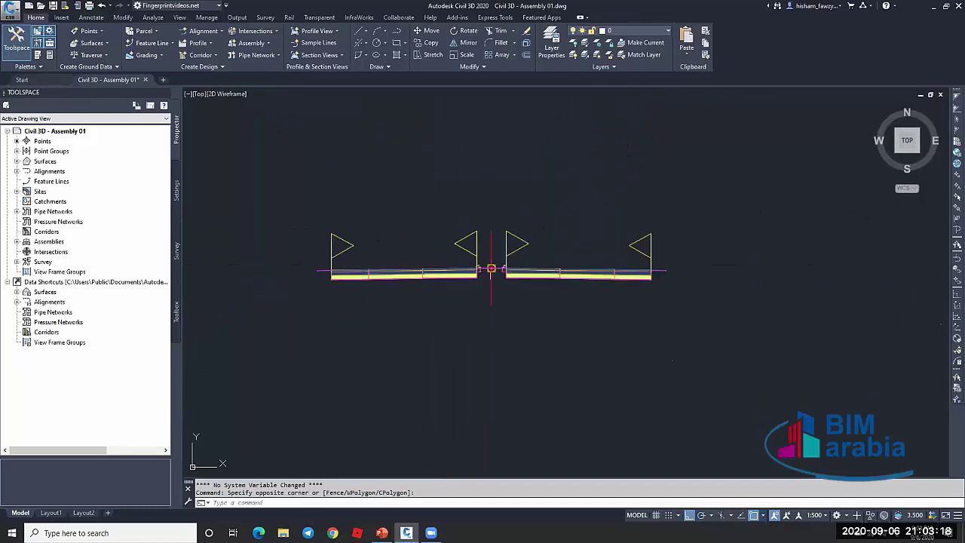
scroll(558, 264, up, 6)
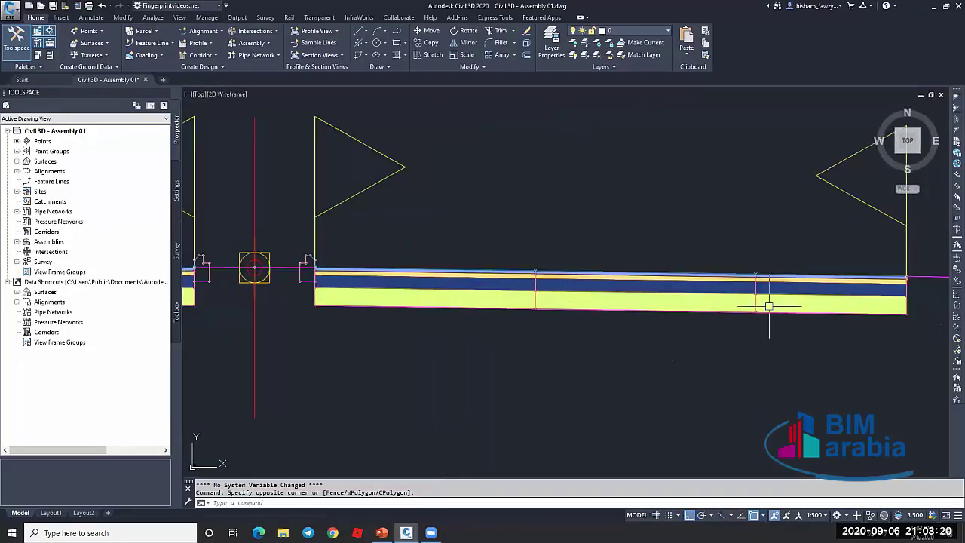
scroll(769, 306, down, 2)
scroll(461, 262, up, 4)
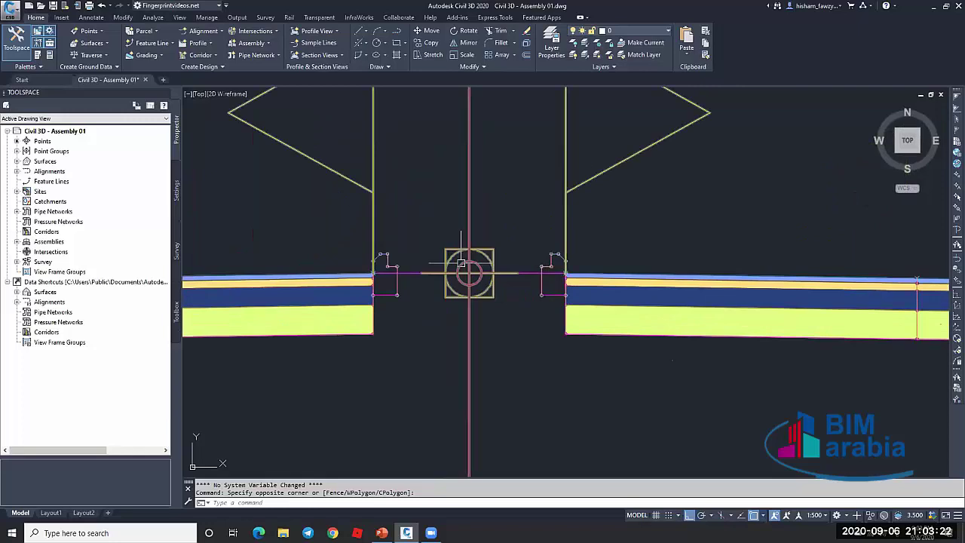
scroll(462, 263, down, 3)
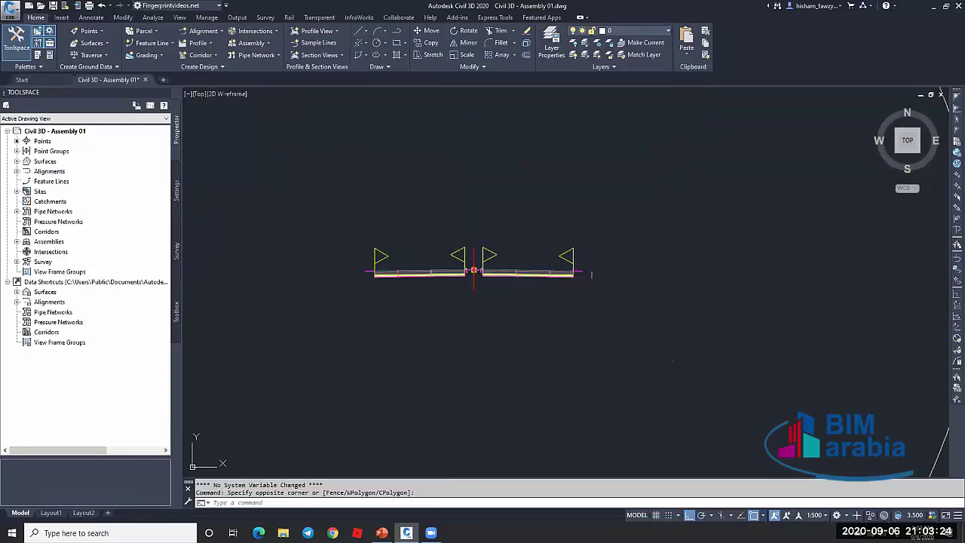
scroll(590, 273, up, 3)
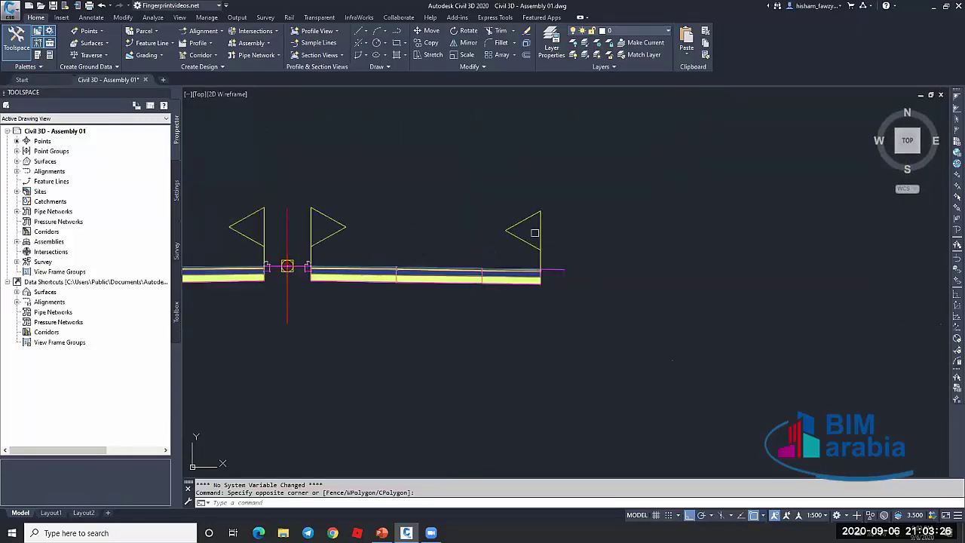
scroll(448, 218, down, 5)
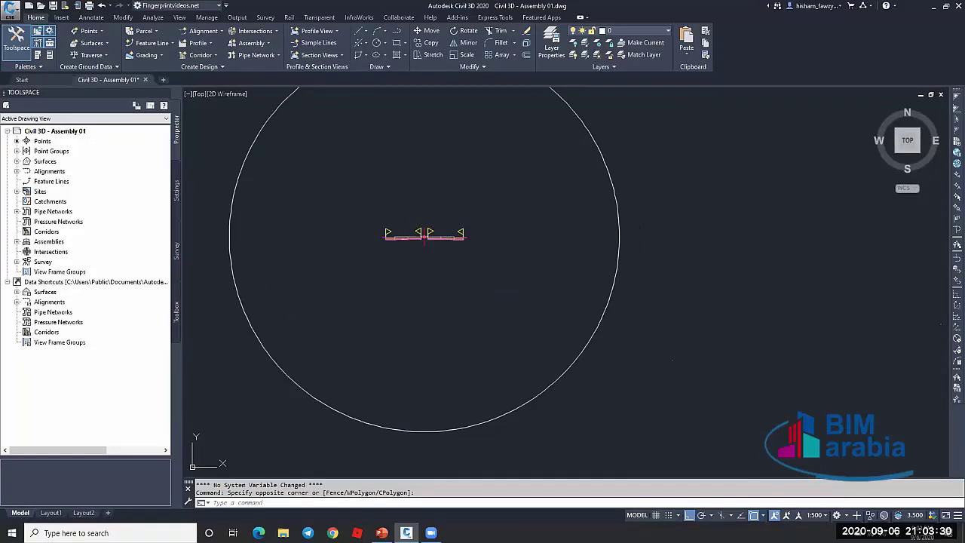
scroll(528, 257, down, 3)
scroll(679, 279, up, 6)
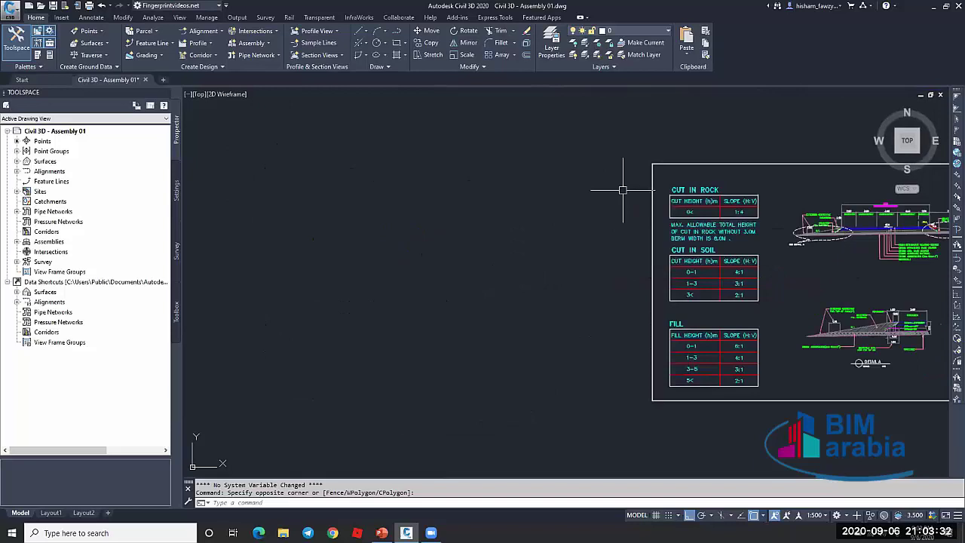
Window-select the cut-in-rock, cut-in-soil and fill slope tables
drag(593, 148, 789, 445)
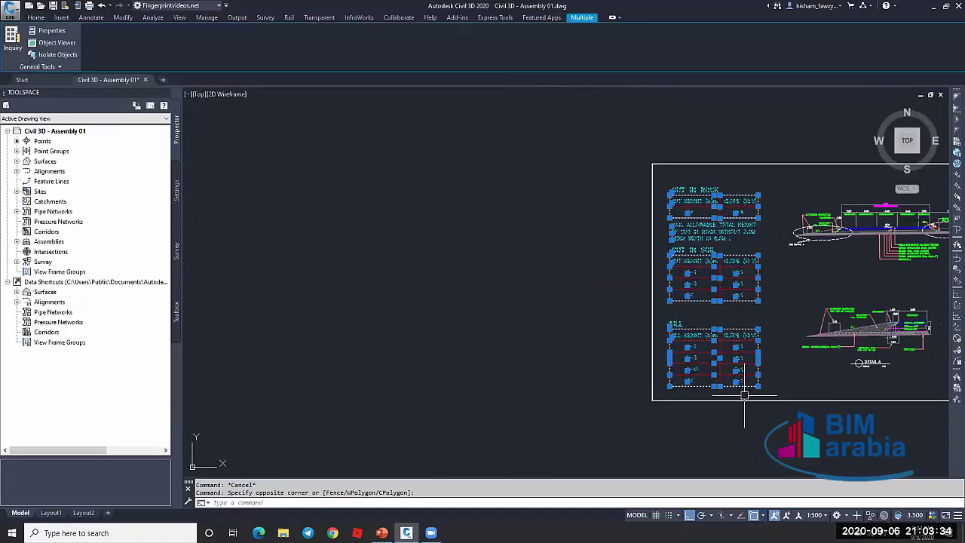
text(ؤخ)
key(Return)
click(708, 273)
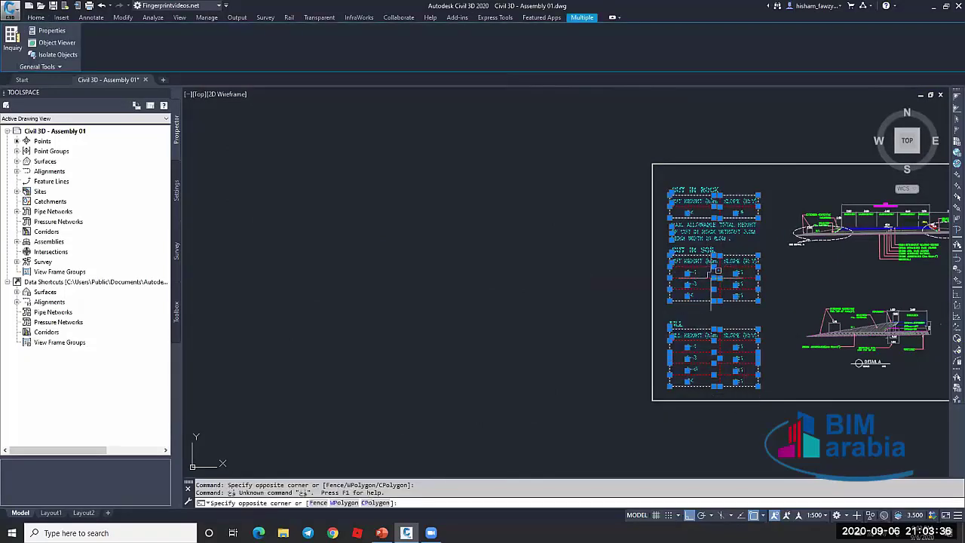
key(Escape)
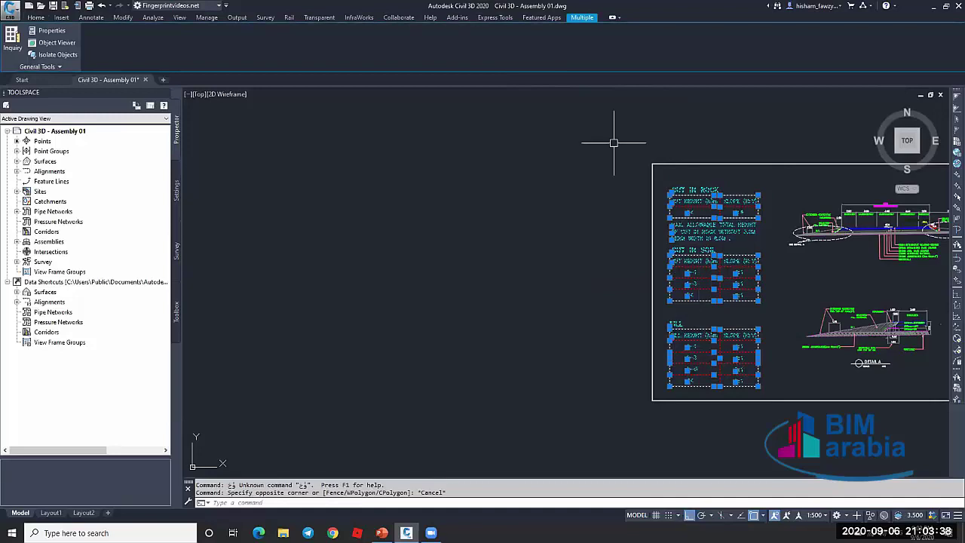
Copy the selected tables with CO and place the copy beside the circled road assembly
text(co)
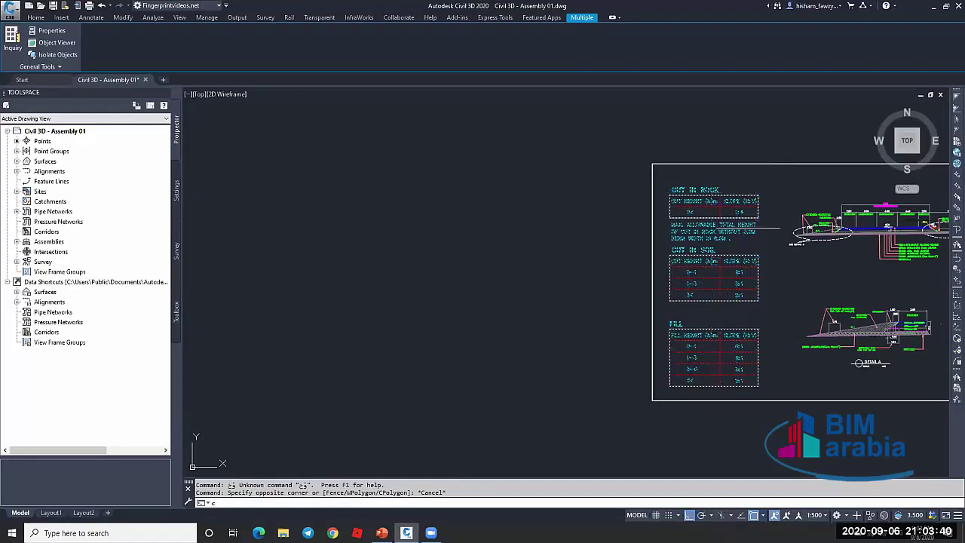
key(Return)
click(737, 217)
scroll(822, 276, down, 4)
scroll(650, 256, up, 4)
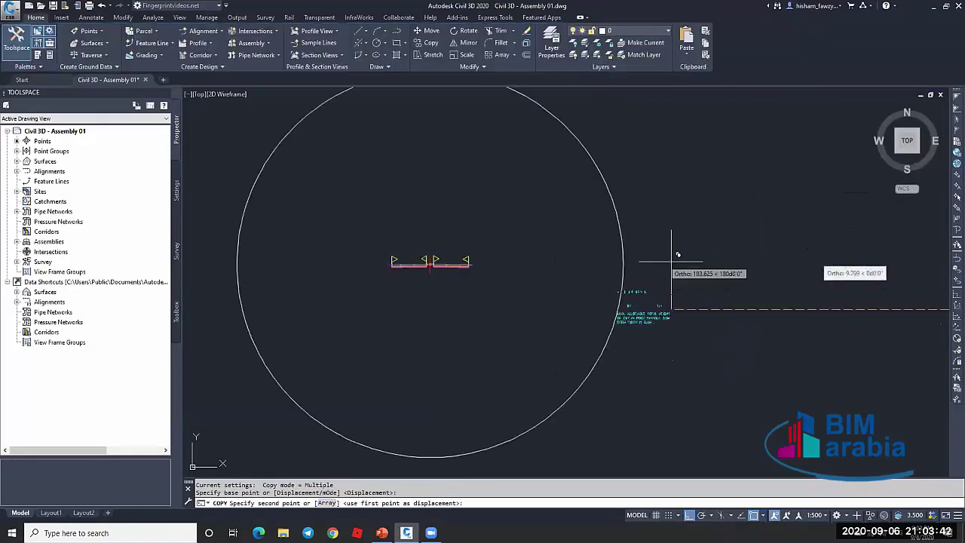
click(679, 261)
key(Escape)
middle_drag(647, 304, 687, 194)
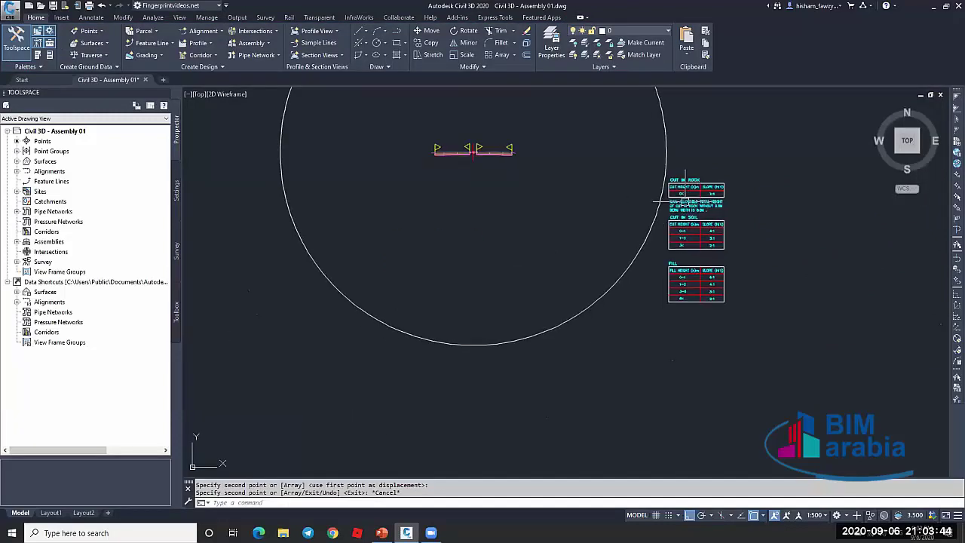
scroll(682, 201, up, 5)
middle_drag(758, 204, 694, 218)
scroll(654, 158, up, 2)
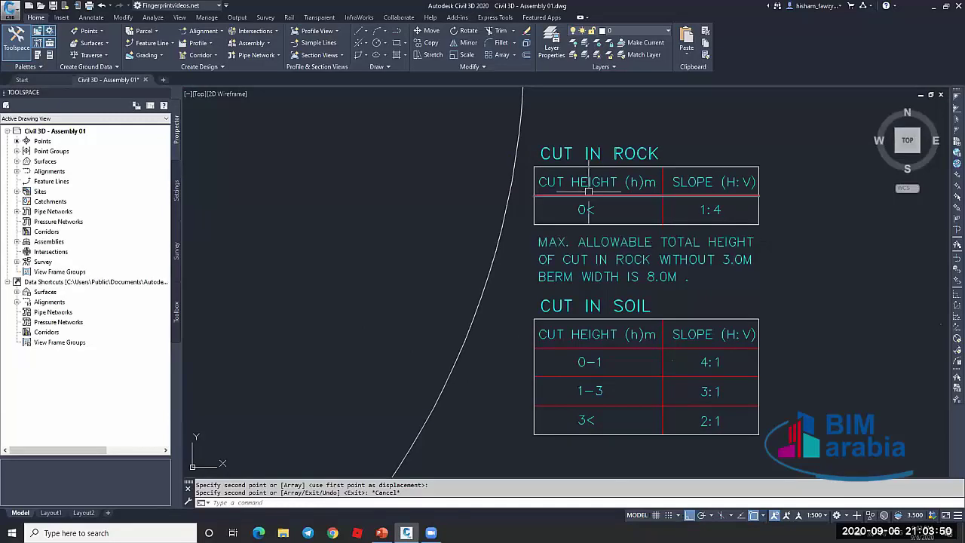
scroll(706, 212, up, 2)
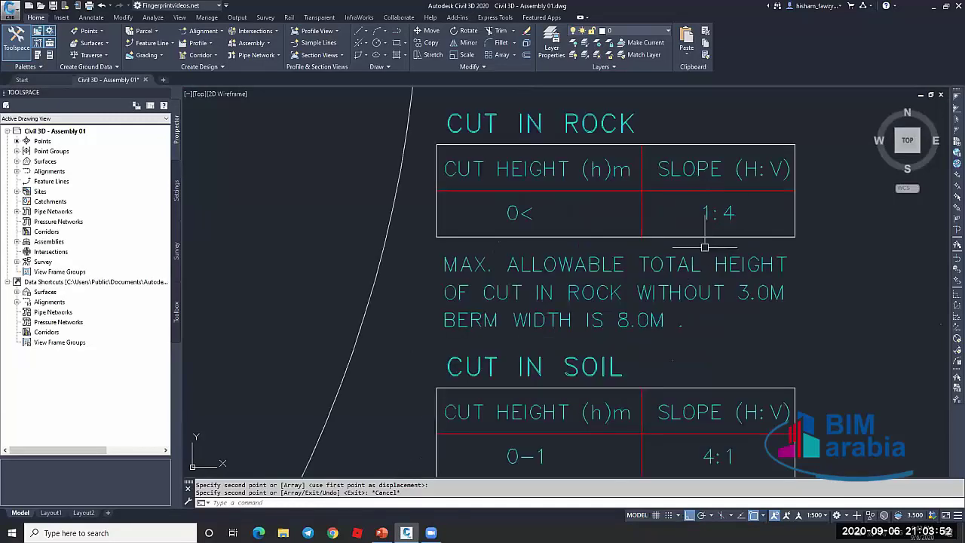
middle_drag(662, 309, 657, 268)
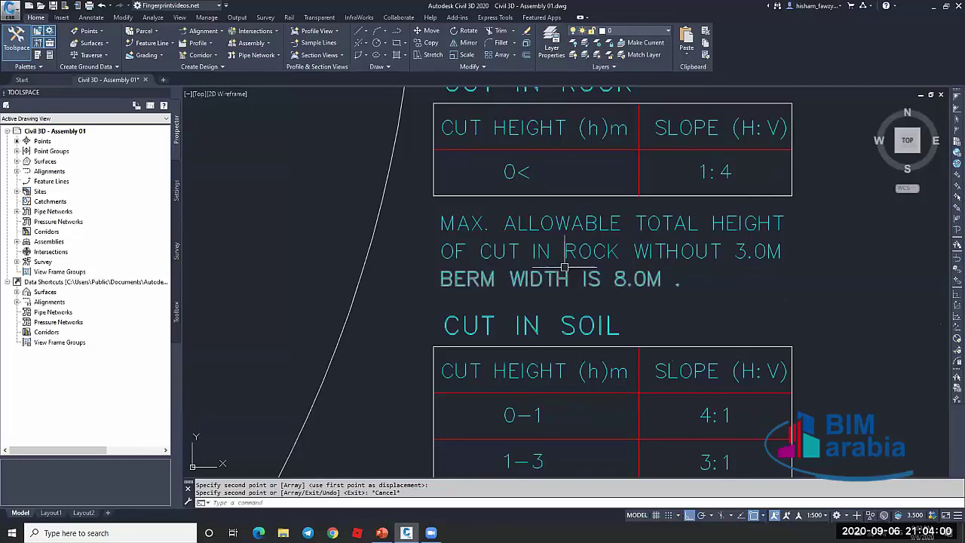
middle_drag(715, 172, 635, 212)
scroll(635, 212, up, 2)
scroll(611, 218, down, 2)
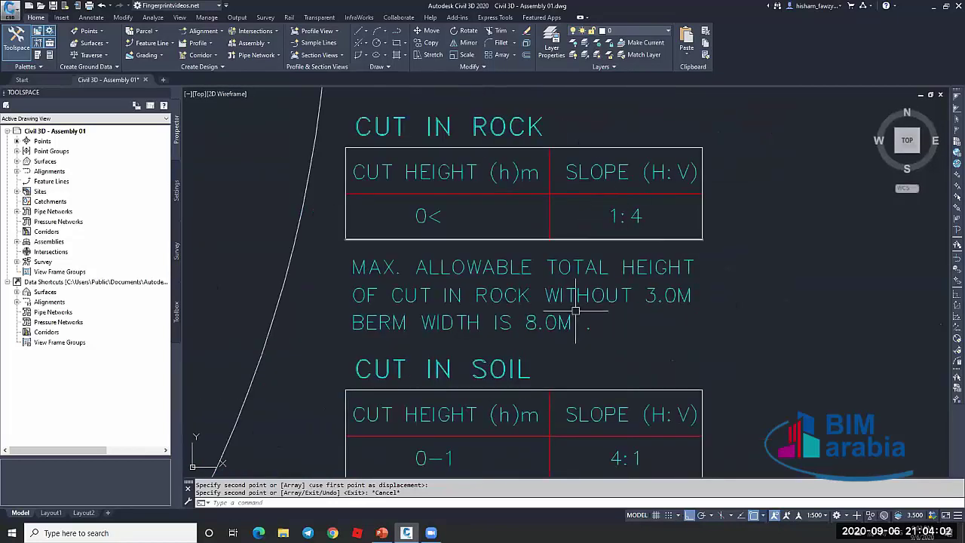
scroll(554, 323, up, 2)
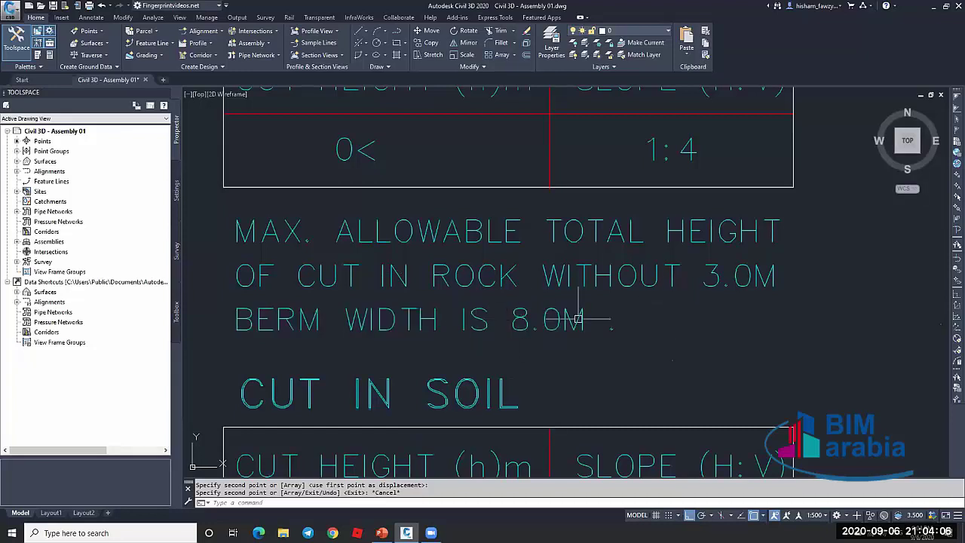
Zoom around the cross-section detail and the cut and fill slope tables
scroll(513, 268, down, 5)
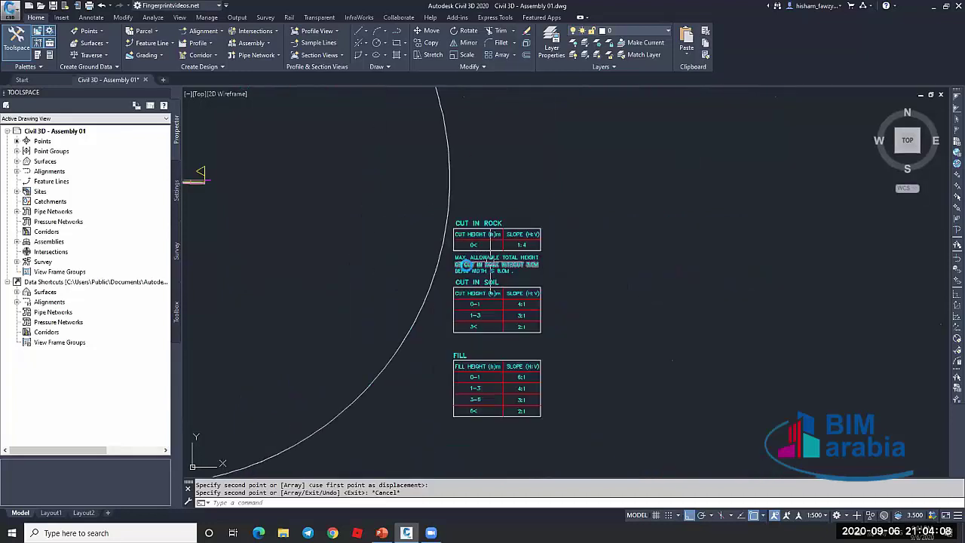
scroll(701, 271, up, 10)
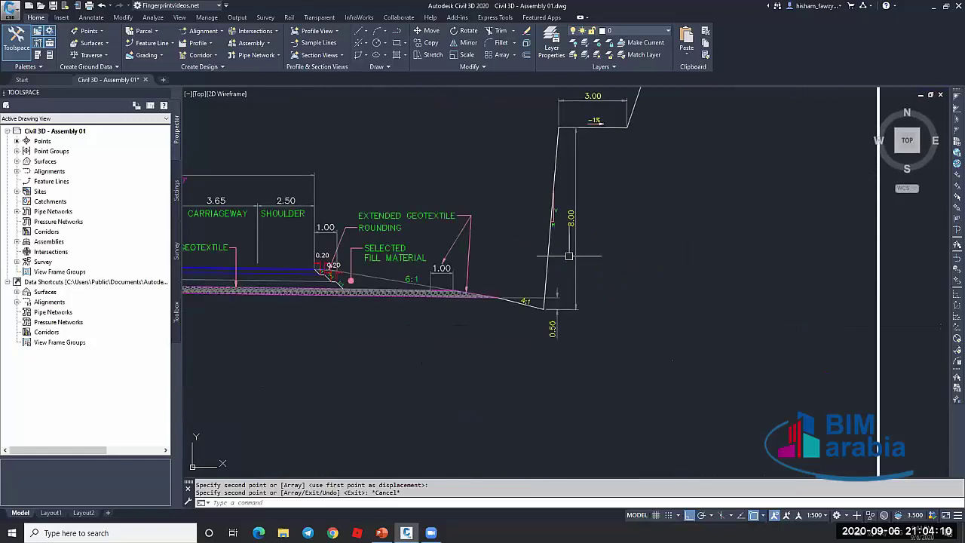
scroll(569, 255, up, 2)
scroll(462, 334, up, 4)
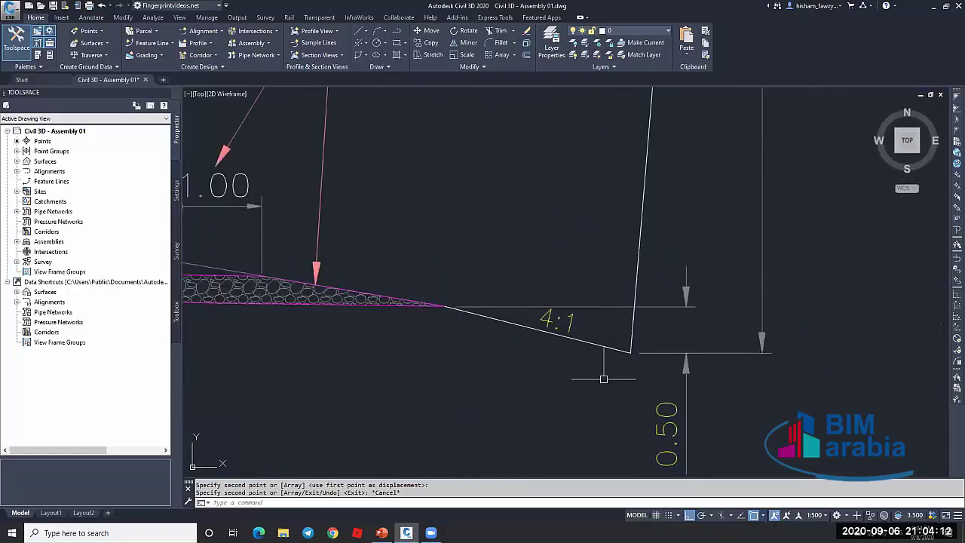
scroll(507, 302, down, 2)
scroll(545, 309, up, 2)
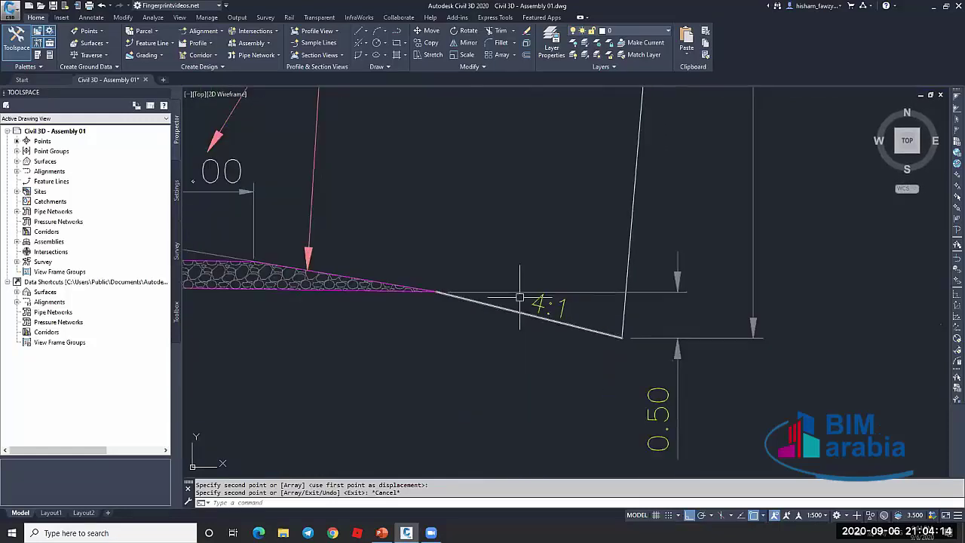
scroll(528, 303, down, 2)
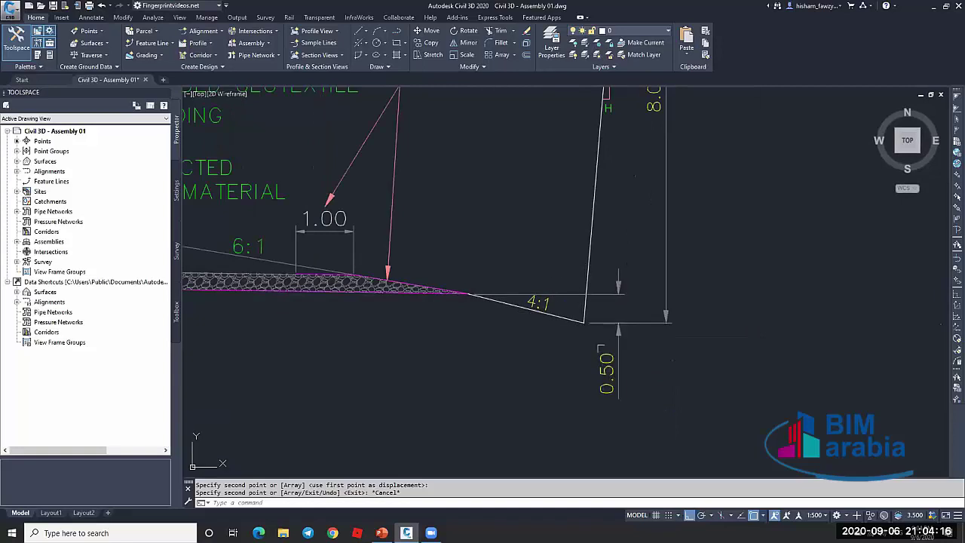
scroll(583, 313, down, 3)
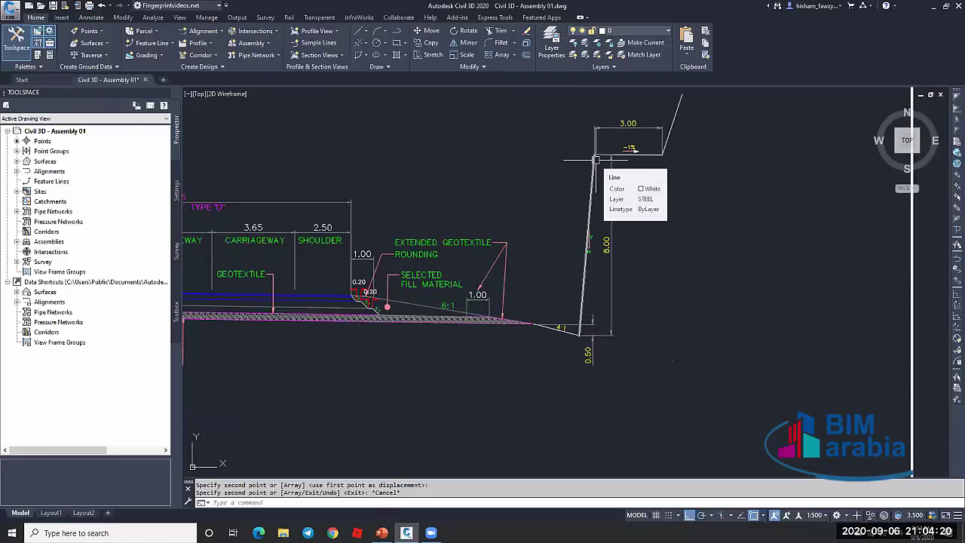
scroll(596, 160, up, 2)
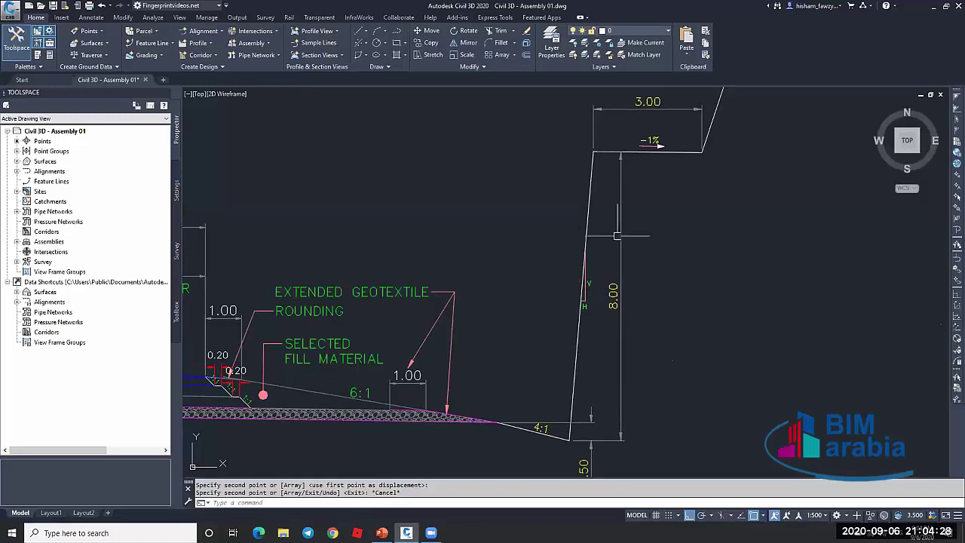
scroll(613, 315, down, 2)
scroll(648, 188, up, 5)
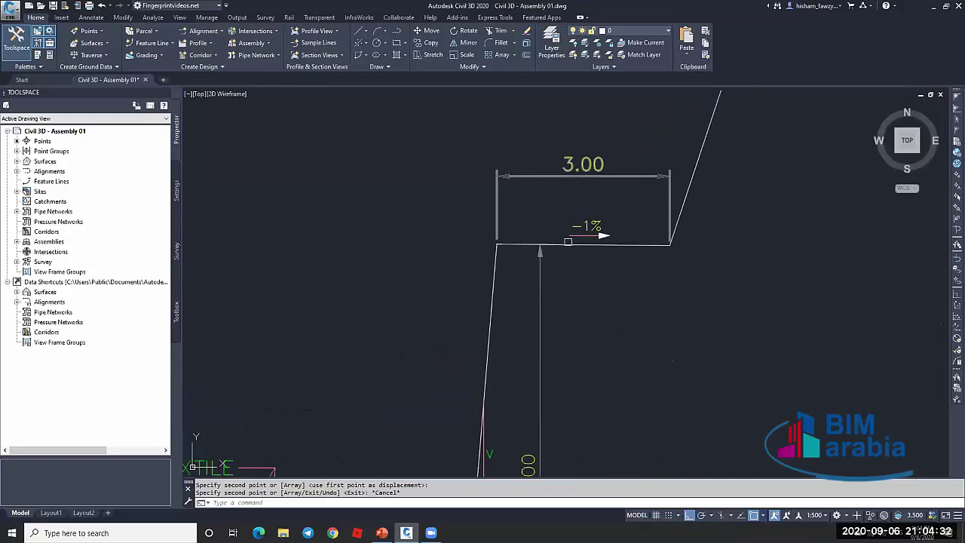
scroll(636, 207, down, 5)
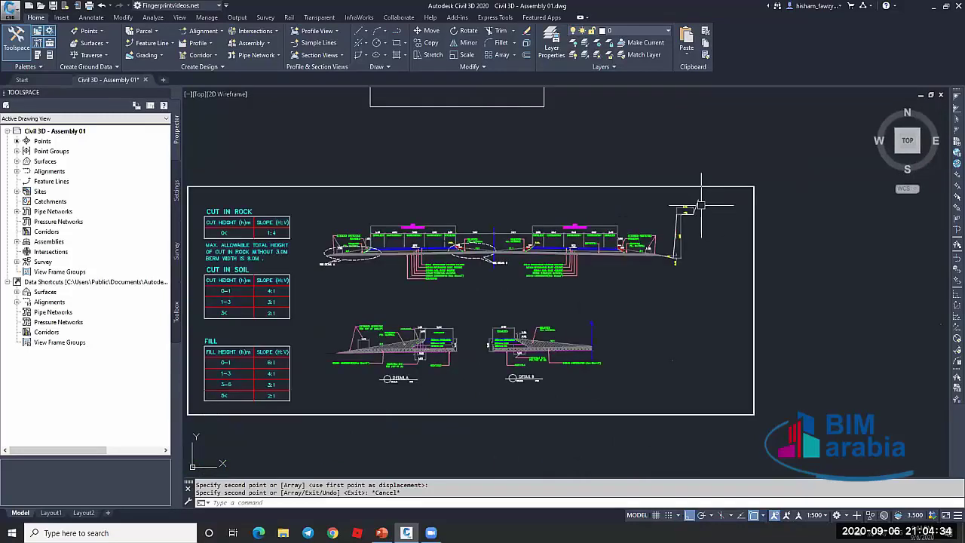
scroll(724, 223, down, 4)
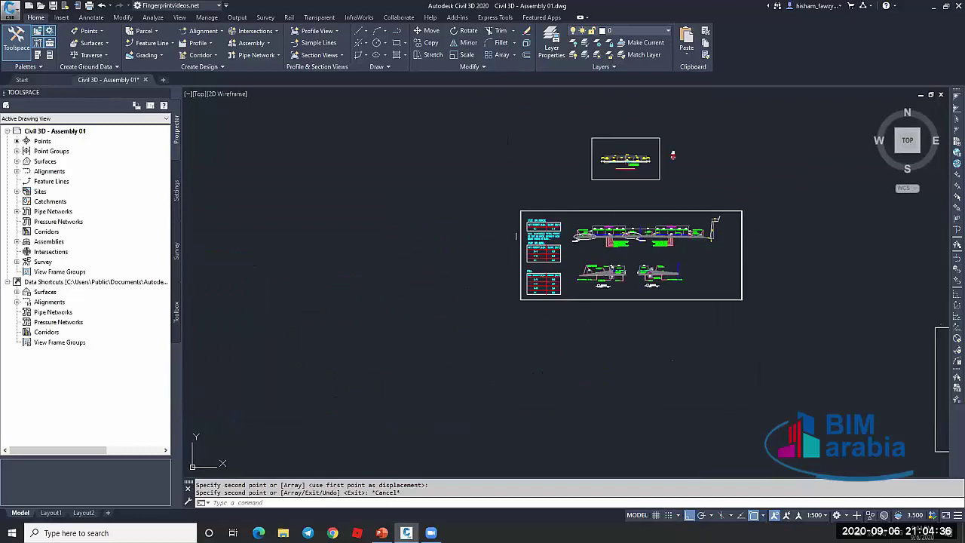
scroll(520, 232, up, 5)
scroll(633, 173, up, 2)
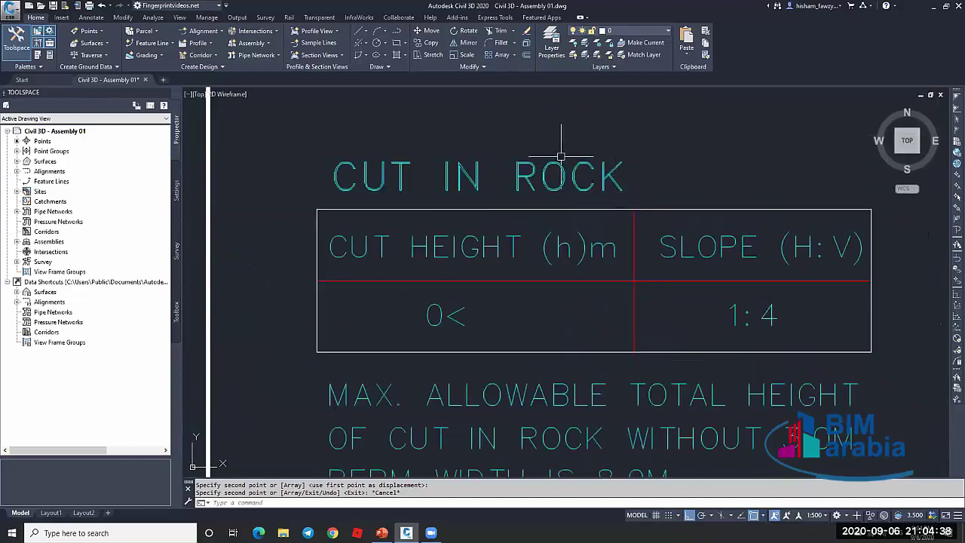
scroll(492, 152, down, 4)
scroll(502, 338, up, 2)
scroll(530, 242, down, 2)
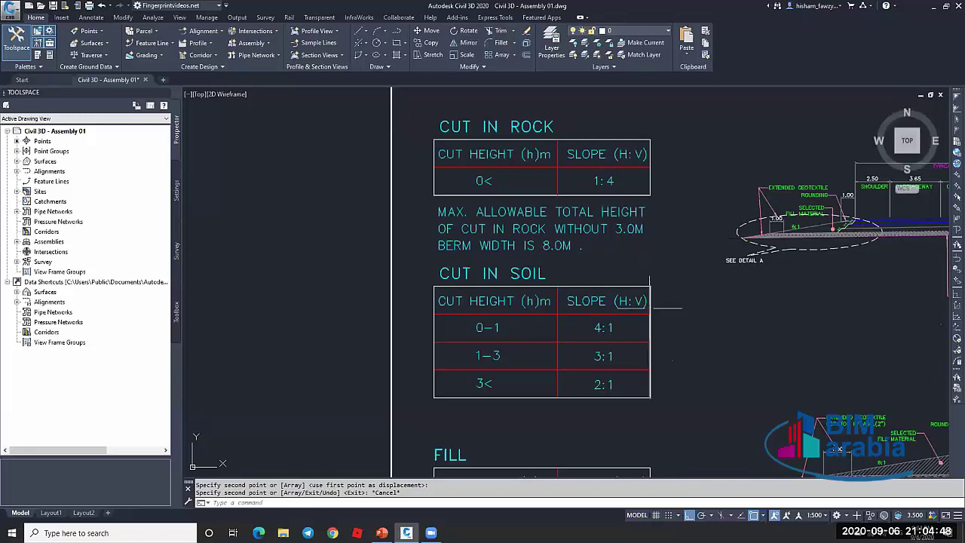
Bring up the Metric Generic Subassemblies tool palette with Ctrl+3 and move it aside
middle_drag(651, 307, 652, 256)
scroll(514, 305, down, 3)
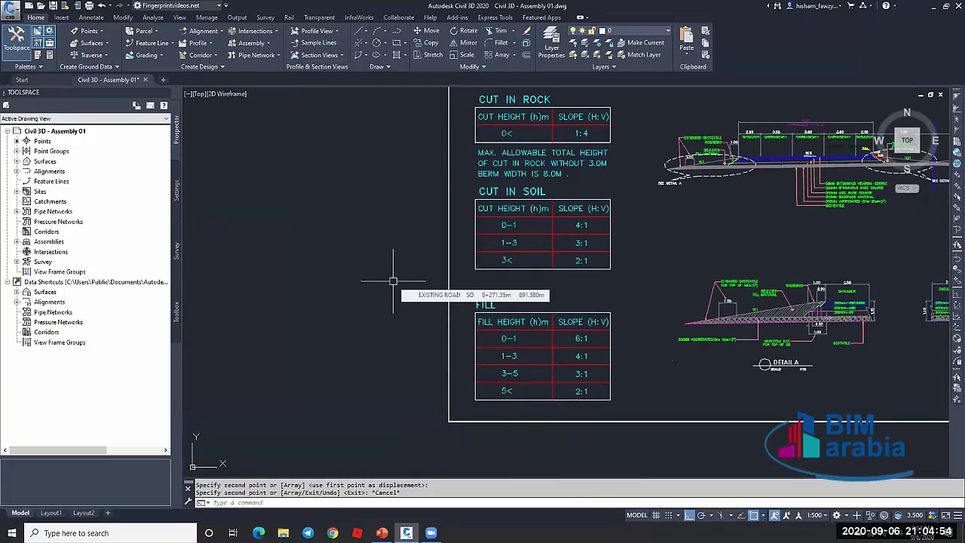
key(ctrl+3)
drag(269, 180, 254, 139)
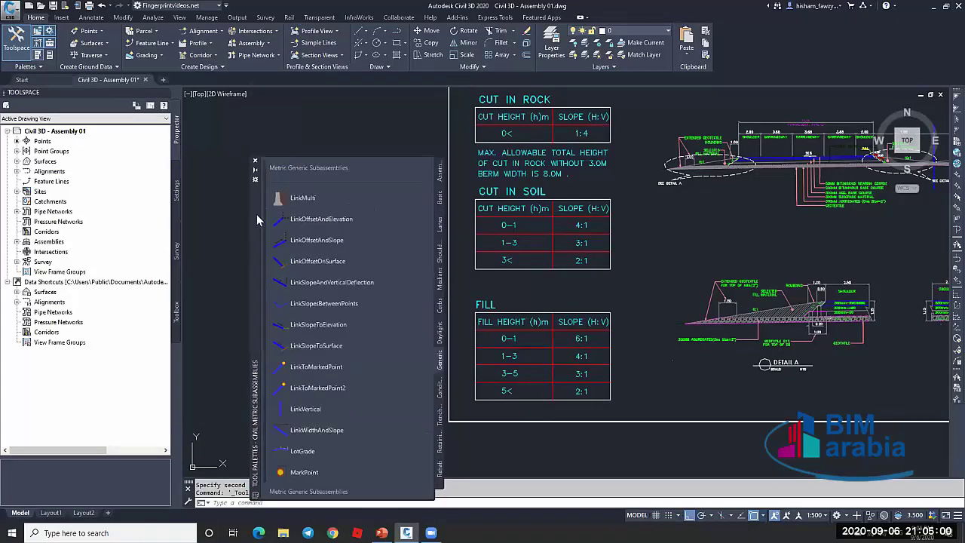
drag(256, 214, 236, 168)
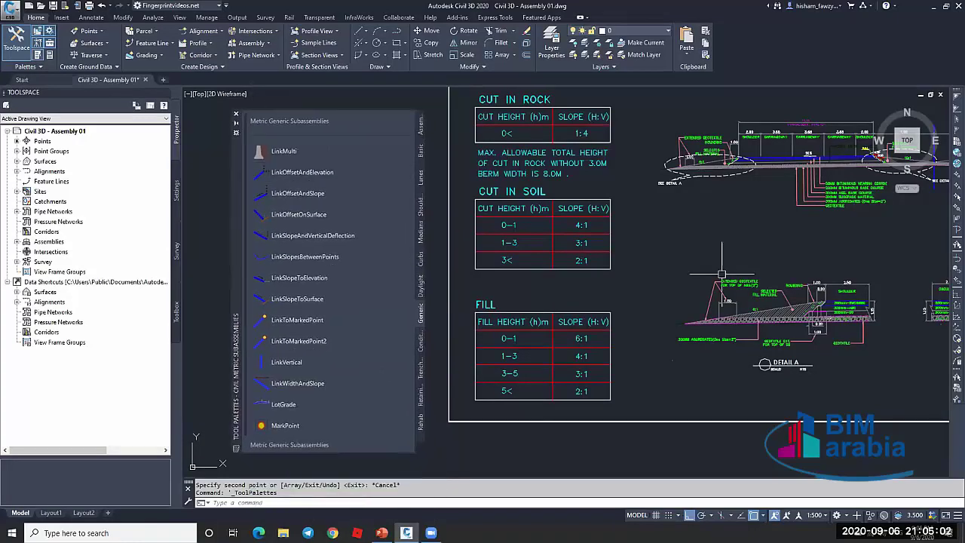
click(421, 286)
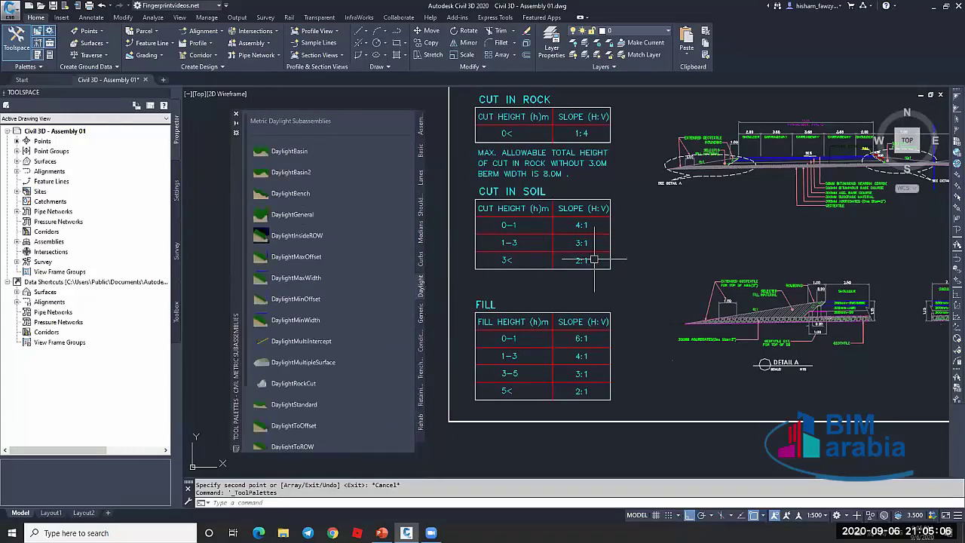
scroll(334, 228, down, 3)
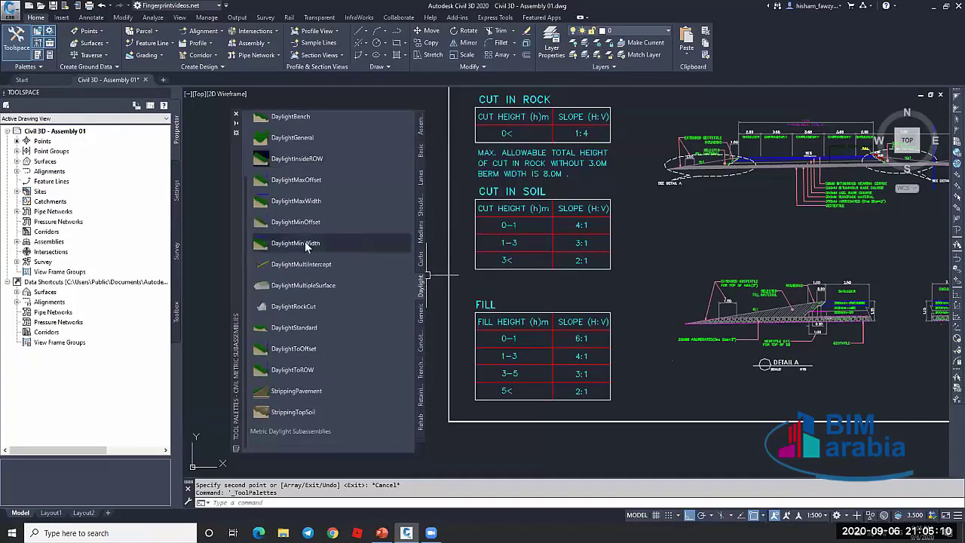
scroll(345, 204, up, 2)
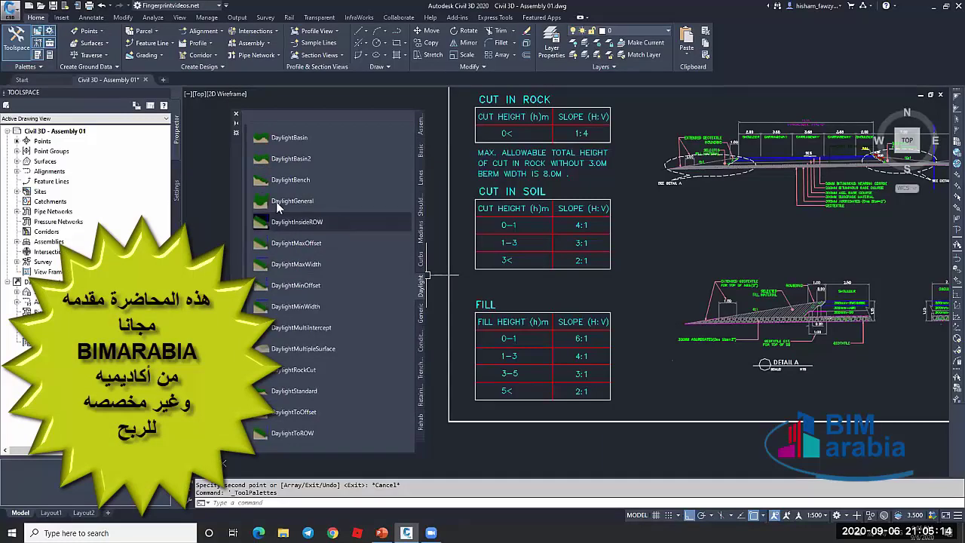
right_click(356, 222)
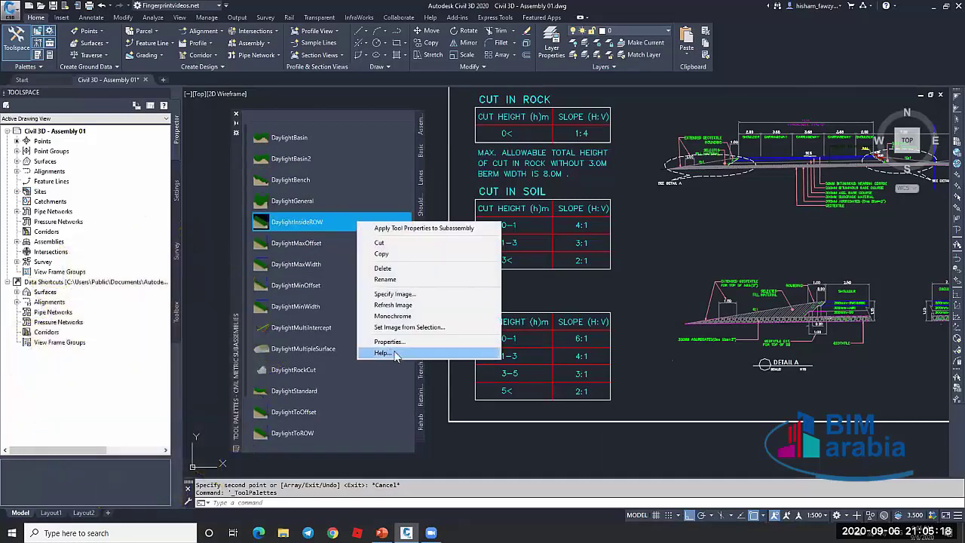
click(667, 295)
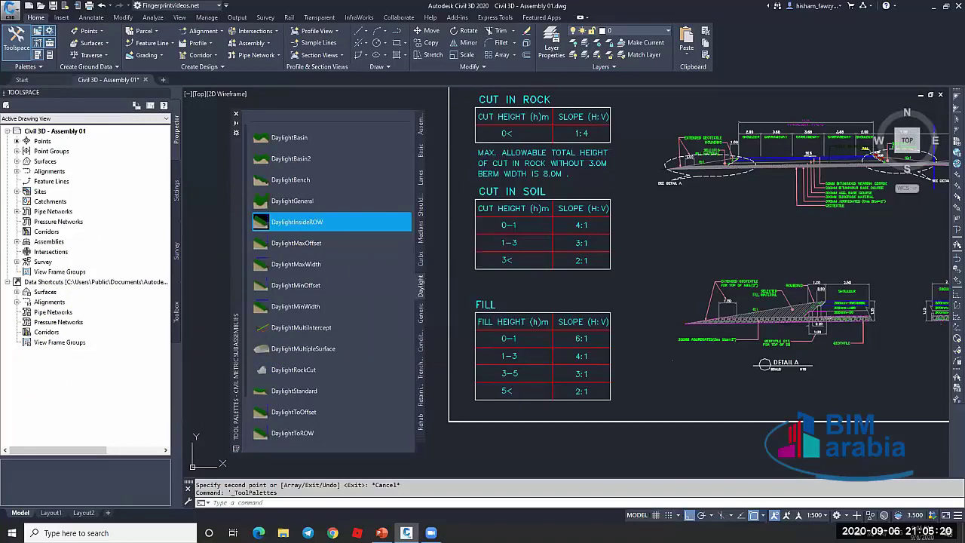
scroll(754, 264, down, 3)
scroll(705, 240, up, 3)
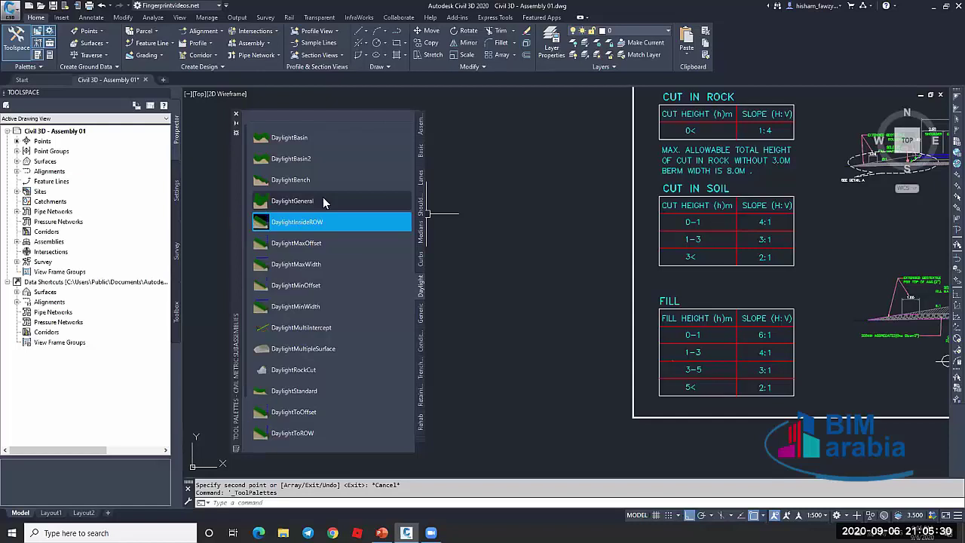
scroll(787, 226, up, 3)
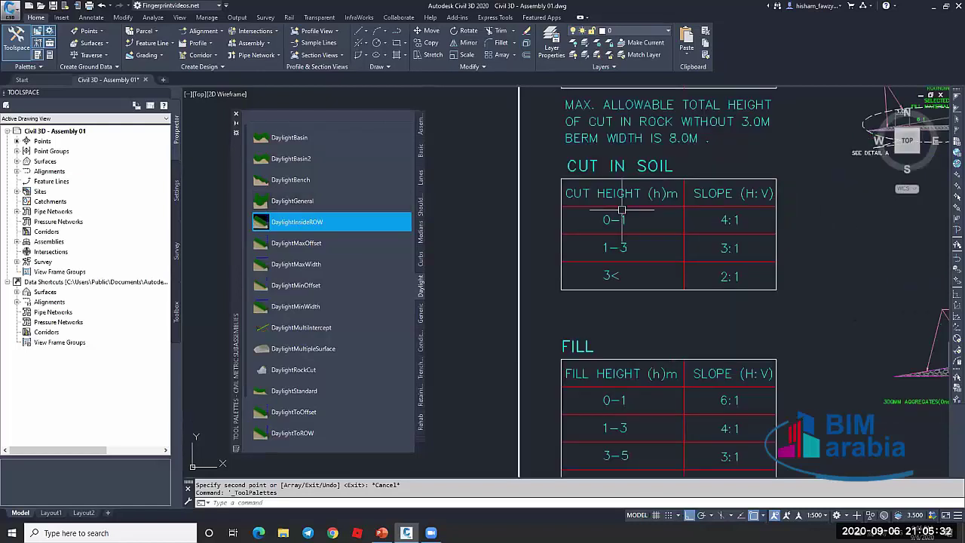
scroll(607, 222, up, 4)
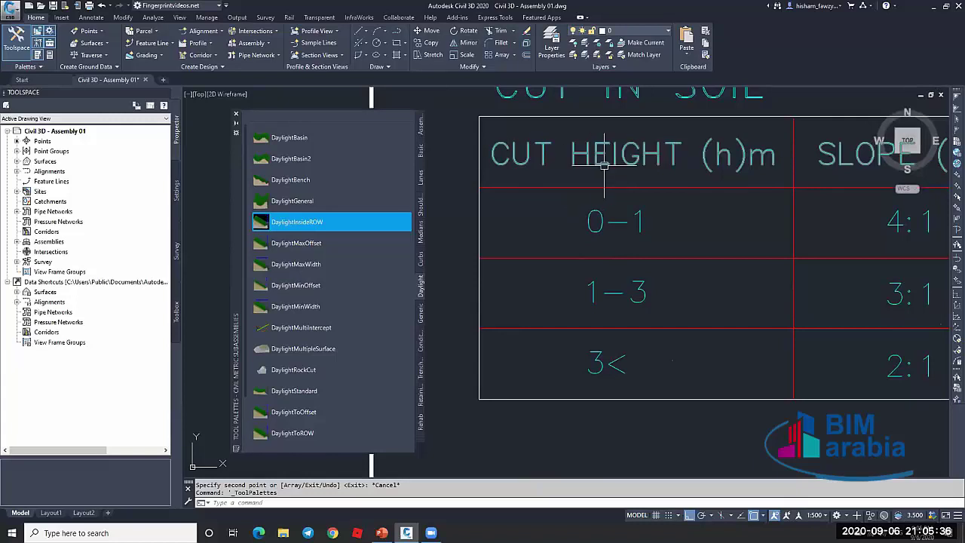
scroll(615, 211, down, 2)
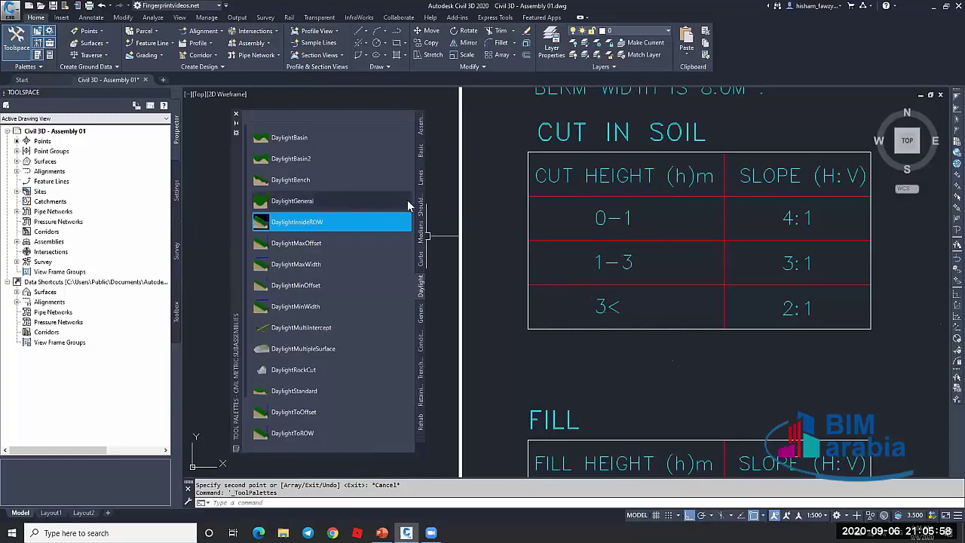
scroll(558, 202, down, 1)
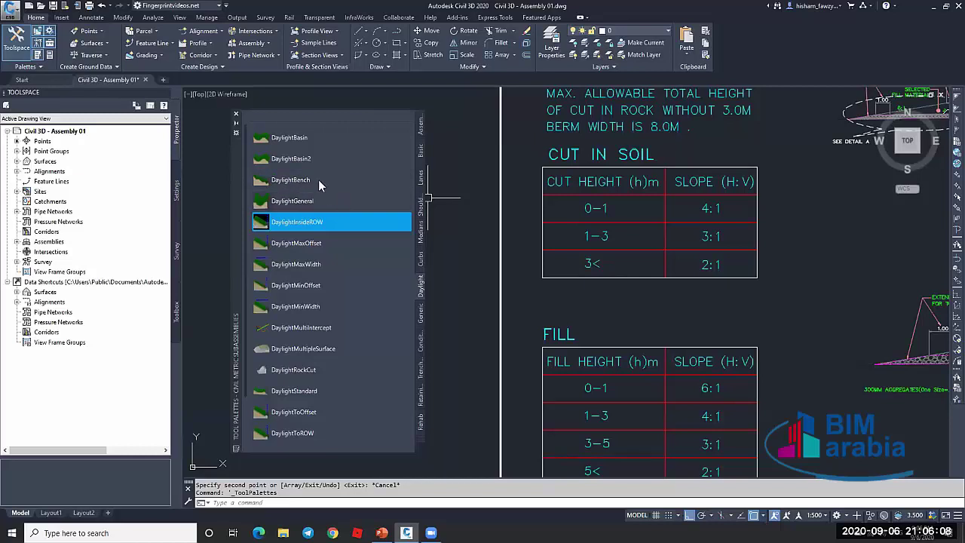
scroll(664, 249, down, 6)
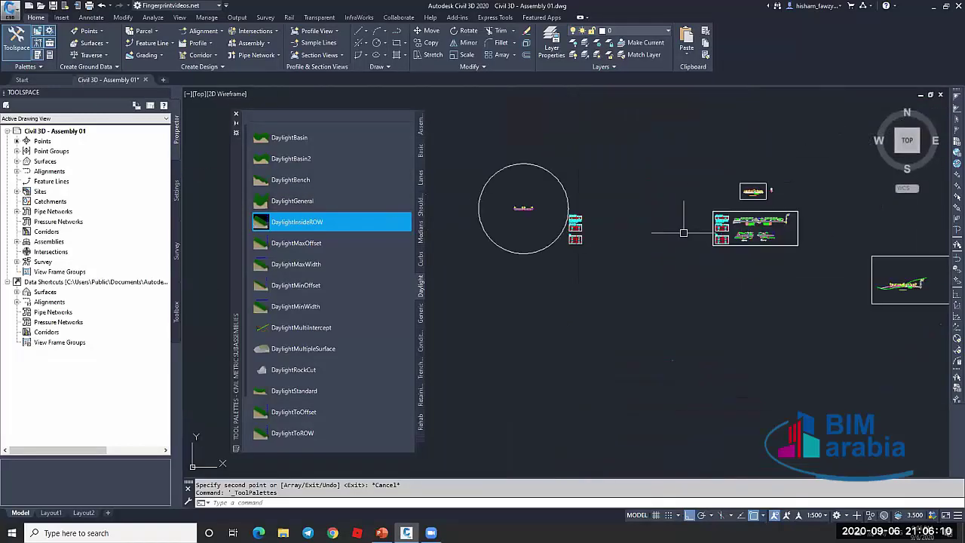
Show the Conditional palette listing ConditionalCutOrFill and ConditionalHorizontalTarget
scroll(535, 215, up, 6)
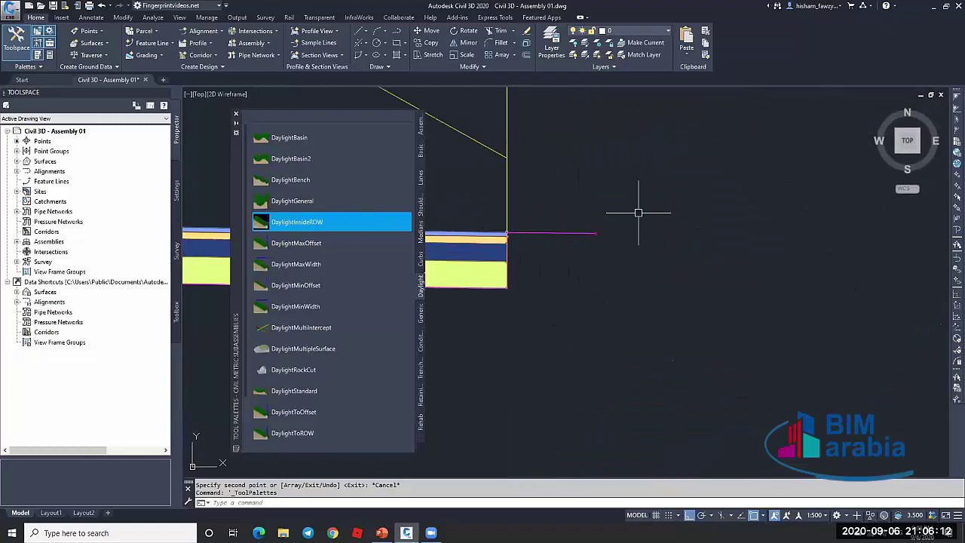
scroll(653, 220, down, 2)
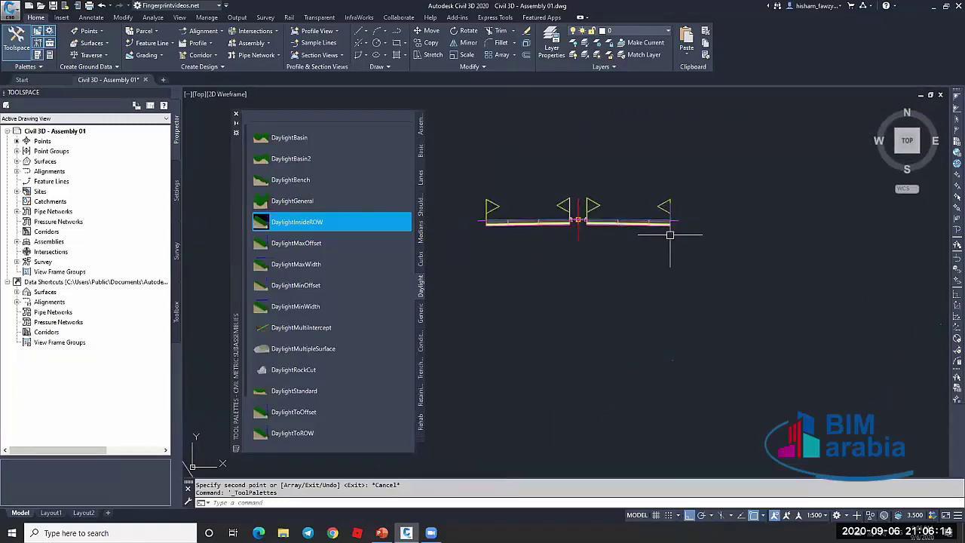
scroll(541, 228, down, 3)
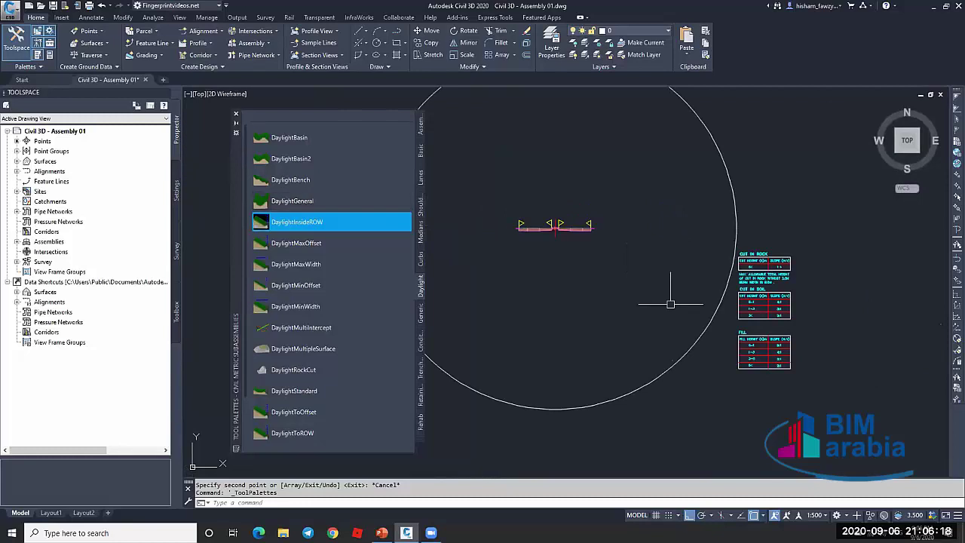
scroll(761, 361, up, 8)
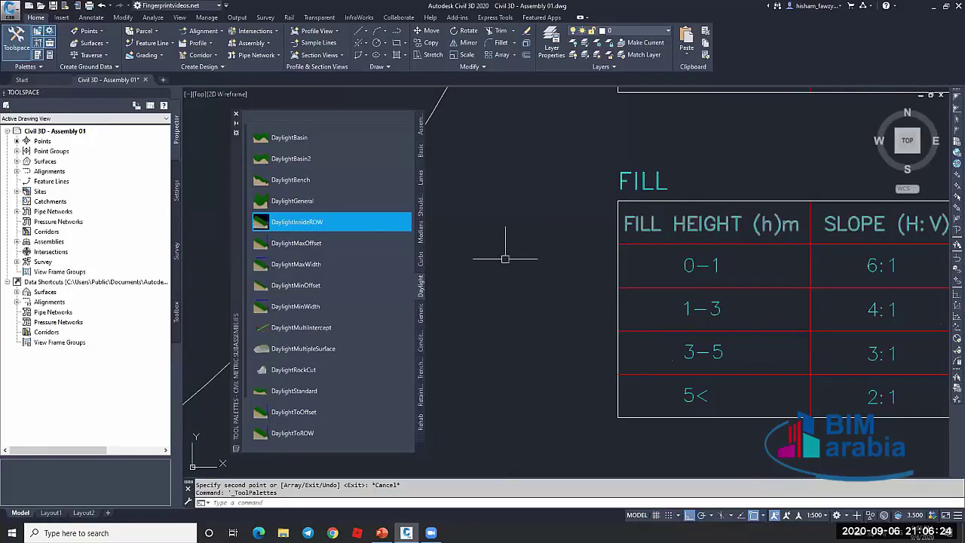
click(420, 349)
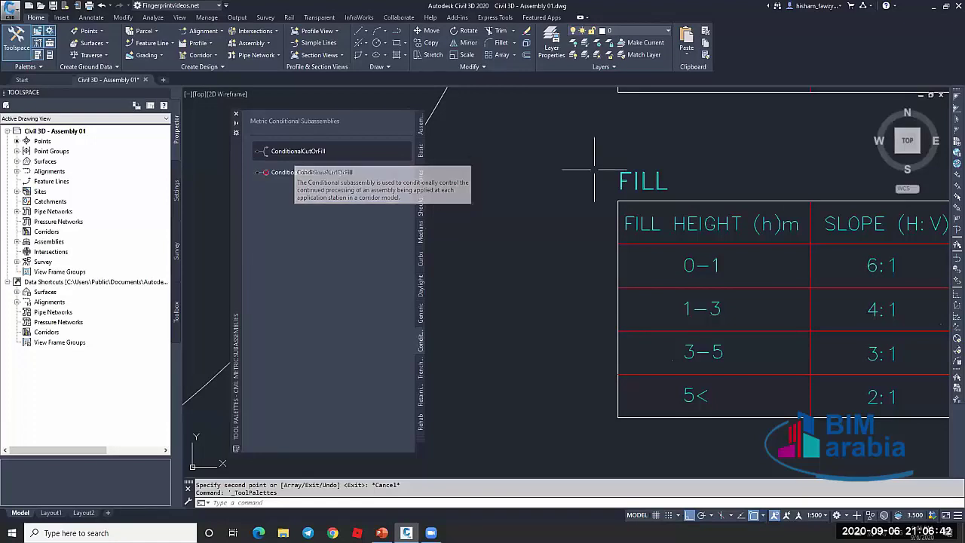
Recentre on the FILL table and pick ConditionalCutOrFill, with defaults Side Right, Cut, 3.600m width
scroll(681, 222, down, 8)
scroll(721, 202, up, 3)
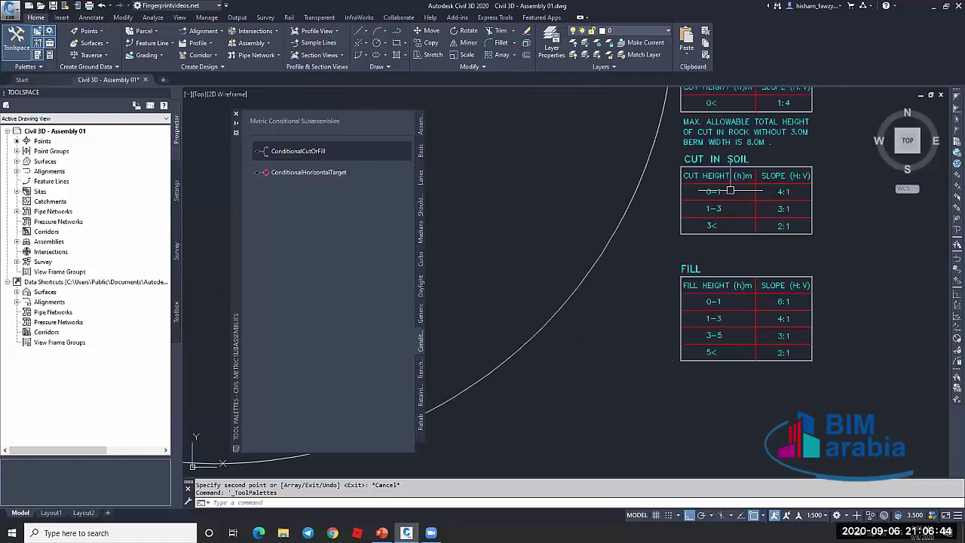
scroll(712, 188, down, 3)
scroll(711, 178, up, 2)
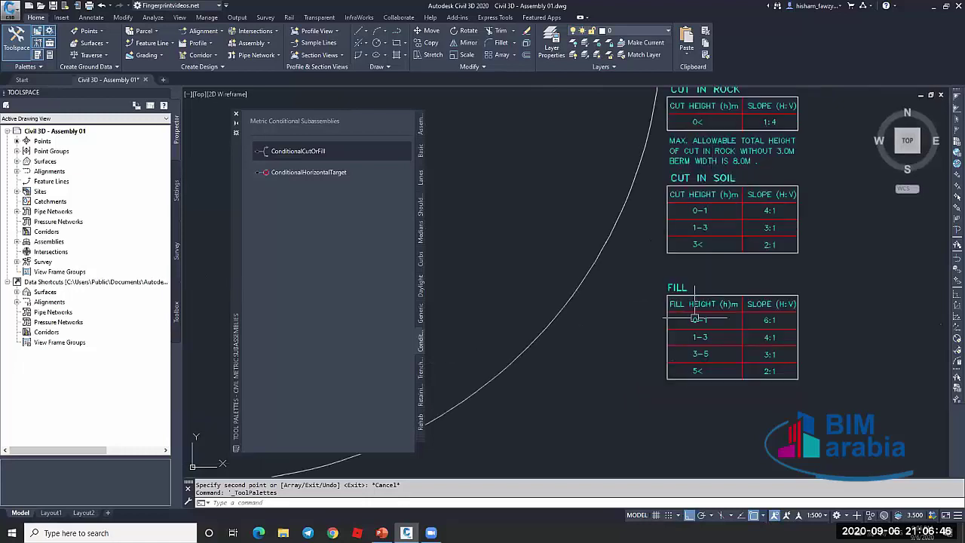
middle_drag(700, 310, 712, 304)
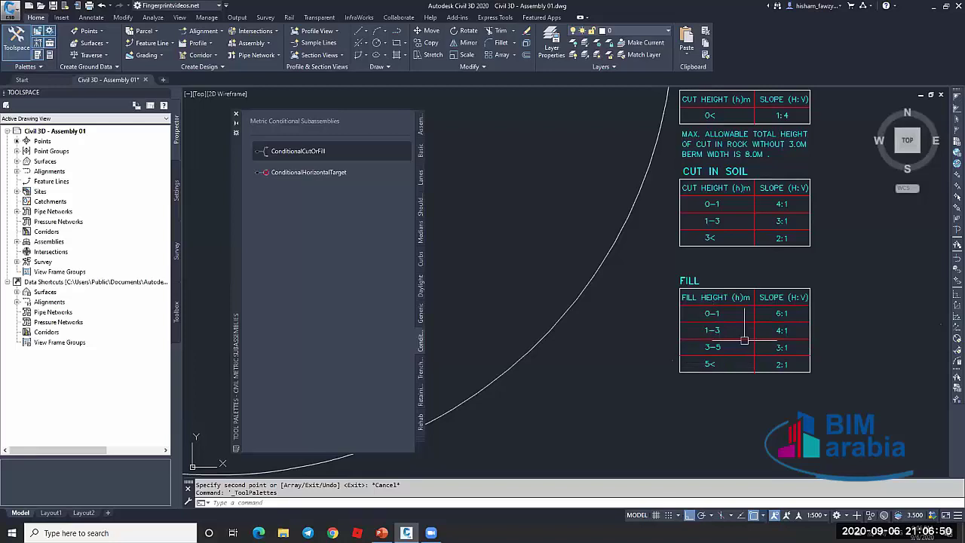
scroll(754, 332, down, 4)
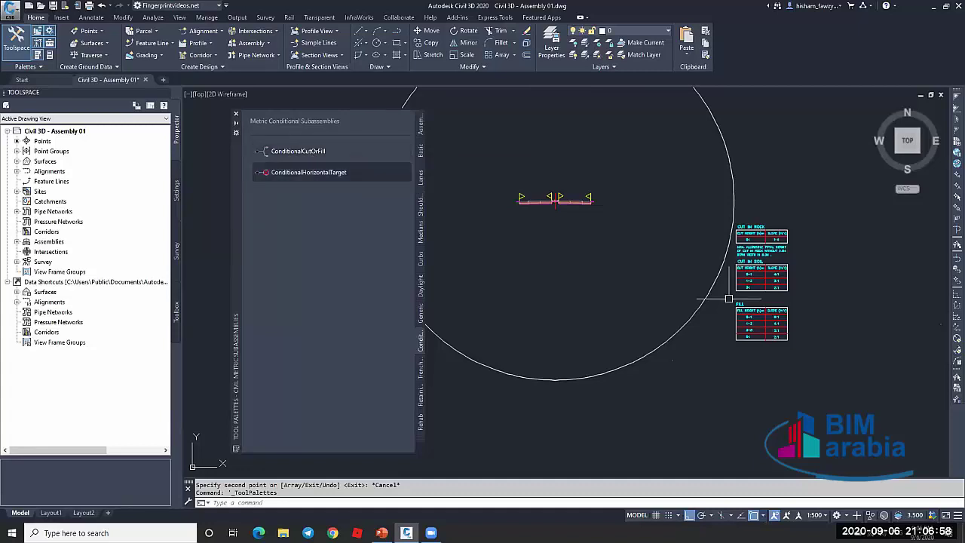
scroll(770, 325, up, 4)
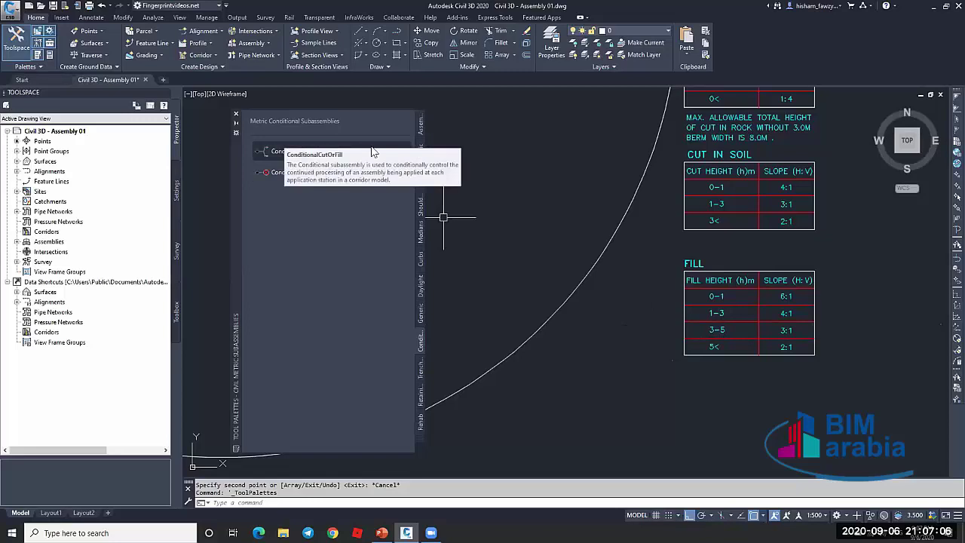
click(274, 154)
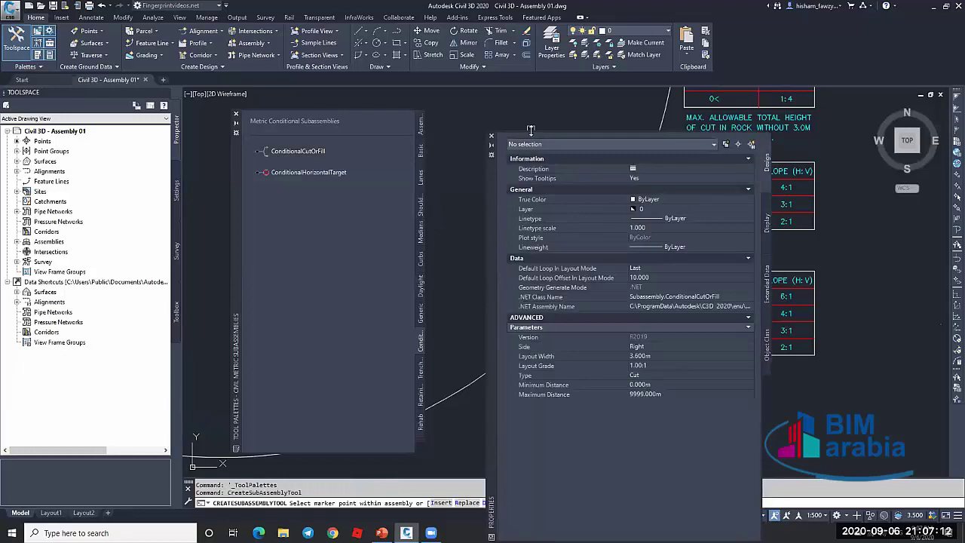
Shorten and move the Properties panel so the assembly stays visible
drag(531, 131, 526, 187)
drag(529, 275, 529, 278)
drag(492, 322, 373, 181)
scroll(875, 232, down, 5)
scroll(805, 215, up, 4)
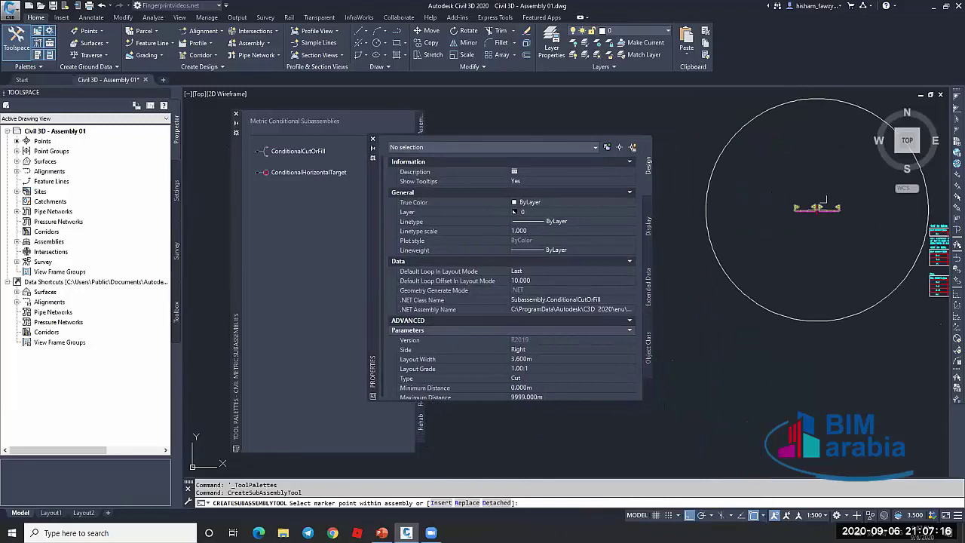
Set Layout Width to 5.000m and change Type from Cut to Fill
click(534, 360)
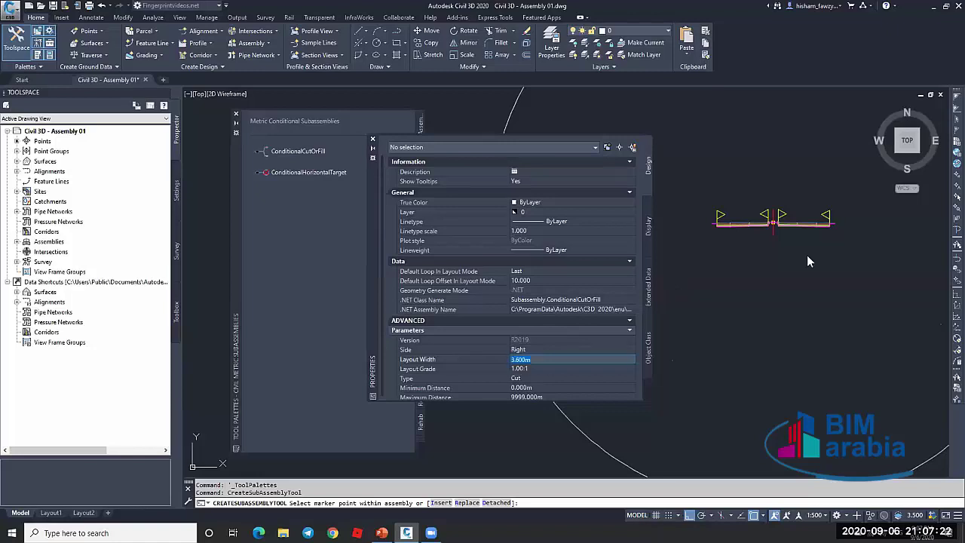
text(3)
double_click(514, 361)
click(510, 360)
click(537, 368)
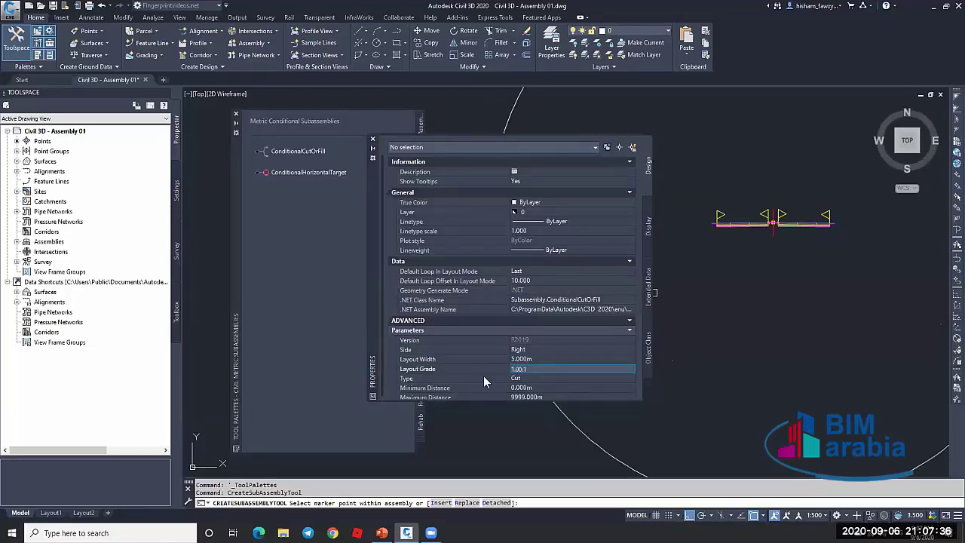
click(534, 378)
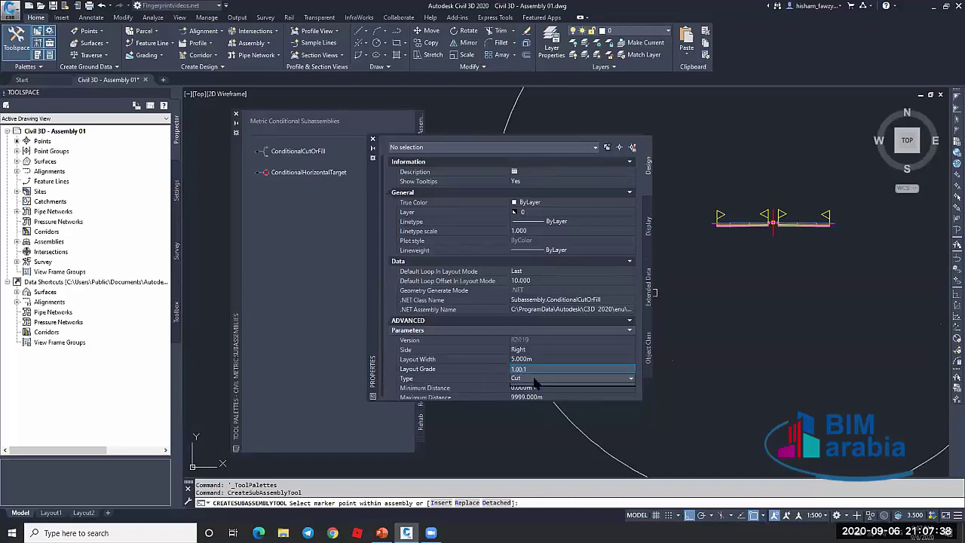
click(534, 378)
click(534, 393)
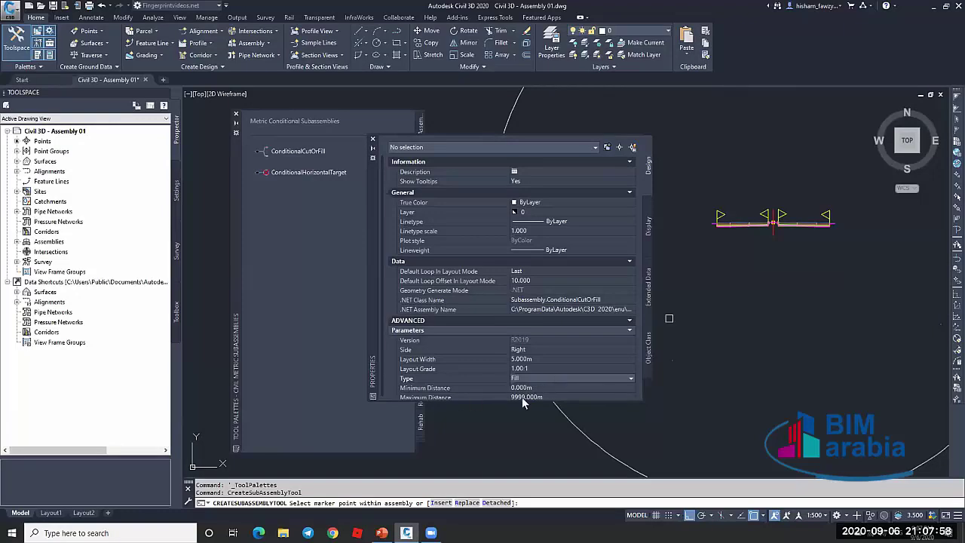
scroll(550, 386, down, 1)
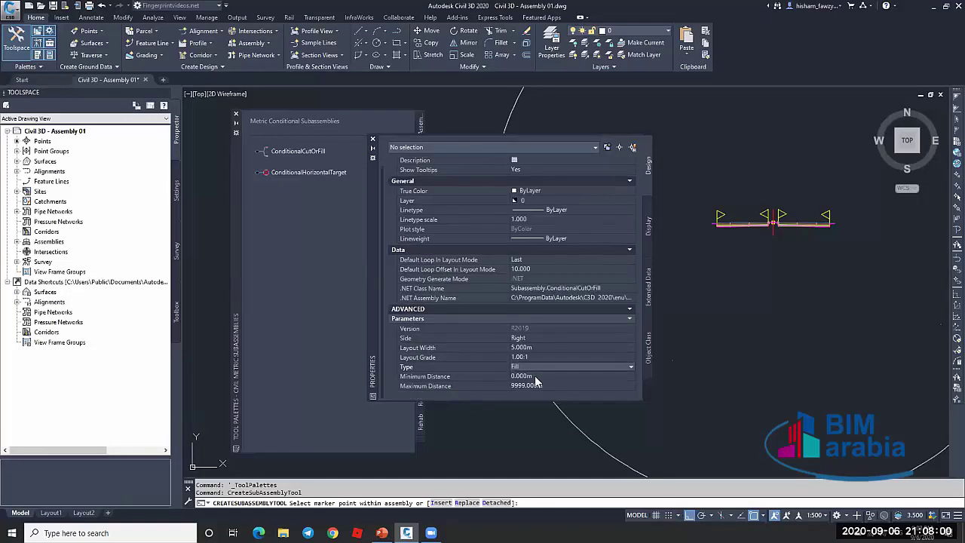
Set the subassembly's Maximum Distance to 5.000m
click(548, 378)
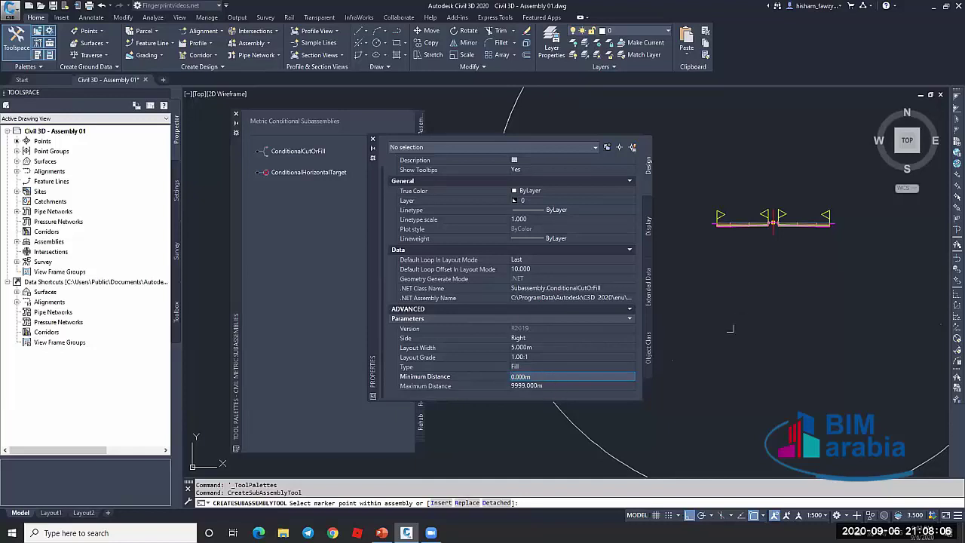
scroll(730, 329, down, 5)
scroll(777, 302, up, 6)
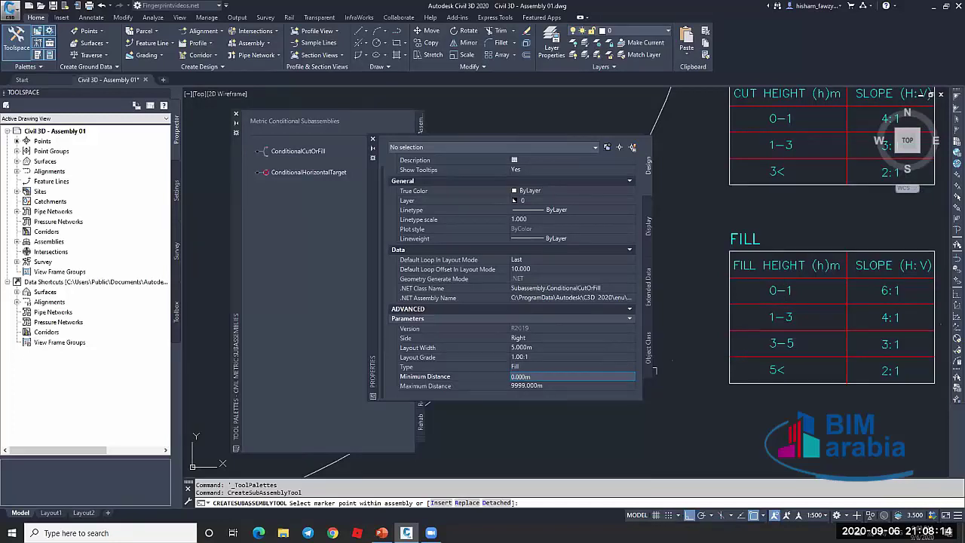
click(554, 386)
text(5)
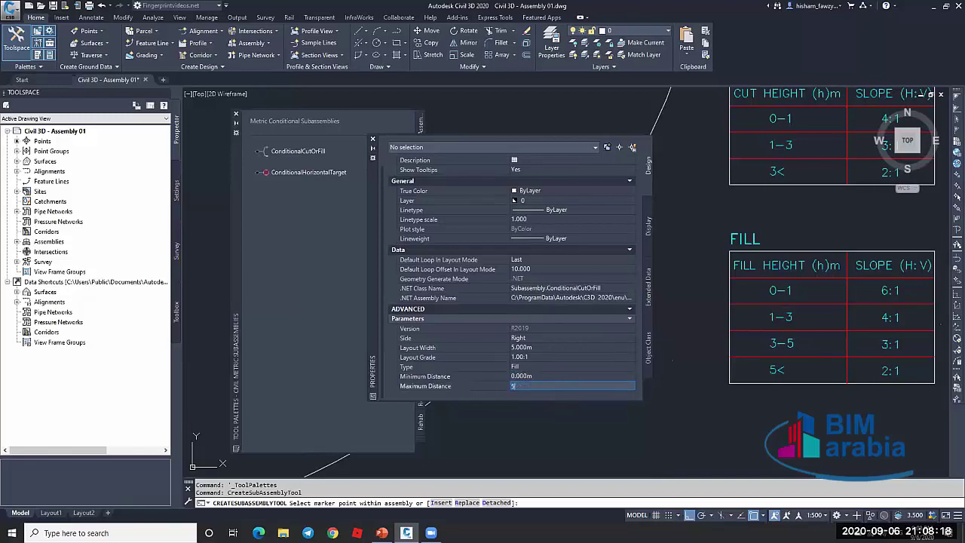
key(Return)
scroll(838, 354, down, 5)
scroll(827, 358, up, 5)
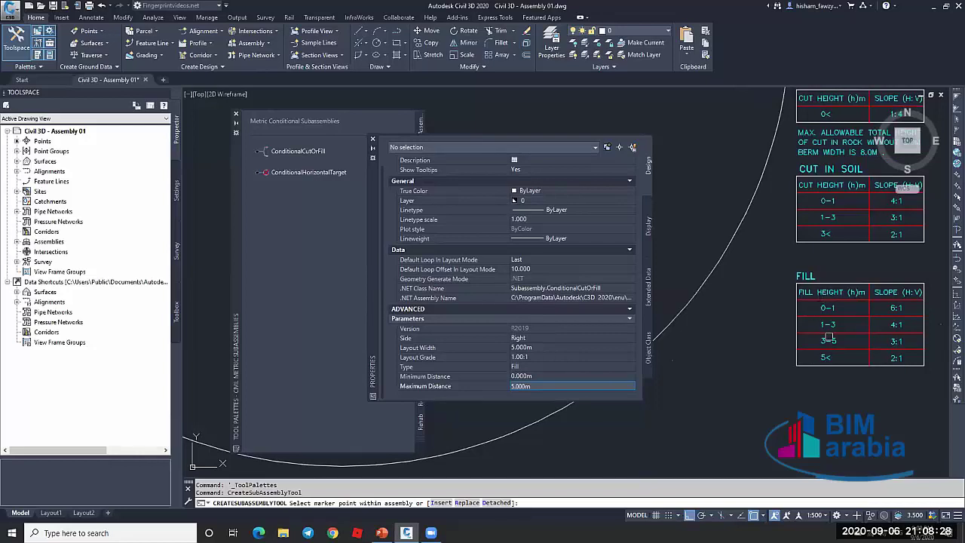
scroll(729, 339, down, 5)
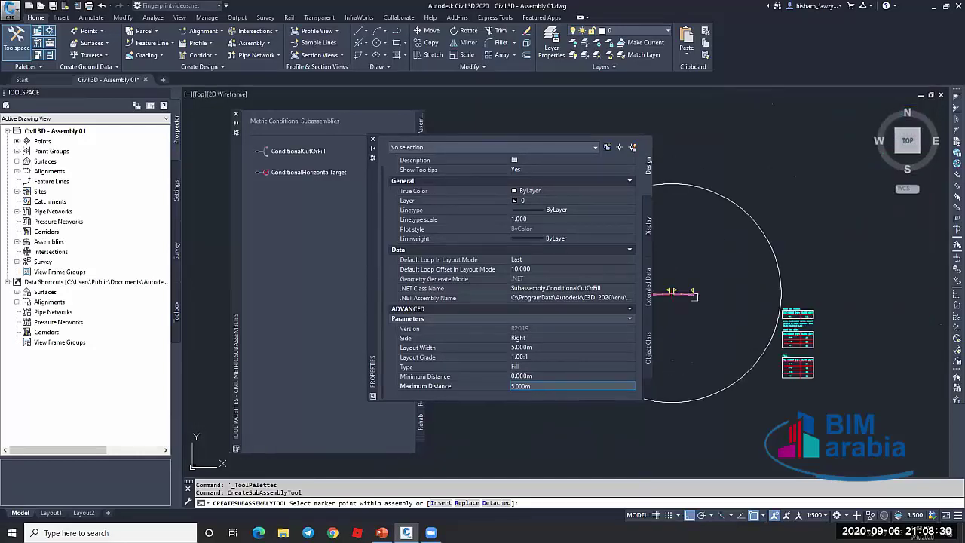
scroll(699, 284, up, 8)
Attach the ConditionalCutOrFill at the road assembly's right end and finish placement
click(721, 280)
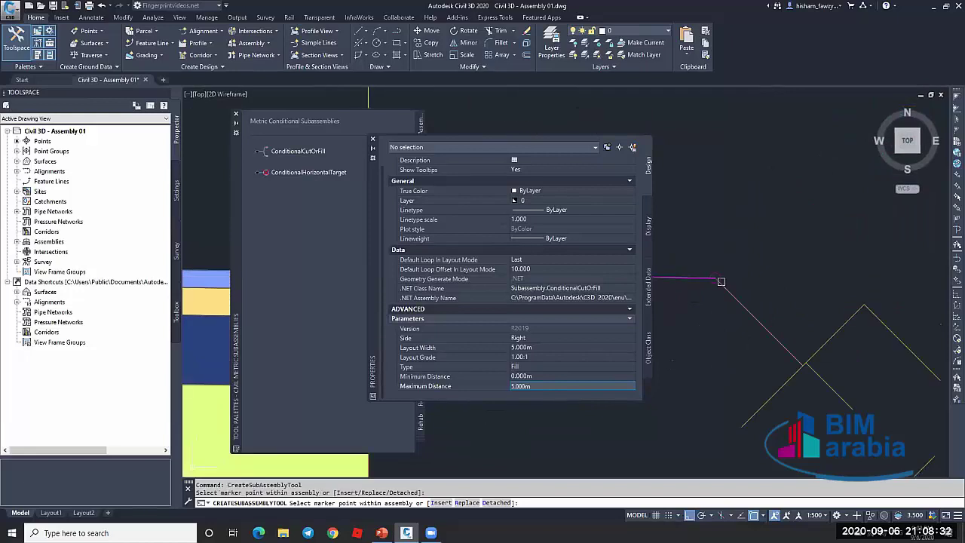
scroll(729, 282, down, 6)
key(Escape)
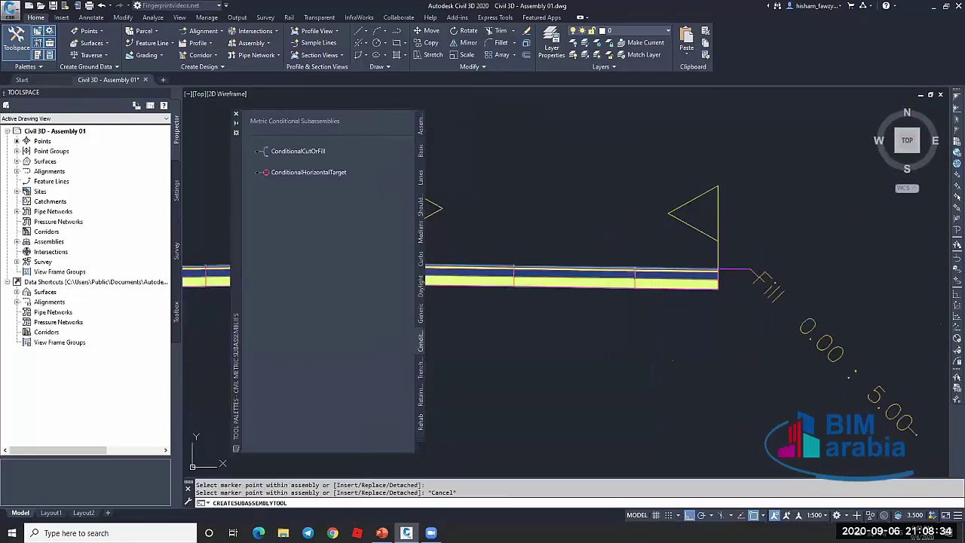
scroll(762, 288, up, 5)
scroll(826, 351, down, 1)
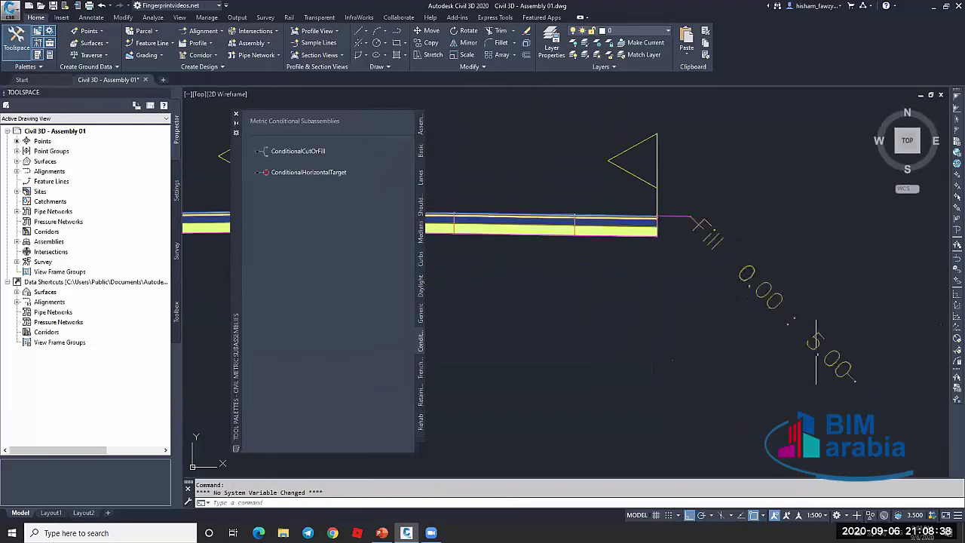
Select the placed Fill subassembly and change its Layout Width to 10 m in Properties
click(769, 296)
key(F1)
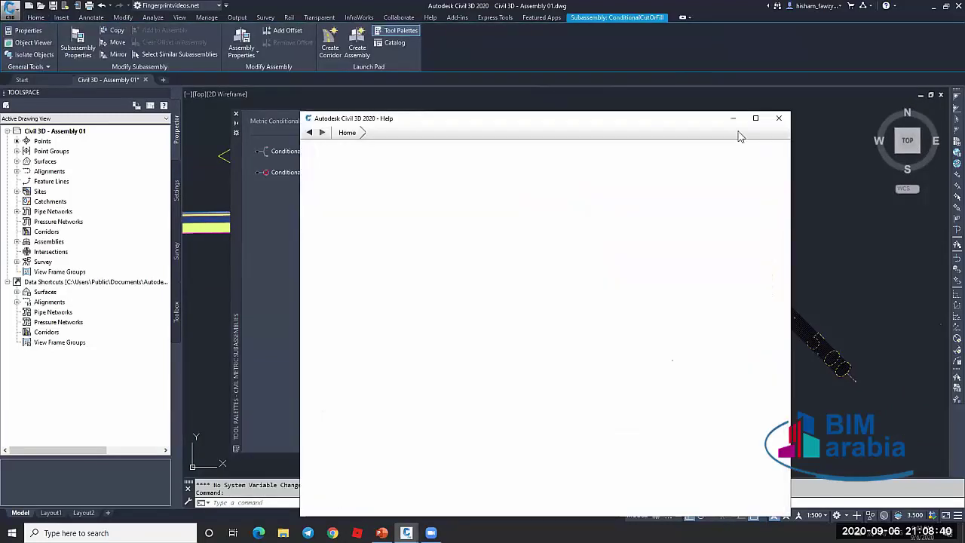
click(778, 118)
key(ctrl+1)
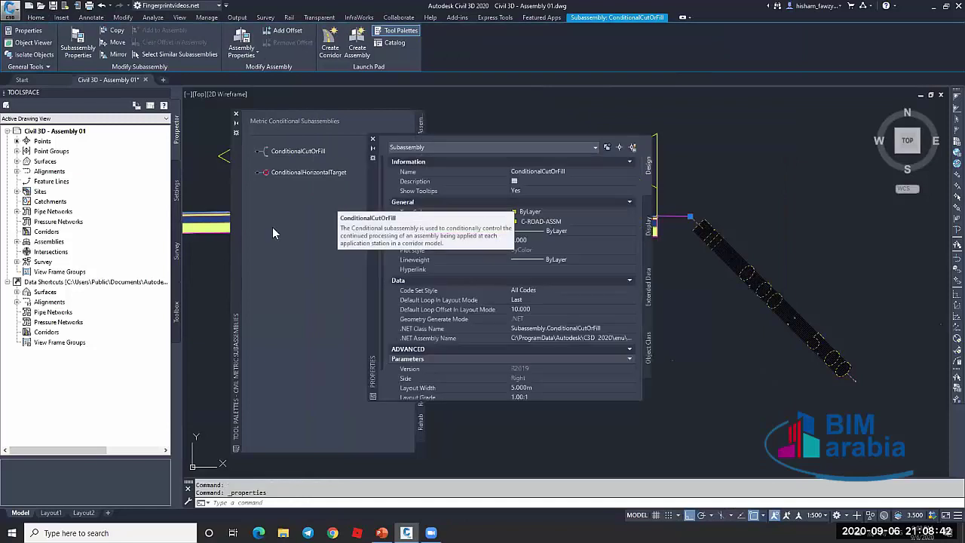
click(540, 348)
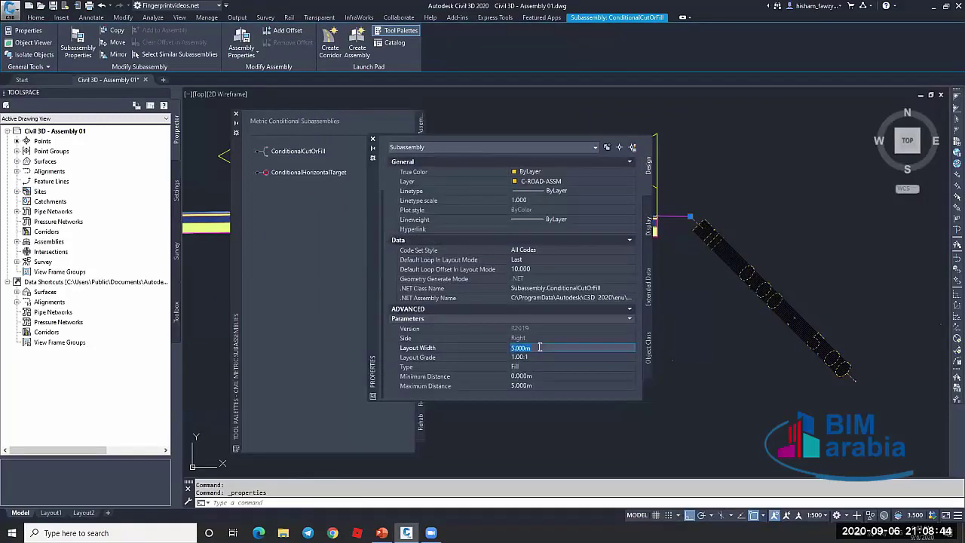
text(10)
key(Tab)
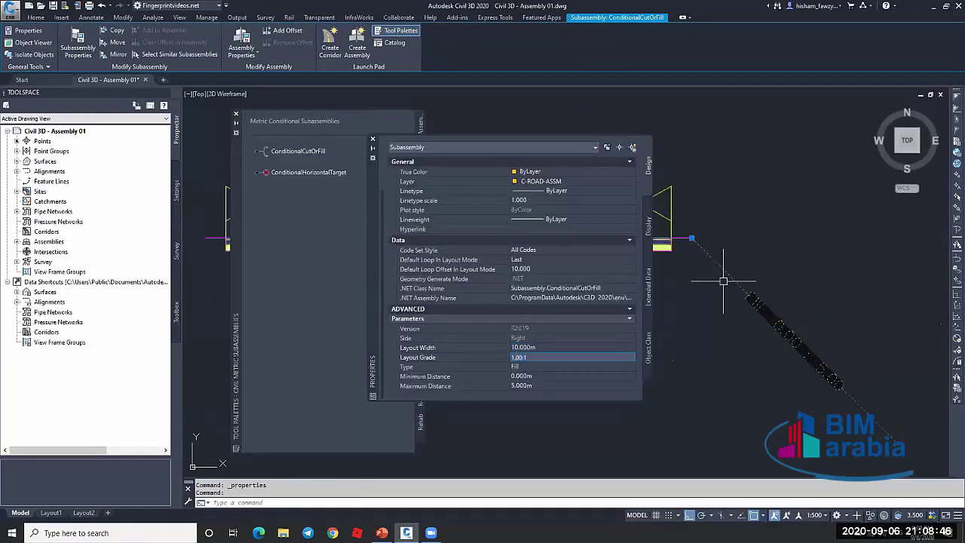
key(Escape)
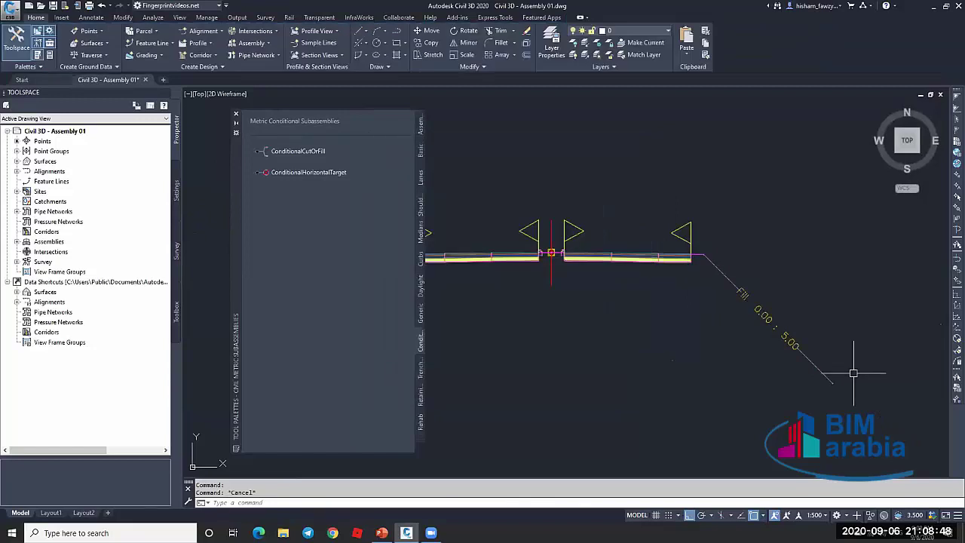
scroll(853, 372, up, 1)
scroll(678, 219, up, 2)
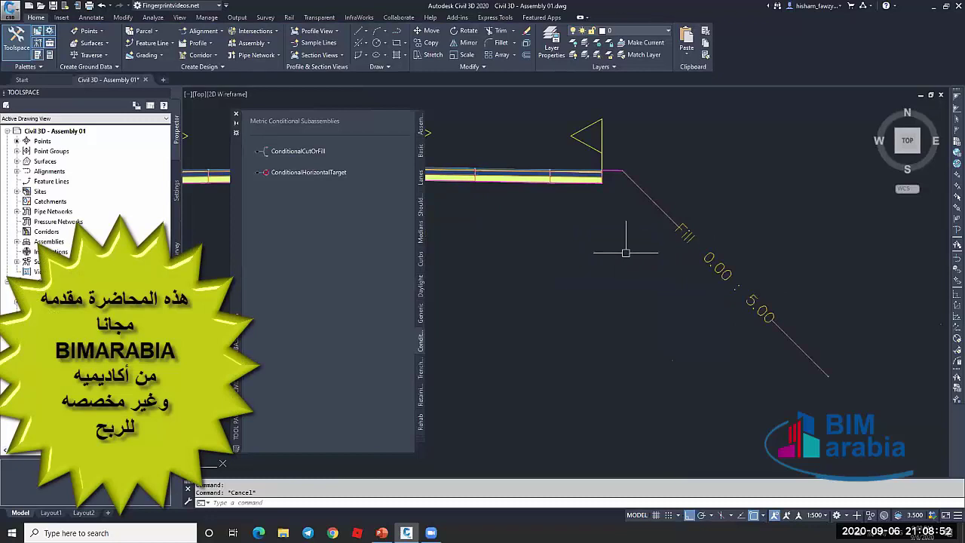
Pick DaylightGeneral from the Daylight tab of the tool palette
click(421, 285)
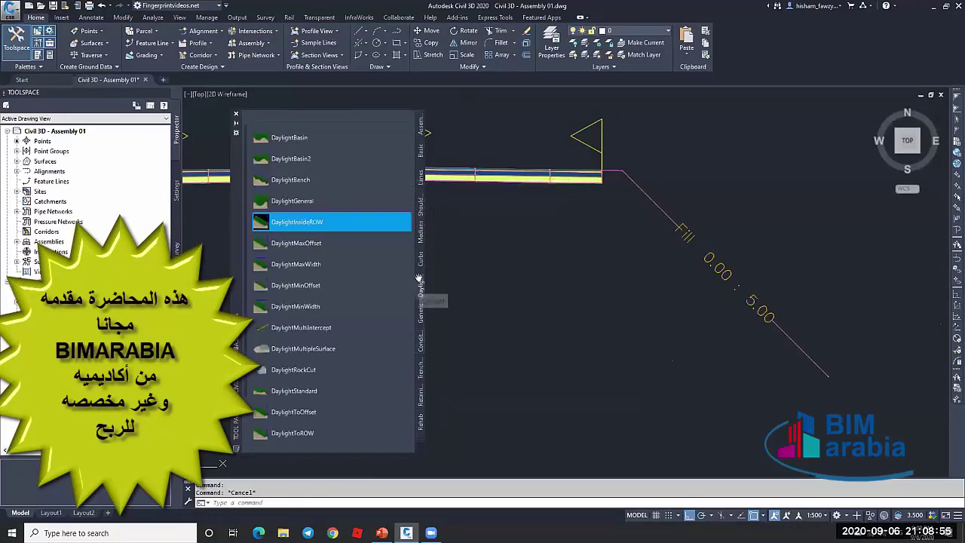
click(290, 202)
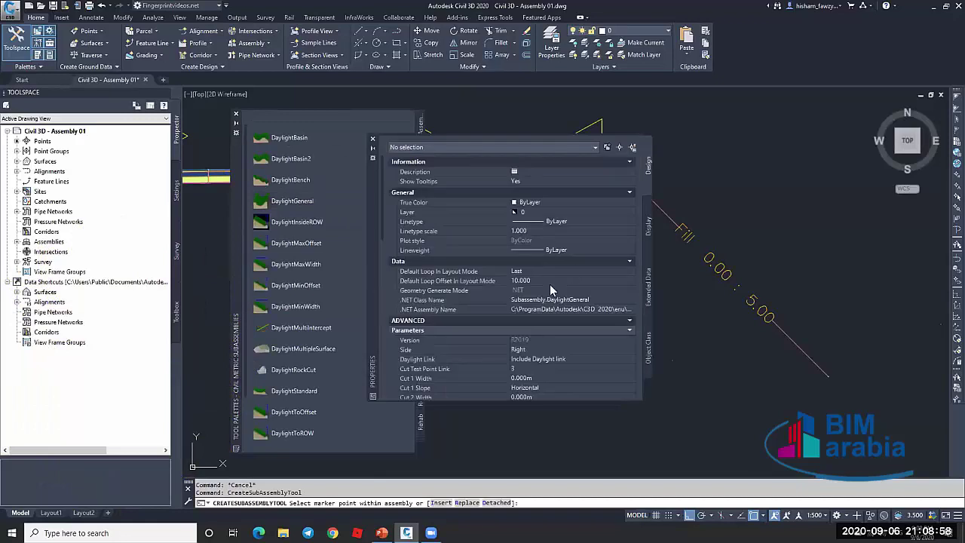
scroll(494, 321, down, 3)
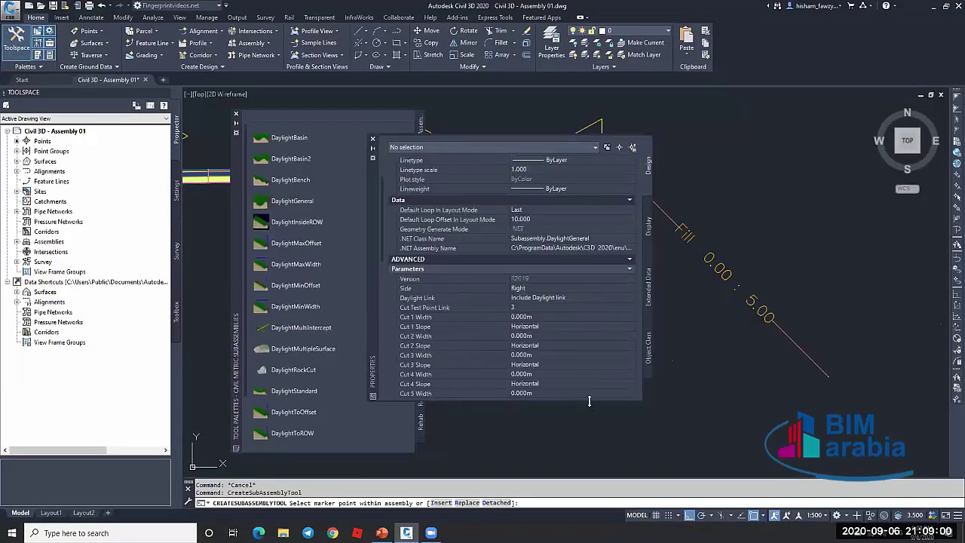
scroll(495, 295, down, 3)
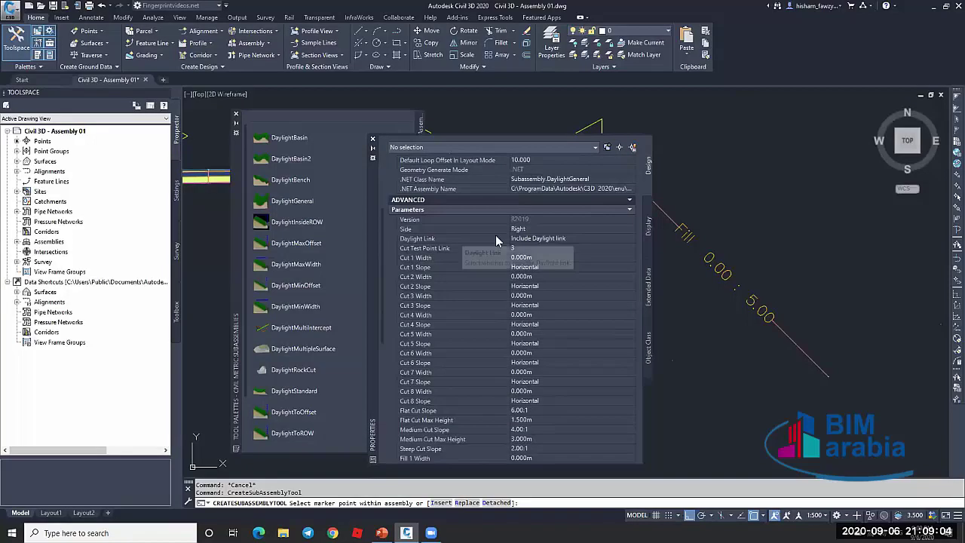
scroll(469, 342, down, 5)
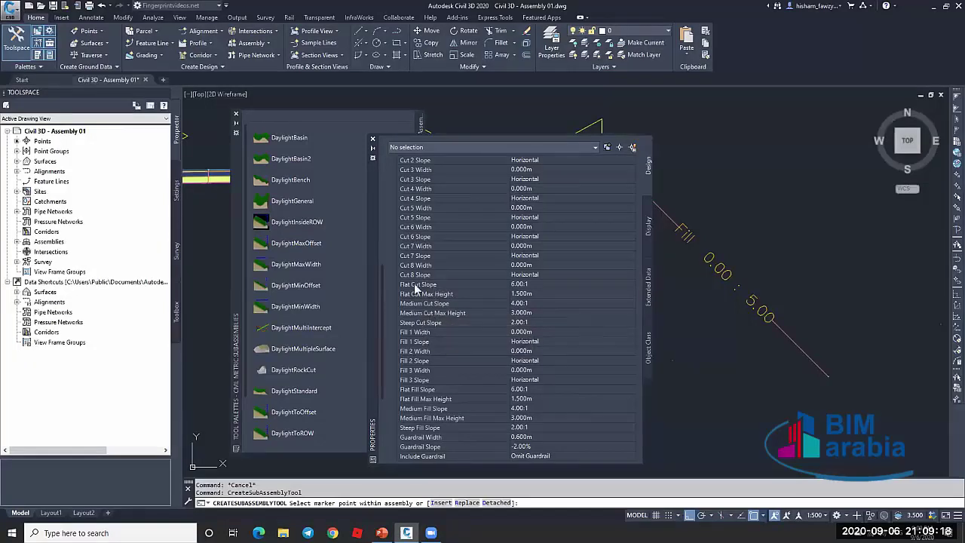
Review the cut heights and steep cut slope, then fill slopes 6.00:1, 4.00:1 and 2.00:1
click(485, 295)
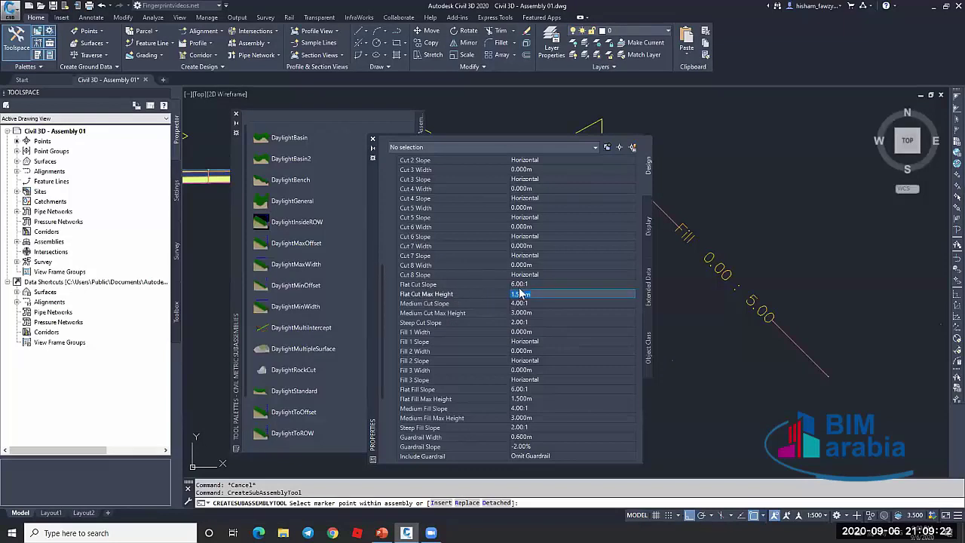
click(477, 314)
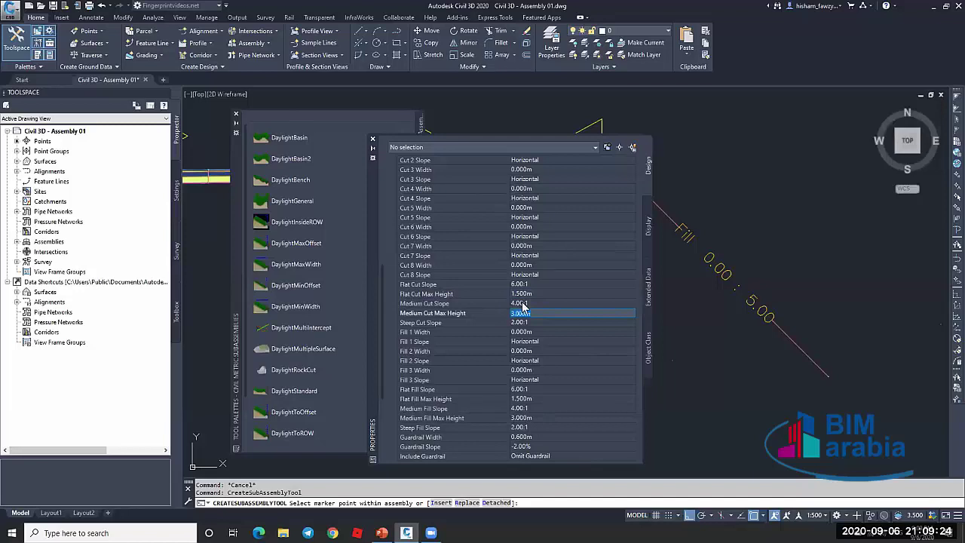
click(476, 325)
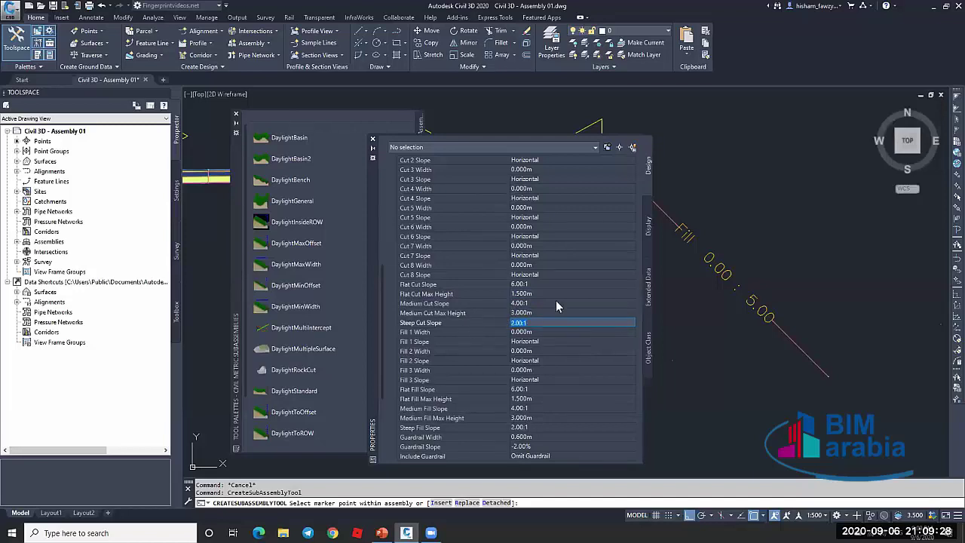
scroll(495, 291, down, 2)
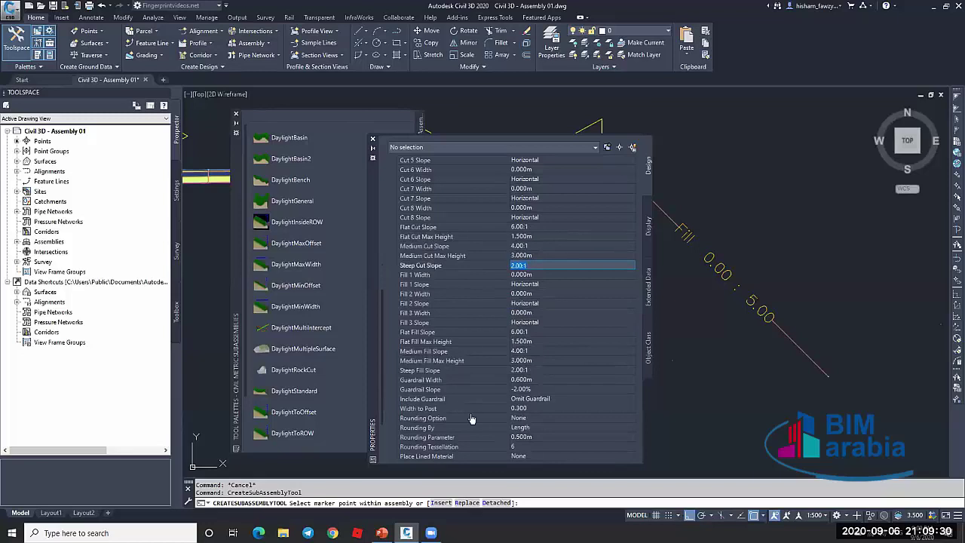
click(469, 333)
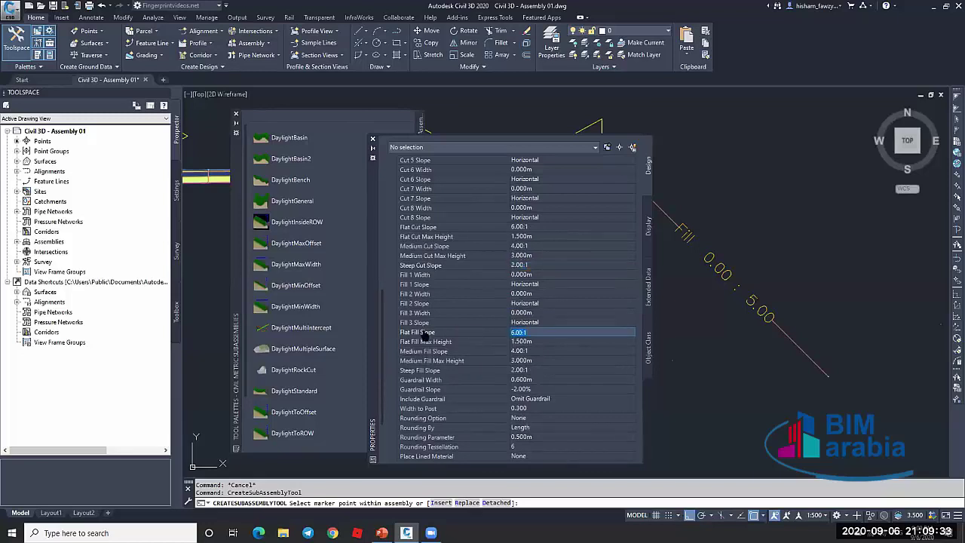
click(469, 342)
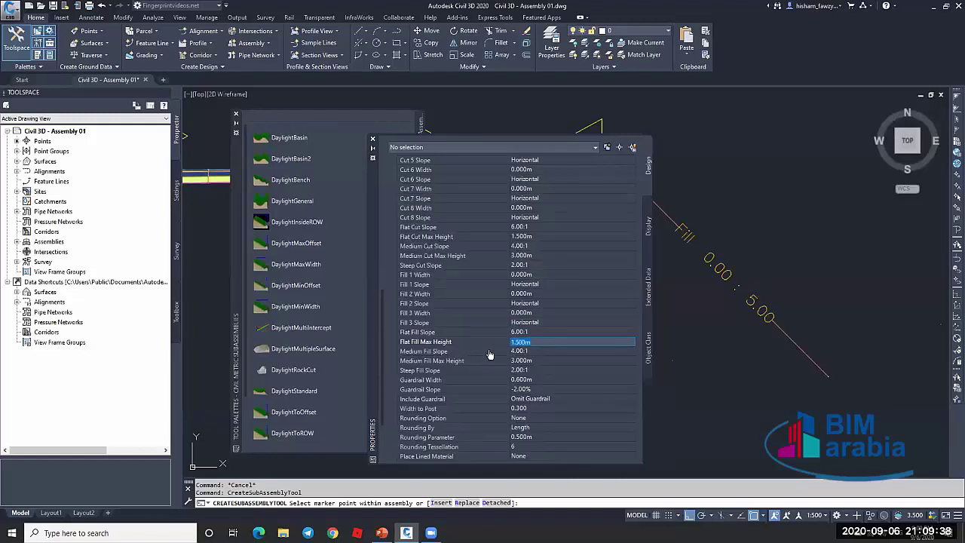
click(490, 352)
click(490, 361)
click(476, 371)
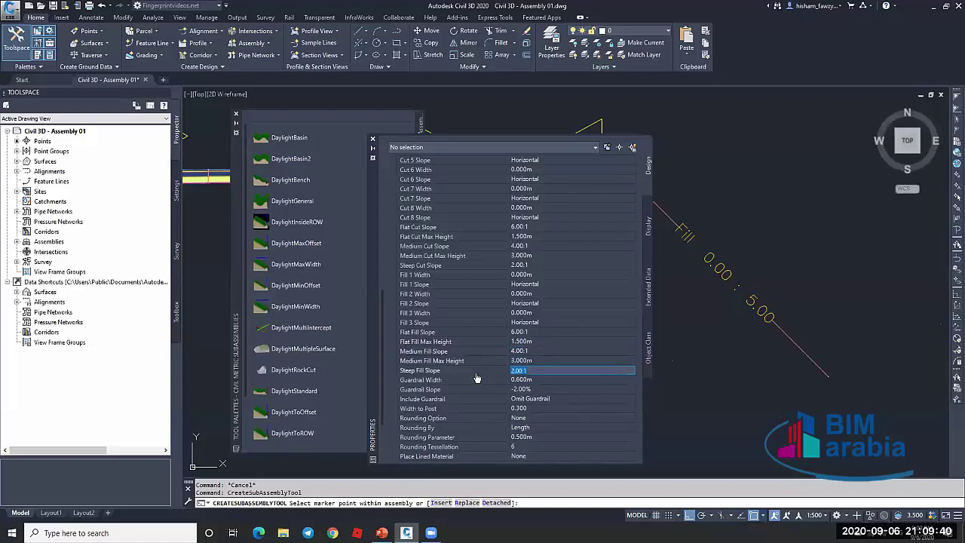
scroll(782, 269, down, 5)
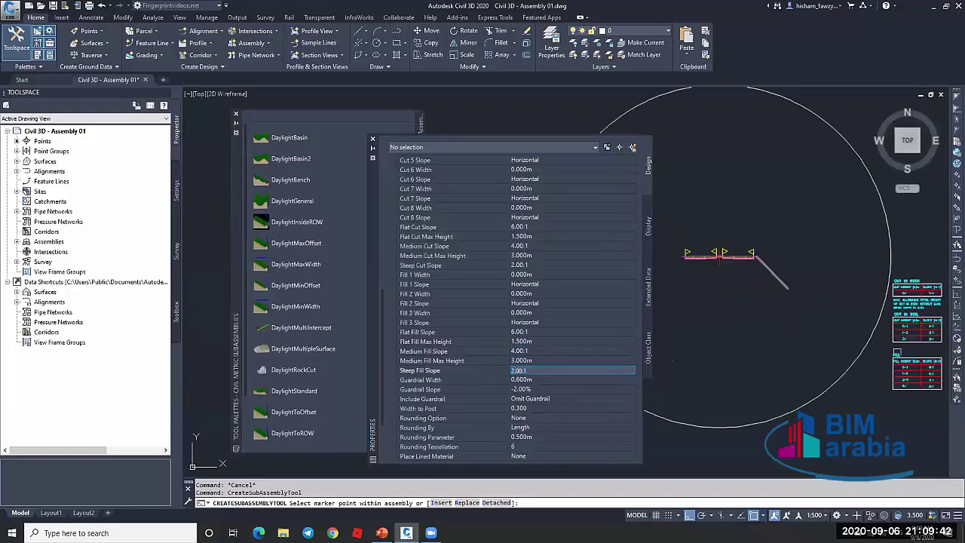
Check the FILL slope table and set DaylightGeneral's Flat Fill Max Height to 1.000 m
scroll(917, 332, up, 5)
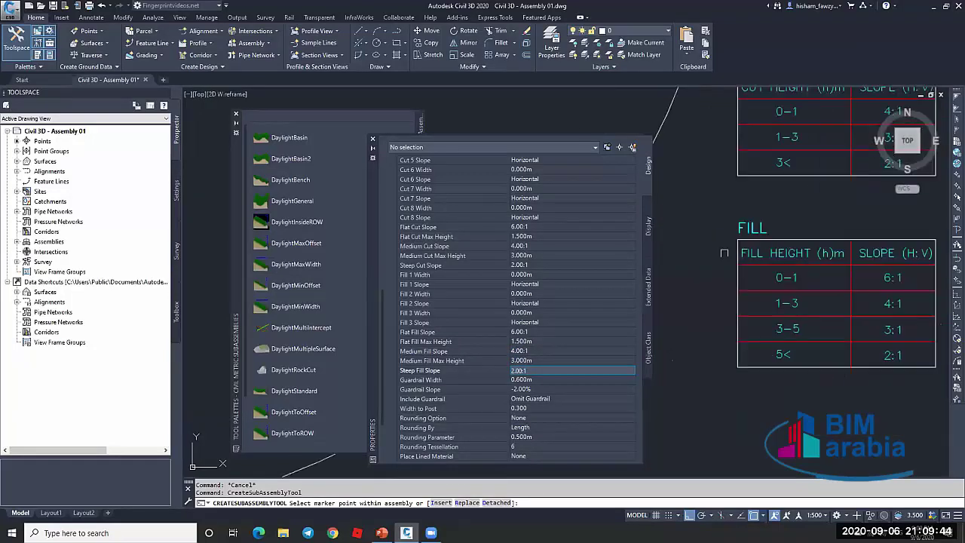
middle_drag(724, 253, 680, 233)
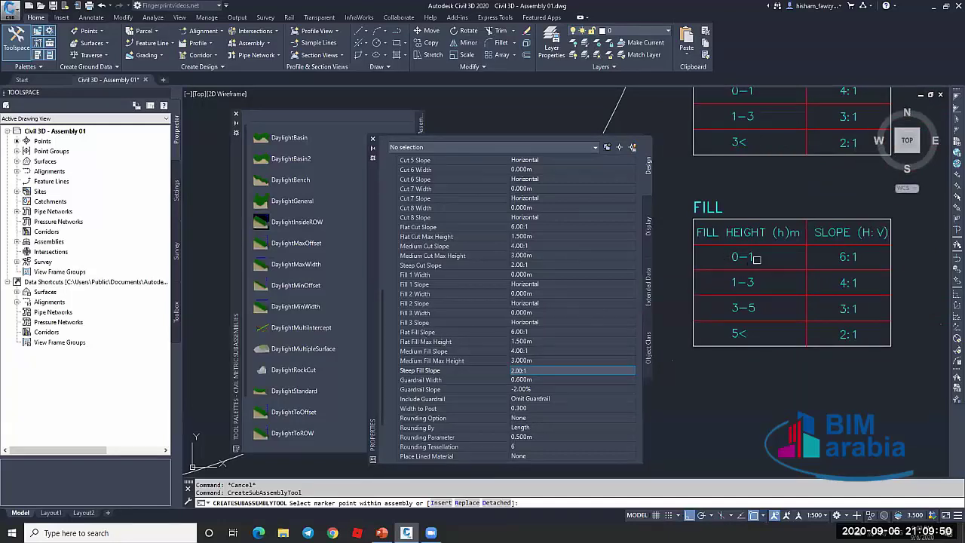
click(460, 342)
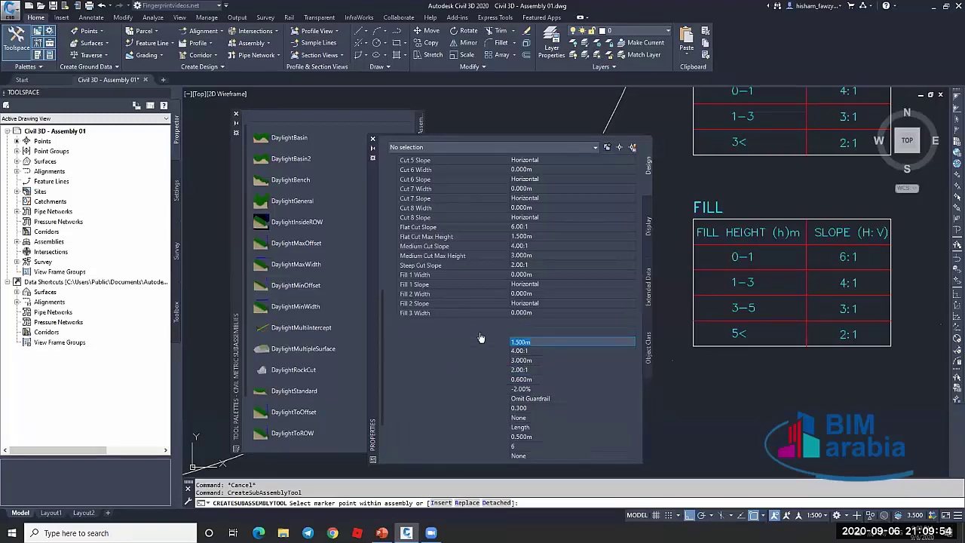
click(518, 332)
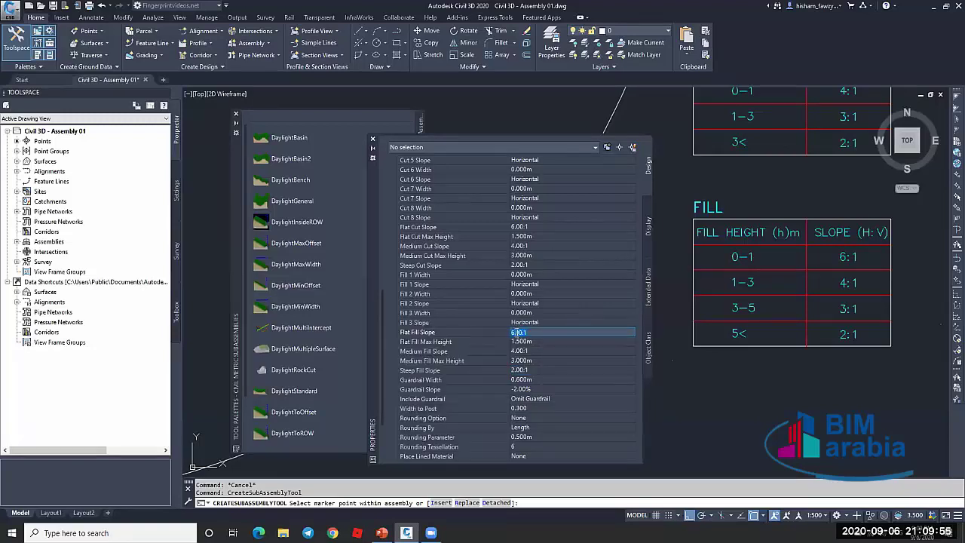
click(502, 344)
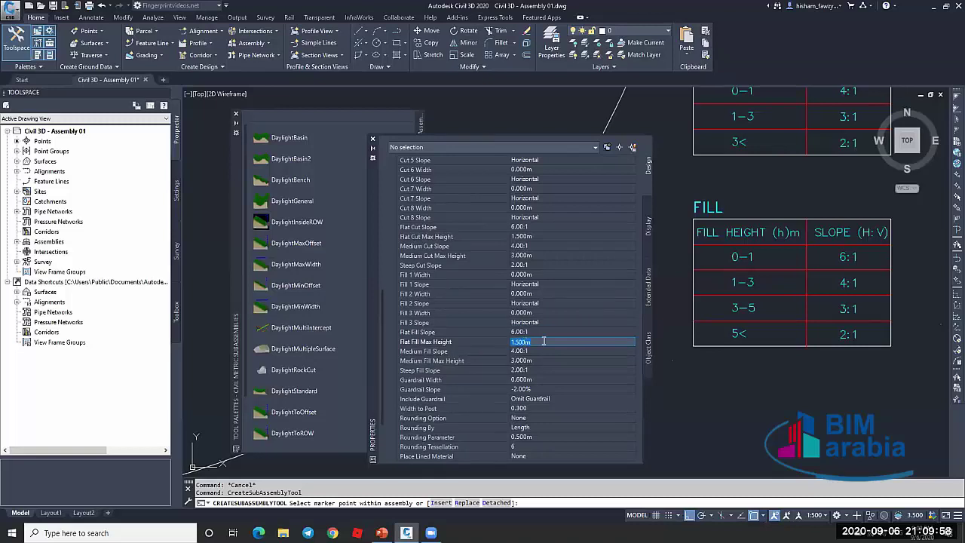
text(1)
key(Tab)
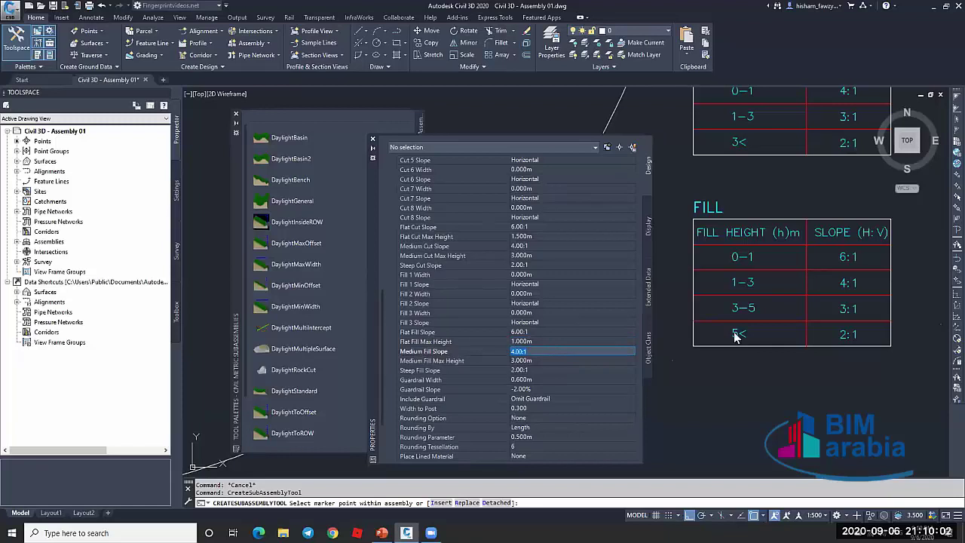
Set the Steep Fill Slope to 3.00:1 to match the 3–5 m fill slope
click(528, 361)
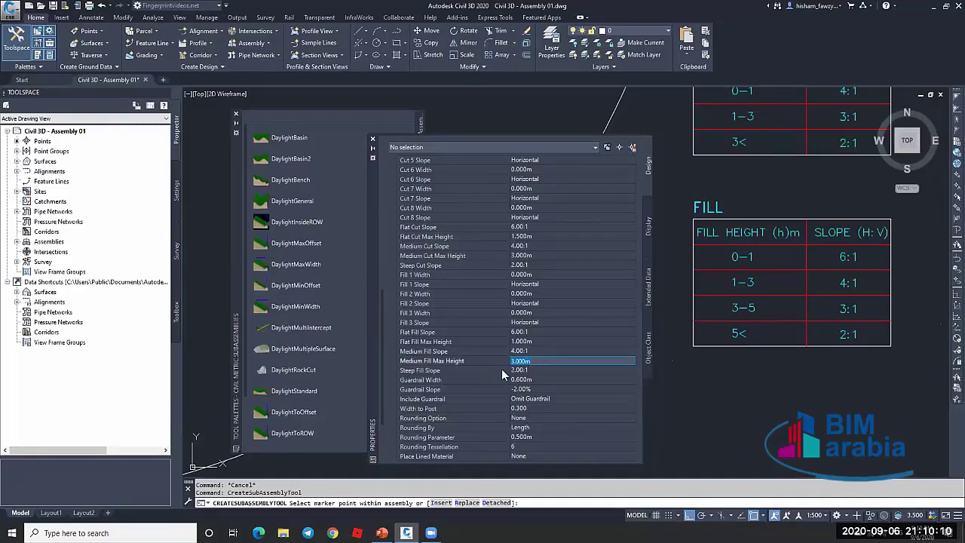
click(548, 373)
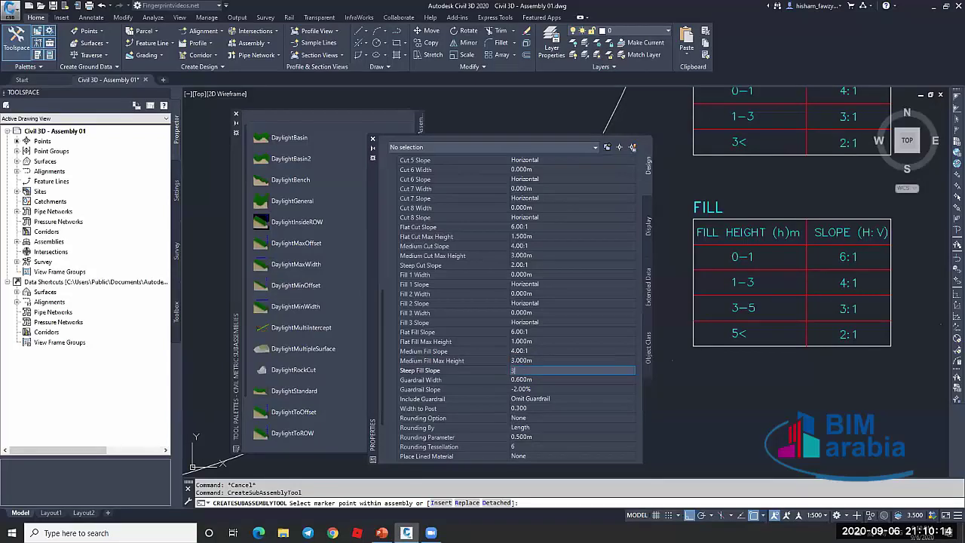
key(Tab)
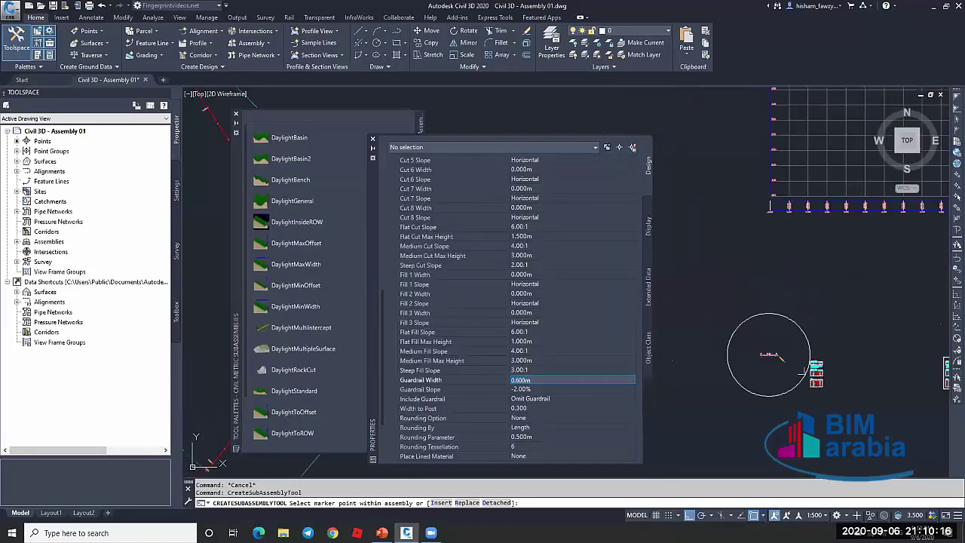
scroll(801, 372, up, 8)
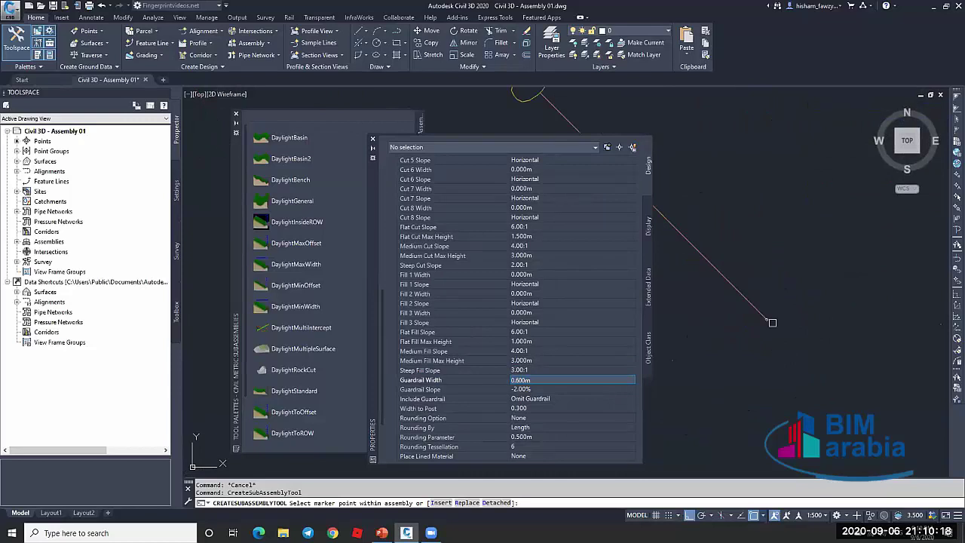
scroll(769, 320, down, 5)
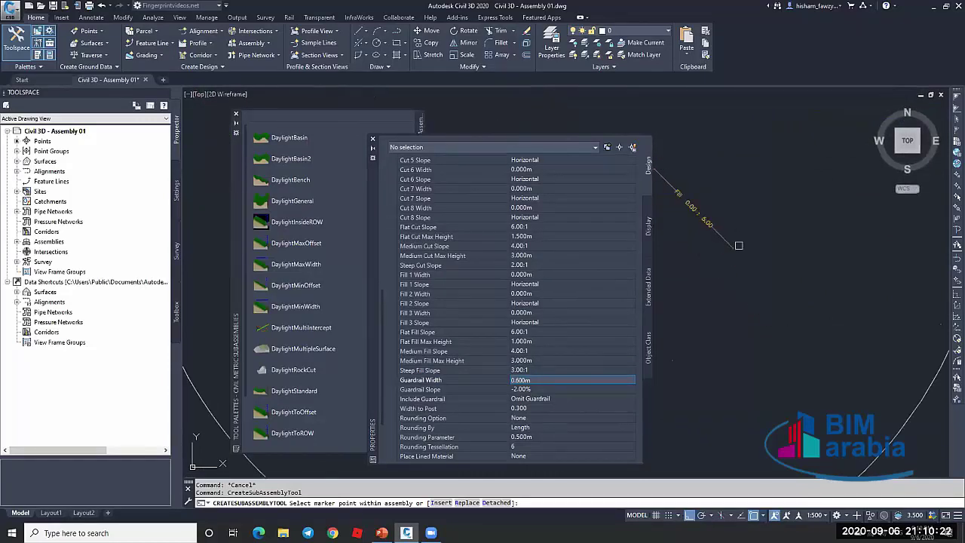
scroll(725, 261, up, 3)
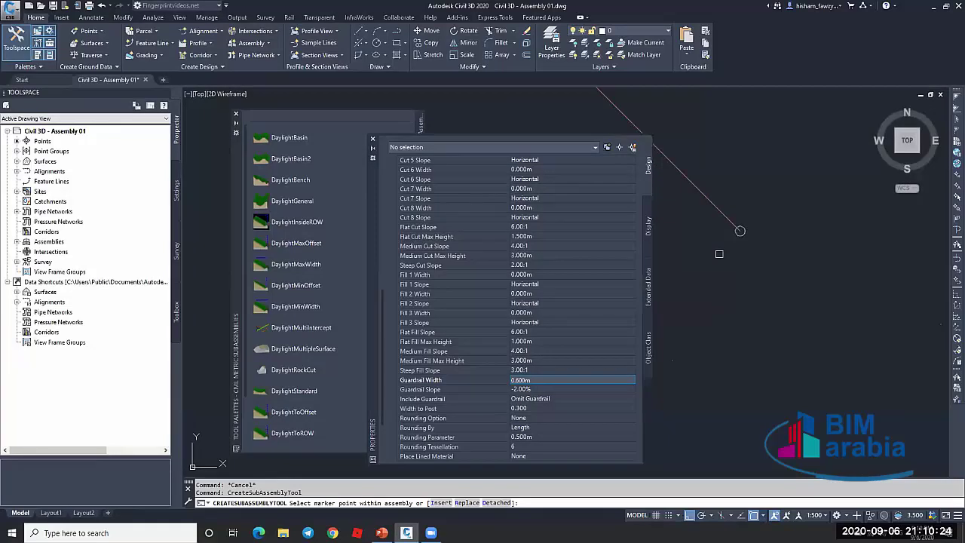
scroll(743, 231, down, 2)
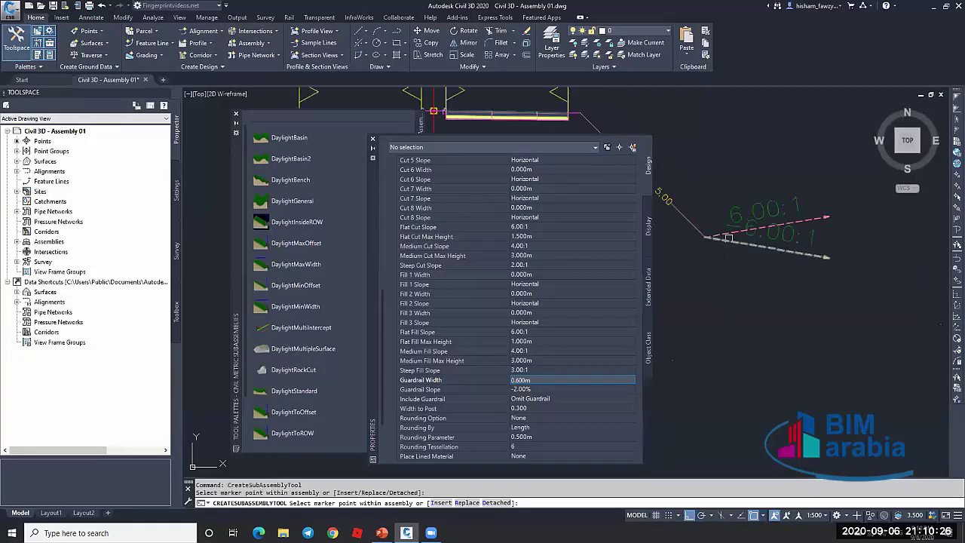
key(Escape)
click(782, 224)
middle_drag(782, 225, 722, 236)
scroll(679, 249, up, 2)
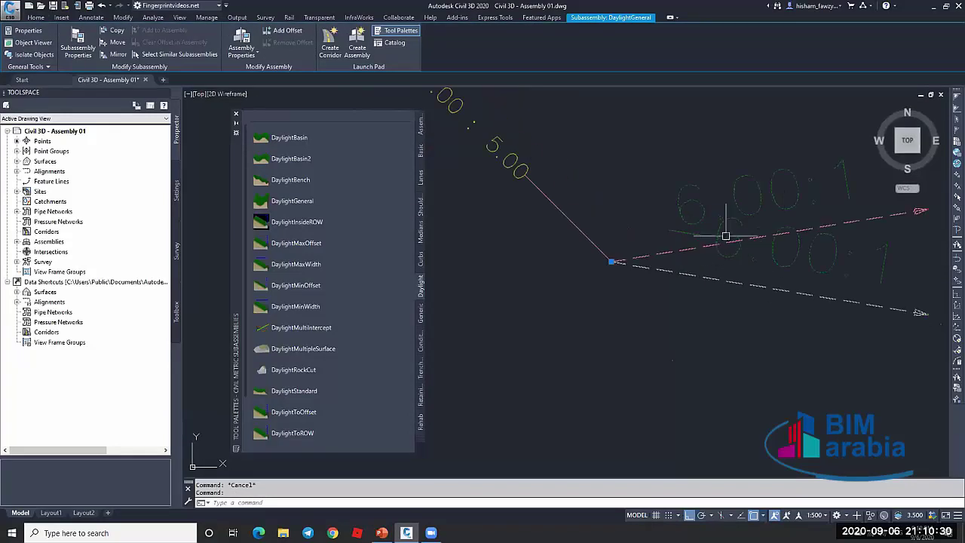
scroll(710, 240, down, 2)
scroll(727, 236, up, 3)
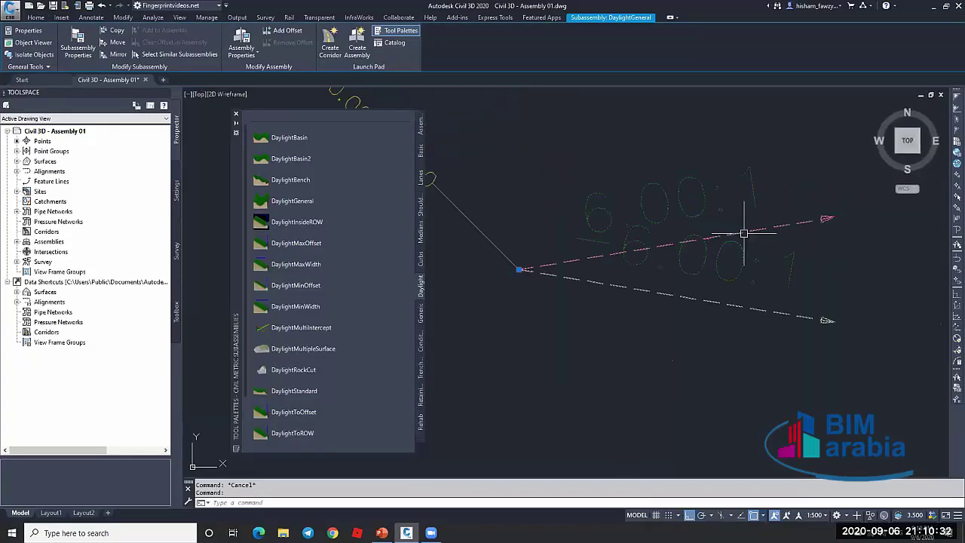
scroll(745, 261, down, 4)
scroll(591, 196, up, 2)
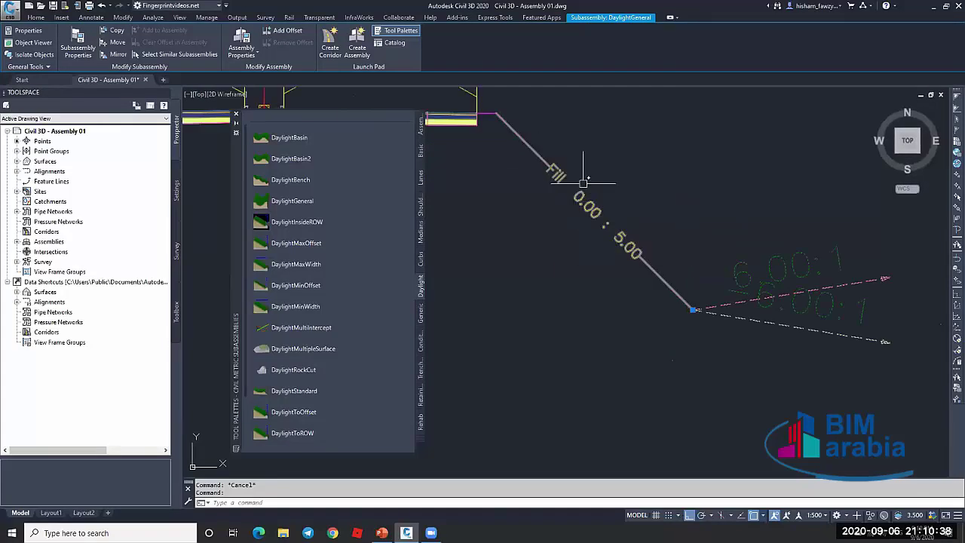
scroll(584, 182, down, 5)
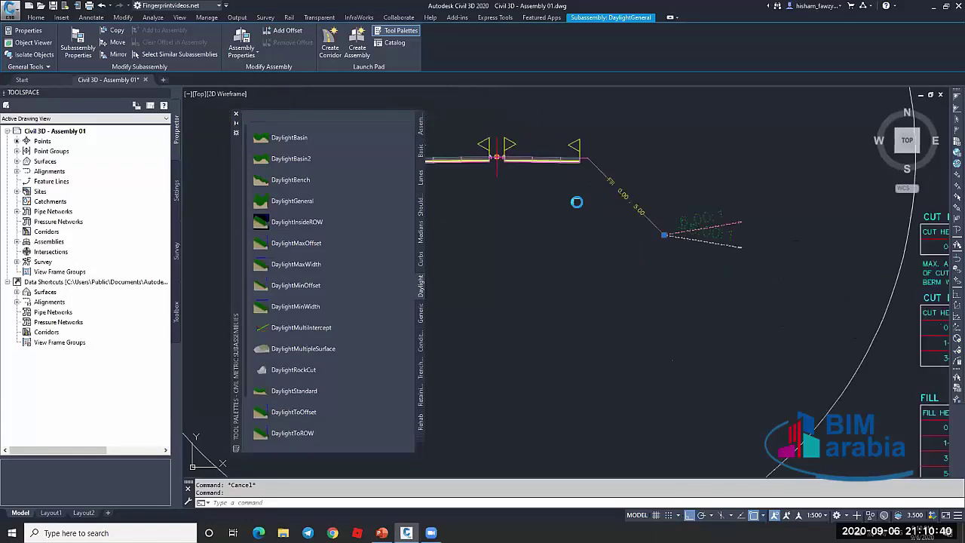
scroll(626, 218, up, 3)
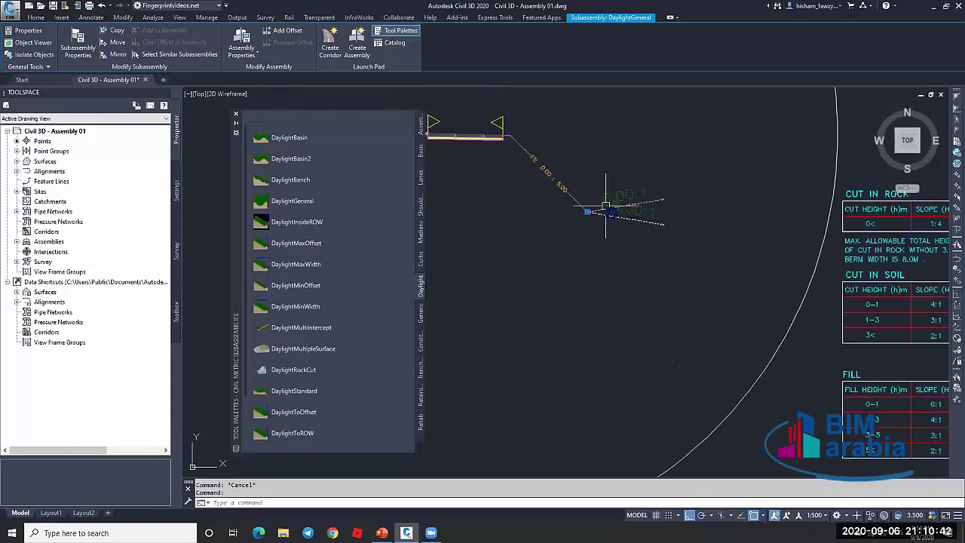
scroll(606, 219, up, 2)
scroll(605, 219, down, 2)
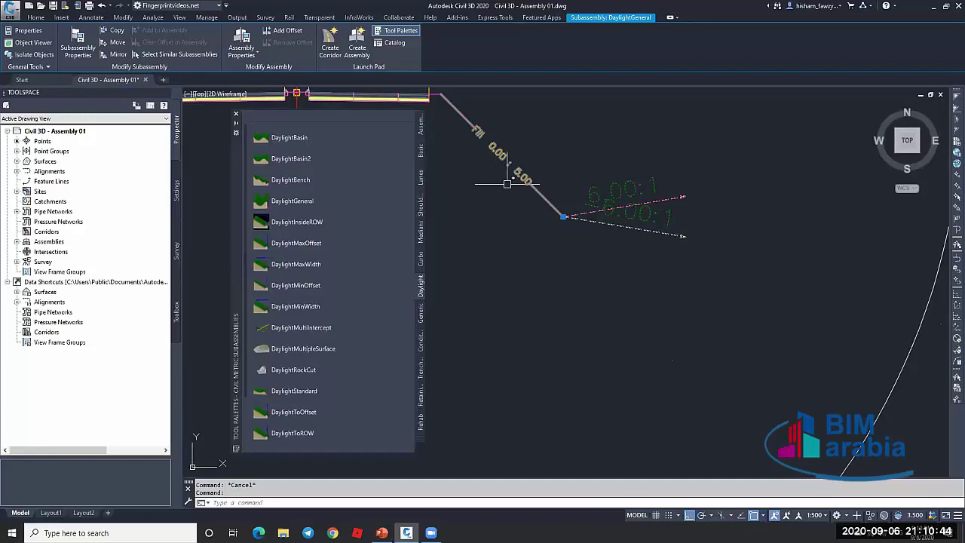
scroll(555, 203, down, 3)
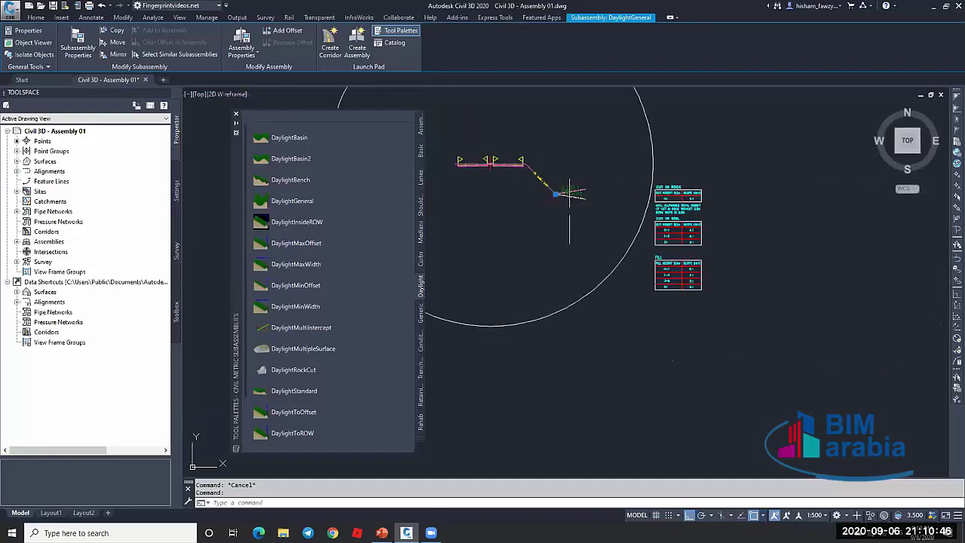
scroll(661, 294, up, 6)
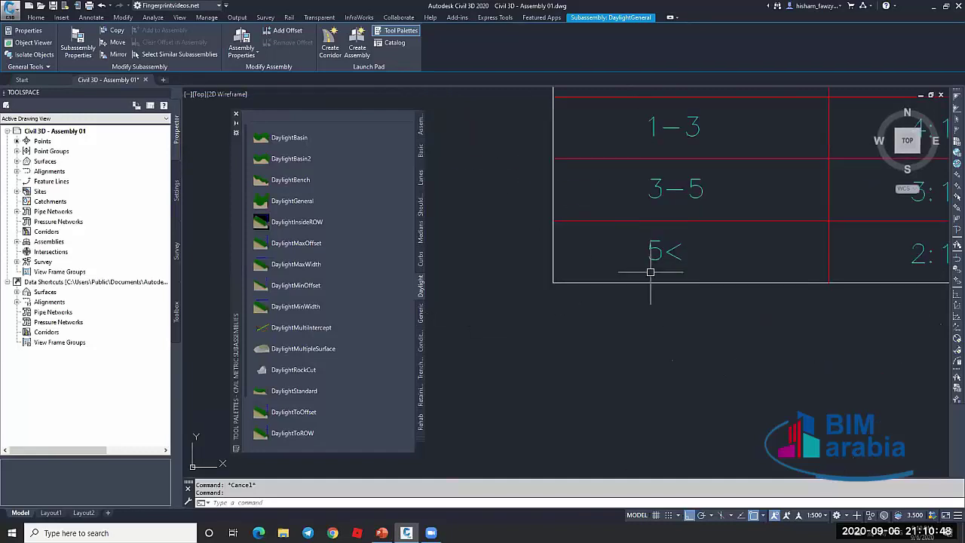
scroll(724, 300, down, 3)
scroll(724, 302, down, 5)
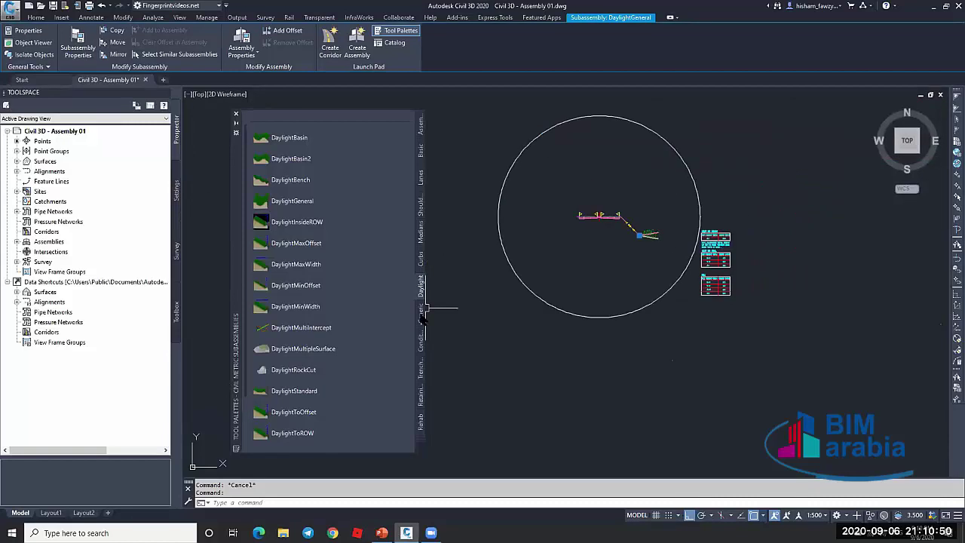
Start a ConditionalCutOrFill with Layout Width 10, Layout Grade 2:1 and Minimum Distance 5 m
click(421, 339)
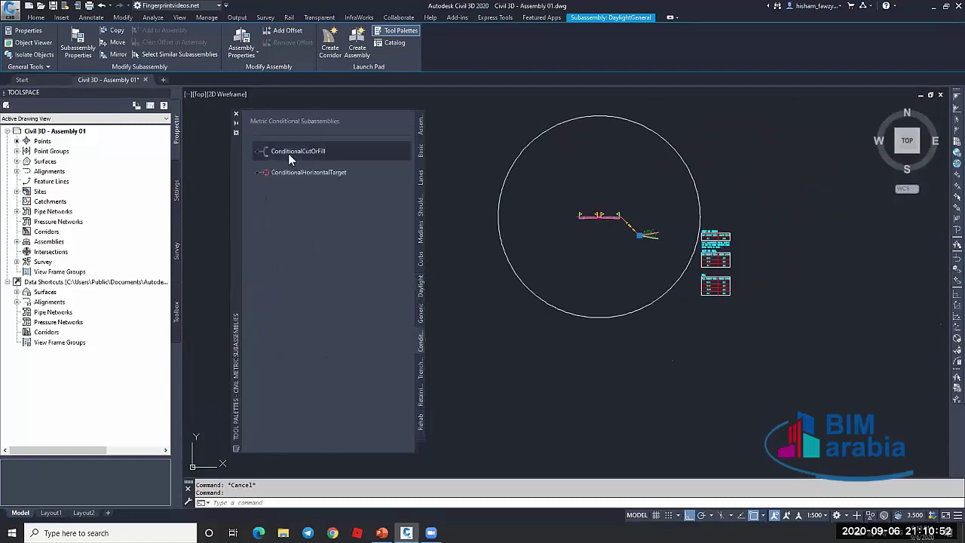
click(293, 151)
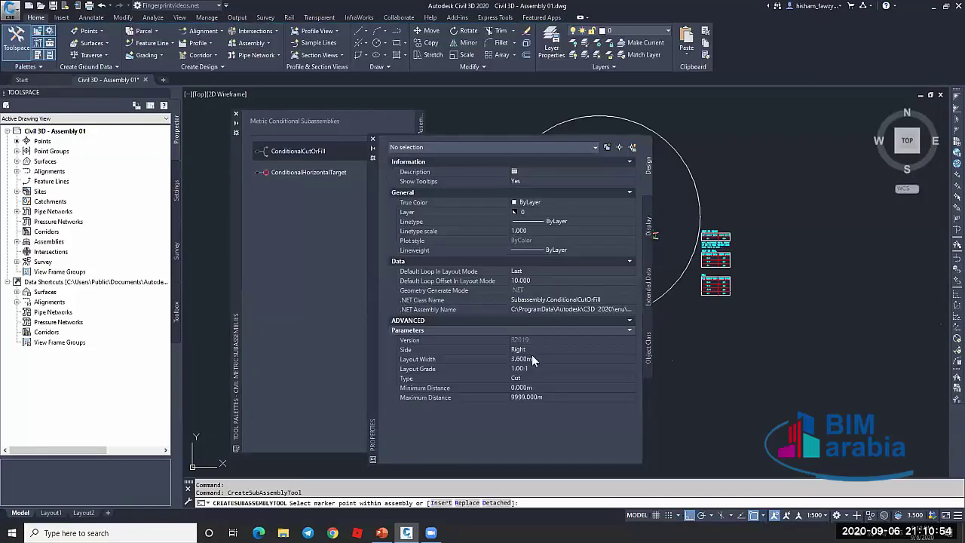
click(550, 359)
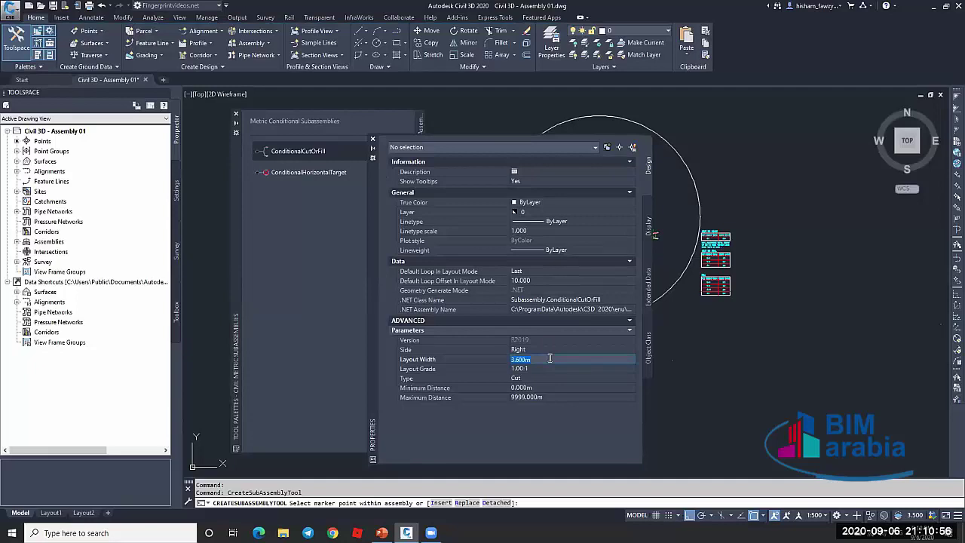
text(10)
key(Tab)
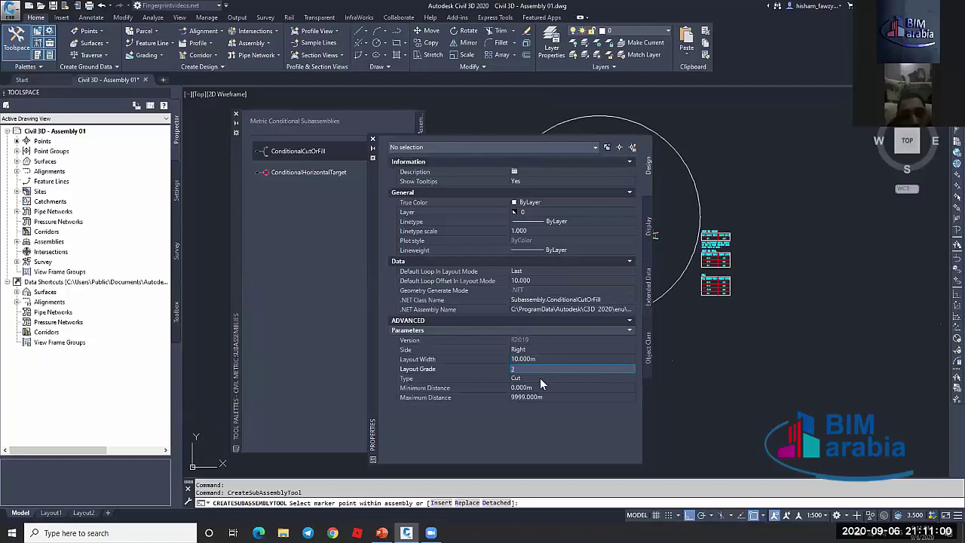
text(2.00:)
key(Tab)
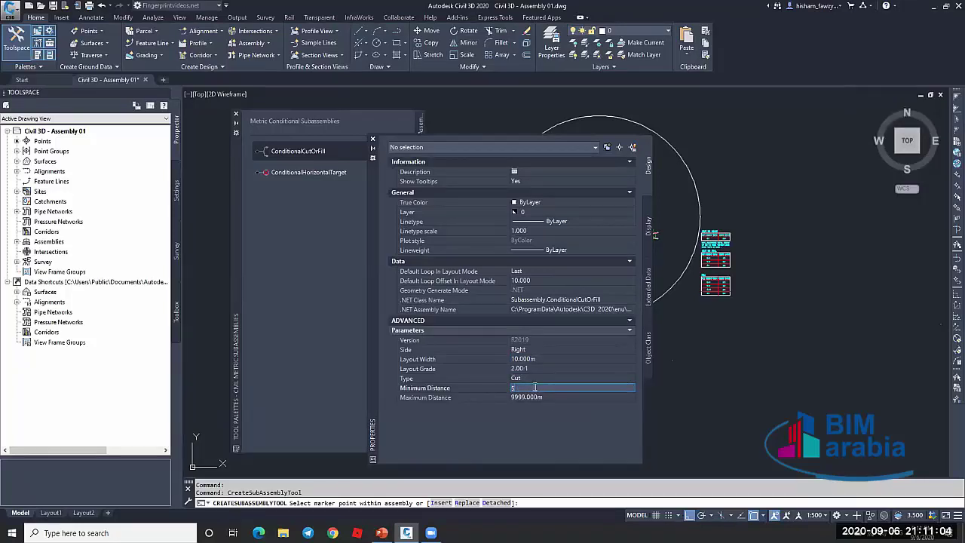
text(5)
key(Tab)
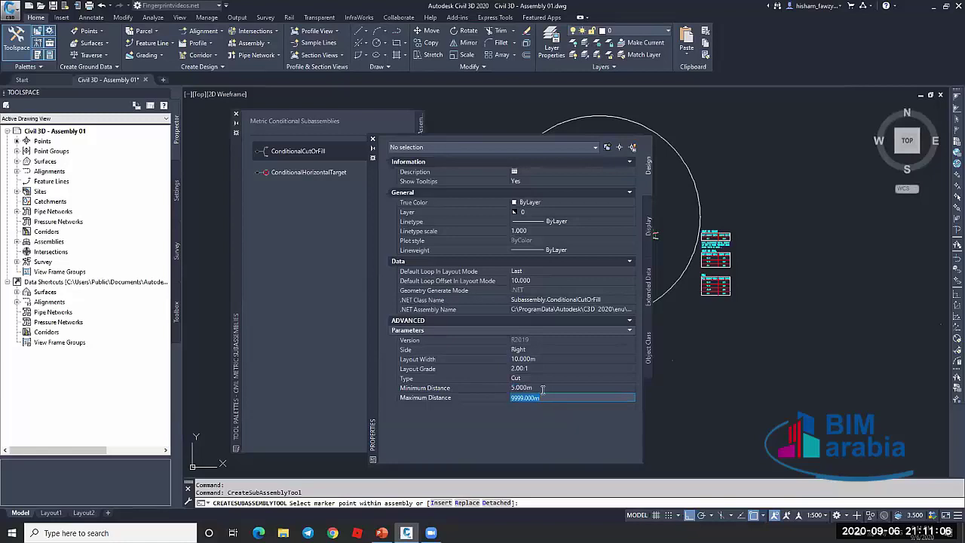
Set its Type to Fill, attach it at the lane edge, and select the new subassembly
click(537, 378)
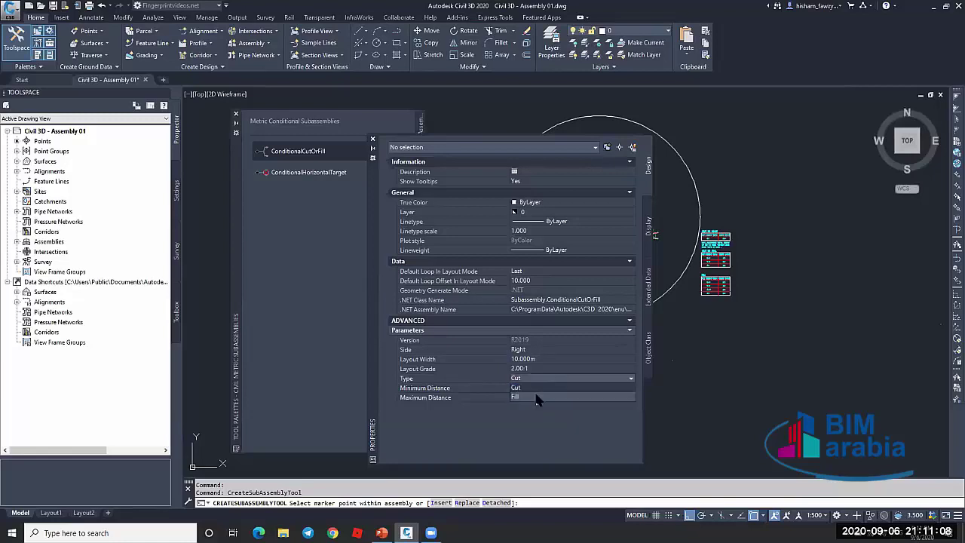
click(536, 397)
scroll(816, 249, down, 2)
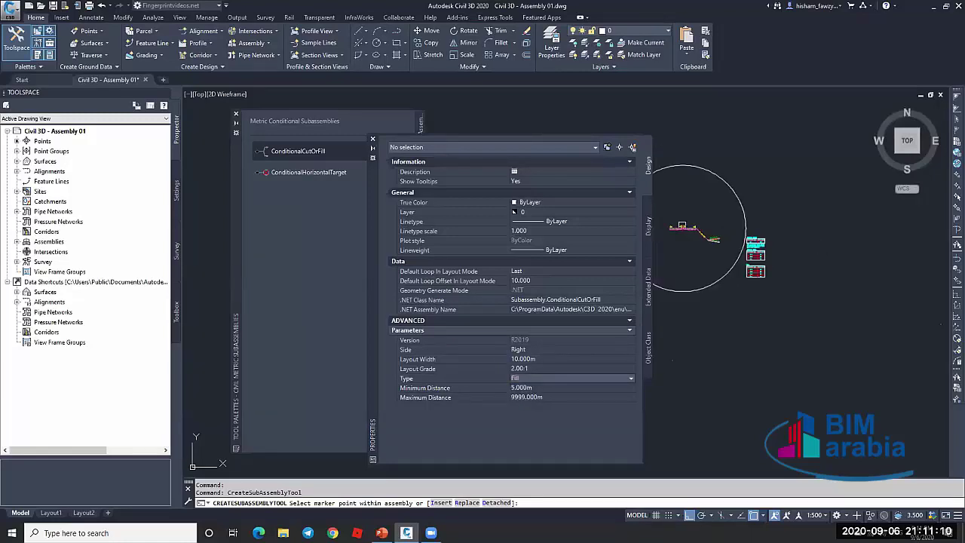
scroll(687, 226, up, 5)
scroll(770, 308, up, 2)
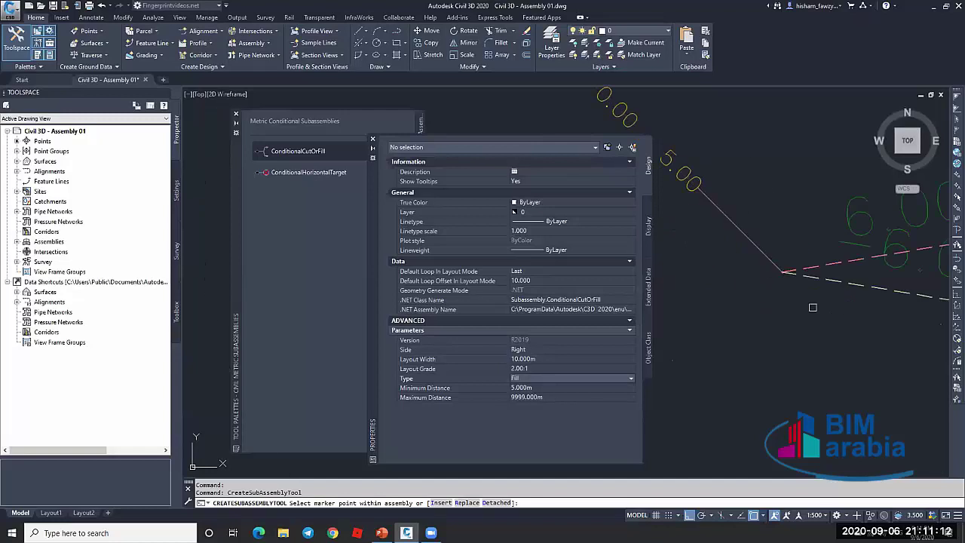
scroll(683, 176, up, 15)
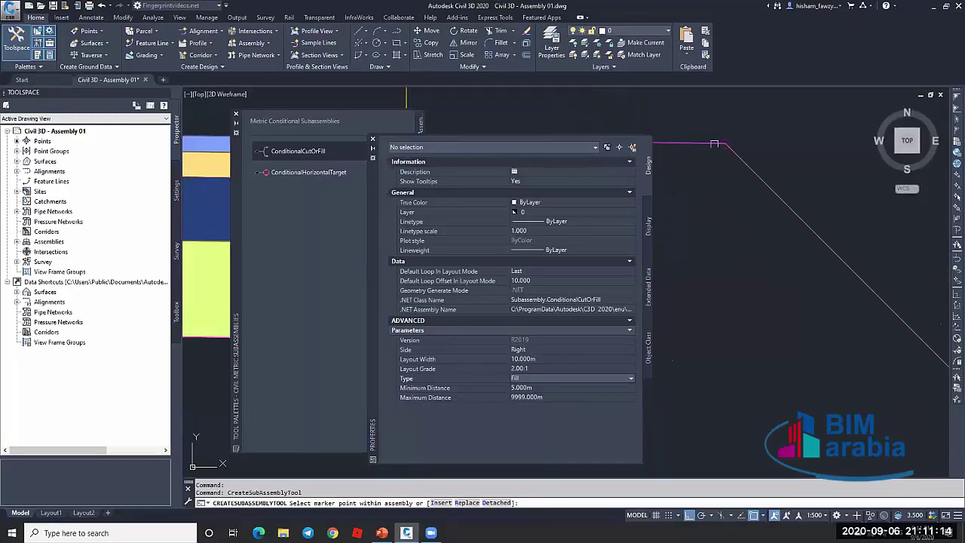
click(740, 149)
scroll(694, 200, down, 6)
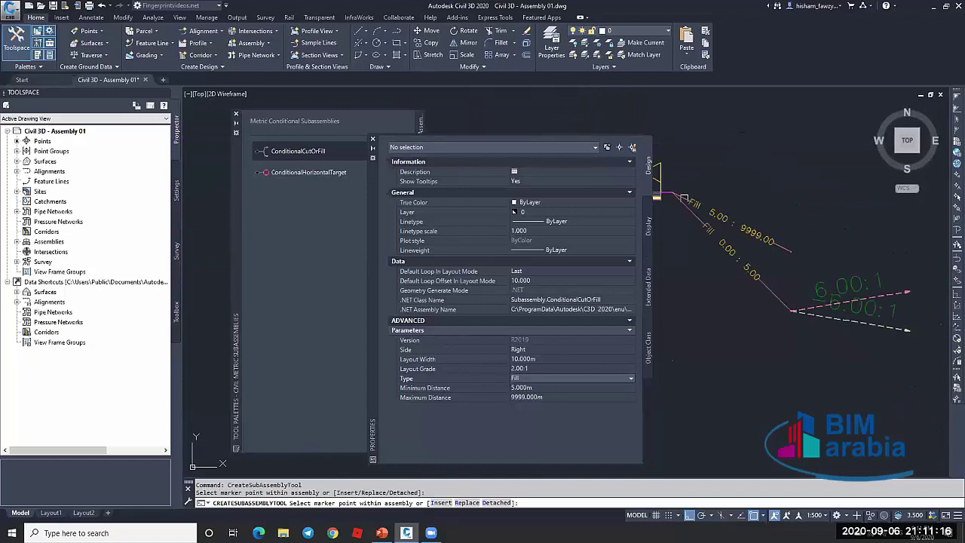
key(Escape)
click(745, 229)
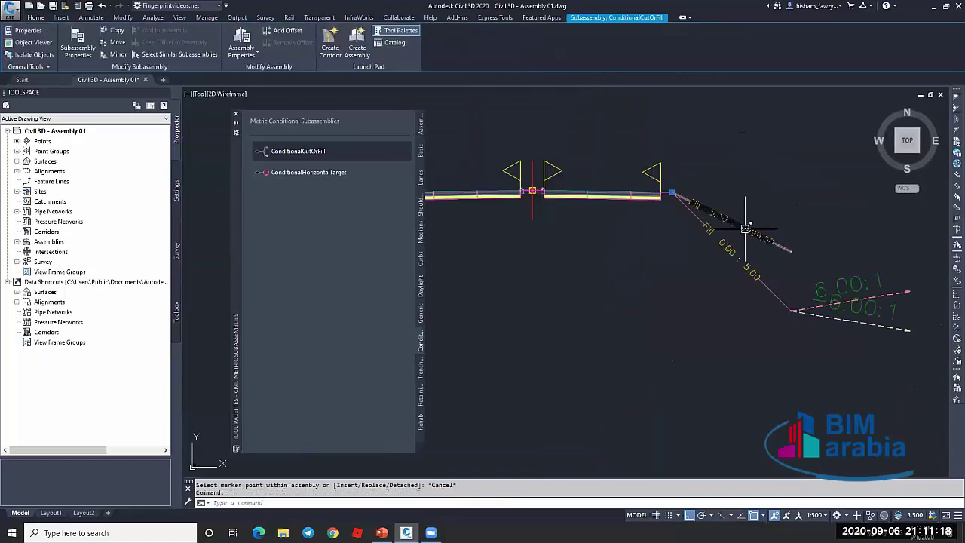
double_click(745, 229)
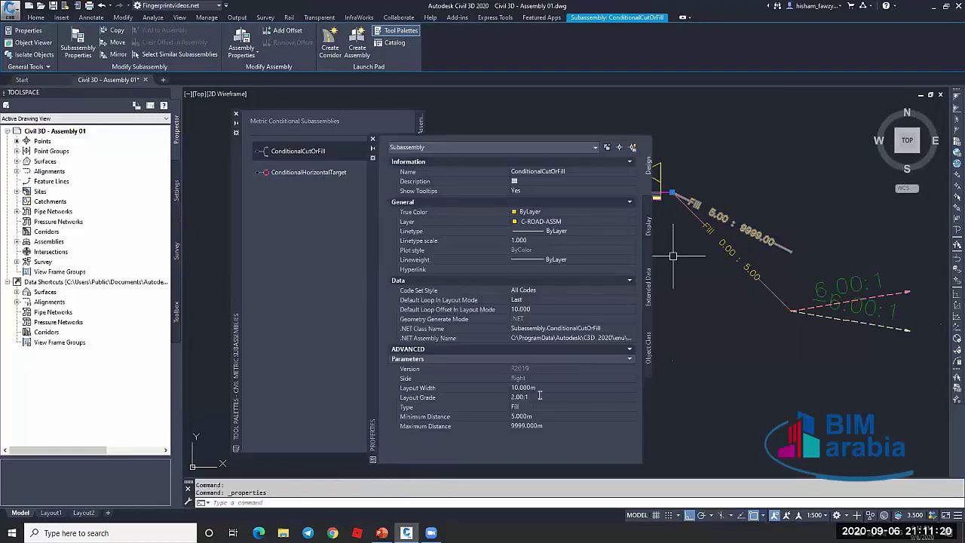
click(539, 396)
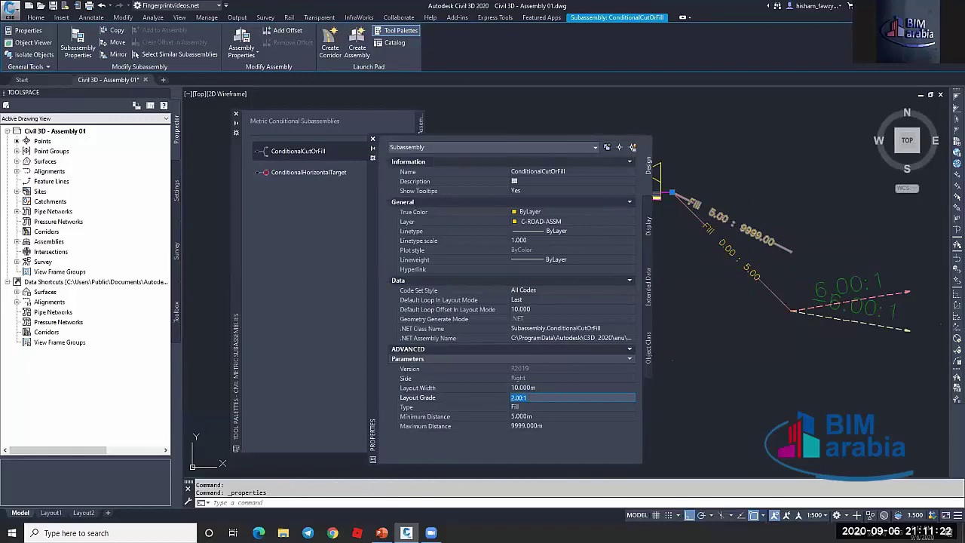
text(.5)
key(Return)
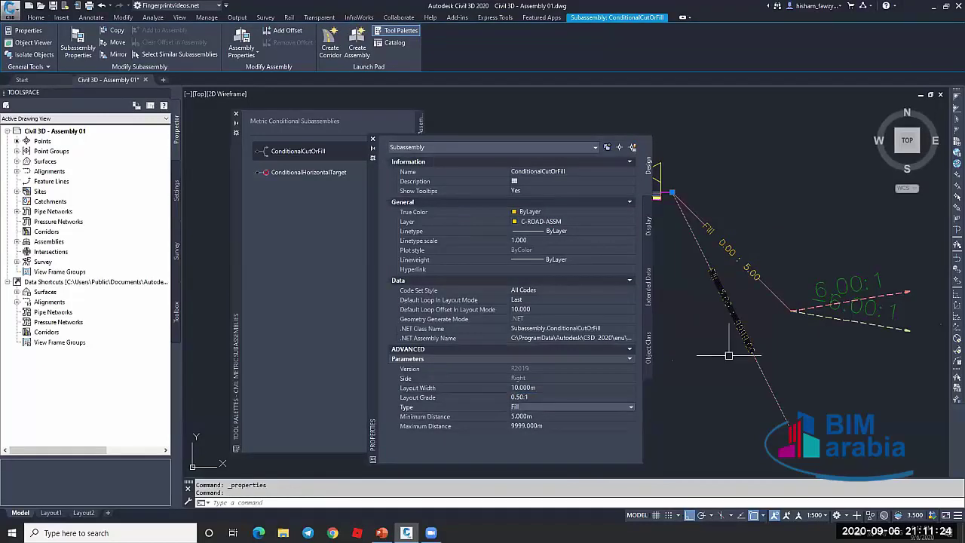
key(Escape)
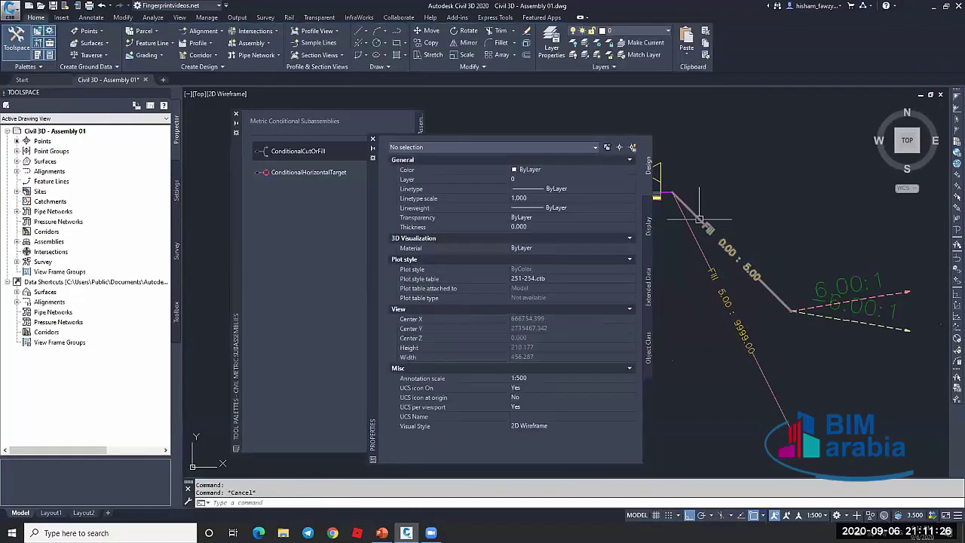
scroll(700, 219, up, 15)
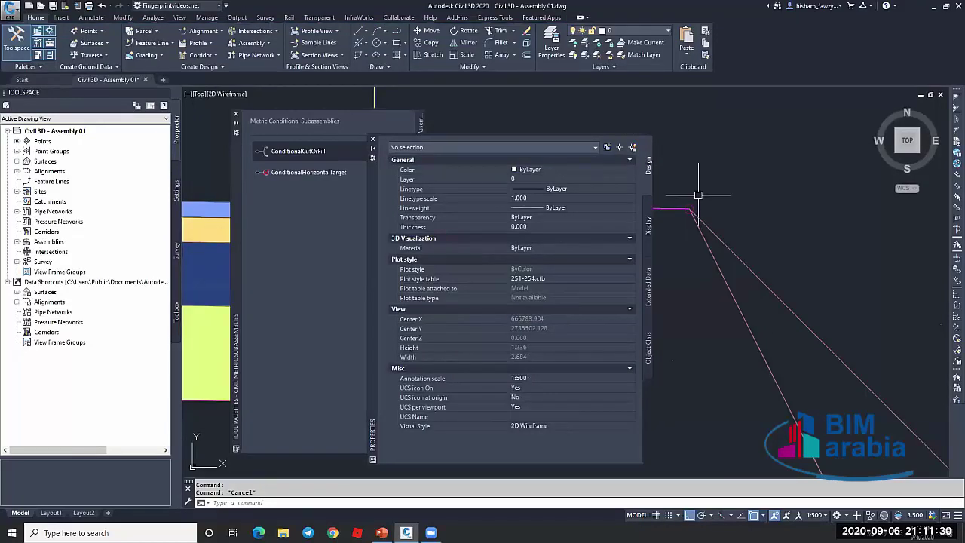
scroll(694, 194, down, 6)
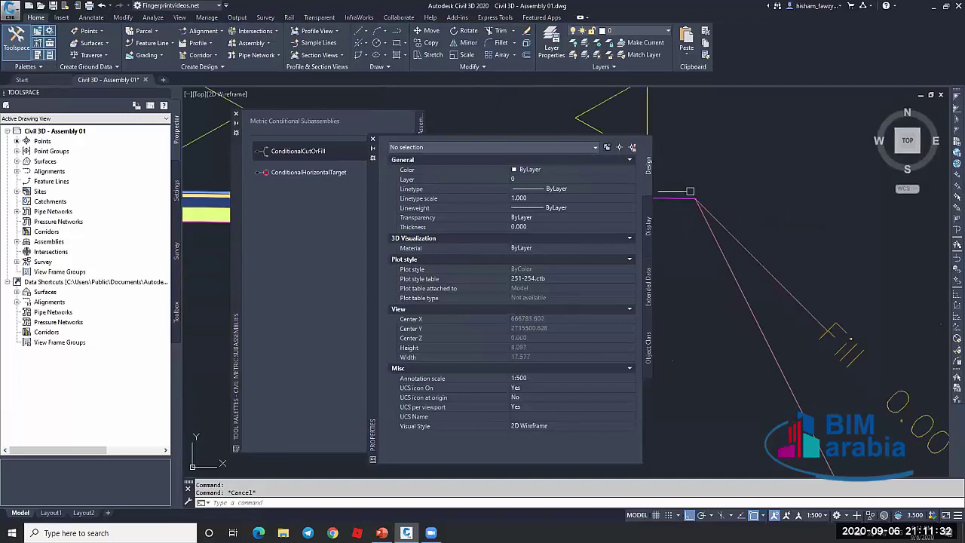
scroll(690, 192, down, 6)
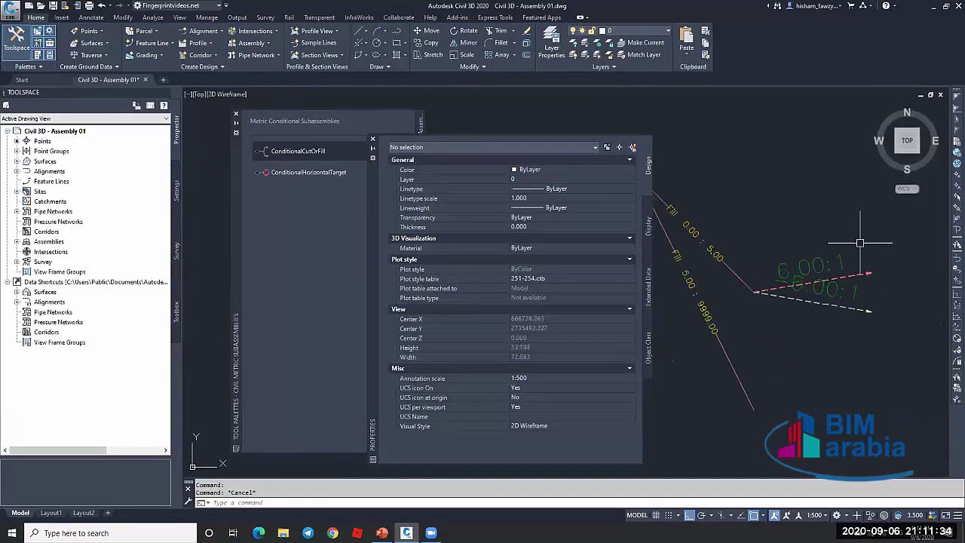
scroll(769, 228, down, 5)
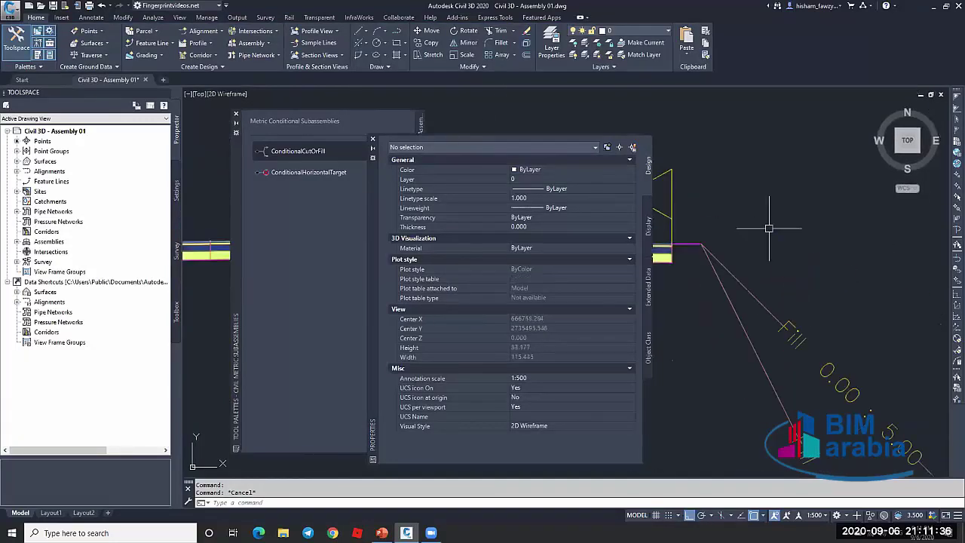
scroll(777, 354, up, 2)
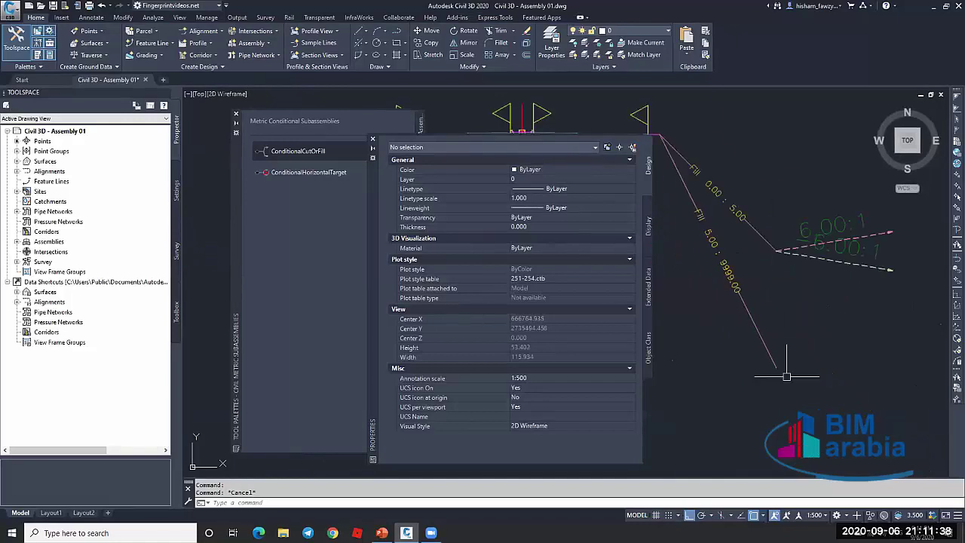
scroll(786, 375, up, 4)
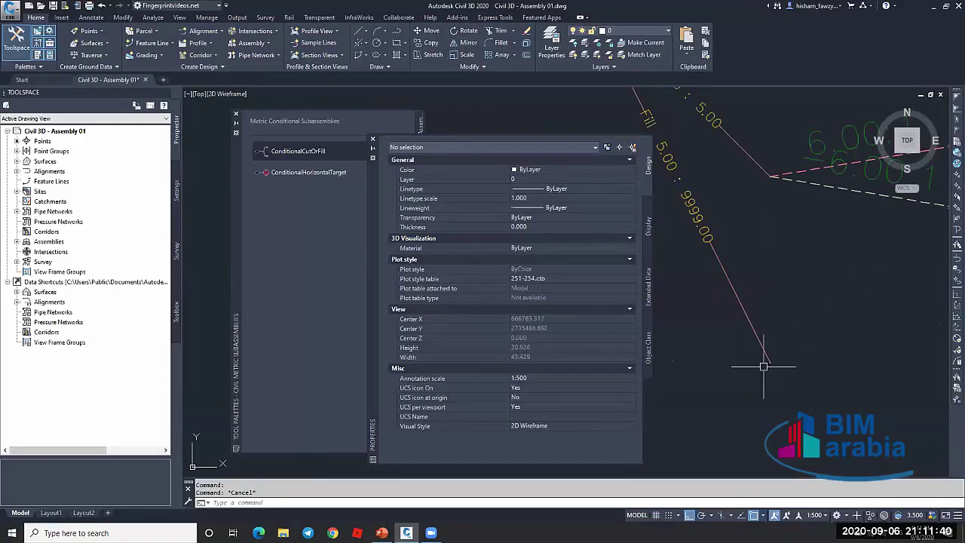
scroll(719, 275, down, 2)
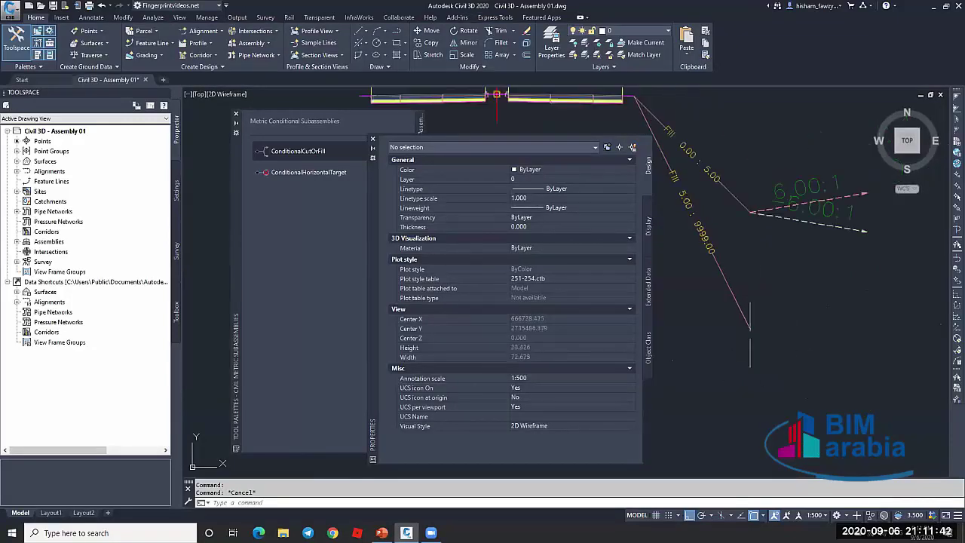
scroll(713, 264, down, 8)
scroll(795, 312, up, 5)
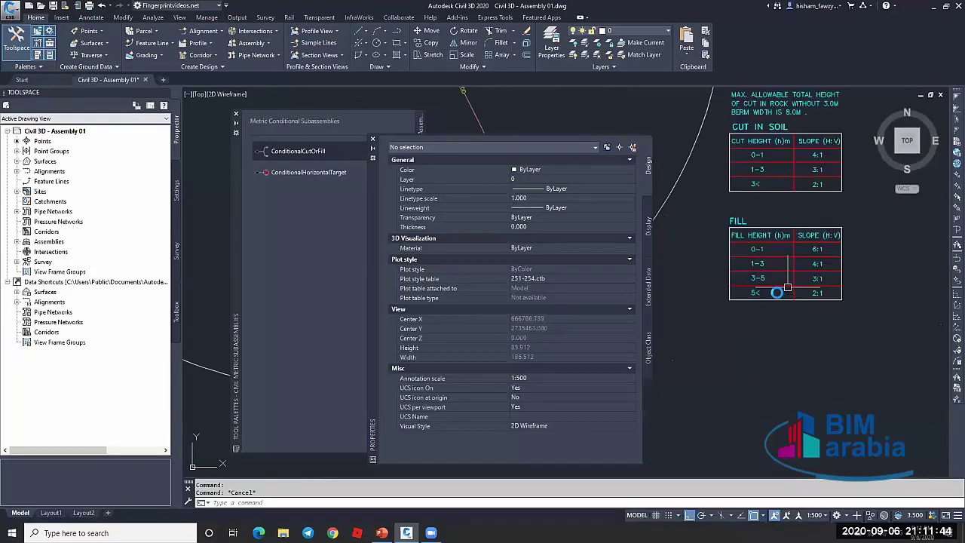
scroll(787, 287, up, 8)
scroll(830, 321, down, 1)
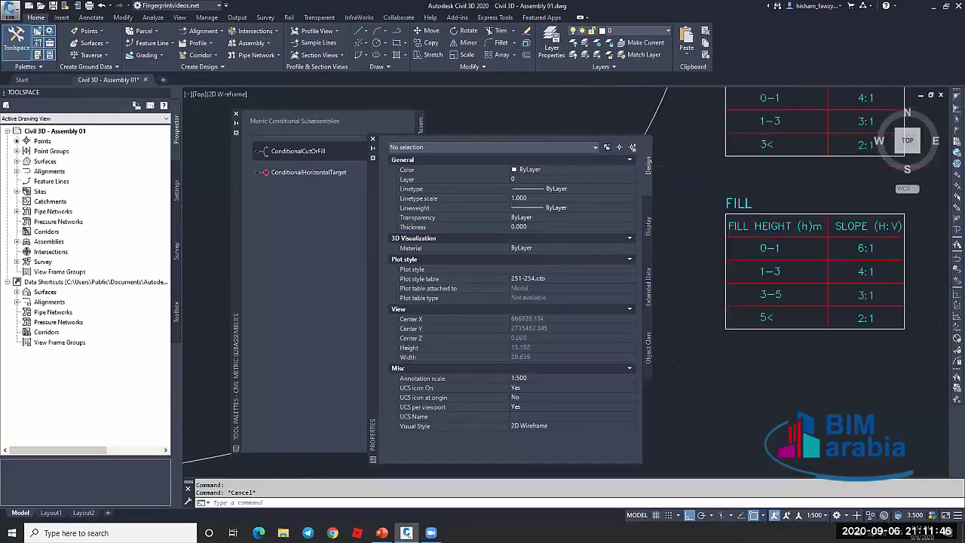
scroll(750, 243, down, 8)
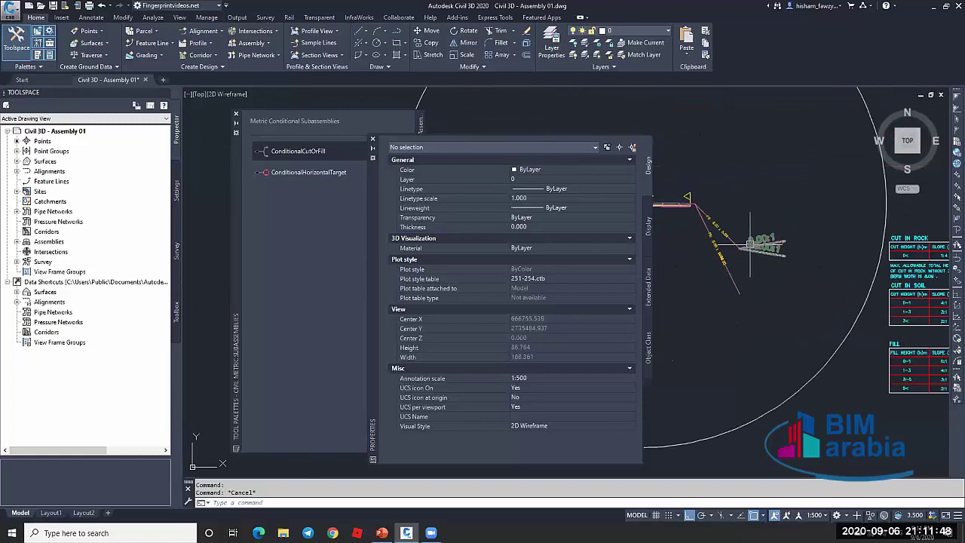
Start adding a DaylightGeneral subassembly from the Daylight palette
click(373, 141)
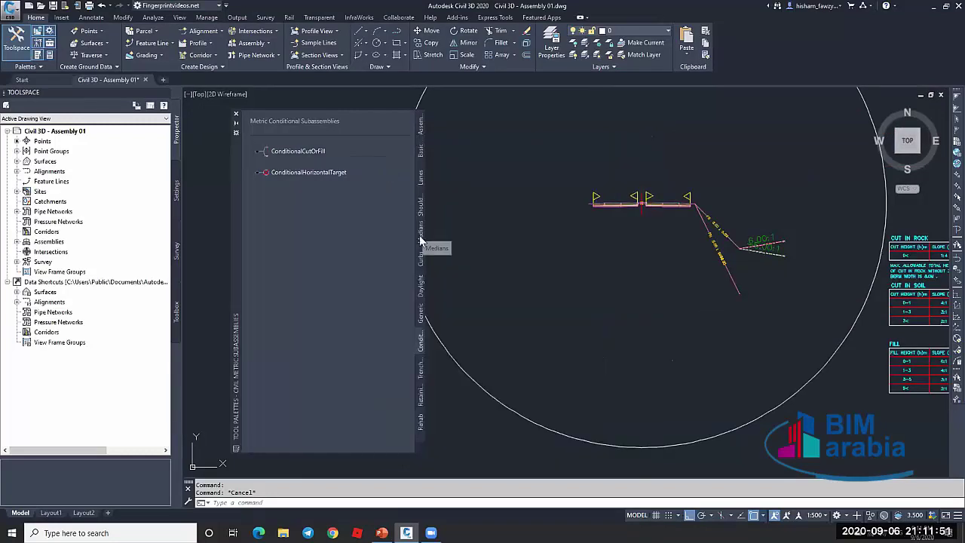
click(420, 285)
click(301, 202)
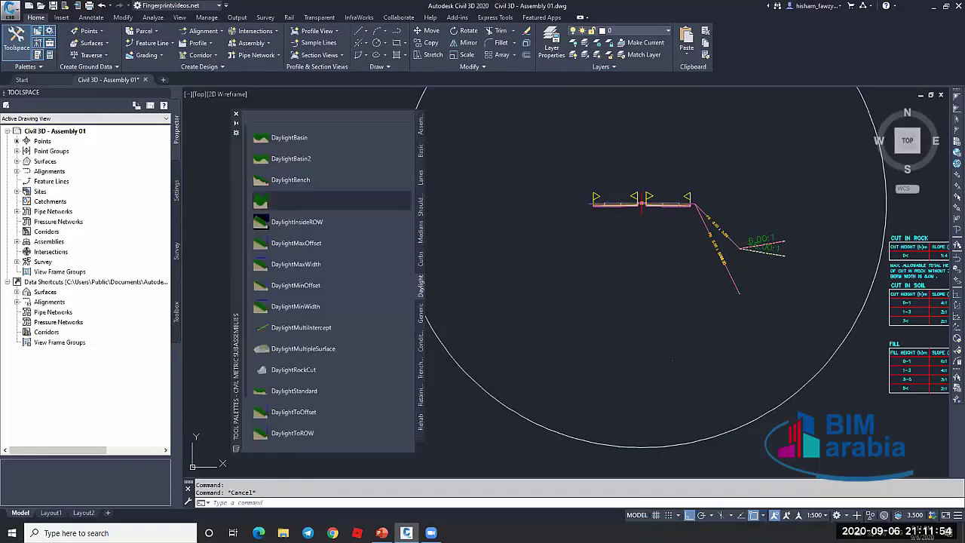
scroll(550, 332, down, 5)
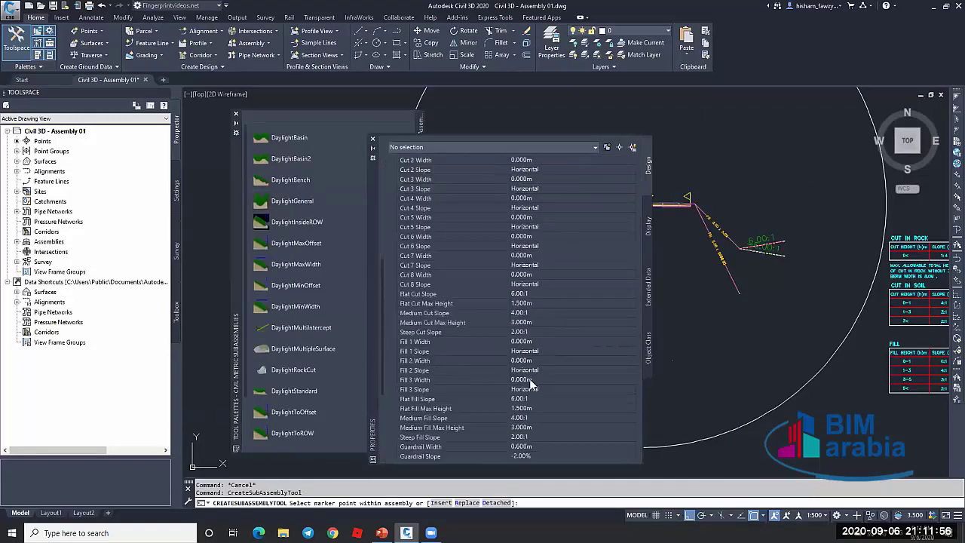
scroll(530, 378, down, 2)
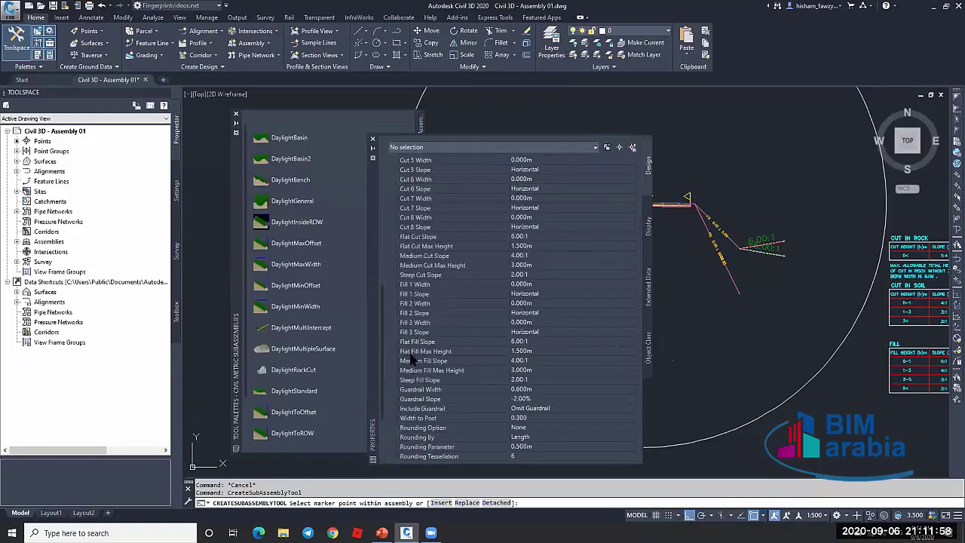
scroll(912, 398, up, 5)
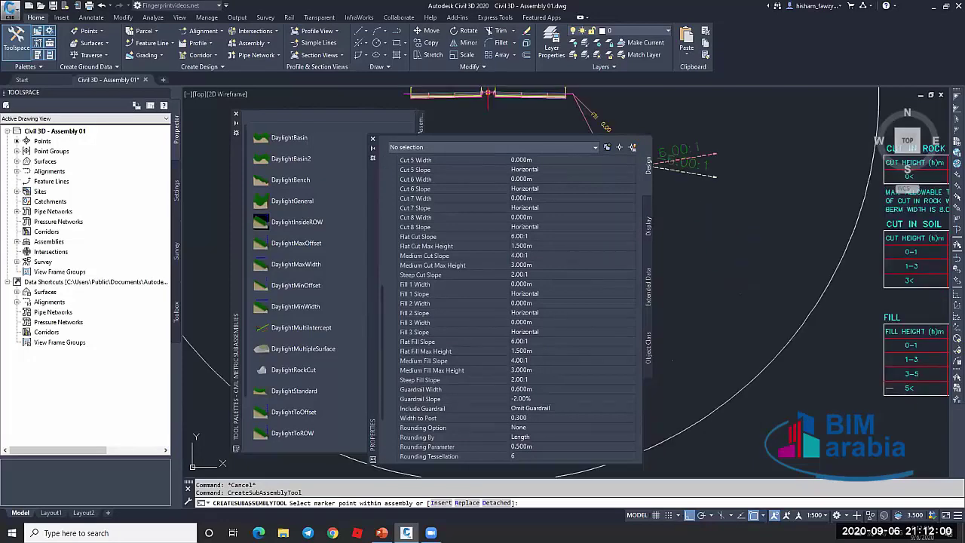
scroll(844, 317, down, 2)
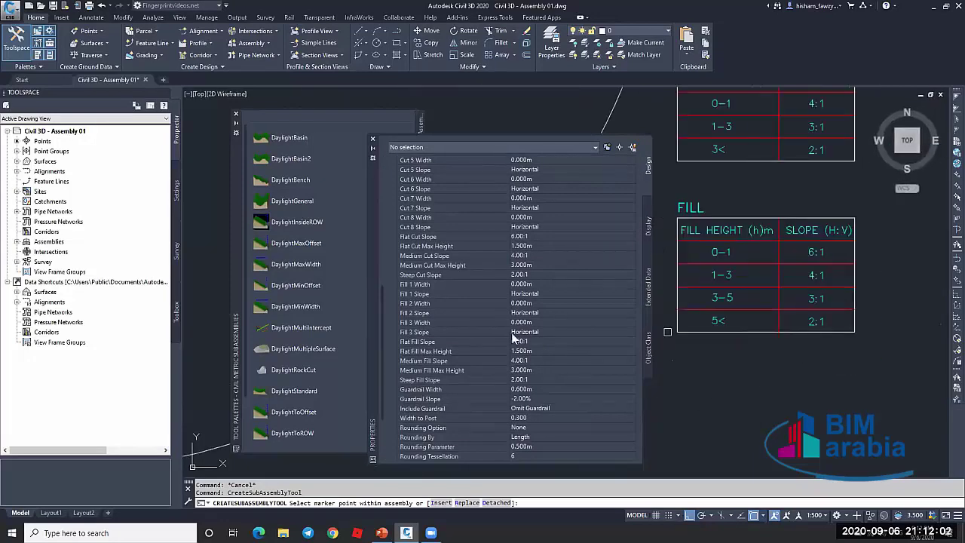
Set the Flat, Medium and Steep Fill Slopes to 2.00:1
click(532, 342)
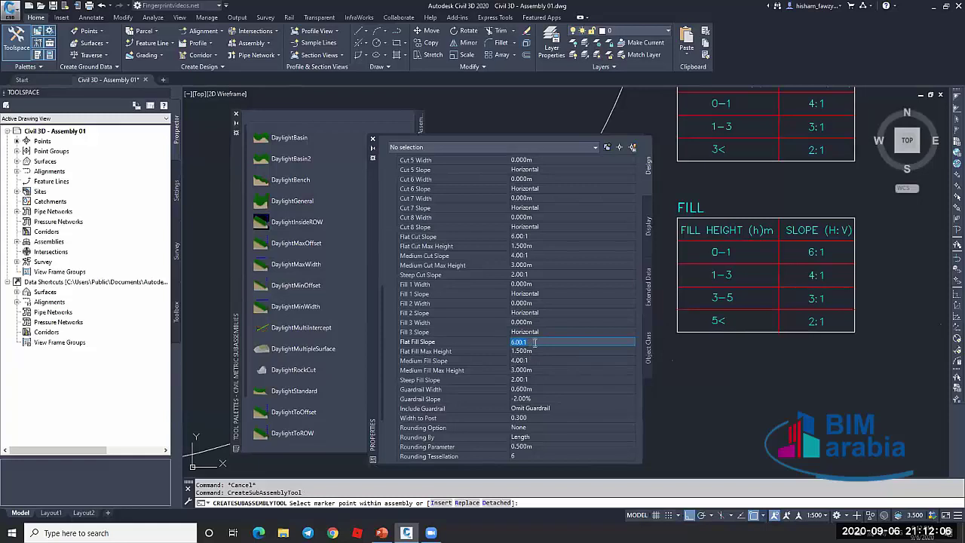
text(2)
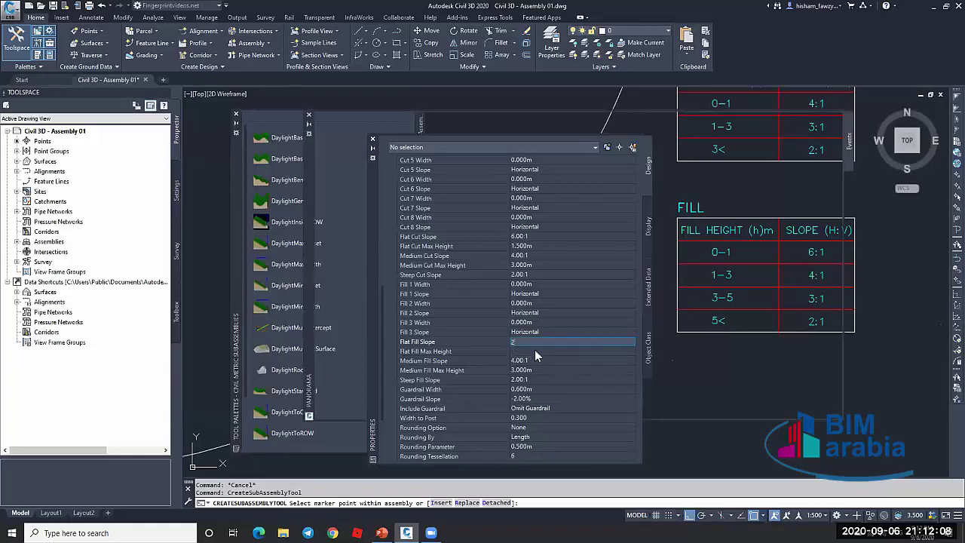
click(535, 349)
click(532, 361)
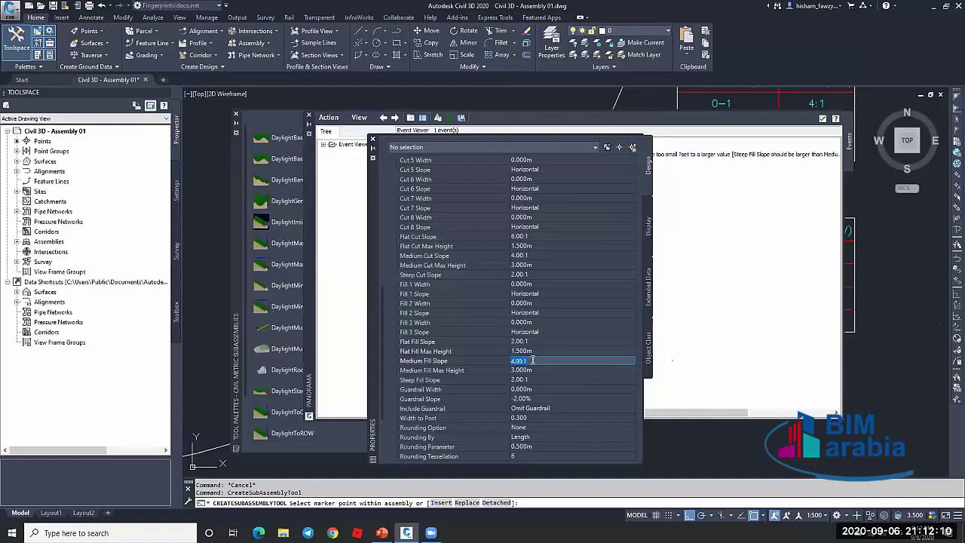
click(536, 380)
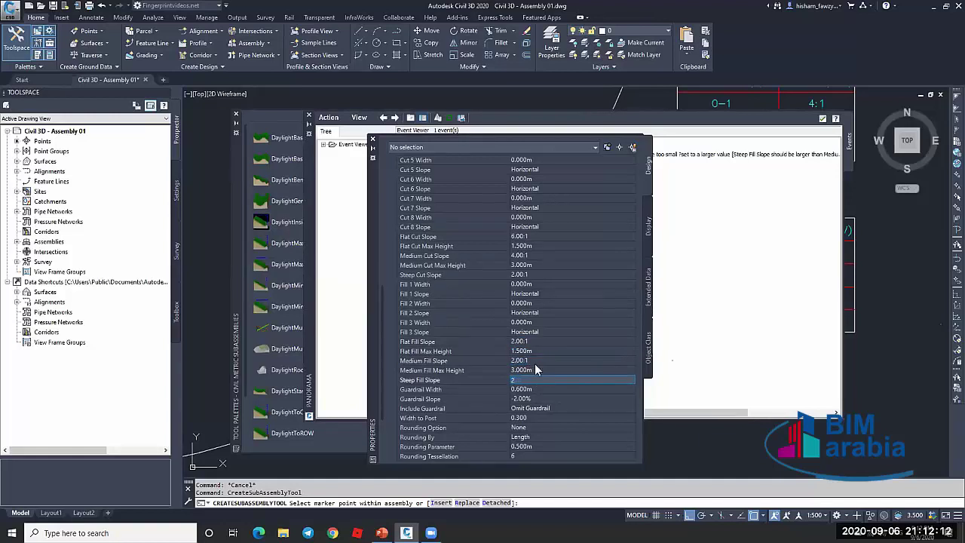
click(542, 351)
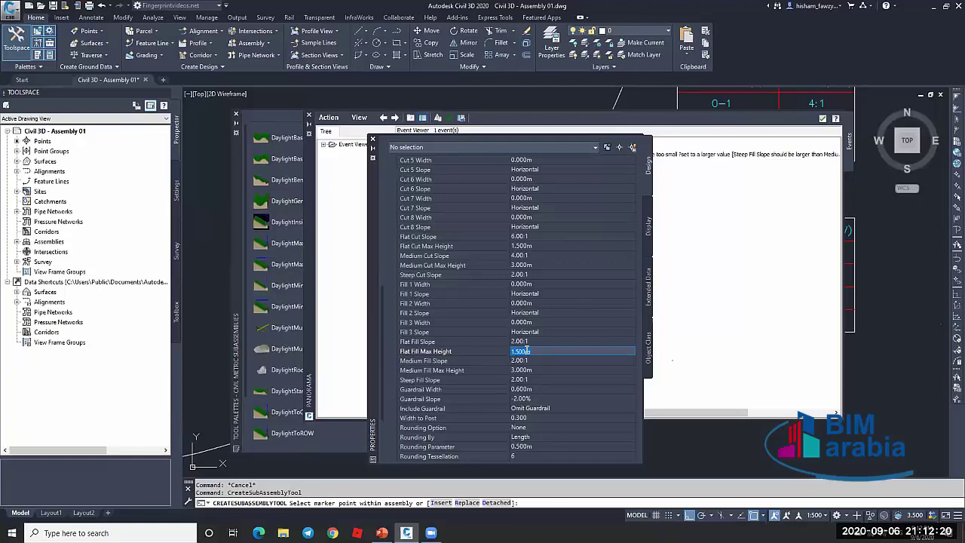
Set the Flat and Medium Fill Max Heights to 100.000 m
click(526, 370)
text(1)
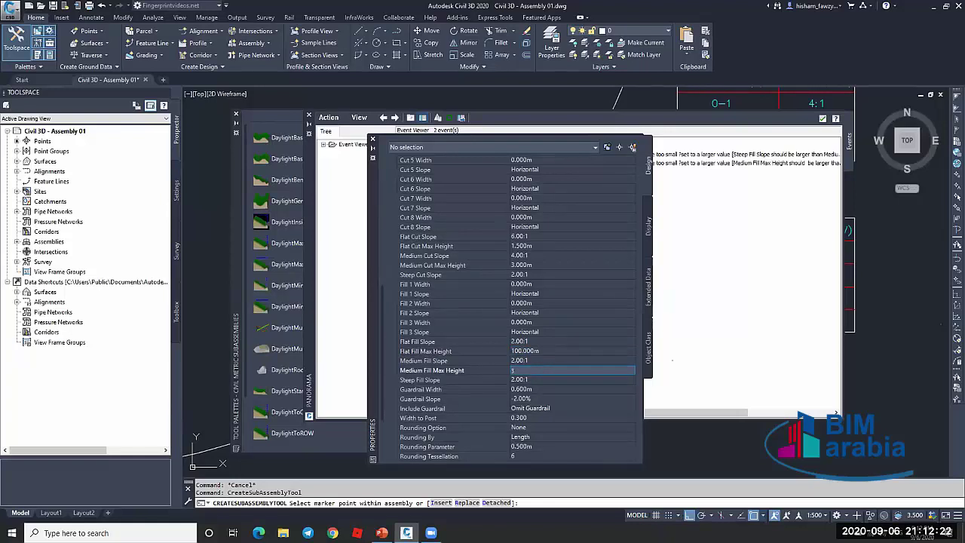
text(00)
key(Tab)
scroll(877, 270, down, 4)
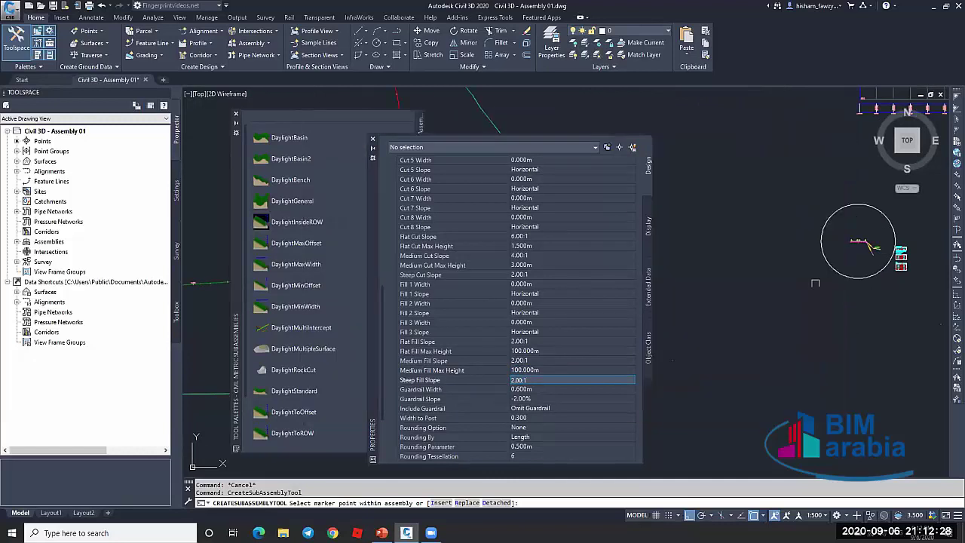
scroll(881, 249, up, 5)
scroll(783, 315, up, 3)
scroll(766, 299, up, 2)
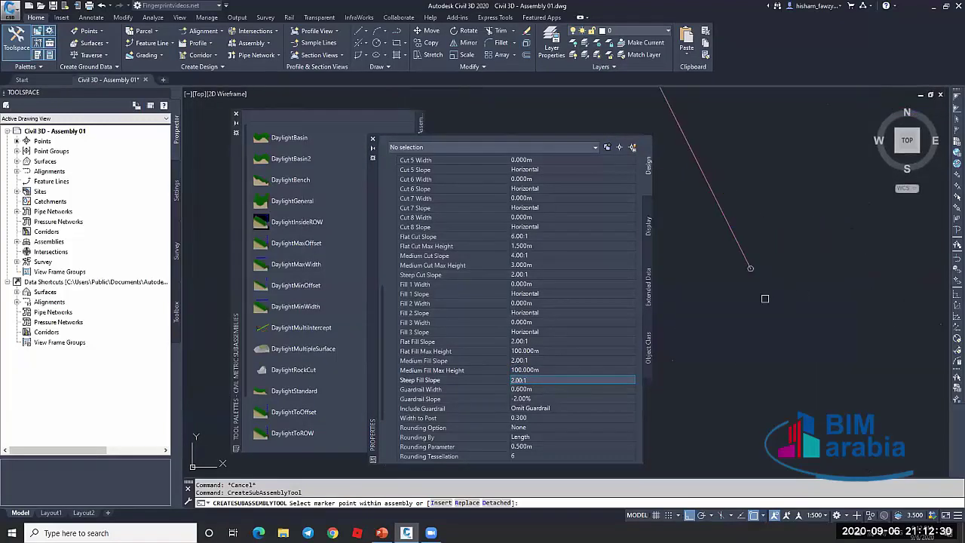
scroll(754, 271, down, 3)
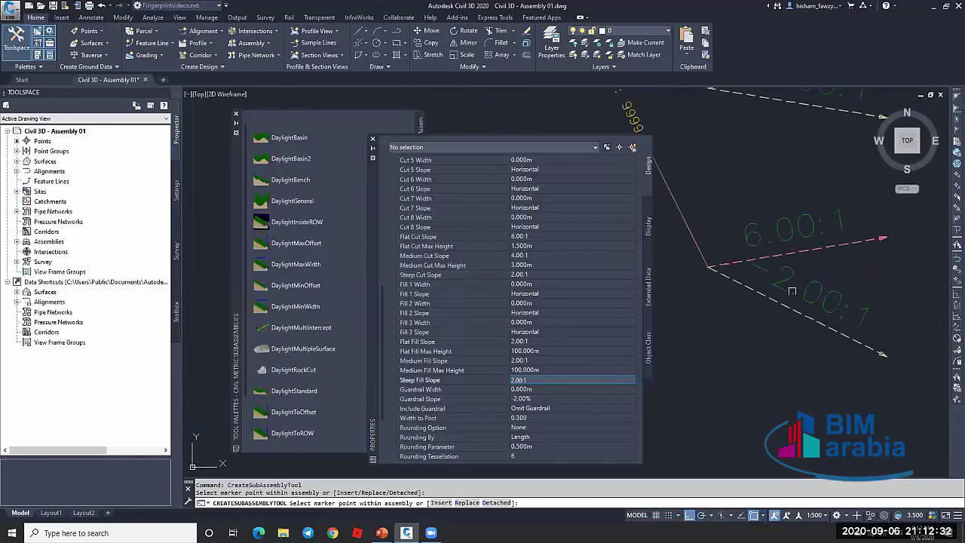
key(Escape)
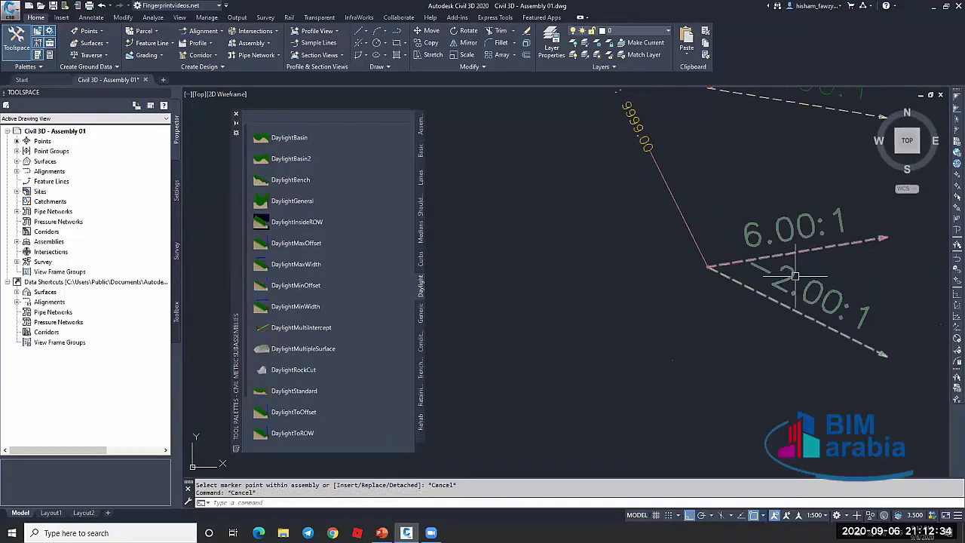
scroll(750, 301, down, 5)
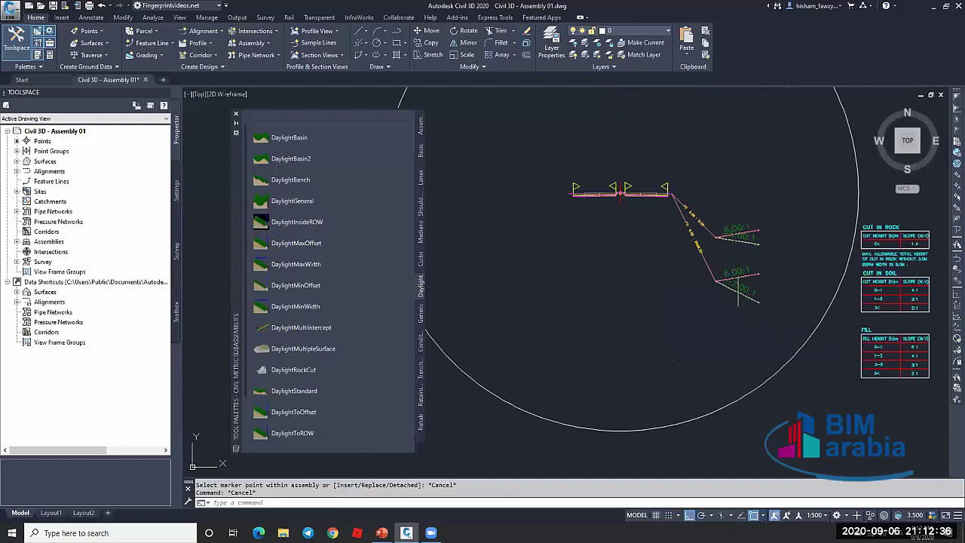
scroll(711, 209, up, 5)
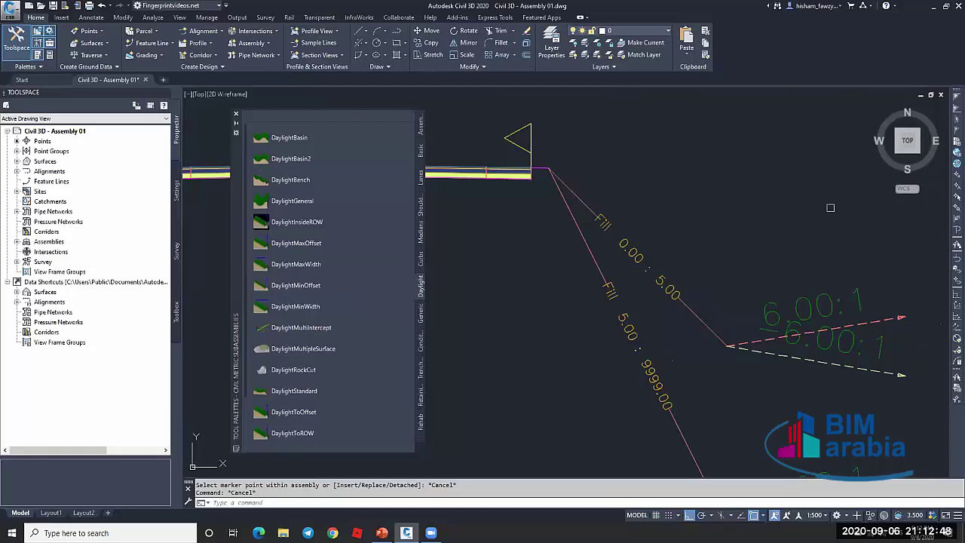
scroll(610, 234, down, 2)
scroll(679, 347, up, 2)
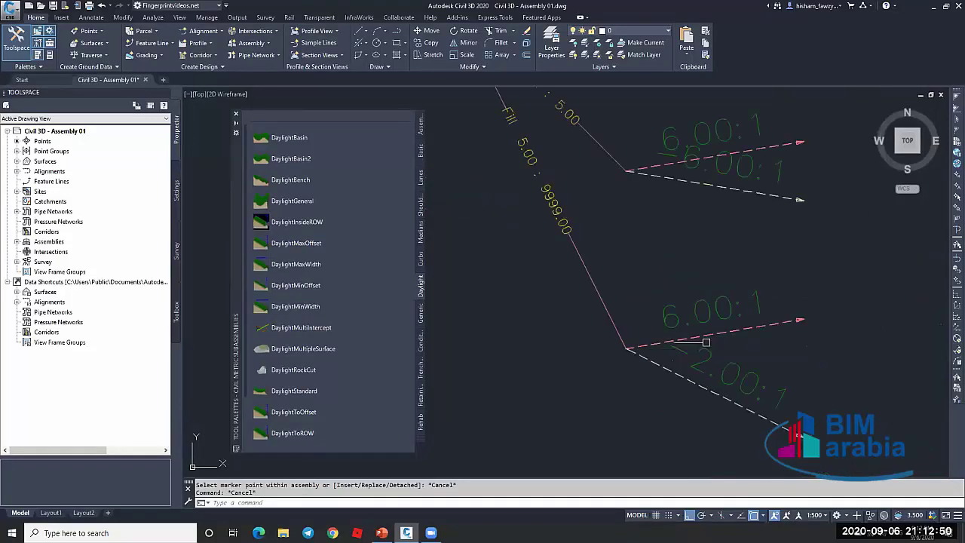
scroll(575, 298, down, 1)
scroll(549, 156, up, 2)
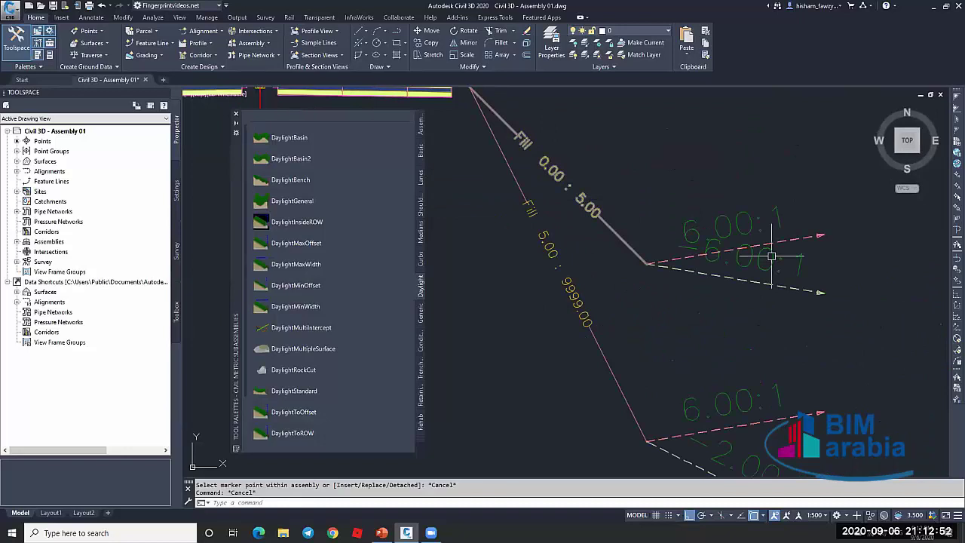
scroll(633, 227, down, 2)
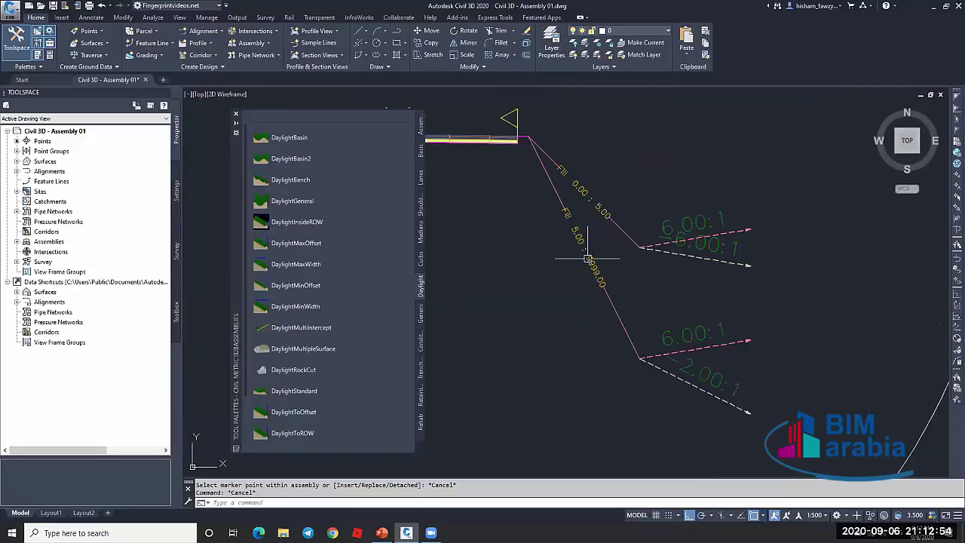
scroll(690, 386, up, 2)
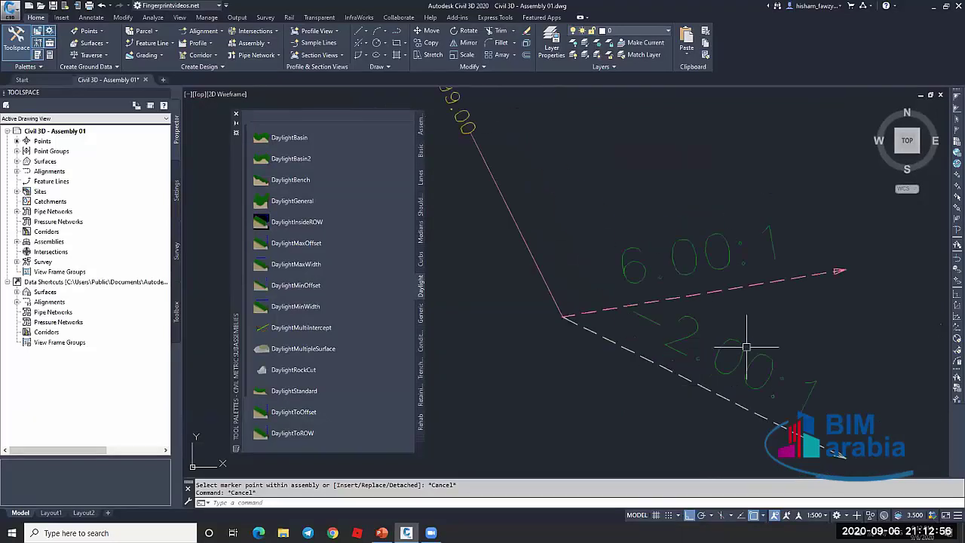
scroll(655, 316, down, 2)
scroll(666, 315, down, 5)
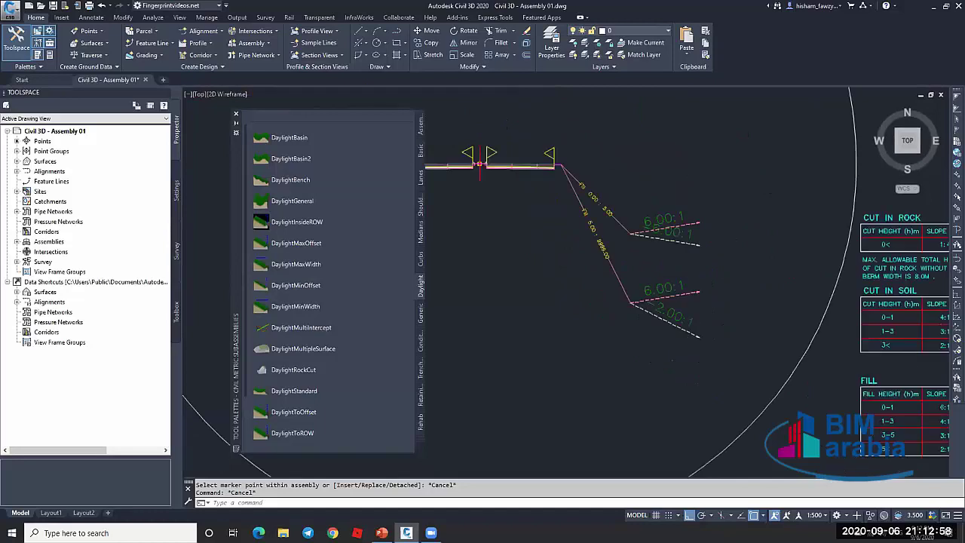
scroll(623, 233, up, 3)
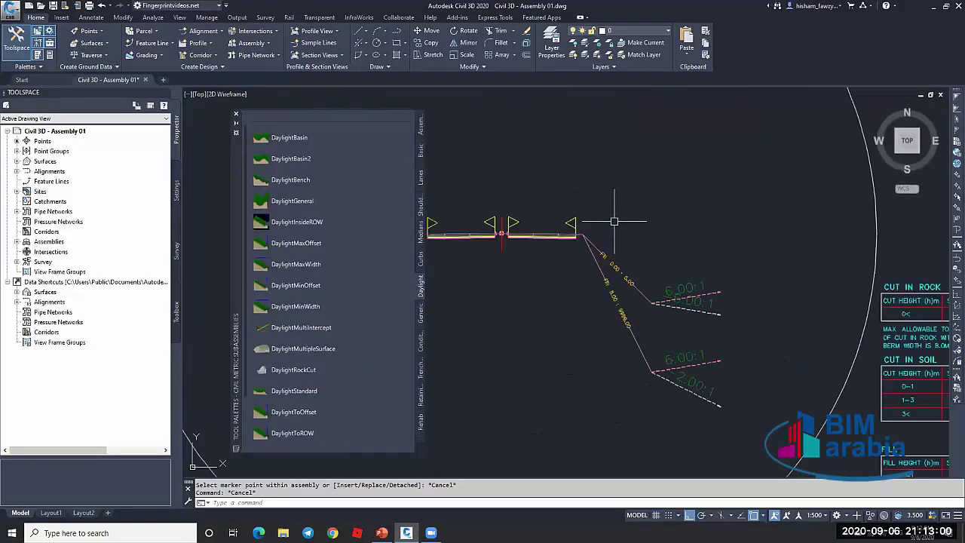
scroll(643, 251, down, 3)
scroll(744, 234, up, 5)
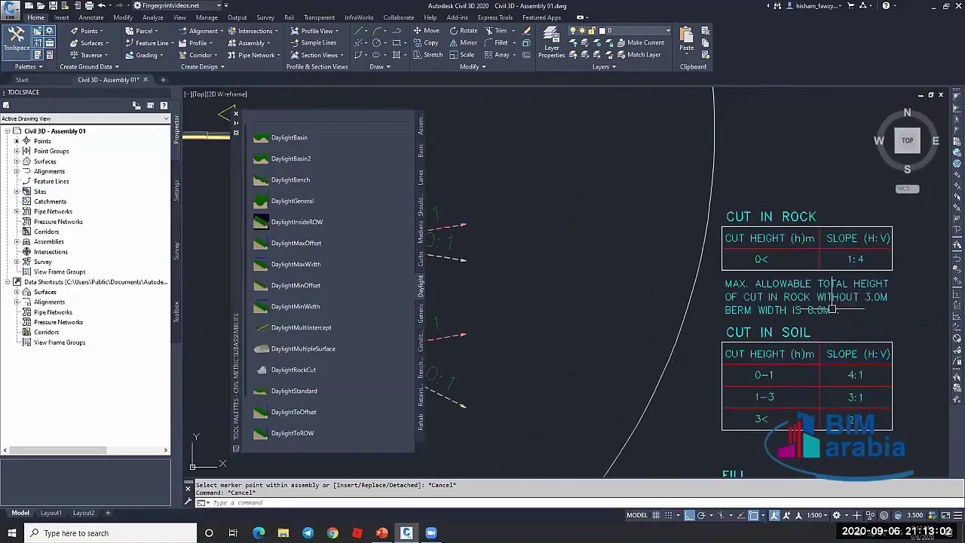
scroll(744, 235, down, 4)
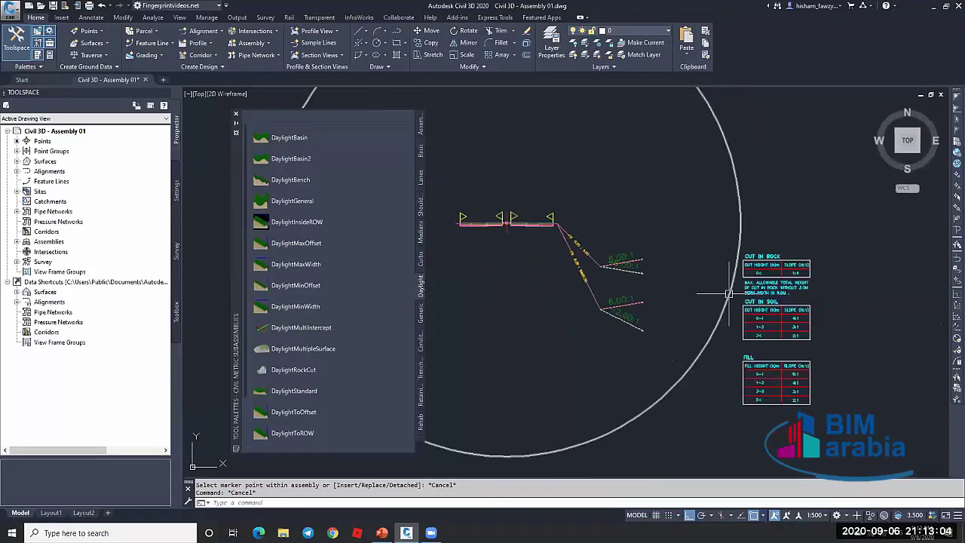
scroll(726, 338, up, 4)
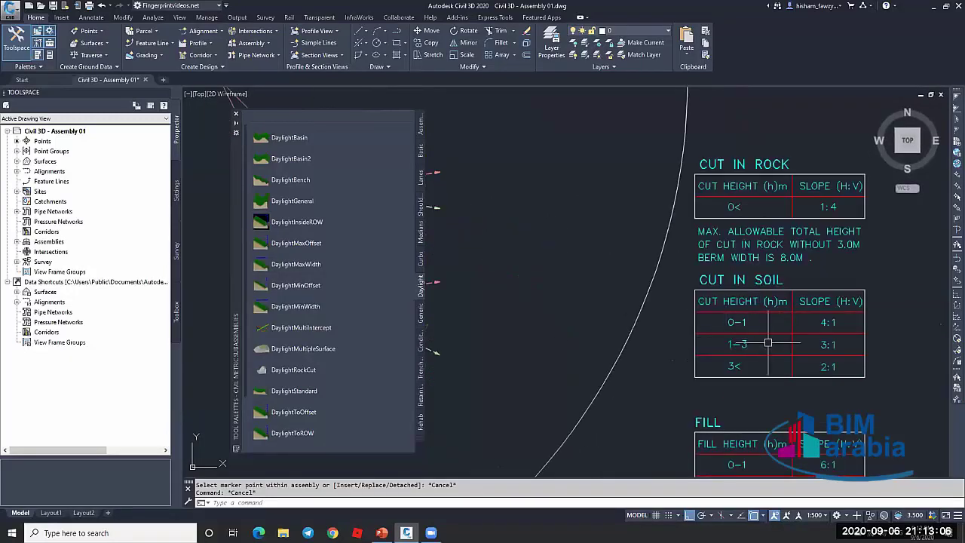
scroll(768, 343, down, 1)
scroll(759, 240, up, 1)
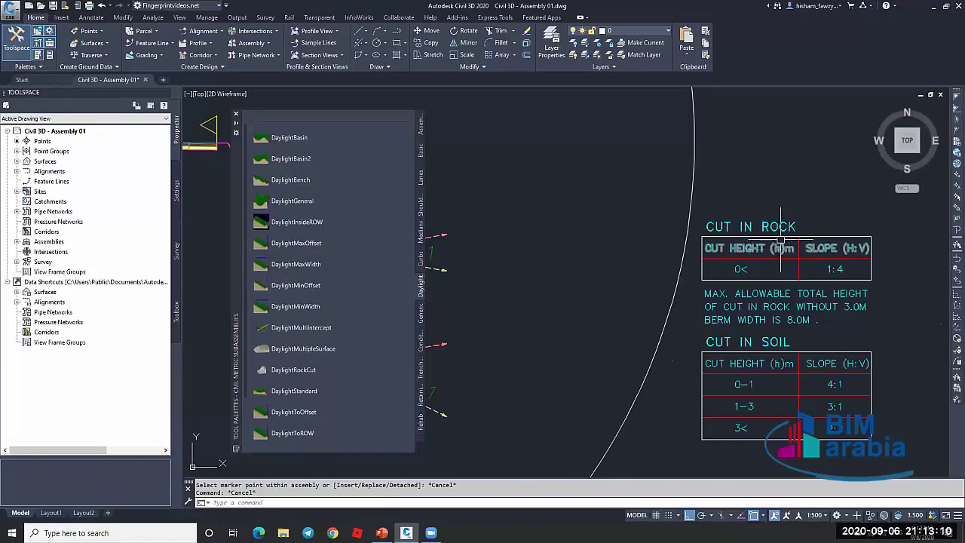
scroll(782, 244, down, 3)
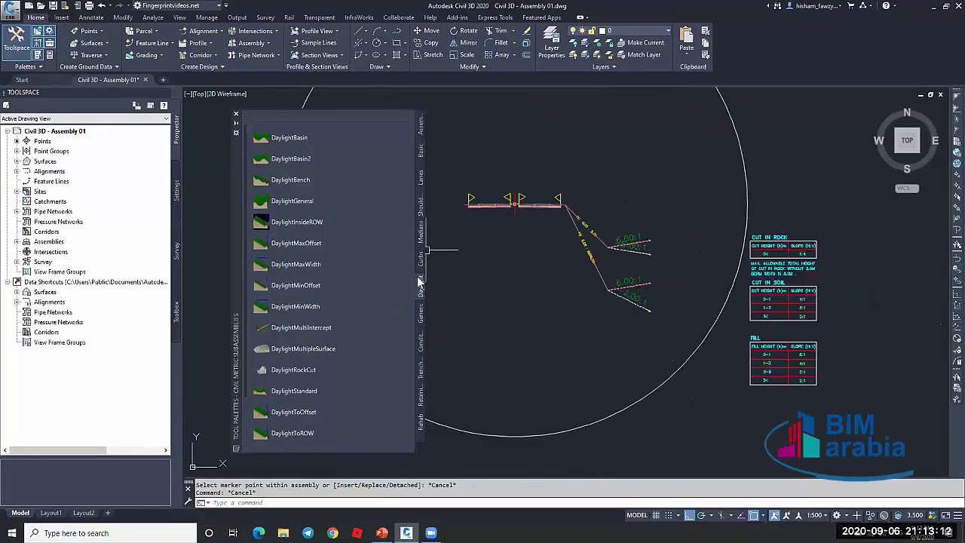
Attach a Cut-type ConditionalCutOrFill with 10 m layout width at the assembly's right end
click(422, 345)
click(314, 148)
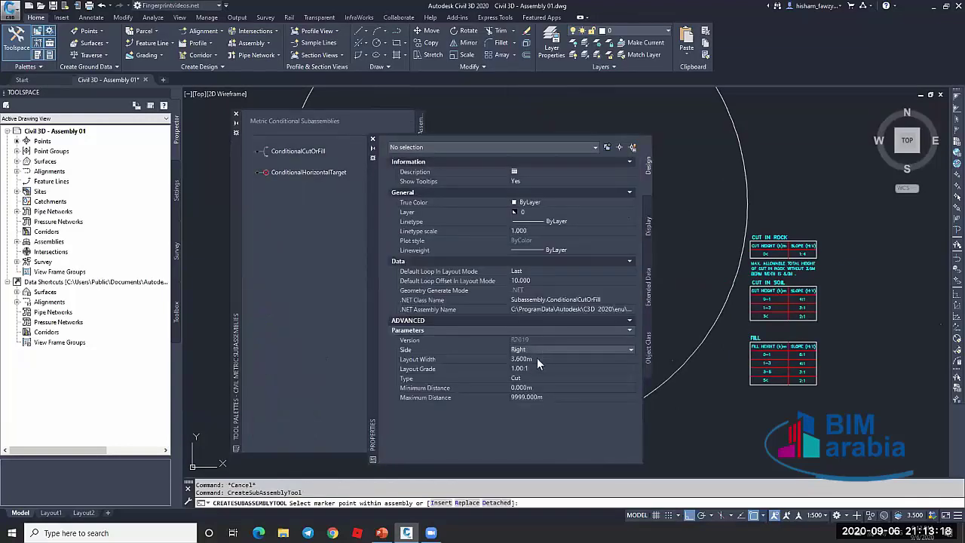
click(537, 360)
text(10)
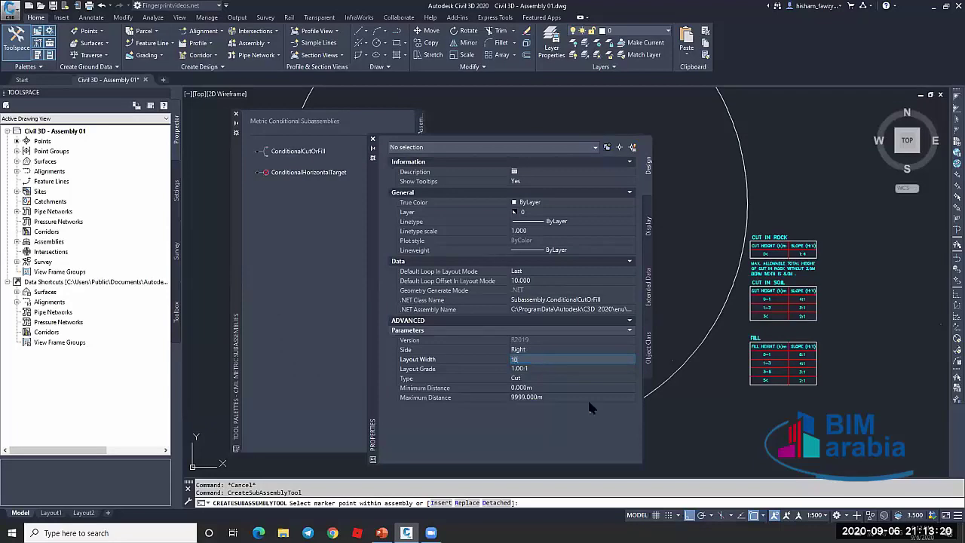
click(549, 389)
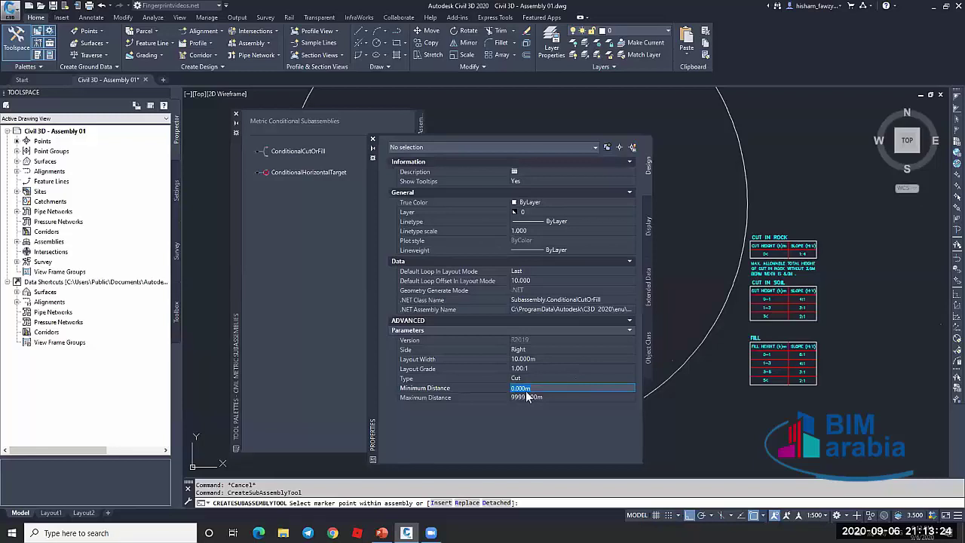
scroll(724, 264, down, 4)
scroll(715, 294, up, 8)
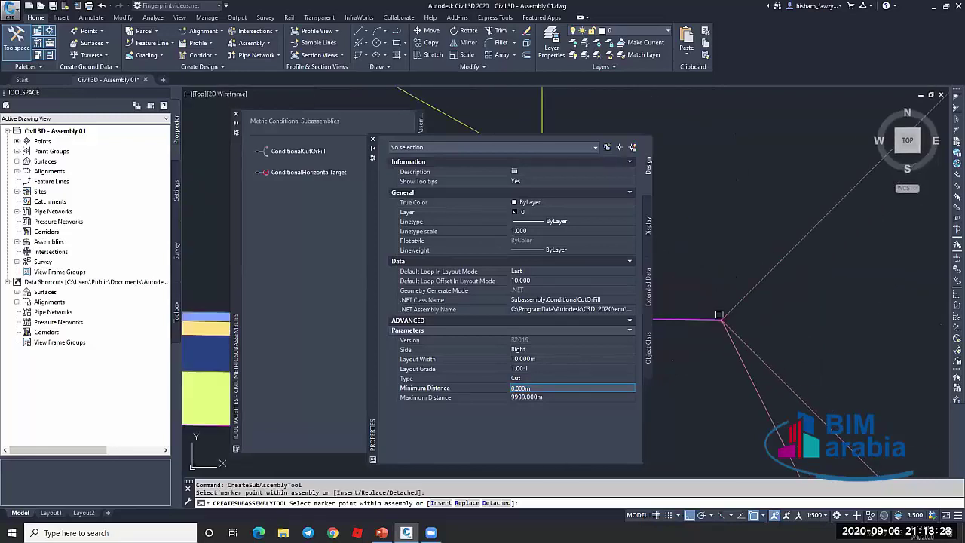
click(722, 316)
key(Escape)
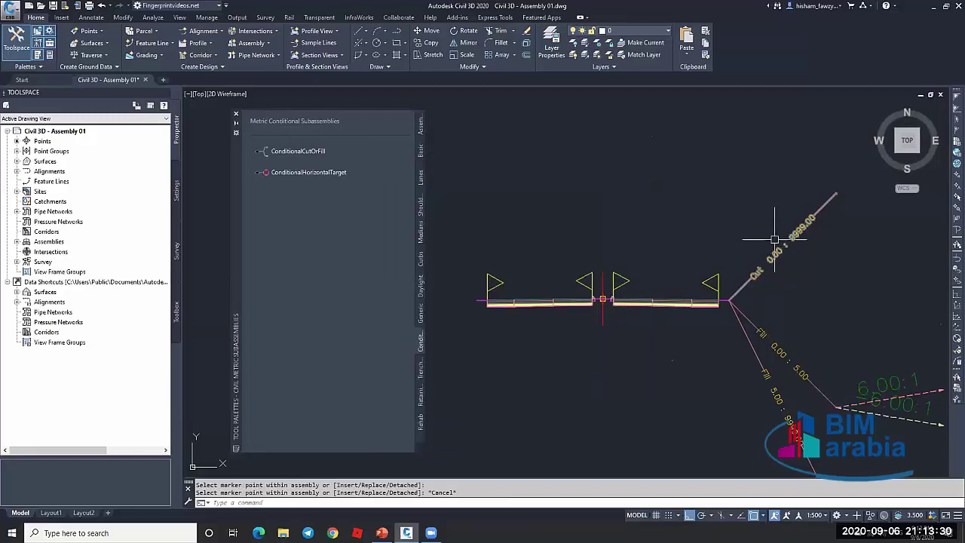
scroll(718, 247, down, 2)
scroll(718, 247, down, 8)
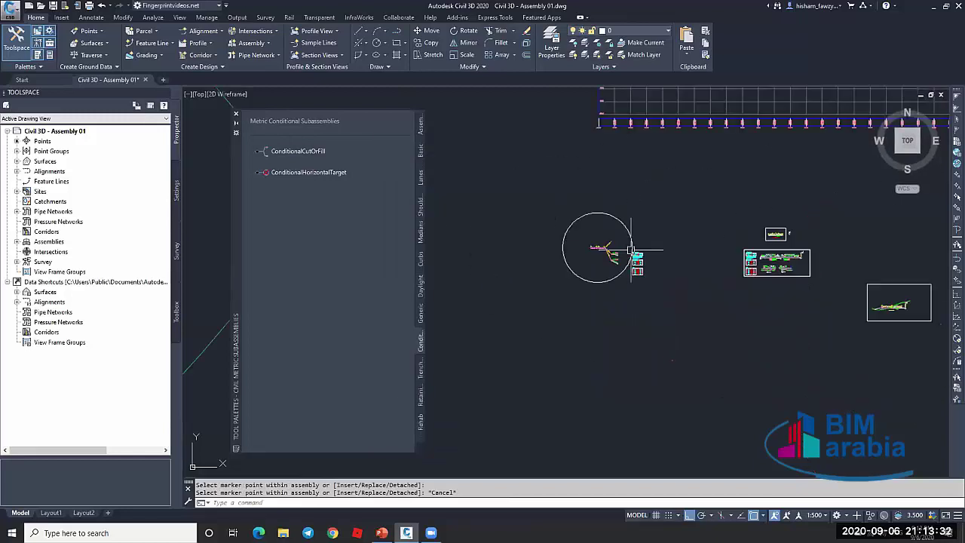
scroll(790, 261, up, 10)
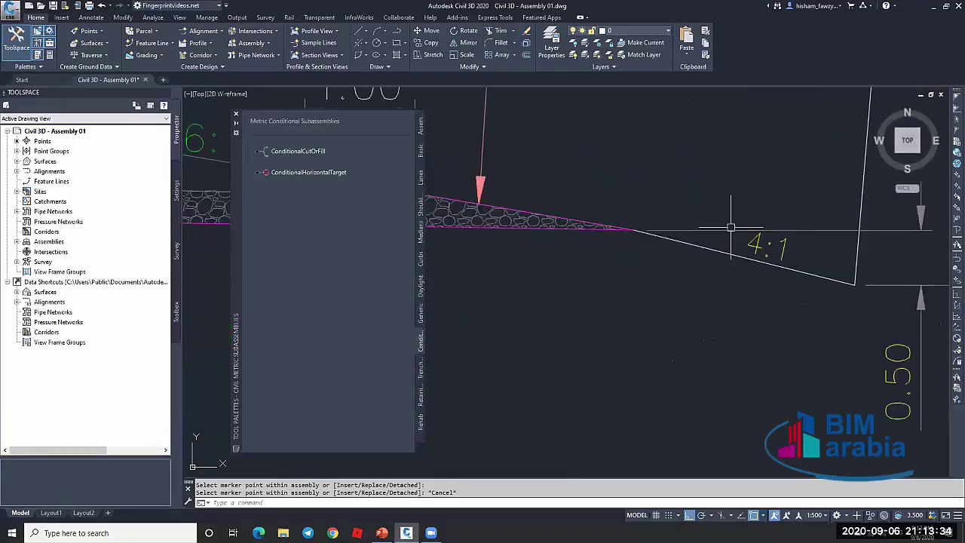
scroll(724, 302, down, 6)
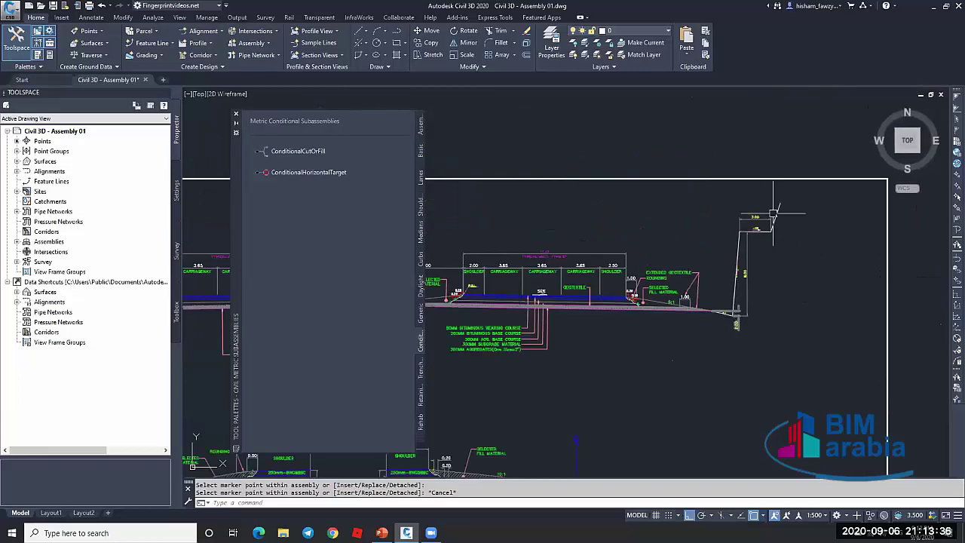
scroll(722, 297, up, 6)
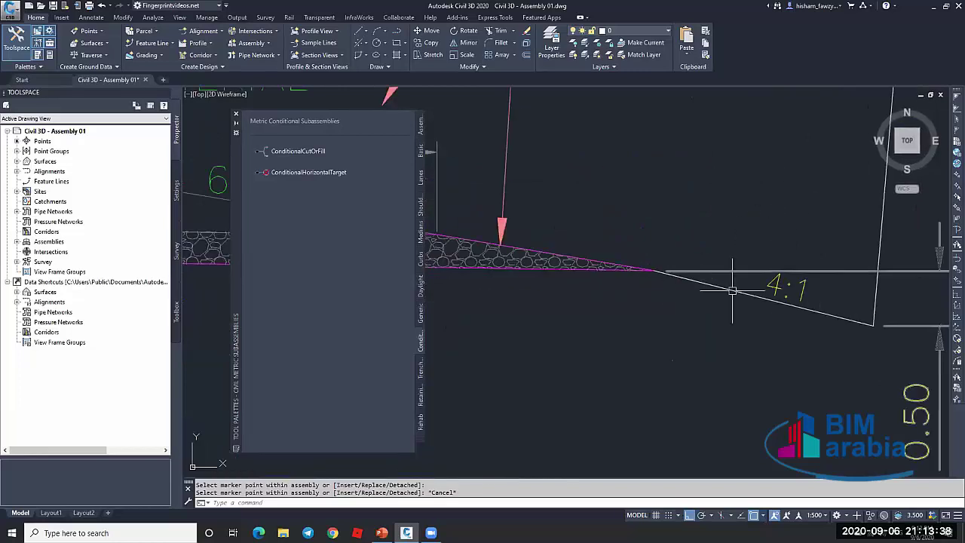
scroll(746, 278, down, 3)
scroll(743, 280, up, 3)
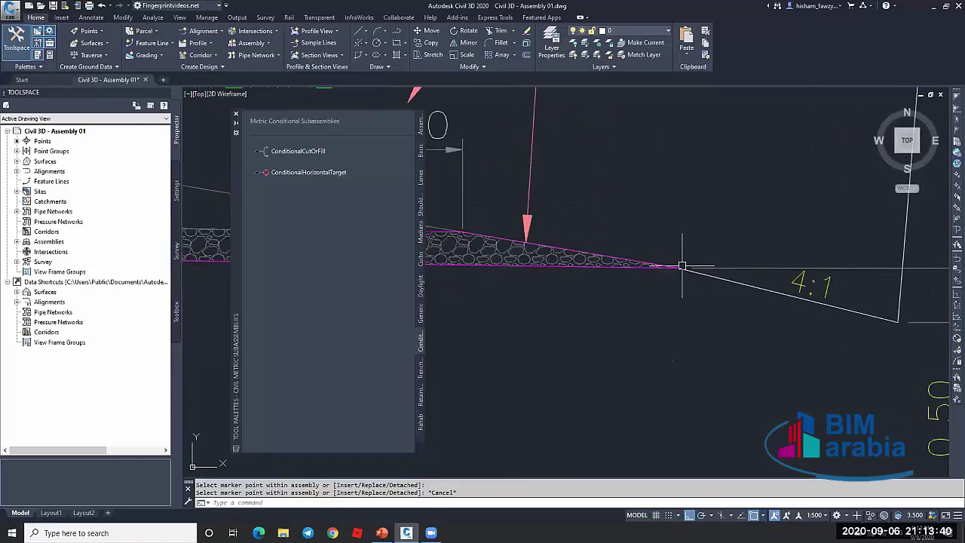
scroll(752, 282, down, 3)
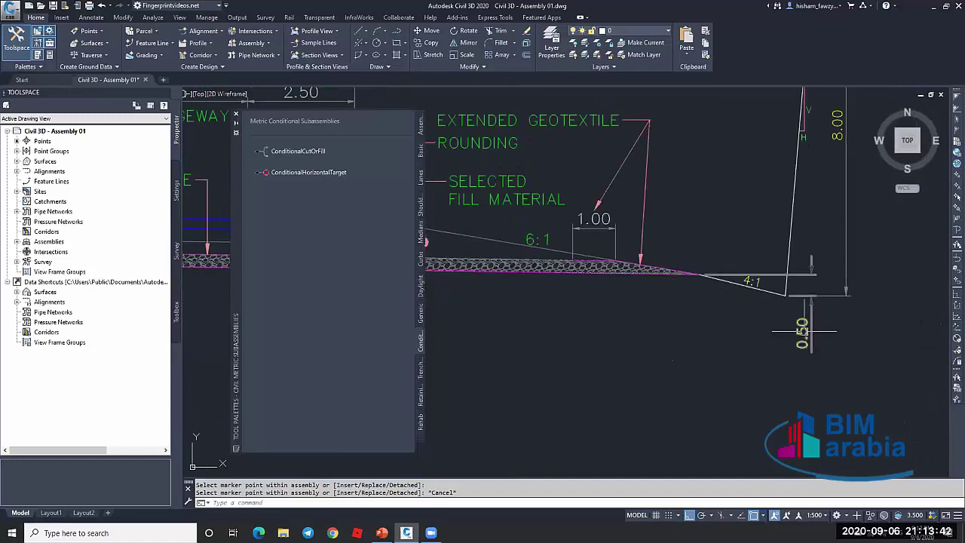
scroll(830, 310, down, 10)
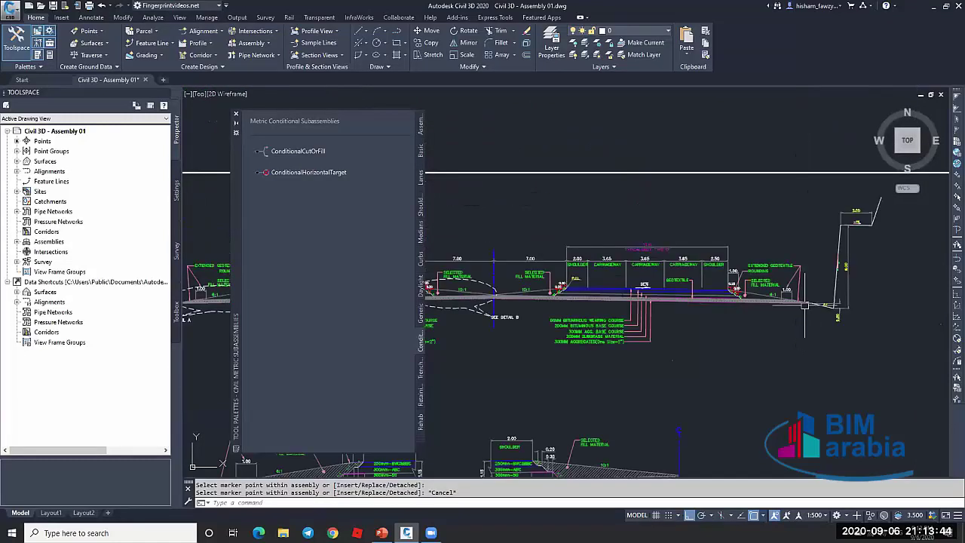
scroll(436, 294, up, 8)
scroll(427, 261, down, 3)
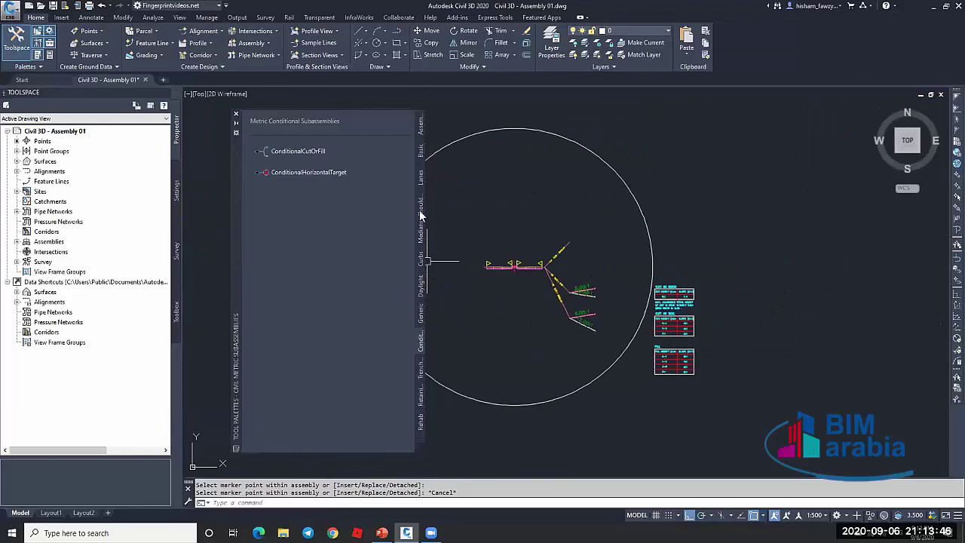
Place a LinkWidthAndSlope link, width 2 m and slope -0.25, at the cut slope's end
click(421, 313)
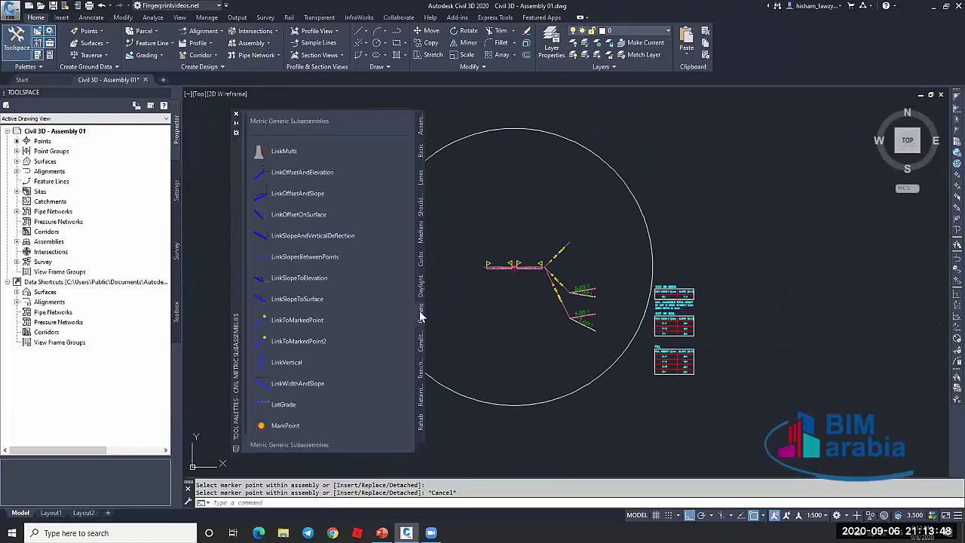
click(299, 384)
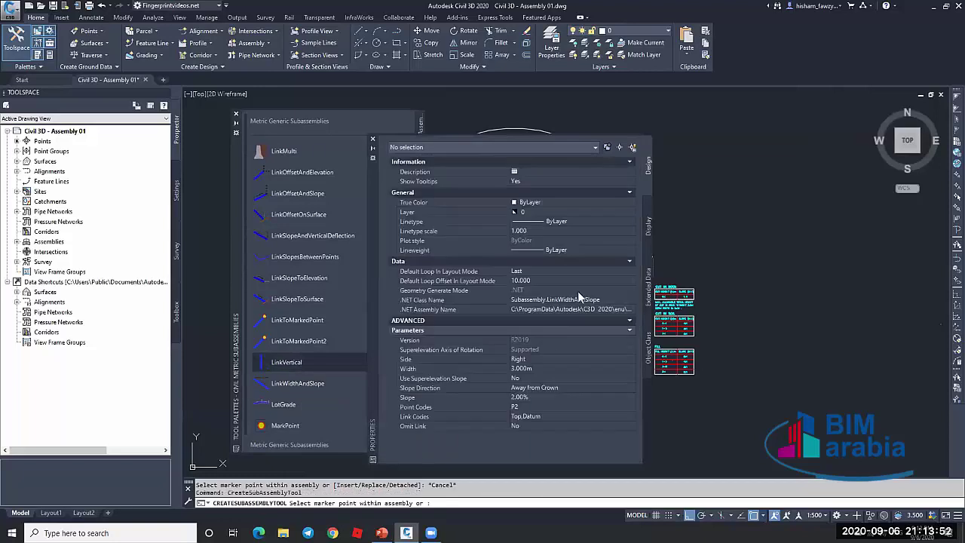
click(535, 368)
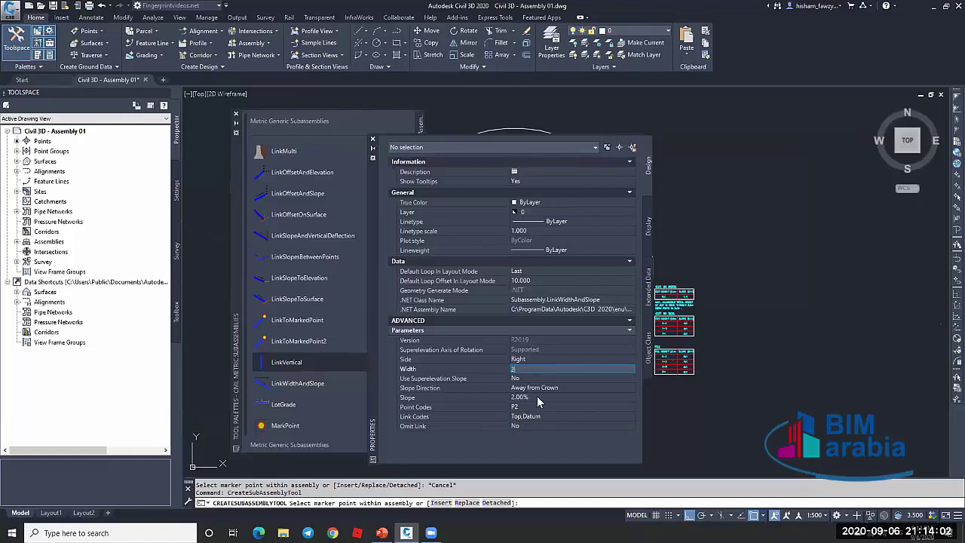
click(545, 398)
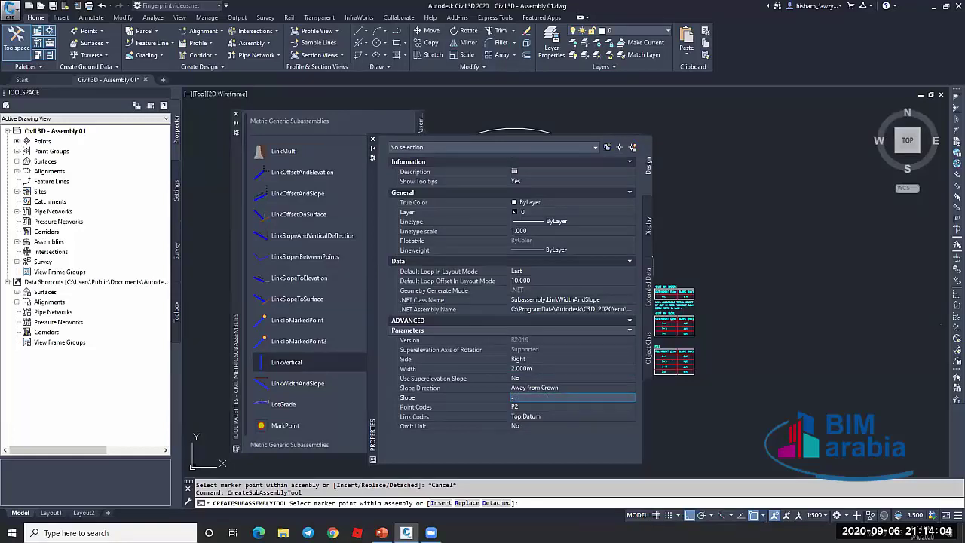
key(Return)
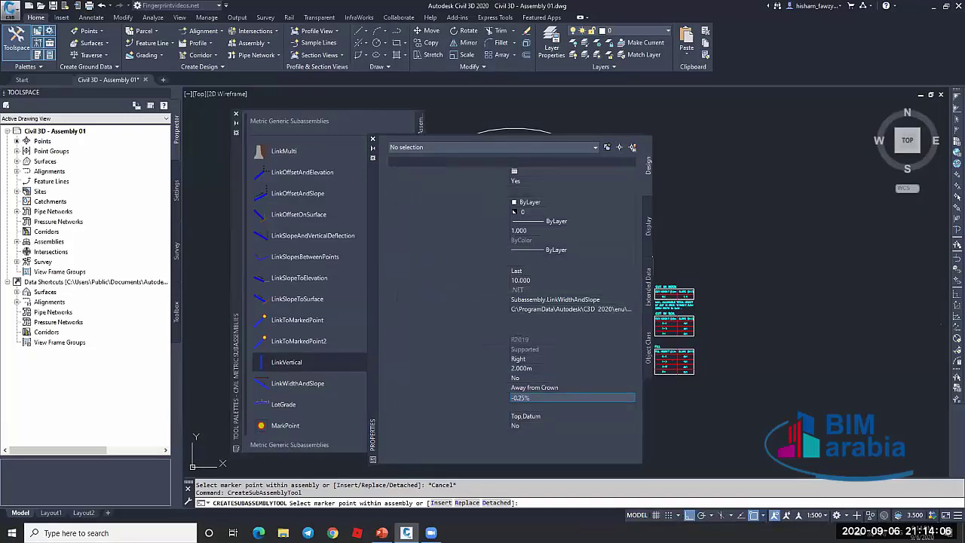
scroll(697, 268, down, 2)
scroll(698, 268, up, 5)
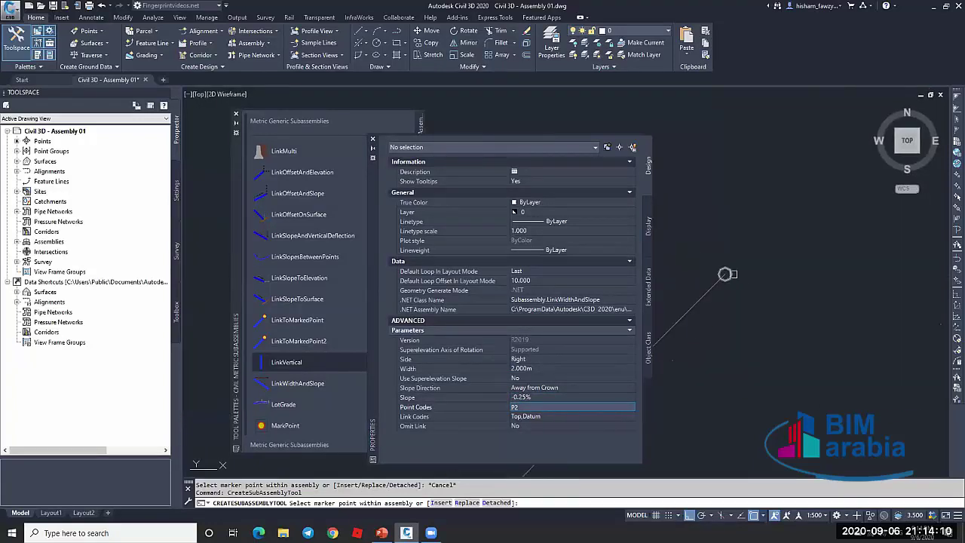
key(Escape)
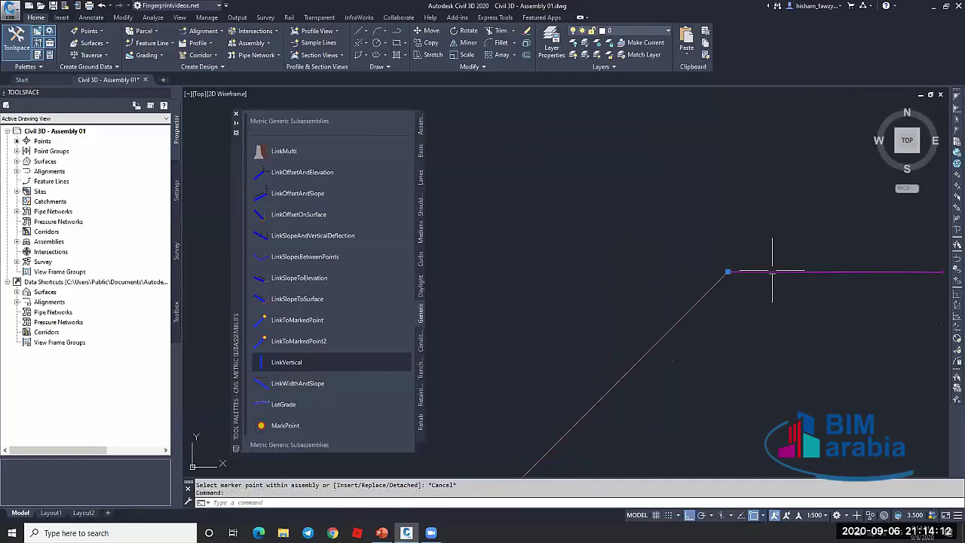
Change the new link's slope to -25% in its properties
double_click(763, 271)
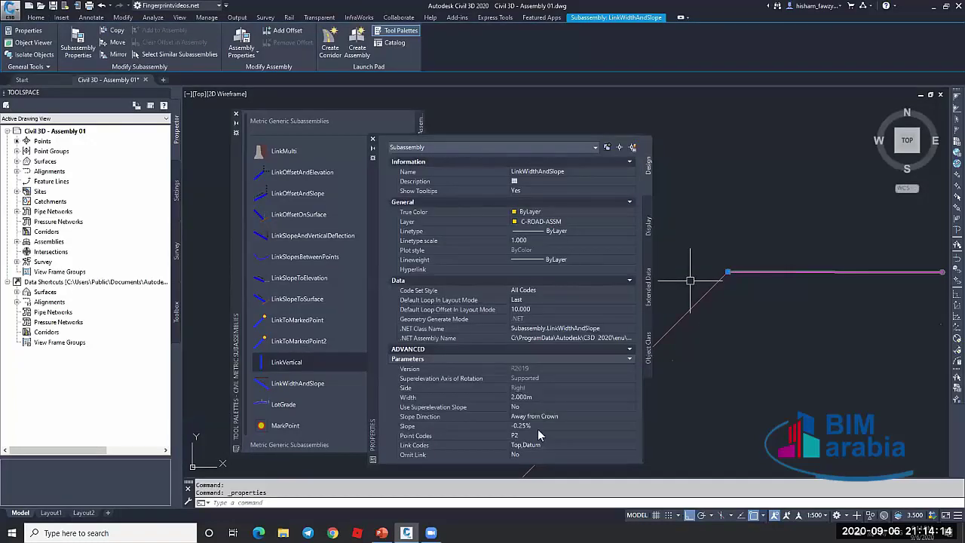
click(538, 428)
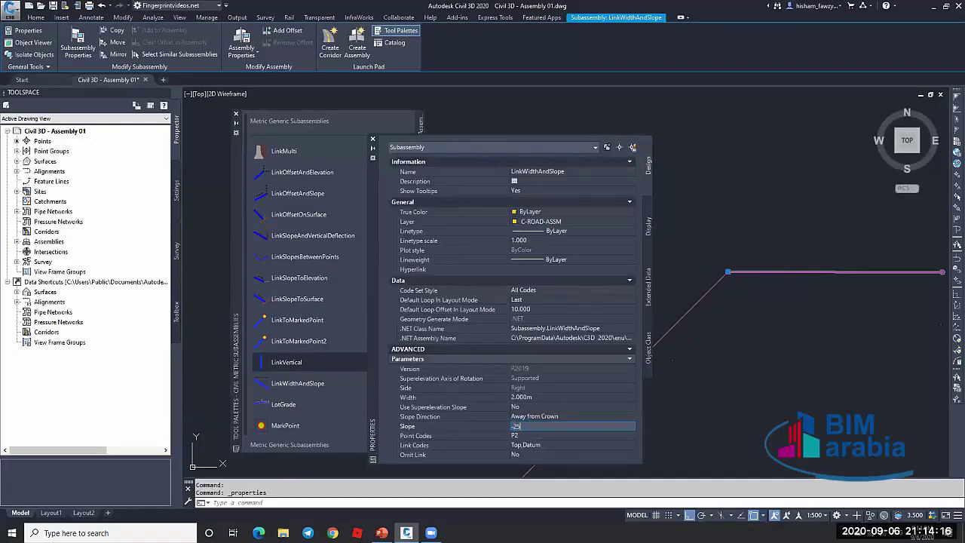
key(Tab)
key(Escape)
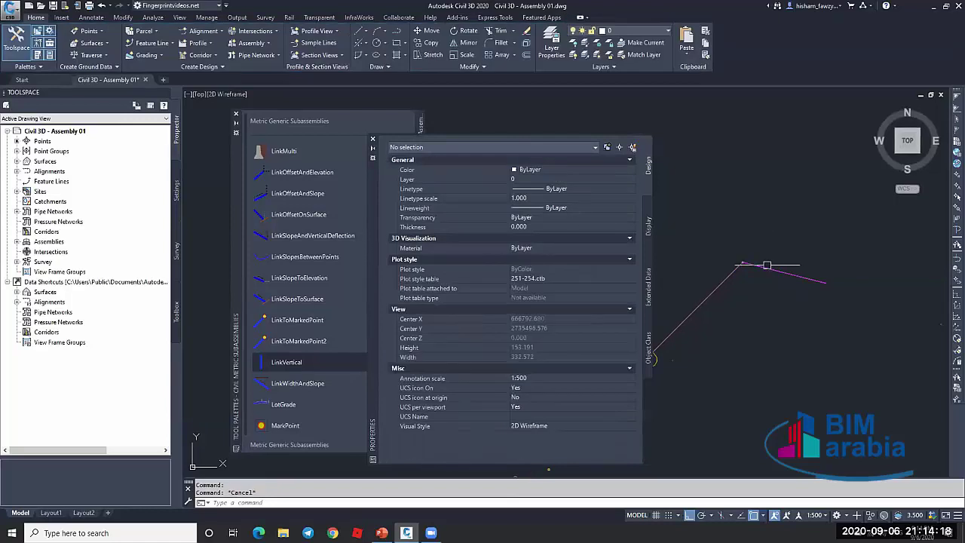
text(pl)
key(Return)
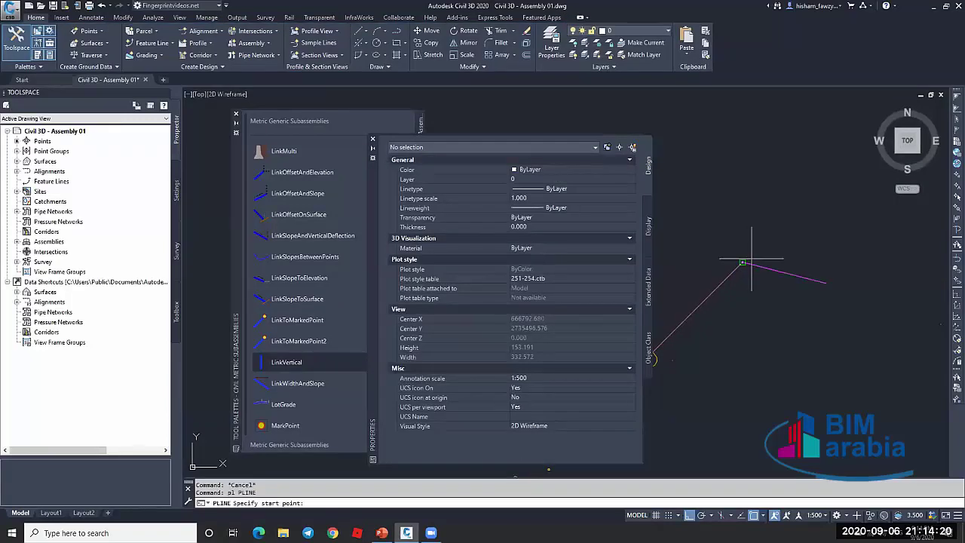
Sketch a temporary polyline triangle from the link's end point, then erase it
click(752, 259)
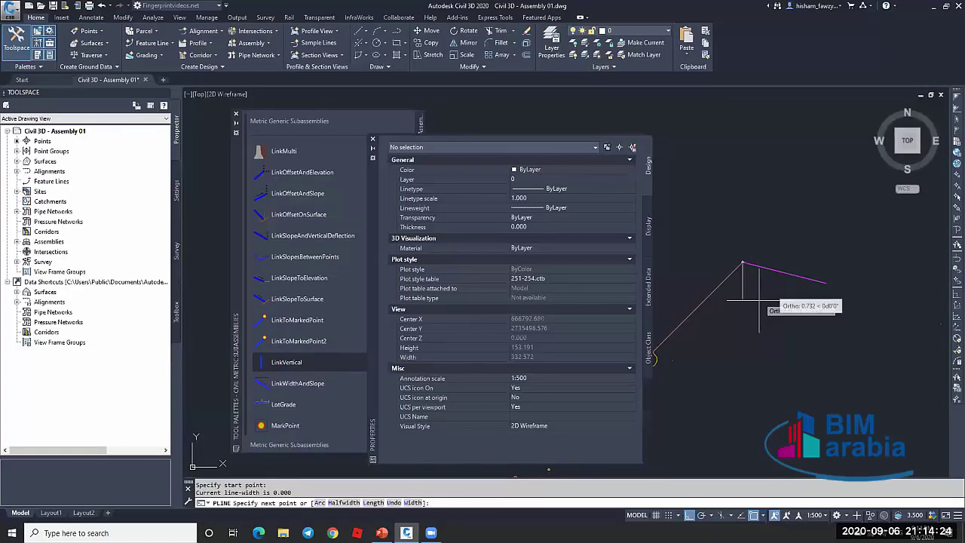
text(4)
key(Return)
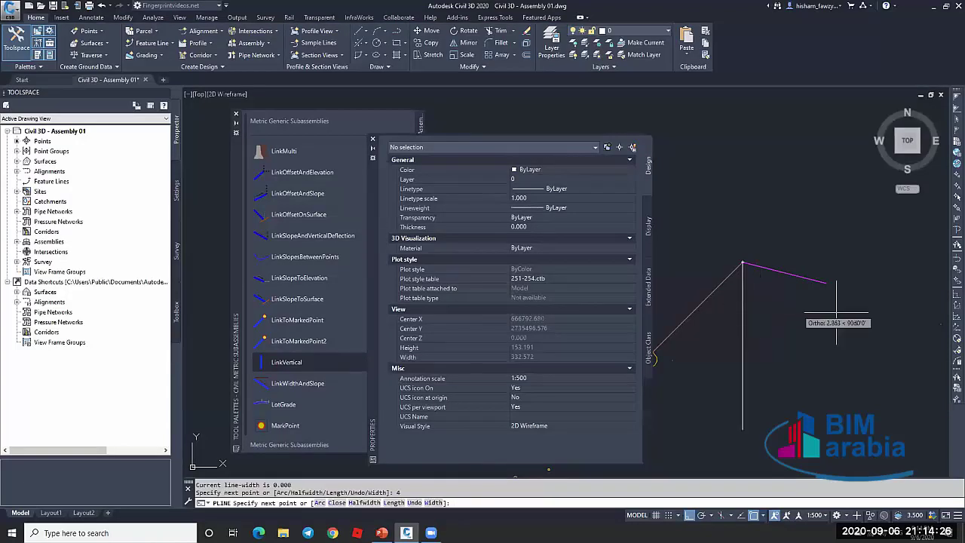
scroll(747, 321, down, 2)
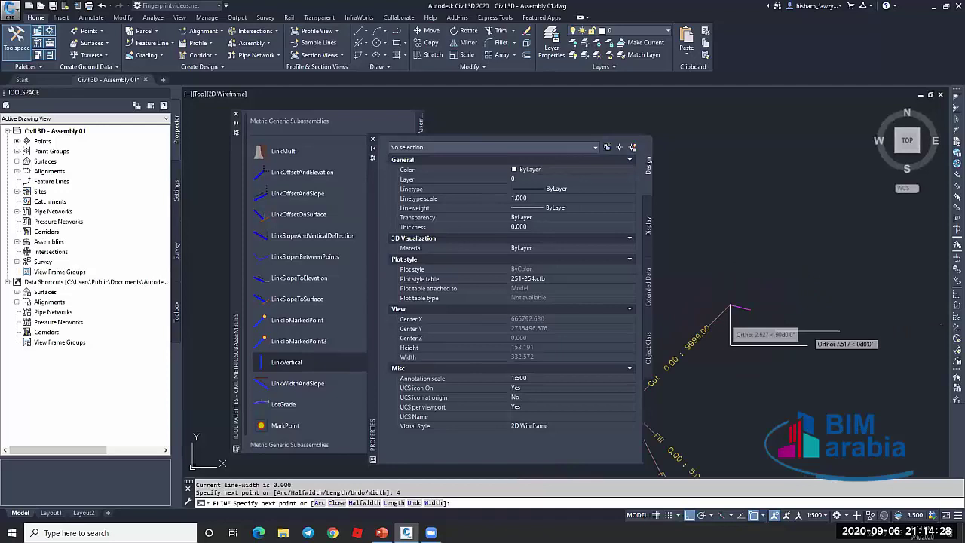
text(4)
key(Return)
scroll(785, 328, up, 2)
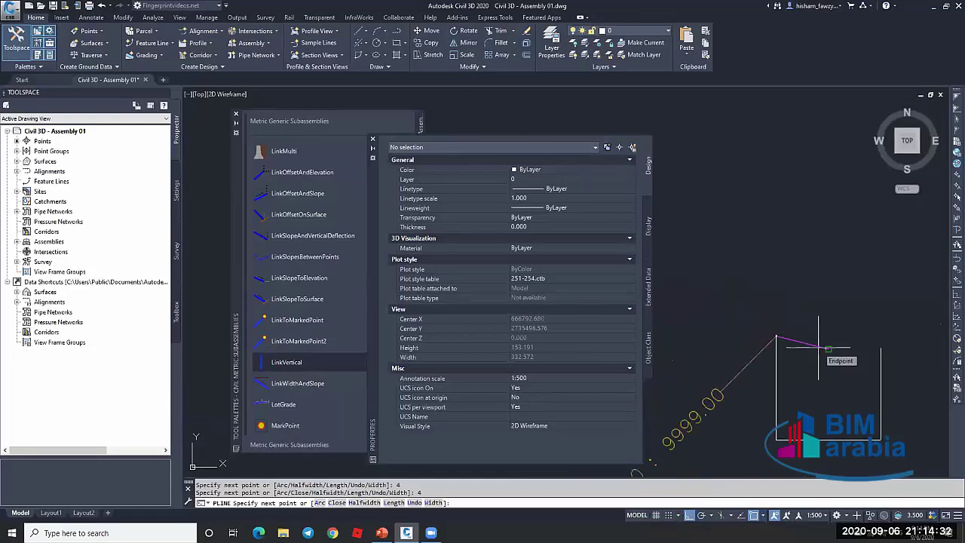
key(ctrl+z)
key(ctrl+z)
text(1)
key(Return)
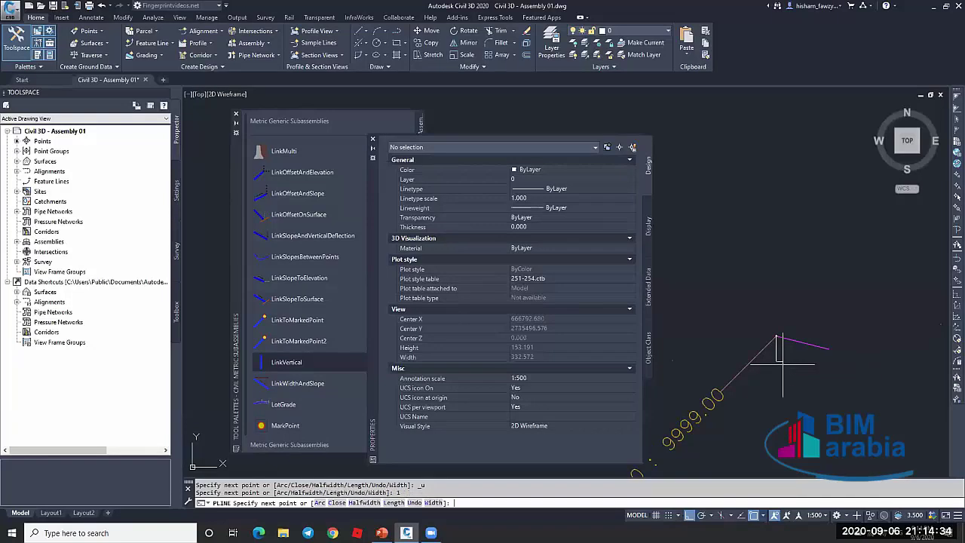
text(4)
key(Return)
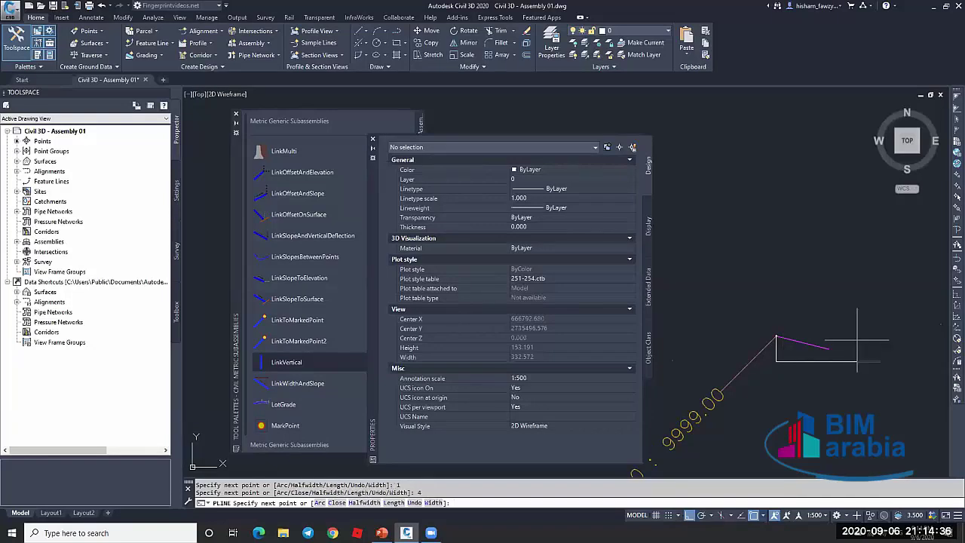
scroll(795, 325, up, 2)
key(Escape)
scroll(754, 355, up, 15)
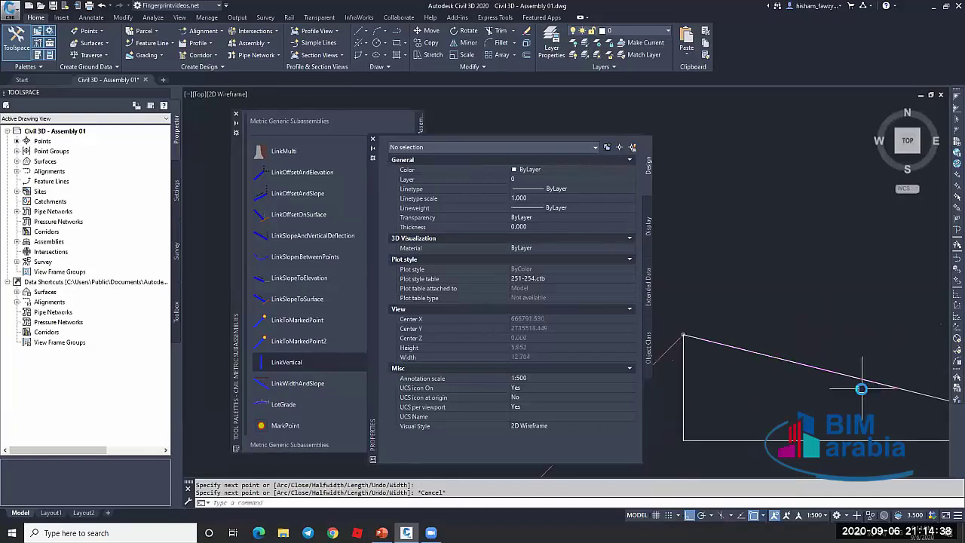
scroll(804, 320, down, 5)
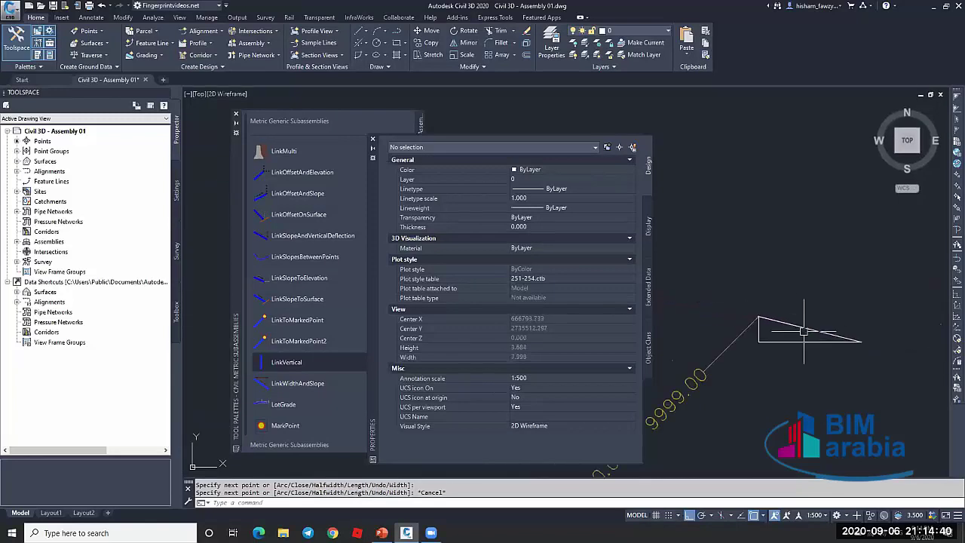
click(804, 331)
text(e)
key(Return)
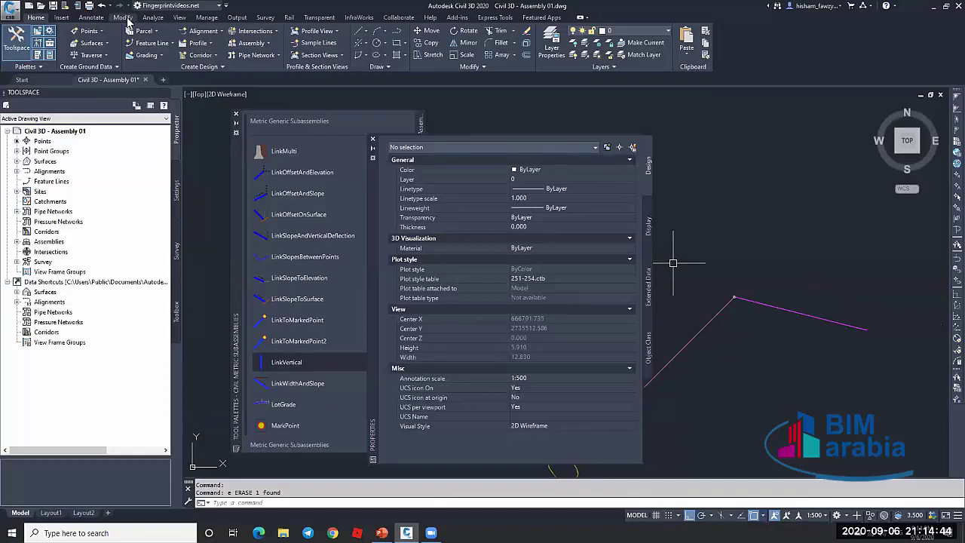
Measure the 0.5000 vertical drop with a linear dimension, then erase the dimension
click(92, 18)
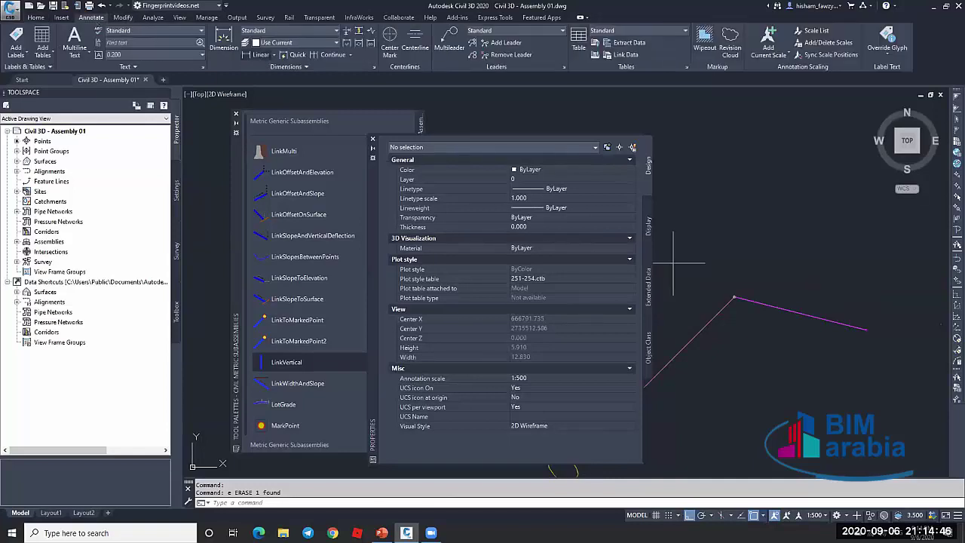
click(734, 297)
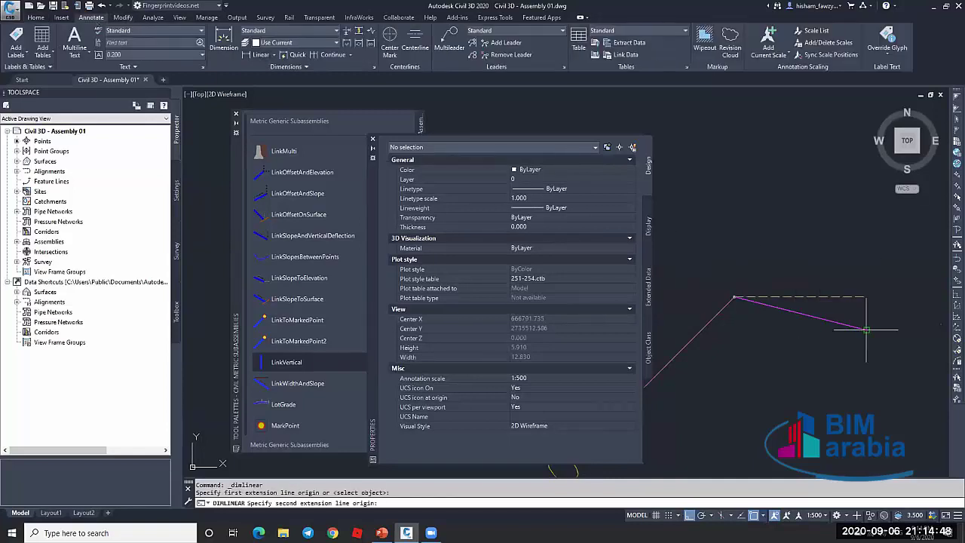
click(866, 330)
scroll(898, 317, up, 3)
click(896, 283)
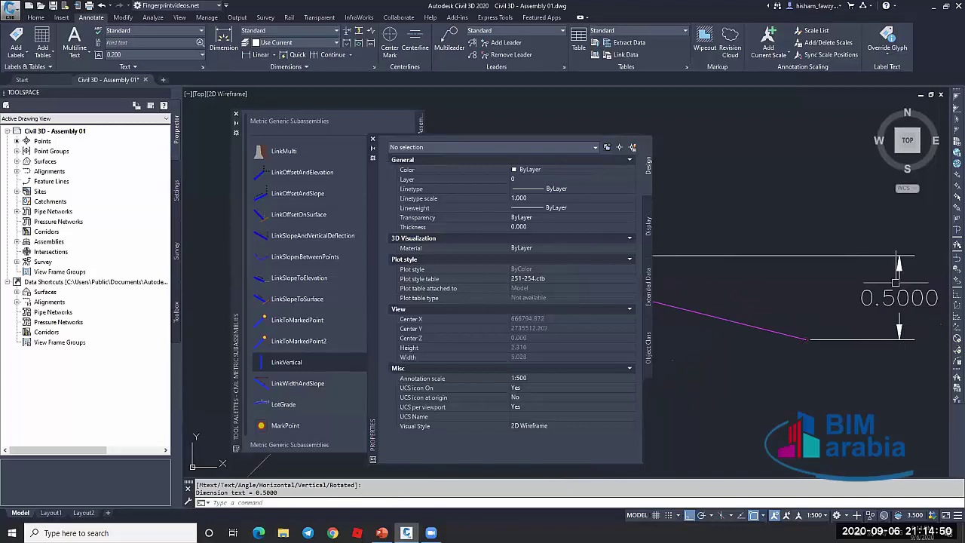
click(898, 316)
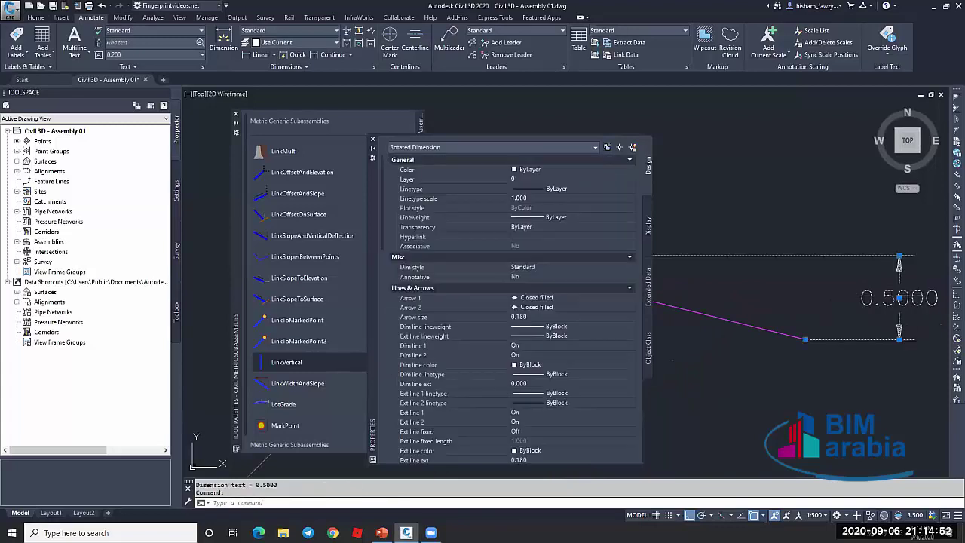
text(e)
key(Return)
scroll(822, 305, down, 3)
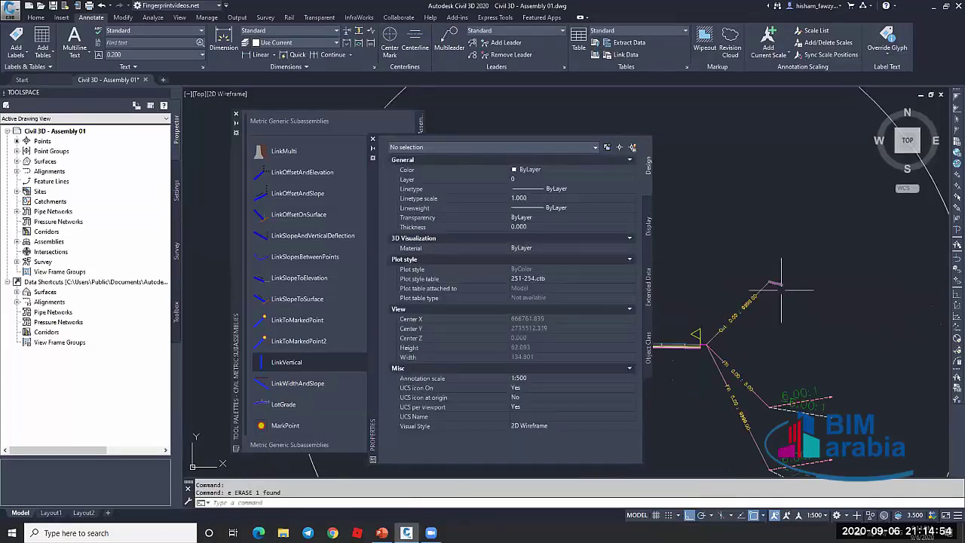
Close Properties and pick DaylightBench from the Daylight palette
scroll(781, 296, down, 3)
scroll(796, 317, up, 3)
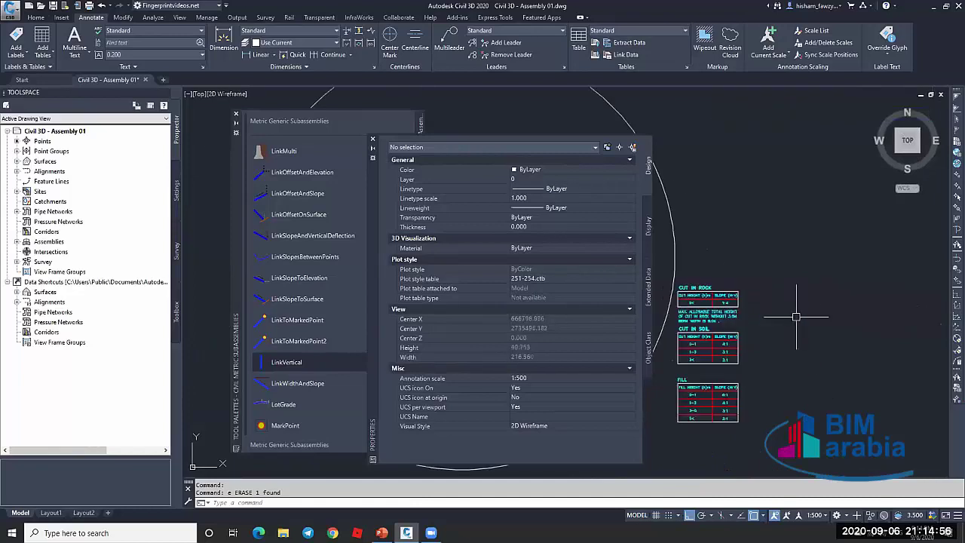
scroll(898, 302, down, 2)
scroll(890, 306, up, 2)
scroll(679, 292, up, 3)
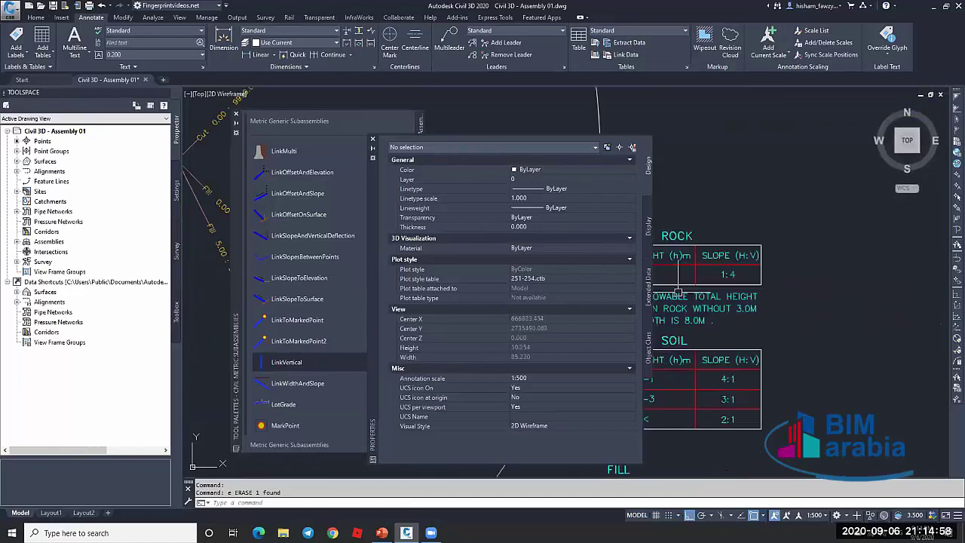
scroll(754, 264, up, 2)
scroll(868, 242, up, 2)
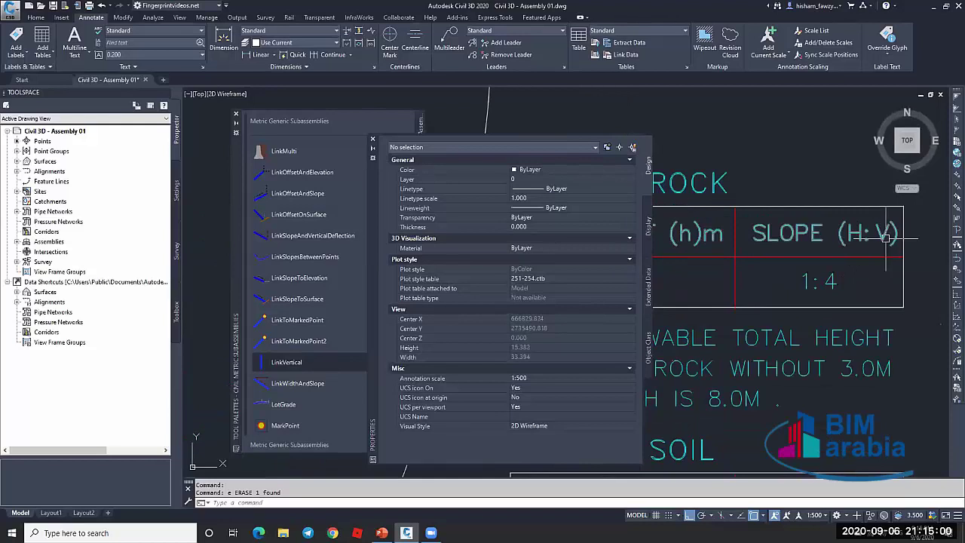
scroll(837, 256, down, 2)
scroll(784, 294, down, 2)
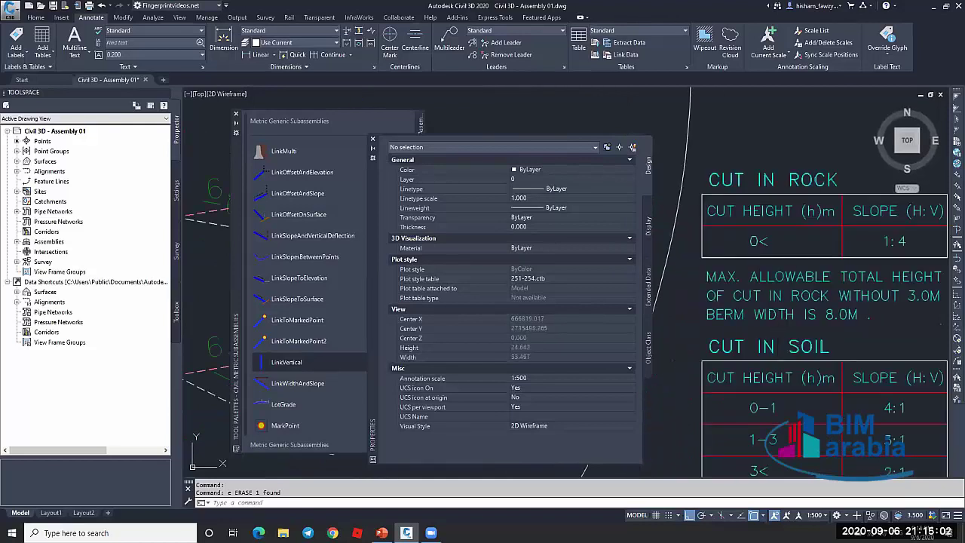
click(372, 141)
drag(235, 155, 205, 132)
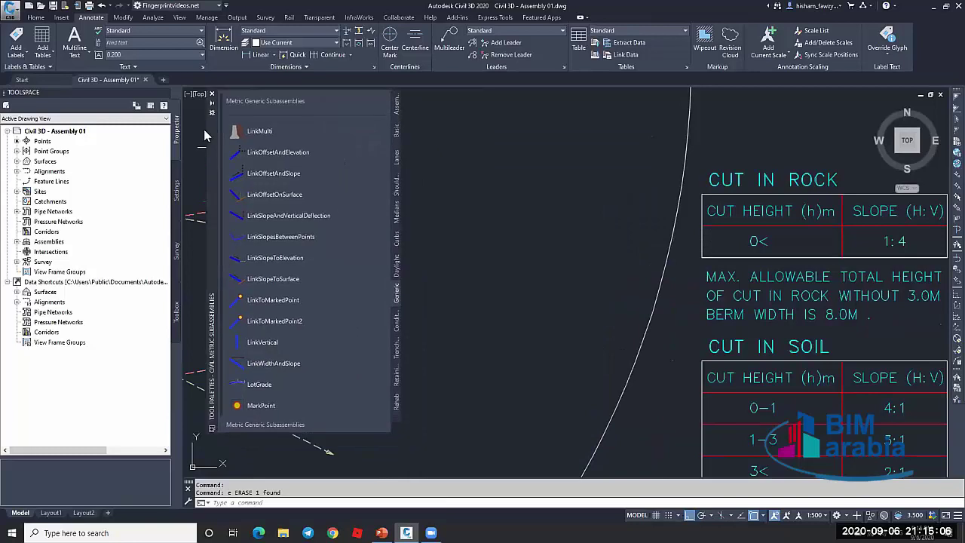
click(390, 266)
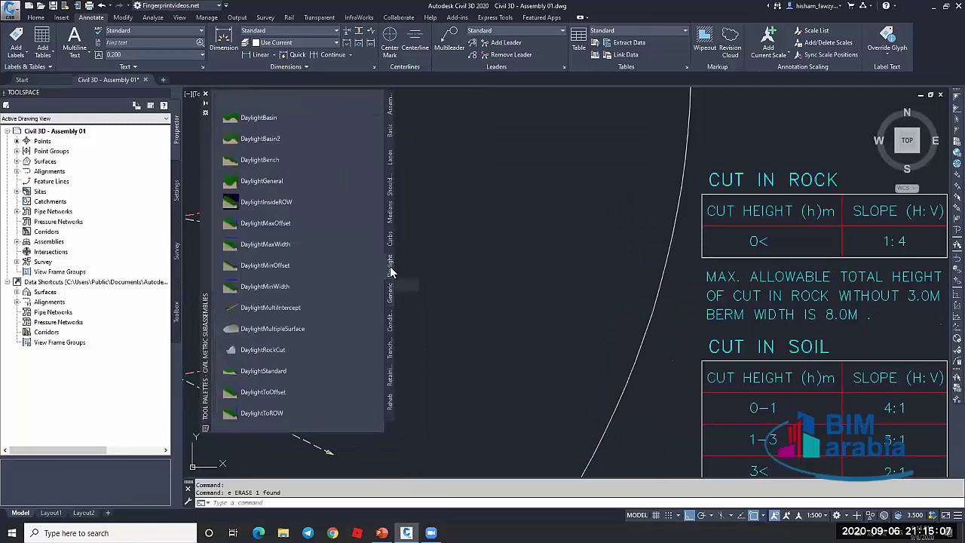
click(283, 160)
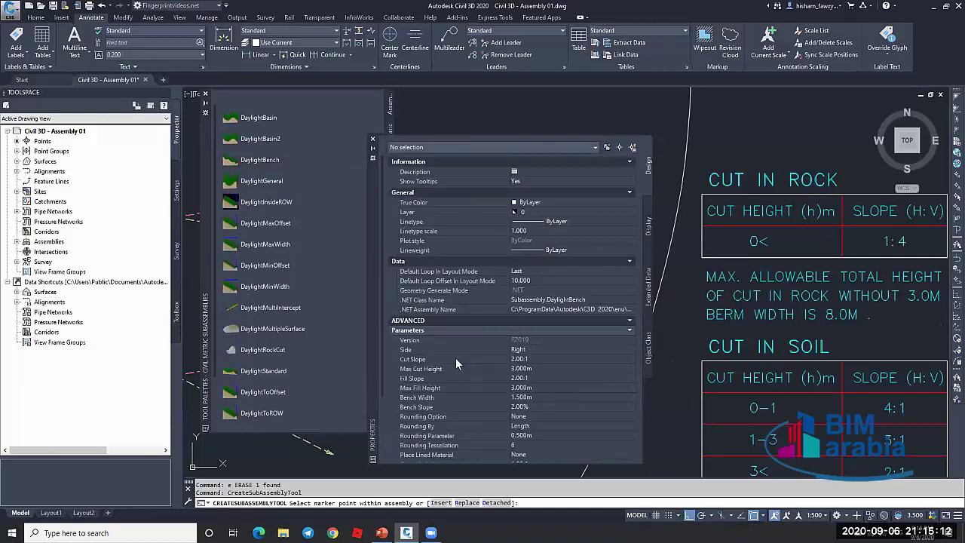
Set the Cut Slope to 4.00:1 and Max Cut Height to 8.000 m
click(537, 360)
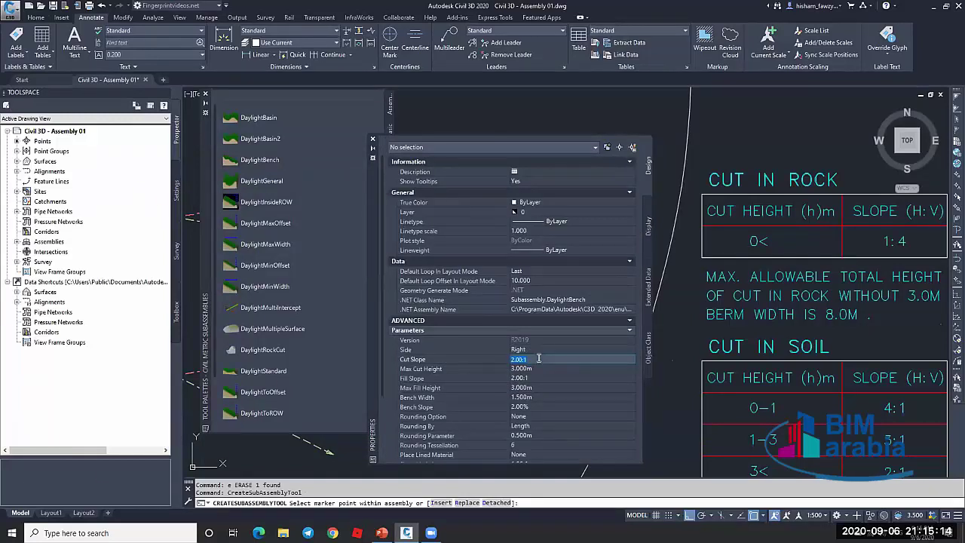
text(4)
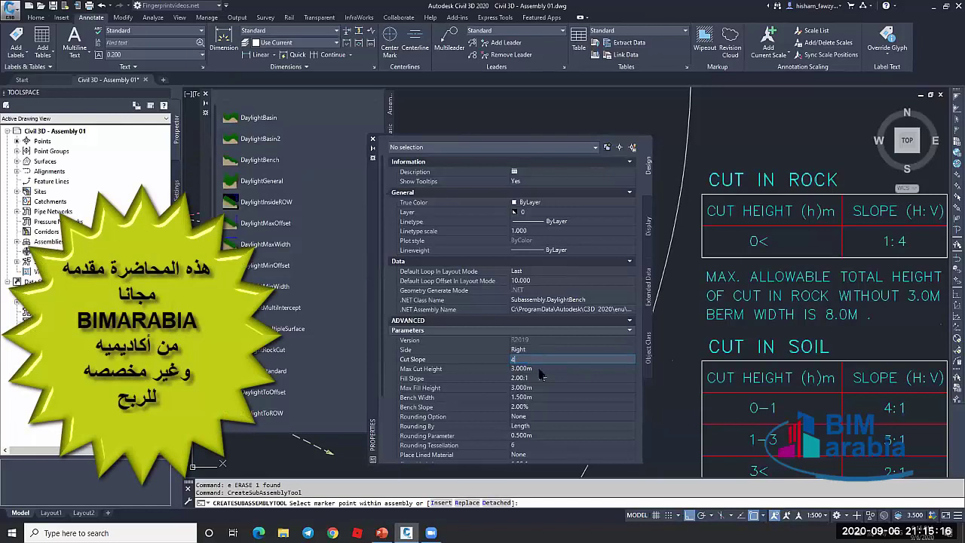
click(529, 366)
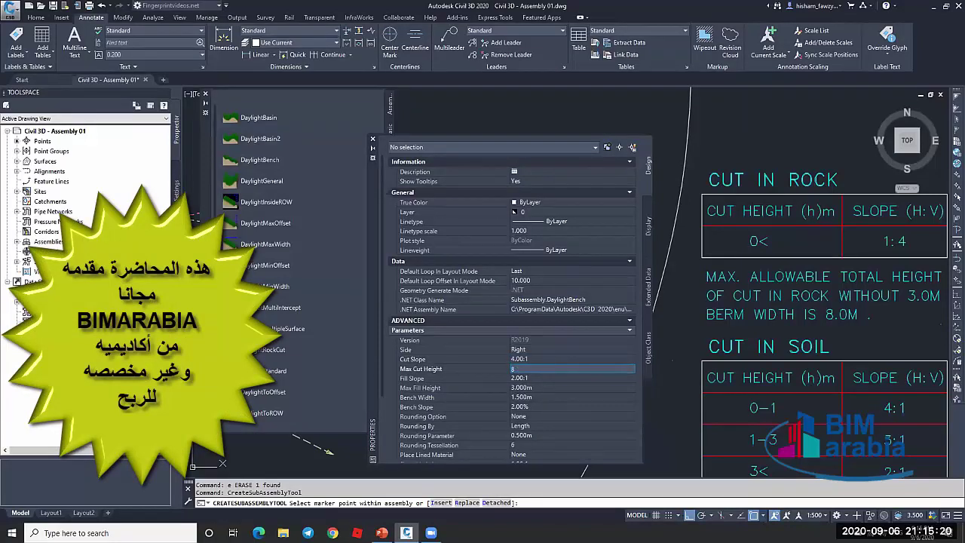
key(Tab)
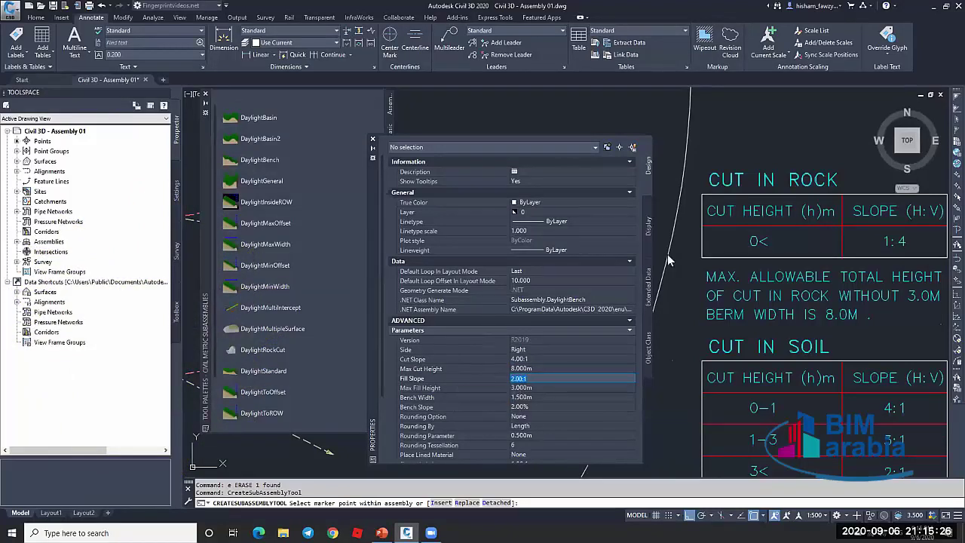
scroll(843, 215, down, 4)
scroll(728, 172, up, 3)
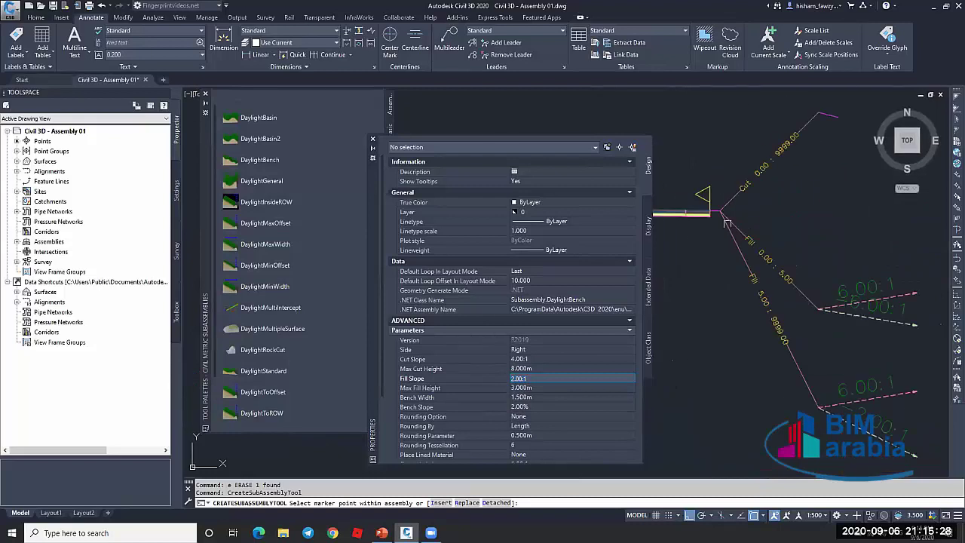
scroll(727, 224, down, 4)
scroll(786, 175, up, 4)
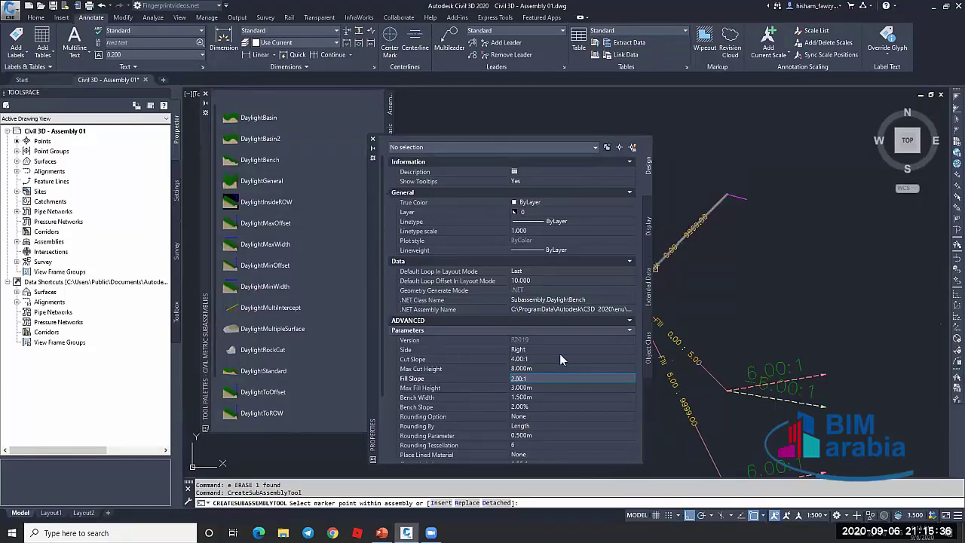
Set the Bench Width to 3.000 m and Bench Slope to -1.00%
click(545, 397)
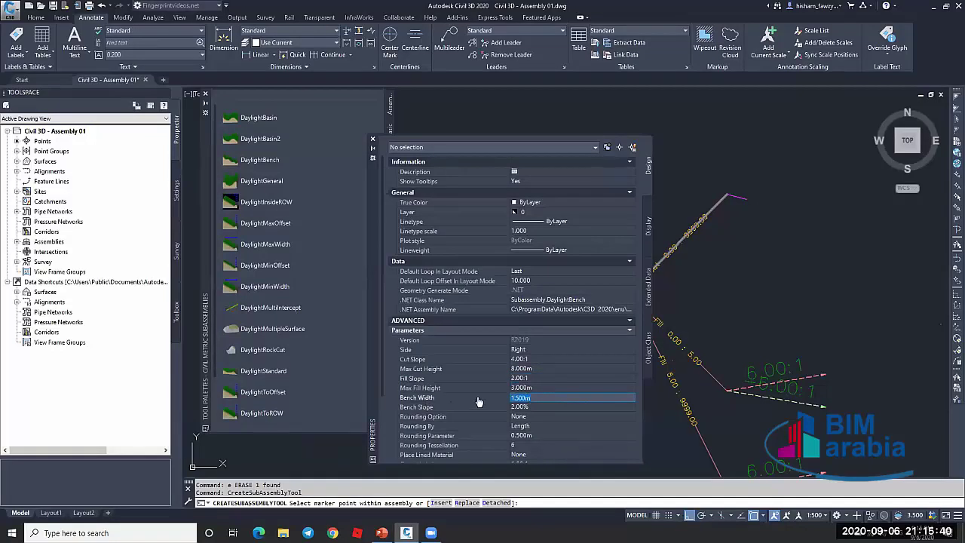
text(3)
click(536, 406)
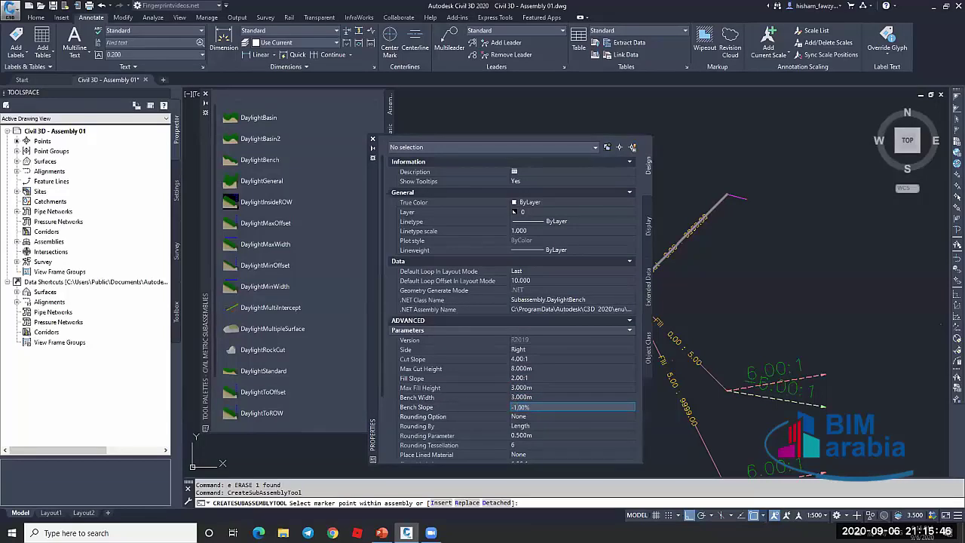
key(Return)
scroll(706, 300, down, 7)
Cancel the DaylightBench insertion and begin a crossing window around the right-side daylight subassemblies
scroll(742, 297, up, 4)
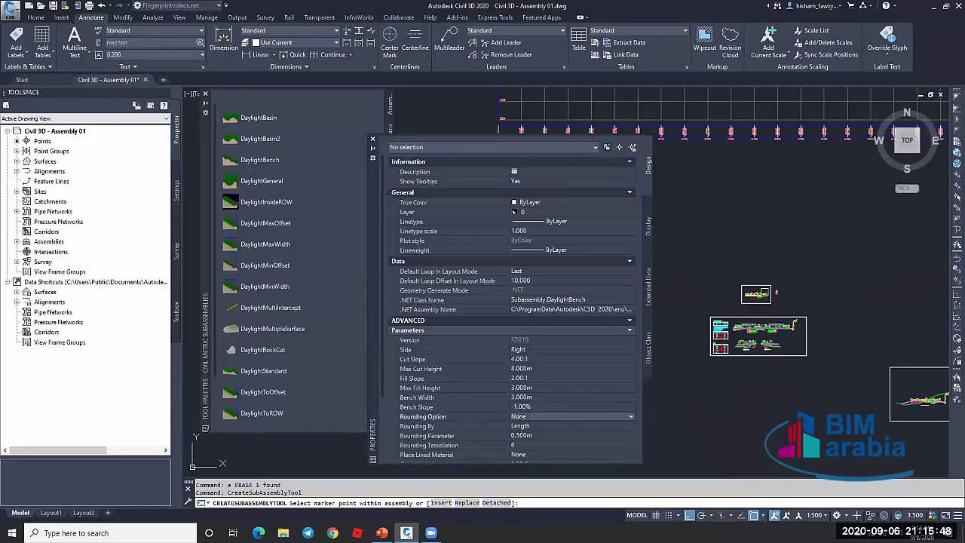
scroll(762, 291, up, 6)
scroll(830, 299, down, 3)
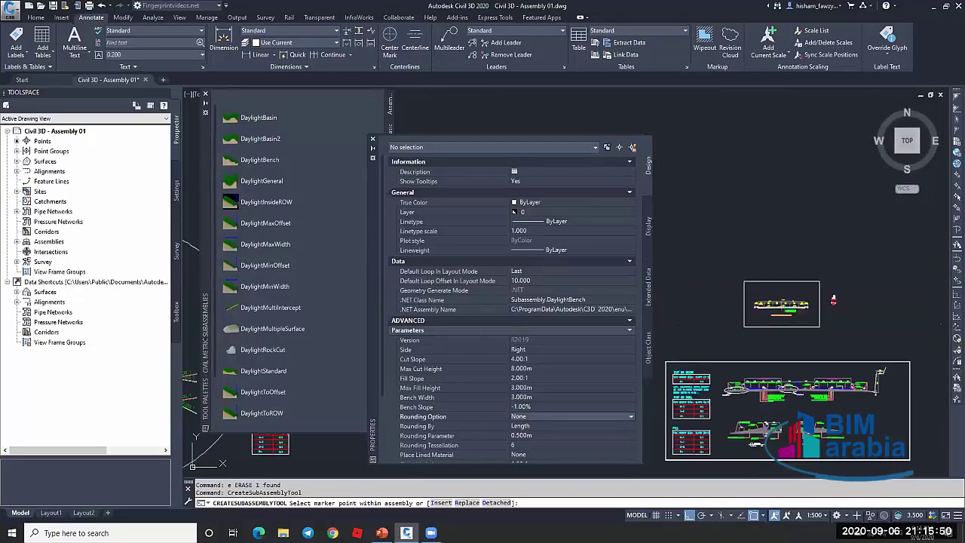
scroll(834, 299, up, 5)
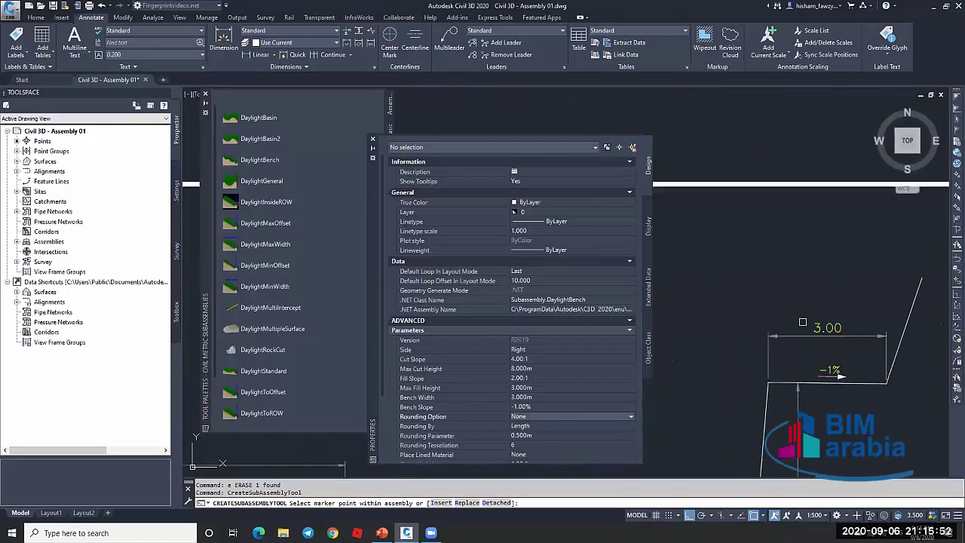
scroll(842, 312, down, 6)
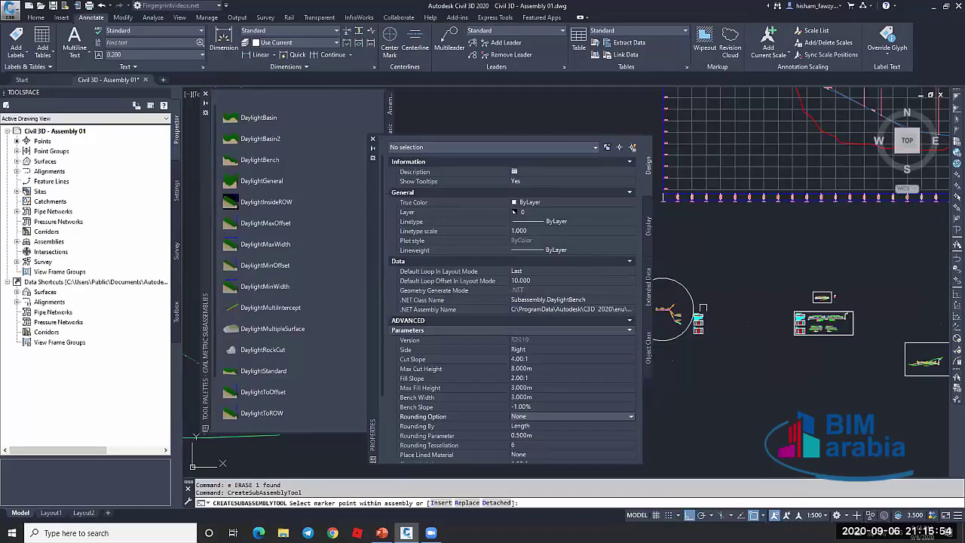
scroll(703, 309, up, 6)
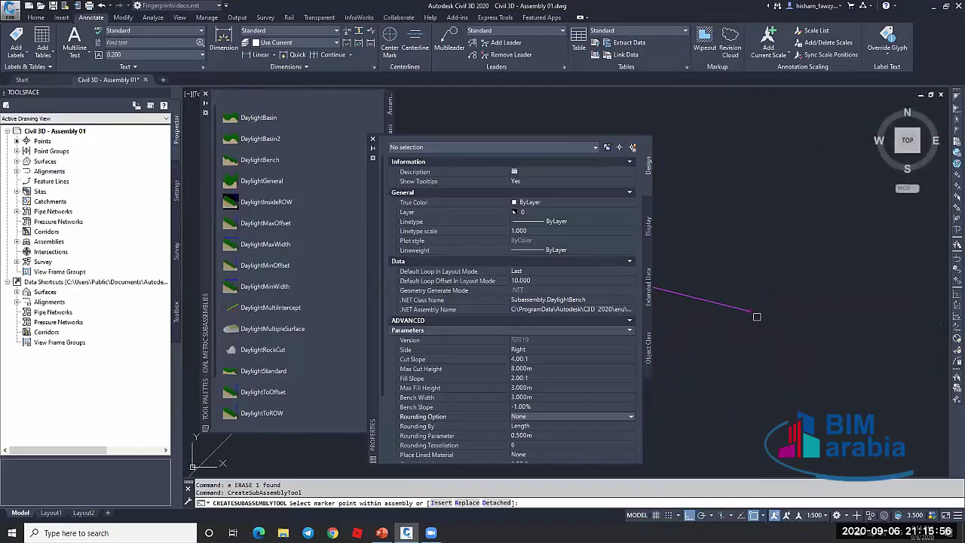
scroll(769, 294, down, 4)
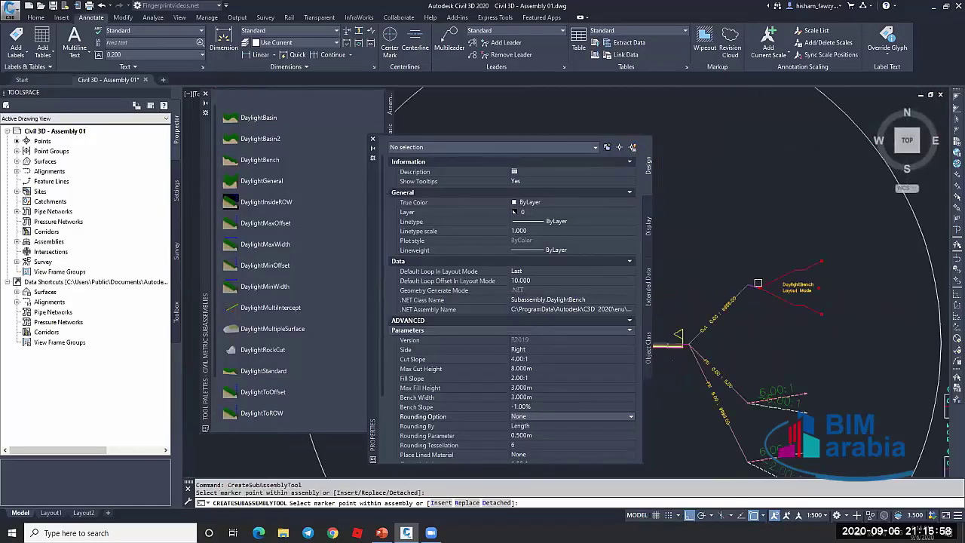
key(Escape)
scroll(782, 258, down, 3)
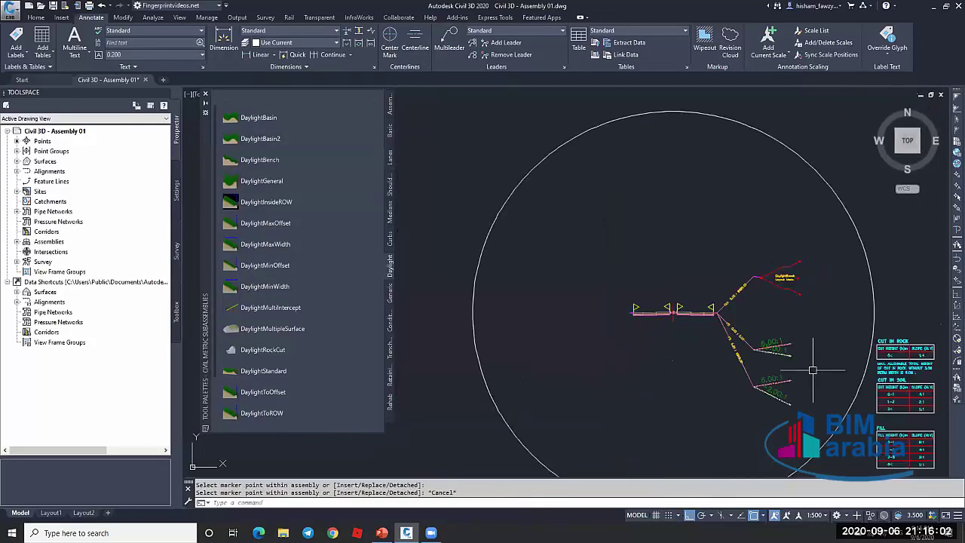
click(801, 235)
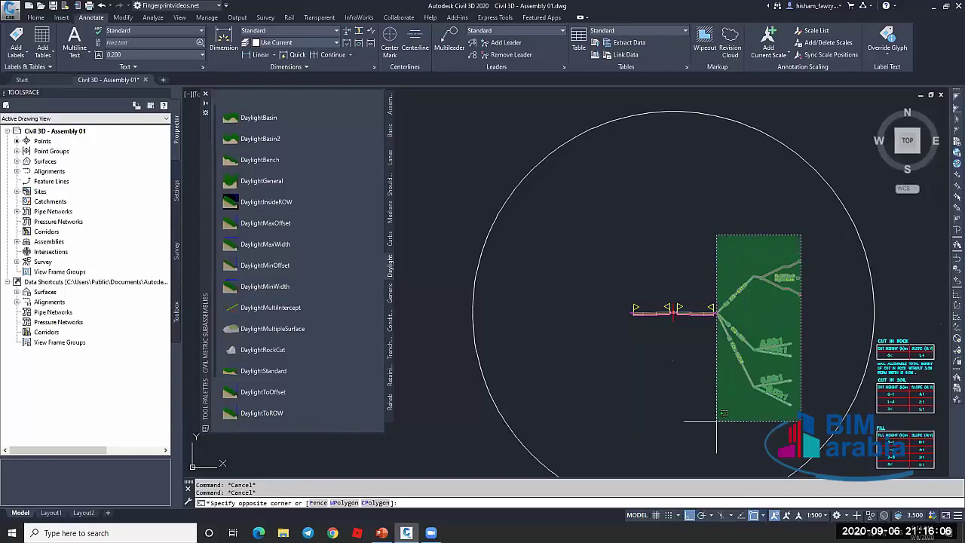
Mirror the selected right-side cut, fill and daylight subassemblies onto the assembly's left side
click(684, 452)
scroll(721, 298, up, 6)
scroll(721, 302, up, 4)
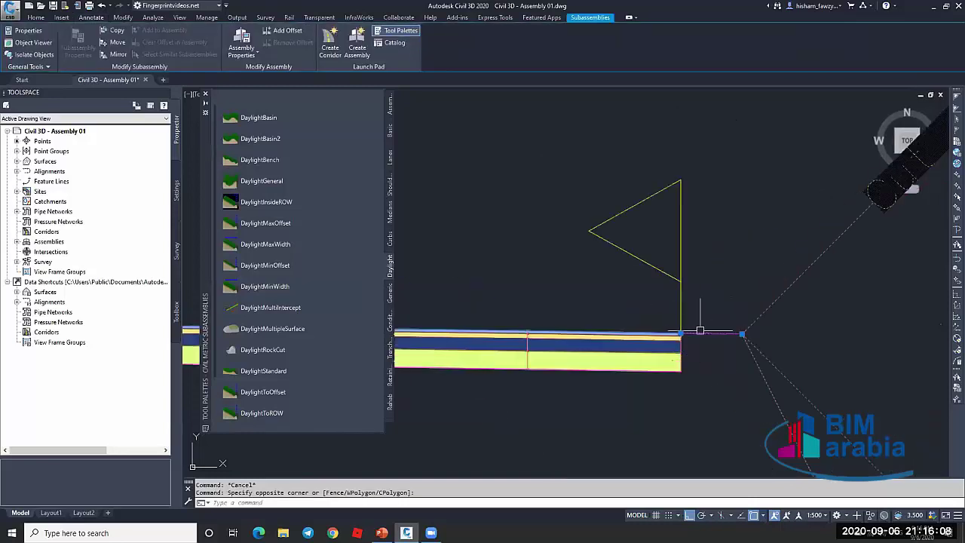
scroll(732, 302, down, 4)
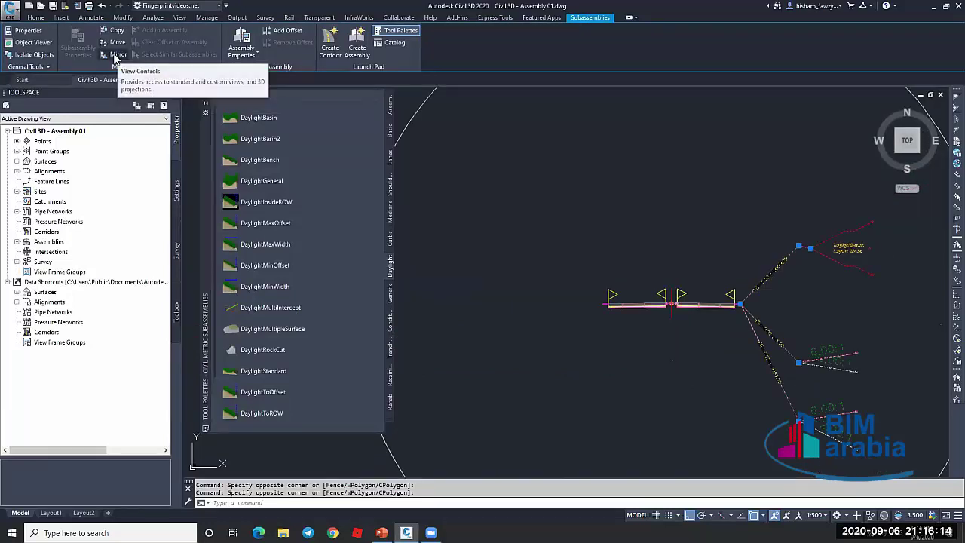
click(117, 56)
scroll(603, 297, up, 8)
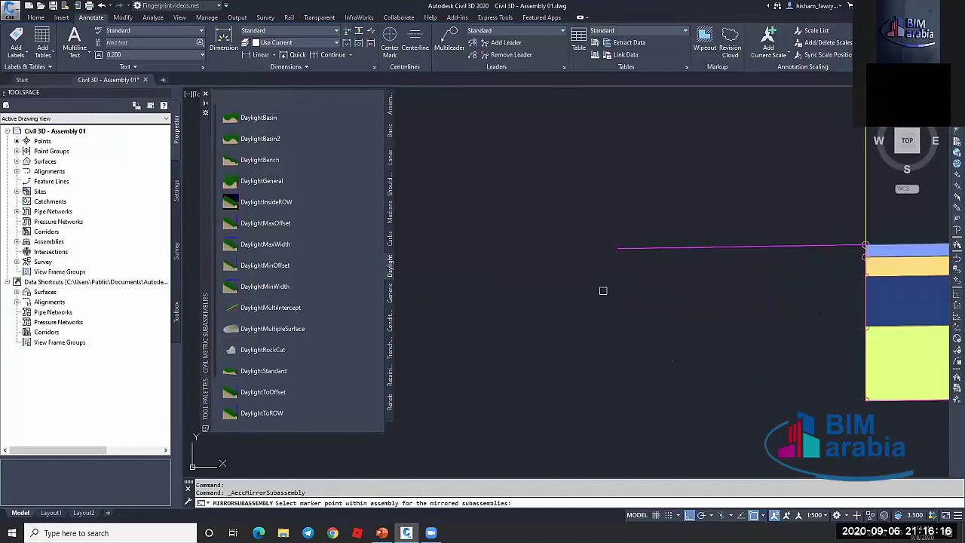
click(614, 247)
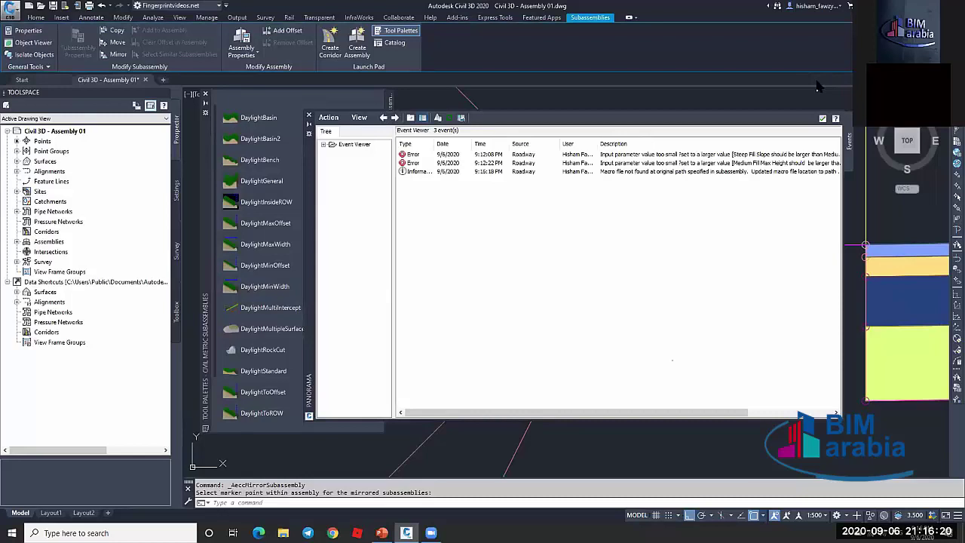
Clear the logged warnings from the Event Viewer, close it and end the command
click(329, 117)
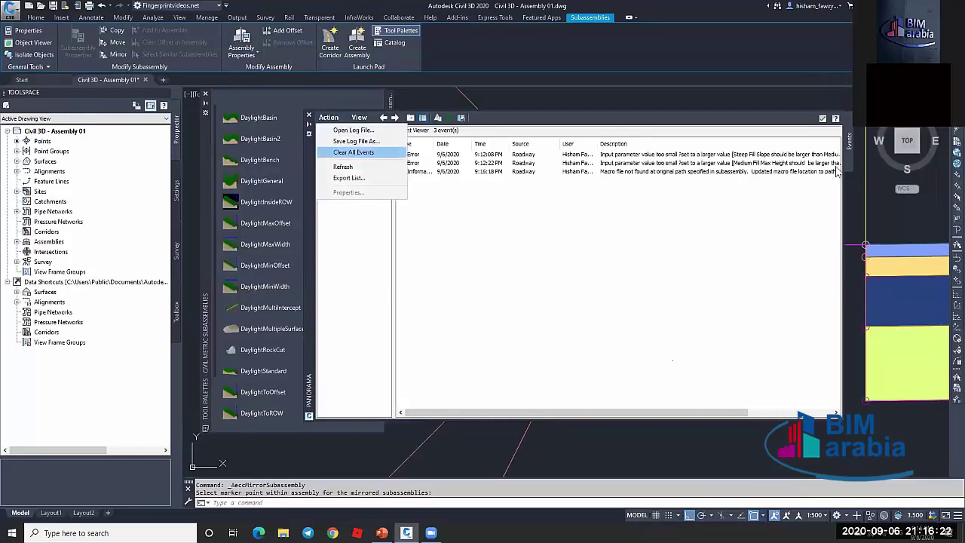
click(347, 153)
click(823, 118)
scroll(724, 242, down, 10)
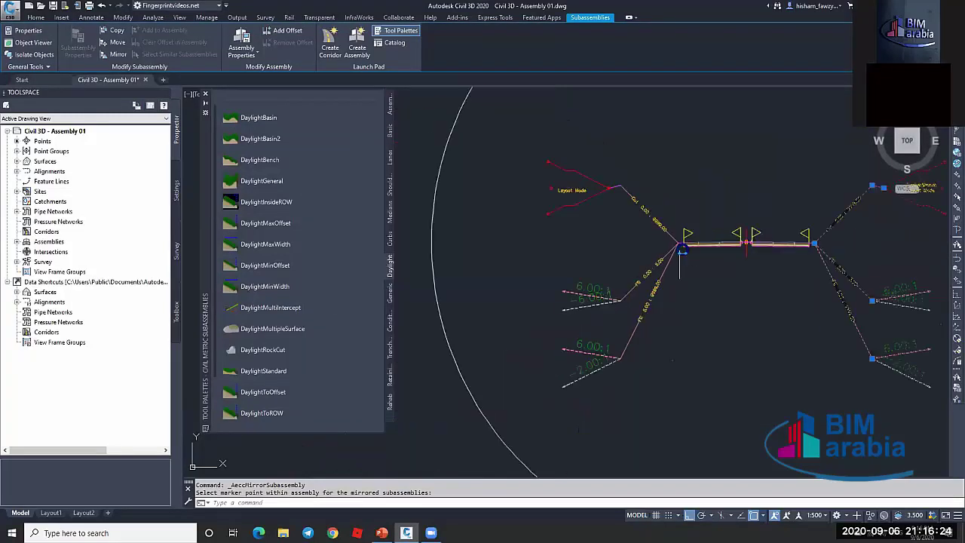
key(Escape)
scroll(740, 246, up, 4)
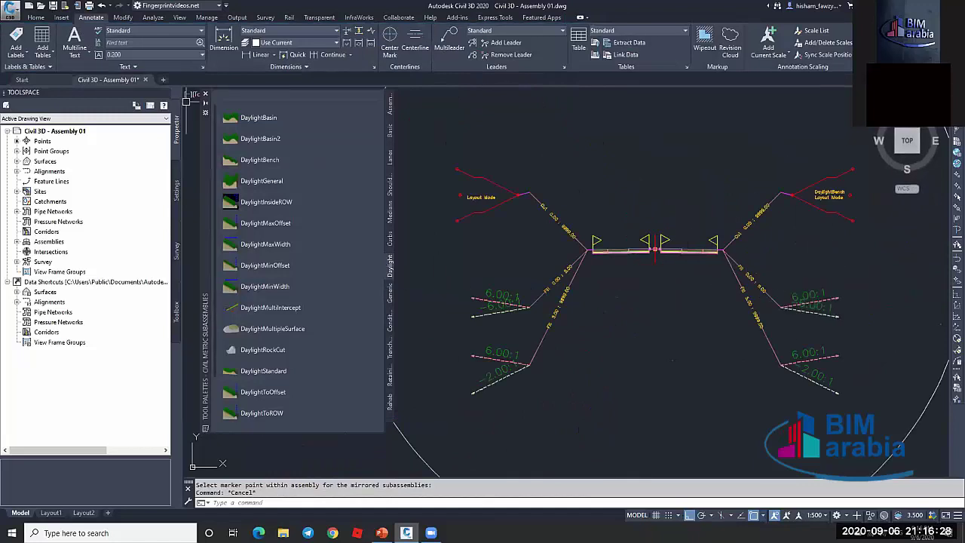
Start corridor R 01 on alignment ROAD 01 with profile ROAD 01-FG02
click(205, 94)
scroll(784, 275, down, 16)
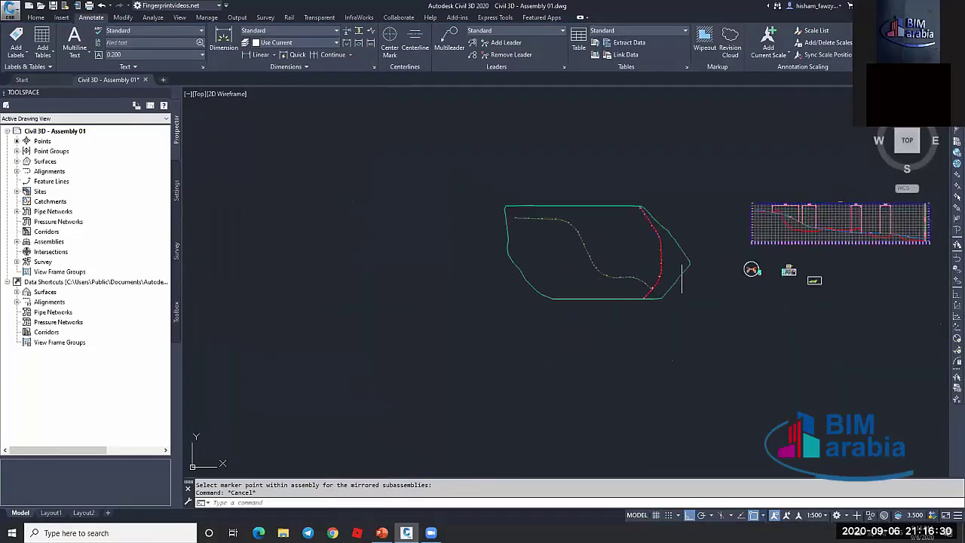
scroll(546, 247, up, 2)
click(35, 17)
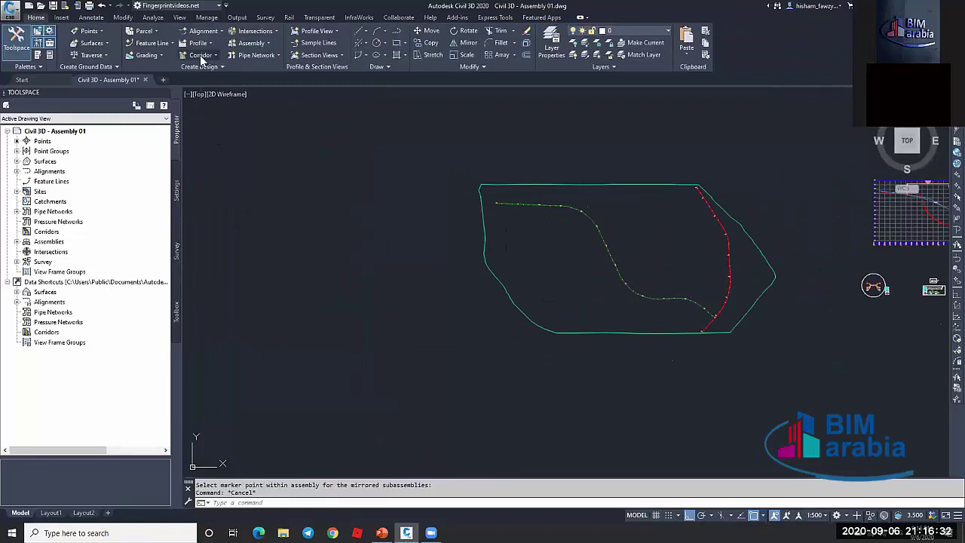
click(201, 55)
click(209, 71)
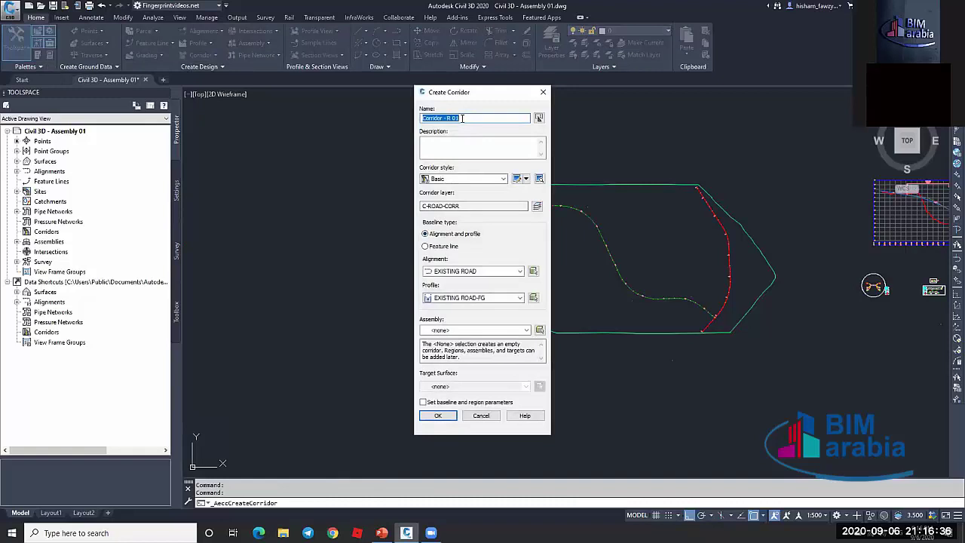
click(476, 271)
click(456, 290)
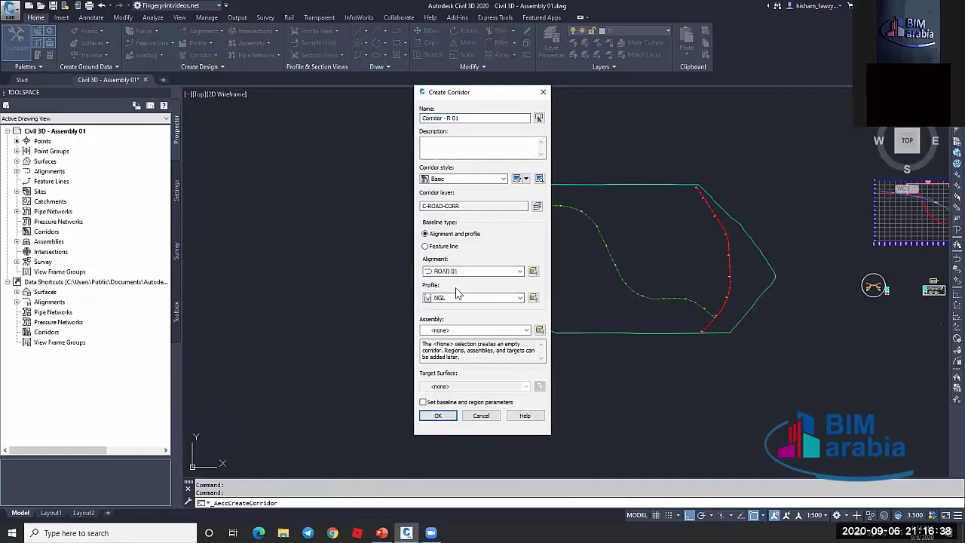
click(460, 299)
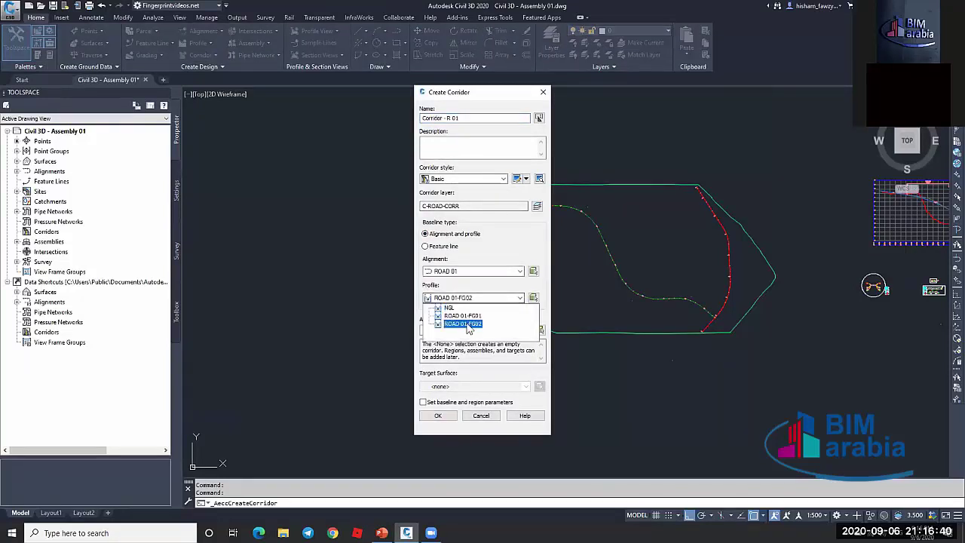
click(468, 324)
Assign assembly Type 01 and target surface NGL, then create the corridor
click(451, 331)
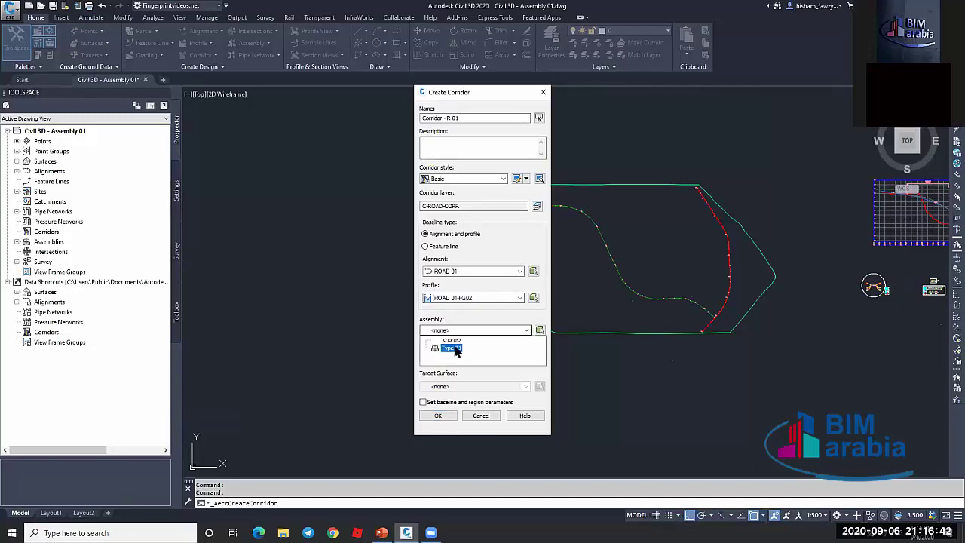
click(455, 349)
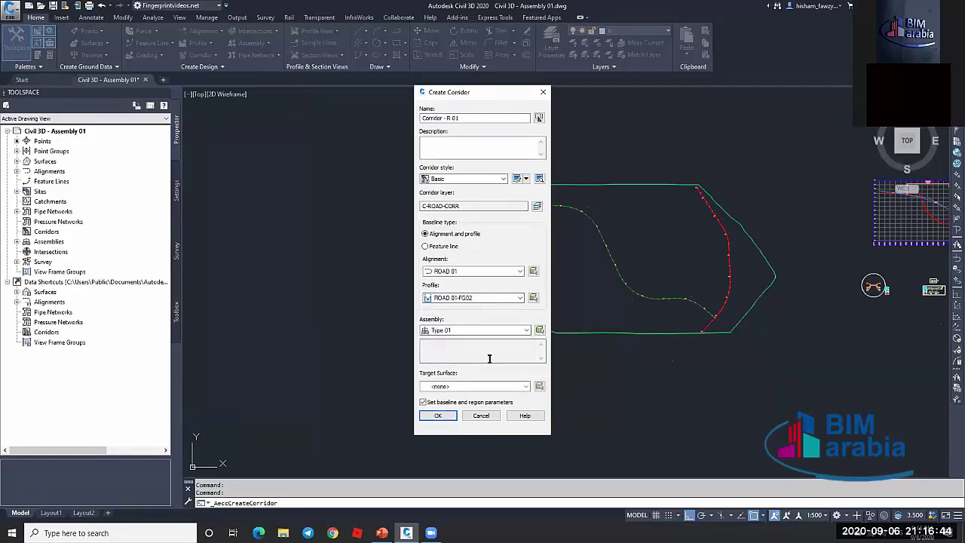
click(463, 387)
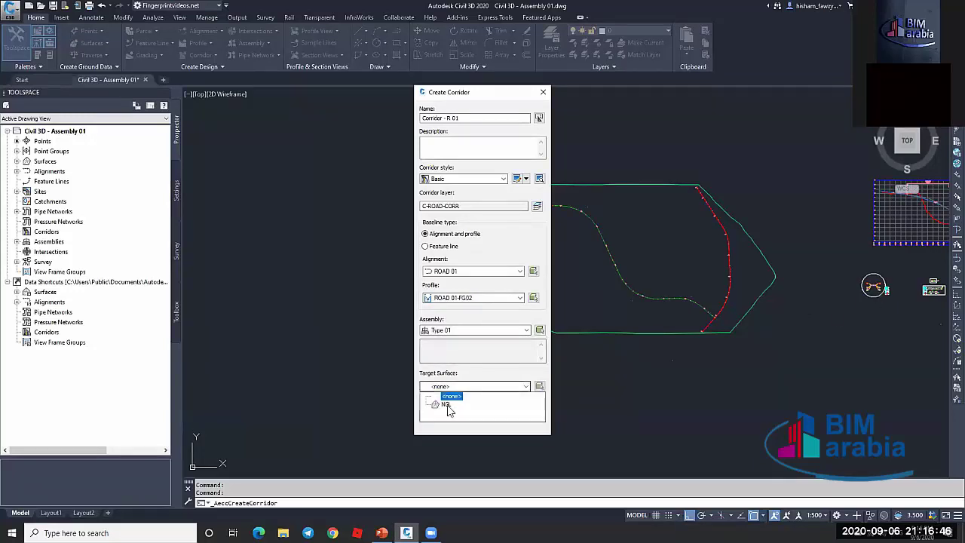
click(446, 405)
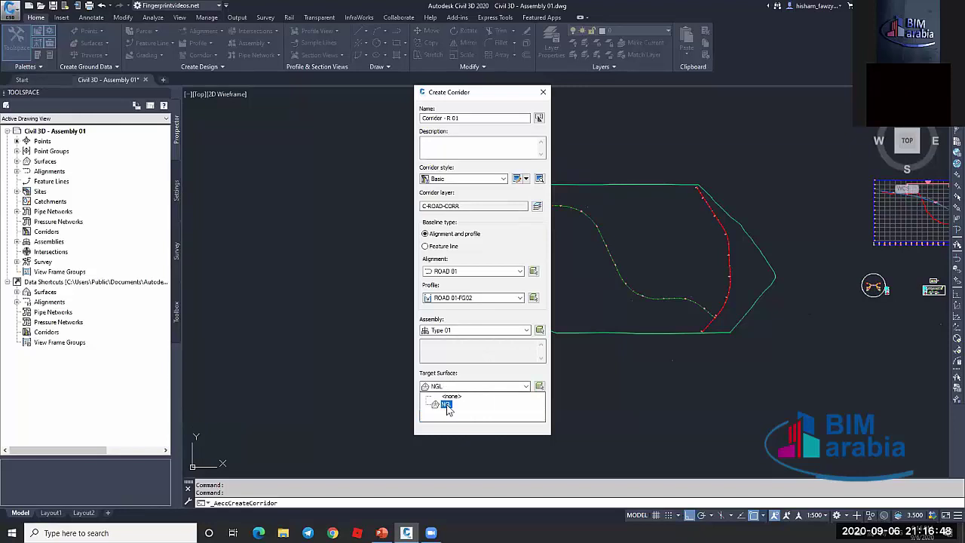
click(446, 406)
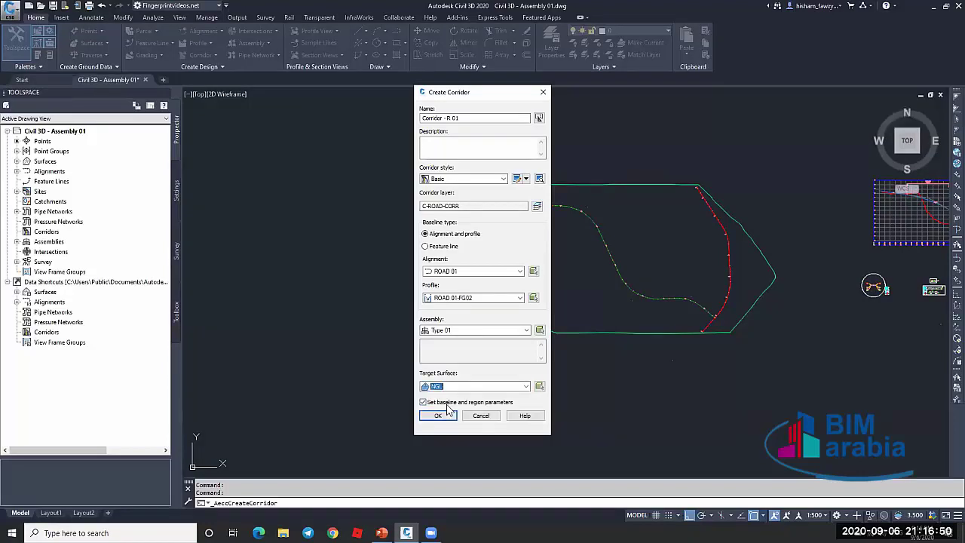
click(442, 416)
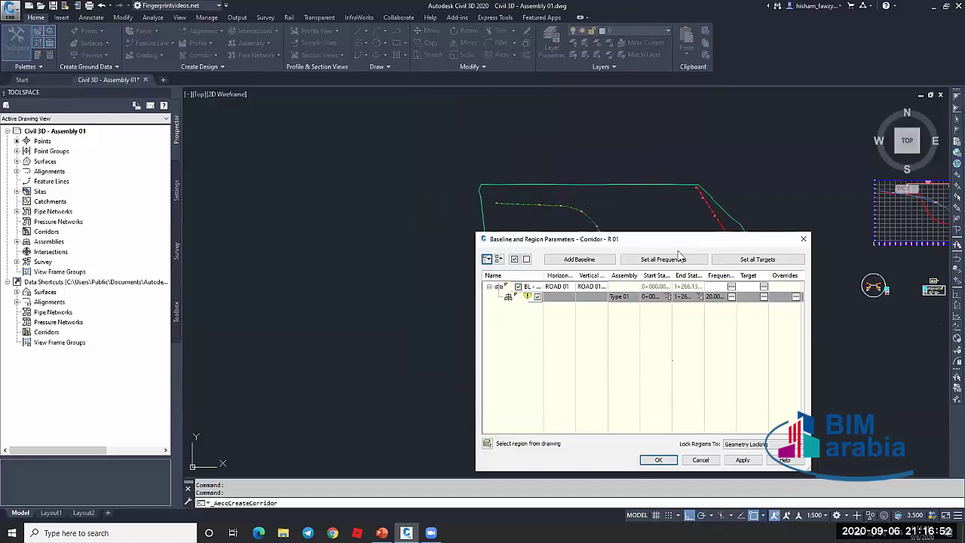
Set assembly frequency to 5 m along tangents and curves, then rebuild corridor R 01
drag(685, 243, 553, 174)
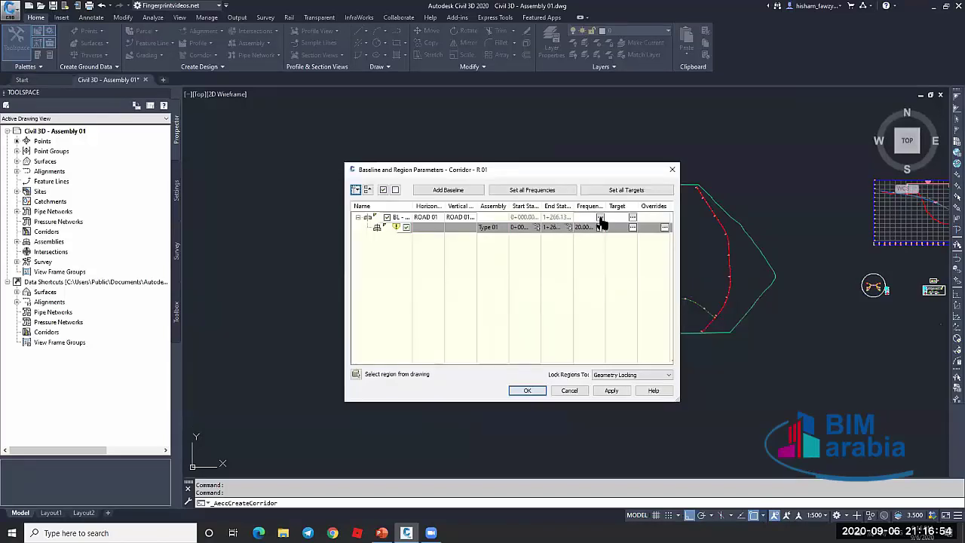
click(601, 226)
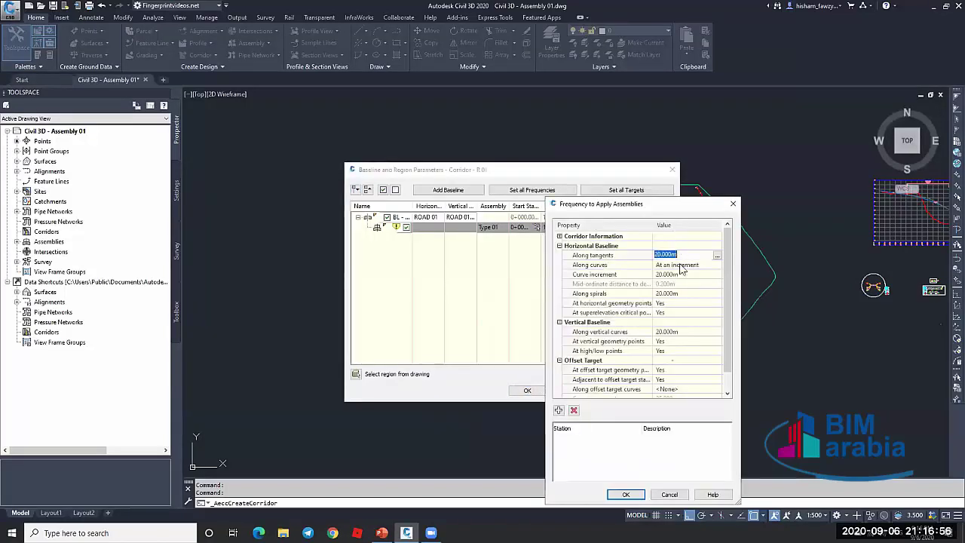
text(5)
key(Return)
click(680, 274)
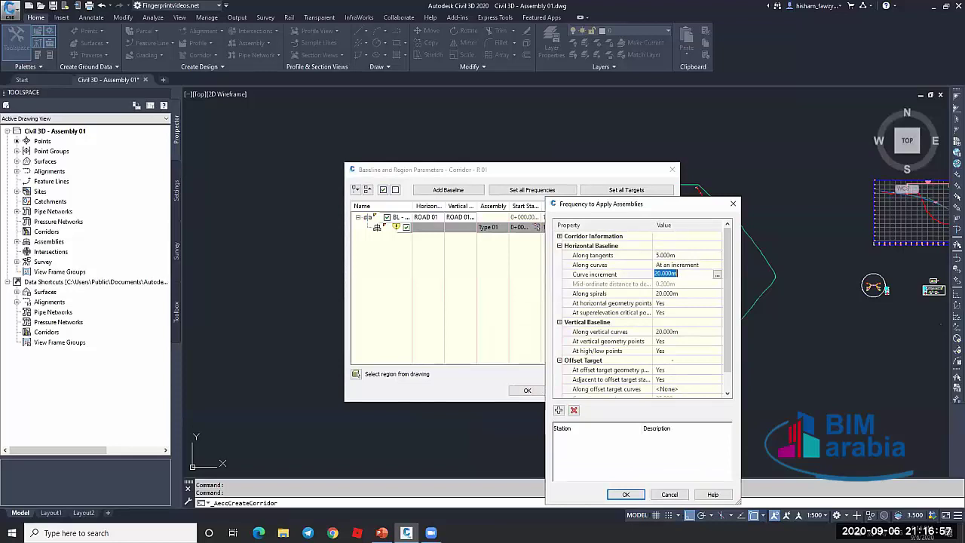
click(626, 494)
click(528, 389)
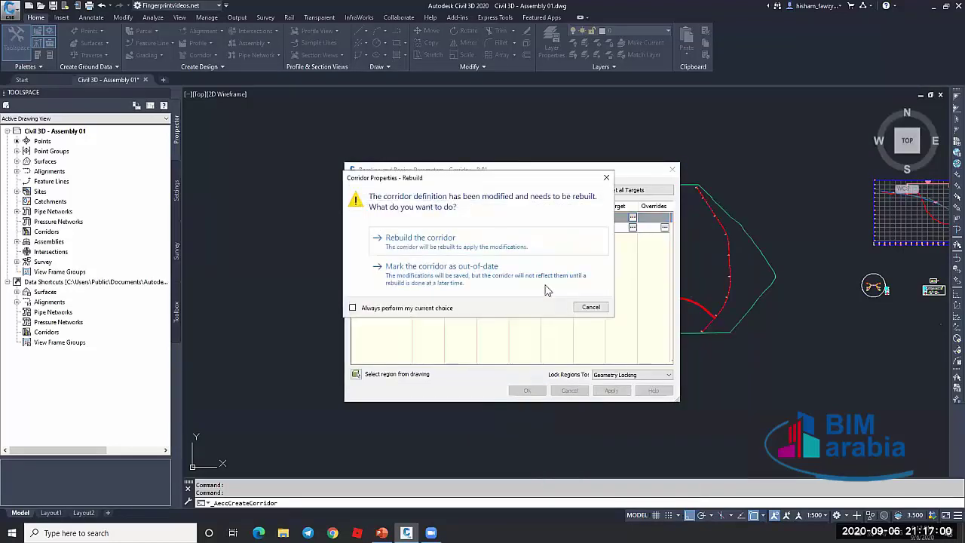
click(537, 239)
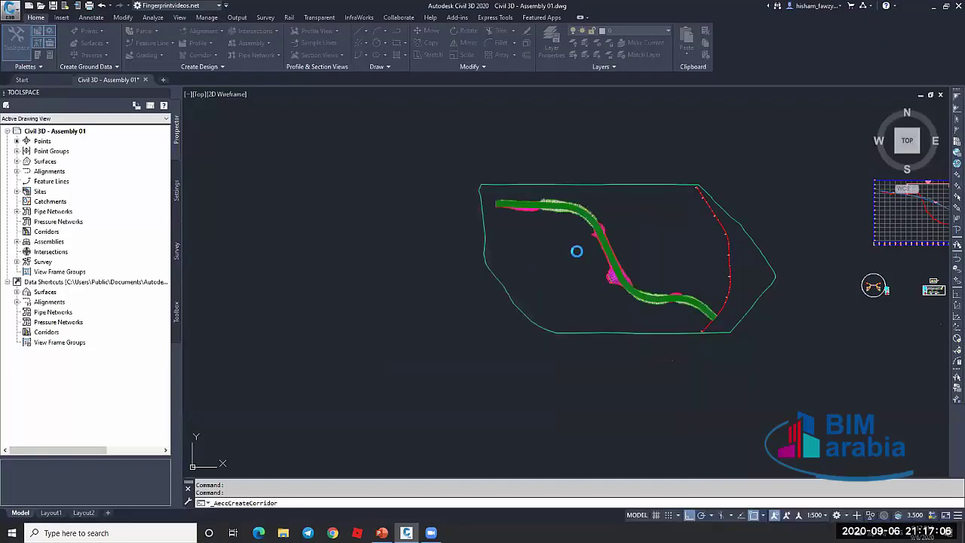
Zoom in on corridor R 01 to inspect its daylight slope lines and select the corridor
scroll(596, 267, up, 5)
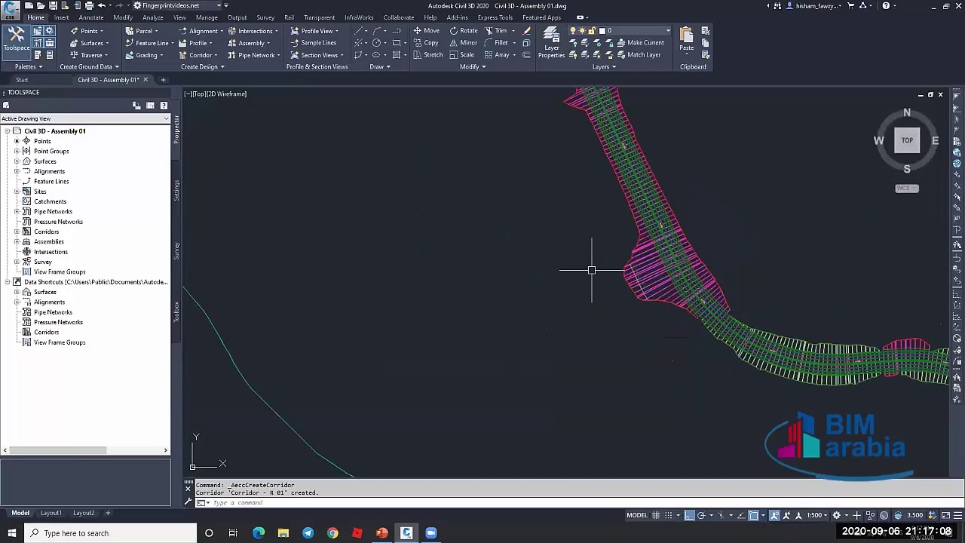
scroll(593, 269, down, 5)
key(Escape)
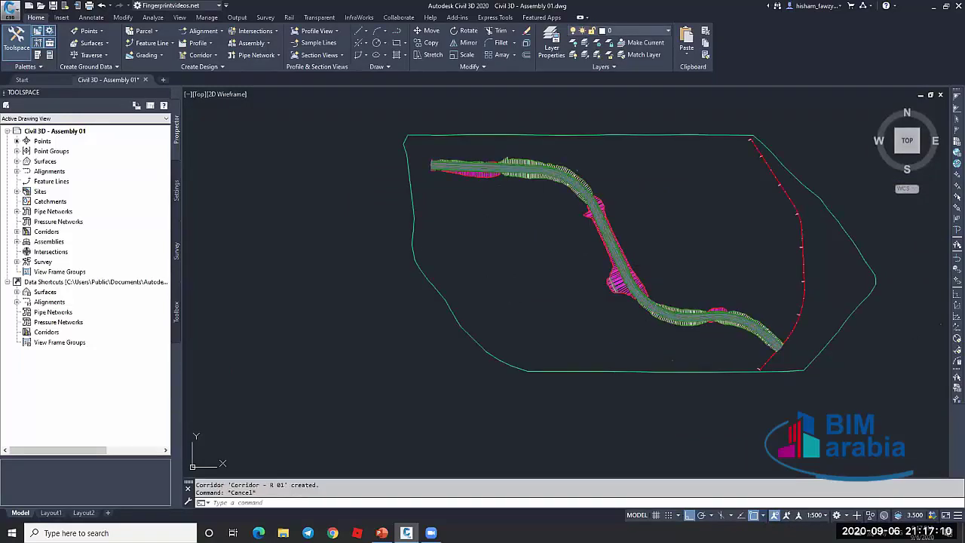
scroll(558, 168, up, 2)
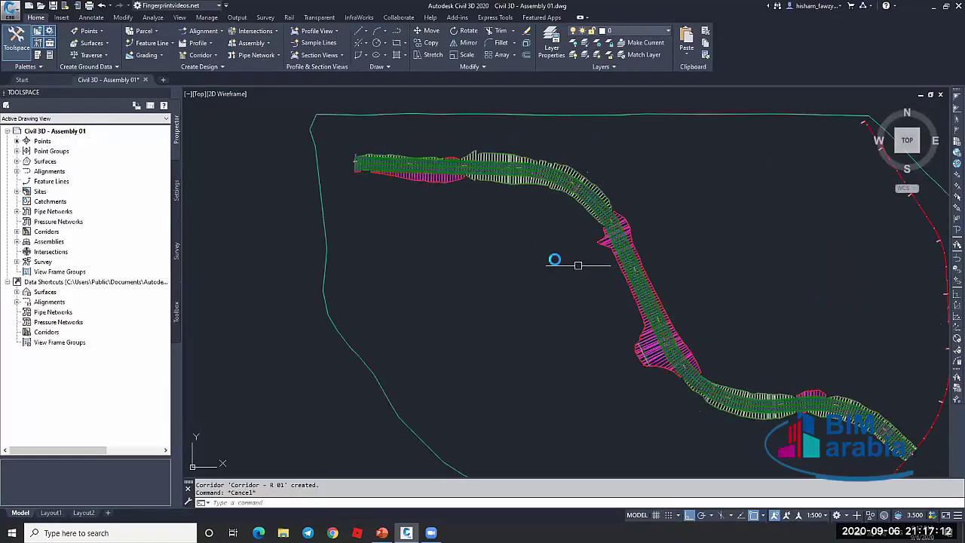
scroll(610, 328, up, 5)
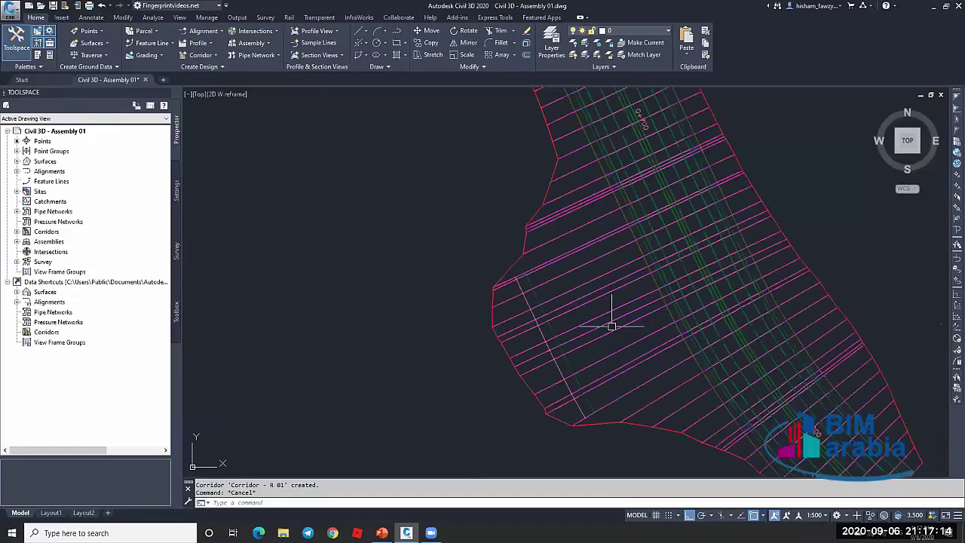
scroll(611, 326, up, 2)
click(619, 295)
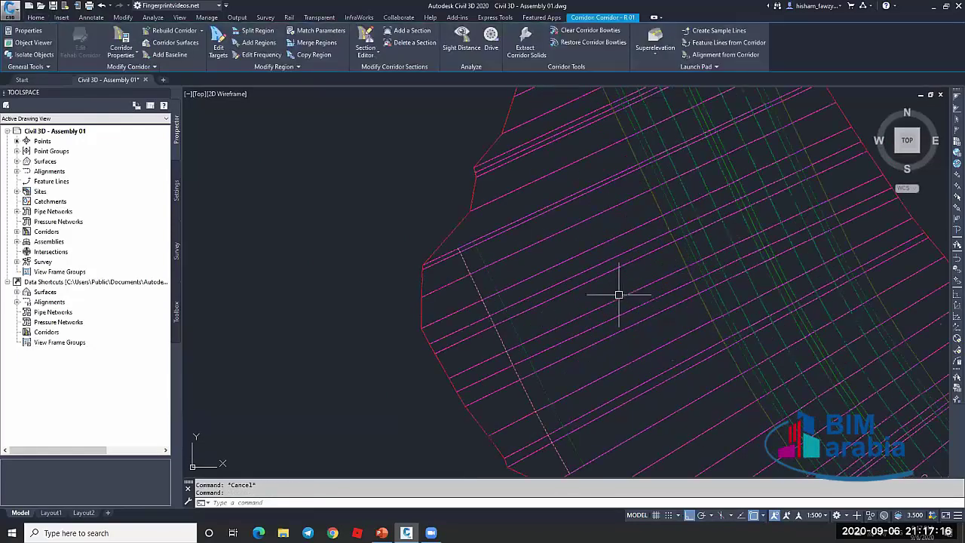
key(Escape)
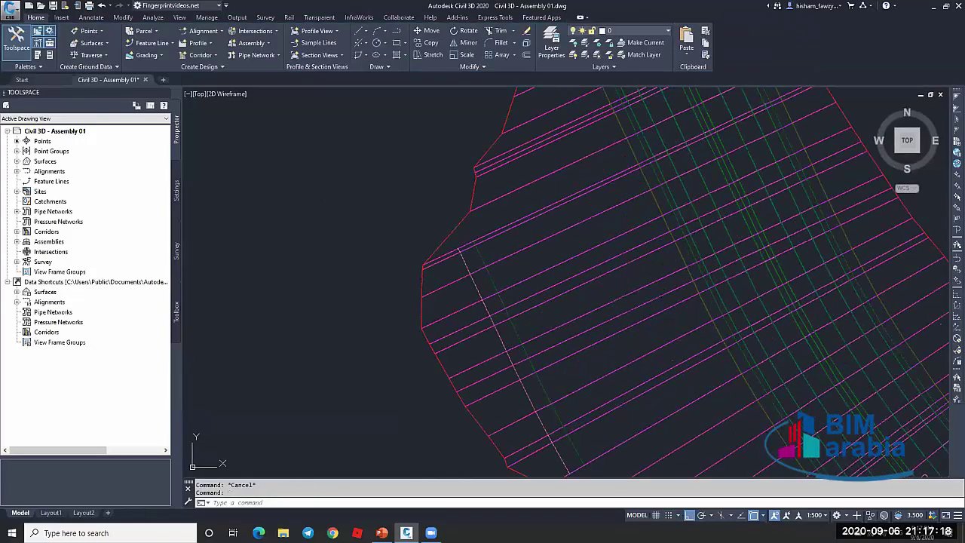
click(631, 285)
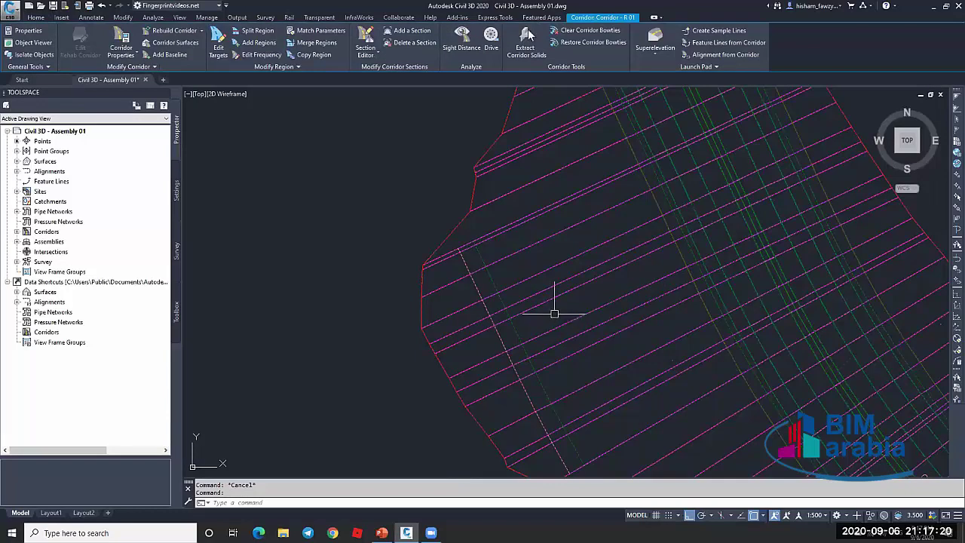
scroll(668, 243, down, 5)
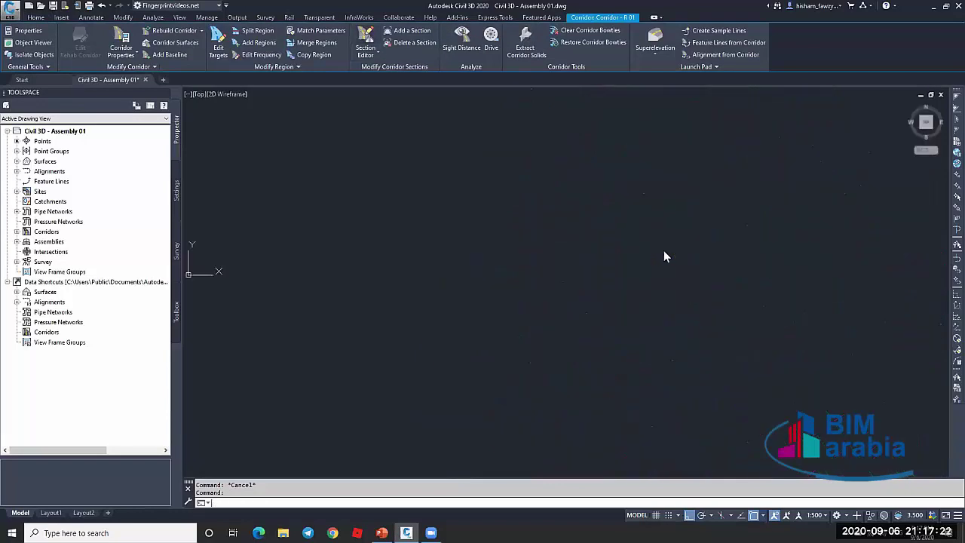
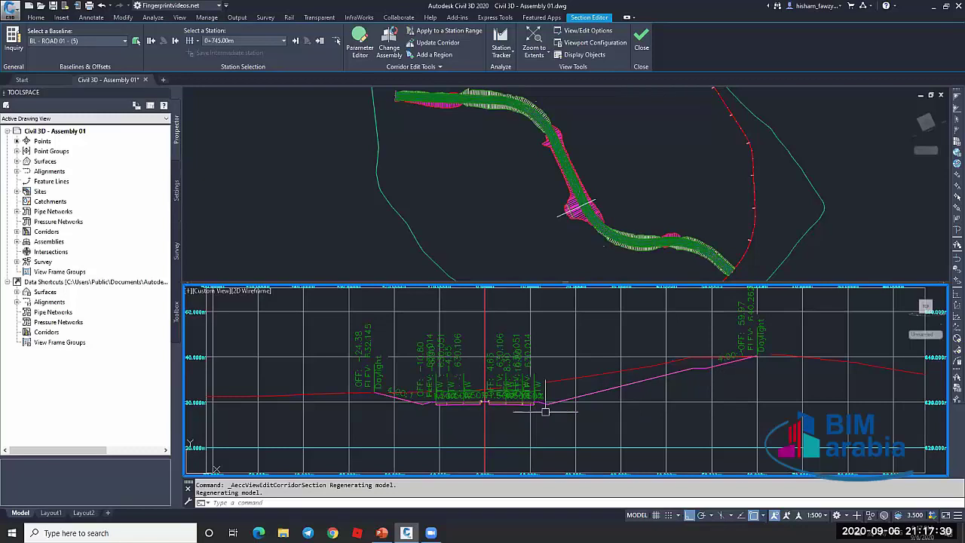
Set Display Horizontal Grid and Display Vertical Grid to No in the section view options
scroll(708, 372, down, 2)
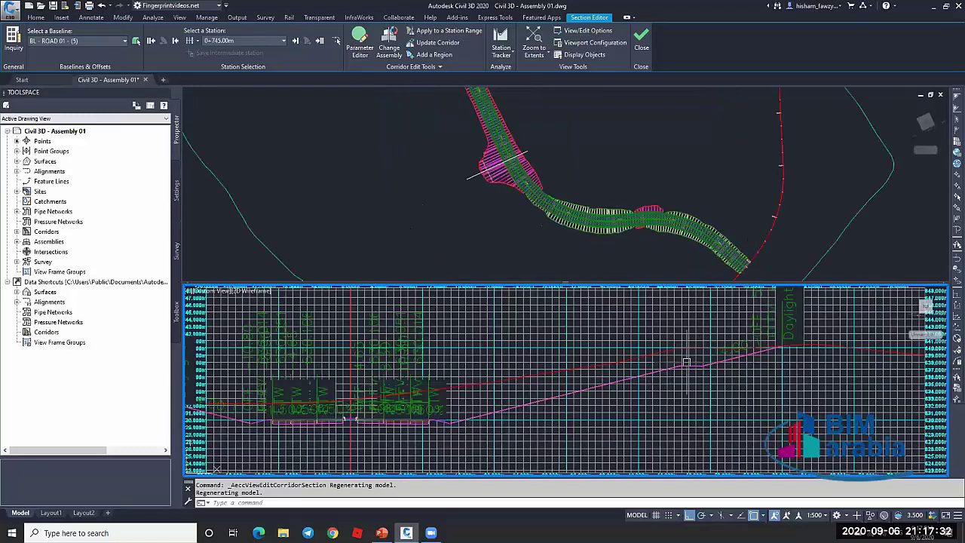
click(584, 30)
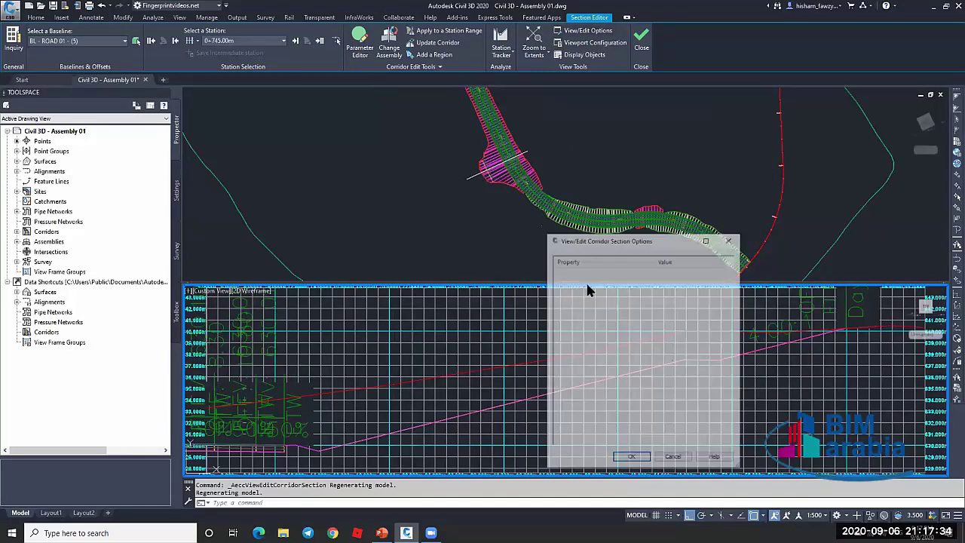
click(673, 338)
click(673, 338)
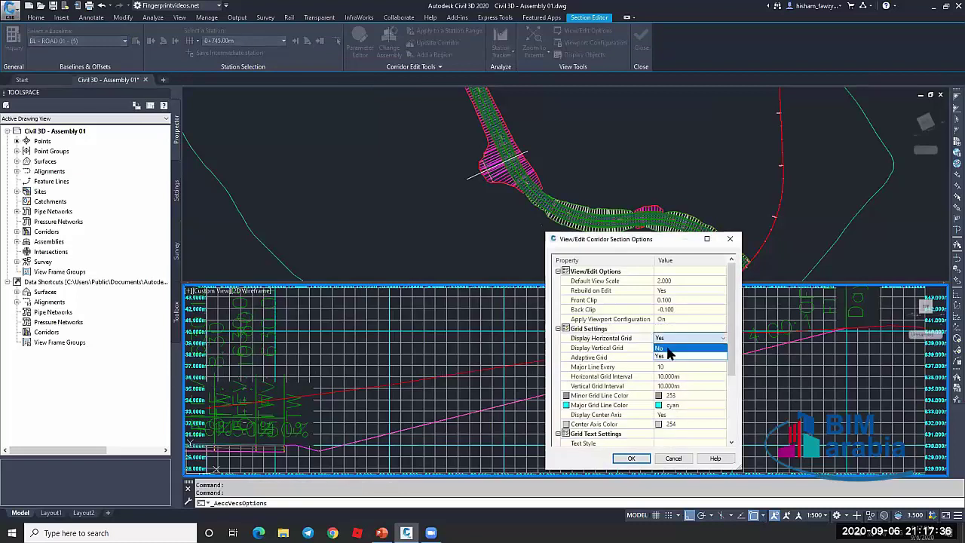
click(667, 348)
click(672, 347)
click(667, 357)
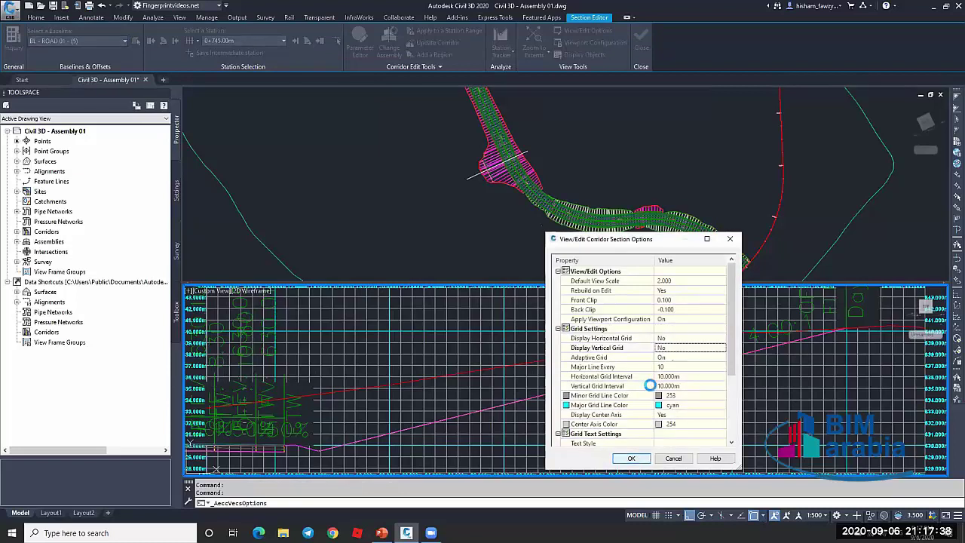
Shift the cross-section view left, then make the plan viewport active
scroll(560, 401, up, 3)
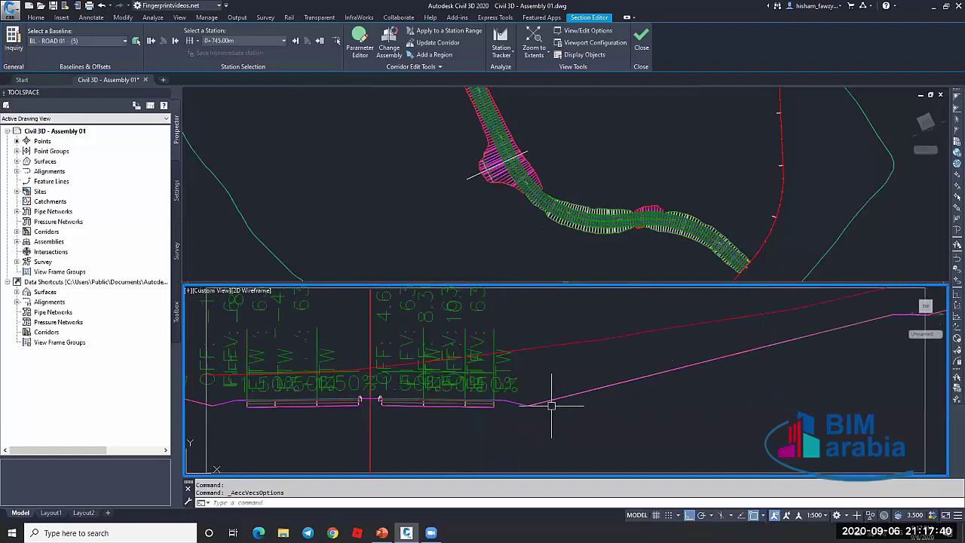
scroll(543, 406, up, 3)
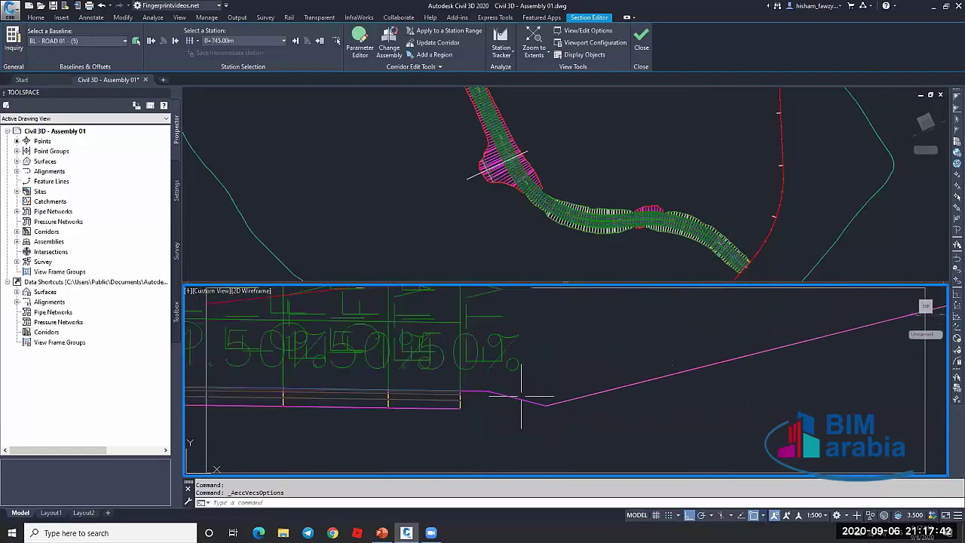
scroll(521, 396, down, 4)
scroll(700, 363, up, 2)
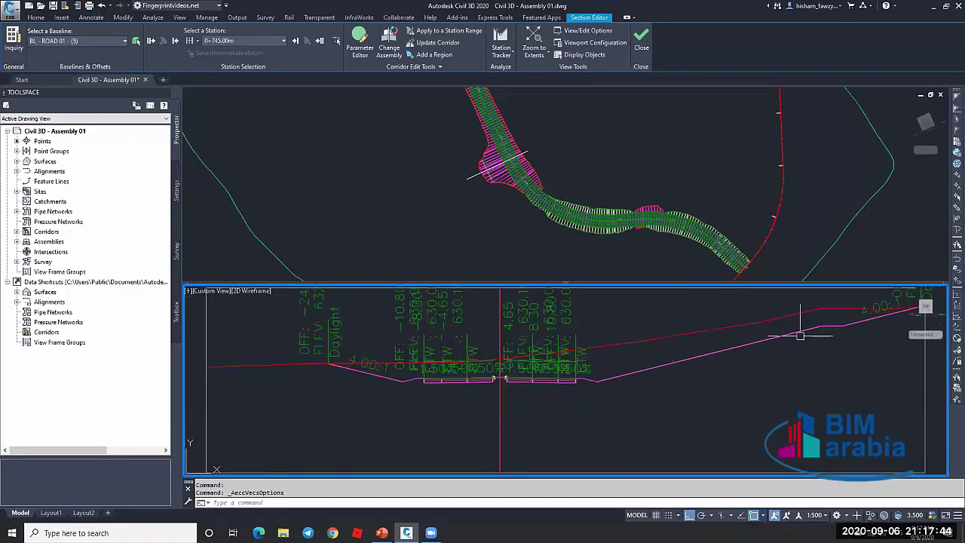
middle_drag(800, 335, 679, 351)
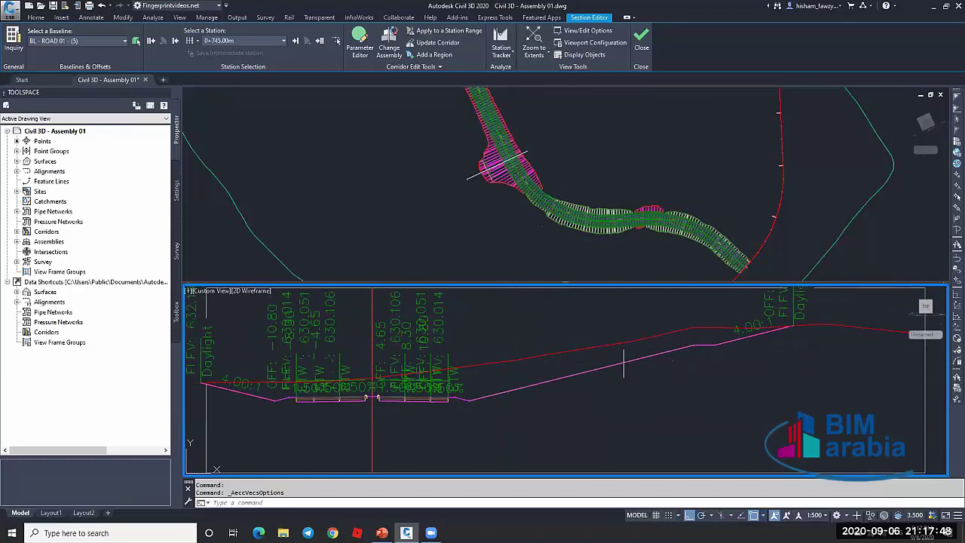
scroll(581, 327, down, 2)
click(625, 201)
Set the right DaylightBench subassembly's Cut Slope to 0.25:1 in Properties
scroll(509, 178, down, 5)
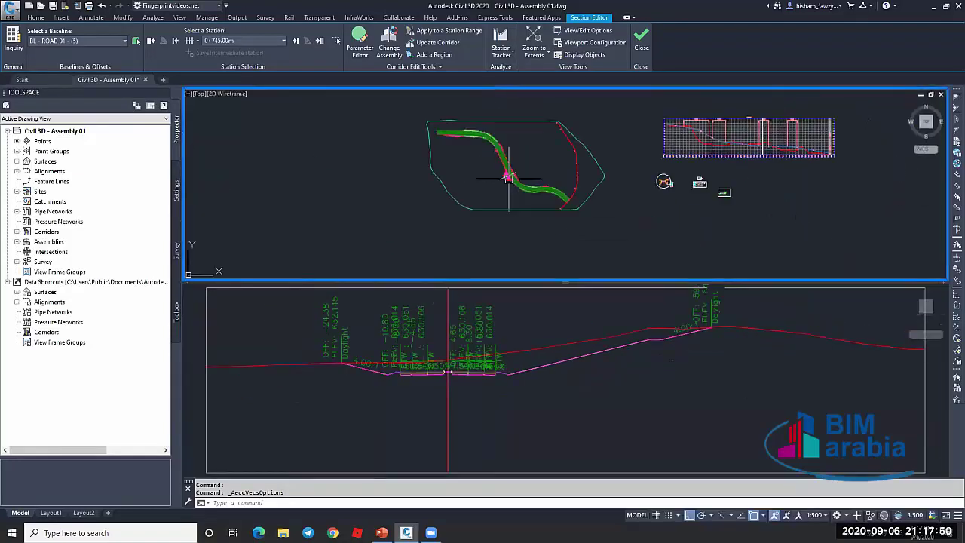
scroll(625, 181, up, 8)
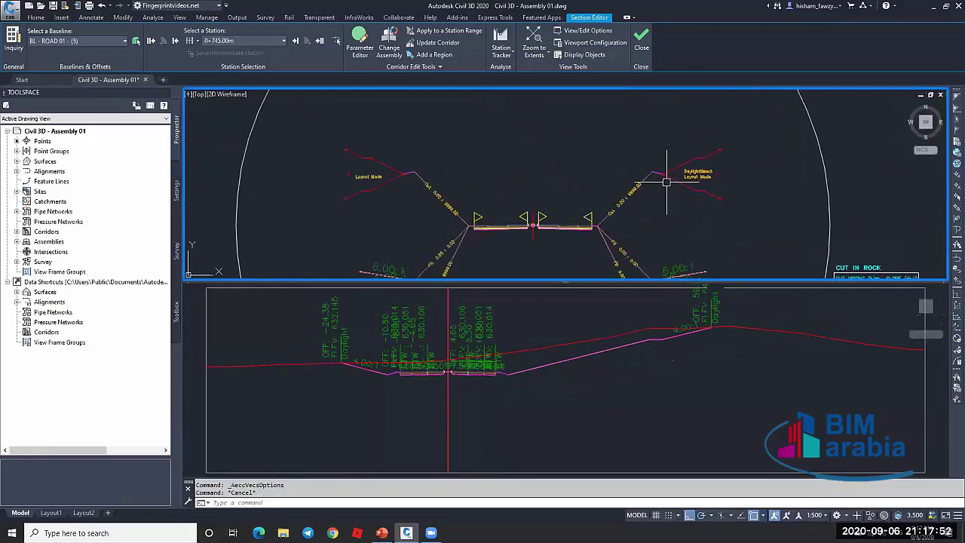
click(667, 182)
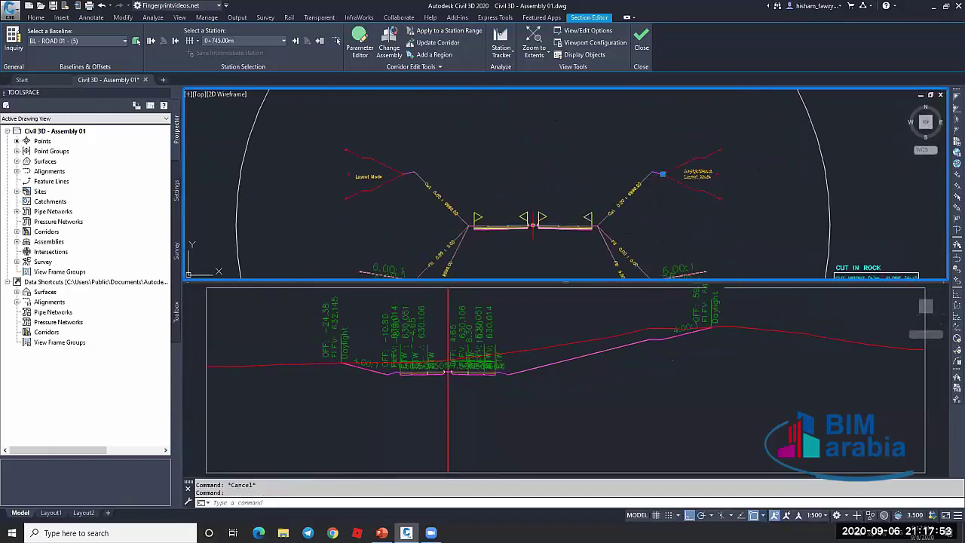
double_click(399, 178)
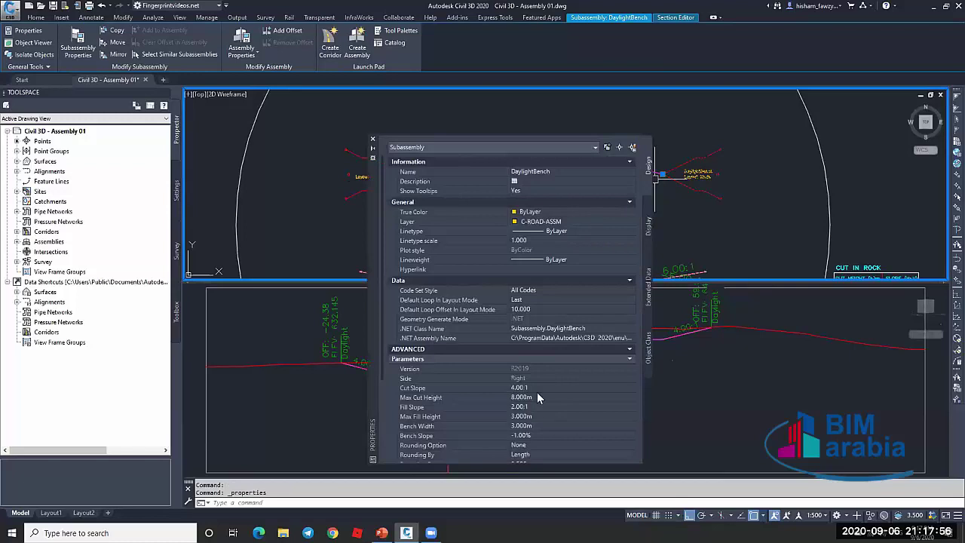
click(543, 387)
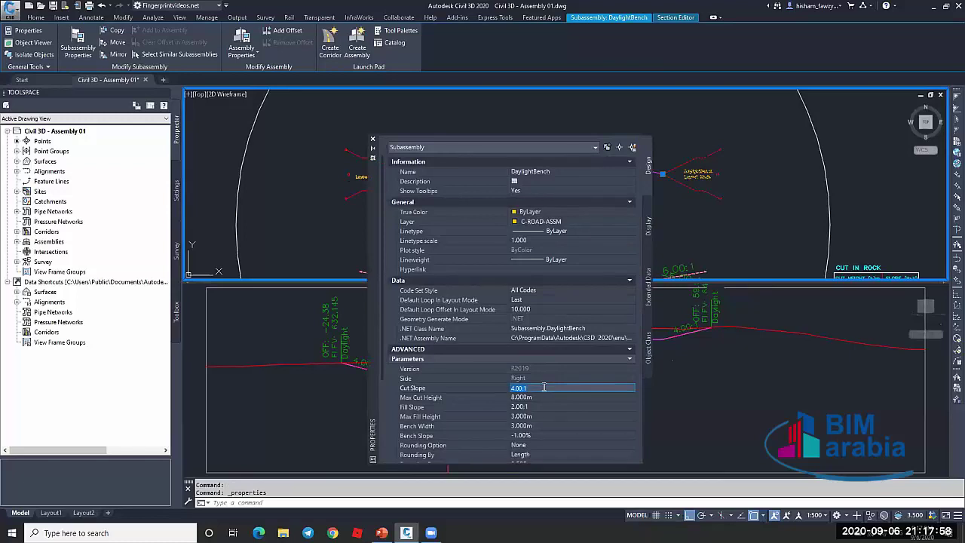
text(.25)
key(Tab)
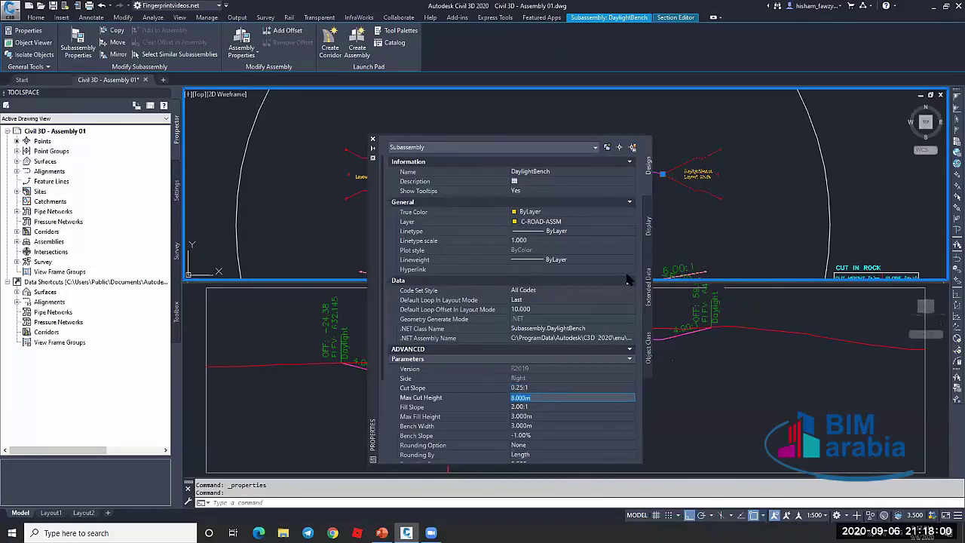
scroll(792, 220, down, 2)
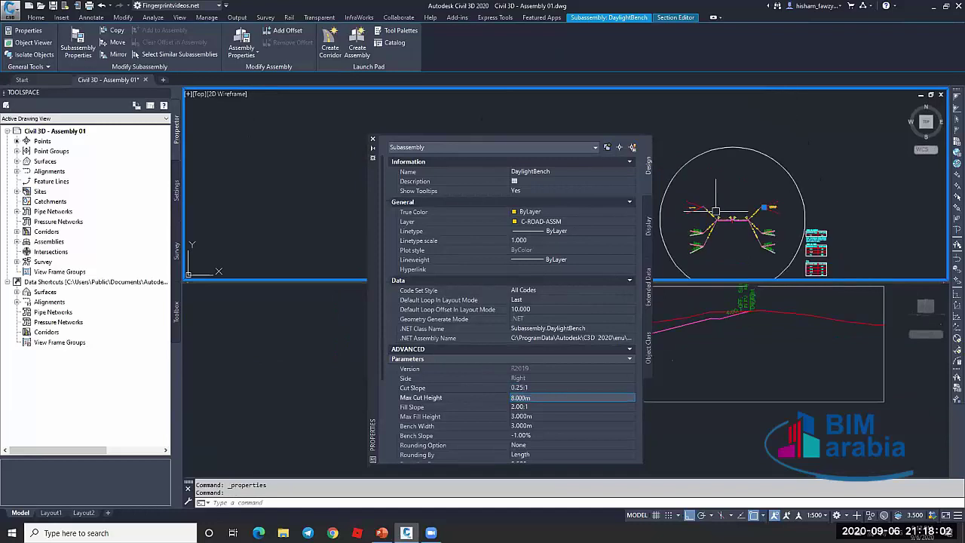
scroll(681, 204, up, 2)
Set the left DaylightBench subassembly's Cut Slope to 0.25:1 and close Properties
key(Escape)
click(707, 204)
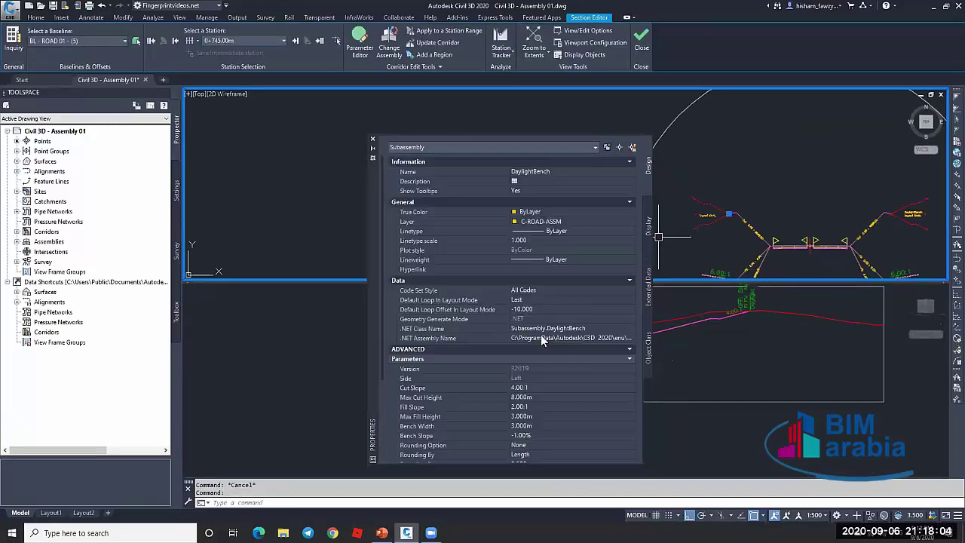
click(528, 387)
text(25)
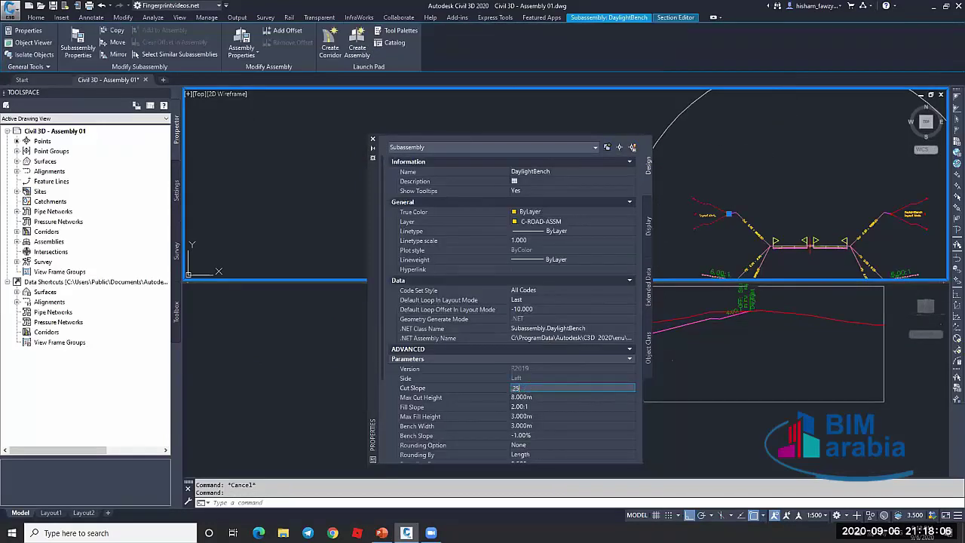
key(Tab)
click(374, 141)
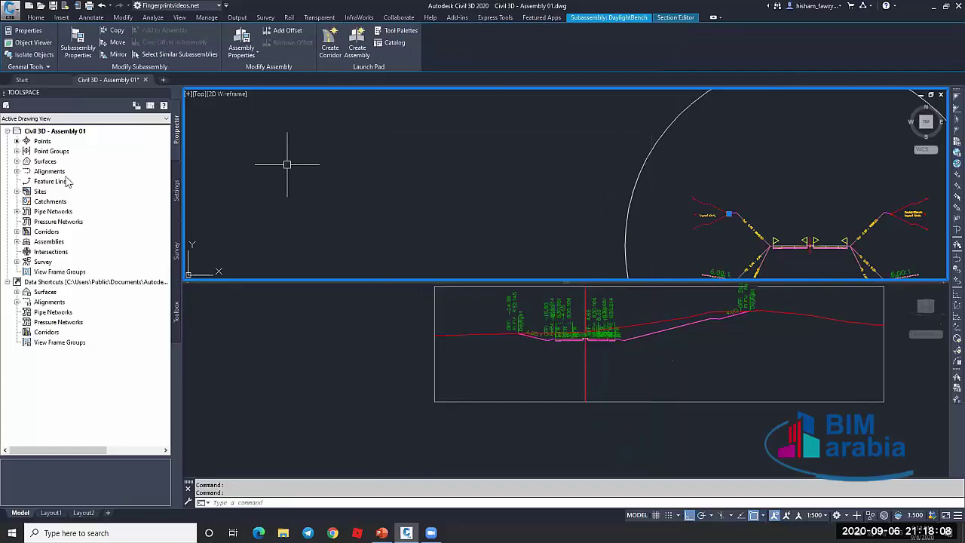
Rebuild Corridor - R.01 from the Prospector corridor list
click(16, 232)
right_click(91, 245)
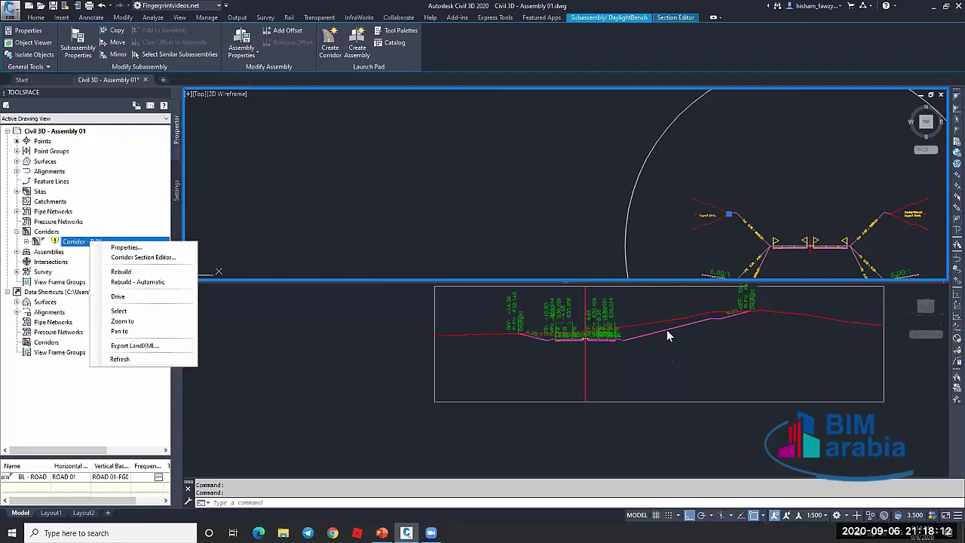
click(640, 347)
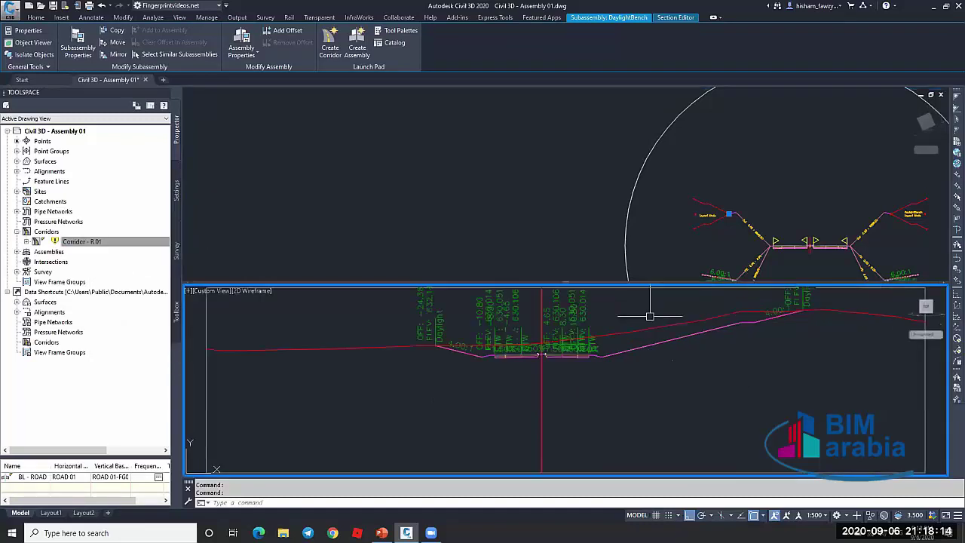
click(90, 243)
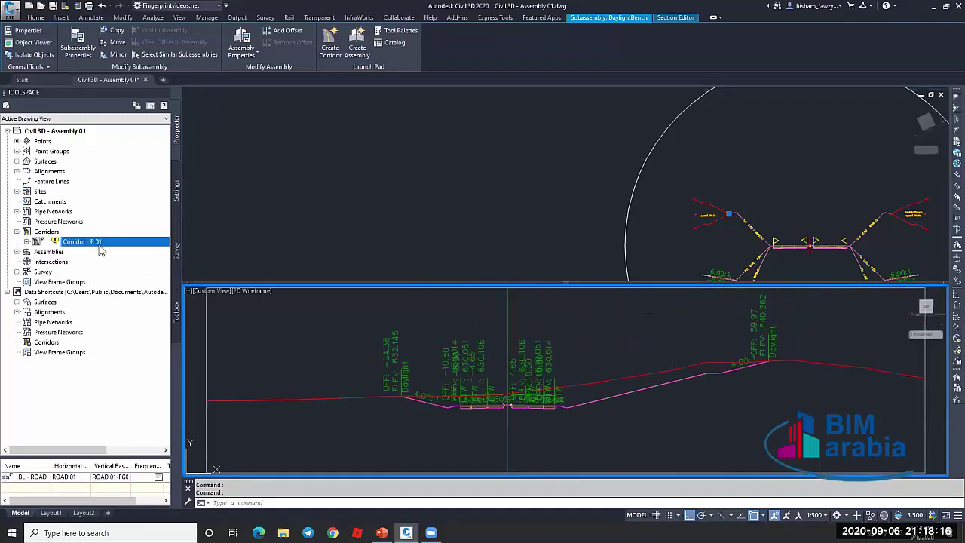
right_click(101, 250)
Rebuild Corridor - R.01 again
click(147, 276)
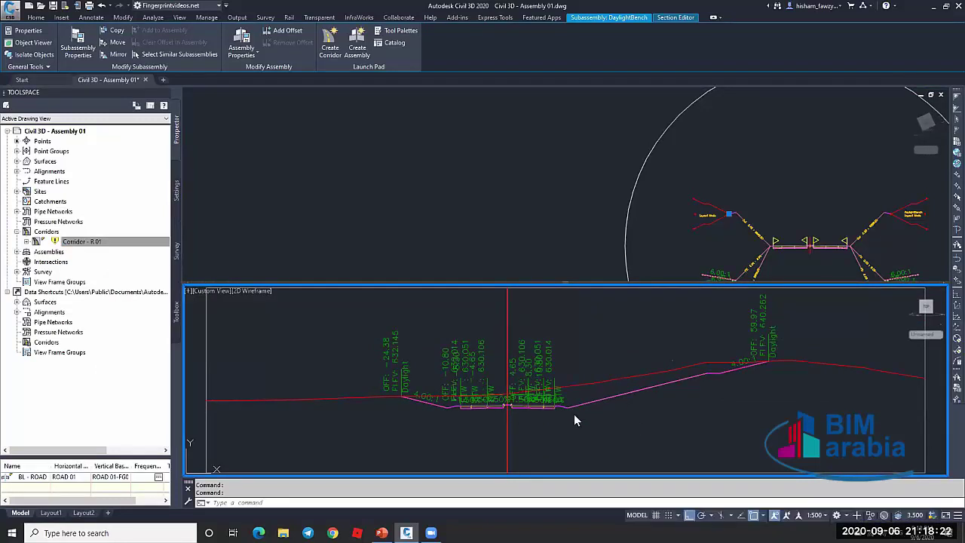
scroll(566, 410, up, 5)
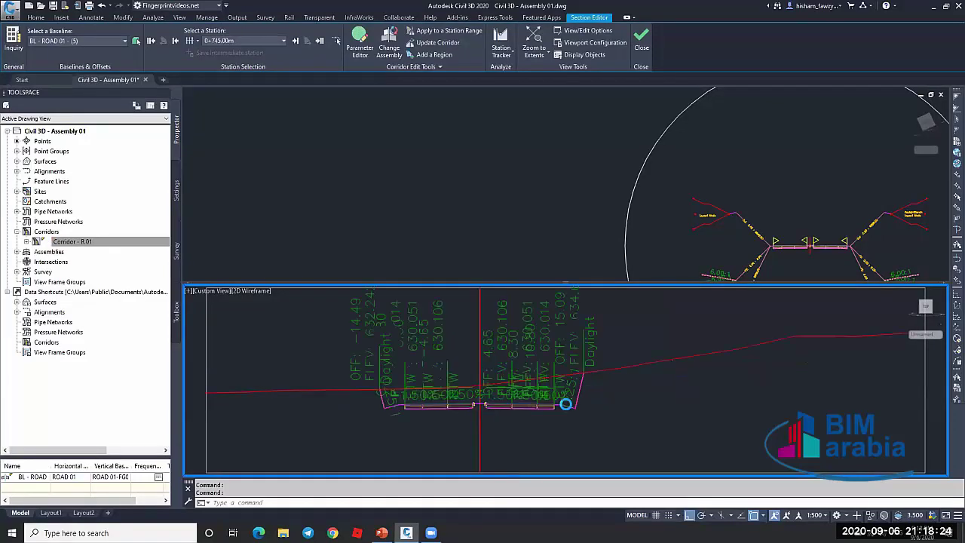
scroll(588, 417, up, 2)
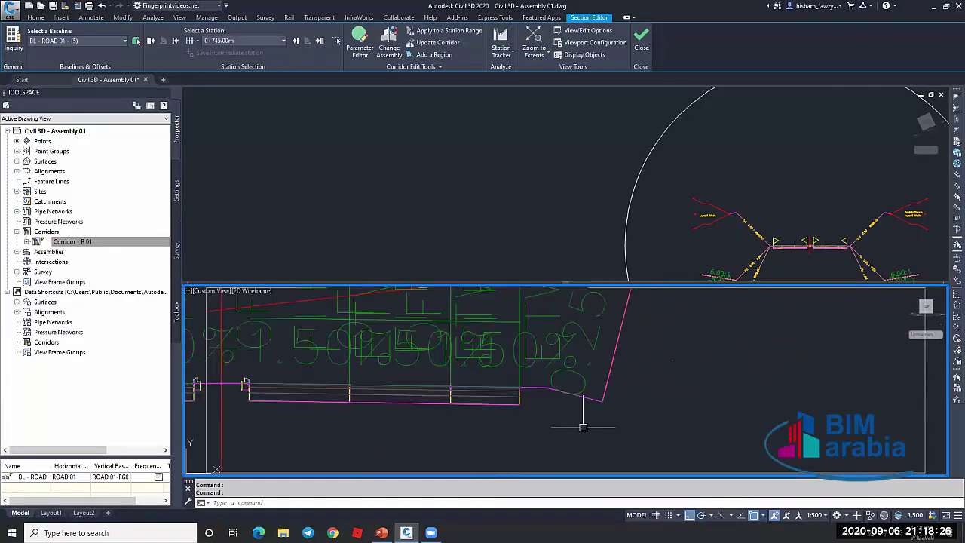
Draw a temporary polyline 4 units straight up from the daylight line's end
text(pl)
key(Return)
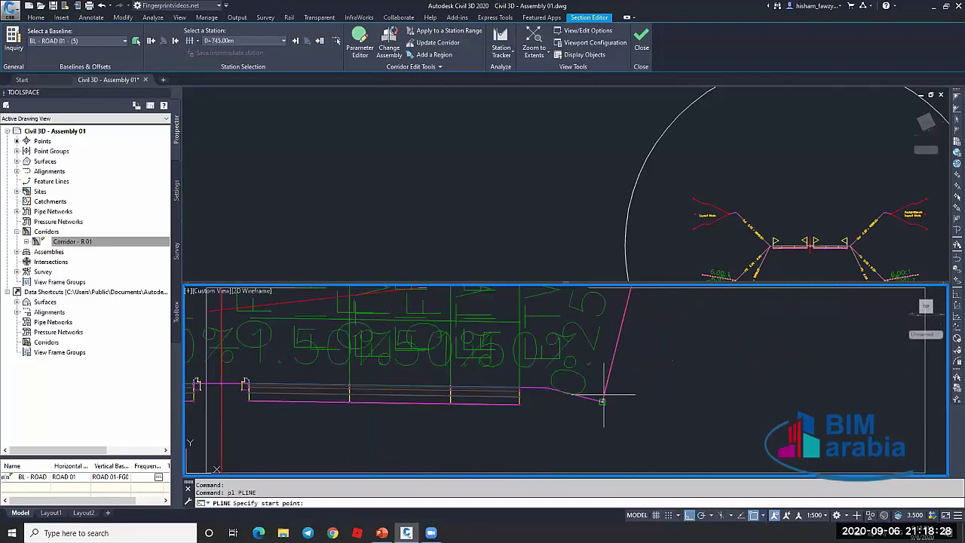
click(602, 400)
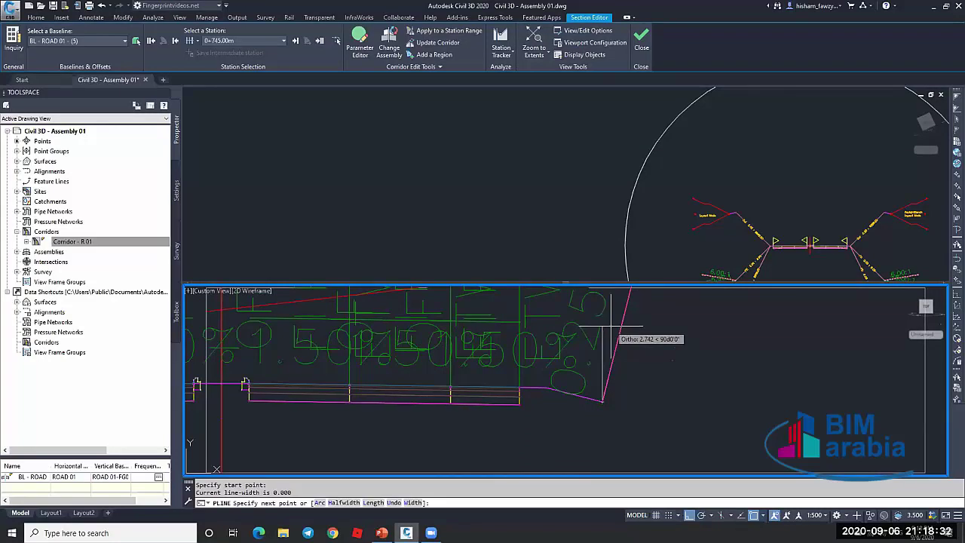
text(4)
key(Return)
scroll(671, 354, down, 2)
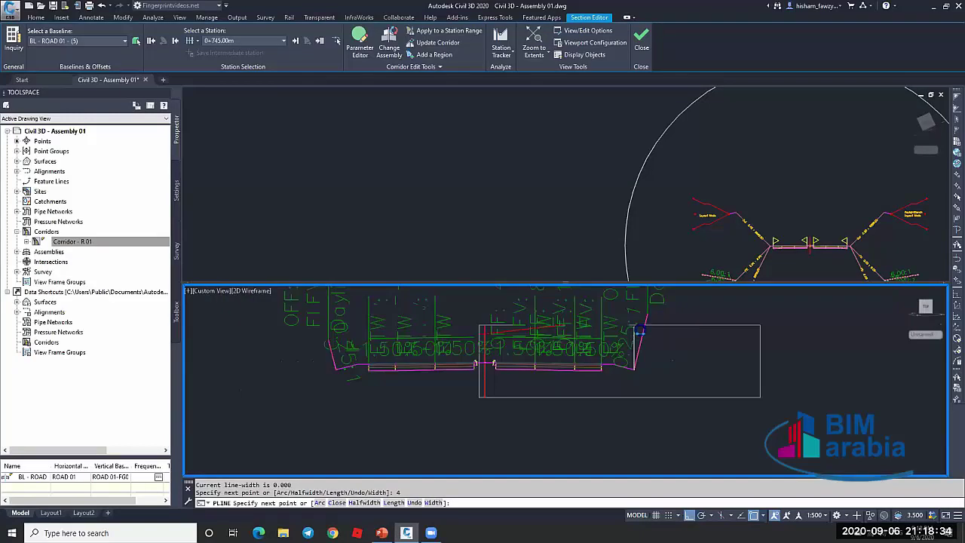
scroll(652, 325, up, 4)
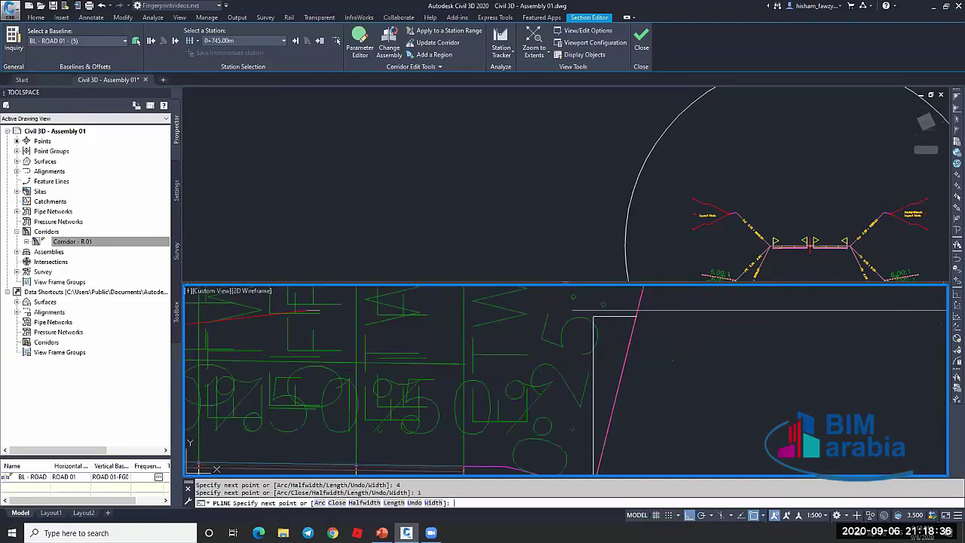
key(Return)
scroll(642, 312, up, 8)
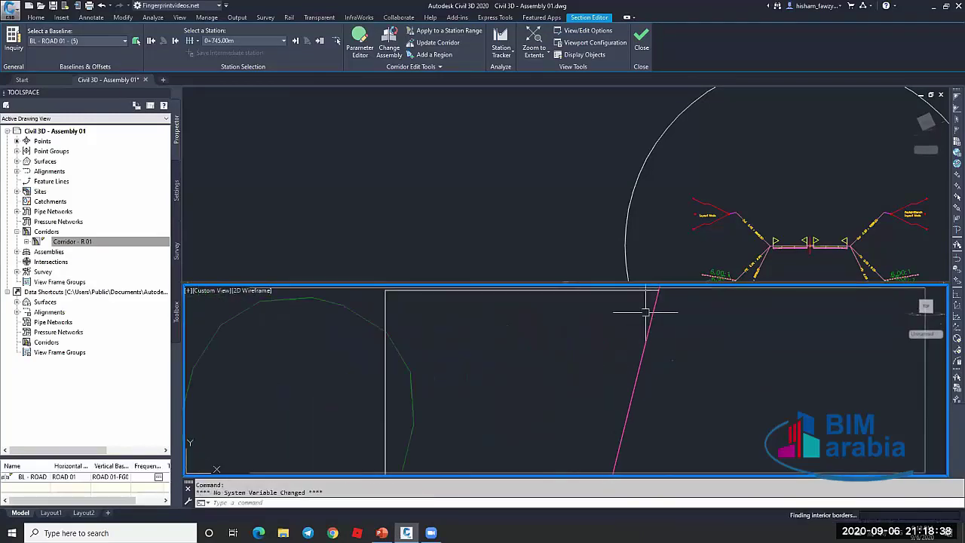
middle_drag(641, 306, 619, 404)
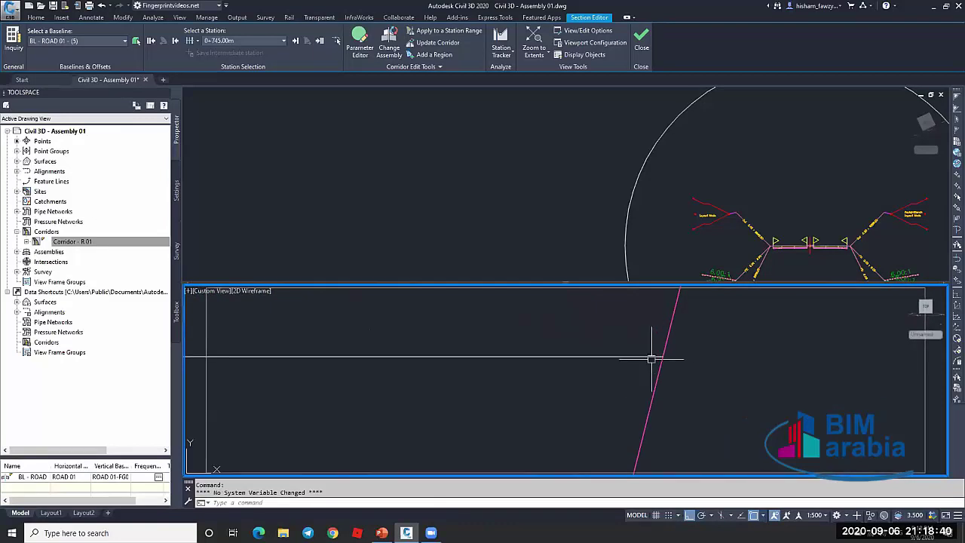
scroll(653, 355, down, 1)
Erase the stray polyline with E, then open the corridor section view options
click(613, 348)
text(e)
key(Return)
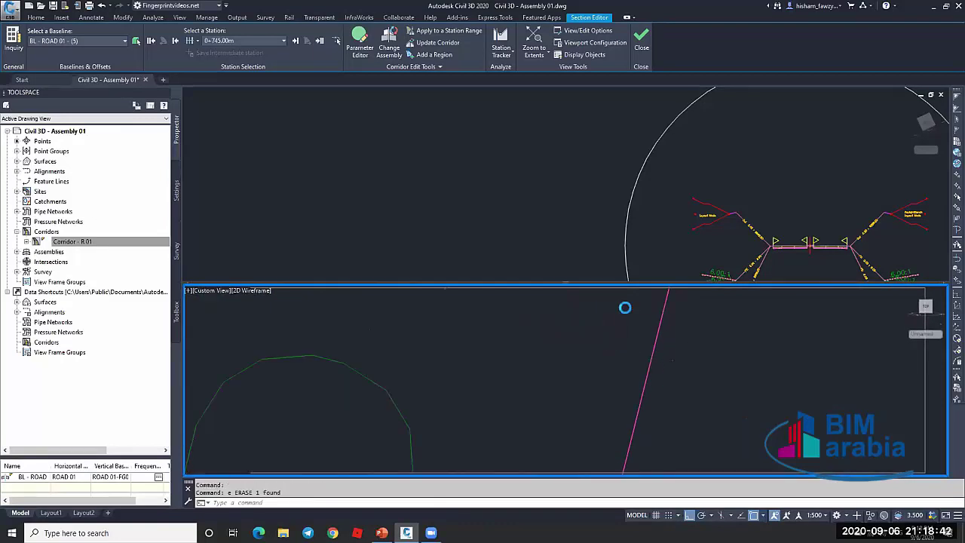
scroll(627, 348, down, 2)
scroll(627, 332, down, 1)
scroll(576, 432, up, 1)
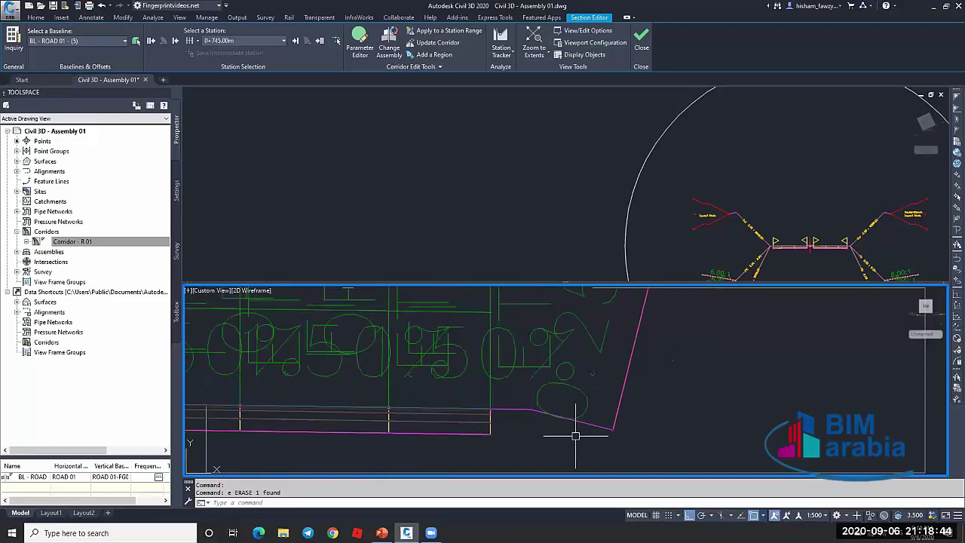
click(584, 31)
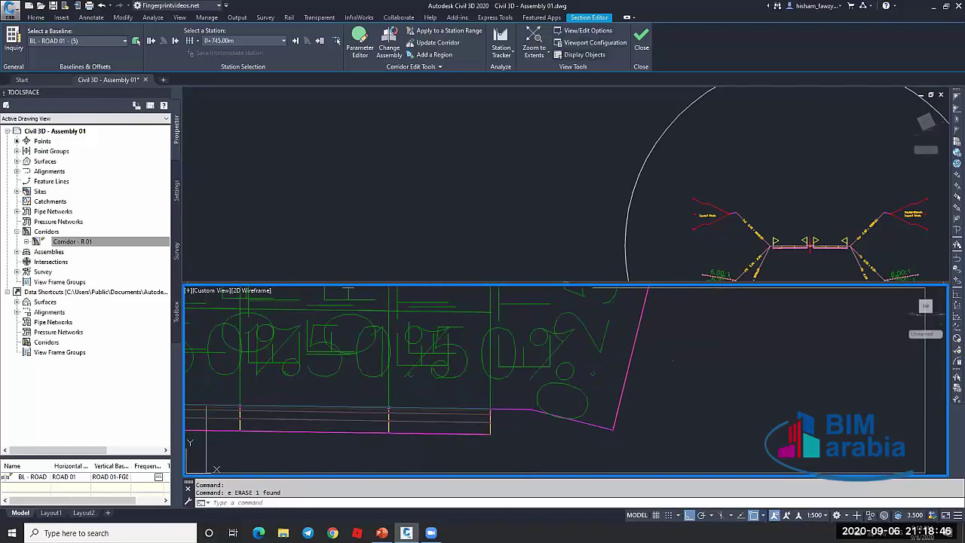
scroll(651, 349, down, 3)
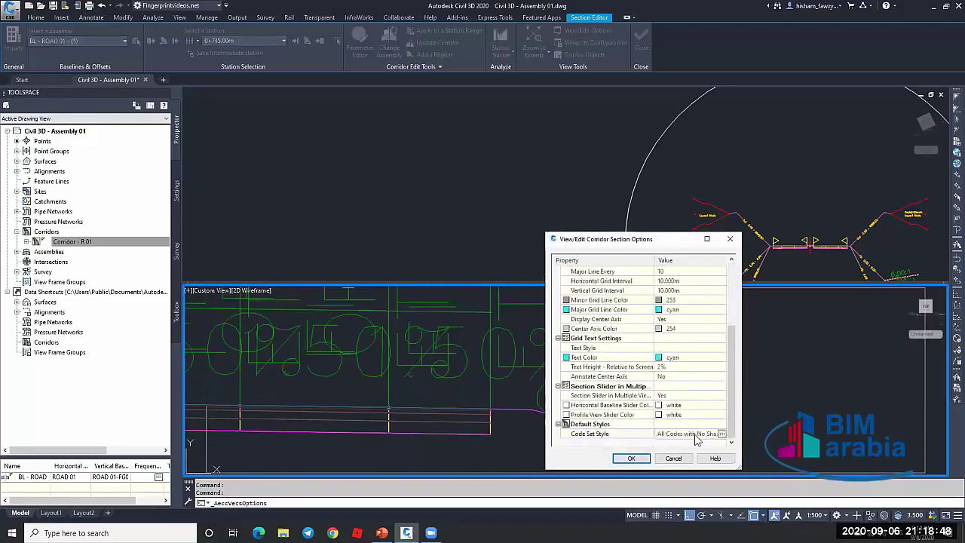
Set the Code Set Style to View-Edit and apply the section view options
click(721, 434)
click(663, 349)
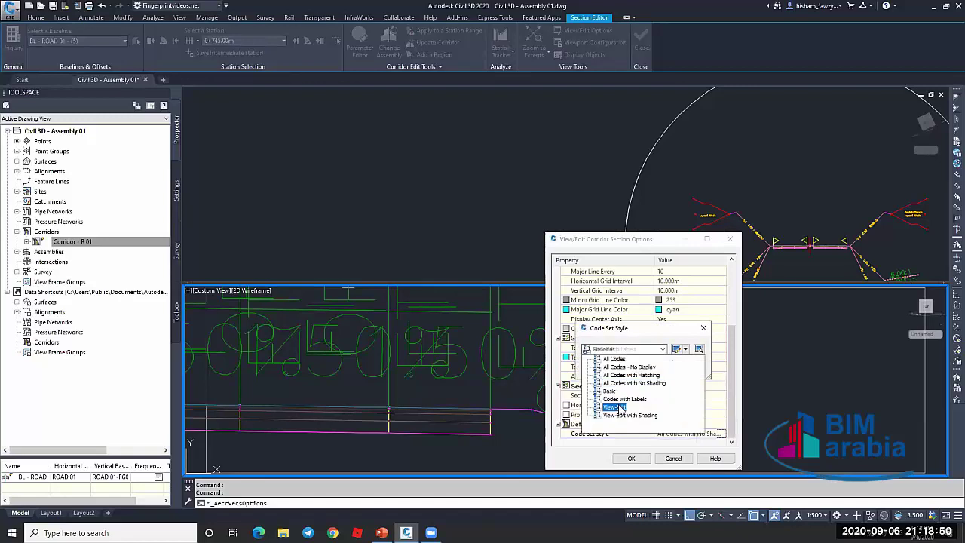
click(622, 409)
click(603, 368)
click(631, 459)
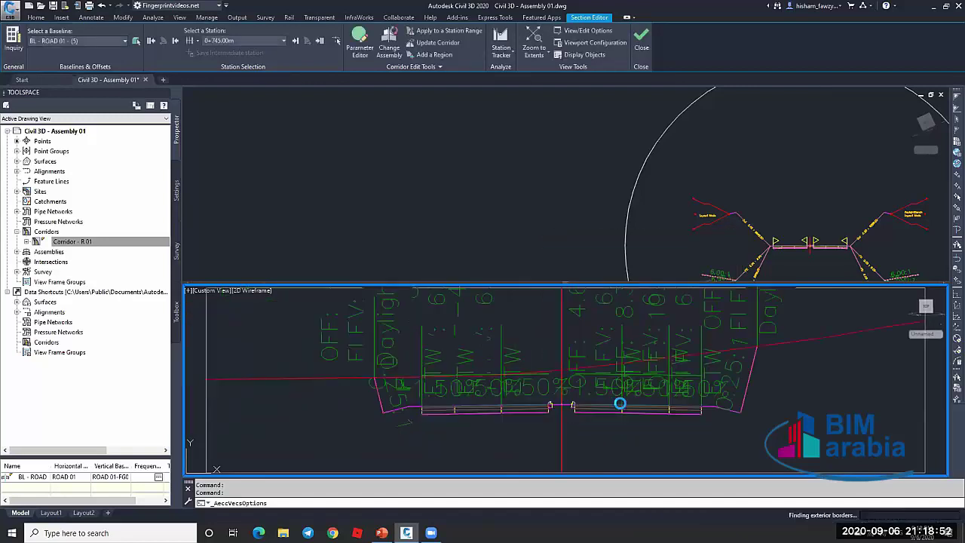
key(Escape)
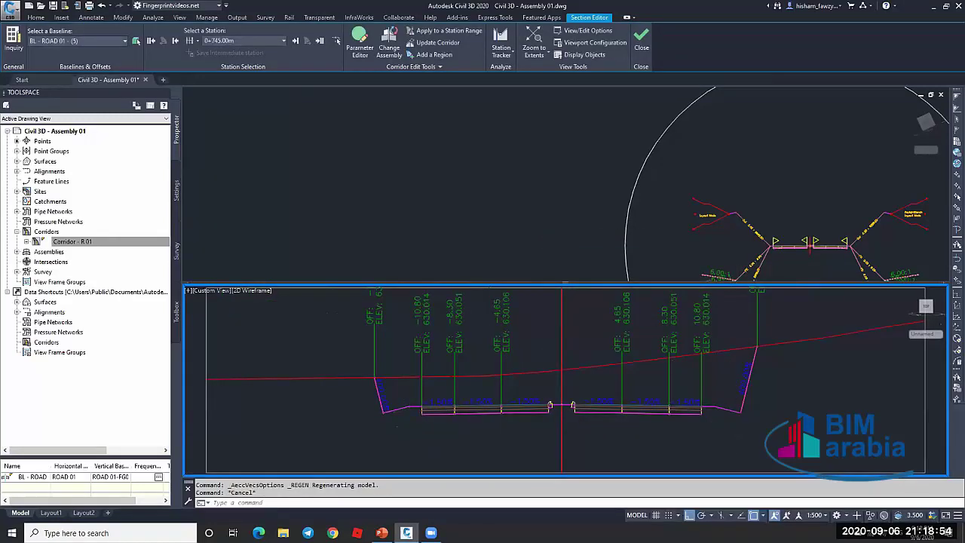
Try an aligned dimension along the side slope, then cancel it
scroll(727, 409, up, 2)
scroll(728, 409, up, 2)
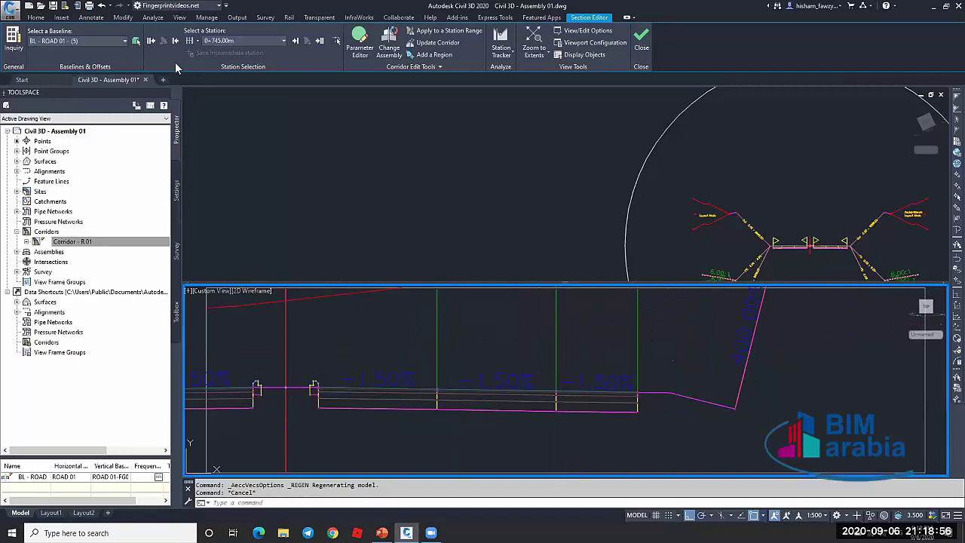
click(92, 17)
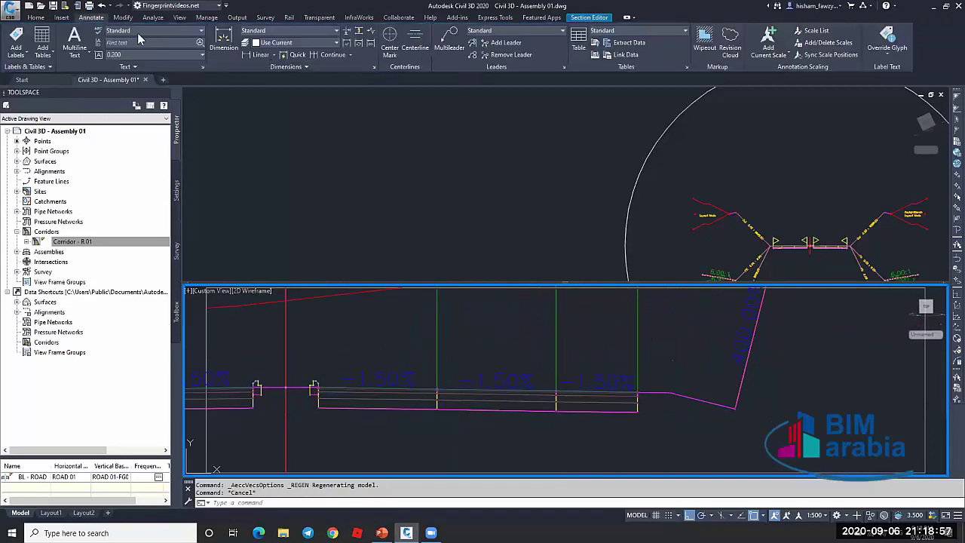
click(274, 55)
click(262, 91)
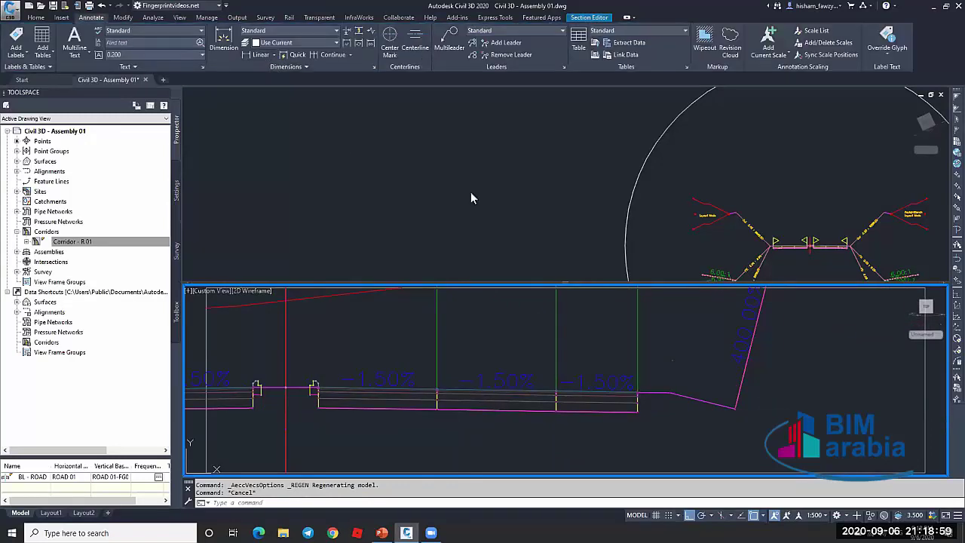
click(671, 392)
click(735, 408)
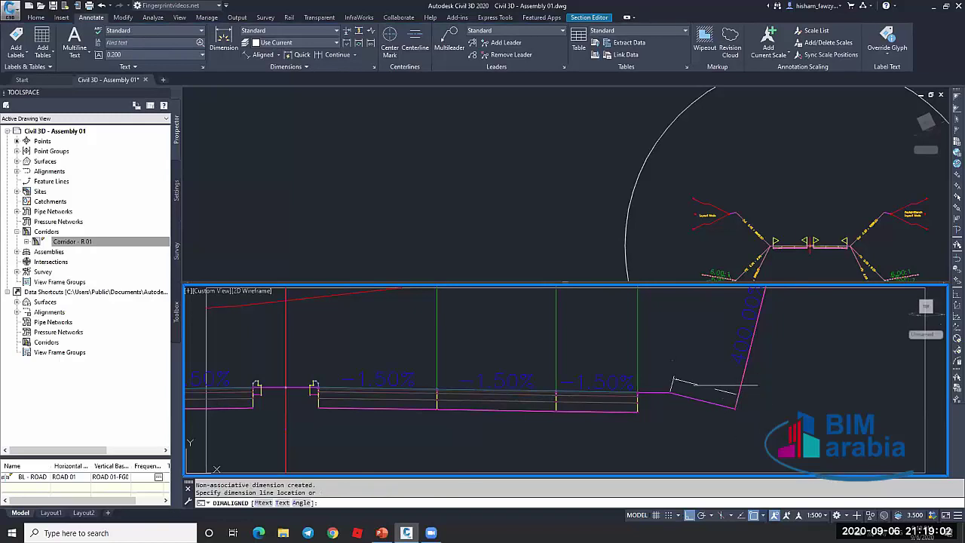
key(Escape)
Try a linear dimension between the same side-slope points, then cancel it
click(279, 55)
click(262, 76)
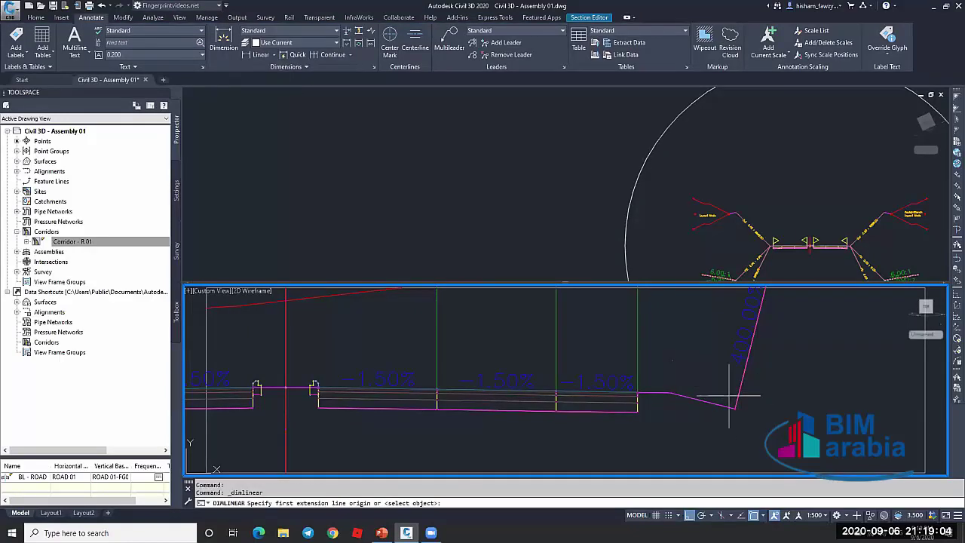
click(670, 392)
click(735, 408)
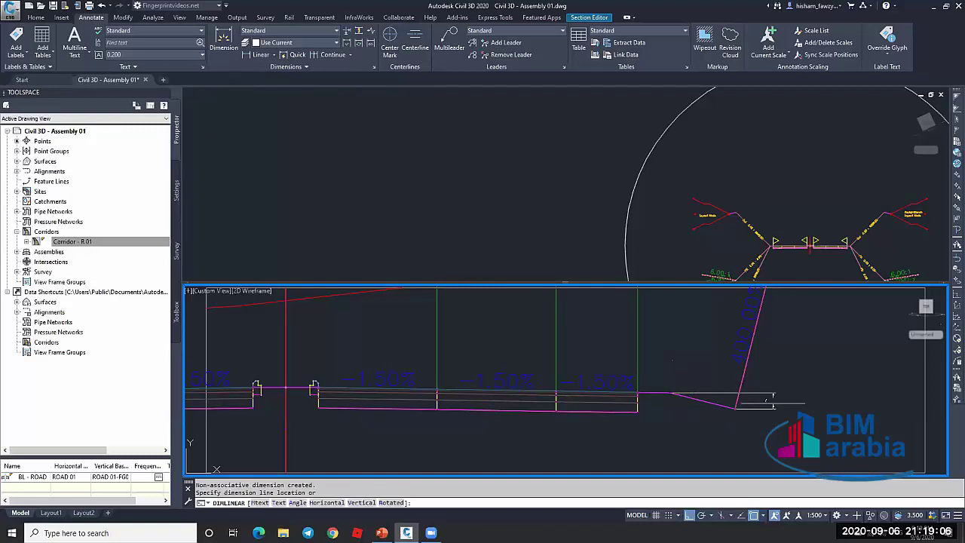
scroll(777, 402, up, 6)
scroll(754, 394, down, 6)
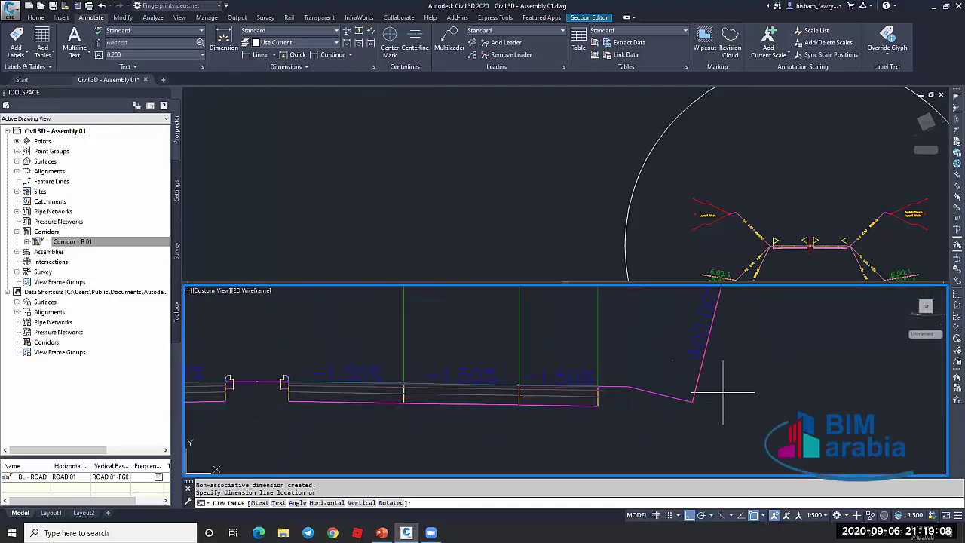
key(Escape)
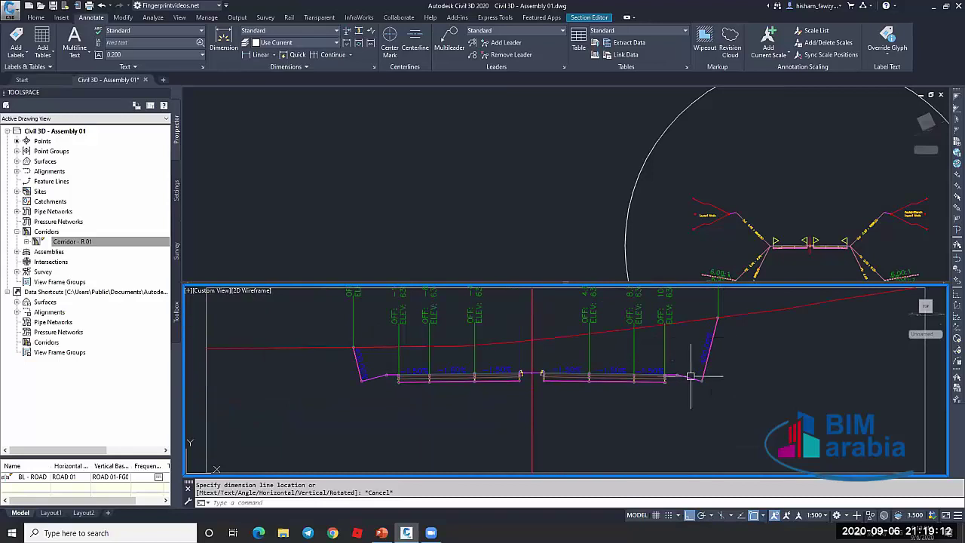
Pan the plan view along the corridor and open the Section Editor station list
click(569, 184)
scroll(565, 196, down, 6)
scroll(453, 200, up, 3)
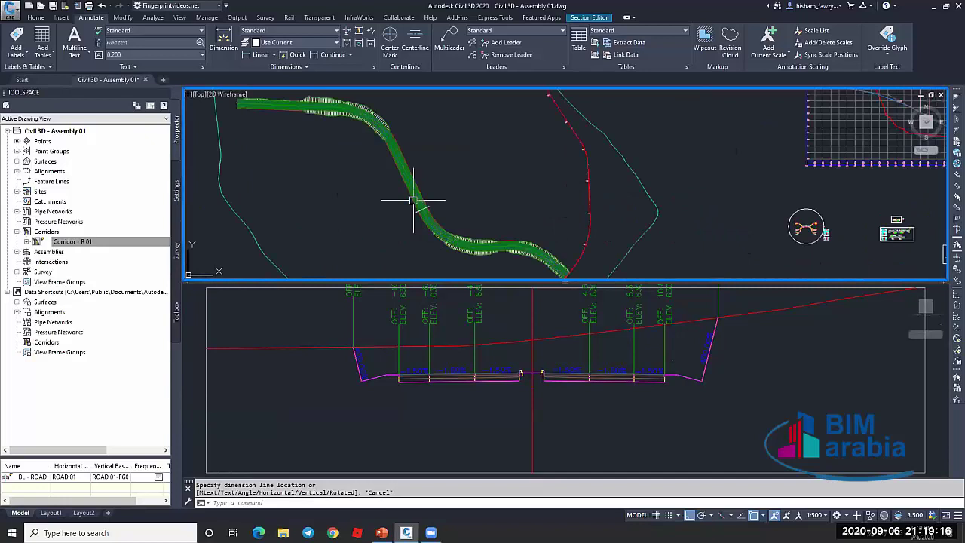
scroll(414, 196, up, 1)
scroll(502, 206, down, 1)
middle_drag(500, 252, 479, 214)
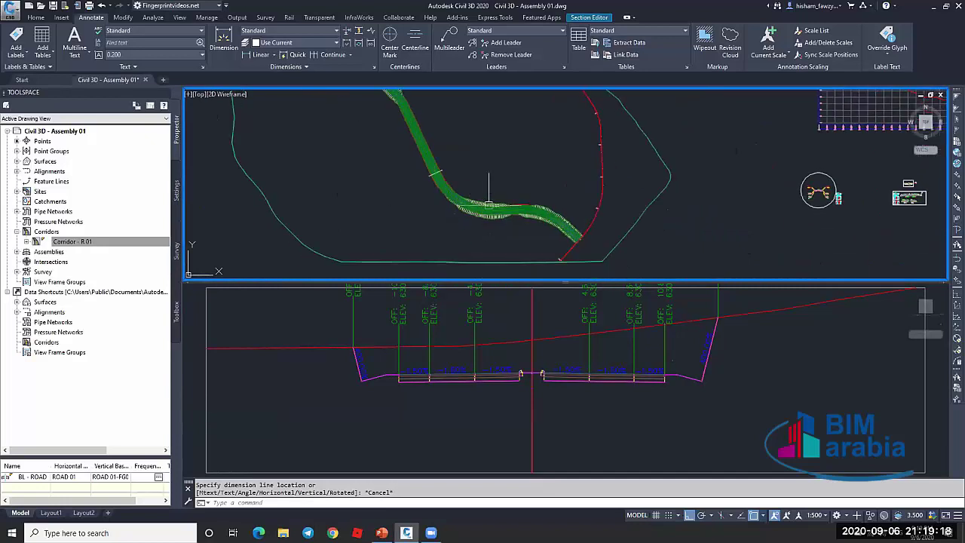
click(582, 18)
click(279, 42)
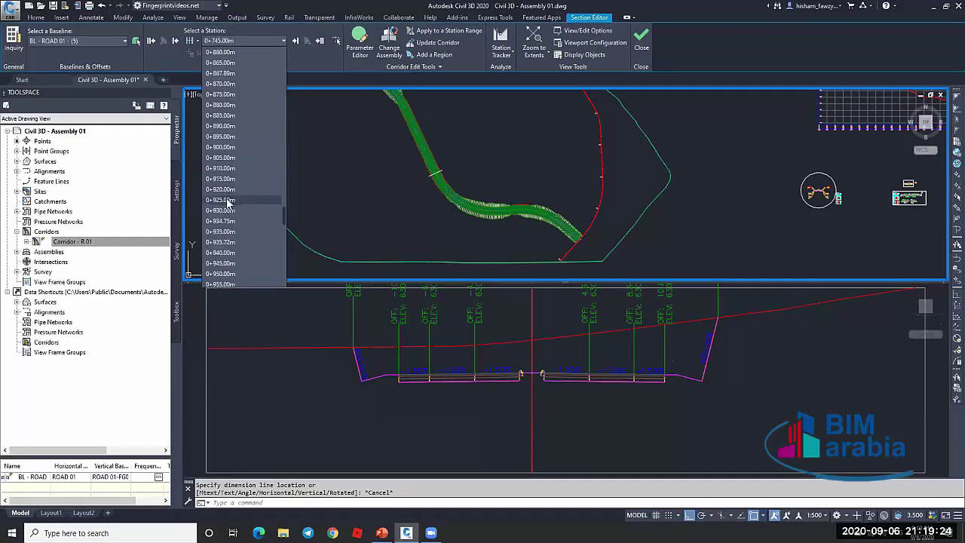
click(258, 180)
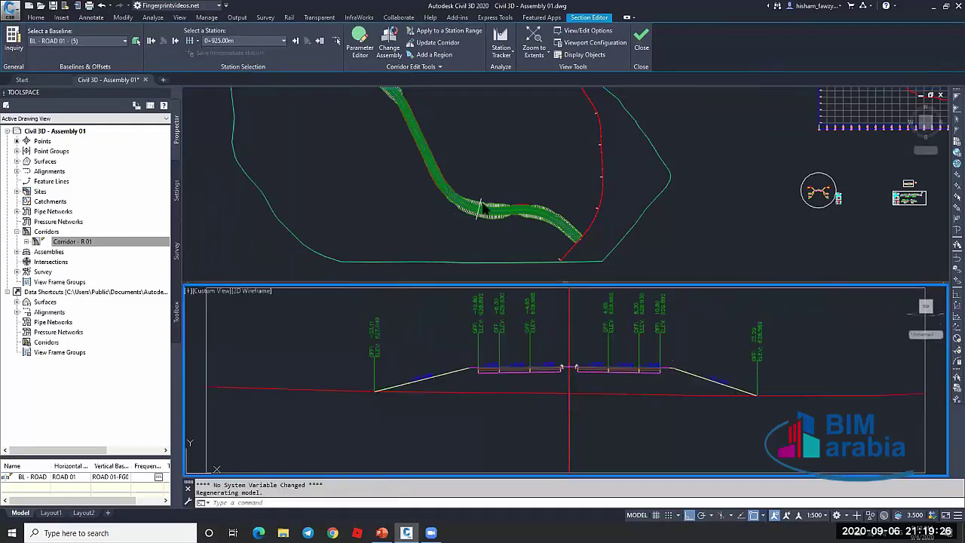
scroll(685, 386, up, 2)
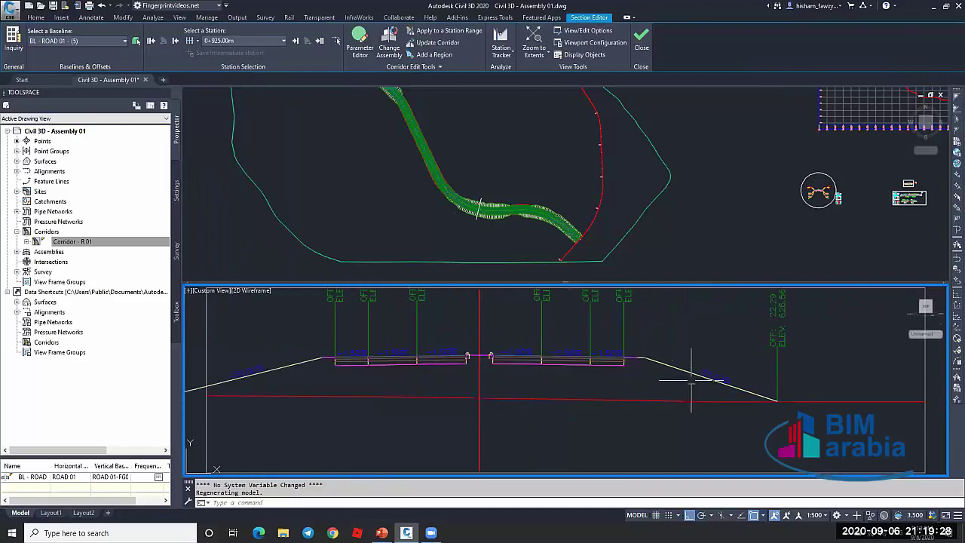
scroll(726, 384, up, 3)
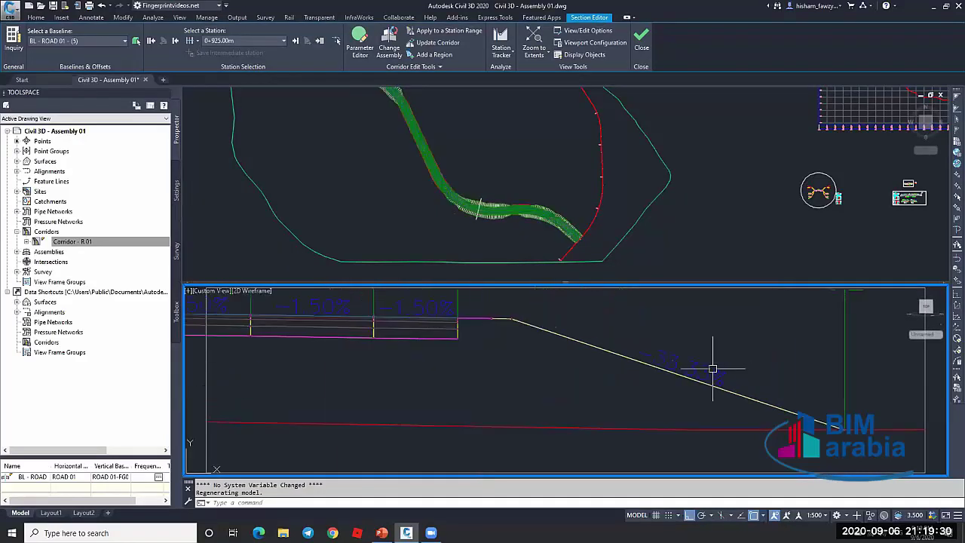
scroll(685, 364, down, 3)
scroll(686, 364, up, 2)
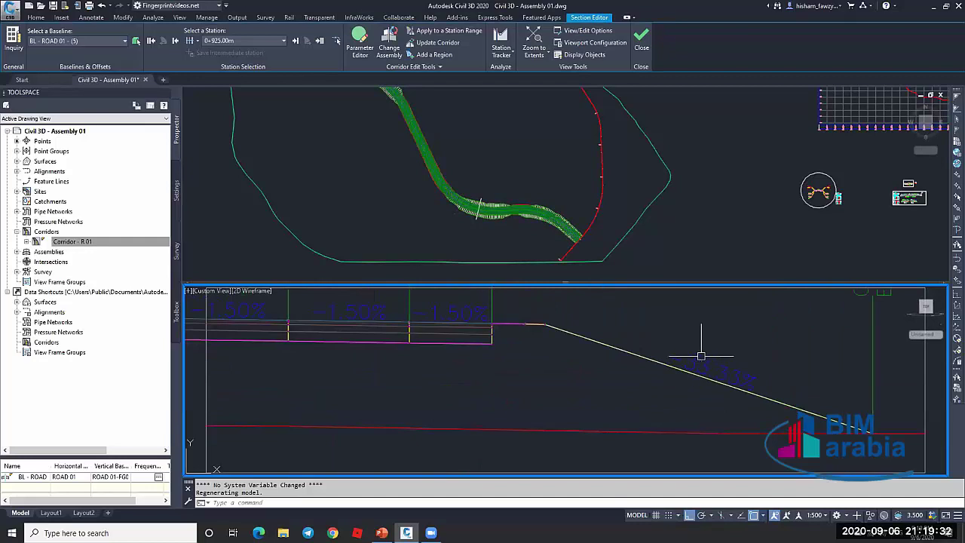
scroll(701, 355, down, 4)
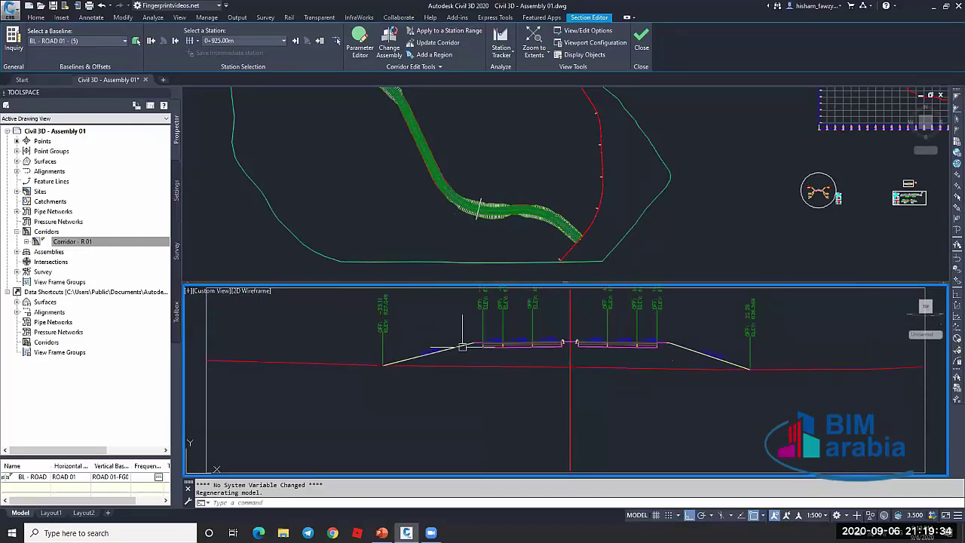
scroll(453, 343, up, 4)
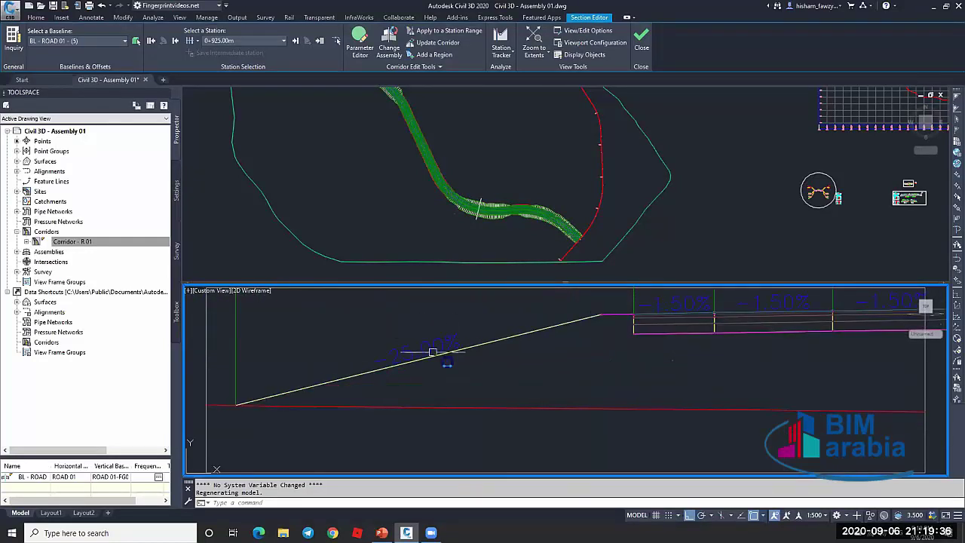
scroll(453, 361, down, 4)
scroll(510, 364, down, 1)
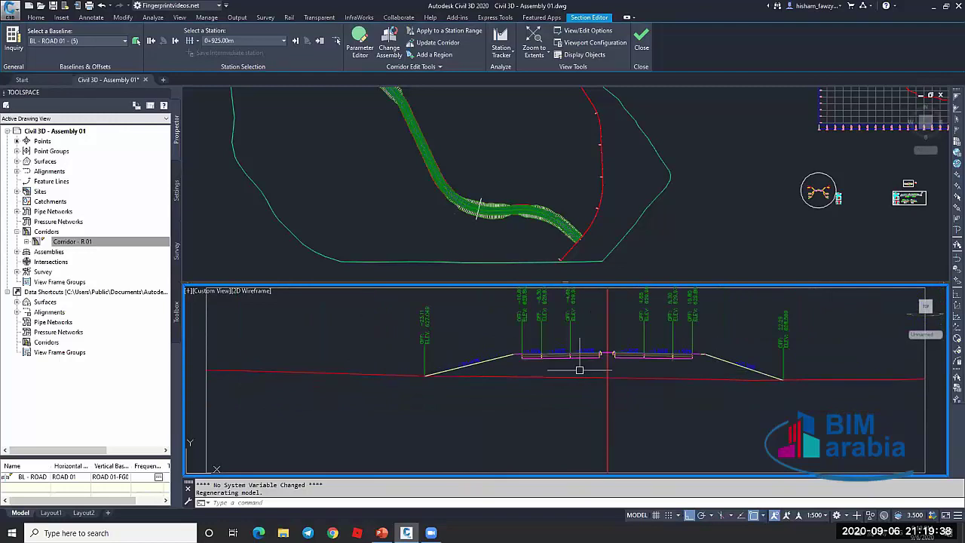
scroll(735, 367, up, 1)
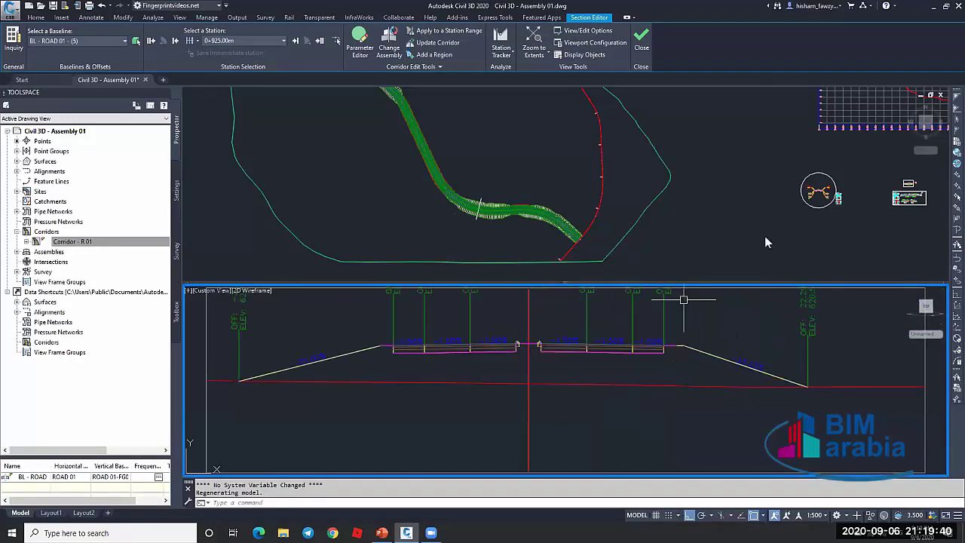
click(810, 218)
scroll(823, 191, up, 6)
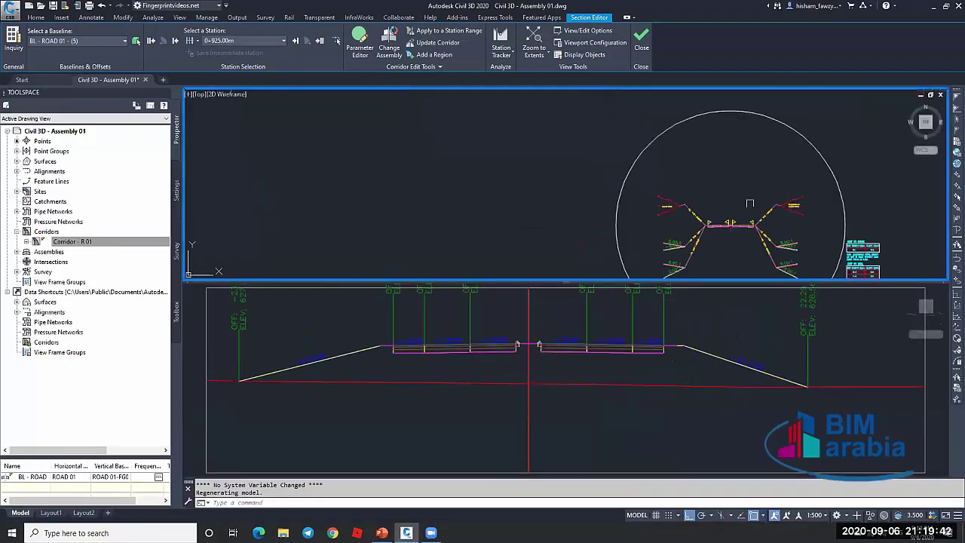
scroll(771, 192, down, 2)
click(717, 344)
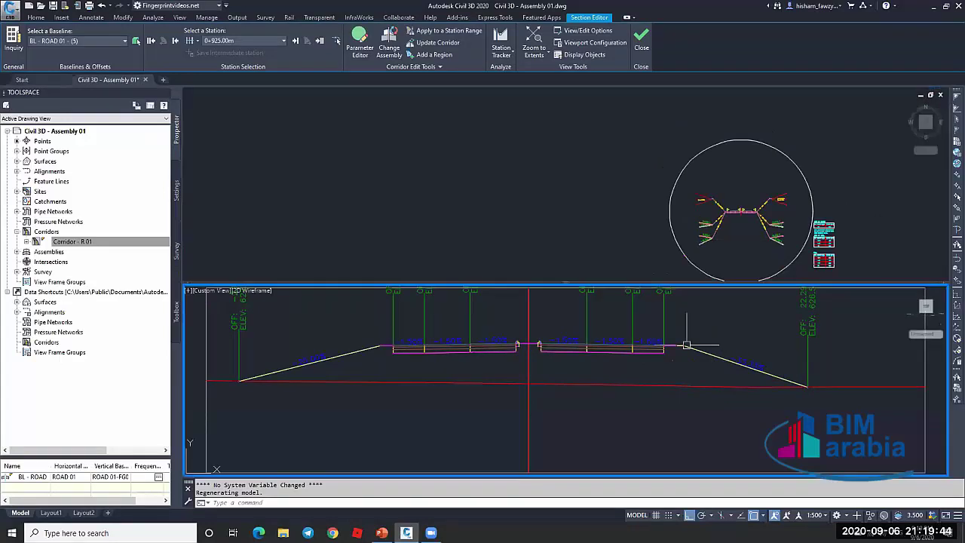
click(739, 226)
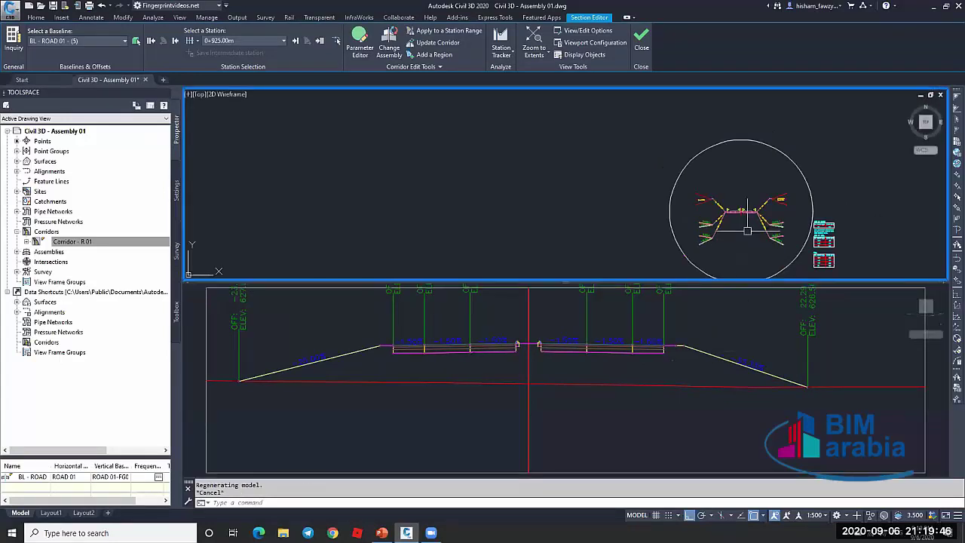
scroll(746, 223, up, 2)
scroll(724, 251, up, 3)
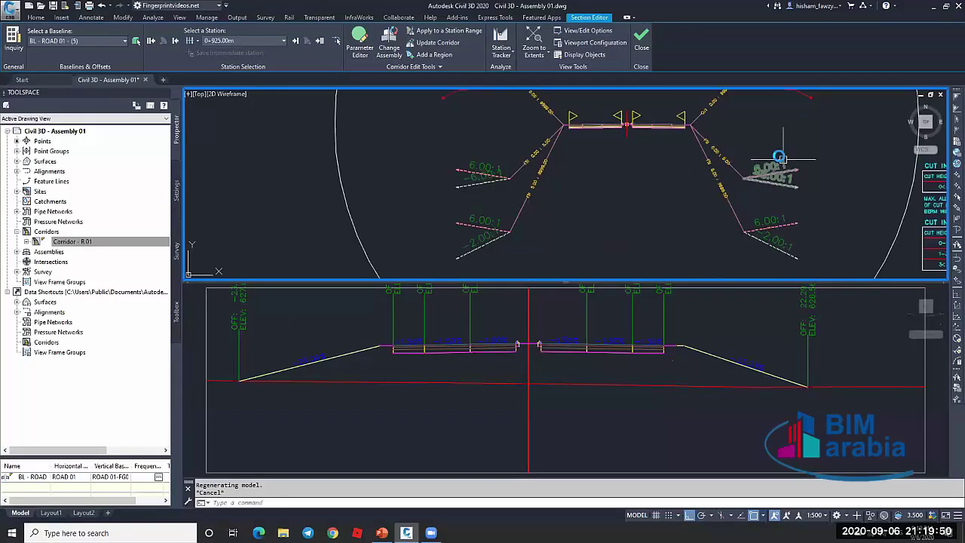
scroll(716, 177, up, 2)
scroll(640, 181, up, 2)
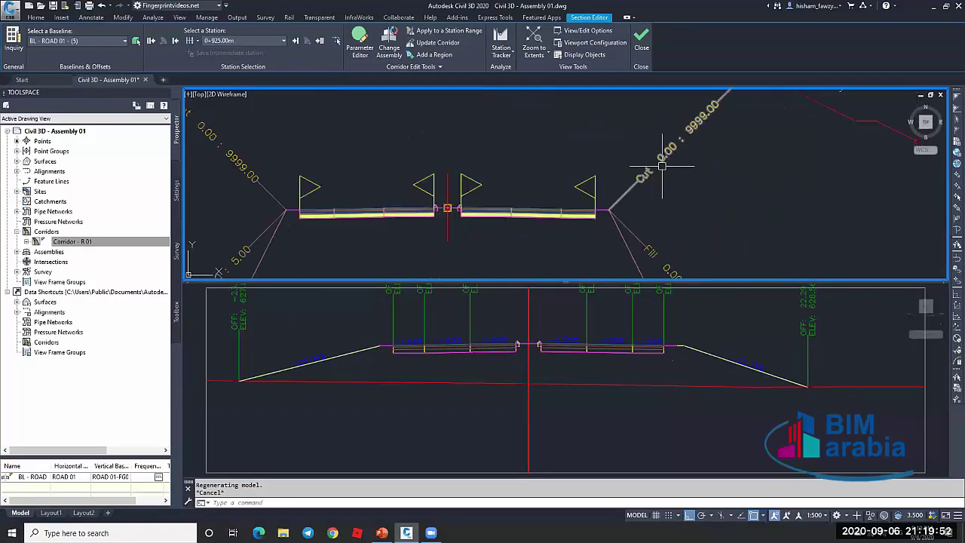
middle_drag(743, 158, 701, 145)
scroll(738, 123, down, 3)
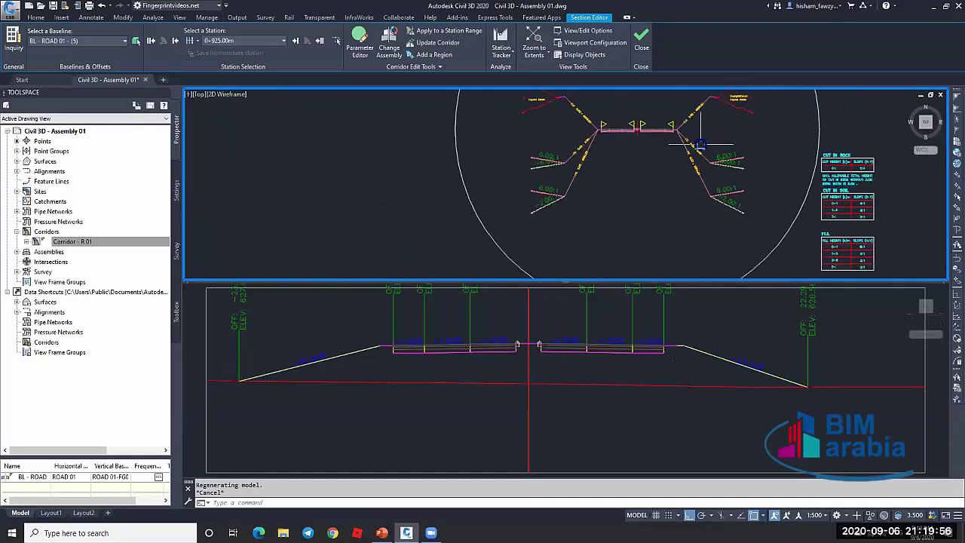
scroll(700, 145, up, 3)
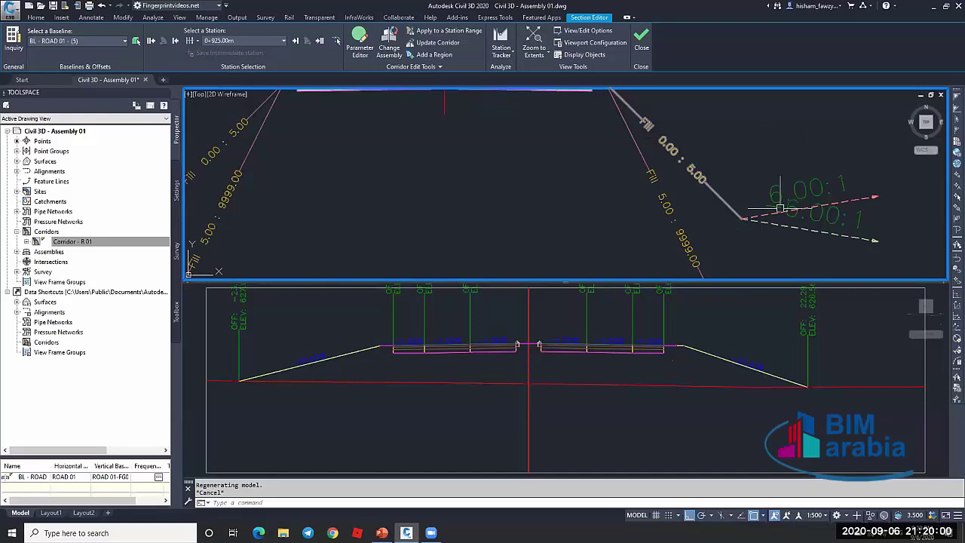
scroll(733, 172, down, 3)
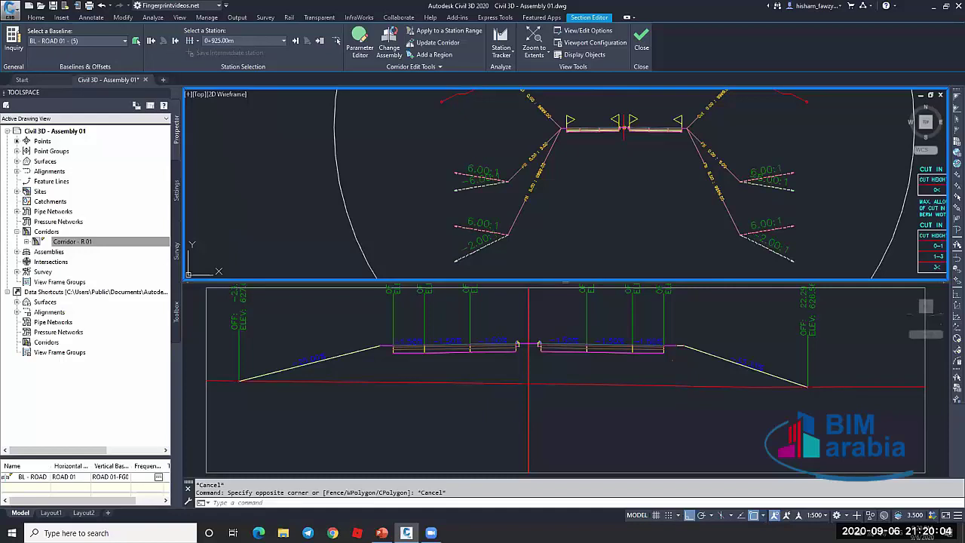
scroll(620, 226, down, 10)
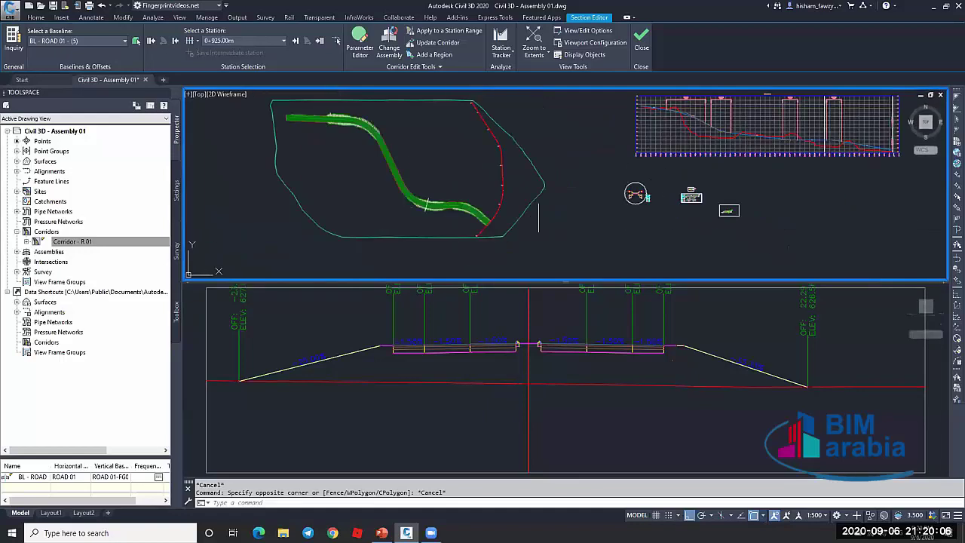
Pick station 0+125.00m from the station list to view its cross-section
middle_drag(427, 180, 497, 209)
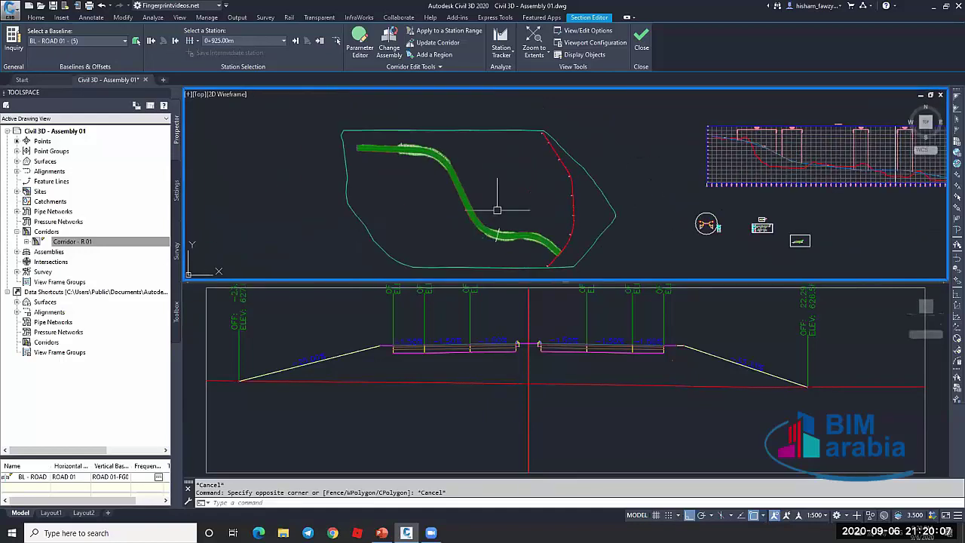
click(237, 44)
click(240, 43)
click(254, 40)
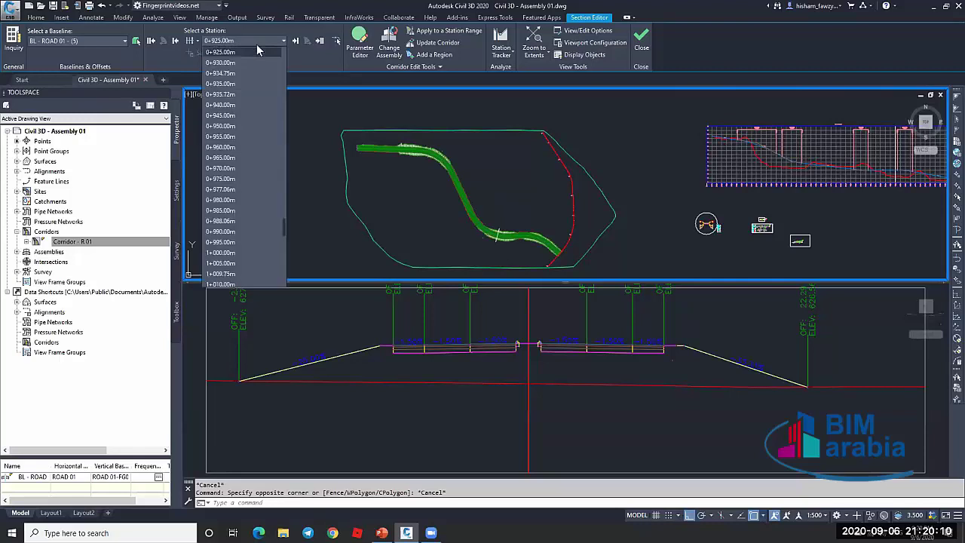
drag(279, 72, 279, 68)
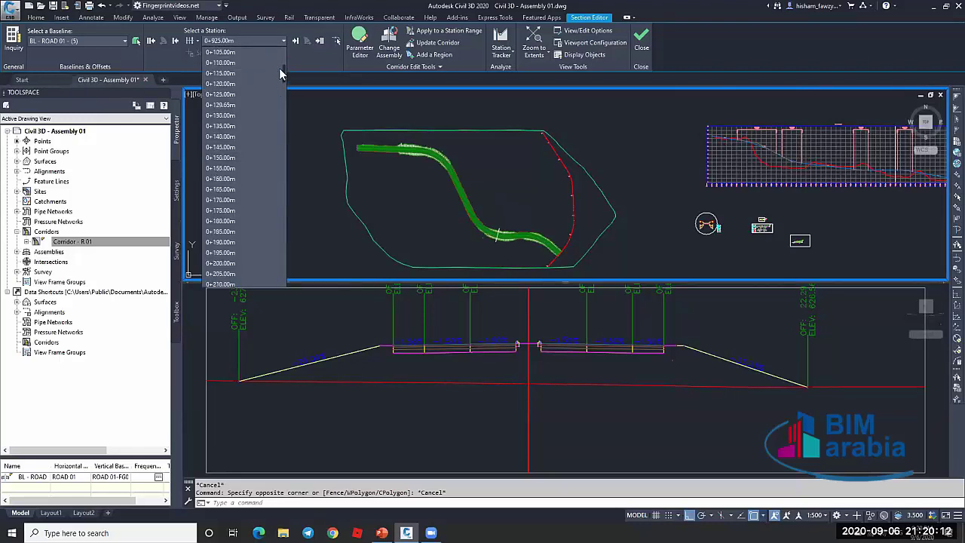
click(243, 98)
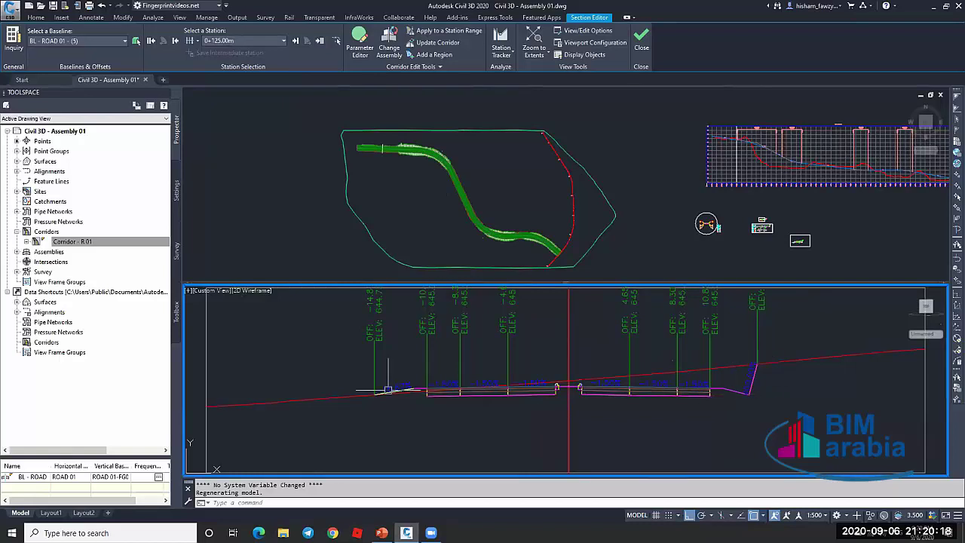
scroll(393, 396, up, 3)
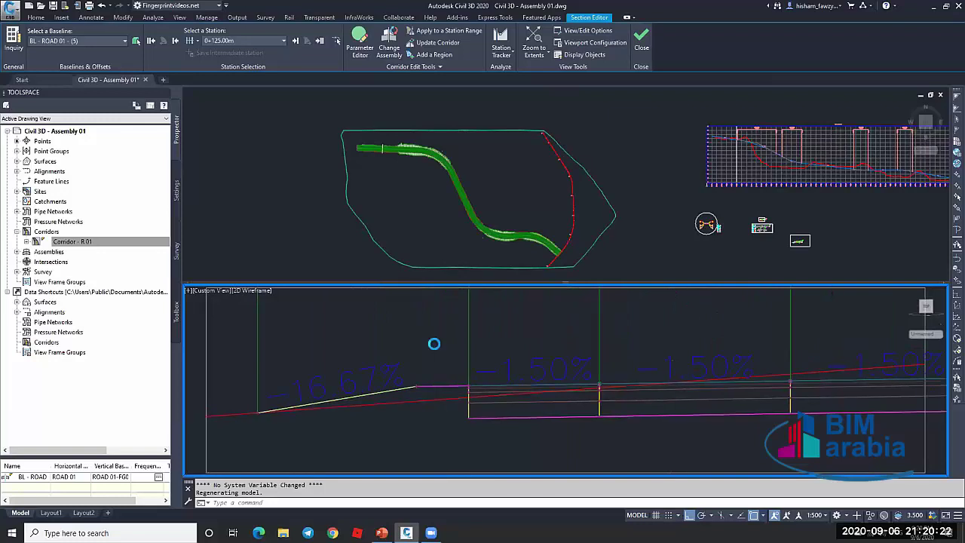
scroll(433, 343, down, 3)
scroll(550, 389, down, 1)
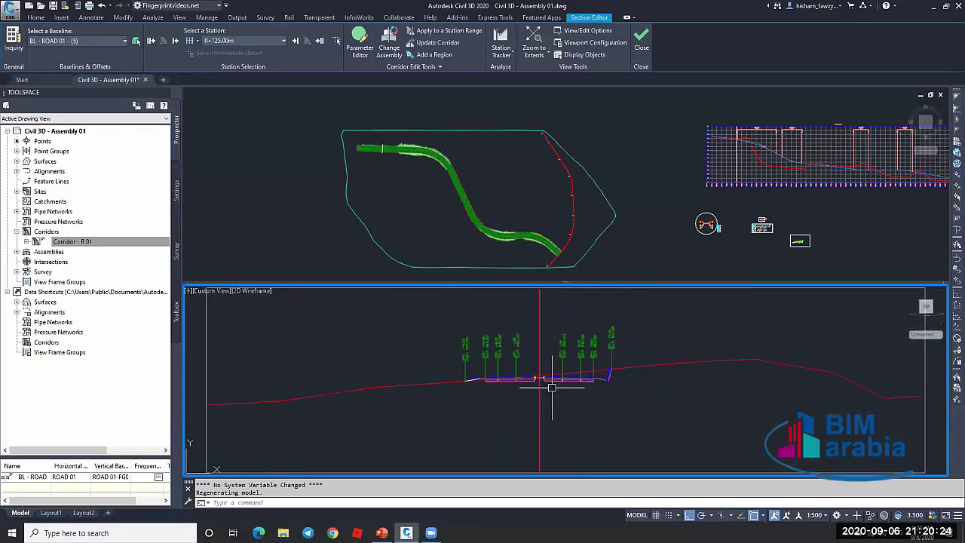
Make the plan viewport active and close the Section Editor
key(Escape)
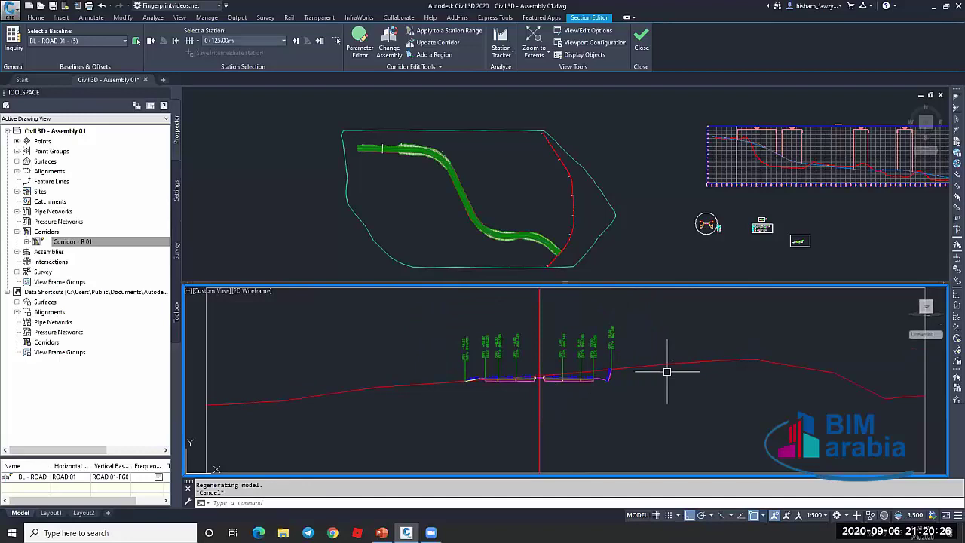
click(665, 245)
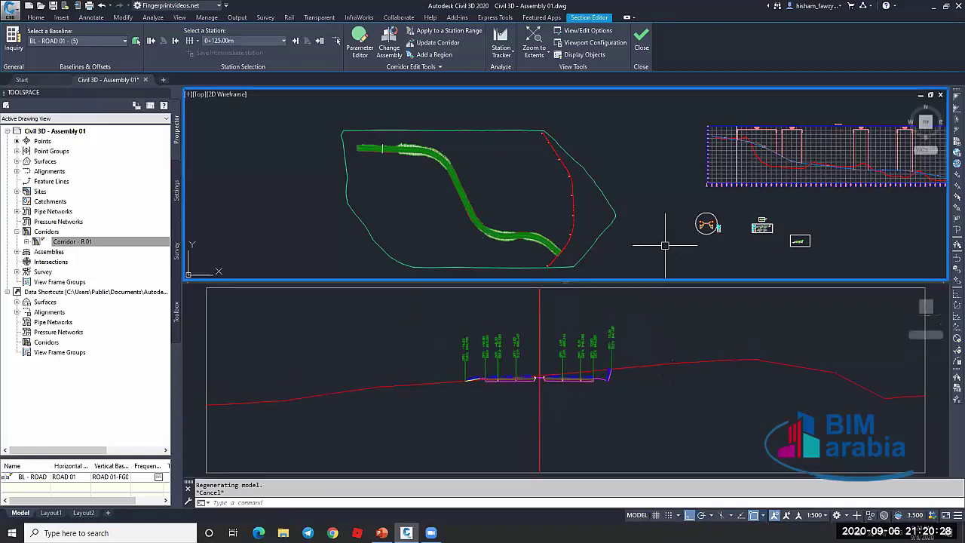
scroll(667, 207, up, 10)
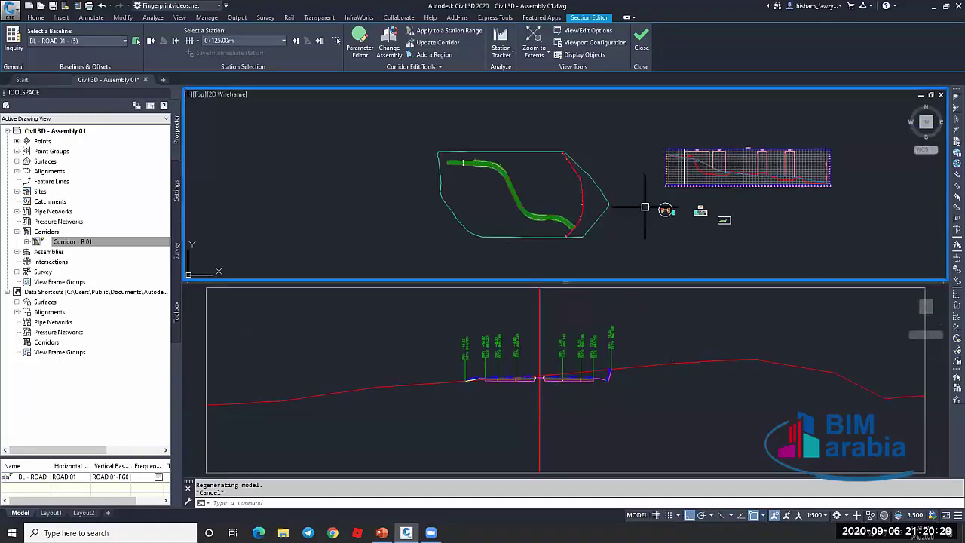
click(643, 52)
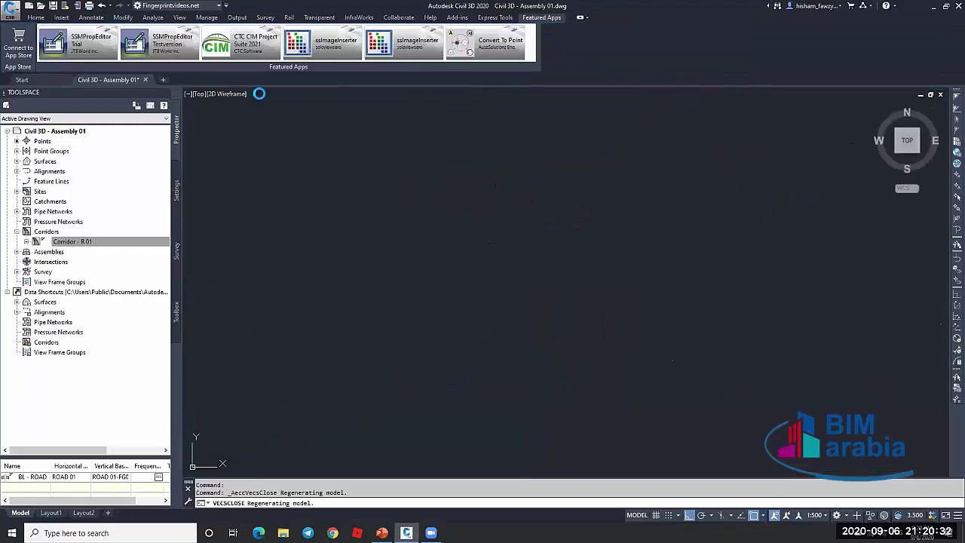
Switch to the Home tab and zoom around the plan drawing
click(36, 17)
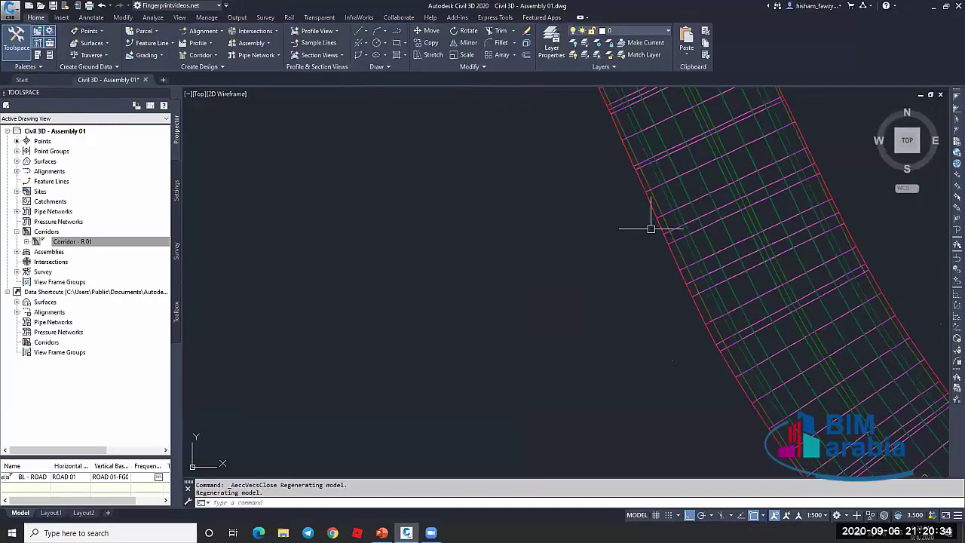
scroll(557, 207, down, 3)
scroll(556, 208, down, 3)
scroll(717, 237, up, 8)
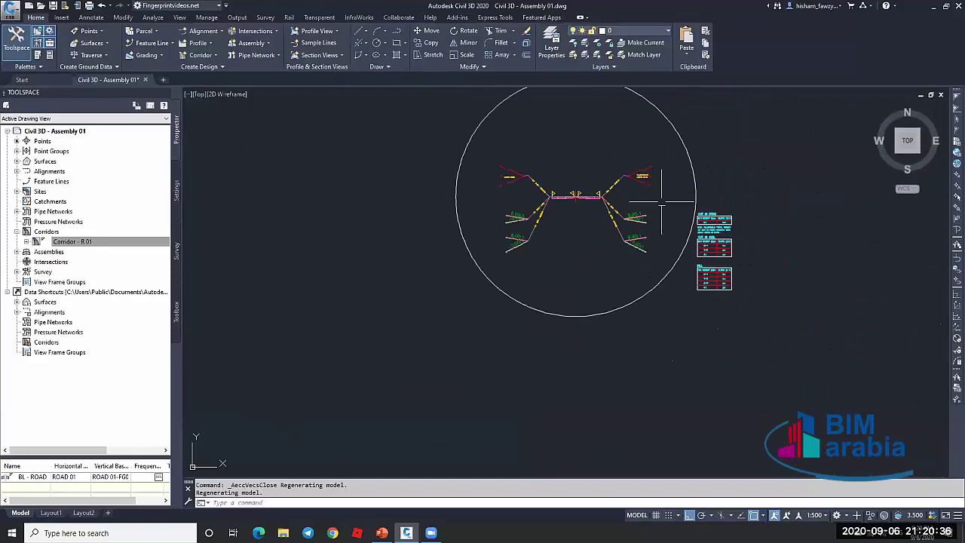
scroll(601, 206, up, 9)
key(Escape)
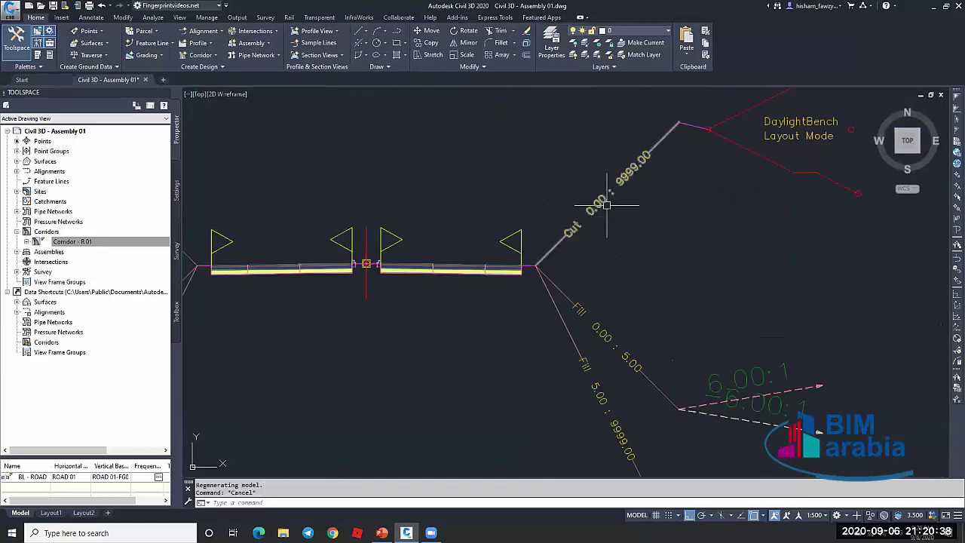
scroll(583, 222, down, 6)
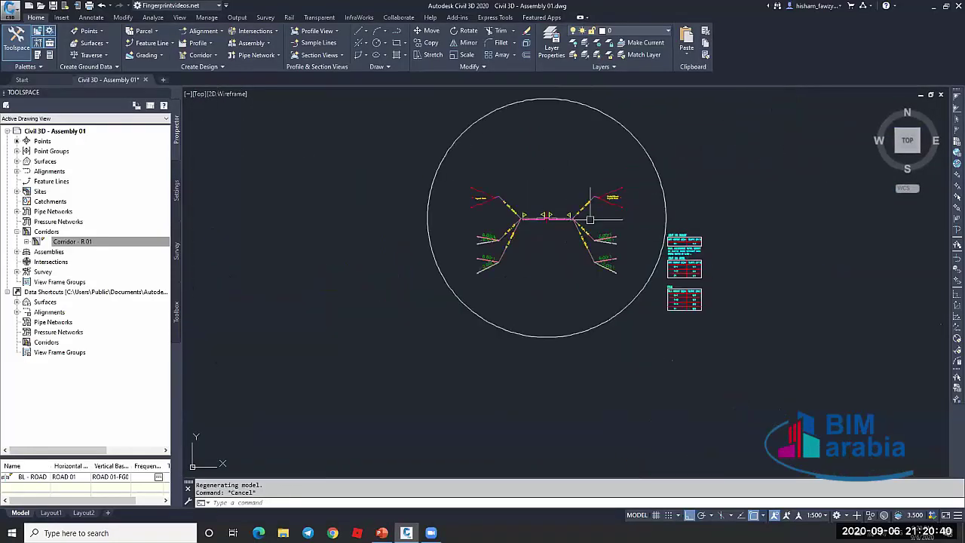
scroll(600, 211, up, 3)
scroll(584, 186, up, 4)
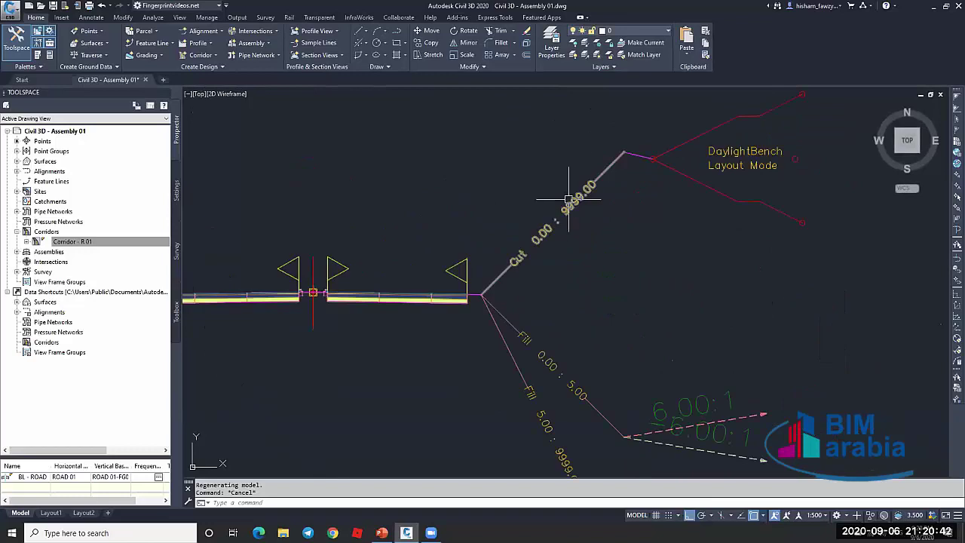
scroll(657, 183, down, 2)
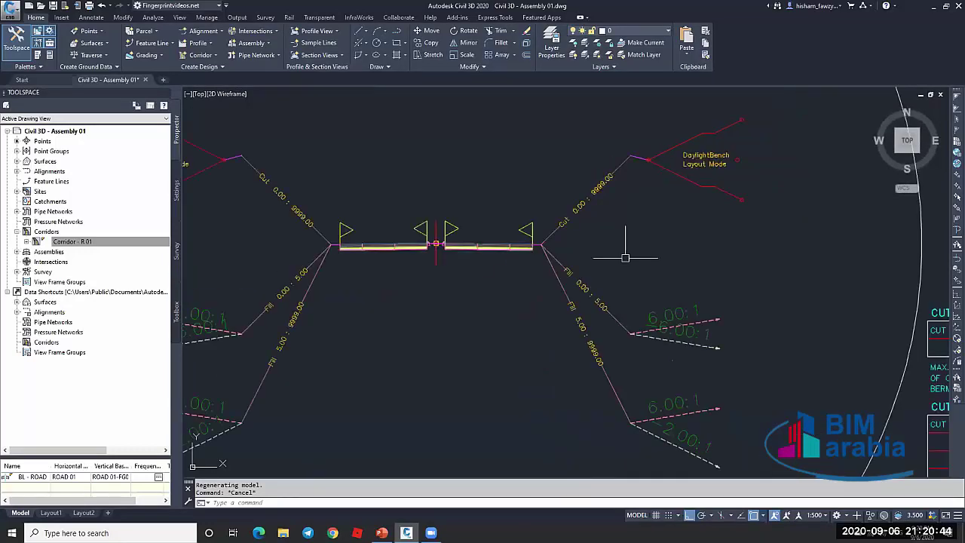
Pan and zoom to inspect the assembly's DaylightBench slopes and the cut/fill slope tables
middle_drag(656, 355, 654, 274)
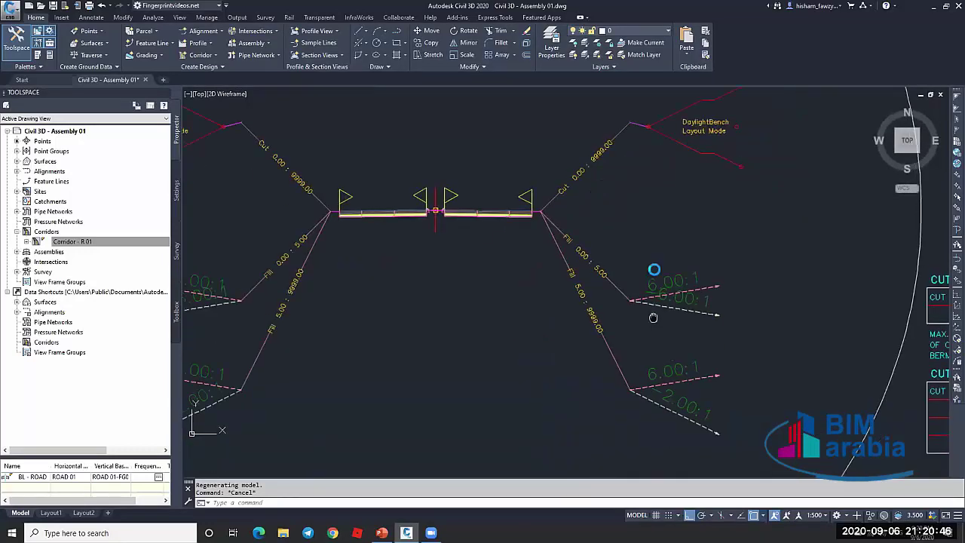
scroll(630, 301, down, 2)
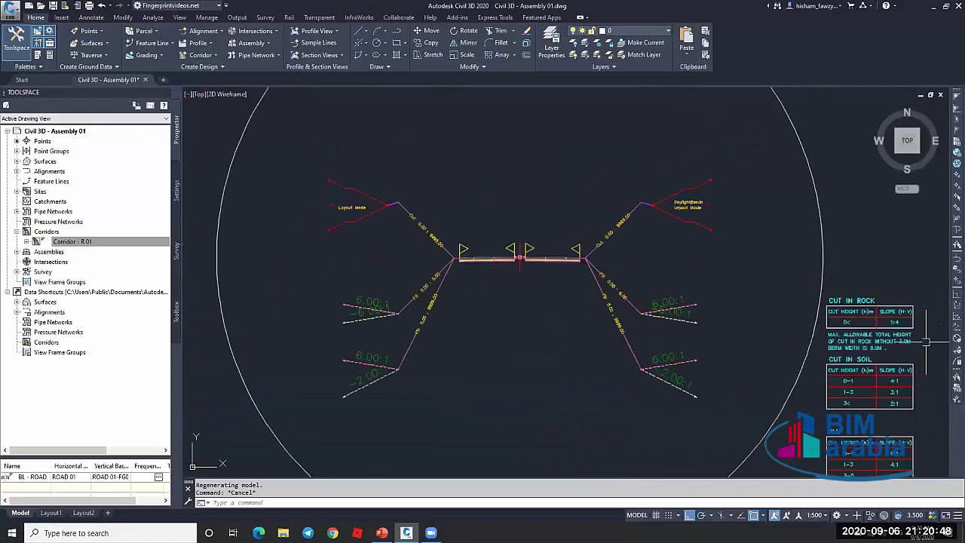
scroll(926, 342, down, 4)
scroll(862, 330, up, 8)
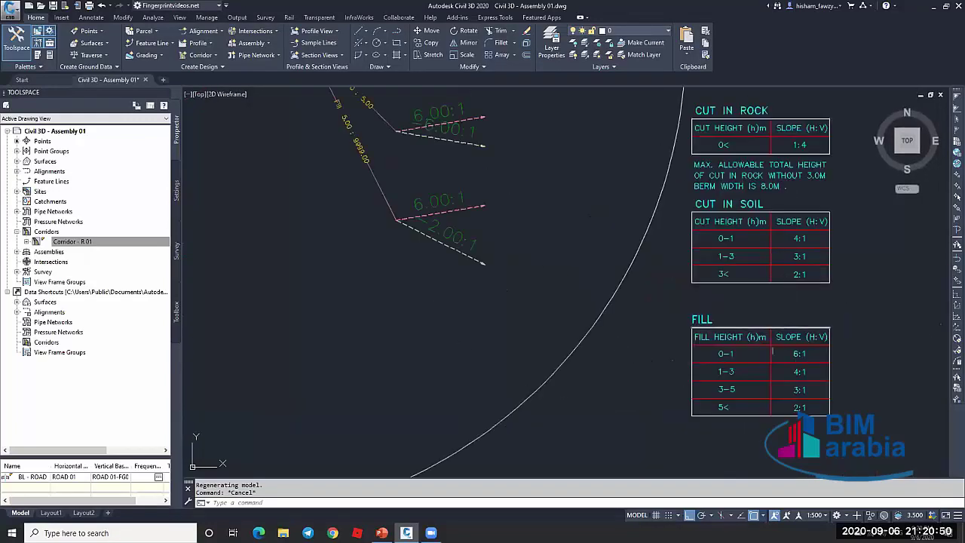
scroll(745, 258, down, 5)
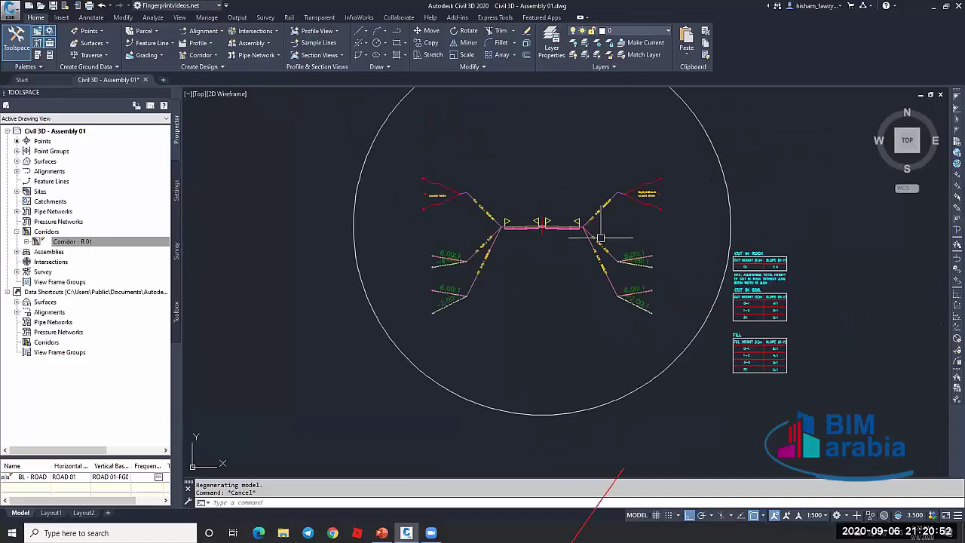
scroll(626, 215, up, 5)
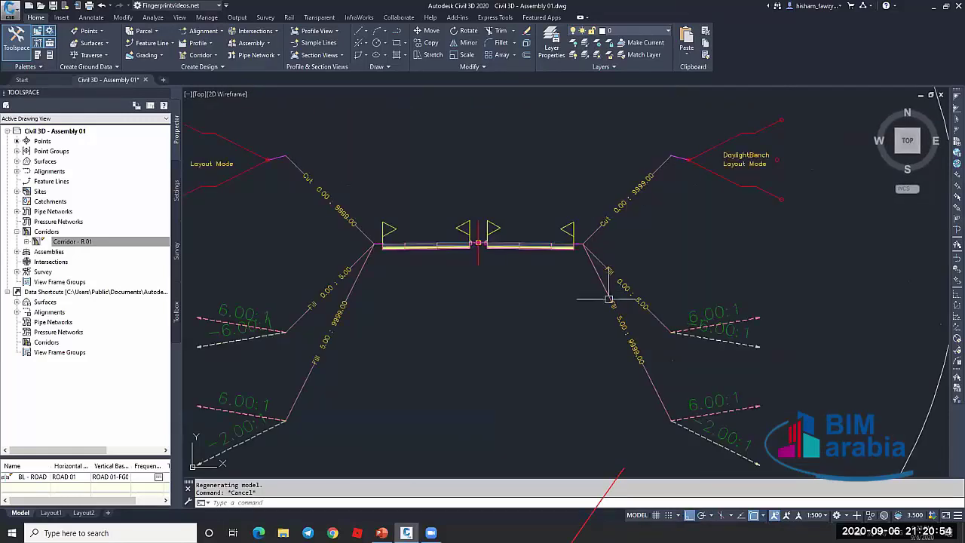
key(Escape)
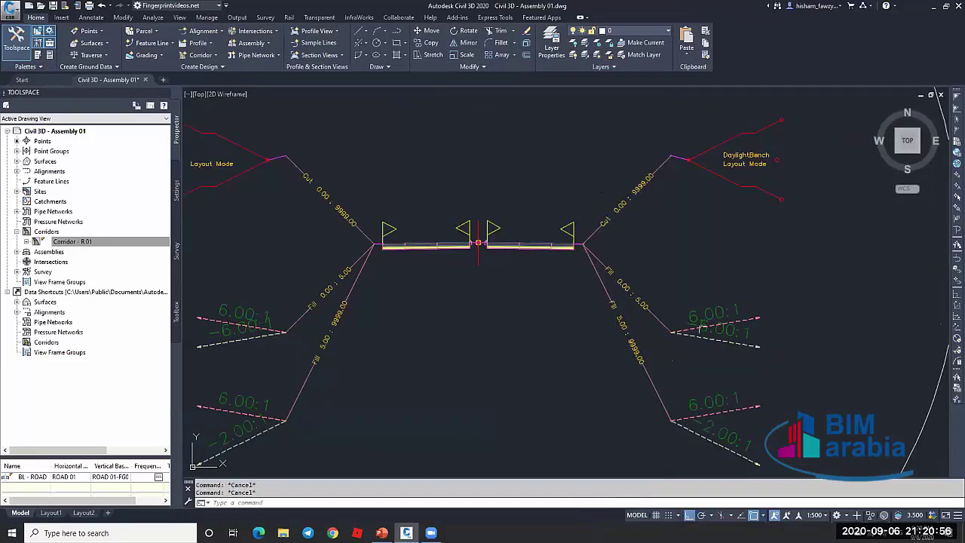
scroll(638, 254, down, 4)
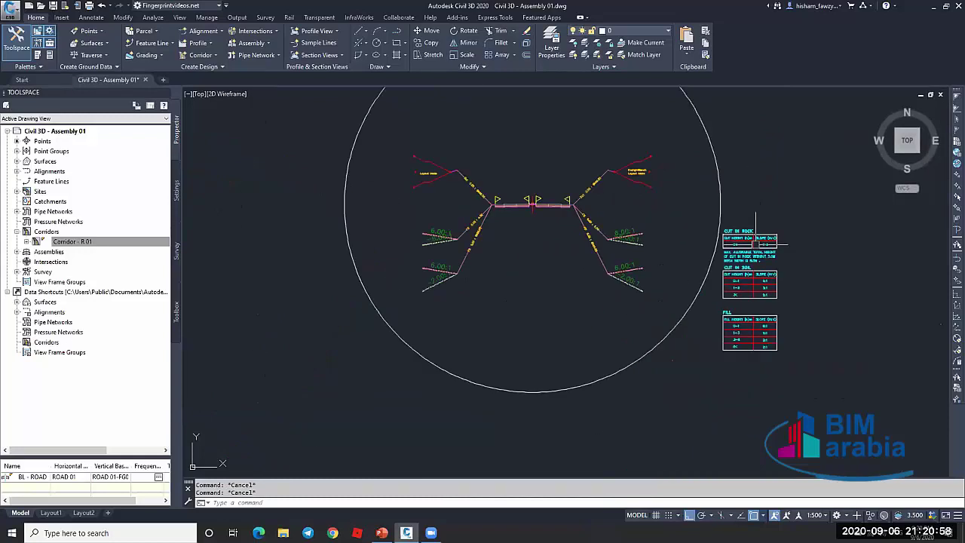
scroll(756, 243, up, 5)
scroll(726, 194, down, 6)
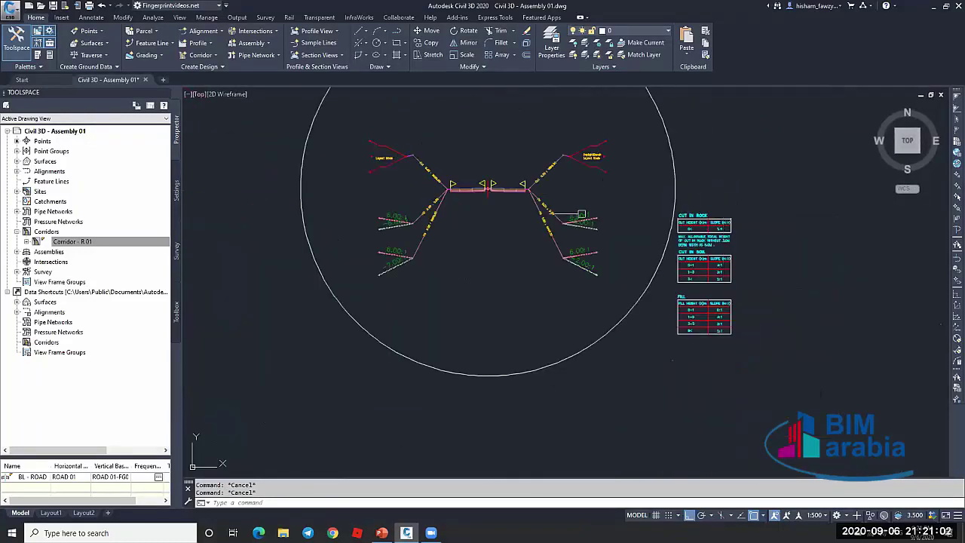
scroll(712, 257, up, 2)
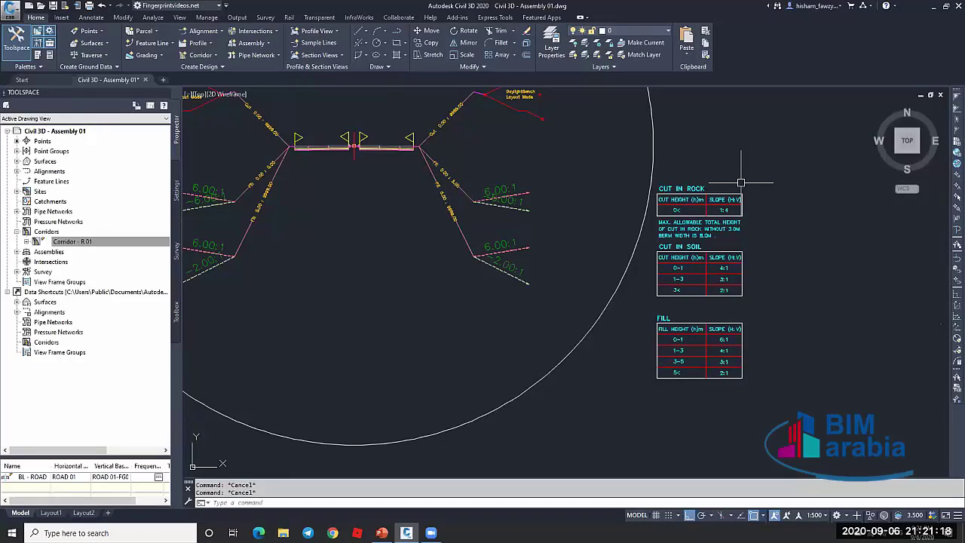
scroll(742, 182, down, 10)
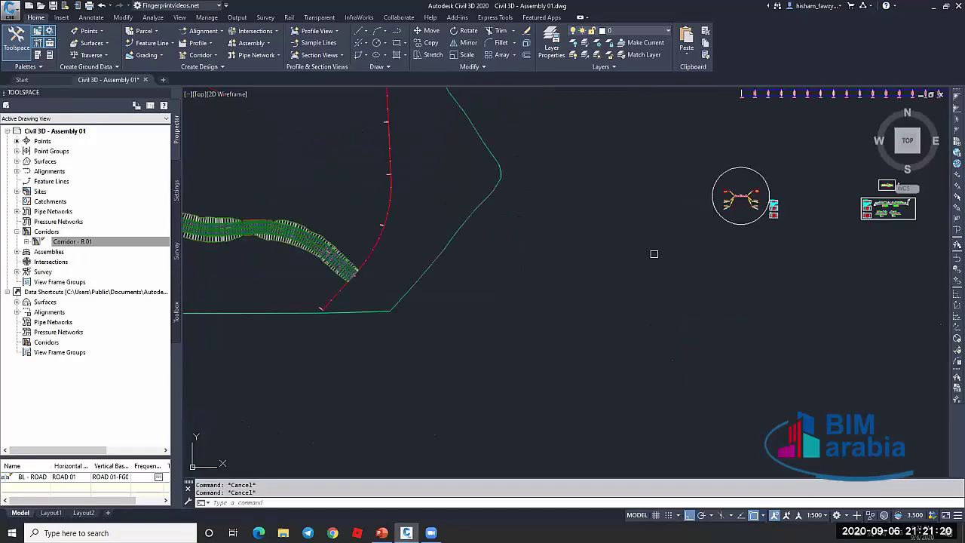
scroll(654, 254, down, 3)
scroll(678, 234, up, 8)
Copy the assembly with CO and place the copy directly below the original
scroll(657, 145, down, 1)
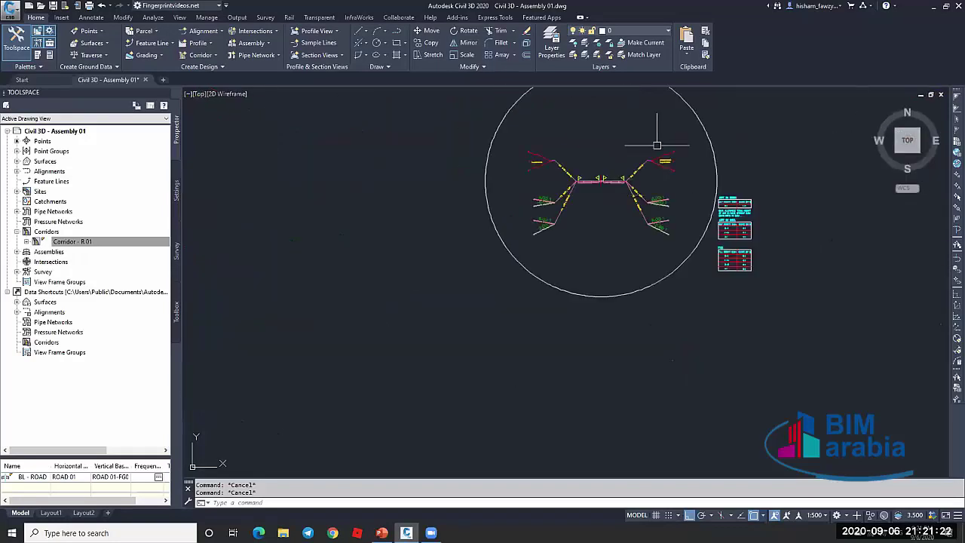
scroll(603, 188, up, 4)
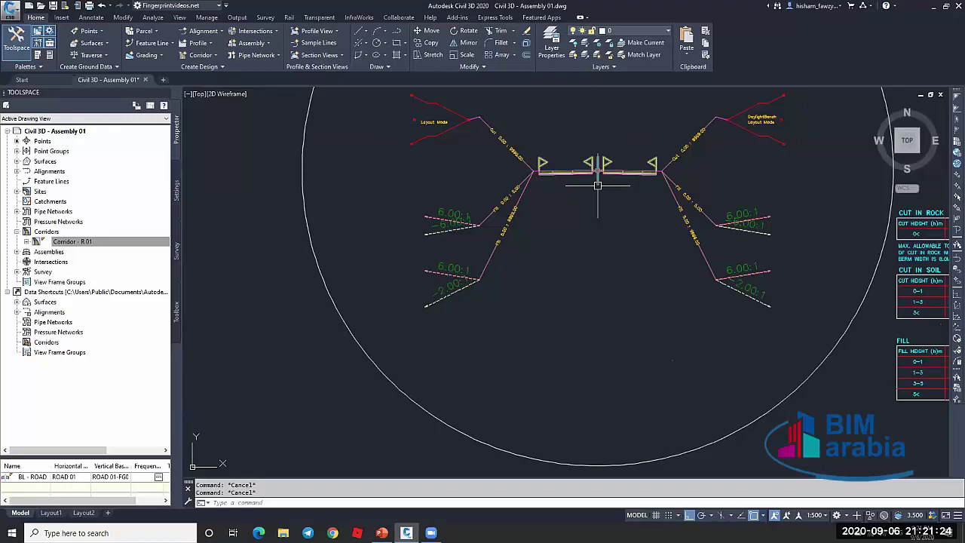
click(597, 185)
scroll(599, 192, down, 6)
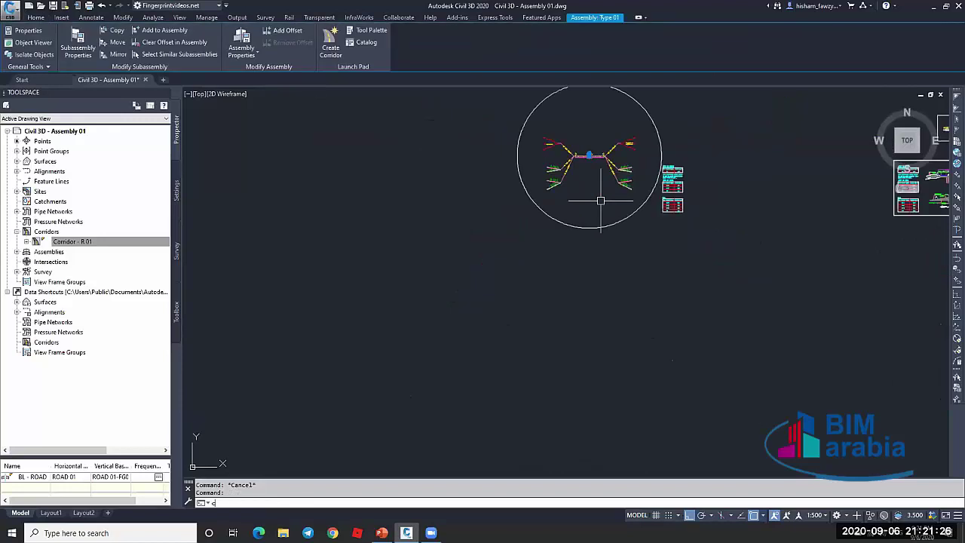
text(o)
key(Return)
click(590, 155)
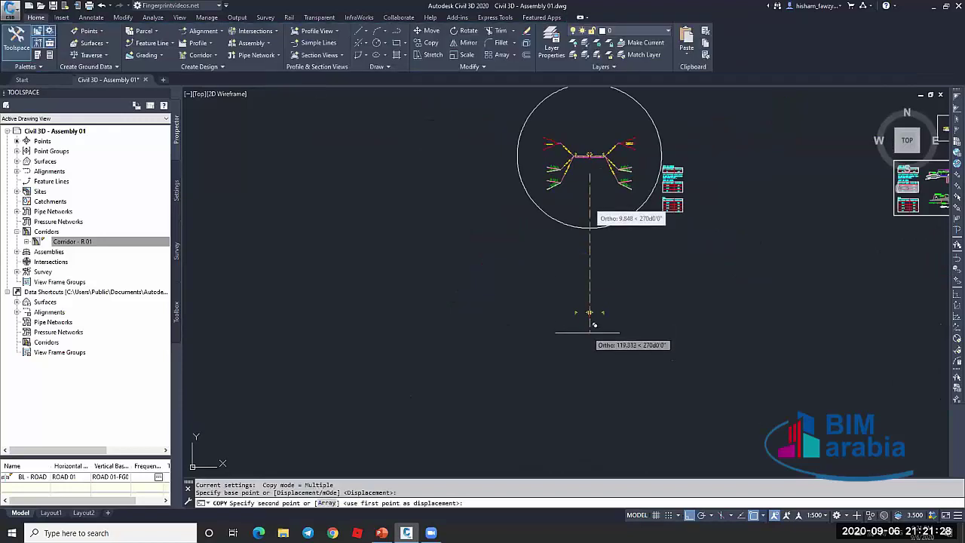
click(590, 314)
key(Escape)
Erase the last row of the FILL table
scroll(611, 337, up, 2)
scroll(599, 312, down, 2)
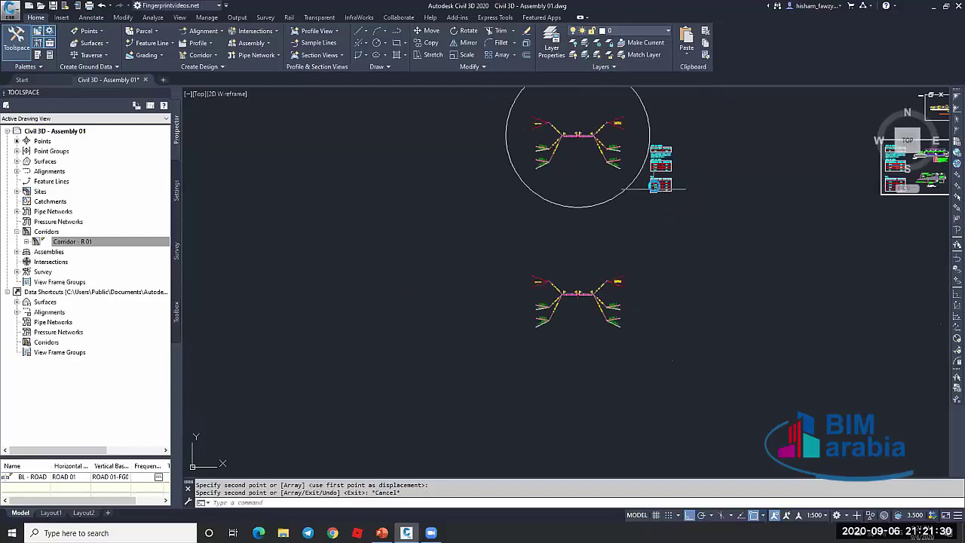
scroll(656, 186, up, 5)
click(614, 200)
click(780, 248)
key(Delete)
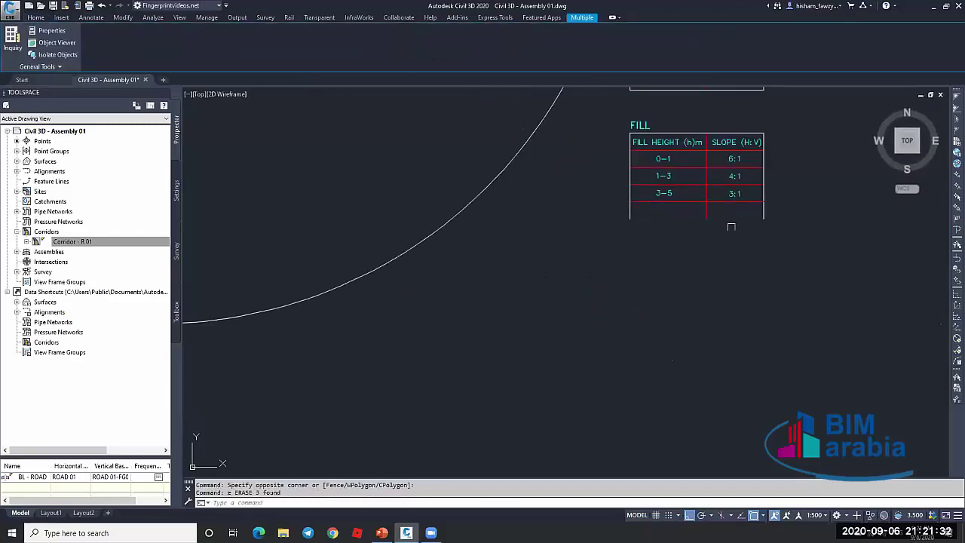
Erase the copy's right-side daylight bench subassemblies, the -2.00:1 subassembly and the fill link
scroll(731, 227, down, 4)
scroll(698, 189, up, 1)
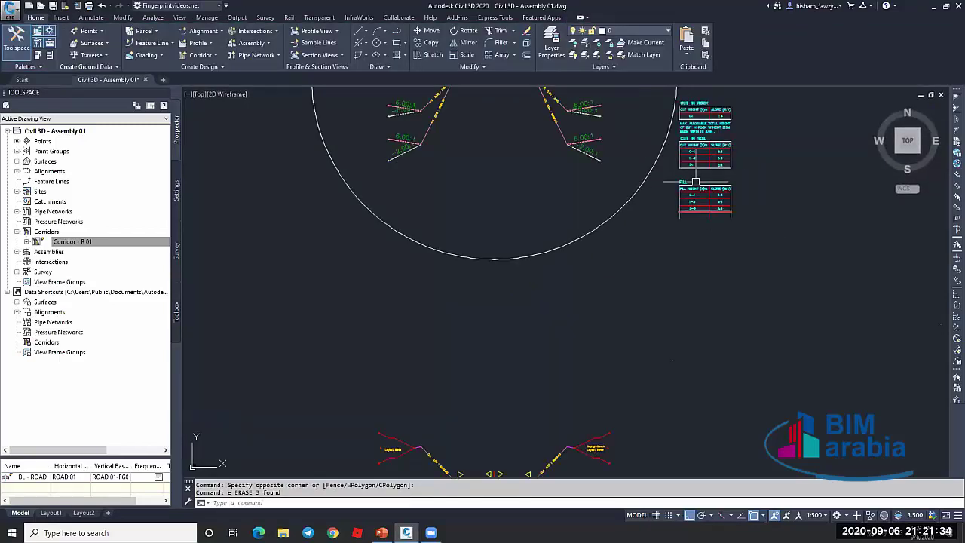
scroll(695, 182, down, 5)
scroll(641, 313, up, 6)
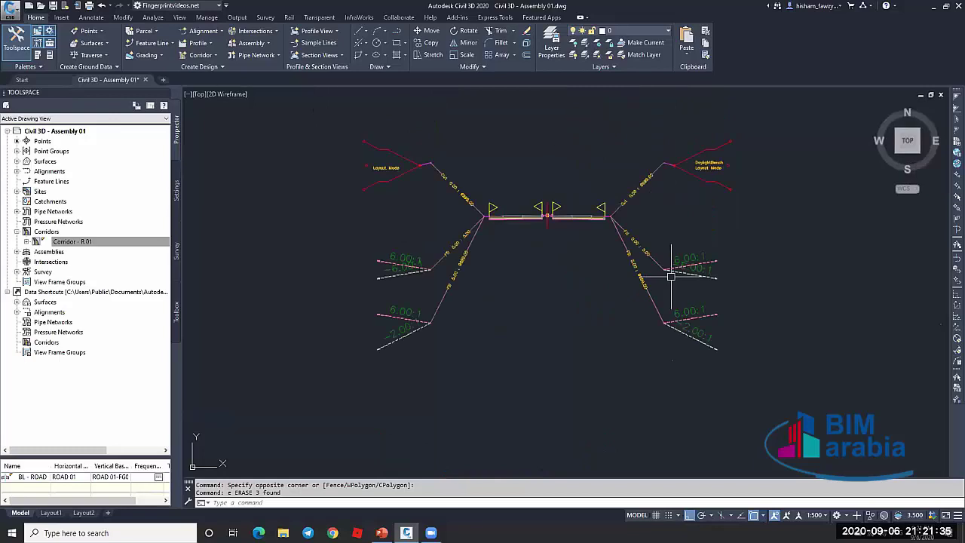
click(755, 123)
click(653, 189)
key(Delete)
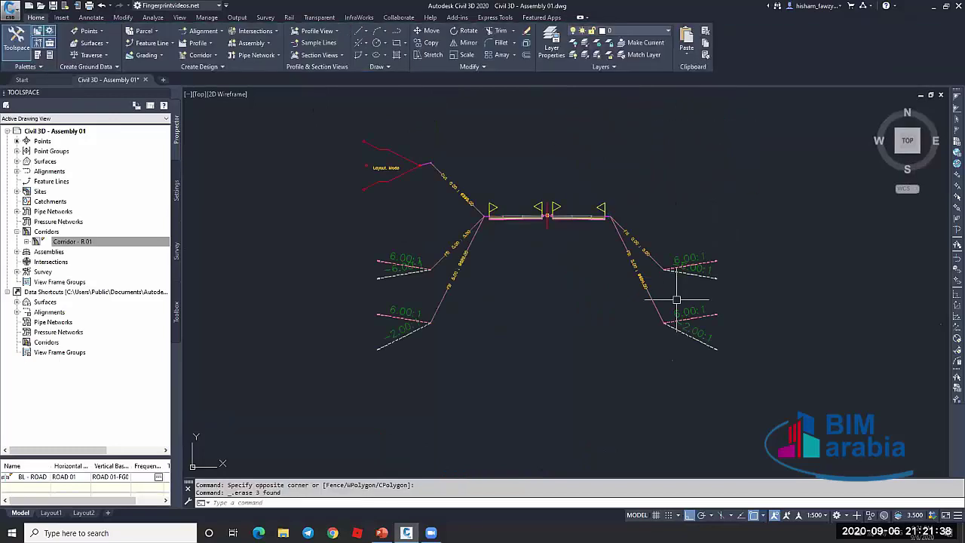
click(677, 299)
key(Delete)
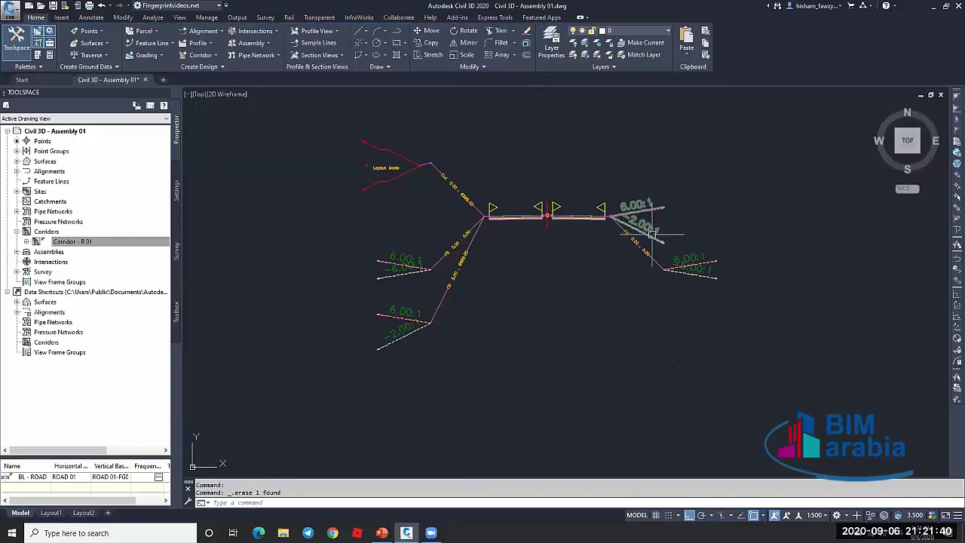
click(652, 235)
key(Delete)
click(650, 250)
key(Delete)
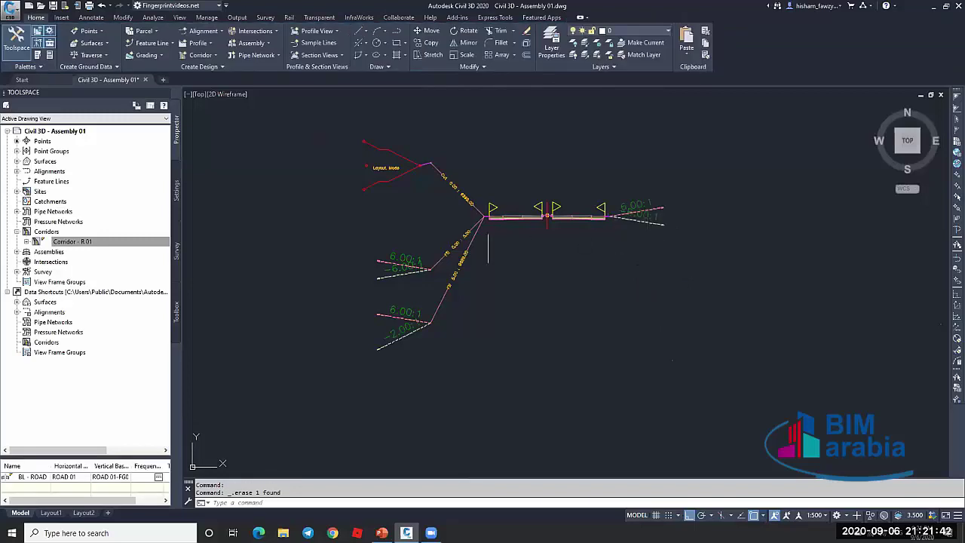
Erase the copy's extra left-side daylight subassemblies and the sloped left link
click(461, 164)
click(402, 226)
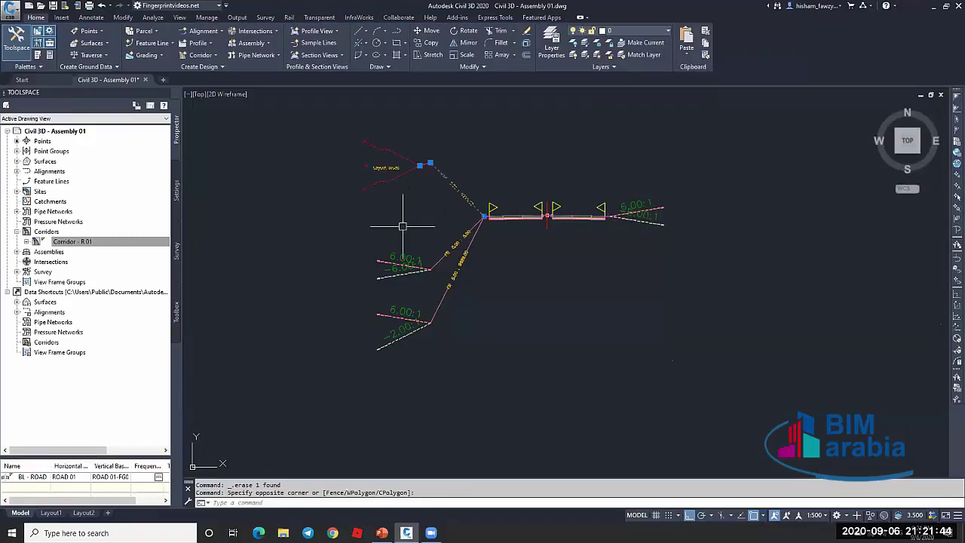
key(Delete)
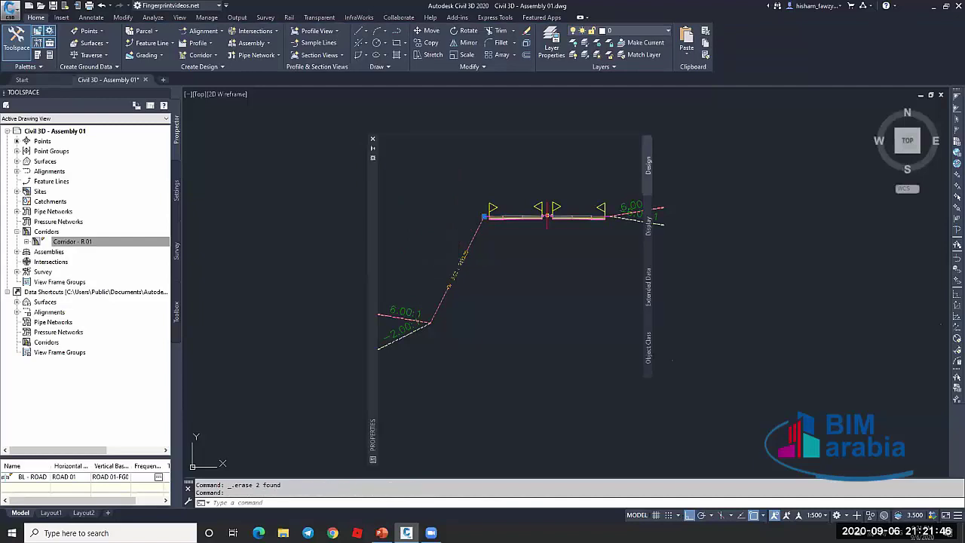
key(Delete)
click(372, 139)
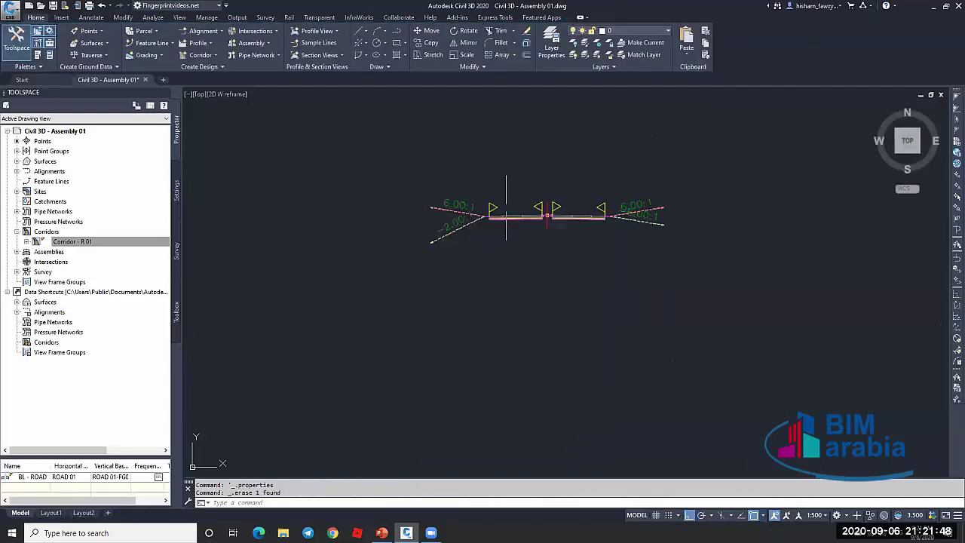
scroll(575, 217, up, 4)
key(Escape)
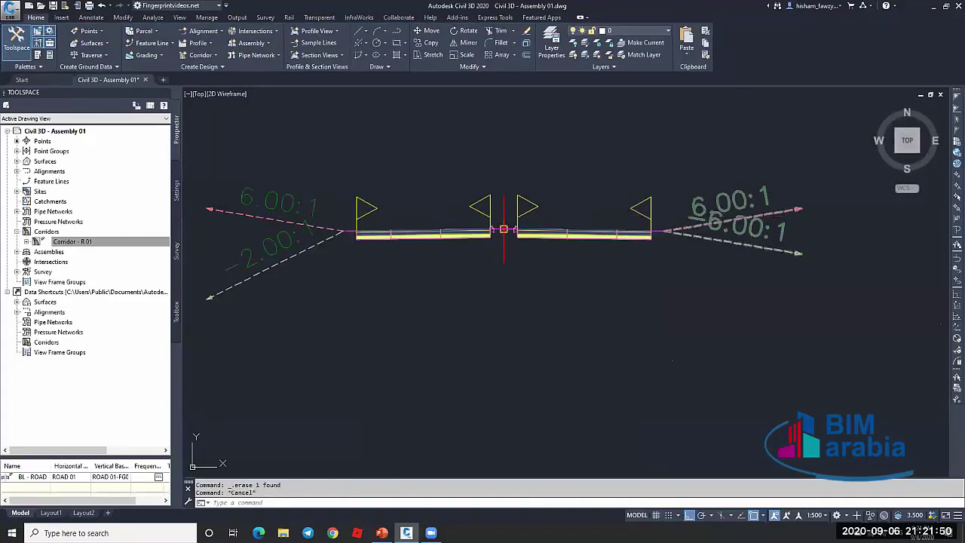
Select the remaining right DaylightGeneral subassembly on the copy
click(728, 215)
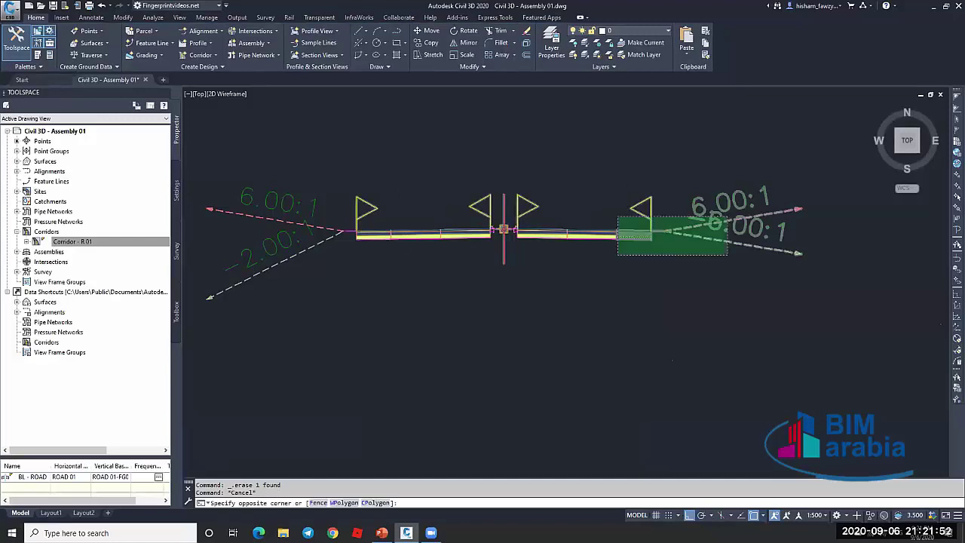
scroll(616, 255, down, 8)
key(Escape)
click(638, 246)
scroll(648, 196, up, 8)
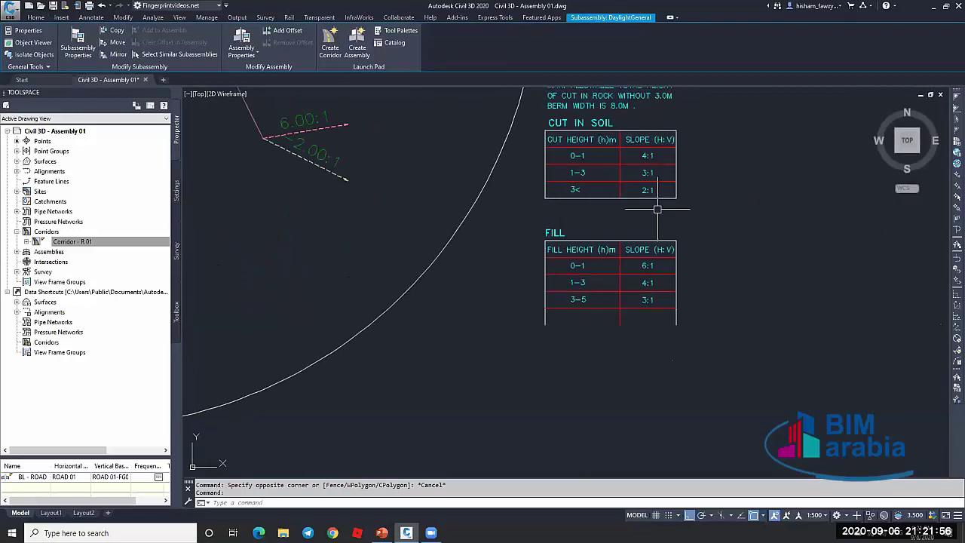
Give the right DaylightGeneral Flat Cut Slope 4:1, Flat Cut Max Height 1 m, Medium Cut Slope 3:1
key(ctrl+1)
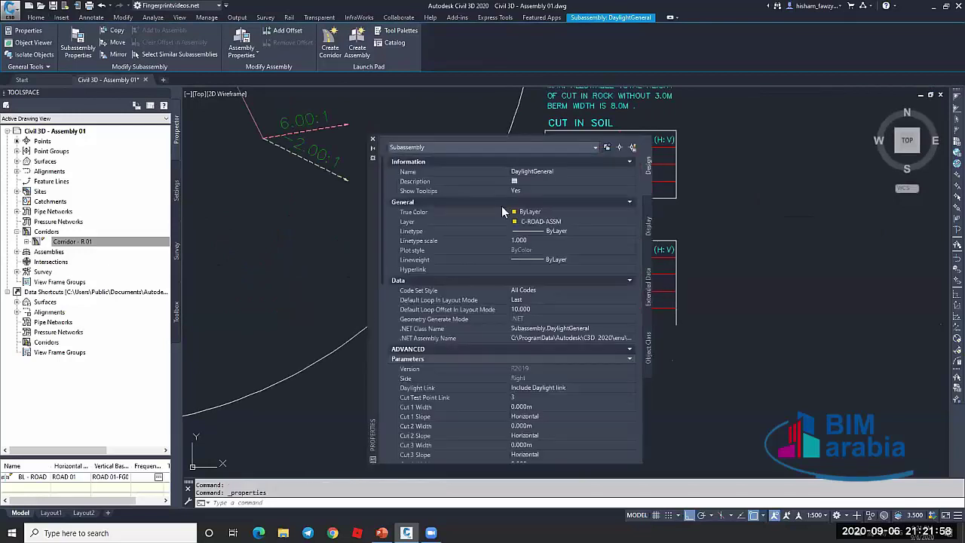
drag(377, 187, 240, 151)
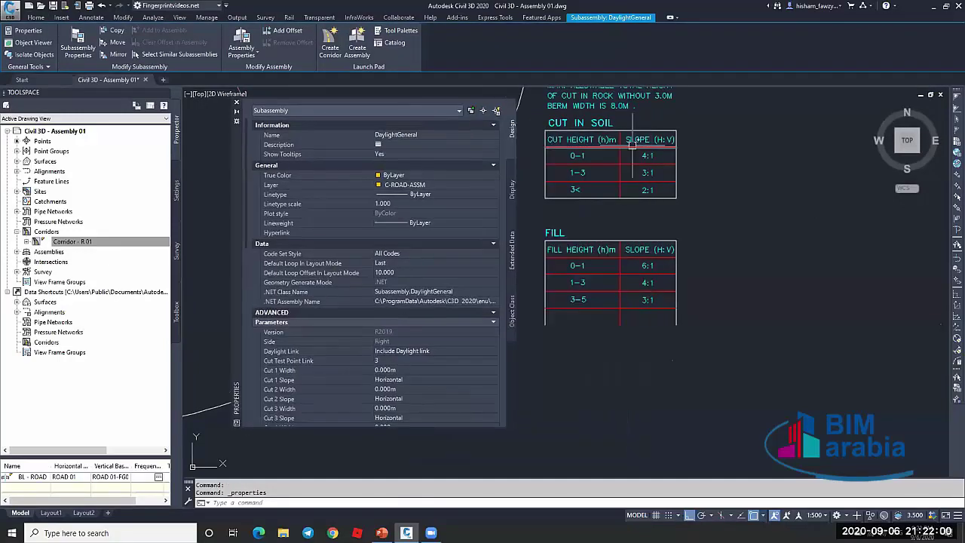
scroll(437, 301, down, 6)
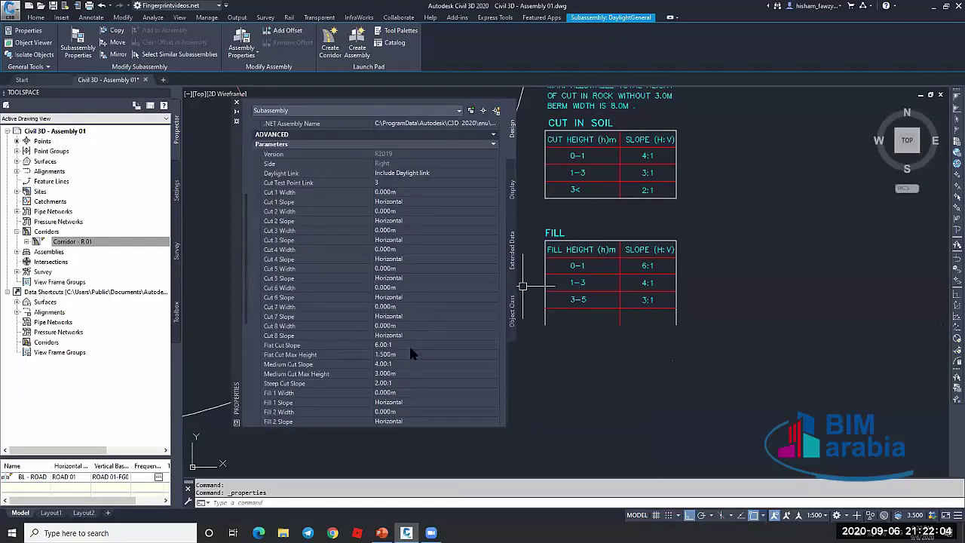
click(411, 345)
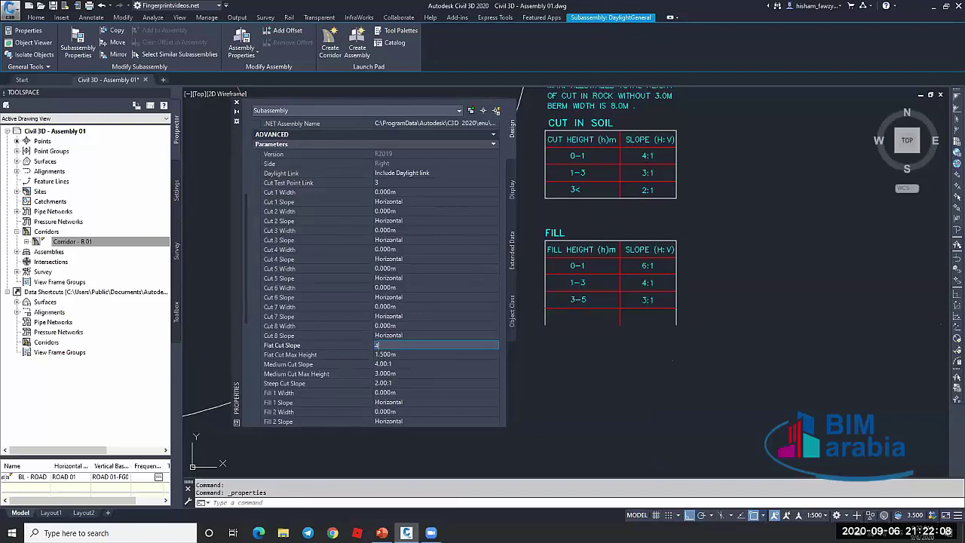
text(4)
click(392, 354)
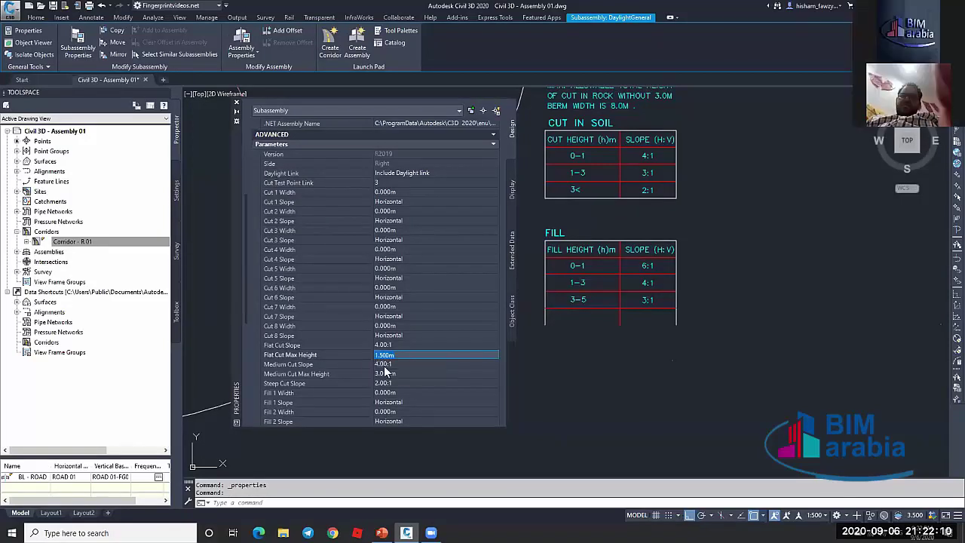
text(1)
key(Tab)
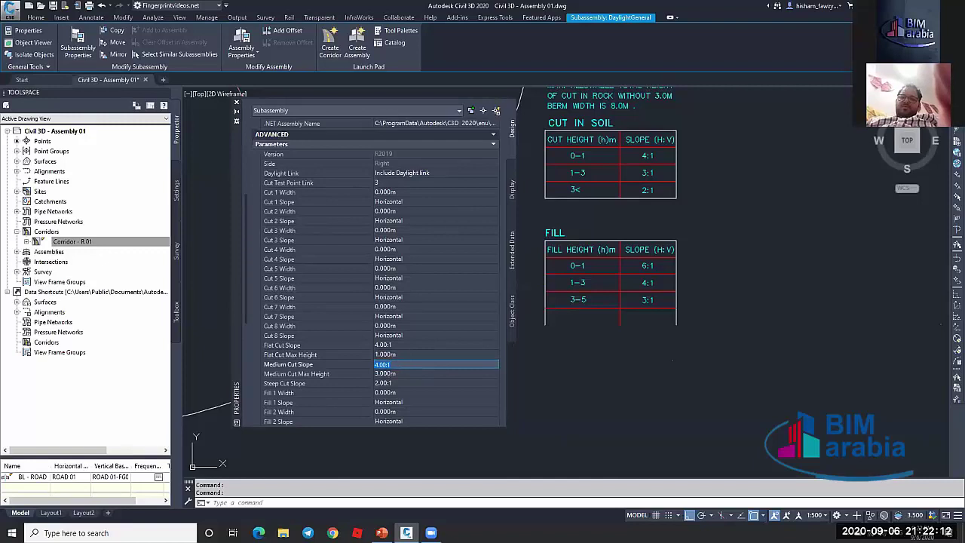
text(3)
key(Tab)
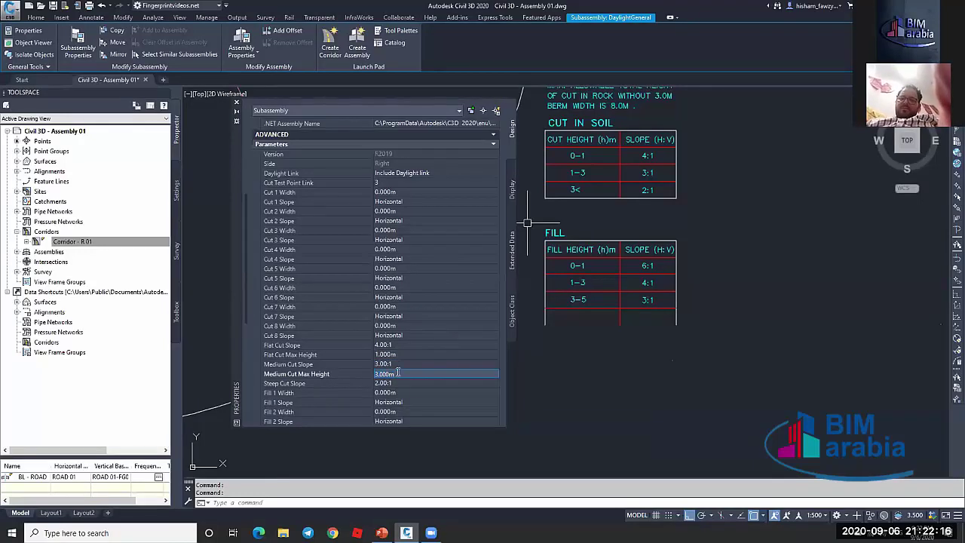
key(Tab)
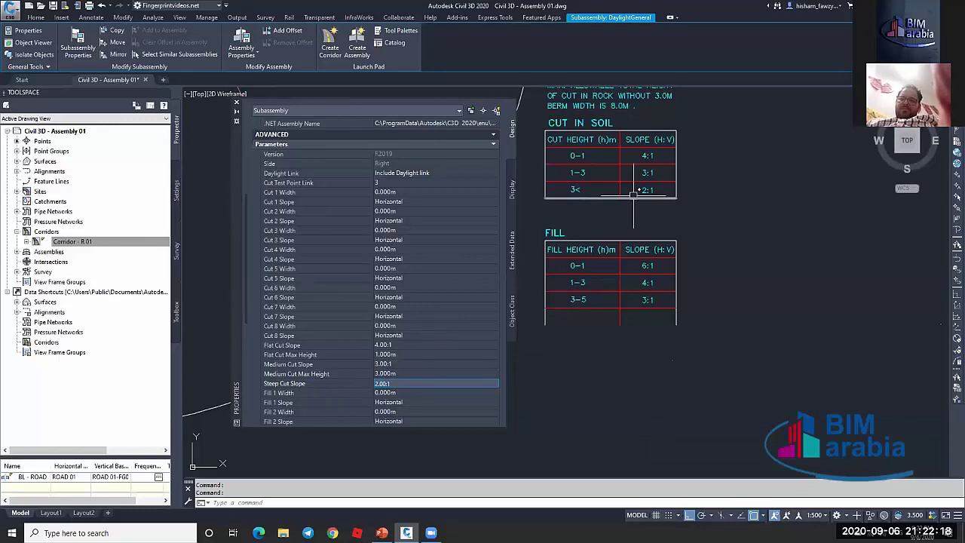
scroll(719, 236, down, 5)
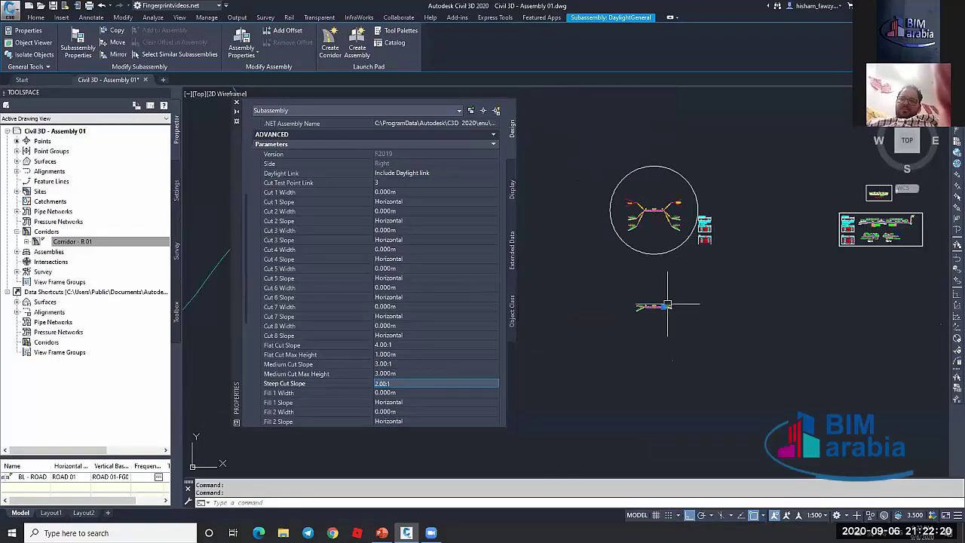
scroll(663, 309, up, 4)
scroll(723, 274, down, 1)
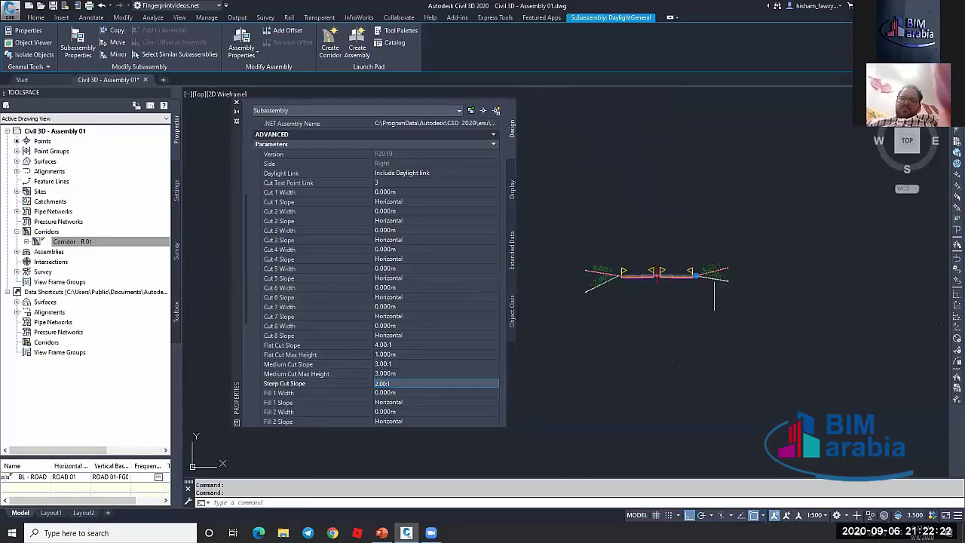
scroll(659, 297, down, 3)
scroll(706, 222, up, 4)
scroll(420, 340, down, 4)
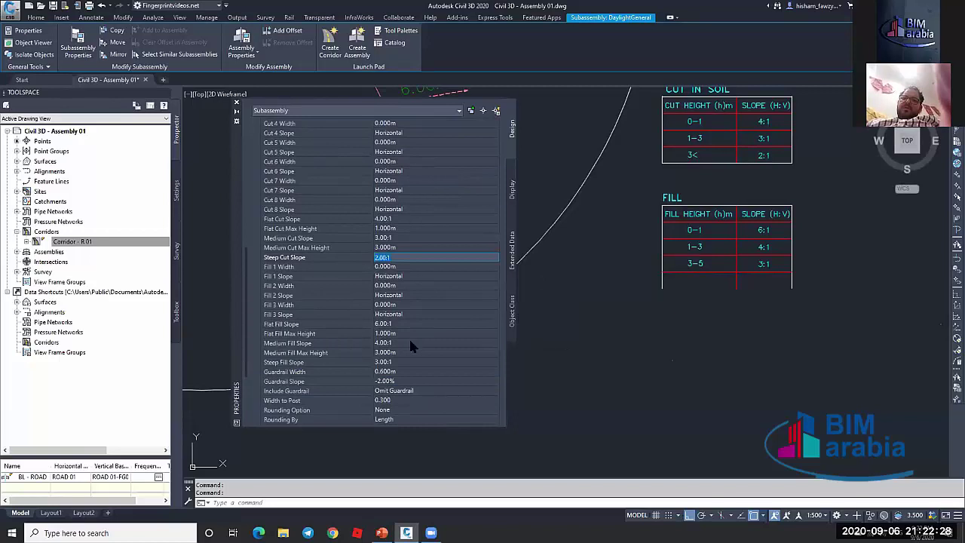
Delete the leftover left daylight subassembly and select the right DaylightGeneral subassembly
click(236, 102)
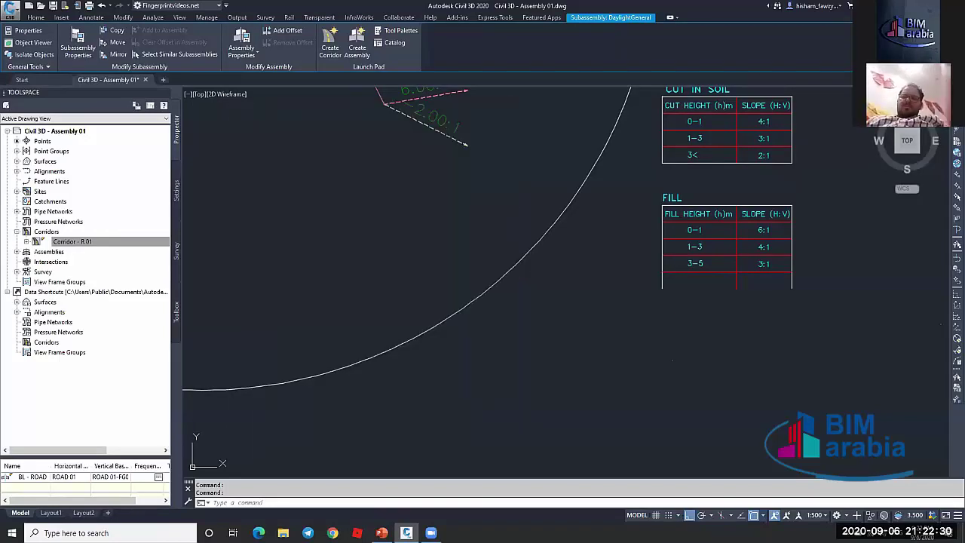
scroll(577, 332, down, 5)
scroll(571, 340, up, 3)
key(Escape)
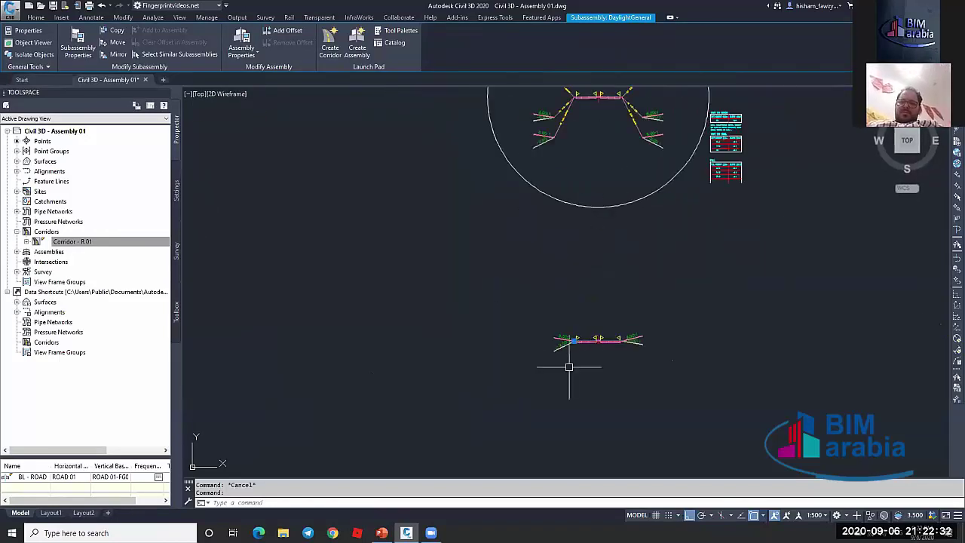
key(Delete)
scroll(617, 348, up, 3)
click(608, 337)
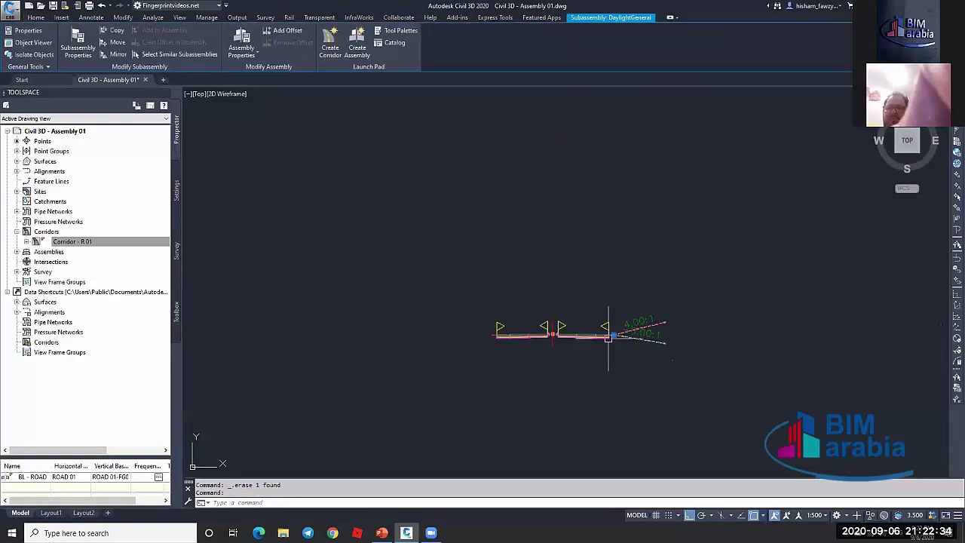
Mirror the right daylight subassembly onto the assembly's left side
click(118, 54)
scroll(490, 334, up, 6)
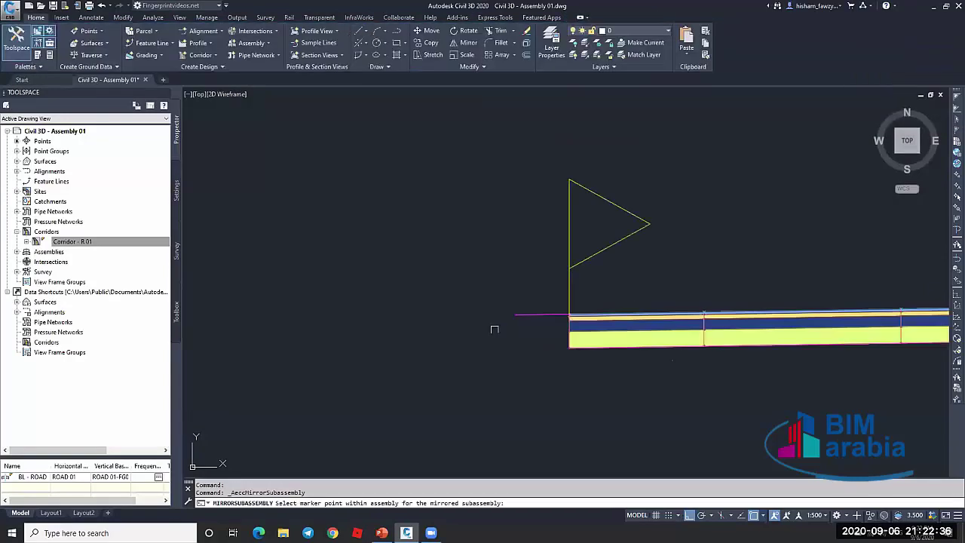
scroll(490, 316, up, 5)
click(469, 294)
scroll(596, 279, down, 8)
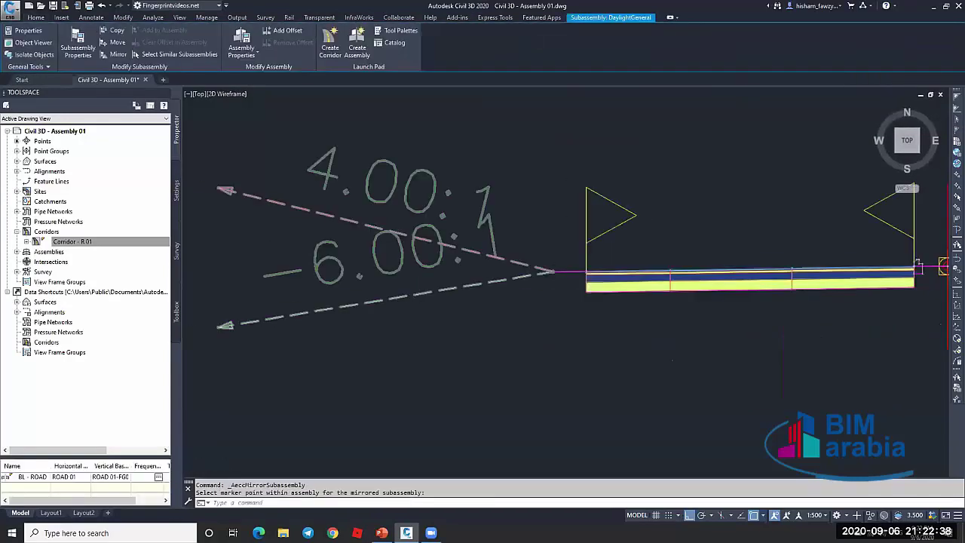
key(Escape)
Rename the copied assembly to 'Type 01 - Soil' in its properties
double_click(703, 295)
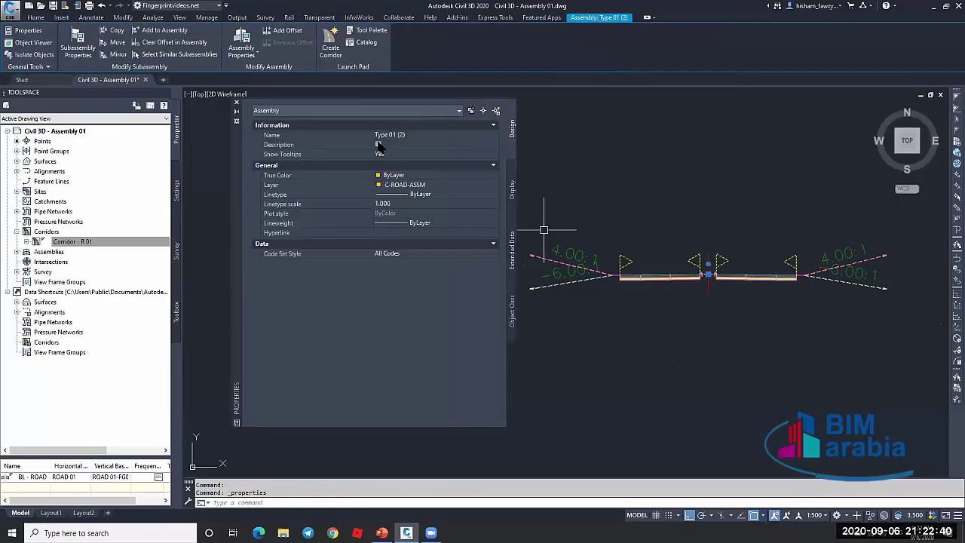
click(409, 135)
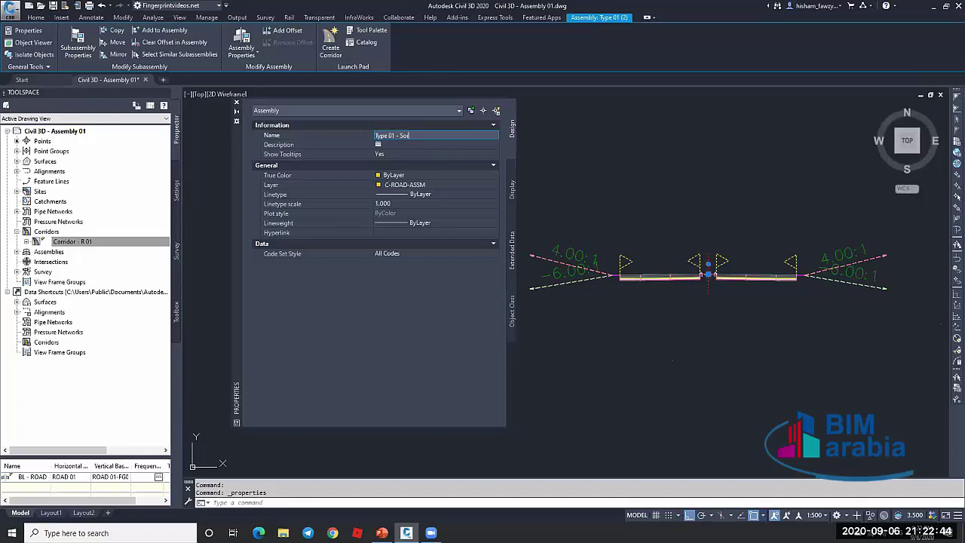
key(Return)
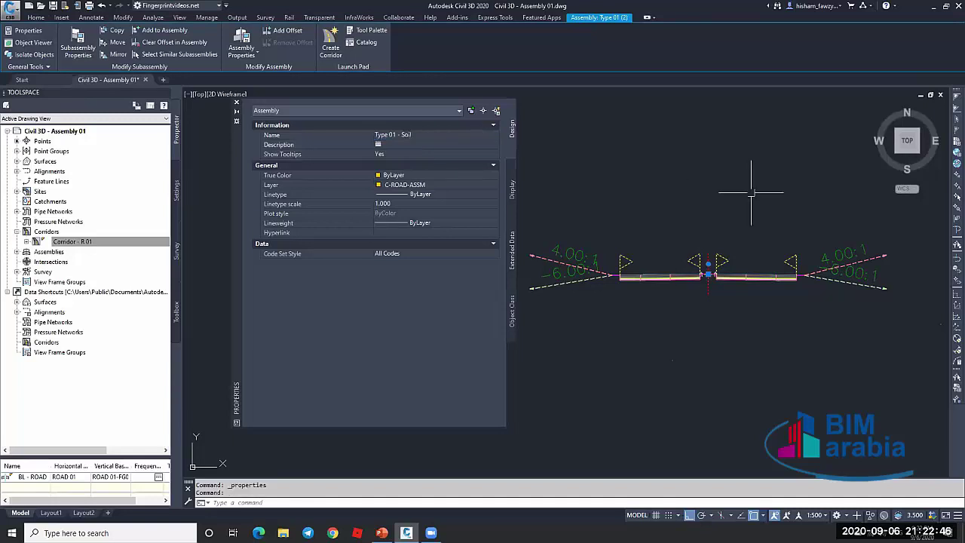
scroll(751, 218, down, 10)
scroll(737, 226, down, 5)
Regenerate the drawing with the RE command
scroll(558, 217, up, 10)
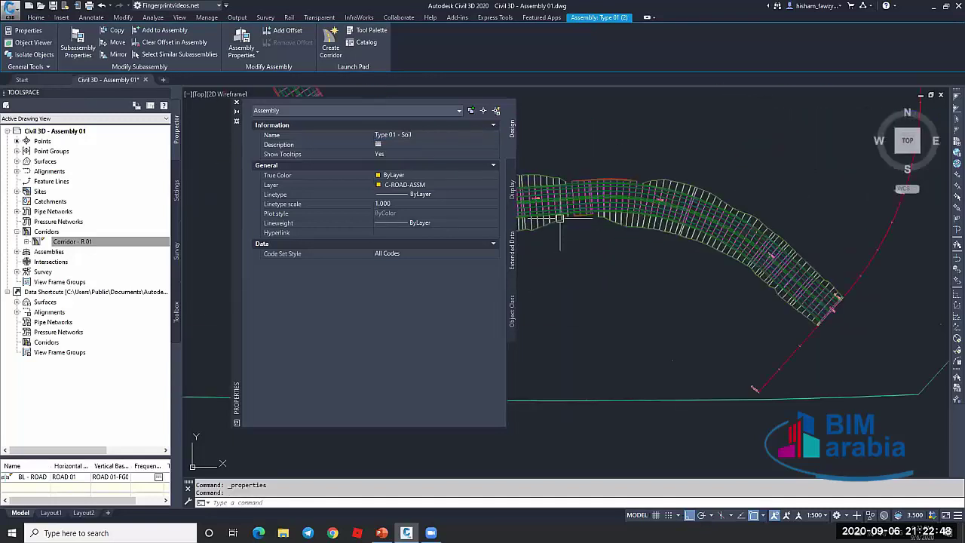
key(Escape)
click(611, 166)
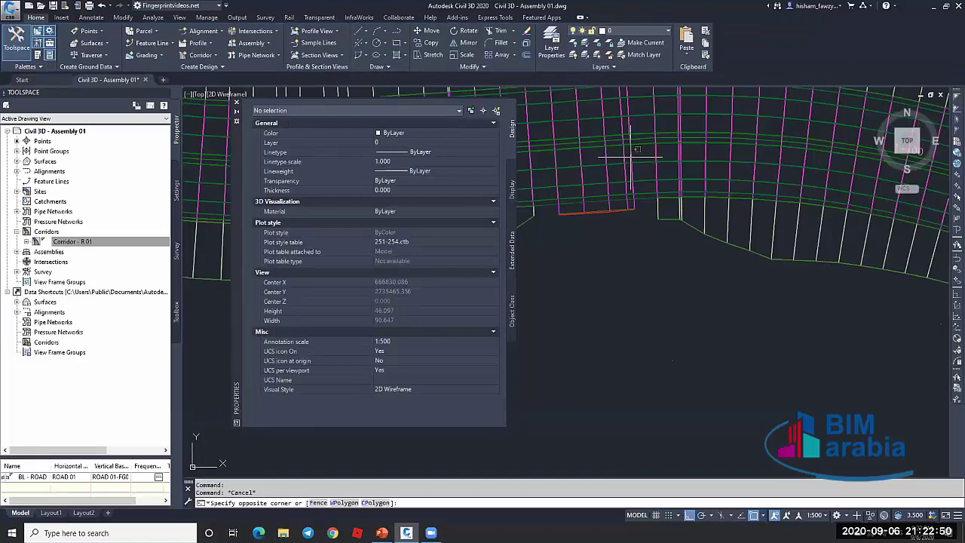
key(Escape)
key(Escape)
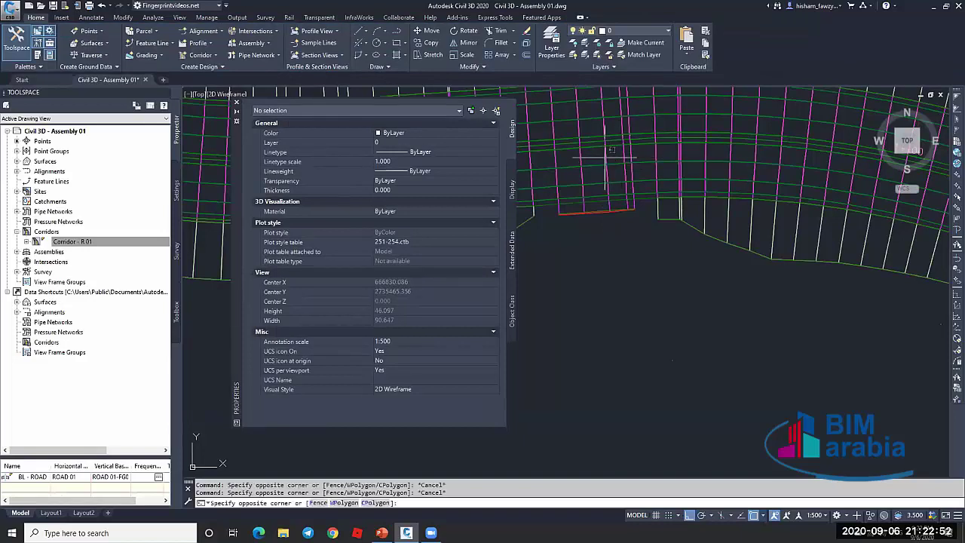
scroll(649, 196, down, 5)
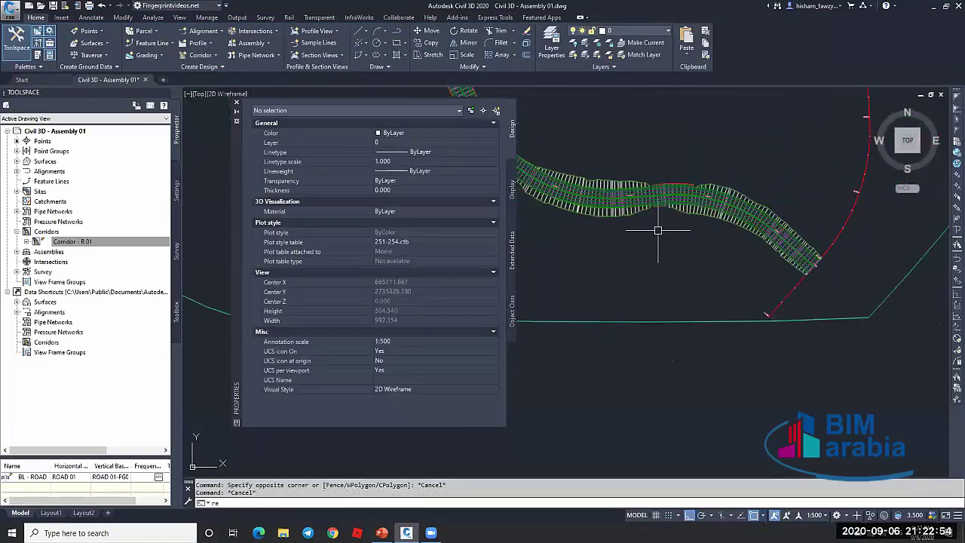
text(re)
key(Return)
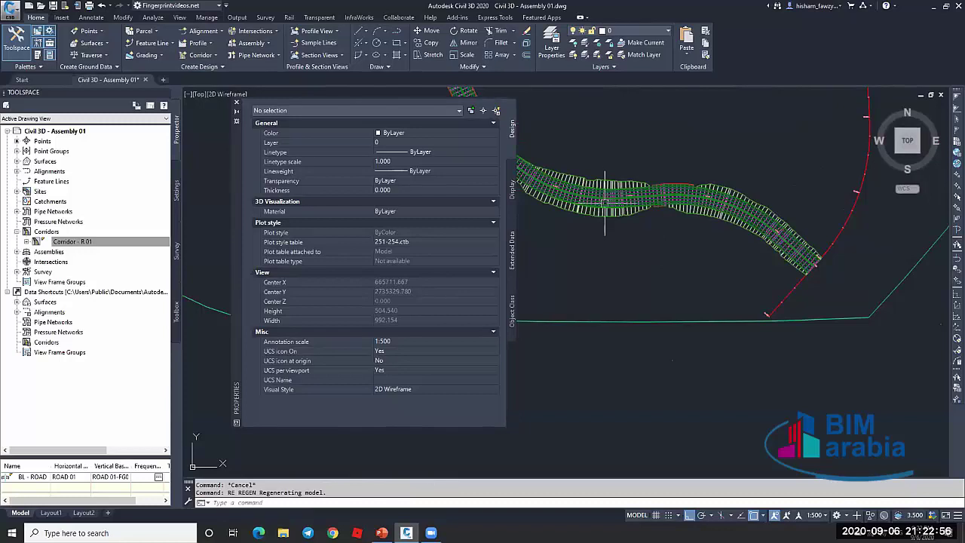
Save the drawing with Ctrl+S
click(599, 205)
key(Escape)
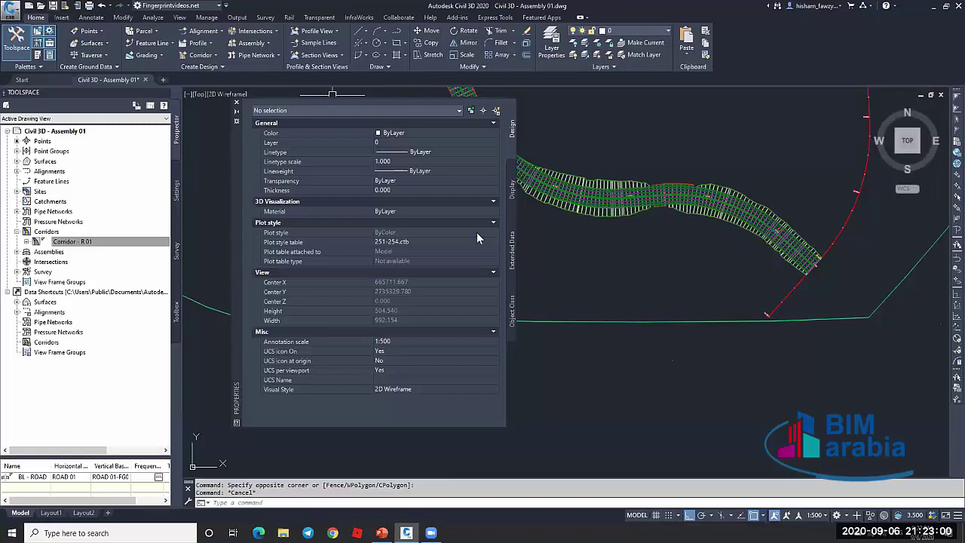
key(ctrl+s)
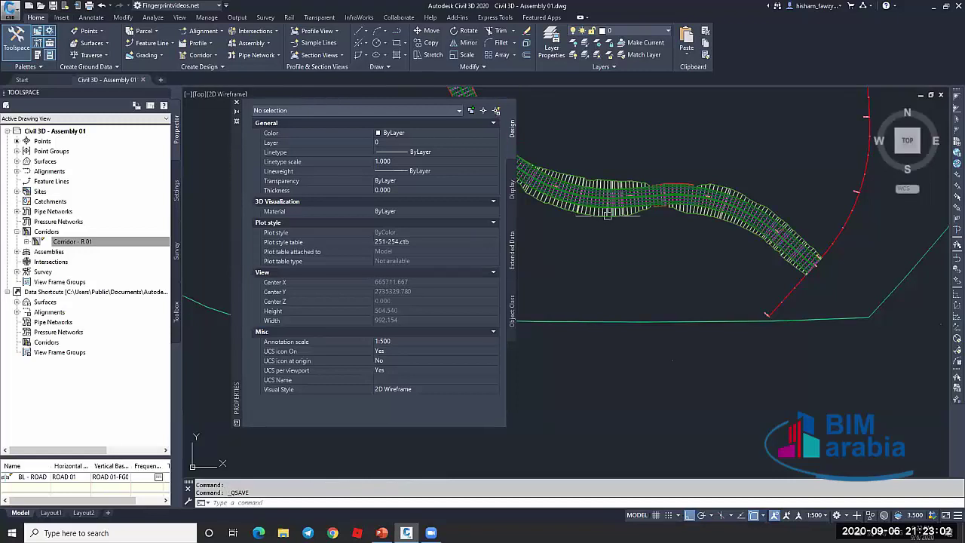
scroll(608, 216, up, 3)
click(607, 214)
click(586, 214)
key(Escape)
scroll(647, 222, down, 3)
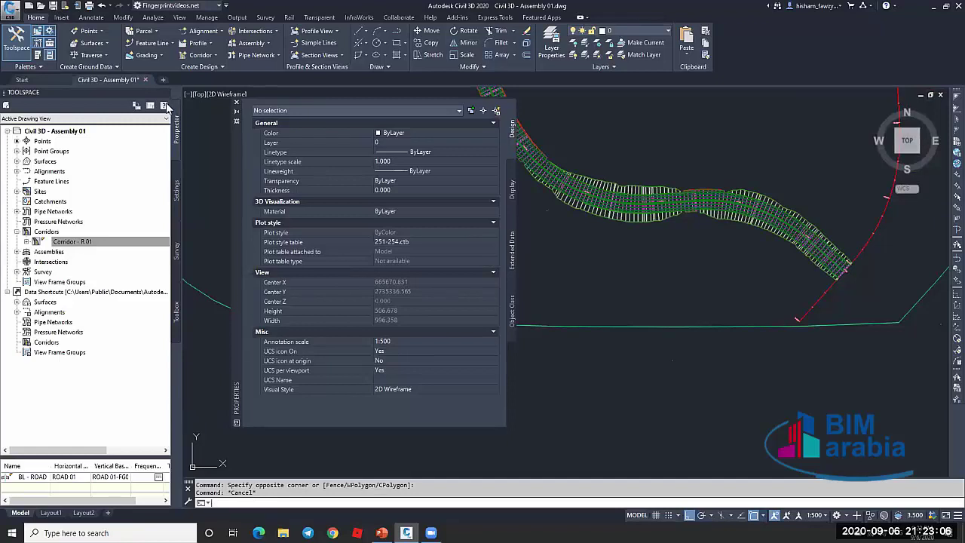
key(ctrl+s)
Select Corridor - R 01 from Prospector and close the Properties palette
click(84, 243)
right_click(97, 246)
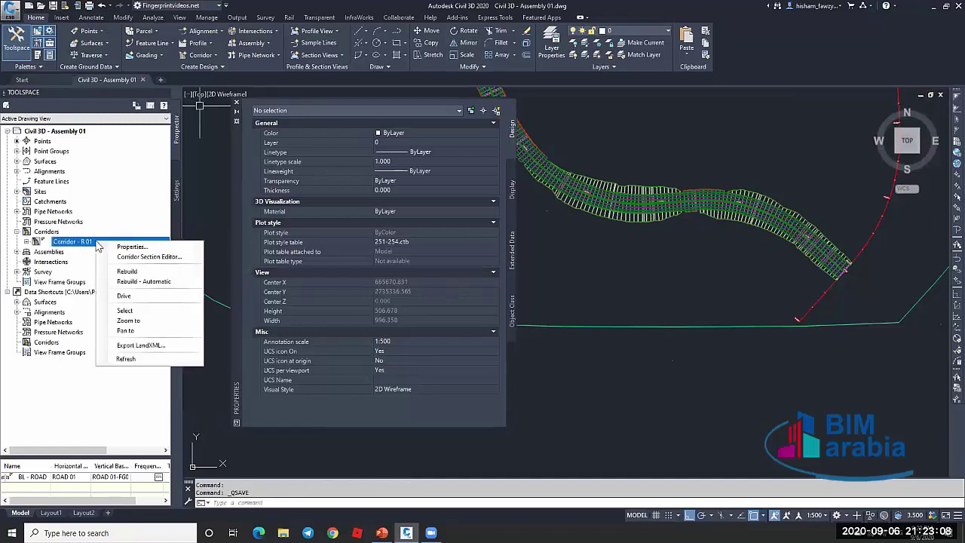
click(130, 308)
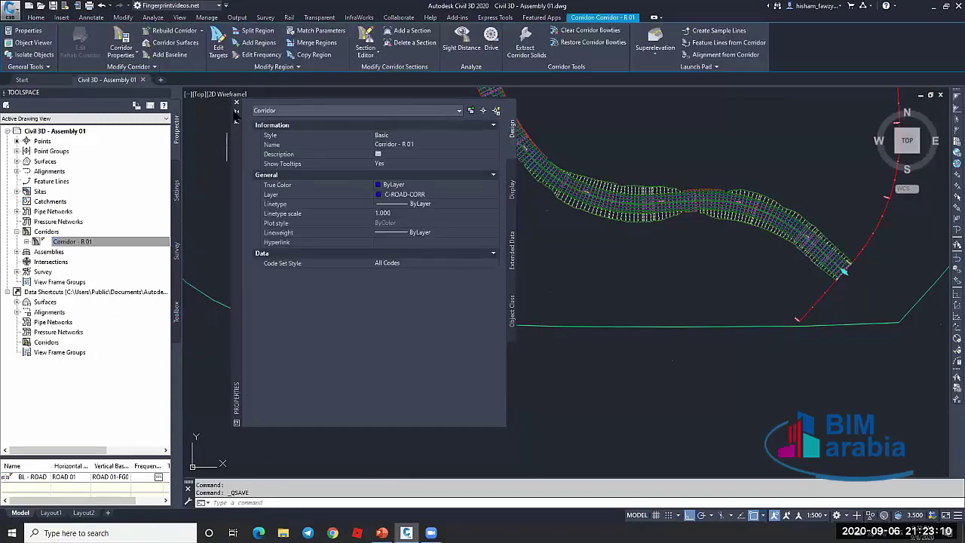
click(236, 103)
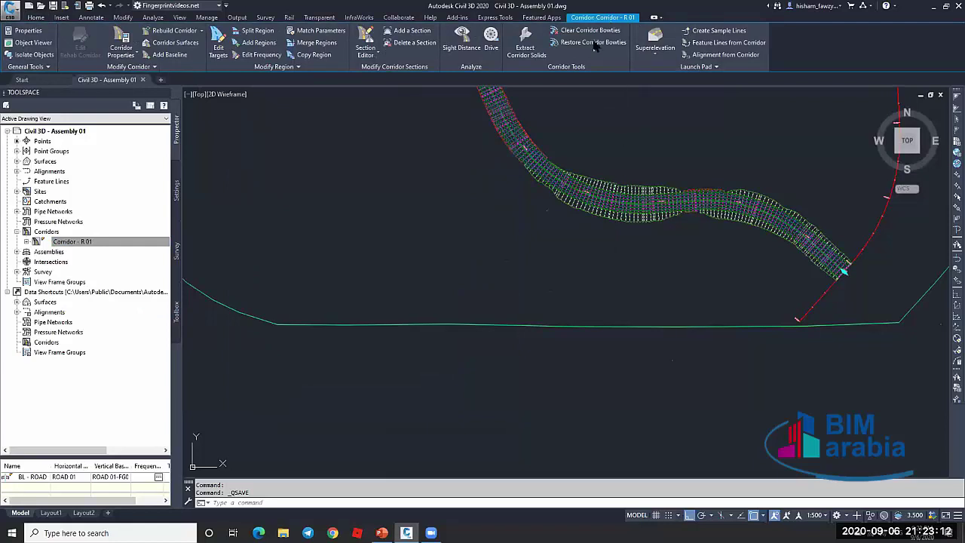
Start editing the corridor region's properties by picking the region in plan
scroll(615, 204, up, 1)
middle_drag(627, 220, 554, 217)
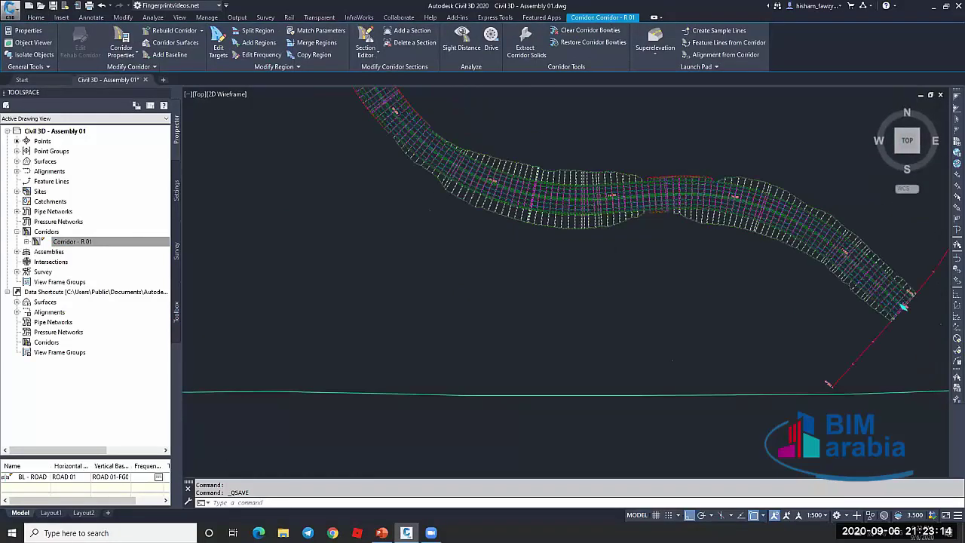
scroll(468, 197, down, 1)
scroll(452, 211, down, 2)
scroll(458, 209, down, 2)
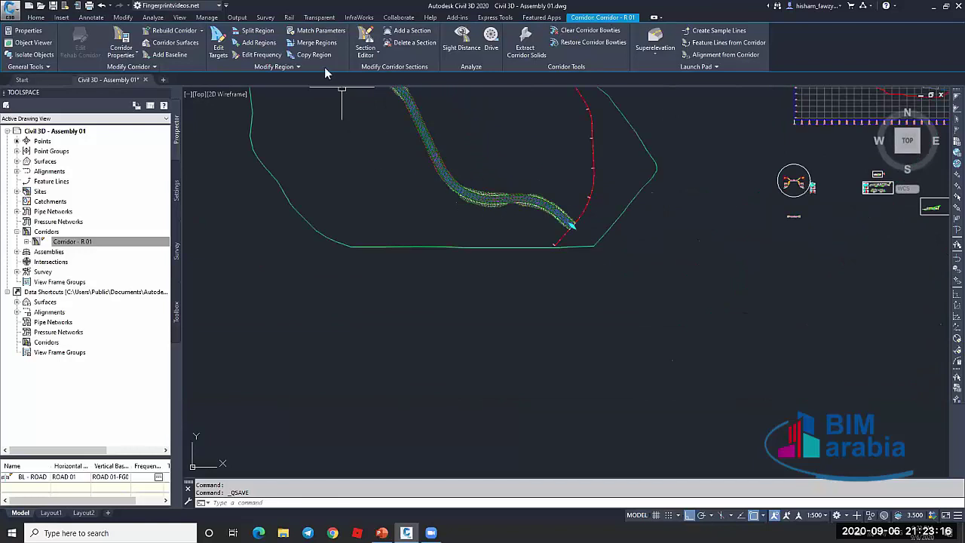
click(282, 68)
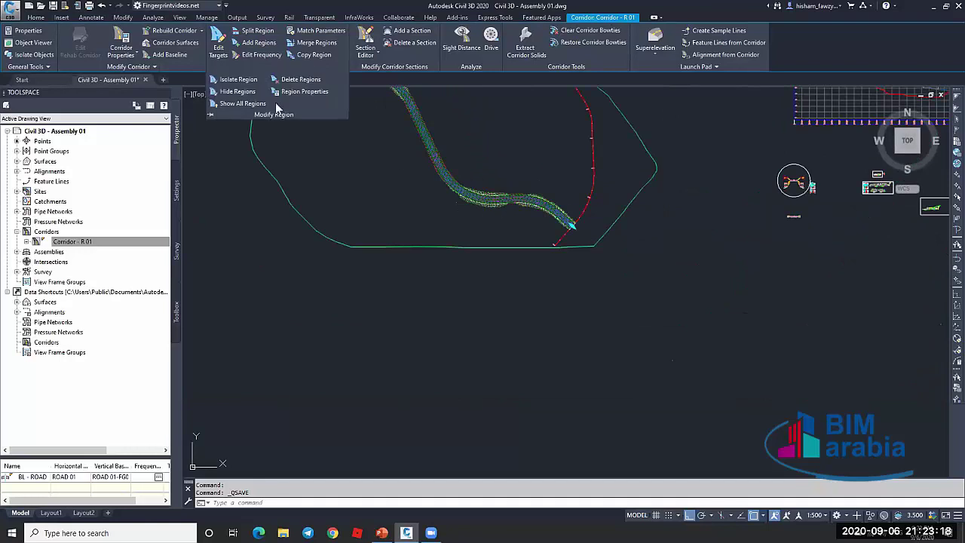
click(307, 93)
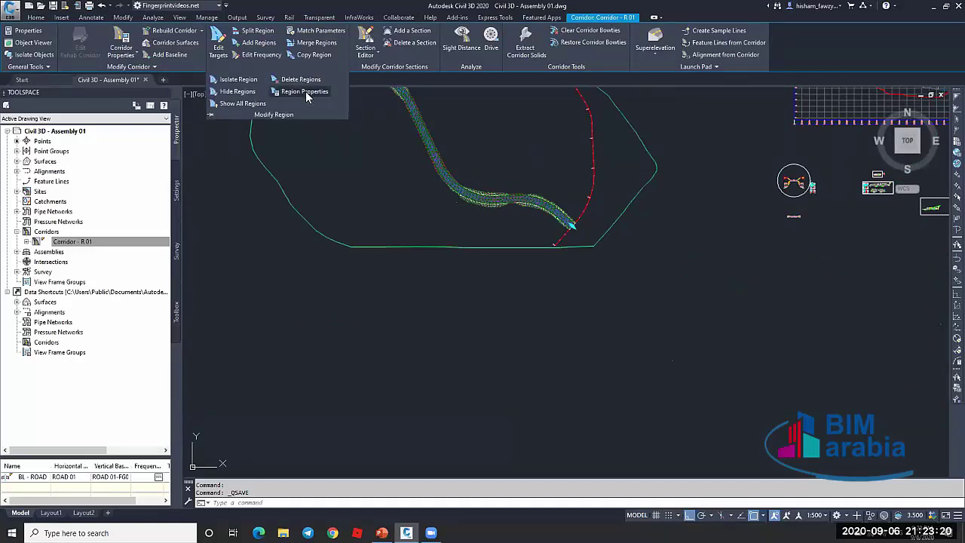
click(473, 202)
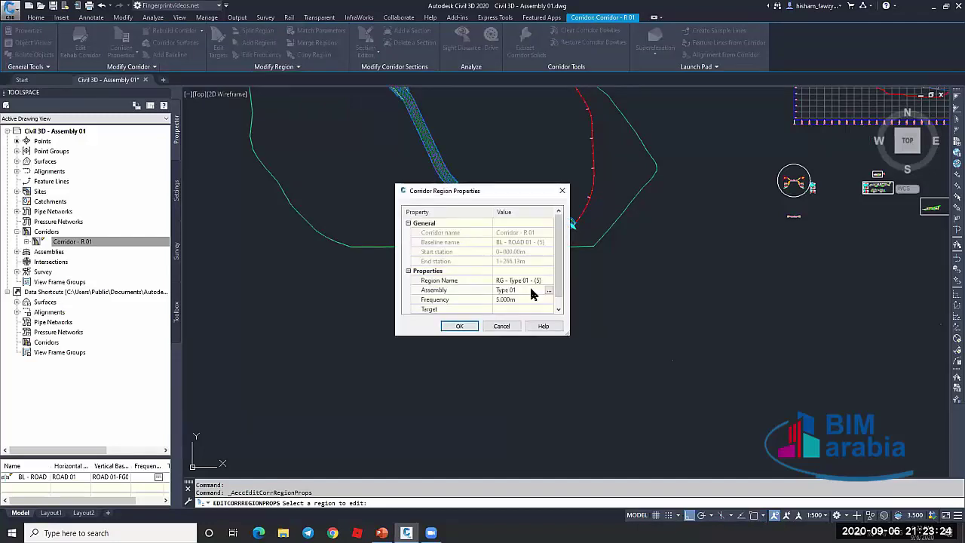
Switch the corridor region's assembly to Type 01 - Soil and rebuild the corridor
click(548, 292)
click(549, 291)
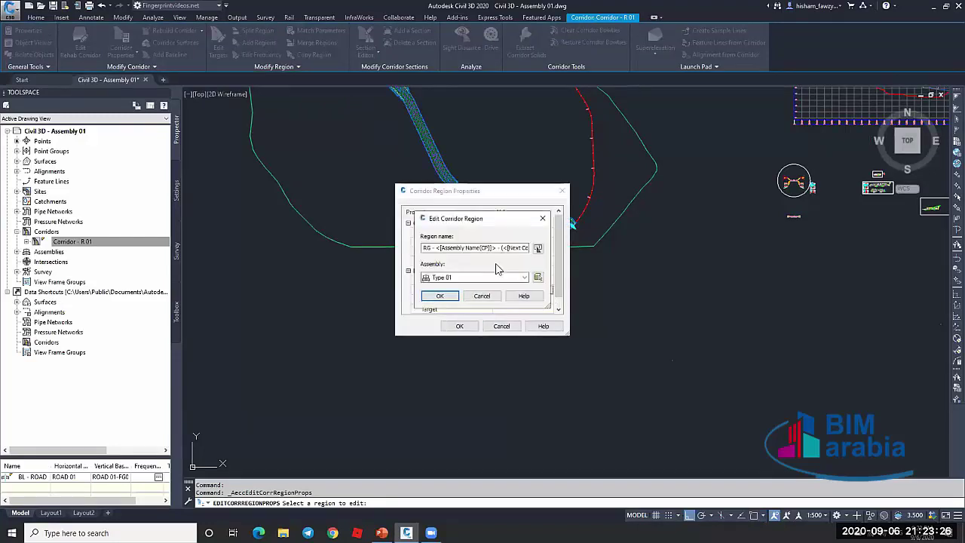
click(482, 296)
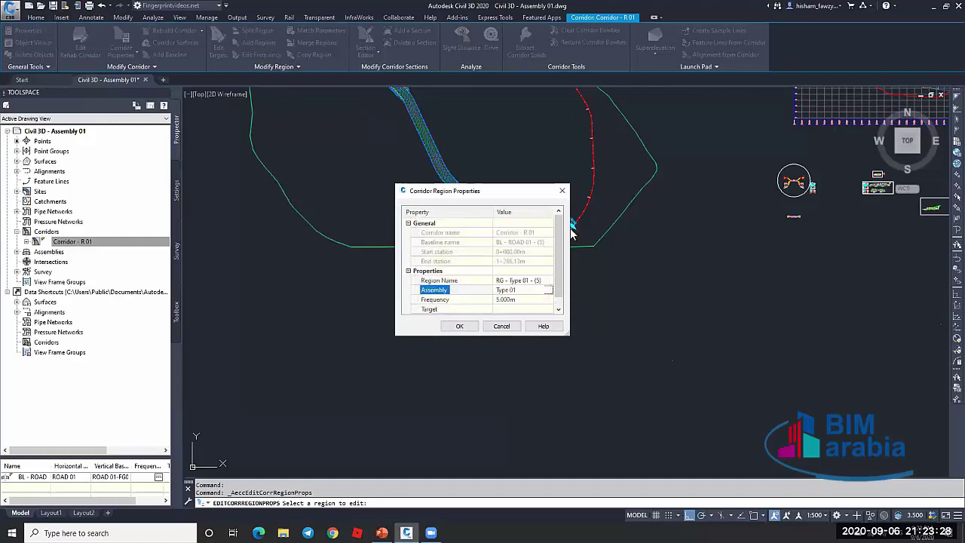
click(548, 293)
click(483, 278)
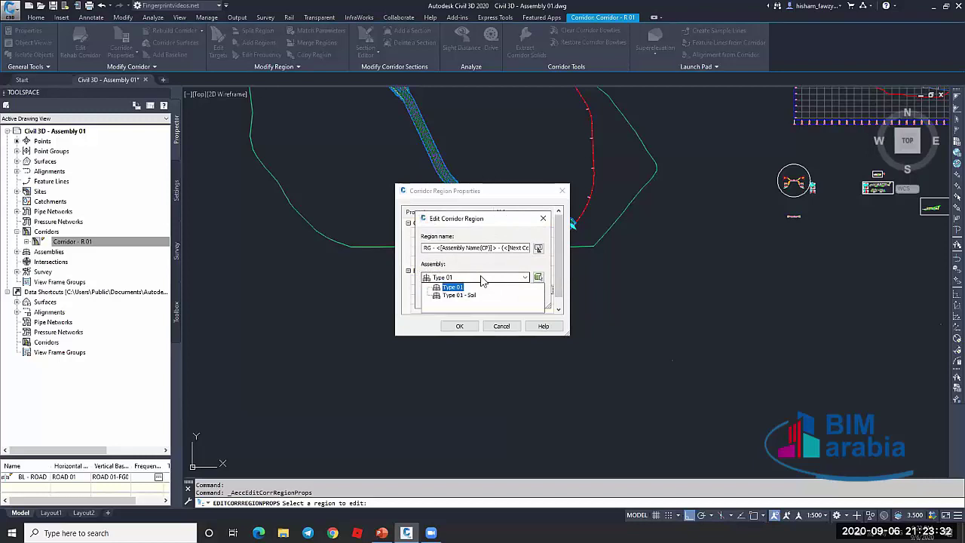
click(460, 296)
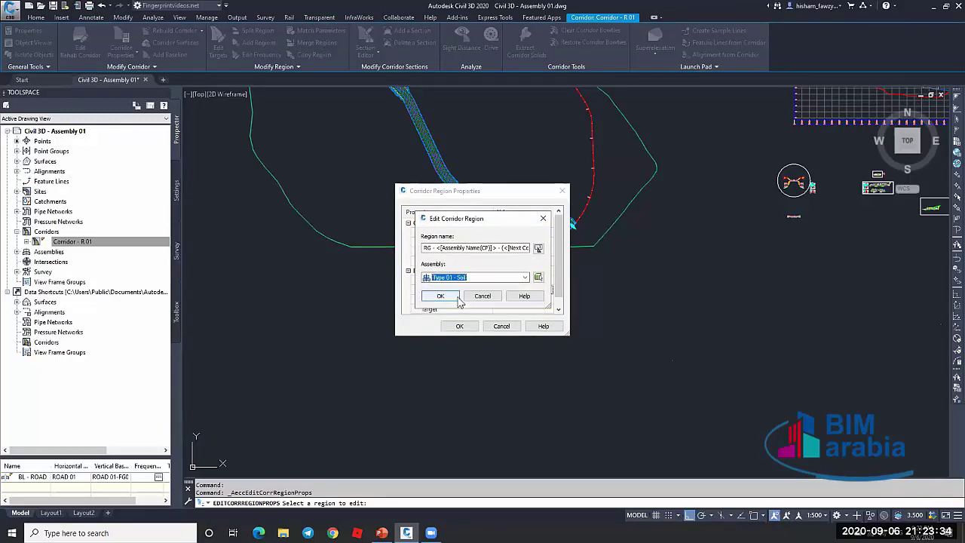
click(441, 296)
click(458, 326)
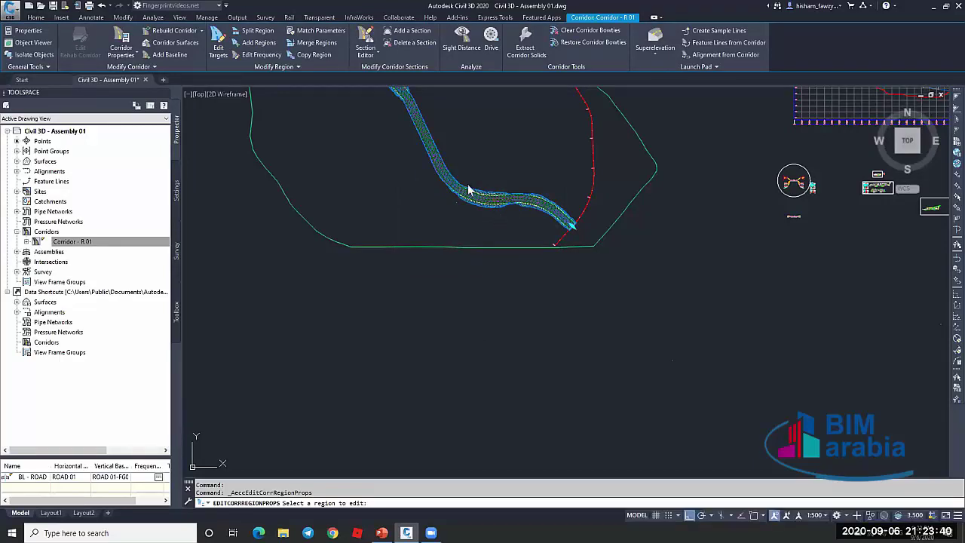
key(Return)
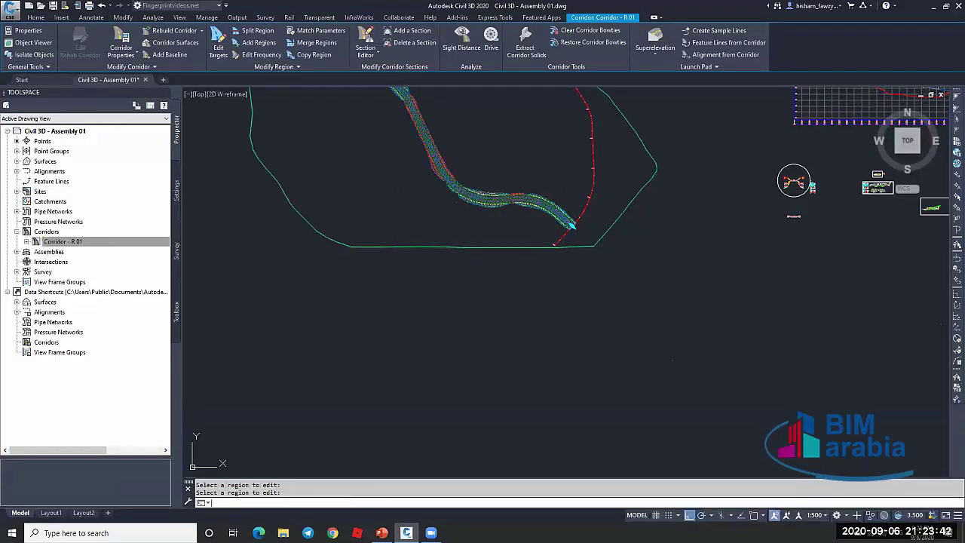
Select Corridor - R.01 in the plan view to show its corridor editing tools
scroll(430, 168, up, 5)
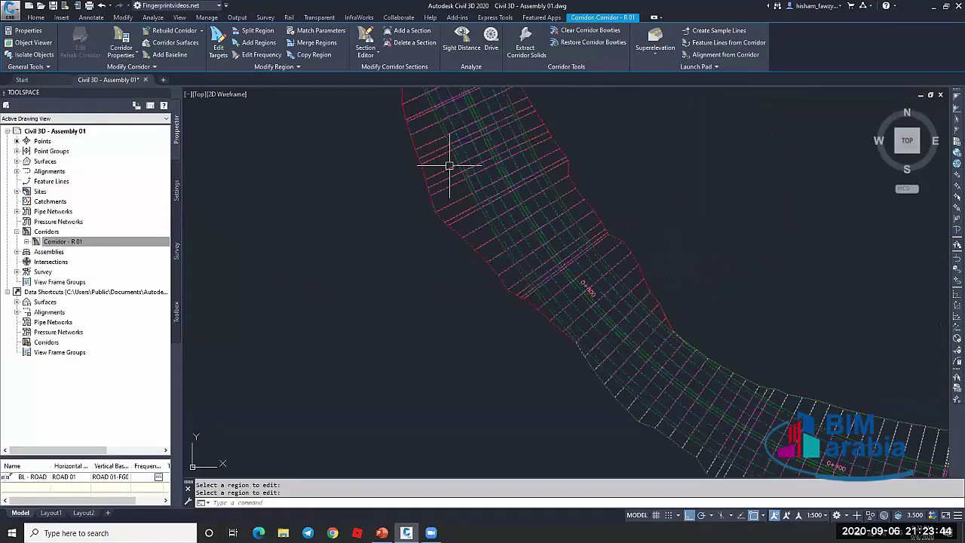
scroll(490, 228, down, 3)
scroll(527, 249, down, 4)
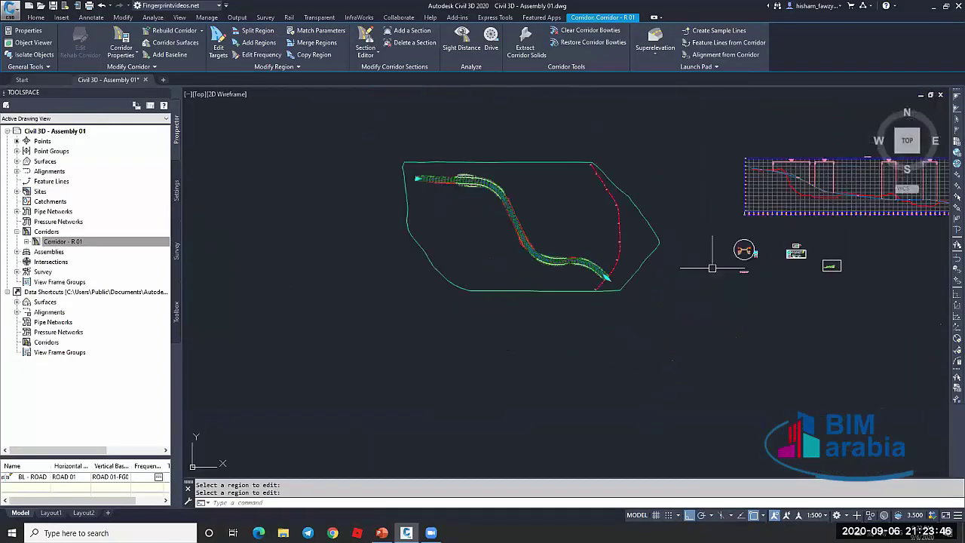
key(Escape)
scroll(745, 273, up, 6)
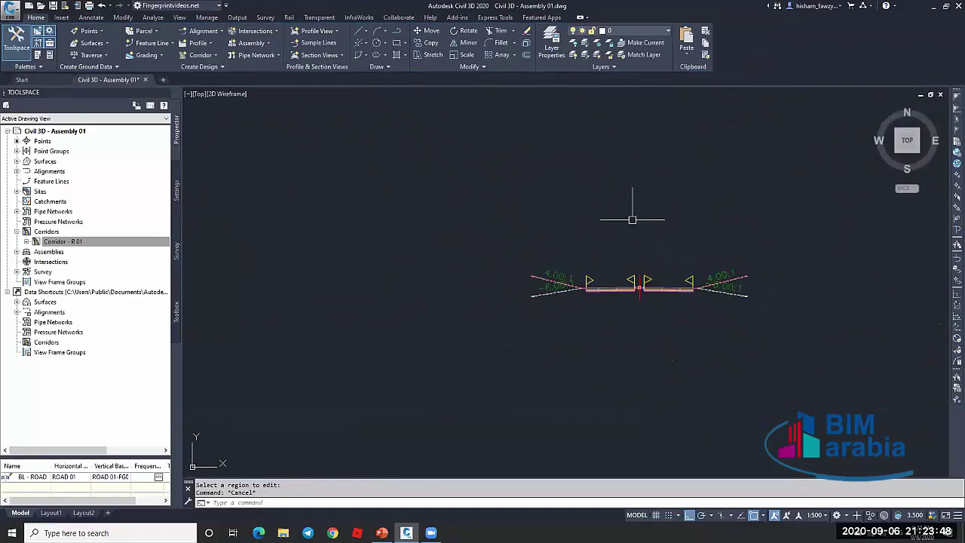
scroll(681, 254, down, 6)
scroll(528, 257, up, 6)
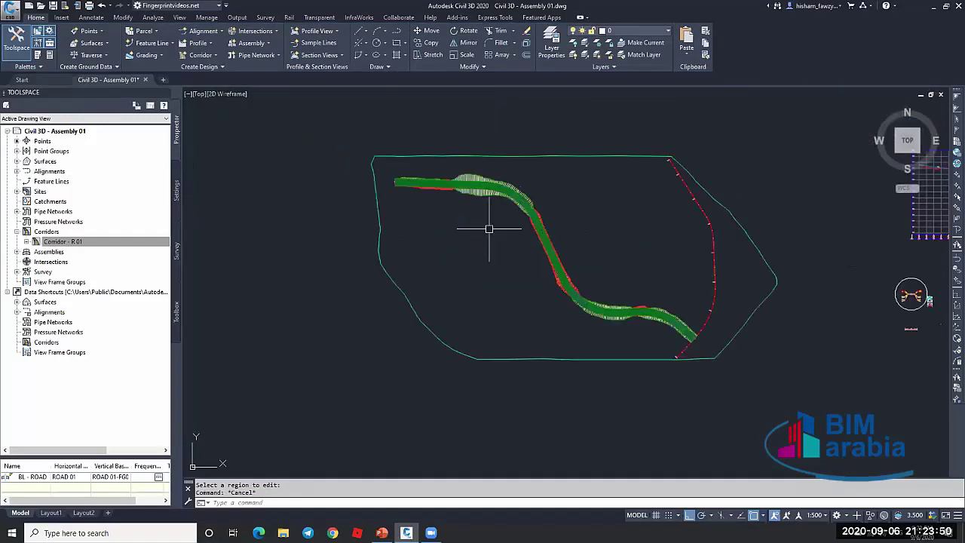
scroll(555, 257, up, 8)
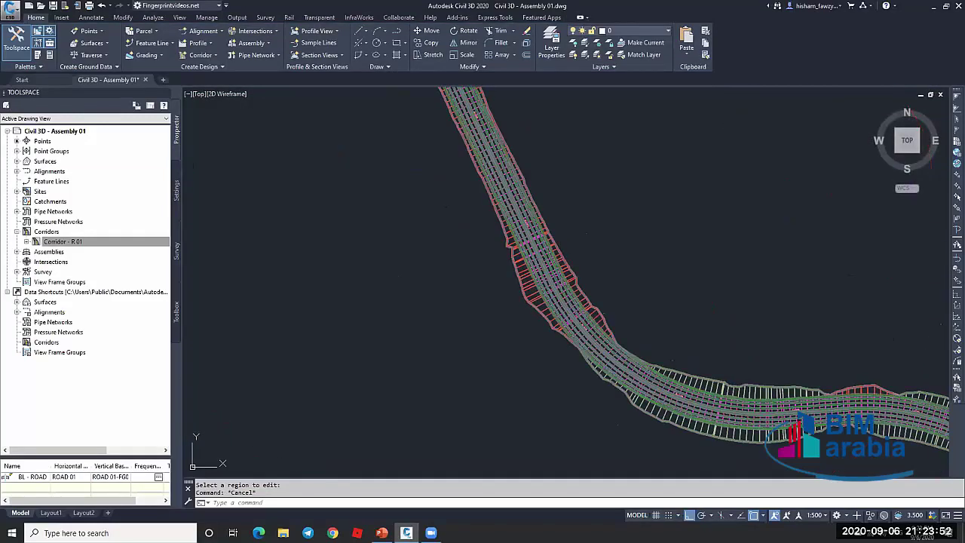
click(555, 256)
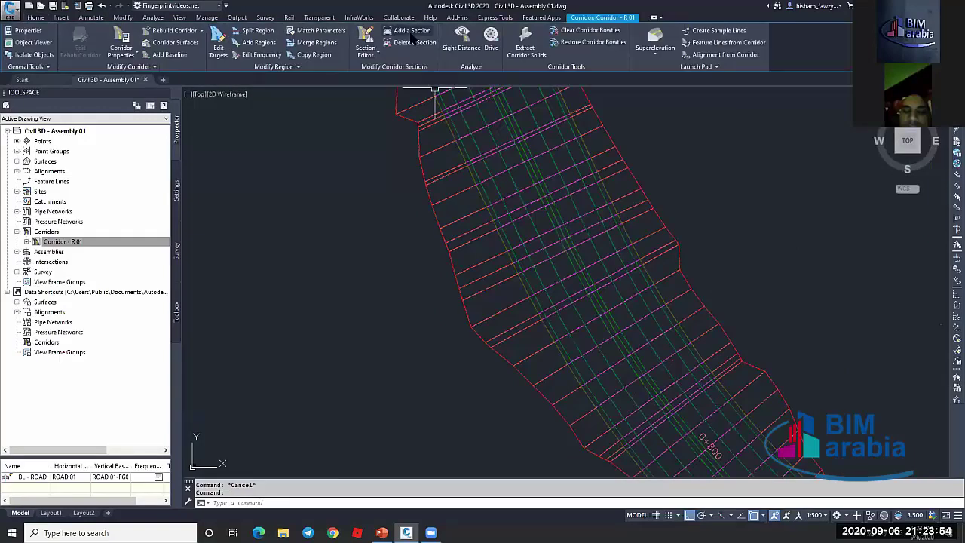
Open the corridor in the Section Editor and switch its code set style to View-Edit
click(368, 43)
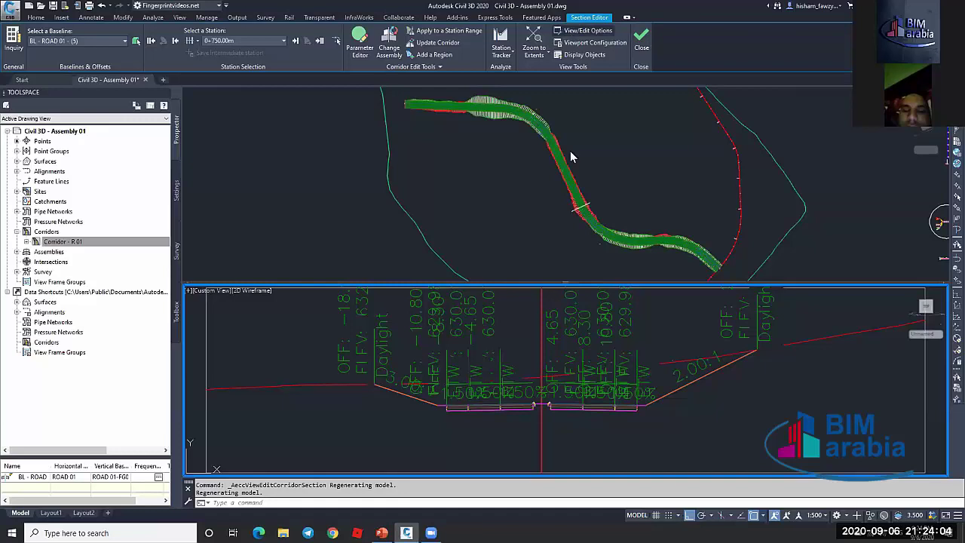
scroll(626, 399, down, 3)
scroll(664, 439, up, 3)
scroll(679, 441, down, 2)
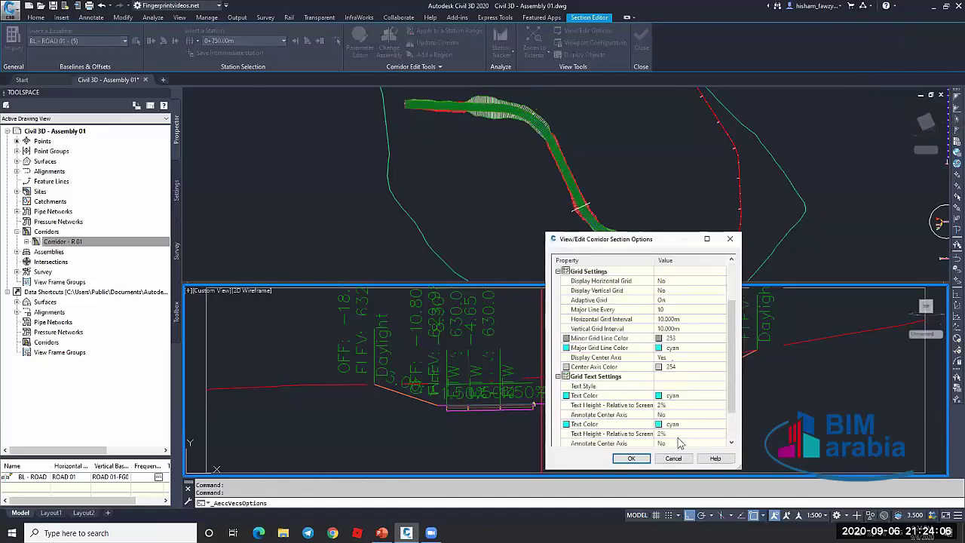
scroll(679, 443, down, 2)
click(687, 434)
click(720, 434)
click(645, 349)
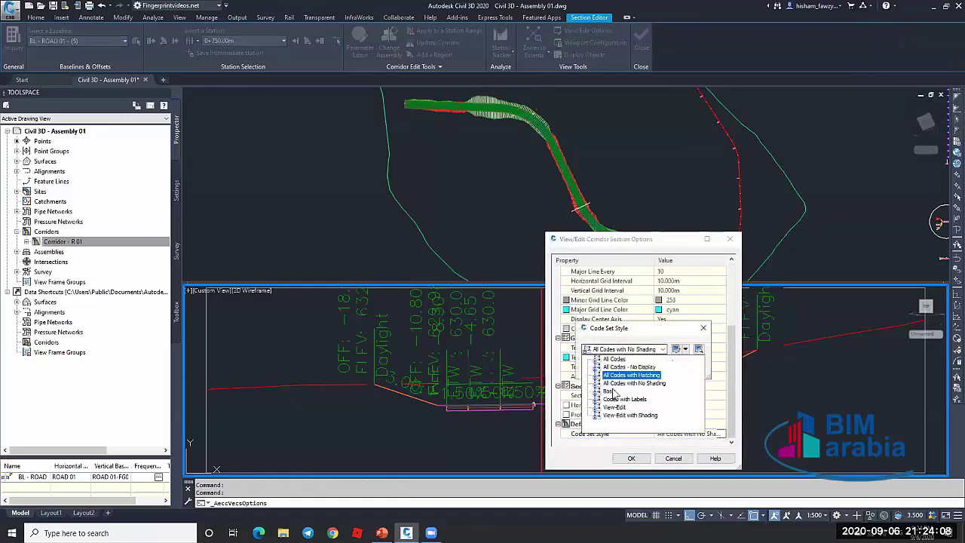
click(615, 407)
click(602, 369)
click(632, 458)
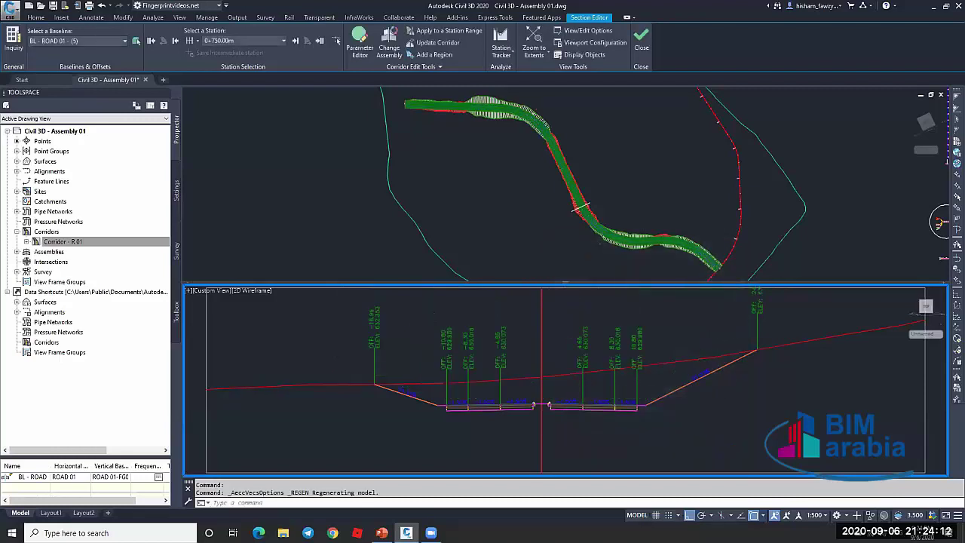
Zoom through the cross-section and plan view, then close the Section Editor
scroll(709, 370, up, 4)
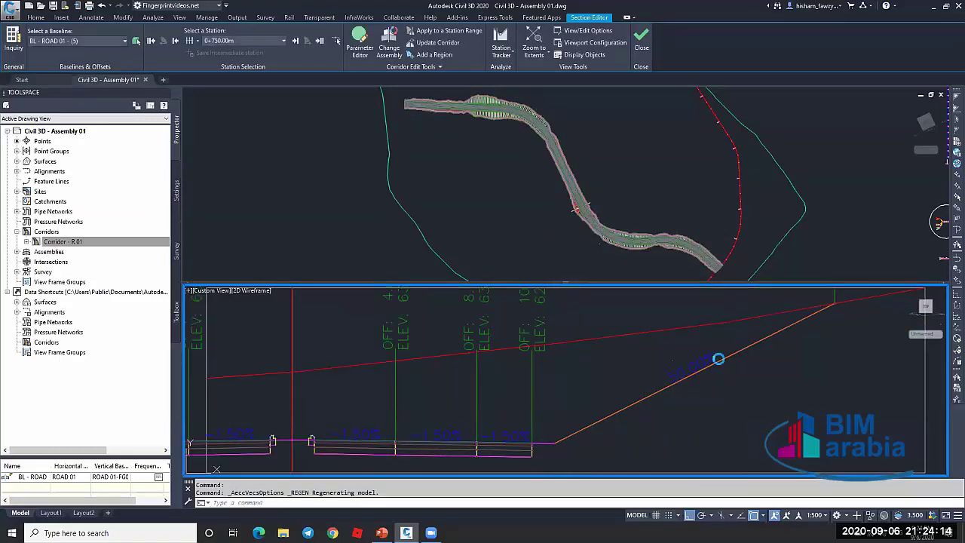
scroll(410, 377, down, 4)
scroll(434, 358, up, 3)
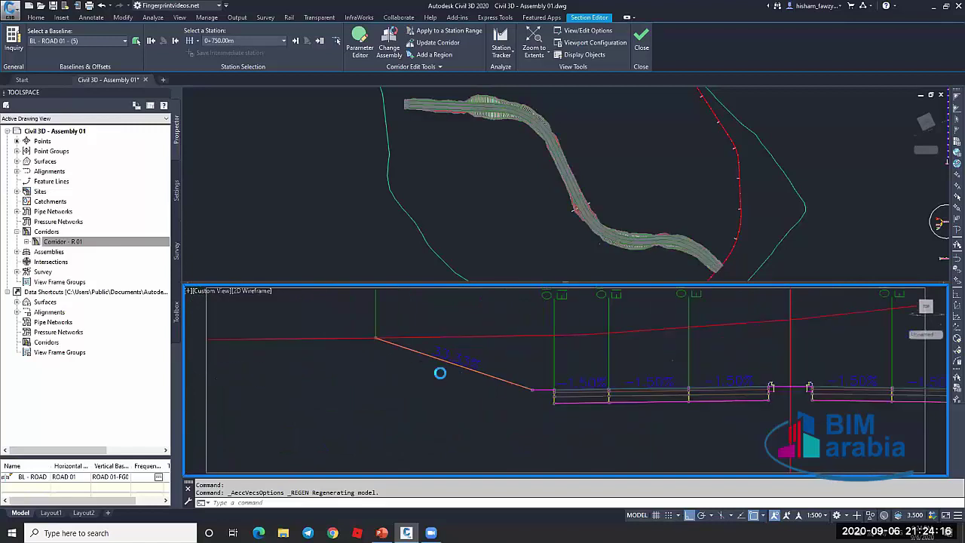
scroll(441, 373, down, 3)
scroll(662, 370, up, 3)
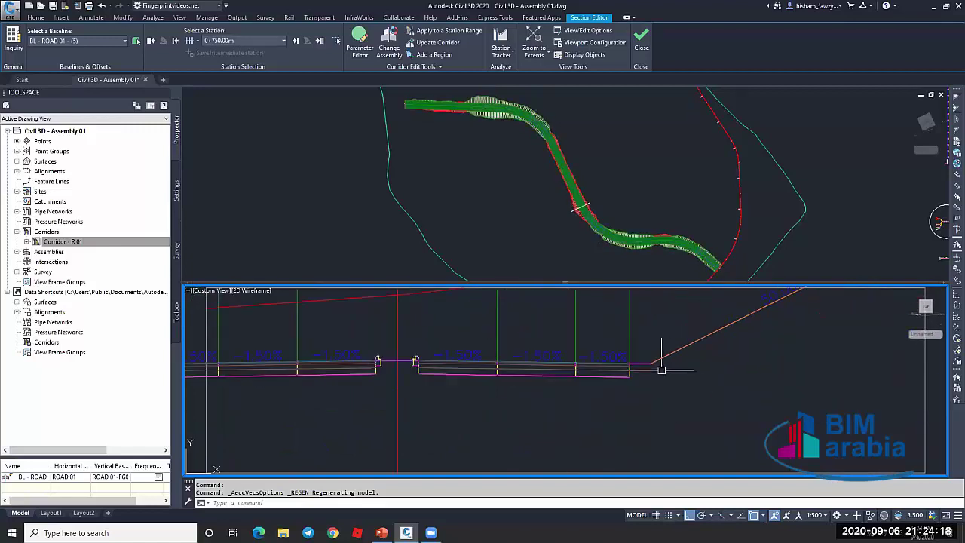
click(650, 178)
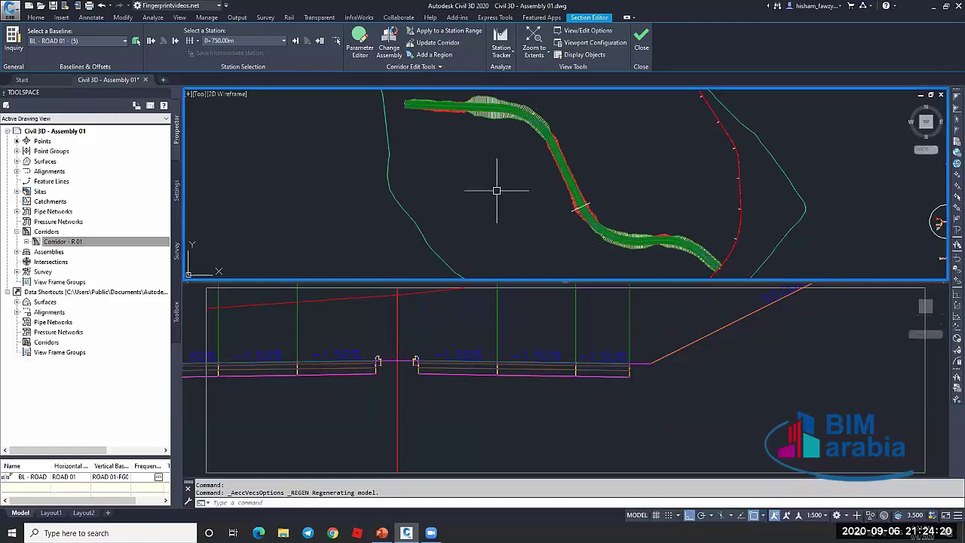
scroll(496, 190, down, 3)
scroll(566, 200, up, 5)
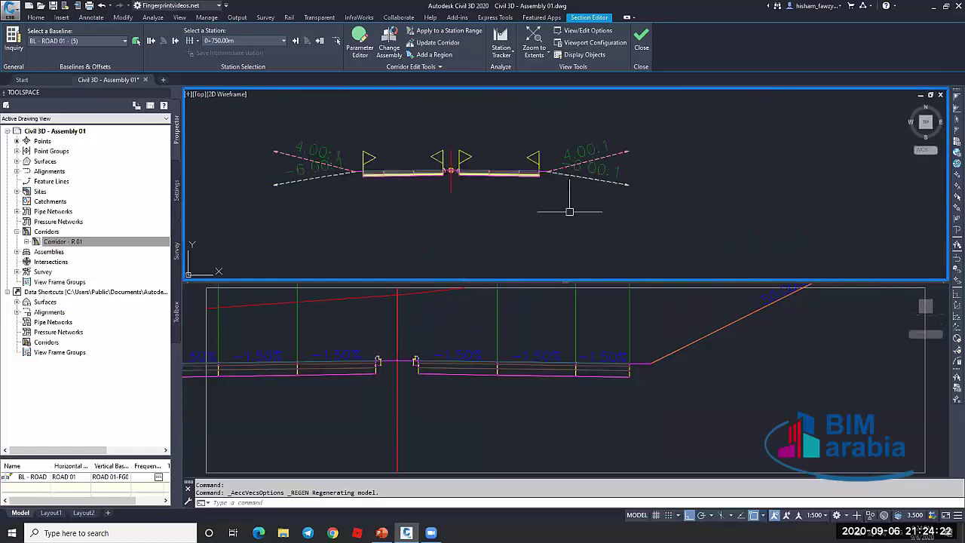
scroll(569, 211, up, 4)
scroll(569, 207, down, 6)
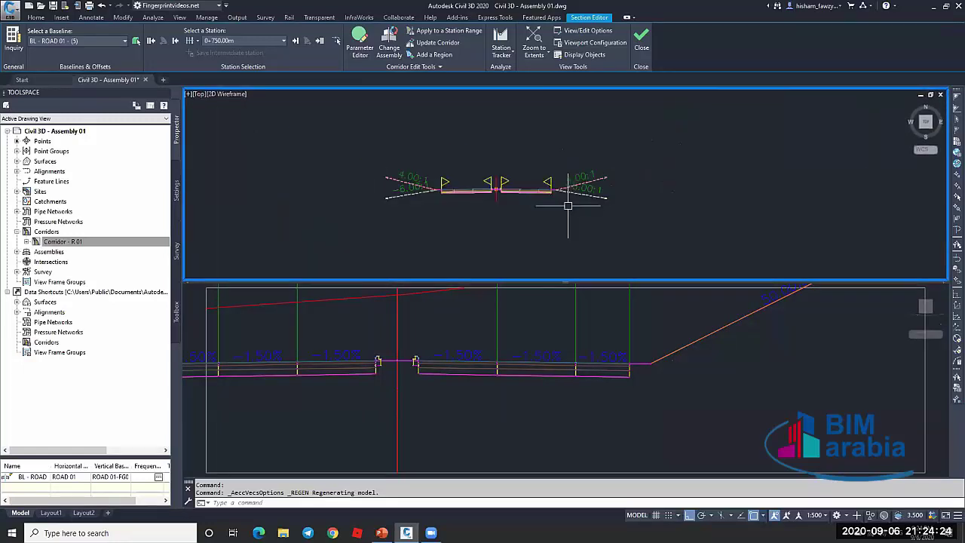
scroll(568, 206, down, 8)
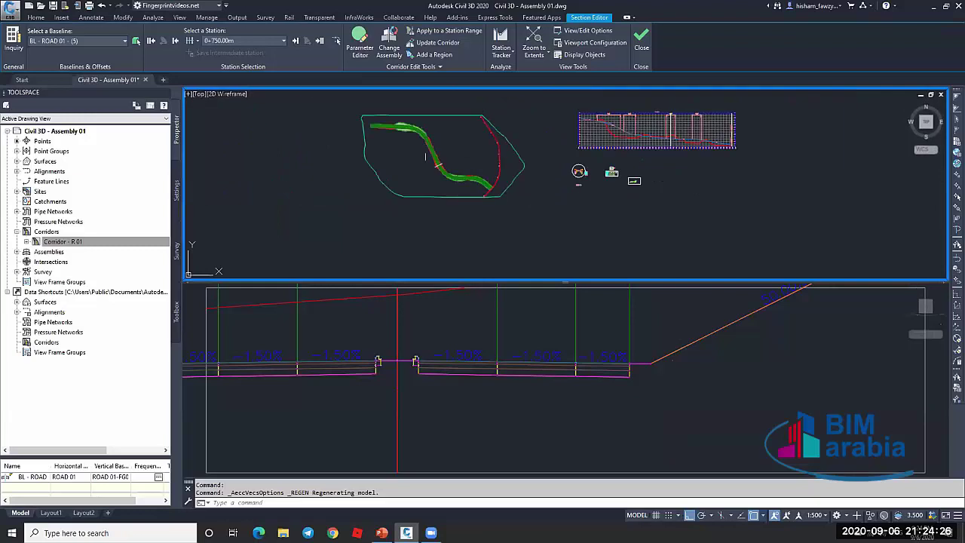
scroll(426, 156, up, 2)
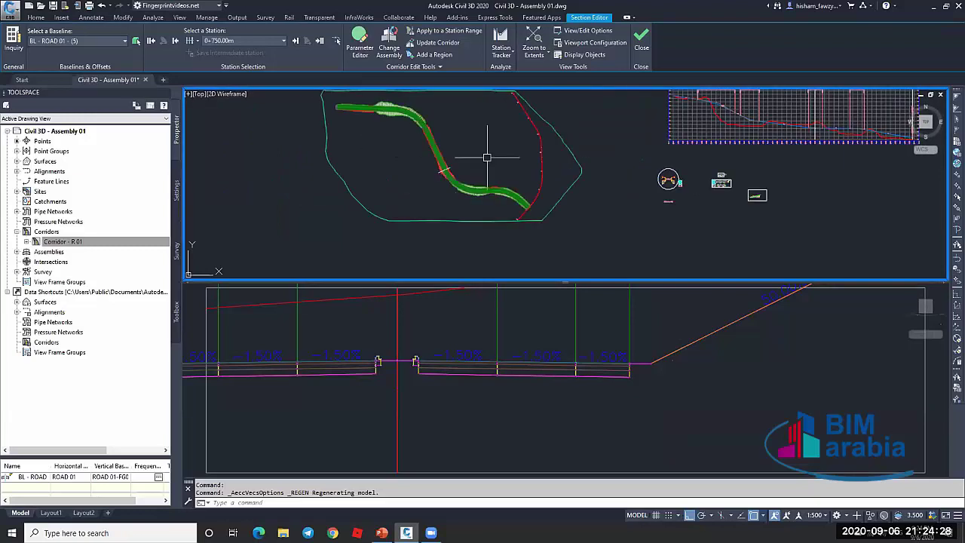
click(650, 47)
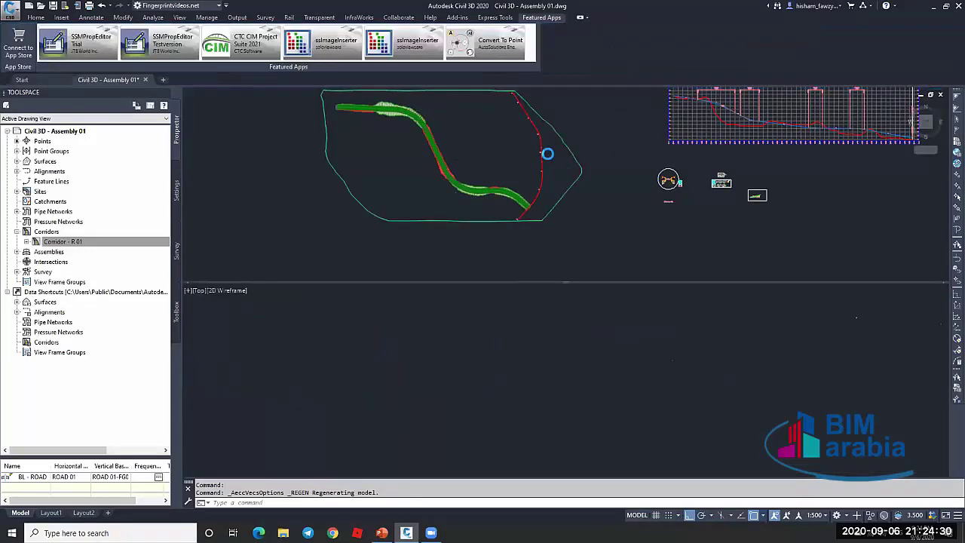
Draw the first short reference line beside the corridor at the upper split location
click(35, 16)
scroll(653, 276, down, 5)
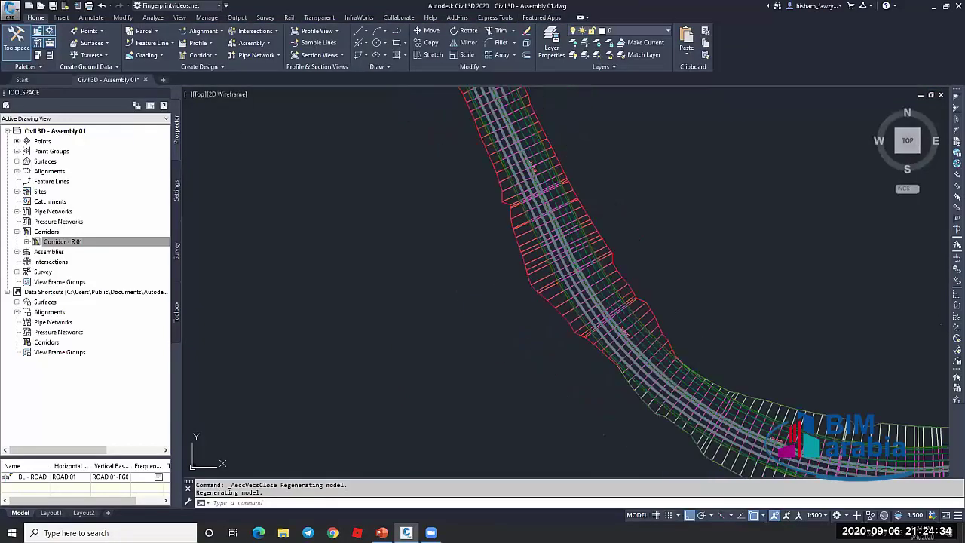
scroll(682, 273, down, 2)
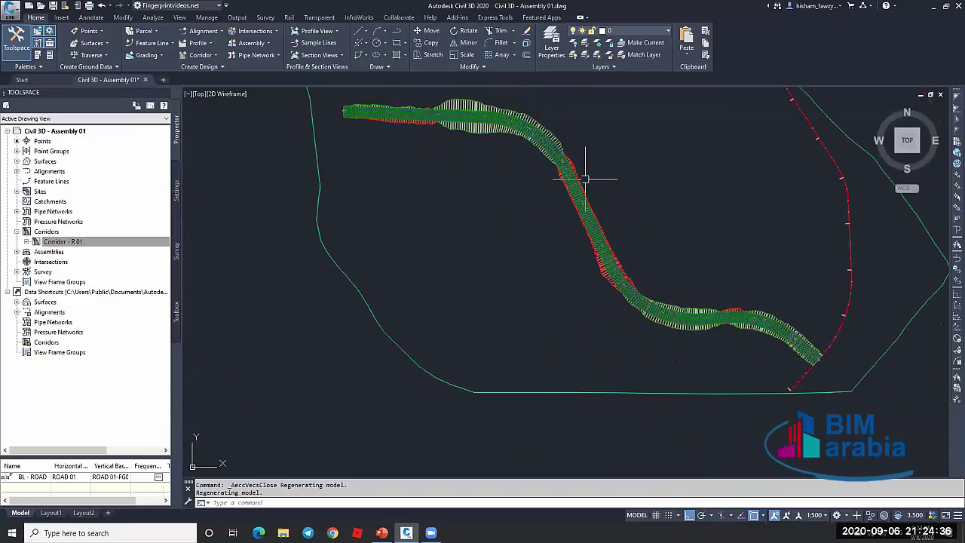
scroll(577, 162, up, 5)
scroll(578, 156, up, 2)
scroll(573, 147, down, 4)
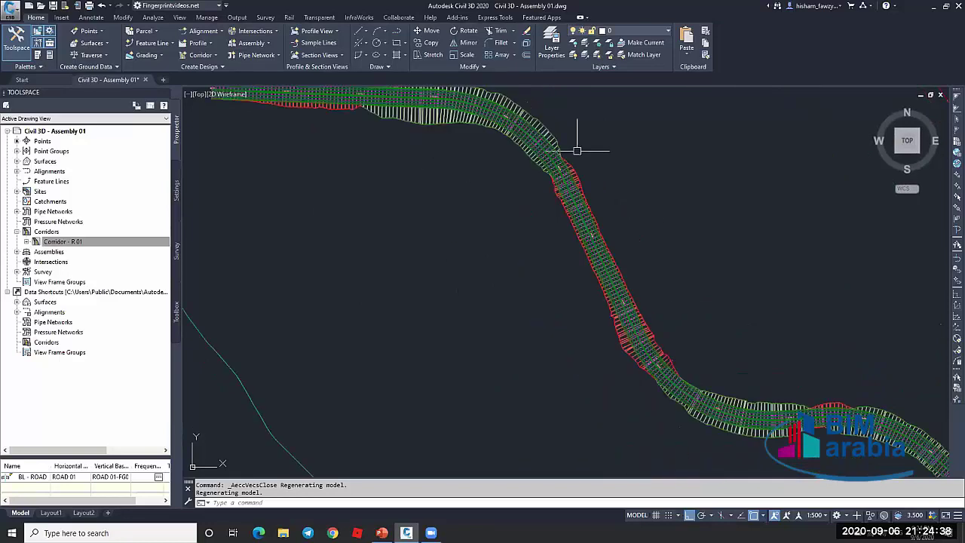
scroll(595, 138, up, 3)
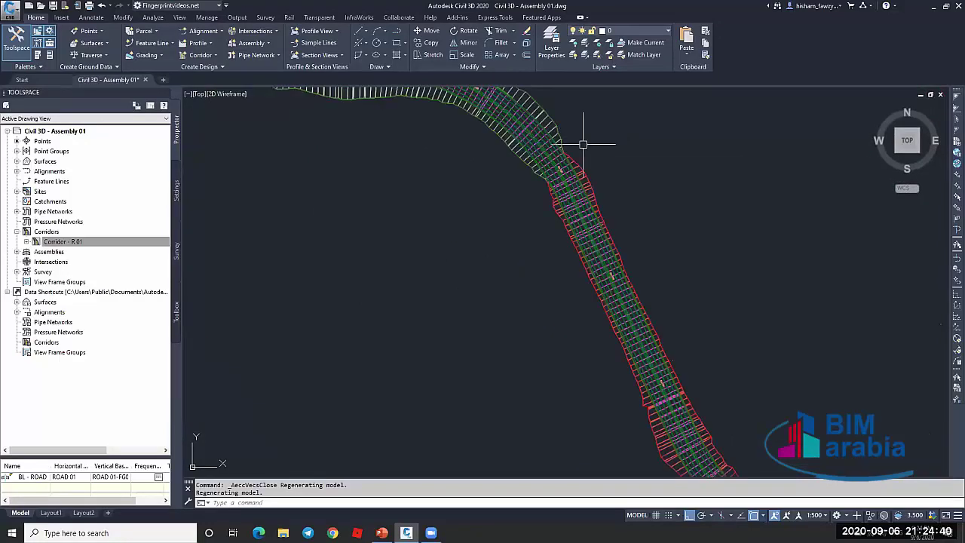
text(l)
key(Return)
click(575, 145)
click(721, 105)
key(Escape)
Draw the second reference line at the lower split location, then select the corridor
scroll(607, 121, down, 6)
scroll(655, 202, up, 4)
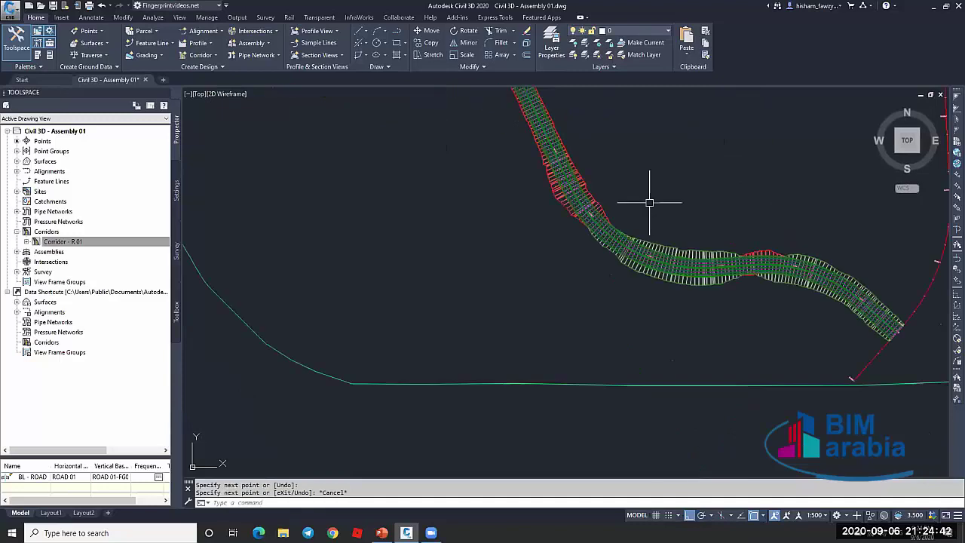
key(Return)
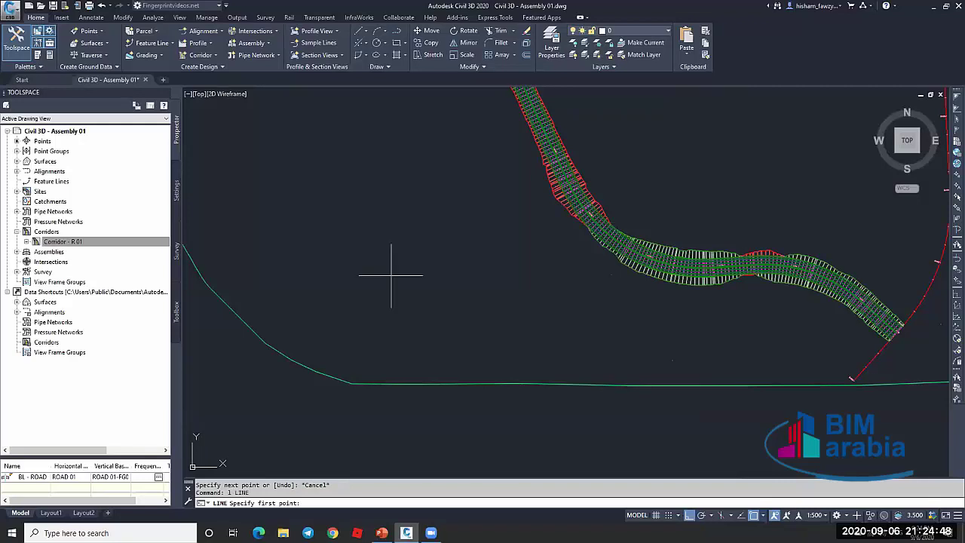
scroll(653, 207, up, 2)
click(583, 242)
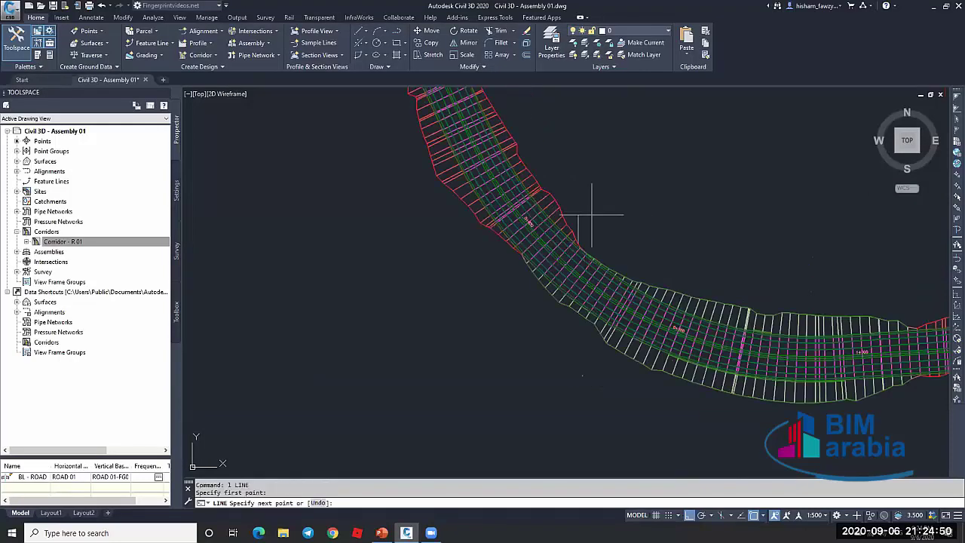
scroll(585, 216, down, 4)
click(605, 149)
key(Escape)
middle_drag(605, 150, 626, 212)
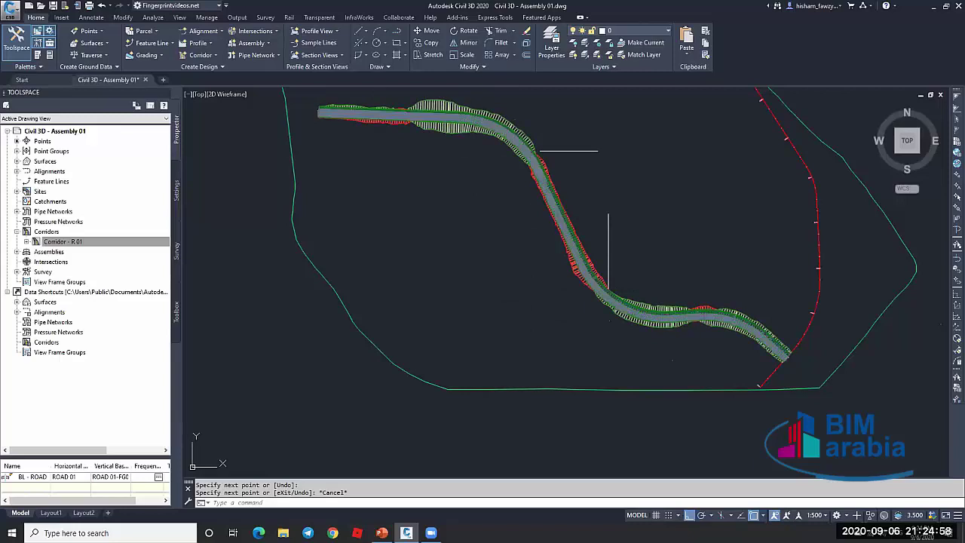
scroll(537, 157, up, 5)
click(543, 171)
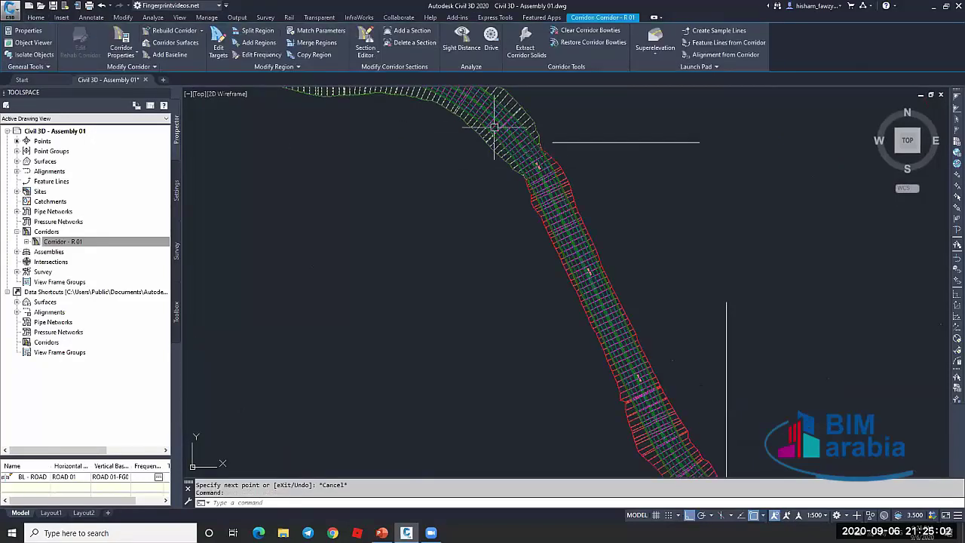
Split the corridor region at the upper and lower bends along the reference lines
click(254, 32)
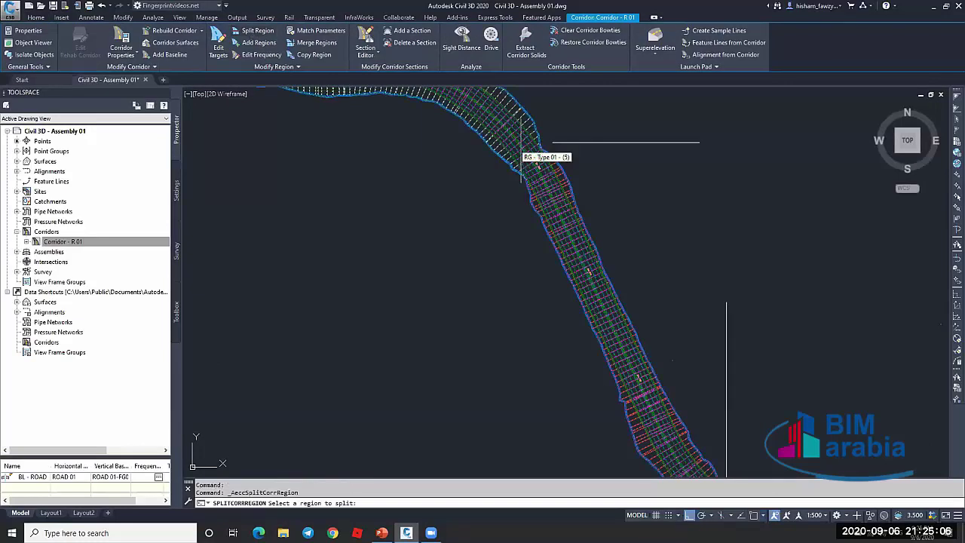
click(546, 145)
click(546, 147)
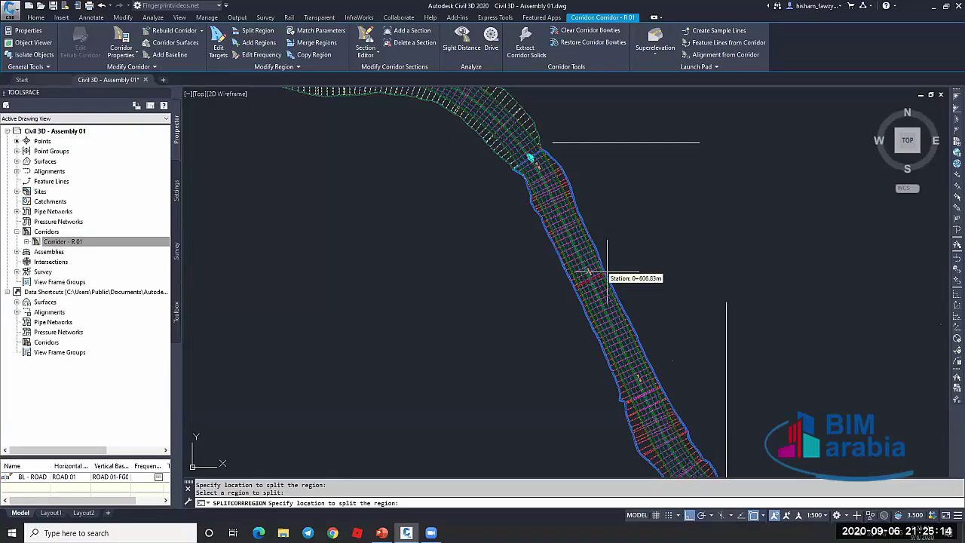
scroll(649, 309, down, 5)
scroll(668, 354, up, 4)
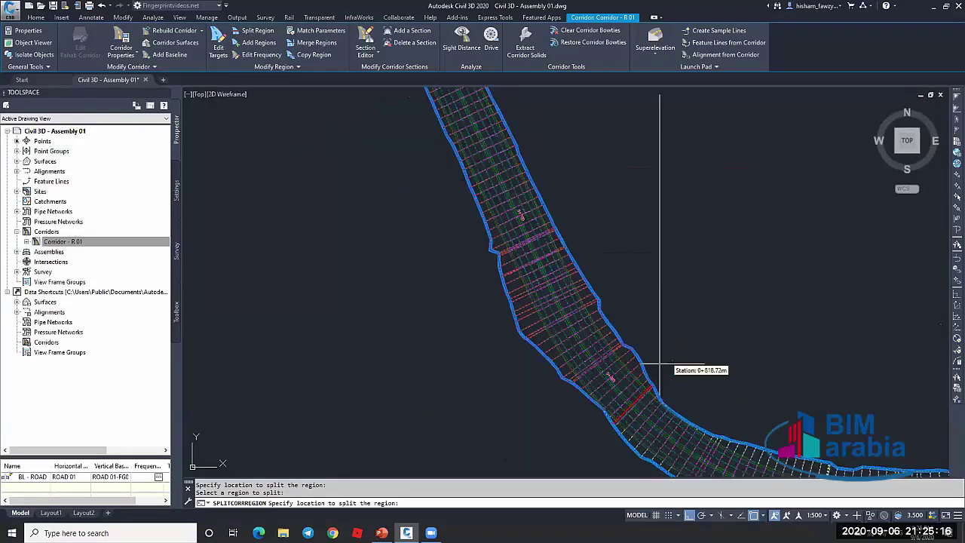
click(660, 368)
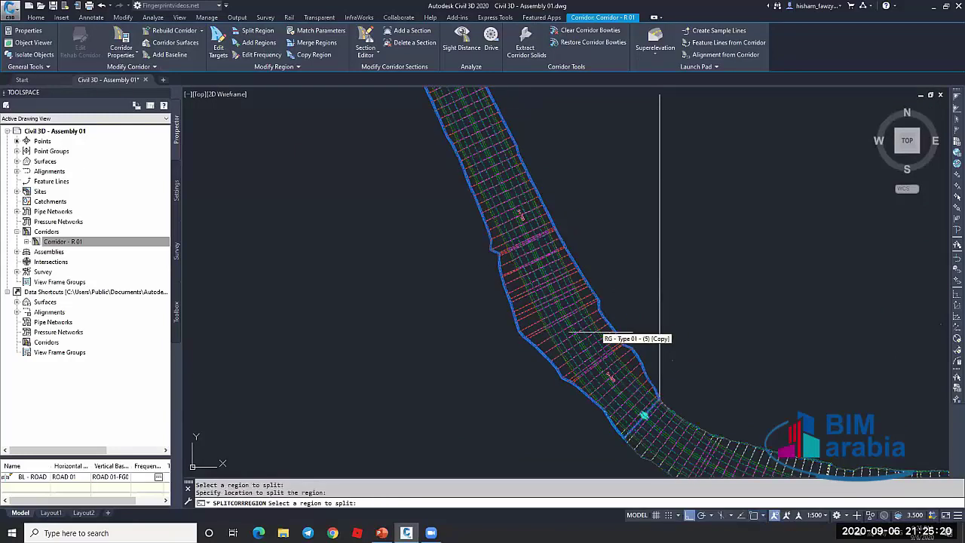
scroll(592, 333, down, 5)
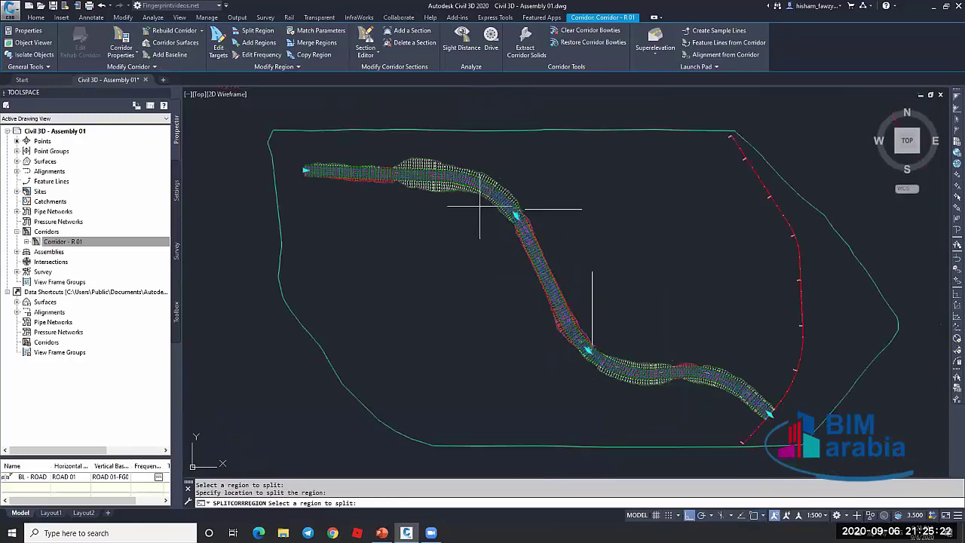
key(Escape)
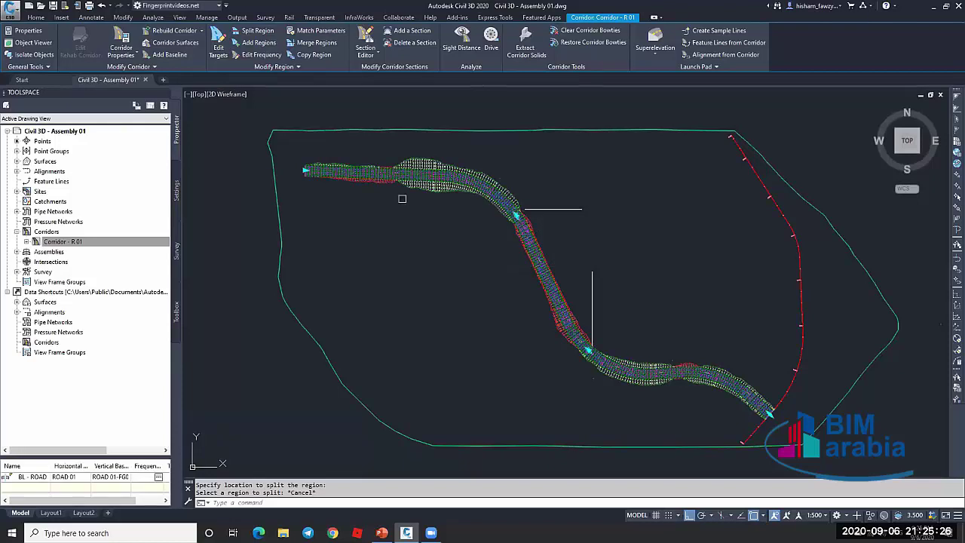
click(302, 66)
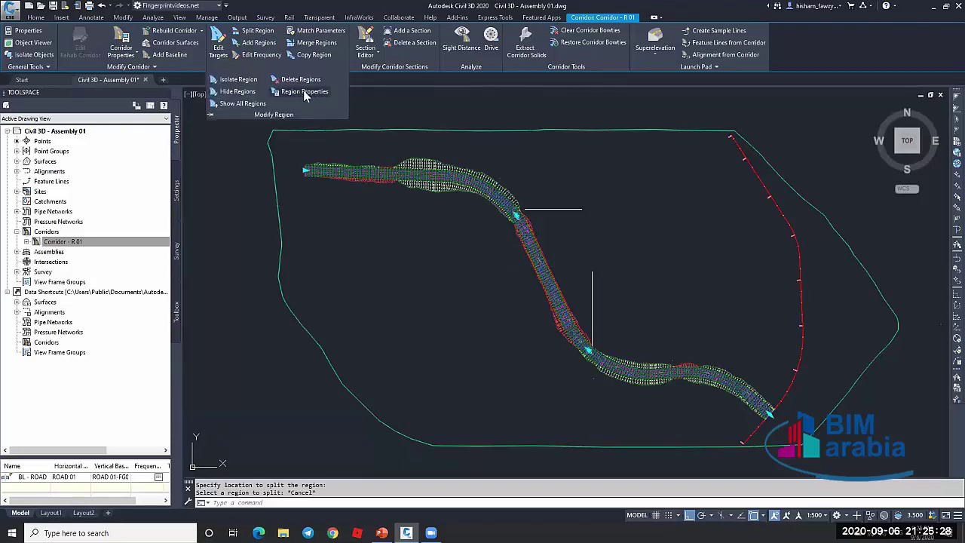
Assign the Type 01 assembly to middle region RG - Type 01 - (3) and rebuild
click(305, 91)
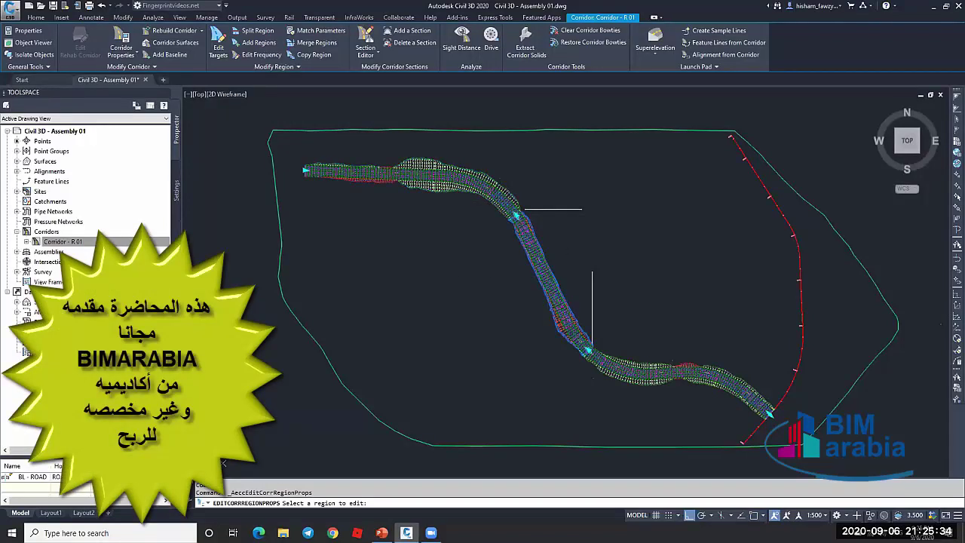
click(539, 281)
click(550, 291)
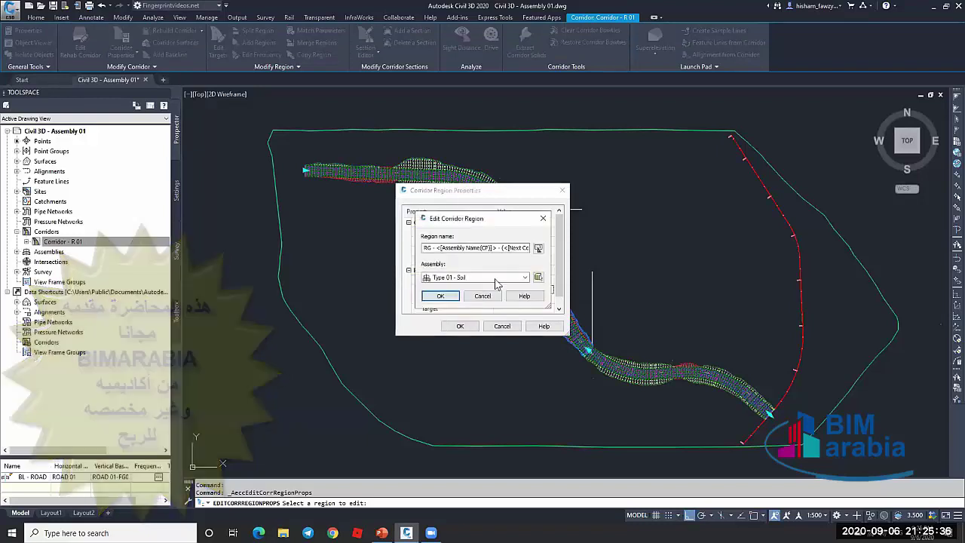
click(475, 276)
click(455, 287)
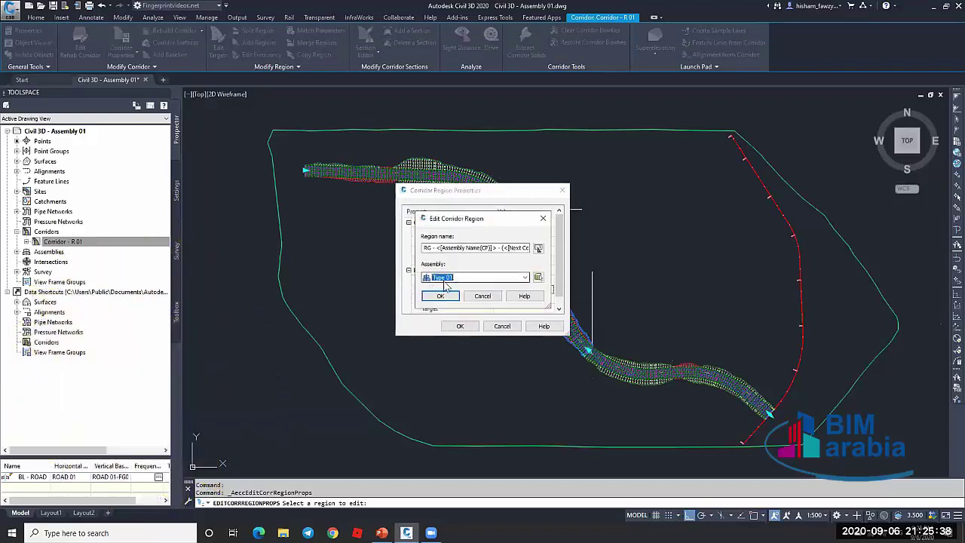
click(442, 296)
click(461, 326)
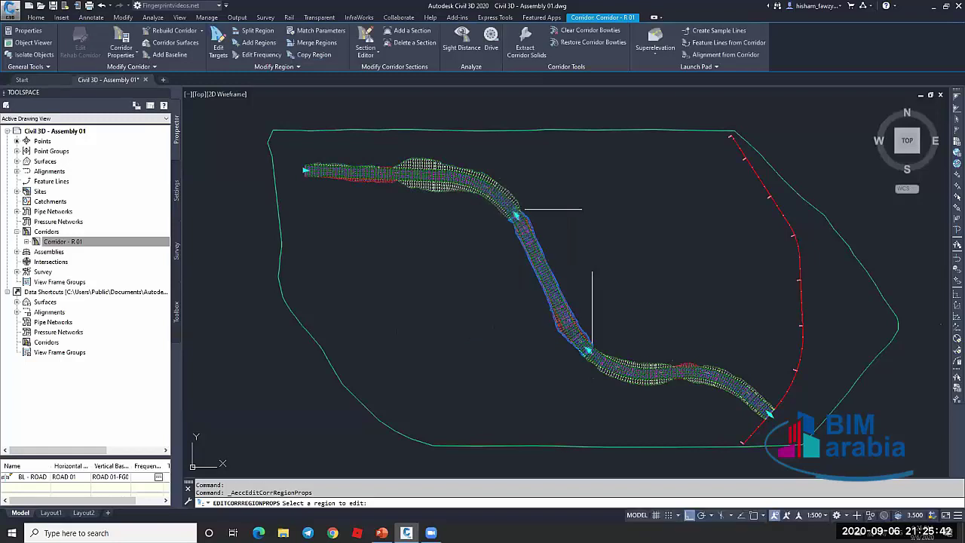
Target all surfaces of the 0+480.64 to 0+827.51 region to NGL and rebuild
click(218, 44)
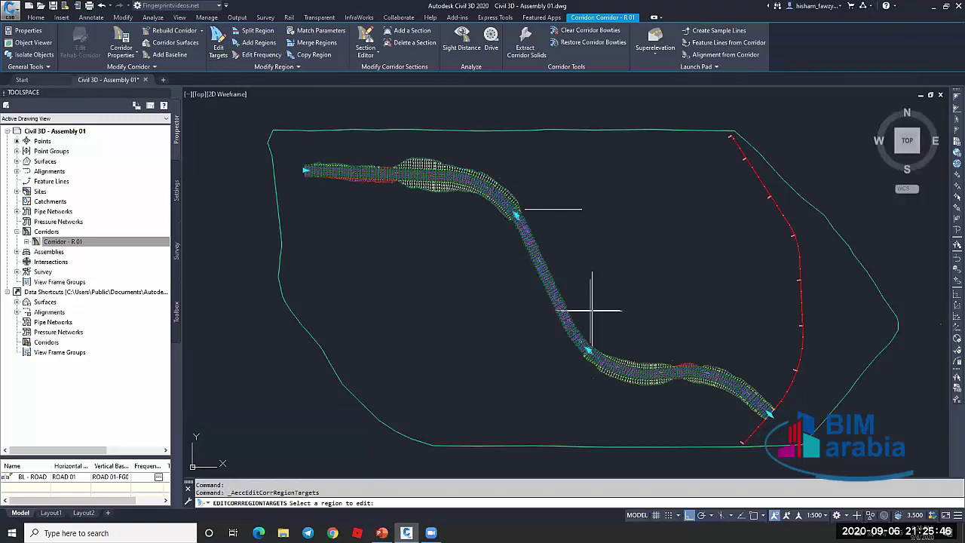
click(592, 307)
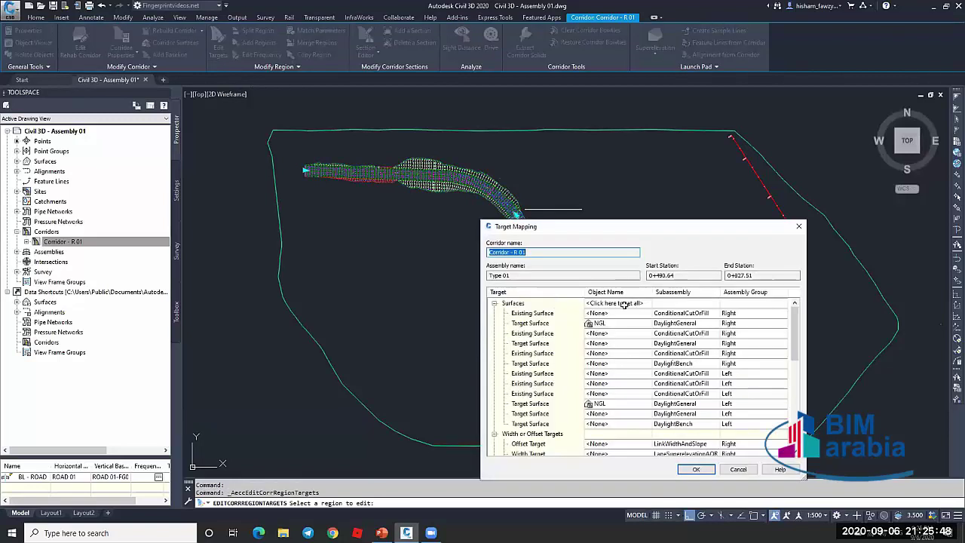
click(624, 303)
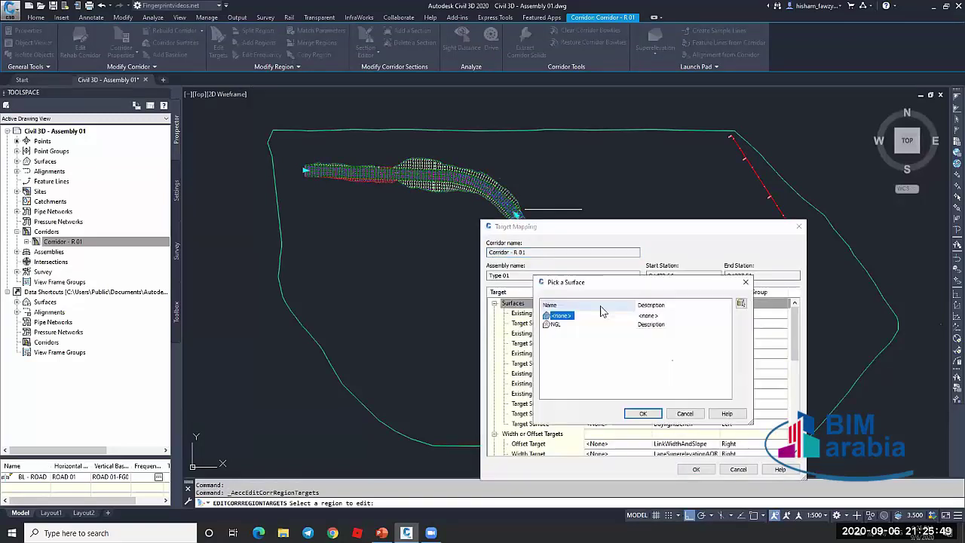
click(657, 415)
click(697, 470)
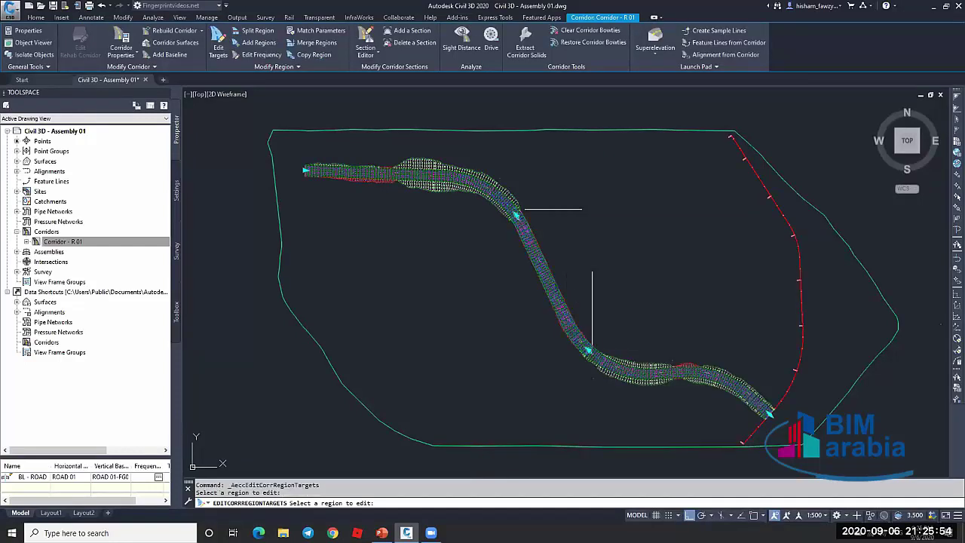
key(Return)
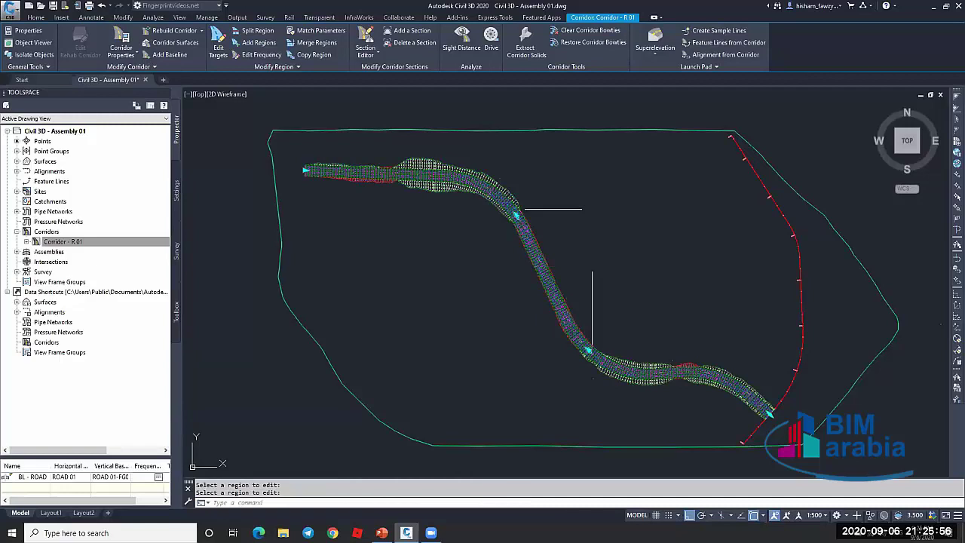
scroll(560, 317, up, 3)
scroll(562, 311, up, 5)
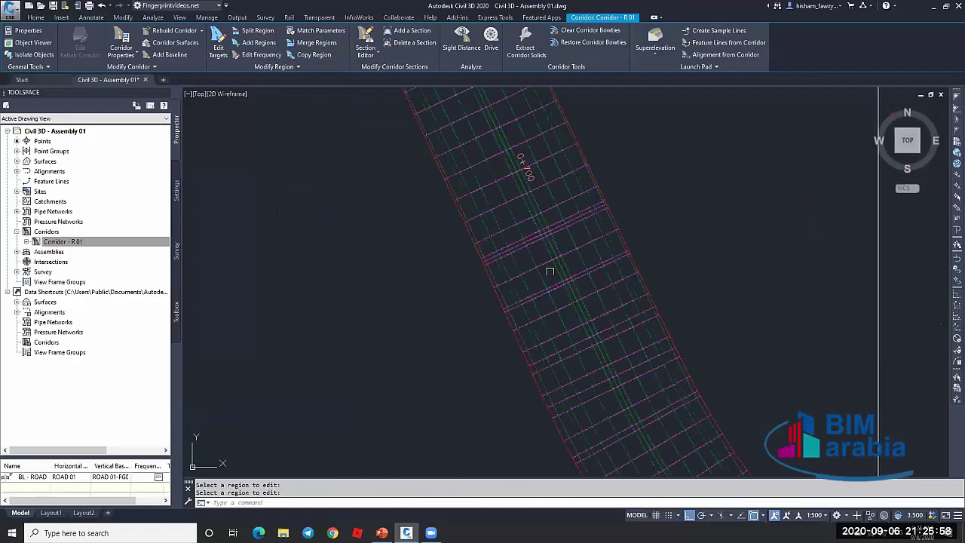
key(Escape)
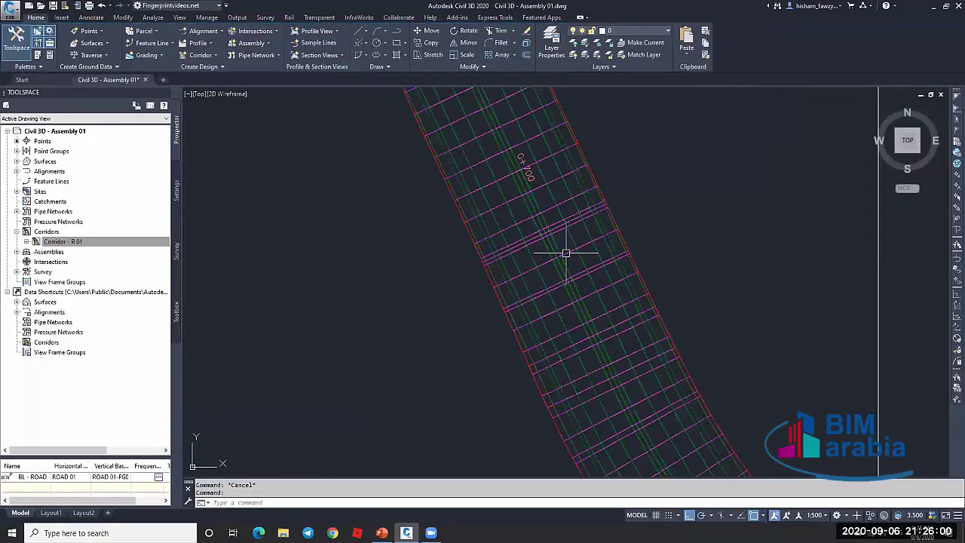
click(566, 253)
scroll(566, 257, down, 2)
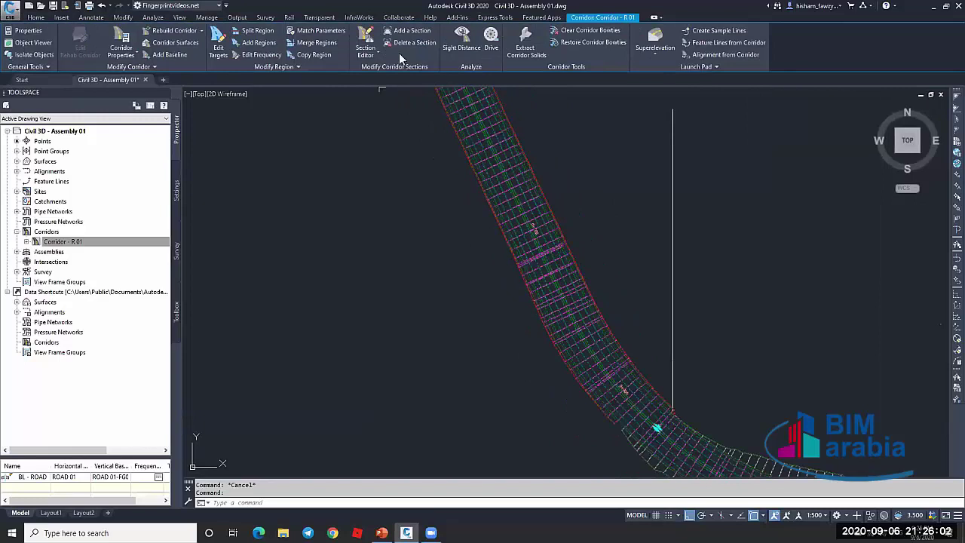
Open the Section Editor and jump to station 0+980.00m
click(364, 35)
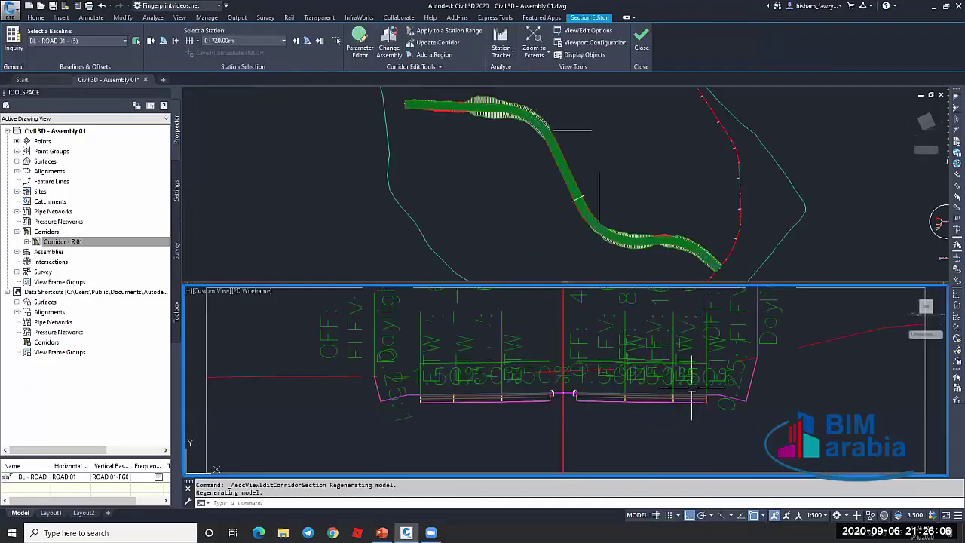
scroll(739, 407, up, 3)
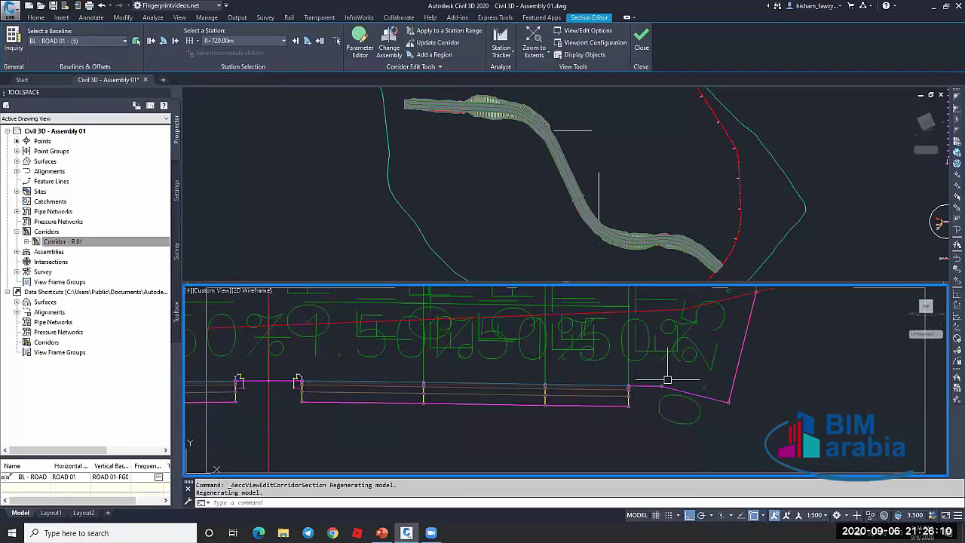
scroll(732, 370, down, 3)
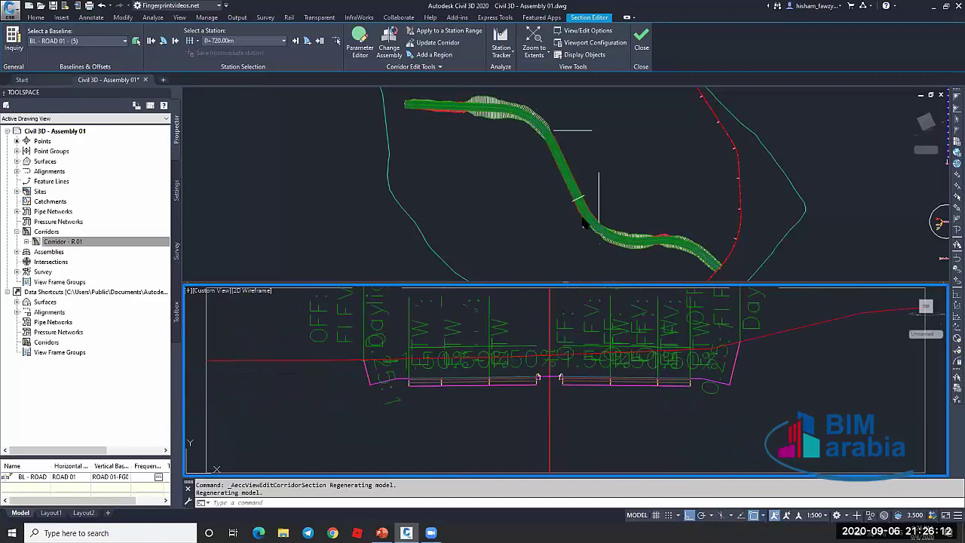
click(567, 191)
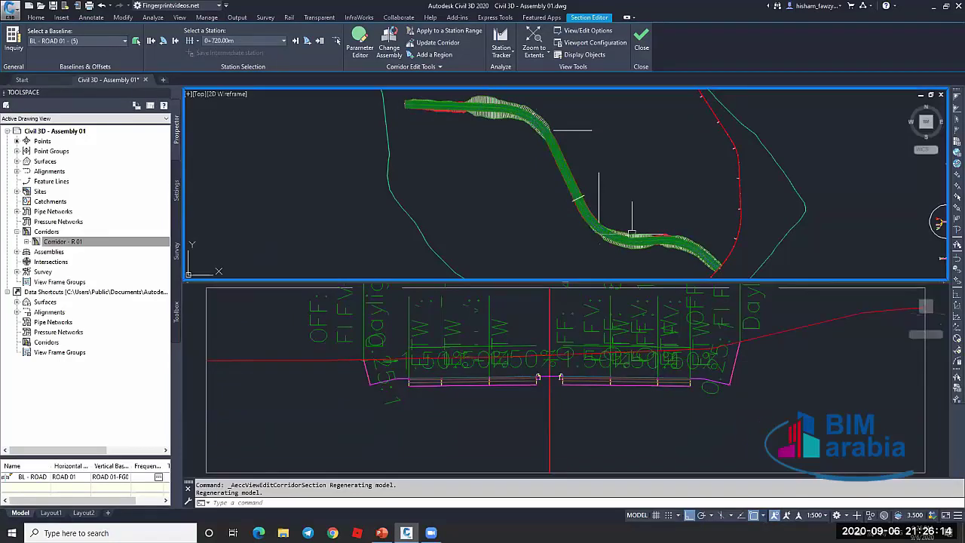
click(281, 42)
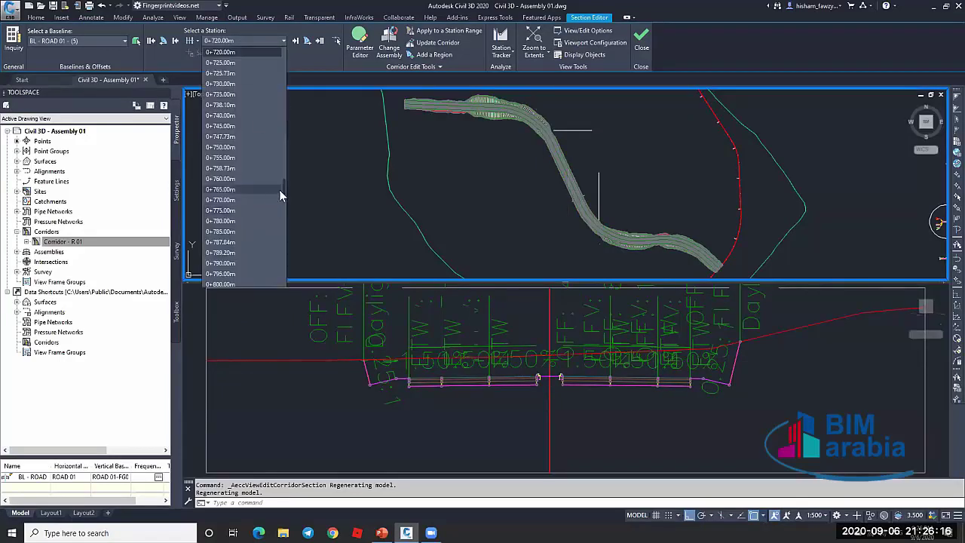
drag(283, 189, 268, 225)
click(245, 227)
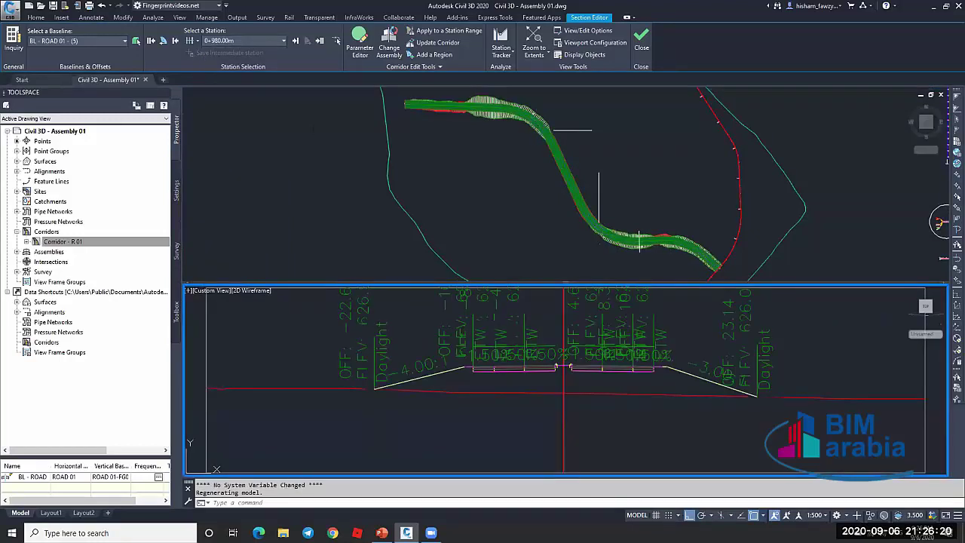
Switch to station 1+035.00m and zoom the plan to inspect the section there
click(269, 43)
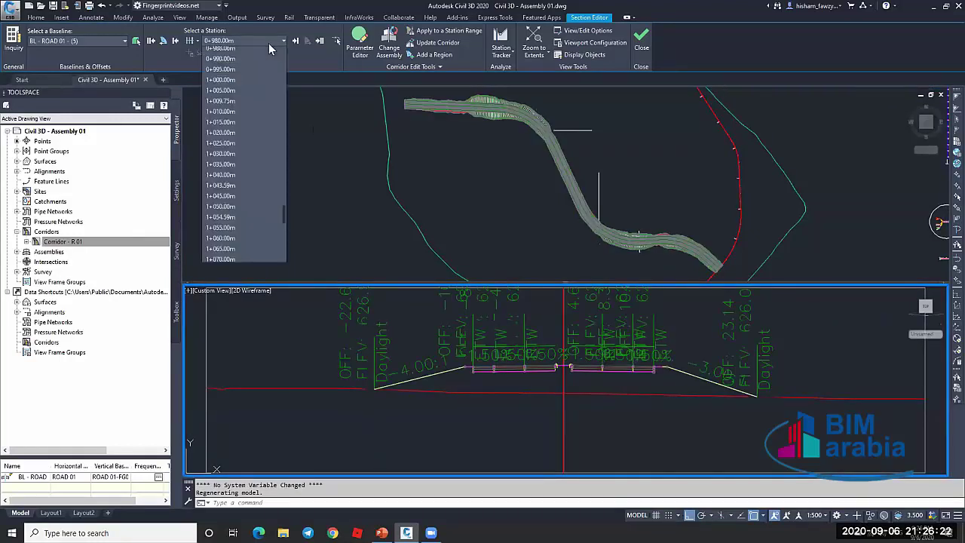
click(230, 189)
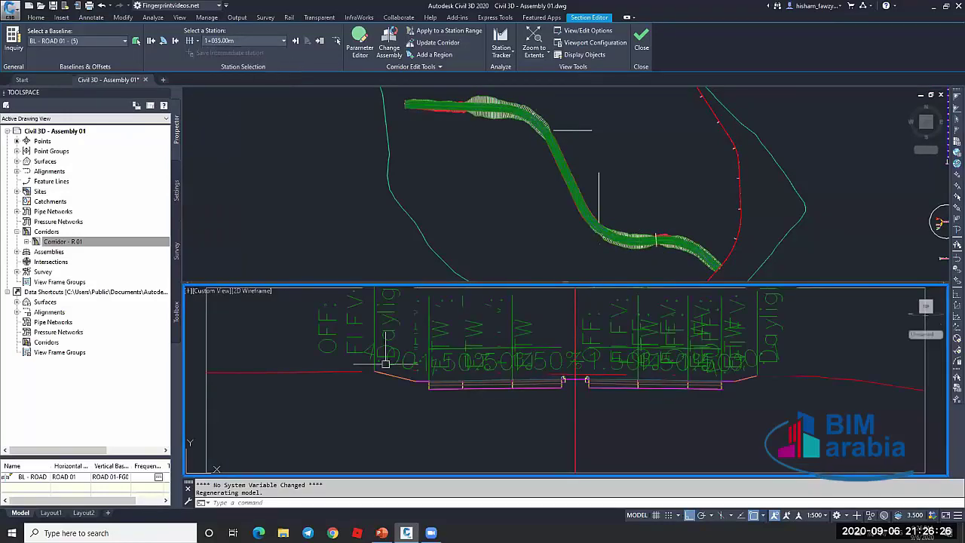
scroll(743, 388, up, 2)
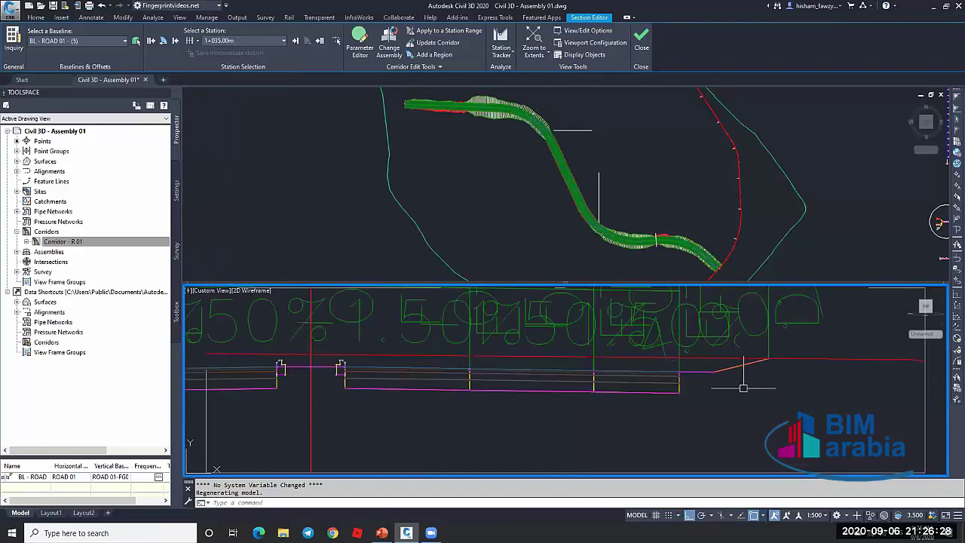
scroll(737, 368, up, 2)
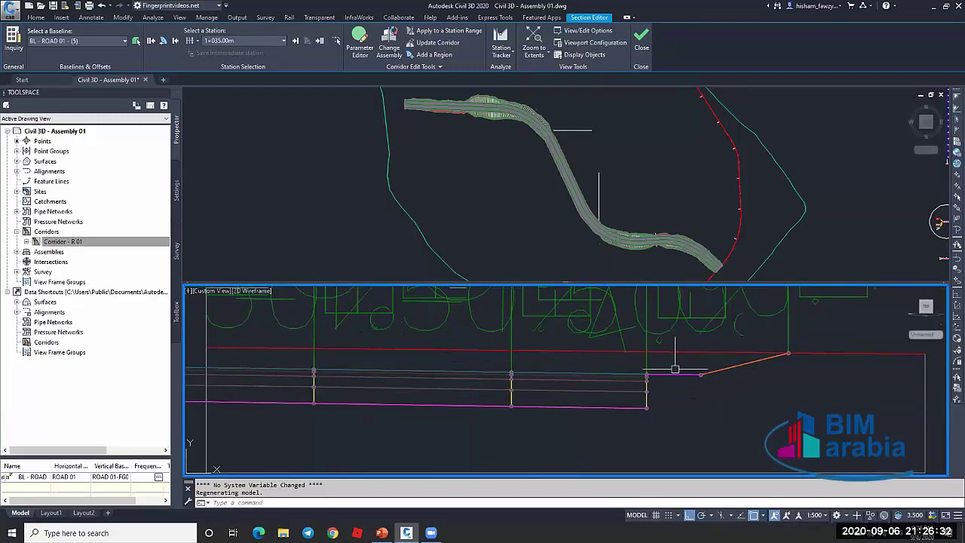
click(514, 239)
scroll(439, 225, down, 5)
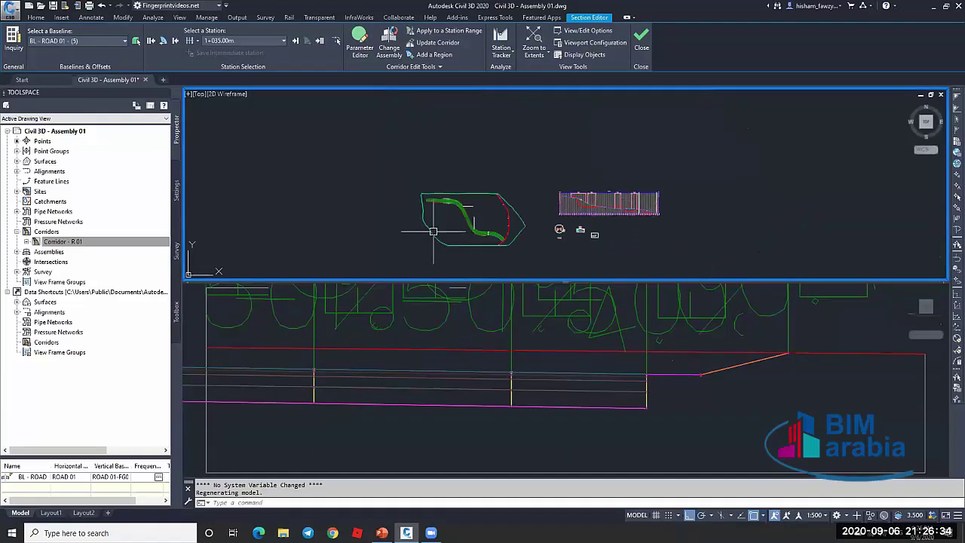
scroll(571, 232, up, 8)
scroll(543, 231, up, 3)
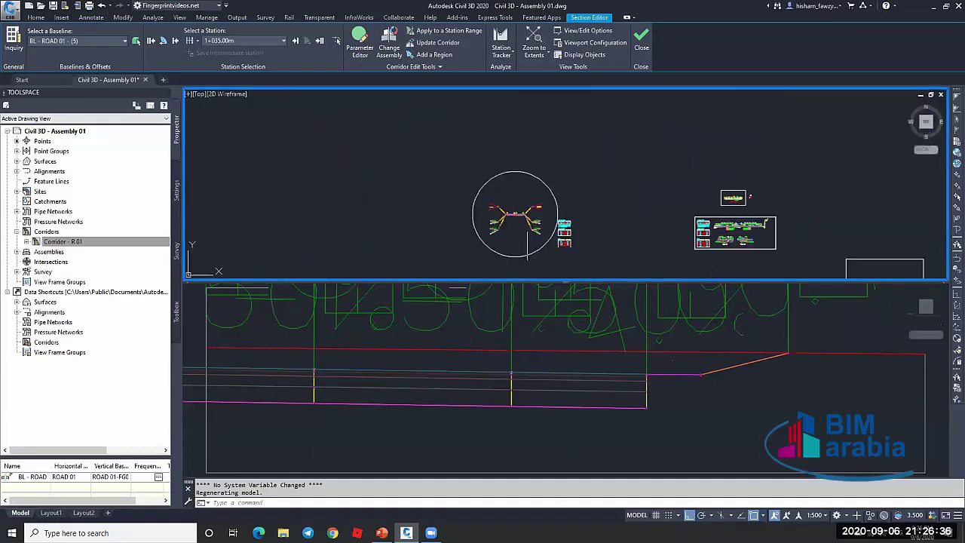
scroll(541, 211, down, 5)
scroll(542, 211, up, 7)
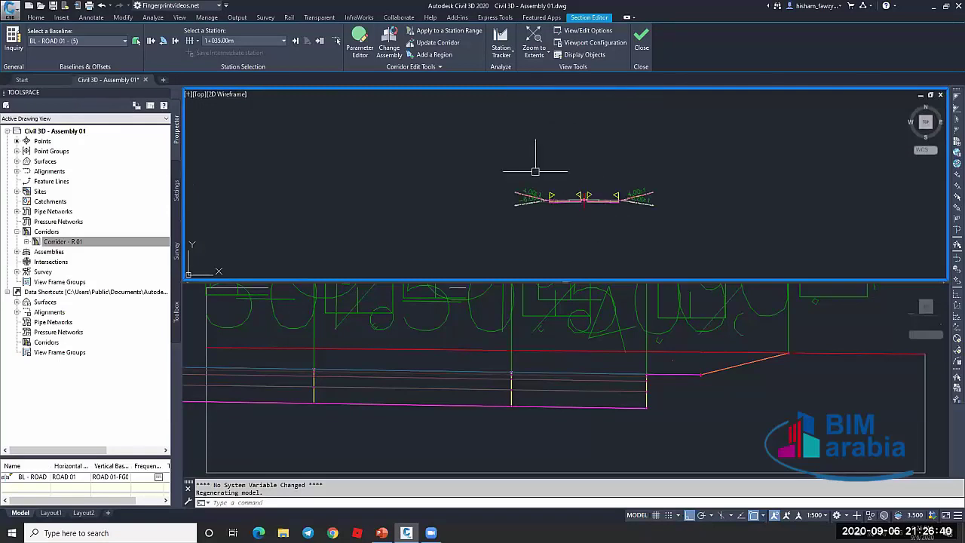
scroll(596, 223, up, 4)
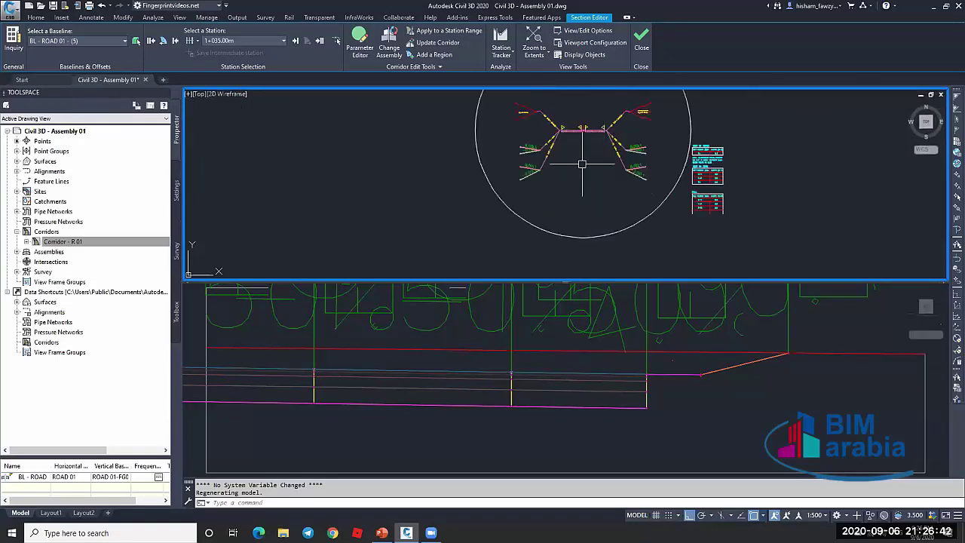
middle_drag(577, 175, 575, 191)
scroll(584, 119, down, 10)
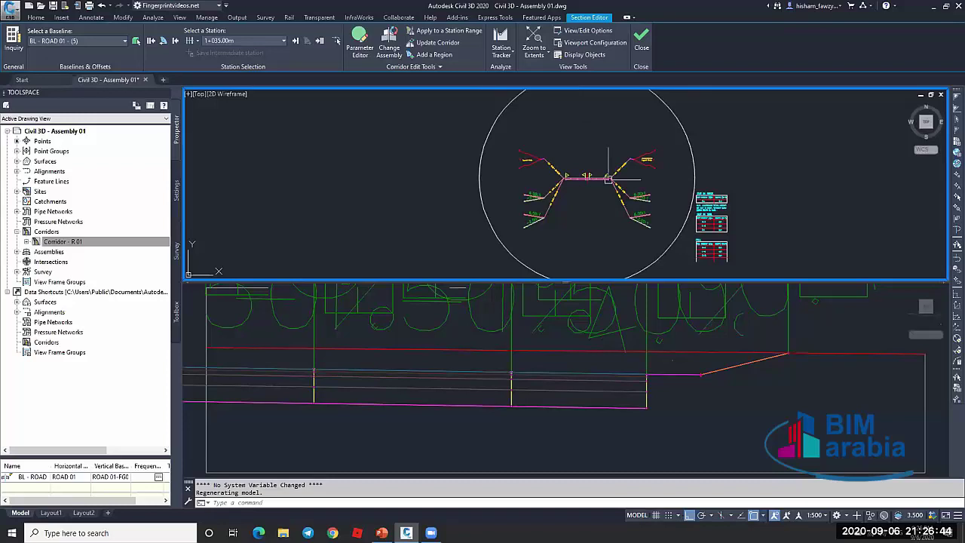
key(Escape)
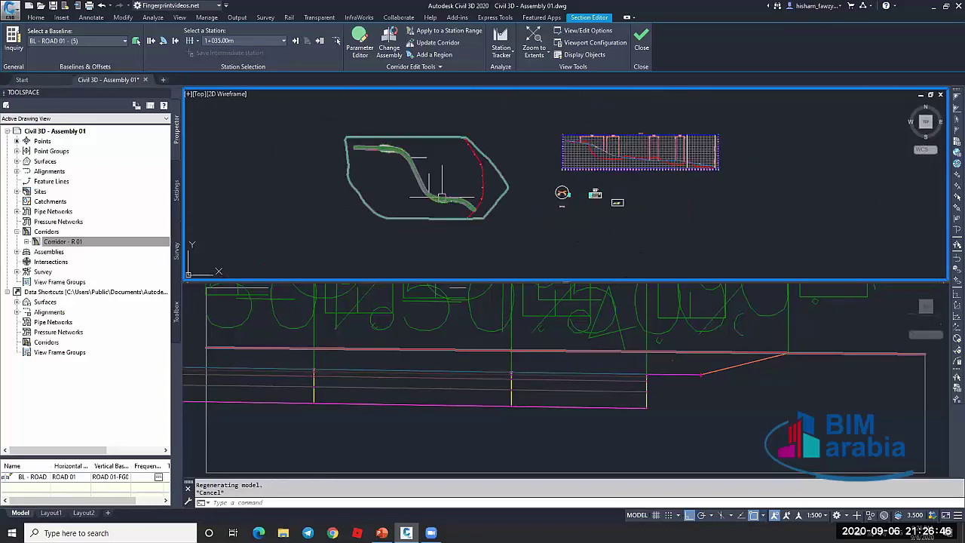
Close the Section Editor and pan the plan toward the assembly drawings
click(641, 37)
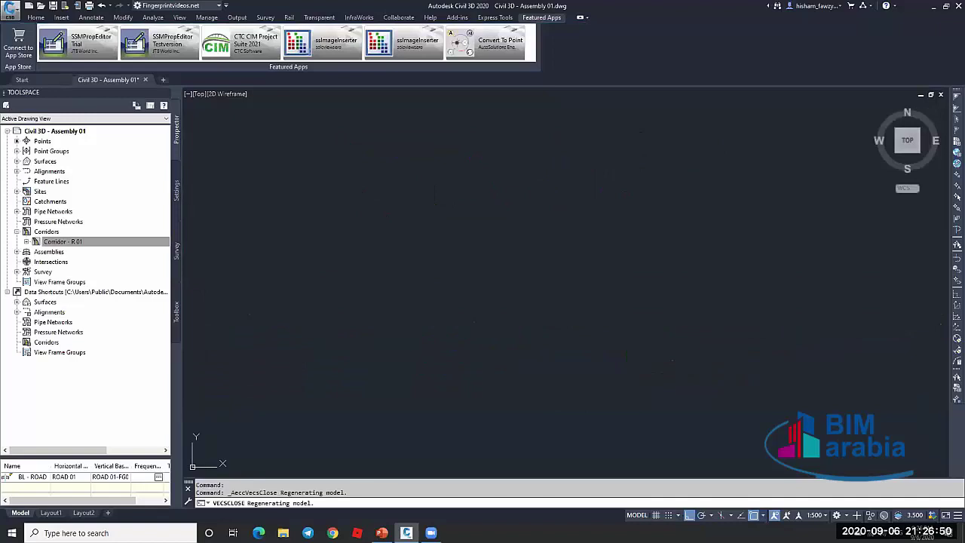
scroll(516, 247, down, 5)
key(Escape)
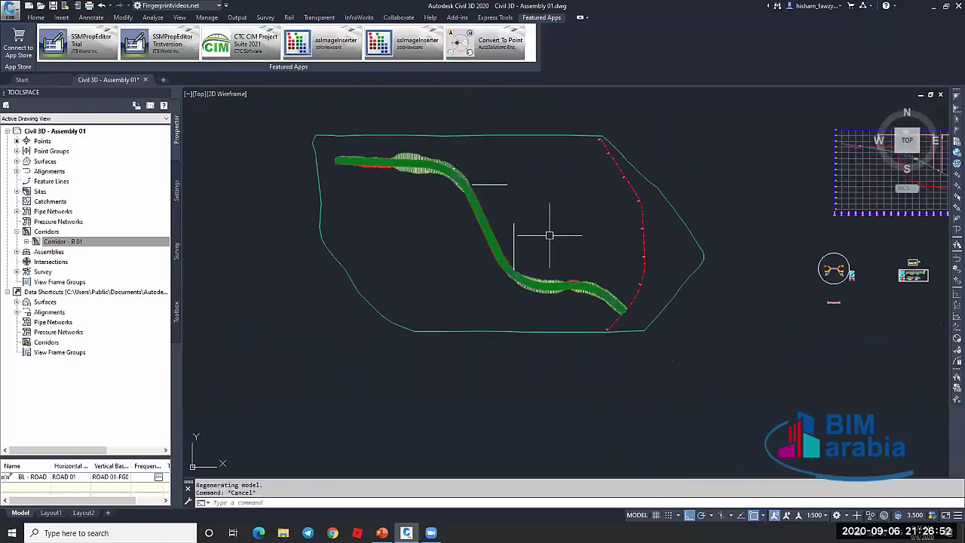
middle_drag(689, 248, 599, 244)
scroll(747, 261, up, 4)
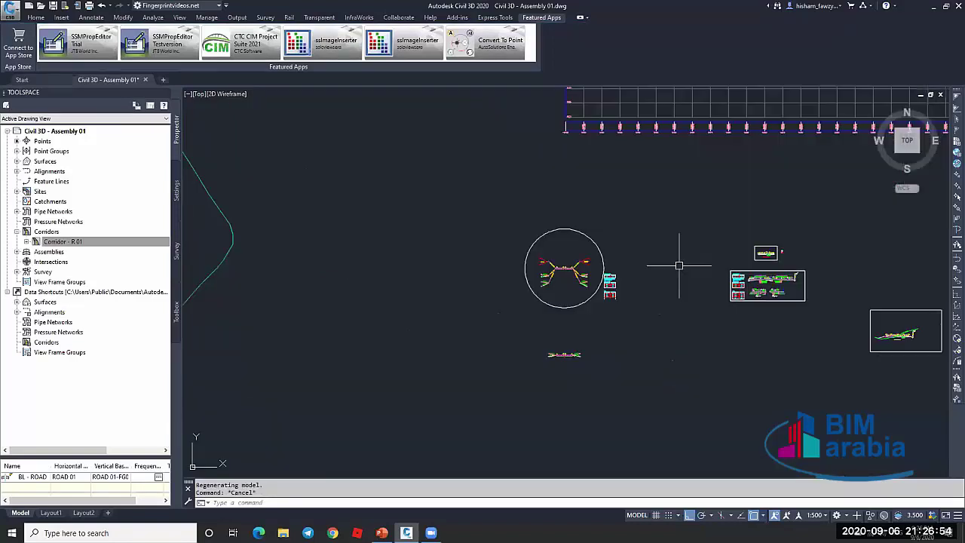
key(Escape)
click(38, 19)
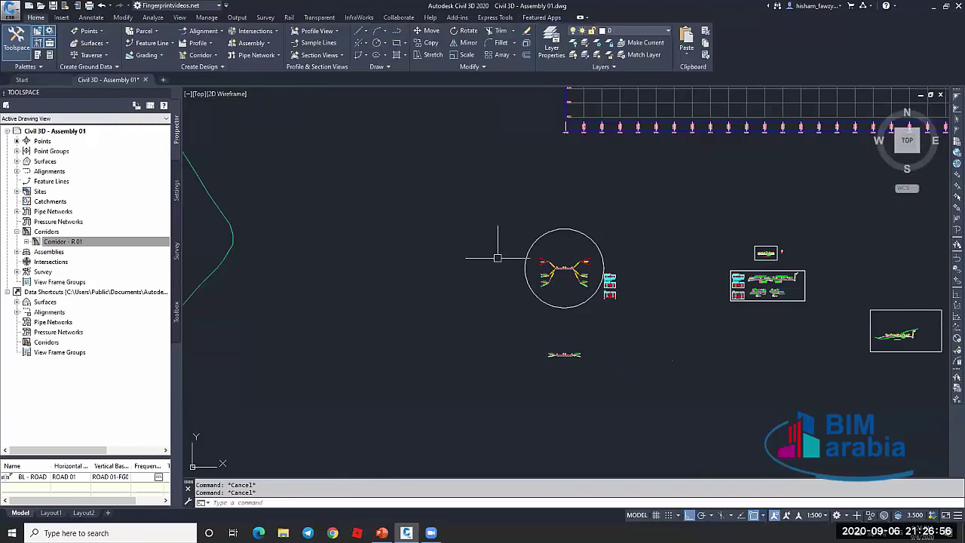
Read the DaylightGeneral help parameter table from the Tool Palettes, then close help and palettes
key(ctrl+3)
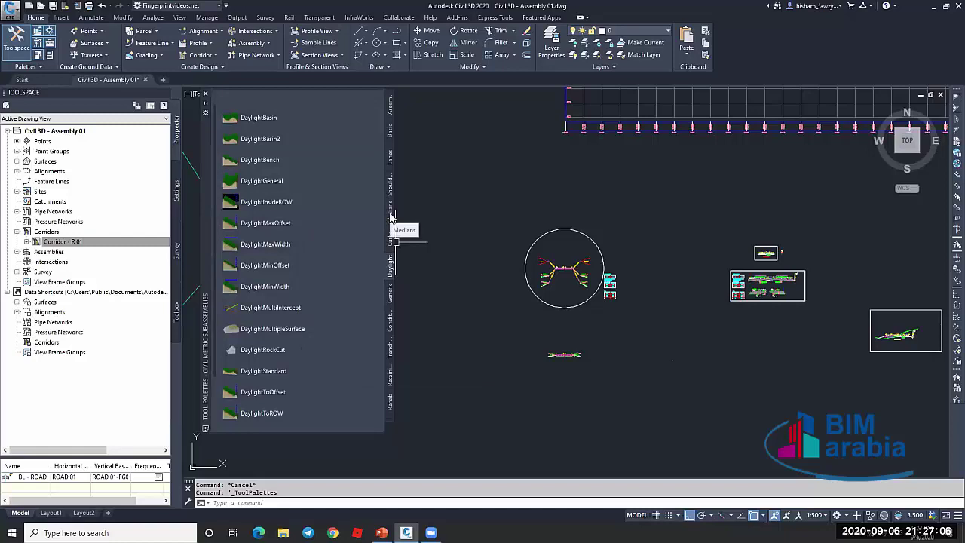
right_click(312, 203)
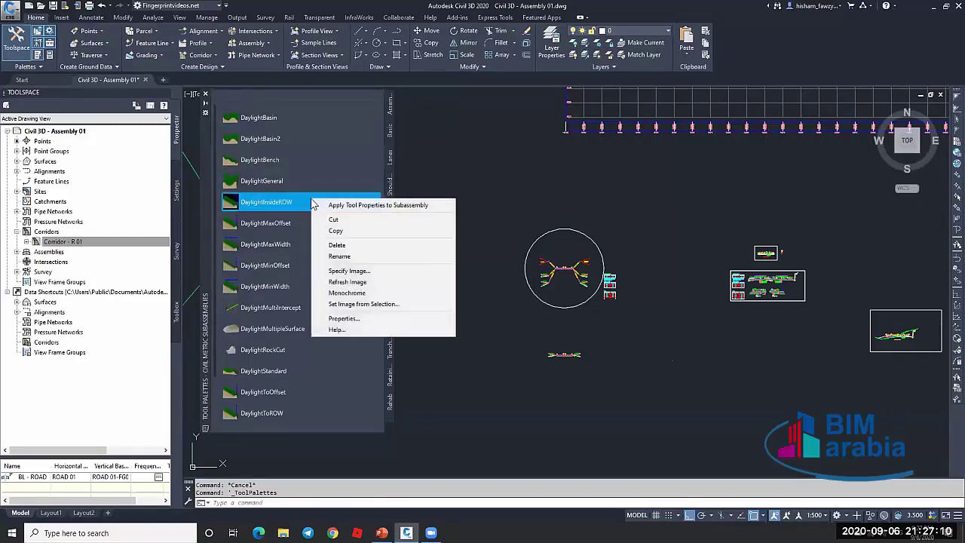
key(Escape)
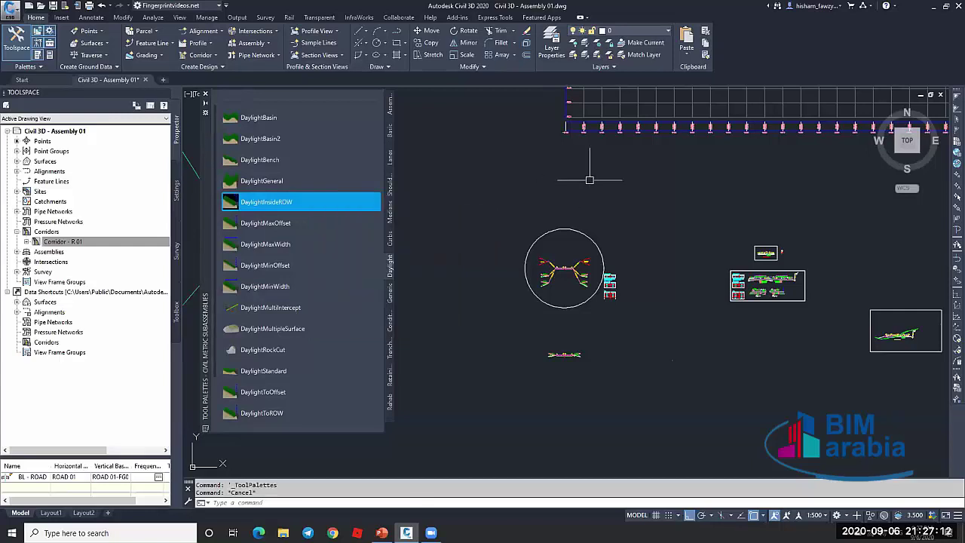
scroll(631, 243, down, 2)
scroll(649, 238, up, 5)
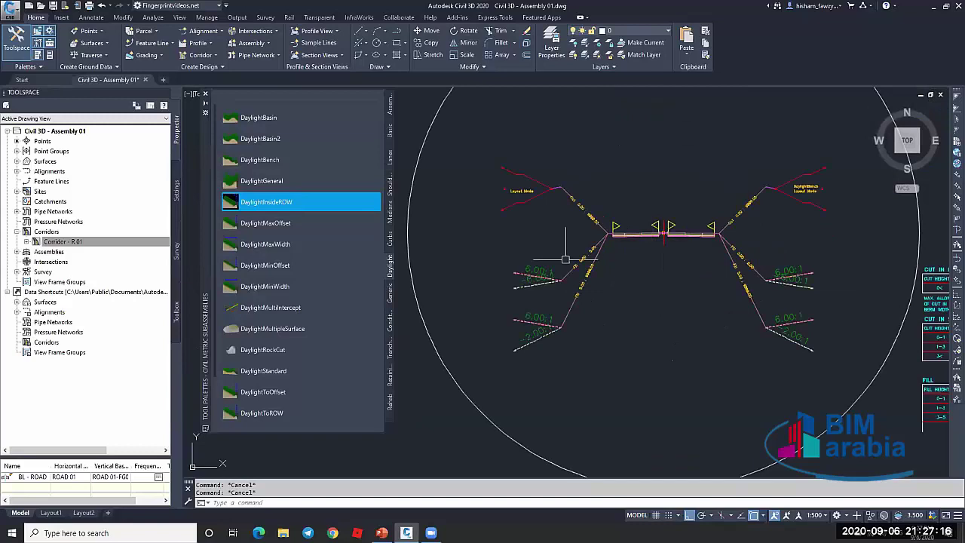
scroll(662, 265, down, 3)
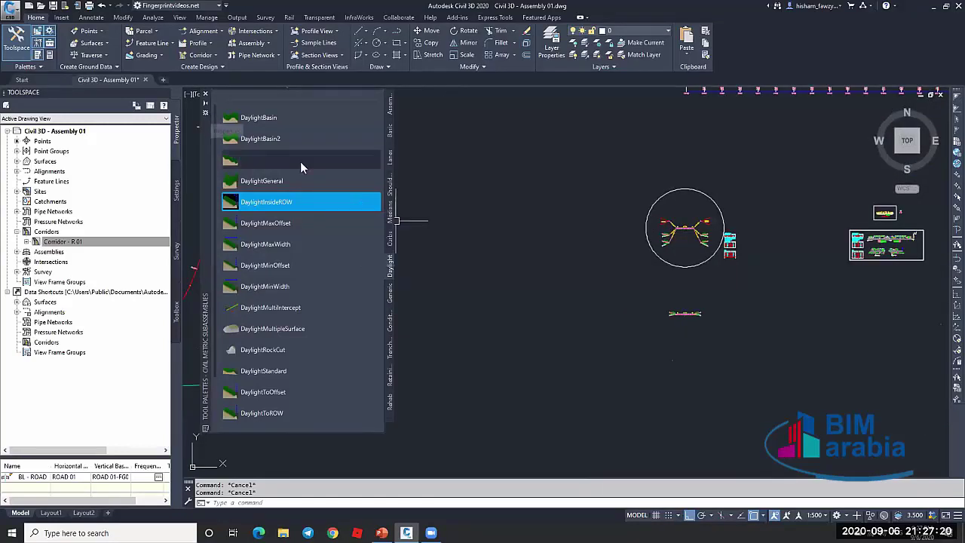
right_click(313, 186)
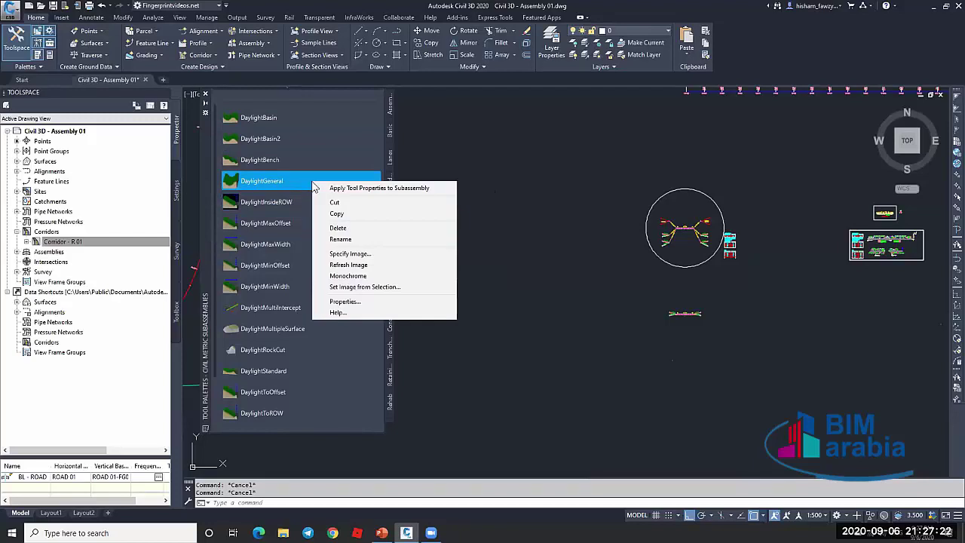
click(340, 313)
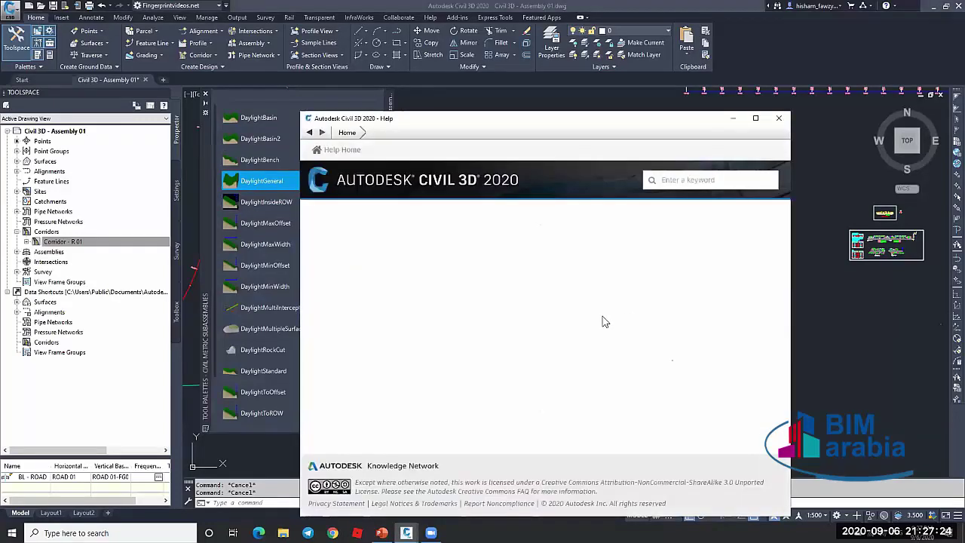
scroll(521, 313, down, 7)
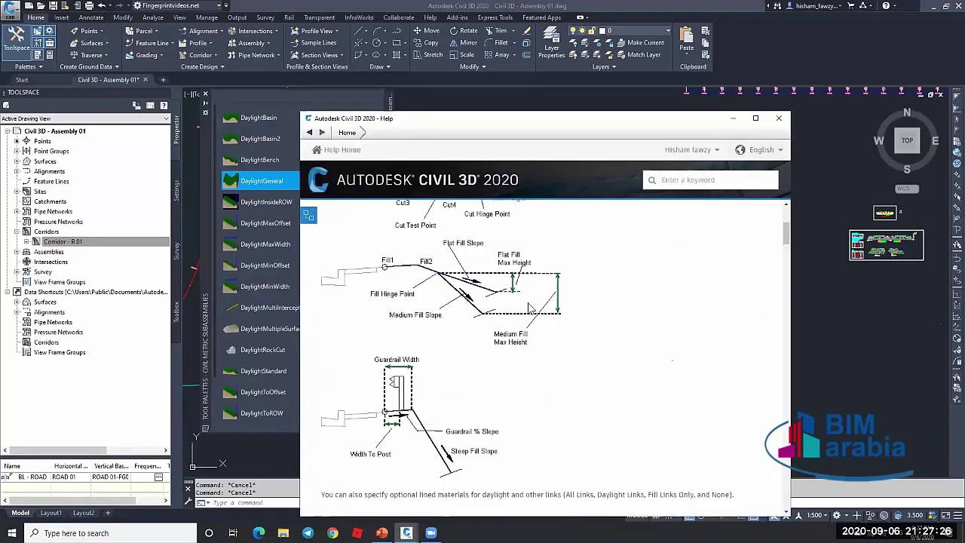
scroll(520, 317, down, 4)
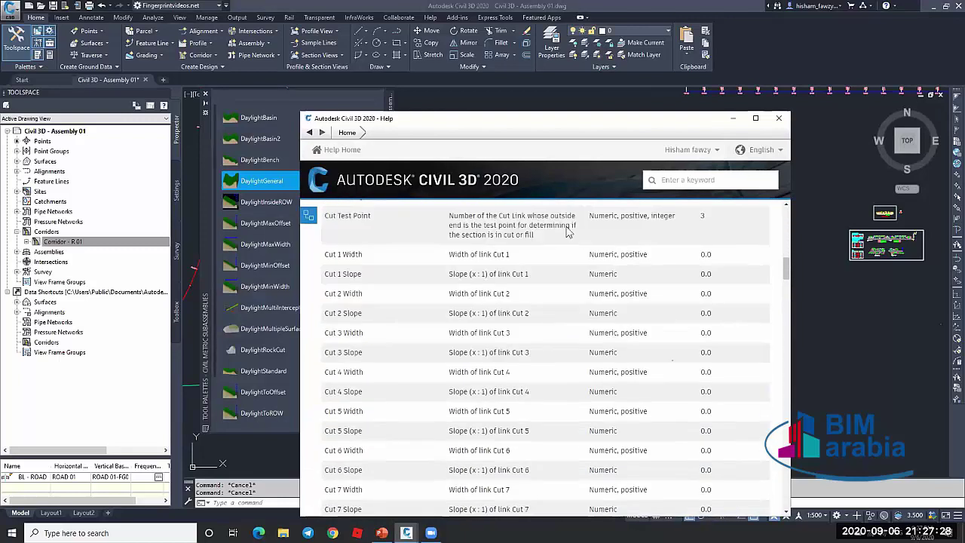
click(165, 121)
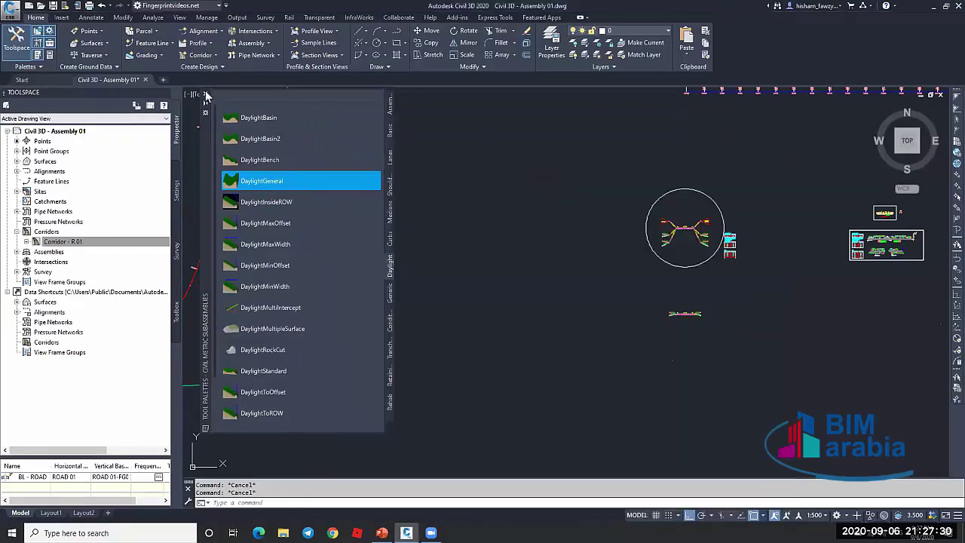
click(205, 94)
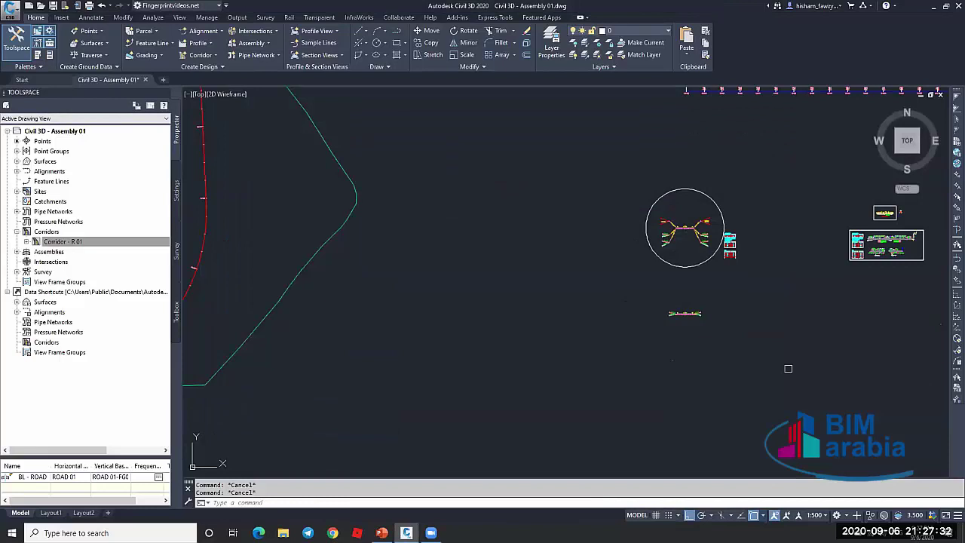
Zoom along the road to review Corridor - R01 and select the corridor
scroll(556, 255, down, 5)
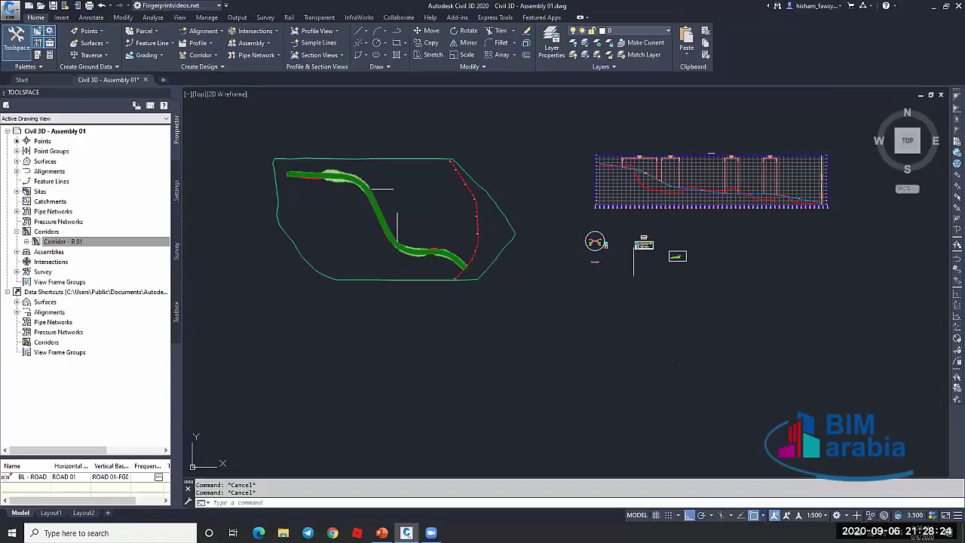
scroll(602, 250, up, 6)
scroll(599, 248, down, 2)
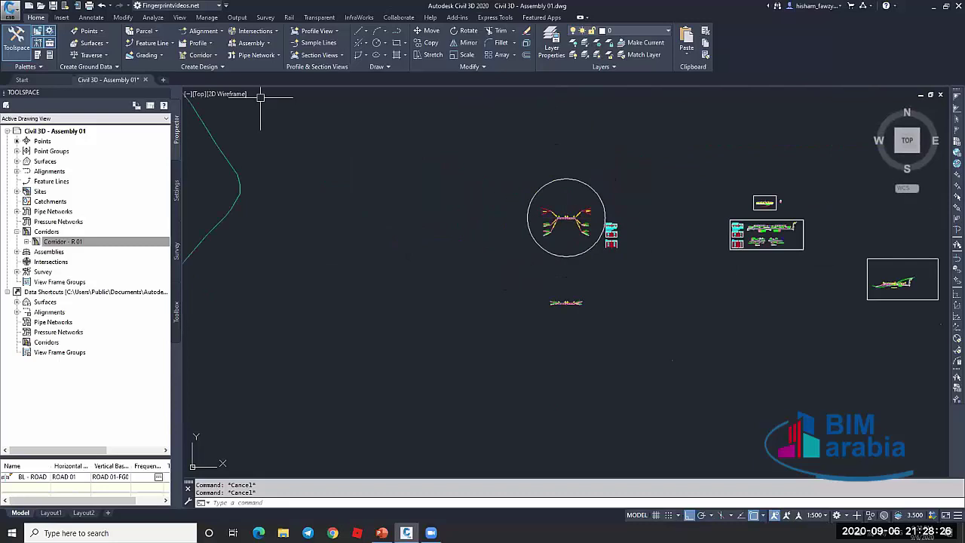
scroll(555, 218, up, 3)
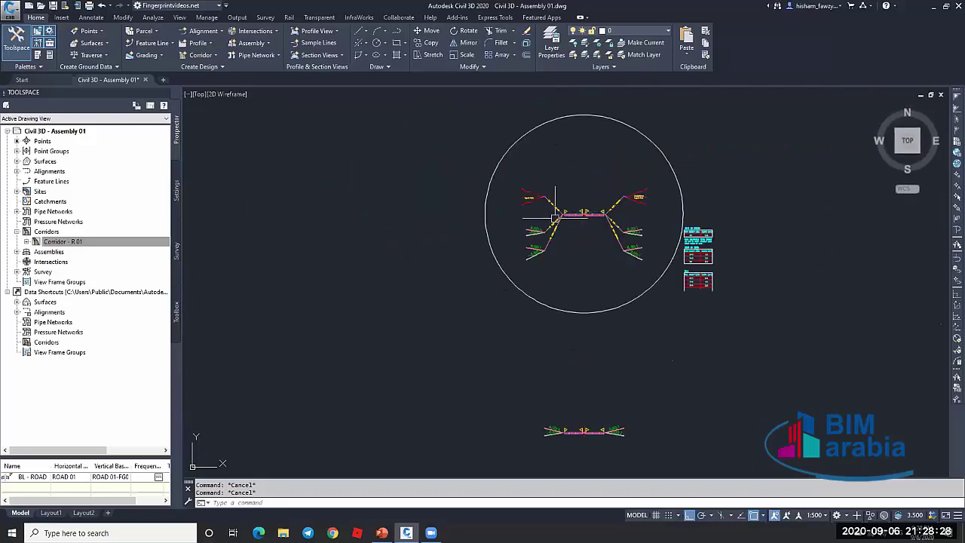
scroll(555, 218, down, 6)
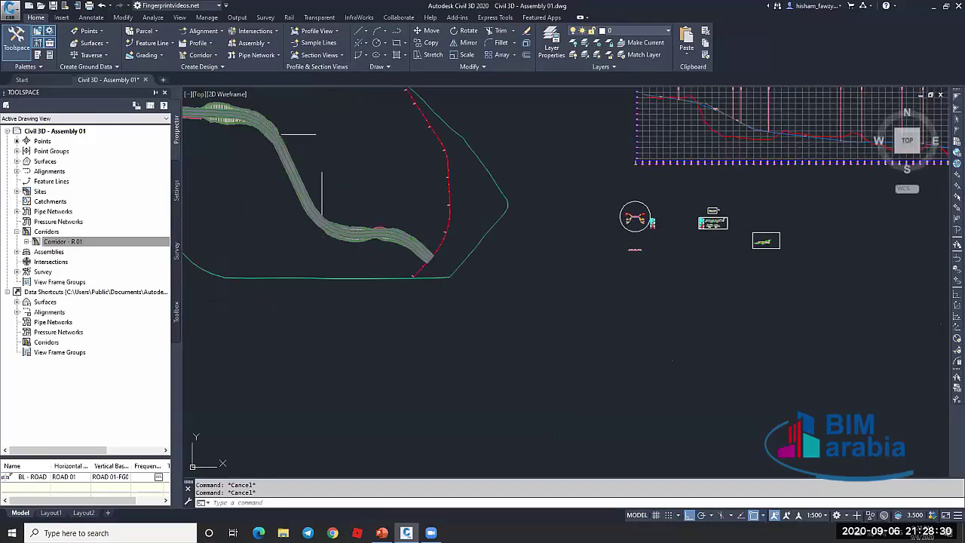
scroll(645, 231, up, 5)
scroll(678, 240, down, 3)
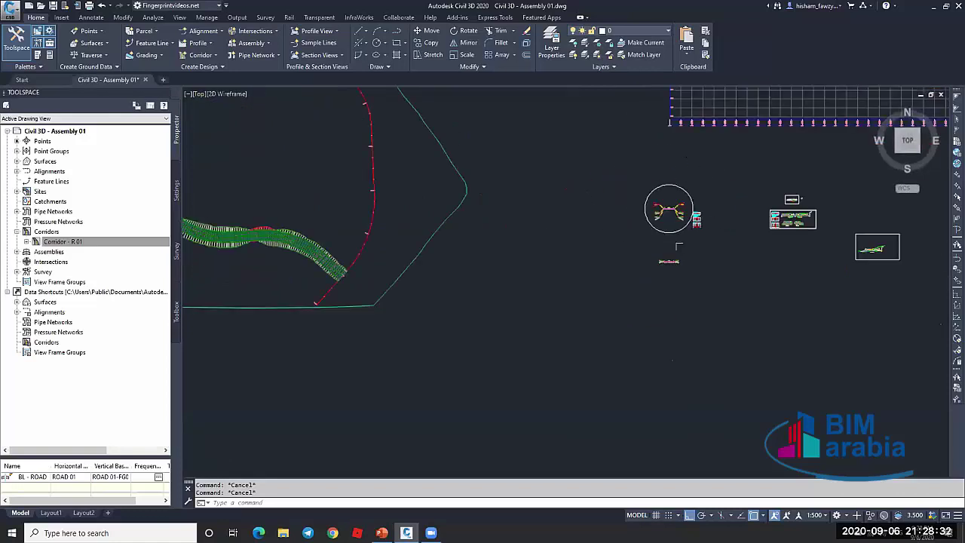
scroll(678, 245, down, 2)
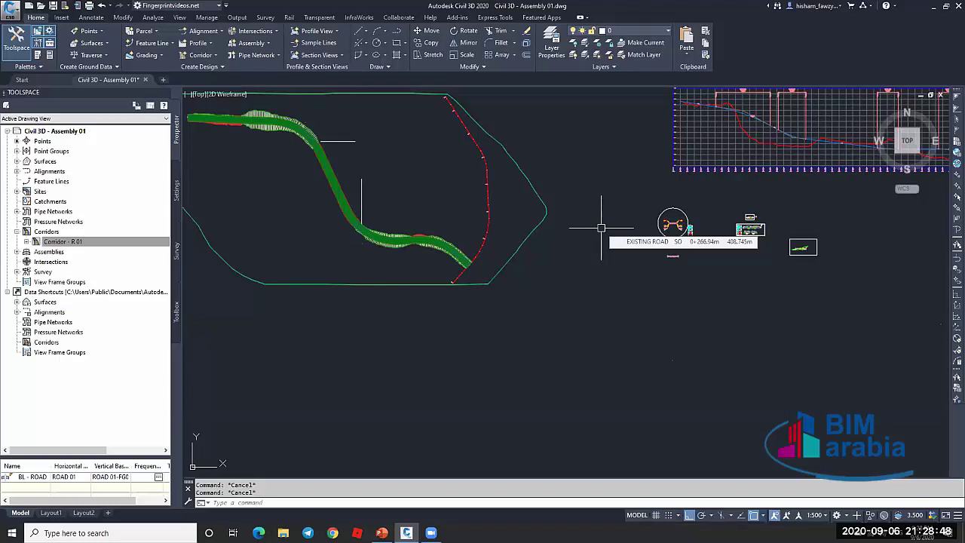
scroll(442, 243, up, 8)
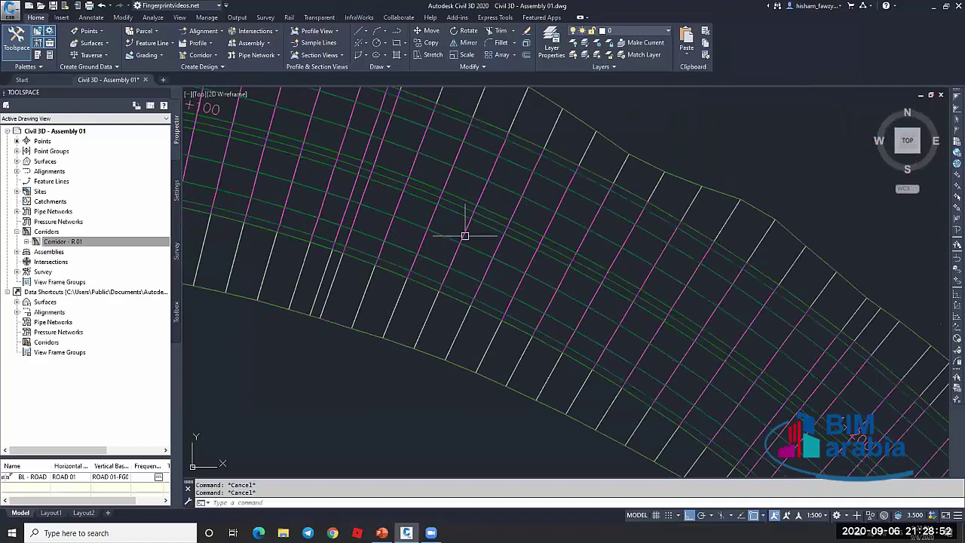
click(447, 228)
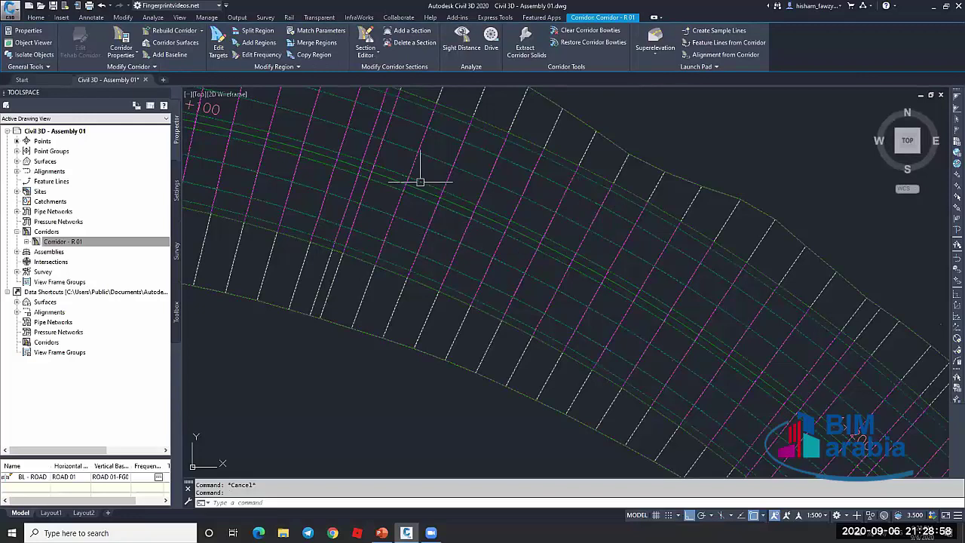
scroll(443, 214, down, 4)
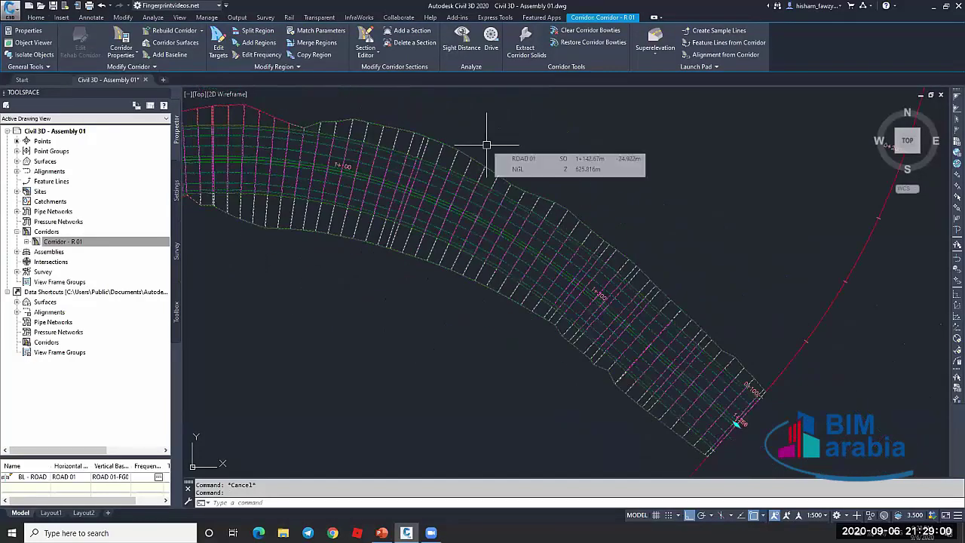
scroll(505, 157, down, 3)
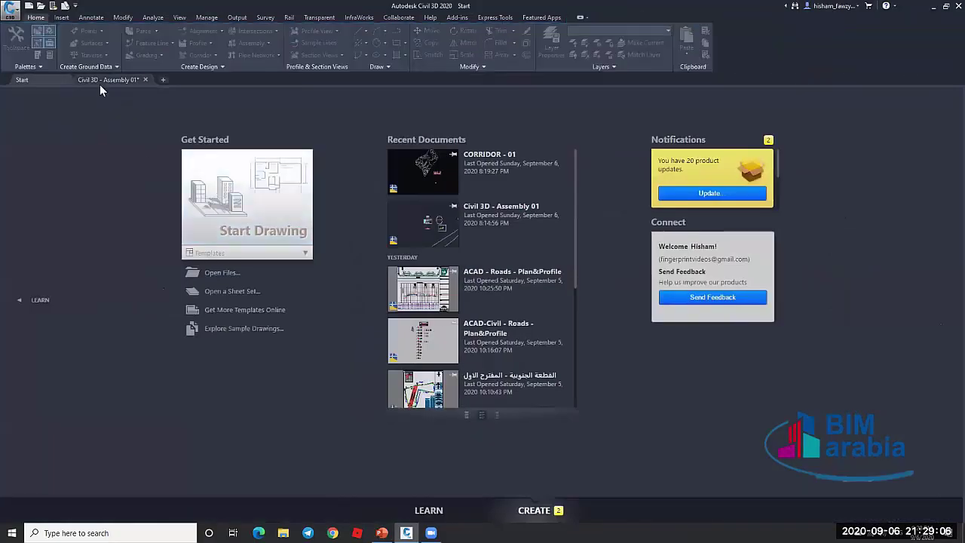
Open CORRIDOR - 01.dwg from the 06. Corridors folder in File Explorer
click(100, 81)
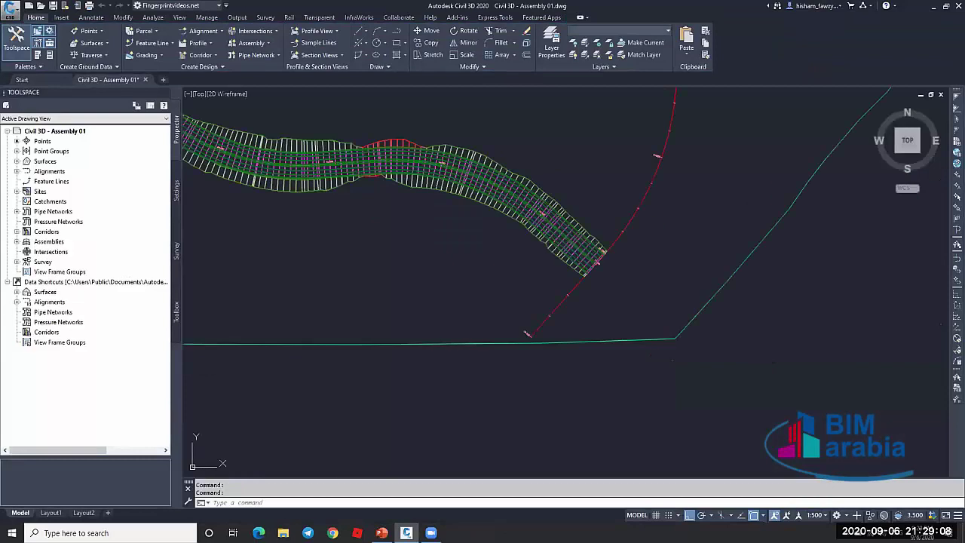
key(alt+Tab)
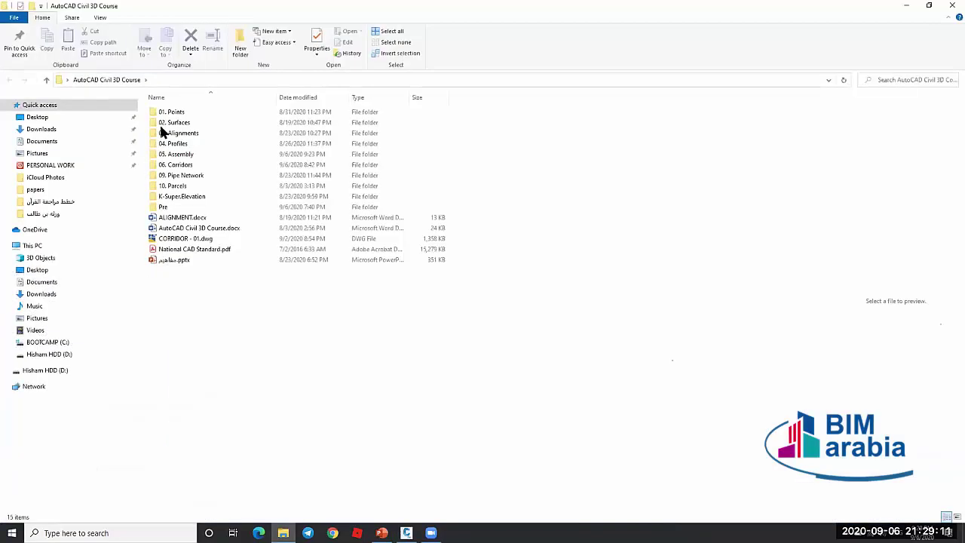
double_click(179, 166)
click(187, 125)
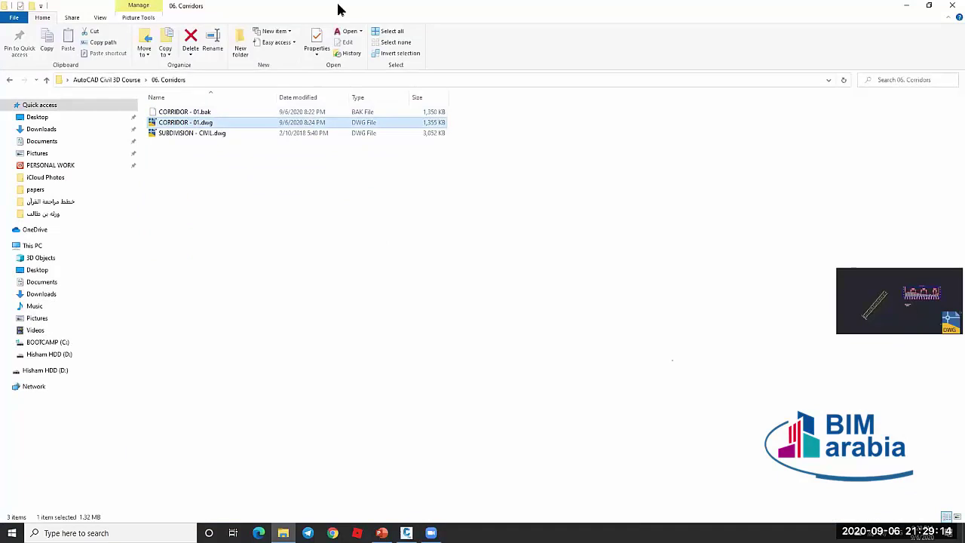
key(alt+Tab)
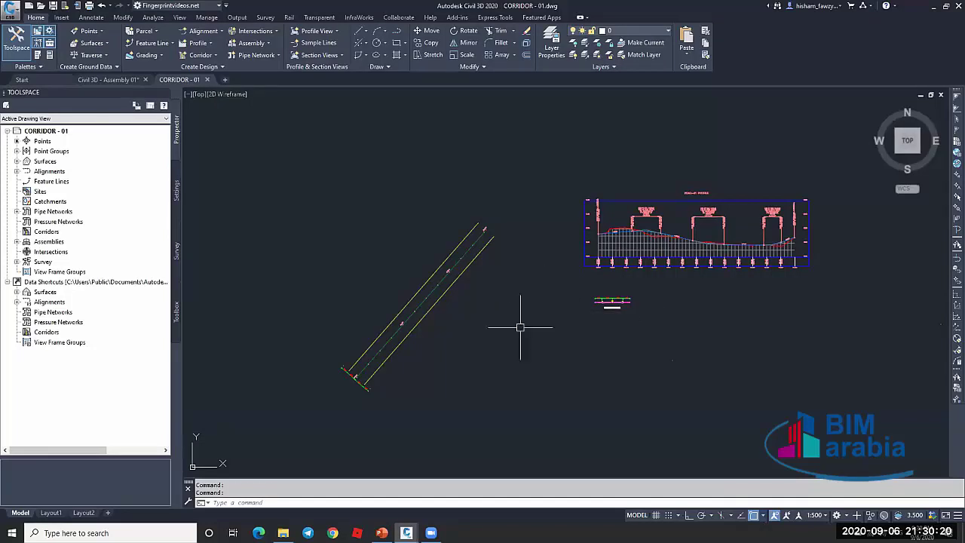
scroll(613, 301, up, 5)
scroll(614, 294, up, 4)
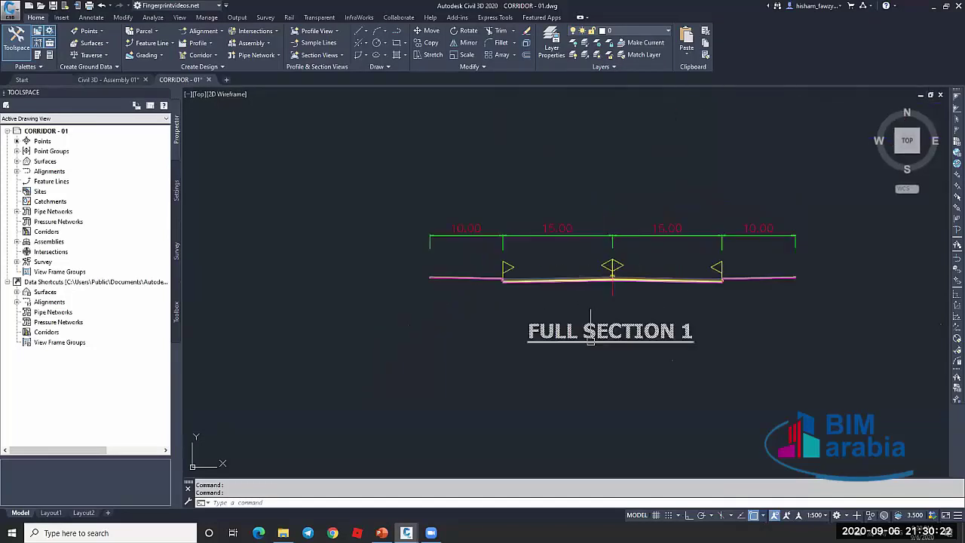
scroll(653, 259, up, 6)
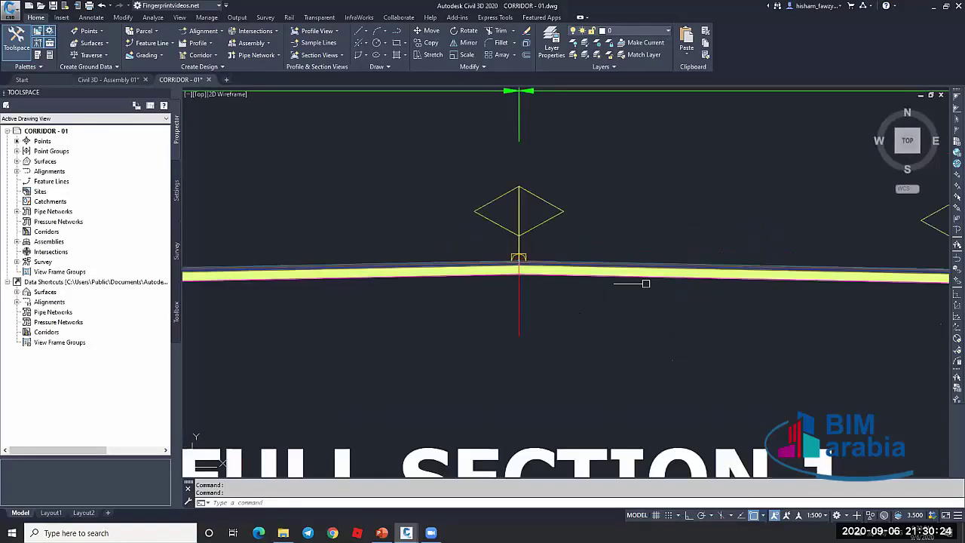
scroll(614, 280, down, 4)
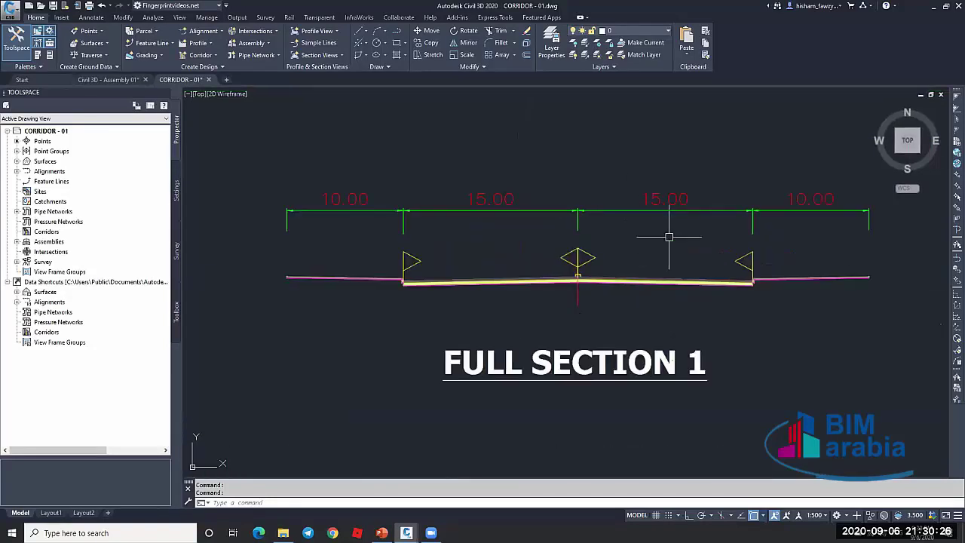
click(513, 201)
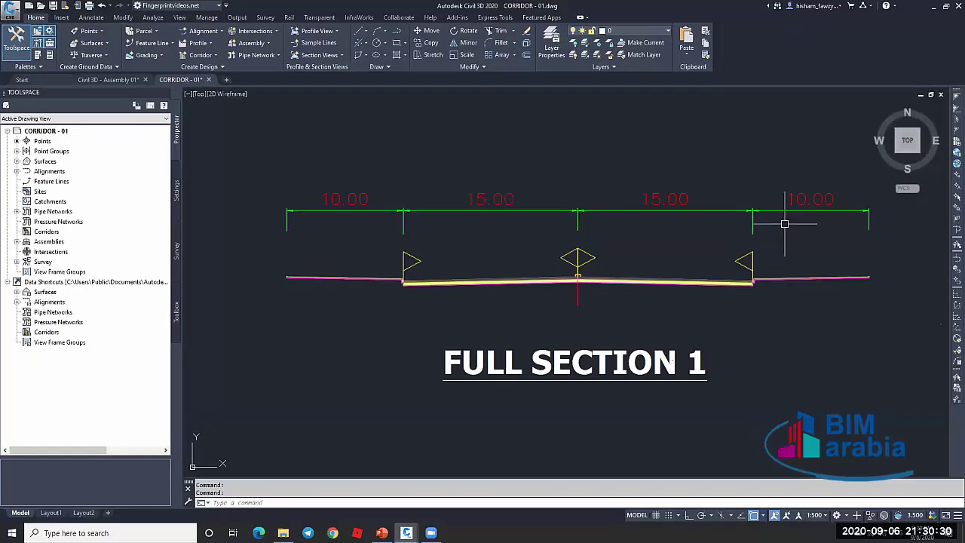
scroll(762, 275, up, 8)
scroll(786, 280, down, 6)
scroll(559, 272, down, 4)
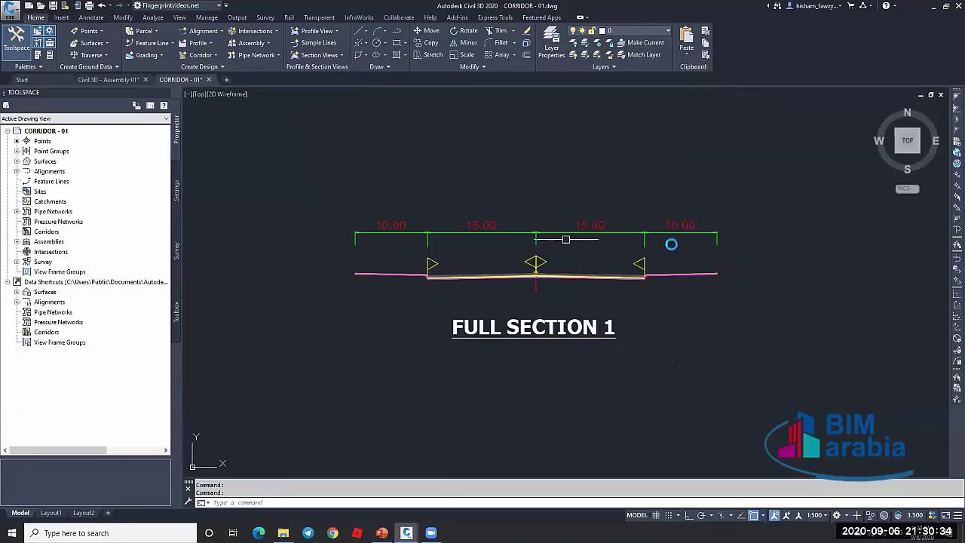
scroll(648, 249, down, 8)
middle_drag(442, 274, 599, 233)
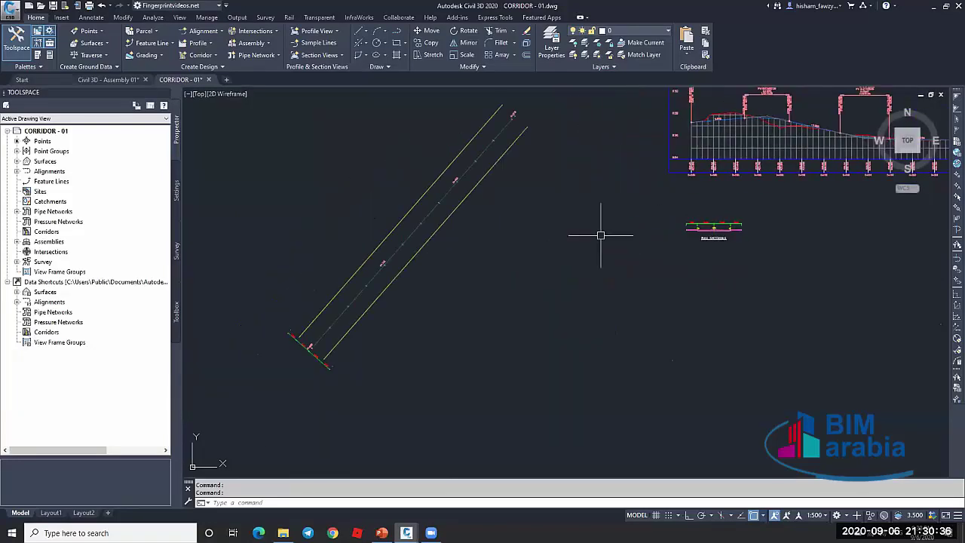
scroll(307, 353, up, 5)
scroll(308, 353, up, 3)
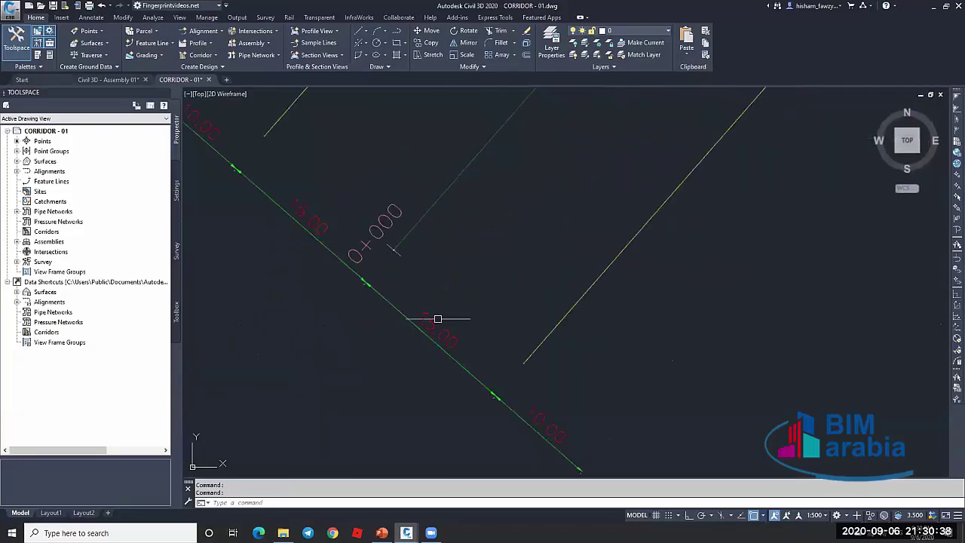
scroll(445, 314, down, 3)
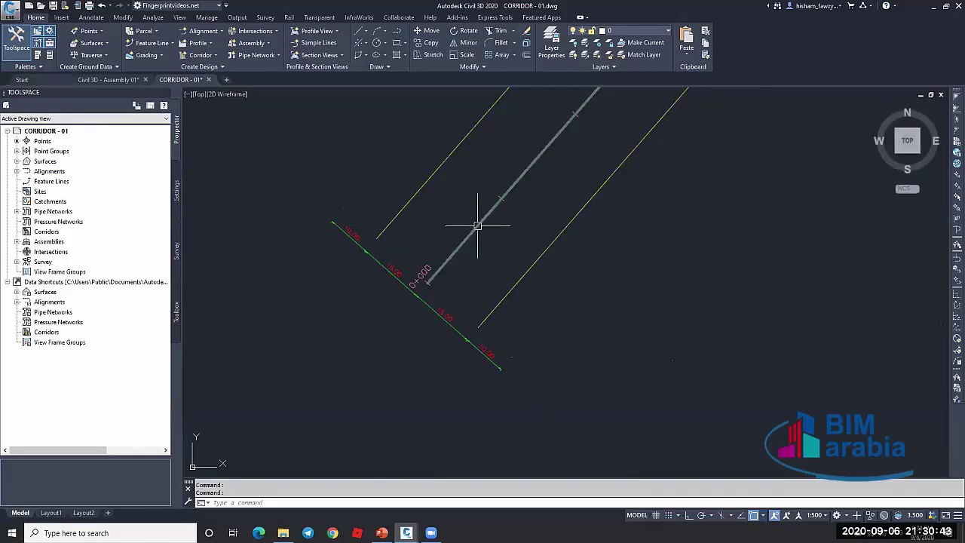
Create a corridor named R1 with Basic style on alignment ROAD-01 and profile FINISH DESIGN
click(200, 56)
click(215, 73)
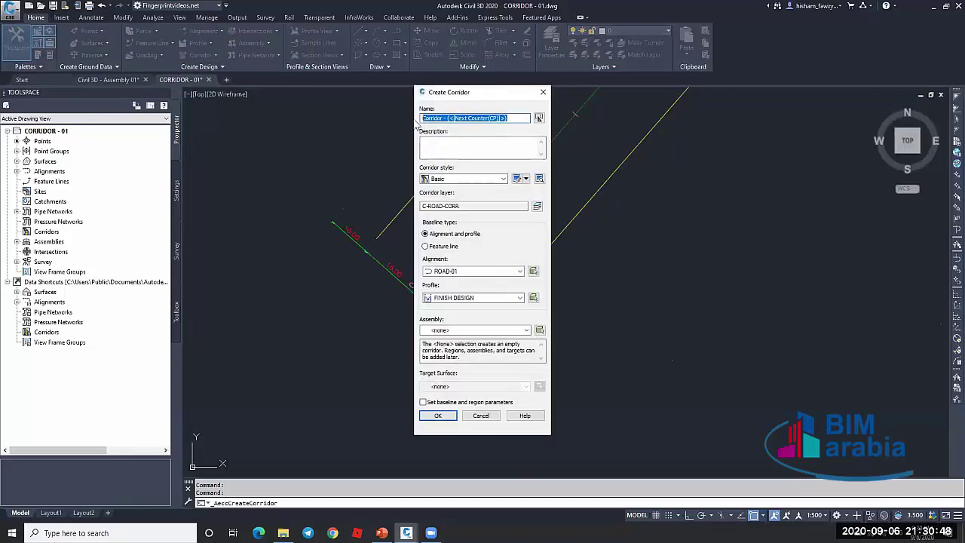
text(R1)
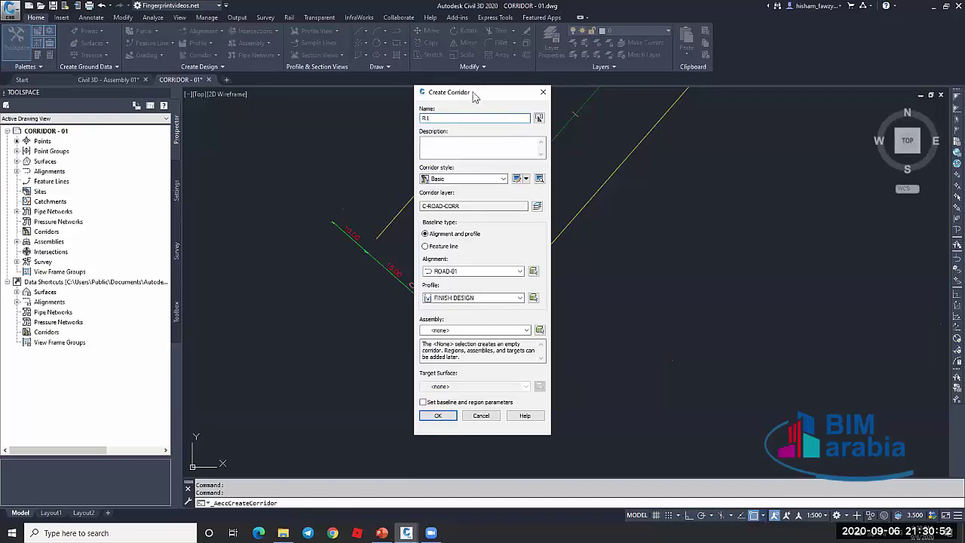
click(452, 181)
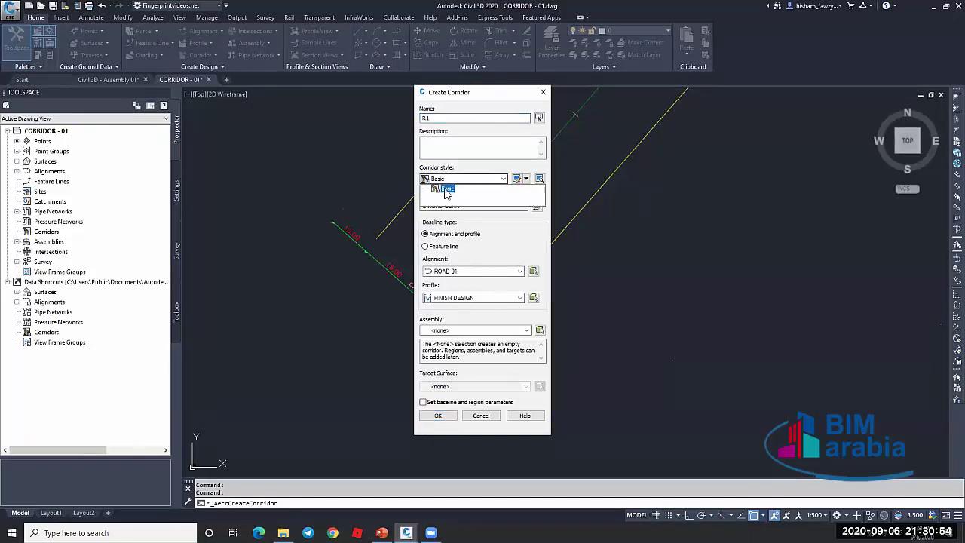
click(449, 189)
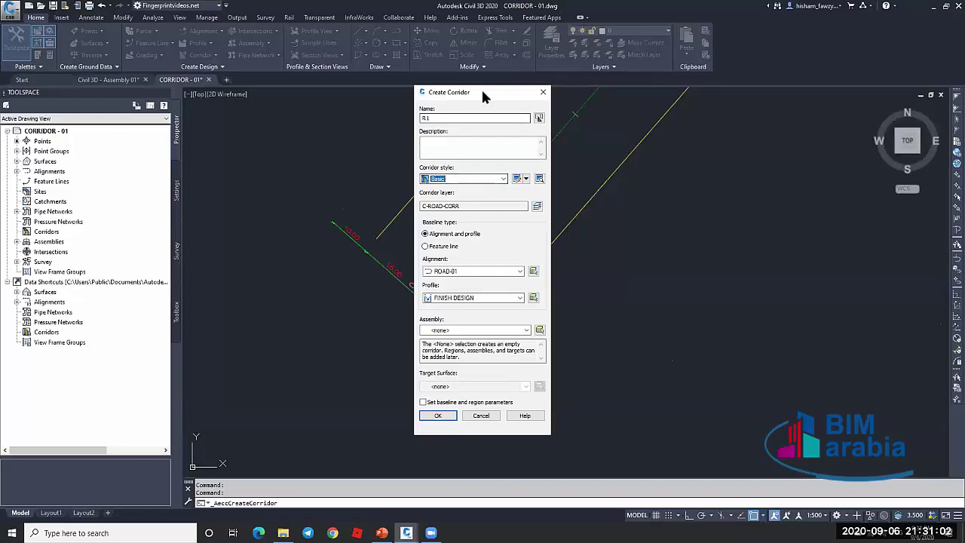
drag(482, 87, 525, 80)
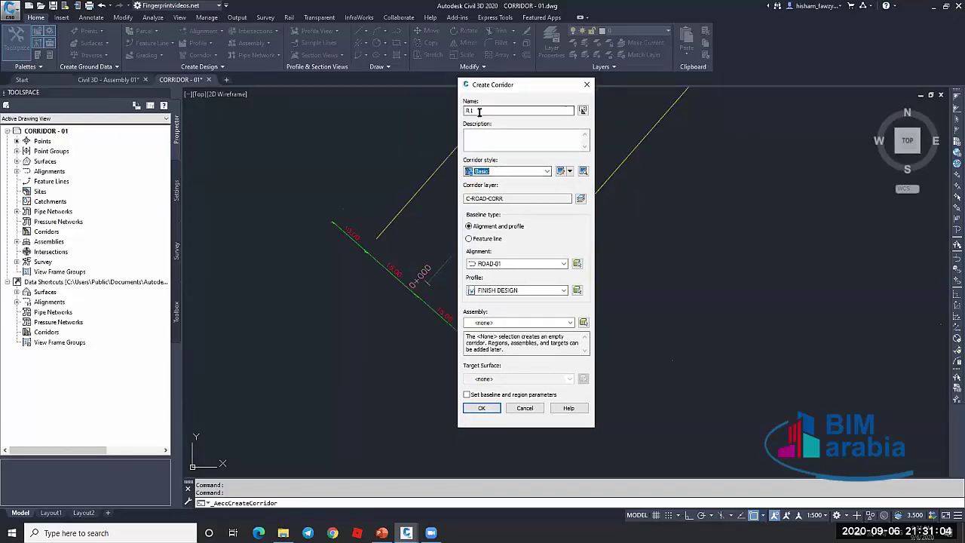
click(481, 136)
click(481, 136)
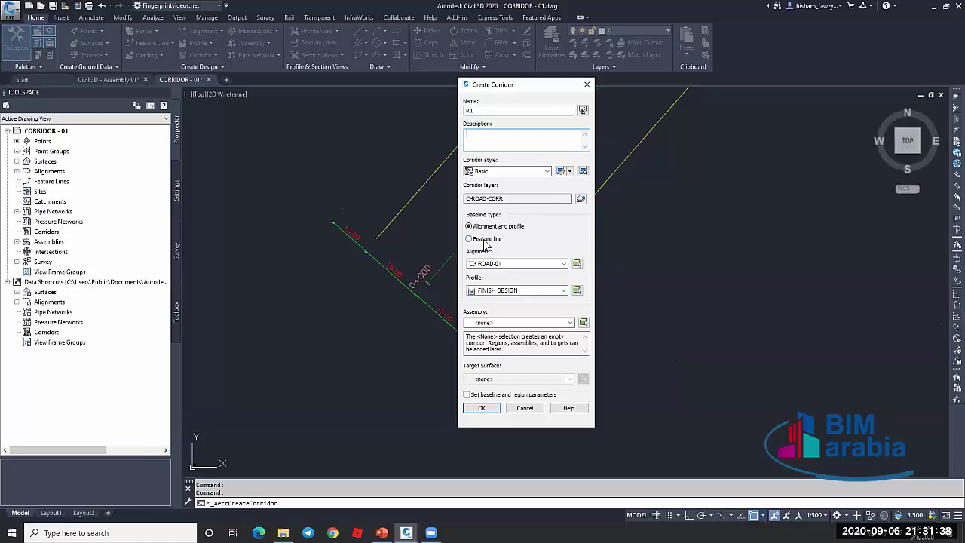
click(485, 240)
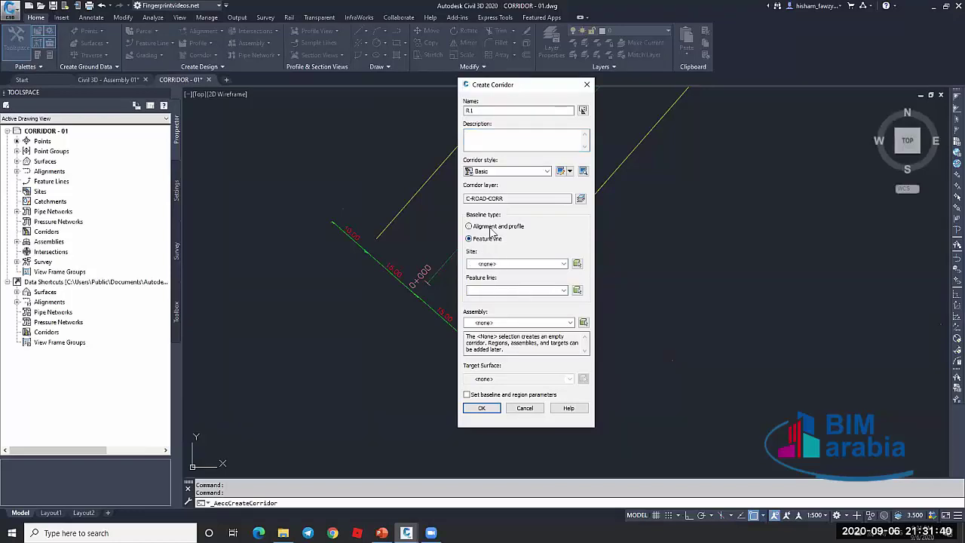
click(491, 228)
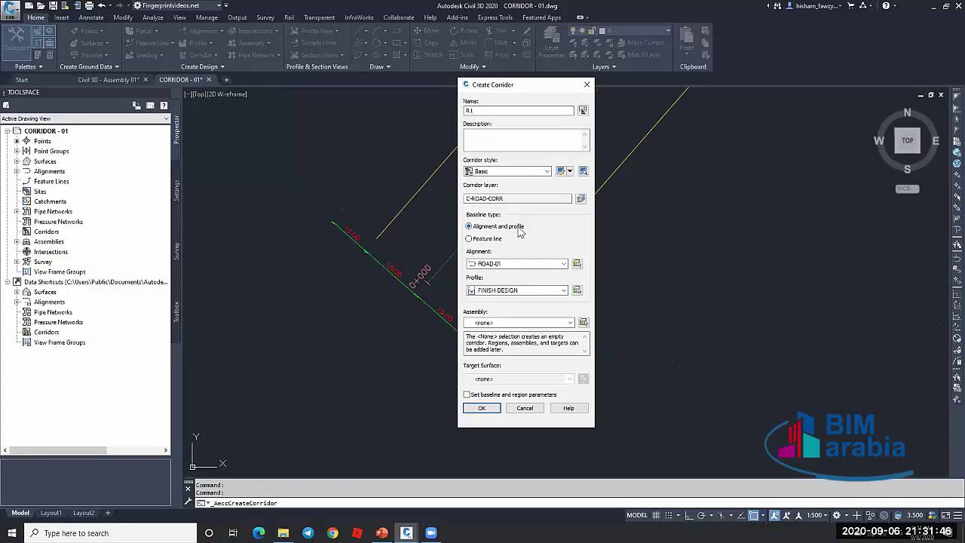
click(509, 264)
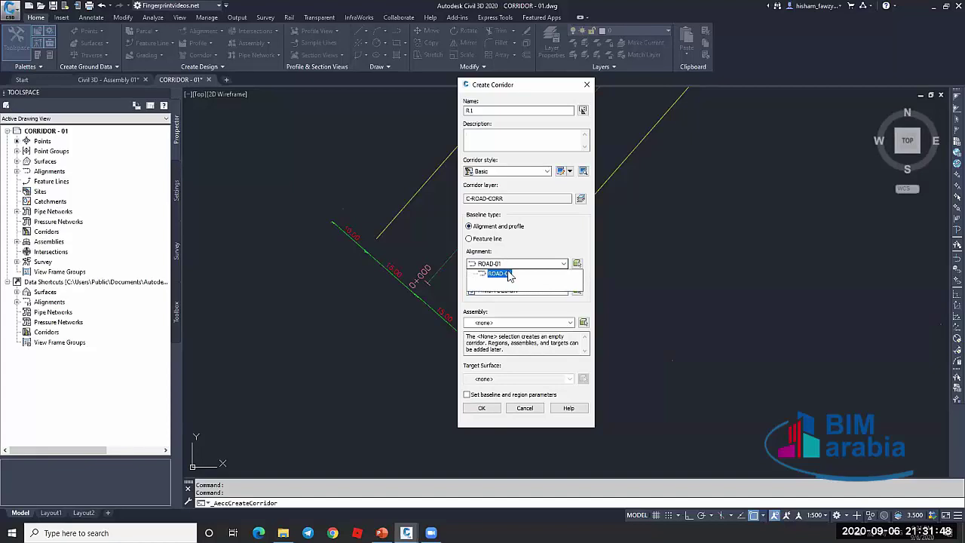
click(486, 237)
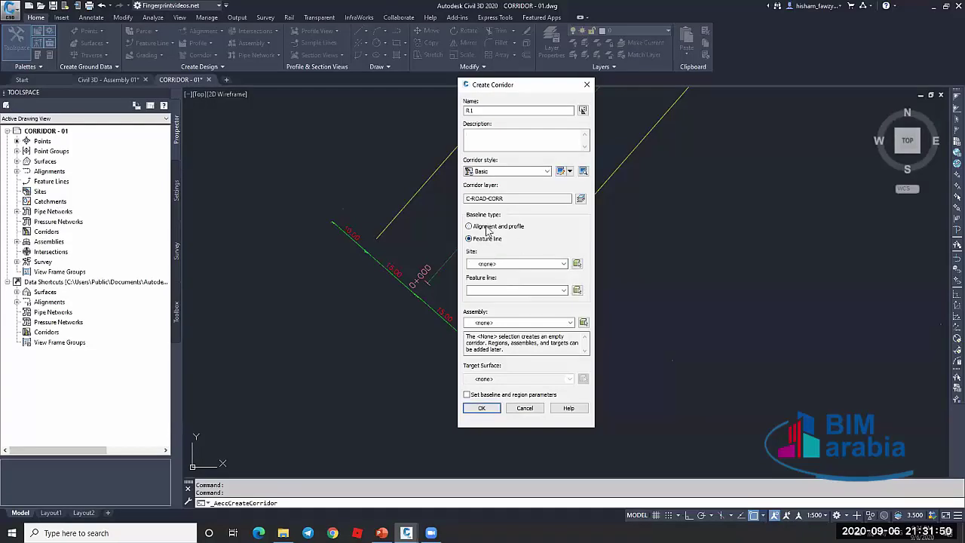
click(492, 227)
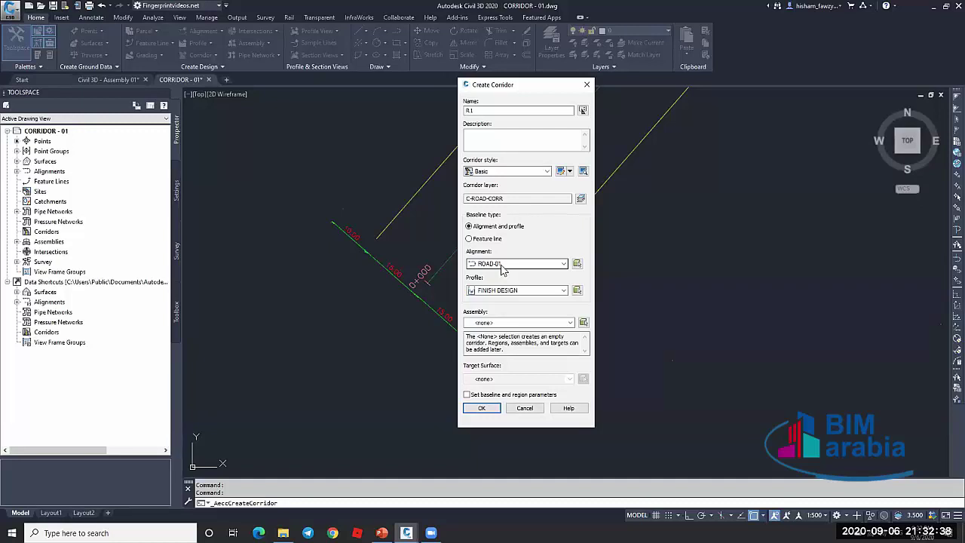
click(495, 239)
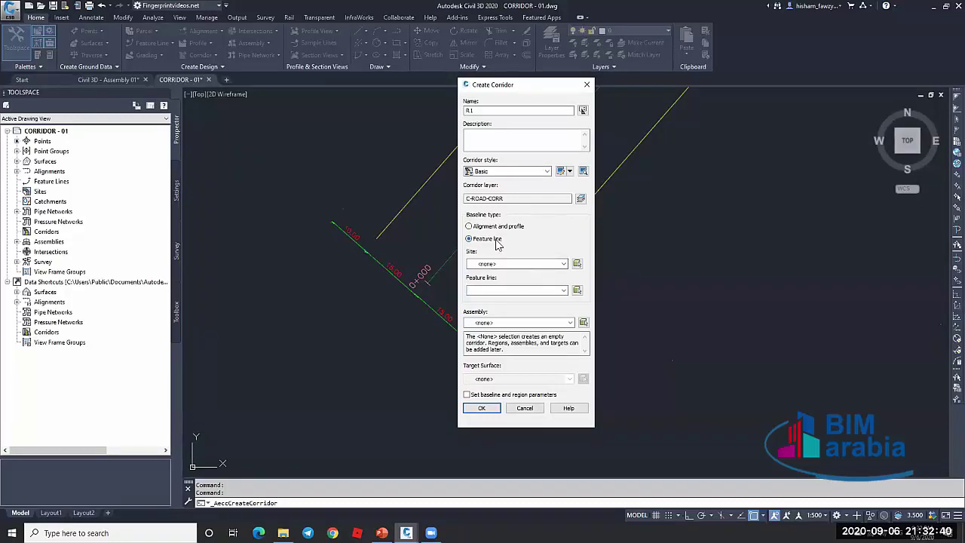
click(505, 291)
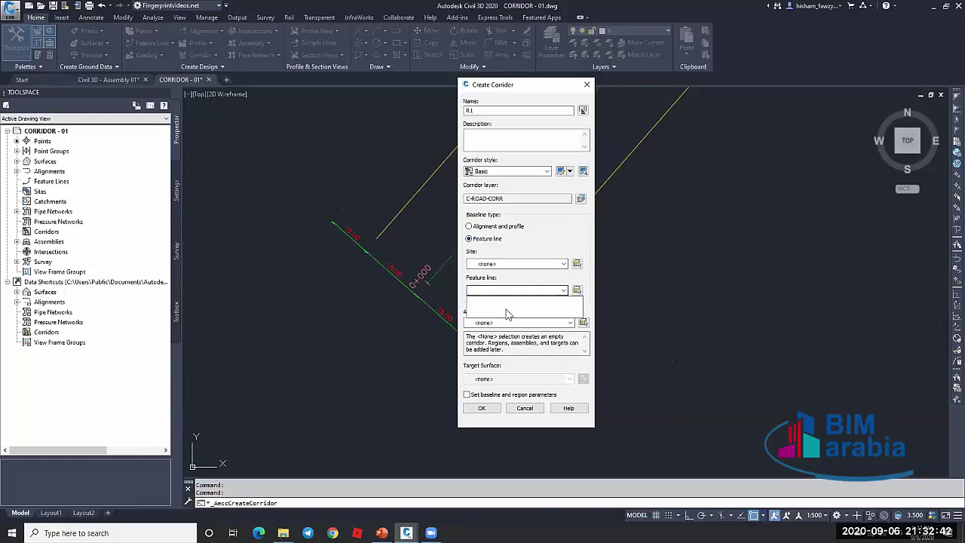
click(505, 266)
click(506, 265)
click(507, 272)
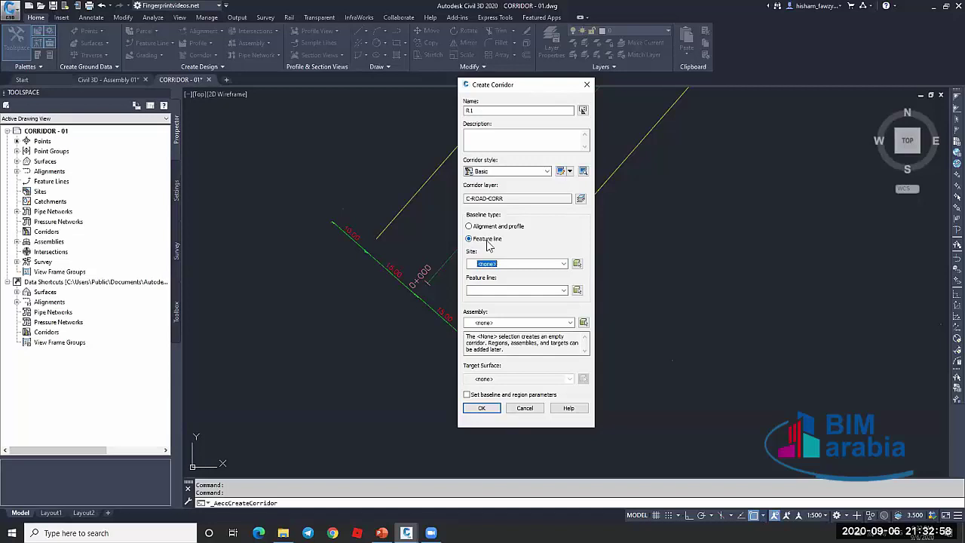
click(497, 228)
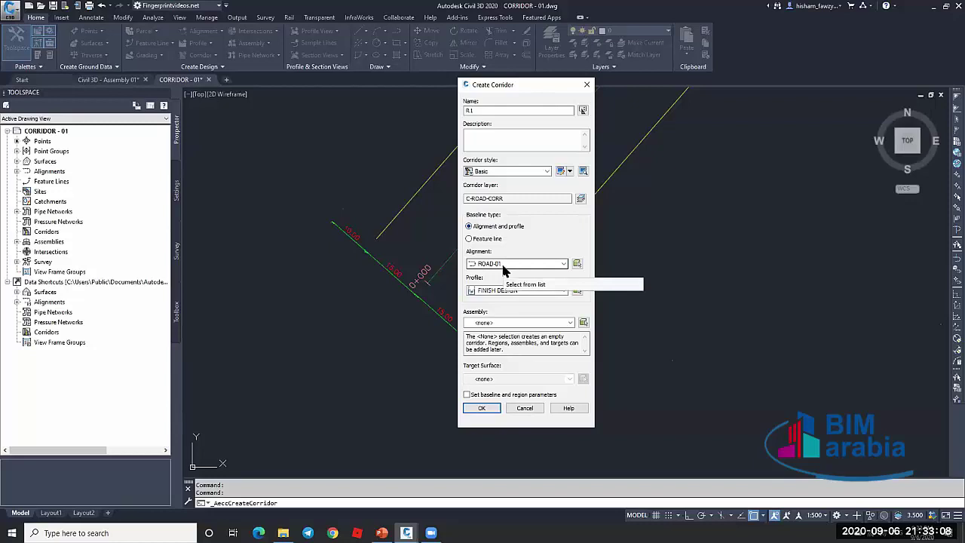
Give corridor R1 the FINISH DESIGN profile and FULL SECTION 1 assembly with no target surface, then confirm to open baseline and region parameters
click(517, 291)
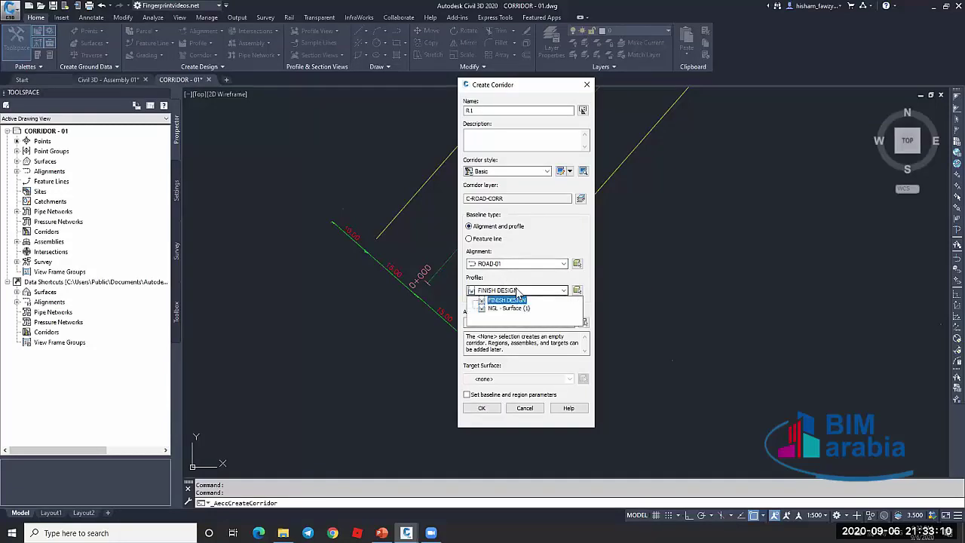
click(510, 300)
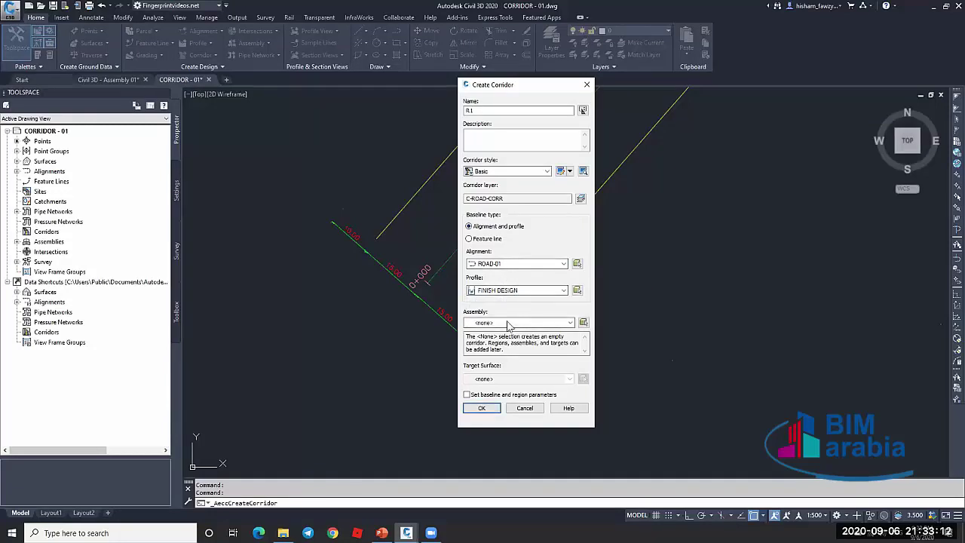
click(510, 323)
click(503, 338)
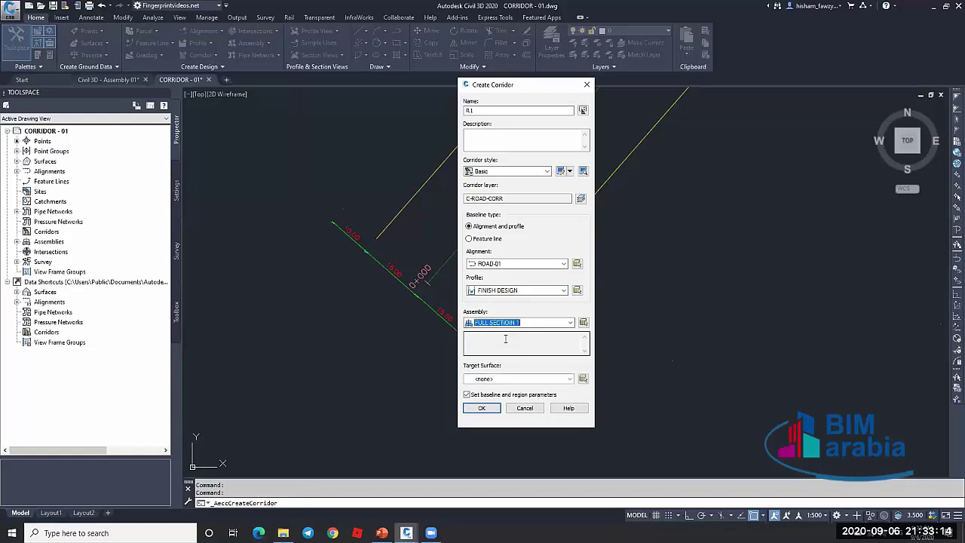
click(496, 379)
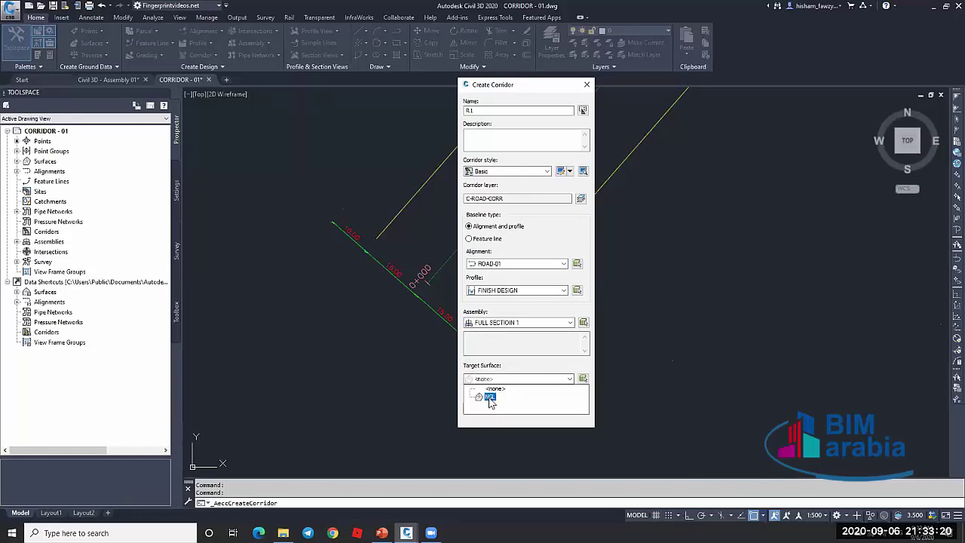
click(522, 363)
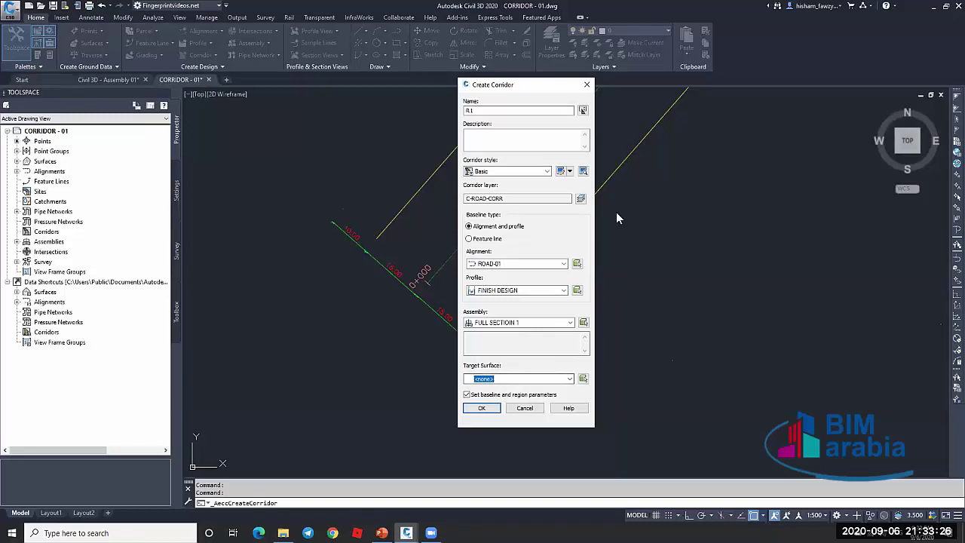
click(501, 378)
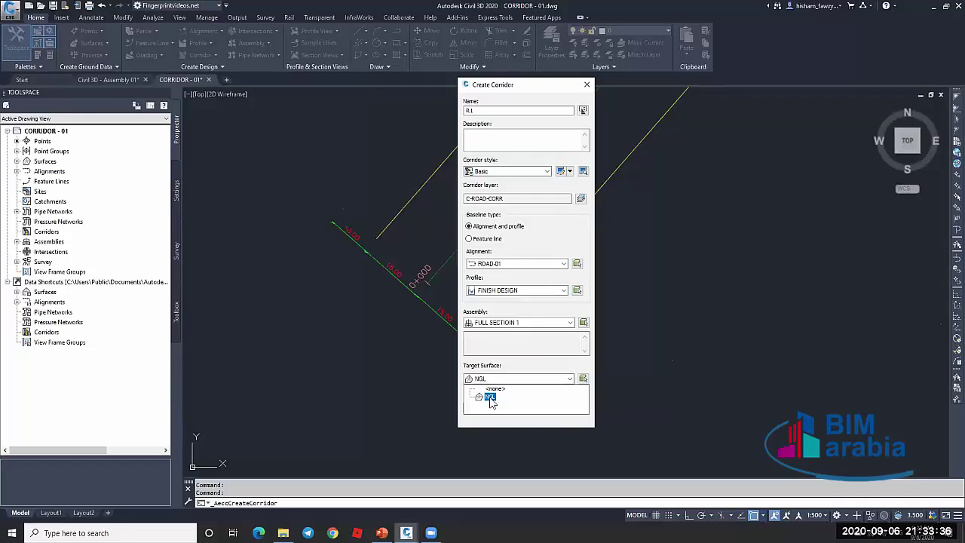
click(495, 389)
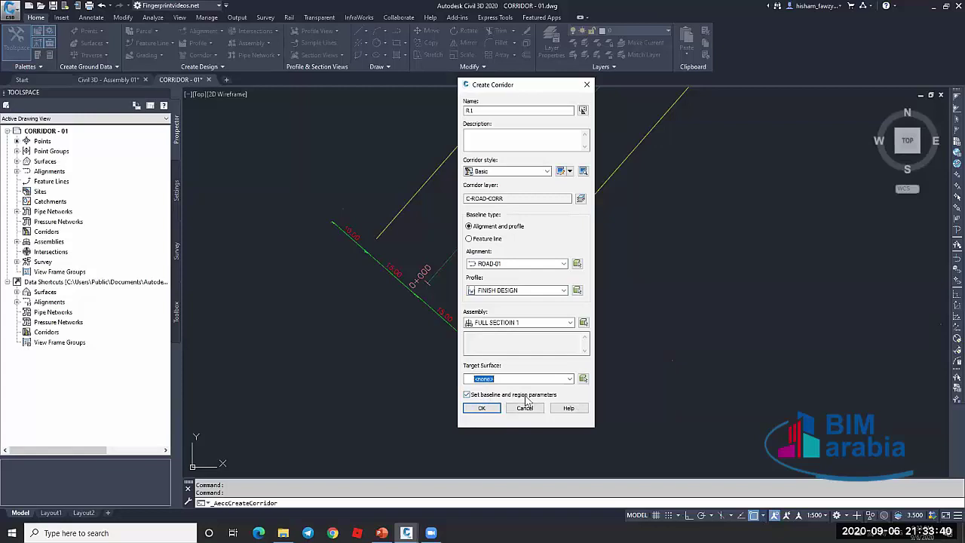
click(483, 408)
click(483, 411)
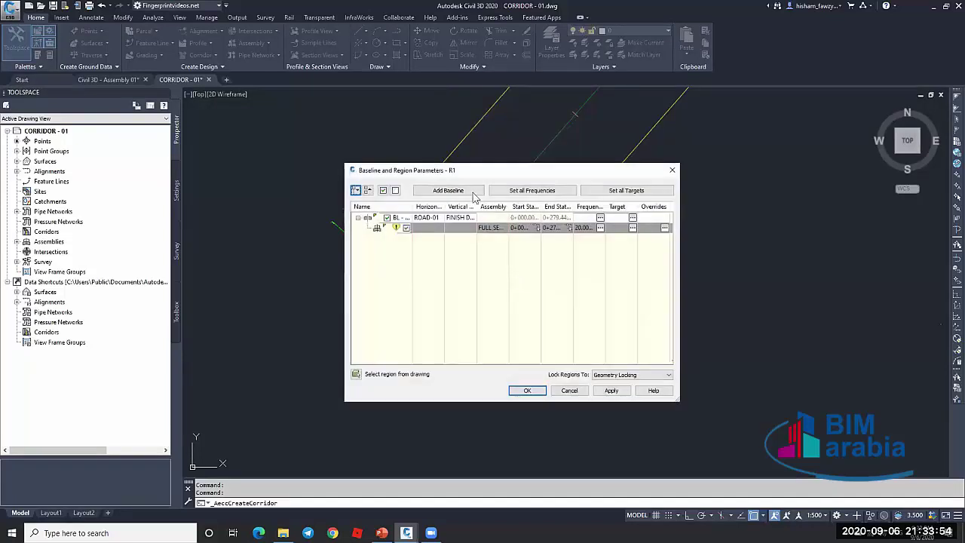
drag(480, 158, 451, 116)
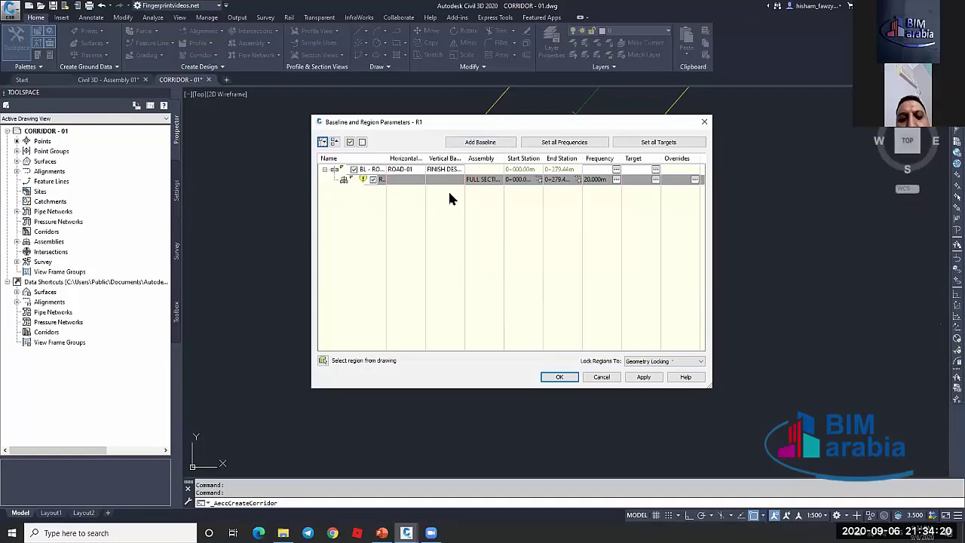
click(469, 144)
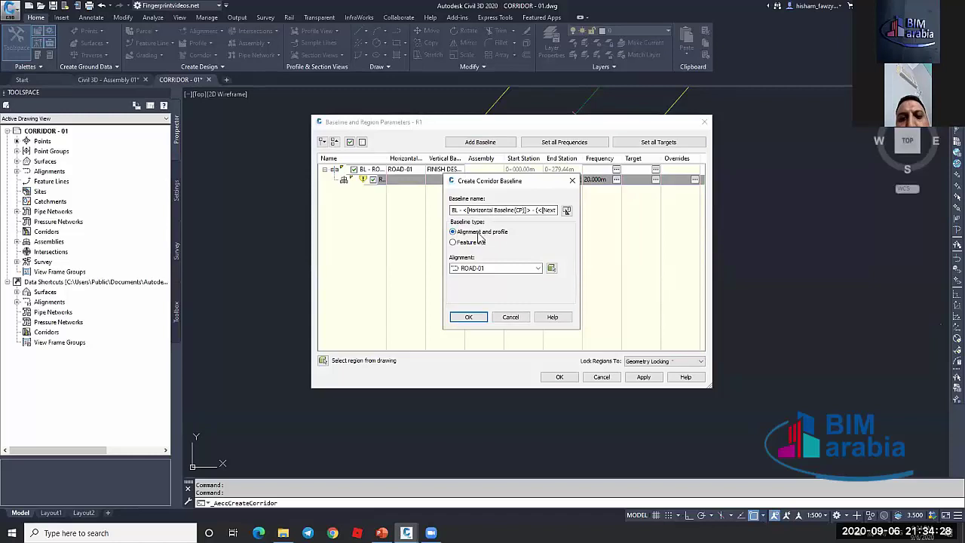
click(508, 318)
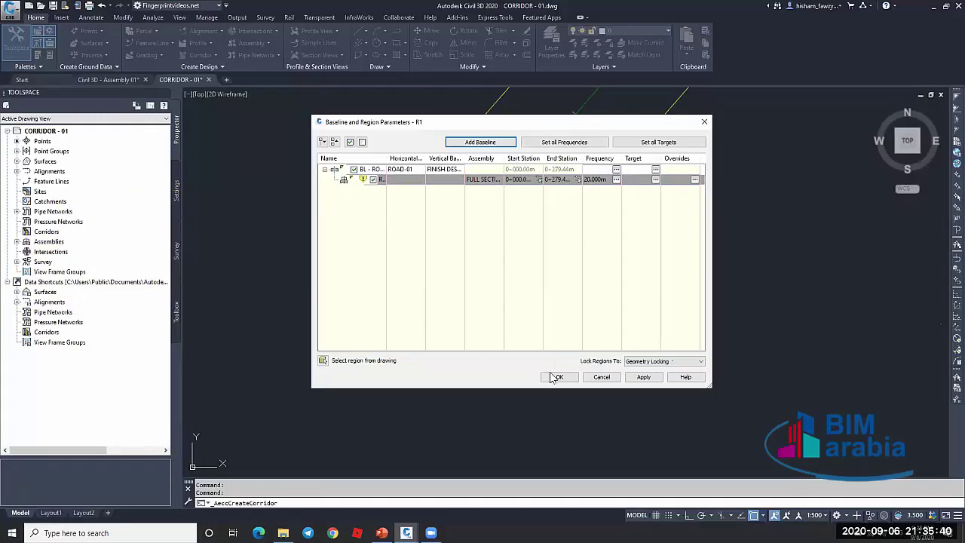
Accept the region parameters, rebuild corridor R1, and select it in the drawing
click(556, 376)
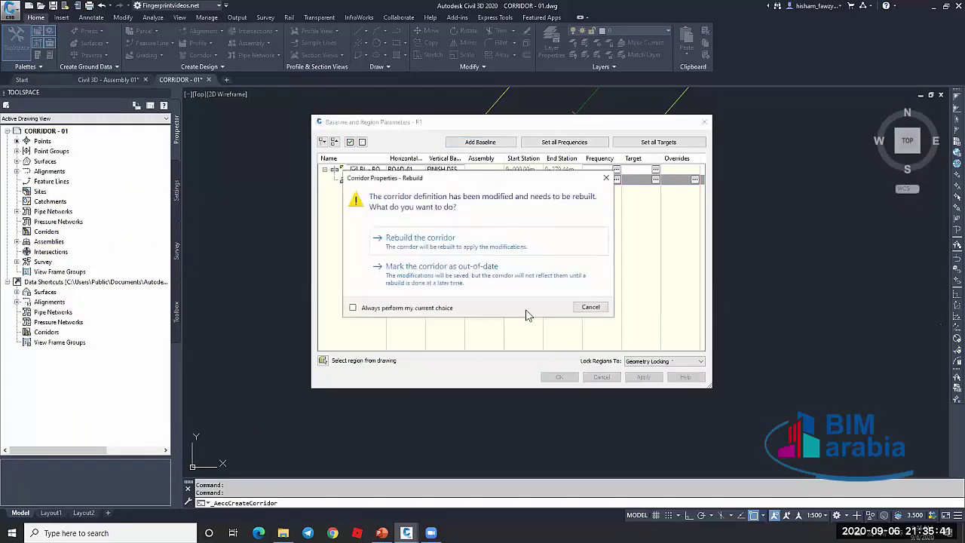
click(435, 243)
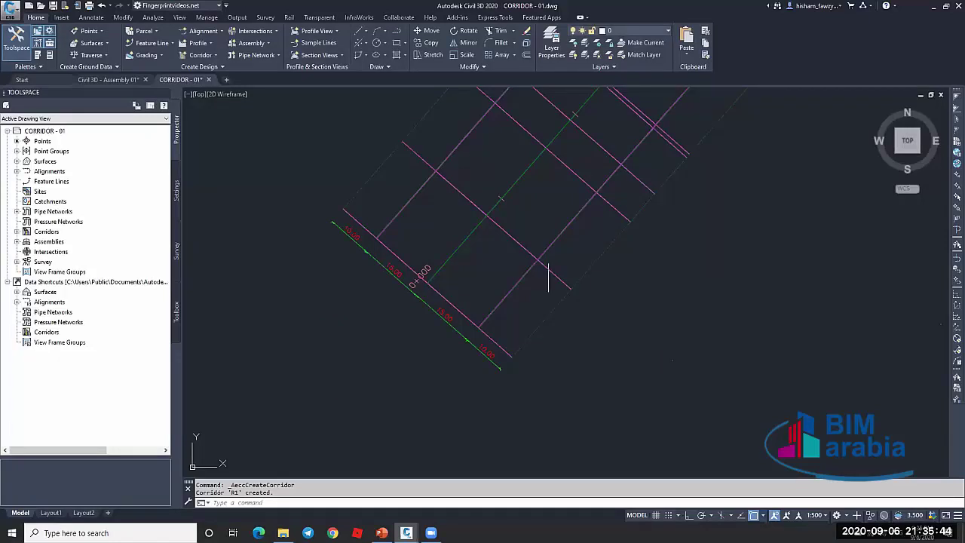
scroll(549, 275, down, 4)
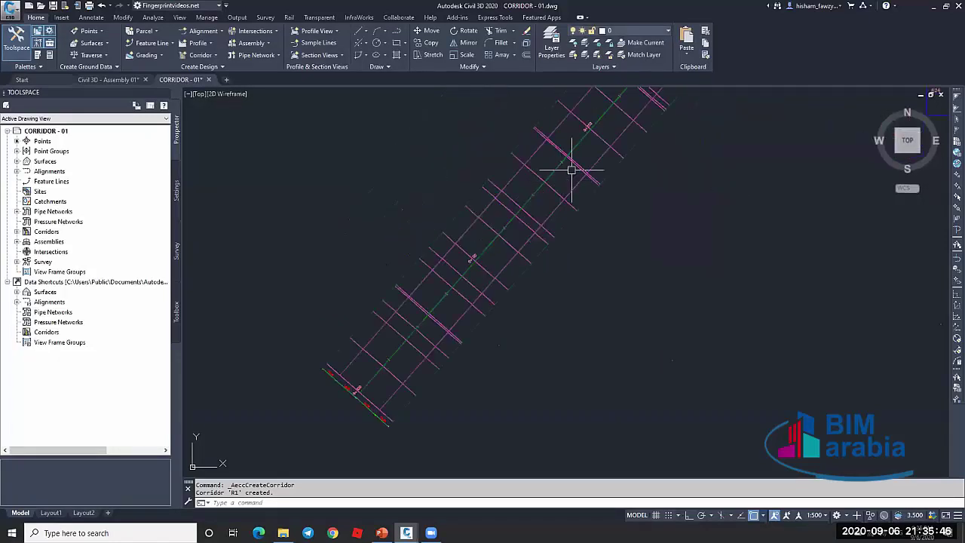
scroll(478, 269, down, 2)
scroll(474, 280, up, 4)
click(382, 345)
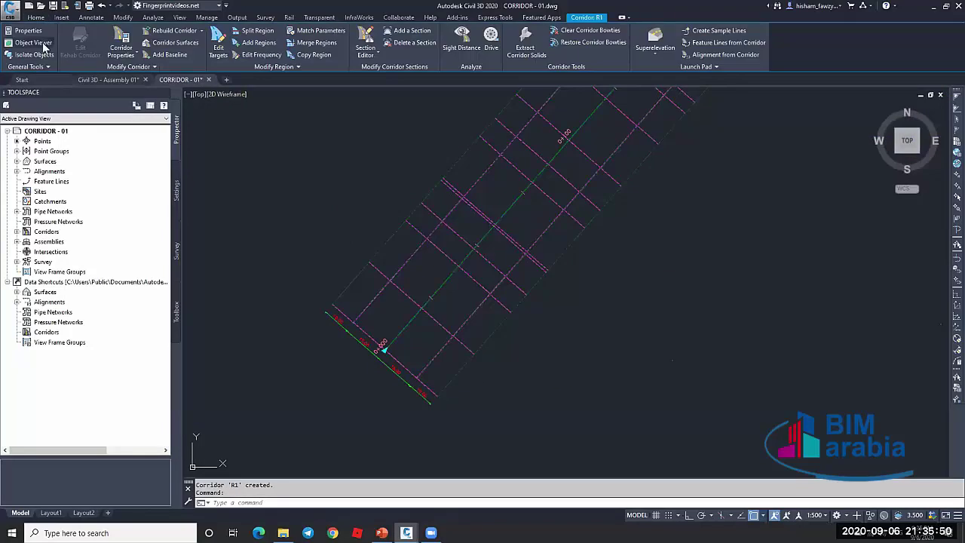
Open corridor R1 in a maximized Object Viewer and orbit to a southwest isometric view
click(43, 44)
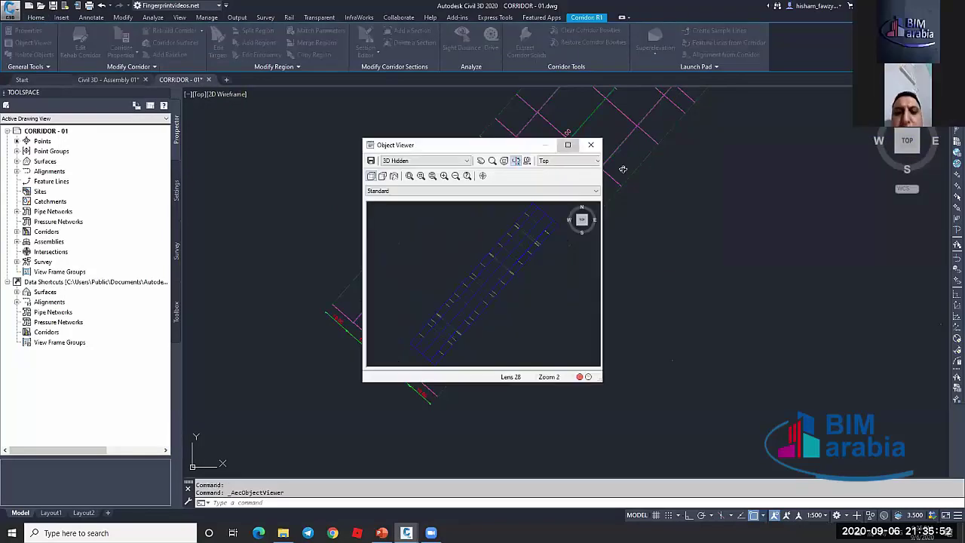
click(568, 145)
click(909, 113)
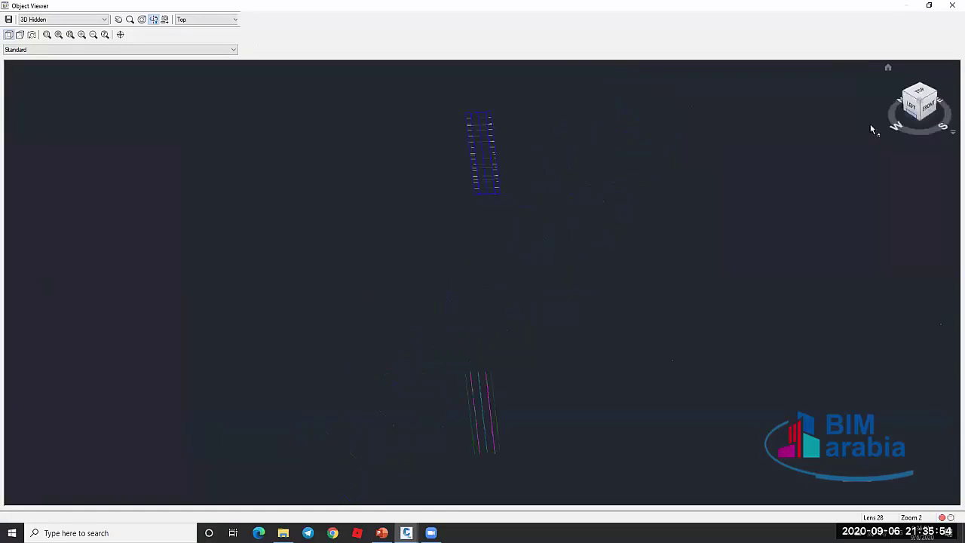
scroll(487, 198, up, 5)
middle_drag(496, 141, 516, 299)
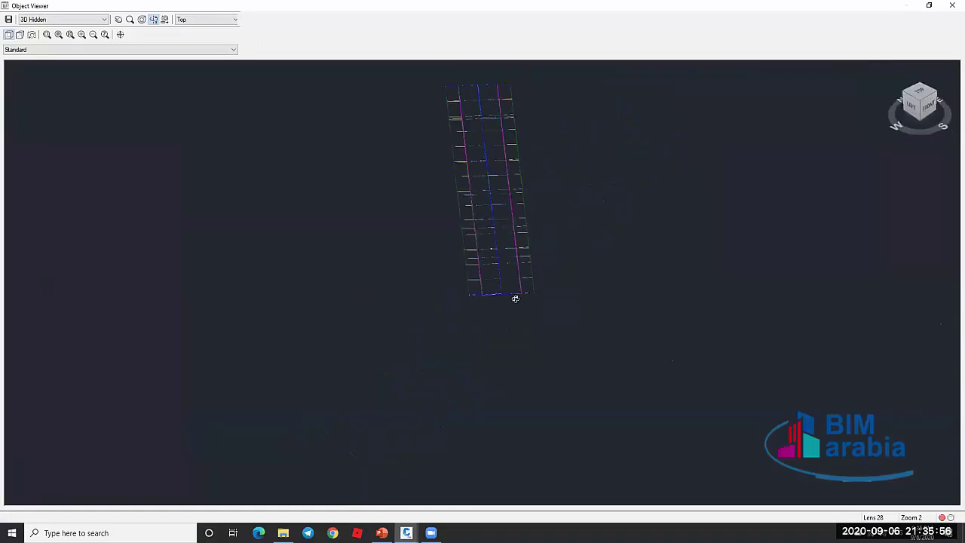
scroll(515, 299, up, 4)
scroll(535, 280, down, 4)
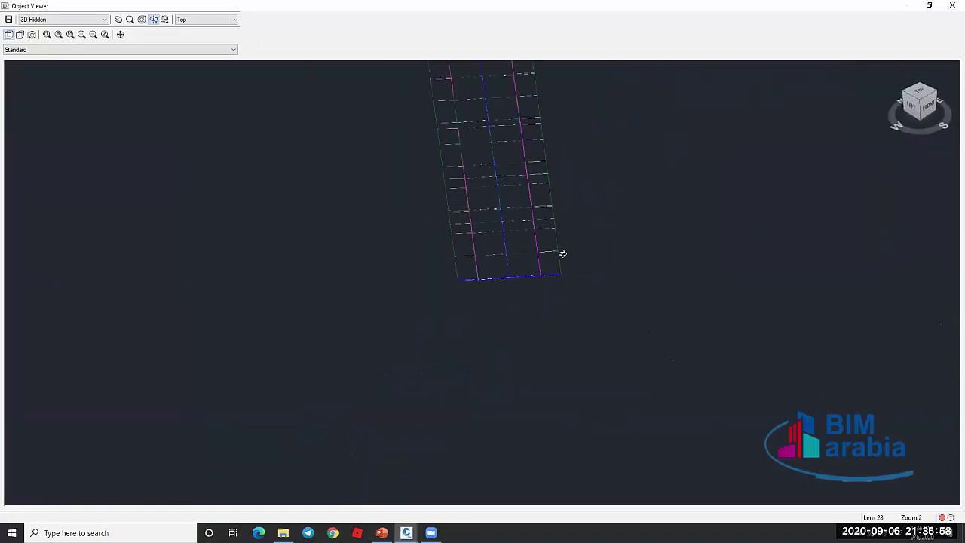
drag(563, 254, 531, 336)
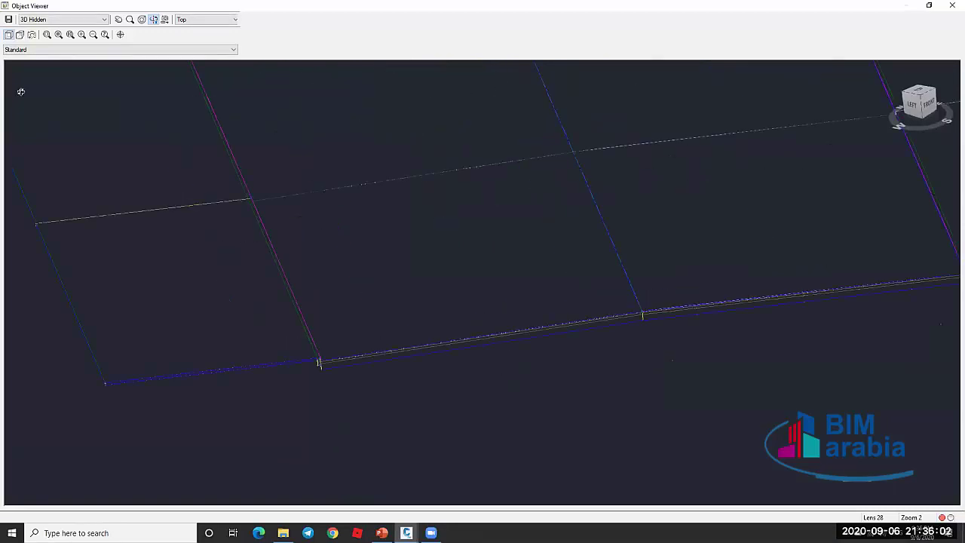
Switch the viewer's visual style to Conceptual, then to 3dWireframe
click(39, 20)
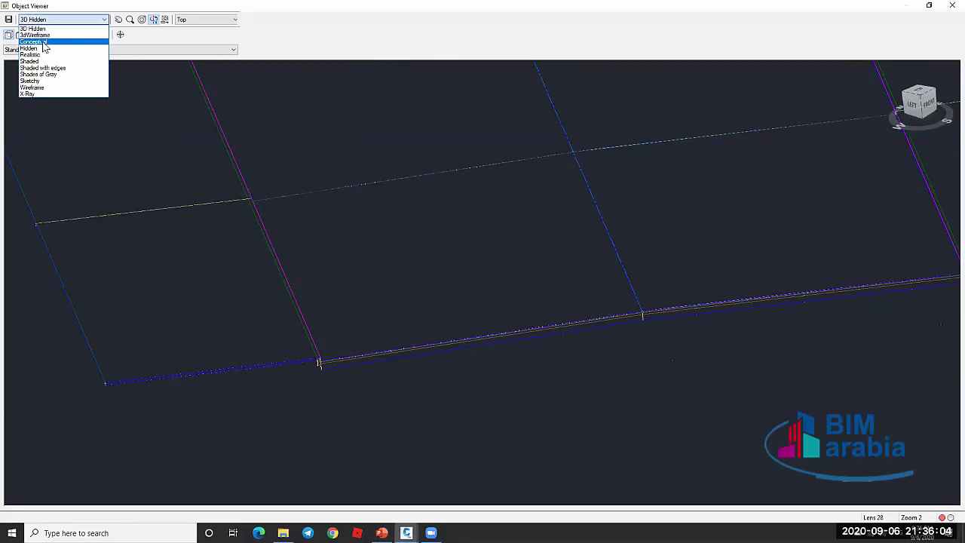
click(44, 42)
click(52, 20)
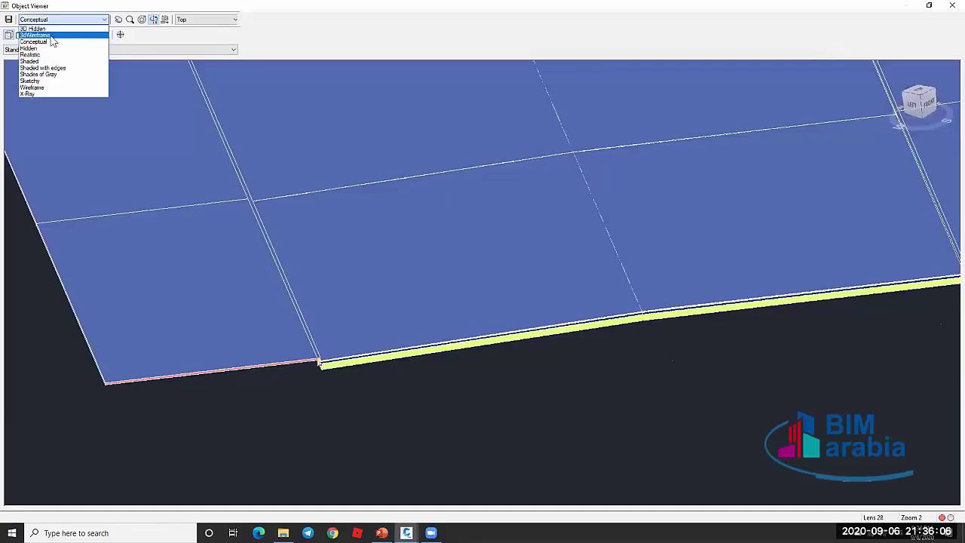
click(51, 35)
Pan and zoom along the wireframe to inspect the edge corners and yellow beam edge
scroll(667, 318, up, 2)
scroll(463, 206, up, 2)
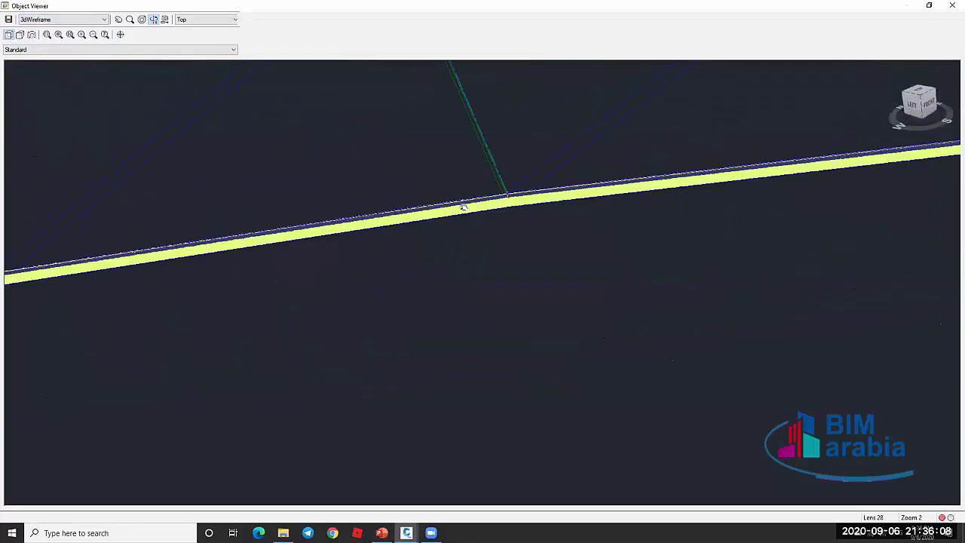
scroll(464, 207, down, 3)
scroll(517, 233, up, 3)
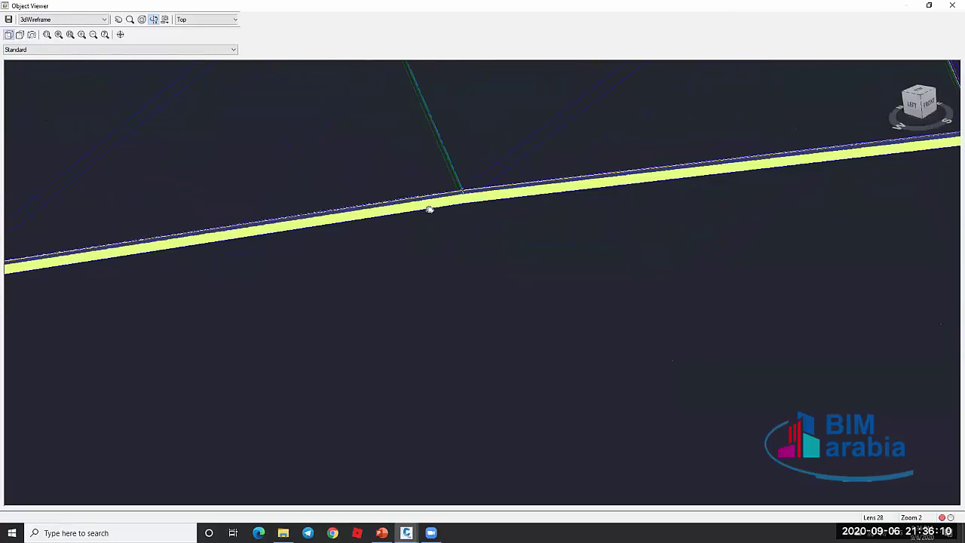
middle_drag(430, 210, 431, 201)
middle_drag(830, 168, 645, 199)
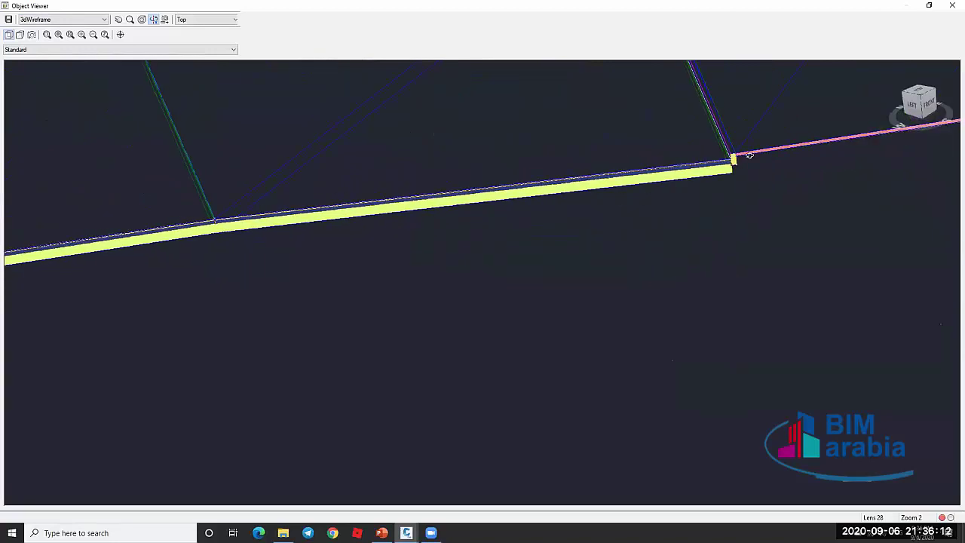
mouse_move(753, 164)
middle_down()
mouse_move(605, 202)
mouse_move(812, 141)
middle_up()
scroll(747, 199, down, 4)
scroll(402, 235, up, 3)
middle_drag(492, 220, 576, 259)
scroll(468, 216, down, 2)
scroll(575, 258, up, 2)
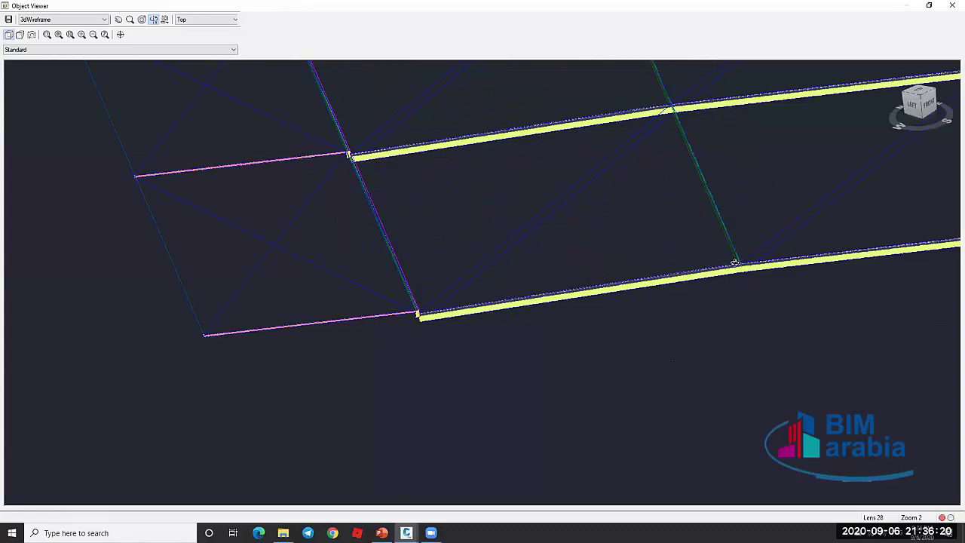
scroll(745, 267, up, 5)
middle_drag(828, 264, 361, 235)
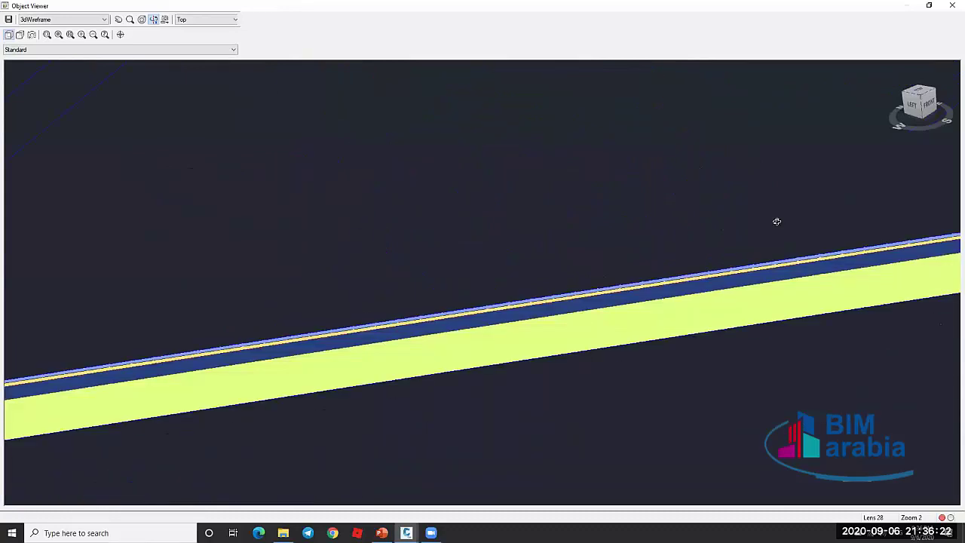
middle_drag(776, 221, 312, 232)
middle_drag(755, 168, 249, 253)
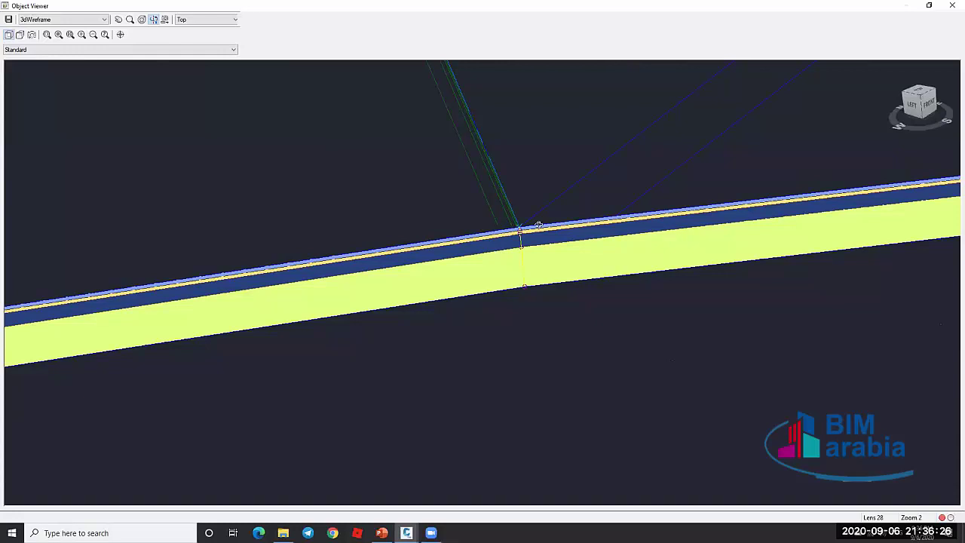
Orbit and zoom to inspect the lines above the band and the beam grid
drag(513, 227, 538, 293)
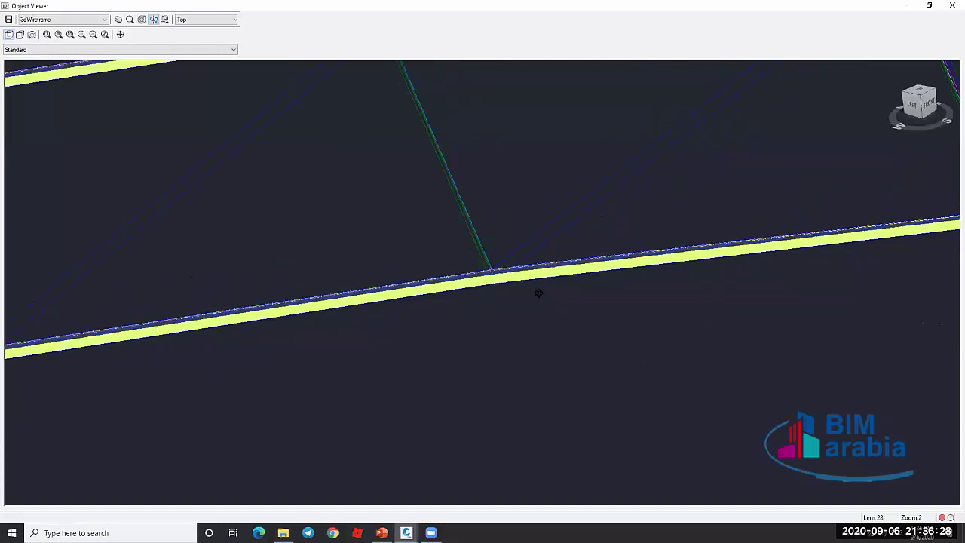
scroll(489, 281, down, 5)
scroll(528, 294, down, 2)
middle_drag(531, 294, 553, 356)
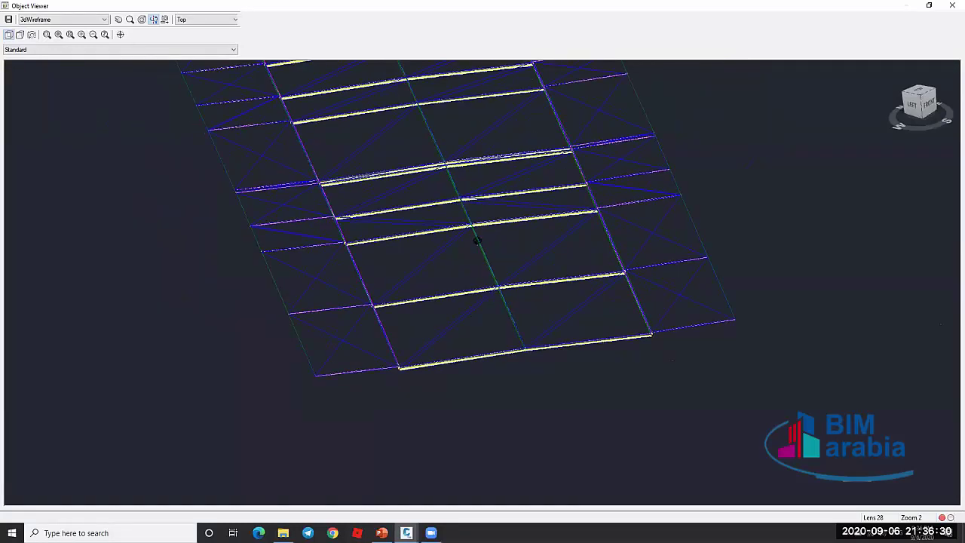
scroll(524, 321, up, 2)
scroll(562, 374, up, 2)
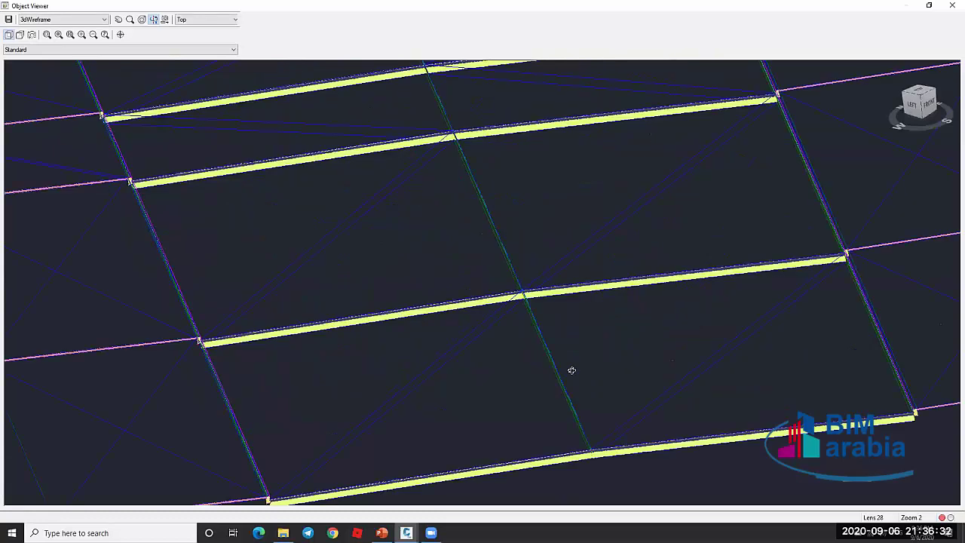
scroll(562, 365, up, 1)
scroll(577, 384, up, 2)
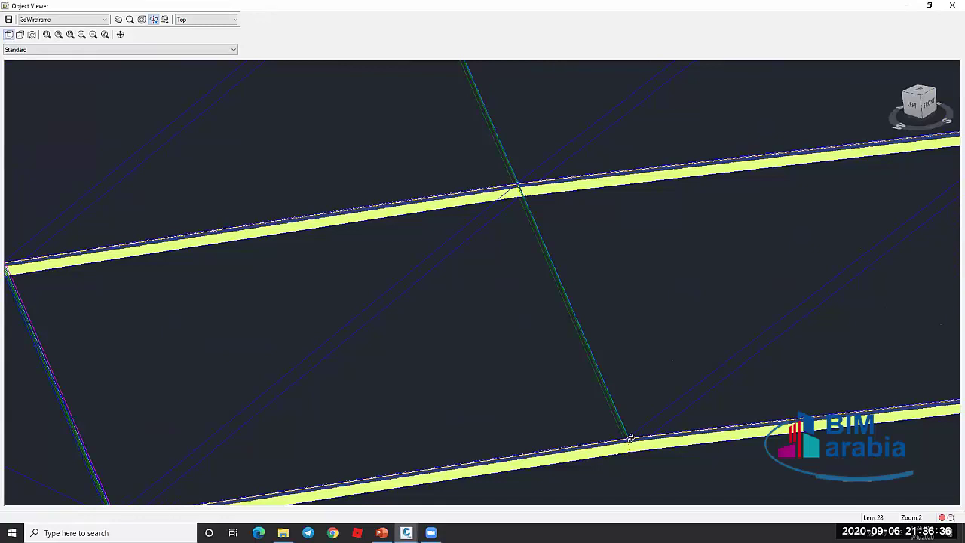
scroll(549, 357, down, 3)
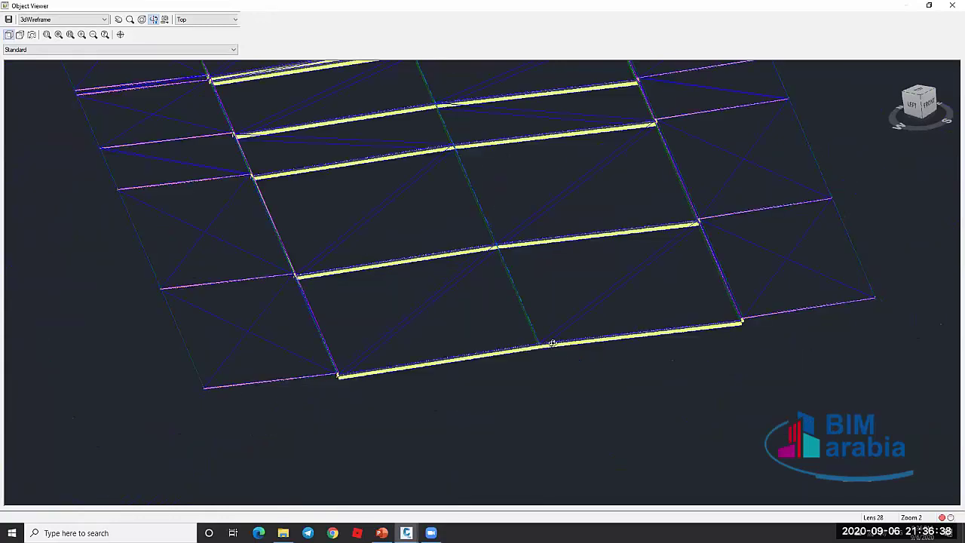
middle_drag(539, 263, 614, 301)
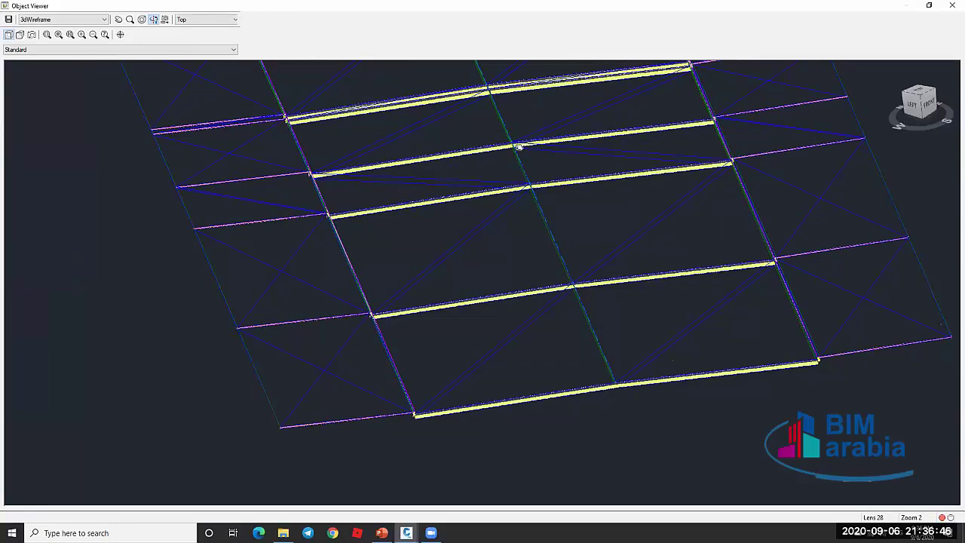
scroll(519, 146, up, 2)
scroll(619, 362, up, 5)
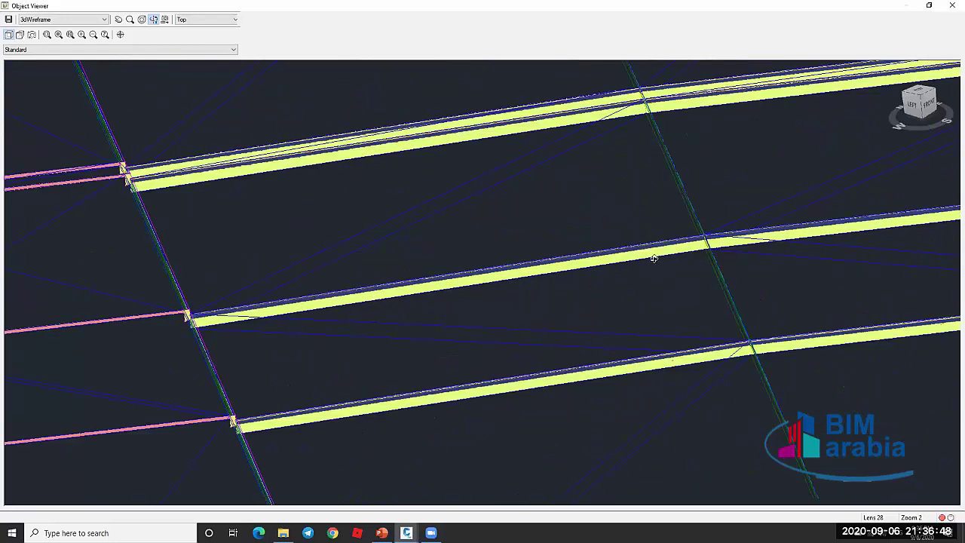
middle_drag(654, 259, 643, 305)
scroll(501, 221, down, 5)
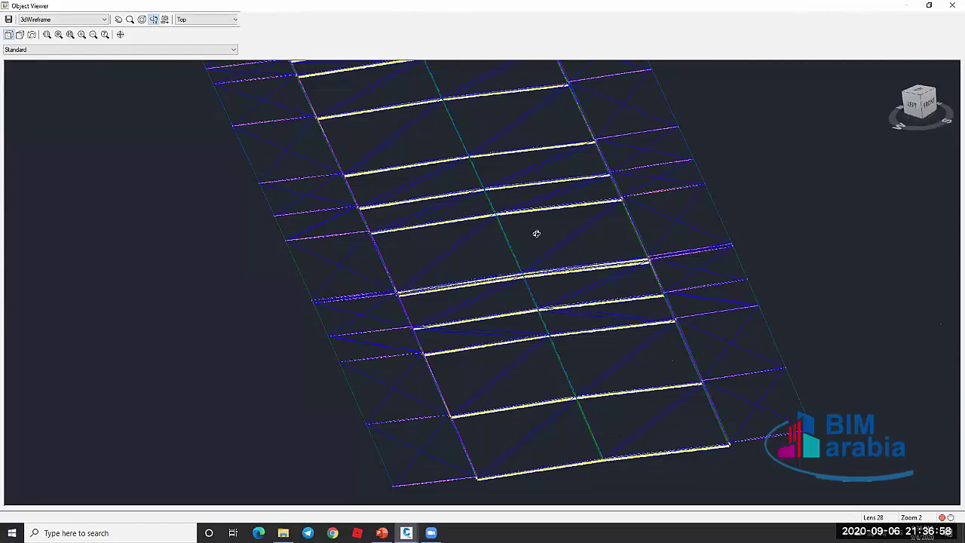
Close the viewer, review R1's baseline and region parameters in Corridor Properties, then cancel
key(Escape)
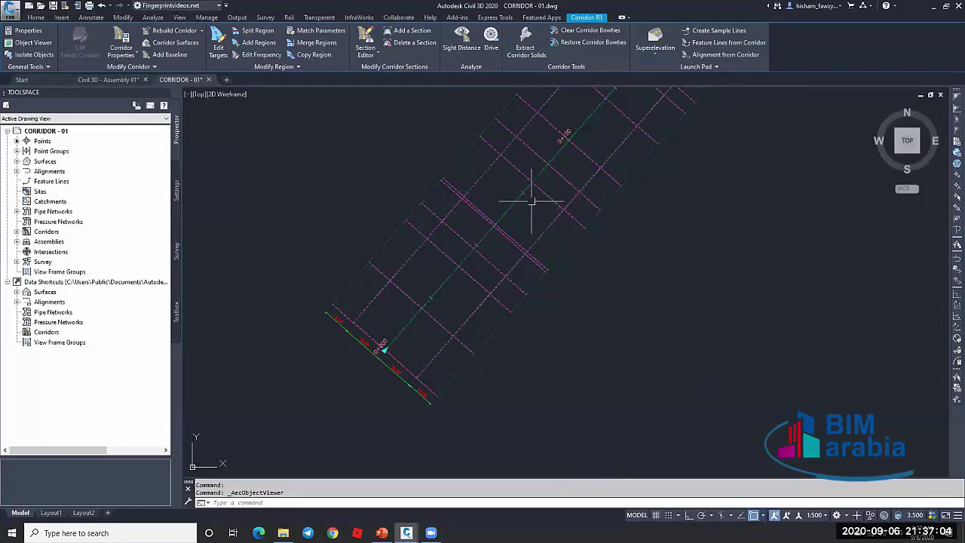
mouse_move(531, 232)
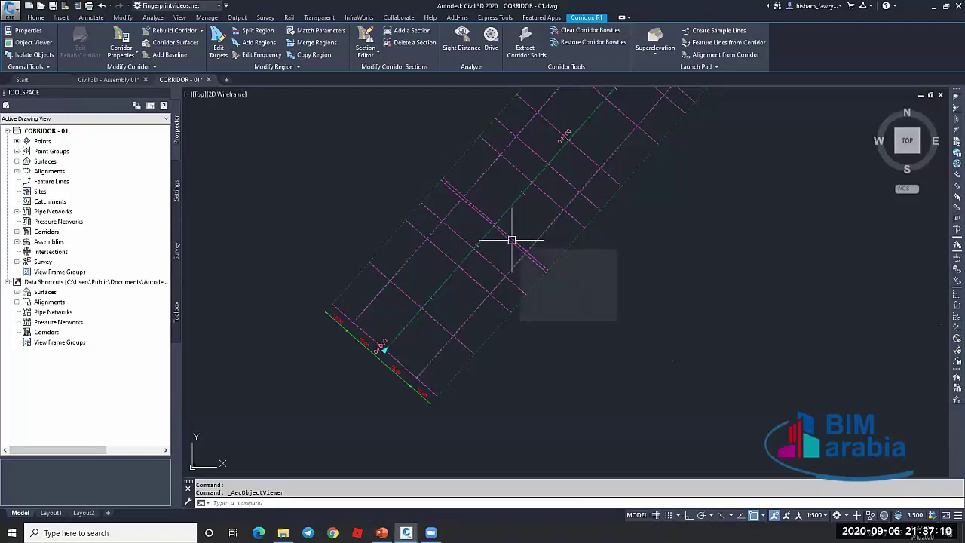
click(121, 37)
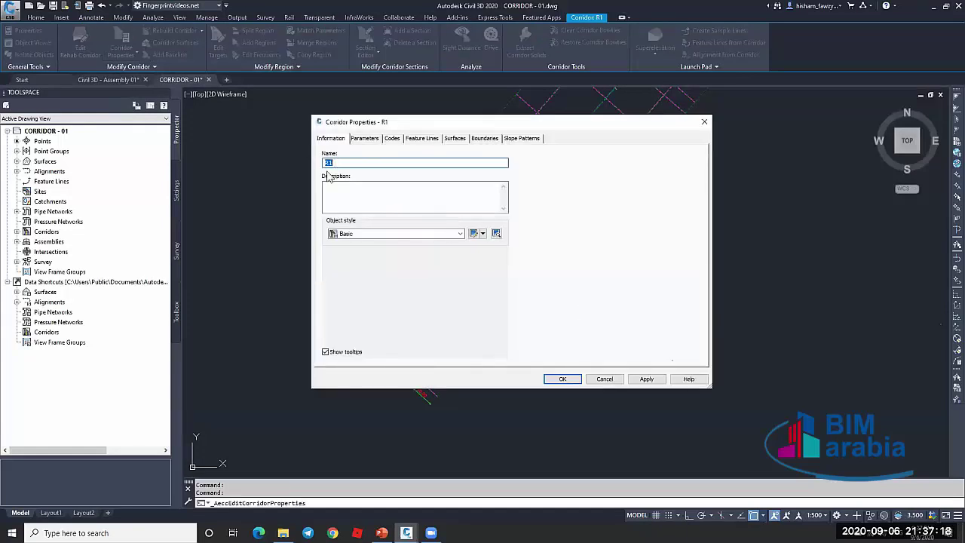
click(365, 139)
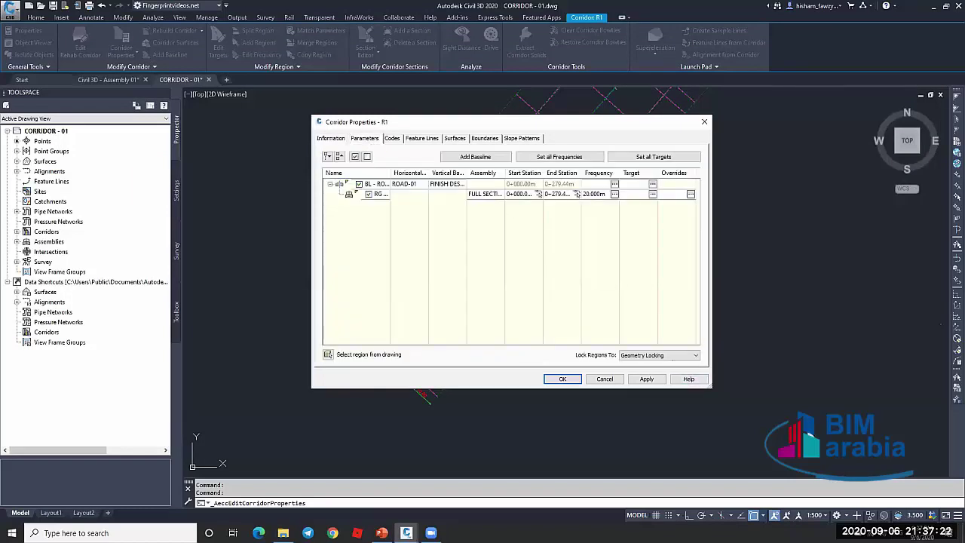
drag(710, 387, 810, 432)
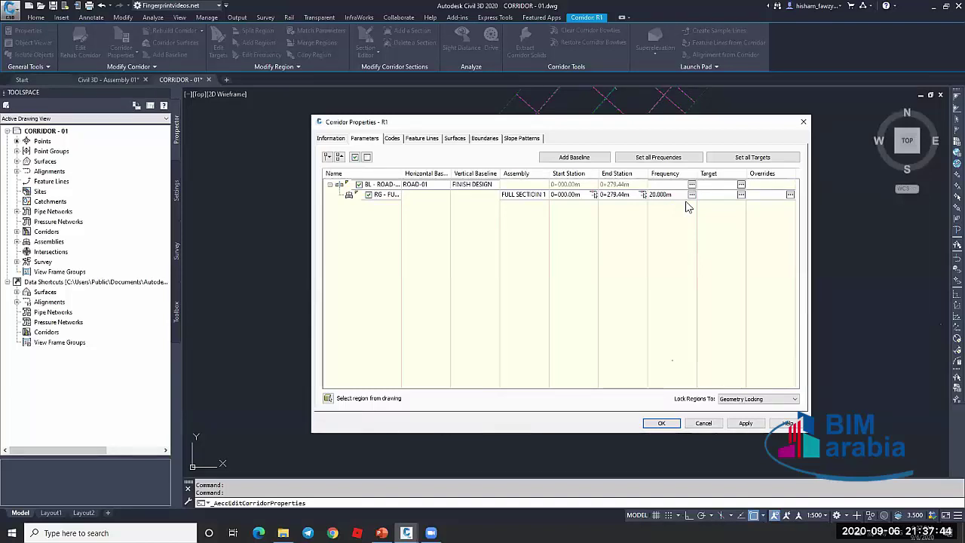
click(703, 424)
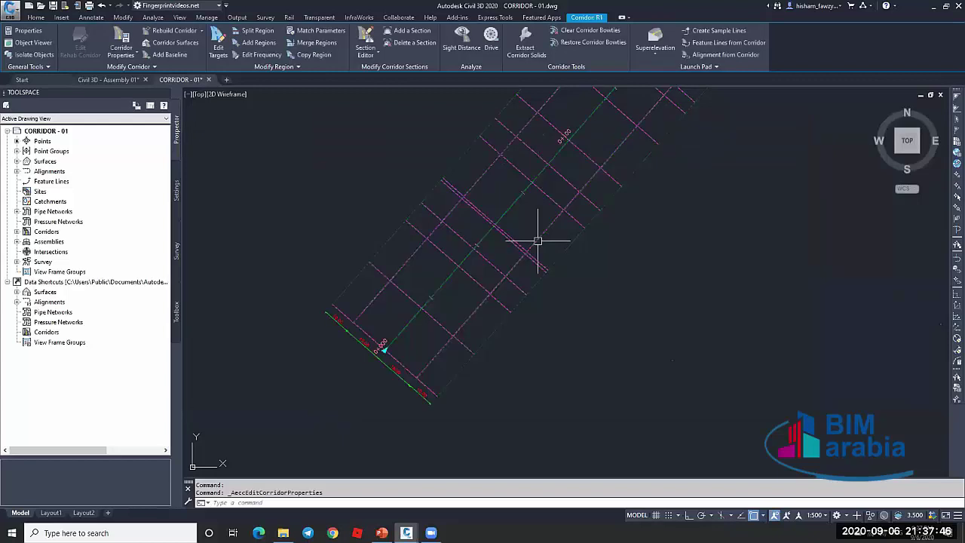
Zoom and pan to corridor R1 in plan, select it, and launch Object Viewer
scroll(564, 251, down, 3)
key(Escape)
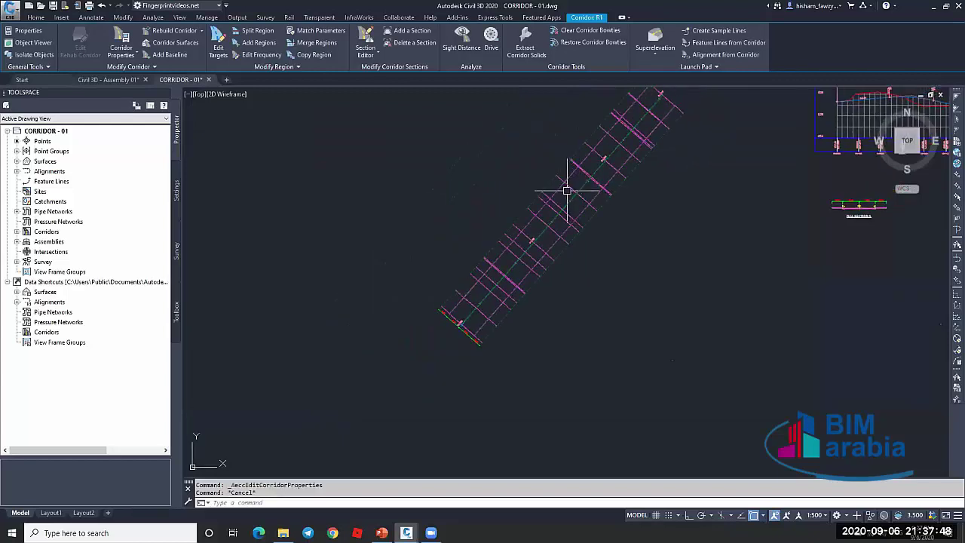
scroll(565, 189, up, 4)
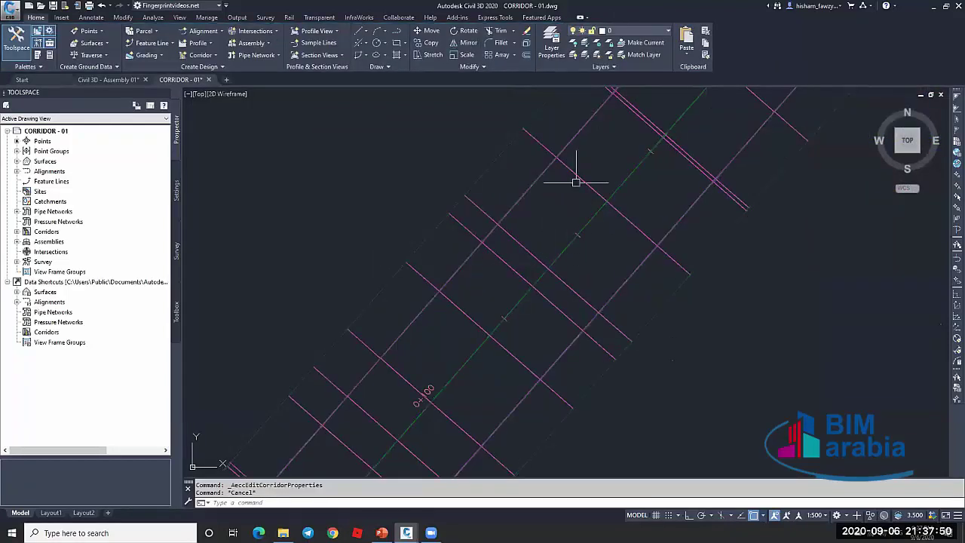
scroll(526, 193, up, 4)
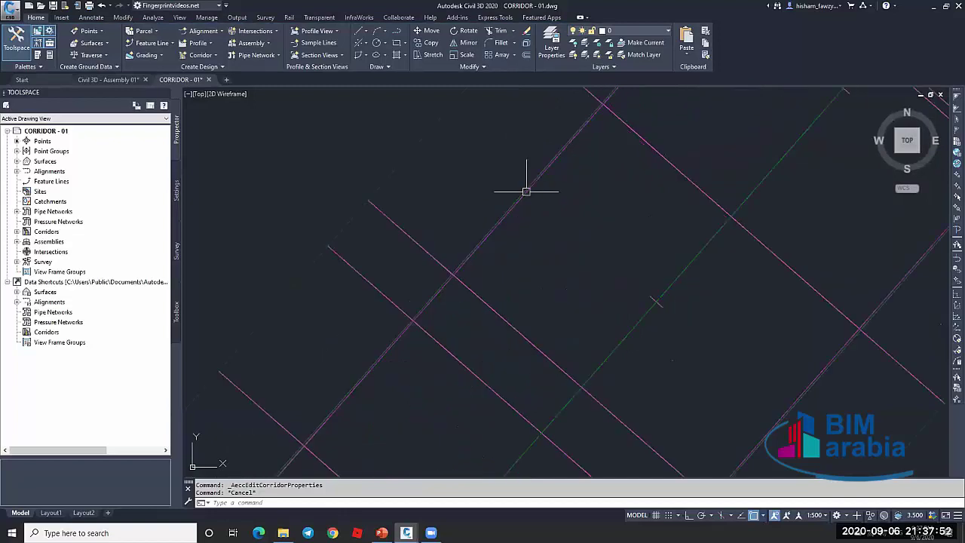
scroll(653, 211, down, 3)
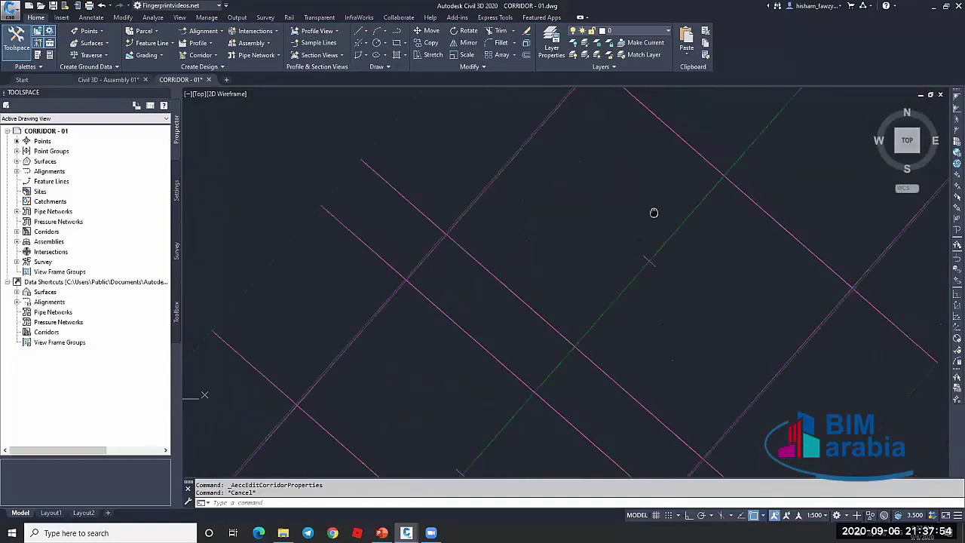
scroll(453, 219, up, 3)
scroll(558, 320, down, 2)
scroll(567, 198, up, 2)
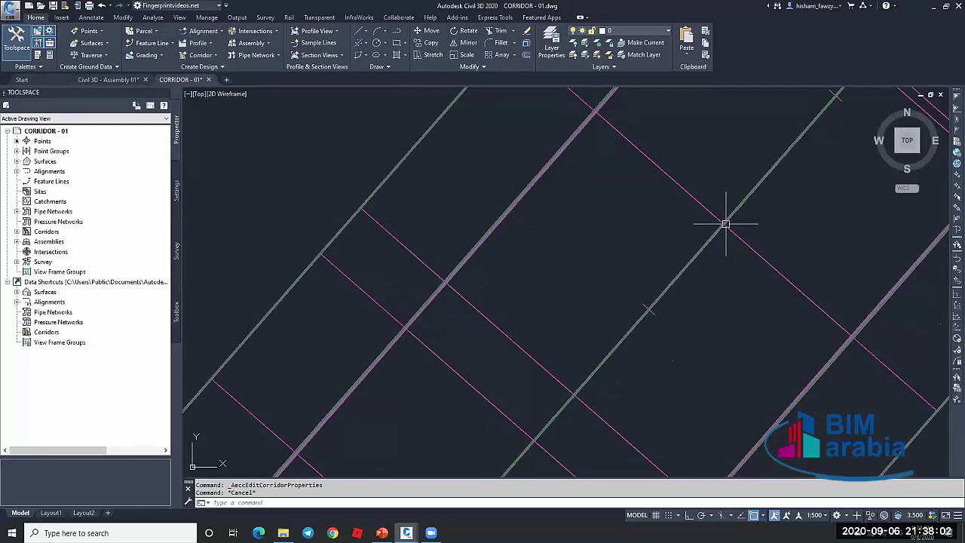
middle_drag(720, 230, 736, 180)
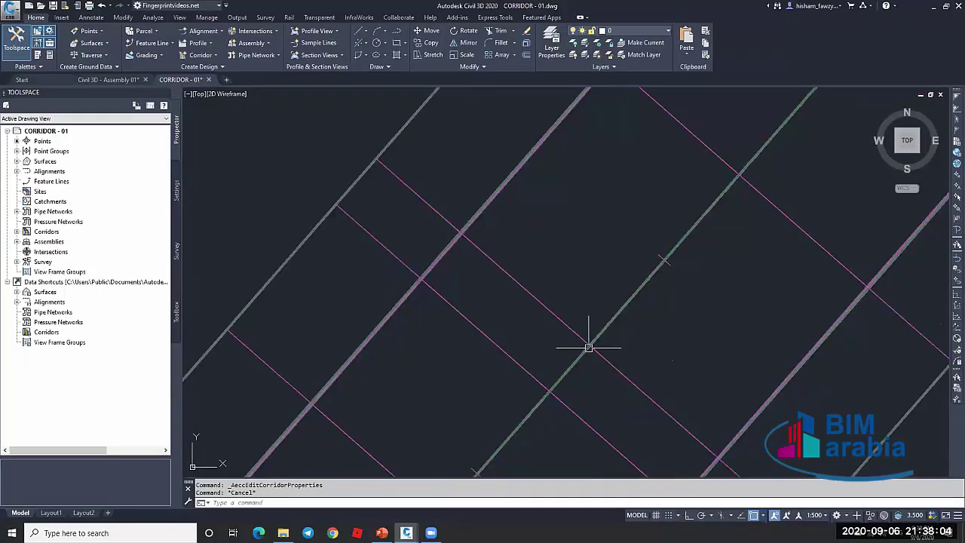
middle_drag(589, 349, 657, 230)
scroll(657, 231, down, 1)
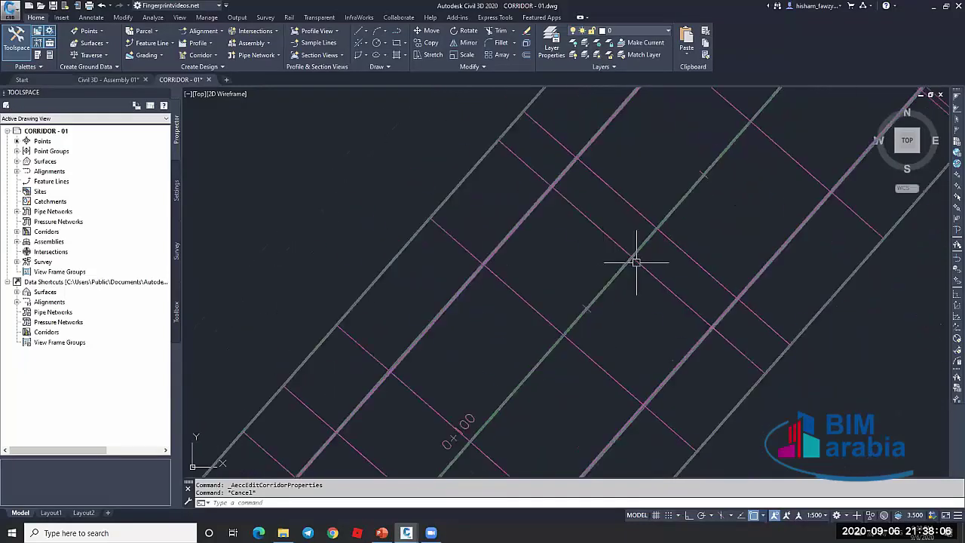
click(640, 262)
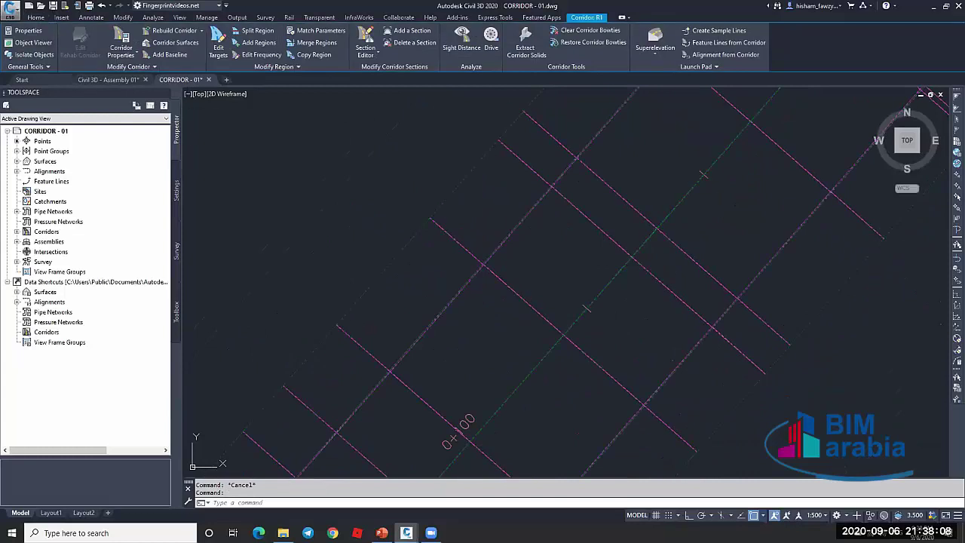
click(33, 43)
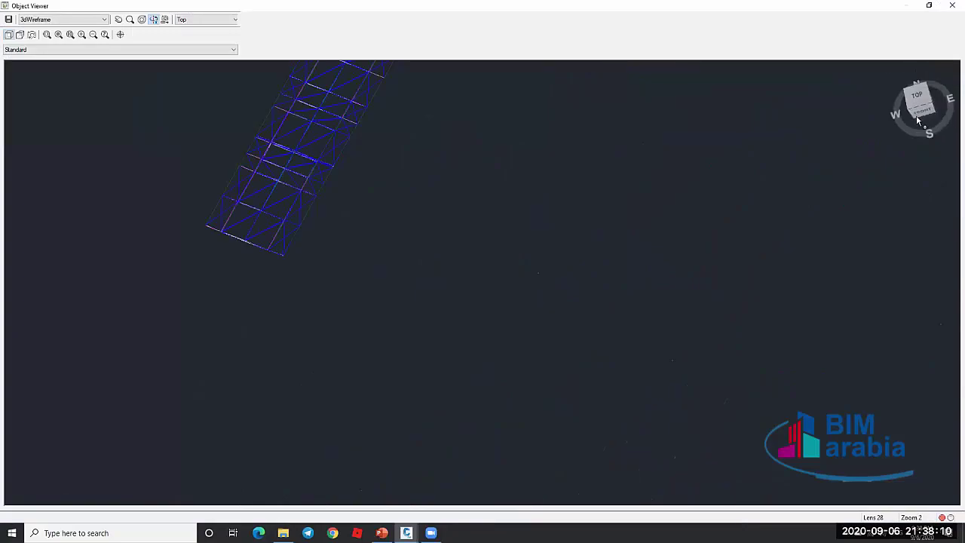
Orbit, zoom and pan around the corridor links in 3D, then close the viewer
drag(915, 111, 725, 180)
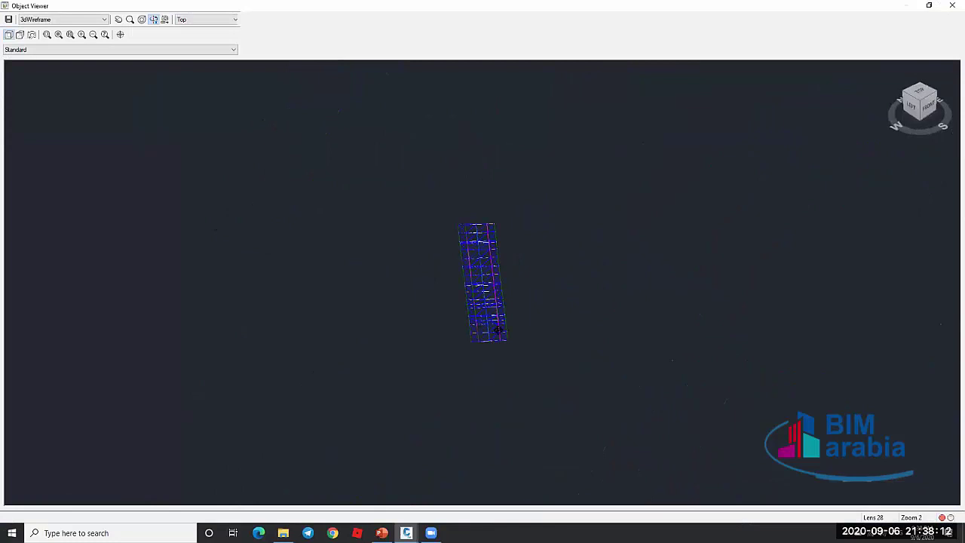
scroll(498, 331, up, 10)
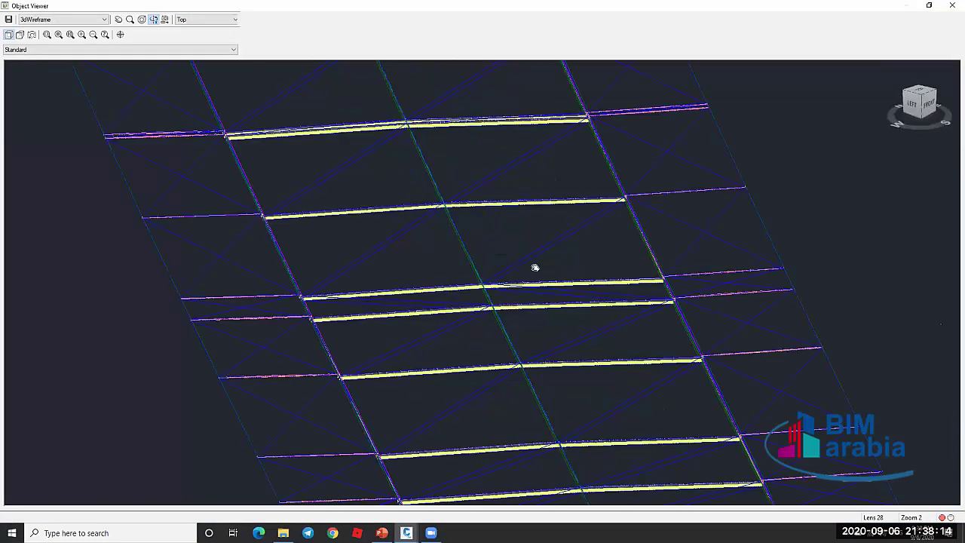
scroll(535, 267, up, 6)
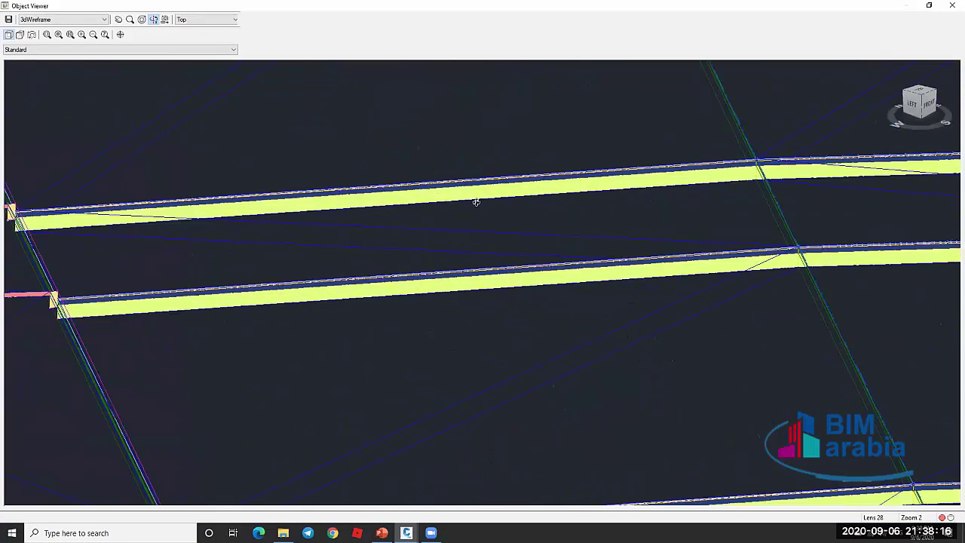
scroll(476, 202, up, 5)
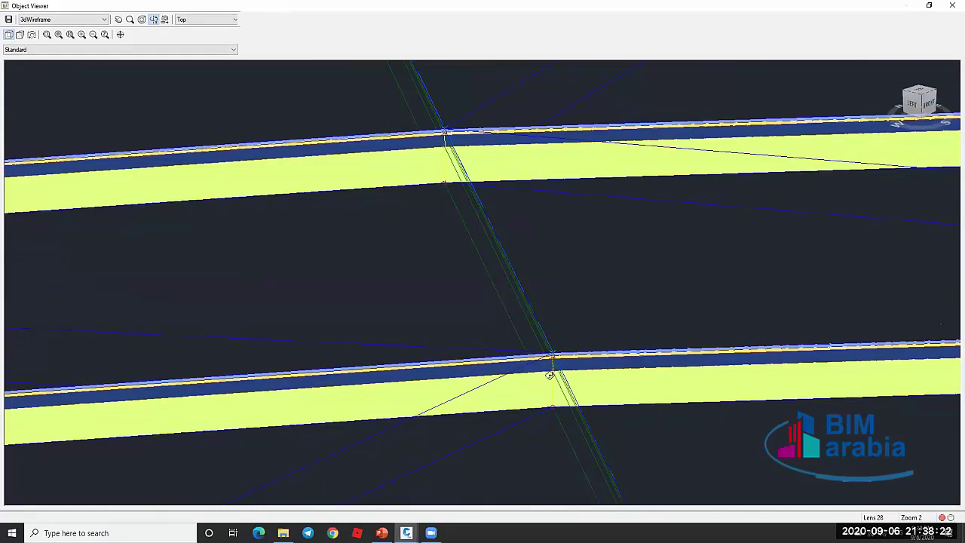
scroll(620, 249, down, 5)
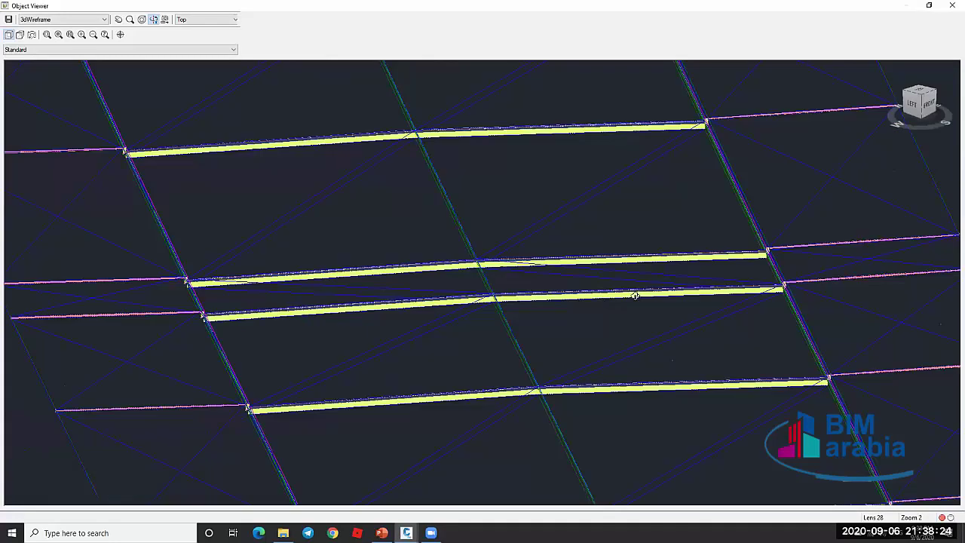
middle_drag(595, 295, 730, 224)
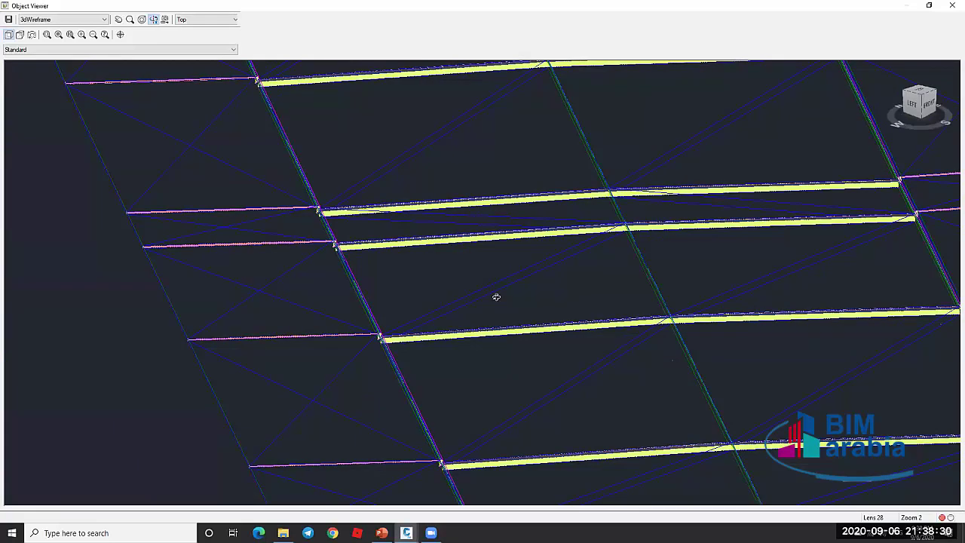
scroll(361, 332, up, 2)
middle_drag(376, 317, 507, 268)
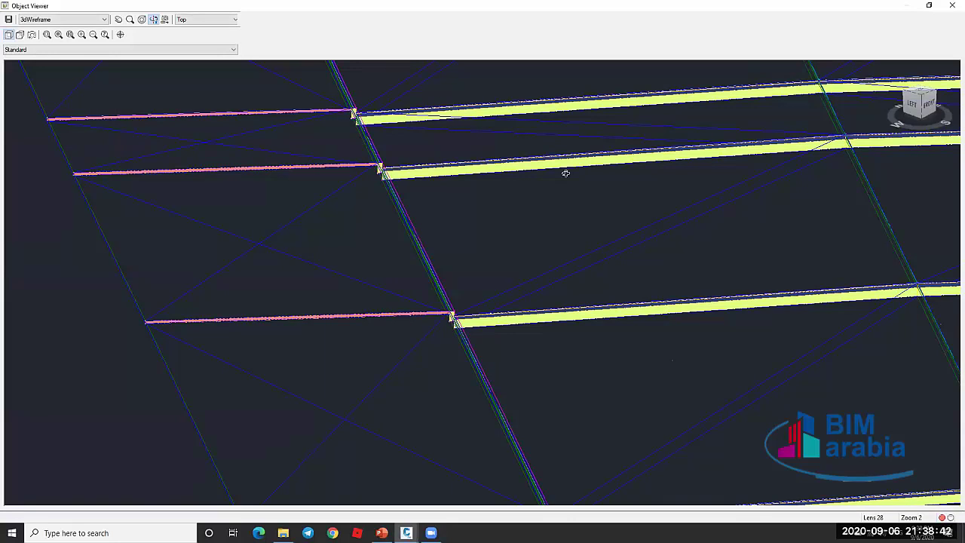
scroll(603, 190, down, 2)
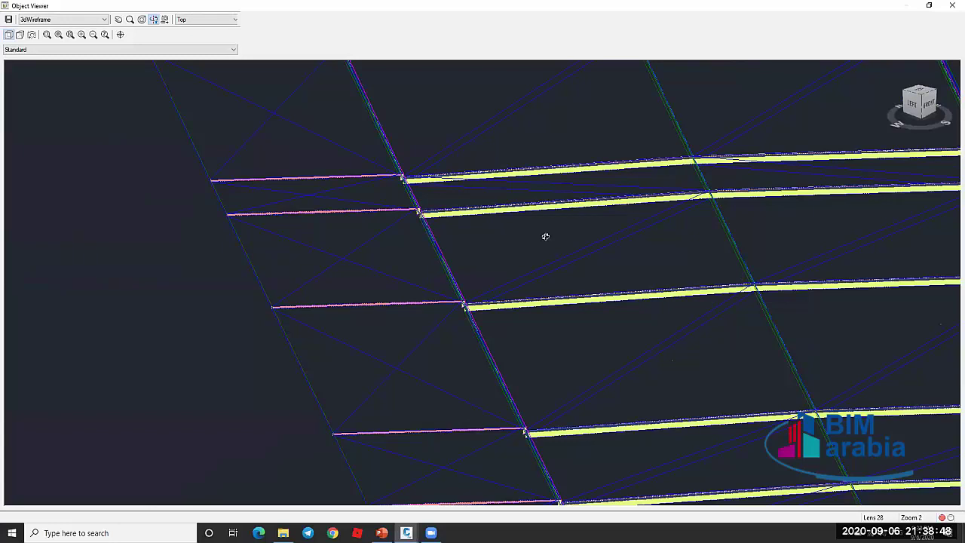
scroll(546, 237, down, 2)
scroll(615, 225, up, 2)
key(Escape)
scroll(550, 218, down, 2)
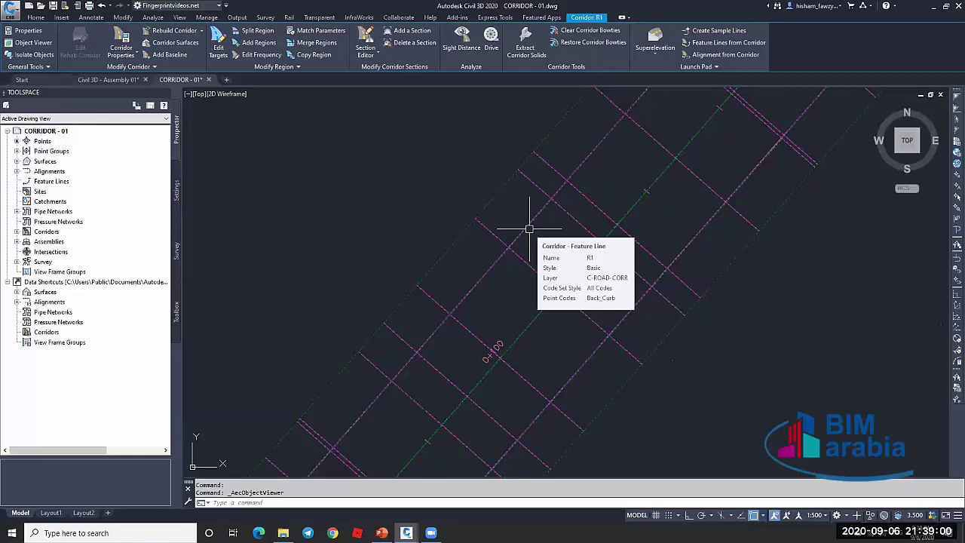
scroll(573, 188, down, 3)
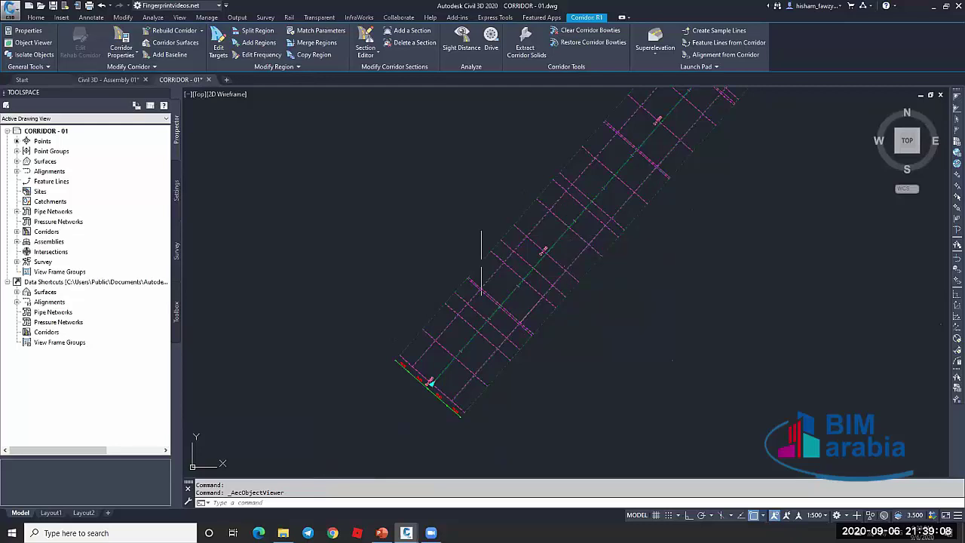
scroll(482, 256, up, 3)
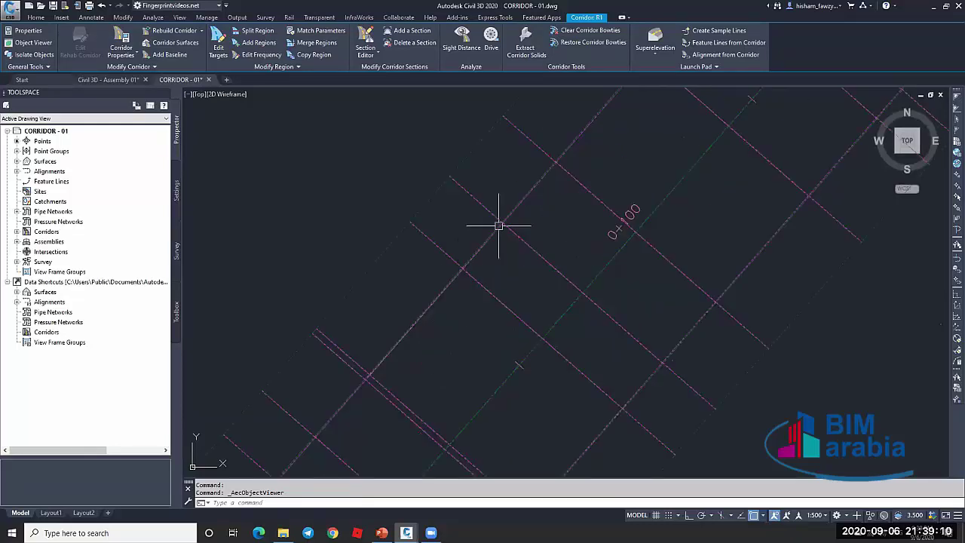
mouse_move(487, 268)
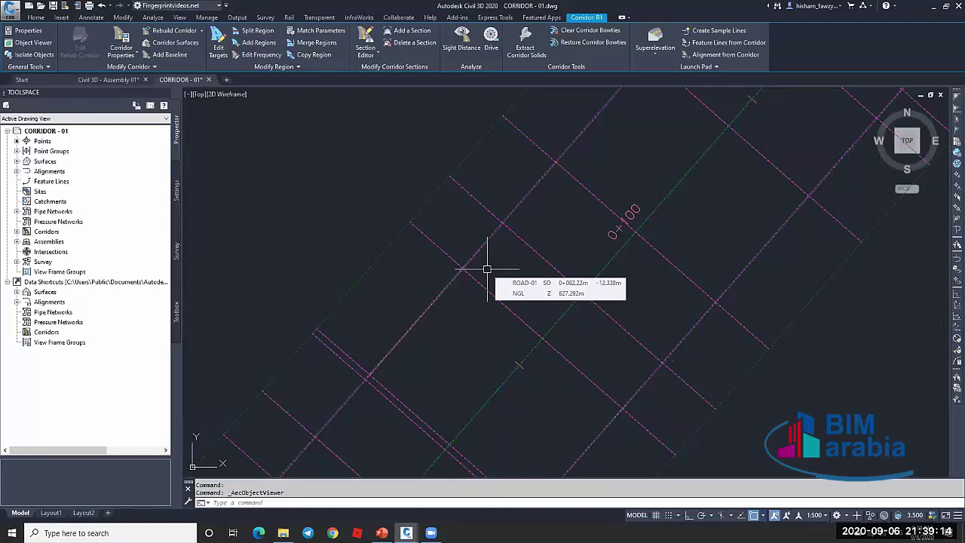
scroll(483, 265, down, 3)
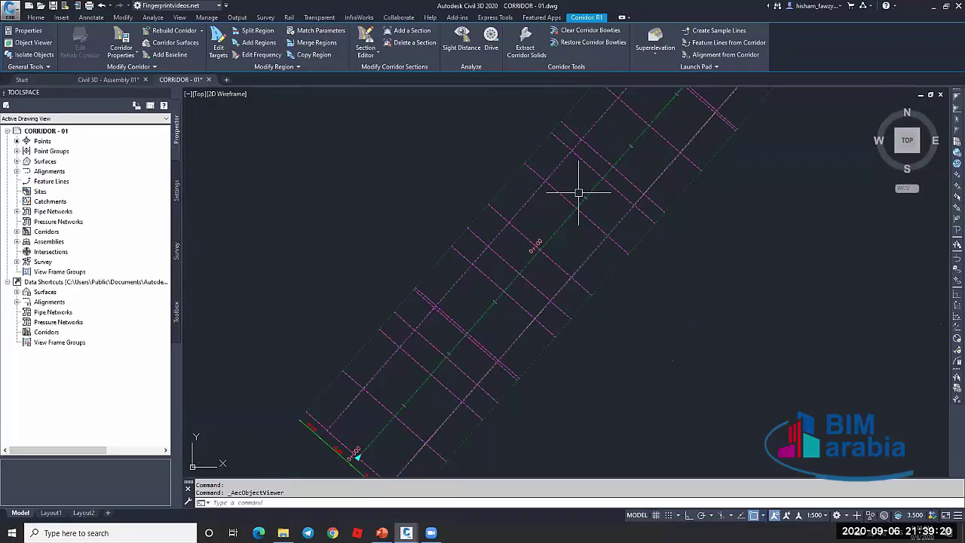
scroll(520, 219, down, 2)
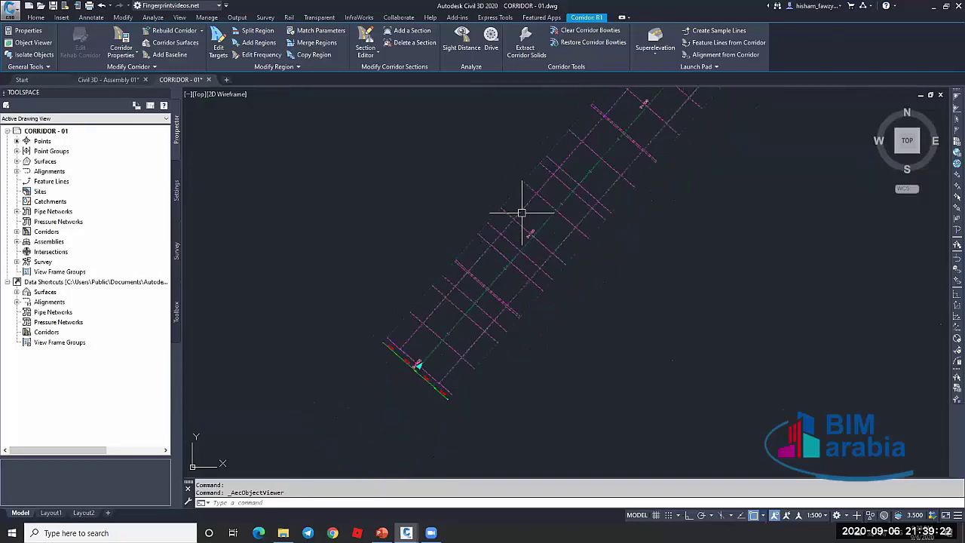
scroll(532, 250, down, 1)
scroll(577, 193, up, 1)
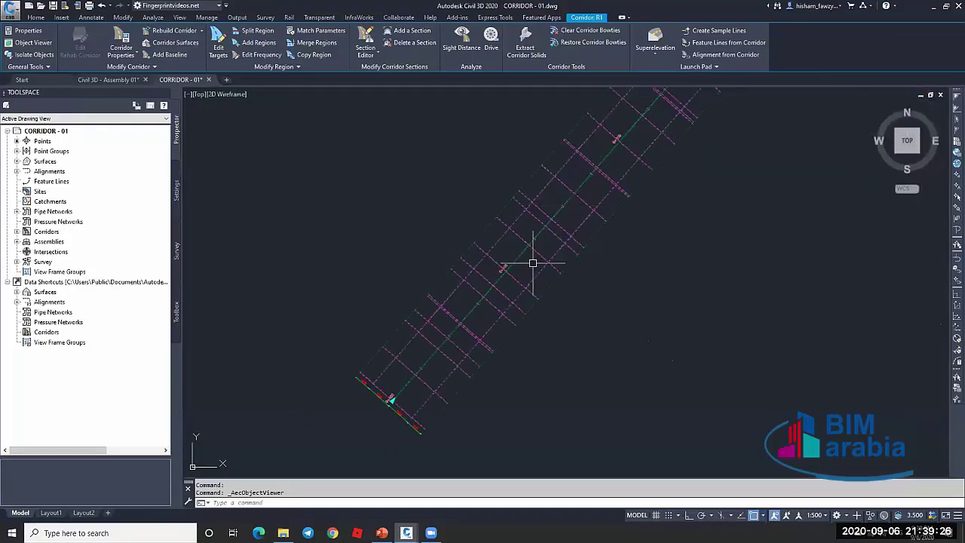
scroll(534, 256, up, 2)
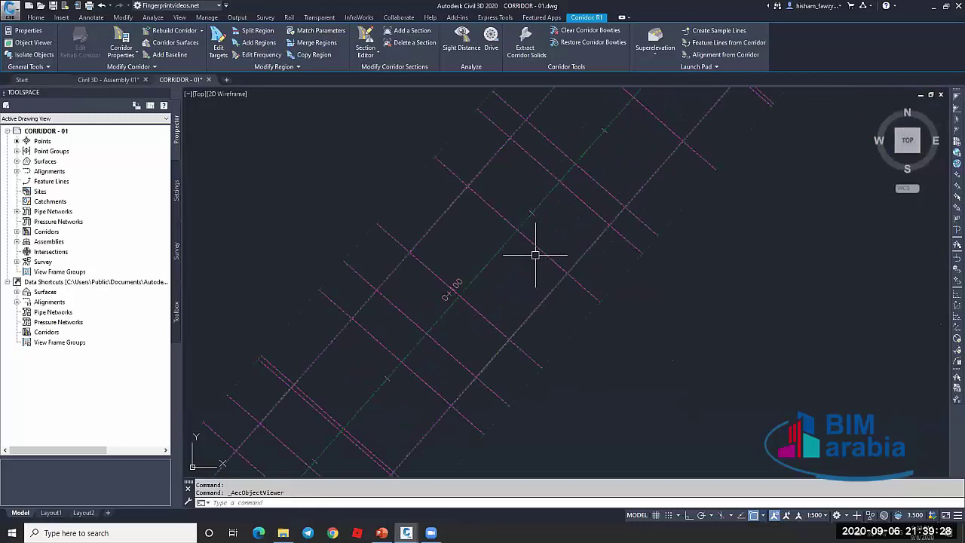
mouse_move(551, 253)
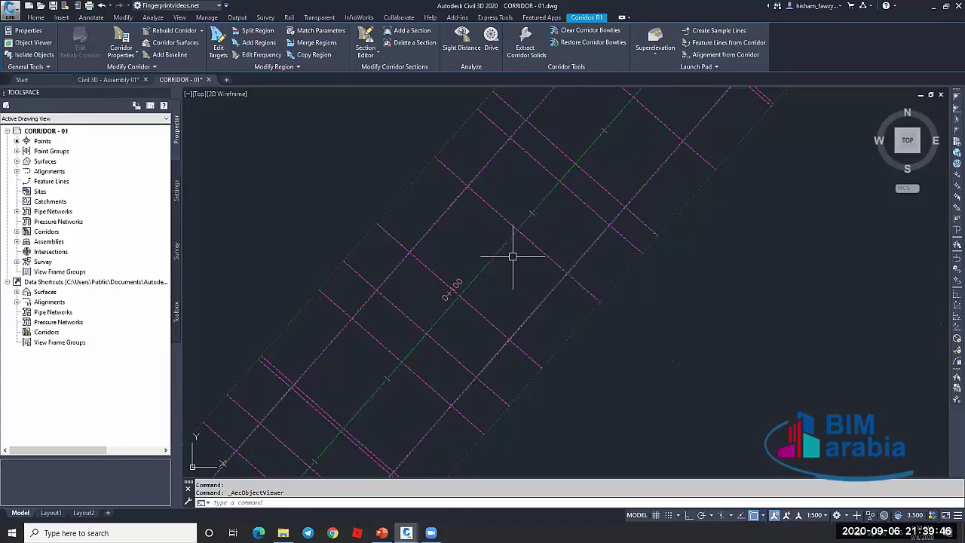
middle_drag(493, 261, 531, 218)
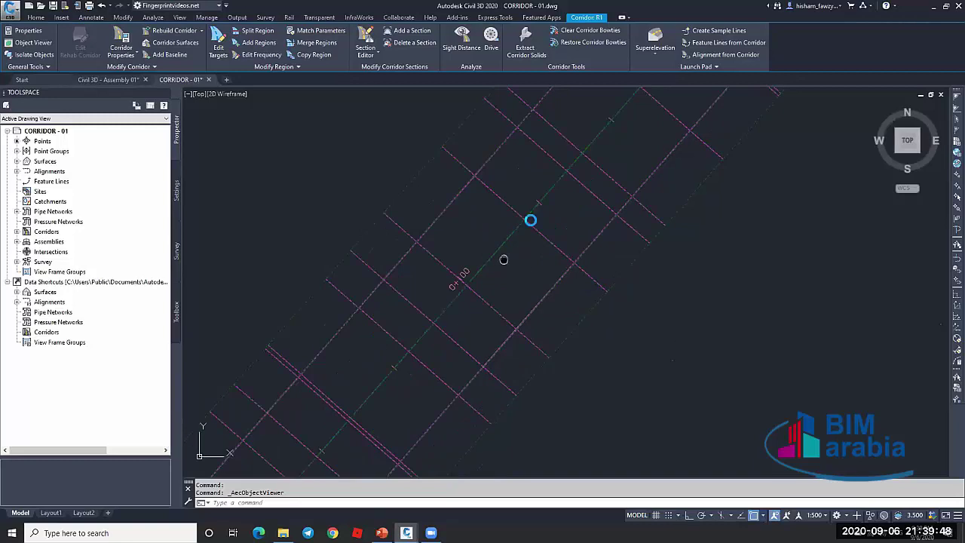
scroll(501, 247, up, 4)
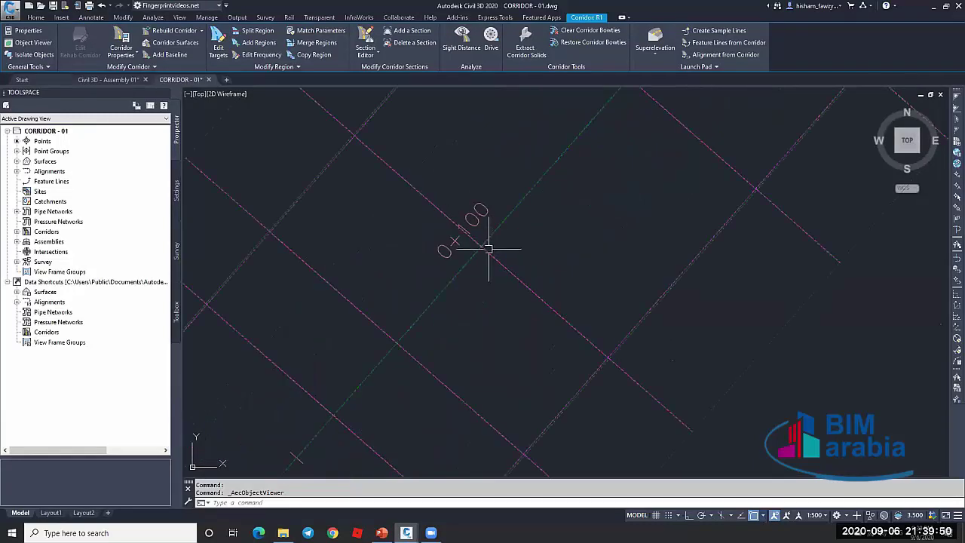
scroll(471, 240, down, 2)
mouse_move(536, 206)
middle_down()
mouse_move(535, 241)
mouse_move(507, 310)
mouse_move(526, 261)
middle_up()
scroll(539, 221, up, 2)
scroll(540, 234, down, 2)
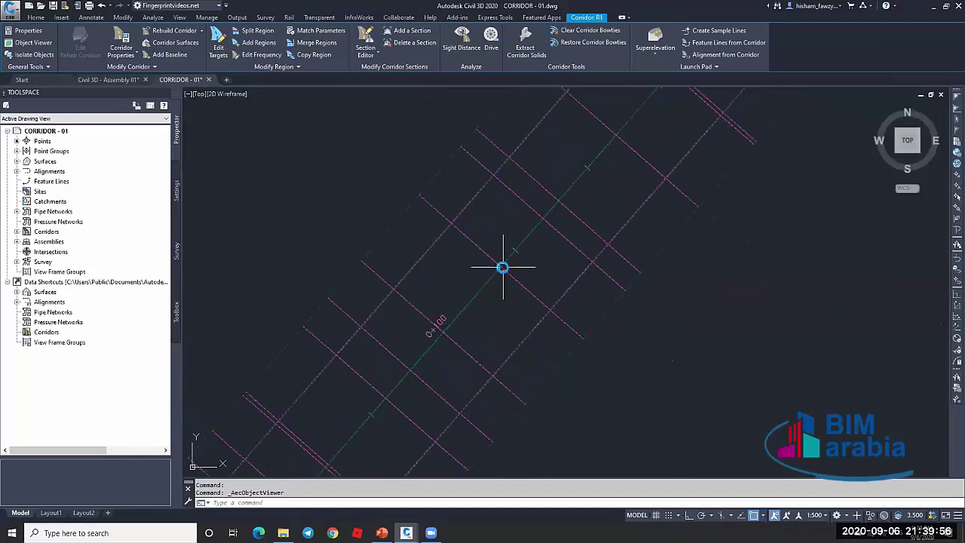
scroll(503, 267, up, 2)
scroll(520, 236, up, 3)
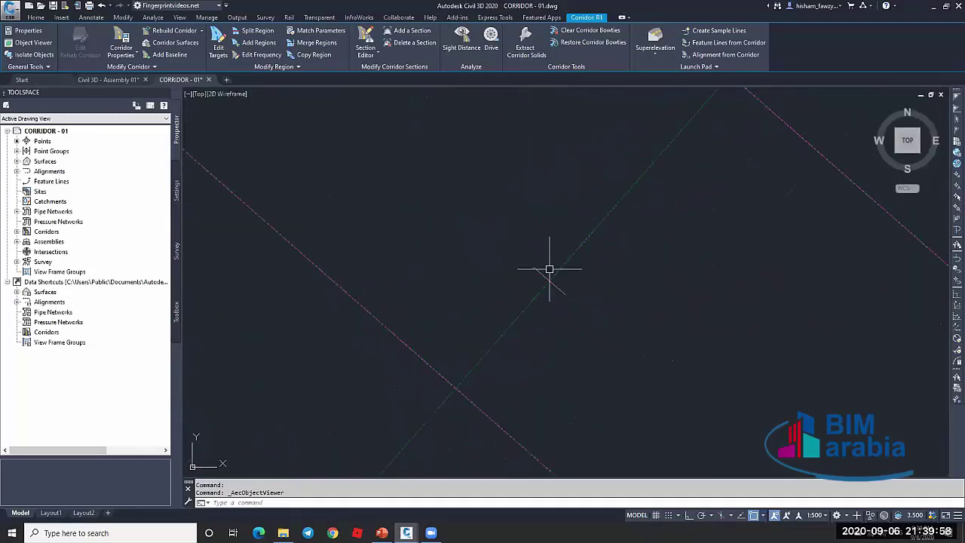
scroll(530, 236, down, 3)
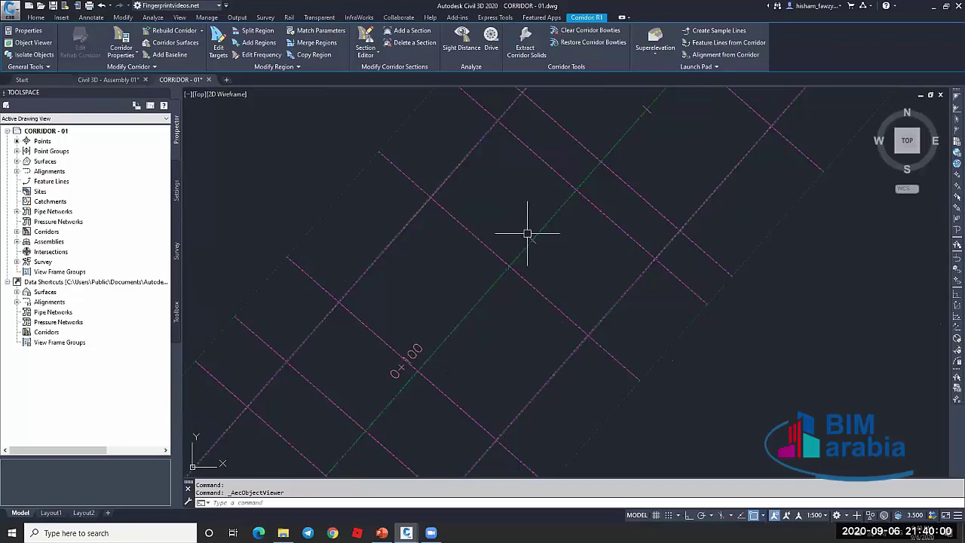
mouse_move(555, 276)
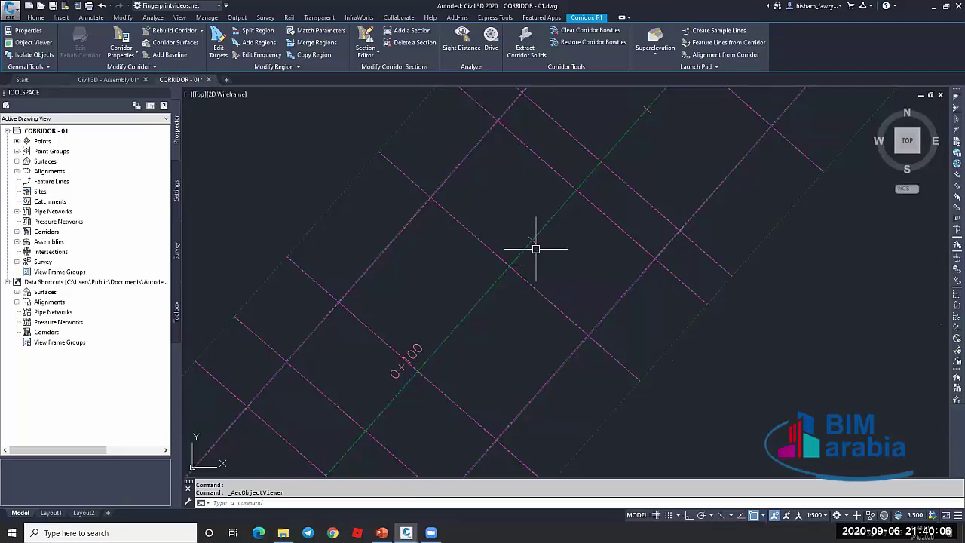
mouse_move(535, 249)
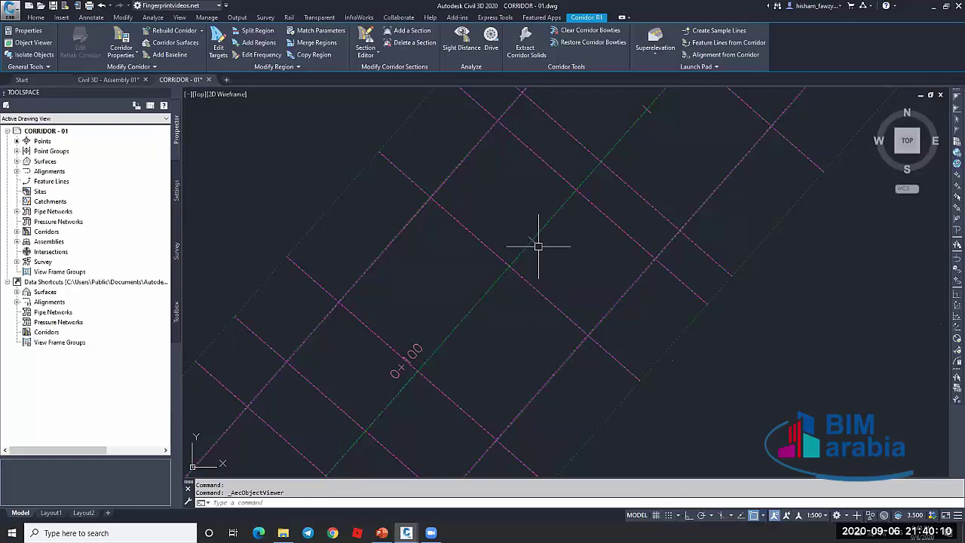
scroll(526, 239, up, 2)
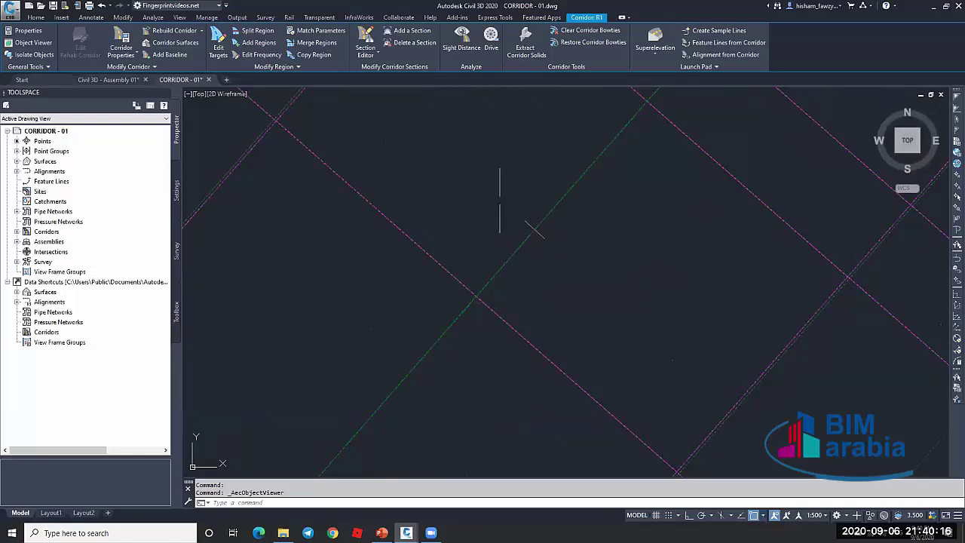
scroll(533, 226, down, 1)
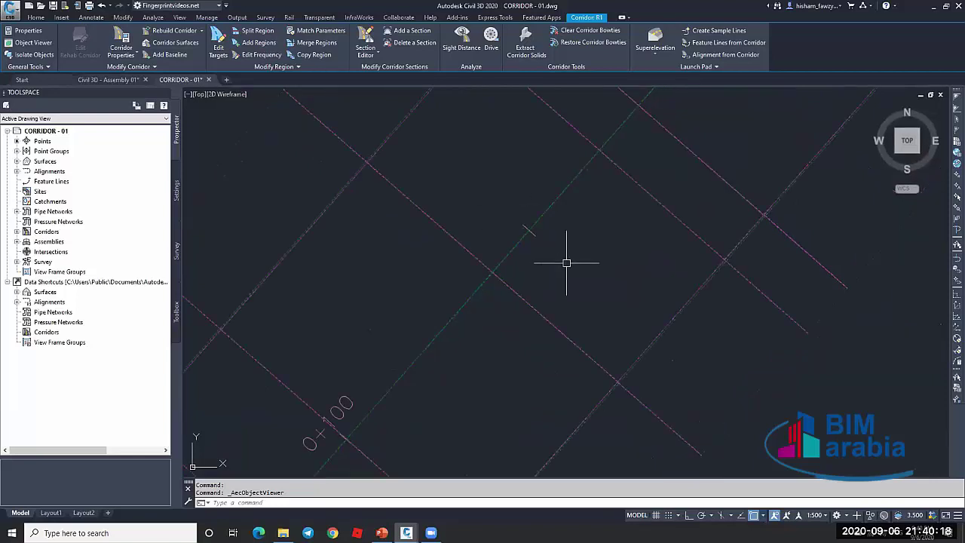
scroll(545, 230, down, 2)
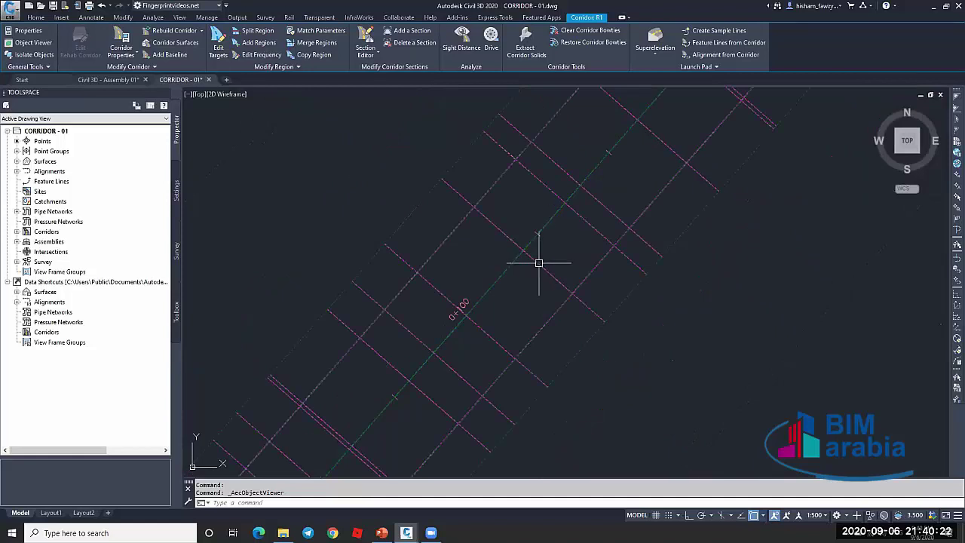
key(Escape)
click(536, 261)
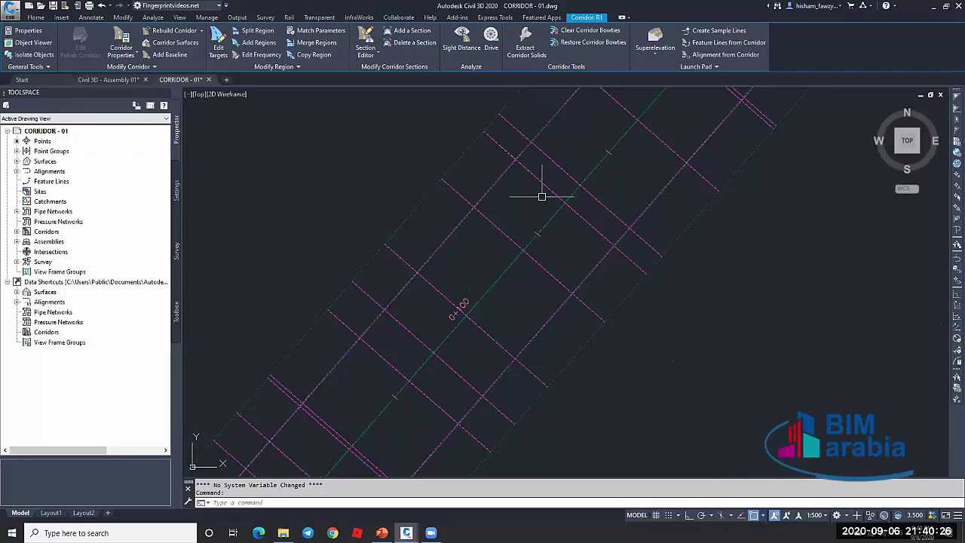
scroll(519, 254, down, 2)
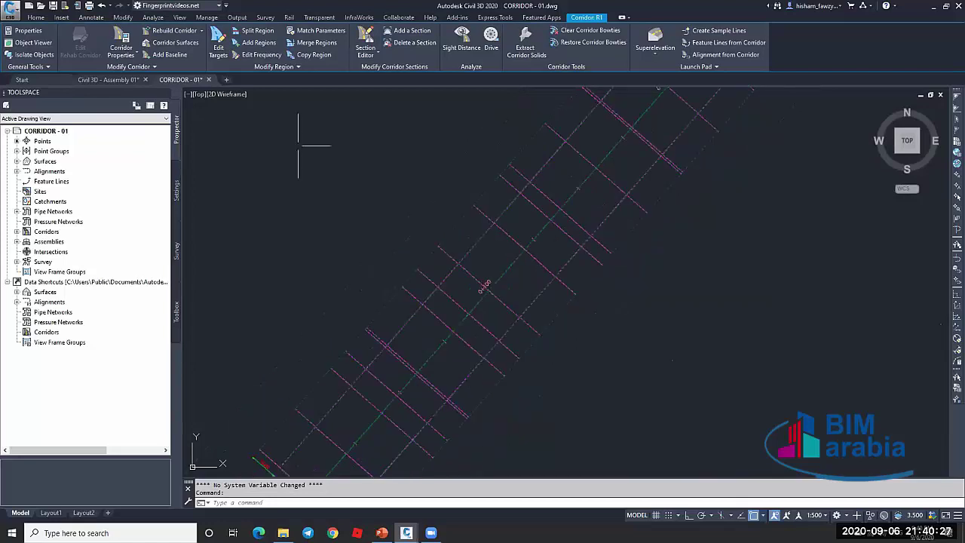
click(119, 39)
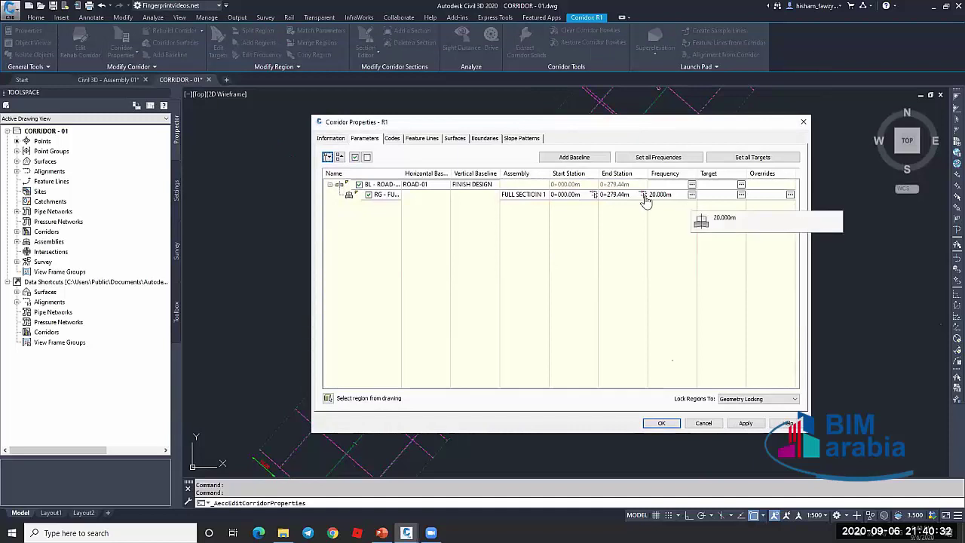
drag(574, 128, 242, 141)
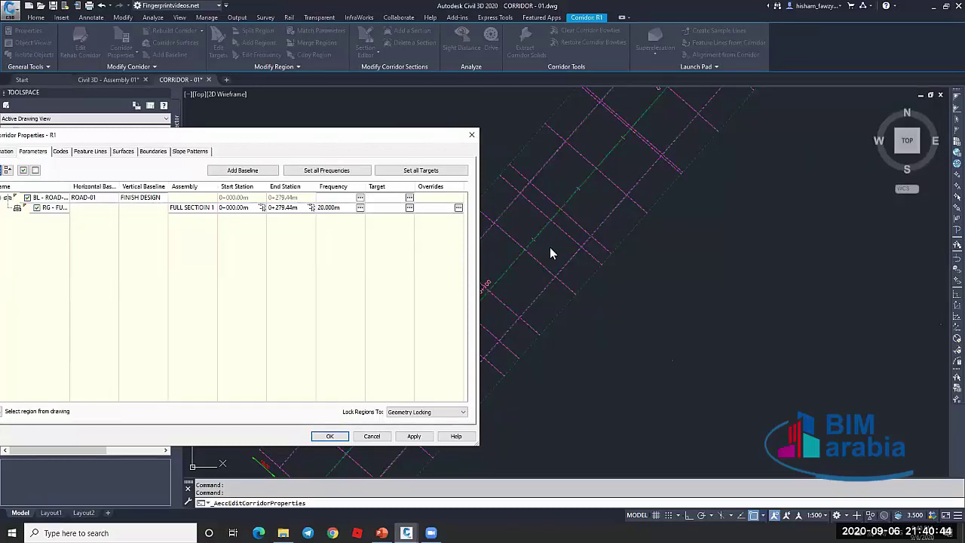
drag(362, 134, 449, 124)
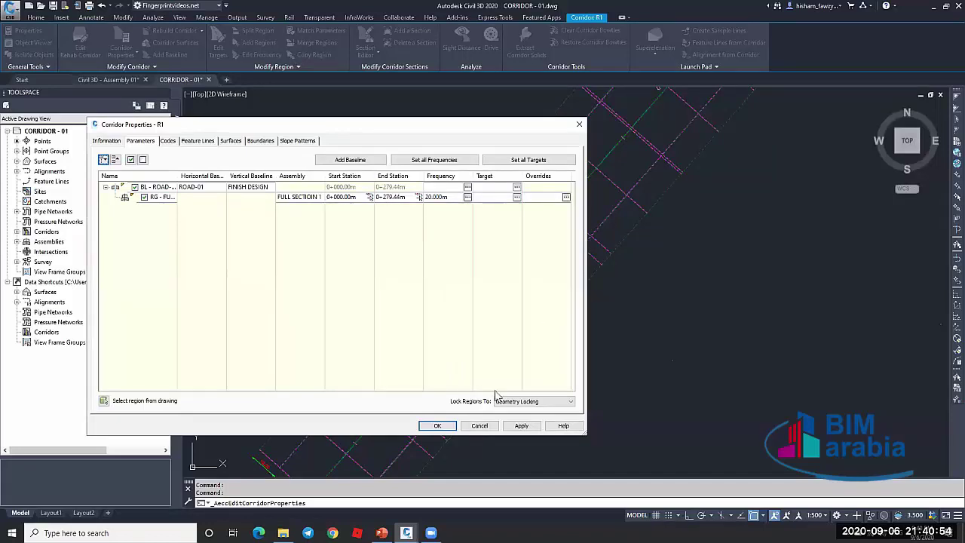
click(486, 425)
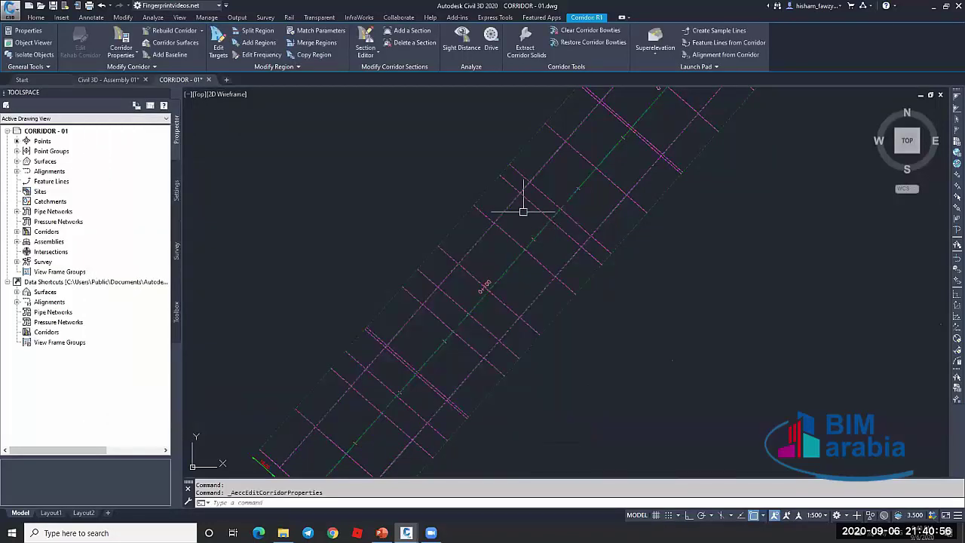
Split corridor R1's region at station 0+225 with Split Region
click(257, 31)
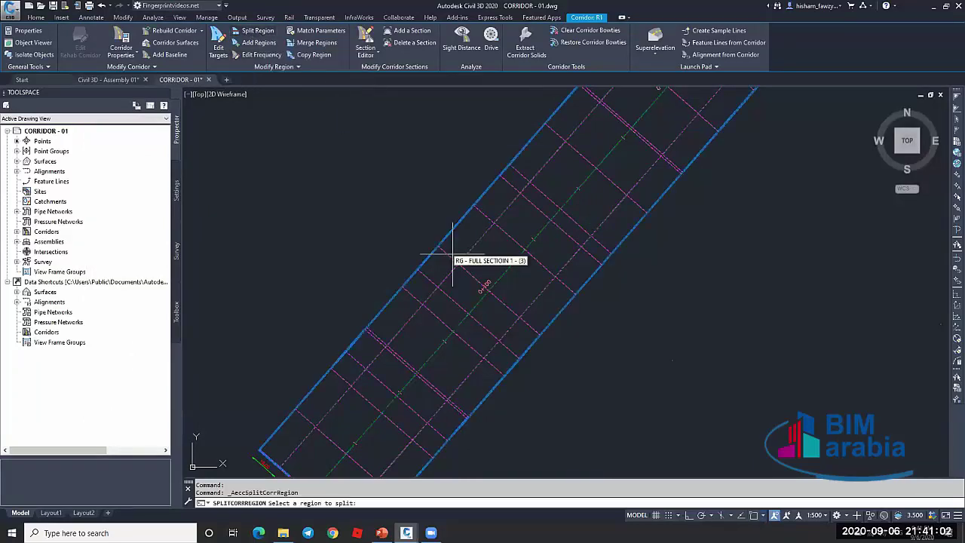
scroll(490, 270, down, 4)
scroll(512, 256, up, 4)
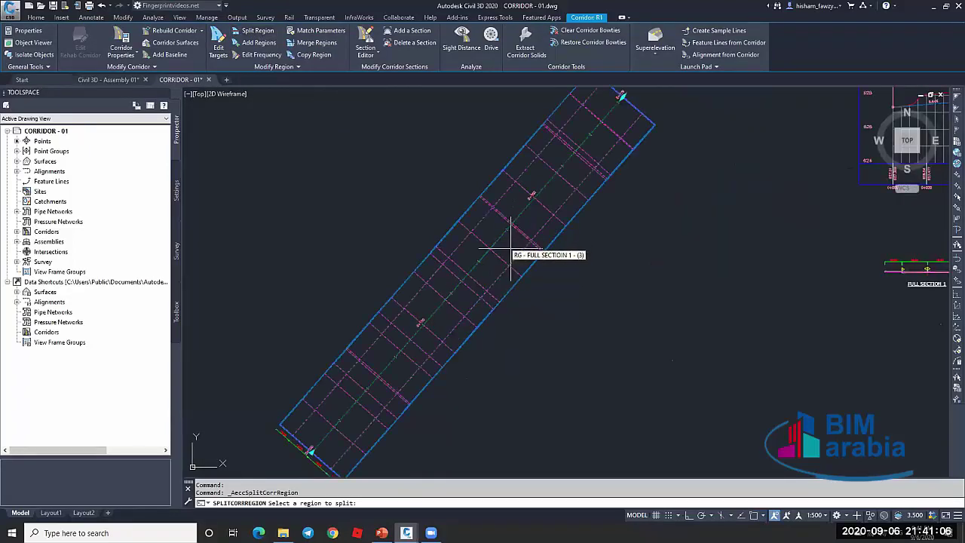
click(511, 249)
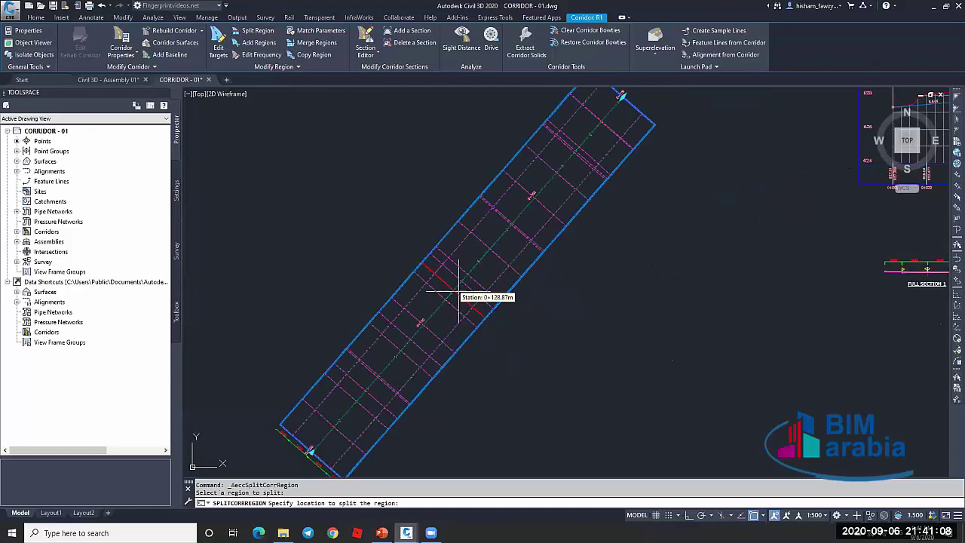
click(562, 168)
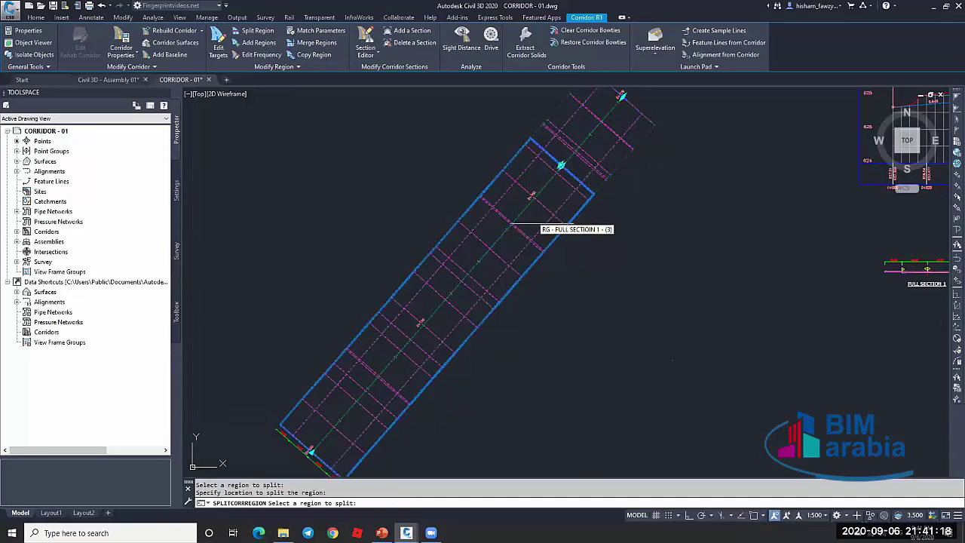
key(Escape)
key(Escape)
Open Corridor R1's properties and select the first region
click(560, 197)
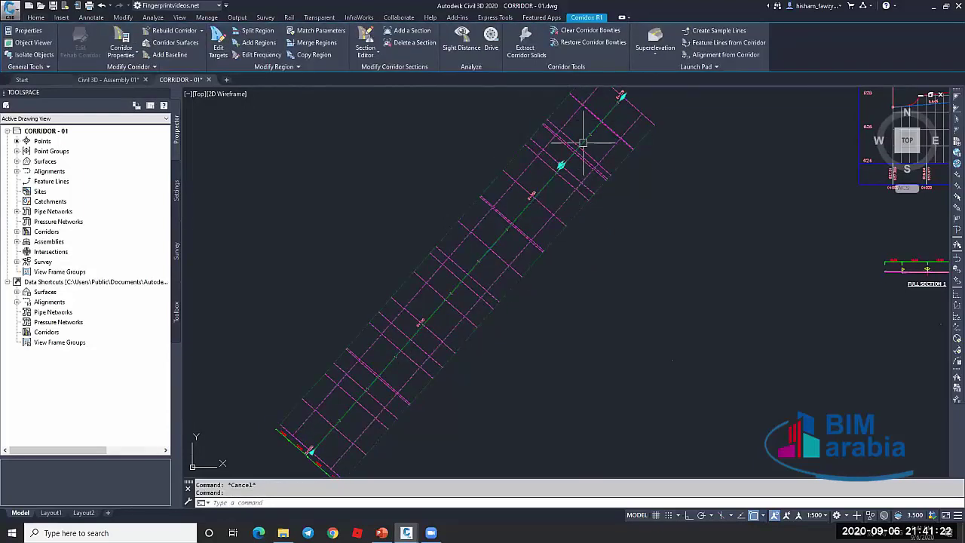
click(119, 36)
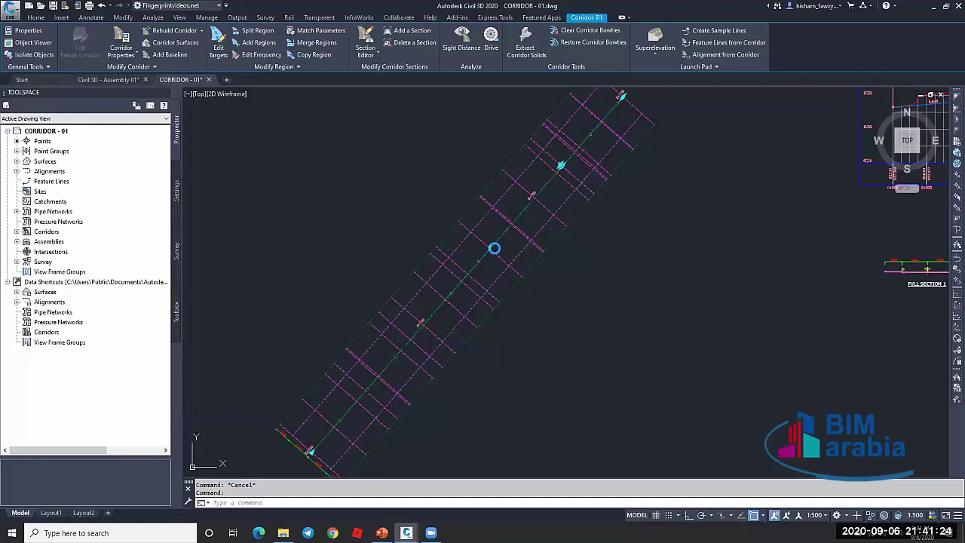
click(205, 198)
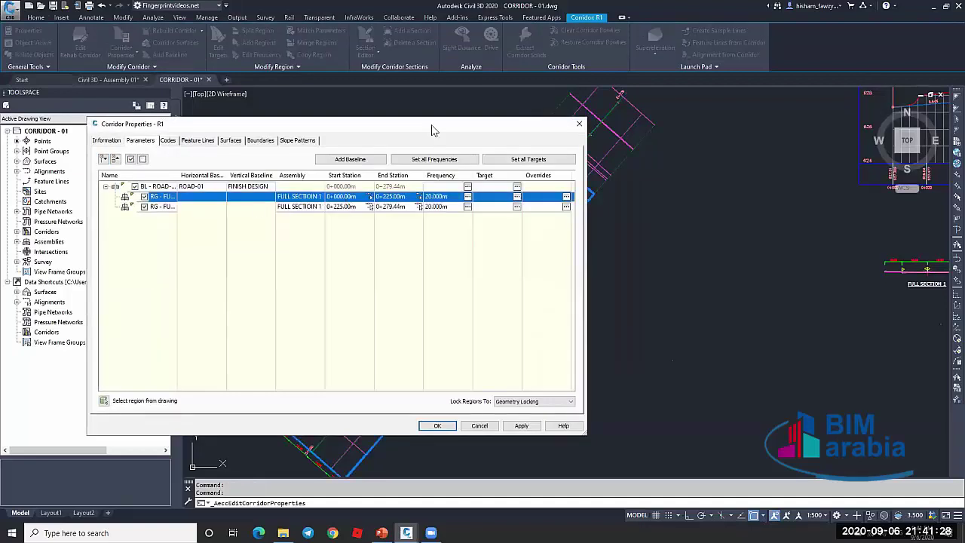
Reposition Corridor Properties and select the baseline and each region to locate them in the drawing
drag(336, 123, 778, 210)
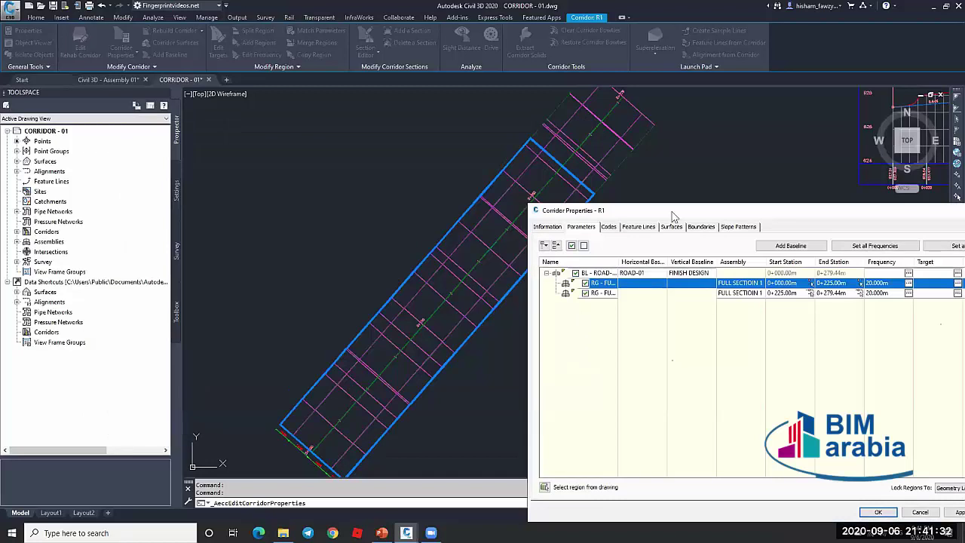
mouse_move(673, 215)
mouse_down()
mouse_move(455, 167)
mouse_move(476, 171)
mouse_move(81, 164)
mouse_up()
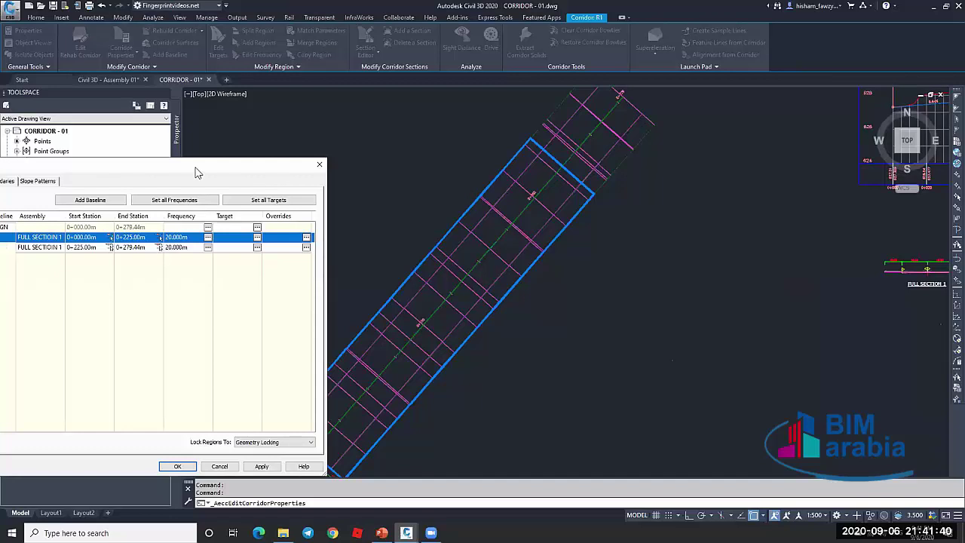
drag(195, 173, 282, 148)
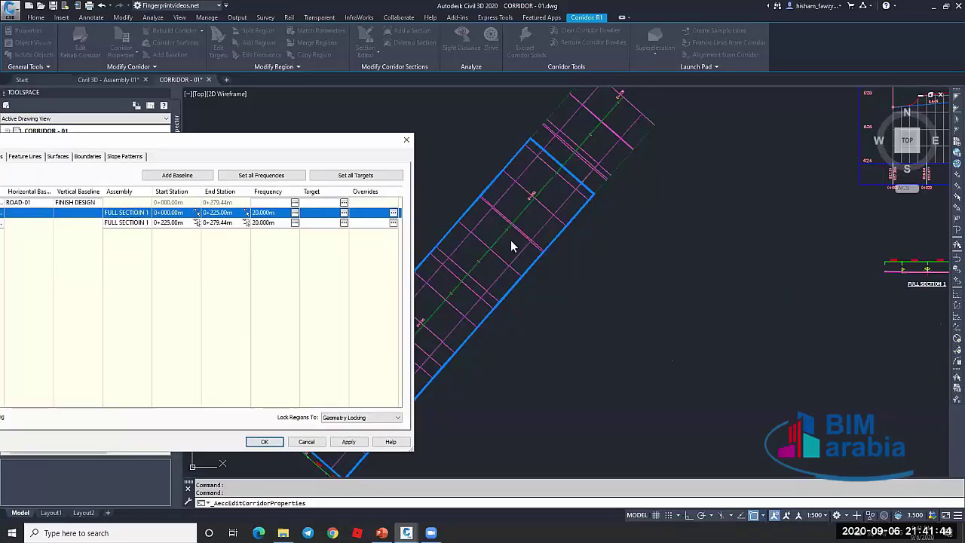
drag(337, 146, 468, 135)
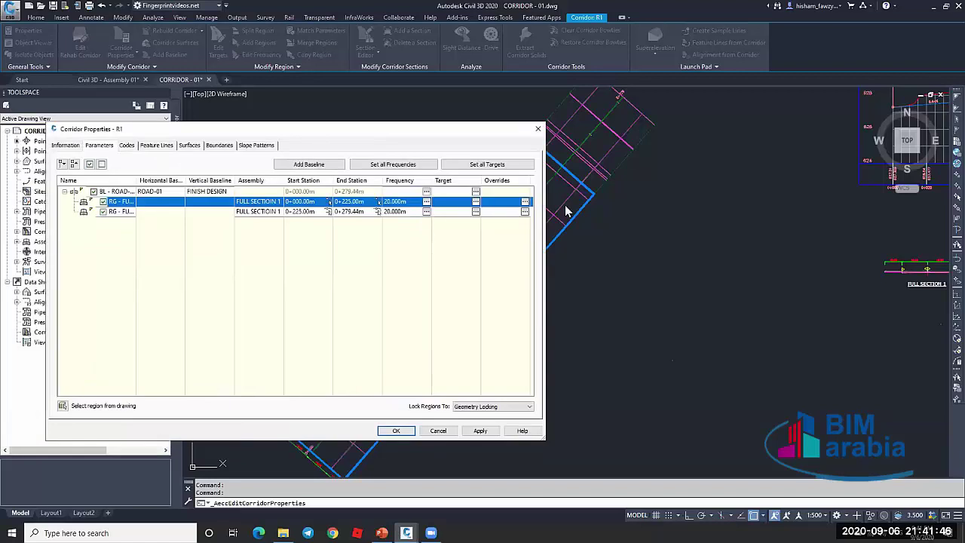
click(252, 191)
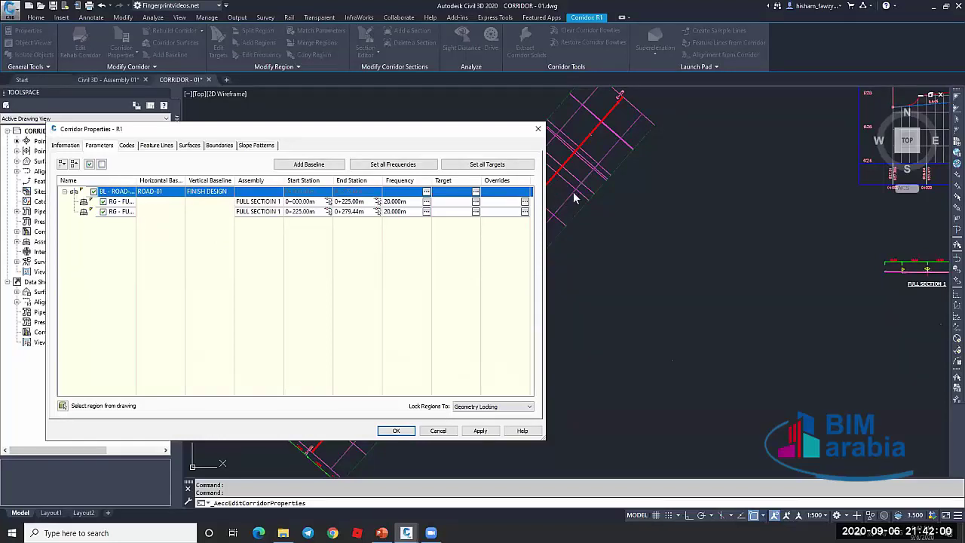
drag(313, 134, 188, 141)
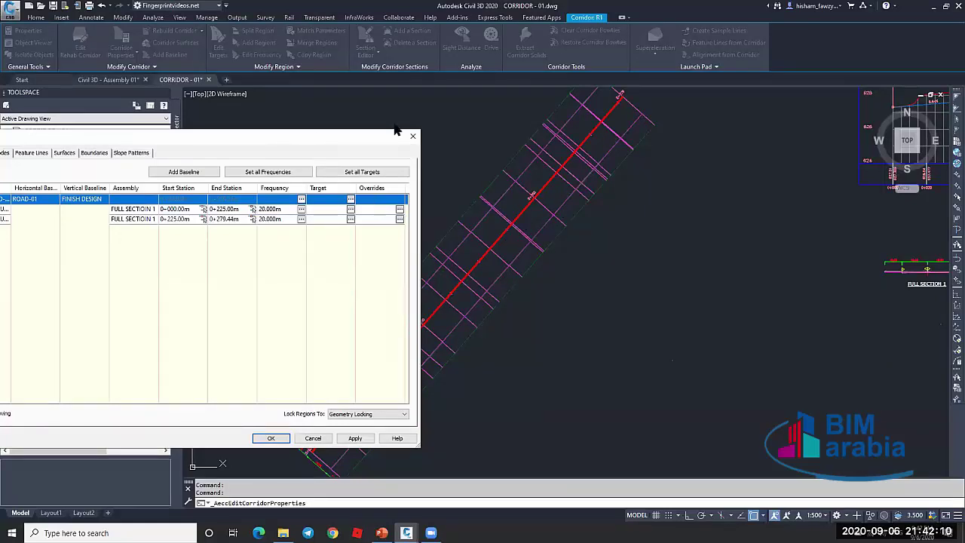
drag(395, 129, 478, 118)
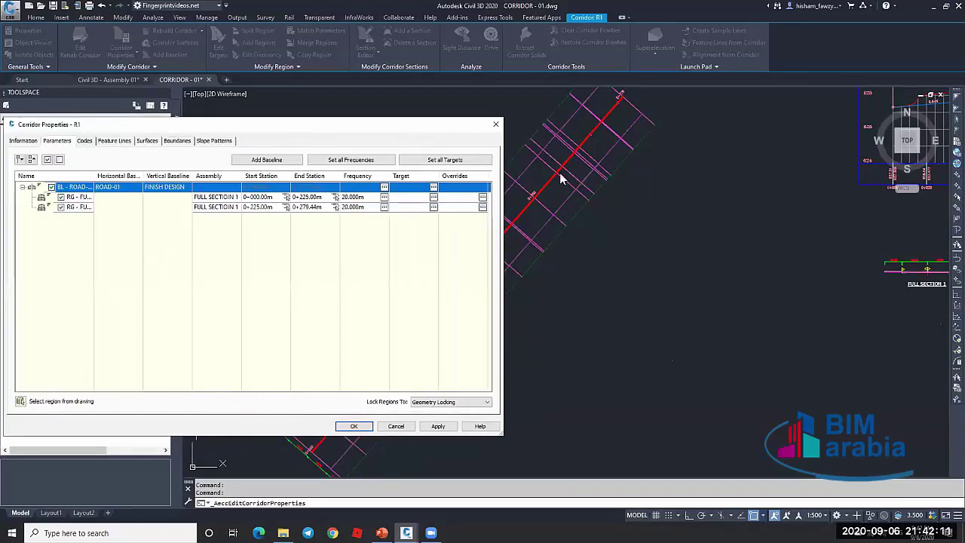
click(167, 198)
click(168, 208)
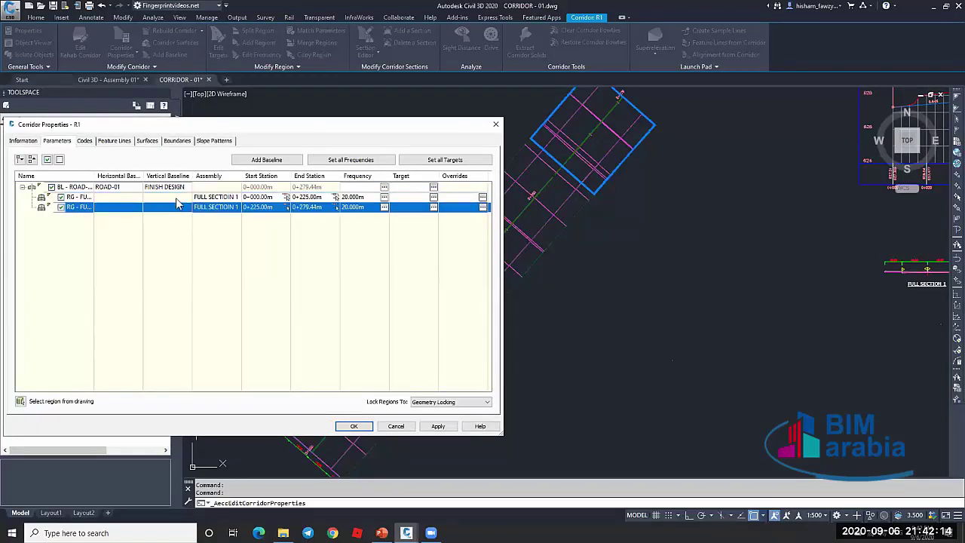
click(176, 198)
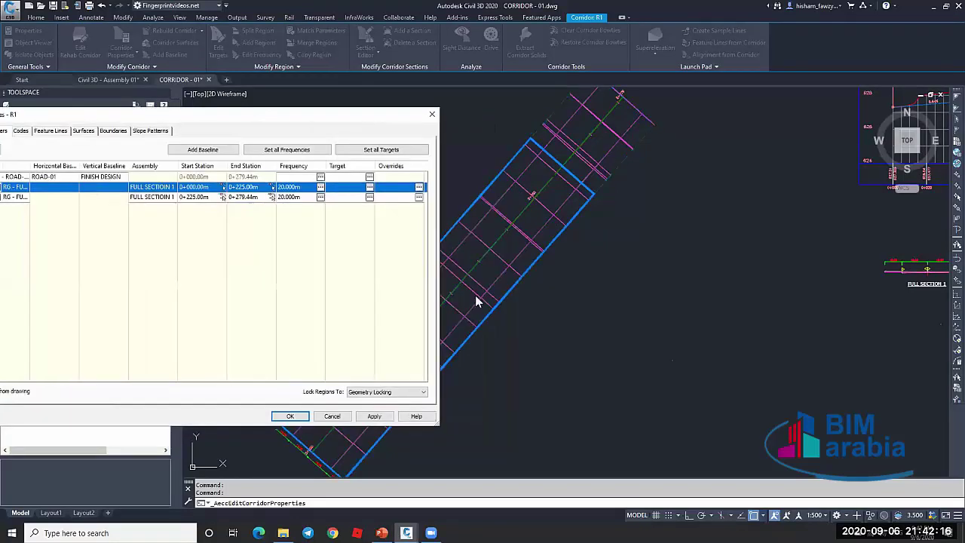
click(124, 198)
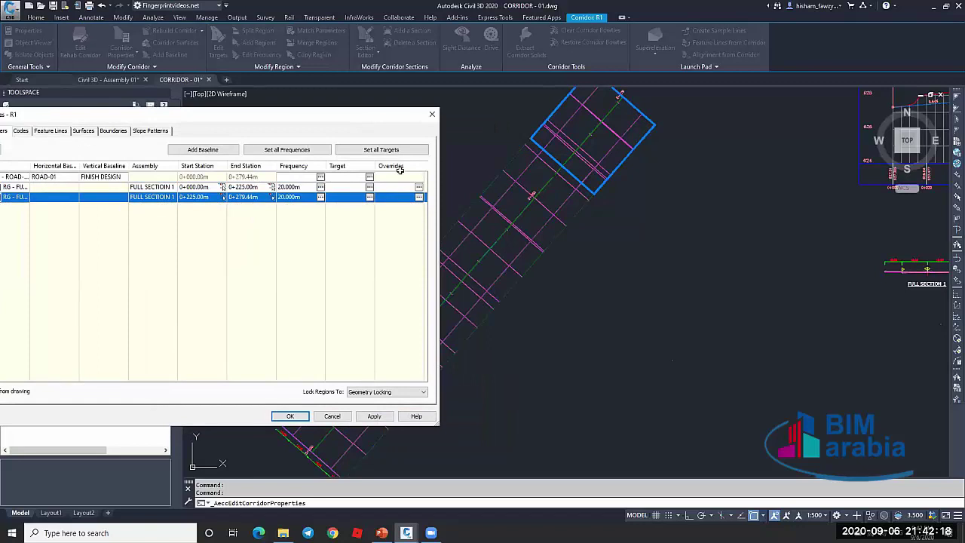
click(251, 189)
Set region 1's end station and region 2's start station to 0+150, apply, and rebuild
click(256, 187)
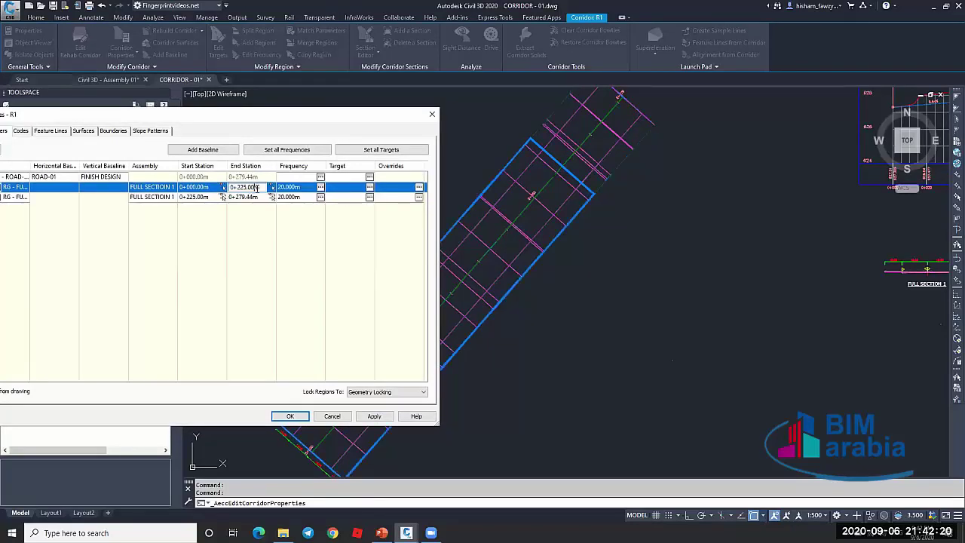
drag(256, 188, 231, 187)
text(0+150)
click(198, 196)
click(202, 197)
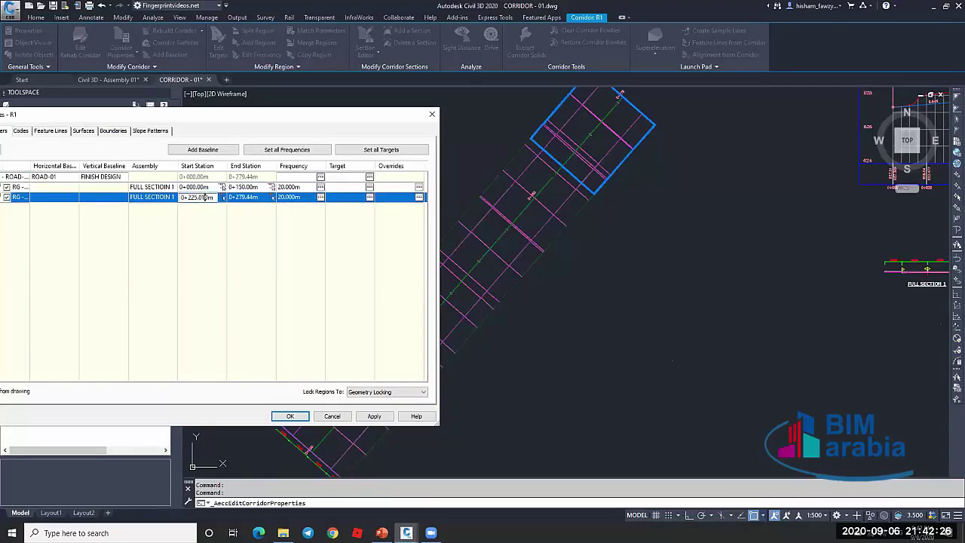
text(150)
key(Return)
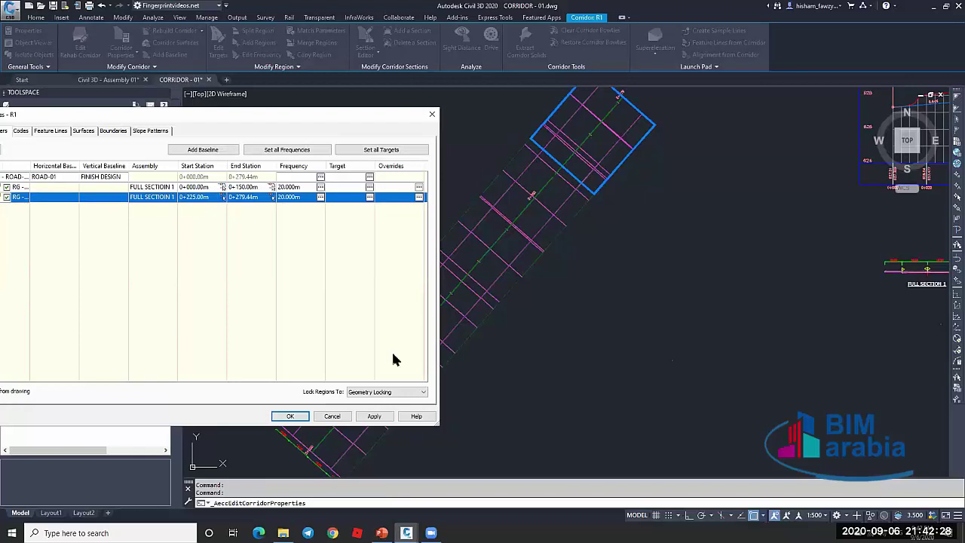
click(375, 417)
click(456, 242)
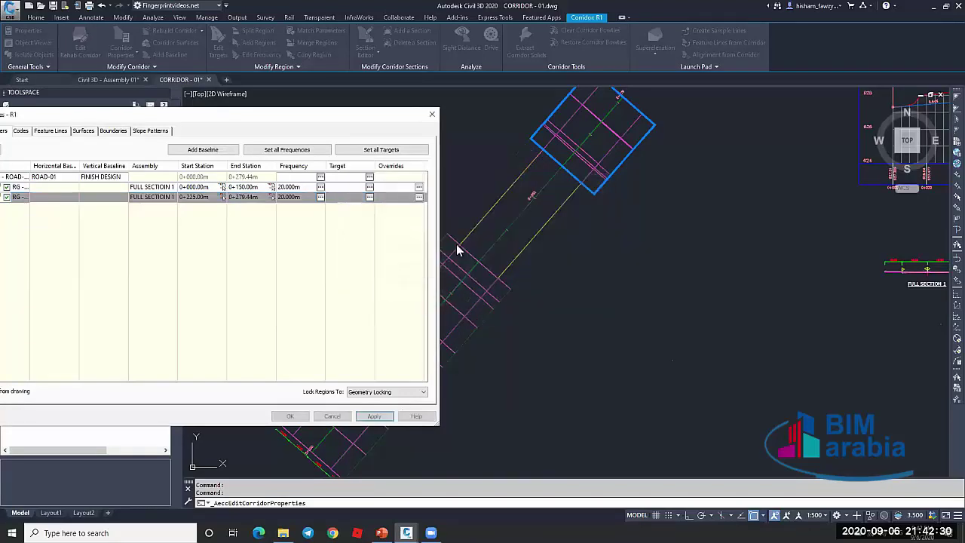
Re-enter 150 as region 2's start station, accept with OK, and rebuild the corridor
click(205, 198)
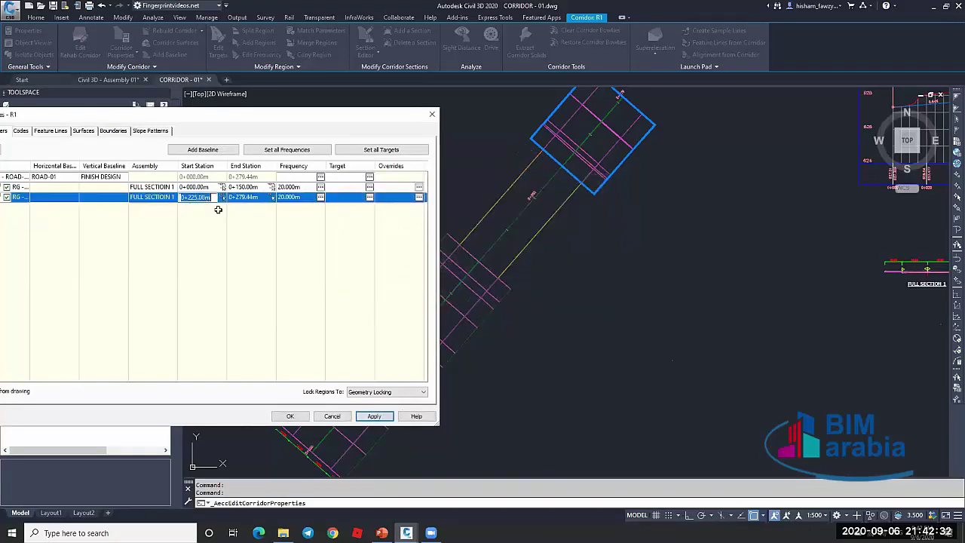
text(150)
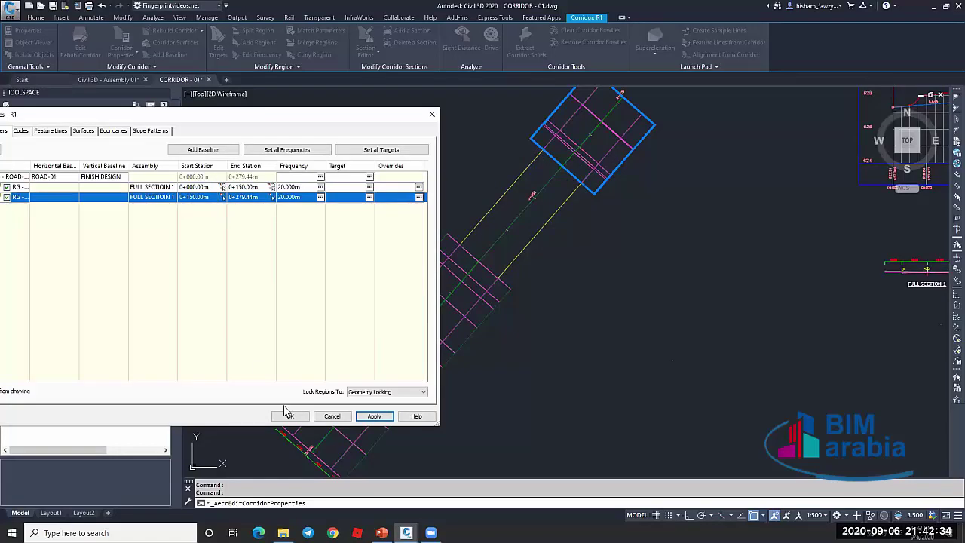
click(289, 416)
click(441, 239)
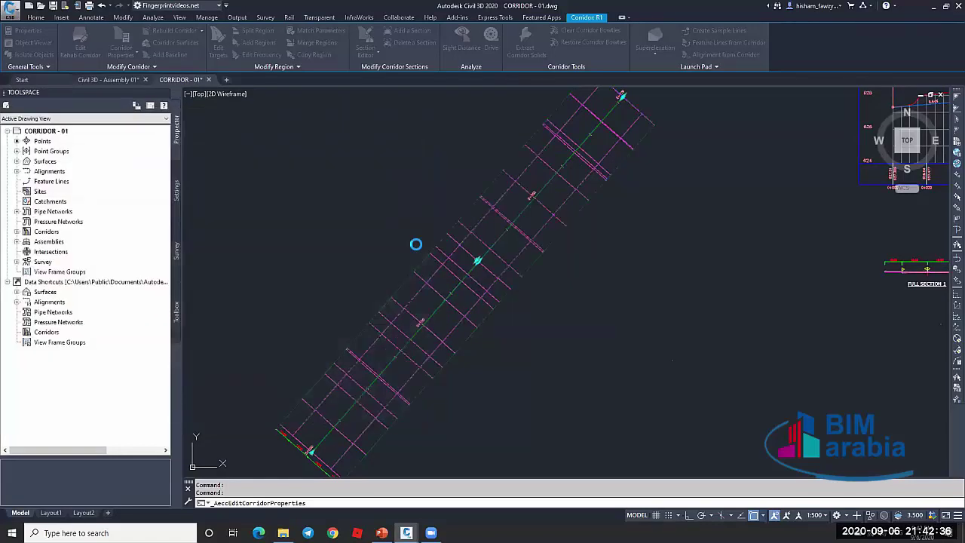
scroll(486, 262, up, 3)
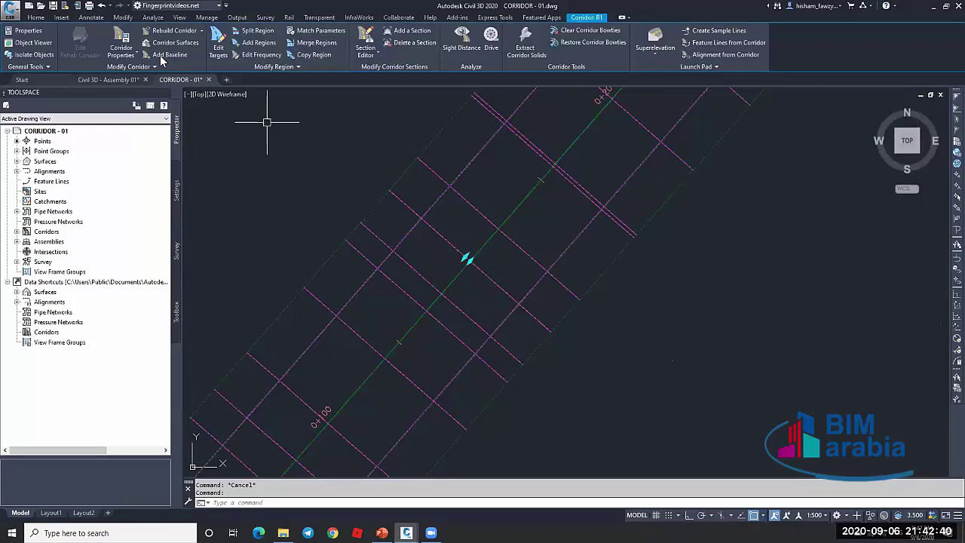
scroll(614, 294, down, 2)
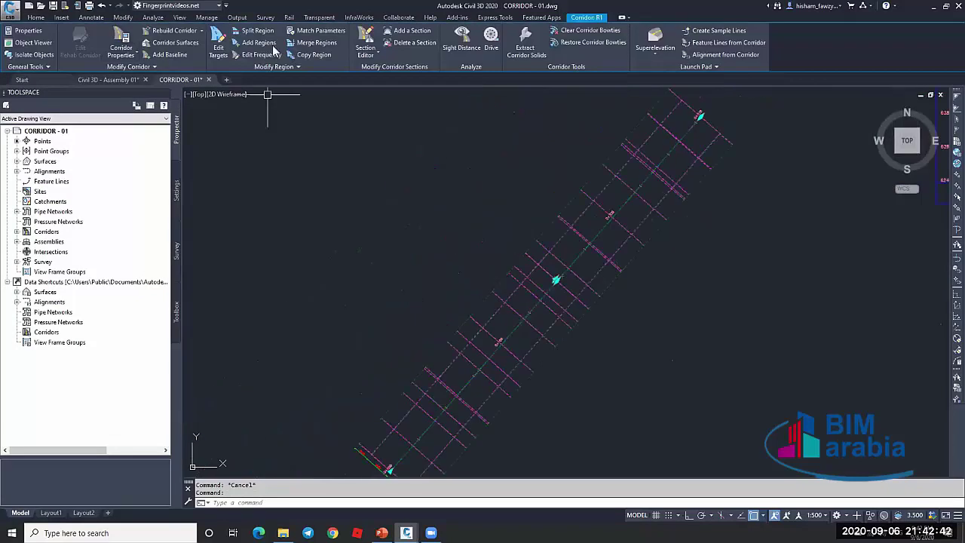
Review regions 0+000–0+150 and 0+150–0+279.44 in Corridor Properties, cancel, and expand Modify Region
click(121, 43)
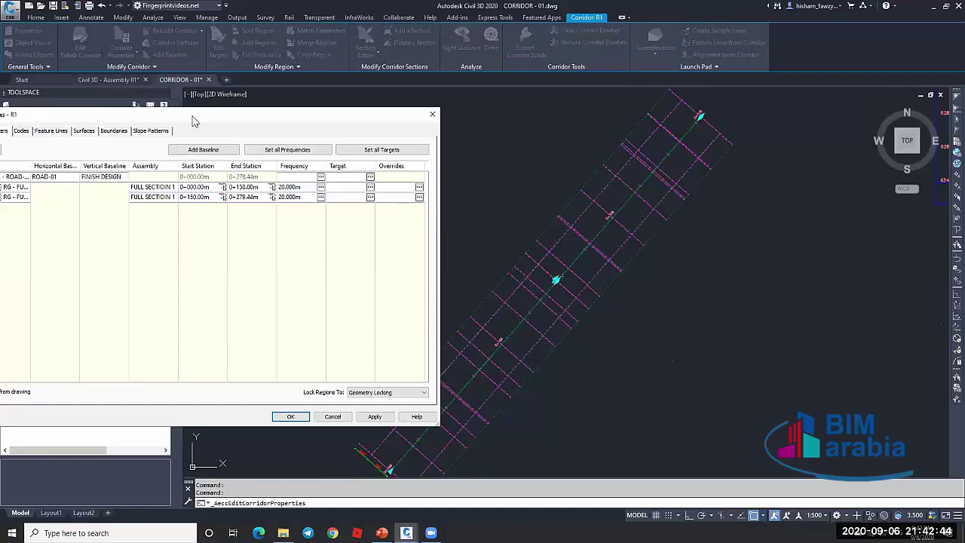
click(205, 176)
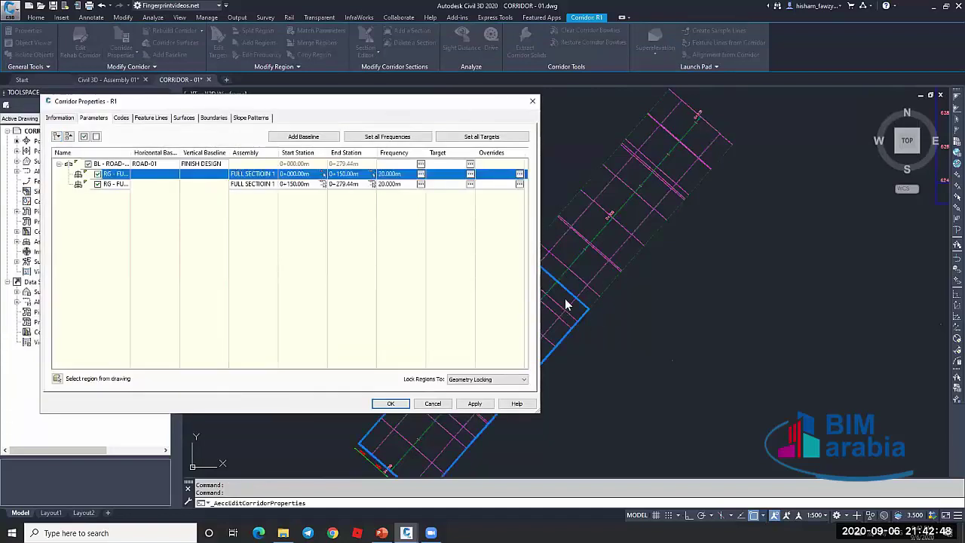
click(306, 184)
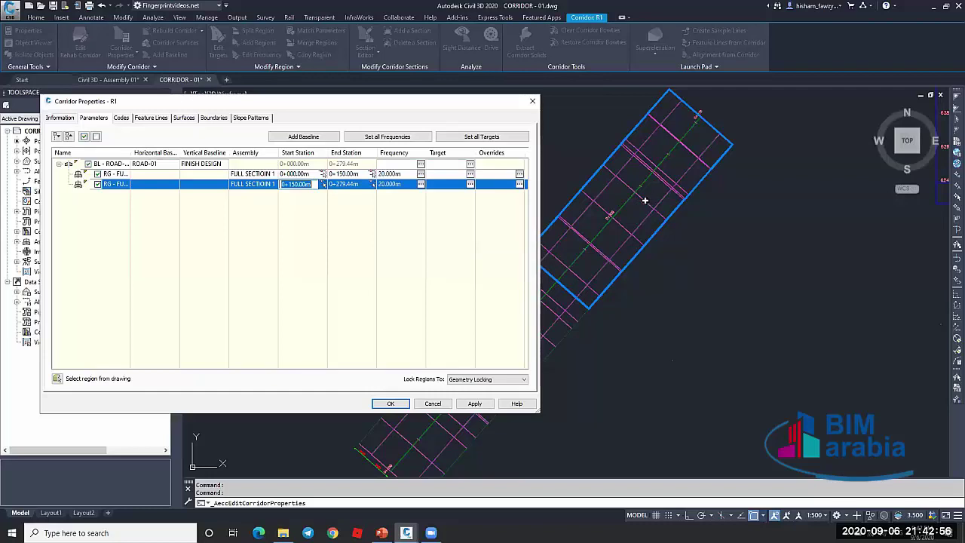
click(402, 173)
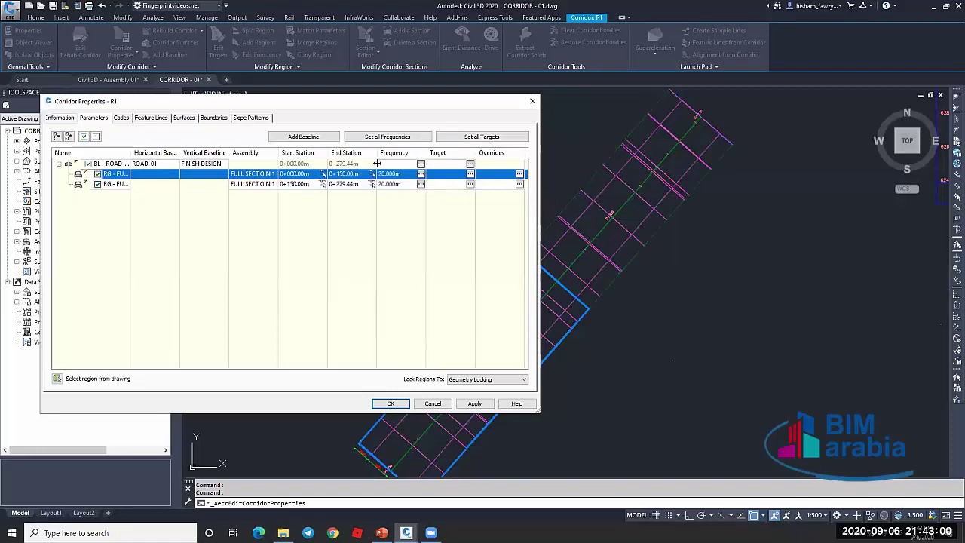
click(260, 173)
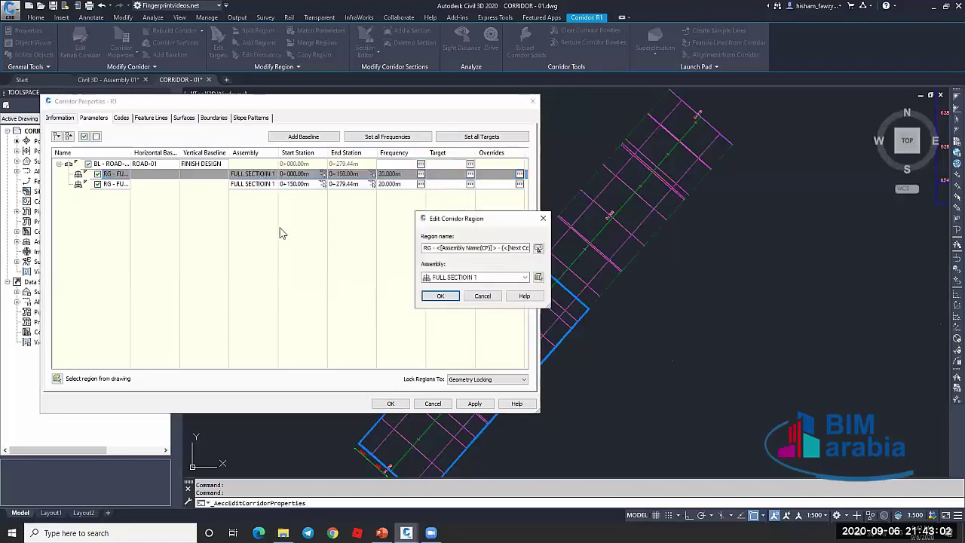
key(Escape)
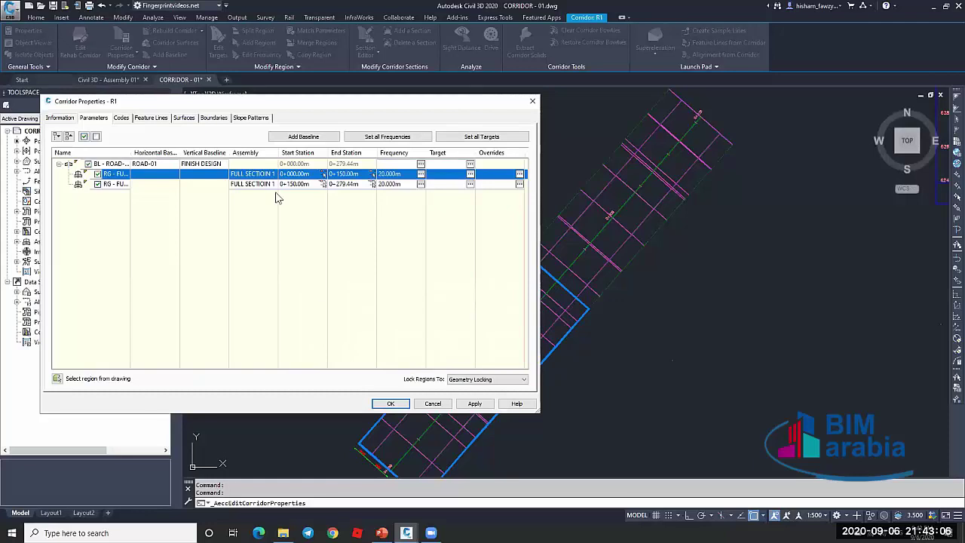
click(443, 403)
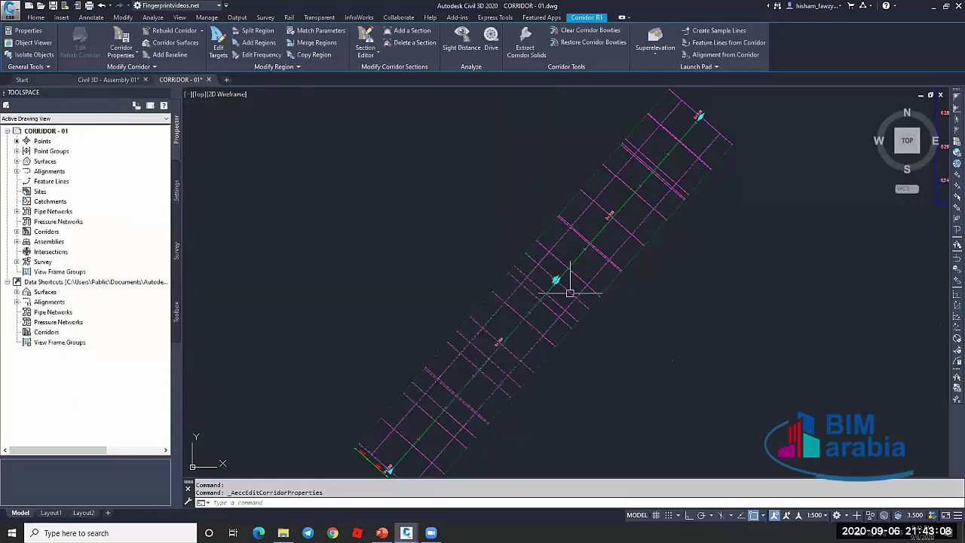
click(274, 66)
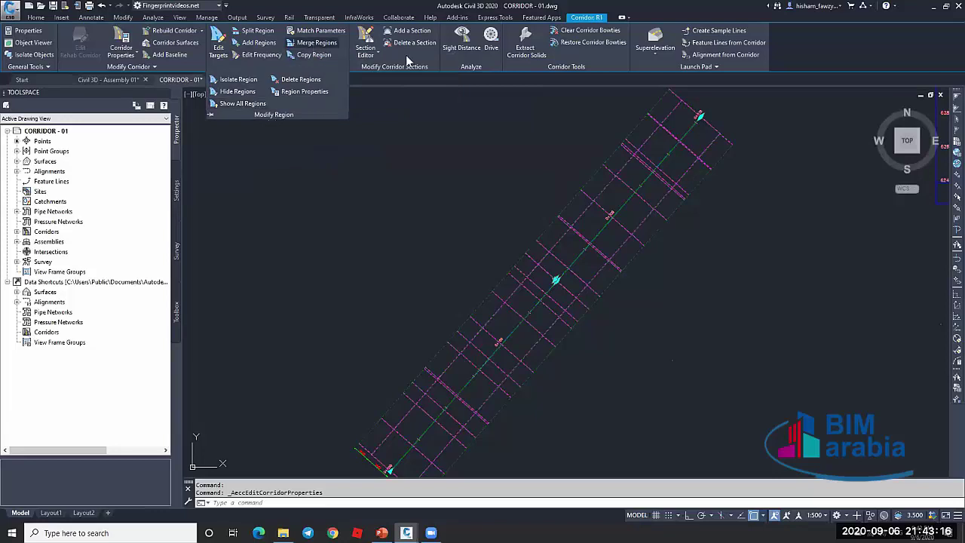
Merge the two corridor regions into one with Merge Regions
click(315, 44)
click(558, 310)
click(586, 266)
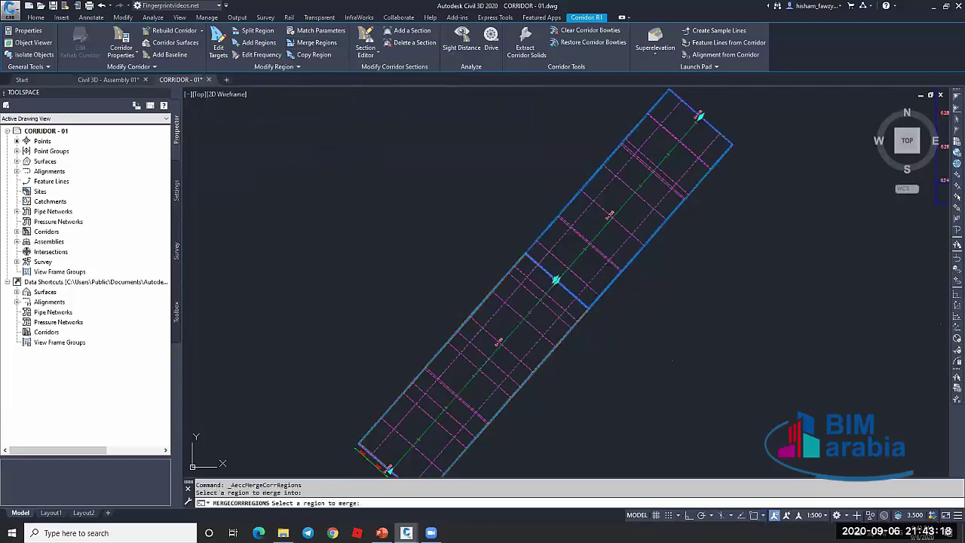
key(Escape)
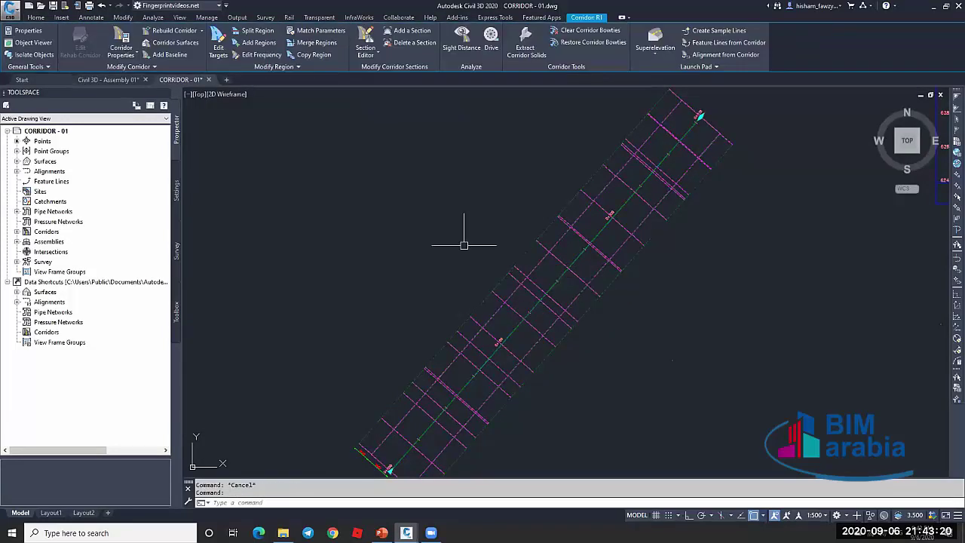
Confirm the merged region ends at 0+279.44 and open its Frequency to Apply Assemblies settings
click(119, 41)
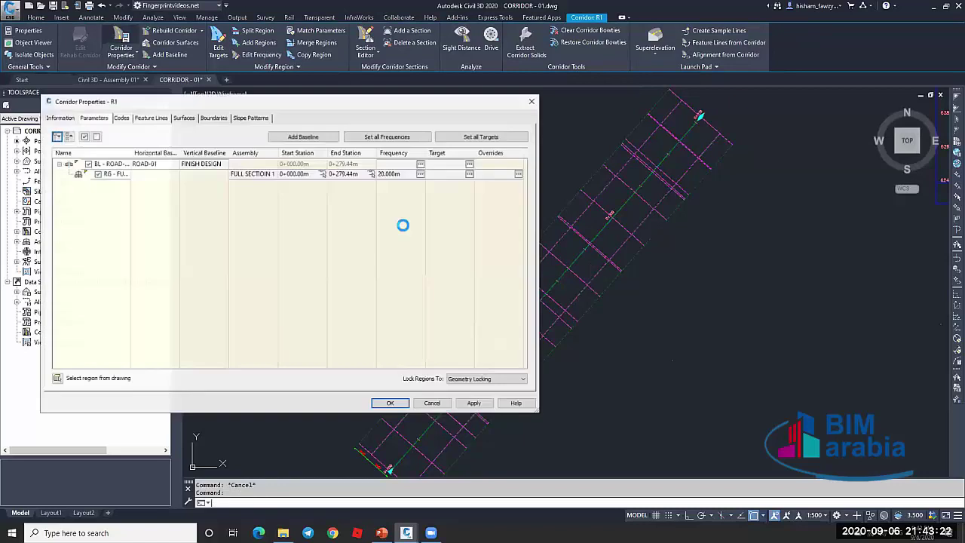
click(347, 174)
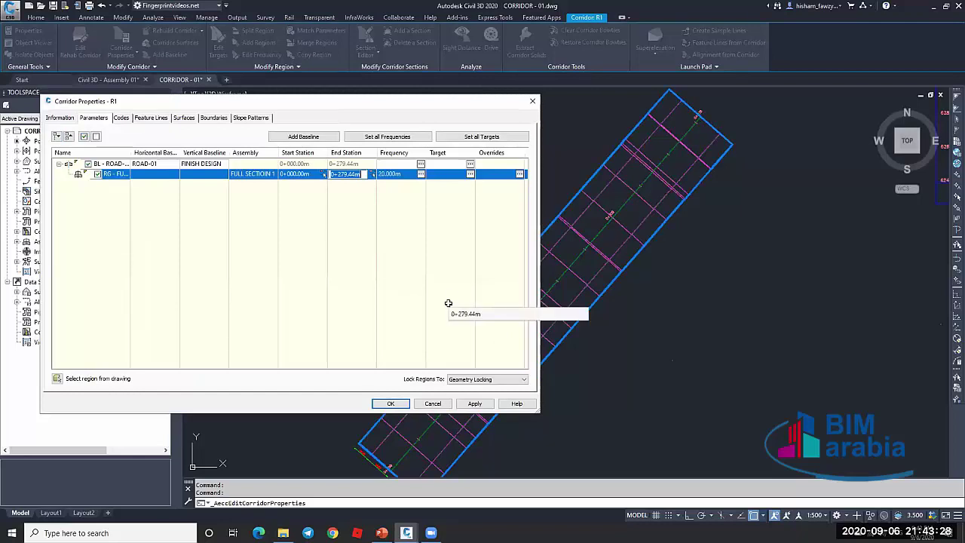
click(349, 254)
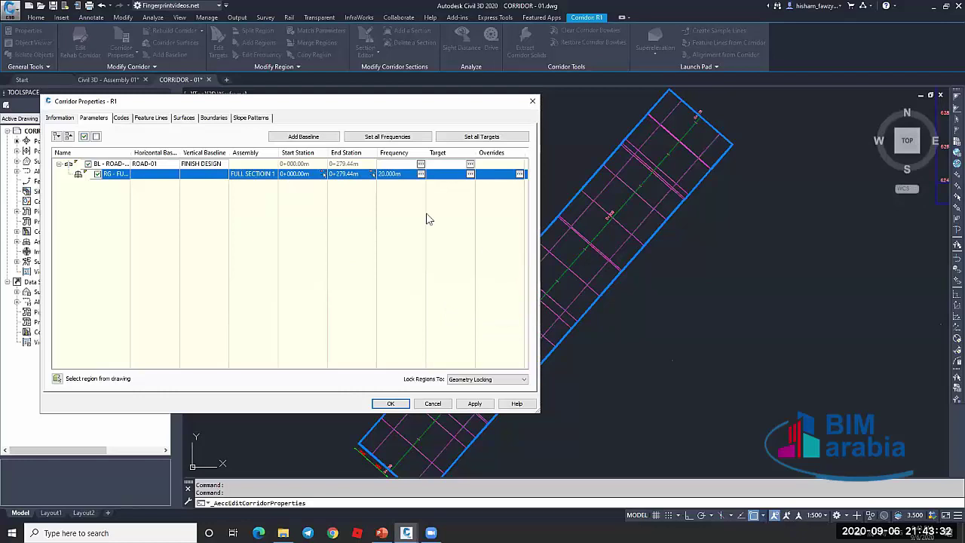
click(422, 174)
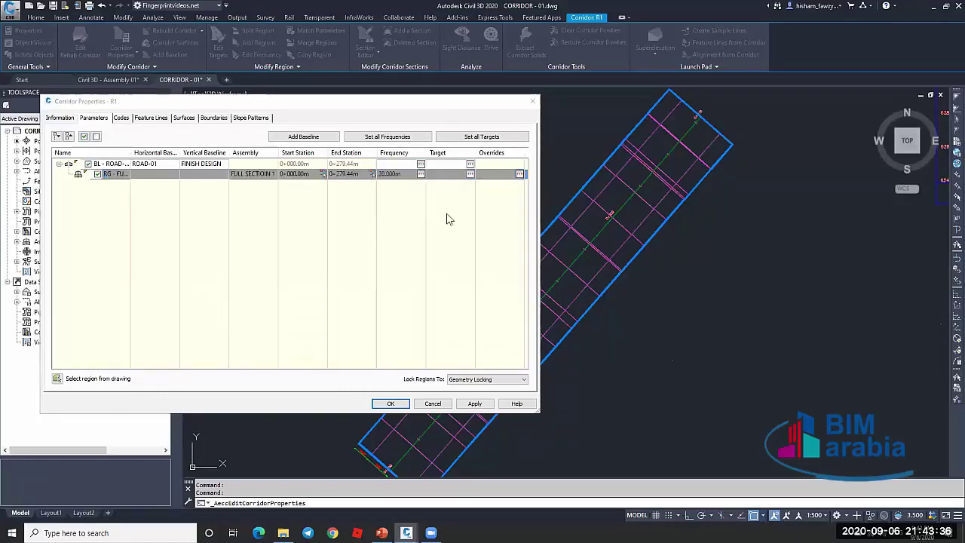
drag(568, 189, 470, 117)
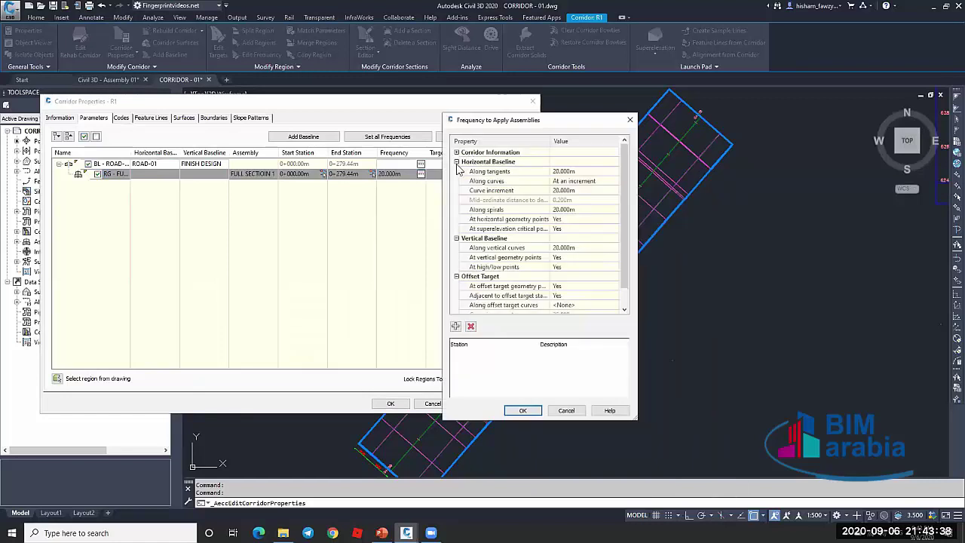
Set the Horizontal Baseline spacing along tangents to 10.000m
click(523, 162)
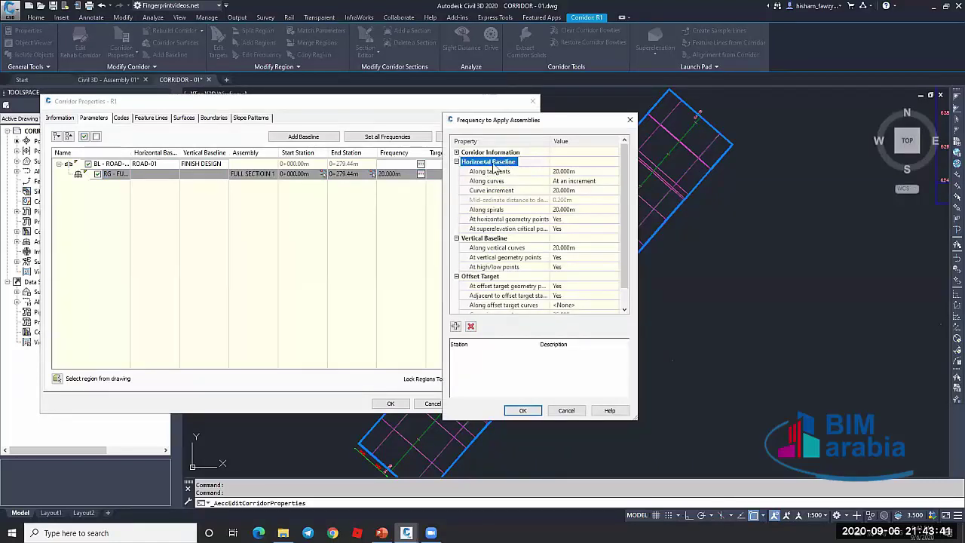
click(510, 239)
click(498, 277)
scroll(500, 273, down, 1)
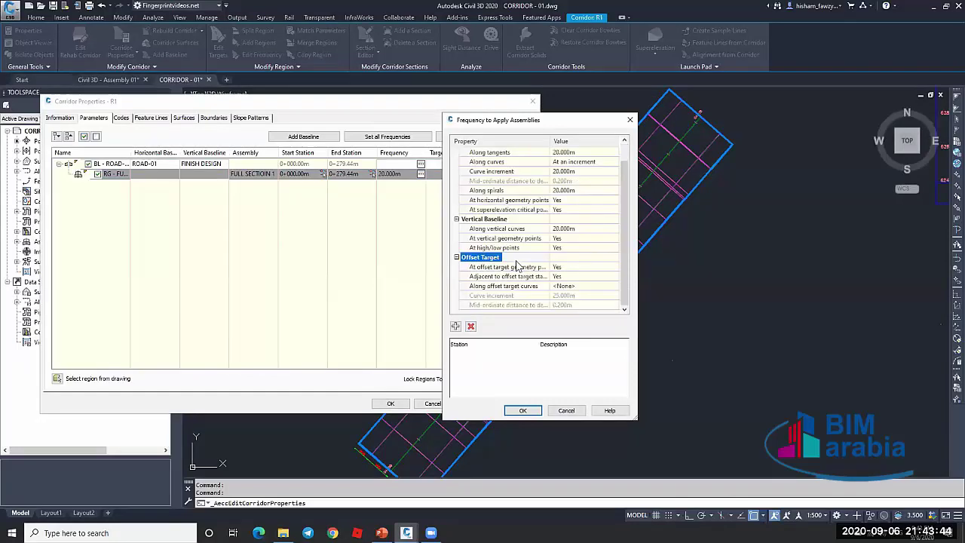
scroll(511, 172, up, 1)
click(520, 163)
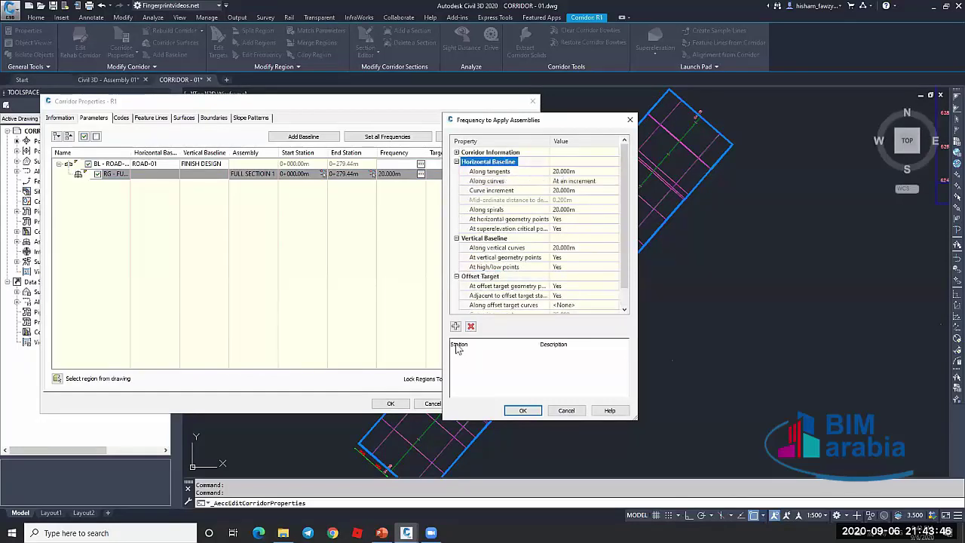
click(477, 173)
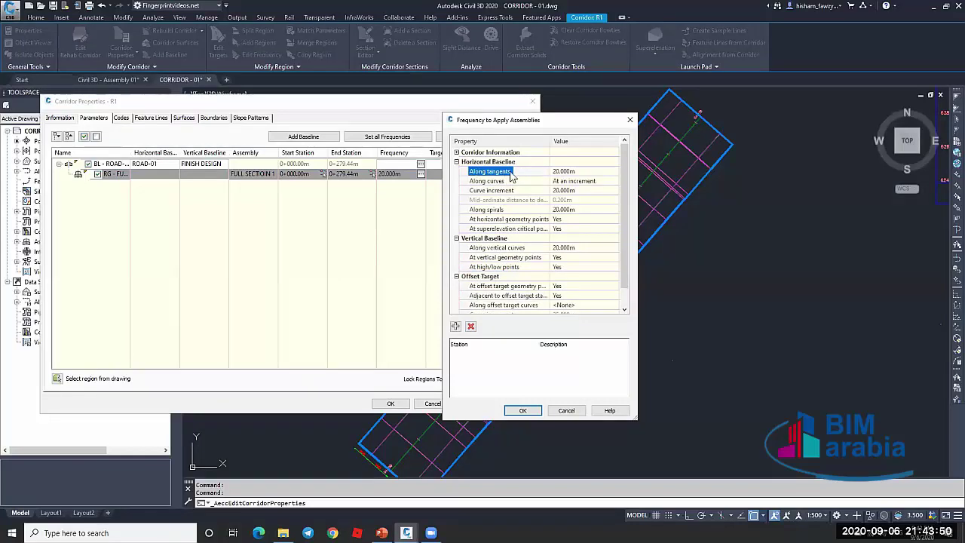
click(571, 172)
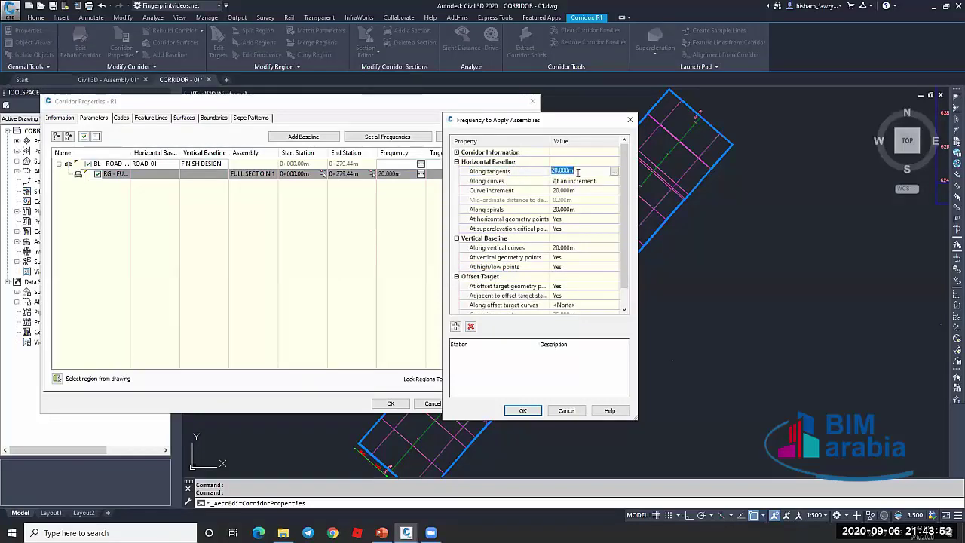
text(10)
key(Return)
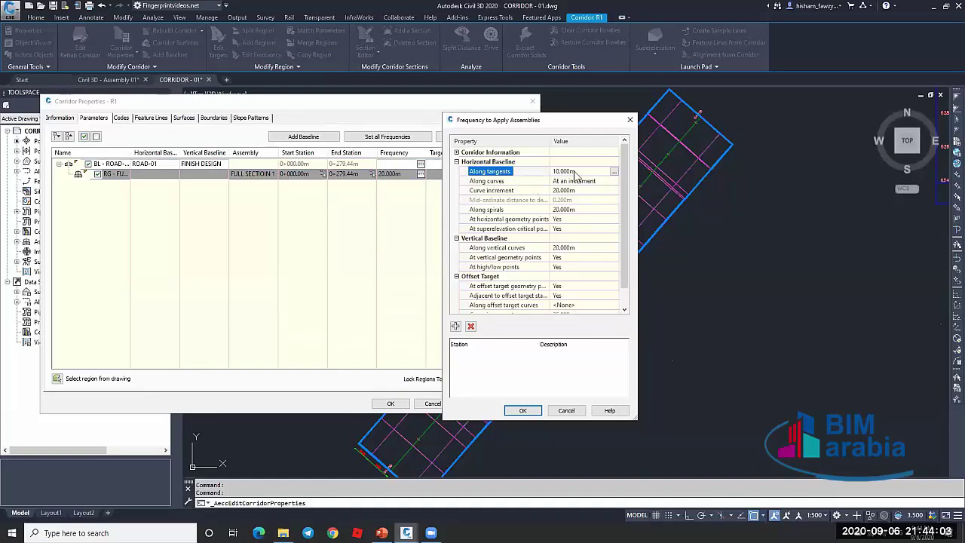
Change the curve increment to 5.000m, keeping the Along spirals value unchanged, and enlarge the dialog
click(533, 191)
click(574, 191)
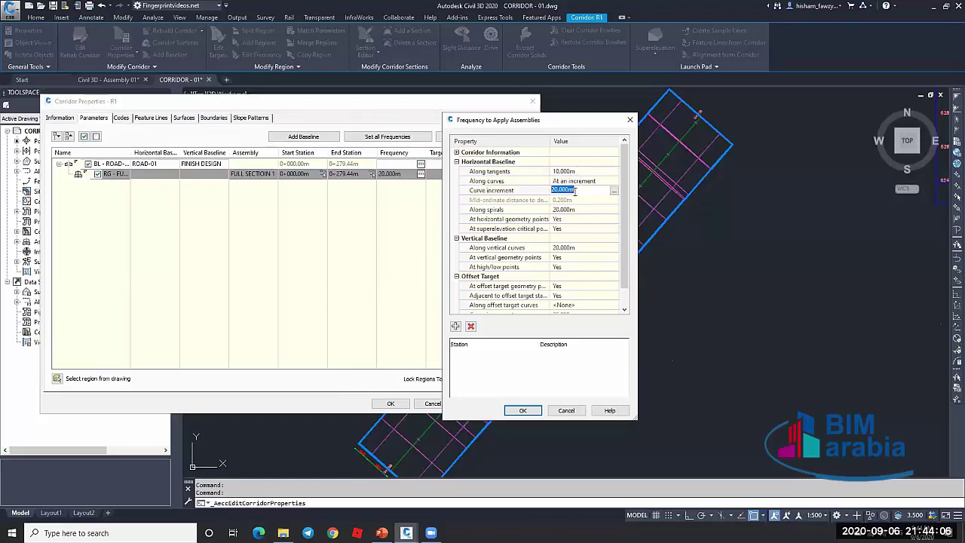
text(5)
key(Return)
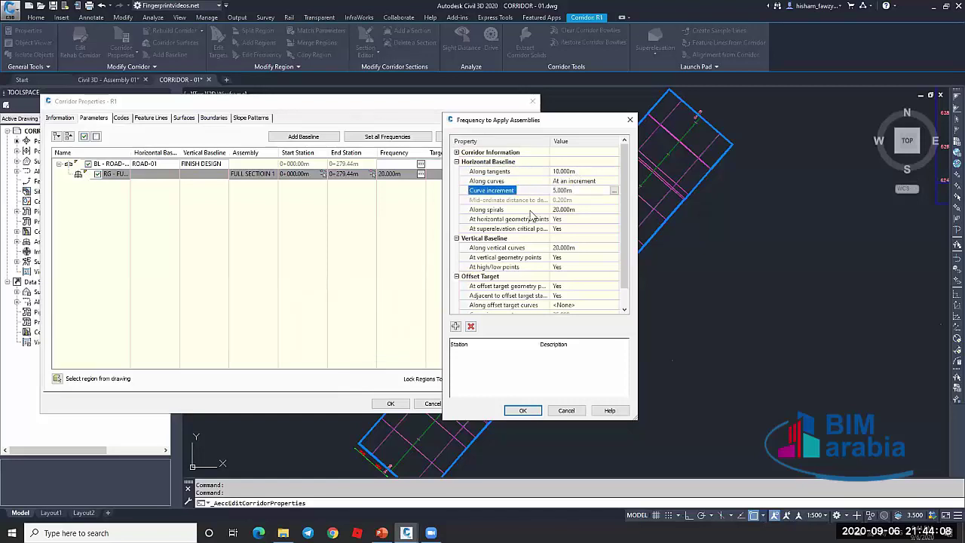
click(579, 209)
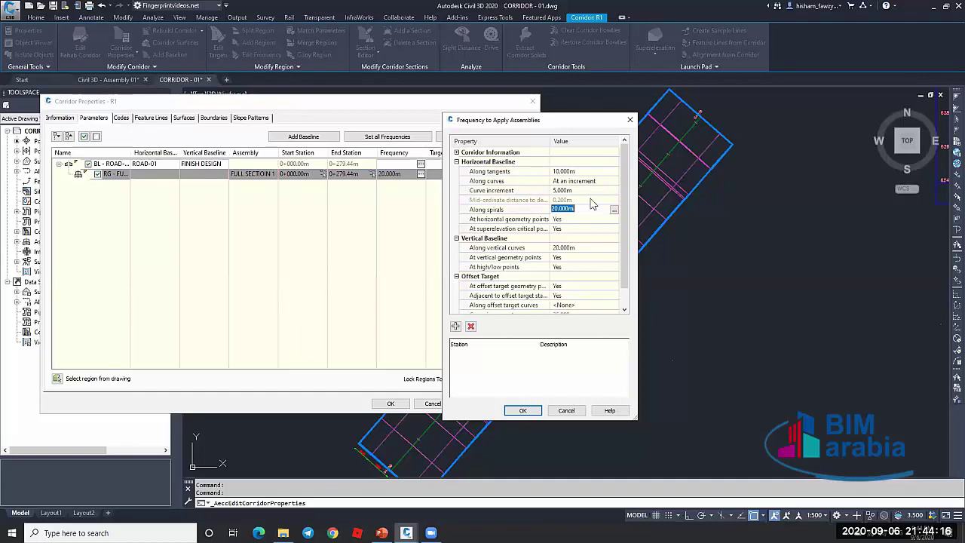
key(Return)
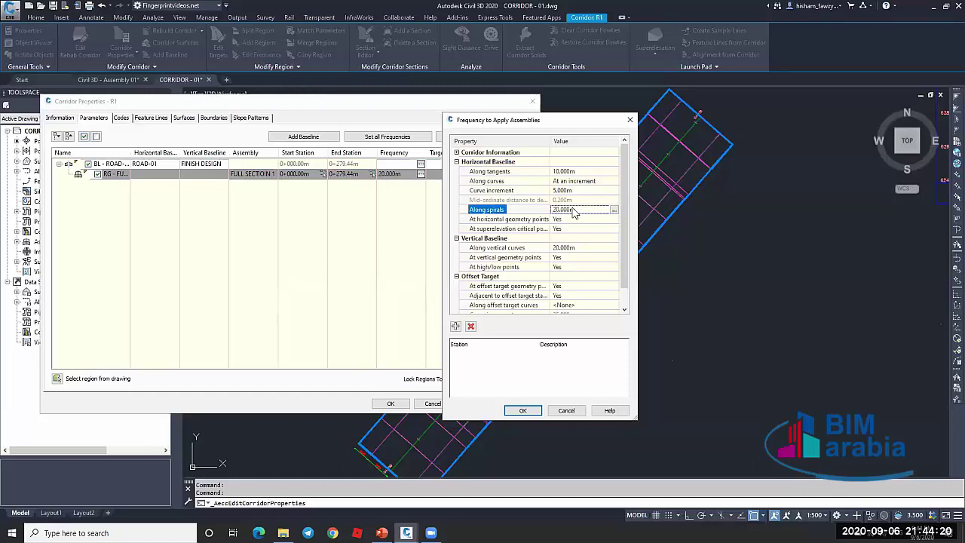
drag(631, 415, 683, 417)
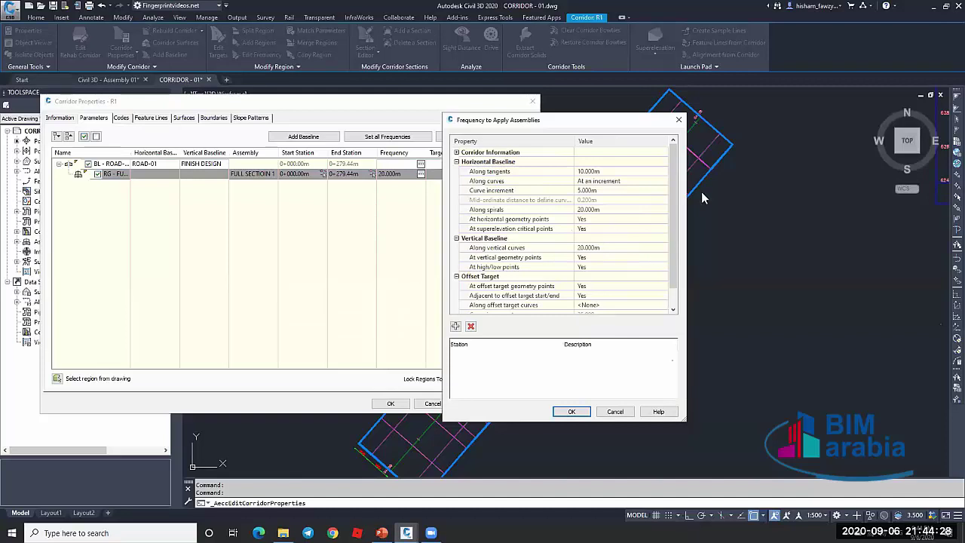
drag(599, 121, 550, 107)
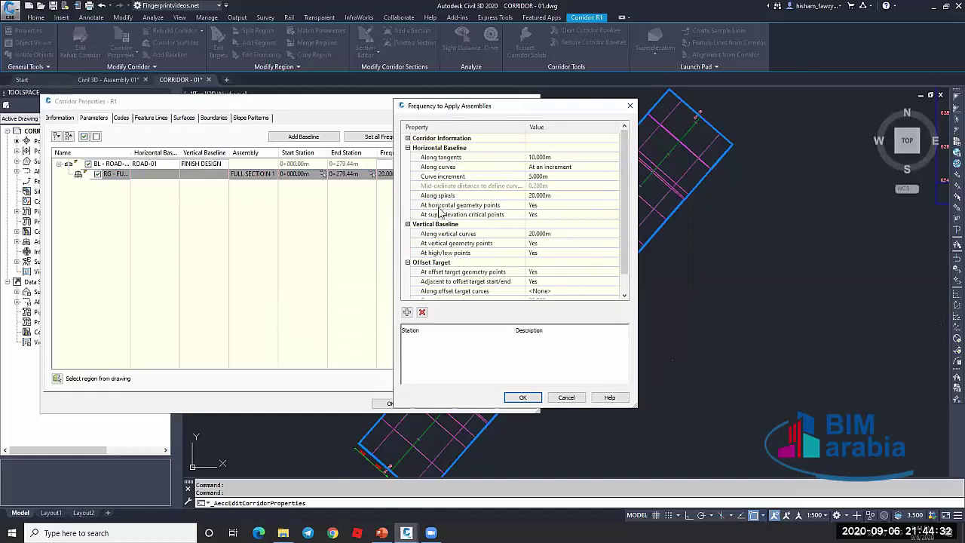
Switch At horizontal geometry points and At superelevation critical points both to No
click(501, 205)
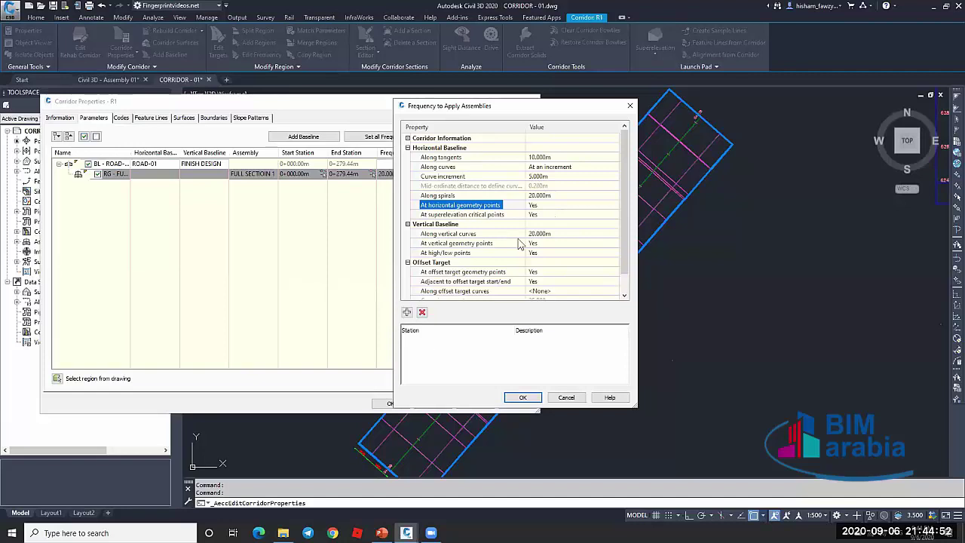
click(494, 243)
click(488, 253)
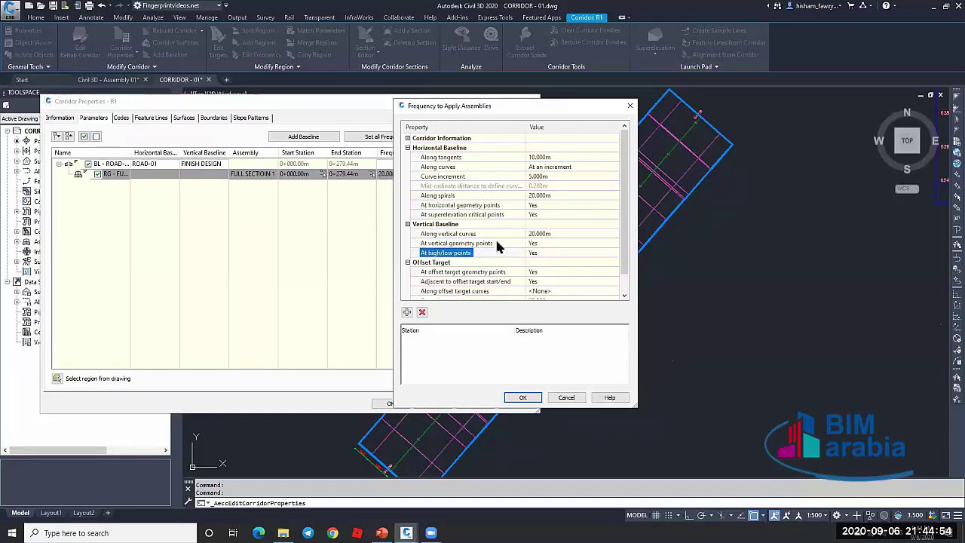
click(497, 205)
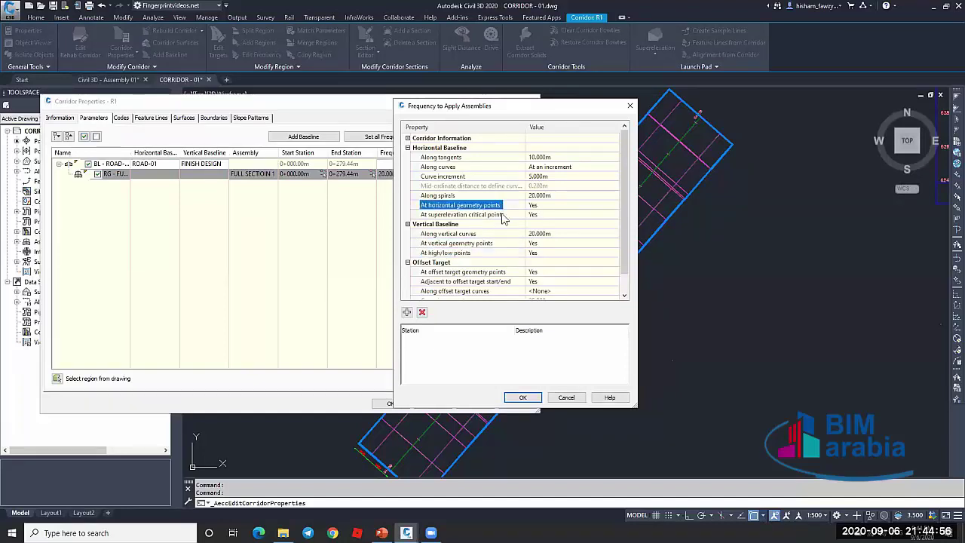
click(498, 214)
click(544, 207)
click(550, 208)
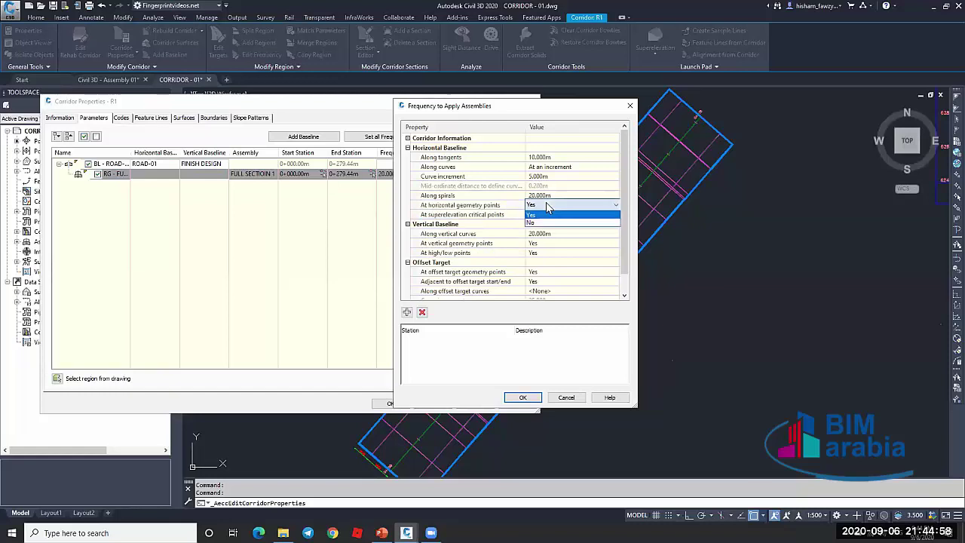
click(562, 220)
click(561, 215)
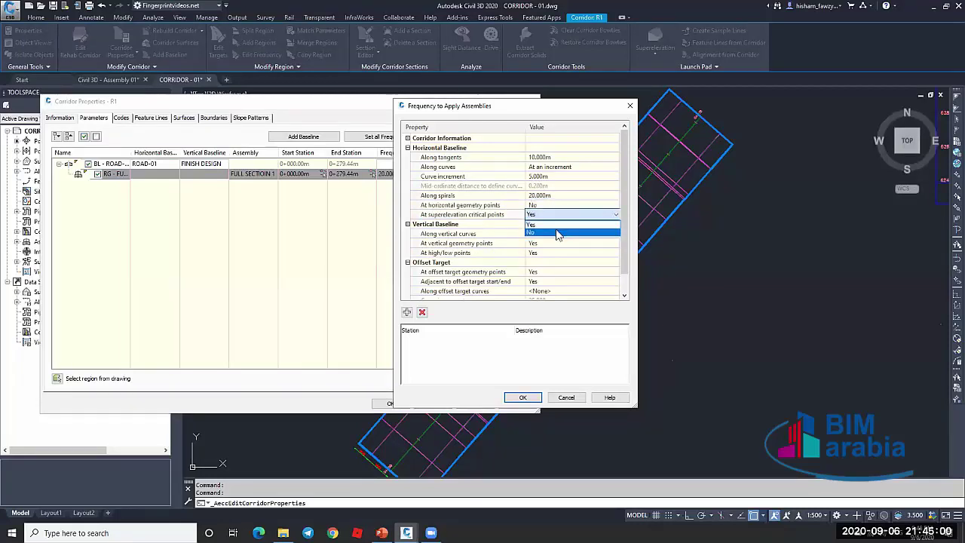
click(555, 231)
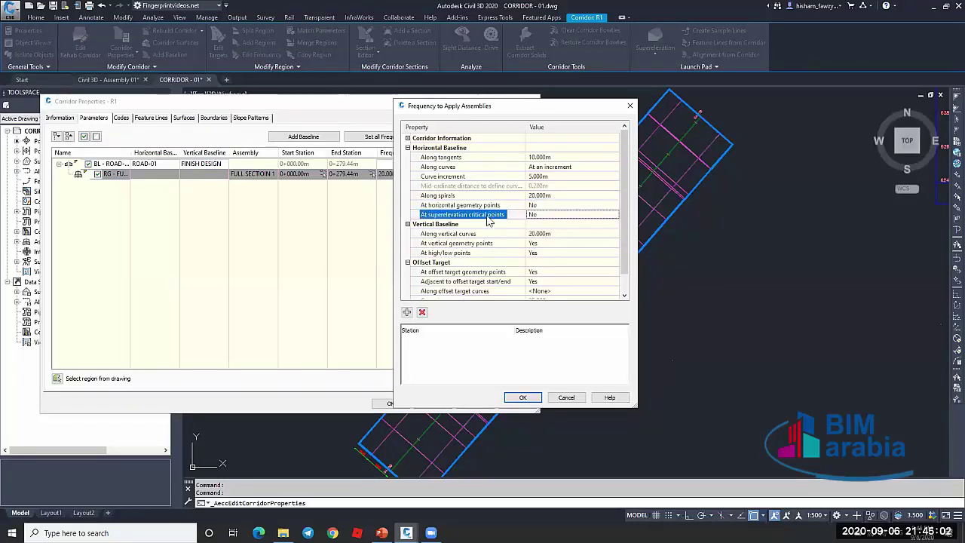
click(496, 207)
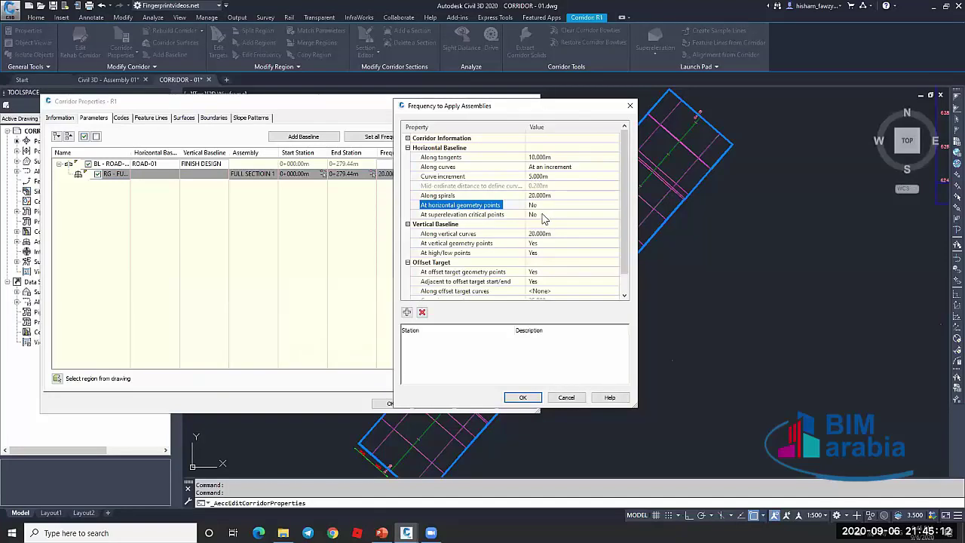
Set the Along vertical curves spacing to 10 m
click(491, 236)
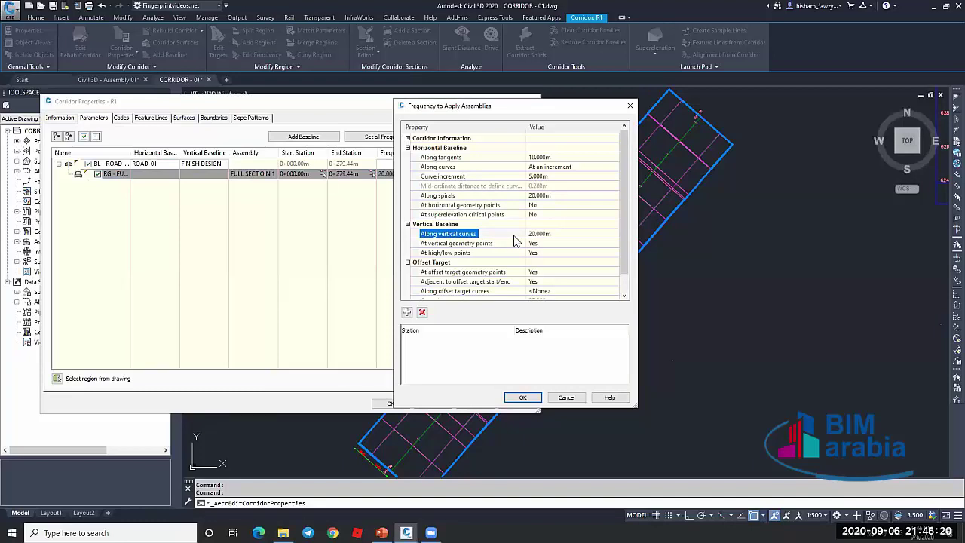
click(562, 233)
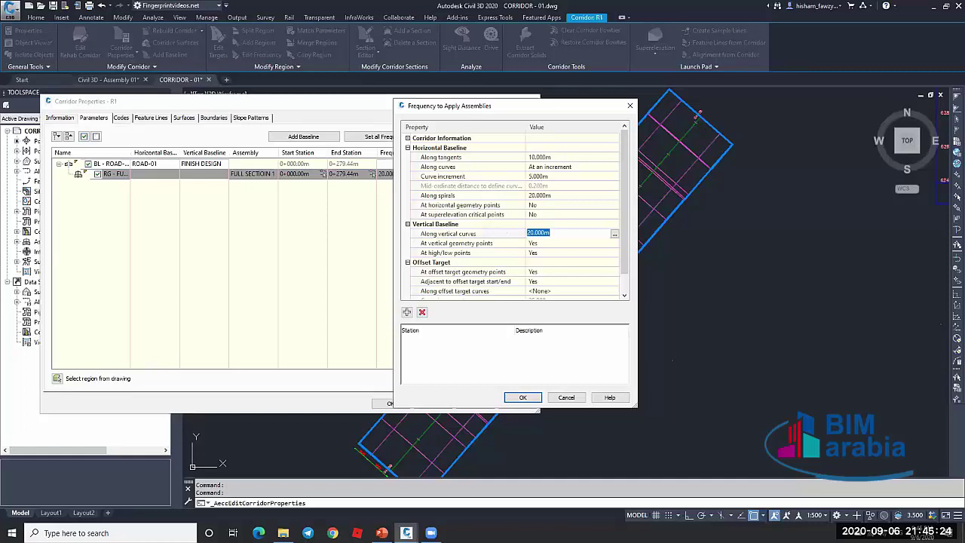
text(10)
click(485, 245)
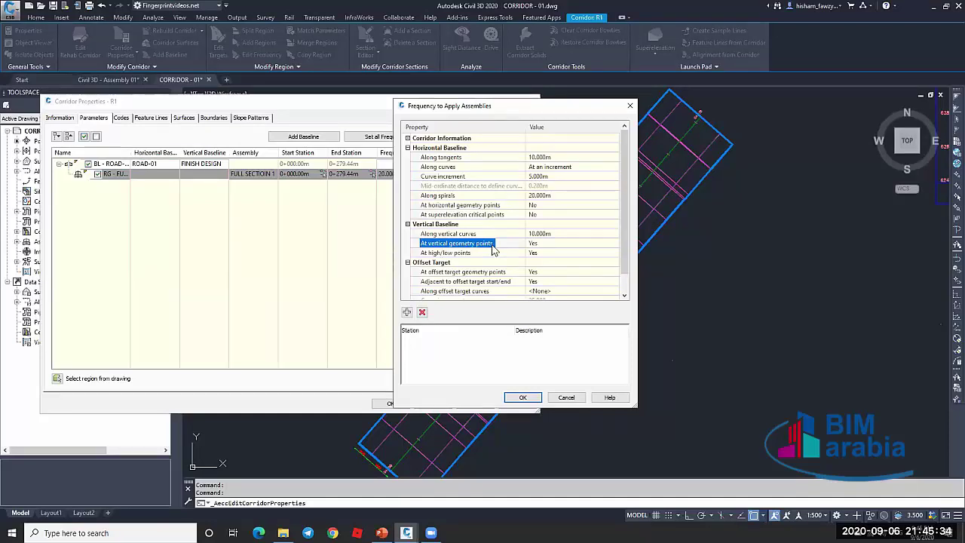
Set At high/low points and At vertical geometry points to No
click(488, 257)
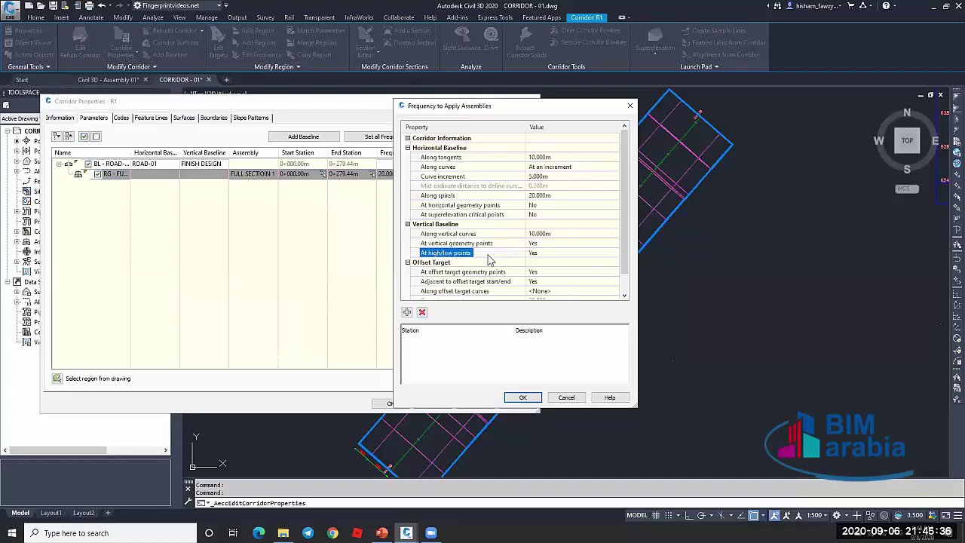
click(554, 256)
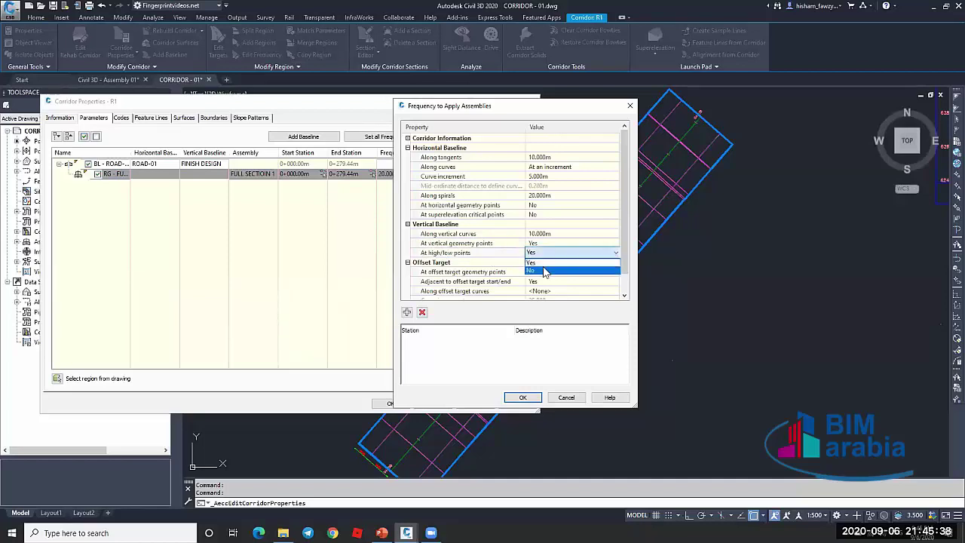
click(544, 270)
click(553, 244)
click(550, 261)
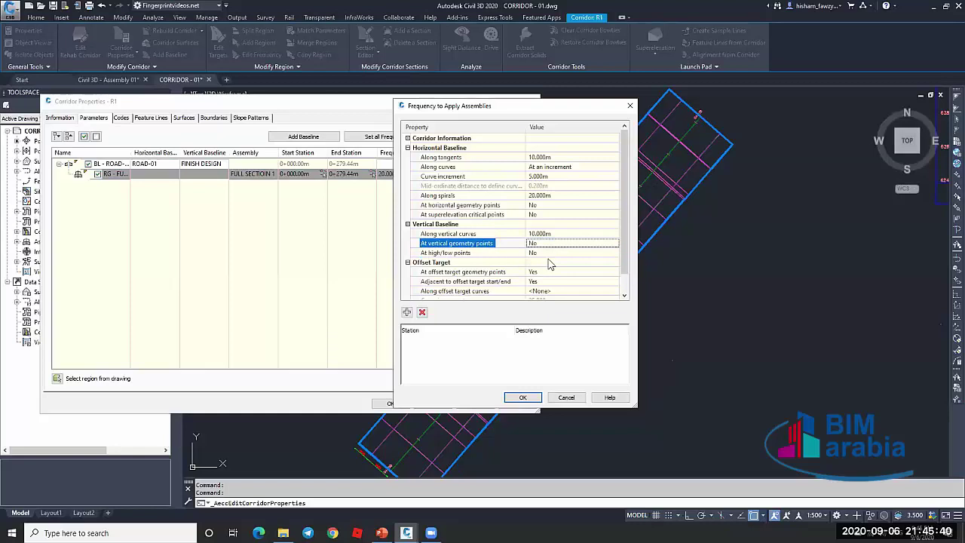
scroll(626, 270, down, 2)
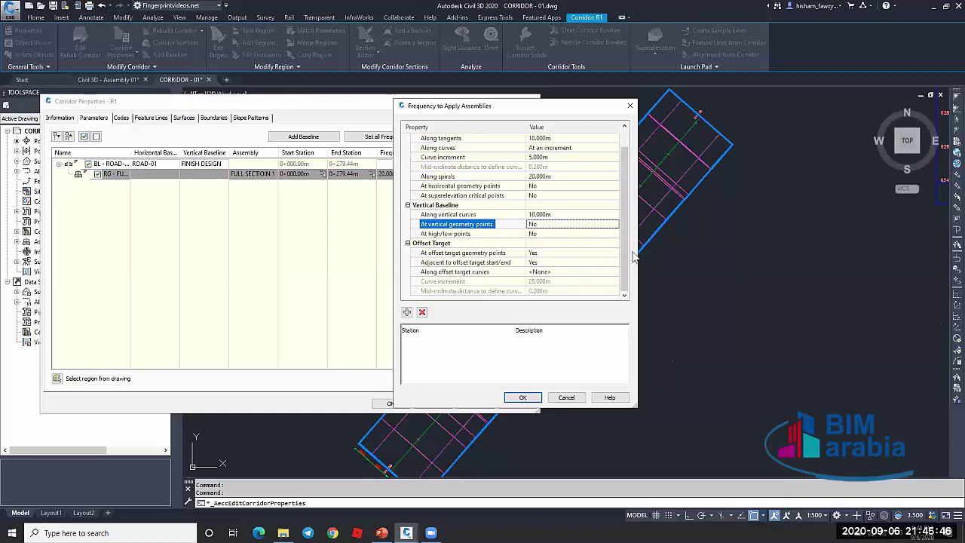
click(508, 254)
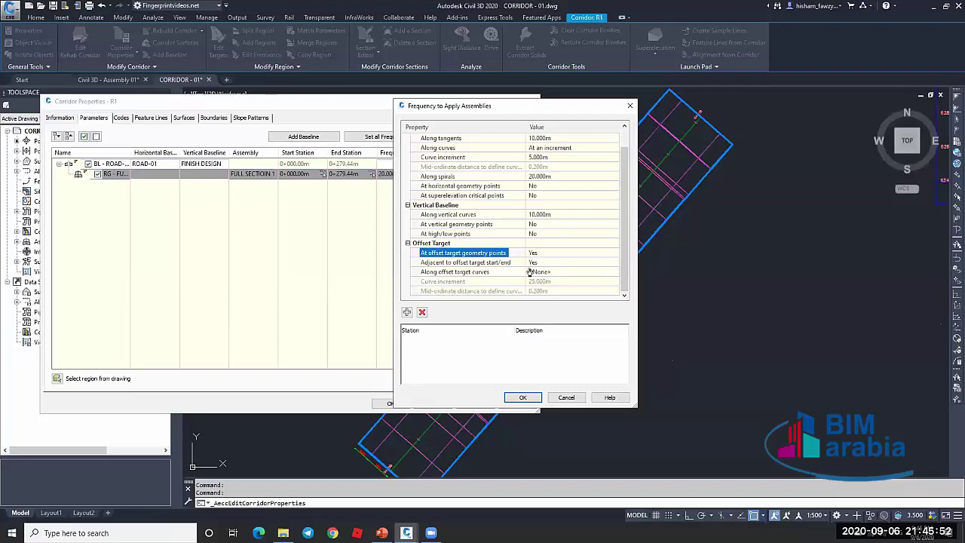
Accept the frequency and corridor property changes and rebuild corridor R1
click(523, 398)
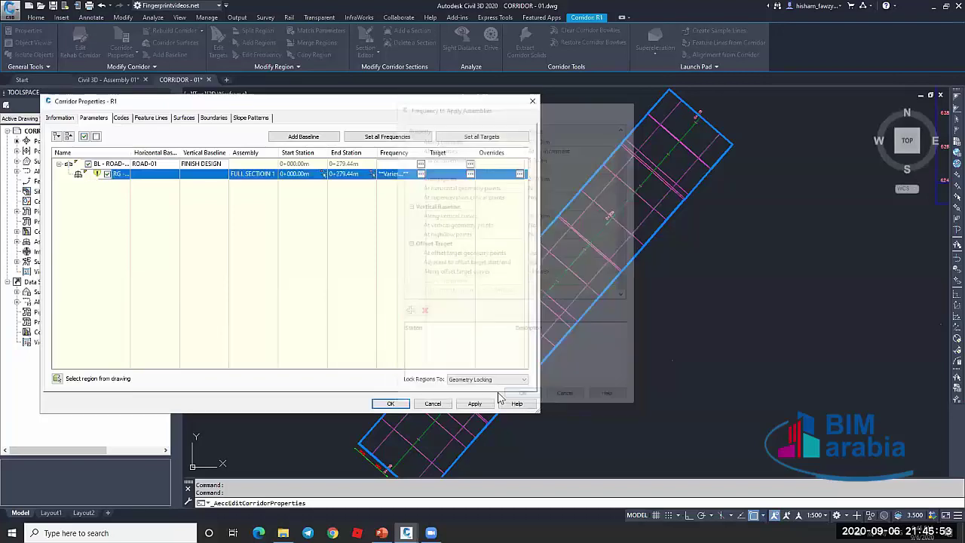
click(390, 404)
click(444, 241)
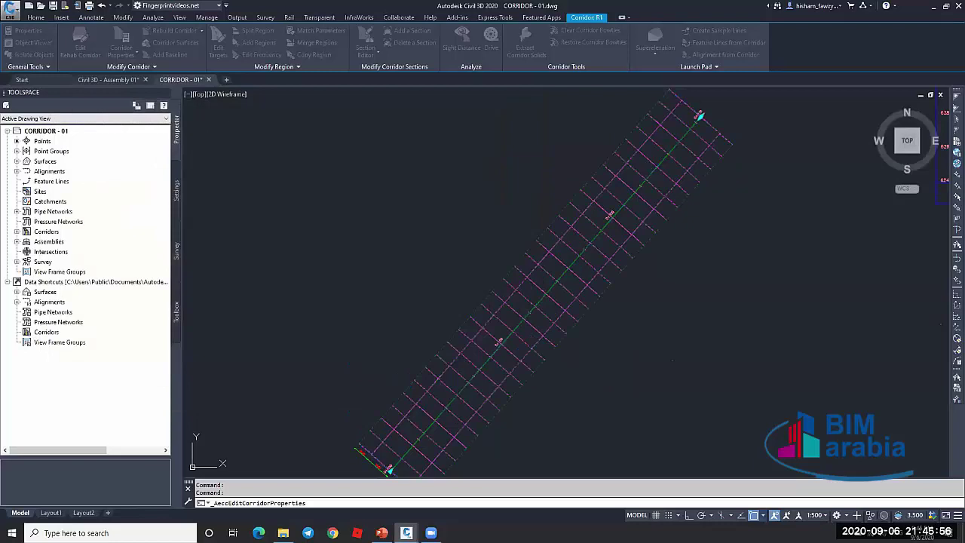
key(Escape)
scroll(556, 246, down, 2)
scroll(535, 313, up, 4)
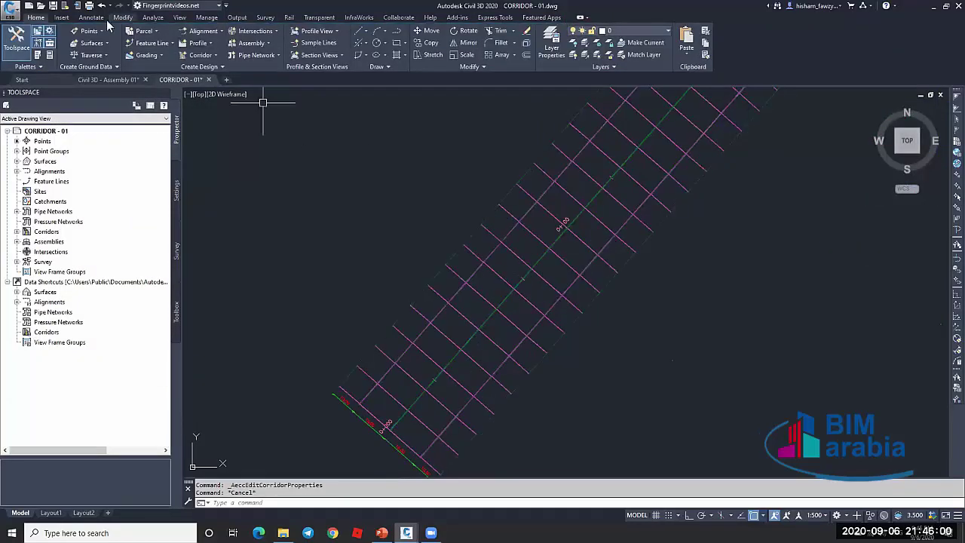
click(91, 17)
click(273, 55)
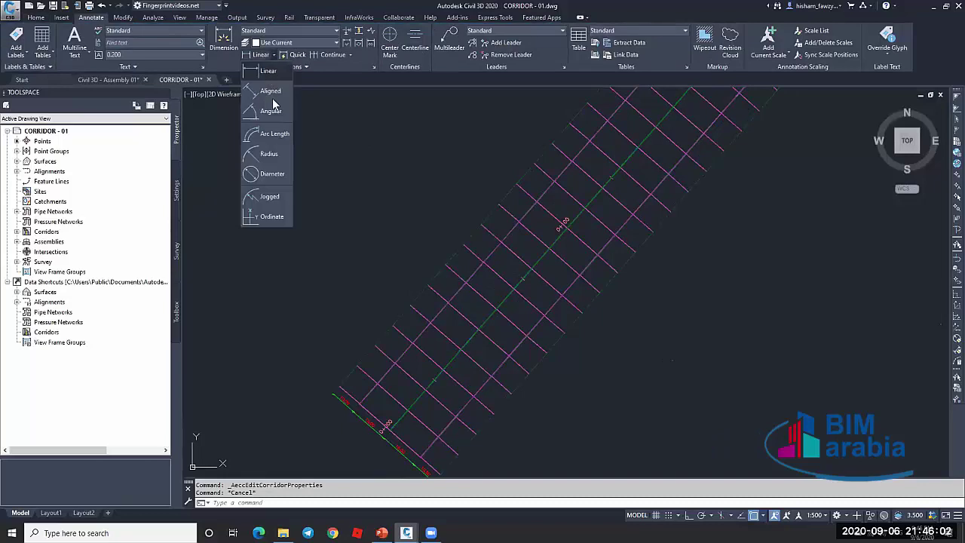
click(270, 93)
click(453, 270)
click(469, 252)
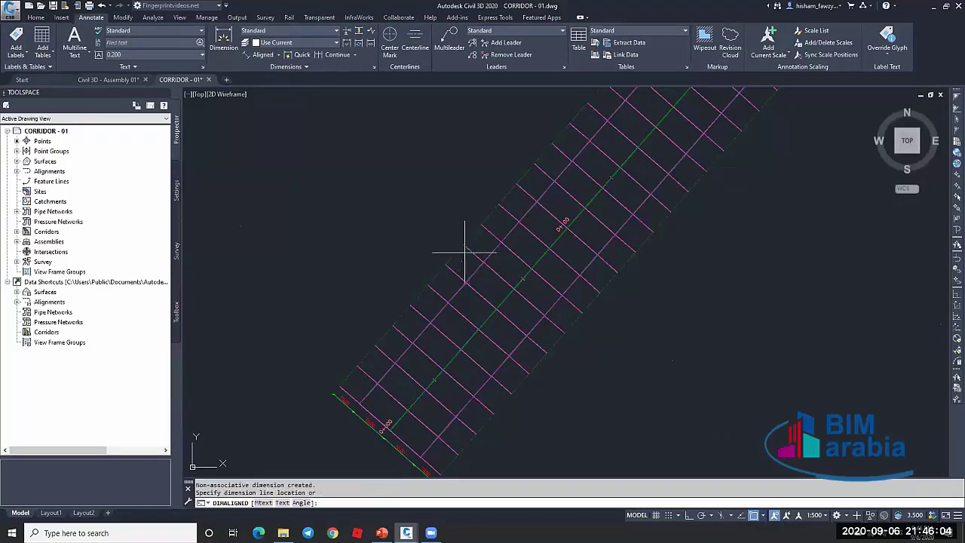
click(451, 243)
scroll(447, 237, up, 15)
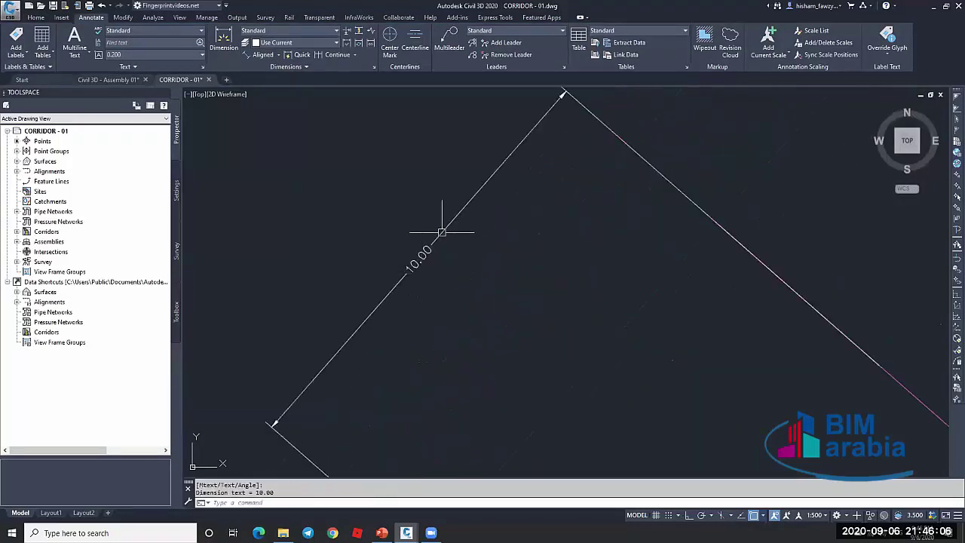
click(442, 232)
scroll(430, 230, down, 5)
text(e)
key(Return)
scroll(410, 256, down, 4)
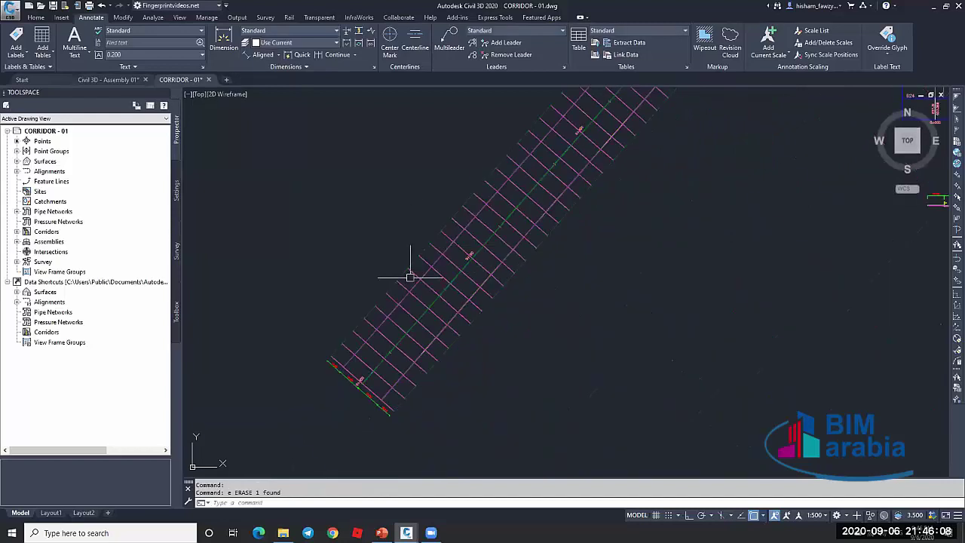
scroll(411, 277, down, 3)
scroll(571, 132, up, 6)
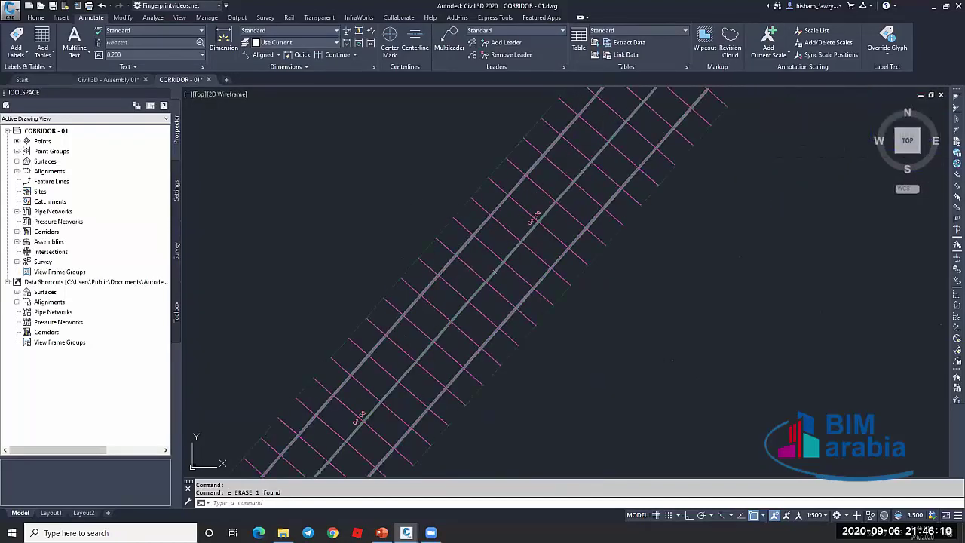
click(594, 183)
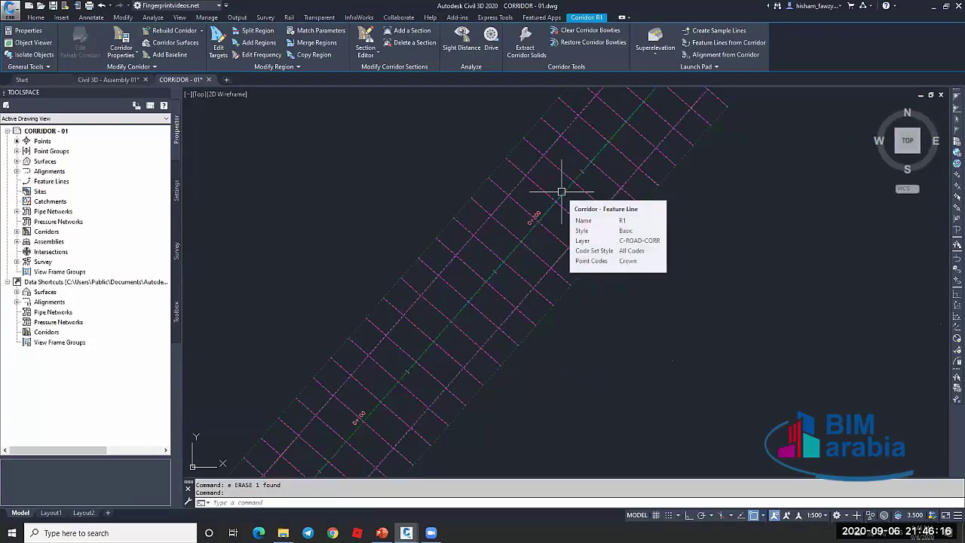
scroll(608, 204, down, 1)
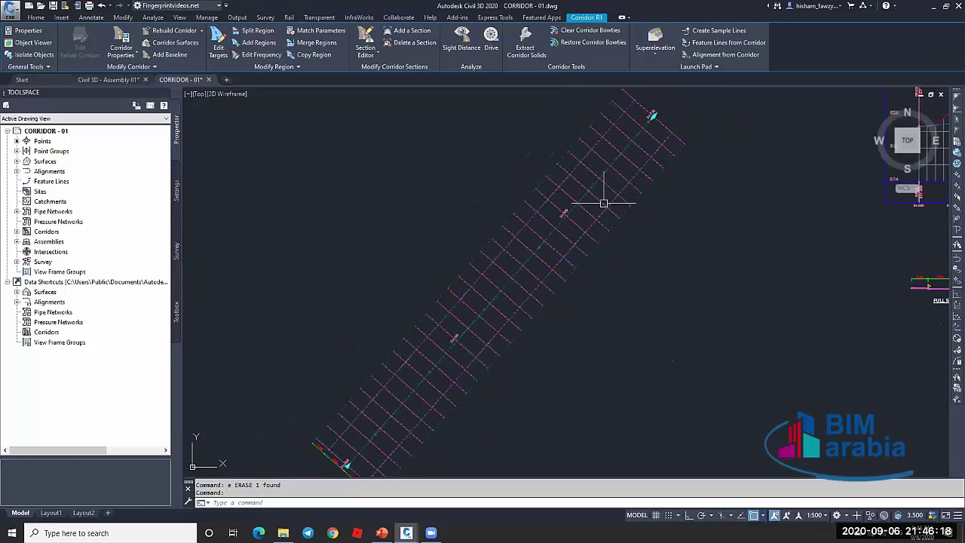
click(111, 42)
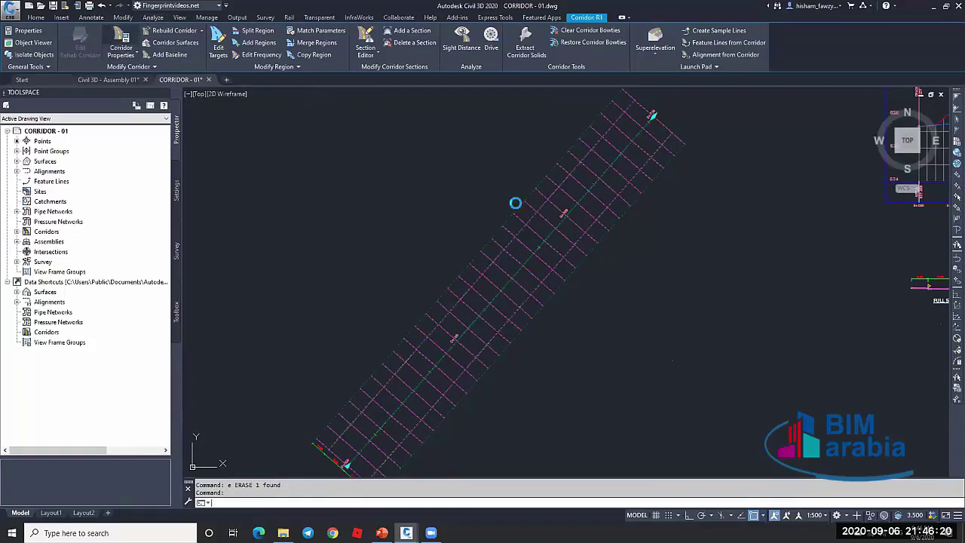
click(433, 403)
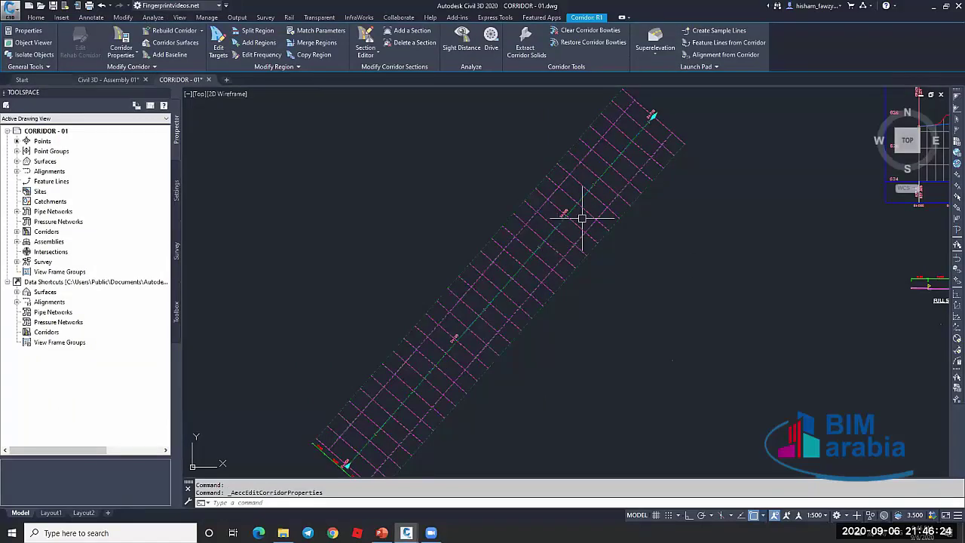
Using Edit Frequency on the region, set At vertical geometry points and At high/low points to Yes
click(252, 58)
click(515, 242)
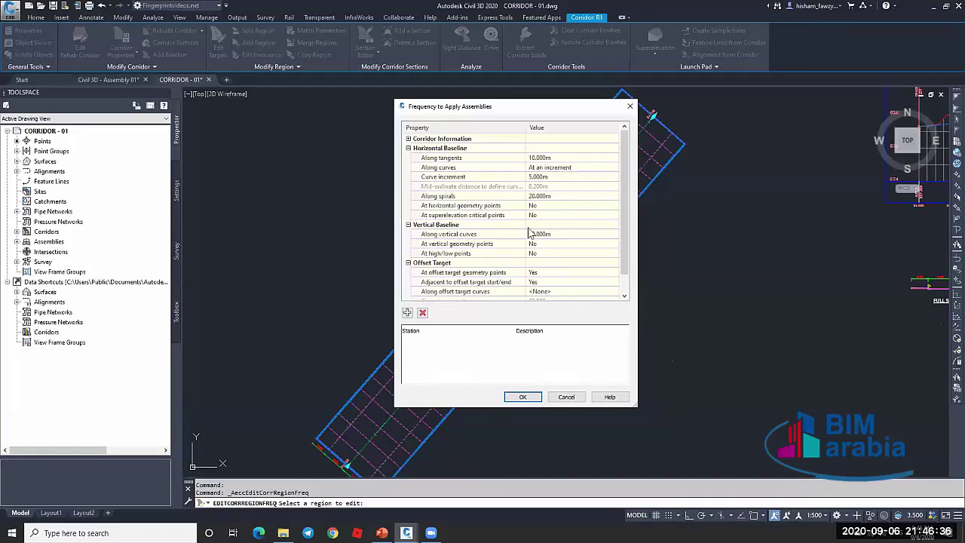
click(558, 244)
click(562, 245)
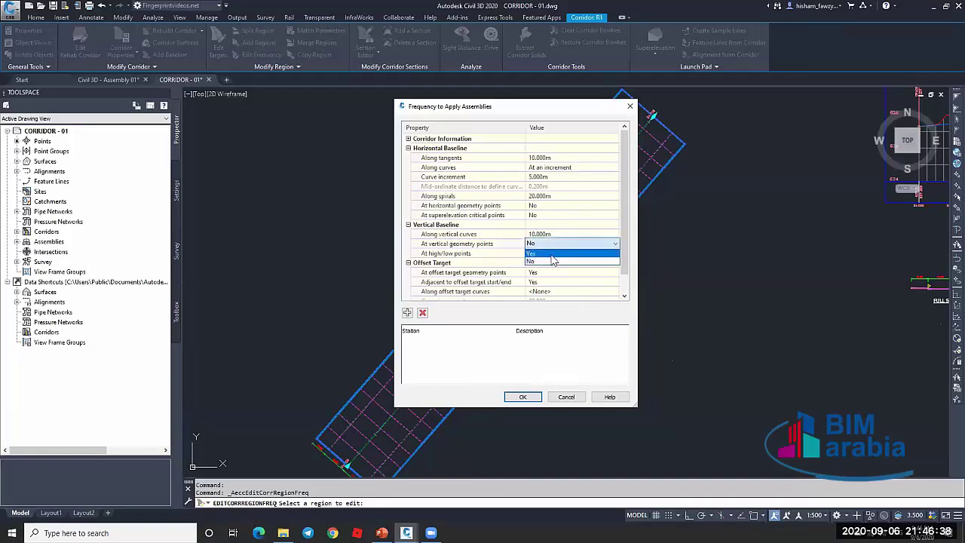
click(554, 254)
click(552, 253)
click(539, 262)
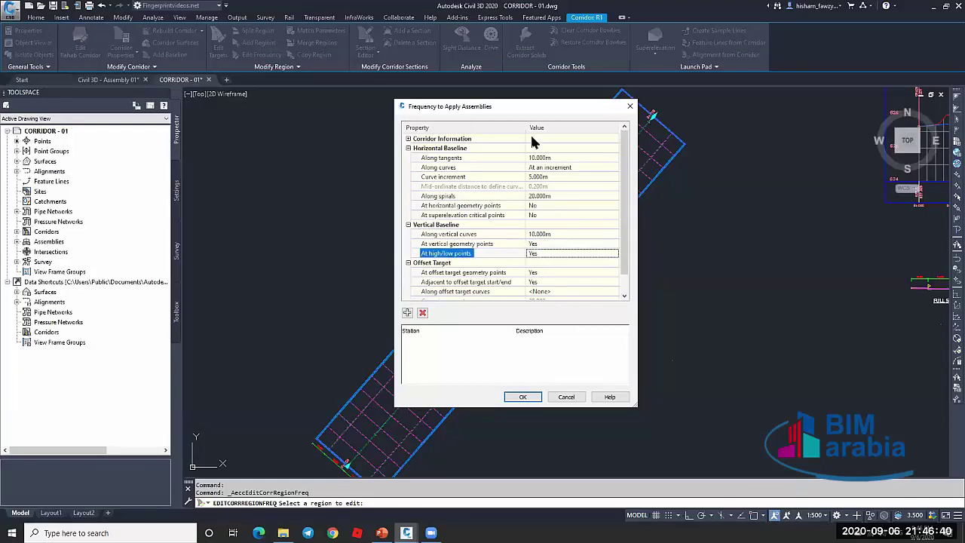
Confirm the frequency settings so corridor R1 rebuilds, then end the command
drag(621, 112, 945, 103)
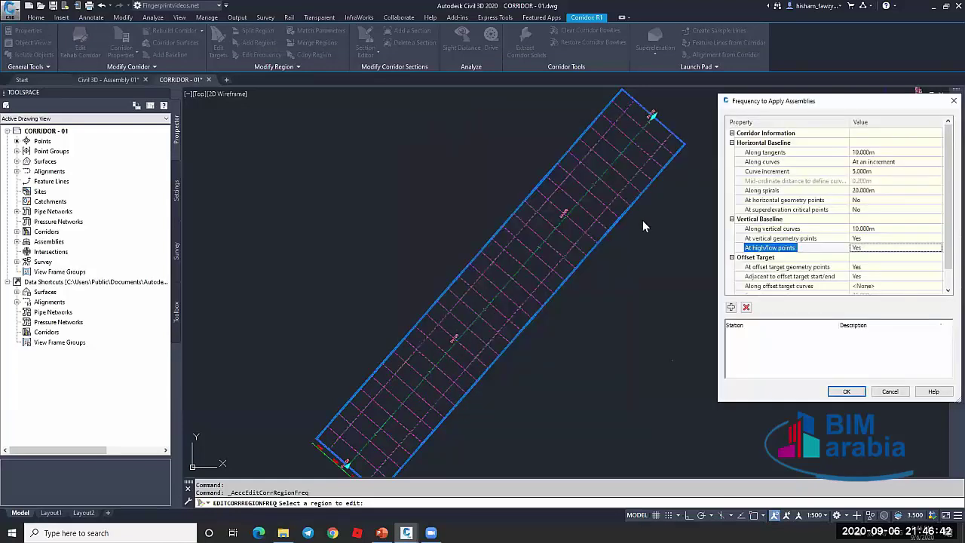
click(846, 392)
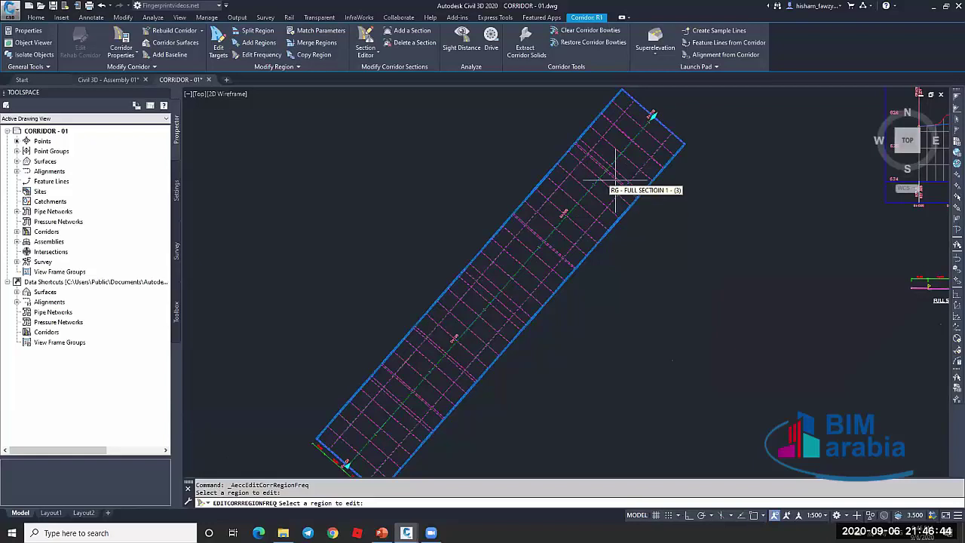
scroll(619, 185, up, 4)
scroll(626, 189, down, 4)
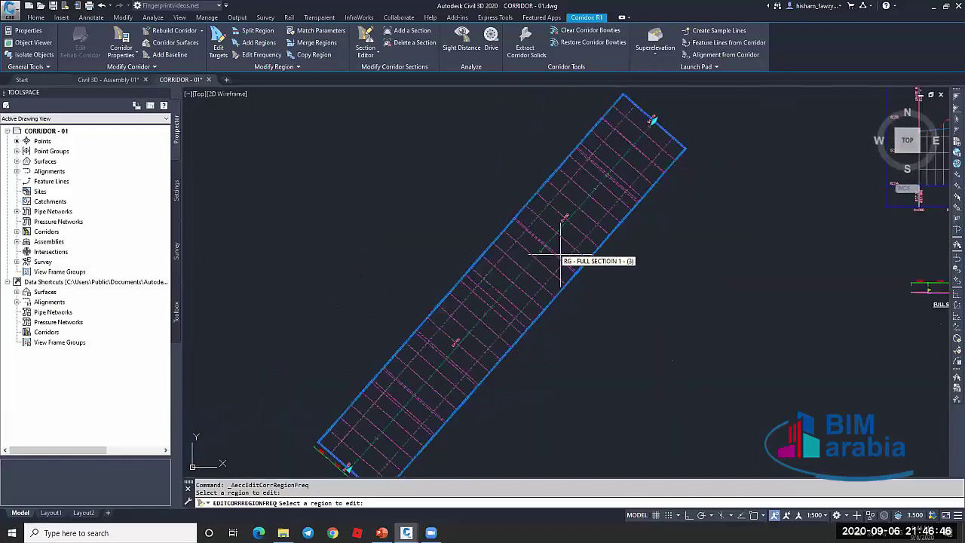
scroll(520, 313, down, 3)
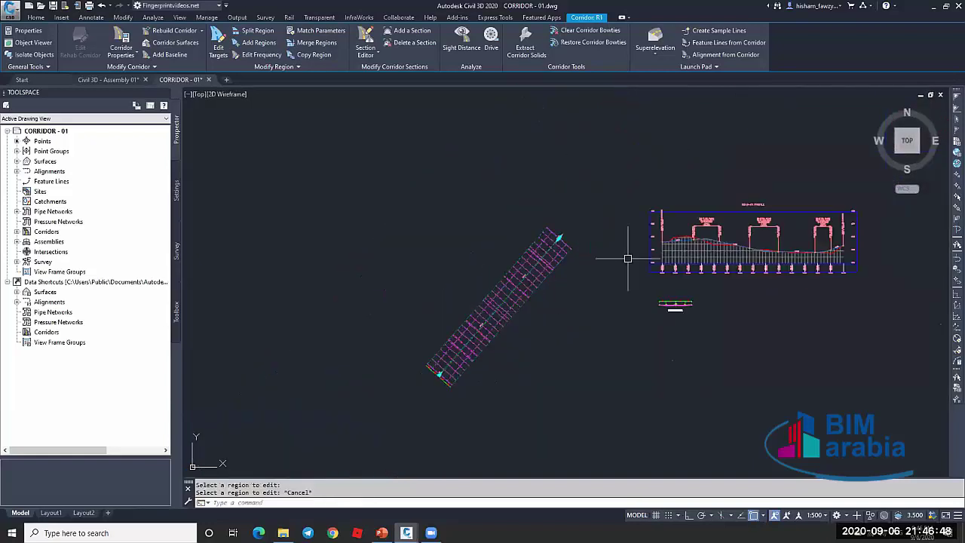
key(Escape)
scroll(713, 217, up, 5)
middle_drag(716, 215, 681, 225)
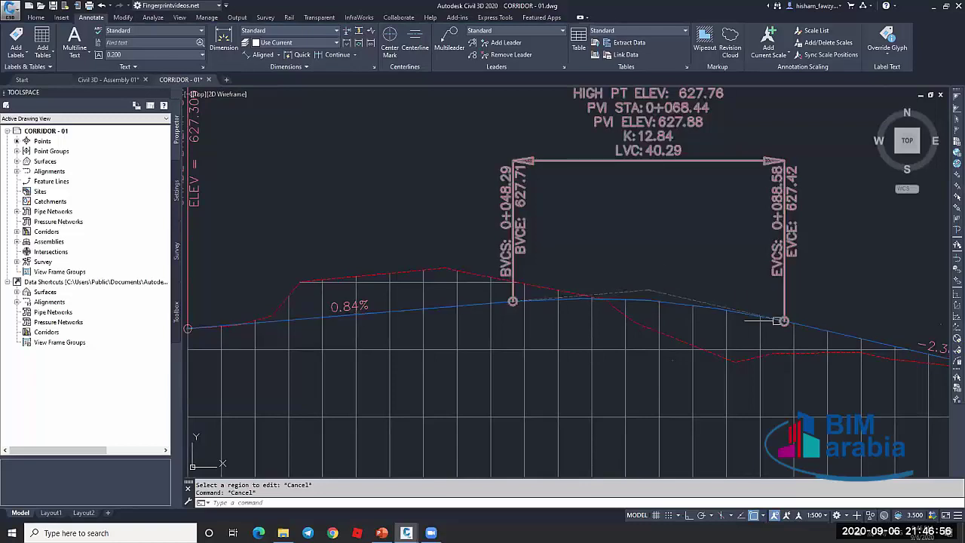
middle_drag(709, 259, 659, 301)
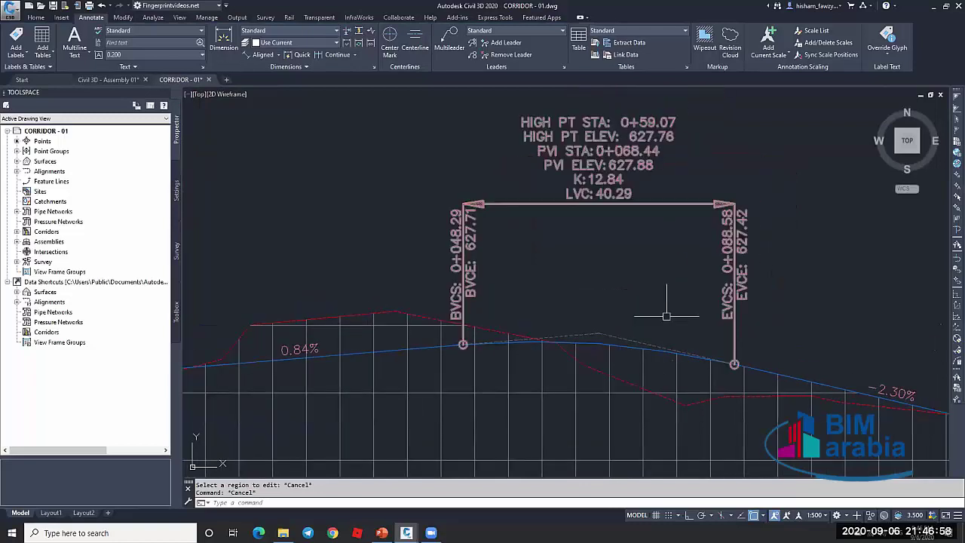
scroll(656, 264, down, 8)
scroll(760, 301, up, 8)
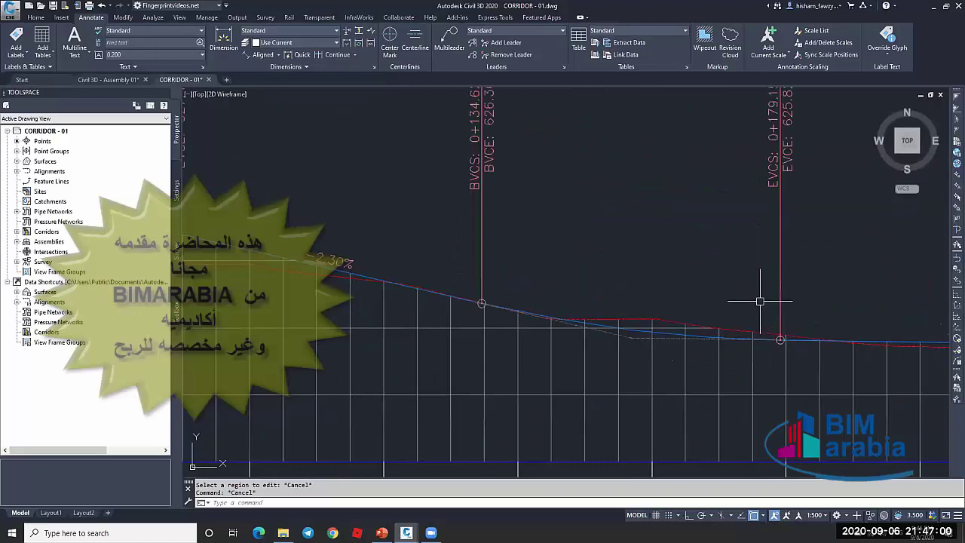
scroll(545, 301, down, 8)
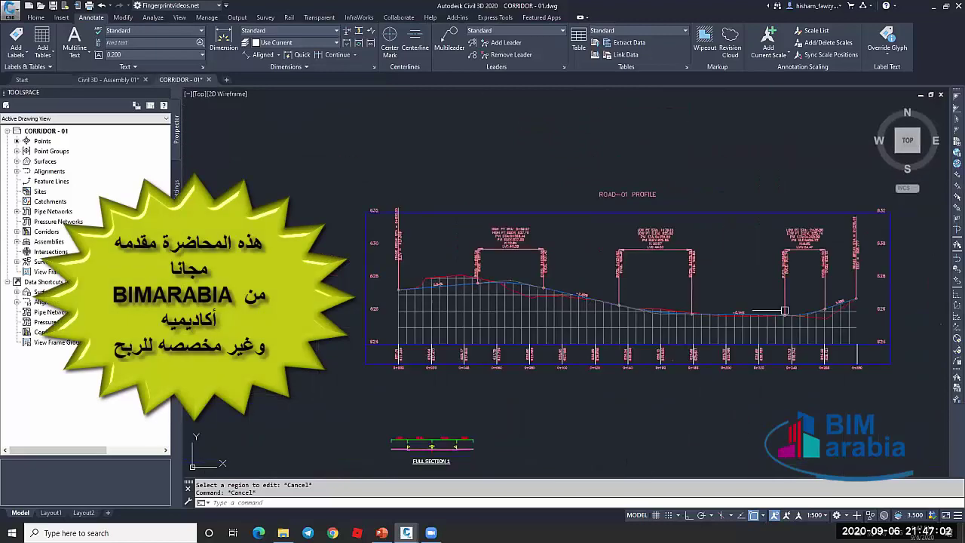
scroll(785, 310, down, 4)
scroll(543, 328, up, 5)
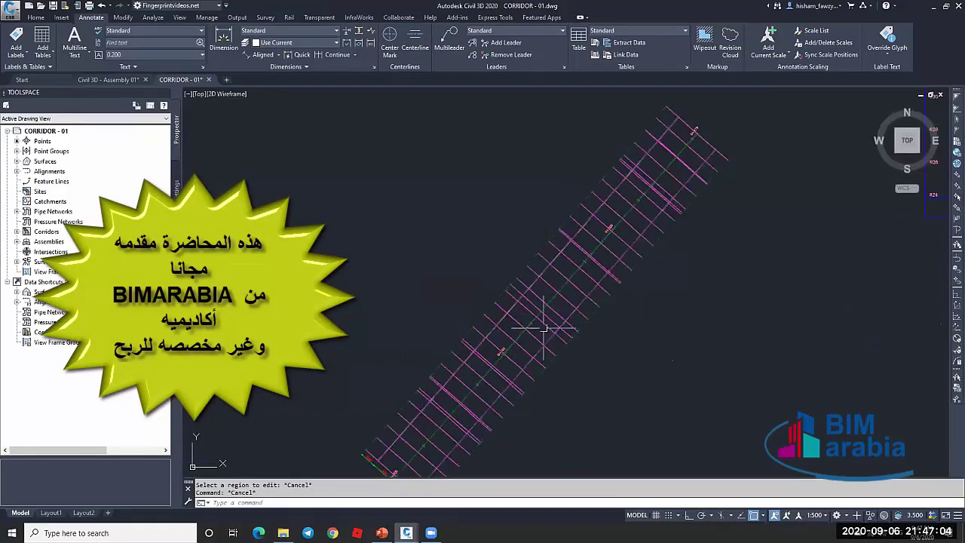
click(565, 302)
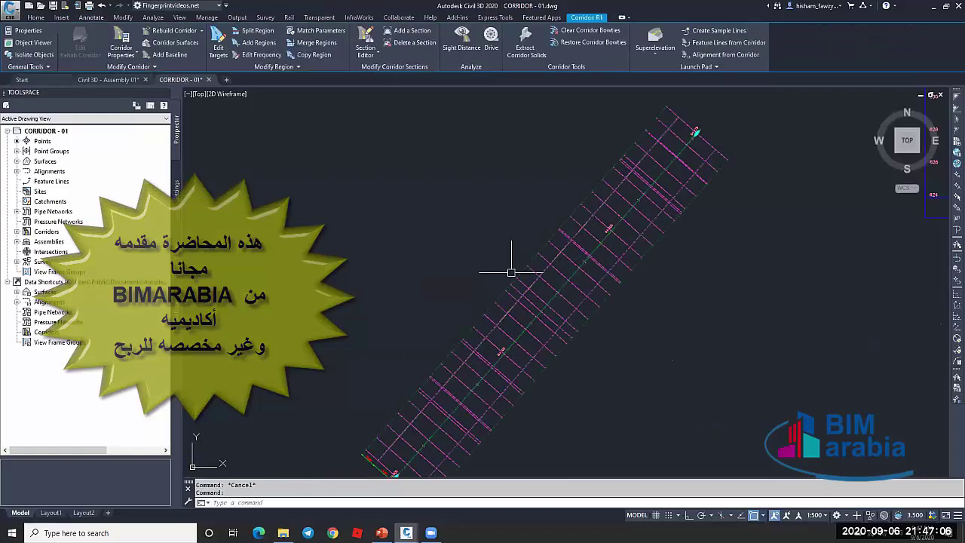
Using Edit Frequency on the region, set At vertical geometry points and At high/low points to No
click(262, 55)
click(596, 271)
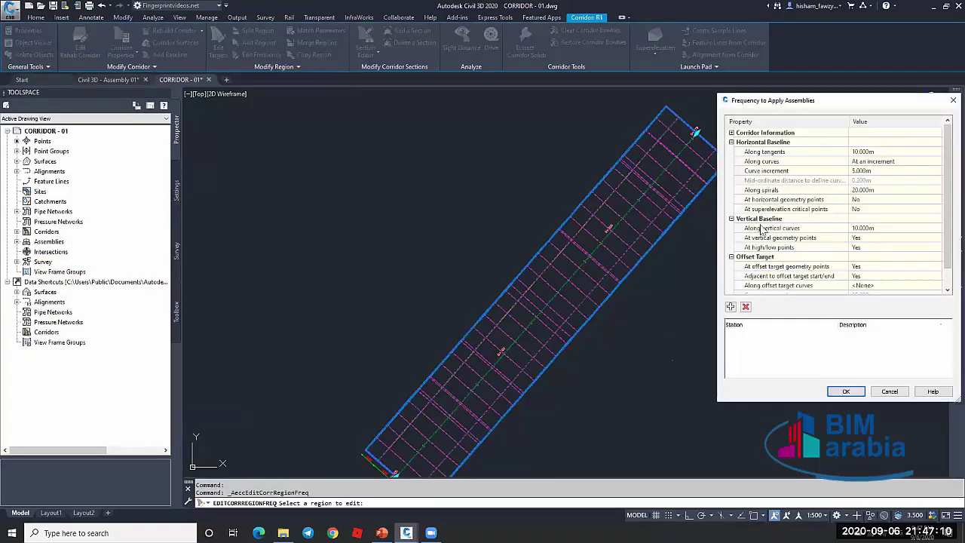
click(827, 239)
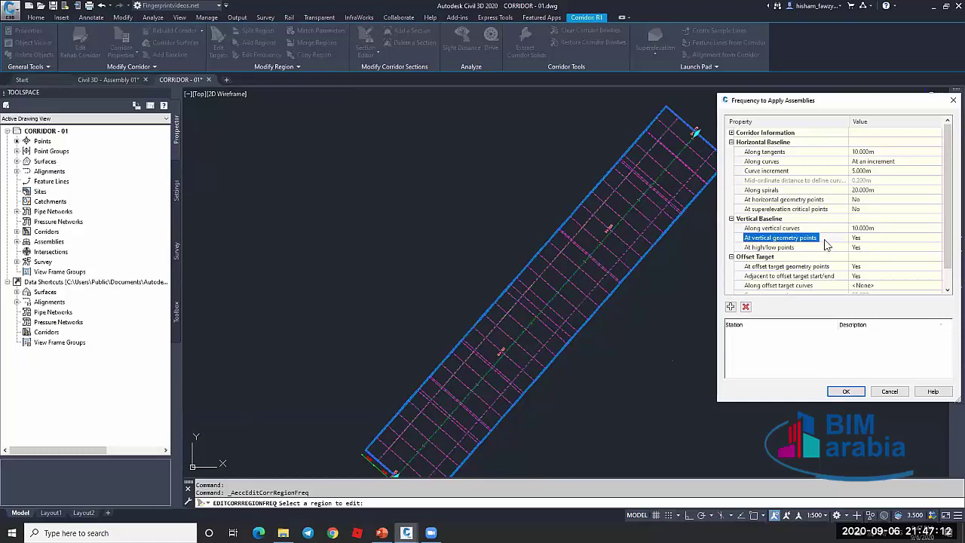
click(785, 249)
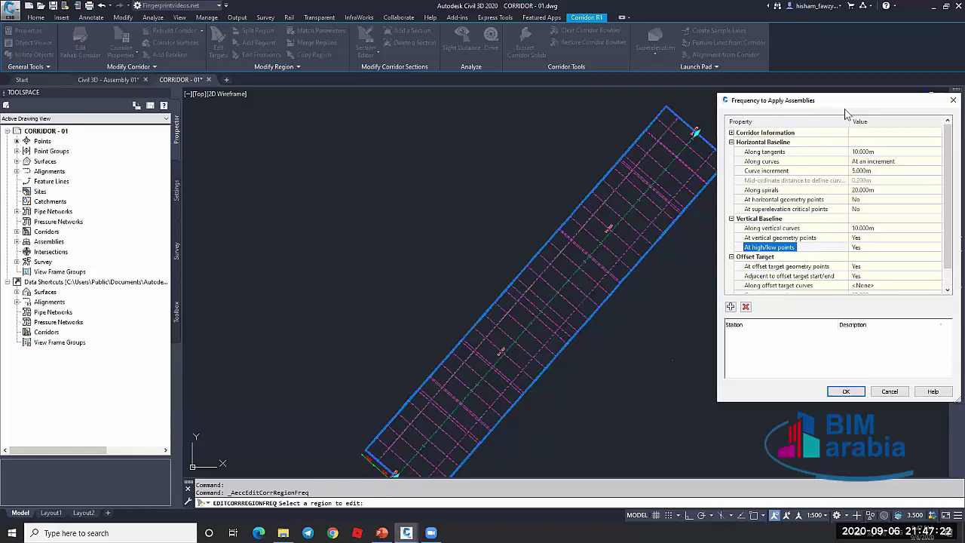
drag(845, 113, 602, 113)
click(634, 240)
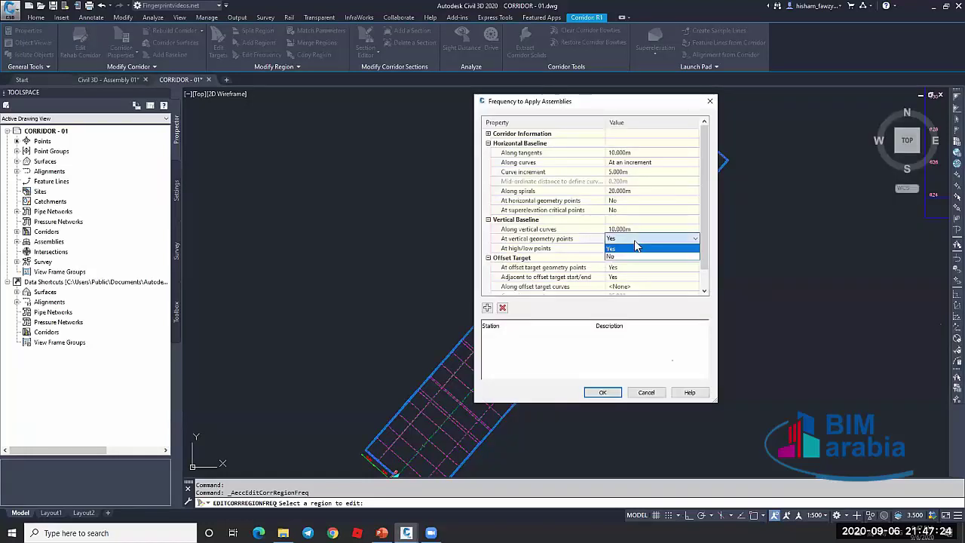
click(635, 257)
click(640, 248)
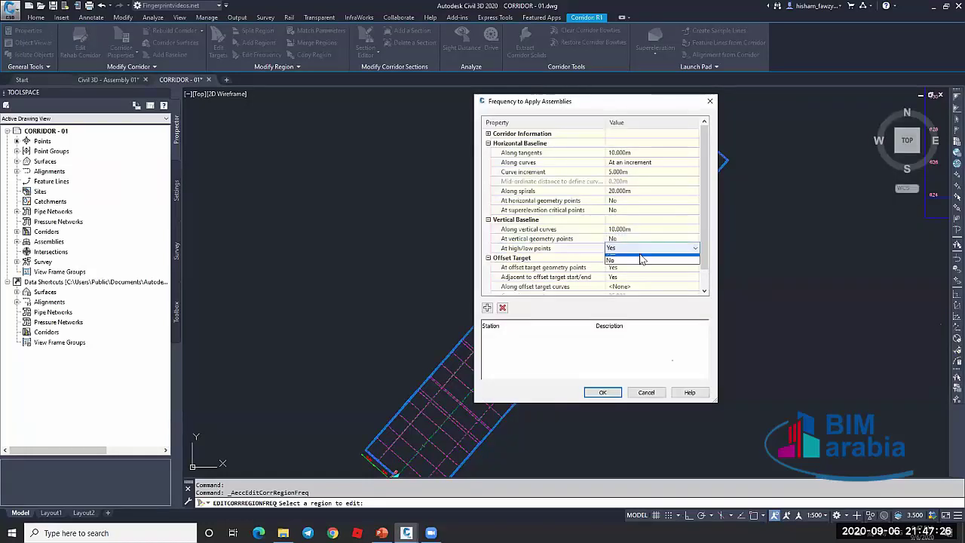
click(641, 260)
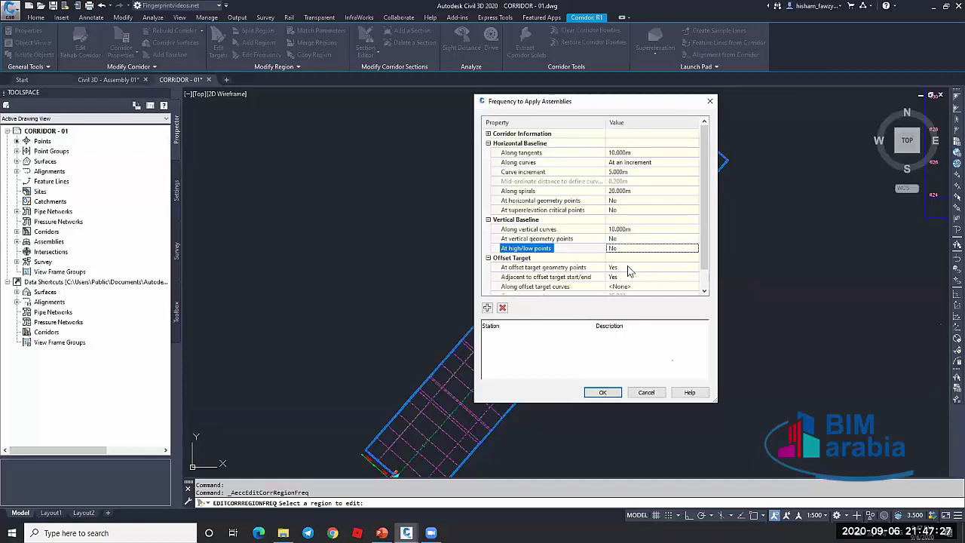
Confirm the changes to rebuild the corridor, end the command, and select corridor R1
click(606, 392)
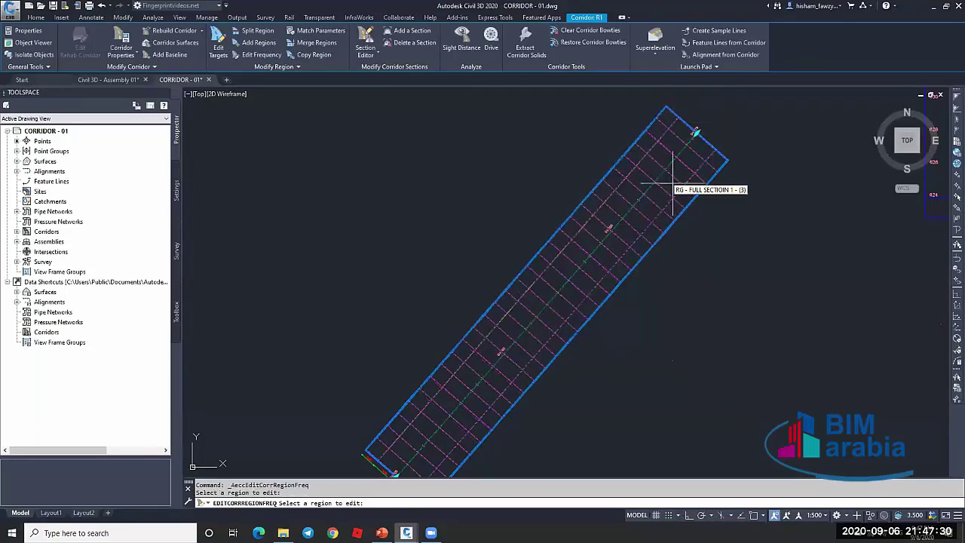
key(Escape)
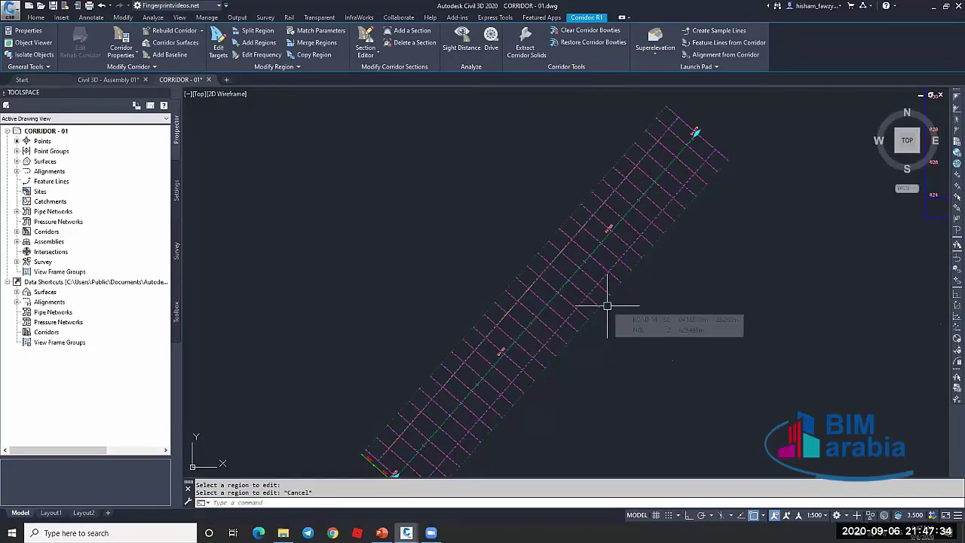
scroll(565, 249, up, 6)
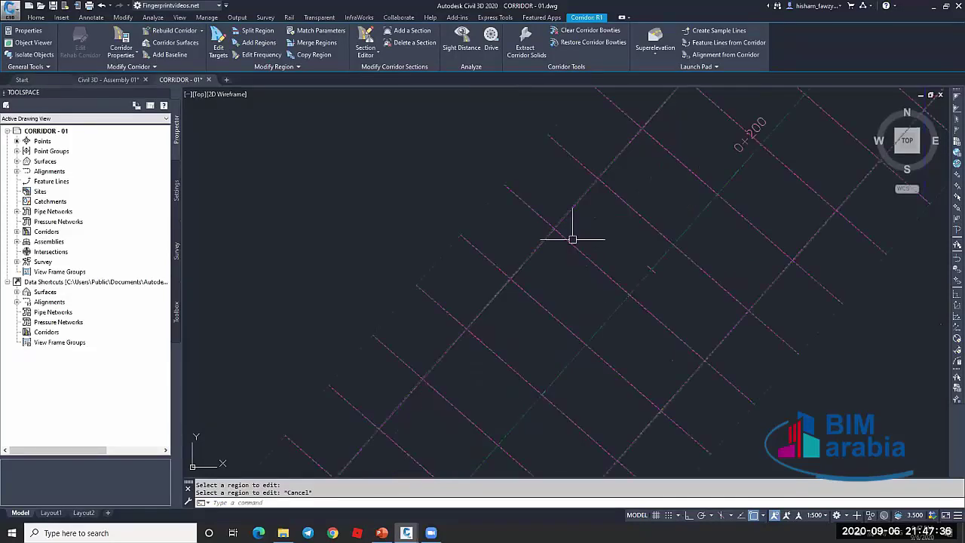
scroll(564, 228, down, 5)
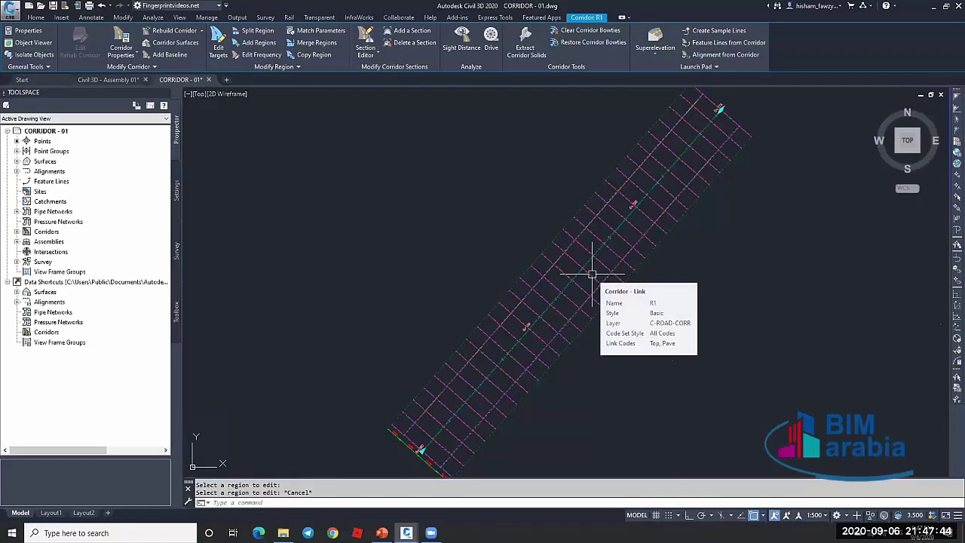
key(Escape)
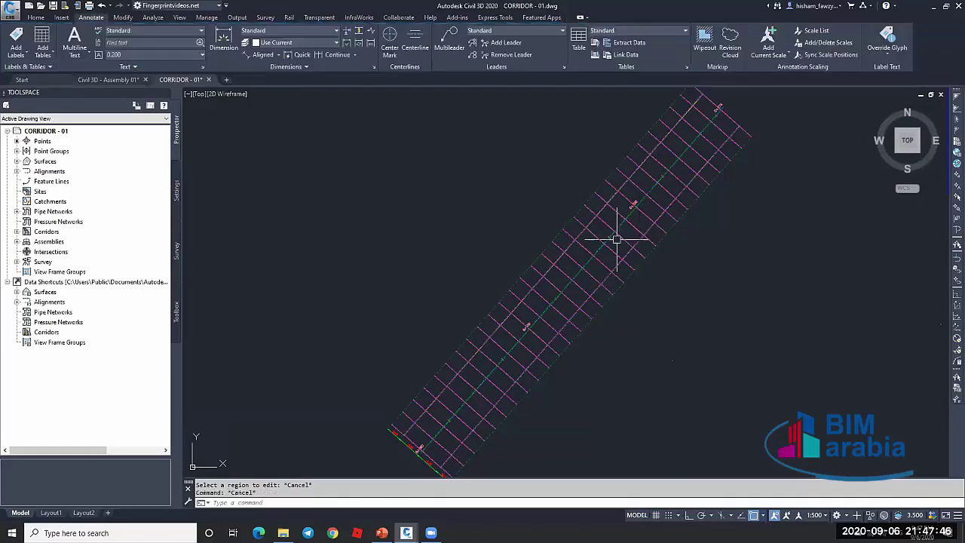
click(616, 239)
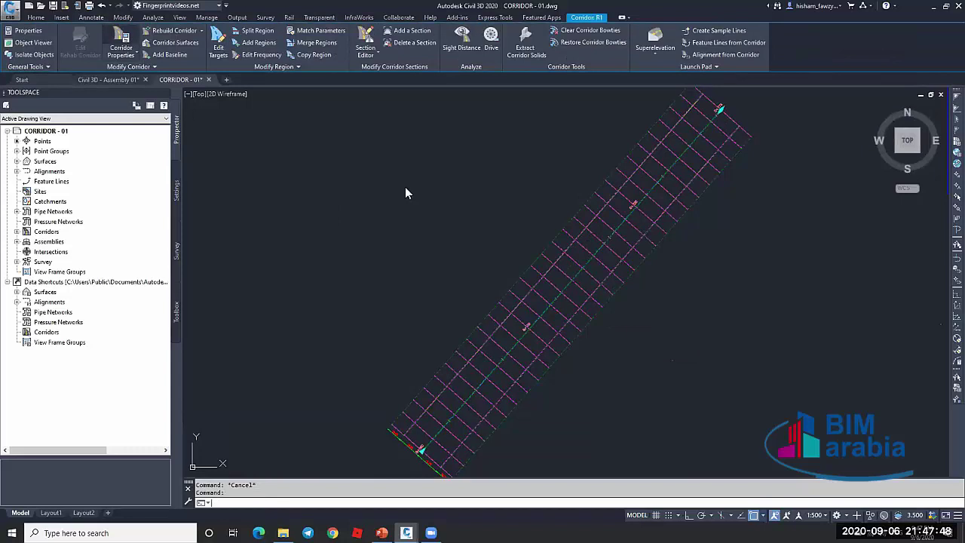
Open corridor R1's properties and glance at the region's target mapping and frequency without changes
double_click(556, 276)
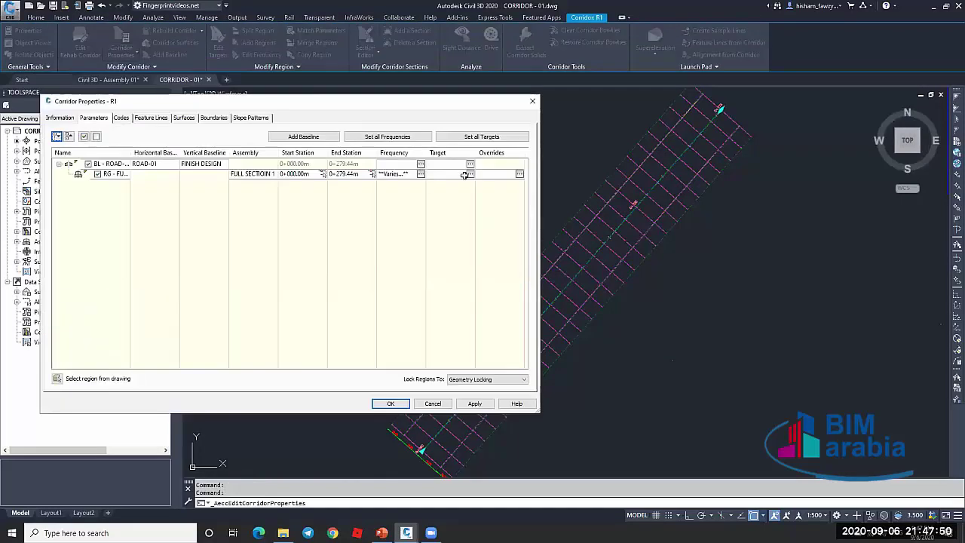
click(470, 173)
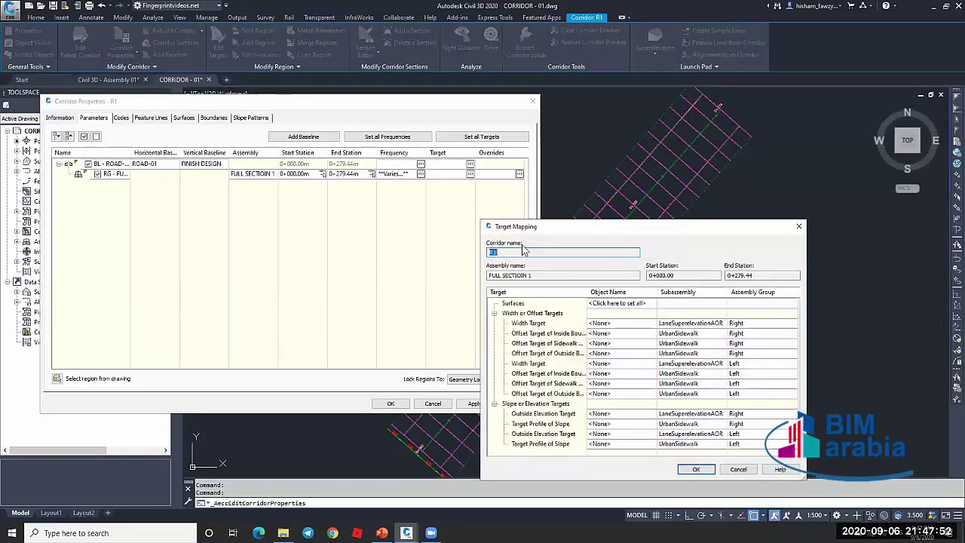
key(Escape)
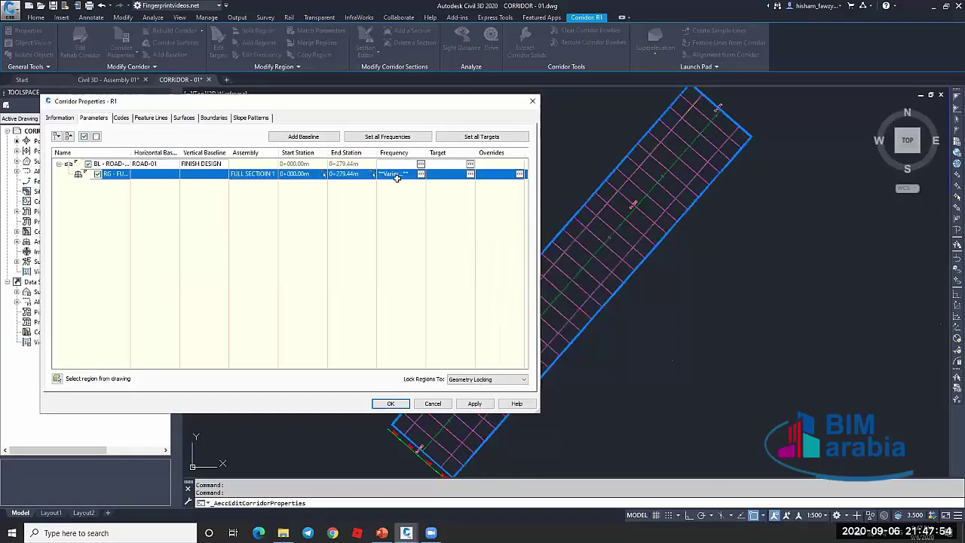
drag(445, 154, 451, 154)
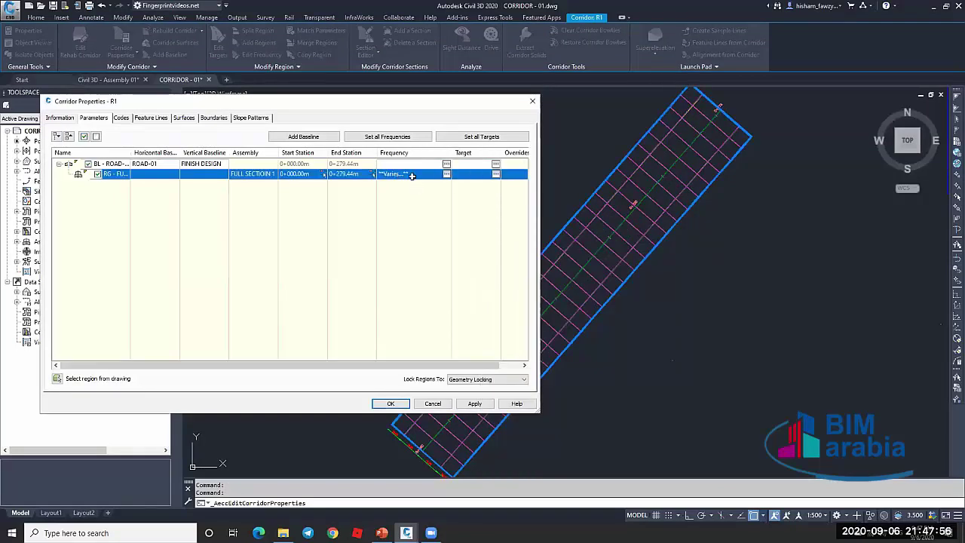
click(447, 175)
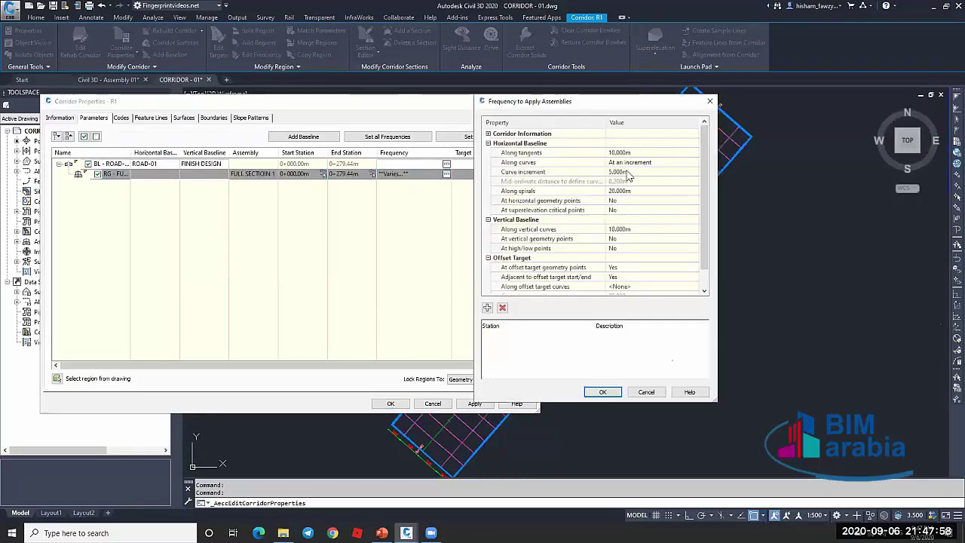
click(641, 391)
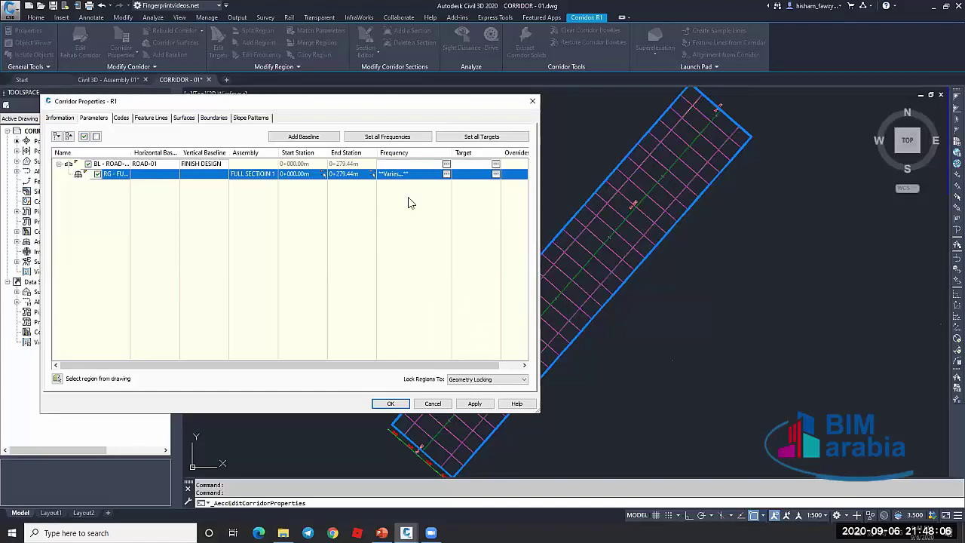
Set the region's curve increment and along-spirals spacing both to 10.000m
click(446, 173)
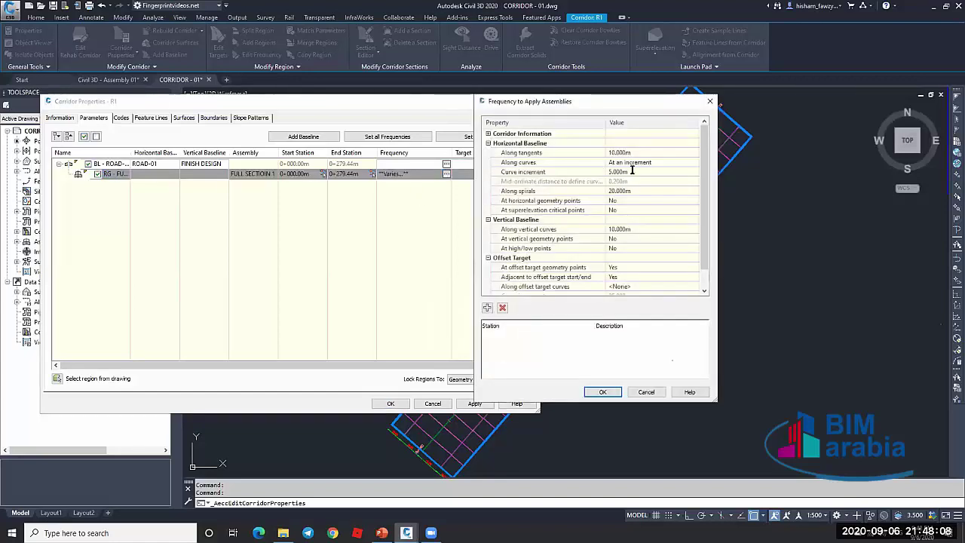
click(631, 172)
text(10)
click(630, 191)
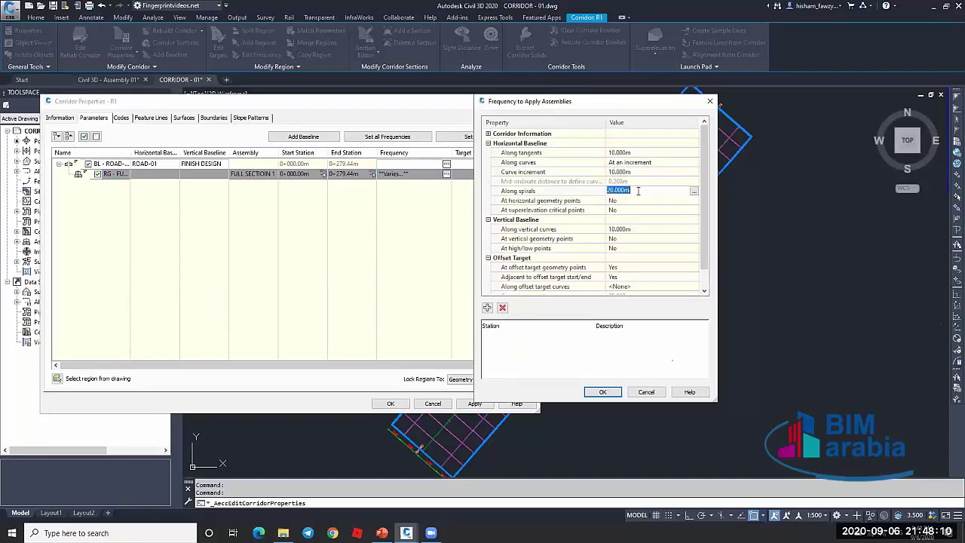
text(10)
click(637, 230)
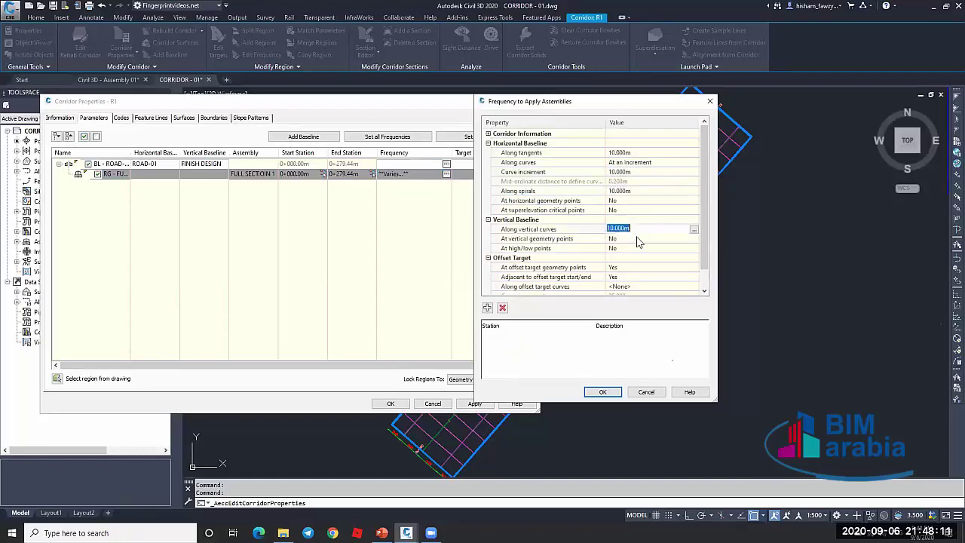
click(602, 391)
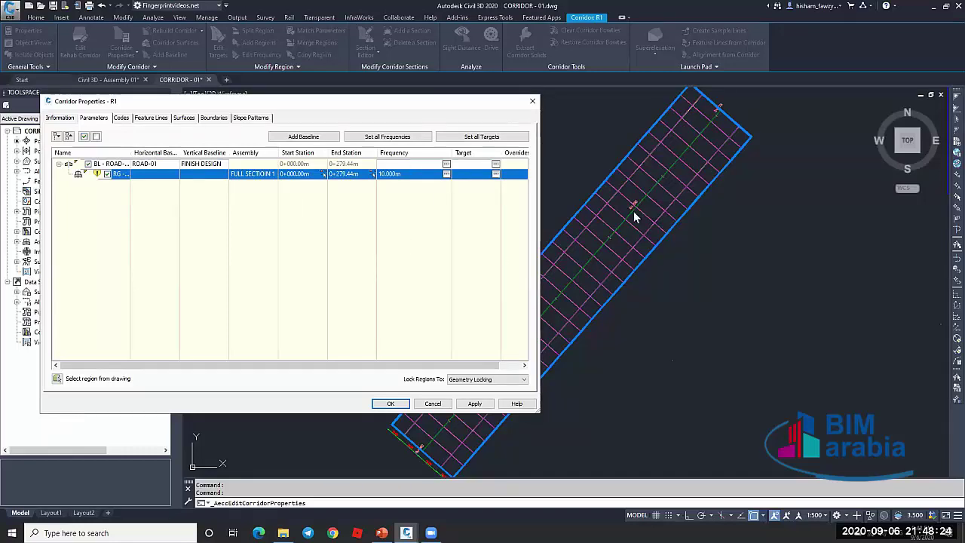
Review the ROAD-01 baseline and all-regions frequency settings, closing both unchanged
click(437, 163)
click(446, 163)
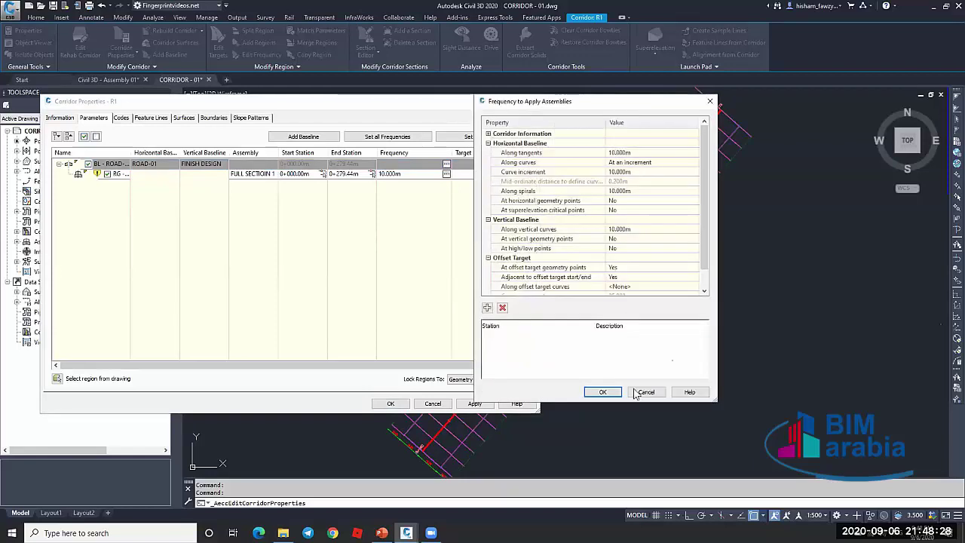
click(641, 392)
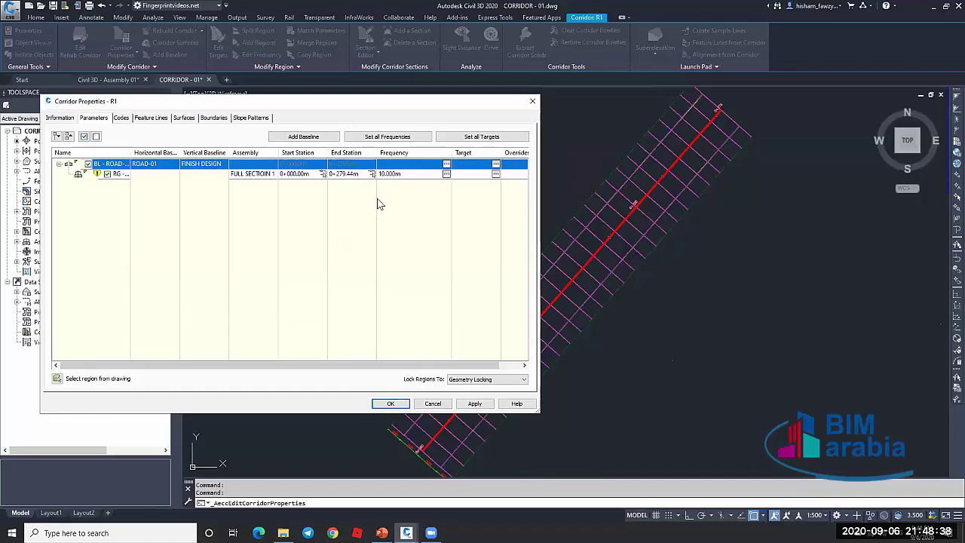
click(387, 138)
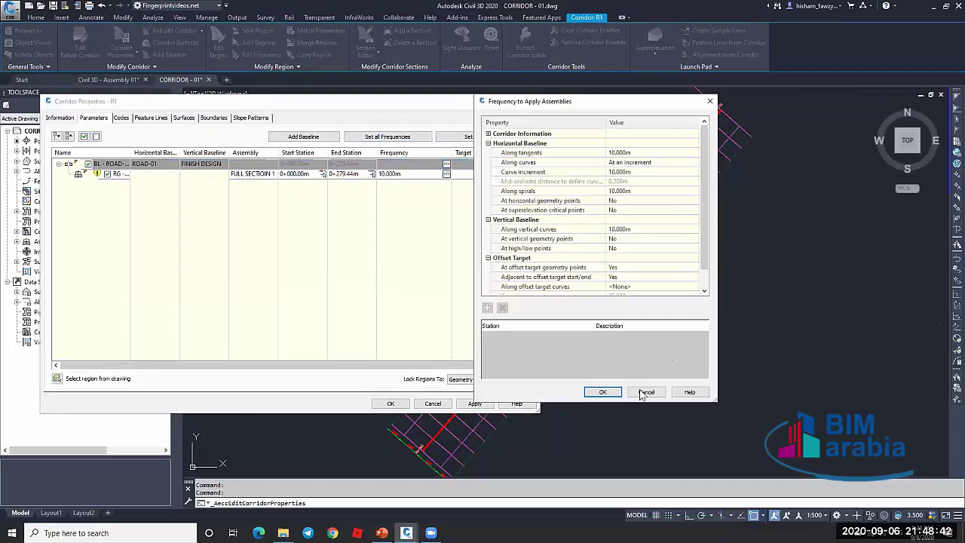
click(645, 392)
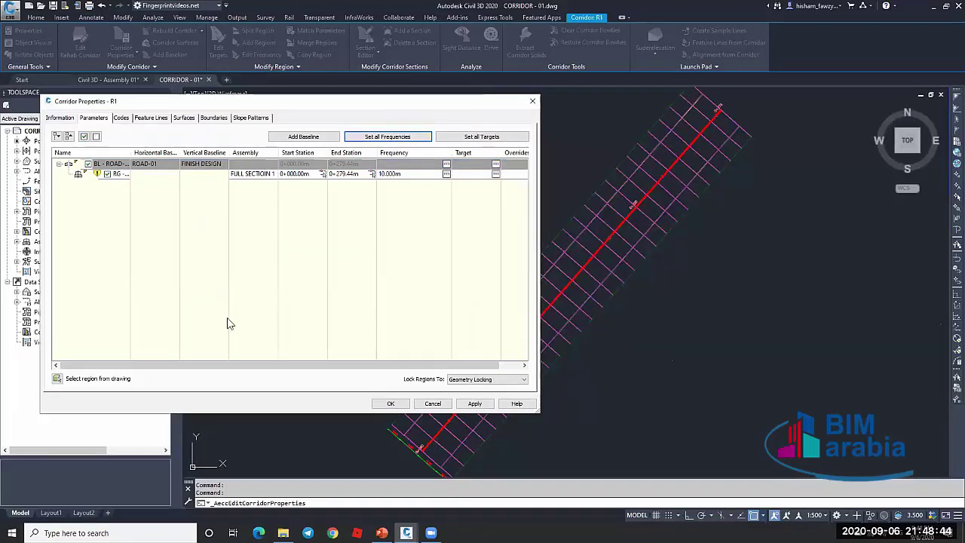
Open the region's target mapping, enlarge it, and inspect the target groups
click(495, 174)
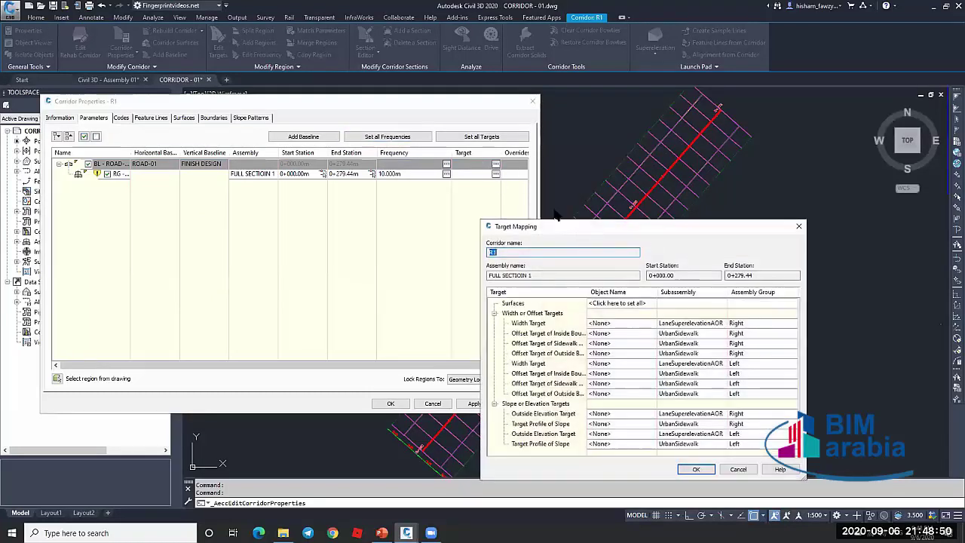
drag(699, 344, 736, 434)
click(408, 175)
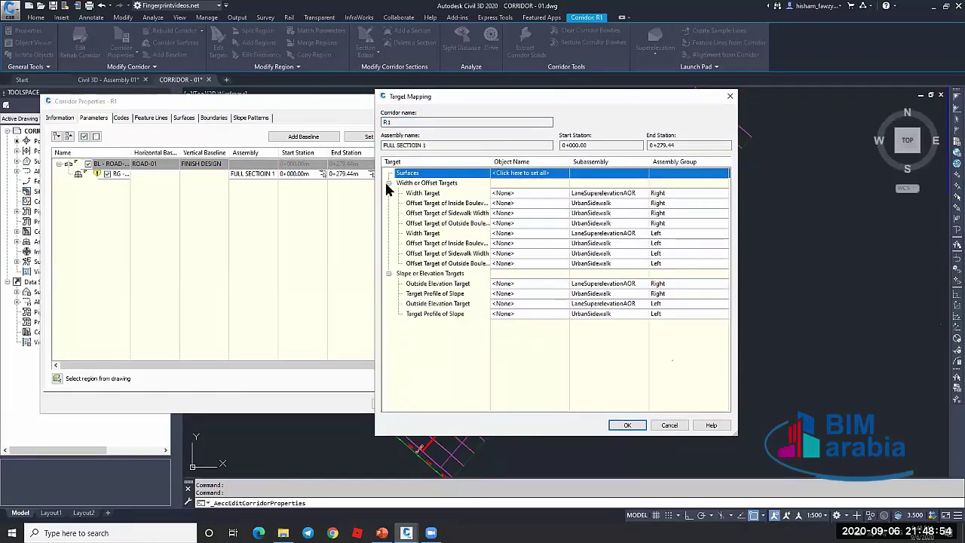
click(389, 183)
click(389, 193)
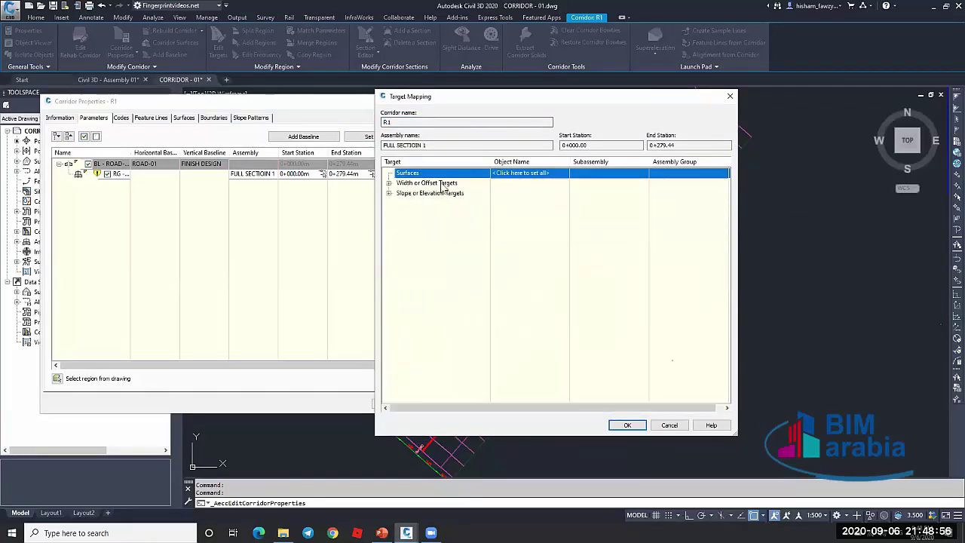
click(448, 184)
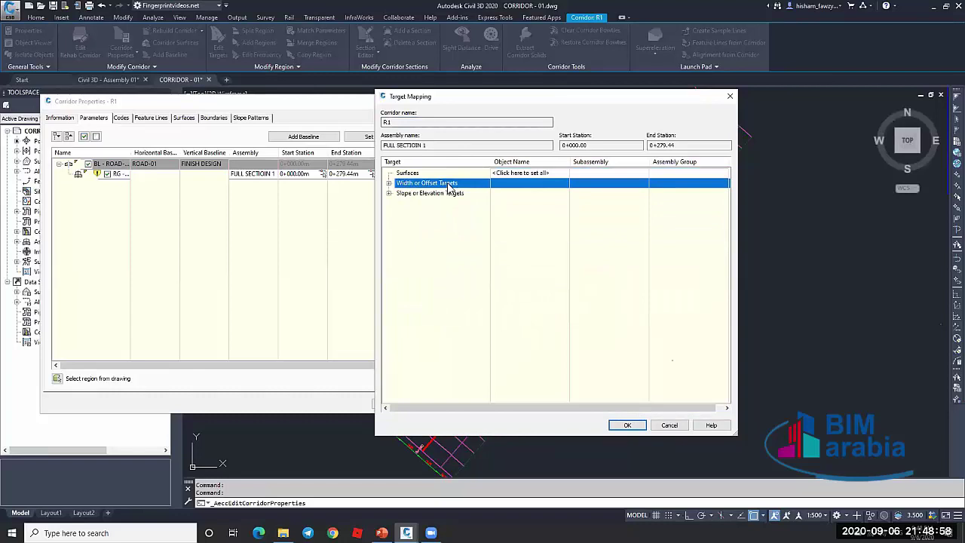
click(435, 193)
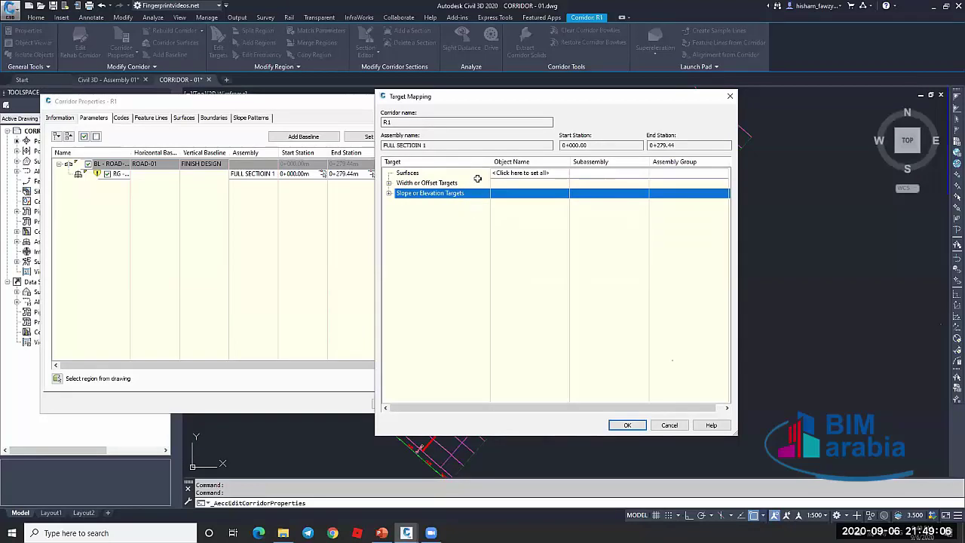
Assign the NGL surface to all Surfaces targets
click(521, 174)
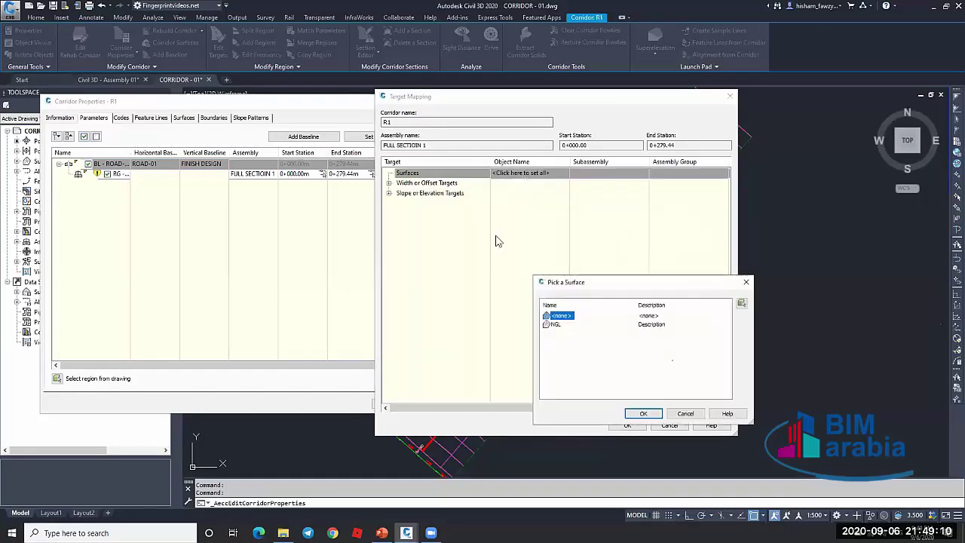
click(556, 325)
click(639, 413)
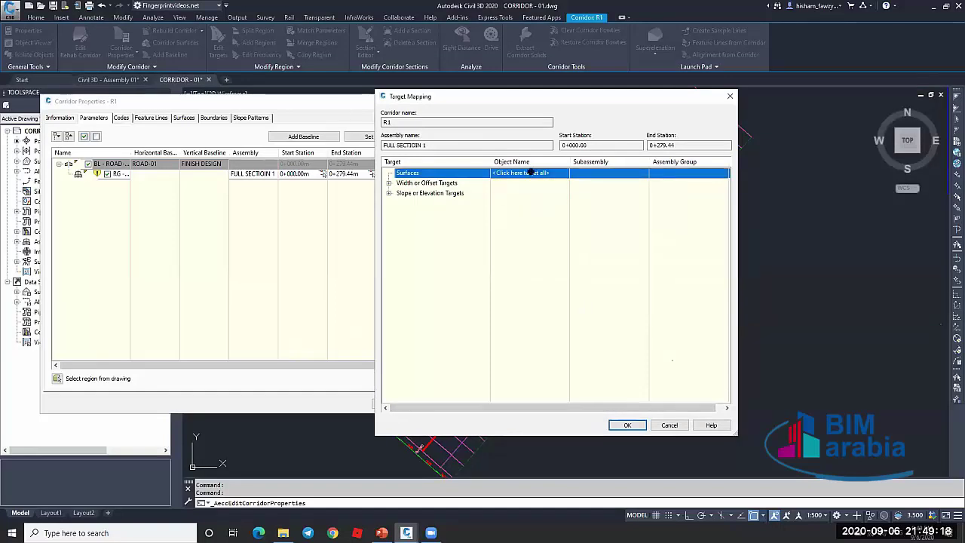
Expand Width or Offset Targets, review the width targets, and cancel target mapping
click(389, 183)
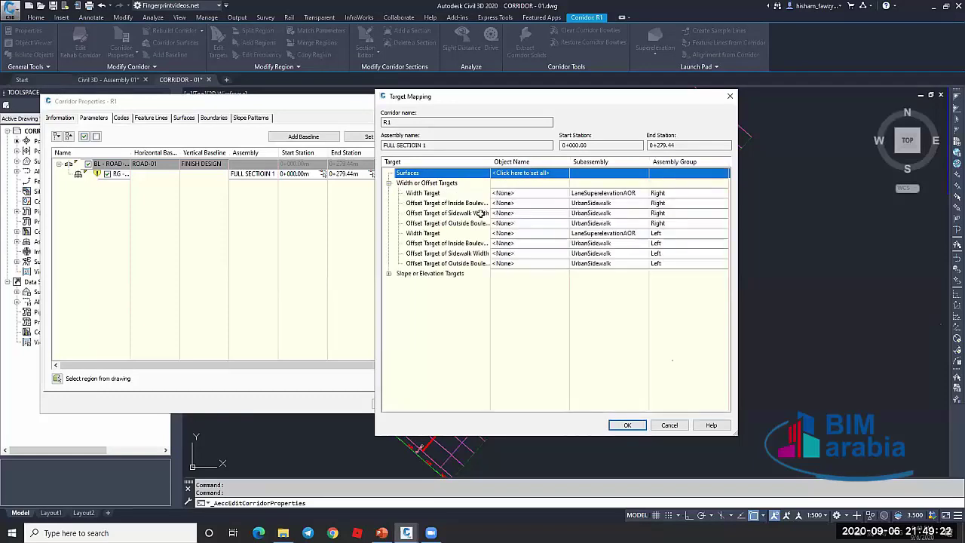
click(463, 193)
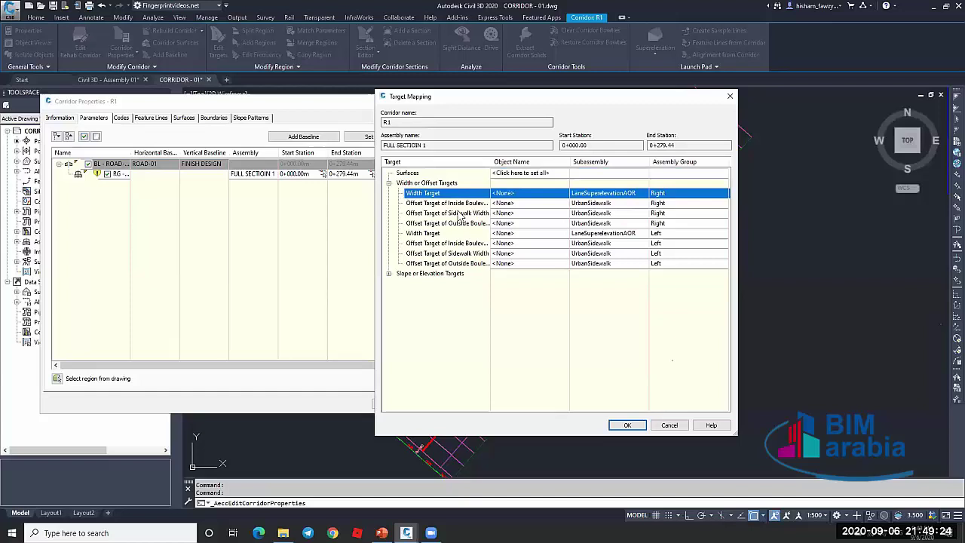
click(458, 265)
click(446, 195)
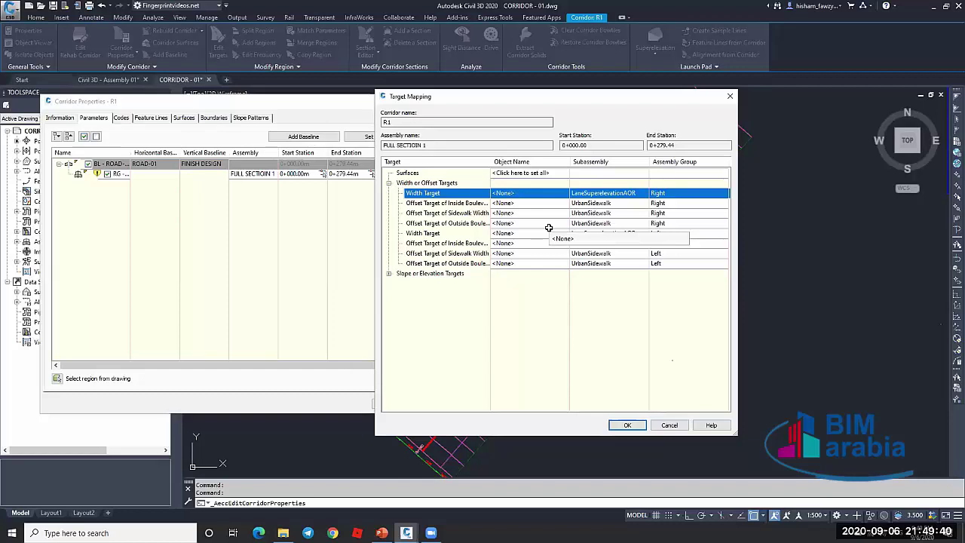
click(670, 426)
click(450, 405)
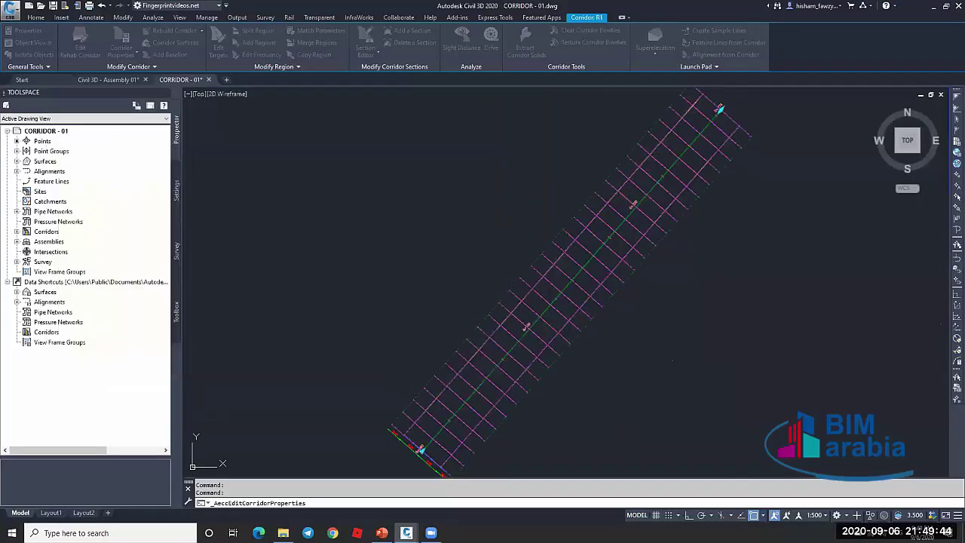
key(ctrl+3)
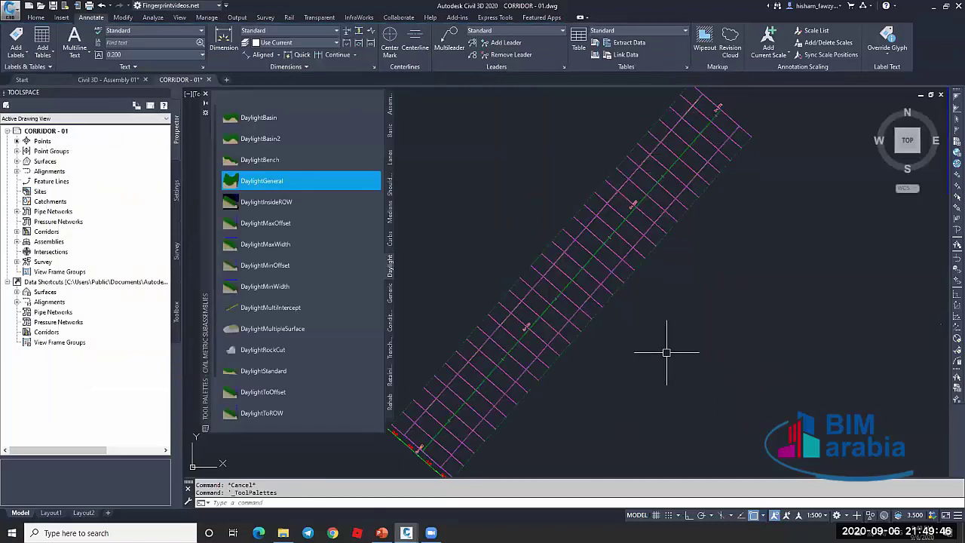
click(391, 130)
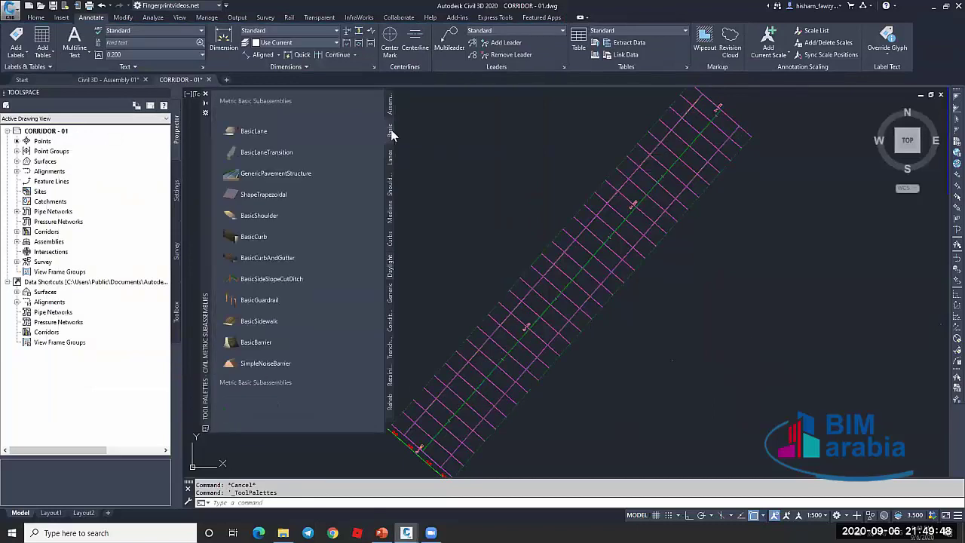
right_click(294, 132)
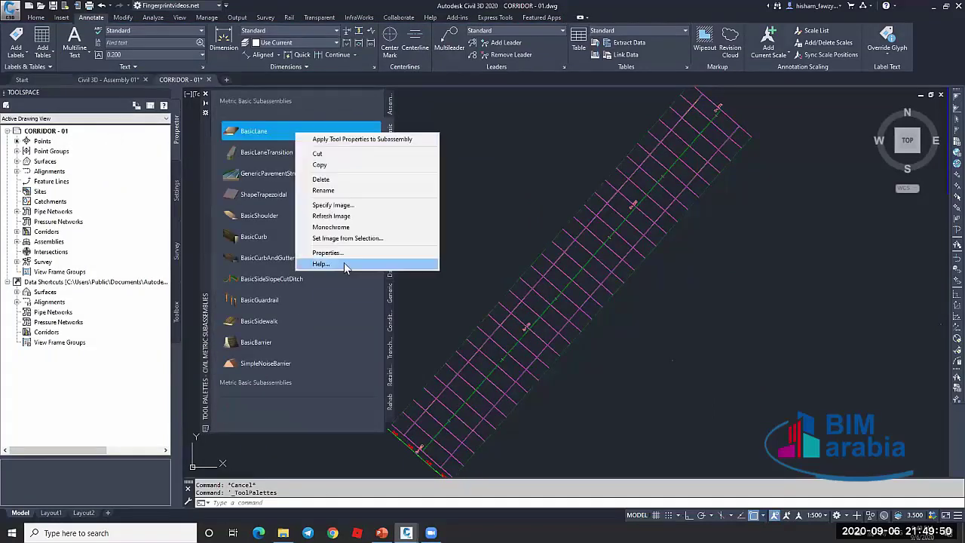
click(317, 264)
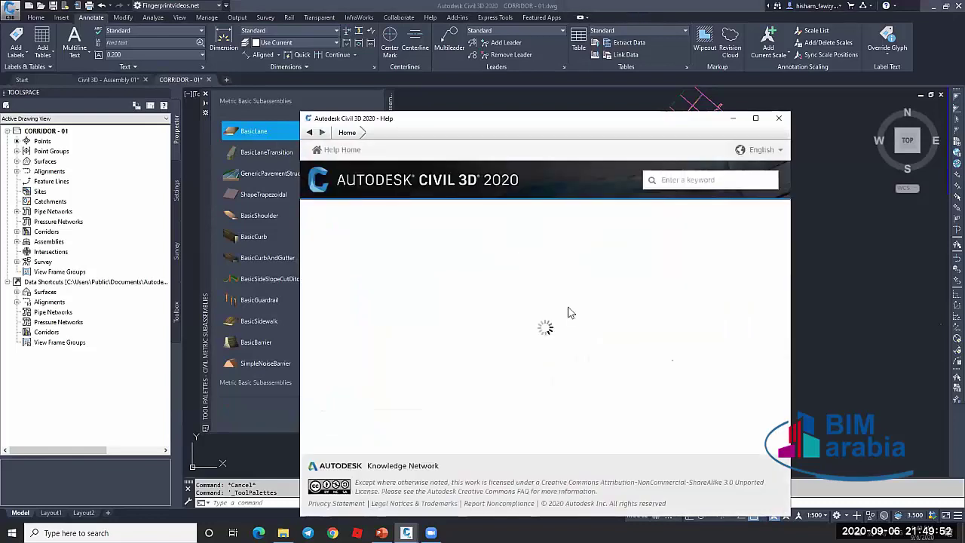
scroll(592, 275, down, 3)
scroll(587, 268, down, 3)
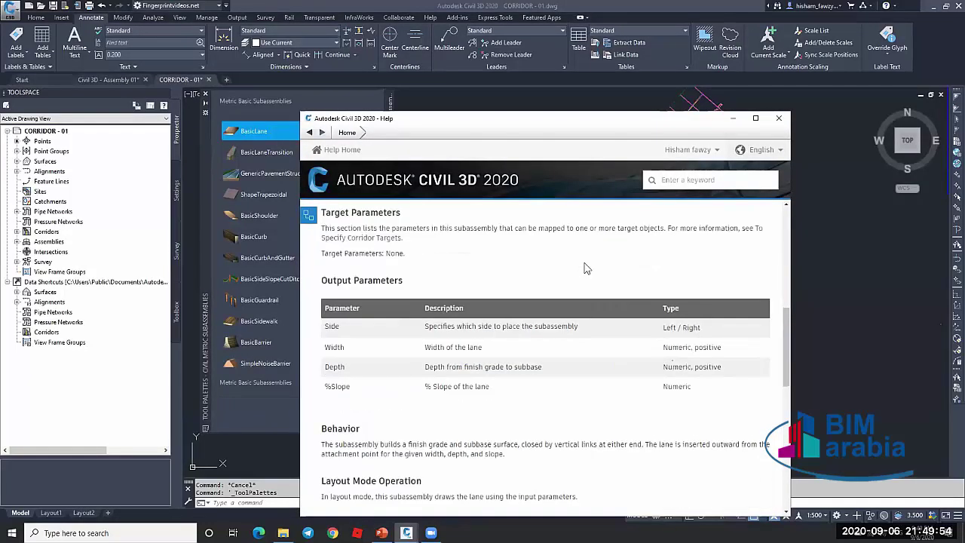
scroll(465, 299, up, 1)
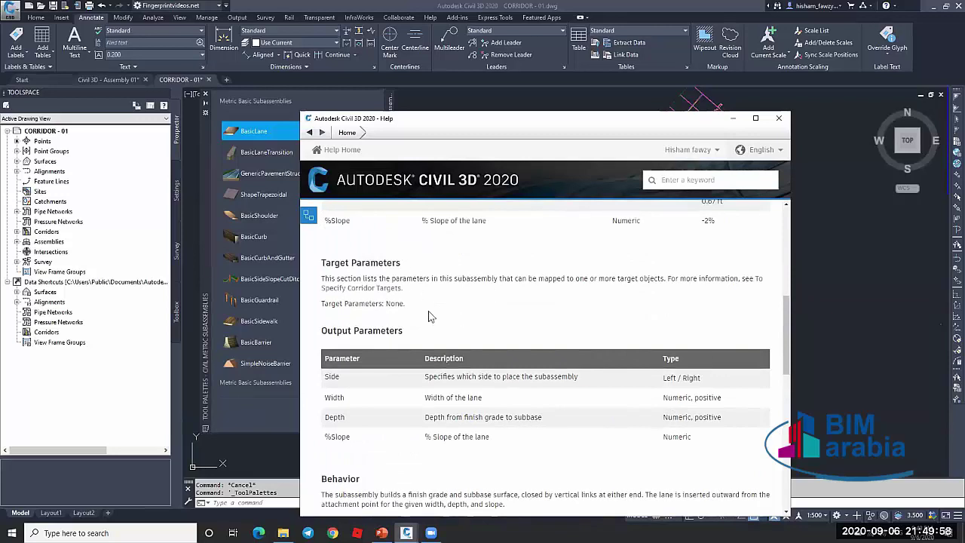
double_click(394, 304)
click(780, 118)
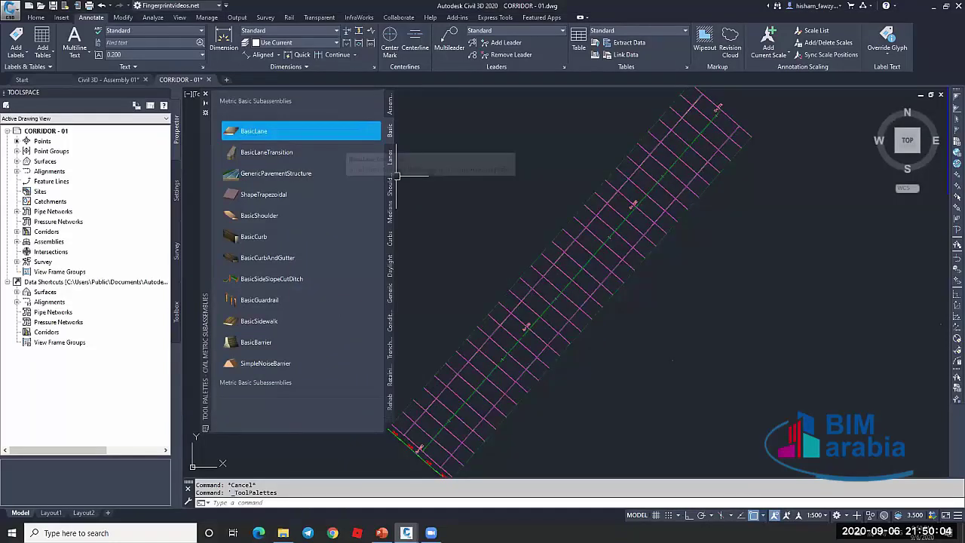
scroll(504, 173, down, 1)
scroll(595, 224, up, 1)
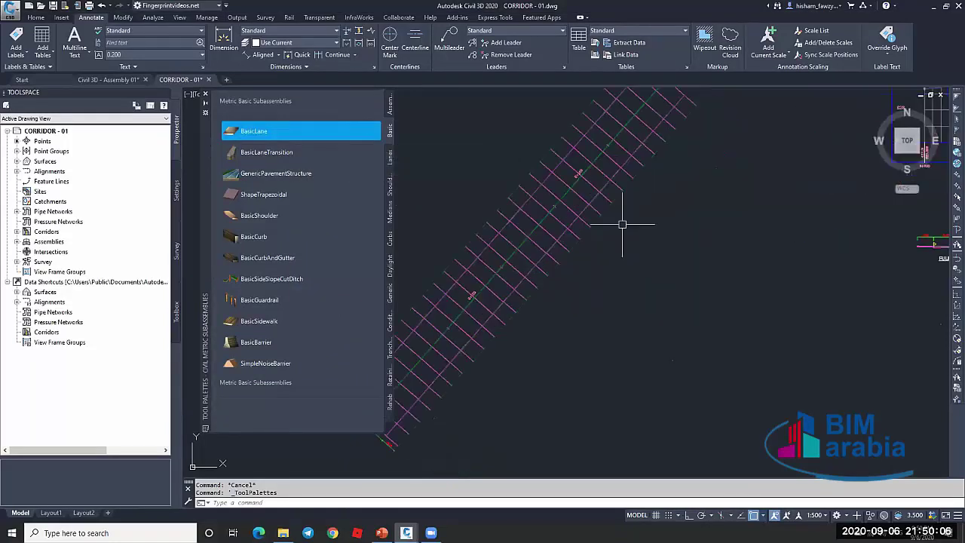
scroll(565, 211, down, 3)
scroll(829, 234, up, 3)
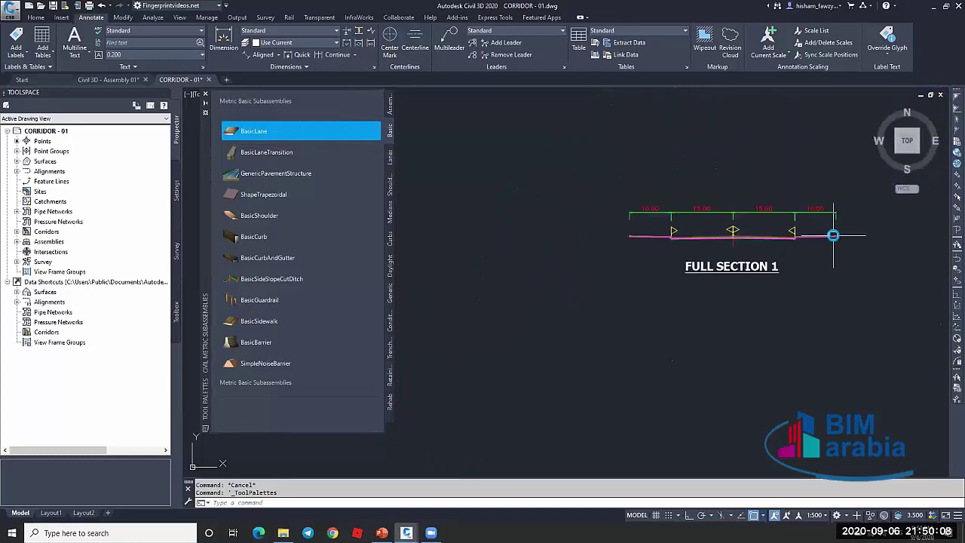
scroll(834, 235, up, 2)
key(Escape)
scroll(679, 216, down, 5)
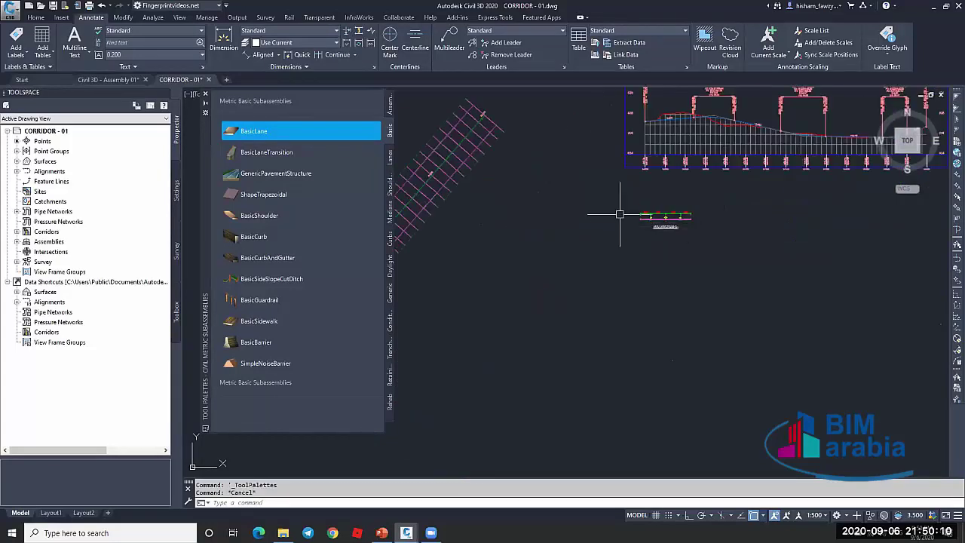
Create assembly 02 and attach a BasicLane on each side of its baseline
click(39, 18)
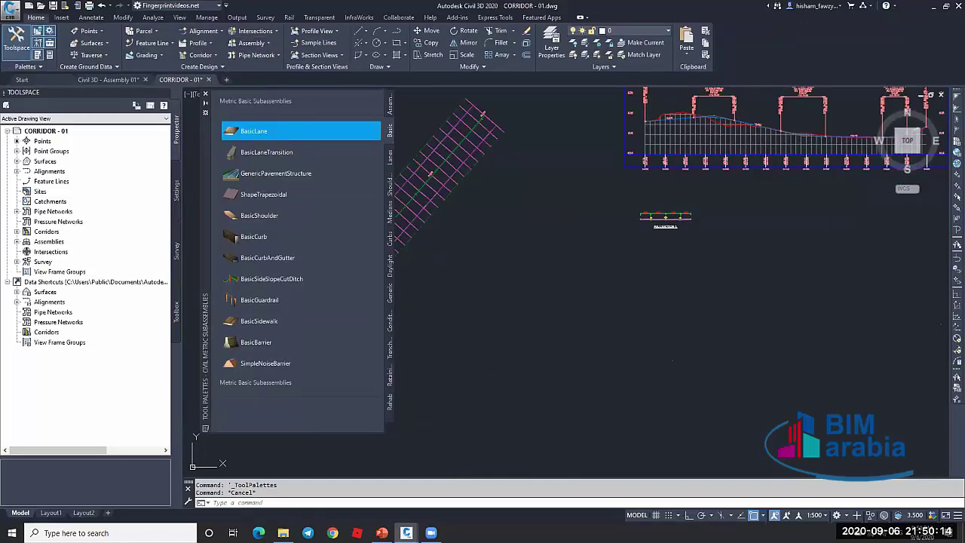
click(251, 43)
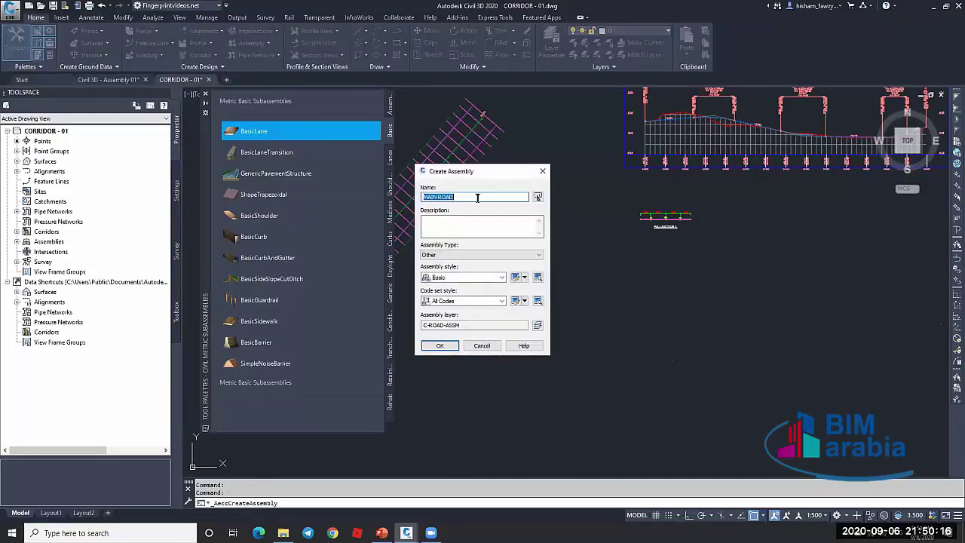
click(440, 346)
click(566, 283)
click(253, 131)
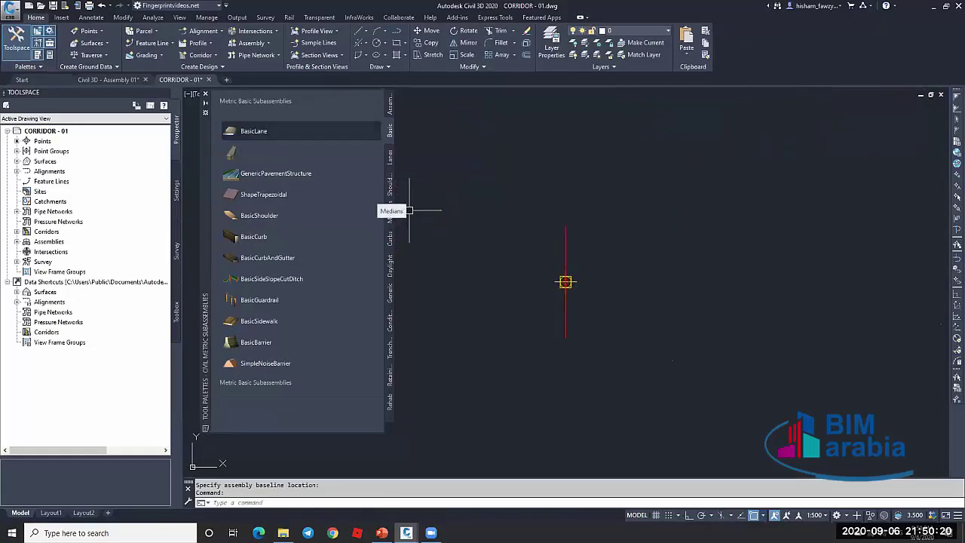
click(566, 284)
click(571, 284)
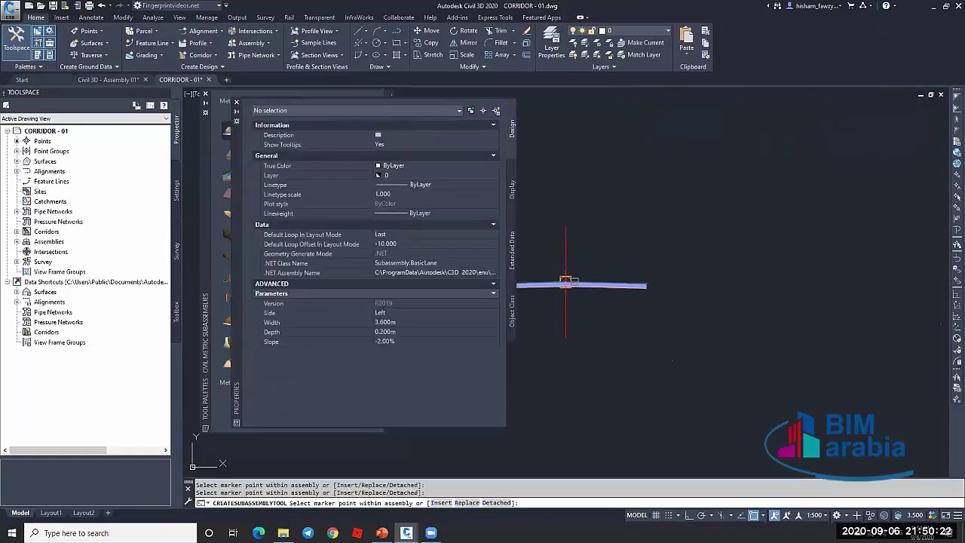
key(Escape)
Open corridor R1's properties and switch its region to assembly 02
scroll(694, 209, down, 8)
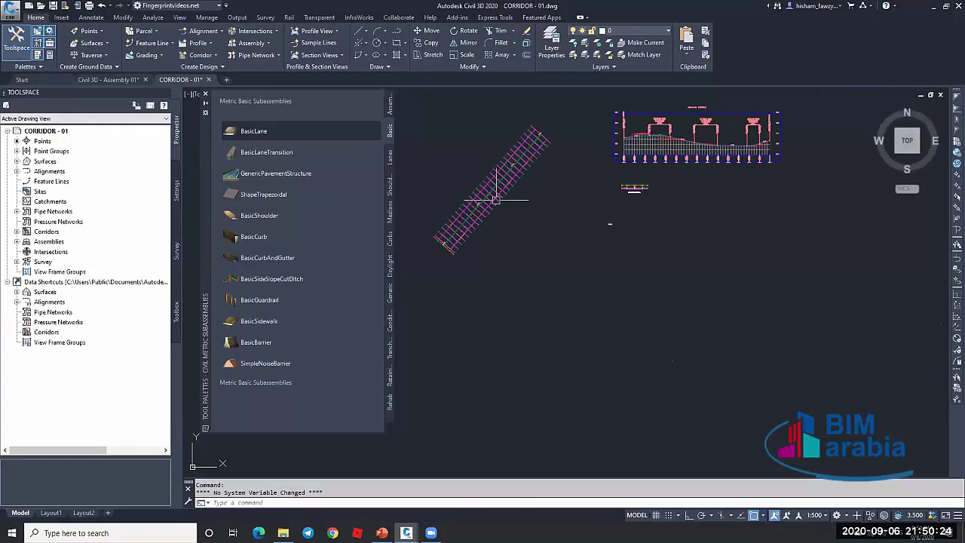
scroll(496, 198, up, 5)
key(Escape)
click(533, 204)
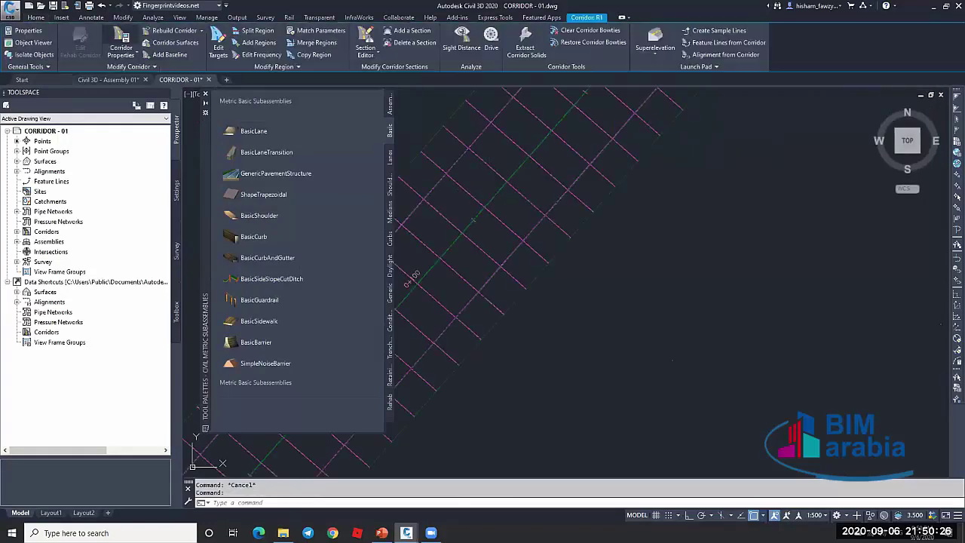
double_click(563, 225)
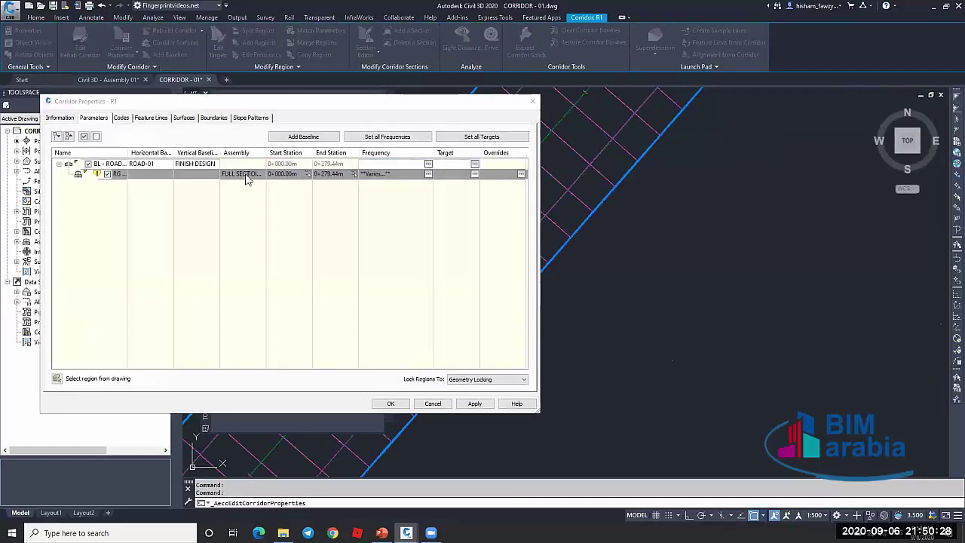
click(243, 175)
click(472, 277)
click(446, 291)
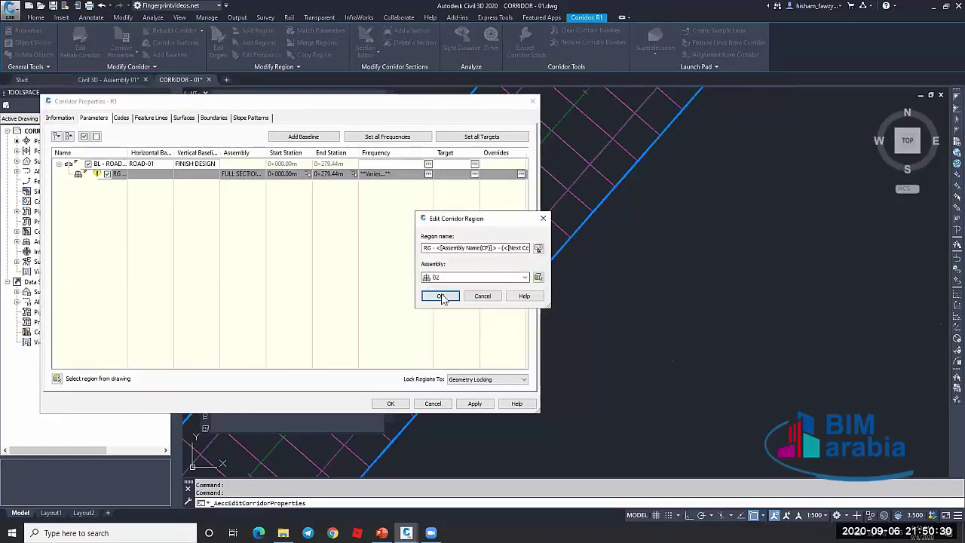
click(441, 296)
Try the region's target mapping, dismiss the 'No target found' warning, and close properties
click(475, 173)
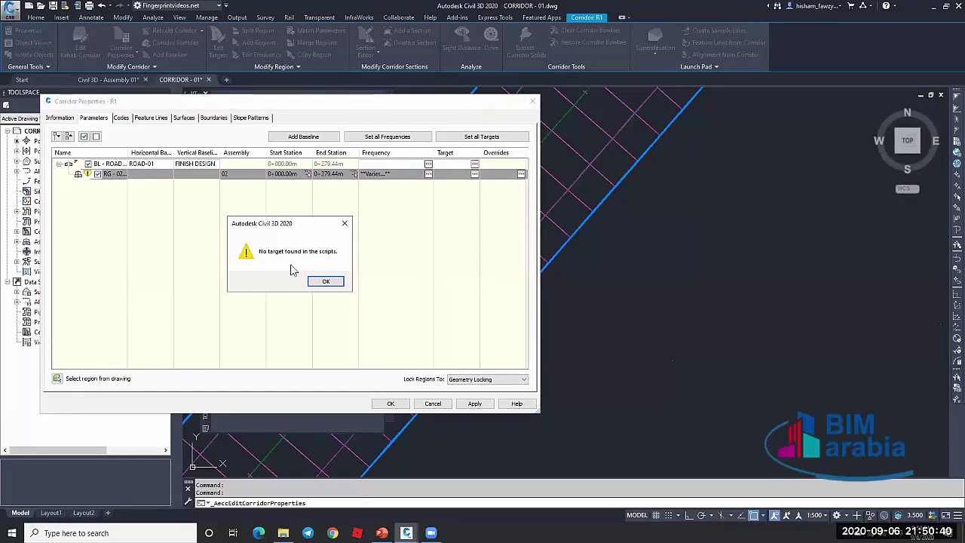
click(328, 281)
click(431, 403)
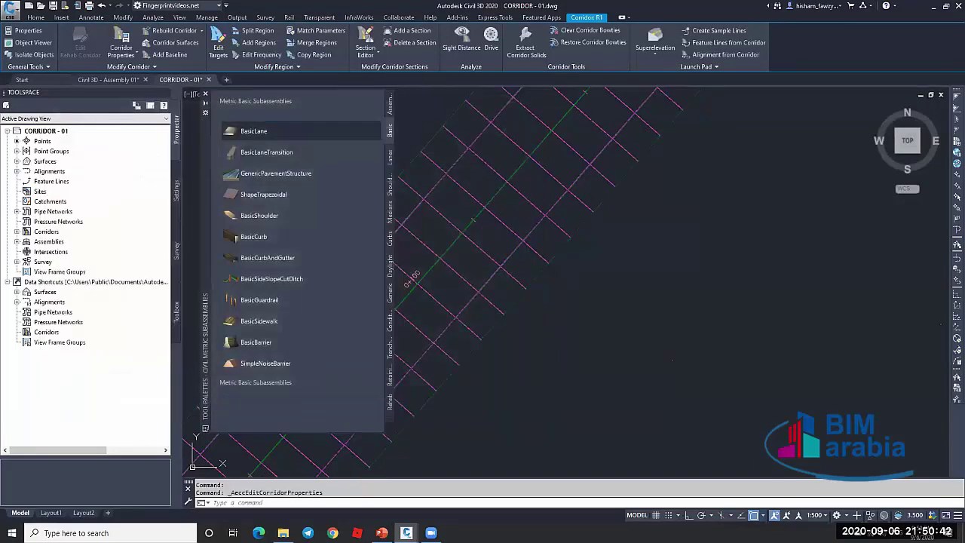
Replace assembly 02's right BasicLane with a LaneSuperelevationAOR subassembly
key(Delete)
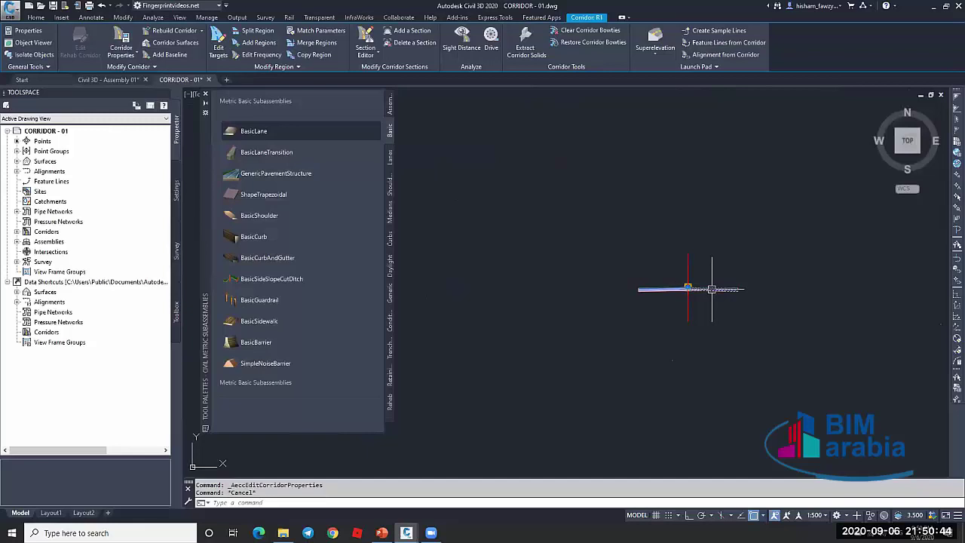
click(390, 157)
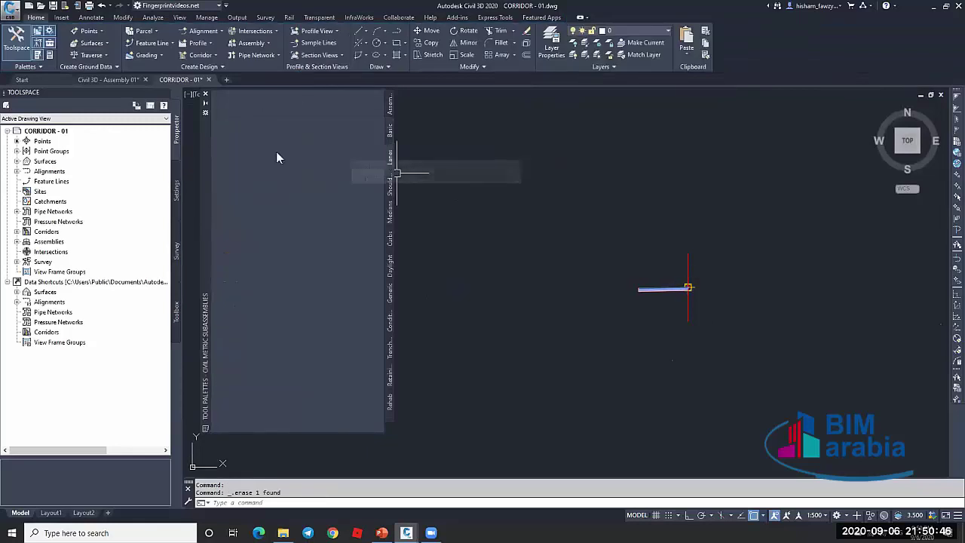
click(255, 130)
scroll(639, 270, up, 2)
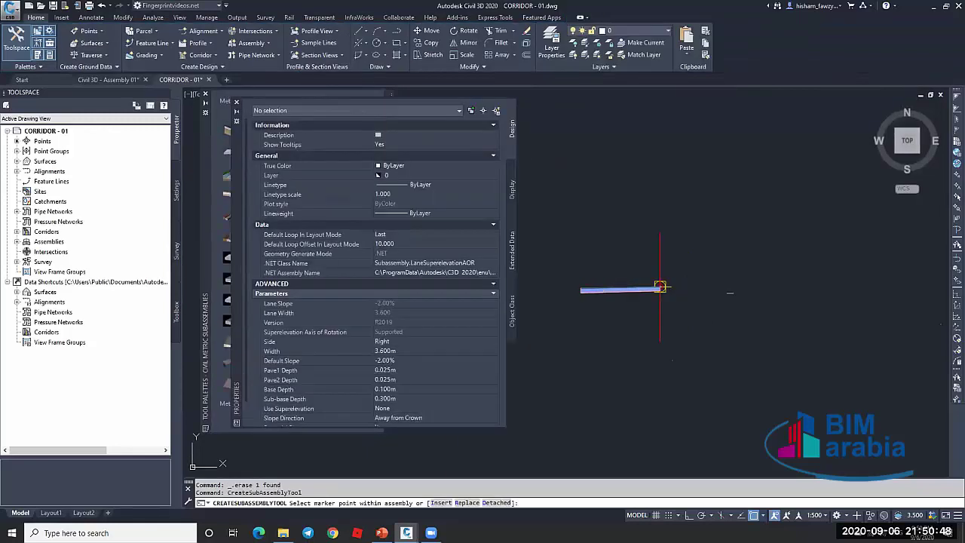
scroll(633, 271, up, 3)
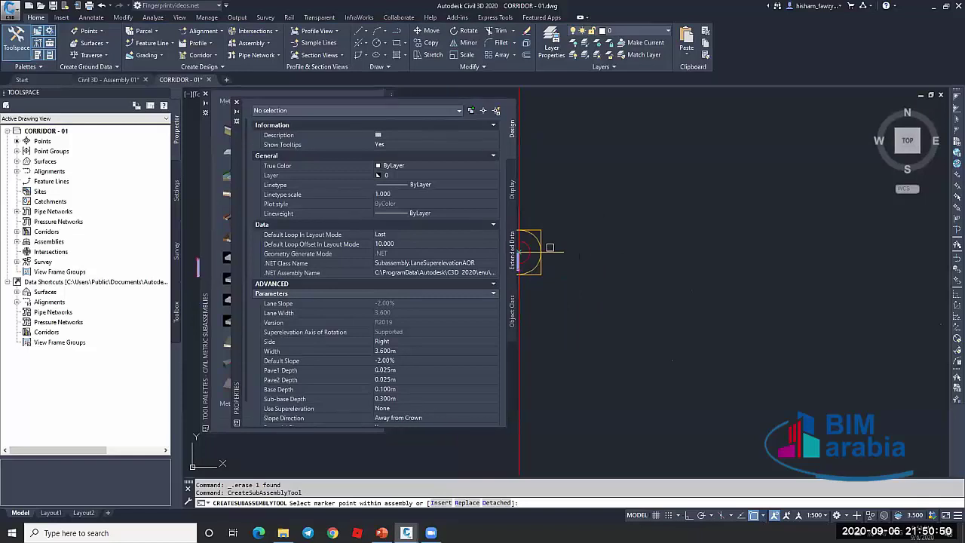
click(550, 248)
click(551, 251)
click(542, 251)
scroll(683, 258, down, 5)
key(Escape)
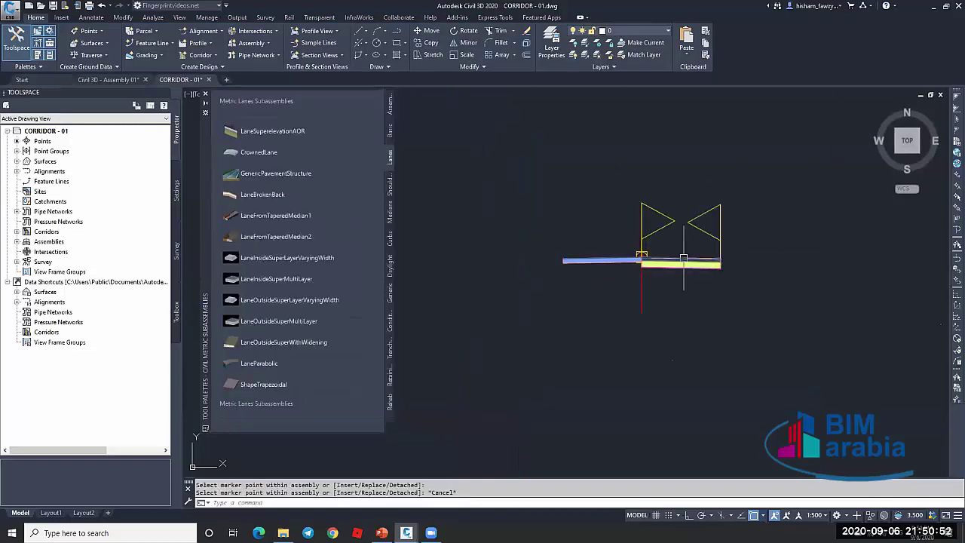
In corridor R1's properties, set the region's assembly to 02
scroll(681, 231, down, 6)
scroll(409, 102, up, 2)
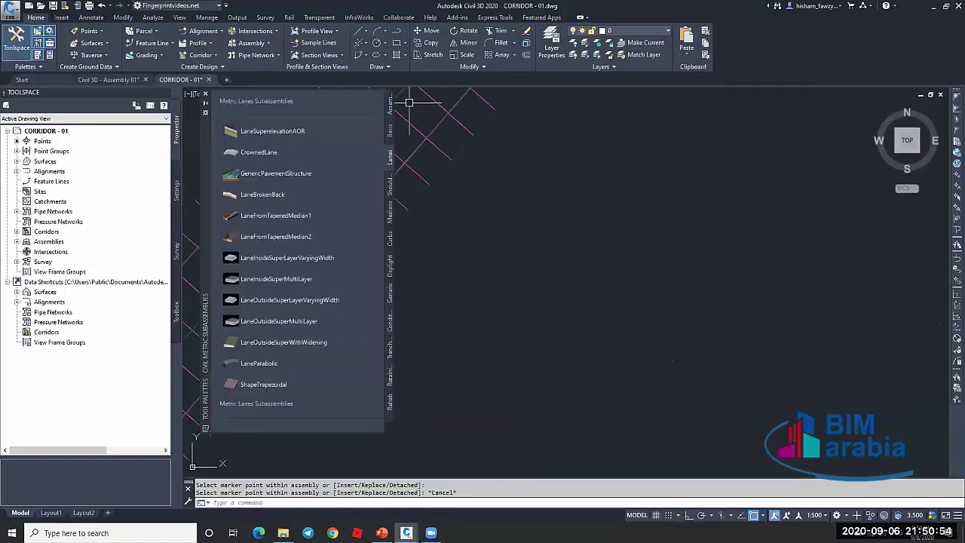
click(427, 96)
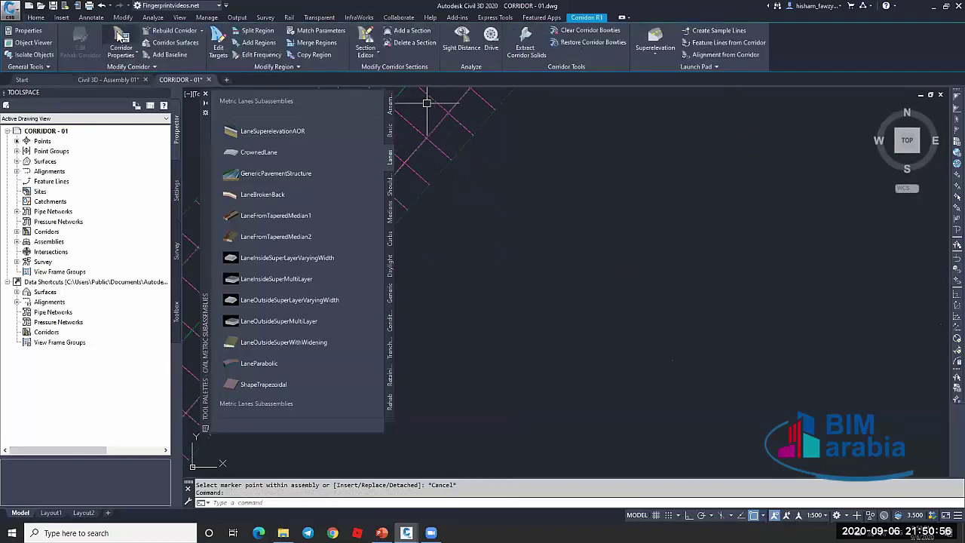
double_click(464, 181)
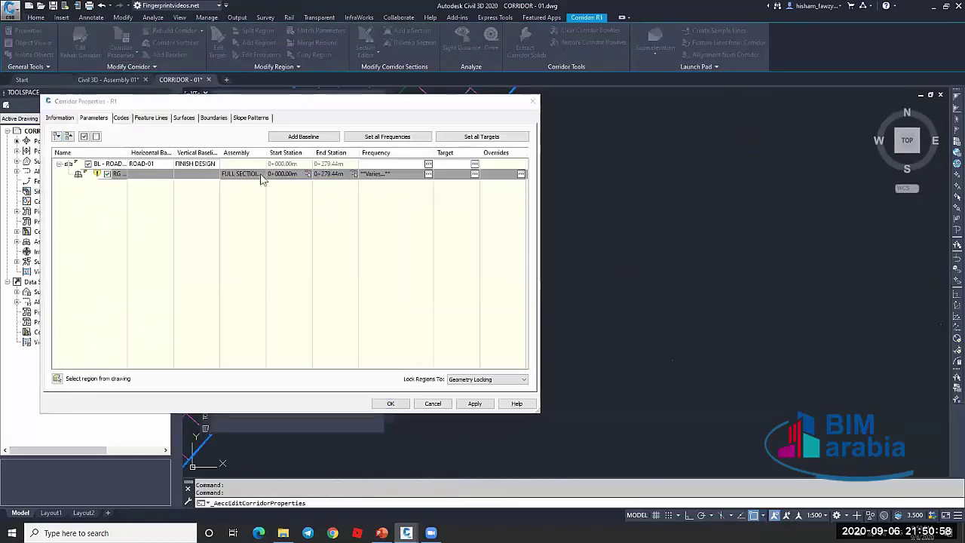
click(261, 176)
click(450, 277)
click(456, 296)
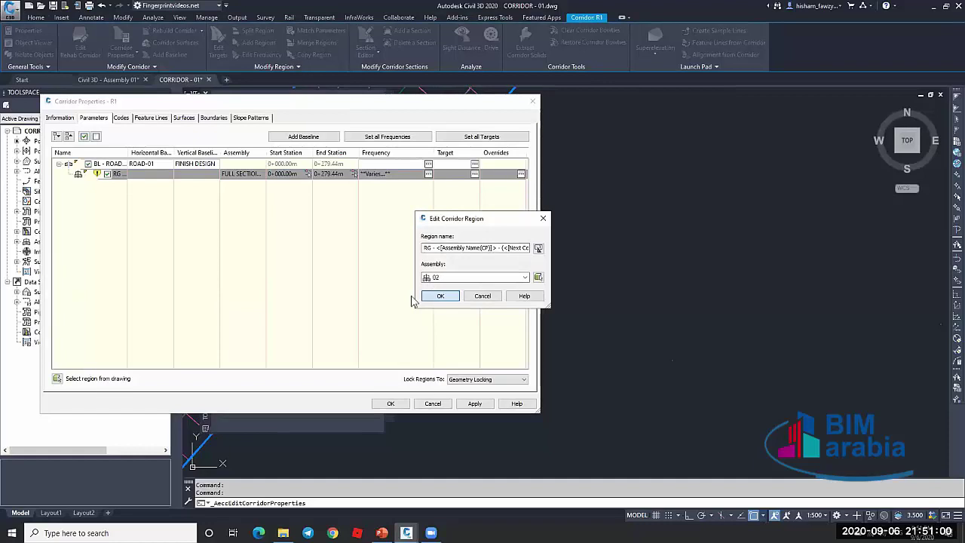
click(427, 296)
Open the region's target mapping and review the Width and Outside Elevation targets, leaving both None
click(474, 174)
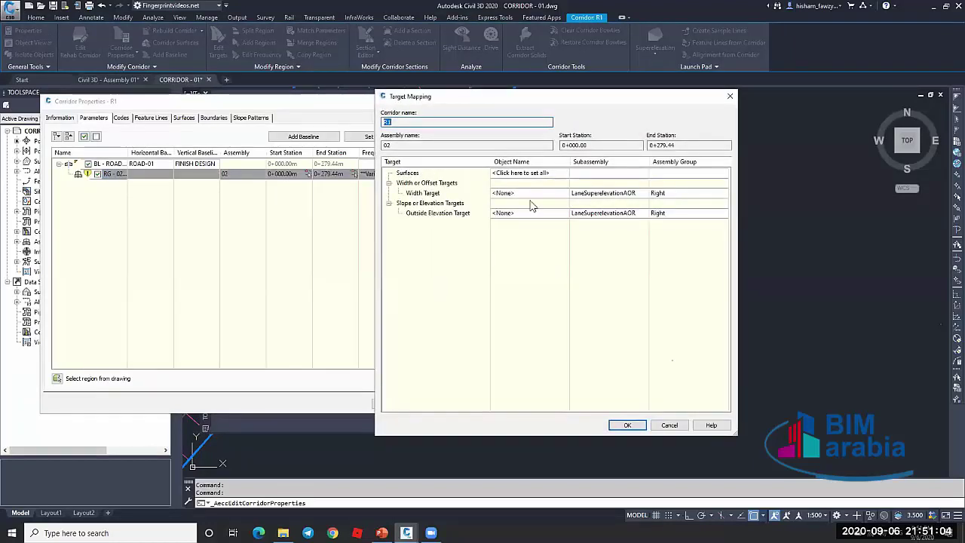
click(571, 193)
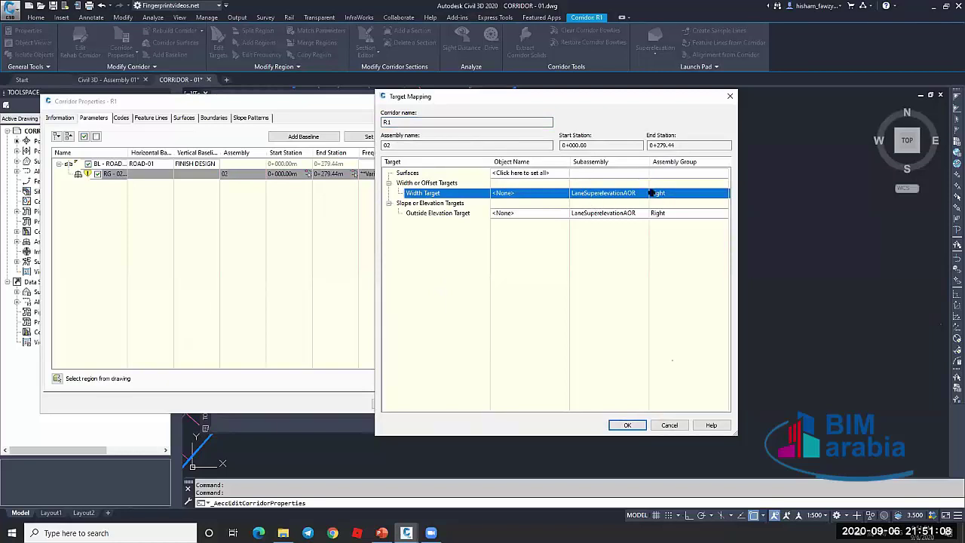
click(524, 213)
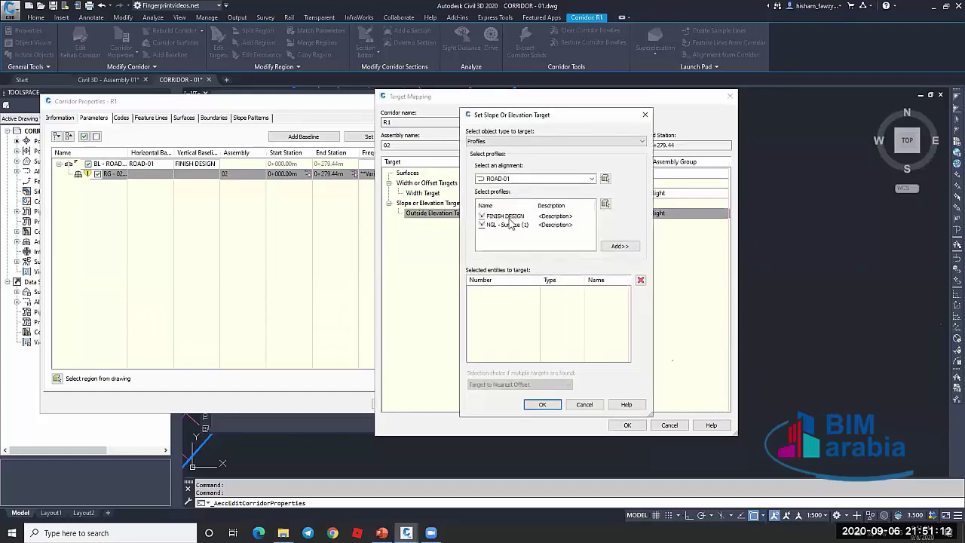
click(579, 405)
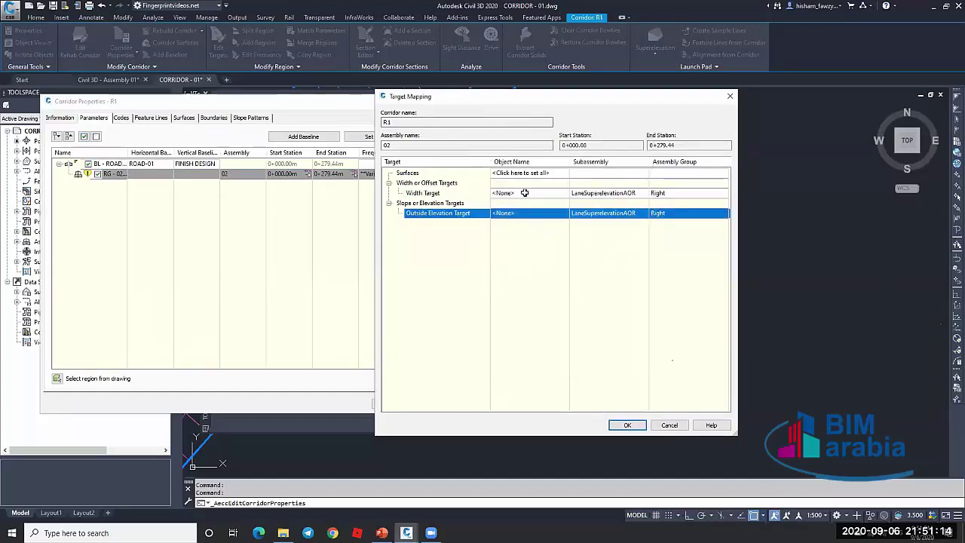
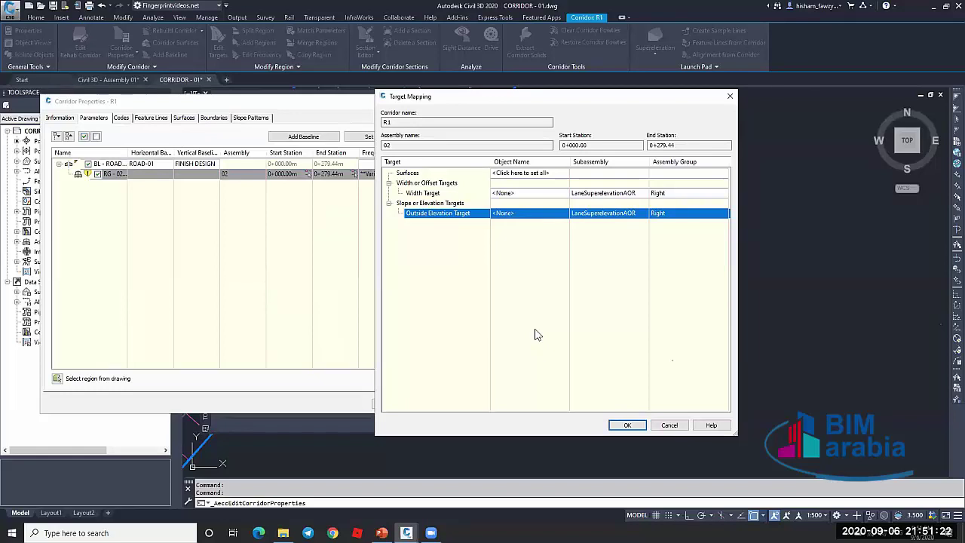
Discard the FULL SECTION region's target mapping and close Corridor Properties - R1 unchanged
click(670, 425)
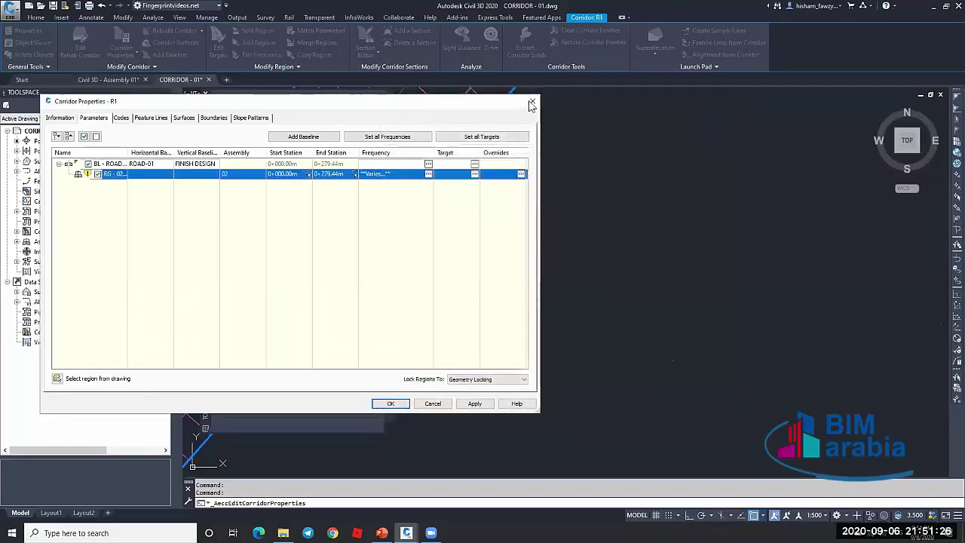
click(534, 99)
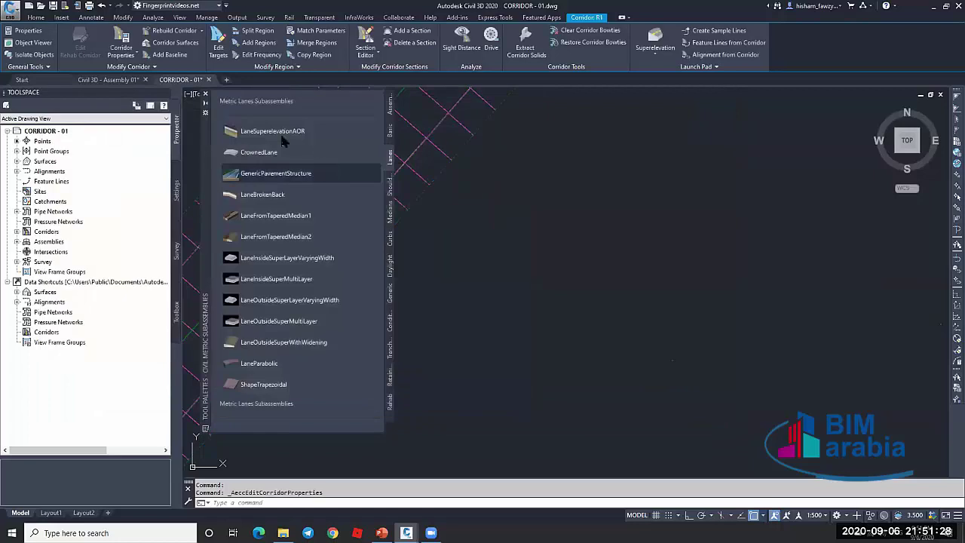
right_click(318, 132)
click(358, 262)
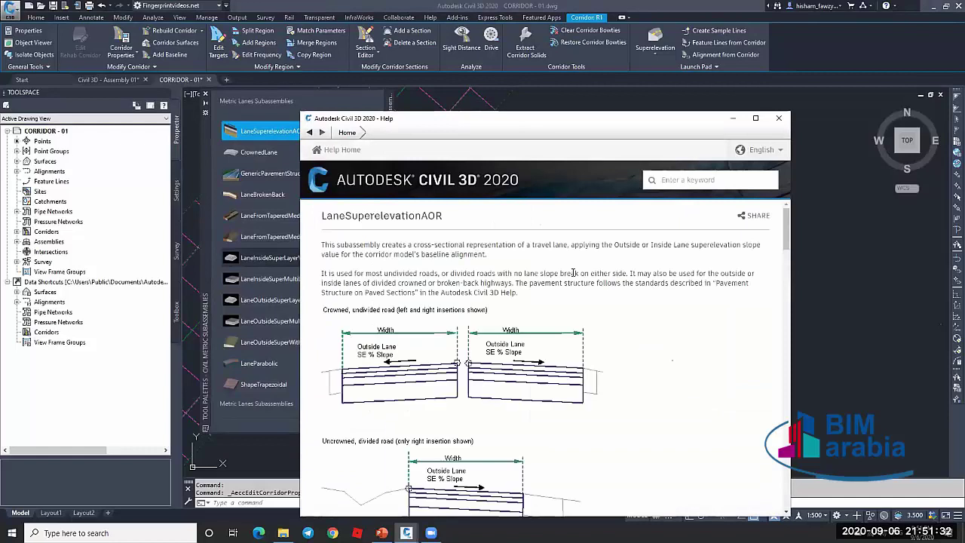
scroll(561, 312, down, 3)
scroll(560, 312, down, 10)
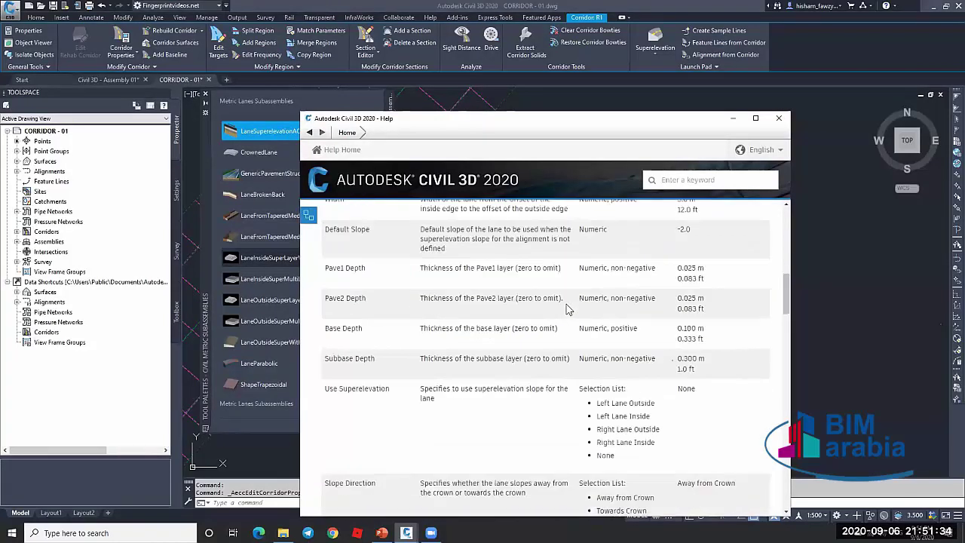
scroll(561, 313, down, 6)
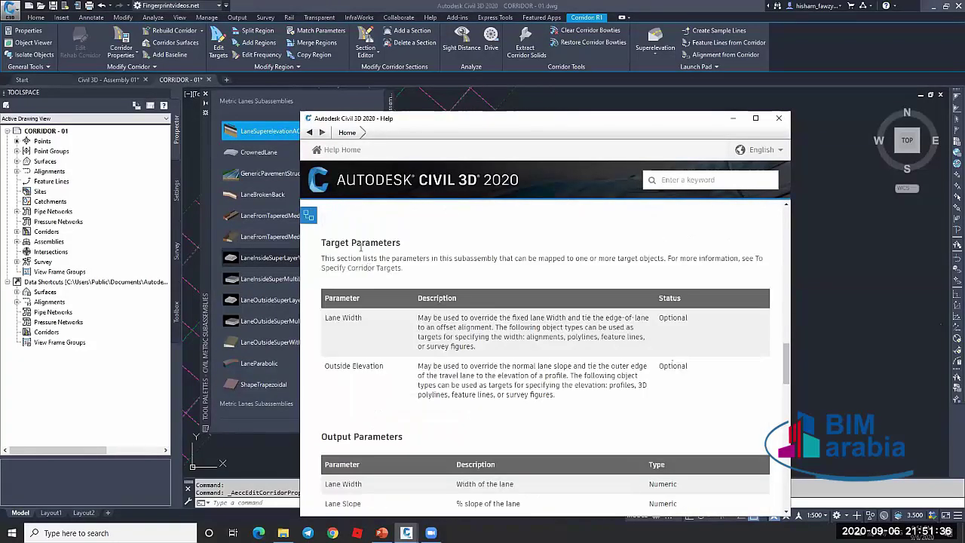
drag(364, 319, 325, 318)
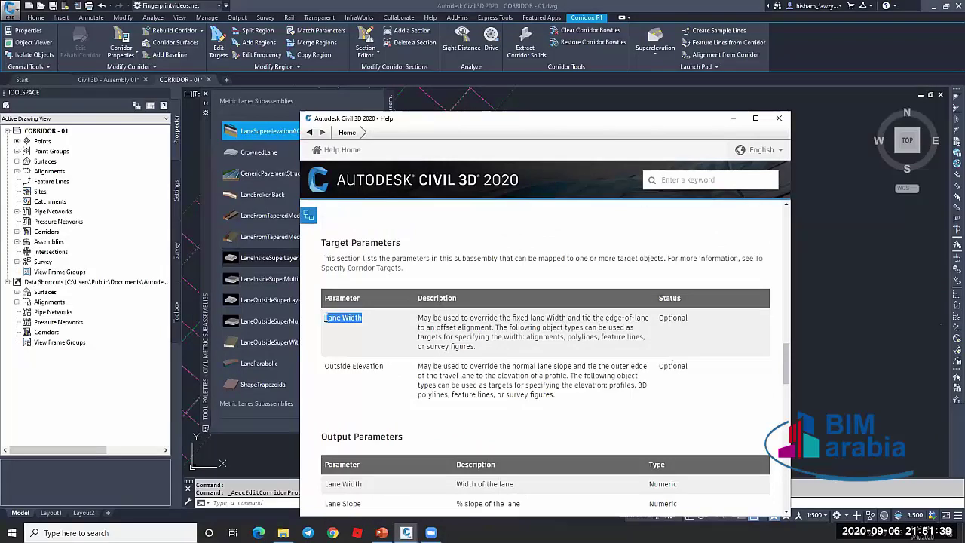
drag(383, 366, 327, 368)
click(371, 369)
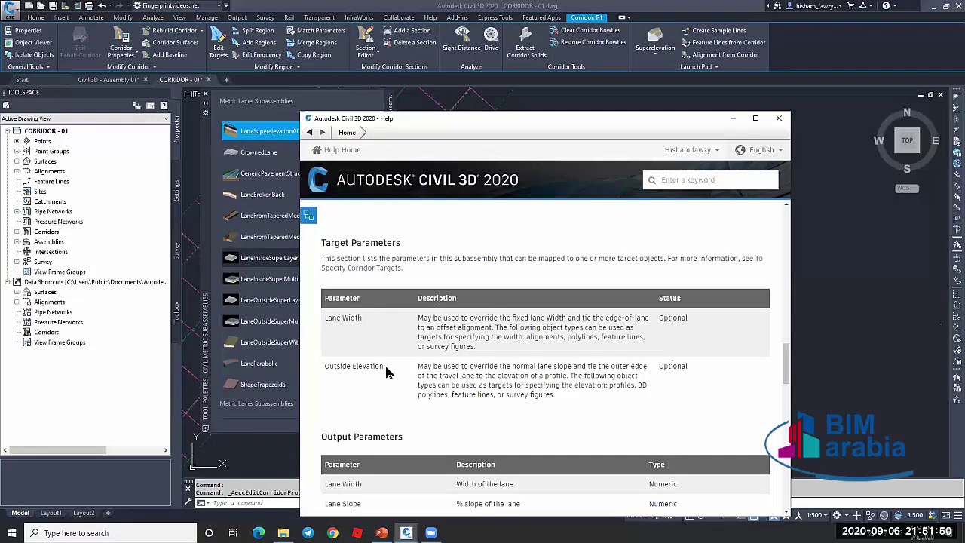
drag(385, 367, 365, 300)
click(353, 365)
drag(610, 387, 635, 386)
click(640, 386)
drag(451, 394, 565, 400)
click(632, 414)
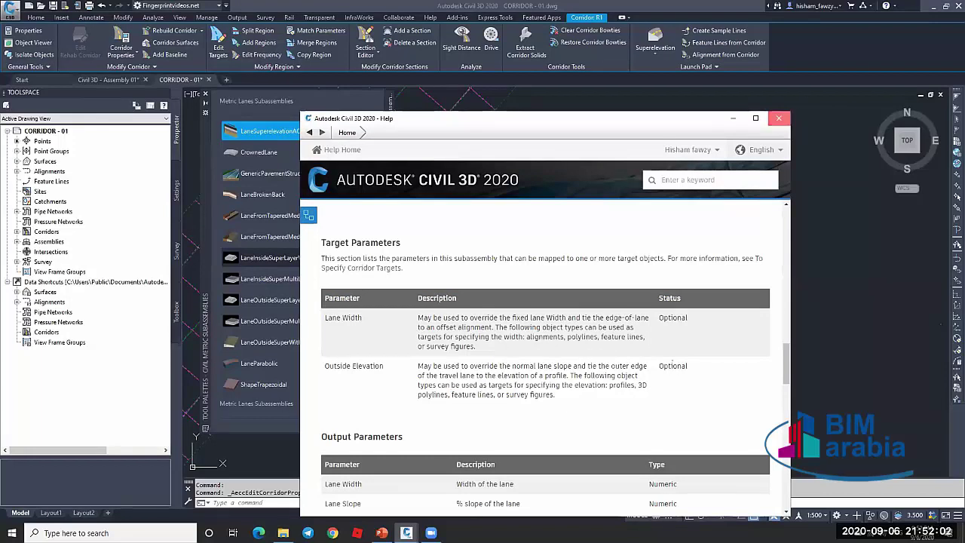
click(781, 119)
Cancel the active command, then select and deselect corridor R1
scroll(700, 231, down, 3)
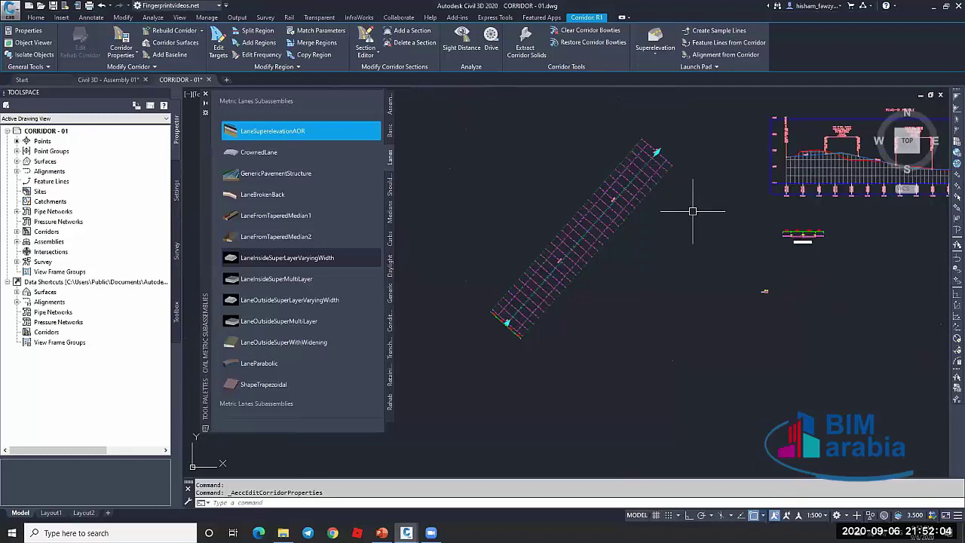
key(Escape)
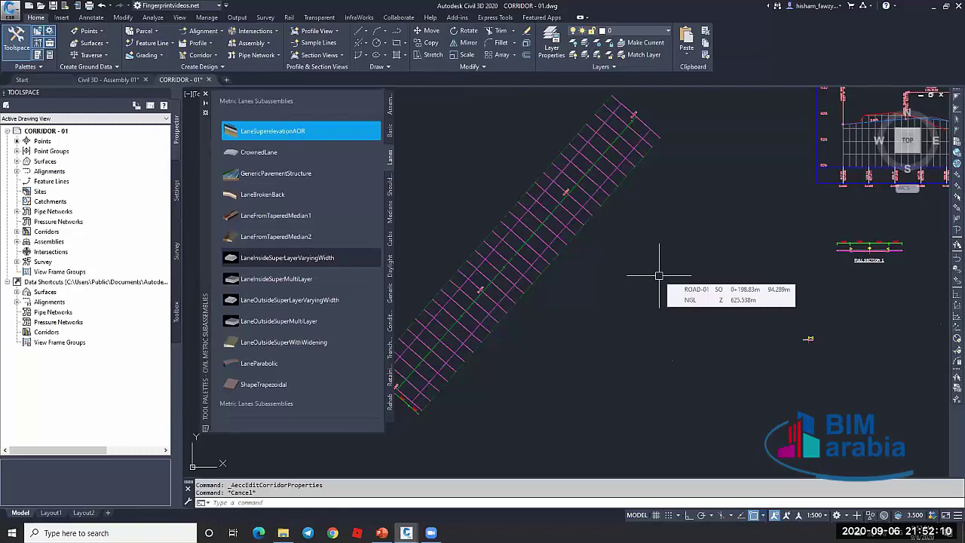
scroll(556, 216, up, 4)
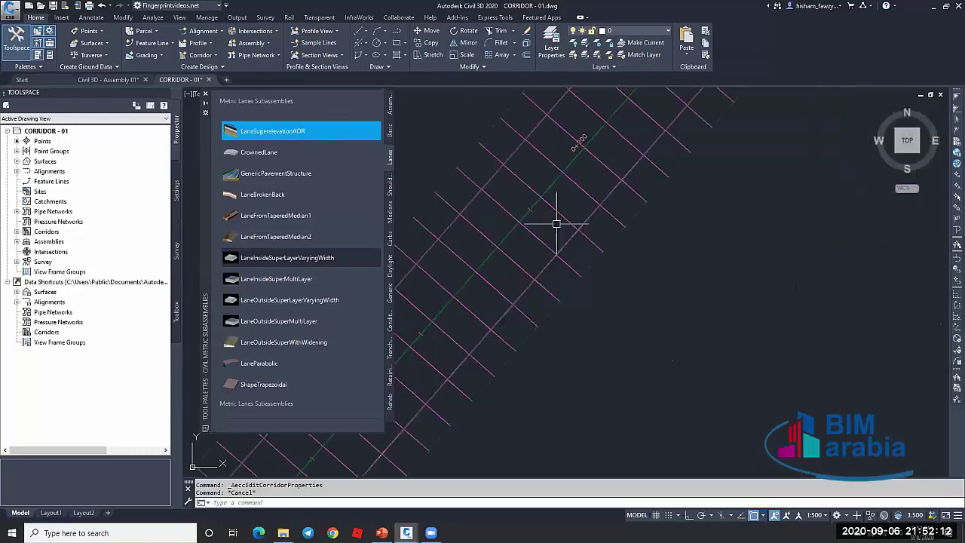
click(561, 218)
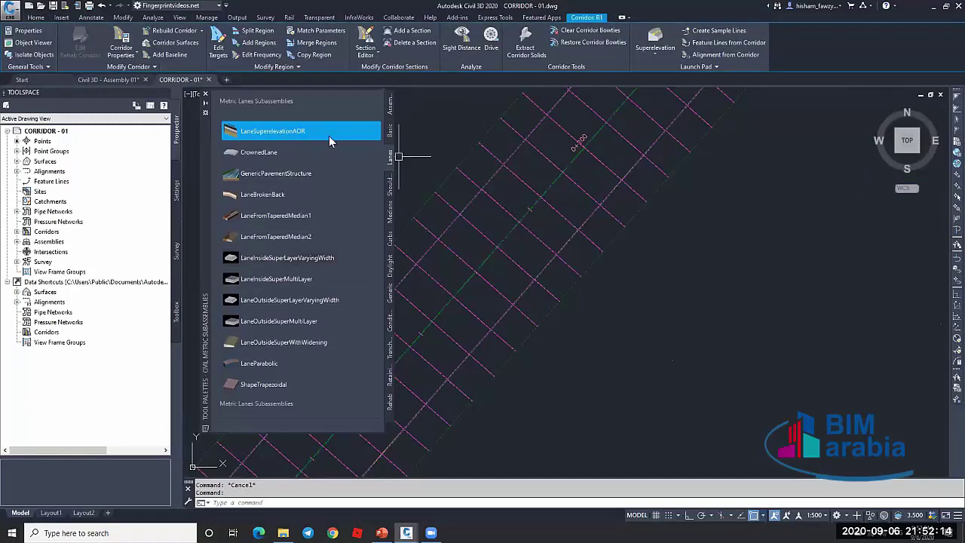
scroll(520, 236, down, 4)
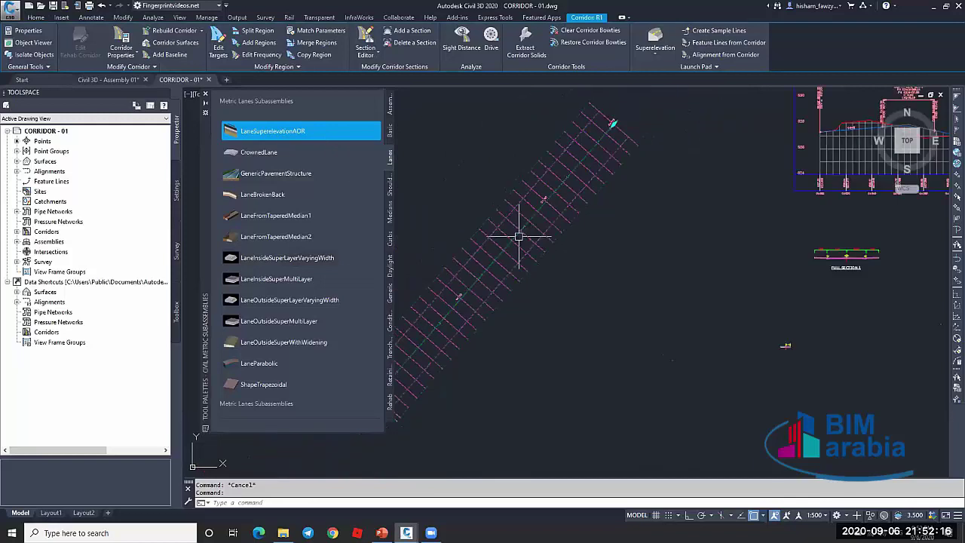
key(Escape)
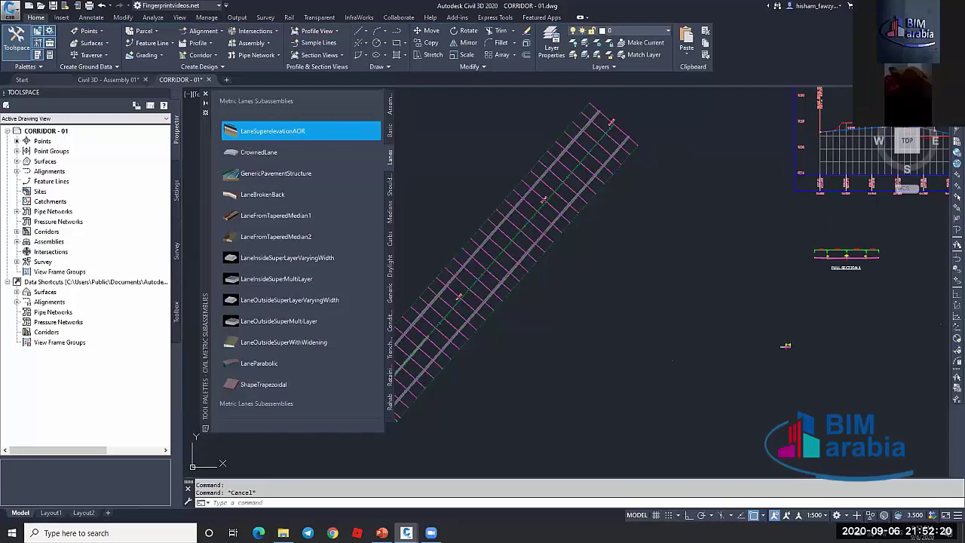
scroll(548, 211, down, 2)
scroll(577, 208, up, 2)
scroll(576, 207, up, 2)
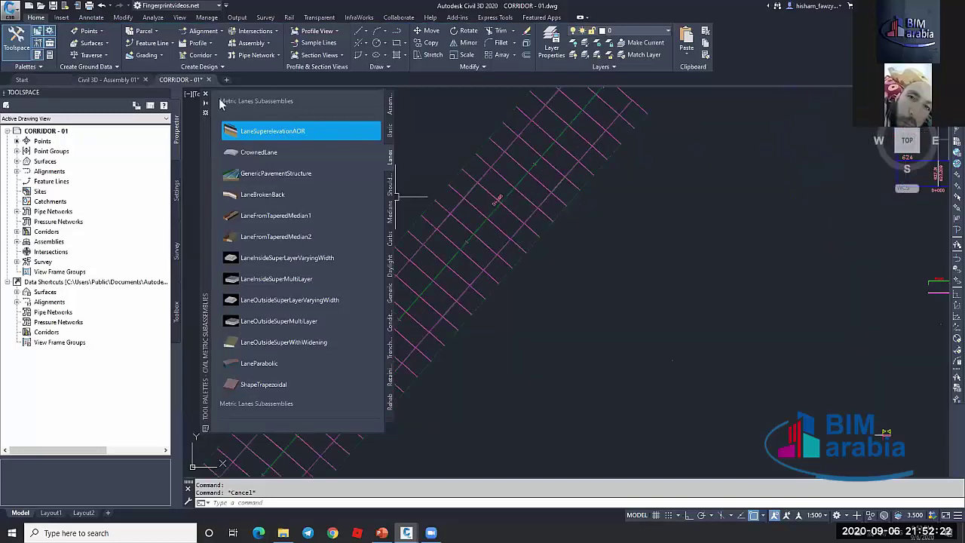
Close the subassembly tool palette and select the assembly's right lane subassembly
click(205, 94)
scroll(638, 273, down, 3)
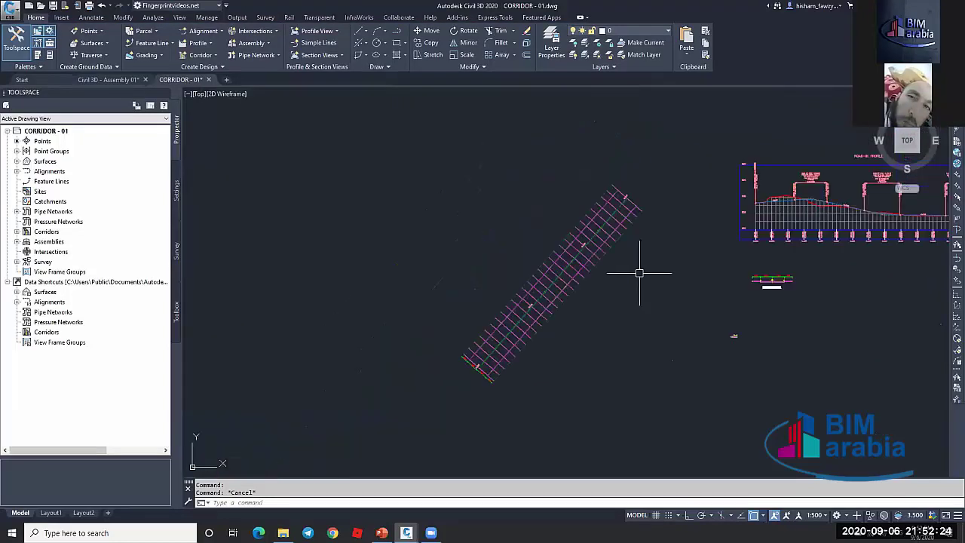
scroll(760, 281, up, 3)
scroll(760, 281, up, 5)
click(724, 251)
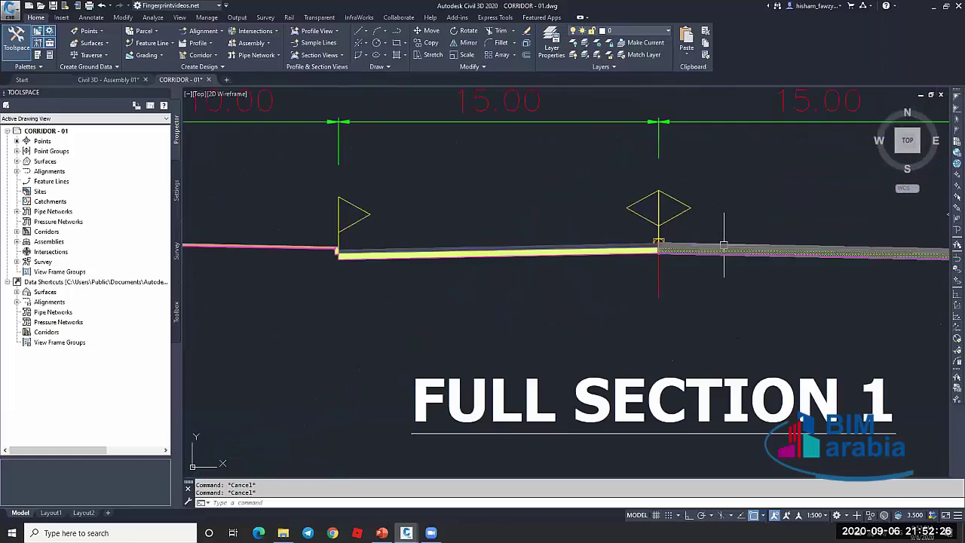
Rename the assembly's right lane subassembly to RT-LANE in Properties
key(ctrl+1)
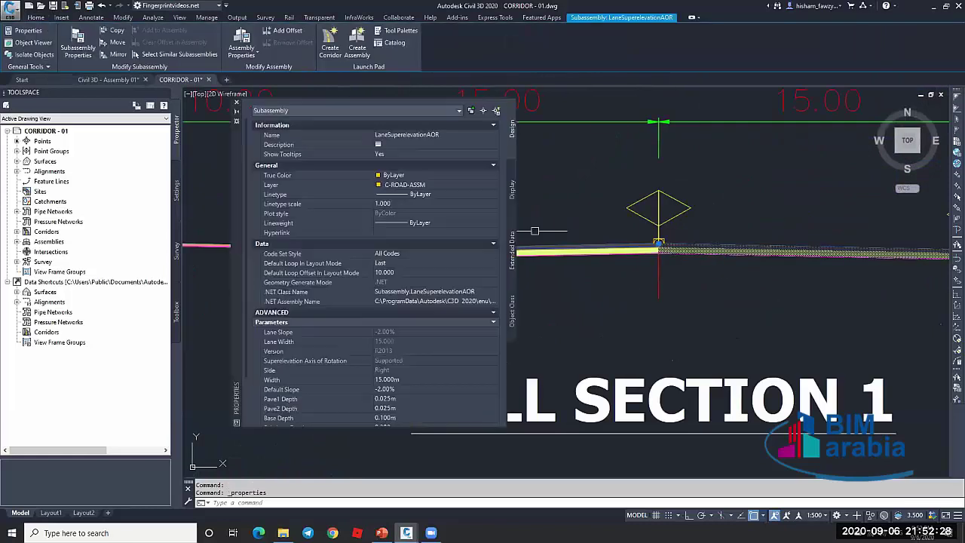
click(427, 135)
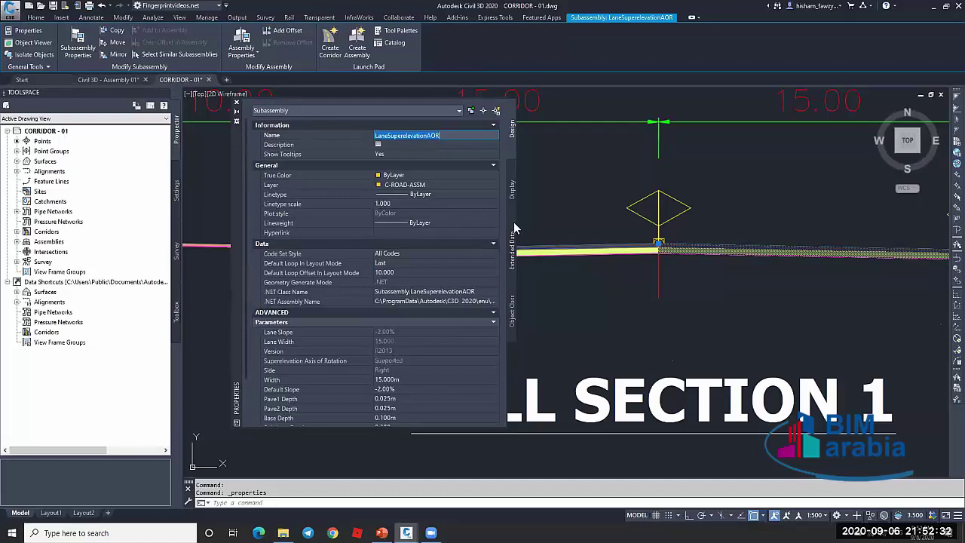
key(ctrl+3)
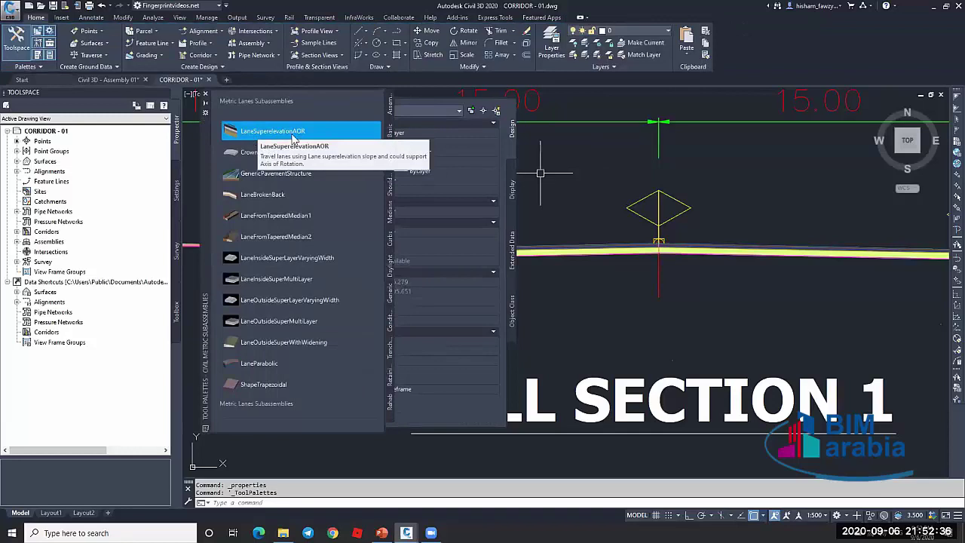
click(205, 93)
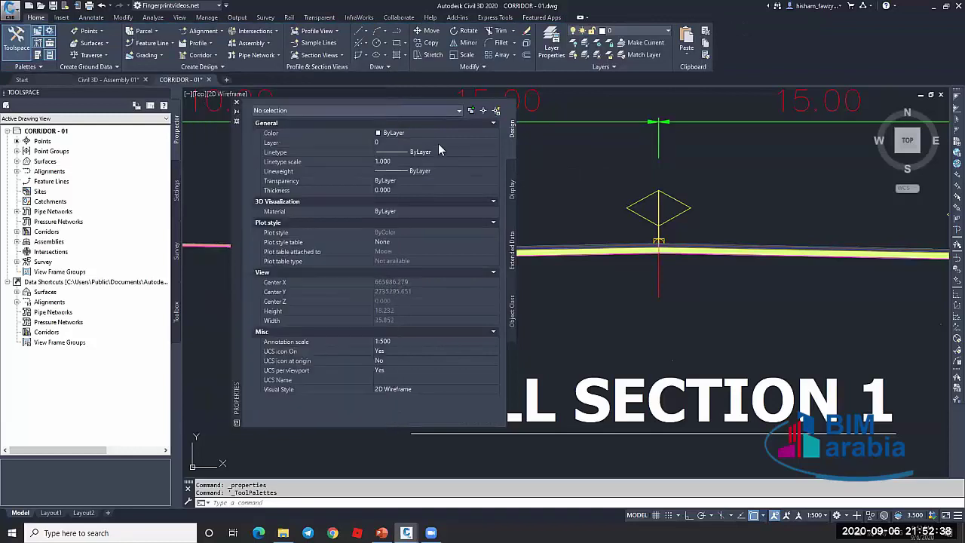
click(715, 264)
click(705, 245)
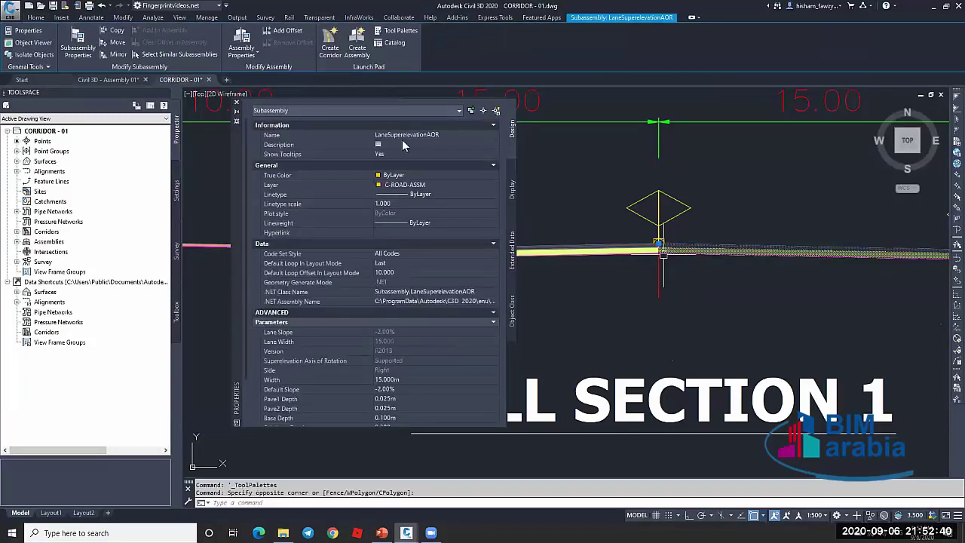
click(470, 135)
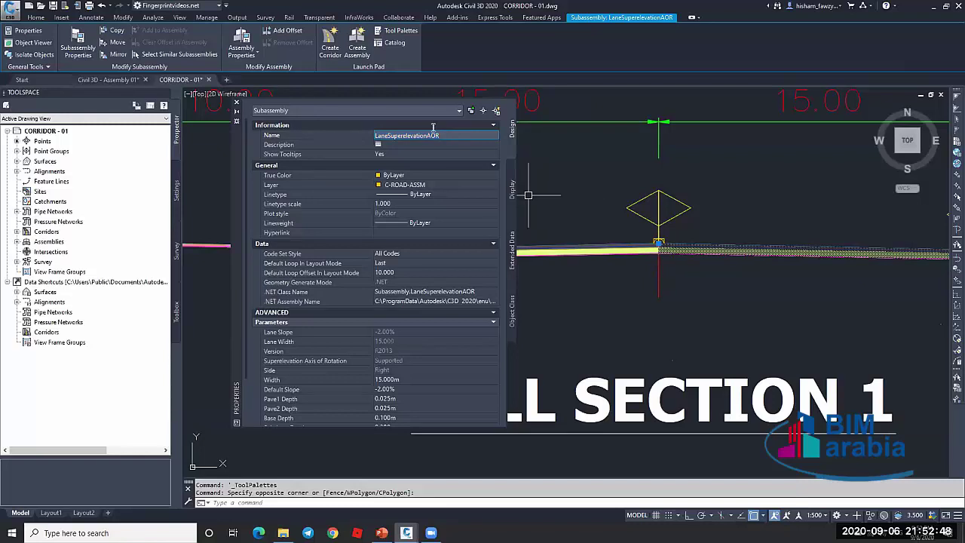
drag(450, 134, 362, 143)
text(R)
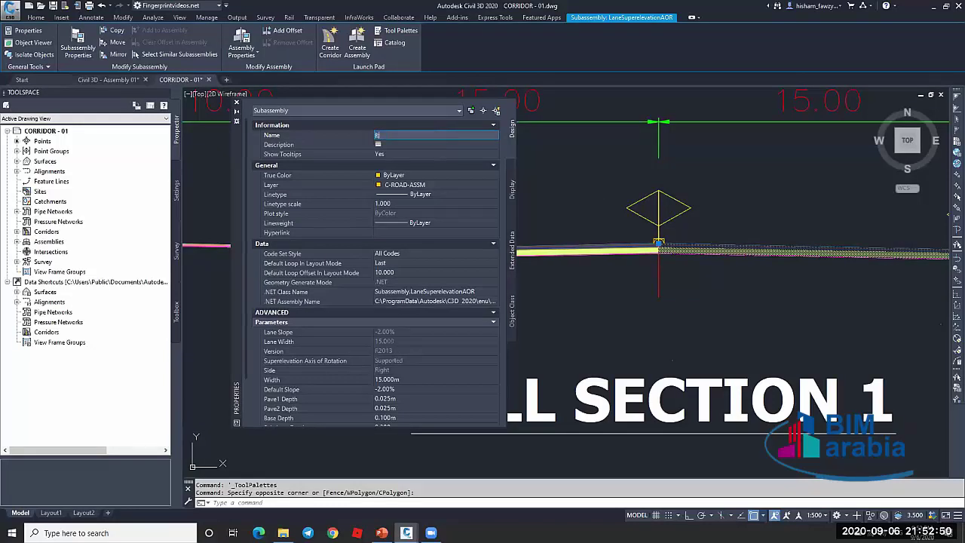
text(T-Lane)
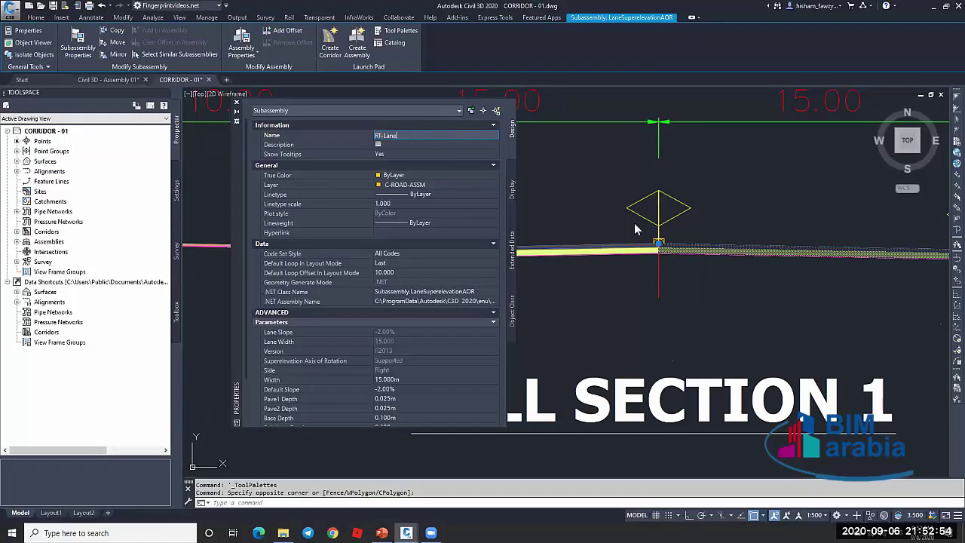
key(Escape)
text(RT-)
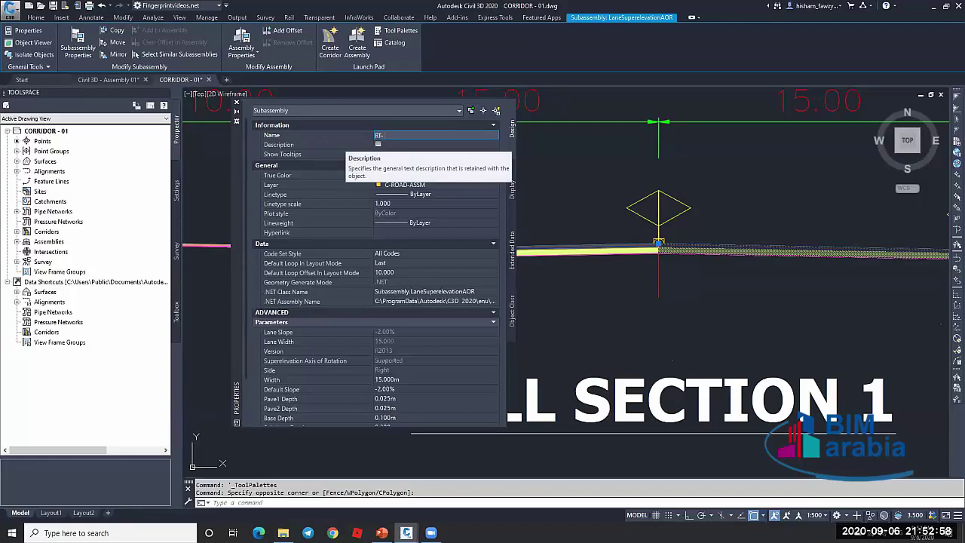
text(LANE)
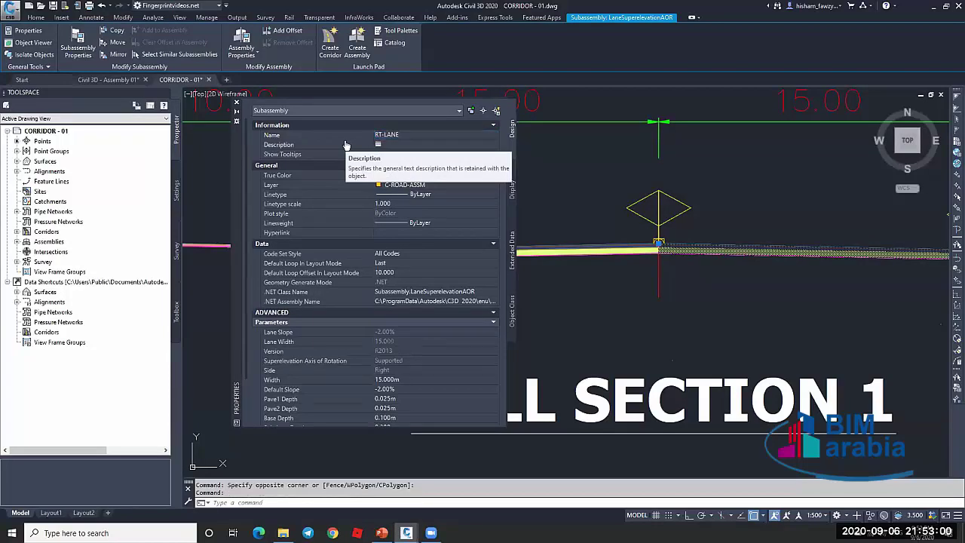
key(Escape)
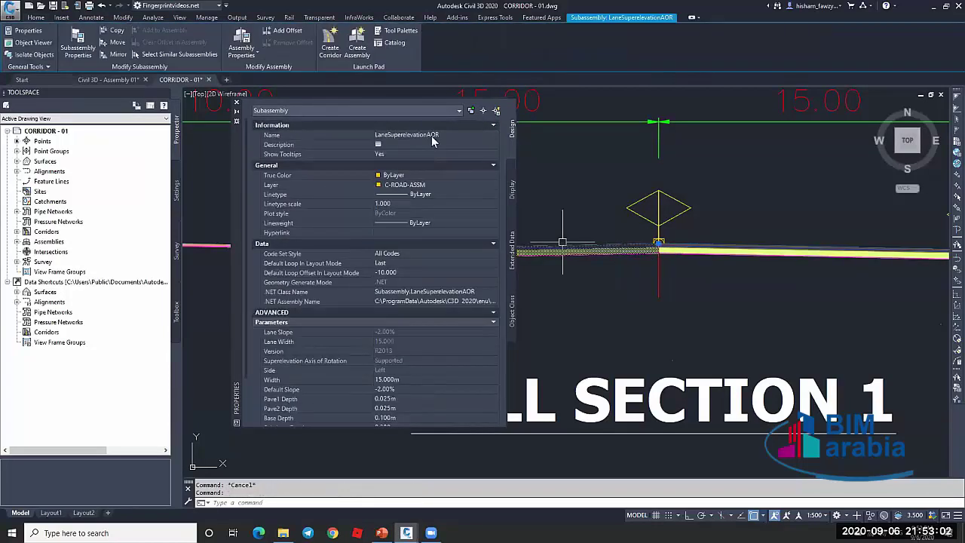
Rename the left lane subassembly to LT-LANE and close Properties
click(438, 135)
text(LT-LANE)
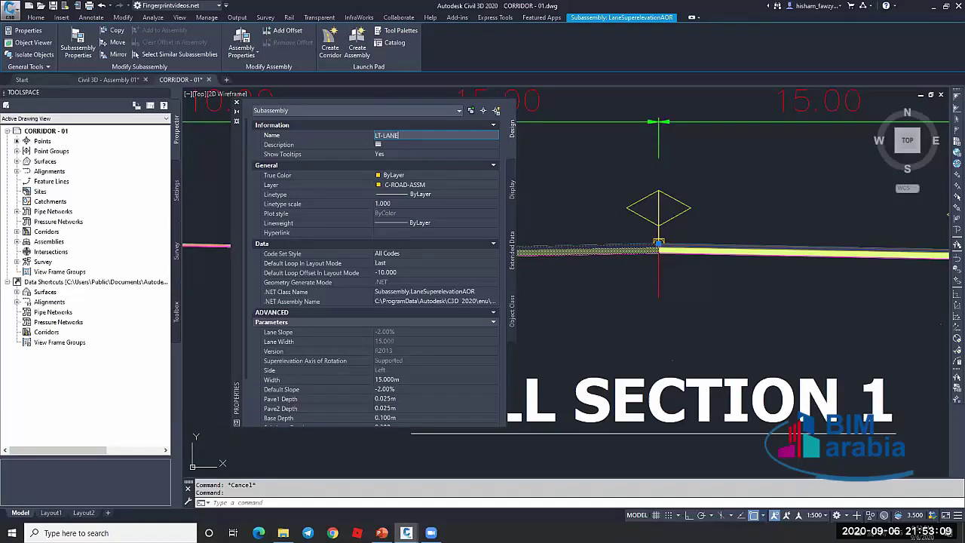
key(Return)
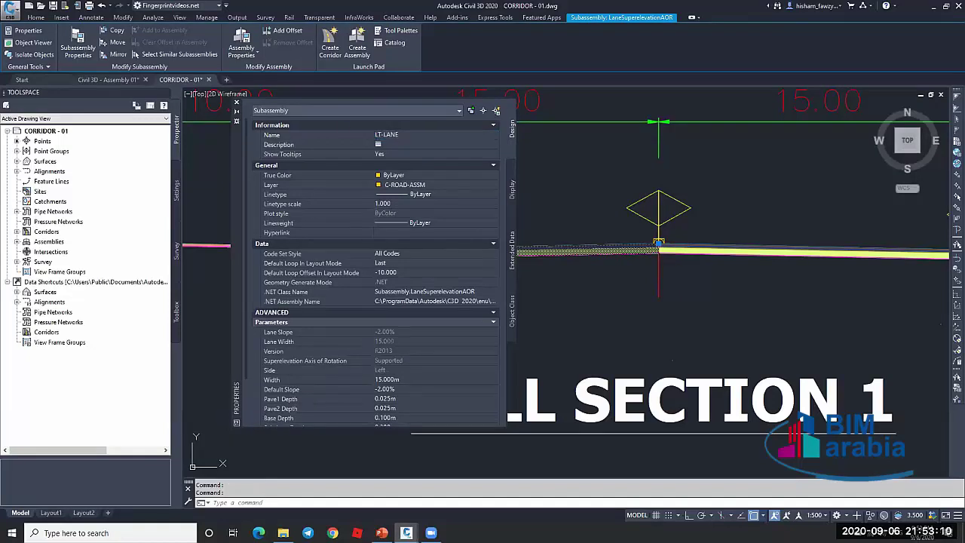
click(236, 102)
scroll(670, 226, down, 6)
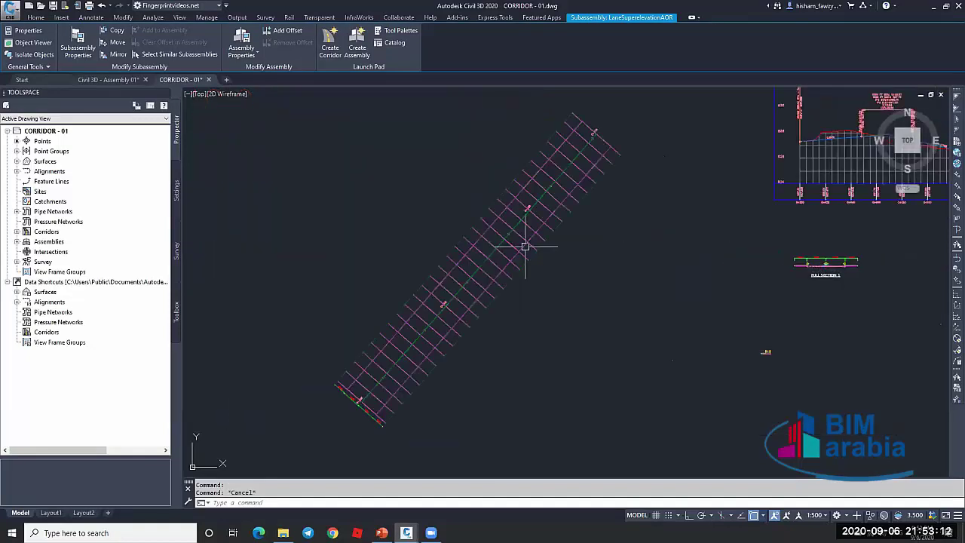
Review RT-LANE and LT-LANE Width Targets in FULL SECTION 1, then switch to the Assembly 01 drawing
key(Escape)
scroll(524, 234, up, 4)
click(527, 223)
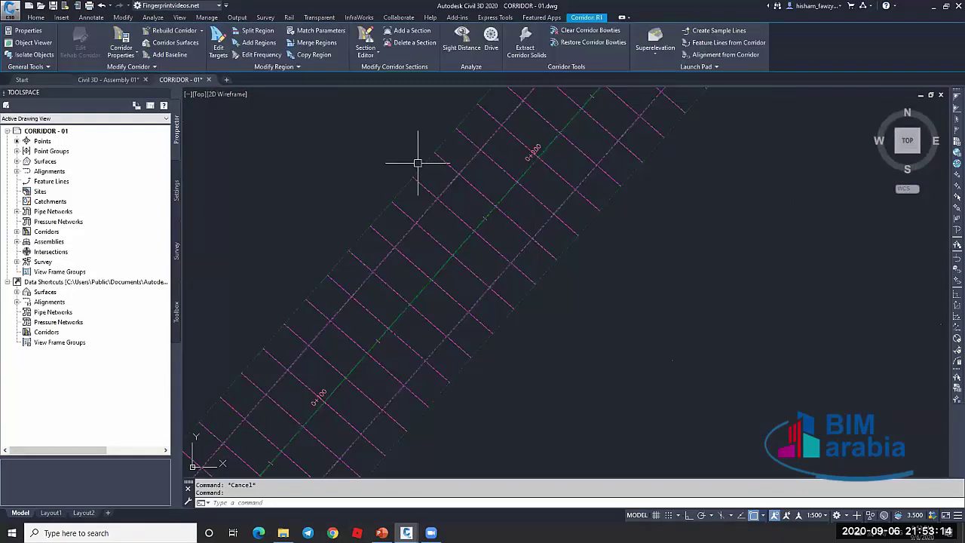
scroll(415, 161, down, 3)
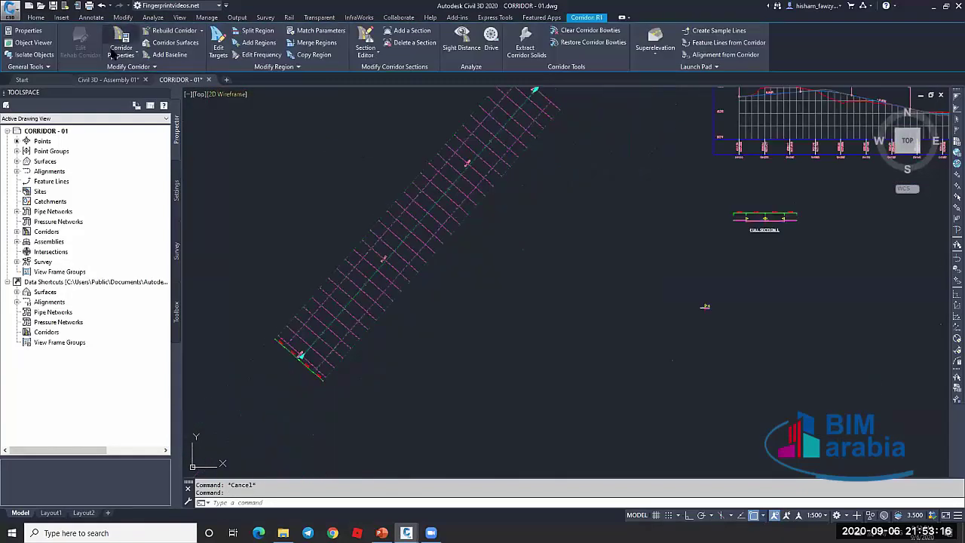
click(218, 47)
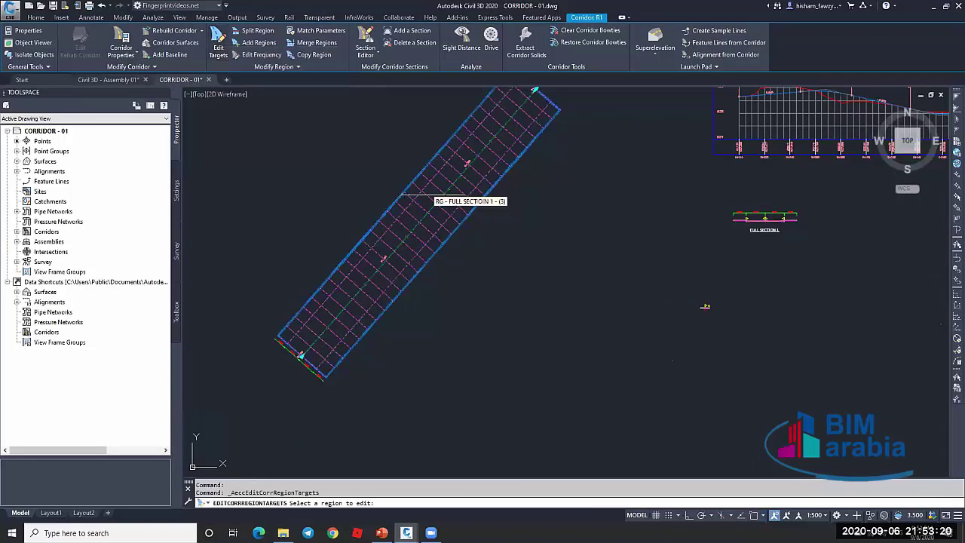
click(467, 248)
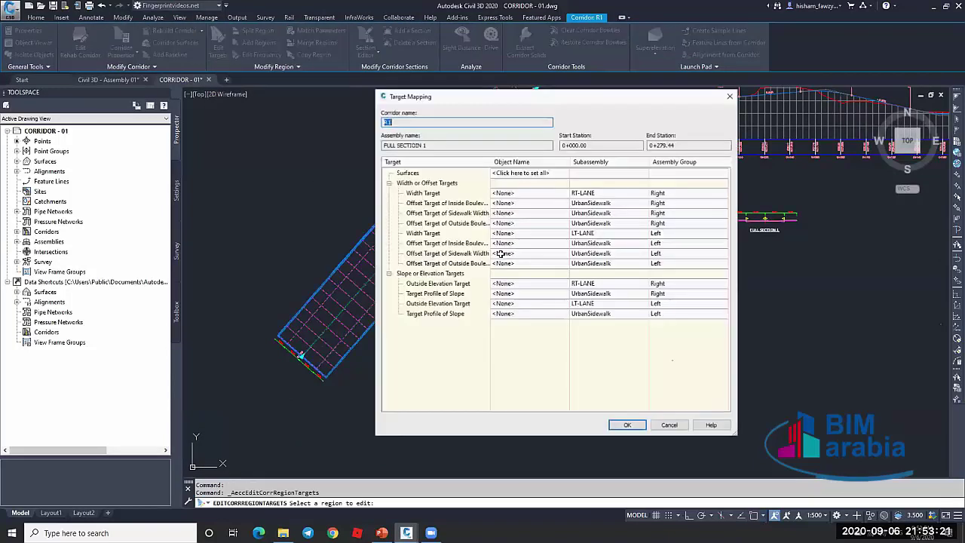
click(520, 193)
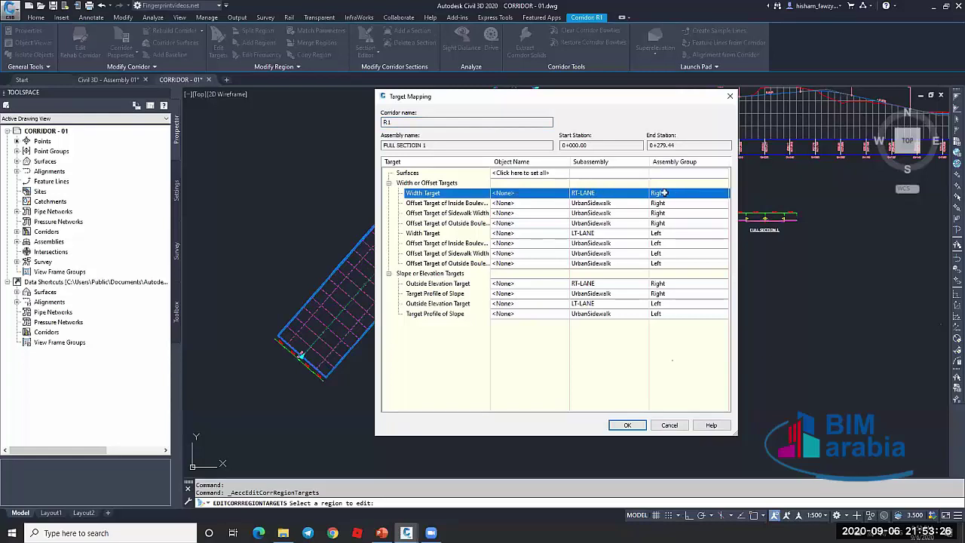
click(599, 236)
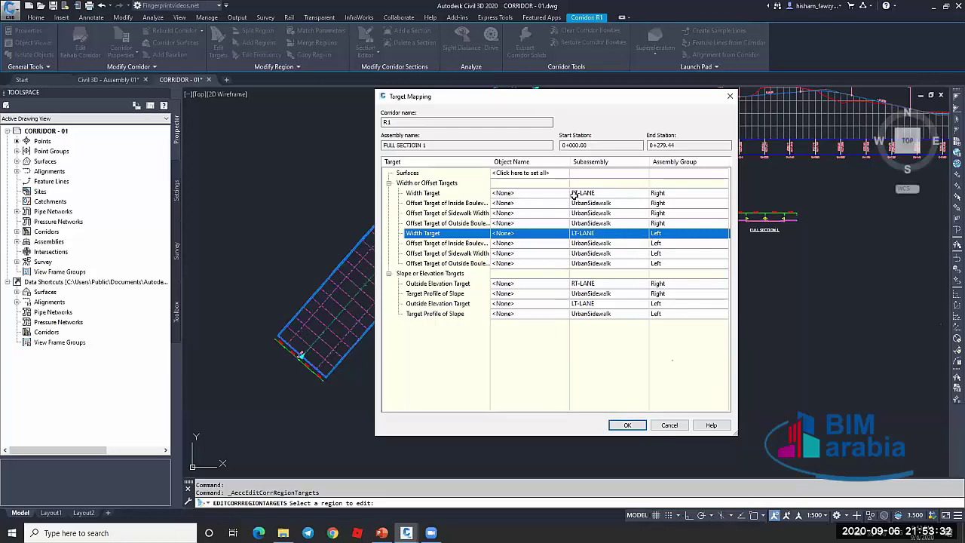
click(663, 424)
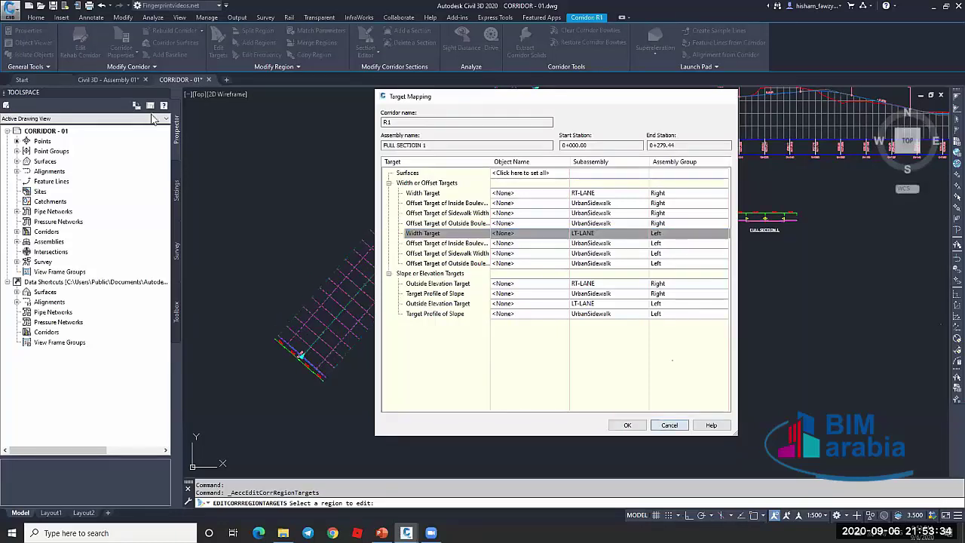
click(110, 79)
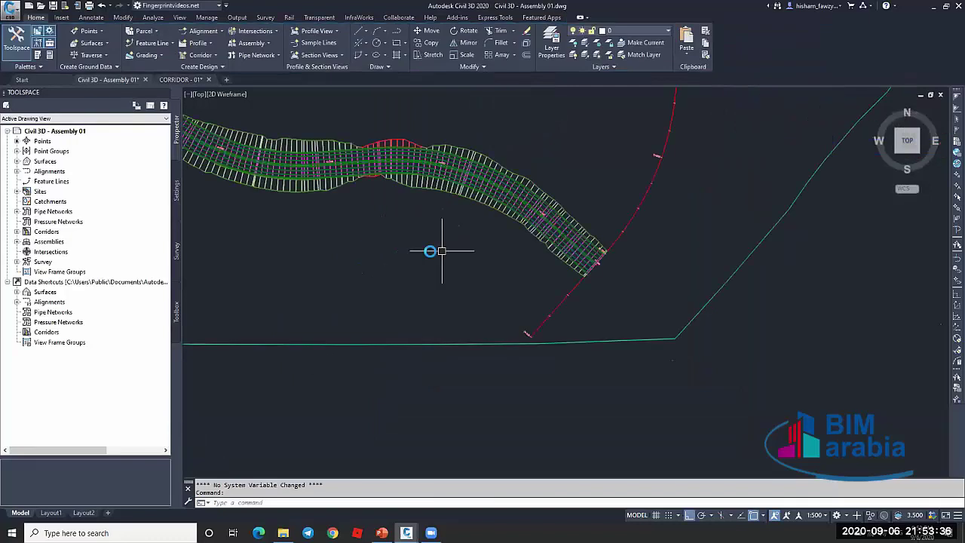
scroll(442, 251, down, 4)
scroll(588, 230, up, 5)
scroll(520, 242, up, 2)
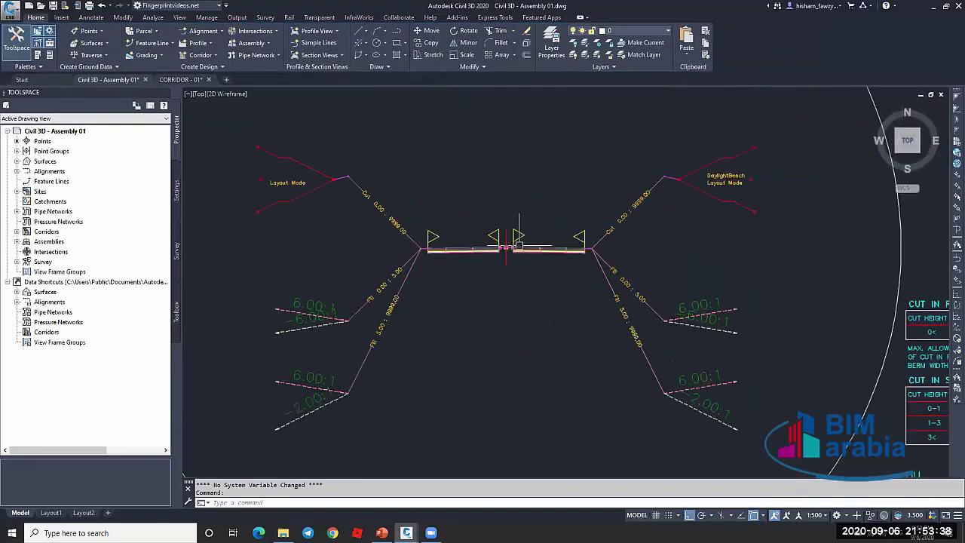
scroll(520, 240, up, 5)
scroll(596, 260, down, 3)
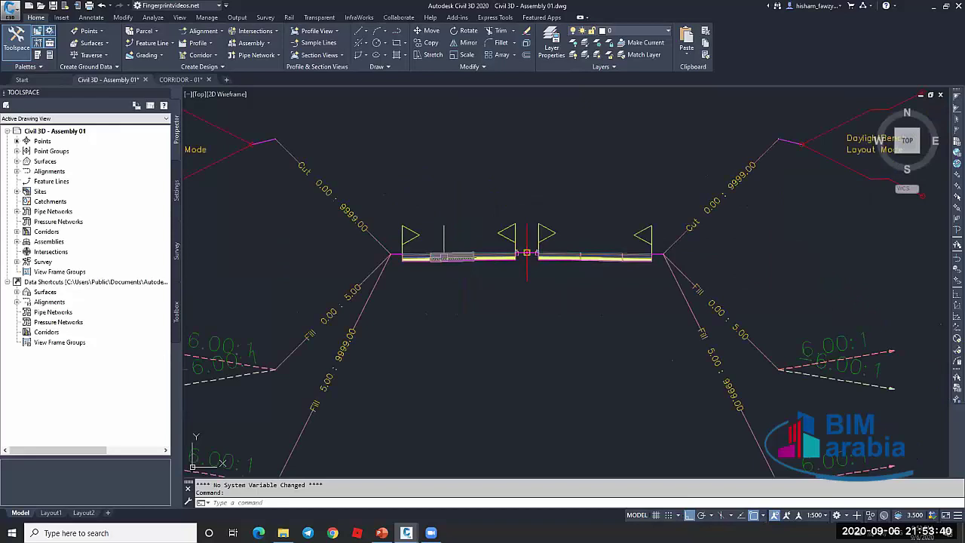
scroll(543, 260, down, 6)
scroll(283, 279, up, 2)
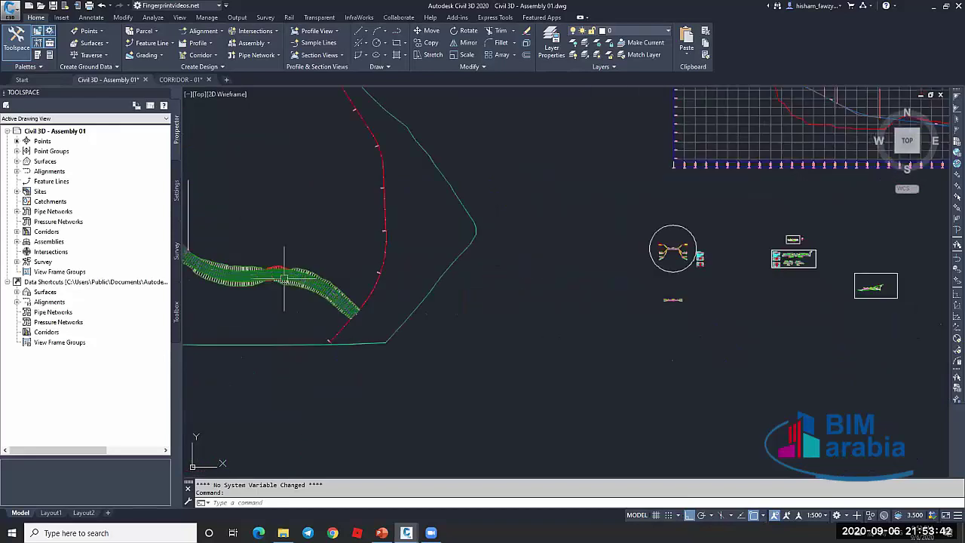
scroll(284, 279, up, 5)
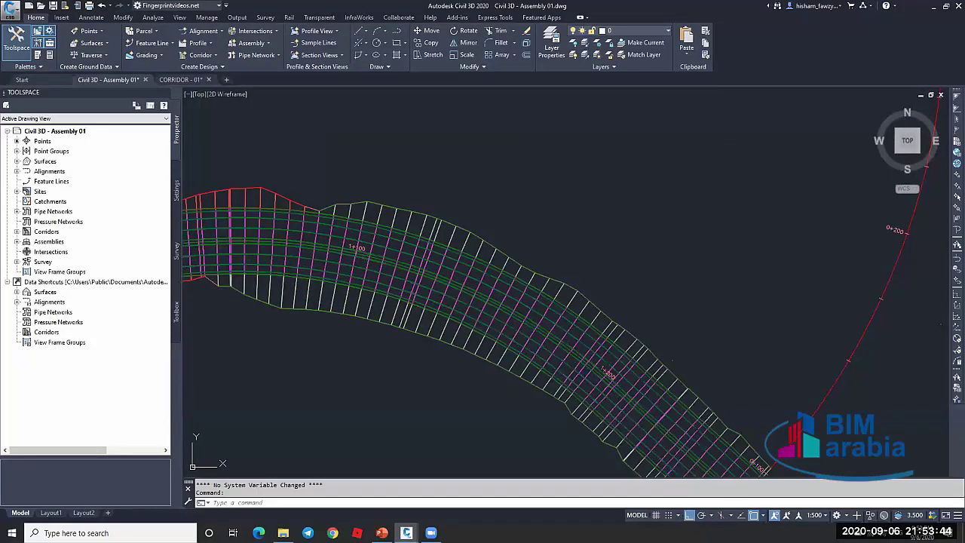
click(324, 266)
click(218, 42)
click(468, 230)
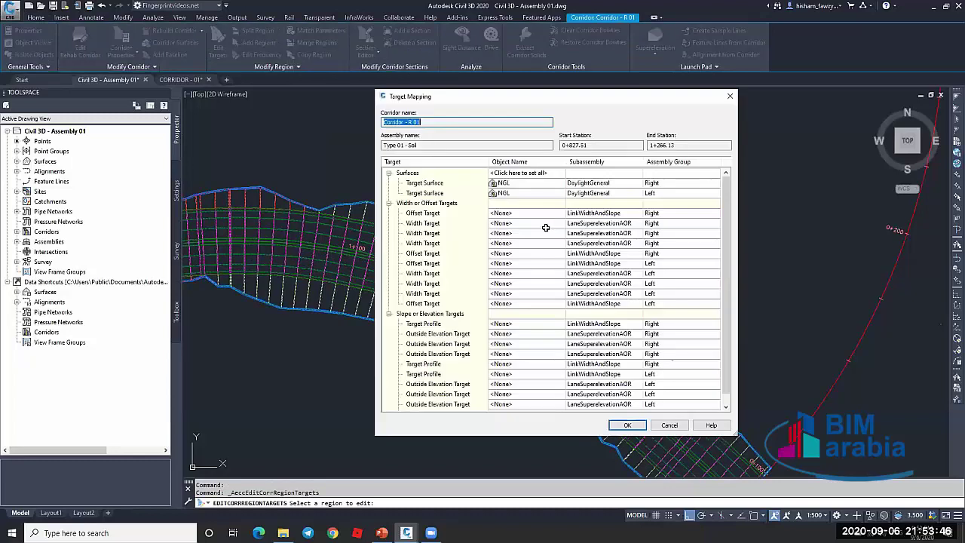
click(527, 223)
key(Escape)
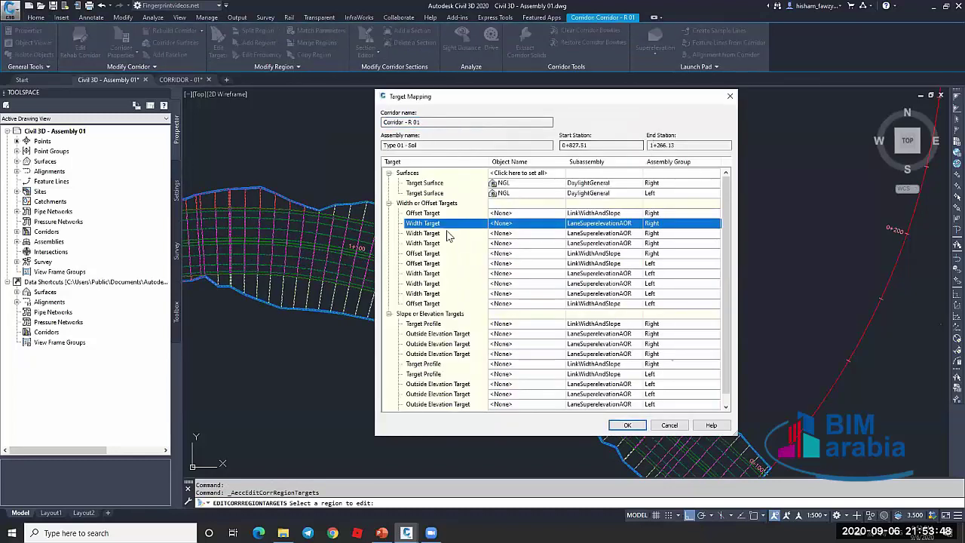
click(450, 243)
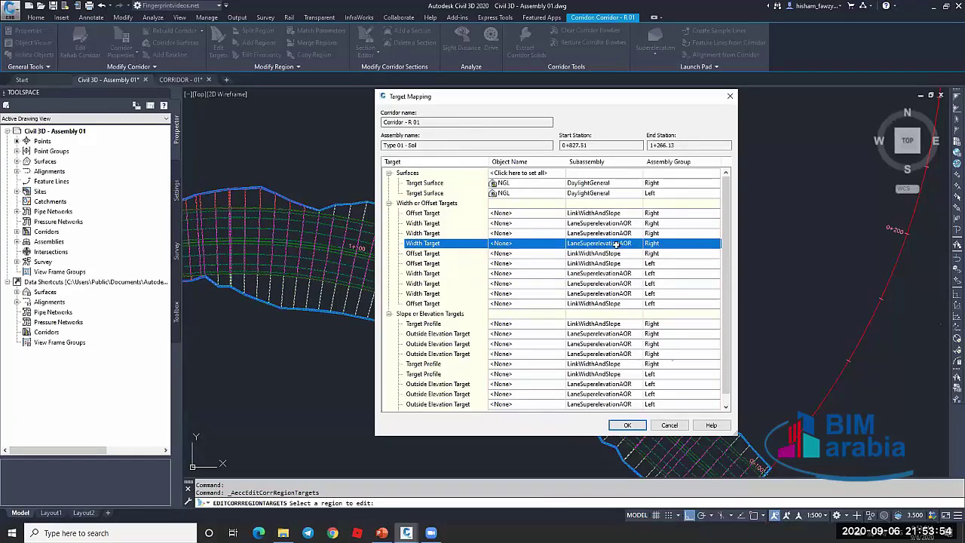
click(440, 223)
click(445, 244)
click(480, 274)
click(461, 284)
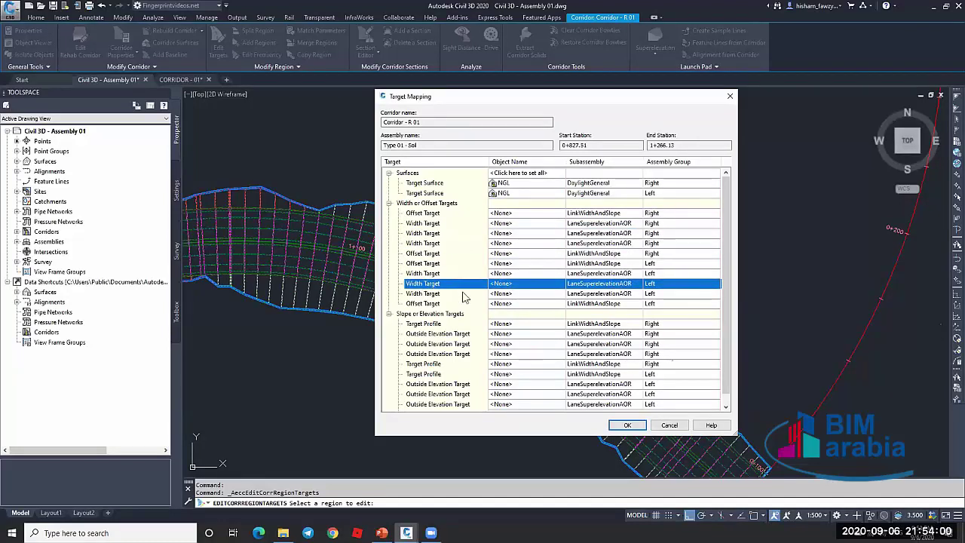
click(464, 295)
scroll(528, 314, down, 1)
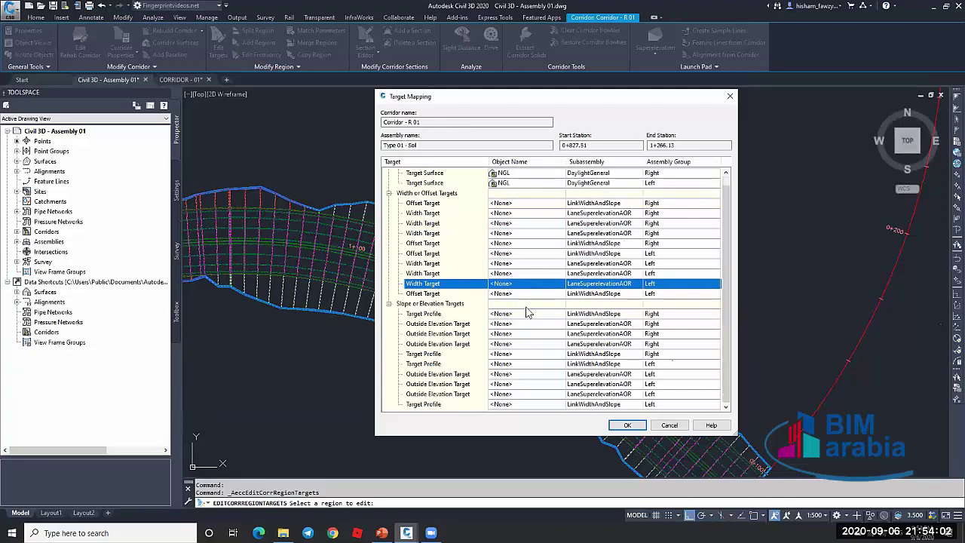
scroll(528, 314, up, 1)
scroll(576, 264, down, 1)
click(445, 205)
click(440, 213)
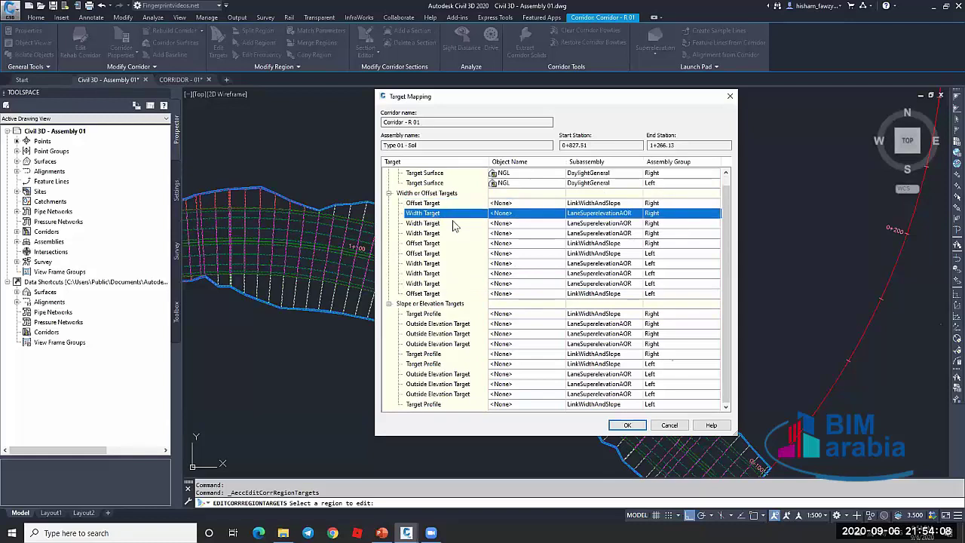
click(438, 346)
click(318, 143)
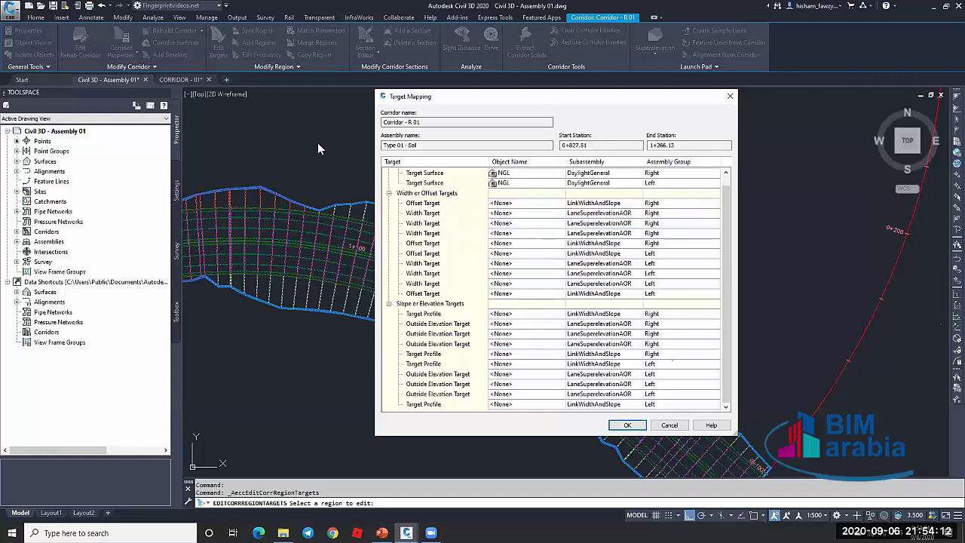
click(661, 425)
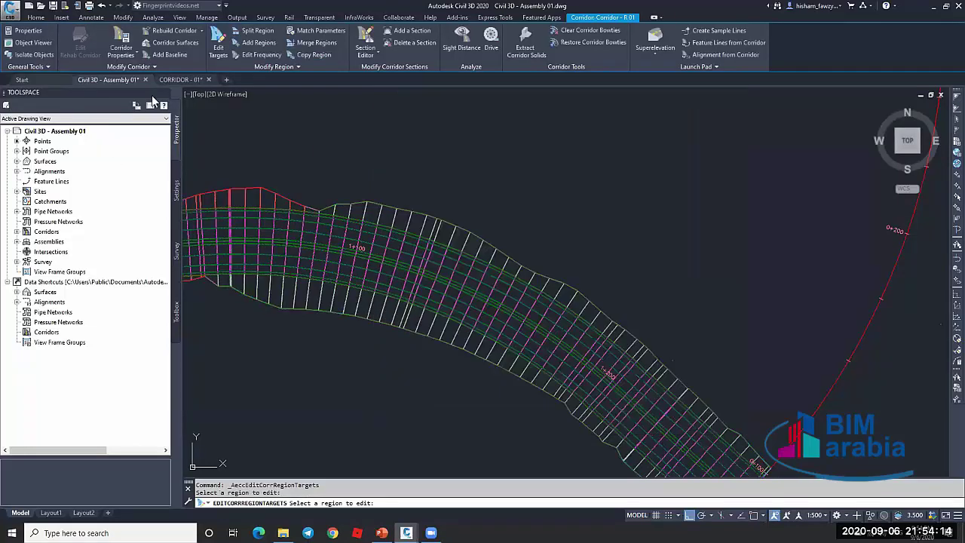
In CORRIDOR - 01, check corridor R1's FULL SECTION 1 target mapping and cancel it unchanged
click(188, 81)
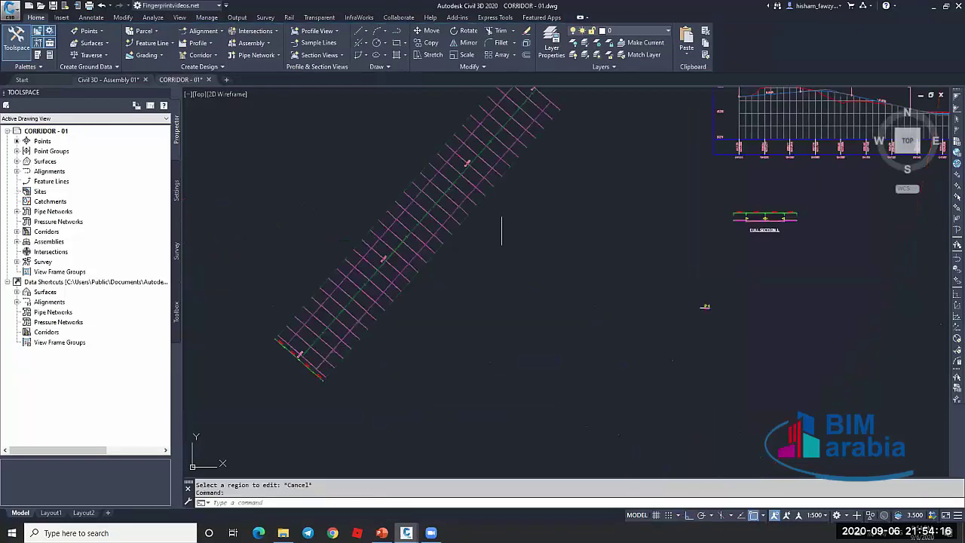
scroll(433, 269, up, 6)
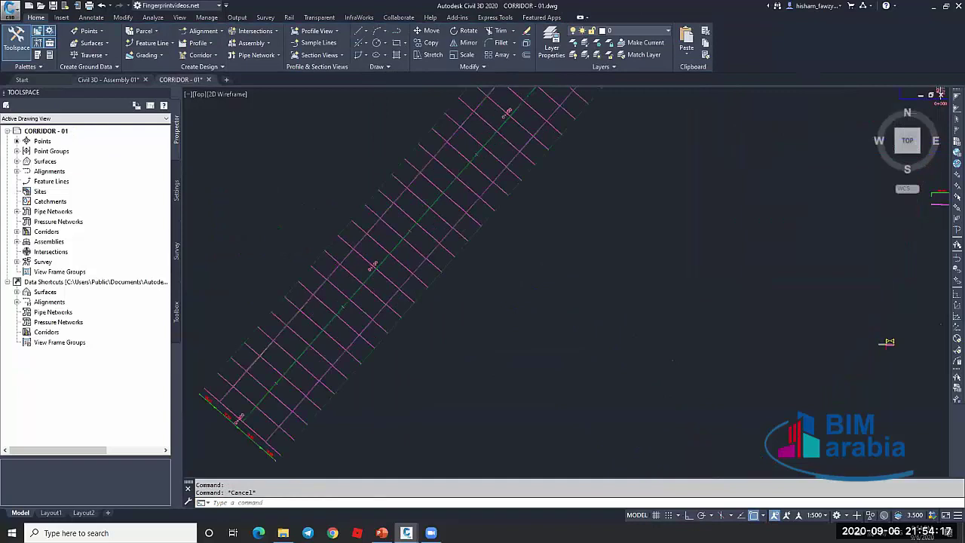
click(428, 244)
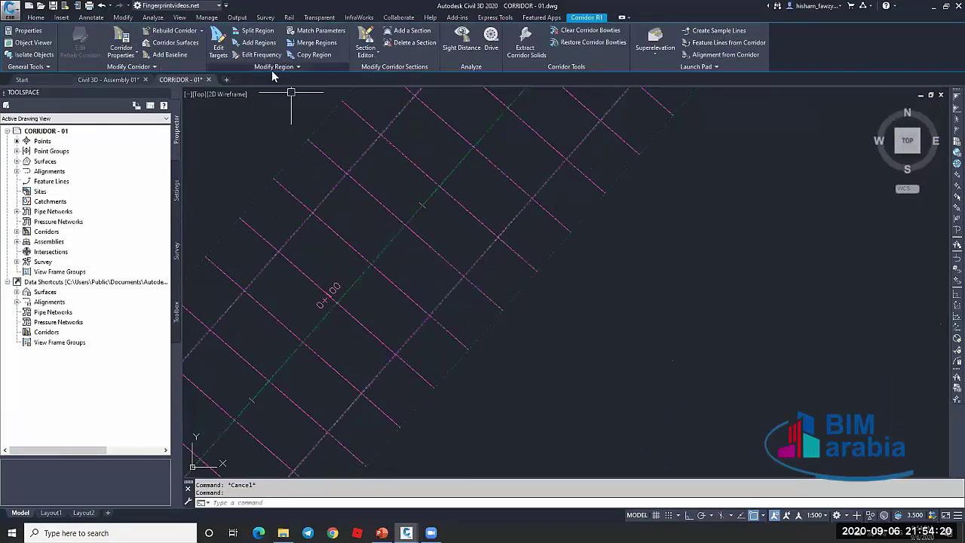
click(218, 47)
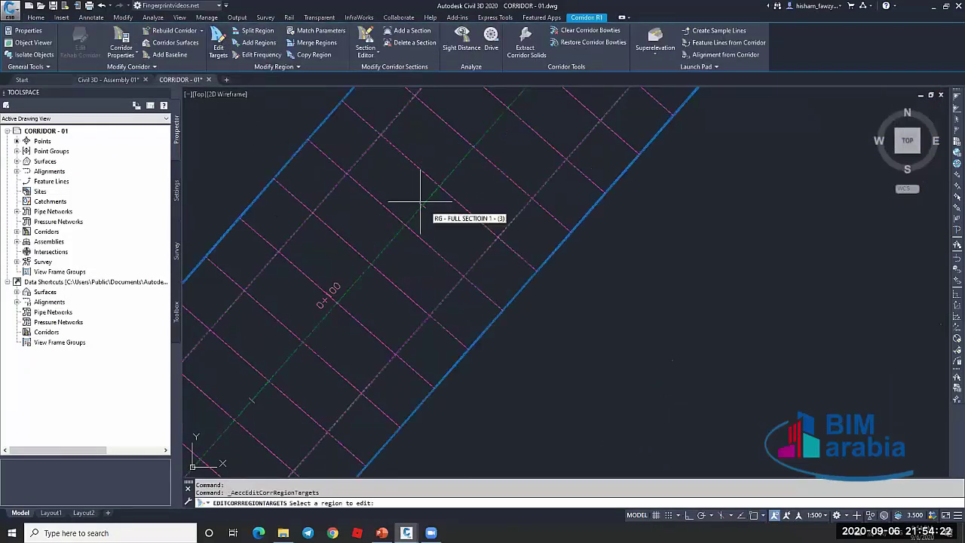
click(491, 237)
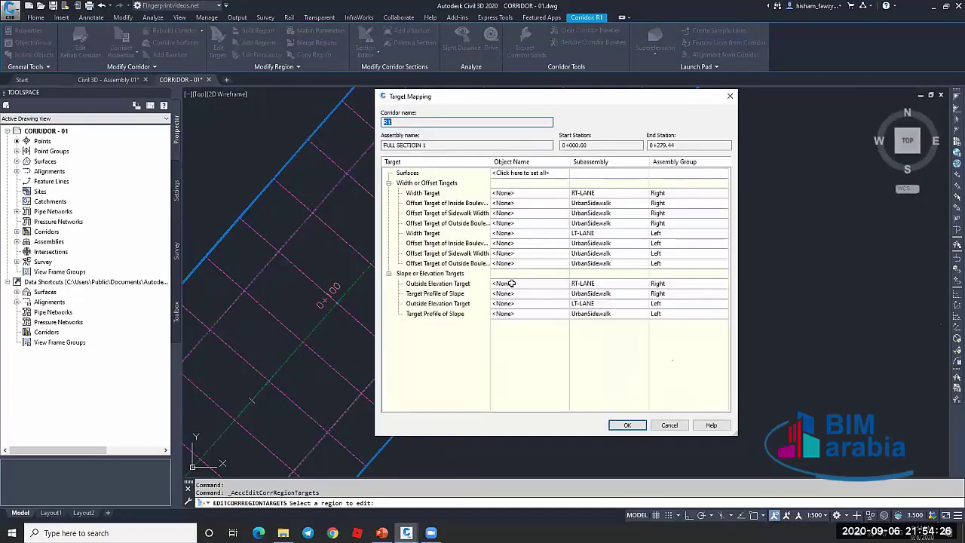
click(537, 286)
click(535, 296)
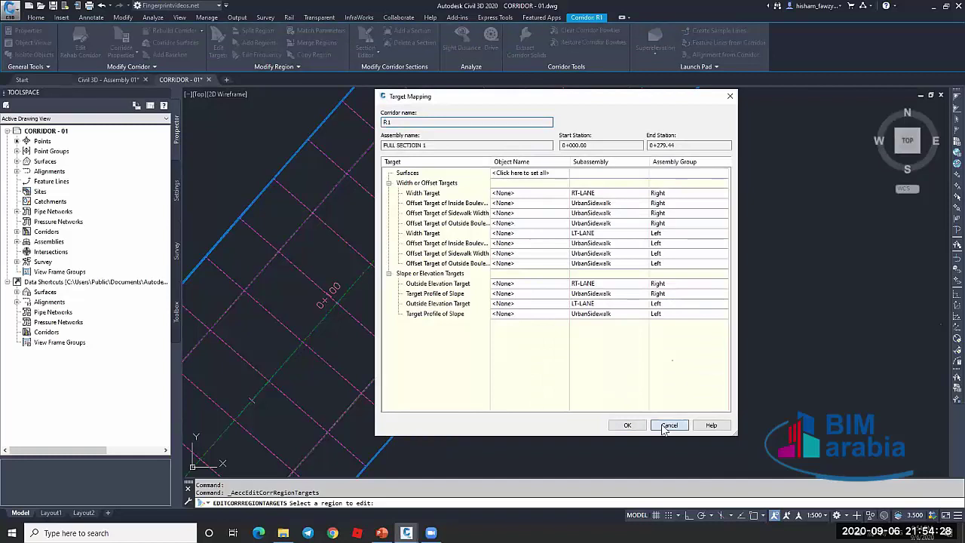
click(670, 425)
scroll(506, 254, down, 3)
scroll(491, 204, up, 3)
key(Escape)
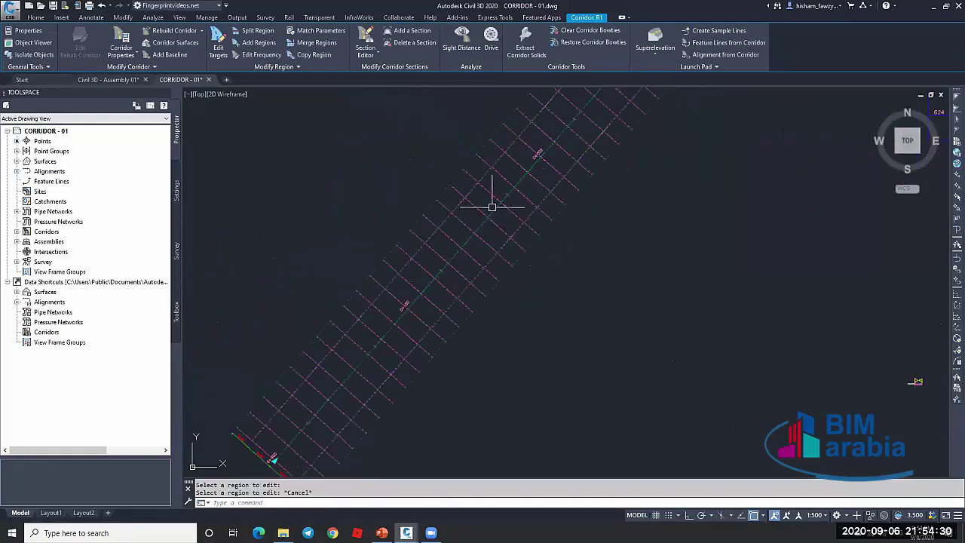
scroll(461, 209, down, 3)
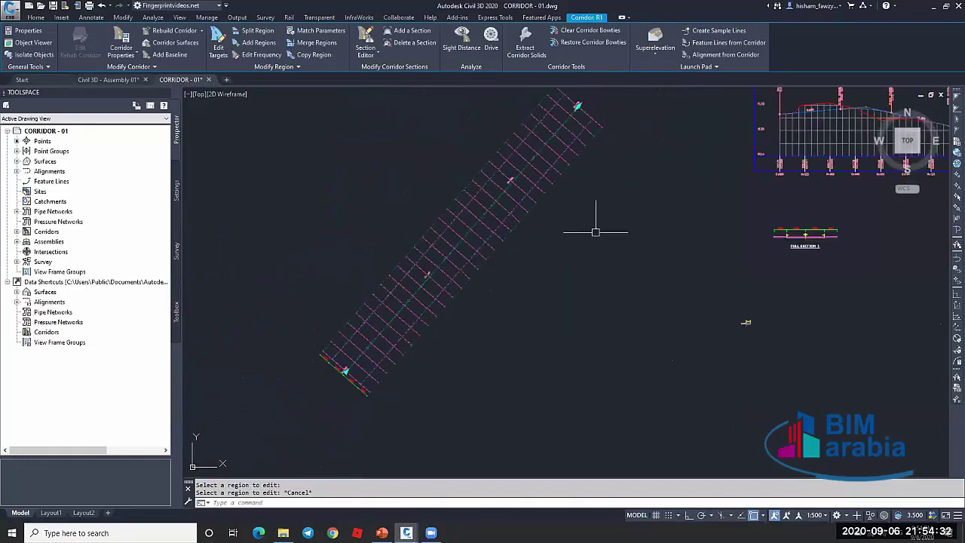
scroll(476, 217, up, 3)
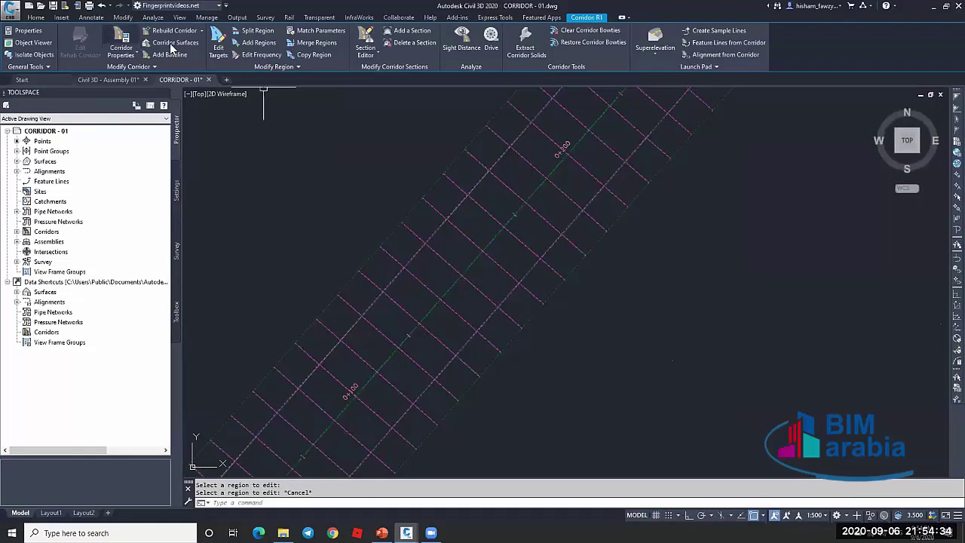
Open corridor R1 in the Object Viewer
click(33, 43)
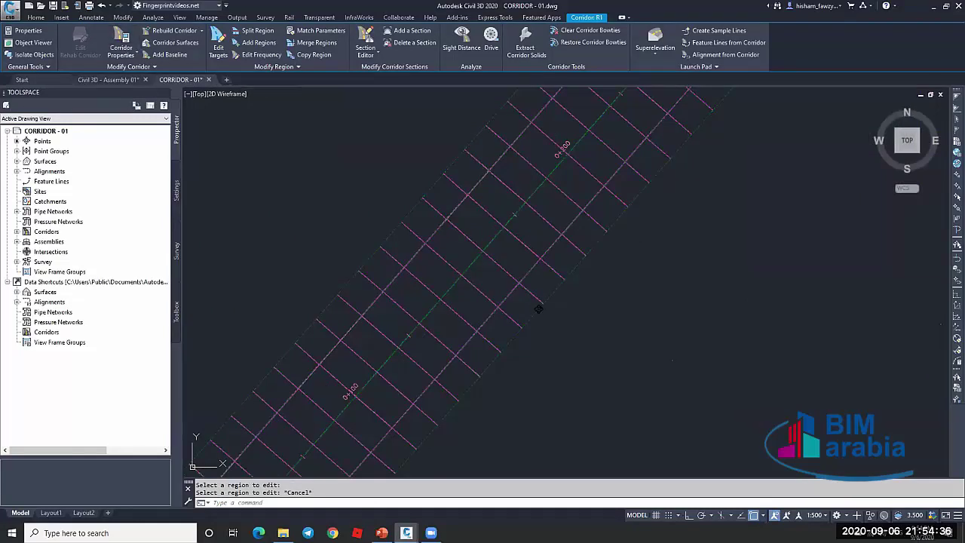
click(538, 307)
key(Return)
Show corridor R1 from a south-west isometric angle in Conceptual visual style
click(908, 112)
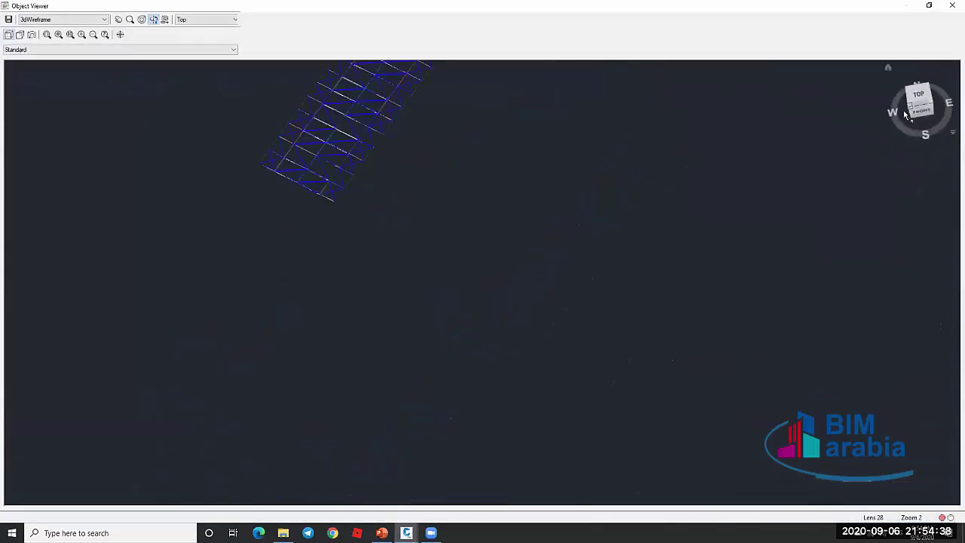
scroll(497, 302, up, 6)
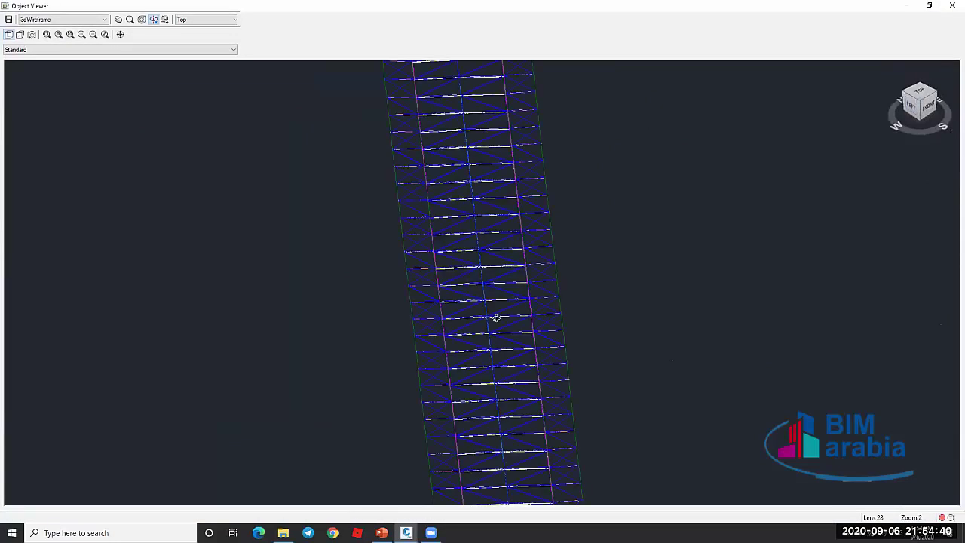
drag(501, 284, 480, 254)
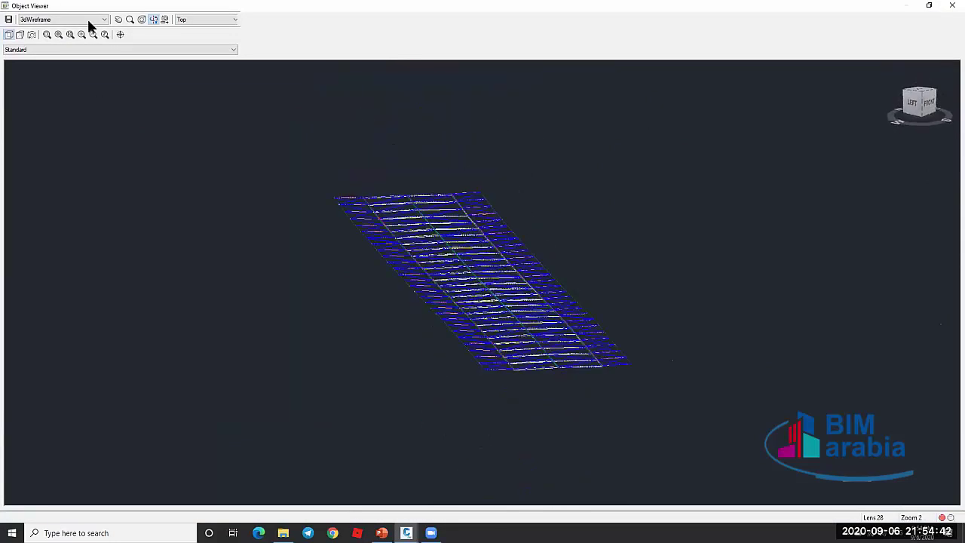
click(88, 20)
click(45, 34)
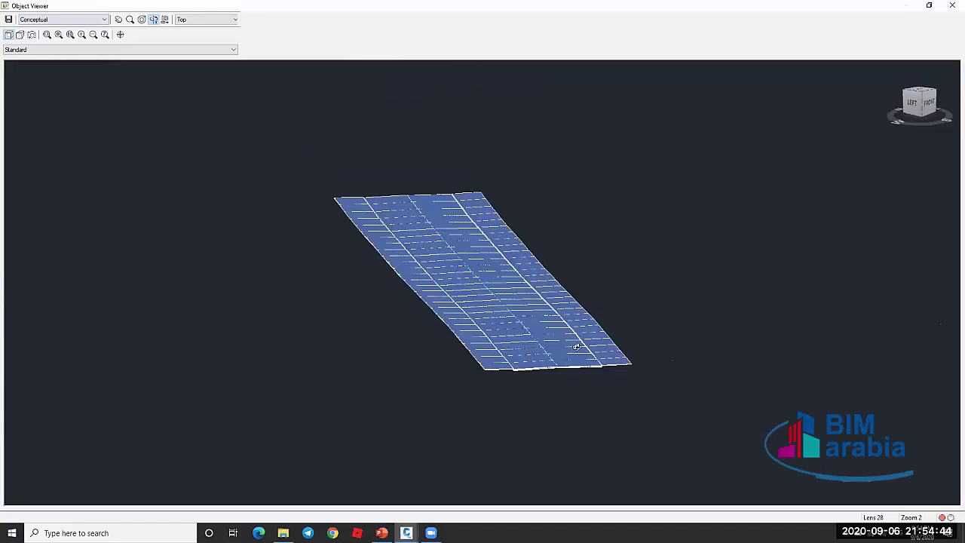
Zoom around the shaded corridor to inspect it, then close the Object Viewer
scroll(577, 347, up, 5)
scroll(562, 312, down, 3)
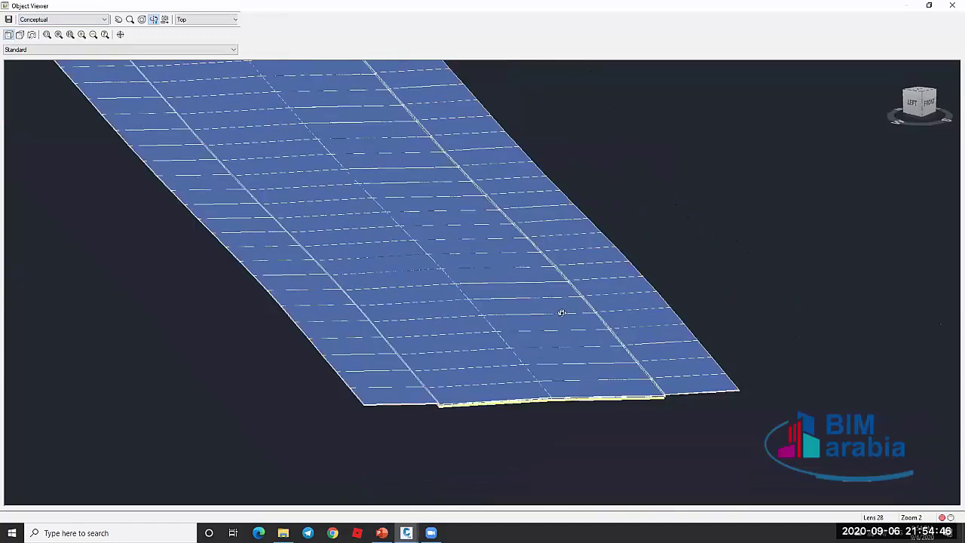
scroll(562, 312, up, 10)
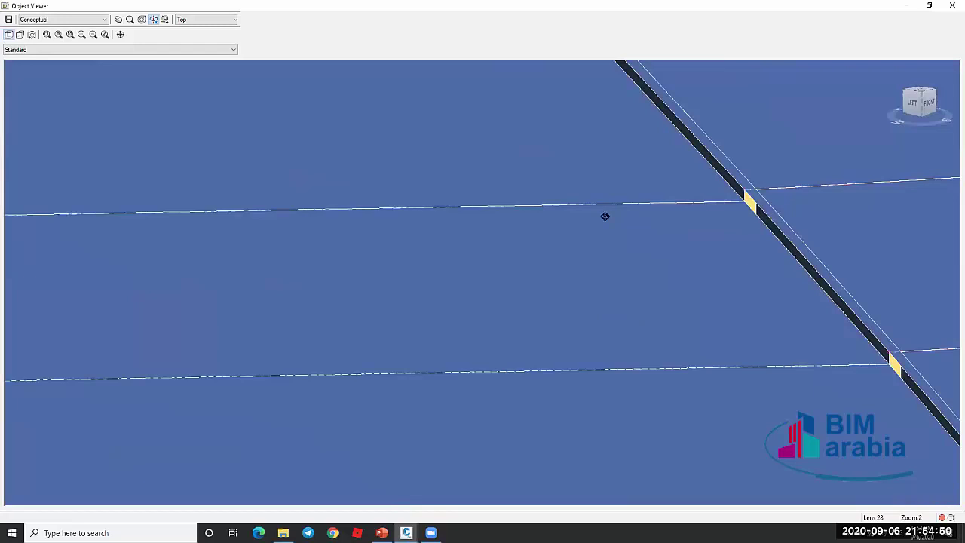
scroll(605, 216, down, 8)
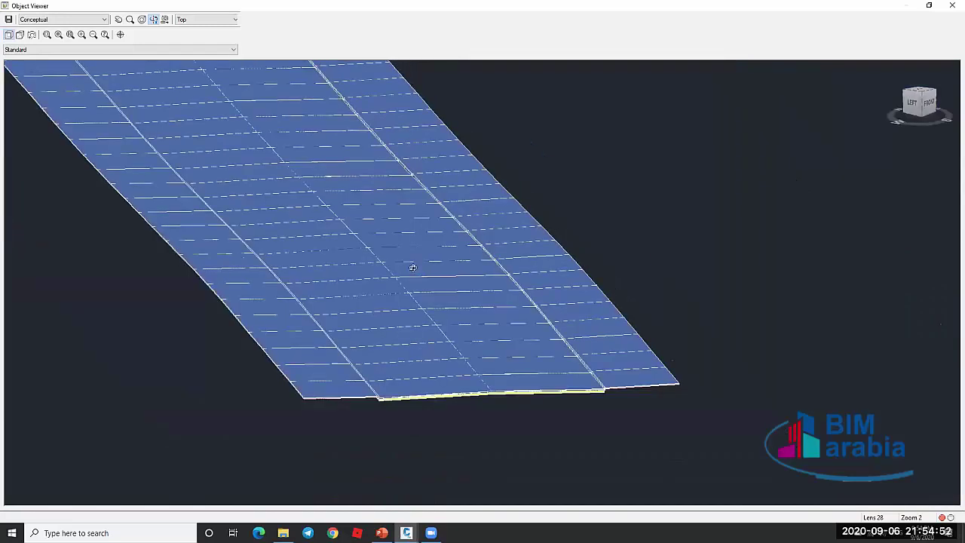
scroll(413, 268, up, 3)
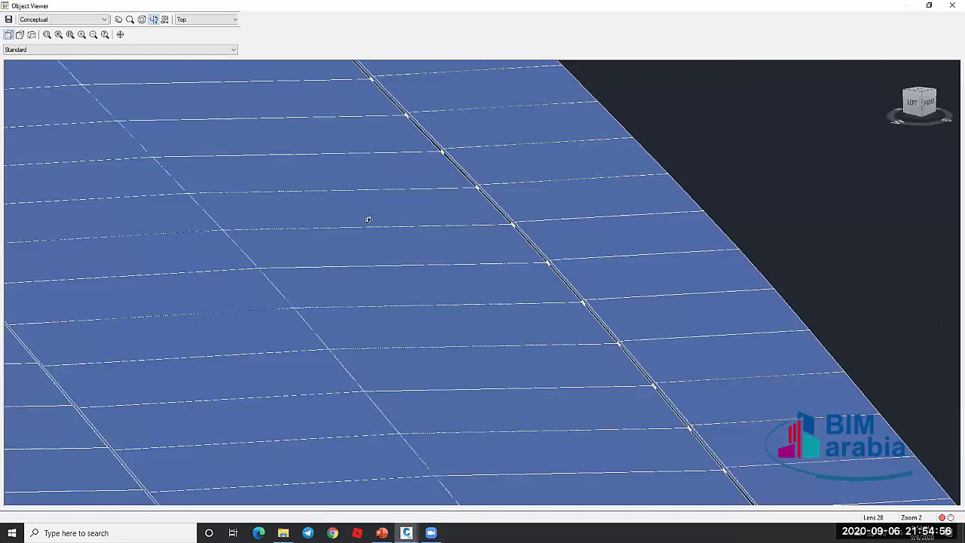
scroll(511, 227, up, 4)
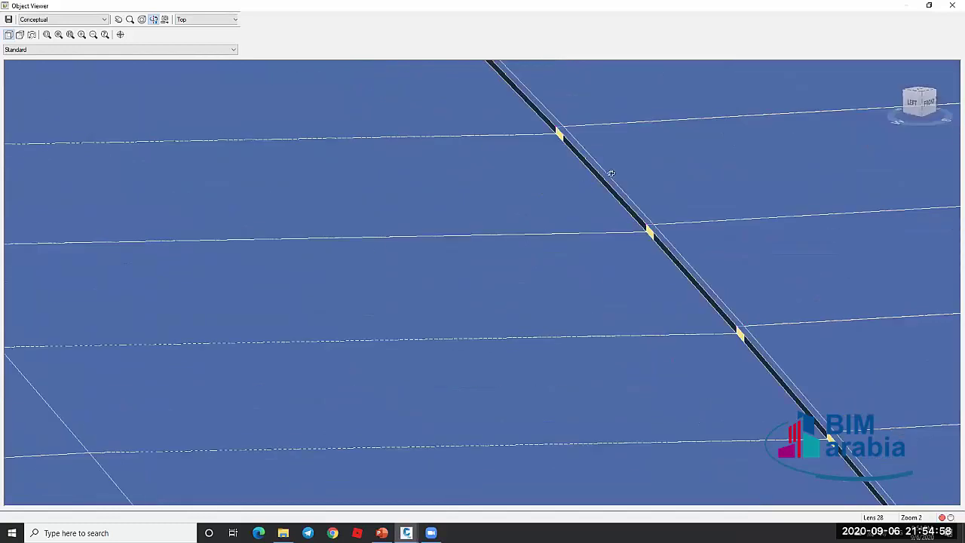
scroll(571, 189, down, 7)
key(Escape)
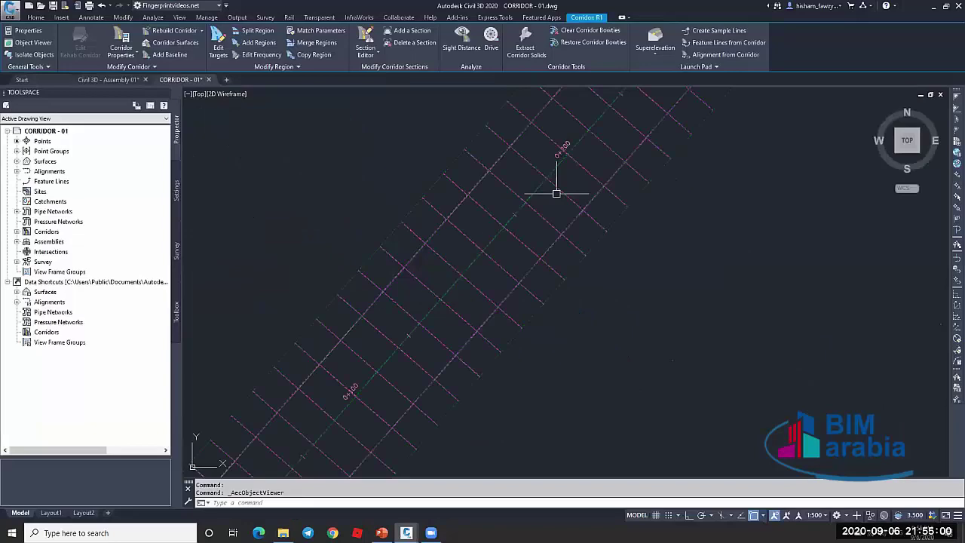
scroll(497, 181, down, 3)
Expand the drawing's Surfaces group and select the NGL ground surface
key(Escape)
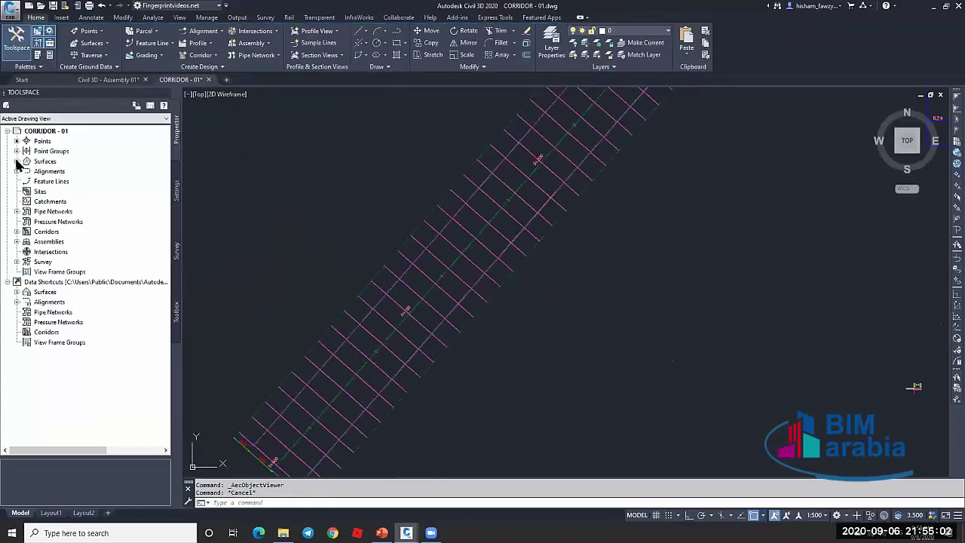
click(17, 161)
click(70, 173)
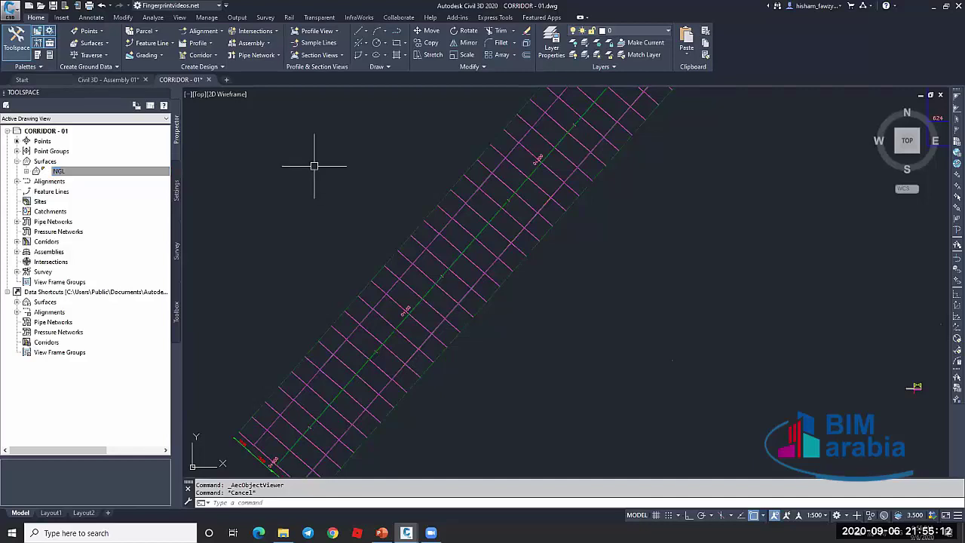
key(Escape)
Open corridor R1's properties and go to its Surfaces settings
click(490, 196)
click(490, 196)
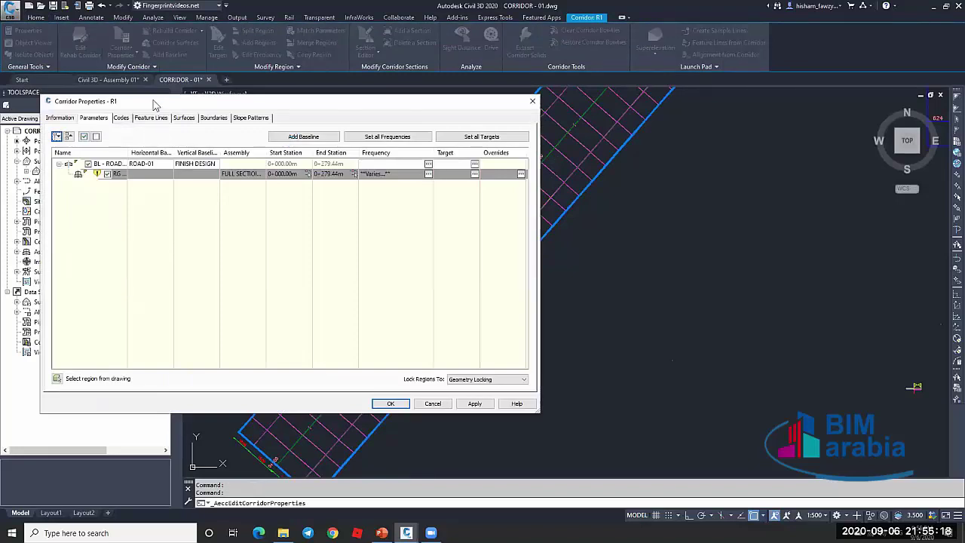
drag(155, 104, 364, 113)
click(330, 128)
click(360, 128)
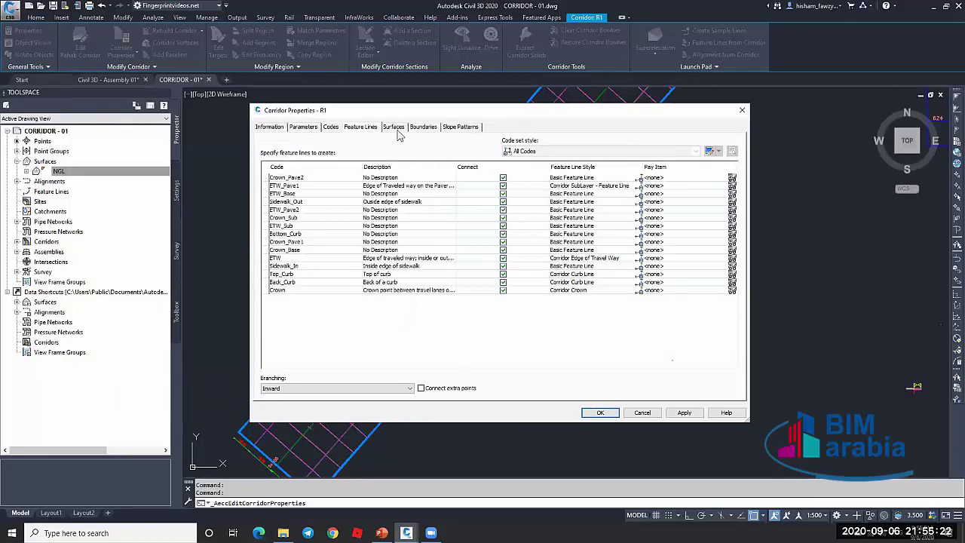
click(393, 128)
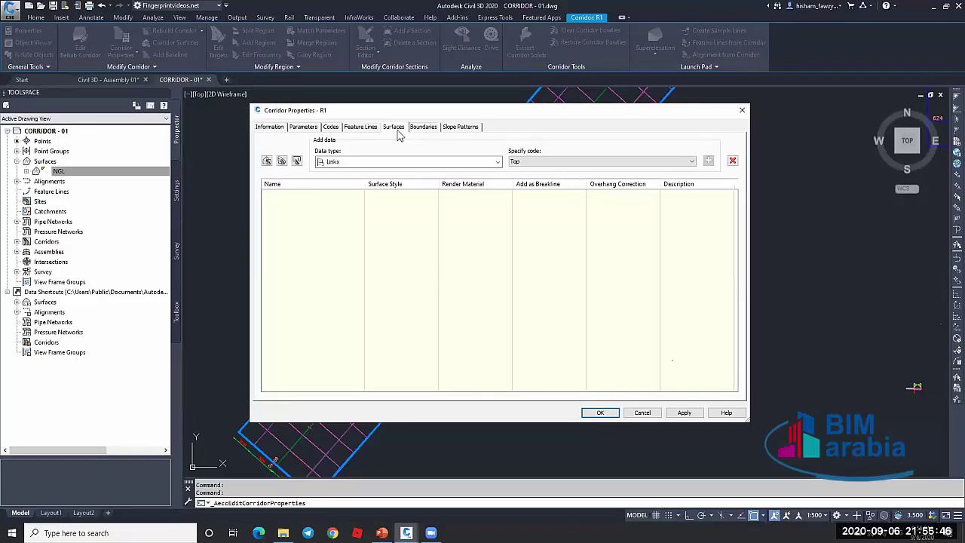
Add a corridor surface named R1 - TOP, apply, and rebuild the corridor
click(267, 162)
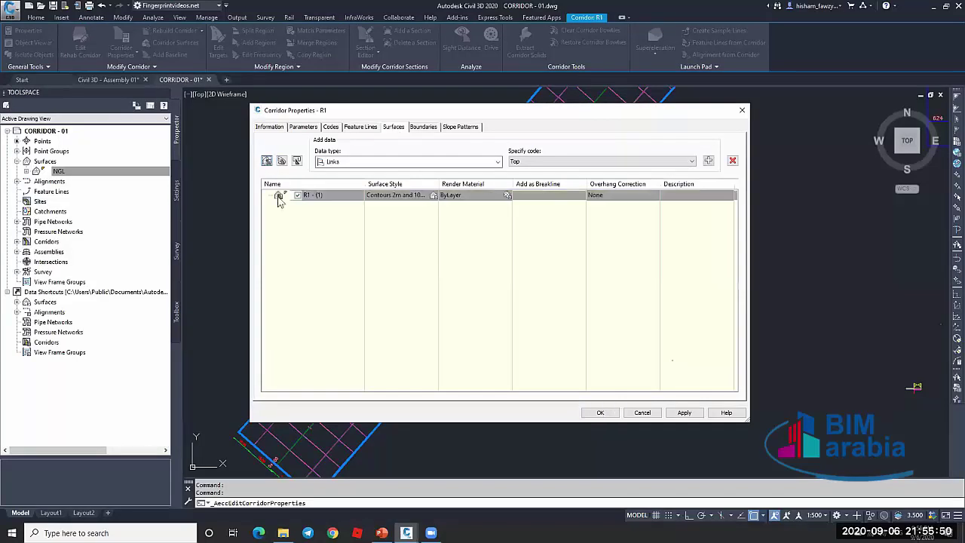
click(339, 196)
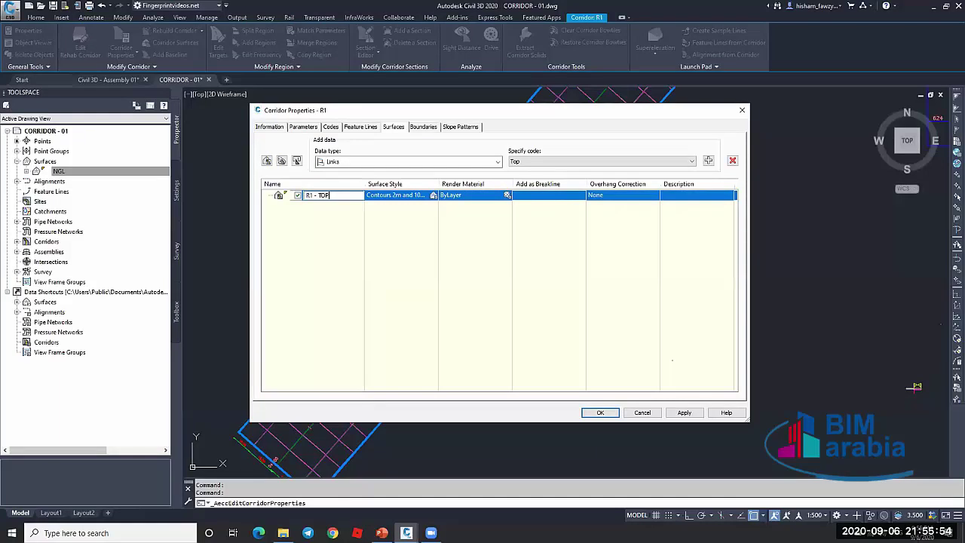
key(Return)
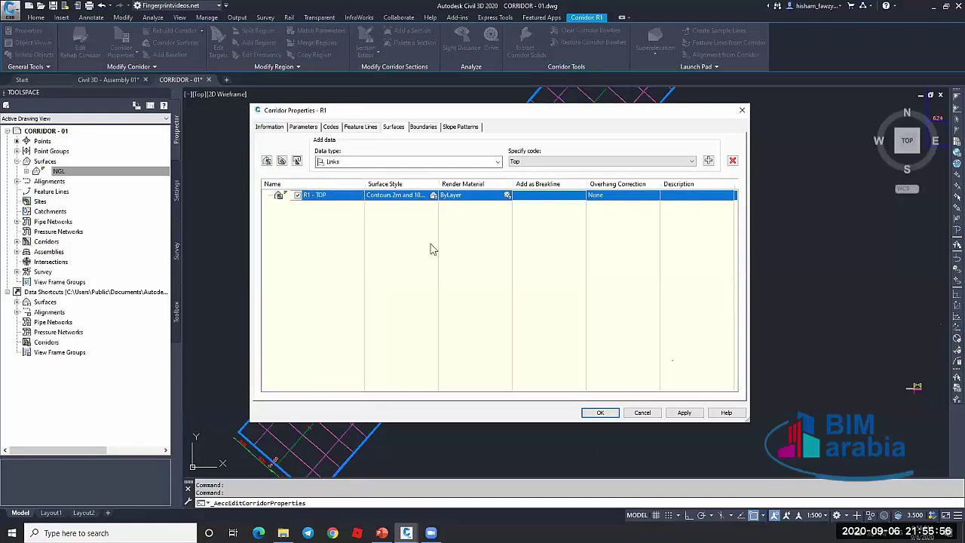
click(608, 412)
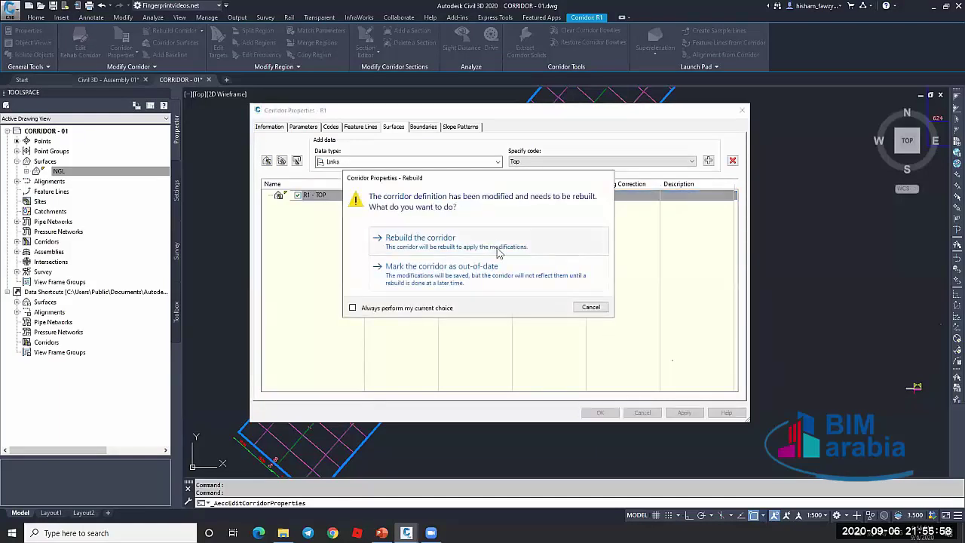
click(497, 253)
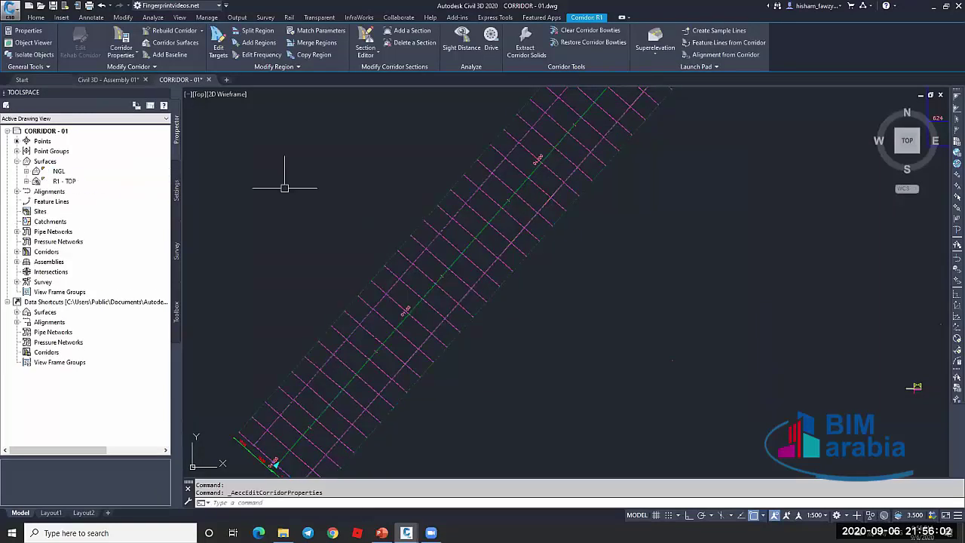
key(Escape)
key(Escape)
right_click(83, 183)
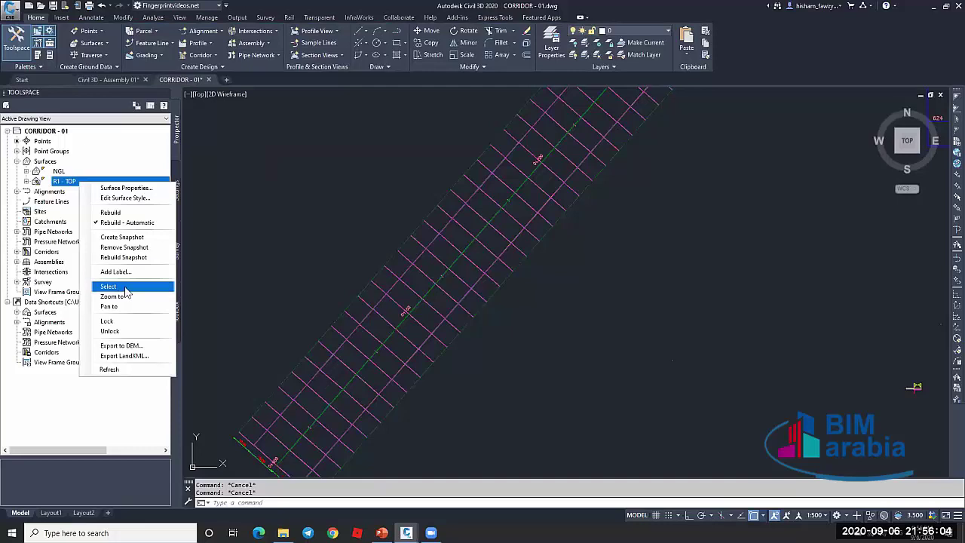
click(122, 287)
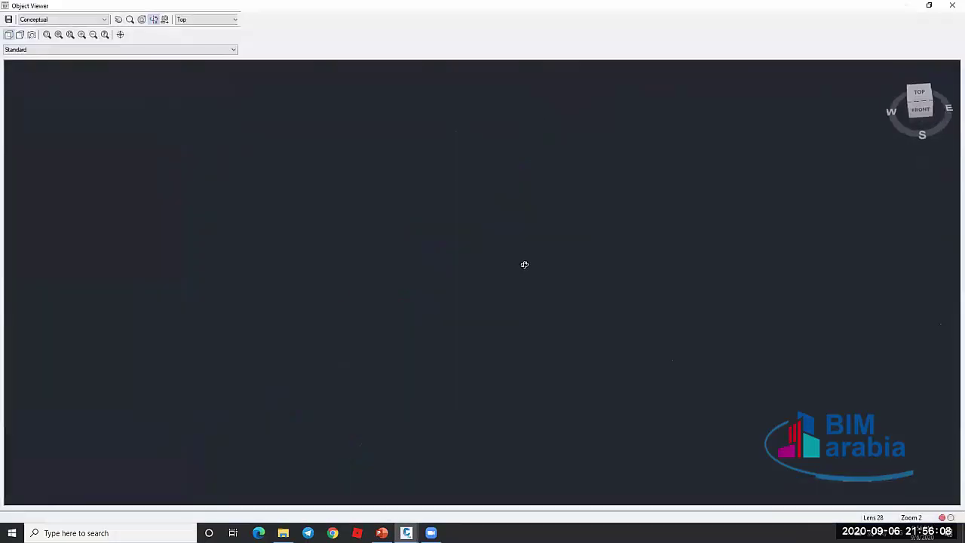
click(953, 5)
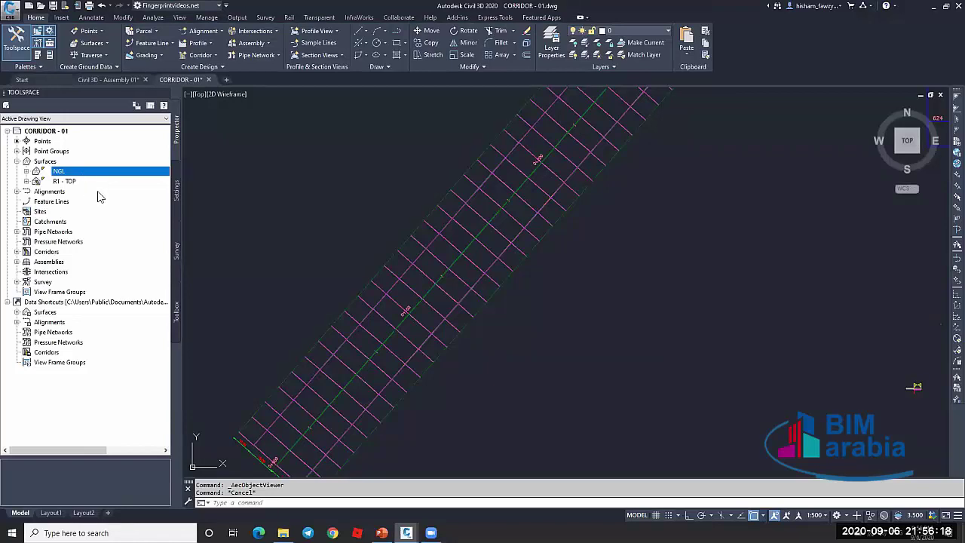
click(83, 184)
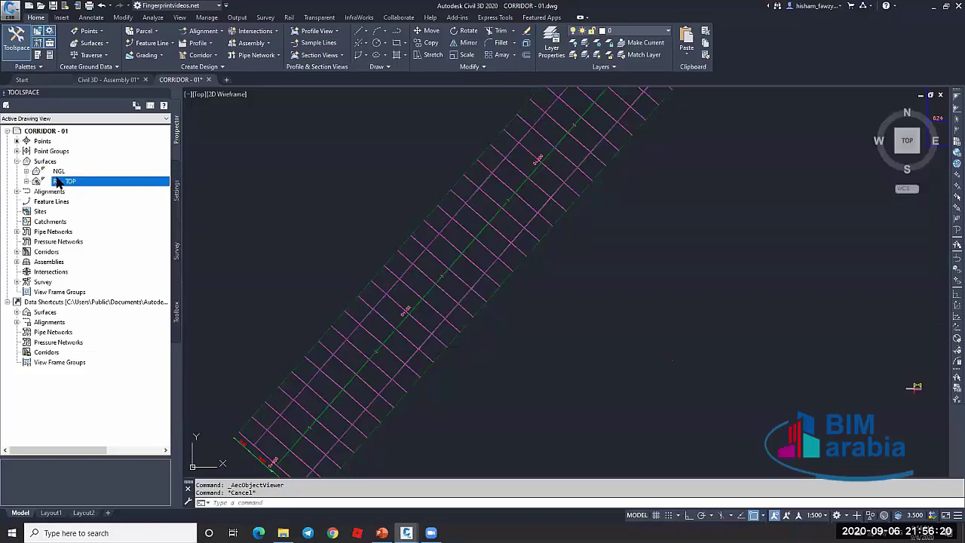
key(Escape)
click(437, 258)
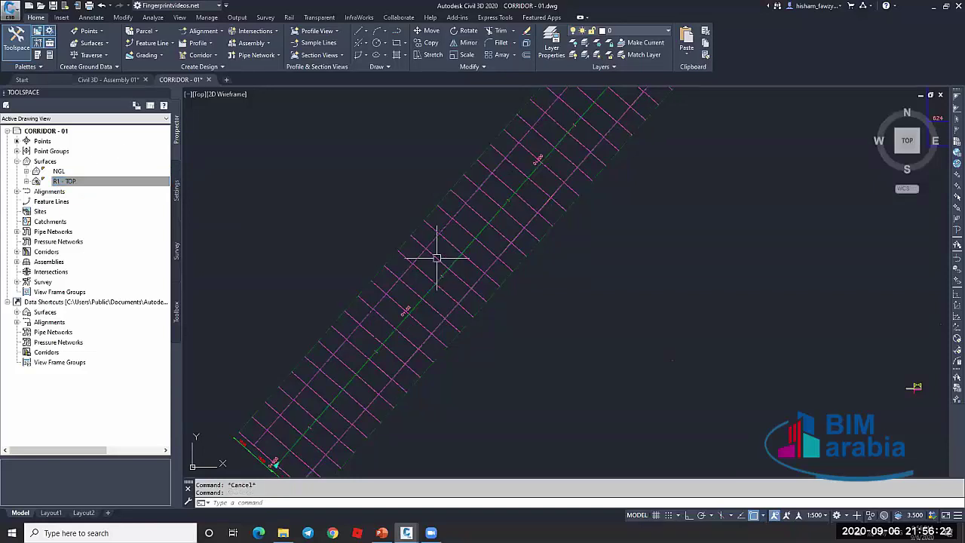
click(437, 258)
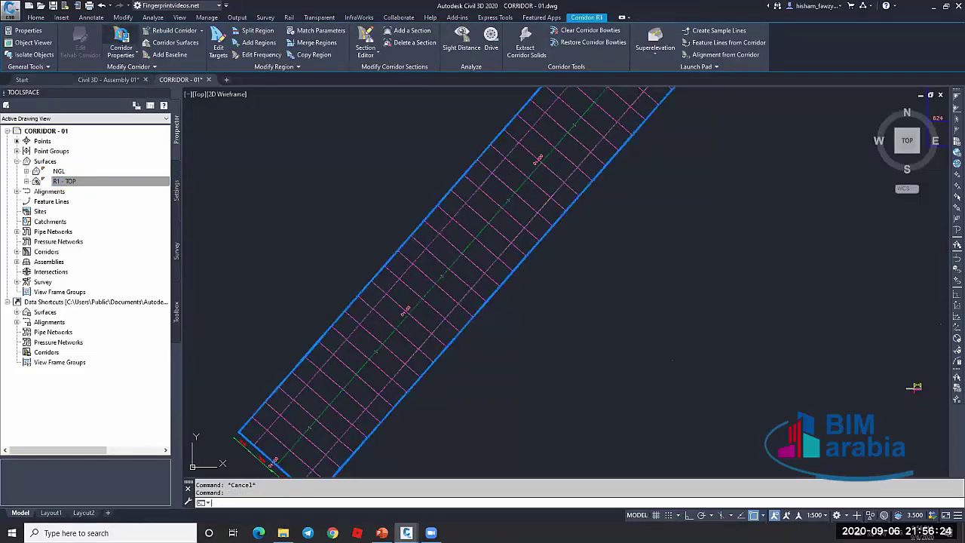
Check corridor R1's surface data type, keep Links, and close properties unchanged
click(122, 38)
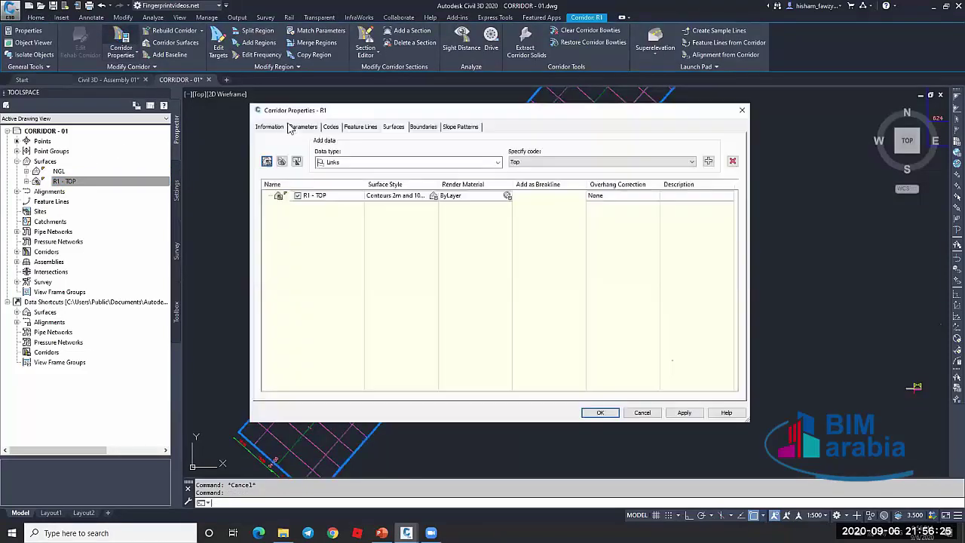
click(467, 163)
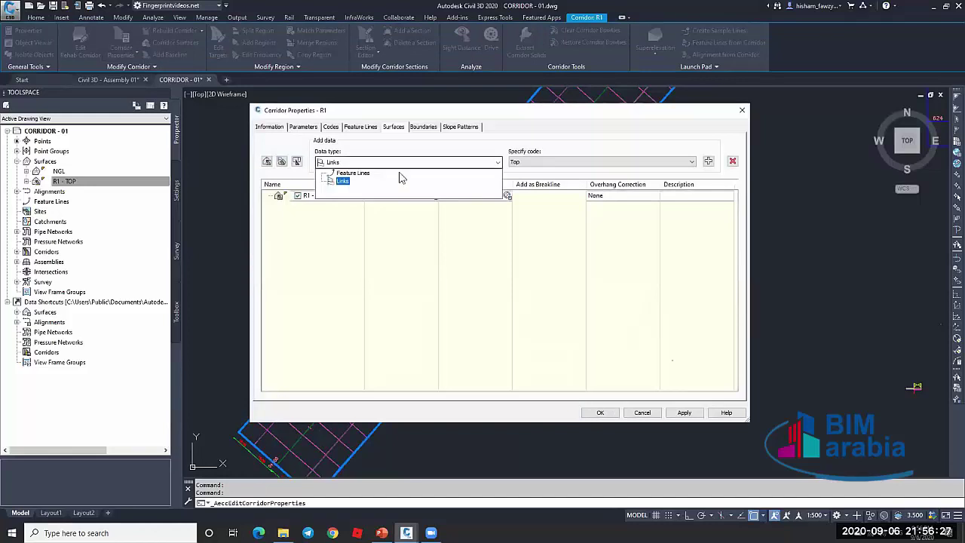
click(343, 183)
click(643, 413)
key(Escape)
scroll(604, 304, down, 2)
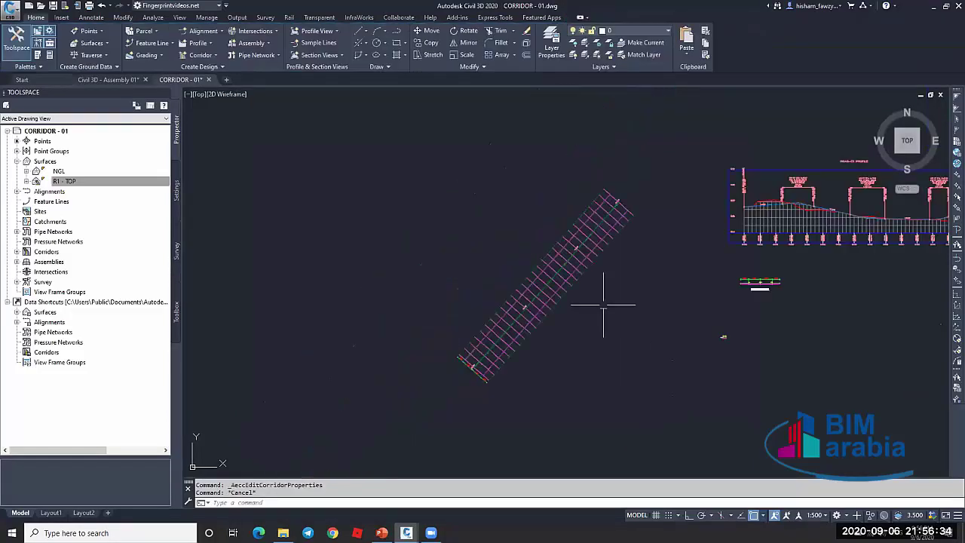
scroll(727, 351, up, 4)
scroll(718, 257, up, 6)
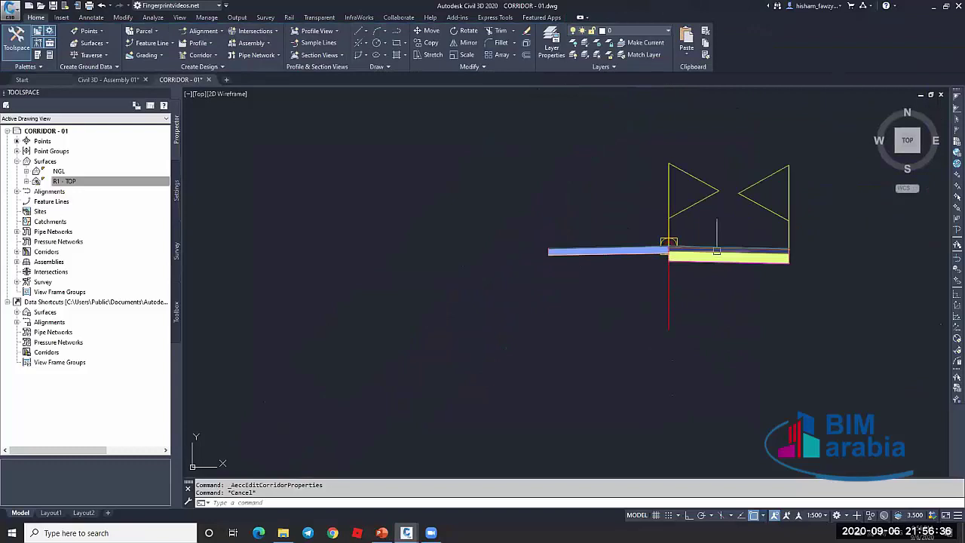
scroll(491, 320, down, 4)
Show slide 11 on points, links and shapes in the course presentation, then return
click(382, 533)
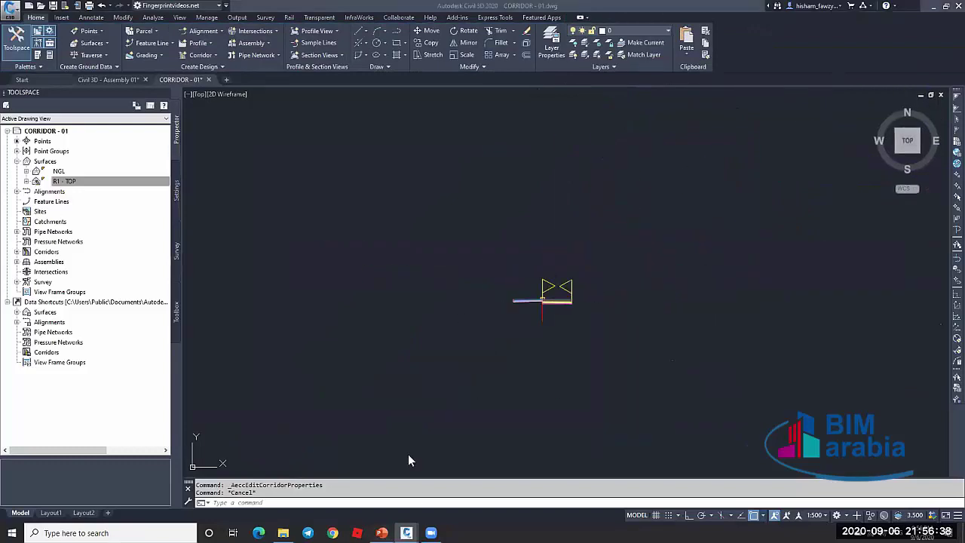
click(408, 454)
click(429, 152)
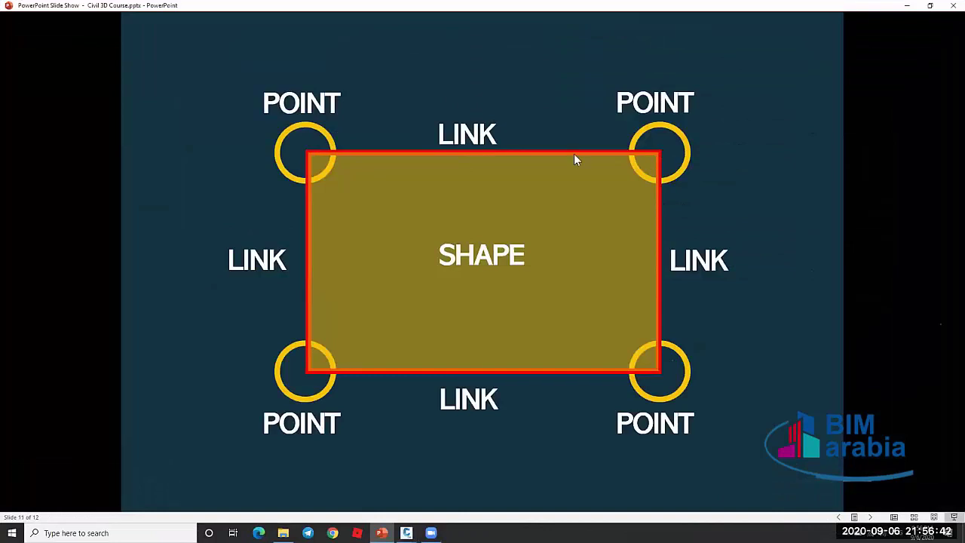
click(909, 5)
Inspect the corridor ends and select the curb subassembly to change its draw order
scroll(541, 317, down, 3)
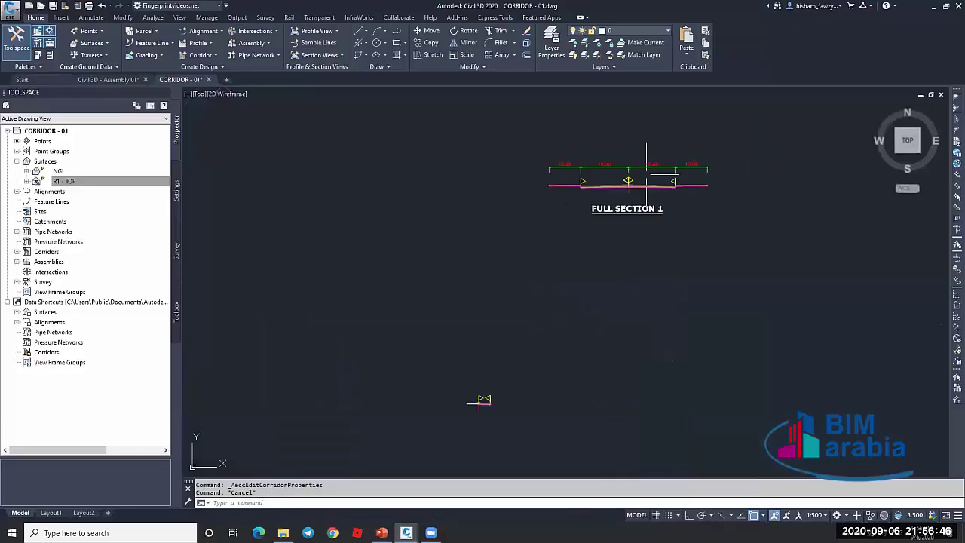
scroll(463, 205, up, 10)
scroll(434, 151, up, 3)
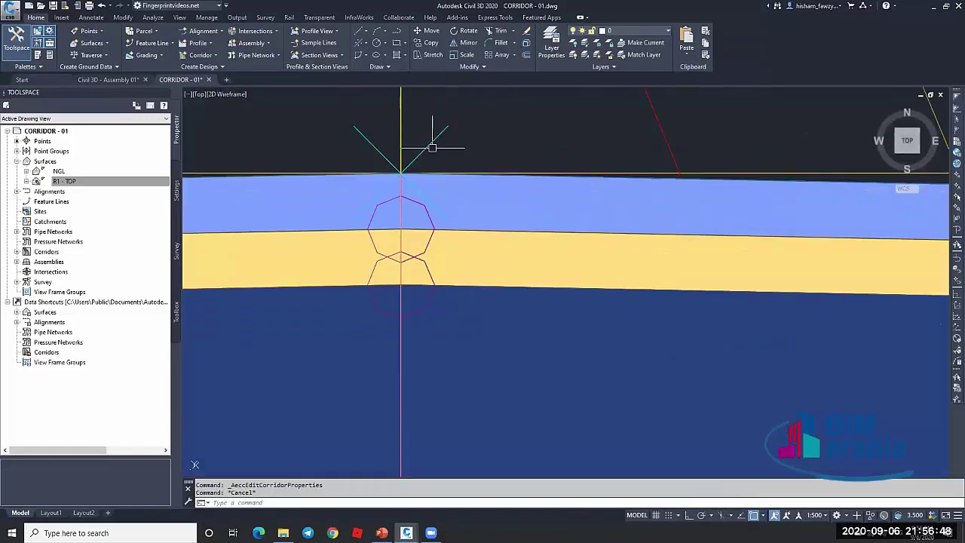
mouse_move(429, 146)
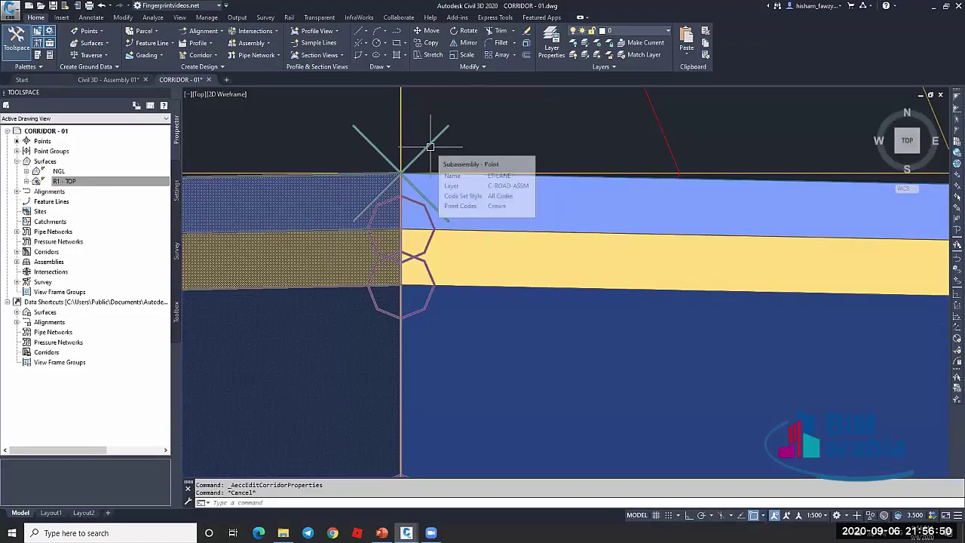
scroll(337, 191, down, 10)
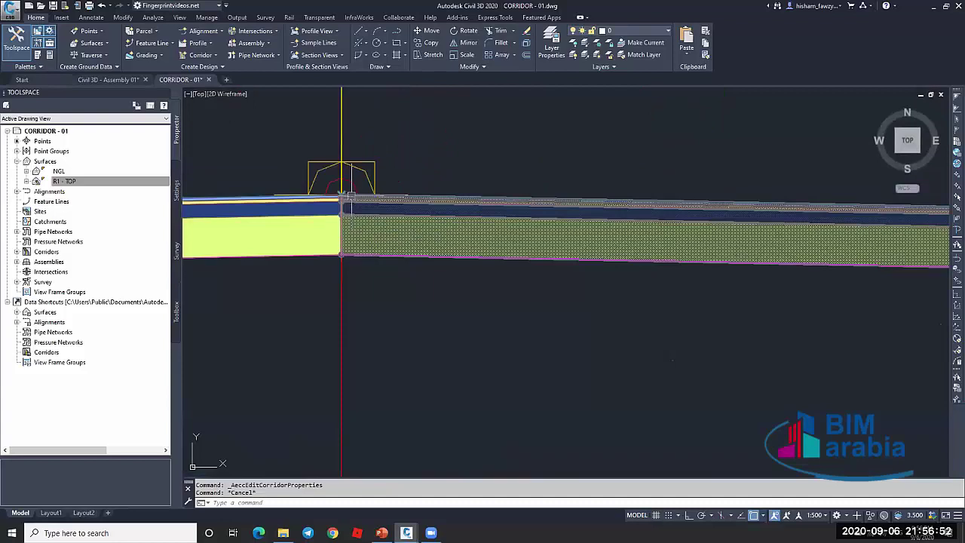
scroll(348, 191, up, 5)
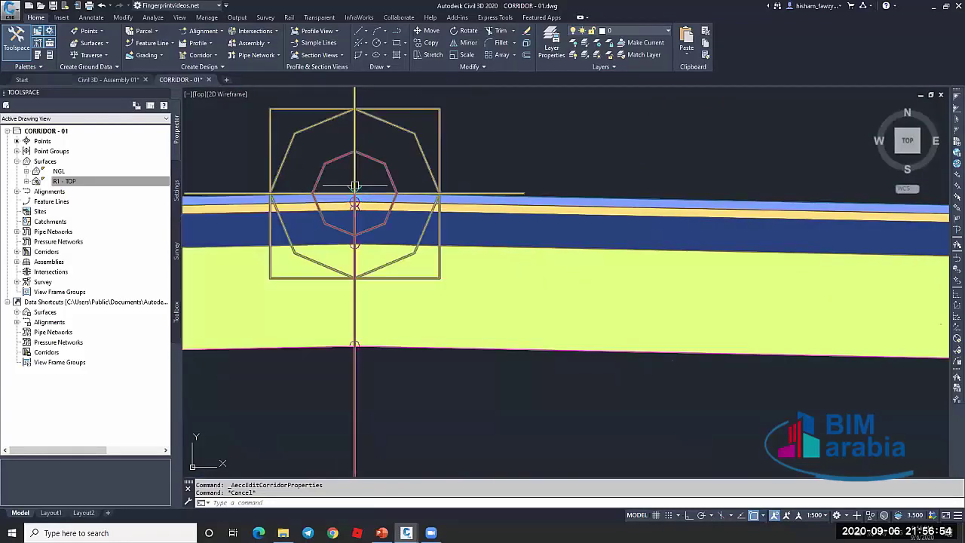
scroll(354, 190, down, 4)
scroll(671, 211, down, 2)
scroll(875, 209, up, 5)
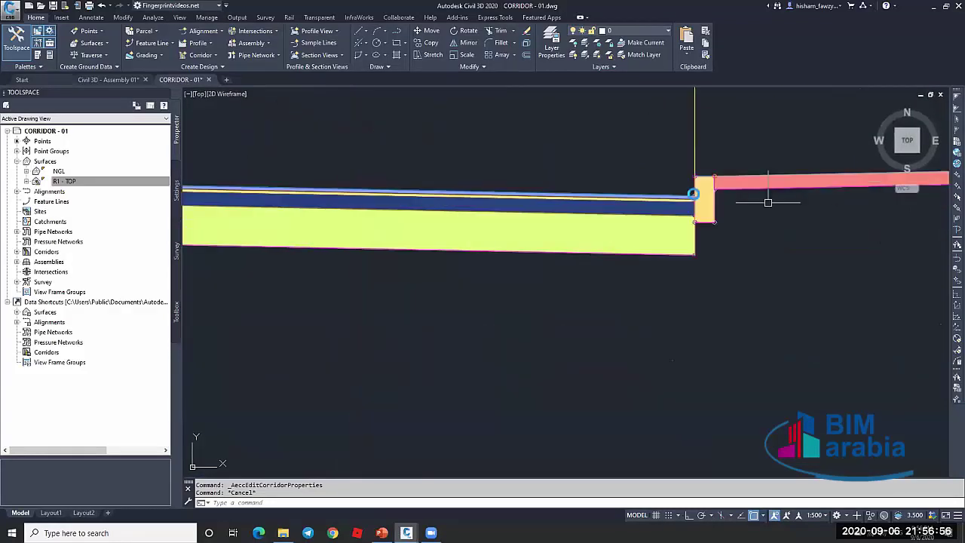
click(777, 202)
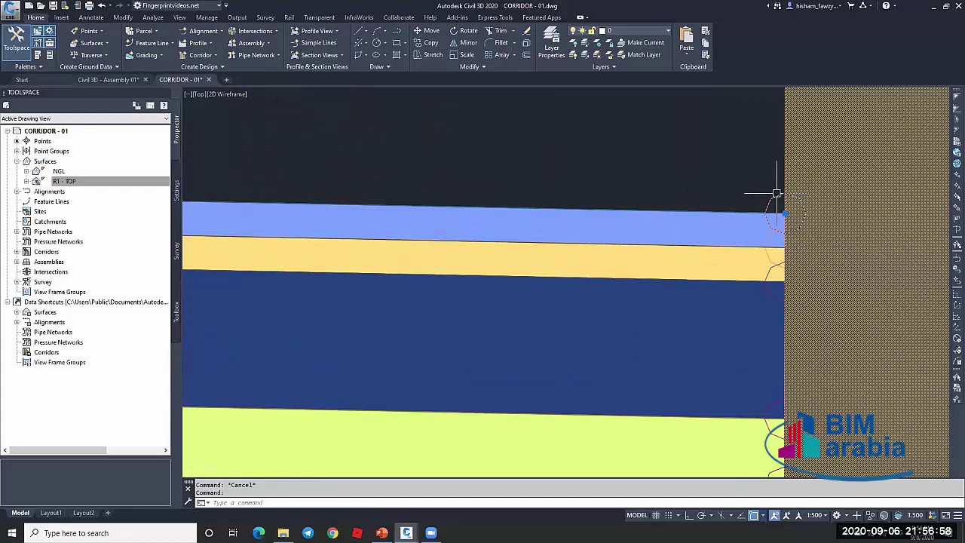
key(Return)
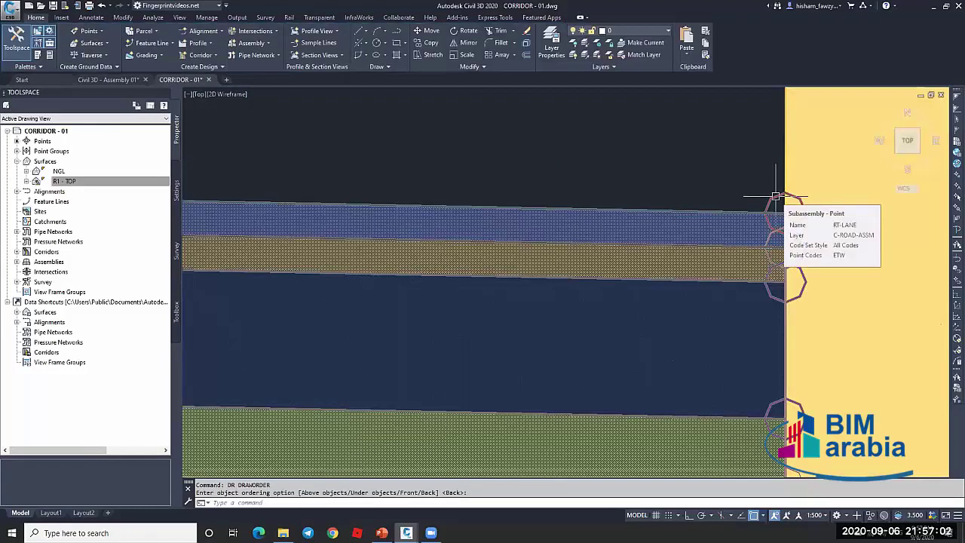
Reopen the Metric Lanes Subassemblies tool palette with Ctrl+3
scroll(762, 200, down, 1)
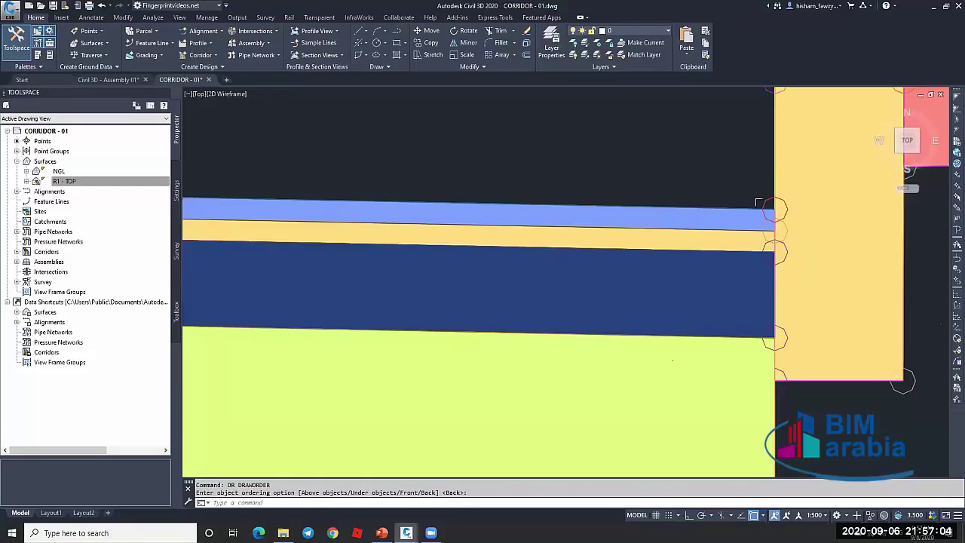
scroll(759, 202, down, 1)
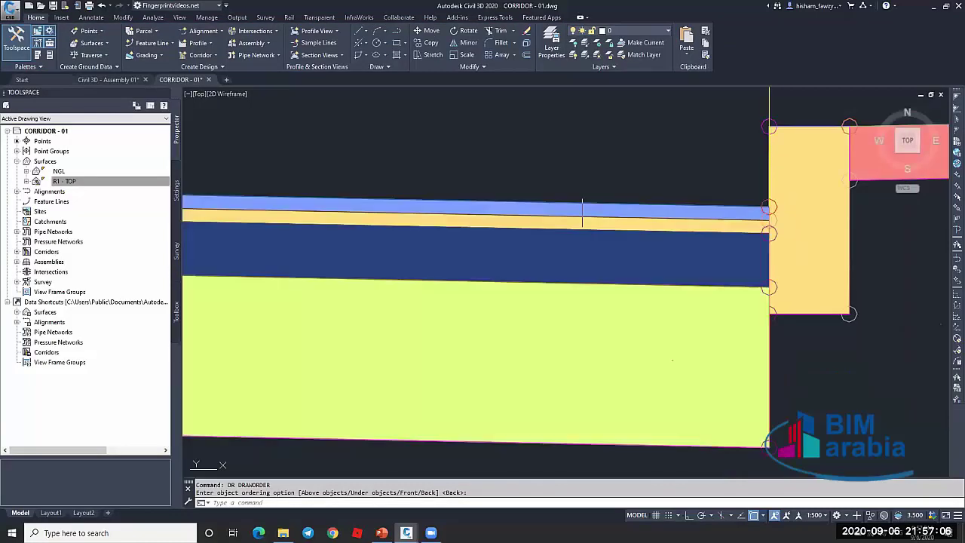
scroll(694, 205, down, 5)
scroll(667, 206, down, 5)
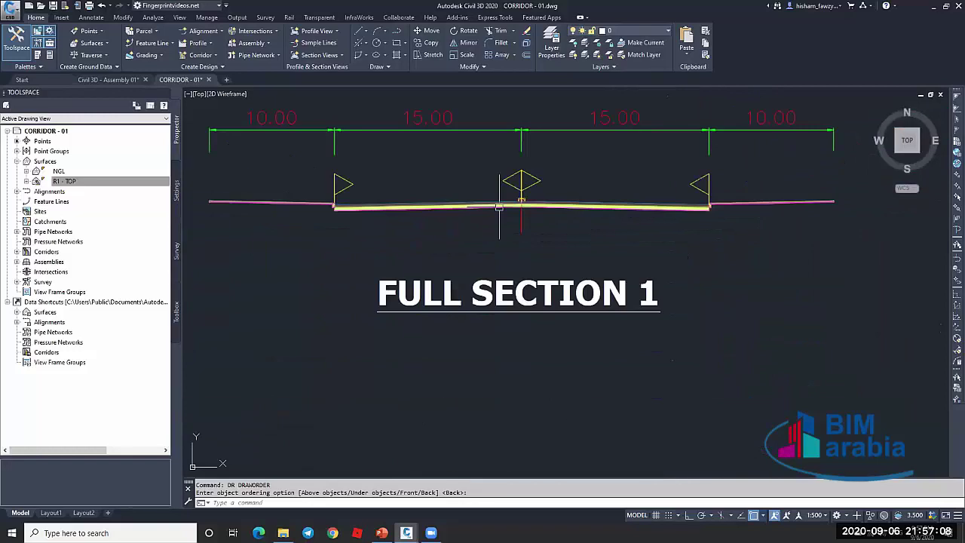
key(ctrl+3)
Open the LaneSuperelevationAOR help page and scroll to its link codes table
right_click(339, 131)
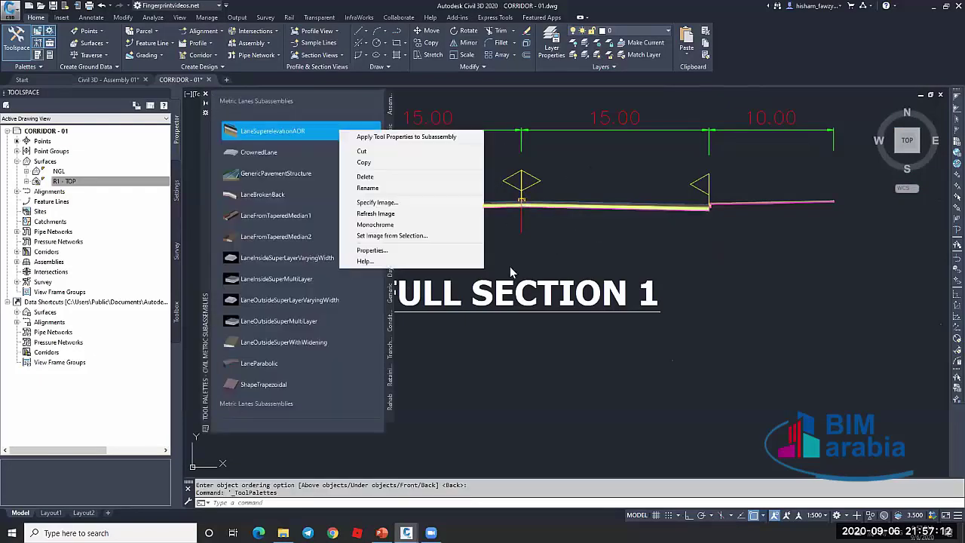
click(365, 261)
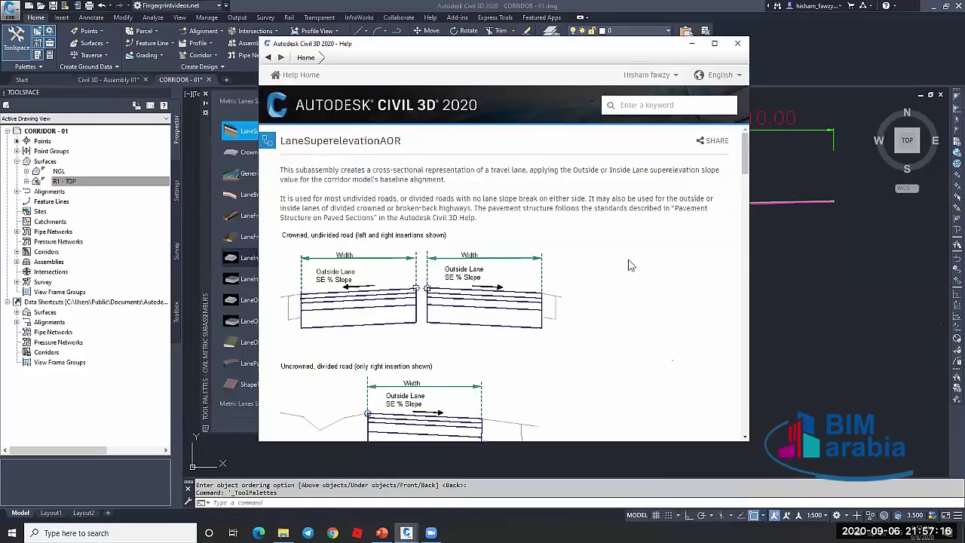
scroll(459, 246, down, 15)
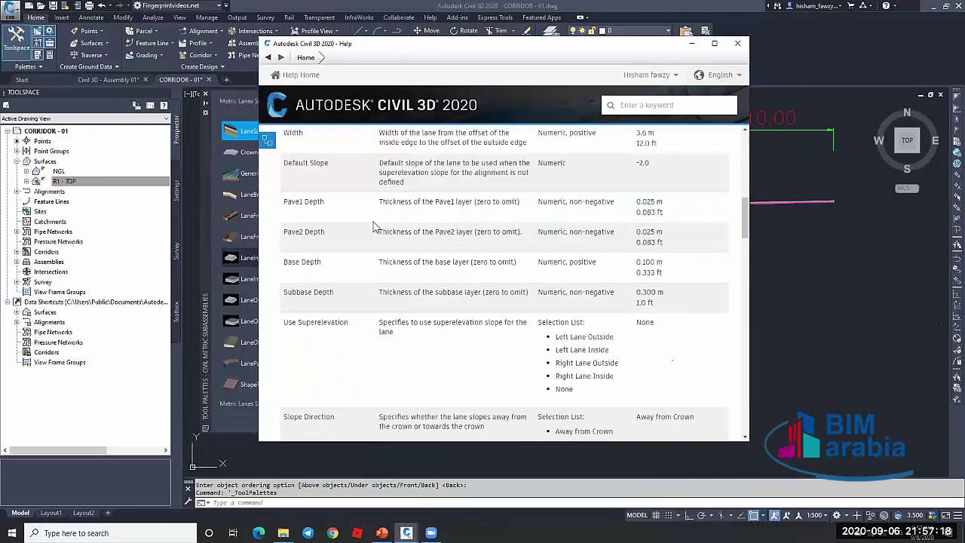
scroll(397, 227, down, 20)
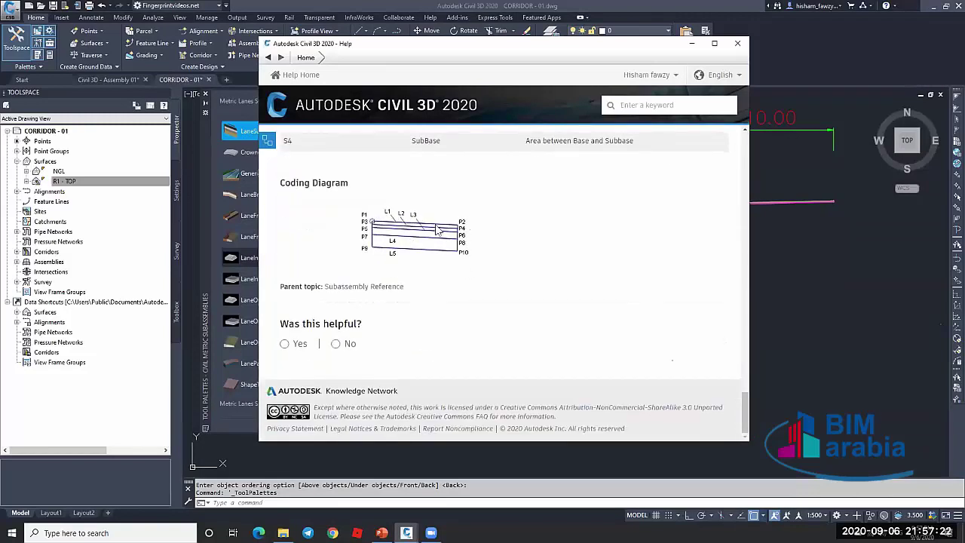
scroll(356, 247, up, 2)
scroll(323, 265, up, 1)
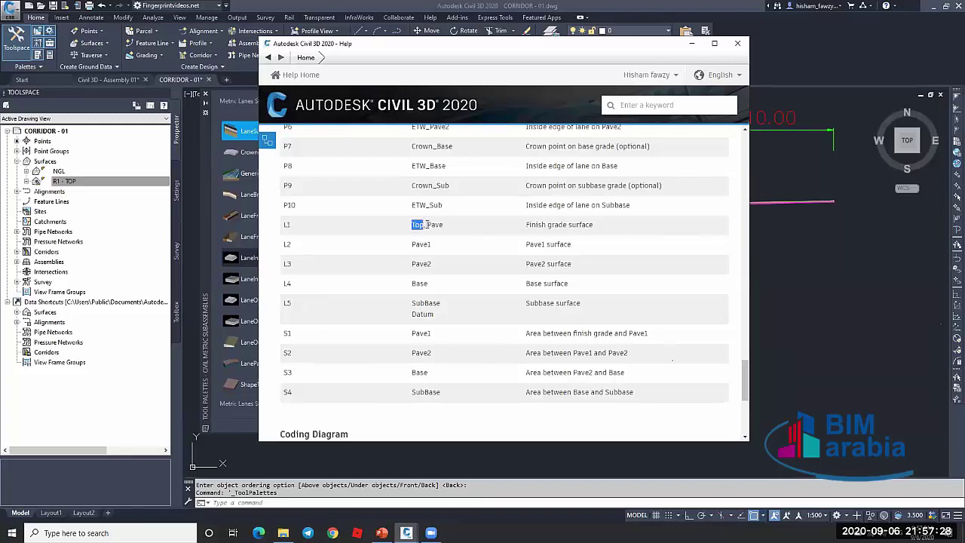
Highlight the L1 link code and Datum in row L5, then close help and the palette
drag(427, 225, 441, 226)
click(419, 224)
double_click(413, 315)
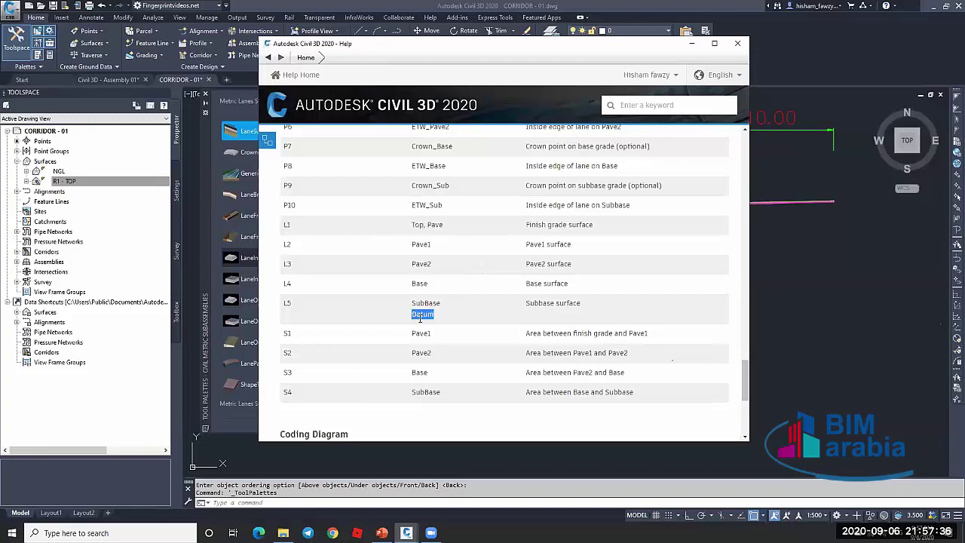
click(415, 227)
double_click(414, 316)
scroll(276, 312, down, 3)
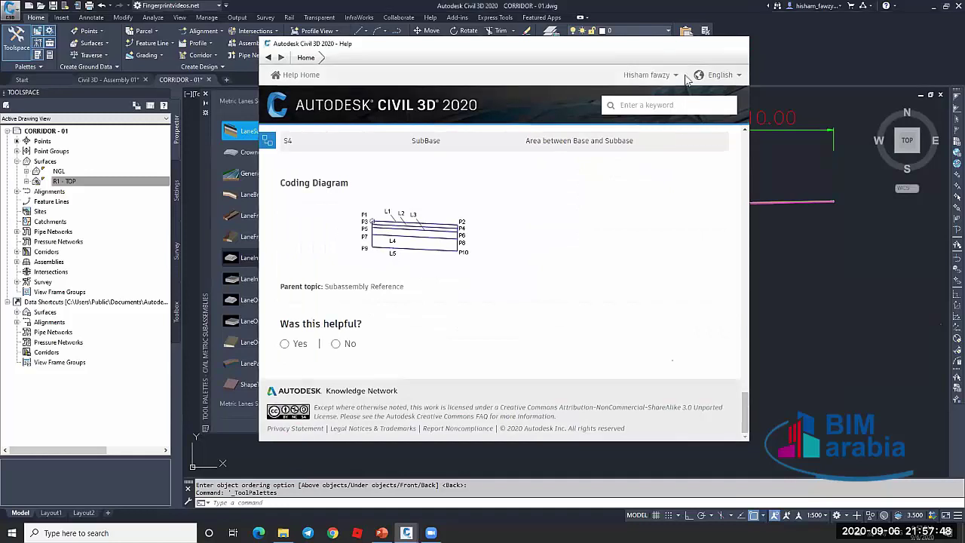
click(739, 43)
click(206, 93)
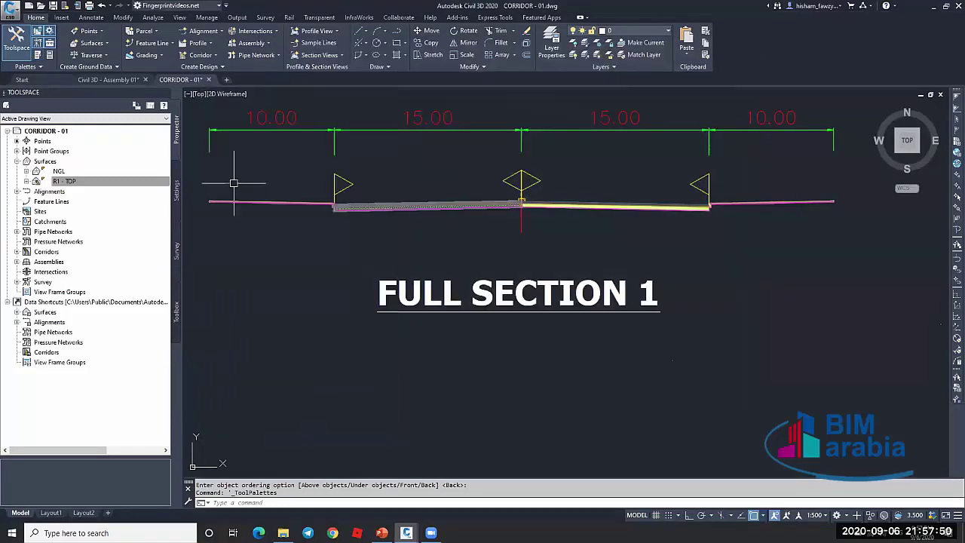
Select corridor R1 and bring up its Corridor Surfaces settings
scroll(480, 303, down, 5)
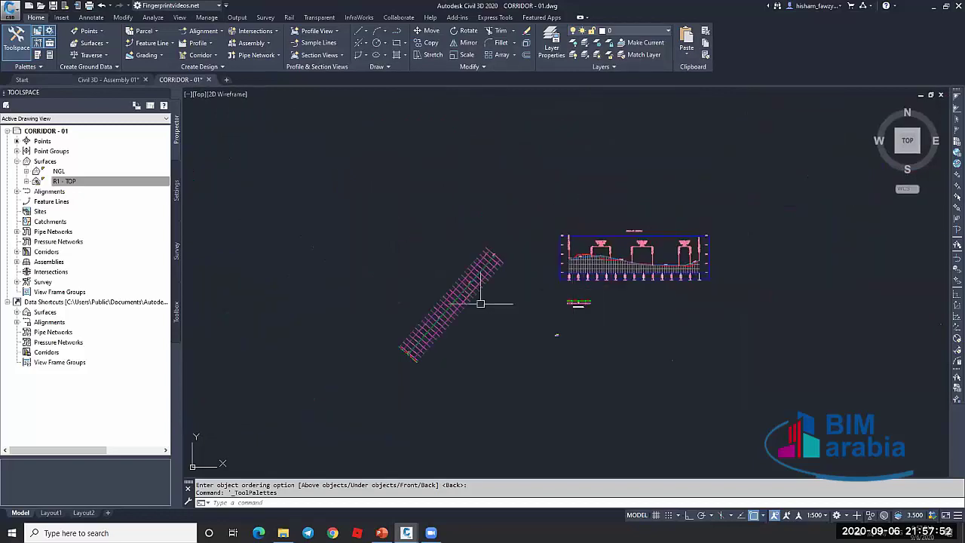
scroll(475, 302, up, 5)
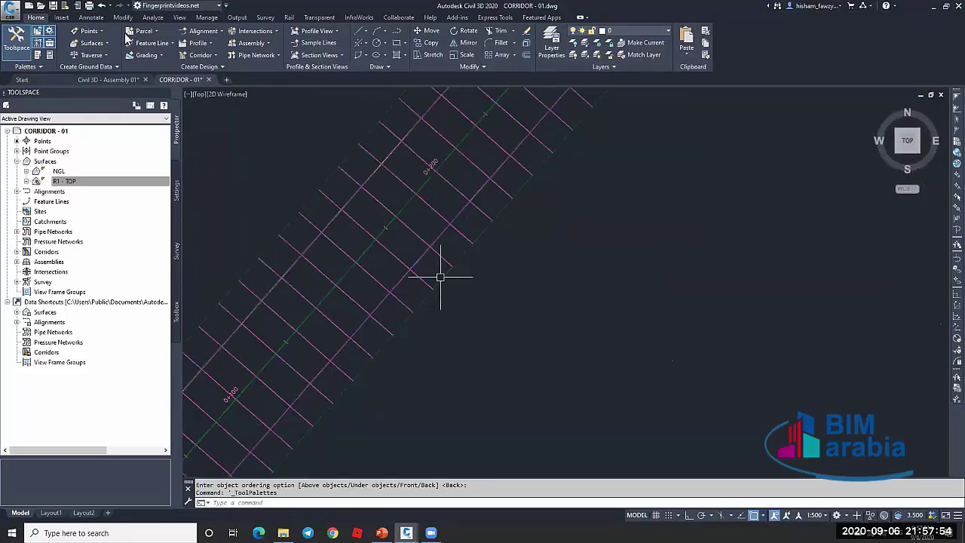
scroll(441, 277, up, 2)
key(Escape)
click(450, 233)
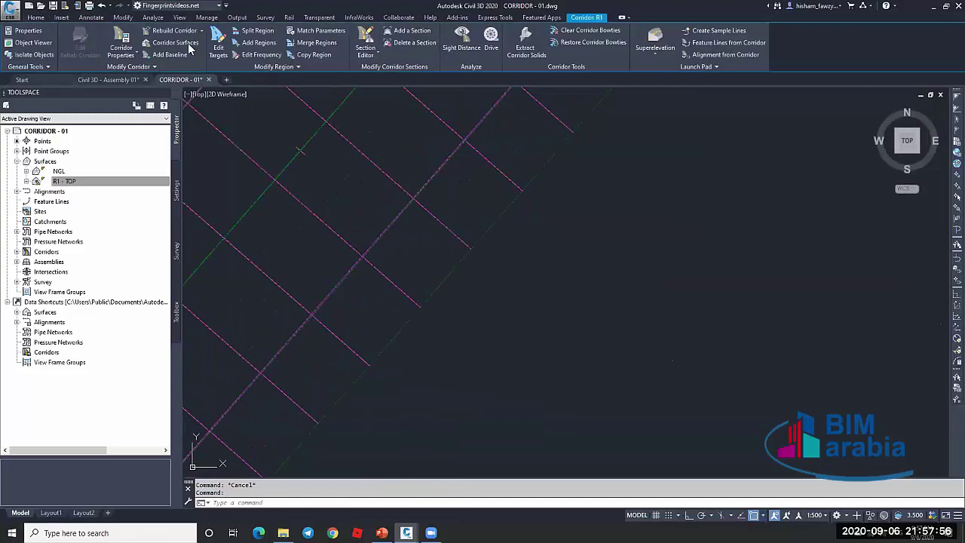
click(147, 43)
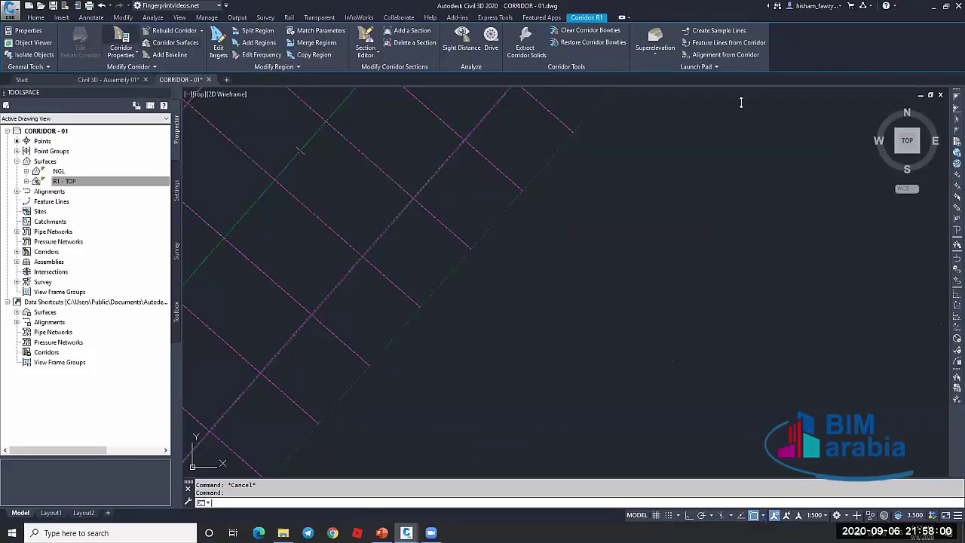
click(179, 43)
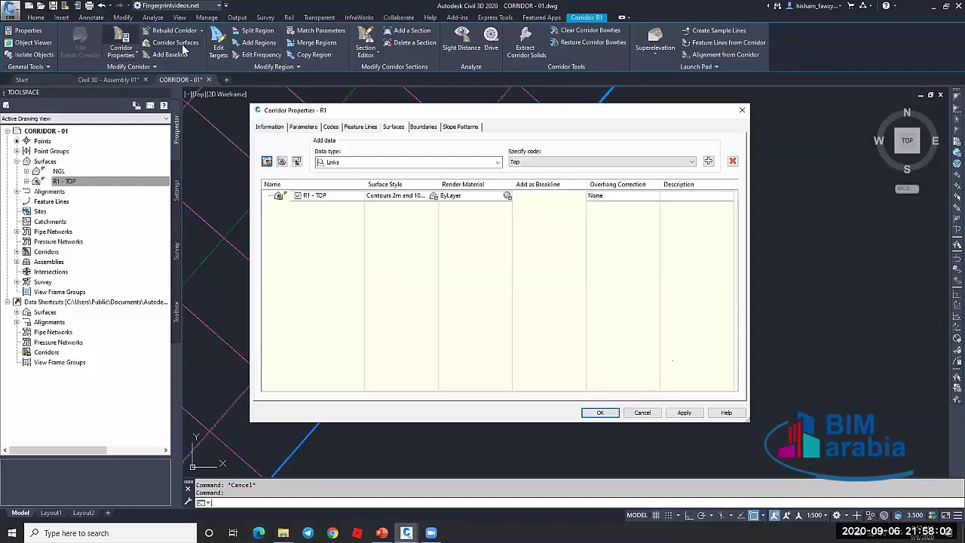
click(742, 110)
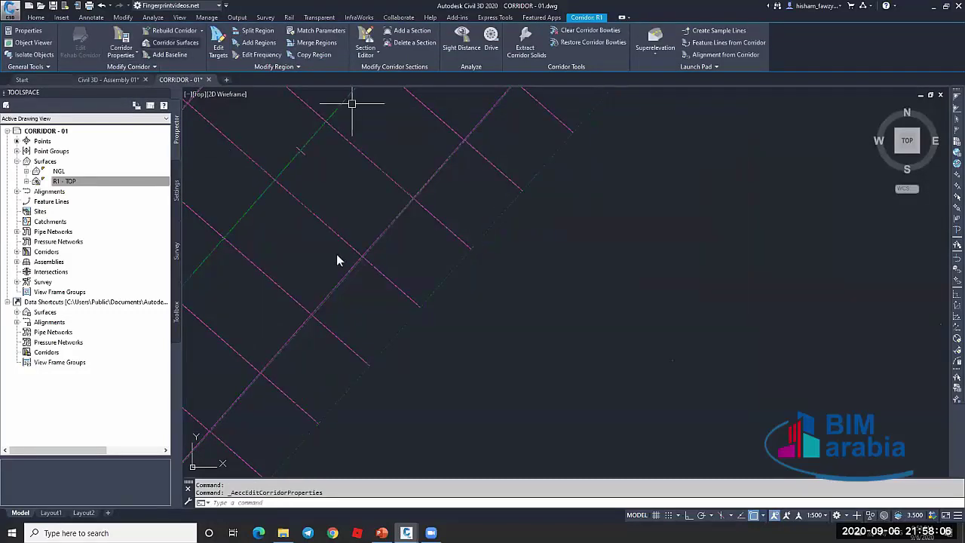
click(175, 43)
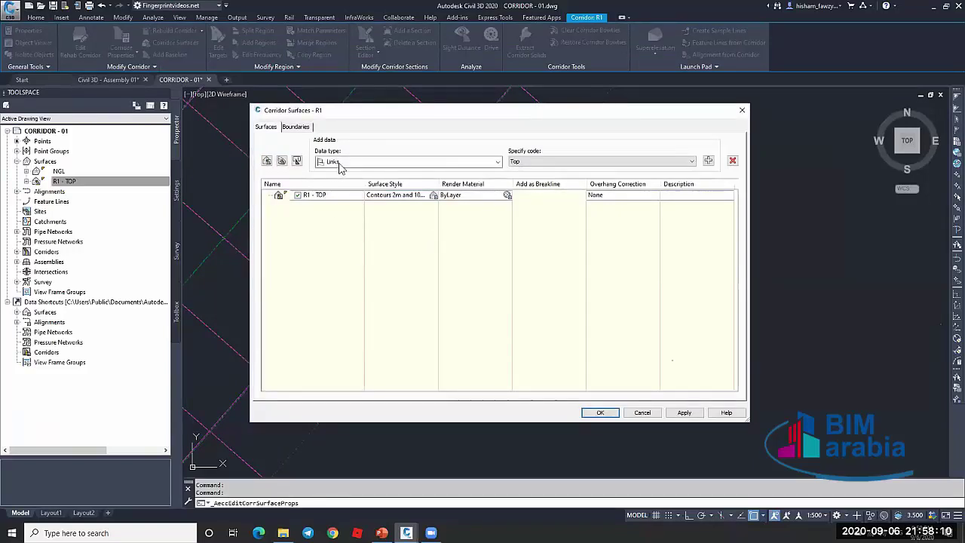
Add Top links to the R1 - TOP surface, confirm, and rebuild corridor R1
click(537, 163)
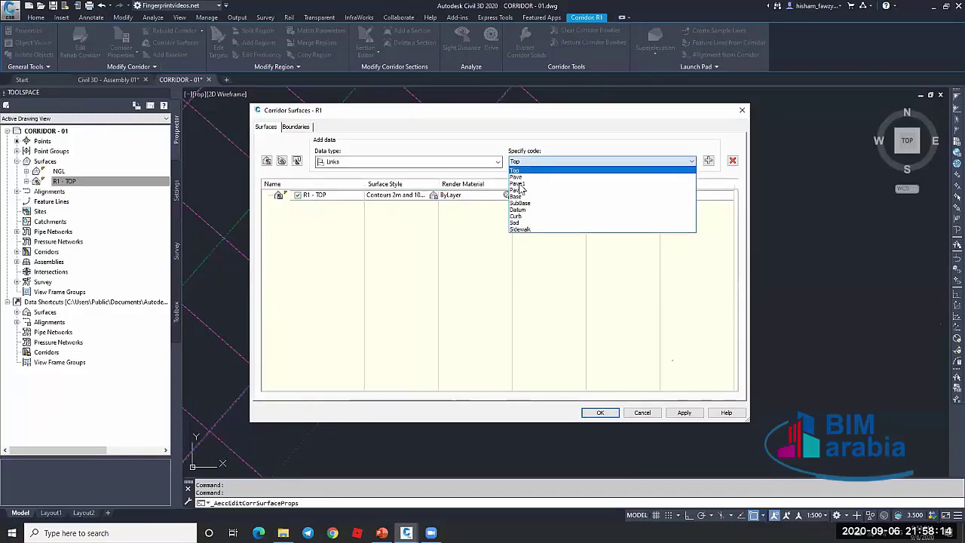
click(526, 172)
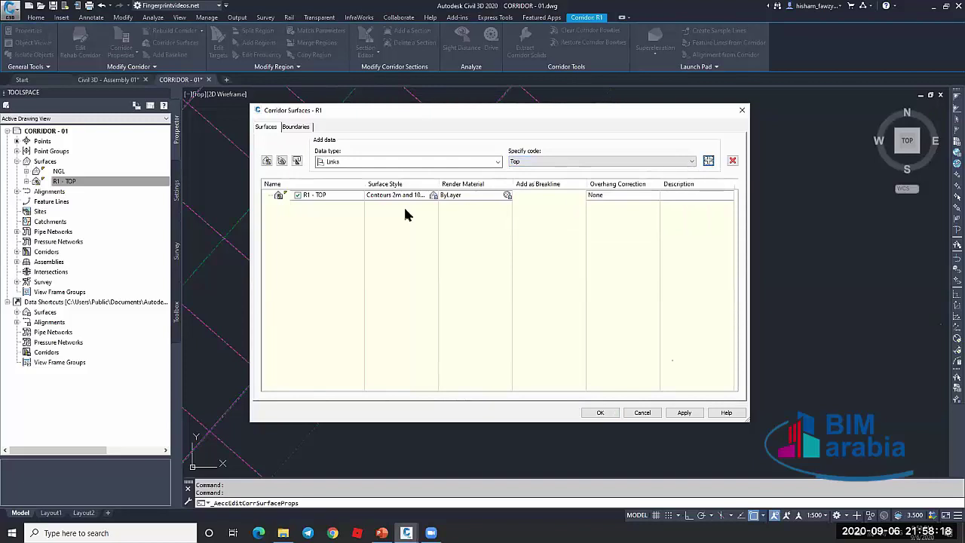
click(573, 198)
click(709, 160)
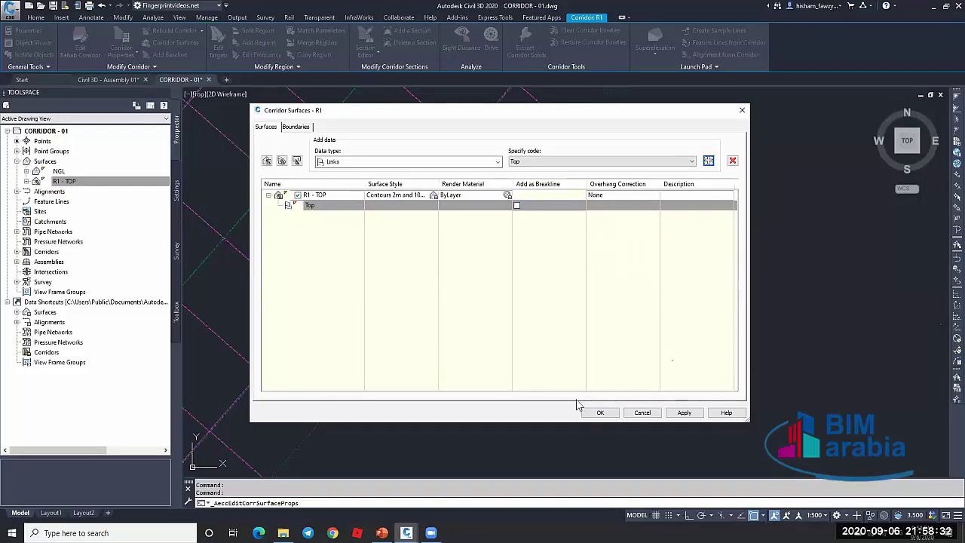
click(601, 413)
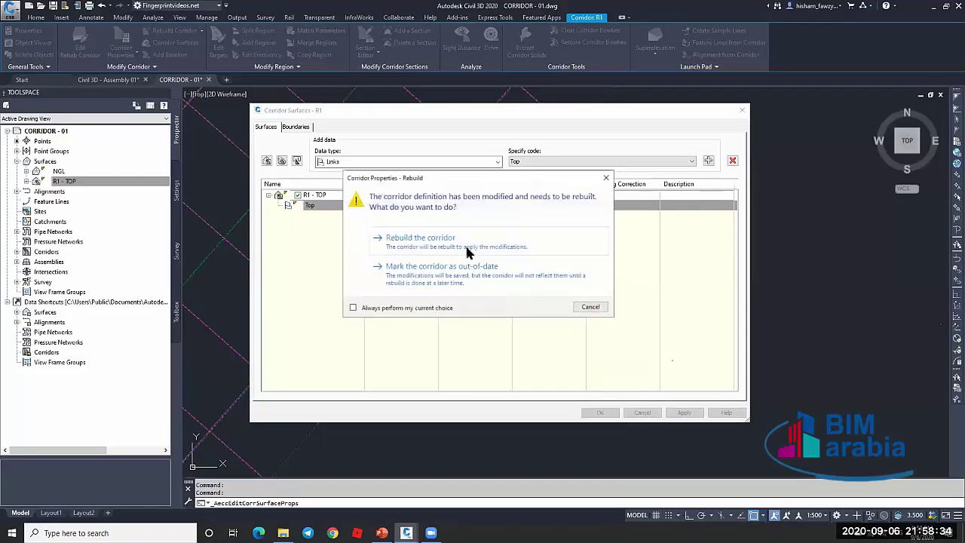
click(507, 243)
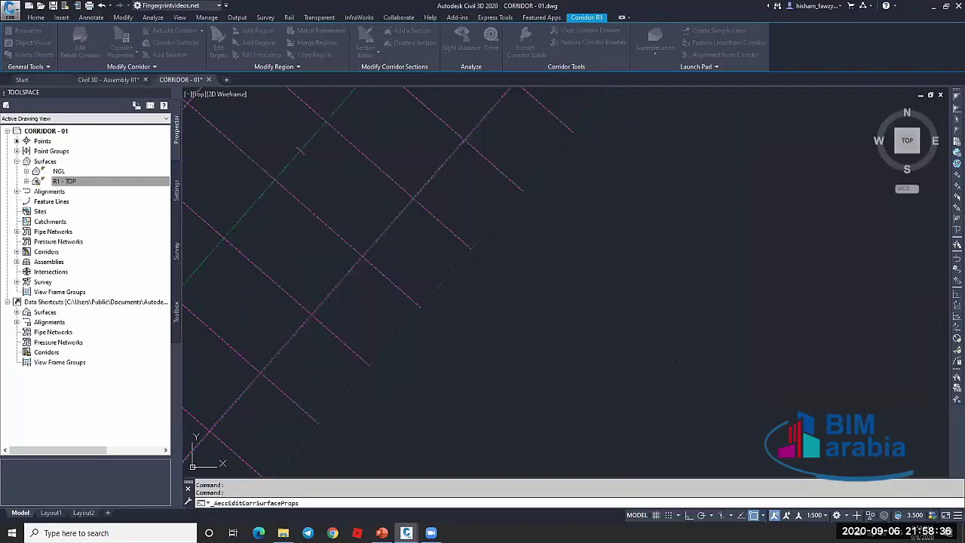
scroll(601, 260, down, 4)
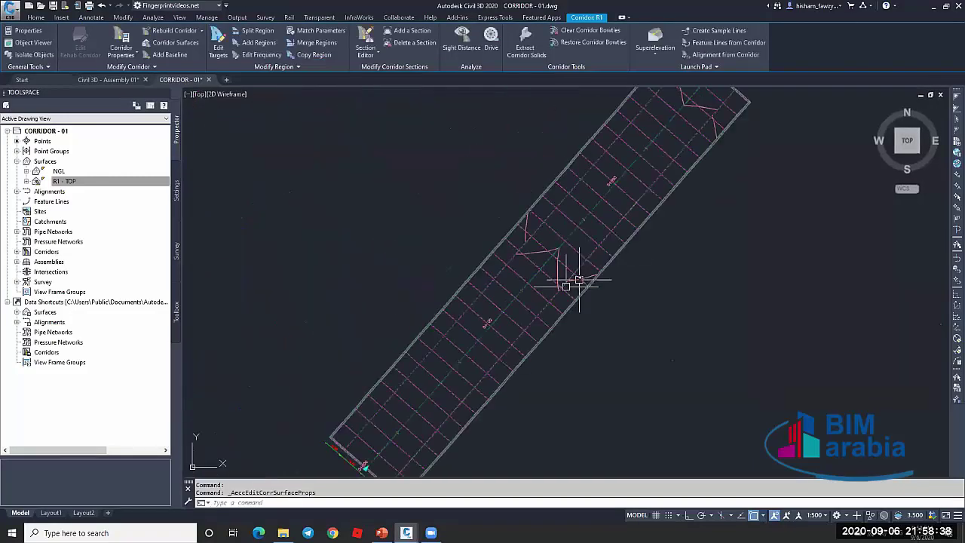
Select the R1 - TOP surface and view it from the side in the Object Viewer
scroll(579, 280, up, 5)
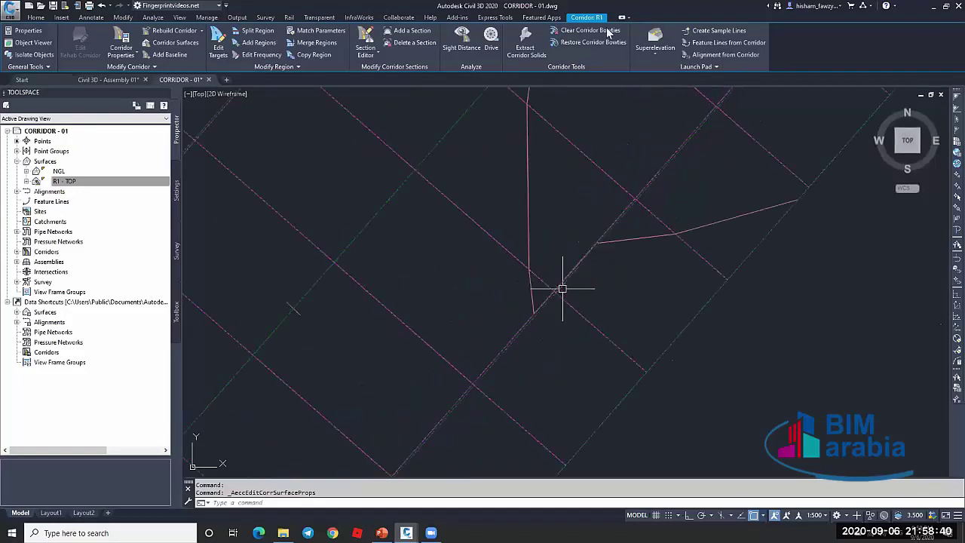
scroll(560, 287, down, 2)
key(Escape)
scroll(617, 244, down, 2)
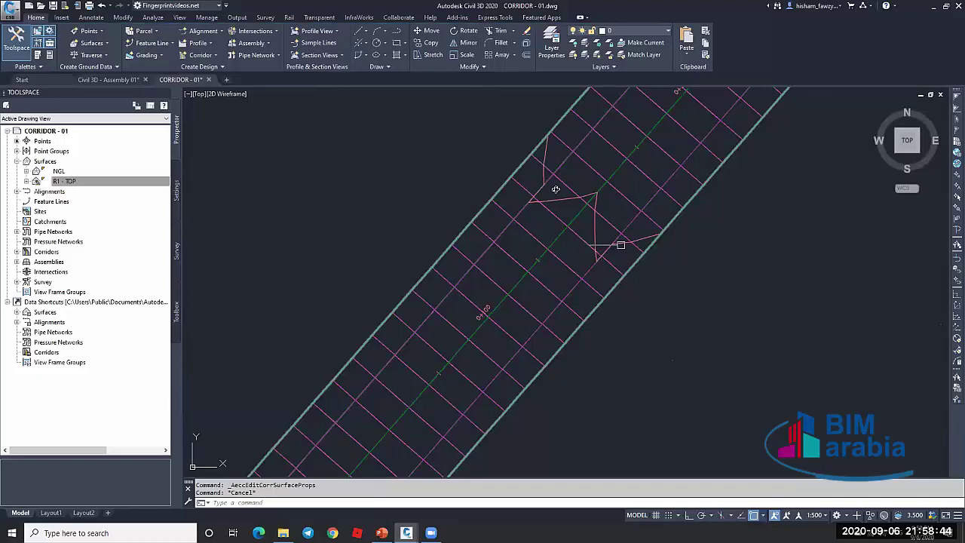
click(621, 245)
drag(462, 315, 732, 321)
scroll(524, 307, up, 5)
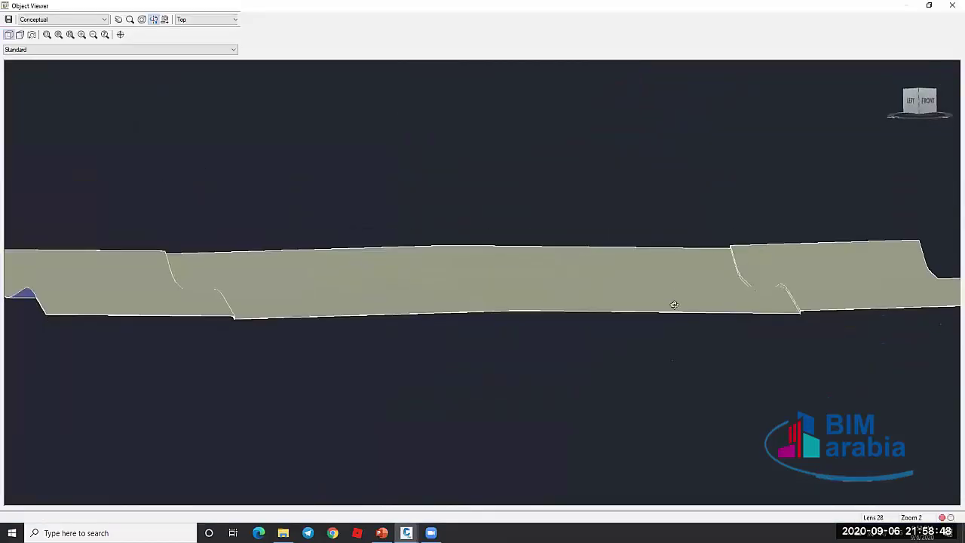
Inspect the R1 - TOP surface from left, oblique top and low left-front angles
drag(674, 305, 638, 391)
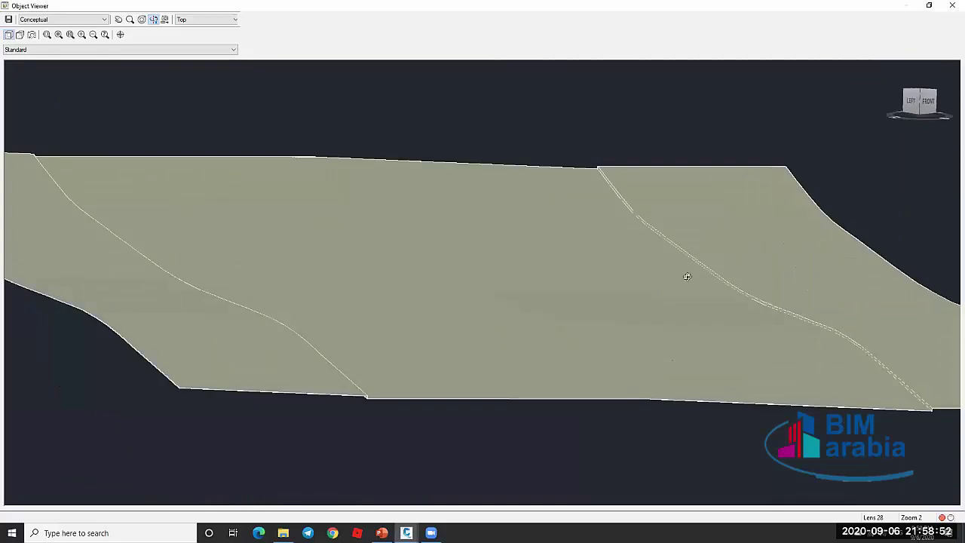
drag(836, 347, 803, 165)
click(911, 101)
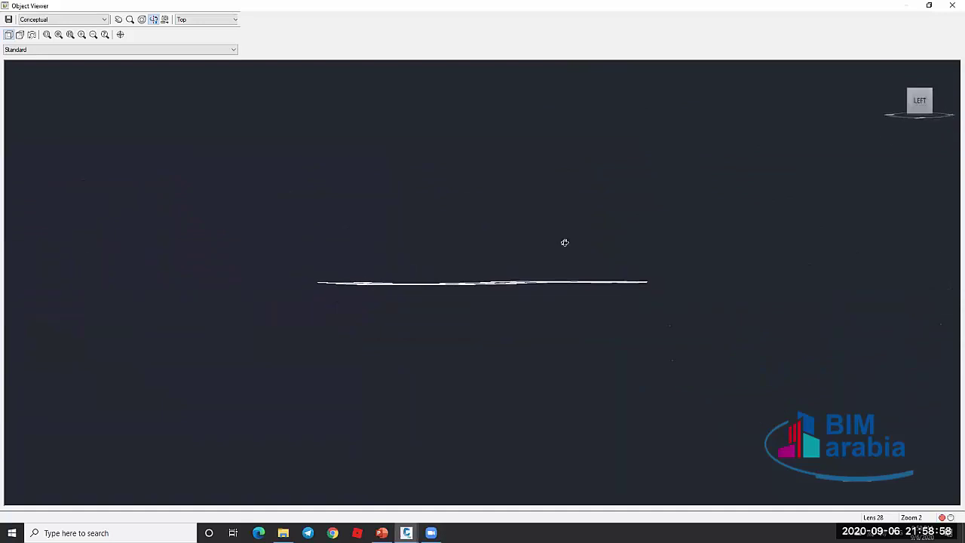
click(934, 93)
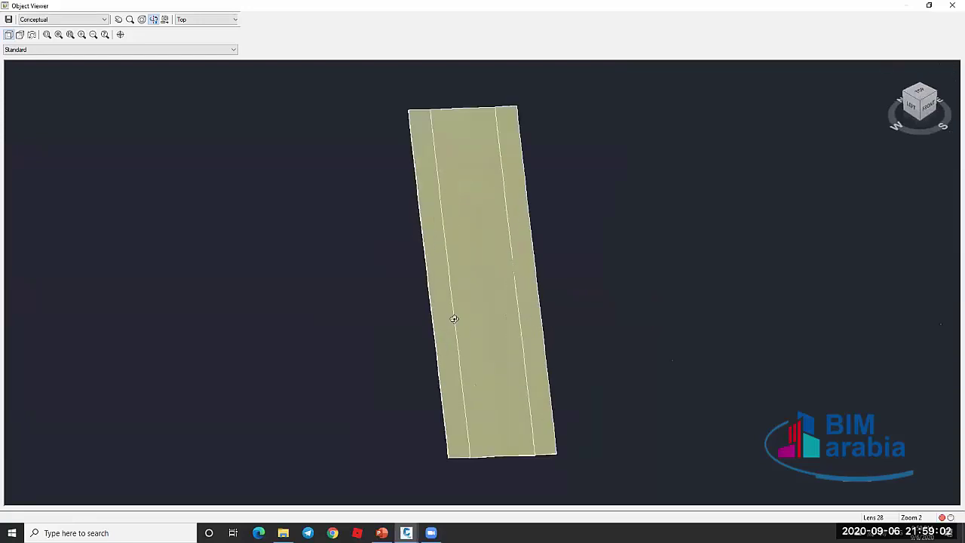
scroll(454, 319, up, 1)
drag(487, 316, 472, 265)
scroll(473, 323, up, 2)
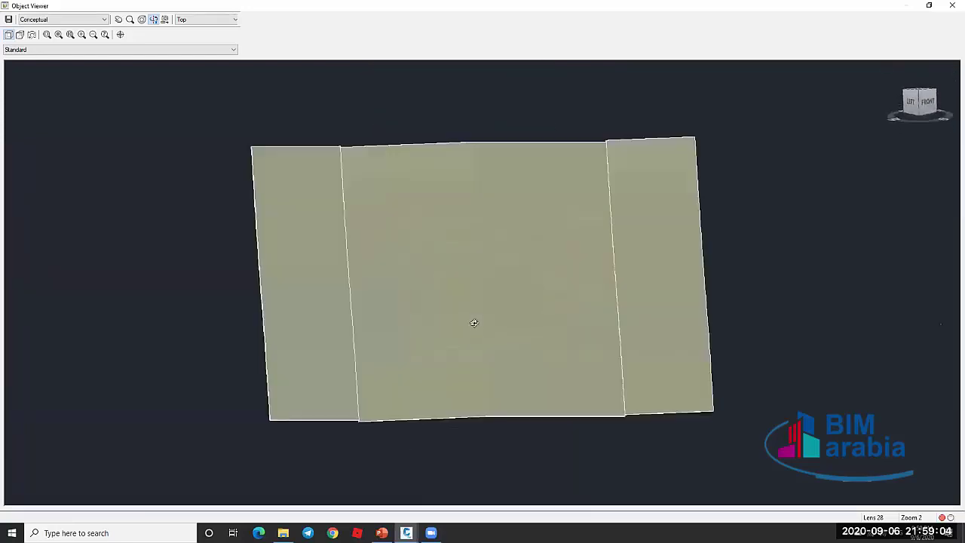
mouse_move(474, 323)
mouse_down()
mouse_move(487, 332)
mouse_move(489, 318)
mouse_up()
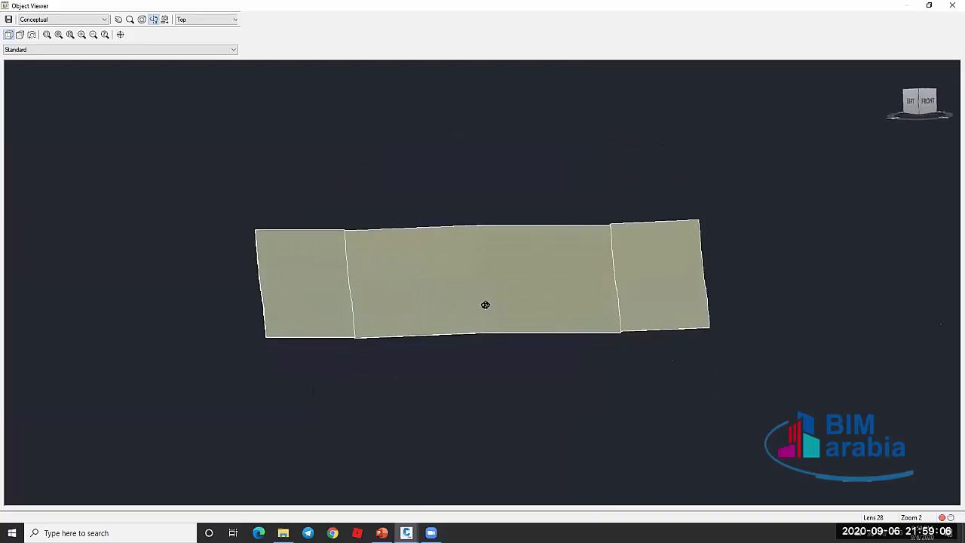
scroll(476, 303, up, 4)
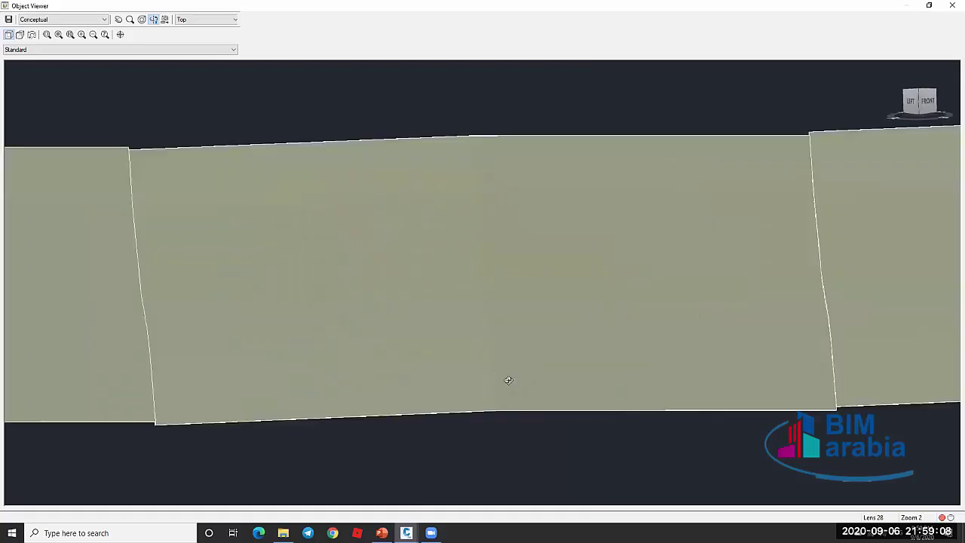
scroll(862, 340, down, 5)
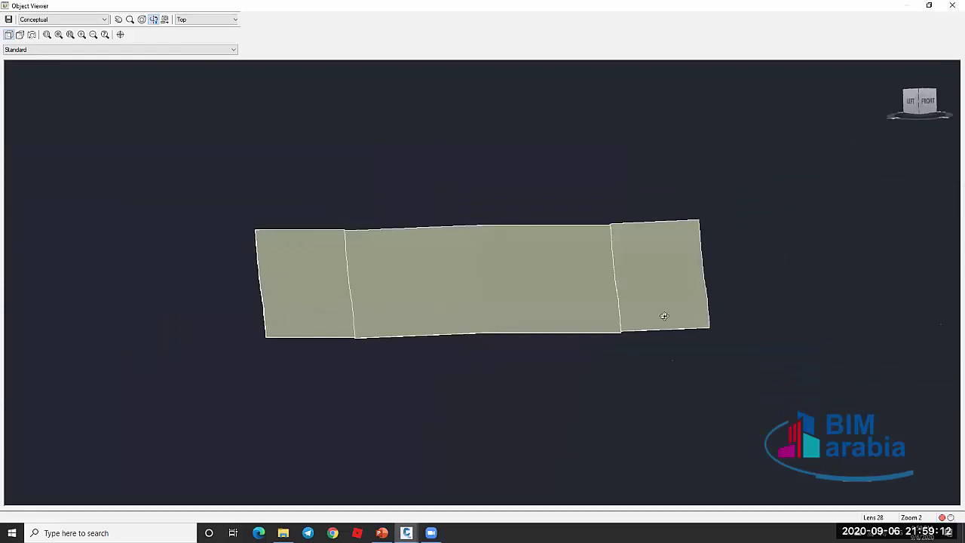
Close the Object Viewer and select corridor R1
key(Escape)
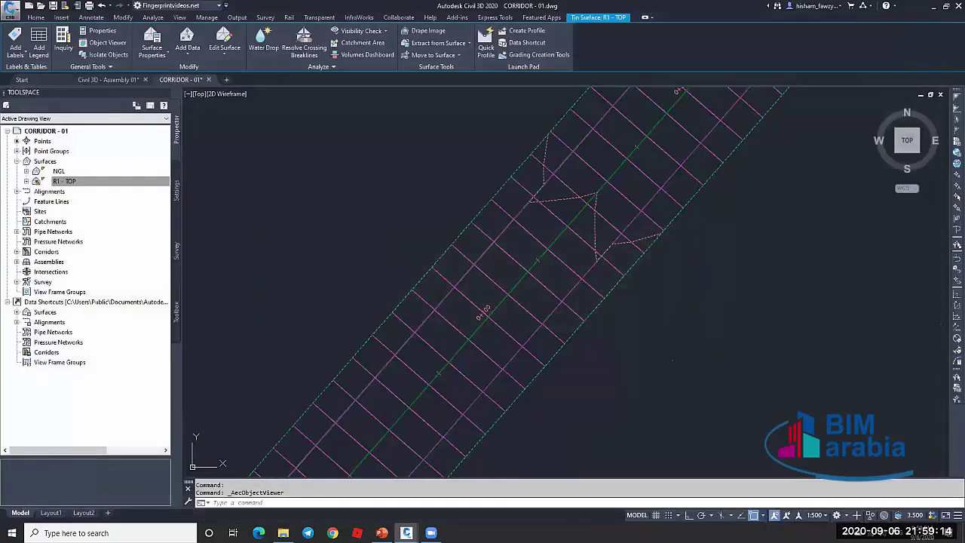
key(Escape)
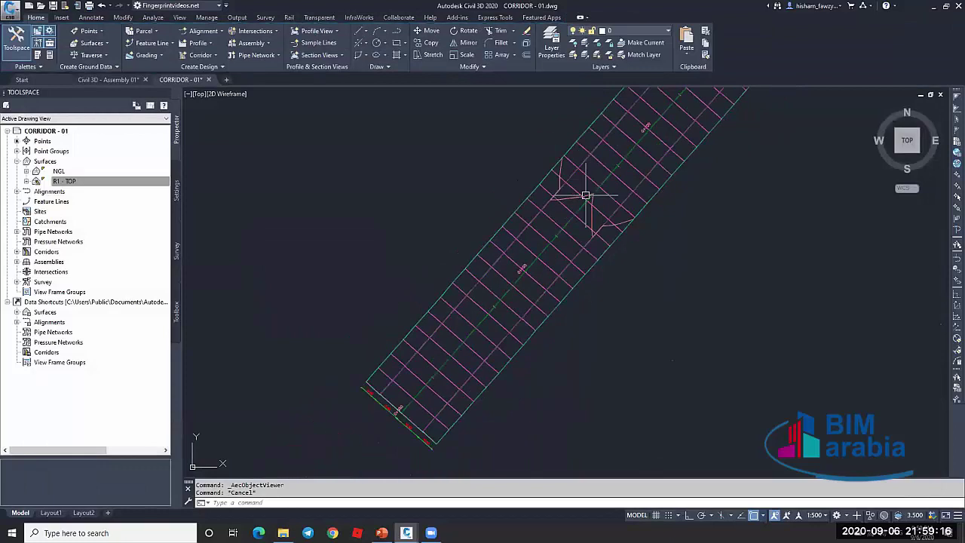
scroll(579, 195, up, 2)
click(579, 195)
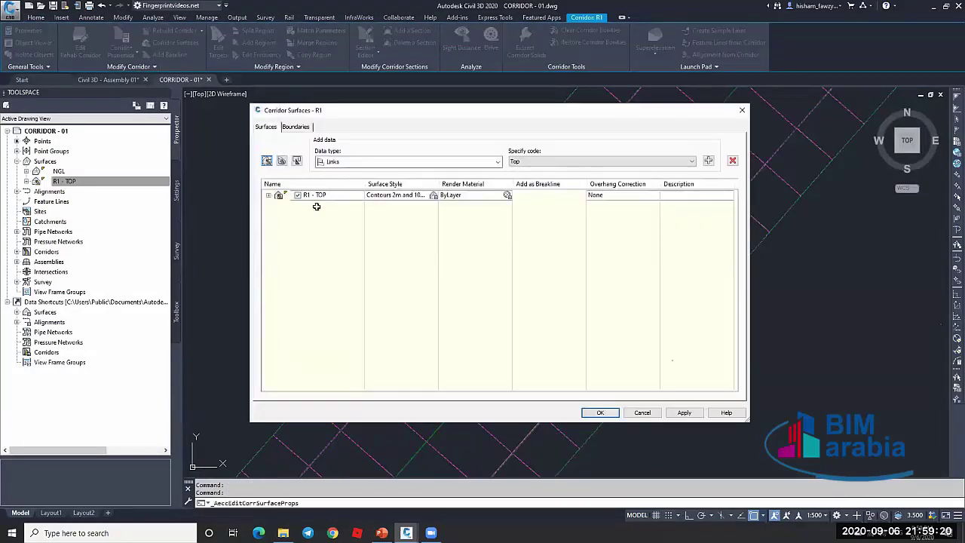
Create surface R1 - BOTTOM from Datum links in Corridor Surfaces, then rebuild corridor R1
click(333, 205)
key(BackSpace)
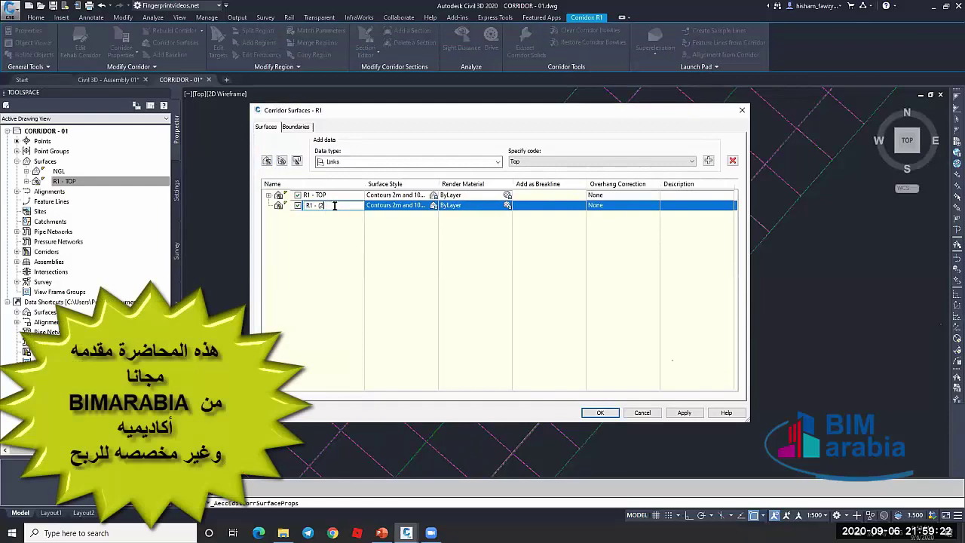
text(BOTTOM)
click(559, 162)
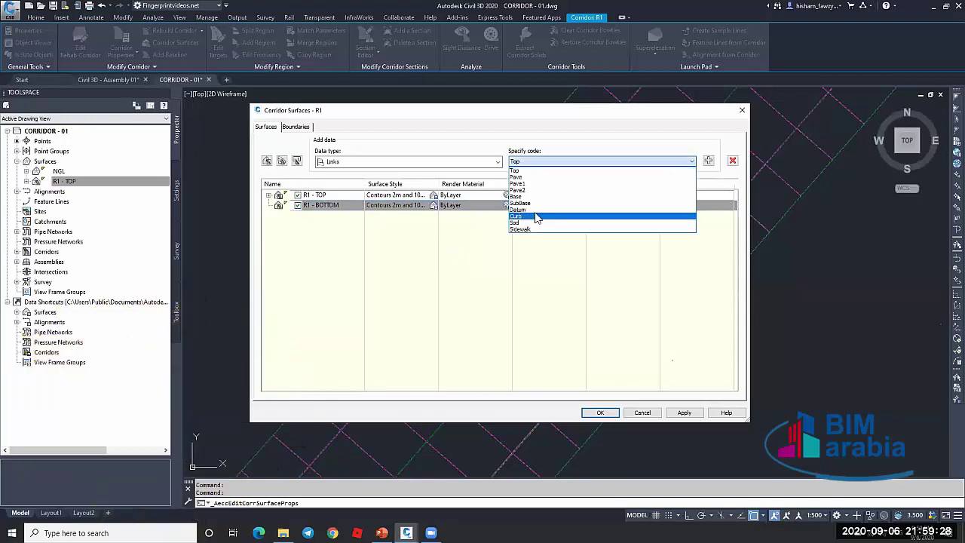
click(519, 210)
click(708, 161)
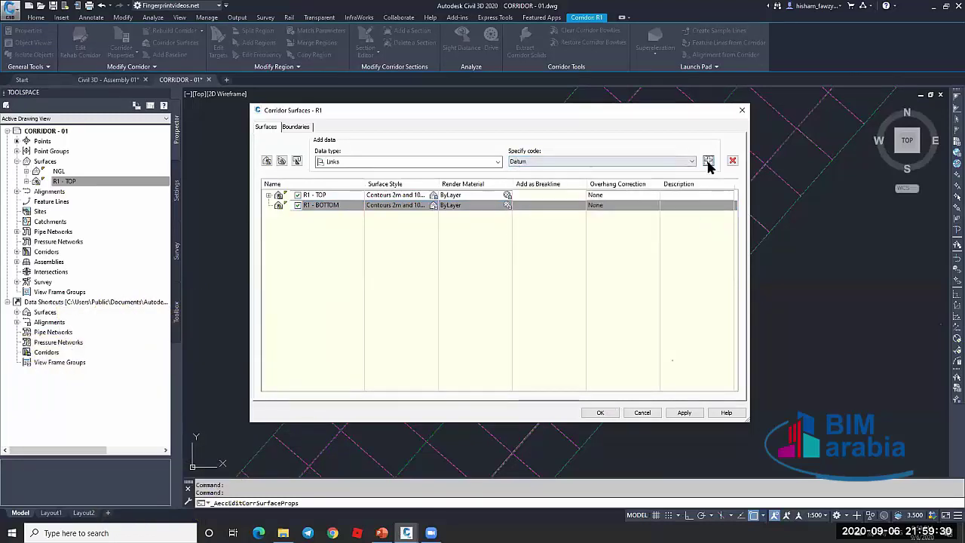
click(602, 413)
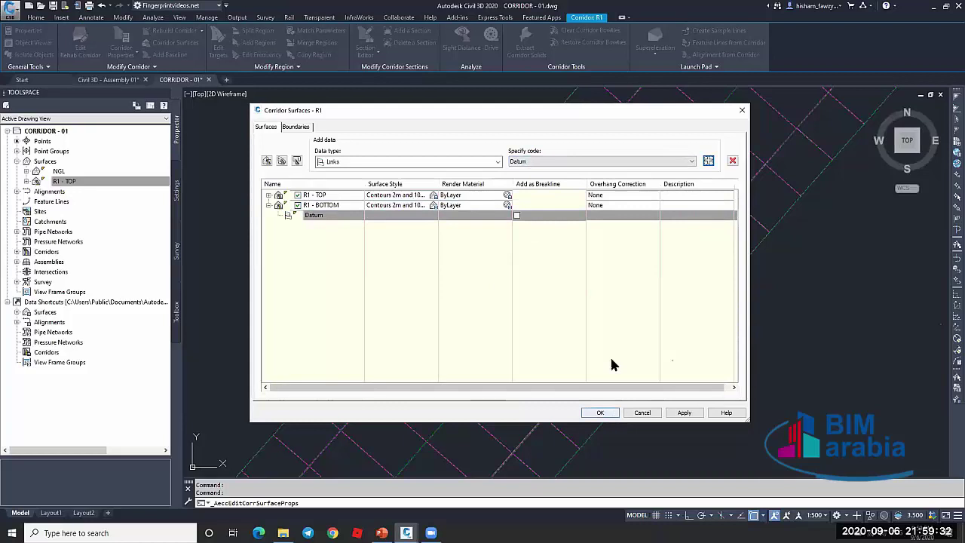
click(579, 232)
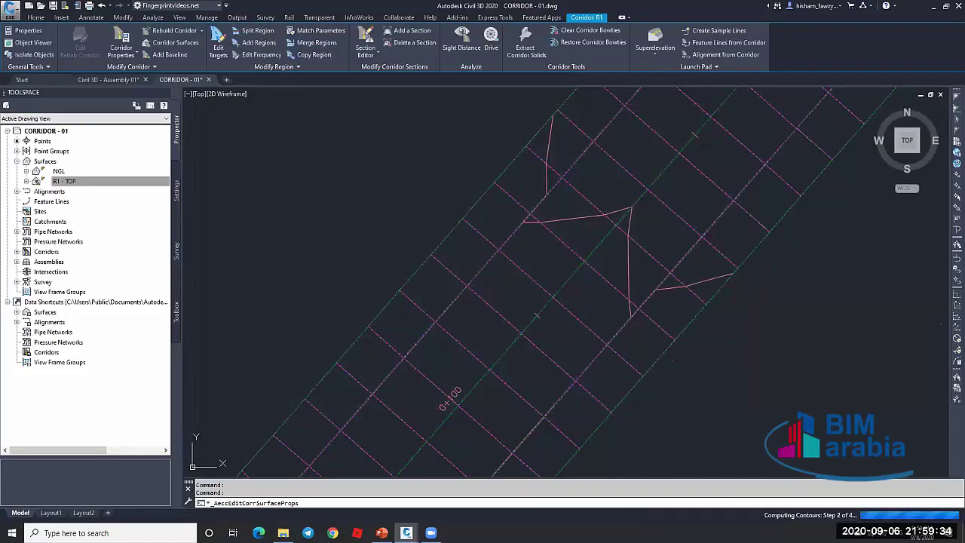
key(Escape)
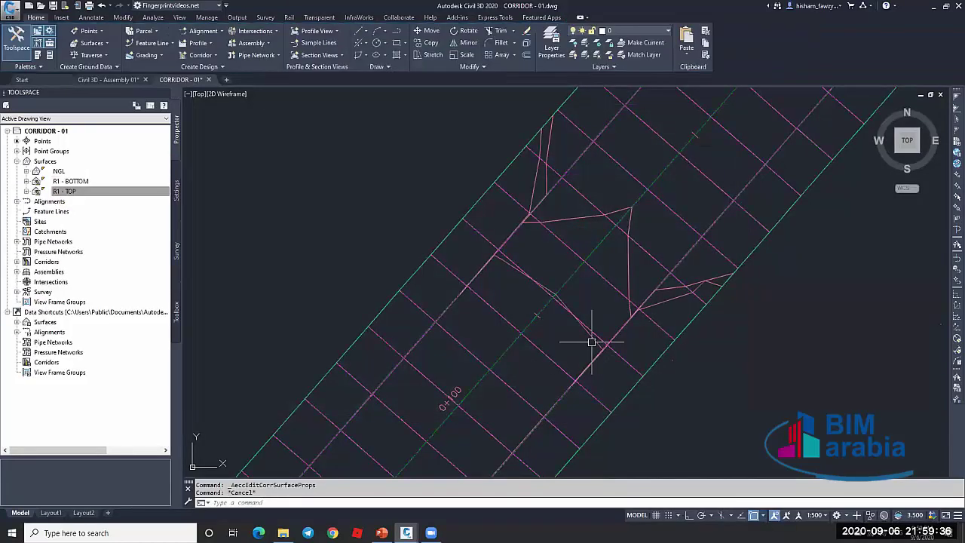
click(587, 333)
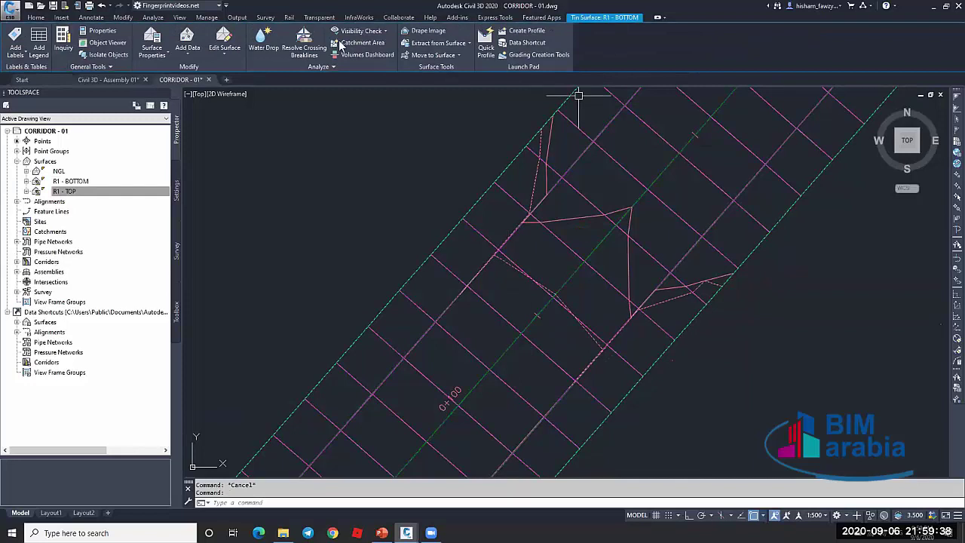
click(103, 43)
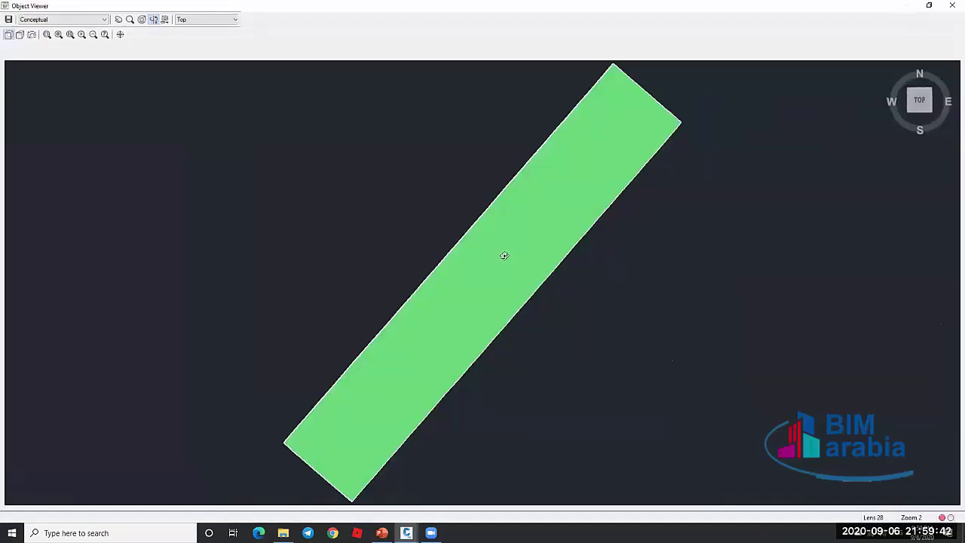
drag(505, 257, 541, 297)
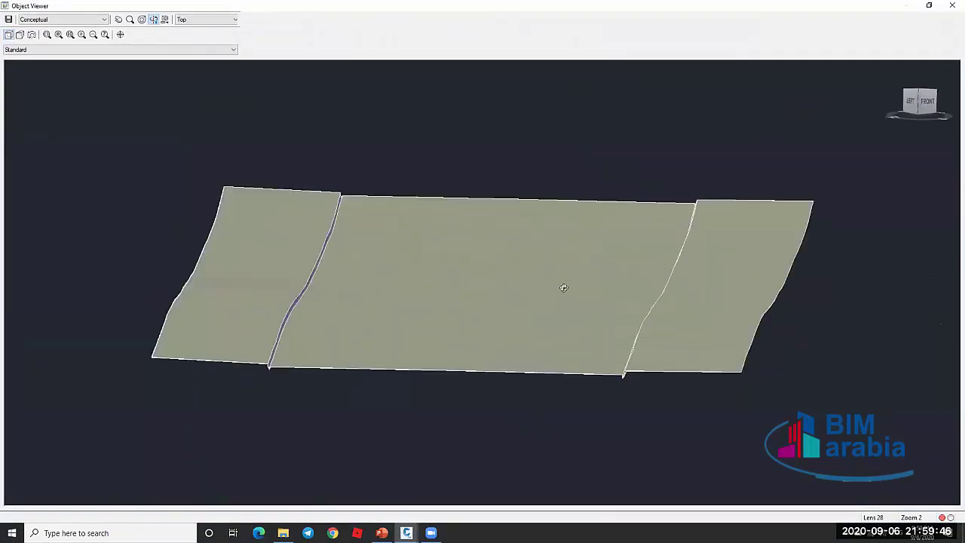
mouse_move(581, 269)
mouse_down()
mouse_move(495, 306)
mouse_move(587, 284)
mouse_up()
key(Escape)
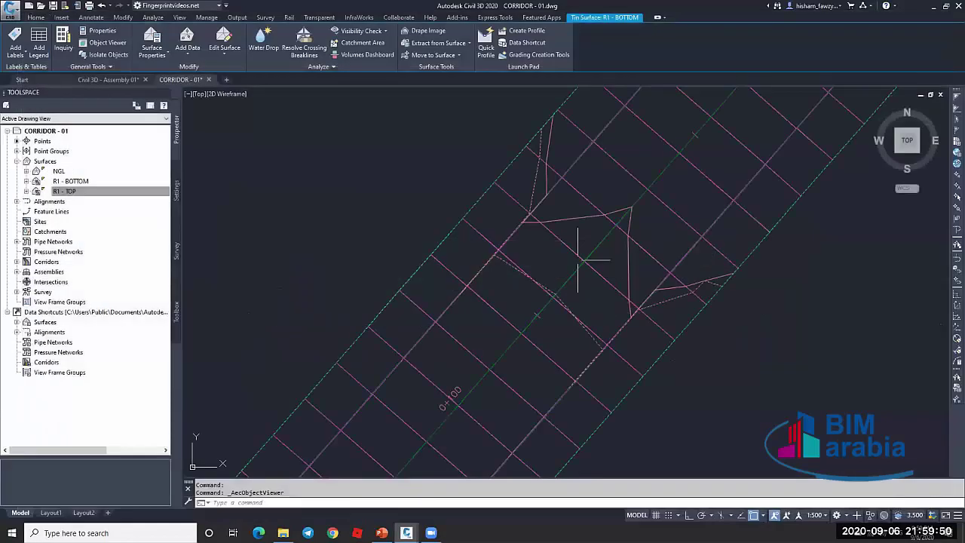
scroll(578, 258, down, 5)
key(Escape)
scroll(565, 226, up, 4)
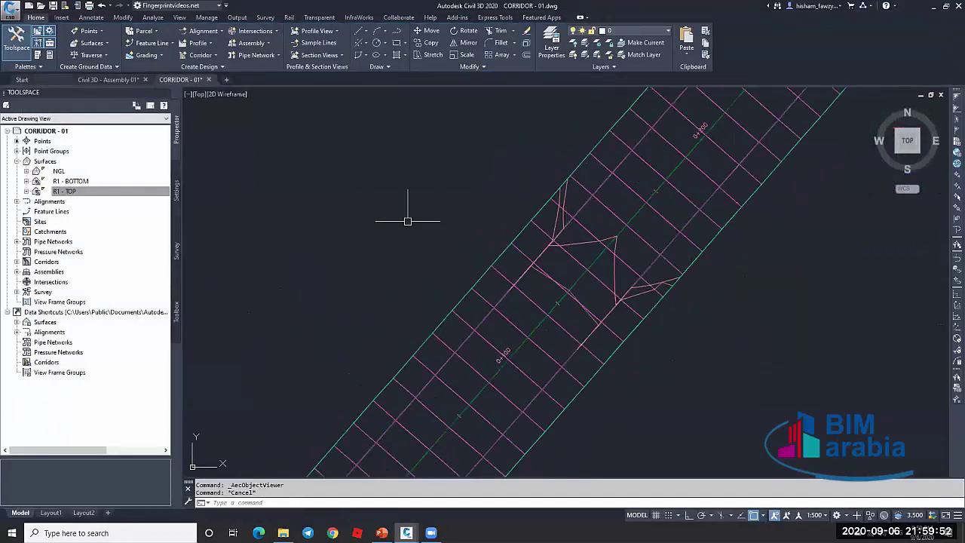
Select corridor R1 and read the NGL, R1 - TOP and R1 - BOTTOM elevations from its tooltip
scroll(410, 216, down, 4)
scroll(510, 201, up, 5)
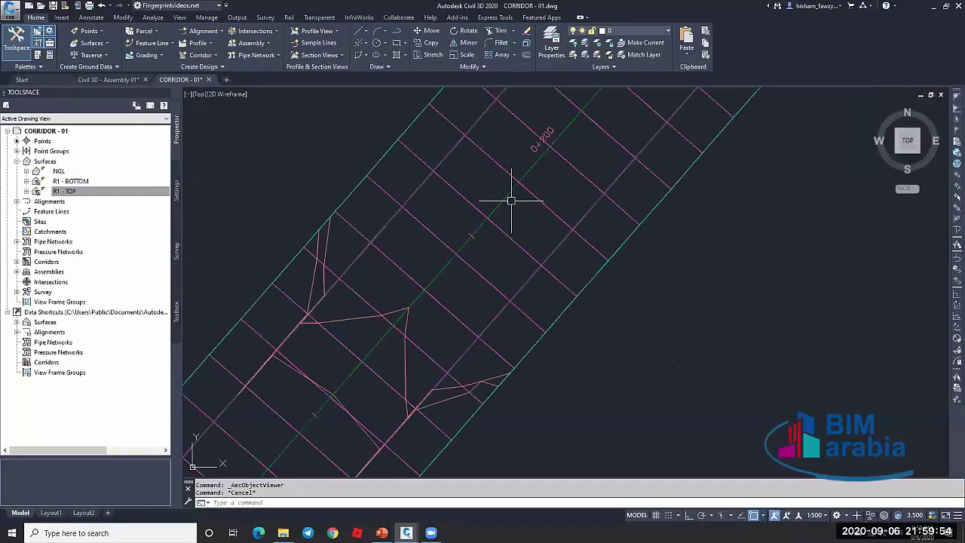
click(498, 249)
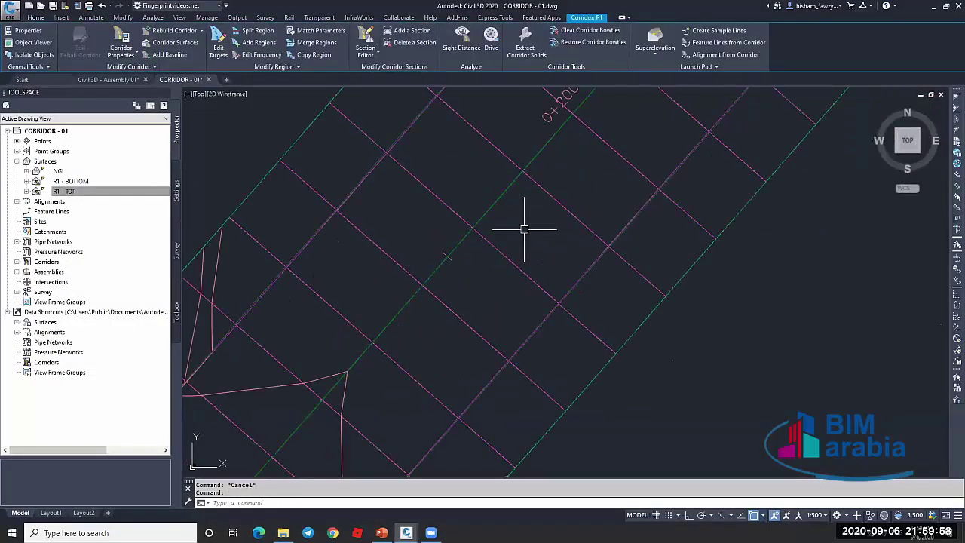
mouse_move(524, 229)
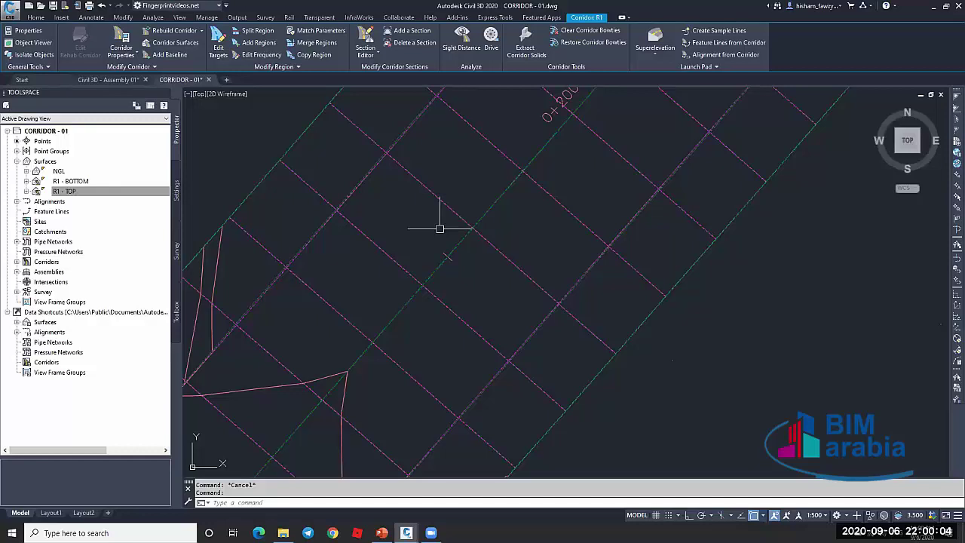
scroll(508, 153, down, 2)
scroll(507, 152, down, 1)
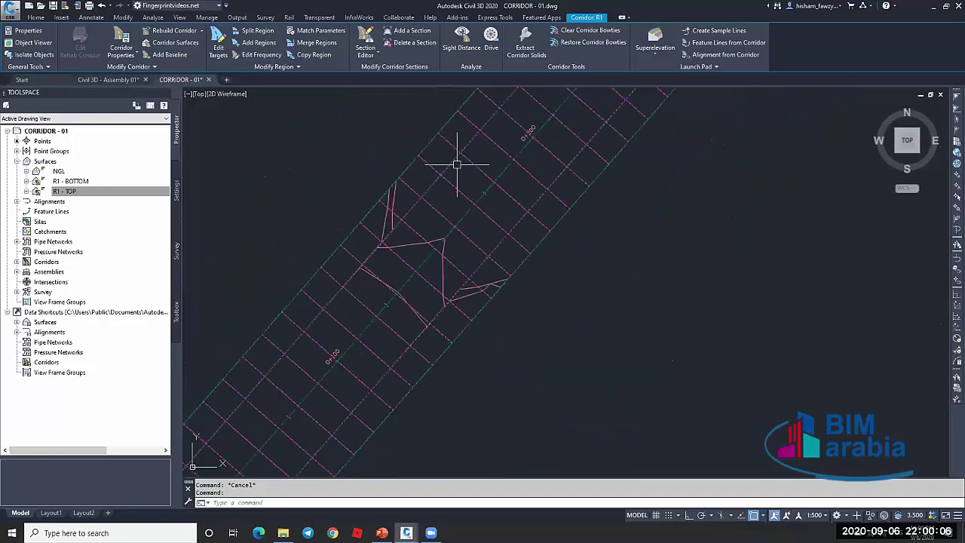
key(Escape)
List the drawing's surfaces in Prospector and start editing a surface's style
click(57, 164)
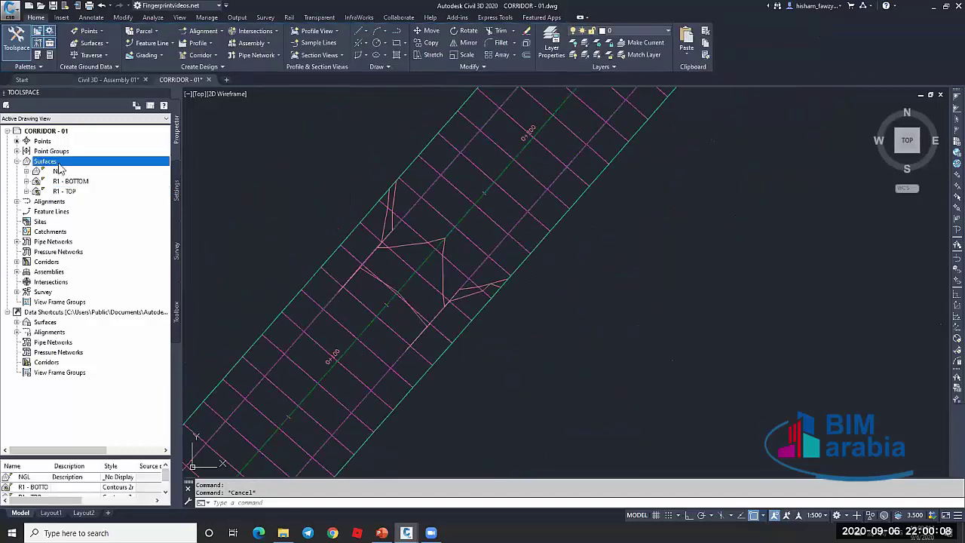
right_click(71, 163)
click(118, 469)
right_click(118, 469)
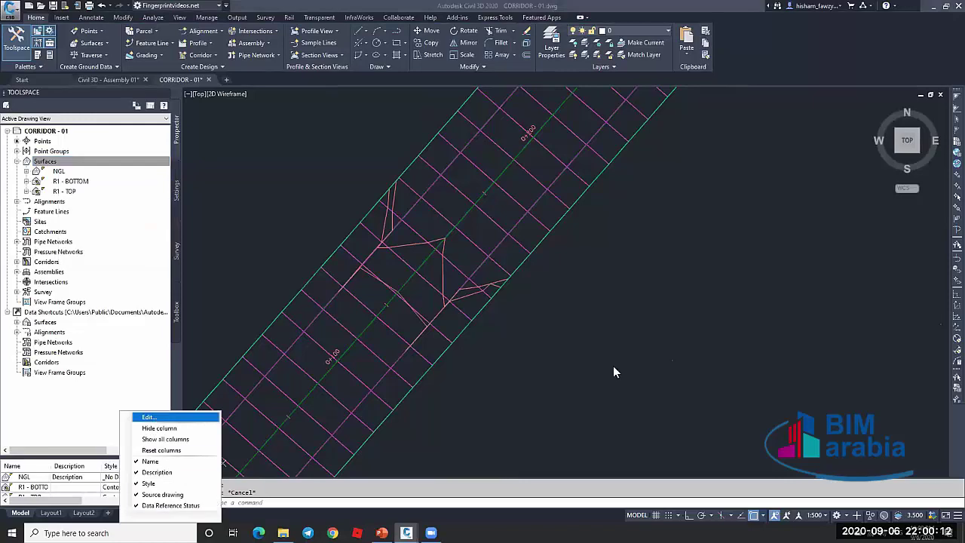
key(Return)
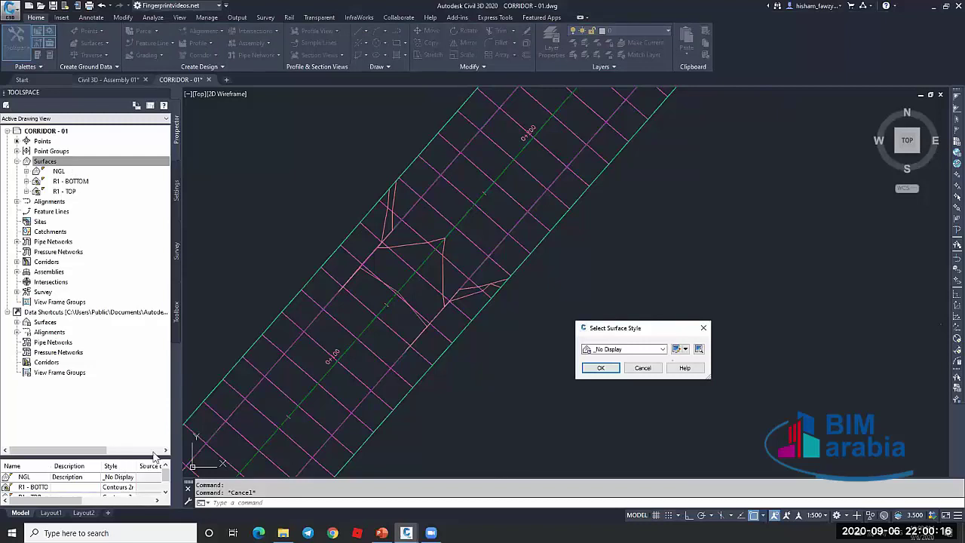
Set the surface style to _No Display and confirm
click(626, 350)
click(646, 325)
scroll(608, 348, down, 1)
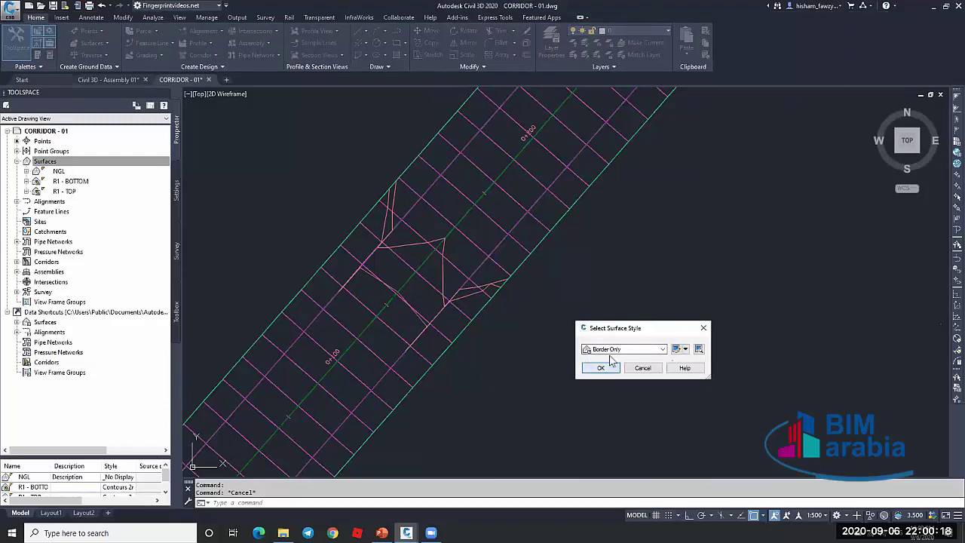
click(600, 367)
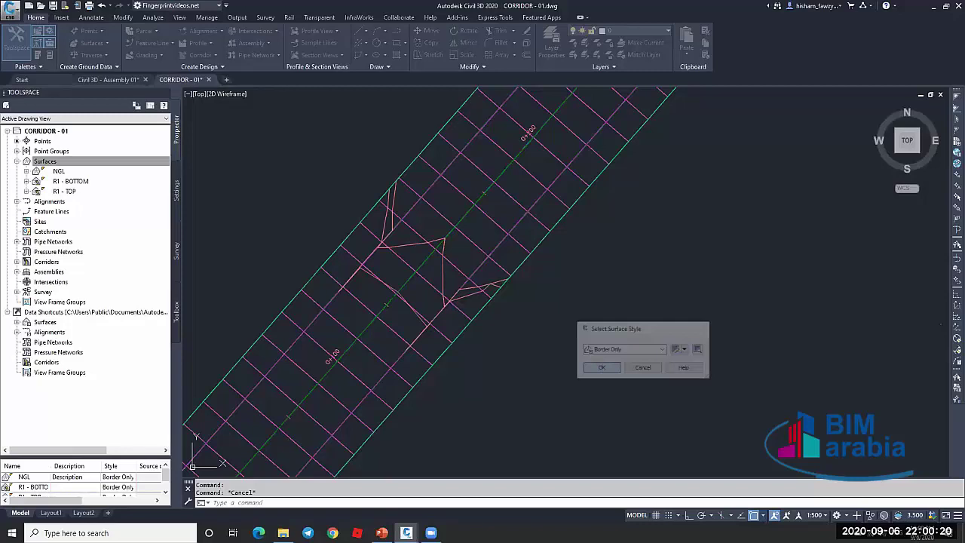
scroll(624, 349, up, 1)
click(601, 367)
scroll(533, 253, down, 6)
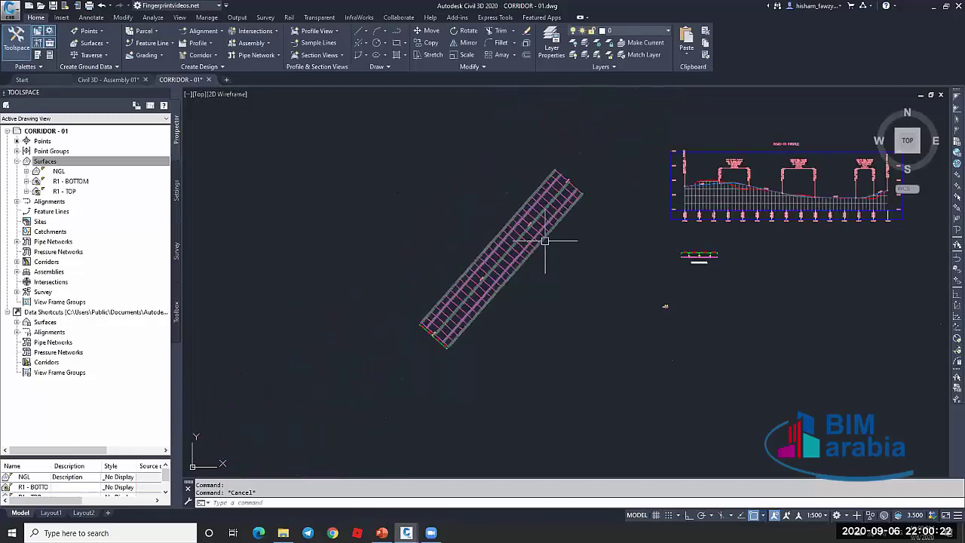
key(Escape)
scroll(537, 239, up, 3)
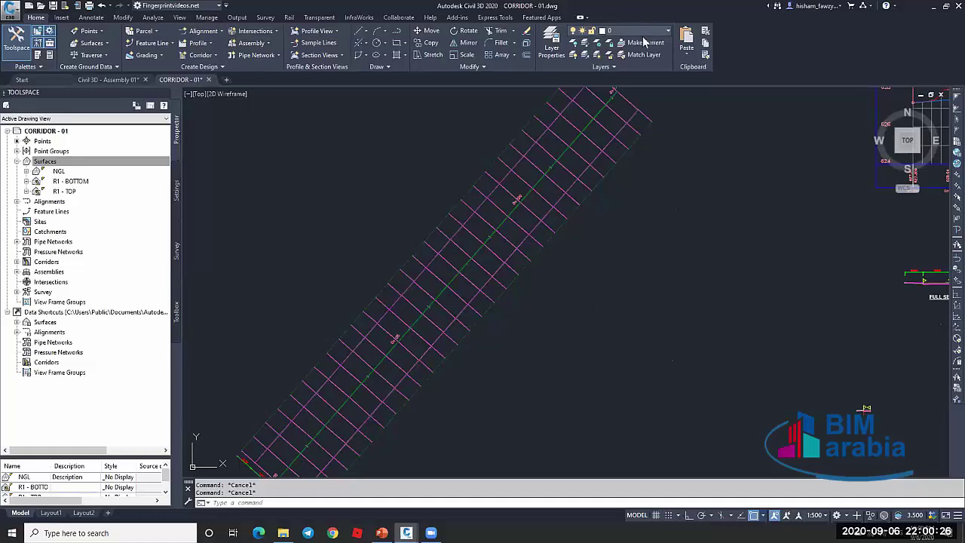
Turn on layer $-park area-1 from the Layers list
click(634, 31)
scroll(619, 72, up, 2)
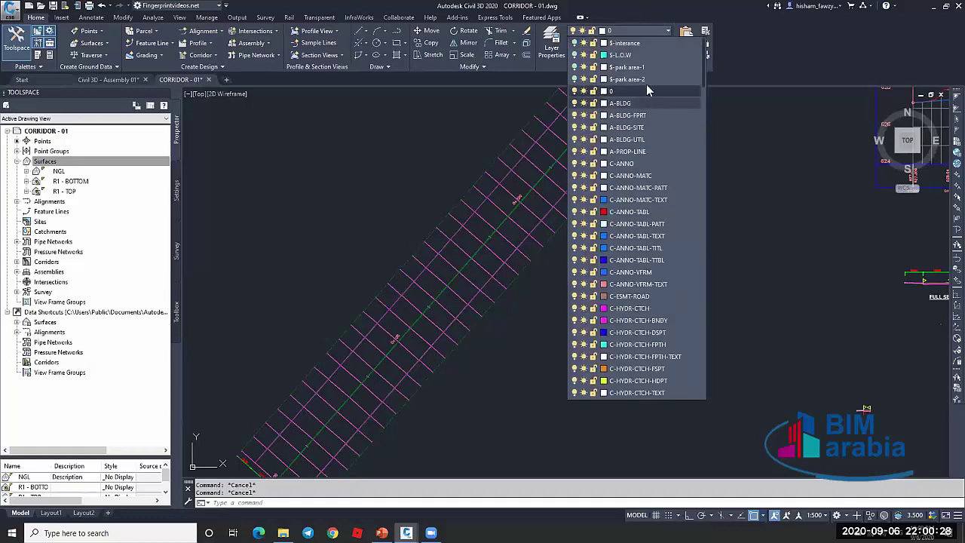
click(571, 69)
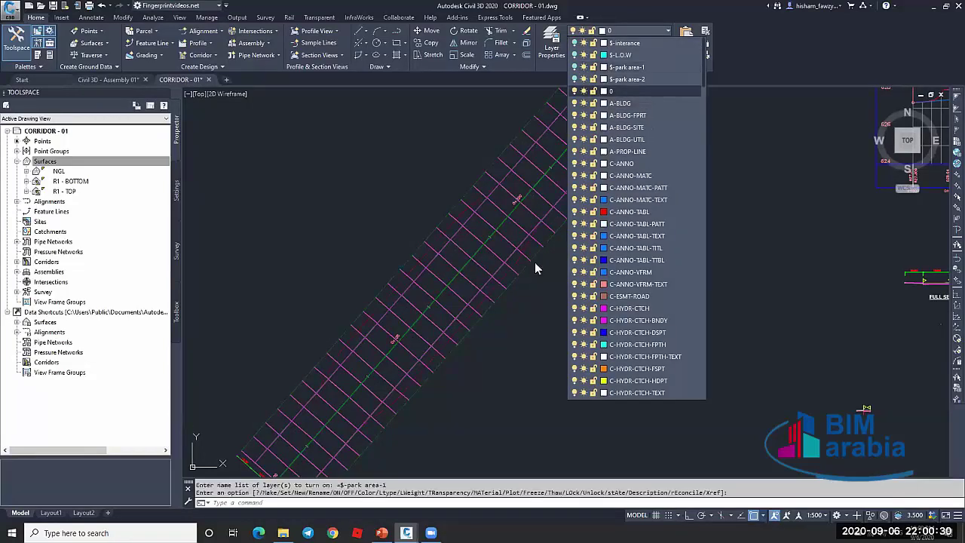
scroll(550, 227, down, 3)
key(Escape)
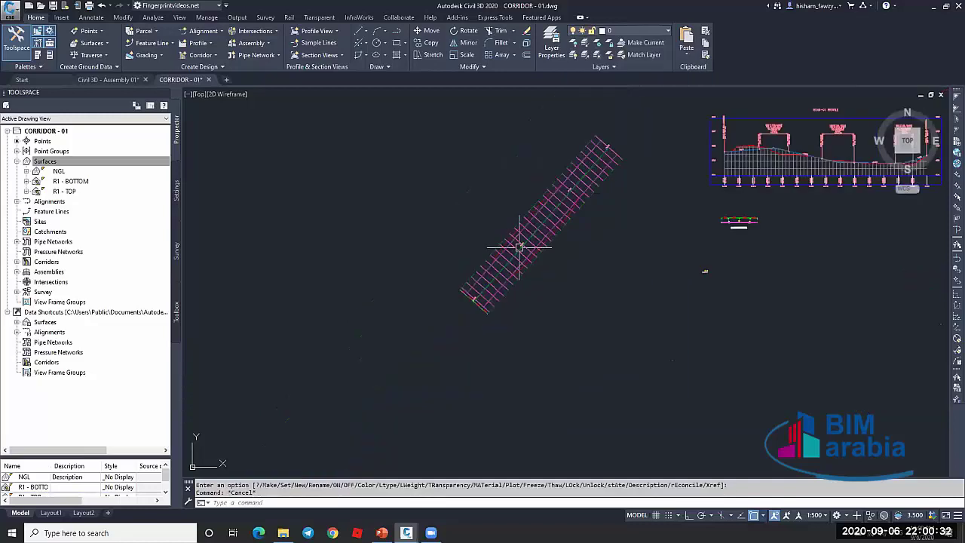
scroll(520, 247, up, 4)
Start DRAWORDER on the corridor, cancel it, and select the red dashed edge line
click(587, 229)
text(dr)
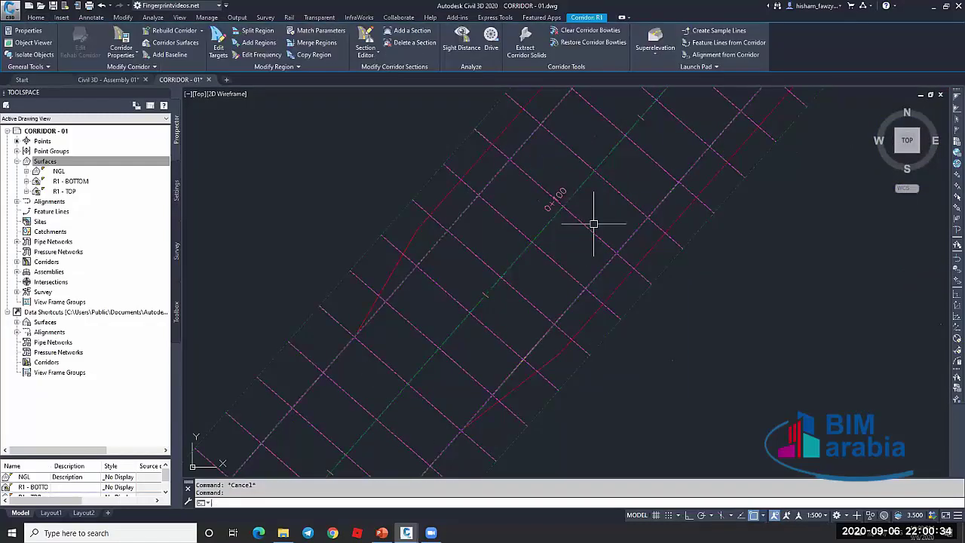
key(Return)
scroll(616, 193, down, 2)
key(Escape)
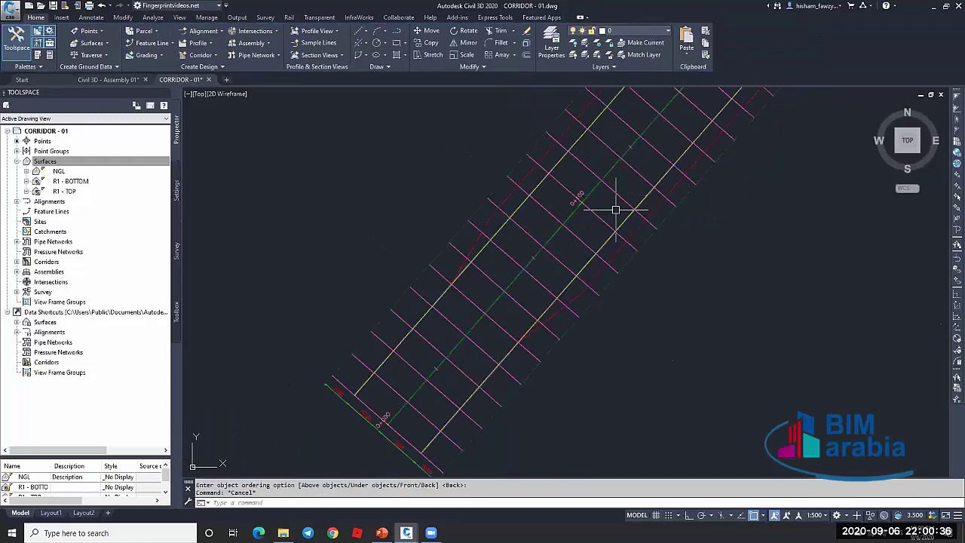
scroll(626, 235, up, 4)
click(650, 223)
scroll(617, 211, down, 4)
scroll(616, 213, down, 2)
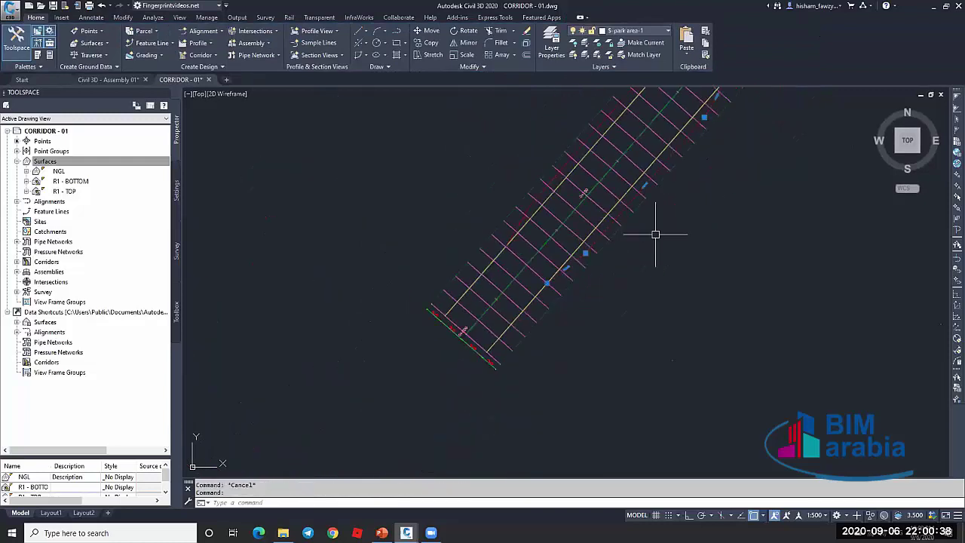
click(621, 189)
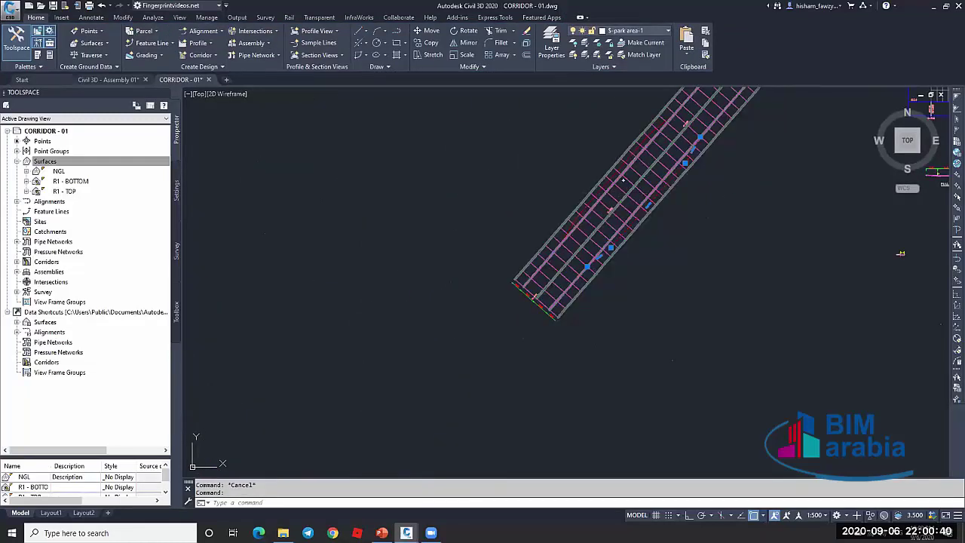
scroll(623, 180, up, 5)
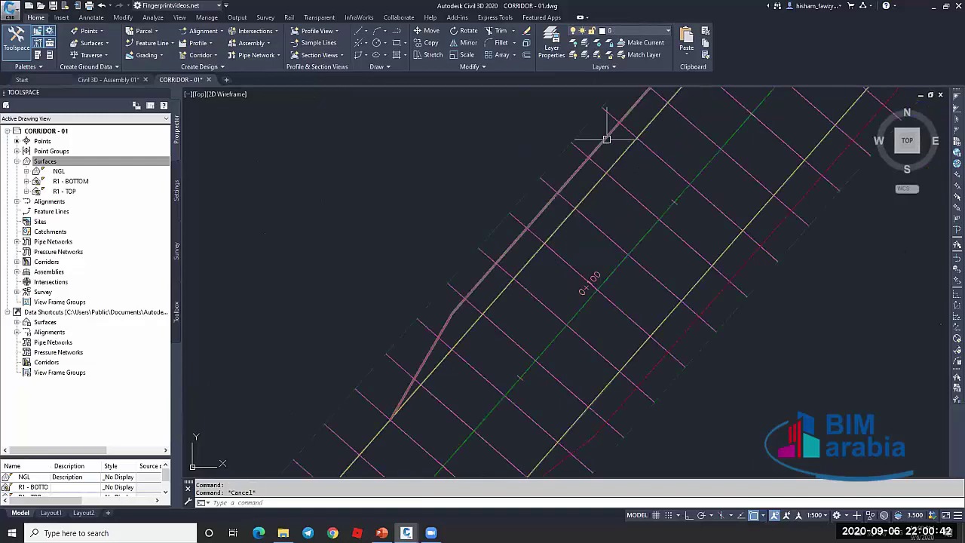
scroll(595, 174, up, 2)
scroll(618, 204, down, 4)
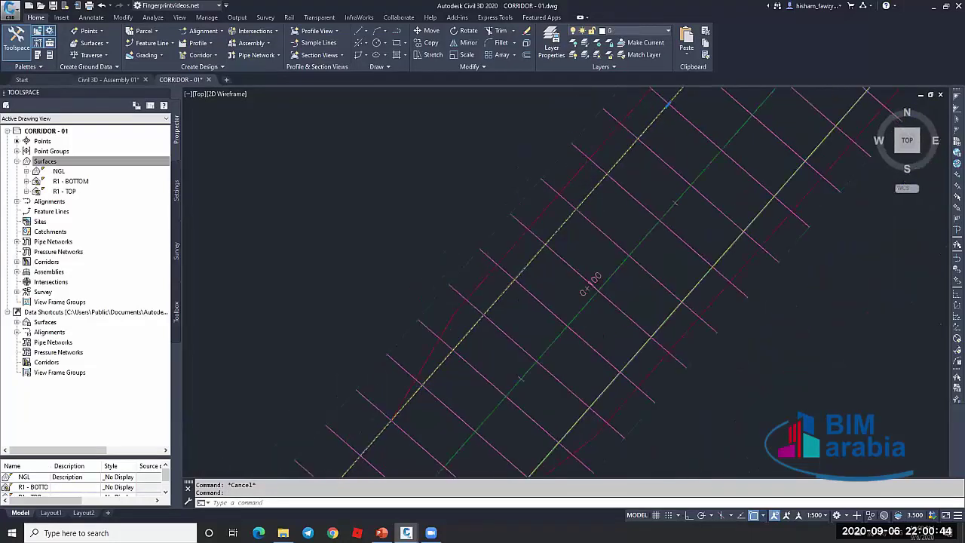
key(Escape)
scroll(577, 265, up, 5)
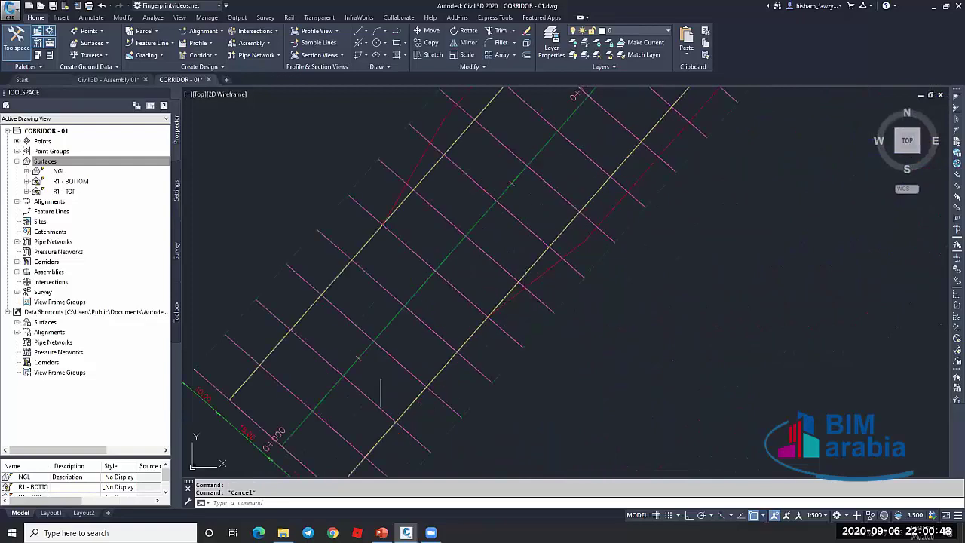
scroll(367, 362, down, 2)
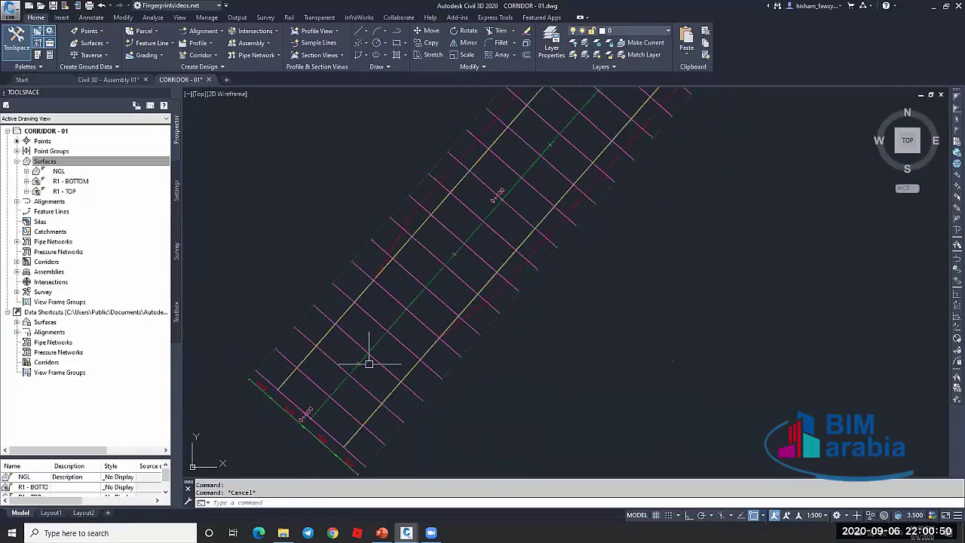
scroll(526, 287, up, 3)
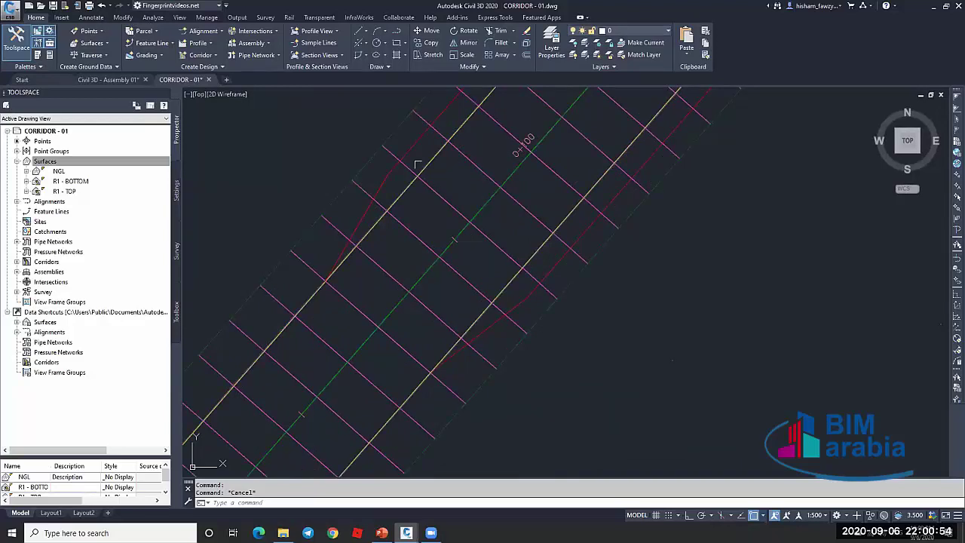
click(91, 16)
click(263, 55)
click(387, 175)
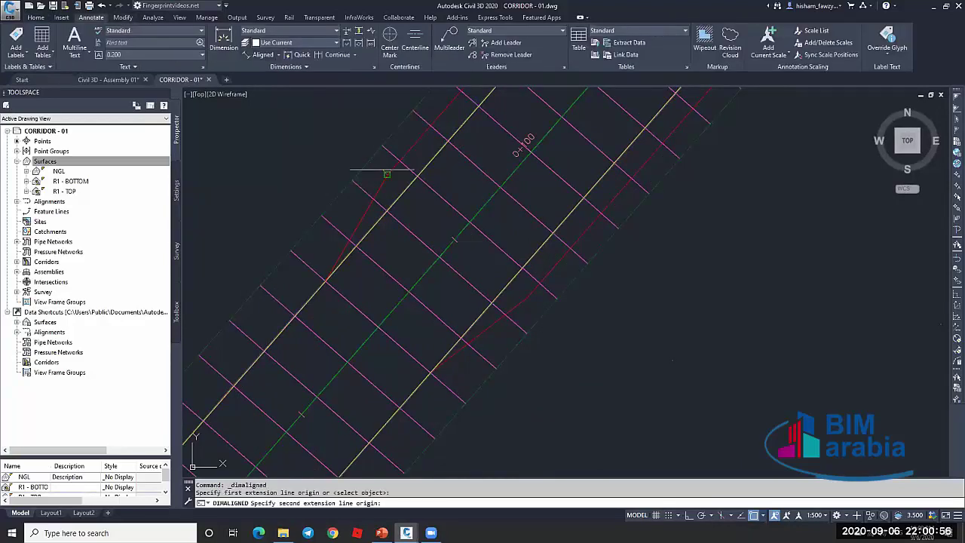
click(403, 190)
scroll(399, 189, up, 3)
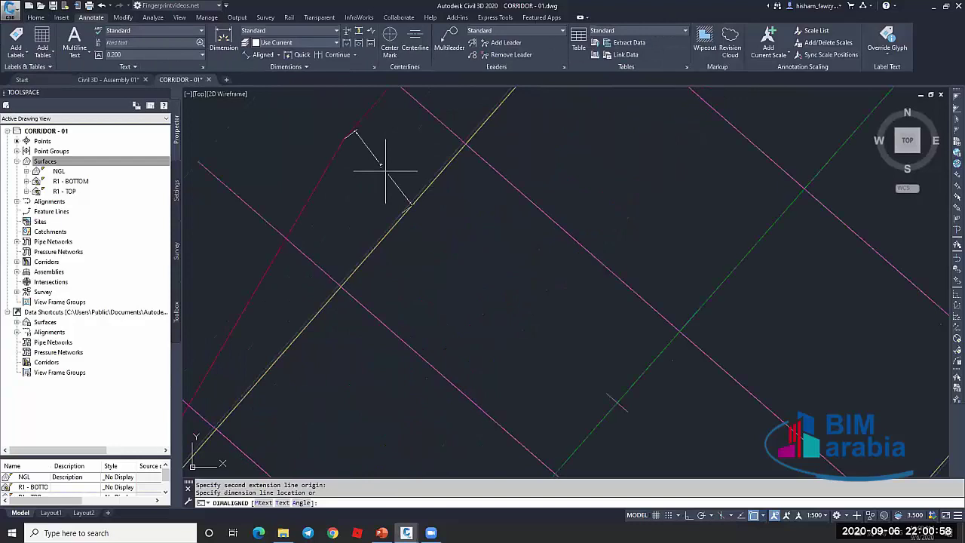
key(Escape)
key(Return)
click(345, 140)
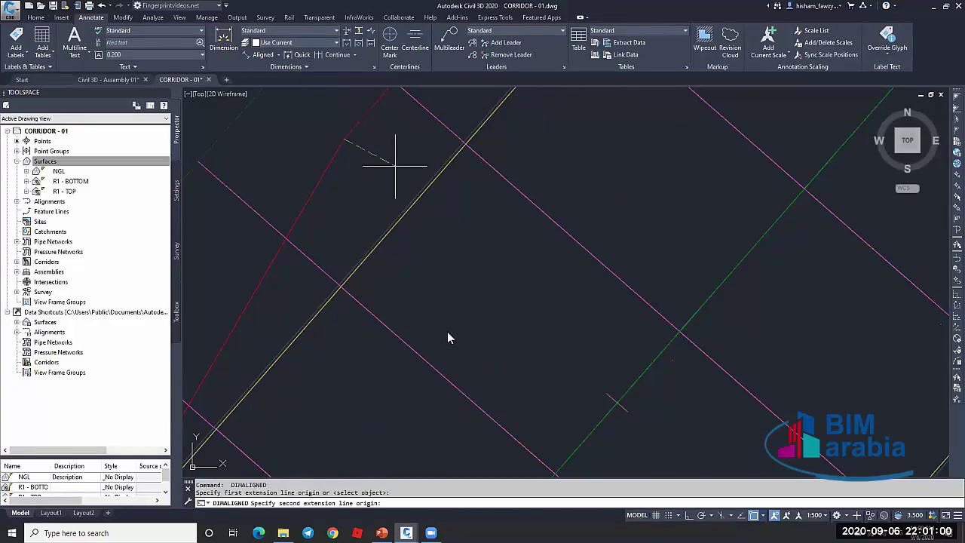
shift+right_click(395, 165)
click(445, 331)
click(414, 204)
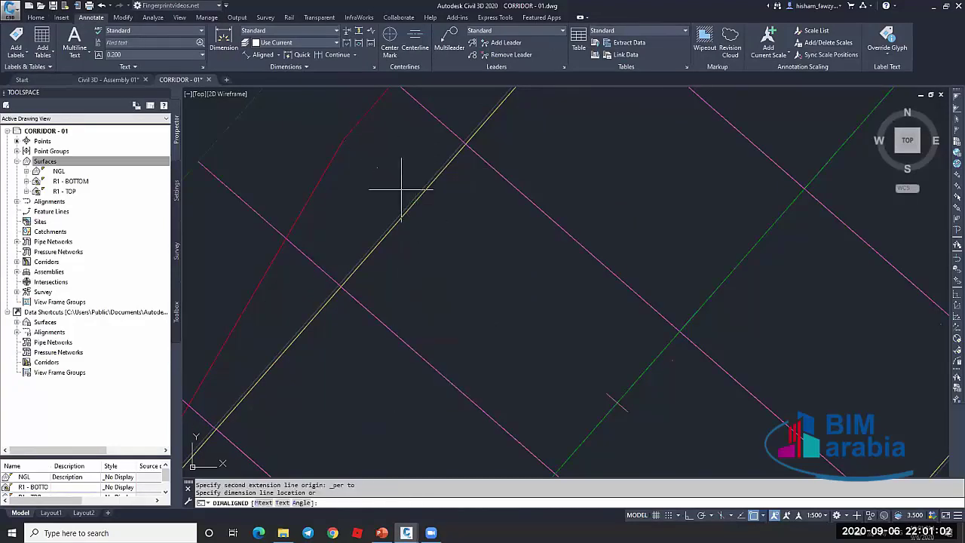
scroll(401, 188, down, 3)
key(Escape)
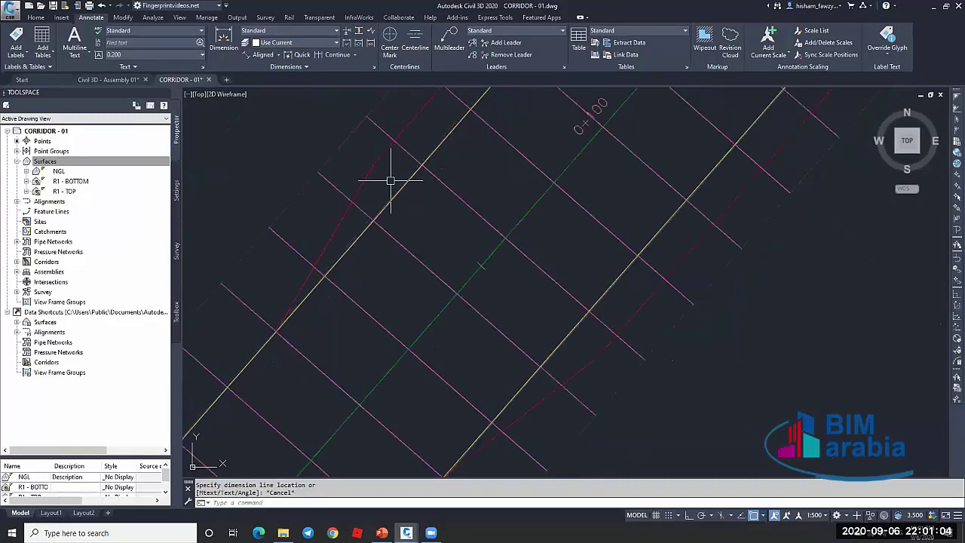
scroll(400, 177, down, 4)
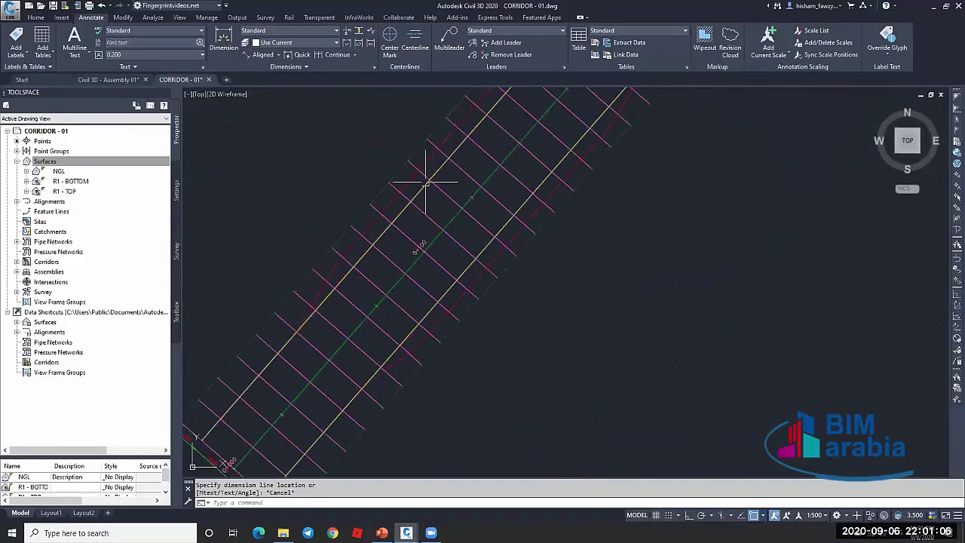
scroll(491, 162, down, 2)
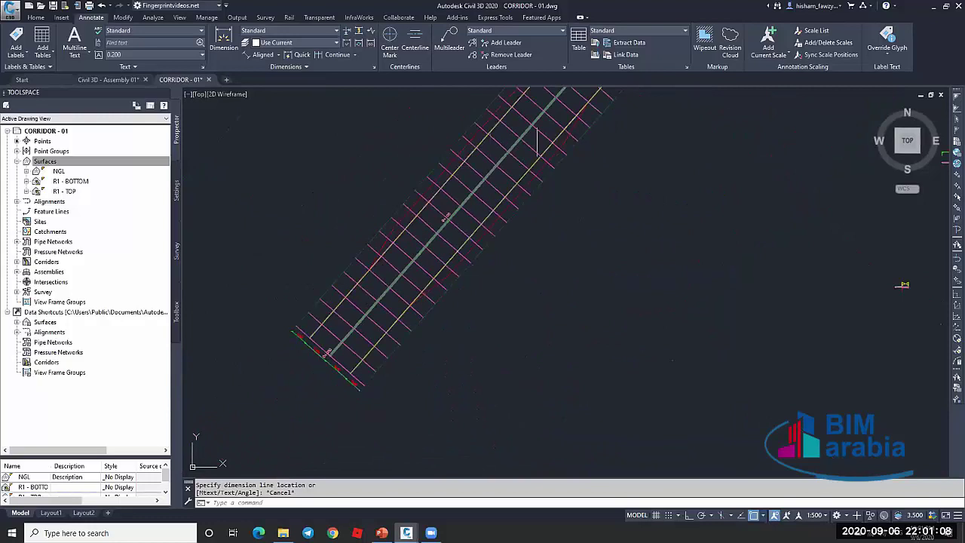
scroll(596, 132, down, 3)
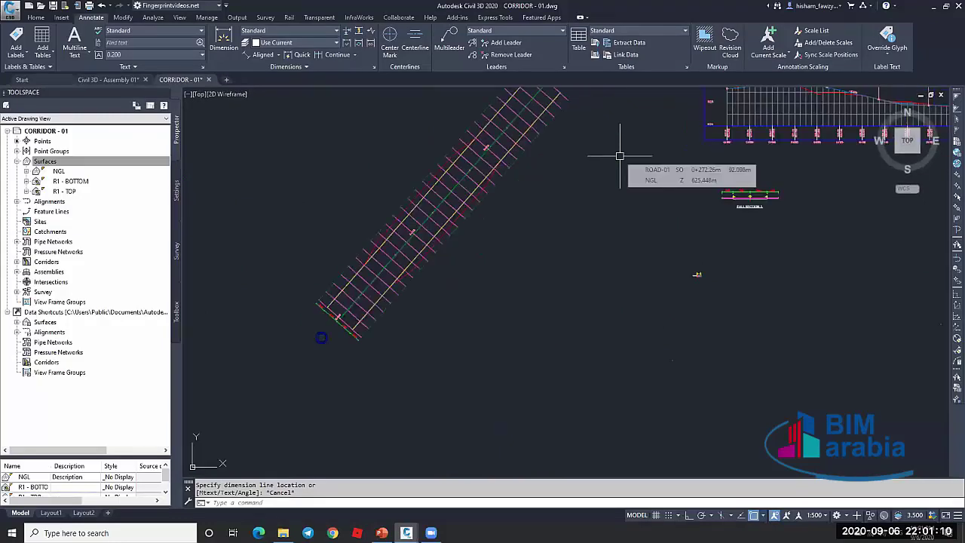
scroll(321, 338, up, 5)
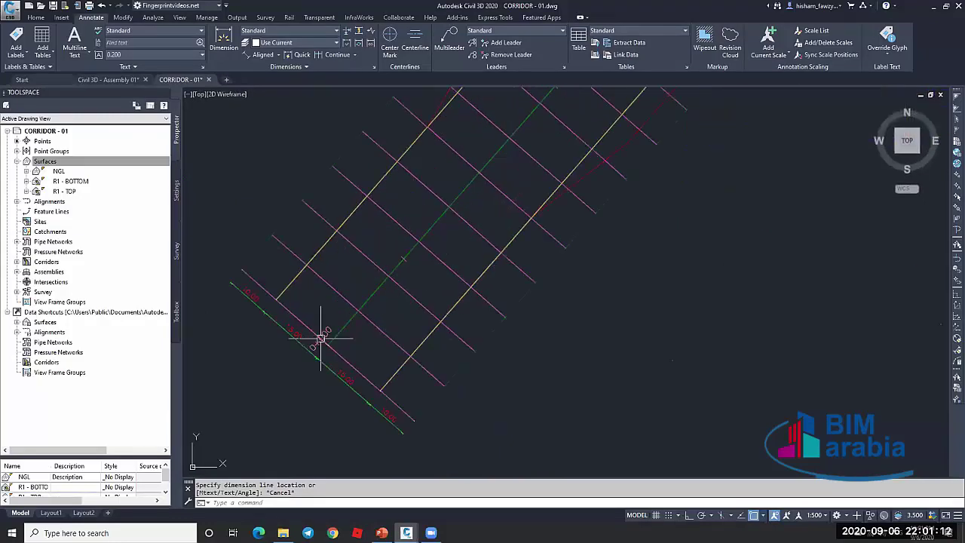
scroll(304, 340, down, 1)
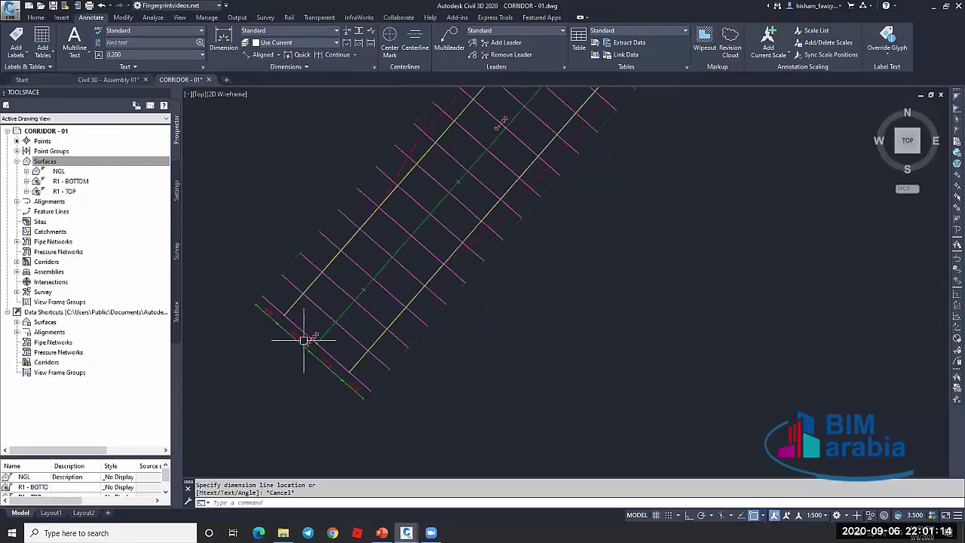
scroll(304, 340, down, 1)
scroll(409, 198, up, 2)
scroll(415, 188, down, 1)
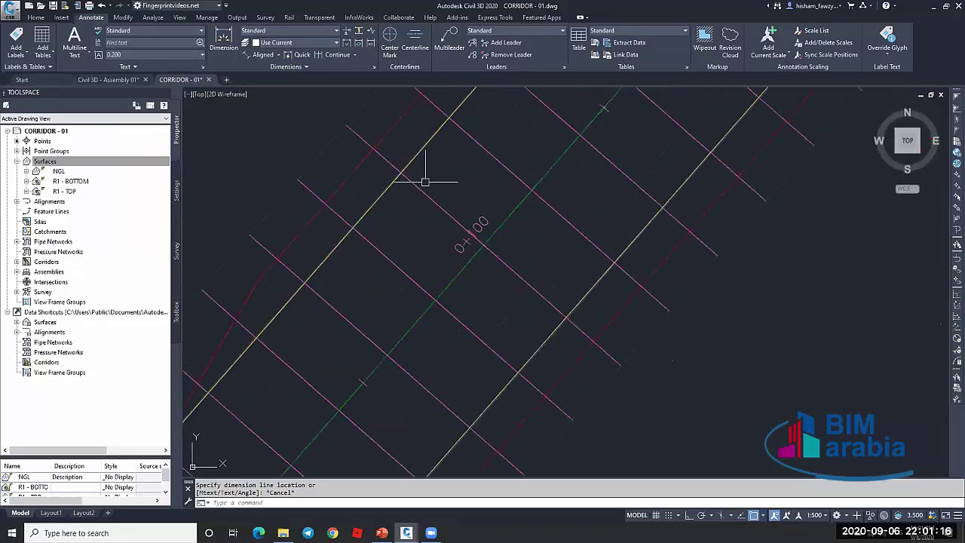
scroll(425, 162, up, 1)
scroll(441, 177, down, 1)
scroll(463, 189, up, 1)
scroll(463, 190, down, 2)
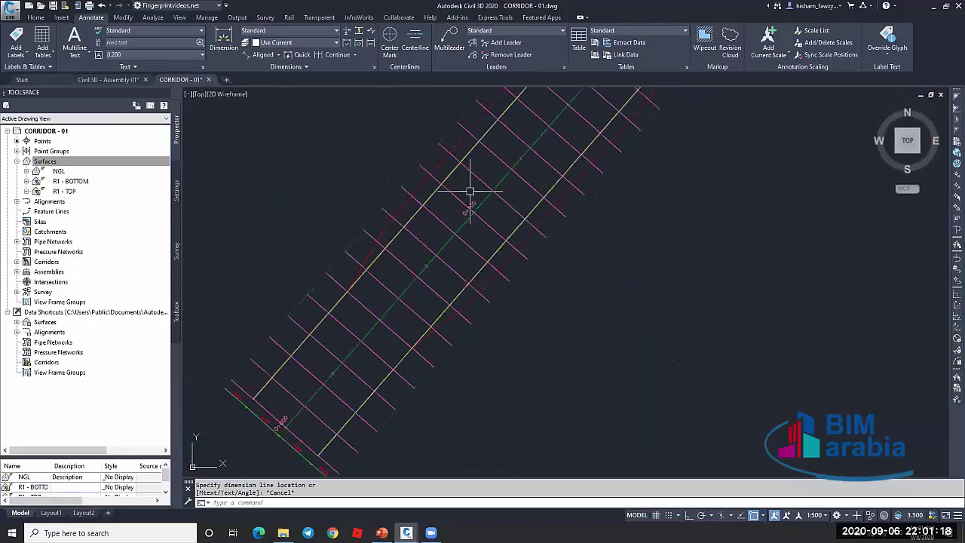
scroll(495, 209, down, 1)
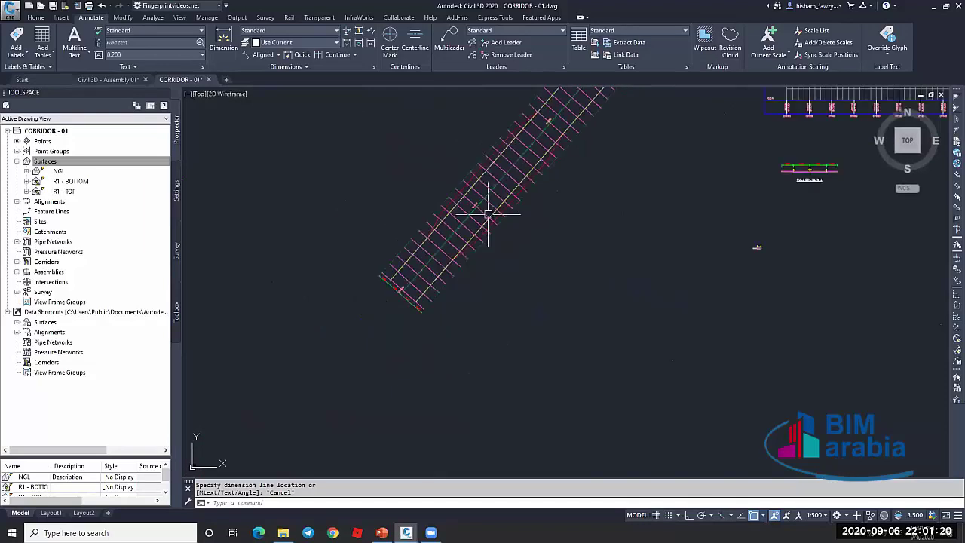
scroll(425, 274, up, 2)
scroll(415, 263, down, 1)
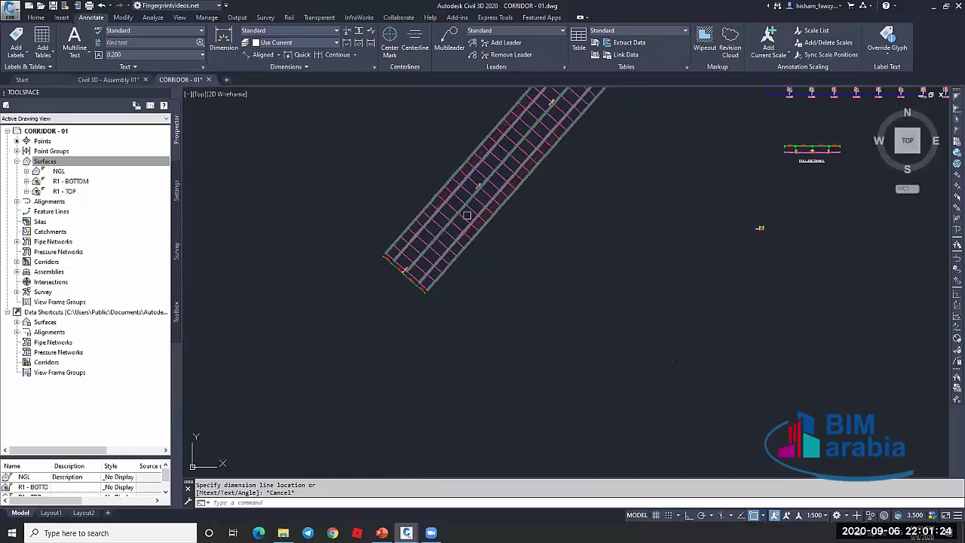
scroll(467, 215, up, 1)
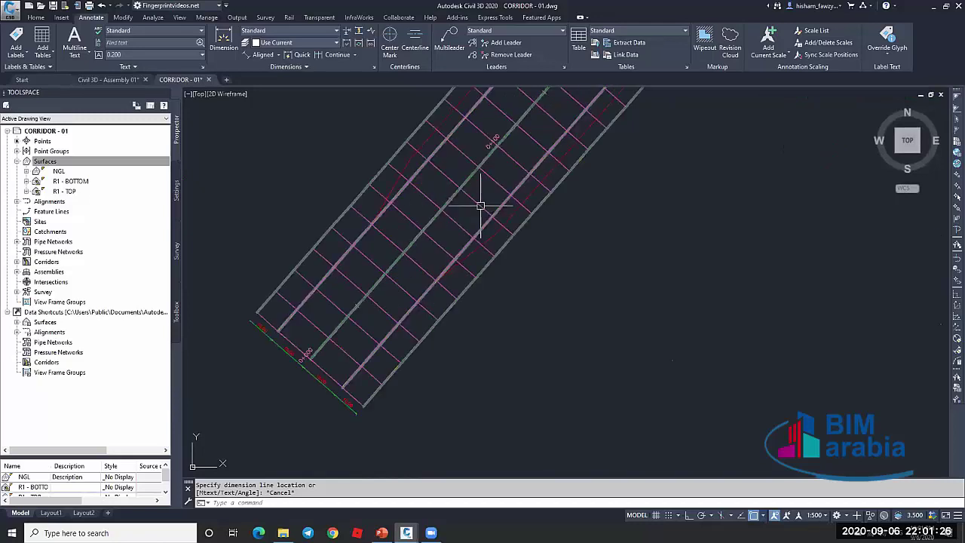
Select corridor R1 and start editing its region's targets
click(467, 223)
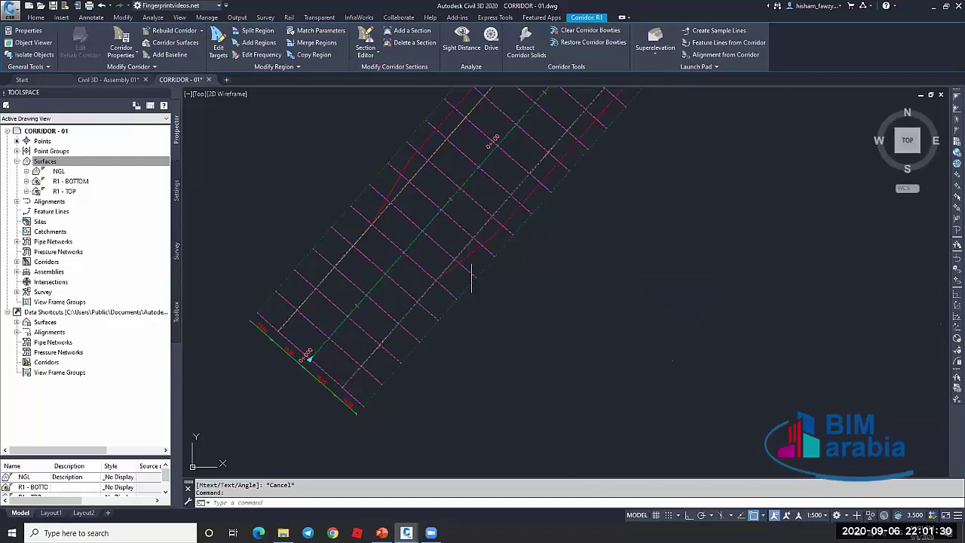
scroll(476, 261, down, 2)
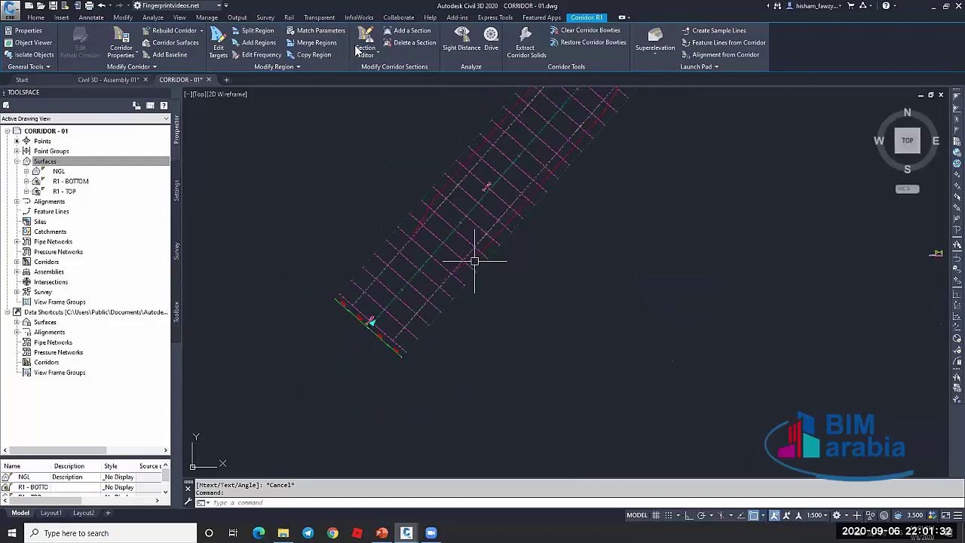
click(218, 47)
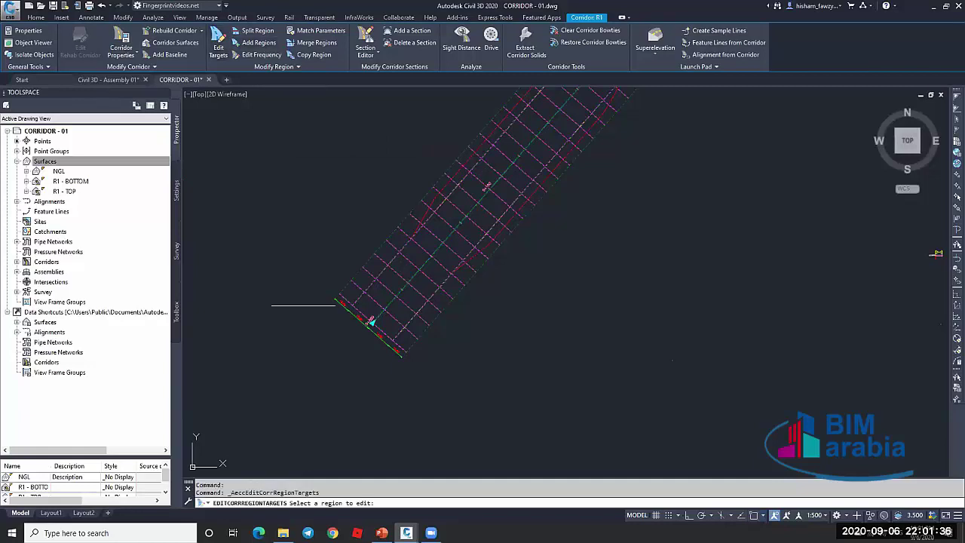
click(455, 266)
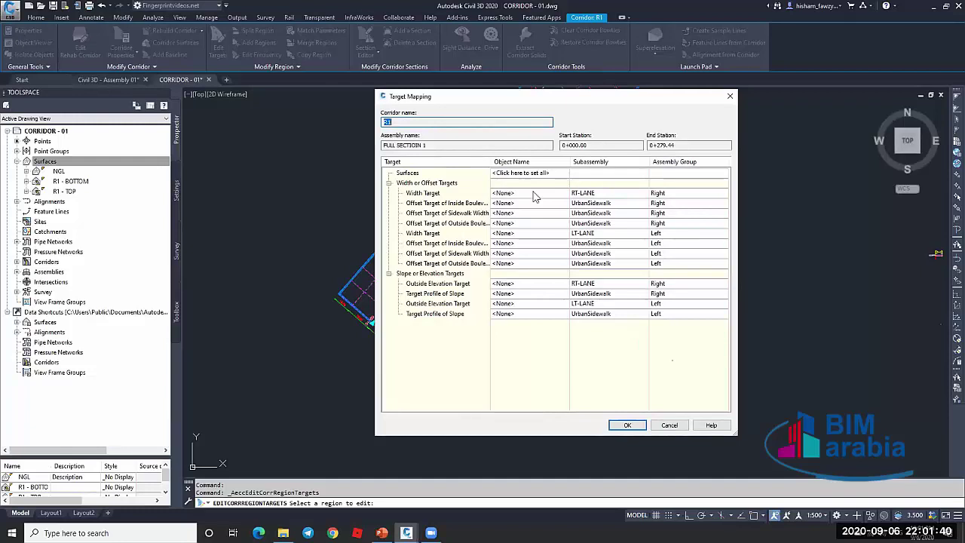
Map the right lane width target to the right edge polyline, Polyline-1
click(531, 193)
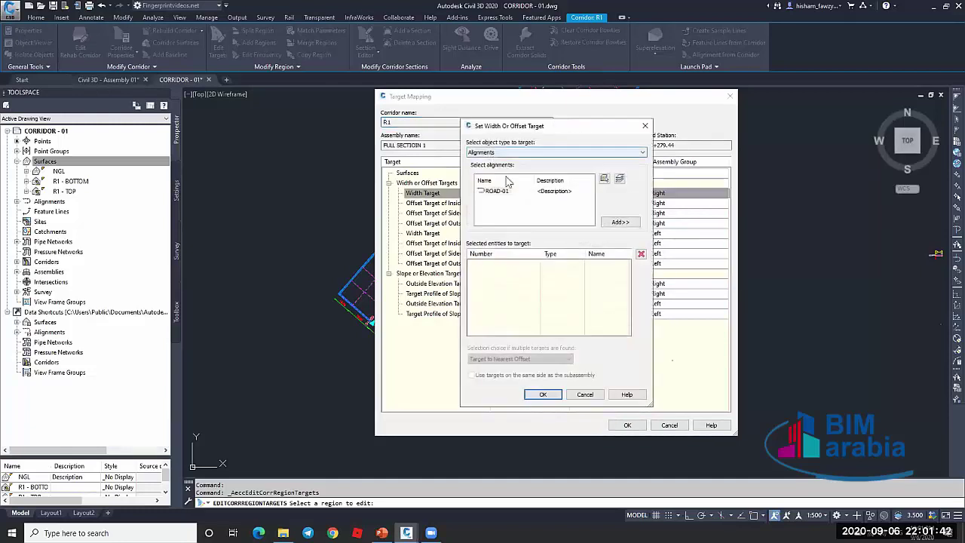
click(538, 154)
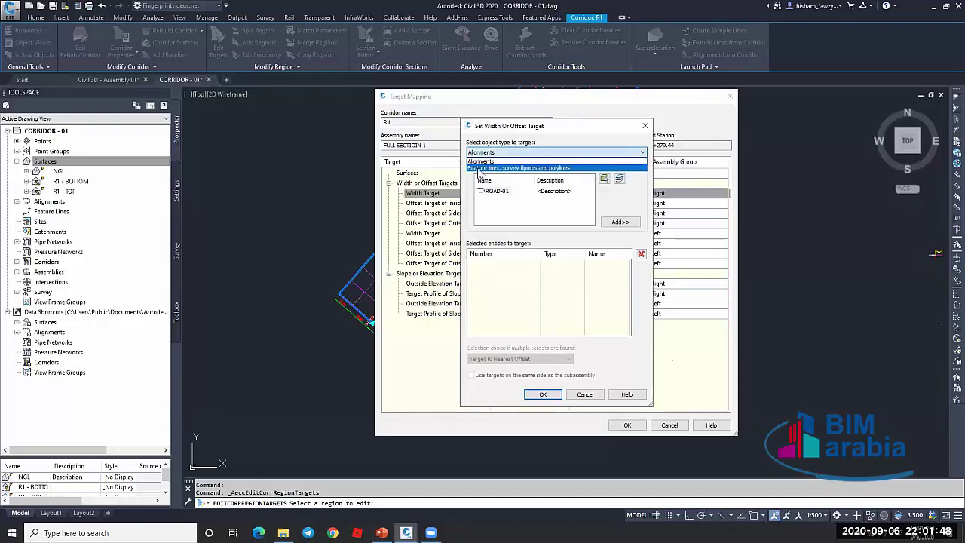
click(559, 167)
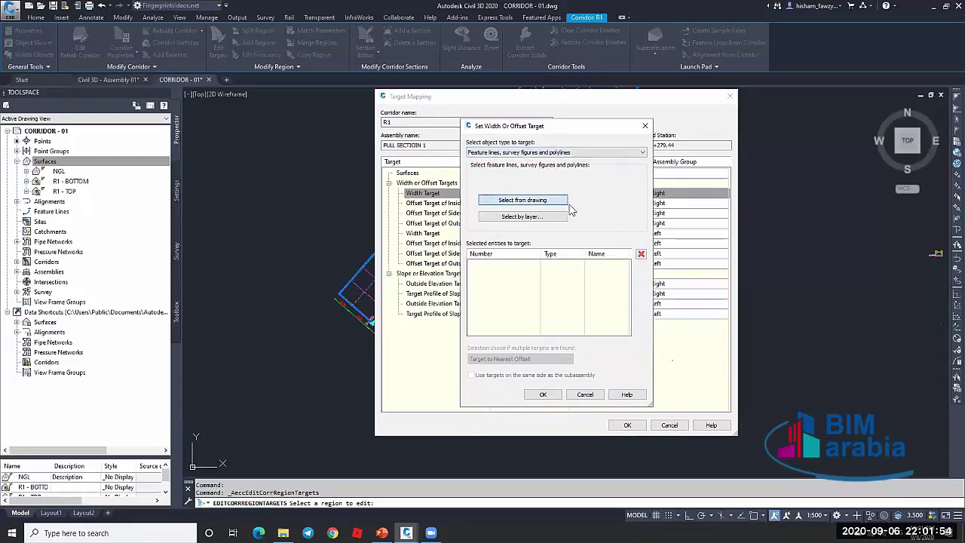
click(530, 201)
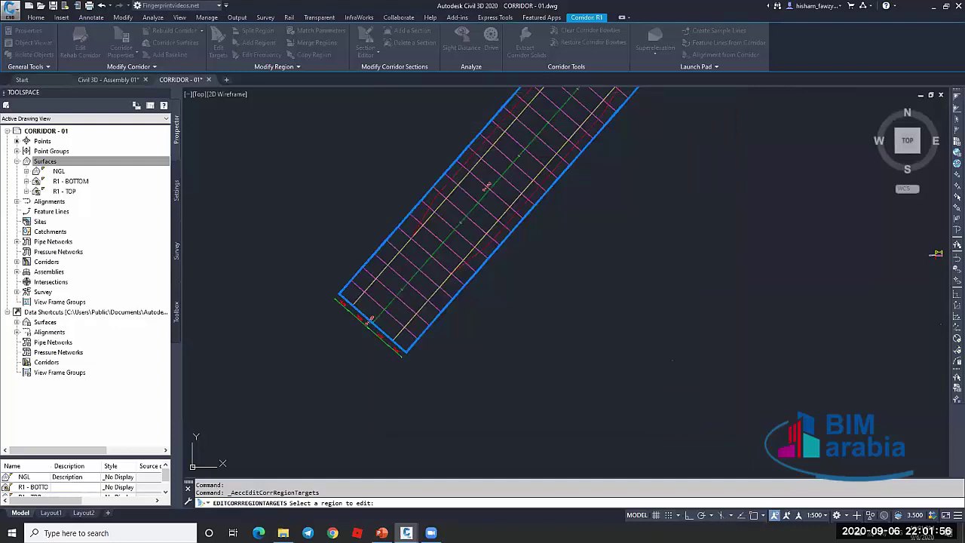
click(533, 202)
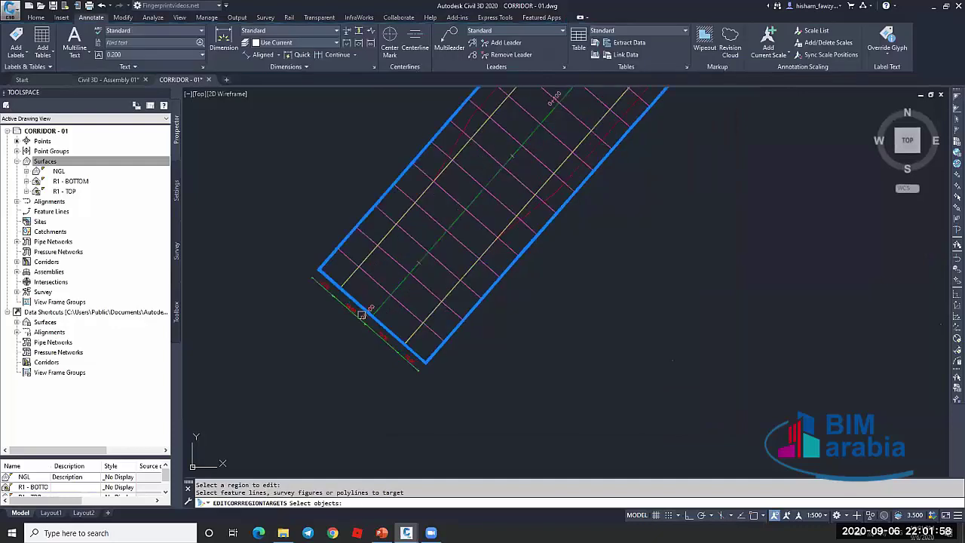
scroll(528, 188, up, 4)
click(529, 187)
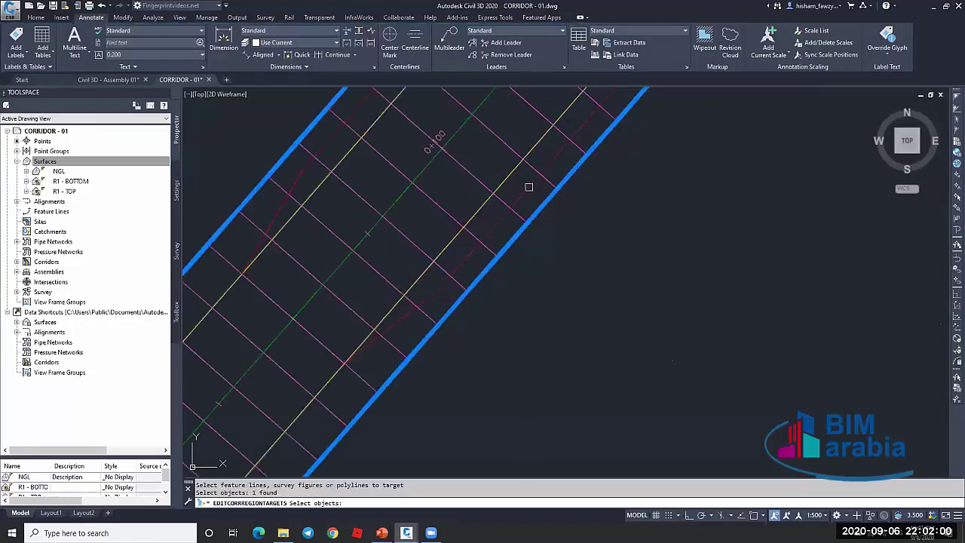
key(Return)
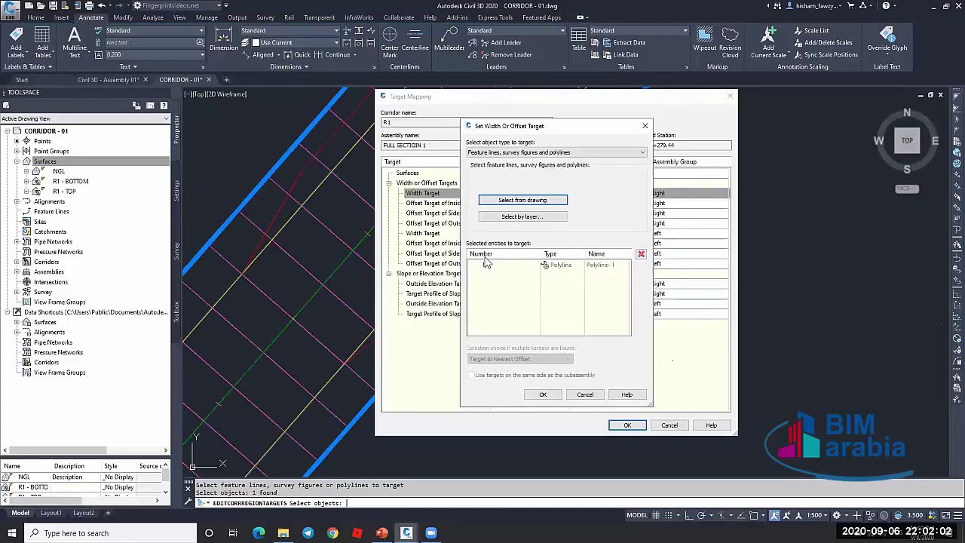
click(517, 266)
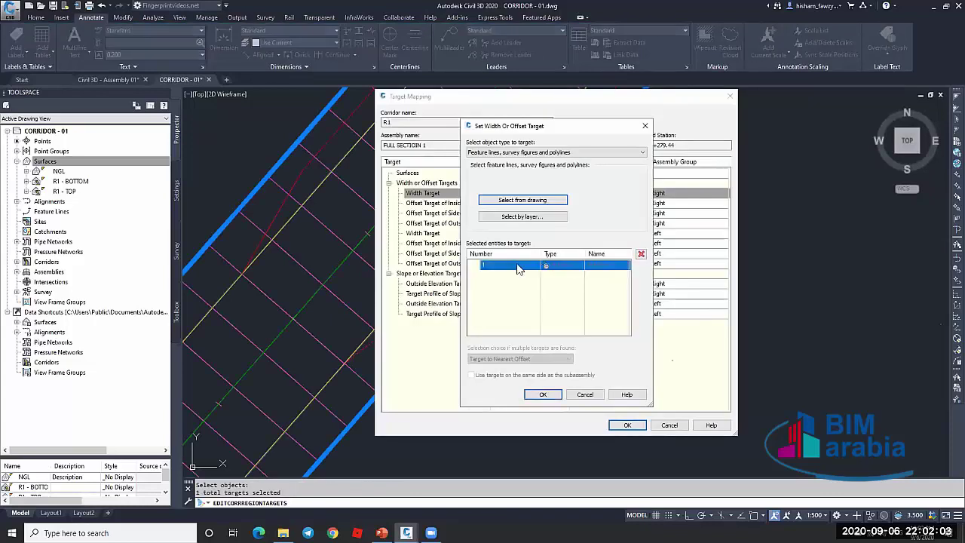
click(544, 396)
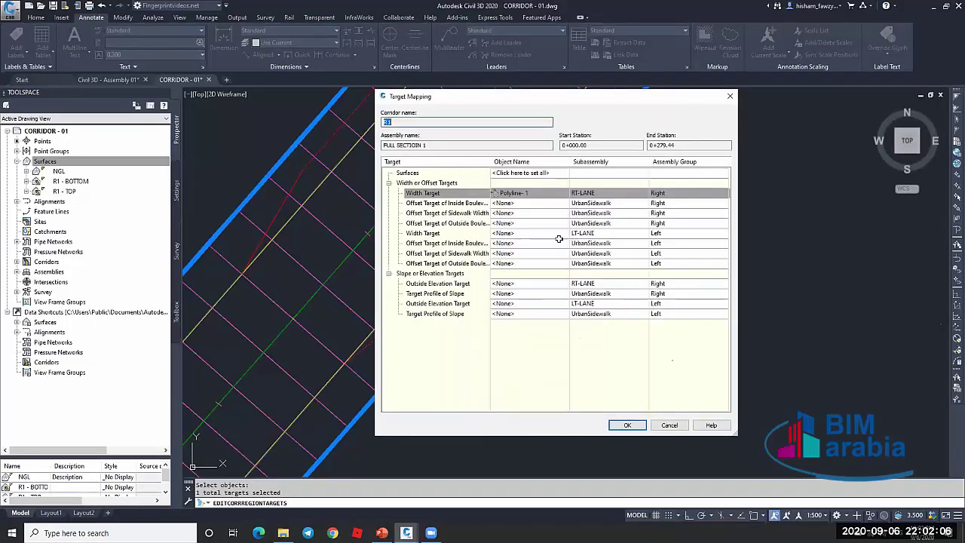
Map the left lane width target to the upper-left edge polyline, Polyline-2
click(534, 234)
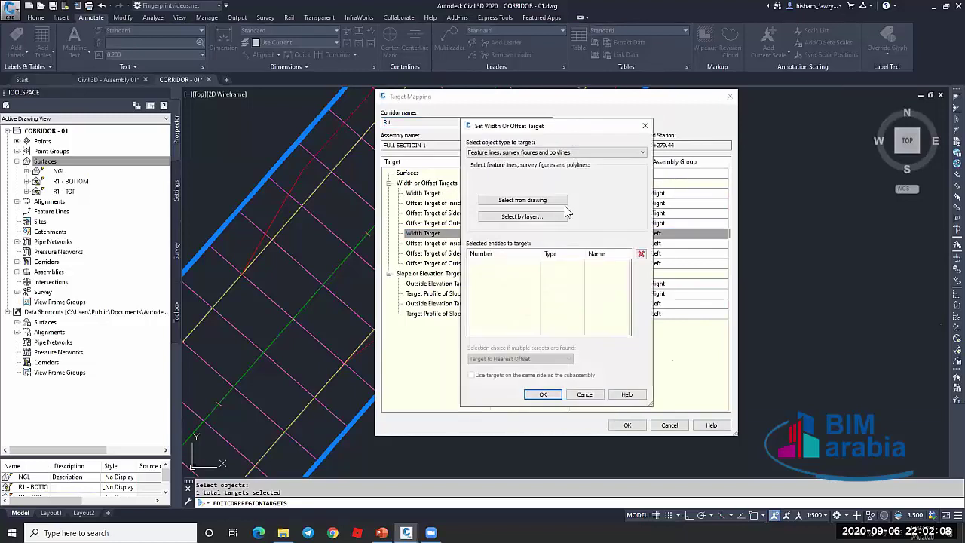
click(558, 152)
click(555, 164)
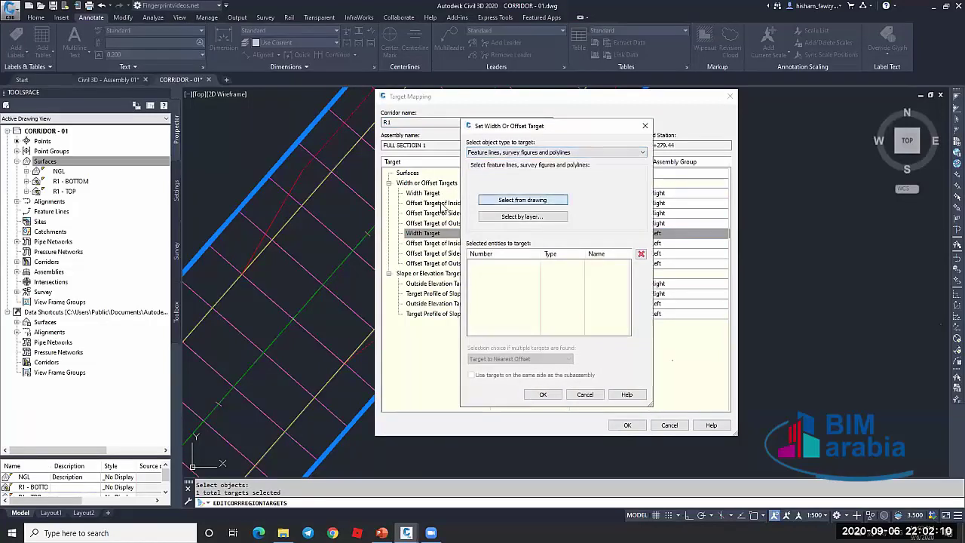
key(Return)
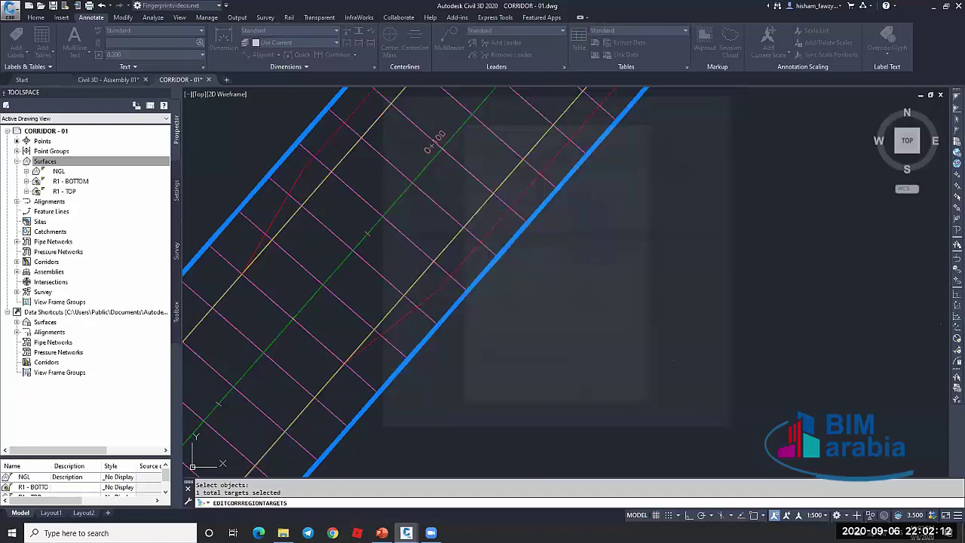
click(346, 147)
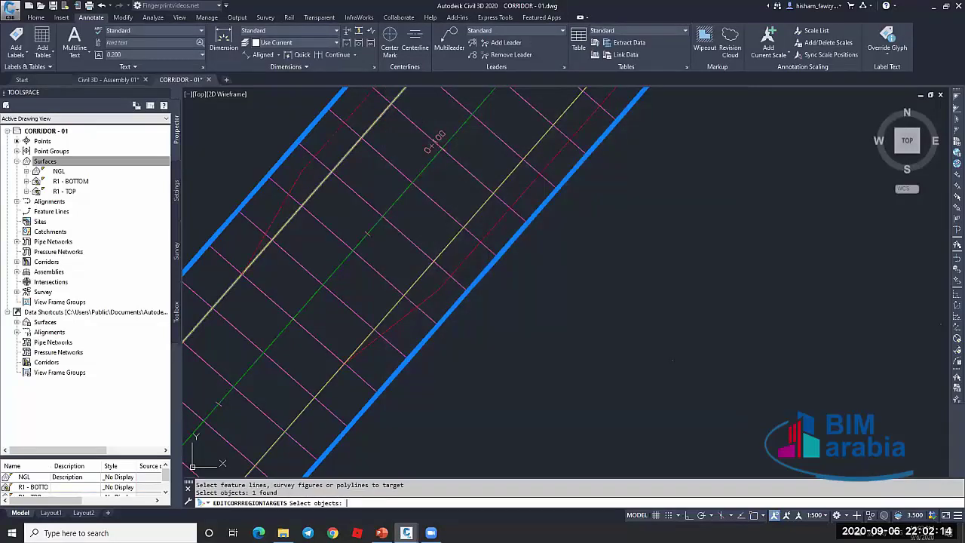
key(Return)
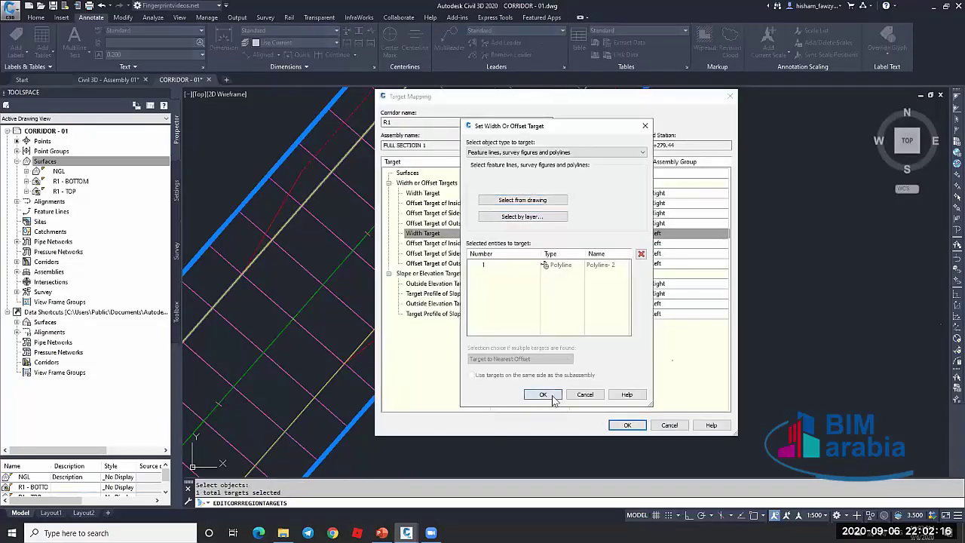
click(552, 397)
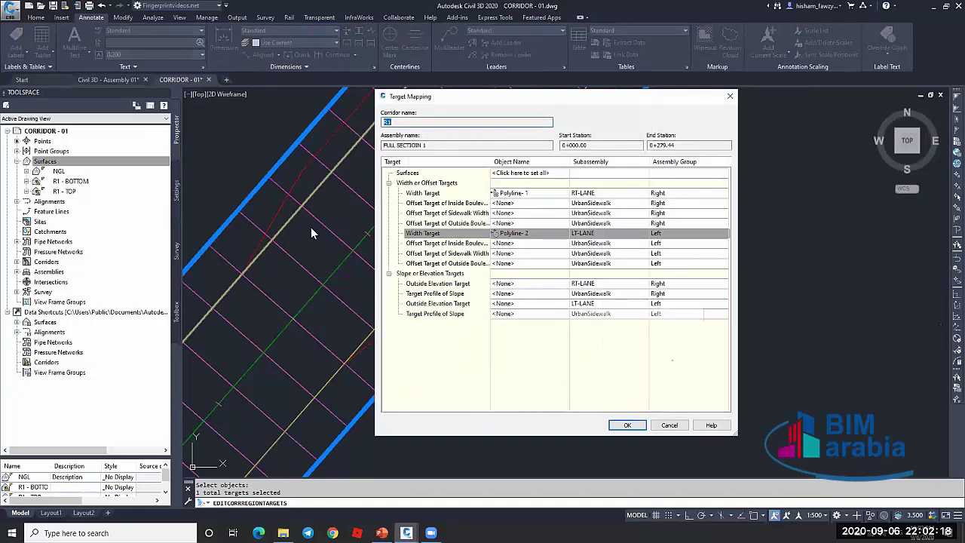
Apply the target mapping, then inspect the first 'Target object not found' warning's message and station
click(625, 425)
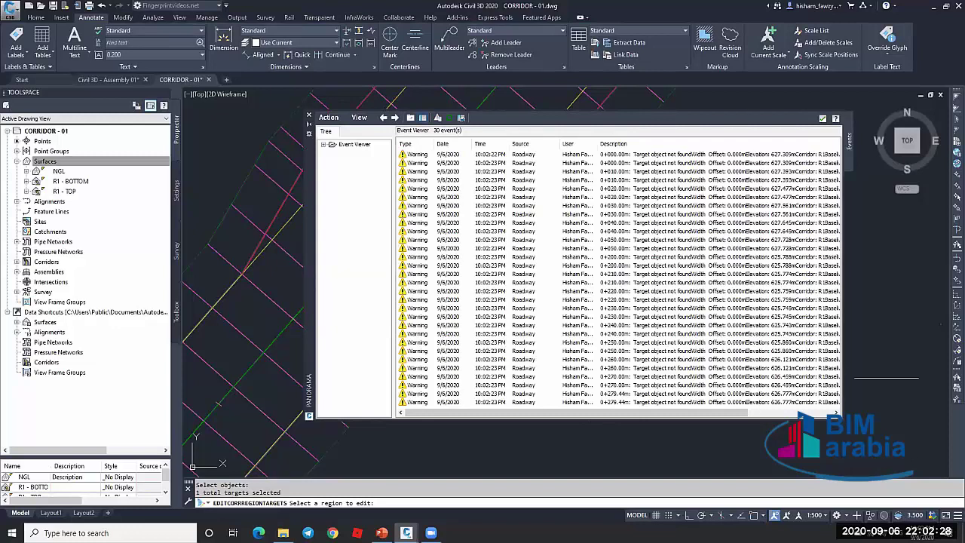
key(Return)
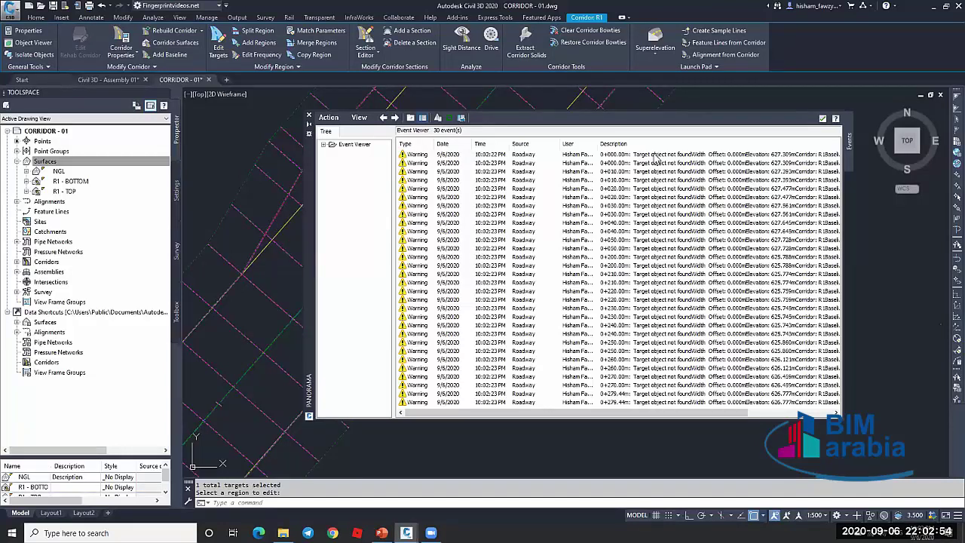
double_click(612, 155)
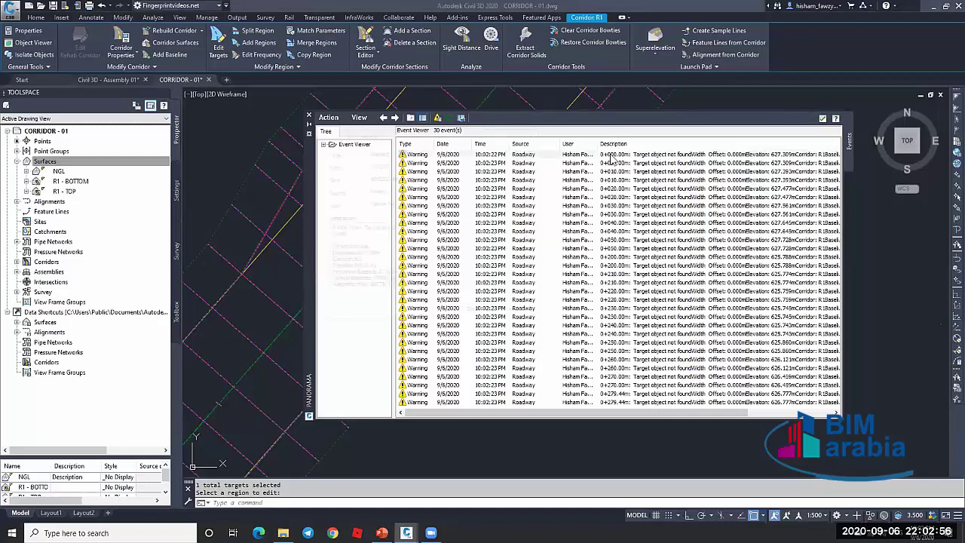
click(536, 131)
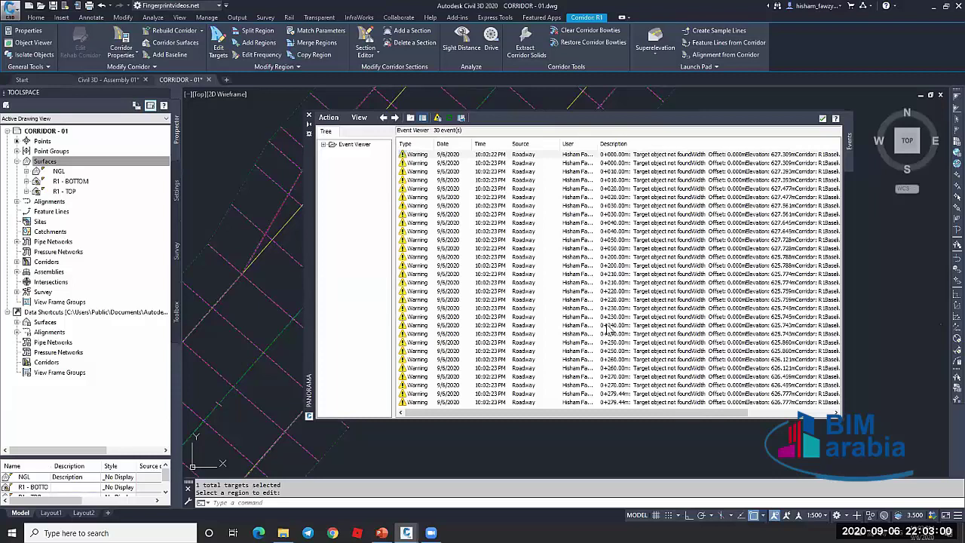
double_click(638, 158)
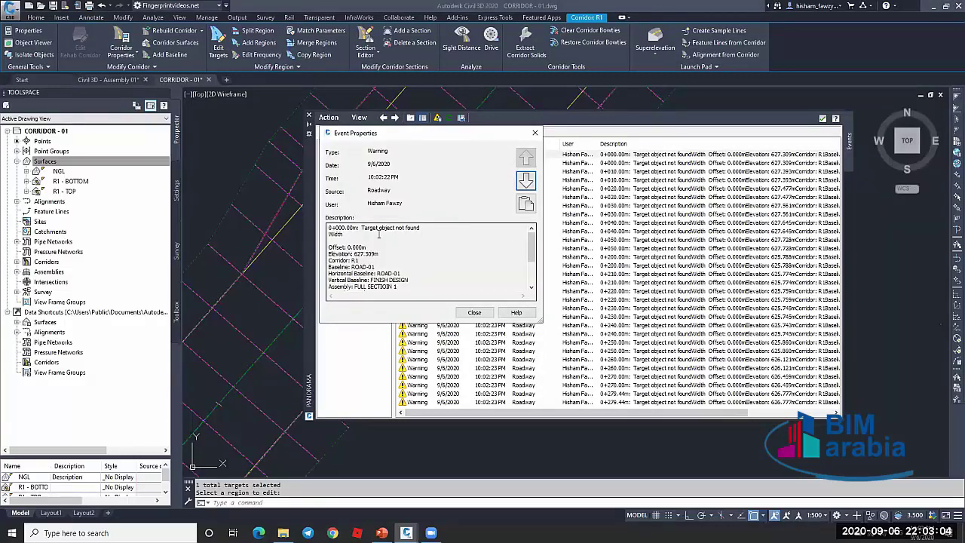
drag(360, 228, 422, 231)
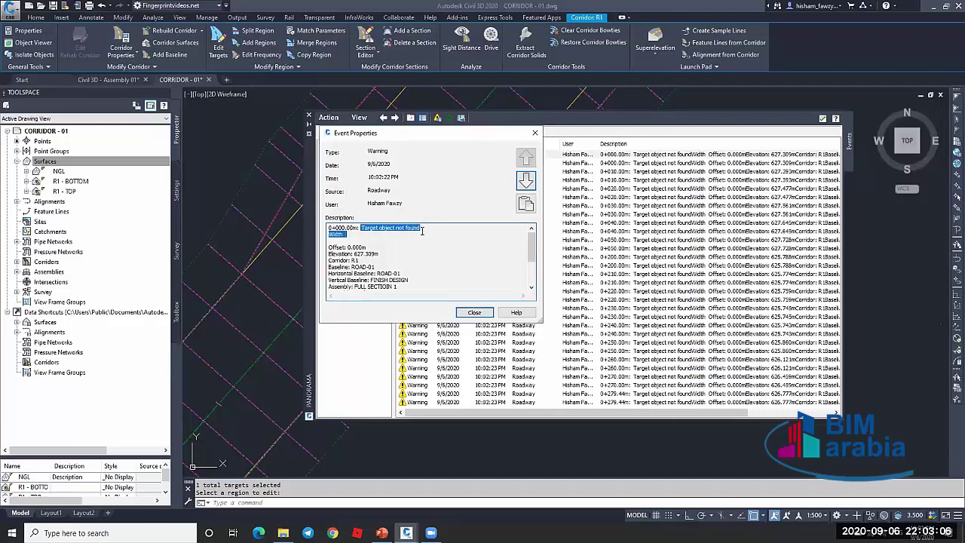
click(363, 225)
click(359, 235)
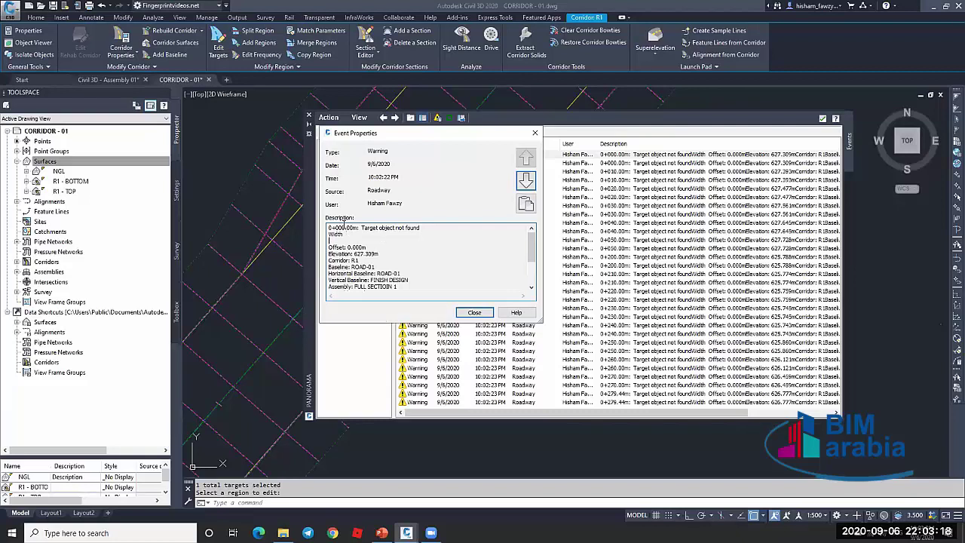
drag(328, 228, 348, 228)
click(474, 312)
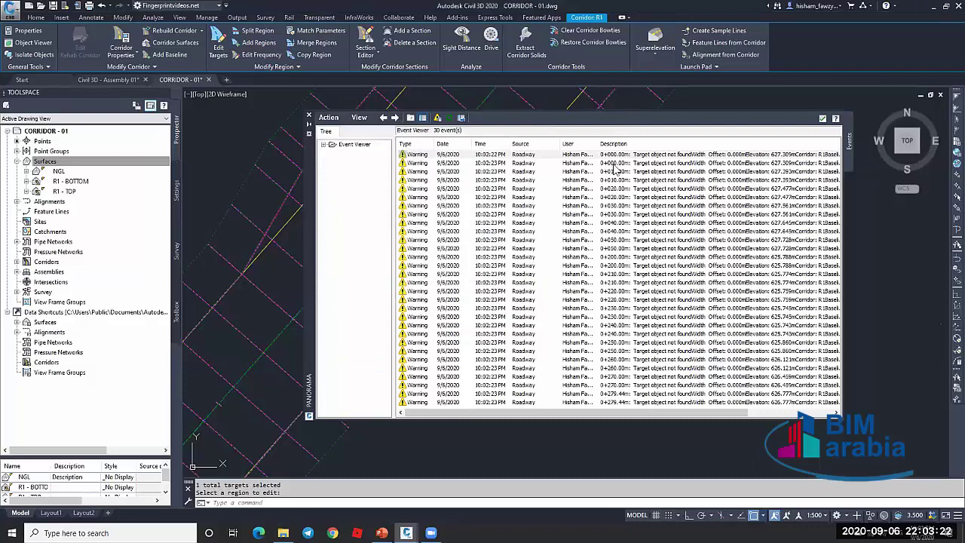
Review the details of the first and second width warnings
double_click(618, 156)
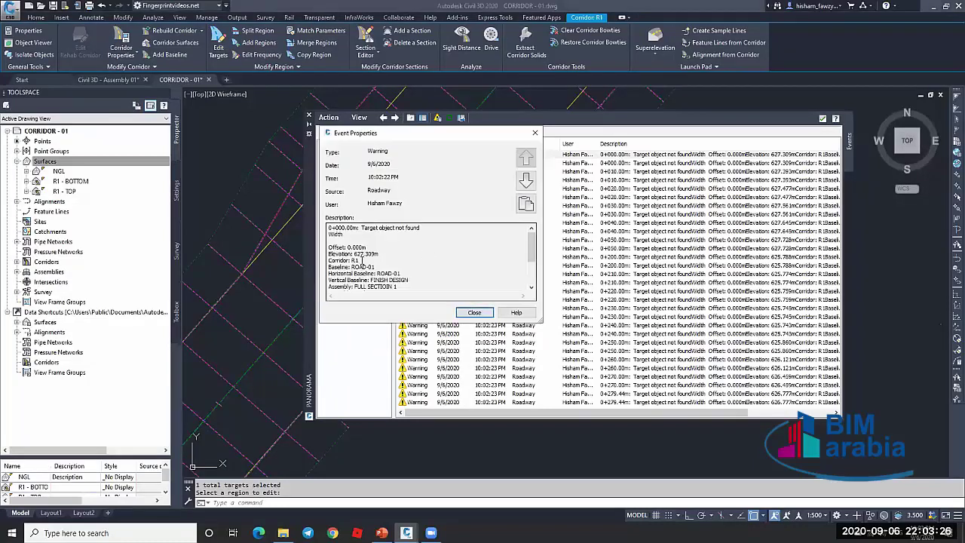
scroll(363, 261, down, 1)
scroll(377, 269, down, 1)
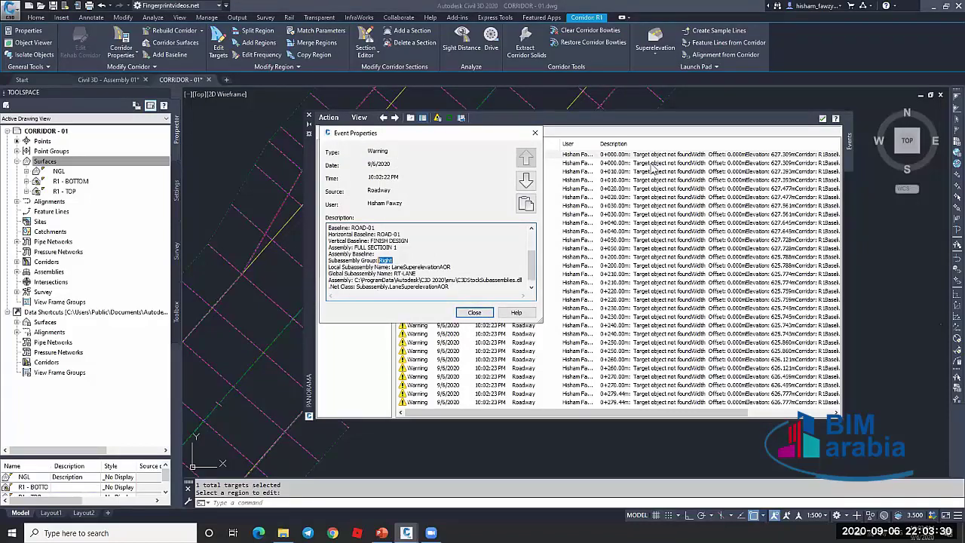
key(Escape)
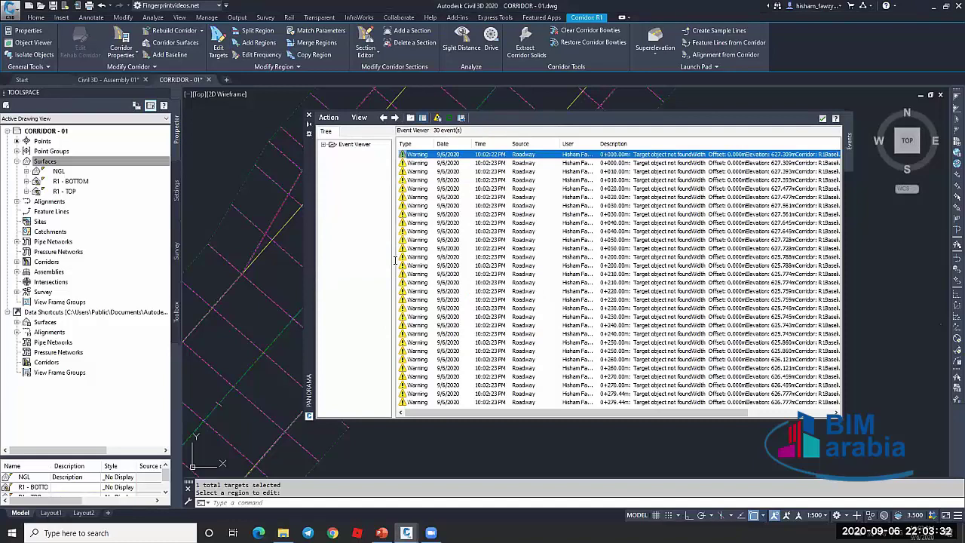
key(Down)
key(Return)
scroll(519, 239, down, 2)
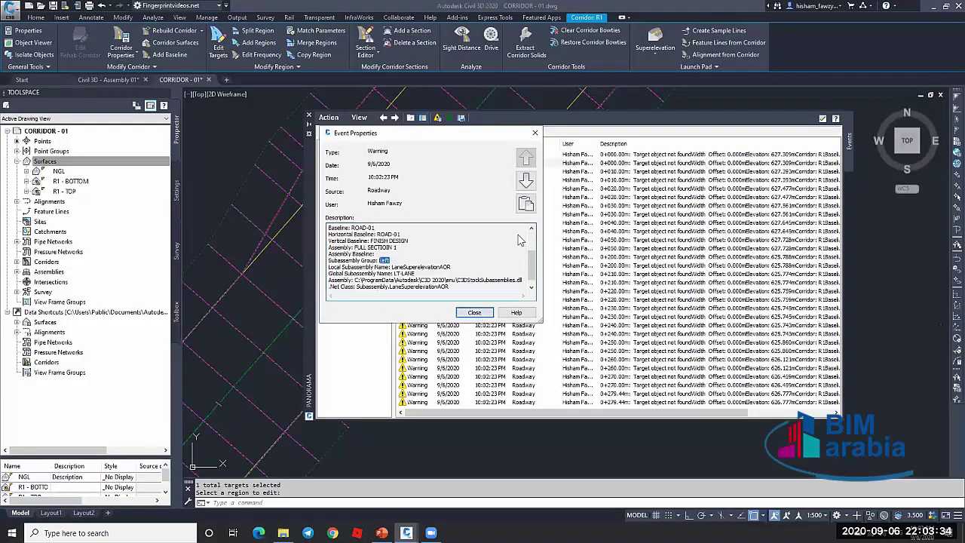
key(Escape)
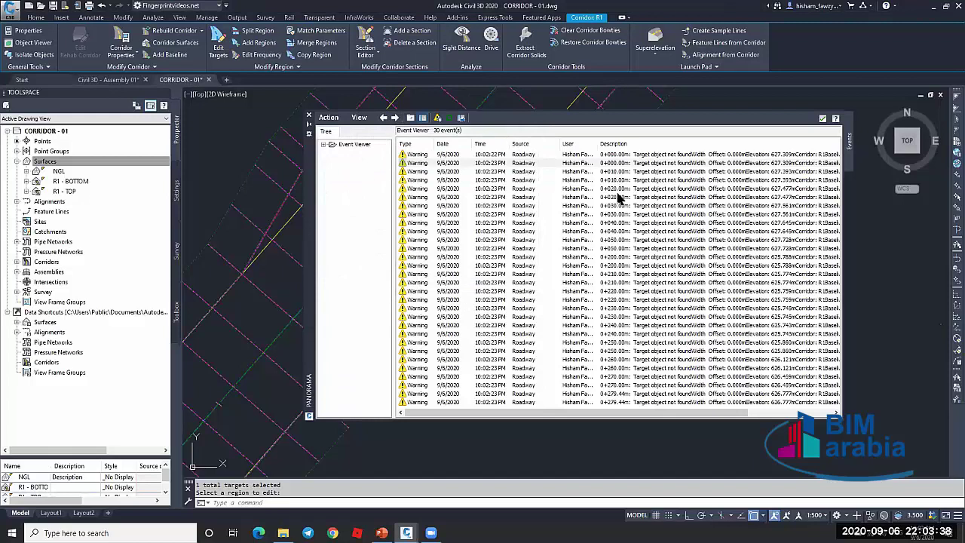
Browse the warnings from 0+200.00m to 0+279.44m and bring up the event log's actions
click(618, 256)
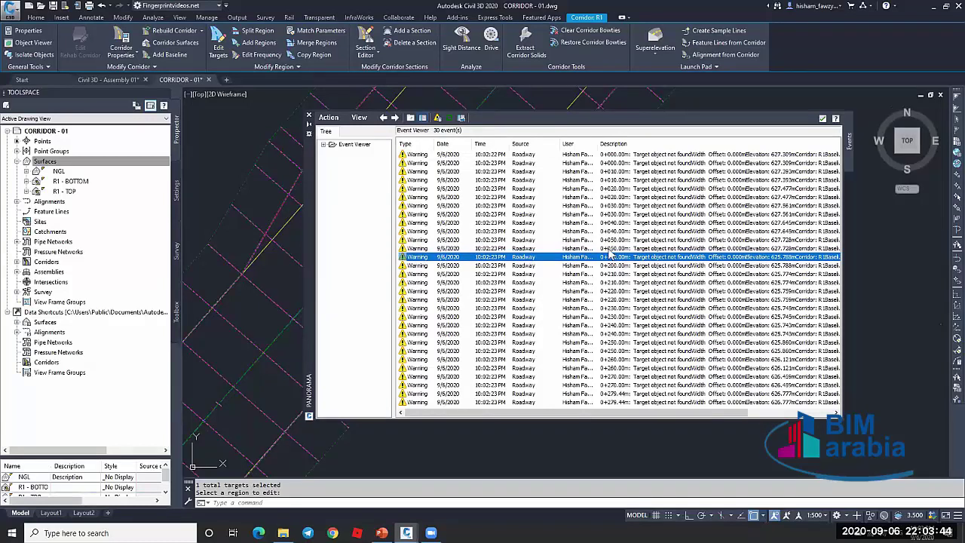
click(619, 155)
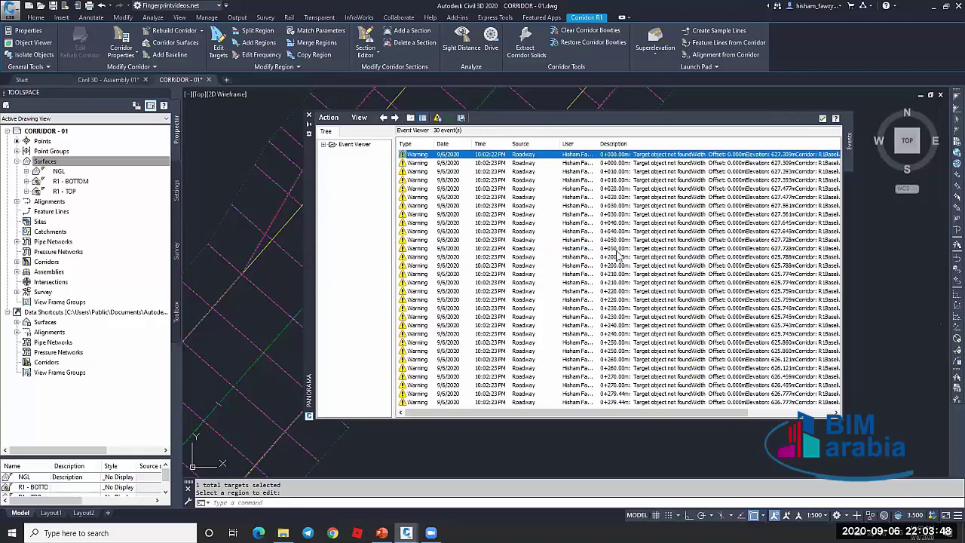
click(617, 249)
click(617, 258)
scroll(605, 381, down, 1)
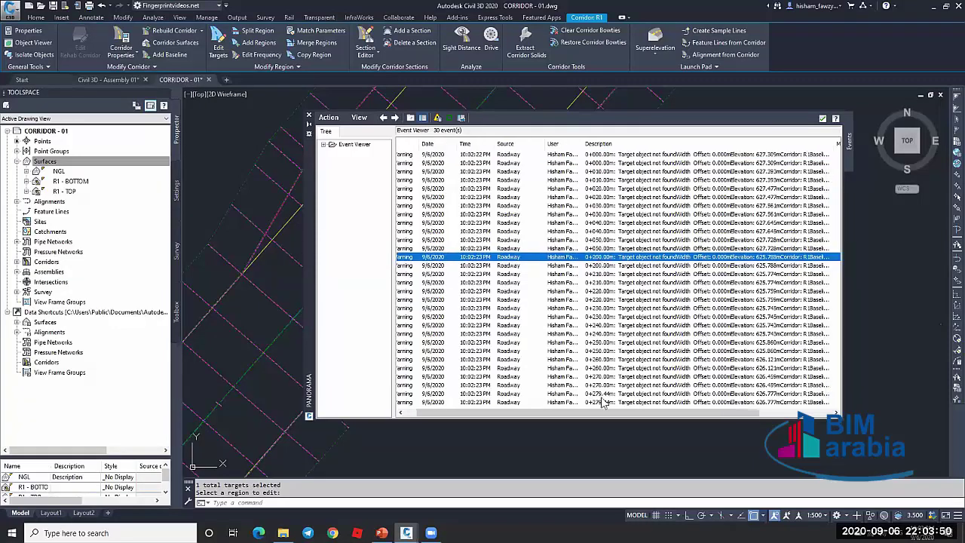
click(603, 393)
scroll(442, 400, left, 1)
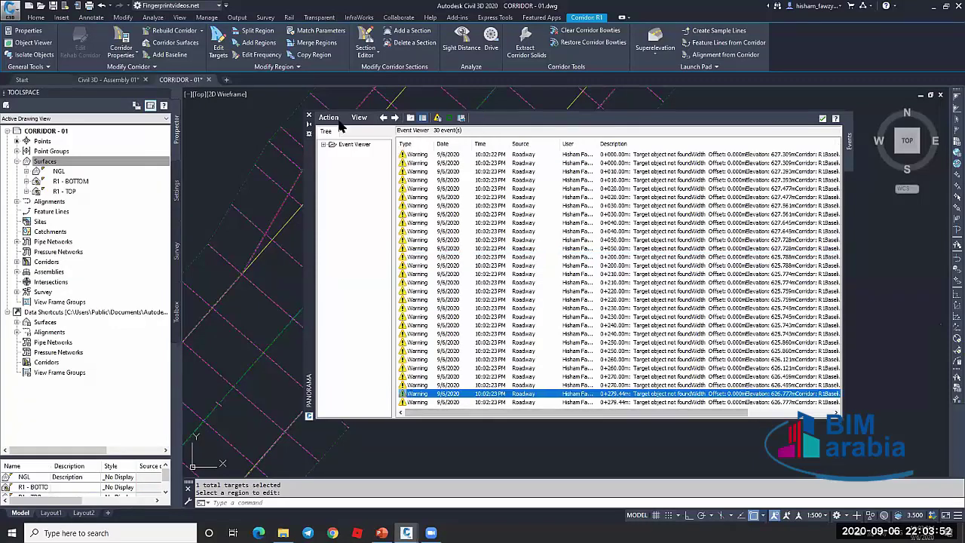
click(330, 118)
Clear and close the Panorama event log, then select corridor R1 in the drawing
click(346, 152)
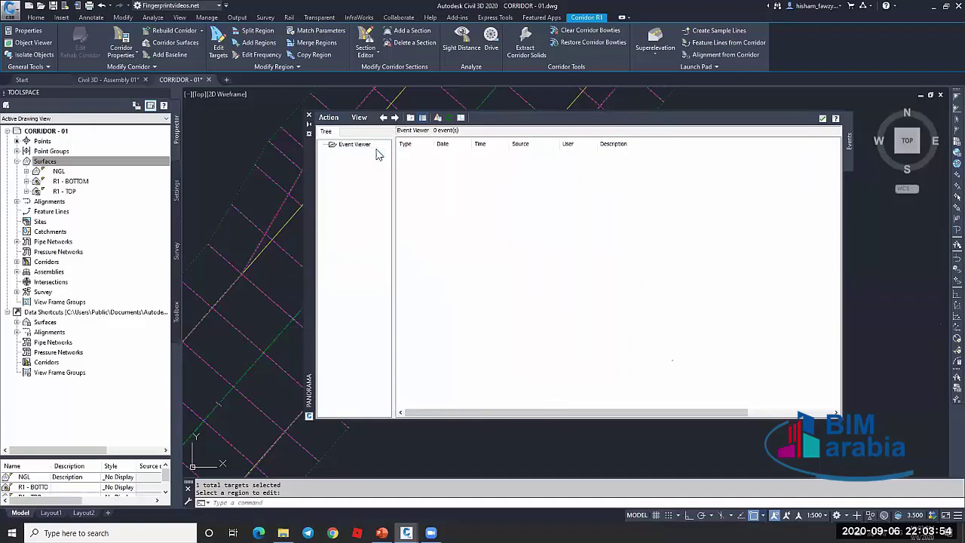
click(823, 119)
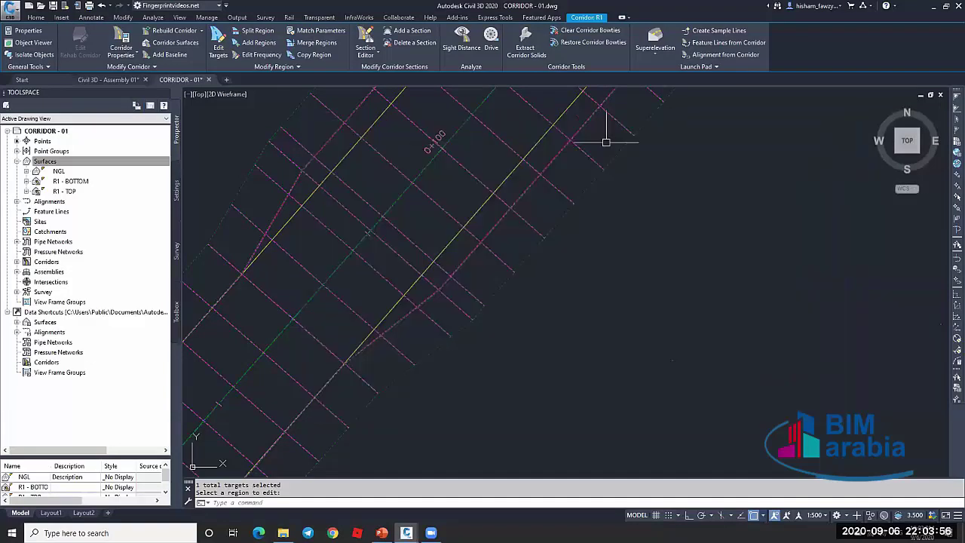
scroll(530, 156, down, 5)
scroll(445, 234, up, 2)
scroll(591, 182, up, 4)
key(Escape)
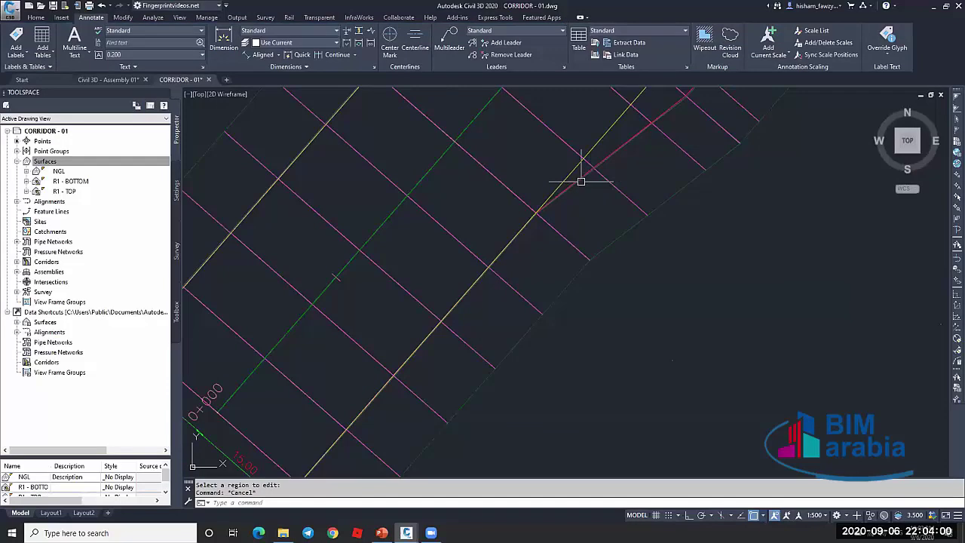
click(535, 210)
scroll(535, 209, down, 2)
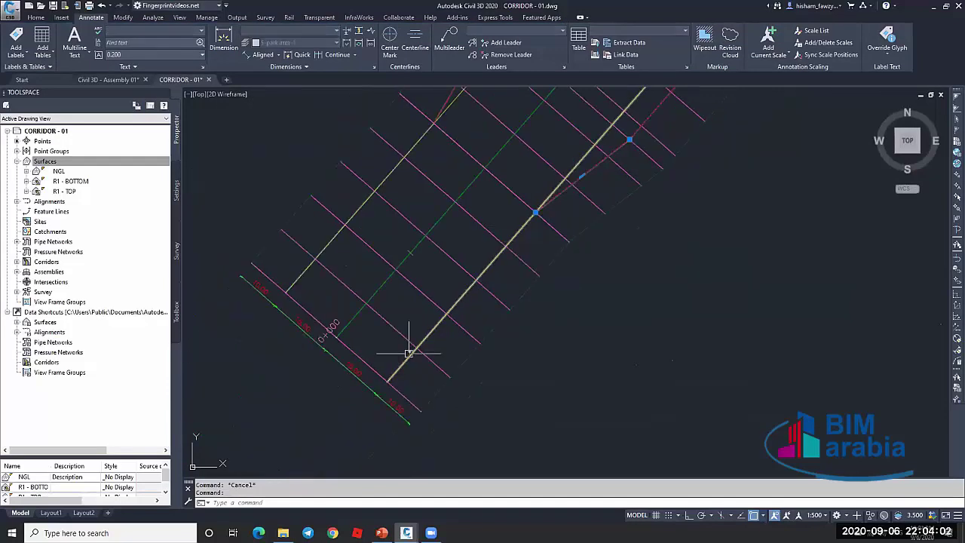
scroll(511, 254, down, 2)
scroll(553, 209, down, 1)
scroll(516, 236, up, 3)
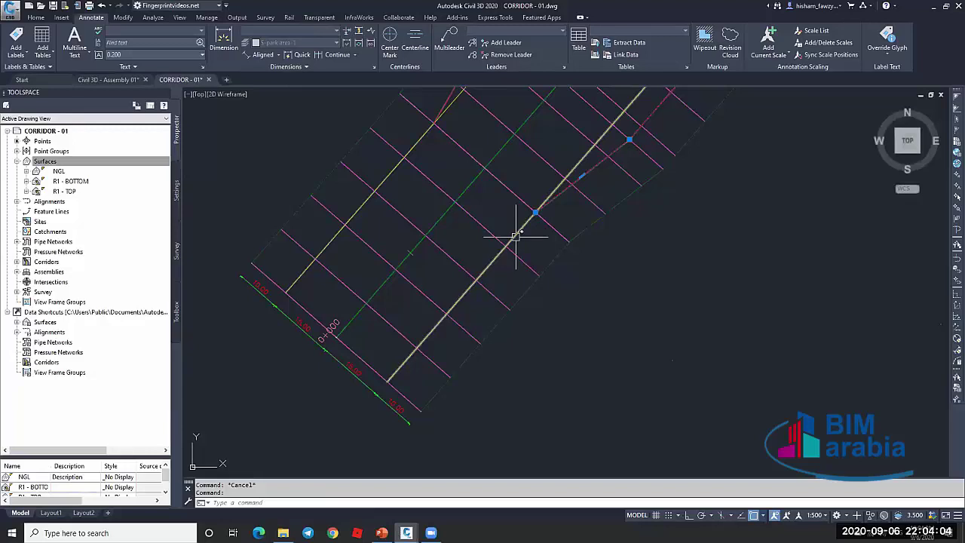
Add an aligned dimension of 50.00 from the corridor start, using a Perpendicular snap
click(262, 54)
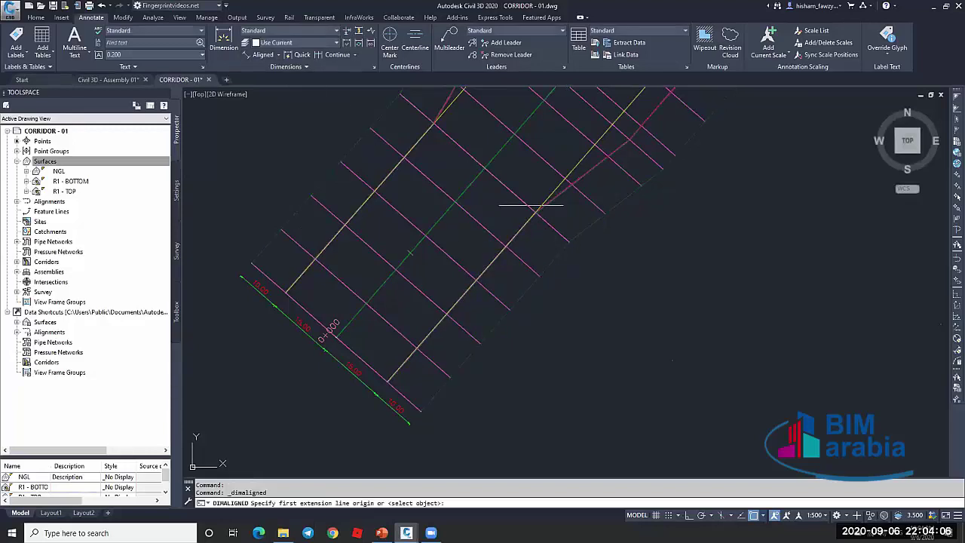
click(490, 169)
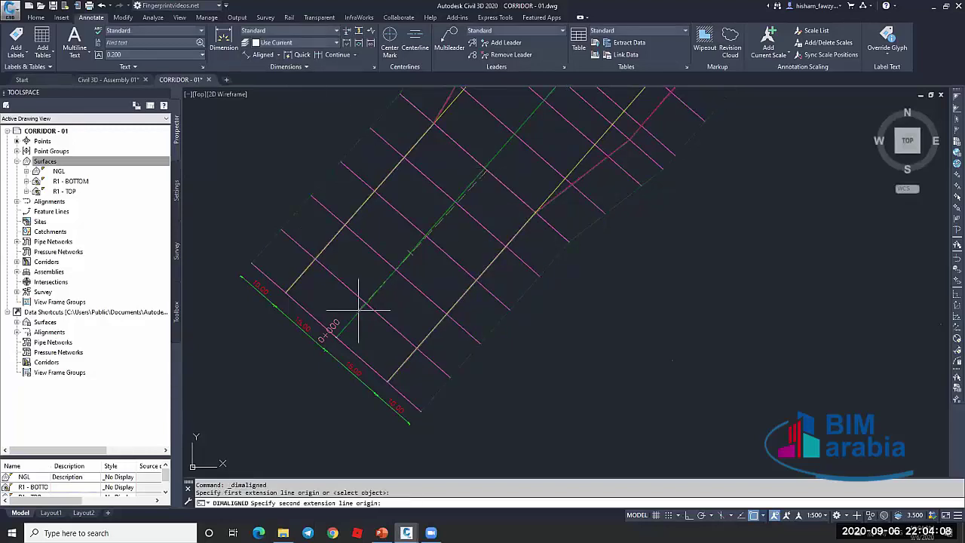
shift+right_click(335, 334)
click(380, 275)
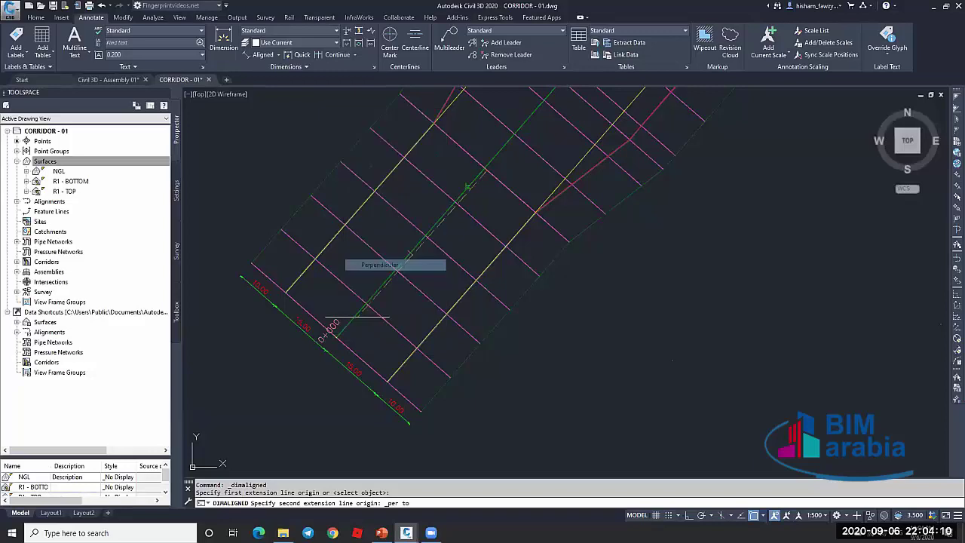
click(325, 328)
click(387, 301)
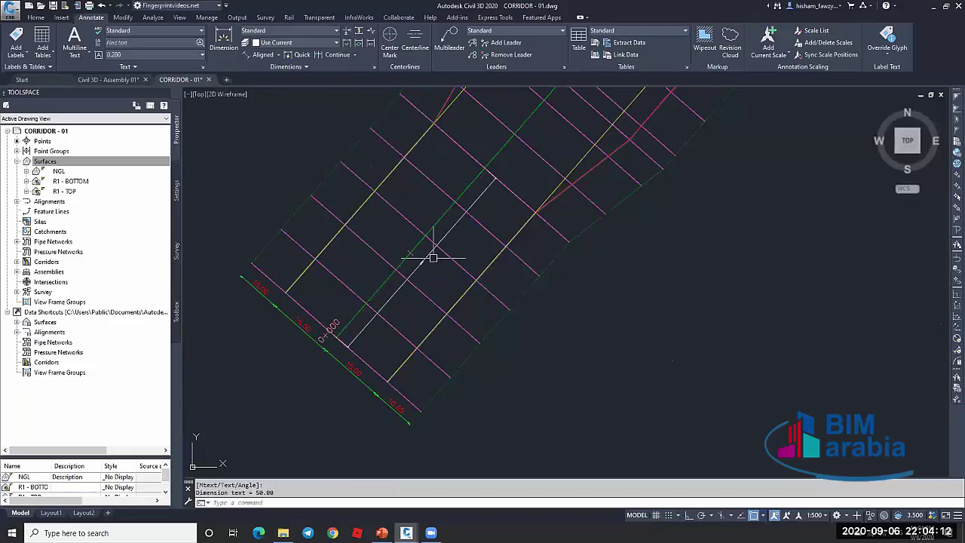
scroll(430, 255, up, 3)
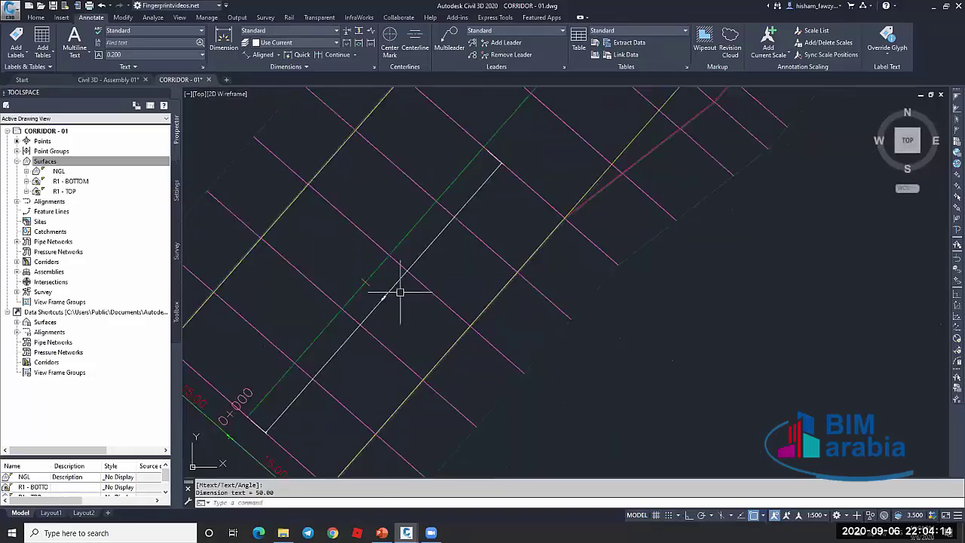
scroll(400, 292, down, 3)
scroll(558, 189, down, 2)
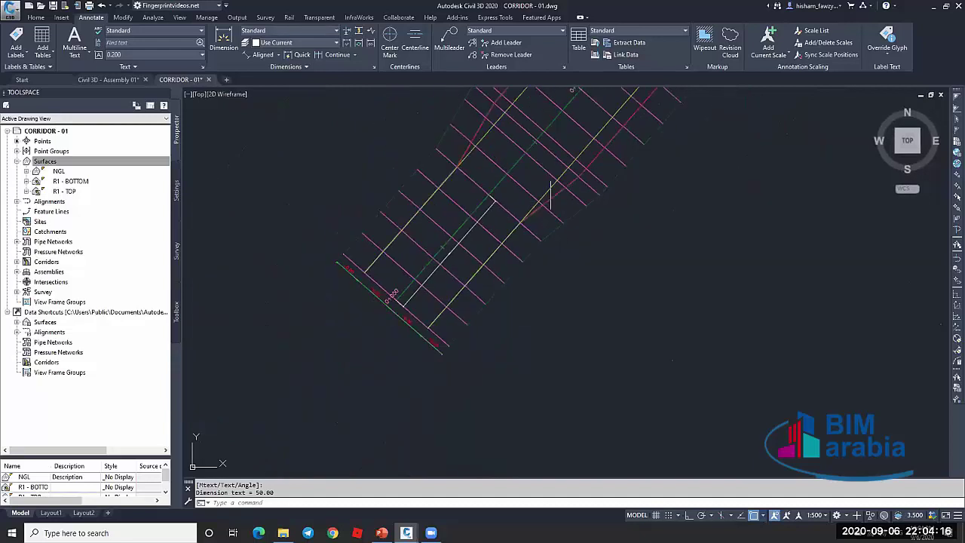
scroll(565, 169, up, 2)
key(Escape)
scroll(531, 201, down, 1)
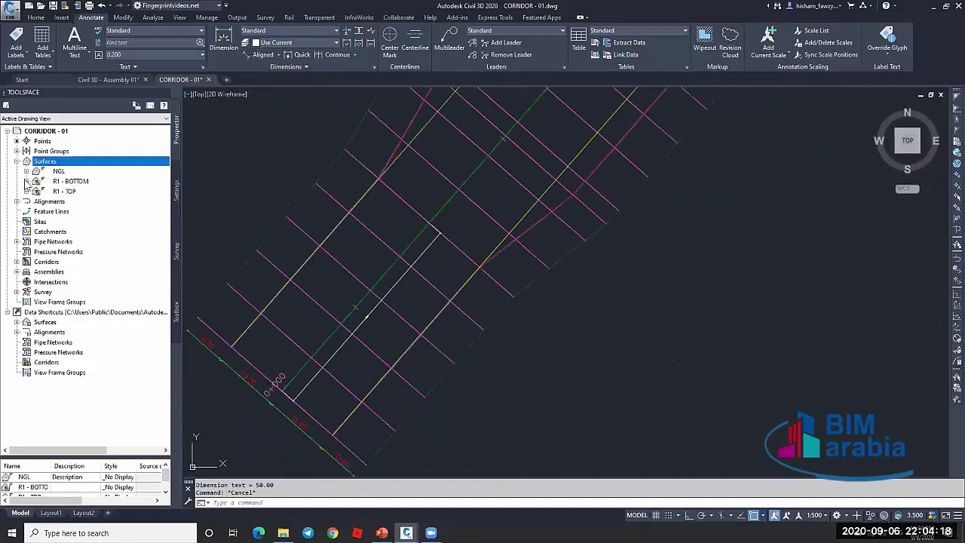
Change the R1 - TOP surface style to Border Only in Surface Properties
right_click(93, 191)
click(143, 194)
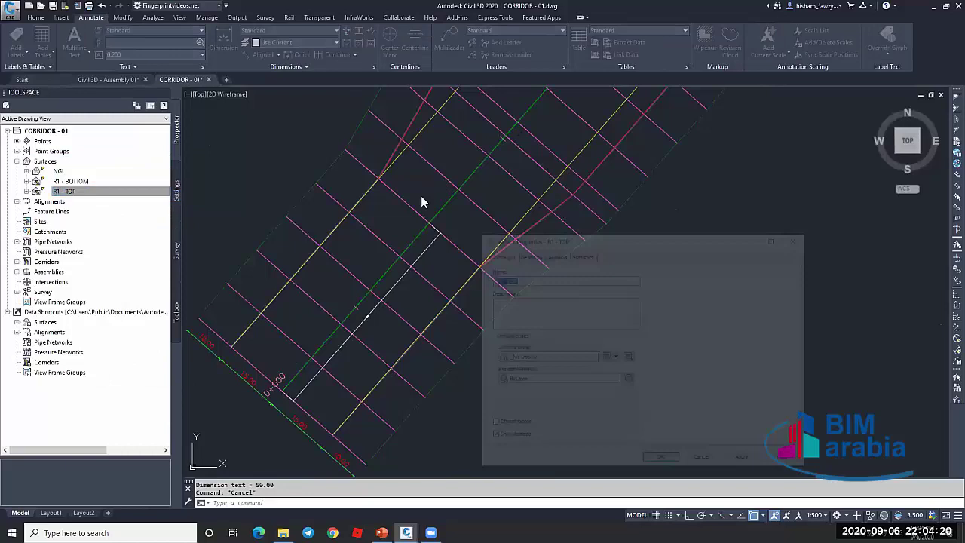
click(558, 357)
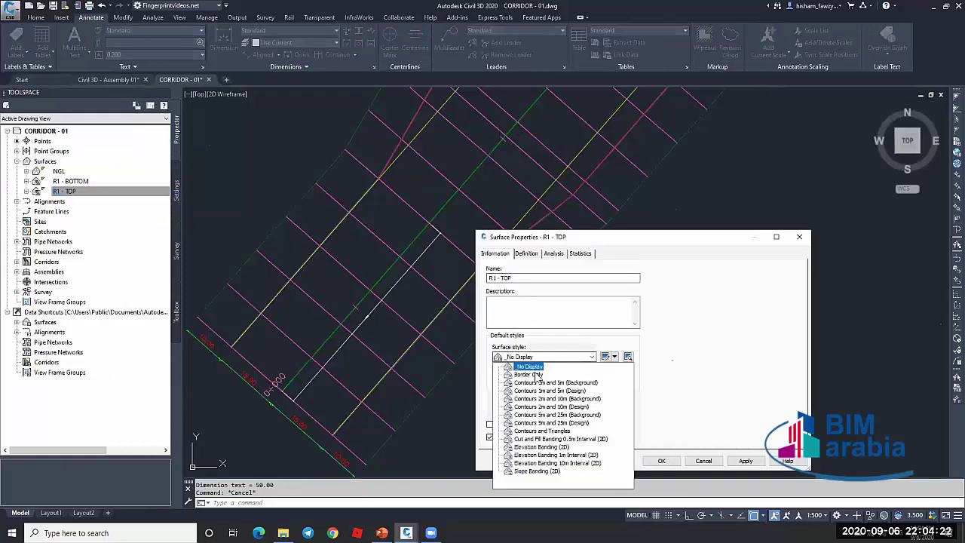
click(537, 379)
click(653, 462)
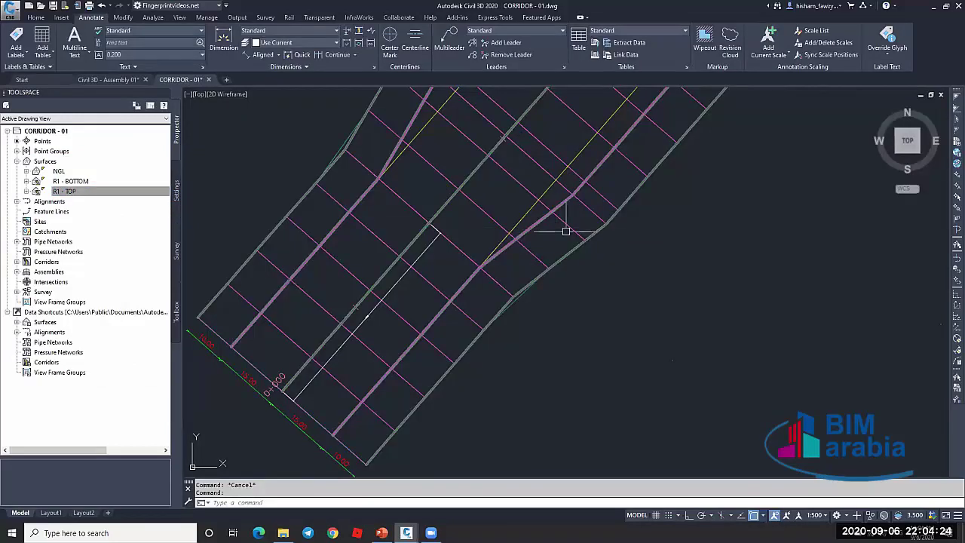
Orbit the R1 - TOP surface in the Object Viewer to inspect its 3D shape
click(526, 296)
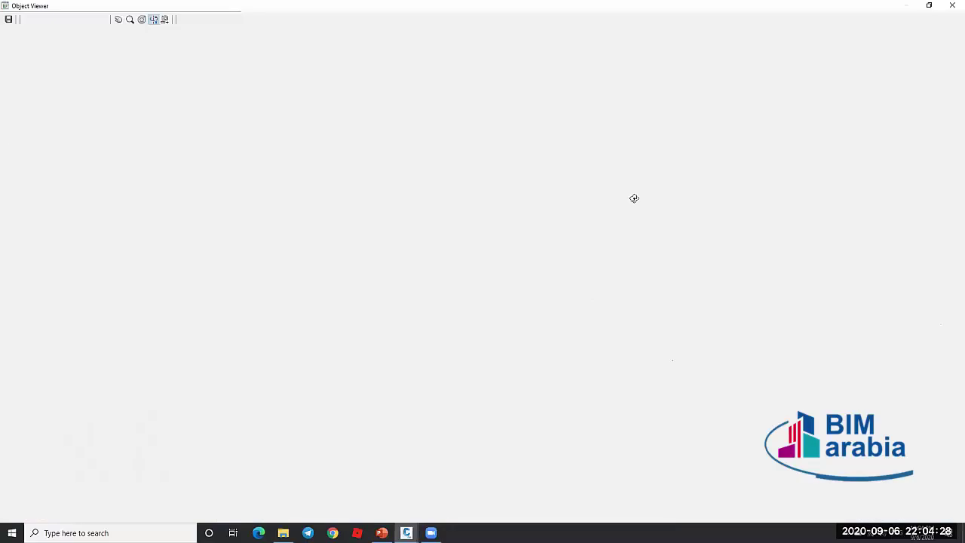
drag(634, 199, 453, 260)
scroll(495, 288, up, 2)
drag(495, 289, 547, 304)
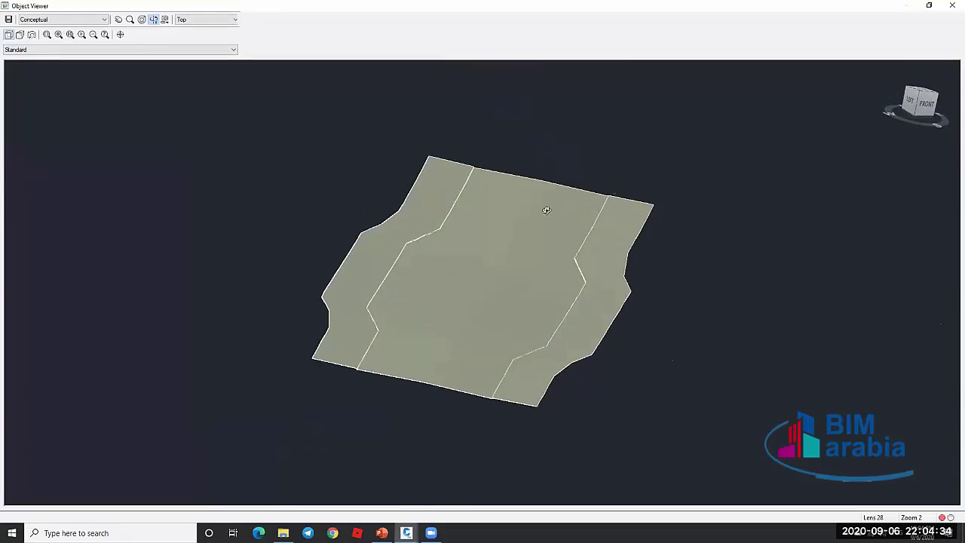
scroll(547, 210, down, 2)
key(Escape)
scroll(494, 230, down, 4)
key(Escape)
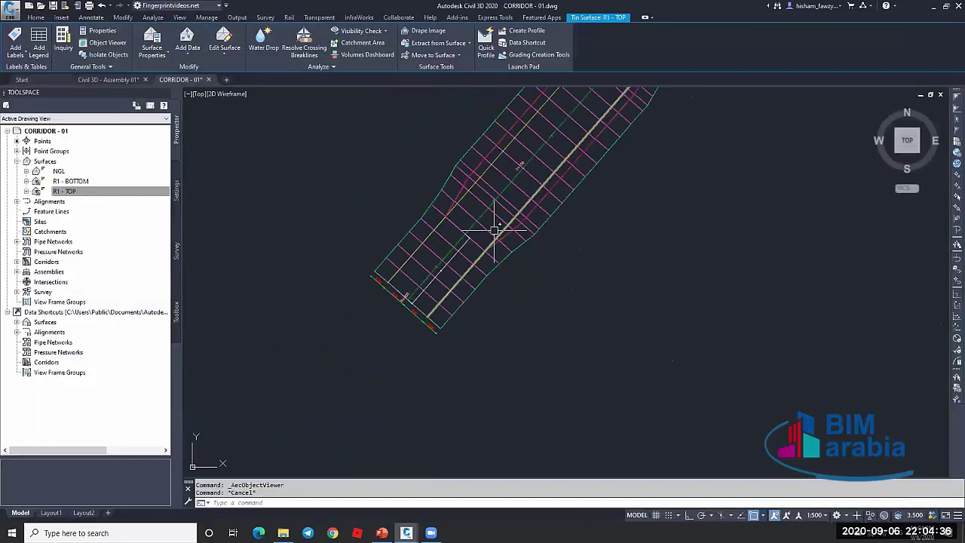
key(Escape)
Select corridor R1 and start editing its region assembly frequency
click(507, 200)
click(556, 198)
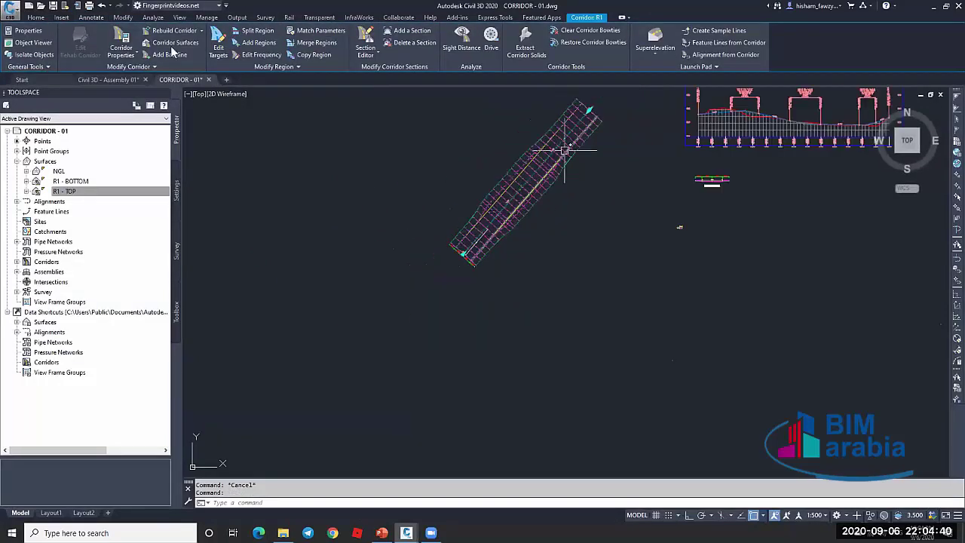
click(260, 54)
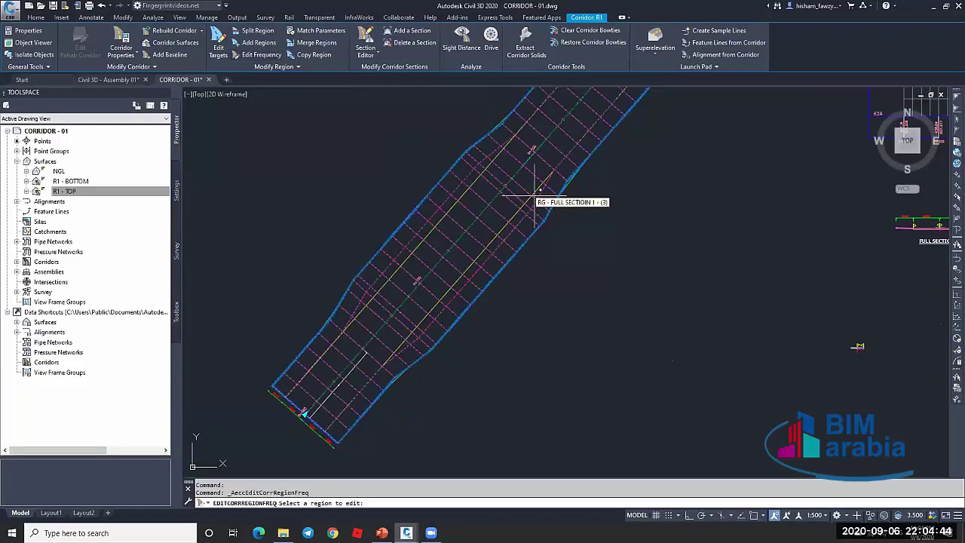
scroll(513, 195, up, 2)
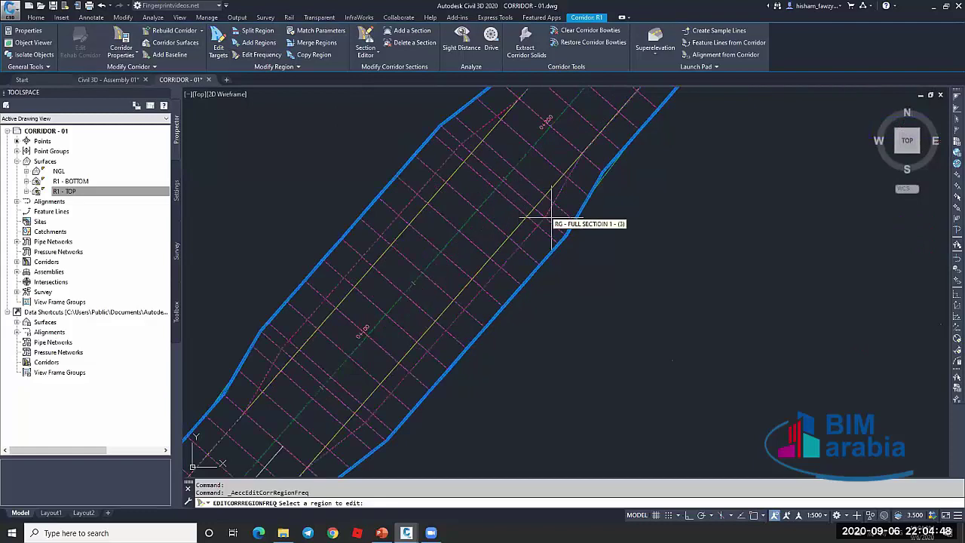
scroll(549, 218, down, 2)
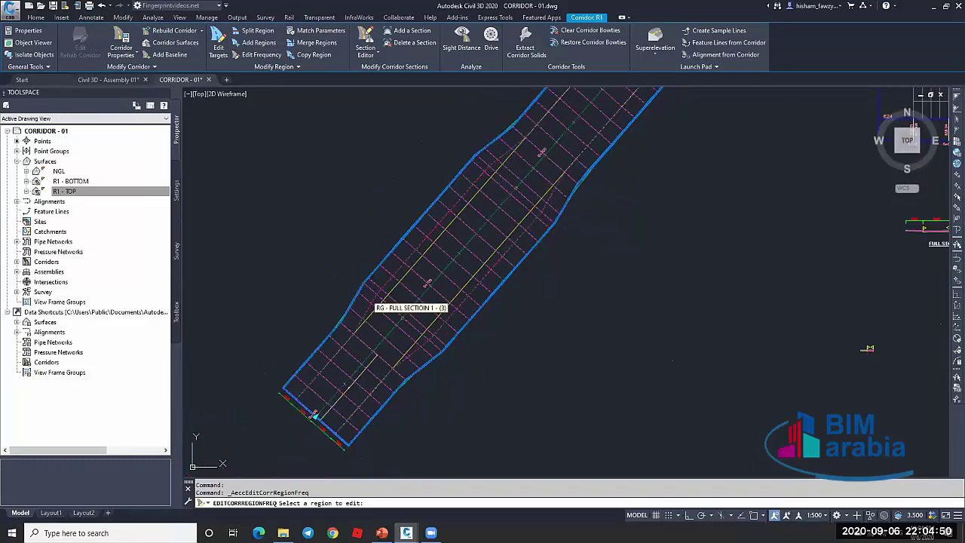
scroll(377, 305, up, 3)
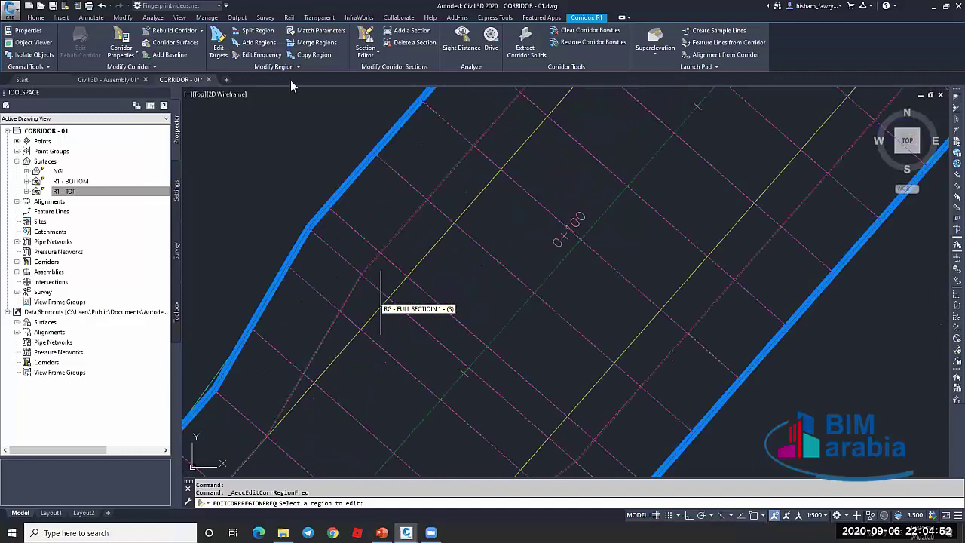
scroll(381, 308, up, 2)
Pick the FULL SECTION 1 region and review its offset target frequency settings
click(564, 261)
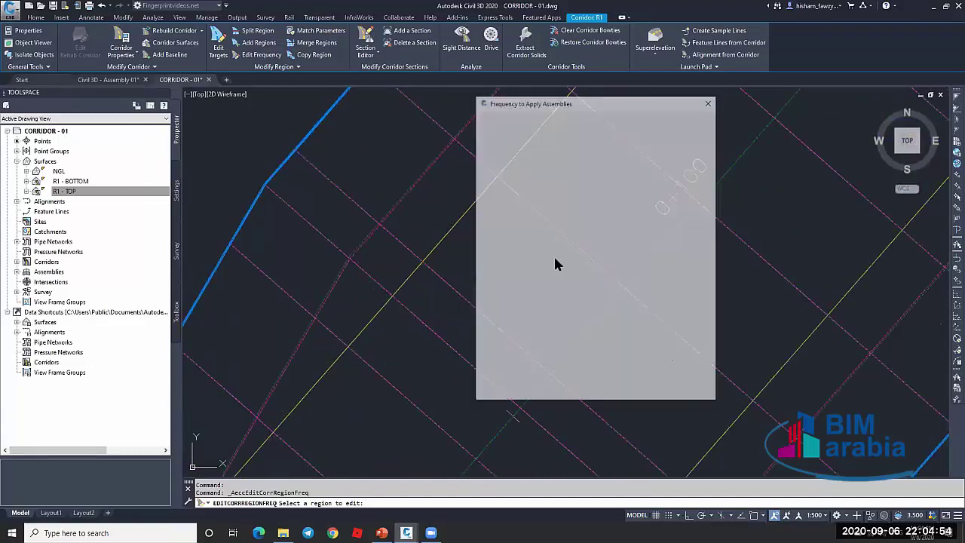
click(558, 259)
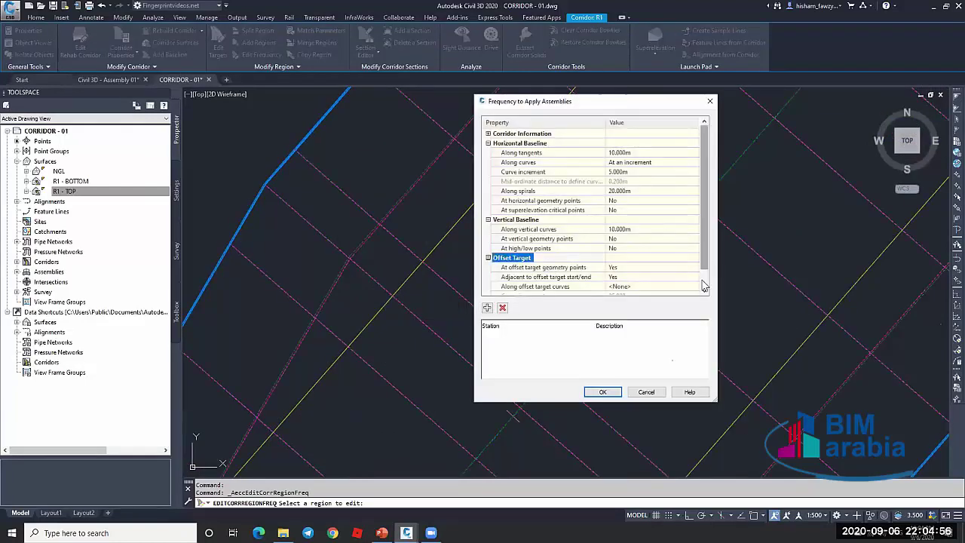
scroll(561, 257, down, 1)
click(600, 249)
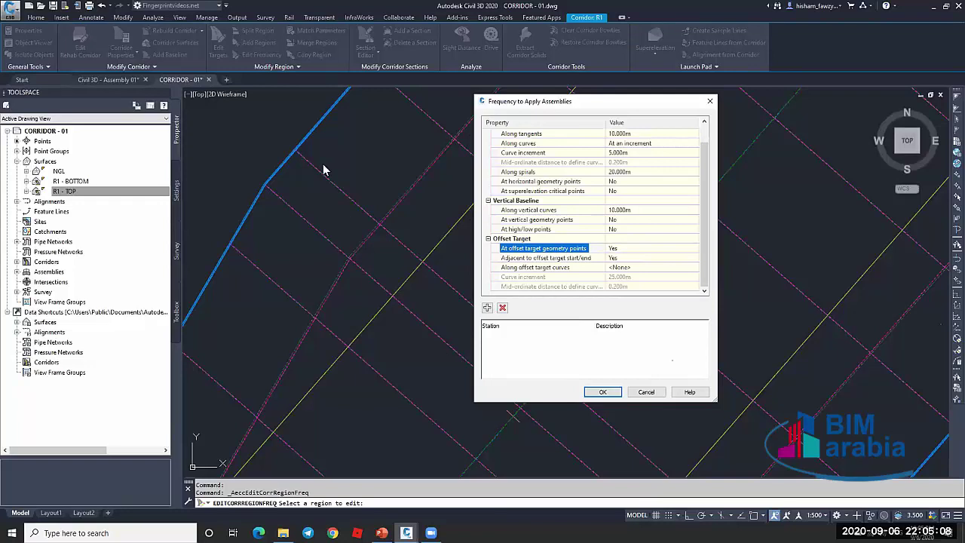
Set 'At offset target geometry points' to No, pick the adjacent-to-offset-target value, and rebuild R1
click(633, 249)
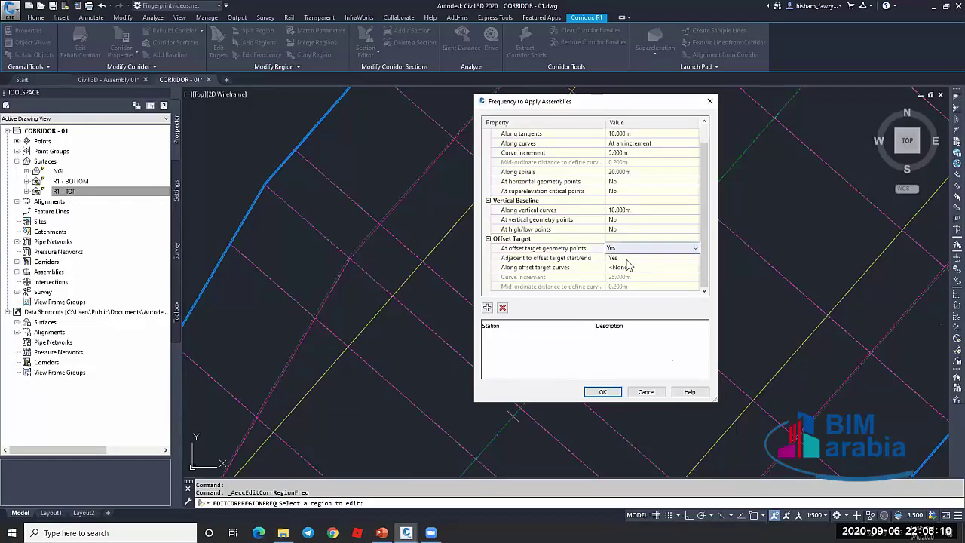
click(636, 267)
click(636, 258)
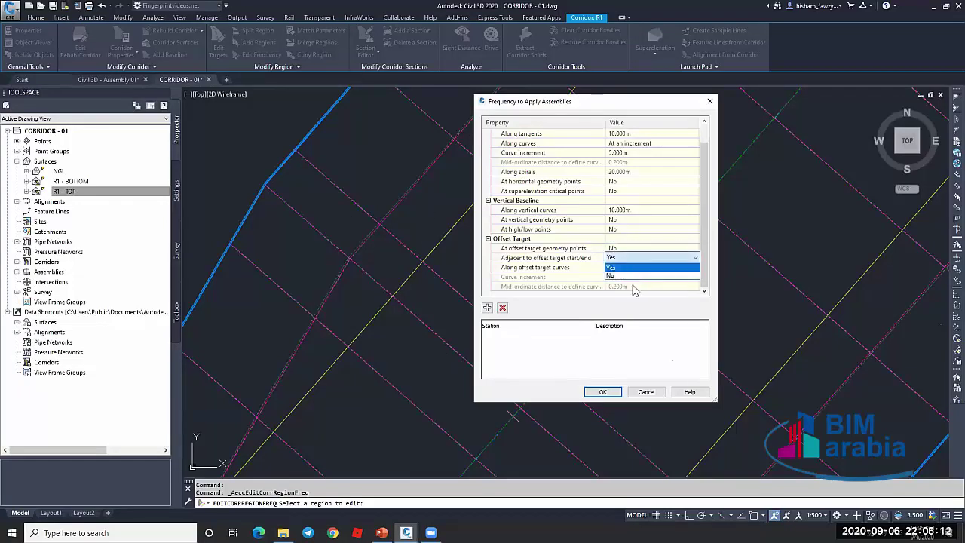
click(636, 267)
click(603, 391)
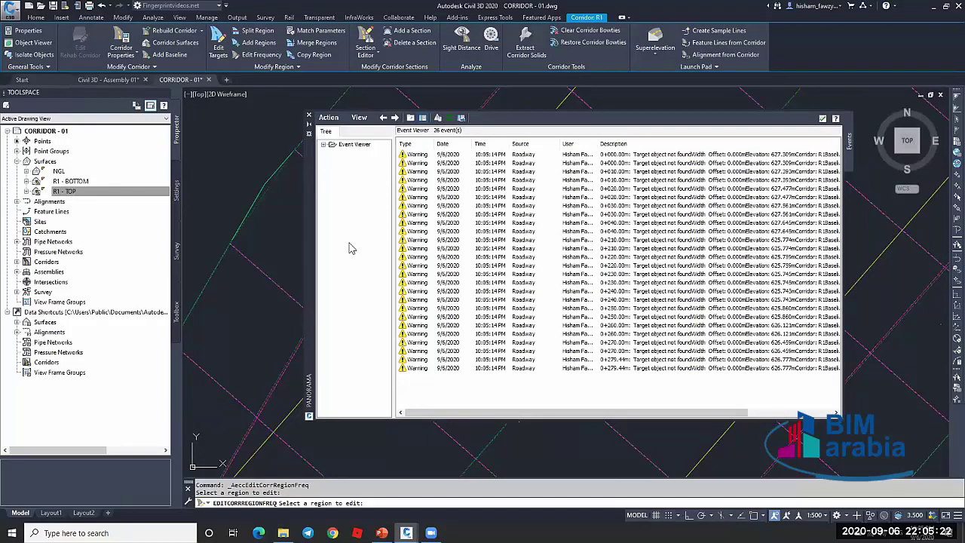
Clear all warning events from the Event Viewer and close it
click(329, 117)
click(348, 151)
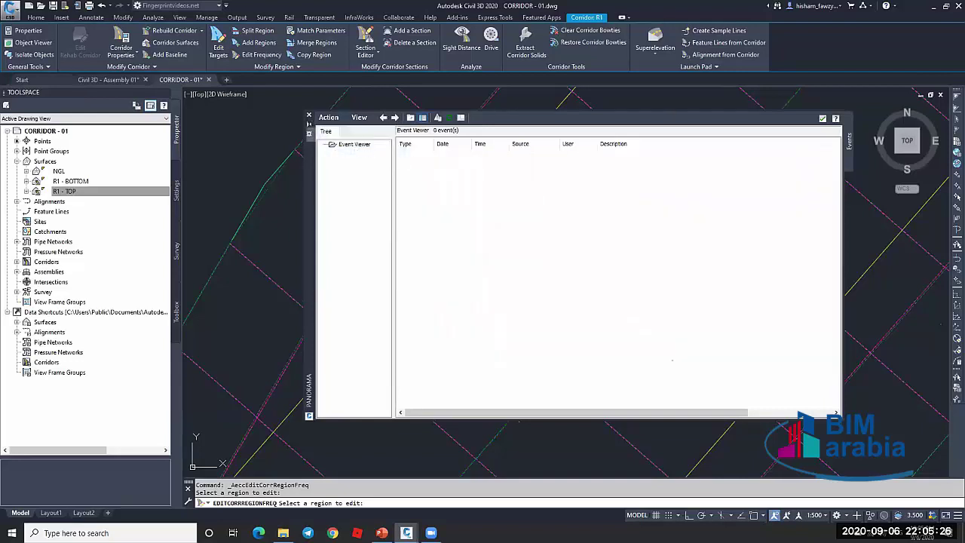
click(308, 115)
scroll(478, 175, down, 5)
scroll(521, 254, up, 4)
Cancel region editing, select corridor R1 and start Split Region
key(Escape)
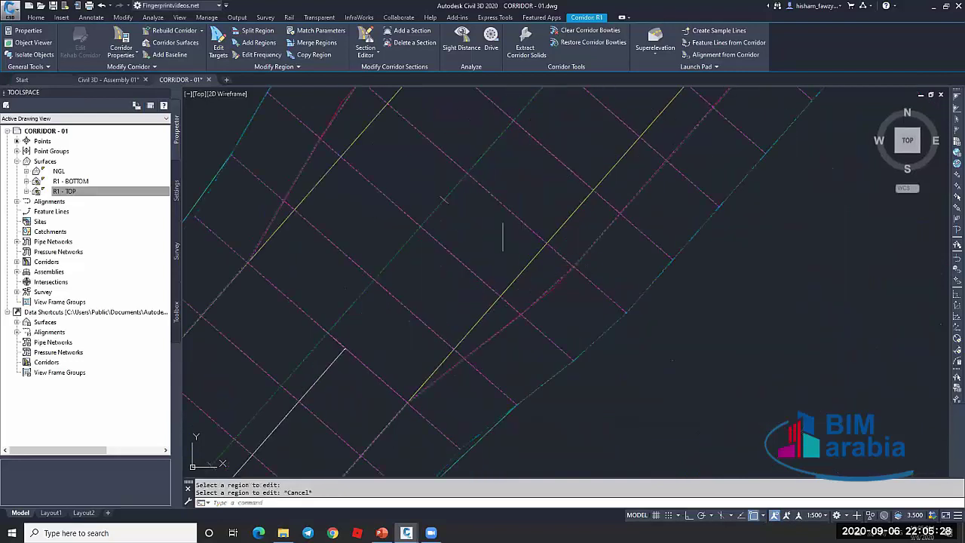
scroll(528, 259, down, 4)
scroll(528, 254, up, 4)
key(Escape)
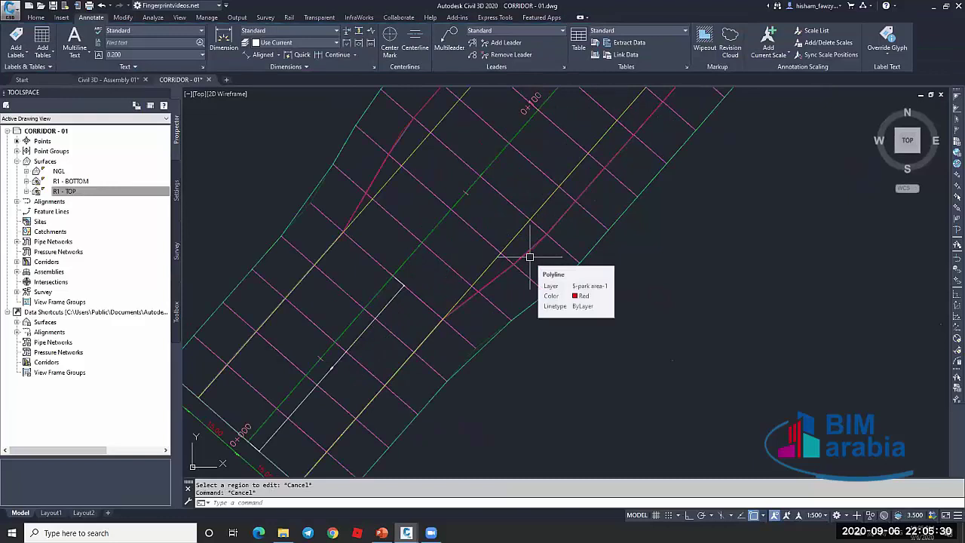
click(530, 257)
scroll(528, 245, down, 3)
scroll(510, 239, up, 1)
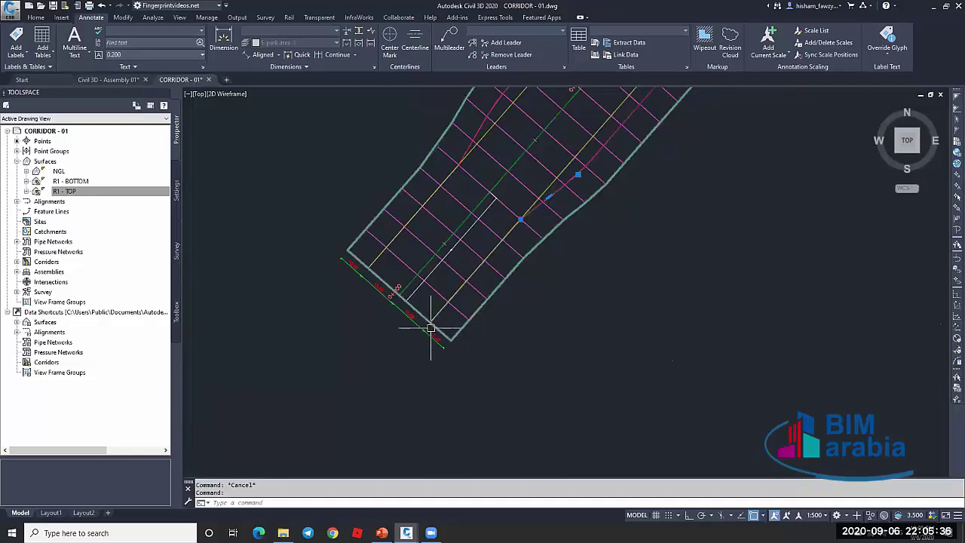
scroll(431, 328, down, 3)
scroll(469, 270, up, 1)
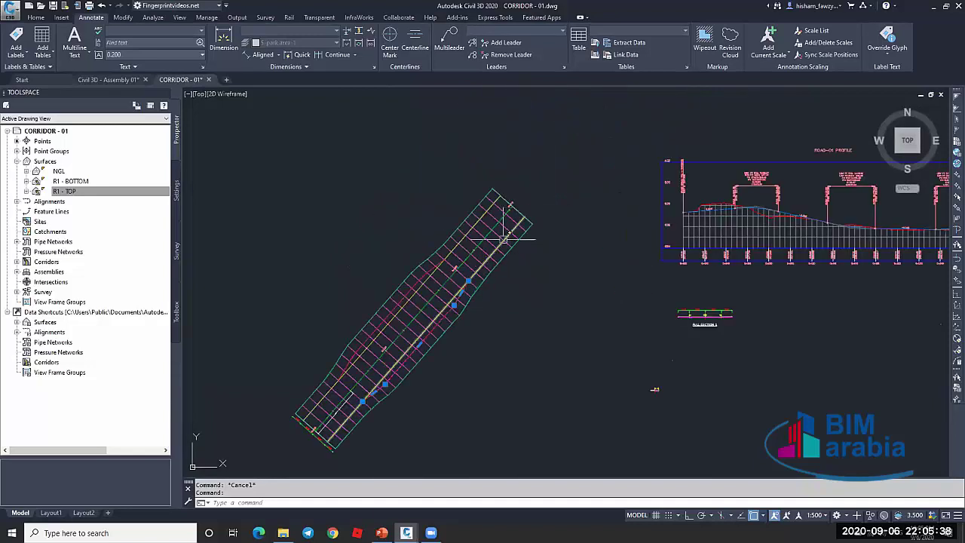
scroll(491, 266, up, 5)
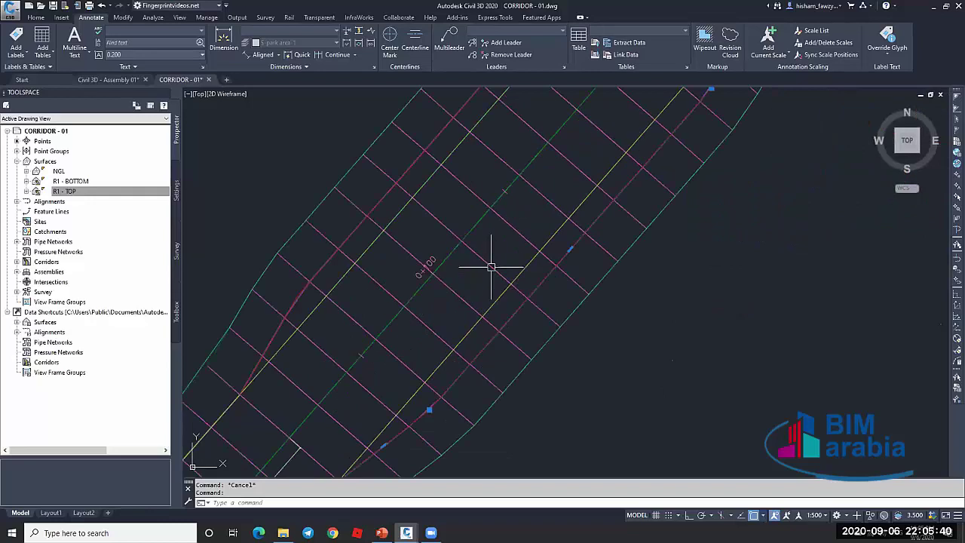
scroll(491, 266, down, 2)
click(513, 223)
scroll(546, 214, down, 4)
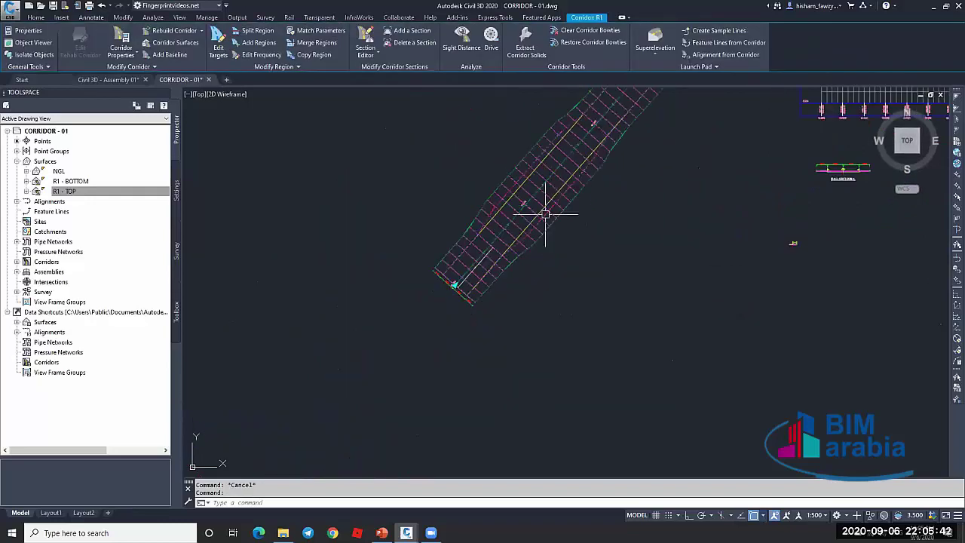
scroll(545, 214, up, 4)
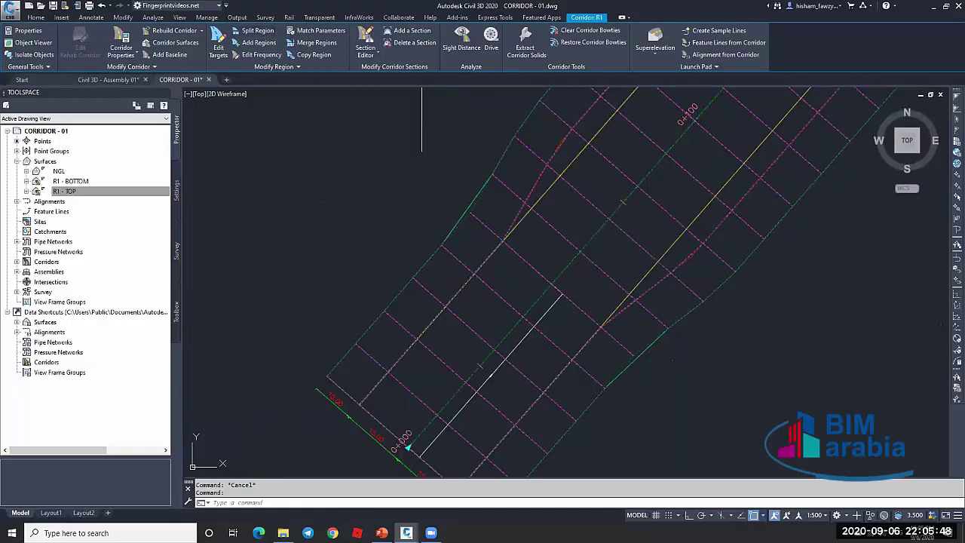
click(254, 30)
Split the corridor region at station 0+080.00 and close the Event Viewer
scroll(548, 254, down, 5)
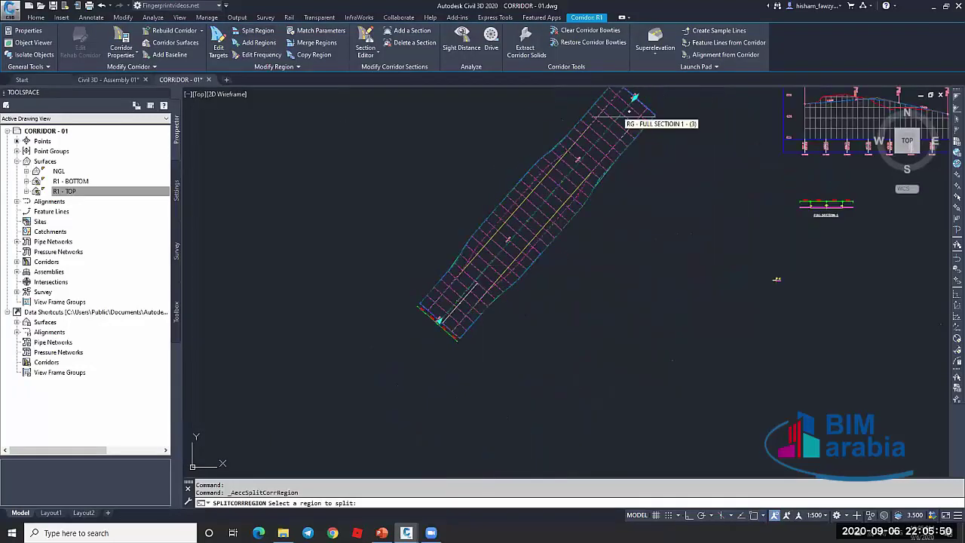
click(489, 254)
scroll(468, 272, up, 8)
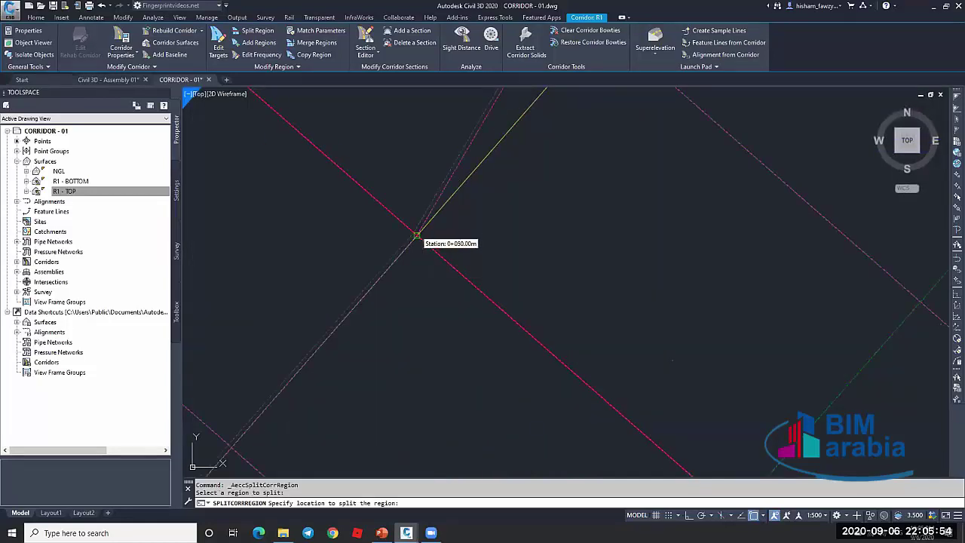
click(417, 236)
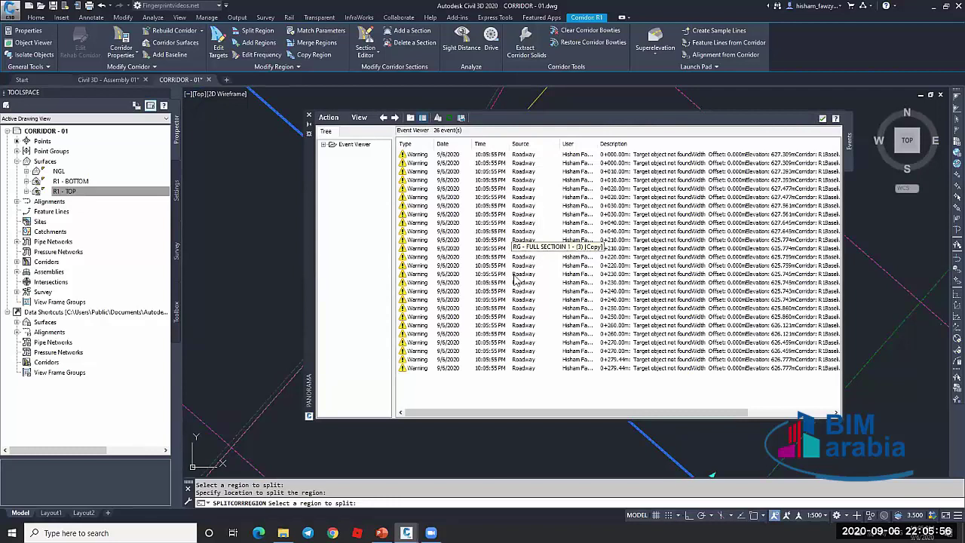
click(309, 115)
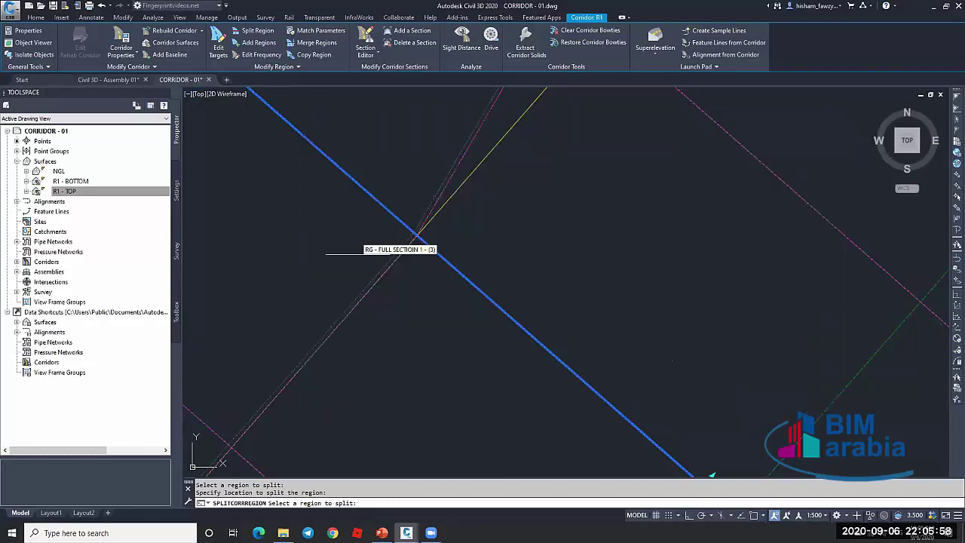
Split the copied FULL SECTION 1 region again at station 0+200.00
scroll(359, 254, down, 8)
scroll(481, 215, up, 4)
scroll(484, 216, down, 2)
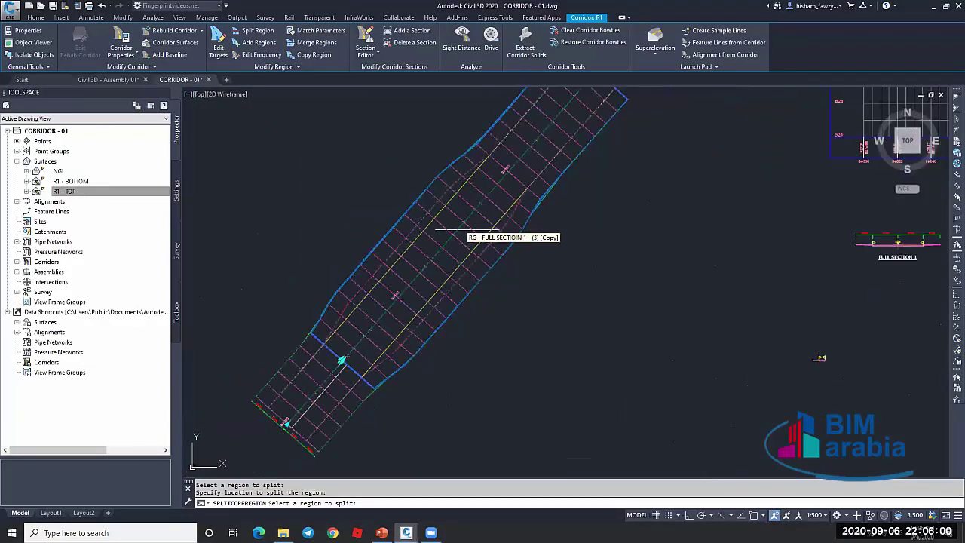
click(498, 181)
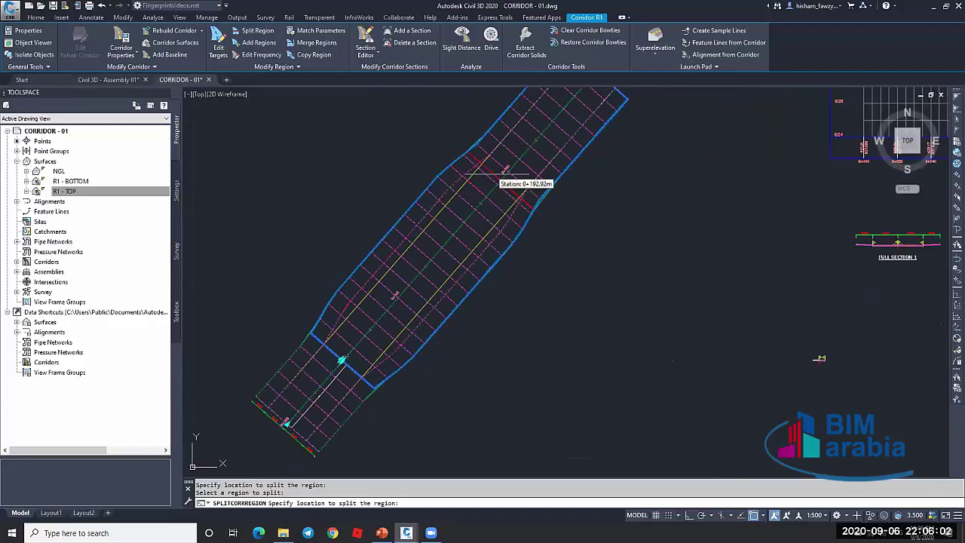
scroll(468, 158, up, 5)
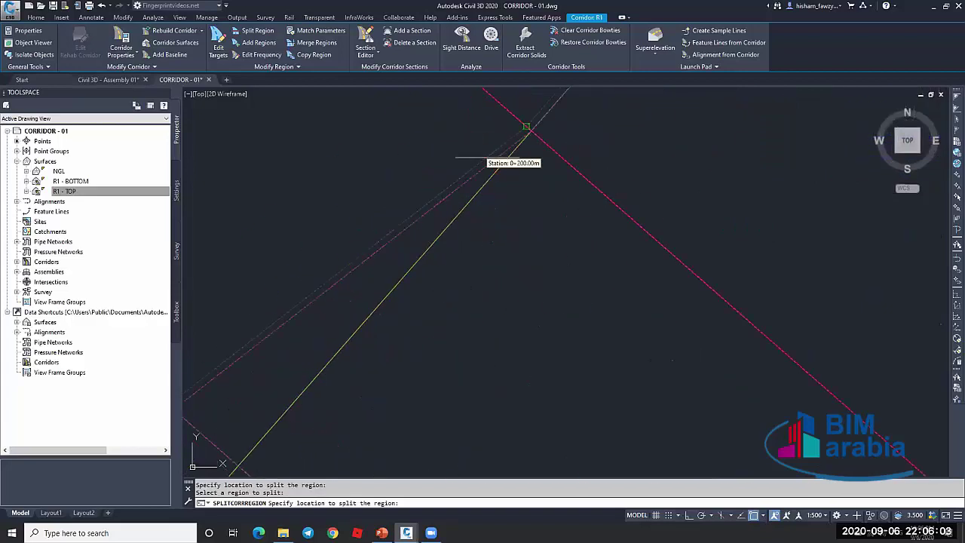
click(531, 131)
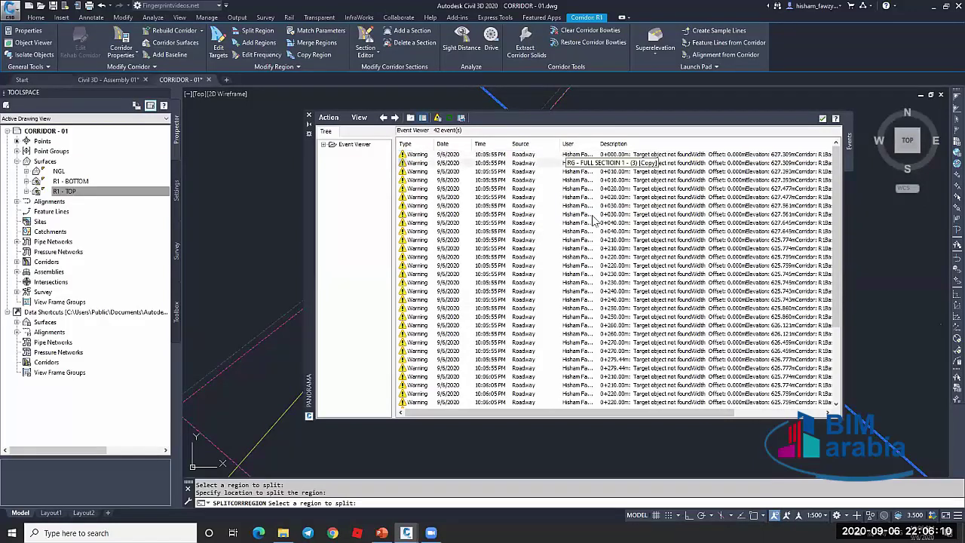
scroll(588, 334, down, 4)
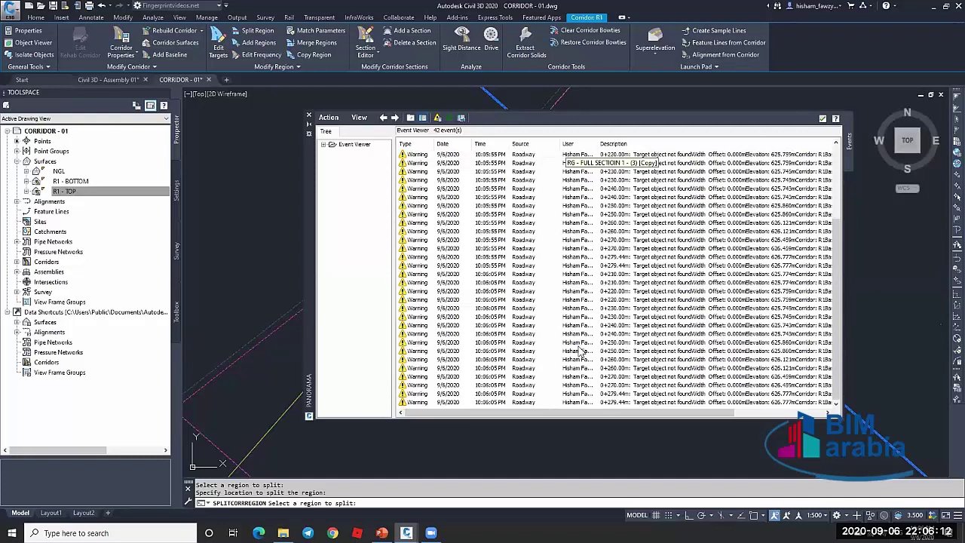
scroll(580, 352, up, 4)
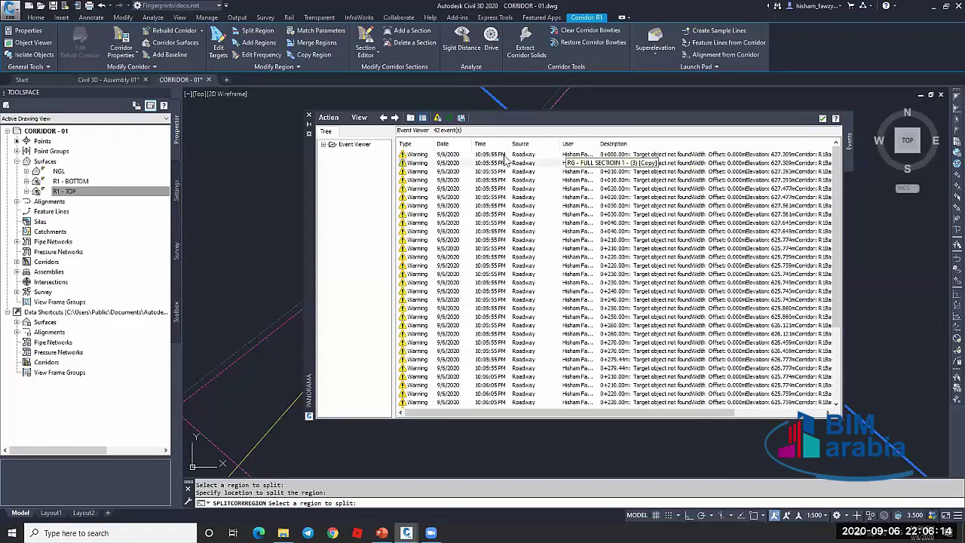
Clear the new warning events, close the Event Viewer, and begin Edit Targets
click(329, 117)
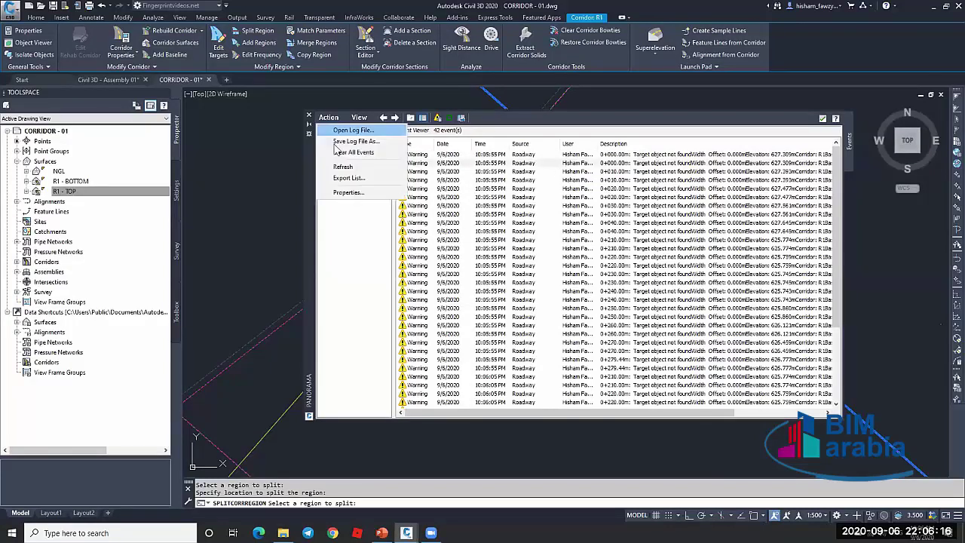
click(344, 154)
click(308, 114)
scroll(586, 216, down, 6)
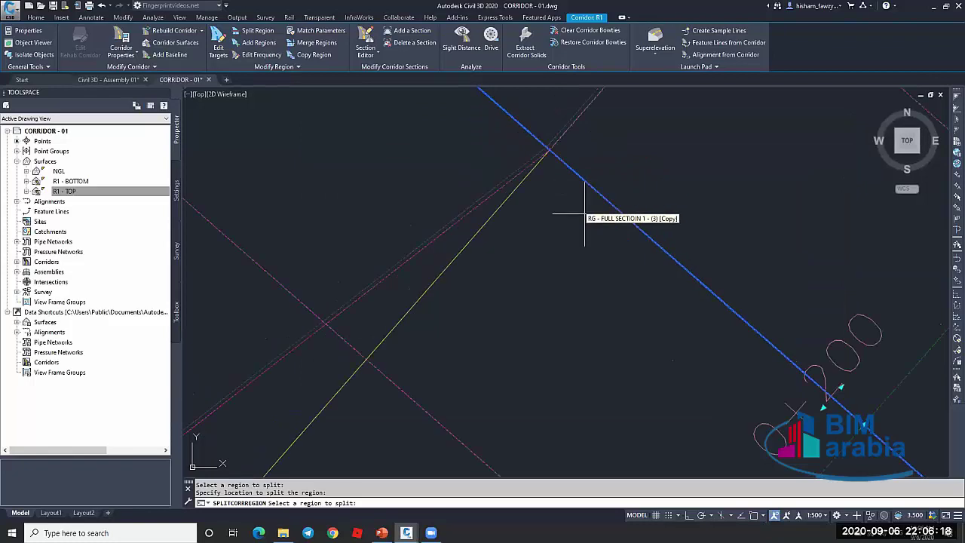
key(Escape)
scroll(603, 239, up, 3)
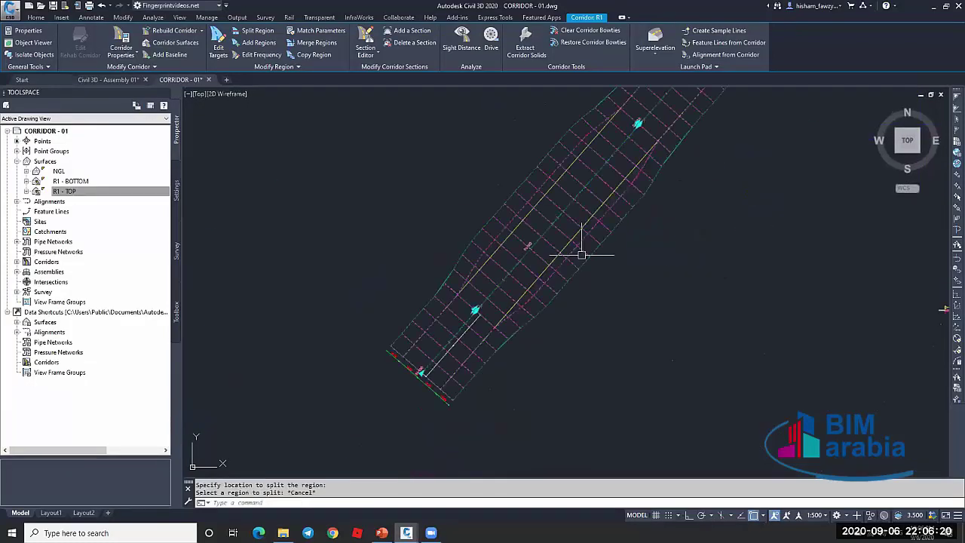
click(218, 45)
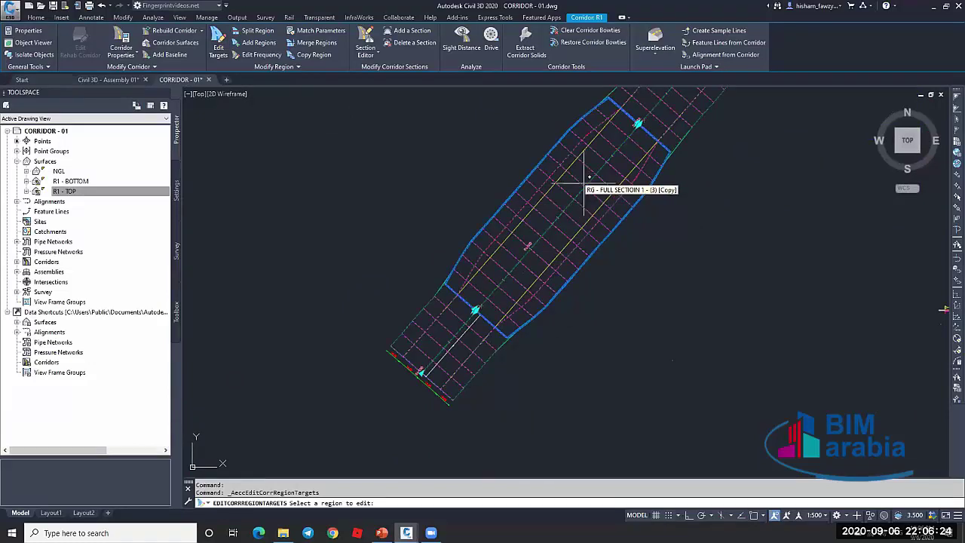
In the 0+000–0+050 region, remove Polyline-1 and Polyline-2 from the right and left width targets
click(450, 327)
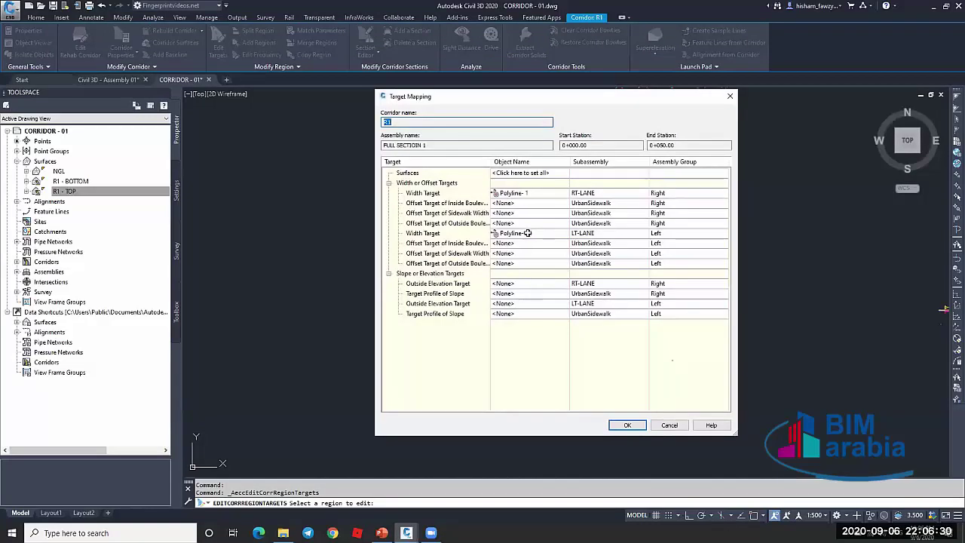
click(527, 194)
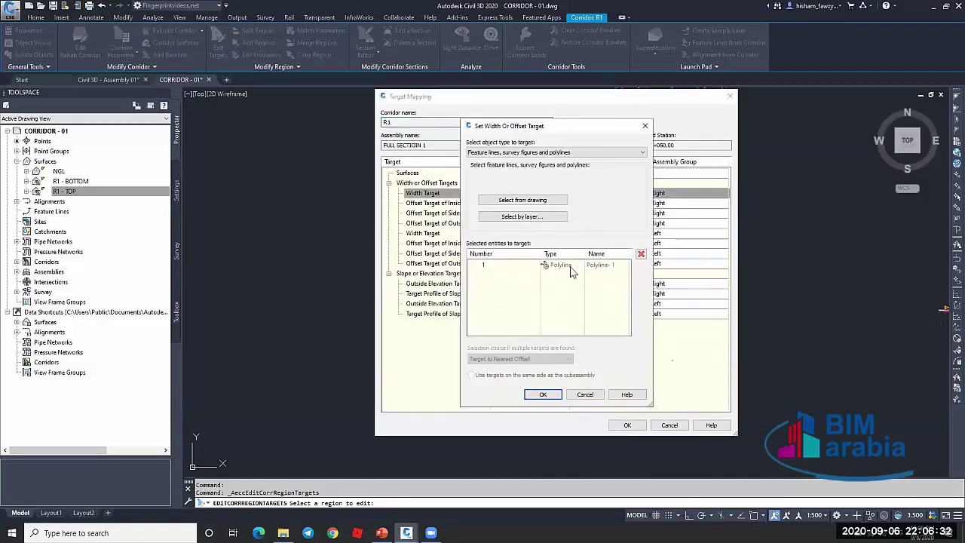
click(571, 265)
click(641, 254)
click(543, 395)
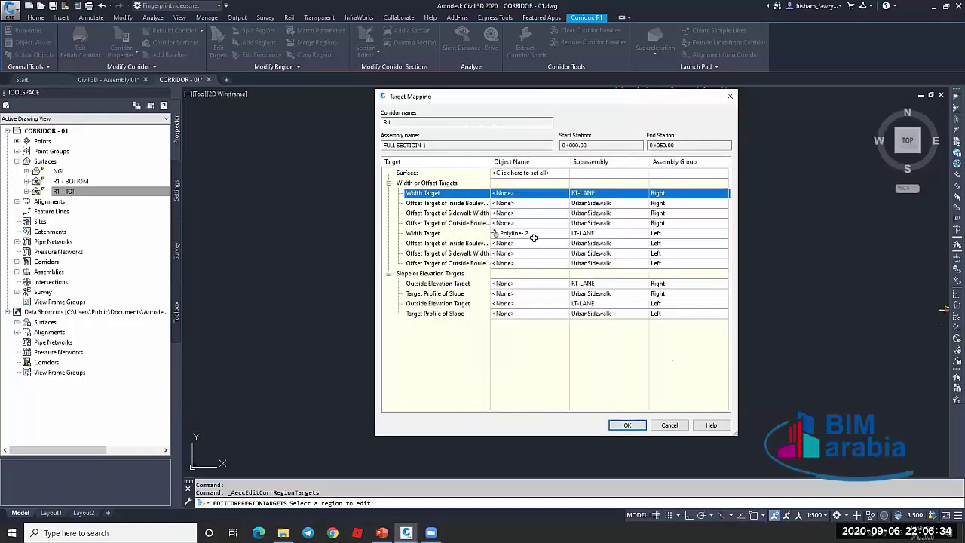
click(532, 234)
click(571, 266)
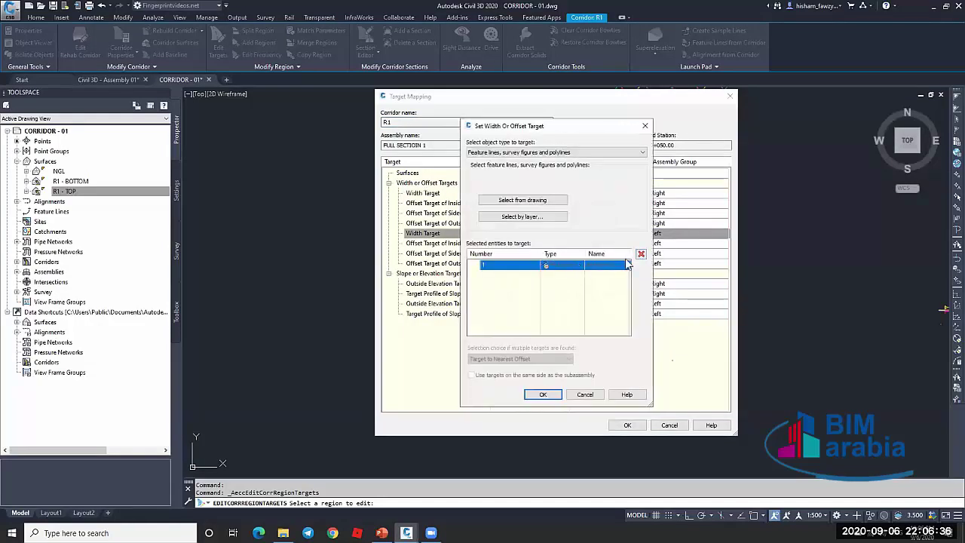
click(641, 255)
click(543, 394)
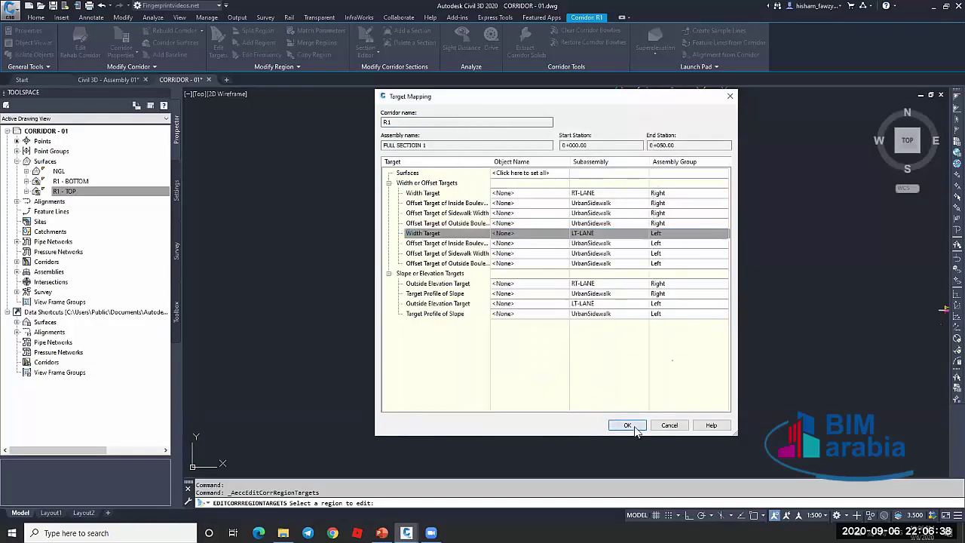
click(628, 425)
Rebuild corridor R1 from the Corridors list in Prospector
scroll(416, 287, down, 2)
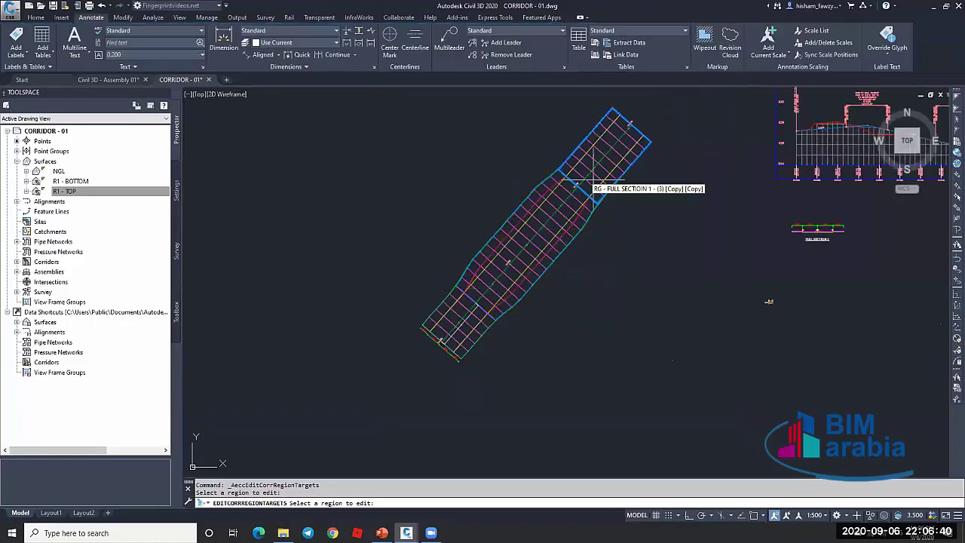
scroll(597, 173, up, 5)
key(Escape)
click(573, 158)
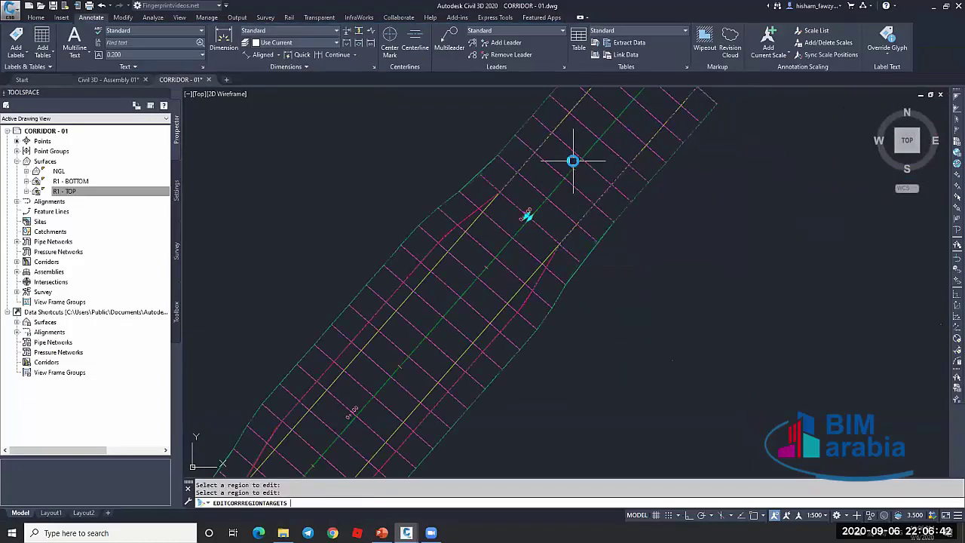
scroll(528, 183, down, 3)
click(80, 193)
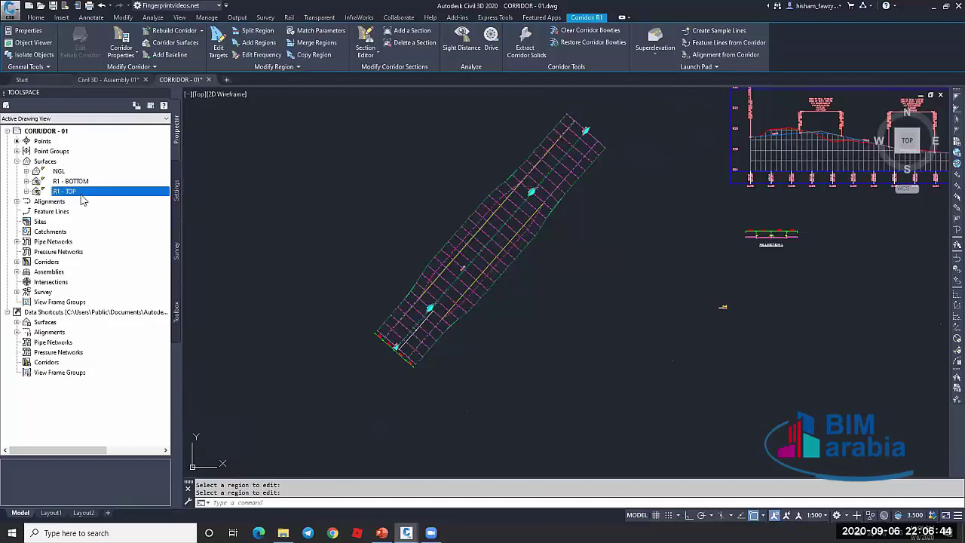
click(16, 262)
right_click(58, 271)
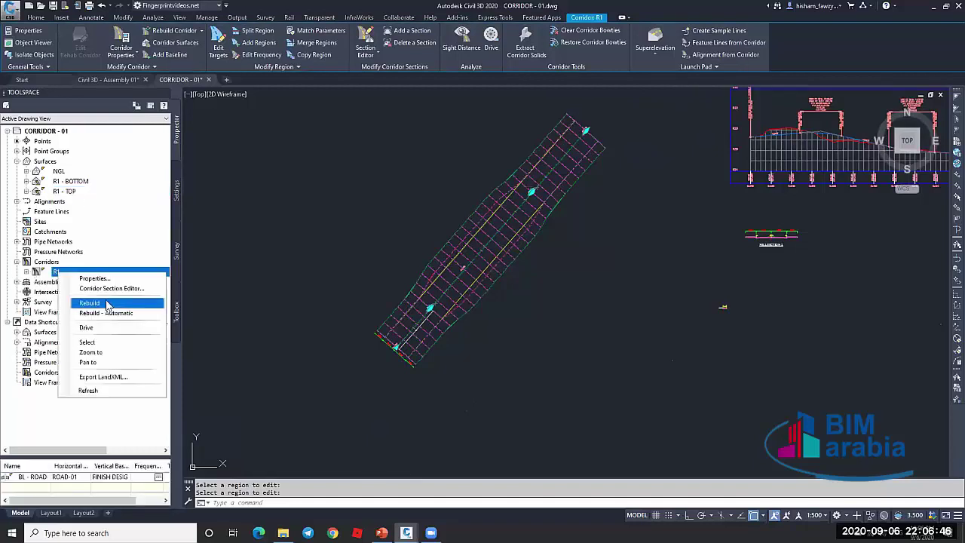
click(106, 304)
scroll(479, 240, up, 1)
click(489, 230)
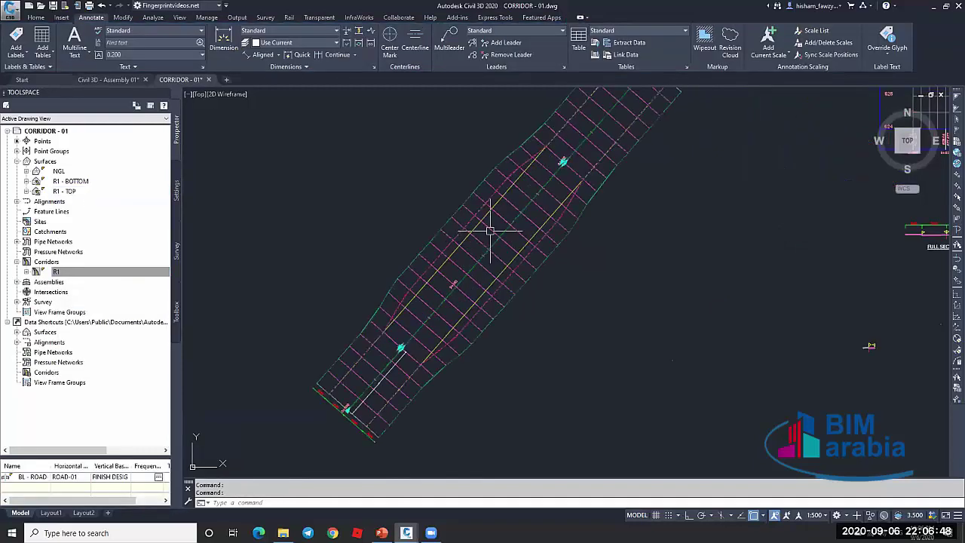
click(256, 54)
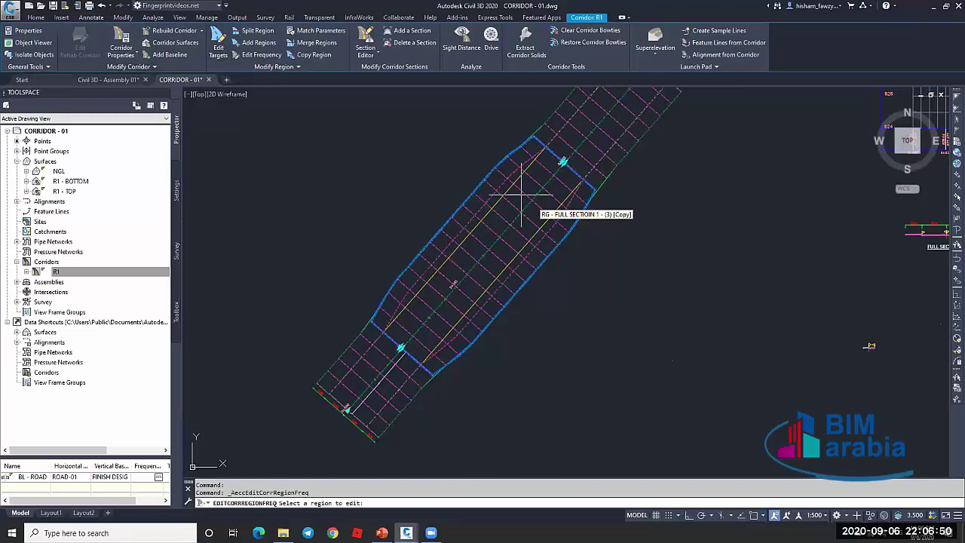
Set the middle R1 region's Along tangents frequency to 5 and rebuild the corridor
click(557, 163)
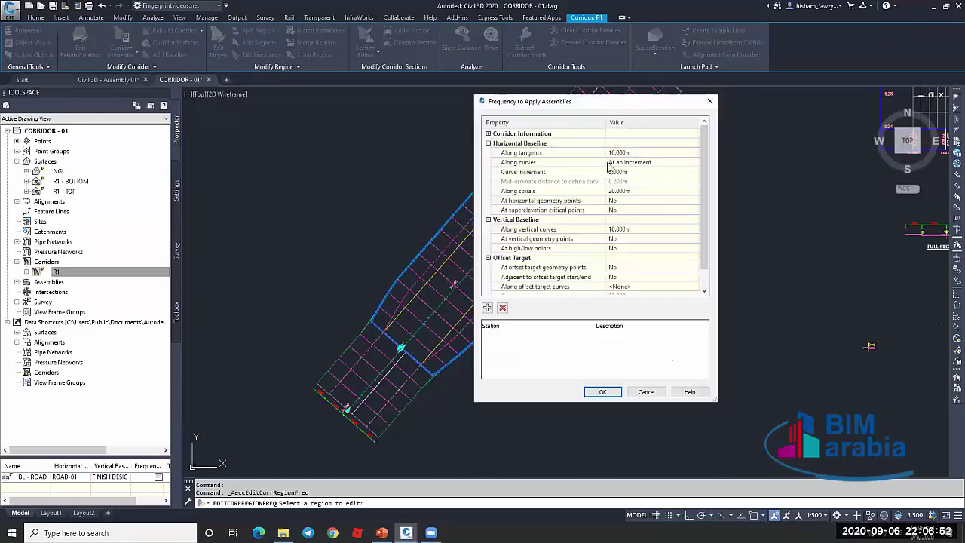
click(608, 386)
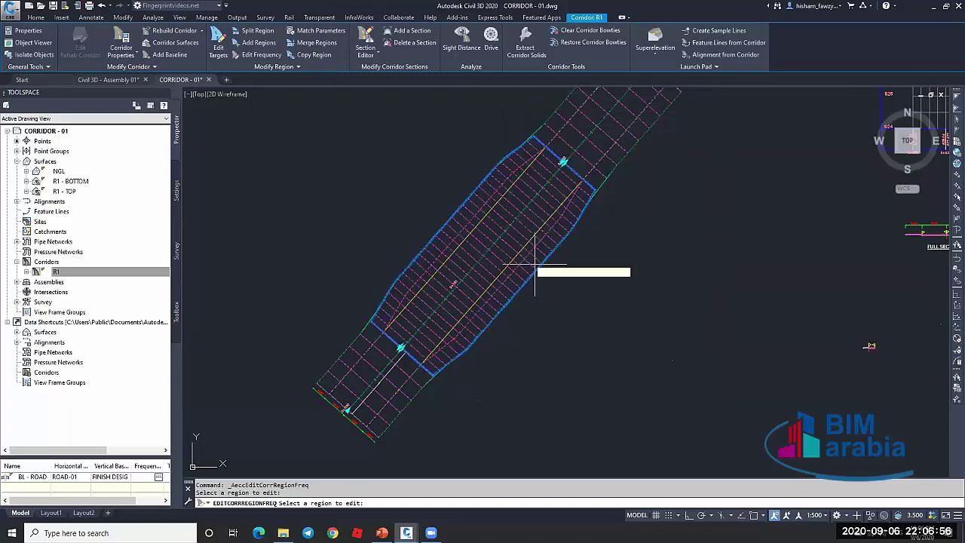
key(Return)
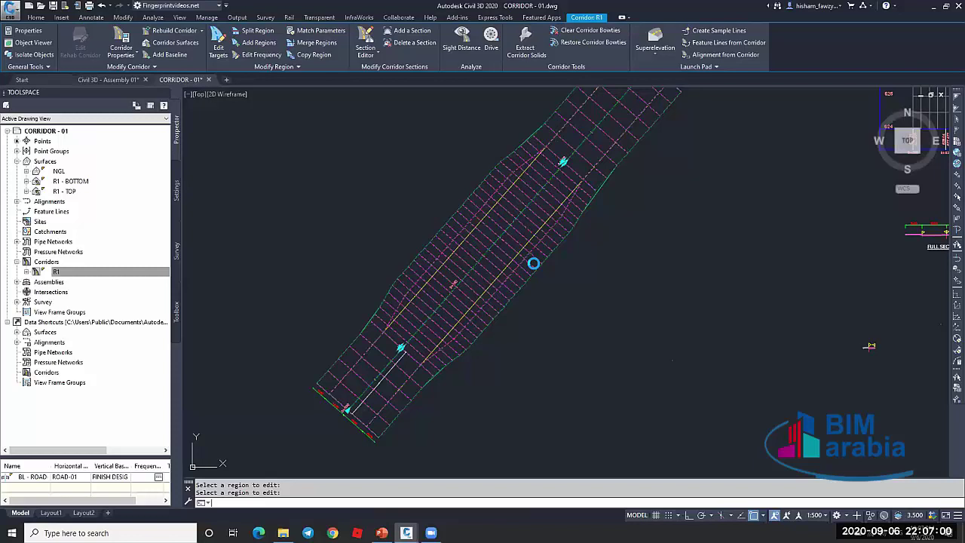
scroll(508, 218, down, 1)
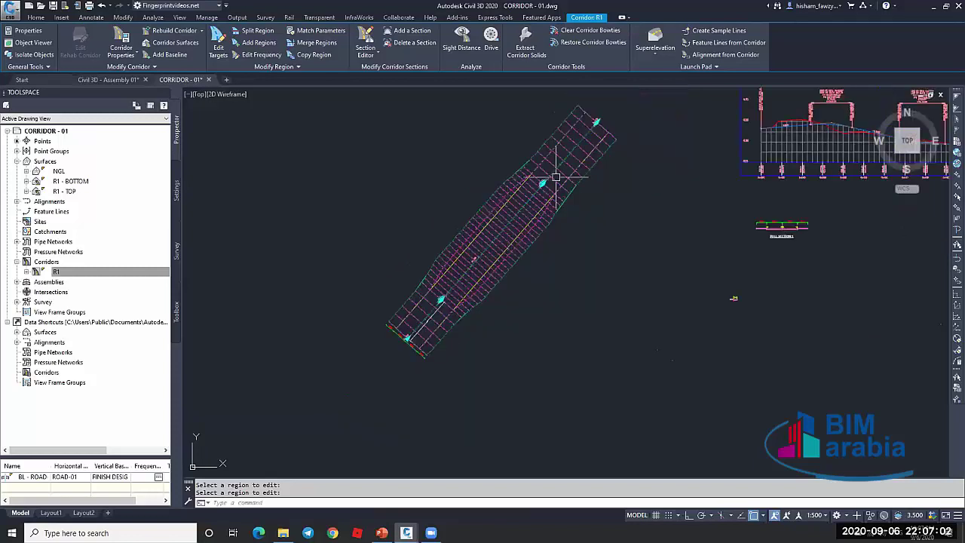
scroll(556, 177, up, 2)
key(Escape)
scroll(513, 211, down, 3)
scroll(445, 291, up, 4)
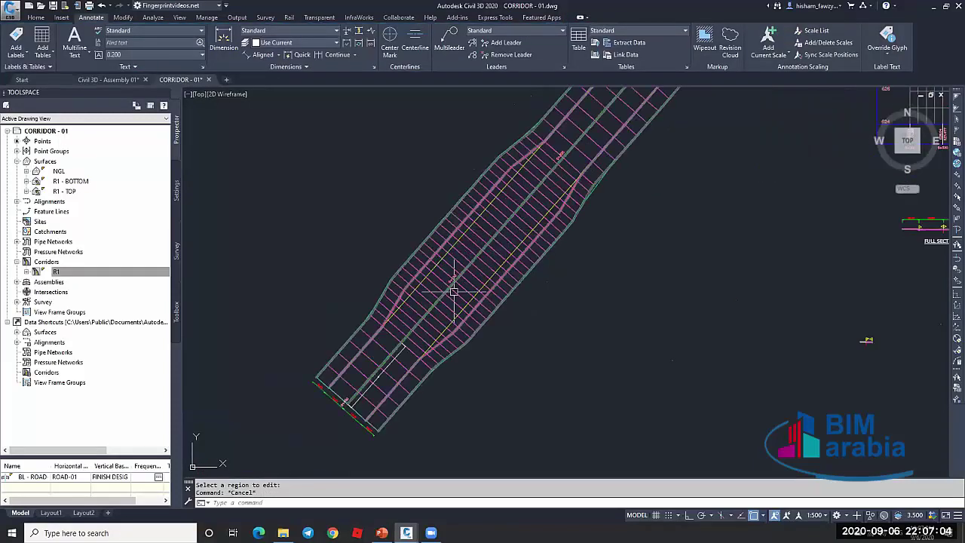
scroll(426, 330, down, 1)
scroll(422, 334, up, 1)
In R1's upper region, remove Polyline-1 from the right lane width target
scroll(411, 325, down, 4)
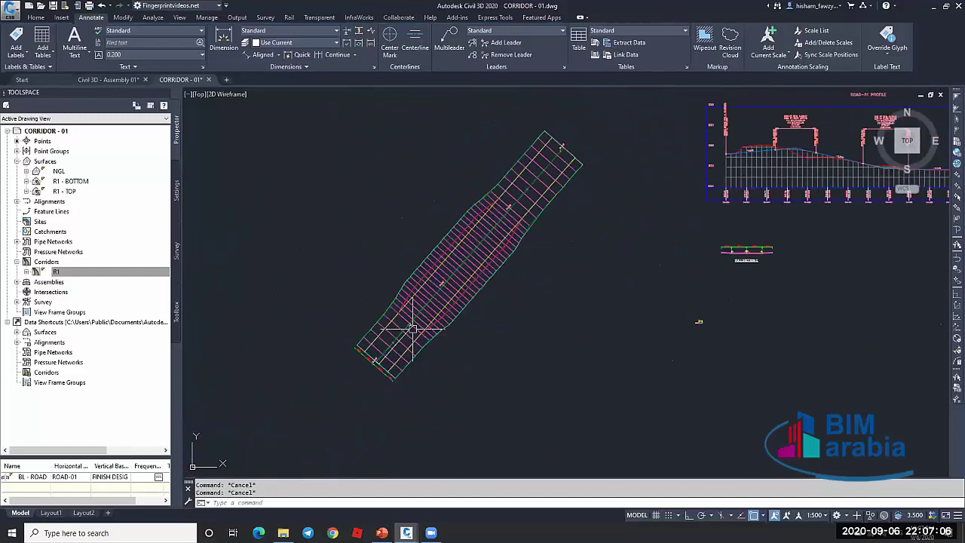
scroll(556, 154, up, 3)
click(511, 181)
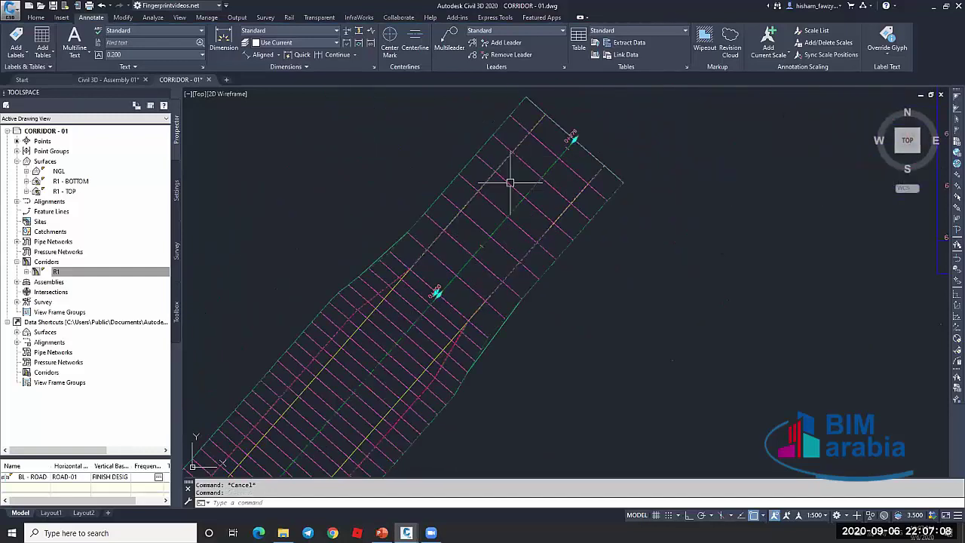
click(218, 41)
click(566, 202)
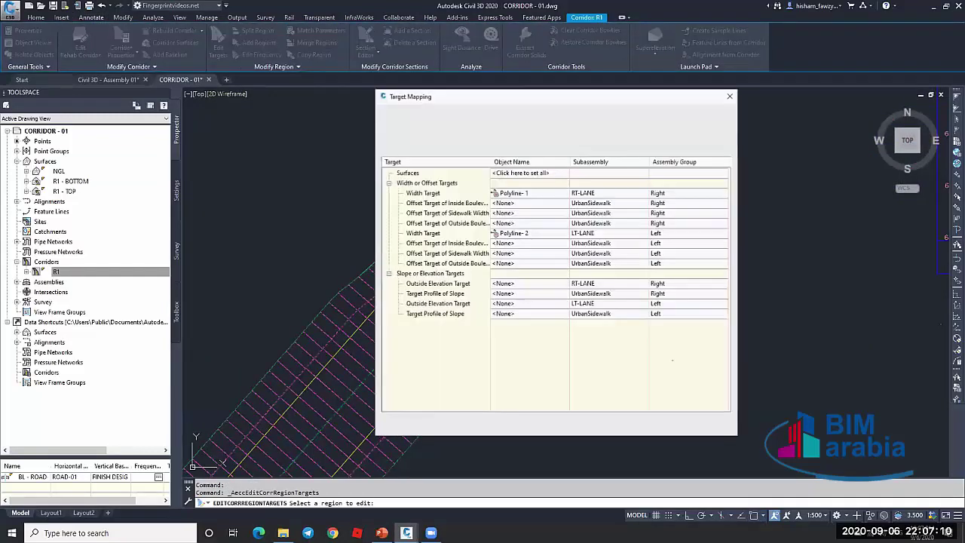
click(577, 267)
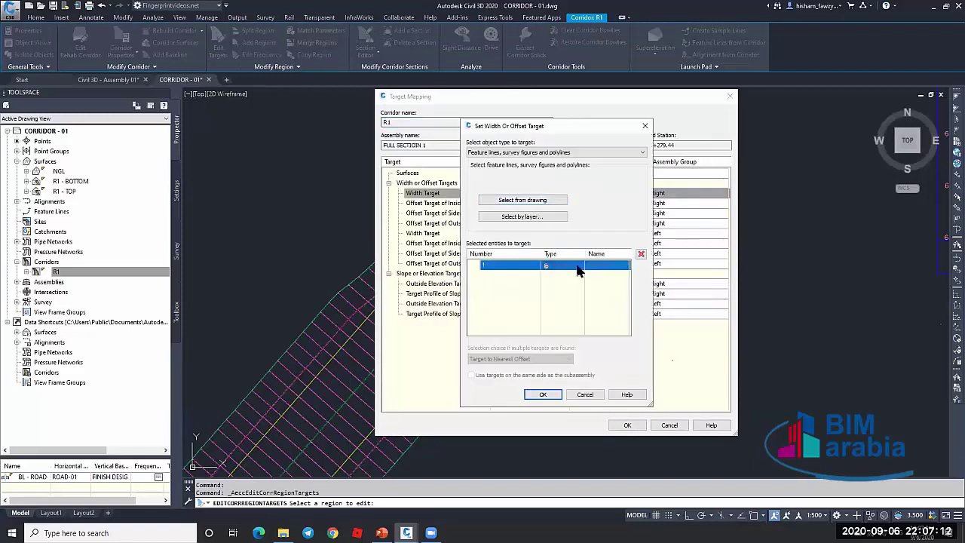
click(641, 255)
click(543, 396)
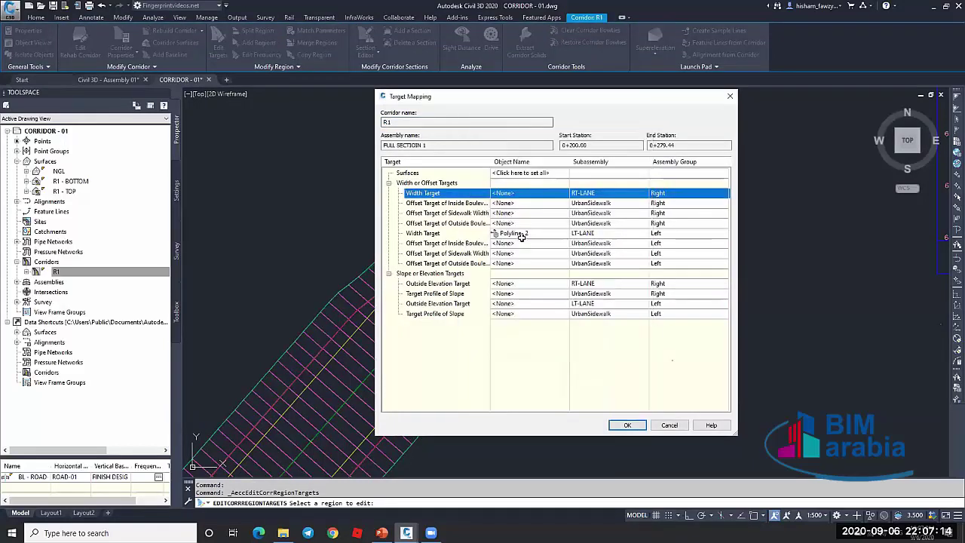
Remove Polyline-2 from the left lane width target and apply the target mapping
click(526, 234)
click(623, 265)
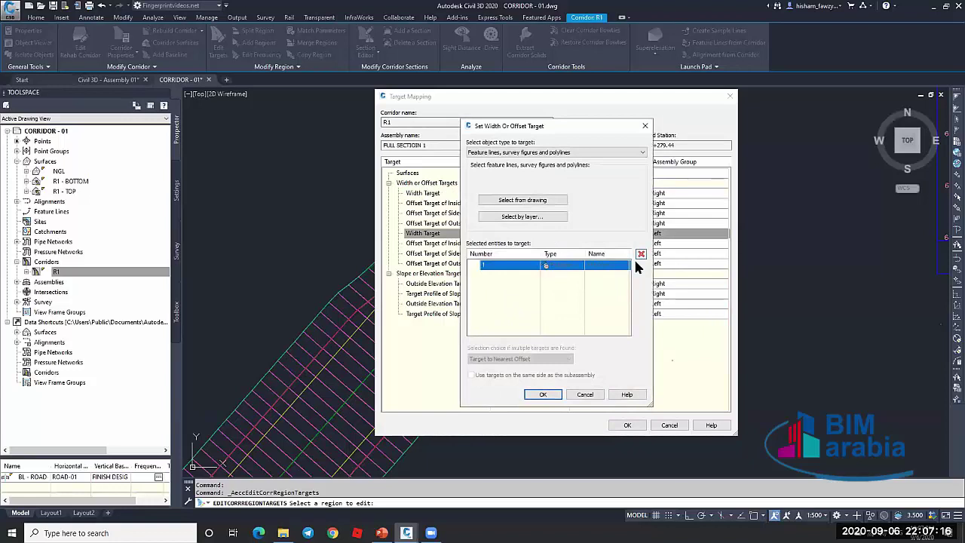
click(641, 255)
click(543, 395)
click(627, 426)
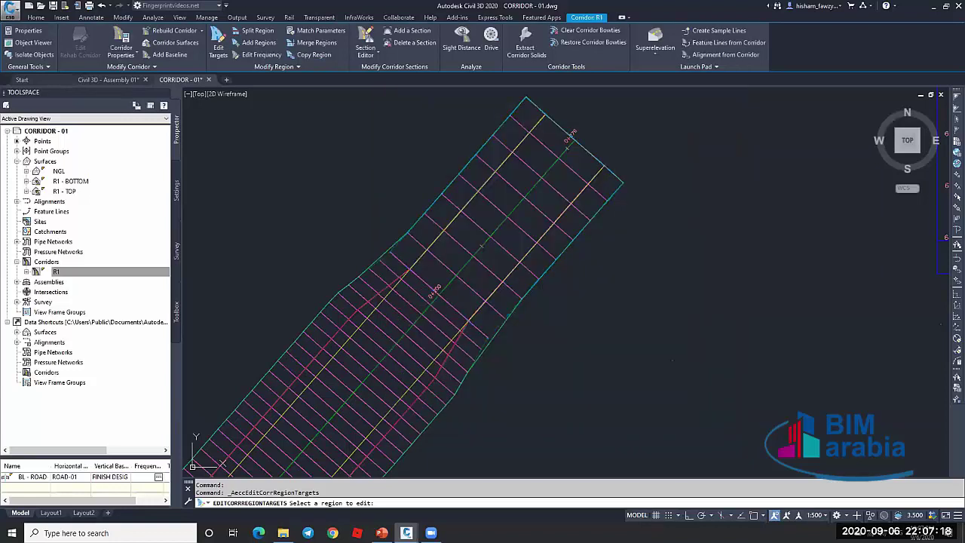
scroll(522, 172, down, 2)
key(Return)
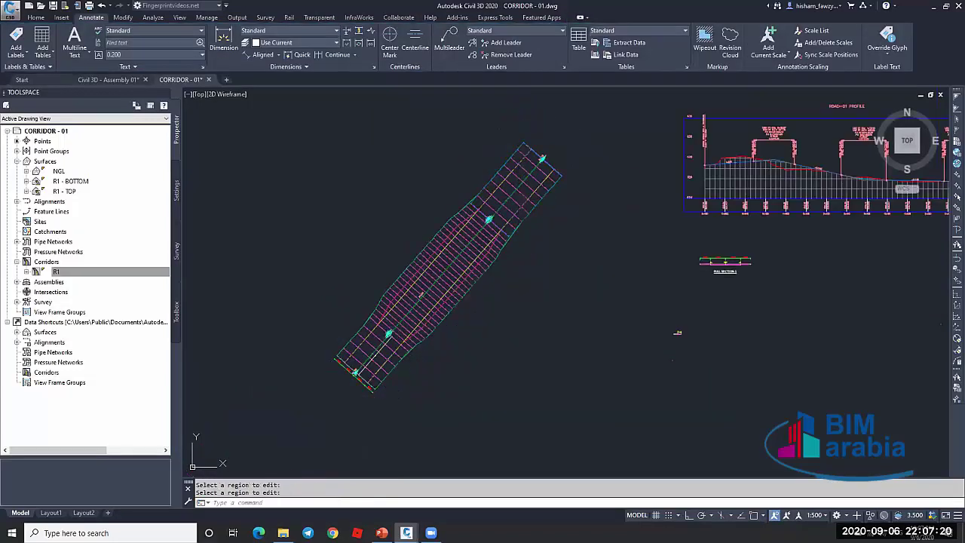
Measure the lane edge to outer corridor edge with a temporary 9.85 aligned dimension
click(481, 241)
scroll(480, 241, up, 3)
key(Escape)
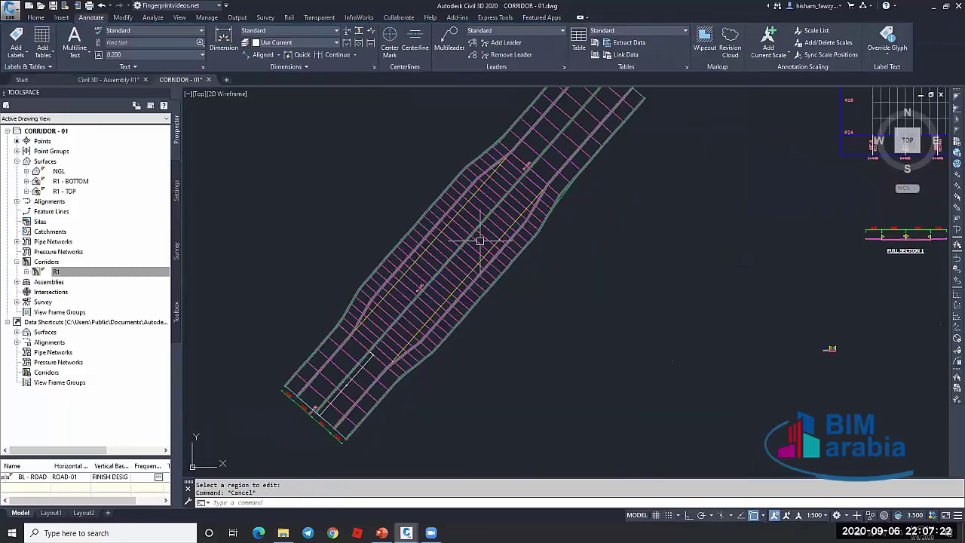
scroll(483, 240, up, 2)
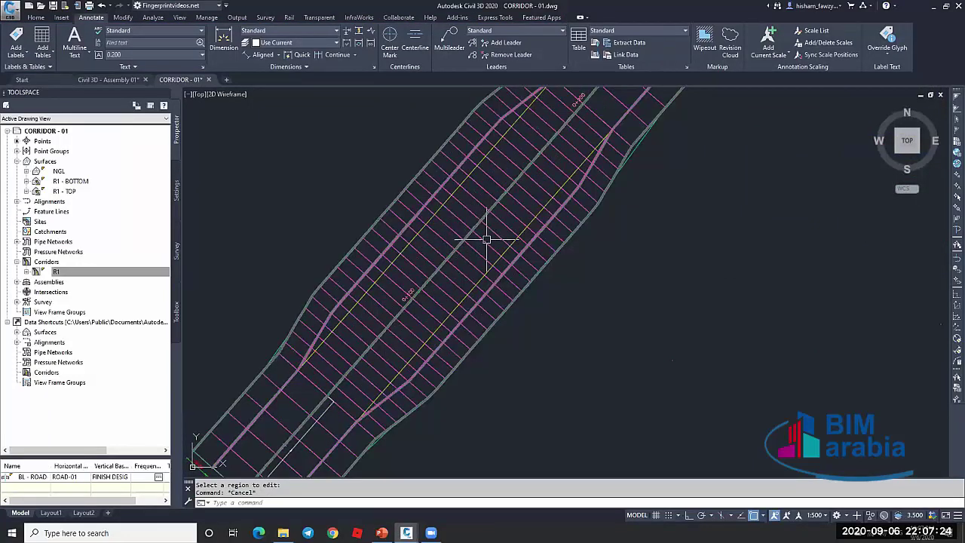
scroll(487, 240, down, 2)
scroll(384, 370, down, 2)
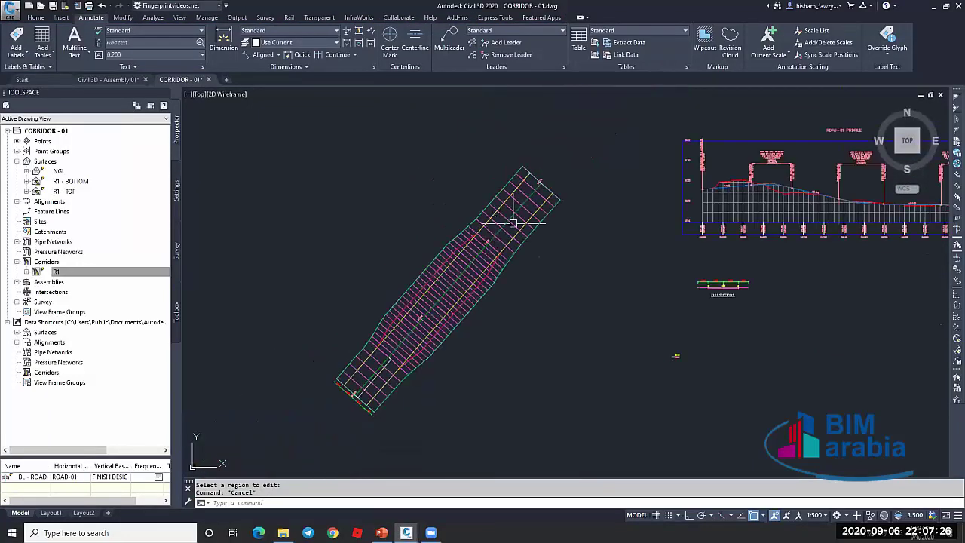
key(Escape)
scroll(394, 355, up, 4)
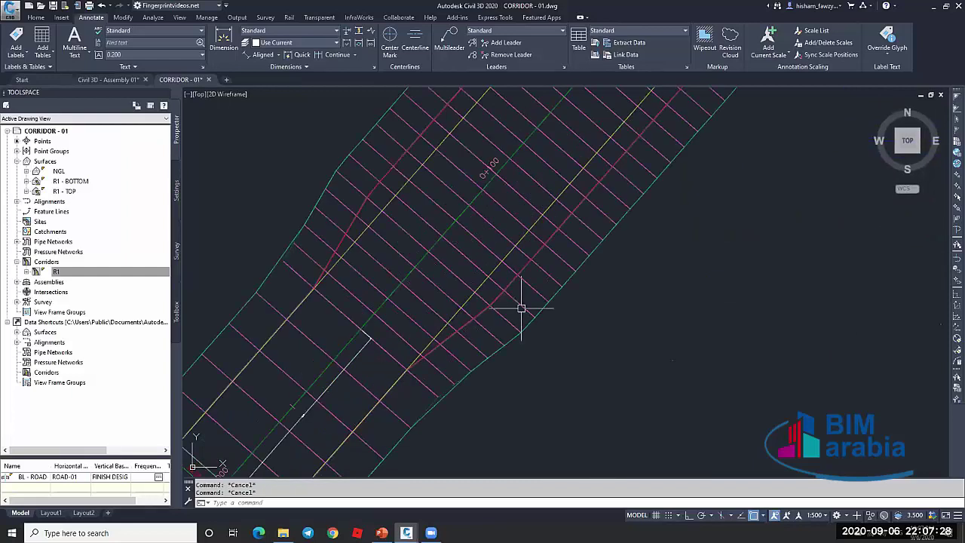
scroll(521, 308, down, 2)
scroll(404, 400, up, 4)
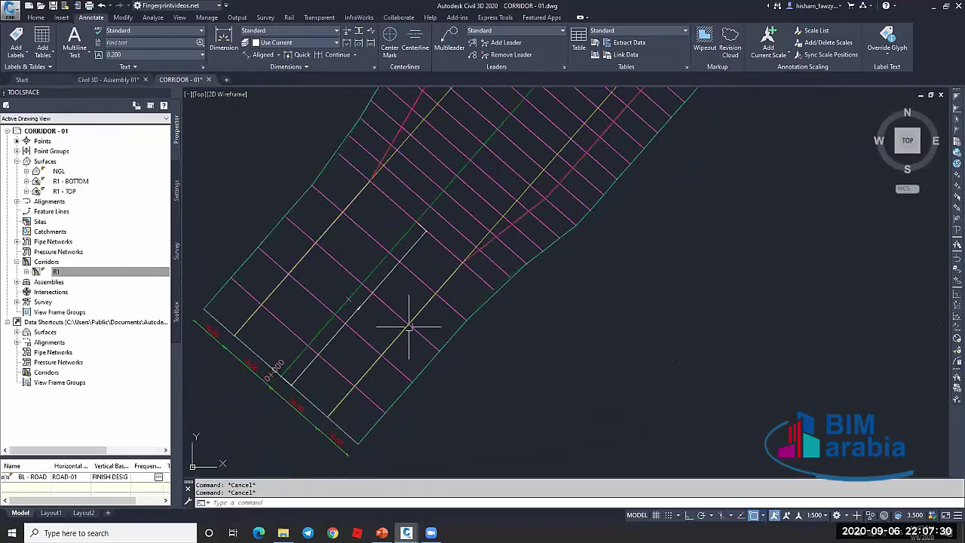
scroll(408, 327, down, 3)
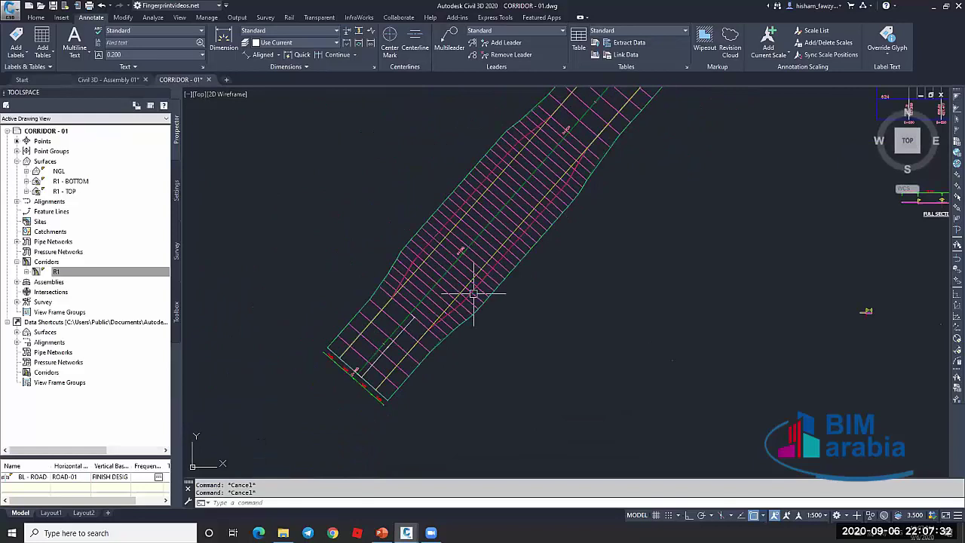
scroll(474, 294, up, 5)
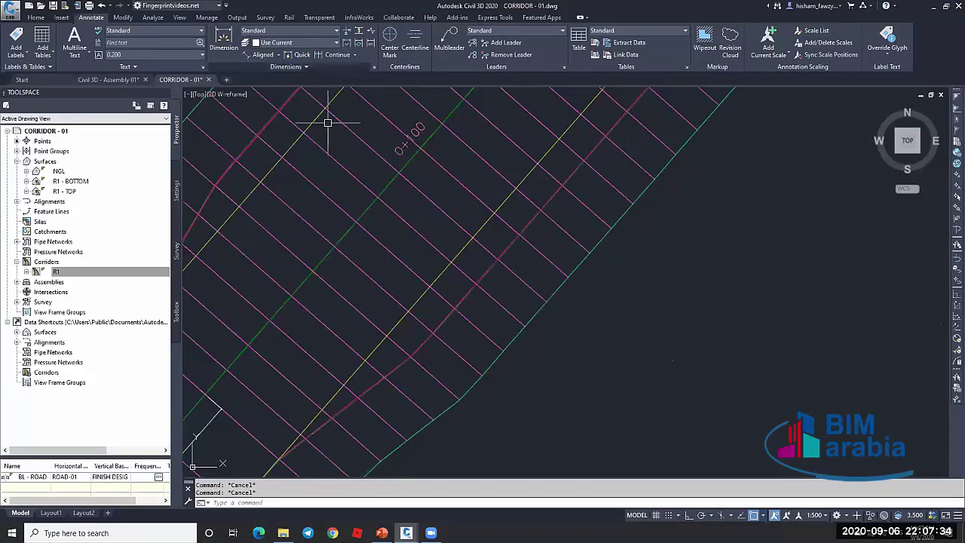
click(264, 55)
click(548, 304)
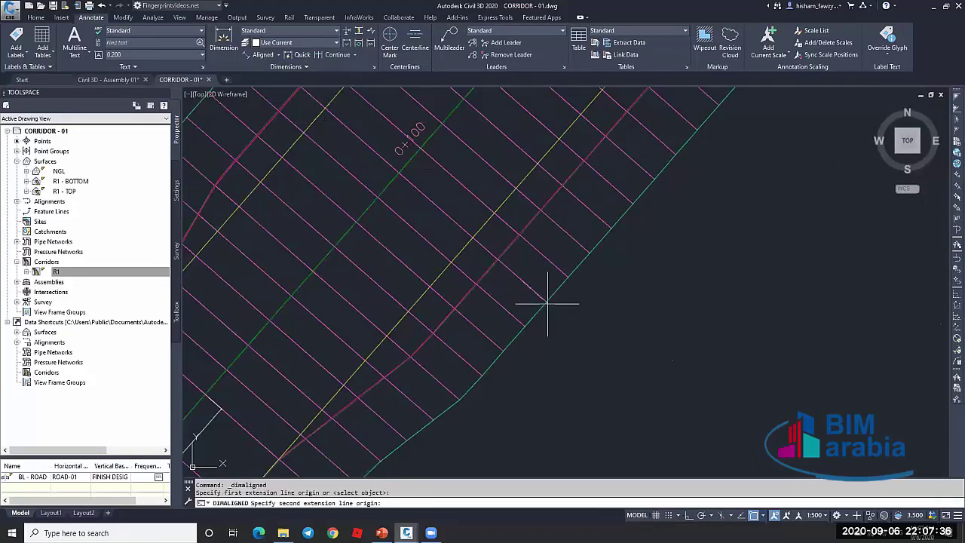
click(546, 302)
click(540, 284)
Erase the 9.85 dimension with E after abandoning a grip stretch
click(539, 282)
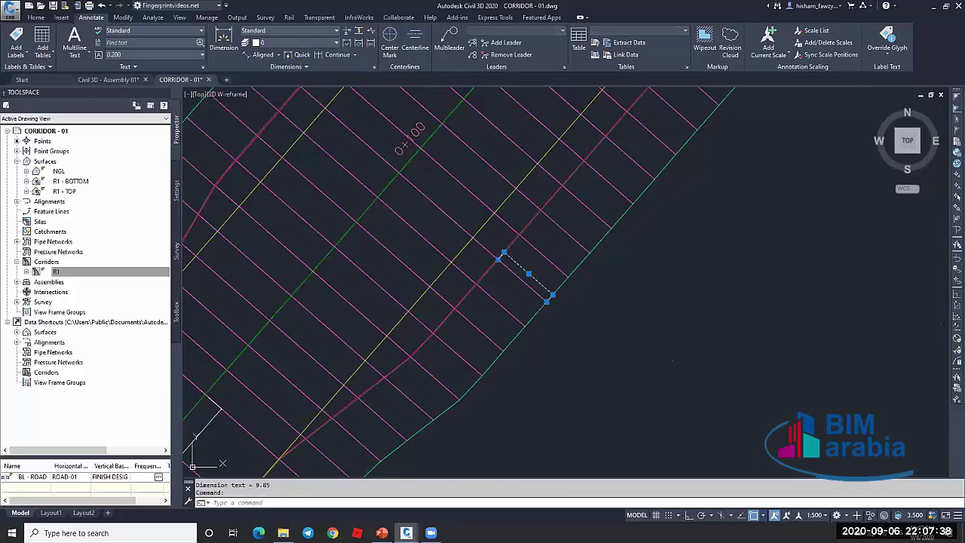
scroll(507, 262, up, 6)
click(408, 224)
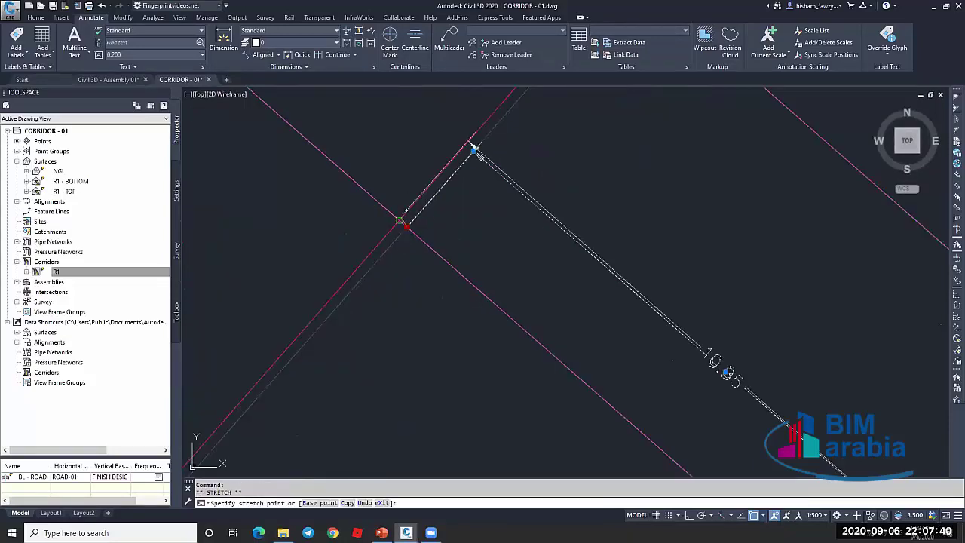
key(Escape)
scroll(482, 234, down, 5)
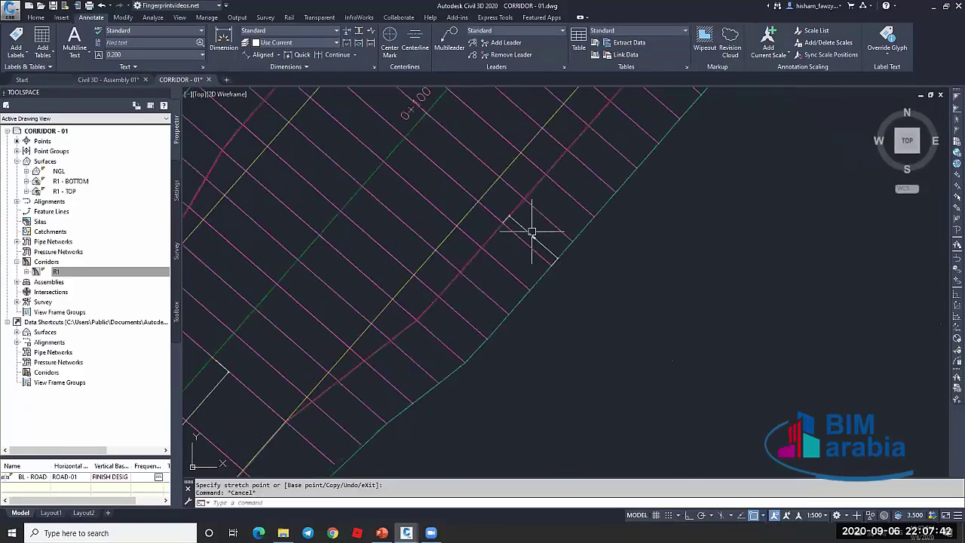
scroll(532, 233, down, 3)
click(527, 244)
text(e)
key(Return)
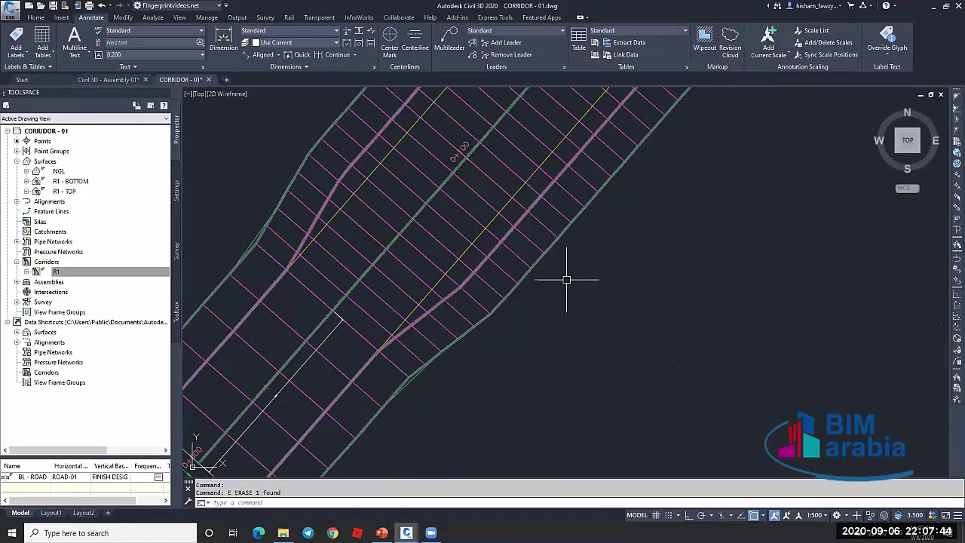
scroll(567, 280, down, 2)
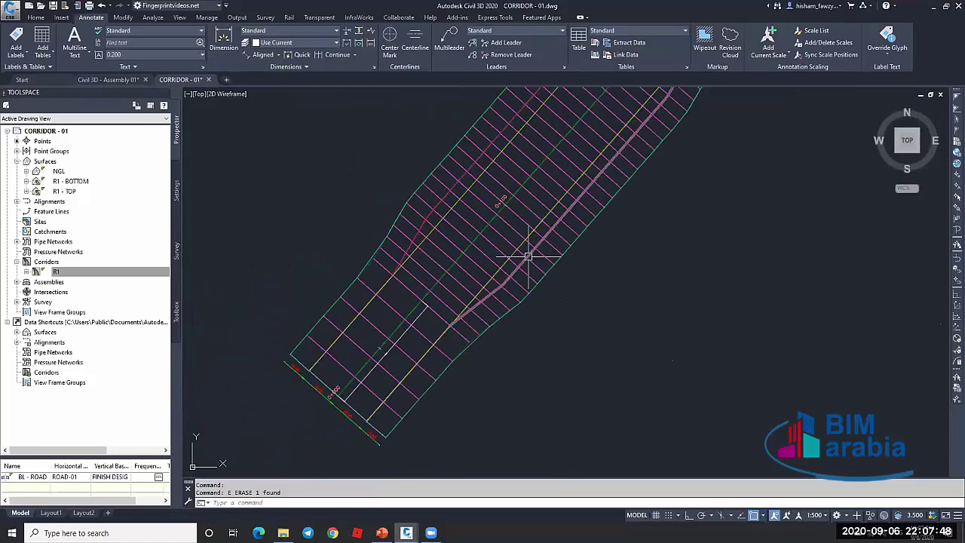
scroll(607, 211, down, 3)
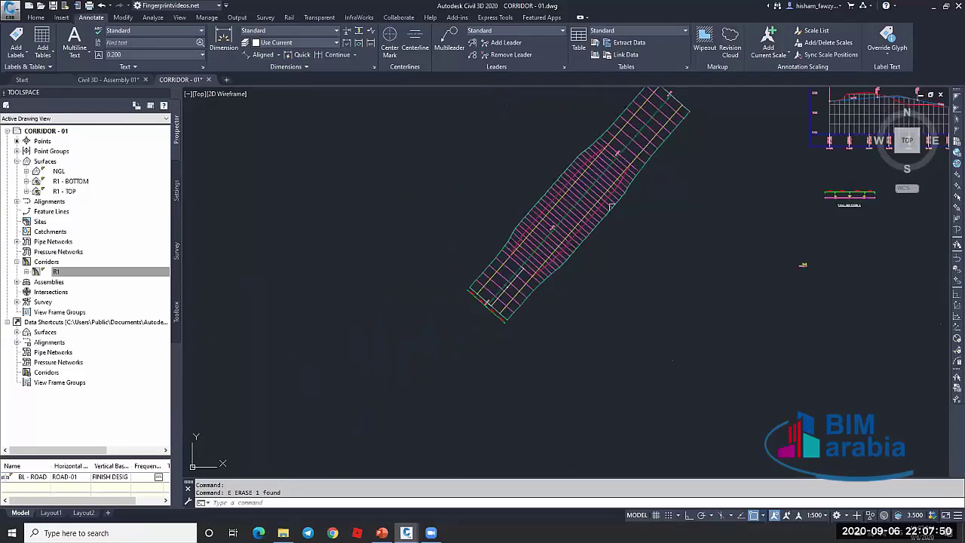
scroll(644, 172, up, 4)
scroll(648, 157, down, 3)
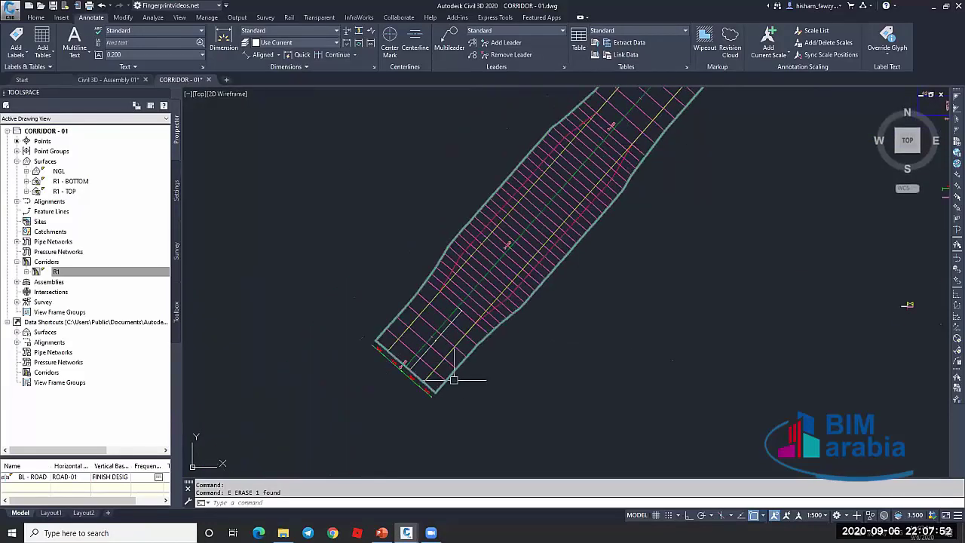
Draw a temporary line across the corridor end from corner to corner
key(Escape)
text(l)
key(Return)
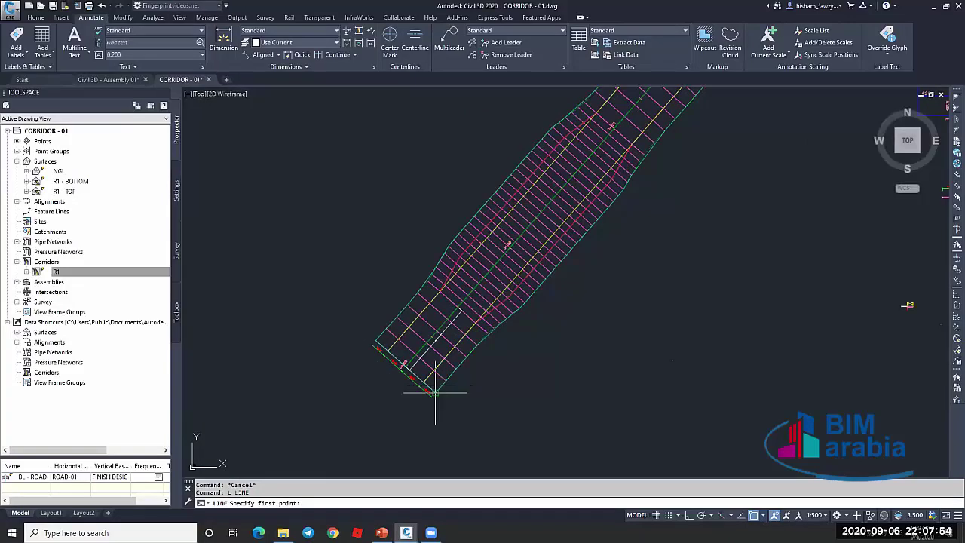
click(436, 393)
scroll(497, 338, down, 3)
scroll(572, 264, up, 3)
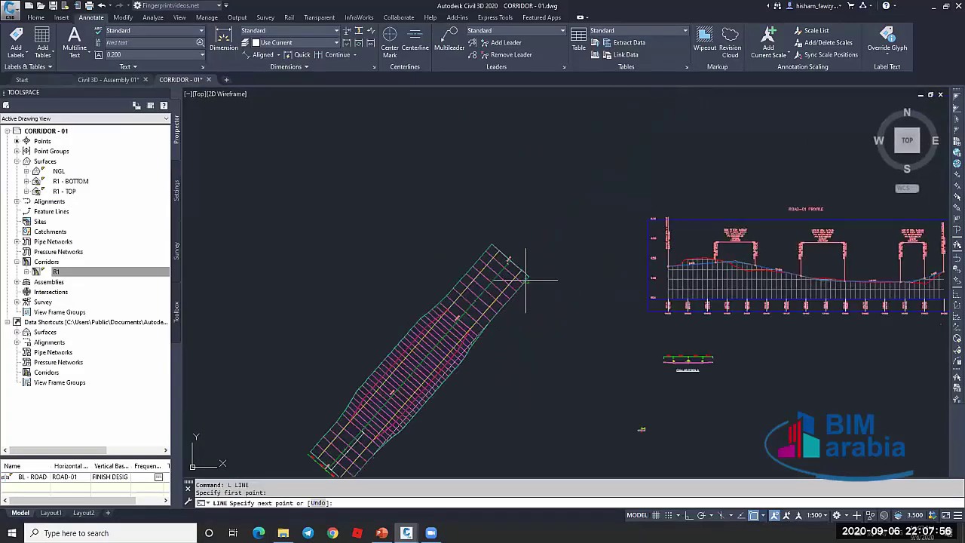
click(530, 277)
key(Escape)
Erase the temporary line, then open the Home tab layer list to turn on S-L.O.W
scroll(478, 333, up, 2)
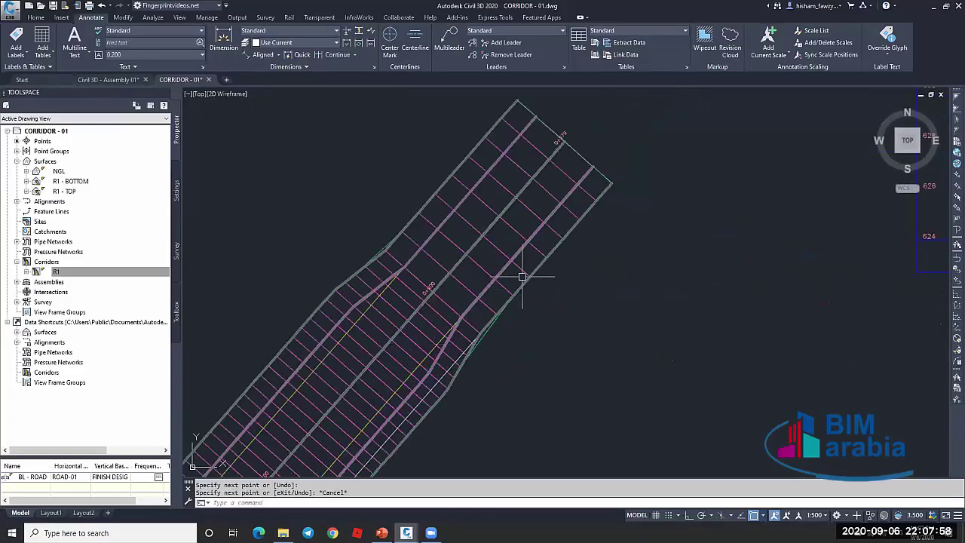
scroll(549, 241, down, 2)
scroll(516, 285, up, 5)
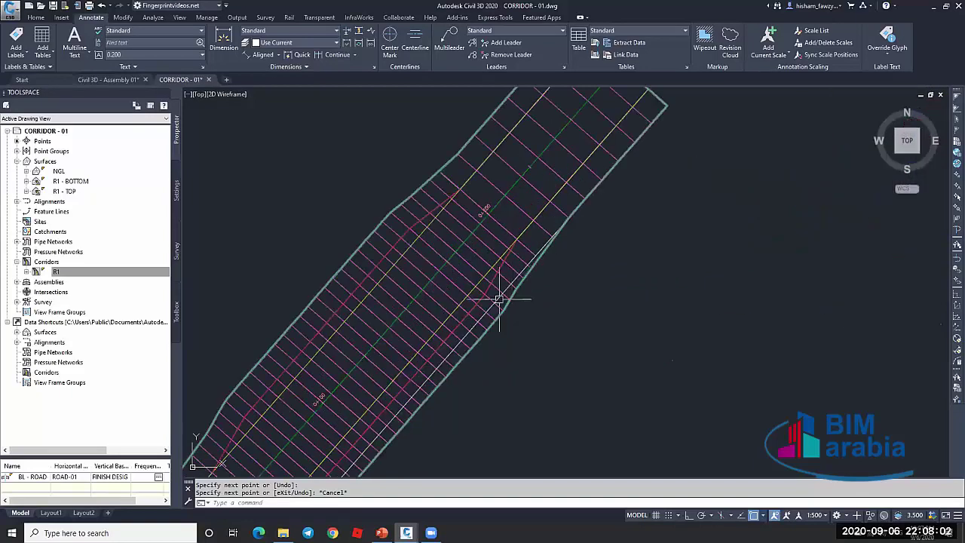
scroll(535, 216, up, 5)
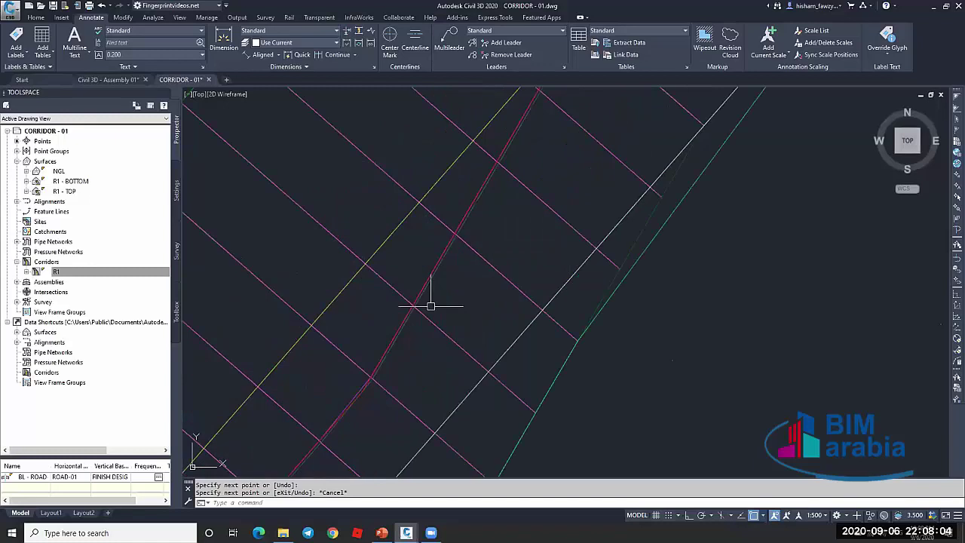
scroll(402, 405, down, 3)
scroll(534, 259, down, 3)
text(e)
key(Return)
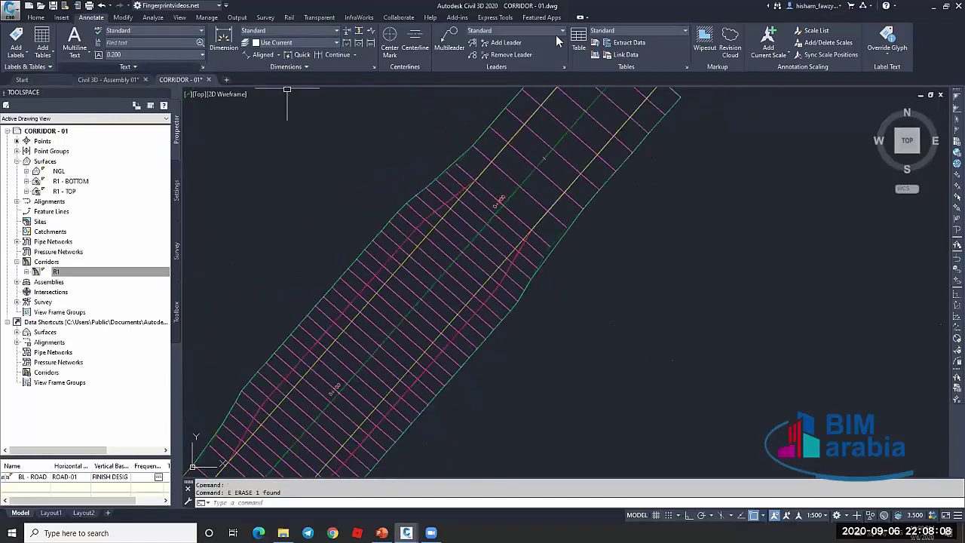
click(35, 17)
click(637, 31)
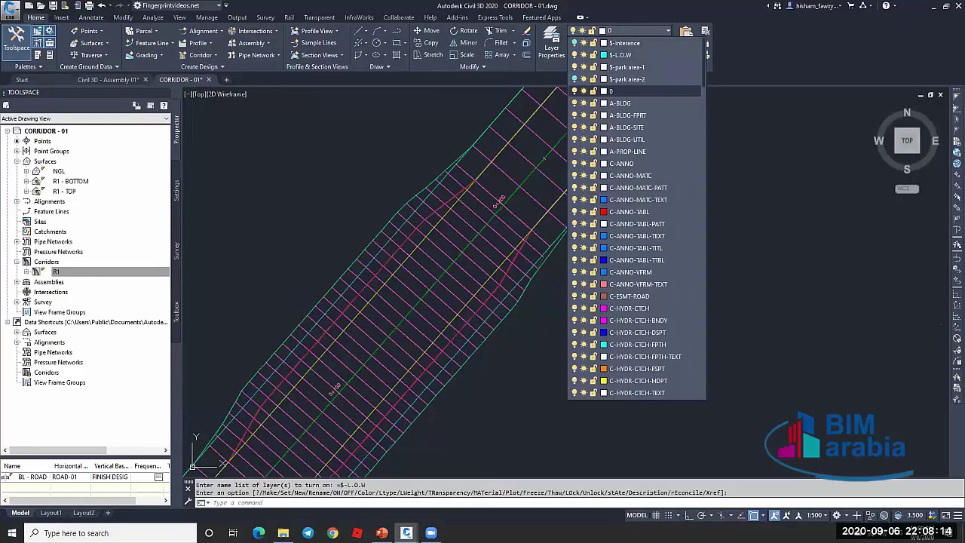
click(376, 171)
key(Escape)
click(433, 188)
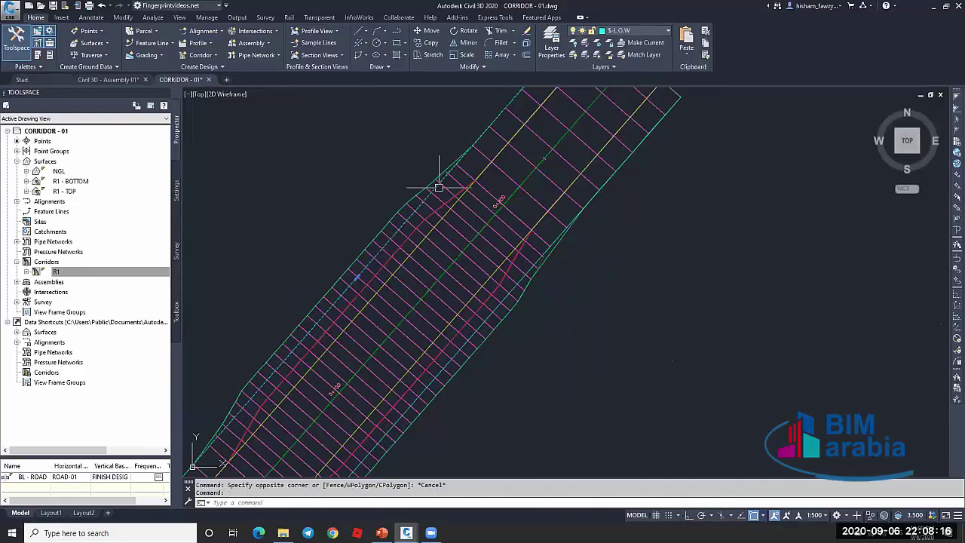
scroll(493, 175, down, 4)
scroll(453, 254, up, 4)
key(Escape)
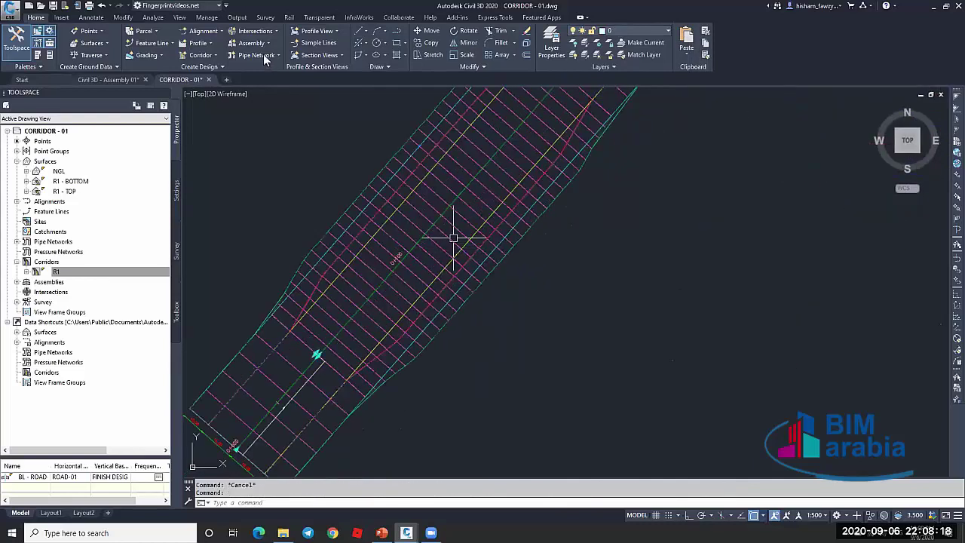
click(453, 237)
click(218, 46)
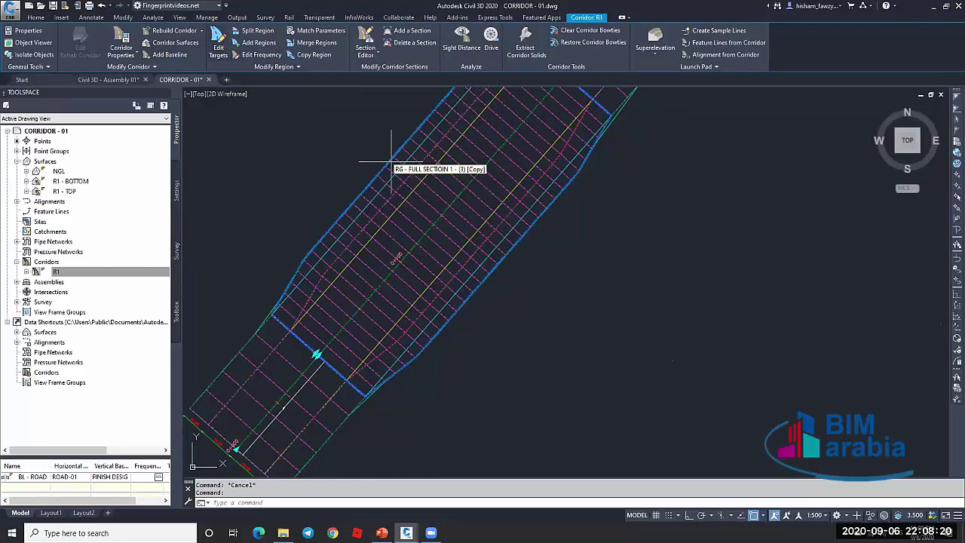
click(467, 230)
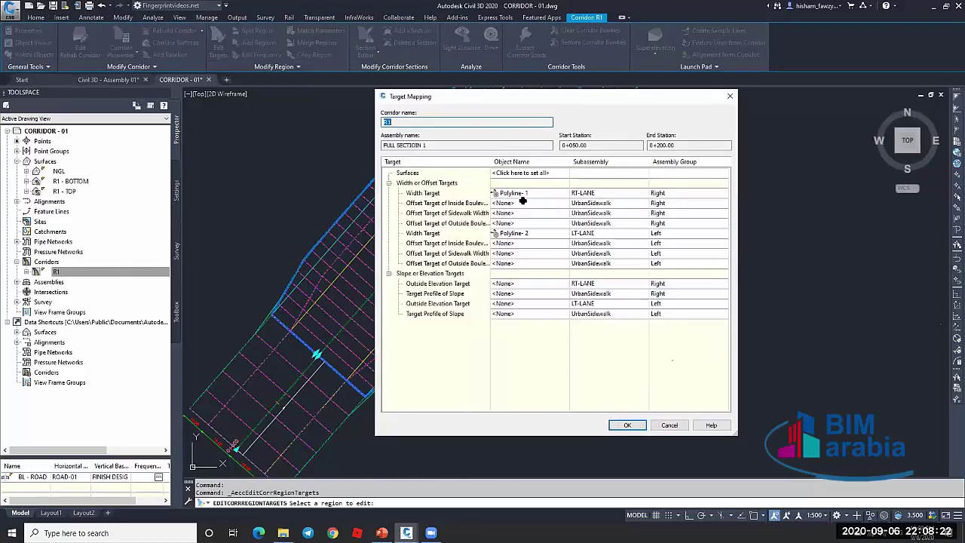
click(468, 213)
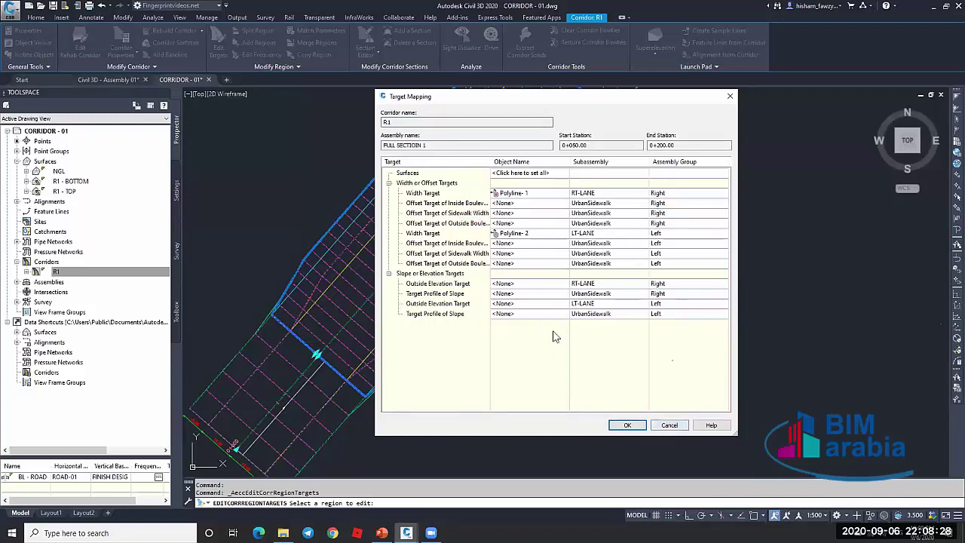
click(670, 425)
key(Escape)
scroll(602, 252, down, 5)
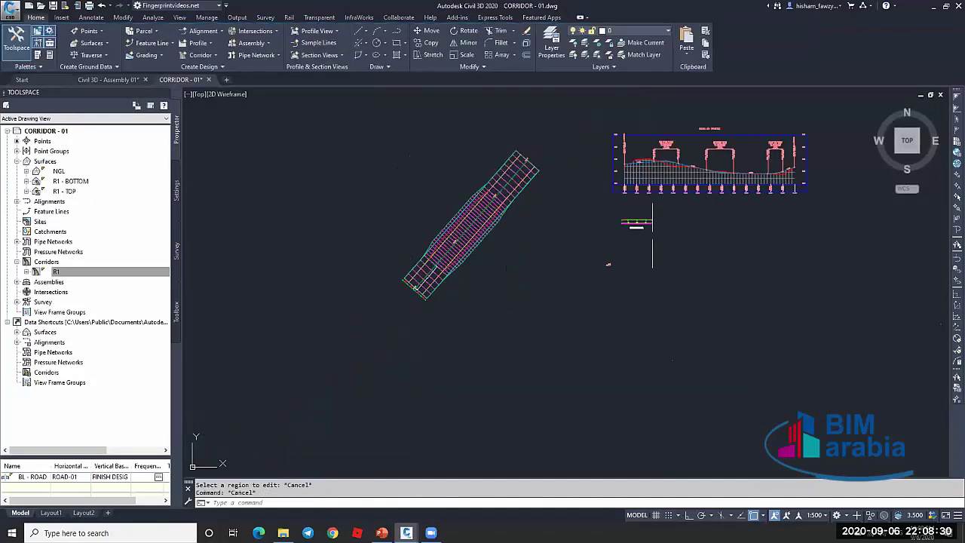
Rename the right UrbanSidewalk subassembly to SD-RT in Properties
scroll(596, 260, up, 5)
scroll(588, 264, up, 2)
scroll(626, 257, down, 5)
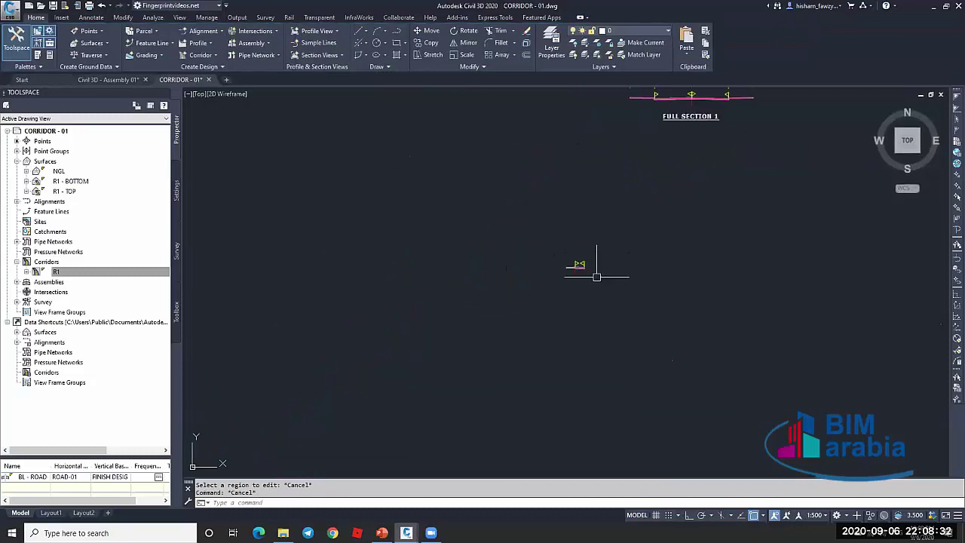
scroll(707, 138, up, 6)
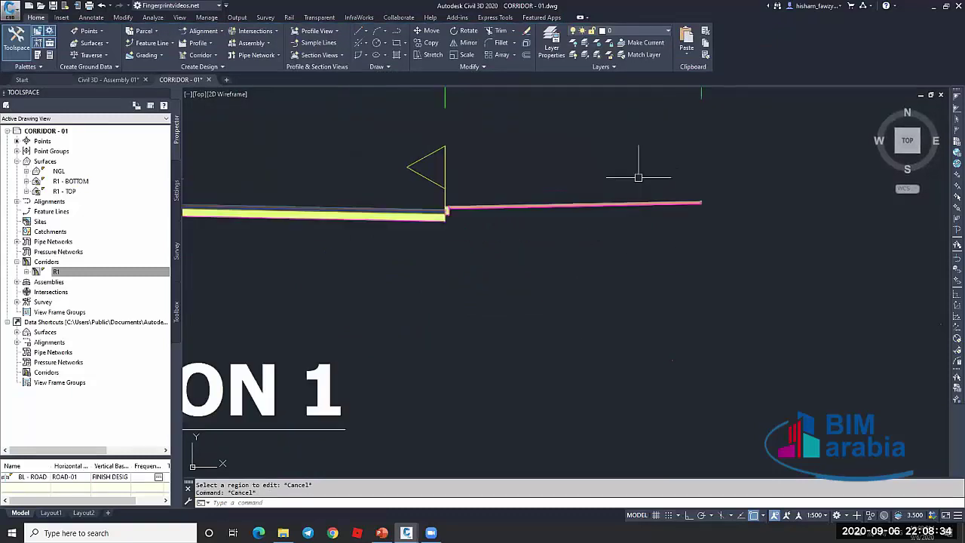
click(631, 200)
key(ctrl+1)
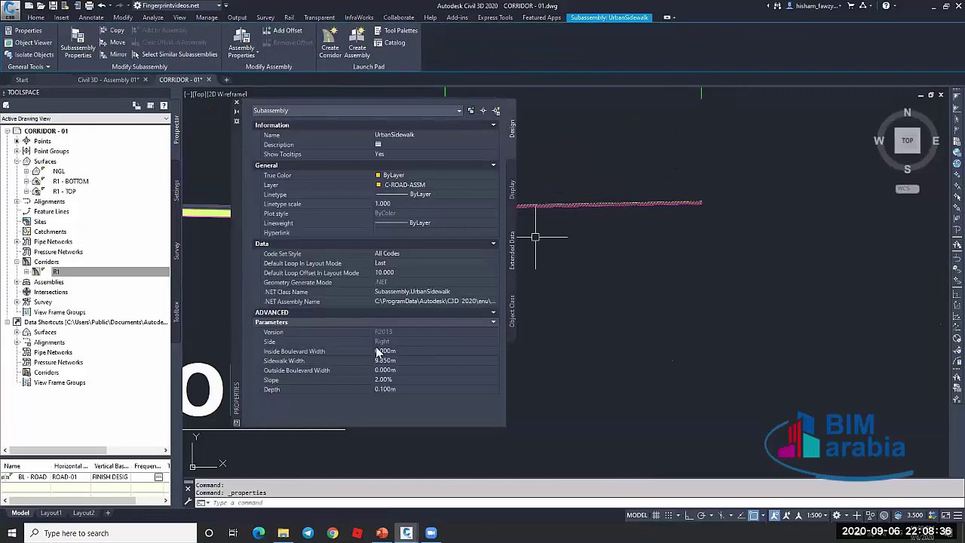
click(421, 134)
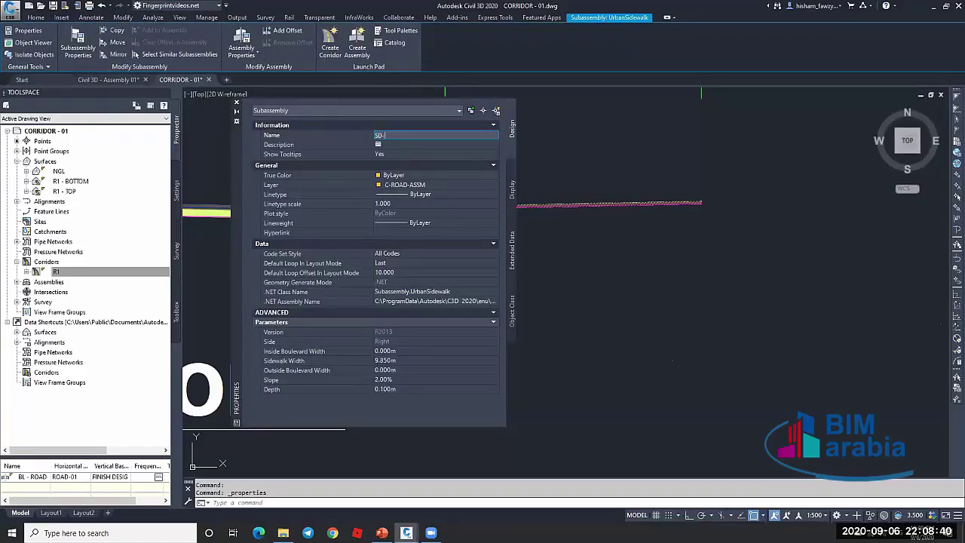
key(Return)
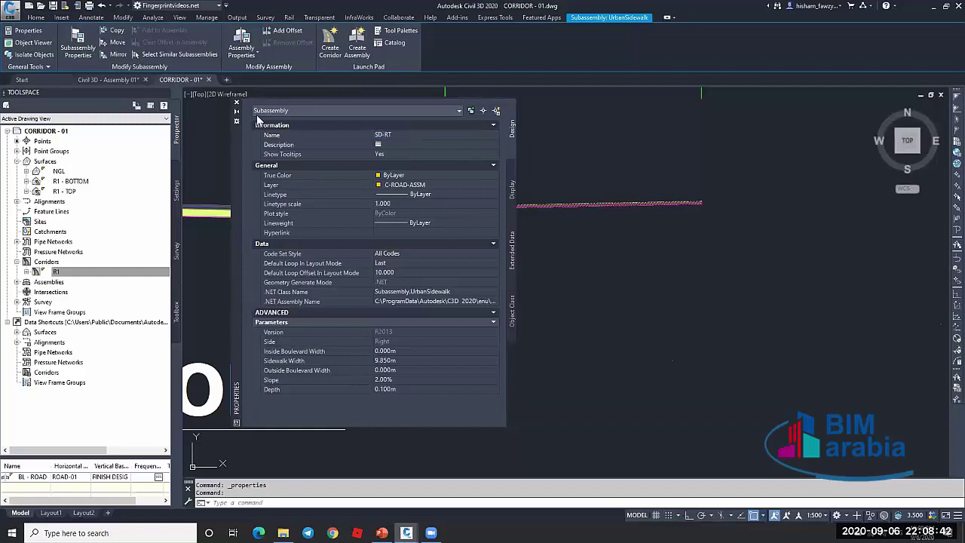
click(236, 103)
Rename the left UrbanSidewalk subassembly to SD-LT, correcting the mistyped SD-R1
scroll(656, 248, down, 4)
key(Escape)
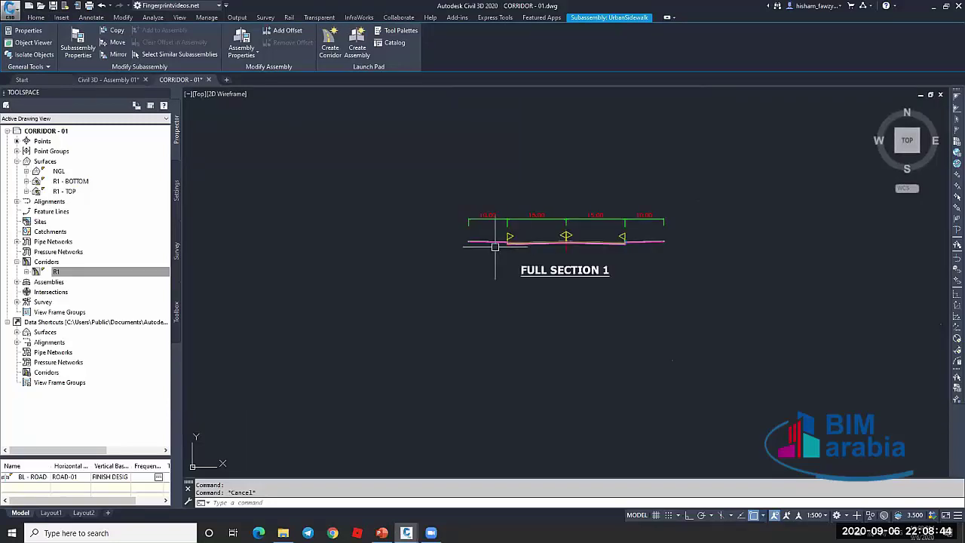
double_click(483, 243)
click(420, 134)
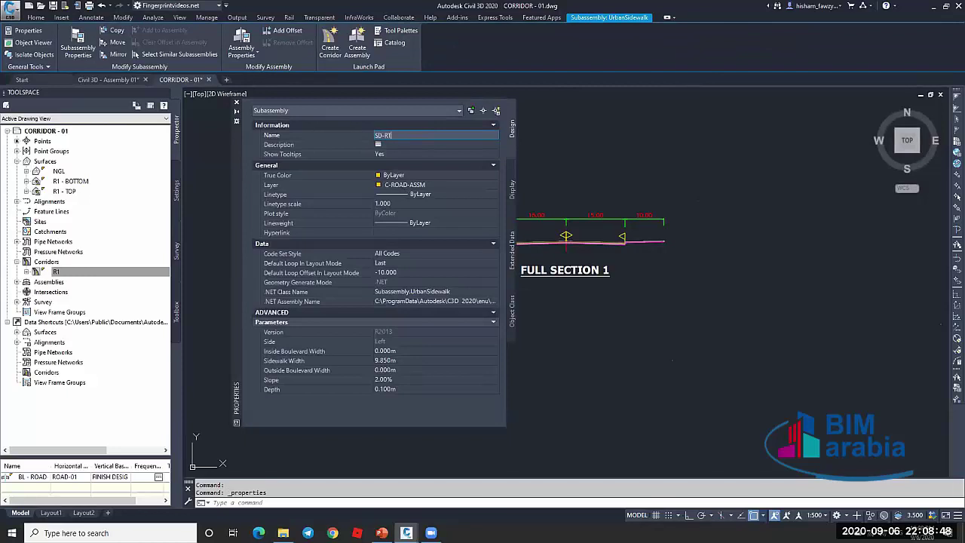
text(SD-R1)
key(Return)
click(392, 135)
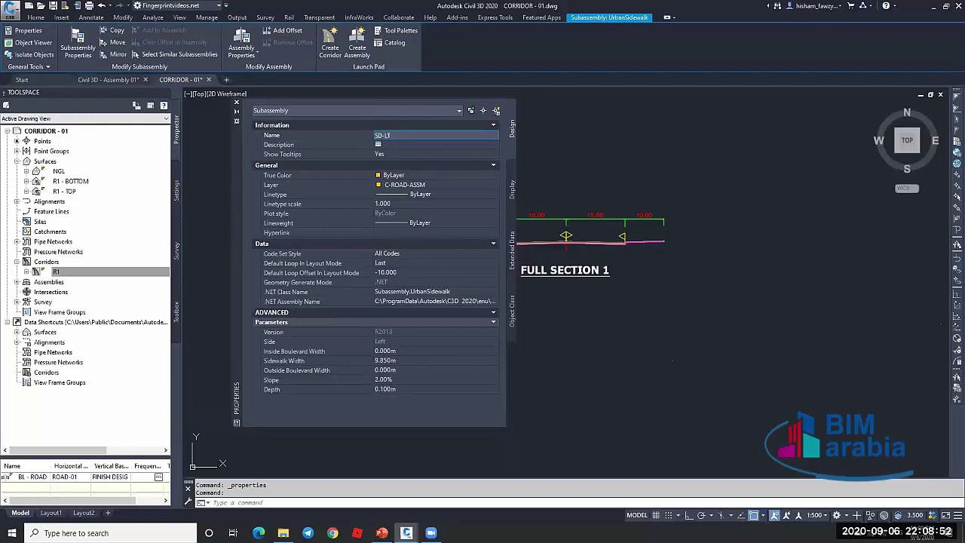
text(SD-LT)
key(Return)
click(236, 103)
Open the target mapping for corridor R1's copied-section region and locate the sidewalk width rows
scroll(625, 204, down, 5)
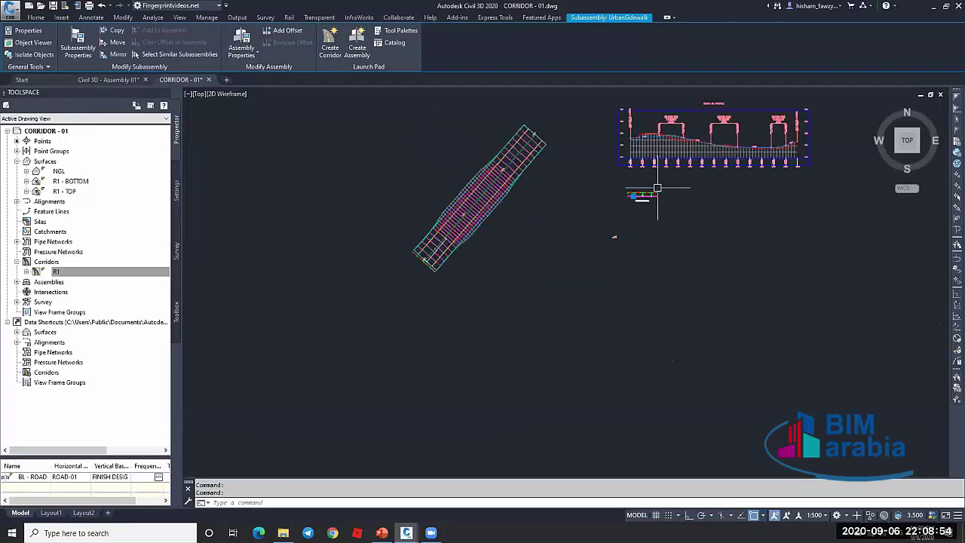
key(Escape)
scroll(655, 211, up, 5)
scroll(654, 211, up, 5)
click(655, 216)
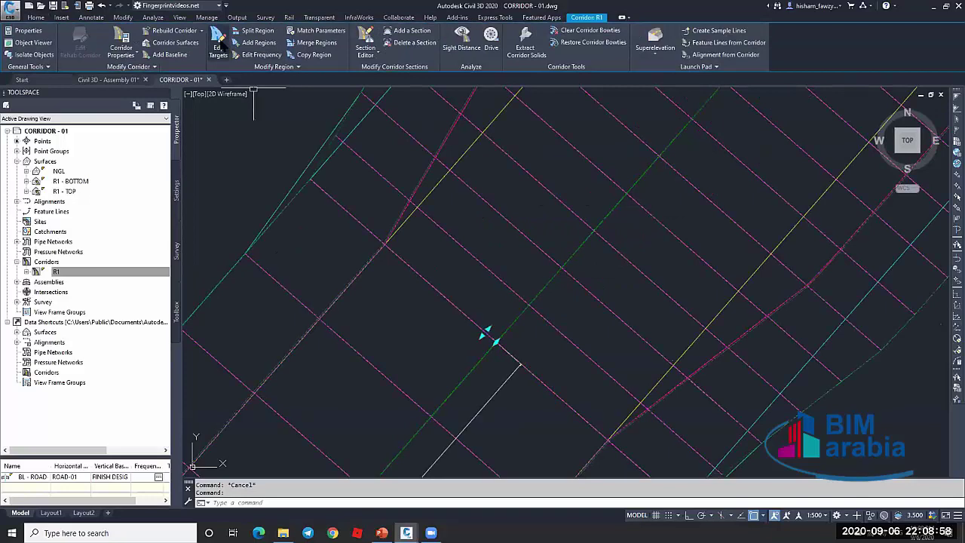
click(218, 46)
scroll(543, 188, down, 4)
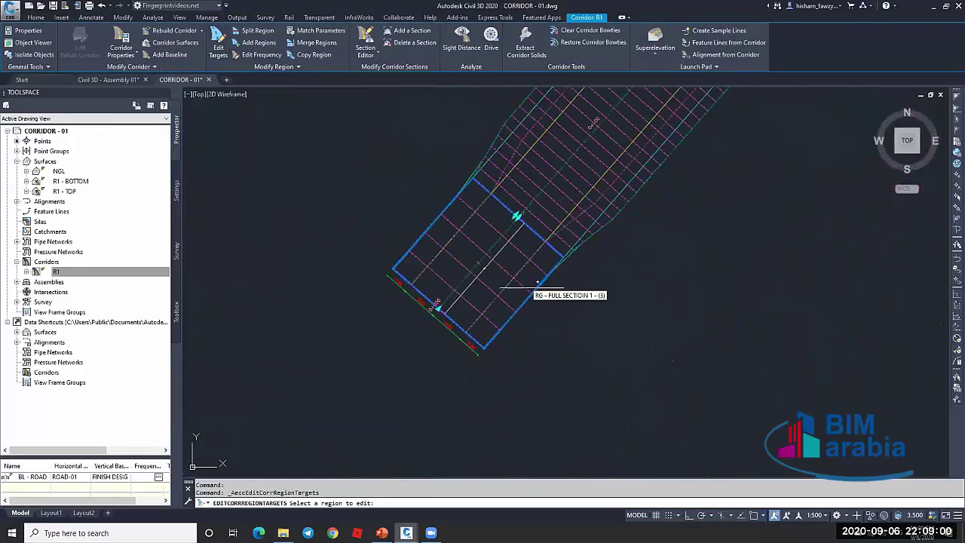
scroll(538, 283, down, 2)
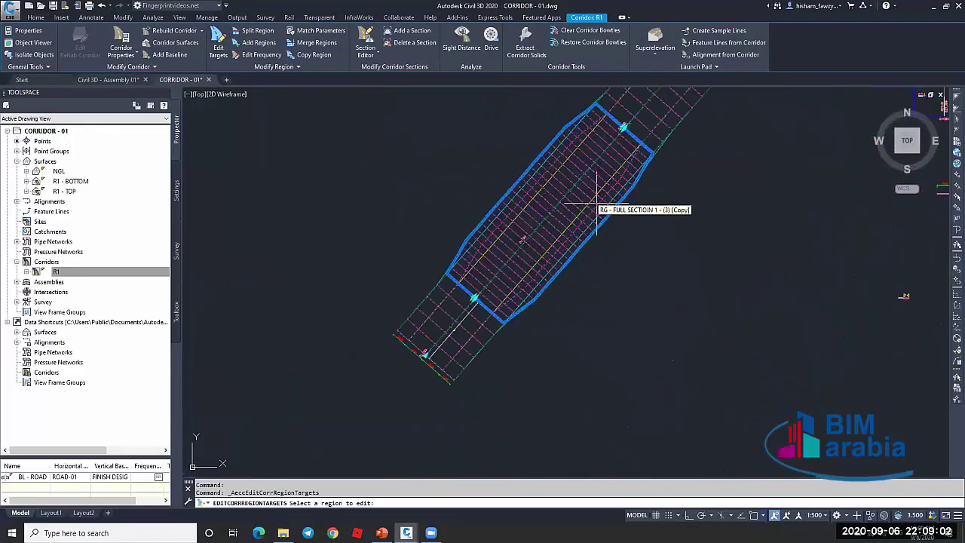
click(596, 203)
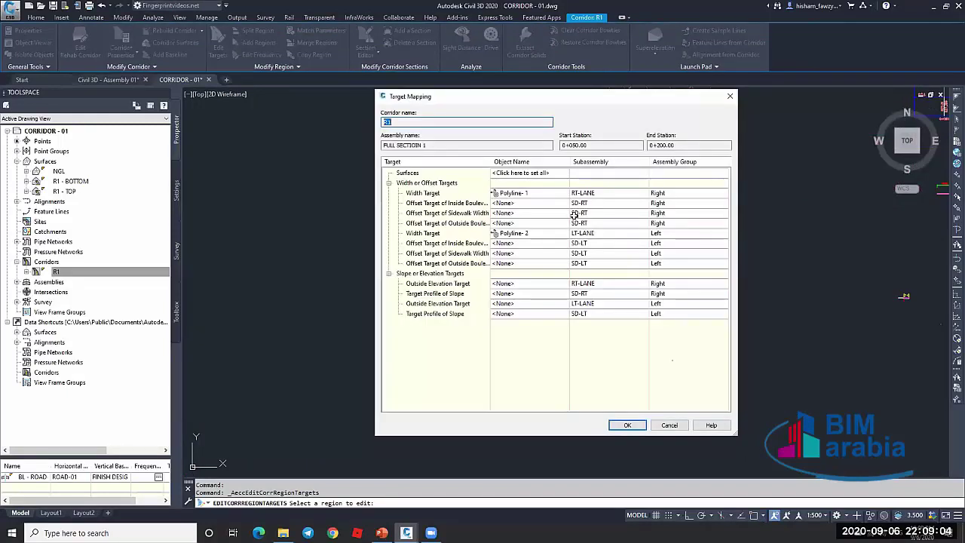
click(552, 205)
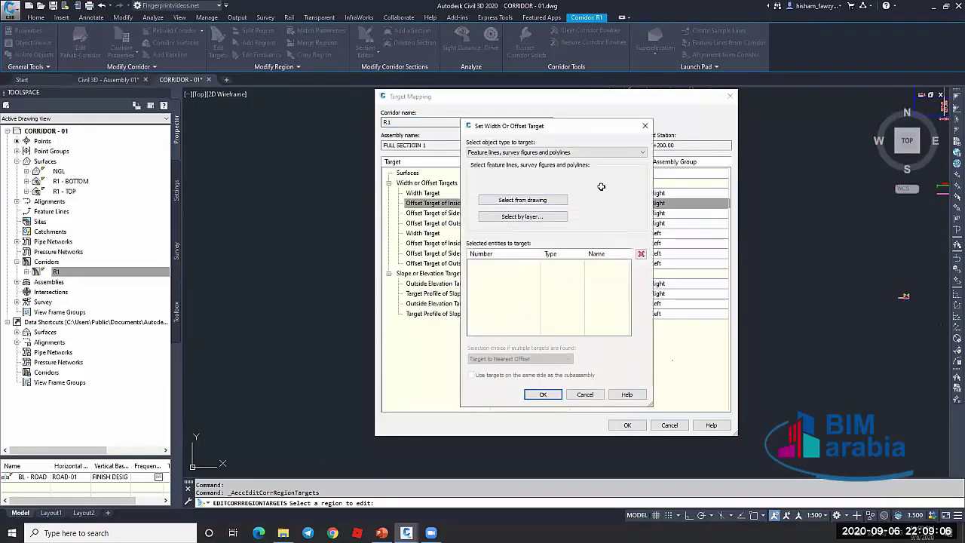
key(Escape)
click(532, 213)
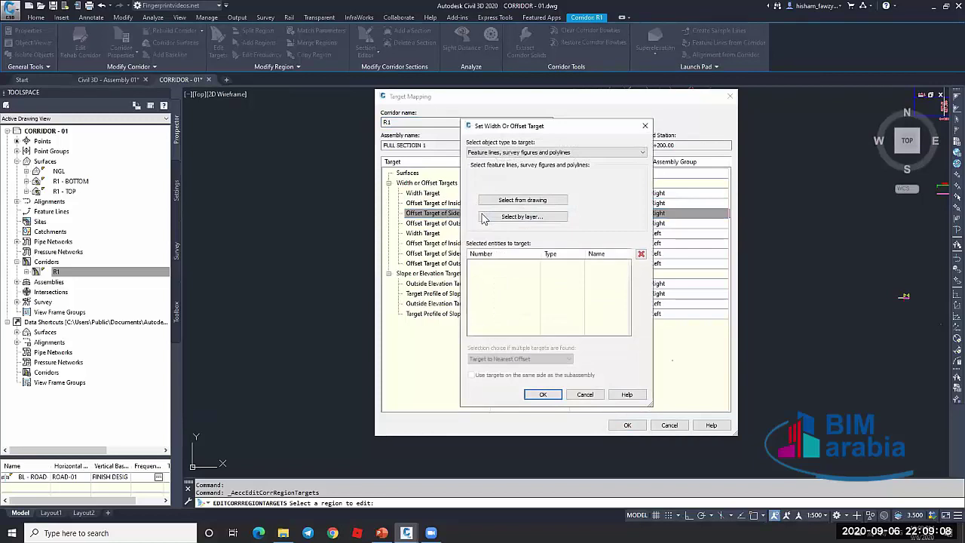
key(Escape)
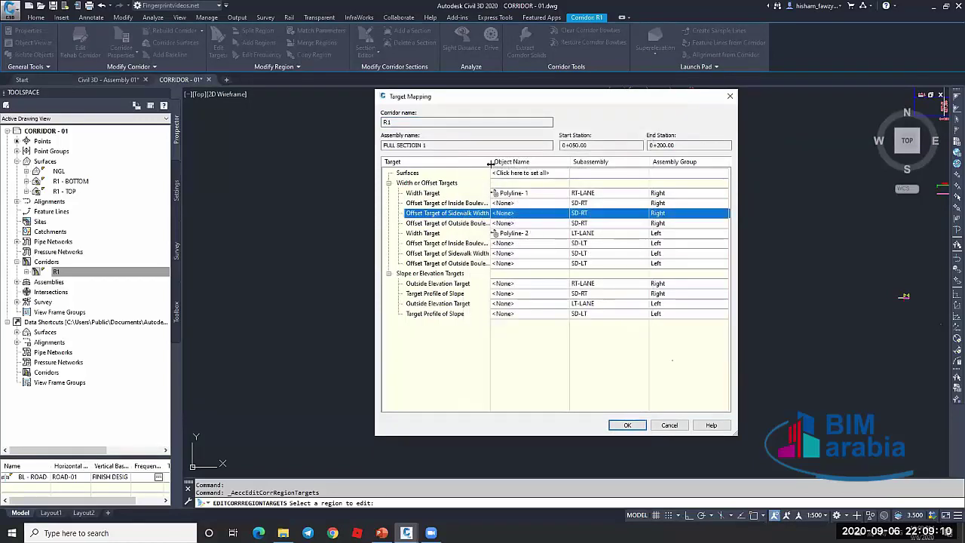
drag(491, 164, 525, 165)
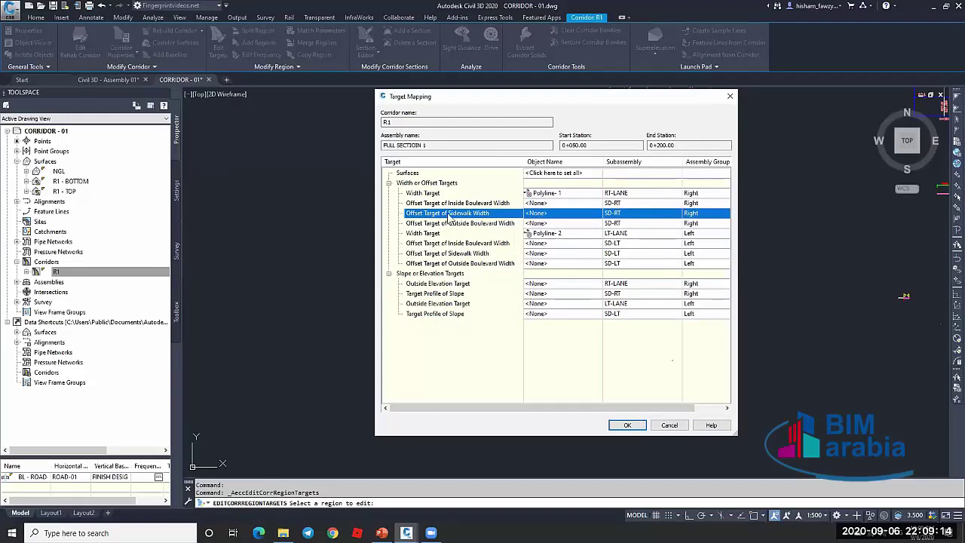
Target the SD-RT sidewalk width offset to Polyline-3 picked from the drawing
click(560, 213)
click(551, 152)
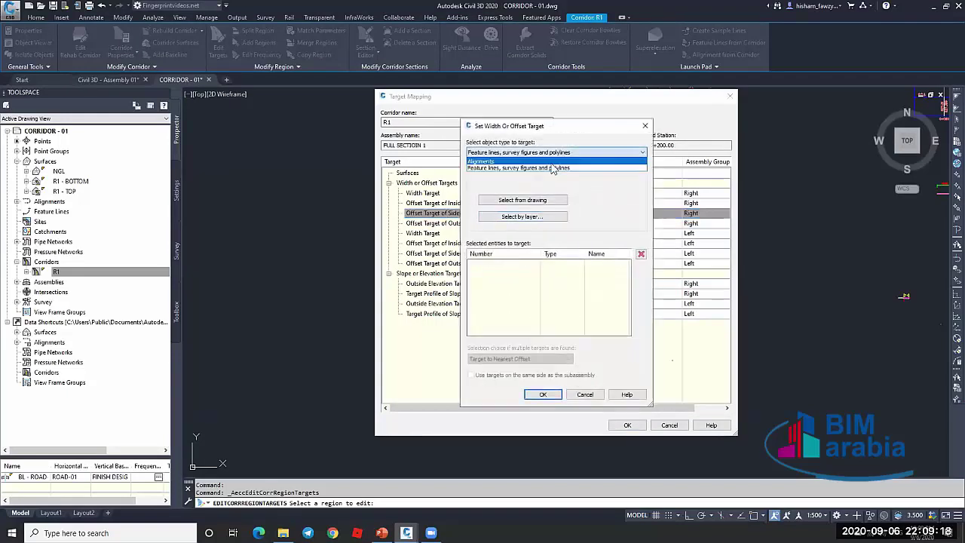
click(544, 197)
click(546, 199)
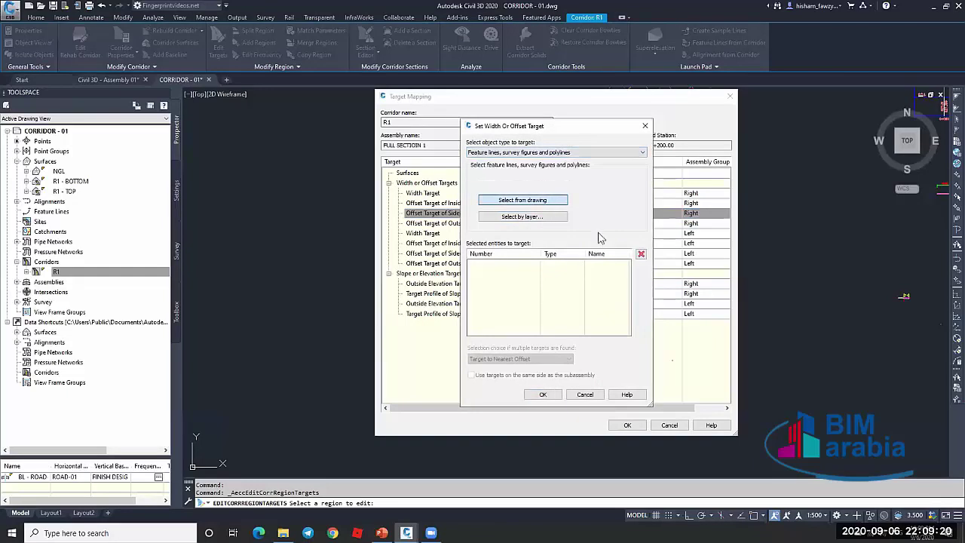
key(Return)
scroll(556, 241, up, 5)
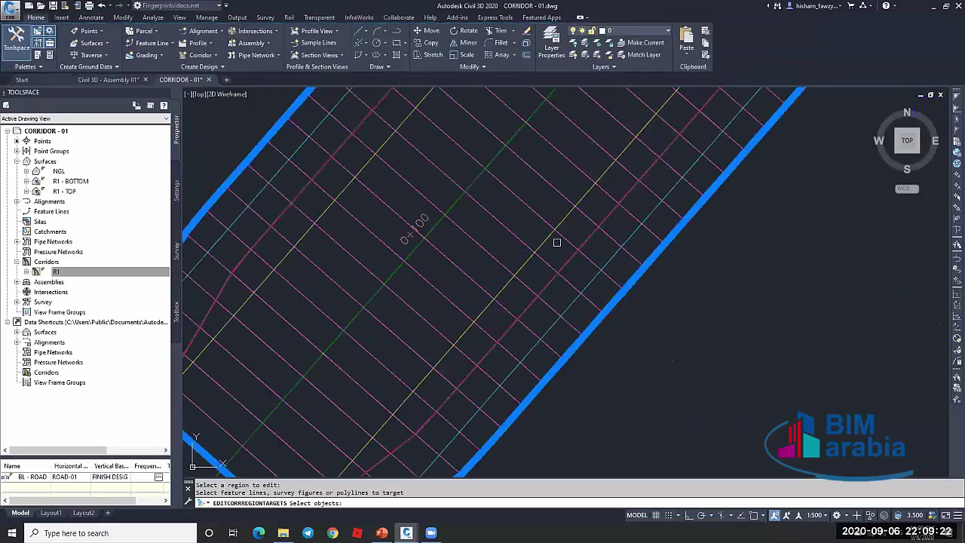
click(646, 268)
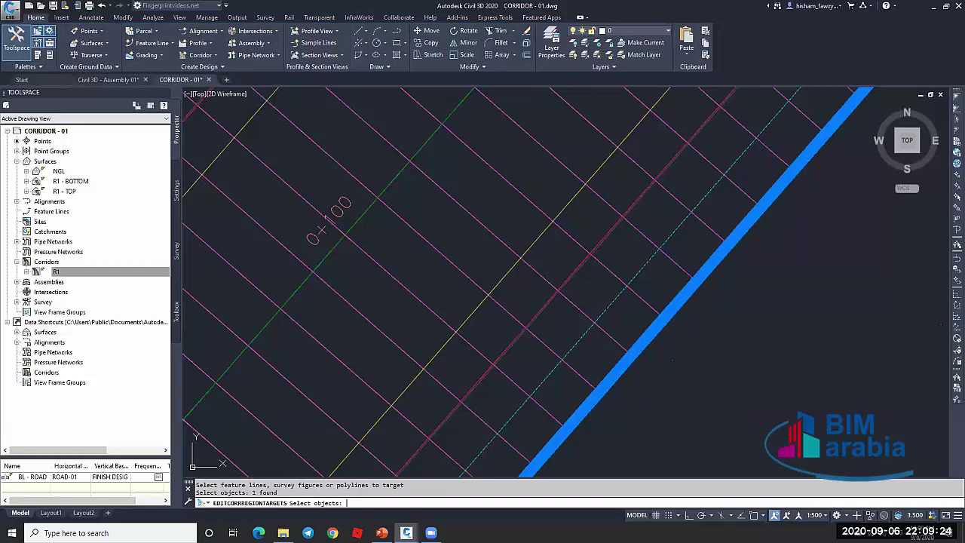
key(Return)
click(551, 334)
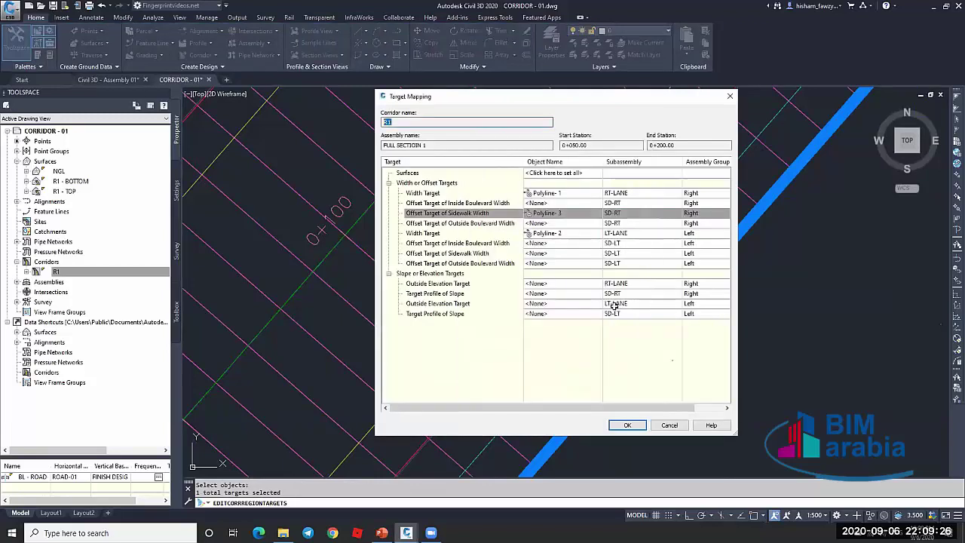
Target the SD-LT sidewalk width offset to Polyline-4 and rebuild the corridor
click(583, 257)
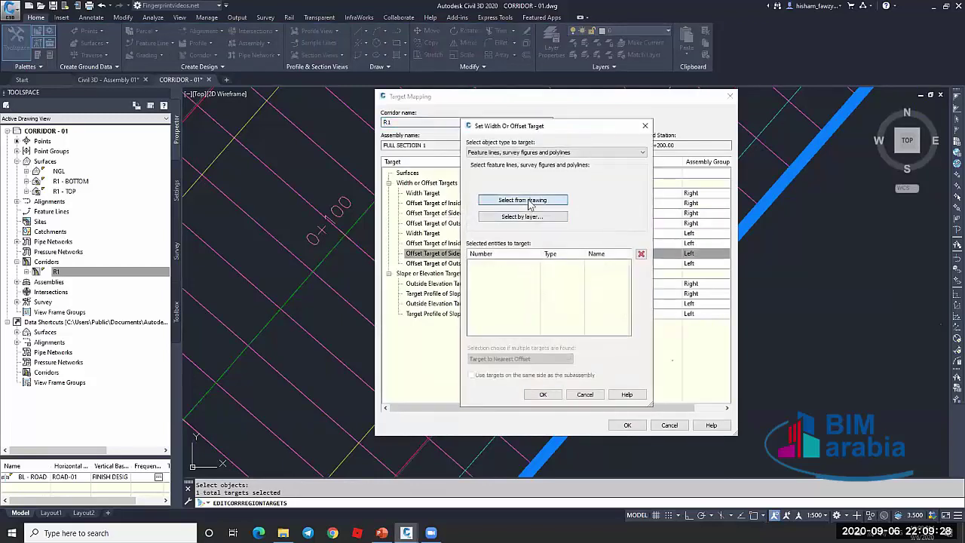
key(Return)
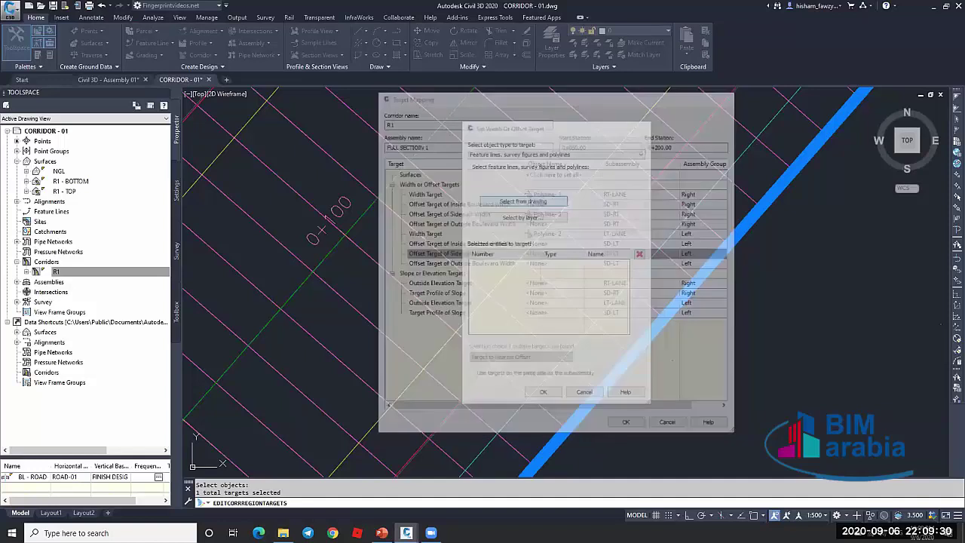
scroll(538, 306, down, 4)
scroll(538, 219, up, 6)
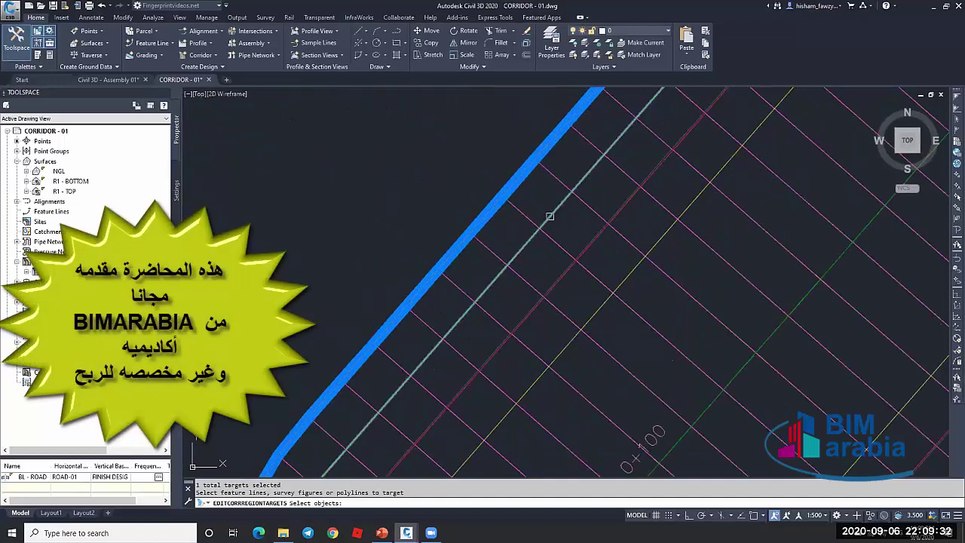
click(550, 217)
key(Return)
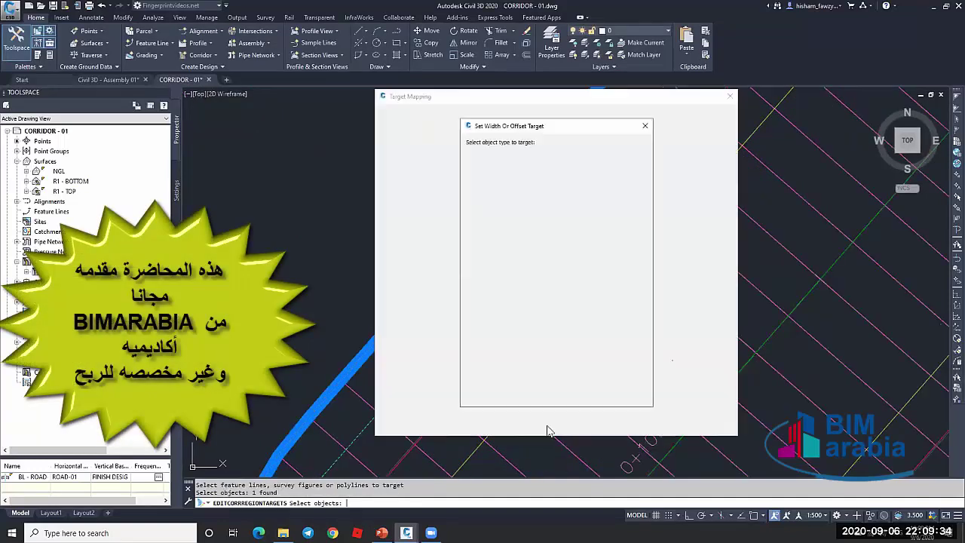
click(544, 390)
click(627, 425)
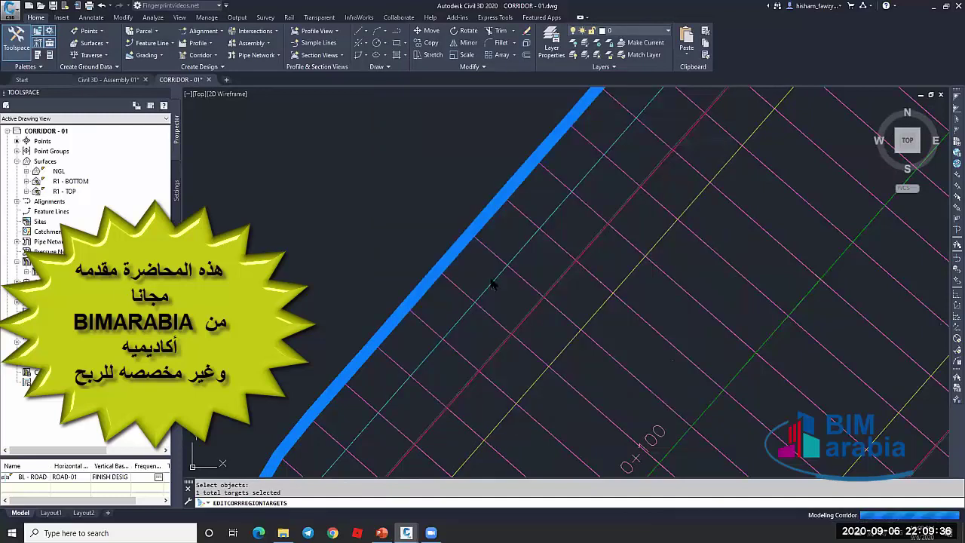
scroll(521, 188, down, 3)
click(521, 188)
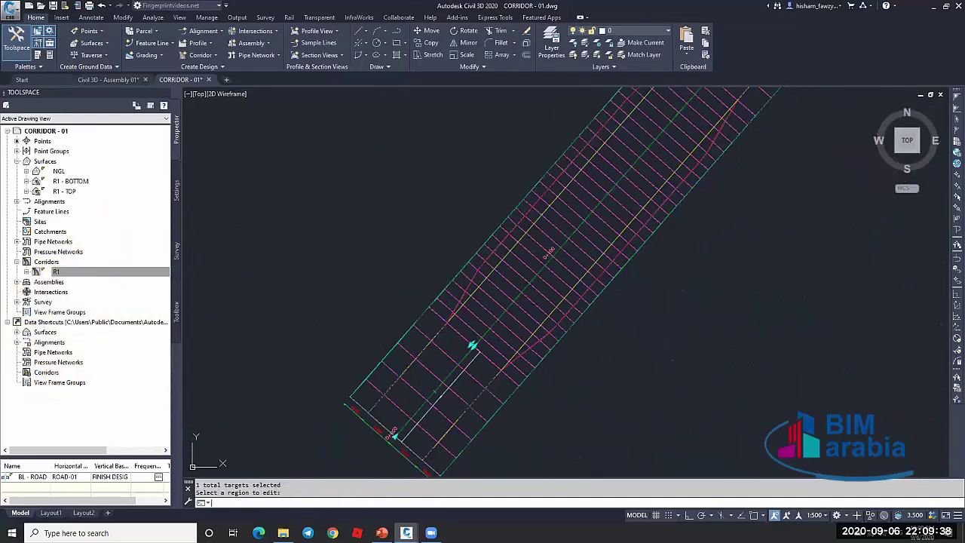
key(Escape)
scroll(499, 360, up, 6)
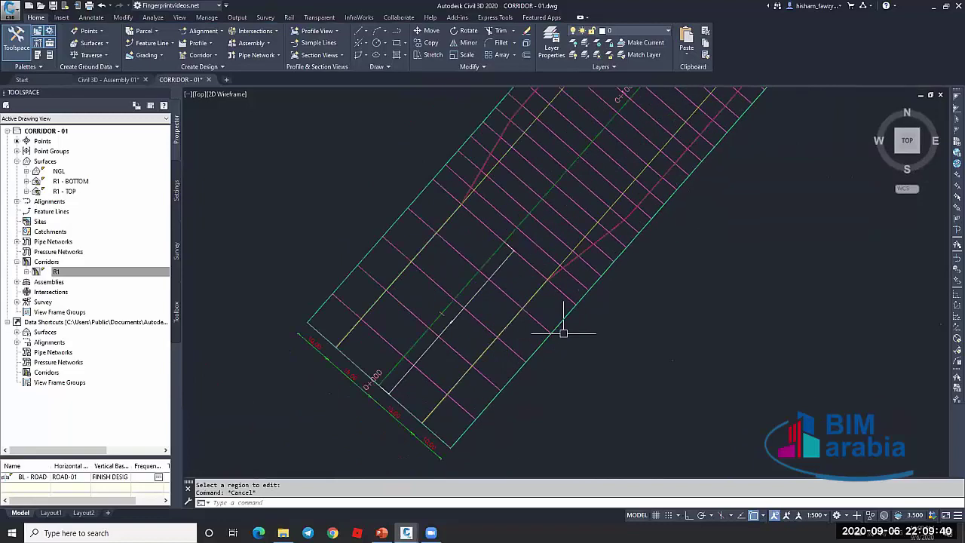
key(Escape)
View the R1 - TOP surface in the 3D Object Viewer, then close it
click(600, 245)
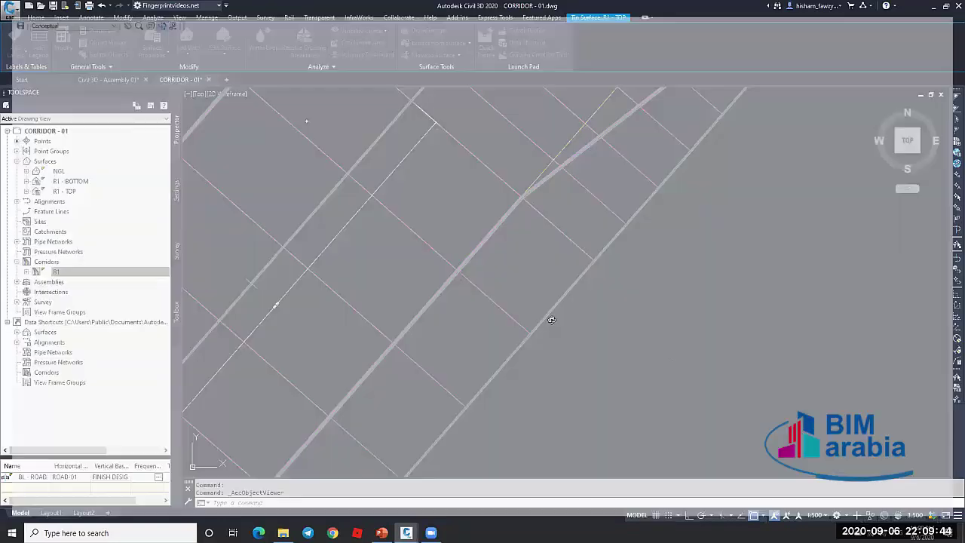
drag(552, 321, 504, 329)
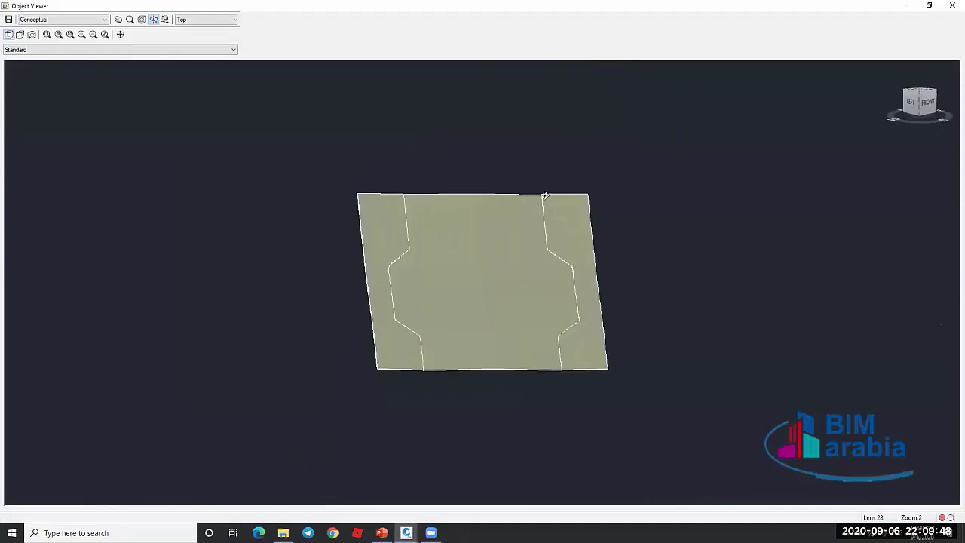
scroll(590, 325, up, 3)
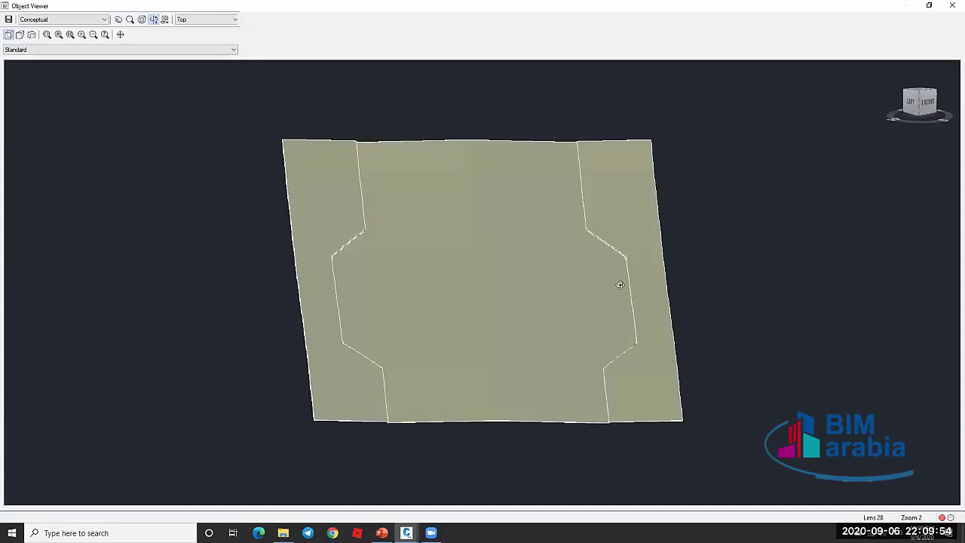
scroll(608, 281, down, 3)
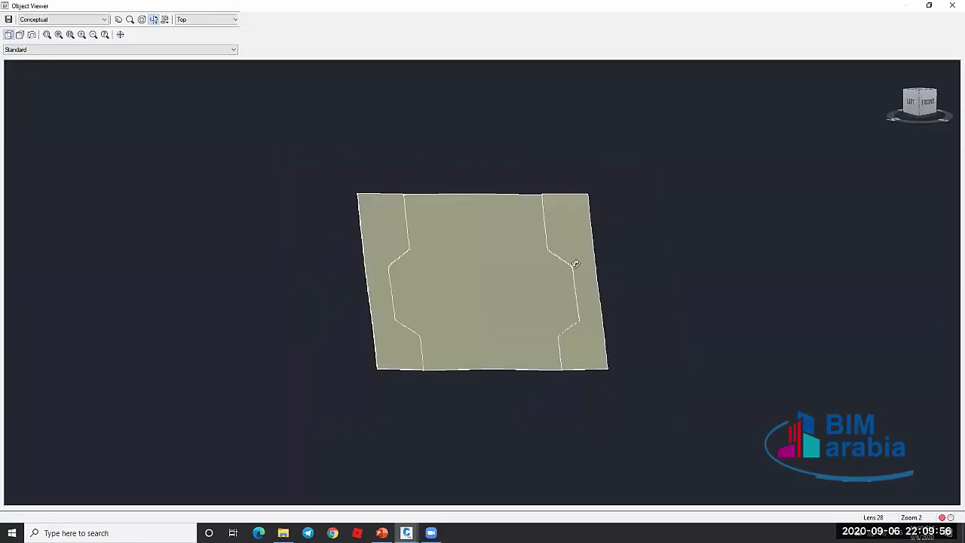
key(Escape)
scroll(513, 256, down, 3)
key(Escape)
scroll(538, 227, up, 5)
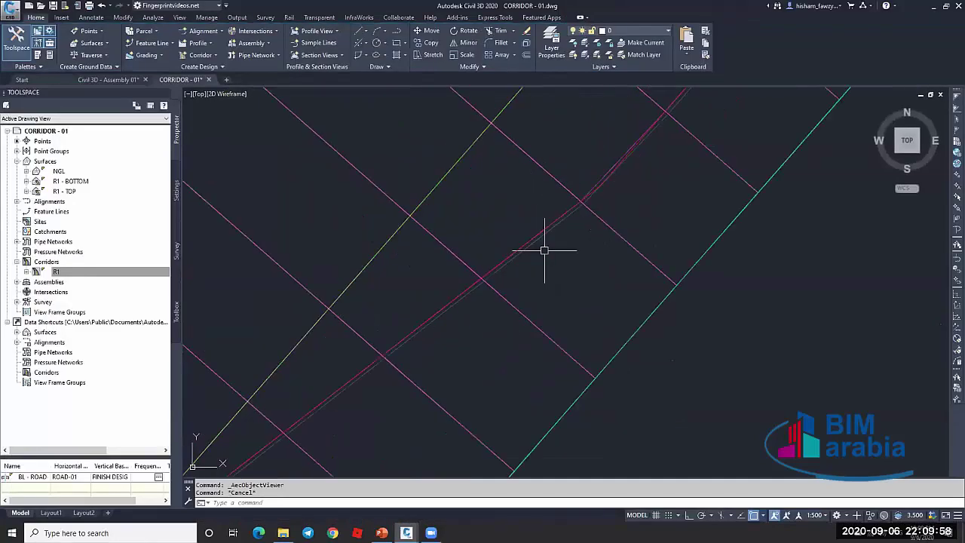
scroll(536, 261, down, 3)
scroll(535, 243, up, 5)
key(Escape)
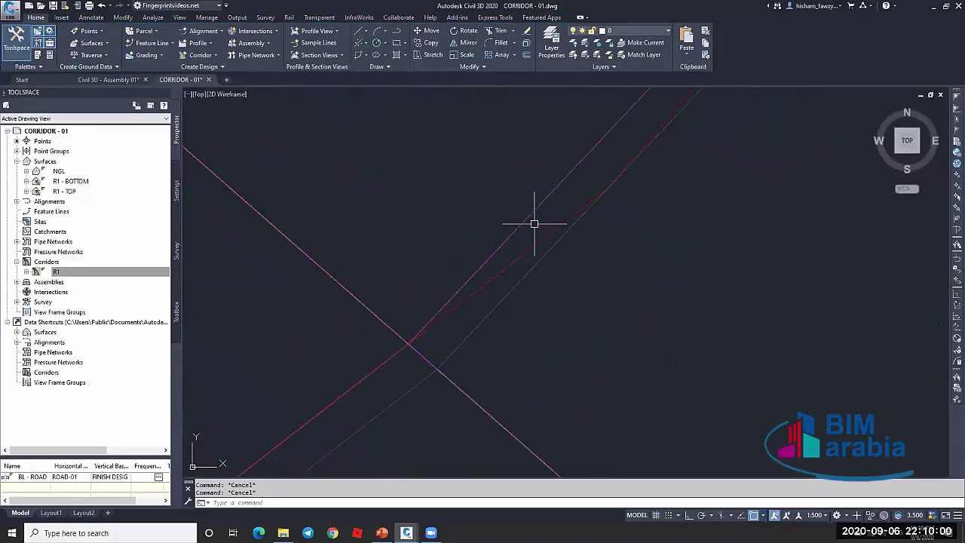
Select and inspect the red parking edge line in plan
click(550, 231)
scroll(458, 293, up, 4)
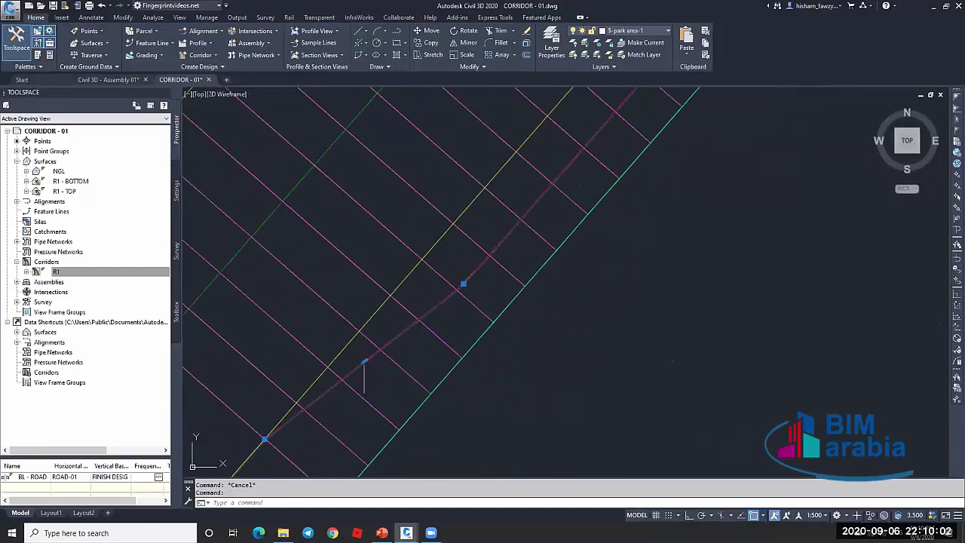
scroll(448, 289, up, 5)
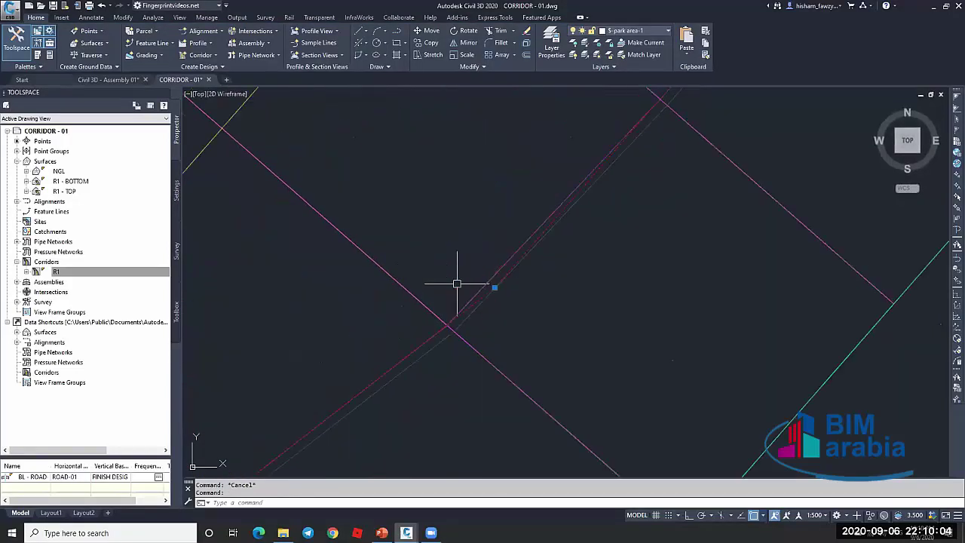
scroll(476, 306, down, 6)
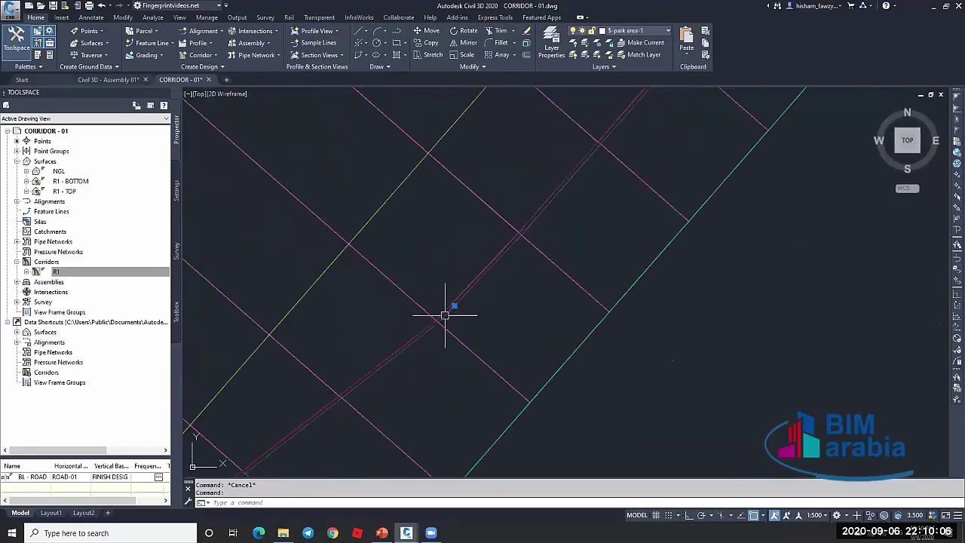
key(Escape)
Orbit the R1 - TOP surface in 3D to check the bend, then return to plan
click(583, 339)
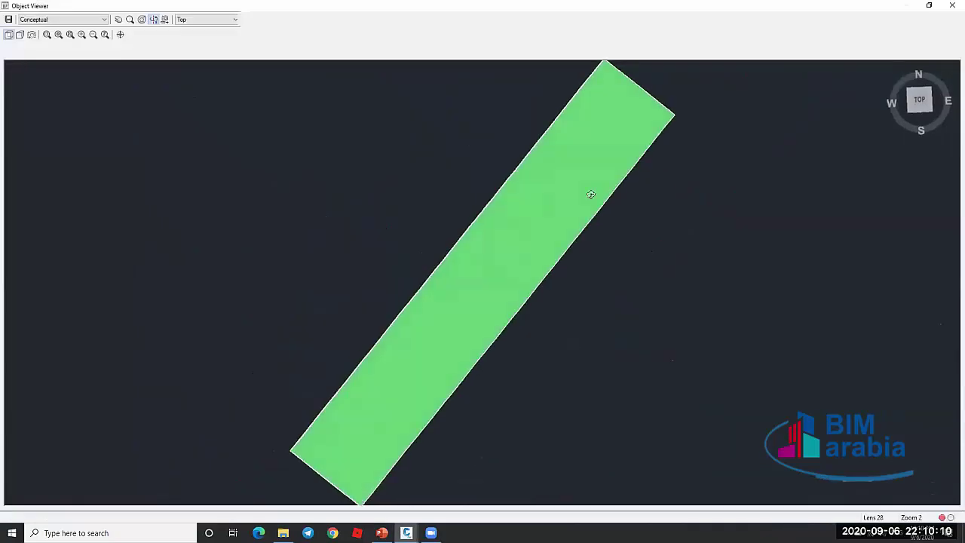
drag(590, 194, 502, 149)
scroll(500, 267, up, 4)
scroll(403, 202, up, 6)
middle_drag(330, 196, 513, 373)
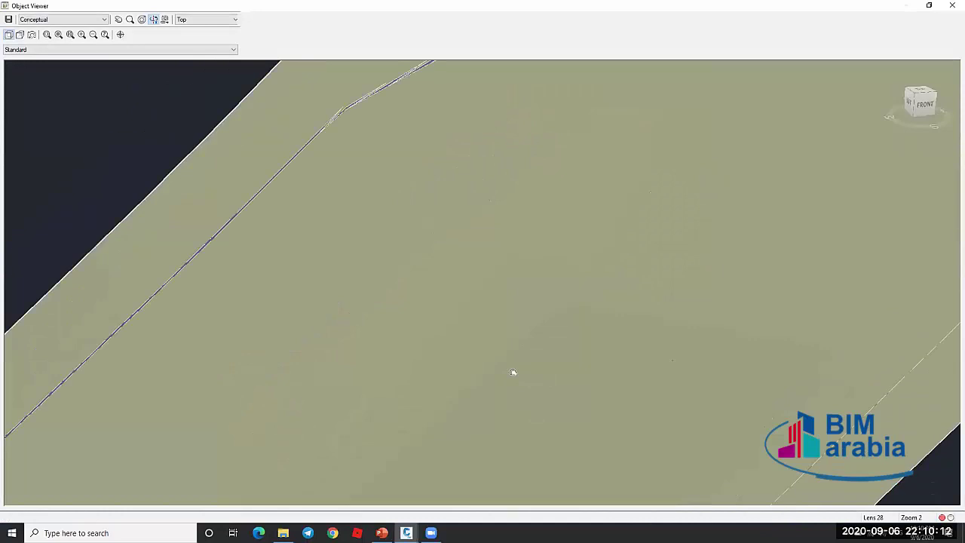
scroll(491, 267, up, 3)
middle_drag(476, 243, 474, 285)
scroll(530, 262, up, 3)
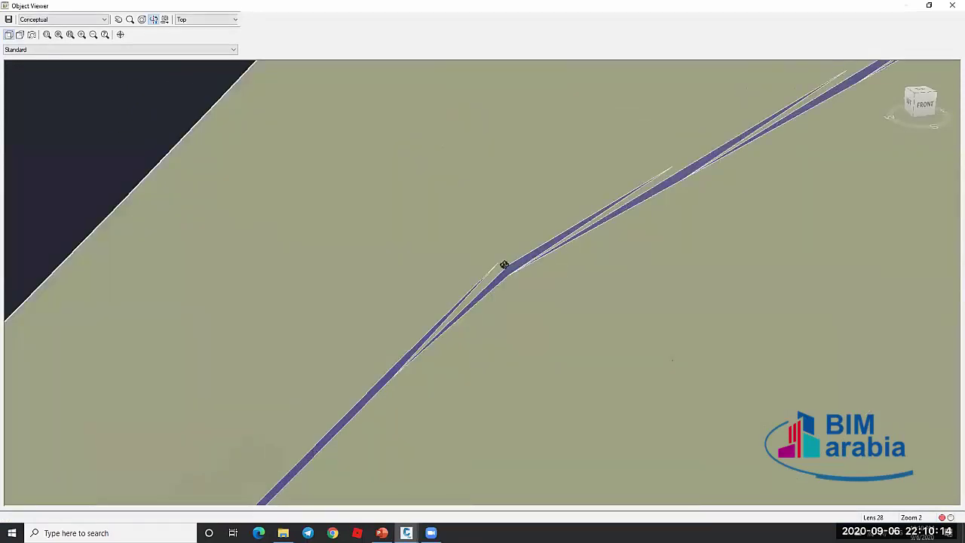
scroll(544, 237, down, 2)
scroll(625, 196, down, 2)
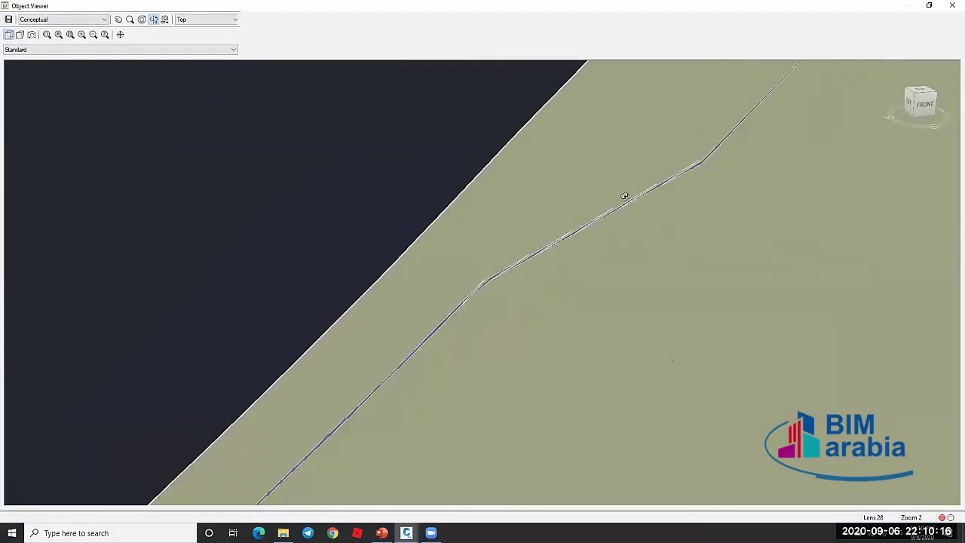
scroll(541, 257, down, 2)
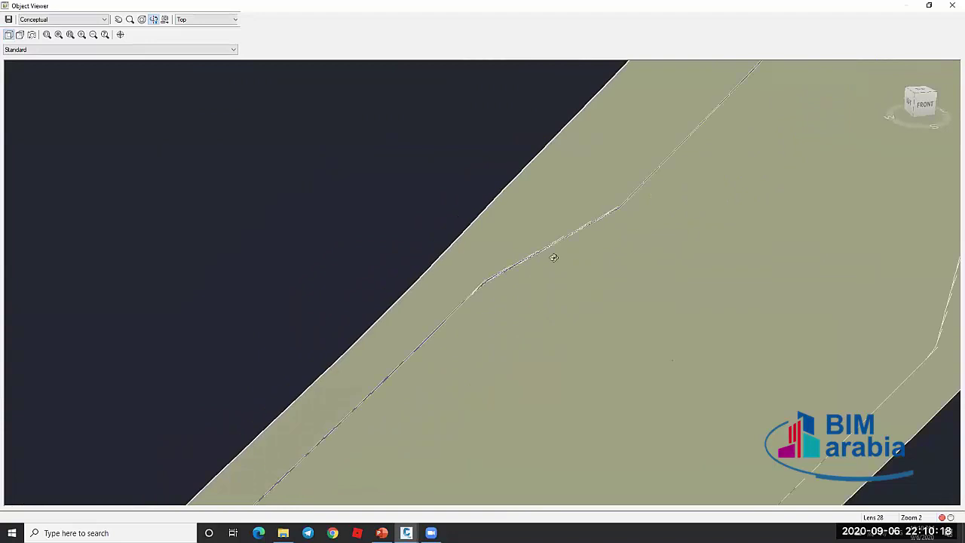
scroll(549, 250, up, 2)
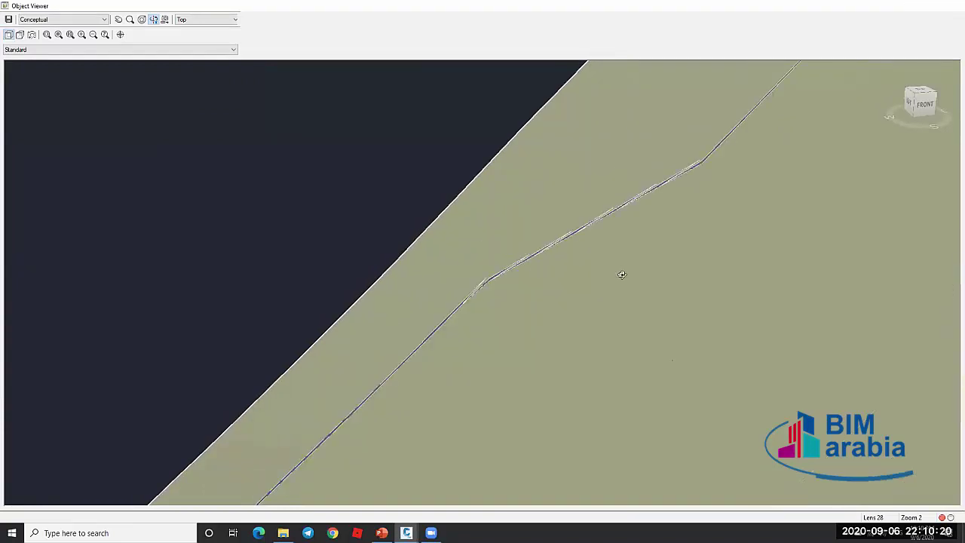
key(Escape)
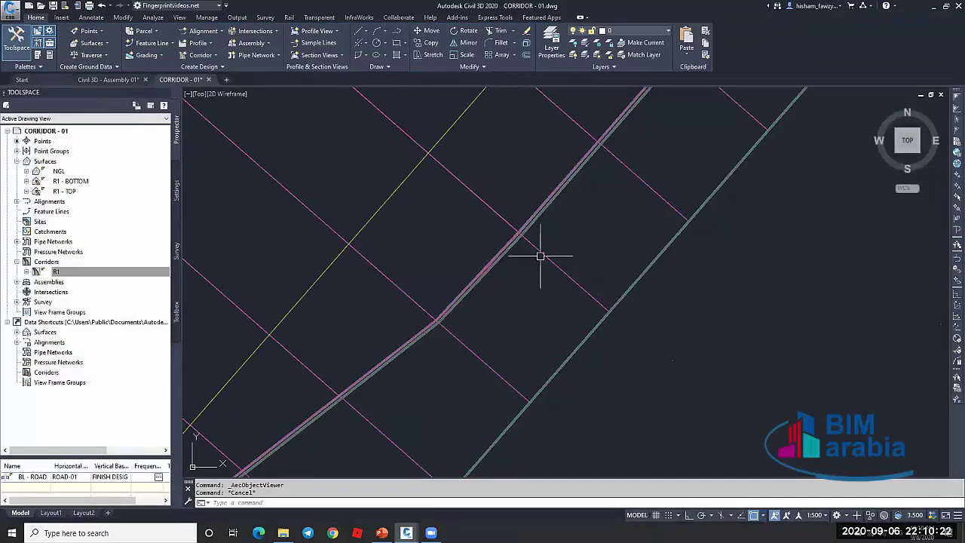
Select corridor R1 in the viewport to bring up the Corridor: R1 tab
click(496, 289)
scroll(512, 284, down, 4)
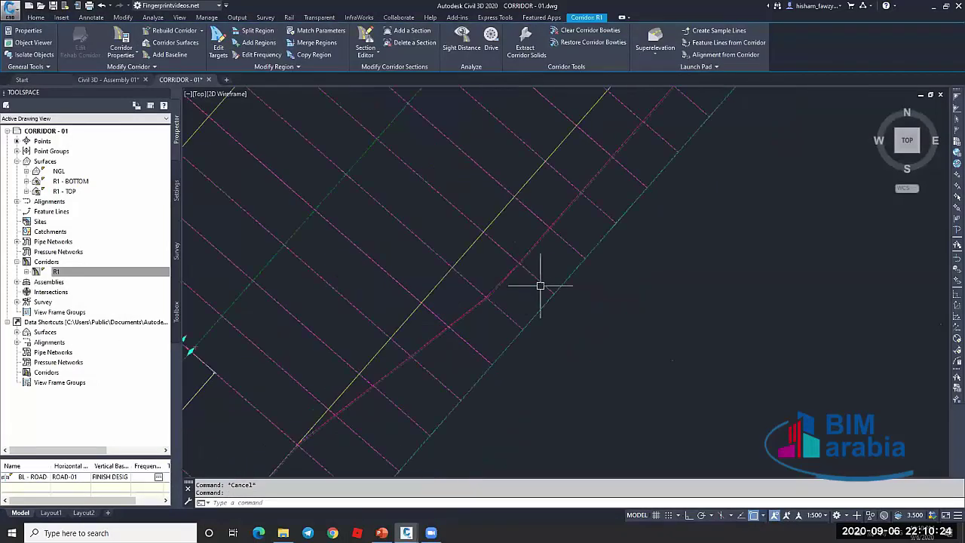
key(Escape)
click(489, 200)
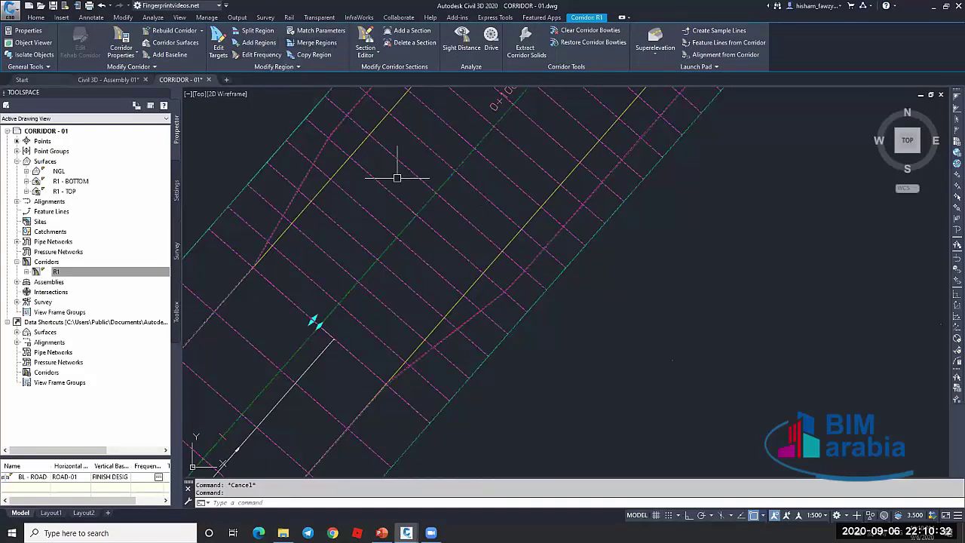
scroll(452, 226, down, 6)
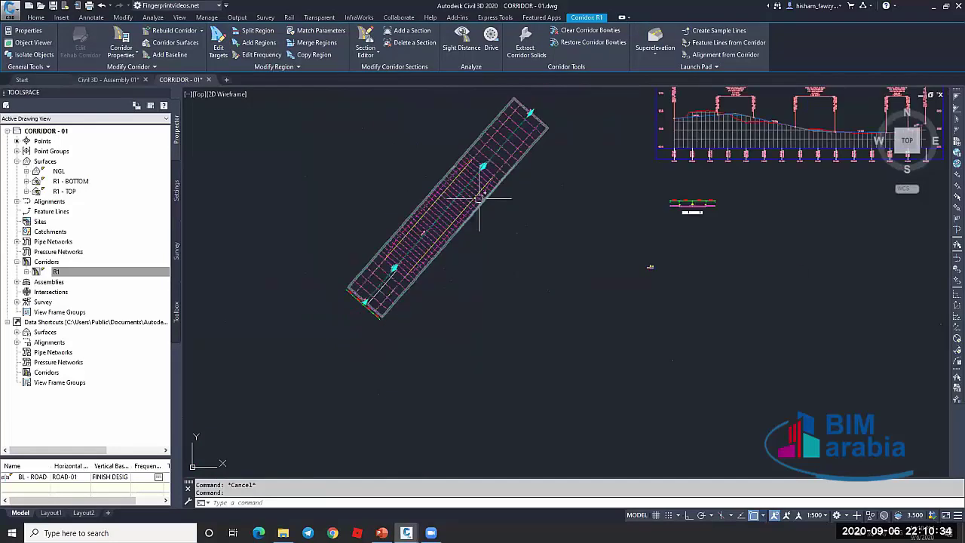
scroll(480, 199, up, 5)
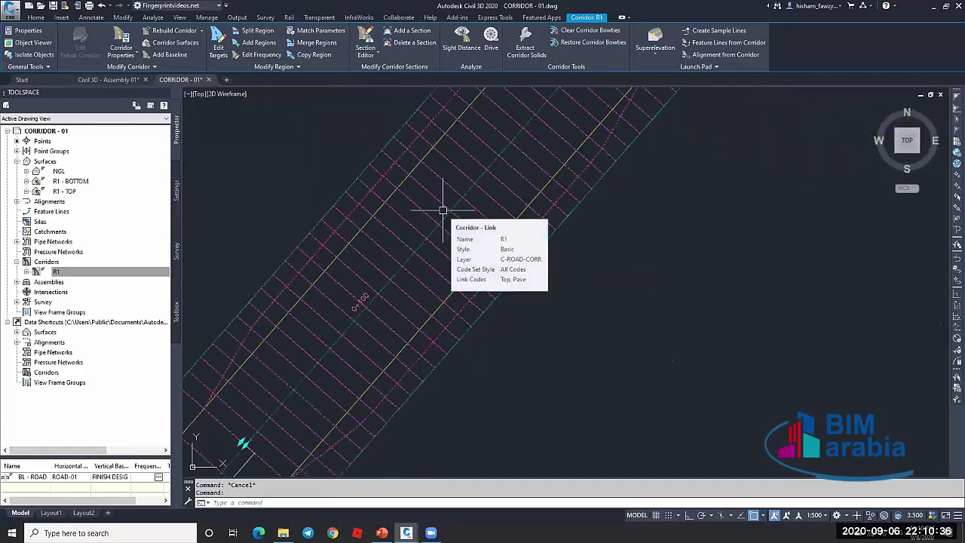
Change corridor R1's Along tangents frequency to 10 m and rebuild
click(256, 55)
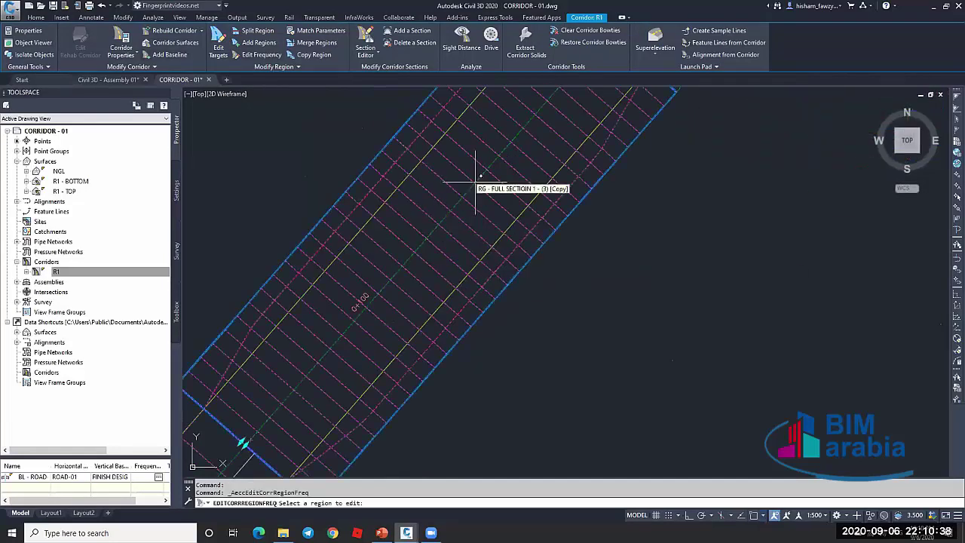
click(474, 183)
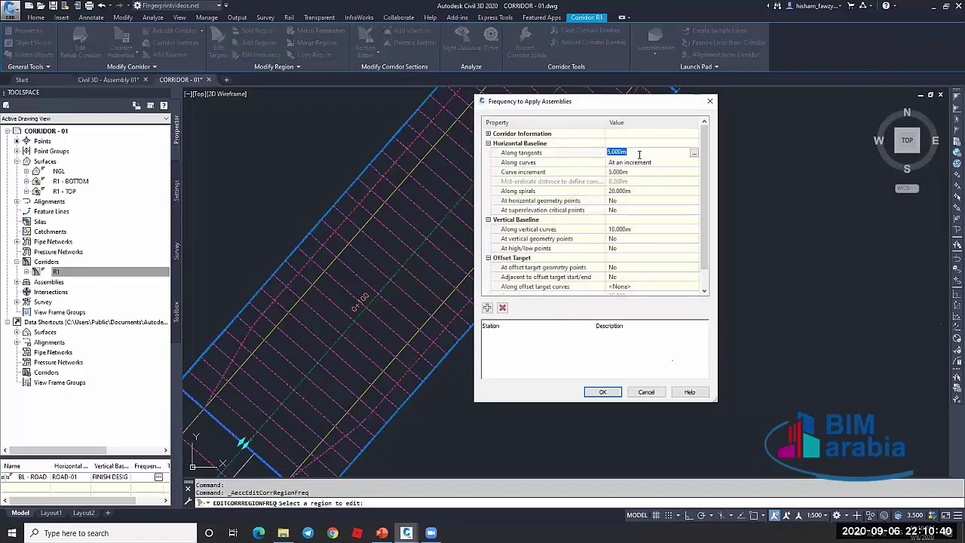
click(602, 392)
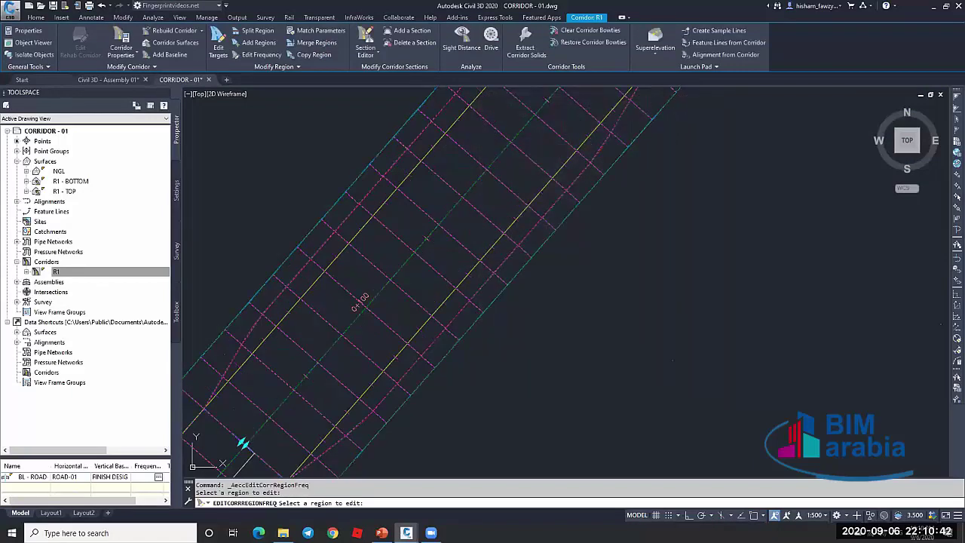
key(Return)
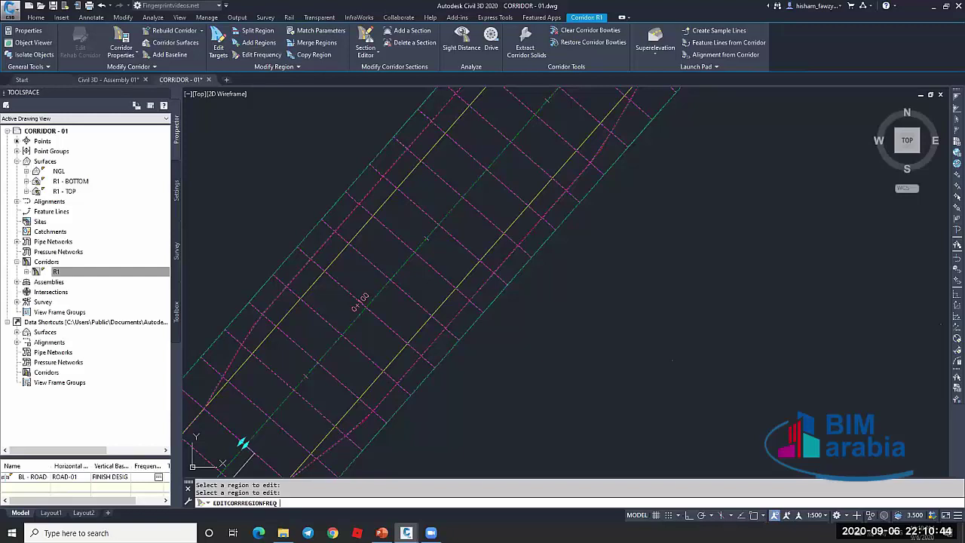
key(Escape)
scroll(578, 251, up, 4)
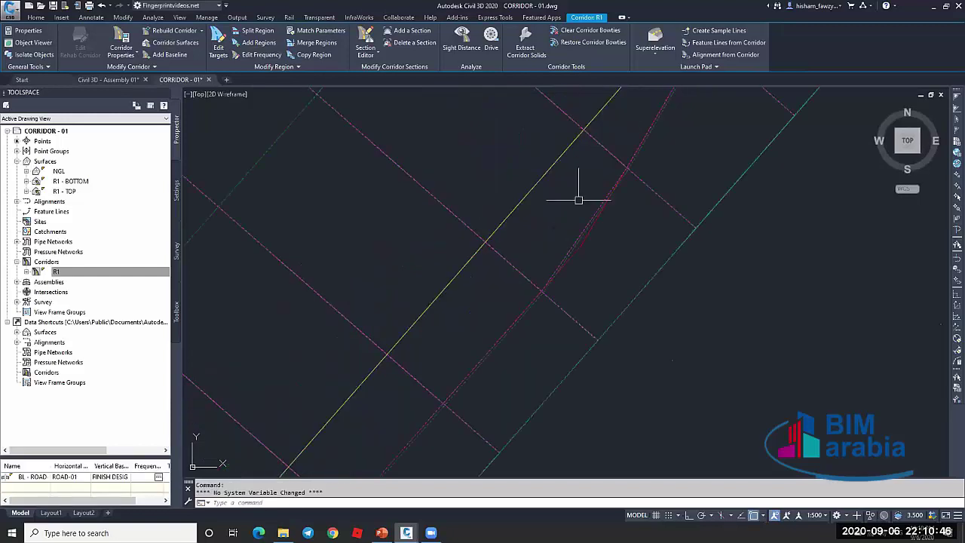
scroll(578, 251, up, 2)
key(Escape)
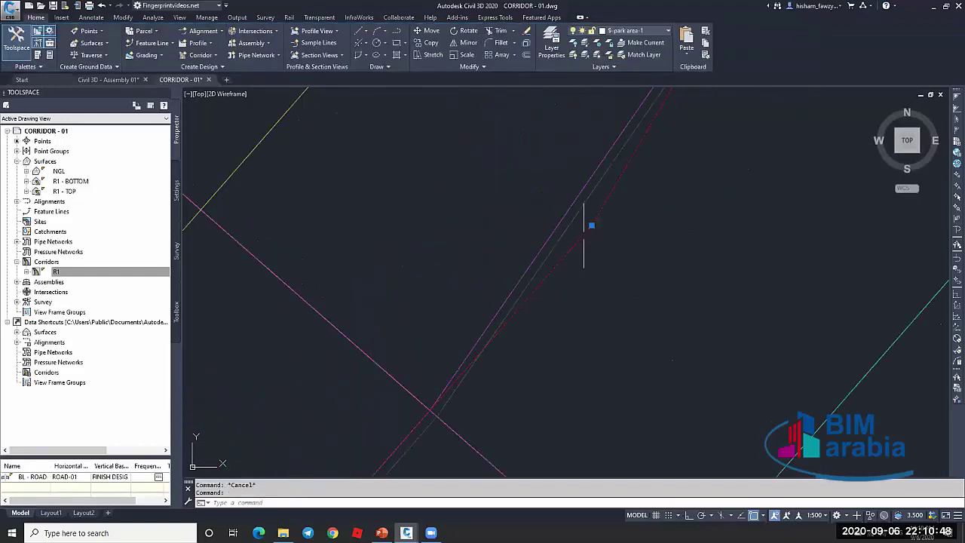
scroll(588, 236, down, 2)
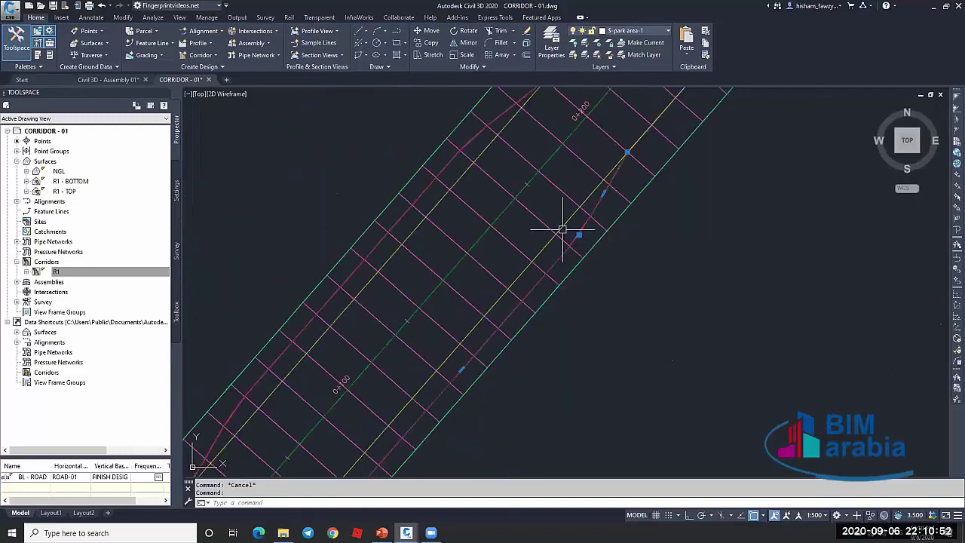
key(Escape)
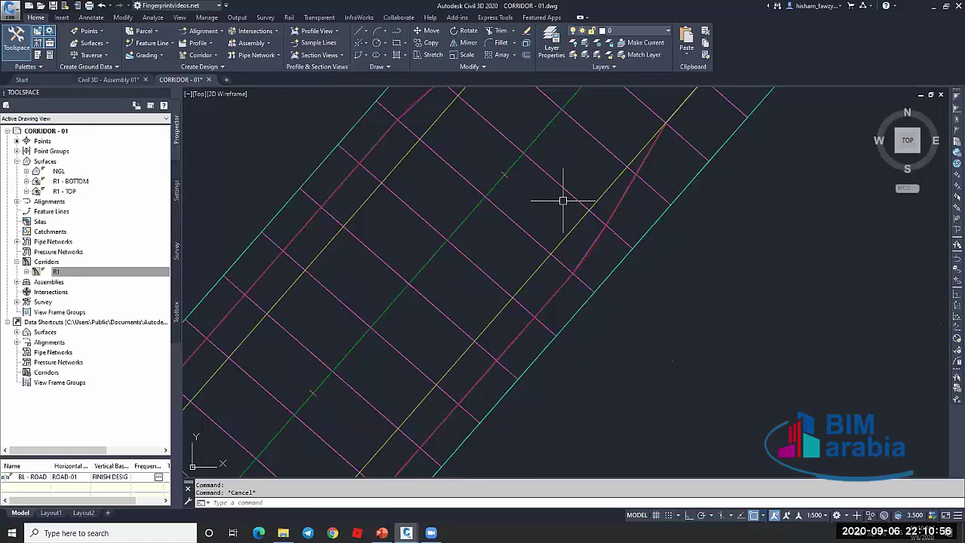
Draw a temporary line across the corridor, erase it, and reselect corridor R1
text(l)
key(Return)
click(280, 117)
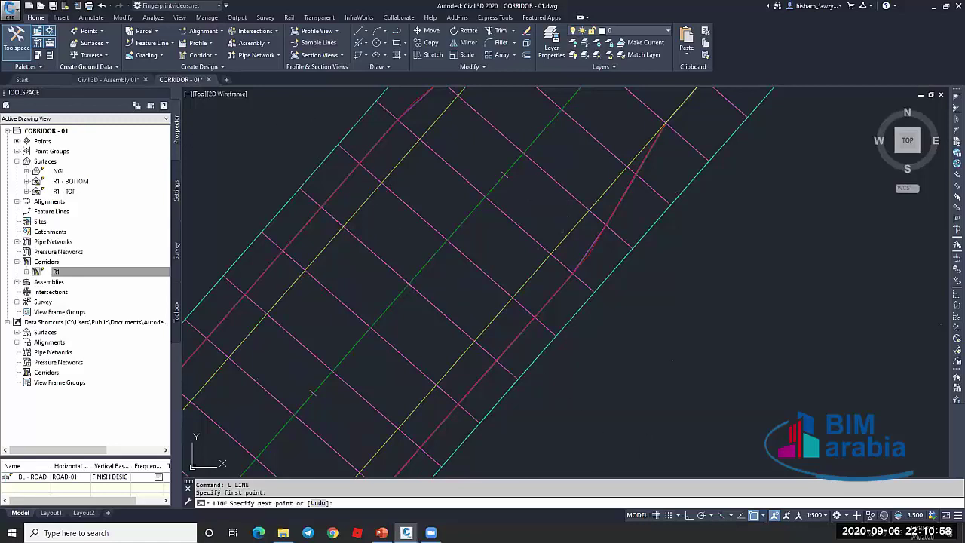
click(649, 465)
key(Escape)
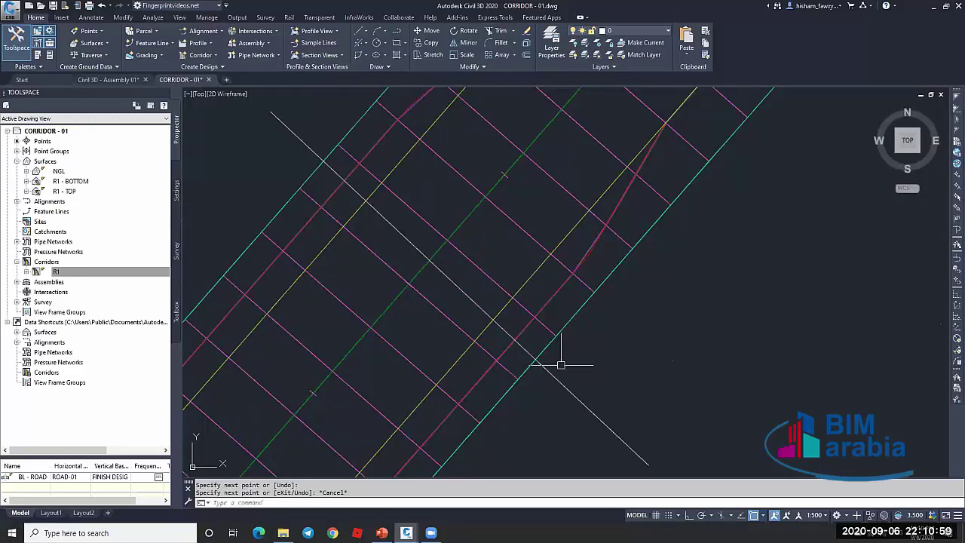
click(437, 267)
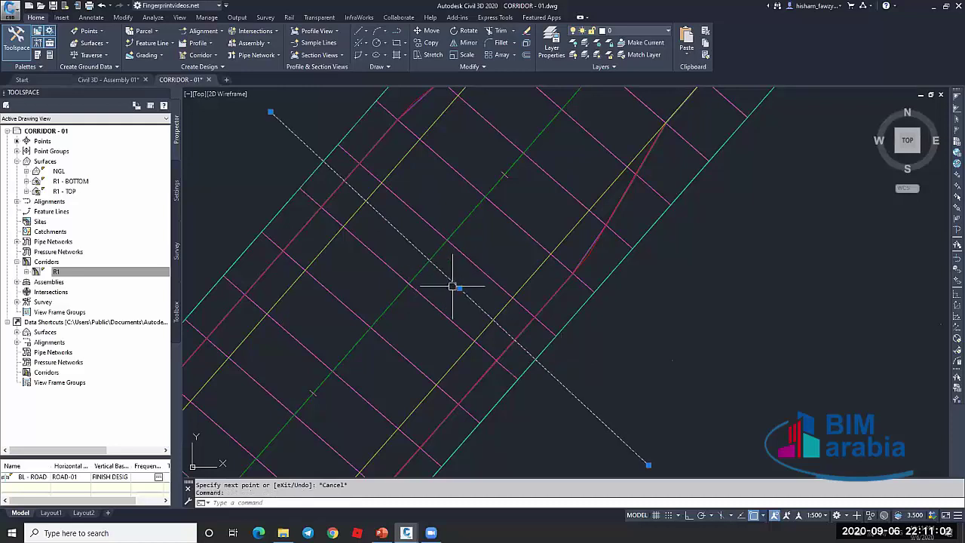
key(Delete)
key(Escape)
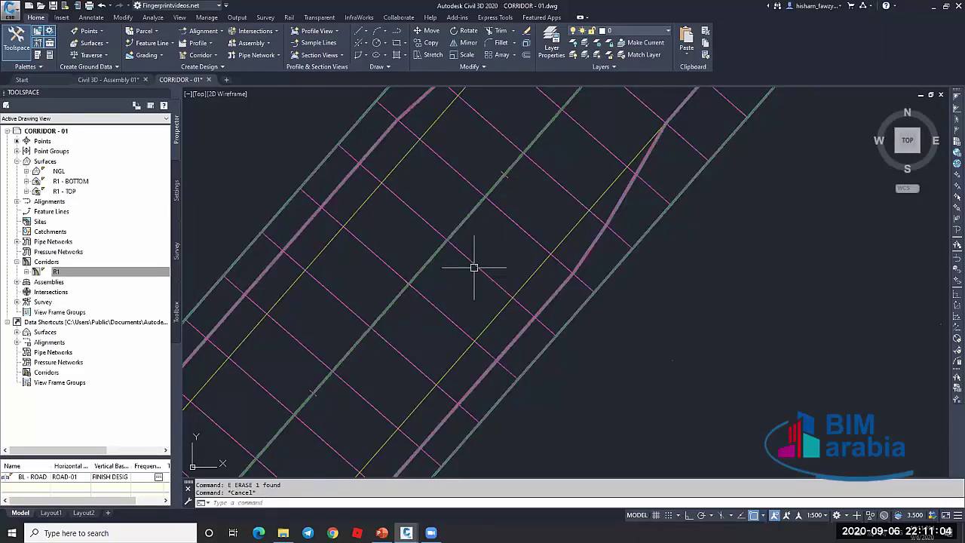
click(482, 271)
Add an assembly station at 0+075.96m by snapping to the baseline endpoint
scroll(445, 249, down, 3)
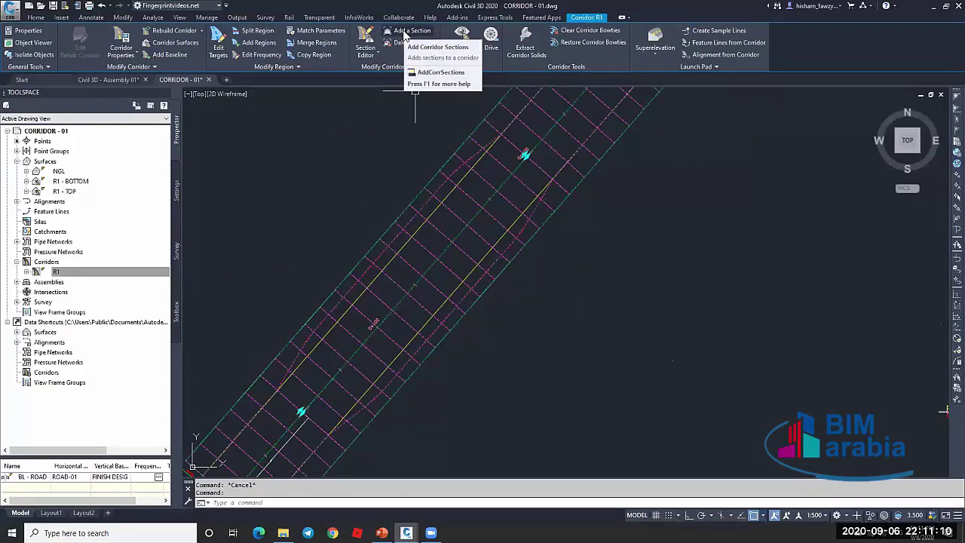
click(254, 59)
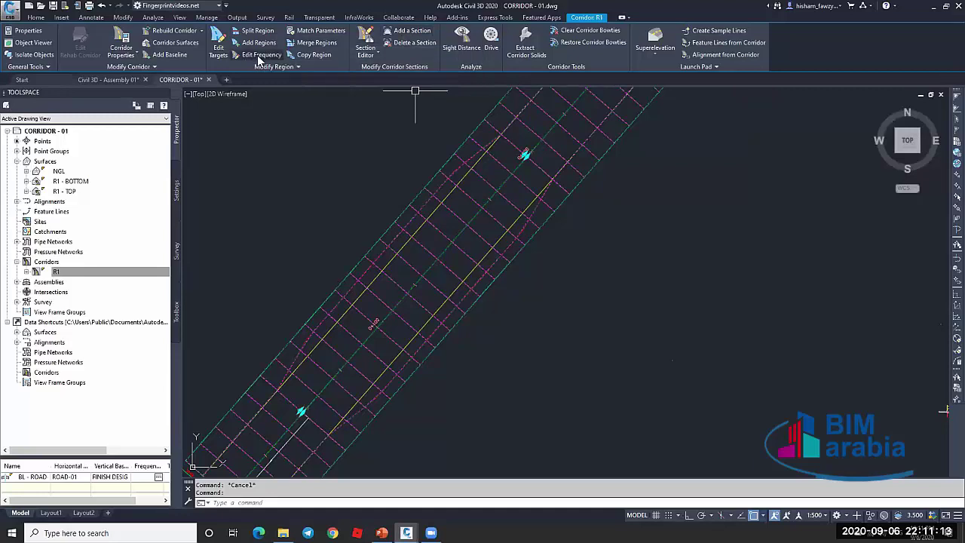
click(471, 204)
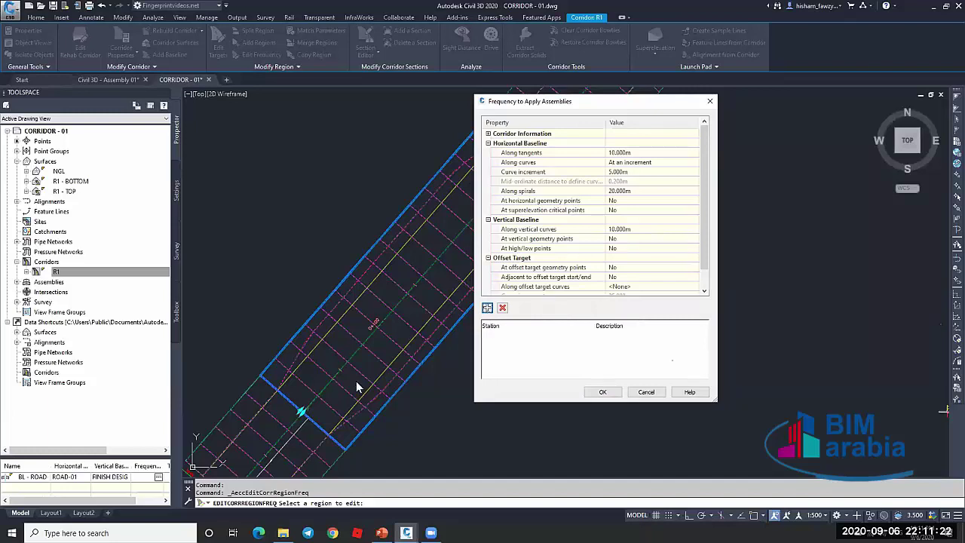
scroll(362, 407, up, 5)
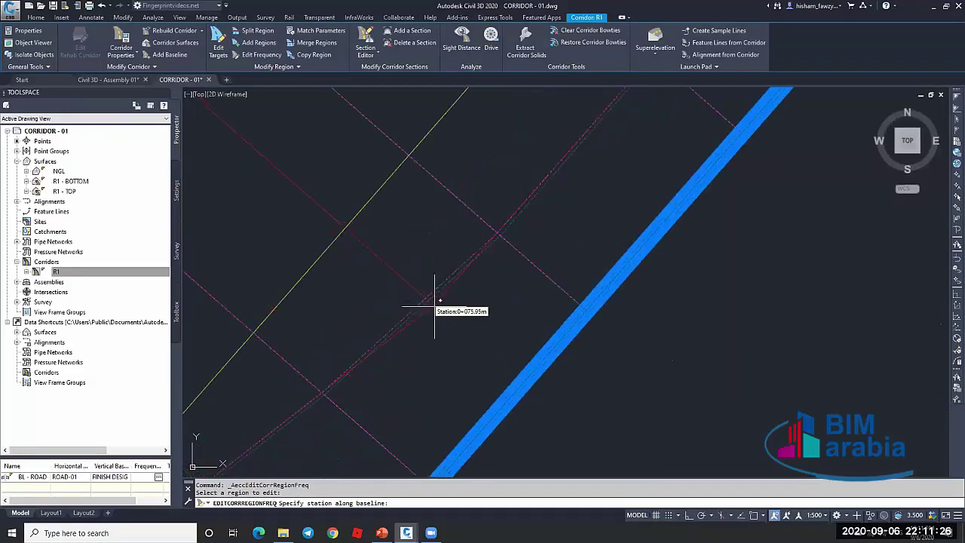
shift+right_click(481, 323)
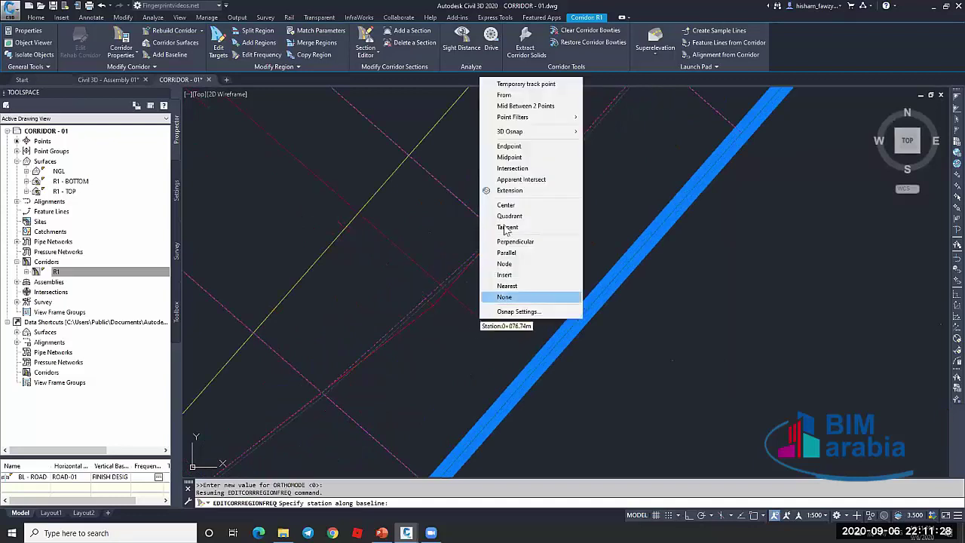
click(509, 145)
click(444, 305)
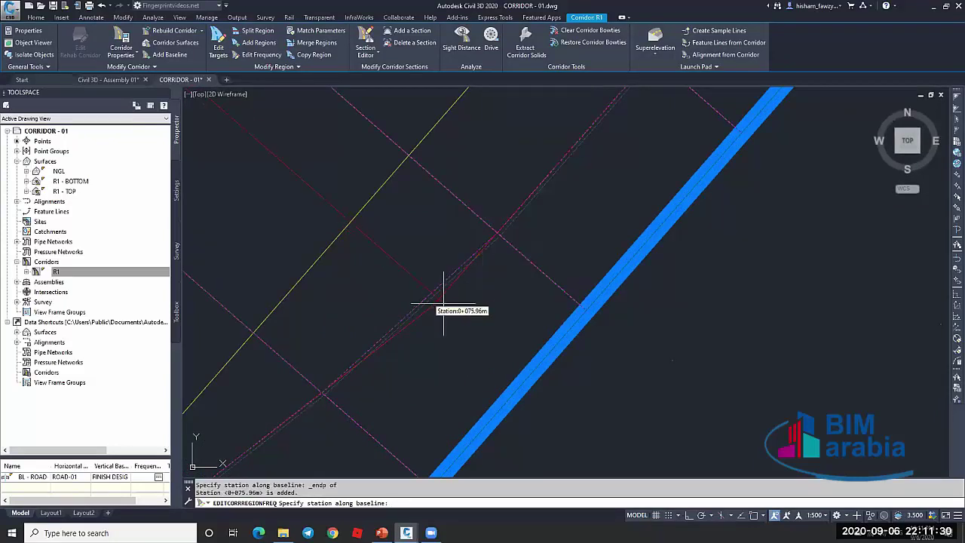
key(Return)
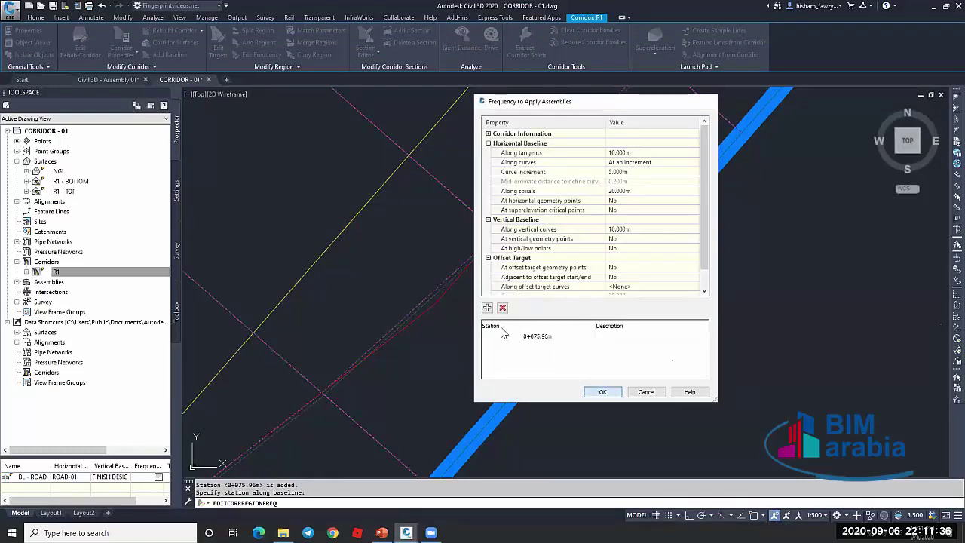
key(Return)
key(Escape)
Clear the selection, zoom around the plan, and reselect corridor R1
scroll(539, 317, up, 3)
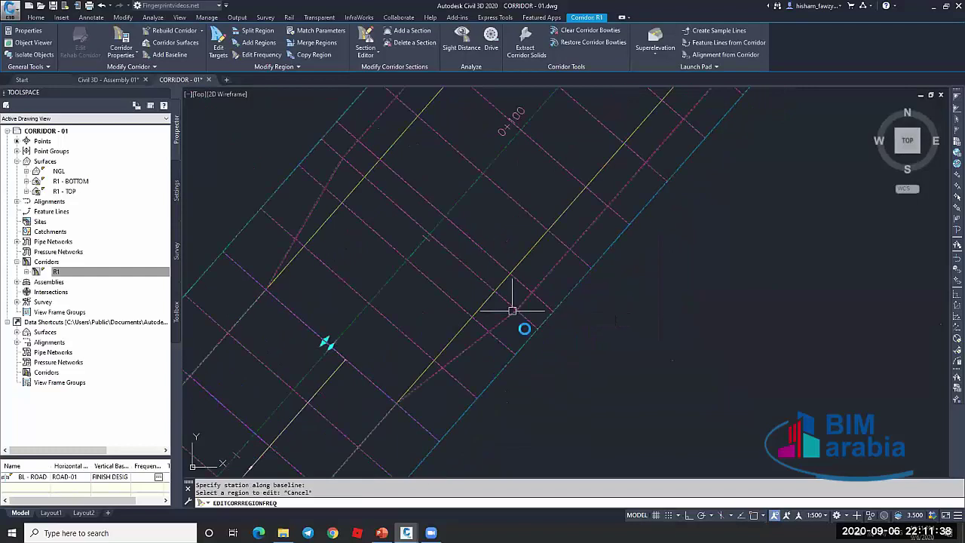
scroll(520, 309, up, 5)
key(Escape)
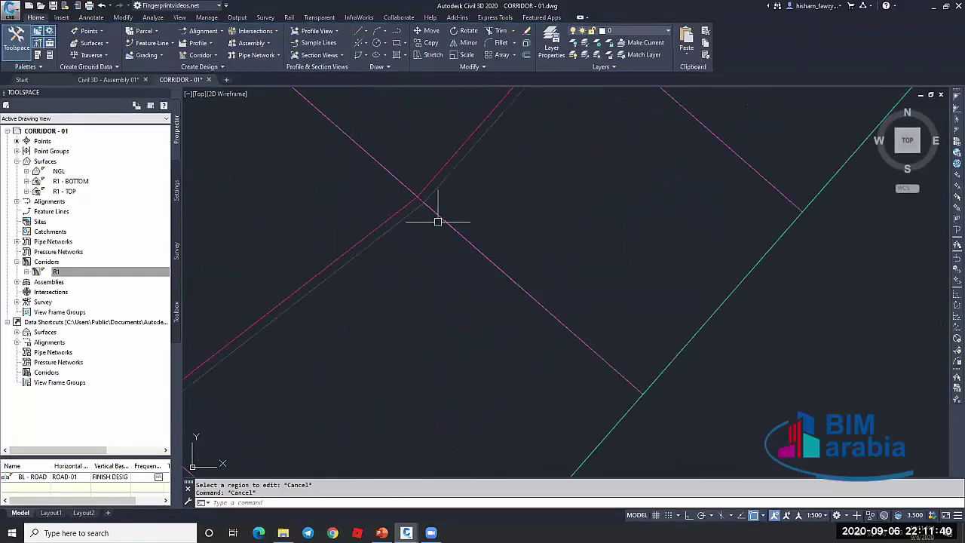
scroll(437, 221, down, 6)
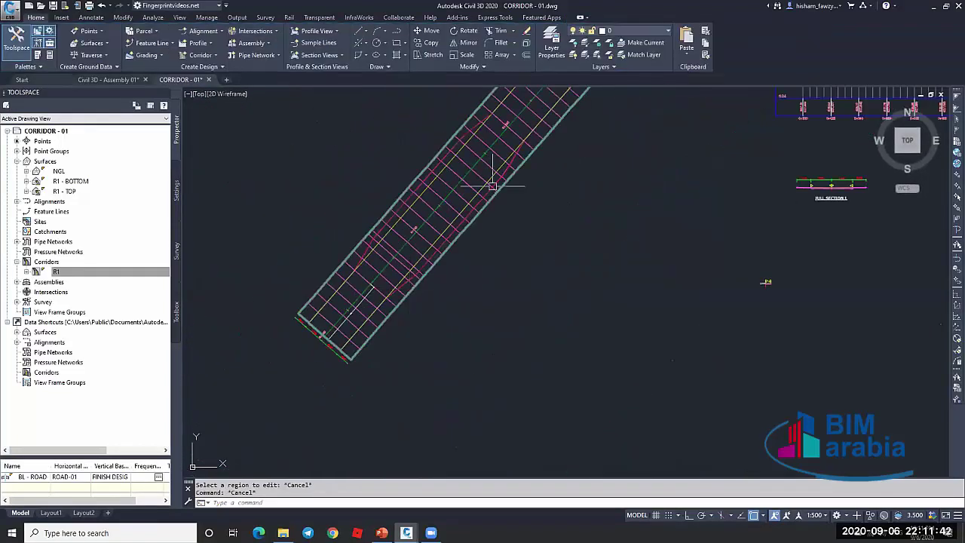
scroll(492, 186, up, 8)
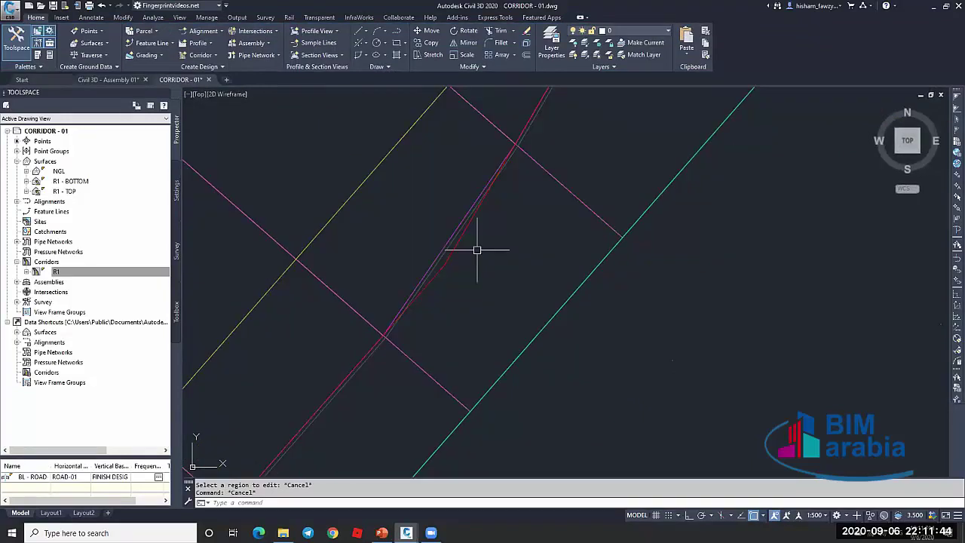
scroll(476, 250, down, 2)
click(463, 188)
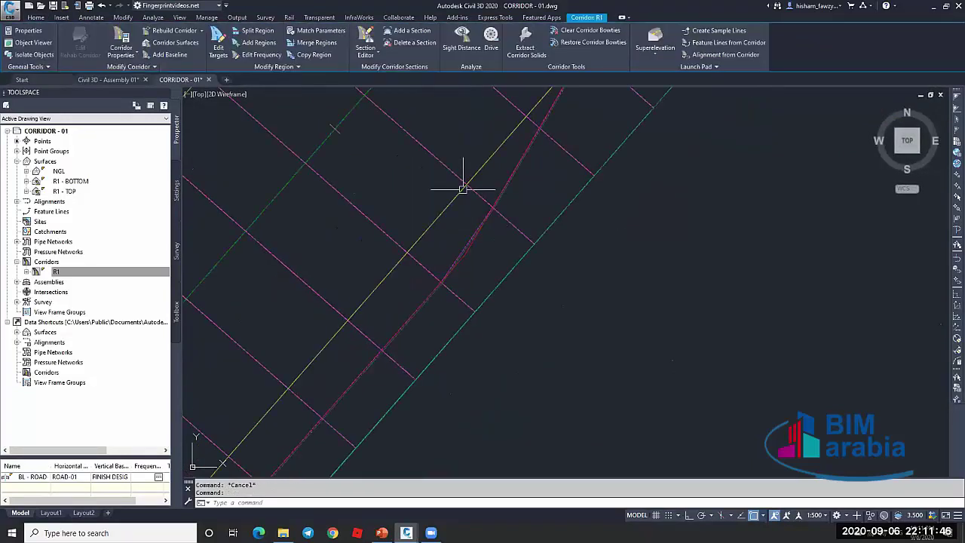
Add a corridor section to R1 at station 0+174.04m
click(411, 30)
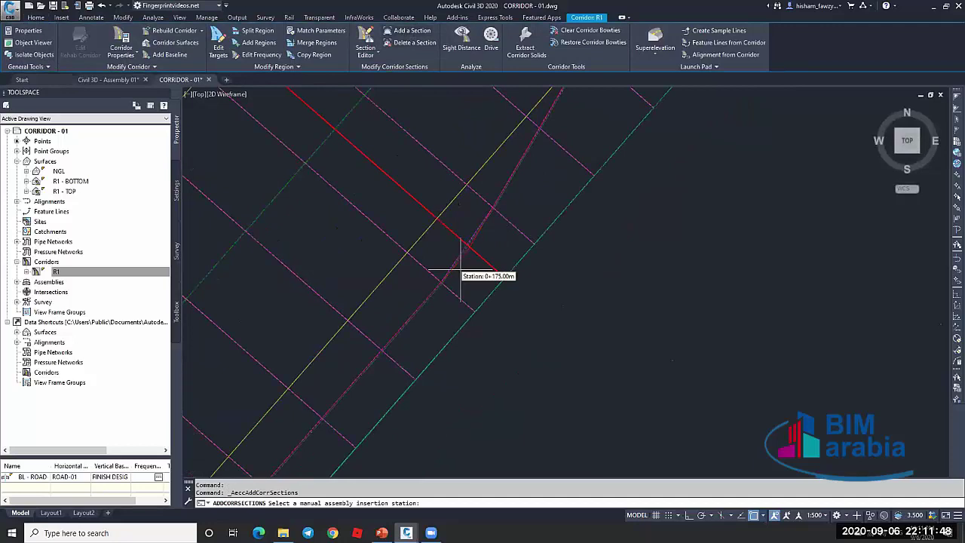
scroll(453, 205, up, 3)
click(486, 208)
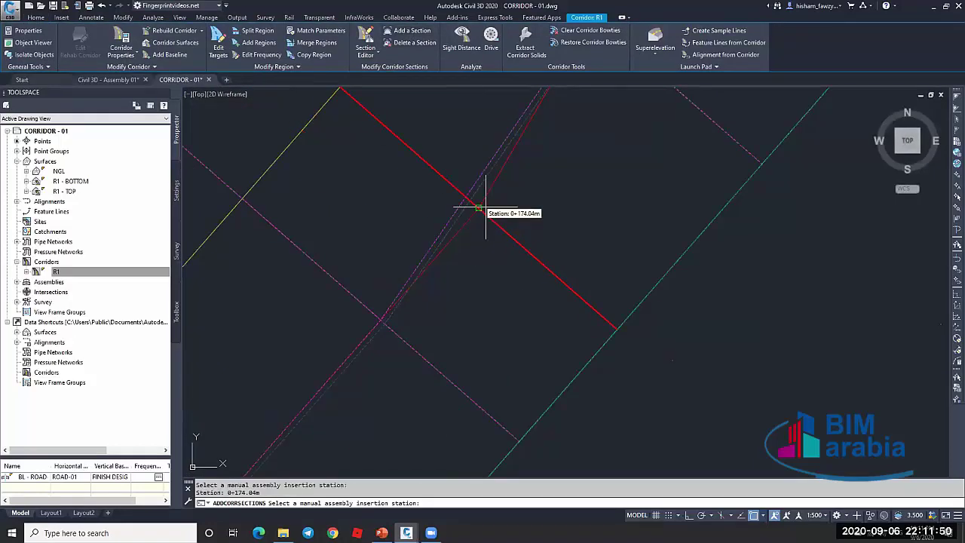
key(Escape)
scroll(498, 214, down, 3)
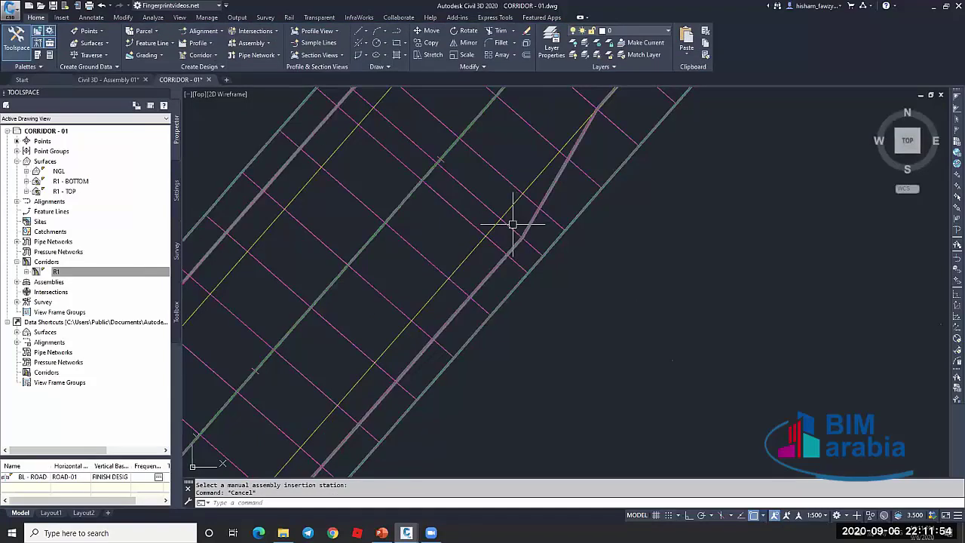
Check that the region frequency list shows stations 0+075.96m and 0+174.04m, then close it
click(448, 217)
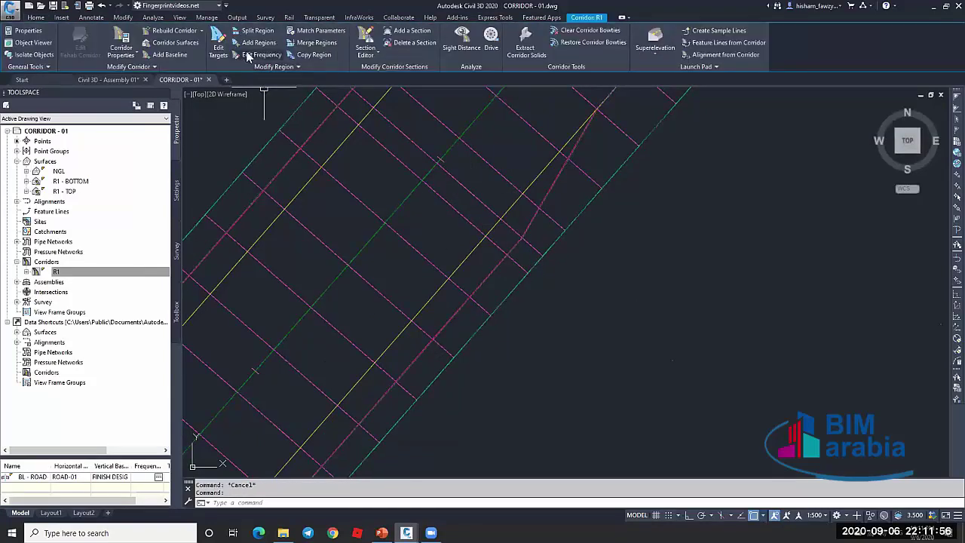
click(249, 55)
click(528, 333)
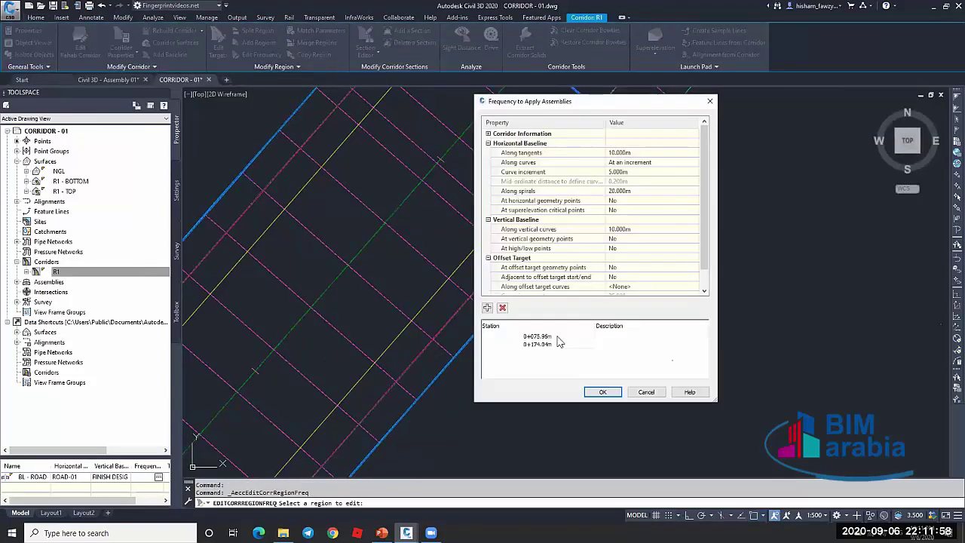
click(536, 337)
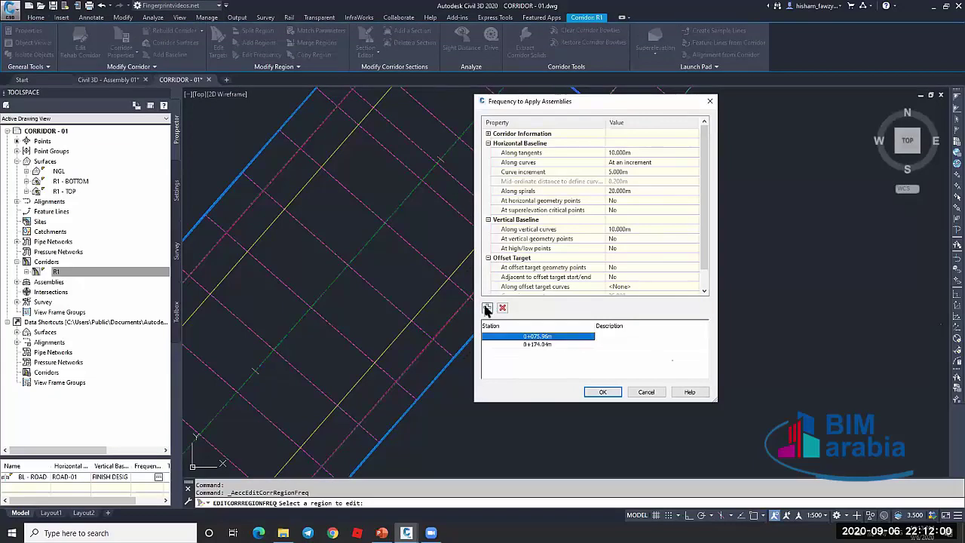
click(564, 345)
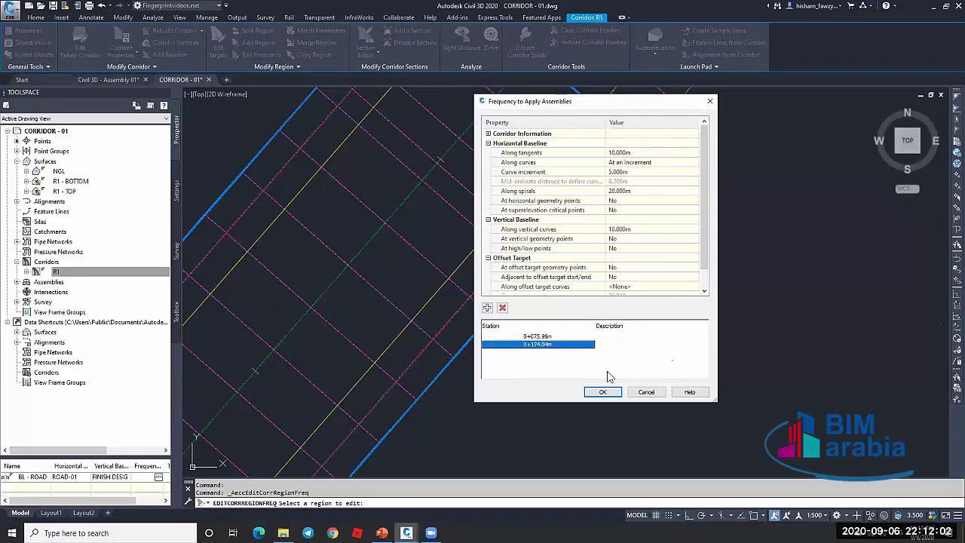
click(642, 391)
key(Escape)
scroll(494, 225, down, 6)
scroll(498, 227, up, 3)
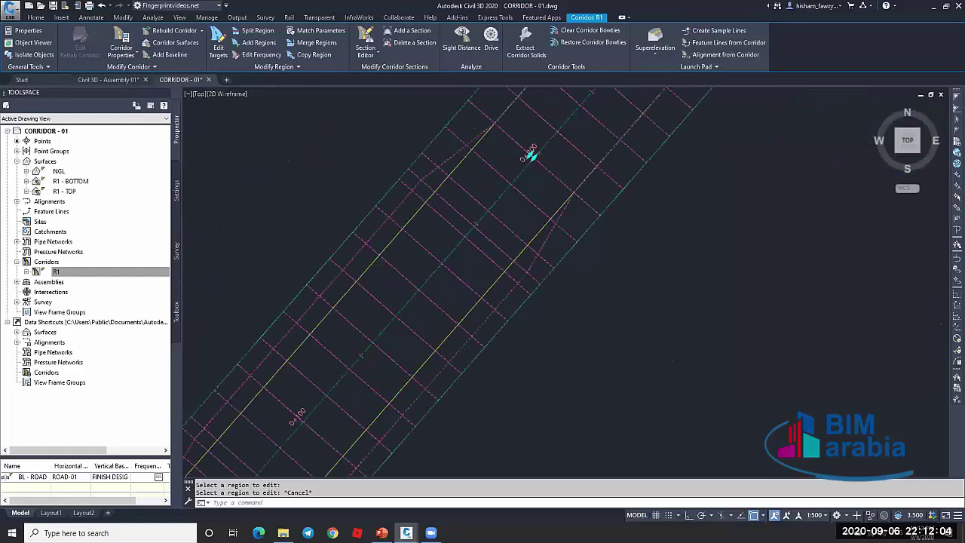
scroll(520, 174, up, 3)
scroll(551, 222, down, 5)
scroll(551, 216, up, 6)
View the R1 - TOP surface in the Object Viewer, panning along the breakline band
key(Escape)
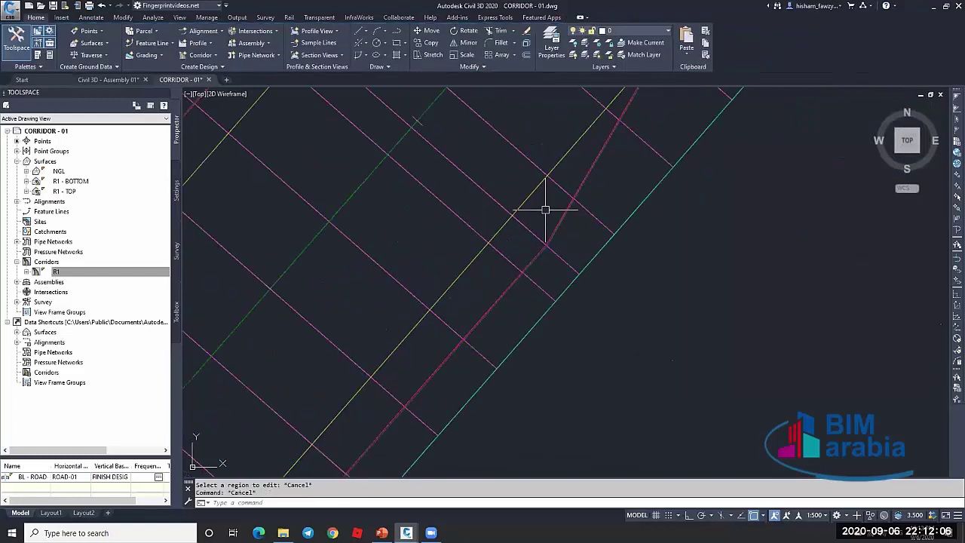
click(621, 226)
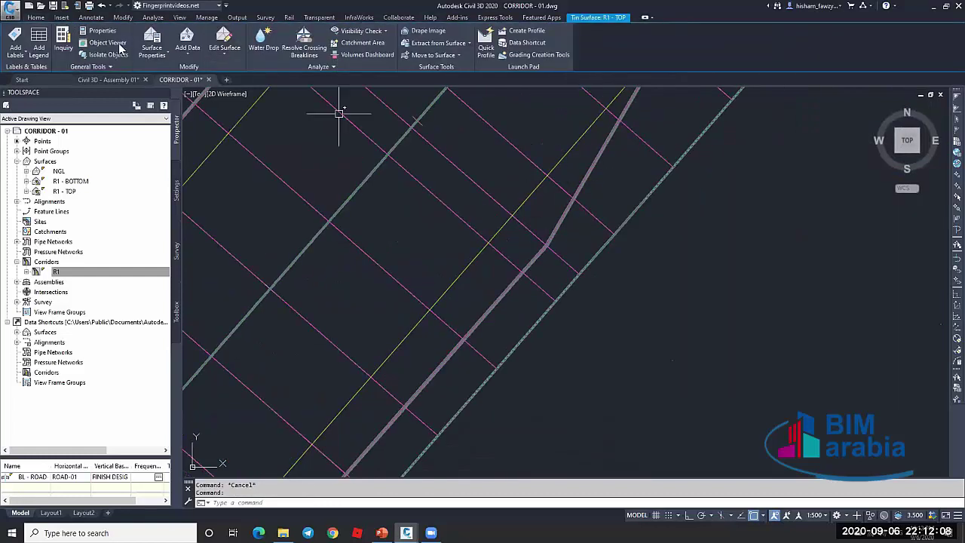
click(118, 43)
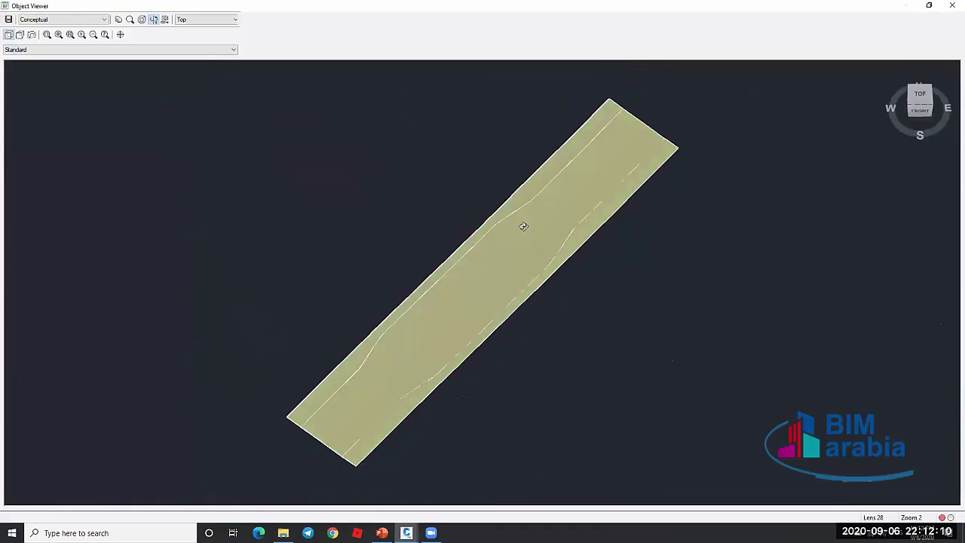
scroll(522, 224, up, 5)
middle_drag(615, 127, 494, 252)
scroll(496, 252, up, 4)
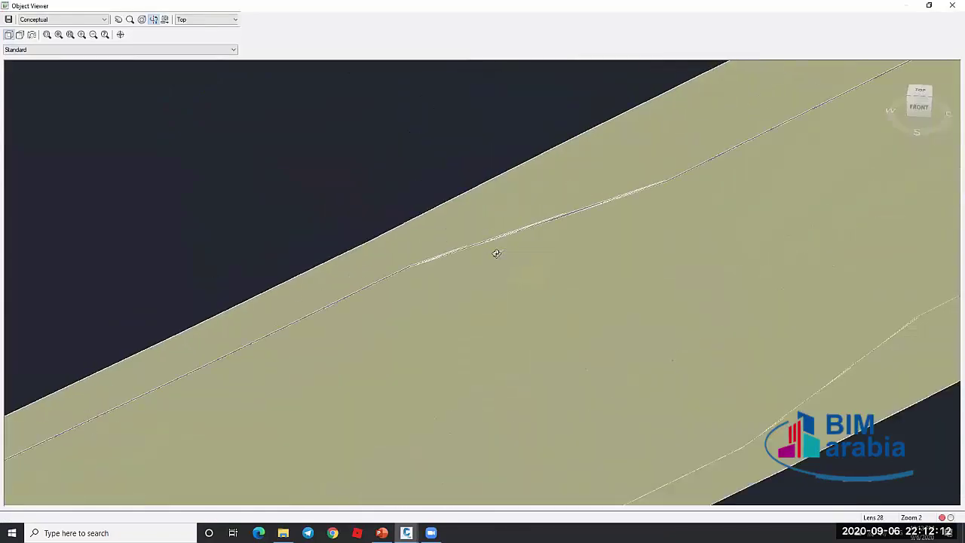
middle_drag(550, 232, 506, 258)
scroll(664, 178, up, 4)
middle_drag(603, 196, 508, 241)
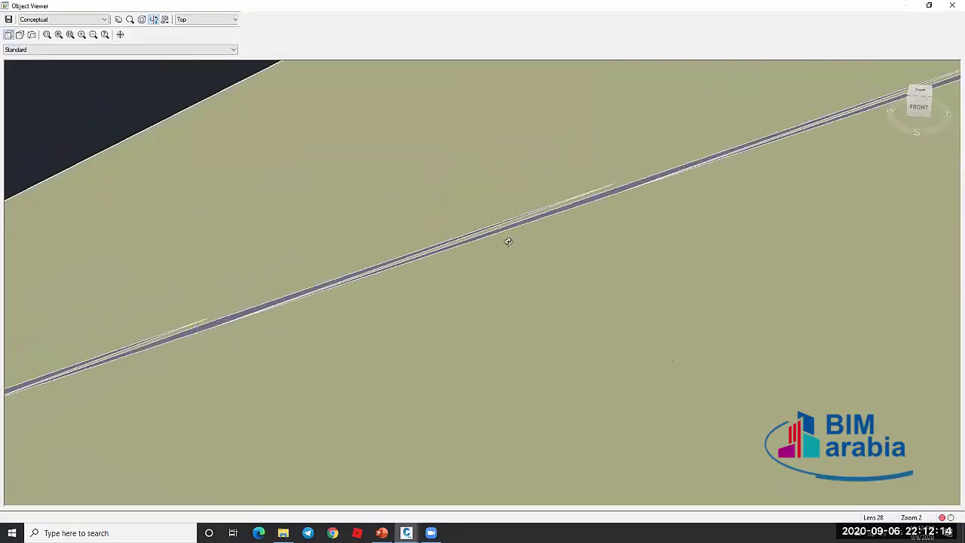
scroll(472, 241, up, 4)
scroll(431, 198, down, 3)
scroll(491, 232, up, 3)
scroll(484, 162, down, 5)
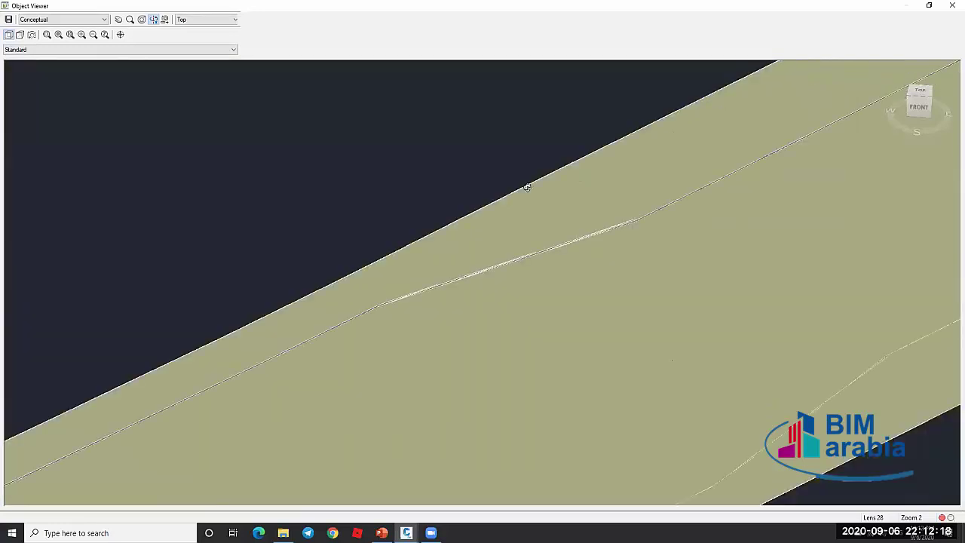
Close the viewer and open the Border Only style editor for R1 - TOP
key(Escape)
scroll(533, 216, down, 4)
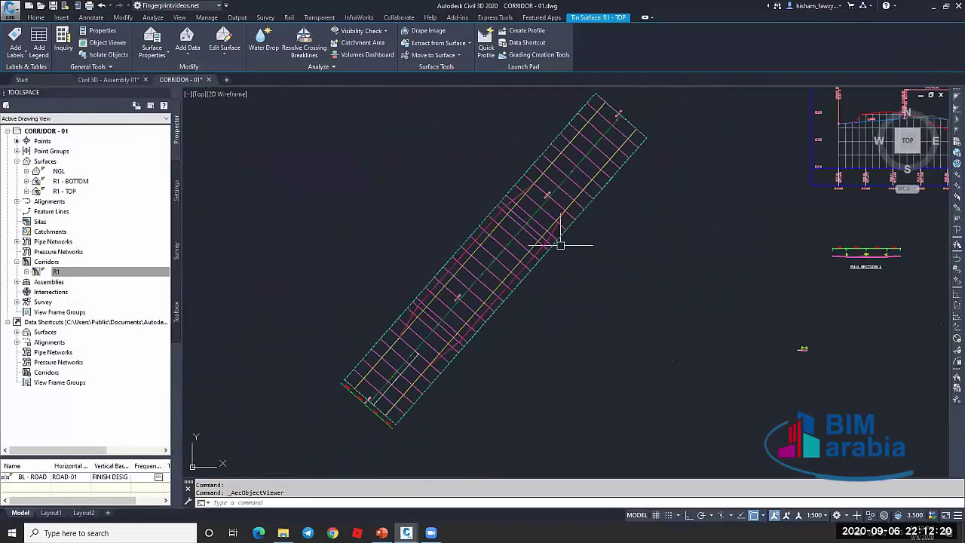
scroll(560, 244, up, 3)
scroll(559, 234, down, 4)
scroll(558, 221, up, 7)
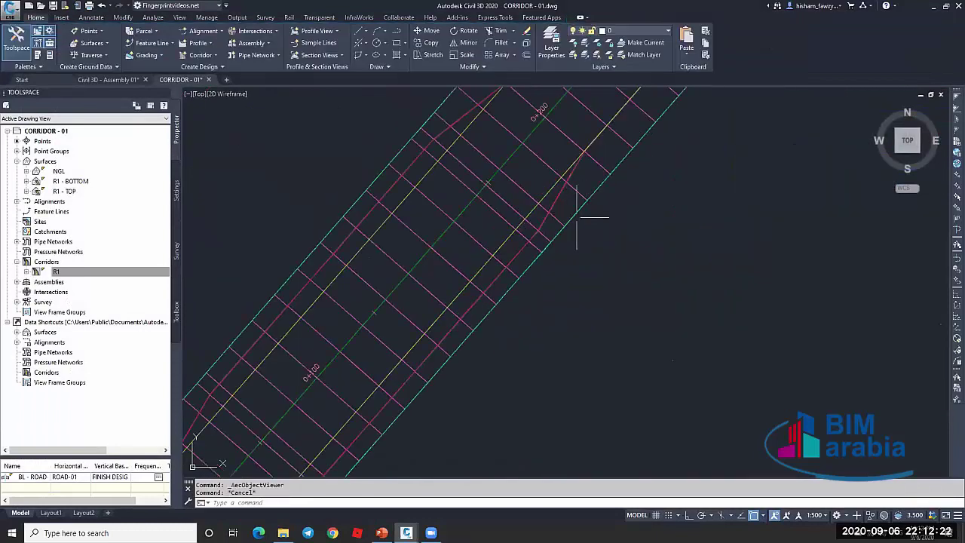
right_click(612, 223)
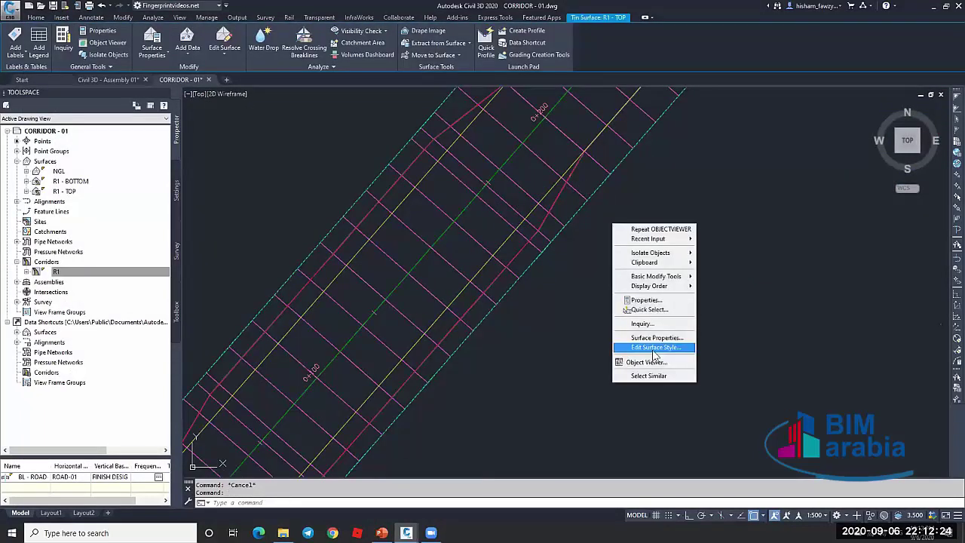
click(653, 350)
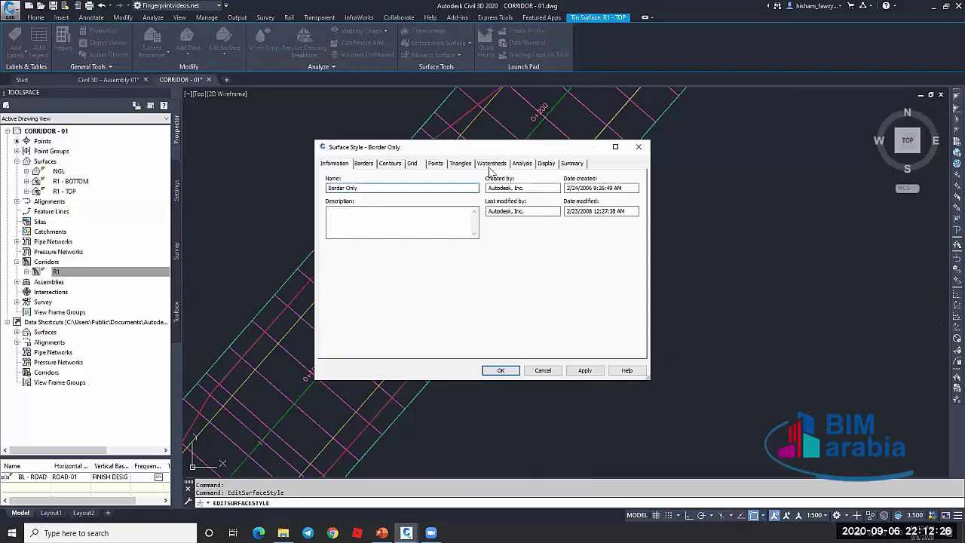
Turn on Triangles in the Border Only style, isolate R1 - TOP and orbit to view its mesh
click(547, 164)
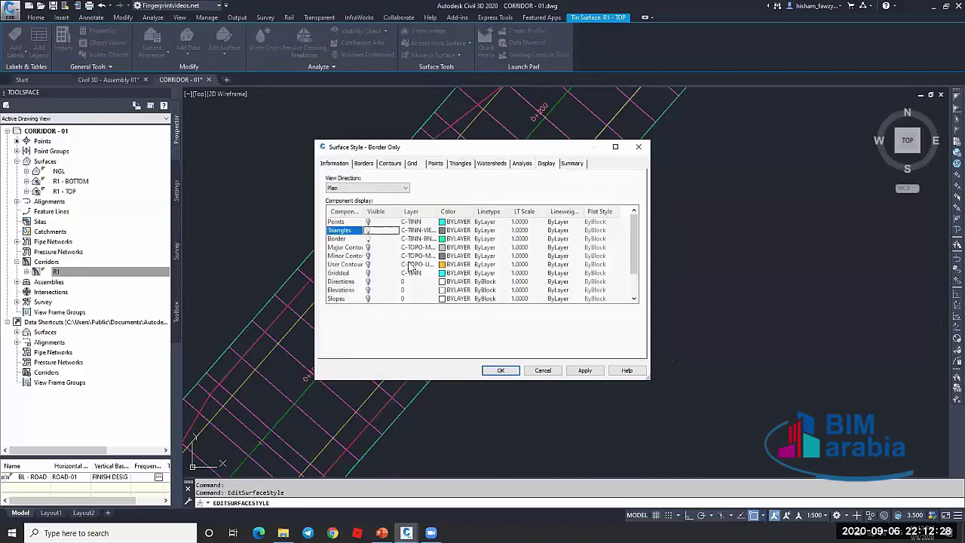
click(502, 369)
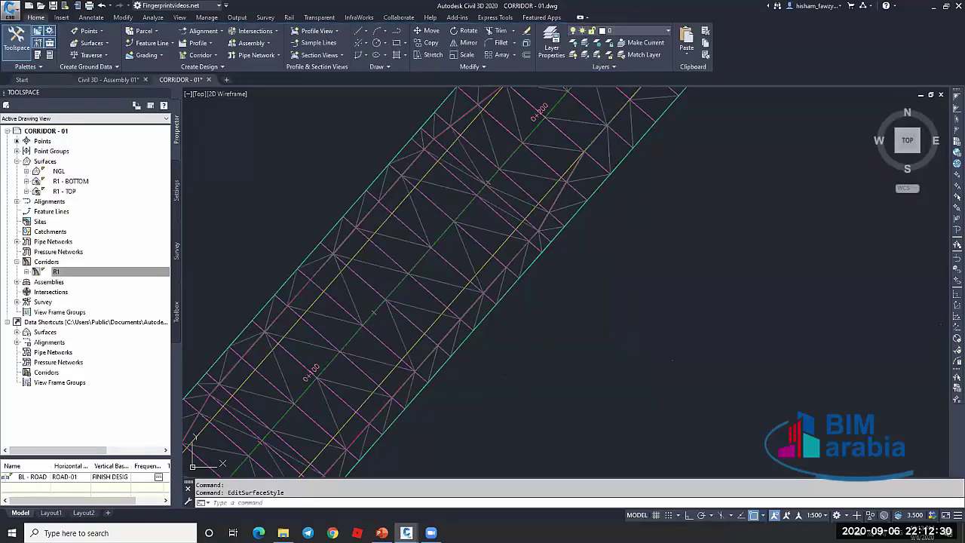
click(872, 516)
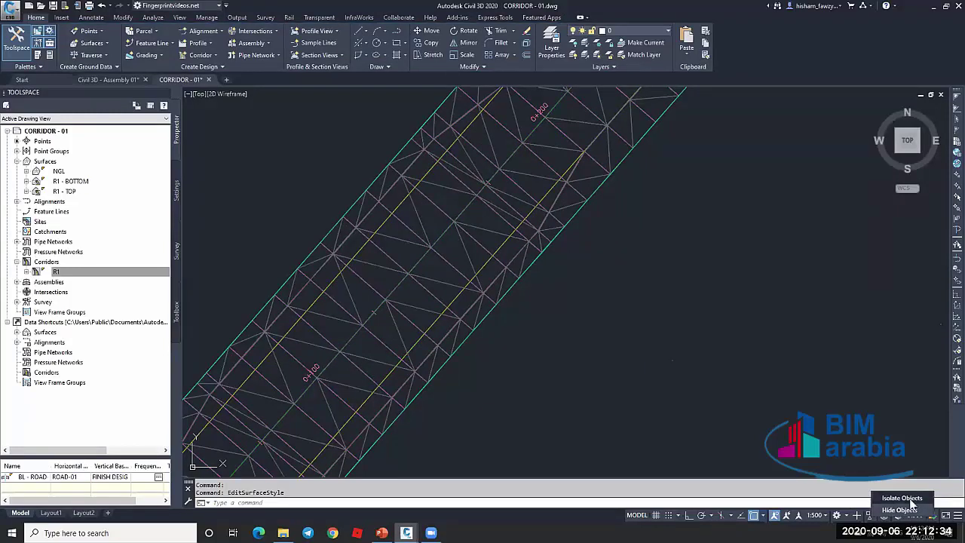
click(905, 498)
click(481, 227)
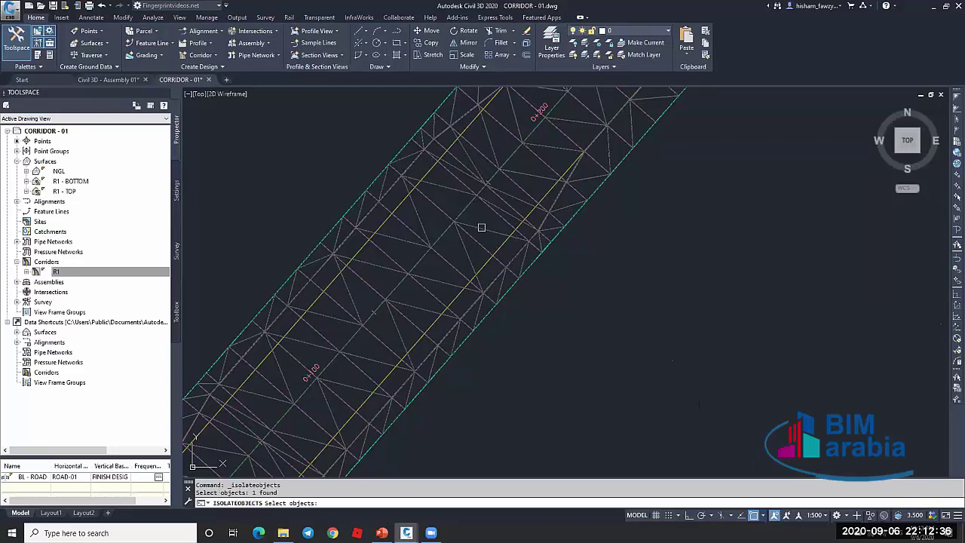
key(Return)
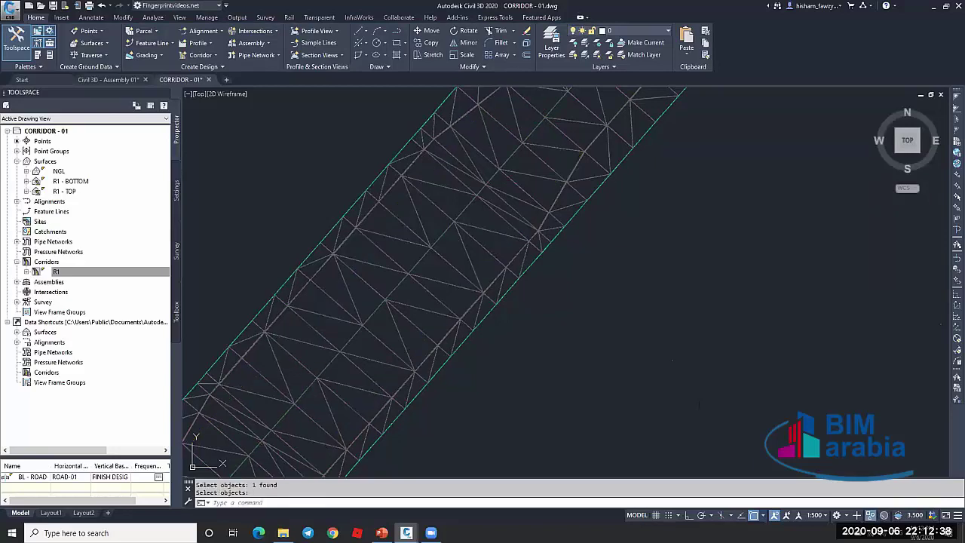
scroll(496, 233, down, 2)
click(498, 259)
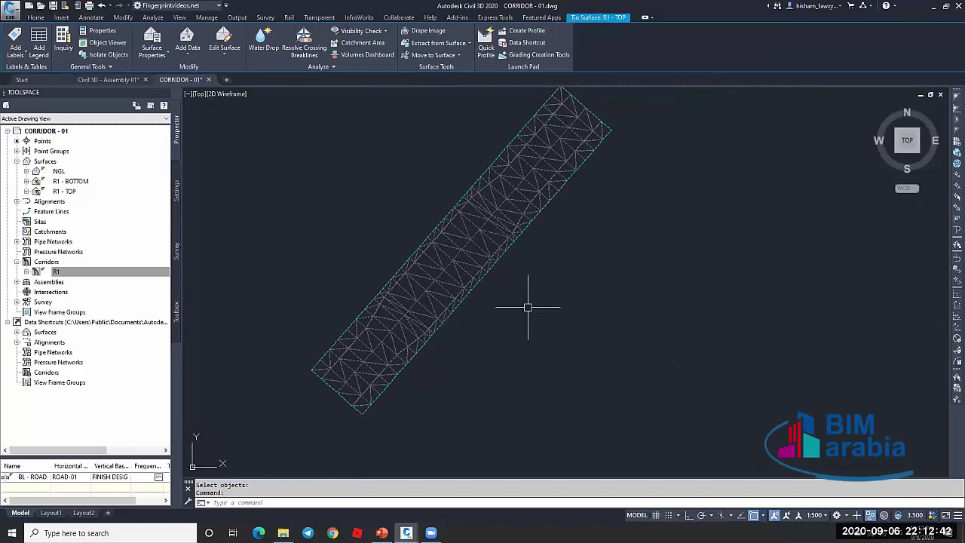
shift+middle_drag(528, 297, 526, 180)
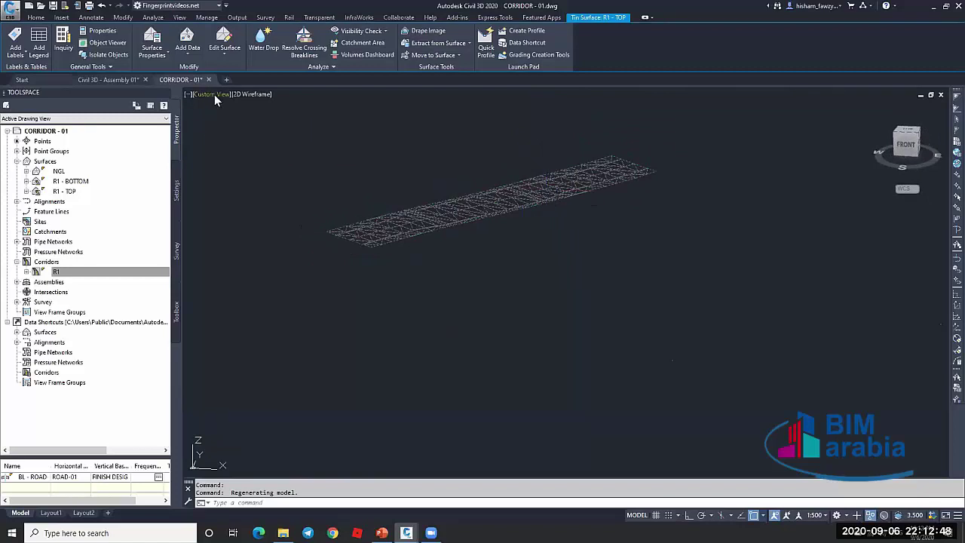
Shade the isolated surface with the Conceptual visual style and orbit to a diagonal view
click(251, 93)
click(282, 130)
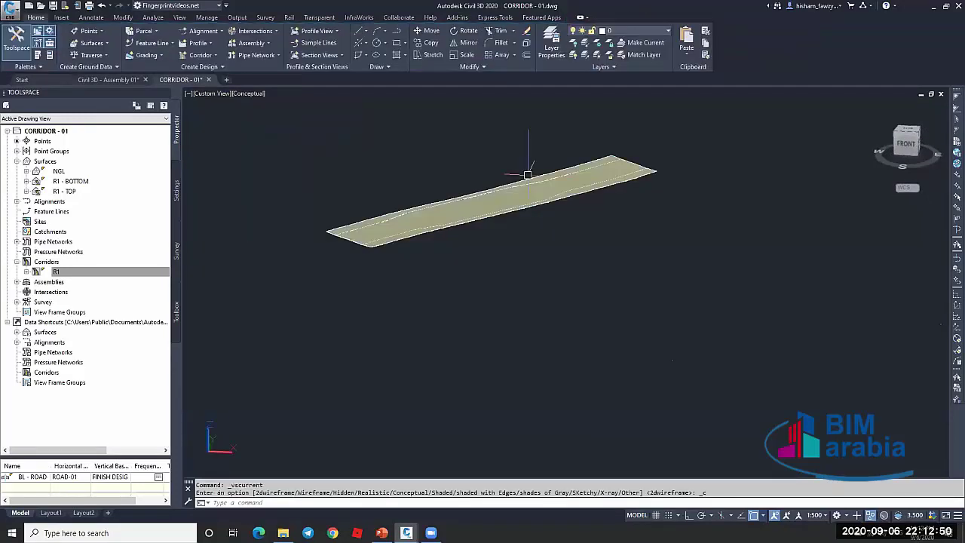
scroll(528, 175, up, 6)
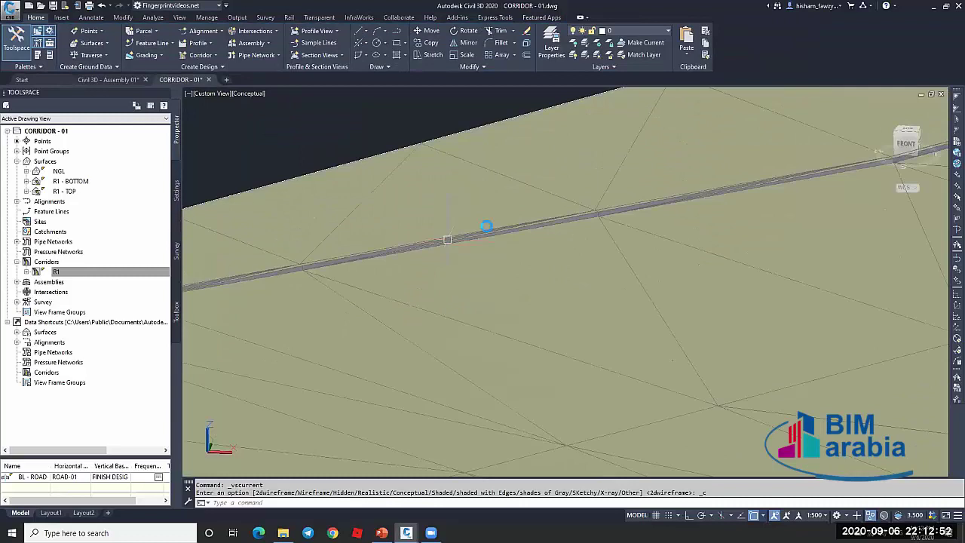
scroll(486, 226, down, 6)
mouse_move(496, 248)
shift+middle_down()
mouse_move(506, 257)
mouse_move(491, 233)
shift+middle_up()
scroll(407, 265, up, 3)
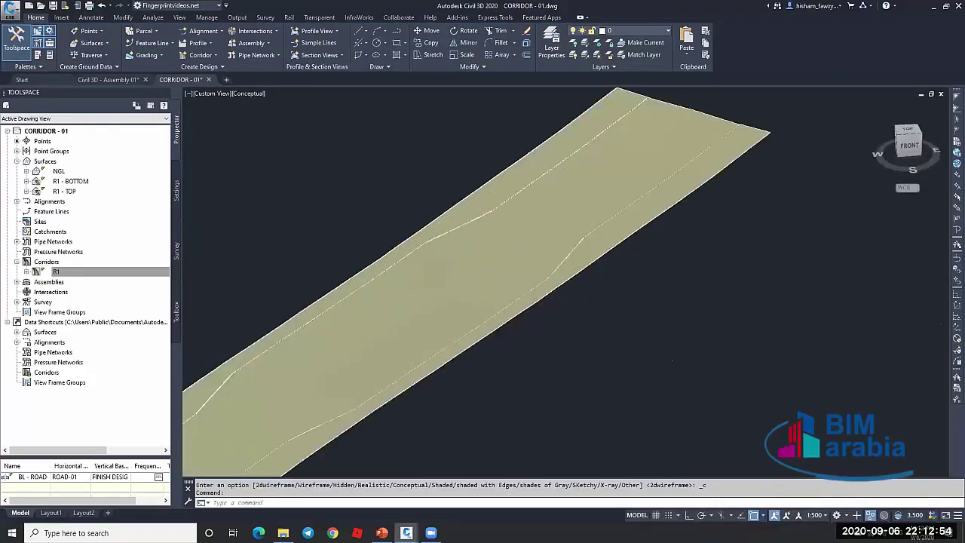
scroll(442, 267, up, 6)
scroll(535, 207, down, 1)
scroll(465, 243, up, 1)
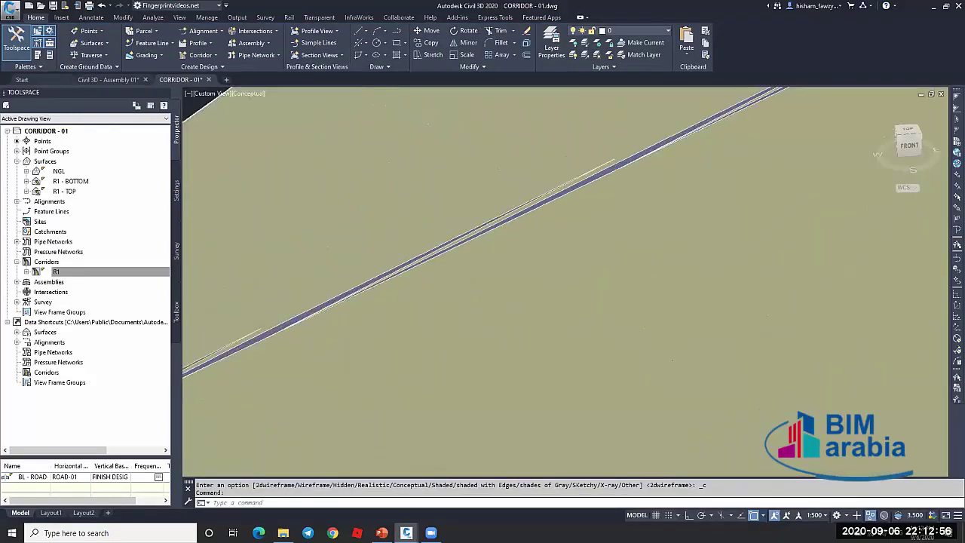
scroll(470, 227, up, 2)
Start Swap Edge on R1 - TOP and swap triangle edges along the road strip
click(471, 227)
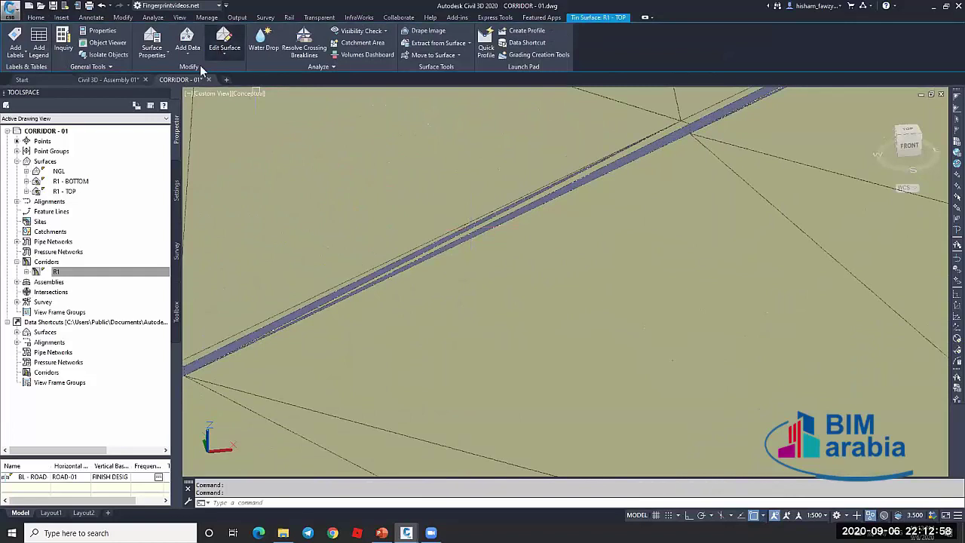
click(224, 47)
click(239, 111)
scroll(440, 244, up, 5)
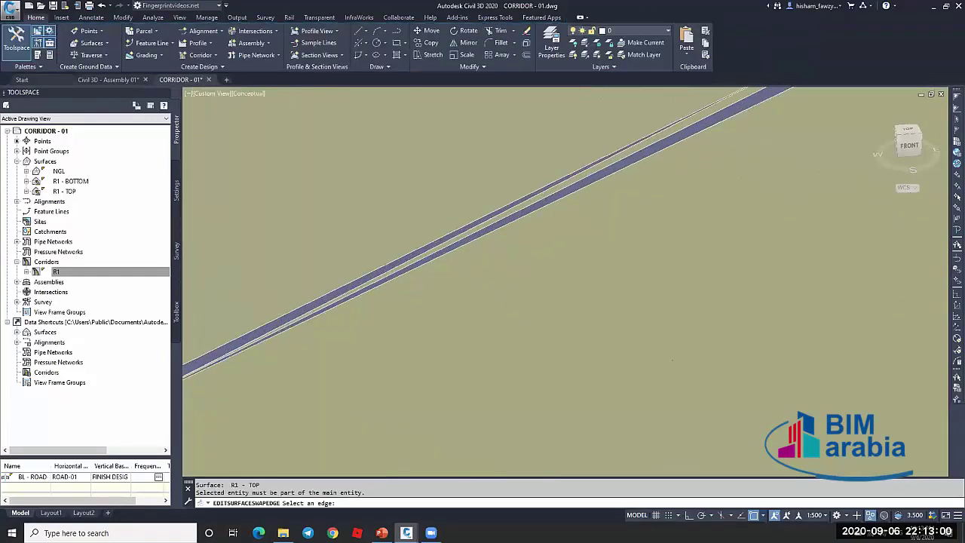
click(440, 244)
scroll(542, 182, down, 5)
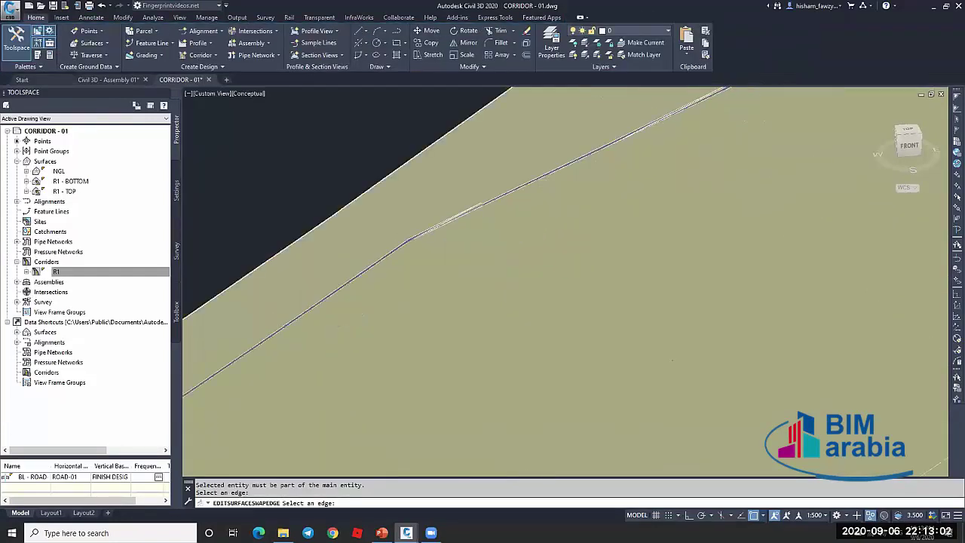
scroll(465, 212, up, 5)
click(456, 217)
scroll(405, 239, down, 4)
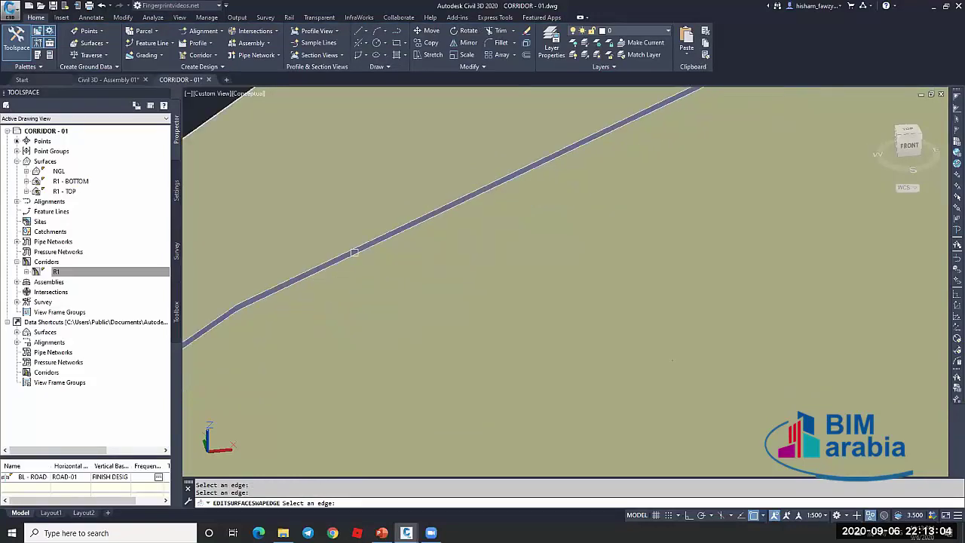
scroll(354, 253, down, 2)
scroll(550, 181, up, 6)
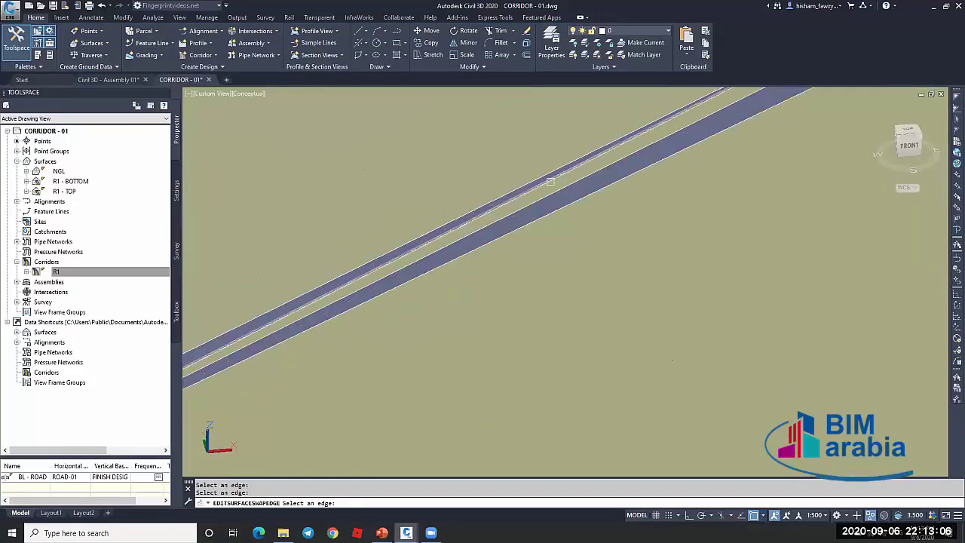
scroll(562, 151, down, 4)
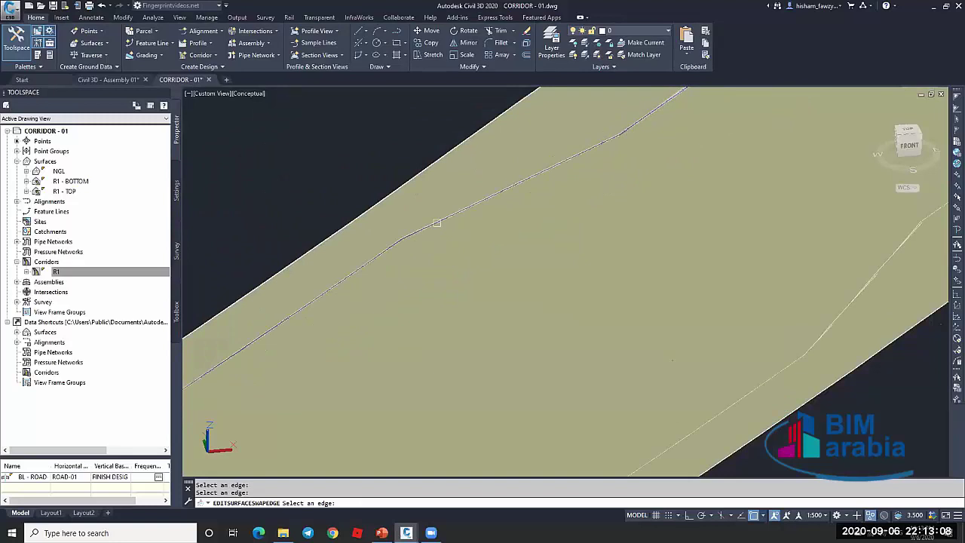
scroll(551, 166, down, 4)
scroll(329, 302, up, 6)
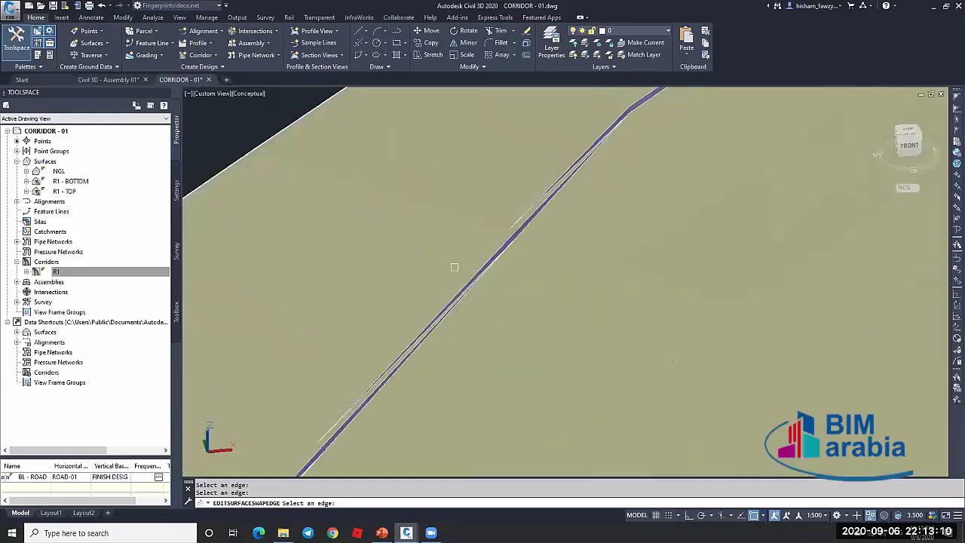
scroll(565, 169, up, 4)
scroll(548, 199, down, 1)
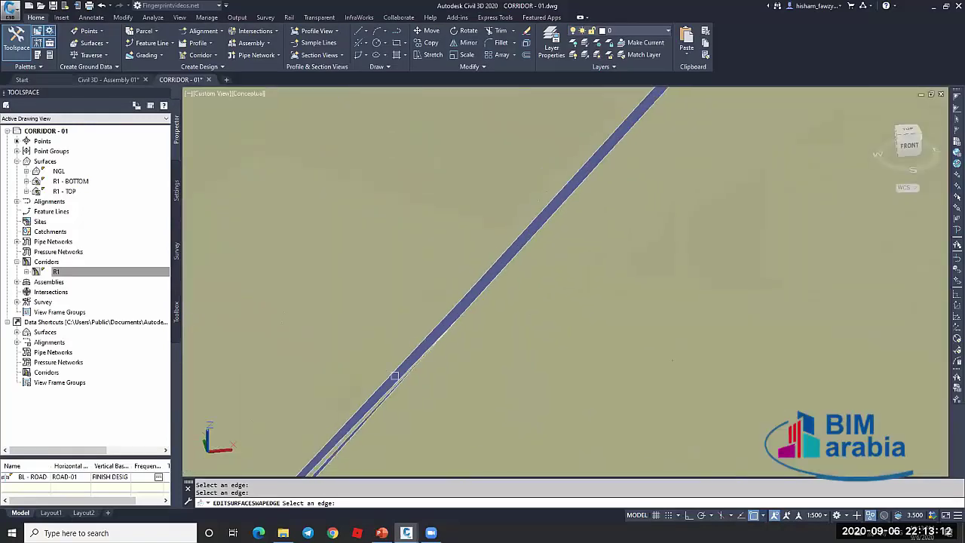
scroll(394, 375, up, 5)
scroll(429, 269, down, 5)
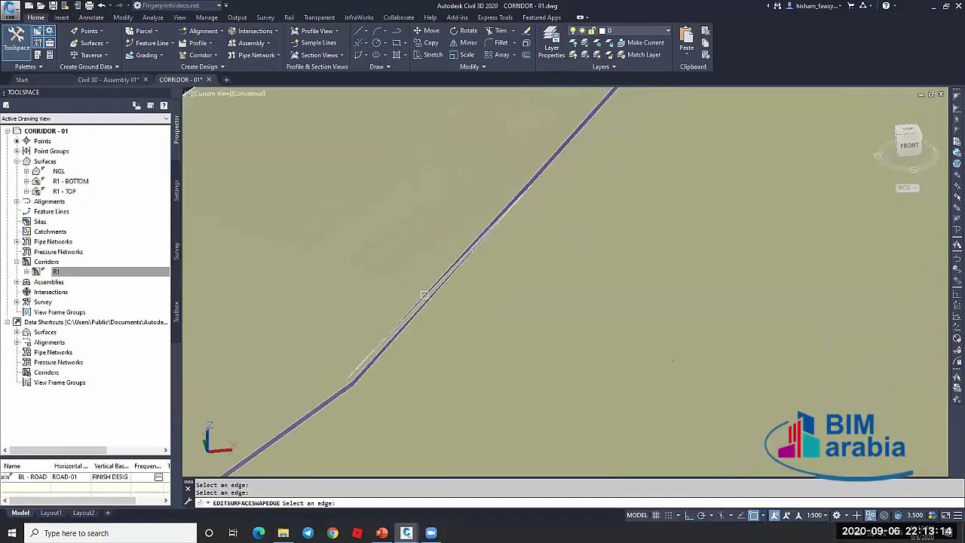
scroll(425, 295, up, 4)
scroll(399, 244, down, 8)
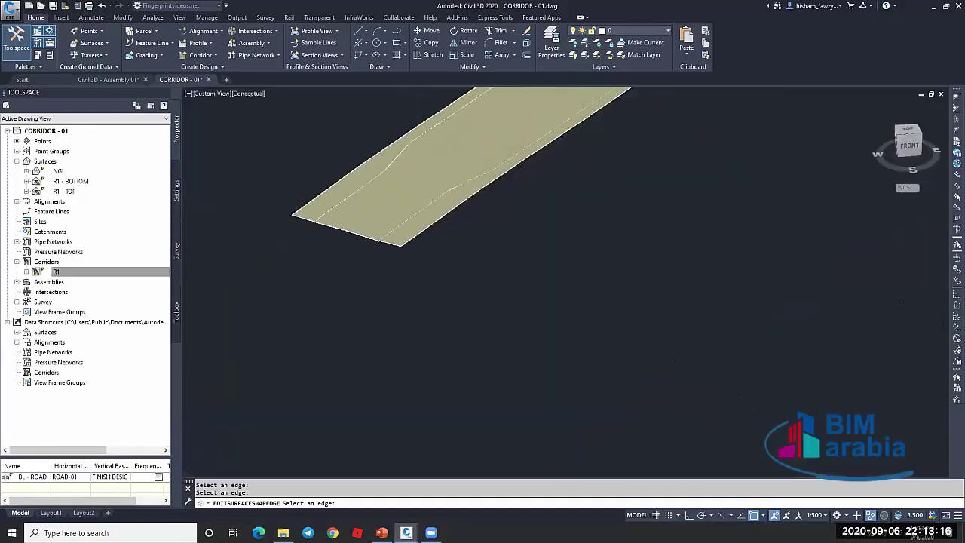
scroll(467, 185, down, 3)
Swap further edges between the corridor lines and in the middle, then end the command
shift+middle_drag(468, 185, 540, 160)
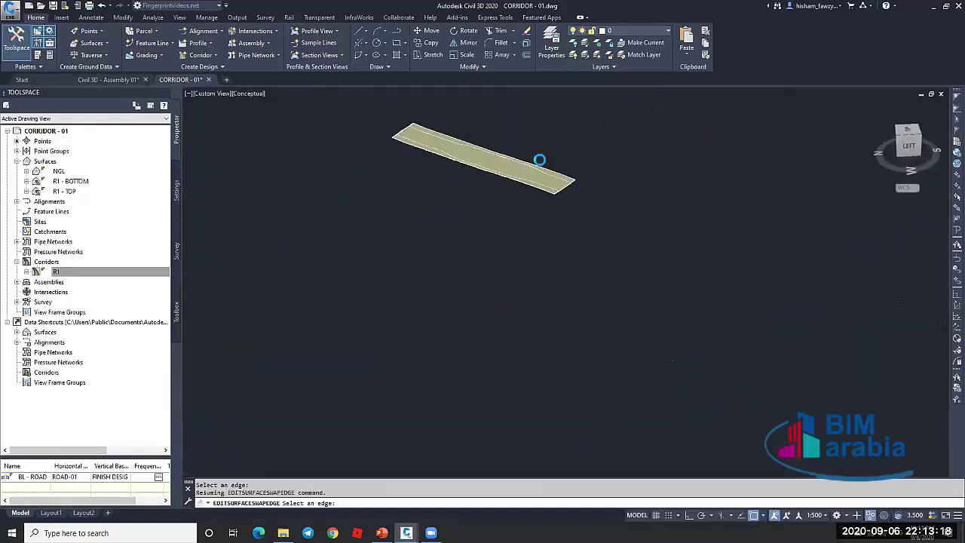
scroll(540, 160, up, 8)
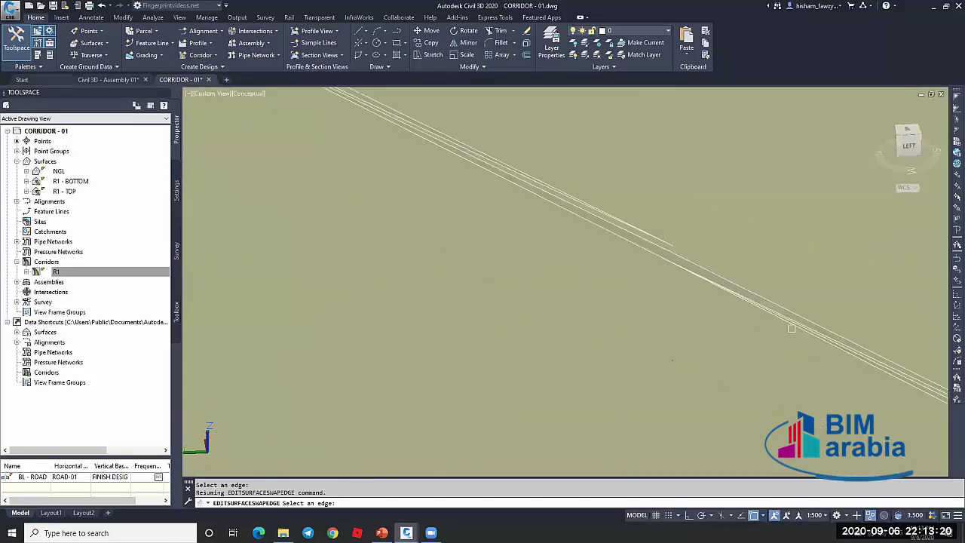
scroll(791, 328, up, 3)
click(821, 313)
scroll(621, 262, down, 3)
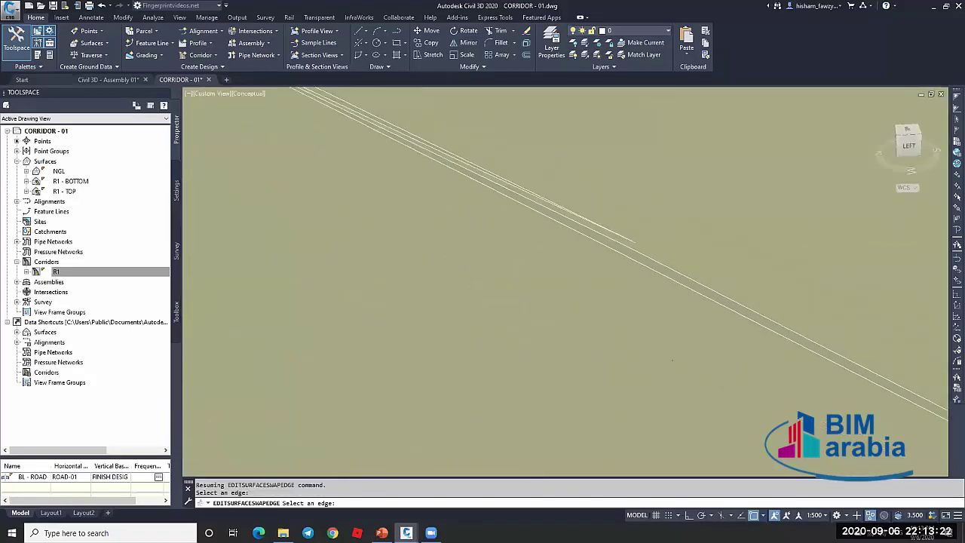
scroll(486, 192, up, 2)
scroll(603, 313, down, 1)
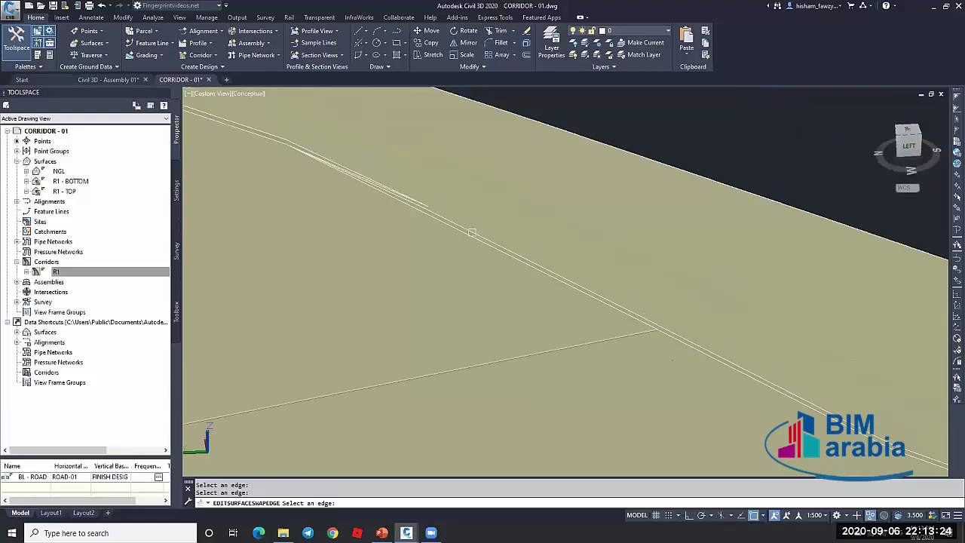
scroll(385, 188, up, 4)
shift+middle_drag(385, 187, 648, 229)
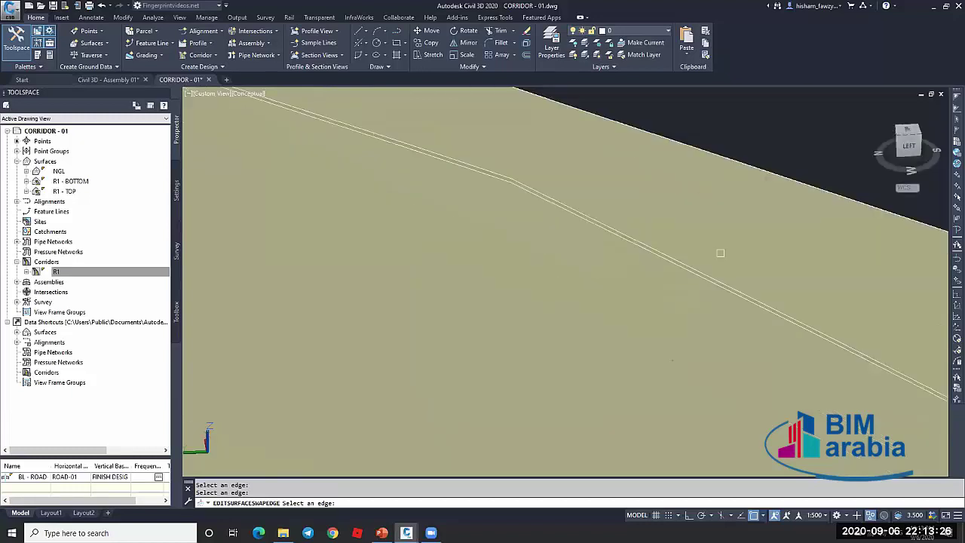
shift+middle_drag(720, 253, 408, 227)
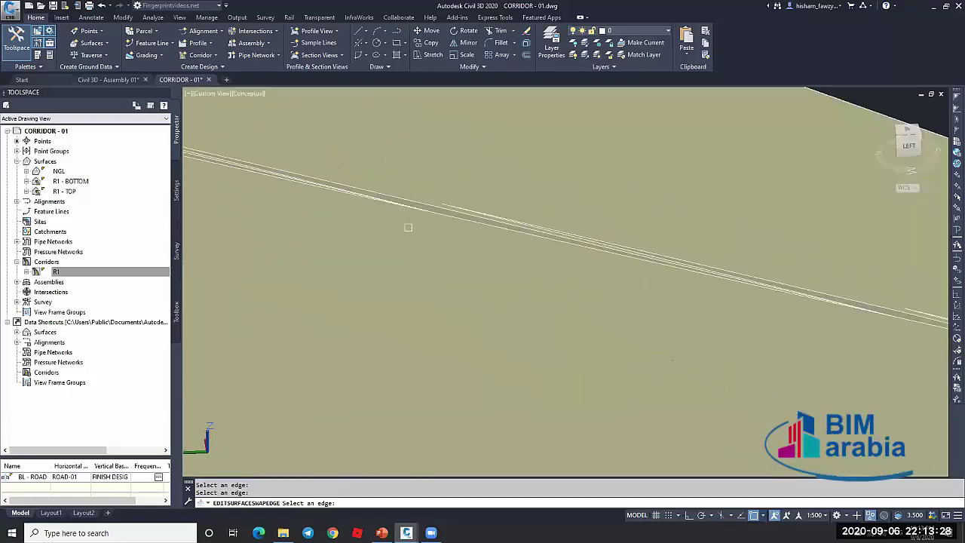
scroll(500, 206, up, 3)
click(490, 256)
scroll(452, 230, down, 3)
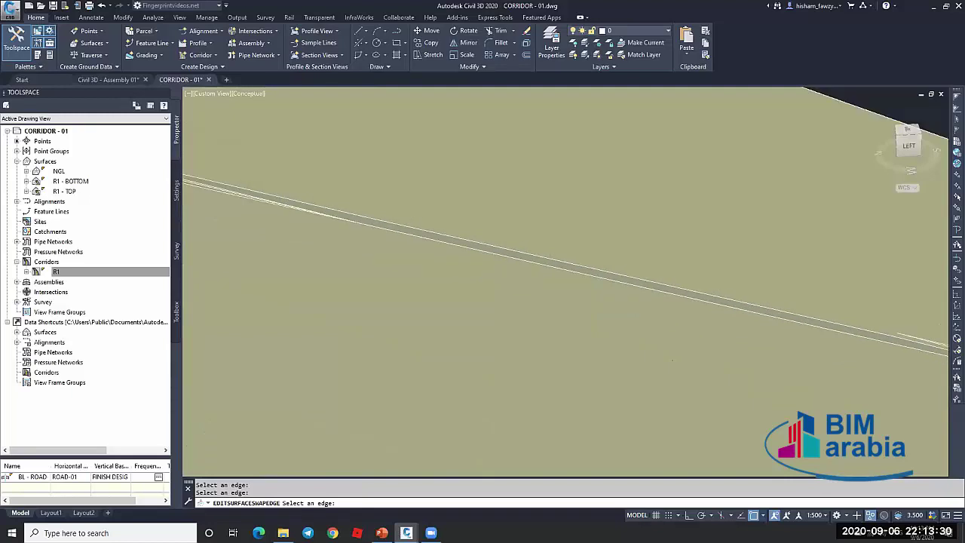
shift+middle_drag(724, 309, 452, 172)
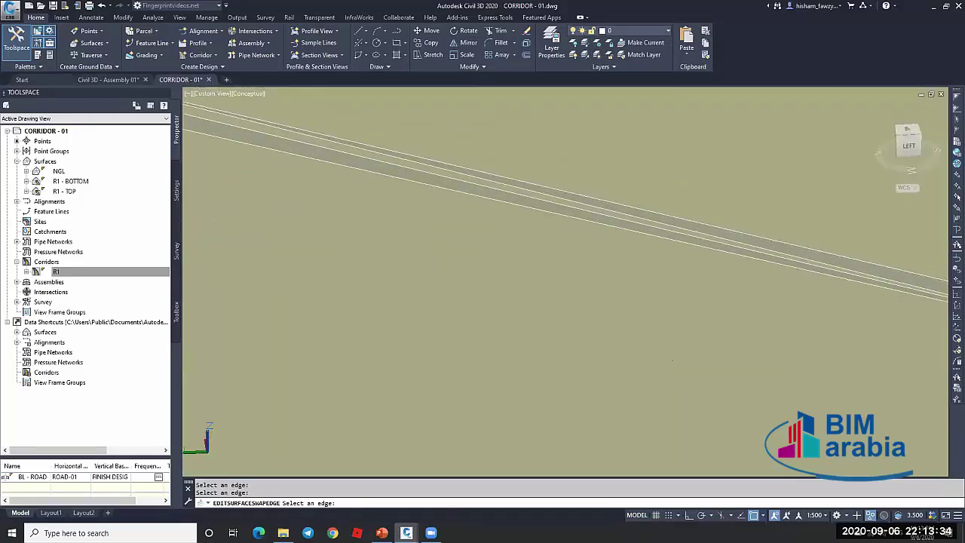
scroll(494, 175, down, 4)
key(Escape)
key(Escape)
Switch to the Top view in 2D Wireframe and end object isolation
scroll(595, 168, down, 3)
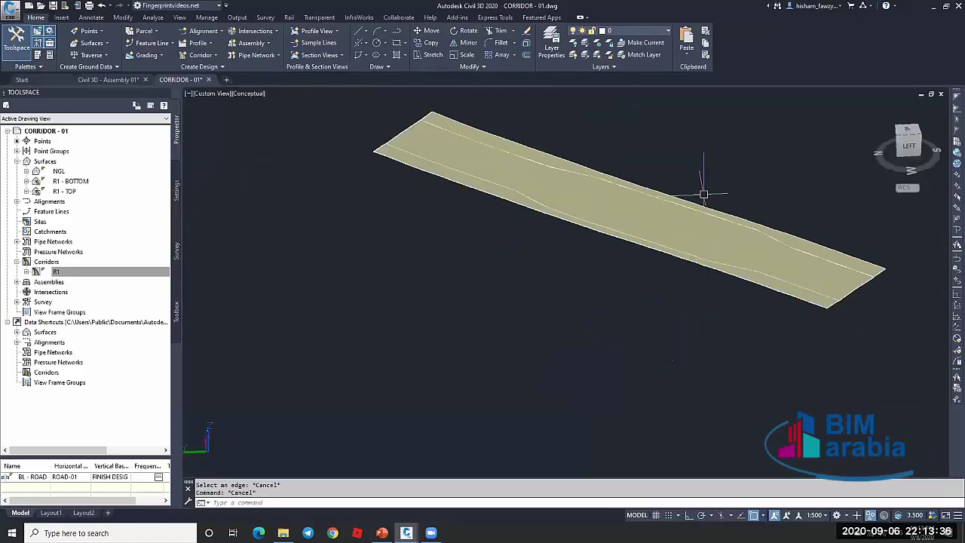
mouse_move(704, 194)
shift+middle_down()
mouse_move(599, 252)
mouse_move(589, 317)
shift+middle_up()
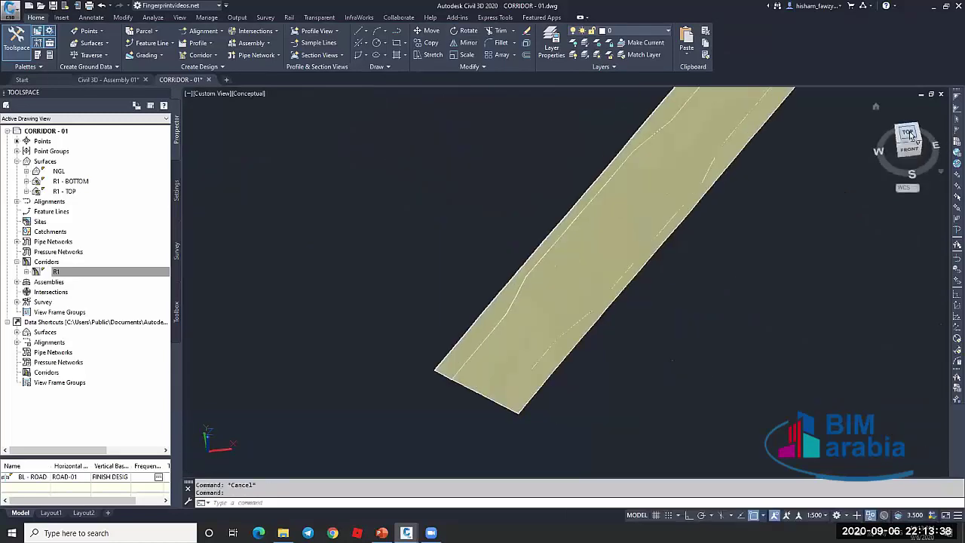
click(909, 133)
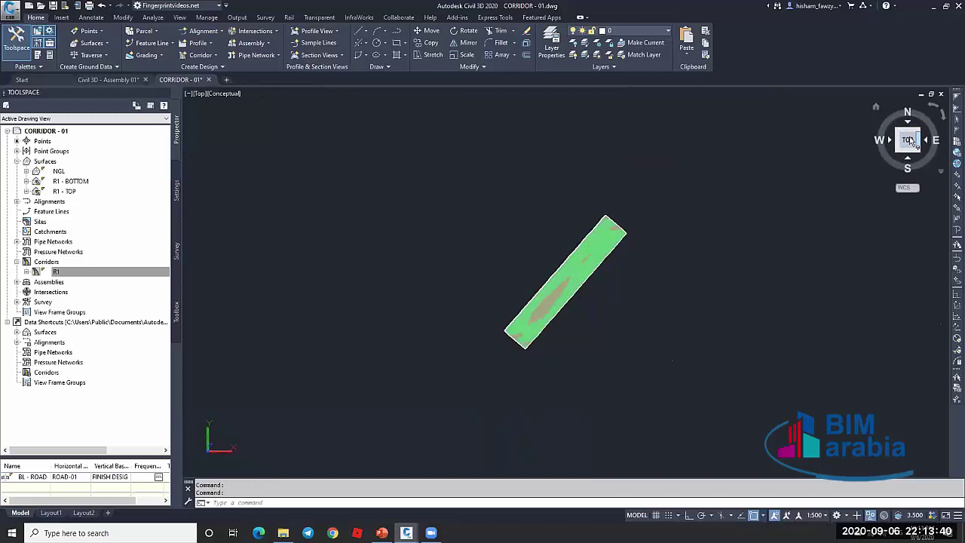
click(226, 93)
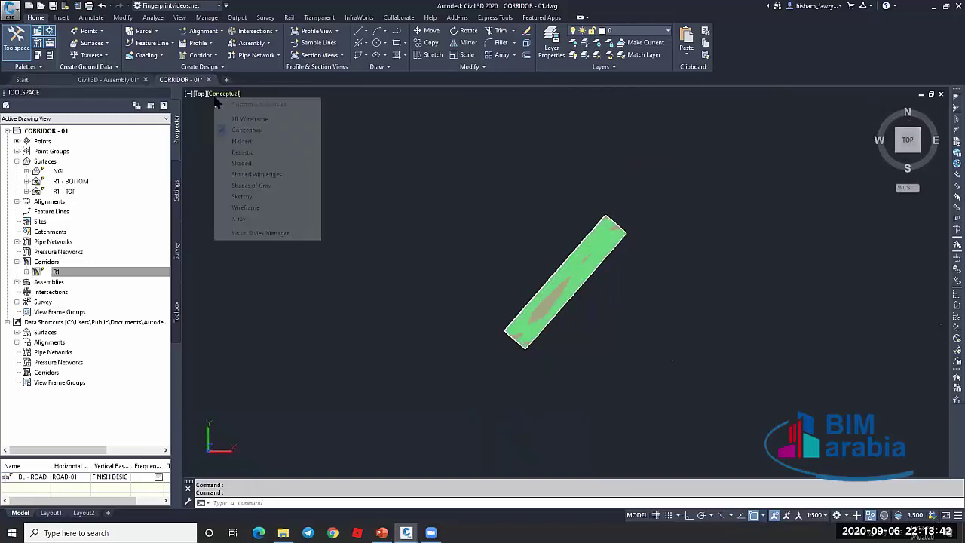
click(251, 119)
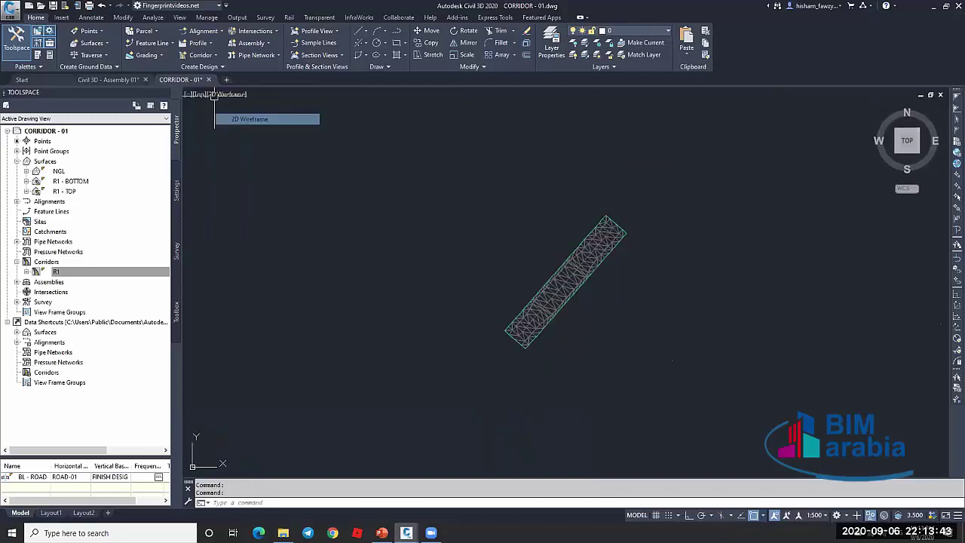
click(873, 516)
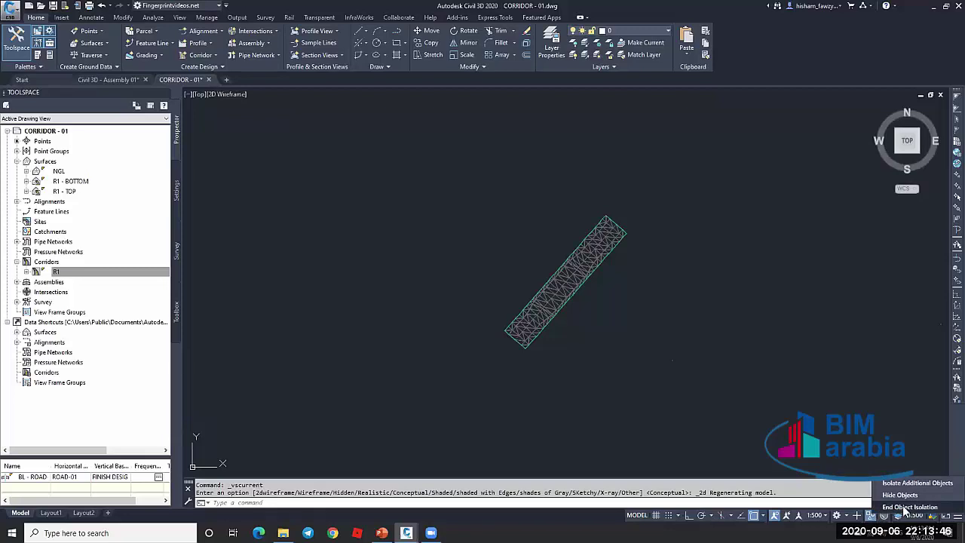
click(904, 507)
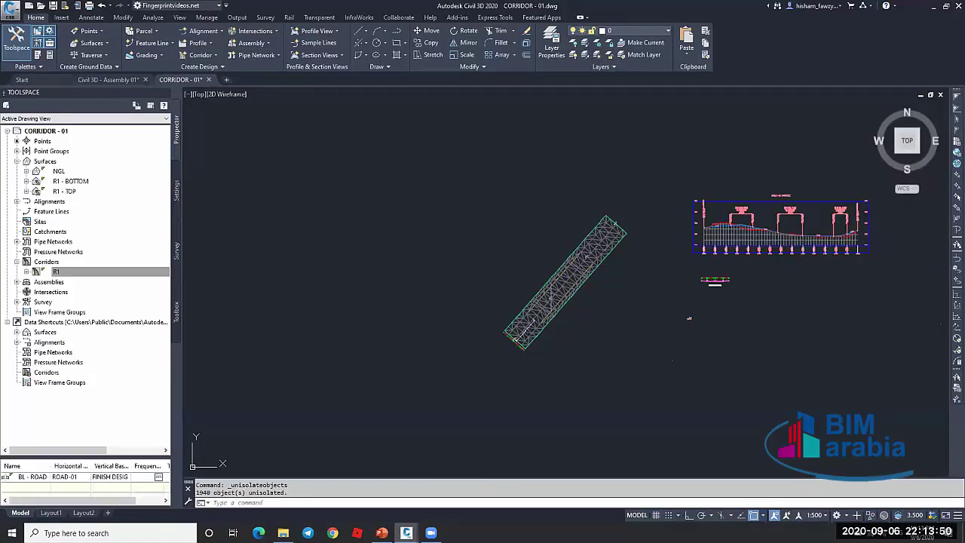
Inspect R1 - TOP in the 3D Object Viewer, then reselect it for its context options
scroll(668, 284, up, 5)
click(681, 270)
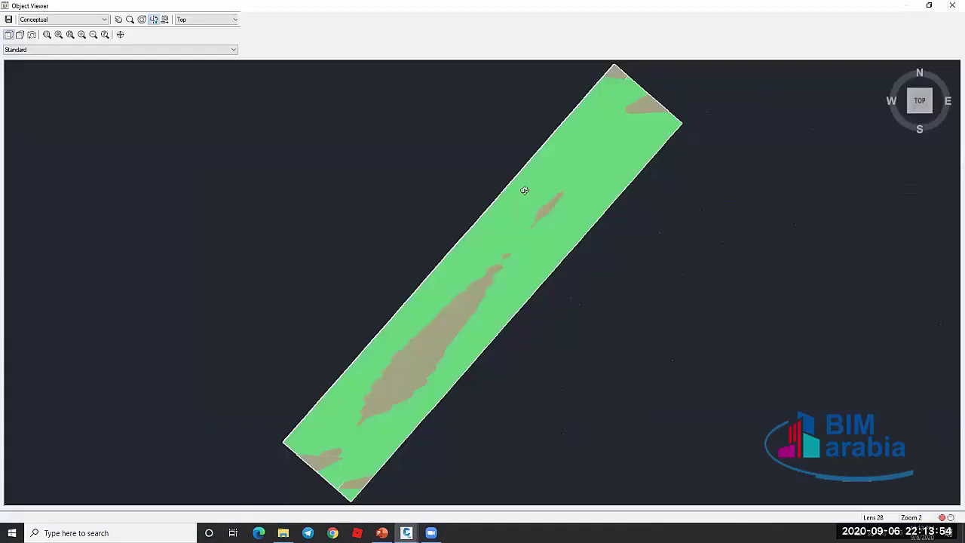
drag(524, 190, 515, 279)
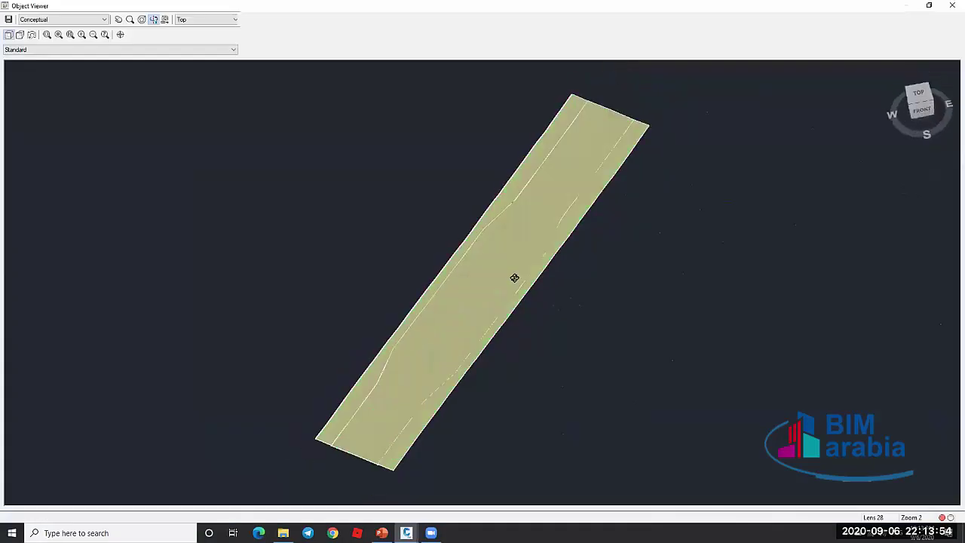
scroll(513, 222, up, 5)
drag(513, 222, 583, 214)
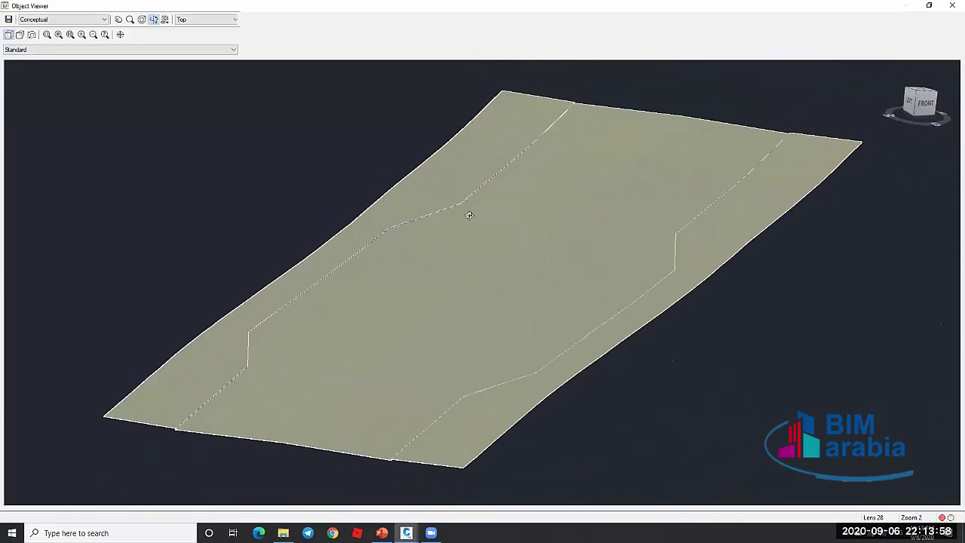
key(Escape)
key(Escape)
key(Escape)
scroll(526, 228, down, 8)
scroll(624, 207, up, 4)
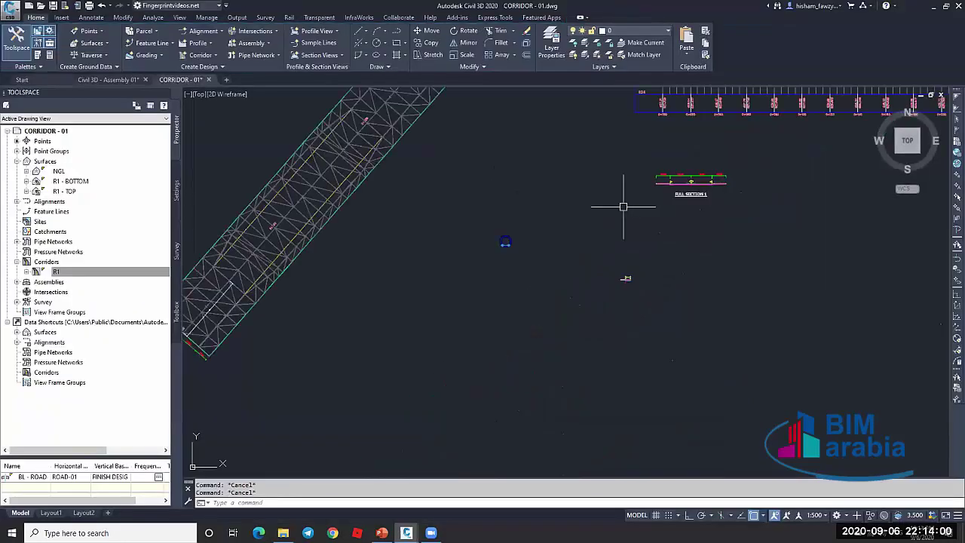
scroll(510, 231, down, 3)
scroll(457, 217, up, 8)
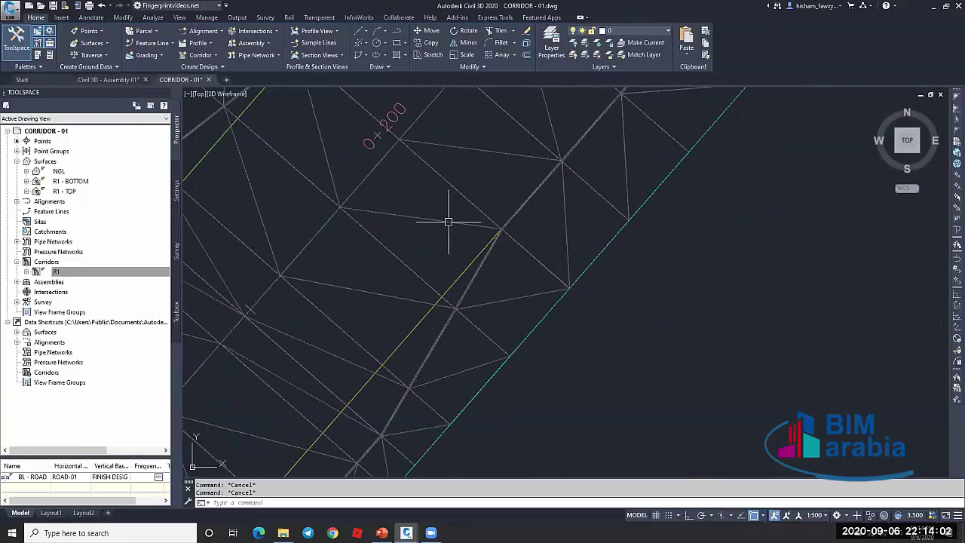
click(448, 222)
right_click(452, 225)
Reopen the Border Only surface style settings and dismiss them without changes
click(495, 348)
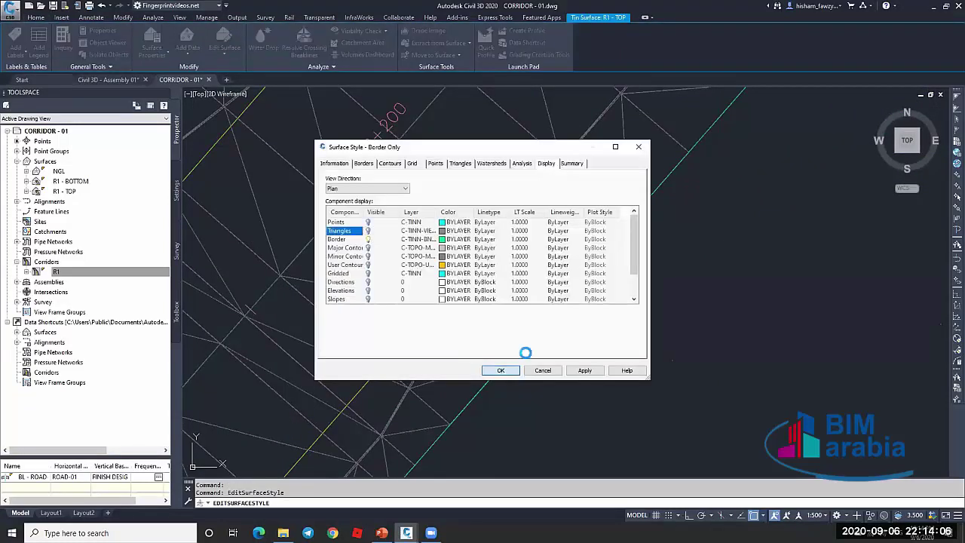
scroll(530, 248, down, 4)
key(Escape)
scroll(492, 277, up, 1)
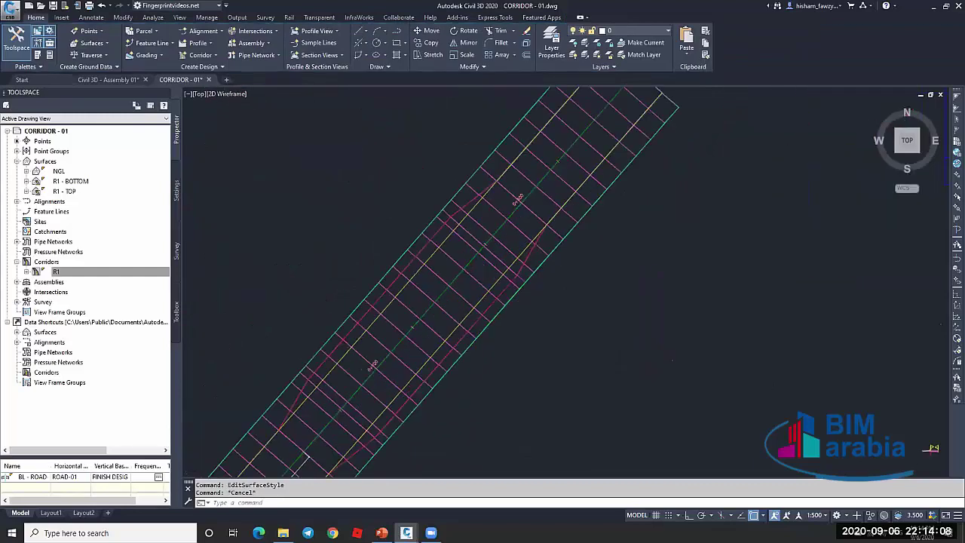
scroll(491, 259, up, 2)
Select corridor R1 to review it, then deselect and zoom to the FULL SECTION 1 assembly
click(491, 257)
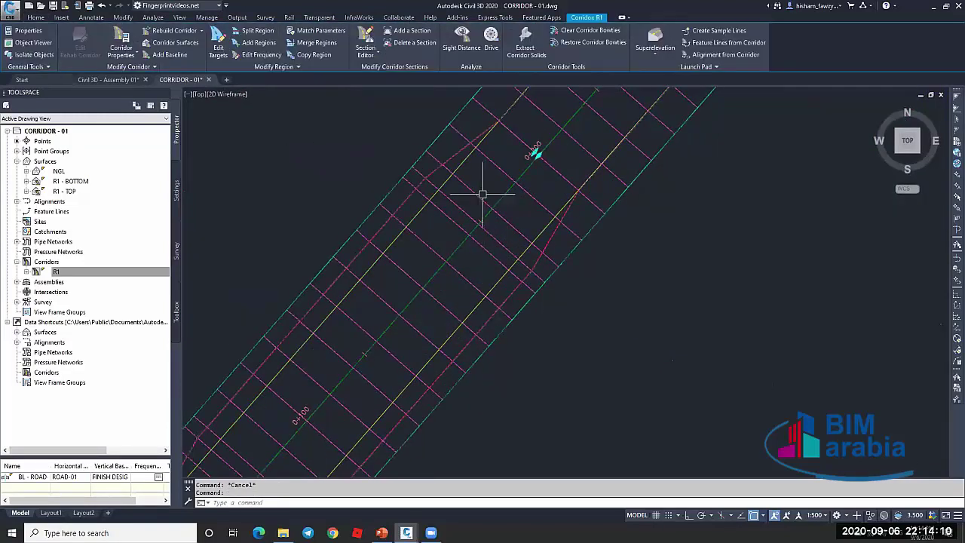
scroll(494, 203, down, 5)
scroll(526, 223, up, 4)
scroll(628, 287, down, 3)
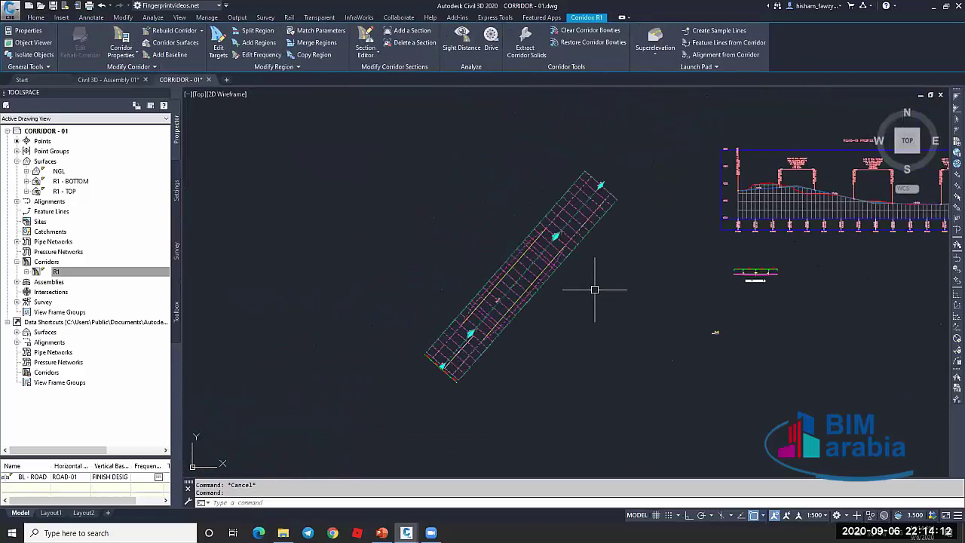
key(Escape)
scroll(554, 272, up, 4)
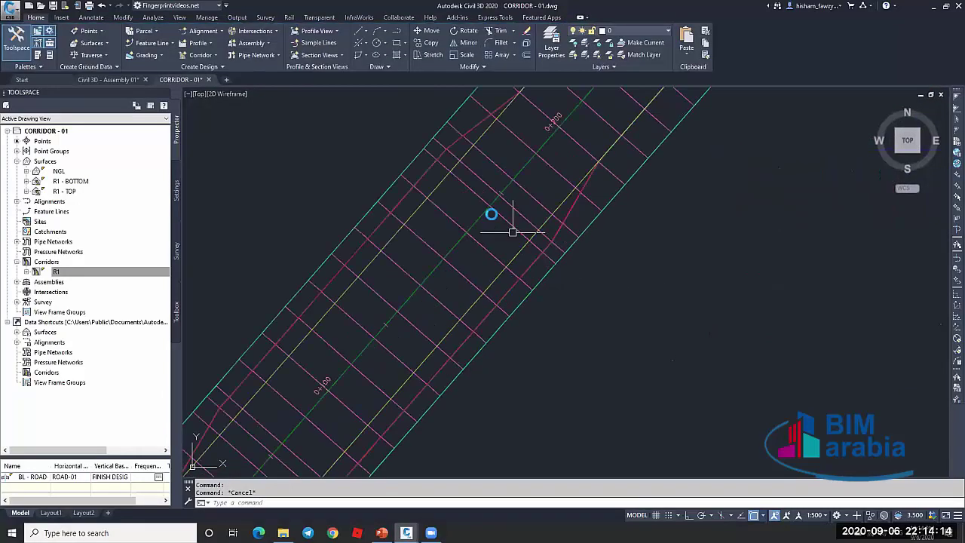
scroll(491, 213, down, 5)
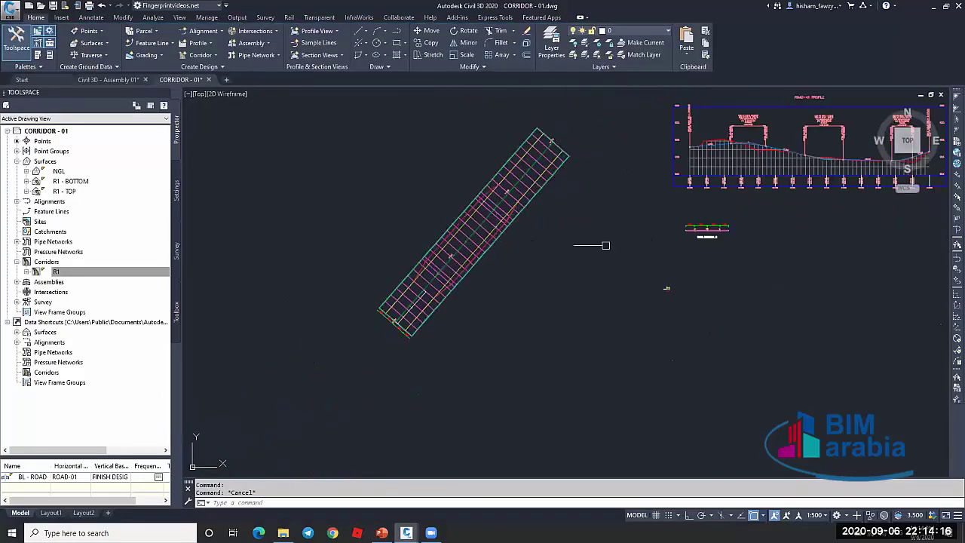
scroll(491, 233, up, 5)
scroll(524, 246, up, 4)
scroll(561, 212, down, 2)
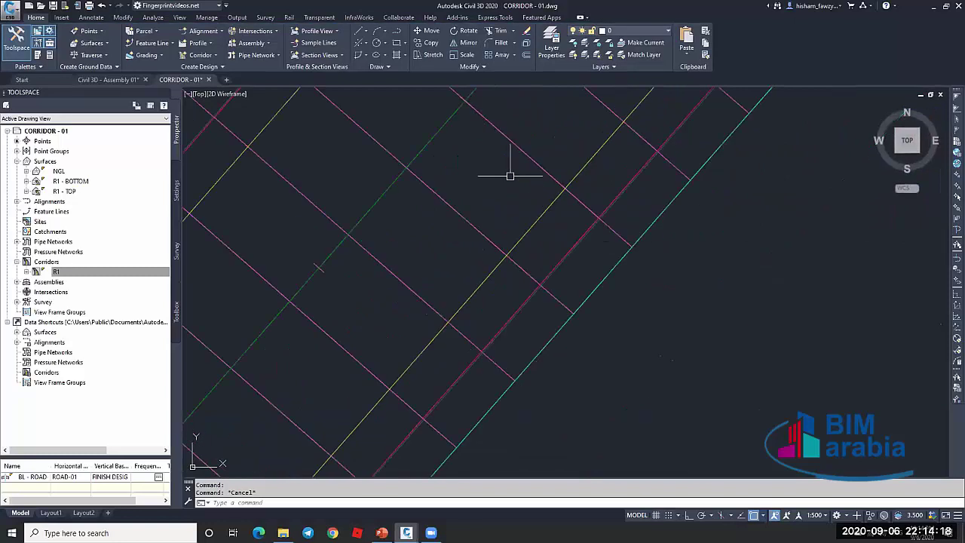
scroll(412, 173, down, 3)
scroll(422, 204, up, 3)
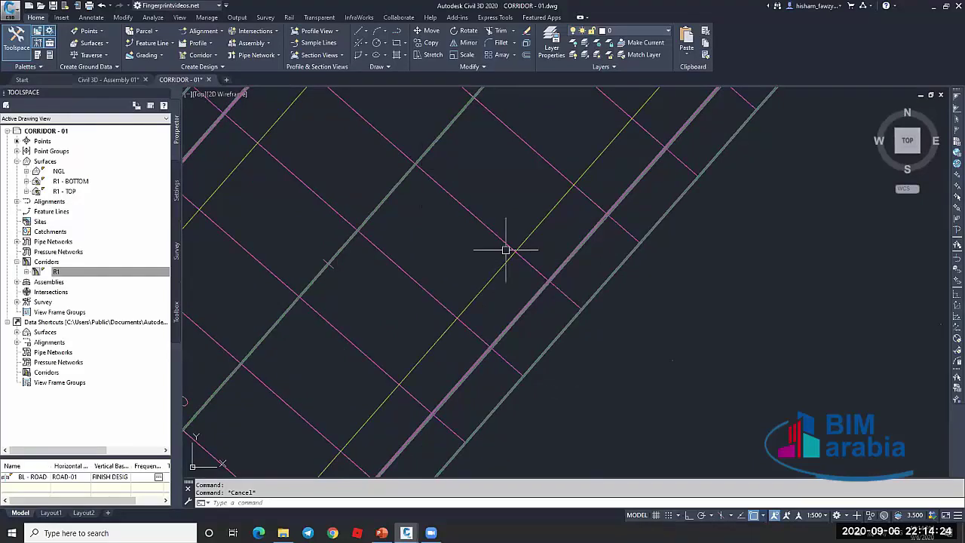
scroll(521, 252, down, 3)
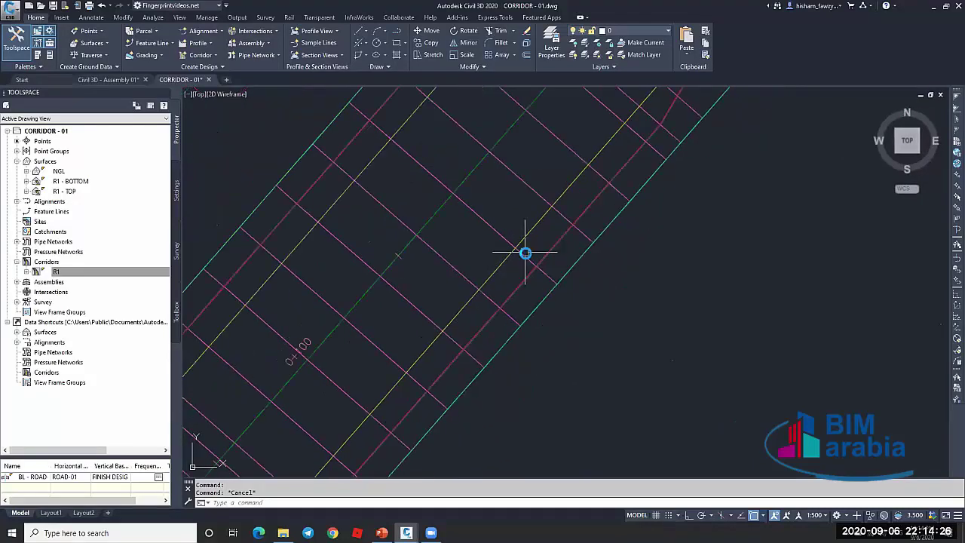
scroll(524, 252, up, 6)
scroll(483, 224, down, 2)
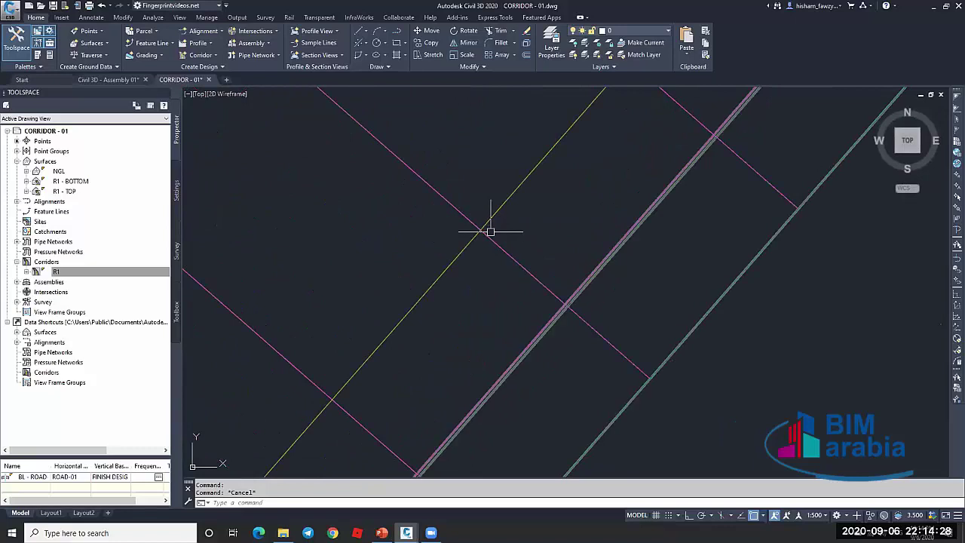
scroll(491, 204, up, 4)
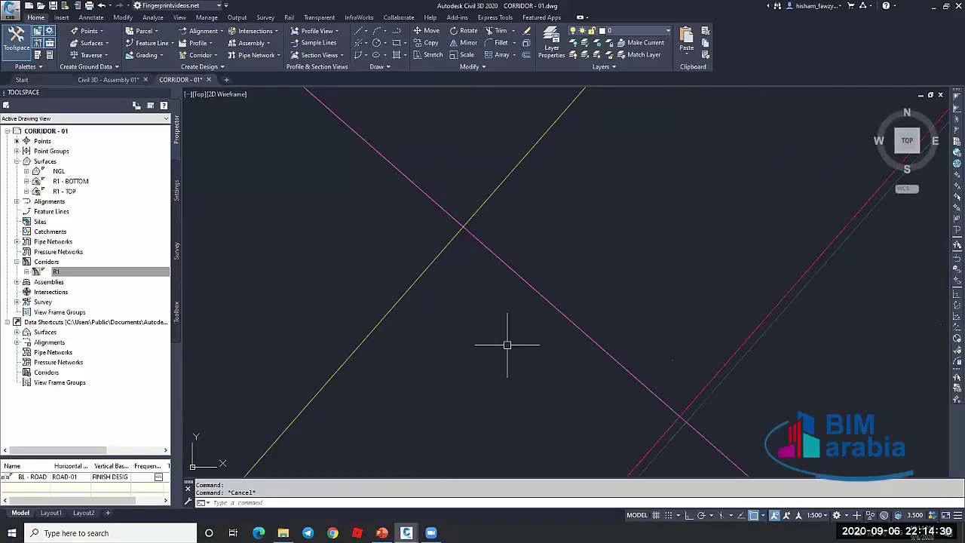
scroll(416, 222, down, 6)
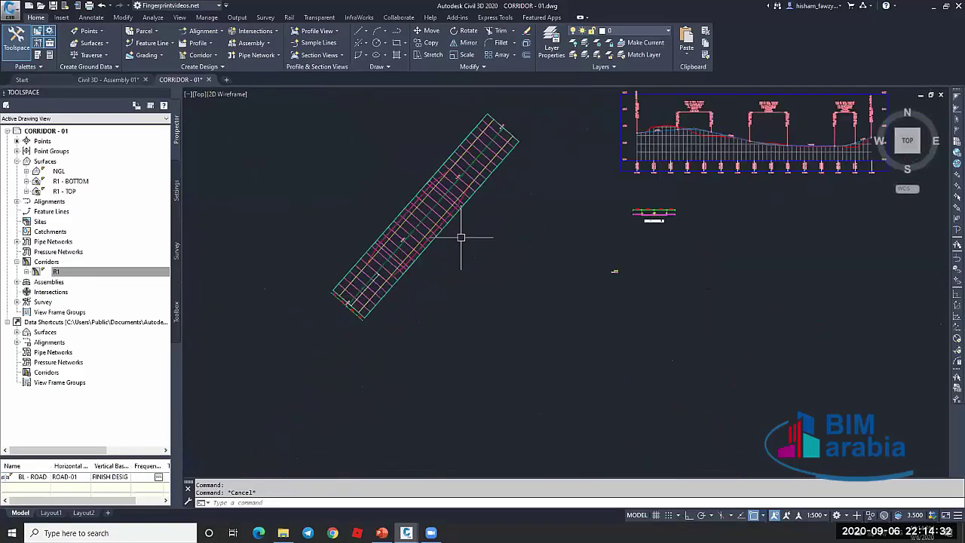
scroll(585, 226, up, 6)
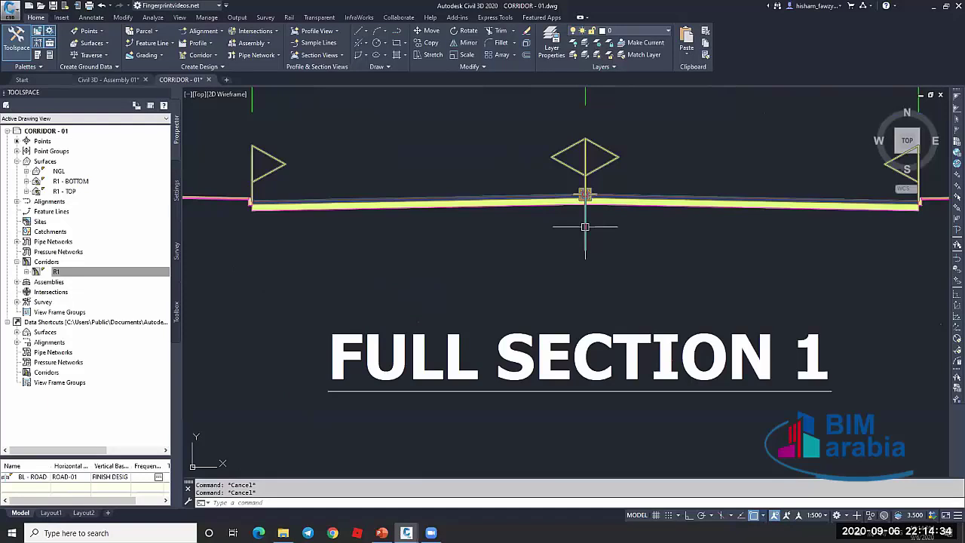
Copy the FULL SECTION 1 assembly with CO and place the duplicate just below the original
scroll(585, 227, down, 3)
click(581, 219)
scroll(630, 224, down, 2)
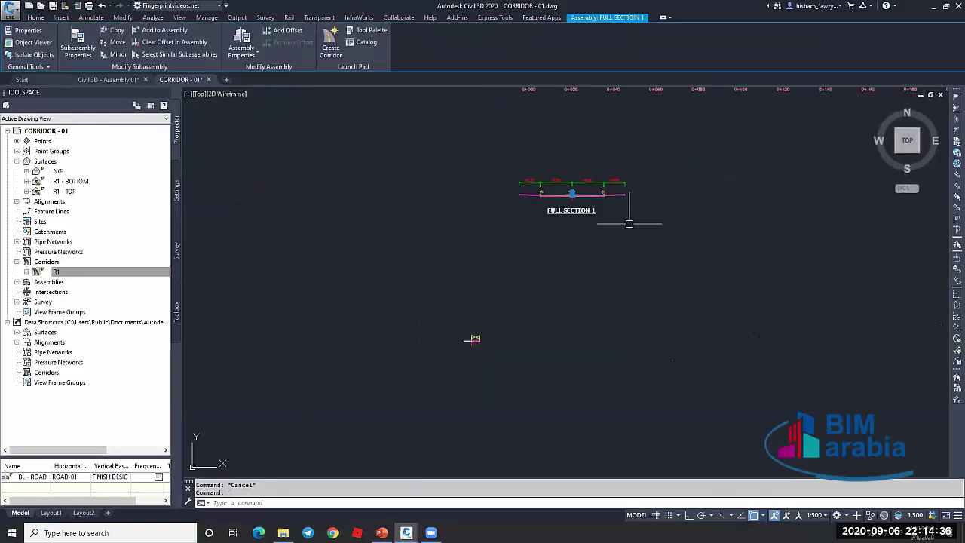
text(c)
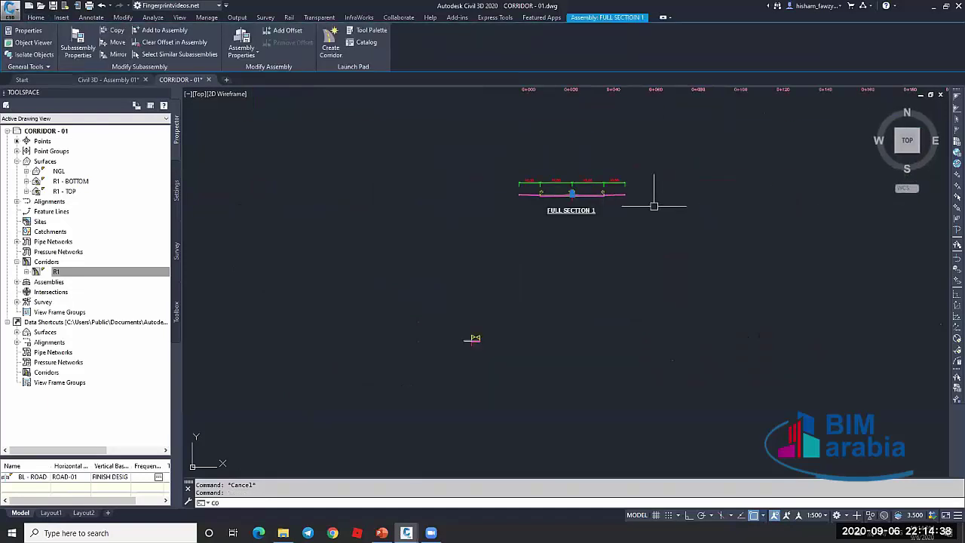
text(o)
key(Return)
click(661, 182)
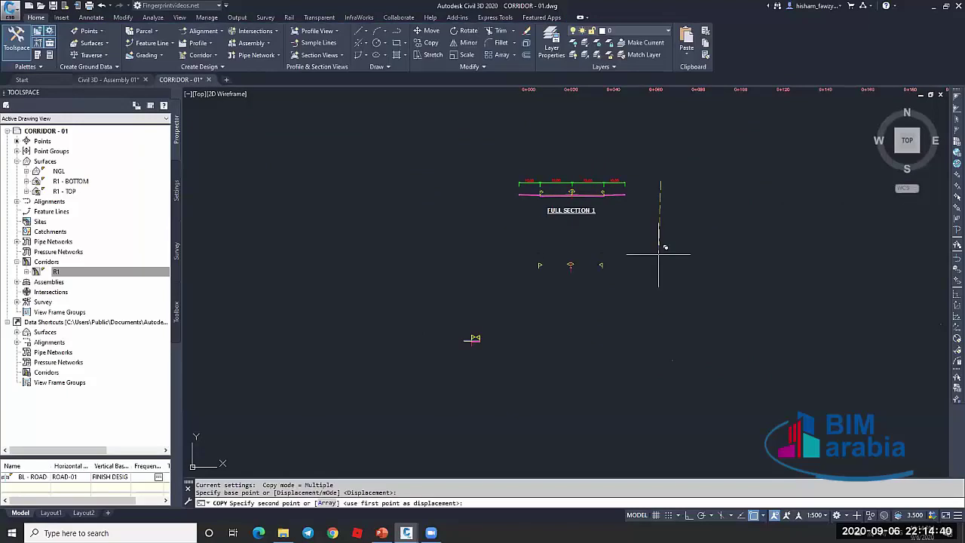
click(659, 255)
key(Escape)
key(Escape)
Check the duplicated assembly by selecting it and the original, then clear the selection
scroll(567, 211, up, 4)
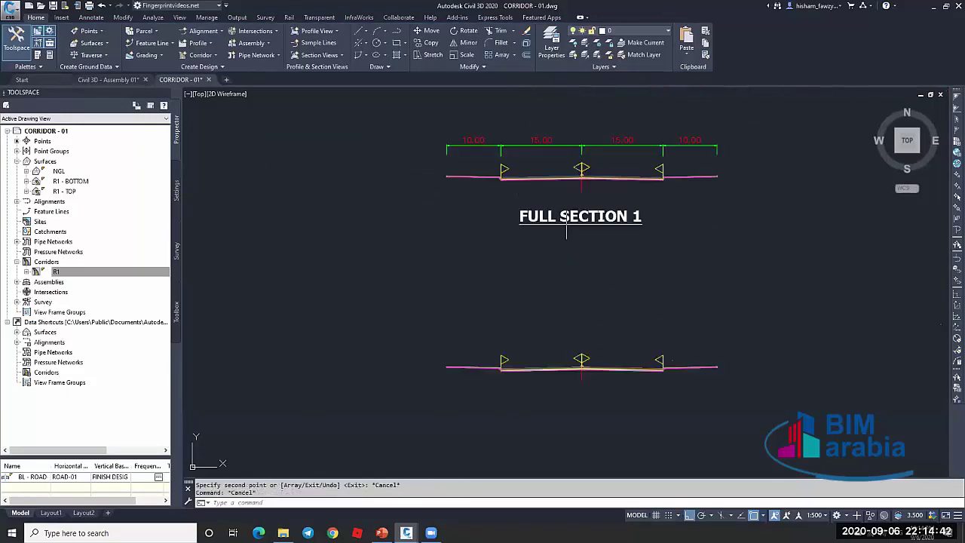
scroll(566, 215, up, 4)
scroll(605, 221, down, 4)
click(761, 130)
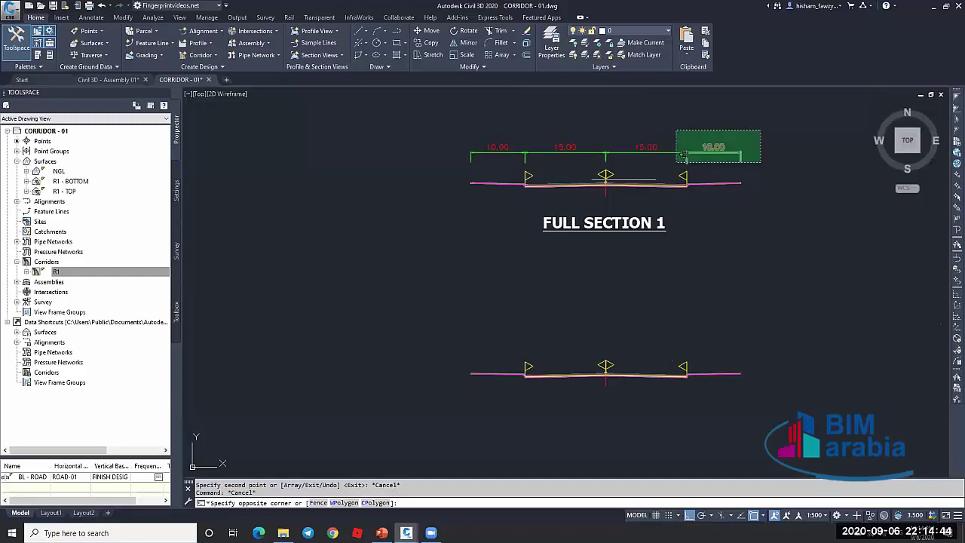
click(375, 245)
key(Escape)
scroll(613, 201, up, 4)
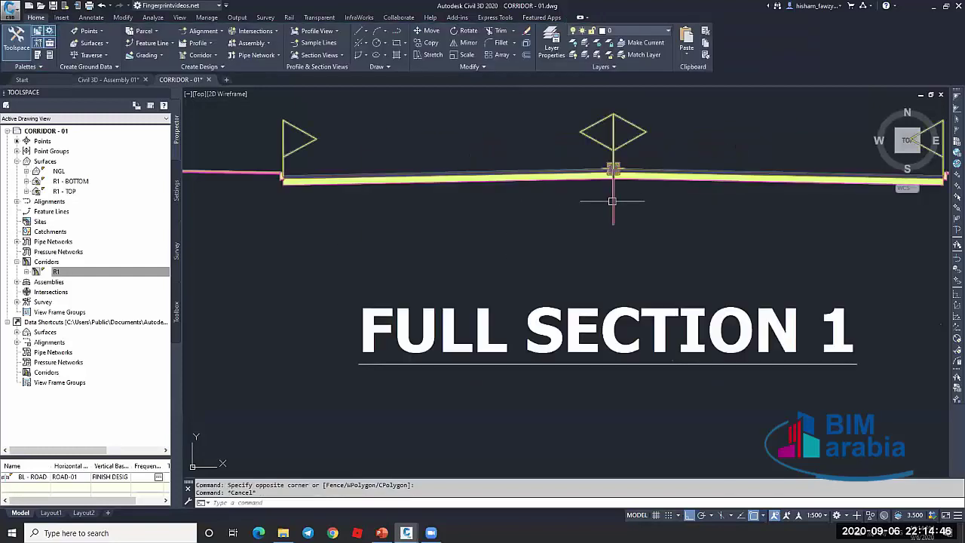
scroll(612, 201, down, 5)
click(588, 156)
scroll(584, 279, up, 3)
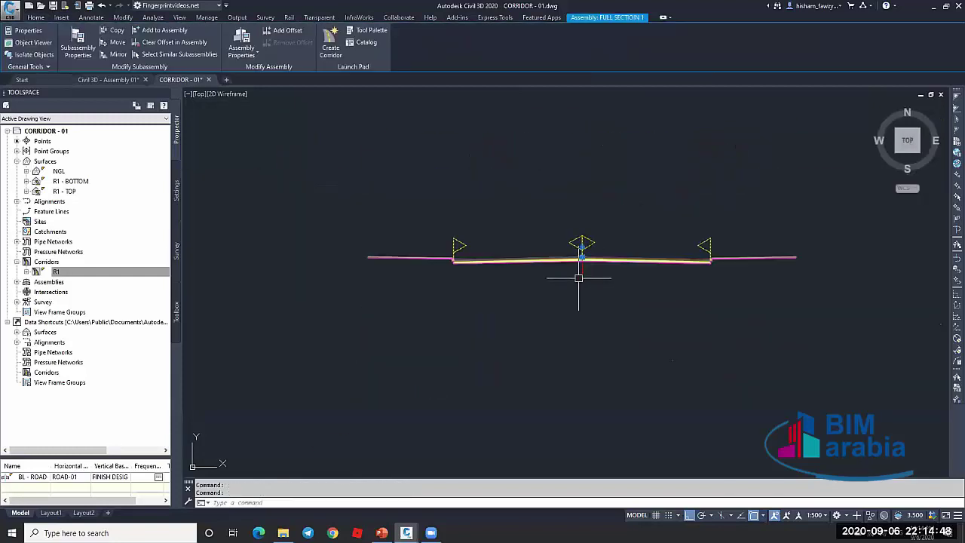
key(Escape)
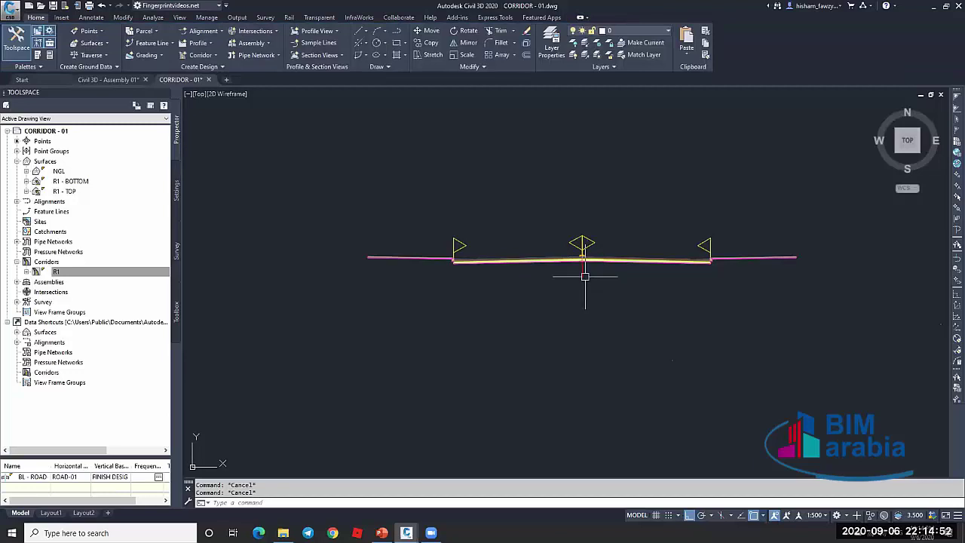
Erase the extra right-side subassemblies from the copied assembly
click(582, 273)
key(Escape)
scroll(705, 256, up, 4)
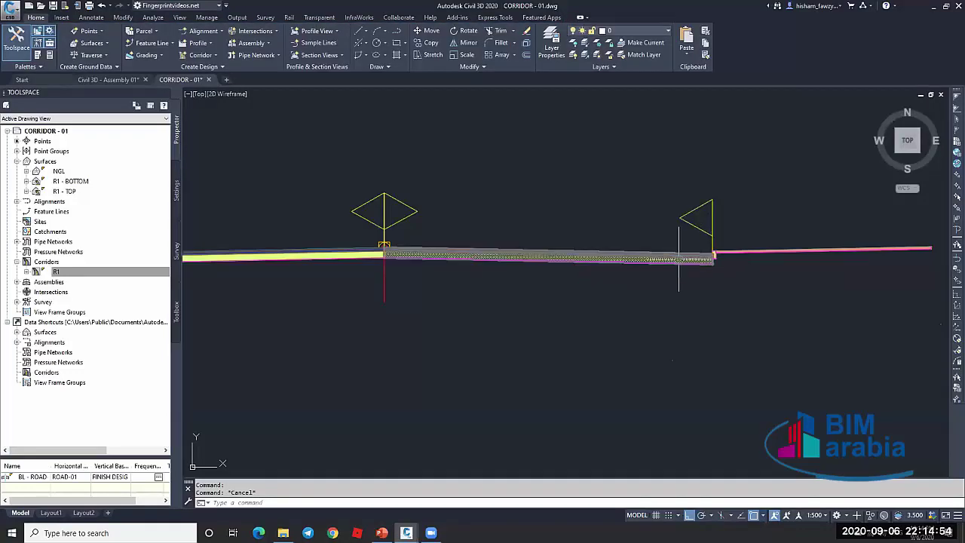
click(688, 256)
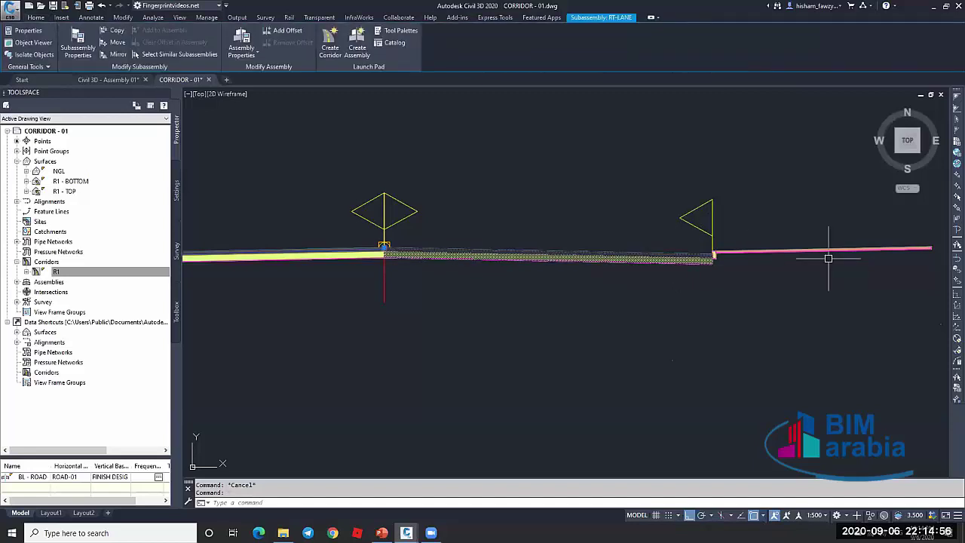
key(Escape)
click(688, 239)
scroll(714, 250, down, 4)
click(847, 261)
text(e)
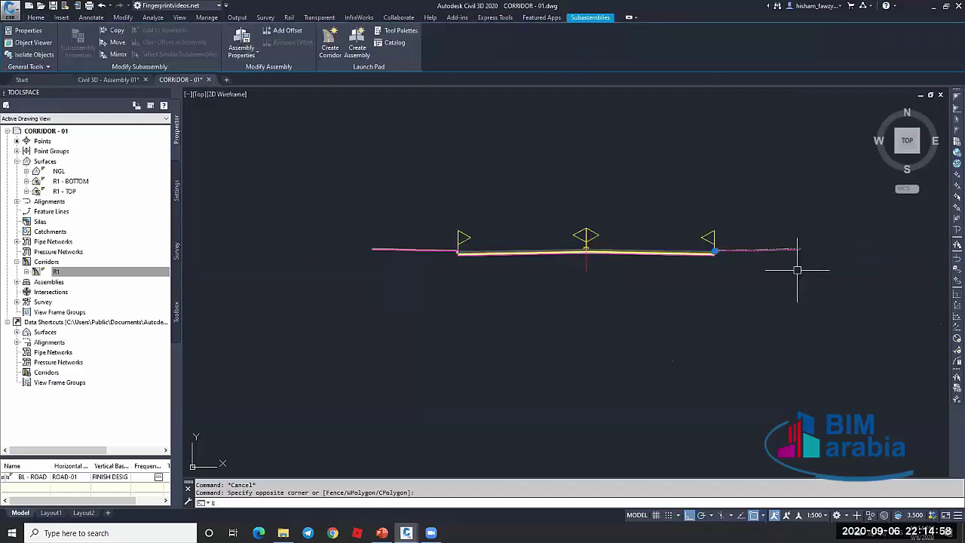
key(Return)
Give the copied RT-LANE subassembly a 2.00% default slope and 2.500m width
scroll(691, 256, up, 4)
click(692, 246)
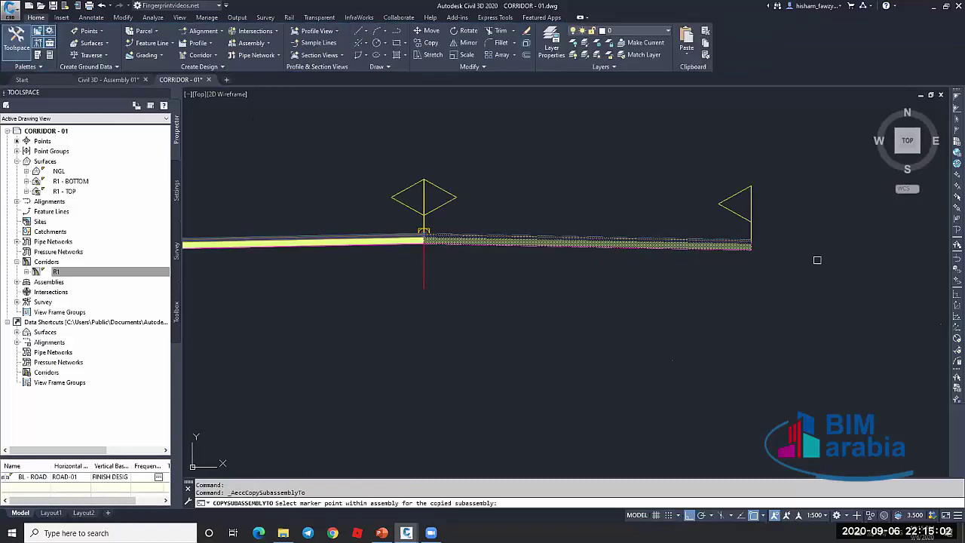
scroll(816, 258, up, 6)
scroll(600, 245, down, 6)
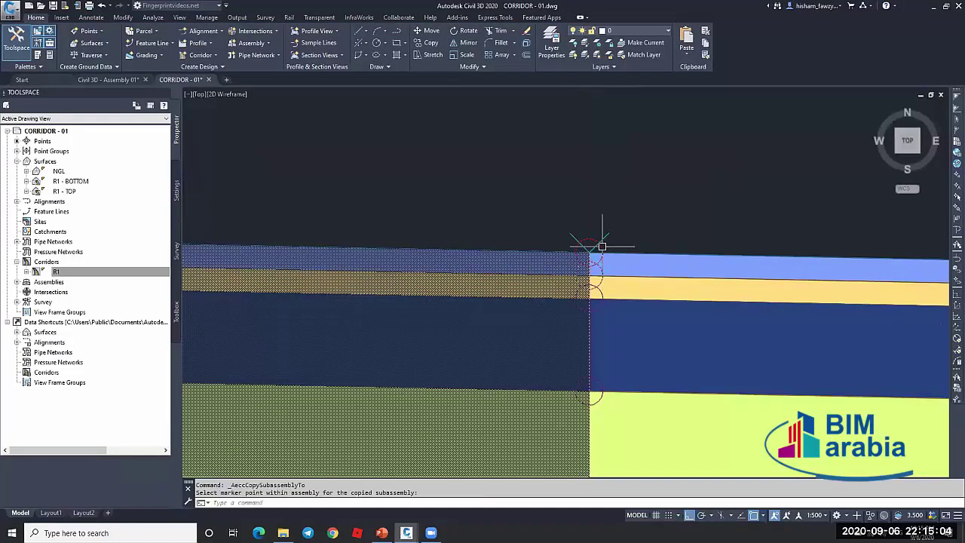
key(Escape)
scroll(601, 239, down, 3)
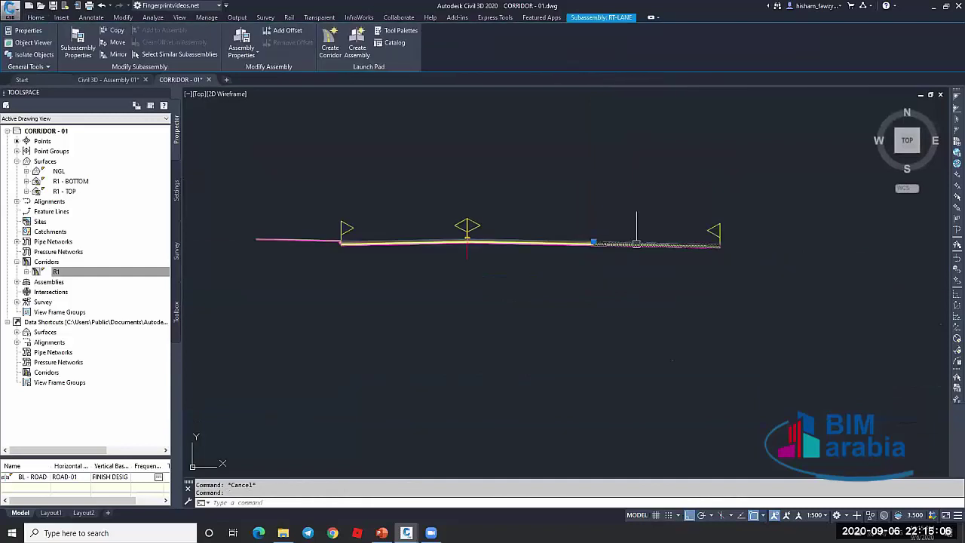
key(ctrl+1)
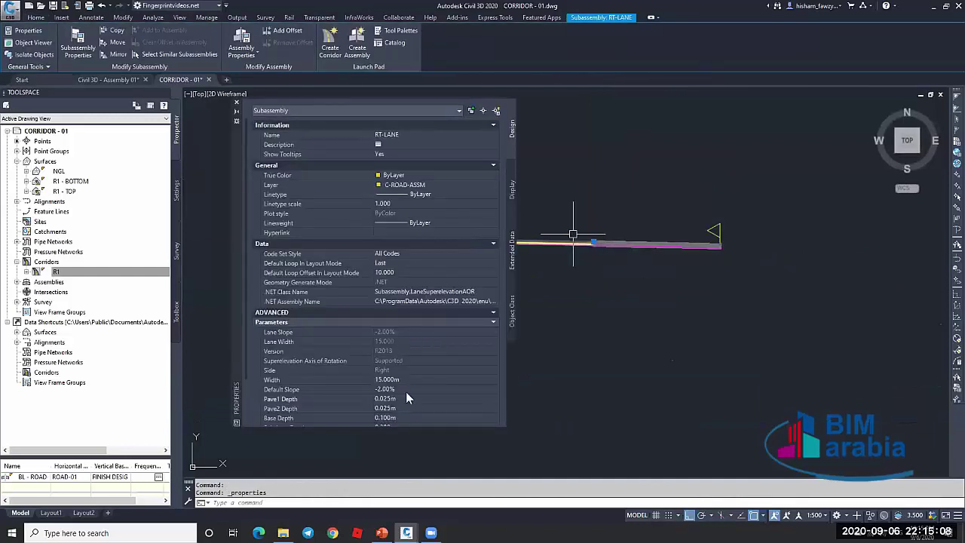
click(409, 390)
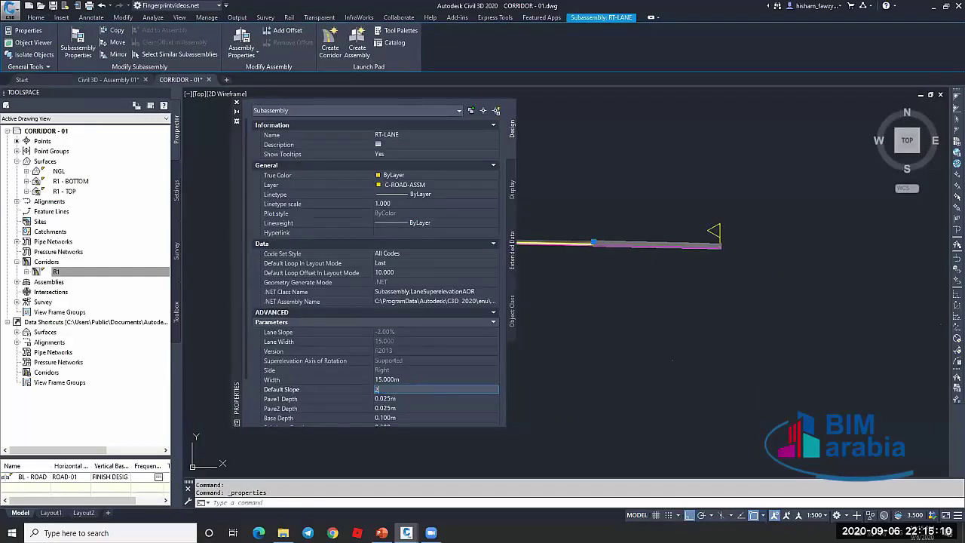
key(Return)
click(404, 379)
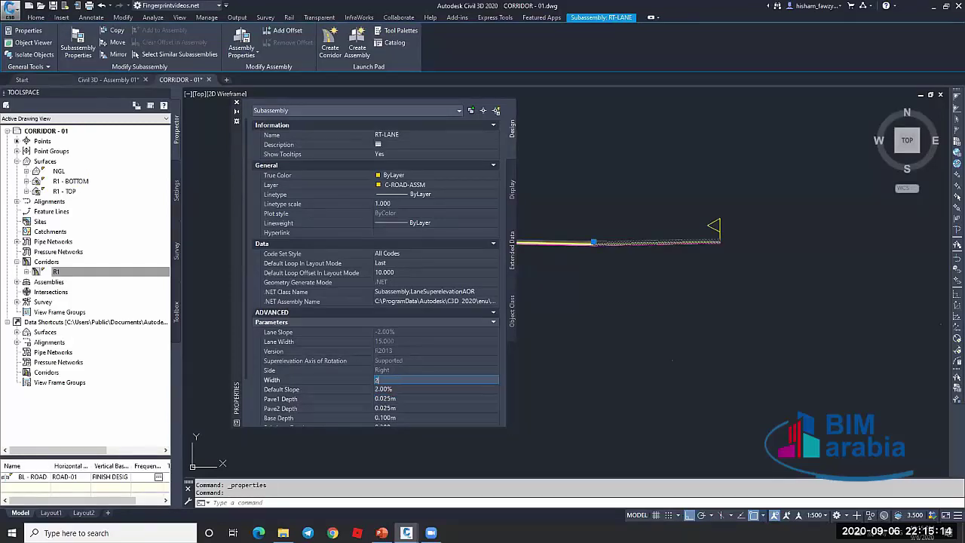
text(2.500m)
key(Return)
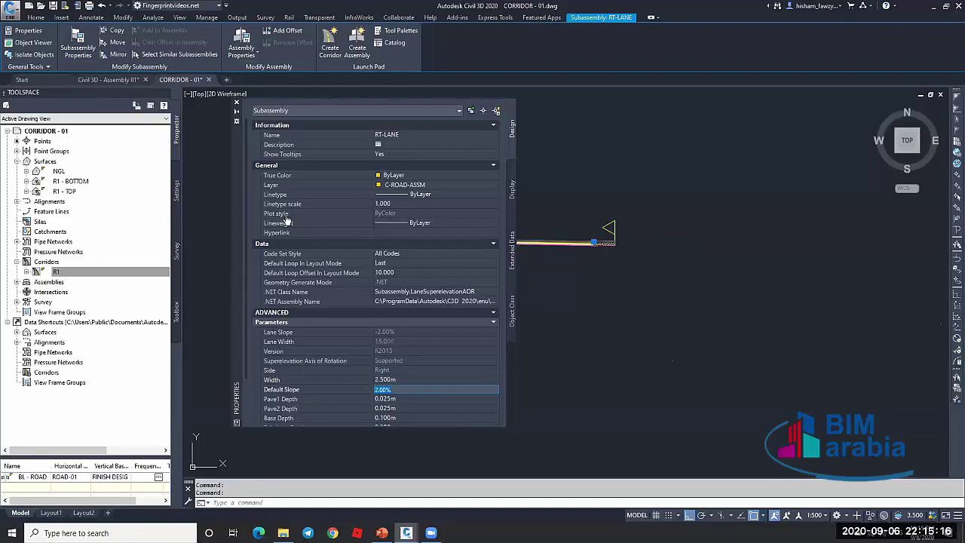
click(236, 102)
key(Escape)
Rename the right lane subassembly to RT-PARKING LANE
scroll(592, 242, up, 3)
double_click(619, 244)
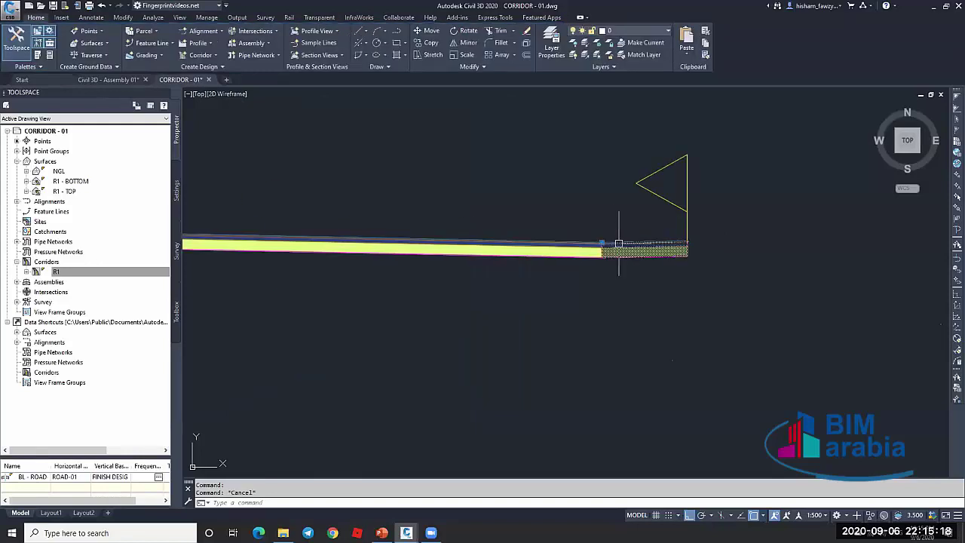
click(398, 135)
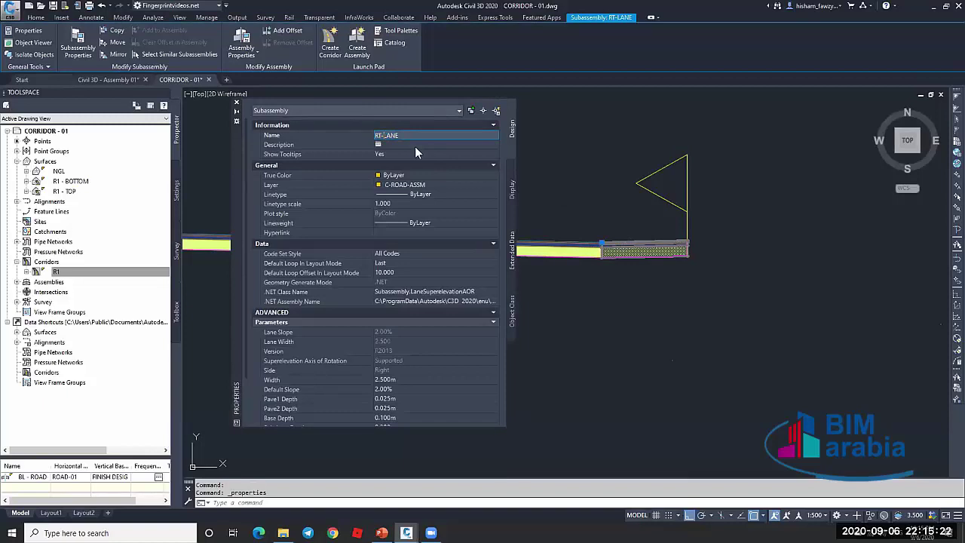
text(PARK_)
key(Return)
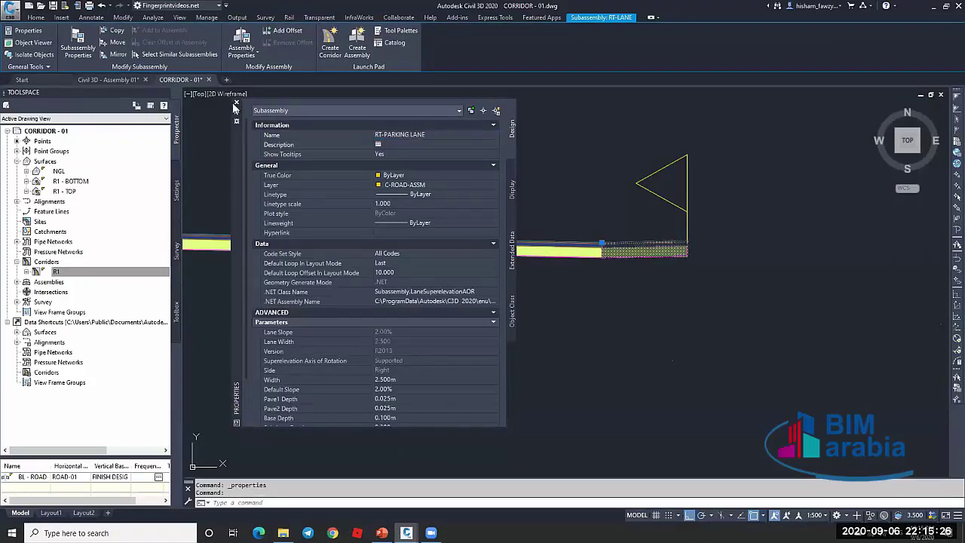
click(236, 103)
key(Escape)
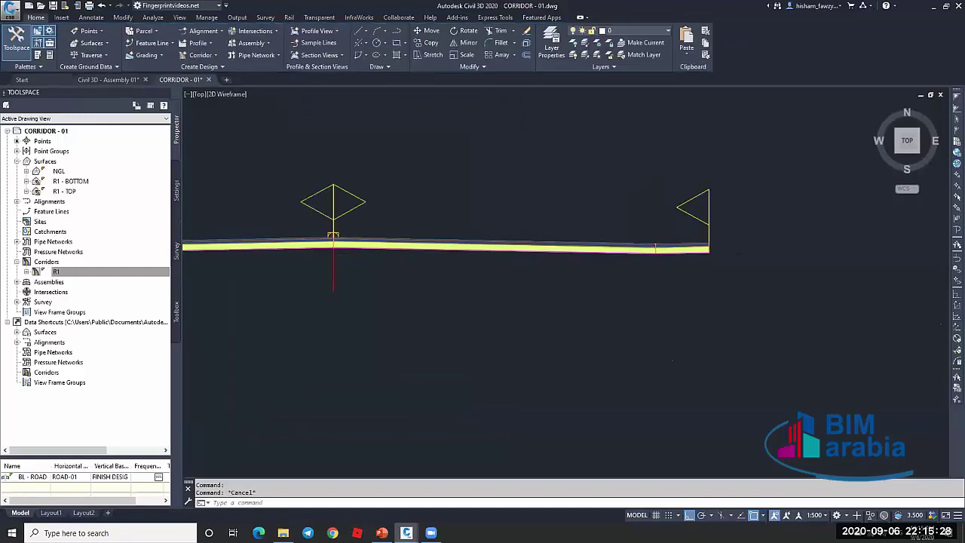
scroll(684, 252, down, 5)
scroll(709, 255, down, 1)
scroll(690, 259, up, 4)
scroll(735, 232, down, 1)
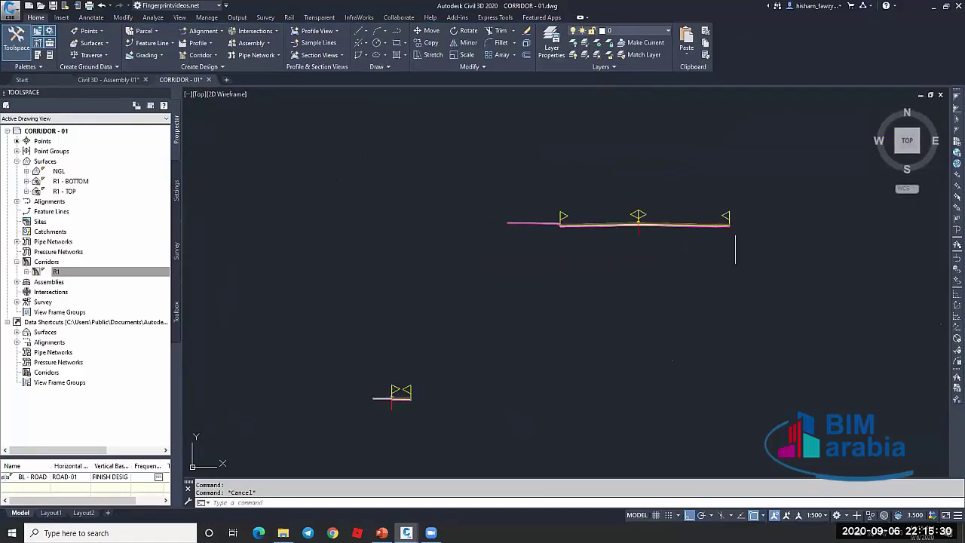
scroll(739, 233, down, 4)
scroll(521, 234, up, 3)
key(Escape)
Open Region Properties for corridor R1's region
click(459, 173)
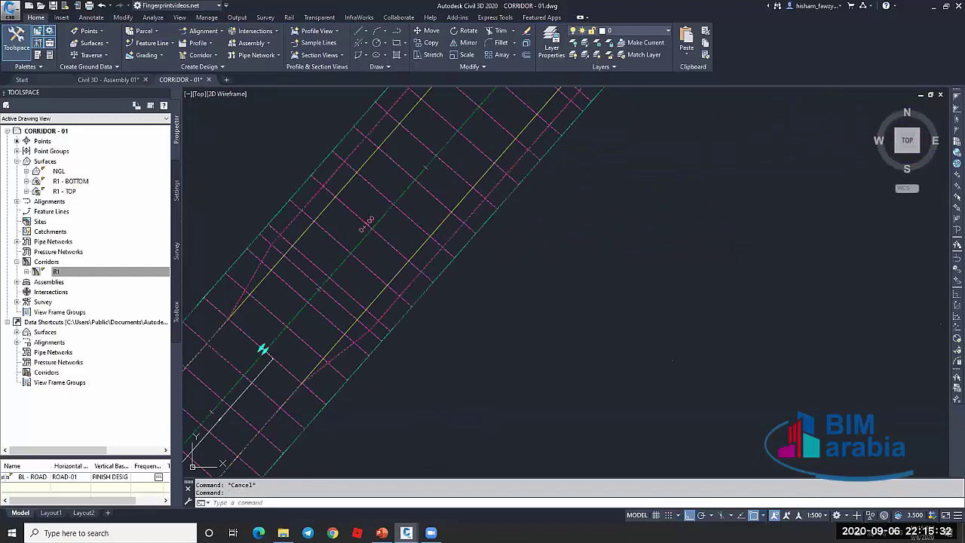
click(466, 182)
click(297, 68)
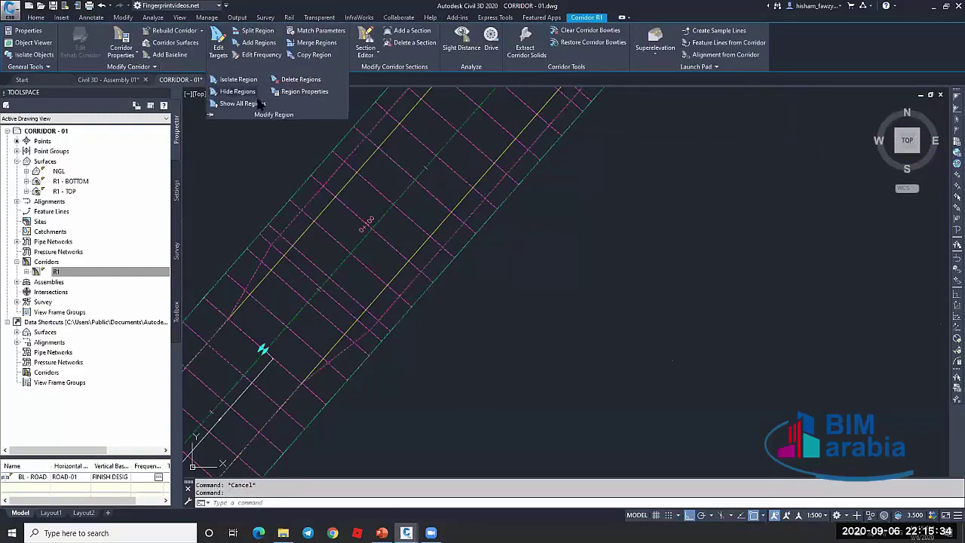
click(305, 92)
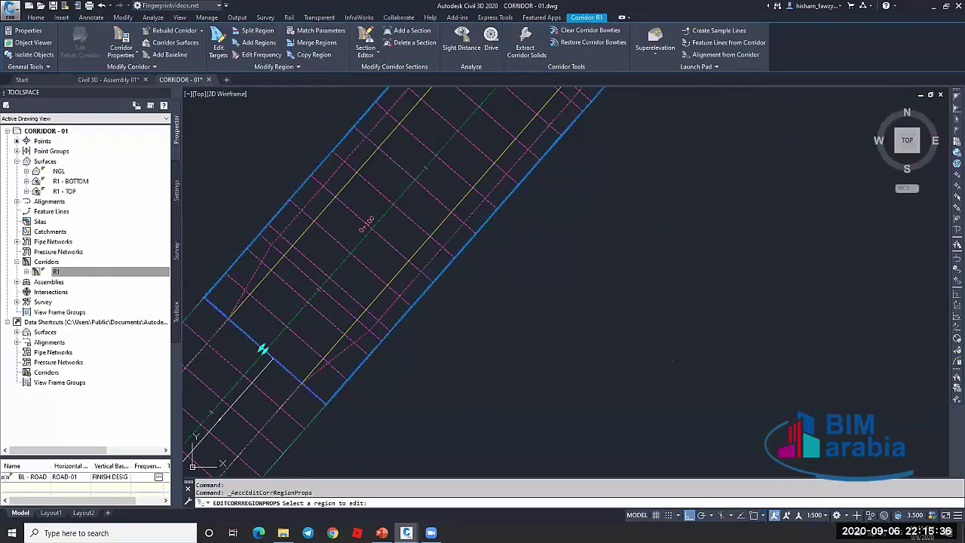
click(390, 201)
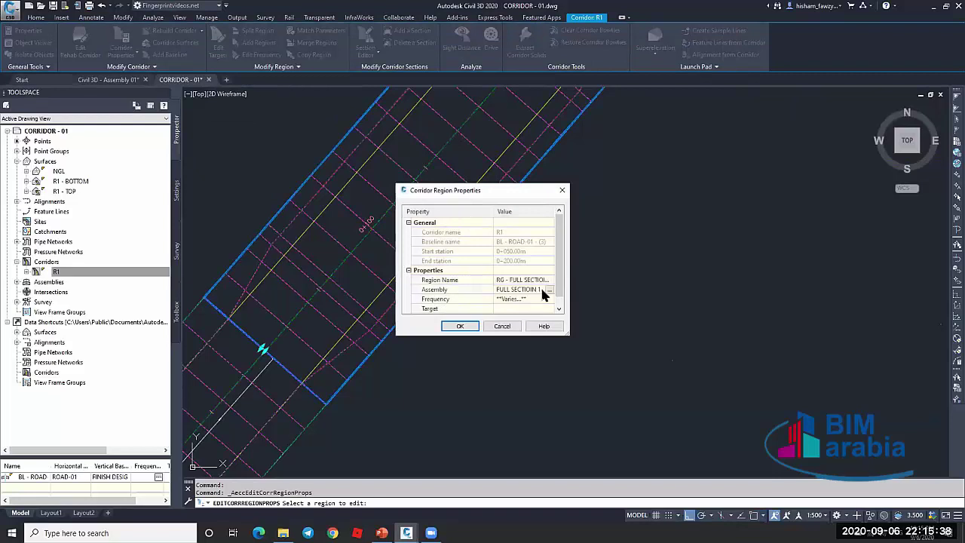
Switch the region's assembly to FULL SECTION 1 (2), picked from the drawing, and apply
click(549, 290)
click(490, 276)
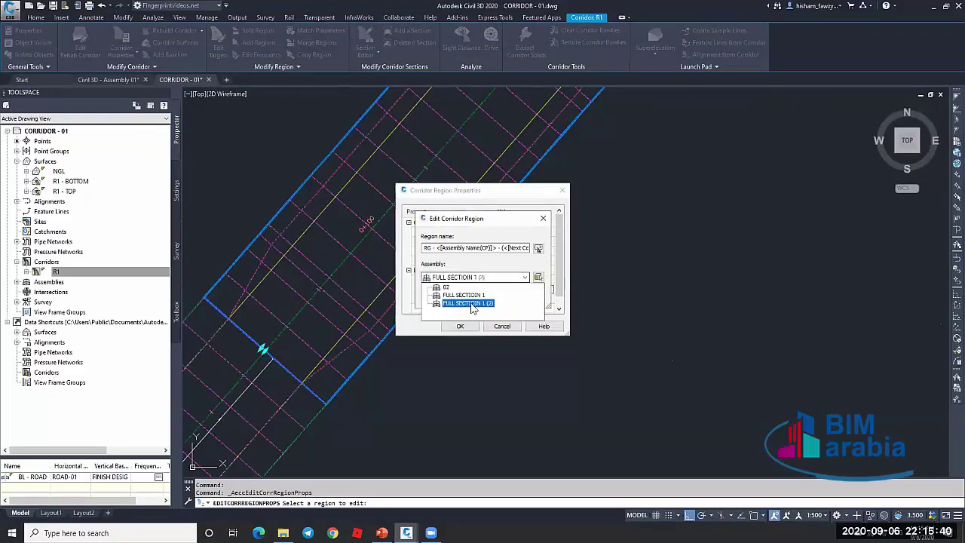
click(470, 303)
click(537, 277)
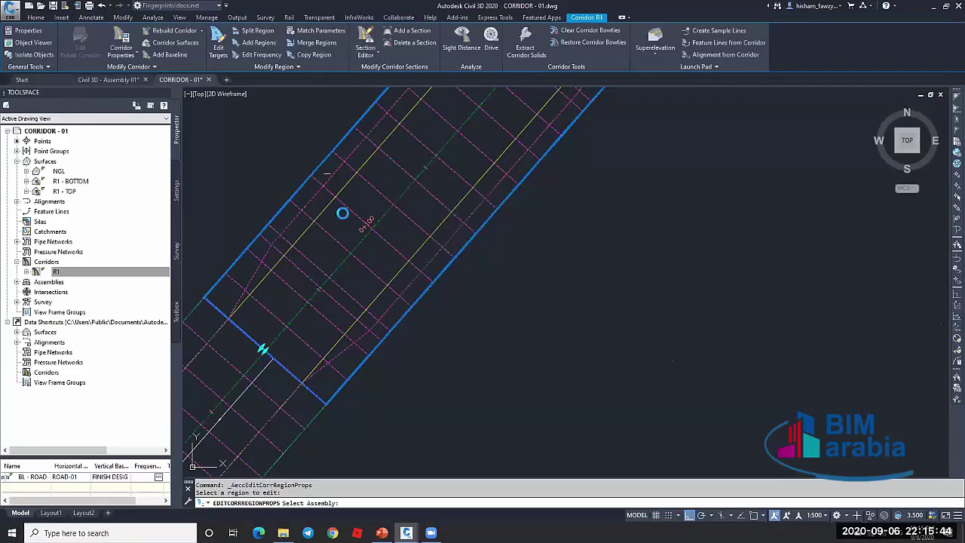
scroll(343, 214, down, 8)
scroll(490, 221, up, 6)
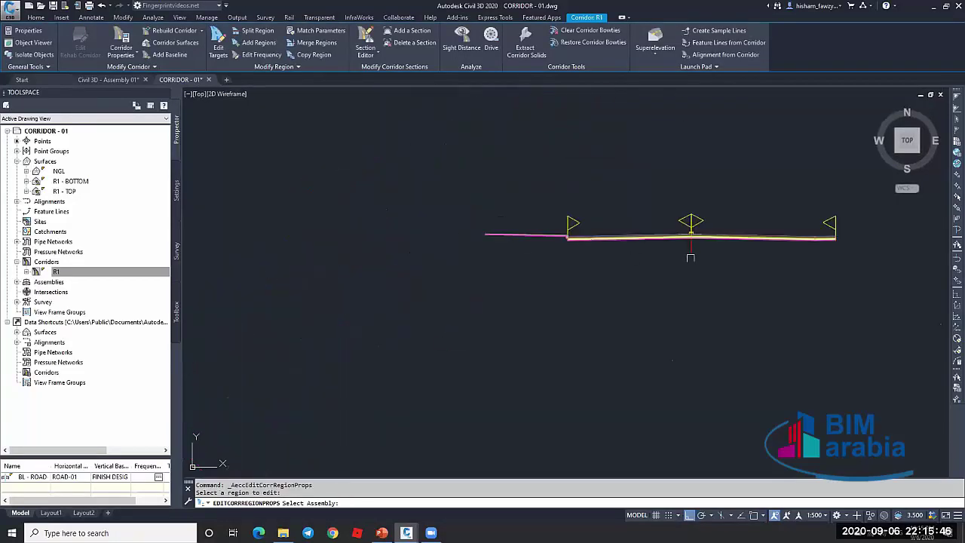
click(526, 235)
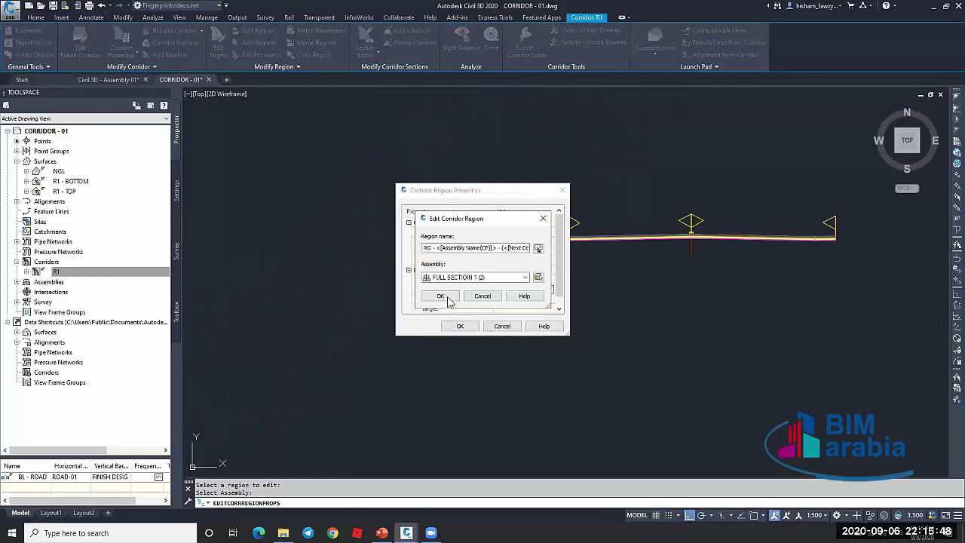
click(441, 297)
click(459, 326)
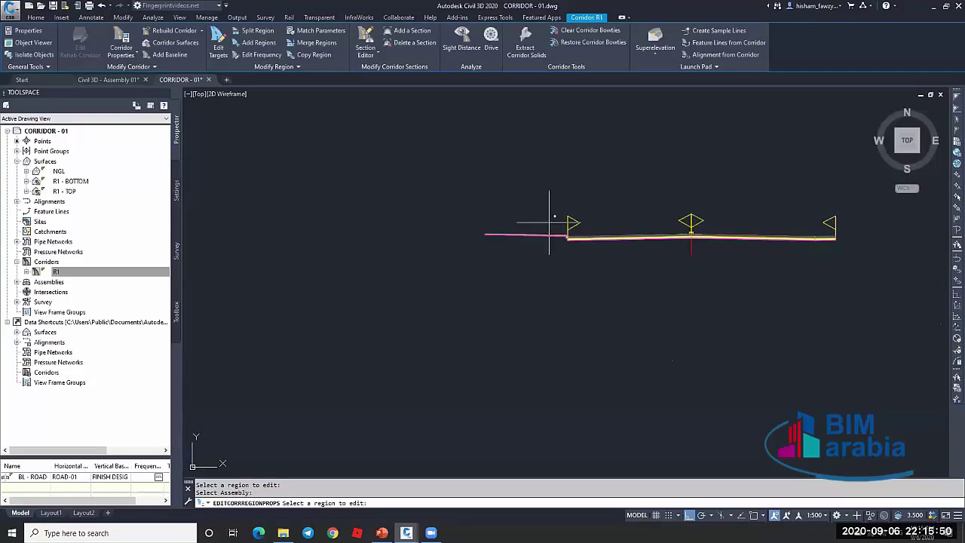
scroll(561, 230, down, 8)
key(Return)
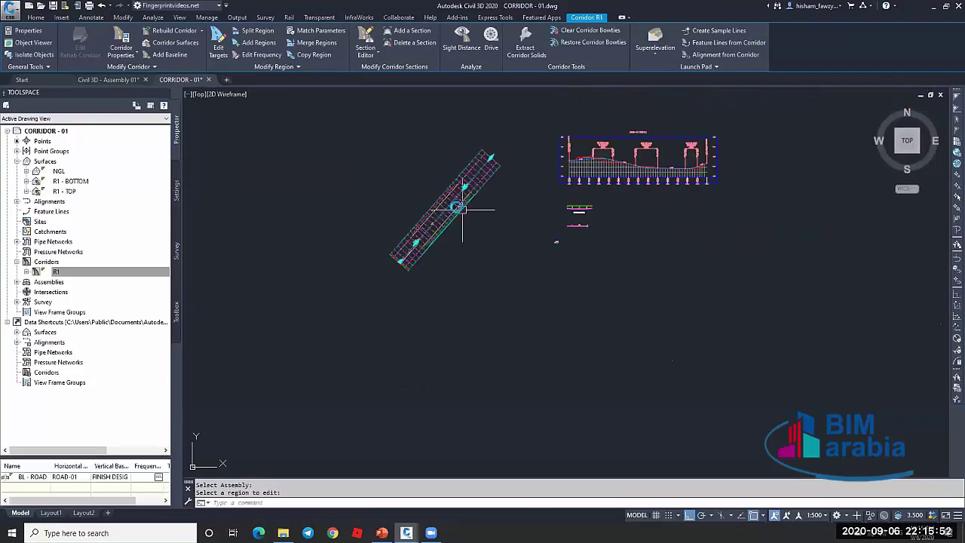
scroll(463, 209, up, 10)
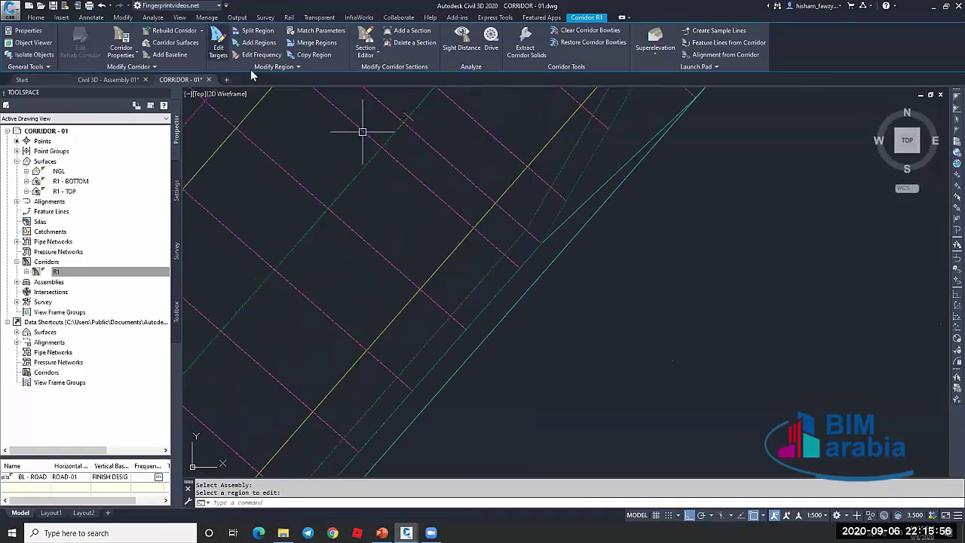
In the region's targets, remove Polyline-1 as the RT-LANE width target
click(218, 43)
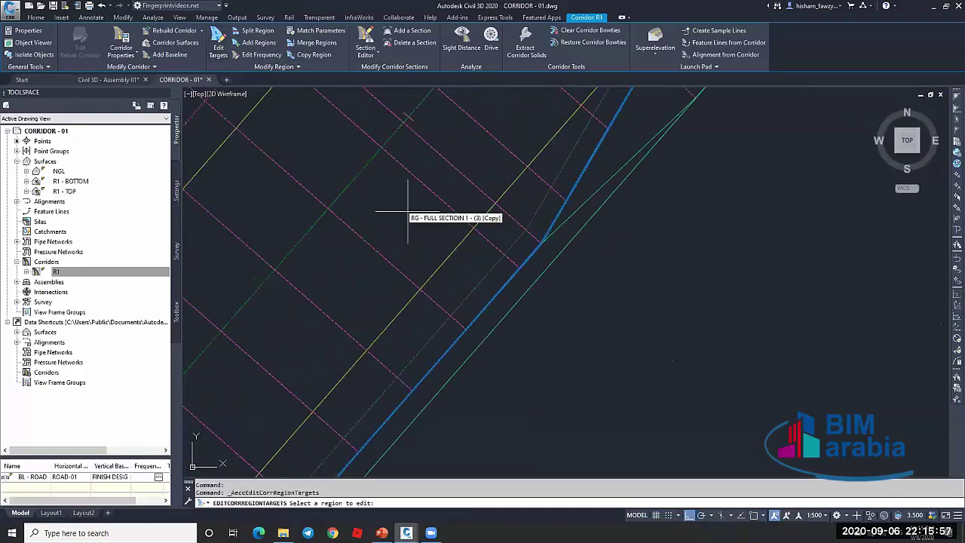
click(471, 260)
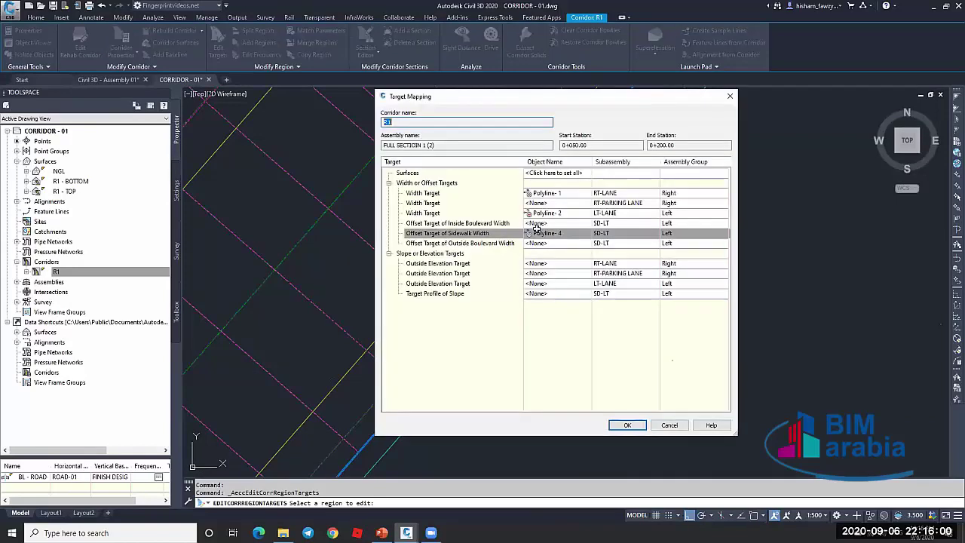
click(569, 193)
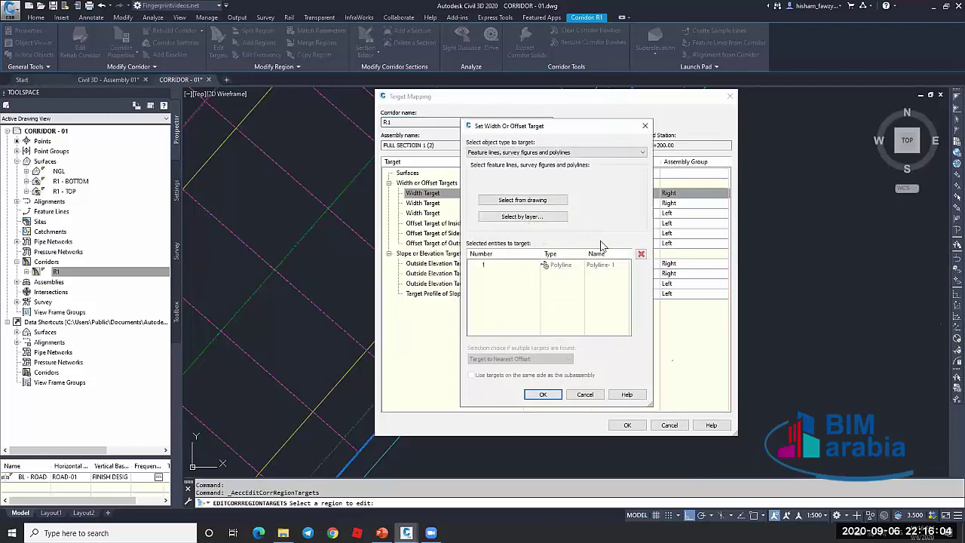
click(570, 270)
click(641, 253)
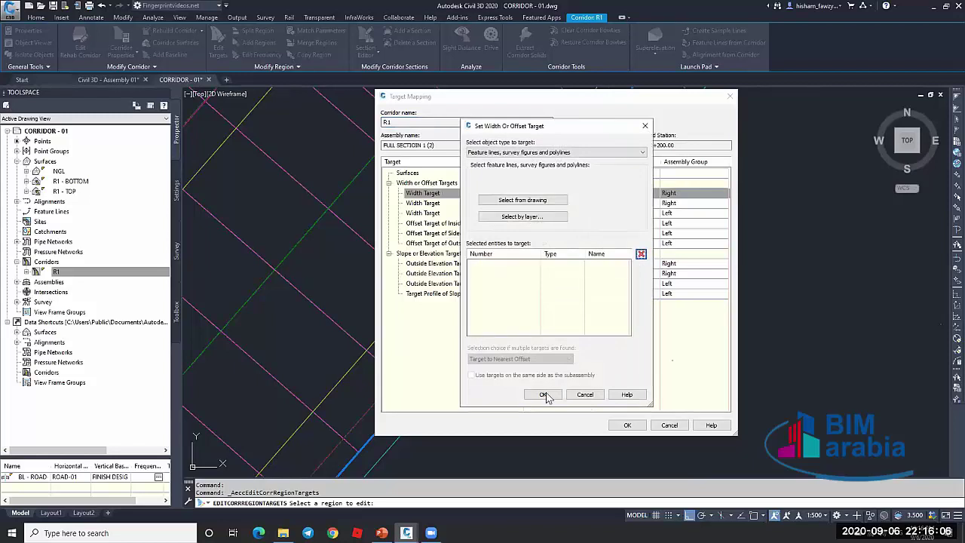
click(544, 394)
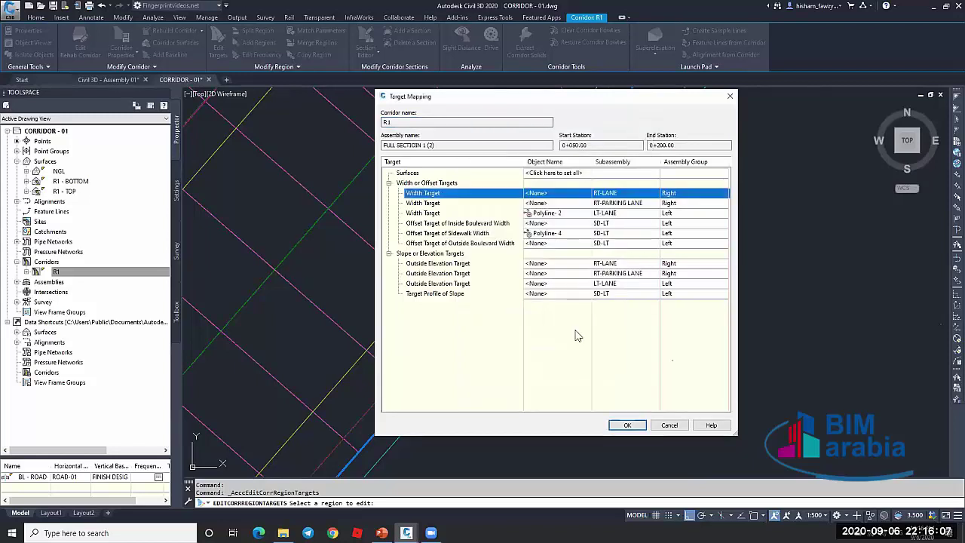
Target RT-PARKING LANE's width to Polyline-1 and rebuild corridor R1
click(569, 203)
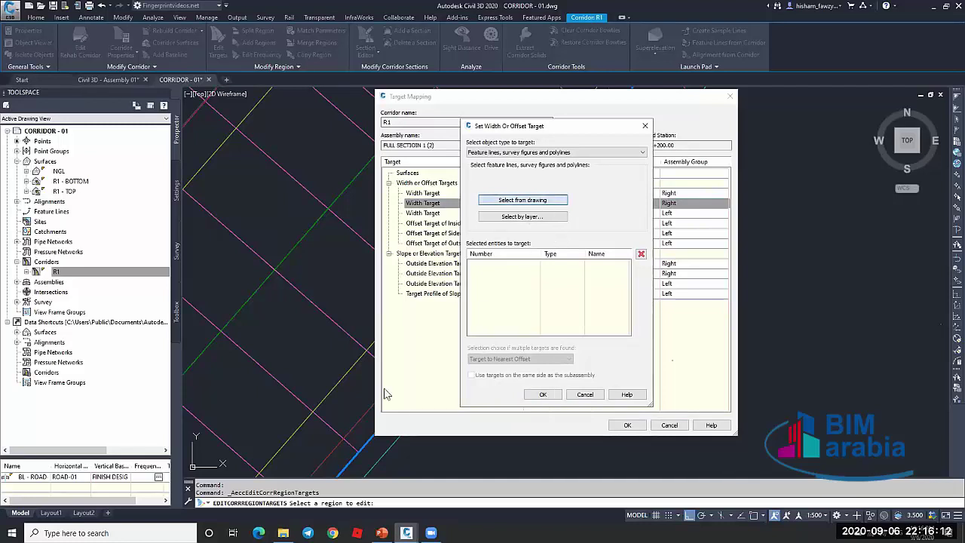
key(Return)
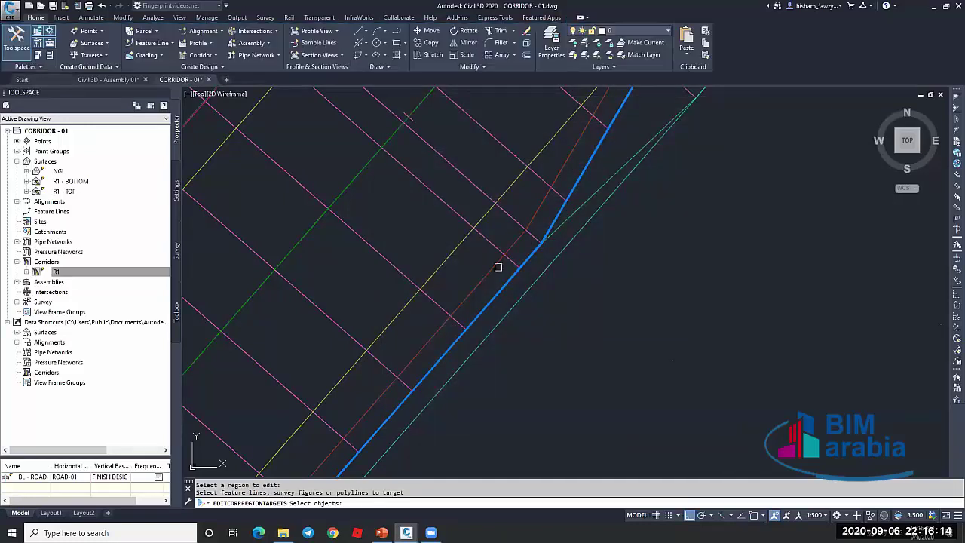
click(494, 262)
click(500, 272)
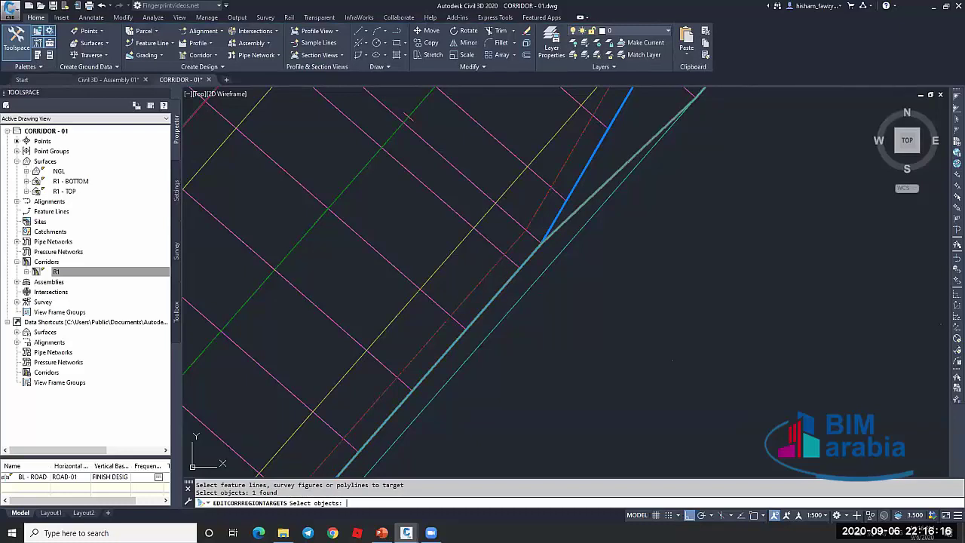
key(Return)
click(544, 395)
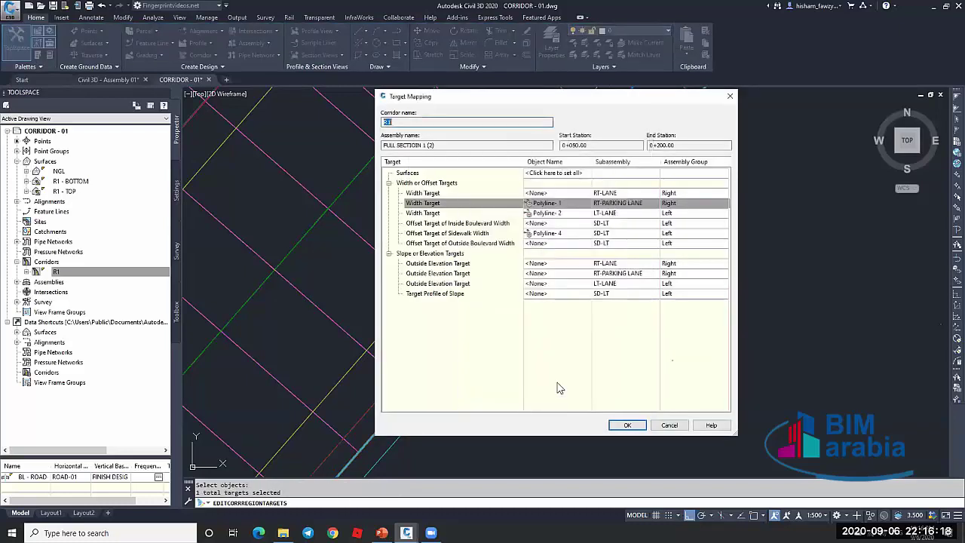
key(Return)
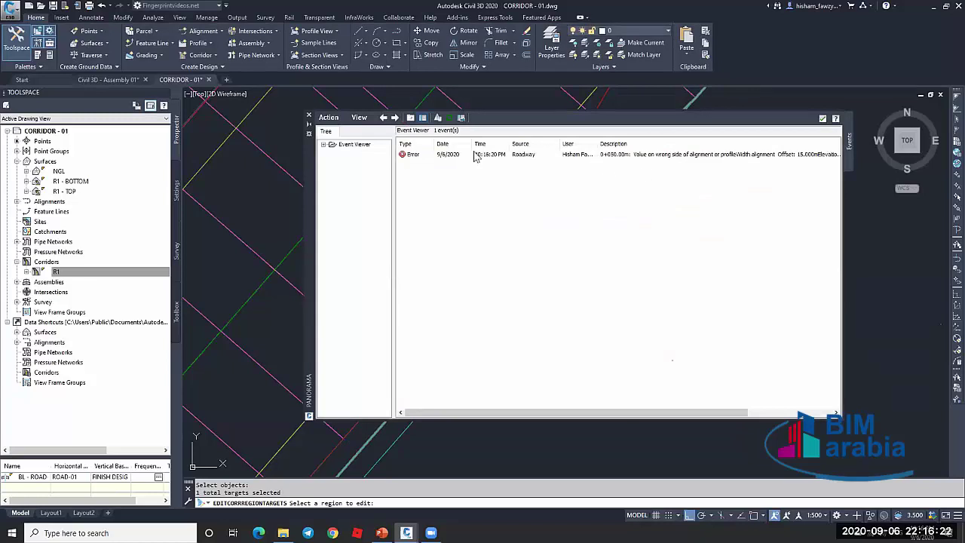
click(309, 116)
scroll(572, 213, up, 5)
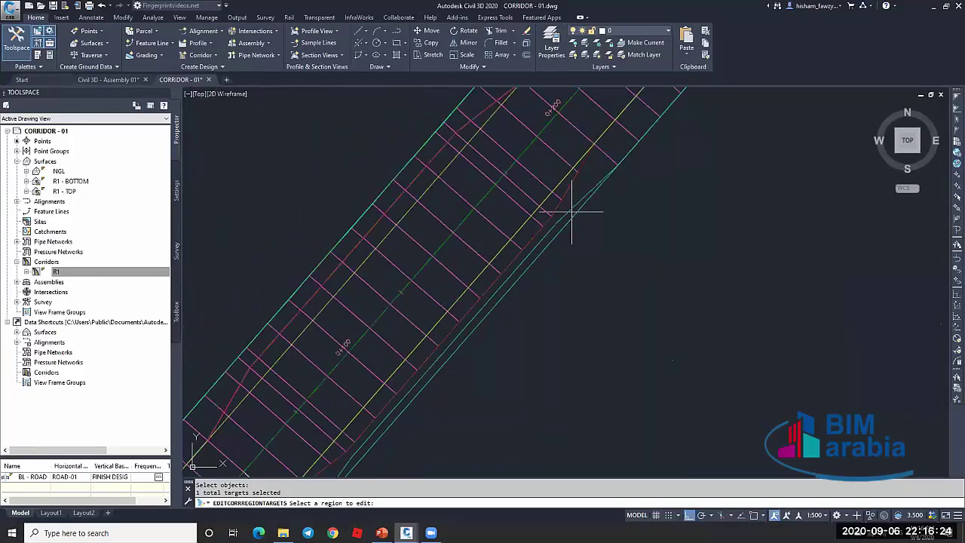
Copy the curb and sidewalk subassemblies to the assembly's right-side marker
scroll(564, 209, down, 5)
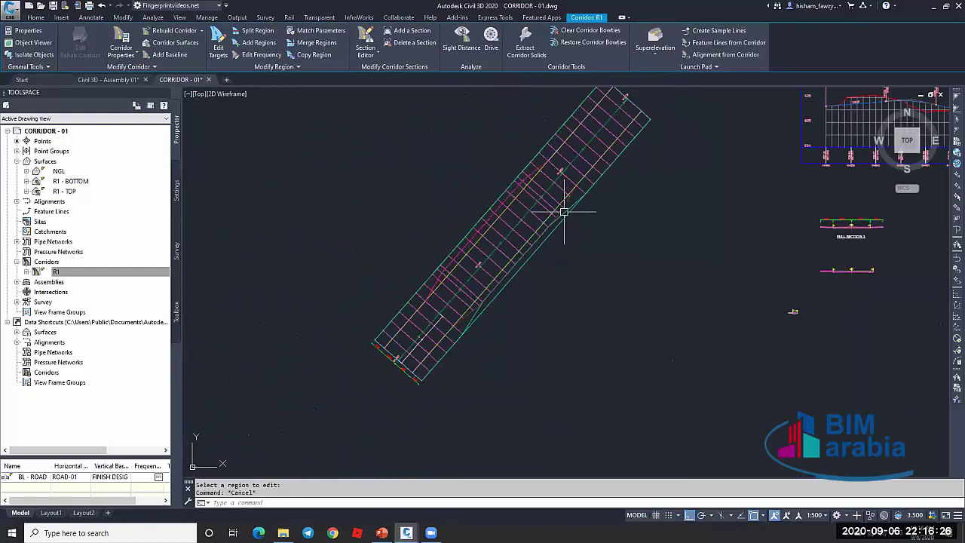
key(Escape)
scroll(511, 198, down, 2)
scroll(604, 235, up, 6)
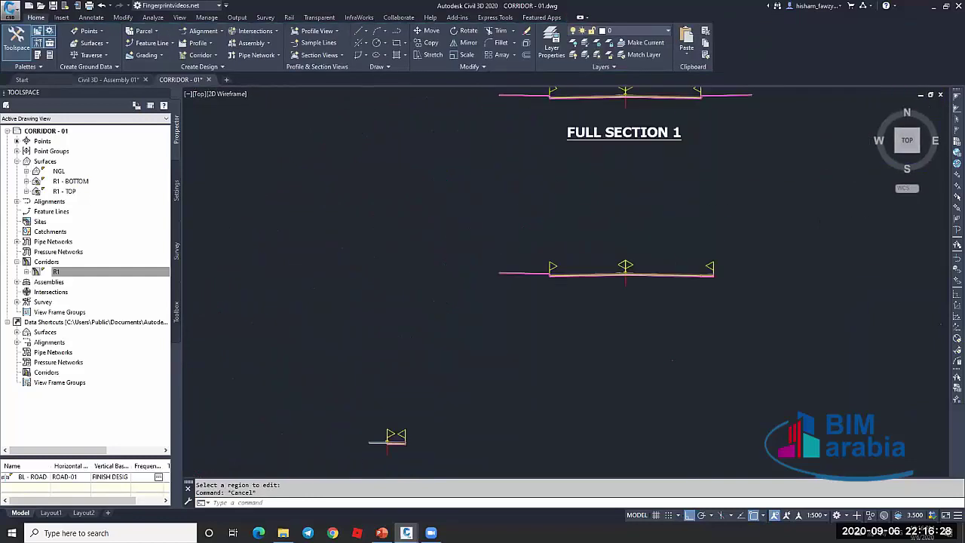
scroll(528, 270, up, 5)
click(558, 252)
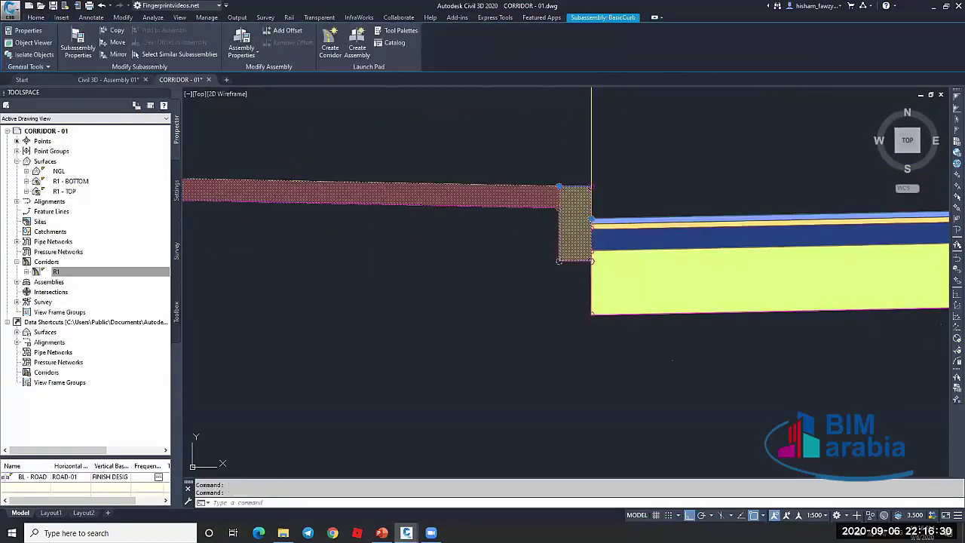
click(458, 206)
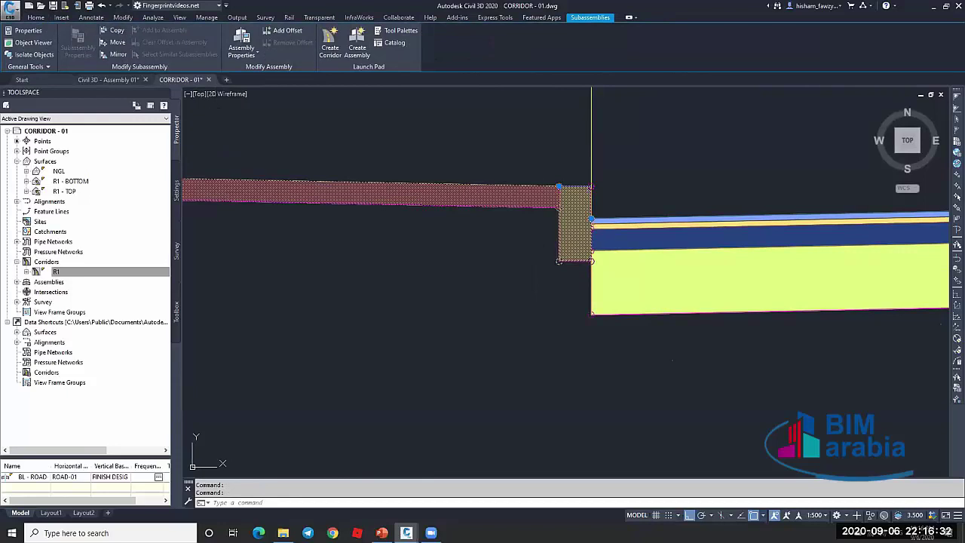
click(117, 30)
scroll(236, 156, down, 5)
scroll(703, 189, down, 2)
scroll(792, 182, up, 6)
scroll(722, 190, up, 3)
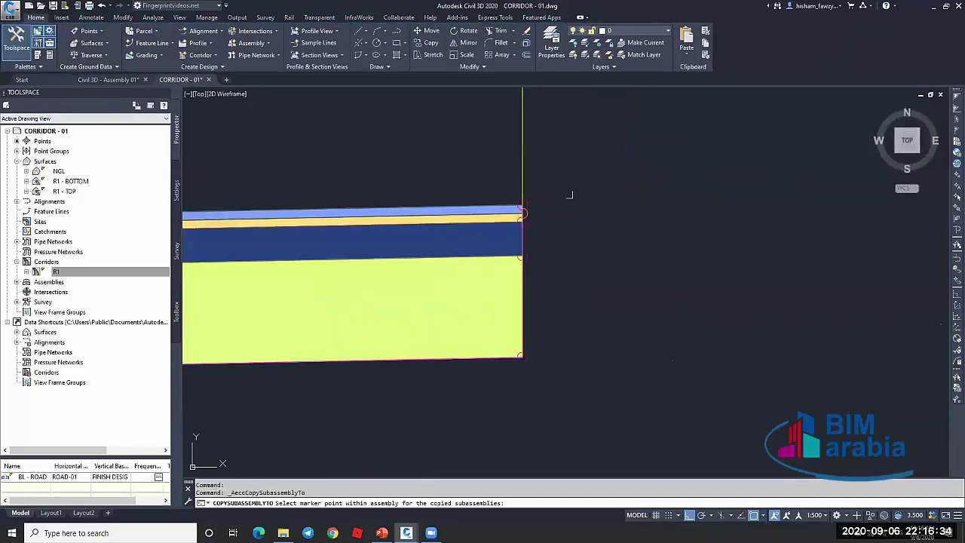
click(497, 224)
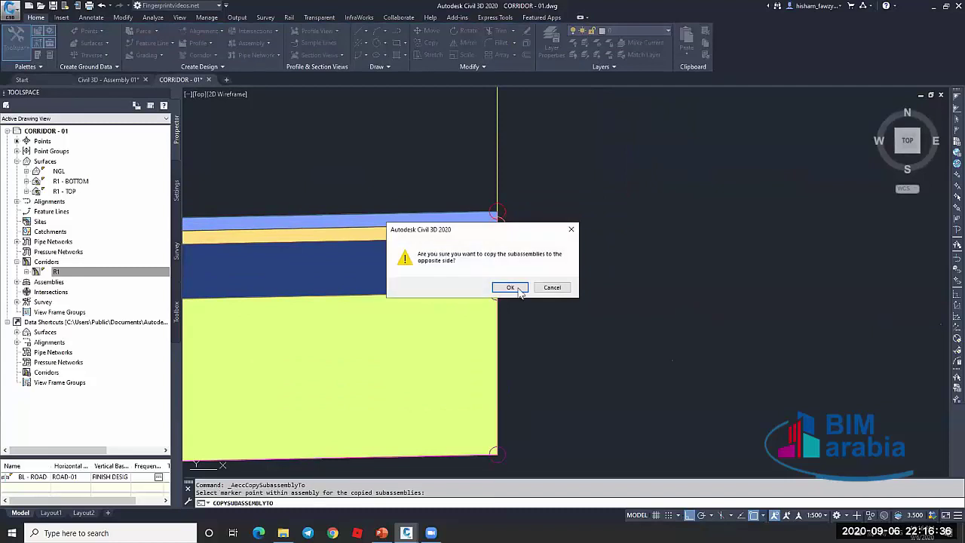
click(519, 286)
scroll(536, 243, down, 3)
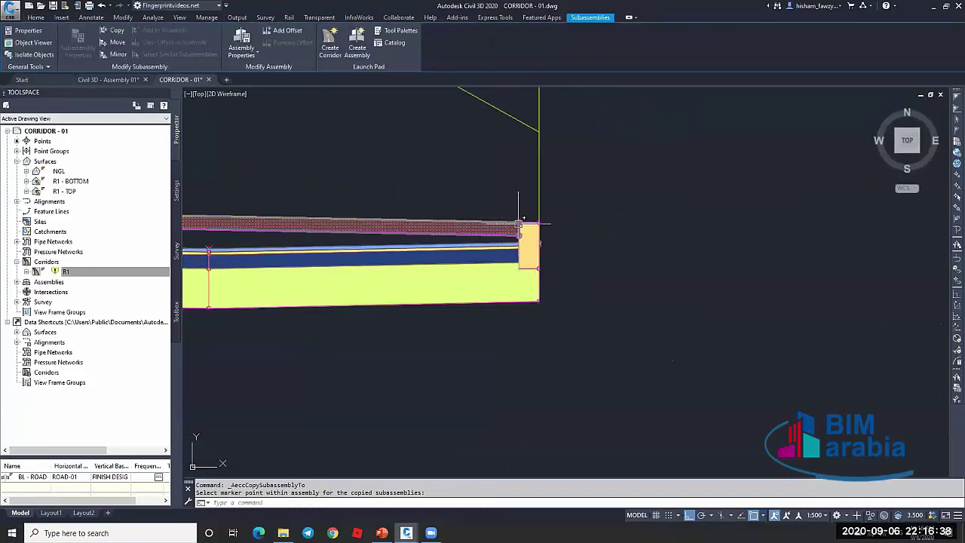
key(Escape)
Mirror the curb and the pink sidewalk onto the right side of the assembly
click(528, 245)
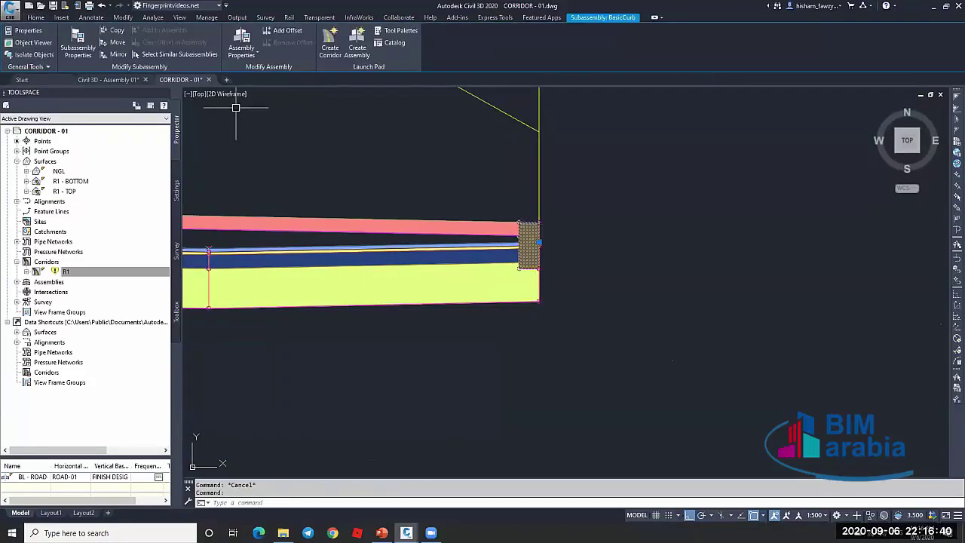
click(118, 54)
scroll(528, 237, up, 5)
click(580, 256)
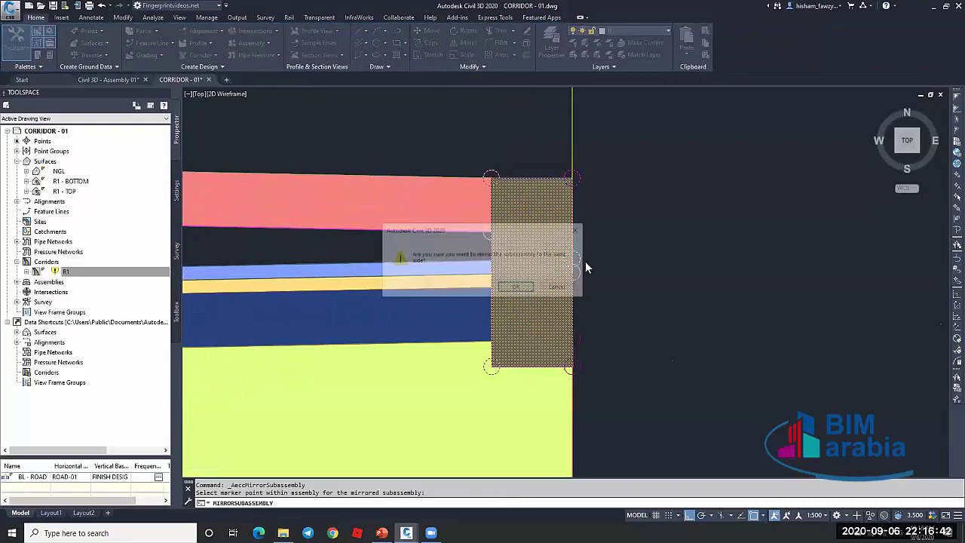
key(Return)
click(448, 174)
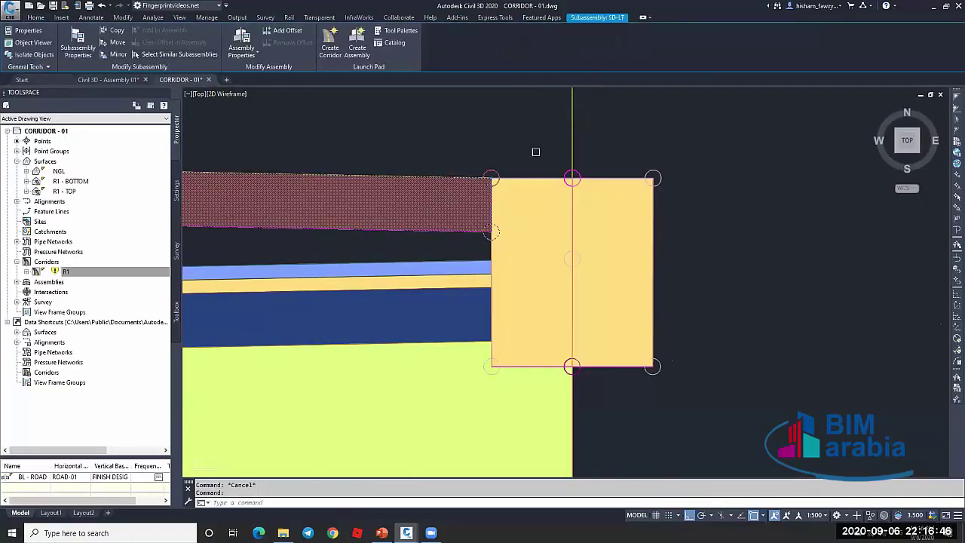
click(657, 175)
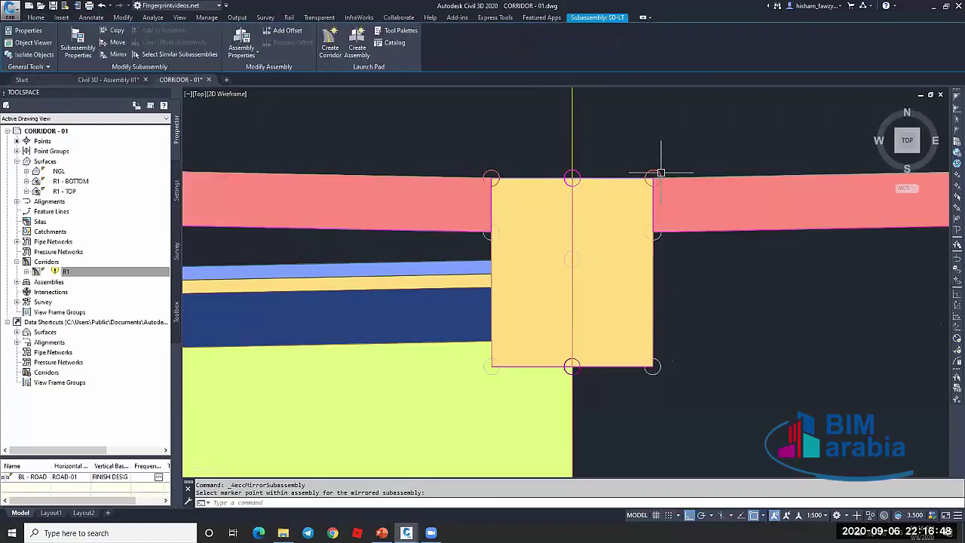
key(Escape)
key(Escape)
Delete the leftover left pink sidewalk and yellow median subassemblies
click(454, 183)
click(454, 173)
click(513, 181)
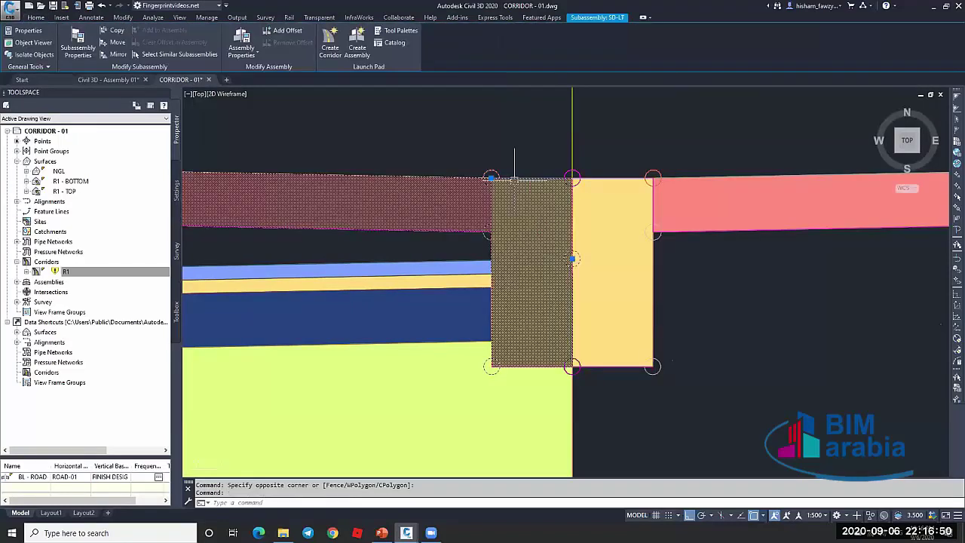
key(Delete)
scroll(514, 179, down, 5)
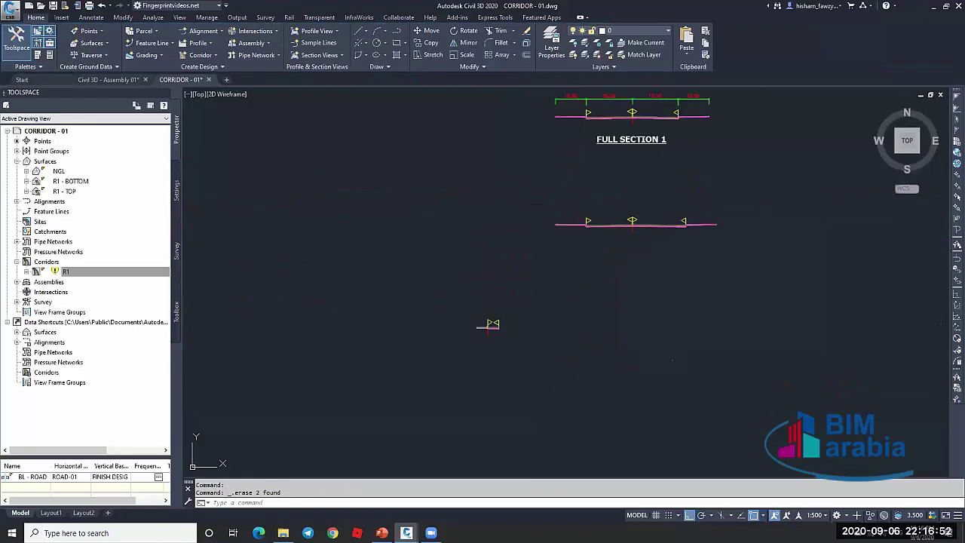
scroll(697, 218, up, 5)
scroll(768, 208, down, 7)
scroll(487, 216, down, 2)
scroll(317, 179, up, 5)
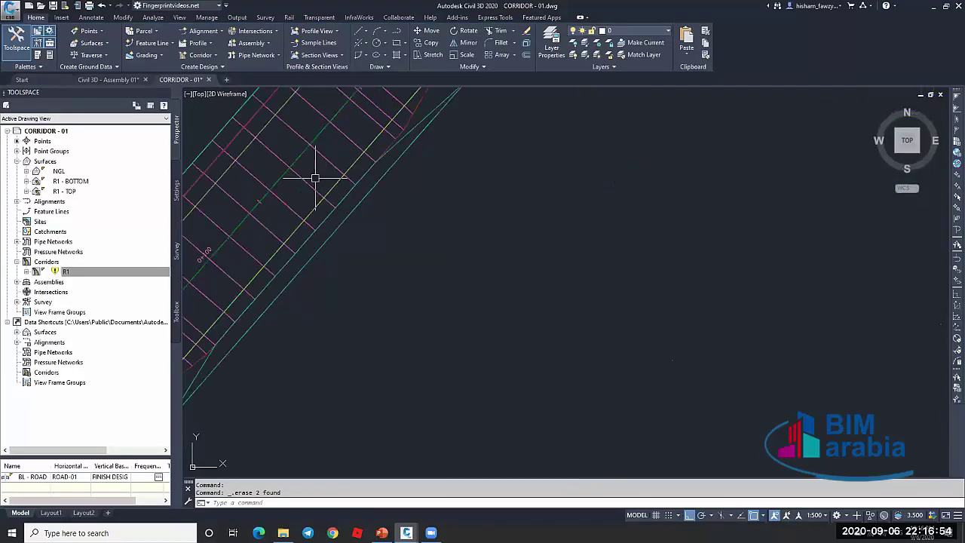
Target corridor R1's right Sidewalk Width offset to Polyline-3 and rebuild the corridor
click(335, 155)
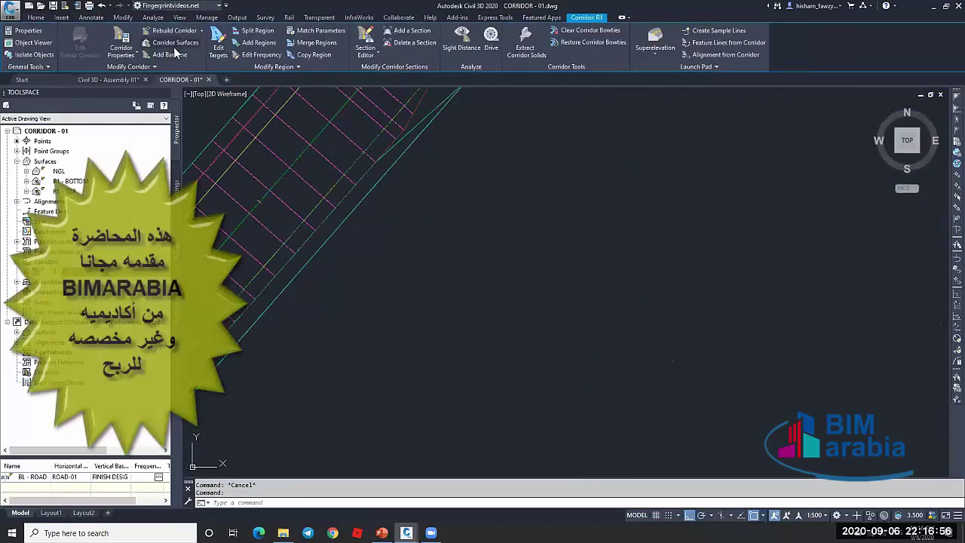
click(218, 45)
click(332, 167)
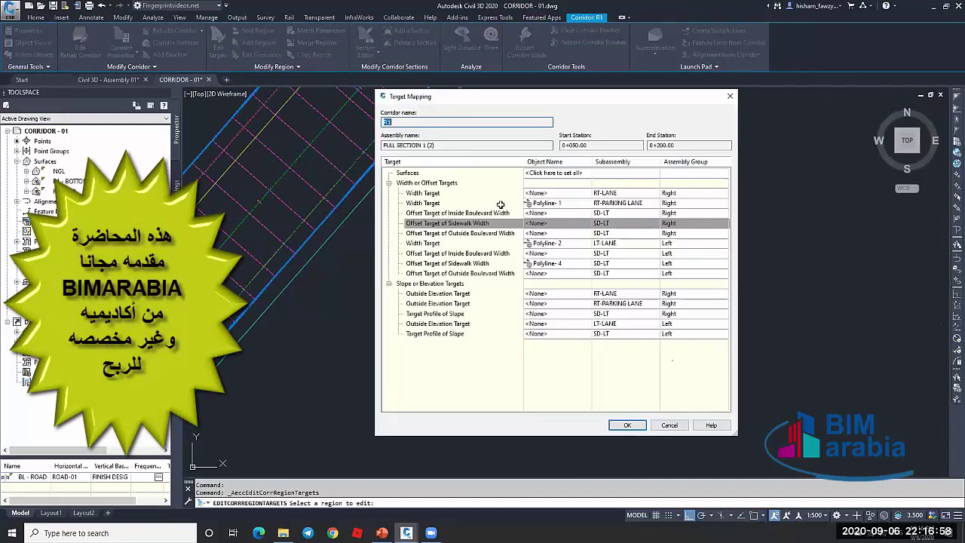
click(569, 228)
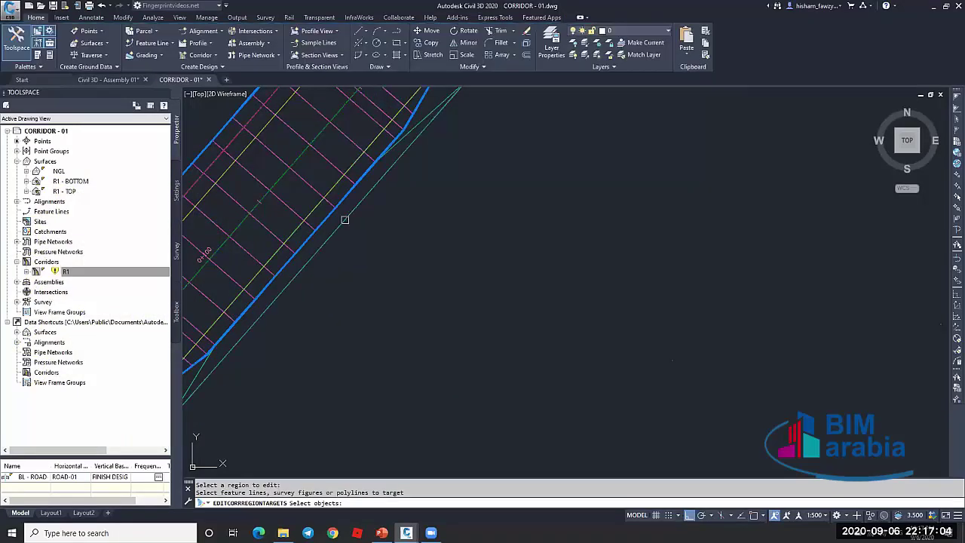
click(346, 220)
key(Return)
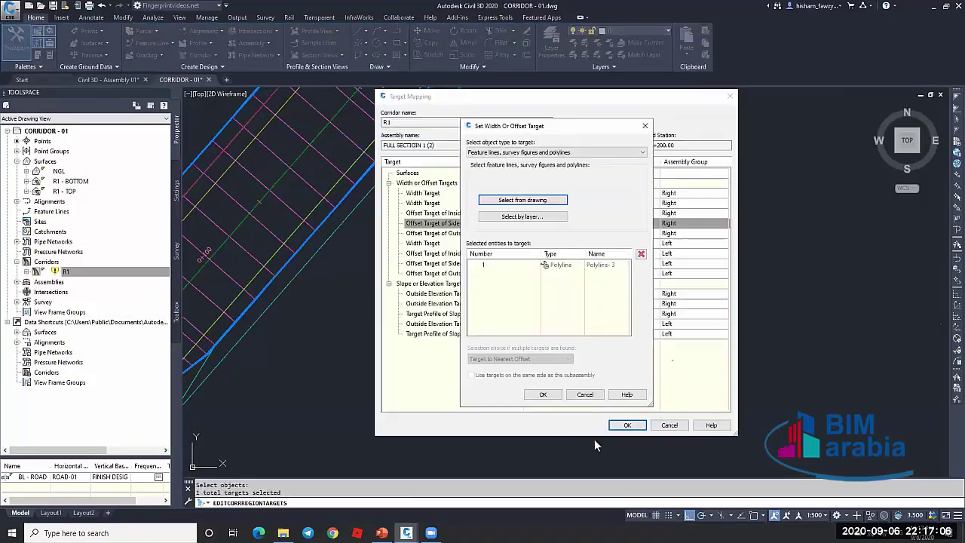
click(561, 397)
click(626, 425)
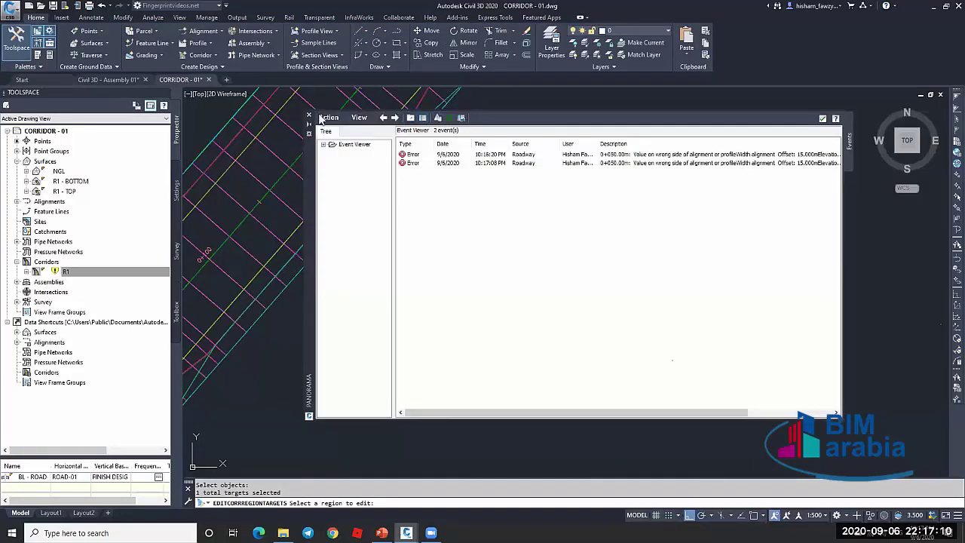
click(309, 118)
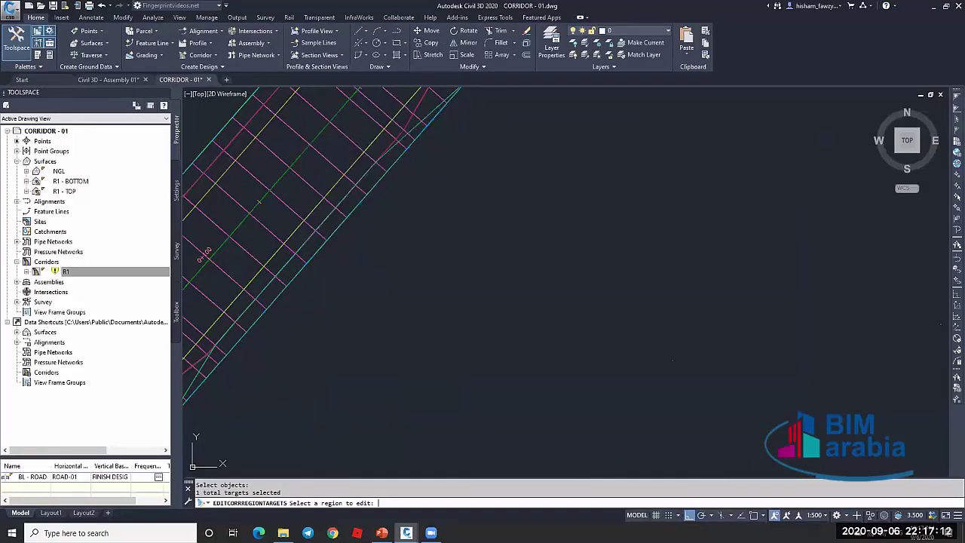
Open corridor R1 in the Section Editor
key(Escape)
scroll(442, 216, down, 4)
scroll(429, 242, up, 4)
key(Escape)
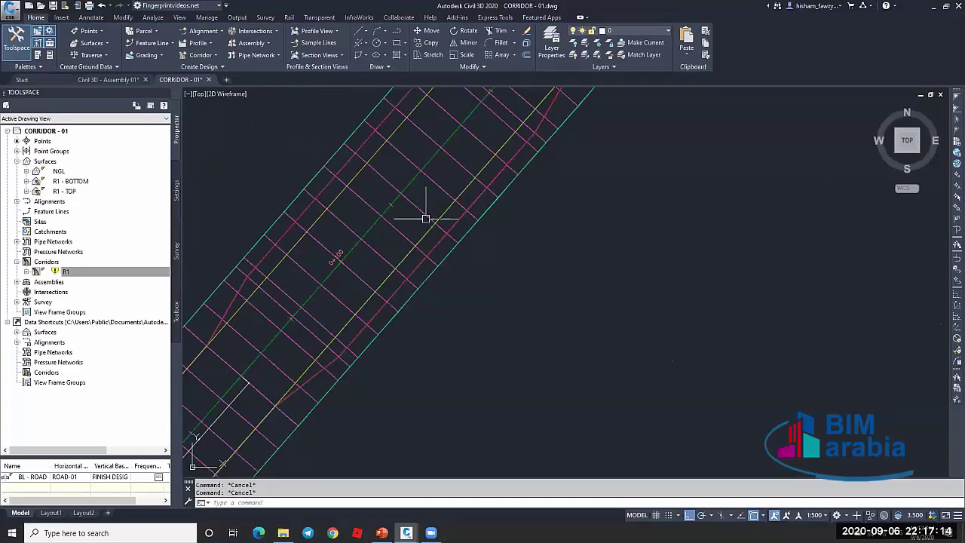
click(426, 218)
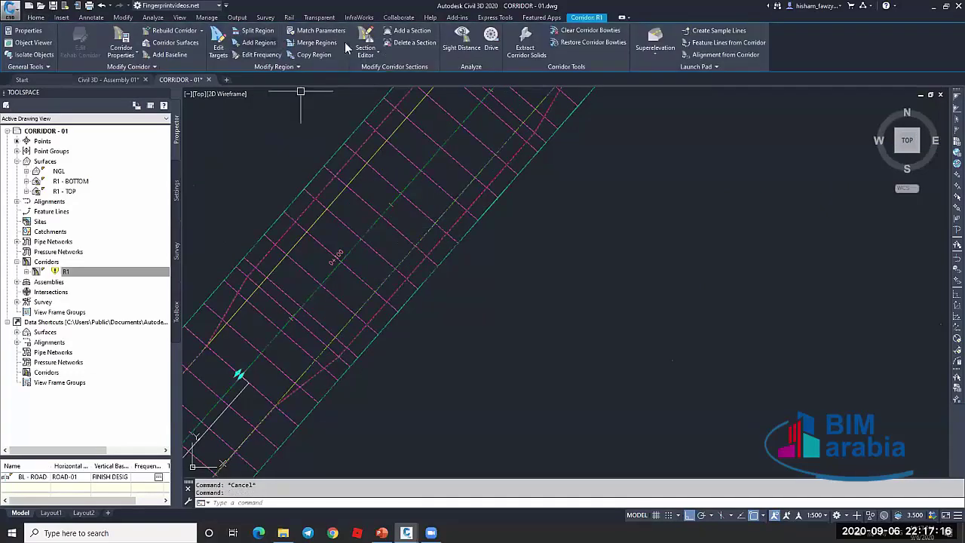
click(365, 39)
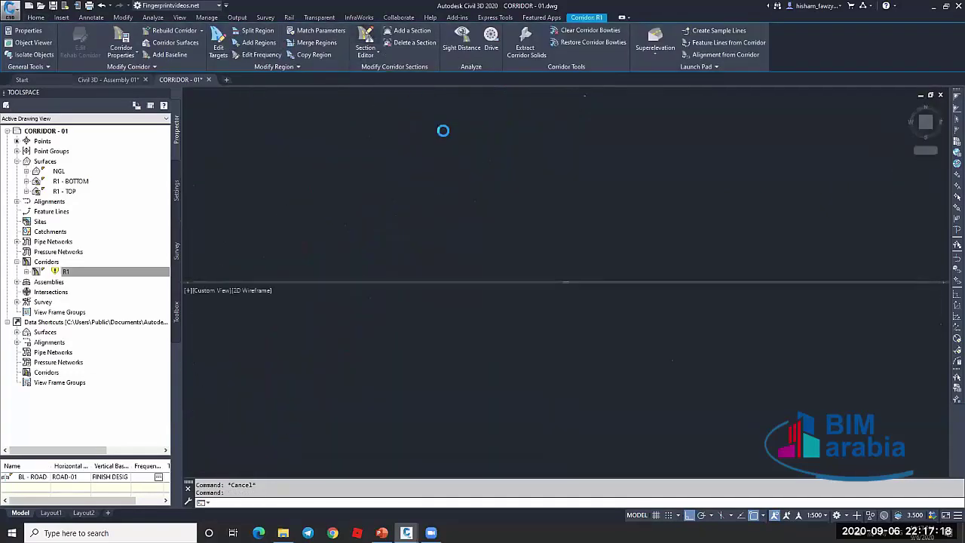
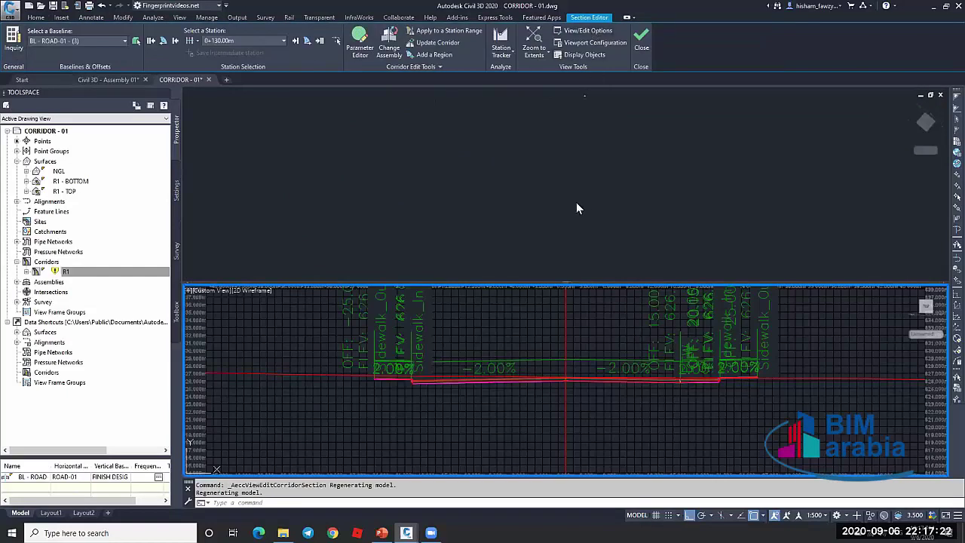
Set the section view's code set style to View-Edit and turn off both horizontal and vertical grids
scroll(648, 415, down, 4)
click(709, 434)
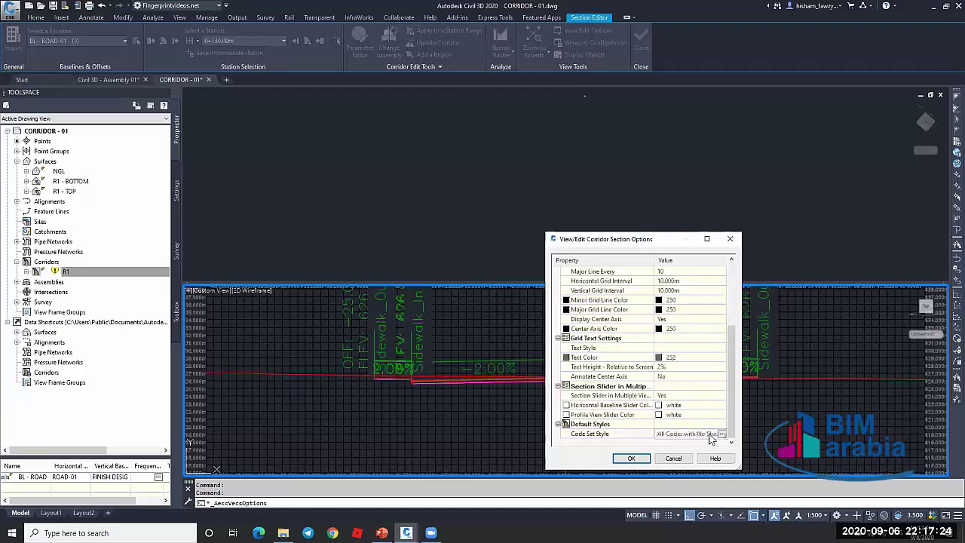
click(720, 434)
click(663, 349)
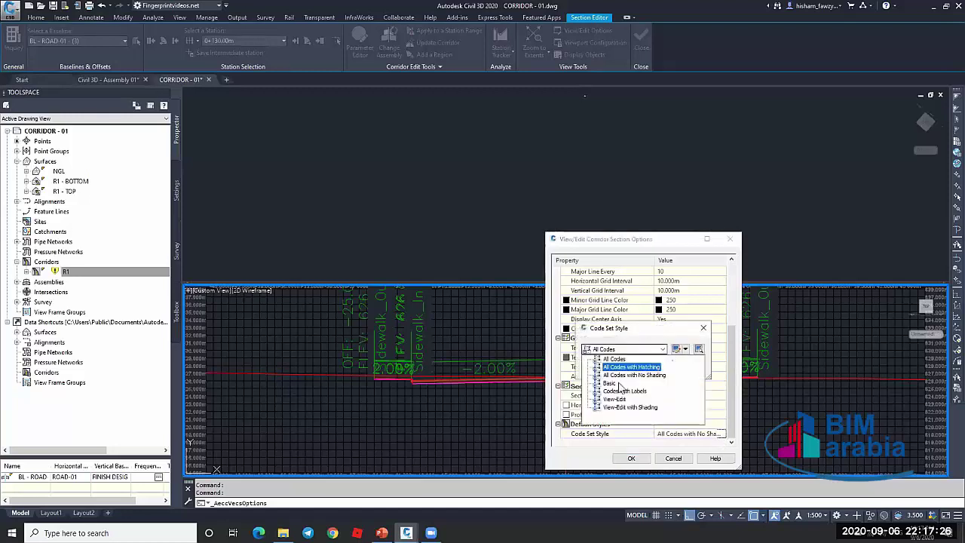
click(620, 402)
click(602, 369)
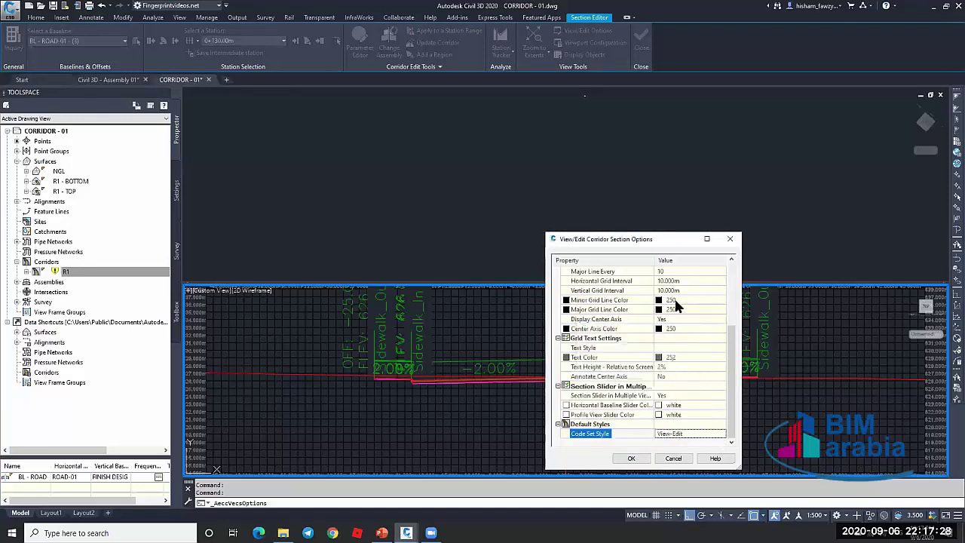
scroll(682, 300, up, 4)
click(675, 339)
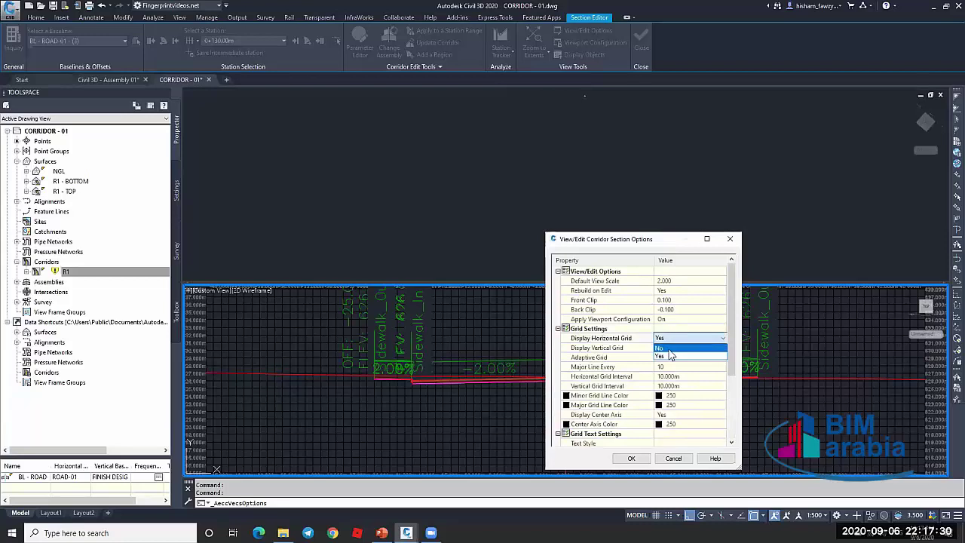
click(669, 356)
click(674, 350)
click(675, 356)
click(672, 367)
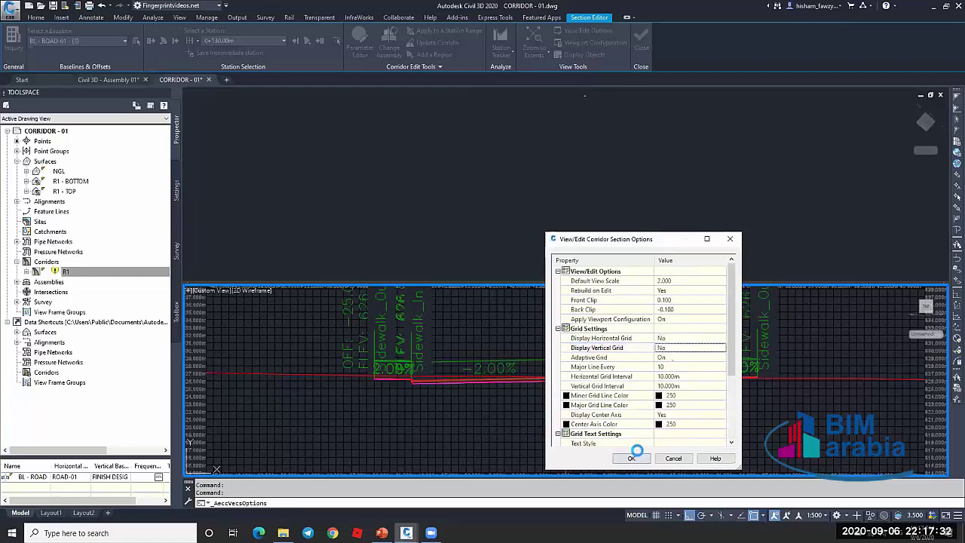
click(632, 458)
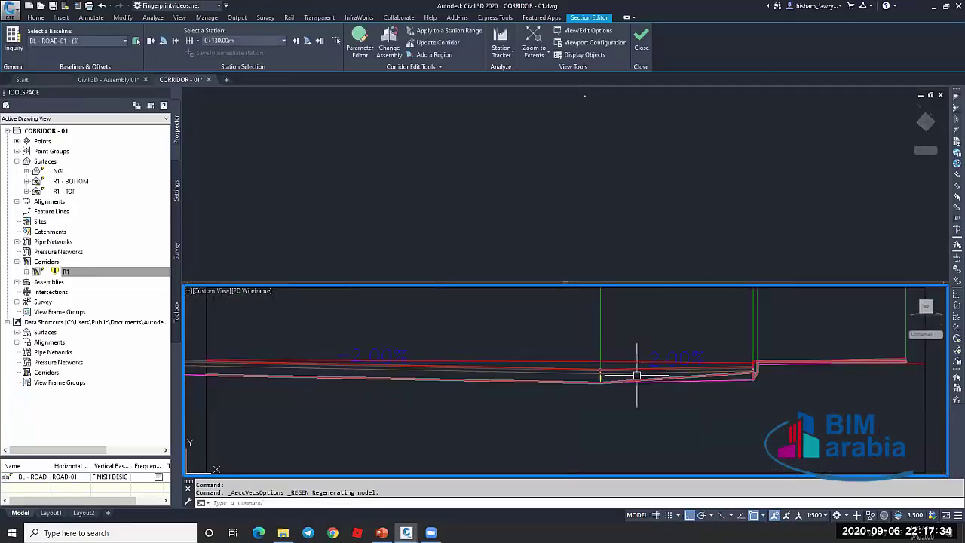
key(Escape)
middle_drag(386, 360, 468, 327)
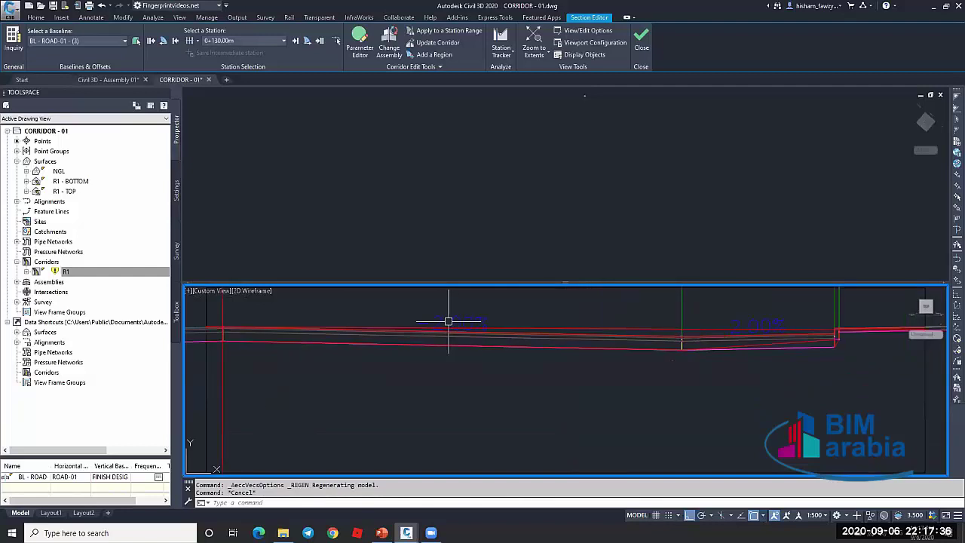
scroll(758, 332, up, 3)
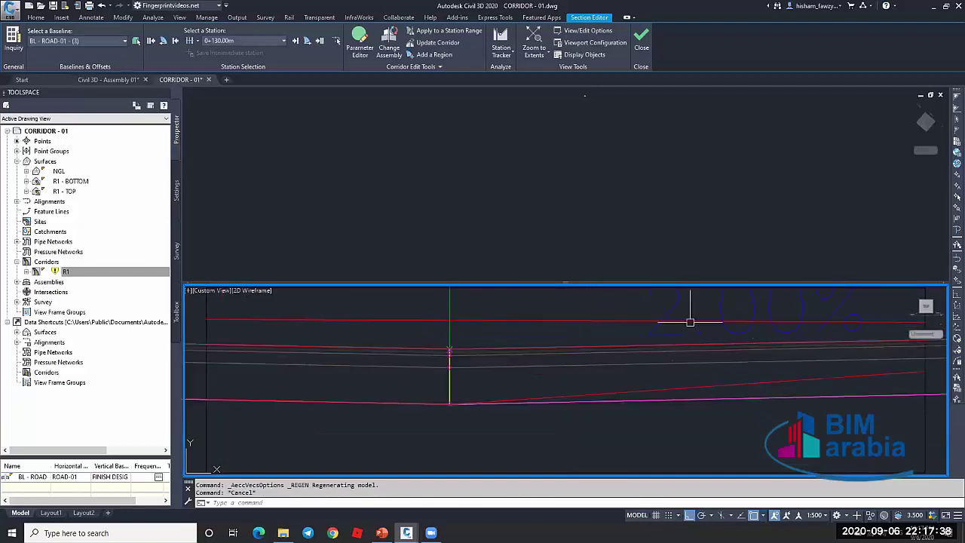
scroll(513, 364, down, 3)
scroll(641, 353, up, 3)
scroll(584, 338, down, 2)
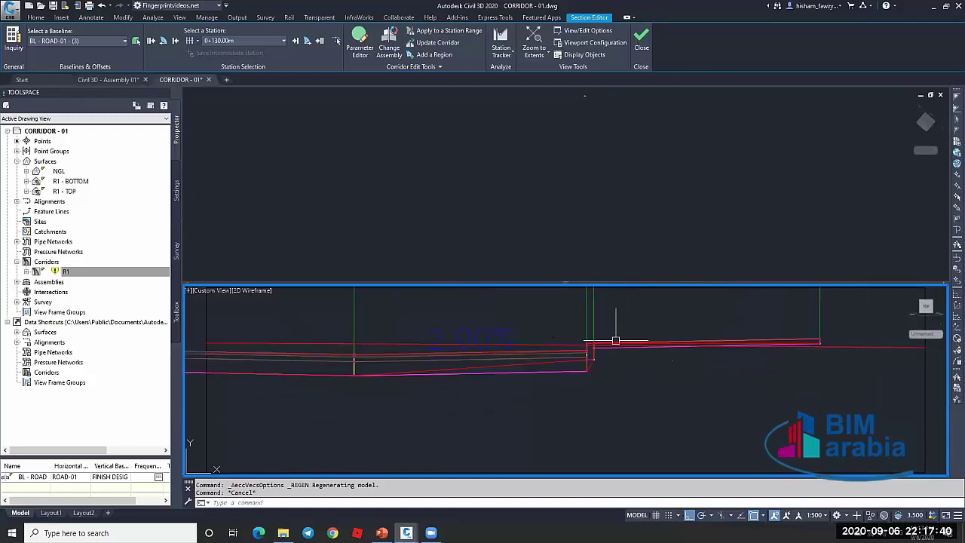
scroll(630, 347, up, 2)
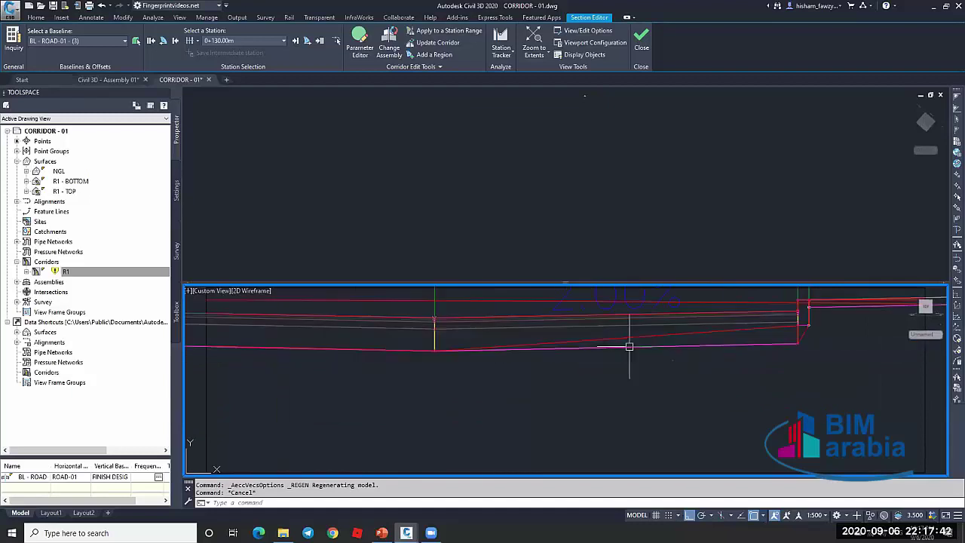
key(Escape)
click(646, 337)
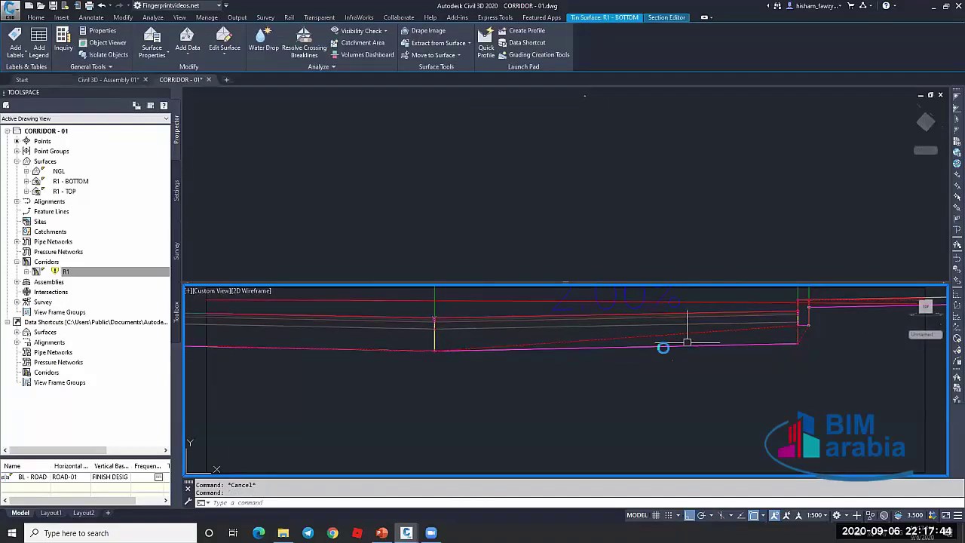
scroll(687, 342, down, 3)
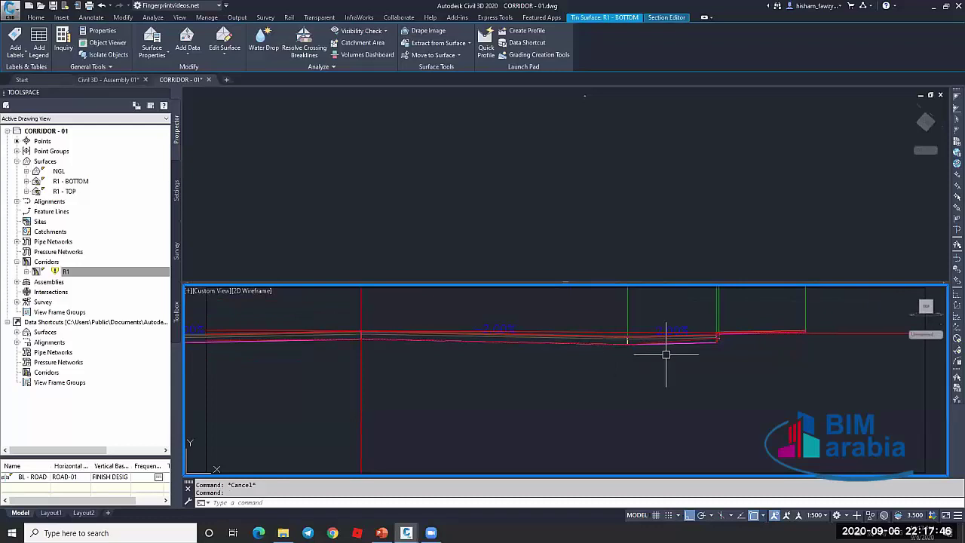
shift+middle_drag(668, 352, 529, 330)
key(Escape)
scroll(543, 340, up, 3)
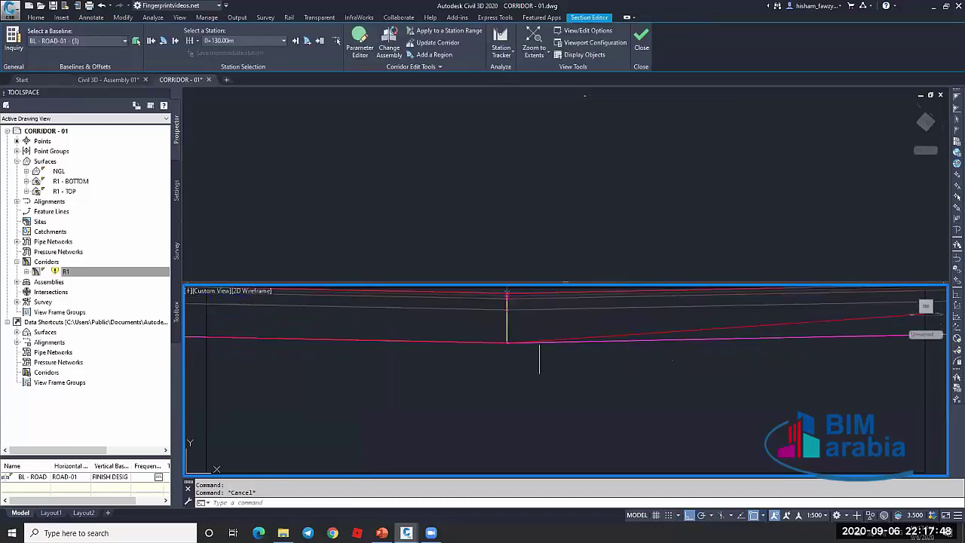
click(617, 334)
scroll(418, 336, up, 1)
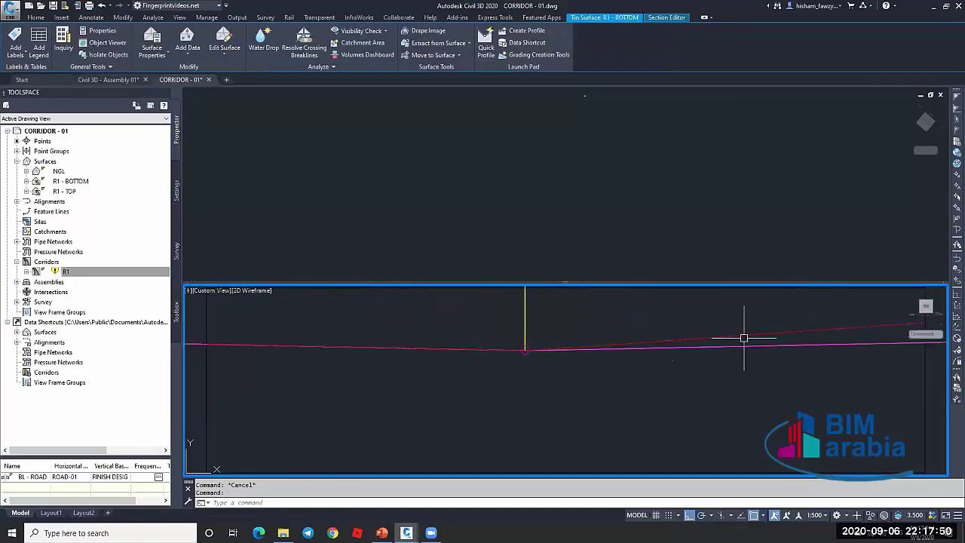
middle_drag(837, 332, 489, 364)
shift+middle_drag(579, 361, 455, 351)
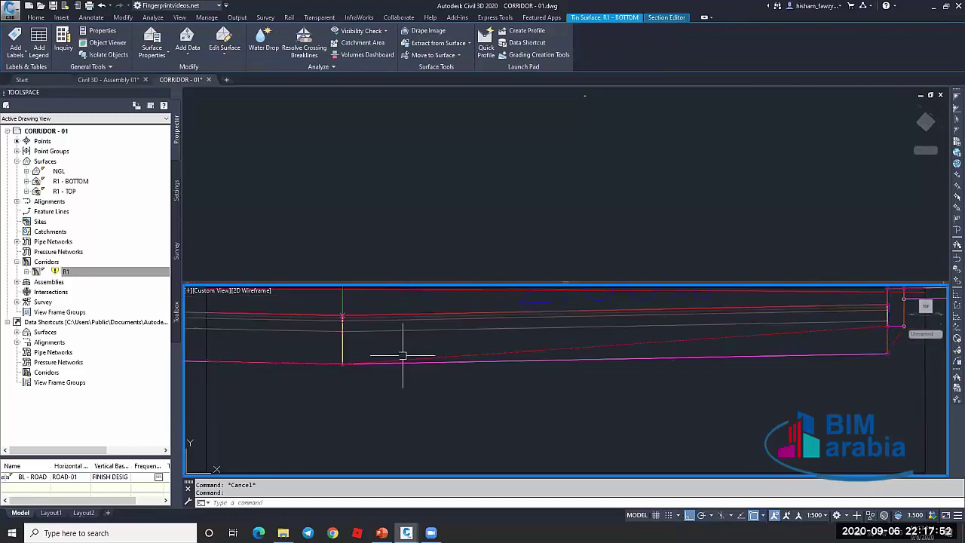
shift+middle_drag(879, 340, 723, 365)
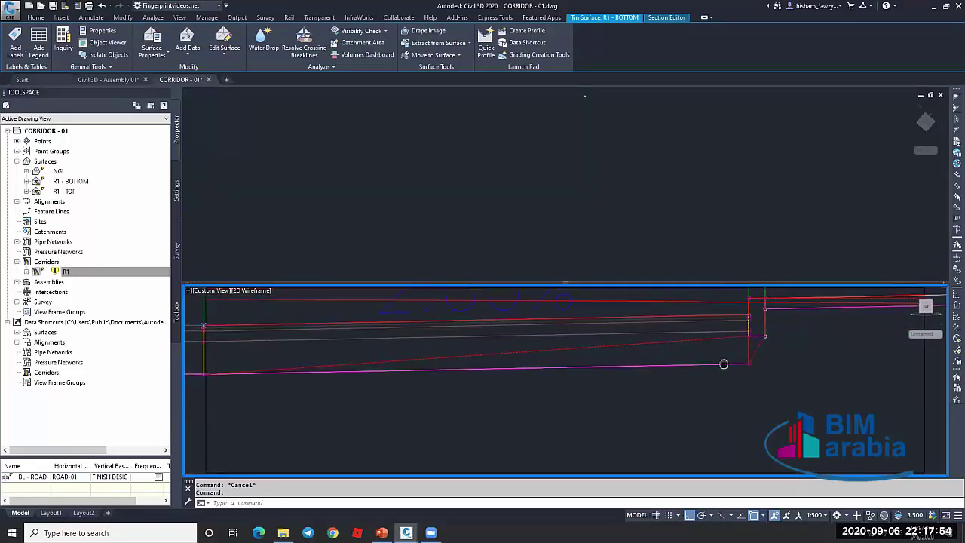
scroll(796, 304, up, 3)
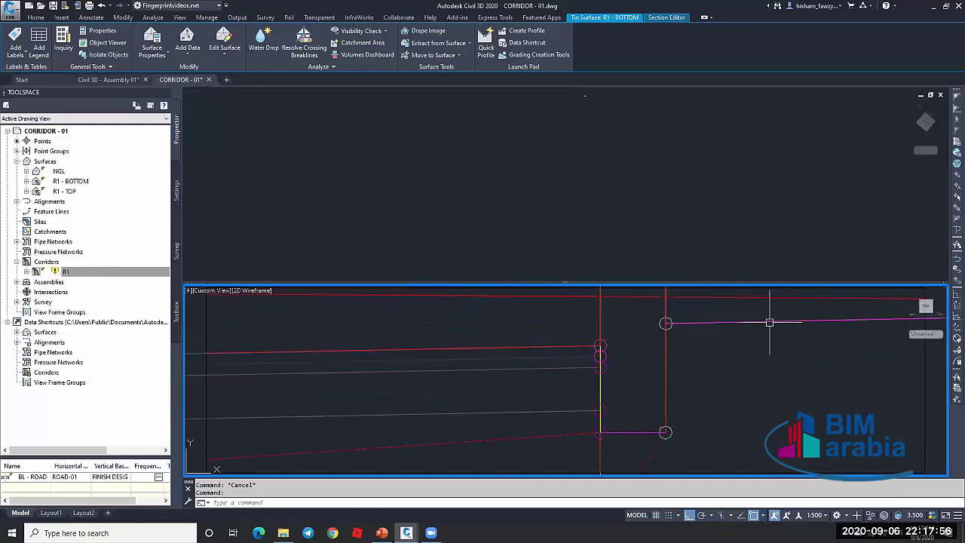
scroll(769, 323, down, 2)
scroll(782, 325, up, 2)
key(Escape)
click(769, 332)
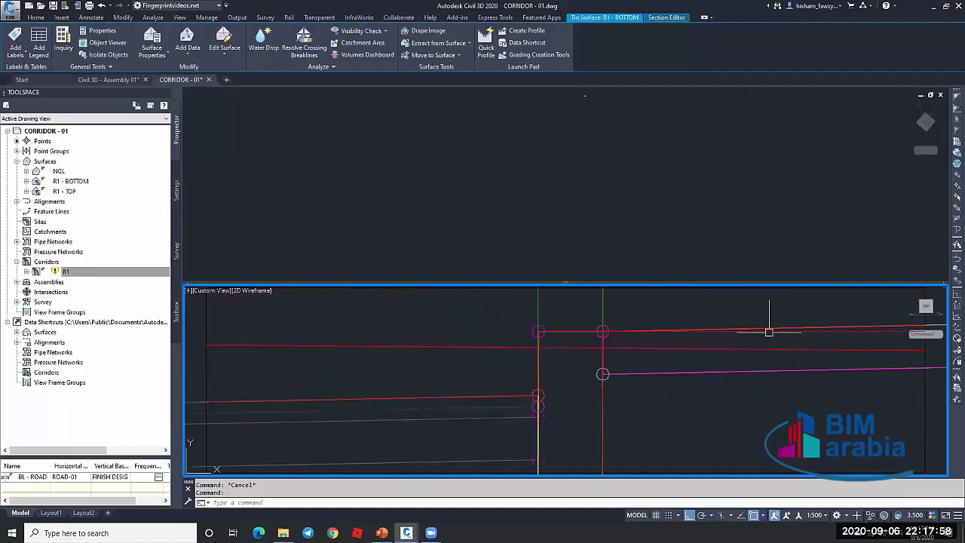
key(Escape)
click(763, 325)
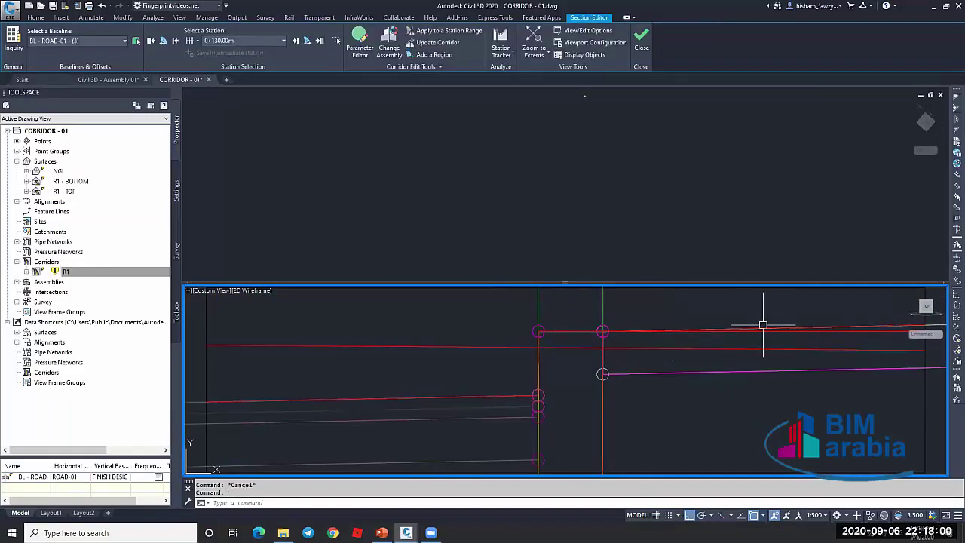
scroll(544, 328, down, 5)
shift+middle_drag(544, 333, 532, 264)
key(Escape)
click(548, 349)
key(Escape)
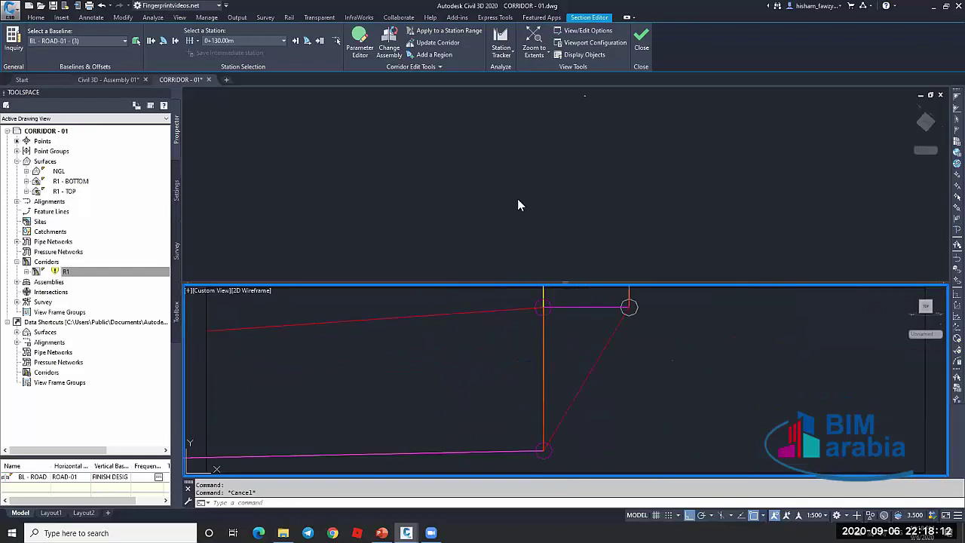
click(623, 228)
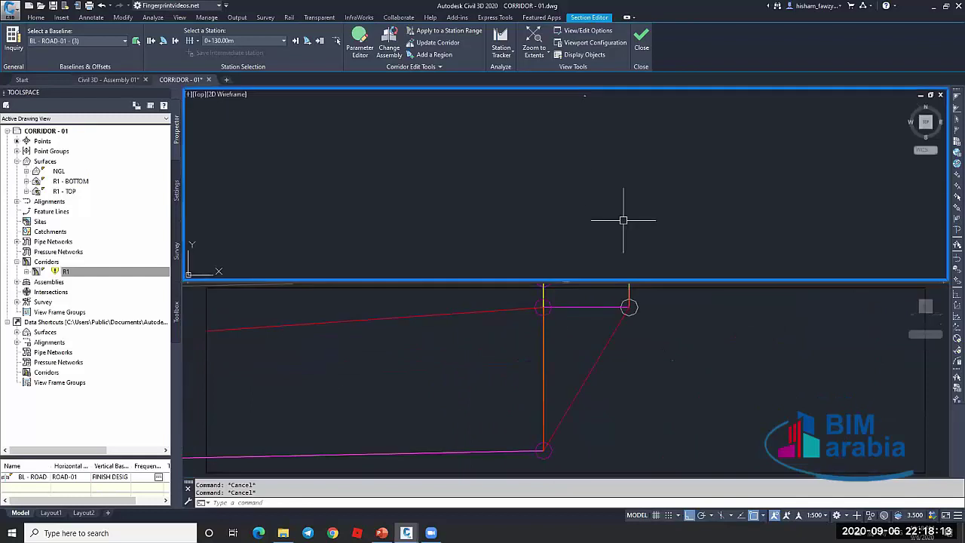
Leave the Section Editor and open corridor R1 in the Object Viewer
click(643, 38)
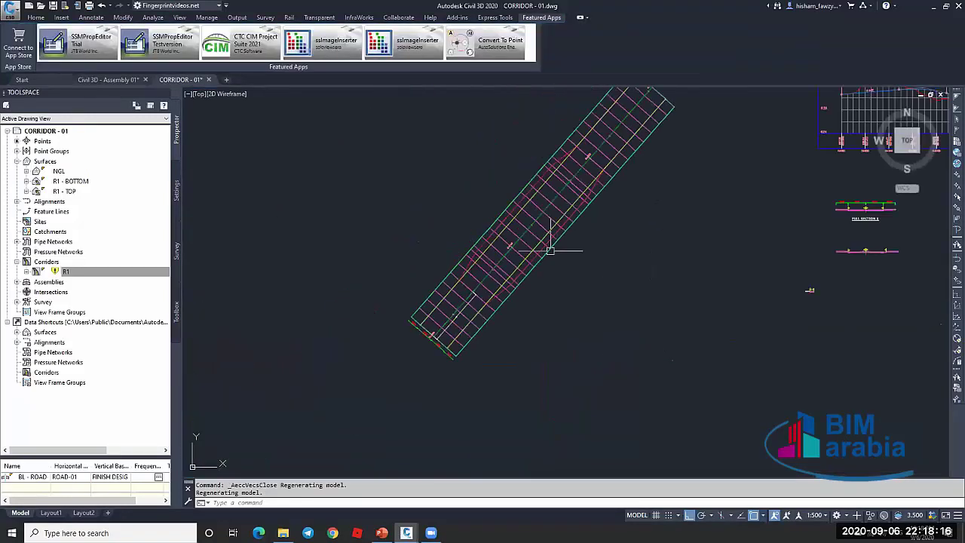
scroll(593, 234, up, 3)
key(Escape)
scroll(595, 220, down, 2)
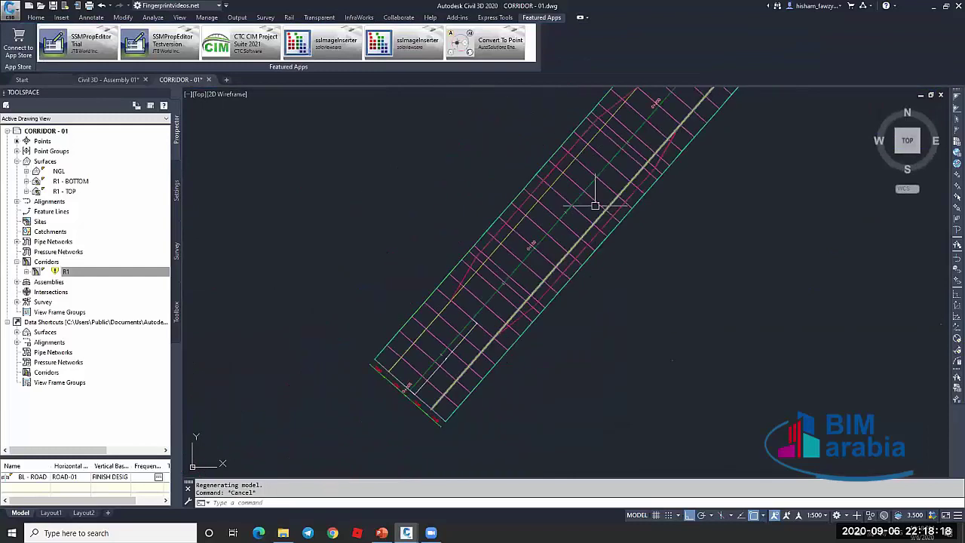
click(596, 203)
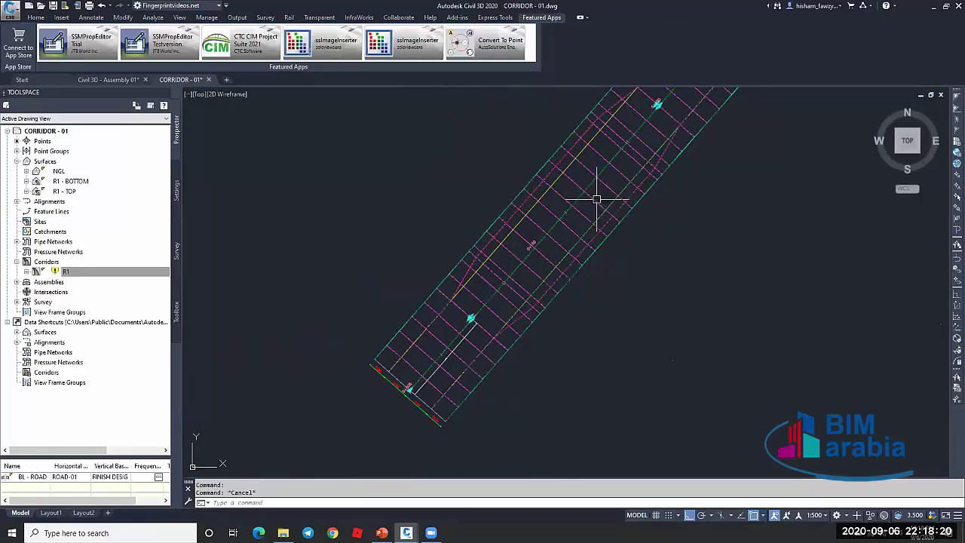
click(34, 43)
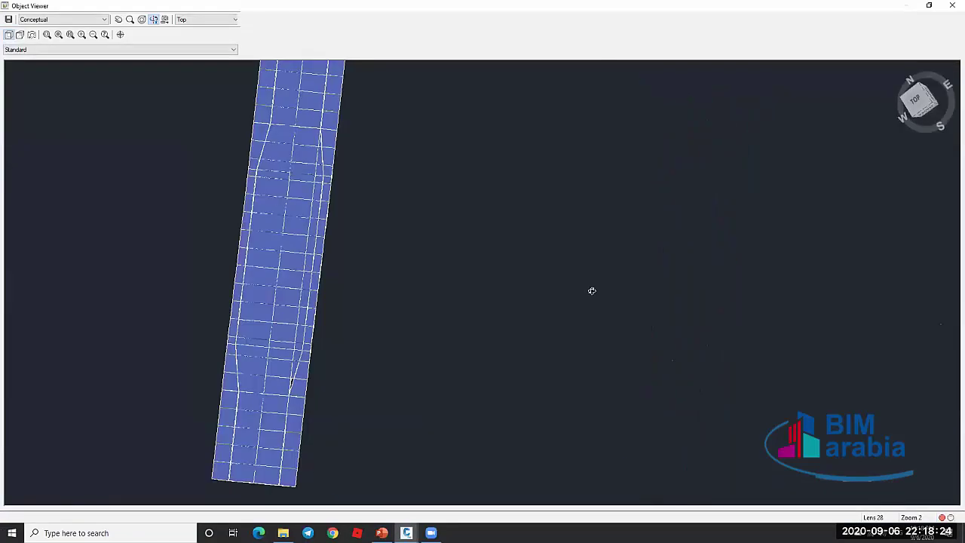
Orbit the corridor and switch the viewer to the 3D Wireframe visual style
scroll(592, 291, down, 3)
drag(593, 291, 558, 233)
scroll(442, 211, up, 2)
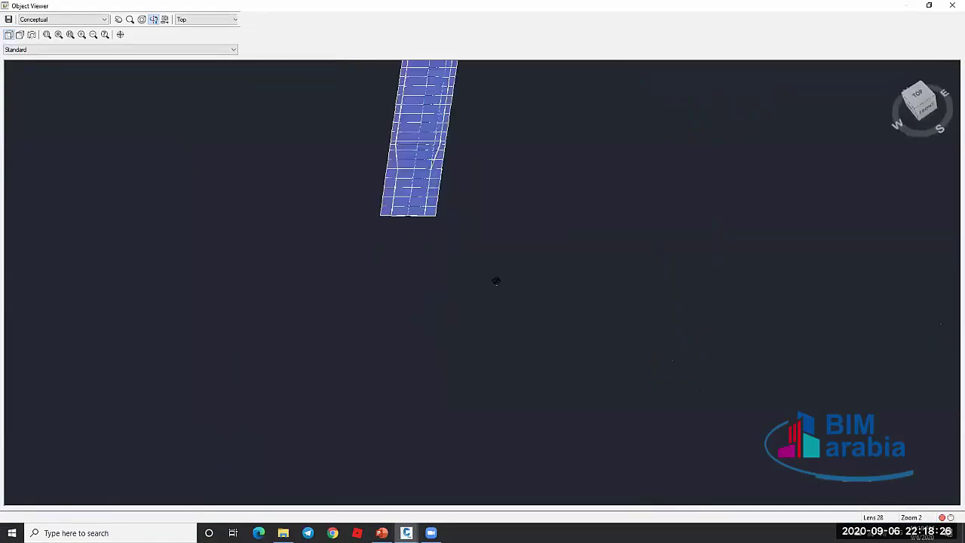
drag(497, 282, 429, 165)
click(58, 19)
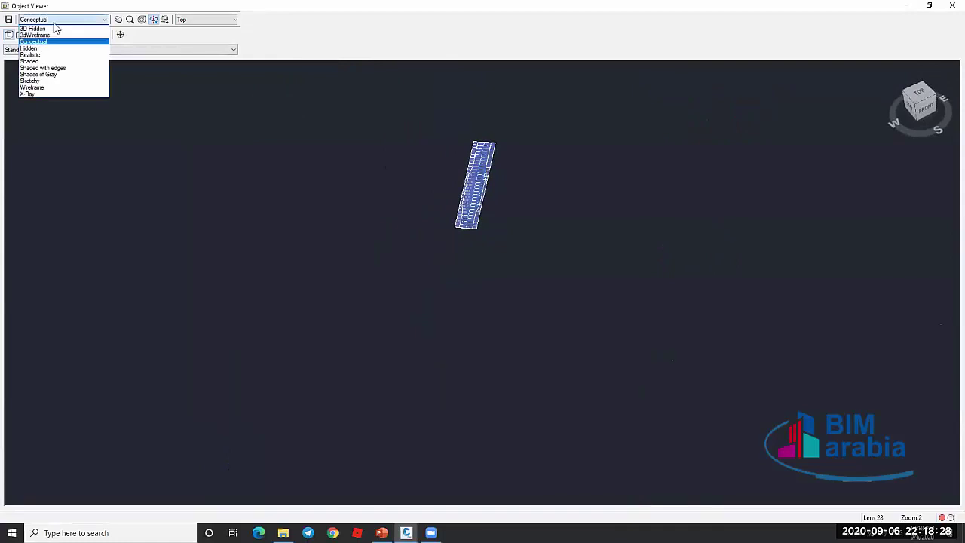
click(50, 36)
Pan and tilt the wireframe corridor to view the island obliquely
scroll(485, 158, up, 3)
middle_drag(508, 115, 497, 332)
scroll(497, 332, up, 3)
scroll(493, 339, down, 3)
drag(491, 347, 523, 269)
middle_drag(538, 309, 540, 316)
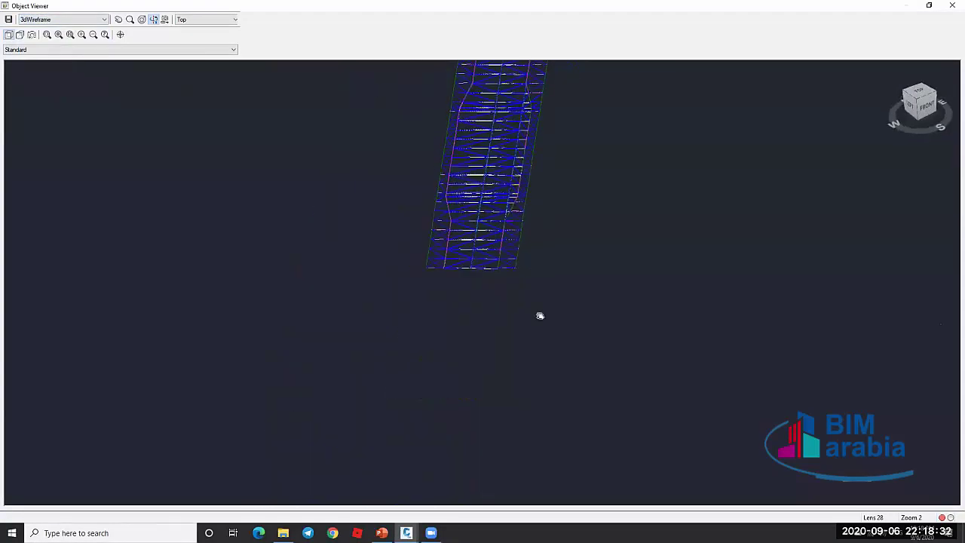
scroll(502, 244, up, 5)
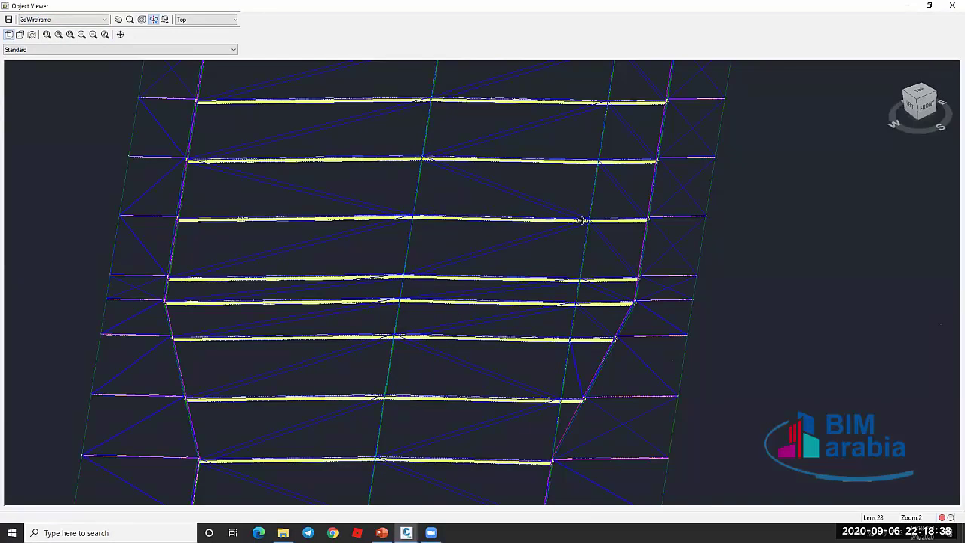
scroll(583, 252, up, 6)
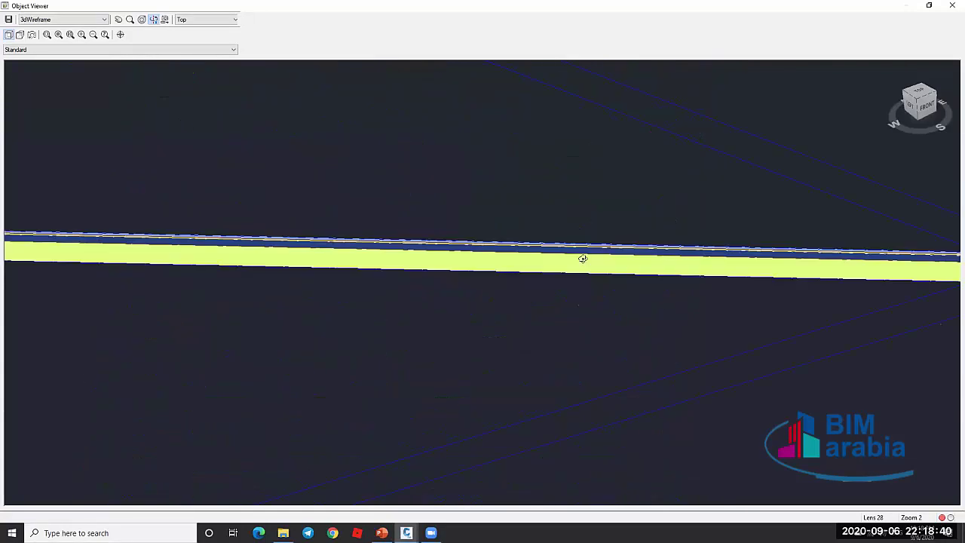
scroll(664, 256, down, 3)
Pan along the yellow island members, then close the Object Viewer
middle_drag(655, 225, 601, 182)
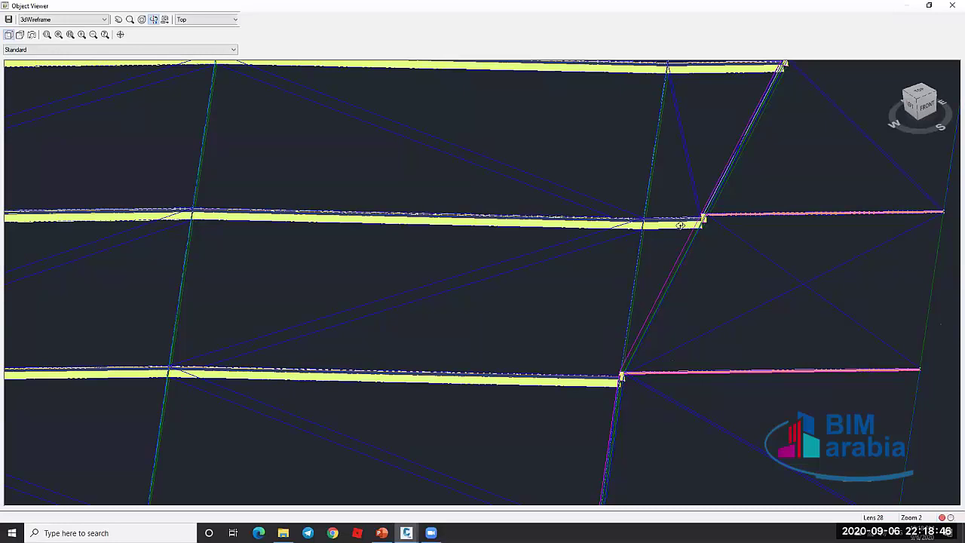
scroll(680, 226, down, 2)
middle_drag(664, 178, 632, 315)
scroll(679, 177, down, 3)
middle_drag(672, 255, 677, 265)
scroll(677, 286, up, 2)
middle_drag(630, 182, 626, 236)
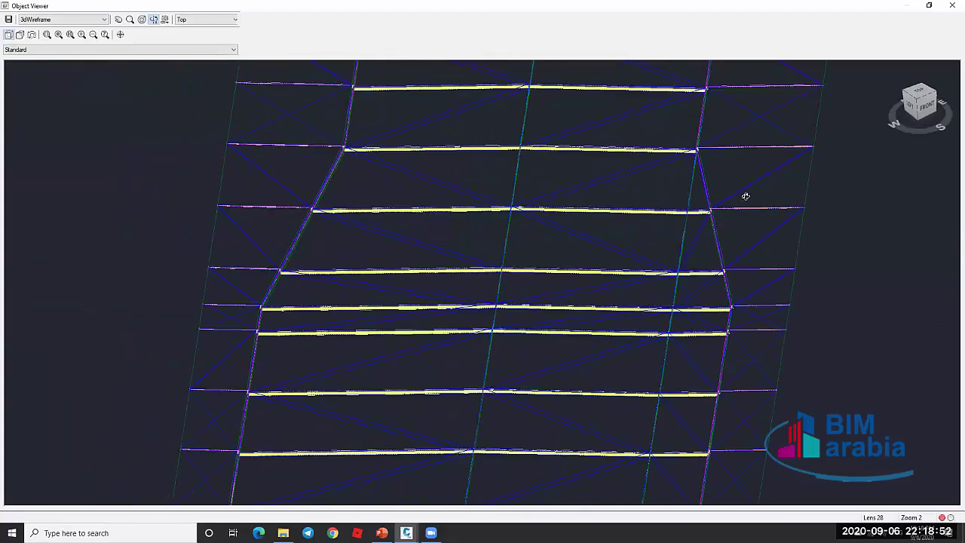
middle_drag(746, 196, 661, 181)
scroll(632, 190, down, 5)
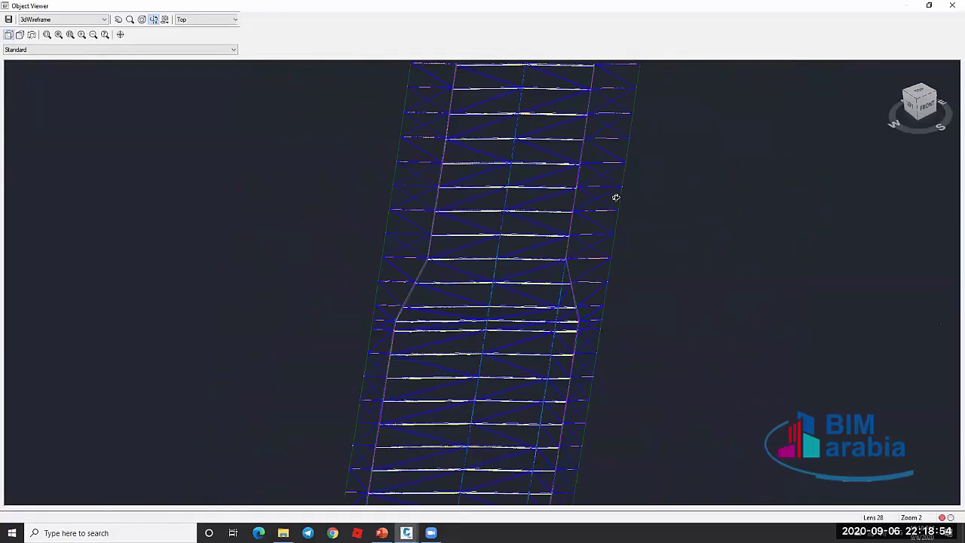
key(Escape)
key(Escape)
scroll(554, 221, down, 2)
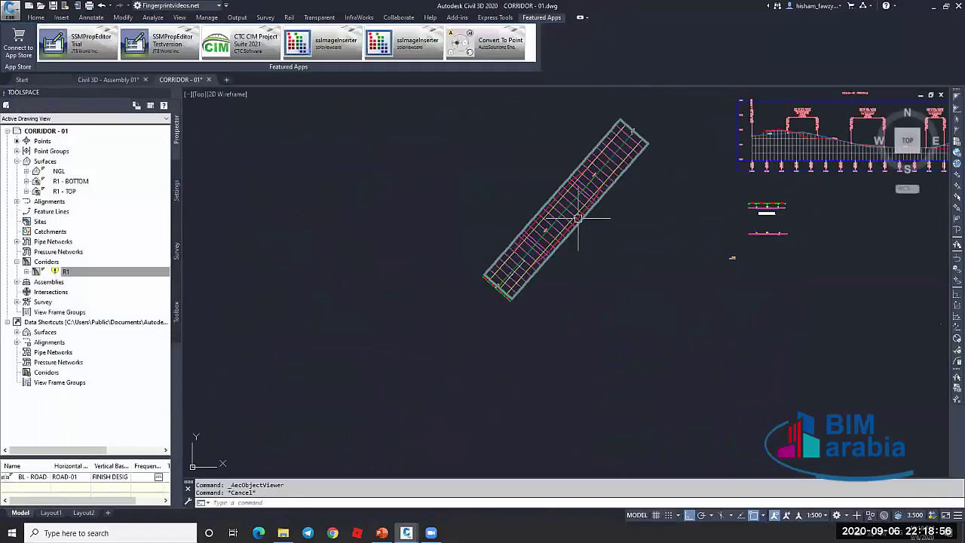
Check R1's surface, width/offset and slope/elevation targets, cancel, and switch to Civil 3D - Assembly 01
click(37, 18)
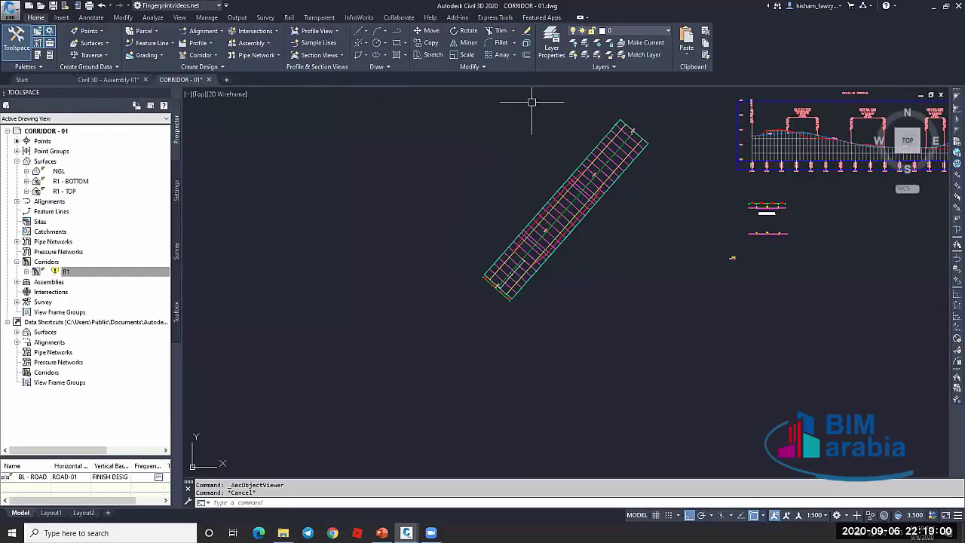
scroll(577, 201, up, 5)
click(581, 201)
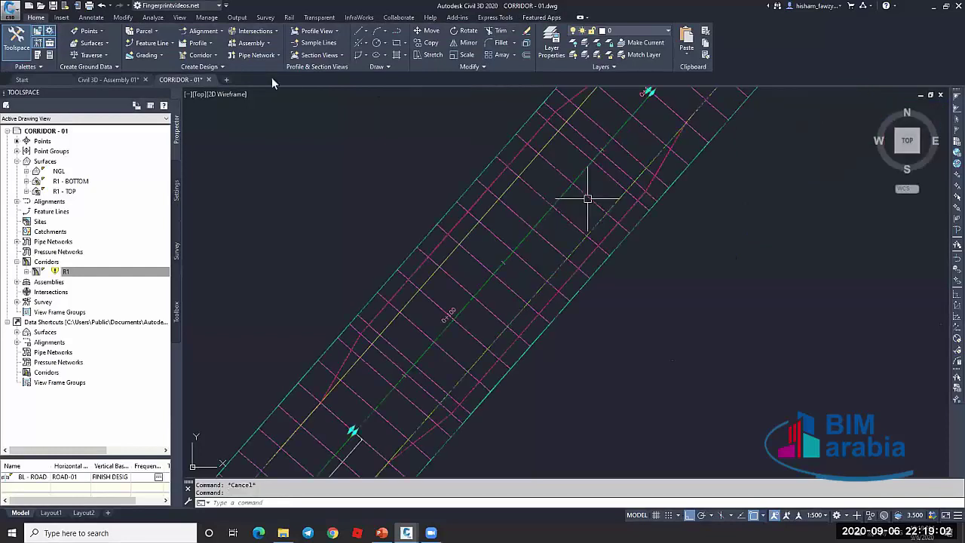
click(581, 203)
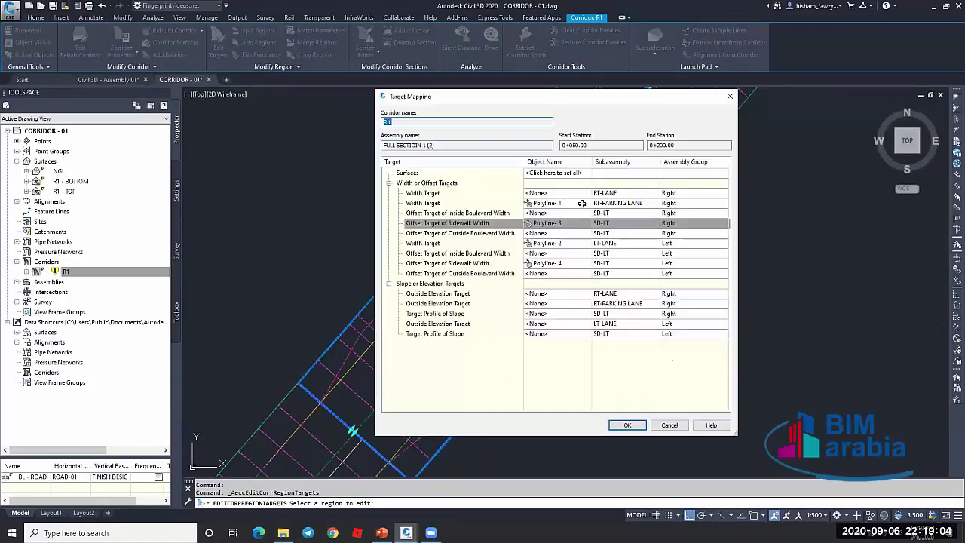
click(413, 174)
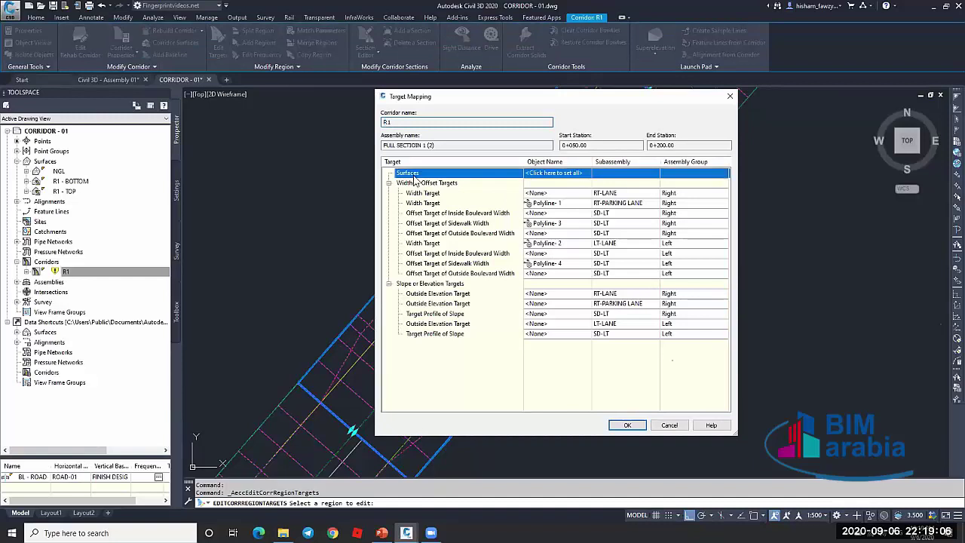
click(454, 185)
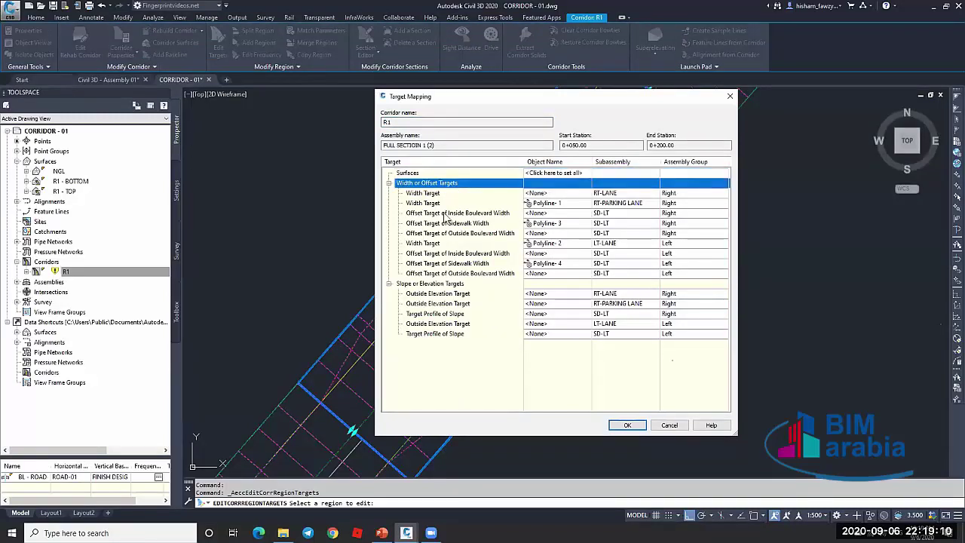
click(451, 285)
click(670, 424)
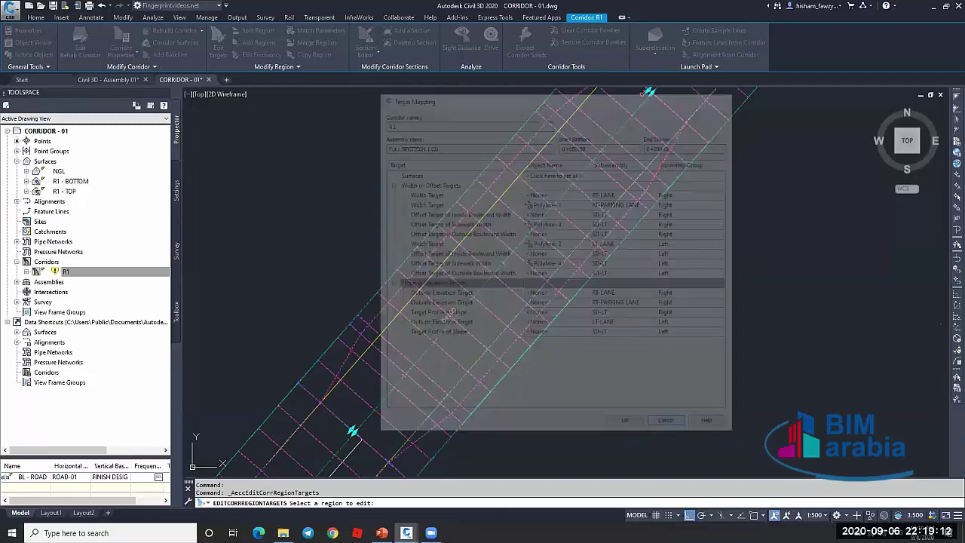
click(130, 80)
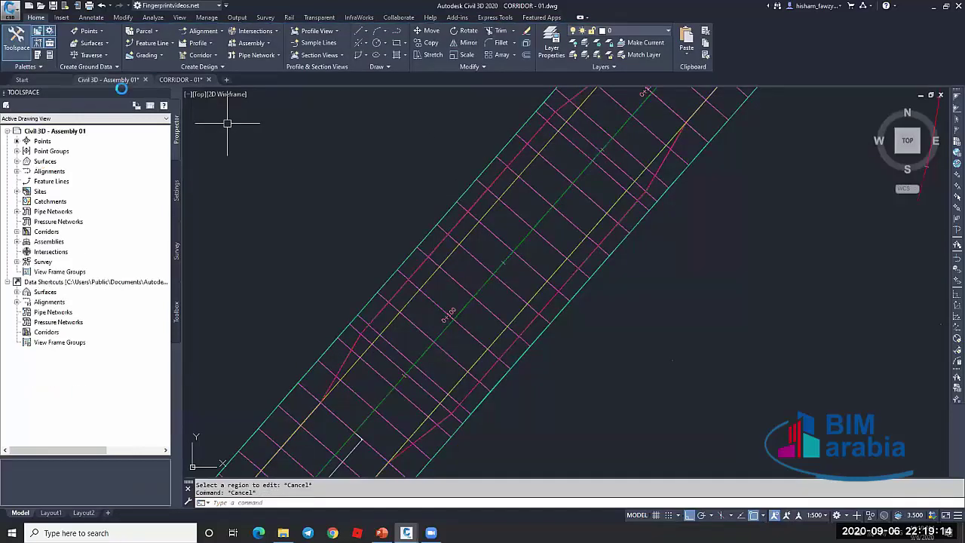
Merge two adjacent corridor regions, copying the first region's assembly to the other
scroll(679, 213, down, 8)
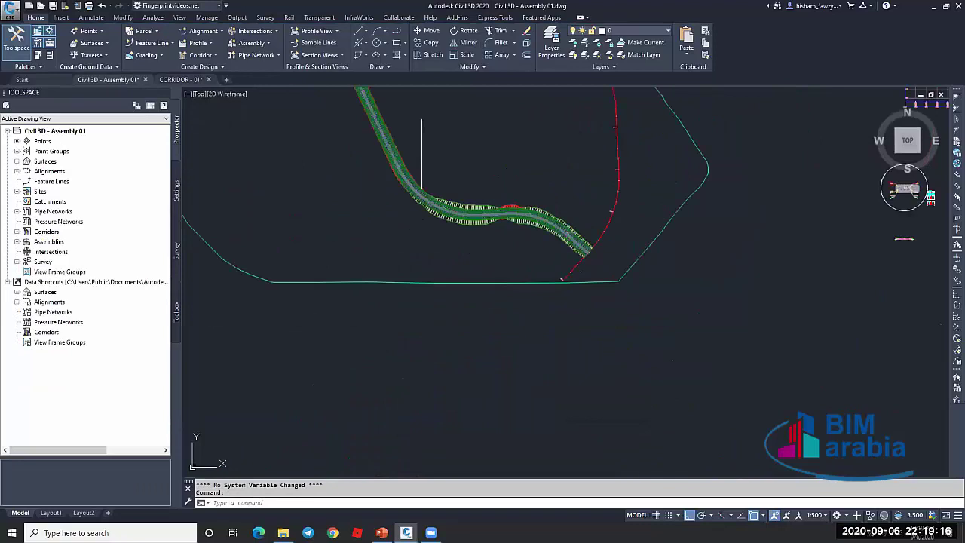
scroll(751, 197, up, 8)
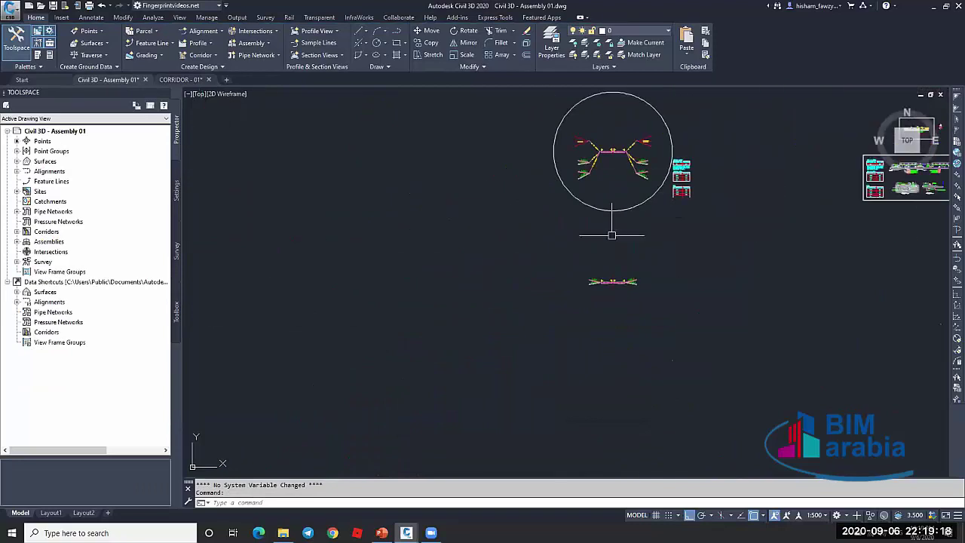
scroll(618, 158, up, 1)
scroll(688, 198, down, 5)
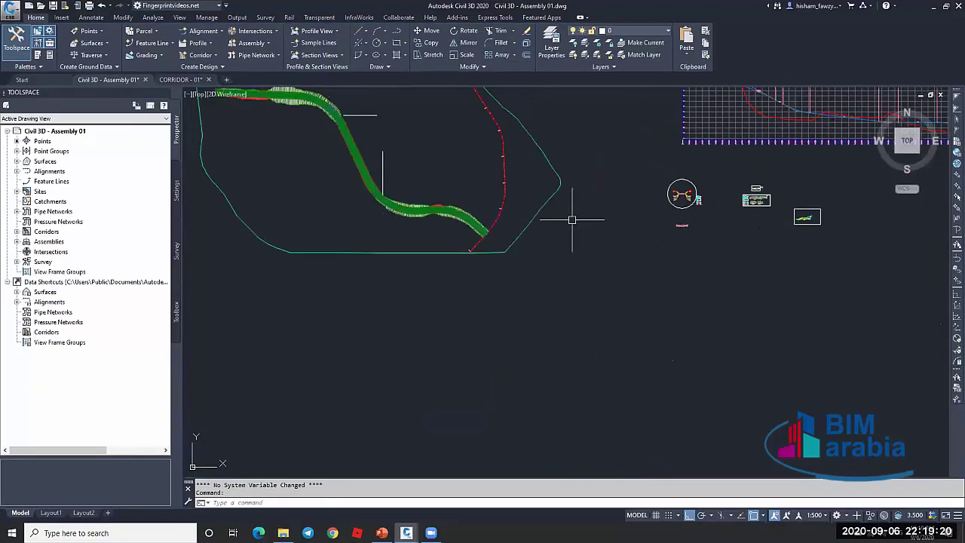
scroll(419, 215, up, 6)
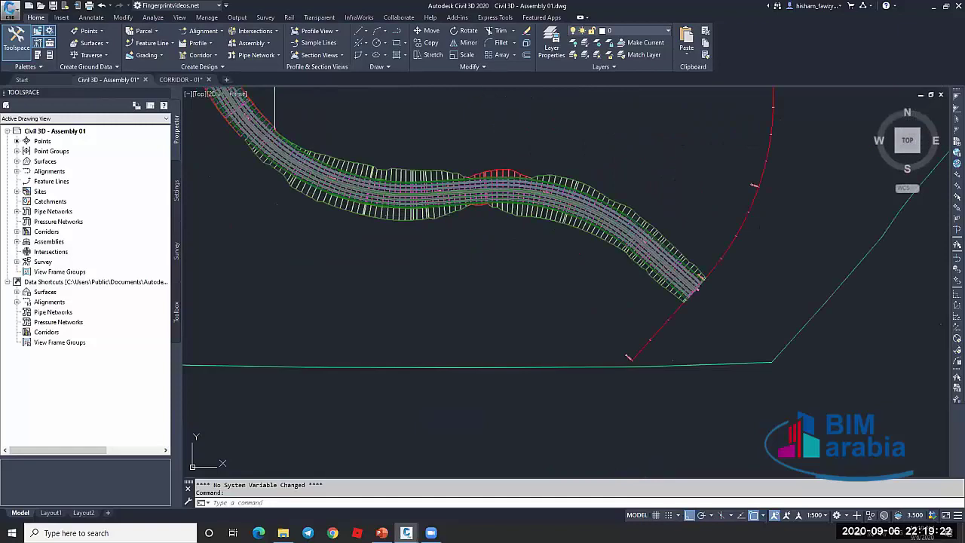
scroll(276, 134, up, 1)
scroll(366, 208, down, 3)
scroll(341, 186, up, 2)
scroll(413, 210, down, 3)
key(Escape)
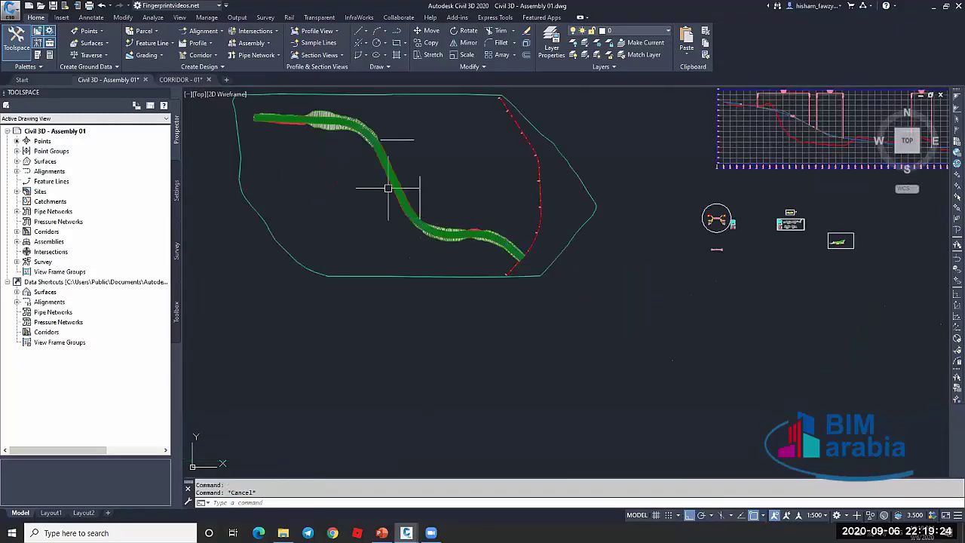
scroll(387, 187, up, 6)
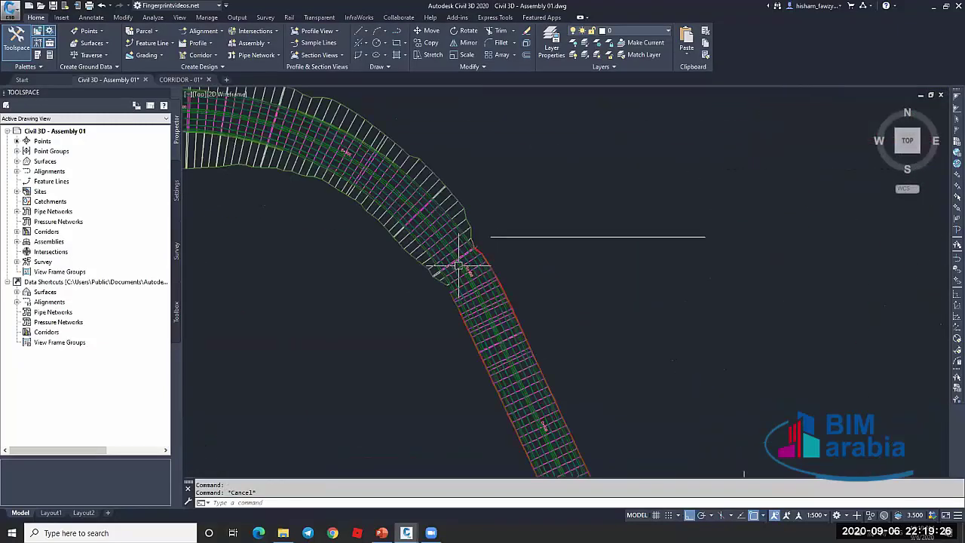
scroll(459, 265, up, 4)
key(Escape)
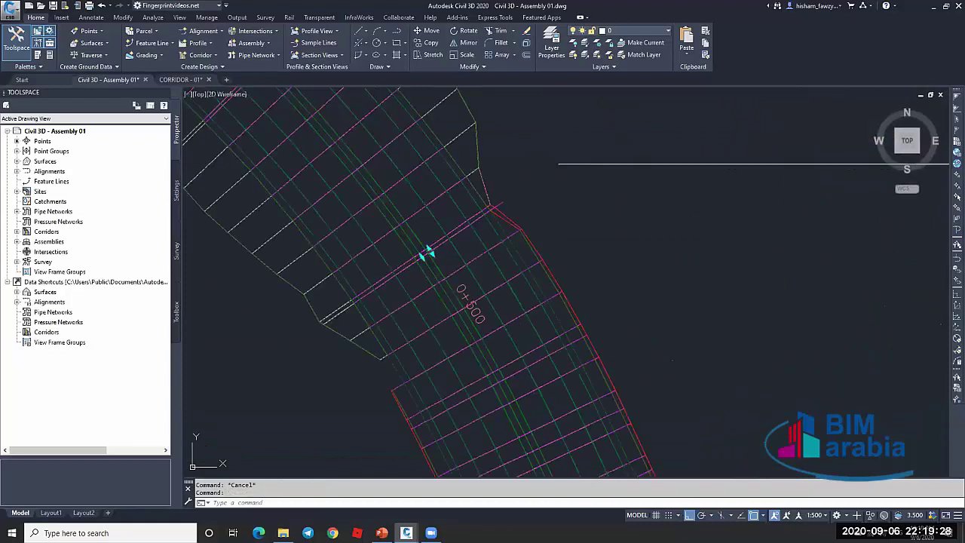
click(467, 257)
click(317, 42)
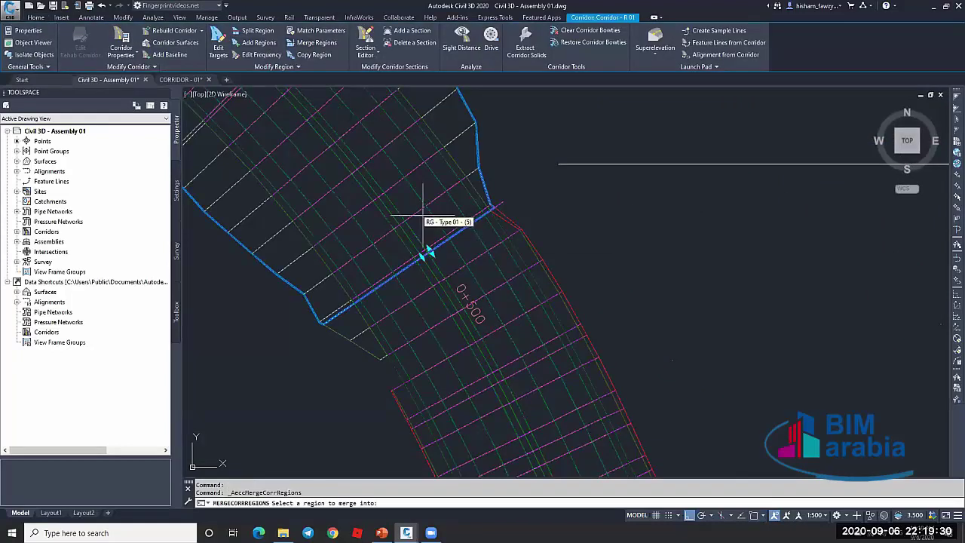
click(424, 225)
click(458, 279)
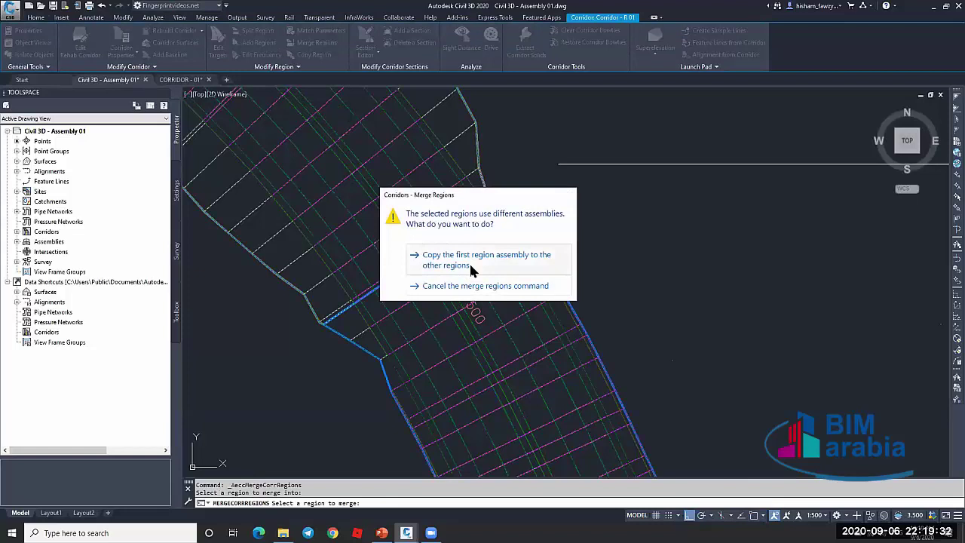
click(469, 260)
scroll(450, 207, down, 3)
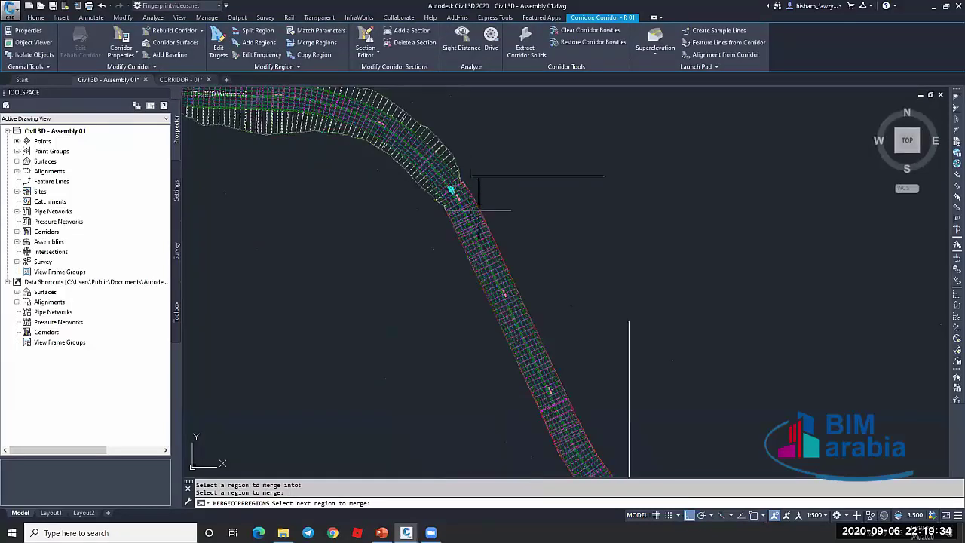
key(Return)
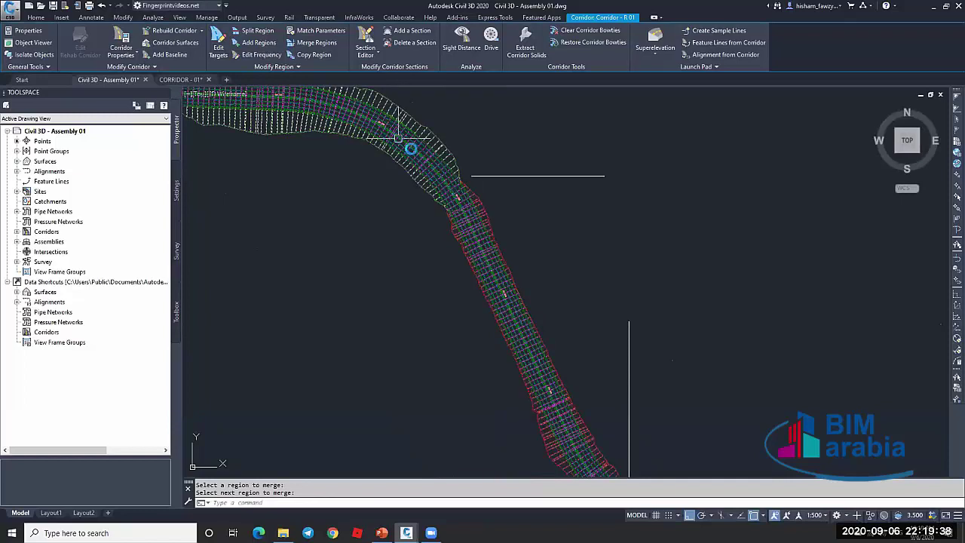
Start a second region merge, pick a region, then cancel the command
scroll(398, 138, down, 5)
scroll(487, 278, up, 5)
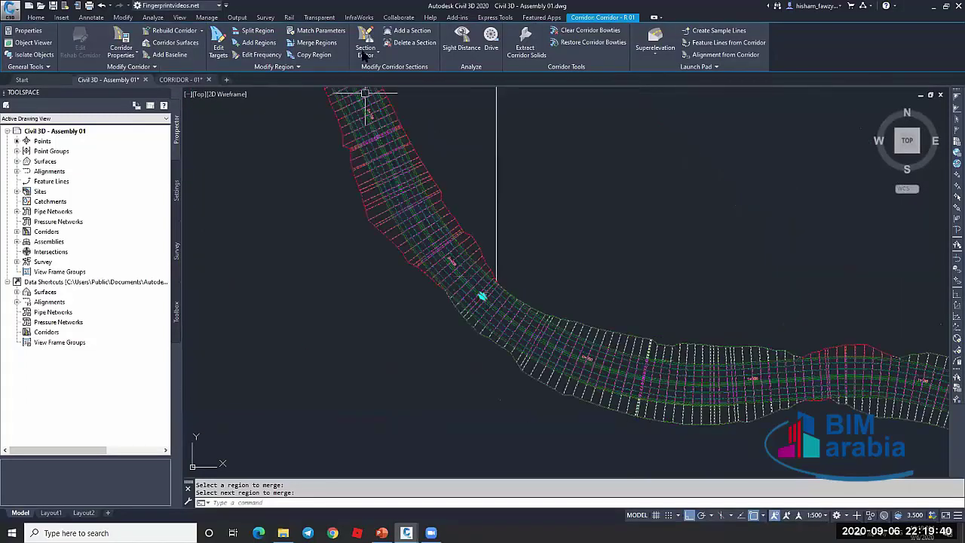
click(316, 42)
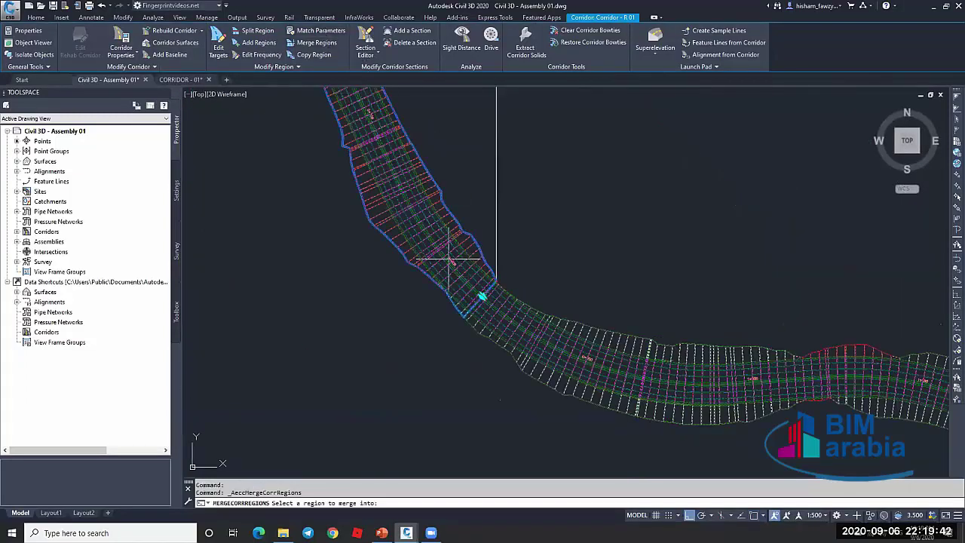
click(537, 331)
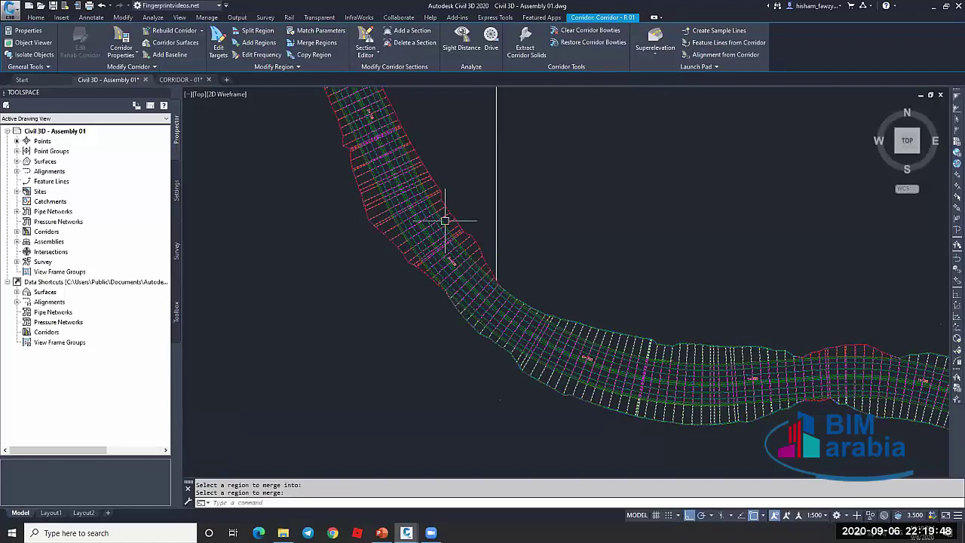
scroll(497, 226, down, 5)
scroll(452, 185, up, 6)
key(Escape)
scroll(452, 185, up, 3)
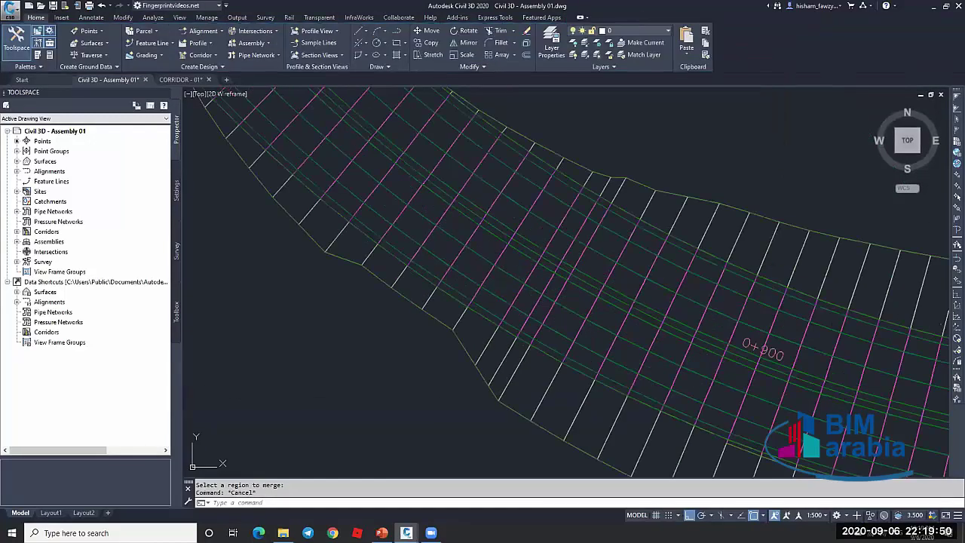
Change the corridor region's along-tangents assembly frequency from 1 m to 25 m and confirm
click(496, 259)
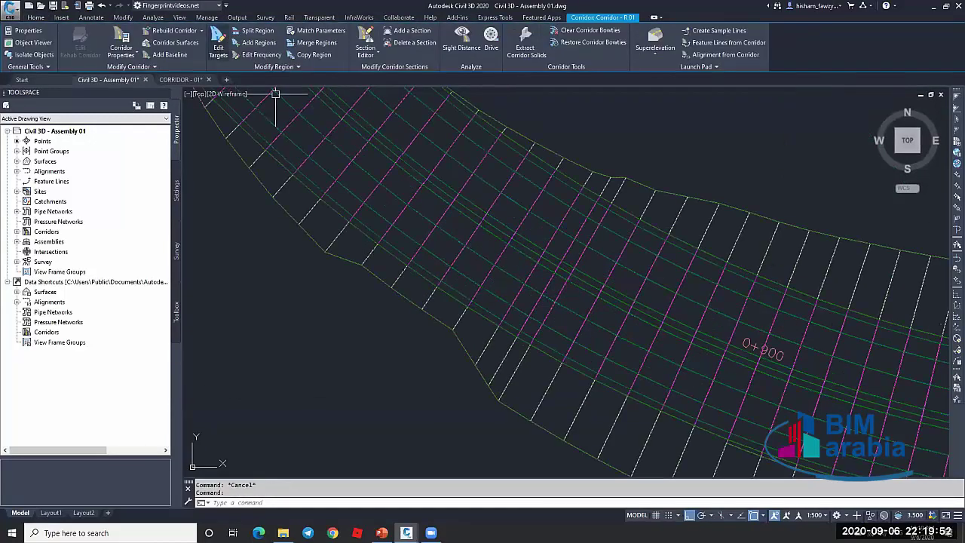
click(261, 54)
click(616, 171)
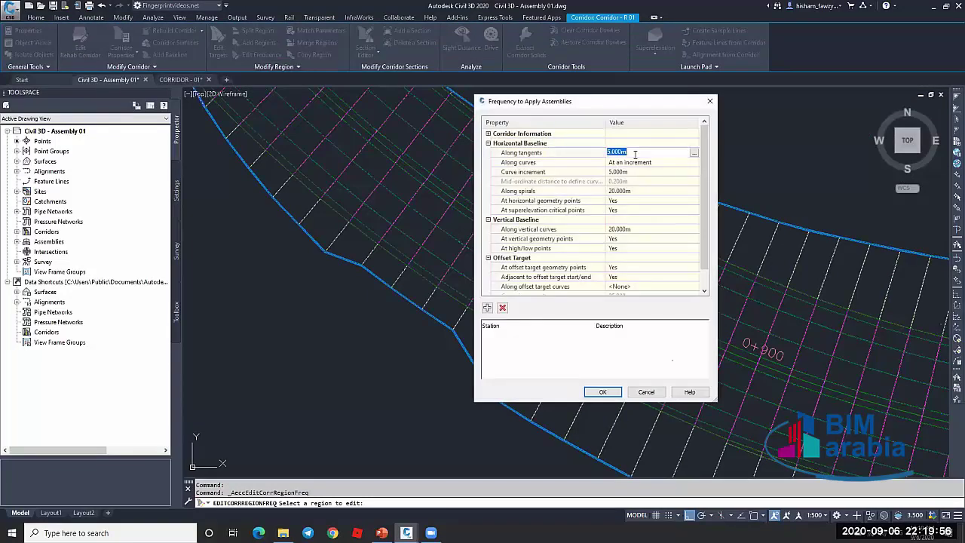
key(Return)
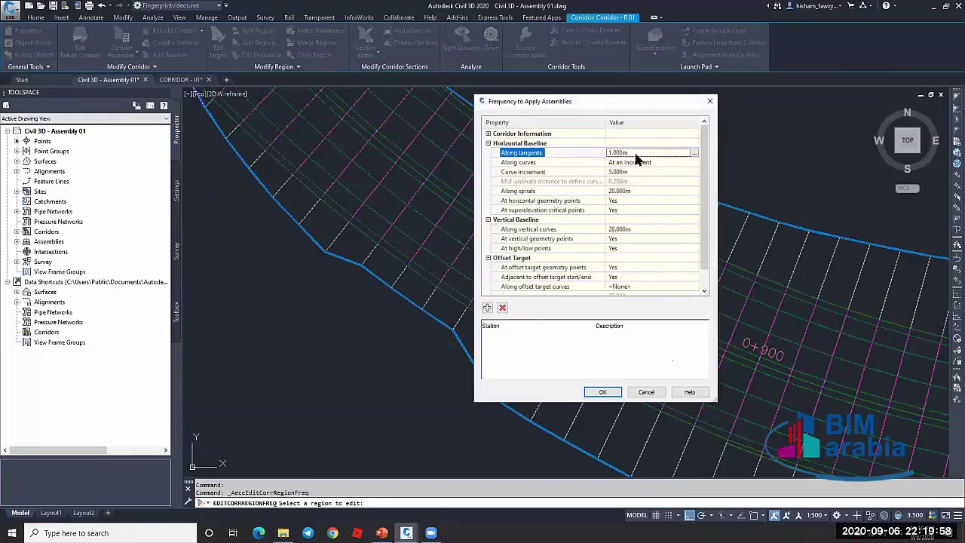
click(637, 153)
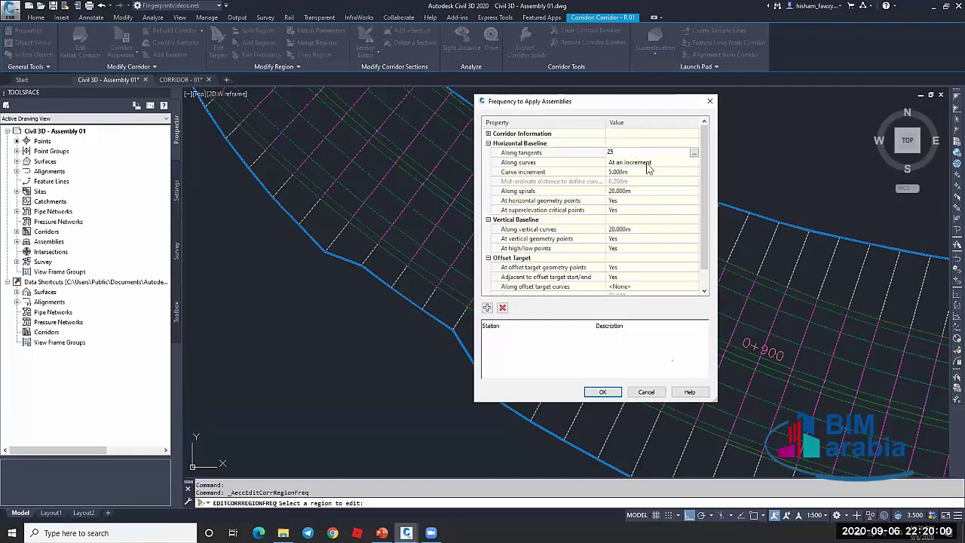
key(Return)
click(644, 172)
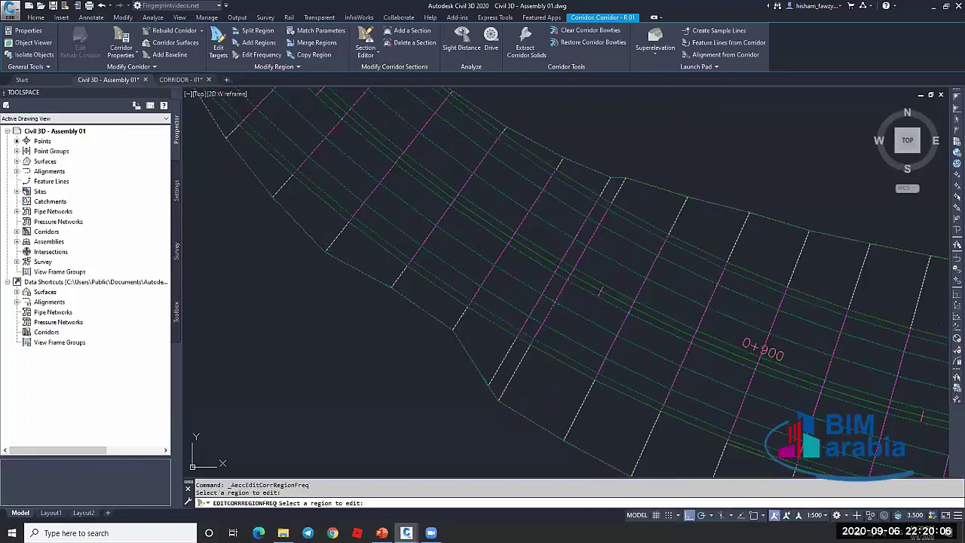
scroll(572, 236, down, 2)
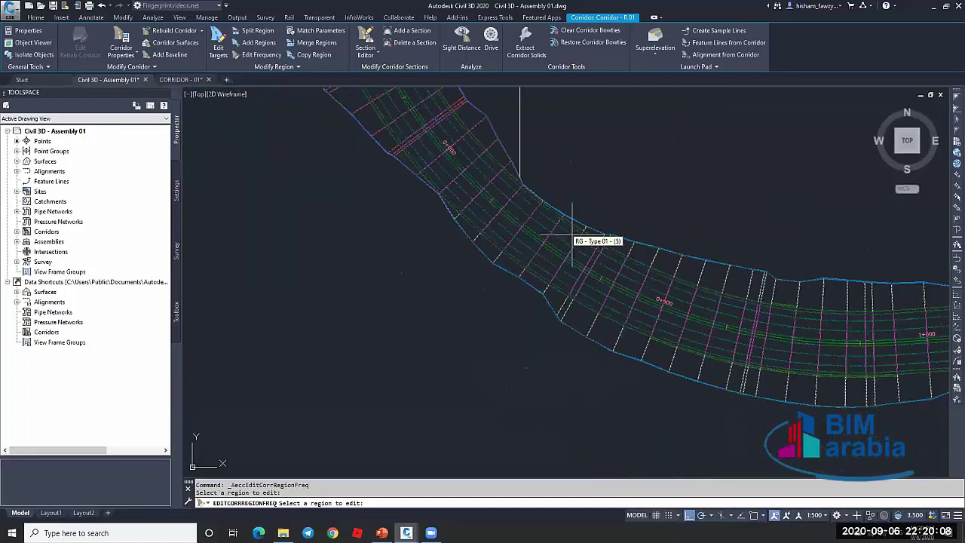
key(Return)
scroll(469, 215, down, 4)
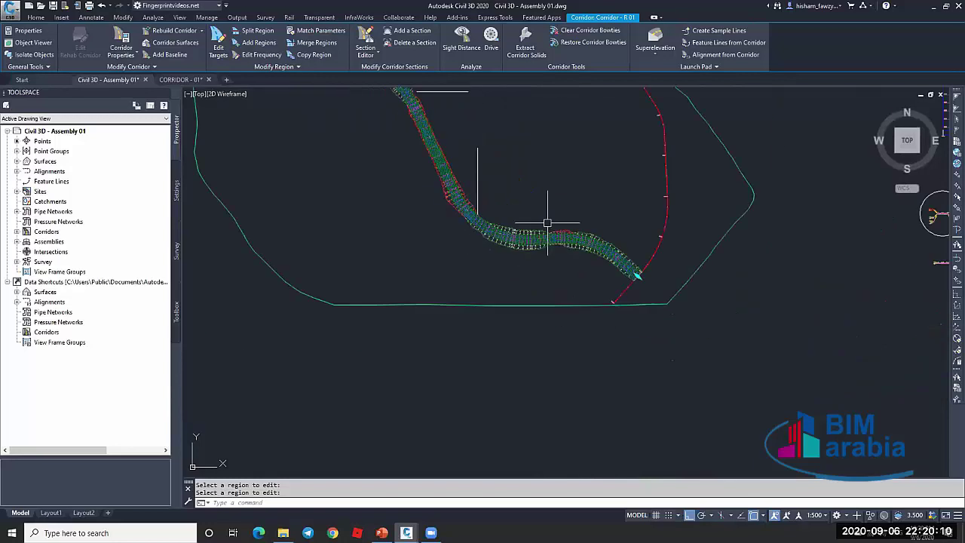
Erase the two stray lines beside the corridor with E
key(Escape)
key(Escape)
click(475, 148)
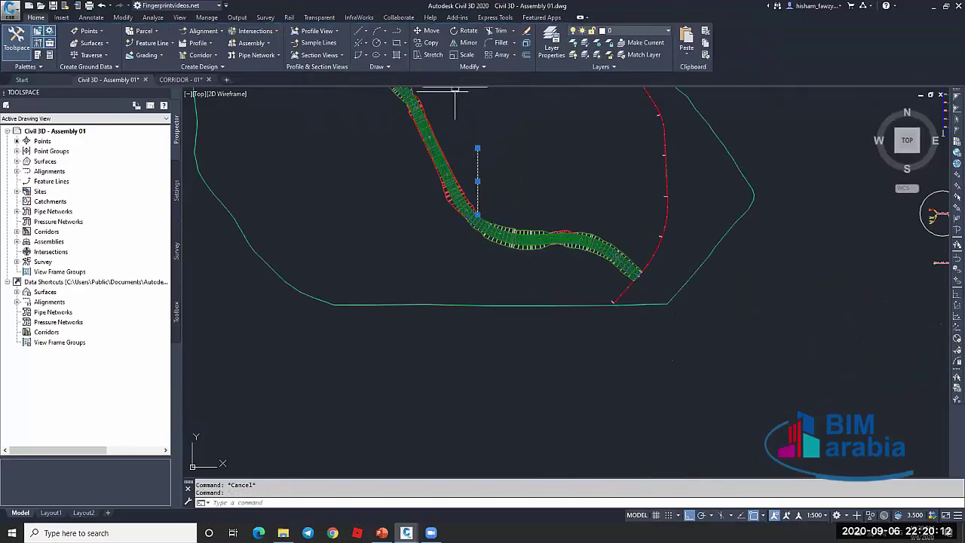
text(e)
key(Return)
scroll(515, 220, down, 3)
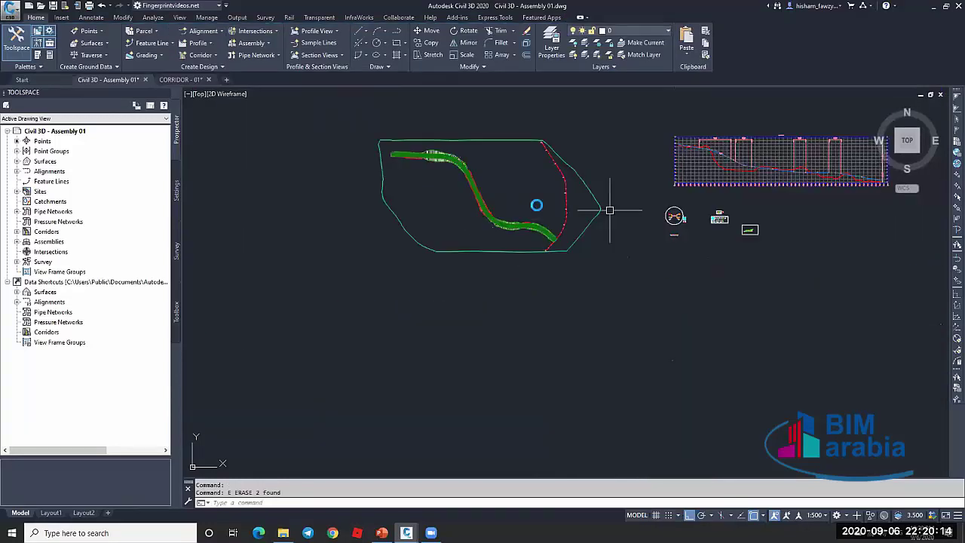
scroll(609, 211, up, 5)
scroll(601, 211, down, 5)
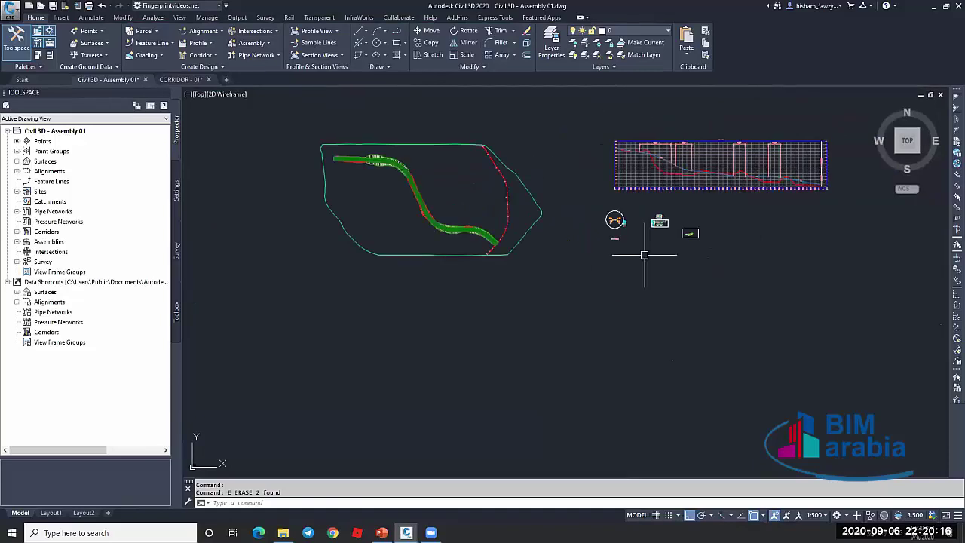
scroll(623, 241, up, 7)
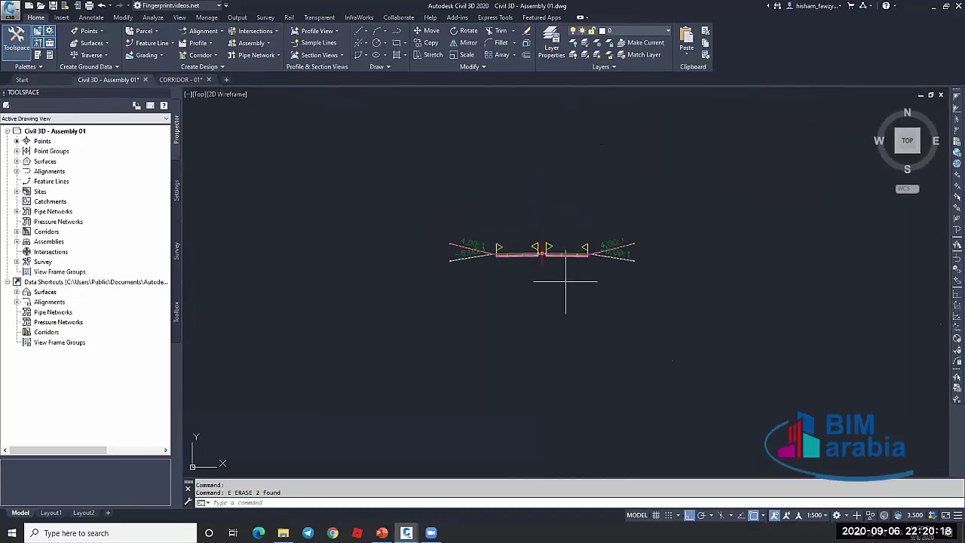
Abandon a started circle and frame the whole island assembly in view
text(c)
key(Return)
click(537, 281)
scroll(537, 280, up, 1)
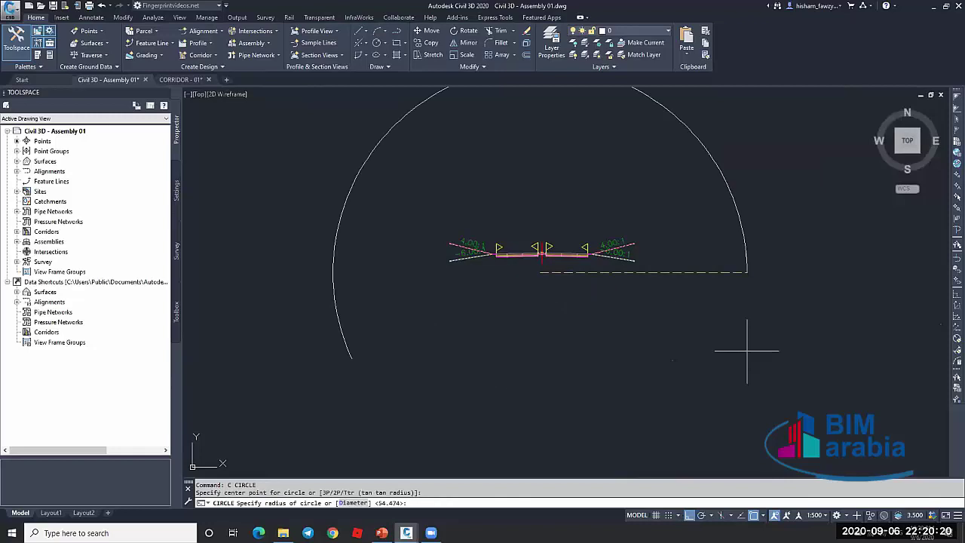
scroll(641, 260, up, 3)
key(Escape)
scroll(640, 253, up, 2)
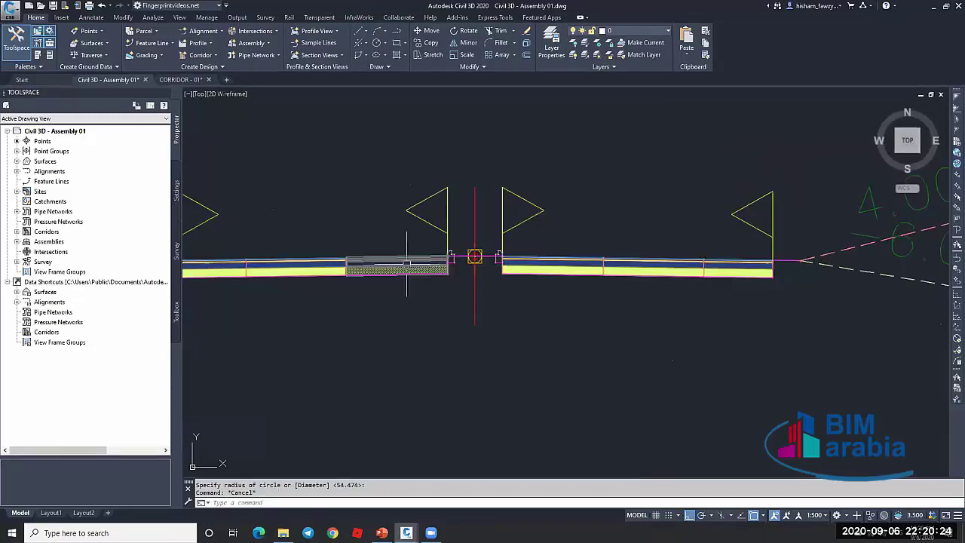
scroll(403, 260, down, 2)
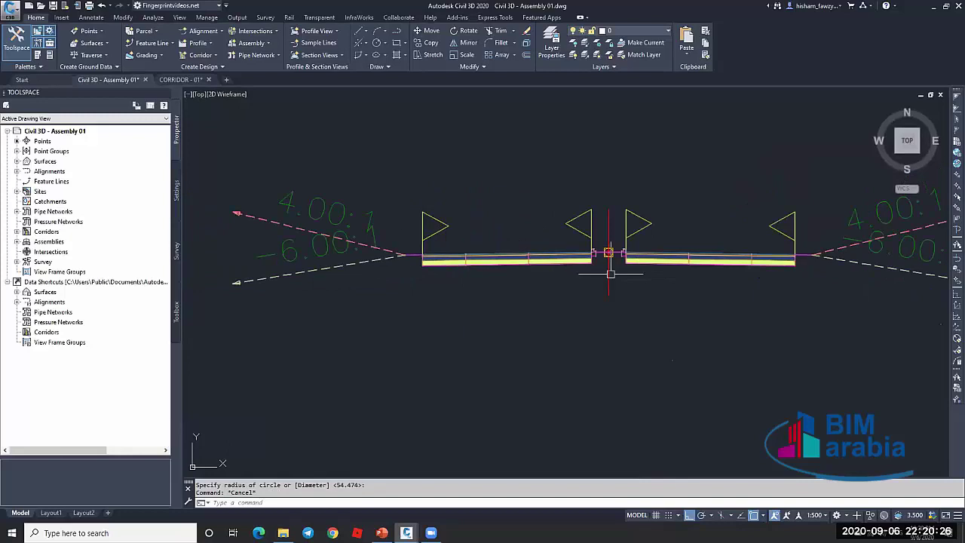
scroll(804, 255, up, 5)
scroll(816, 255, down, 5)
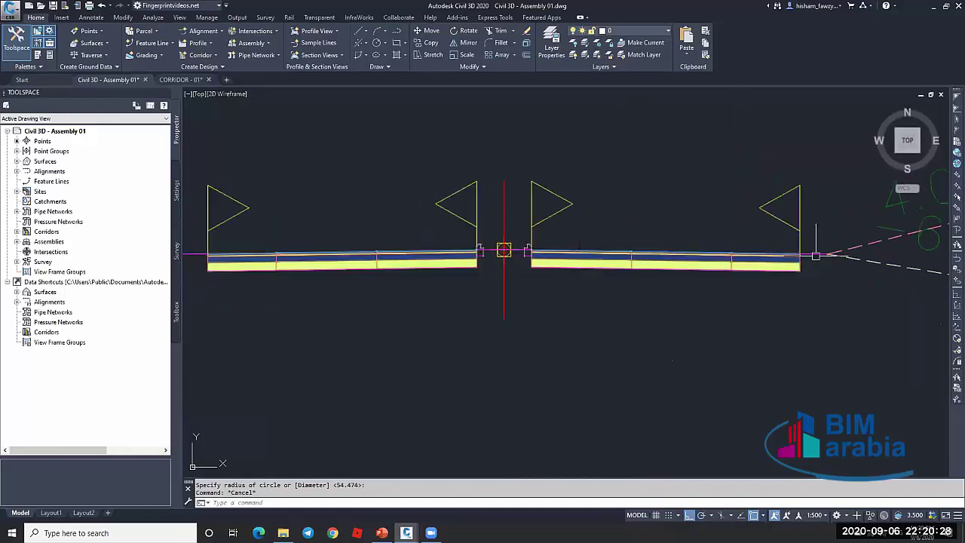
middle_drag(299, 251, 481, 245)
scroll(360, 246, down, 5)
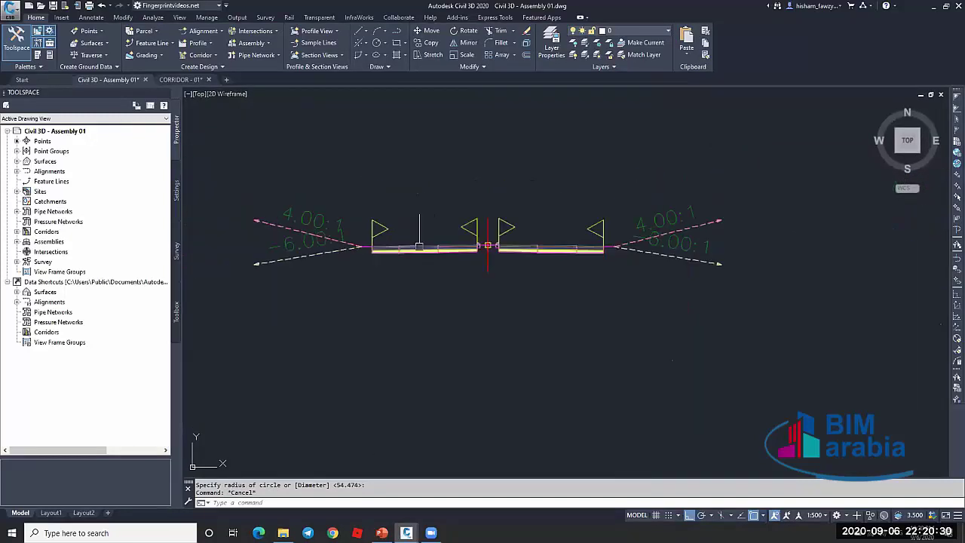
scroll(565, 270, up, 8)
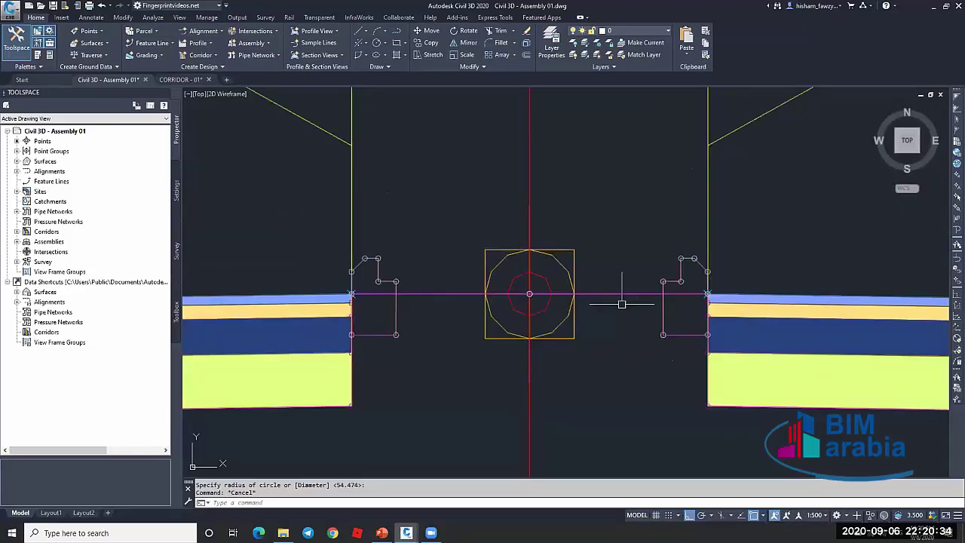
scroll(577, 260, down, 2)
scroll(590, 269, up, 2)
key(Escape)
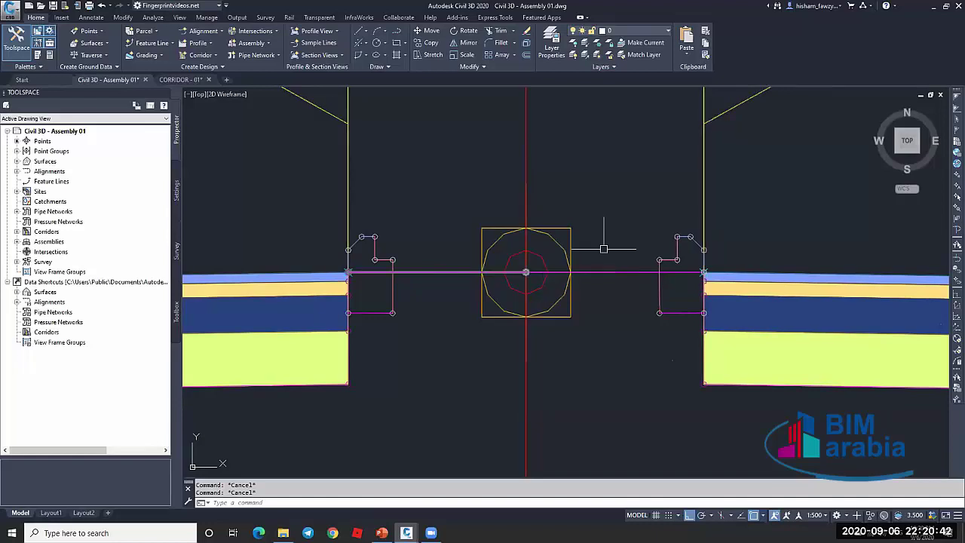
Draw a temporary line between the right and left curb top corners, then delete it
text(l)
key(Return)
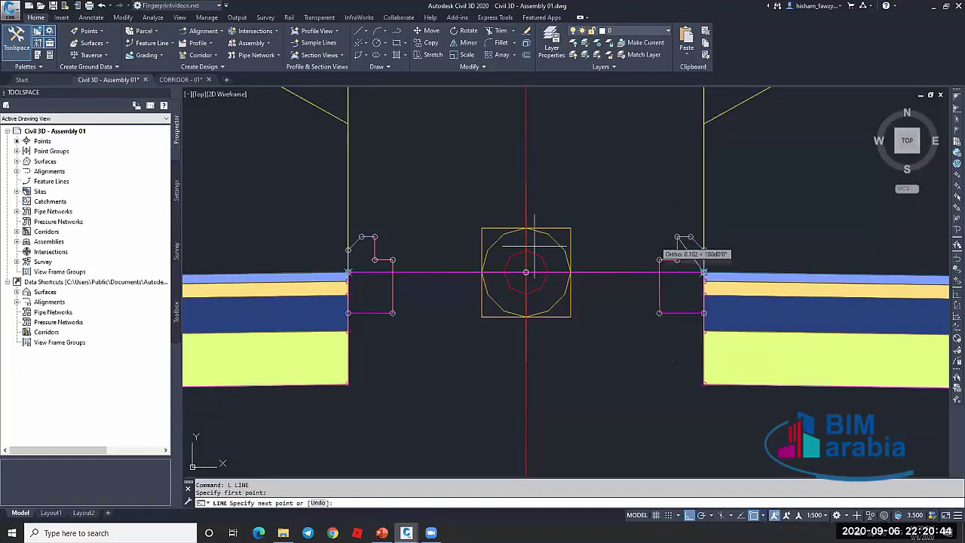
click(677, 237)
click(374, 237)
key(Escape)
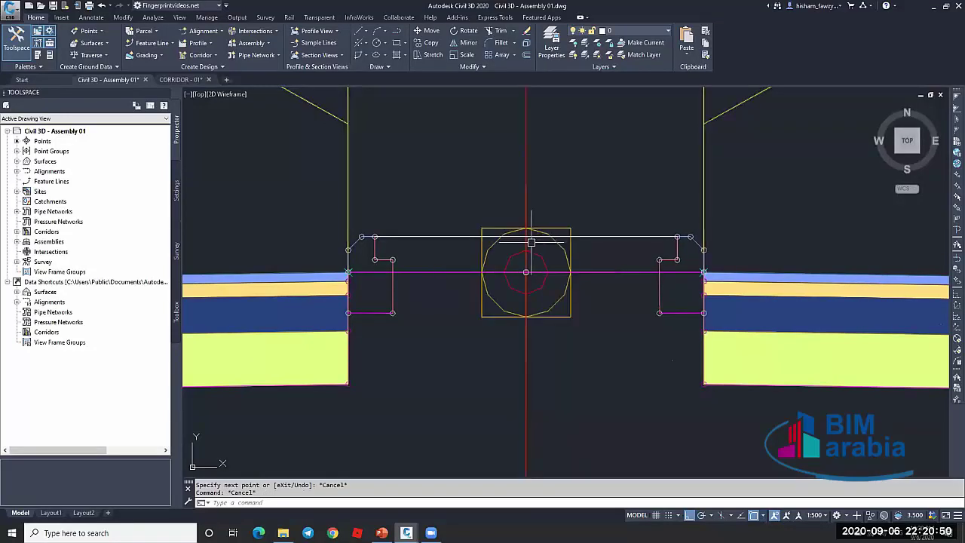
scroll(532, 242, up, 5)
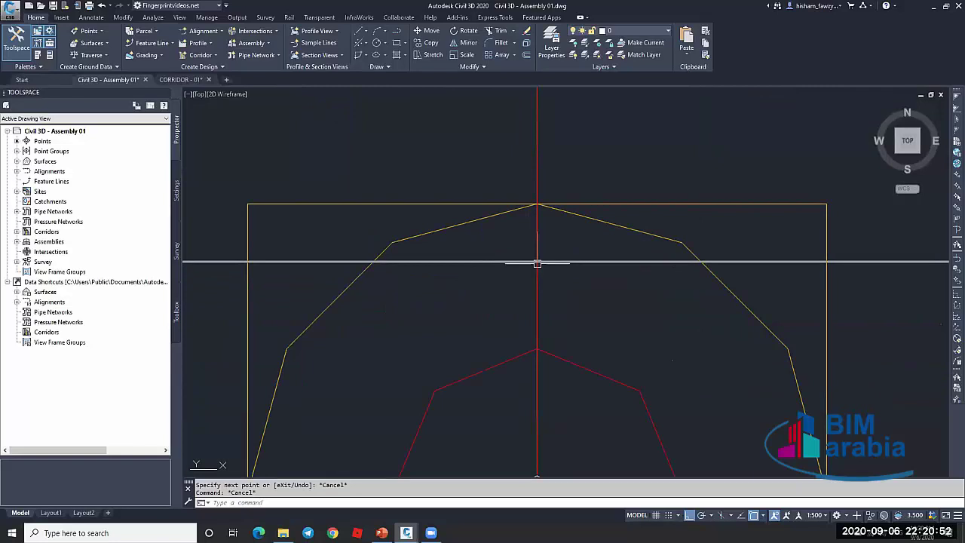
scroll(537, 263, down, 8)
scroll(532, 255, up, 4)
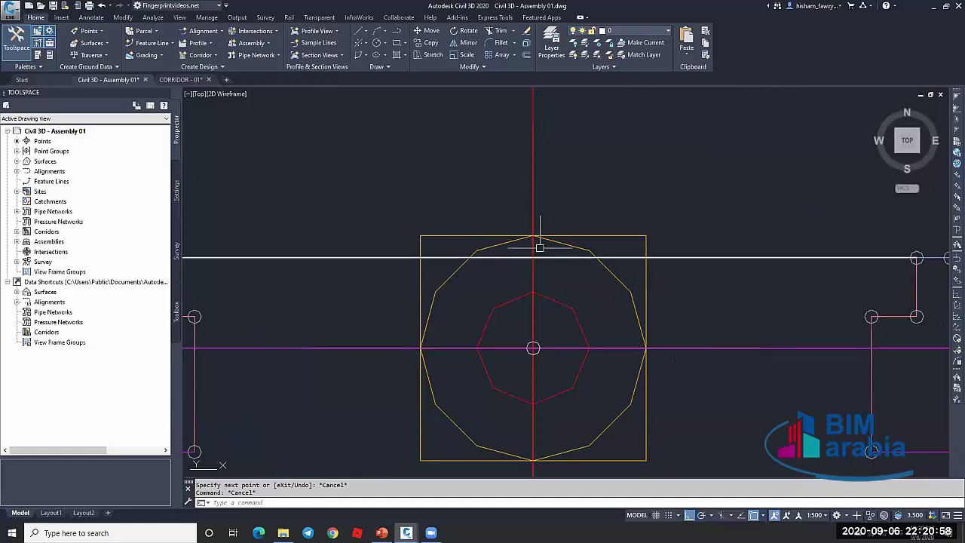
scroll(540, 247, down, 4)
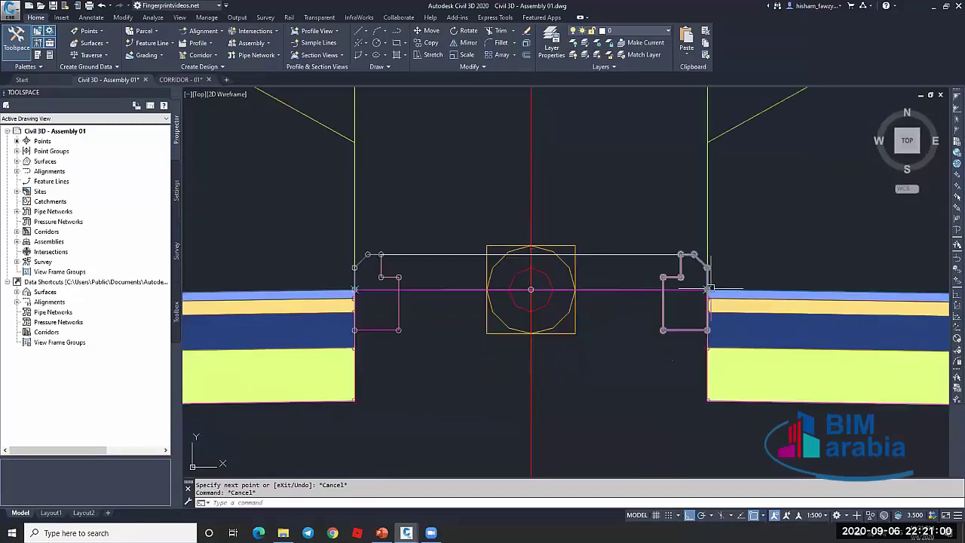
click(603, 255)
key(Delete)
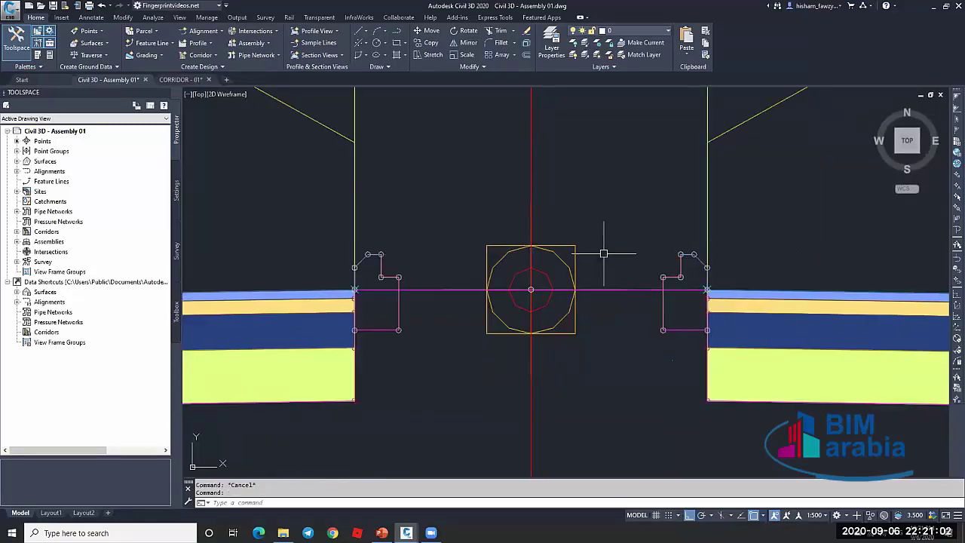
Inspect the median LinkWidthAndSlope subassembly's properties, then clear the selection
click(641, 290)
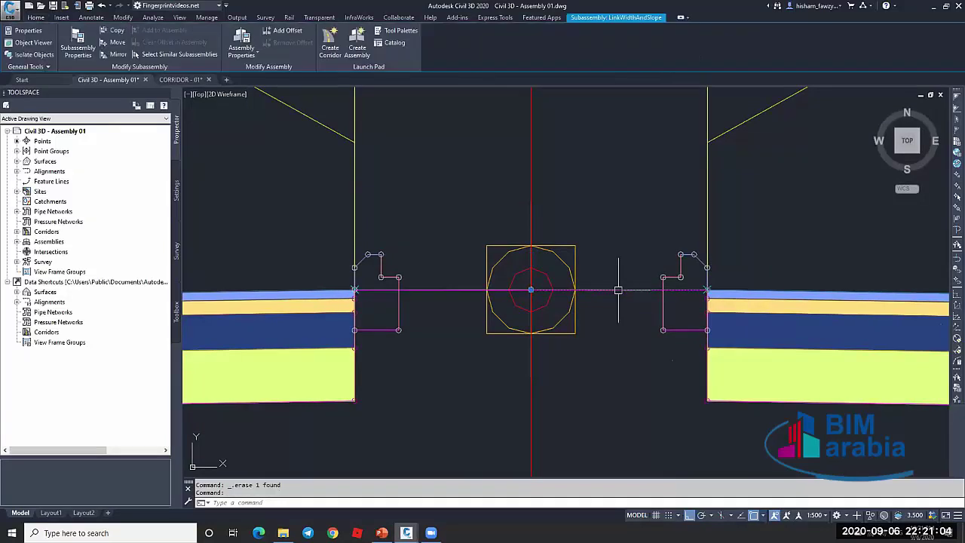
scroll(617, 252, down, 2)
key(ctrl+1)
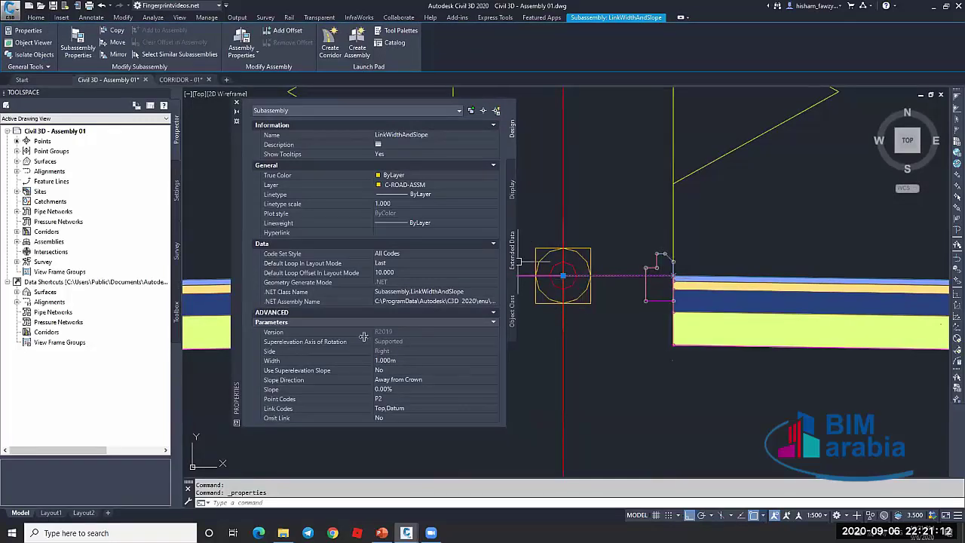
click(237, 101)
key(Escape)
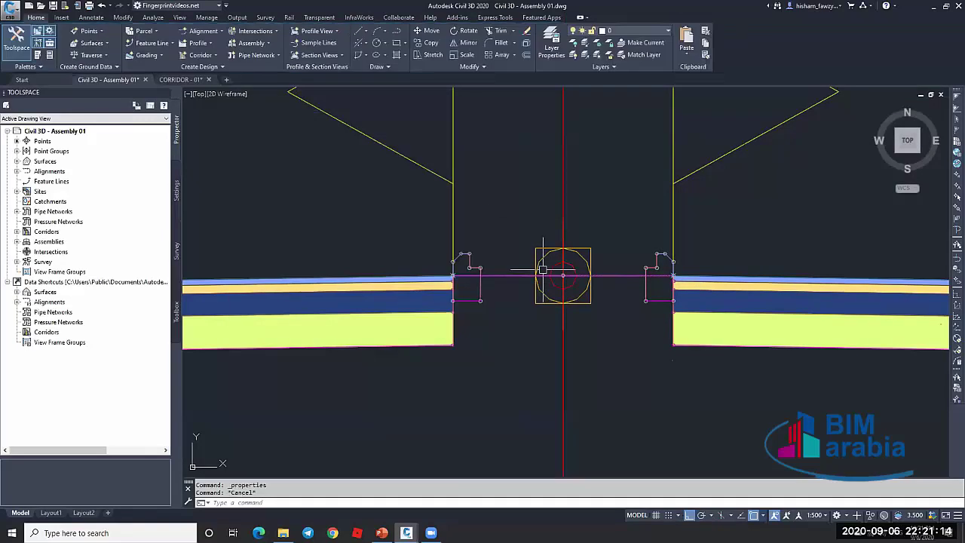
Zoom out from the assembly and pan to the corridor's rebuilt sections in plan
scroll(581, 281, up, 6)
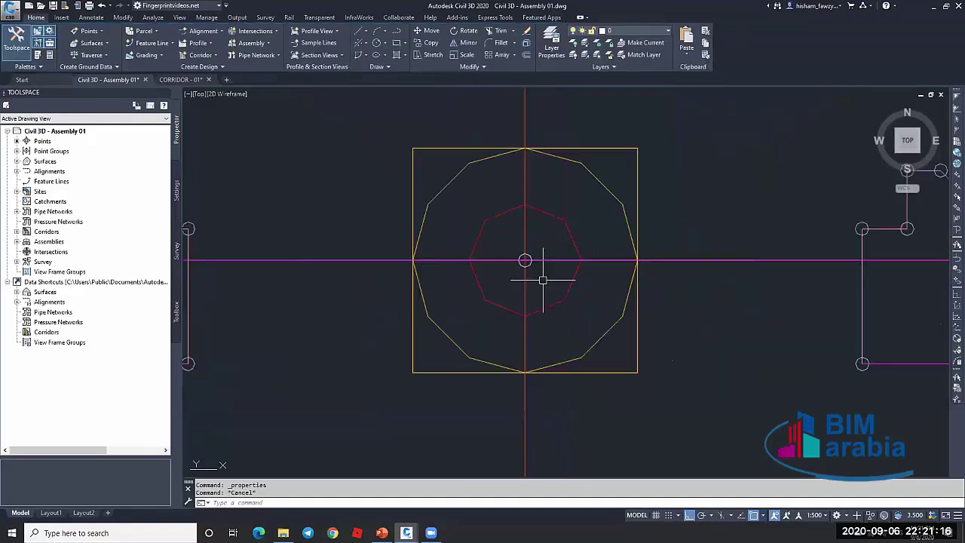
scroll(521, 260, up, 2)
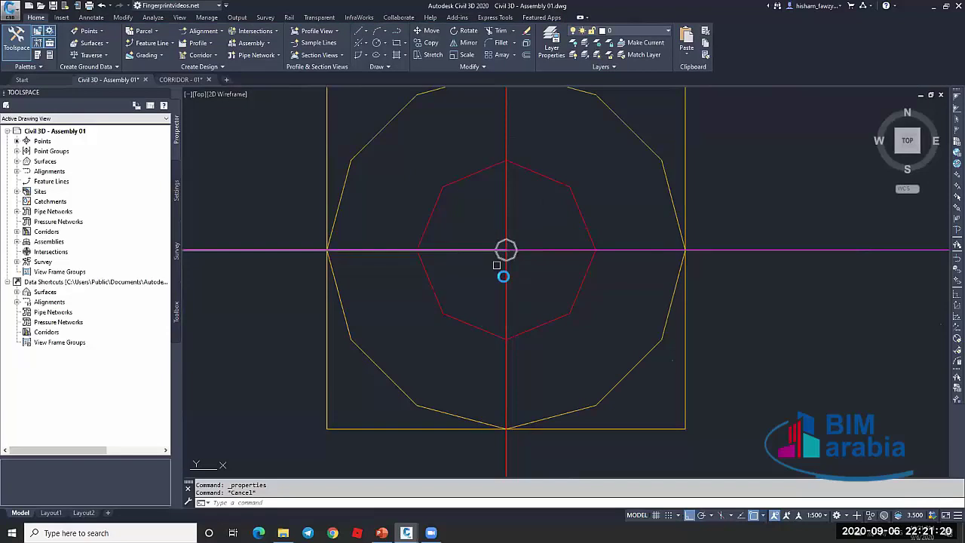
scroll(497, 264, down, 4)
middle_drag(785, 247, 660, 230)
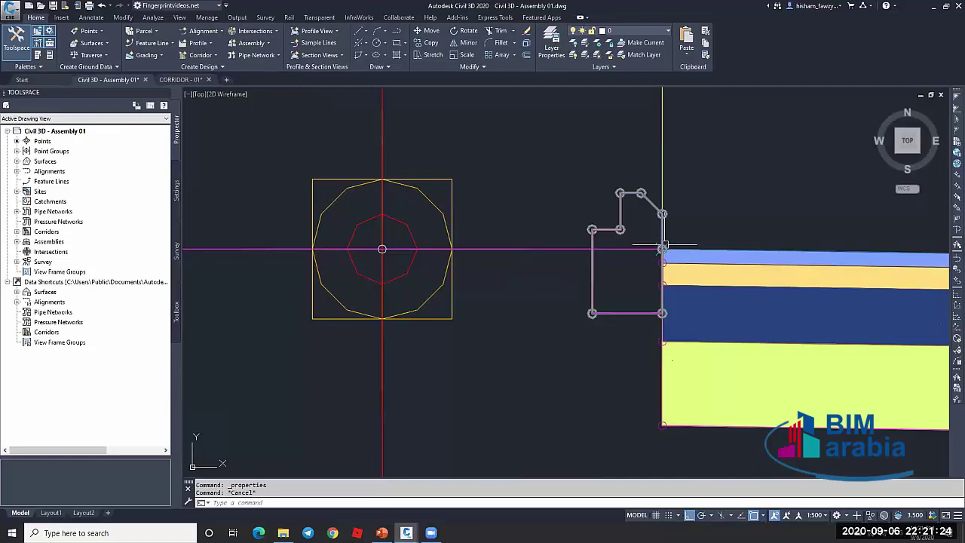
scroll(664, 248, down, 8)
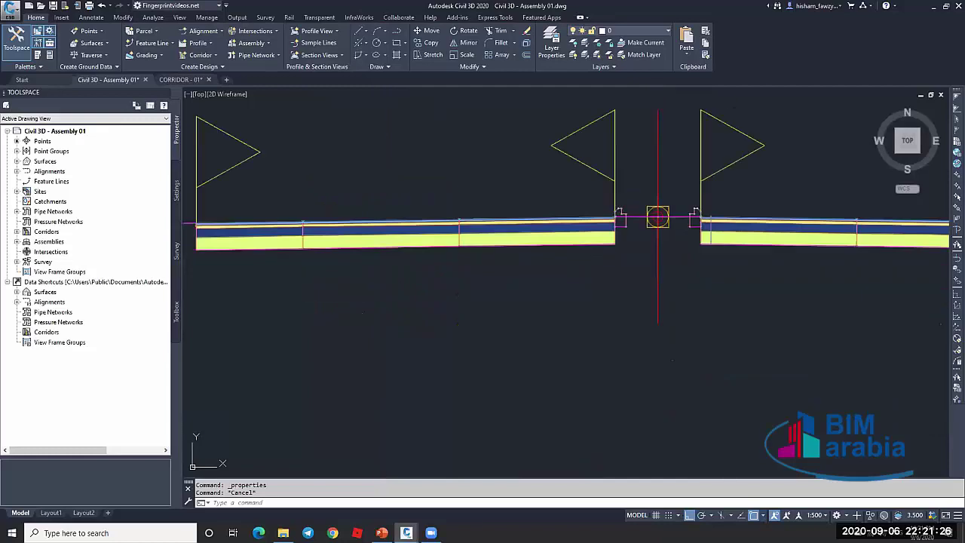
scroll(441, 222, up, 10)
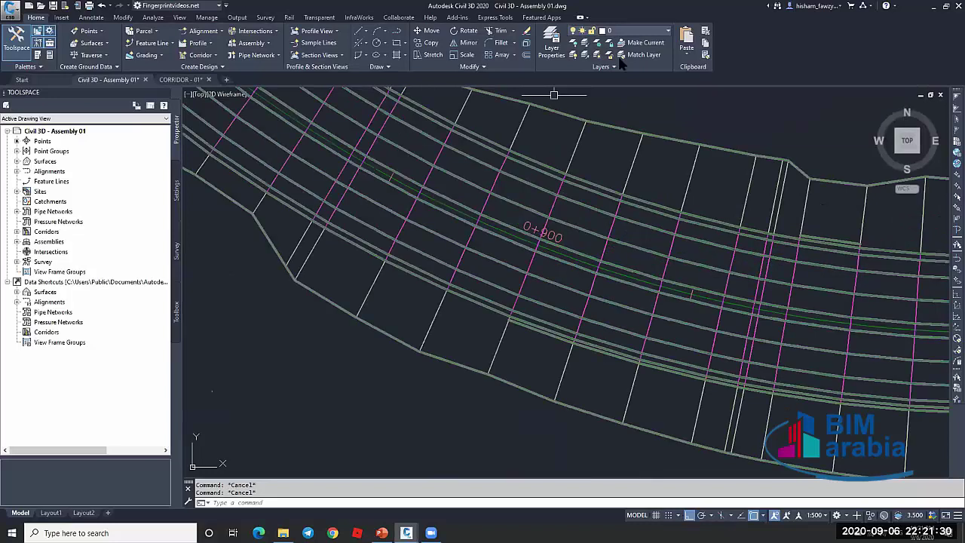
Switch on the _TARGETS layer so the orange target lines show along the curved corridor
click(638, 30)
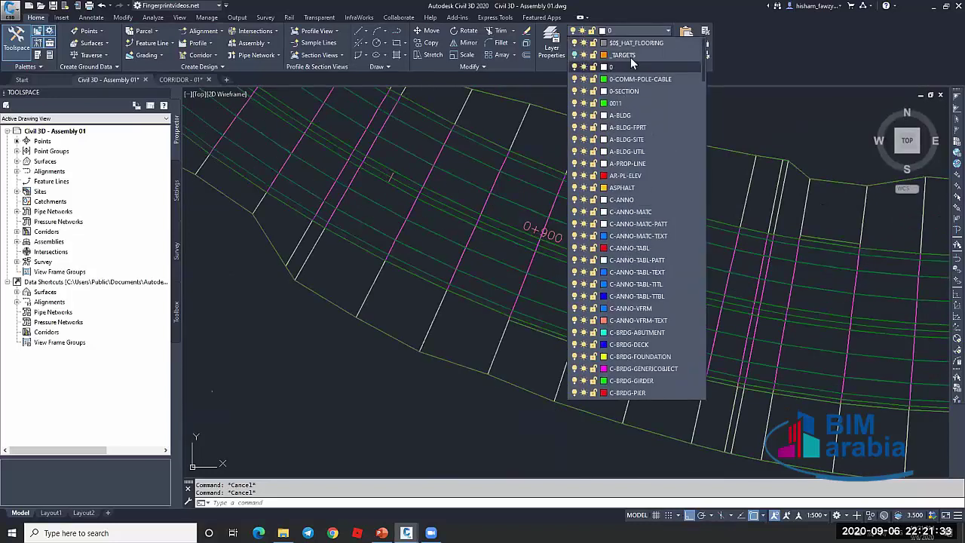
click(575, 55)
click(513, 215)
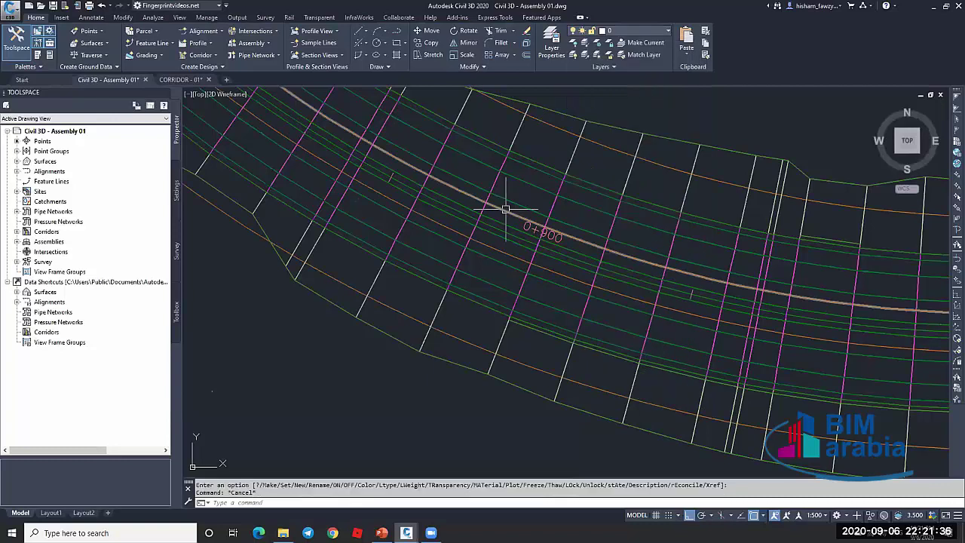
scroll(494, 243, down, 5)
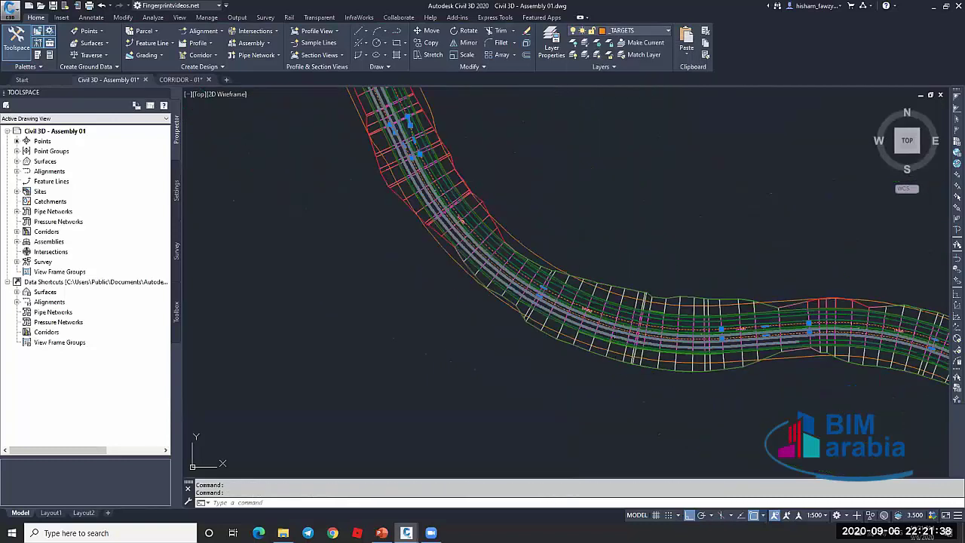
scroll(406, 144, up, 4)
middle_drag(528, 141, 808, 361)
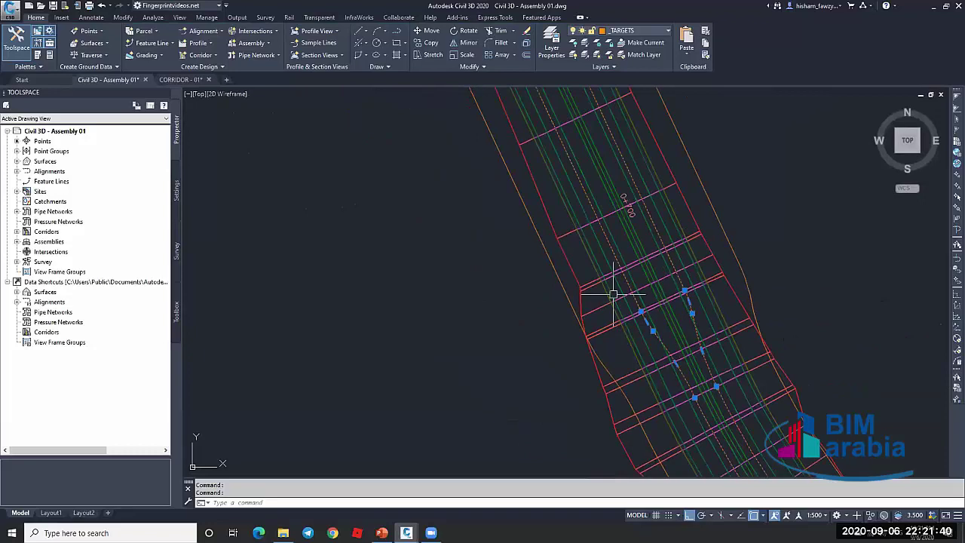
scroll(648, 299, down, 2)
scroll(513, 189, down, 3)
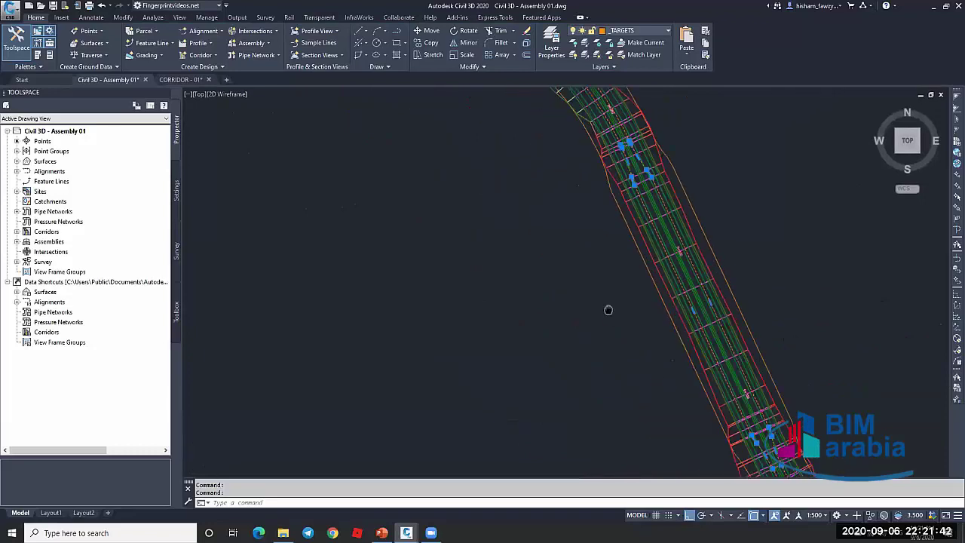
scroll(666, 219, up, 6)
key(Escape)
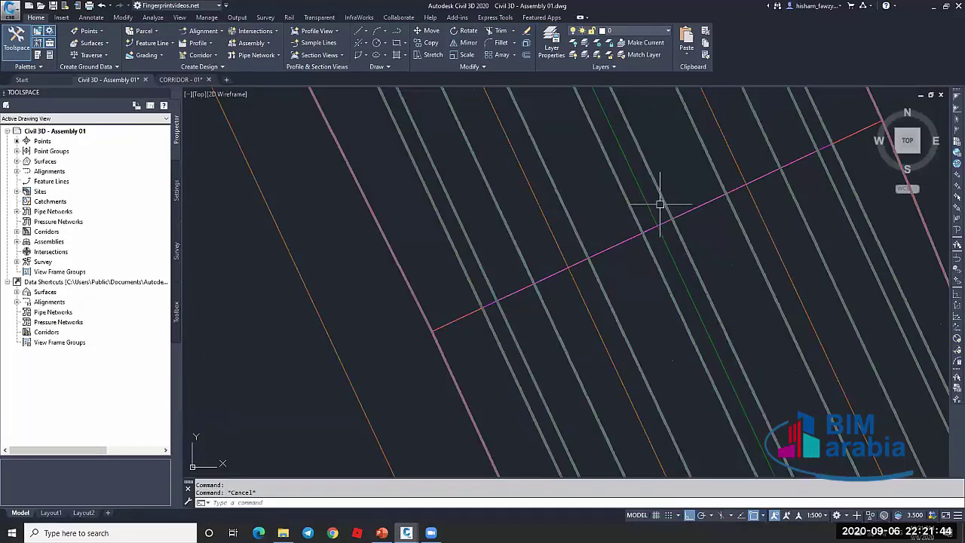
Select Corridor - R 01 and briefly inspect its corridor style settings
click(666, 198)
right_click(701, 272)
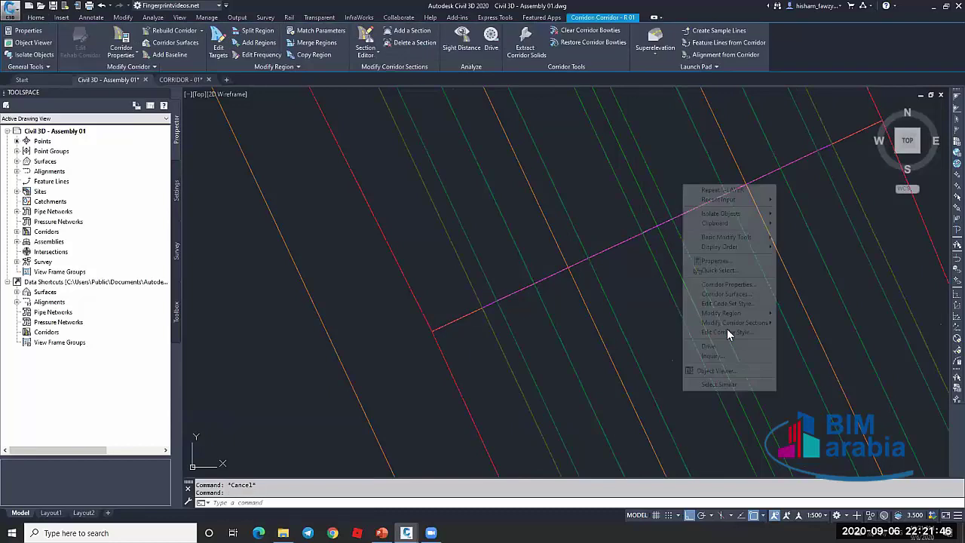
click(730, 326)
click(634, 150)
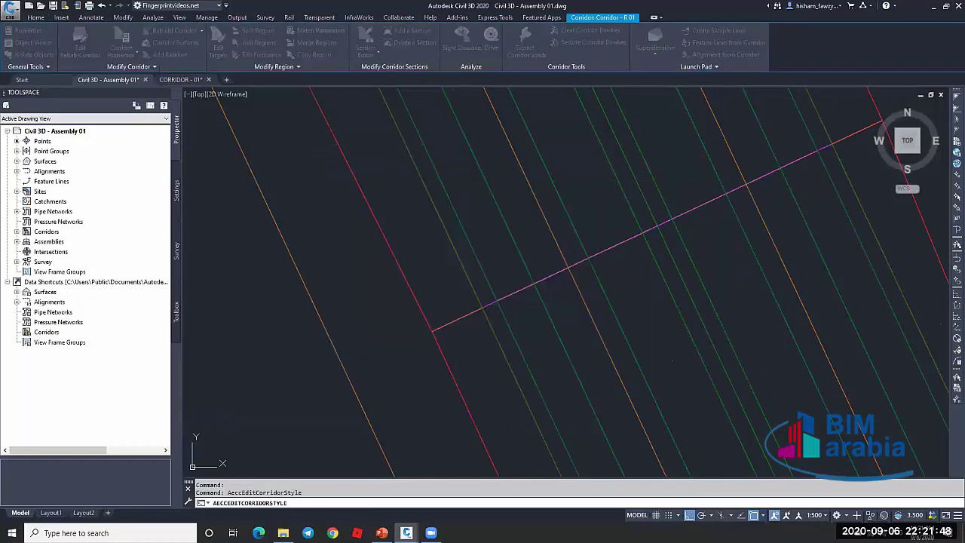
Try the View-Edit, View-Edit with Shading and All Codes with No Shading code set styles, then settle on Basic
key(ctrl+1)
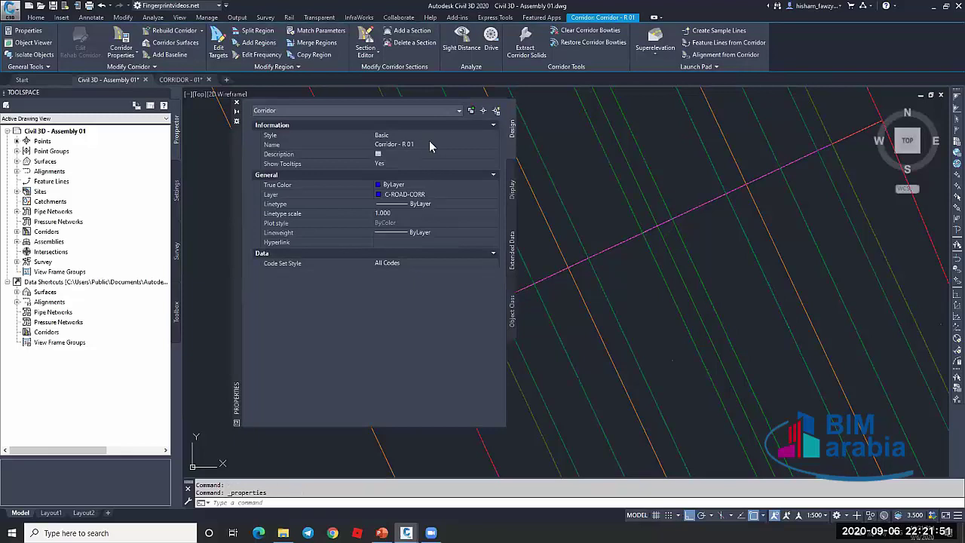
click(432, 263)
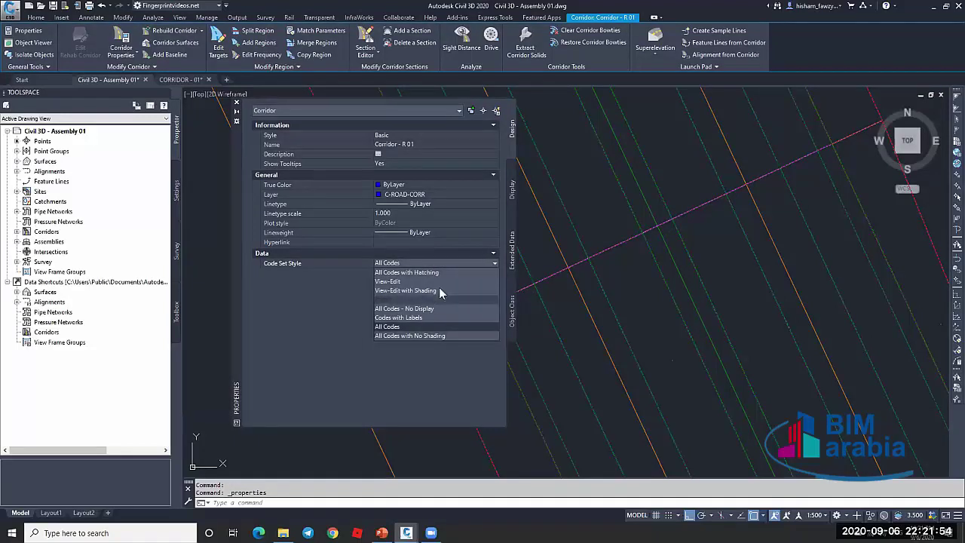
click(436, 281)
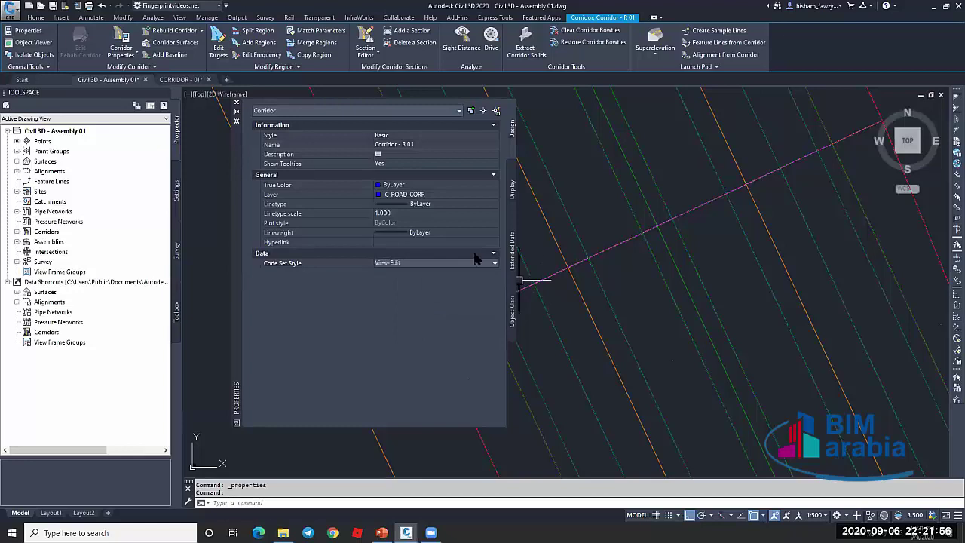
click(430, 264)
click(425, 291)
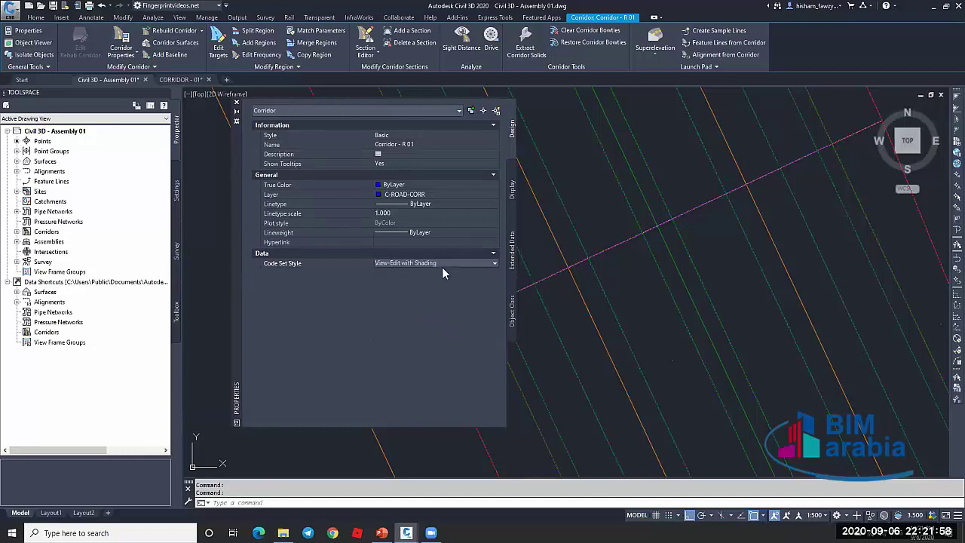
click(448, 262)
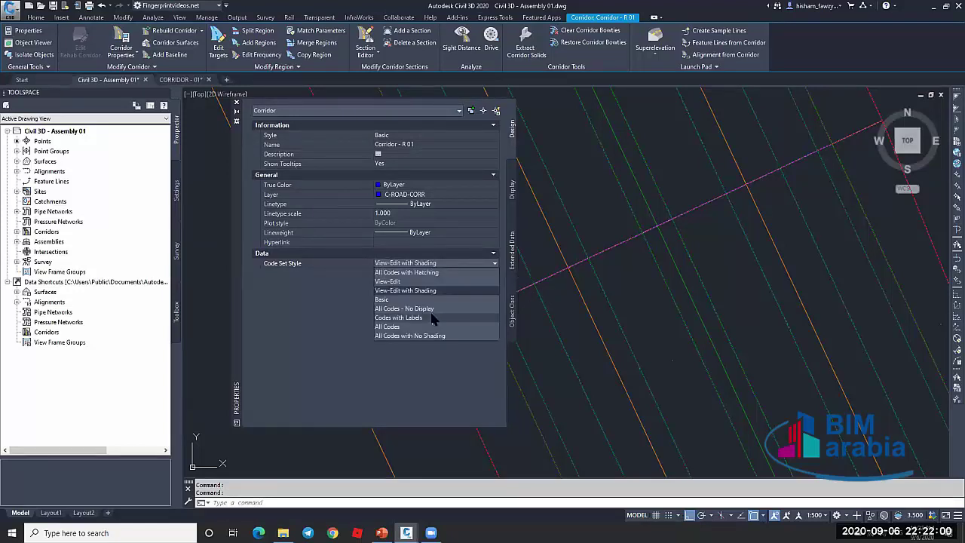
click(431, 338)
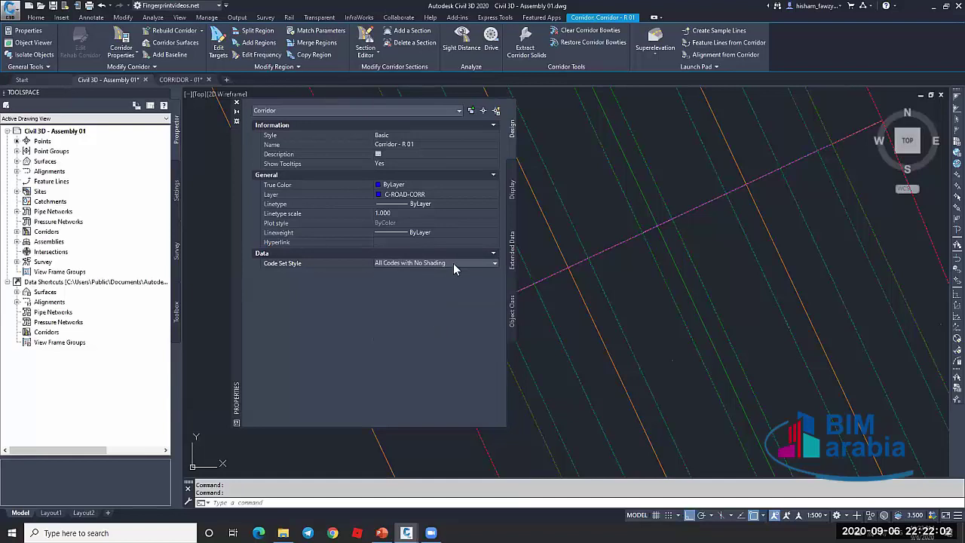
click(453, 263)
click(400, 272)
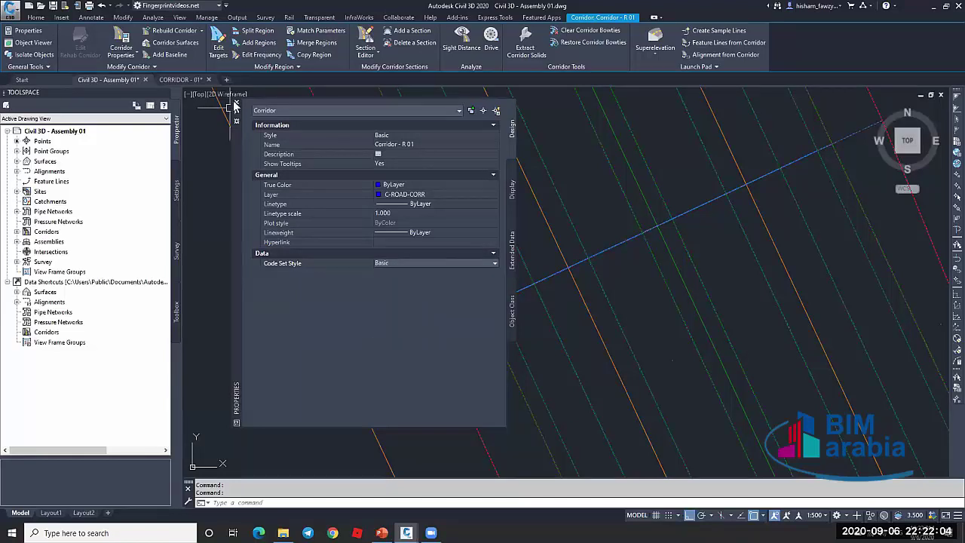
click(236, 105)
scroll(625, 260, down, 5)
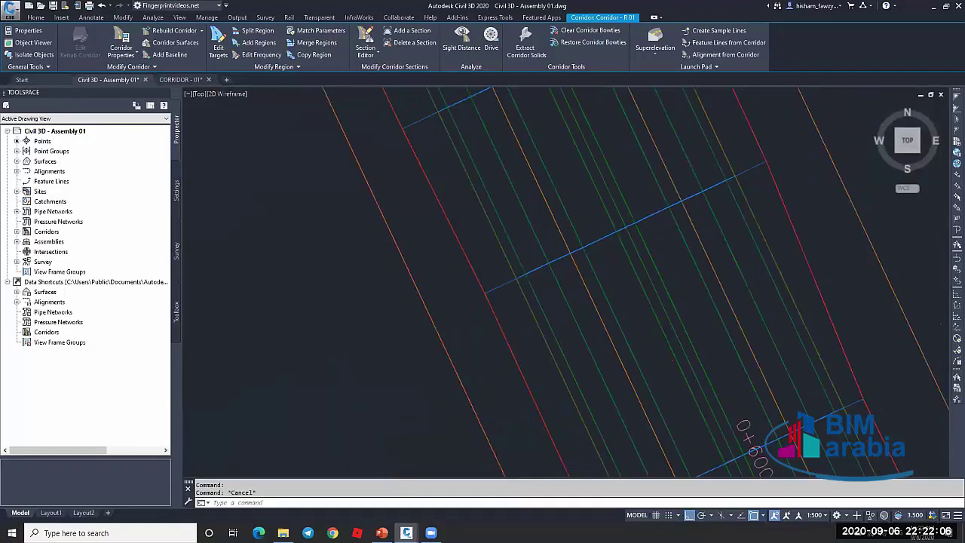
key(Escape)
key(Escape)
scroll(664, 263, up, 3)
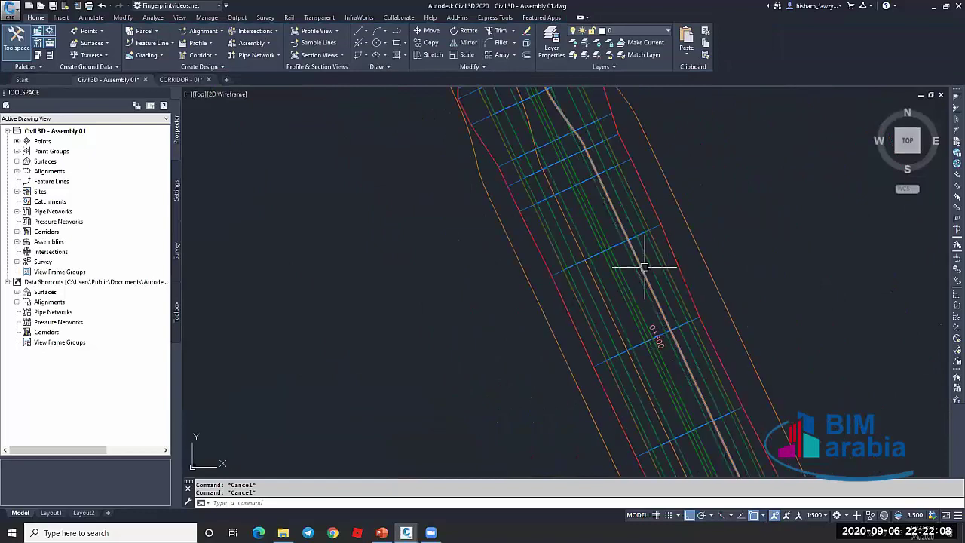
Pick a target line in the corridor, then cancel the selection
click(645, 281)
key(Escape)
scroll(602, 302, up, 4)
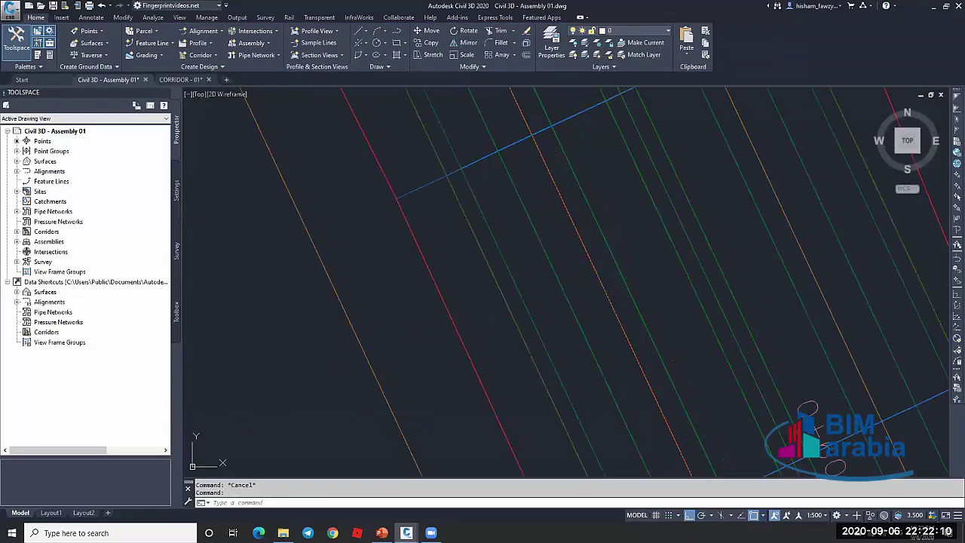
scroll(607, 281, down, 4)
scroll(689, 225, down, 5)
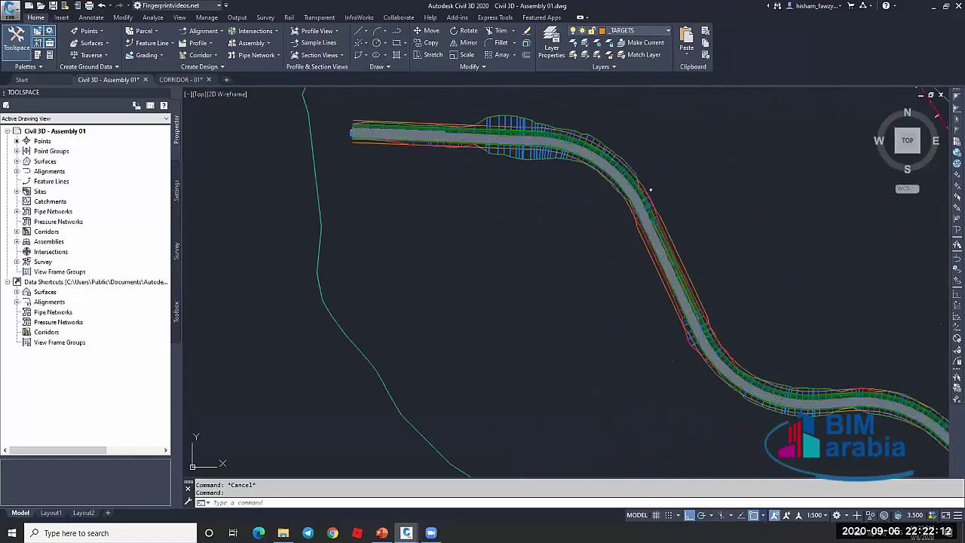
scroll(304, 101, up, 5)
key(Escape)
scroll(532, 185, up, 5)
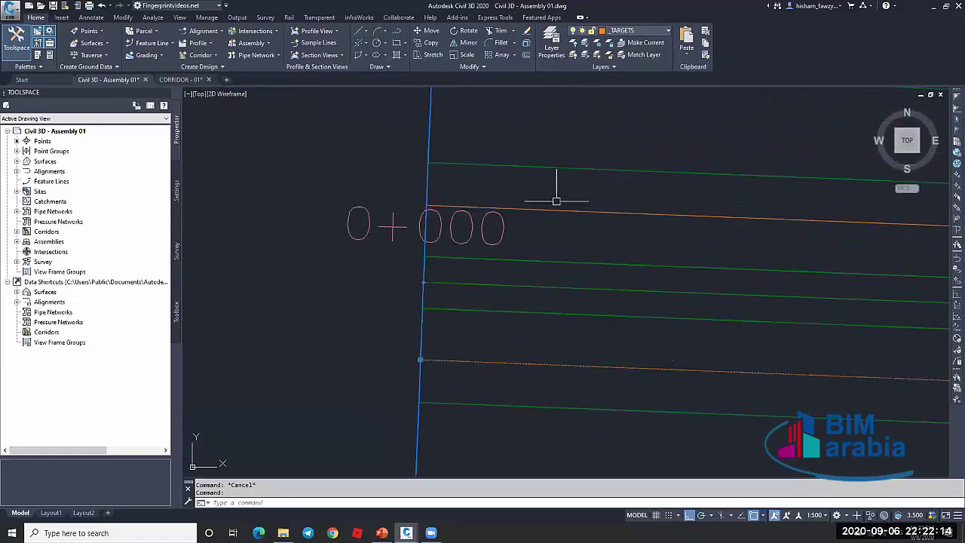
Place an aligned dimension of 6.0000 along the orange target line, left of the corridor
click(91, 16)
click(261, 56)
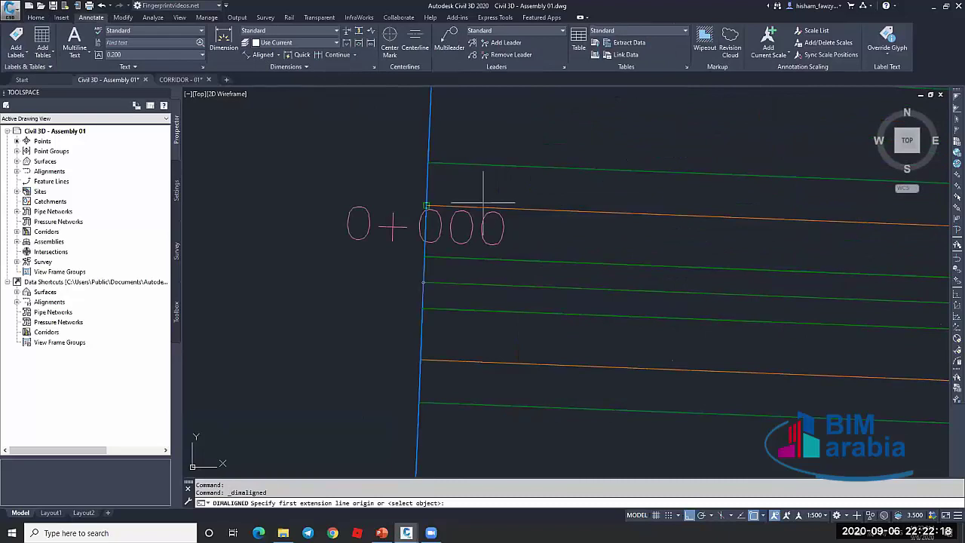
click(426, 206)
click(420, 359)
click(382, 280)
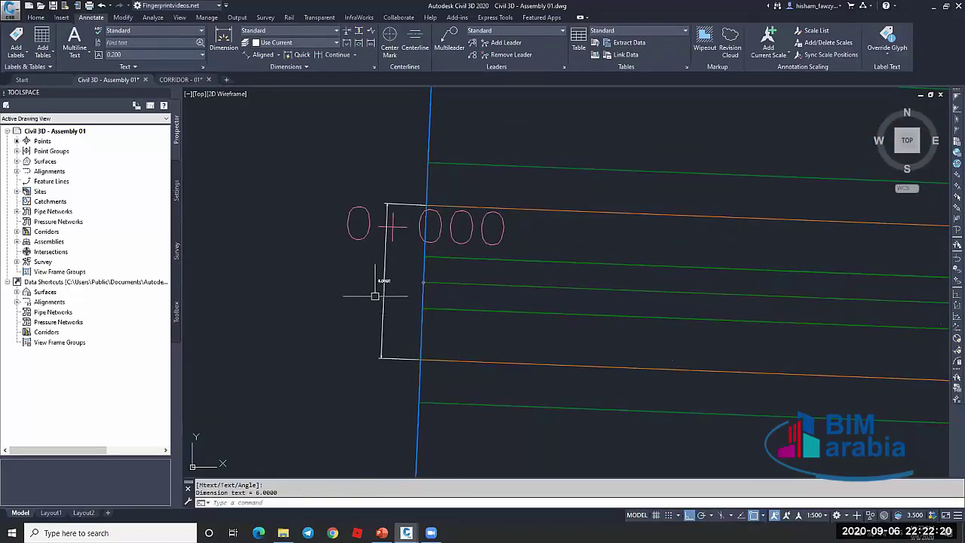
scroll(375, 296, up, 5)
scroll(412, 283, down, 10)
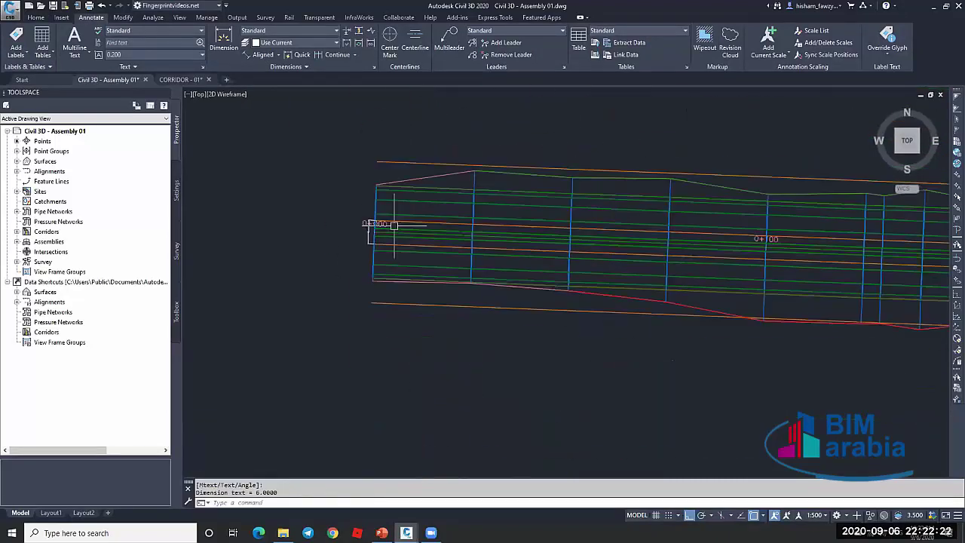
scroll(635, 387, up, 8)
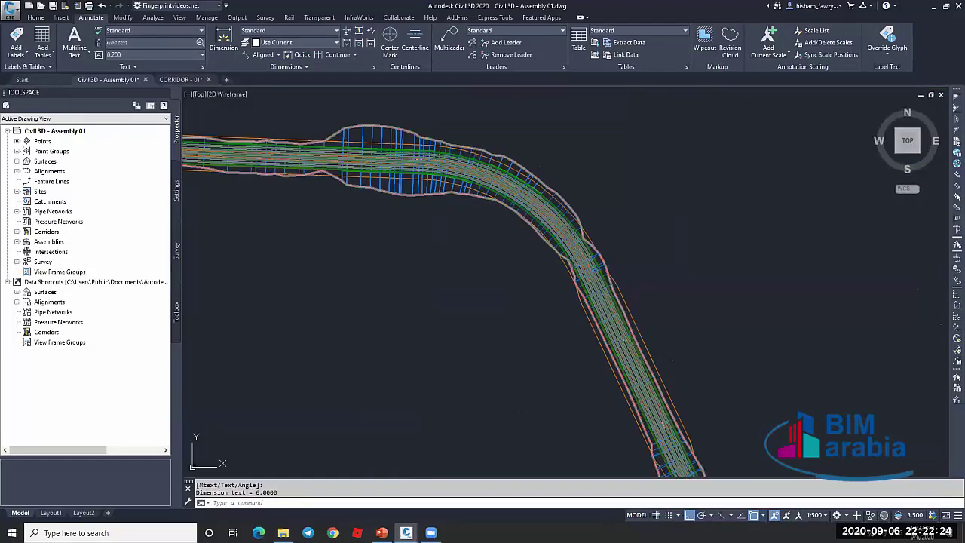
scroll(632, 336, up, 3)
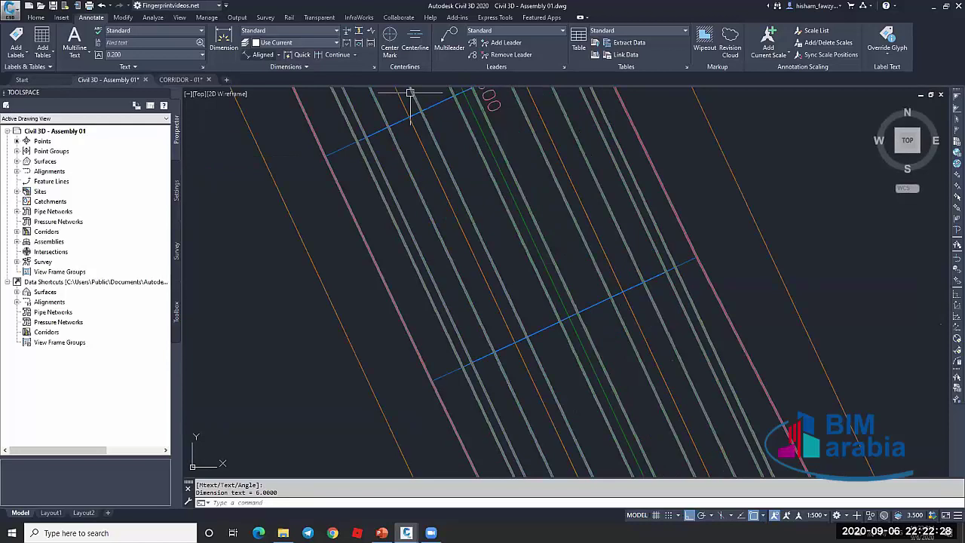
Measure 12.0004 across the corridor lines with another aligned dimension, then delete it
key(Return)
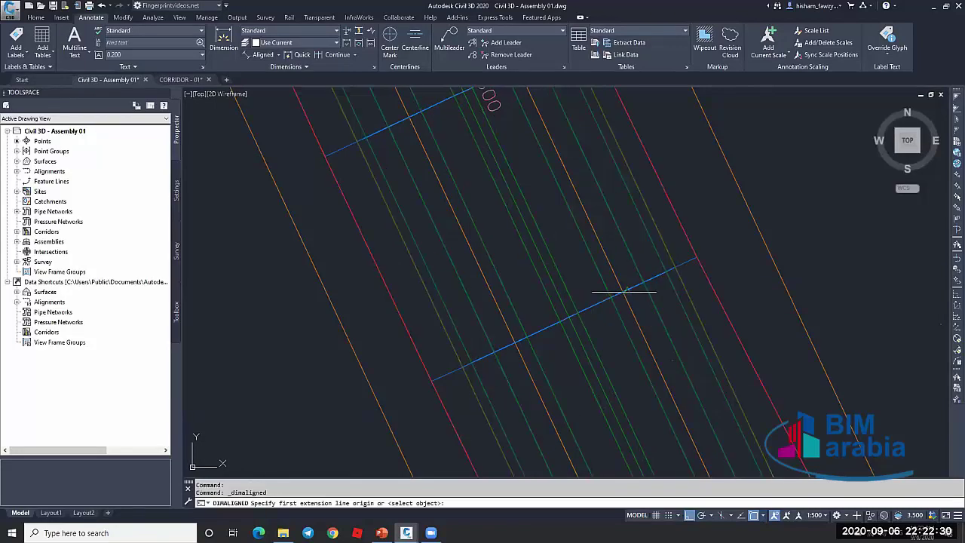
click(624, 291)
click(563, 441)
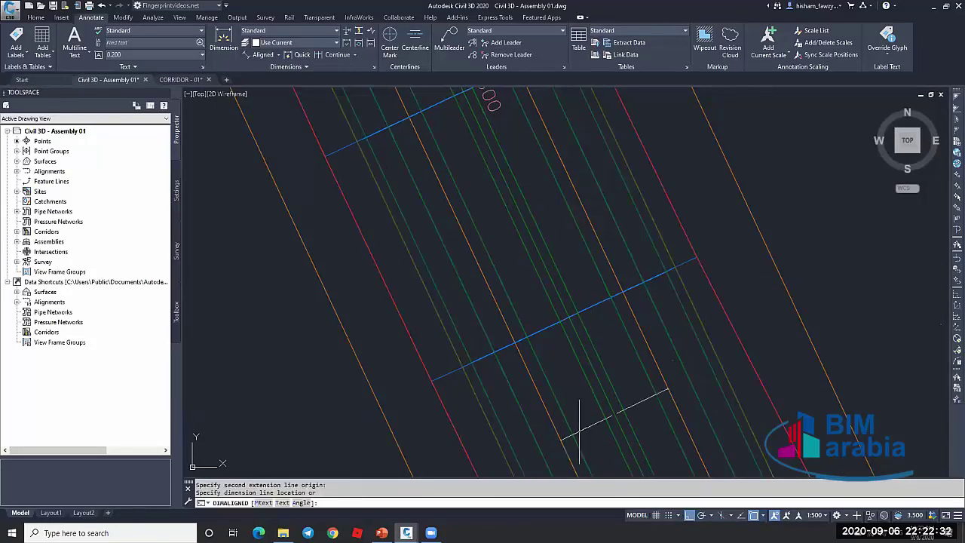
click(580, 424)
scroll(596, 419, up, 4)
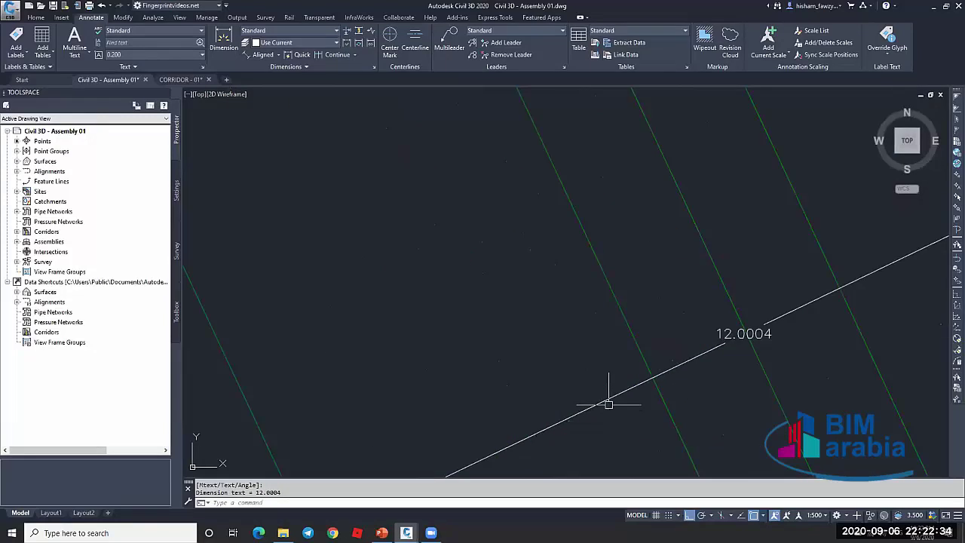
click(590, 405)
key(Delete)
scroll(614, 312, down, 8)
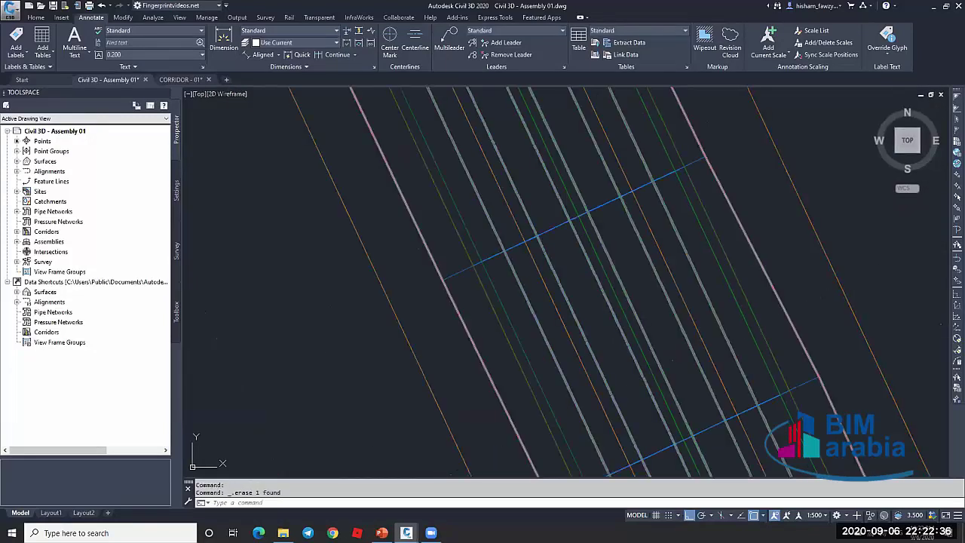
scroll(573, 204, up, 8)
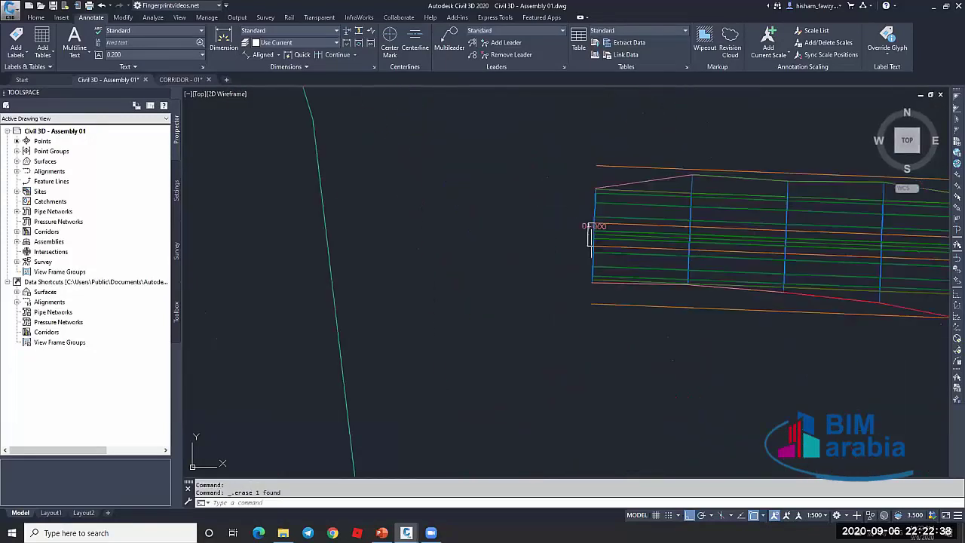
Deselect the 0+000 station label and pan to show the corridor's full S-curve
click(580, 272)
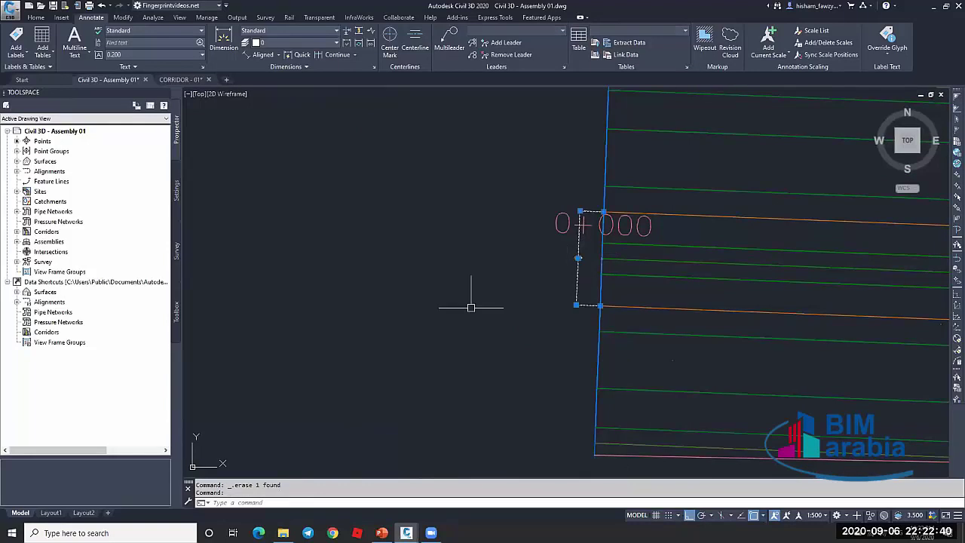
key(Escape)
scroll(478, 218, down, 5)
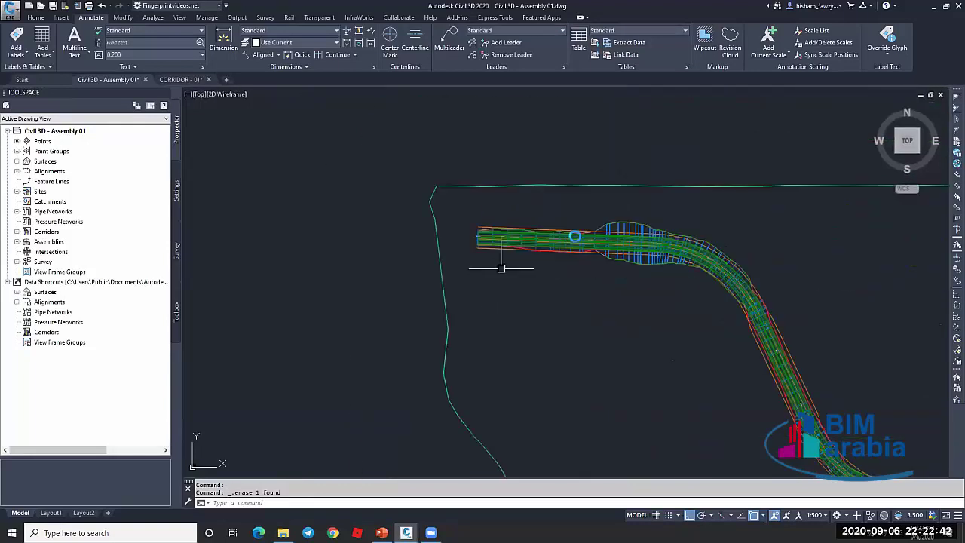
middle_drag(664, 334, 554, 209)
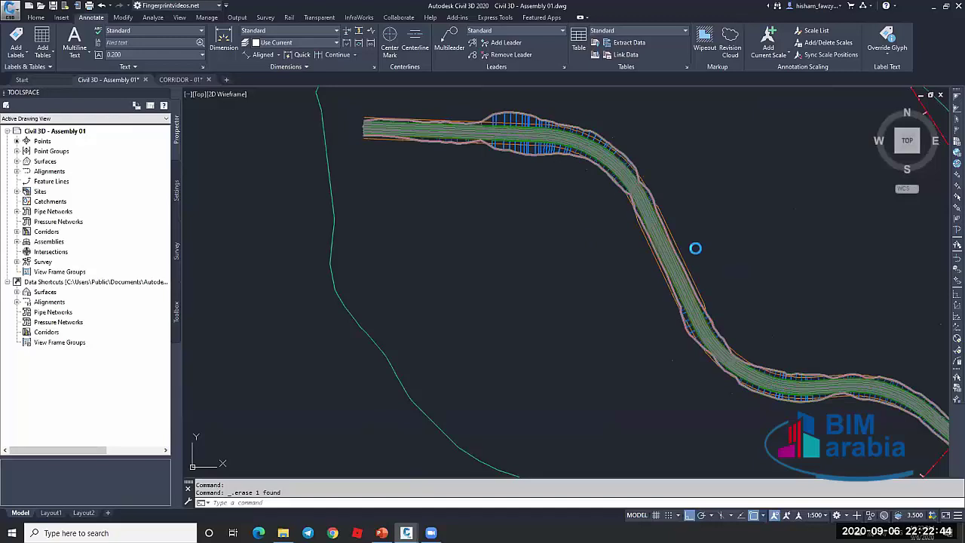
scroll(696, 248, up, 5)
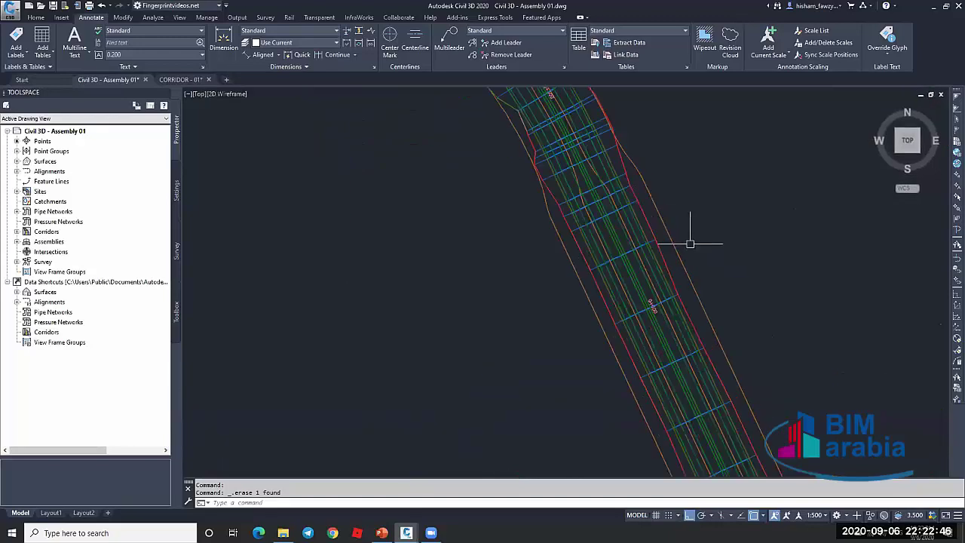
Select the orange offset line and erase it
scroll(688, 243, up, 1)
key(Escape)
click(659, 236)
scroll(687, 310, down, 3)
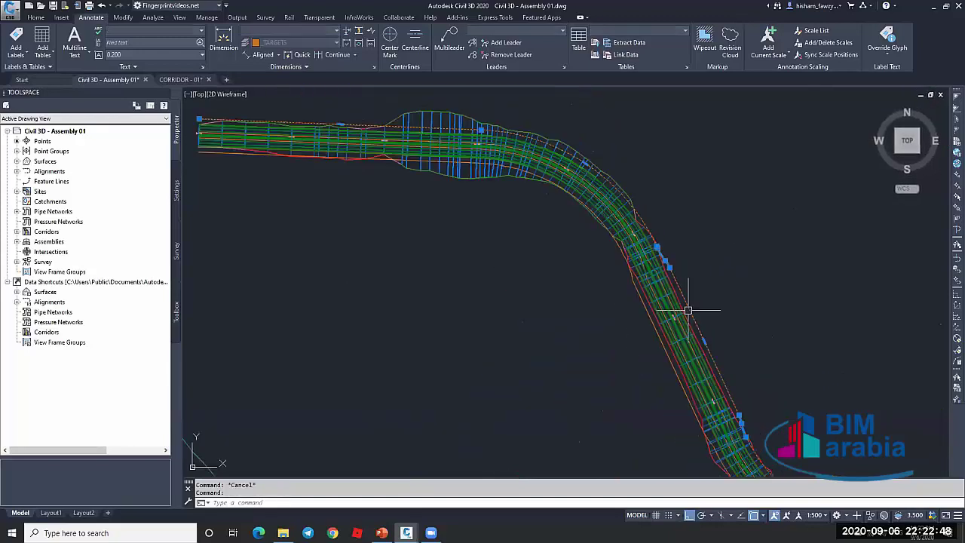
scroll(656, 305, up, 6)
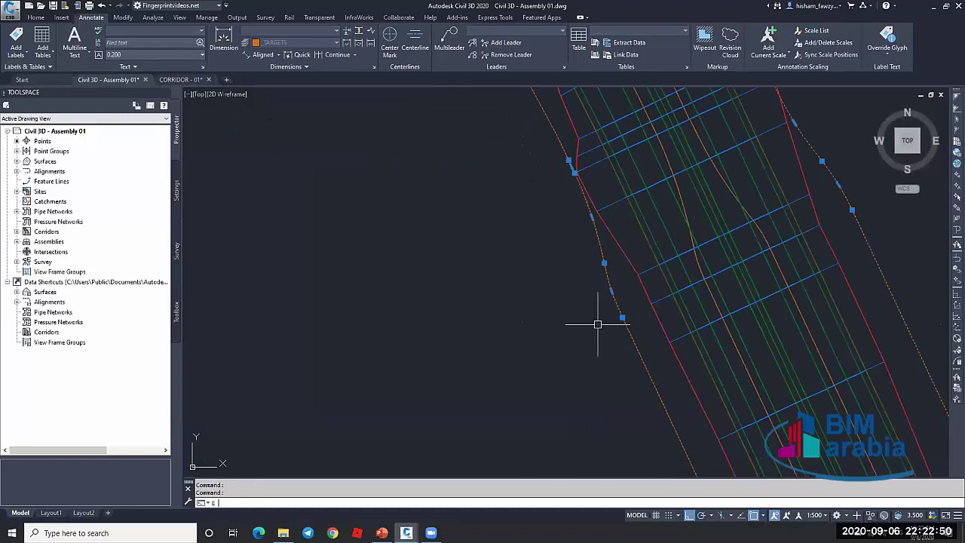
key(Return)
key(Escape)
scroll(686, 209, up, 6)
Give both orange target polylines a 0.1 width with PEDIT
double_click(683, 199)
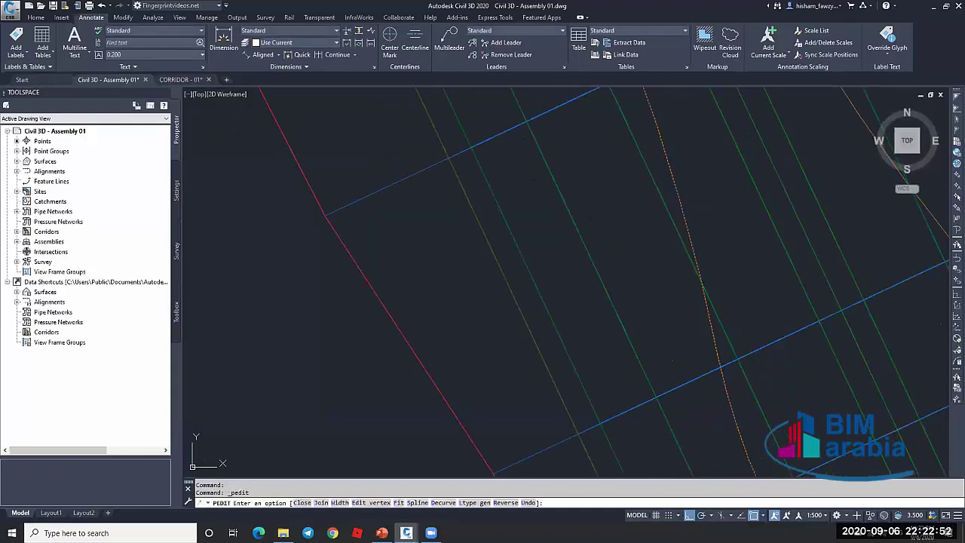
text(w)
key(Return)
text(.1)
key(Return)
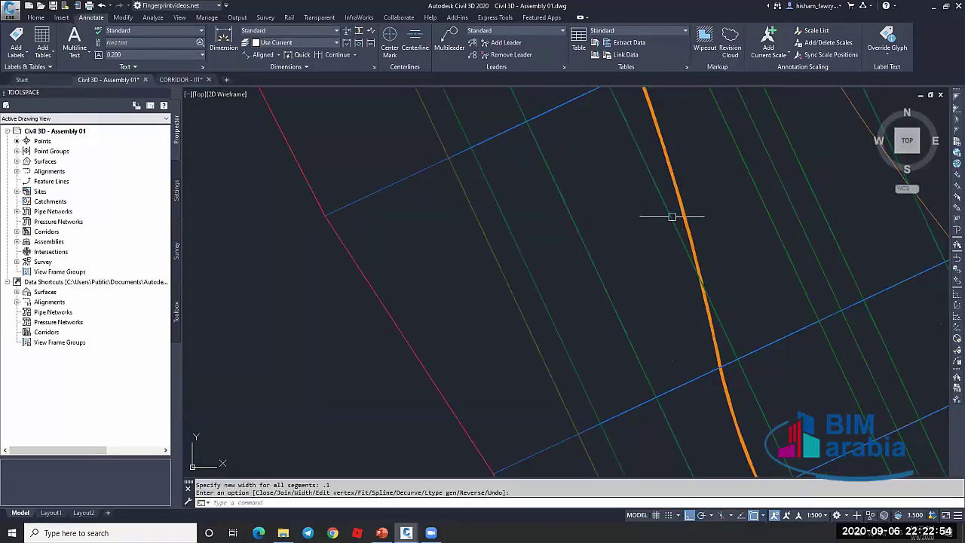
scroll(672, 217, down, 2)
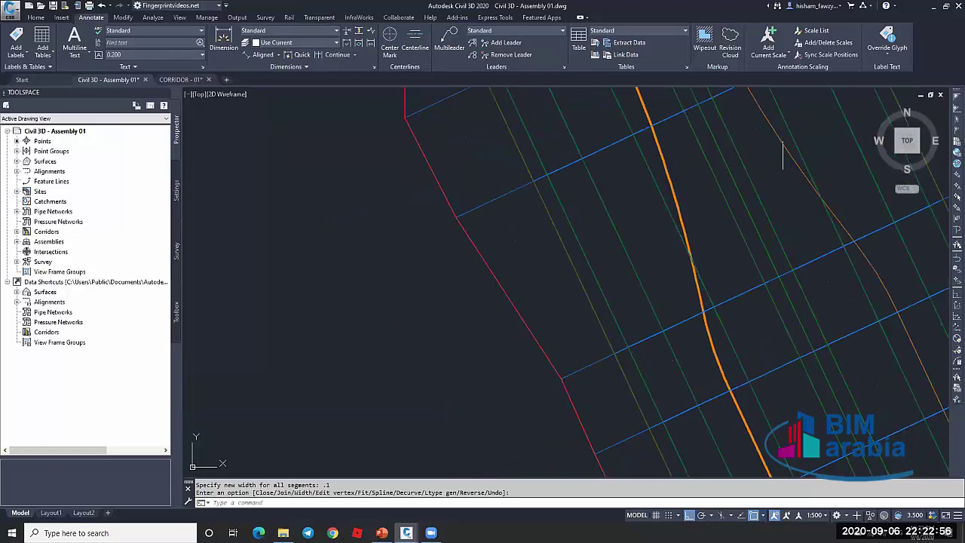
text(w)
key(Return)
text(.1)
key(Return)
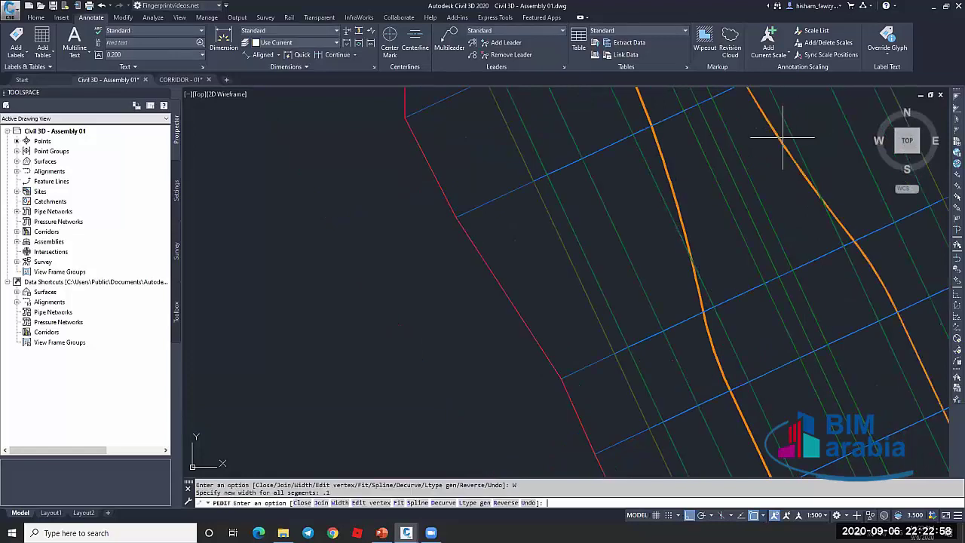
key(Escape)
key(Escape)
Set the colour of both orange target polylines to ByBlock
click(783, 137)
click(672, 188)
key(ctrl+1)
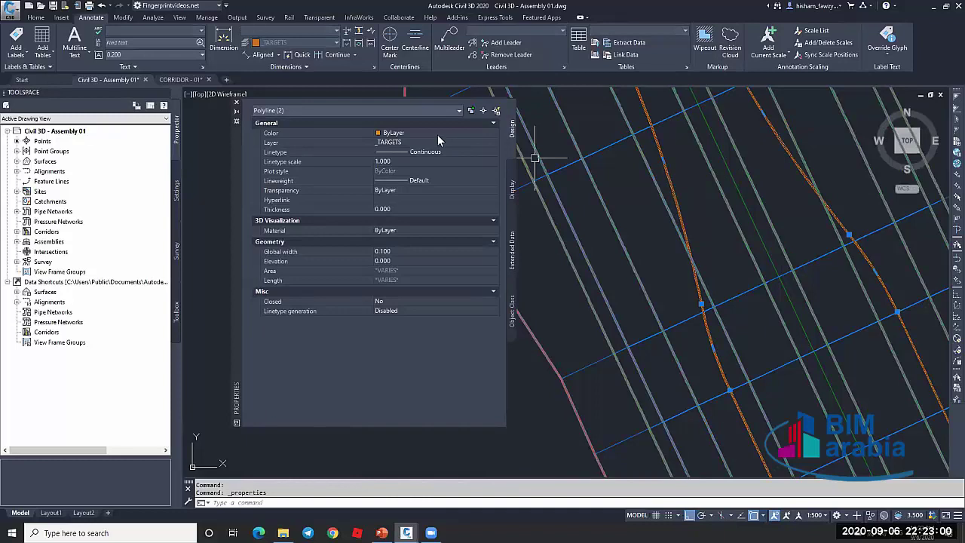
click(437, 134)
click(418, 152)
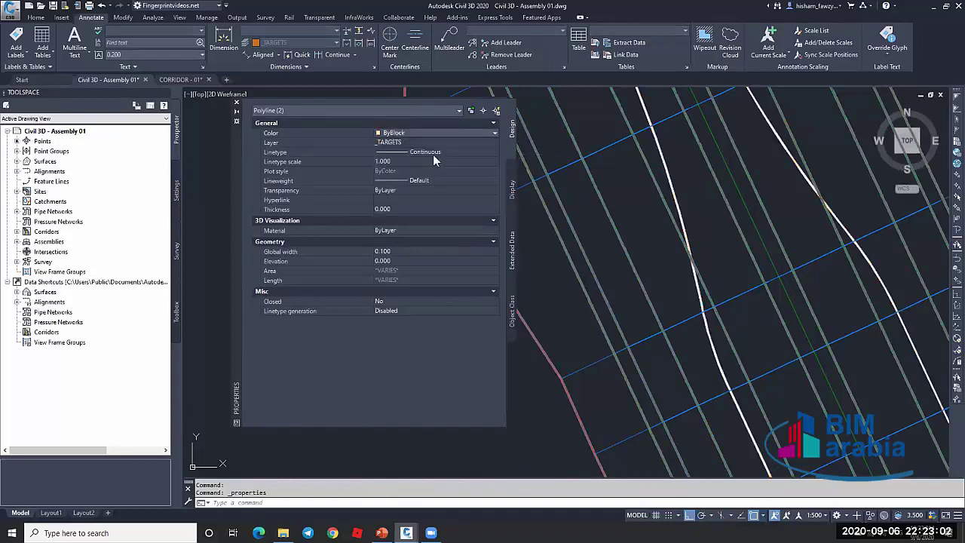
click(237, 107)
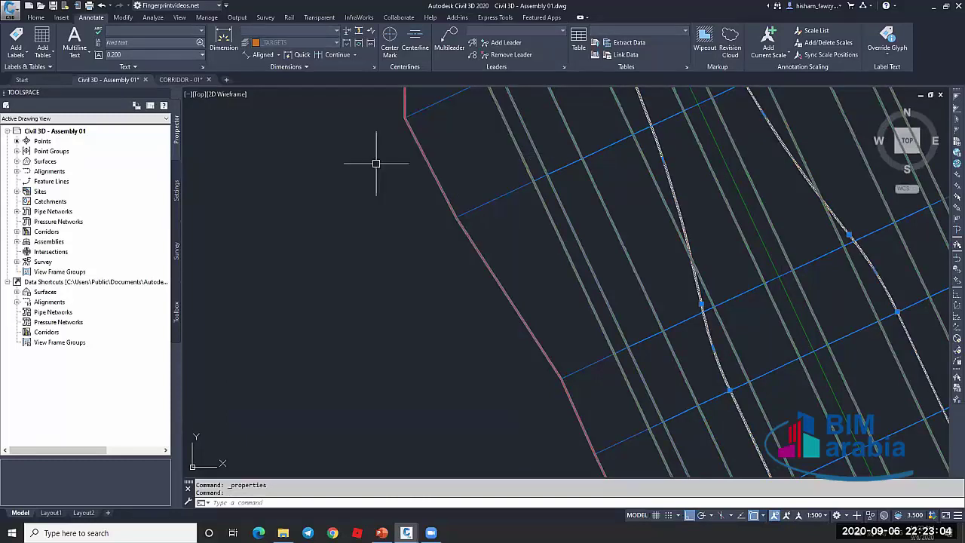
key(Escape)
Send the corridor to the back with DRAWORDER so the target lines draw on top
scroll(603, 196, down, 3)
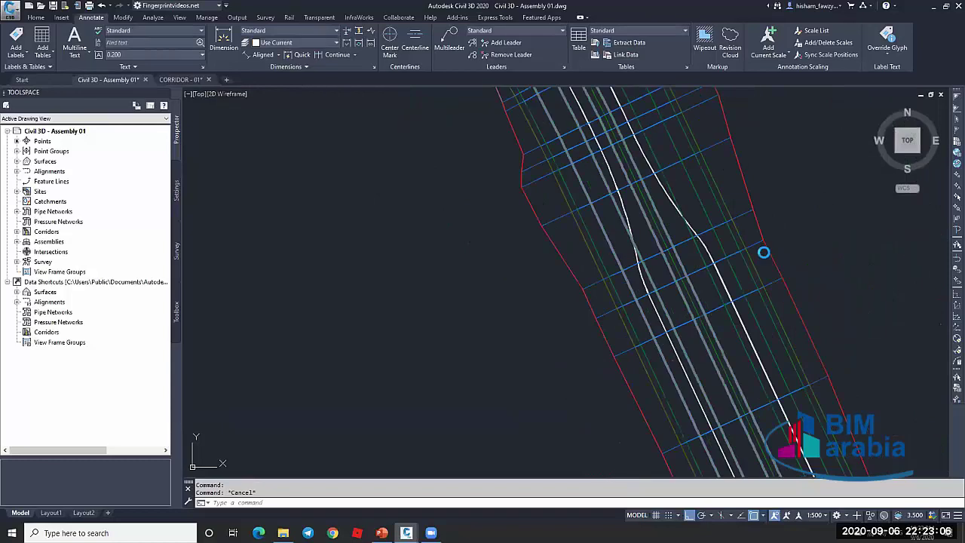
scroll(764, 252, down, 2)
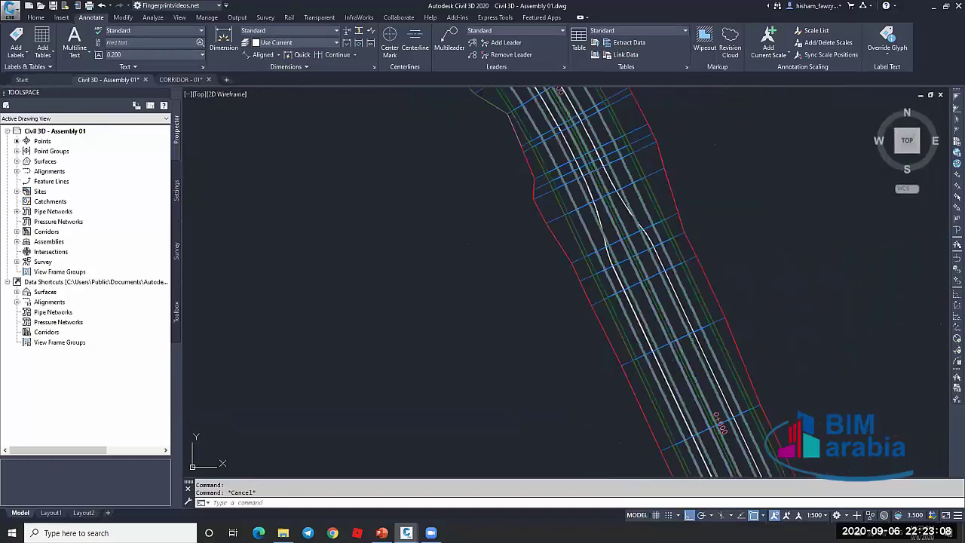
scroll(755, 275, down, 1)
scroll(756, 274, down, 1)
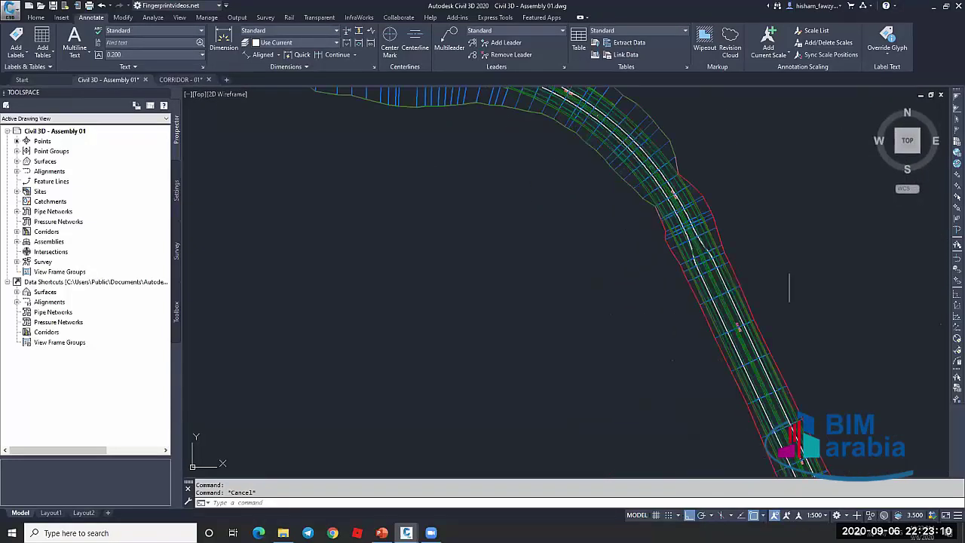
middle_drag(789, 287, 498, 115)
scroll(586, 355, up, 2)
click(566, 355)
text(DR)
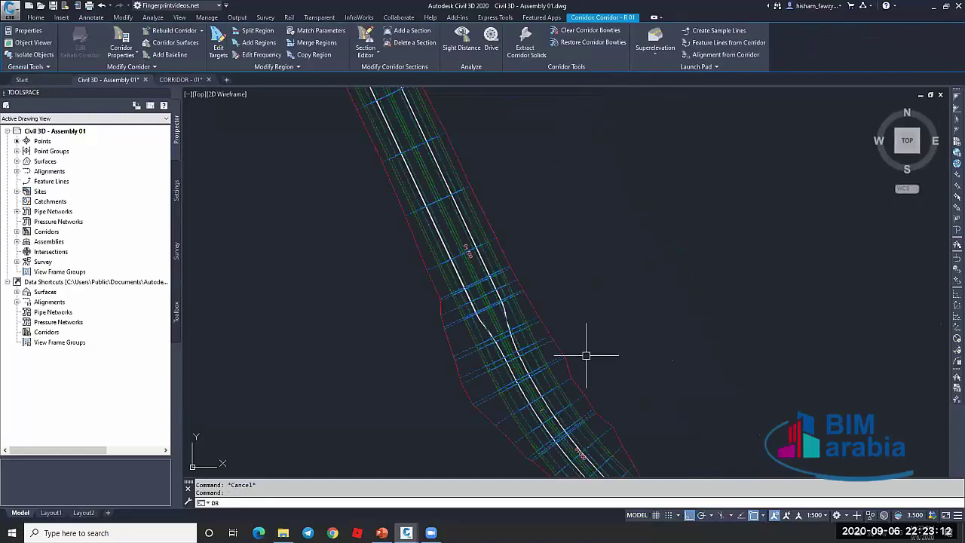
key(Return)
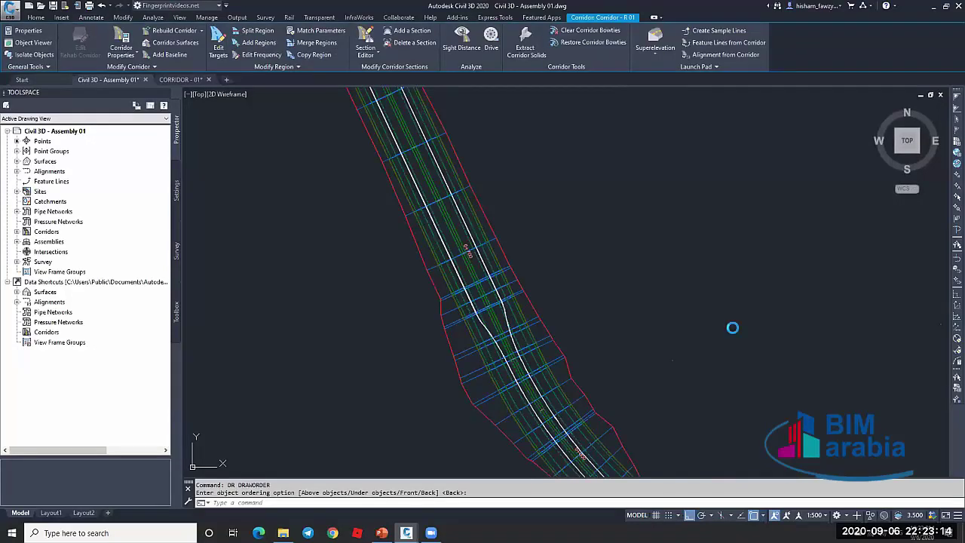
key(Return)
Bring up the properties of the island assembly's LinkWidthAndSlope subassembly
scroll(616, 263, down, 2)
scroll(626, 258, down, 2)
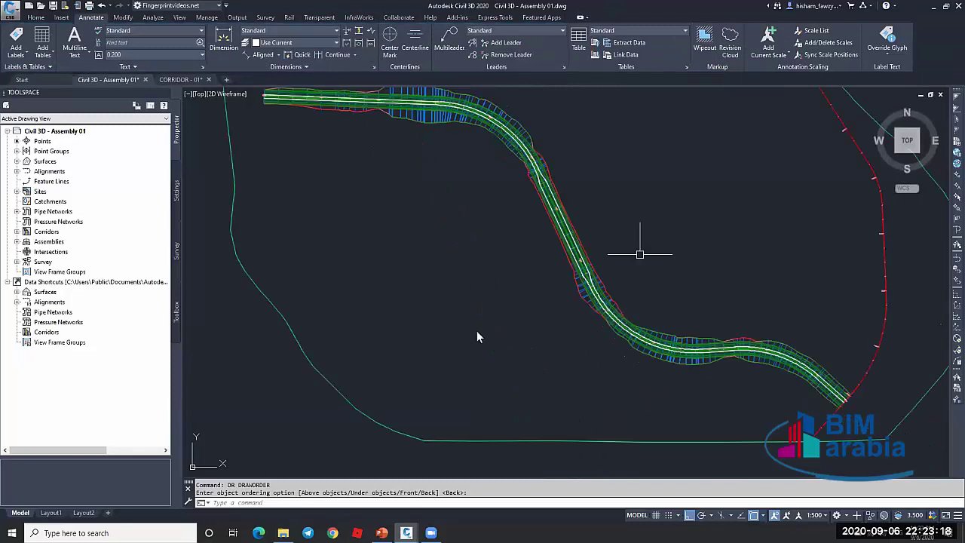
scroll(740, 331, up, 10)
scroll(740, 331, up, 1)
double_click(763, 344)
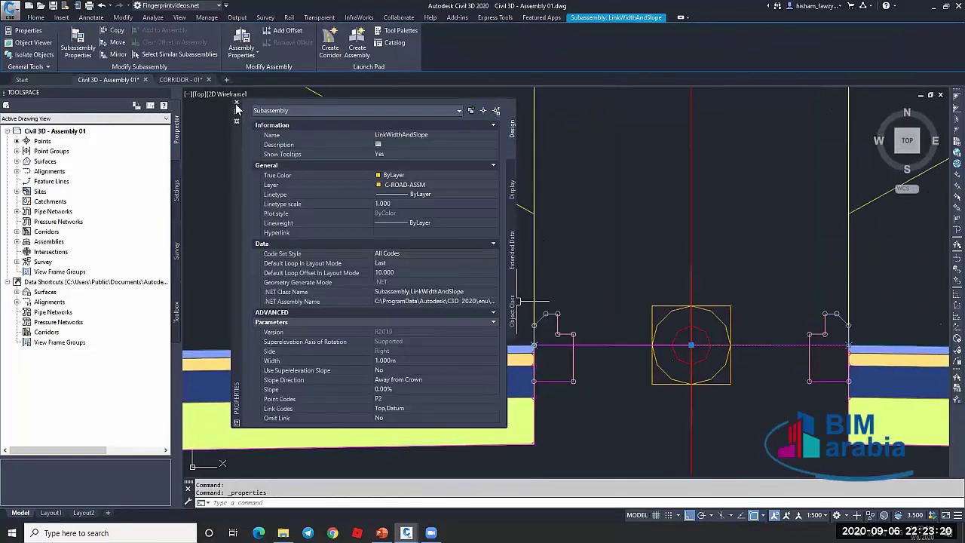
Dismiss the LinkWidthAndSlope properties and zoom back to corridor R 01's sections near station 0+900
key(Escape)
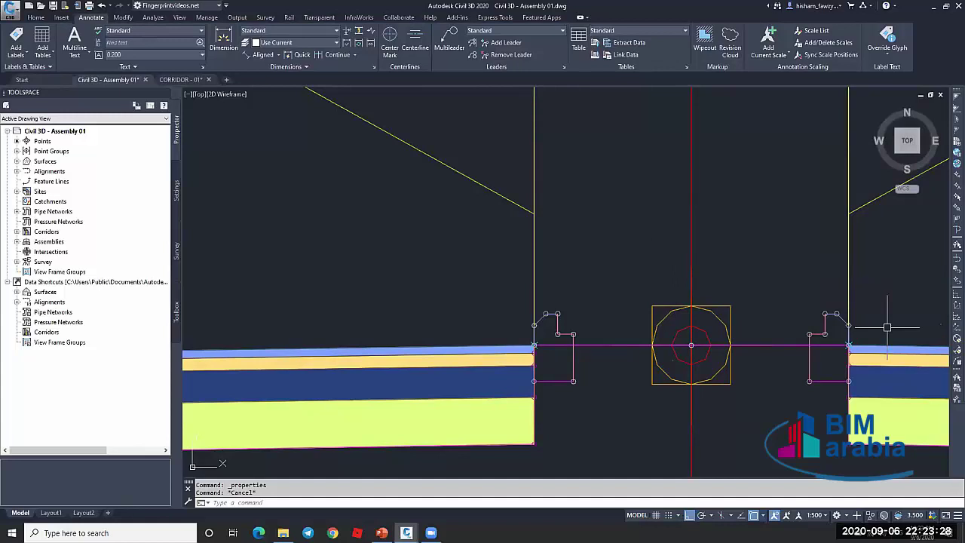
scroll(887, 327, down, 10)
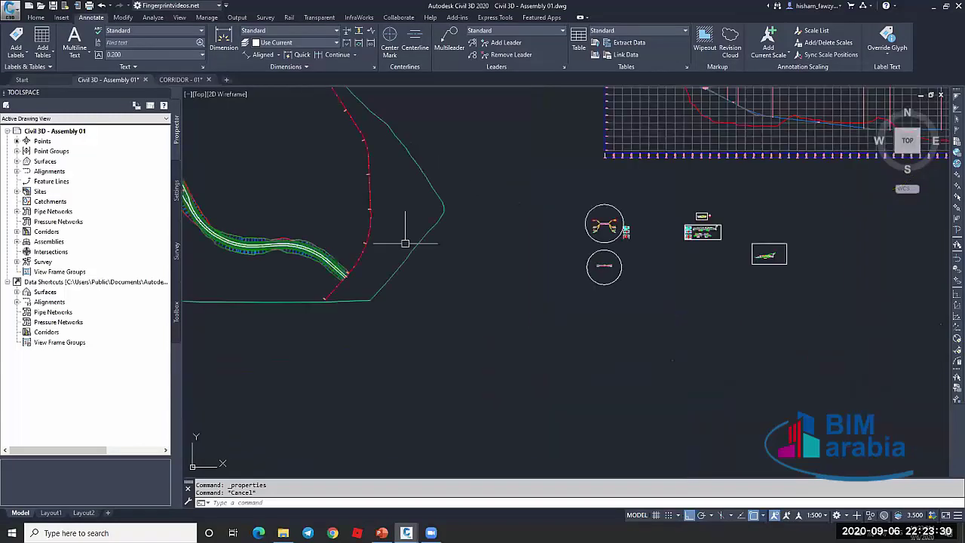
scroll(393, 299, up, 5)
scroll(381, 231, up, 2)
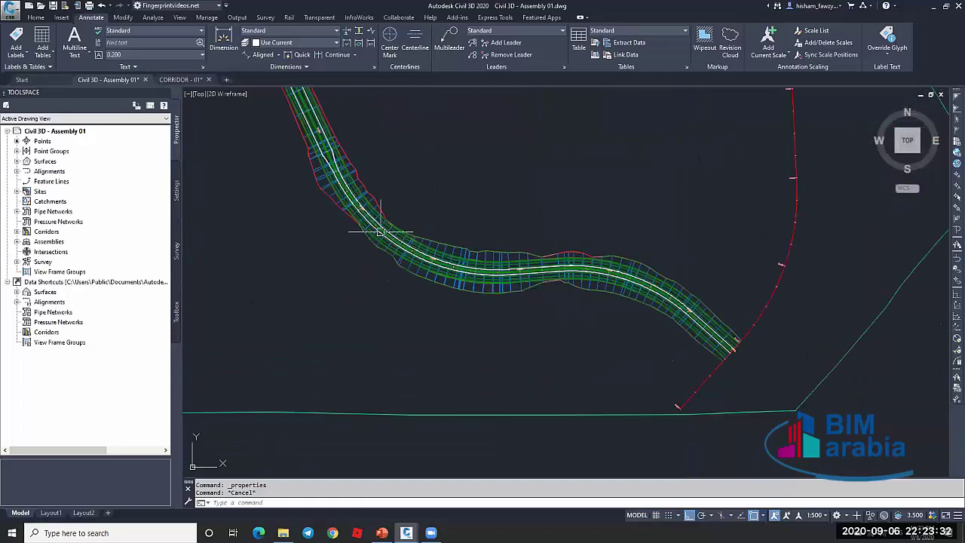
scroll(381, 231, up, 1)
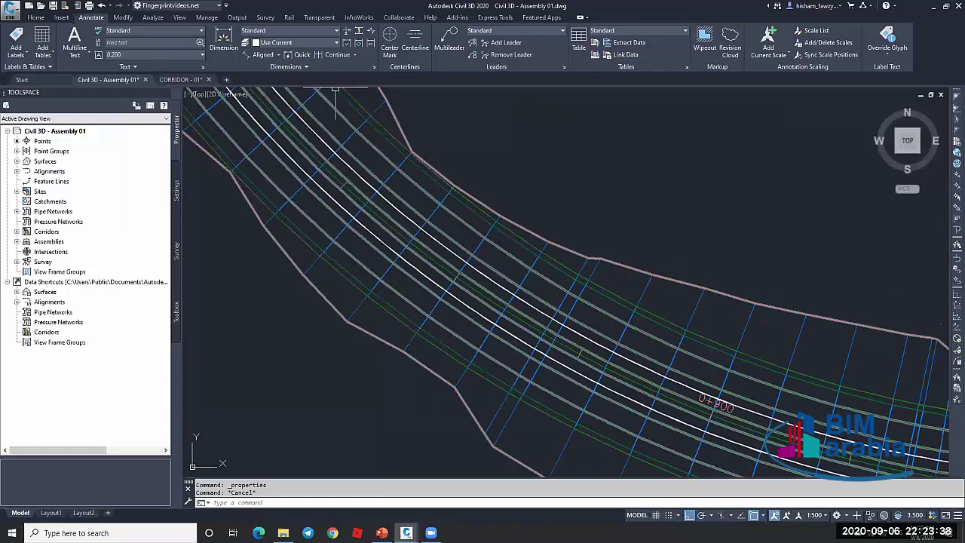
Inspect the properties of corridor region RG - Type 01 - (5), then close them
click(277, 66)
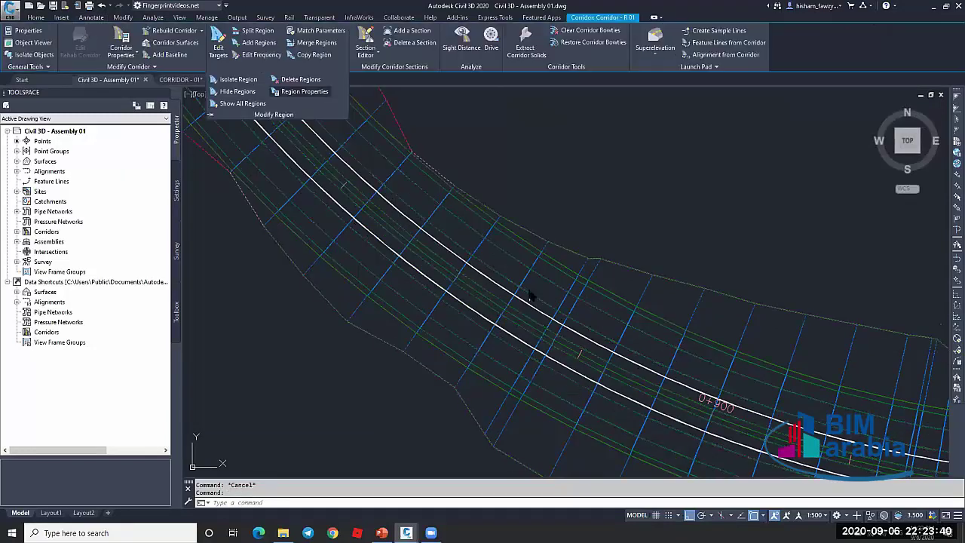
click(301, 92)
click(532, 293)
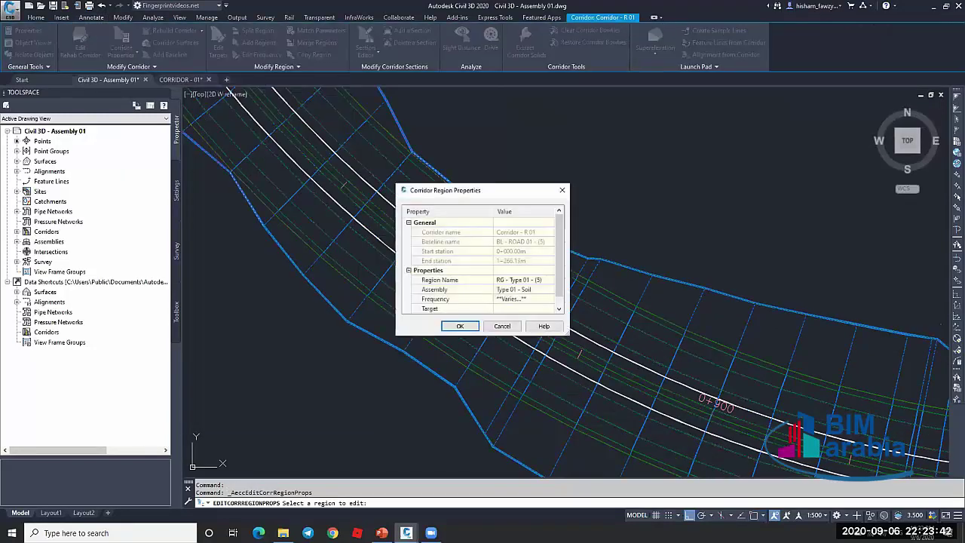
key(Escape)
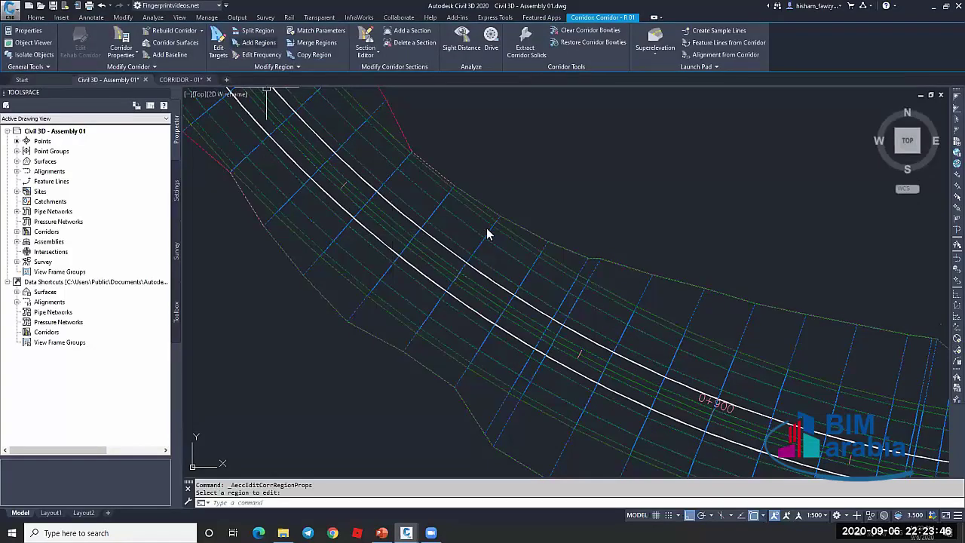
Review the corridor region's target mapping, then reopen the right LinkWidthAndSlope subassembly's properties
click(218, 42)
click(578, 316)
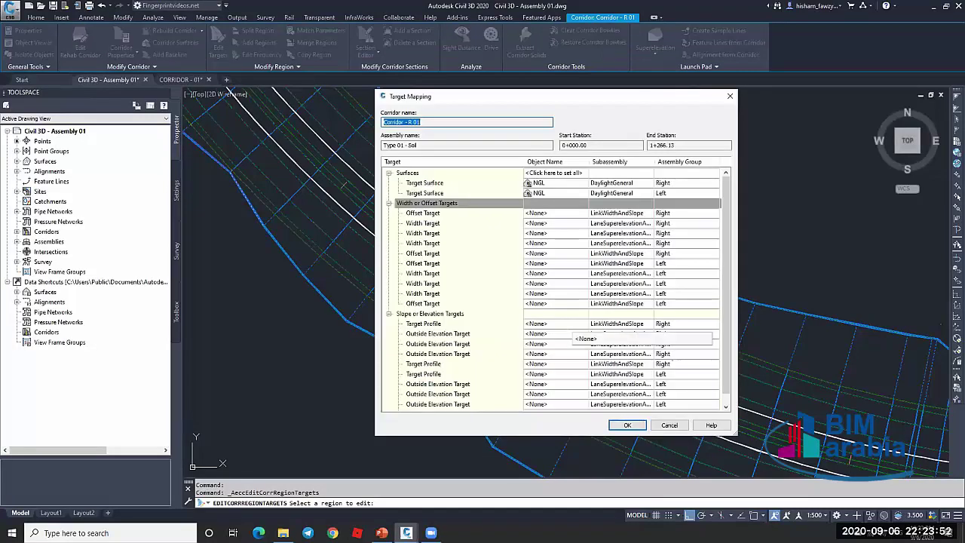
click(627, 424)
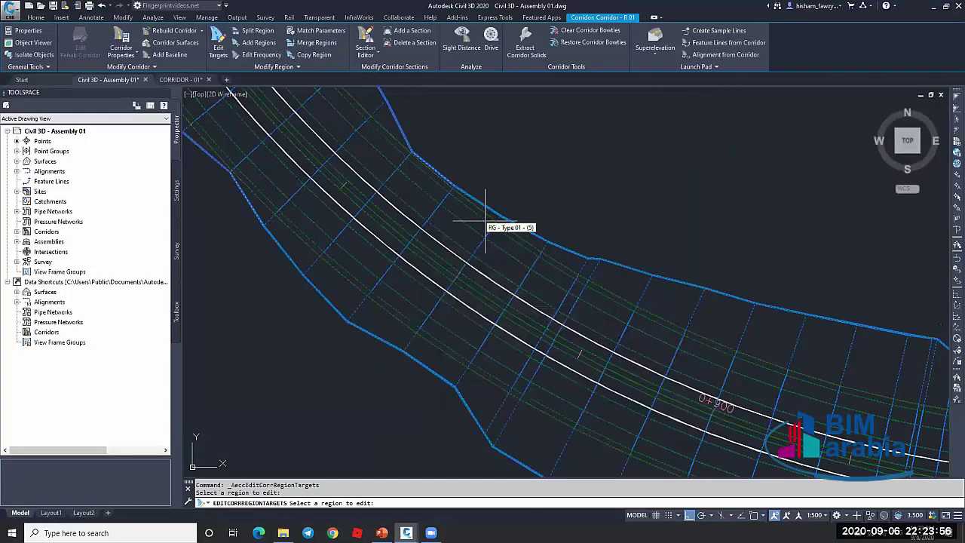
key(Escape)
key(Escape)
scroll(485, 220, down, 5)
scroll(684, 101, up, 5)
double_click(678, 111)
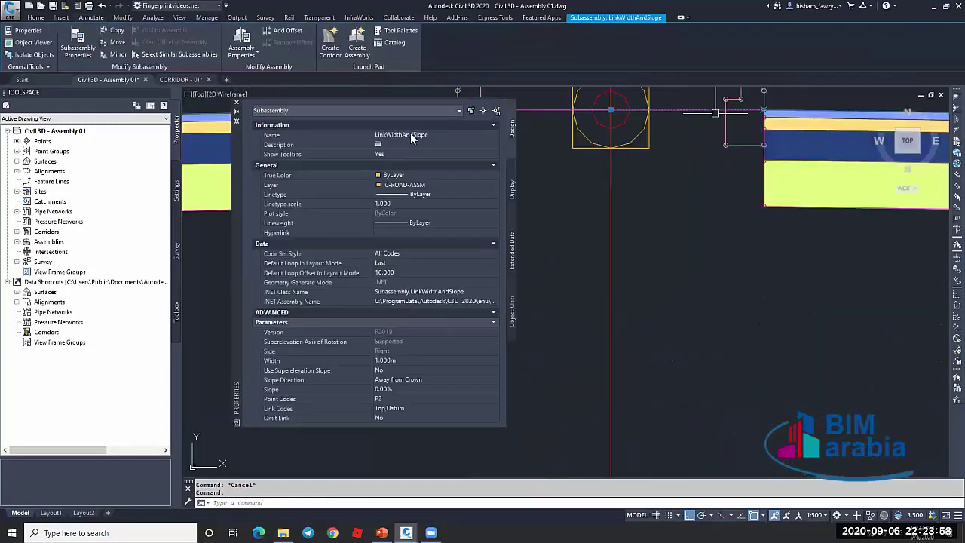
Rename the right LinkWidthAndSlope subassembly to RT-ISLAND
click(411, 133)
text(m)
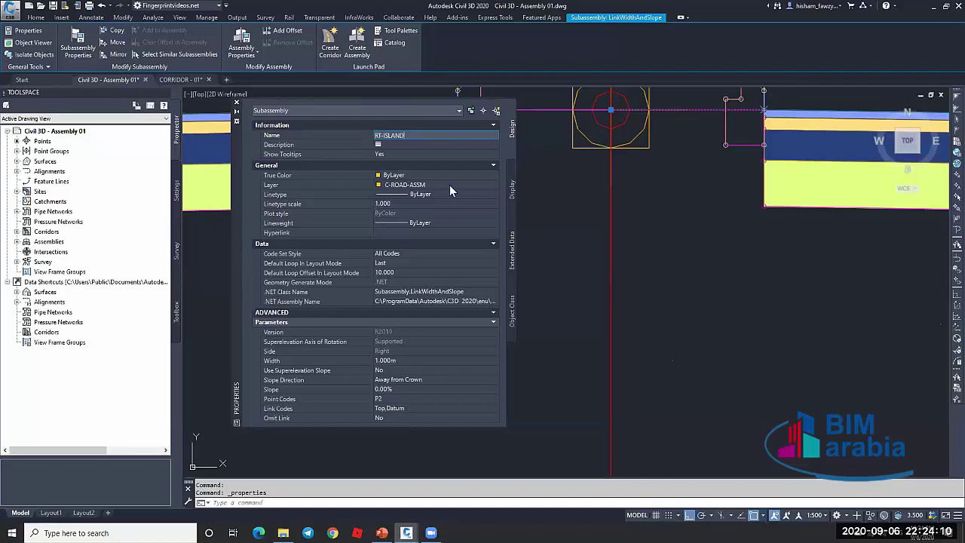
key(Return)
key(Escape)
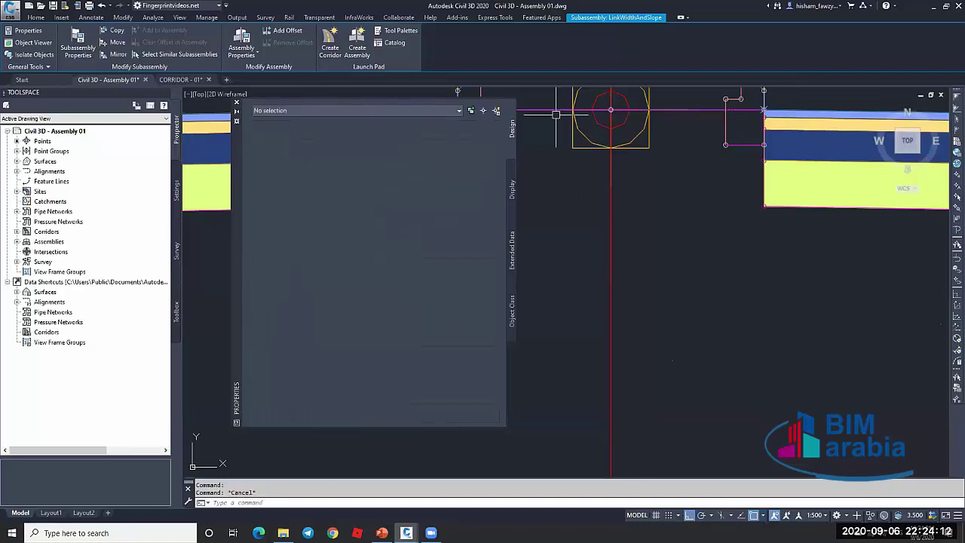
Rename the left LinkWidthAndSlope subassembly to LT-ISLAND and close Properties
click(611, 113)
click(453, 136)
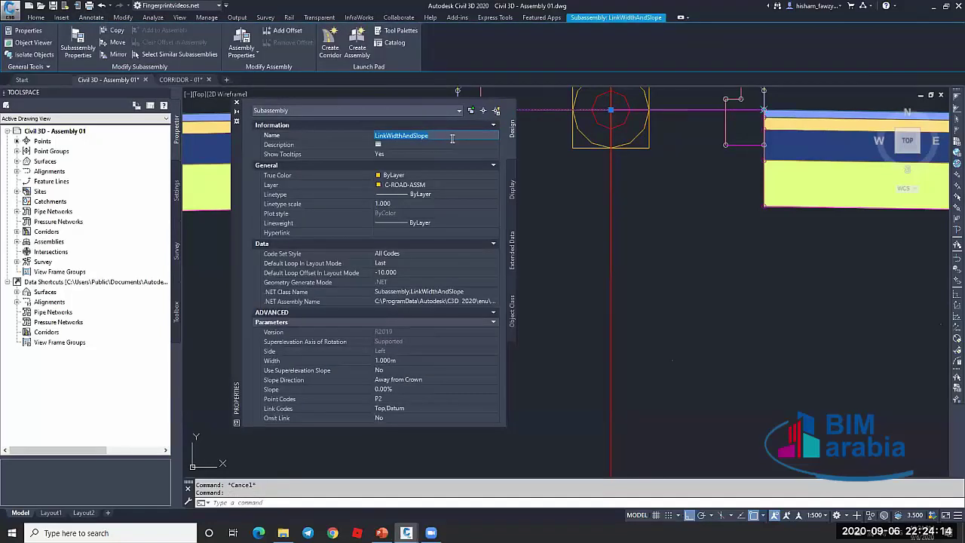
text(LT-ISLAND)
key(Return)
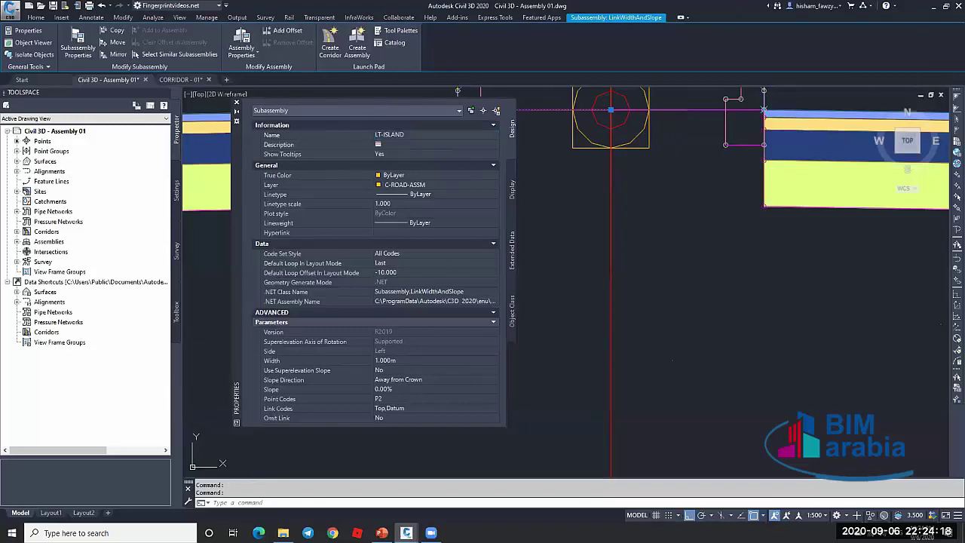
click(236, 102)
scroll(735, 239, down, 7)
Select the corridor and set the RT-ISLAND offset target to the lower white feature line
key(Escape)
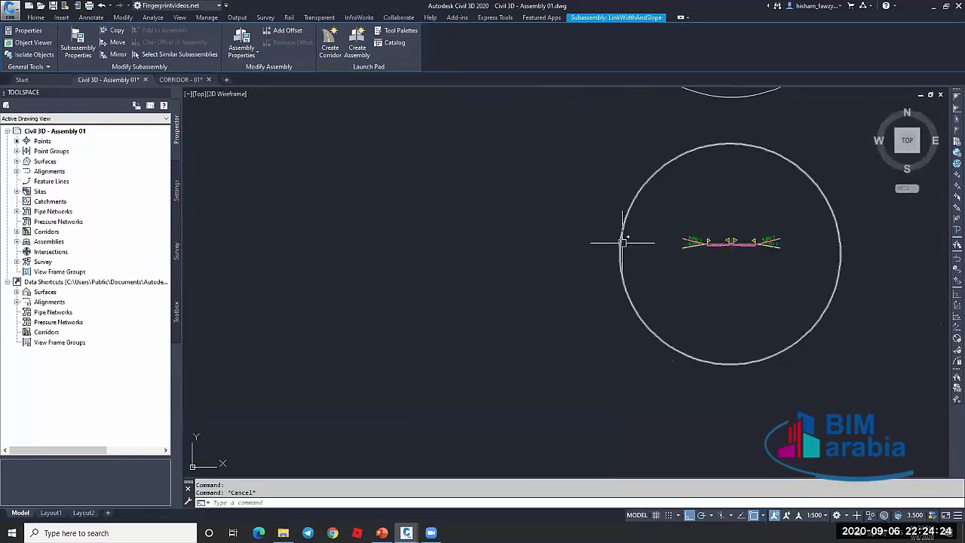
scroll(683, 248, down, 5)
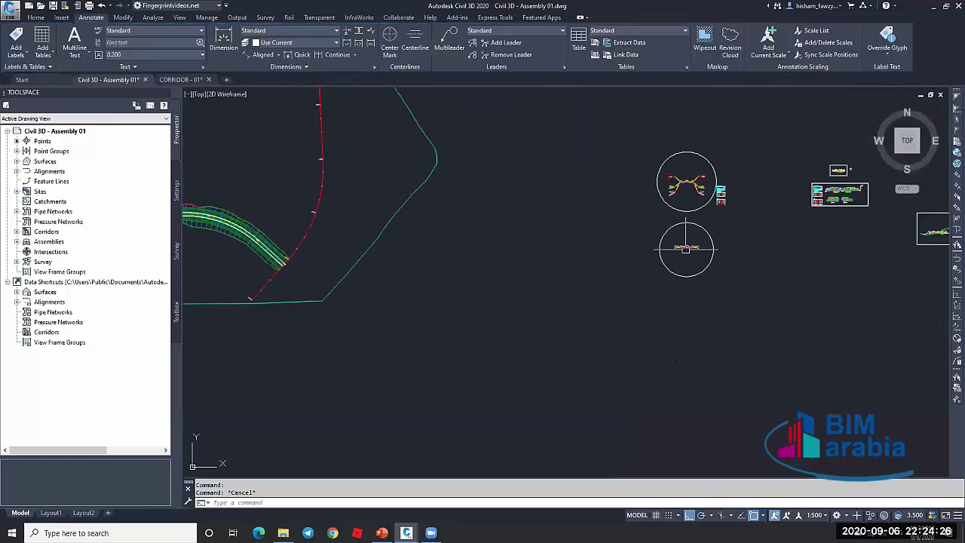
scroll(685, 248, down, 3)
scroll(315, 222, up, 3)
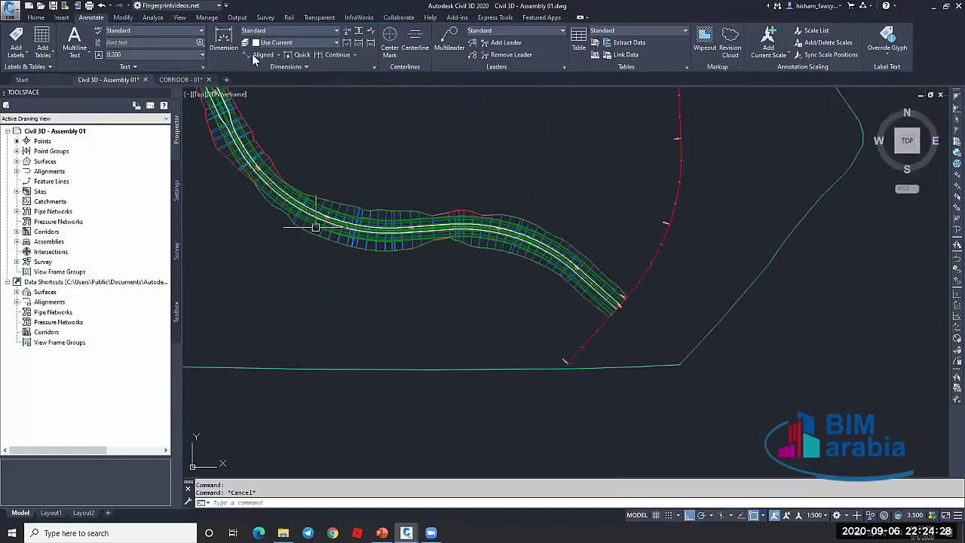
scroll(537, 241, up, 2)
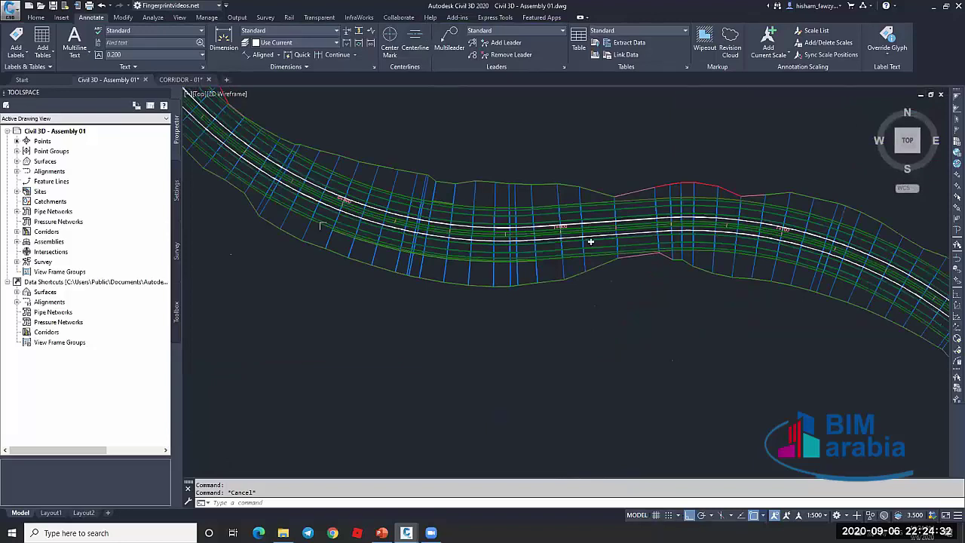
click(584, 234)
scroll(576, 220, up, 2)
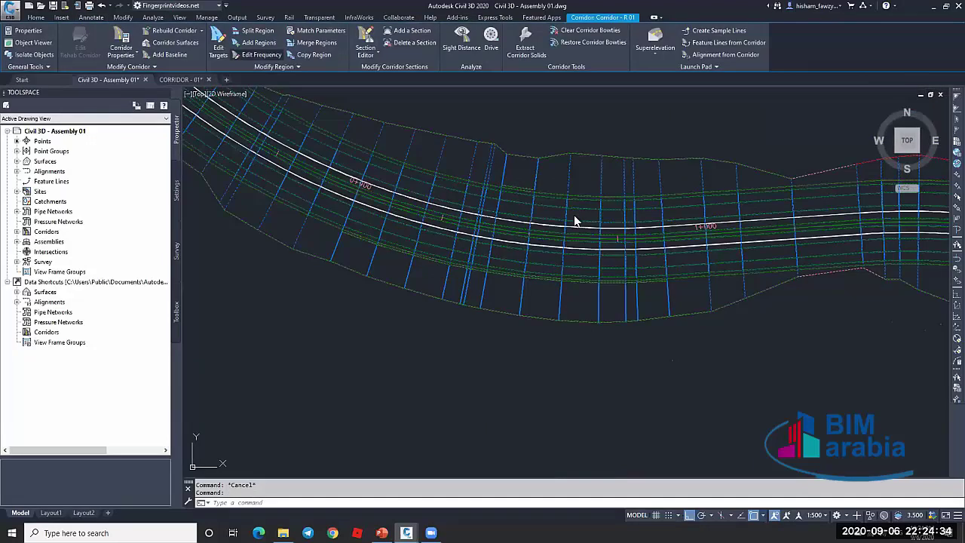
click(537, 199)
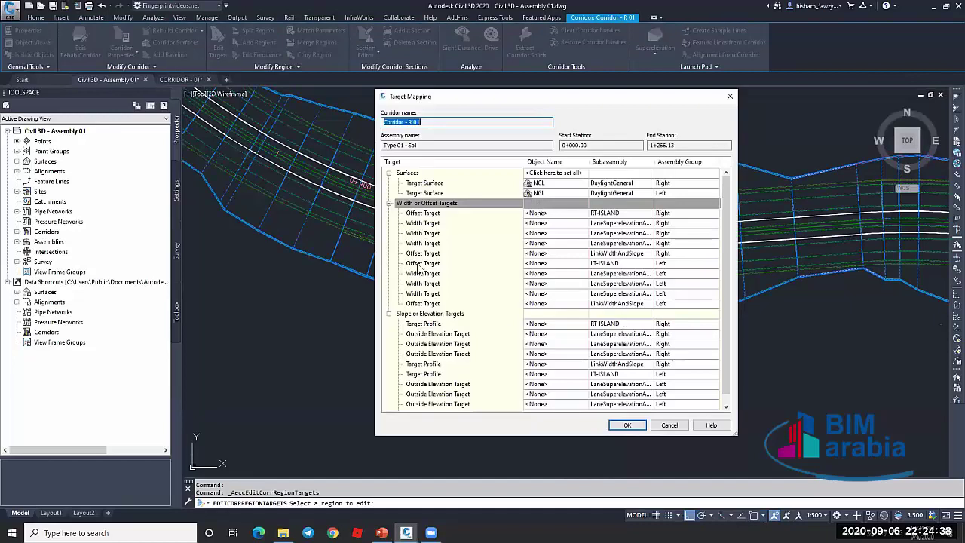
click(543, 213)
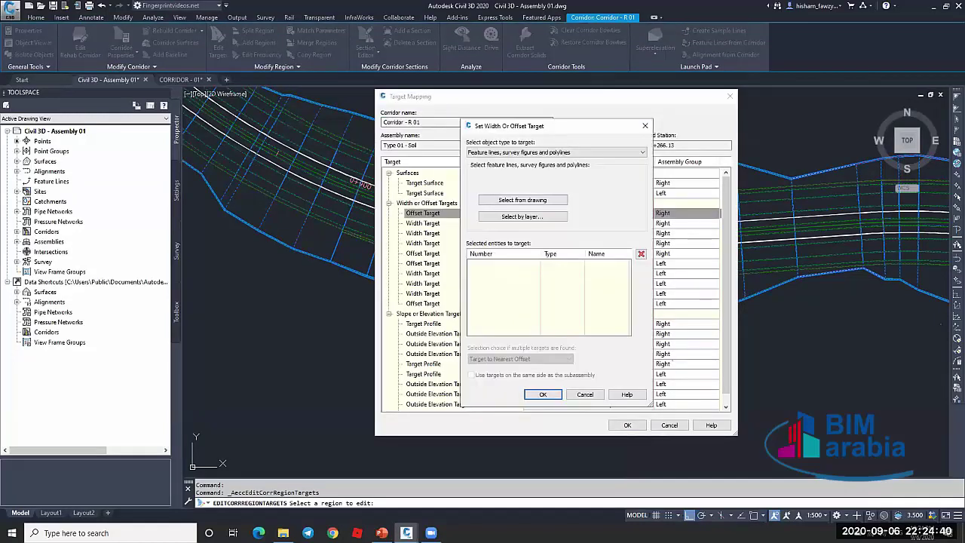
click(523, 200)
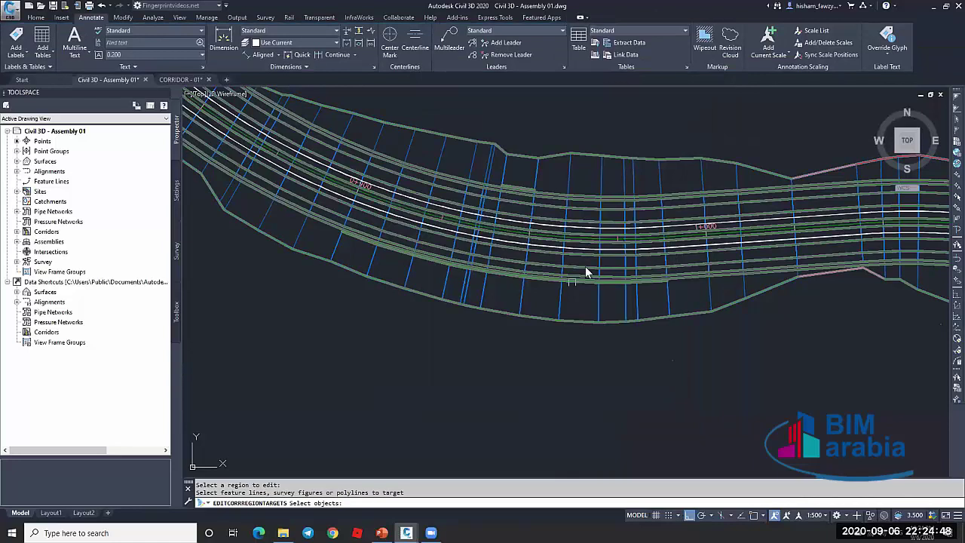
scroll(587, 271, up, 2)
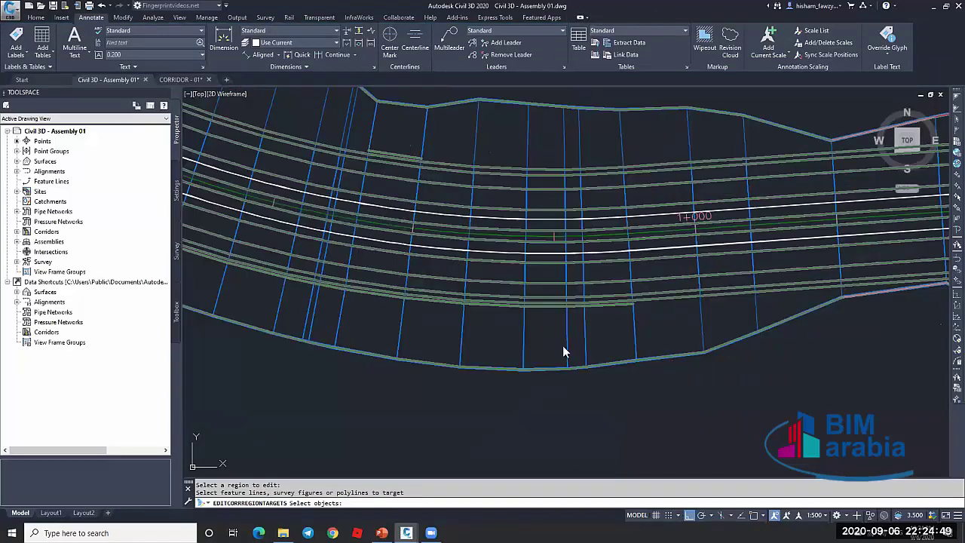
click(564, 253)
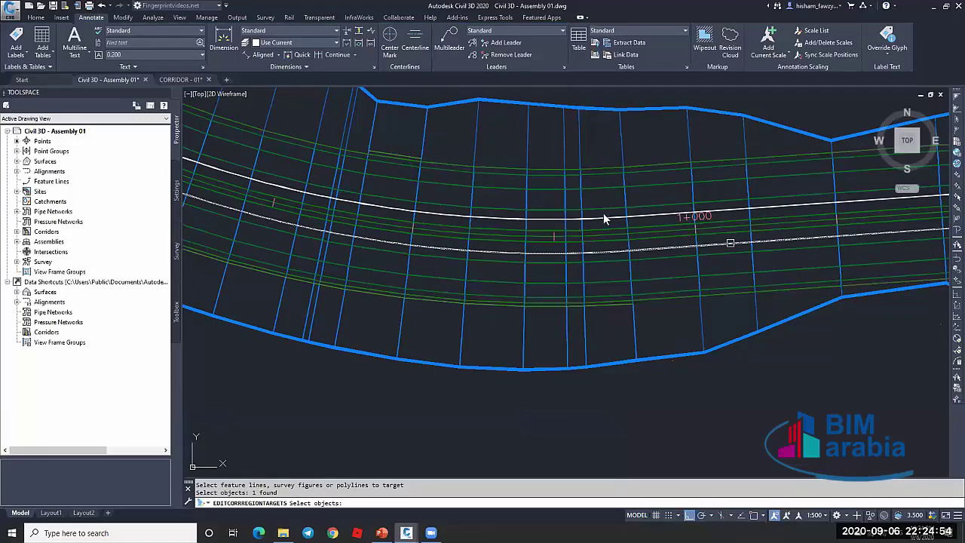
key(Return)
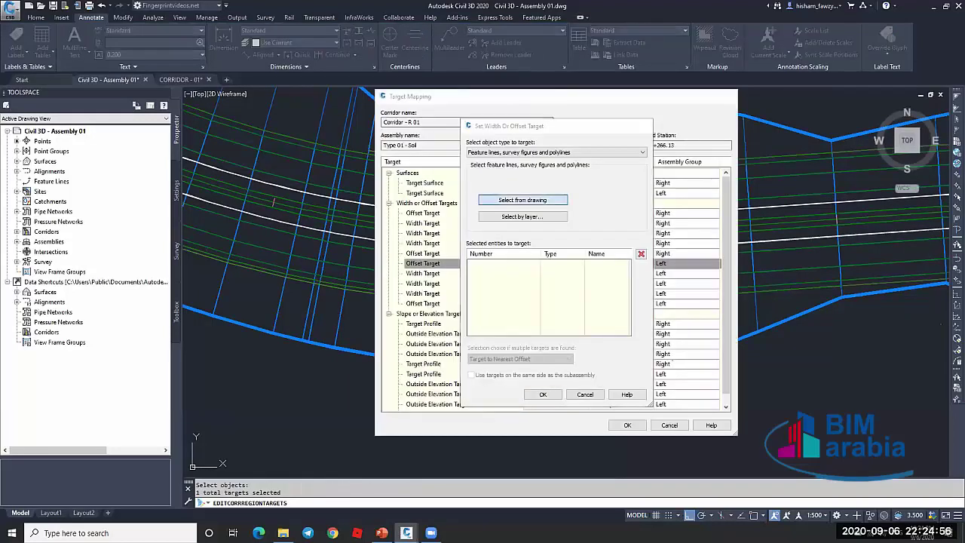
Set the LT-ISLAND offset target to the upper white feature line and confirm the targets
click(523, 199)
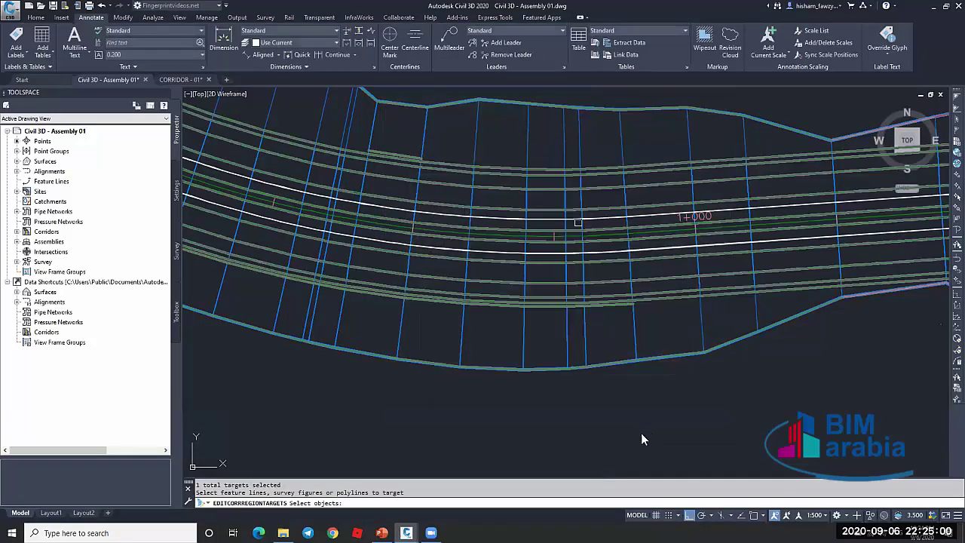
click(554, 230)
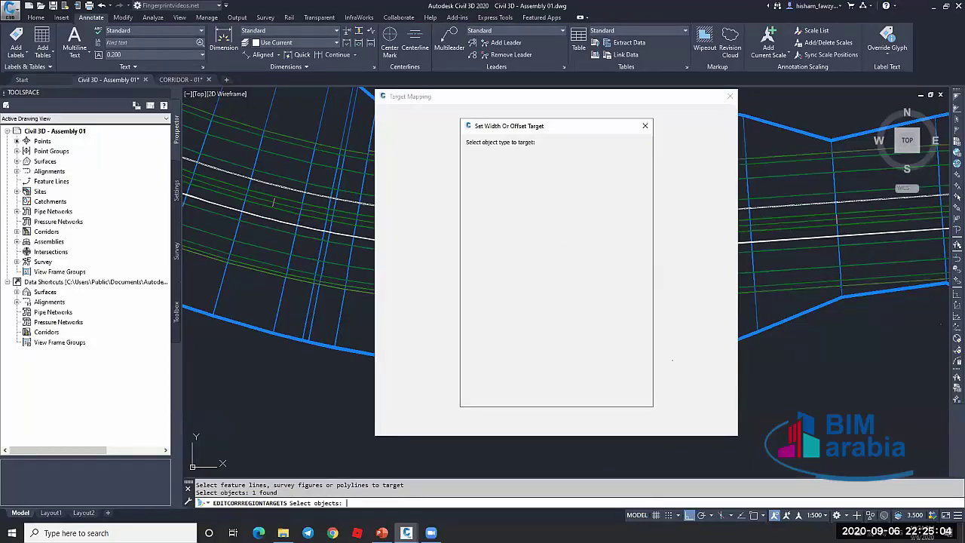
key(Return)
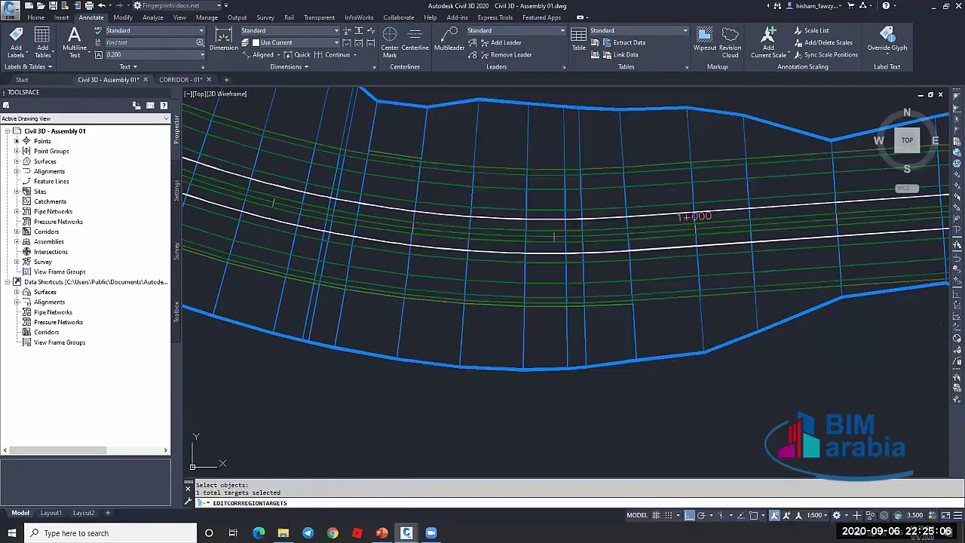
scroll(593, 218, down, 5)
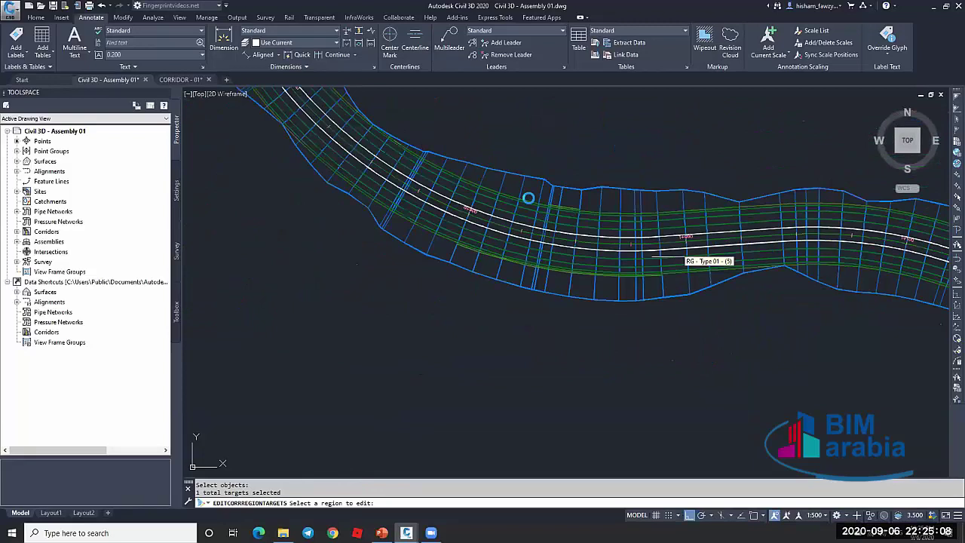
scroll(691, 281, down, 3)
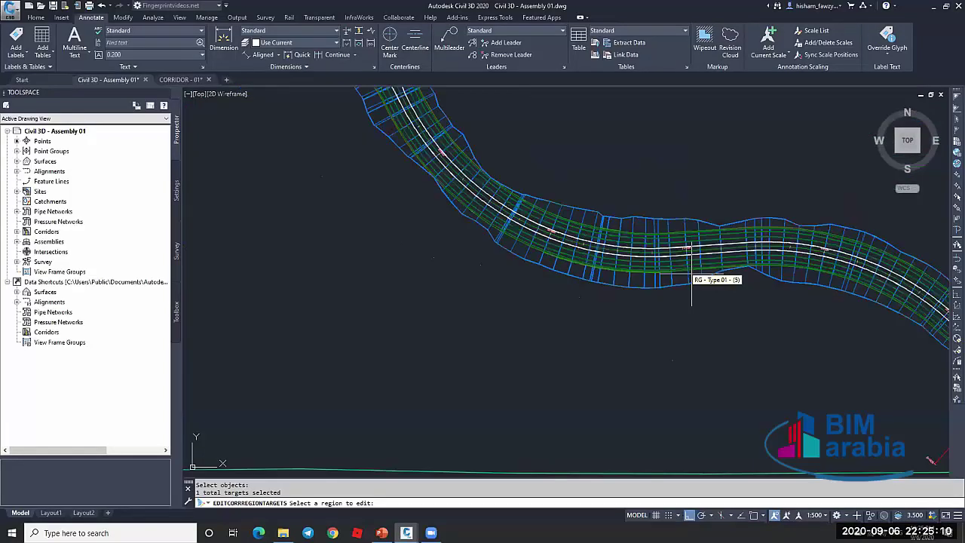
Reselect corridor R 01 and open it in the Section Editor at station 0+260.00m
click(691, 280)
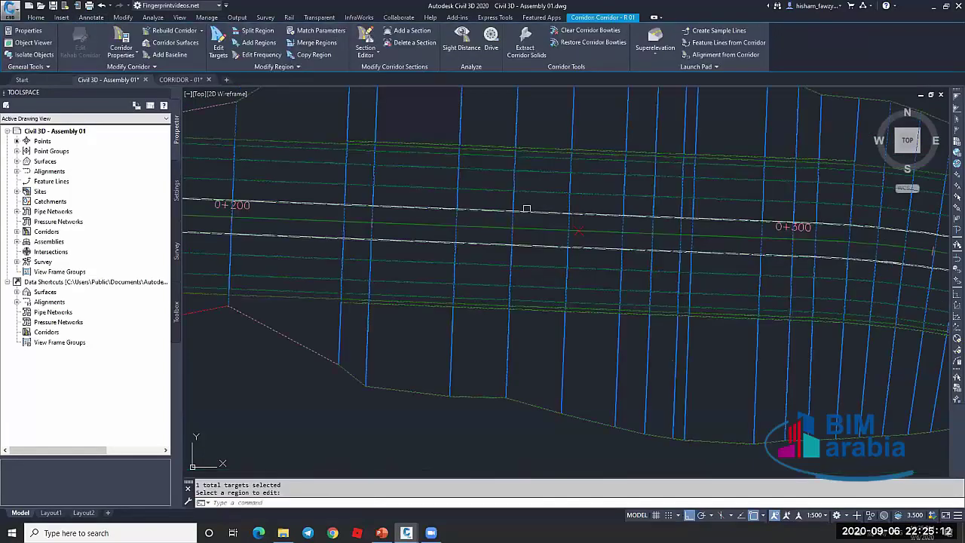
key(Escape)
scroll(587, 225, up, 2)
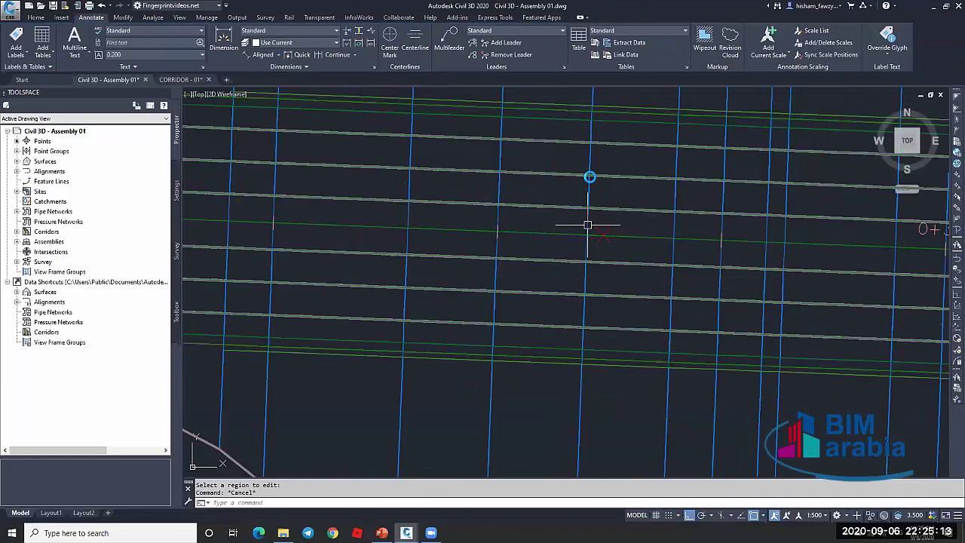
click(565, 360)
click(365, 40)
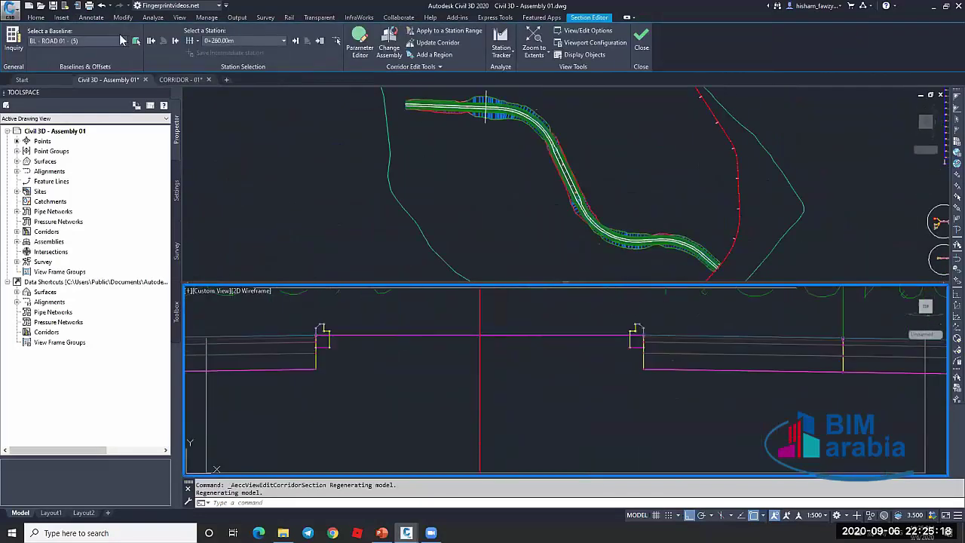
Measure the 3.0000 island width in the section with a linear dimension, then delete it
click(35, 16)
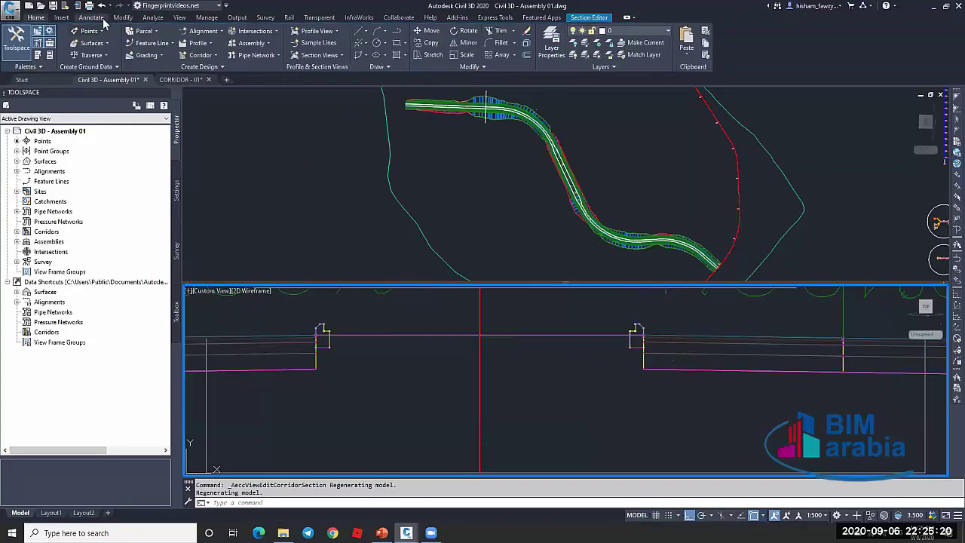
click(96, 18)
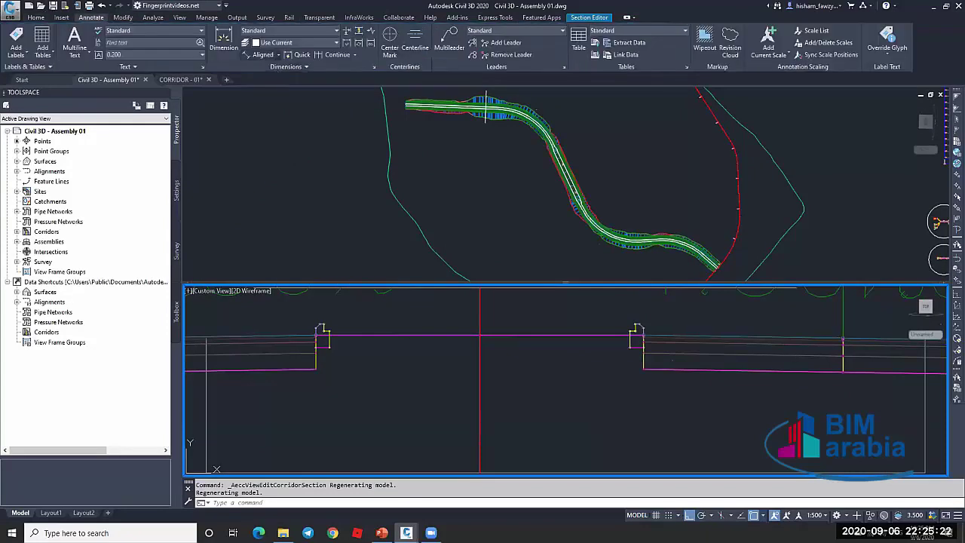
click(262, 54)
click(271, 74)
click(645, 335)
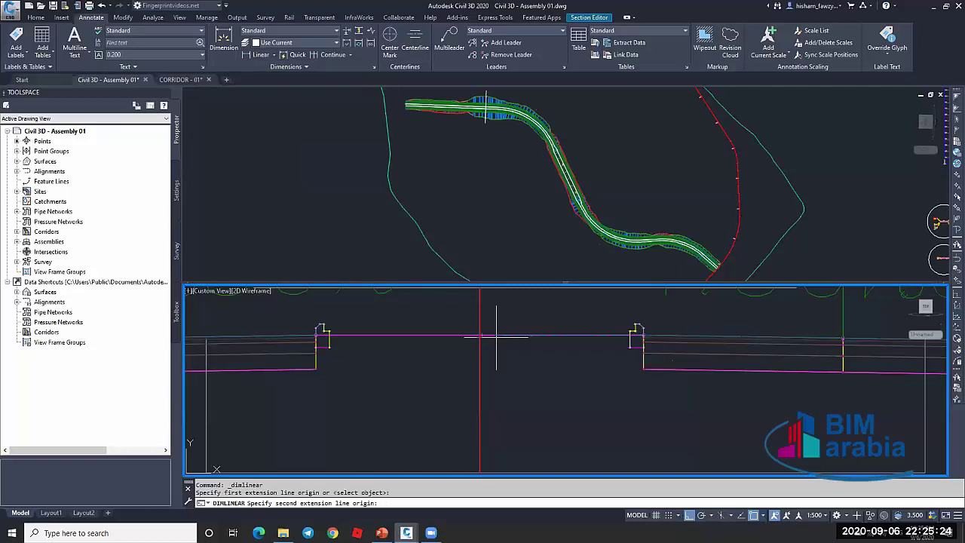
click(486, 336)
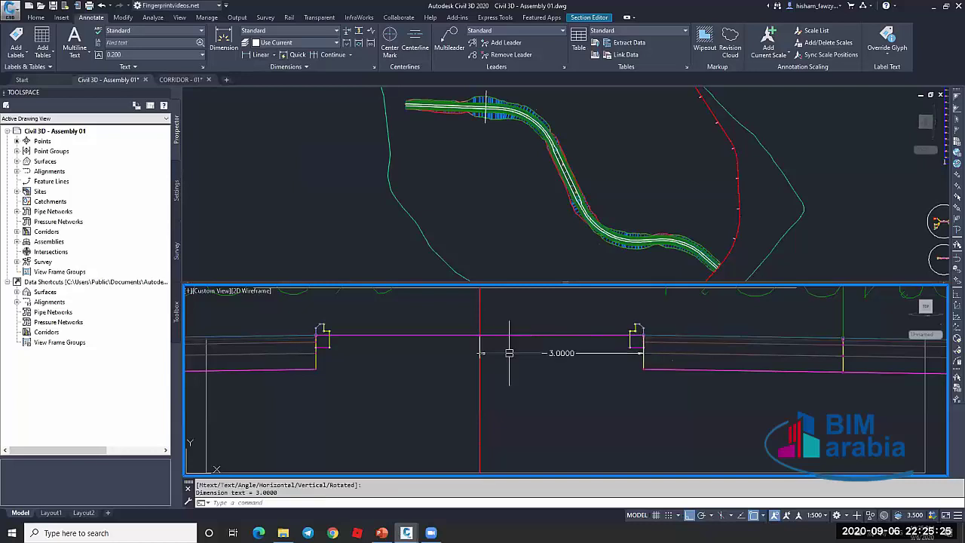
click(578, 353)
key(Delete)
Measure in plan from the assembly marker toward the curb, then cancel the dimension
click(543, 233)
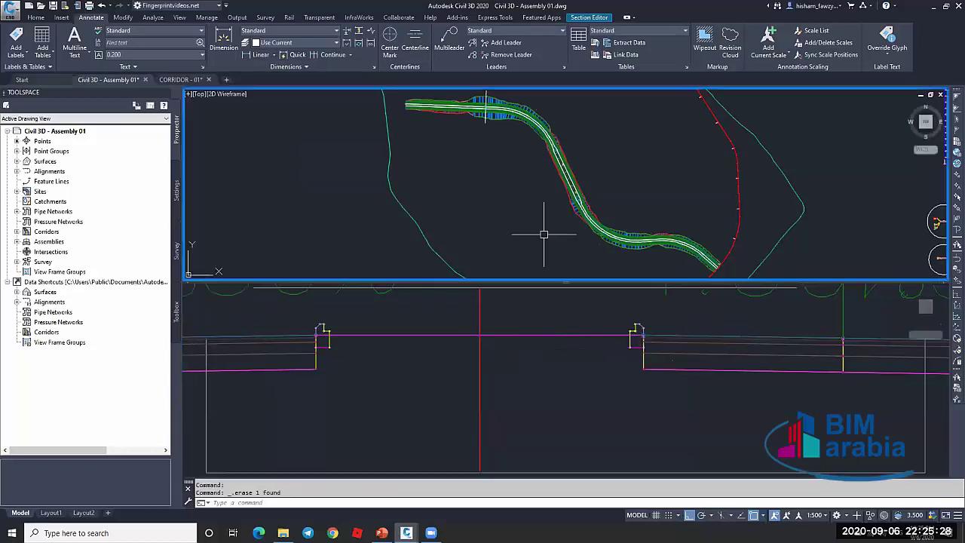
scroll(544, 227, down, 5)
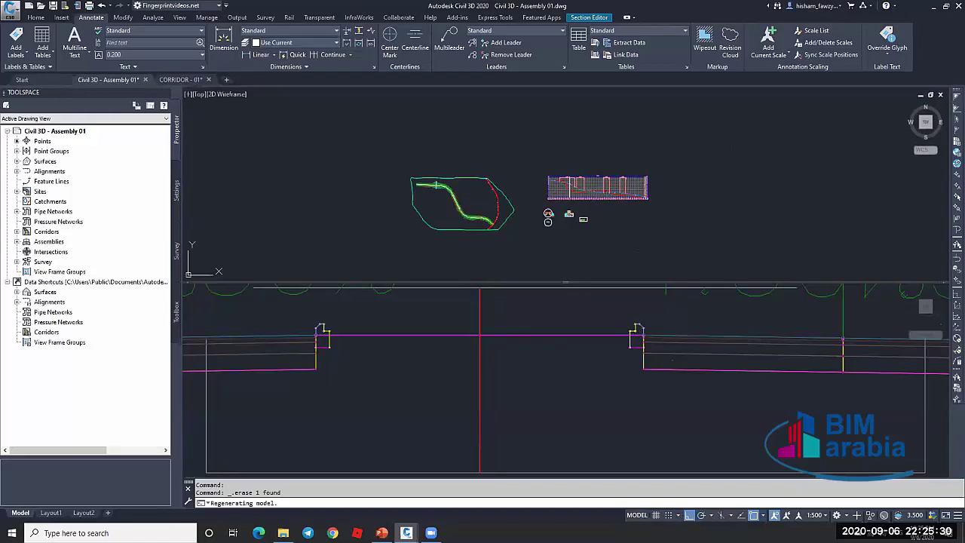
middle_drag(549, 228, 473, 218)
scroll(473, 219, up, 10)
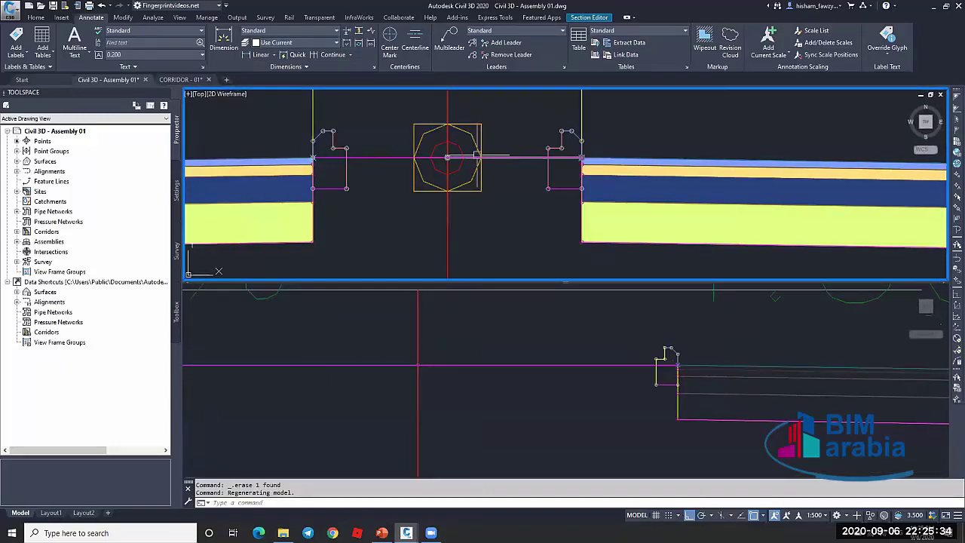
click(256, 55)
click(447, 157)
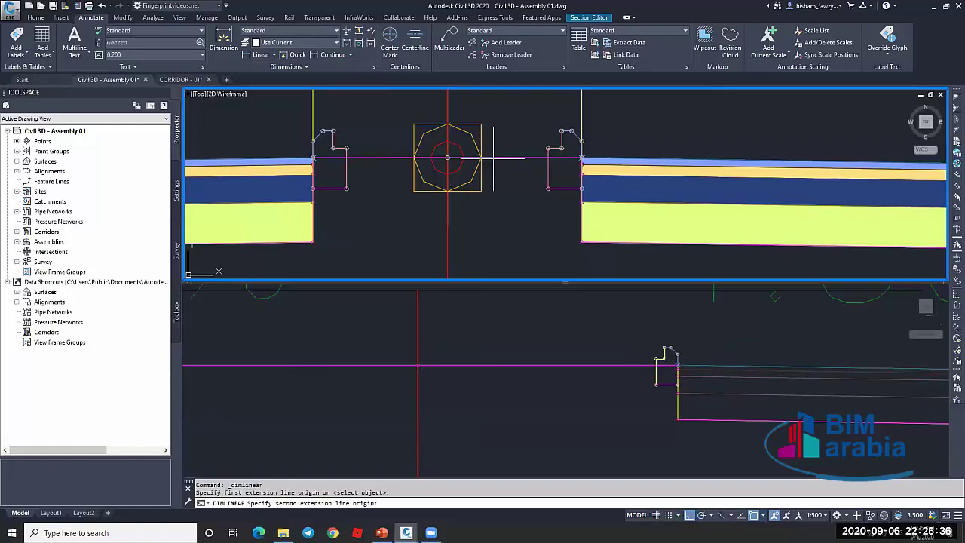
click(585, 157)
key(Escape)
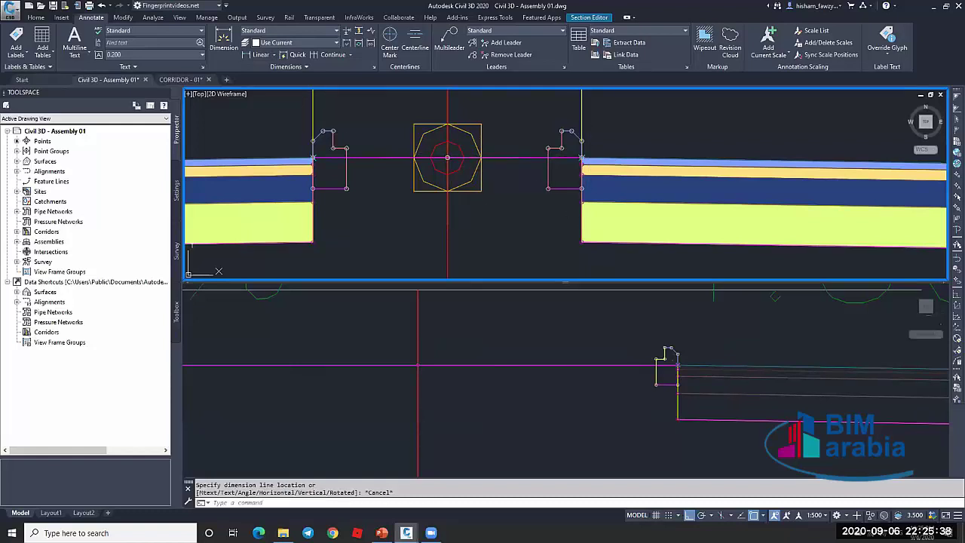
Cancel the pending dimension and pan the plan view along the whole corridor
click(606, 346)
scroll(626, 319, down, 3)
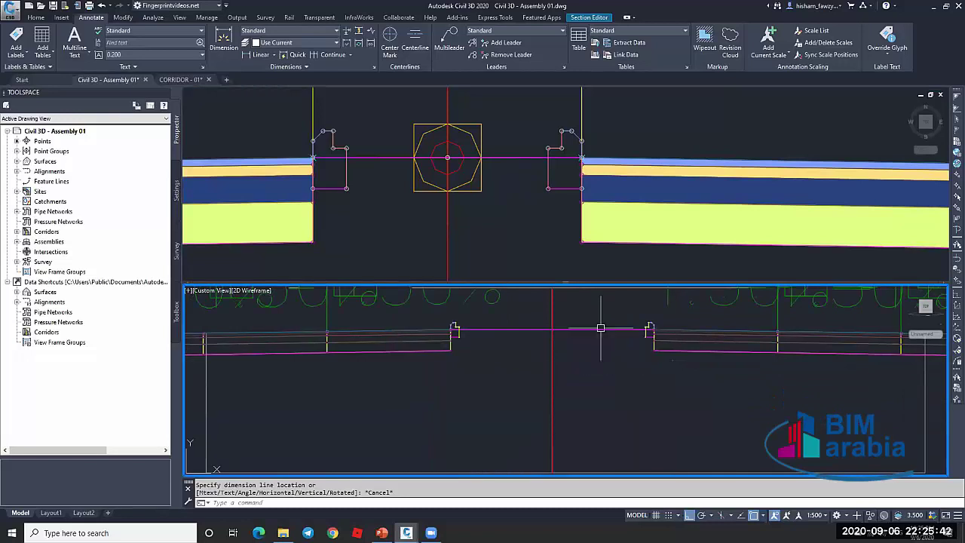
click(519, 161)
click(596, 362)
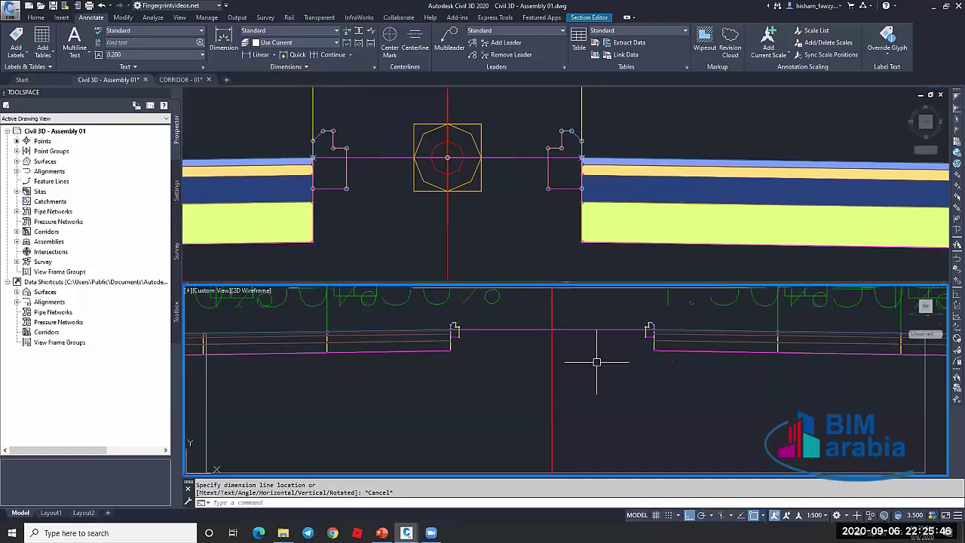
key(Escape)
scroll(618, 347, down, 2)
scroll(618, 347, down, 3)
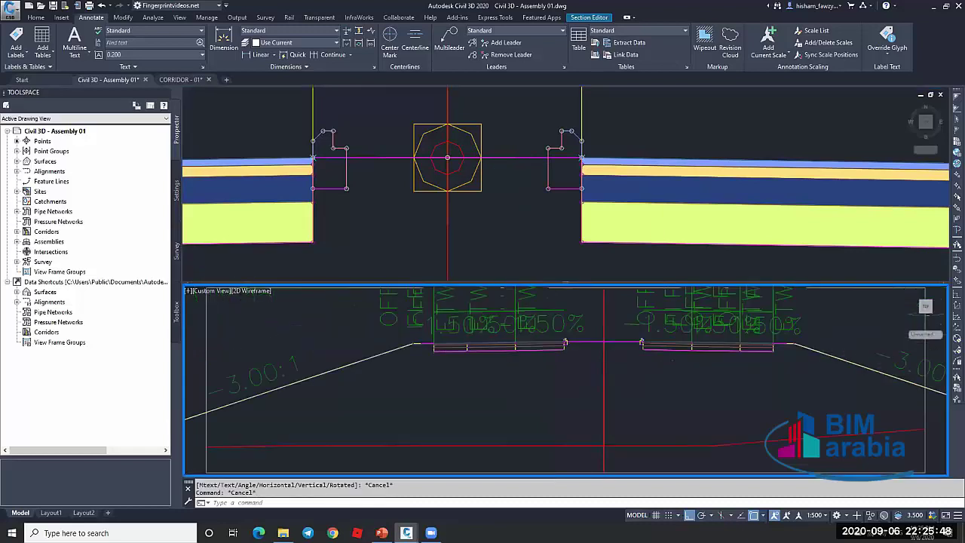
click(516, 208)
scroll(623, 187, down, 2)
scroll(551, 196, down, 7)
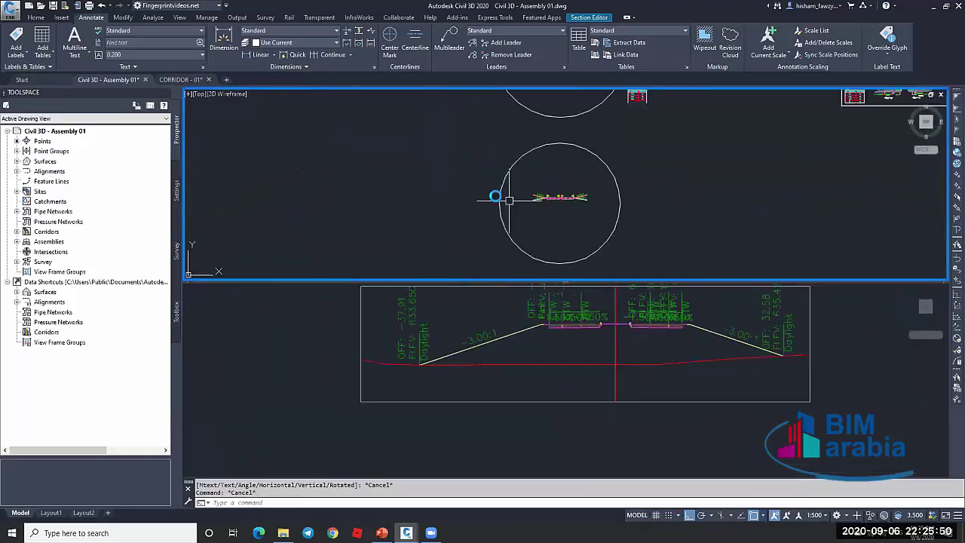
middle_drag(461, 197, 701, 242)
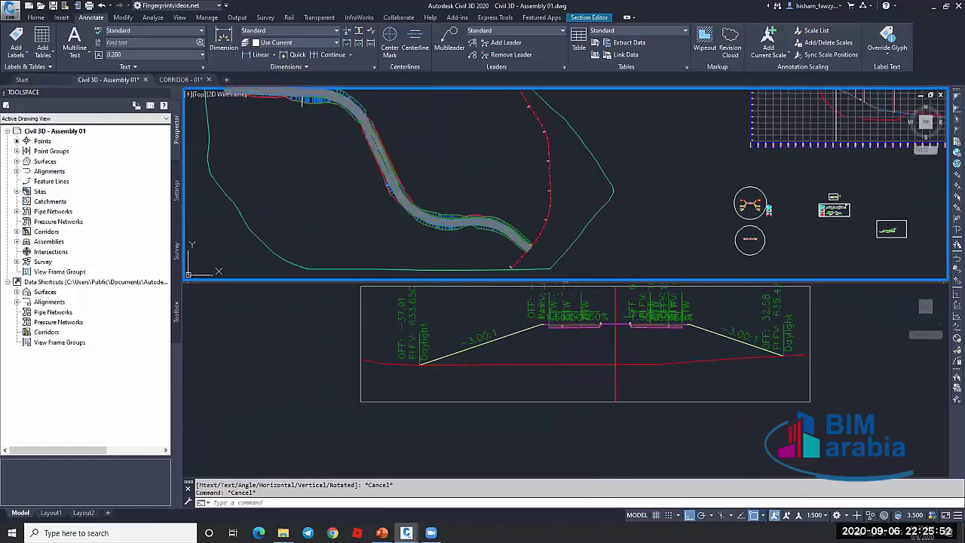
scroll(381, 147, up, 2)
scroll(382, 147, up, 4)
middle_drag(382, 147, 421, 187)
scroll(465, 181, down, 4)
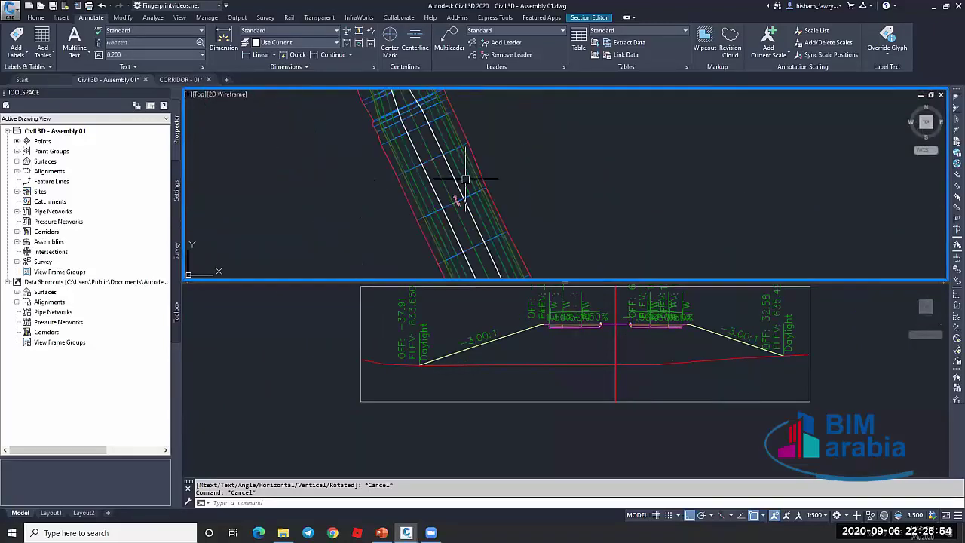
Choose station 0+600.00m from the Section Editor's station list
click(590, 19)
click(279, 41)
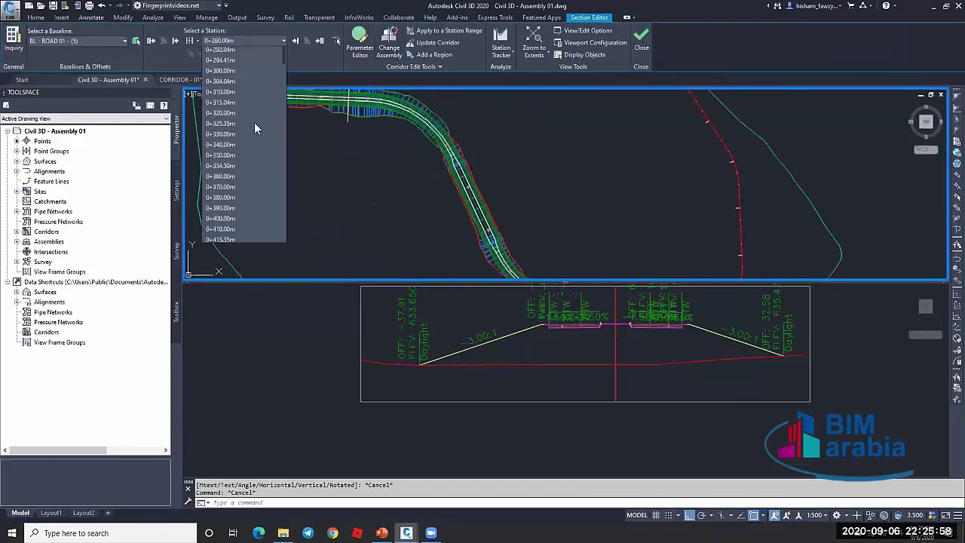
scroll(242, 203, down, 4)
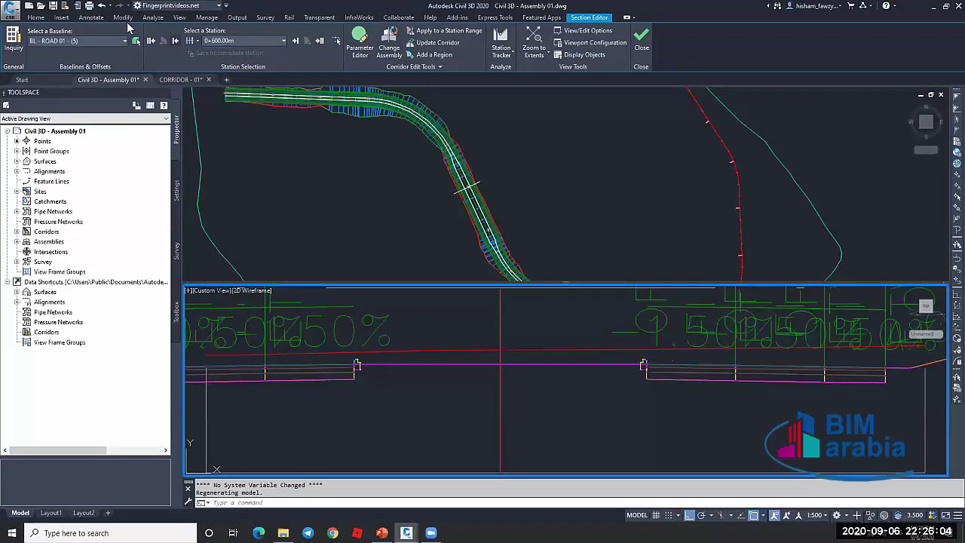
Measure the 6.0000 width to the curb in the 0+600.00m section, then cancel the dimension
click(99, 18)
click(251, 54)
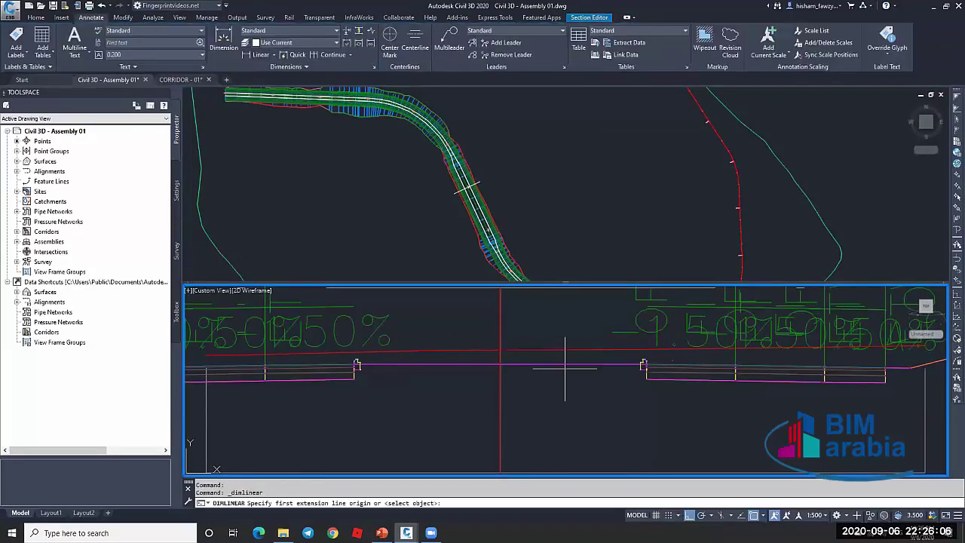
click(501, 365)
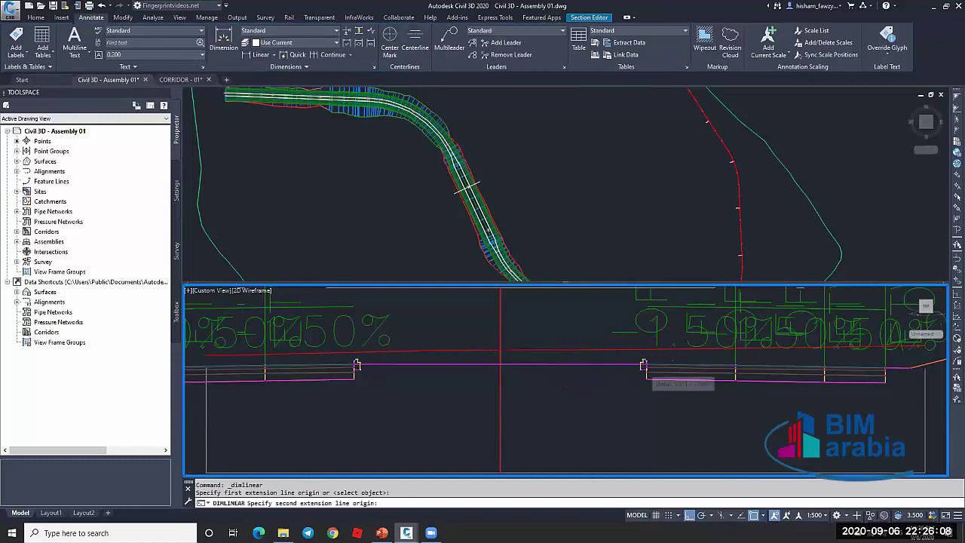
scroll(656, 374, up, 2)
click(615, 343)
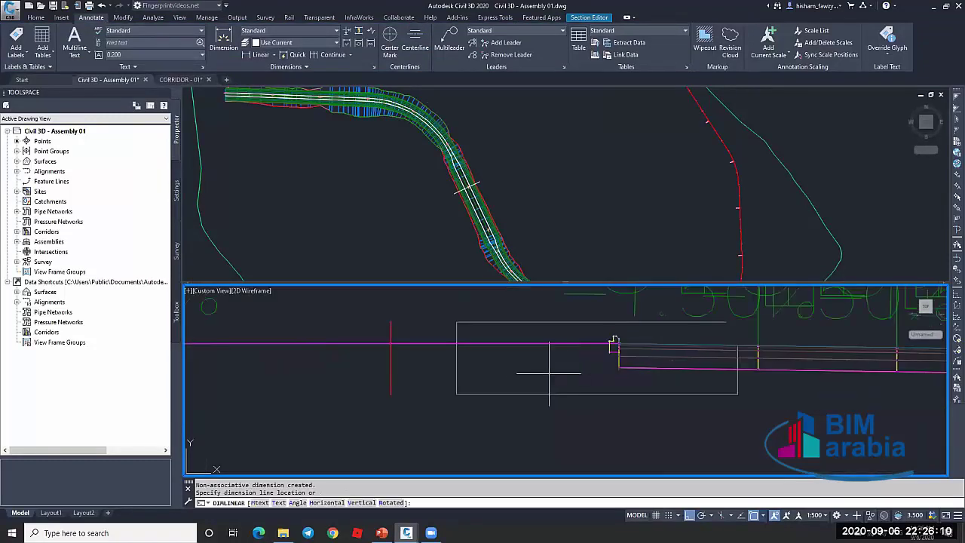
scroll(546, 372, up, 4)
scroll(545, 374, down, 5)
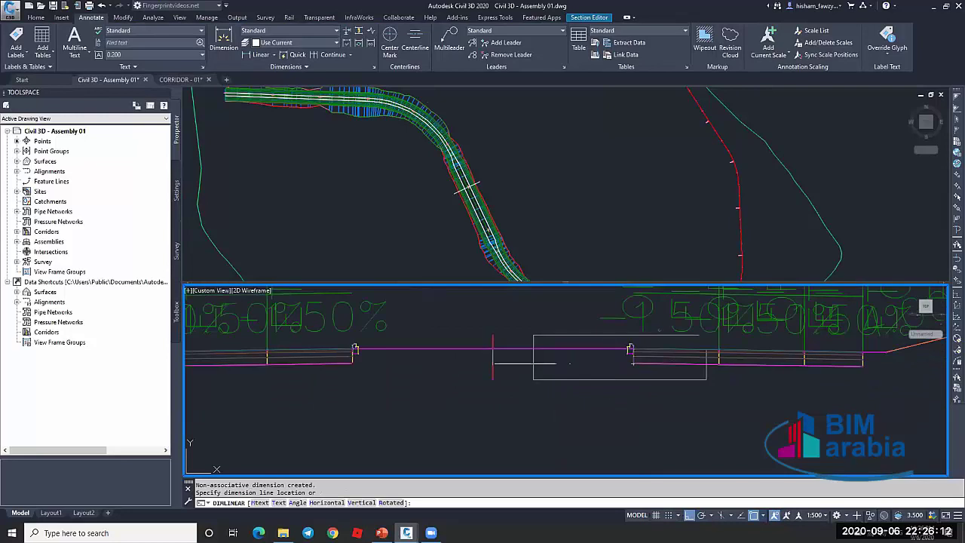
key(Escape)
scroll(597, 355, down, 3)
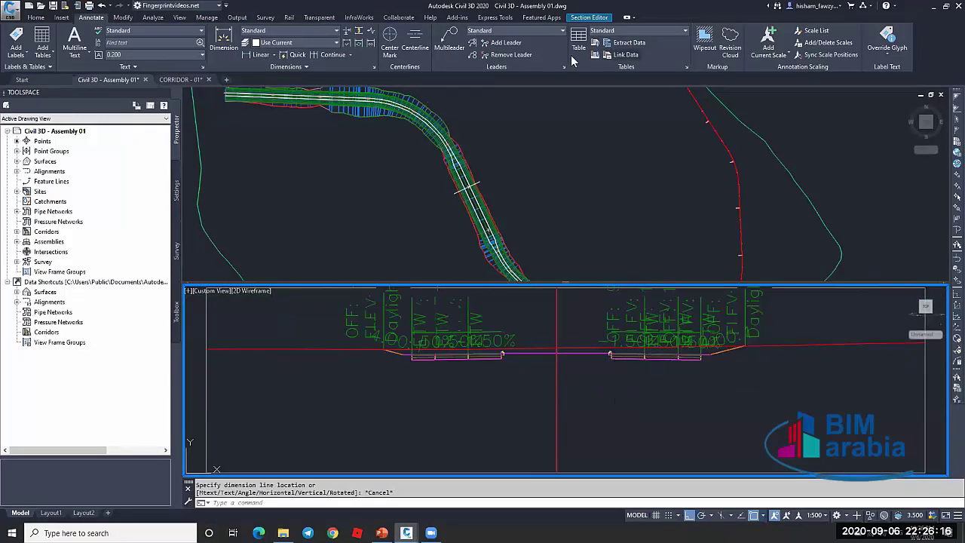
click(589, 18)
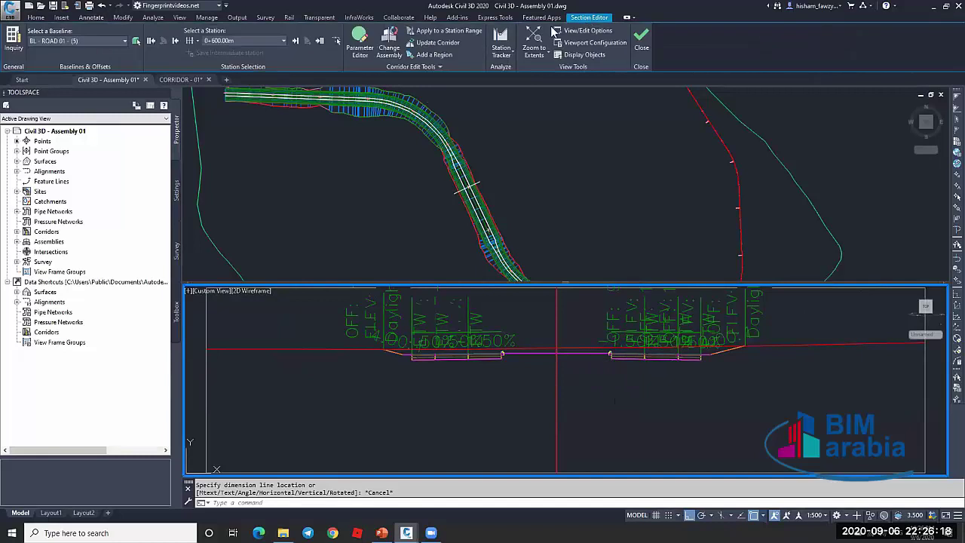
Set the section view's Code Set Style to View-Edit and apply the options
click(583, 30)
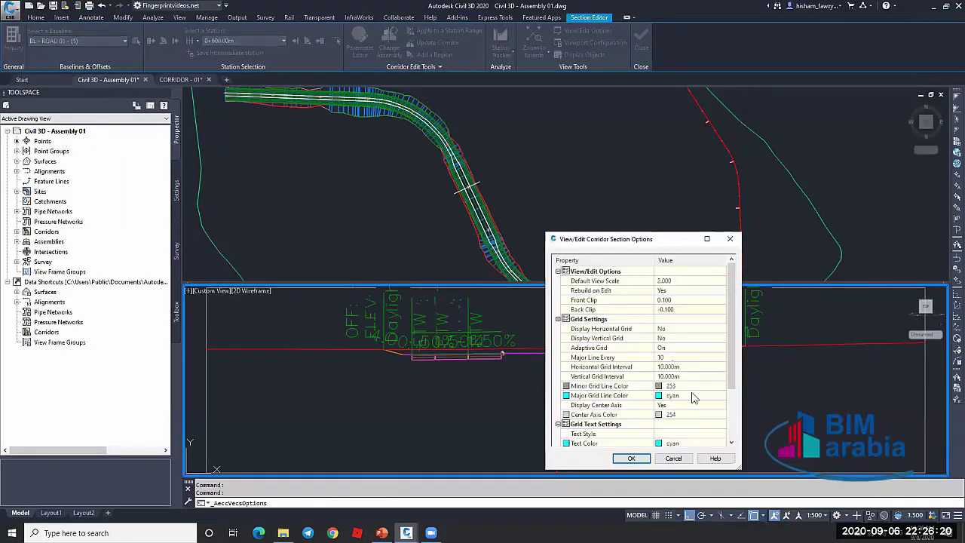
scroll(679, 393, down, 3)
click(707, 434)
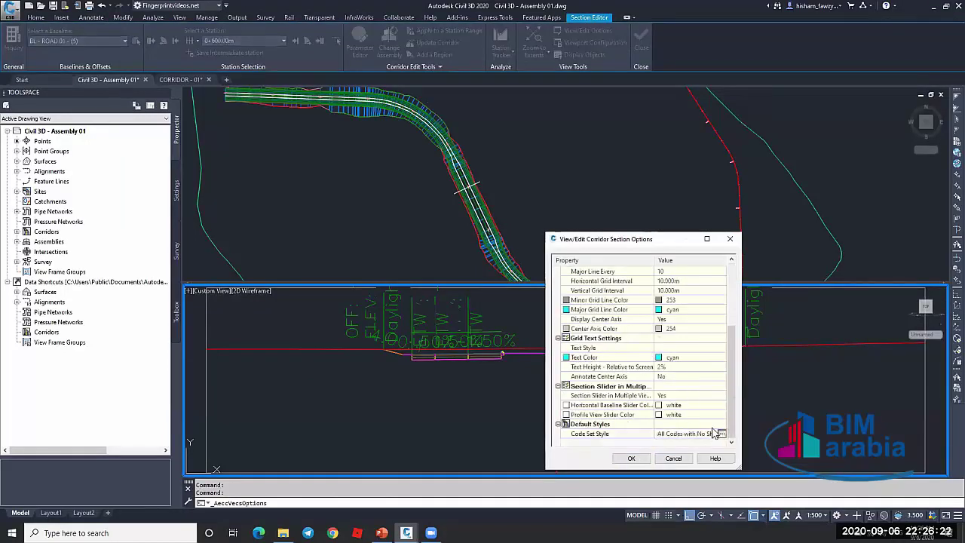
click(719, 434)
click(649, 349)
click(623, 415)
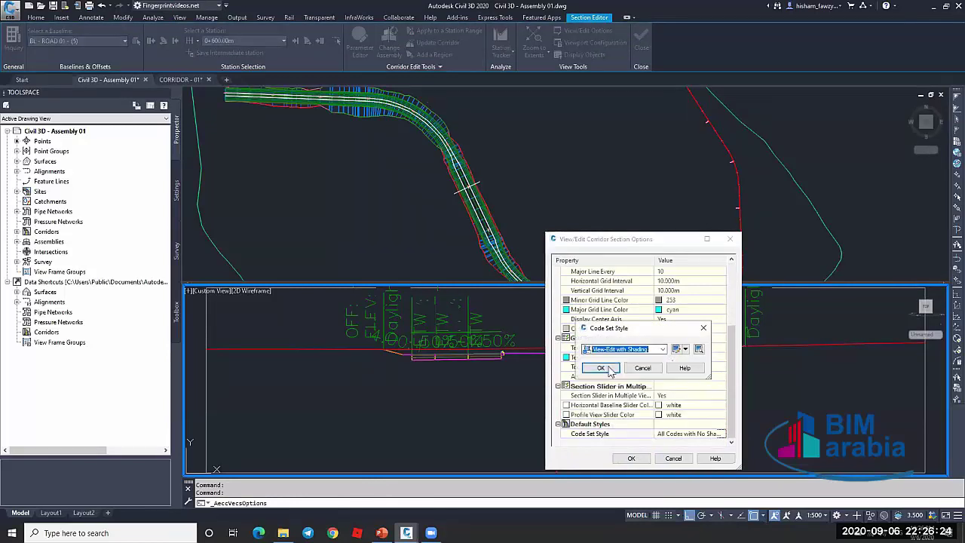
click(623, 349)
click(615, 407)
click(611, 373)
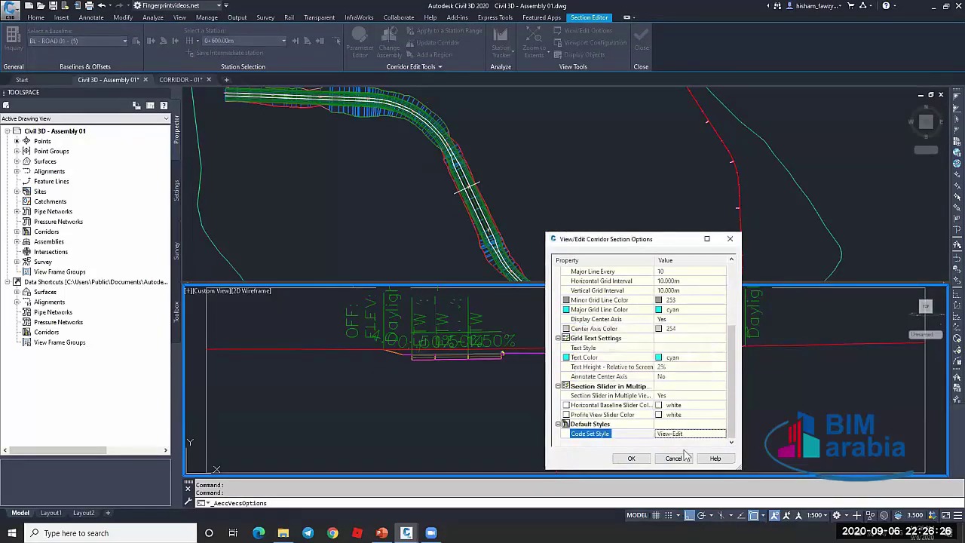
click(633, 459)
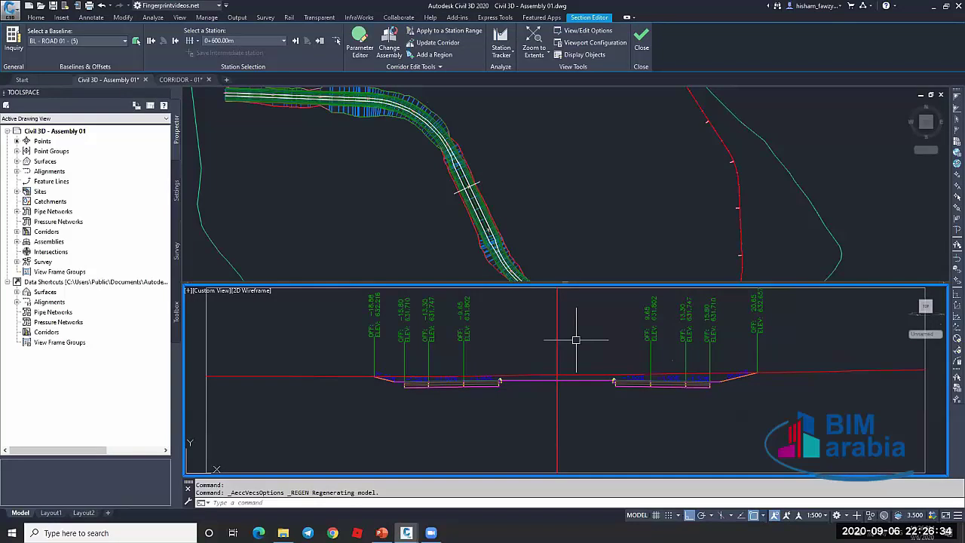
Read the island edge offsets and elevations in the section, then close the Section Editor
scroll(645, 373, up, 3)
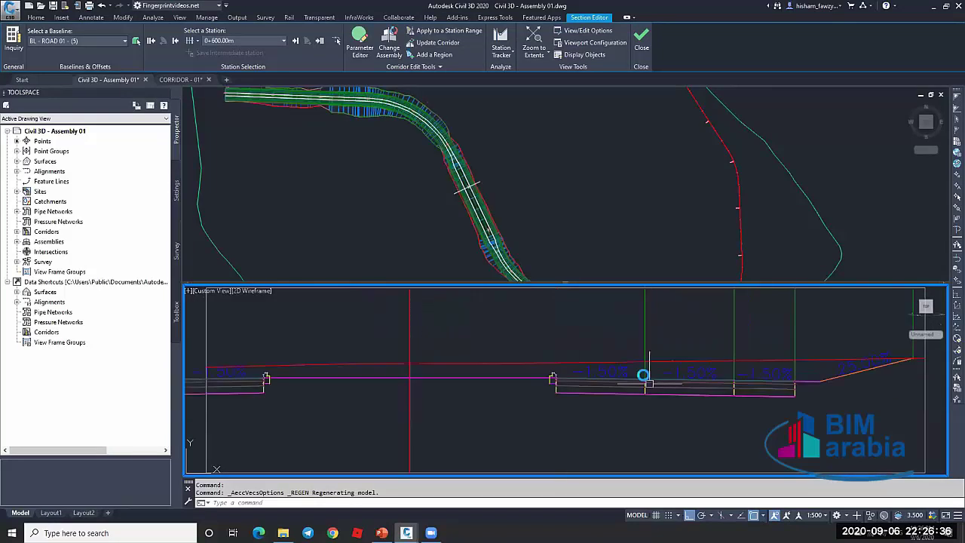
middle_drag(654, 325, 644, 377)
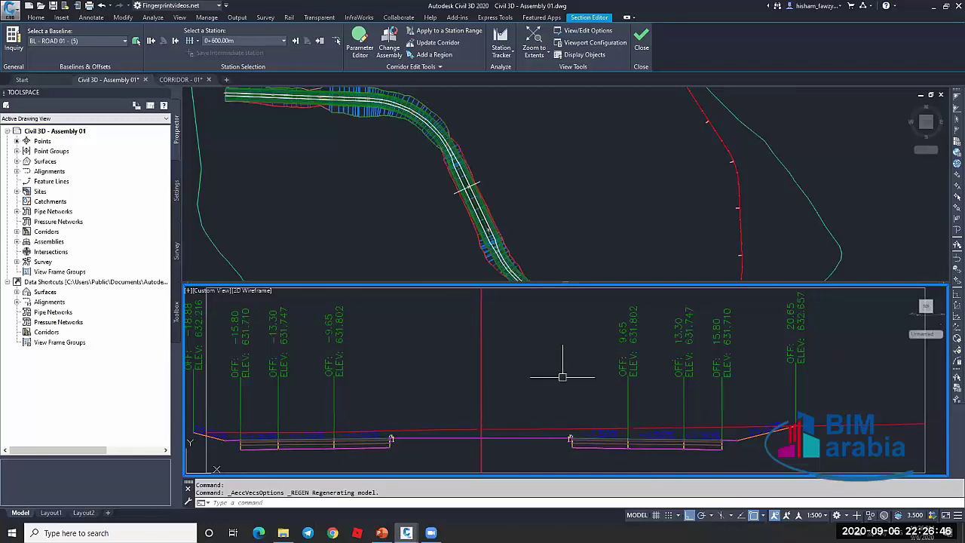
click(615, 213)
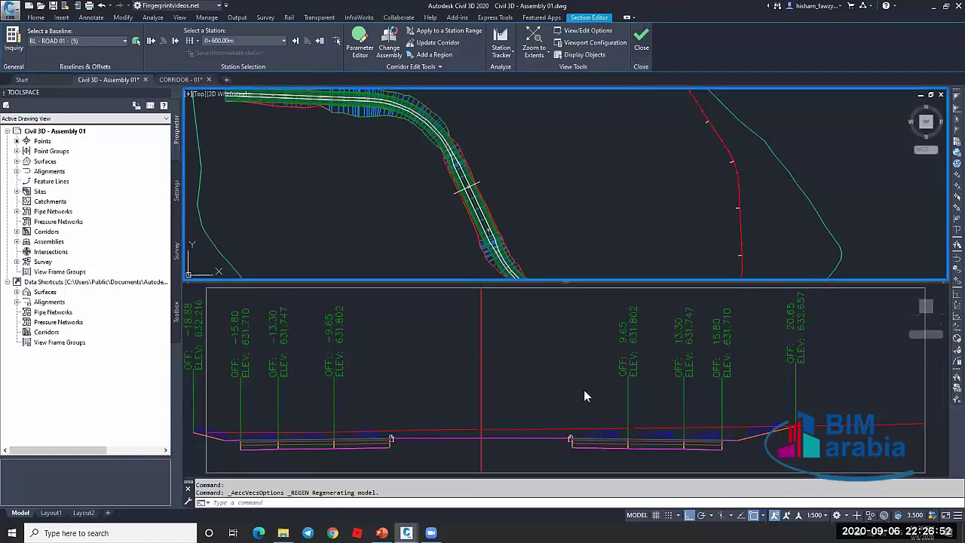
click(519, 401)
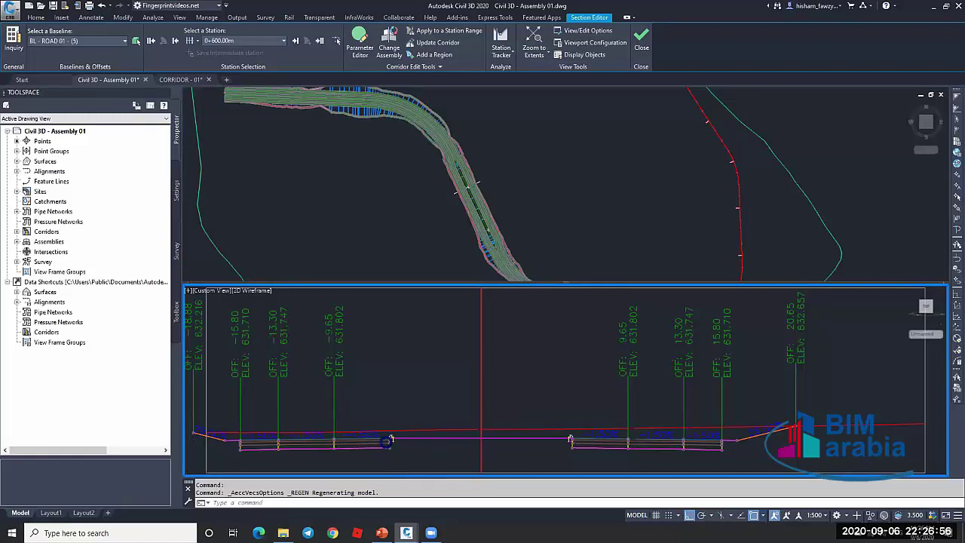
scroll(389, 445, up, 4)
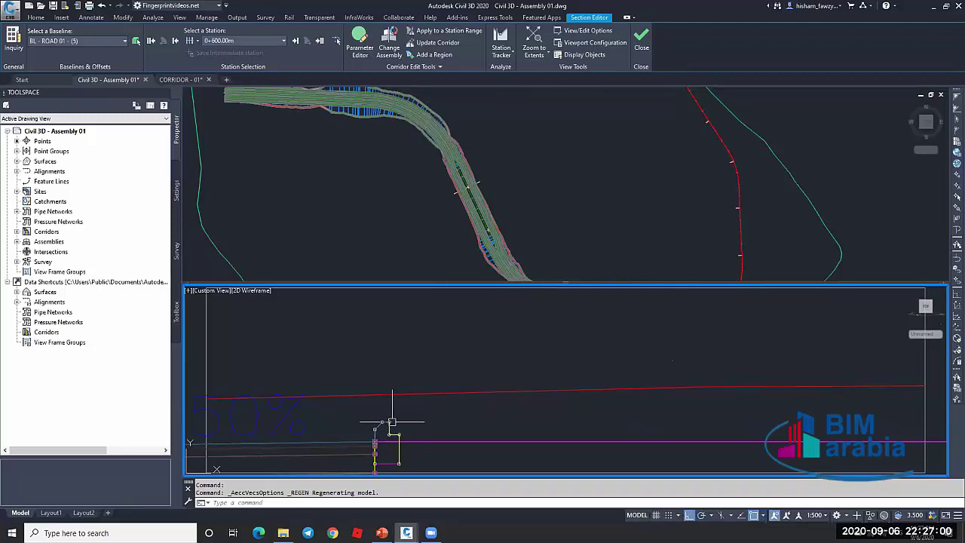
scroll(362, 404, down, 5)
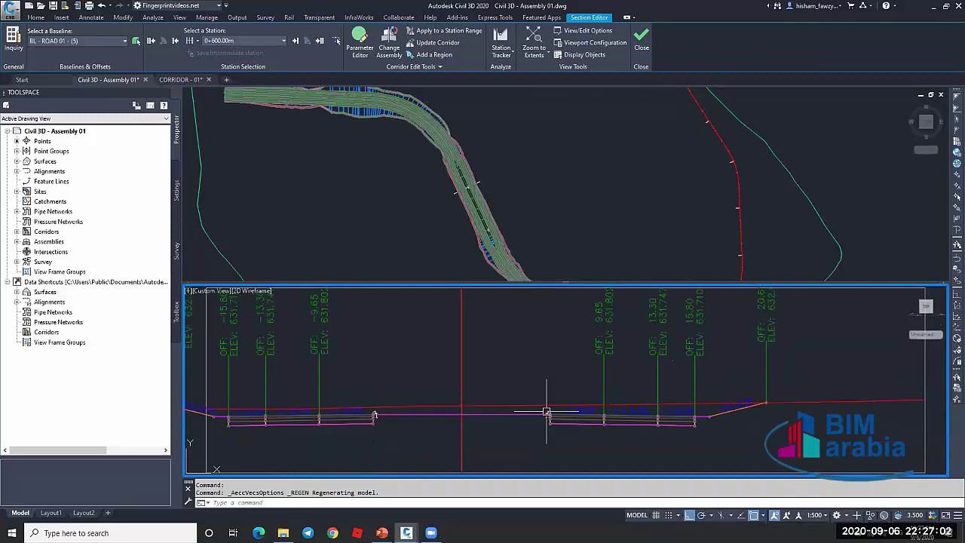
scroll(540, 411, up, 3)
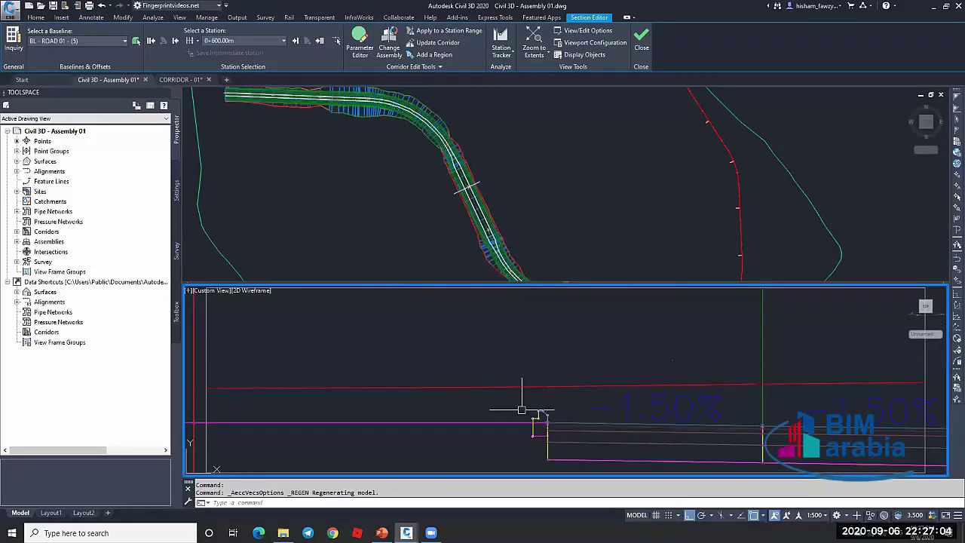
mouse_move(551, 411)
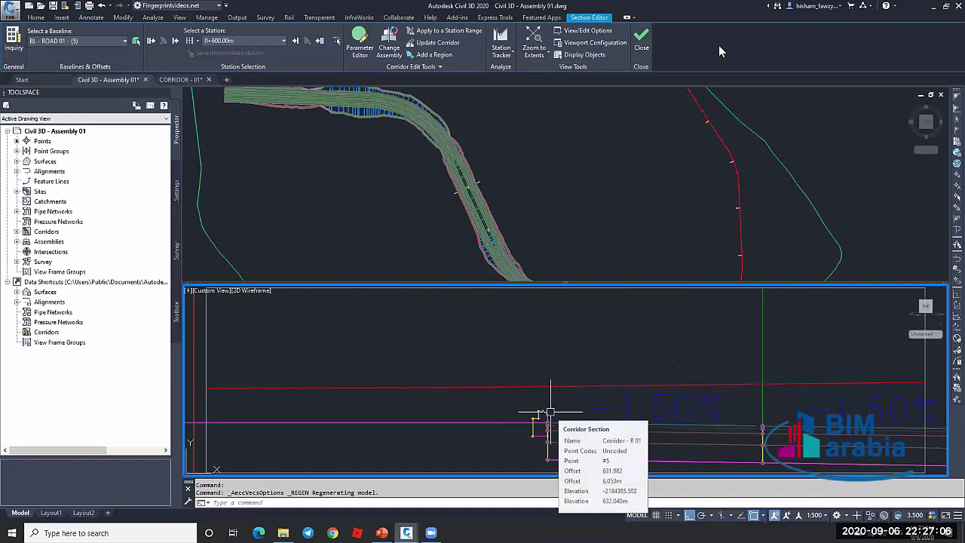
click(642, 44)
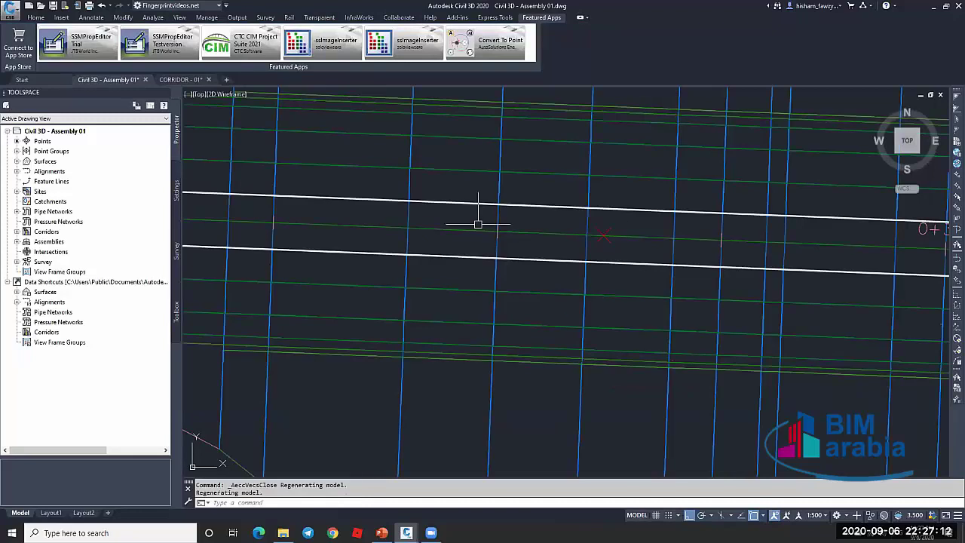
Zoom the plan to the assembly drawing, undo the active command, and select the Type 01 - Soil assembly
scroll(439, 222, down, 3)
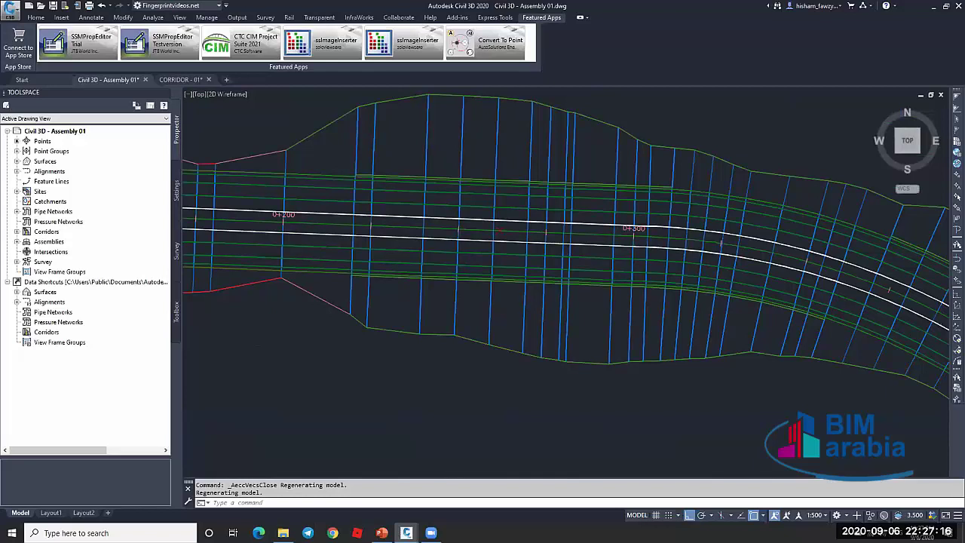
scroll(467, 235, down, 5)
key(ctrl+z)
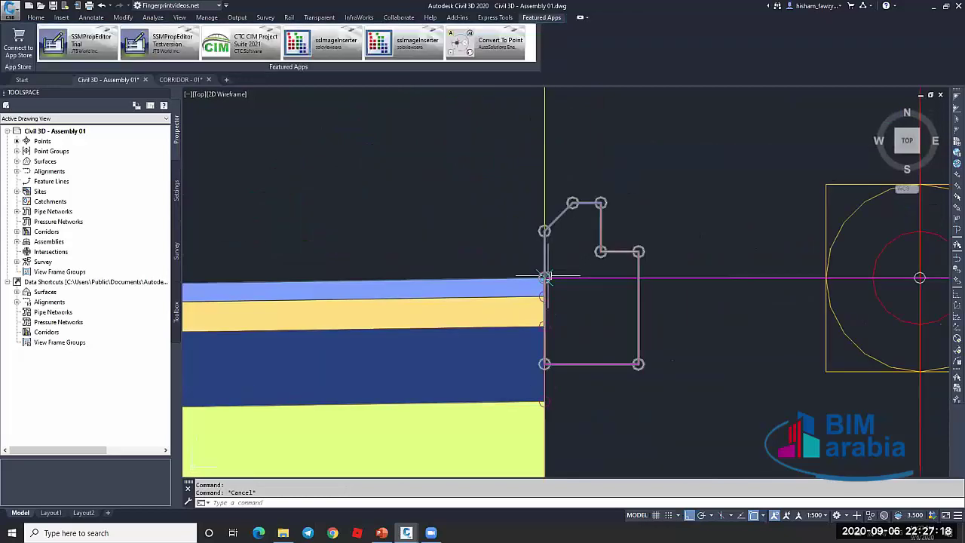
scroll(541, 274, up, 2)
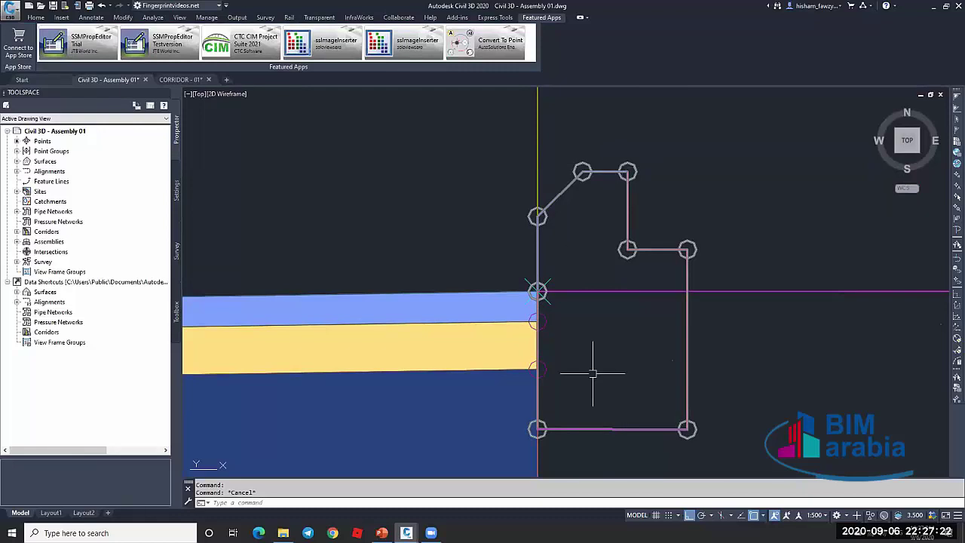
scroll(500, 276, down, 4)
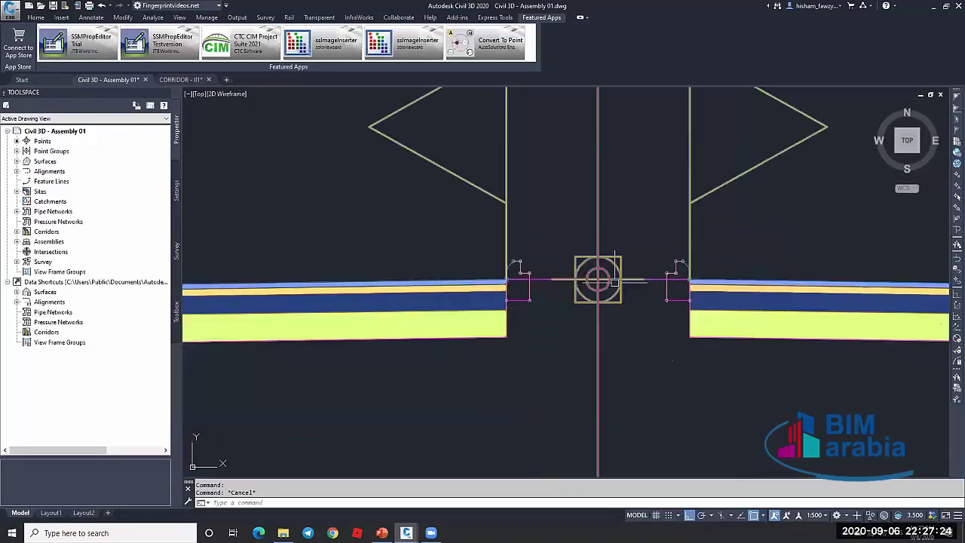
scroll(680, 267, up, 5)
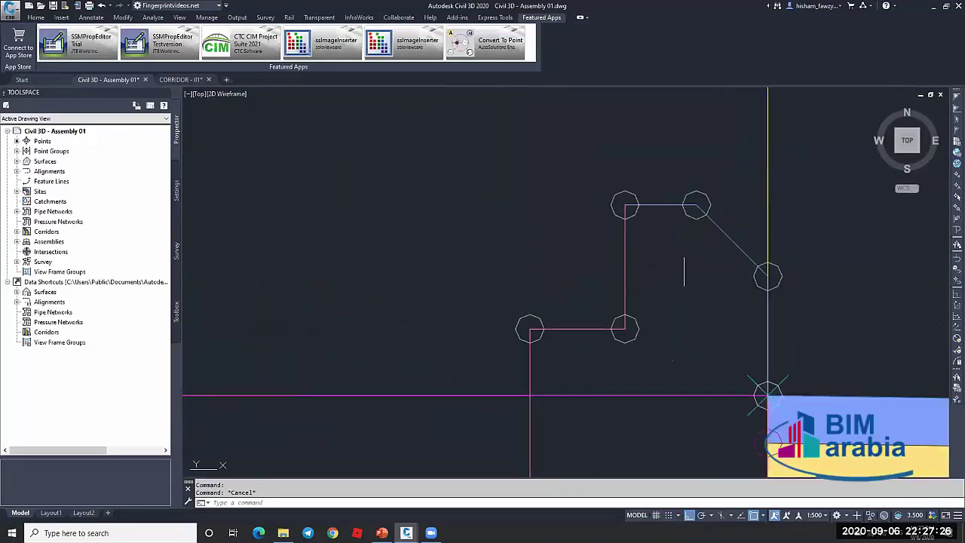
scroll(686, 260, down, 3)
scroll(692, 408, down, 2)
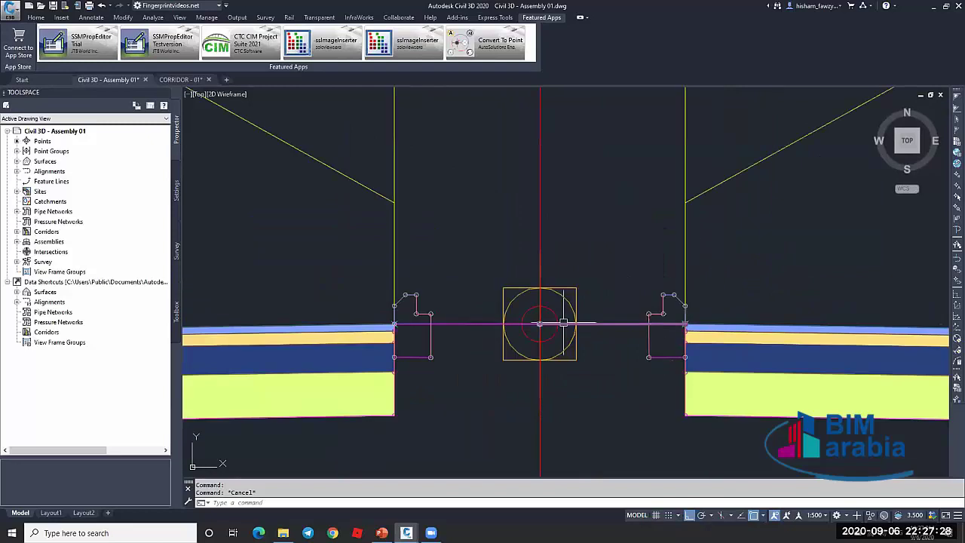
click(539, 359)
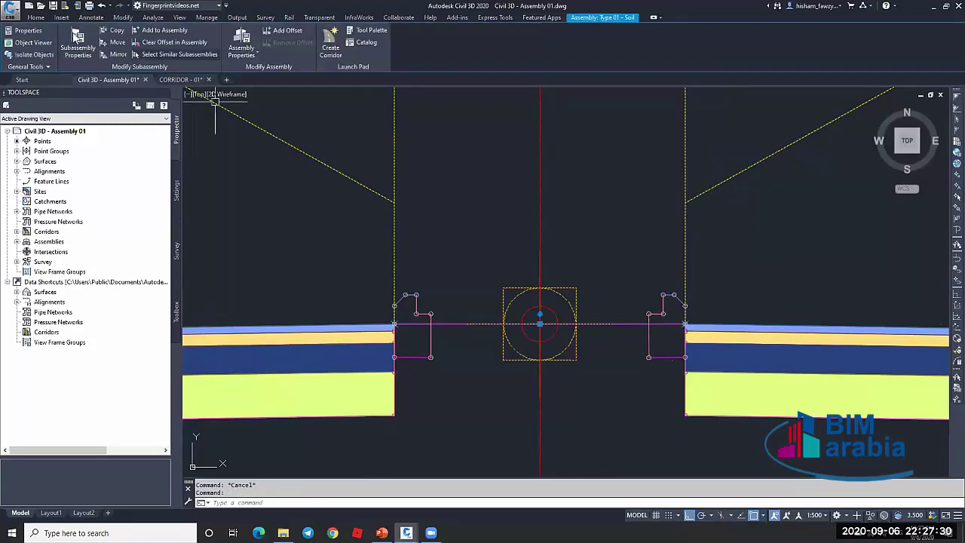
click(242, 41)
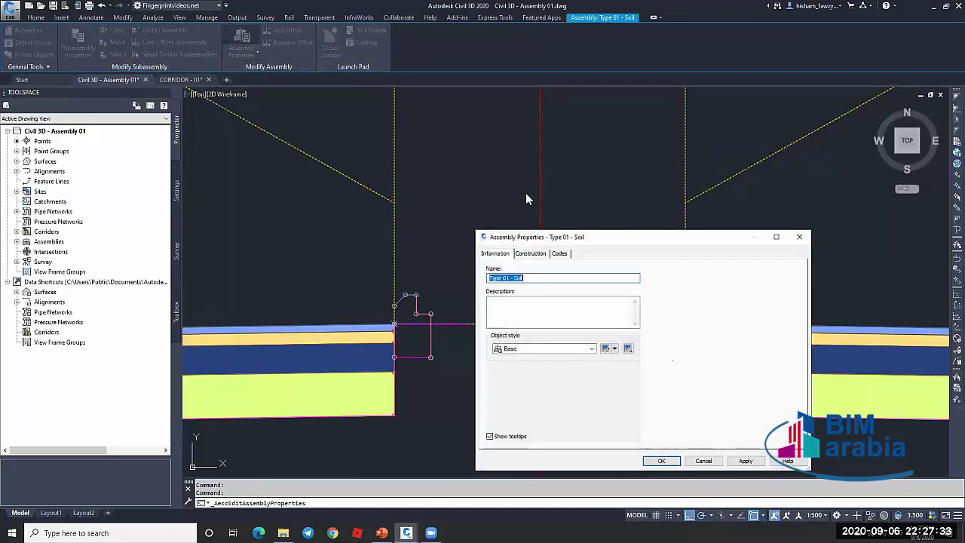
click(534, 255)
drag(564, 237, 525, 107)
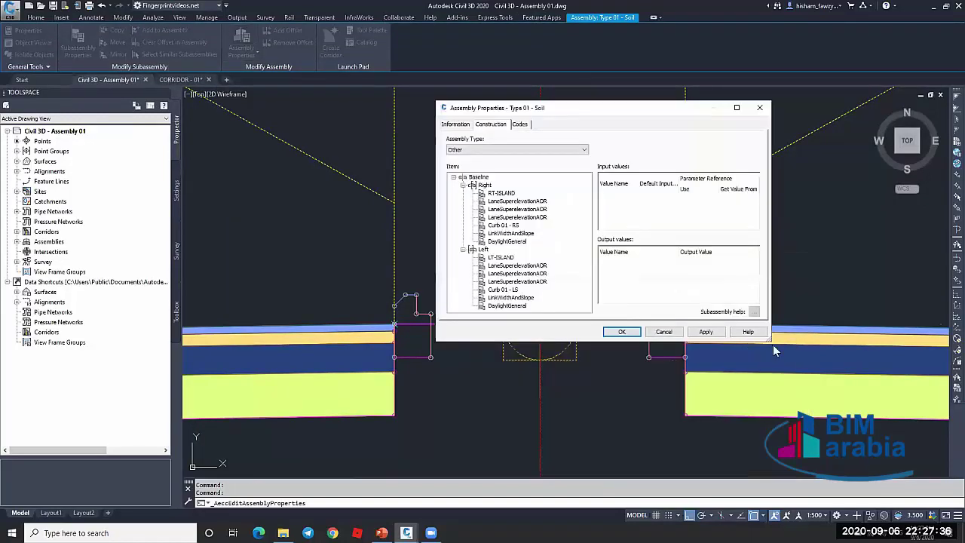
drag(772, 342, 776, 426)
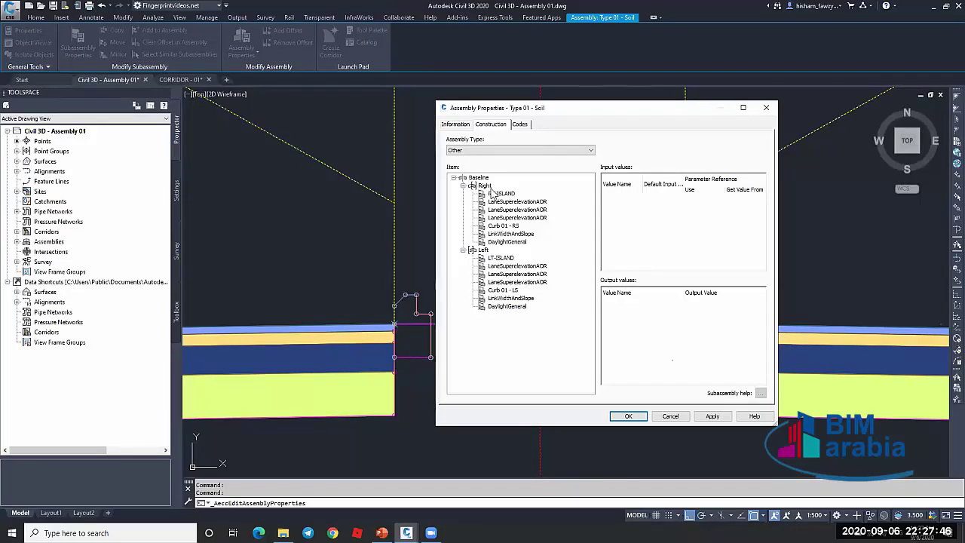
click(628, 416)
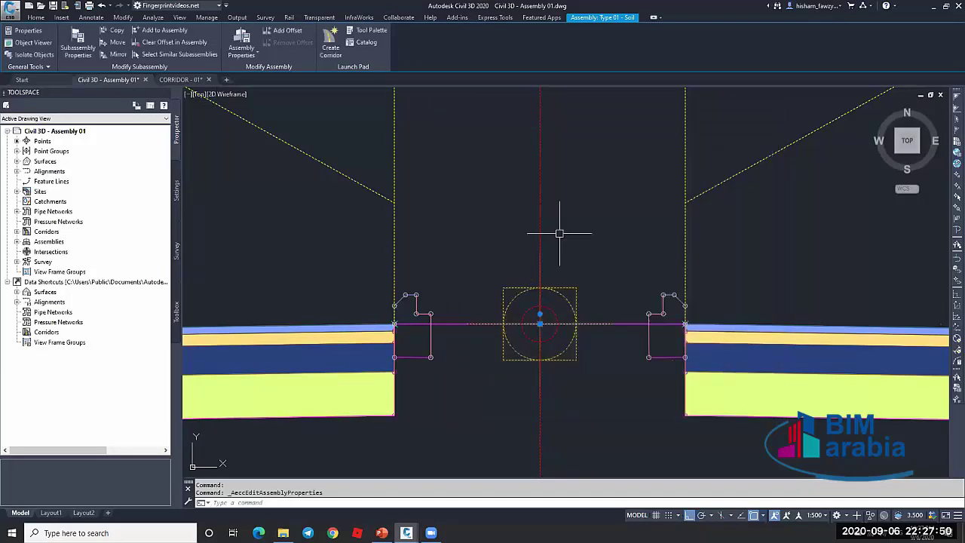
key(Escape)
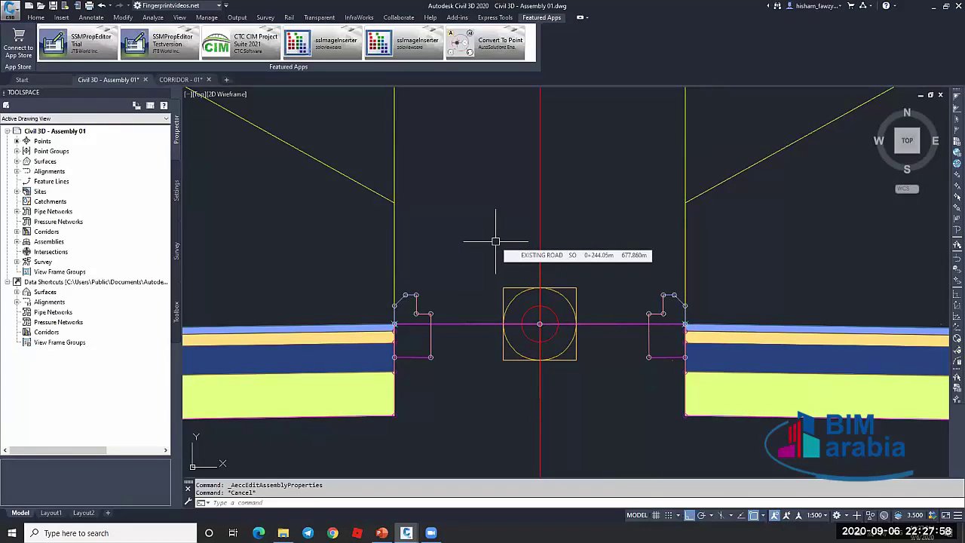
Open Tool Palettes with Ctrl+3, start the Generic MarkPoint subassembly, and begin retyping its Point Name
click(36, 17)
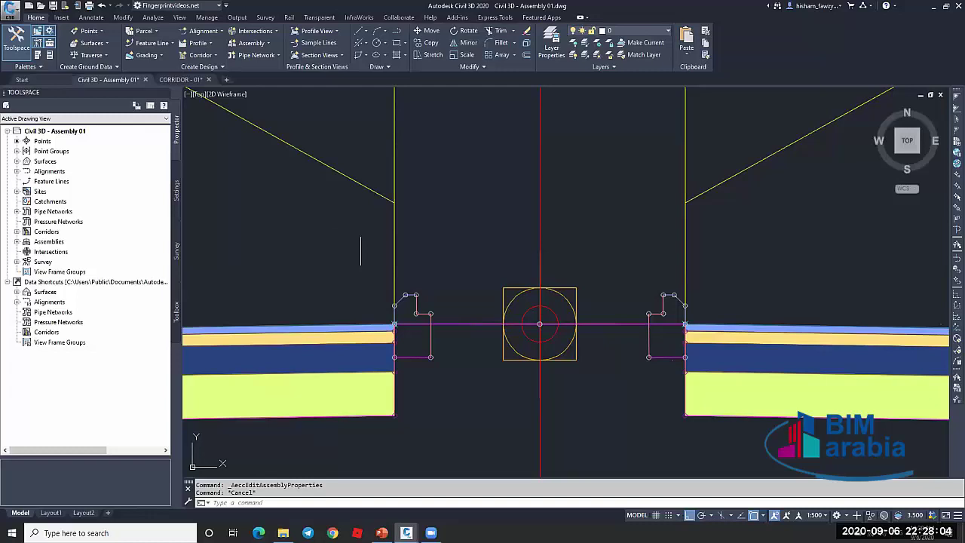
key(ctrl+3)
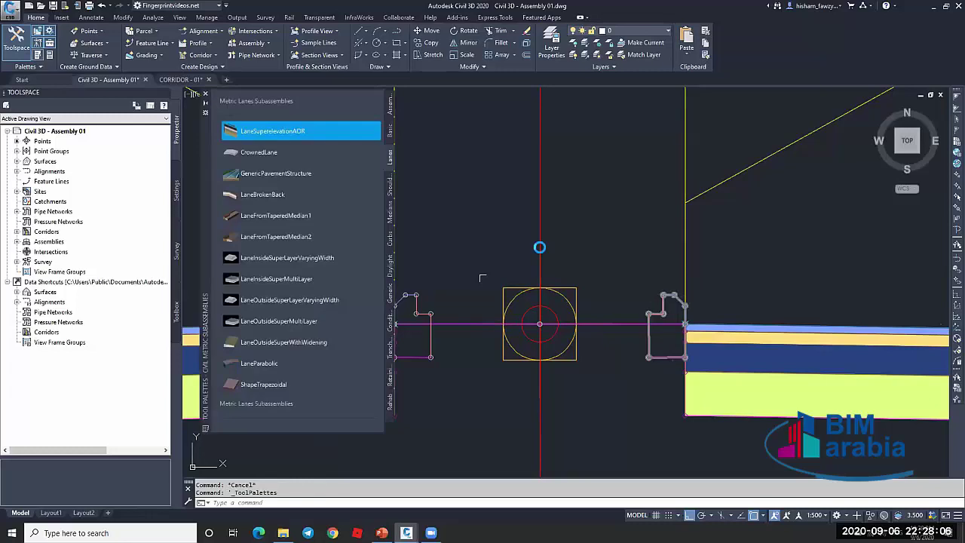
middle_drag(463, 268, 595, 238)
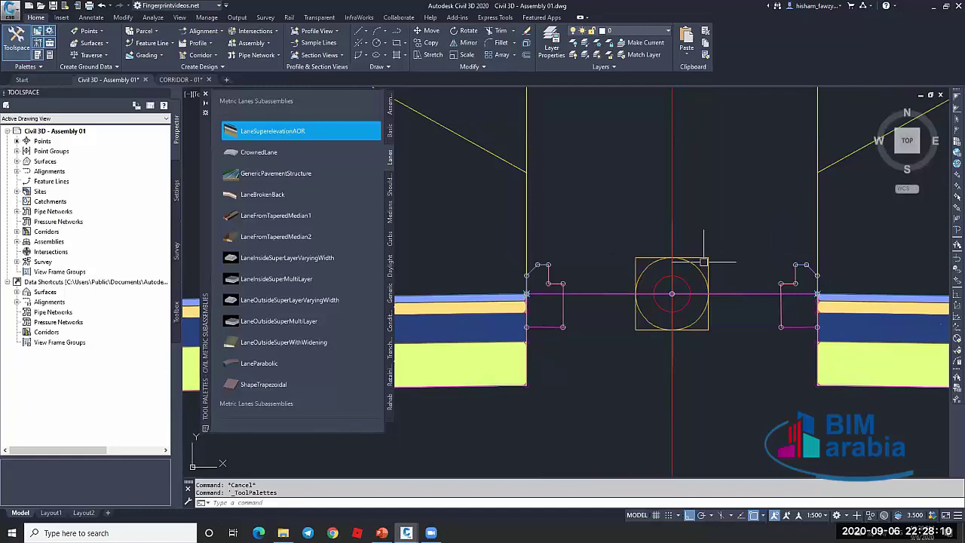
click(389, 296)
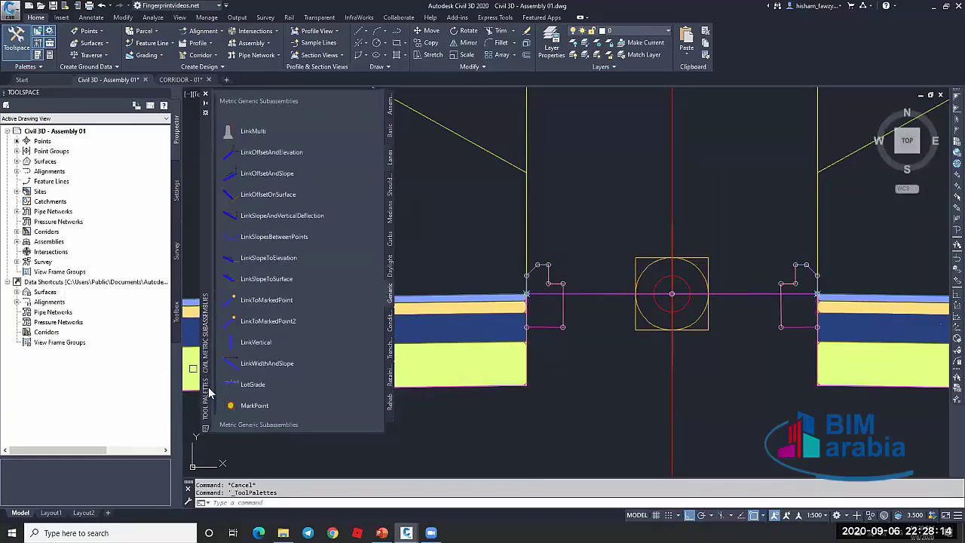
click(257, 407)
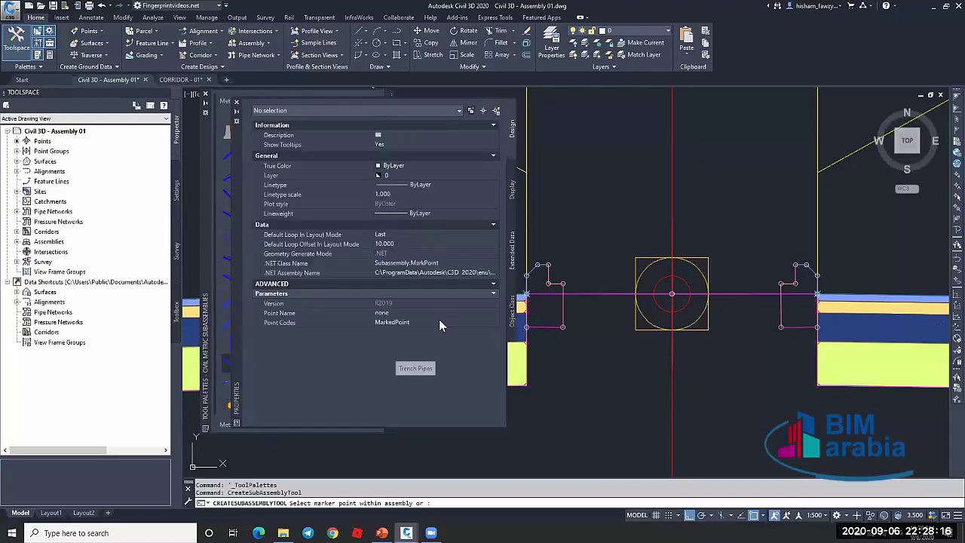
click(414, 312)
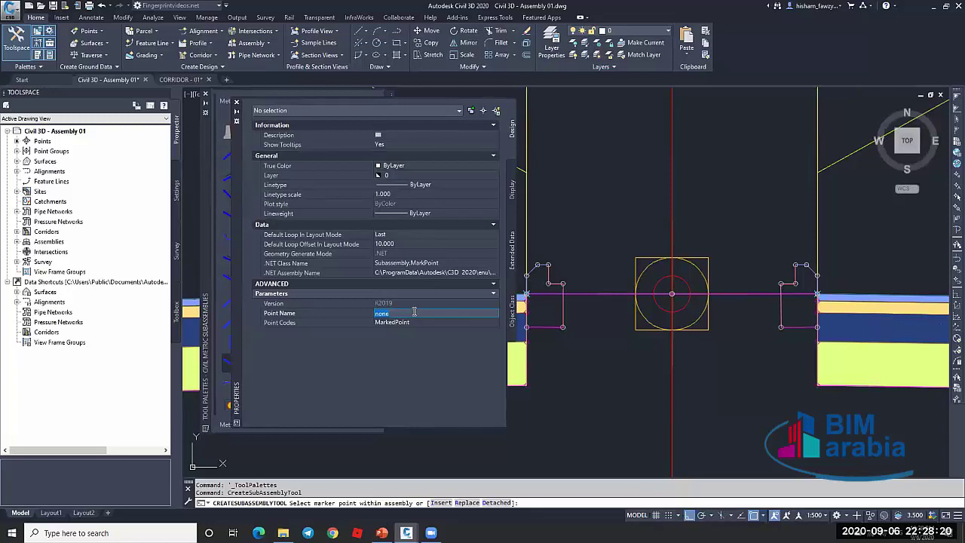
text(L)
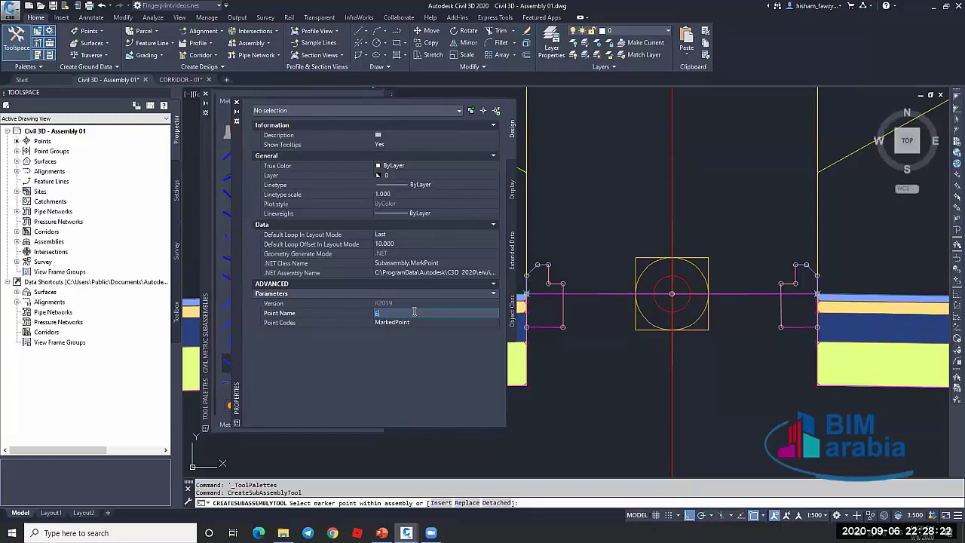
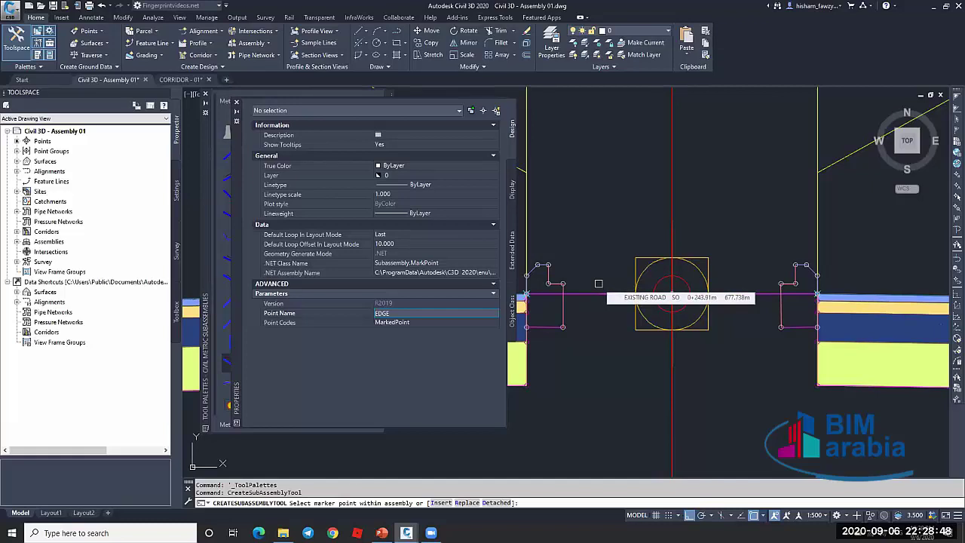
Cancel the pending MarkPoint placement and select the Type 01 - Soil assembly
scroll(644, 261, down, 2)
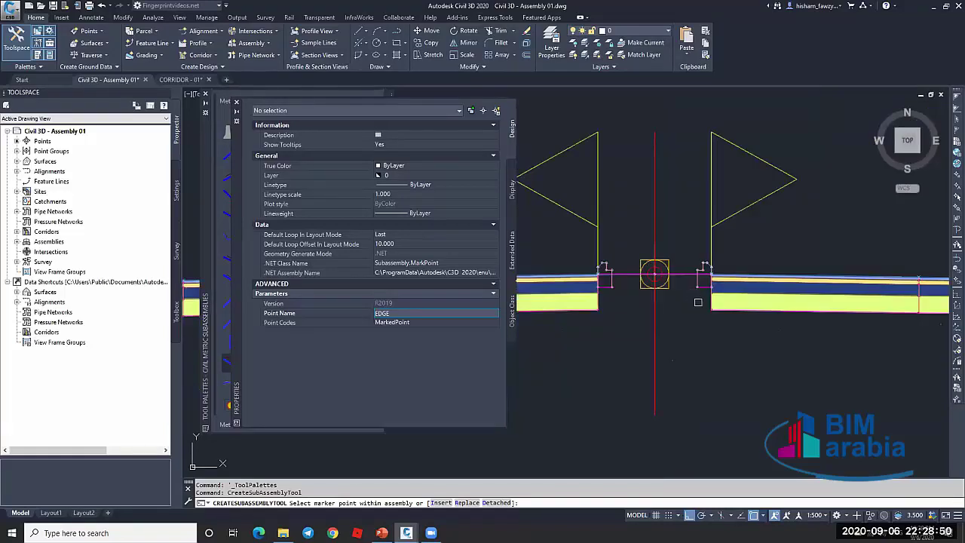
scroll(660, 275, up, 4)
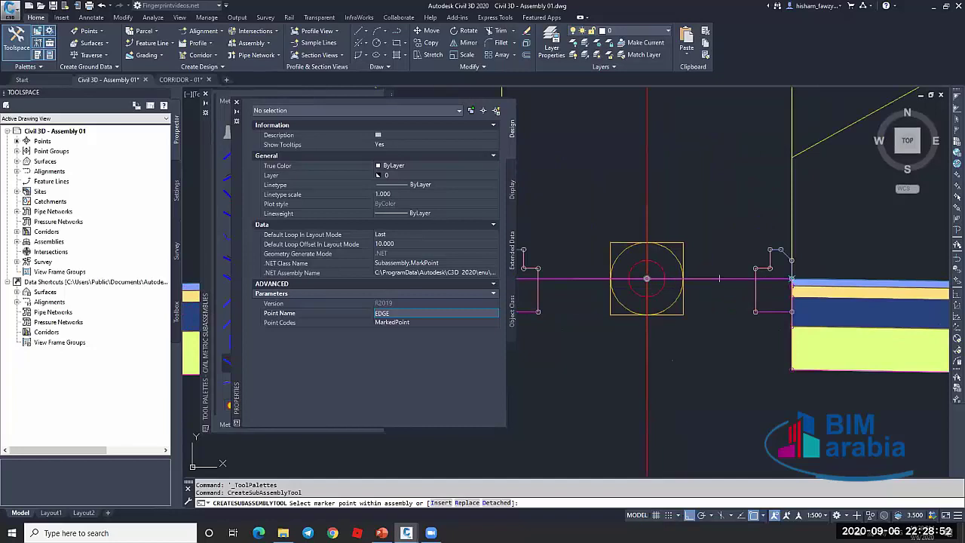
scroll(720, 279, down, 2)
scroll(720, 276, down, 1)
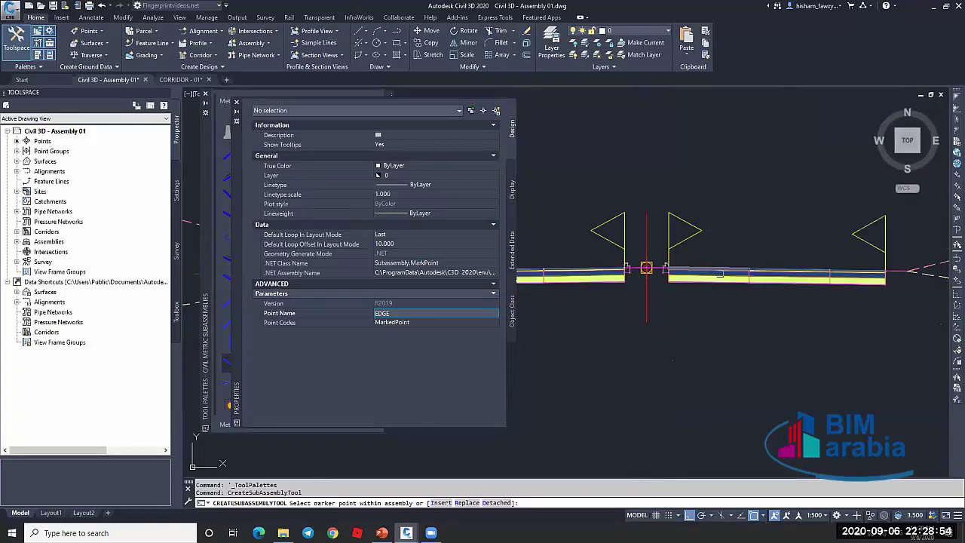
scroll(670, 266, up, 2)
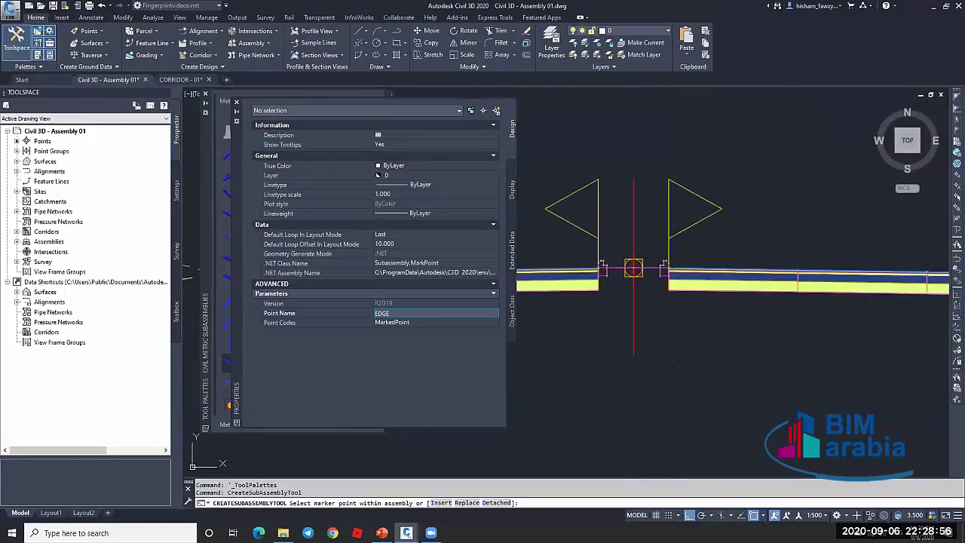
scroll(668, 268, up, 1)
scroll(634, 260, down, 2)
scroll(859, 264, up, 2)
scroll(927, 264, down, 3)
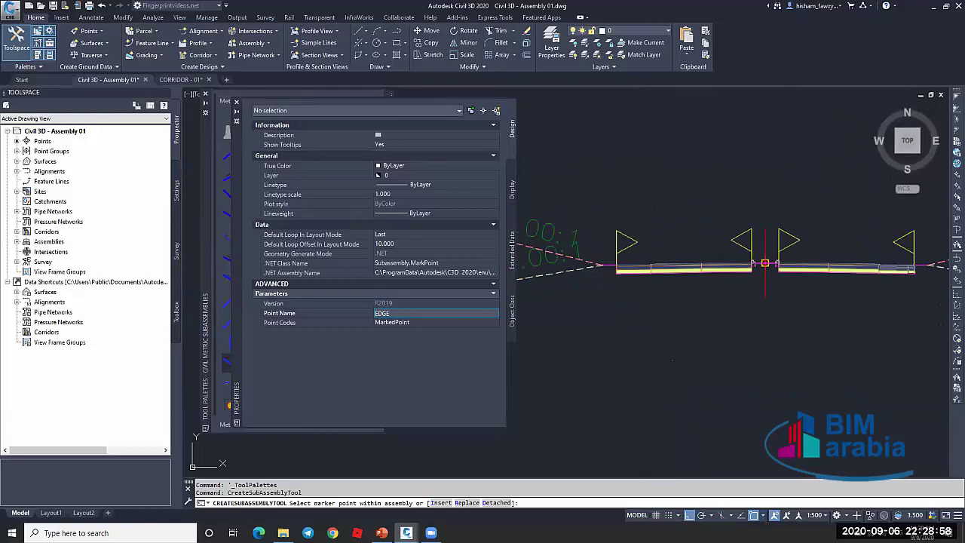
scroll(766, 264, up, 6)
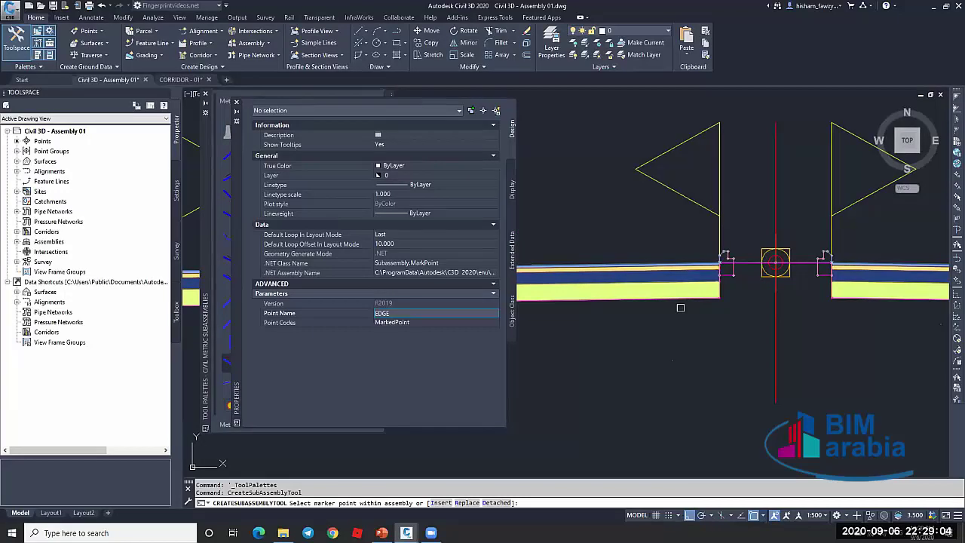
key(Escape)
click(776, 263)
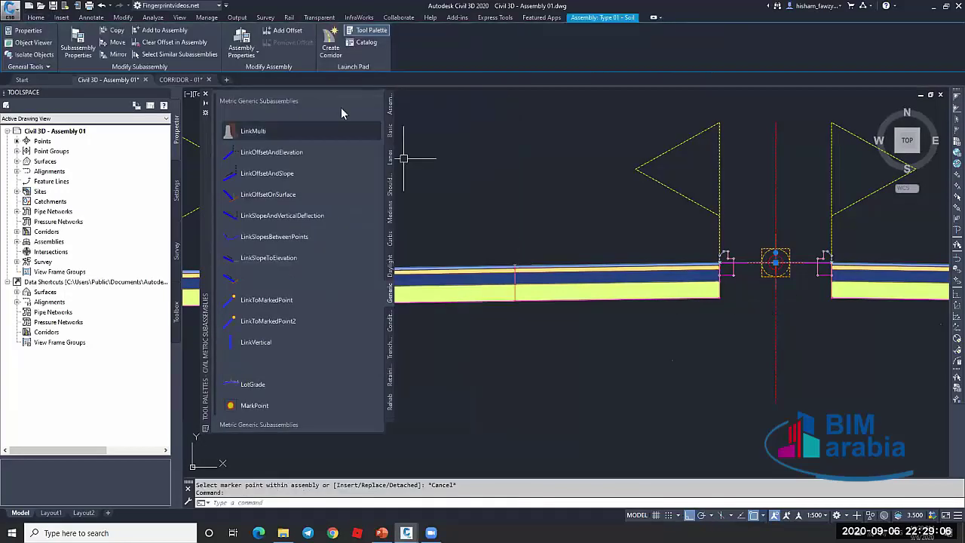
Review RT-ISLAND, lane, Curb 01 - RS, LinkWidthAndSlope and DaylightGeneral values, then cancel unchanged
click(240, 35)
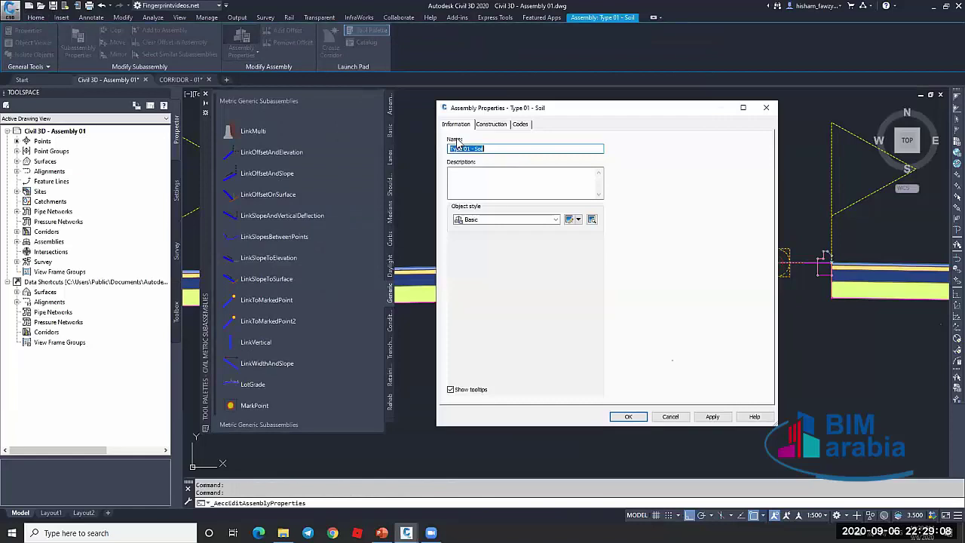
click(491, 123)
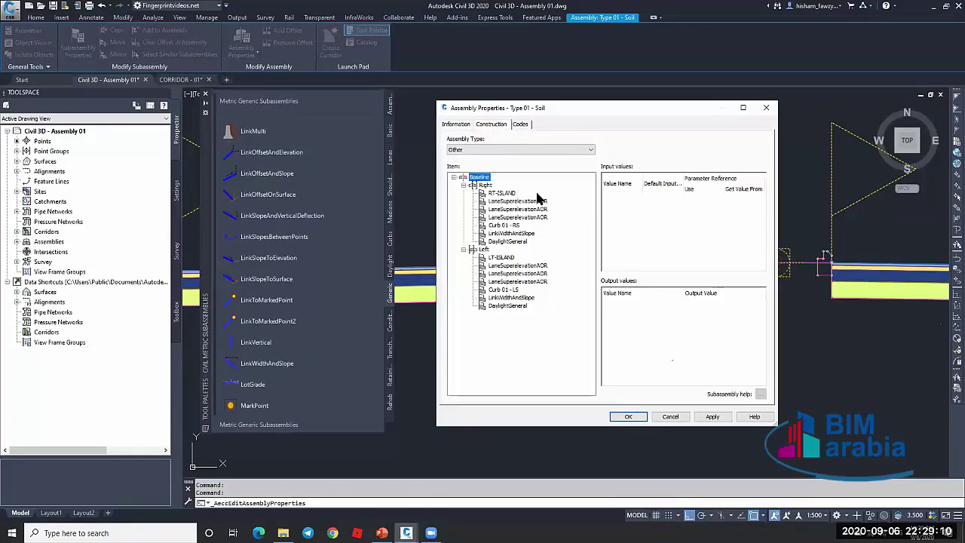
click(499, 193)
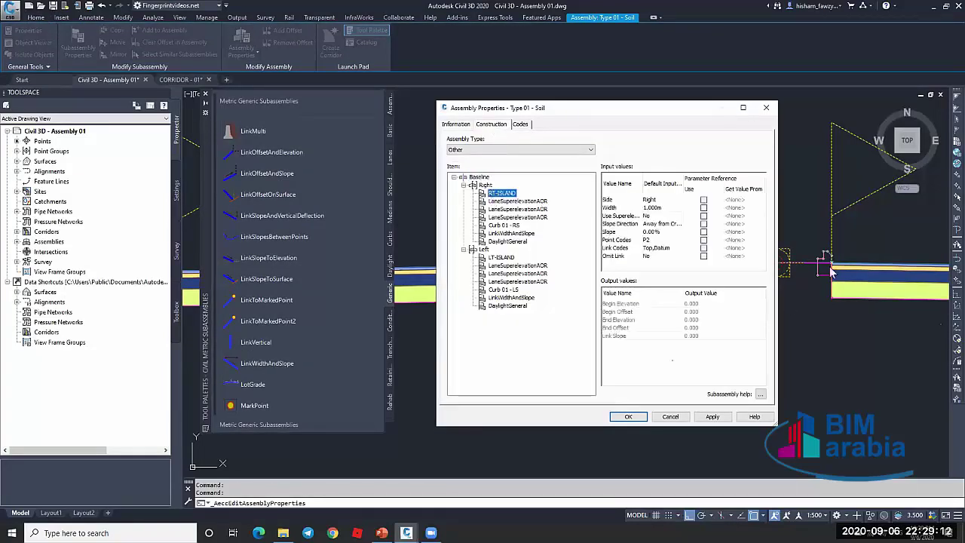
click(546, 202)
click(543, 209)
click(544, 218)
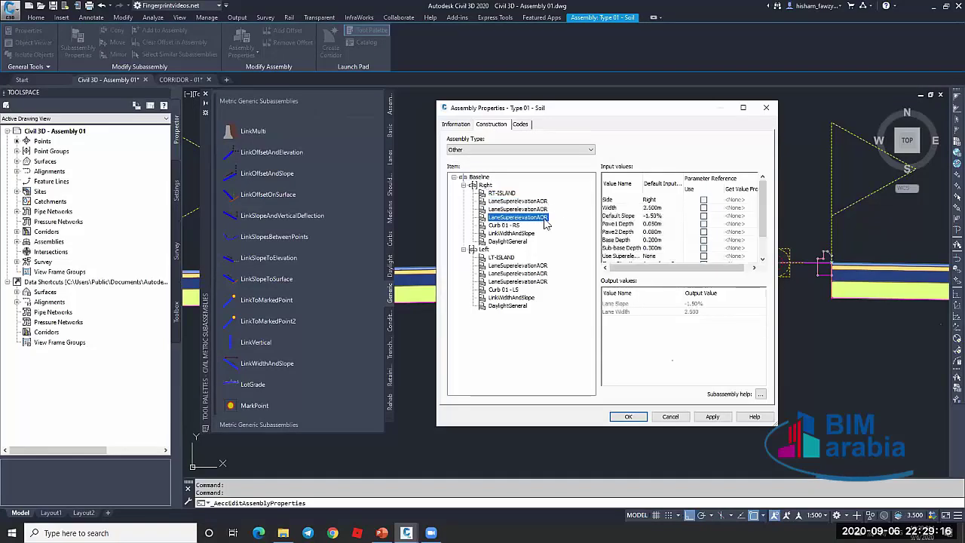
key(Down)
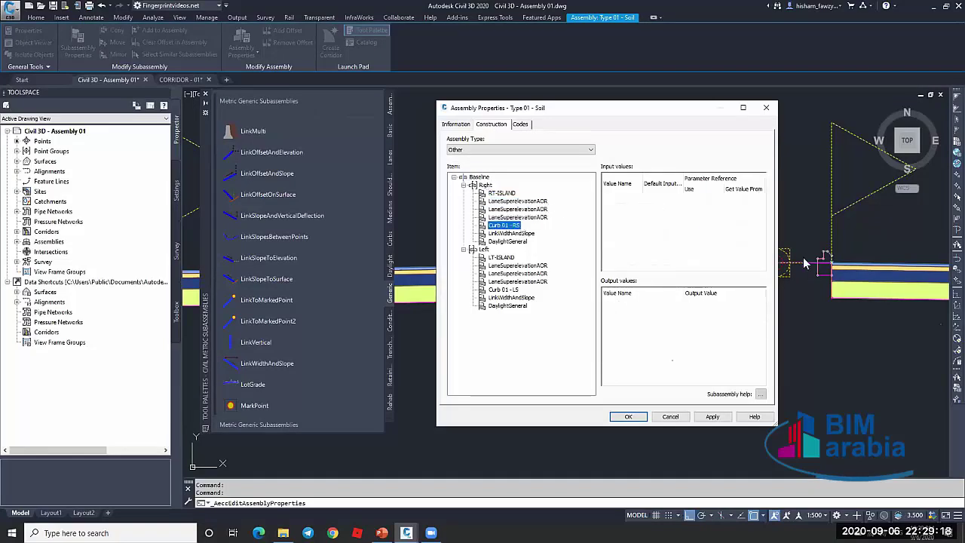
key(Down)
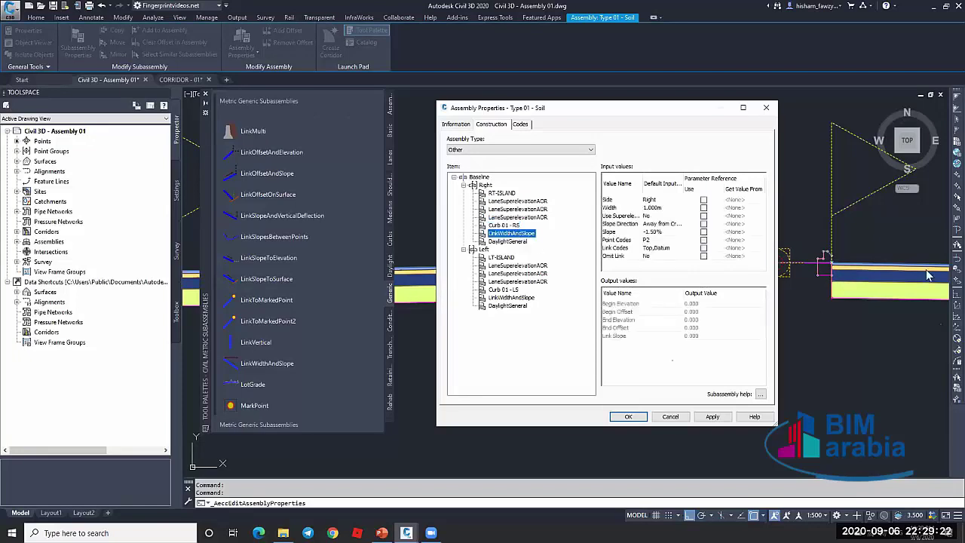
click(515, 245)
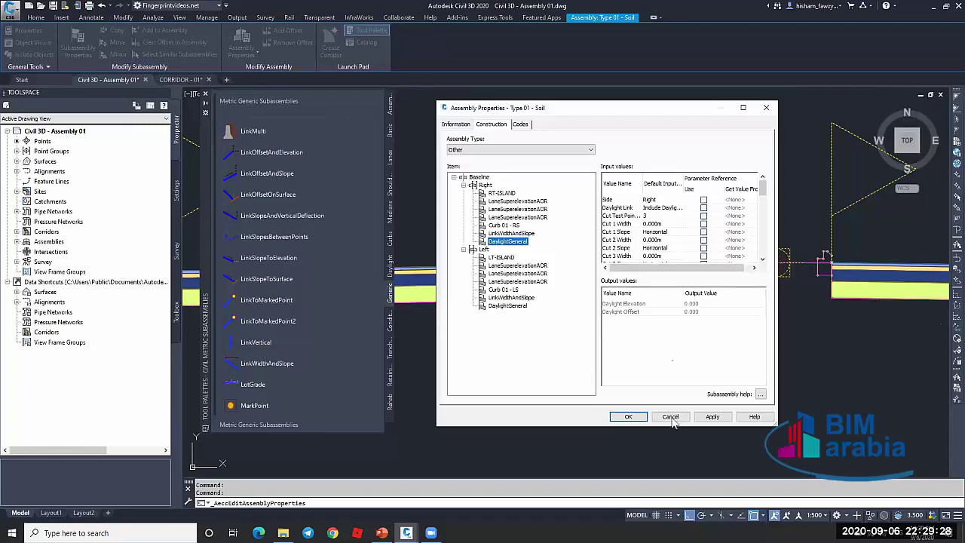
click(670, 416)
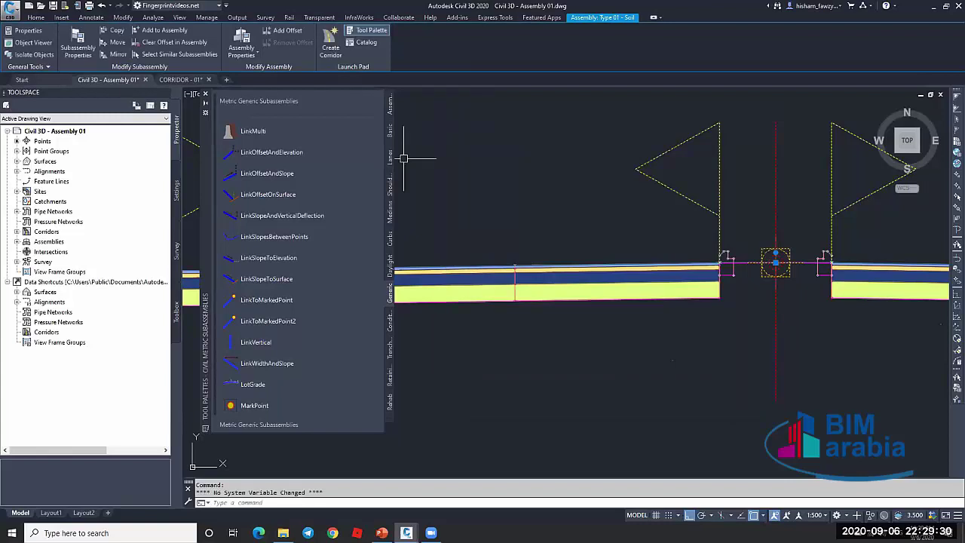
Start the Generic MarkPoint subassembly from the tool palette
click(257, 408)
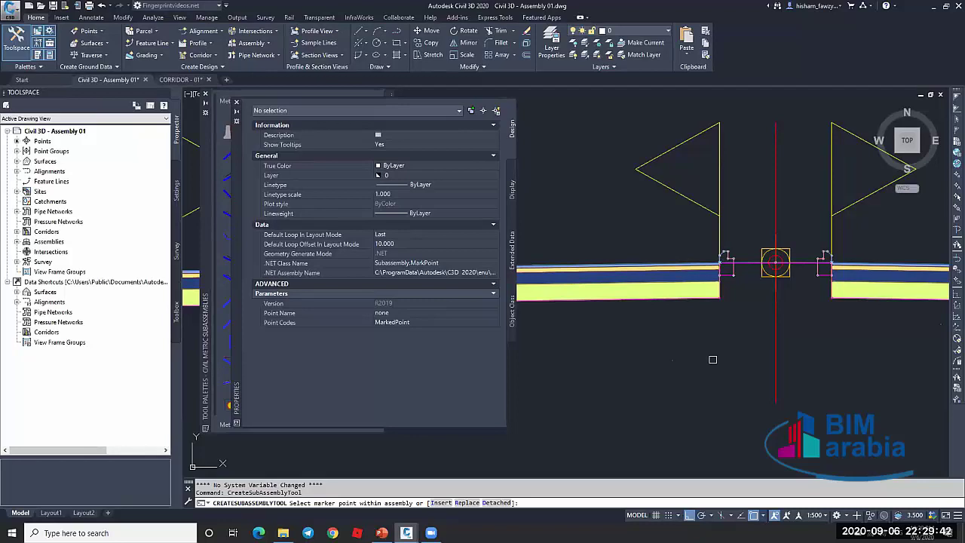
scroll(727, 256, up, 8)
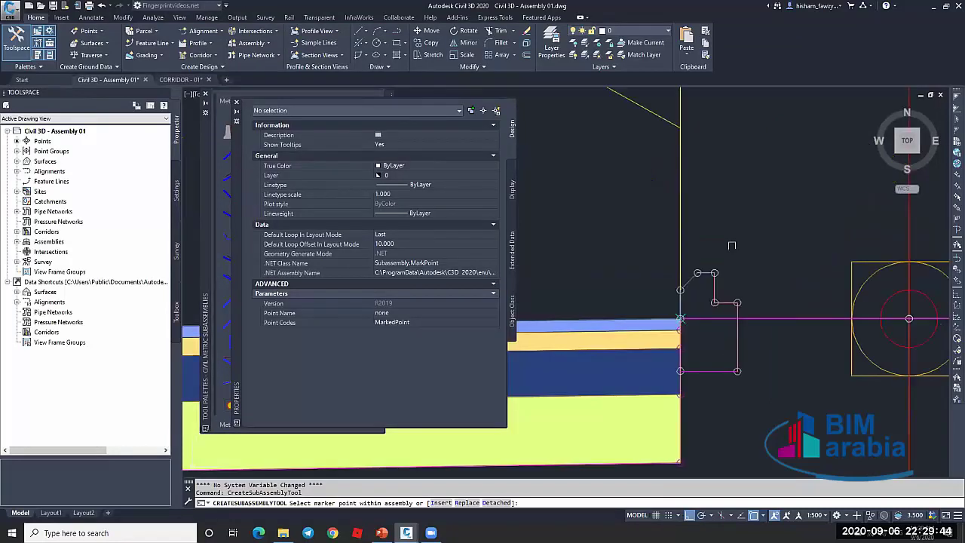
scroll(635, 265, down, 3)
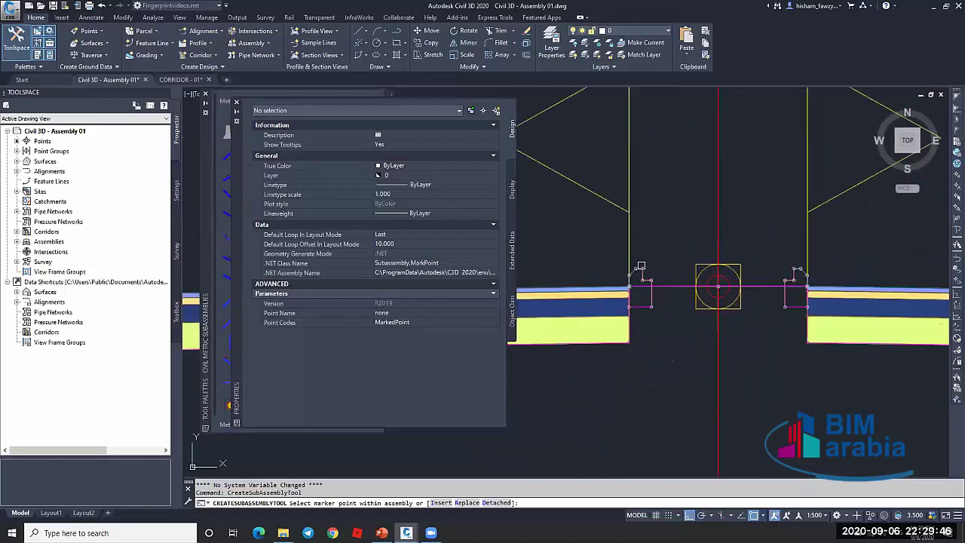
scroll(678, 267, up, 5)
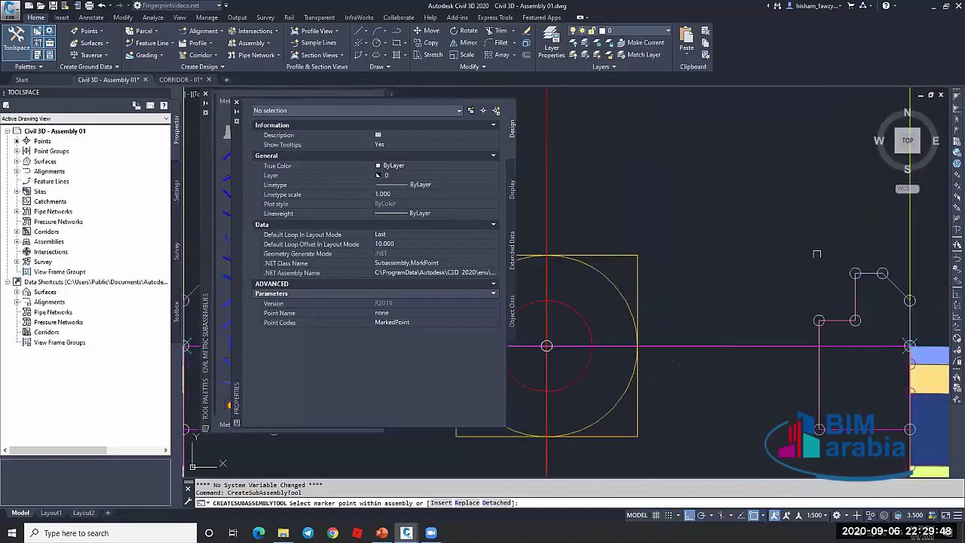
scroll(850, 251, down, 4)
scroll(845, 257, up, 3)
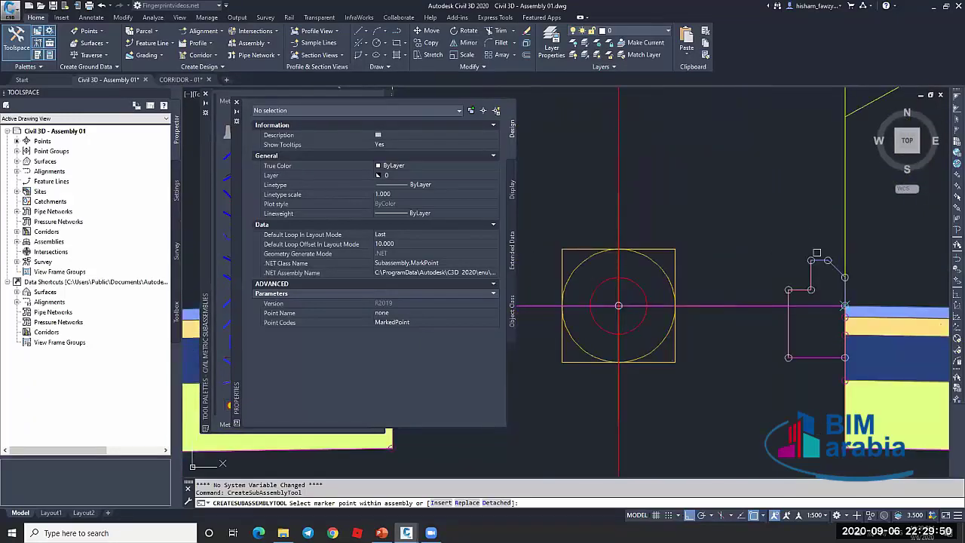
scroll(816, 253, down, 2)
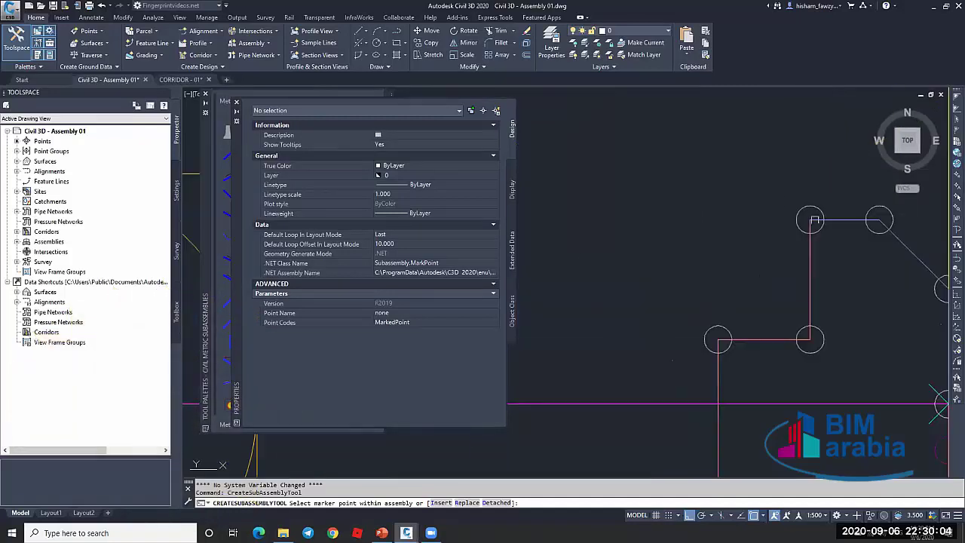
scroll(686, 227, down, 5)
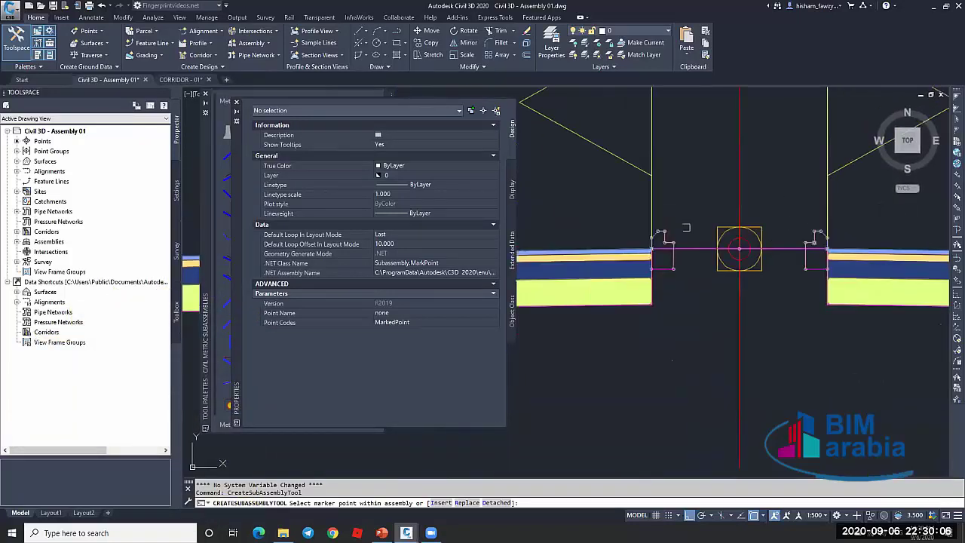
scroll(670, 229, up, 4)
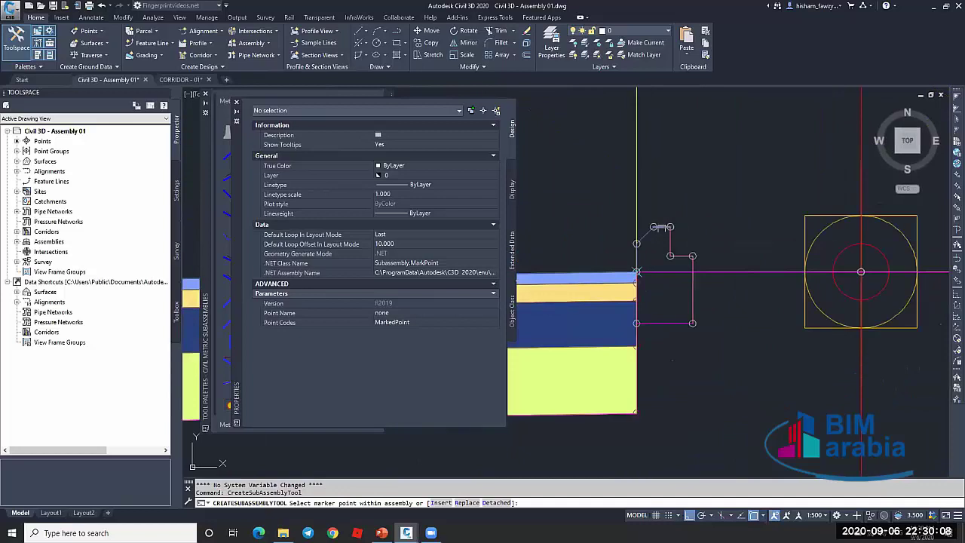
scroll(641, 211, down, 5)
scroll(743, 219, up, 7)
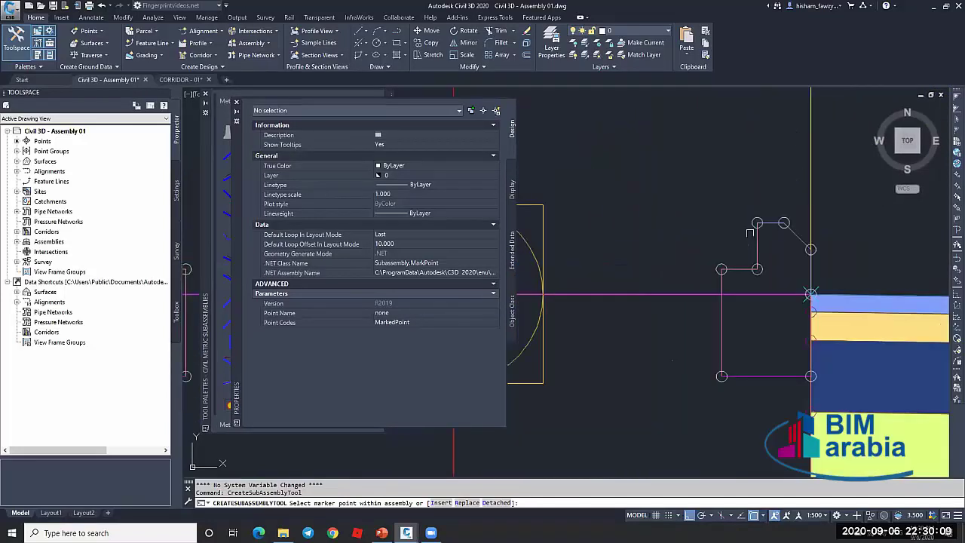
Name the marker point EDGE and attach it to the right curb's top corner
click(410, 313)
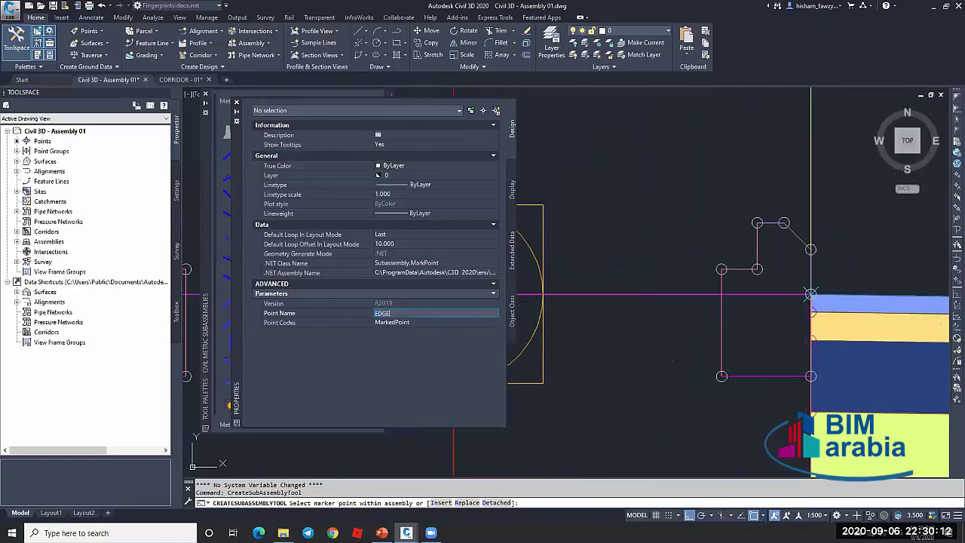
click(753, 220)
scroll(744, 215, down, 3)
key(Escape)
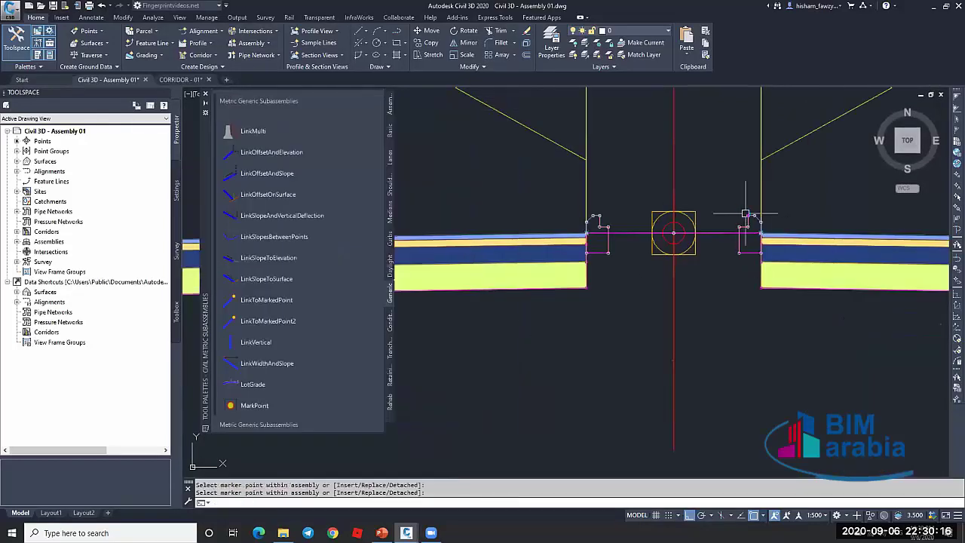
Reopen Type 01 - Soil properties to confirm the MarkPoint sits on the right side, then cancel
key(Escape)
click(675, 282)
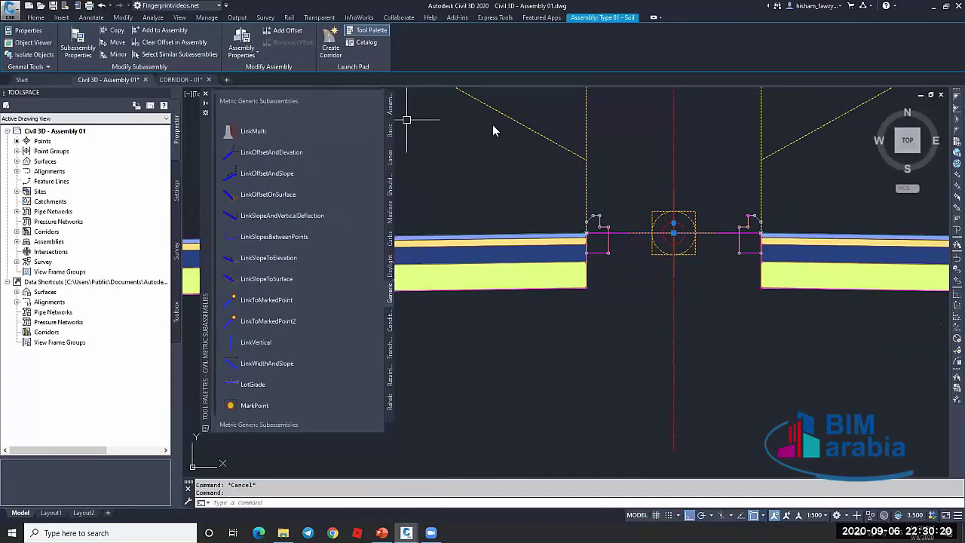
double_click(504, 252)
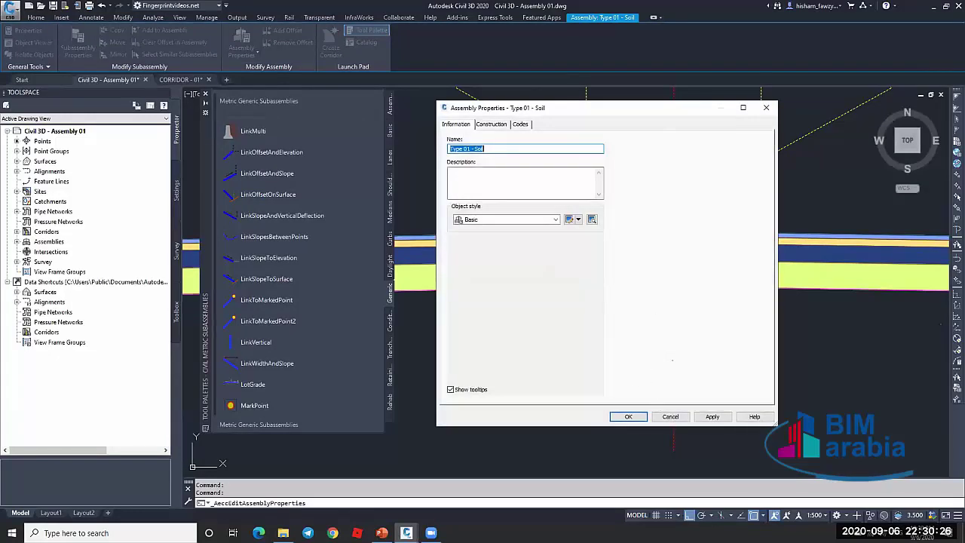
key(ctrl+Tab)
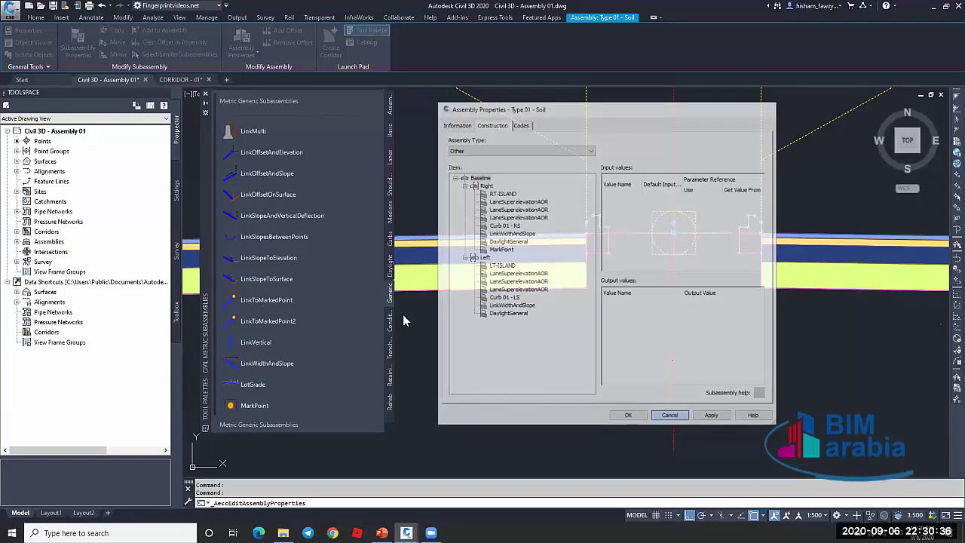
key(Escape)
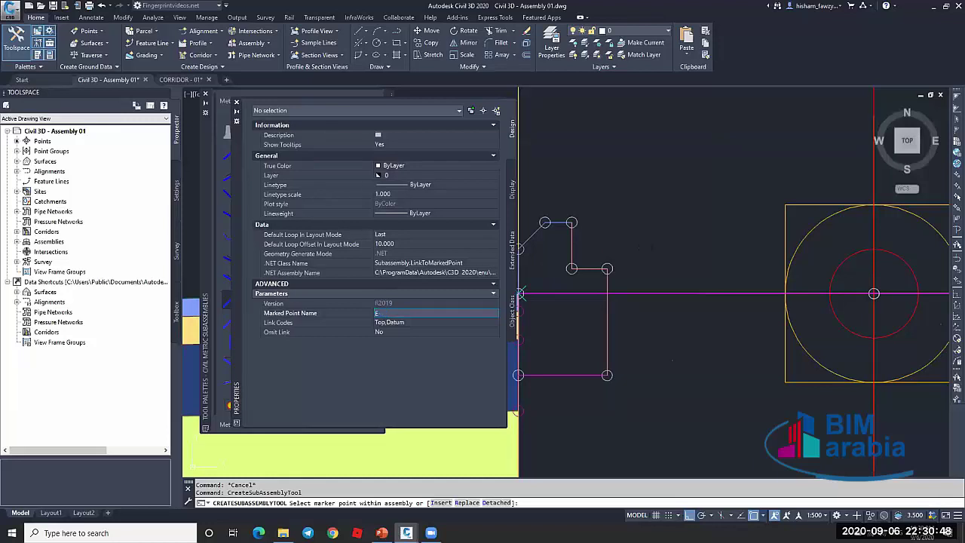
Cancel the pending link placement, zoom in, and open the Type 01 - Soil assembly properties
key(Escape)
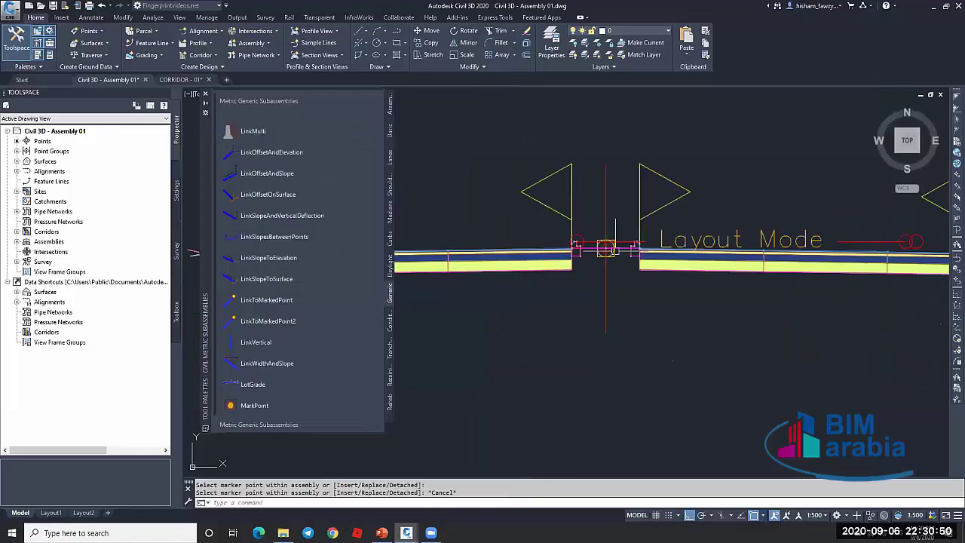
scroll(662, 246, up, 3)
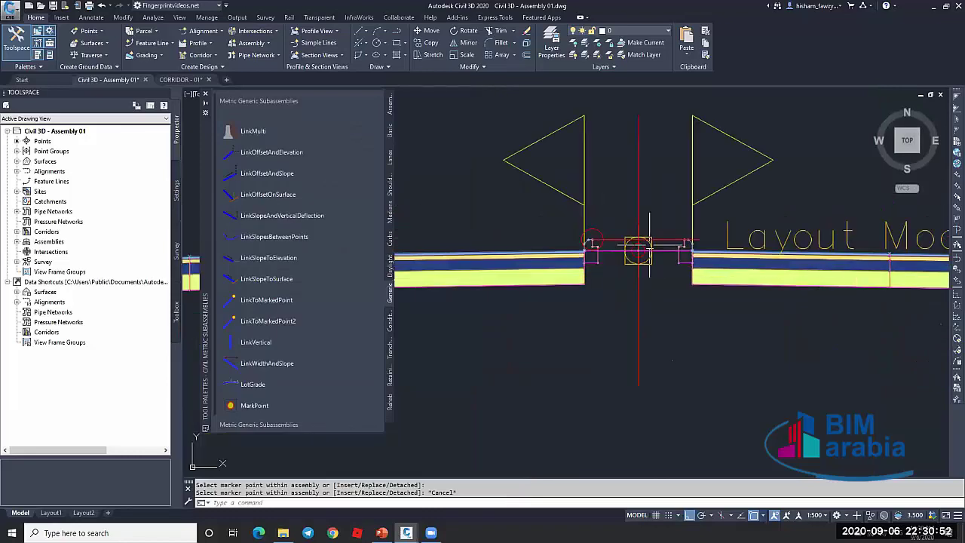
scroll(649, 245, up, 2)
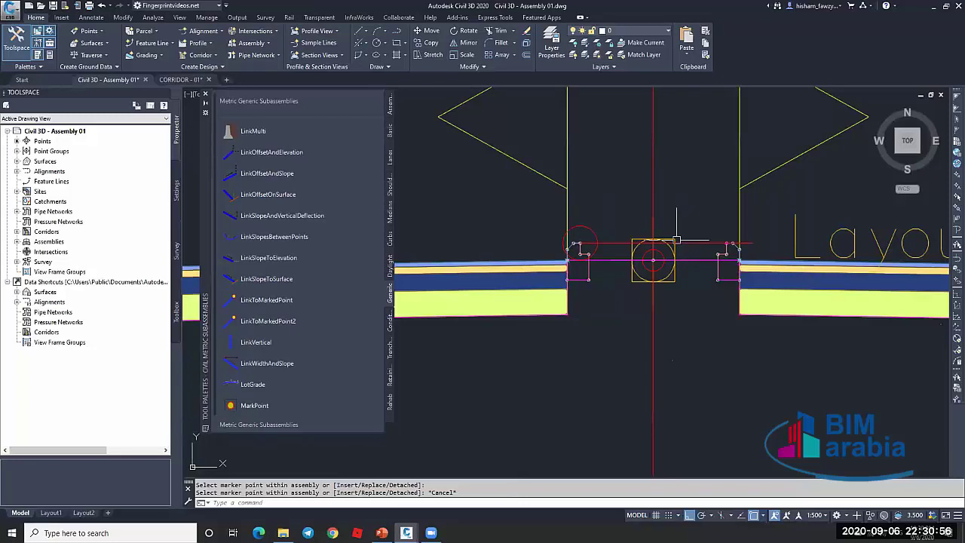
scroll(726, 250, up, 2)
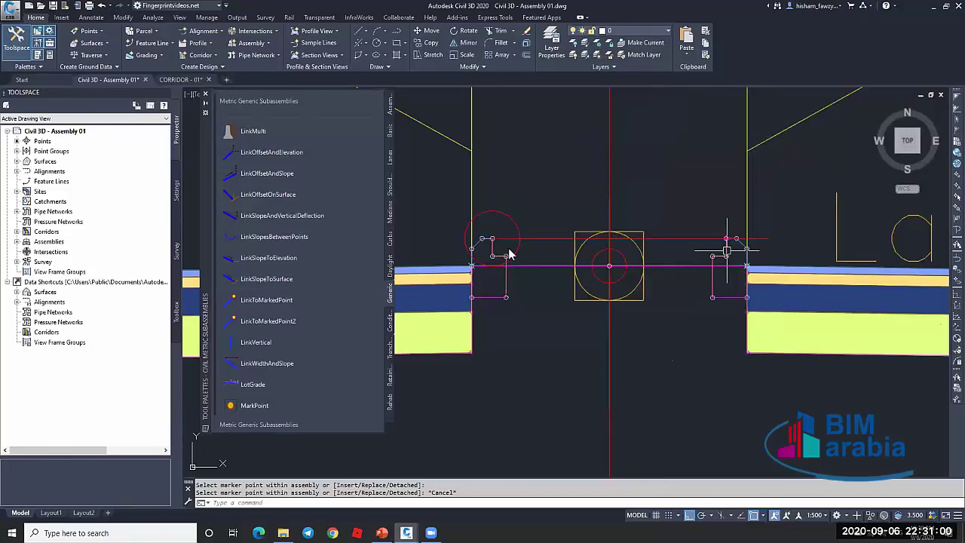
scroll(727, 250, up, 2)
key(Escape)
click(539, 274)
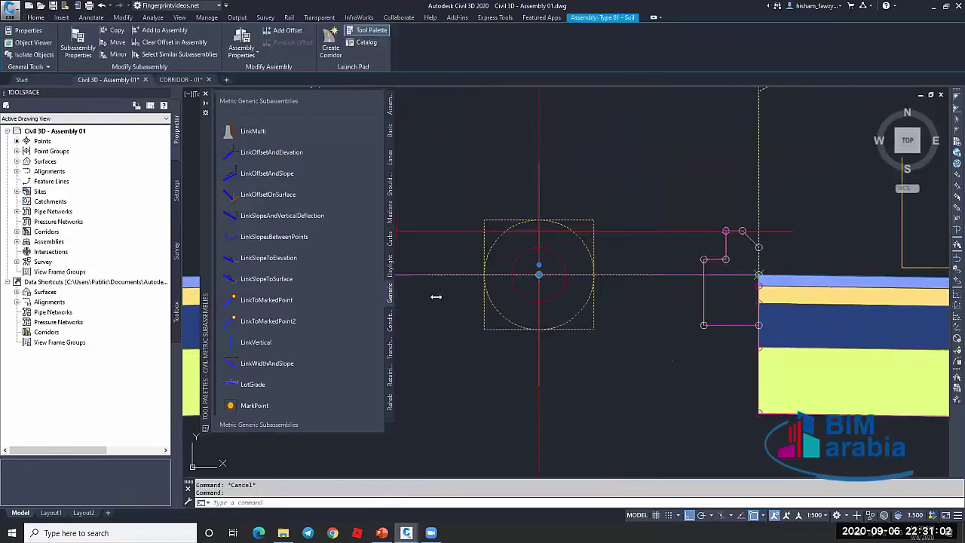
double_click(523, 321)
Close Assembly Properties and change the LinkToMarkedPoint subassembly's Name to 'ISLAND TOP'
key(ctrl+Tab)
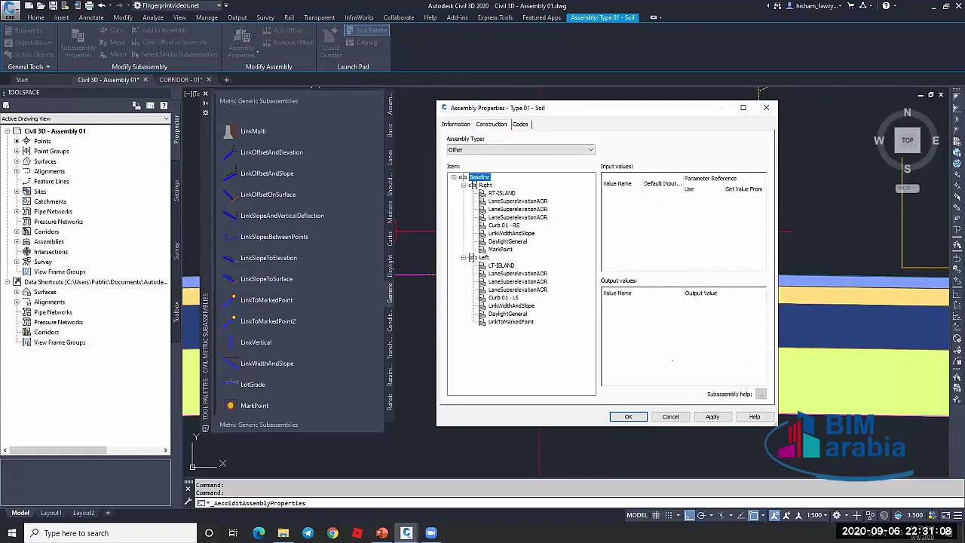
key(Escape)
key(ctrl+1)
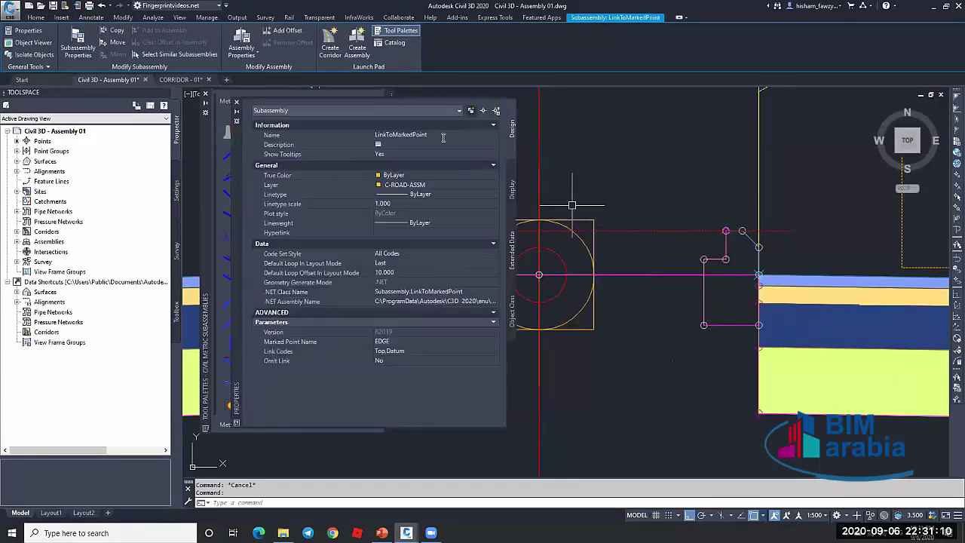
click(422, 135)
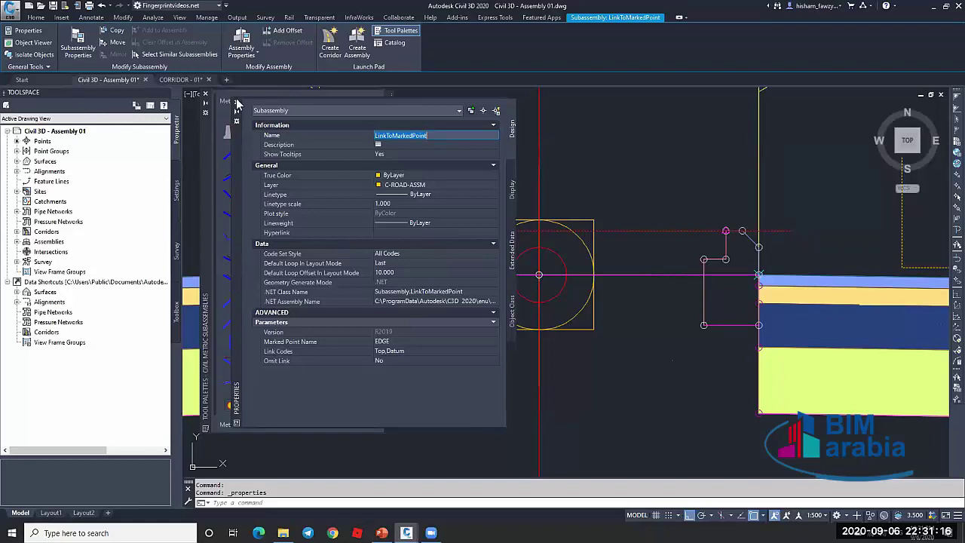
key(BackSpace)
text(ISLAND TOP)
key(Return)
Close the palettes, pan to Corridor - R 01, and open its Section Editor at station 0+920.00m
click(237, 103)
click(205, 93)
key(Escape)
scroll(694, 218, down, 10)
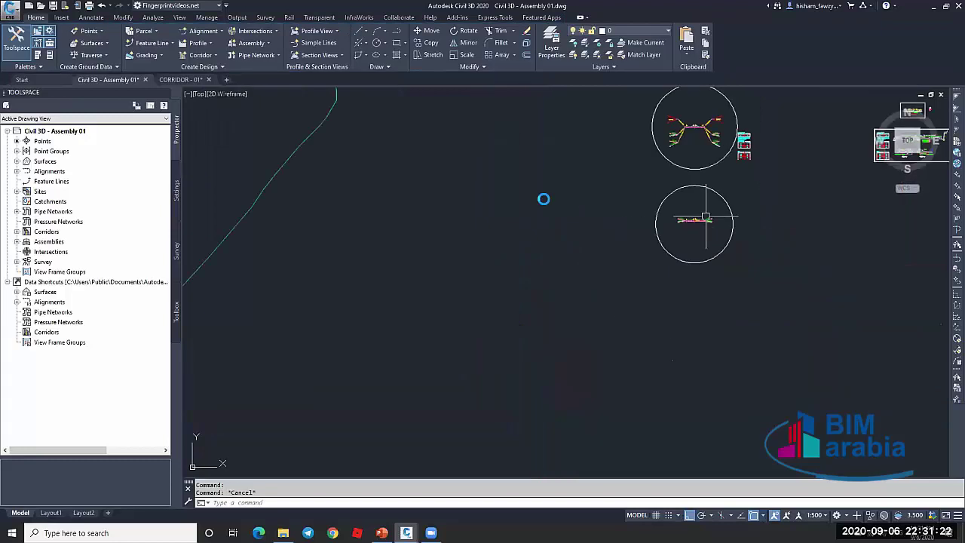
middle_drag(357, 211, 592, 200)
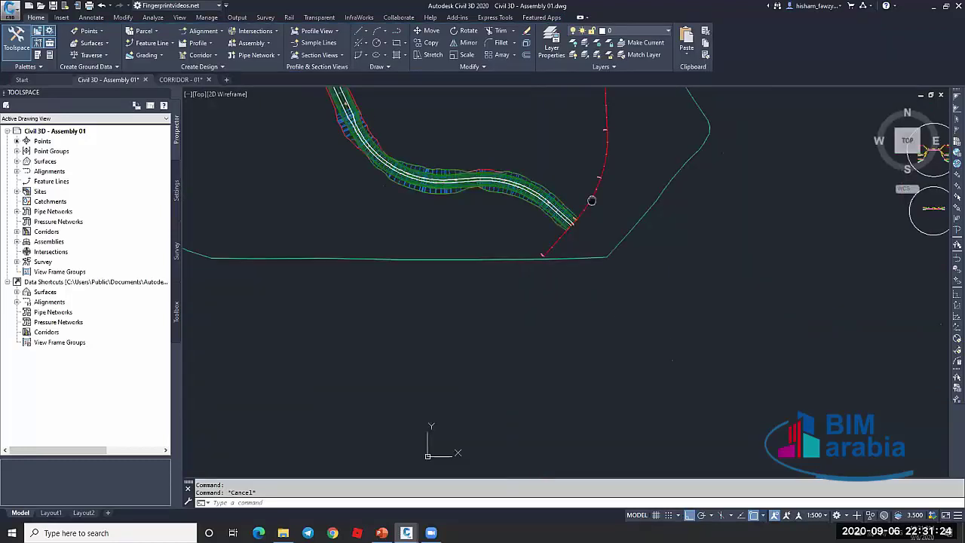
scroll(497, 181, up, 5)
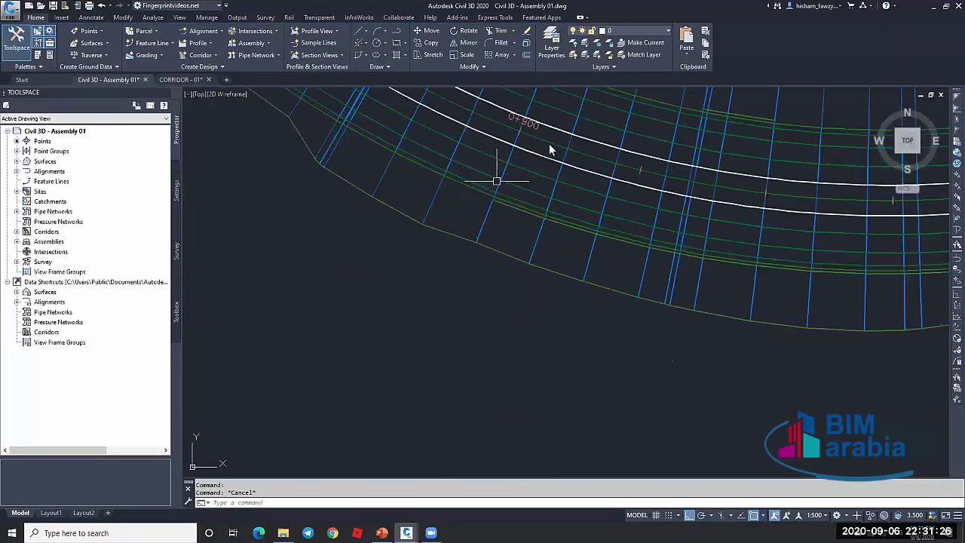
click(589, 261)
click(365, 41)
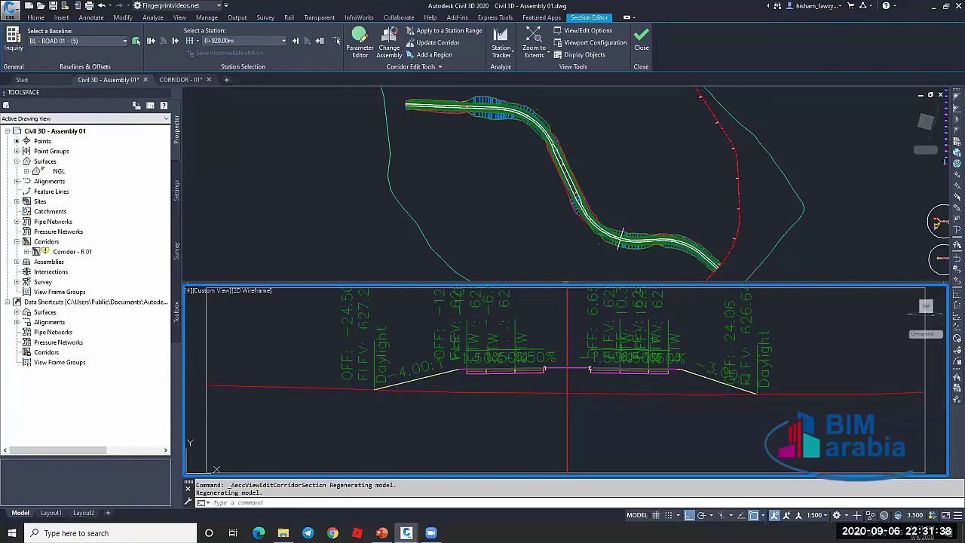
scroll(570, 378, up, 8)
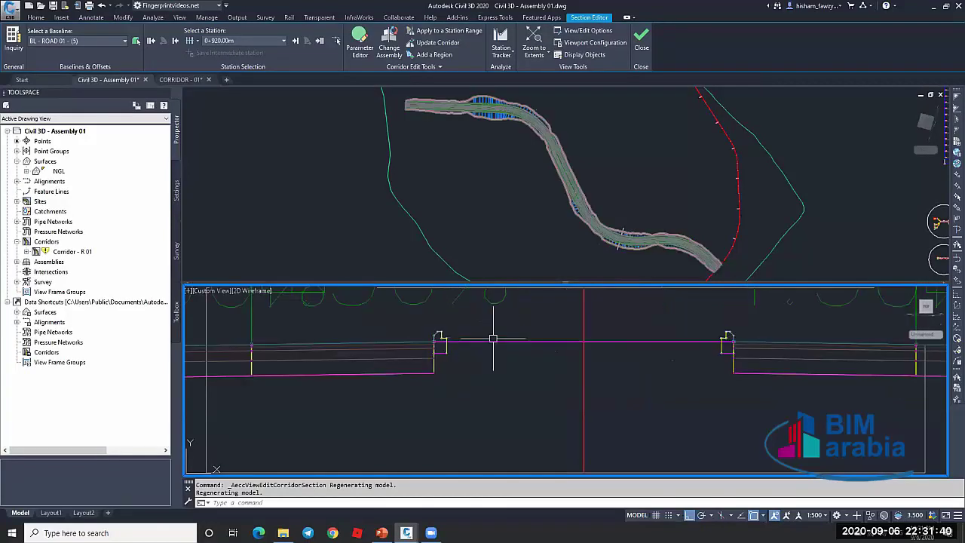
Rebuild Corridor - R 01 and inspect the new median link in the section
right_click(115, 253)
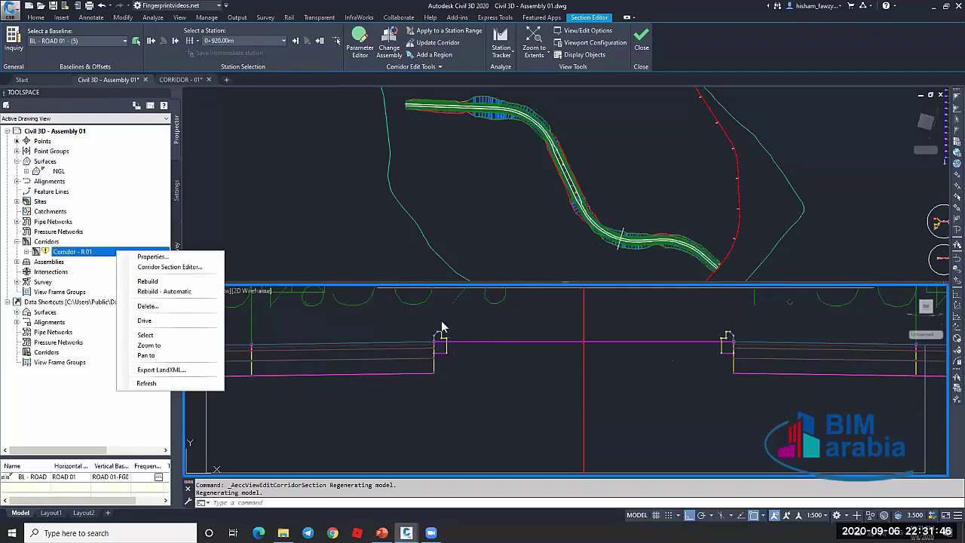
click(167, 282)
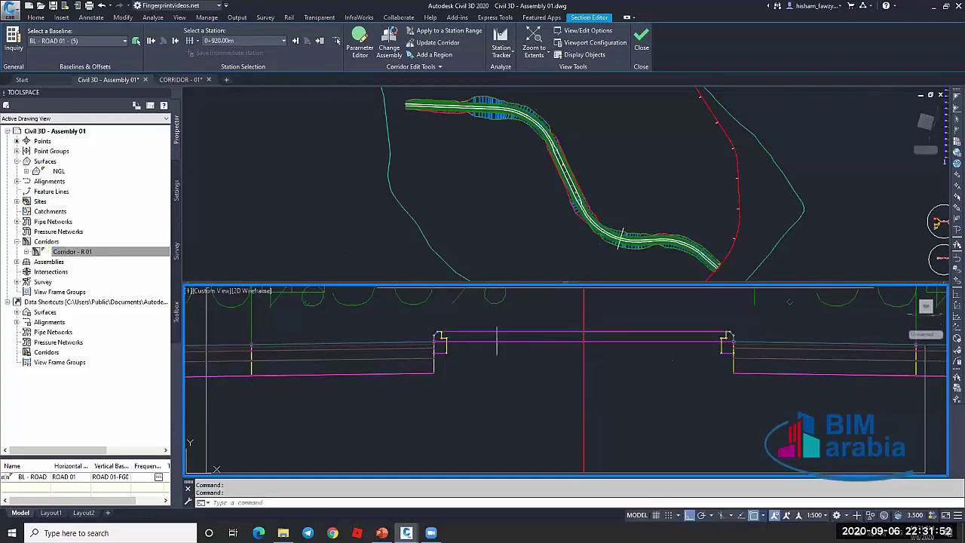
scroll(443, 334, up, 8)
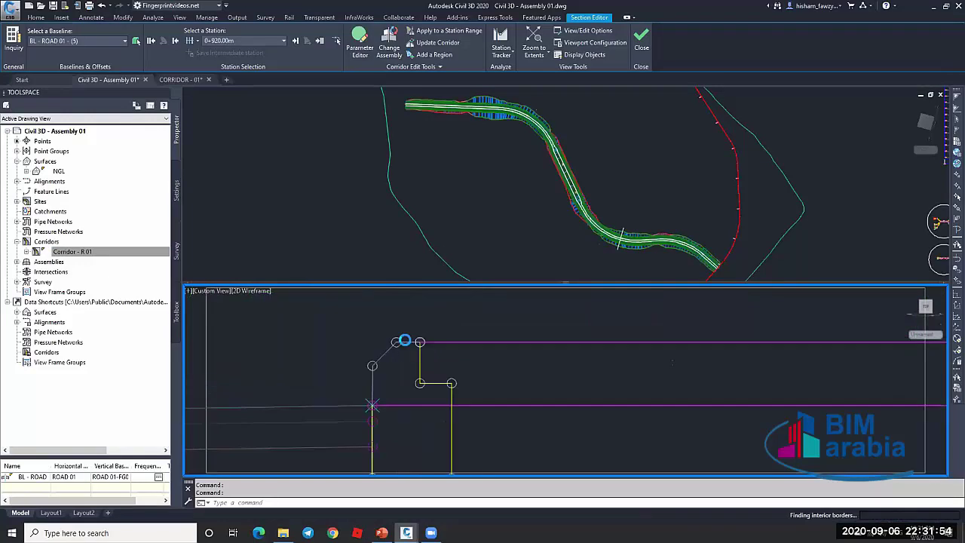
scroll(422, 347, down, 5)
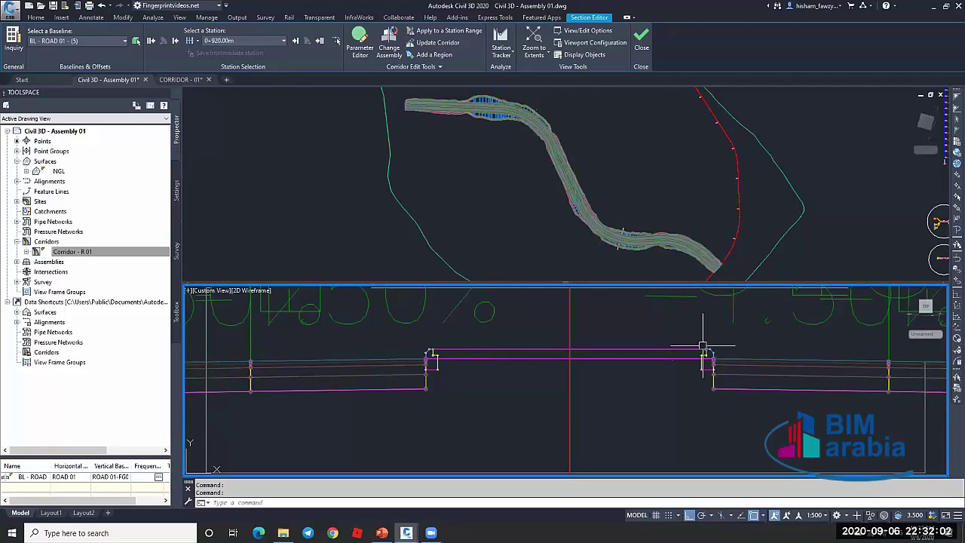
mouse_move(692, 352)
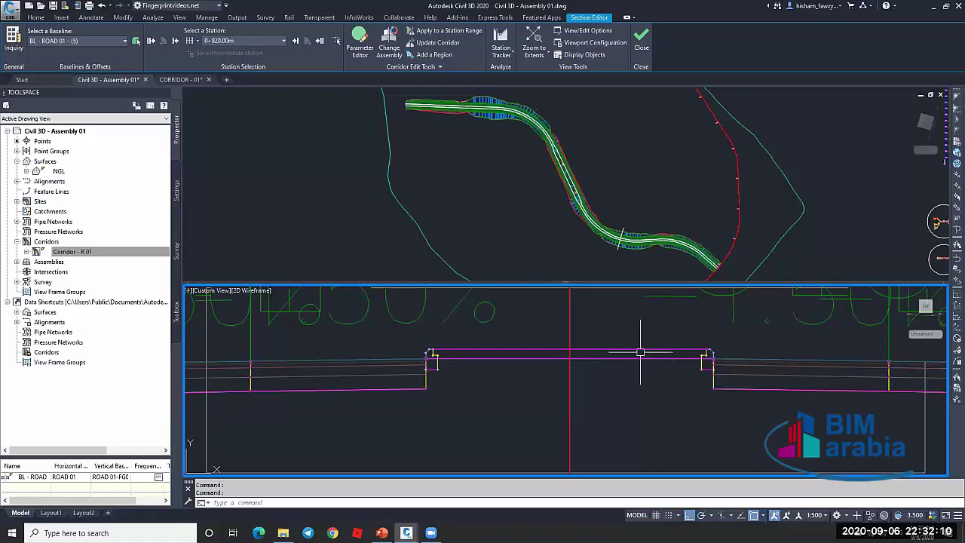
click(545, 356)
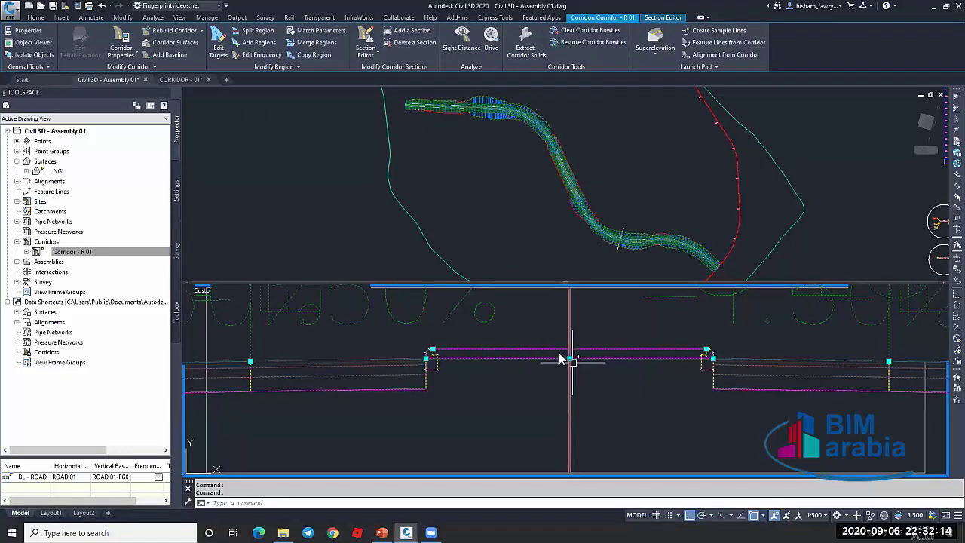
scroll(575, 362, up, 2)
scroll(519, 356, down, 1)
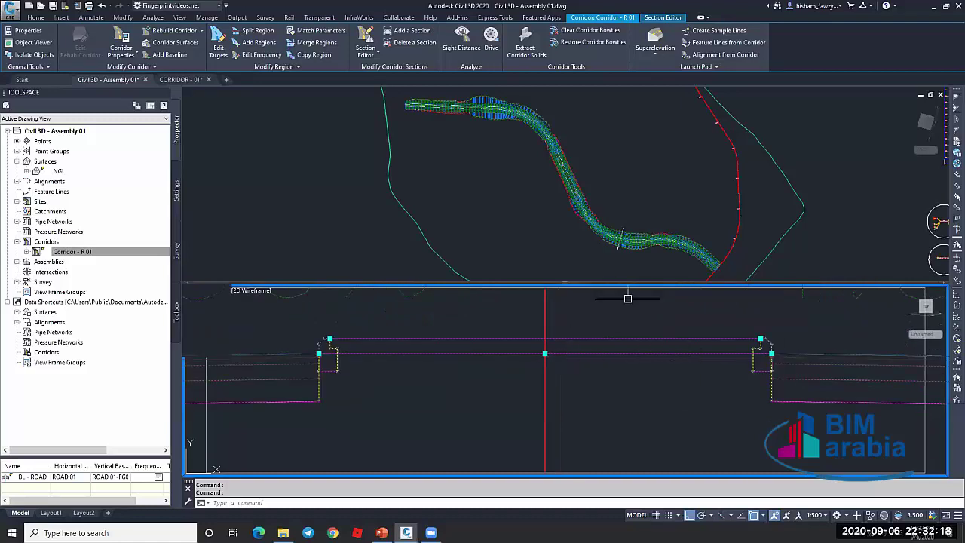
Pan the plan viewport to the circled typical assembly detail for comparison
click(551, 227)
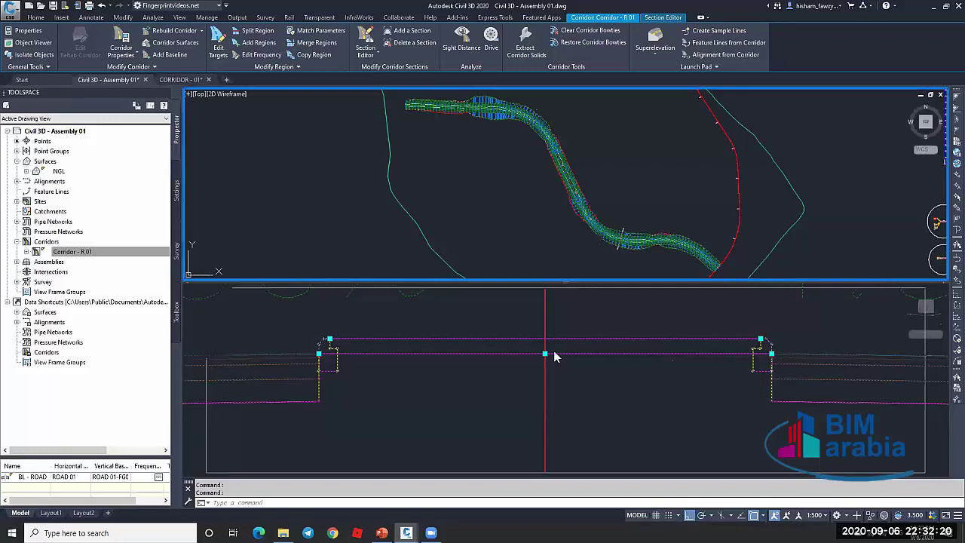
click(655, 366)
key(Escape)
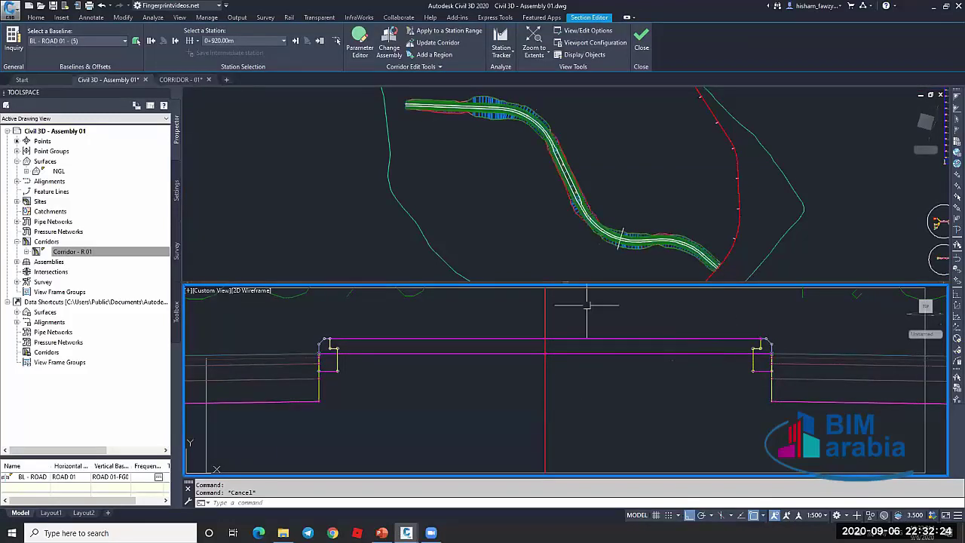
click(550, 234)
scroll(460, 182, down, 4)
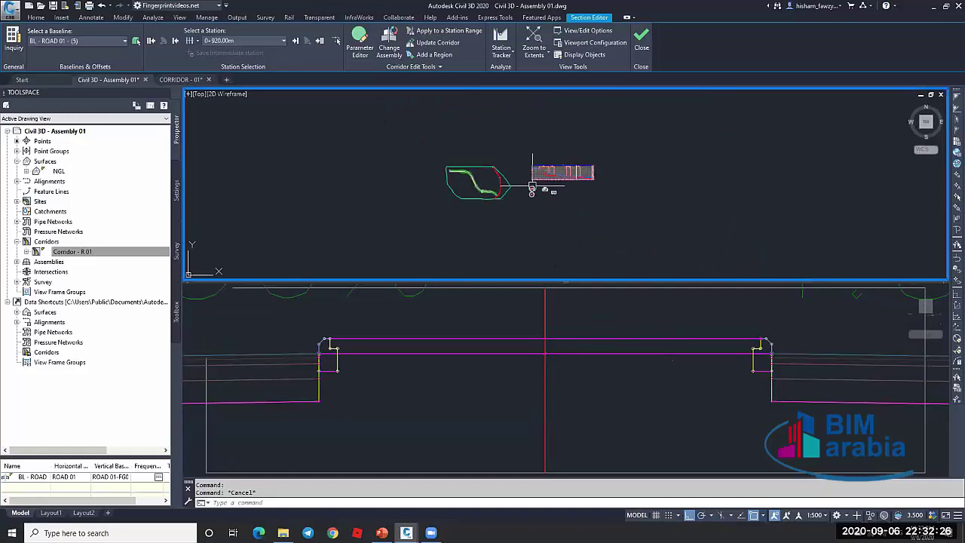
scroll(534, 189, up, 6)
scroll(668, 210, up, 10)
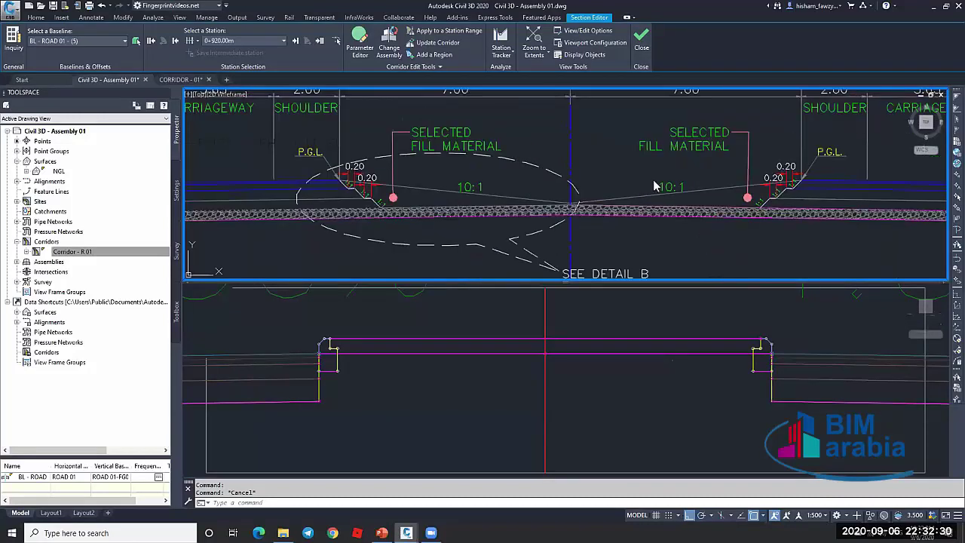
scroll(692, 166, down, 8)
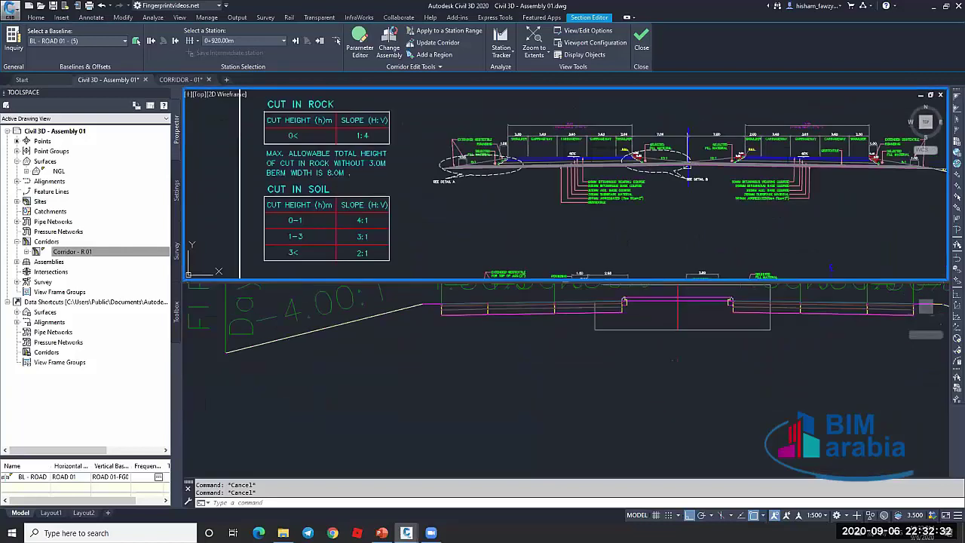
scroll(672, 175, down, 1)
middle_drag(383, 197, 612, 70)
scroll(548, 177, up, 10)
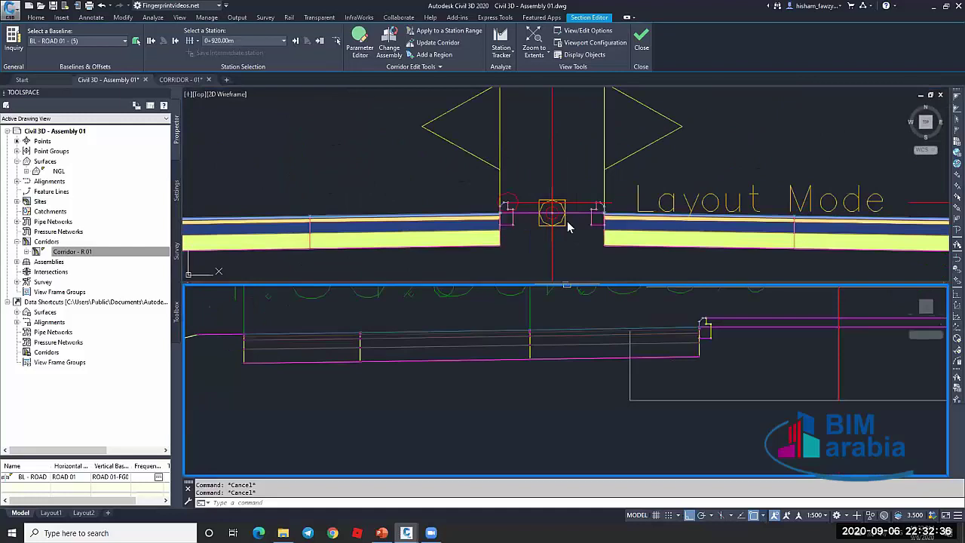
Zoom in on the assembly and select its median link subassemblies
click(579, 224)
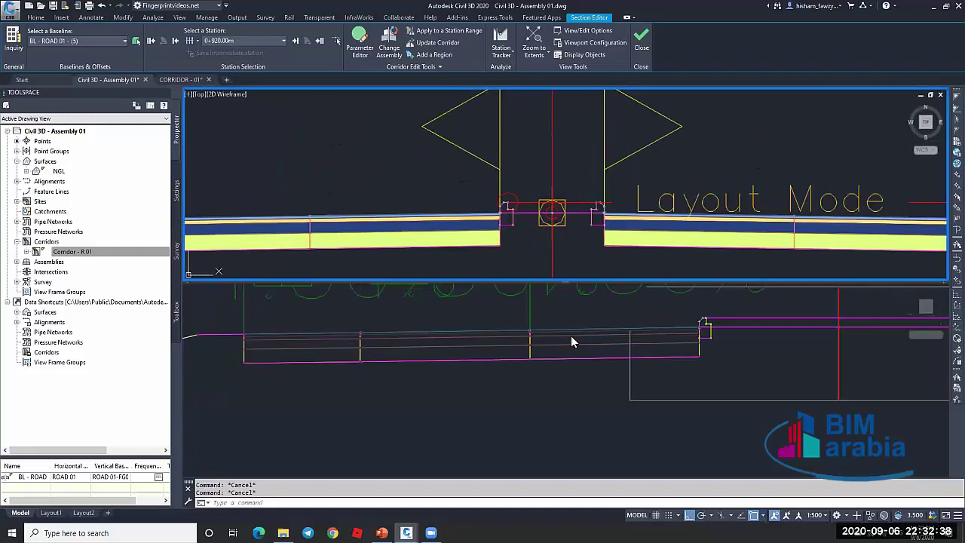
click(547, 340)
scroll(661, 325, up, 3)
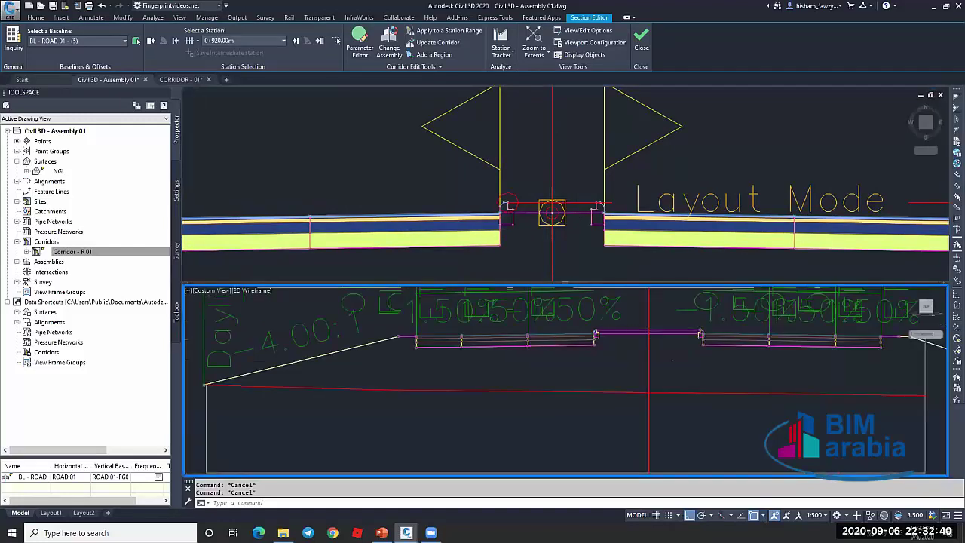
scroll(657, 337, up, 2)
click(553, 215)
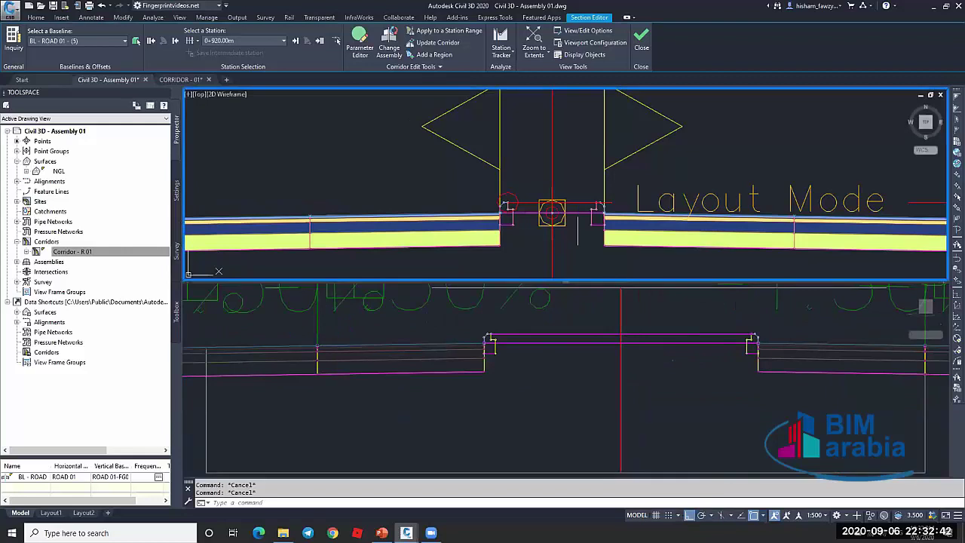
click(531, 212)
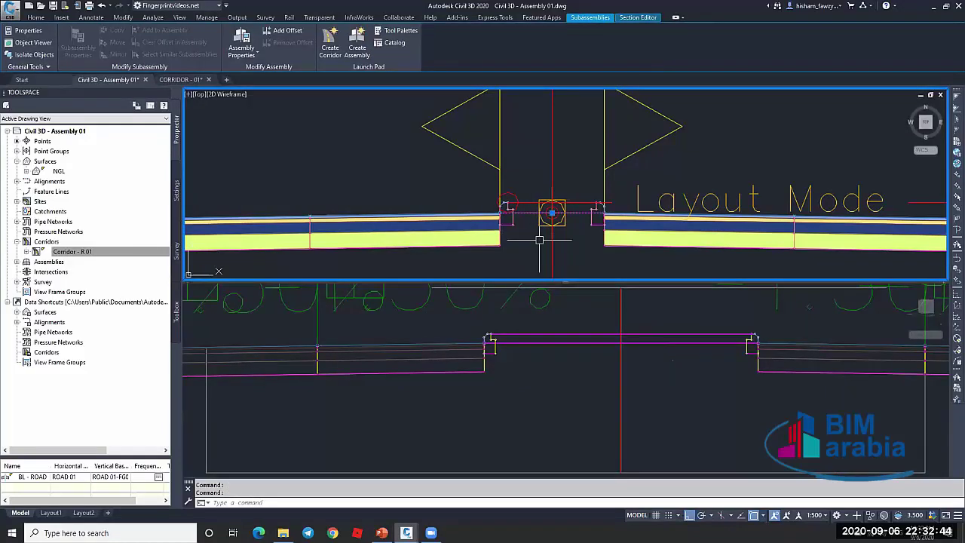
Set Omit Link to Yes on both island LinkWidthAndSlope subassemblies
key(ctrl+1)
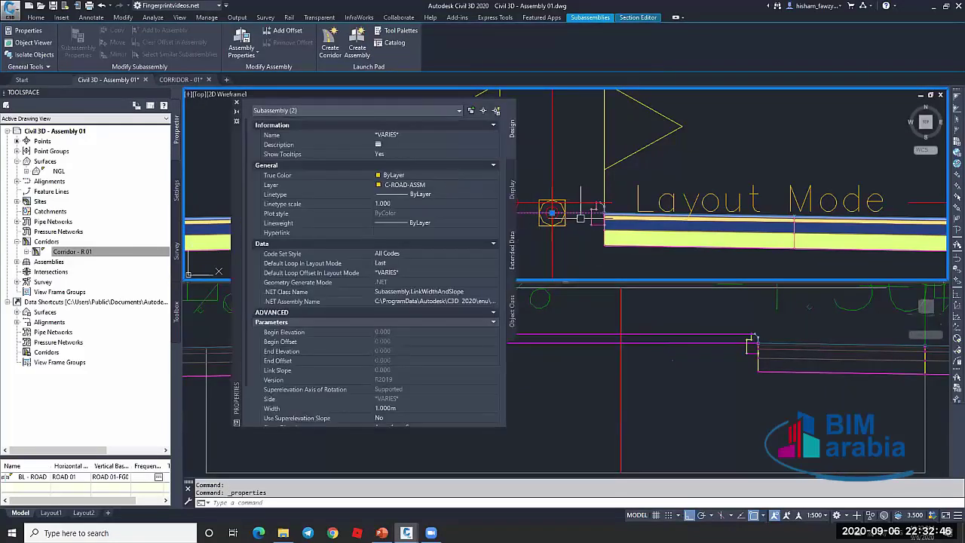
key(Escape)
click(580, 214)
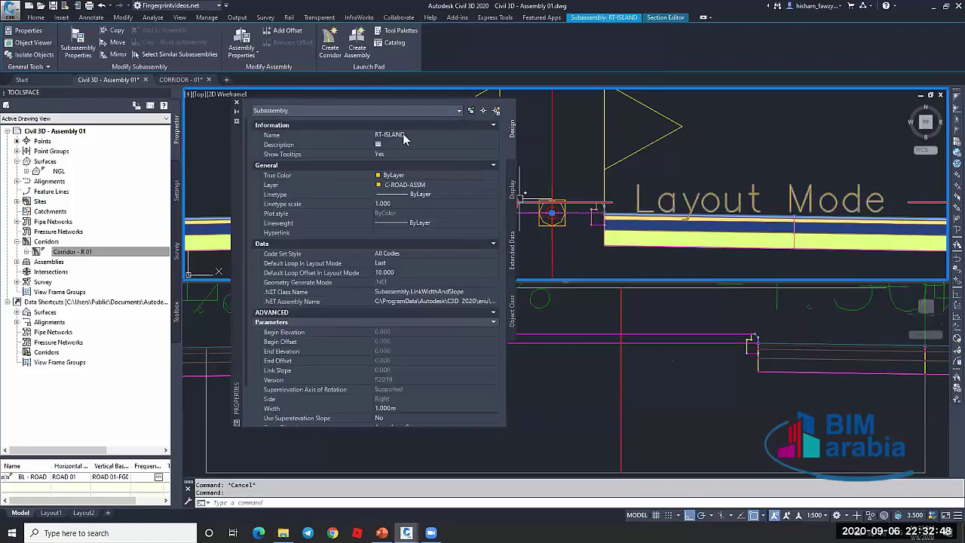
key(Escape)
click(540, 213)
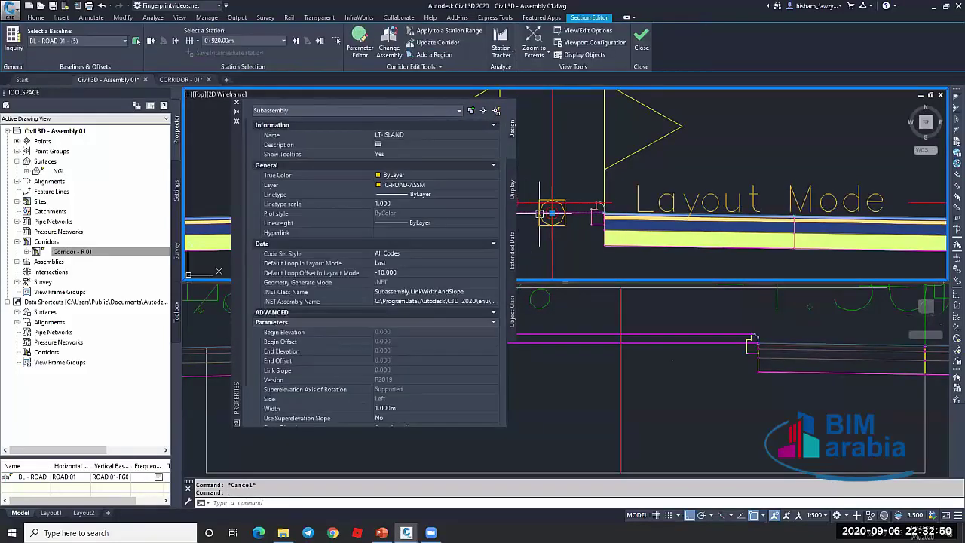
click(565, 218)
scroll(403, 371, down, 2)
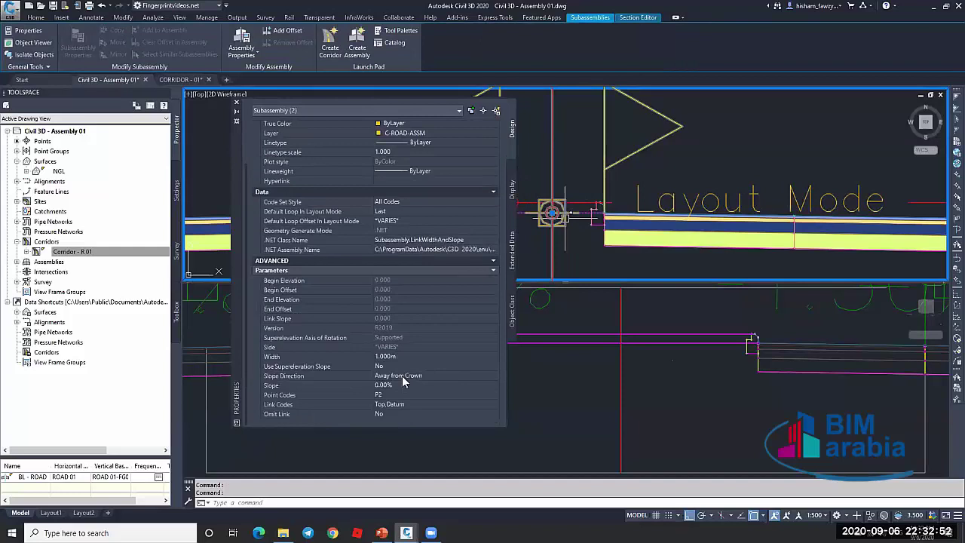
click(398, 414)
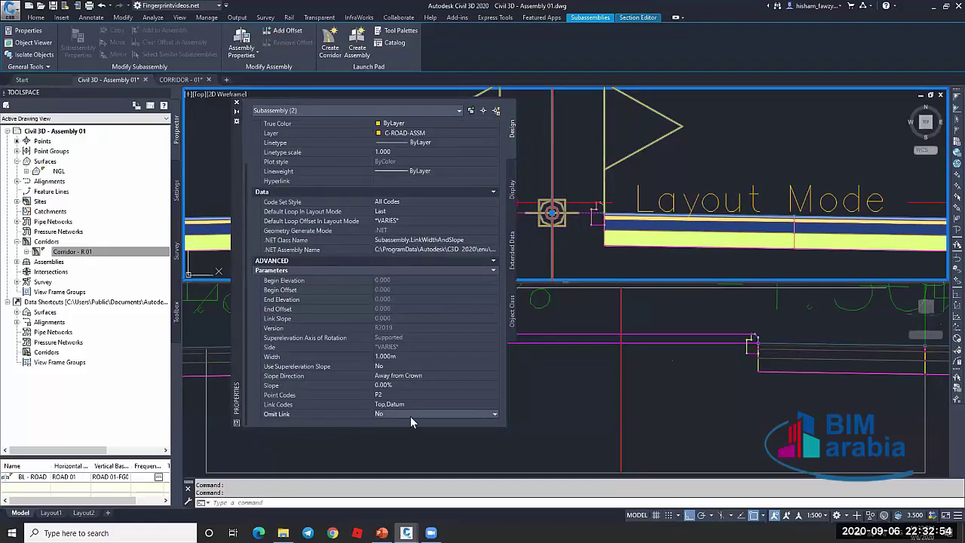
click(410, 420)
click(407, 422)
Rebuild Corridor - R 01 and check the median link between the curb tops at 0+920.00m
click(238, 103)
key(Escape)
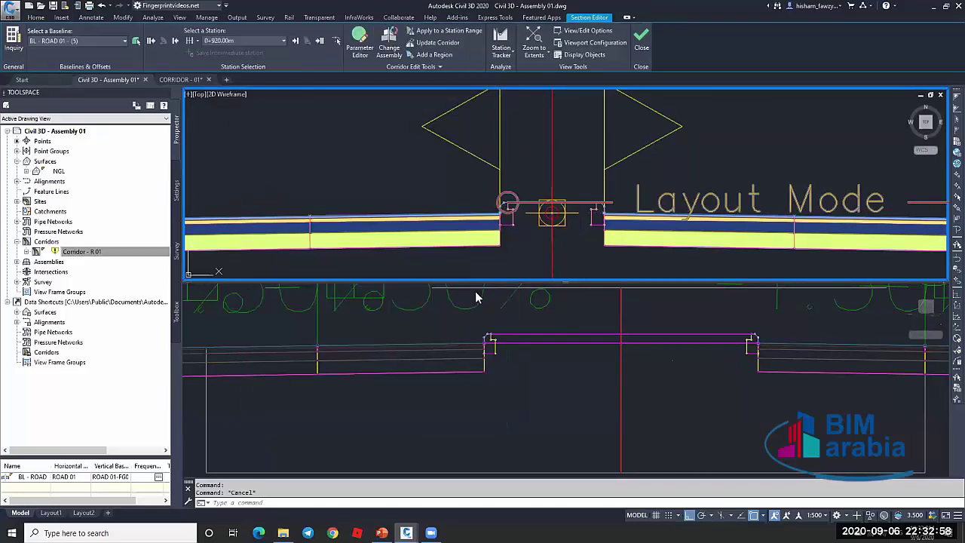
right_click(76, 254)
right_click(128, 257)
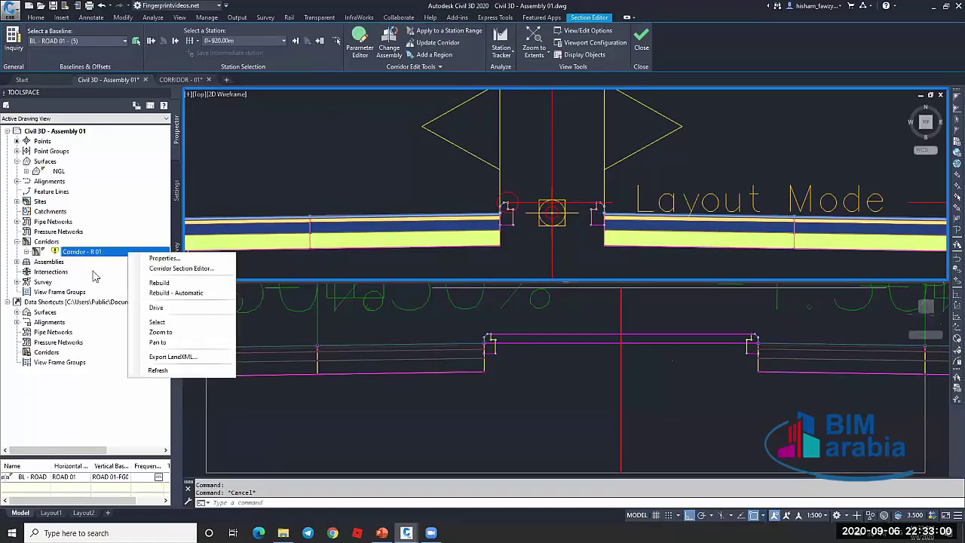
click(173, 282)
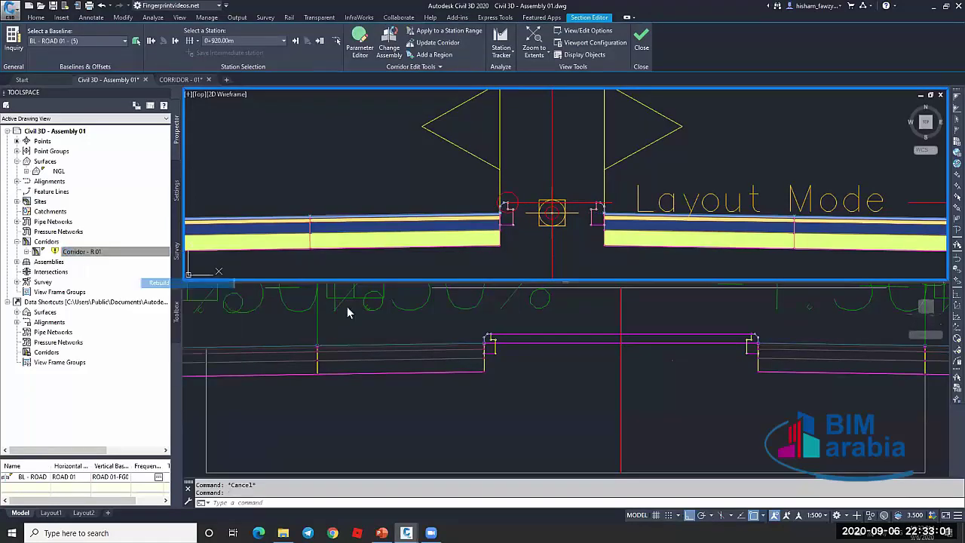
click(545, 327)
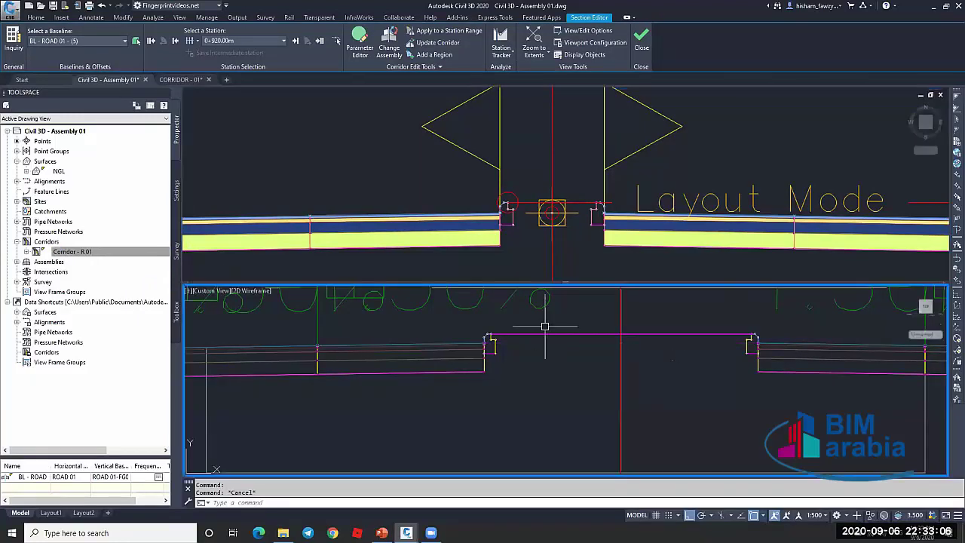
key(Escape)
scroll(565, 335, down, 2)
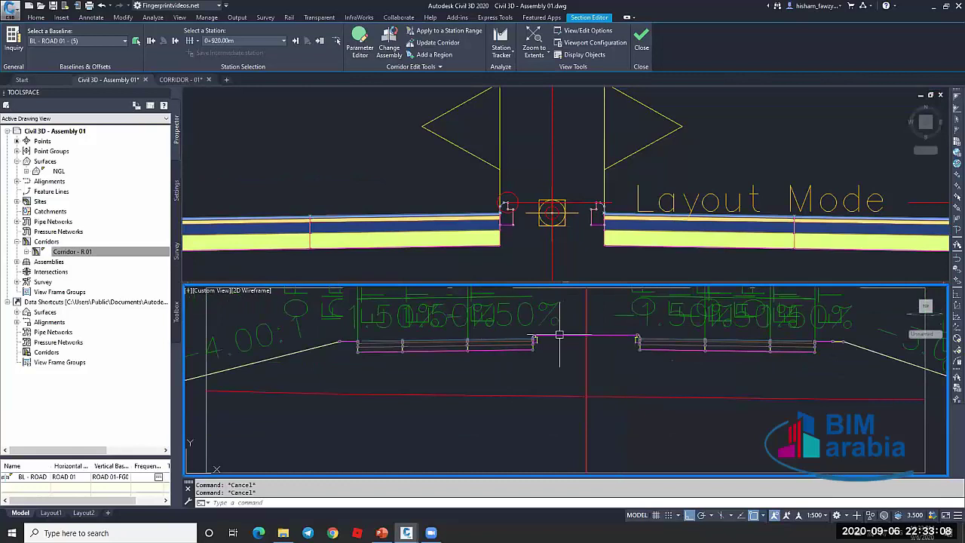
scroll(650, 343, up, 4)
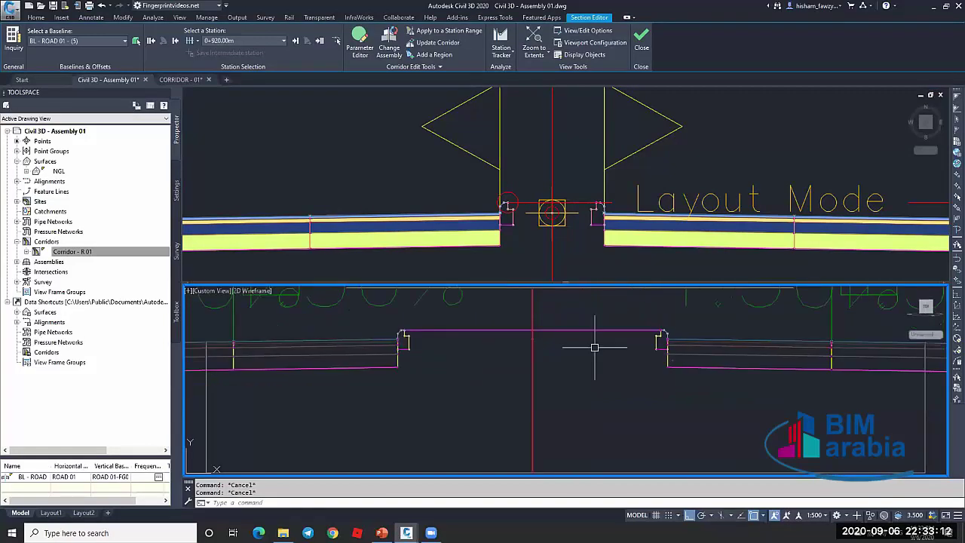
scroll(562, 344, up, 2)
scroll(521, 338, up, 4)
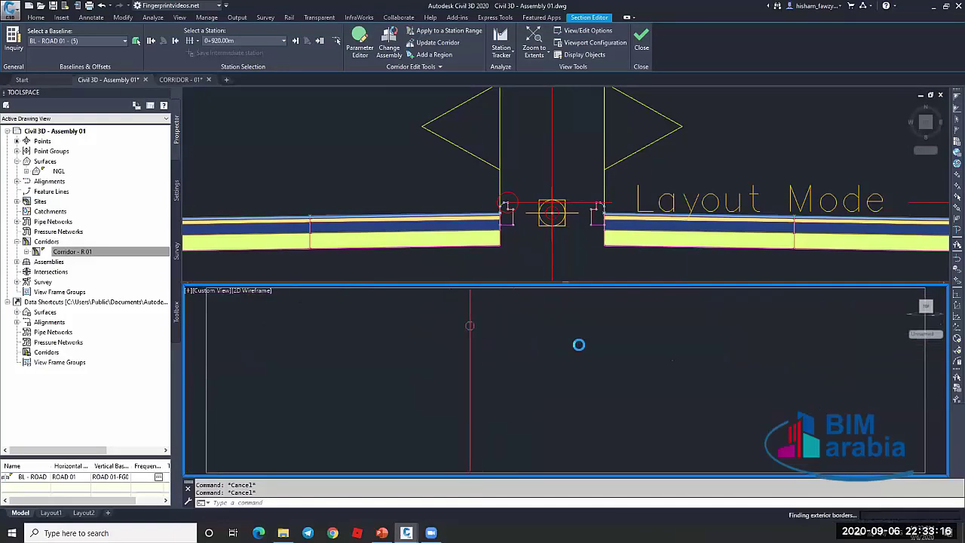
scroll(574, 341, down, 4)
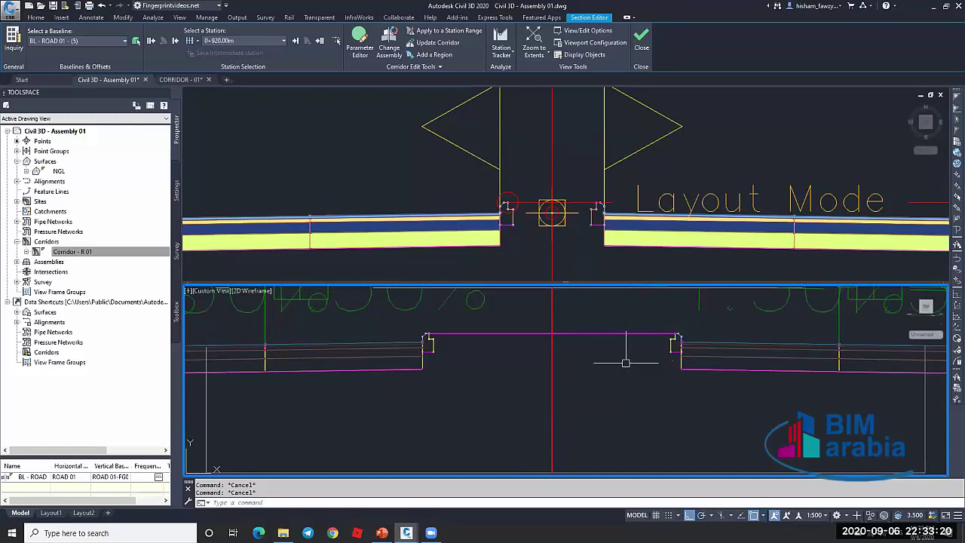
click(522, 240)
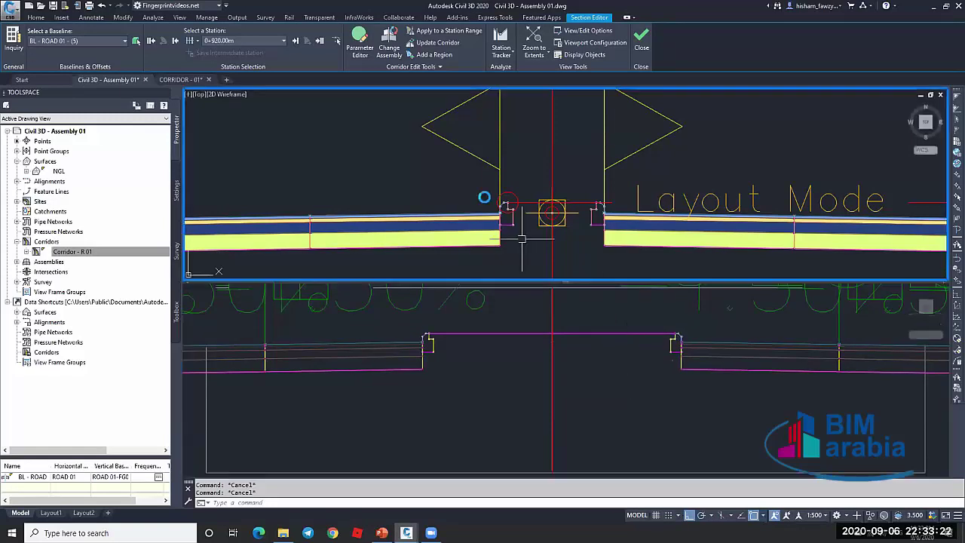
scroll(486, 198, down, 3)
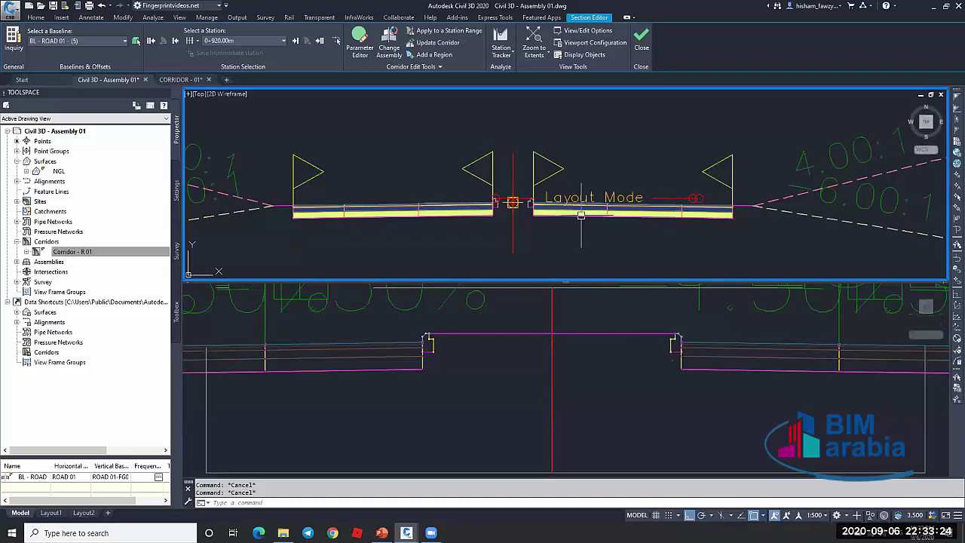
Set Use Superelevation to Left Lane Outside on the two selected lane subassemblies, then return to Section Editor
click(636, 213)
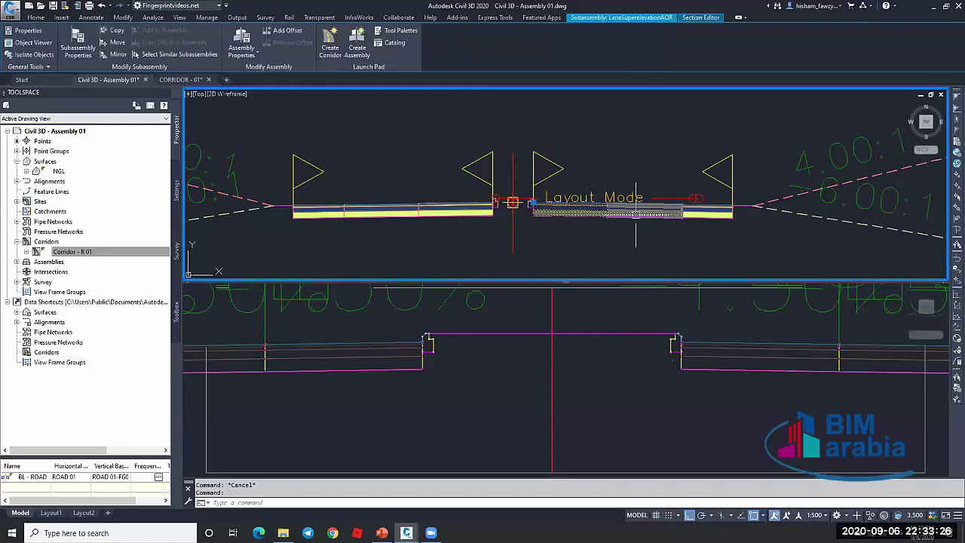
click(699, 215)
key(ctrl+1)
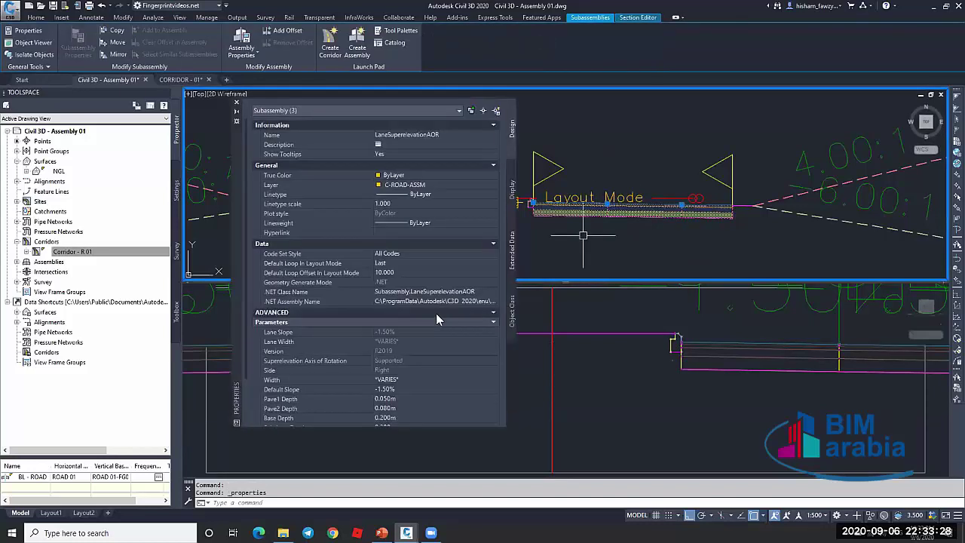
scroll(436, 313, down, 2)
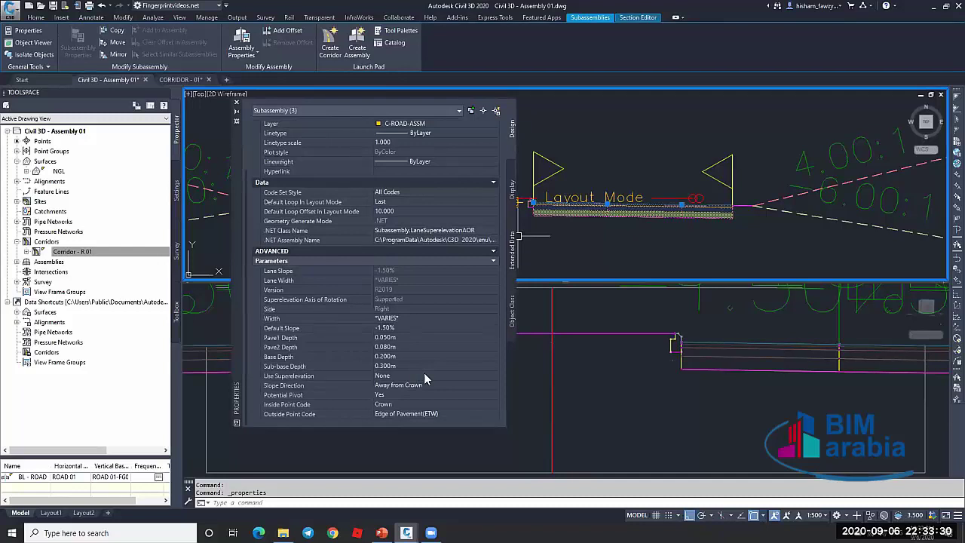
click(429, 375)
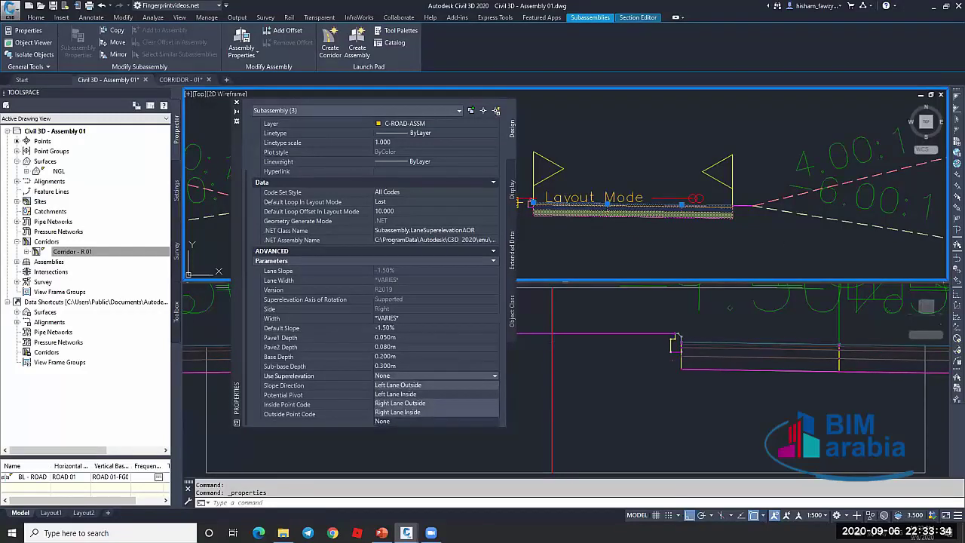
click(399, 403)
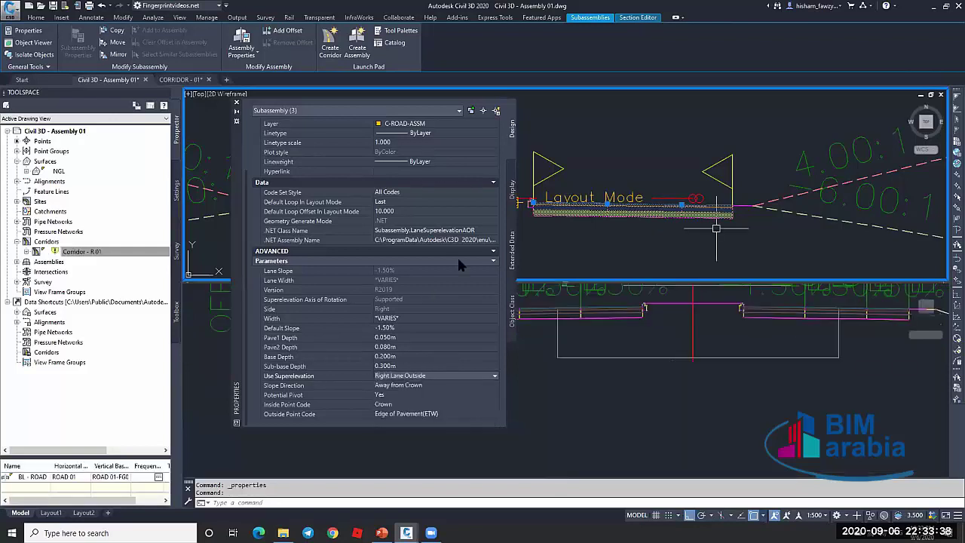
click(437, 376)
click(439, 385)
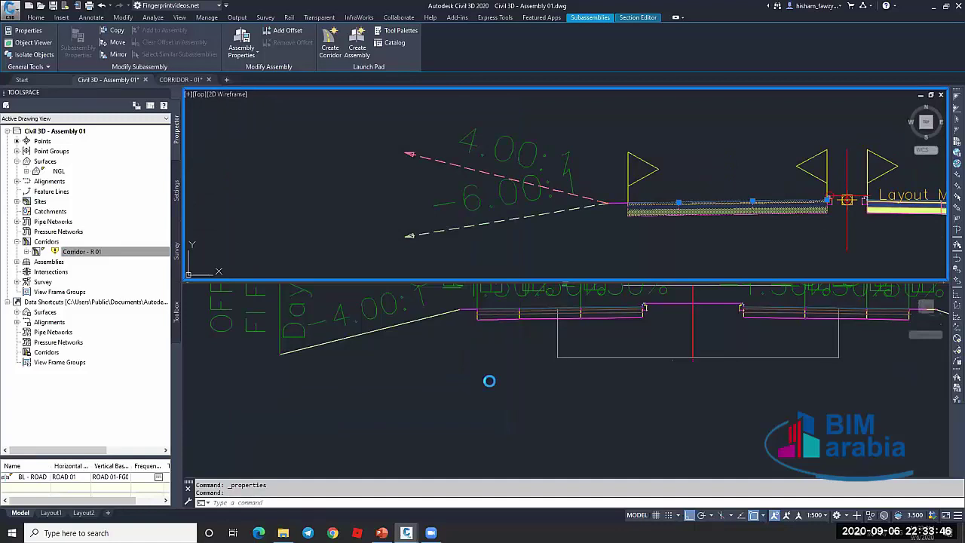
click(489, 381)
scroll(490, 380, down, 2)
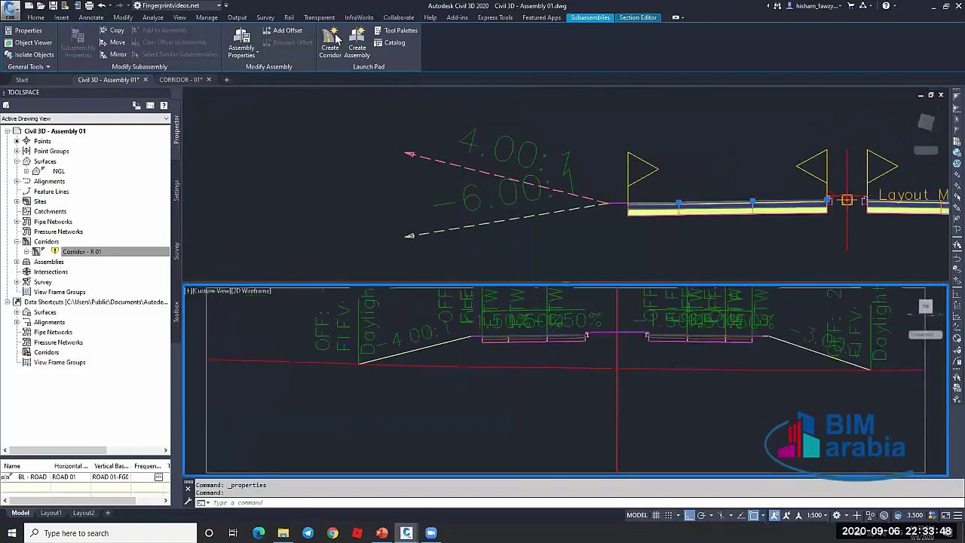
click(639, 17)
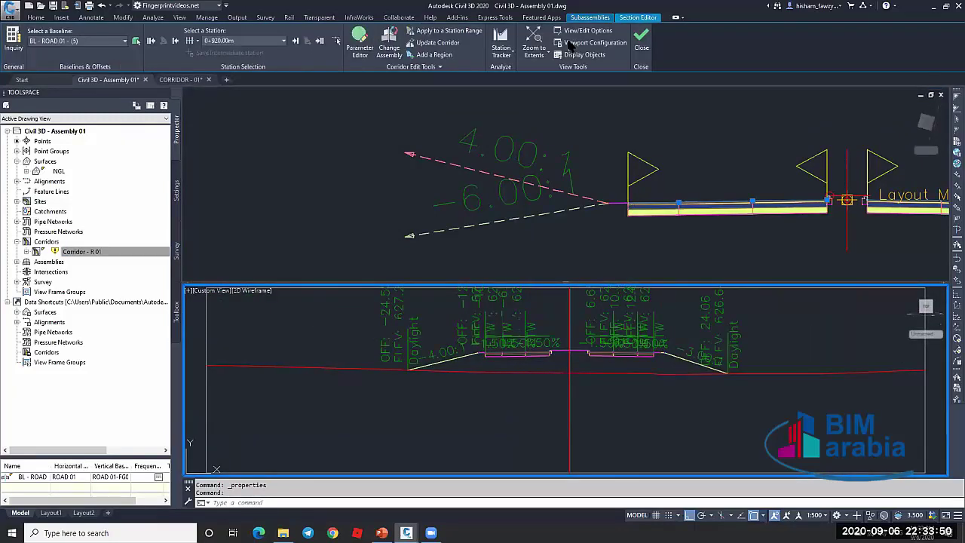
Switch the section view's code set style to Basic and rebuild Corridor R01
click(586, 30)
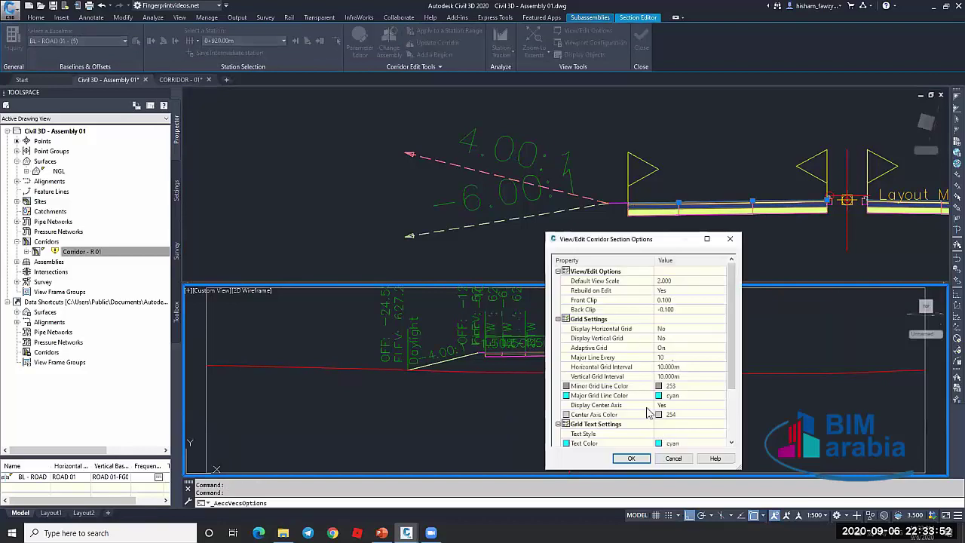
scroll(679, 434, down, 3)
click(683, 435)
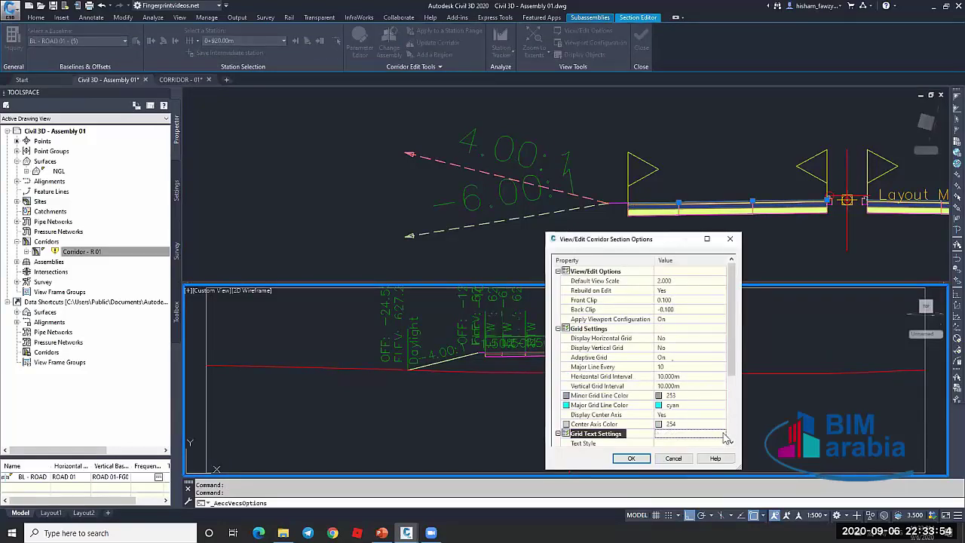
click(633, 350)
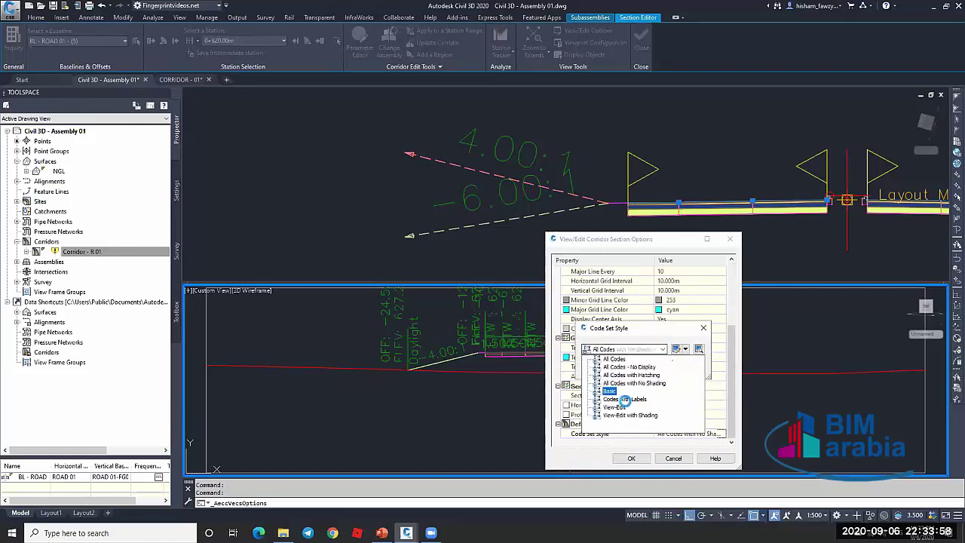
click(609, 390)
key(Return)
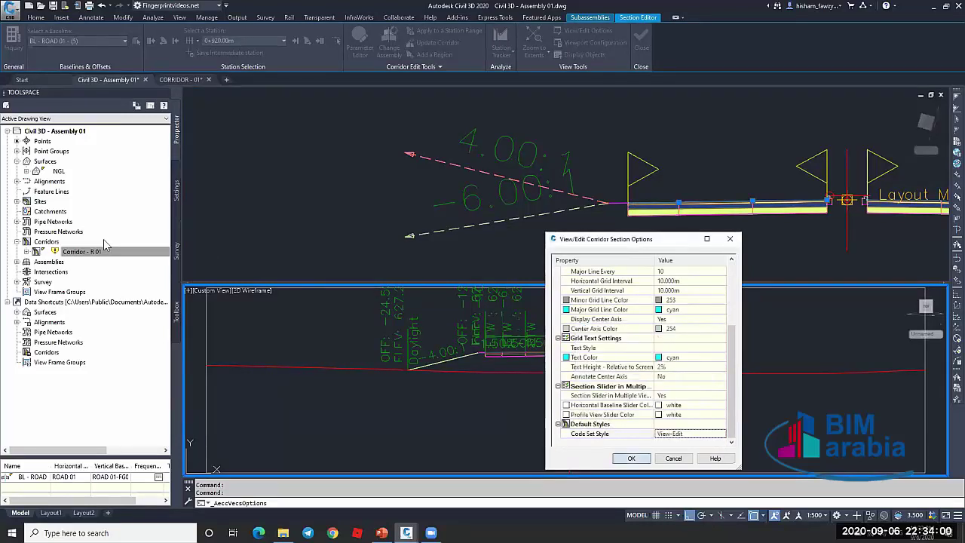
key(Return)
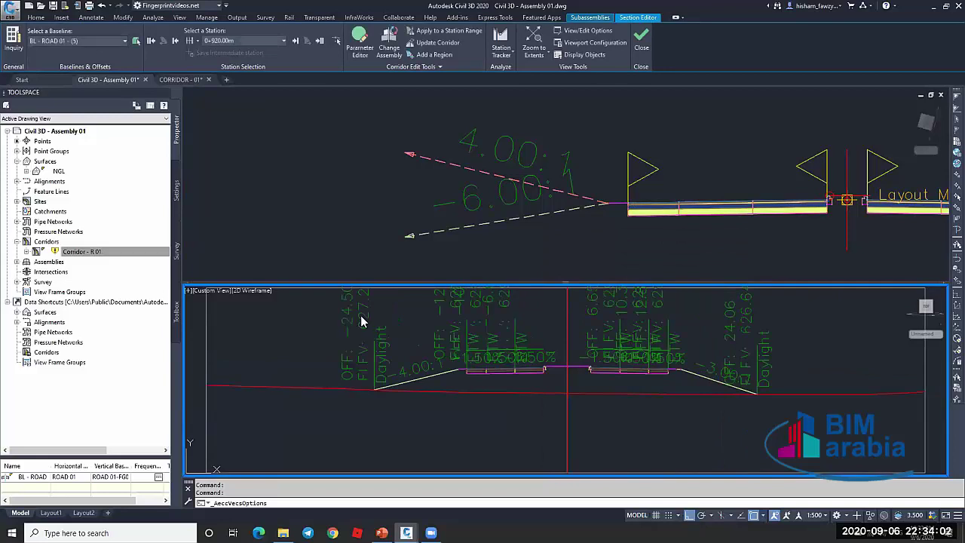
right_click(110, 249)
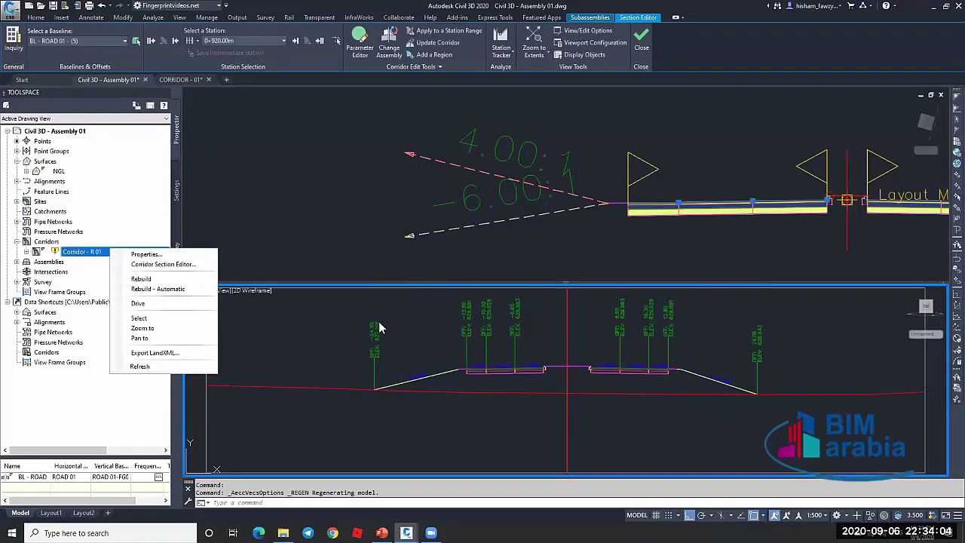
click(141, 279)
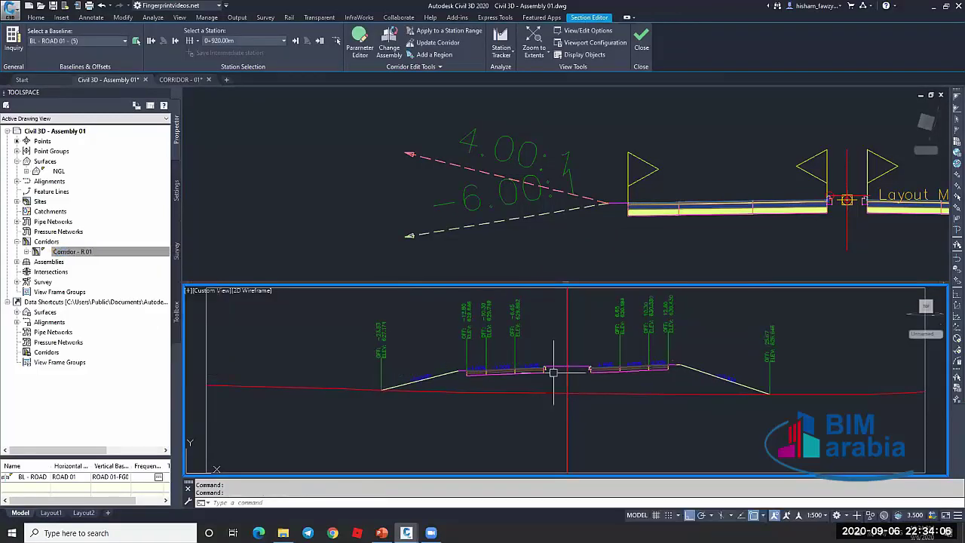
Erase the stray white horizontal line from the cross-section view
scroll(509, 369, up, 2)
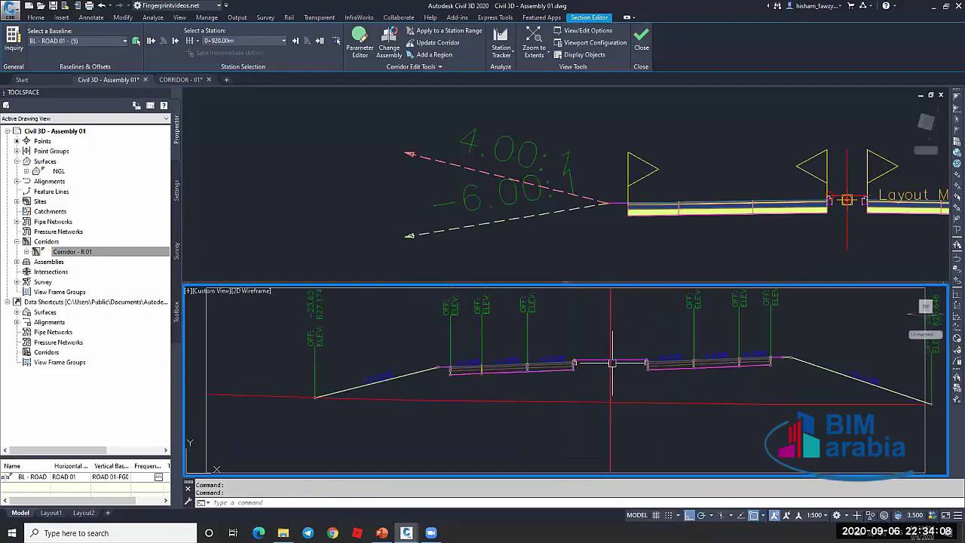
scroll(628, 362, up, 3)
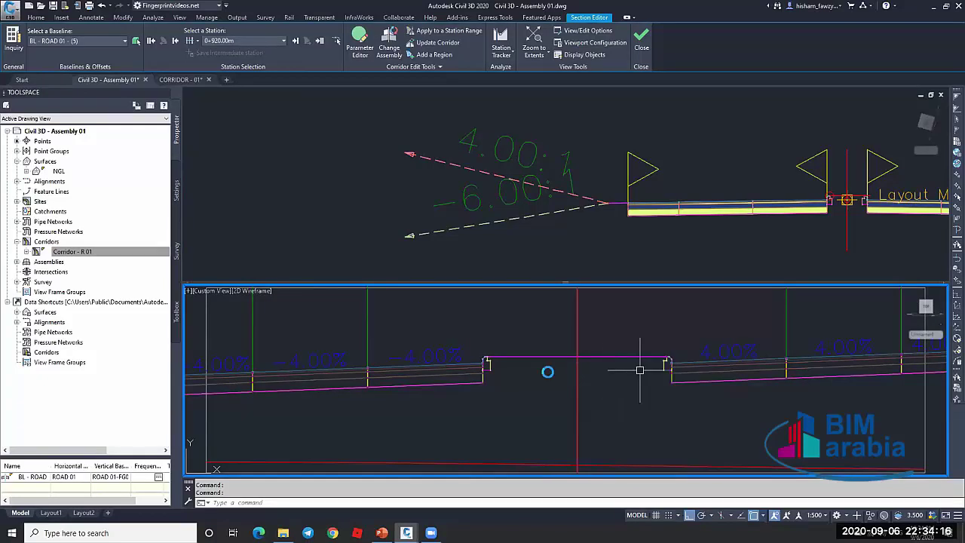
scroll(480, 357, up, 8)
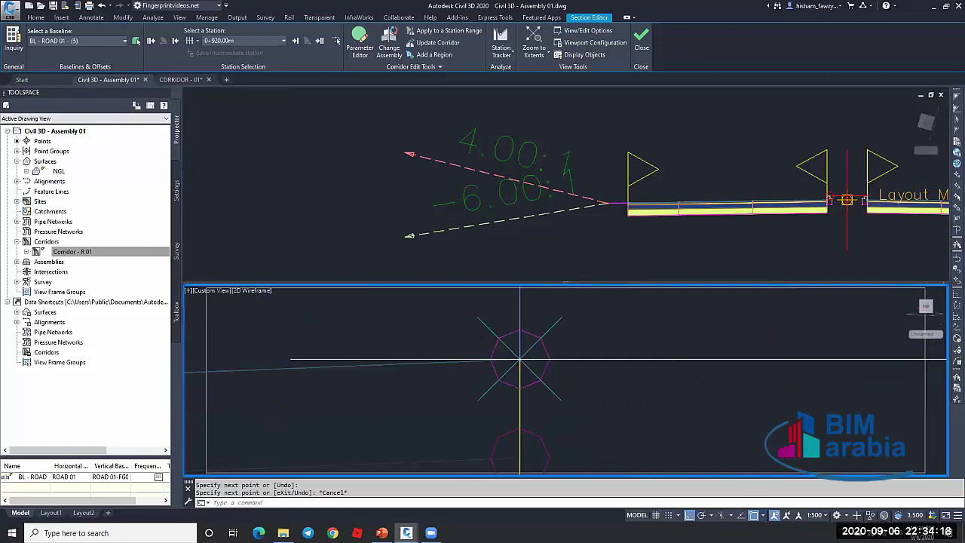
scroll(480, 358, down, 6)
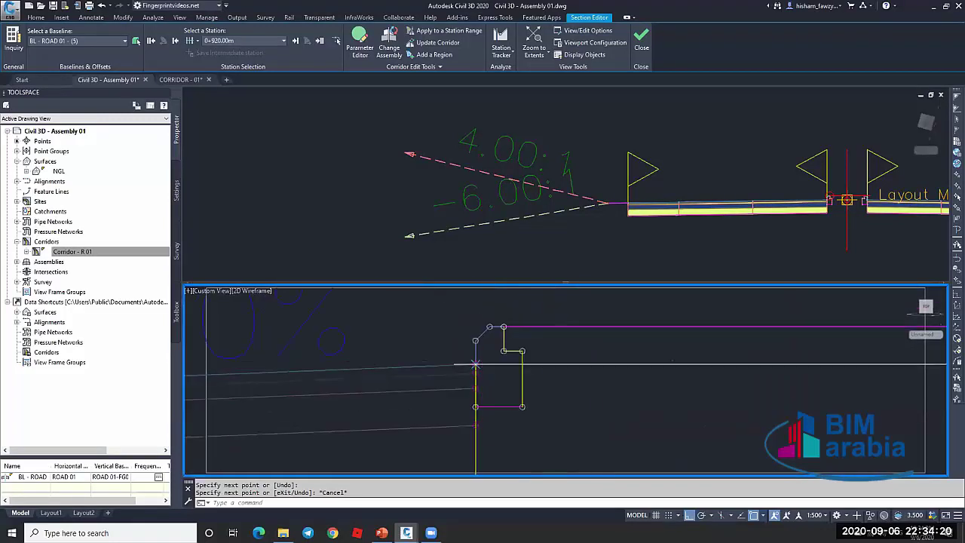
scroll(815, 368, up, 3)
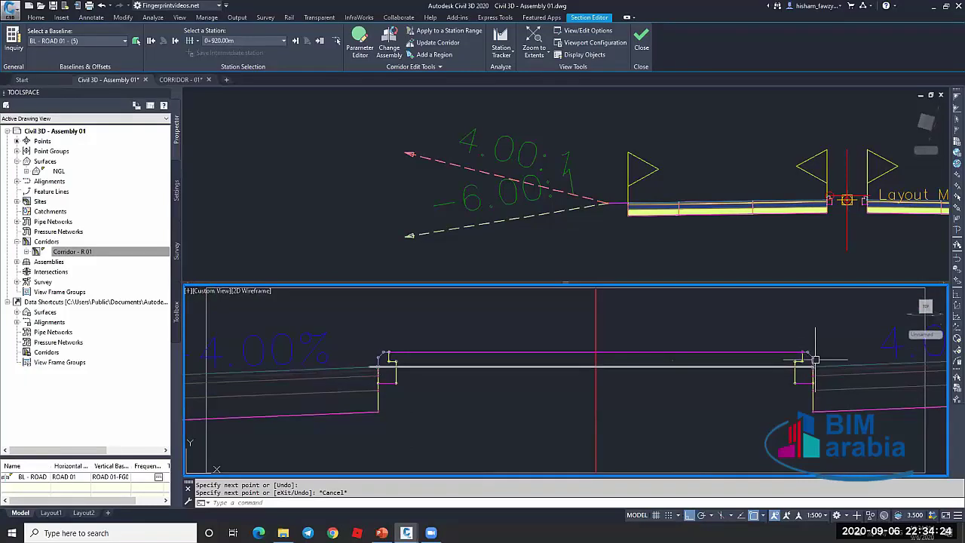
key(Escape)
click(709, 368)
key(Delete)
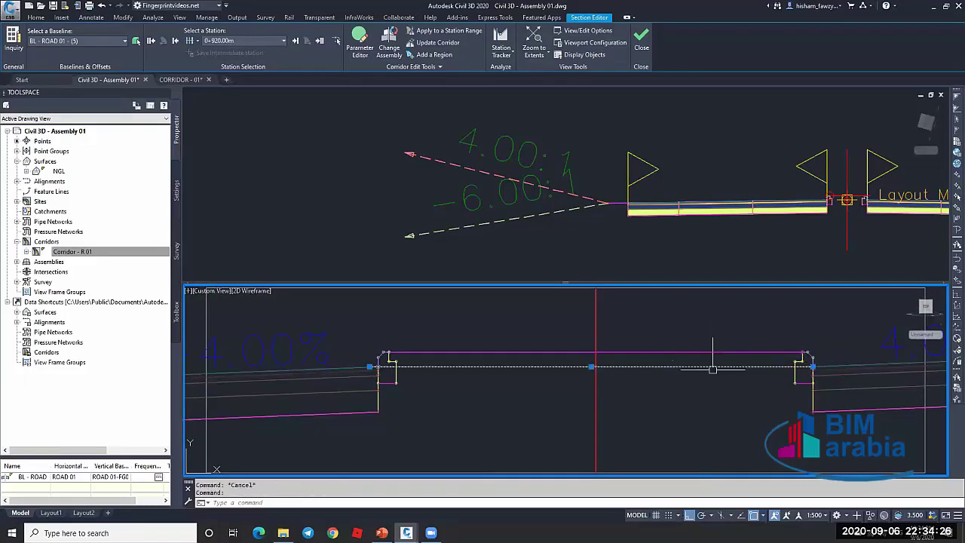
scroll(705, 334, down, 2)
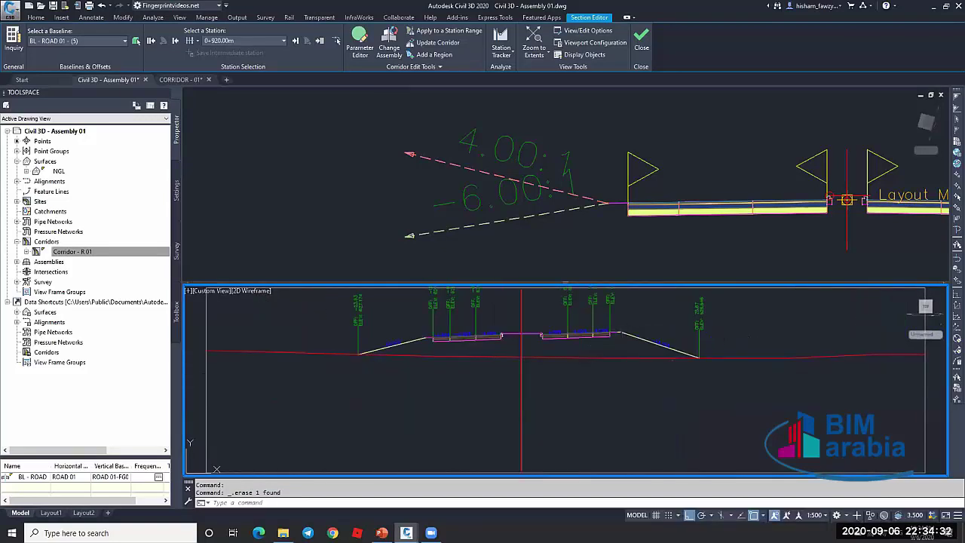
mouse_move(647, 331)
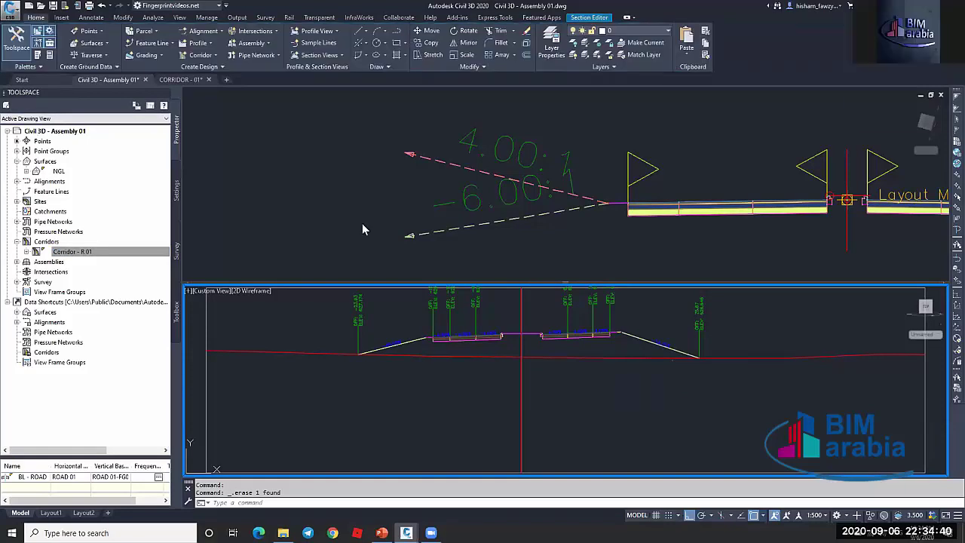
Create a corridor surface named TOP from Corridor R01's Top links
click(647, 264)
scroll(647, 264, down, 10)
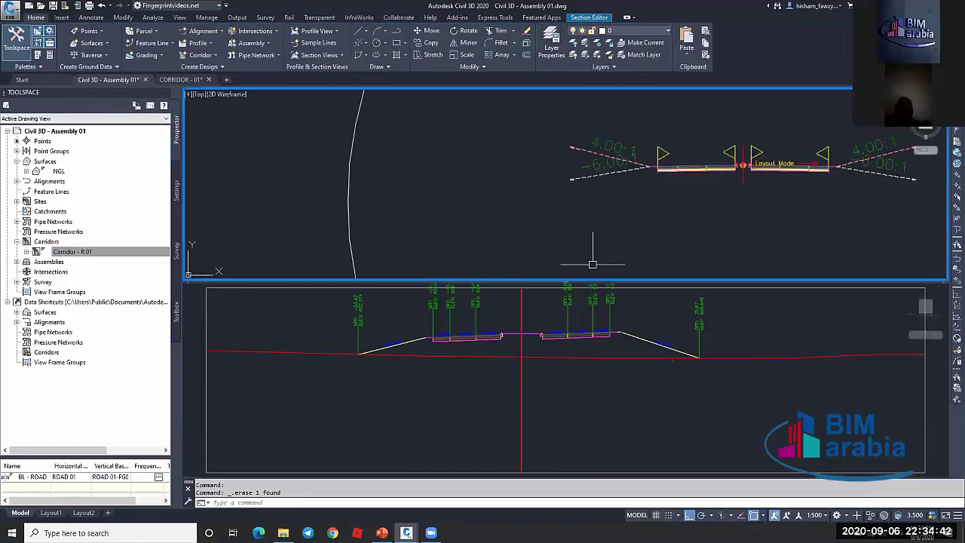
scroll(348, 205, up, 8)
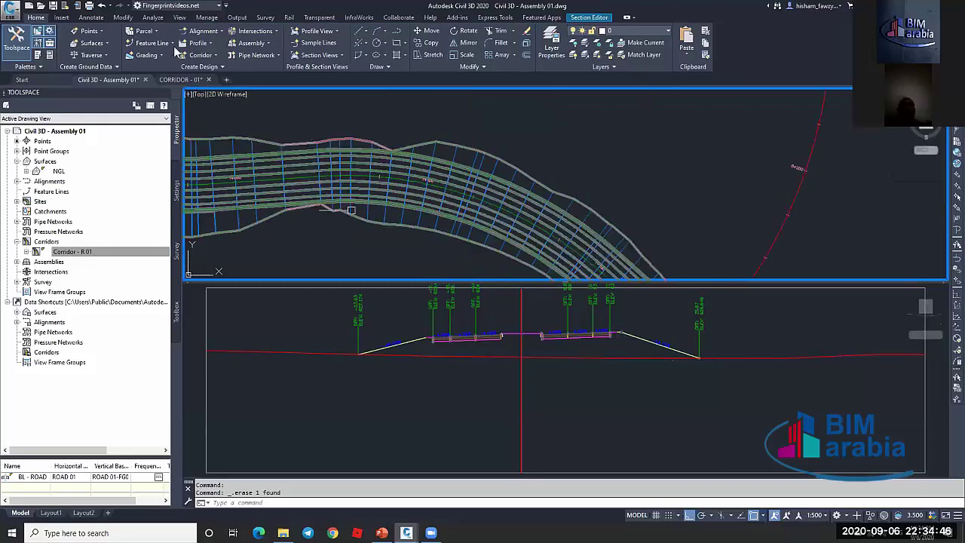
click(351, 210)
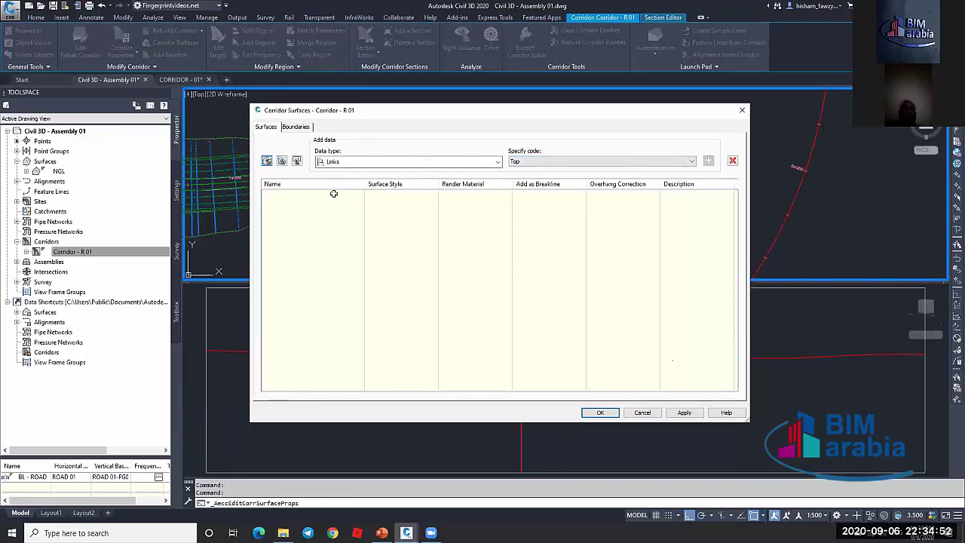
click(266, 161)
text(TOP)
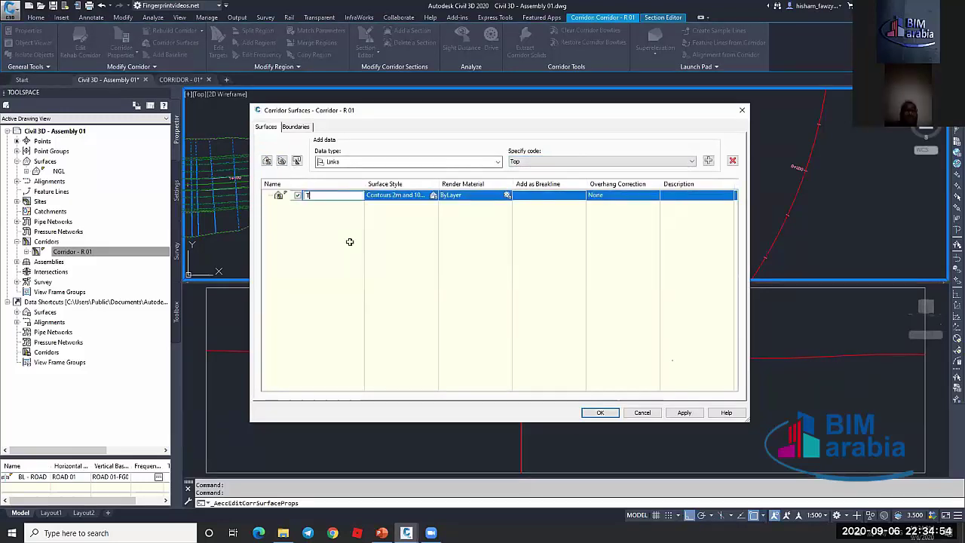
click(592, 194)
click(708, 161)
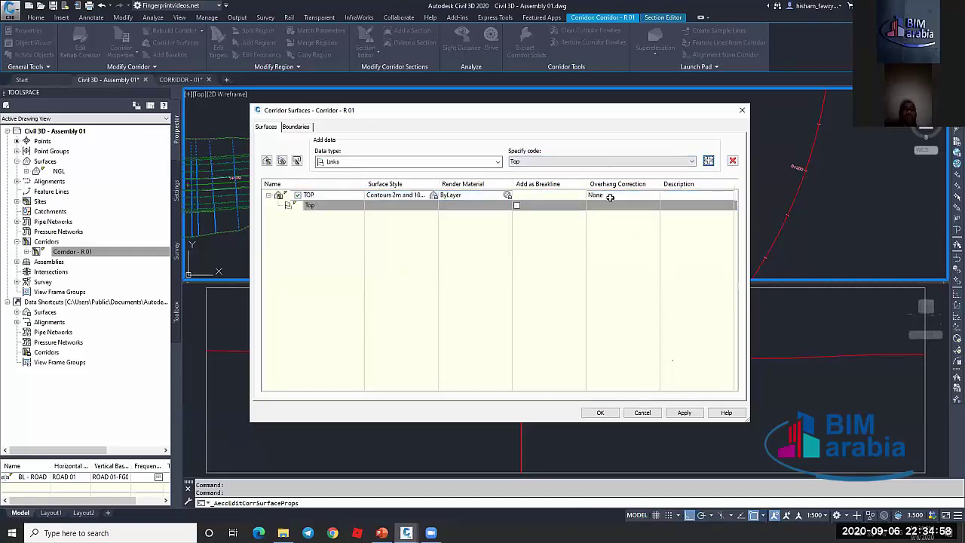
click(296, 127)
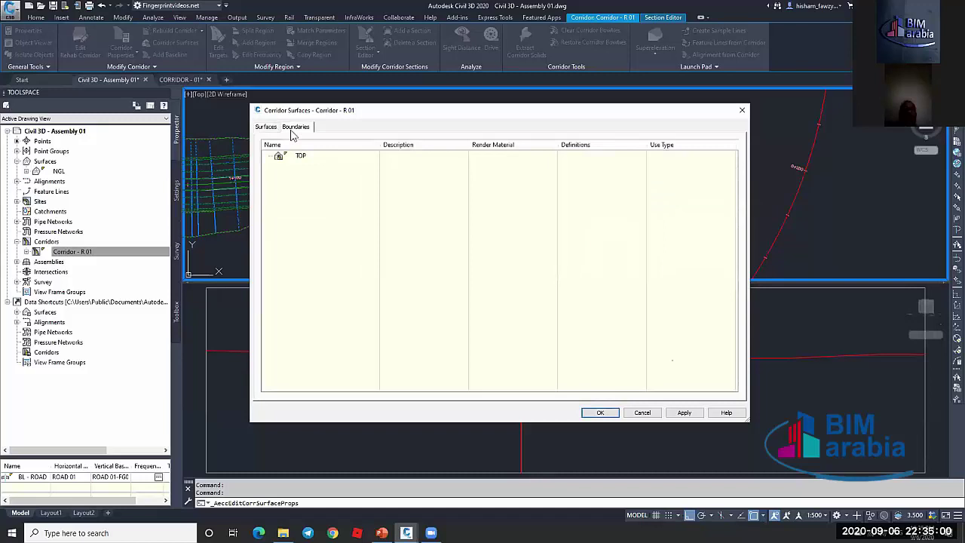
click(600, 413)
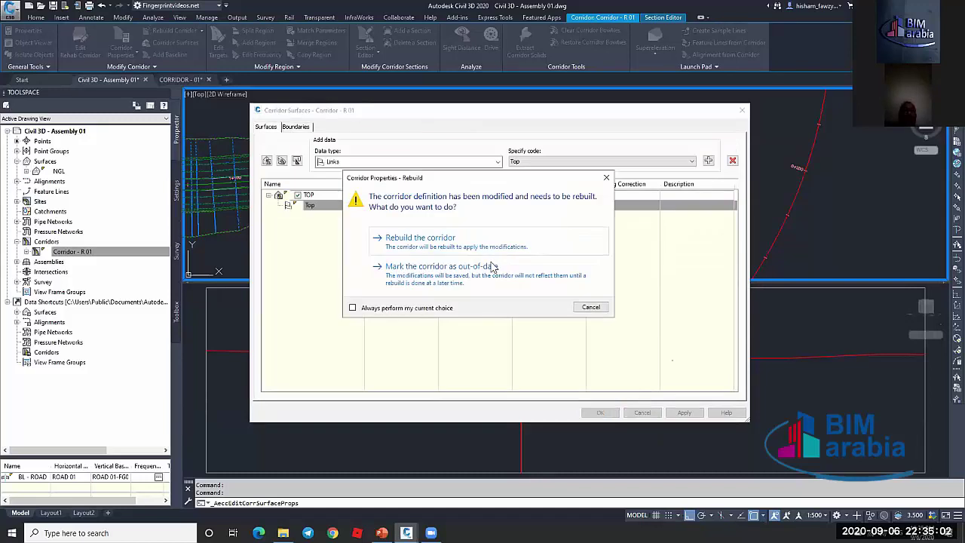
Rebuild Corridor R01 and review the plan view around the corridor
click(508, 241)
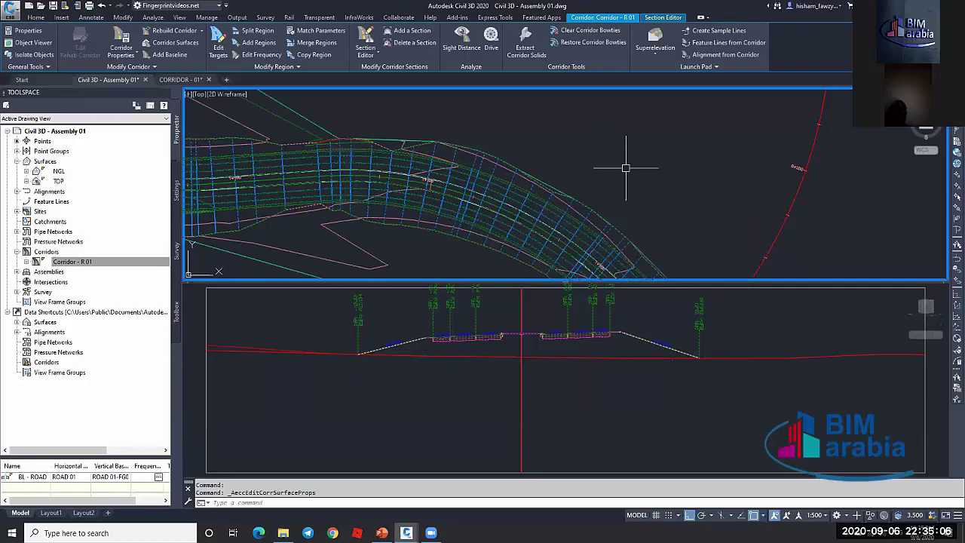
scroll(603, 200, down, 3)
scroll(583, 198, down, 2)
middle_drag(569, 172, 624, 246)
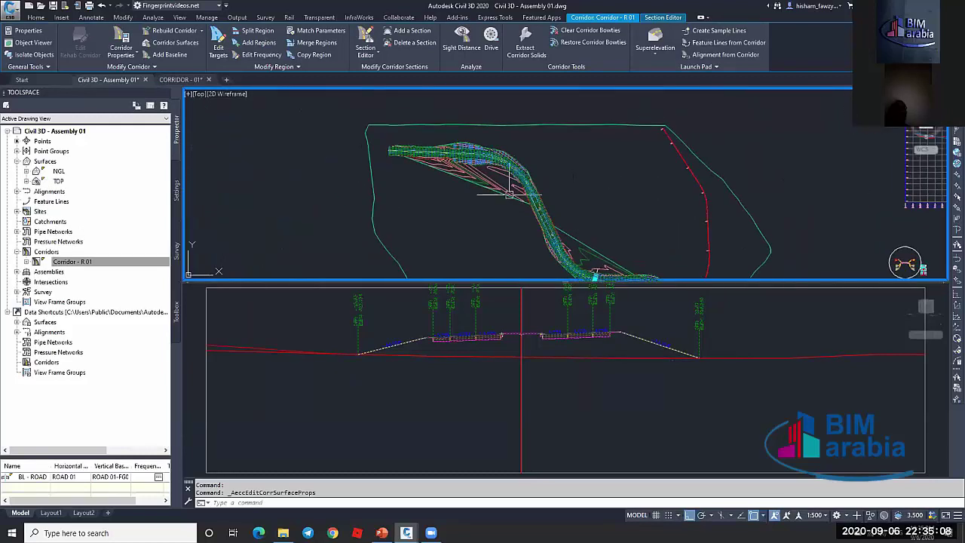
click(490, 179)
key(Escape)
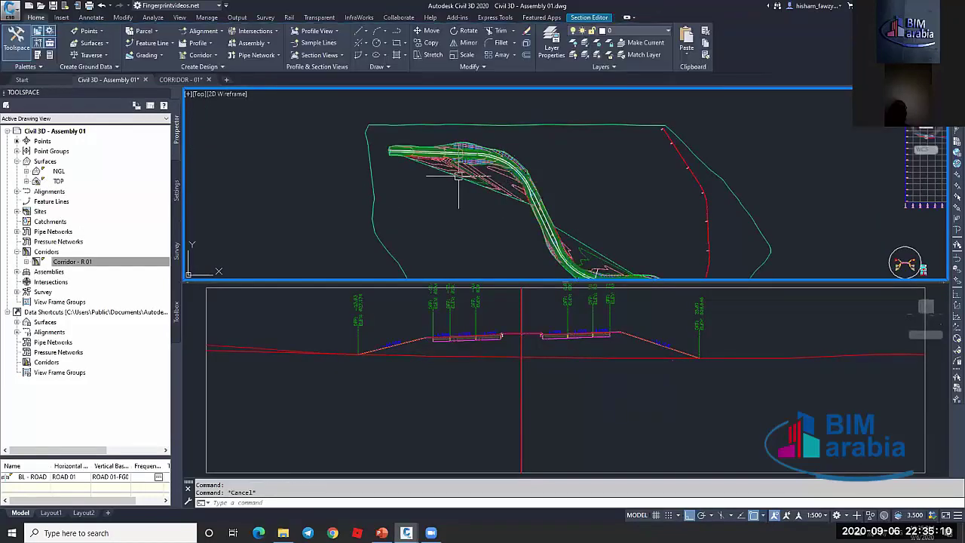
click(459, 177)
click(98, 43)
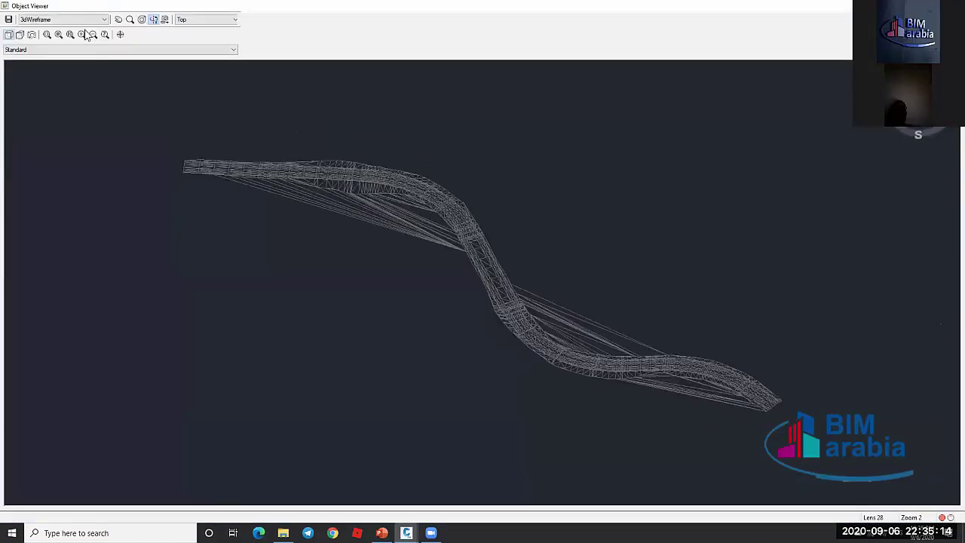
click(64, 19)
click(64, 41)
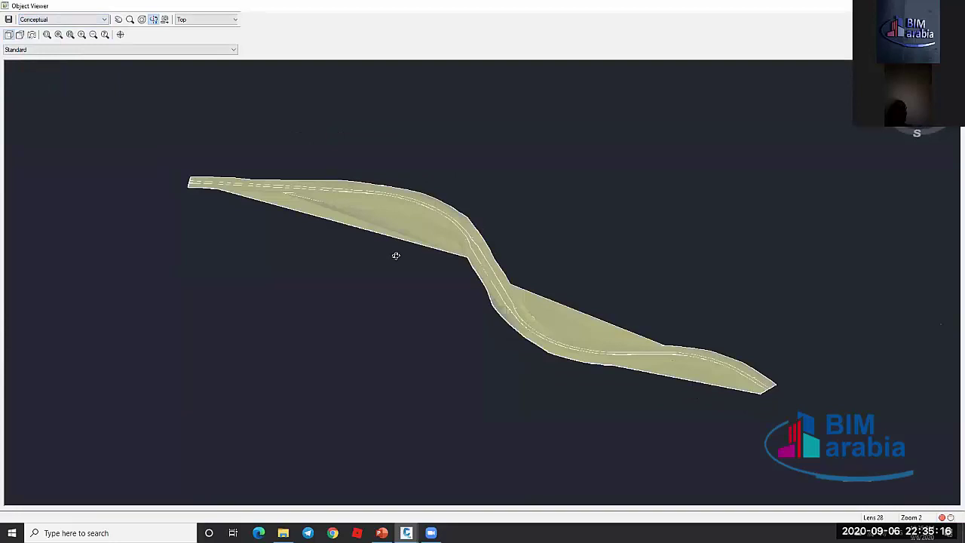
scroll(395, 254, up, 4)
scroll(513, 263, up, 5)
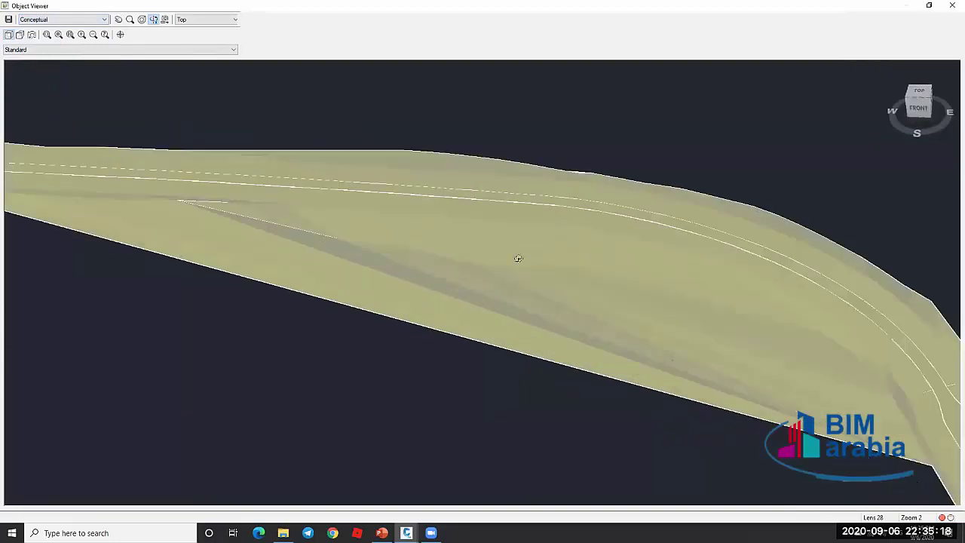
scroll(548, 277, up, 1)
middle_drag(548, 277, 509, 297)
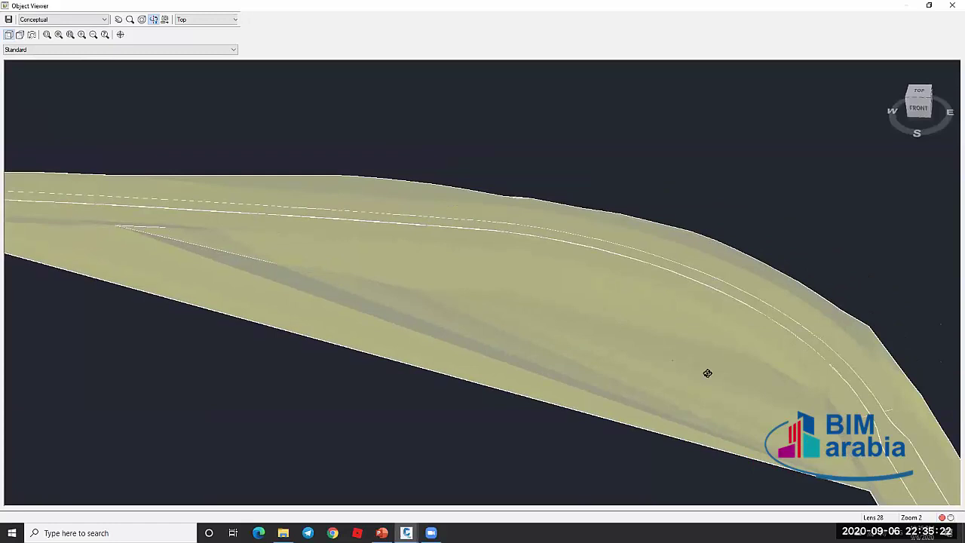
middle_drag(747, 403, 573, 299)
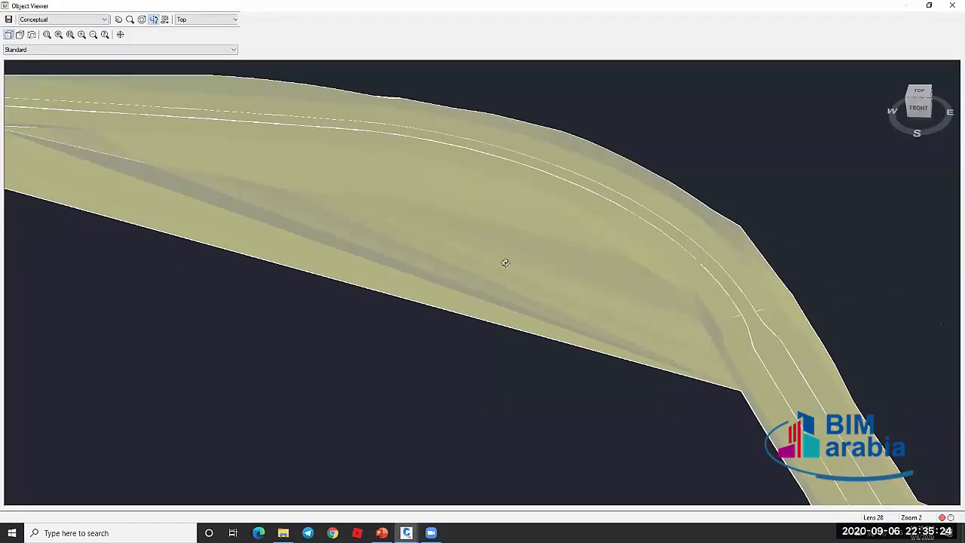
scroll(266, 151, up, 3)
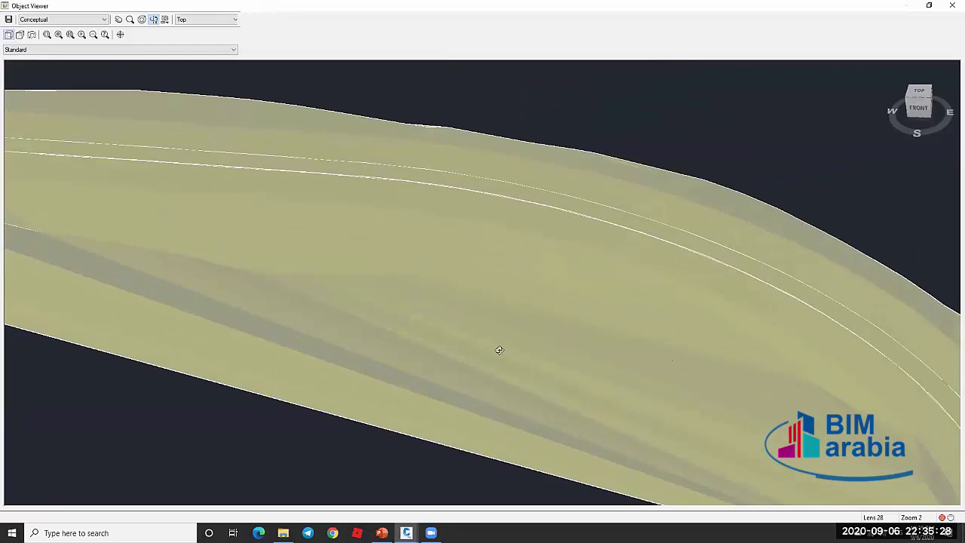
scroll(459, 281, down, 2)
scroll(507, 279, down, 1)
key(Escape)
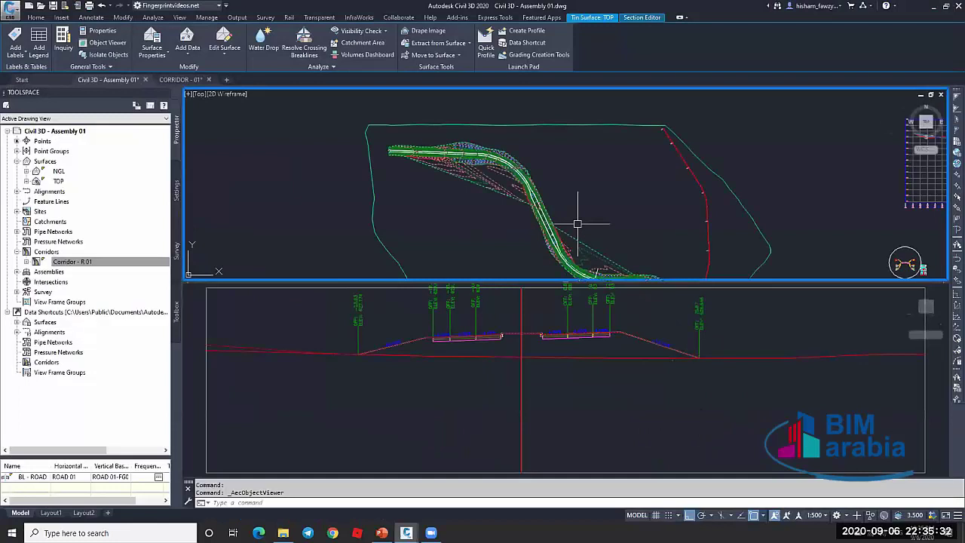
click(578, 224)
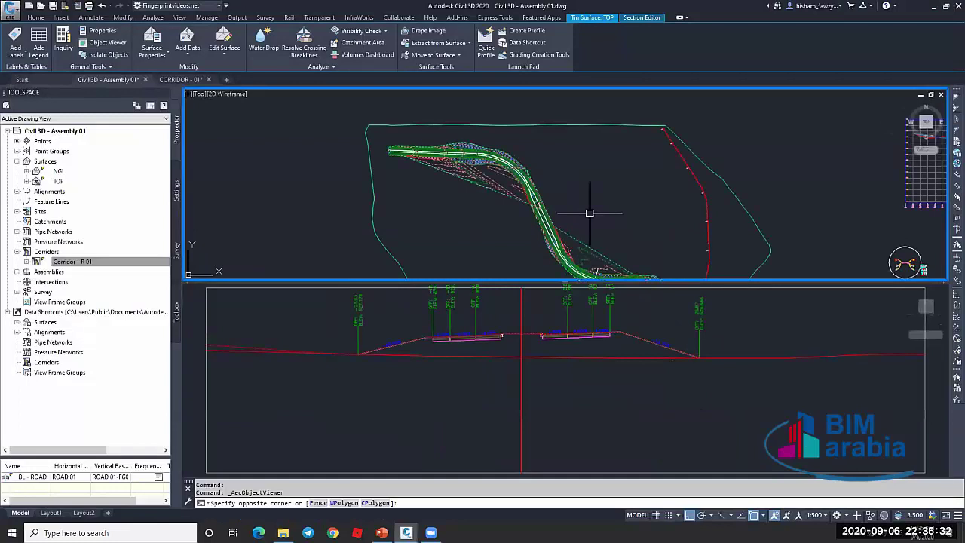
click(590, 213)
key(Escape)
scroll(552, 226, up, 5)
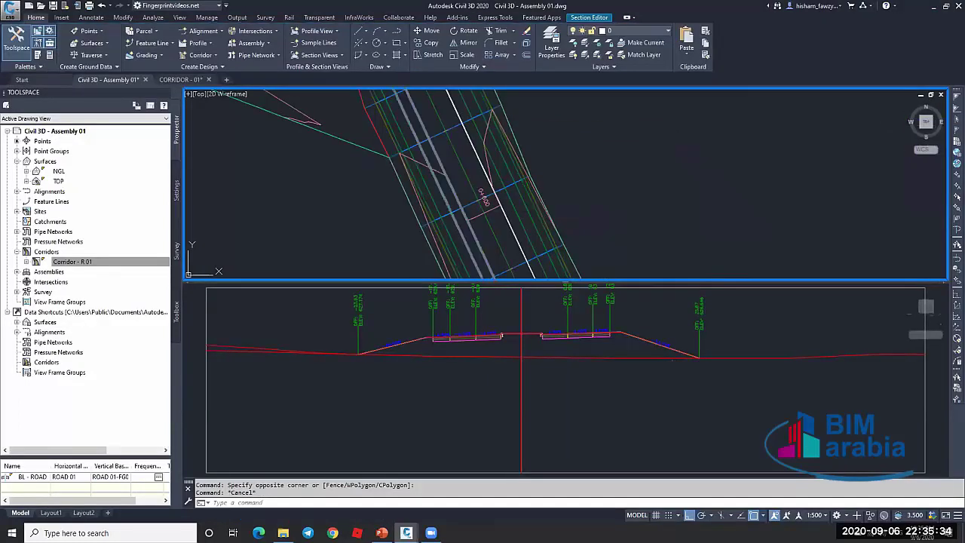
Set Corridor extents as the TOP surface's outer boundary and rebuild Corridor R01
click(520, 221)
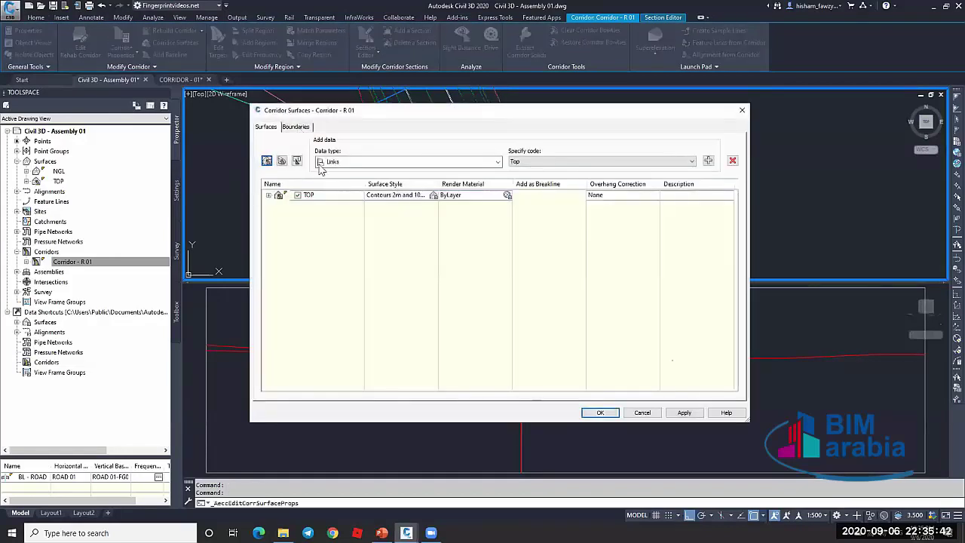
key(ctrl+Tab)
right_click(337, 159)
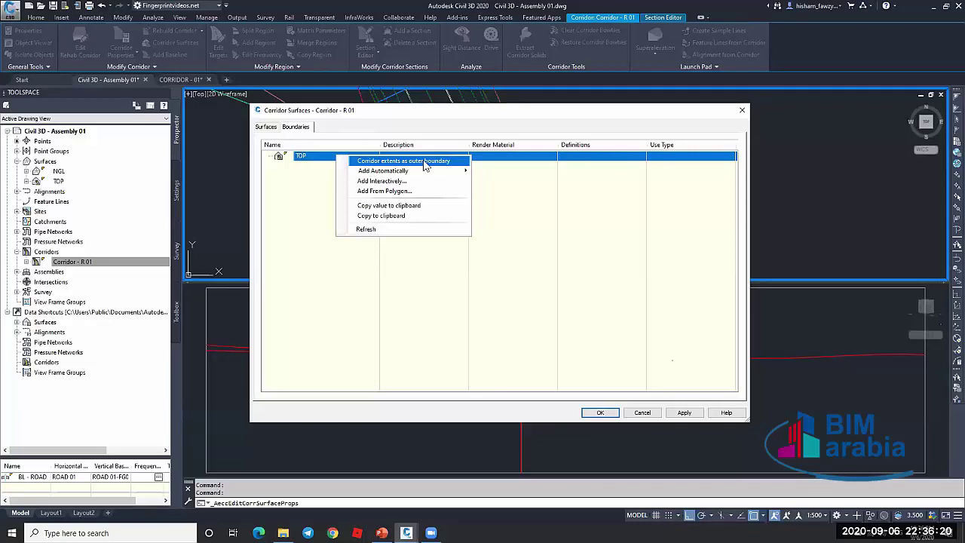
click(424, 162)
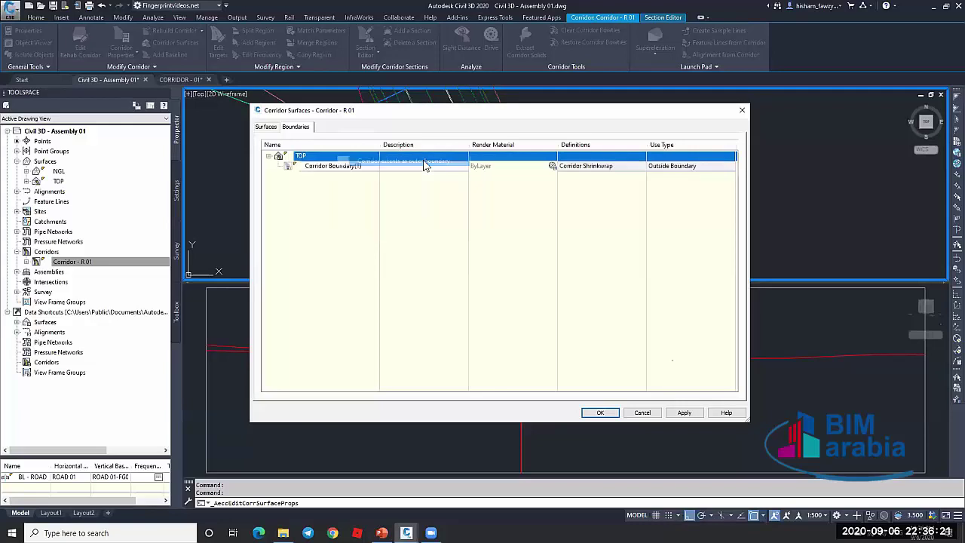
click(594, 413)
click(481, 240)
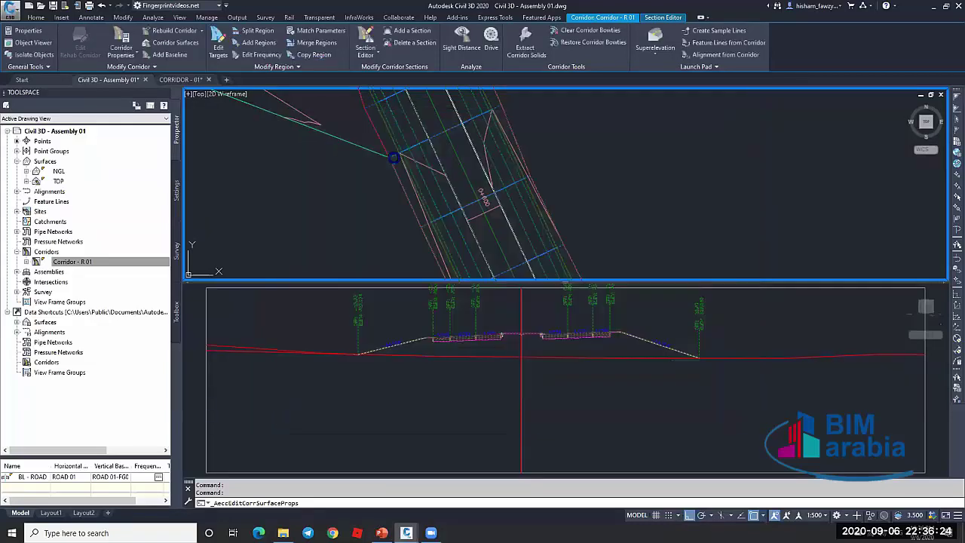
Inspect the TOP surface's clipped edge in the 3D Object Viewer, then close it
scroll(539, 236, down, 4)
scroll(528, 226, up, 5)
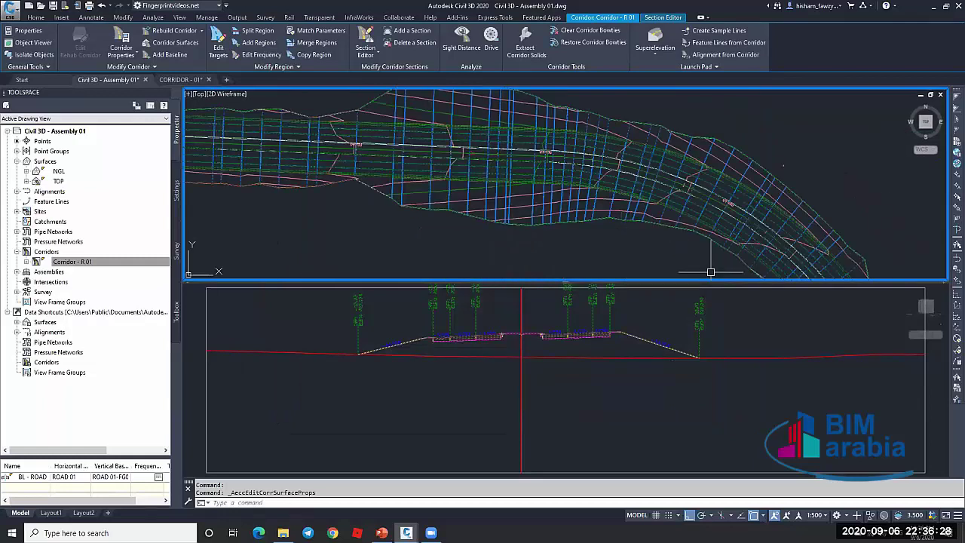
key(Escape)
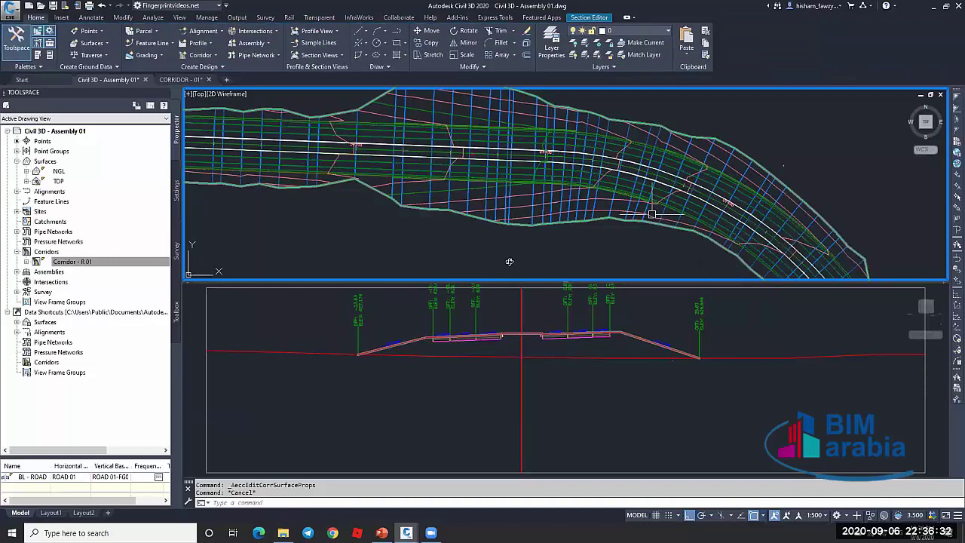
scroll(502, 205, up, 2)
scroll(650, 210, up, 2)
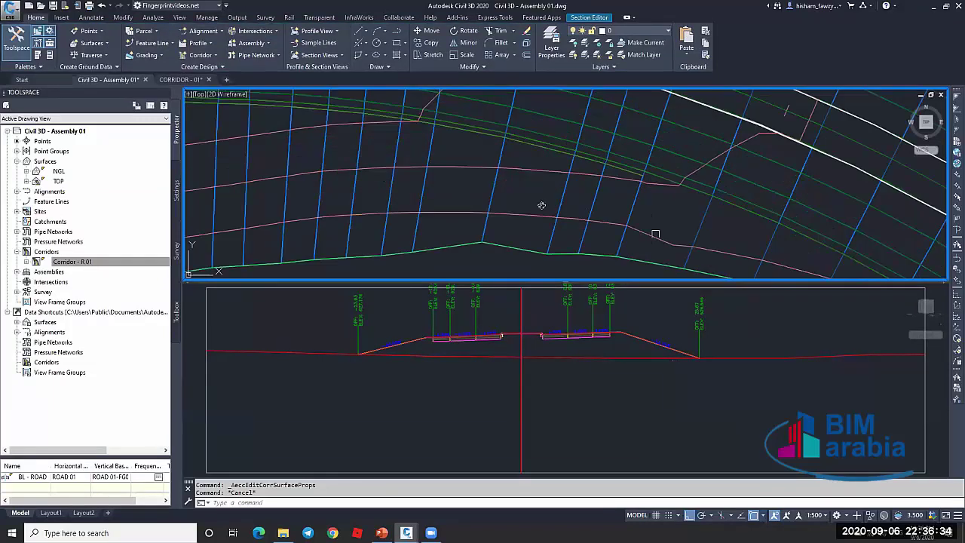
click(653, 235)
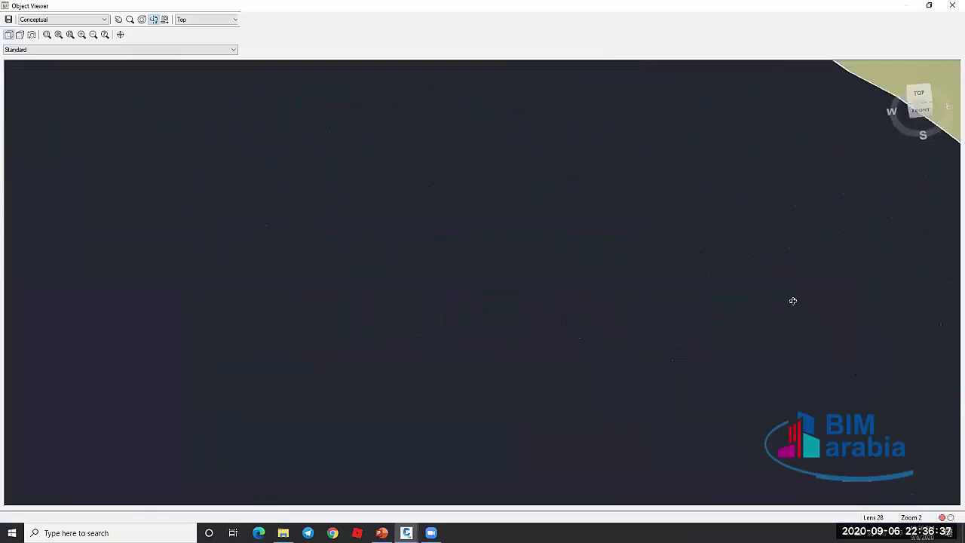
drag(792, 302, 754, 360)
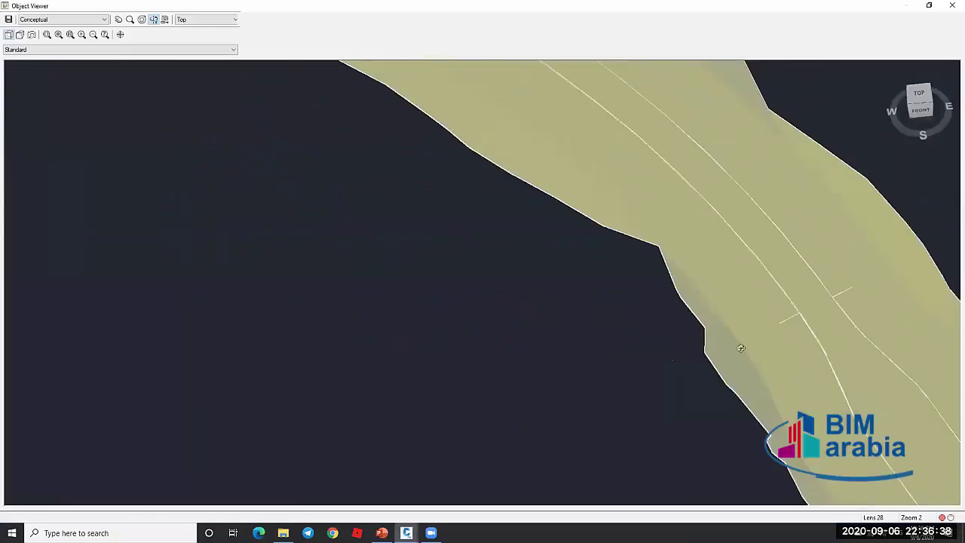
scroll(463, 203, down, 2)
middle_drag(464, 203, 584, 267)
scroll(468, 234, up, 2)
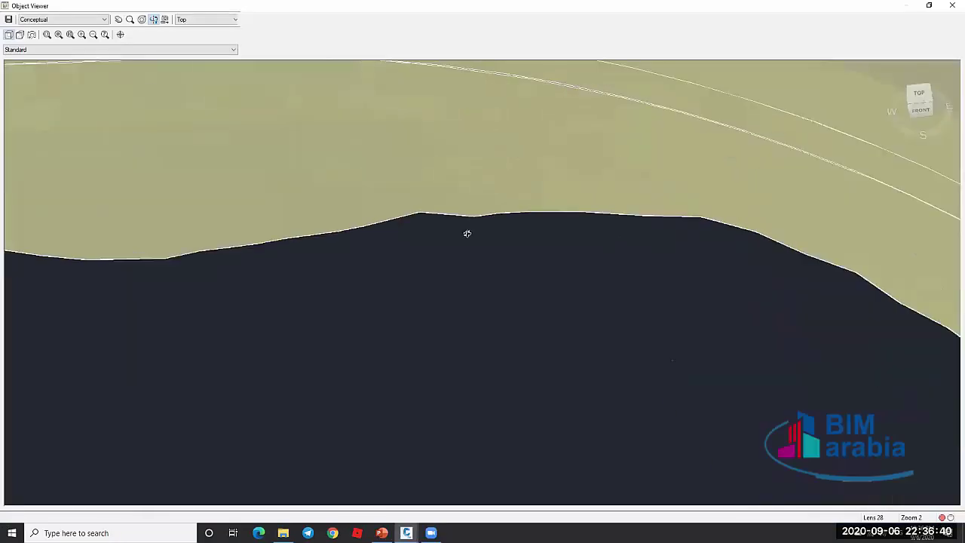
mouse_move(468, 234)
shift+middle_down()
mouse_move(377, 215)
mouse_move(722, 218)
mouse_move(485, 271)
mouse_move(465, 243)
shift+middle_up()
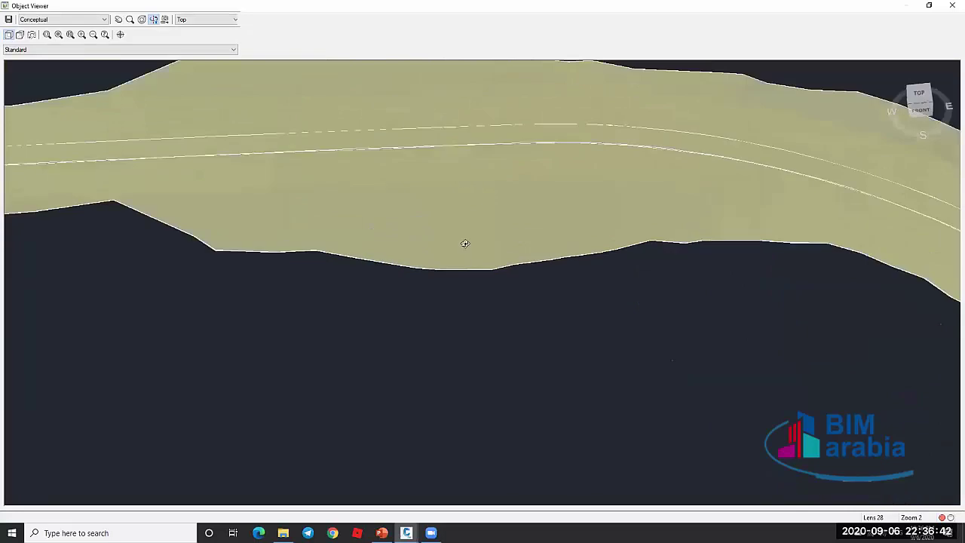
scroll(537, 268, down, 3)
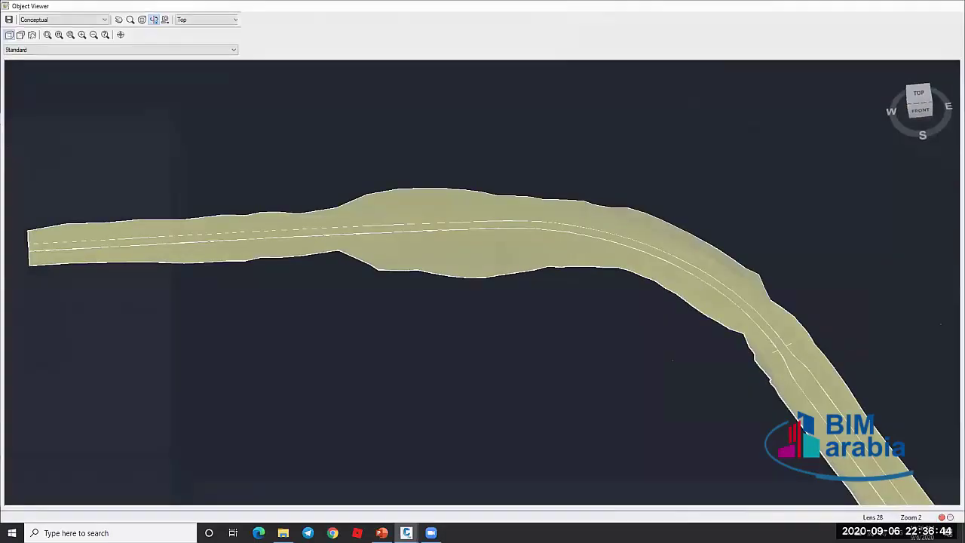
key(Escape)
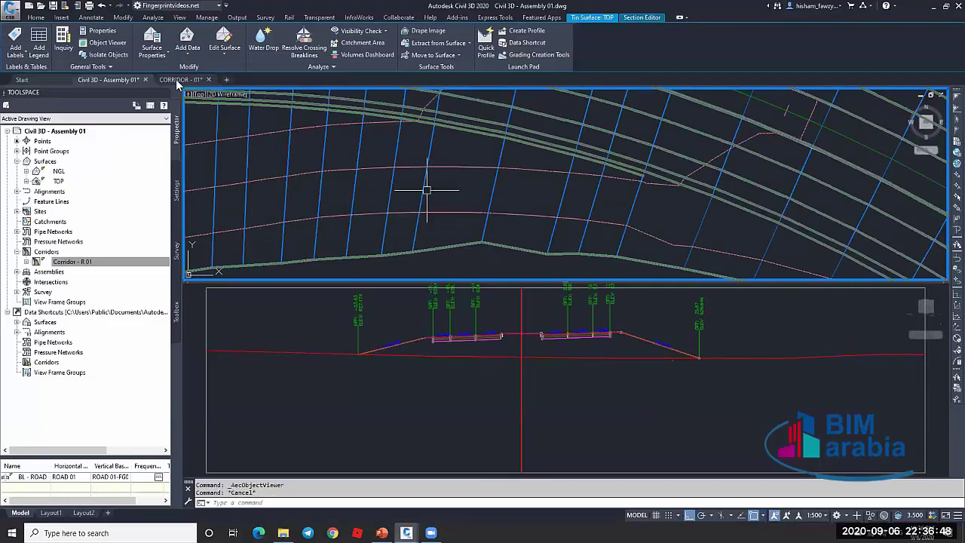
key(Escape)
key(Escape)
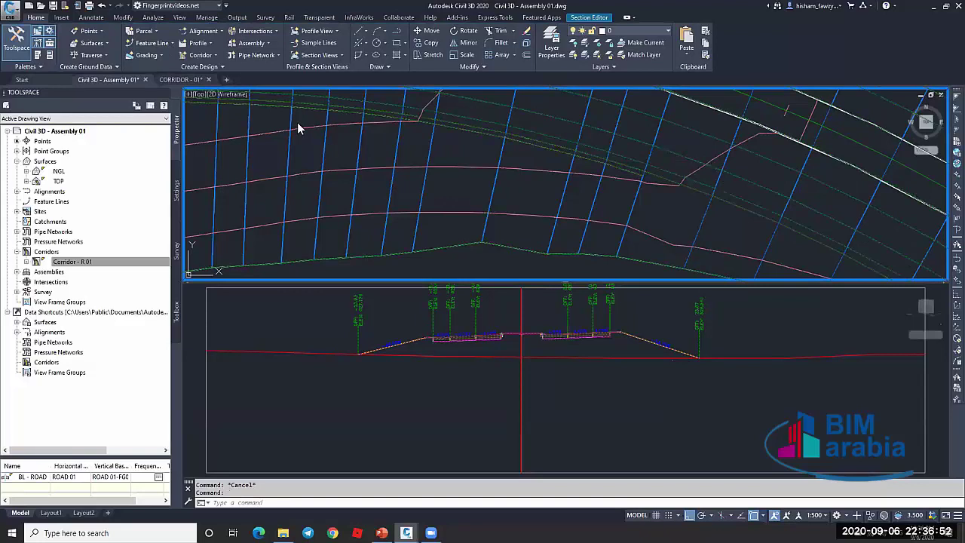
Enlarge the cross-section viewport and zoom in on the curb area
click(297, 122)
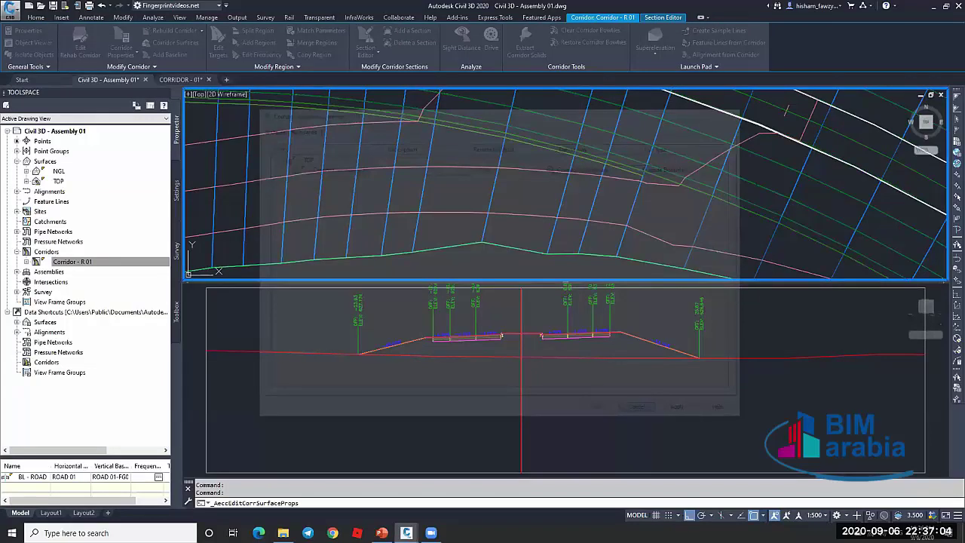
key(Escape)
click(506, 337)
scroll(506, 337, up, 2)
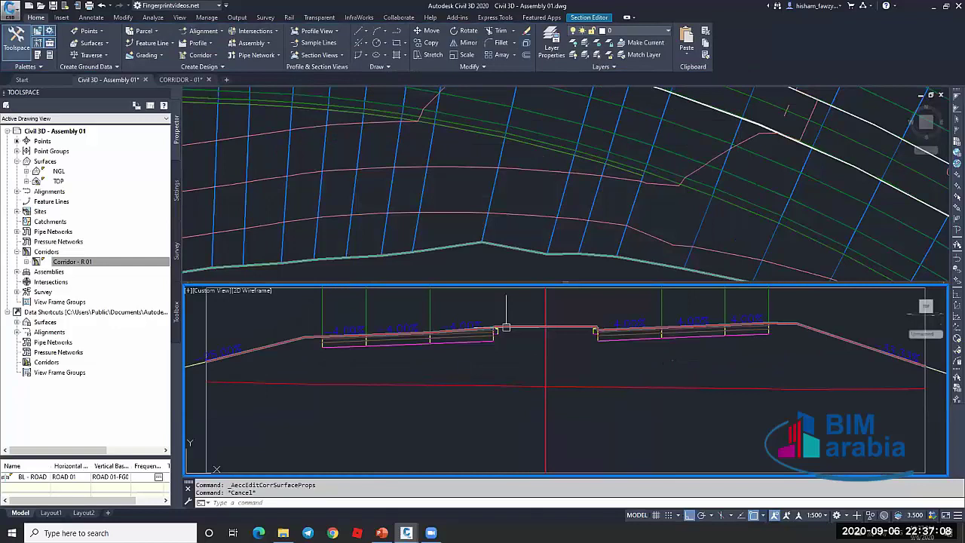
scroll(259, 324, up, 2)
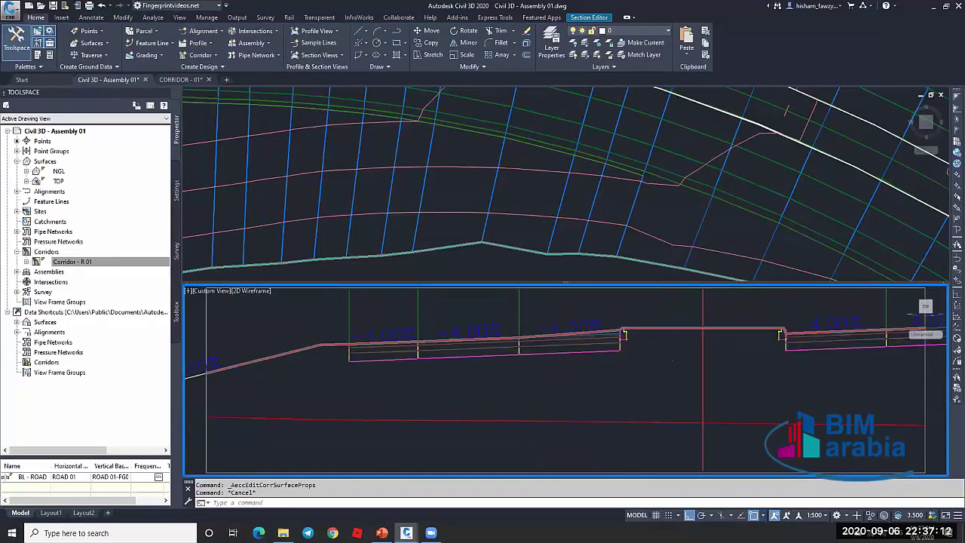
drag(565, 282, 599, 251)
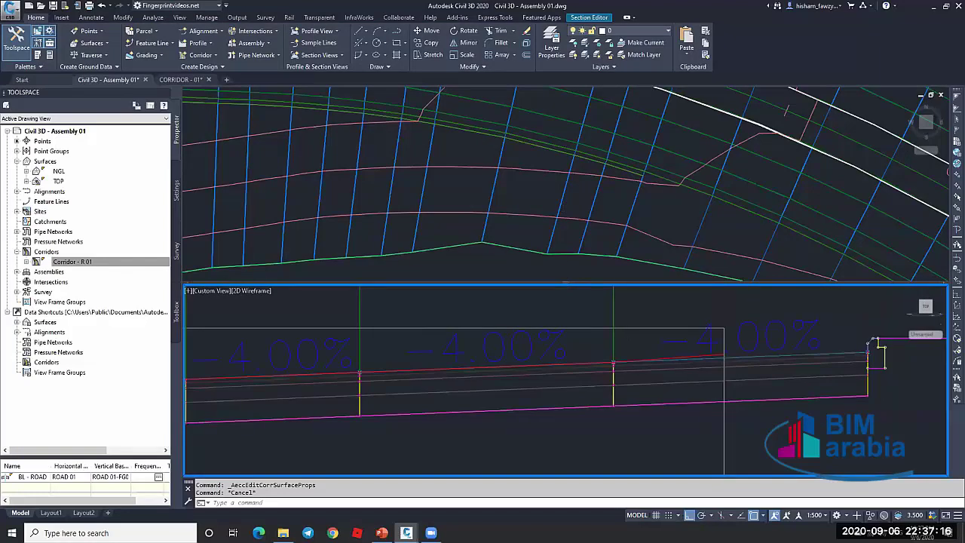
scroll(627, 310, up, 2)
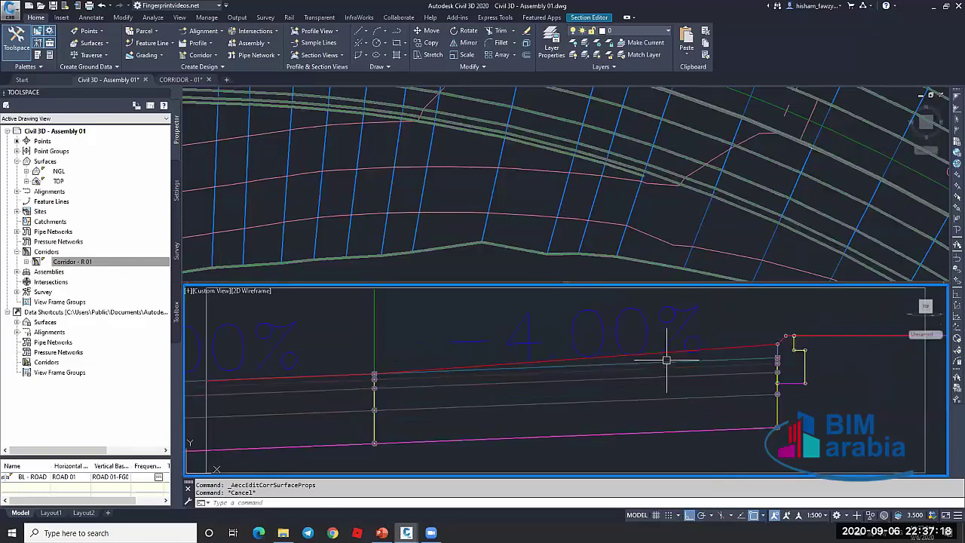
key(Escape)
middle_drag(633, 321, 467, 326)
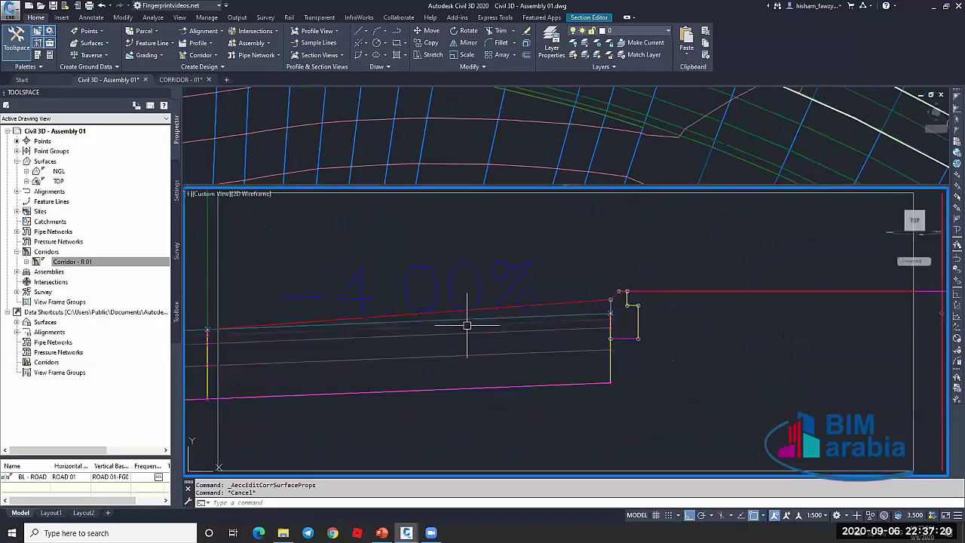
click(609, 297)
scroll(611, 309, up, 4)
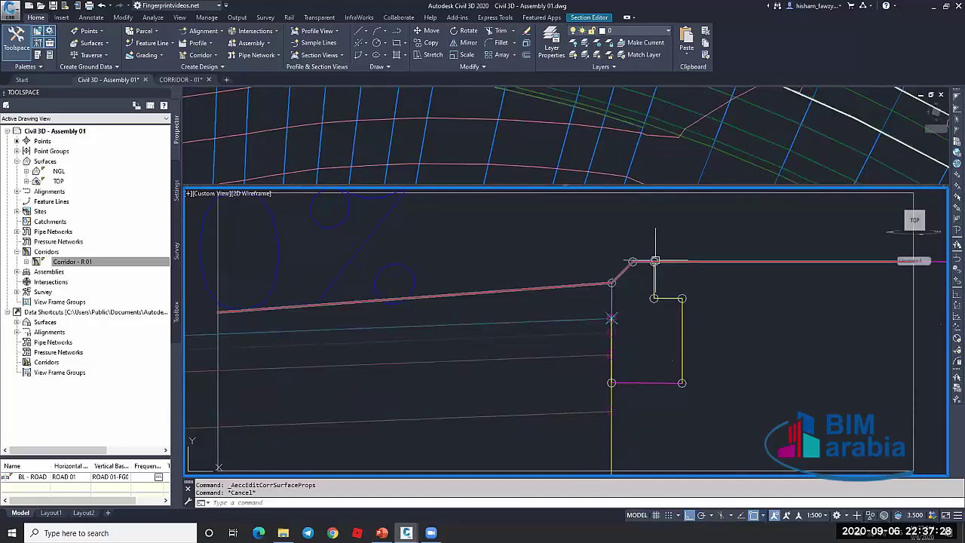
Select Corridor R01 in the plan view
click(476, 145)
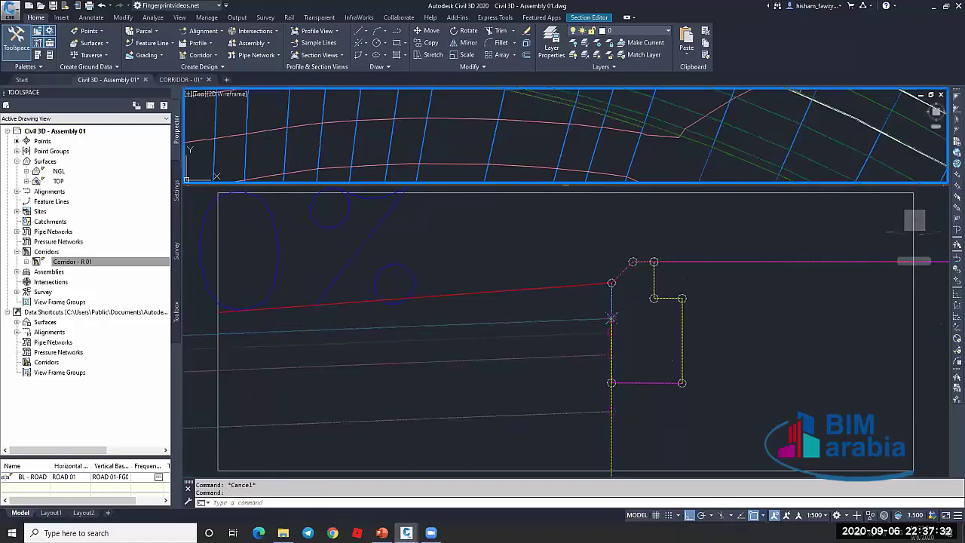
click(485, 155)
scroll(528, 169, down, 2)
scroll(538, 175, down, 1)
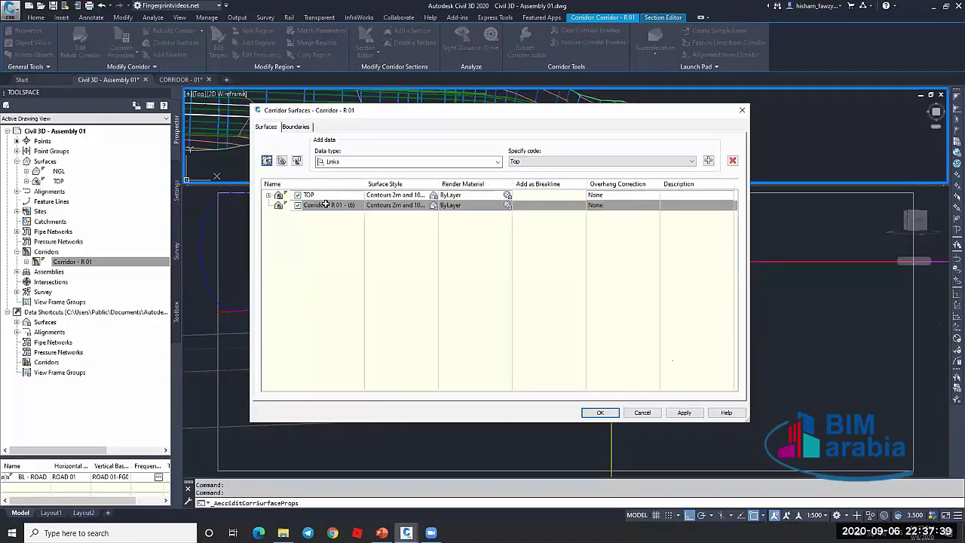
Add a corridor surface named BOTTOM built from Datum links
click(326, 205)
text(BOTTO)
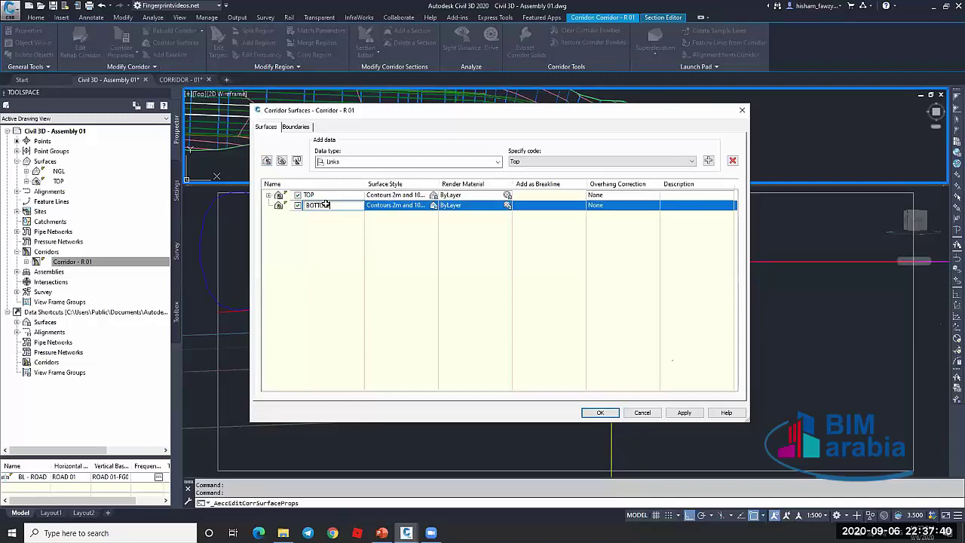
text(M)
click(543, 207)
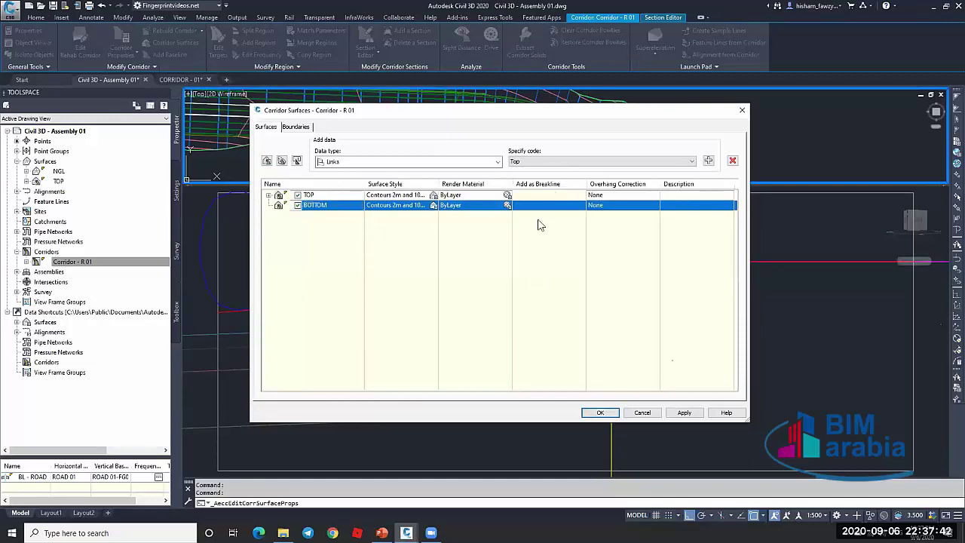
click(543, 162)
click(636, 179)
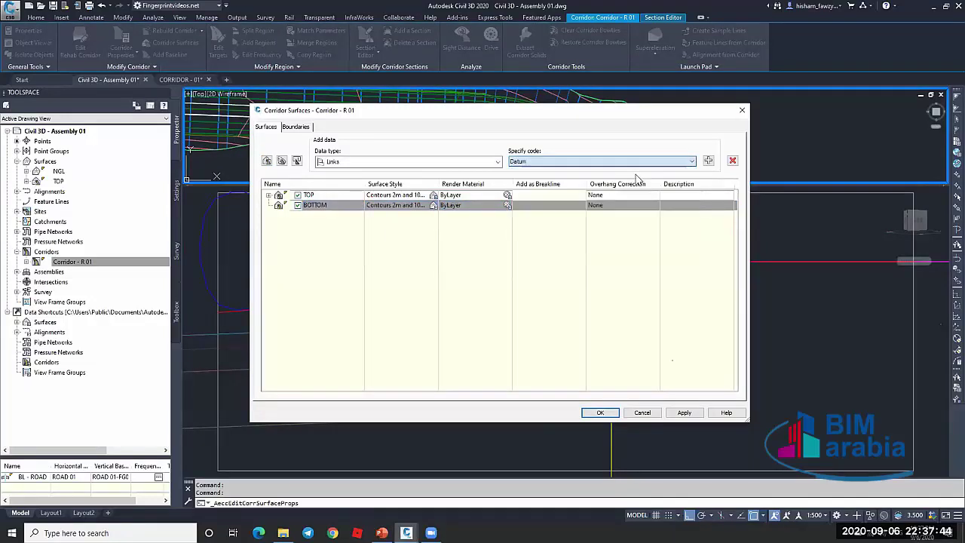
click(708, 161)
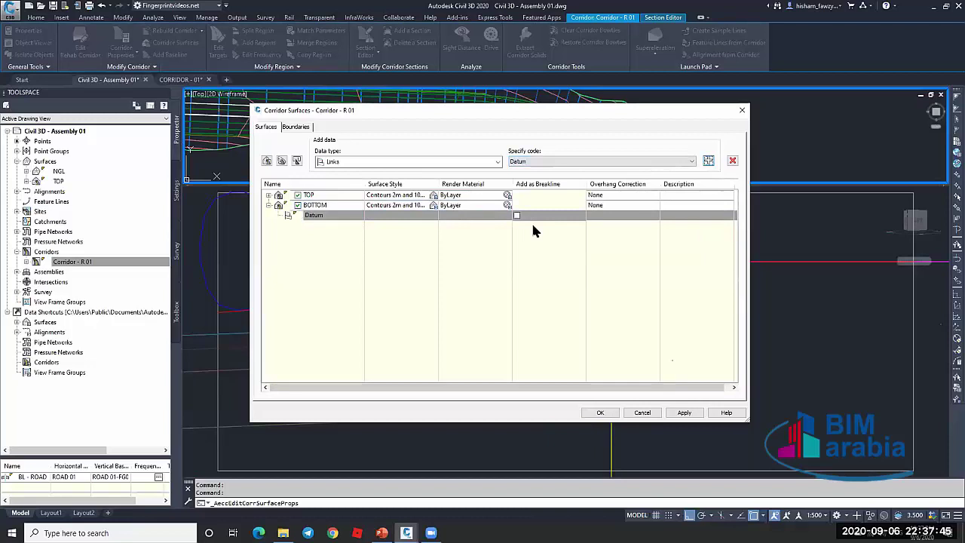
Use Corridor extents as BOTTOM's outer boundary, apply, and rebuild the corridor
click(298, 127)
right_click(359, 177)
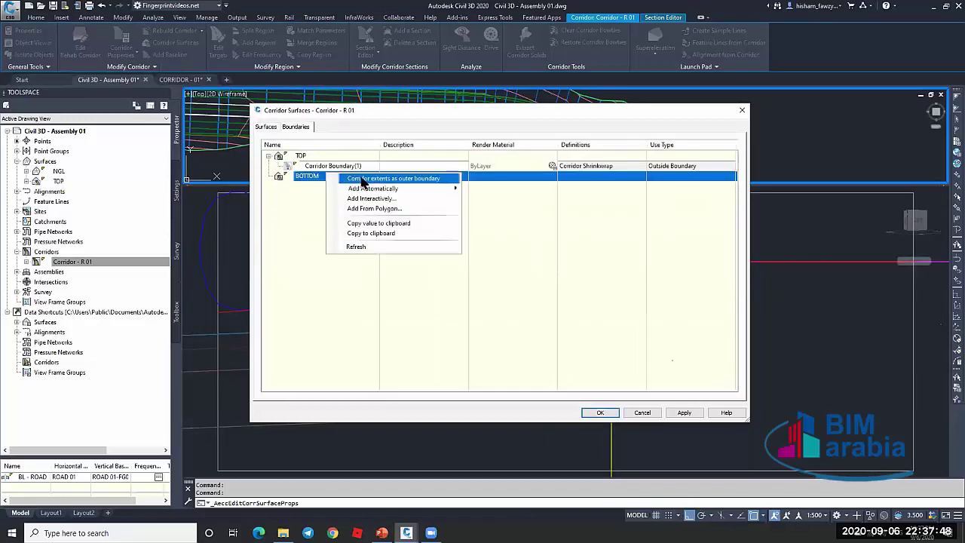
click(422, 178)
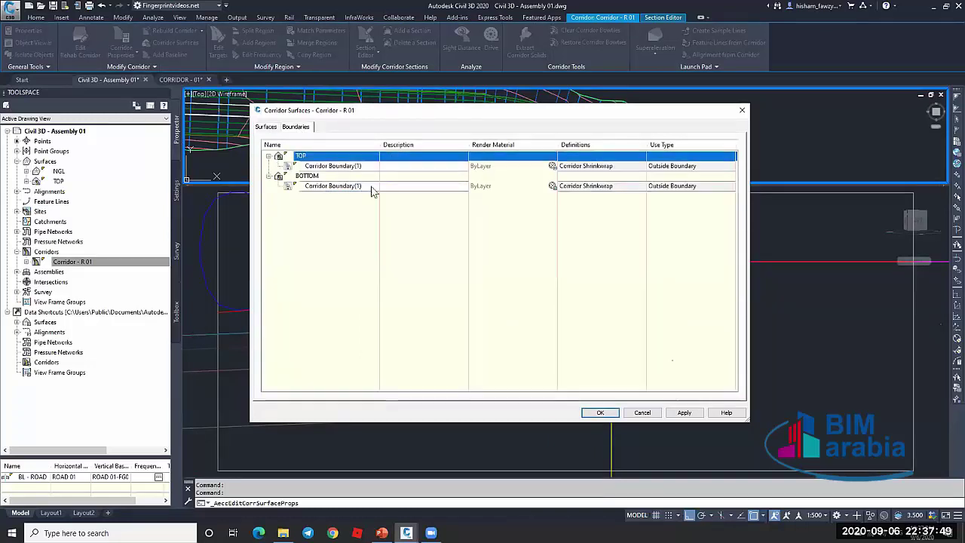
click(599, 413)
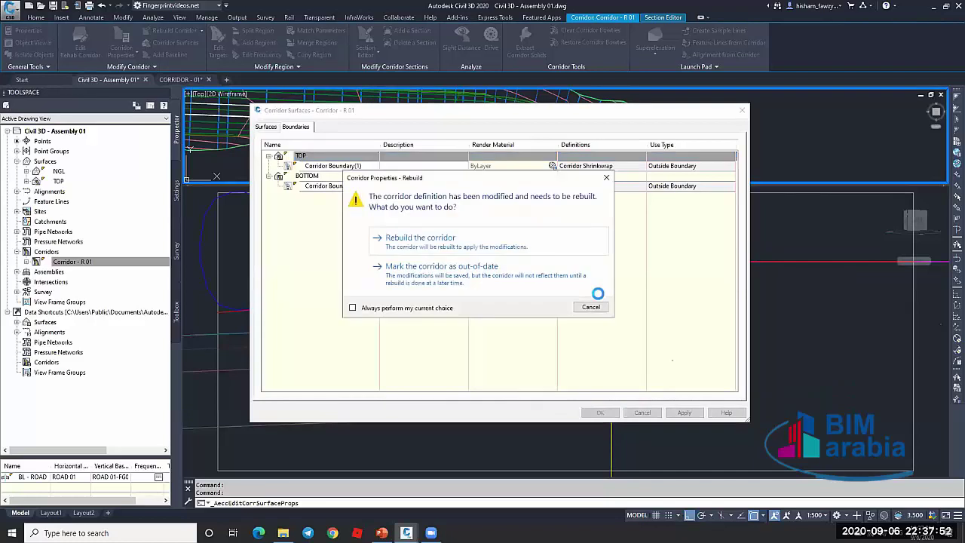
click(579, 307)
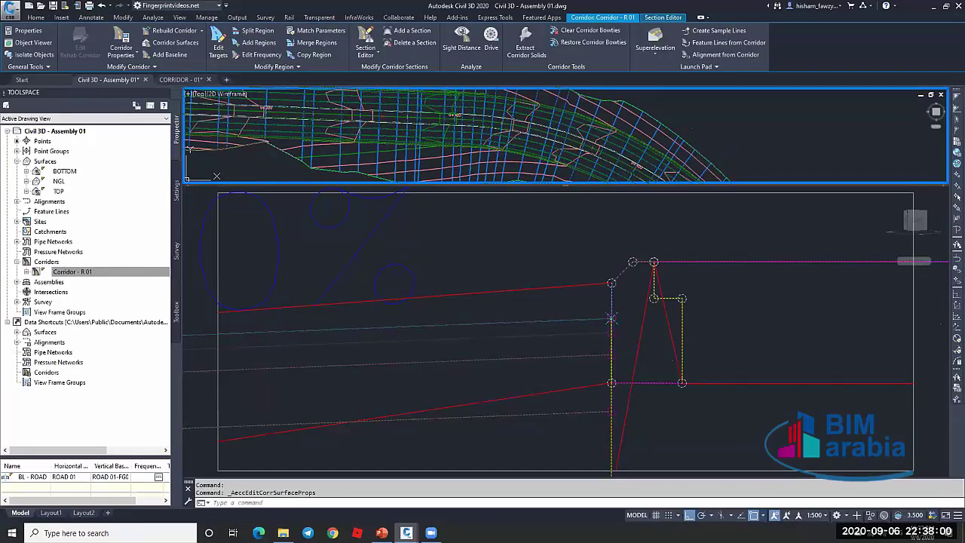
click(637, 343)
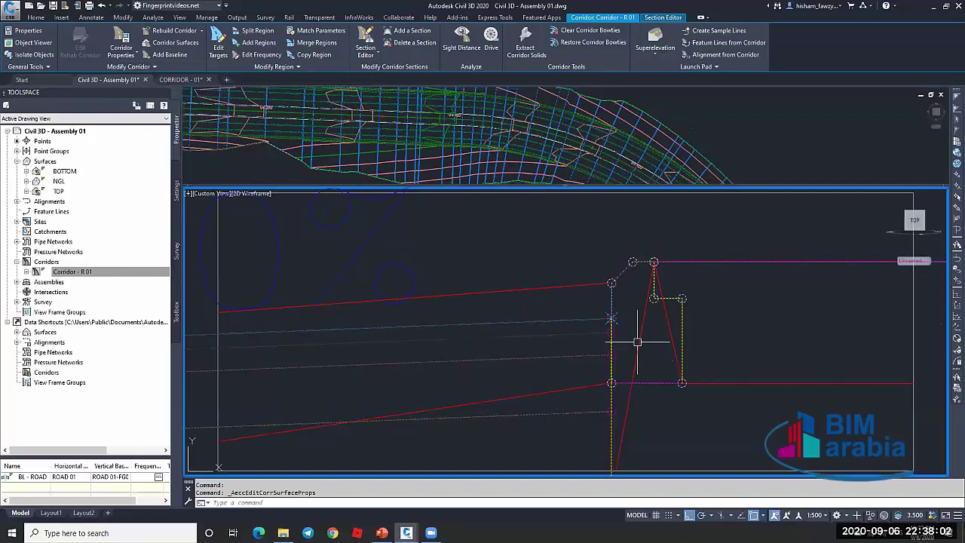
key(Escape)
click(638, 342)
scroll(638, 342, down, 4)
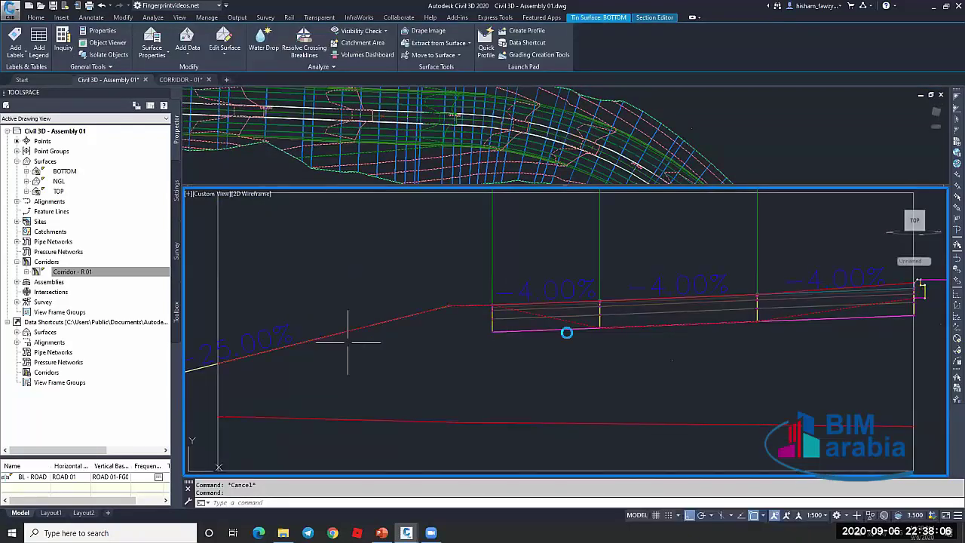
middle_drag(759, 326, 562, 335)
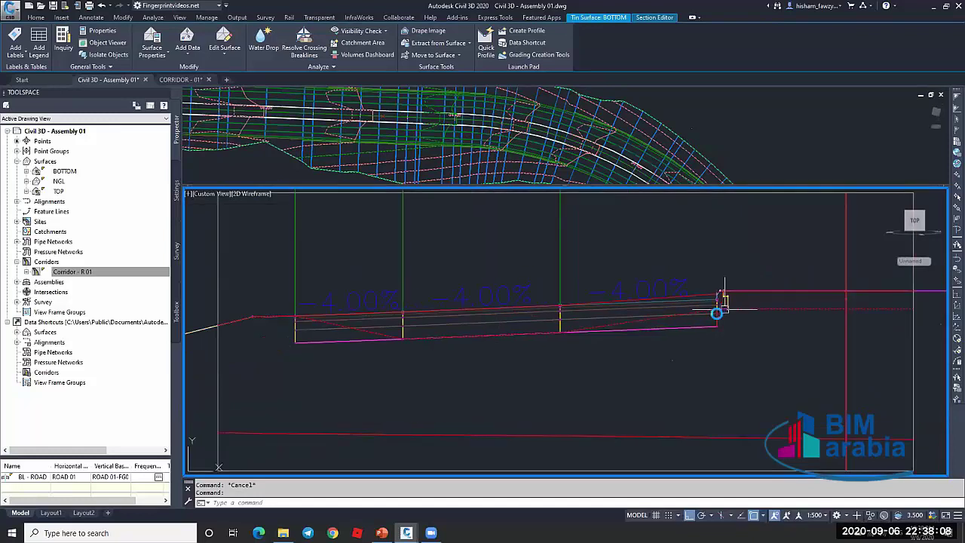
scroll(724, 305, up, 1)
scroll(702, 298, up, 2)
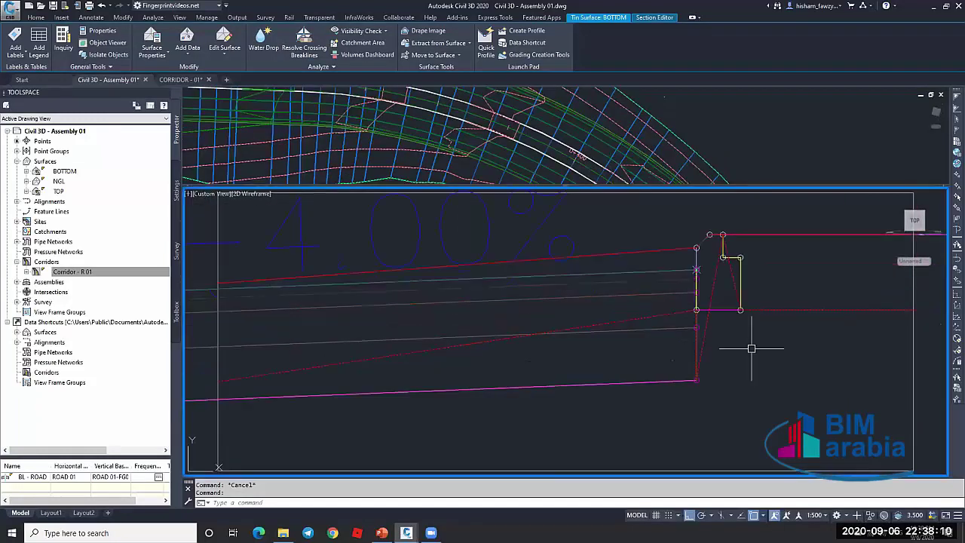
mouse_move(752, 347)
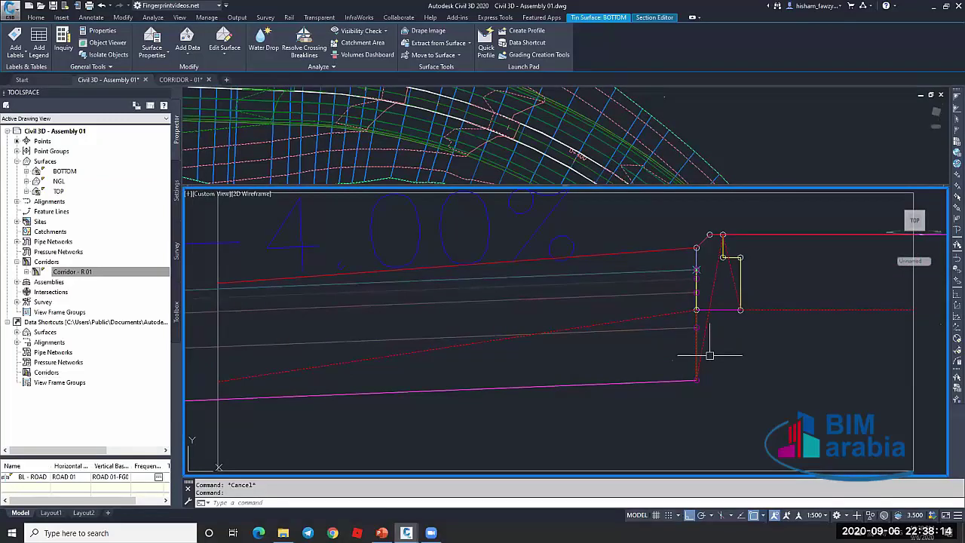
click(705, 309)
click(697, 310)
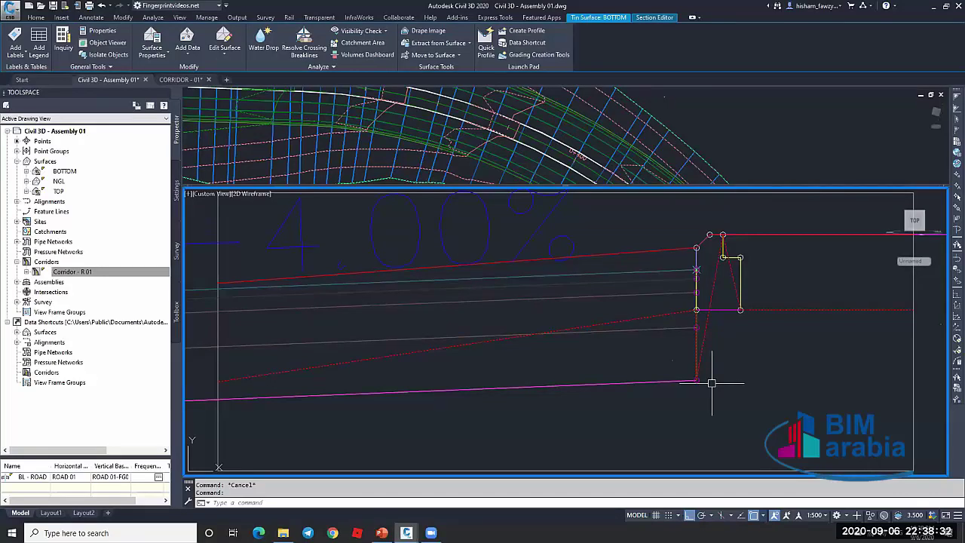
key(Escape)
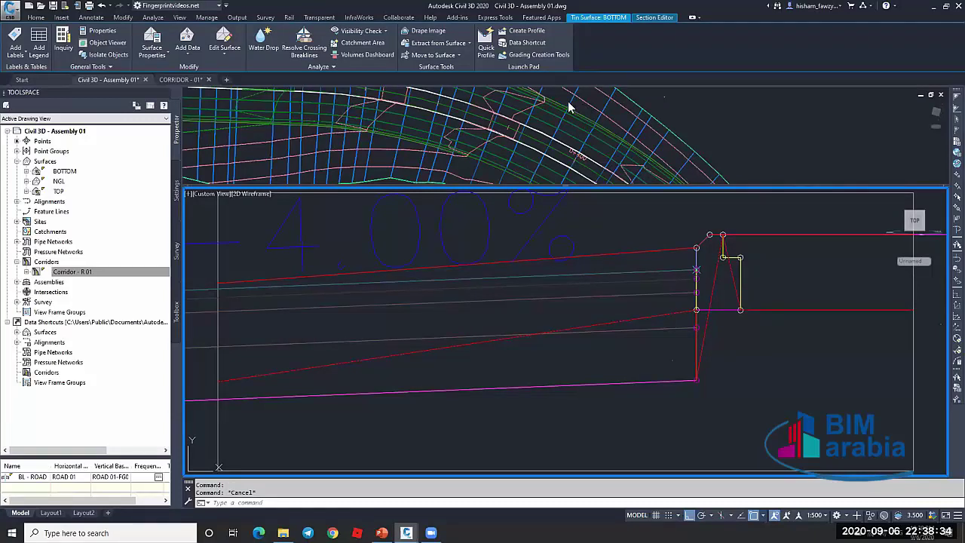
click(569, 107)
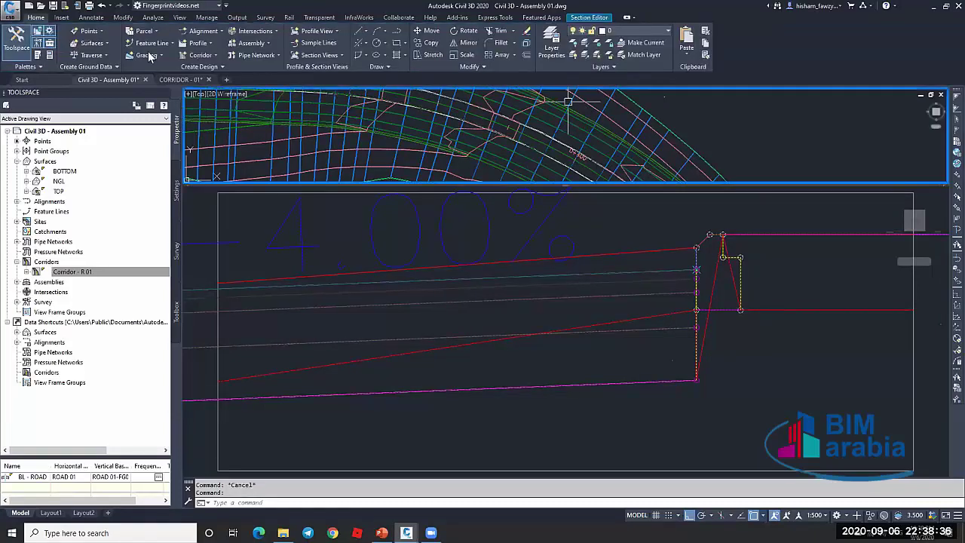
click(307, 90)
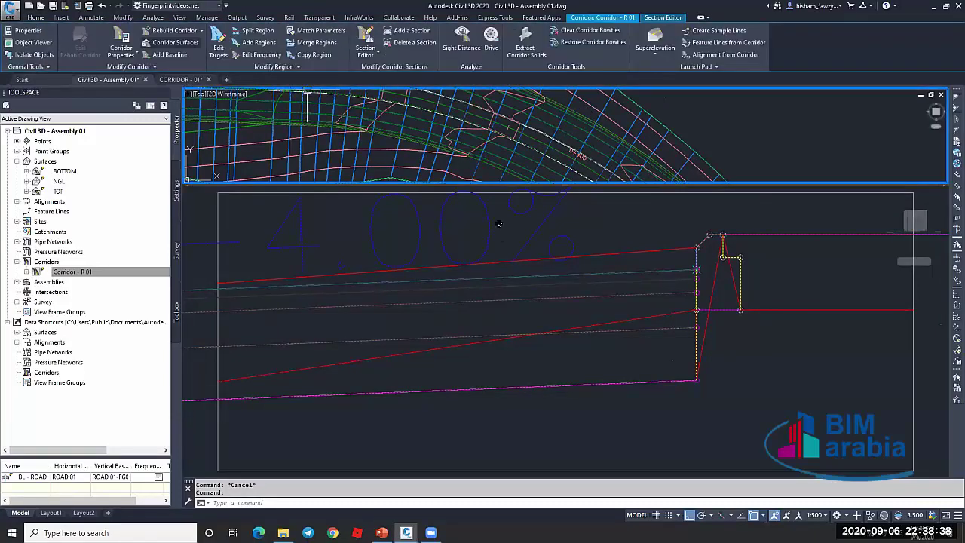
click(170, 42)
Set the TOP surface's overhang correction to Top Links
click(267, 196)
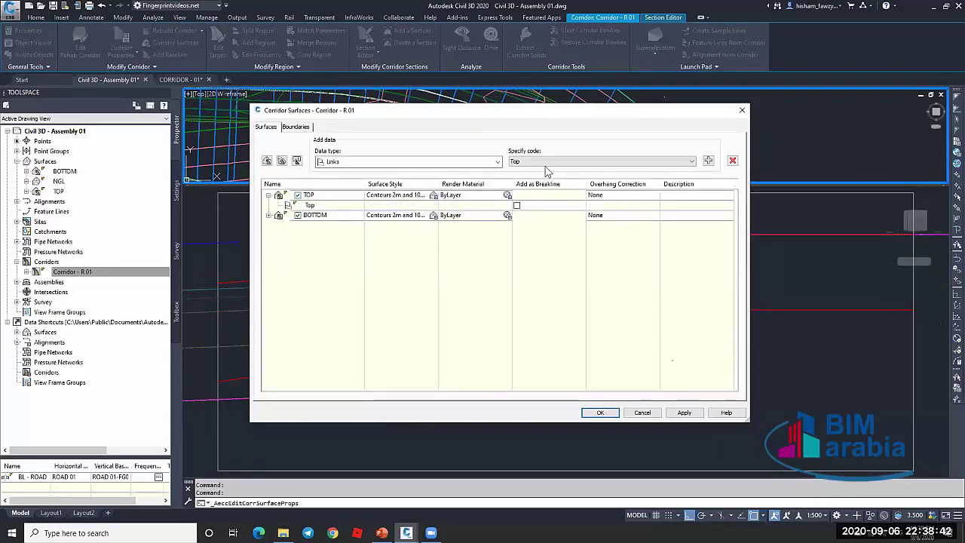
click(517, 206)
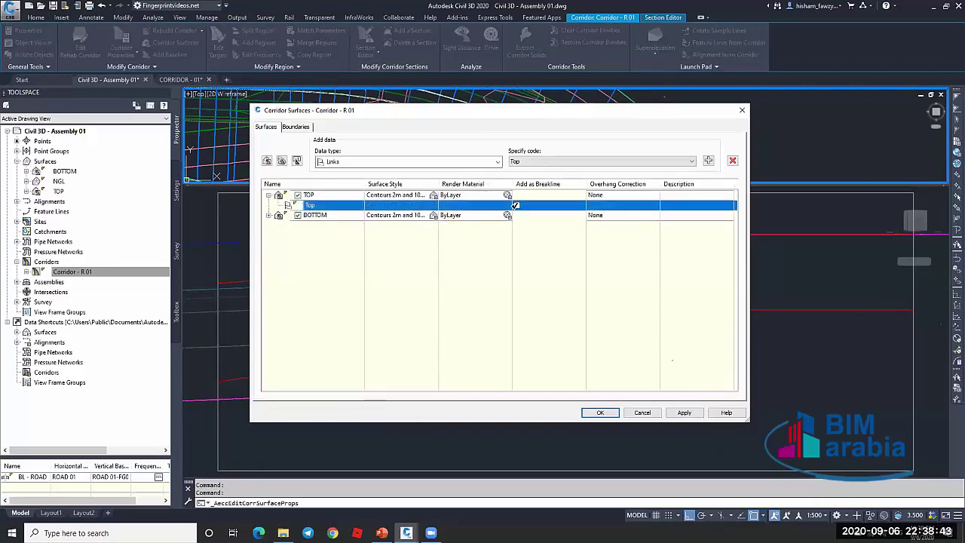
click(520, 196)
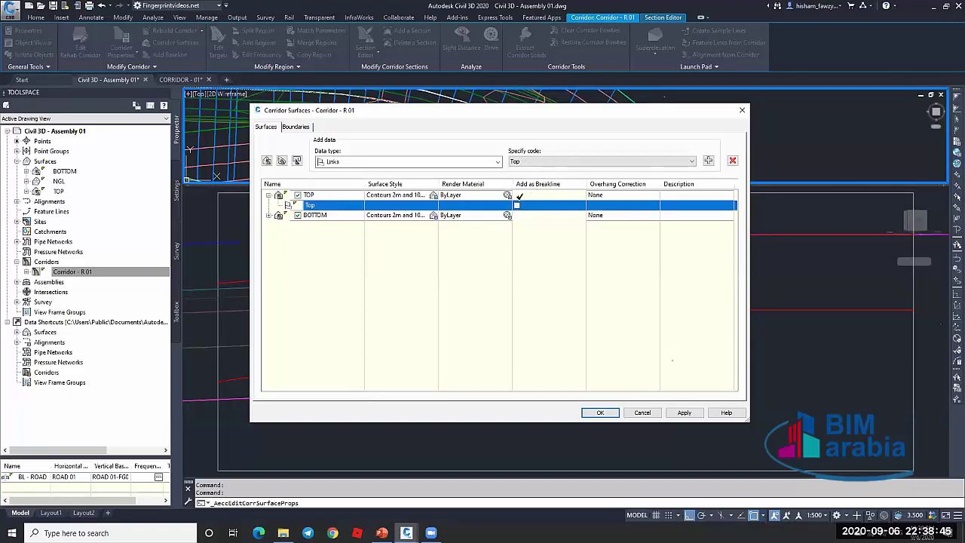
click(617, 196)
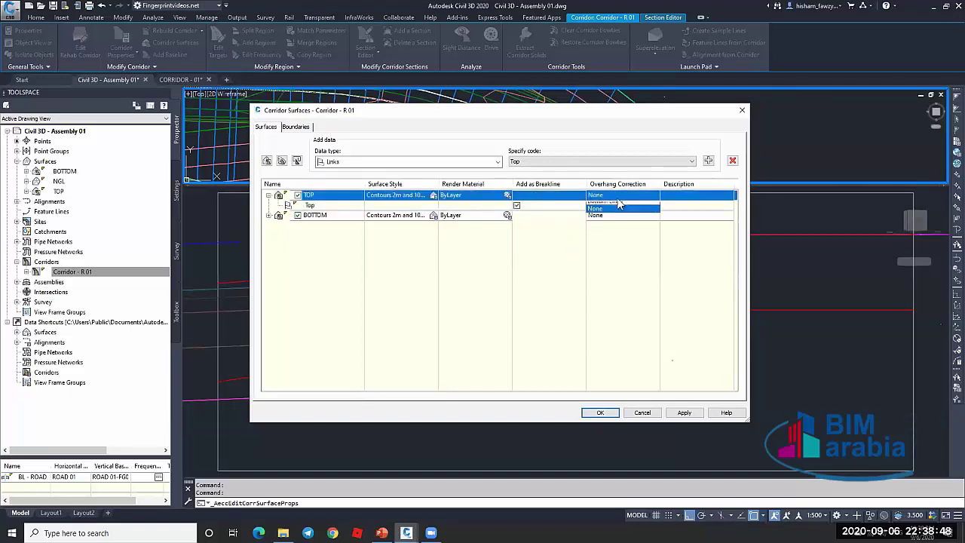
click(617, 196)
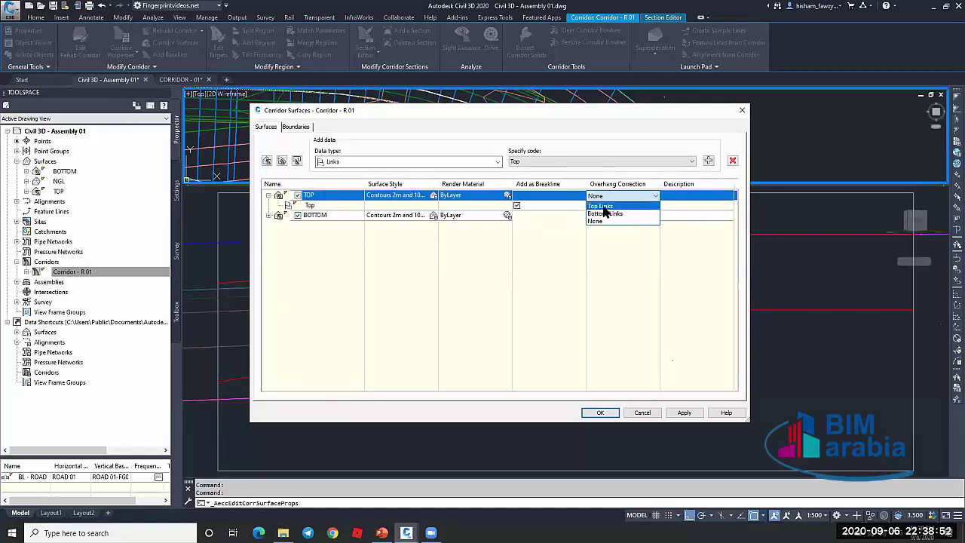
click(604, 208)
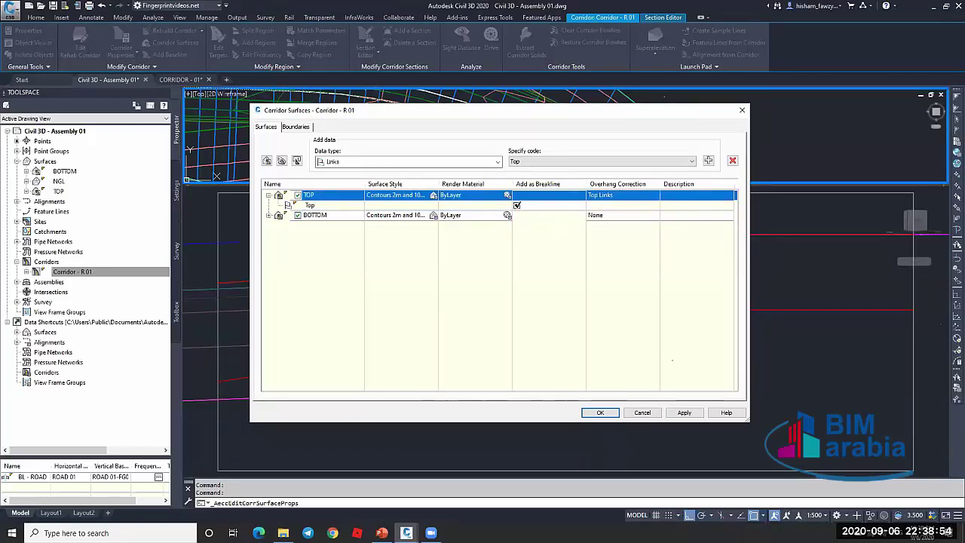
click(269, 195)
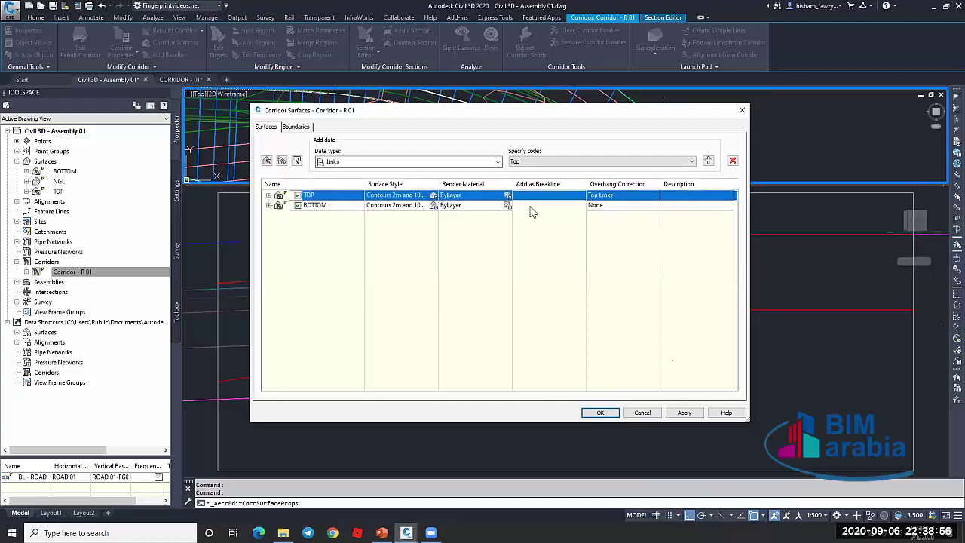
Set BOTTOM's overhang correction to Bottom Links, apply, and rebuild Corridor - R 01
click(509, 205)
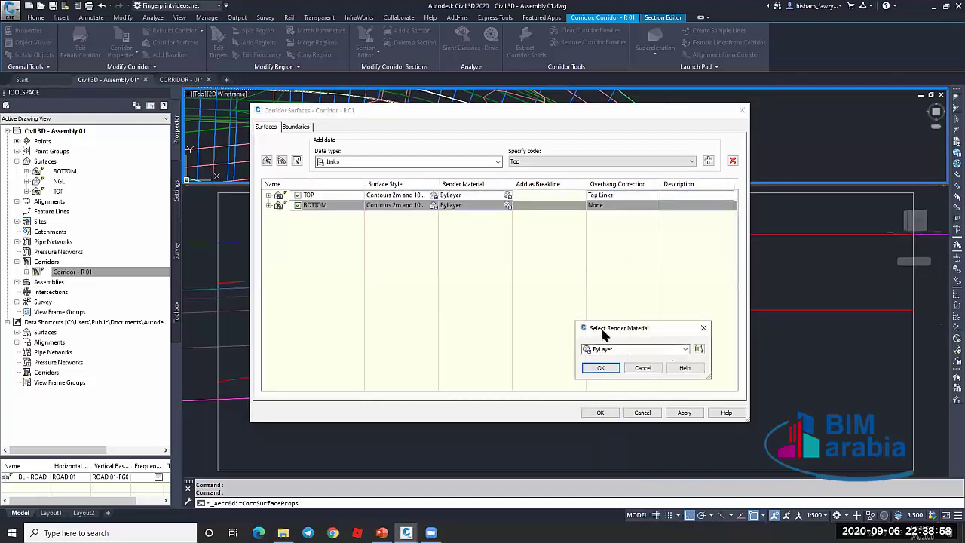
click(601, 368)
click(618, 205)
click(655, 205)
click(603, 224)
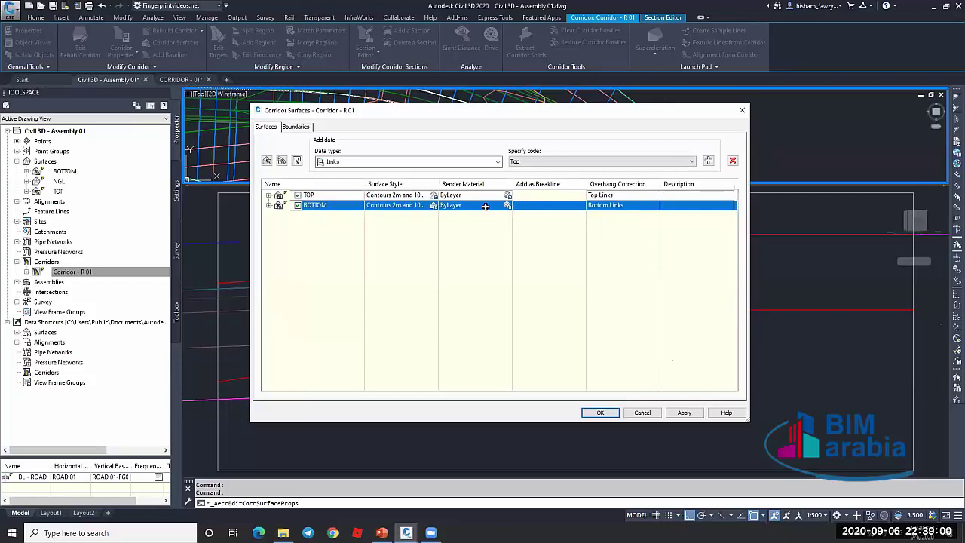
click(269, 205)
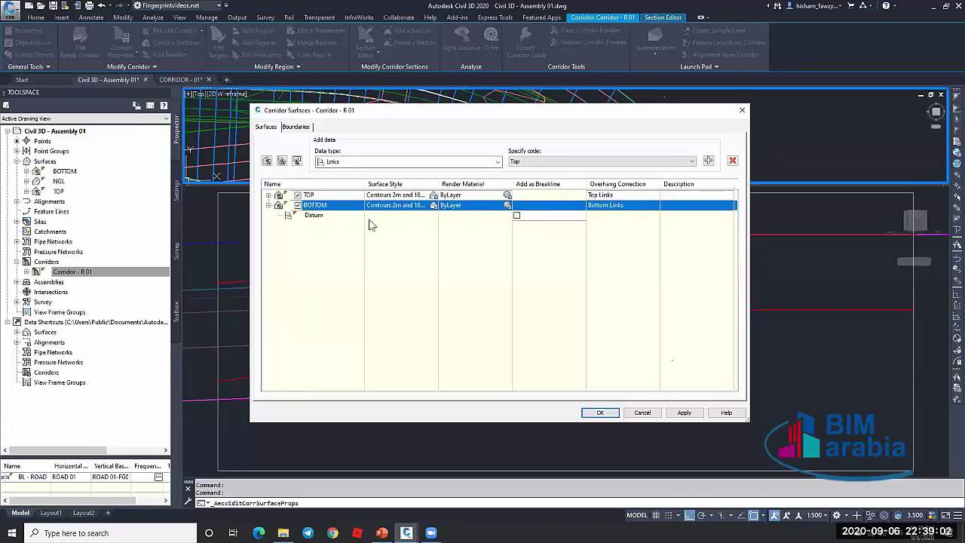
click(516, 216)
click(604, 413)
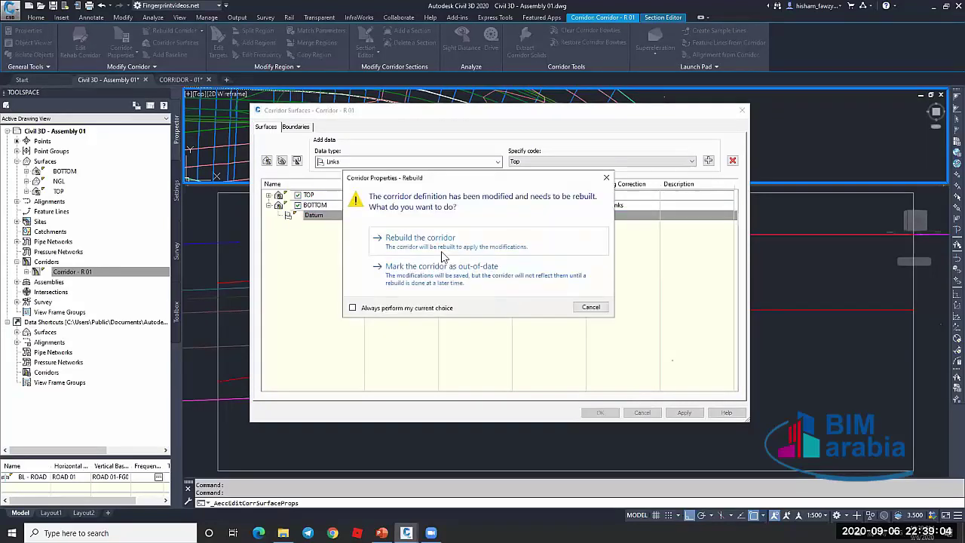
click(419, 238)
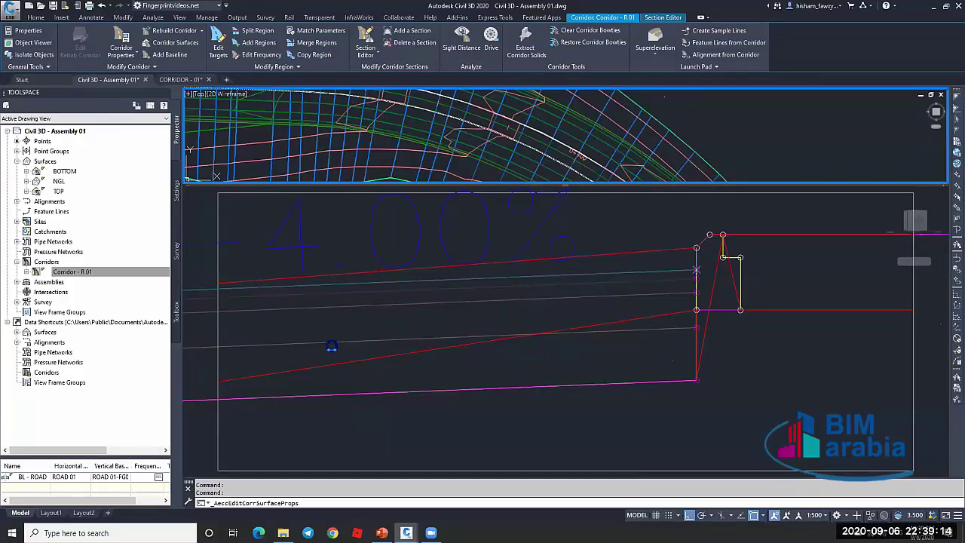
key(Escape)
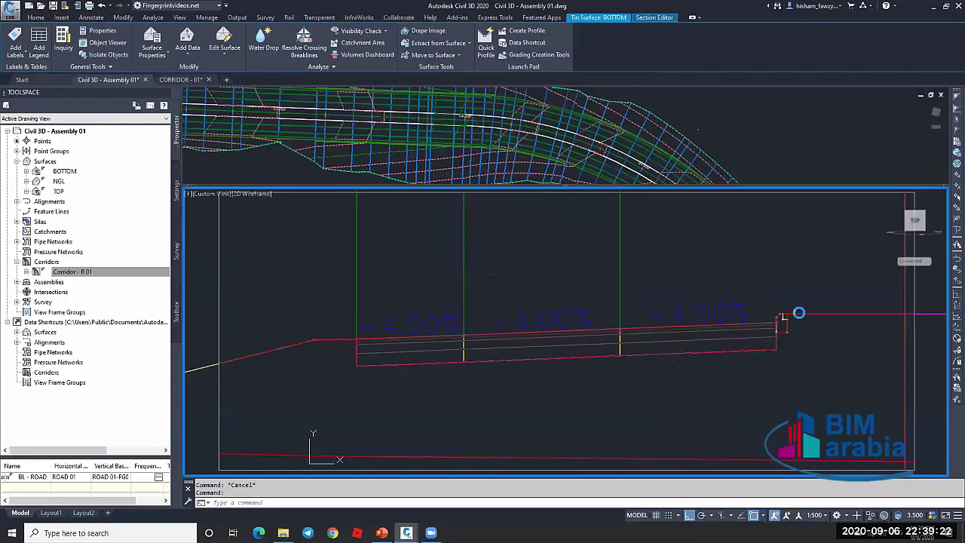
scroll(785, 321, up, 5)
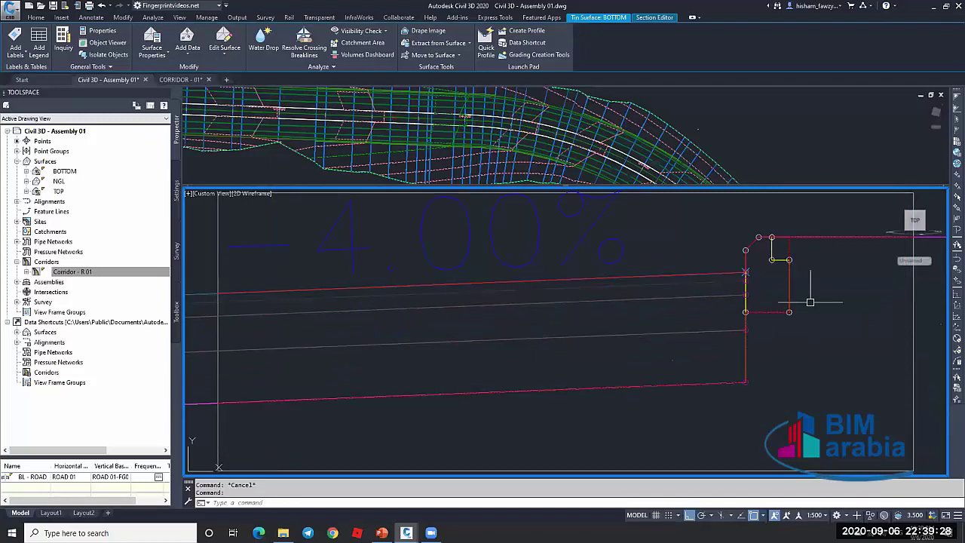
middle_drag(811, 302, 690, 319)
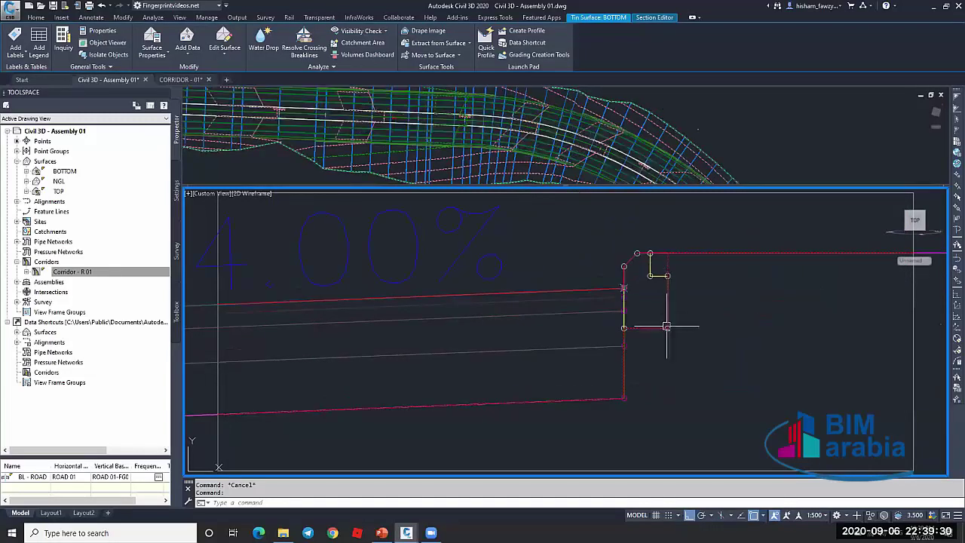
scroll(664, 265, up, 2)
scroll(657, 263, up, 2)
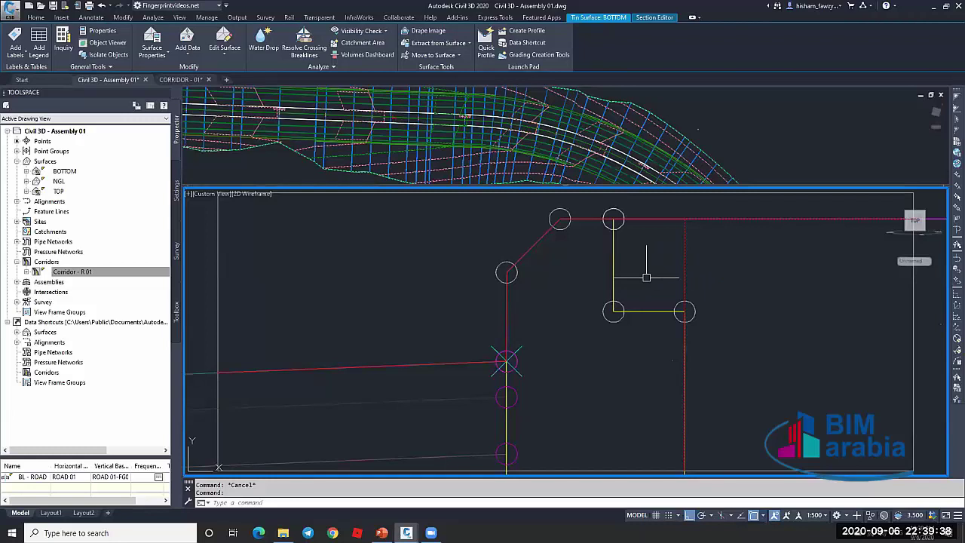
mouse_move(648, 304)
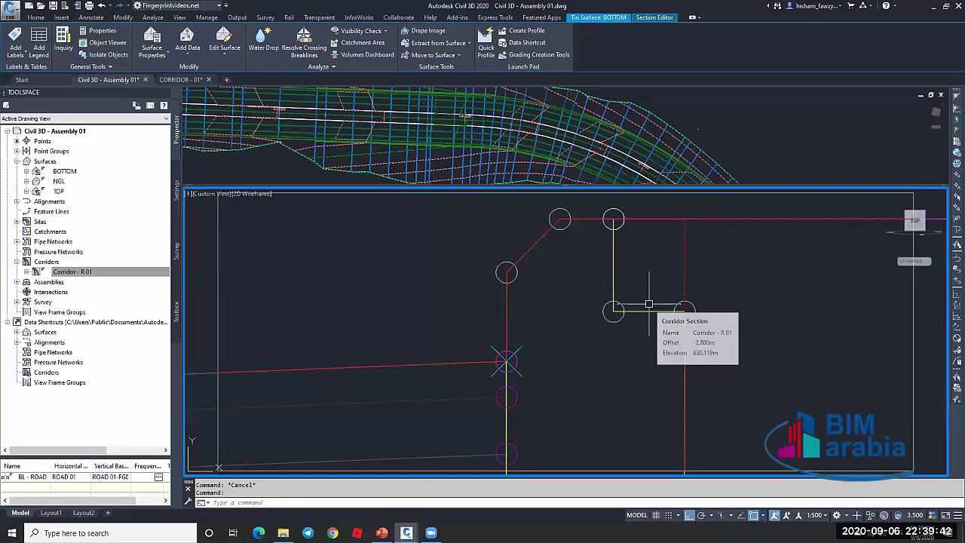
text(pl)
key(Return)
key(Escape)
scroll(713, 310, down, 3)
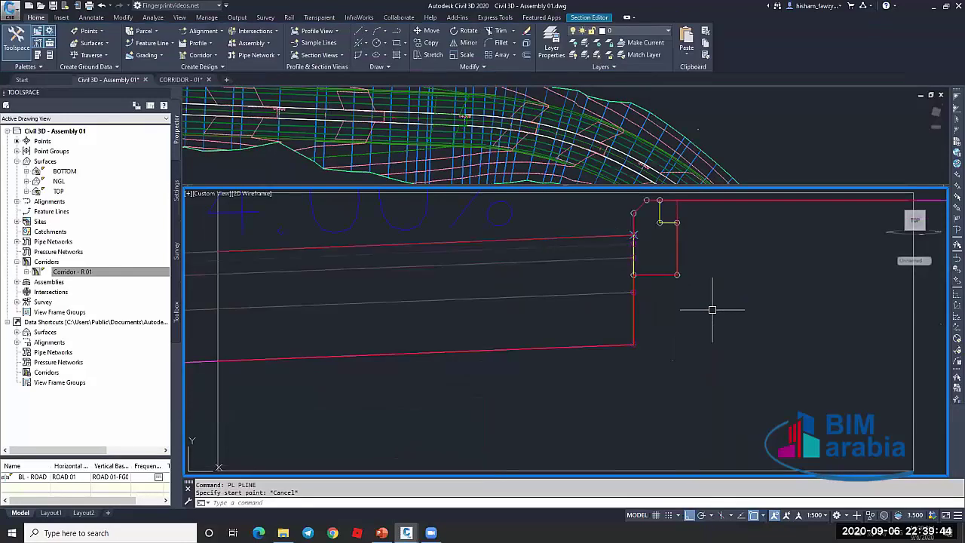
middle_drag(713, 310, 532, 345)
scroll(502, 282, down, 1)
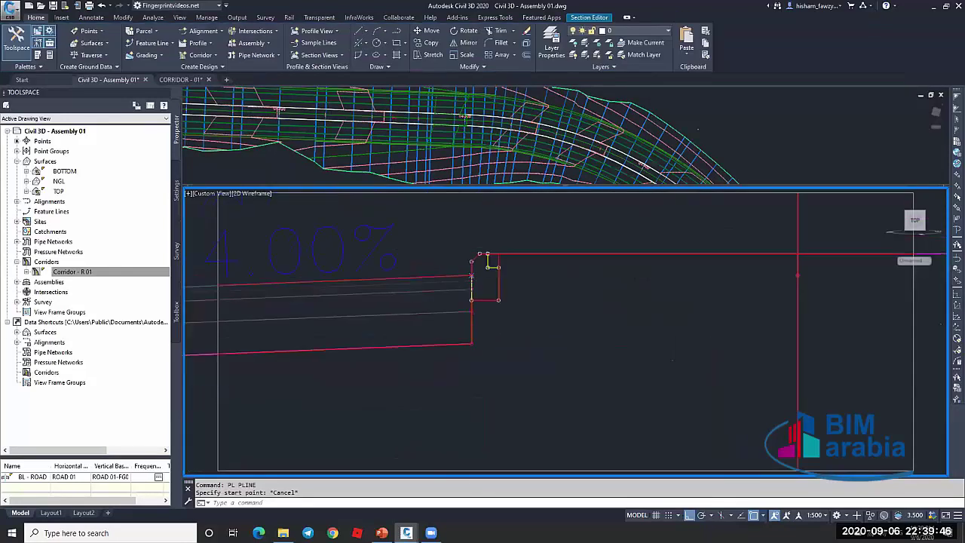
scroll(563, 296, down, 1)
middle_drag(834, 298, 642, 291)
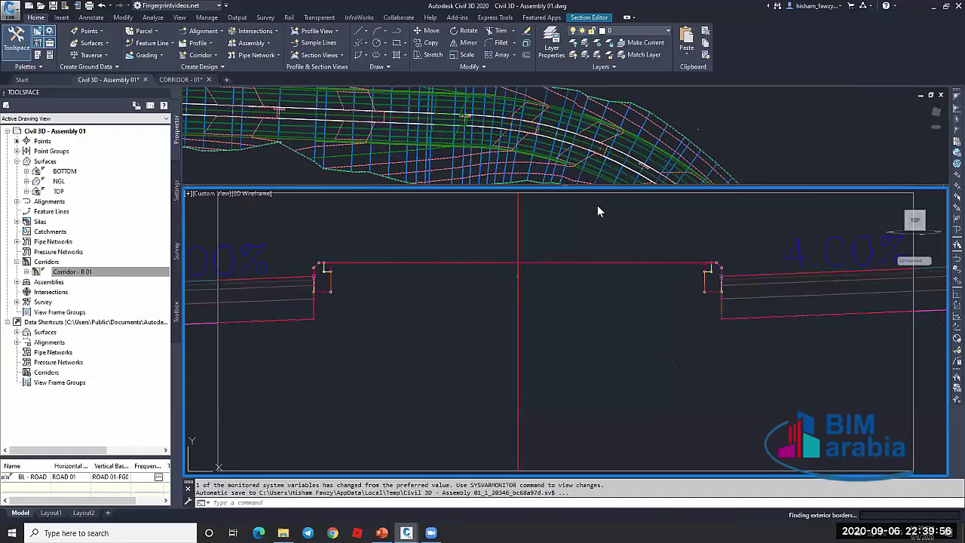
click(267, 187)
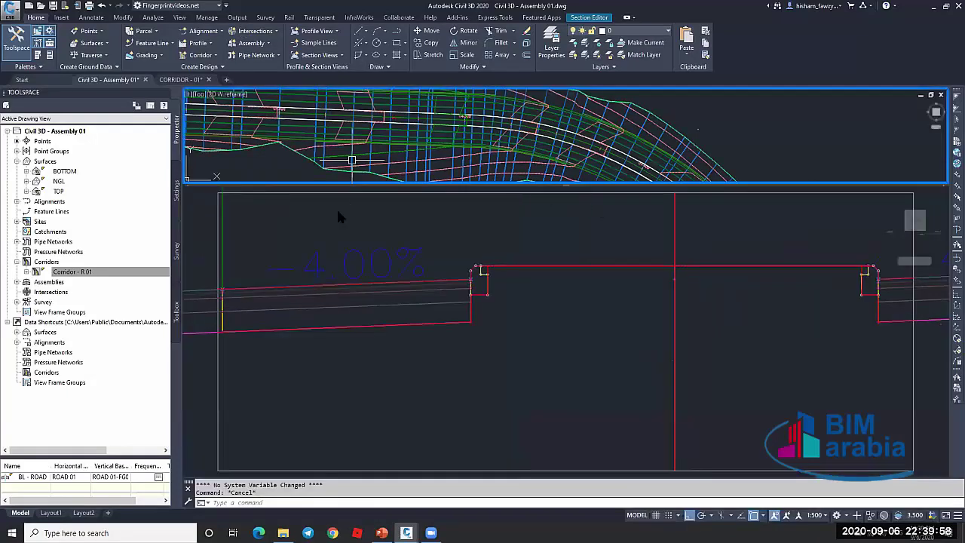
Add TOP's Top links as a breakline and rebuild Corridor - R 01
click(392, 151)
click(175, 42)
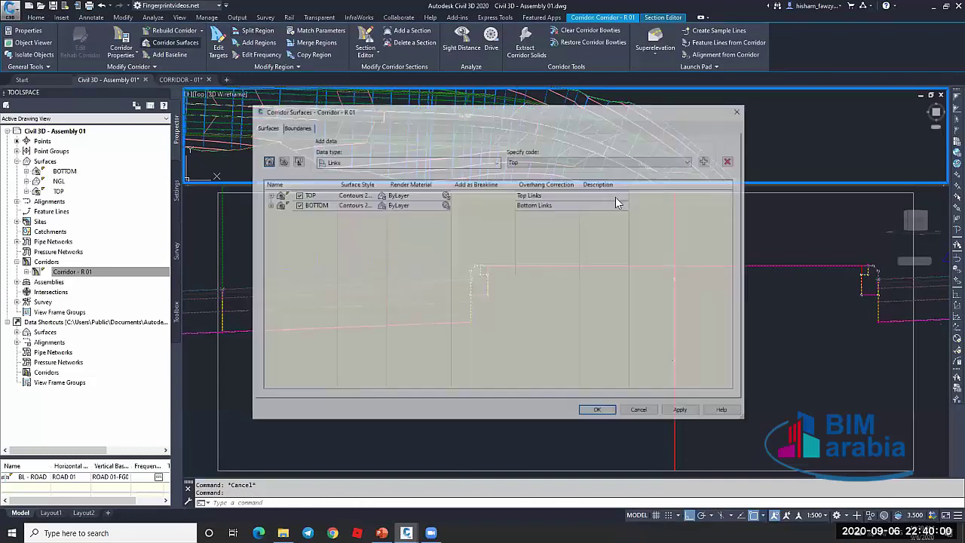
click(615, 197)
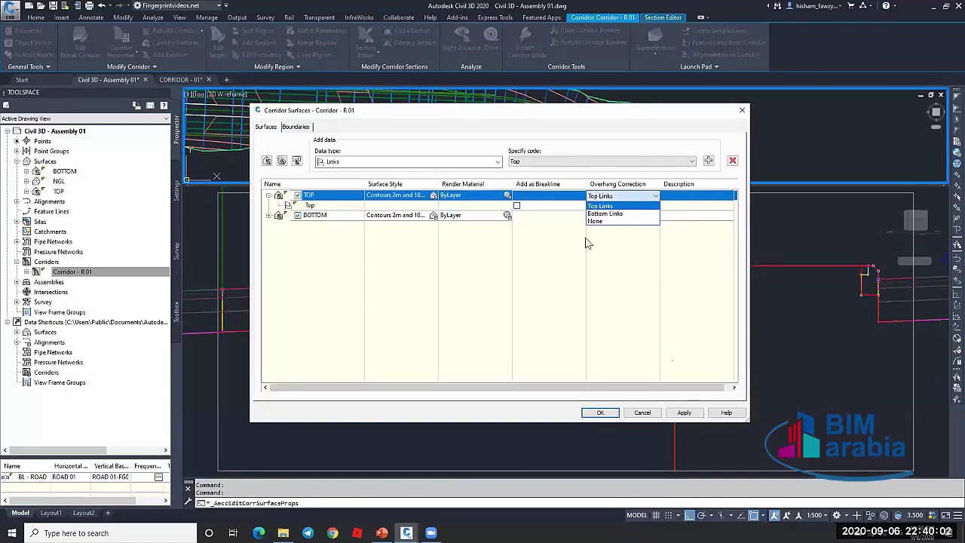
click(516, 205)
click(601, 413)
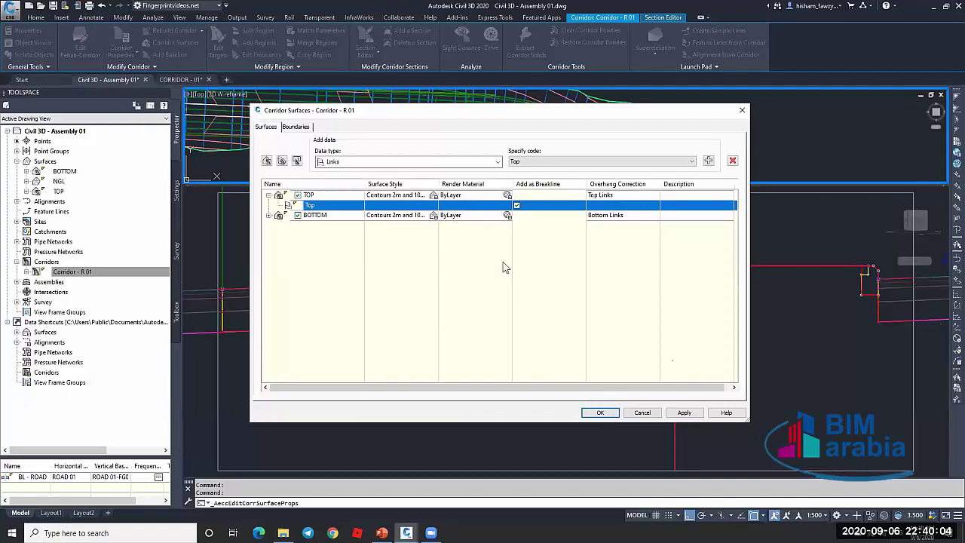
click(483, 237)
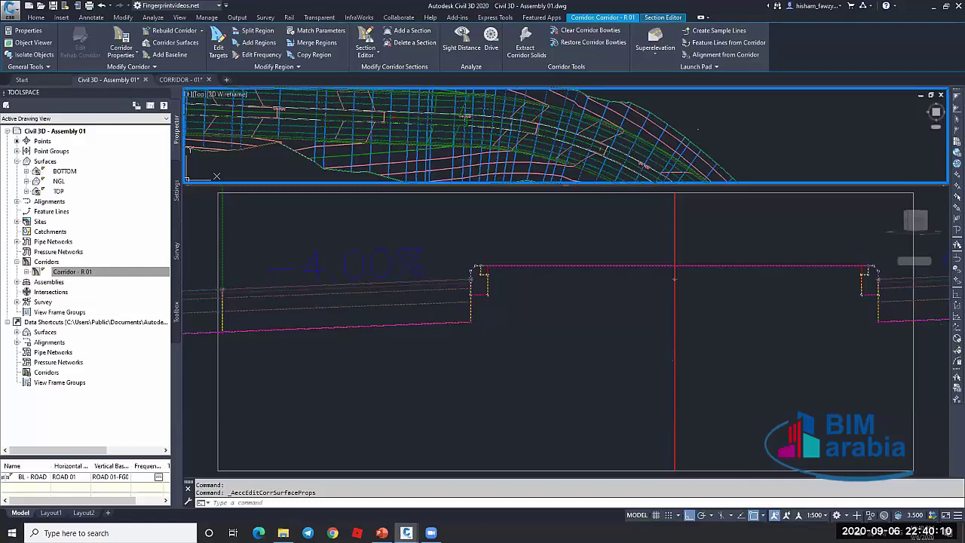
Close the Section Editor to return to the corridor plan view
click(483, 290)
key(Escape)
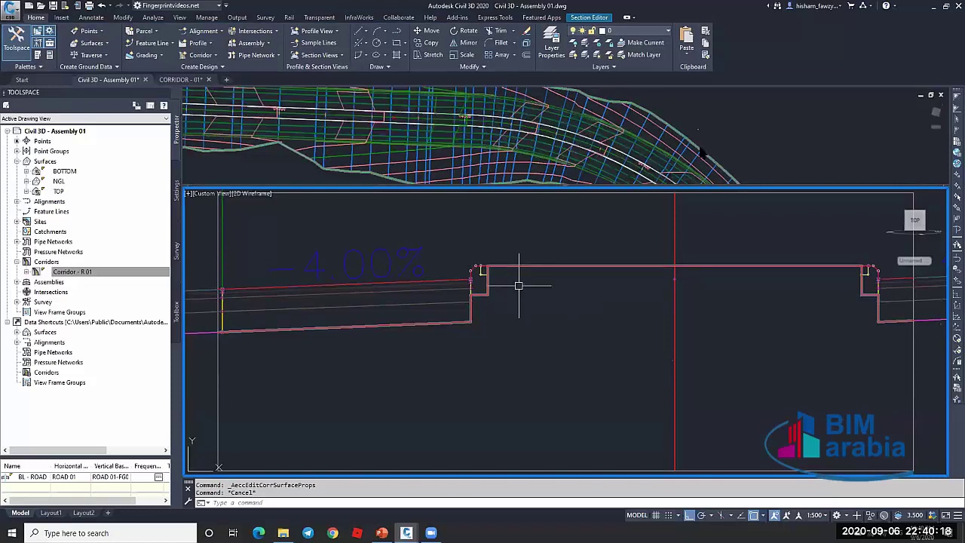
click(743, 143)
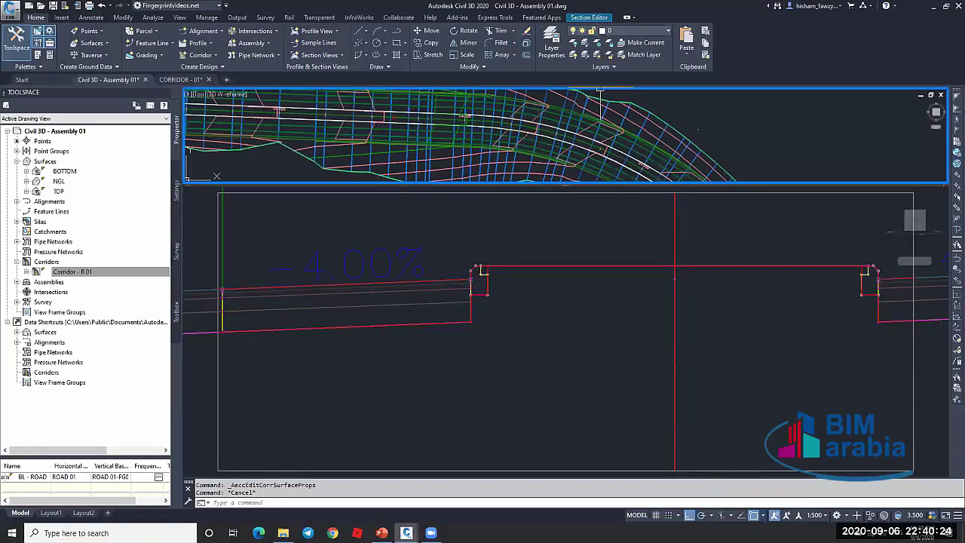
click(589, 17)
click(642, 42)
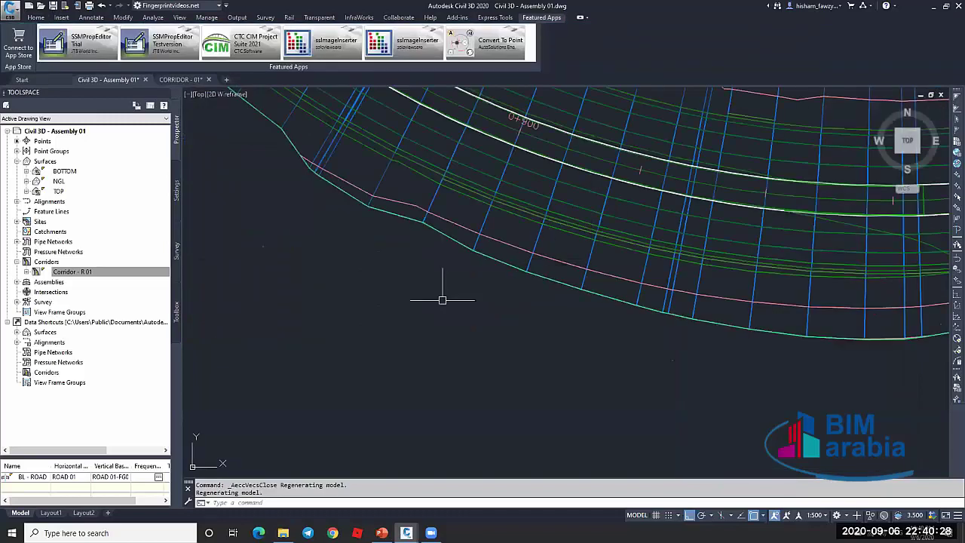
Trace the fill-zone outline with a polyline from the left slope toe to the right slope
scroll(500, 293, down, 6)
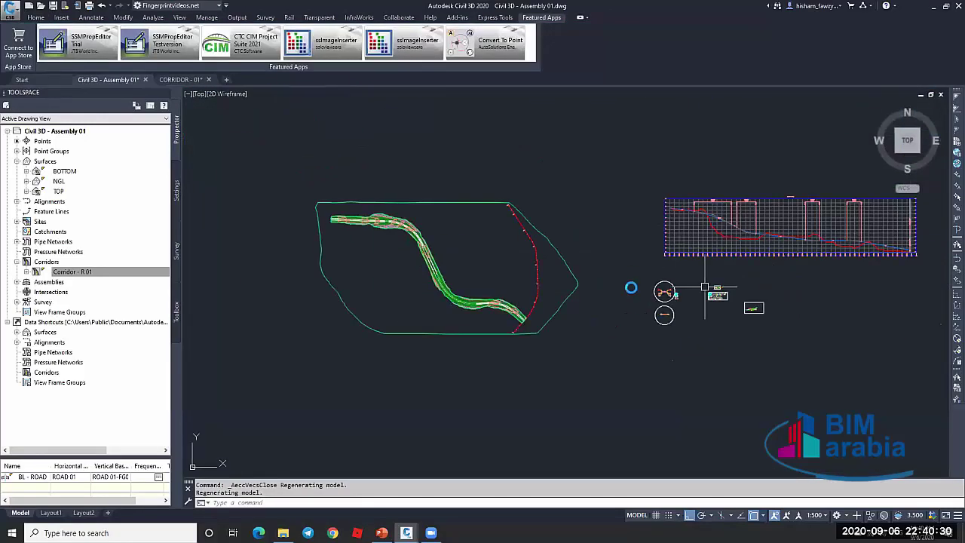
scroll(708, 295, up, 4)
scroll(756, 295, up, 8)
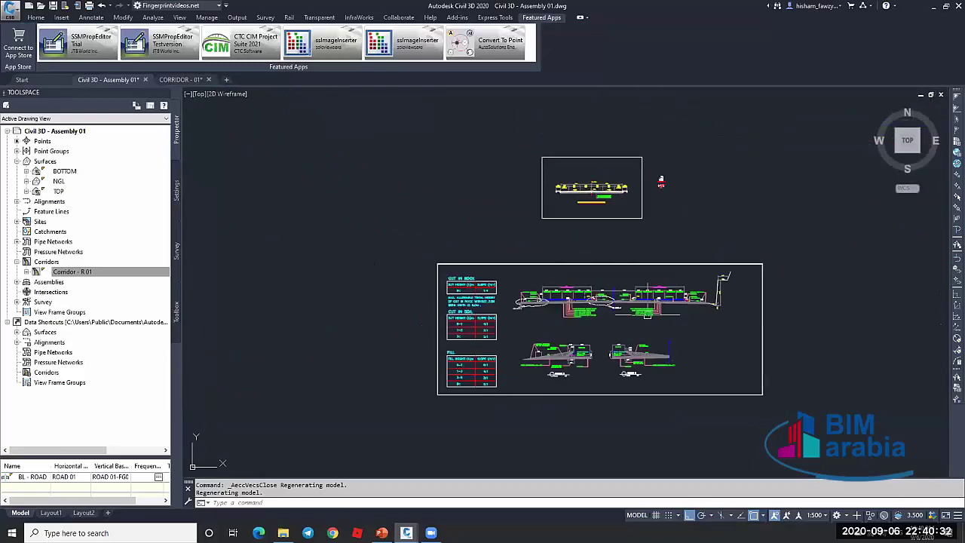
scroll(664, 317, up, 6)
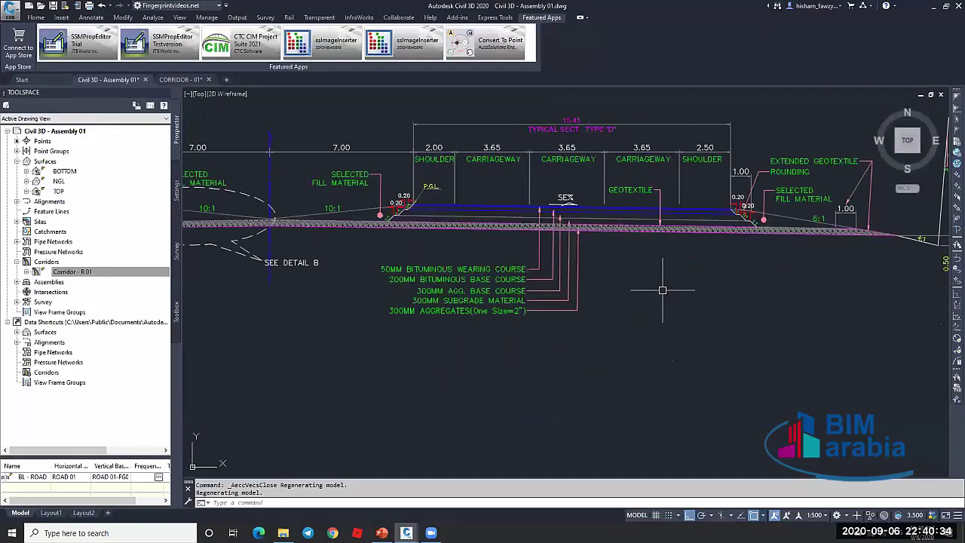
scroll(679, 234, down, 2)
middle_drag(646, 236, 686, 242)
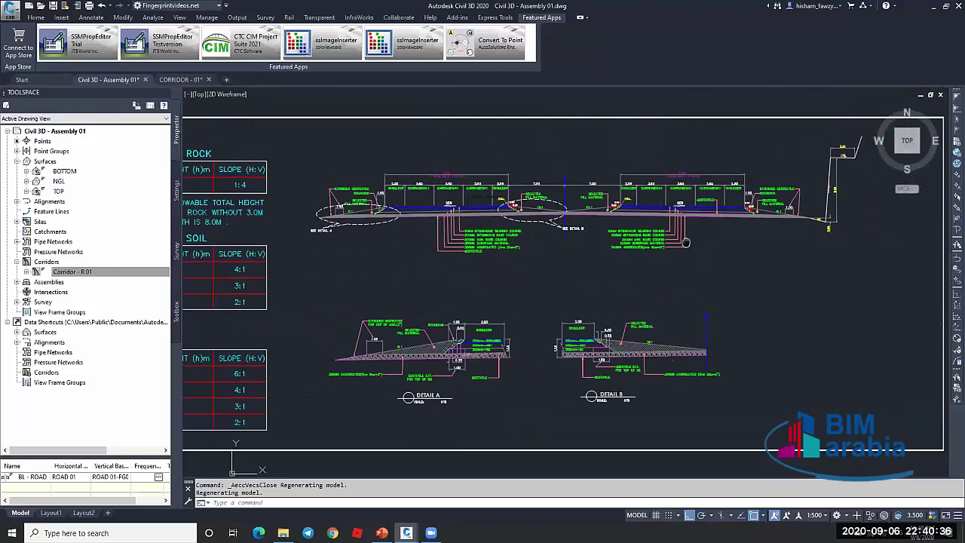
scroll(556, 224, up, 8)
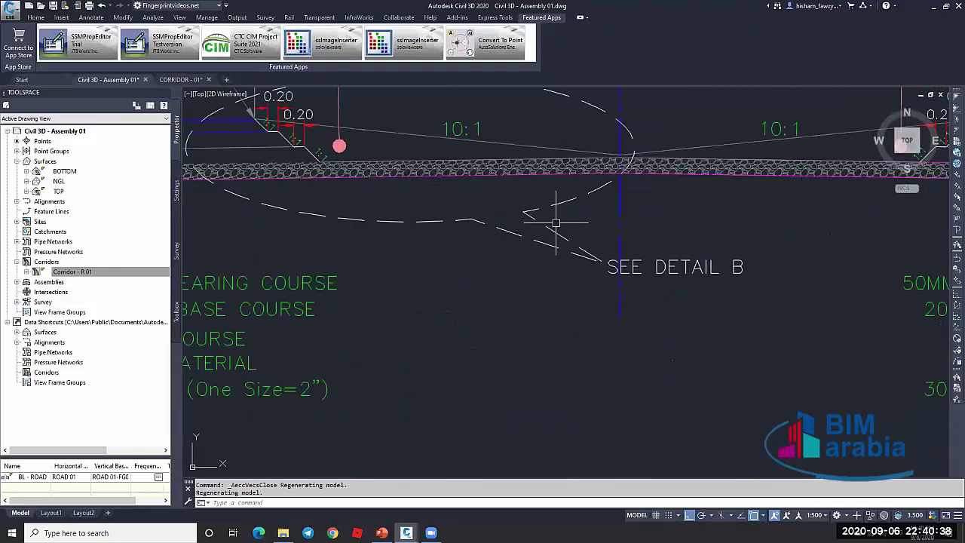
scroll(703, 236, down, 5)
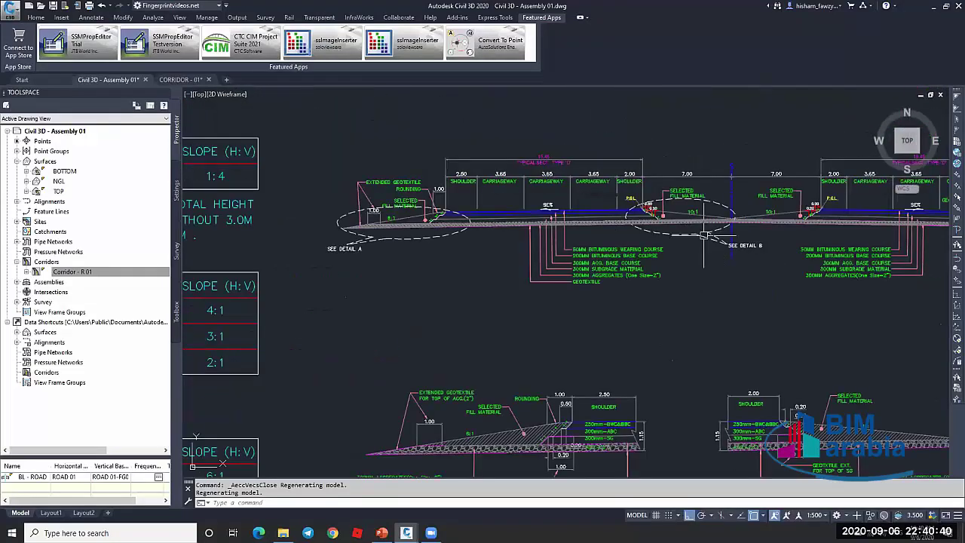
scroll(703, 236, down, 2)
text(pl)
key(Return)
click(480, 232)
scroll(733, 228, up, 10)
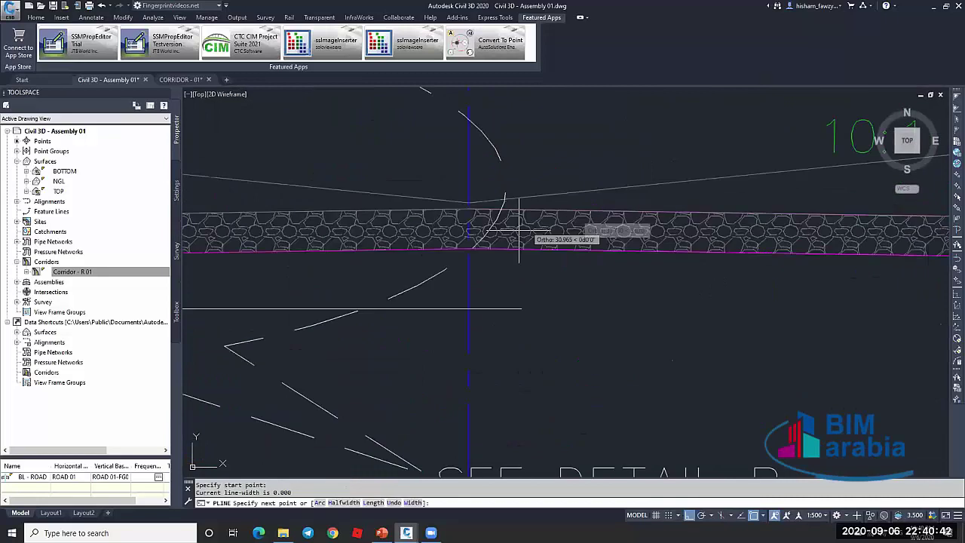
click(469, 248)
scroll(469, 248, down, 5)
scroll(762, 245, up, 3)
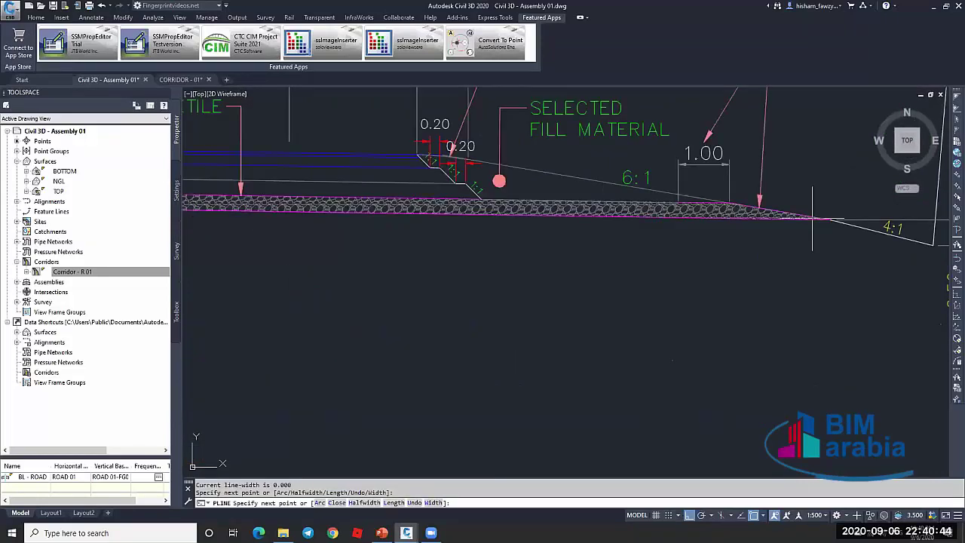
click(787, 251)
scroll(780, 269, down, 5)
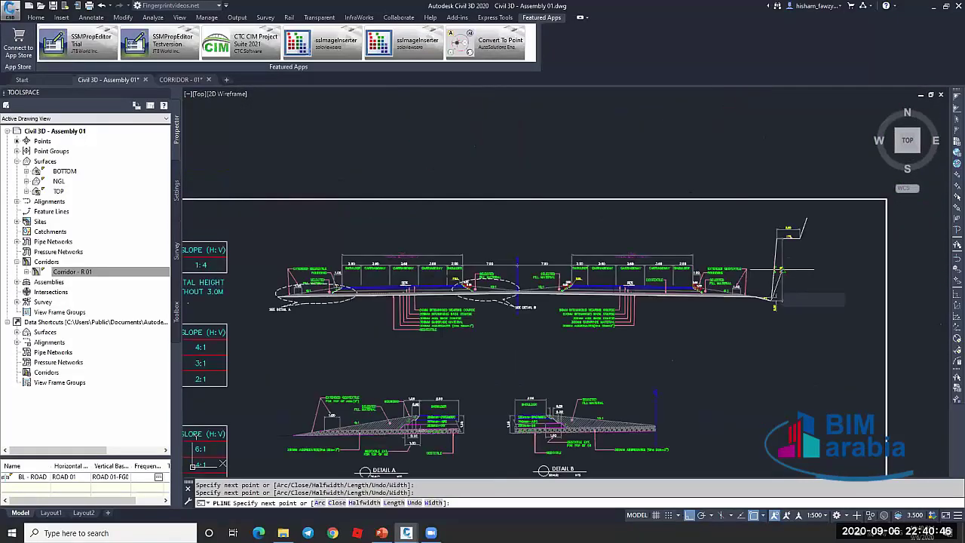
scroll(781, 269, up, 5)
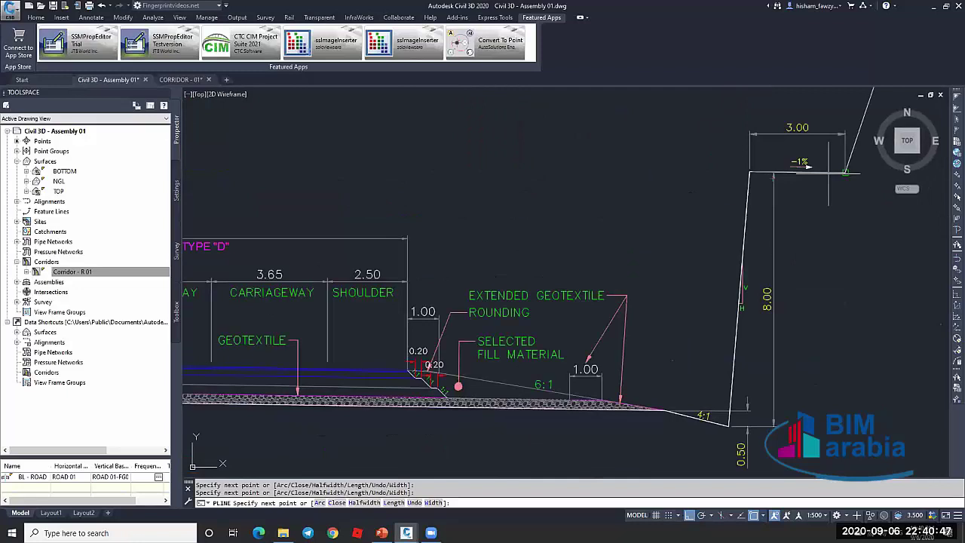
key(Escape)
Give the fill-zone outline polyline a width of 0.1
double_click(867, 111)
text(w)
key(Return)
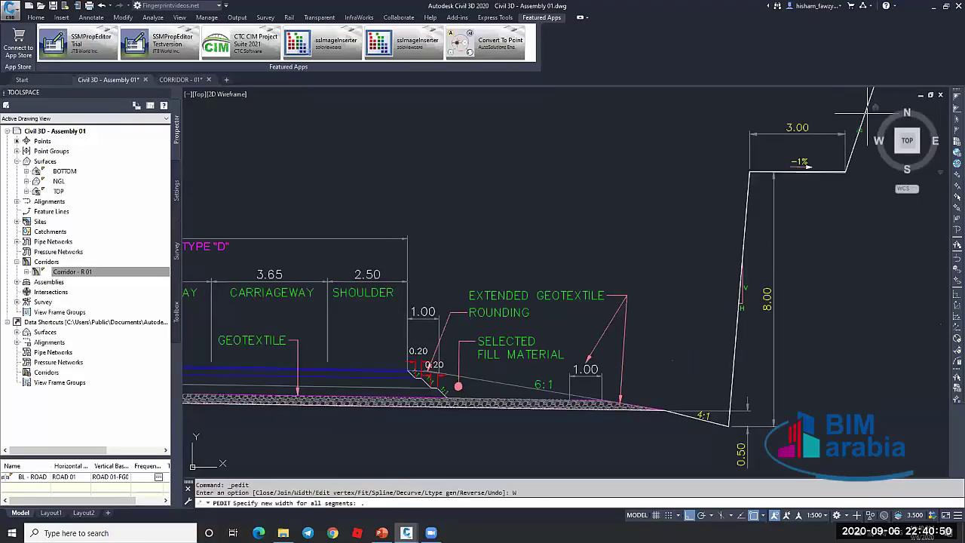
text(.1)
key(Return)
key(Escape)
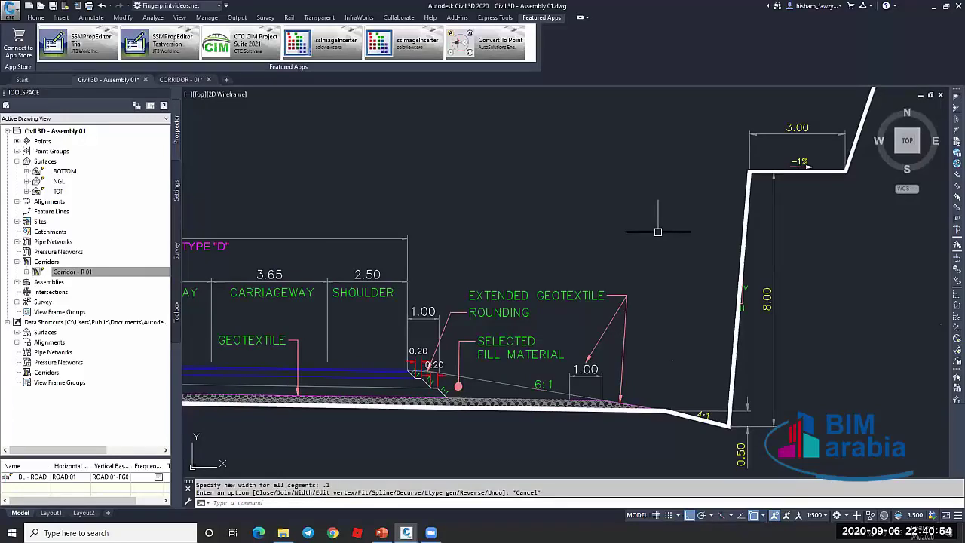
scroll(658, 232, down, 4)
scroll(416, 245, up, 4)
scroll(417, 244, down, 3)
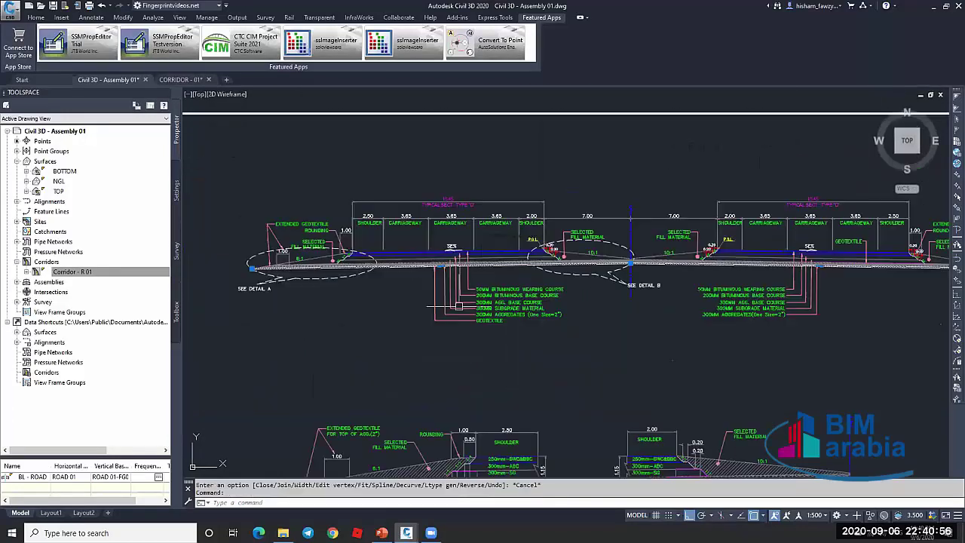
Window-select and erase the corridor hatch band beneath the central 10:1 fill slope
scroll(640, 283, up, 5)
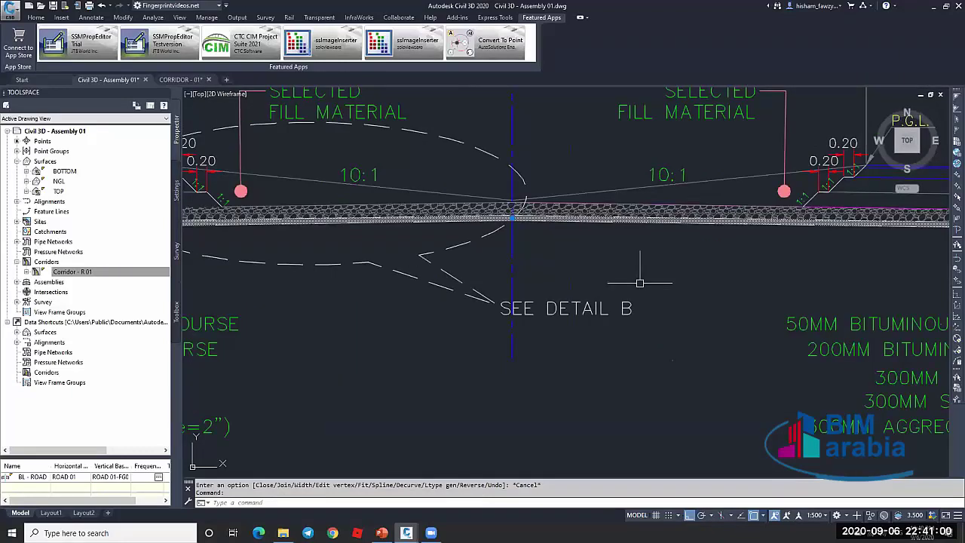
scroll(640, 283, up, 3)
click(683, 302)
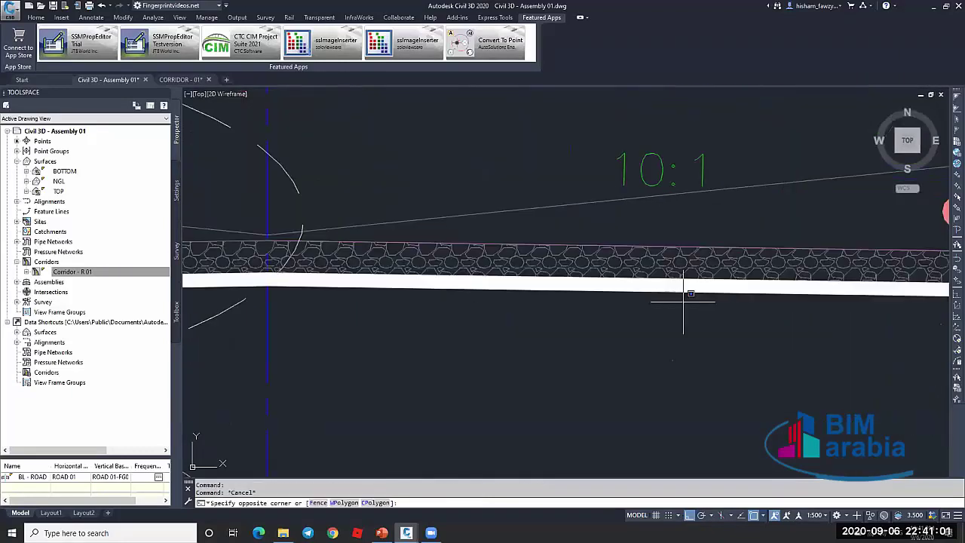
click(659, 238)
text(e)
key(Return)
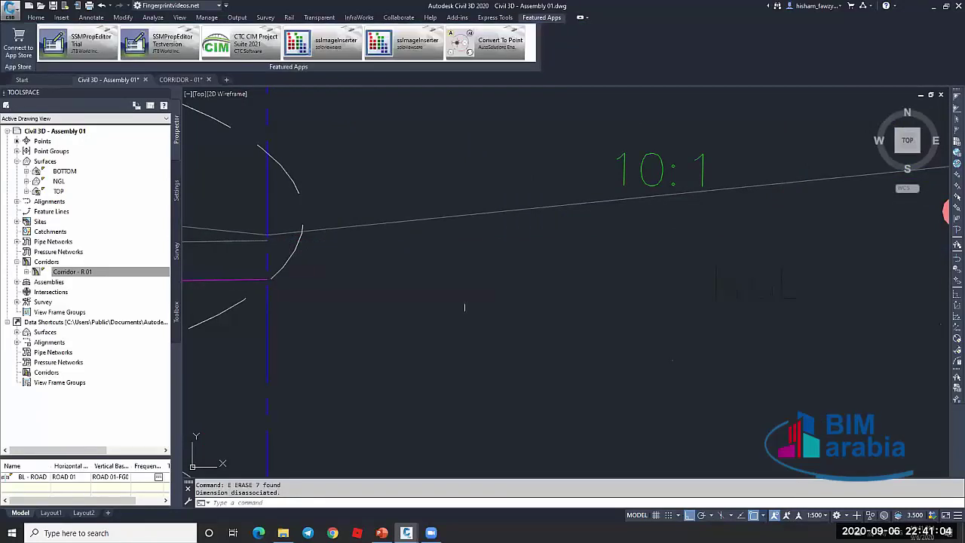
Erase the leftover magenta and grey lines below the slope
scroll(504, 308, down, 4)
click(567, 300)
text(e)
key(Return)
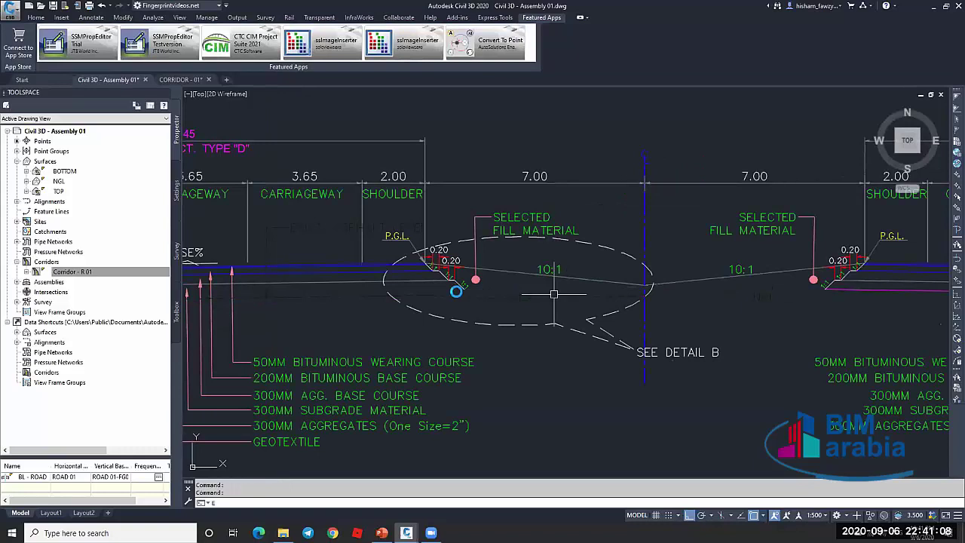
Start a PL outline at the left slope toe and trace along the base to below the right shoulder
key(Escape)
key(Escape)
middle_drag(188, 301, 457, 293)
scroll(456, 292, up, 2)
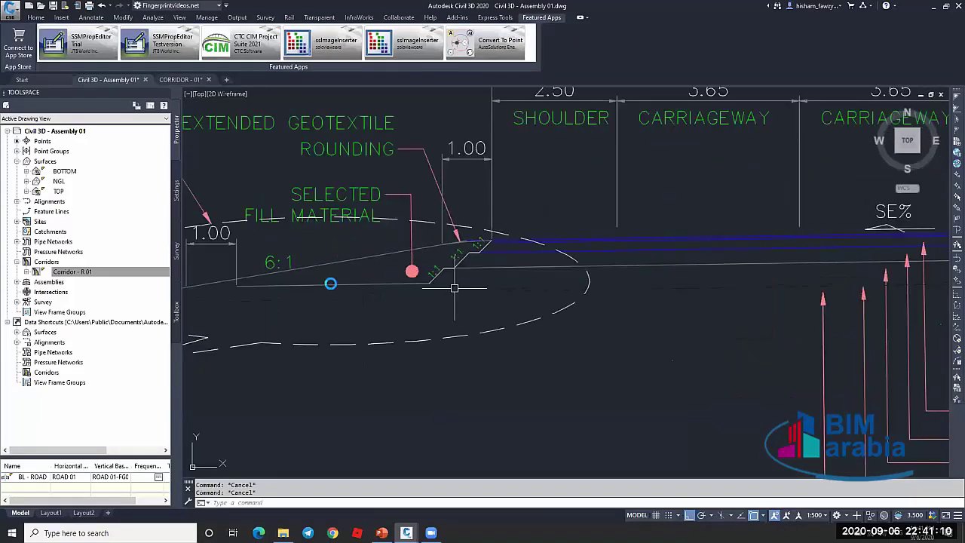
text(pl)
key(Return)
middle_drag(330, 282, 431, 281)
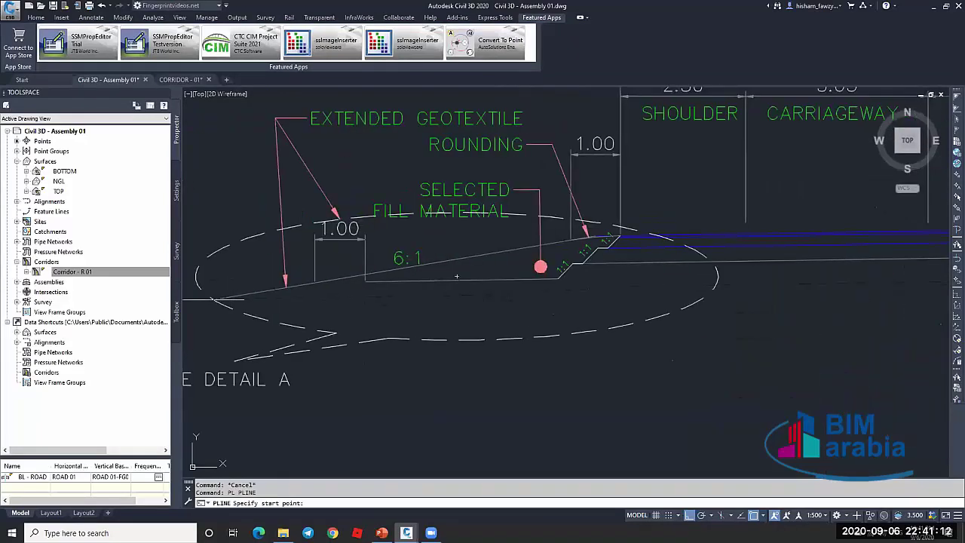
click(213, 300)
scroll(571, 282, up, 2)
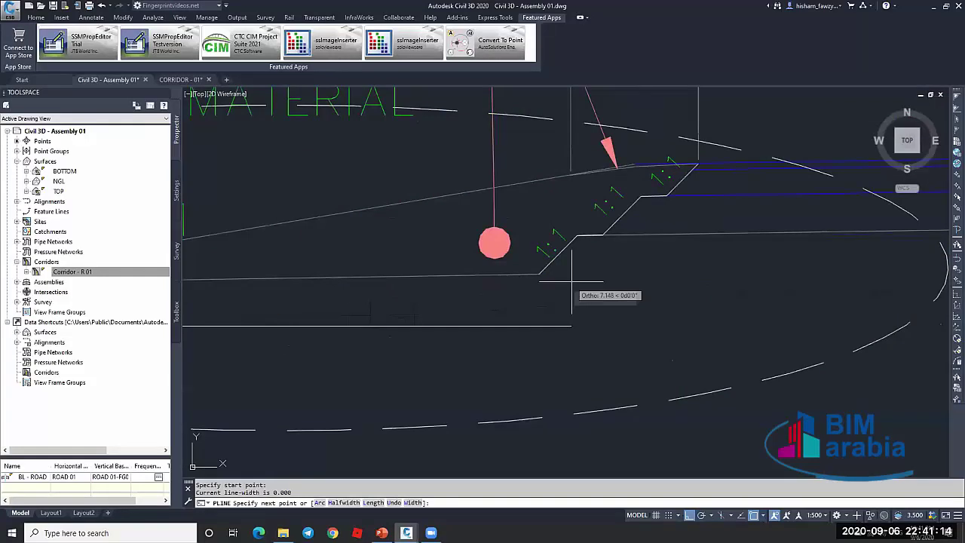
click(539, 274)
scroll(317, 278, down, 5)
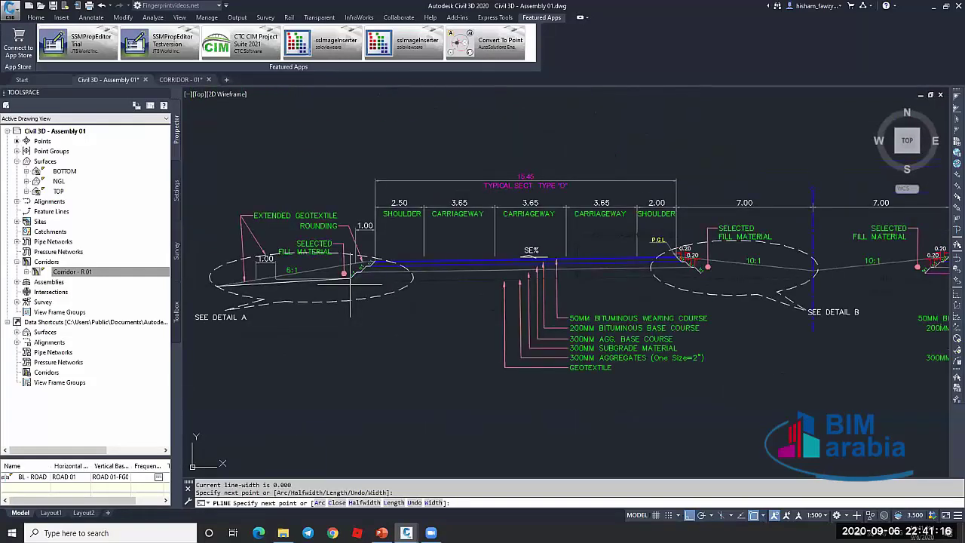
scroll(721, 280, up, 6)
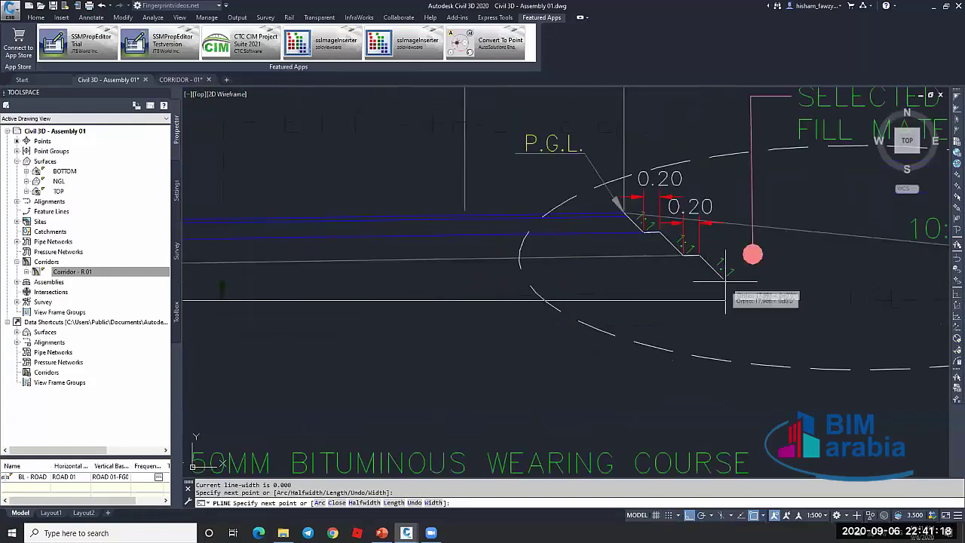
click(725, 281)
scroll(725, 280, up, 1)
middle_drag(725, 281, 437, 276)
scroll(390, 274, down, 4)
With Ortho off, add an angled point at the shoulder step corner and finish the outline
key(F8)
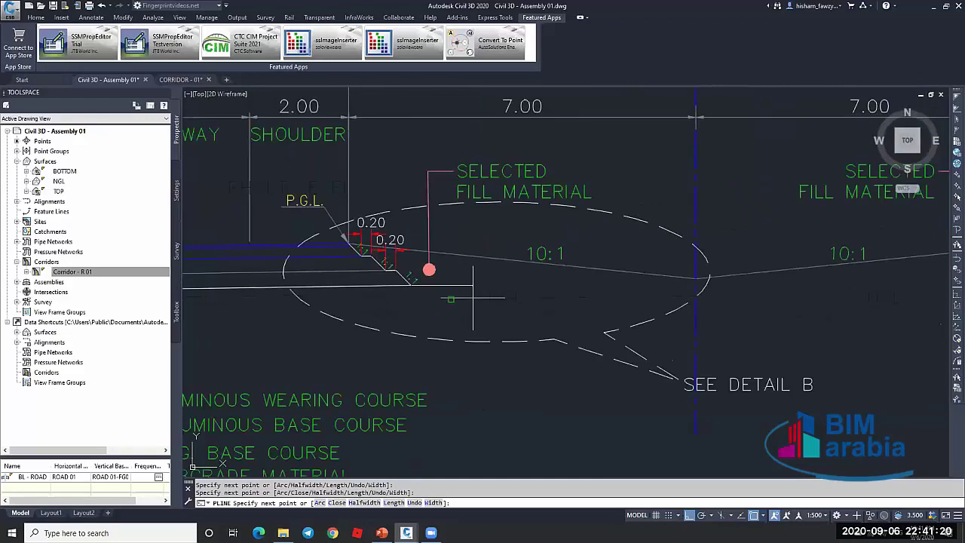
scroll(397, 260, up, 4)
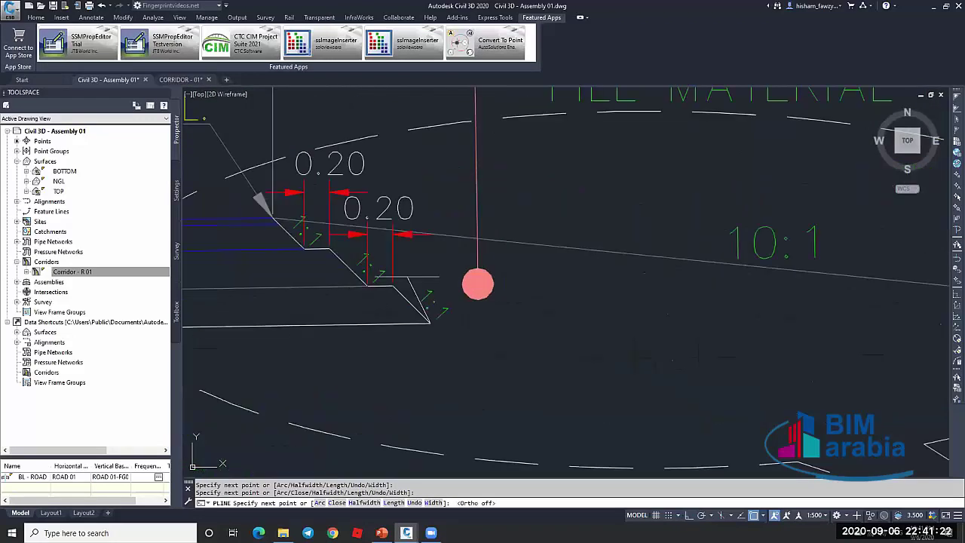
middle_drag(478, 285, 645, 325)
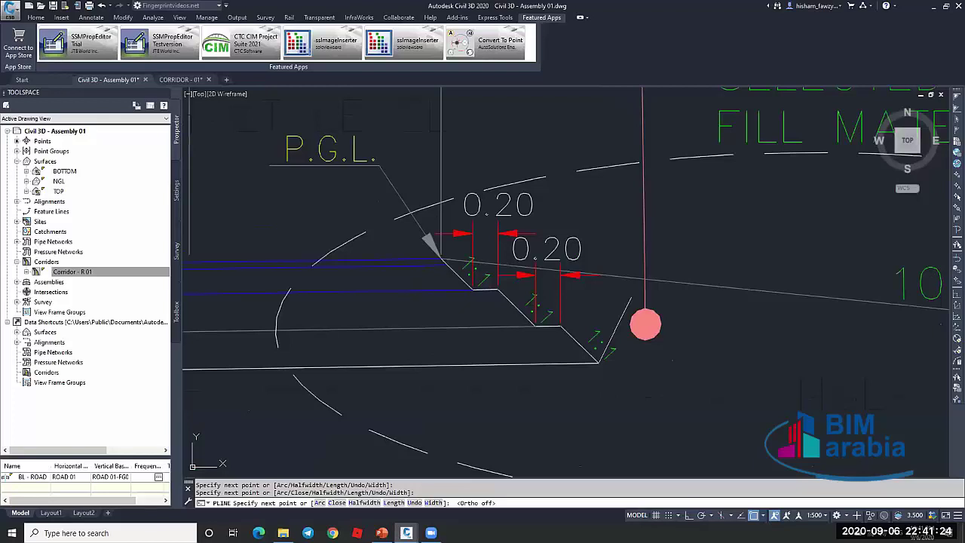
scroll(497, 281, down, 4)
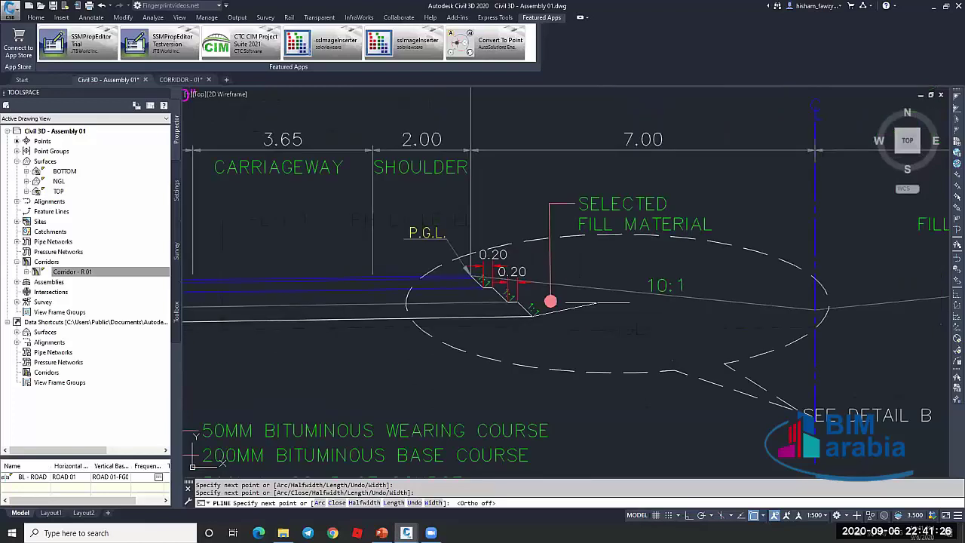
scroll(530, 304, up, 8)
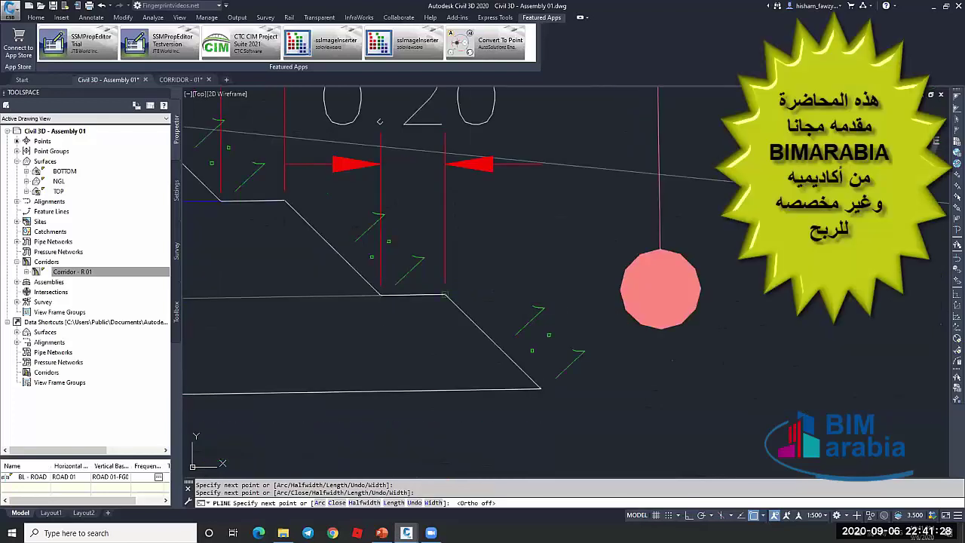
click(445, 294)
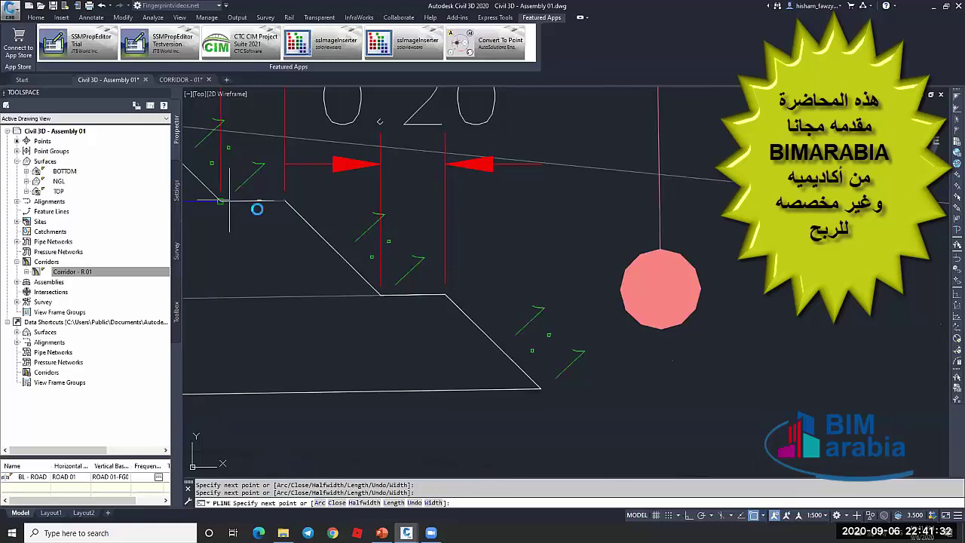
scroll(257, 204, down, 5)
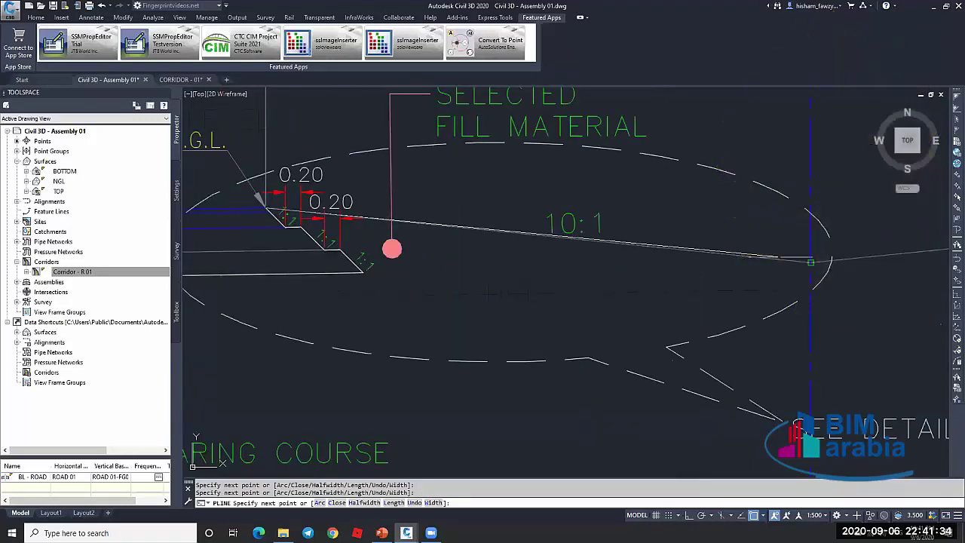
key(Escape)
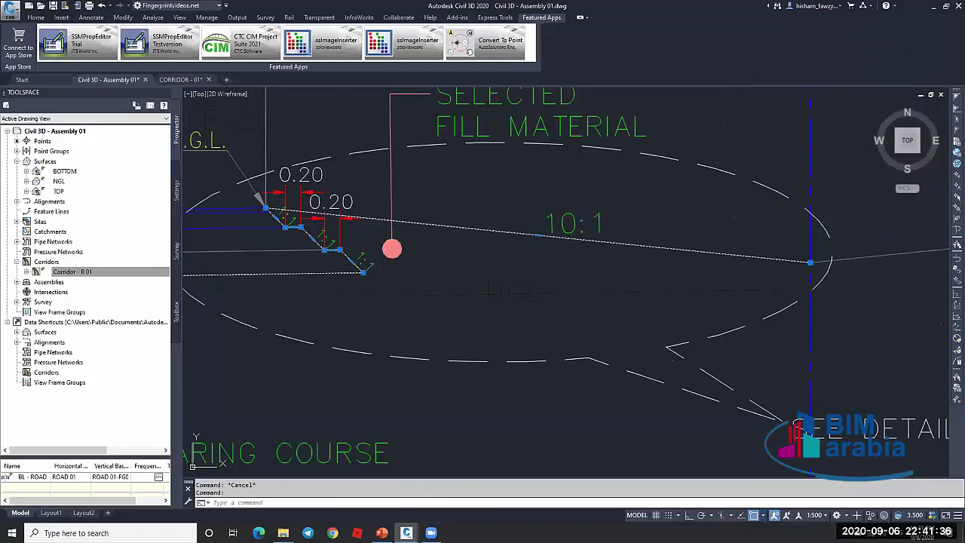
Give the new outline polyline a width of 0.01 with PEDIT
double_click(715, 255)
text(W)
key(Return)
text(.01)
key(Return)
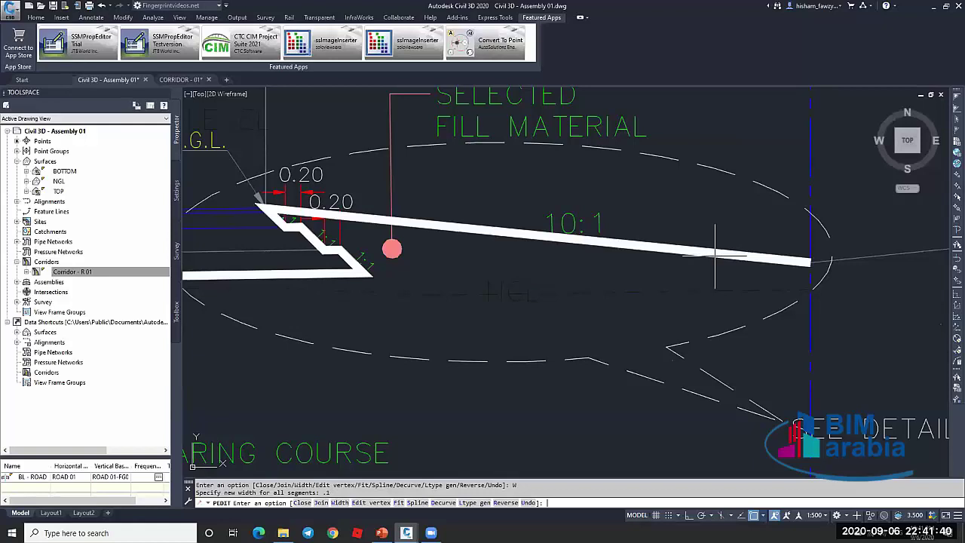
key(Escape)
scroll(628, 281, down, 4)
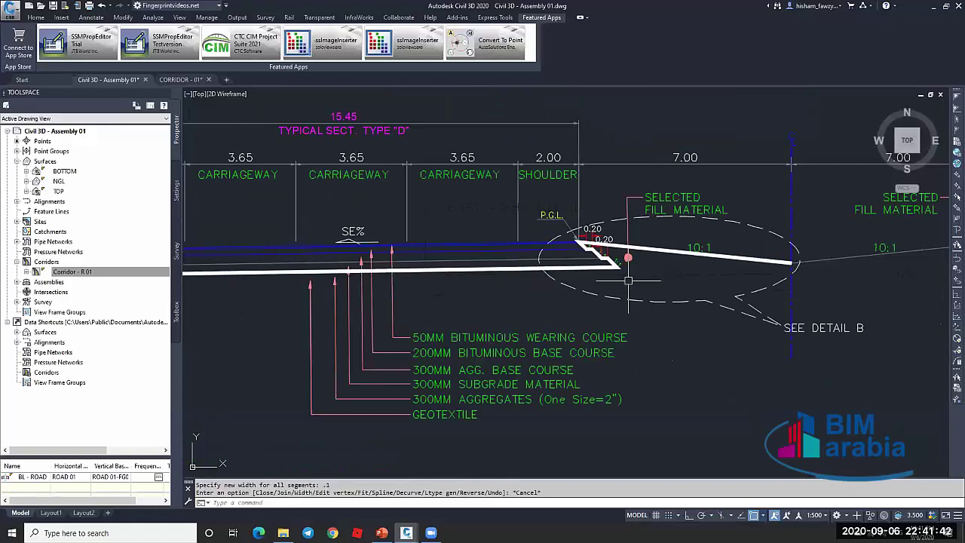
Undo repeatedly with Ctrl+Z until the outline's 0.01 width is reverted to thin linework
scroll(605, 254, up, 8)
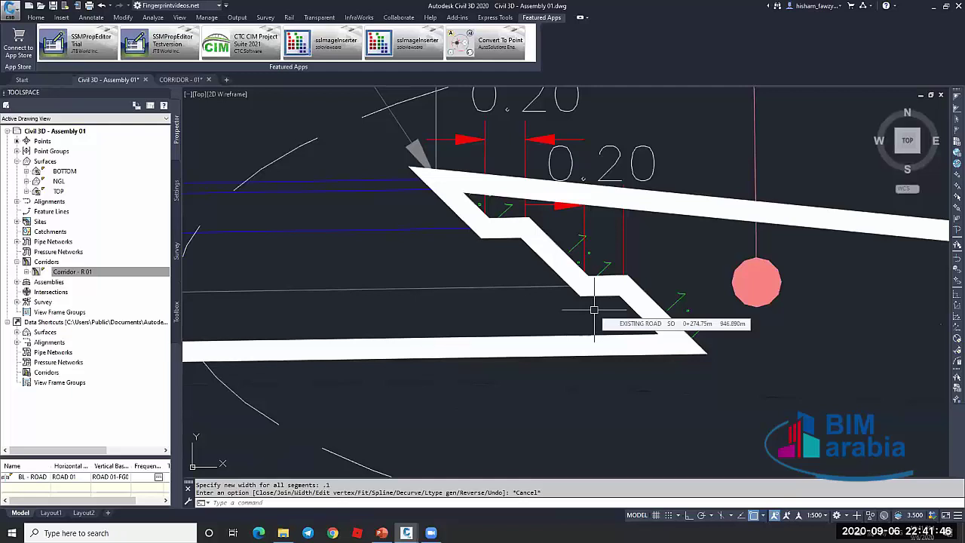
scroll(549, 254, down, 1)
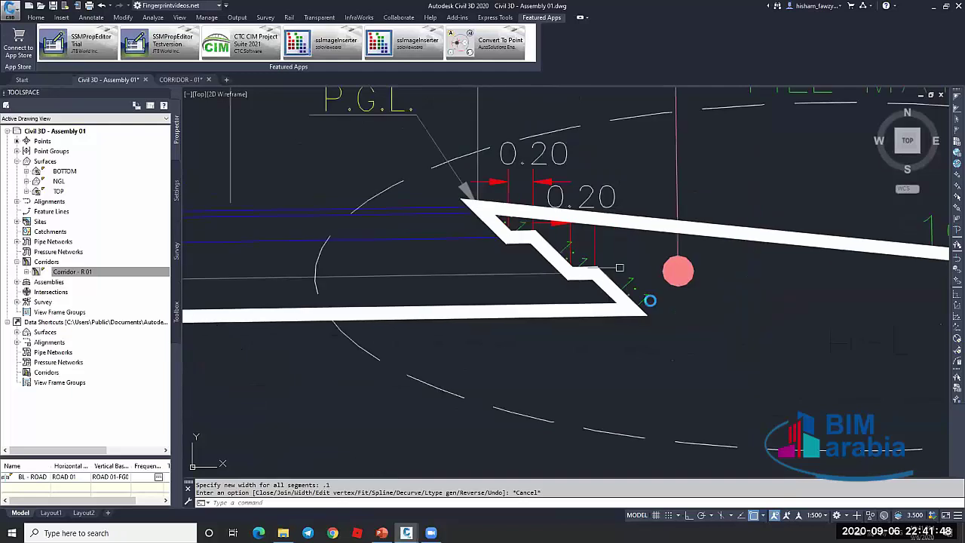
middle_drag(677, 303, 633, 295)
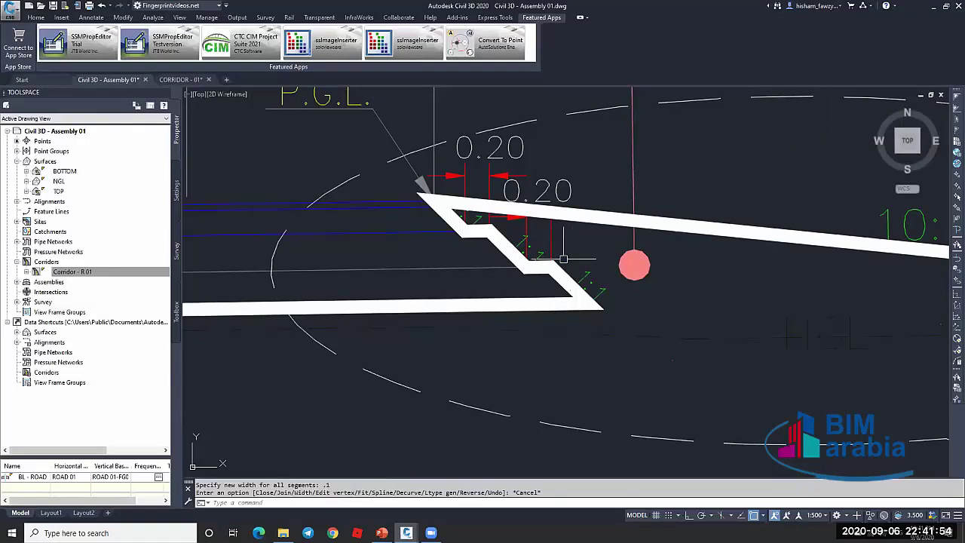
key(ctrl+z)
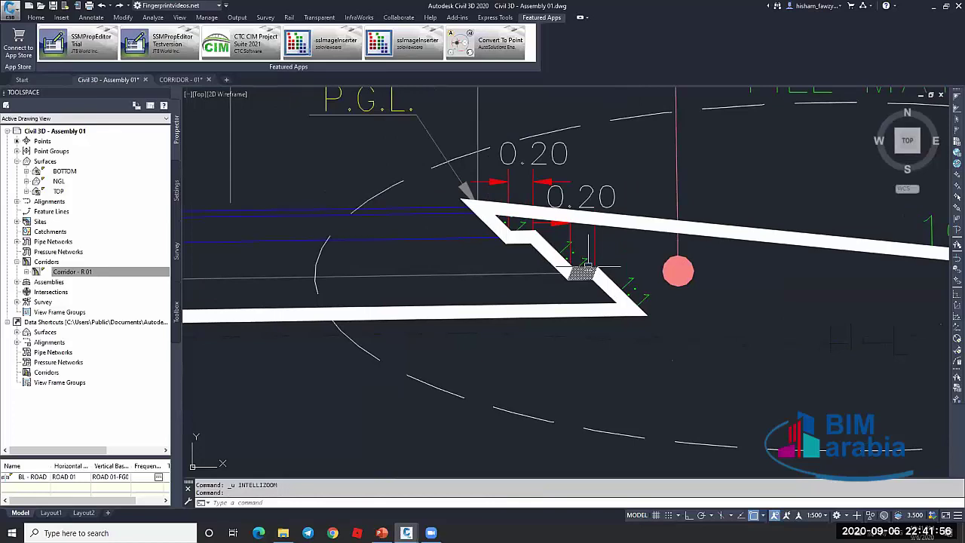
key(ctrl+z)
key(ctrl+z)
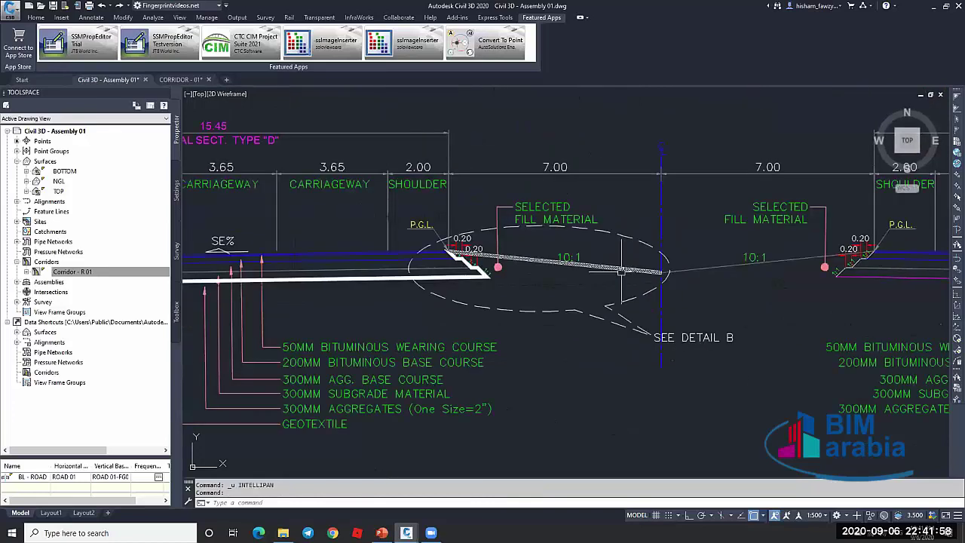
key(ctrl+z)
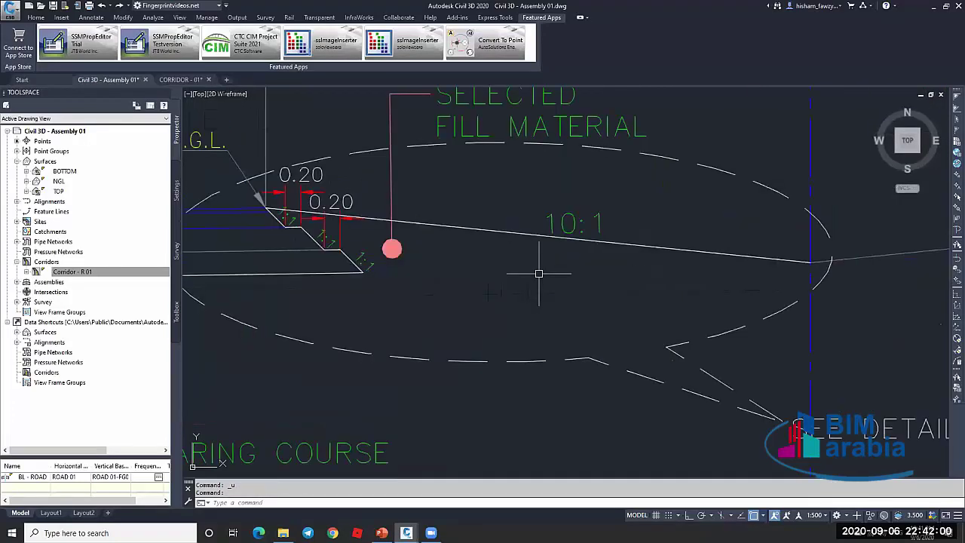
key(ctrl+z)
key(ctrl+z)
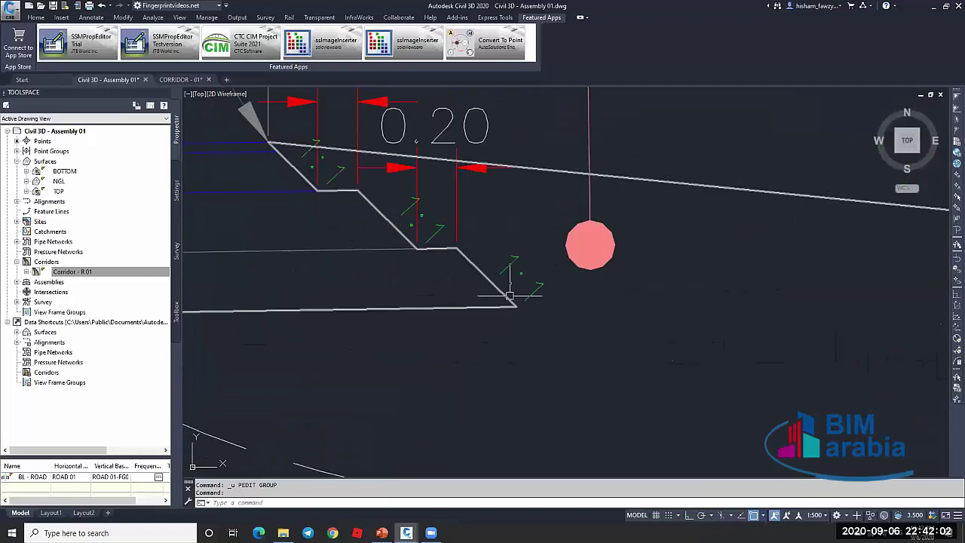
Remove two corner vertices so the shoulder outline runs as one diagonal line
click(510, 296)
click(487, 289)
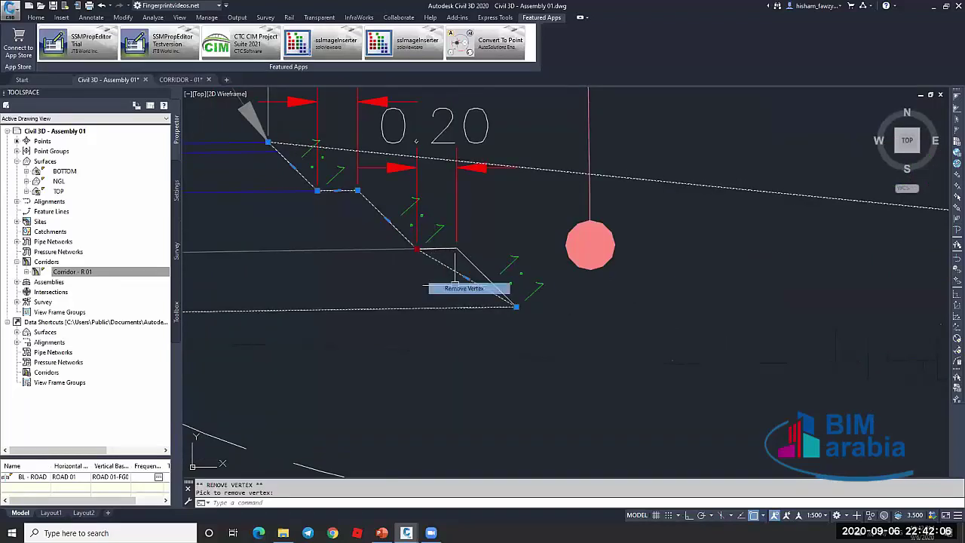
click(455, 285)
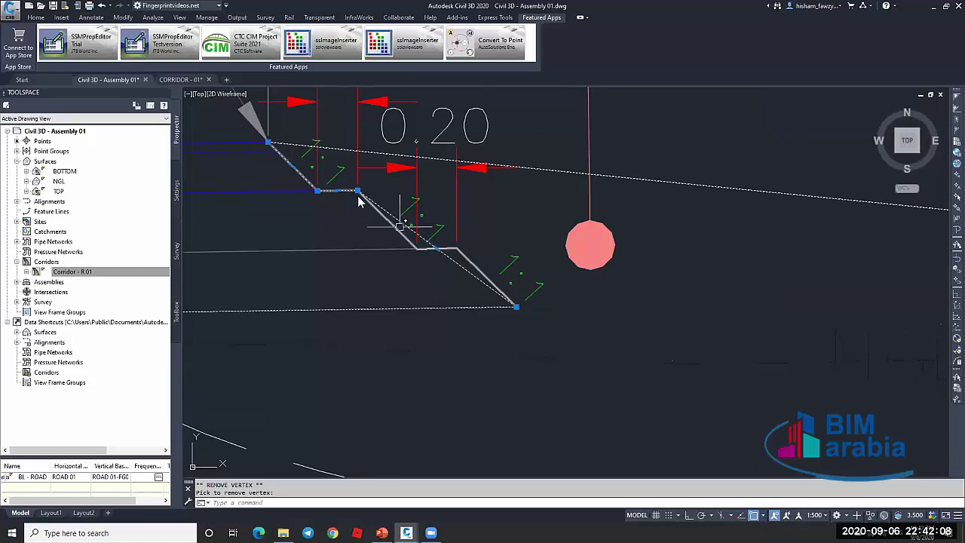
mouse_move(357, 191)
click(381, 230)
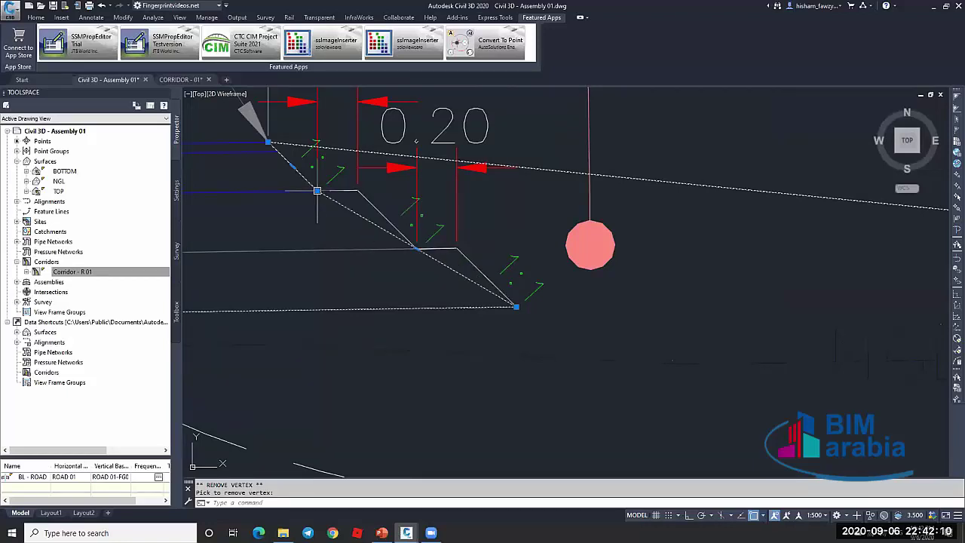
click(270, 144)
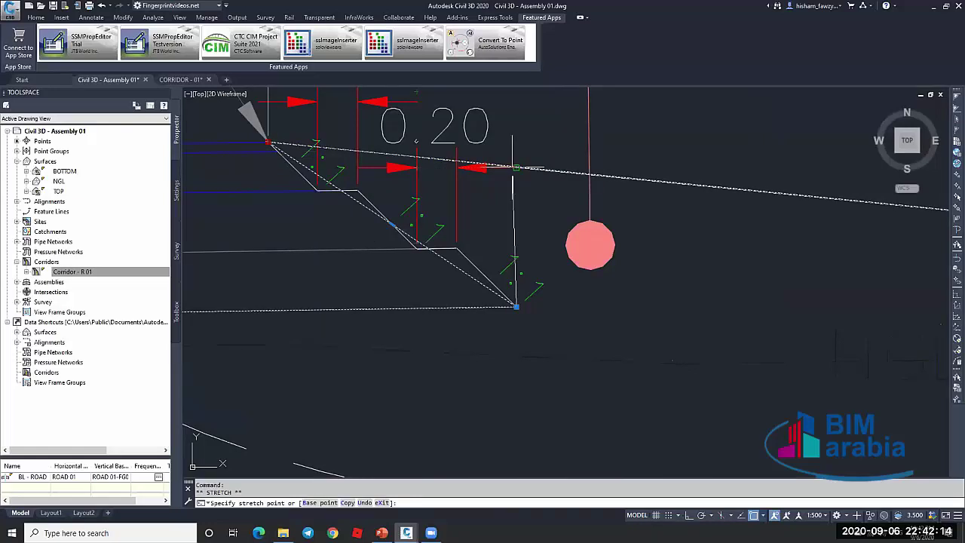
key(Escape)
key(Escape)
scroll(537, 211, down, 2)
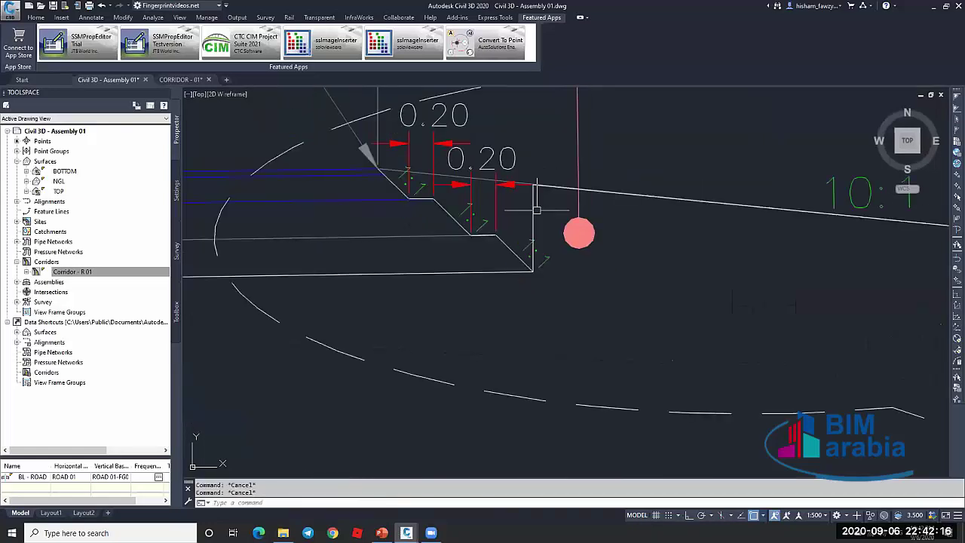
Try a PEDIT width of .02 on the outline, then cancel it
double_click(533, 202)
text(w)
key(Return)
text(.02)
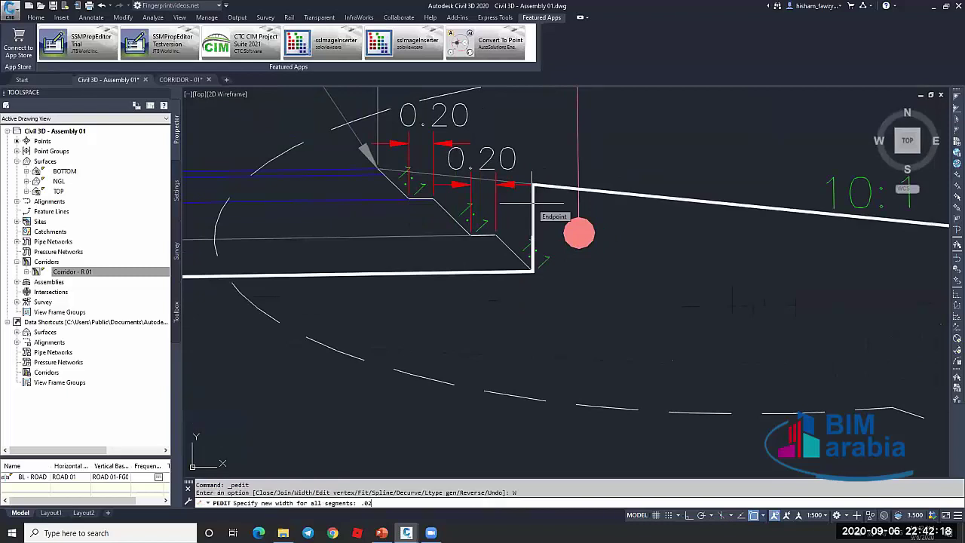
key(Escape)
key(Escape)
scroll(551, 226, down, 5)
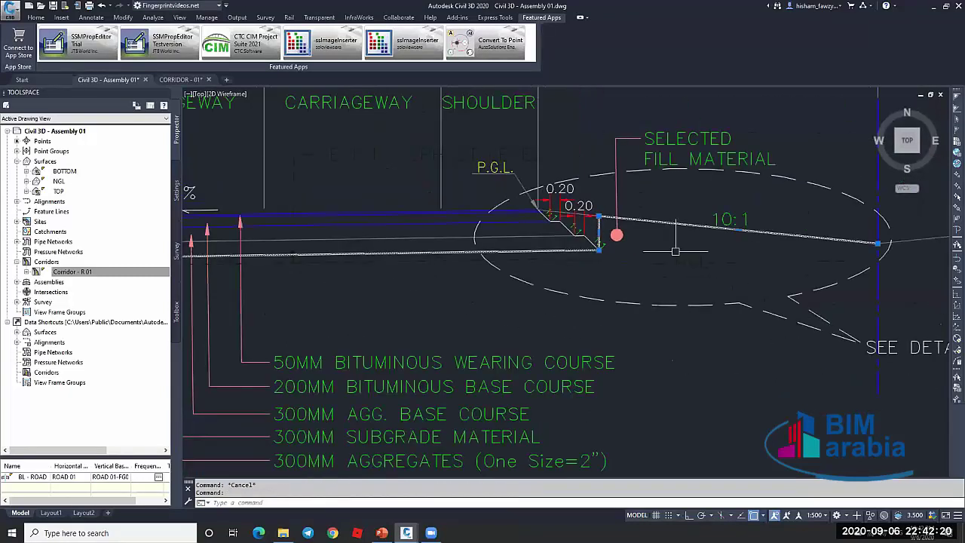
scroll(643, 244, up, 5)
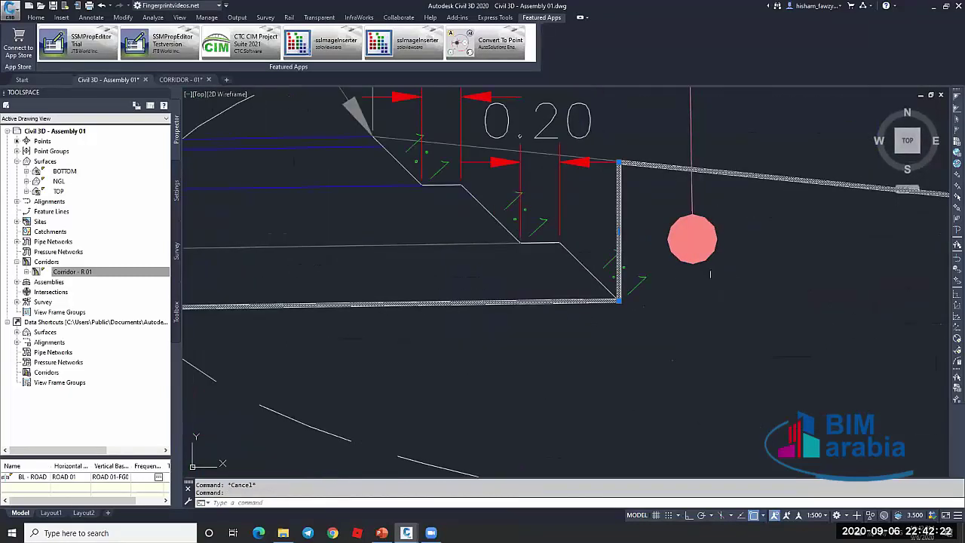
middle_drag(682, 283, 657, 309)
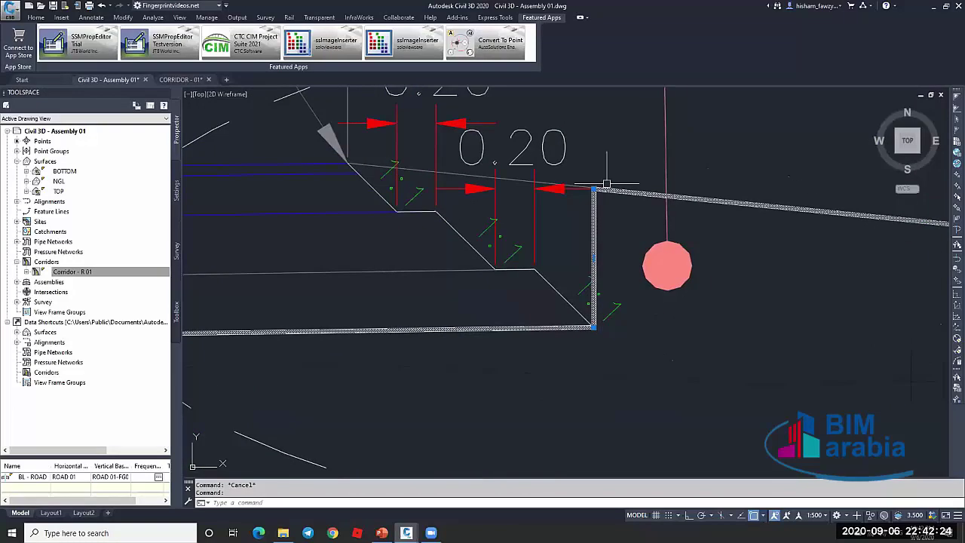
middle_drag(563, 280, 541, 261)
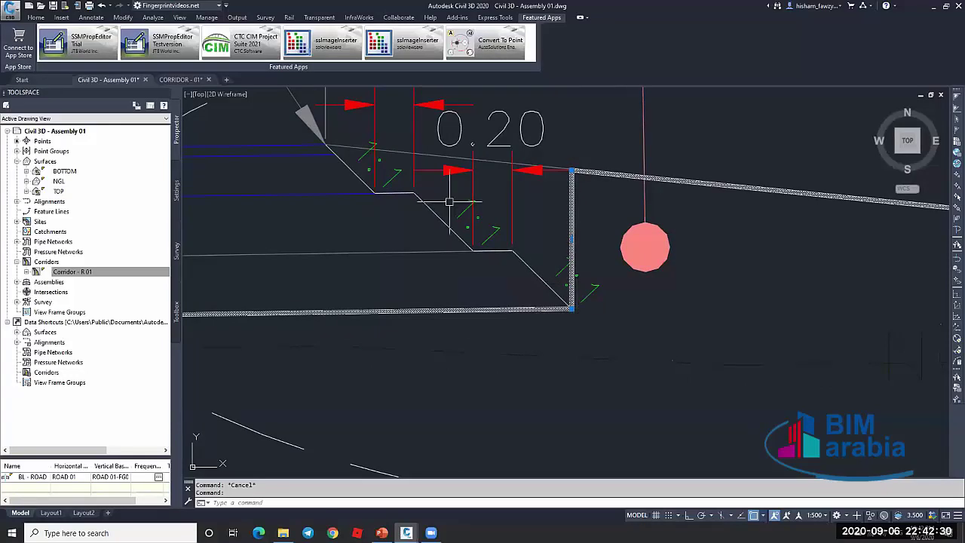
key(Escape)
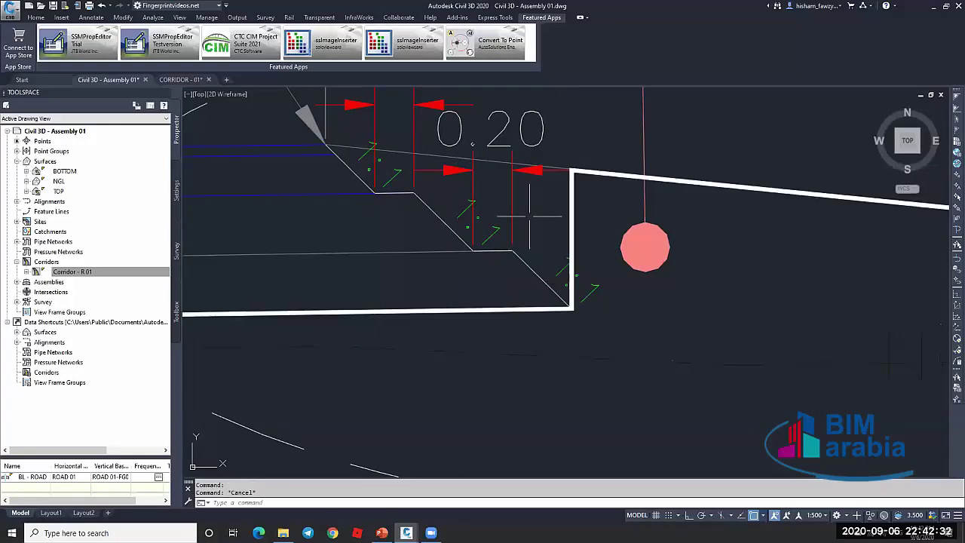
mouse_move(513, 213)
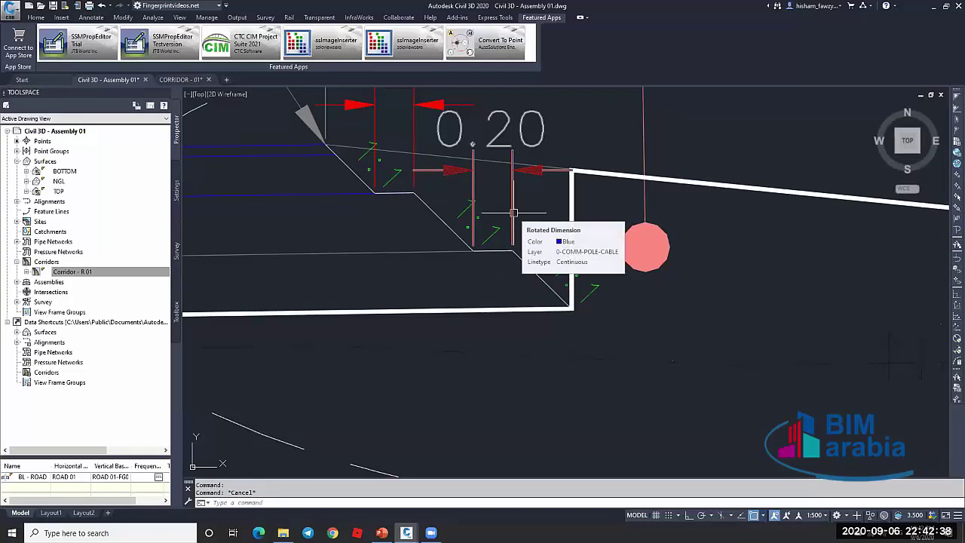
scroll(514, 214, down, 6)
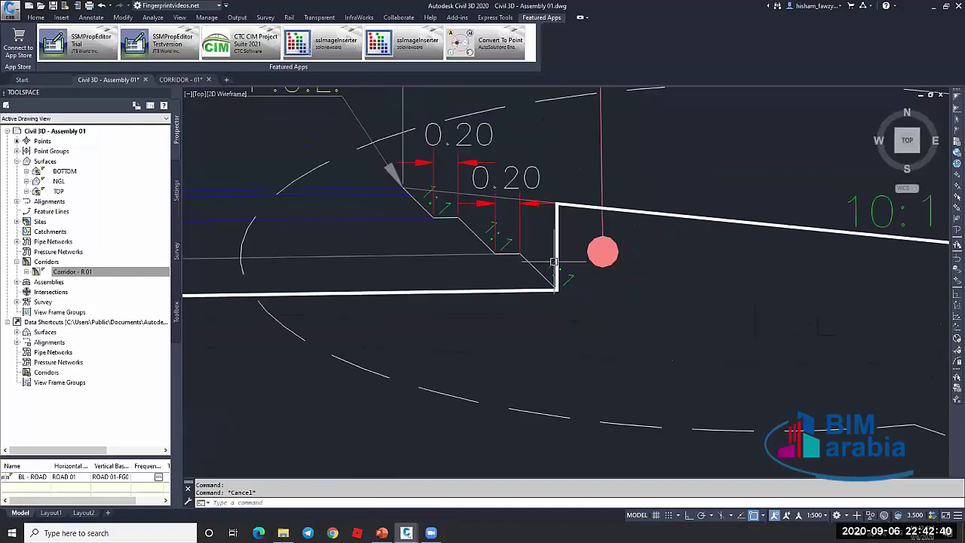
scroll(495, 227, up, 4)
scroll(496, 226, up, 2)
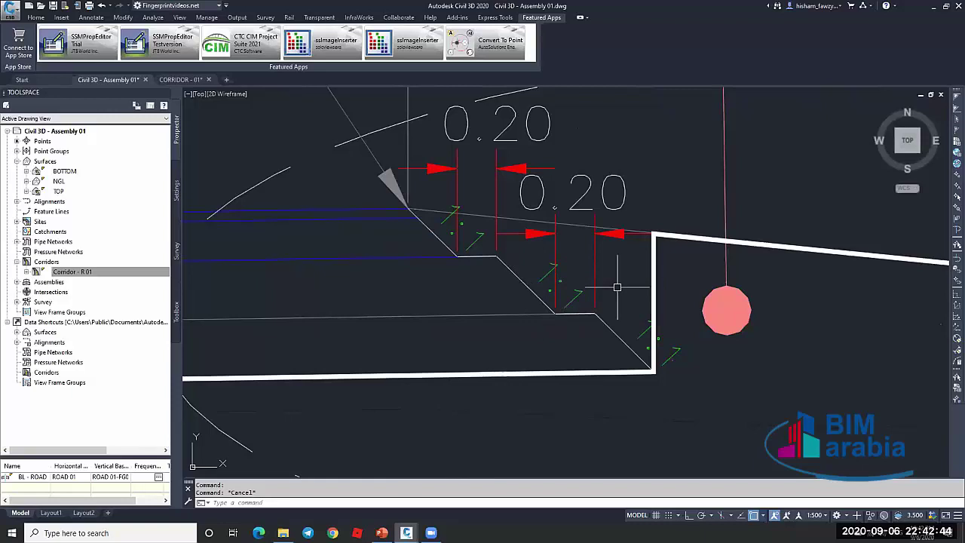
scroll(619, 281, down, 3)
scroll(548, 277, up, 2)
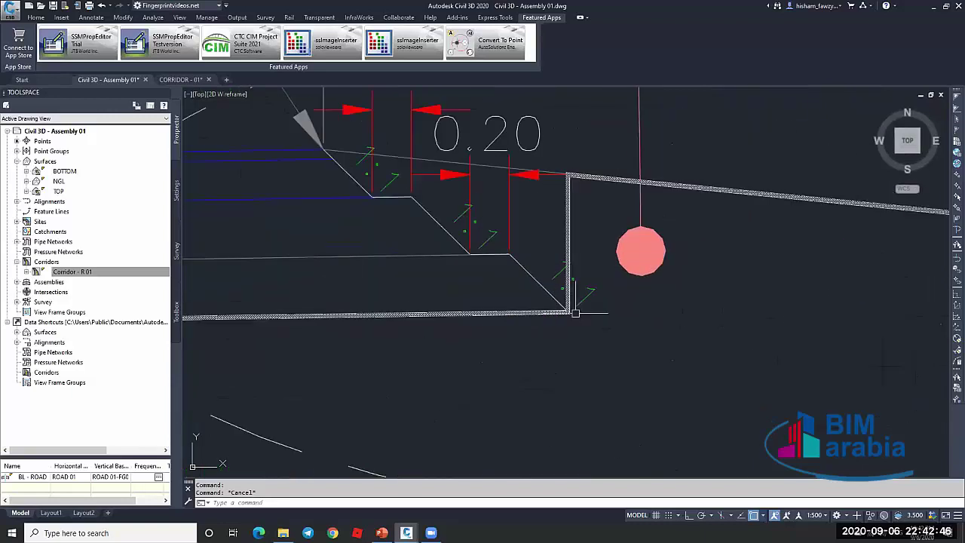
scroll(571, 226, down, 3)
scroll(565, 221, up, 3)
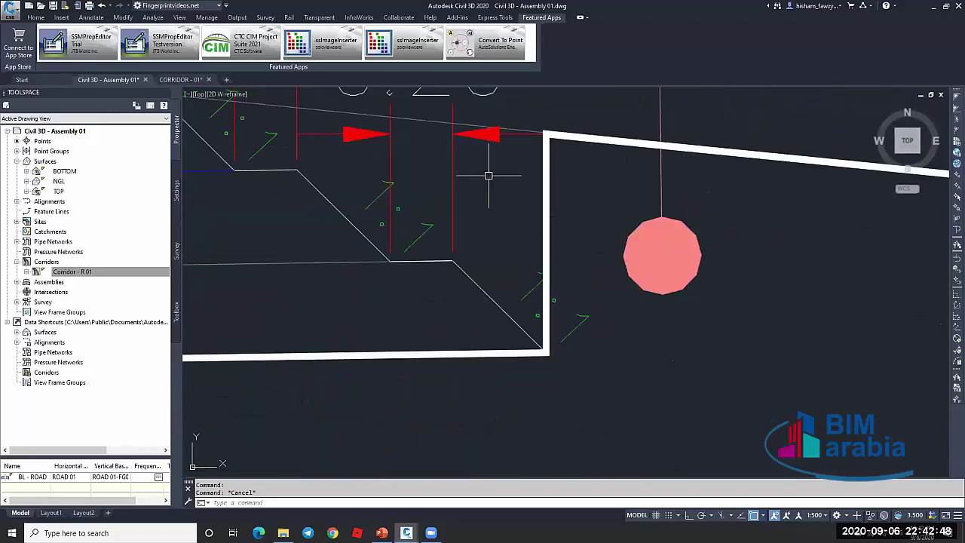
scroll(489, 173, down, 3)
scroll(494, 197, up, 2)
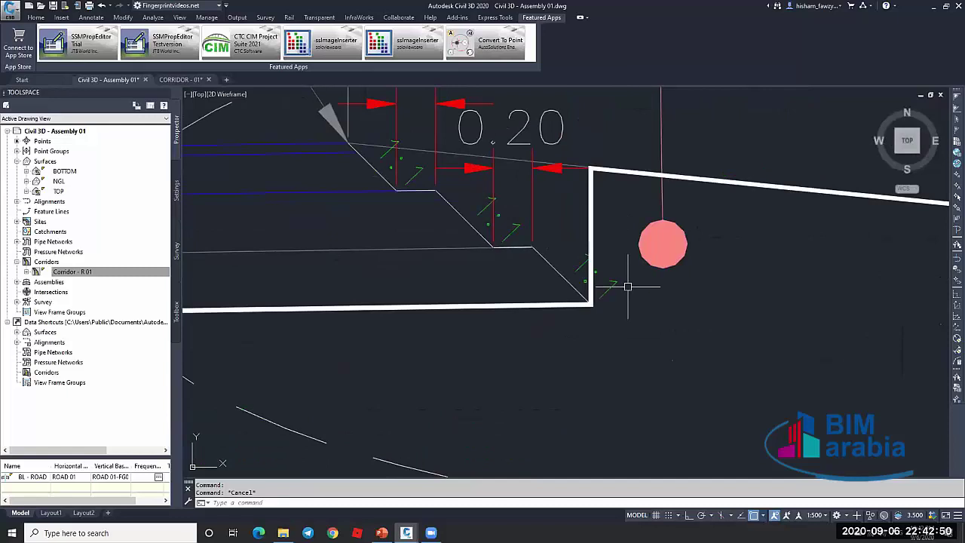
Move the thick outline's top-right corner onto the P.G.L. shoulder point
scroll(629, 276, down, 2)
scroll(621, 287, up, 2)
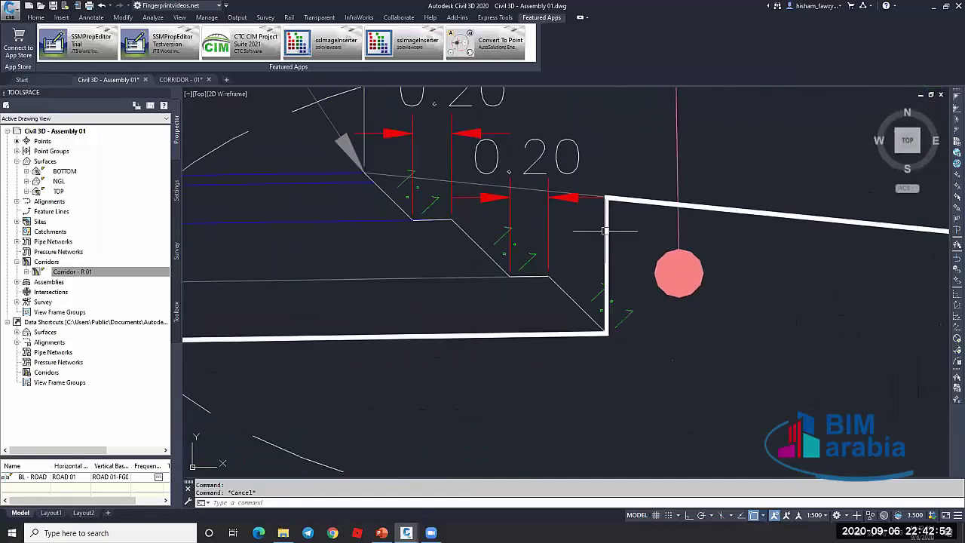
click(606, 230)
click(608, 197)
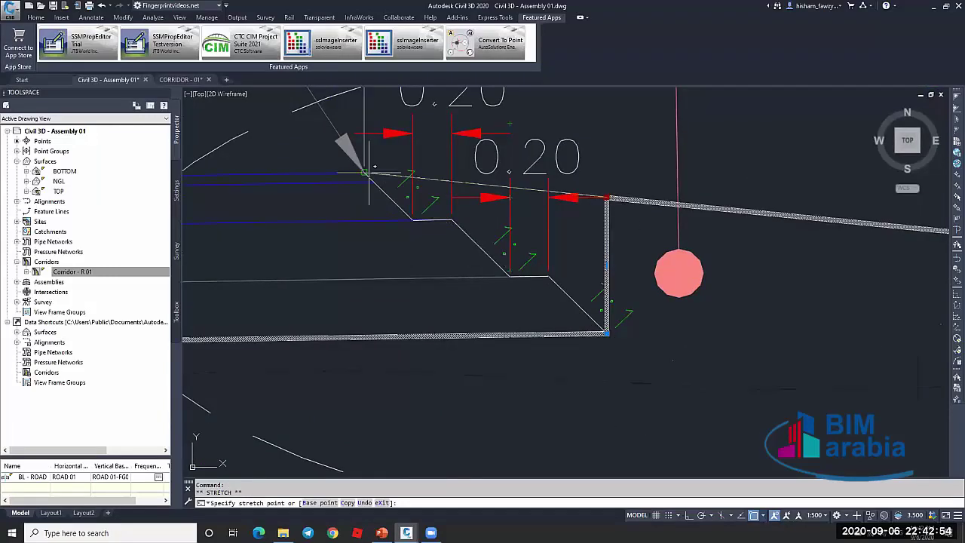
click(368, 173)
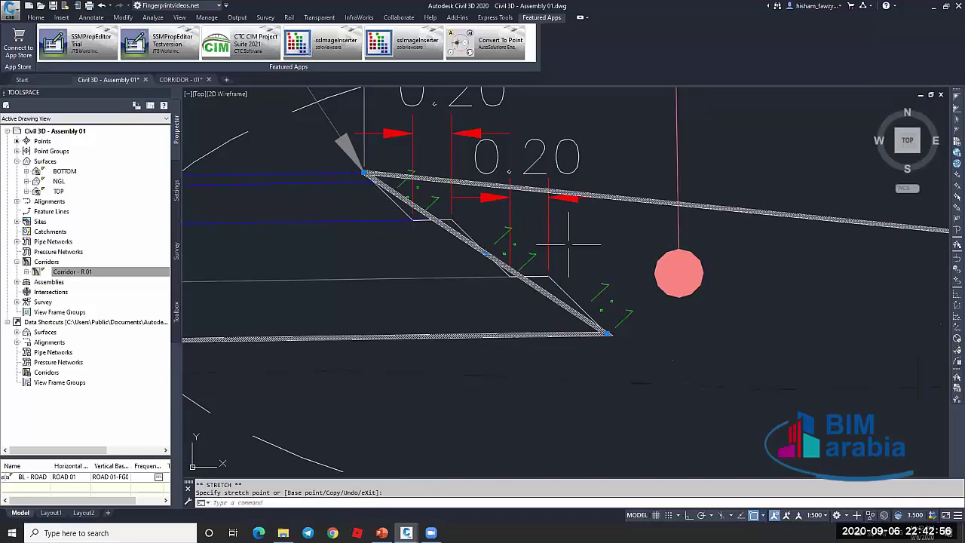
scroll(595, 258, down, 5)
key(Escape)
Recentre on the P.G.L. corner and start moving the outline's left end, then cancel
scroll(580, 287, down, 2)
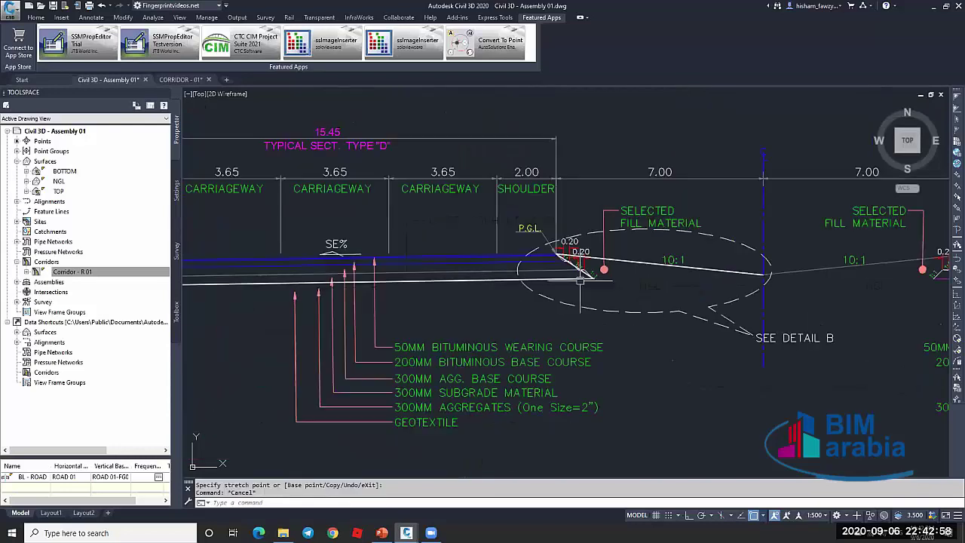
scroll(483, 273, up, 3)
scroll(695, 242, up, 3)
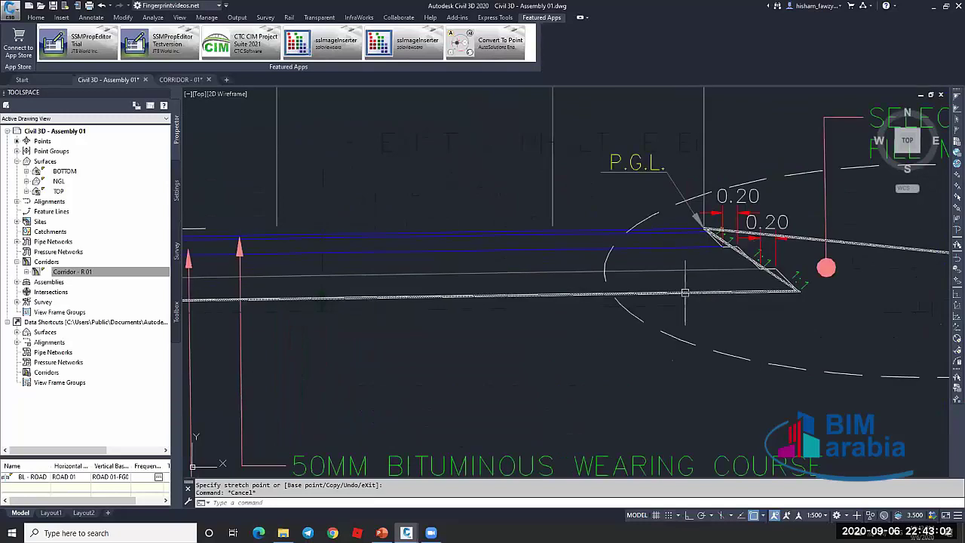
middle_drag(742, 288, 577, 287)
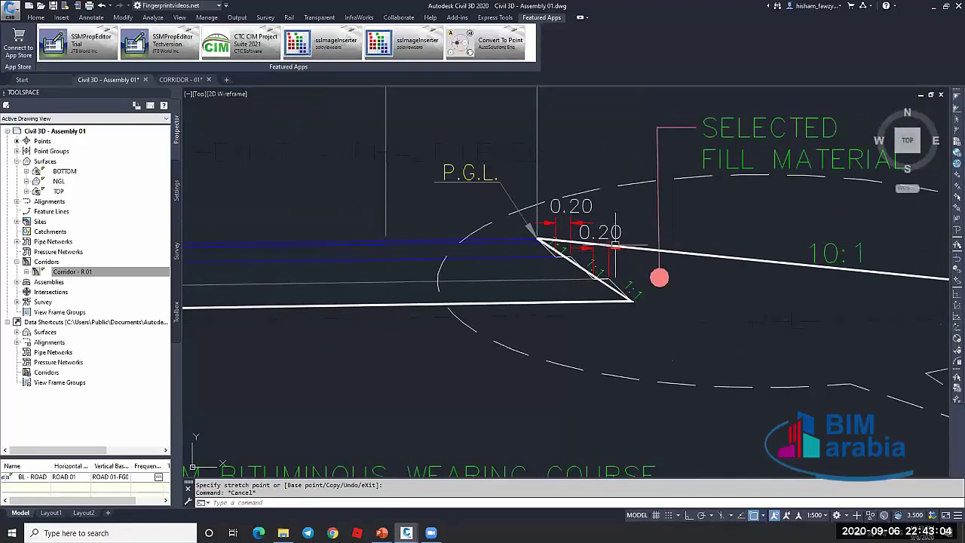
scroll(610, 247, up, 4)
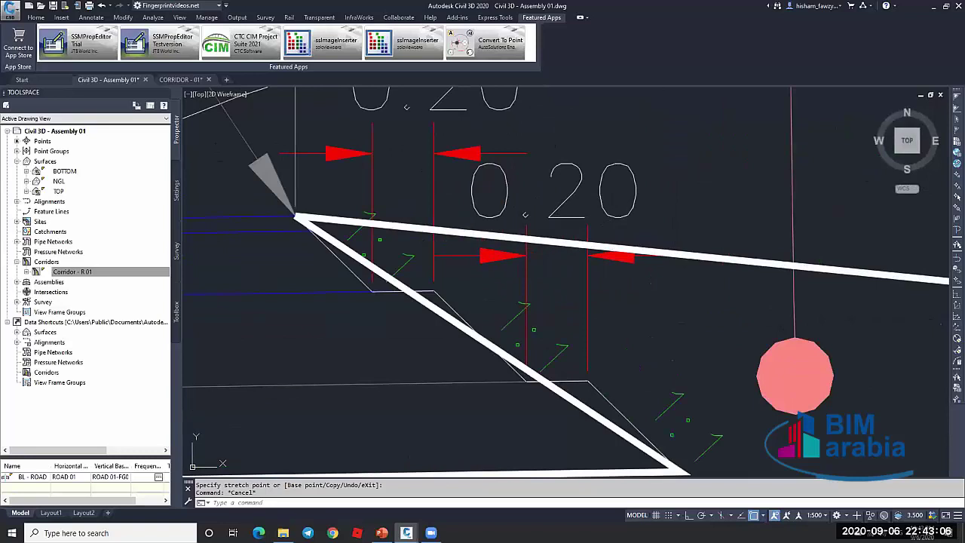
click(554, 242)
click(296, 216)
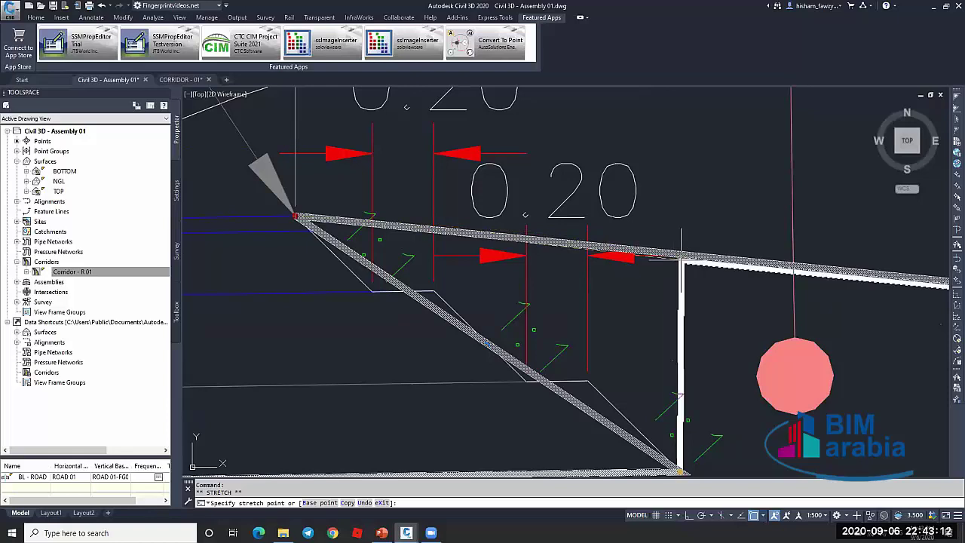
key(Escape)
scroll(658, 267, down, 3)
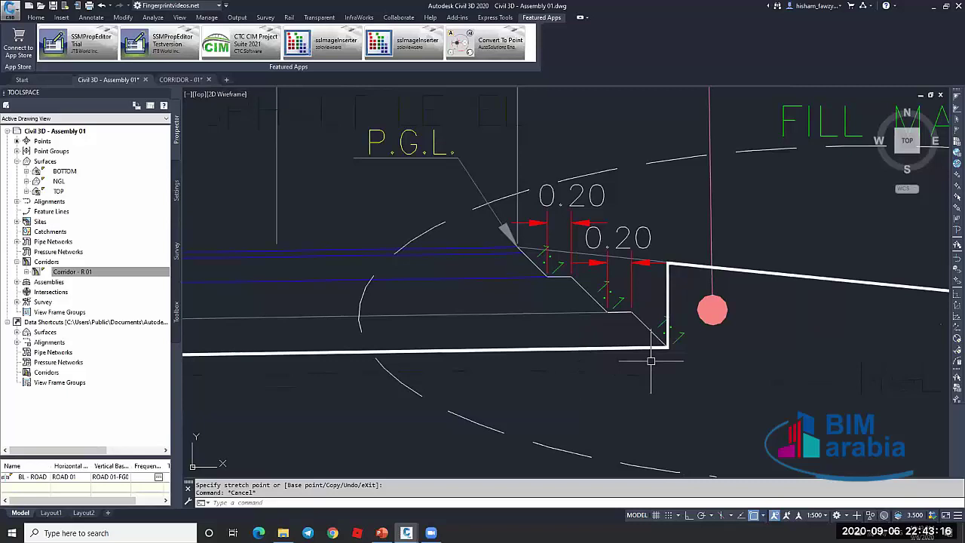
scroll(651, 361, down, 5)
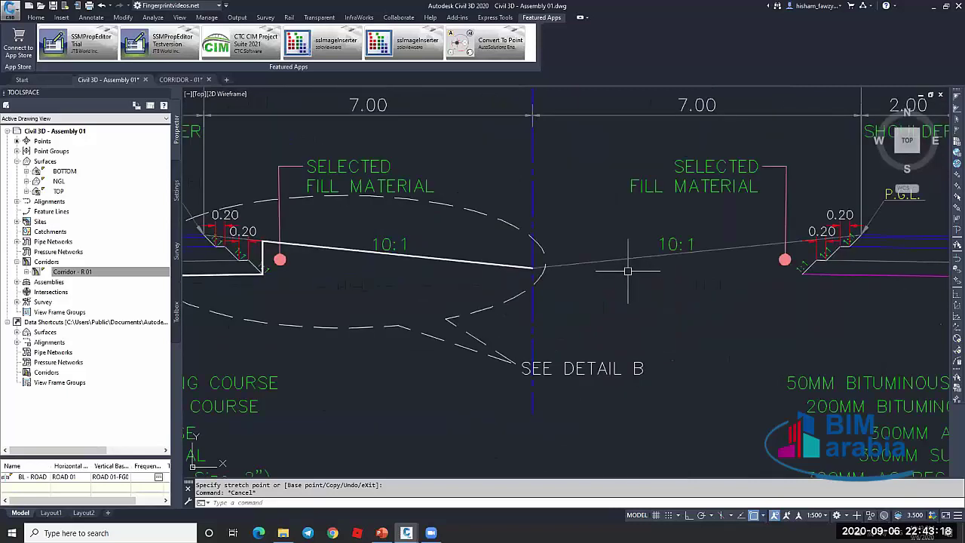
text(pl)
key(Return)
click(530, 268)
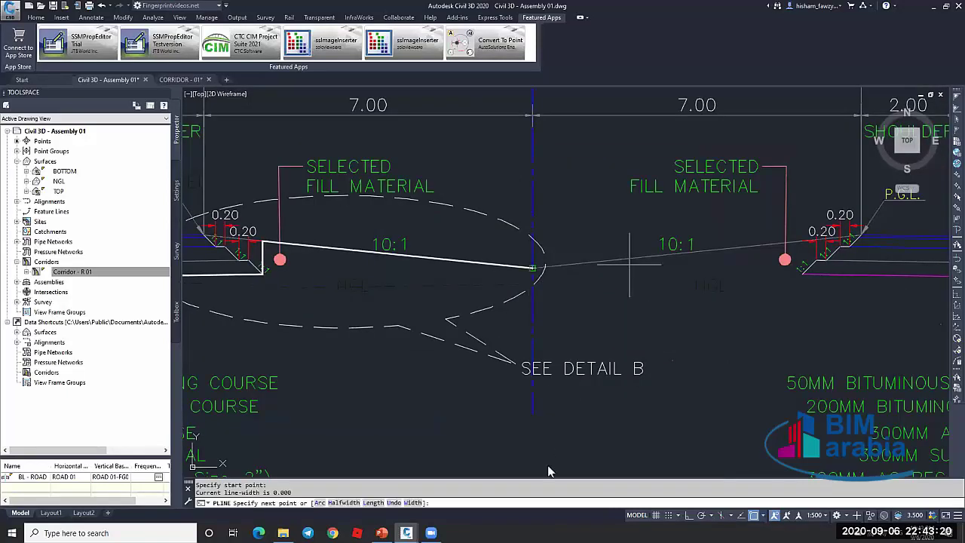
scroll(894, 239, up, 3)
shift+right_click(513, 252)
click(549, 461)
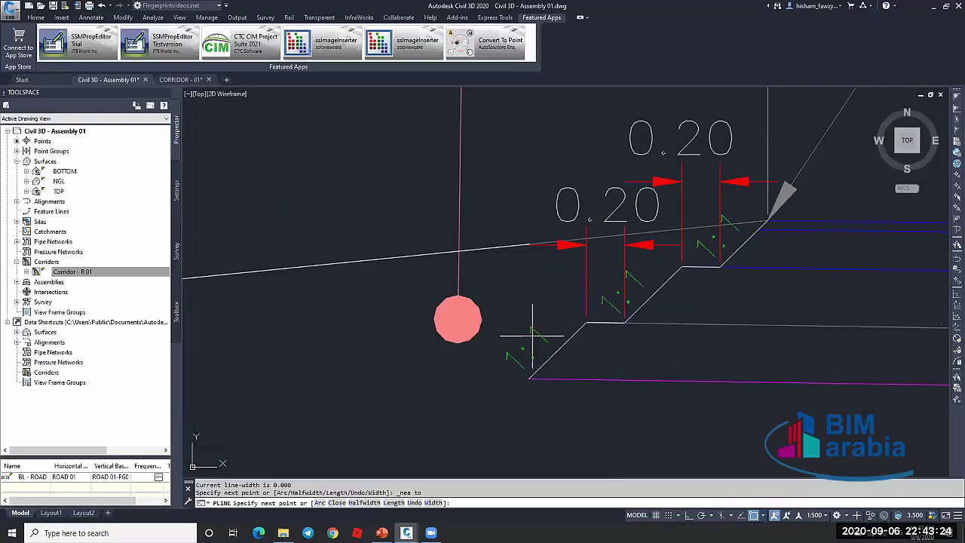
scroll(532, 336, down, 3)
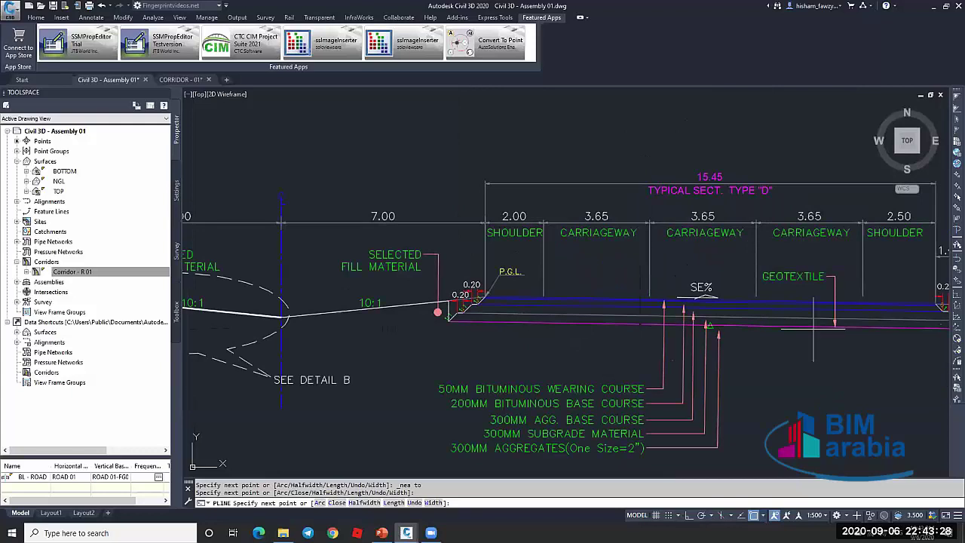
key(Escape)
text(ma)
key(Return)
click(227, 313)
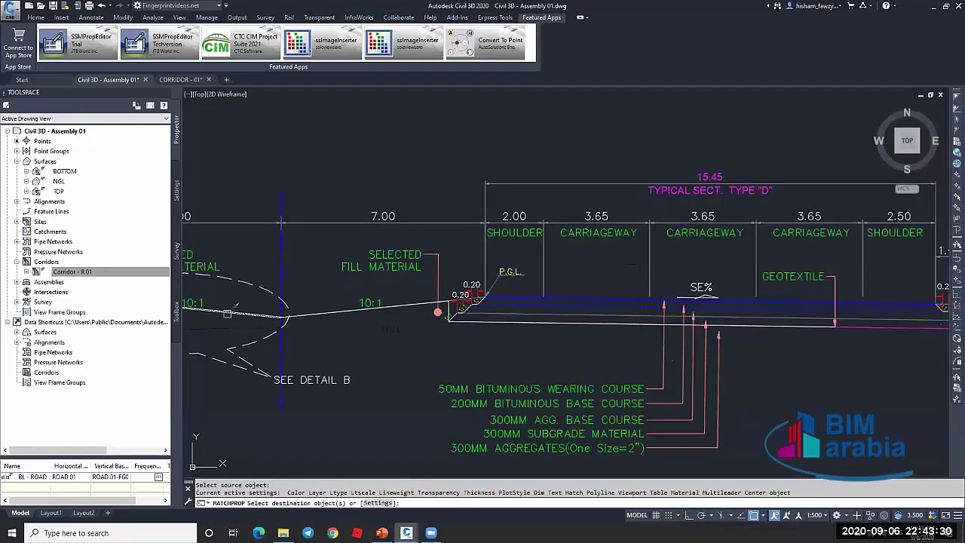
click(419, 310)
key(Escape)
key(Escape)
scroll(465, 312, up, 4)
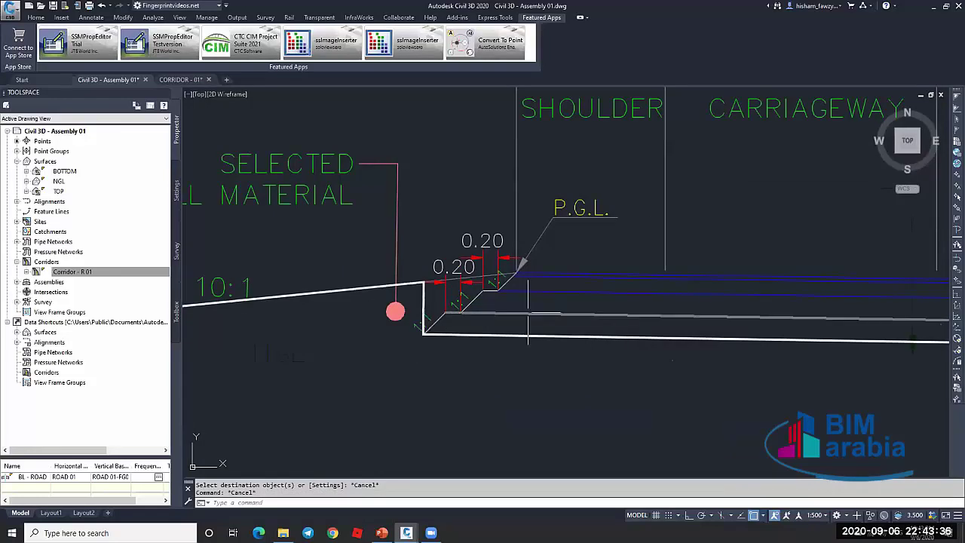
scroll(528, 331, down, 4)
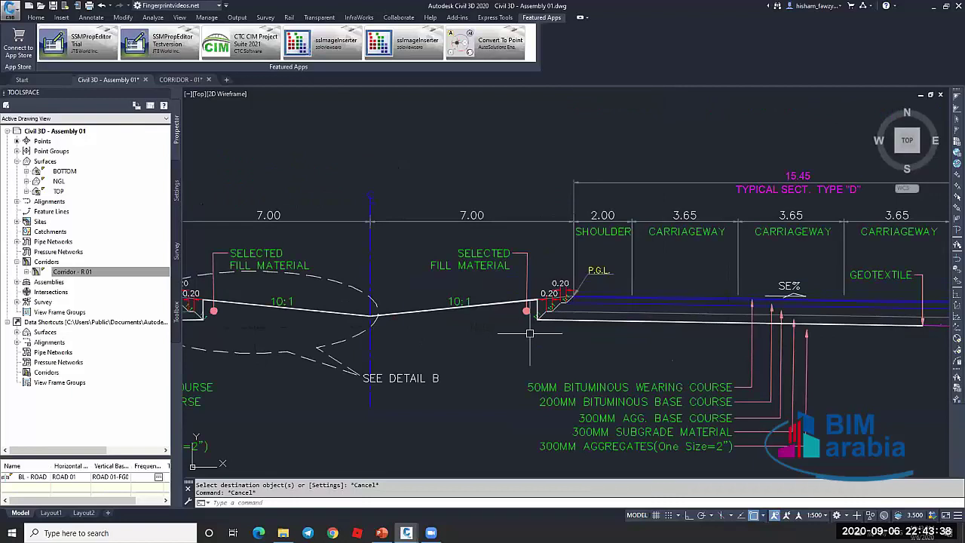
middle_drag(531, 332, 684, 287)
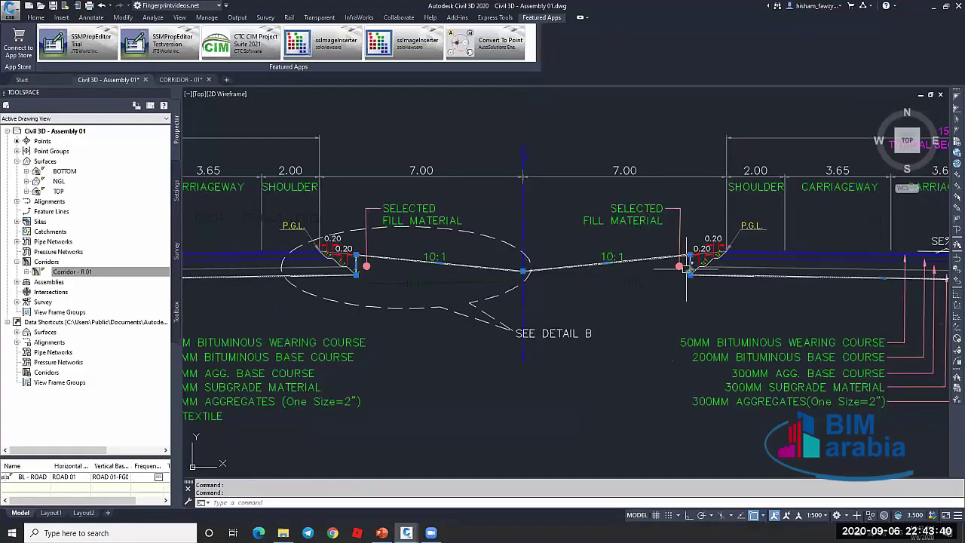
scroll(544, 290, down, 5)
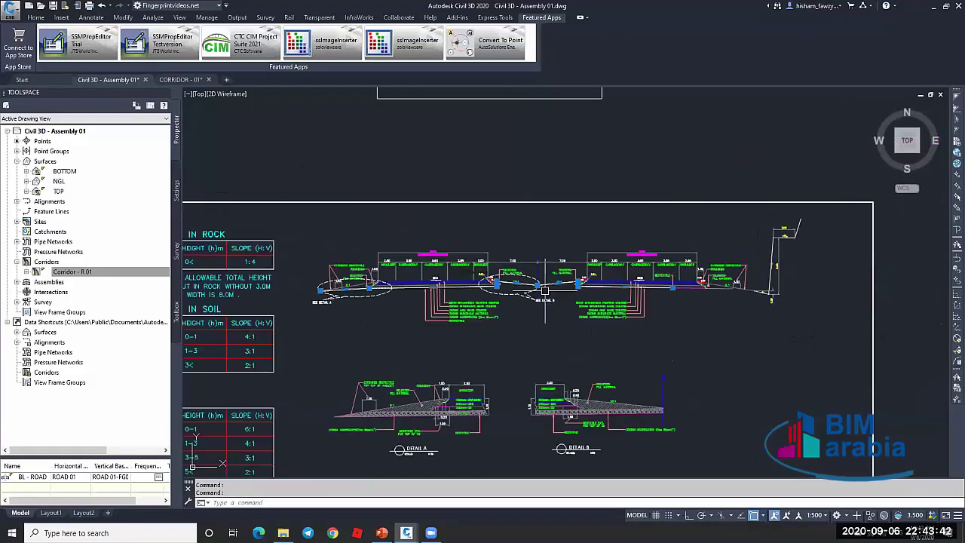
Trace a polyline from the left slope start through the top vertex to the shoulder corner
scroll(545, 291, down, 3)
scroll(545, 290, up, 7)
middle_drag(520, 302, 581, 285)
scroll(294, 294, up, 4)
scroll(326, 279, up, 5)
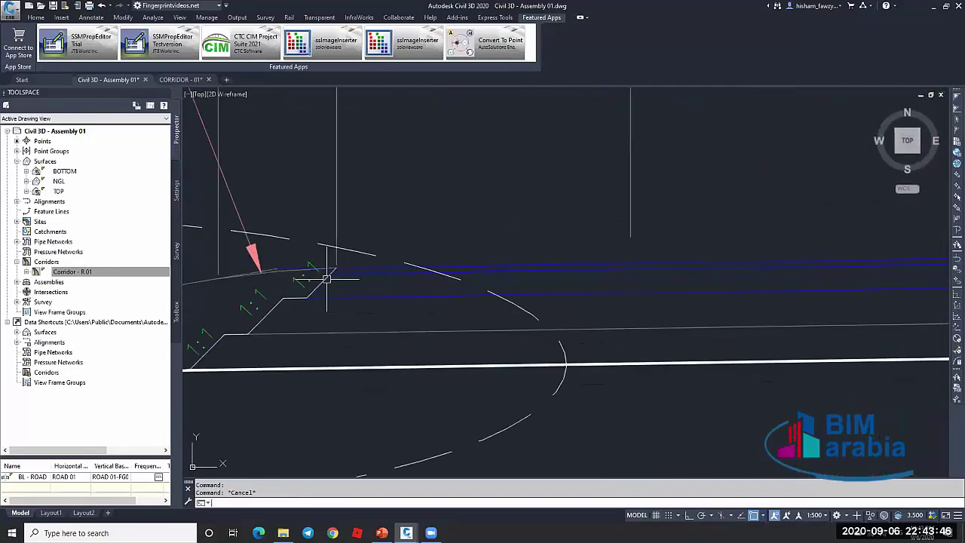
text(pl)
key(Return)
scroll(522, 262, down, 6)
scroll(413, 268, up, 4)
click(331, 295)
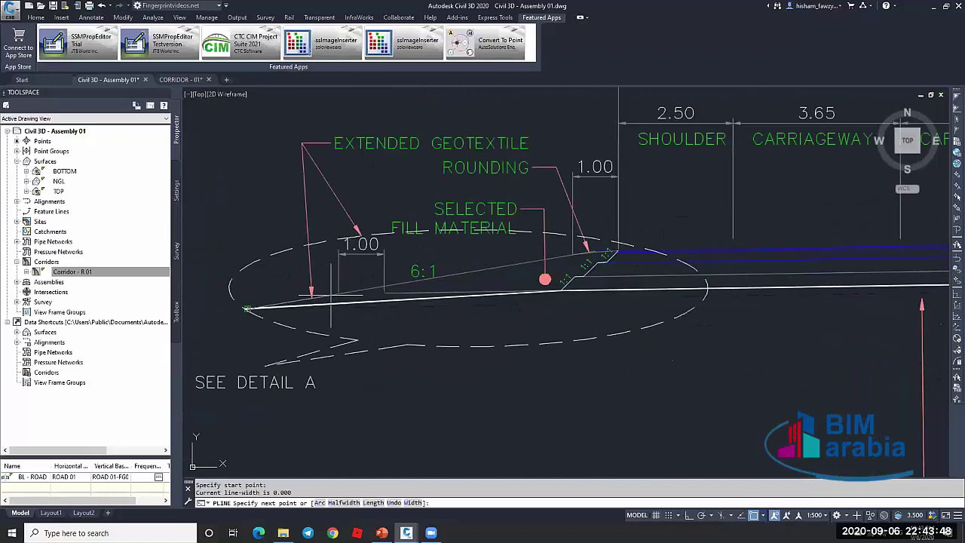
scroll(603, 242, up, 4)
click(553, 310)
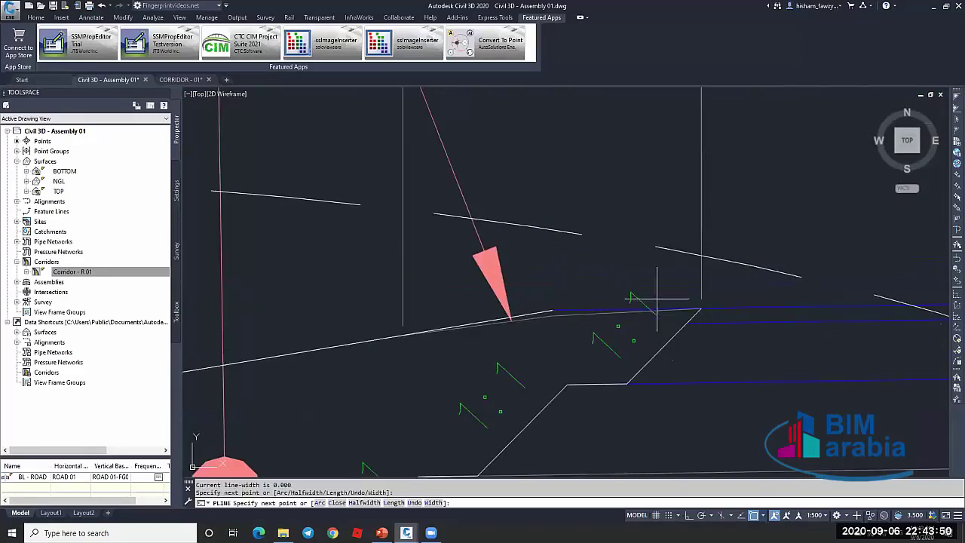
click(701, 309)
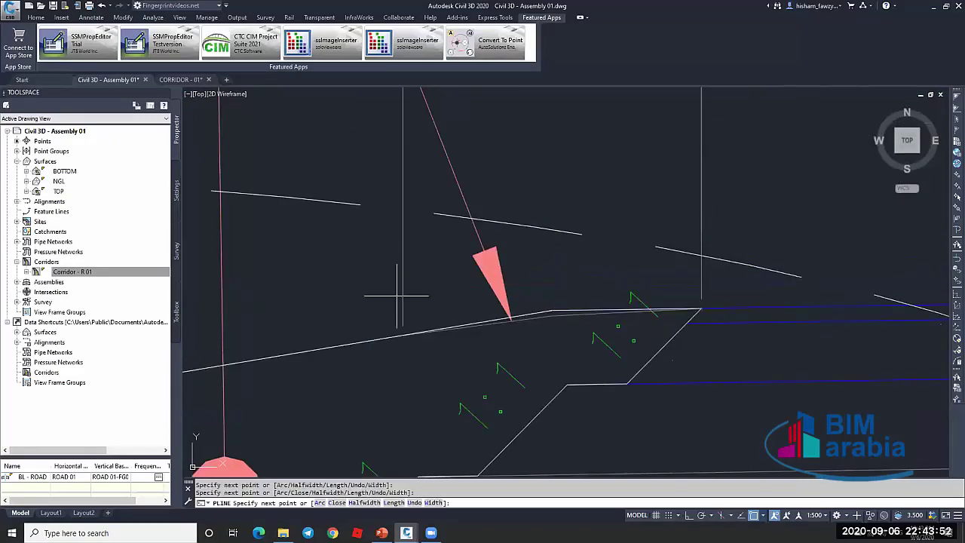
scroll(397, 295, down, 5)
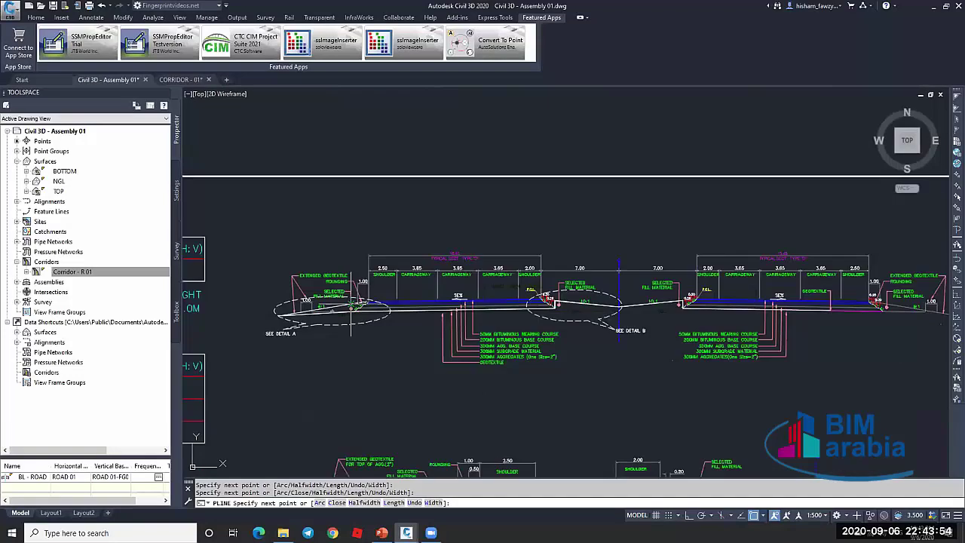
scroll(545, 310, up, 5)
scroll(546, 309, down, 3)
scroll(546, 310, up, 2)
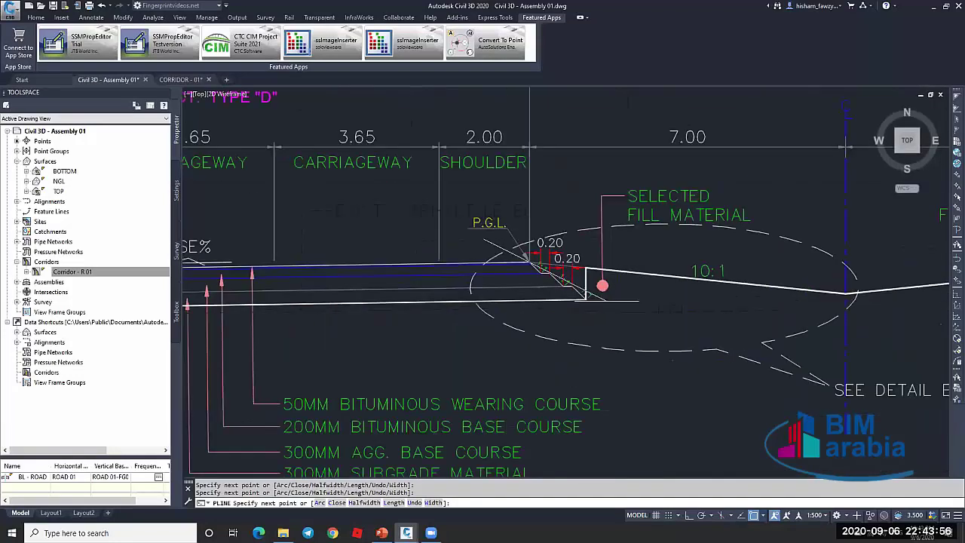
scroll(602, 285, up, 6)
scroll(486, 203, down, 4)
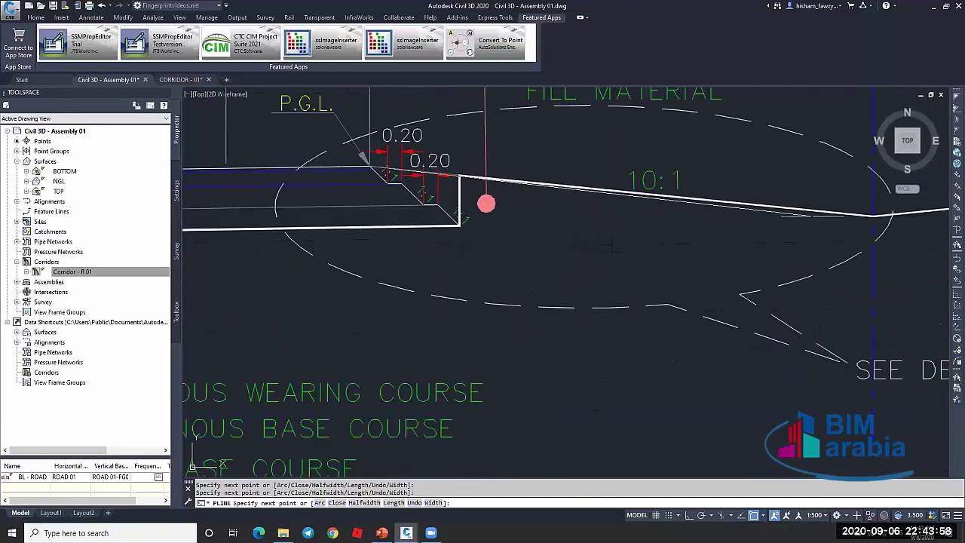
scroll(611, 244, down, 3)
key(Escape)
key(Escape)
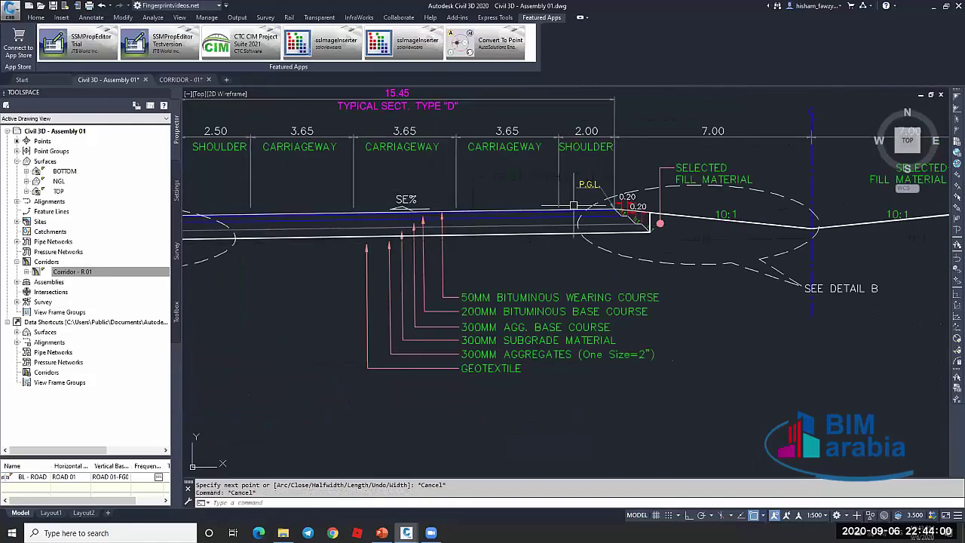
Check objects near the median slope, then pan over to the corridor plan
click(574, 205)
key(Escape)
key(Escape)
click(624, 233)
key(Escape)
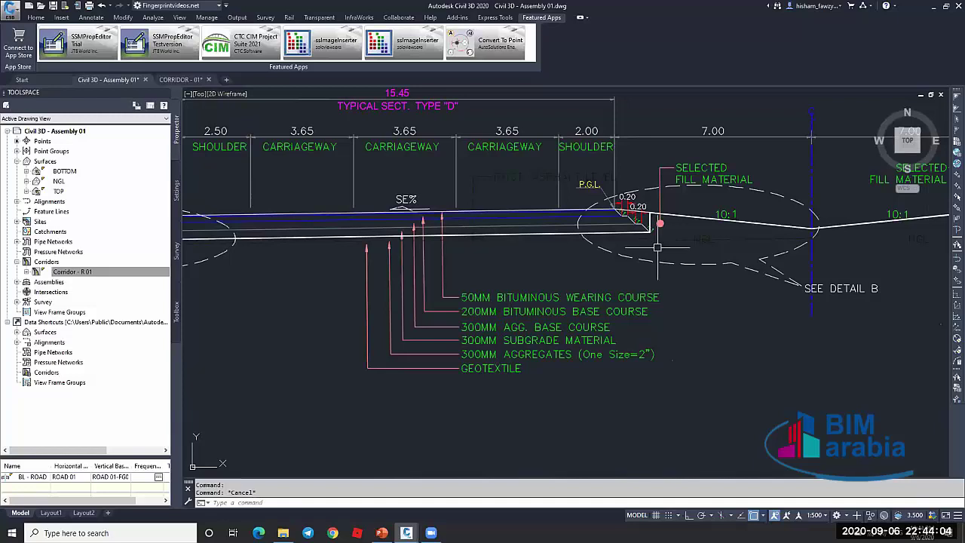
scroll(813, 292, down, 5)
scroll(807, 280, down, 3)
scroll(757, 259, down, 2)
middle_drag(418, 287, 617, 268)
key(Escape)
scroll(532, 270, up, 6)
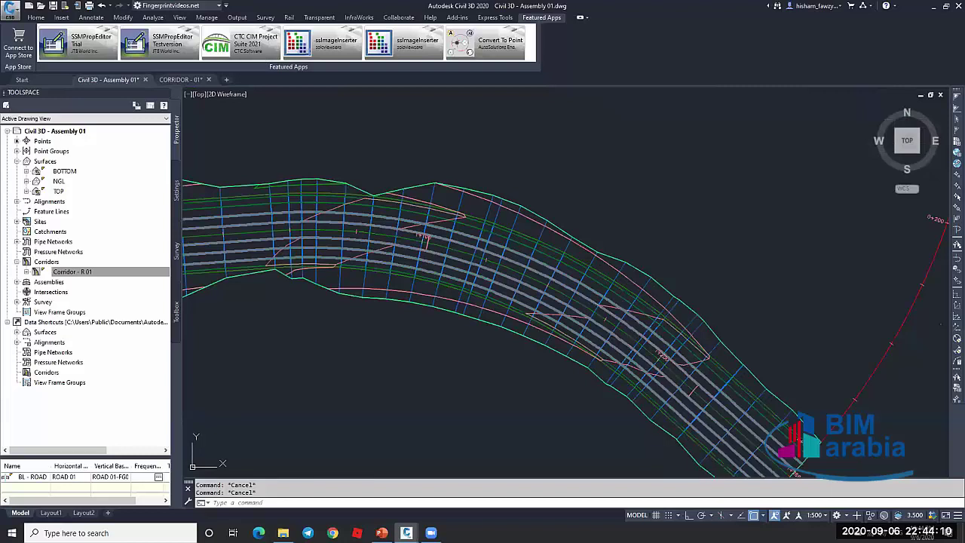
click(528, 255)
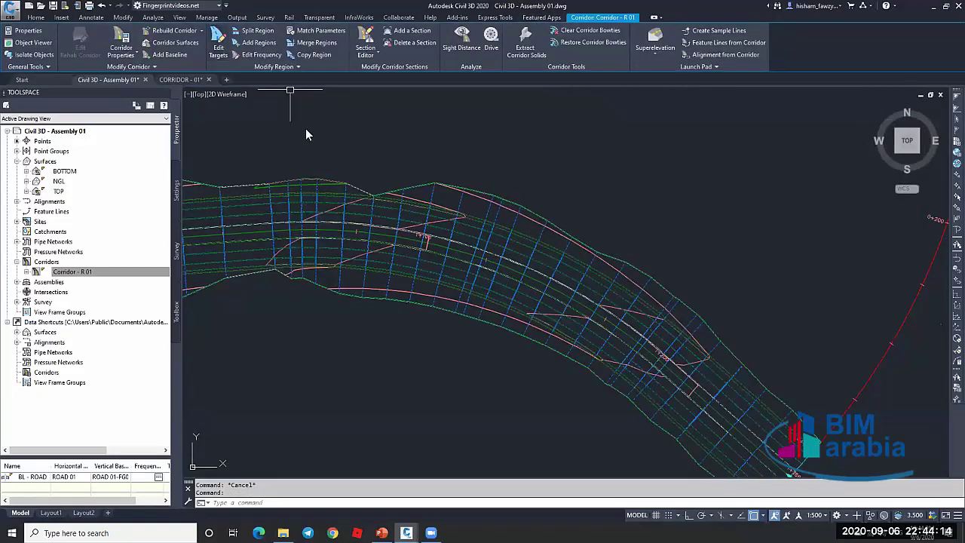
click(121, 42)
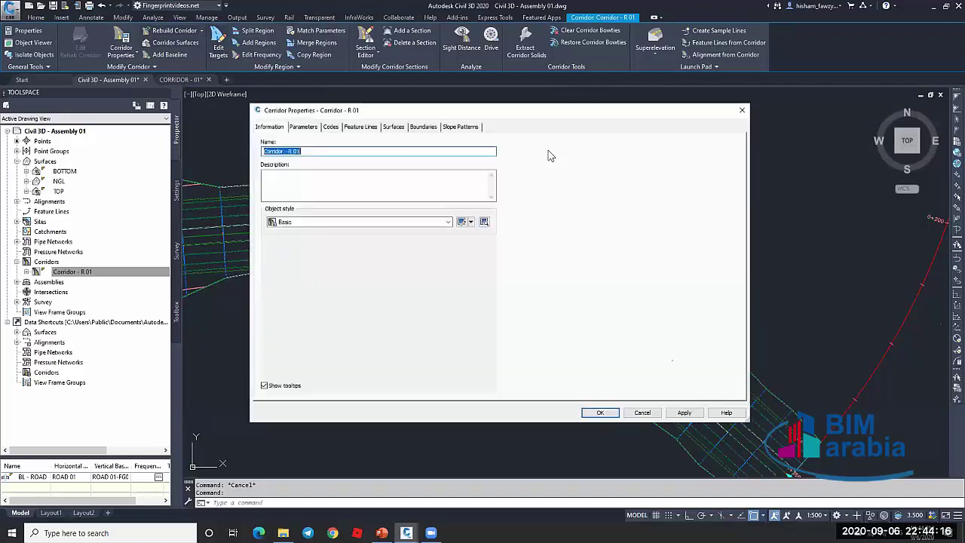
key(ctrl+Tab)
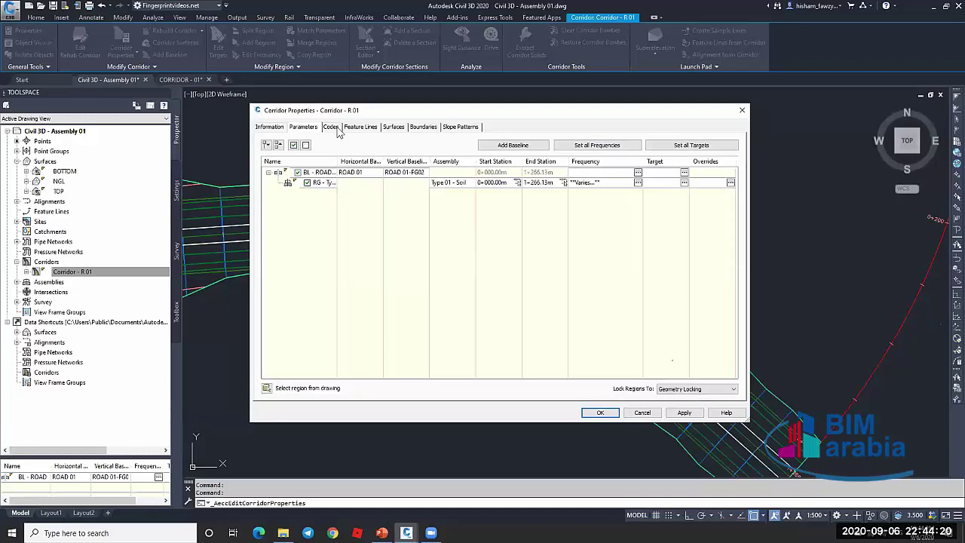
click(392, 128)
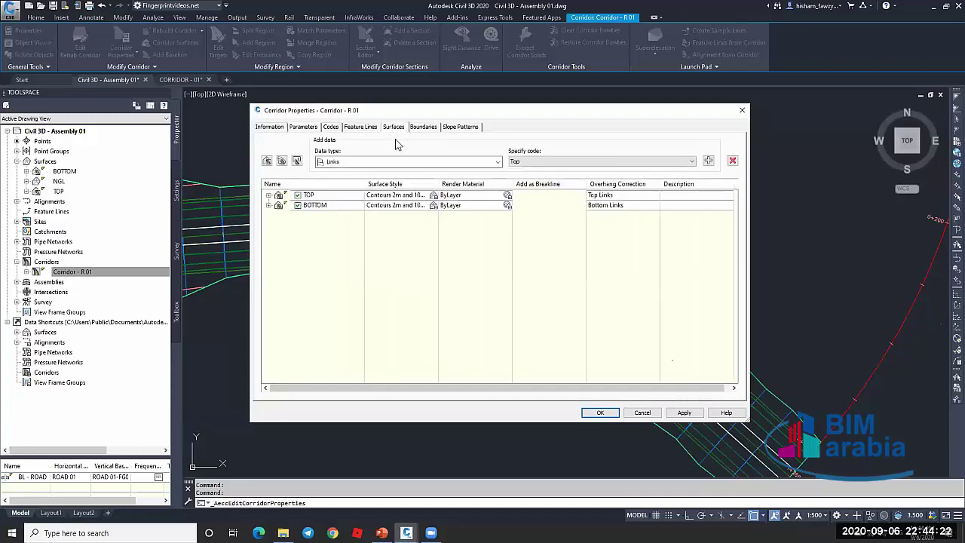
click(269, 196)
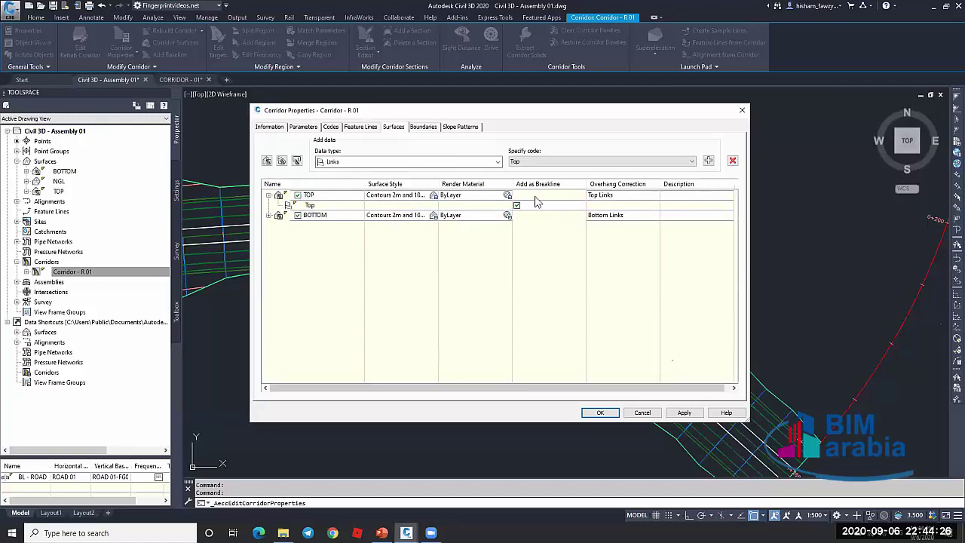
click(422, 127)
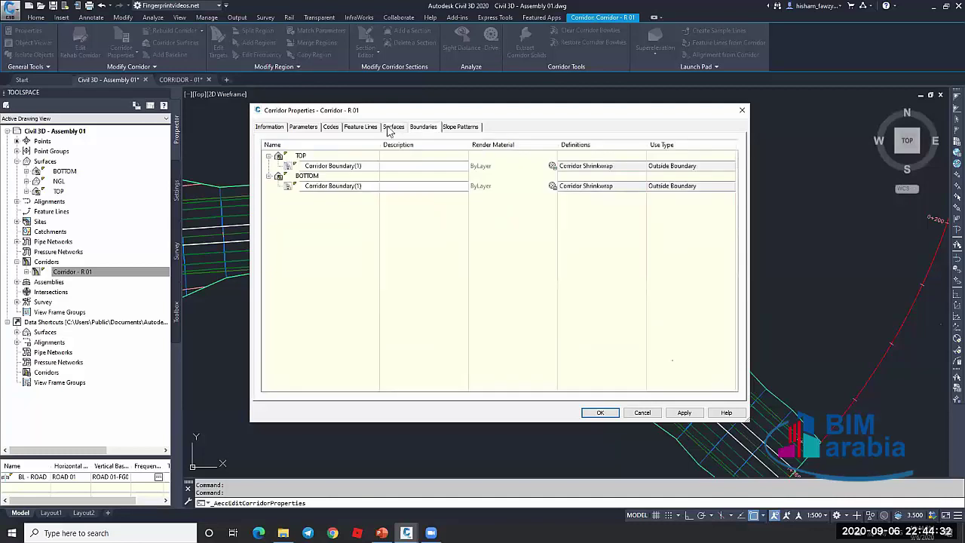
click(462, 127)
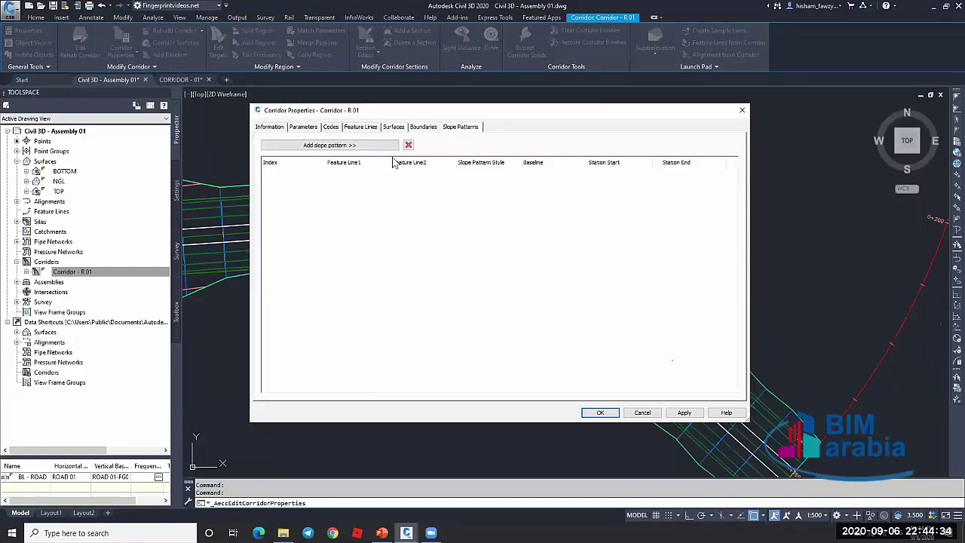
click(640, 414)
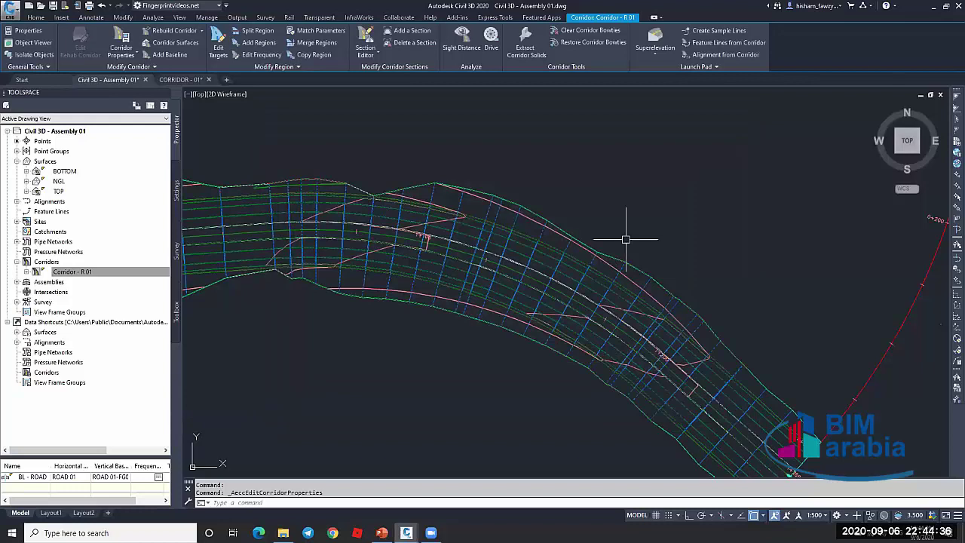
Open Corridor - R 01's properties, start adding a slope pattern, then abandon the feature-line pick
scroll(673, 216, down, 2)
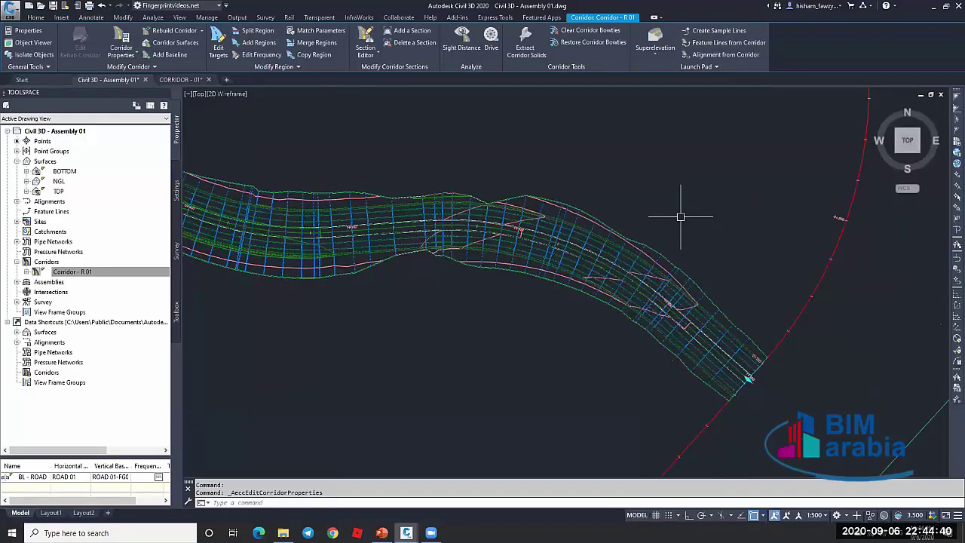
scroll(680, 216, down, 3)
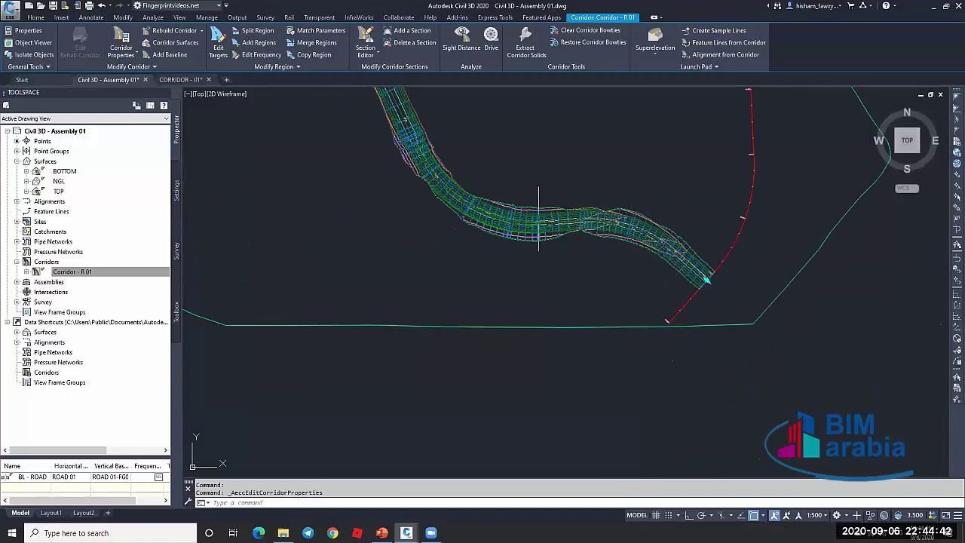
scroll(538, 219, up, 8)
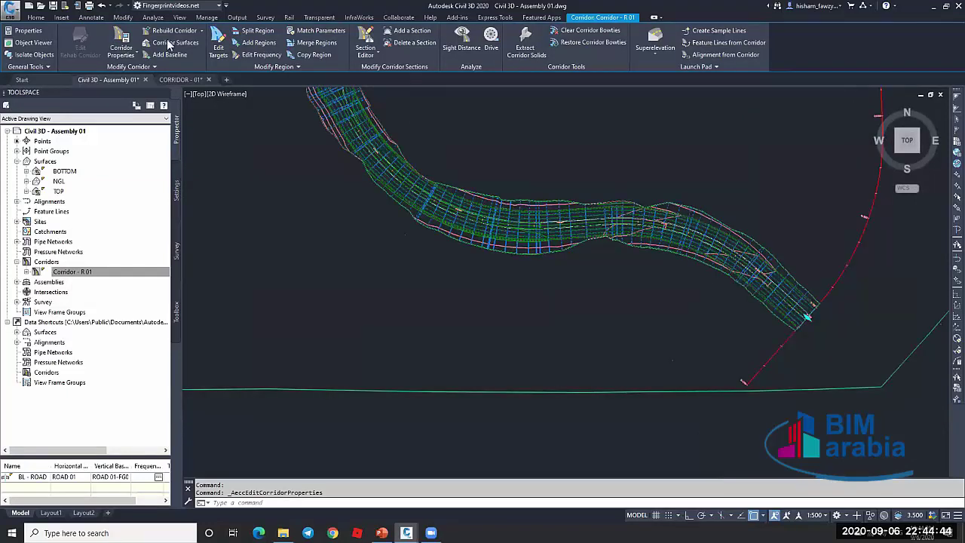
key(Escape)
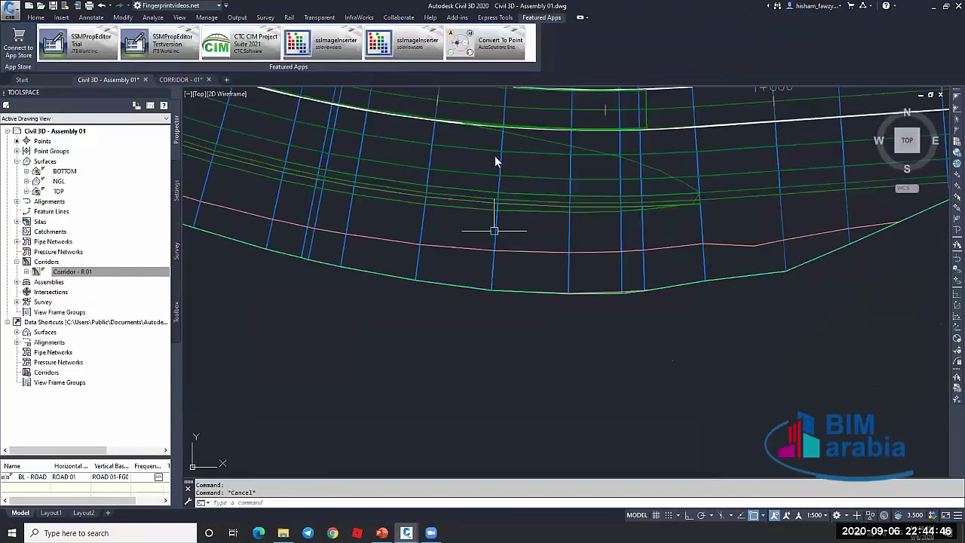
click(451, 128)
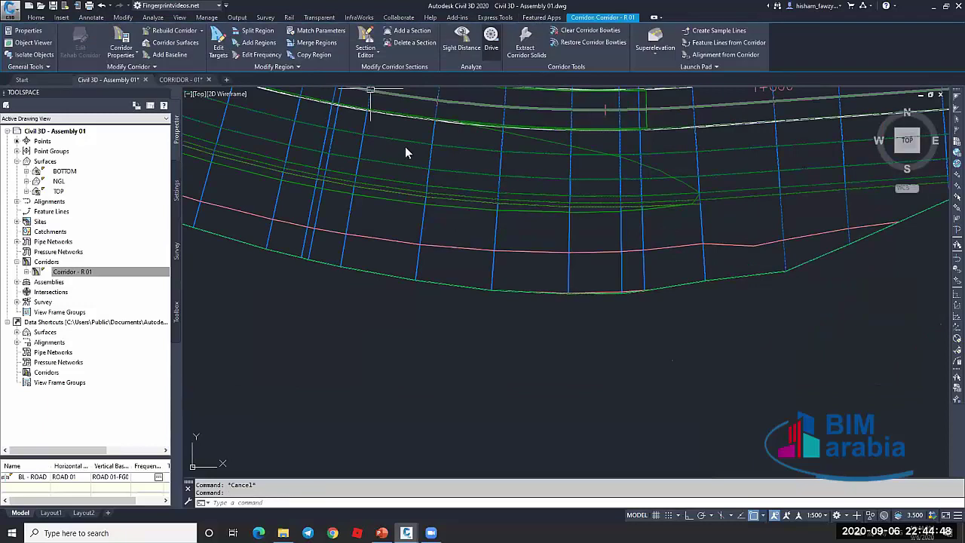
double_click(533, 162)
click(351, 148)
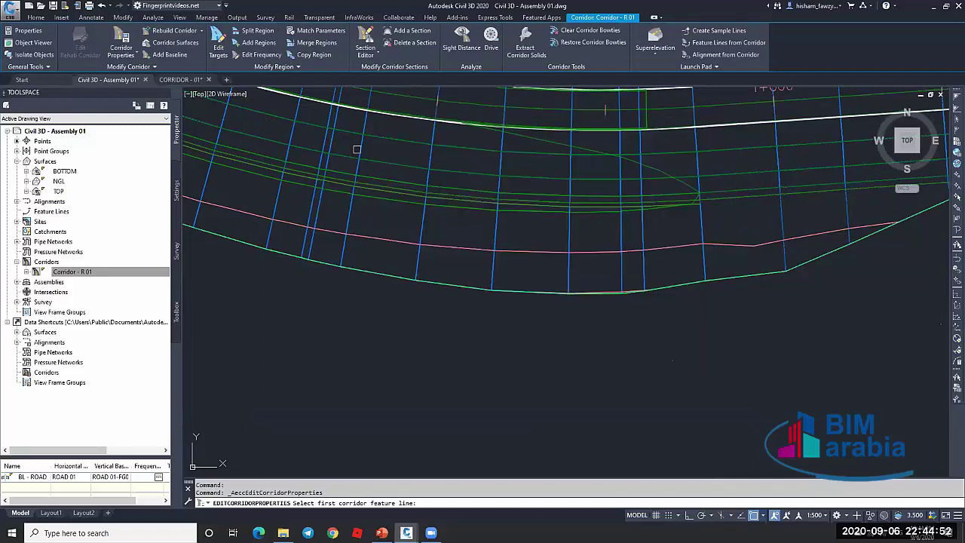
click(357, 149)
scroll(575, 310, down, 3)
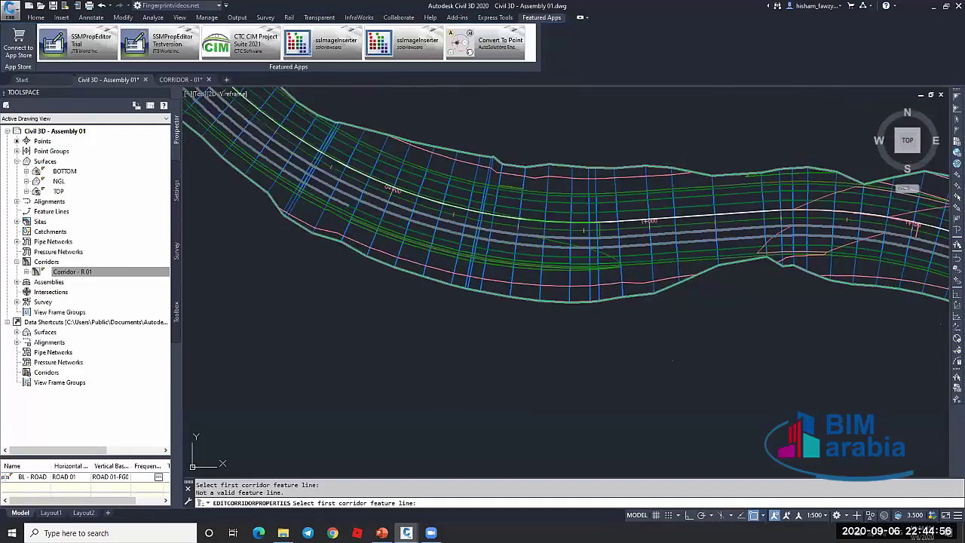
scroll(501, 270, up, 4)
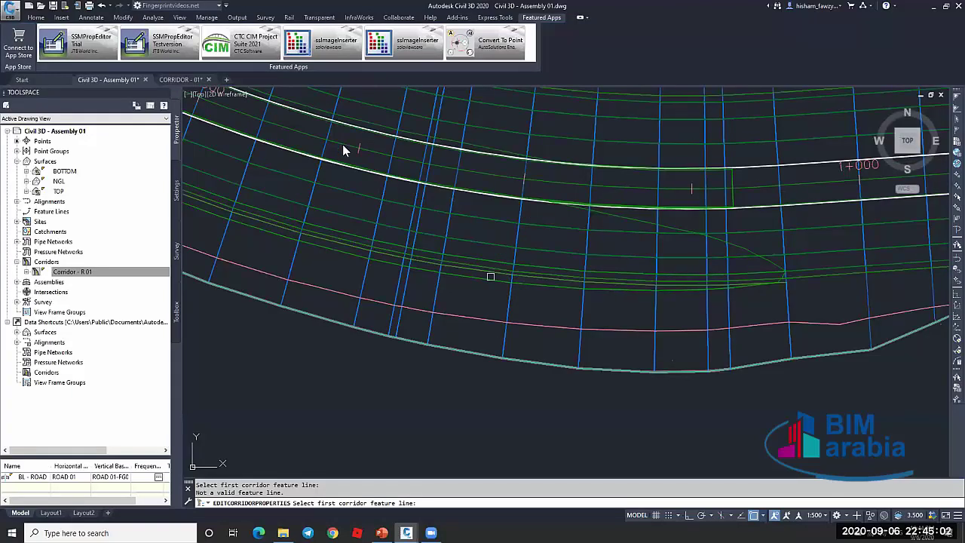
key(Return)
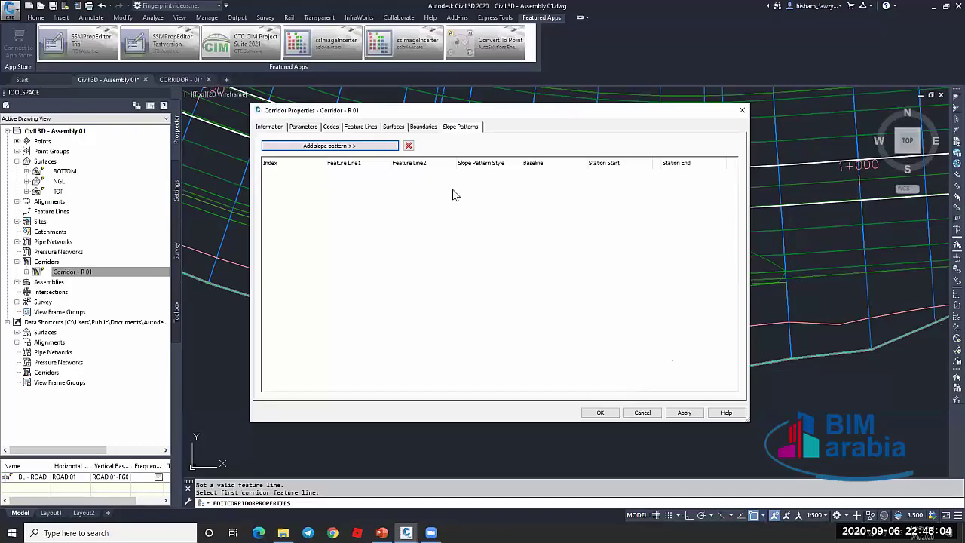
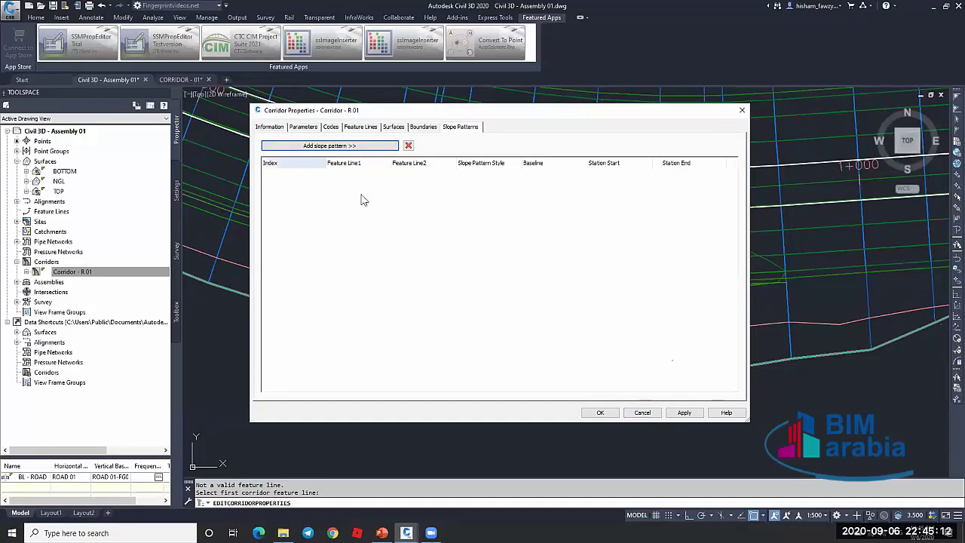
Review Corridor - R 01's code settings, move the dialog aside, and cancel the feature-line prompt
click(329, 130)
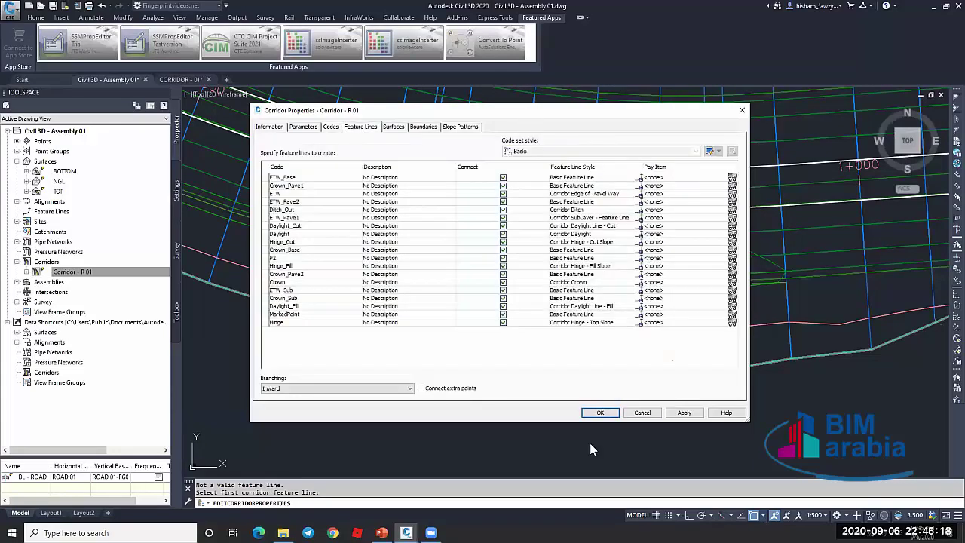
drag(650, 110, 599, 146)
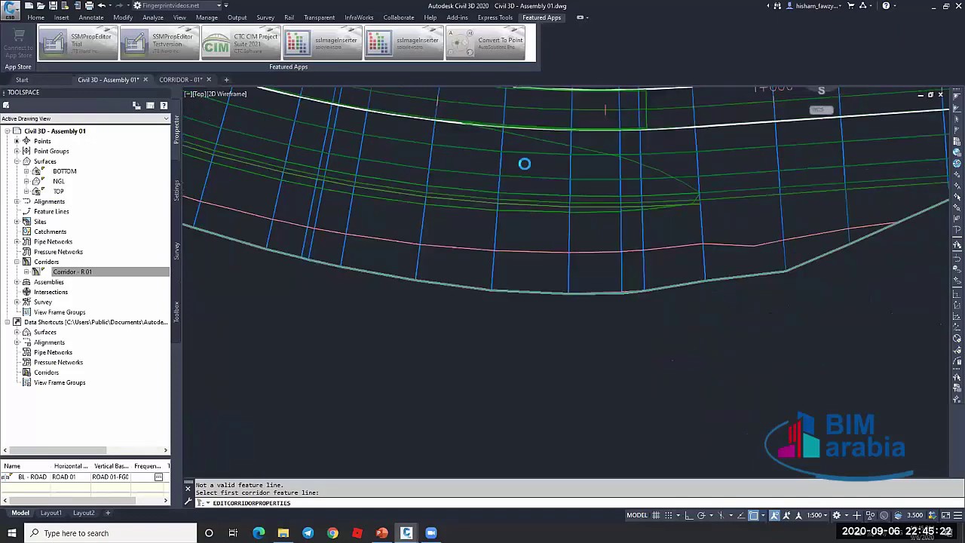
key(Escape)
scroll(523, 162, down, 5)
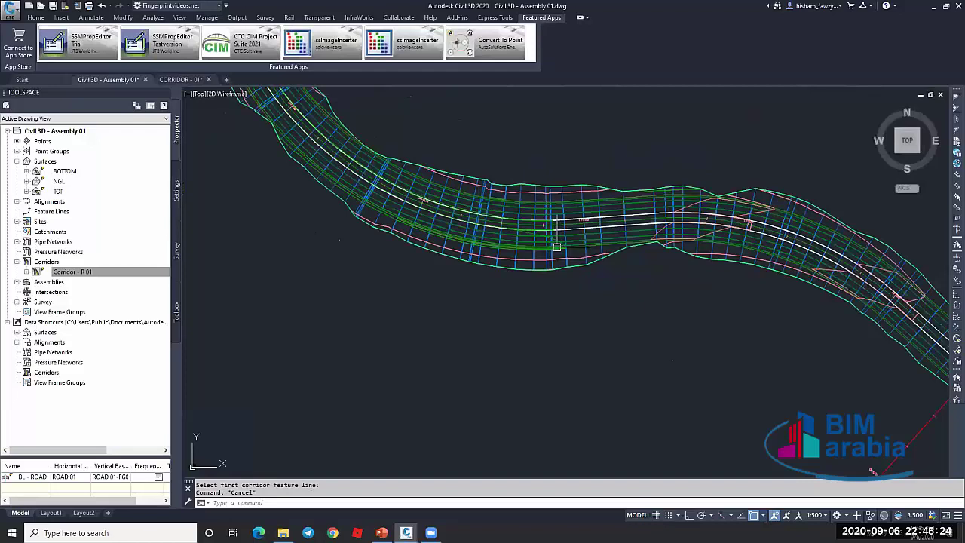
scroll(557, 247, up, 2)
In CORRIDOR - 01, zoom to the assembly sections and select the corridor
key(ctrl+Tab)
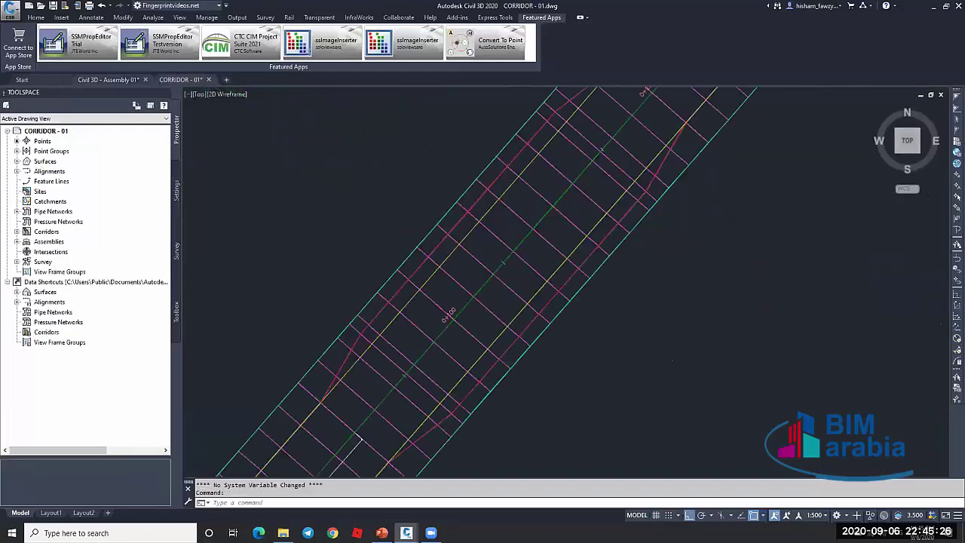
scroll(355, 202, down, 3)
middle_drag(601, 209, 420, 206)
scroll(420, 206, up, 1)
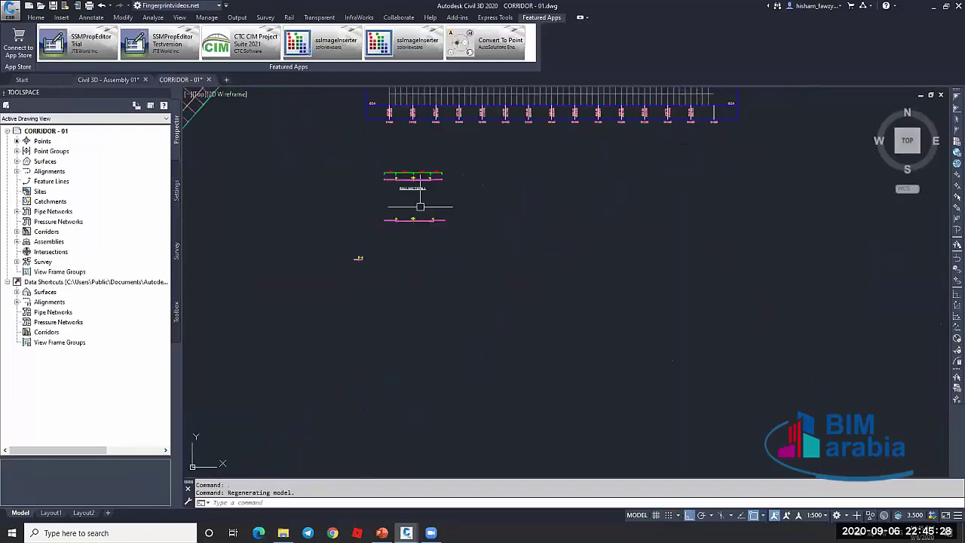
scroll(359, 258, up, 5)
scroll(478, 250, up, 4)
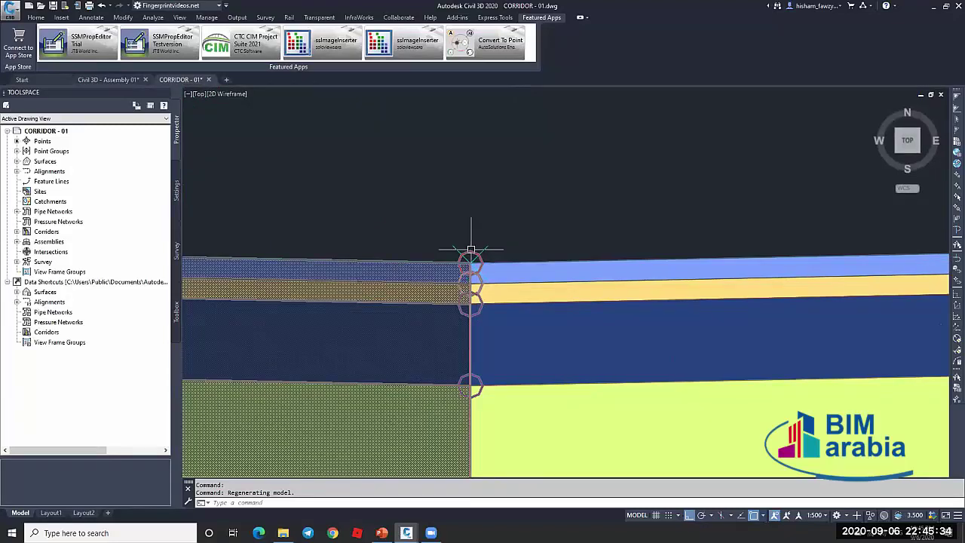
scroll(673, 263, down, 4)
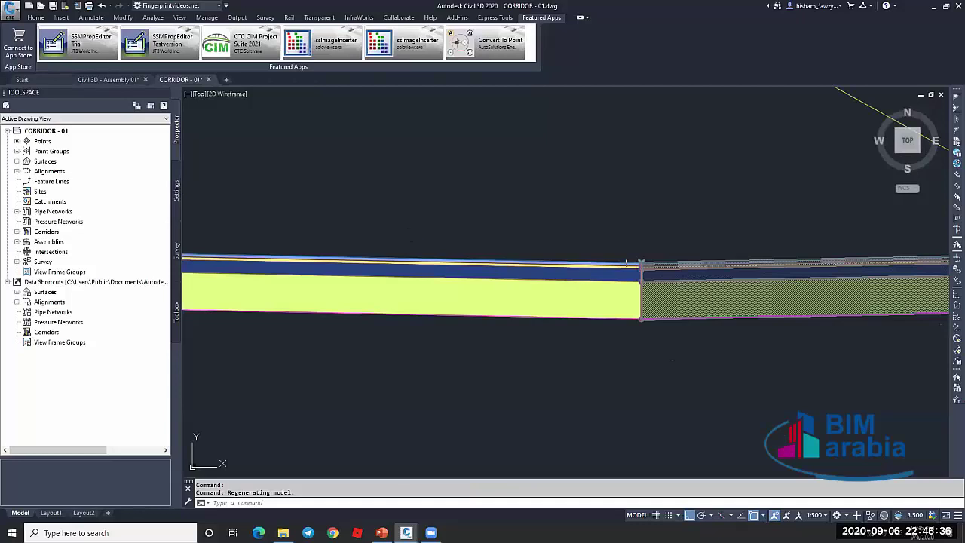
scroll(627, 262, down, 5)
click(431, 218)
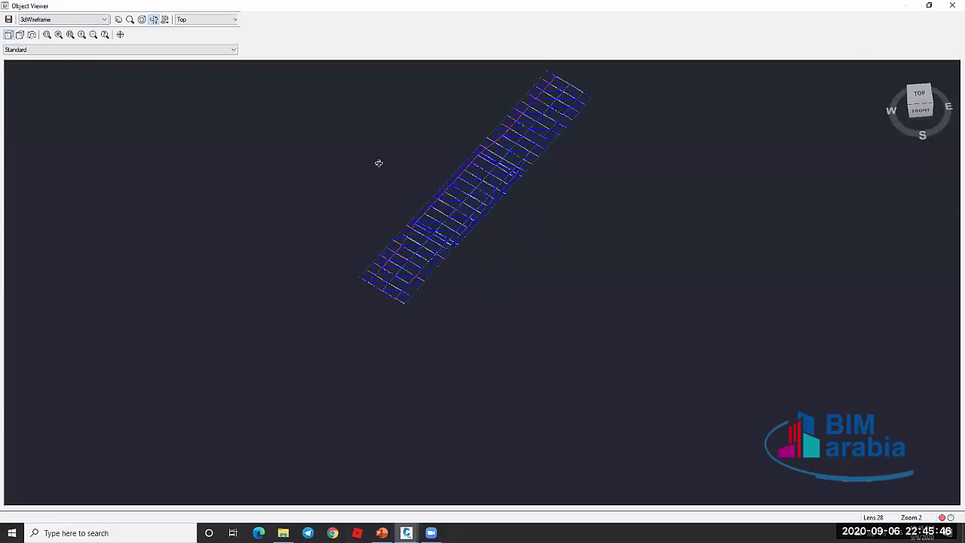
Zoom around the corridor's layered pavement in the Object Viewer, then close the viewer
scroll(572, 350, up, 5)
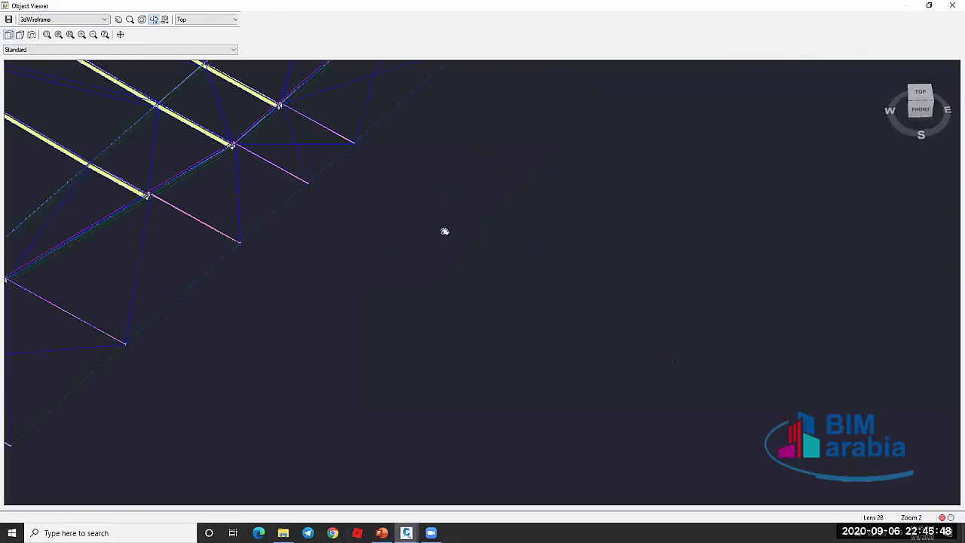
scroll(415, 303, up, 3)
scroll(357, 291, up, 3)
scroll(442, 222, up, 3)
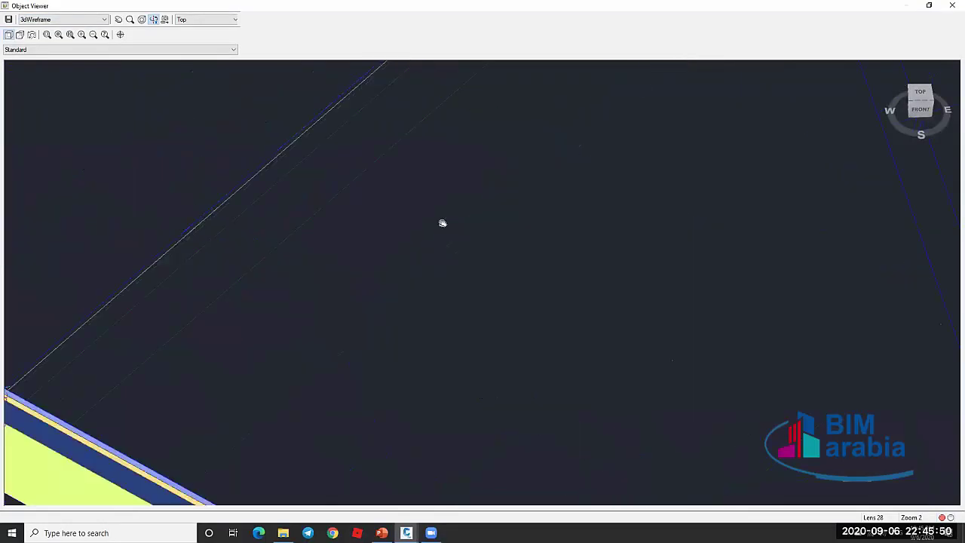
scroll(285, 340, down, 2)
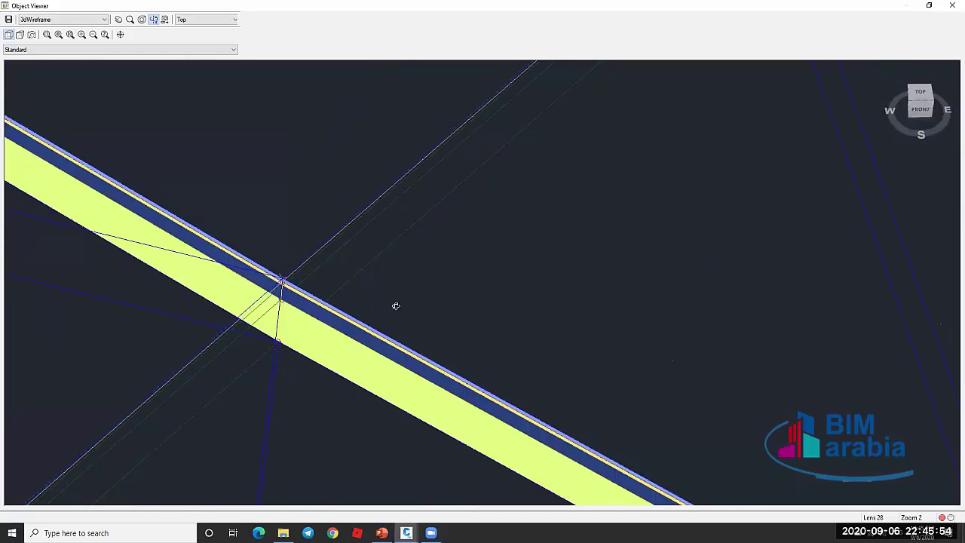
scroll(591, 154, down, 3)
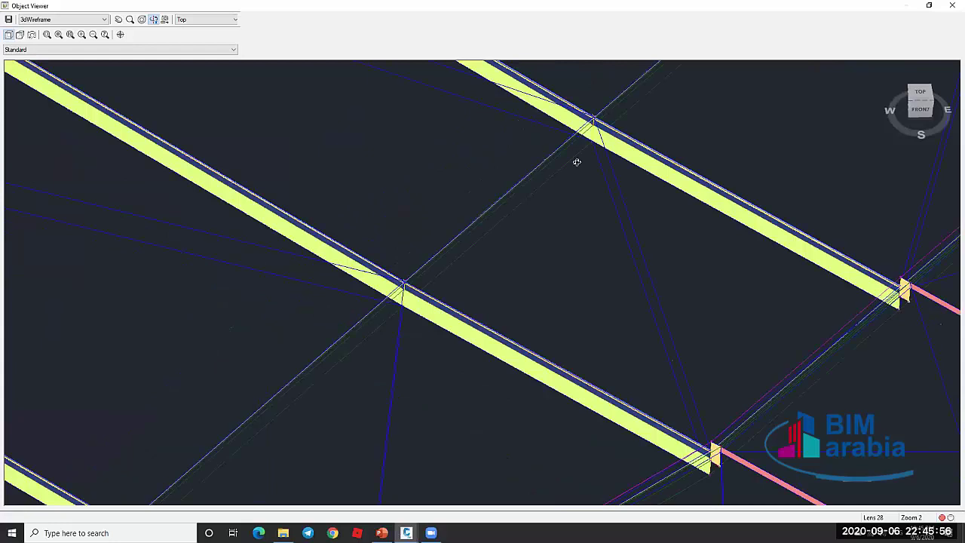
key(Escape)
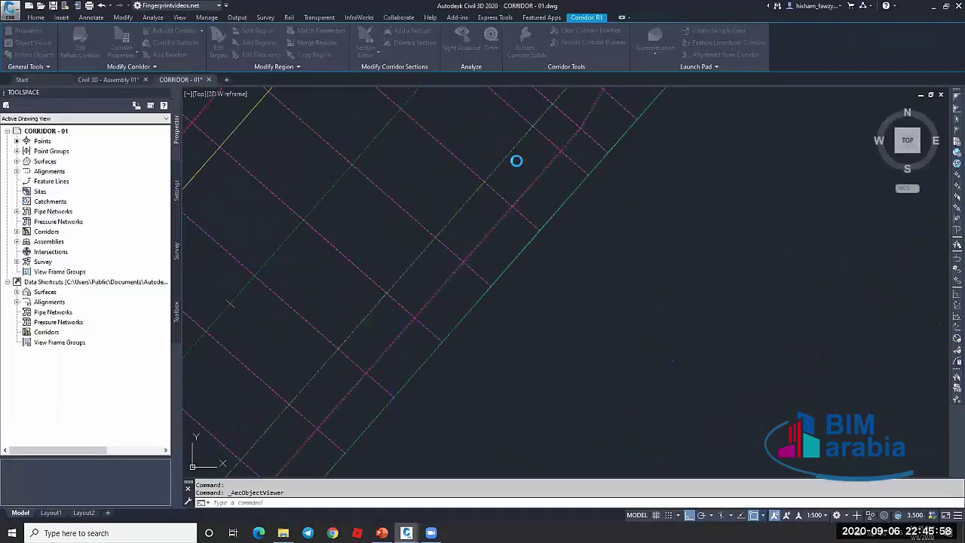
double_click(316, 161)
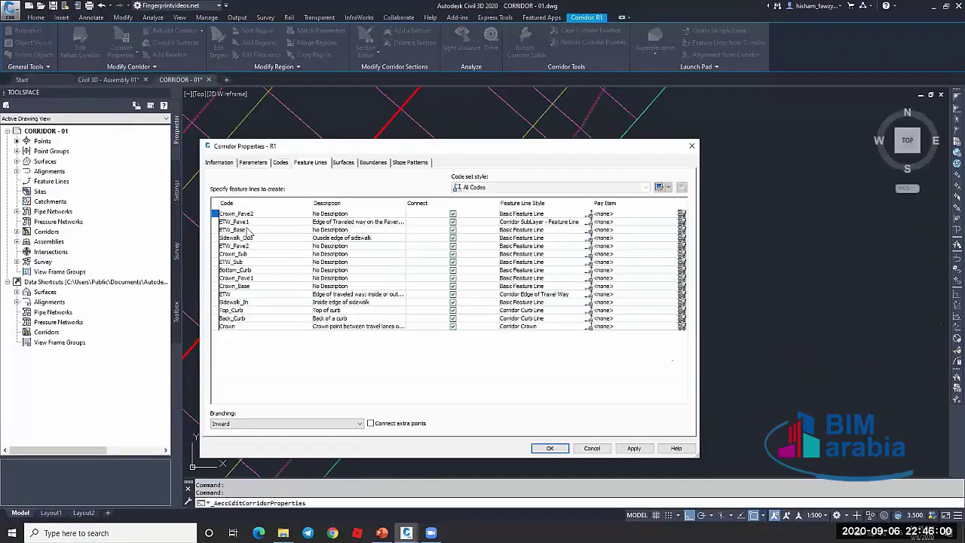
click(250, 224)
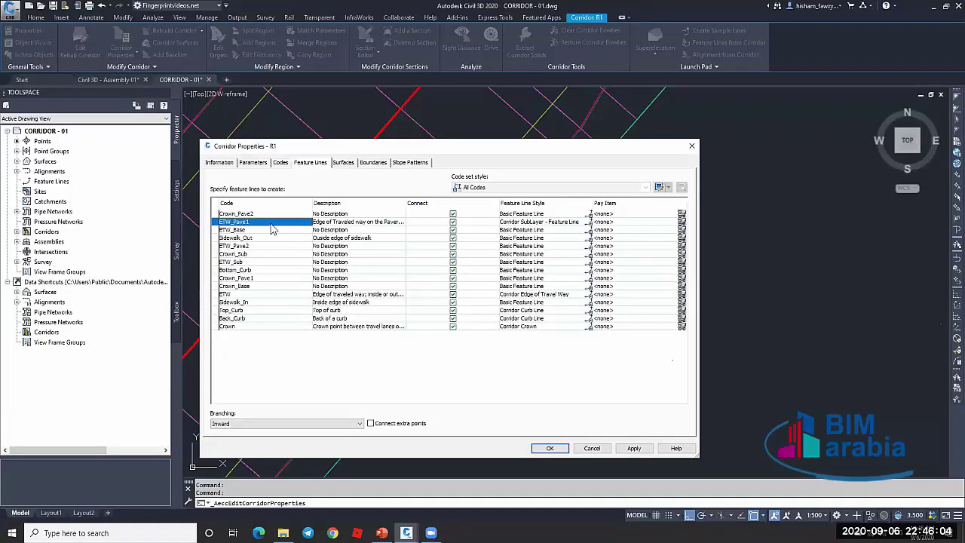
click(267, 328)
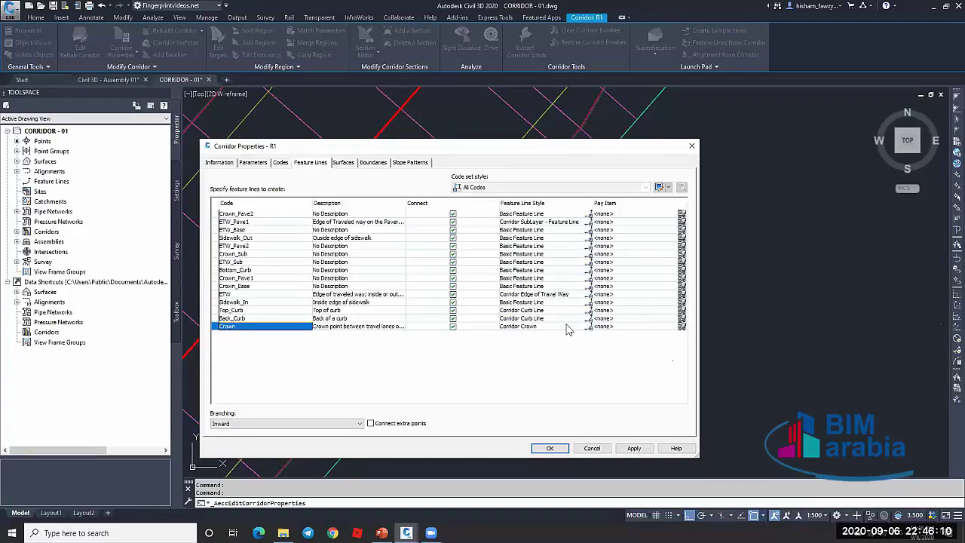
click(454, 329)
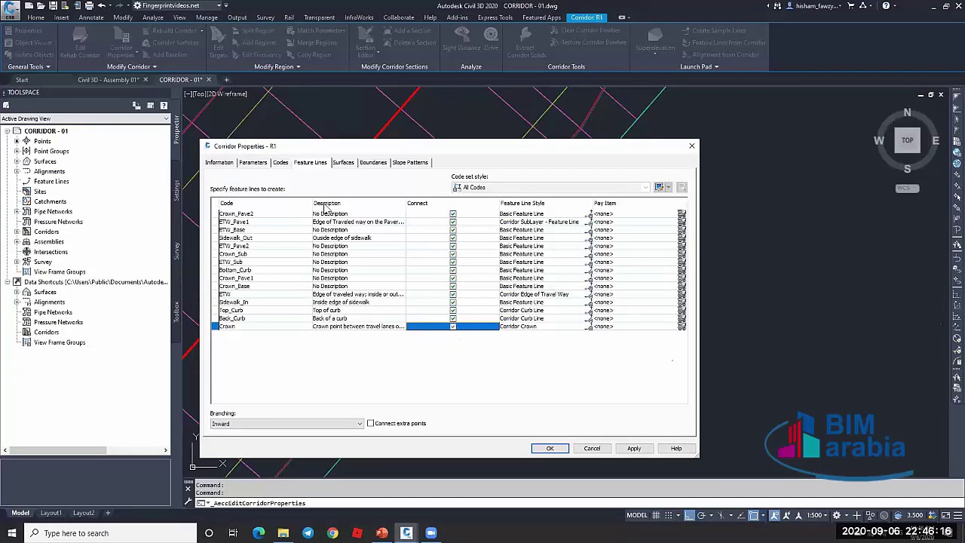
click(255, 294)
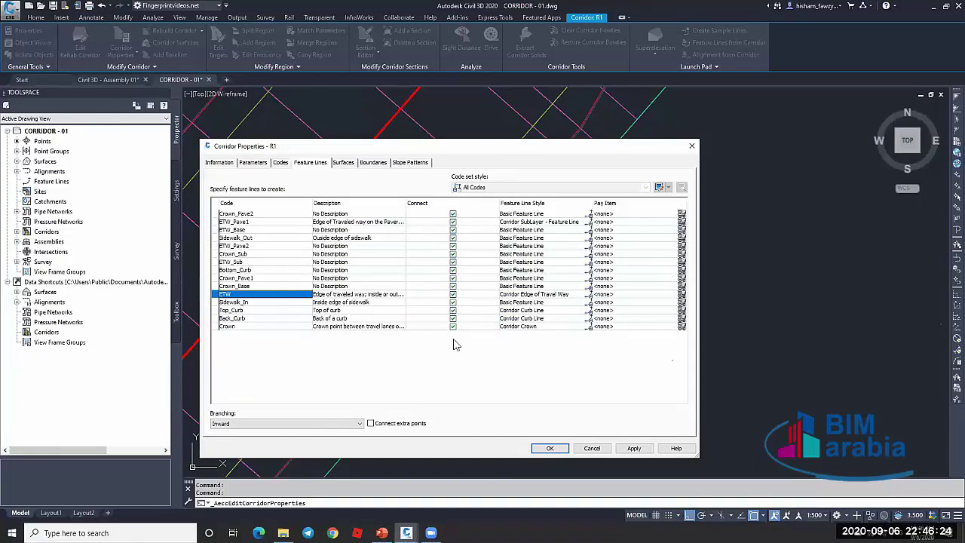
click(284, 166)
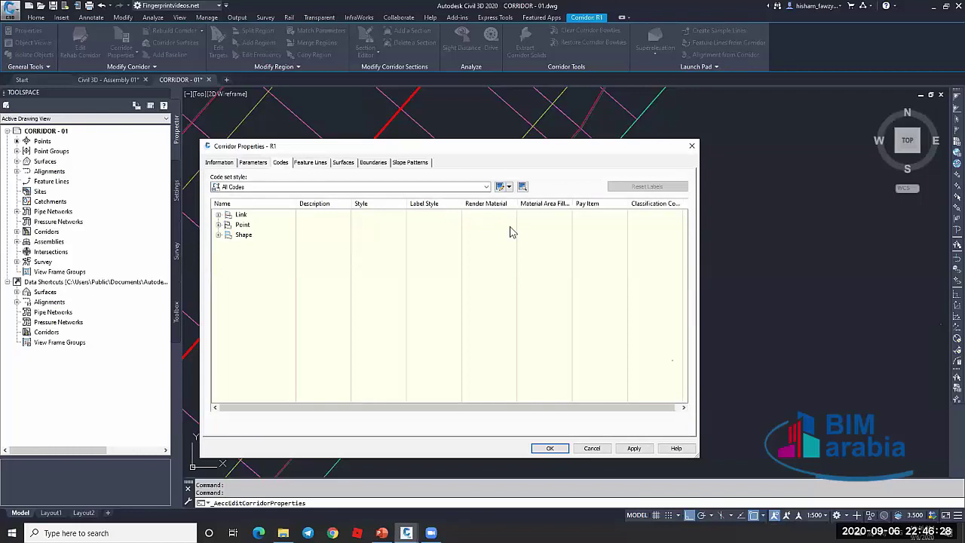
click(273, 188)
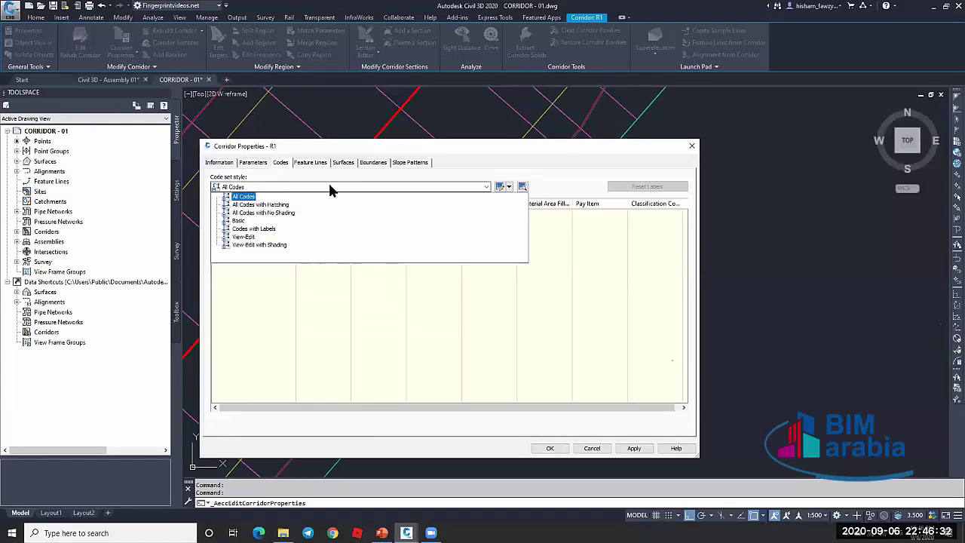
click(518, 199)
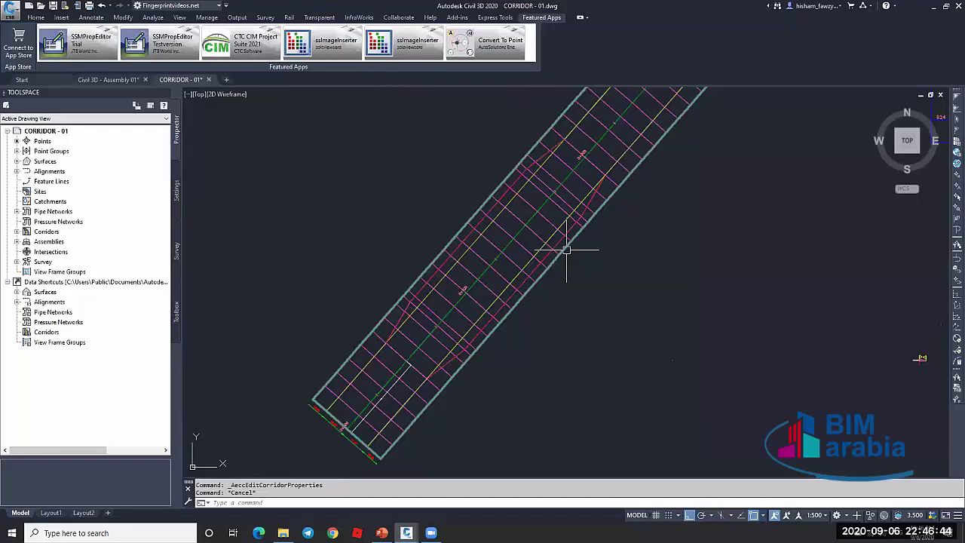
Cancel the corridor properties and select the corridor in the plan
key(Escape)
scroll(534, 223, up, 4)
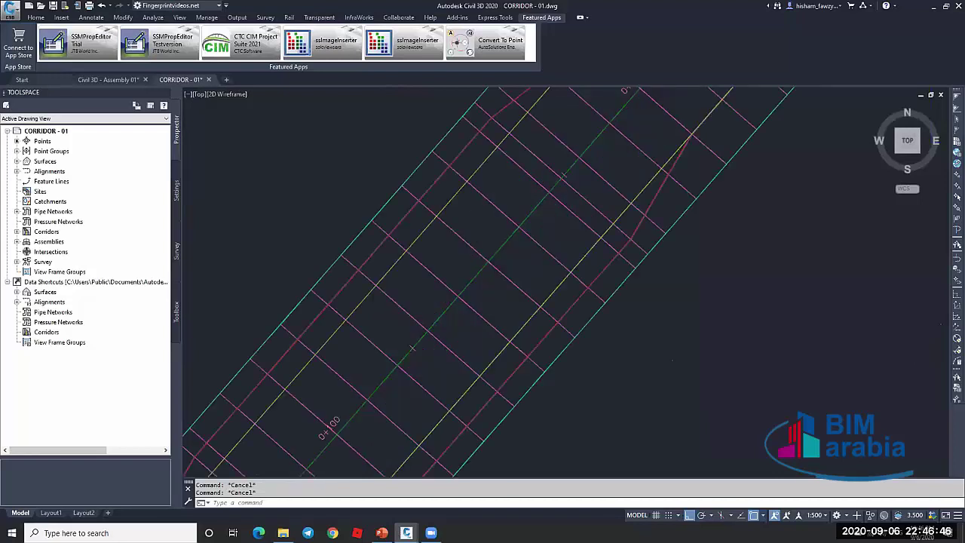
scroll(556, 191, down, 2)
click(556, 192)
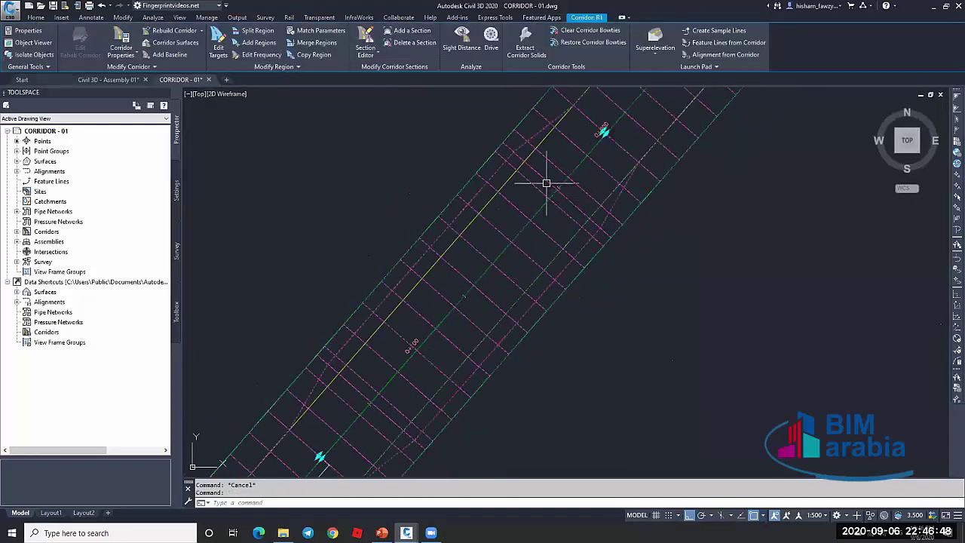
scroll(625, 236, down, 3)
Switch to the Civil 3D - Assembly 01 drawing, clear the selection, and bring up Select File
click(108, 79)
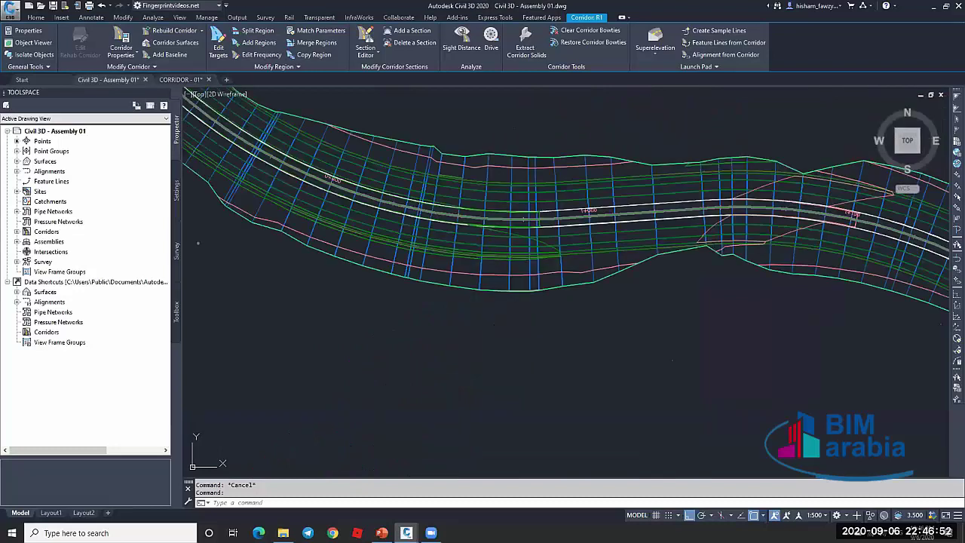
key(Escape)
scroll(494, 249, down, 3)
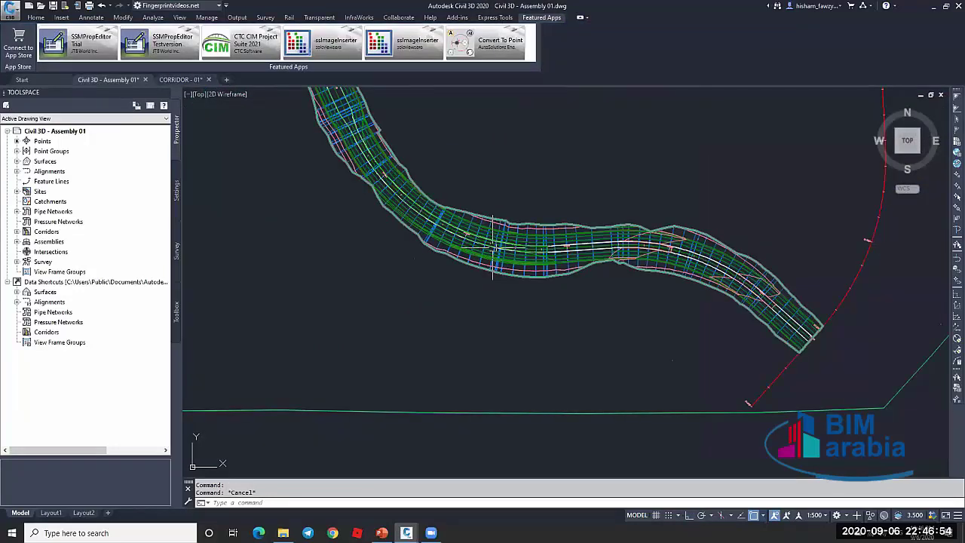
scroll(494, 249, up, 5)
key(Escape)
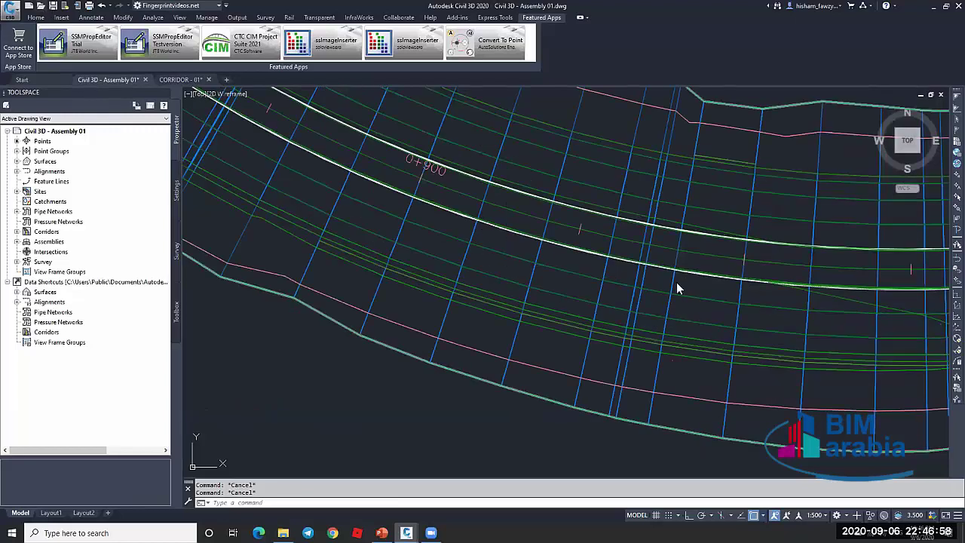
key(ctrl+o)
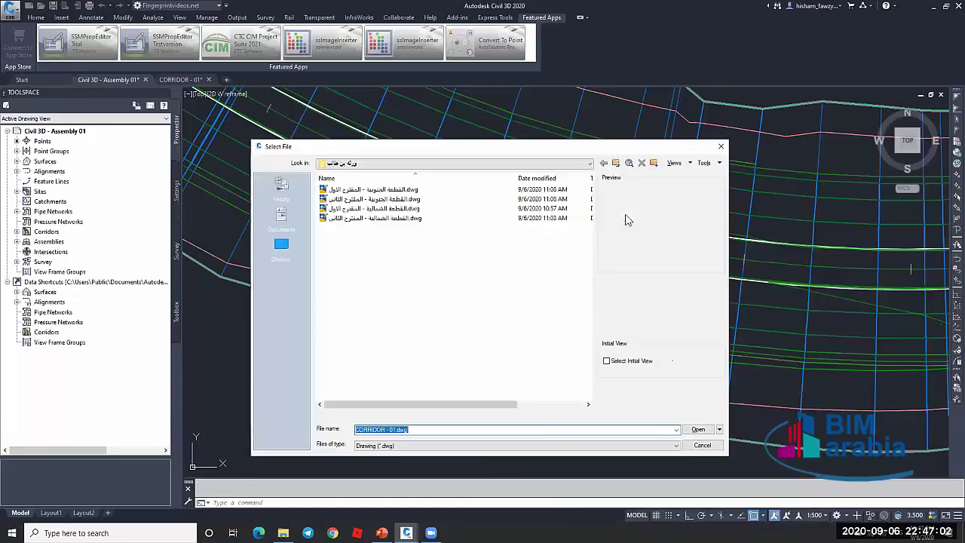
Dismiss the Select File window
key(Escape)
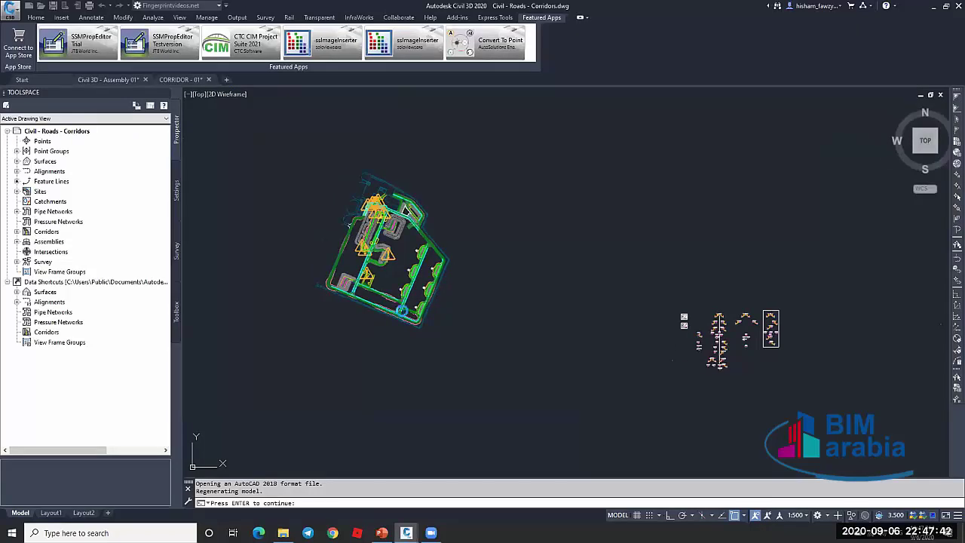
Finish loading Civil - Roads - Corridors and pan to the curb junction near island 44
key(Return)
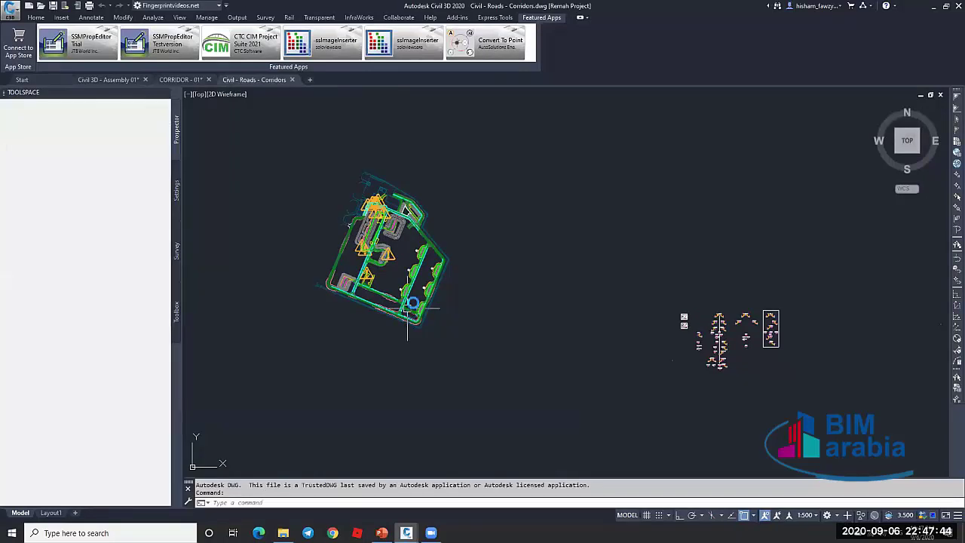
scroll(408, 309, up, 8)
scroll(419, 310, up, 2)
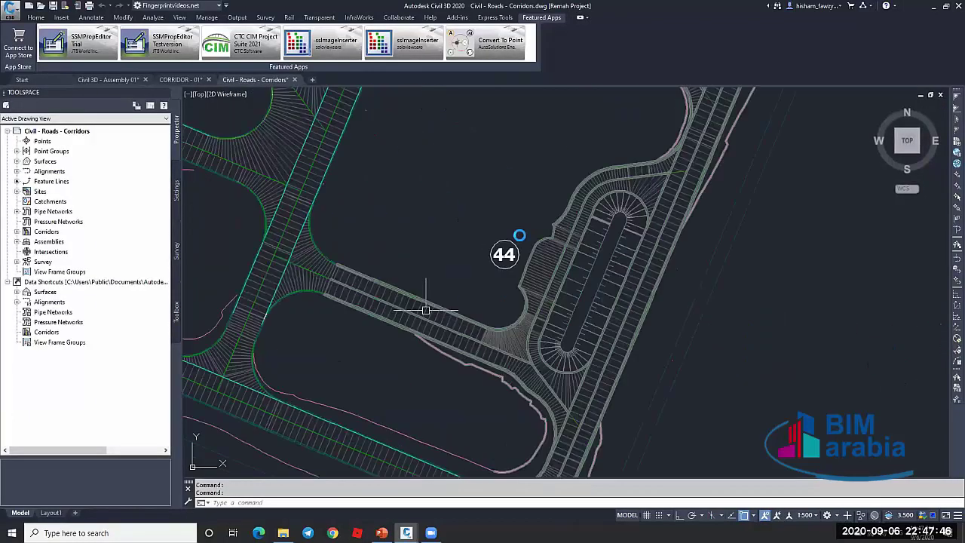
middle_drag(459, 323, 524, 231)
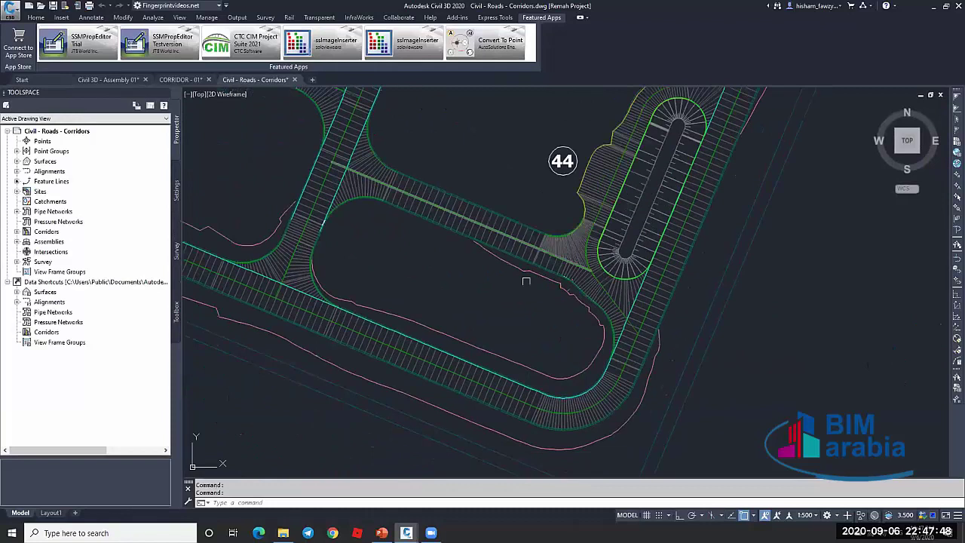
scroll(569, 302, up, 3)
key(Escape)
scroll(597, 248, down, 1)
middle_drag(597, 248, 522, 233)
scroll(588, 227, up, 2)
scroll(600, 227, down, 5)
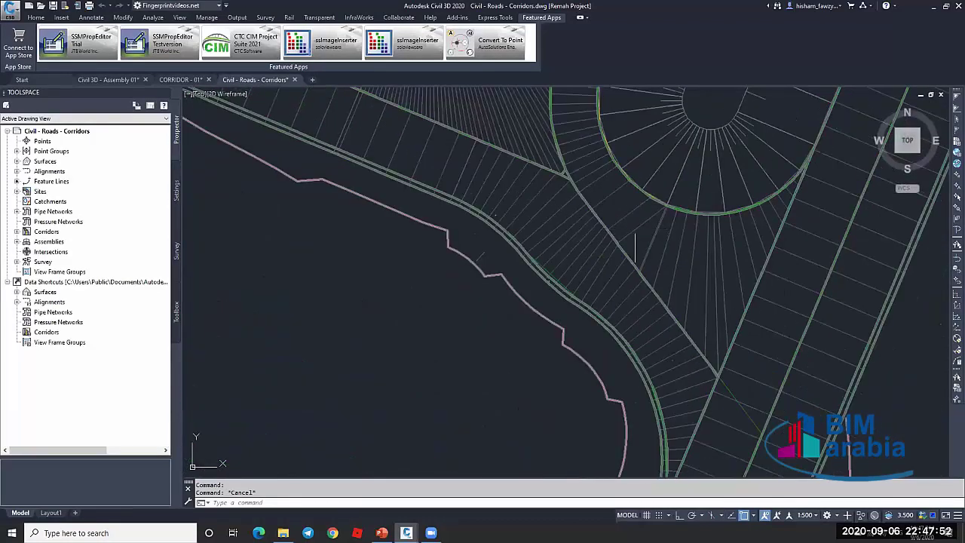
key(Escape)
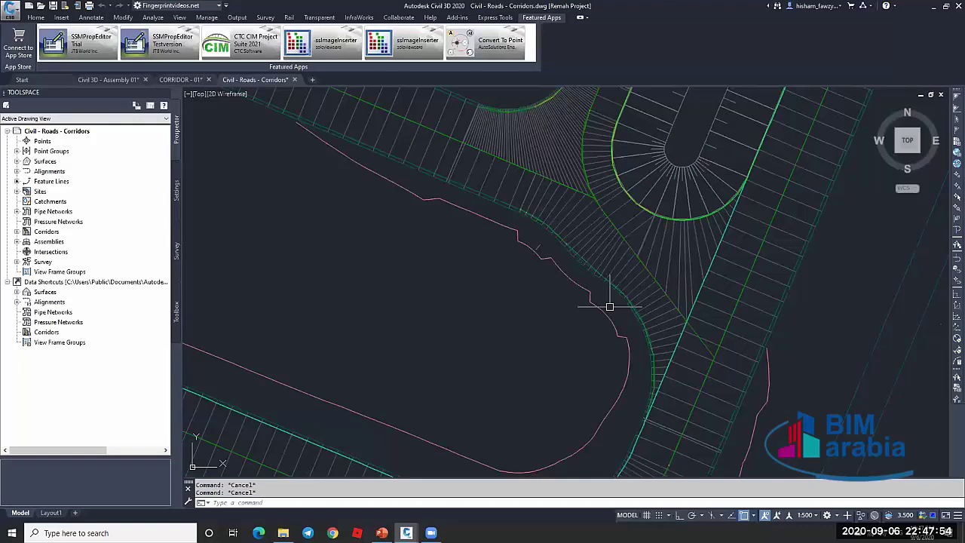
Inspect the ETW-RD04-LS edge feature line, then switch to the CORRIDOR - 01 drawing
scroll(642, 236, up, 3)
scroll(619, 222, down, 7)
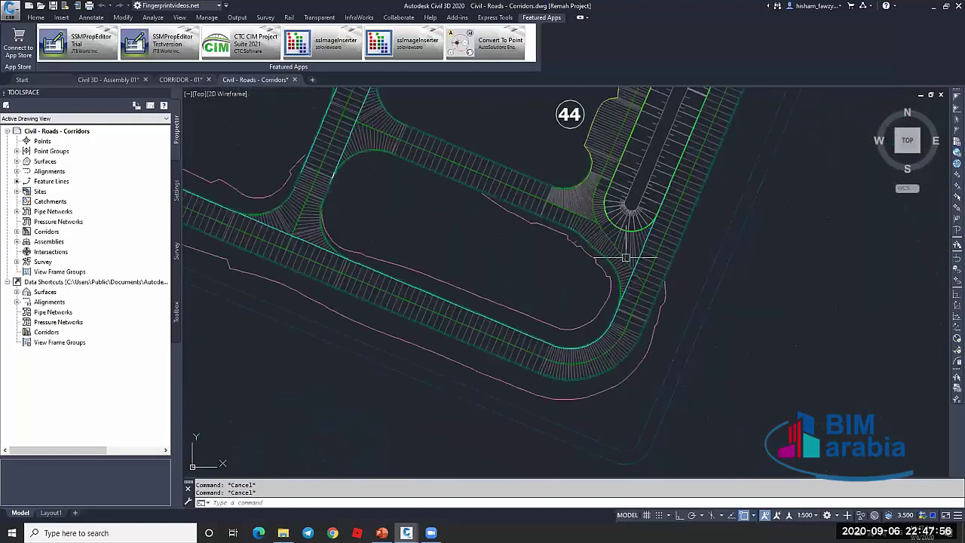
scroll(626, 260, up, 4)
click(611, 285)
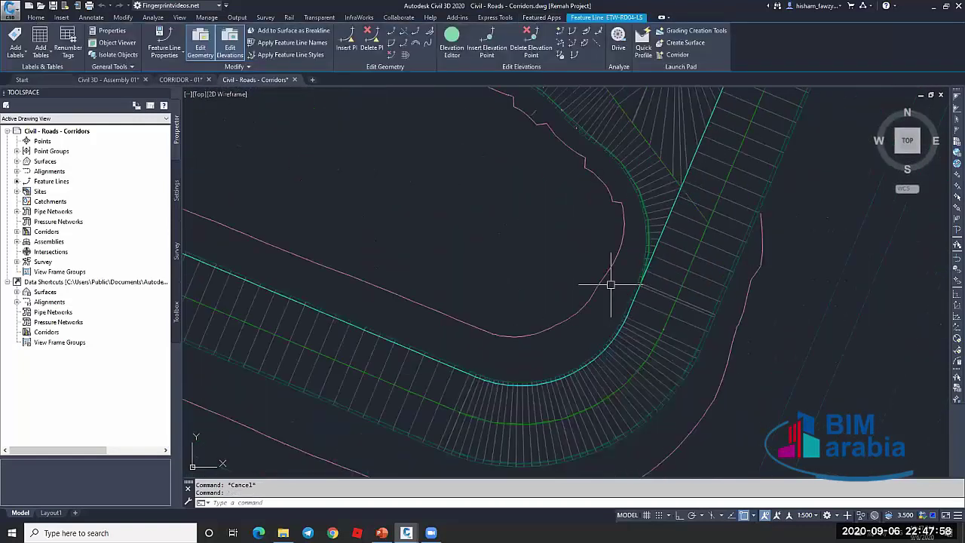
key(Escape)
scroll(550, 304, down, 4)
scroll(274, 219, up, 5)
mouse_move(293, 205)
middle_down()
mouse_move(549, 230)
mouse_move(528, 194)
middle_up()
click(181, 80)
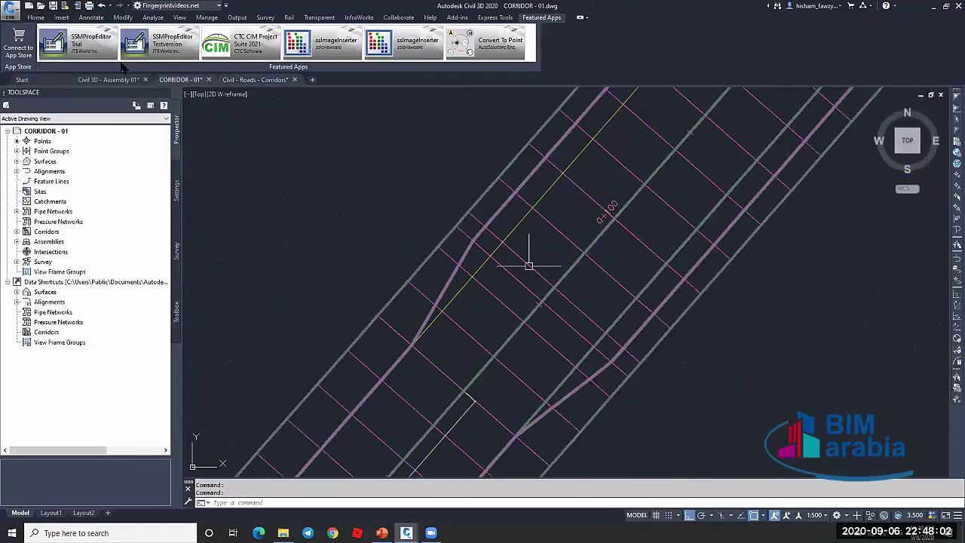
click(479, 231)
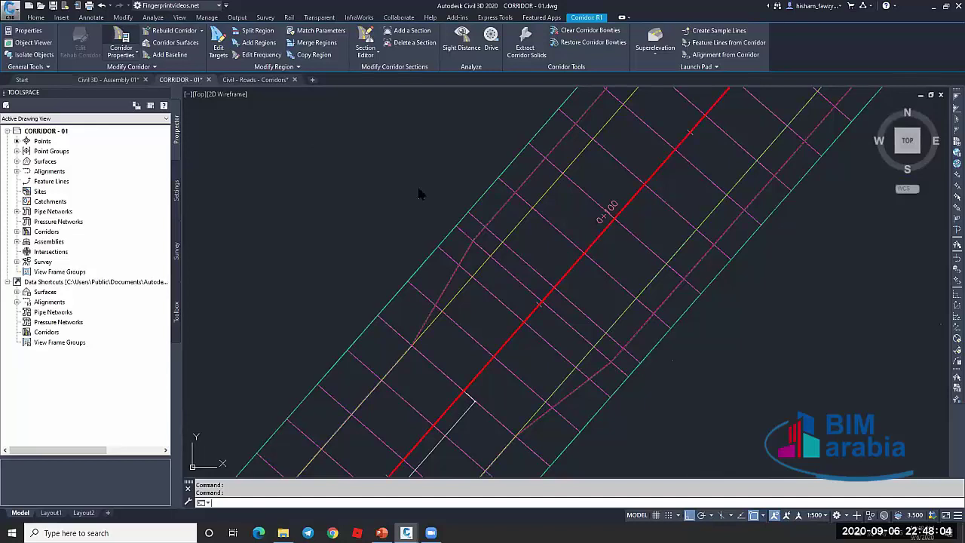
click(120, 41)
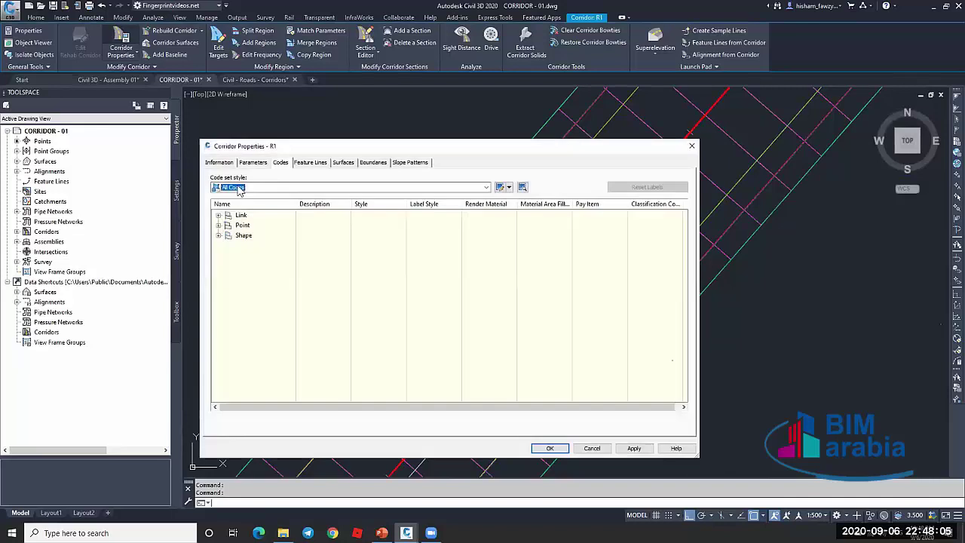
click(500, 188)
click(500, 222)
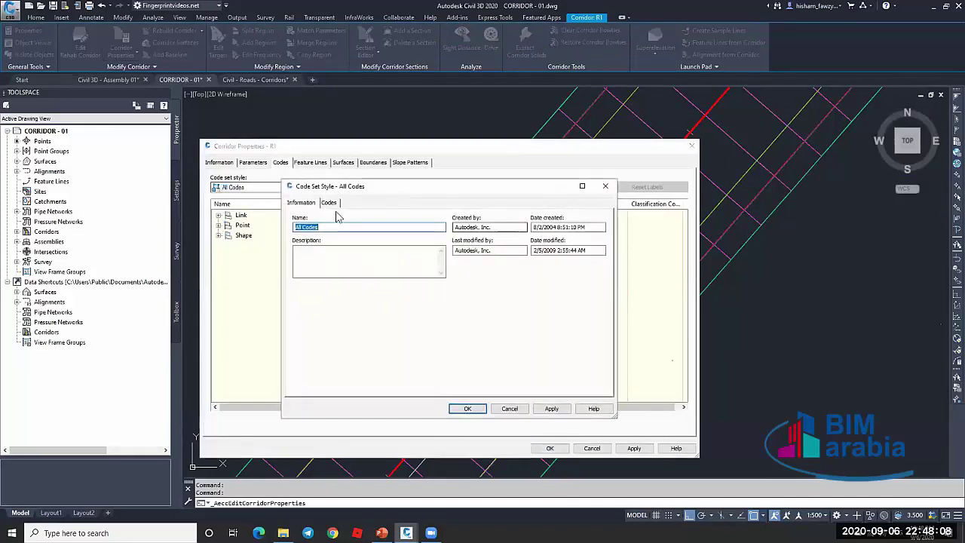
click(329, 202)
click(310, 256)
click(300, 255)
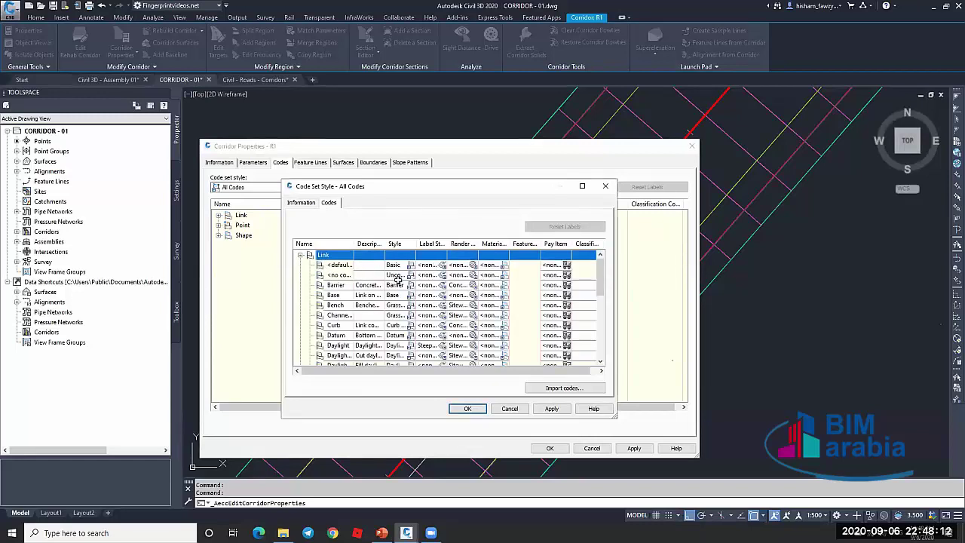
click(510, 408)
click(593, 448)
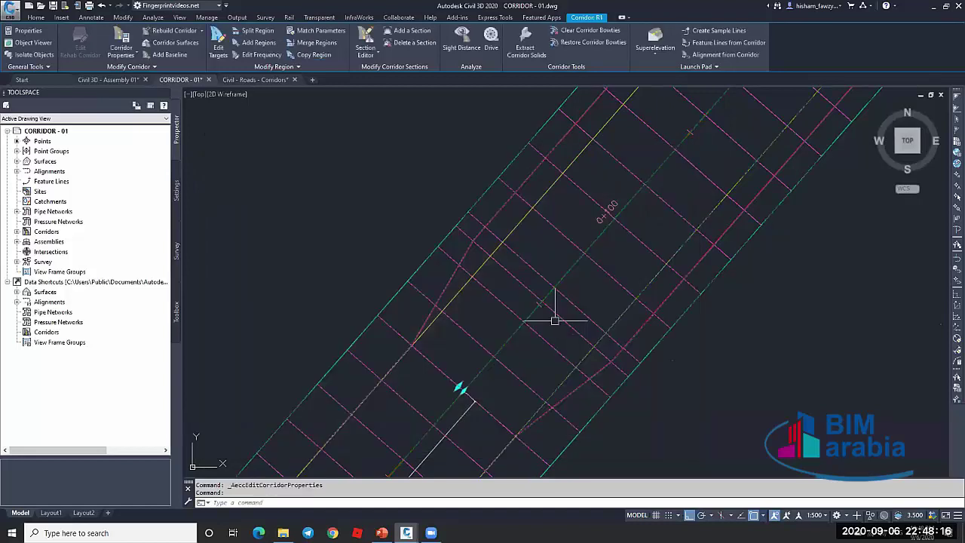
key(Escape)
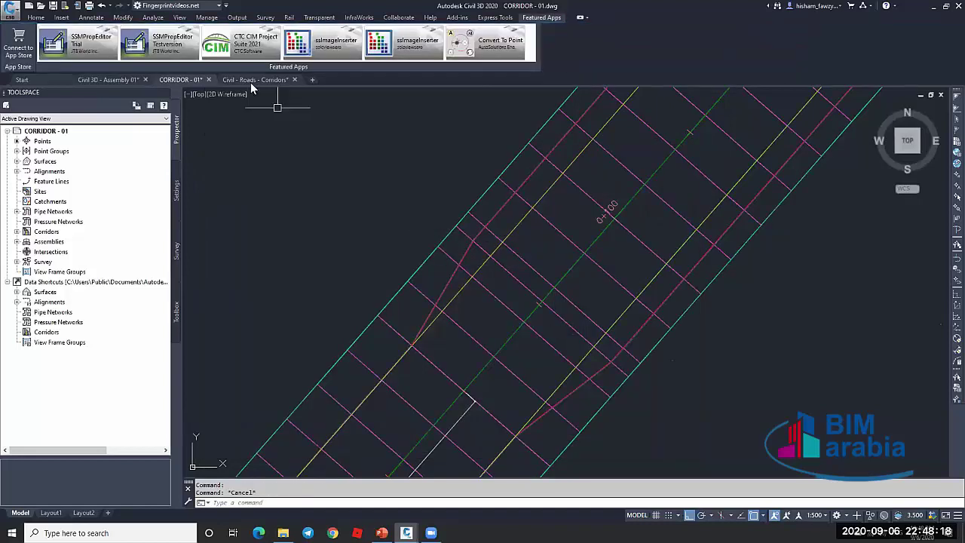
Return to Civil - Roads - Corridors and survey the site plan, checking the ROAD 04-07 corridor
click(253, 80)
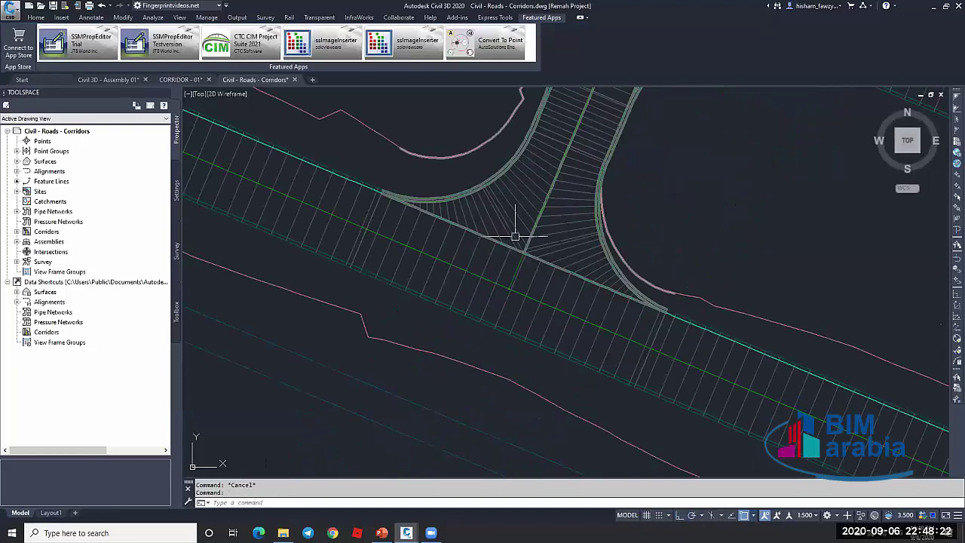
key(Escape)
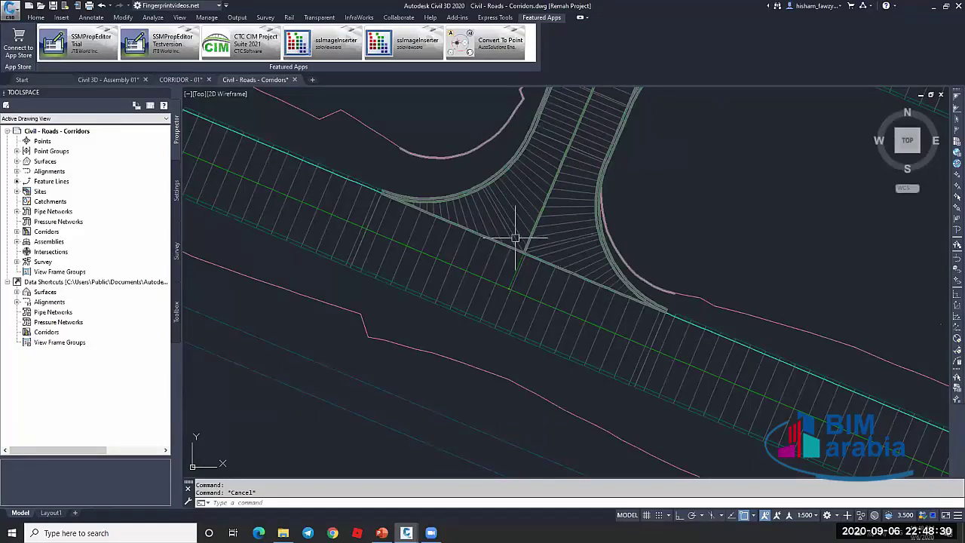
scroll(524, 227, down, 2)
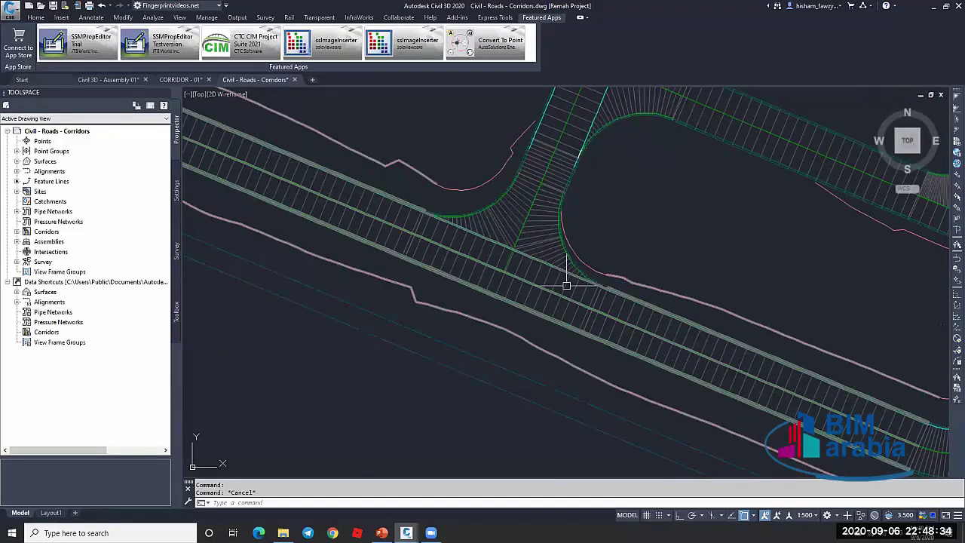
scroll(642, 261, down, 2)
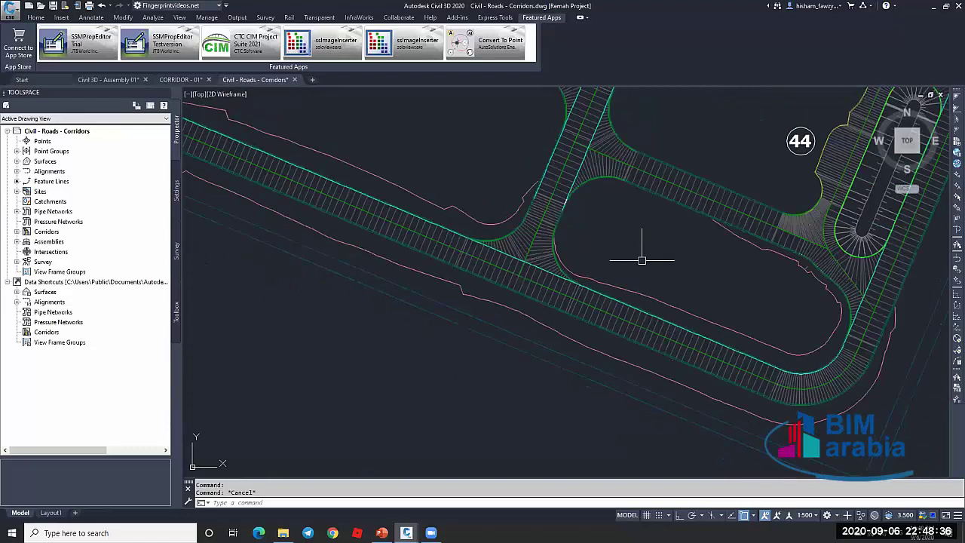
click(713, 197)
scroll(713, 198, down, 4)
middle_drag(833, 178, 621, 289)
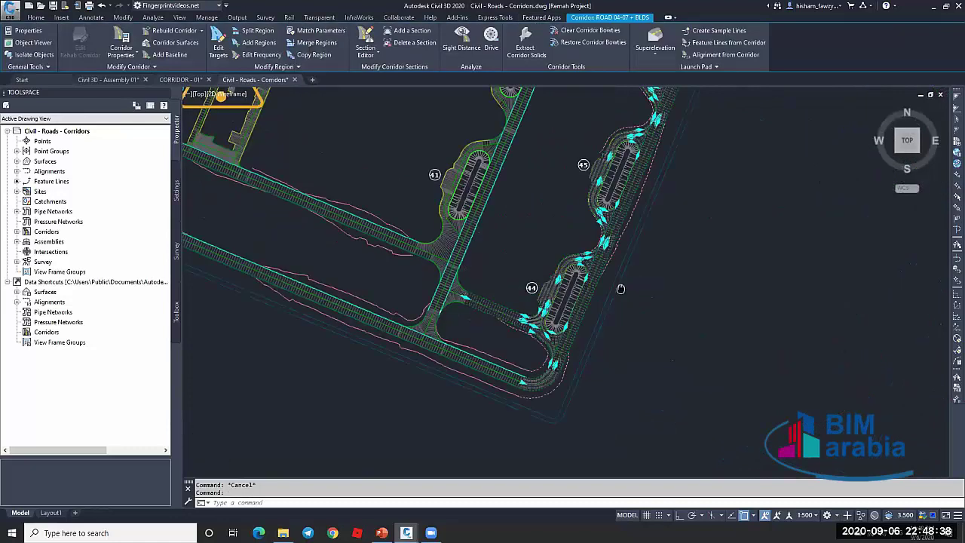
key(Escape)
Locate the ROAD 04-07 + BLDS corridor among the corridors and open its properties
scroll(226, 102, up, 5)
click(500, 174)
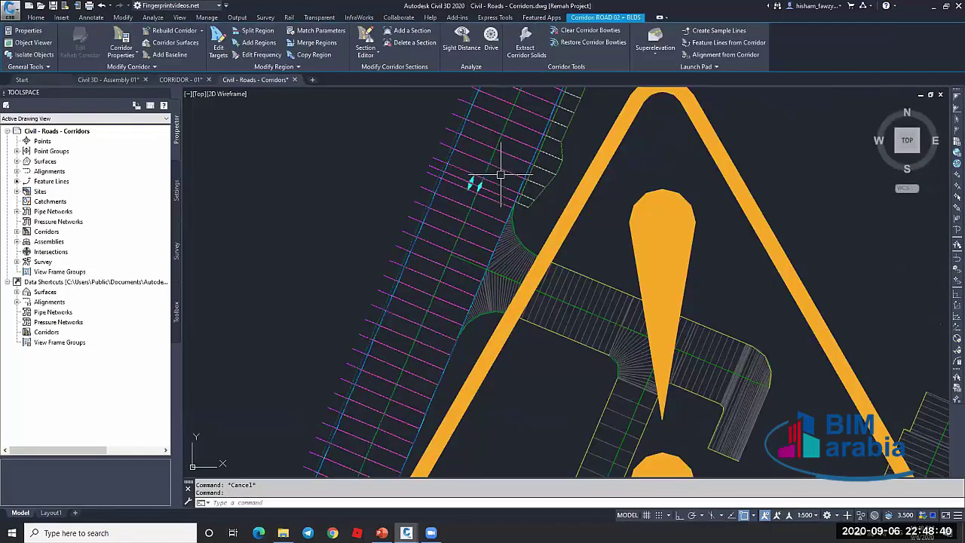
scroll(379, 303, down, 5)
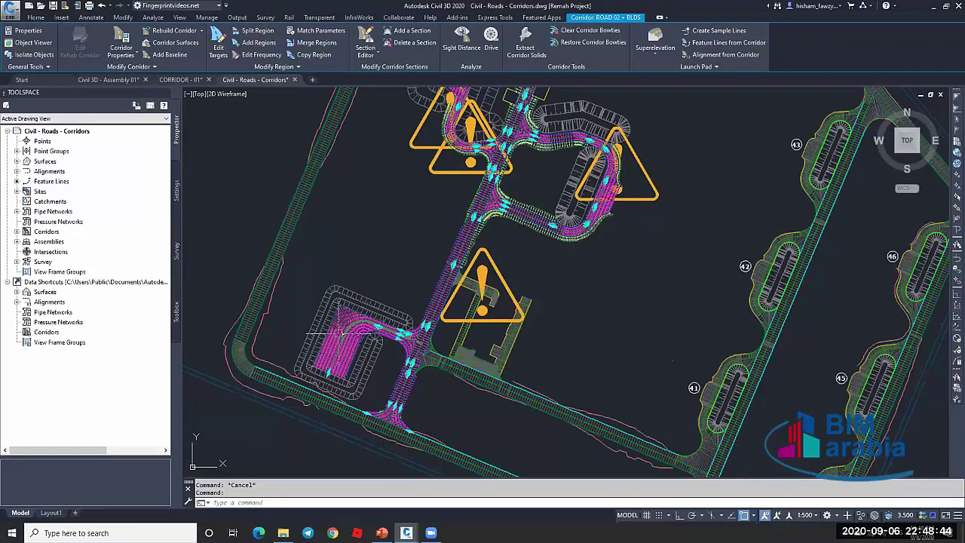
middle_drag(834, 375, 710, 268)
key(Escape)
scroll(711, 268, up, 5)
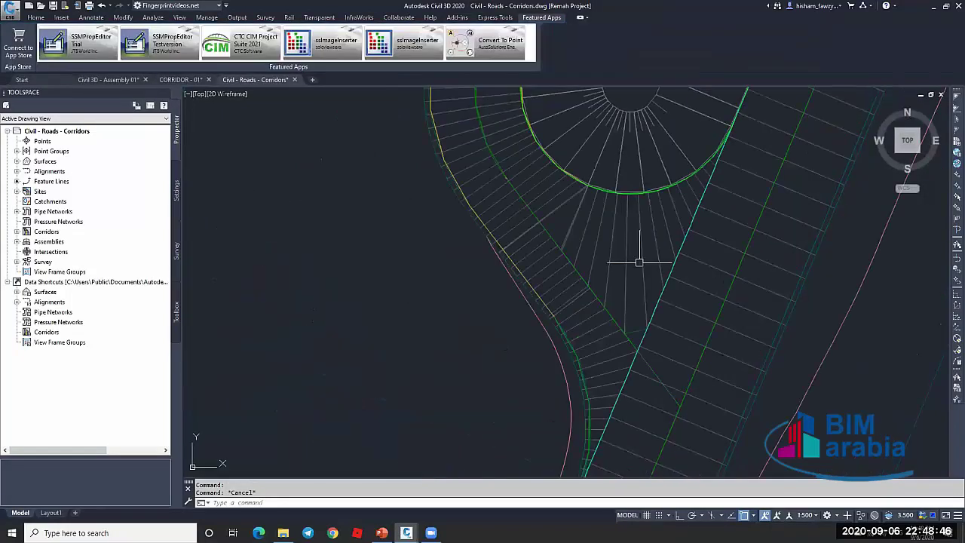
click(640, 262)
scroll(639, 262, down, 5)
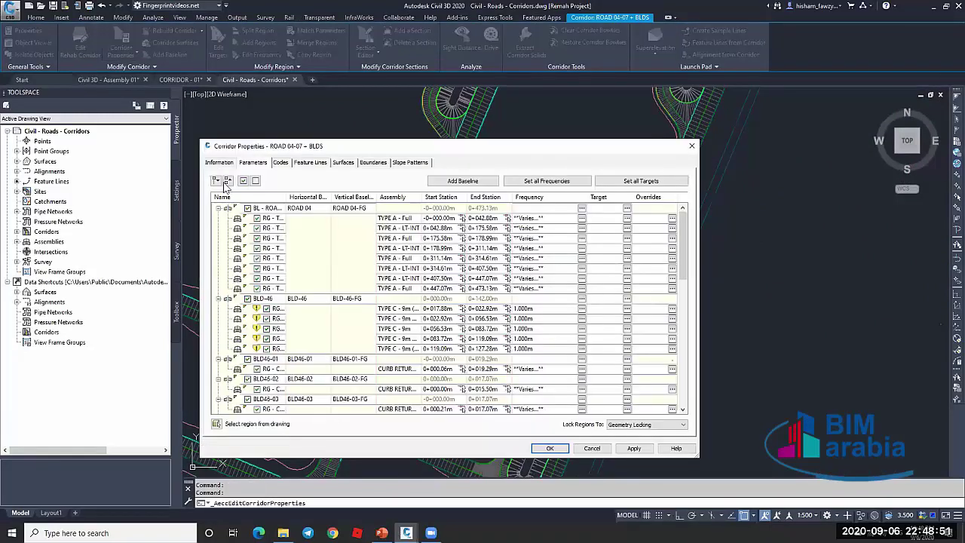
click(225, 182)
Collapse the baselines, select RD07&BLD44 - 02, expand BLD-46's regions, then cancel without changes
click(228, 182)
drag(285, 198, 343, 212)
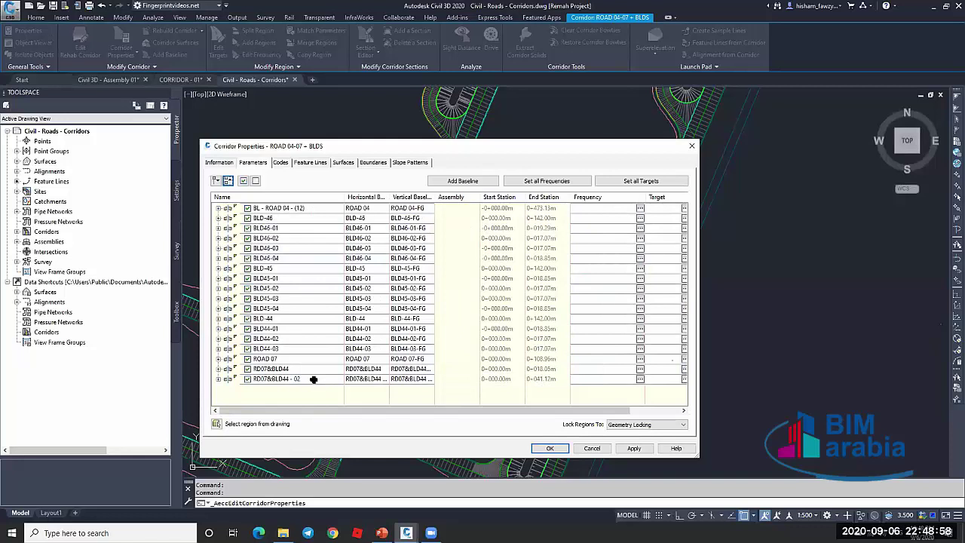
click(313, 379)
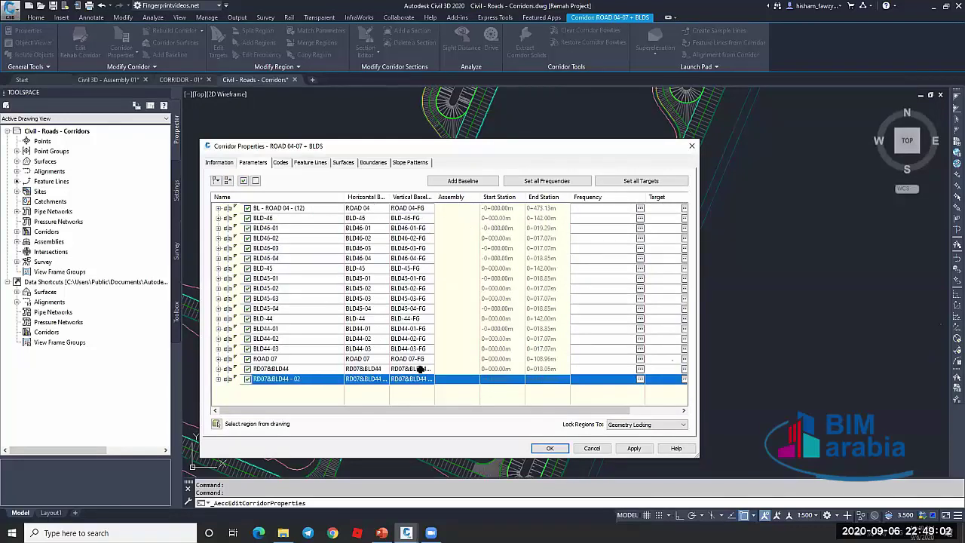
click(218, 209)
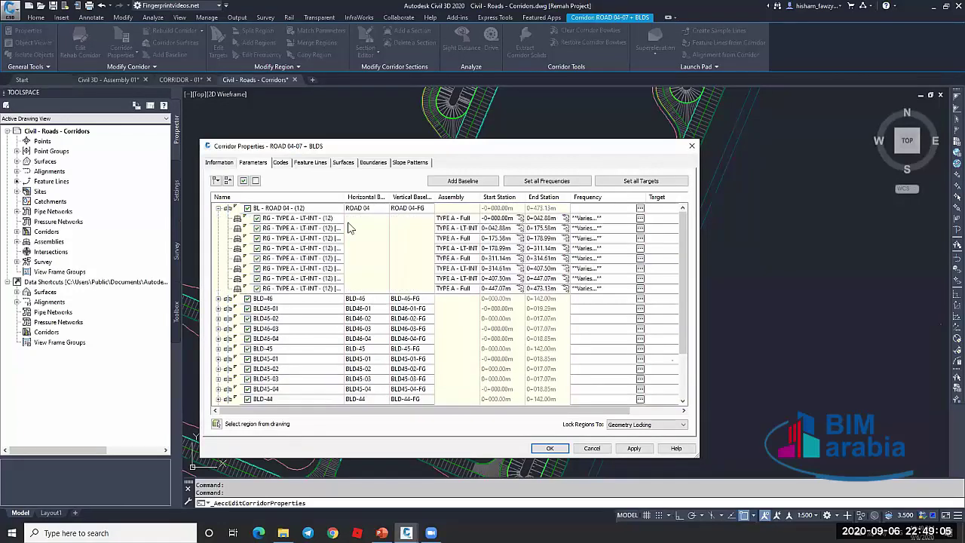
click(218, 208)
click(218, 218)
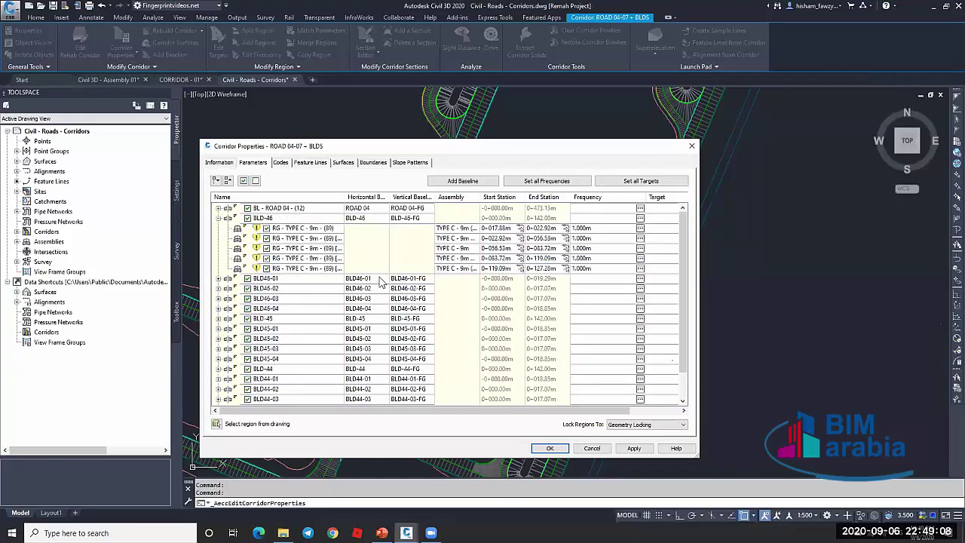
scroll(575, 406, down, 5)
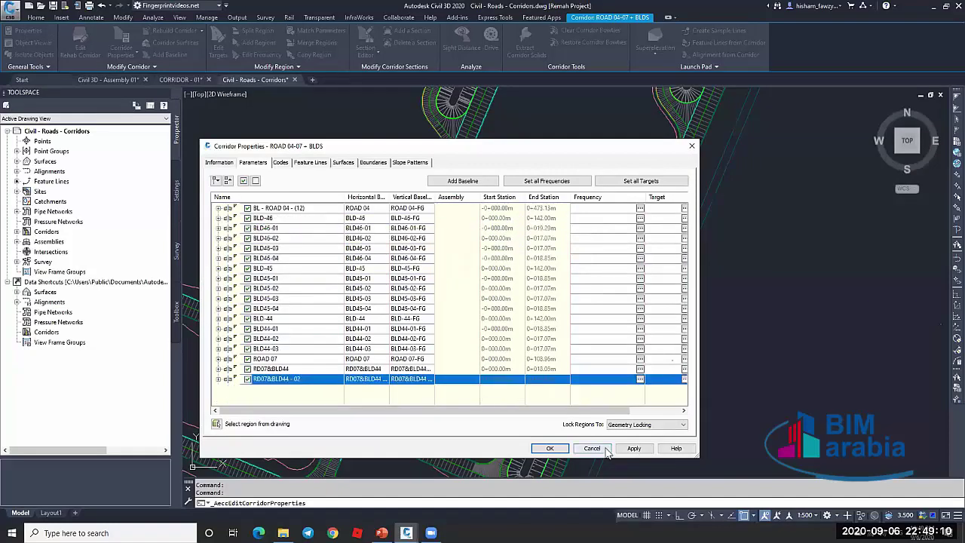
click(603, 448)
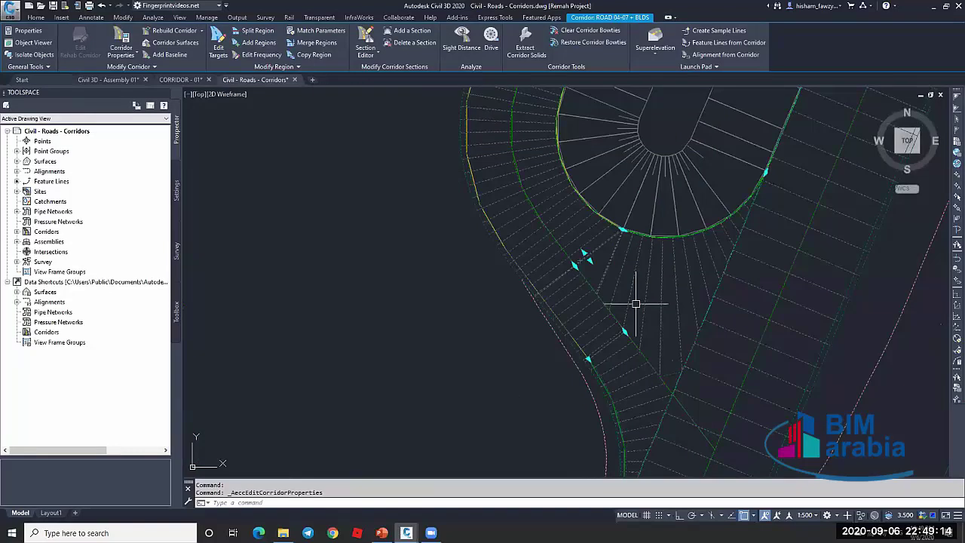
click(525, 226)
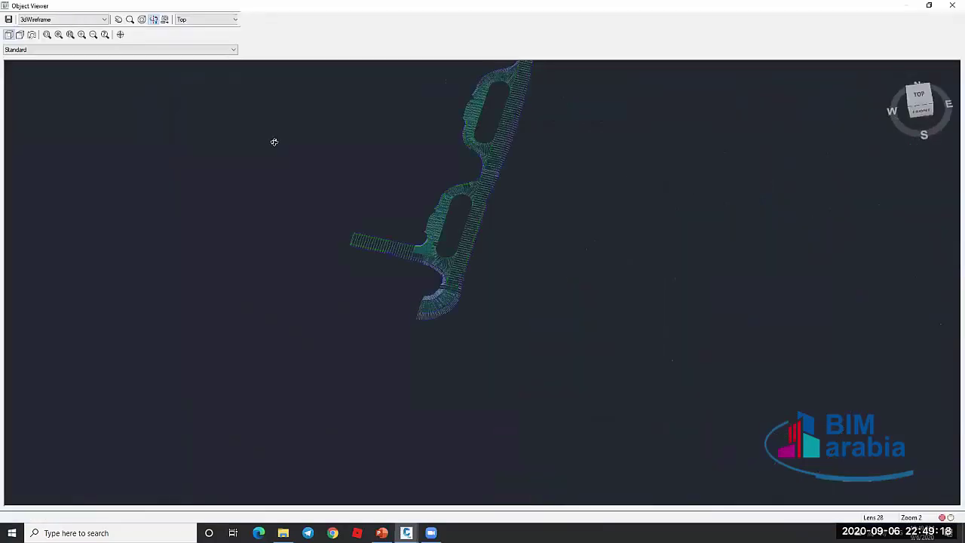
scroll(462, 225, down, 1)
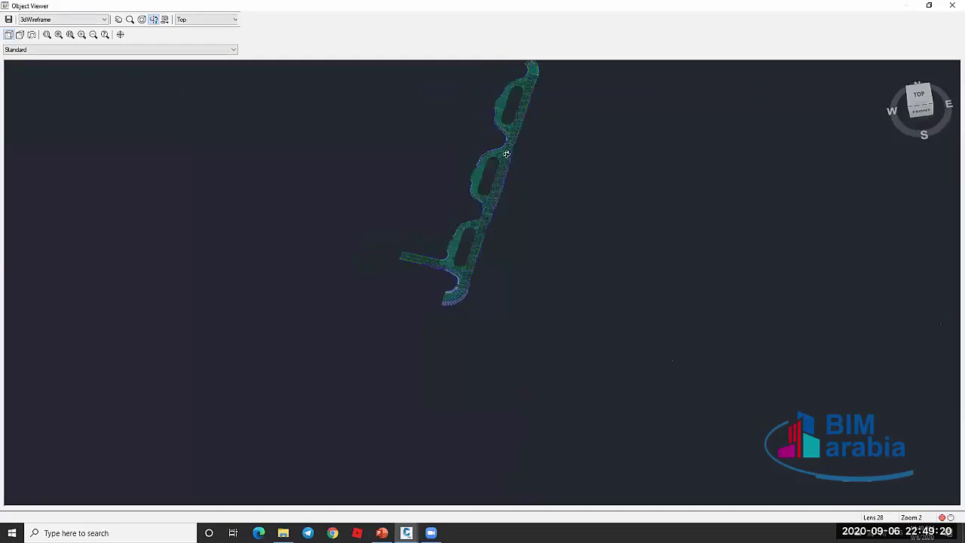
drag(500, 242, 472, 207)
click(82, 36)
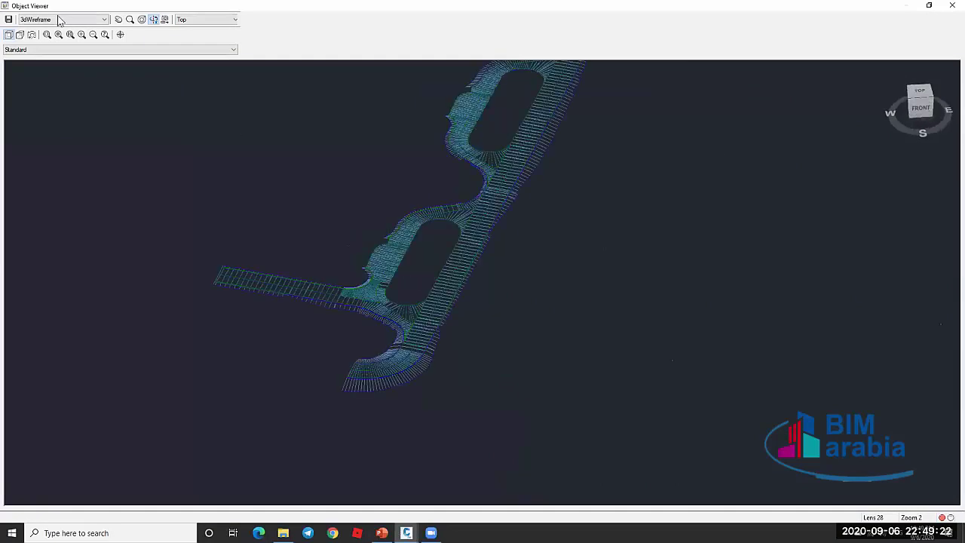
click(62, 19)
click(59, 42)
scroll(414, 300, up, 1)
scroll(398, 219, up, 3)
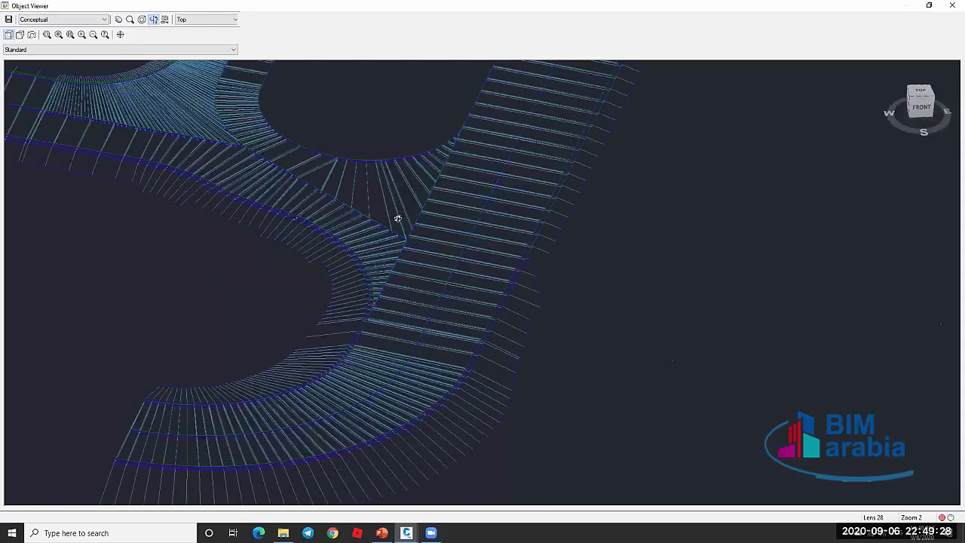
scroll(430, 162, up, 2)
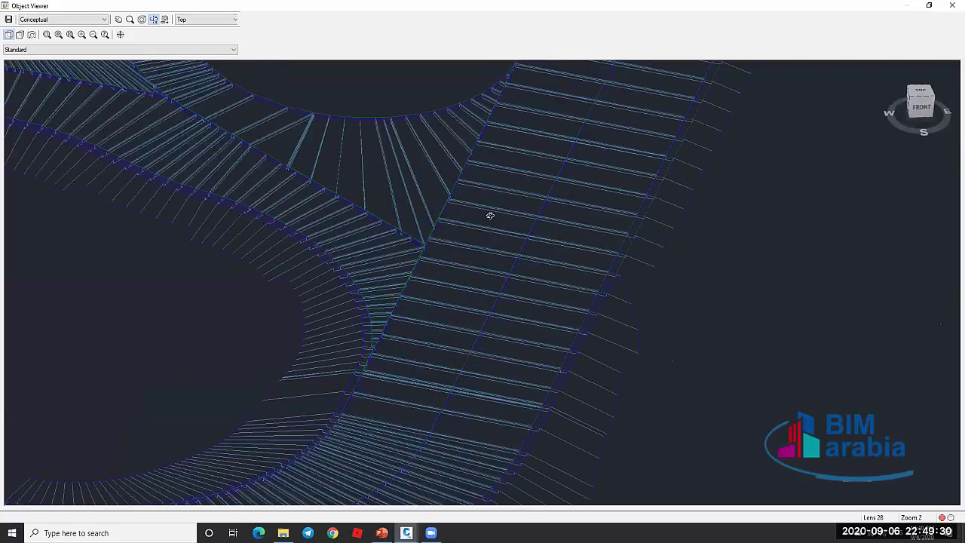
middle_drag(262, 92, 580, 282)
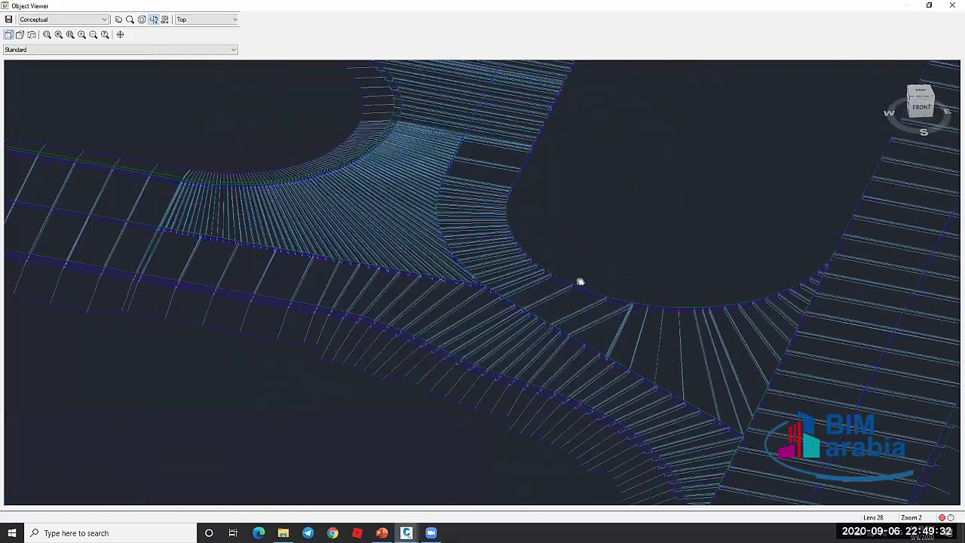
scroll(603, 273, down, 3)
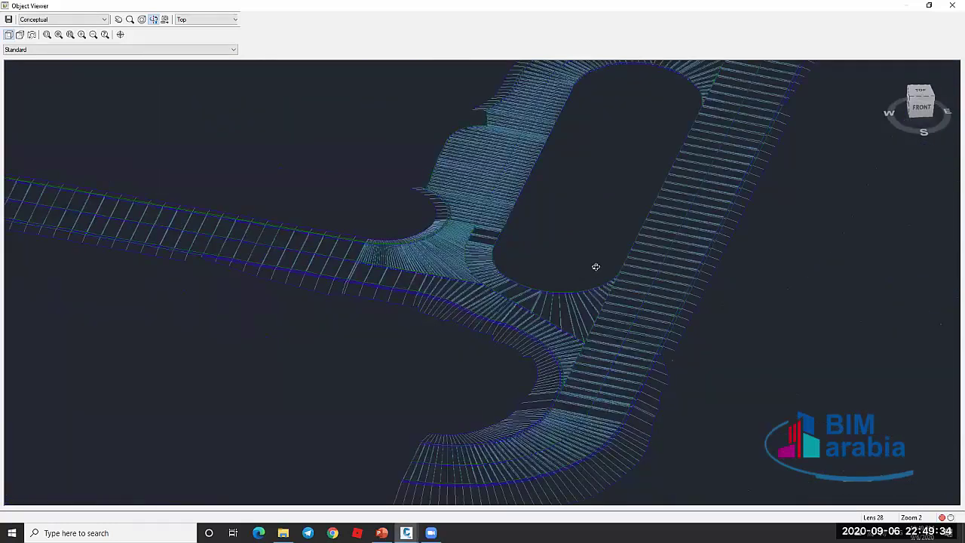
scroll(596, 267, up, 4)
scroll(555, 245, down, 1)
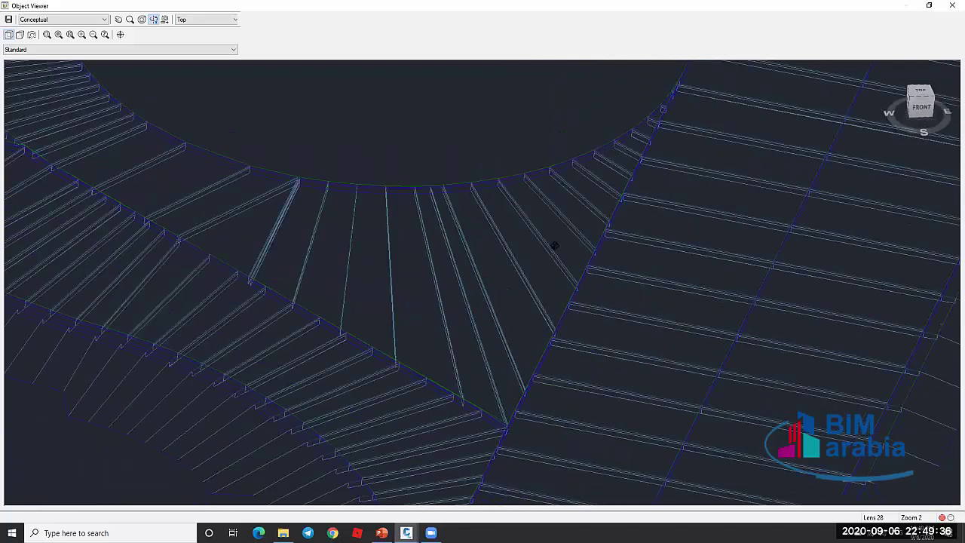
scroll(408, 200, down, 5)
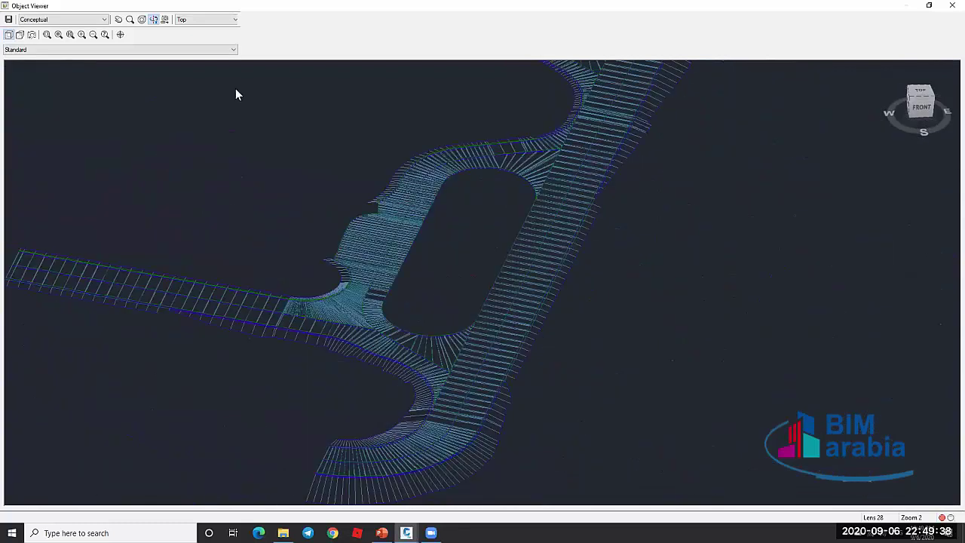
scroll(514, 117, up, 4)
key(Escape)
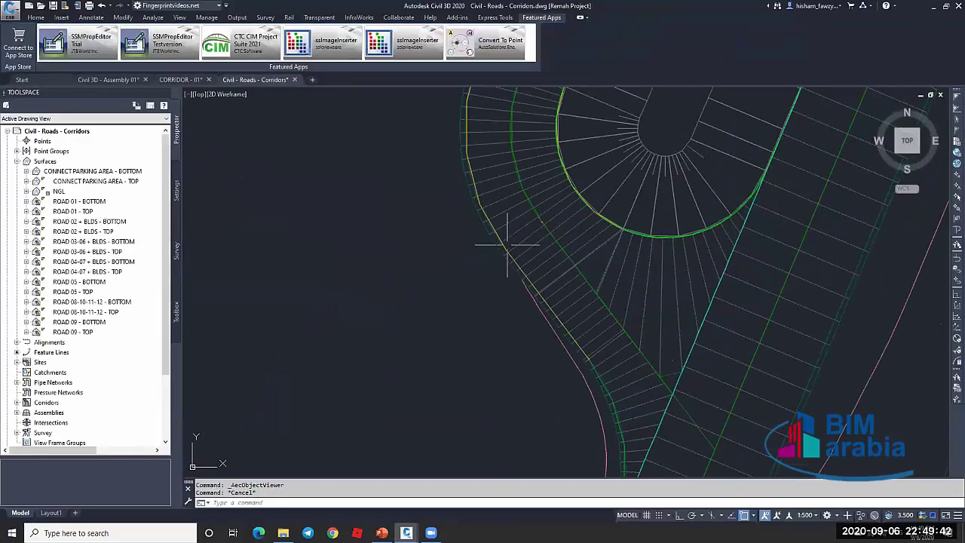
Select the ROAD 04-07 + BLDS - TOP surface and set its style to Border Only
right_click(94, 273)
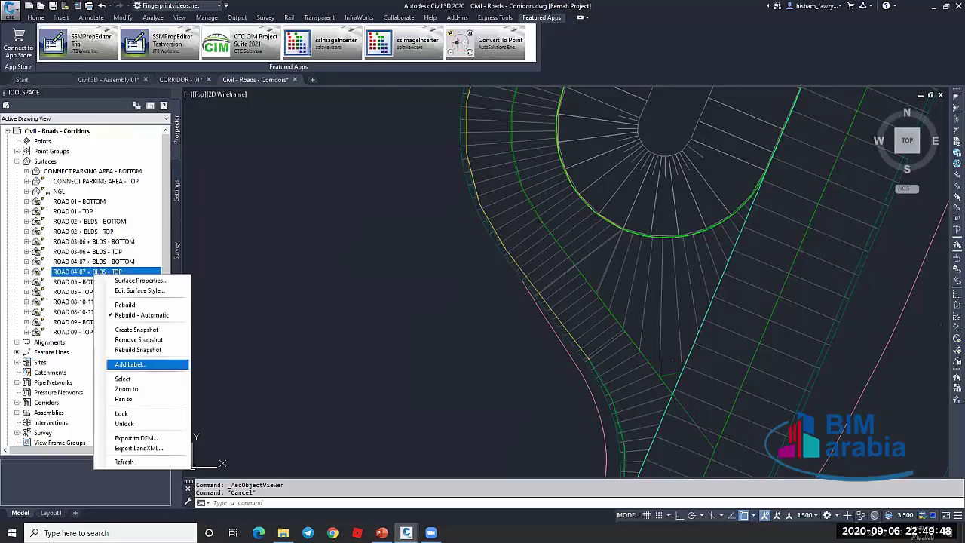
click(123, 378)
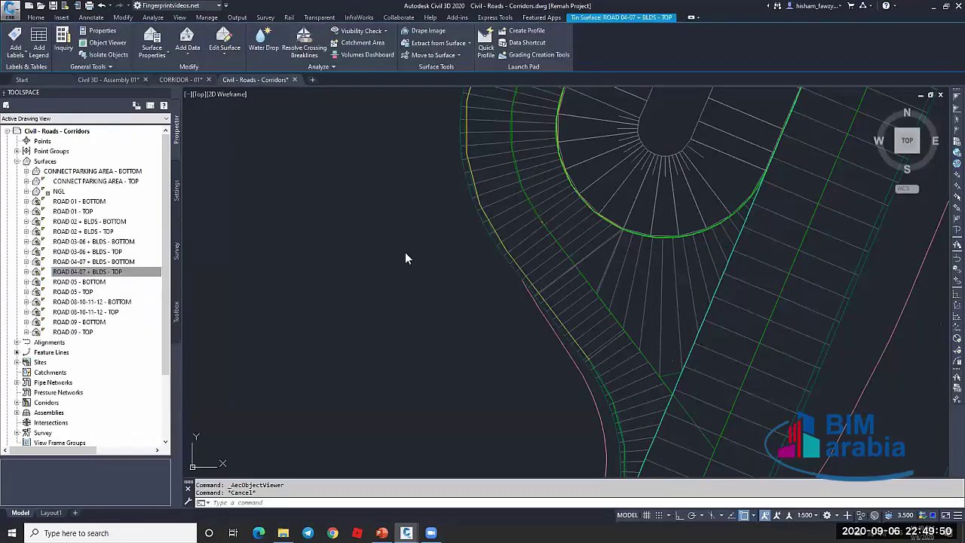
click(546, 357)
click(535, 377)
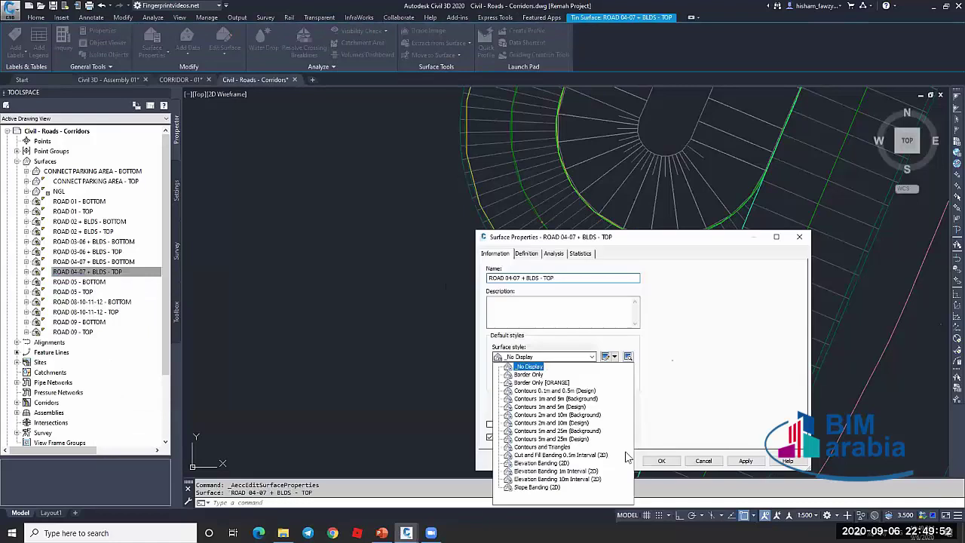
click(647, 459)
View the surface in the Object Viewer and tilt it into 3D
click(105, 43)
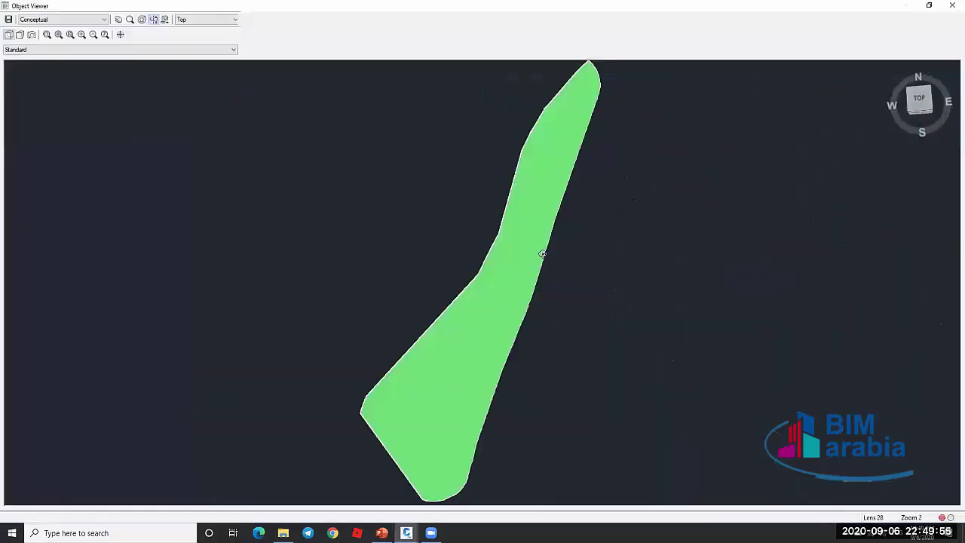
drag(542, 253, 485, 347)
scroll(485, 347, up, 3)
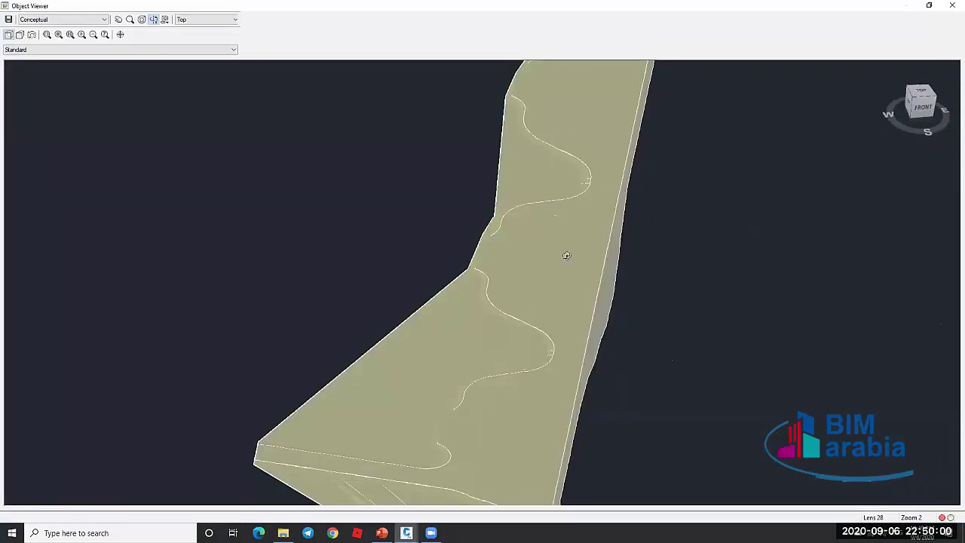
Close the surface viewer, pan to parking area 44, and check the ROAD 04-07 + BLDS corridor
scroll(567, 255, up, 2)
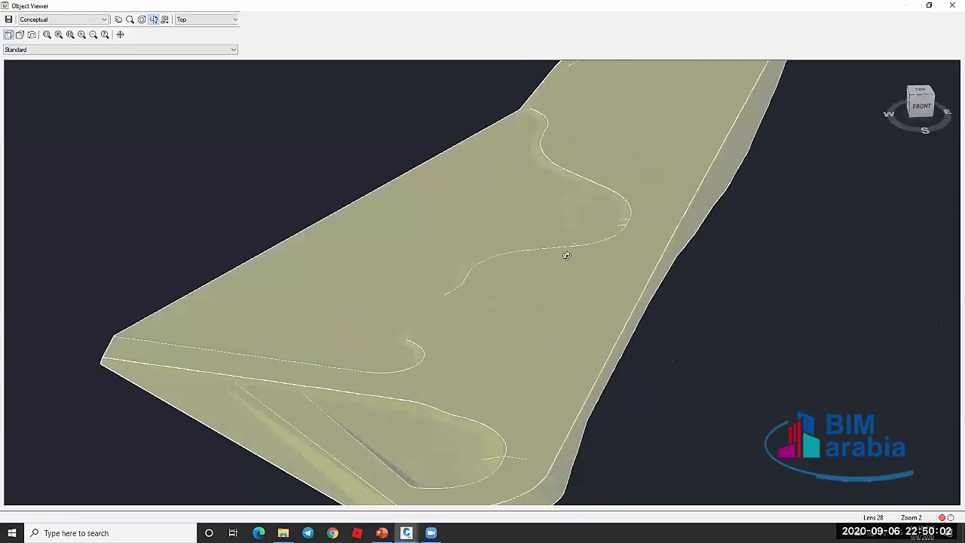
key(Escape)
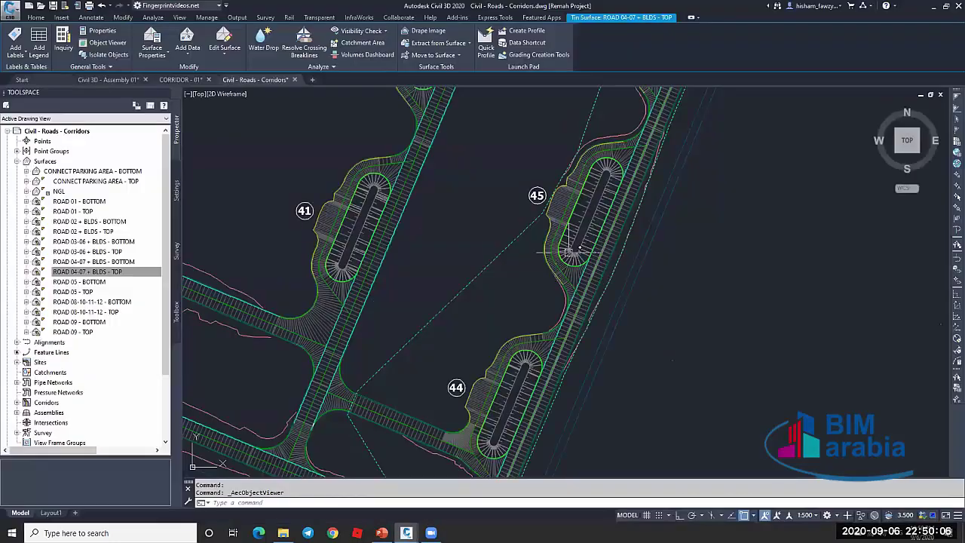
key(Escape)
middle_drag(479, 474, 543, 372)
scroll(543, 372, up, 1)
click(549, 368)
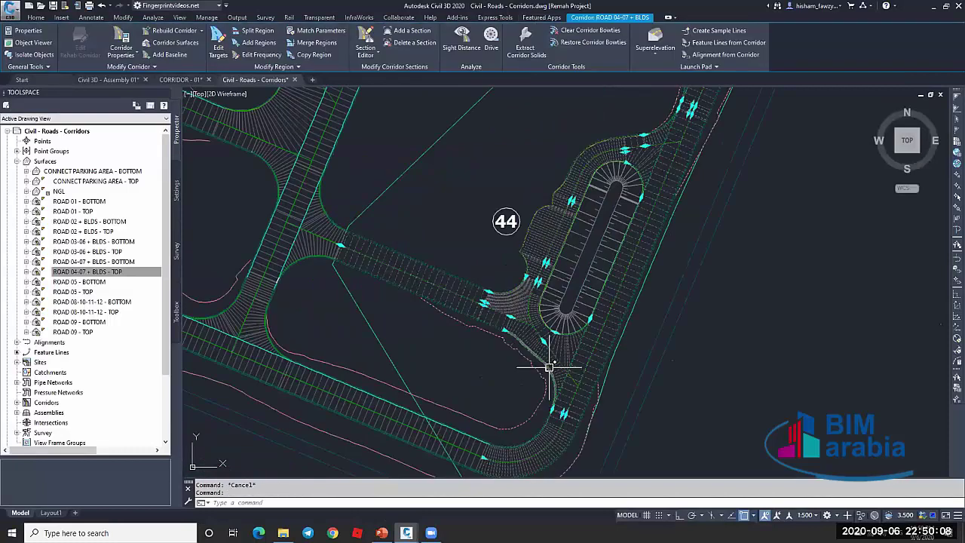
key(Escape)
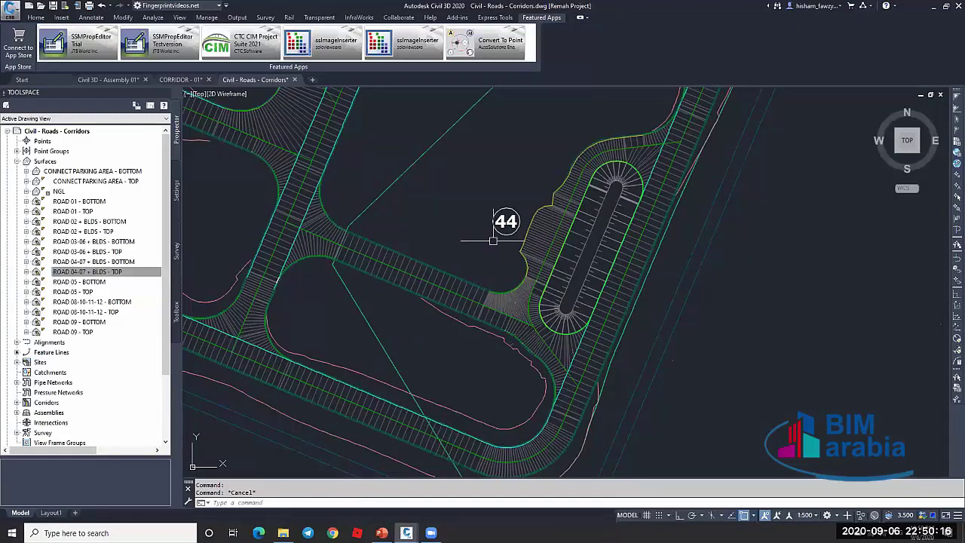
Inspect area 44 in 3D, close the viewer, and switch to CORRIDOR - 01
key(Escape)
scroll(494, 241, up, 3)
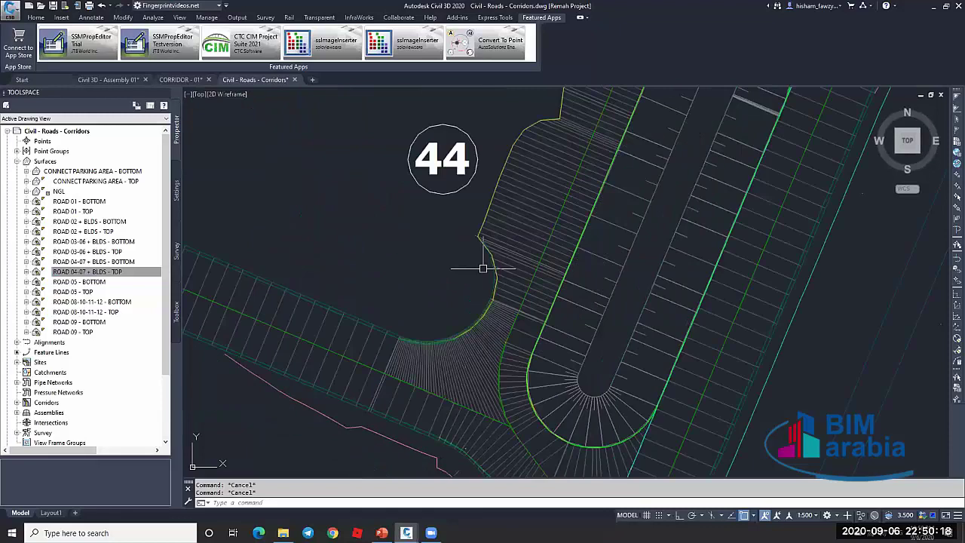
scroll(516, 248, down, 5)
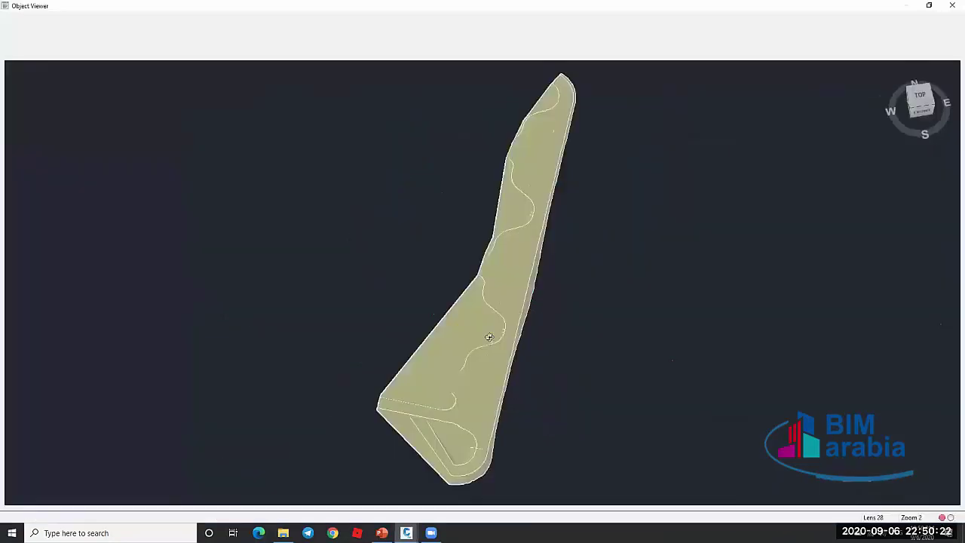
scroll(489, 337, up, 5)
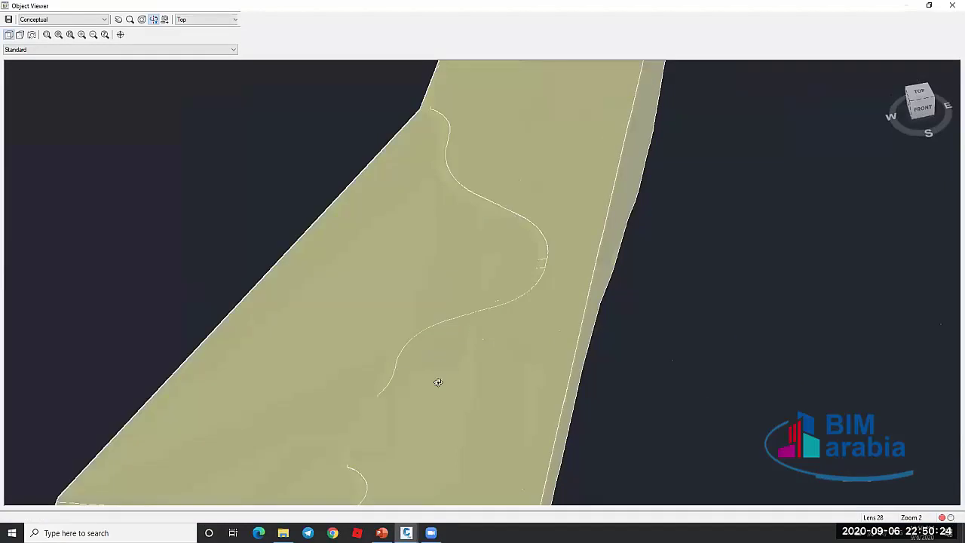
scroll(453, 281, down, 3)
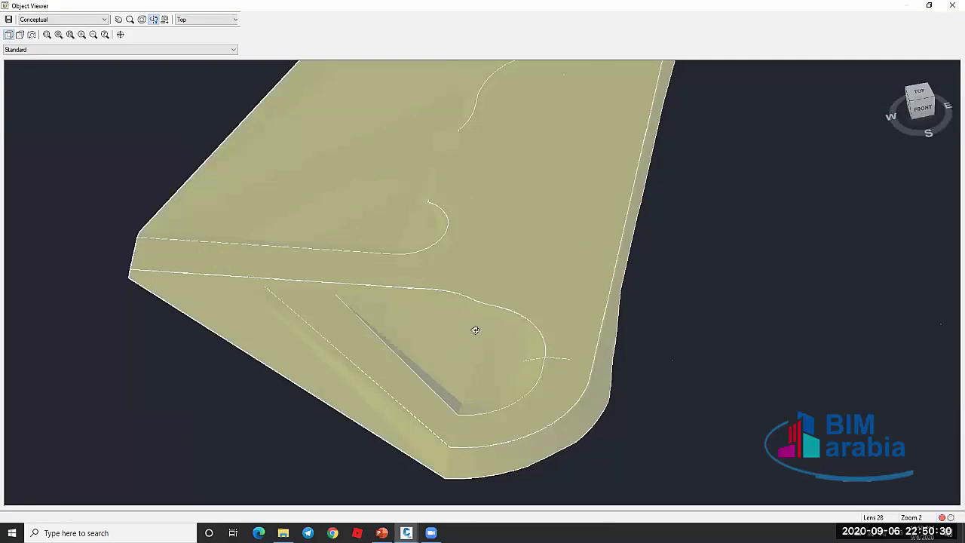
scroll(475, 330, down, 2)
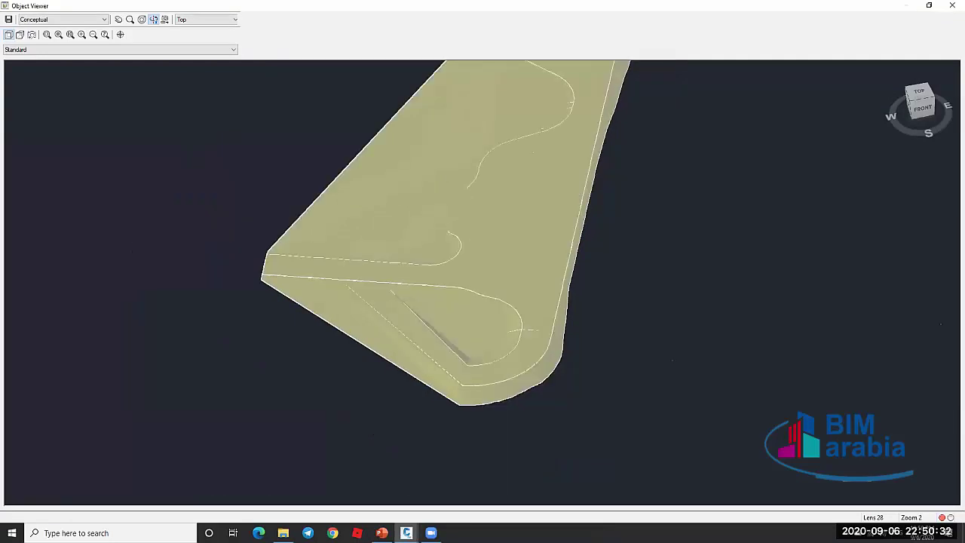
key(Escape)
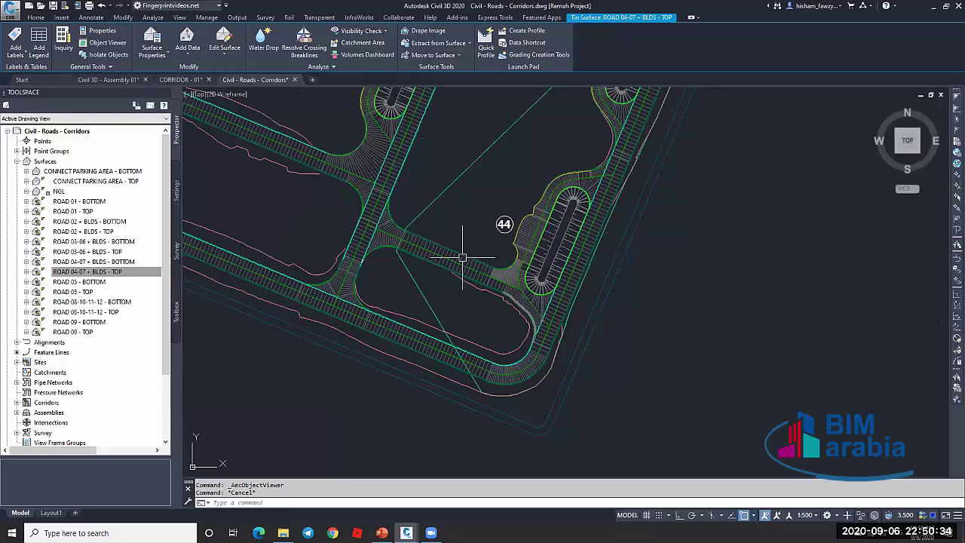
key(ctrl+Tab)
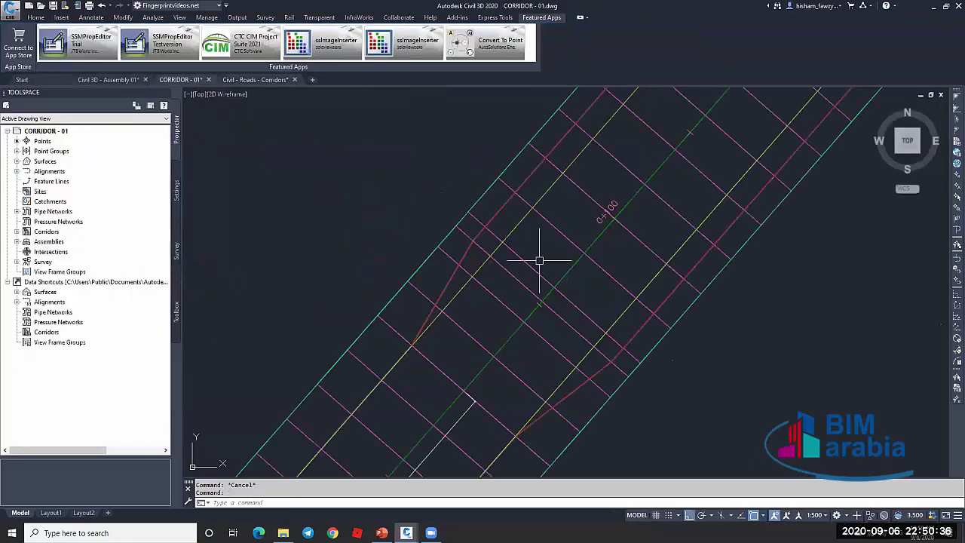
Switch to the Civil 3D - Assembly 01 drawing and cancel any pending command
scroll(539, 261, down, 8)
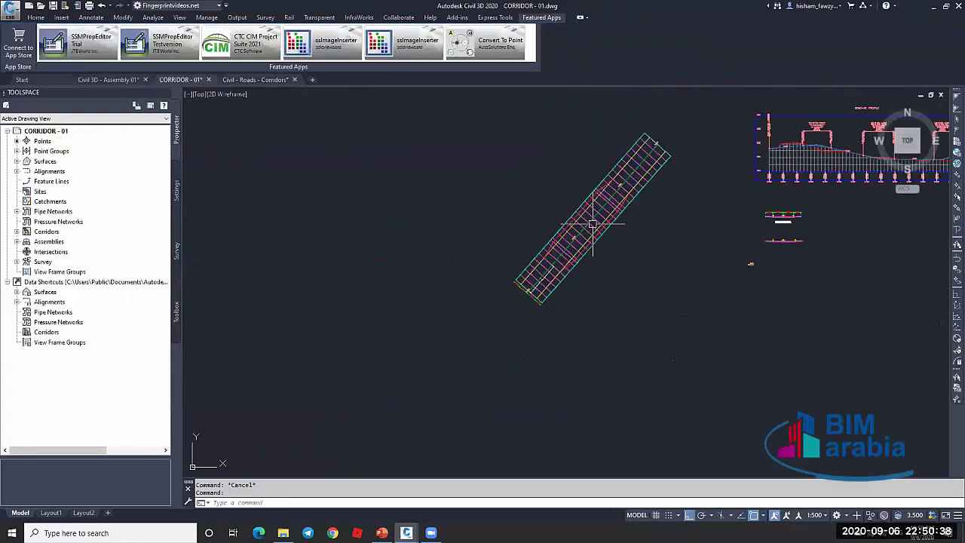
scroll(538, 241, up, 2)
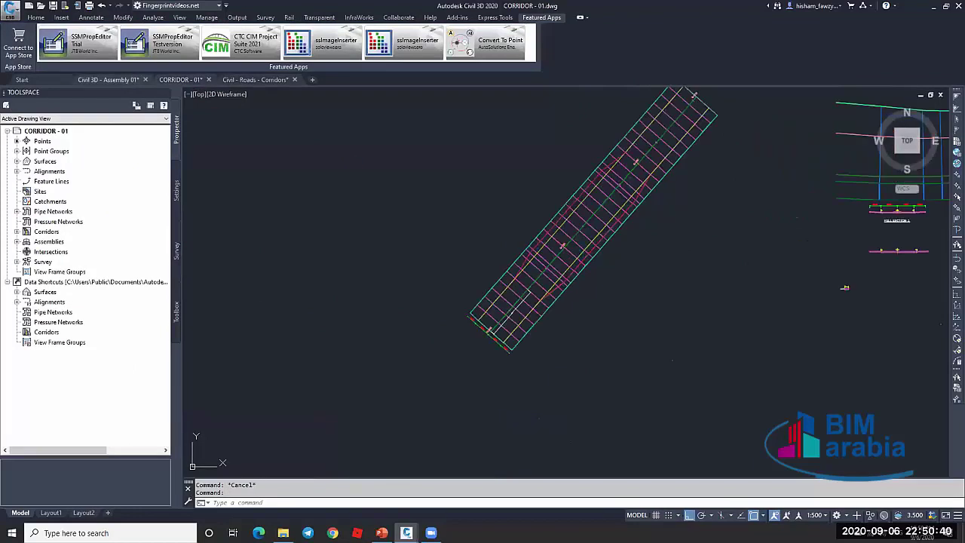
key(ctrl+Tab)
scroll(541, 320, down, 12)
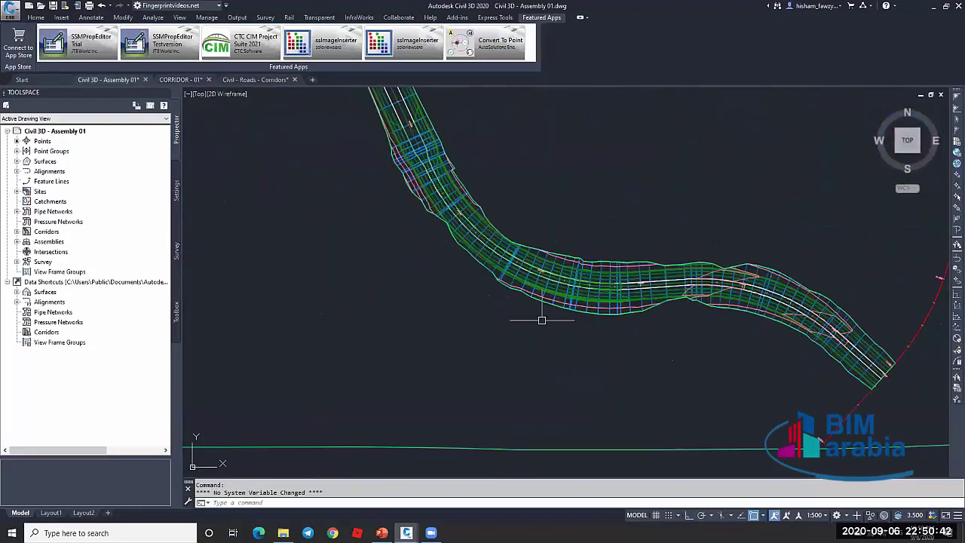
key(Escape)
Window-select Corridor - R 01 and open its Corridor Properties
middle_drag(697, 239, 637, 236)
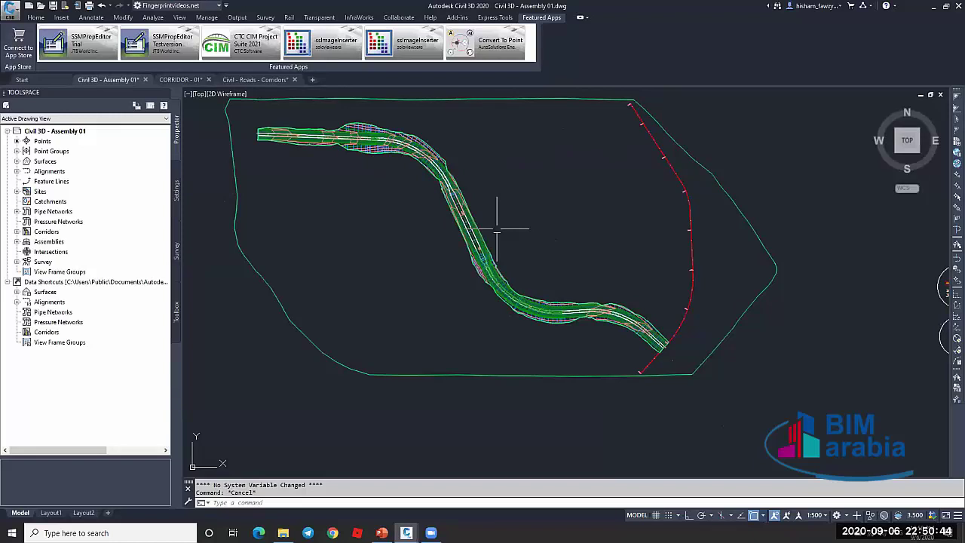
scroll(482, 241, up, 6)
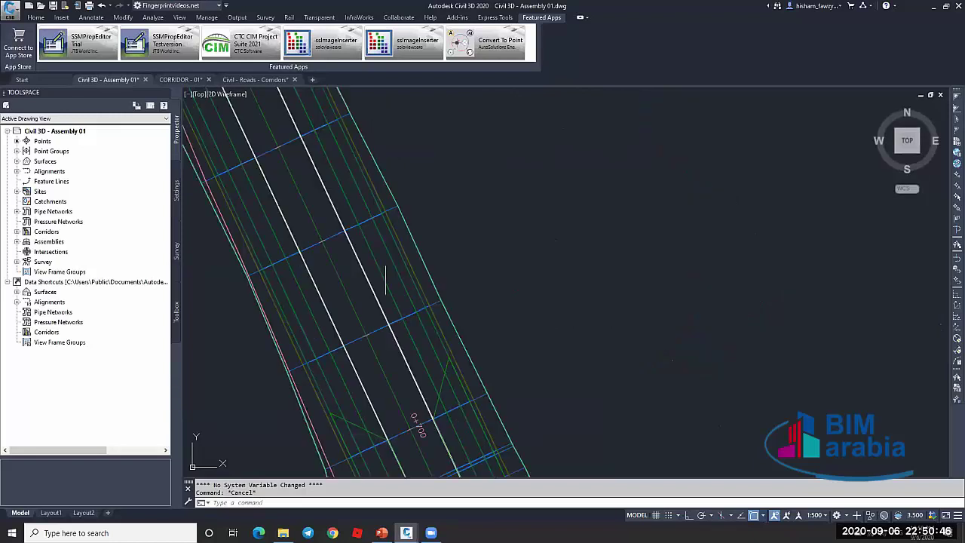
click(386, 261)
click(381, 241)
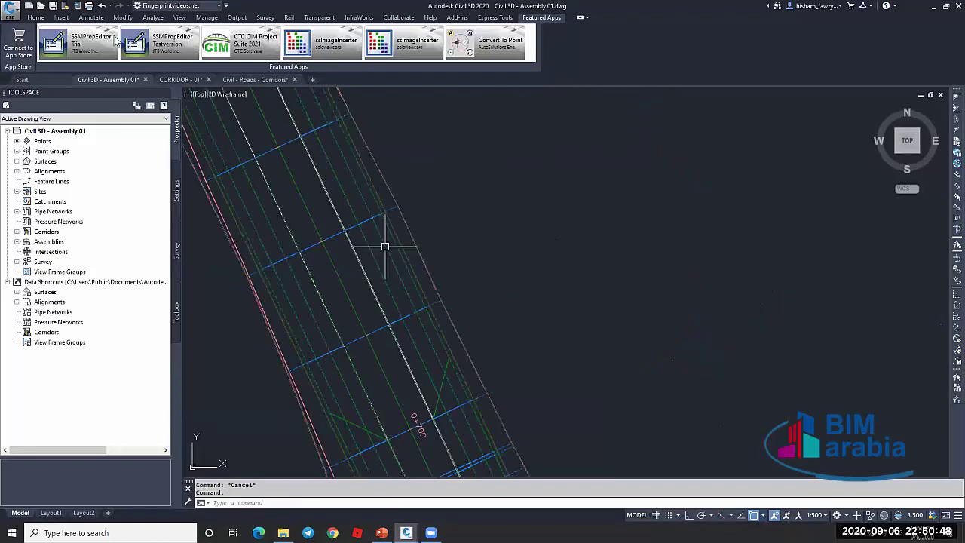
double_click(436, 187)
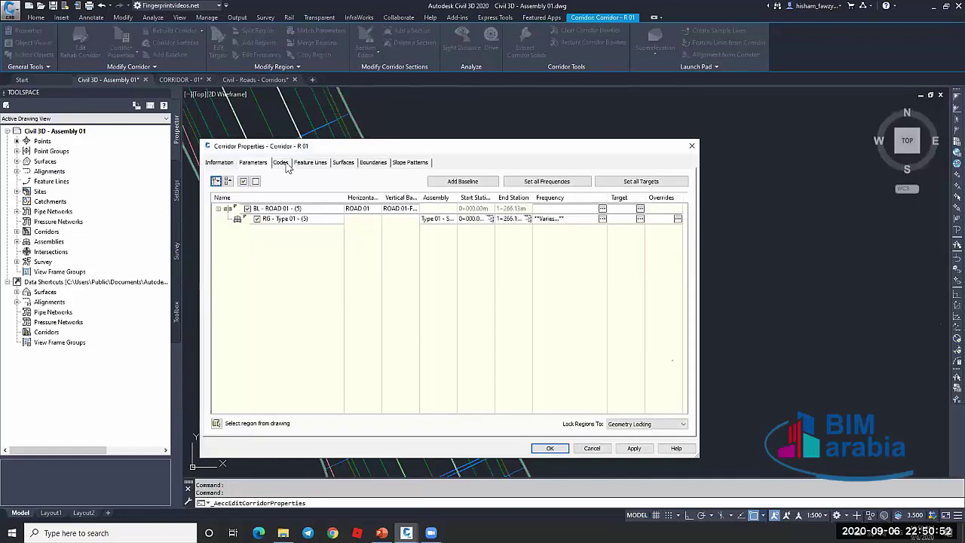
click(283, 164)
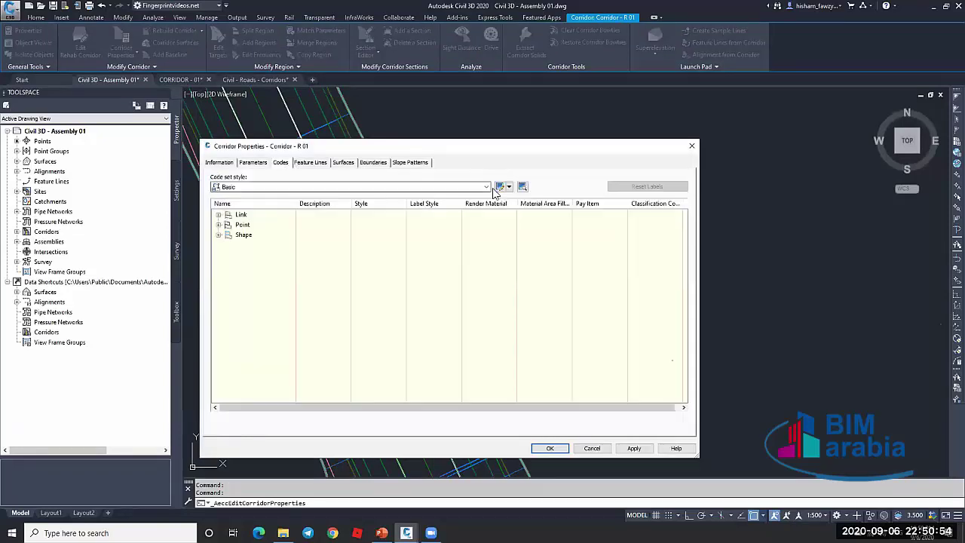
click(311, 163)
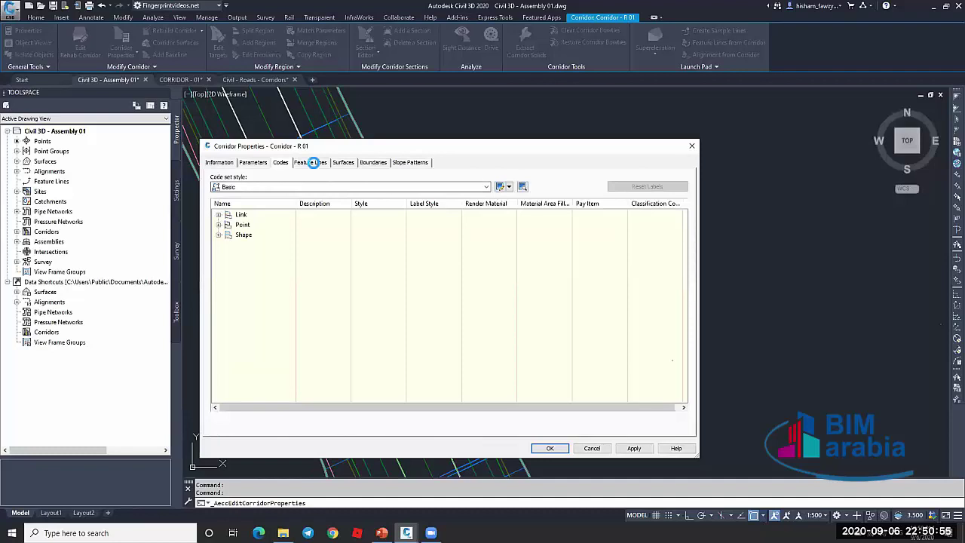
click(280, 162)
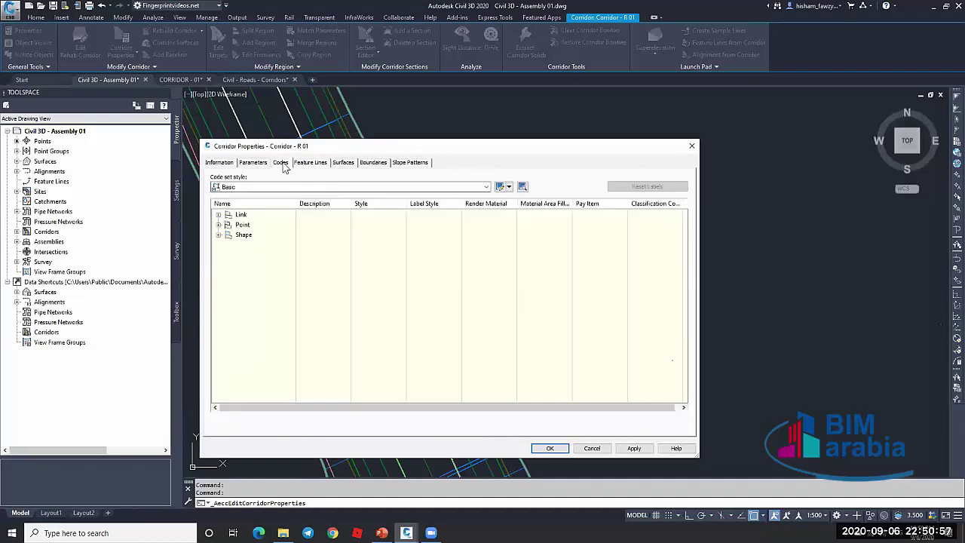
click(582, 449)
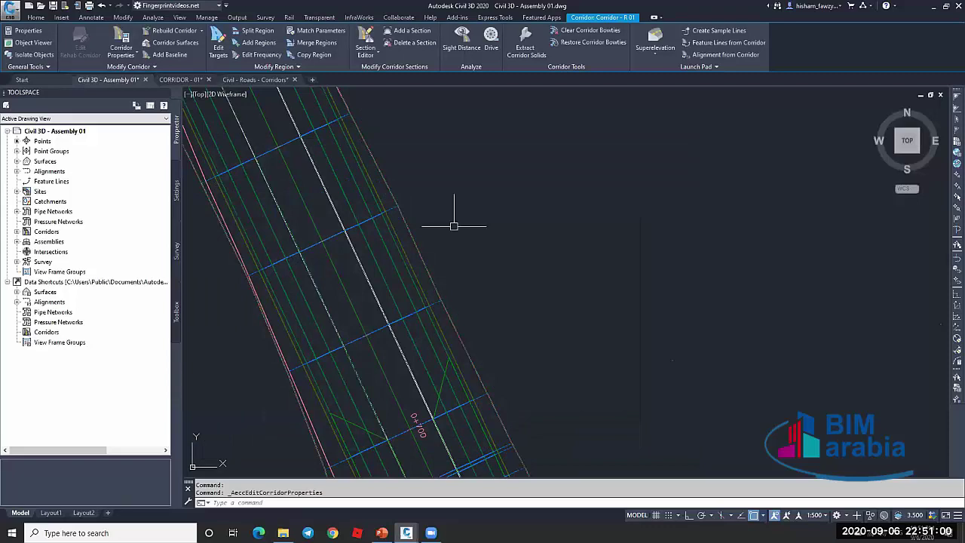
scroll(454, 226, down, 6)
Add code H1 to the right curb subassembly
scroll(790, 318, up, 3)
key(Escape)
scroll(791, 318, up, 10)
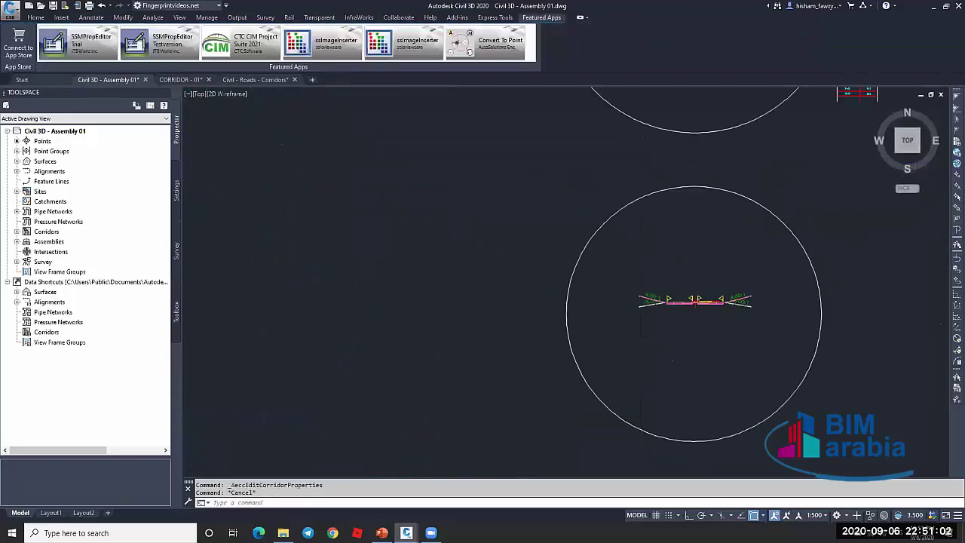
scroll(626, 344, up, 4)
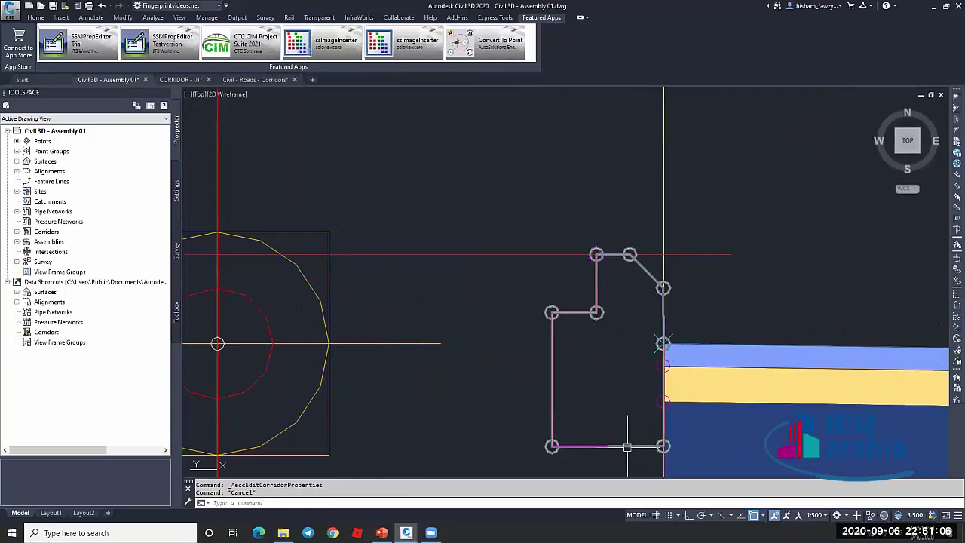
key(Escape)
middle_drag(566, 429, 664, 310)
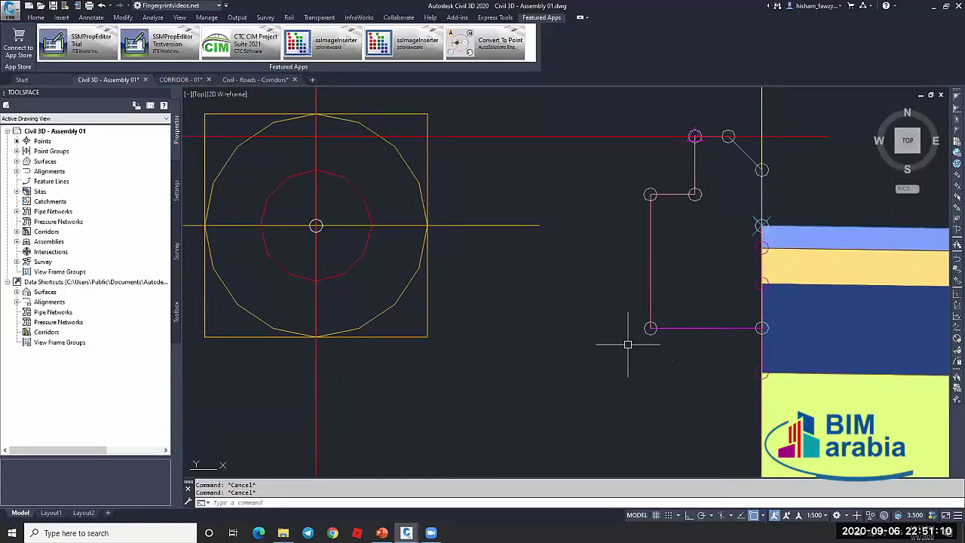
click(664, 327)
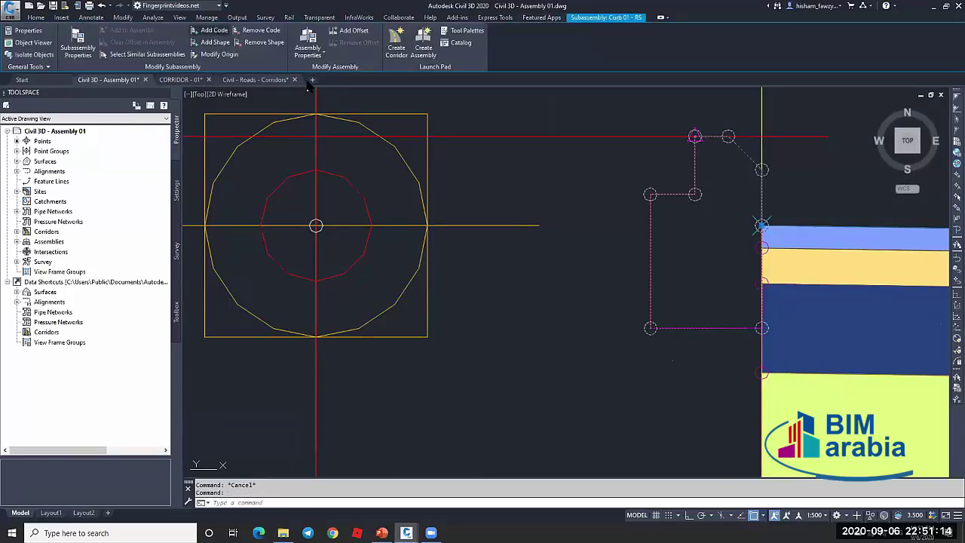
click(214, 30)
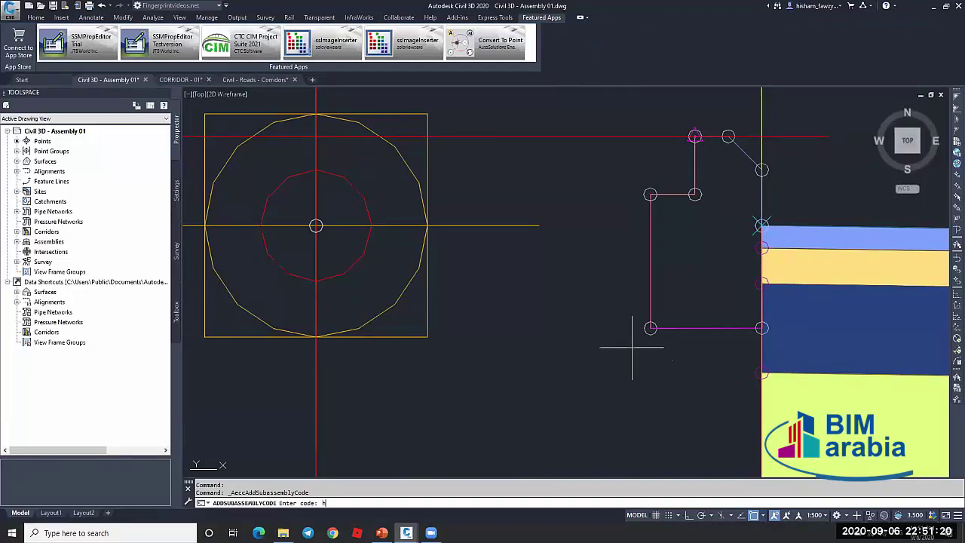
key(Return)
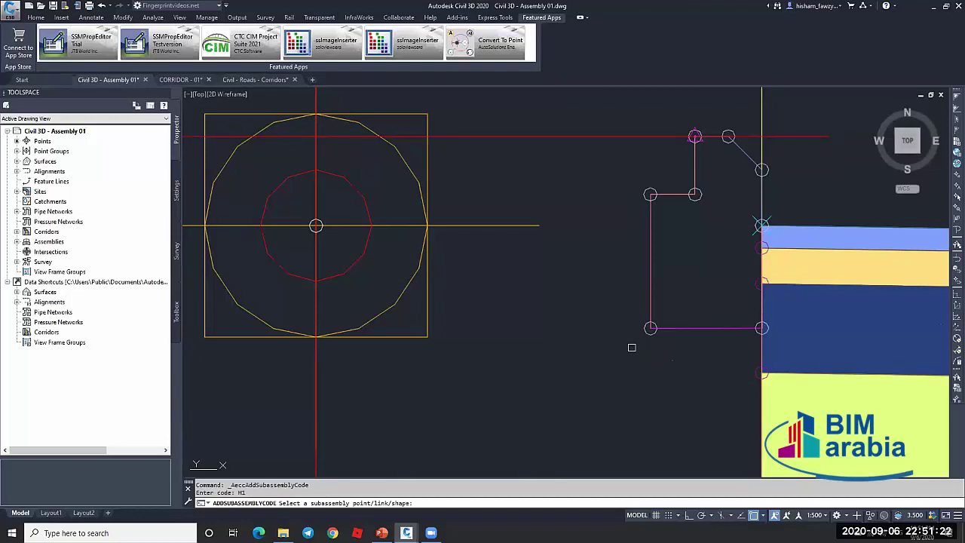
click(653, 330)
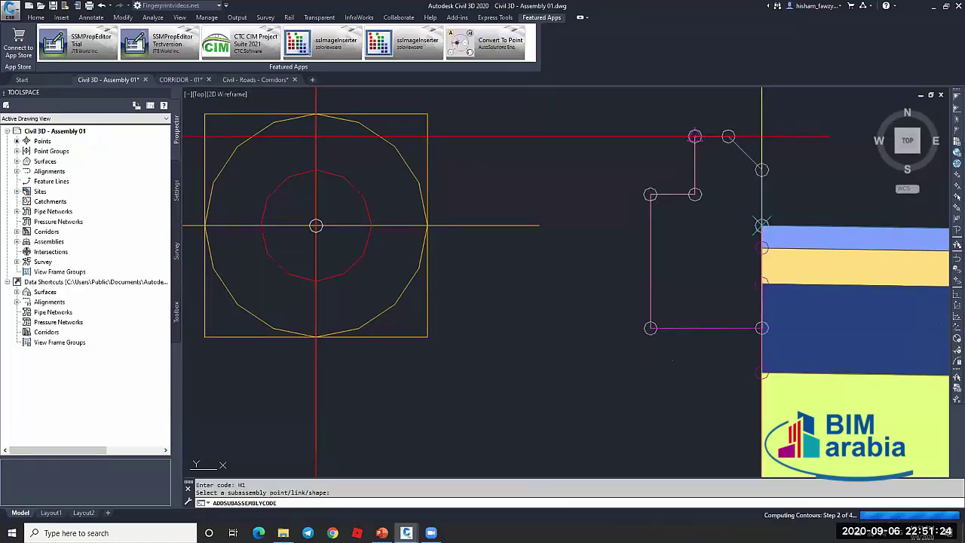
scroll(682, 301, down, 6)
key(Escape)
Add code H2 to the left curb subassembly
scroll(516, 301, up, 8)
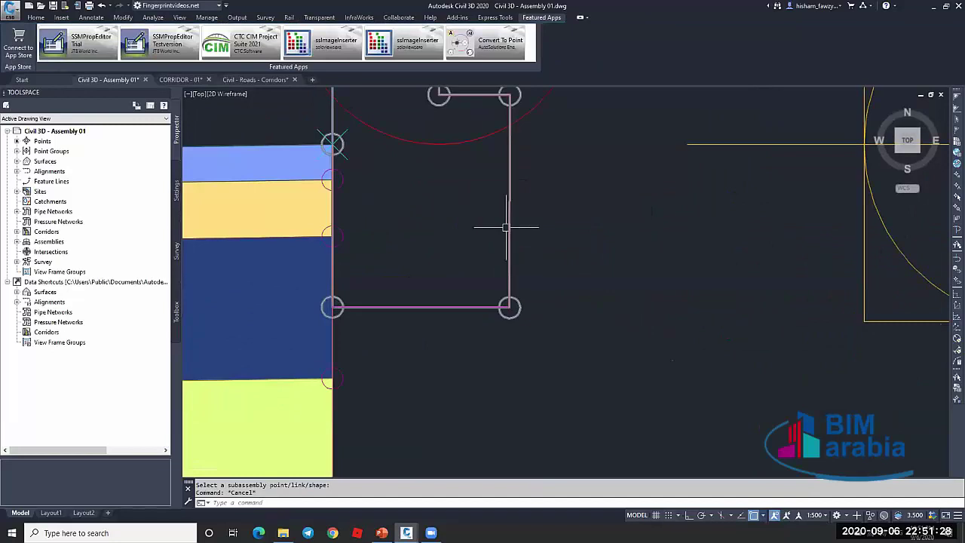
click(509, 226)
click(212, 30)
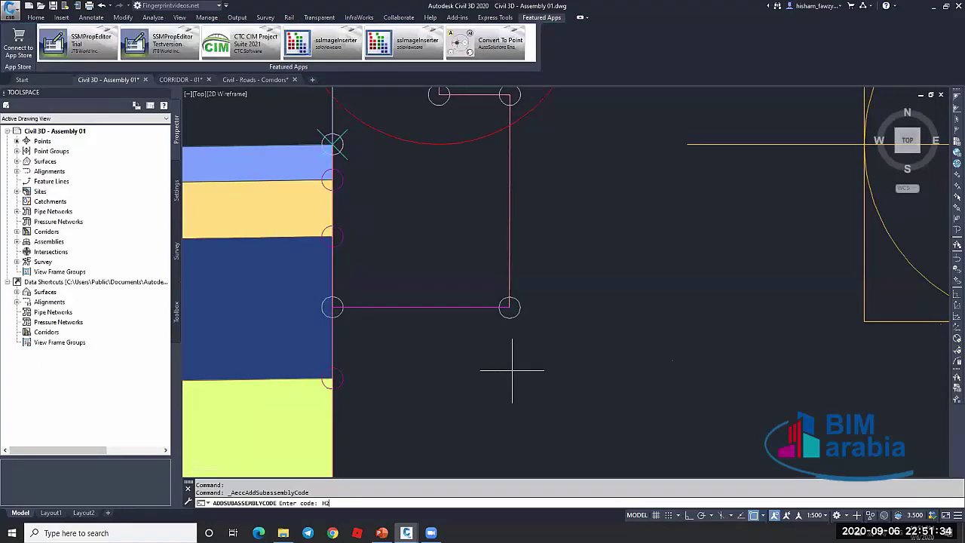
key(Return)
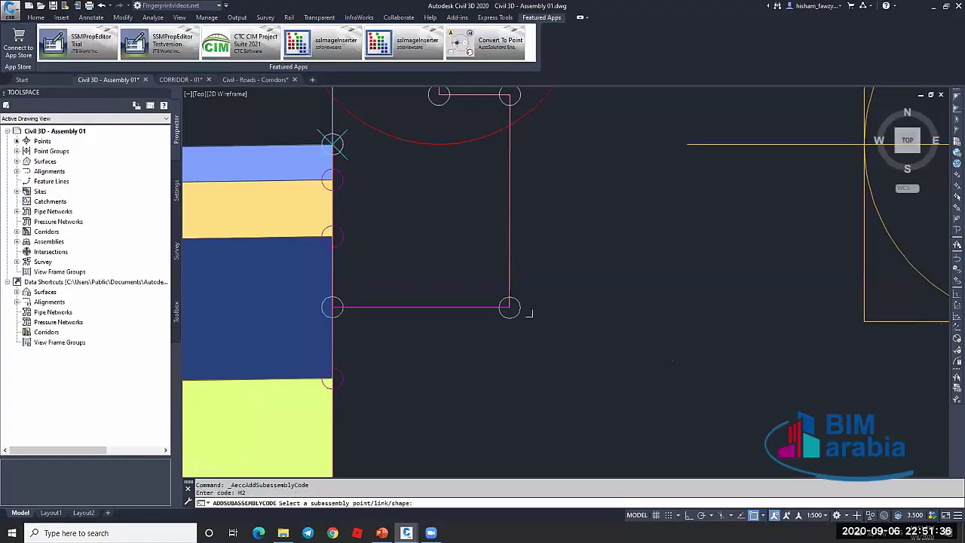
click(520, 309)
scroll(622, 257, down, 5)
key(Escape)
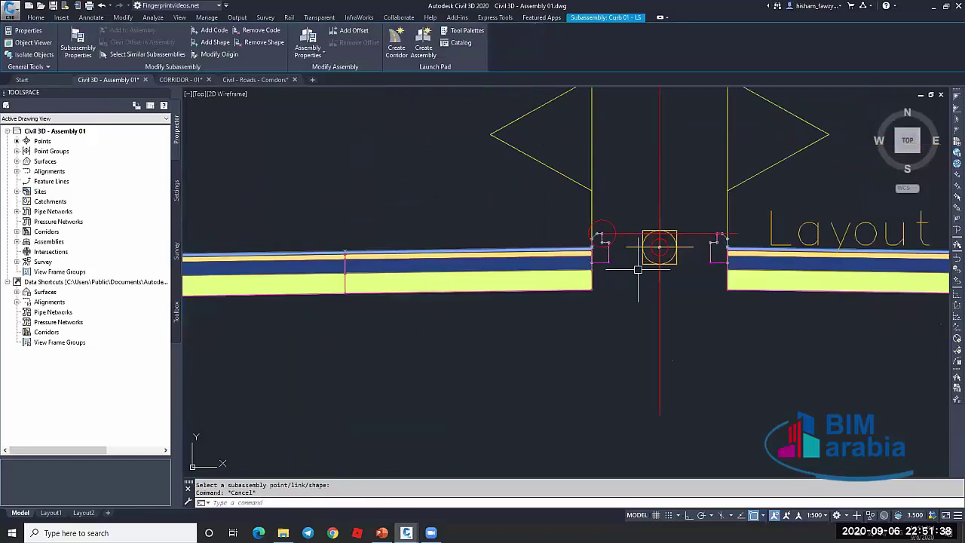
scroll(706, 256, down, 5)
scroll(709, 263, down, 8)
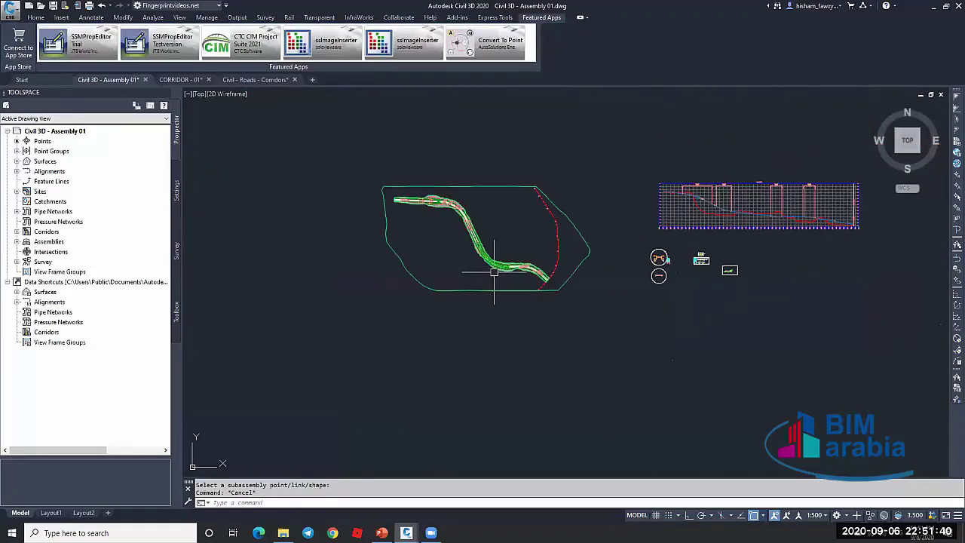
scroll(496, 272, up, 5)
scroll(516, 251, up, 3)
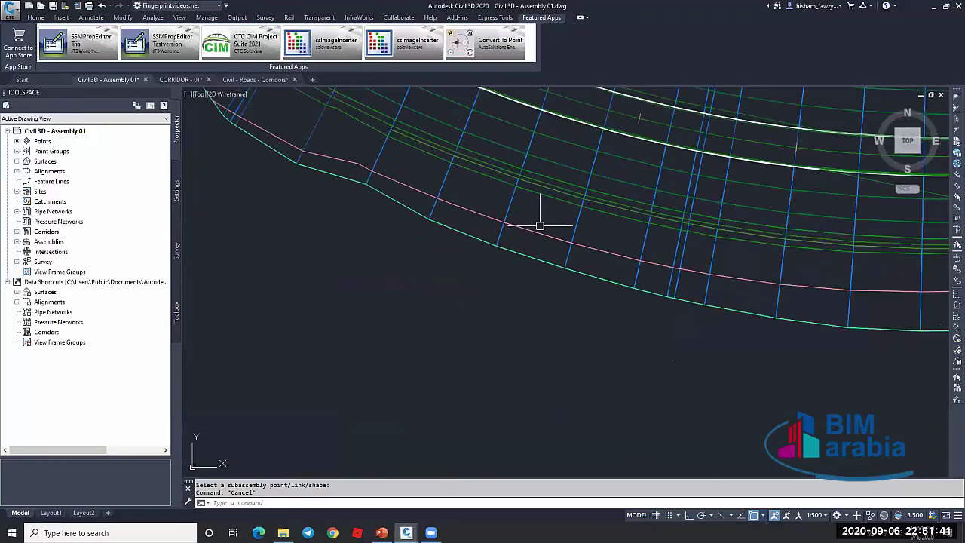
Open Corridor - R 01's properties and check its Point codes list
click(578, 216)
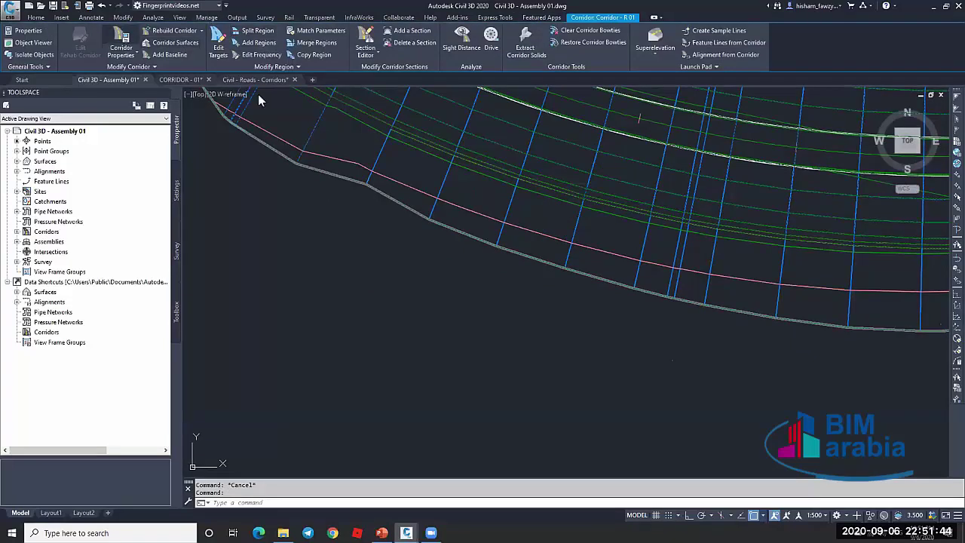
double_click(457, 228)
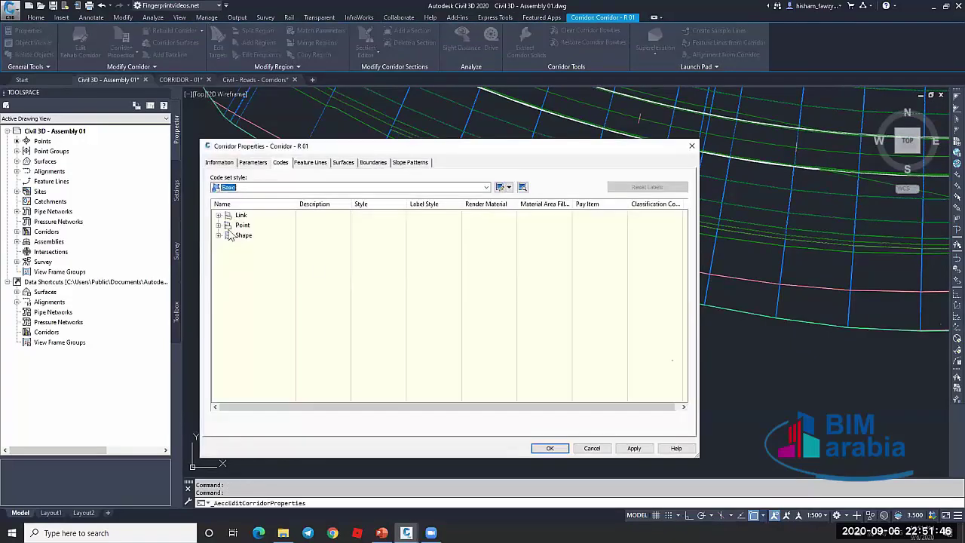
click(218, 224)
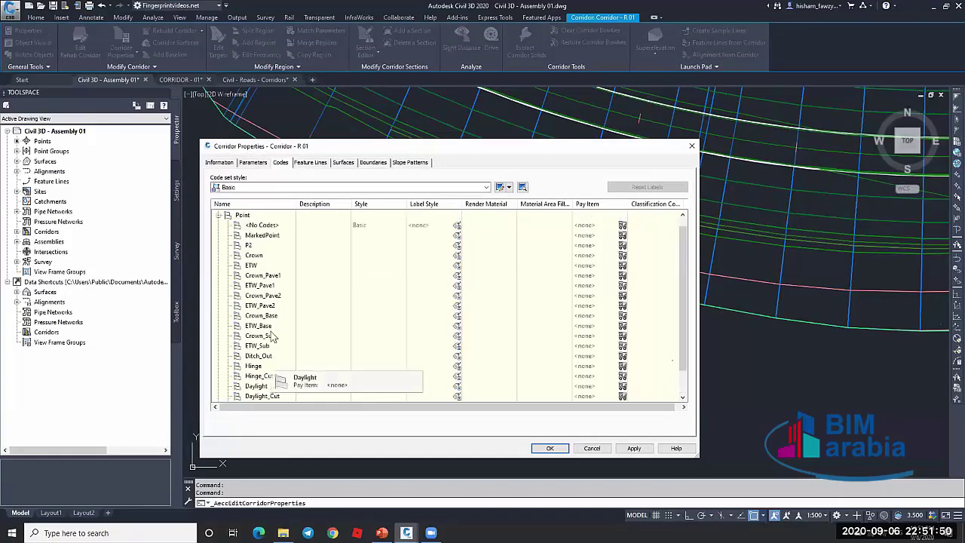
click(219, 215)
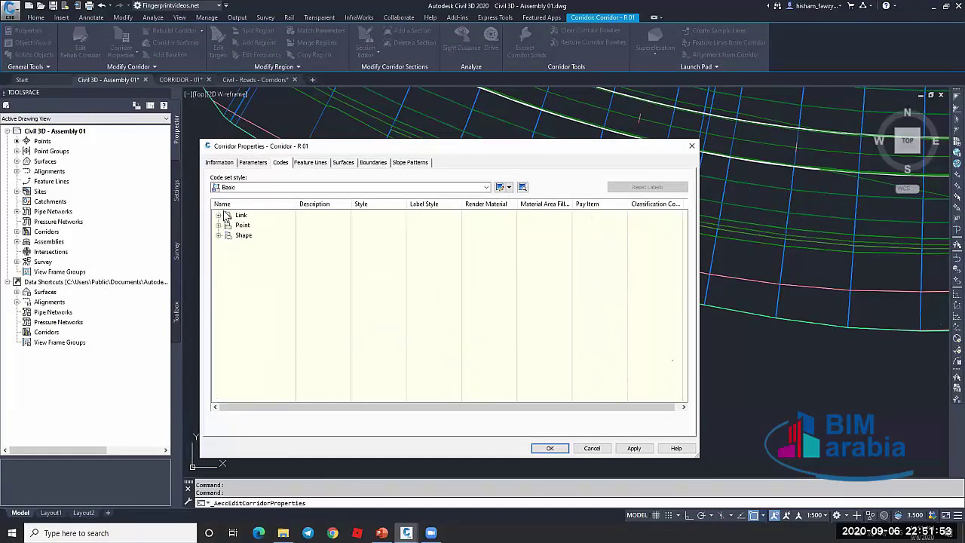
Import codes from the assembly into the Basic code set style
click(500, 187)
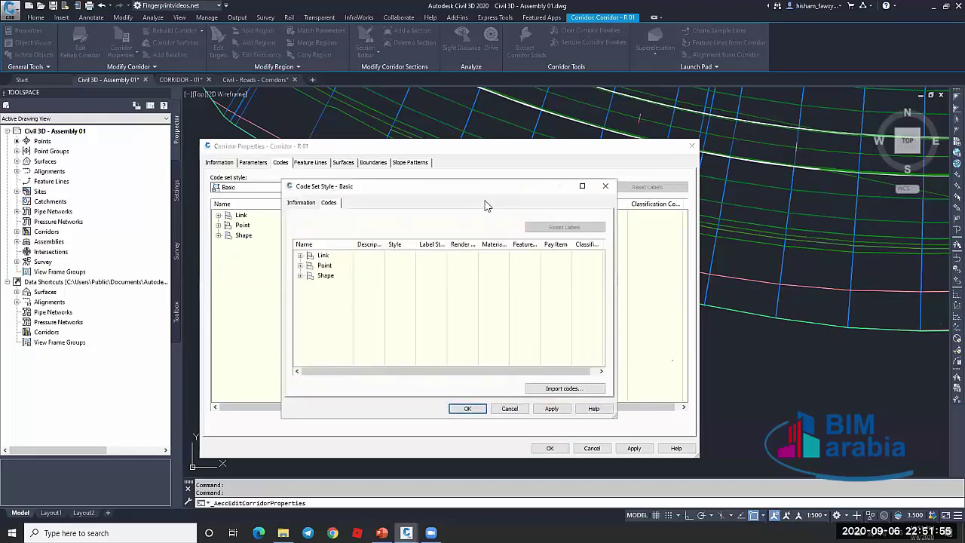
click(565, 386)
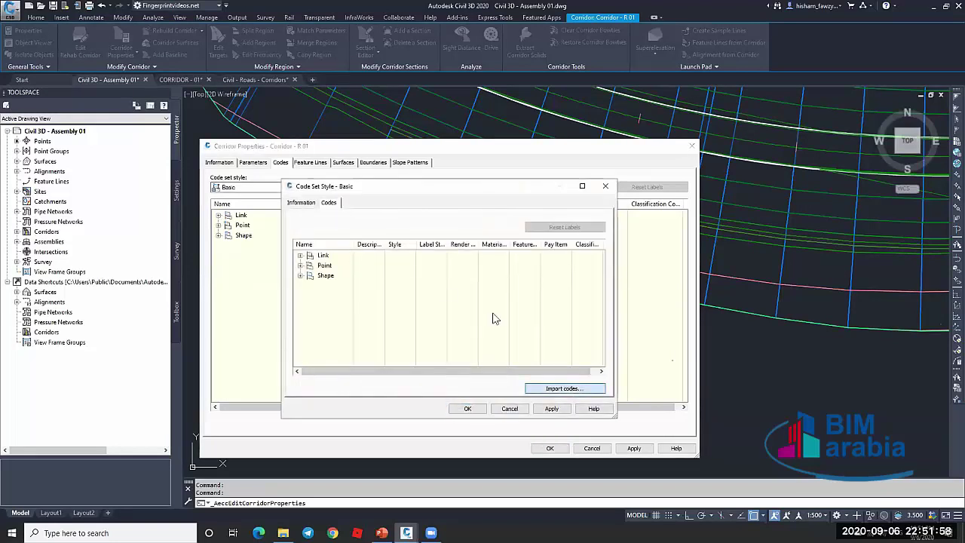
scroll(519, 308, down, 5)
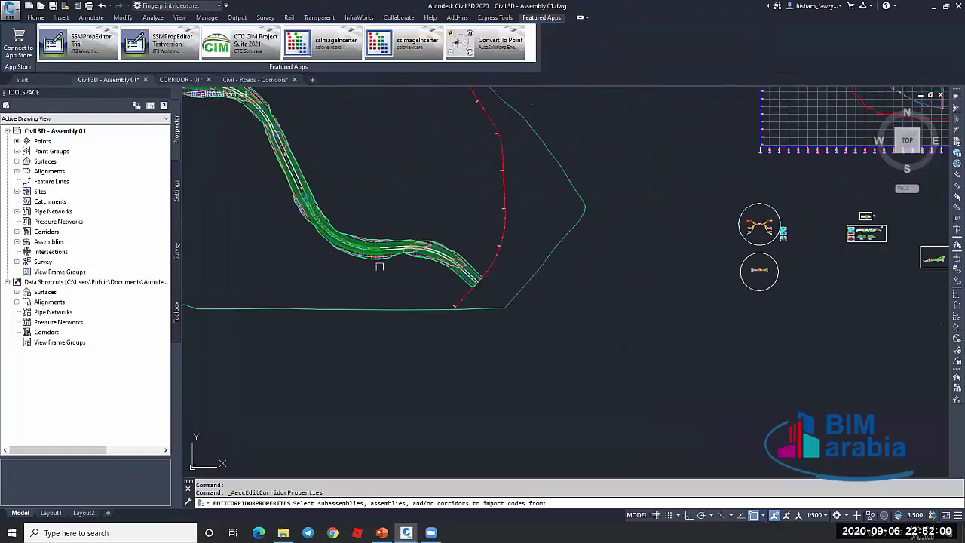
scroll(379, 266, down, 2)
scroll(638, 280, up, 10)
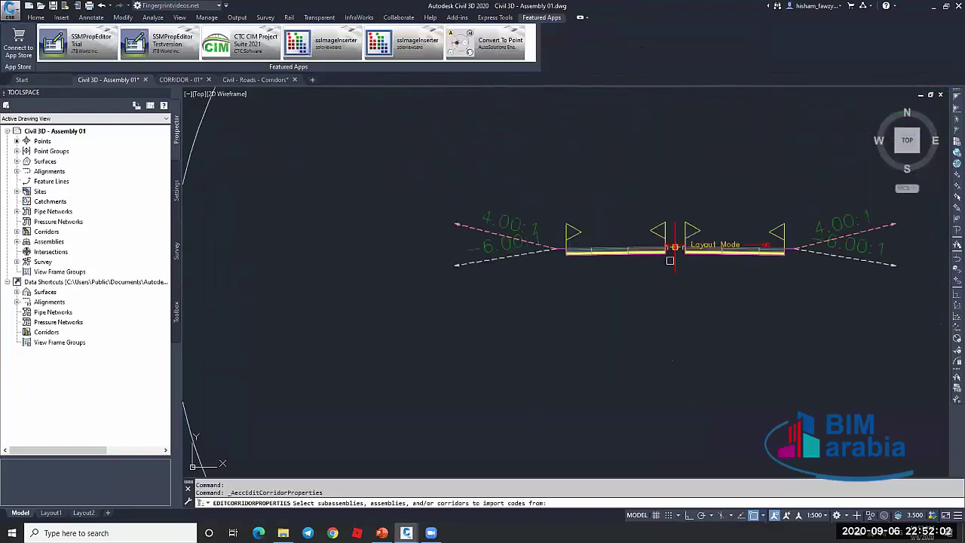
scroll(670, 260, up, 6)
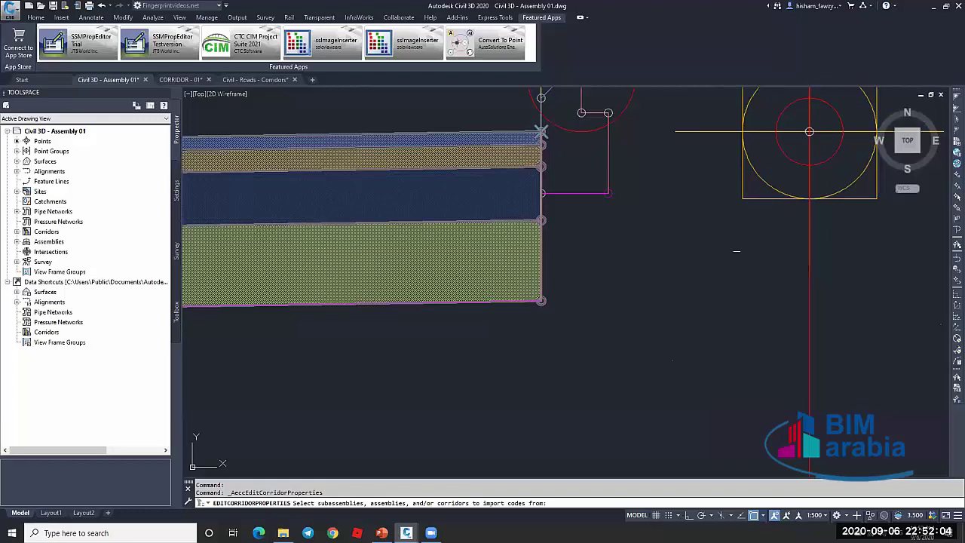
scroll(588, 181, down, 3)
click(669, 230)
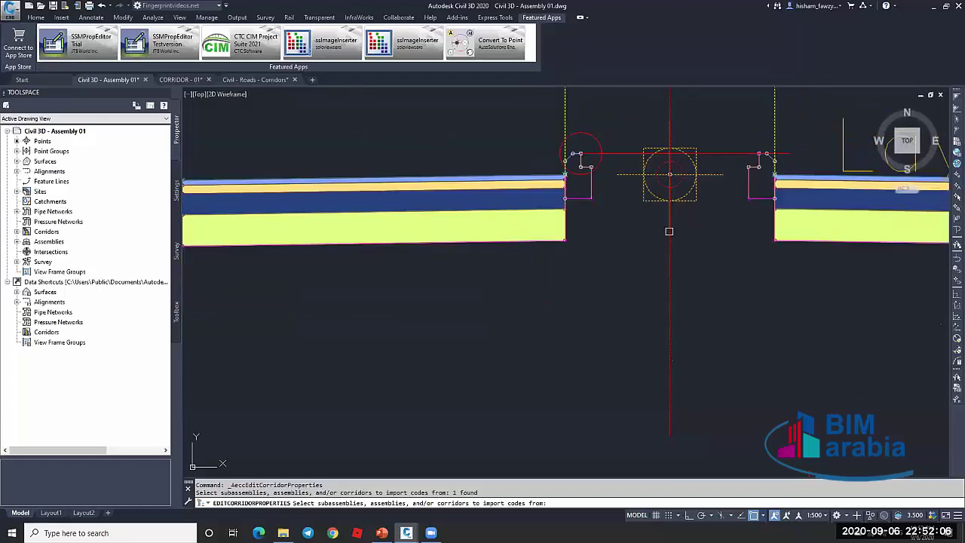
key(Return)
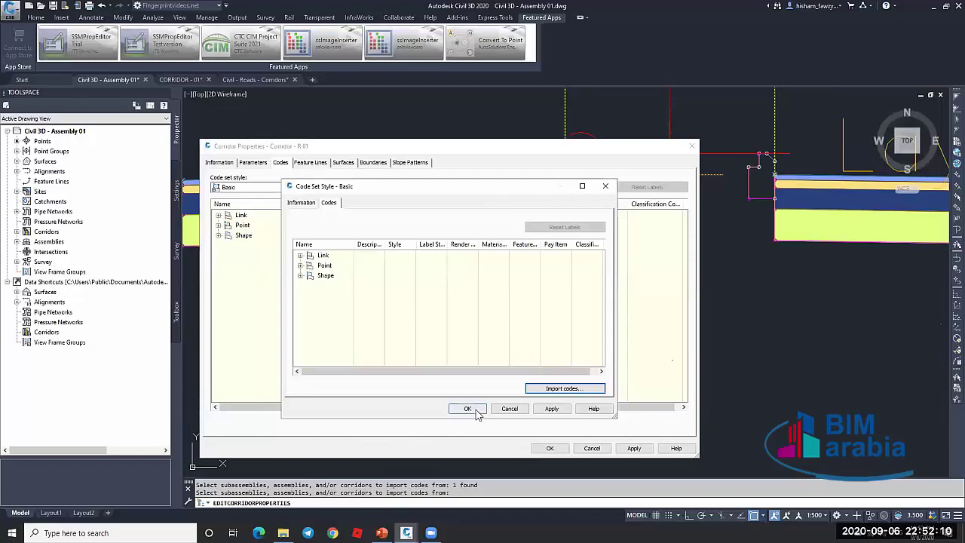
click(468, 409)
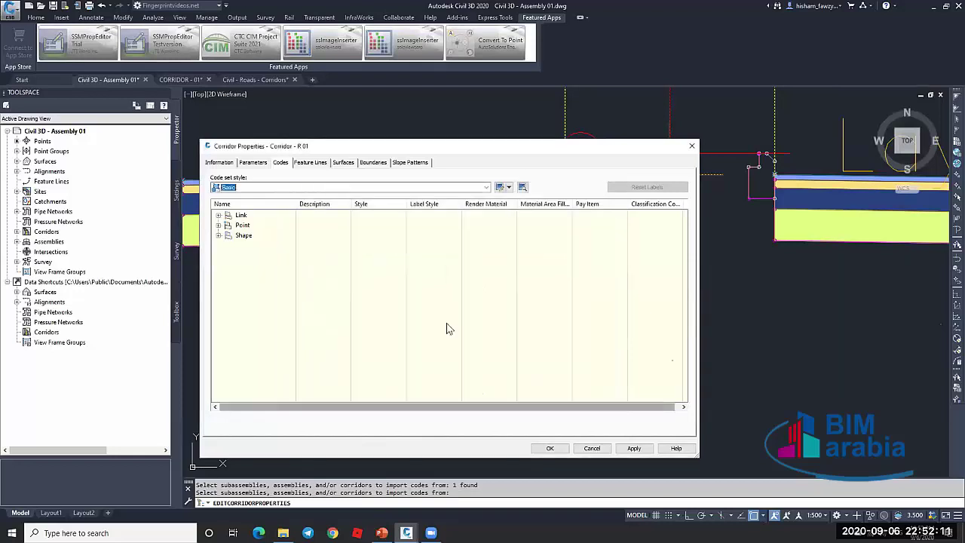
Reopen the Basic code set style and verify the imported H1 and H2 point codes
click(218, 226)
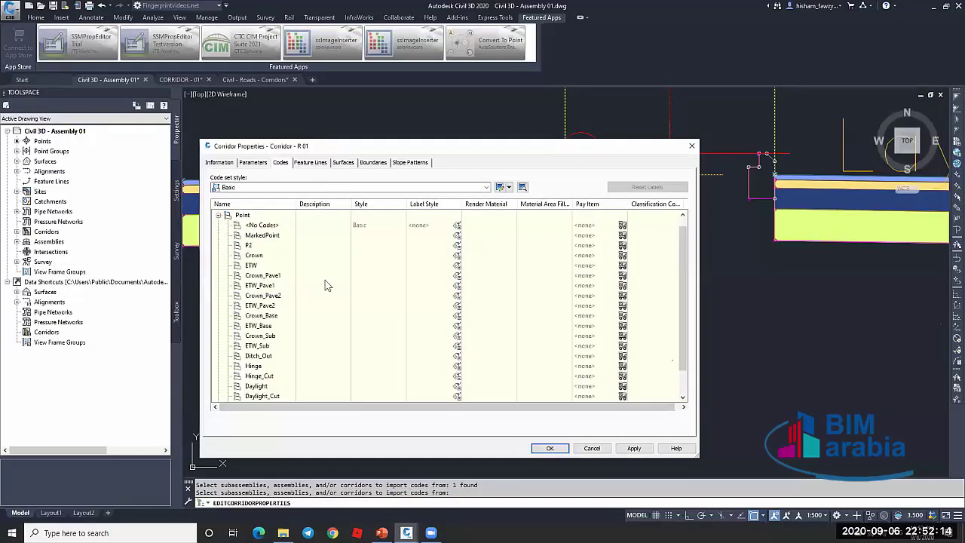
scroll(327, 285, down, 1)
scroll(326, 285, up, 1)
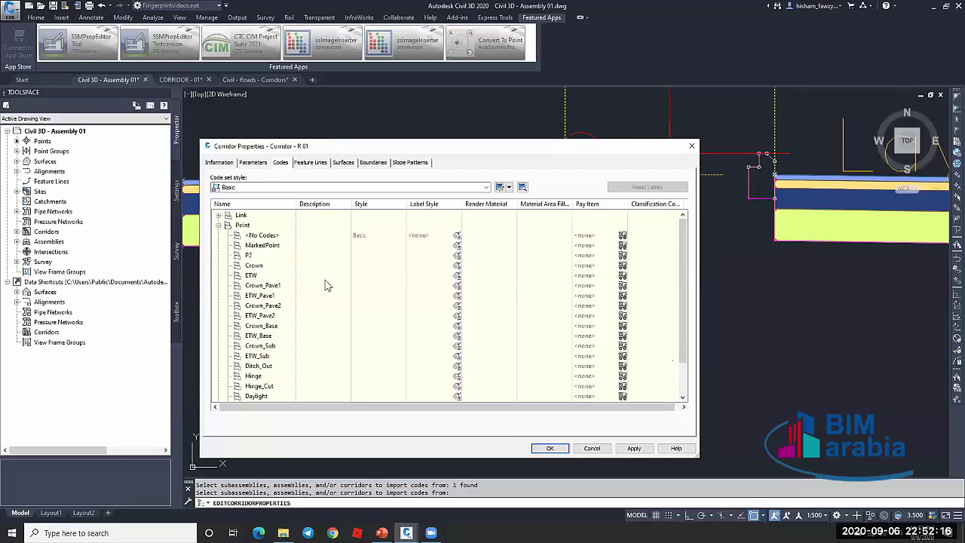
scroll(327, 285, down, 1)
click(499, 187)
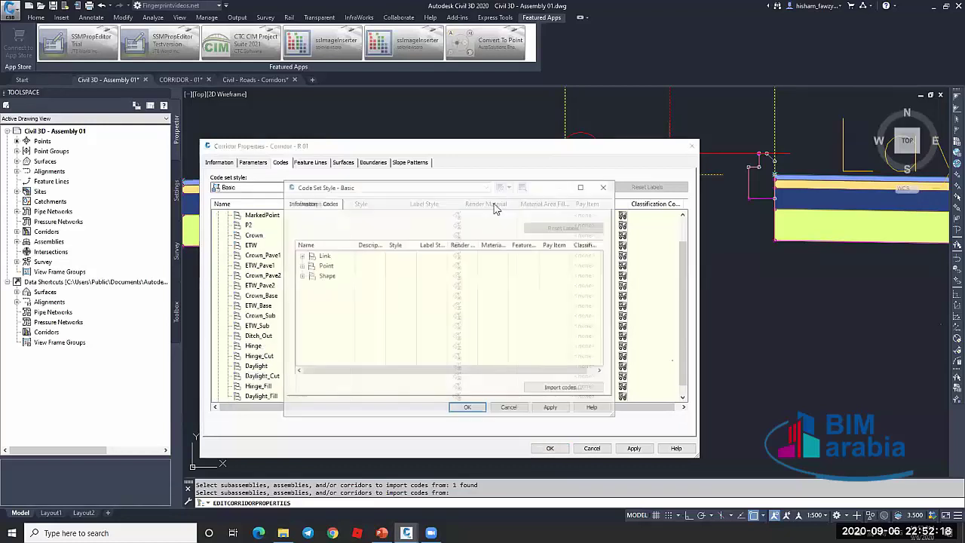
click(323, 267)
click(300, 266)
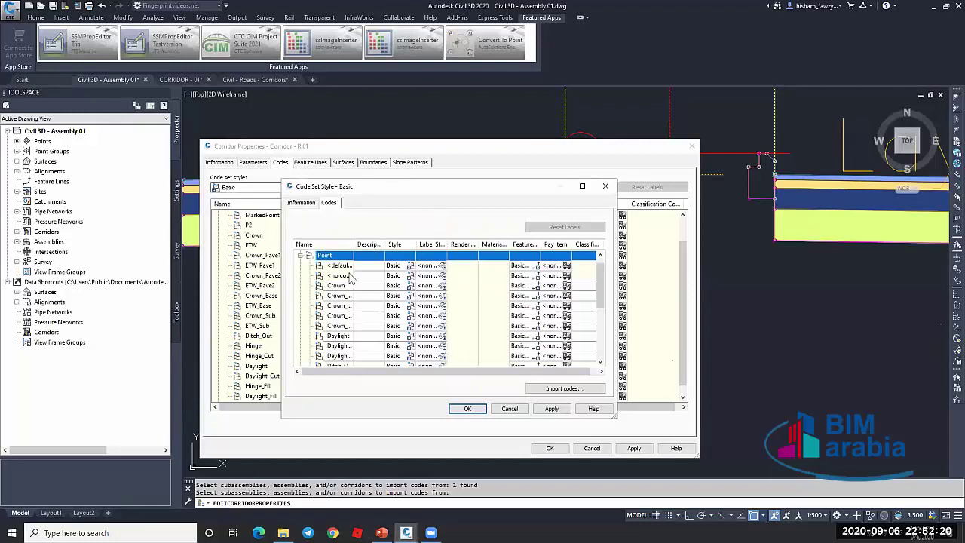
scroll(394, 280, down, 4)
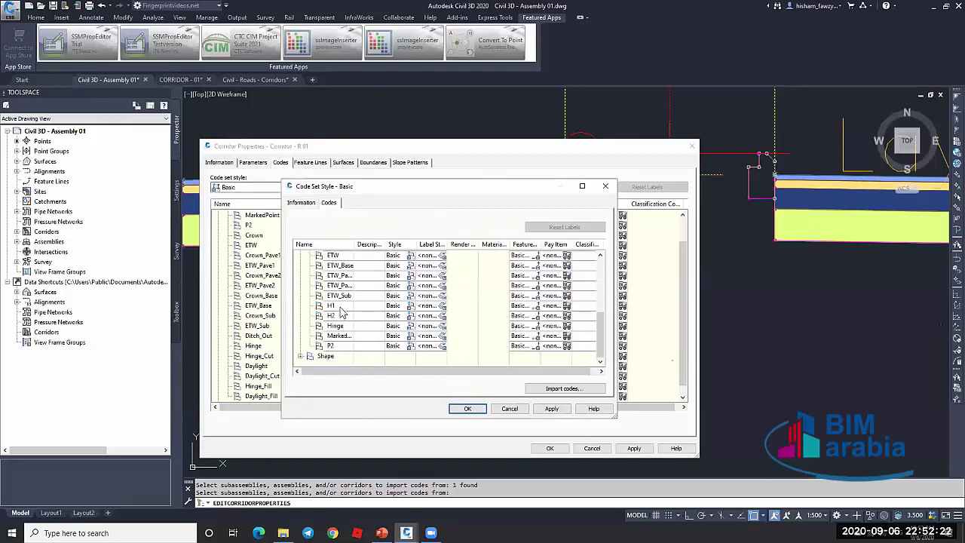
click(341, 308)
click(339, 315)
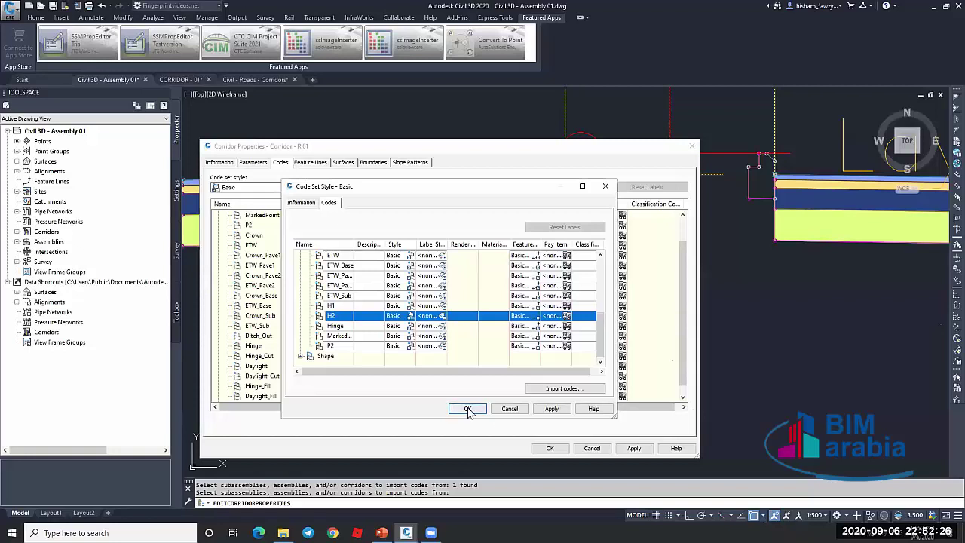
Confirm the code set, rebuild the corridor with the new codes, and close Corridor Properties
click(305, 203)
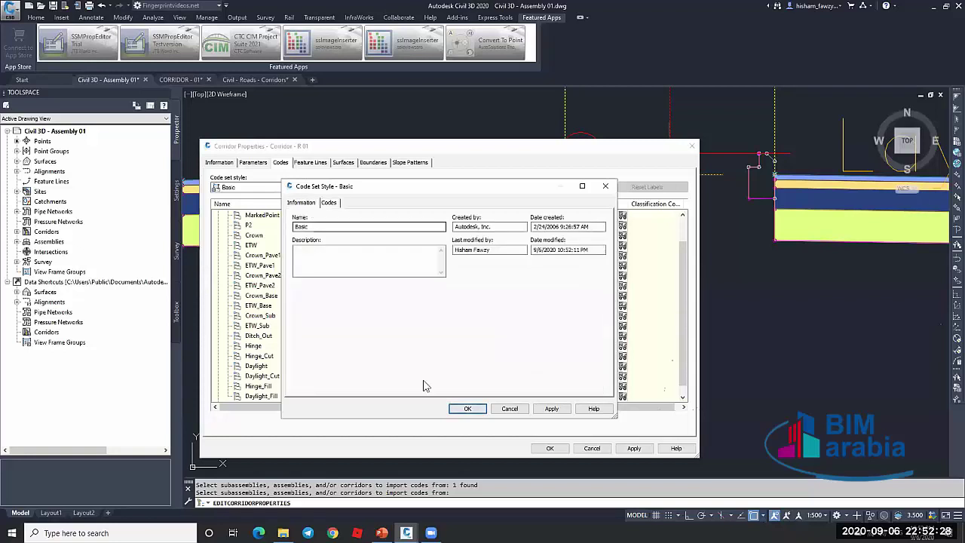
click(468, 408)
click(634, 448)
click(377, 235)
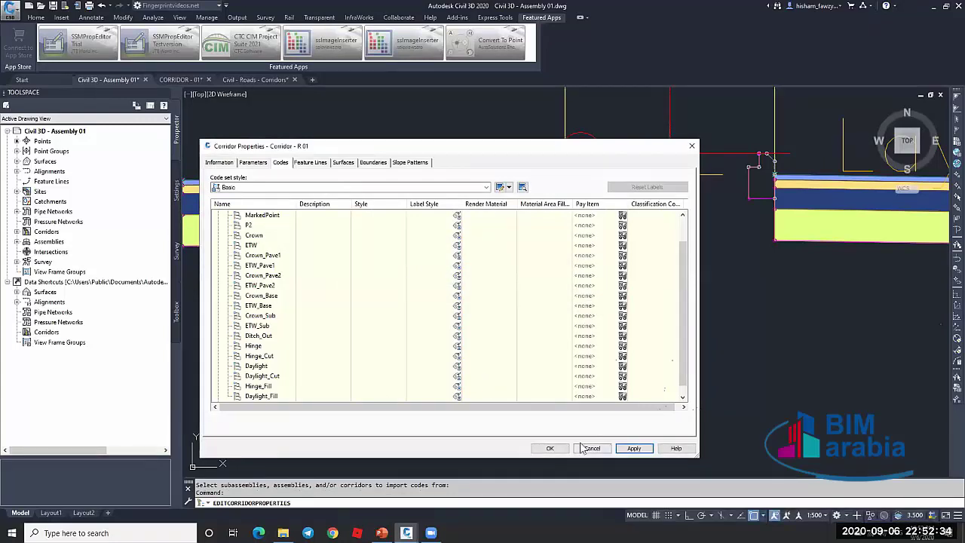
click(550, 448)
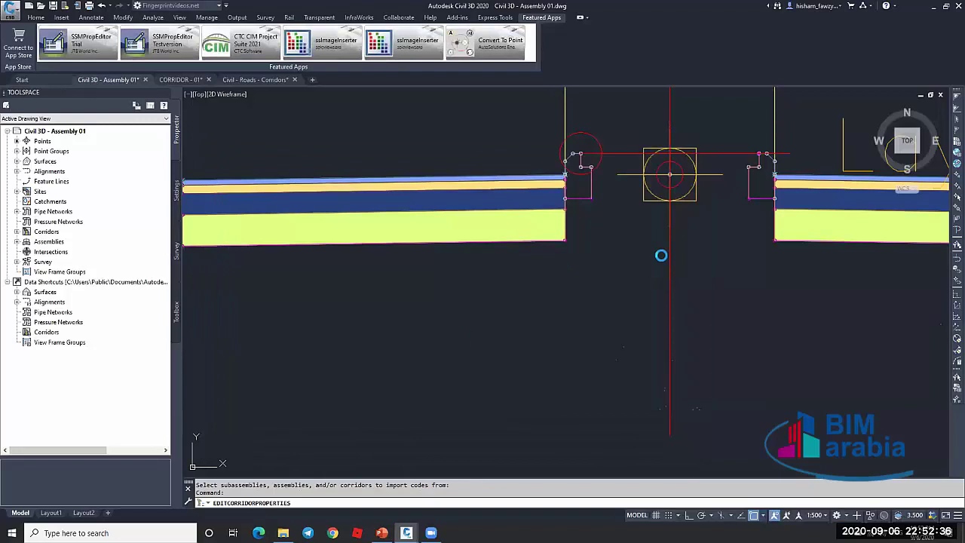
scroll(715, 273, down, 6)
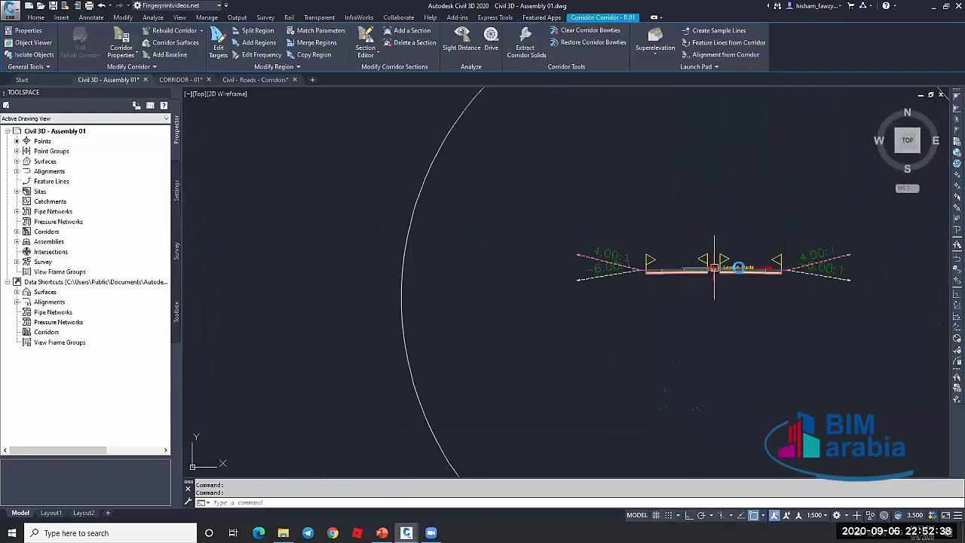
key(Escape)
scroll(715, 268, down, 5)
scroll(435, 239, up, 3)
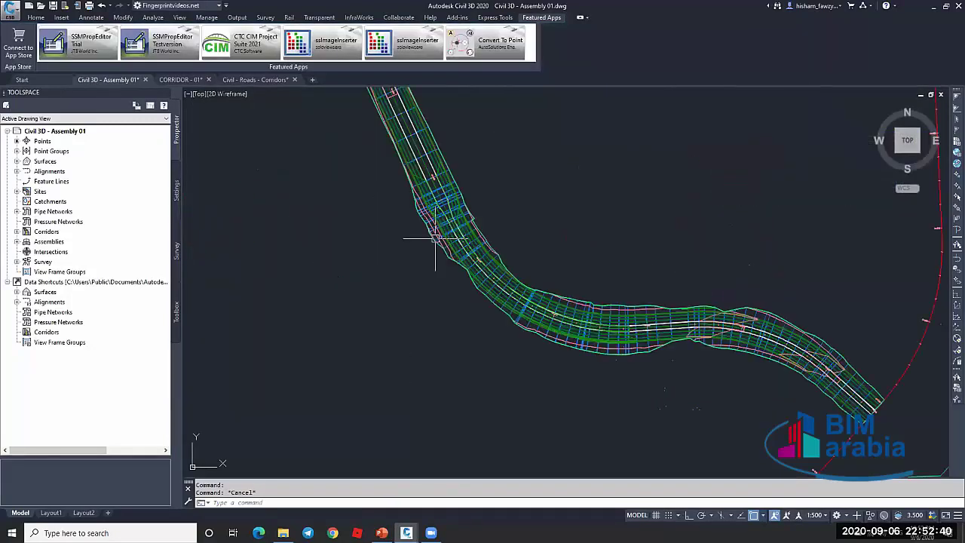
scroll(435, 239, up, 4)
click(417, 243)
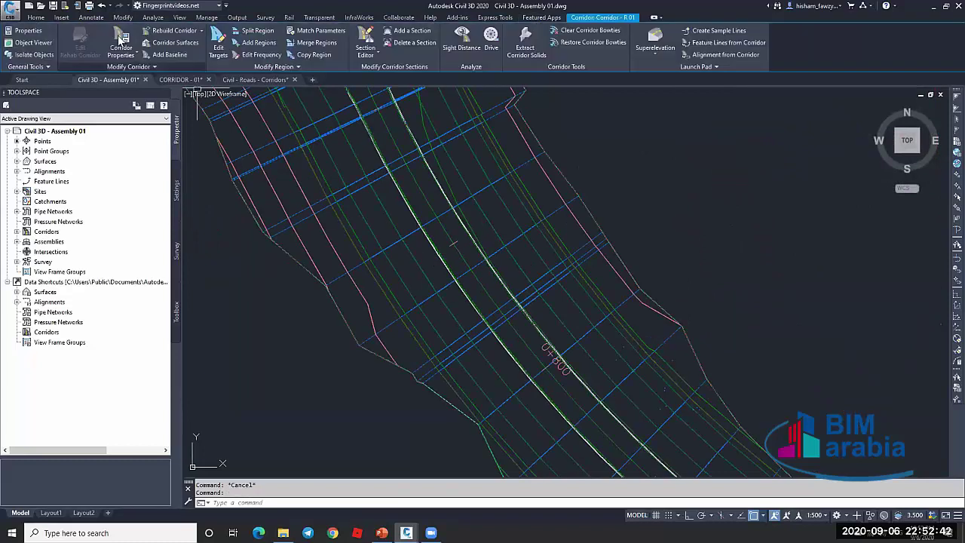
click(121, 39)
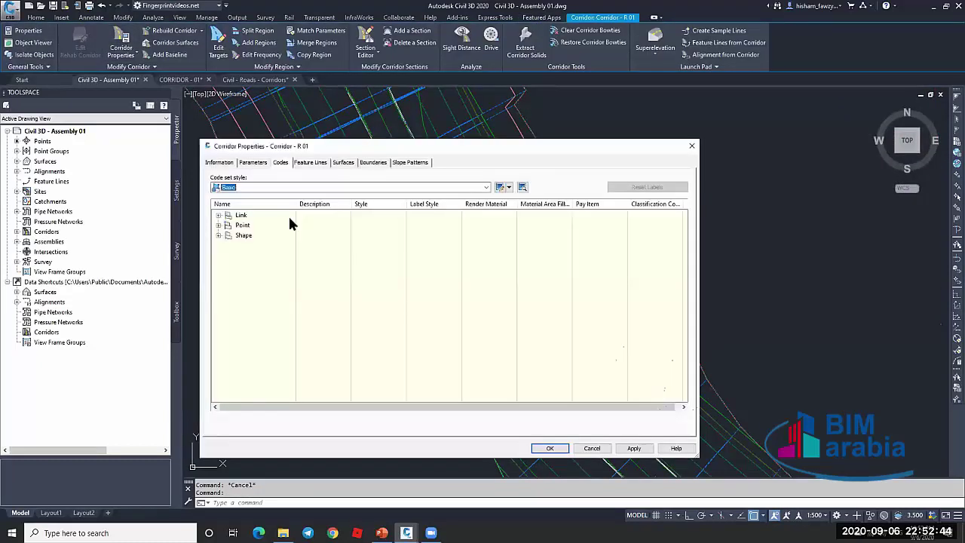
click(218, 224)
scroll(274, 332, down, 1)
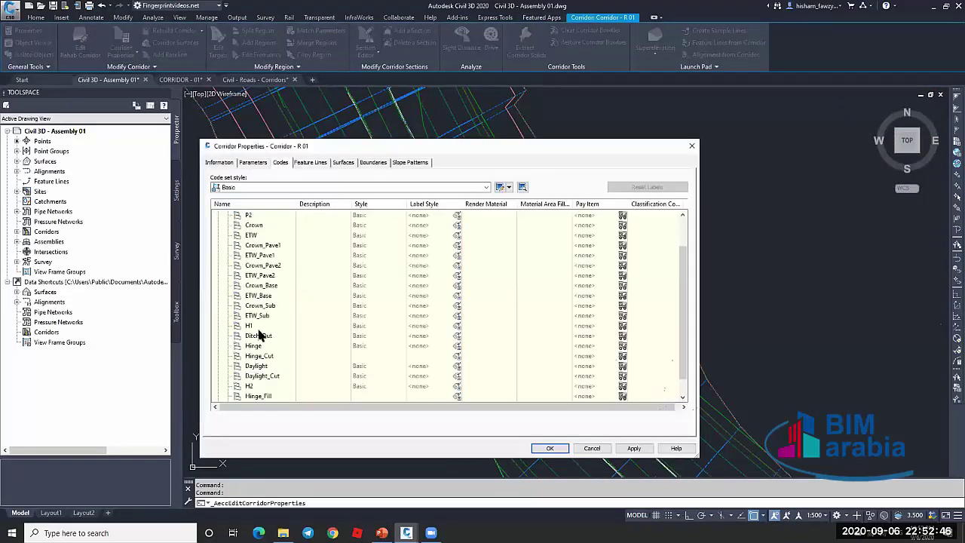
click(259, 330)
click(268, 386)
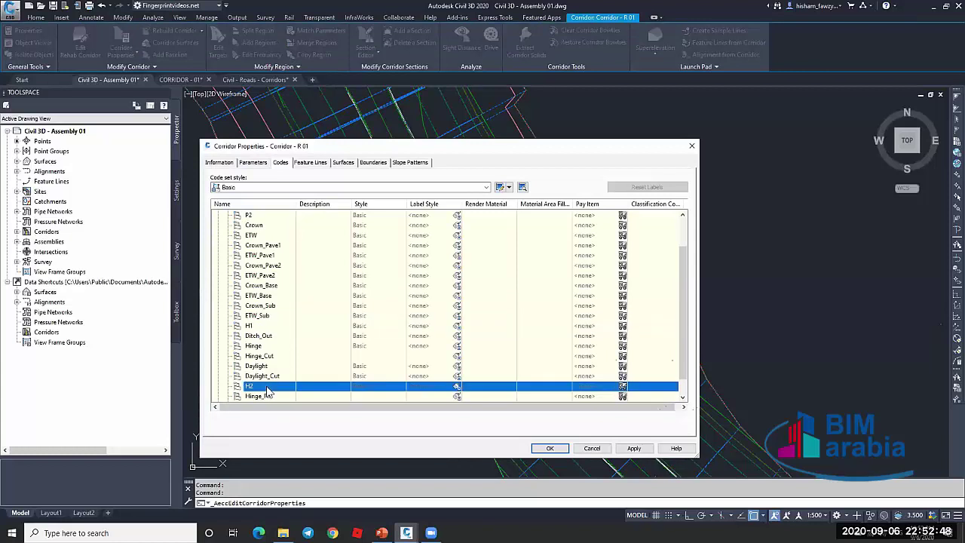
click(270, 327)
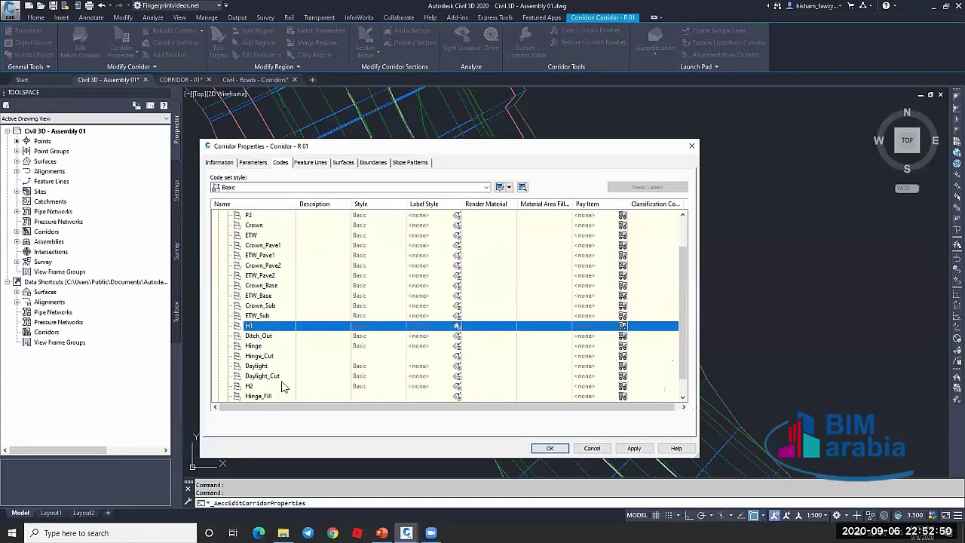
click(593, 449)
key(Escape)
scroll(678, 215, down, 3)
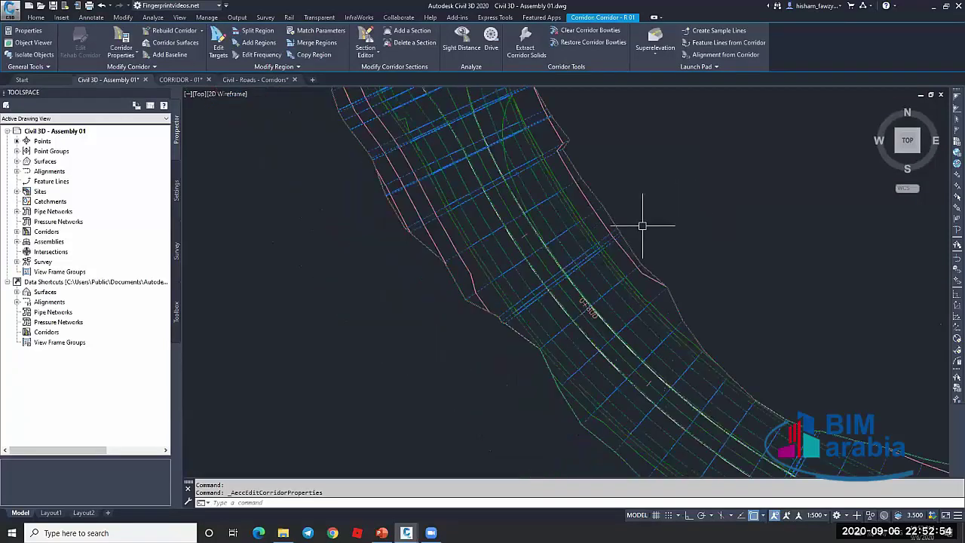
key(Escape)
key(Escape)
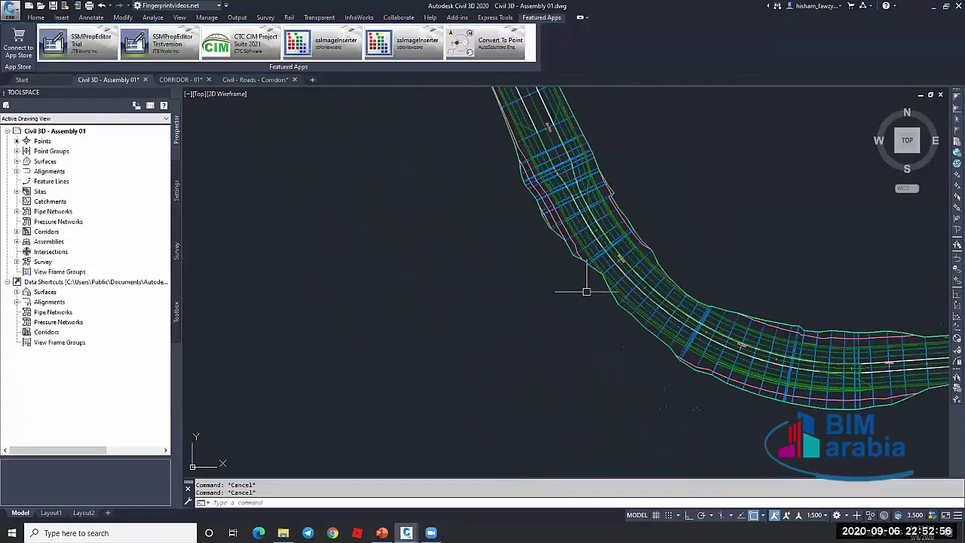
scroll(677, 260, down, 2)
scroll(676, 259, down, 1)
scroll(595, 261, down, 2)
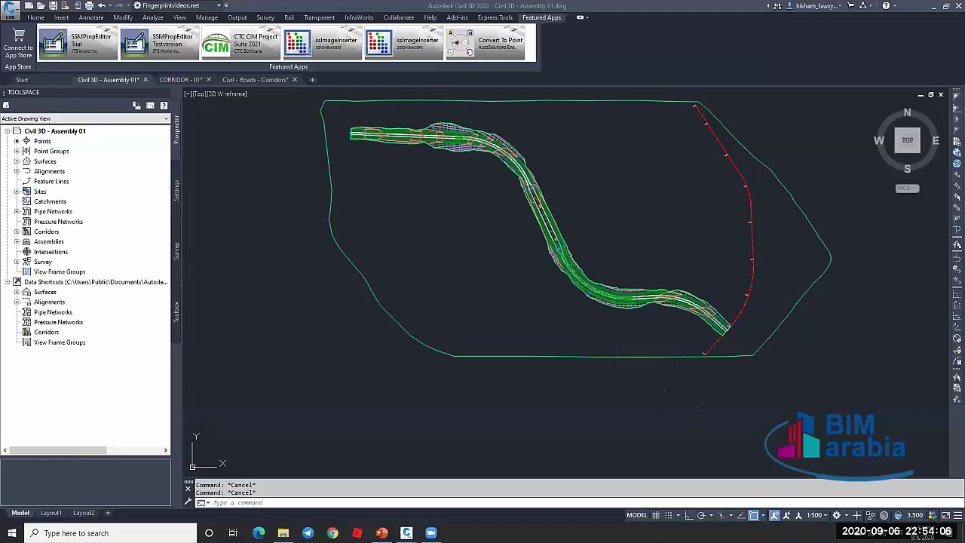
key(XF86AudioRaiseVolume)
Search Google for a Civil 3D specialist's tutorials via the 'civil 3d' suggestion, then close Chrome
click(333, 533)
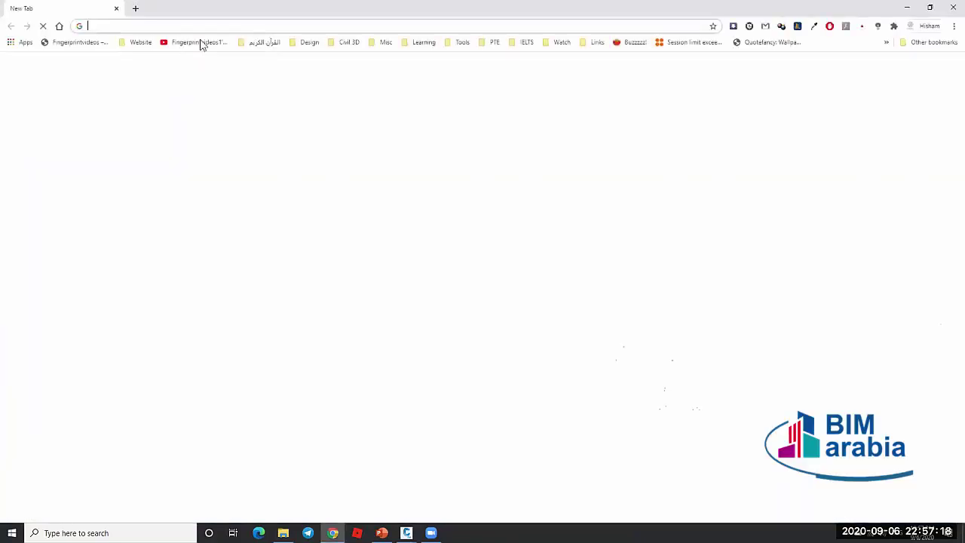
text(ALA)
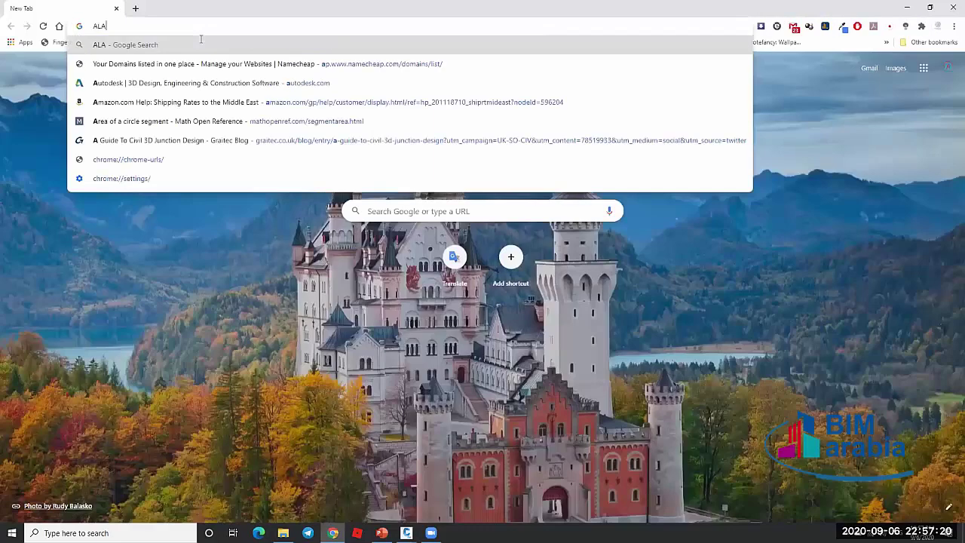
text(N GIL)
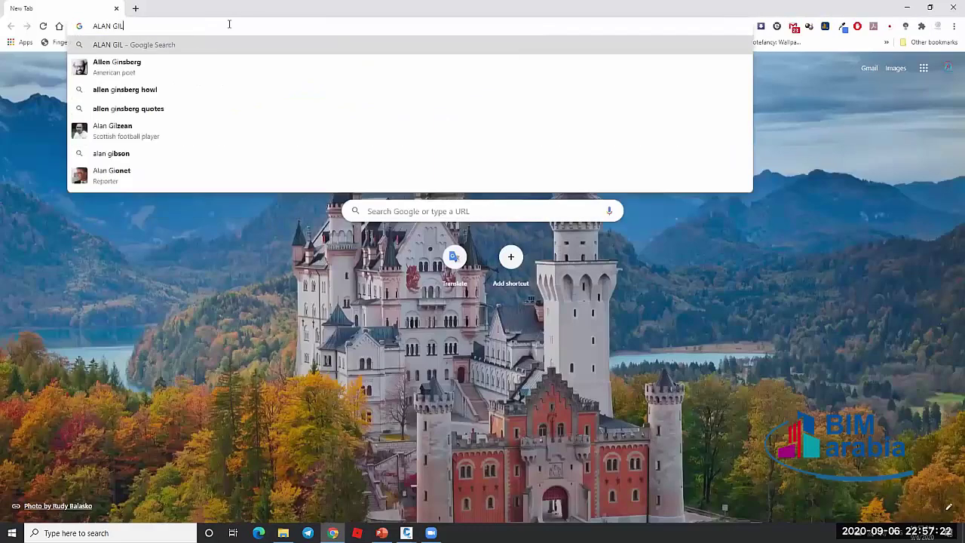
text(BERT)
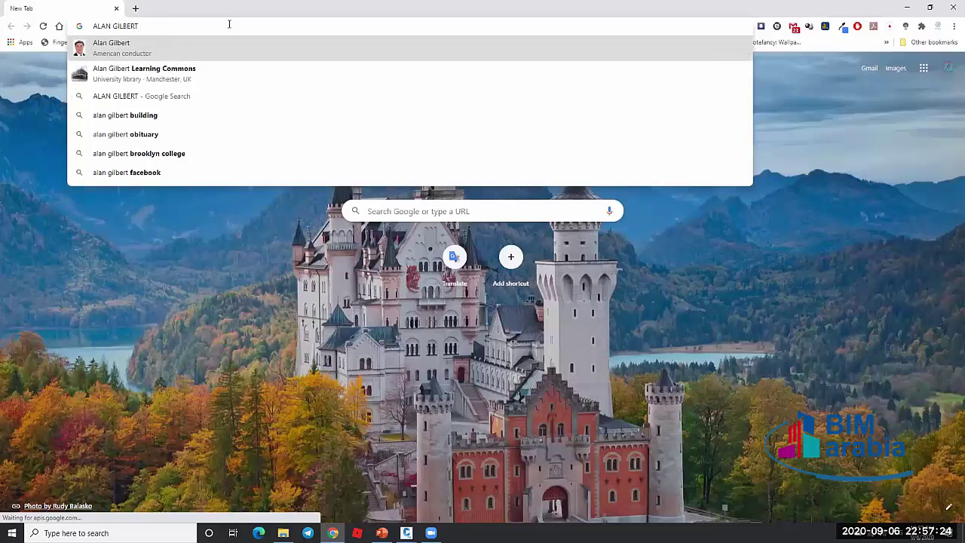
text( CIVIL)
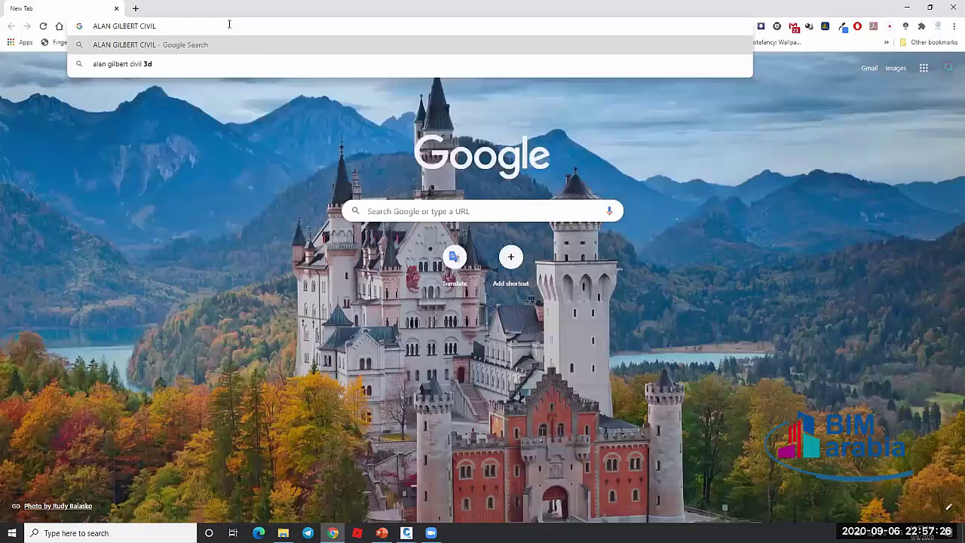
click(177, 67)
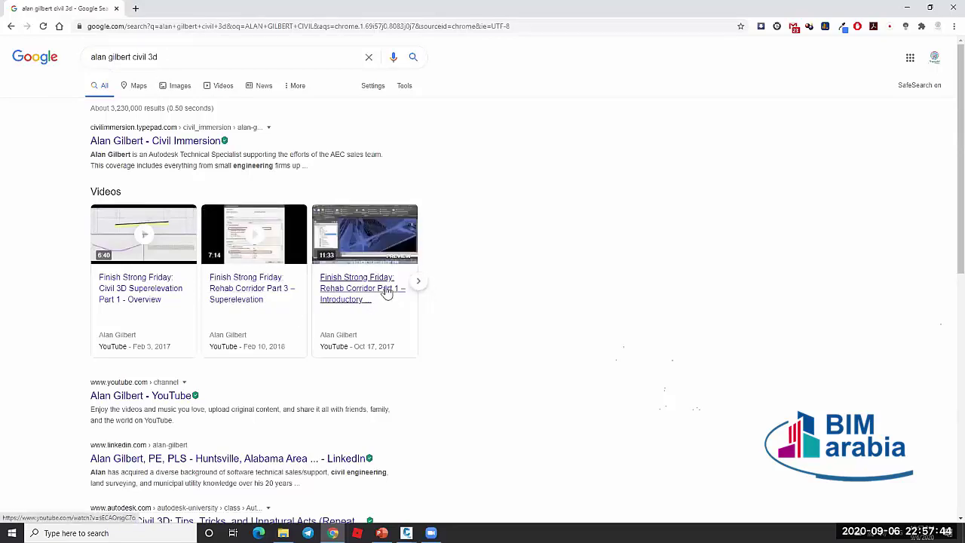
click(951, 7)
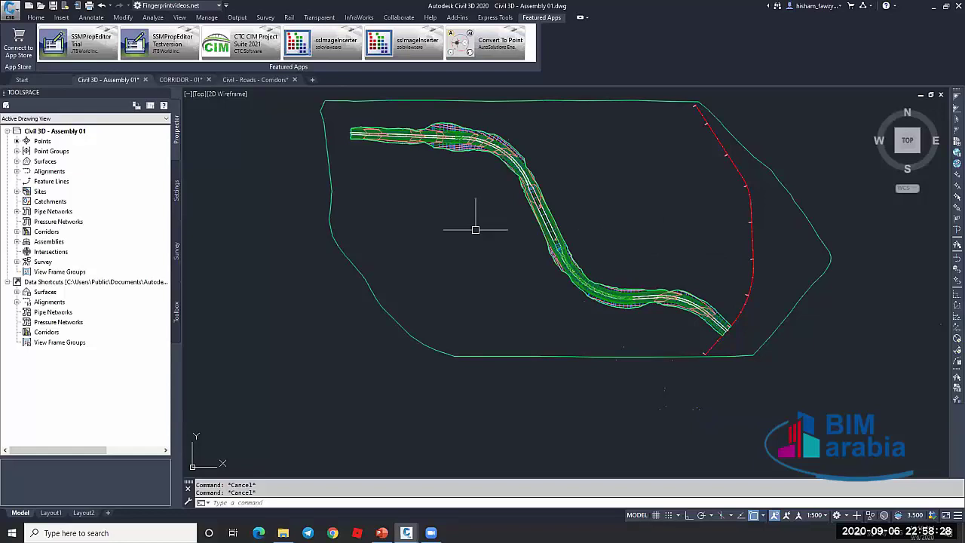
Zoom onto the circled assemblies and the sheet with cut-in-rock, cut-in-soil and fill slope tables
scroll(453, 245, down, 3)
scroll(674, 254, up, 5)
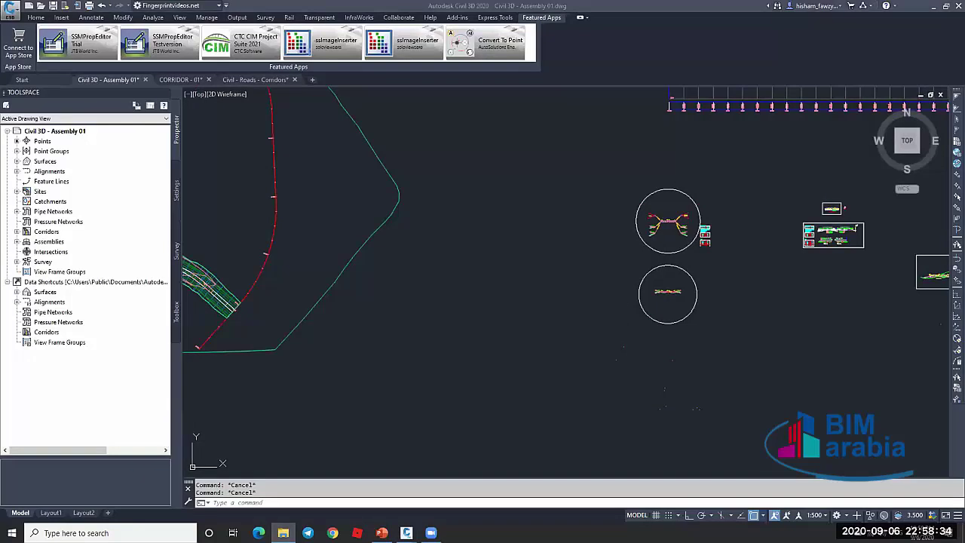
click(692, 217)
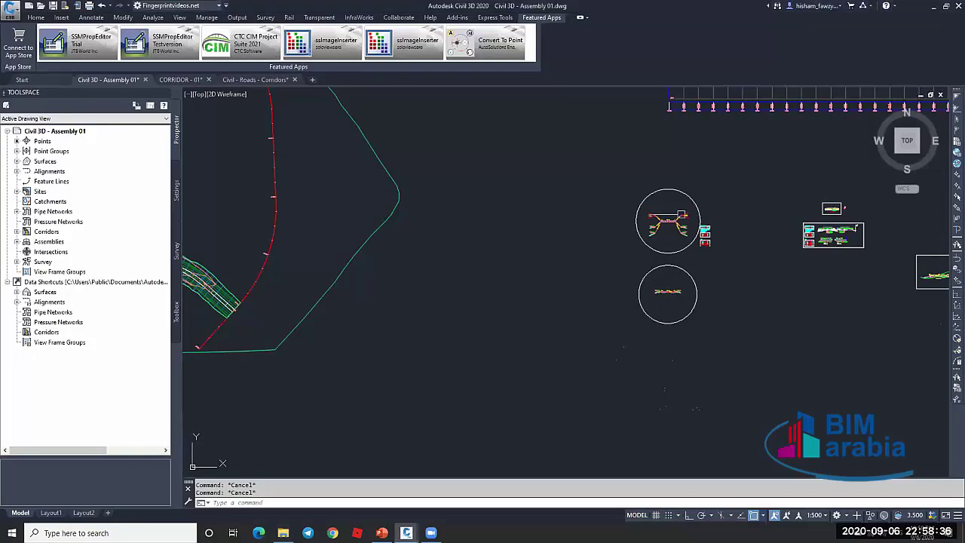
scroll(669, 226, up, 10)
scroll(692, 162, up, 2)
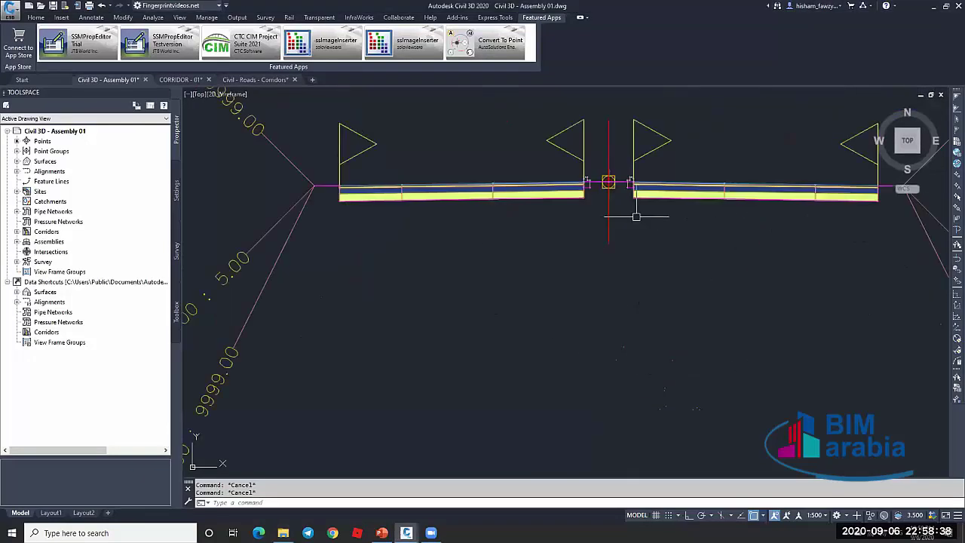
scroll(636, 209, down, 8)
scroll(911, 261, up, 3)
Pan to Typical Sect. Type D and inspect its 3.65 carriageways, 2.50 shoulders and pavement layers
middle_drag(911, 261, 550, 258)
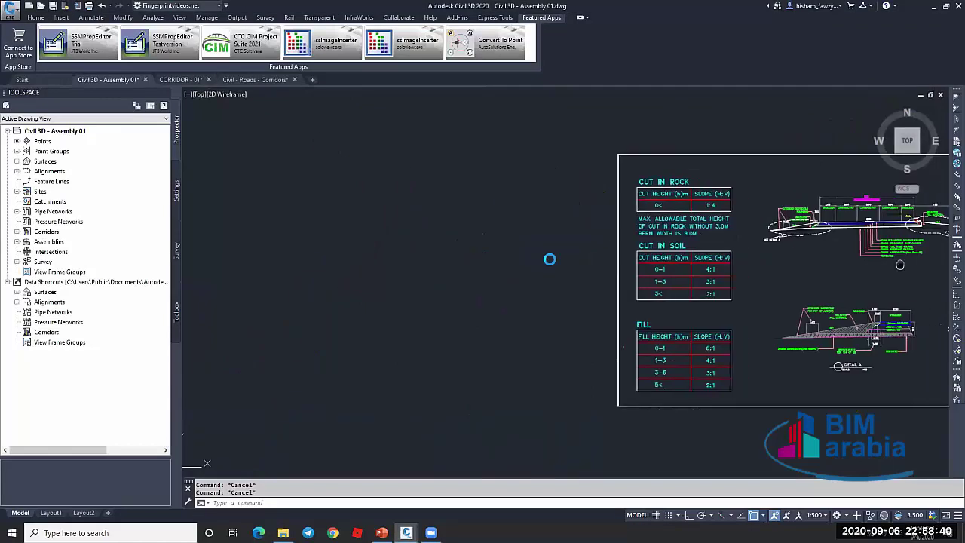
scroll(603, 252, up, 2)
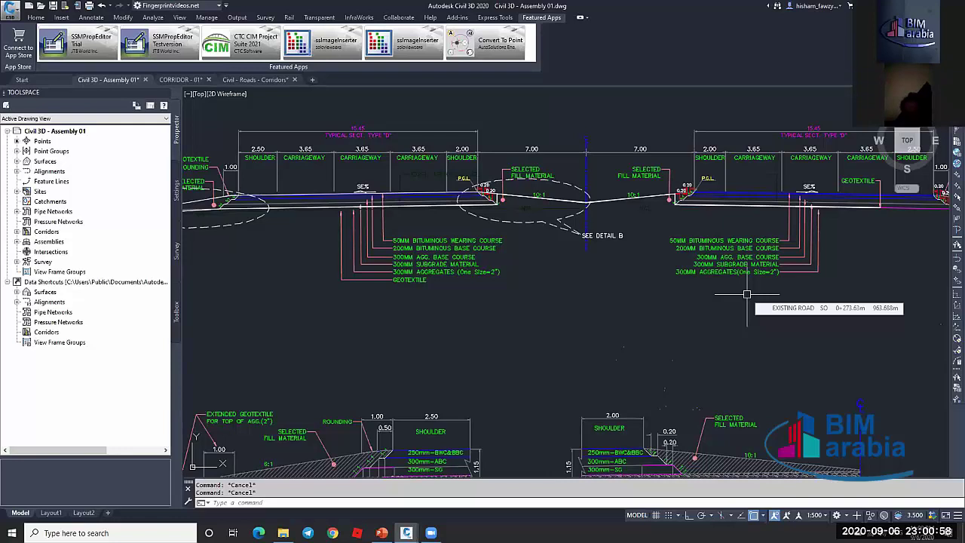
key(Escape)
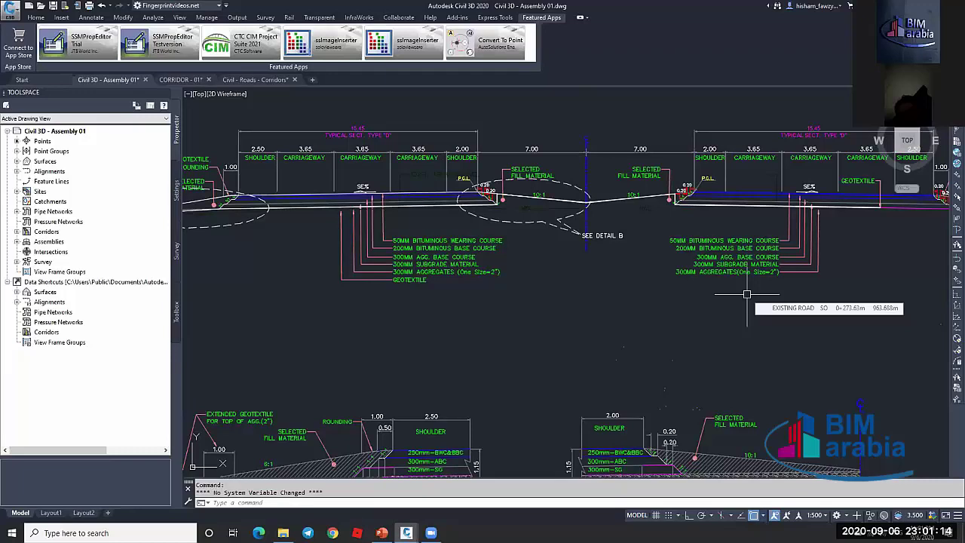
Start a polyline with PL near the curve, then cancel the attempt
text(PL)
key(Return)
scroll(742, 237, down, 7)
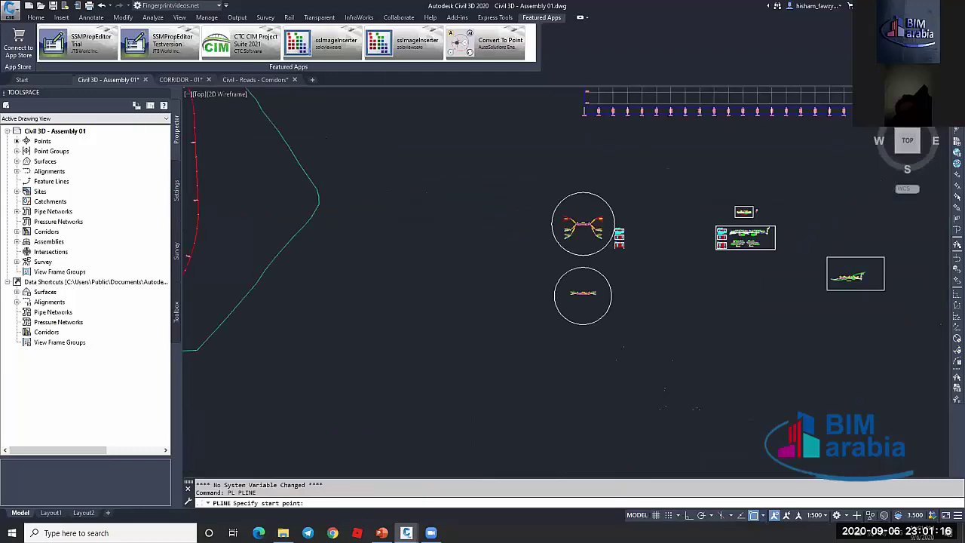
scroll(604, 298, down, 3)
click(604, 297)
click(506, 372)
key(Escape)
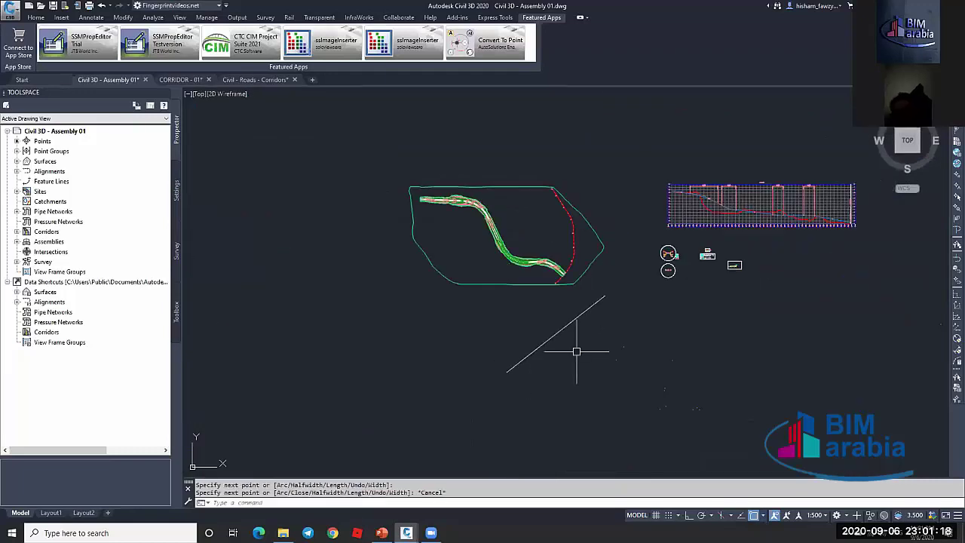
Draw a polyline from the curve snapped onto the diagonal road edge
text(pl)
key(Return)
click(608, 383)
scroll(566, 328, up, 4)
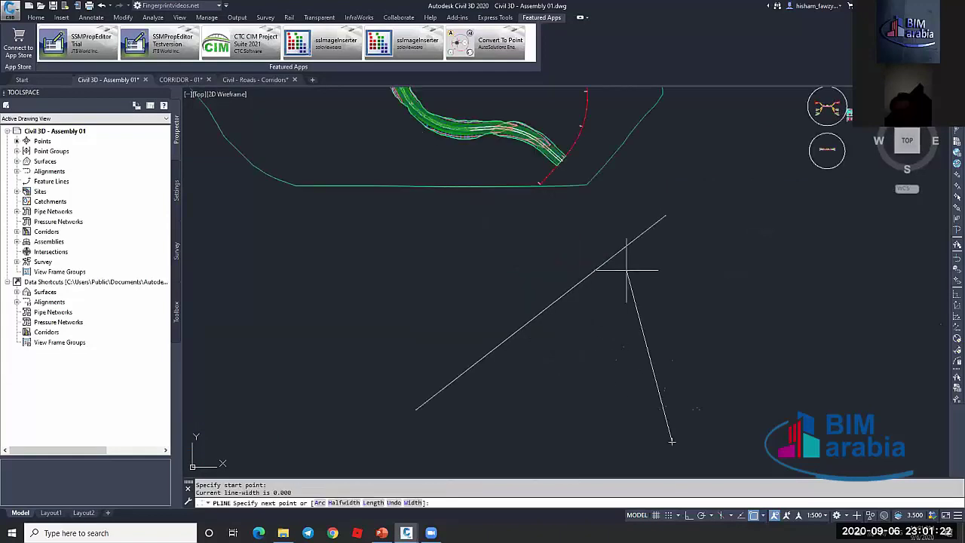
scroll(629, 247, up, 2)
shift+right_click(632, 248)
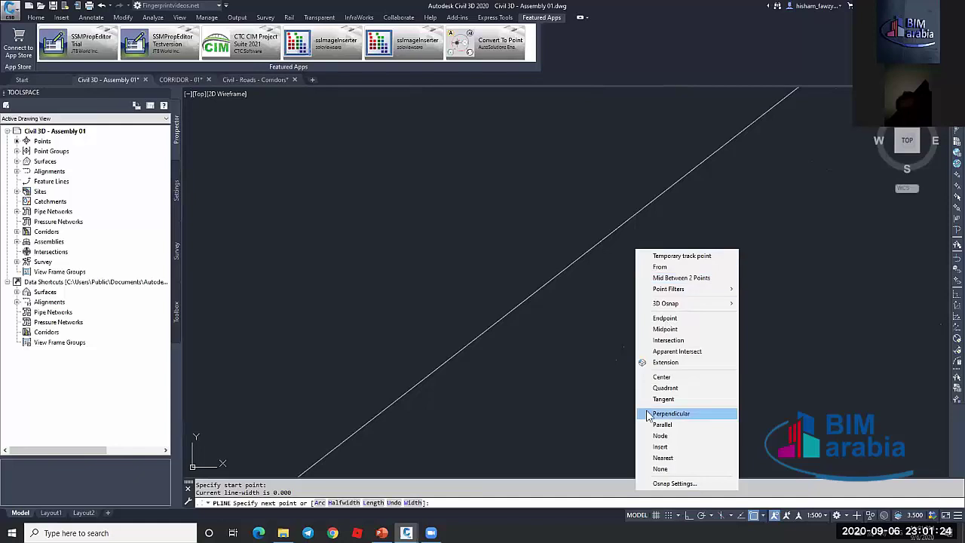
click(663, 450)
click(670, 187)
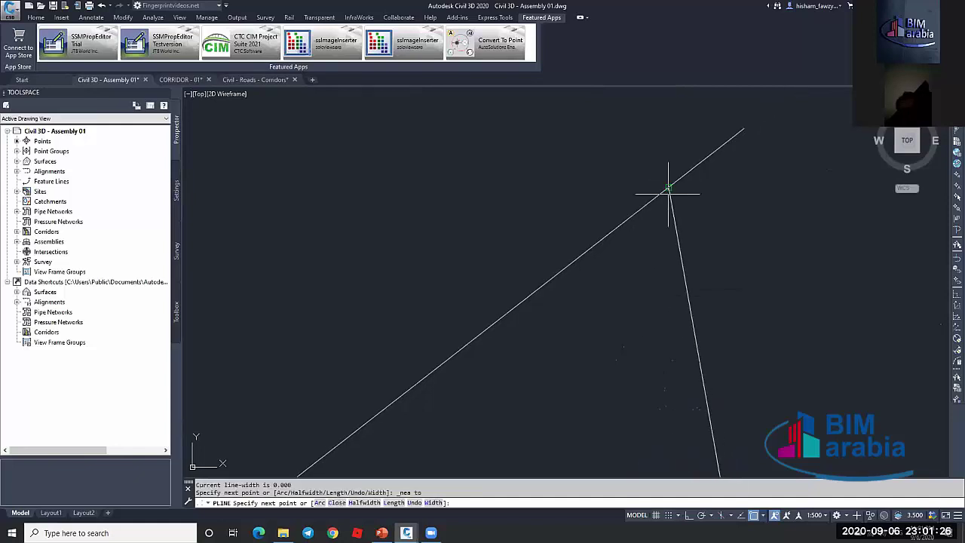
key(Escape)
Convert the new polyline's straight segment into an arc
click(678, 238)
scroll(674, 226, down, 3)
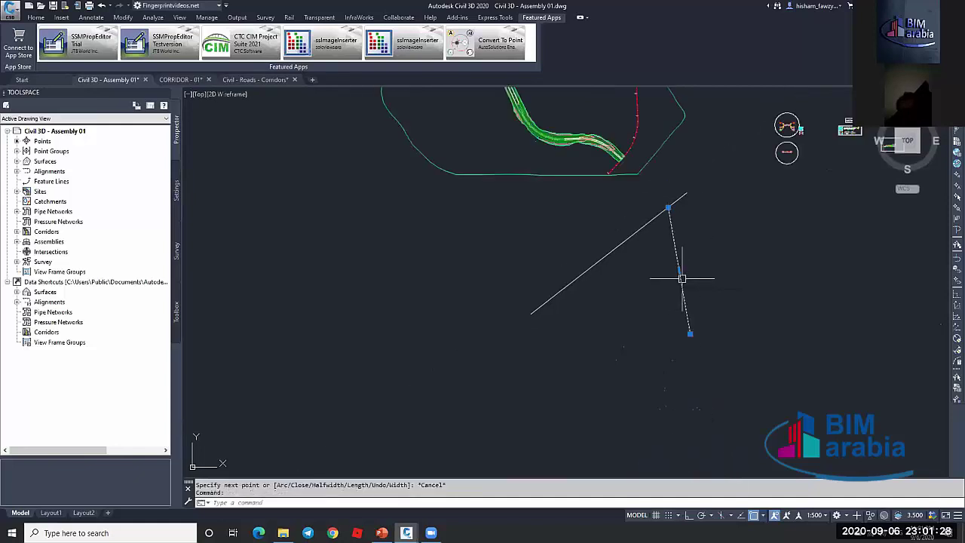
mouse_move(678, 270)
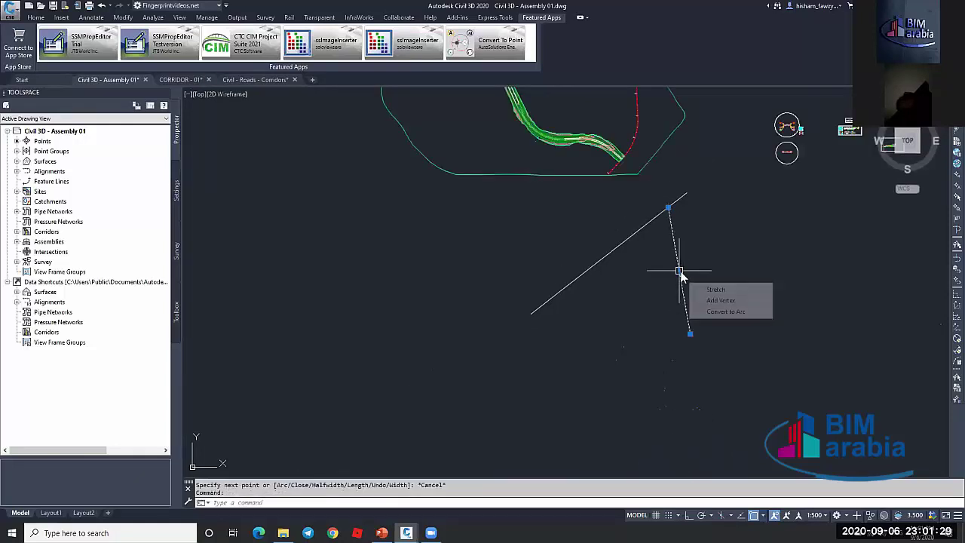
click(704, 311)
scroll(660, 230, up, 3)
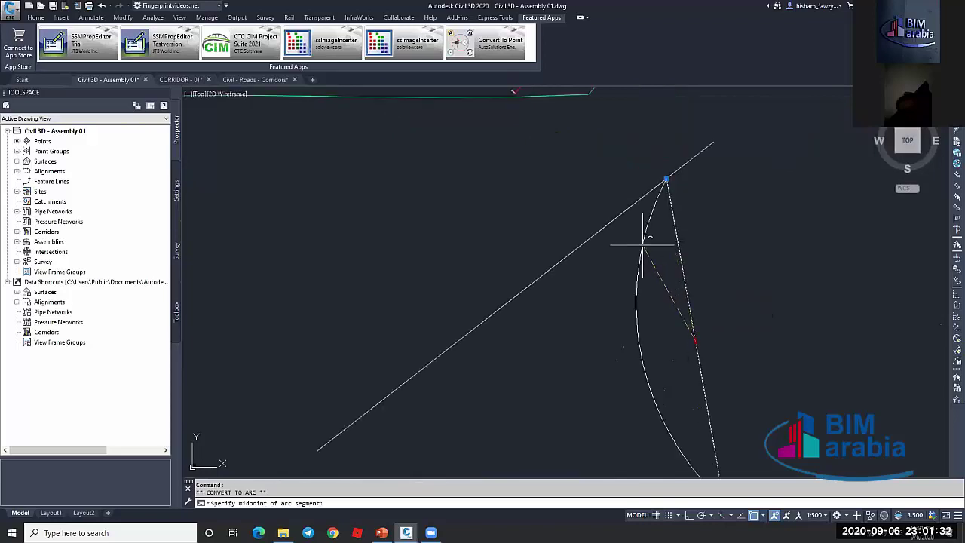
key(Escape)
scroll(640, 224, down, 2)
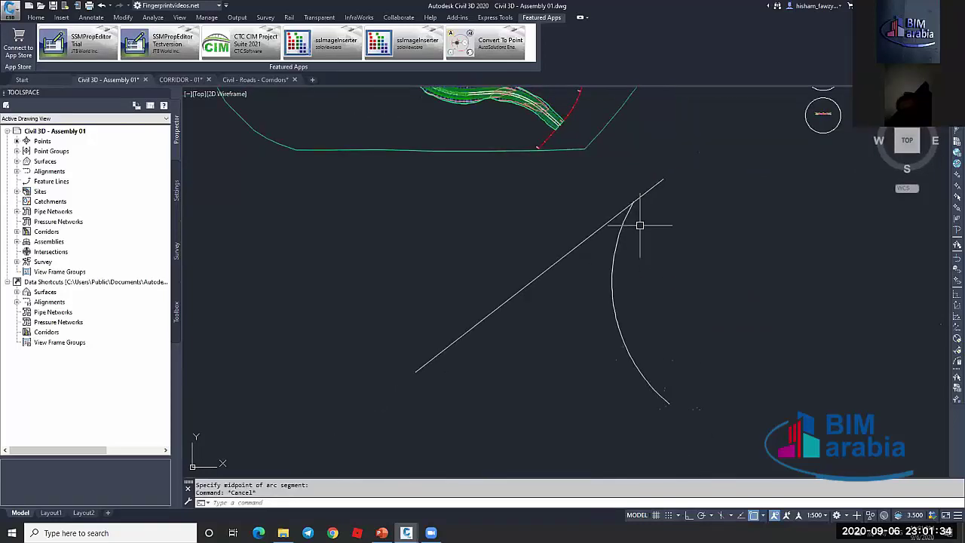
scroll(629, 181, up, 2)
key(Escape)
scroll(610, 209, down, 1)
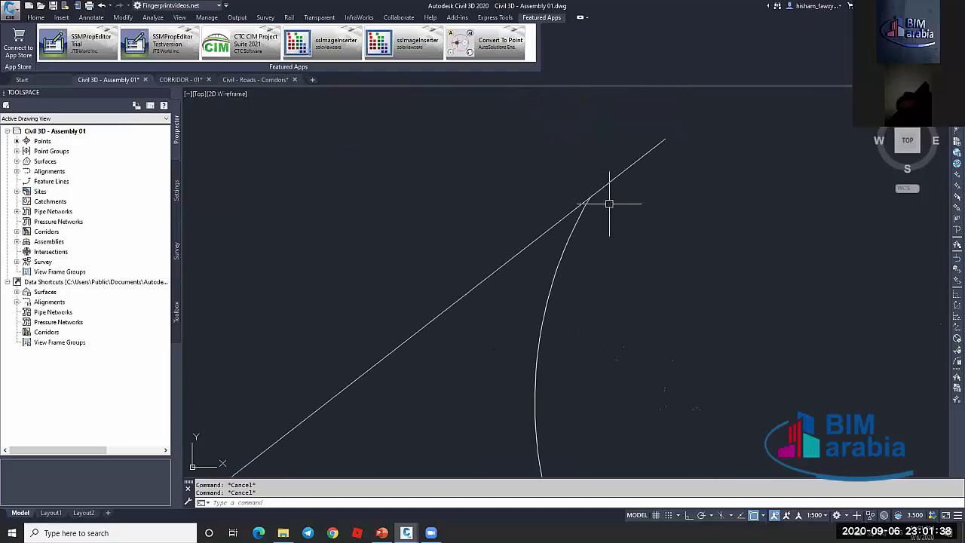
scroll(595, 200, up, 1)
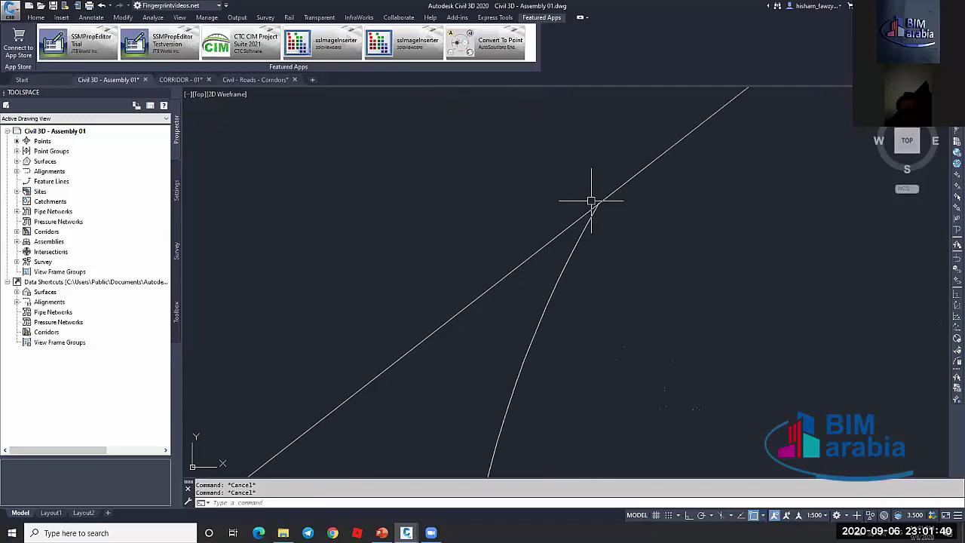
scroll(628, 199, down, 2)
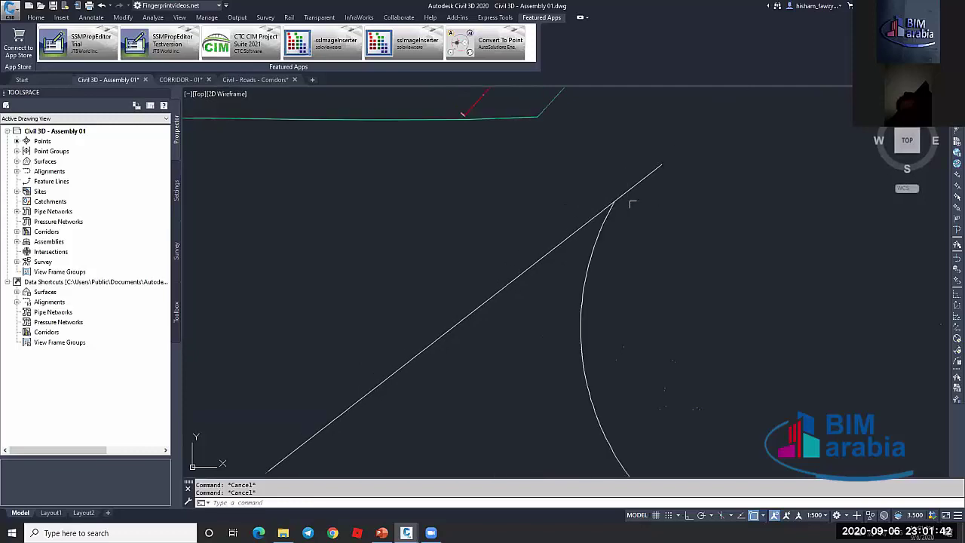
scroll(586, 216, up, 2)
scroll(565, 222, down, 3)
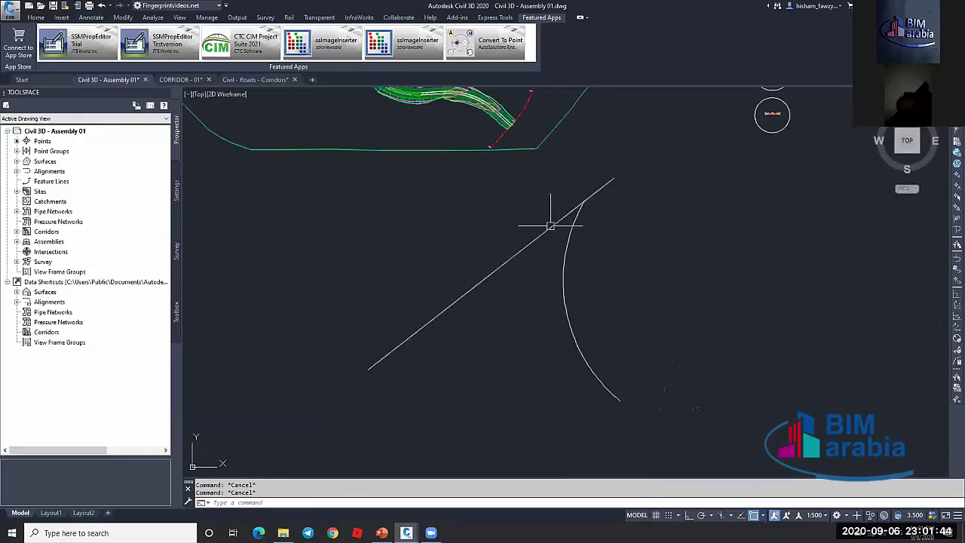
scroll(577, 209, up, 2)
scroll(586, 198, down, 2)
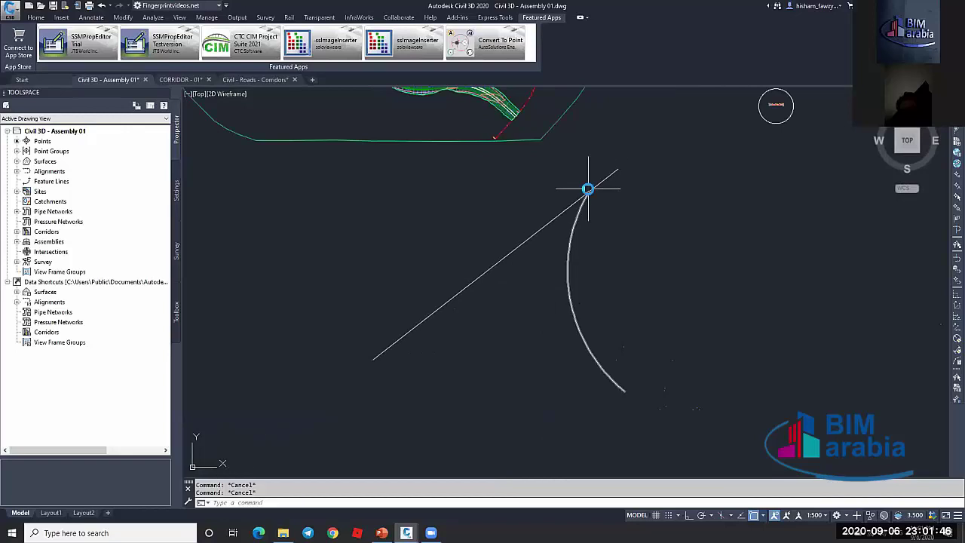
scroll(604, 187, up, 2)
scroll(714, 161, down, 3)
scroll(660, 169, up, 2)
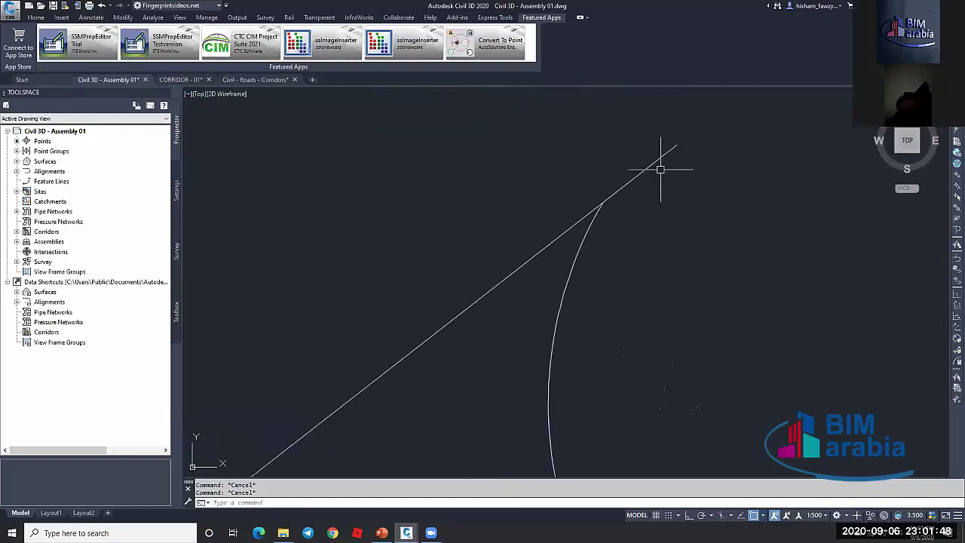
Draw a polyline from the upper right down alongside the curve, parallel to the existing arc
text(PL)
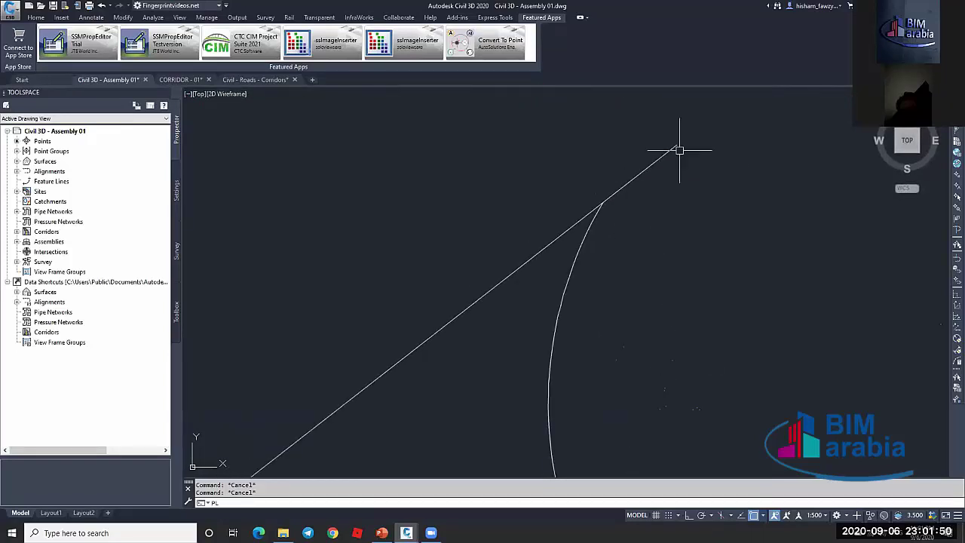
key(Return)
scroll(711, 142, down, 2)
click(712, 141)
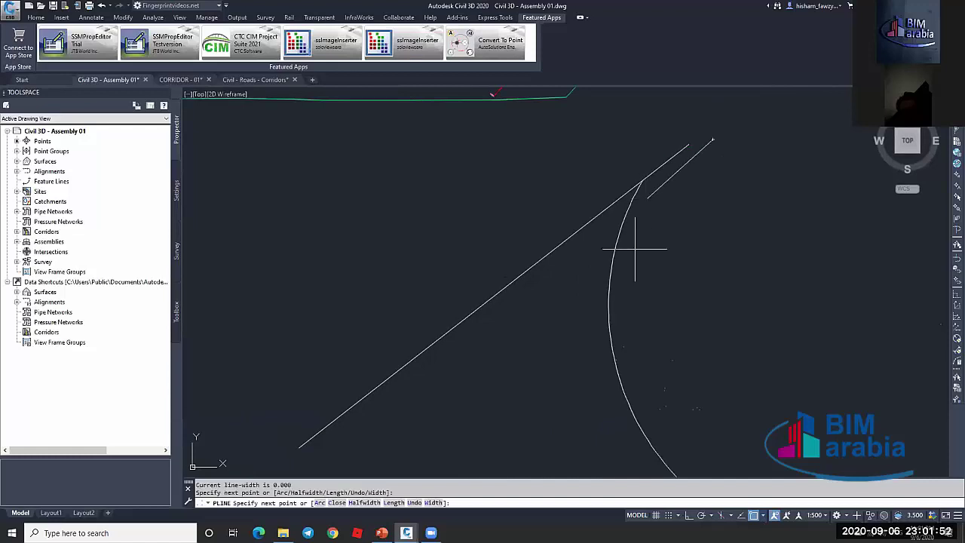
click(628, 276)
click(634, 356)
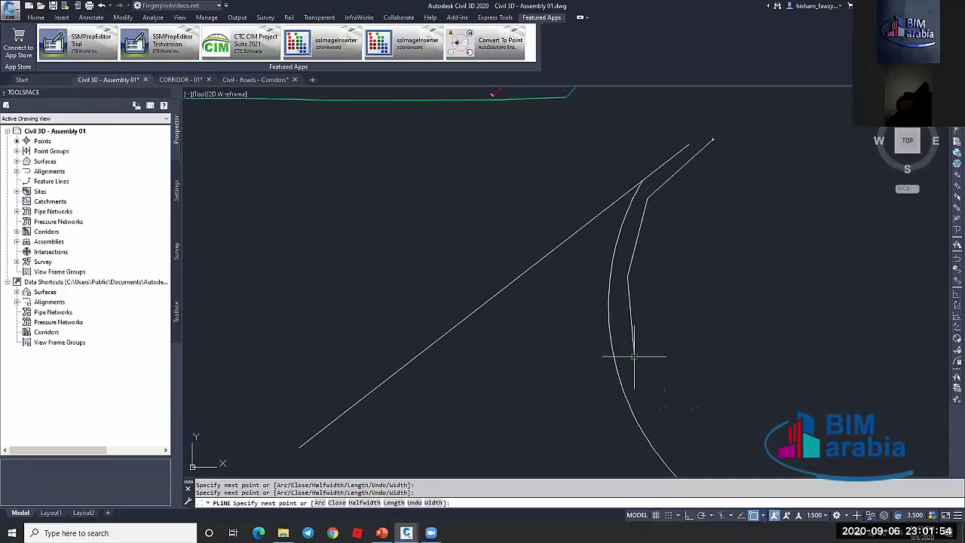
mouse_move(634, 356)
middle_down()
mouse_move(617, 297)
mouse_move(638, 345)
middle_up()
click(617, 329)
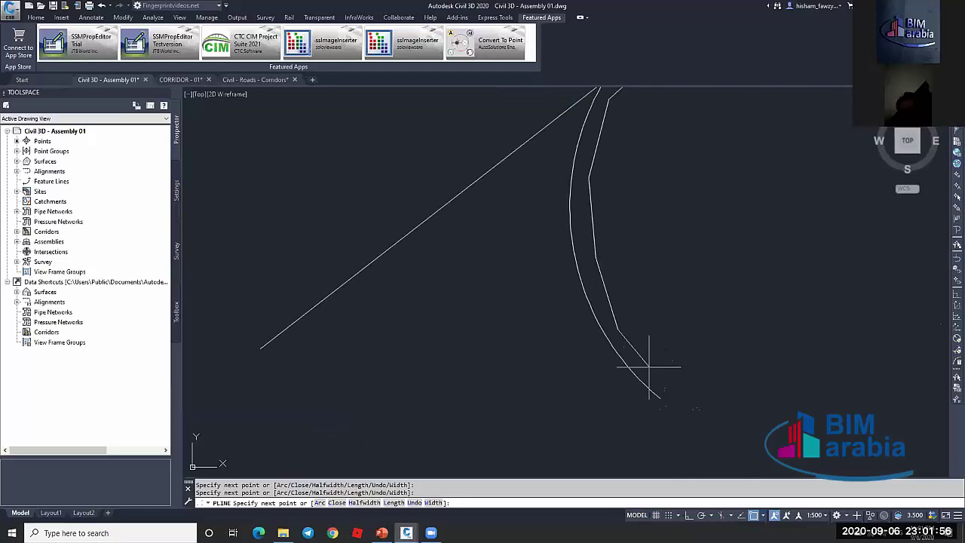
click(674, 398)
key(Escape)
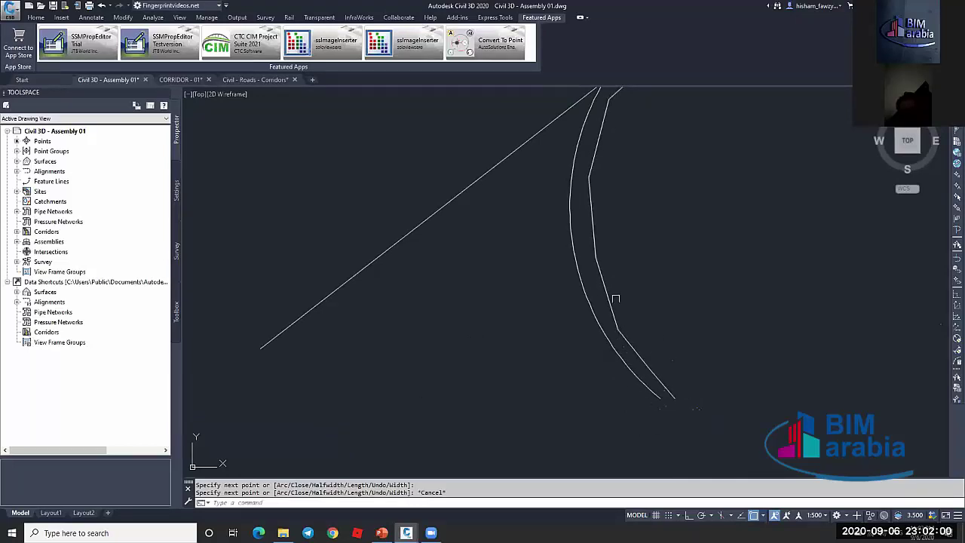
middle_drag(618, 258, 605, 302)
key(Escape)
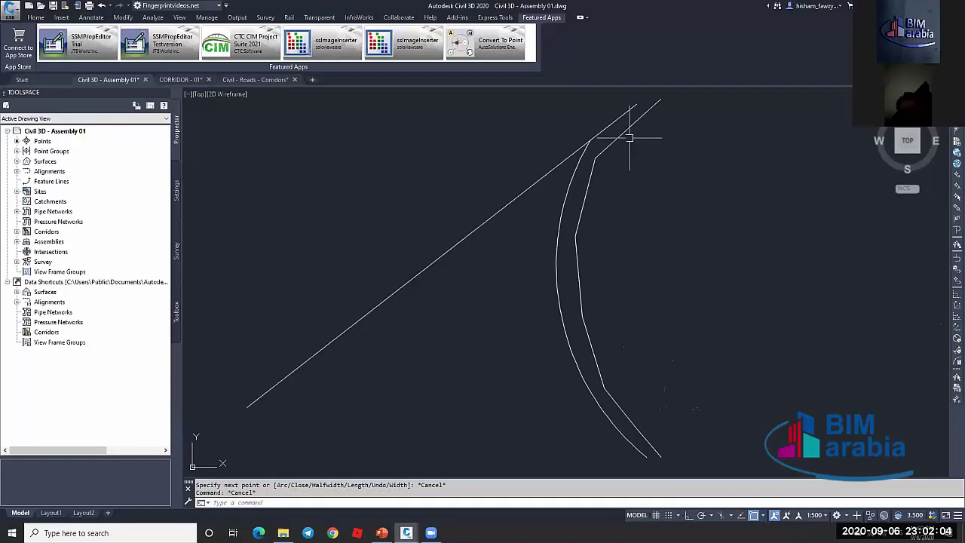
middle_drag(631, 140, 513, 267)
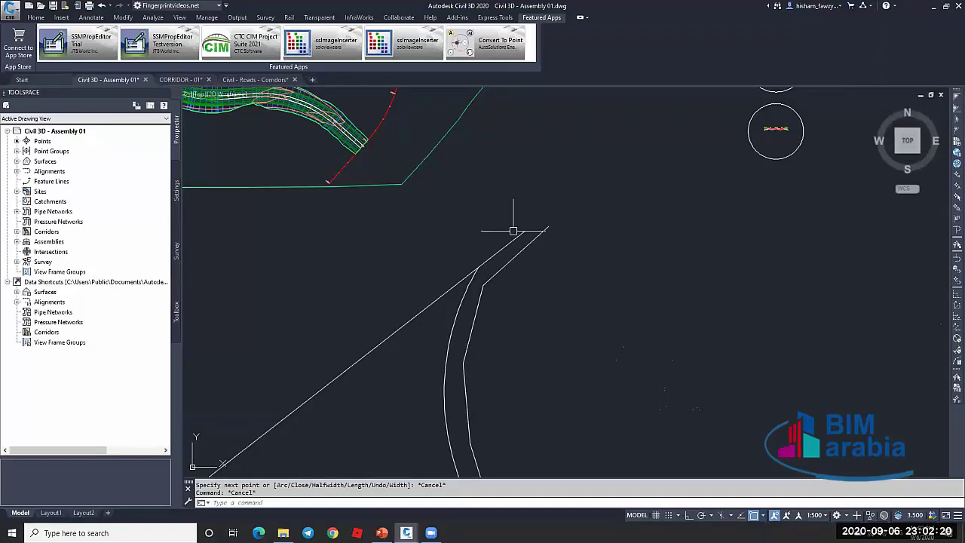
Draw a line from the curve/diagonal-edge intersection down-right across the new curb line
scroll(475, 276, up, 3)
click(472, 276)
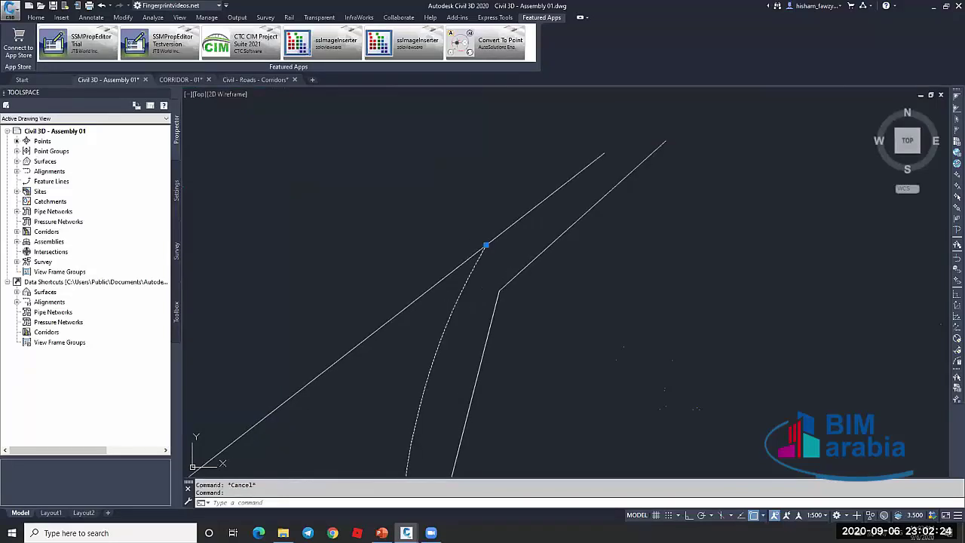
text(l)
key(Return)
click(487, 245)
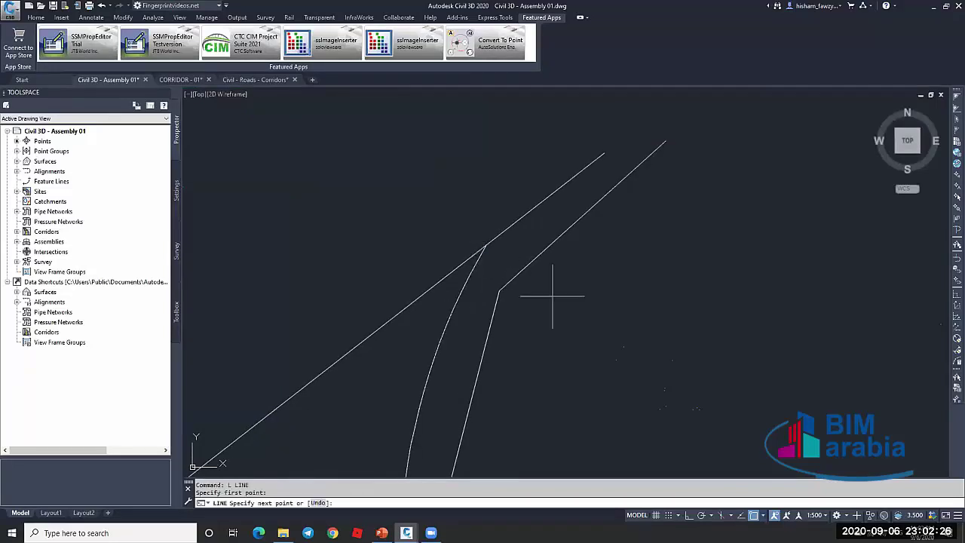
click(588, 317)
key(Escape)
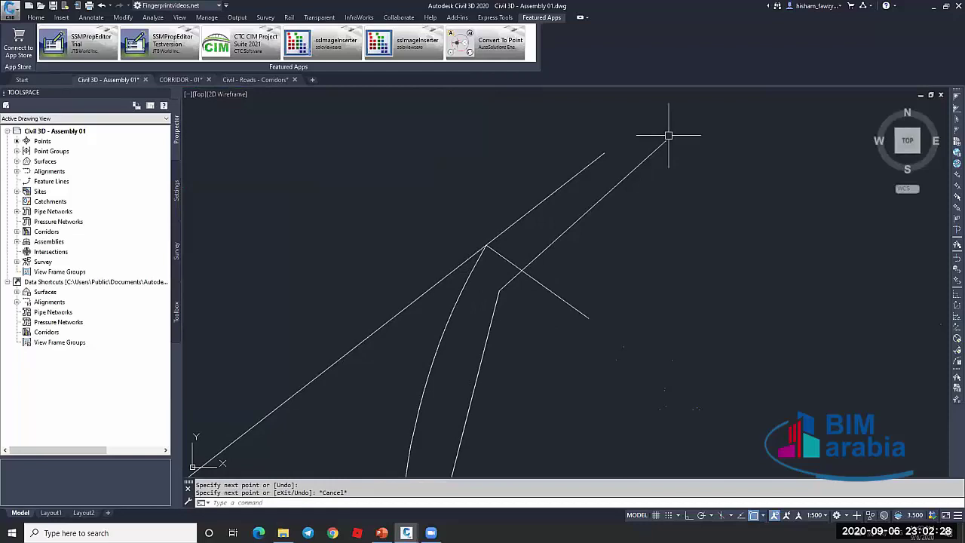
key(Escape)
key(Escape)
Pan and zoom the view to frame the junction of the road lines
scroll(616, 209, down, 3)
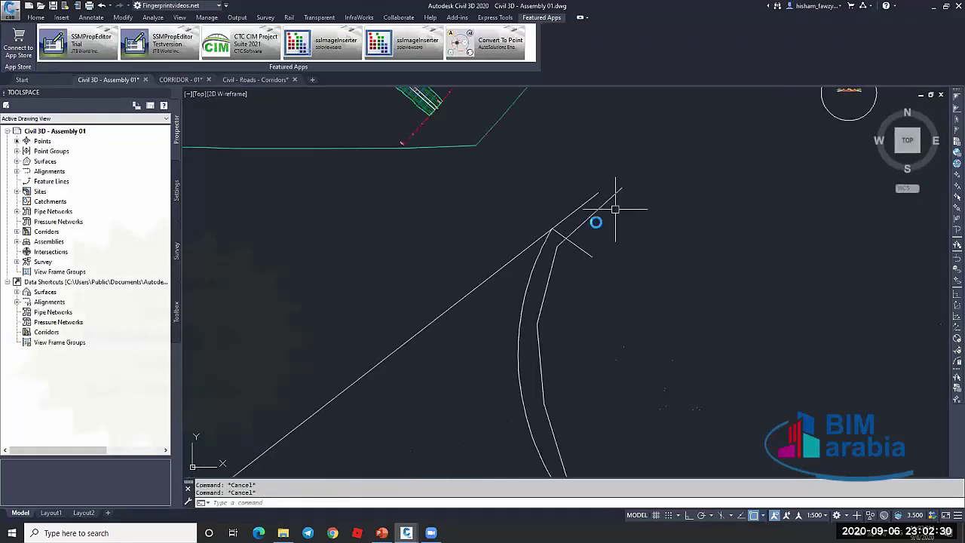
middle_drag(616, 209, 569, 246)
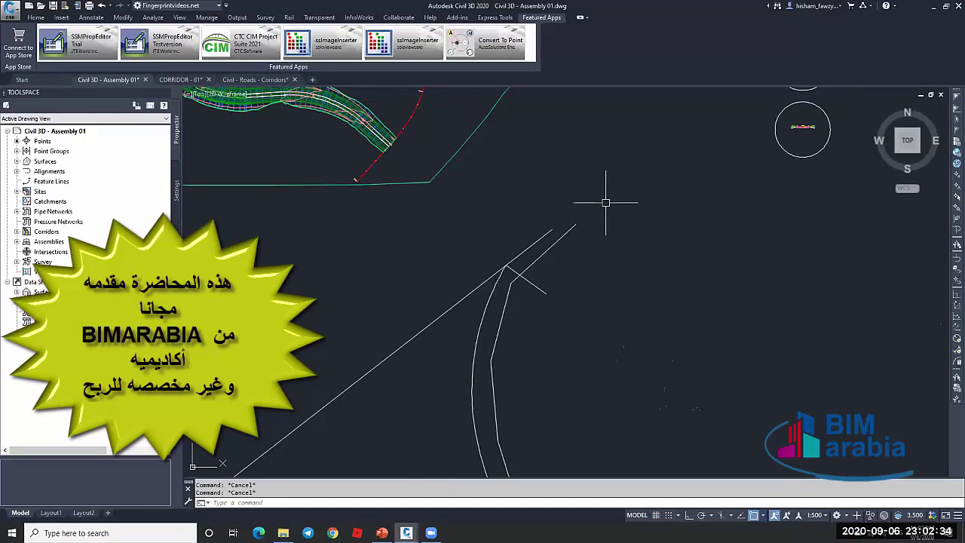
scroll(589, 211, down, 3)
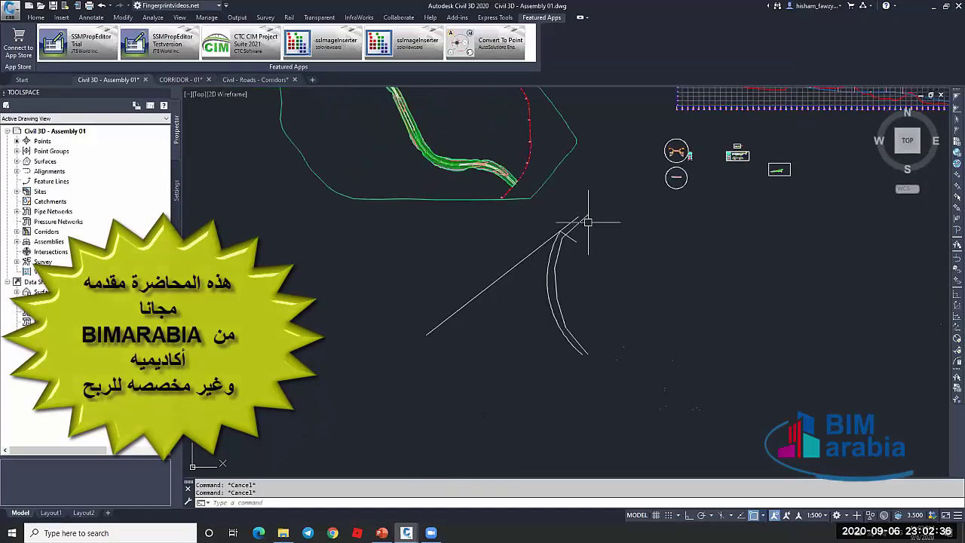
scroll(586, 219, up, 3)
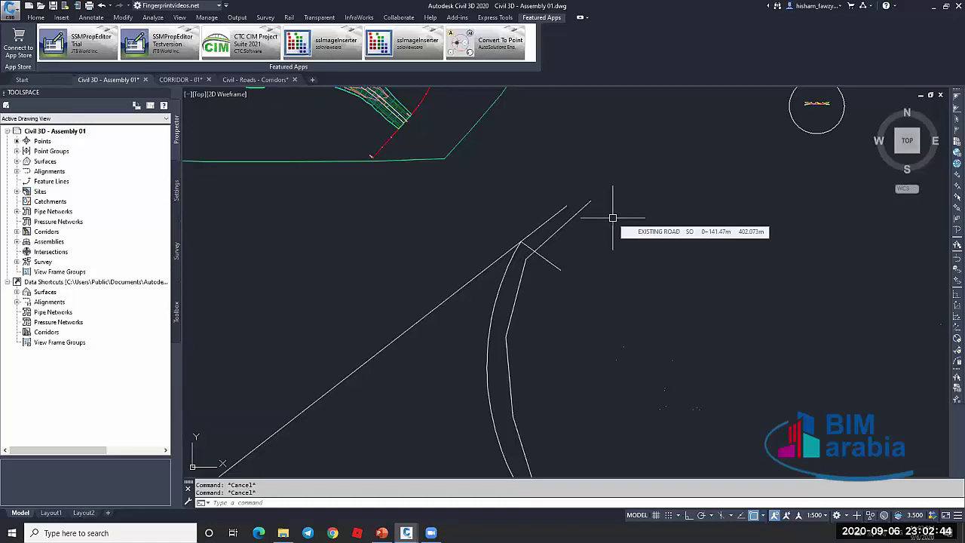
scroll(612, 218, down, 2)
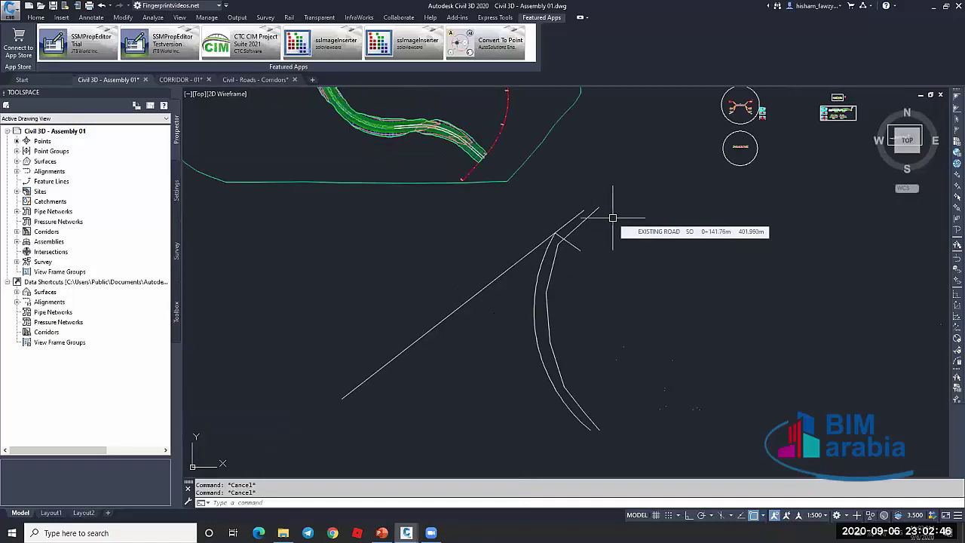
scroll(612, 218, up, 2)
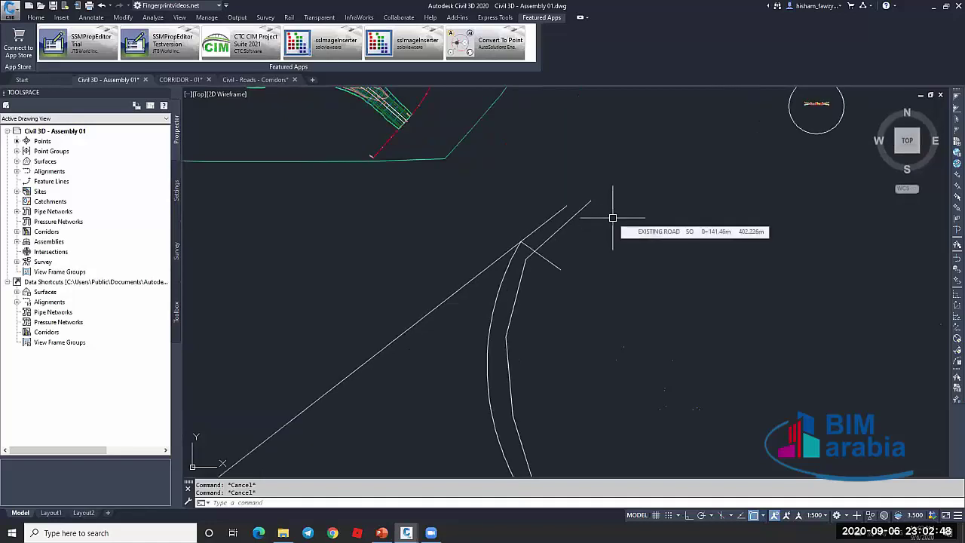
middle_drag(591, 278, 613, 205)
middle_drag(613, 446, 573, 306)
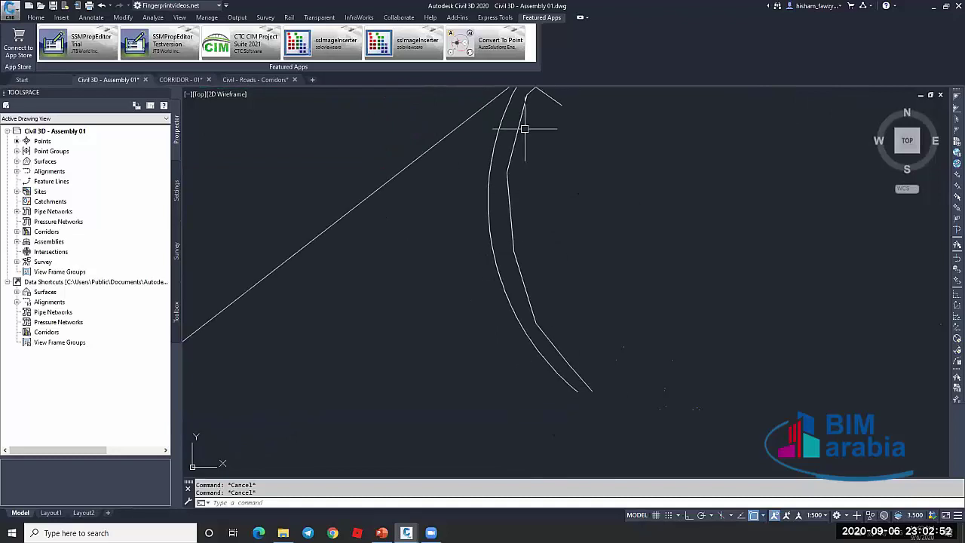
scroll(523, 129, down, 1)
middle_drag(526, 92, 510, 199)
scroll(511, 199, up, 2)
Check the long diagonal road edge, then start a quick leader with LE
click(512, 210)
scroll(502, 209, up, 5)
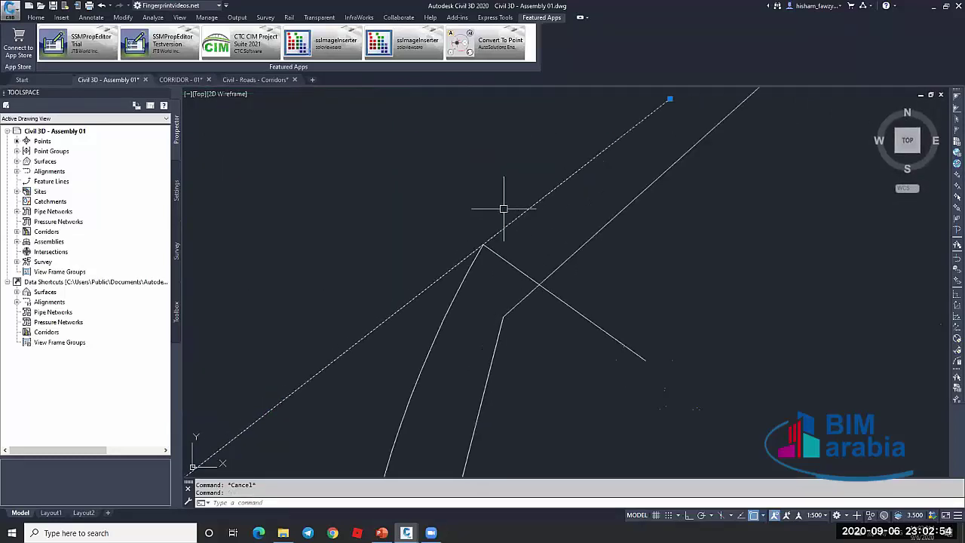
key(Escape)
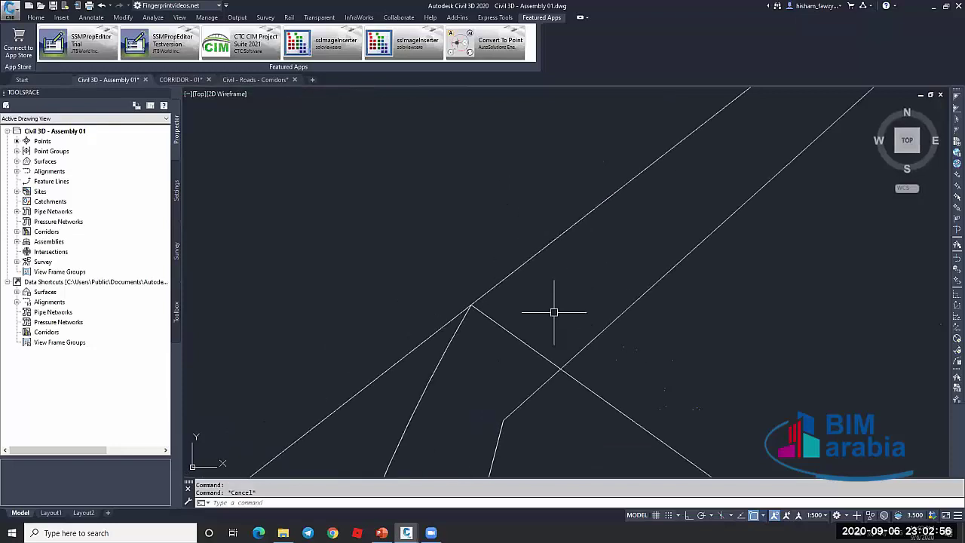
scroll(438, 202, down, 4)
text(le)
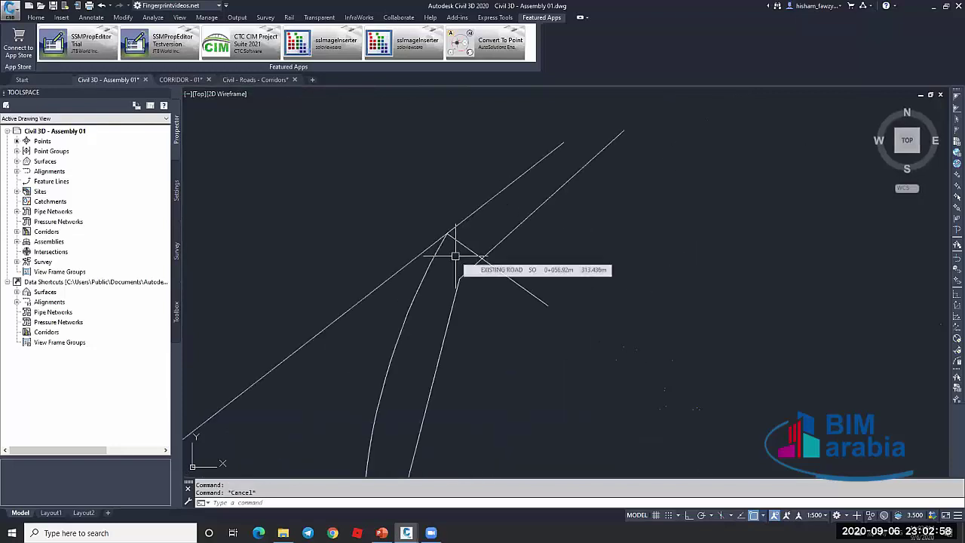
key(Return)
scroll(498, 230, up, 3)
Draw a short leader between the two diagonal road edges and adjust its arrow size
click(498, 227)
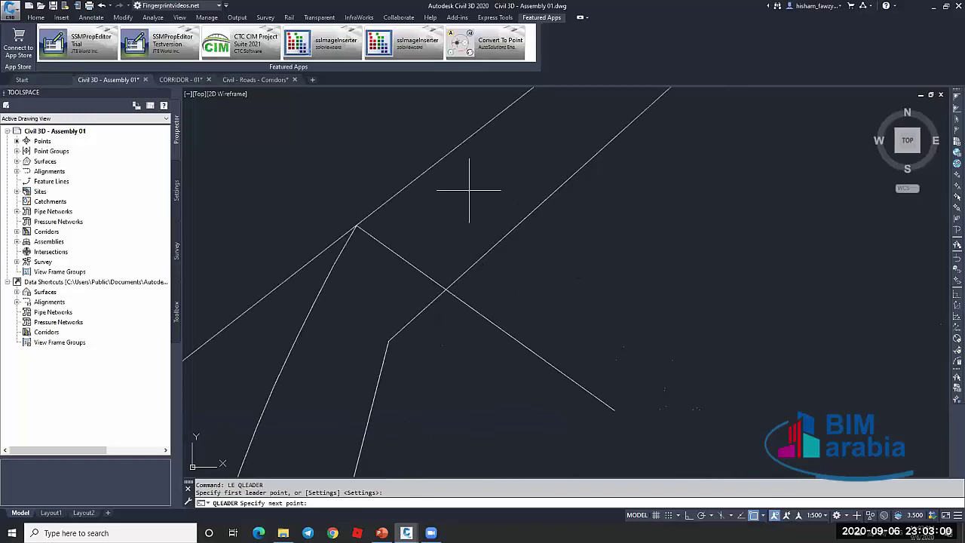
click(447, 176)
key(Escape)
click(483, 194)
click(467, 211)
key(ctrl+1)
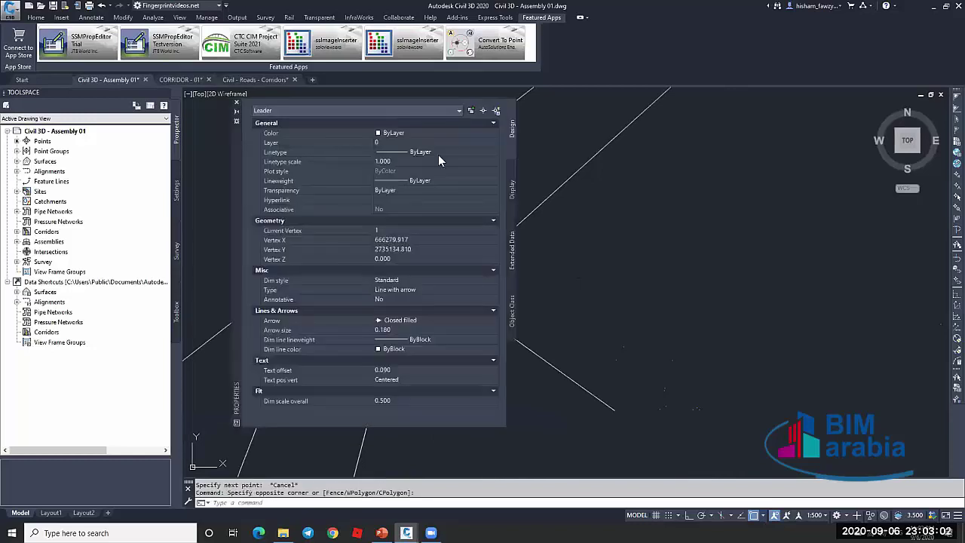
click(420, 331)
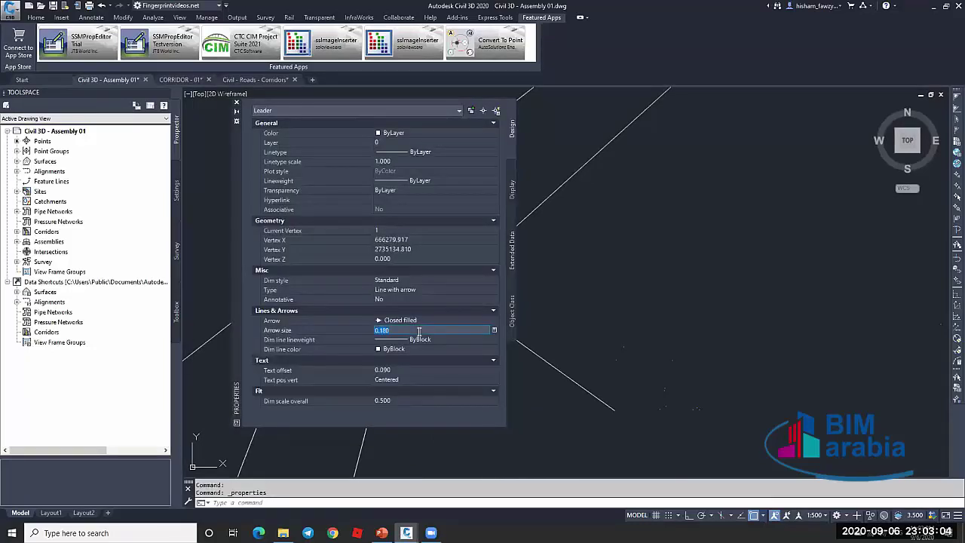
click(236, 102)
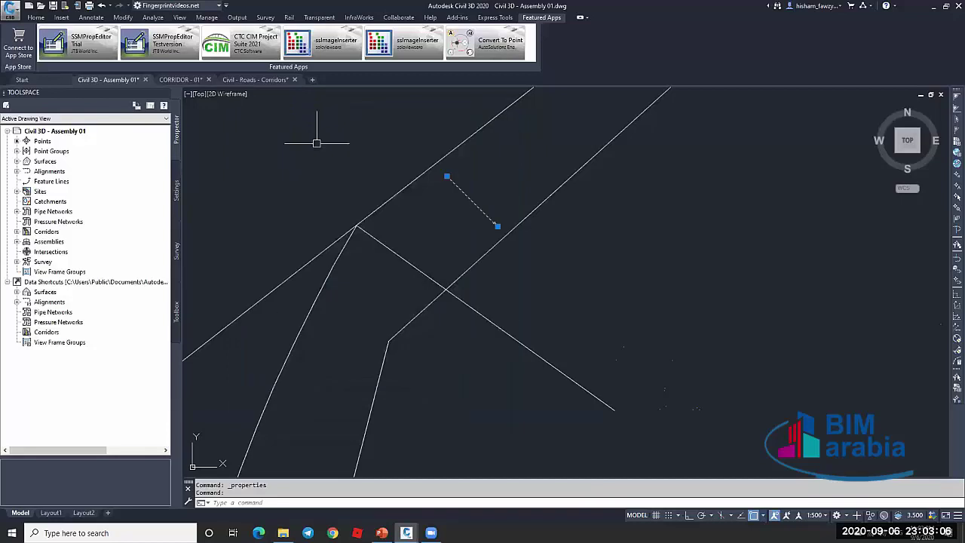
key(Escape)
key(Escape)
Zoom out and pan to frame the diagonal lines and the curb edges below
scroll(468, 217, up, 1)
scroll(472, 212, down, 2)
middle_drag(544, 175, 508, 239)
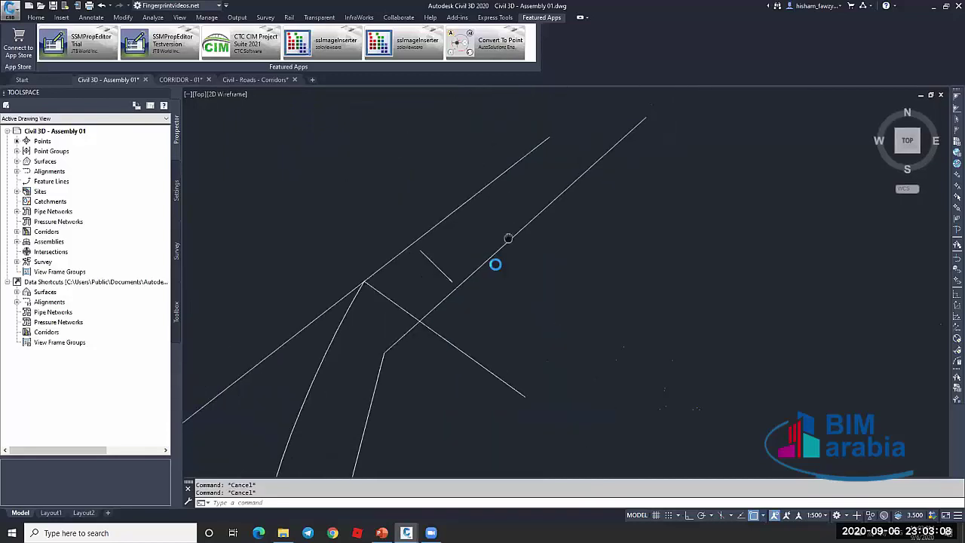
scroll(508, 238, down, 2)
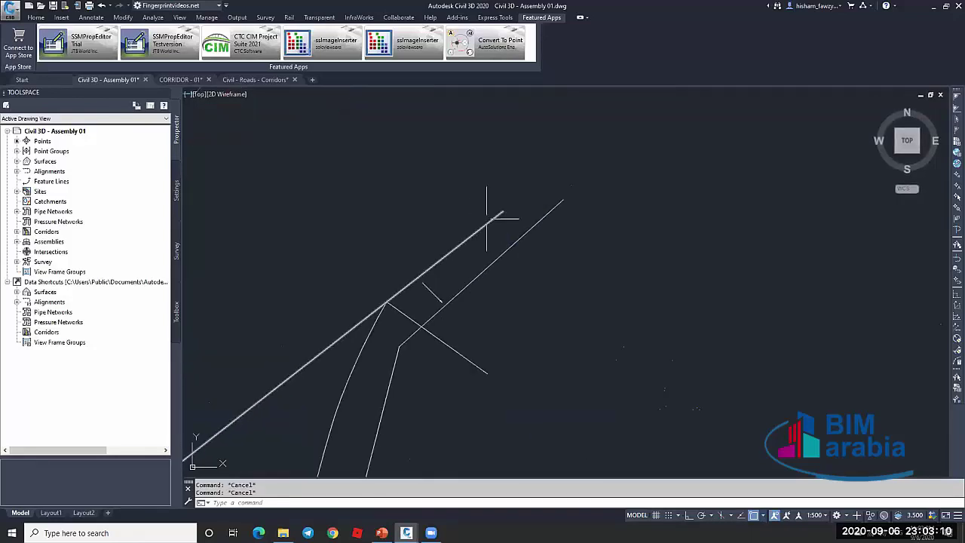
scroll(423, 279, up, 3)
scroll(399, 223, down, 3)
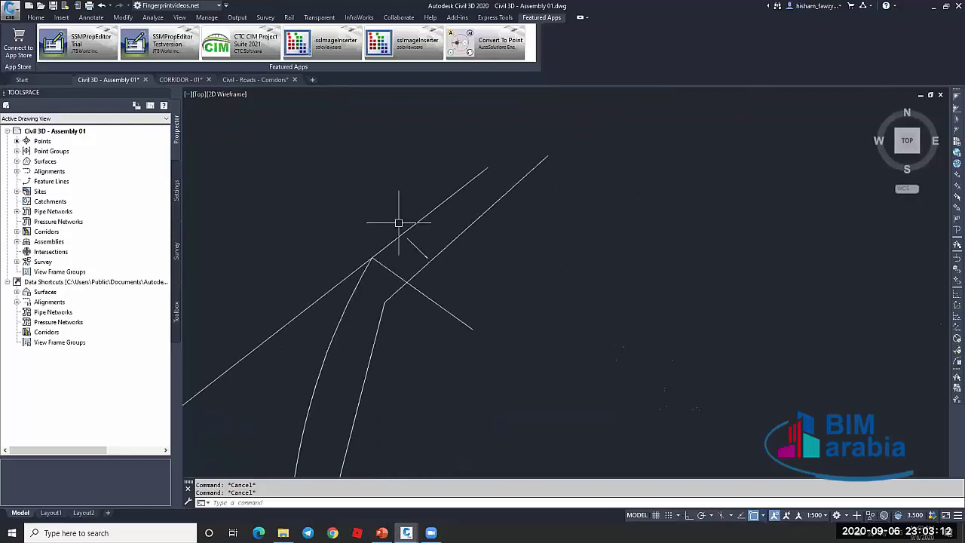
scroll(399, 226, up, 1)
scroll(393, 255, up, 3)
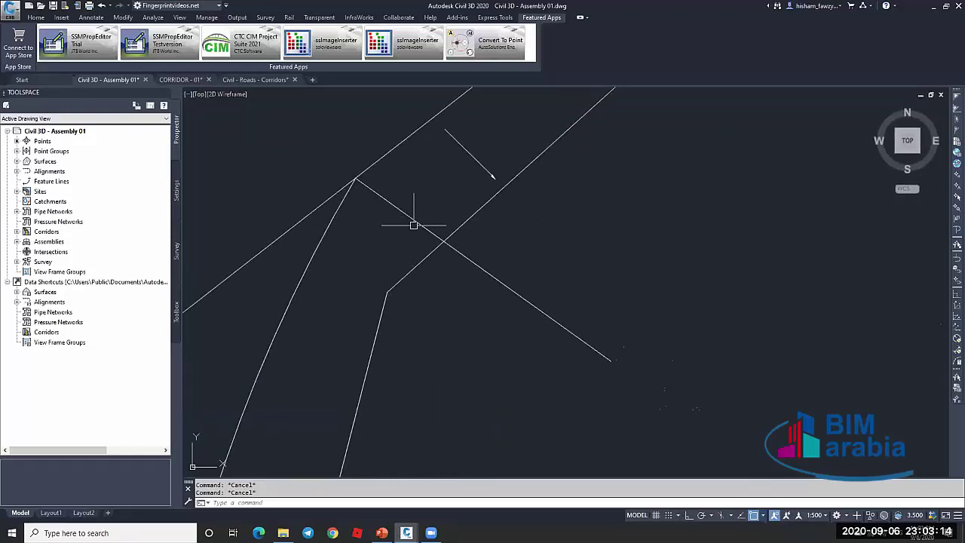
scroll(422, 222, down, 3)
scroll(430, 162, down, 2)
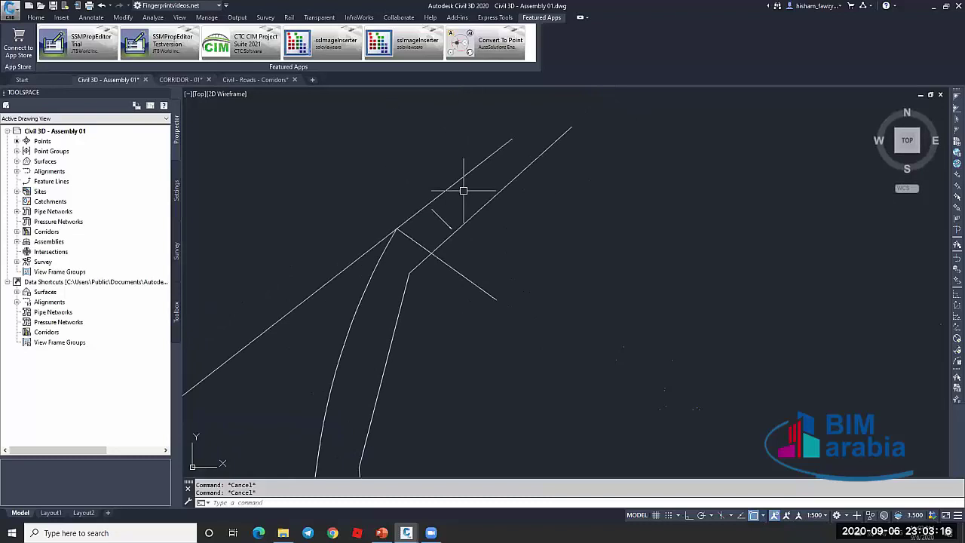
middle_drag(463, 191, 412, 240)
Grip-stretch the top ends of the right and left diagonal lines to a common apex point
click(519, 174)
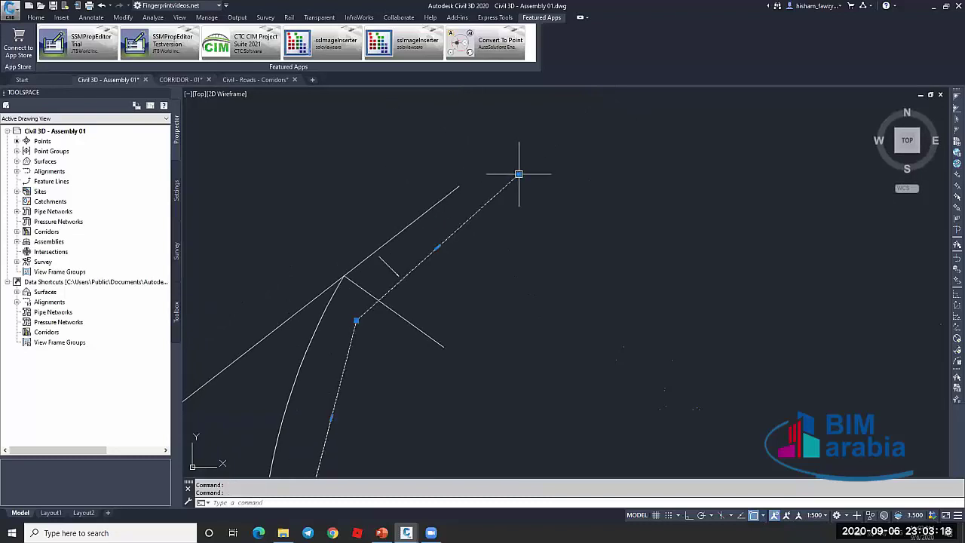
click(519, 174)
click(565, 98)
key(Escape)
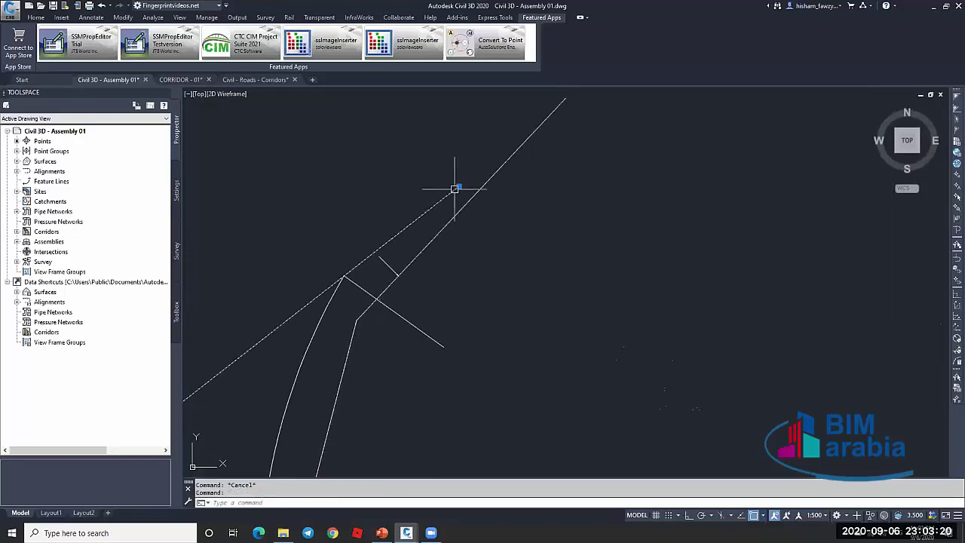
click(454, 189)
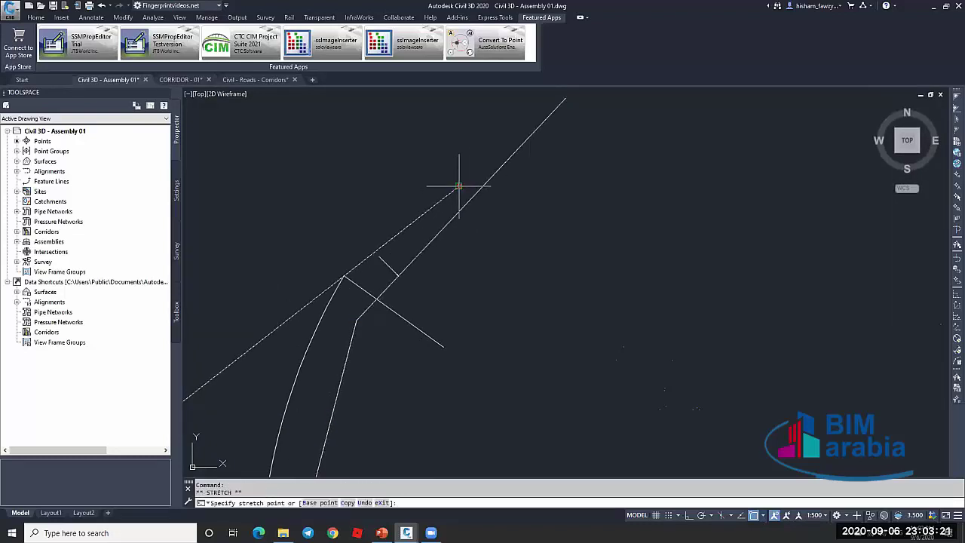
click(565, 98)
key(Escape)
key(Escape)
Cancel a further stretch, pan slightly, and select the upper long diagonal line
click(344, 276)
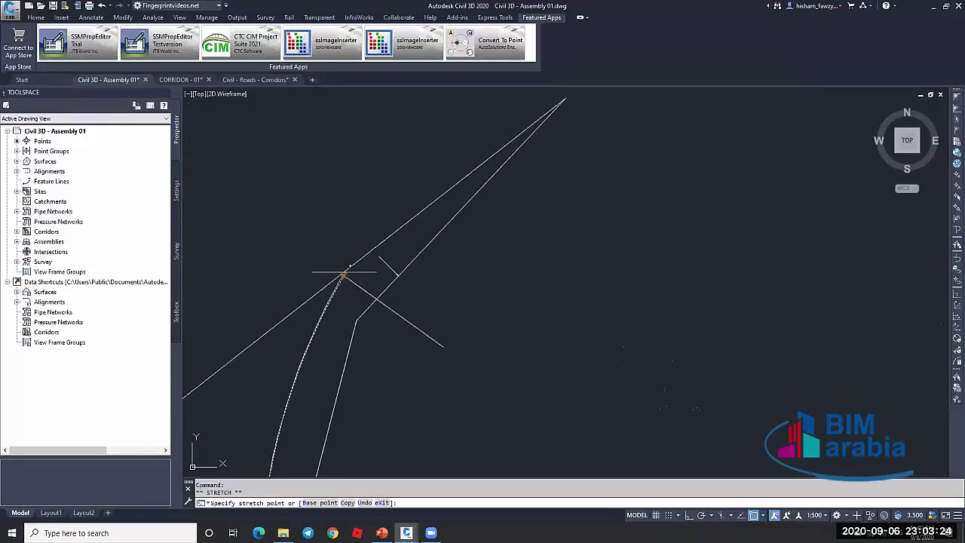
key(Escape)
key(Escape)
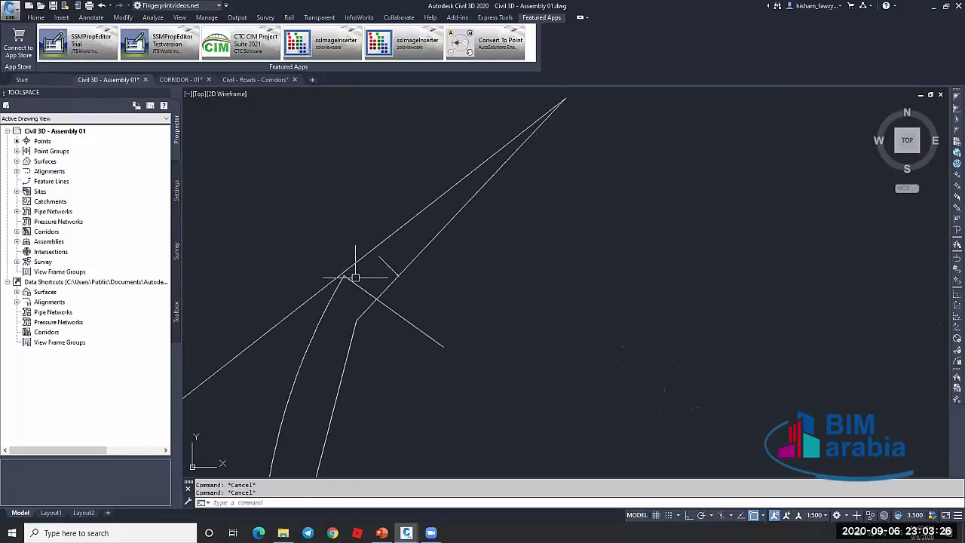
middle_drag(468, 182, 456, 212)
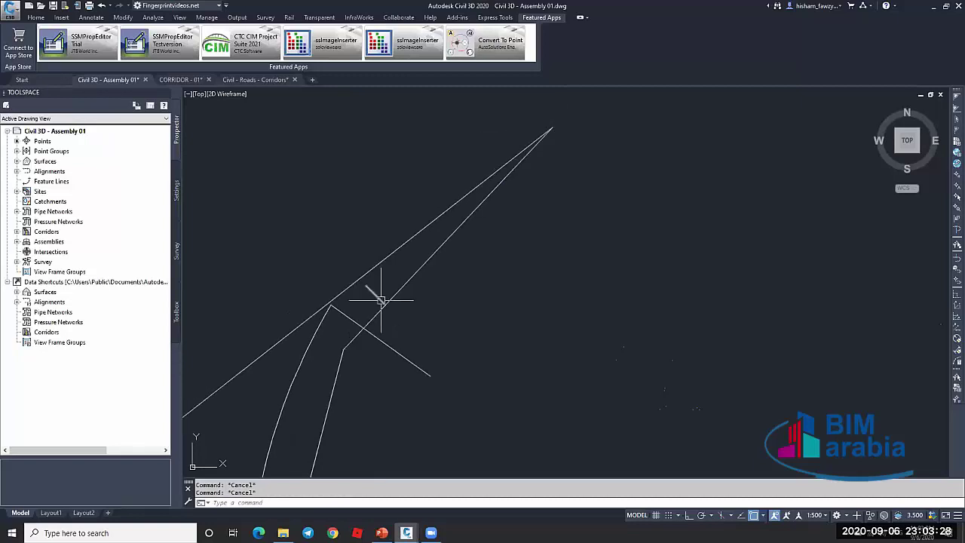
click(537, 139)
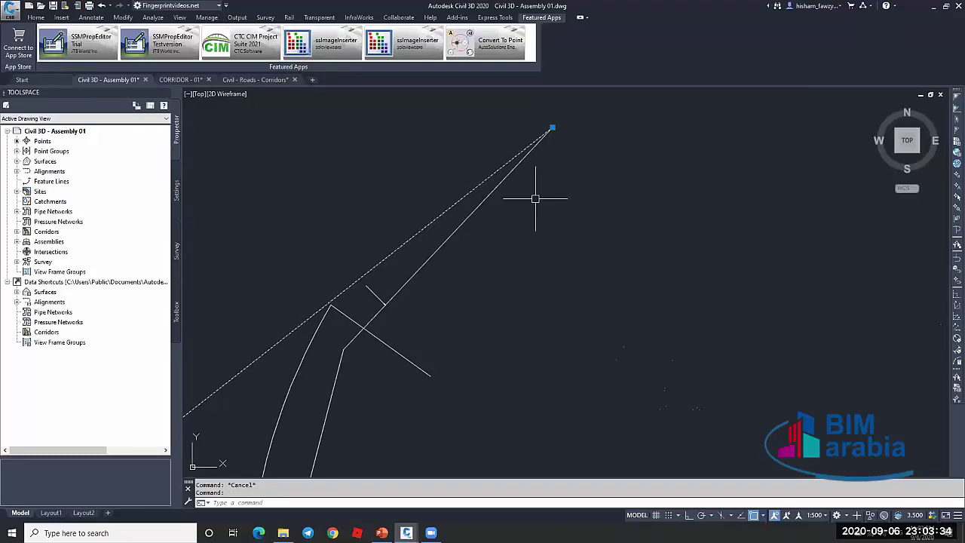
Offset the right wedge line 50 units to its lower-right side
text(o)
key(Return)
text(10)
key(Return)
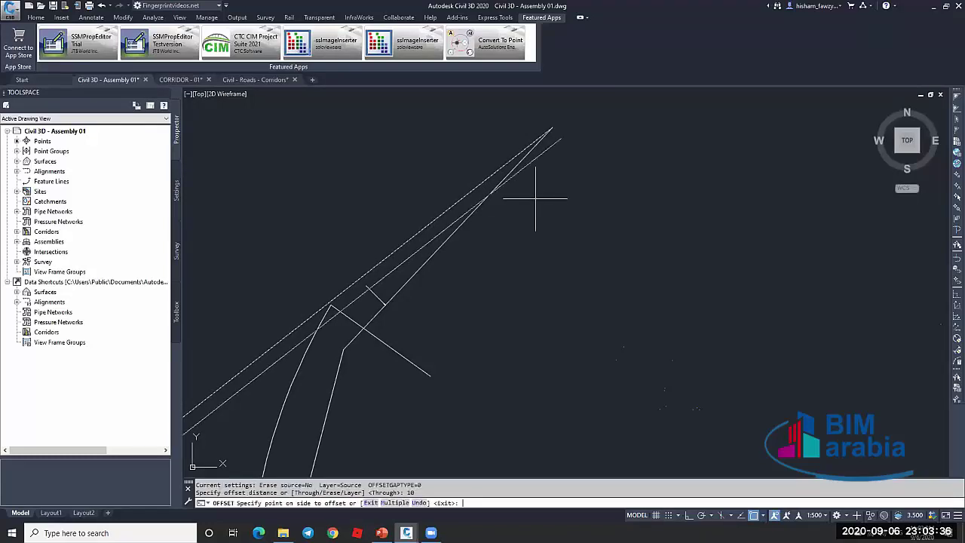
key(Escape)
text(o)
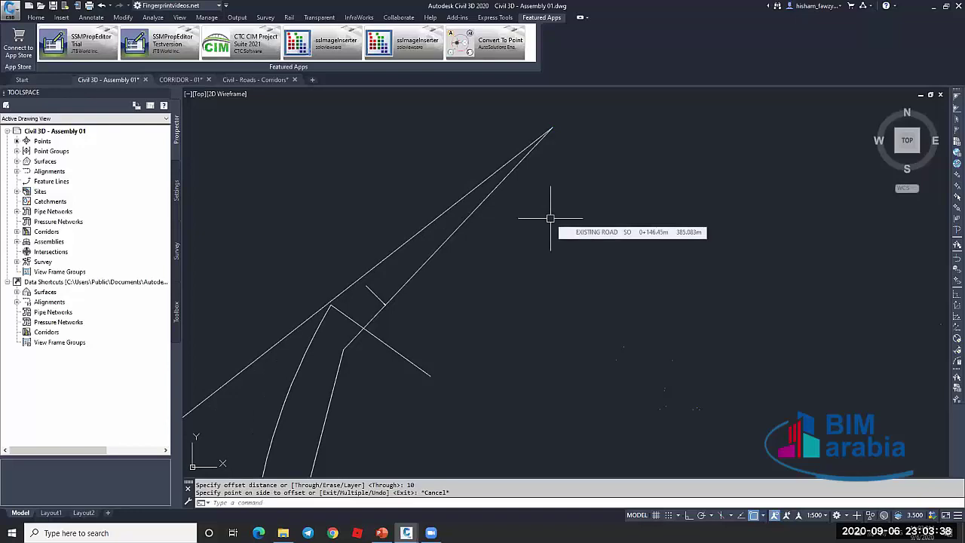
key(Return)
text(50)
key(Return)
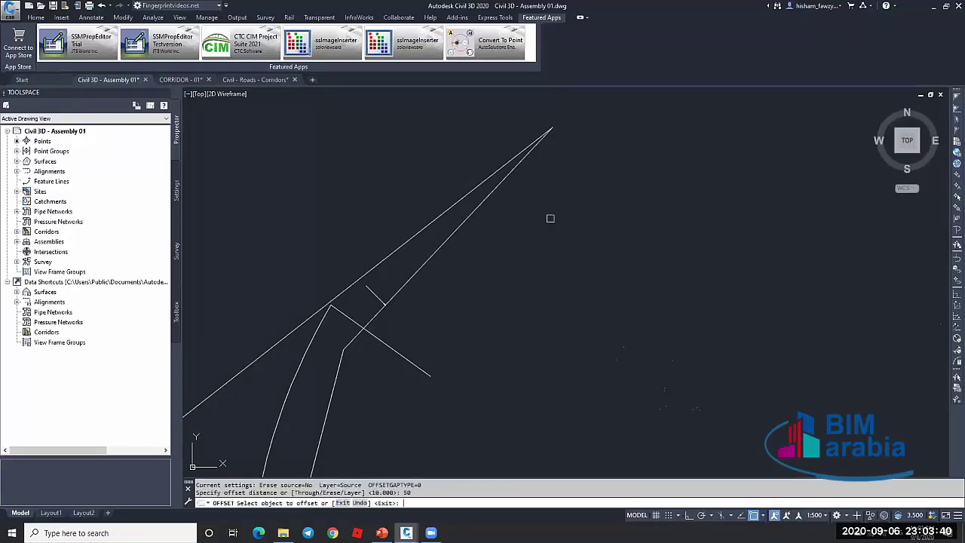
click(513, 169)
click(527, 205)
key(Escape)
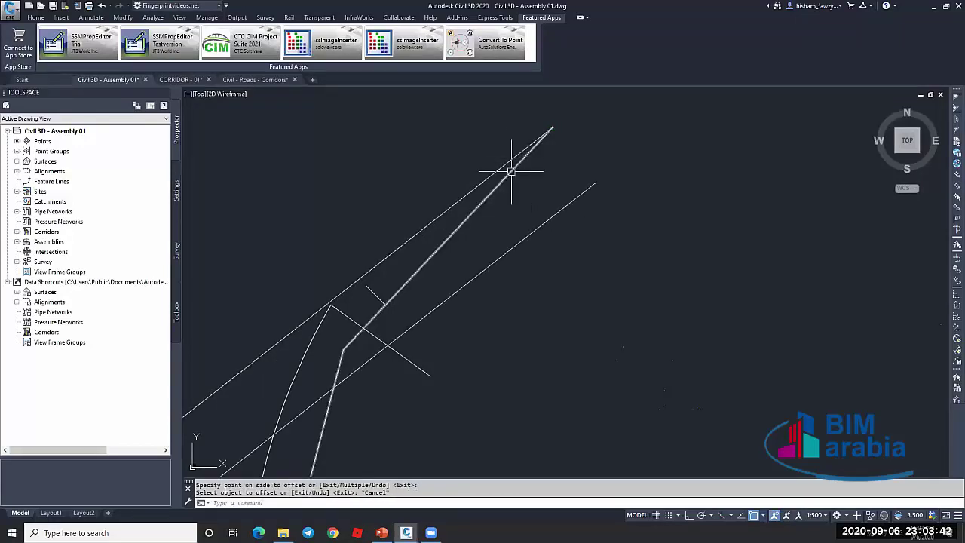
key(Escape)
Select the new offset line together with the upper diagonal line
click(585, 205)
click(574, 193)
click(509, 163)
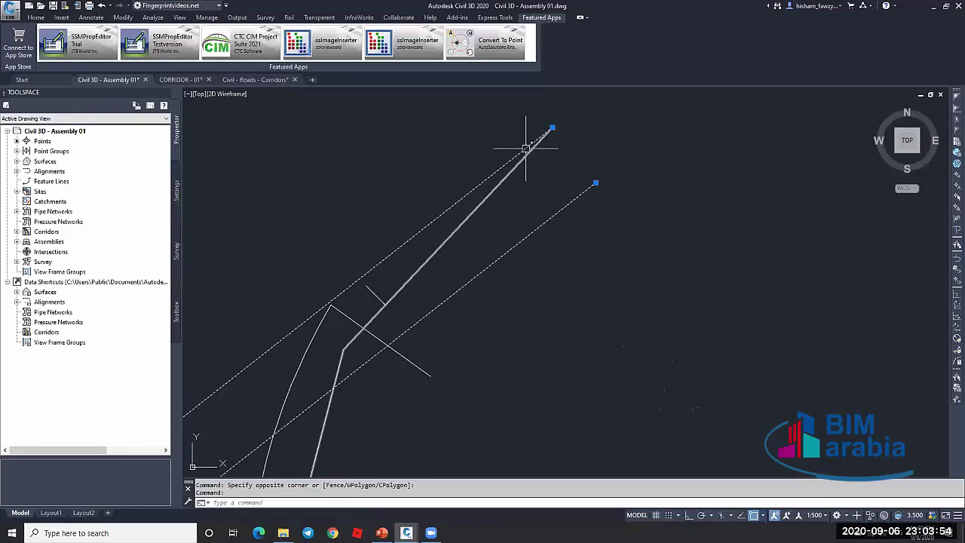
Test-select the curb curves and the lower and upper diagonal lines to identify them
scroll(526, 148, down, 3)
key(Escape)
key(Escape)
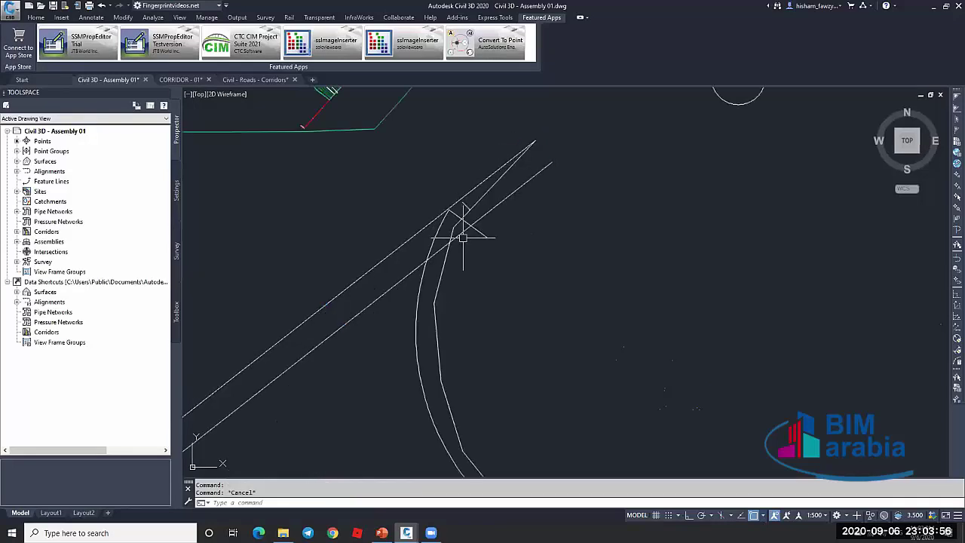
click(433, 326)
click(419, 328)
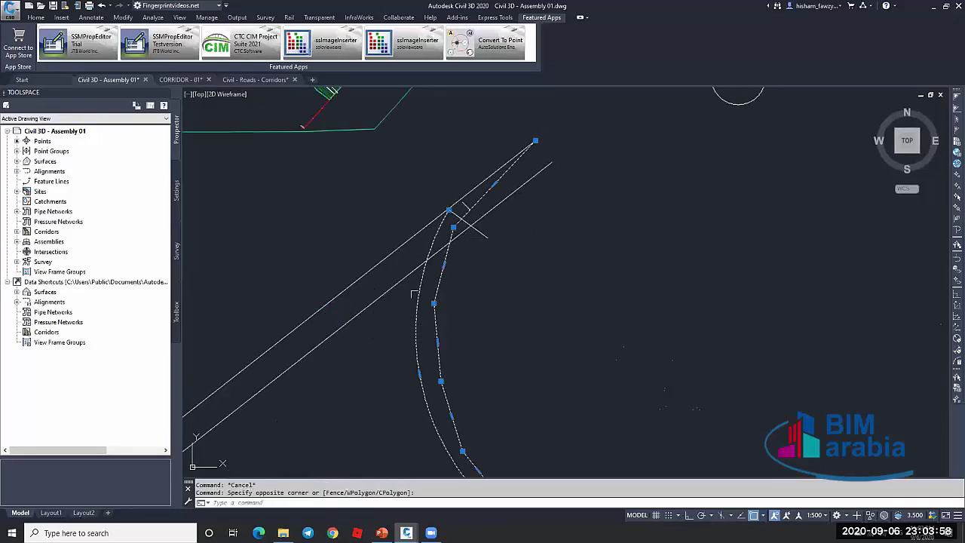
scroll(438, 207, up, 5)
key(Escape)
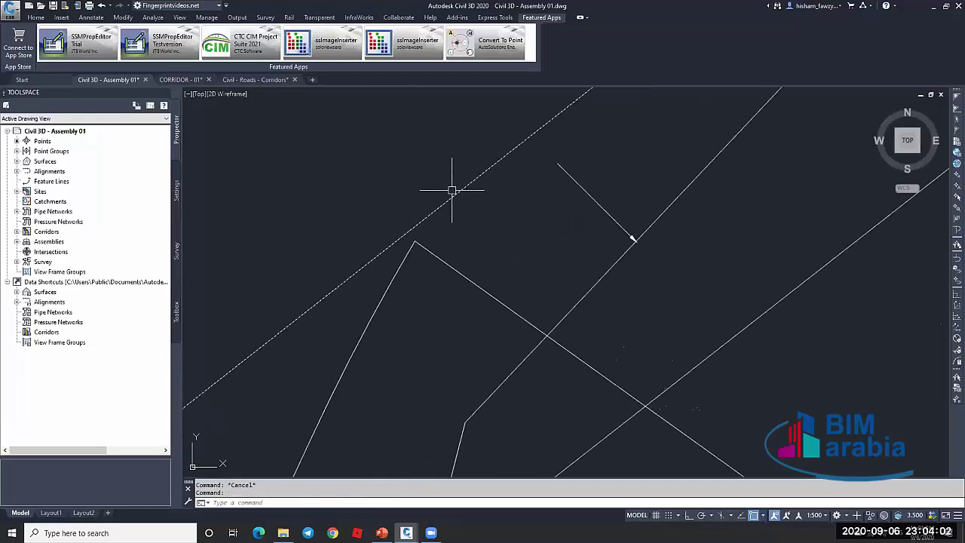
scroll(452, 190, down, 2)
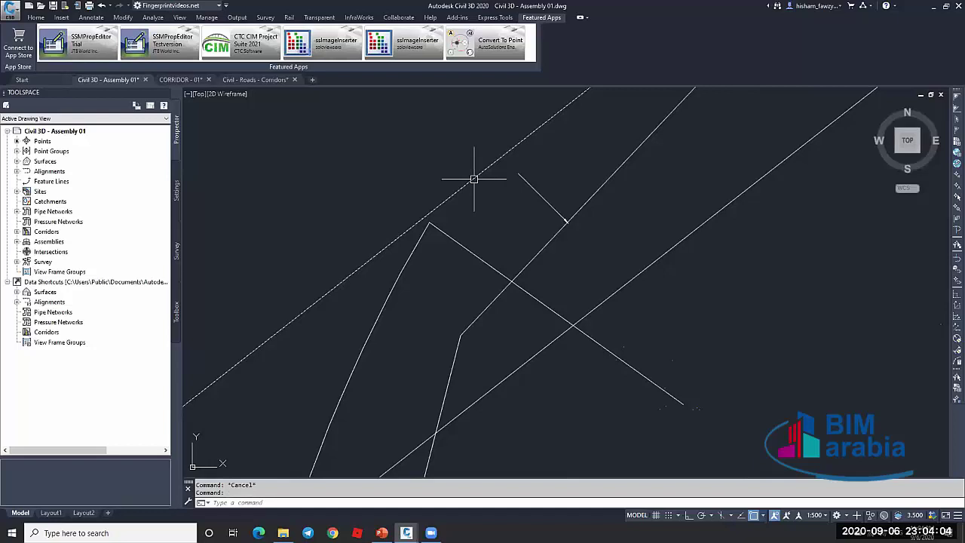
scroll(436, 205, down, 2)
scroll(452, 226, down, 2)
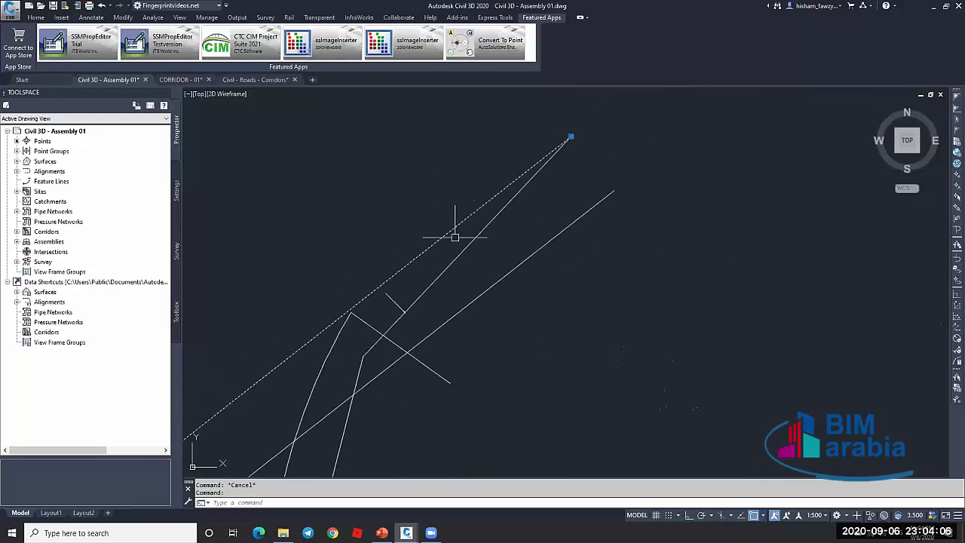
key(Escape)
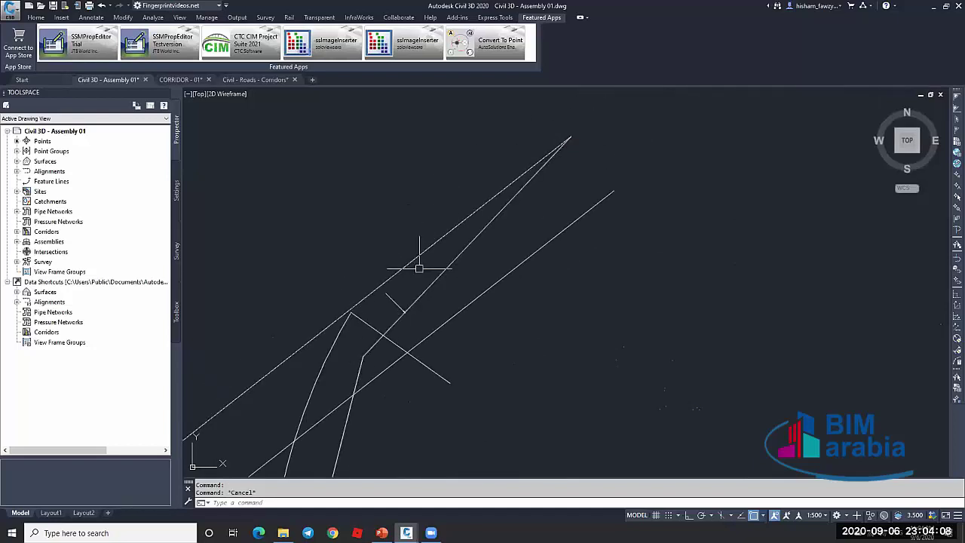
click(447, 272)
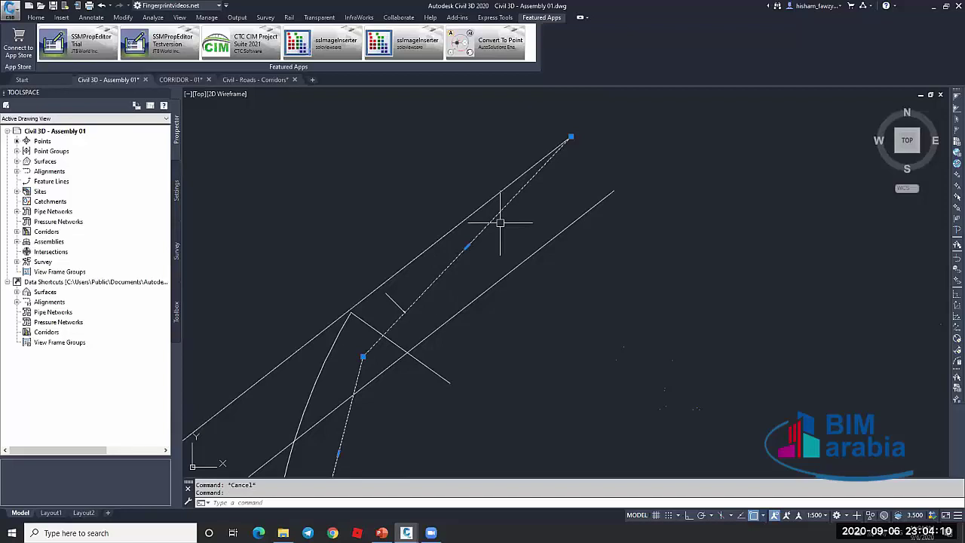
key(Escape)
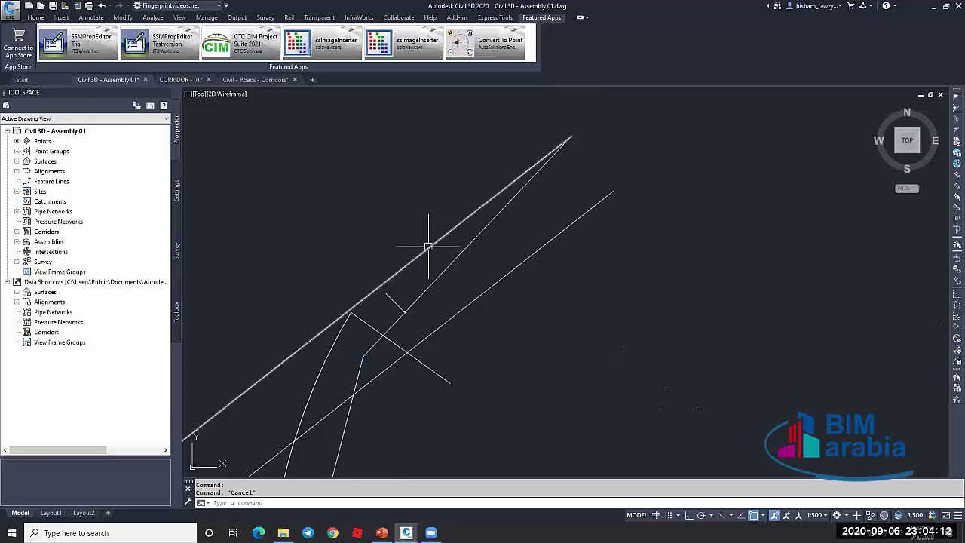
click(442, 238)
key(Escape)
Window-select the short segment and the road line to check them, then clear selection
scroll(394, 282, up, 2)
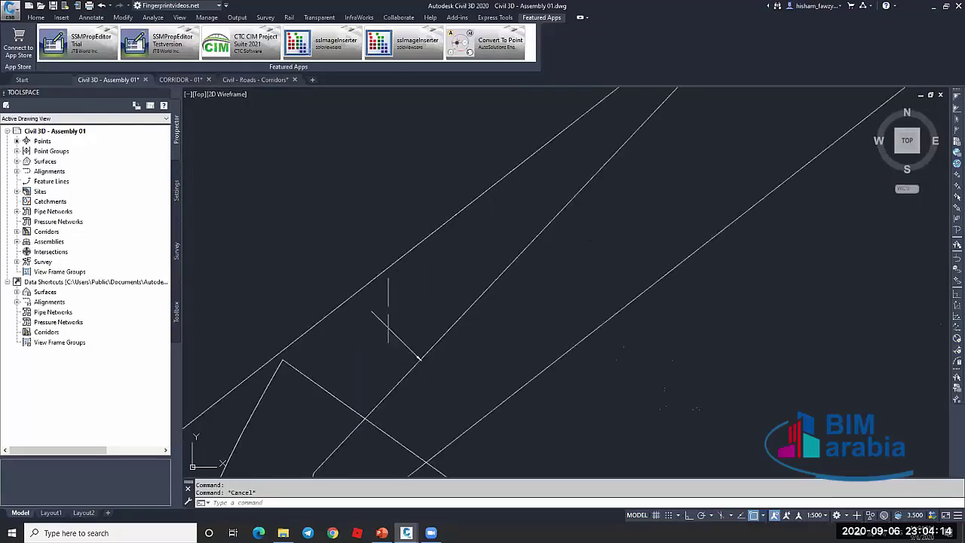
click(397, 315)
click(362, 347)
scroll(370, 340, down, 1)
scroll(370, 341, down, 2)
key(Escape)
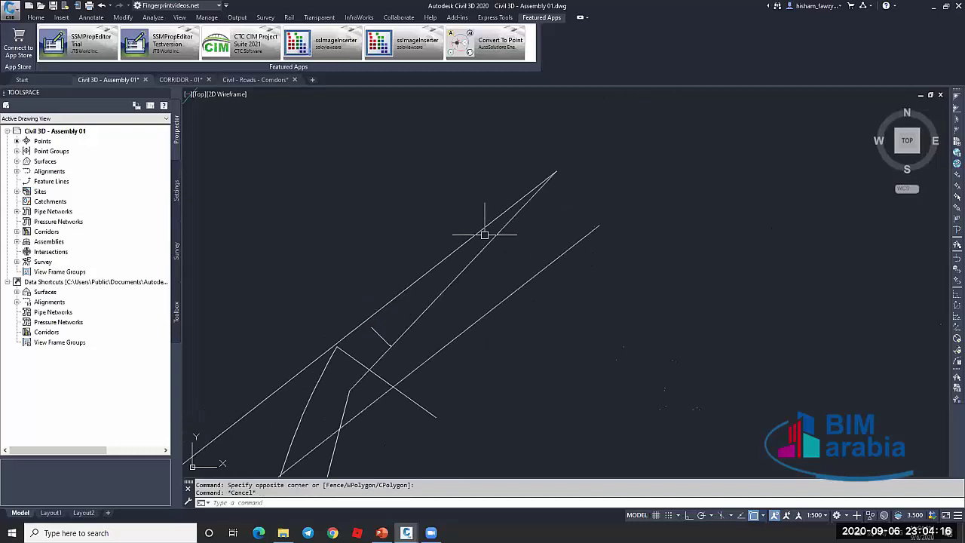
scroll(340, 392, up, 3)
scroll(379, 351, down, 2)
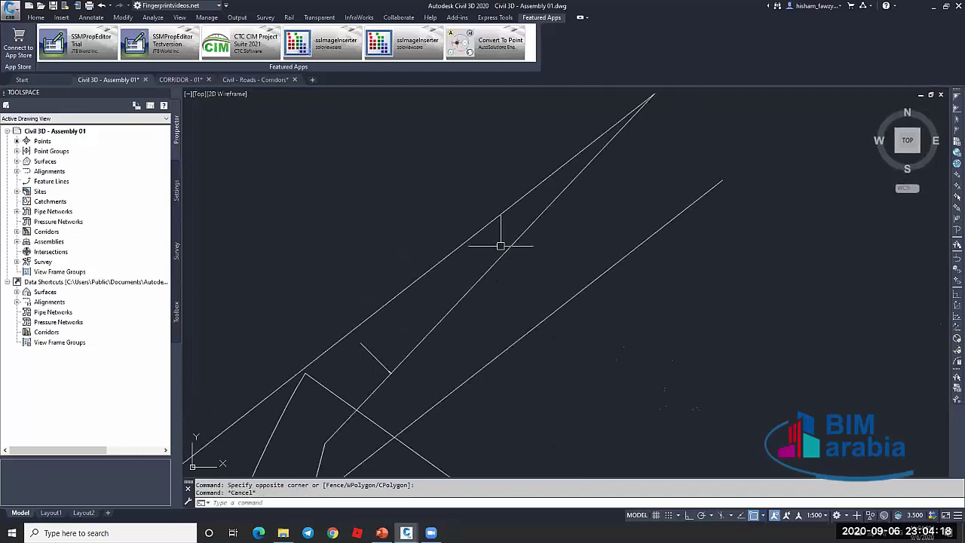
scroll(528, 237, down, 2)
key(Escape)
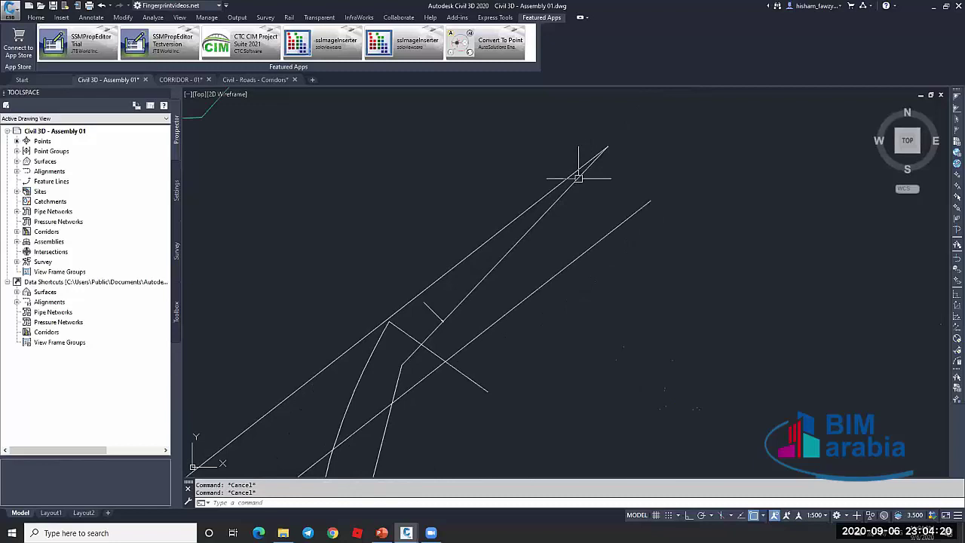
scroll(579, 177, up, 2)
scroll(556, 241, down, 1)
click(555, 249)
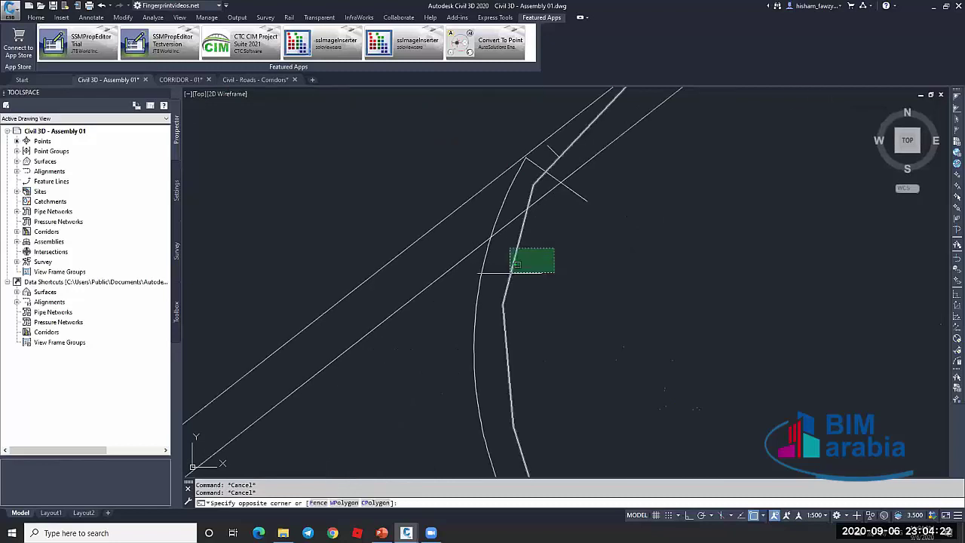
click(516, 265)
key(Escape)
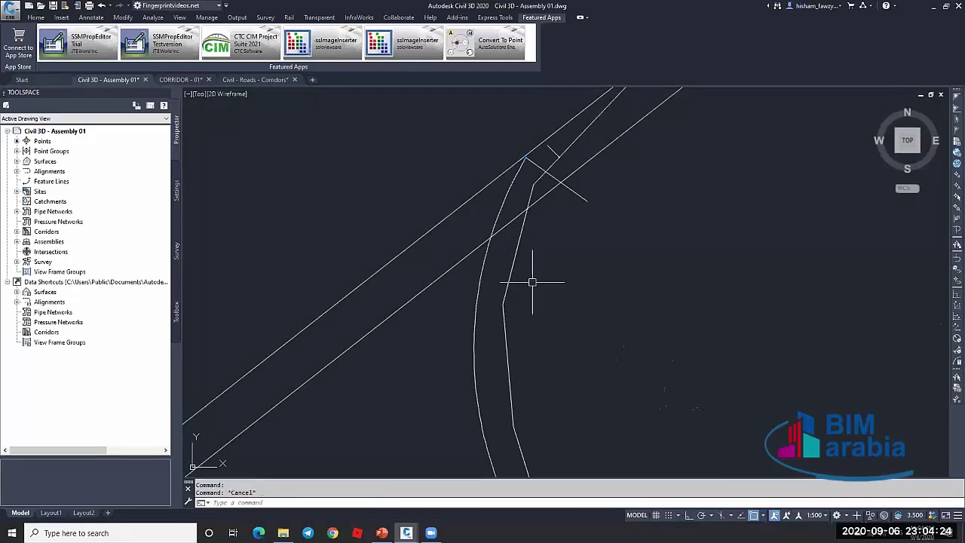
key(Escape)
Zoom out and window-select the stray lines and arcs below the corridor
scroll(555, 222, down, 1)
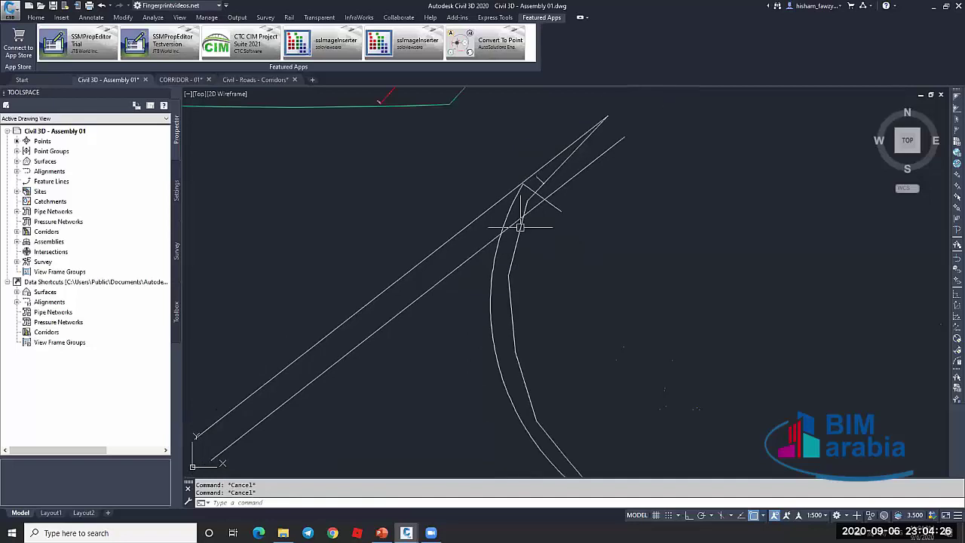
scroll(547, 237, down, 1)
scroll(532, 237, down, 2)
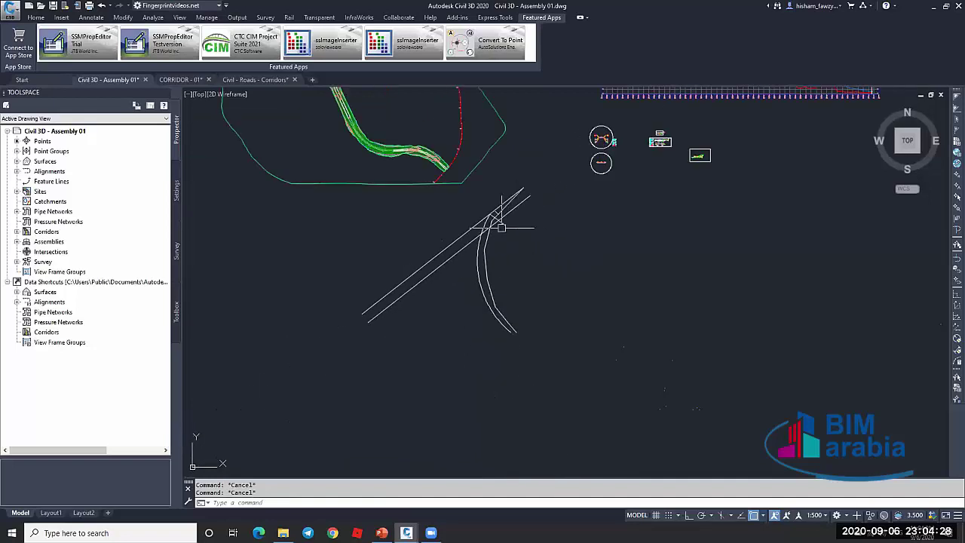
scroll(601, 154, up, 8)
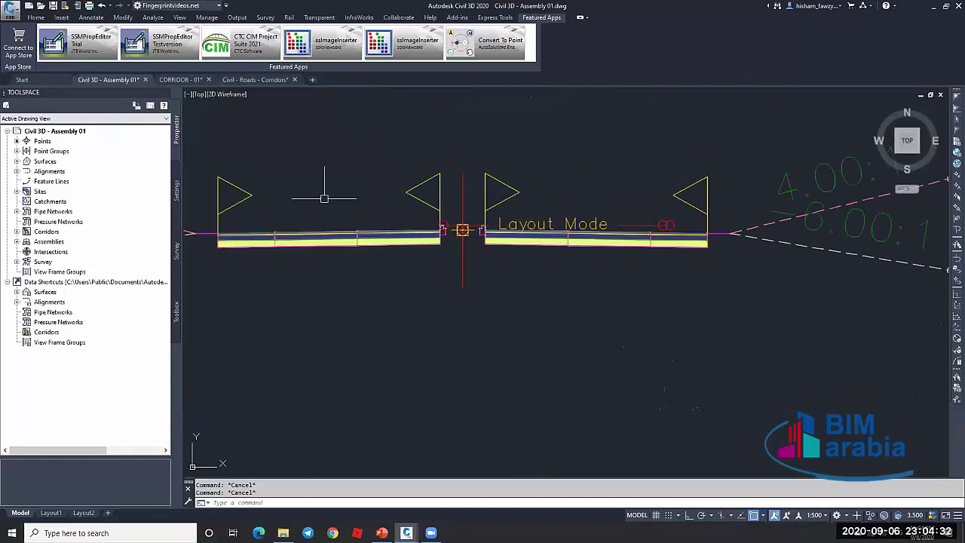
scroll(377, 261, down, 10)
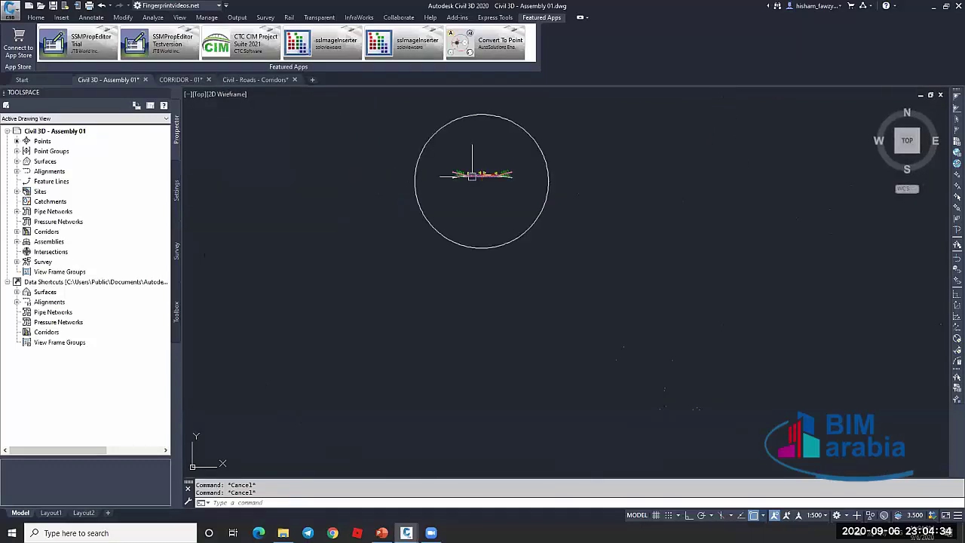
scroll(361, 244, down, 3)
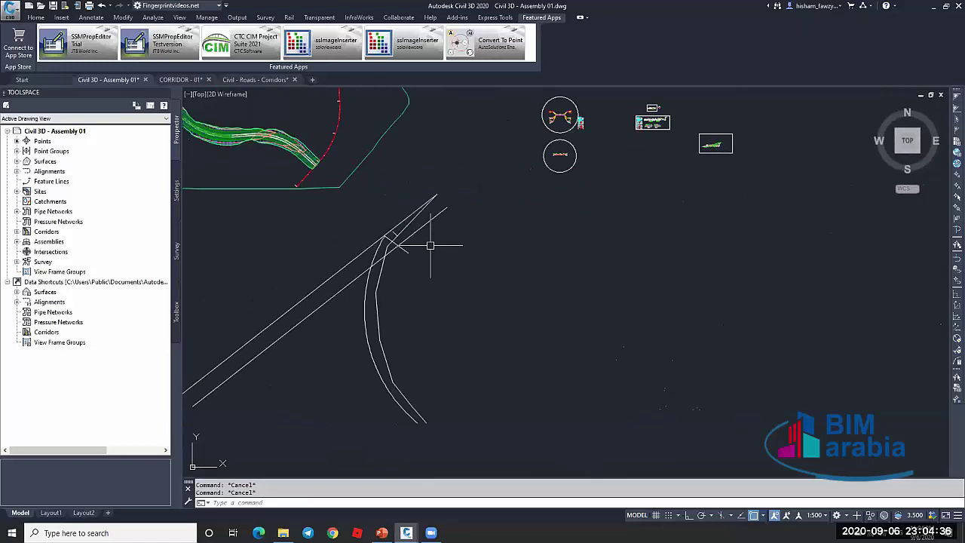
click(392, 238)
click(462, 231)
click(337, 269)
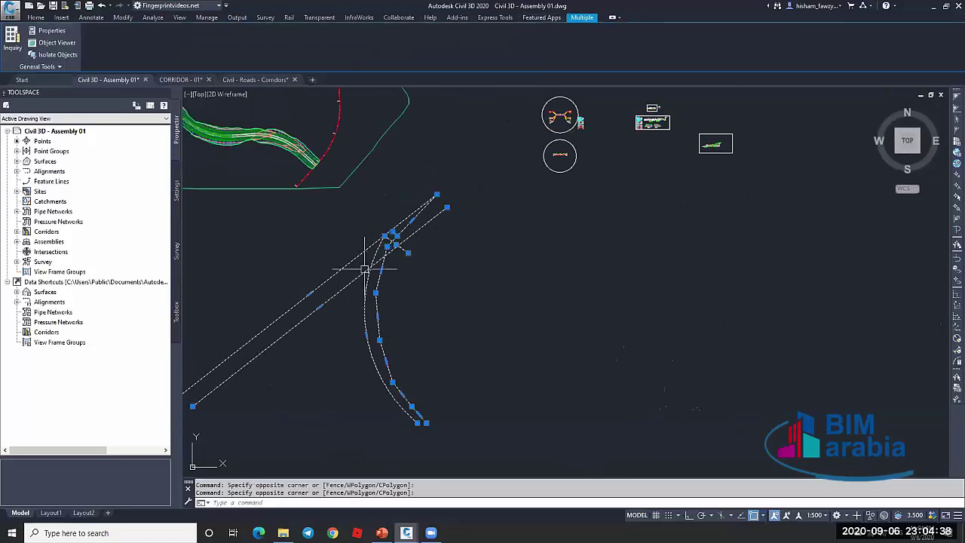
Erase the six selected stray lines and arcs with the E command
text(e)
key(Return)
key(Escape)
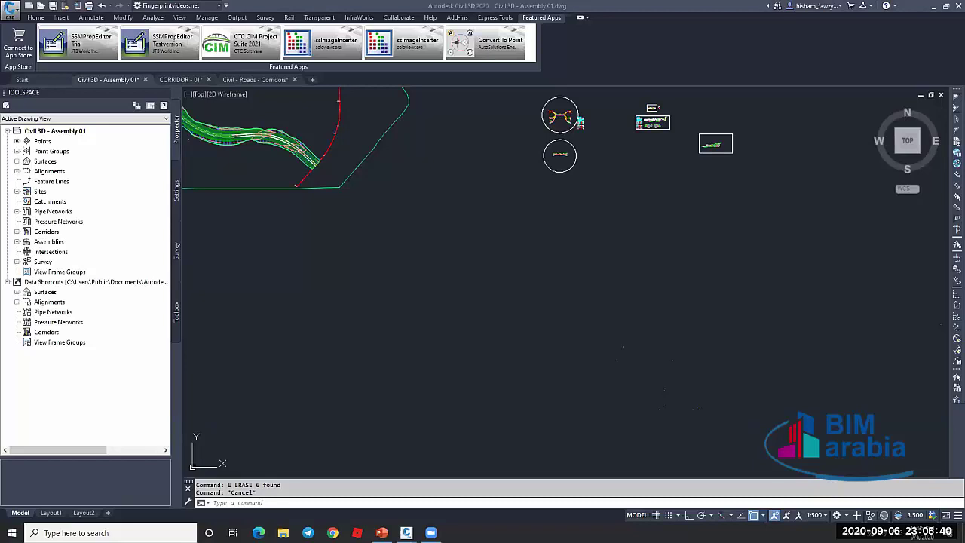
Zoom and pan to the assembly and pick the ISLAND TOP subassembly
scroll(560, 156, up, 8)
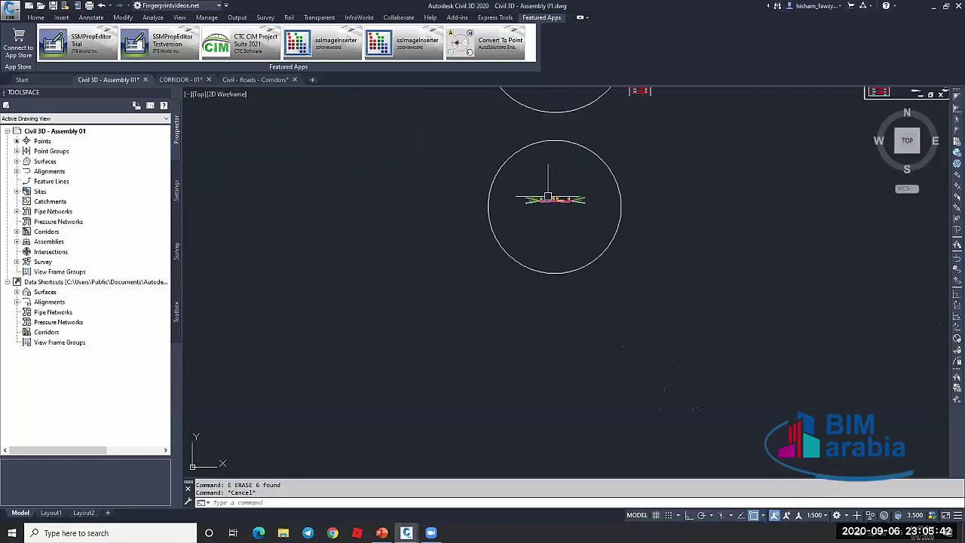
scroll(597, 209, up, 5)
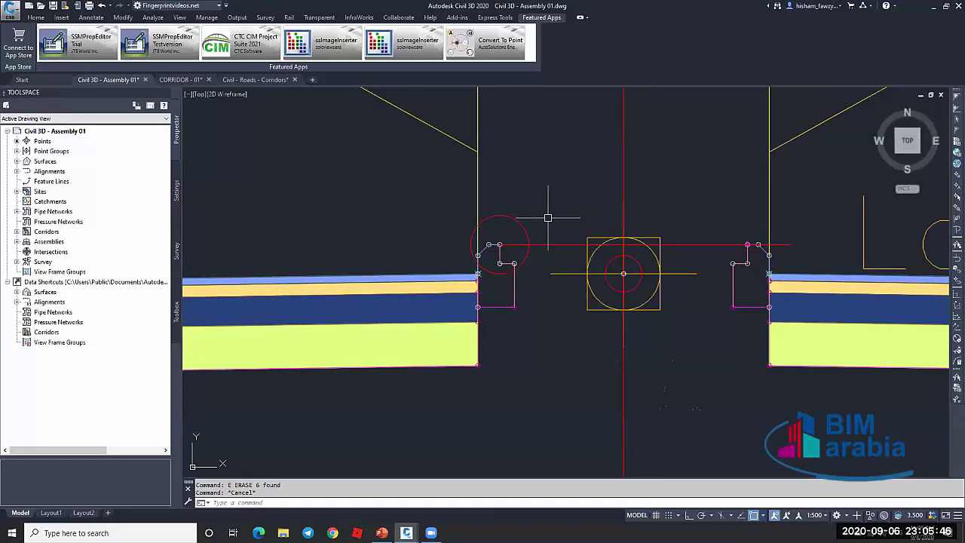
scroll(548, 218, down, 6)
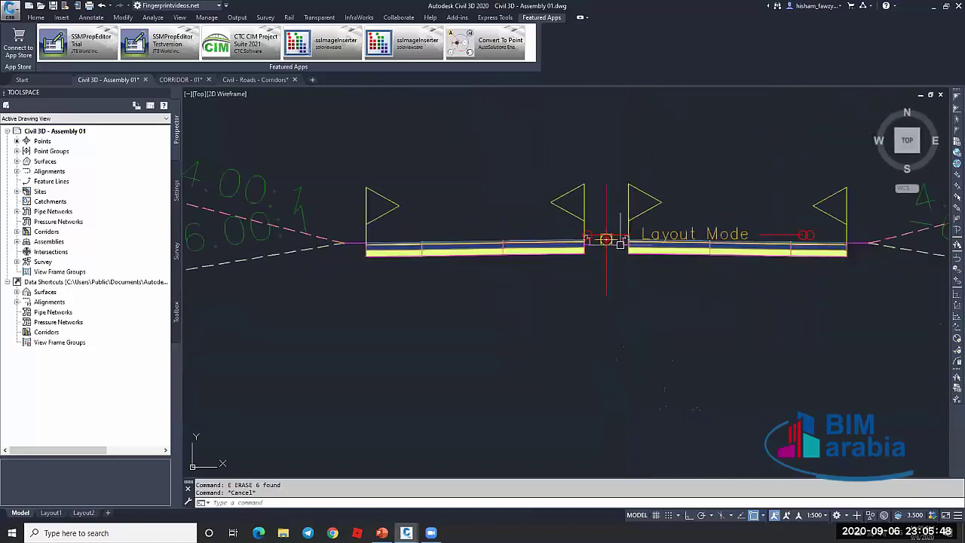
scroll(620, 243, up, 2)
scroll(617, 257, down, 10)
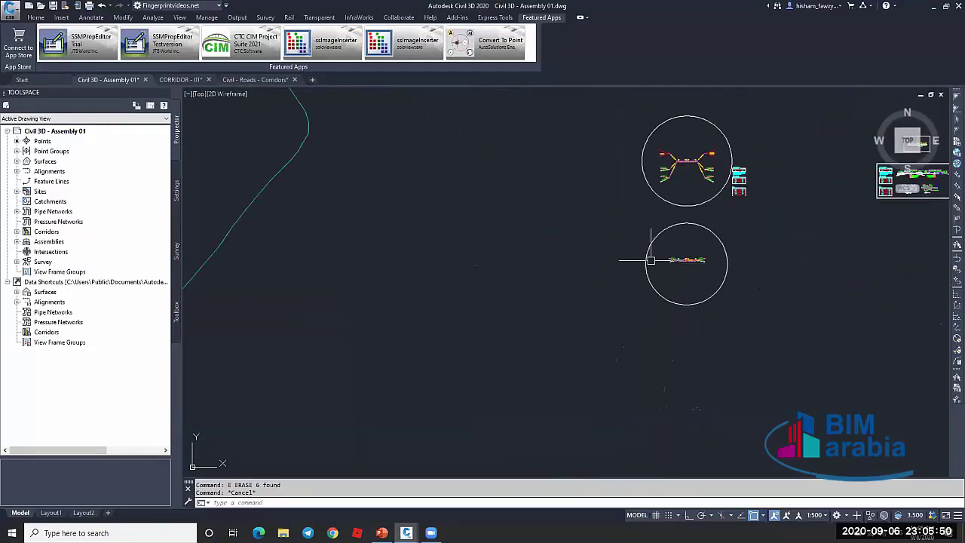
scroll(651, 260, down, 5)
middle_drag(555, 250, 661, 248)
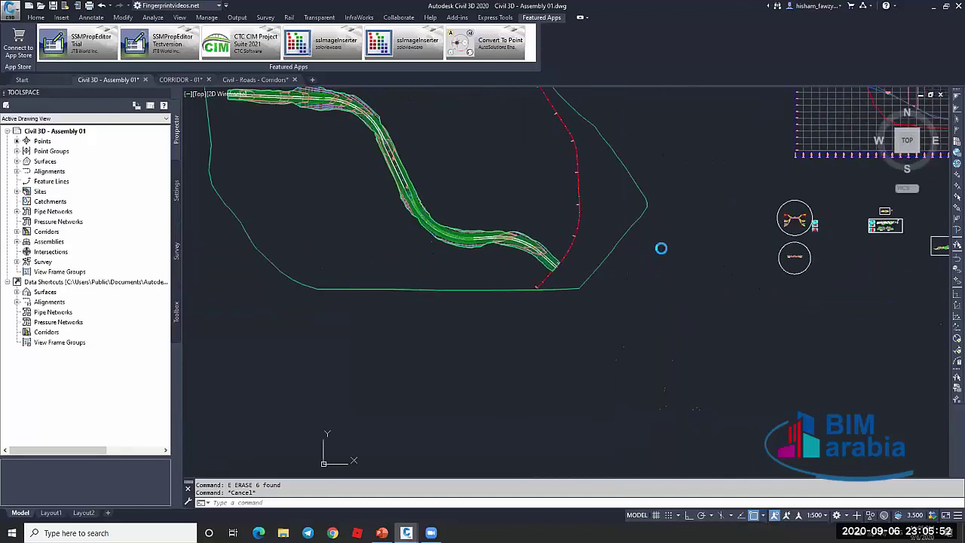
scroll(750, 272, up, 10)
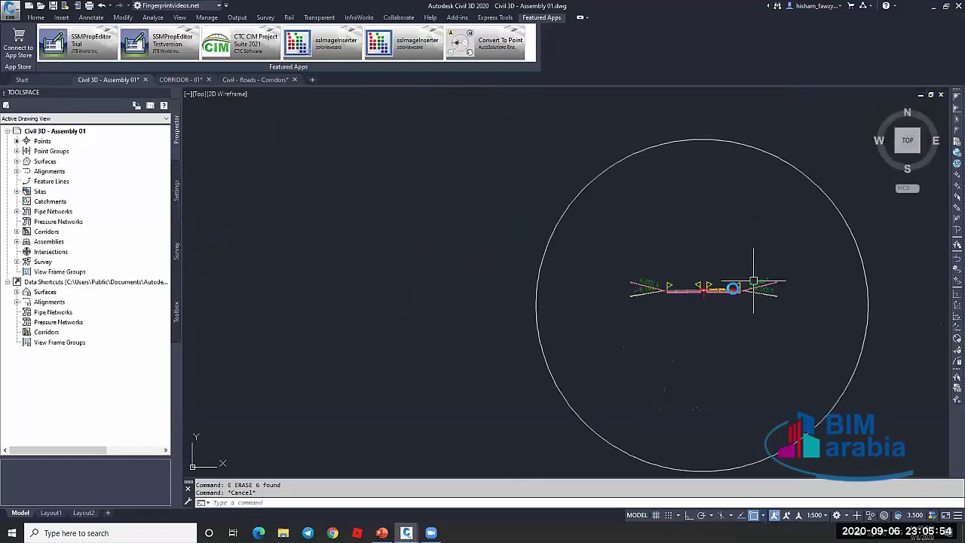
scroll(753, 285, up, 8)
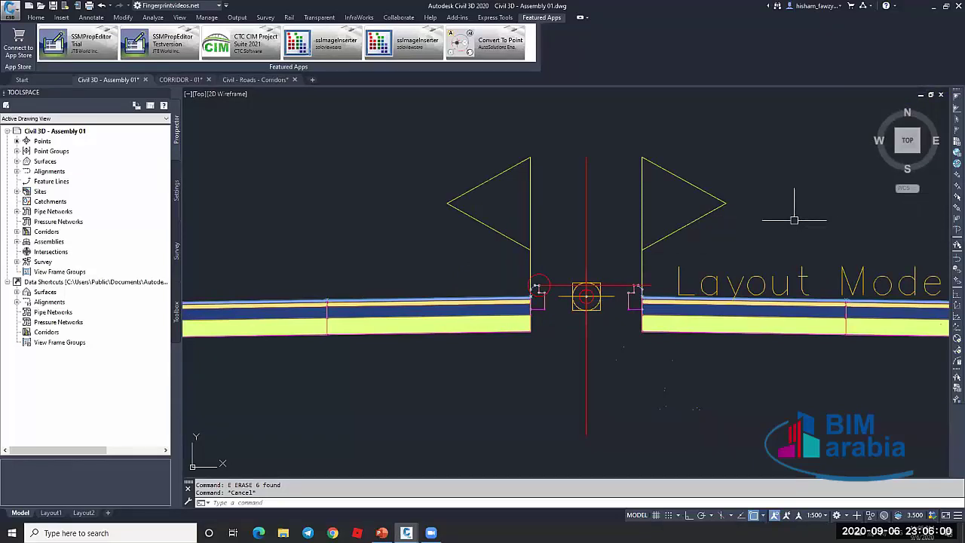
scroll(530, 301, up, 5)
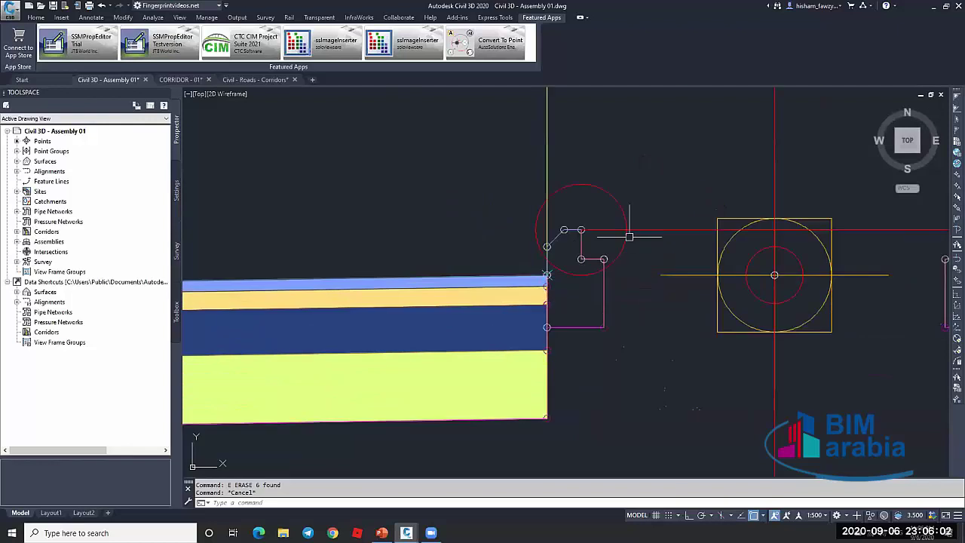
click(537, 243)
scroll(537, 243, down, 4)
scroll(665, 214, up, 8)
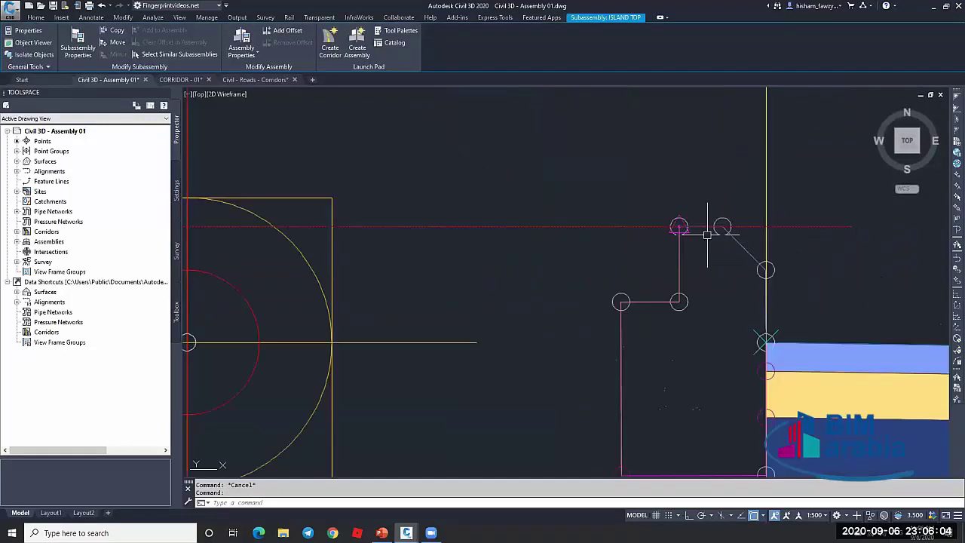
key(Escape)
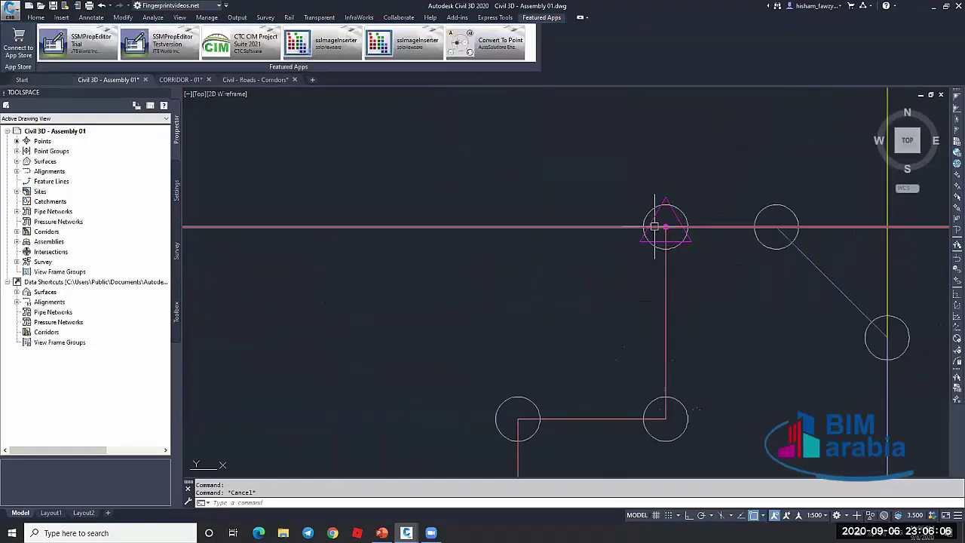
Delete the island's red line and magenta marker, then expand Corridors to show Corridor - R 01
scroll(664, 226, down, 6)
scroll(660, 224, up, 2)
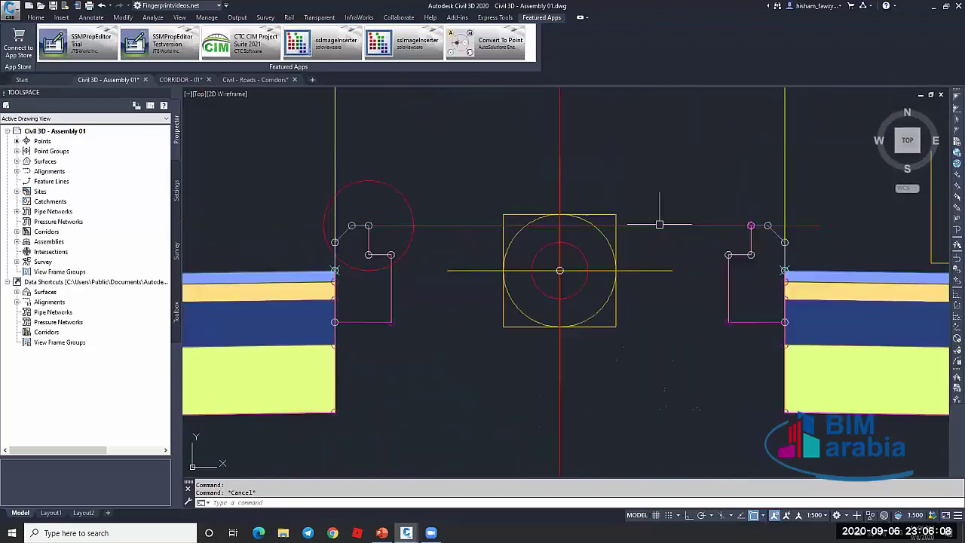
scroll(743, 224, down, 6)
click(738, 223)
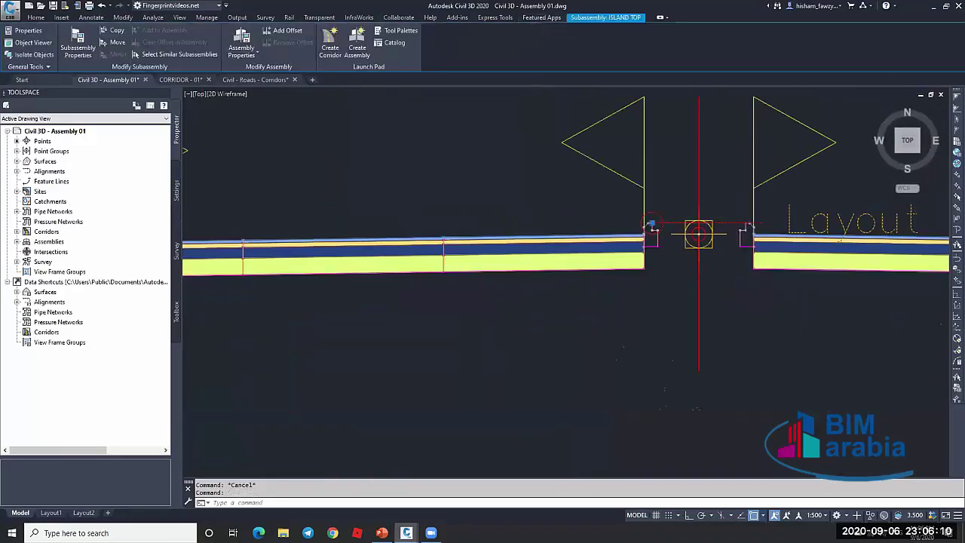
scroll(746, 226, up, 5)
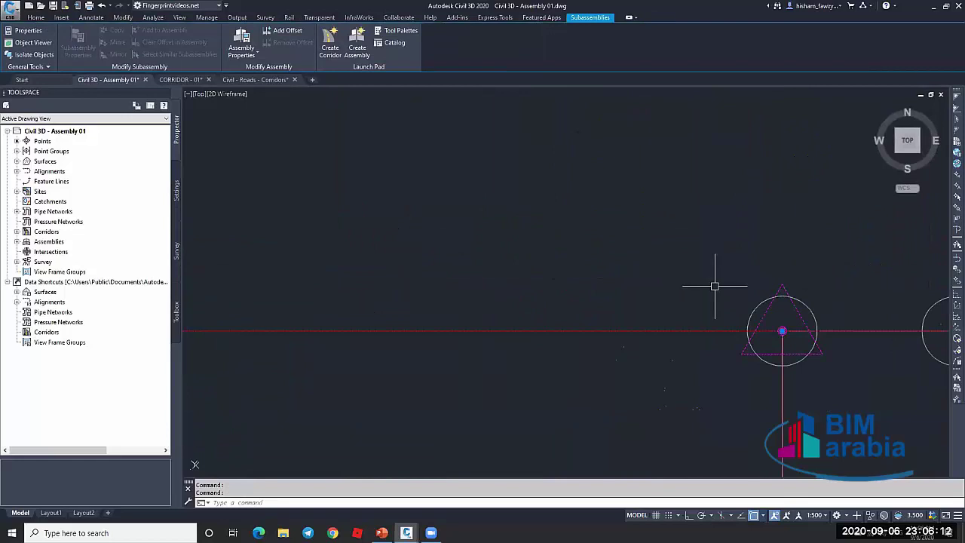
key(Delete)
scroll(777, 206, down, 1)
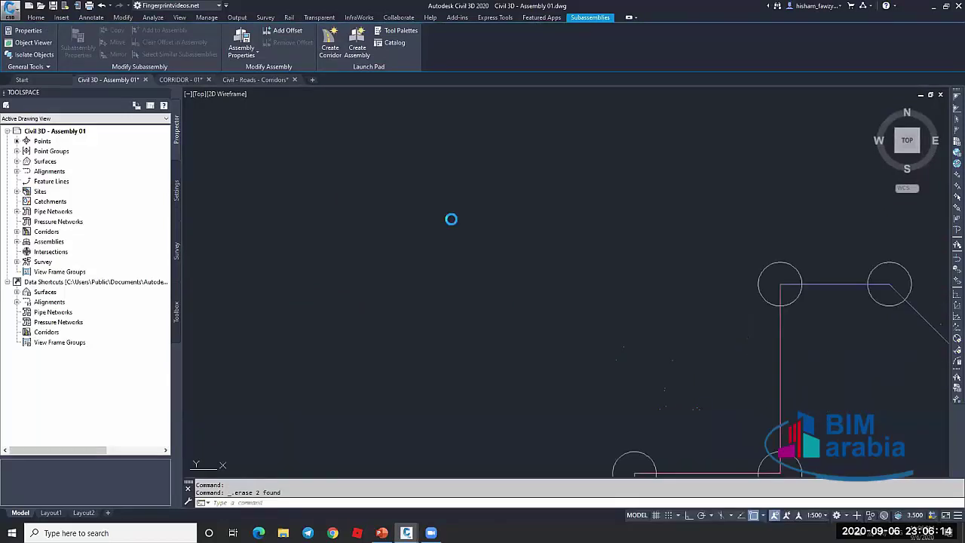
click(17, 231)
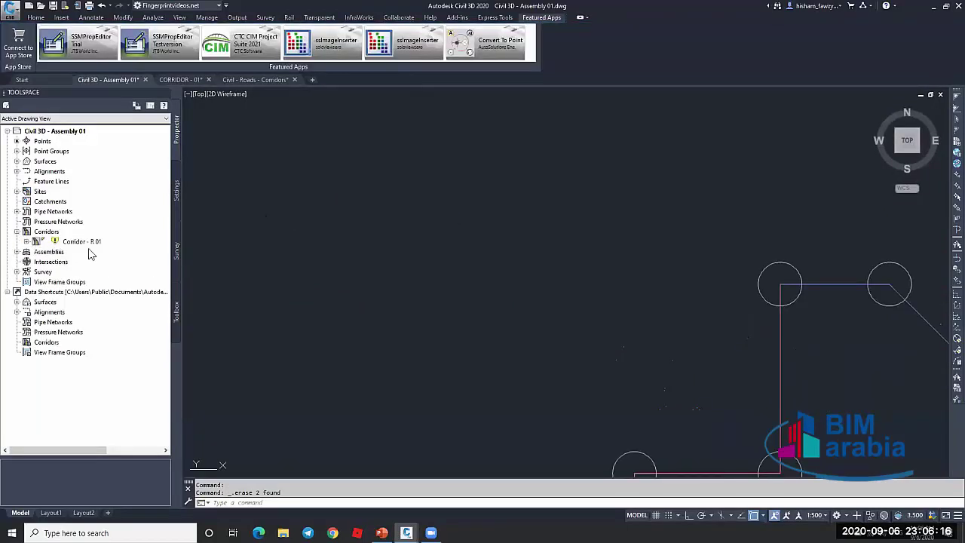
Rebuild Corridor - R 01 from Prospector, then open its cross sections in the Section Editor
right_click(79, 241)
click(99, 271)
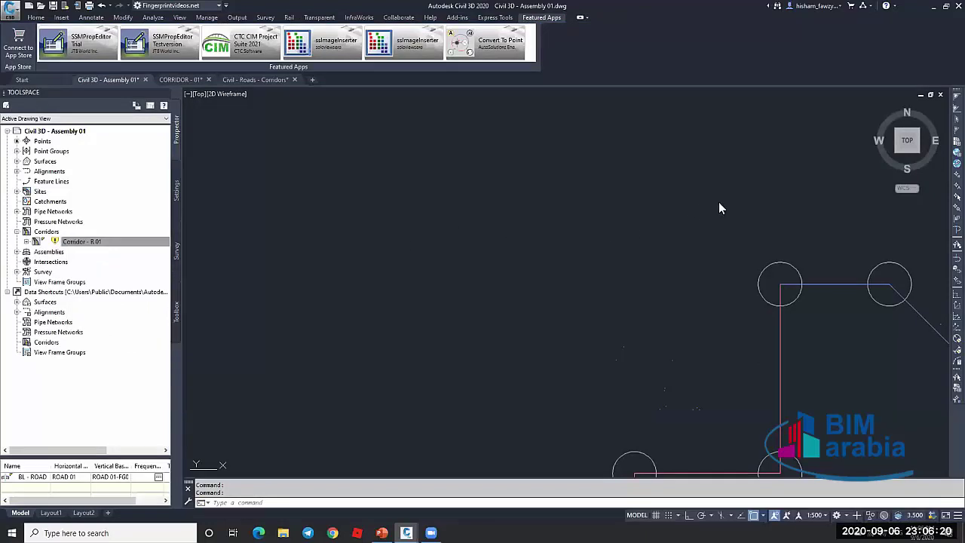
scroll(621, 233, down, 6)
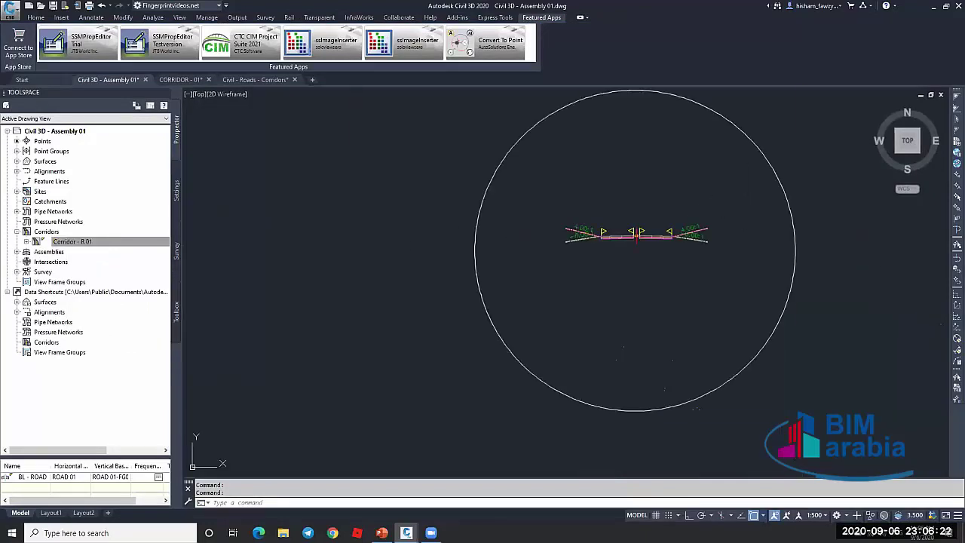
scroll(558, 246, down, 4)
scroll(297, 254, up, 4)
scroll(390, 178, up, 5)
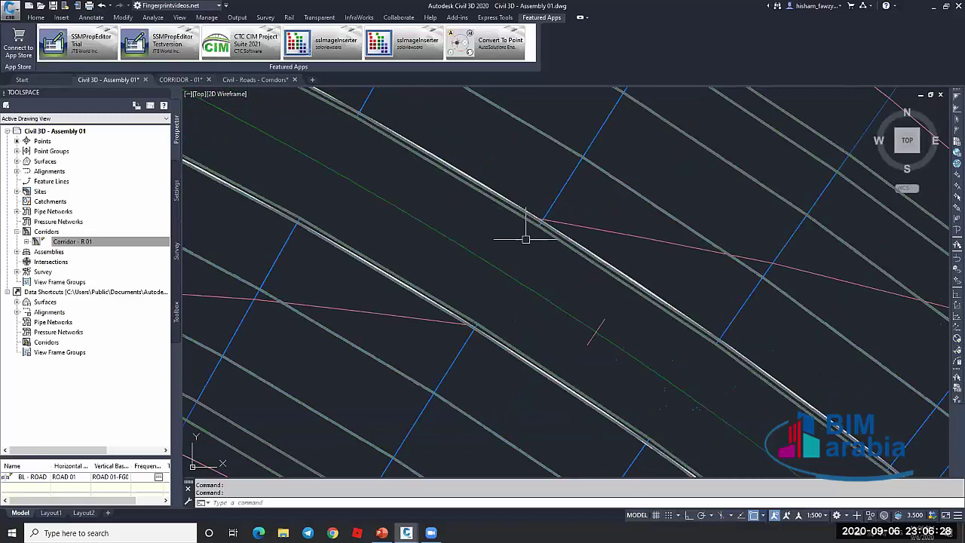
click(552, 202)
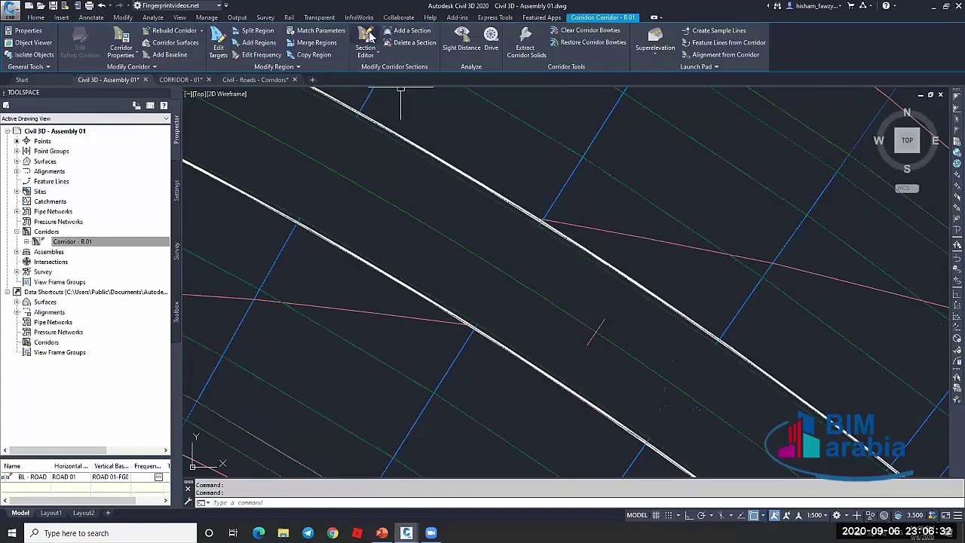
click(368, 38)
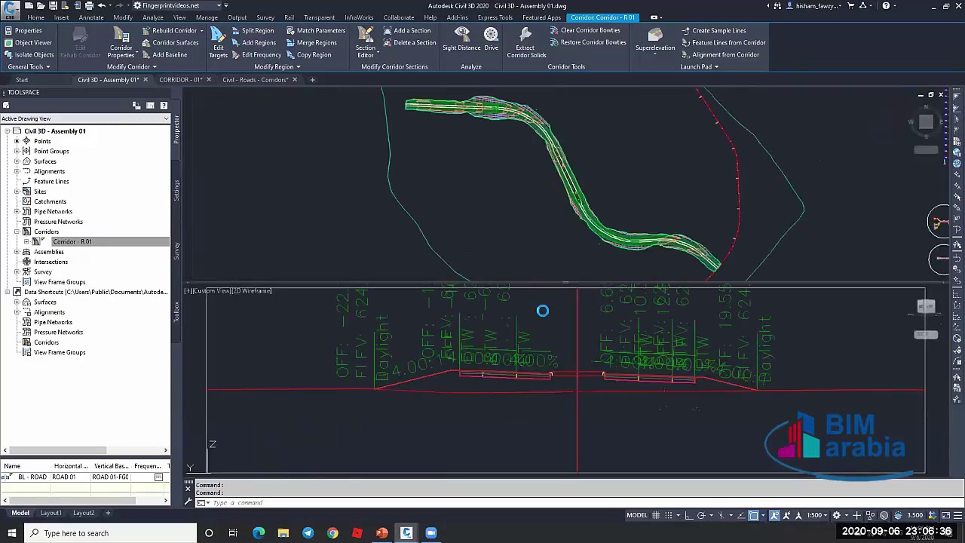
Zoom into the left curb of the cross section at station 1+170.00m
scroll(560, 387, up, 4)
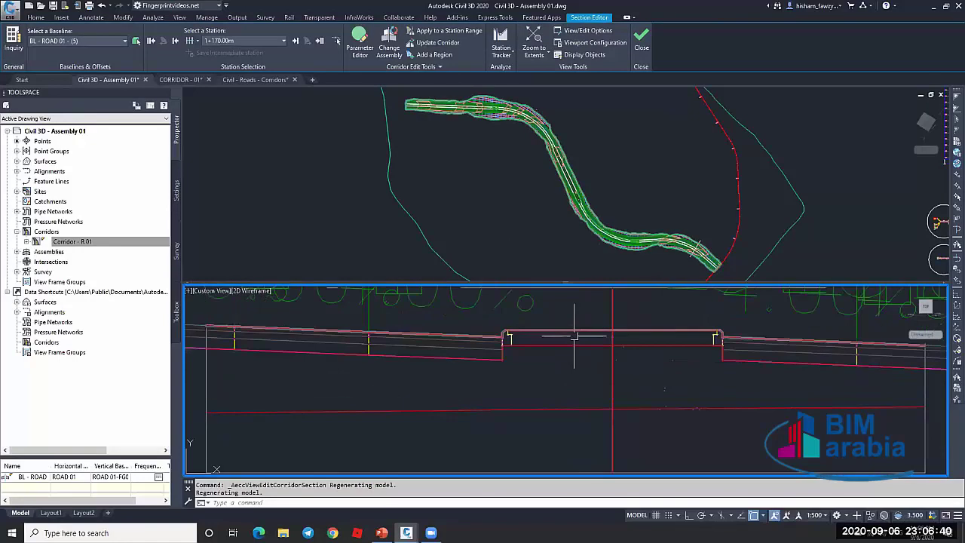
scroll(506, 325, up, 3)
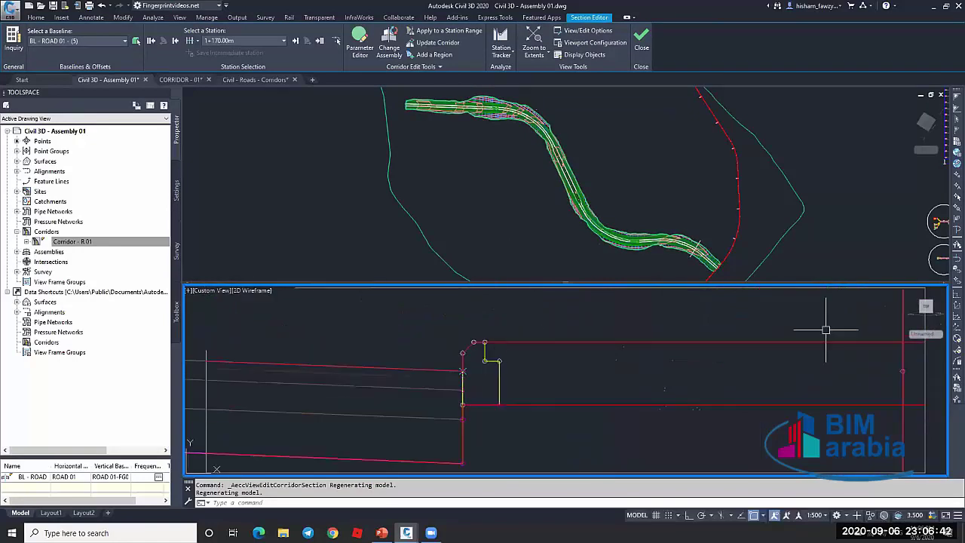
scroll(475, 330, up, 2)
Set the BOTTOM surface's style to _No Display in its Surface Properties
click(17, 161)
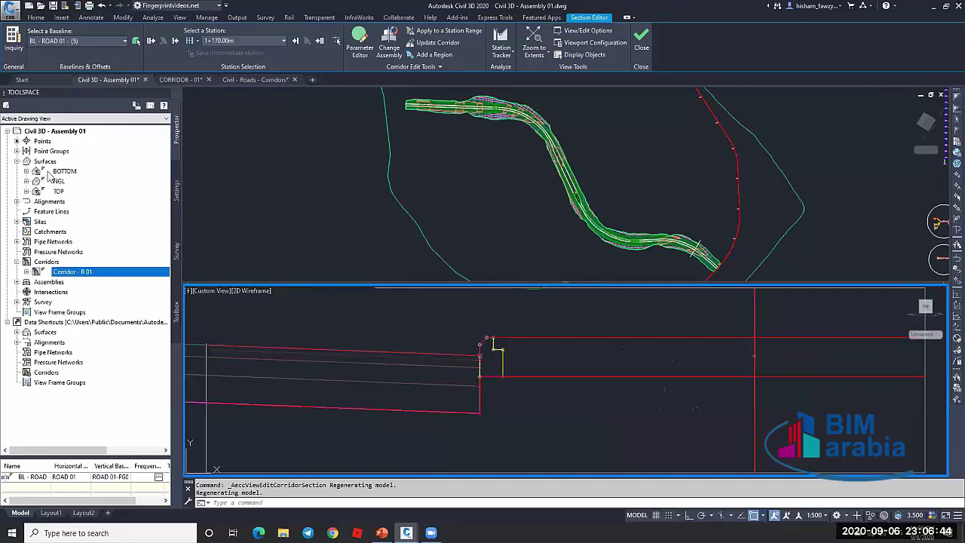
right_click(75, 172)
click(113, 177)
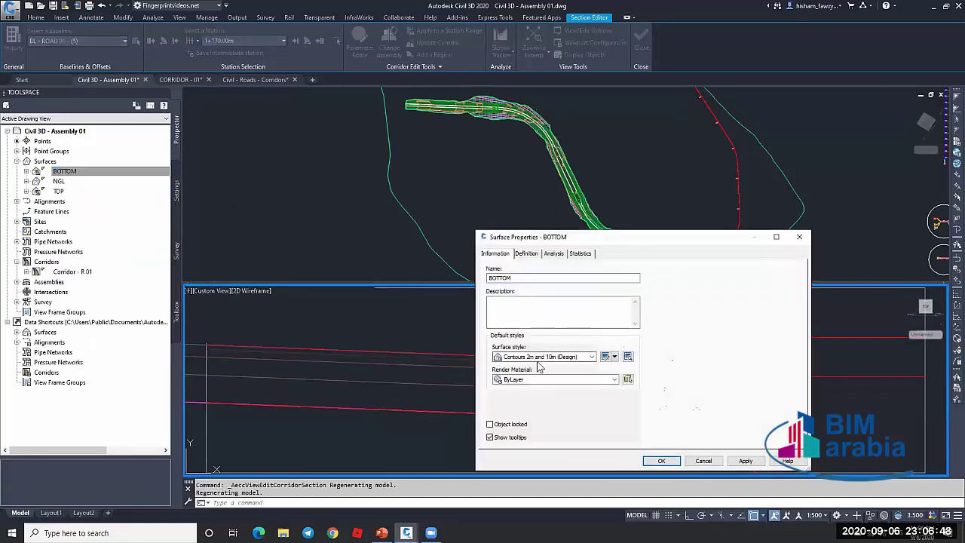
click(536, 357)
click(527, 366)
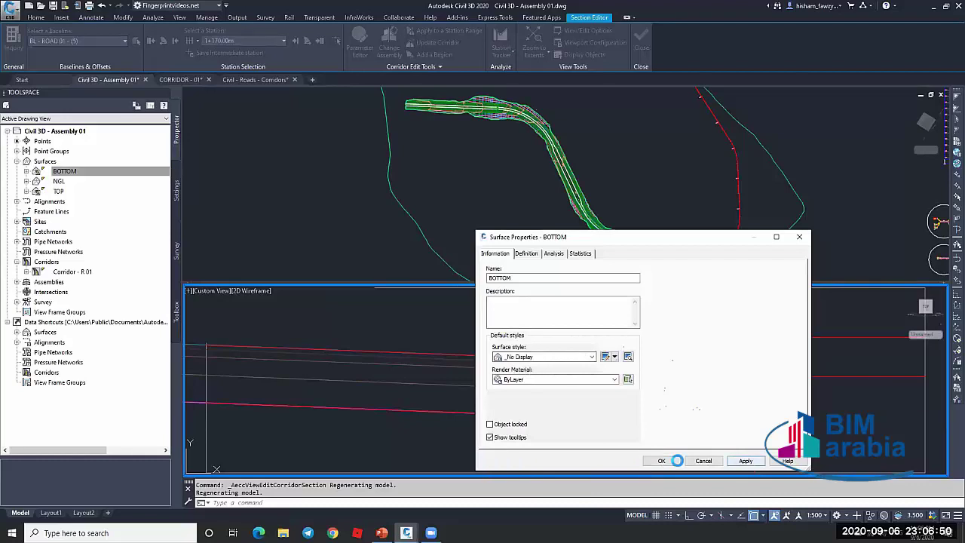
click(662, 460)
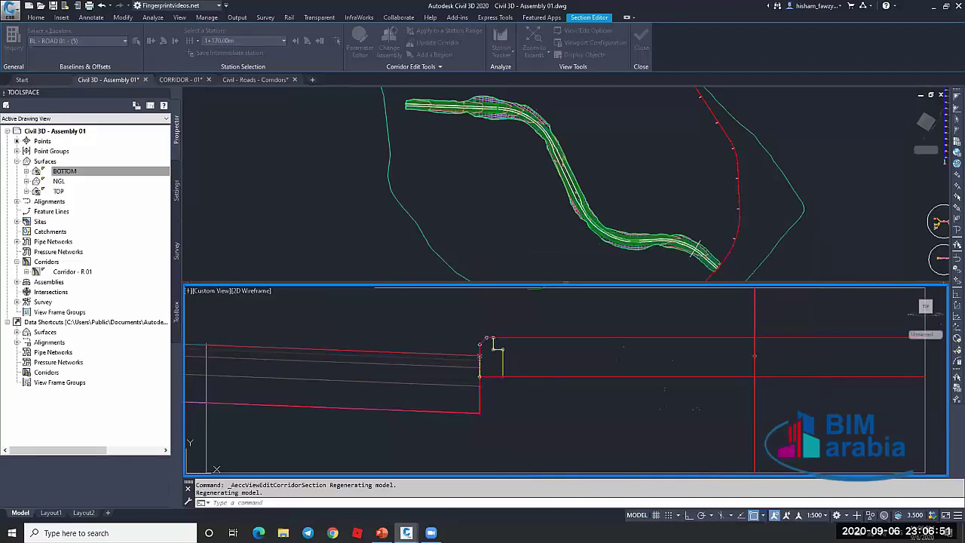
Bring up the Prospector context menu for Corridor - R 01
right_click(122, 172)
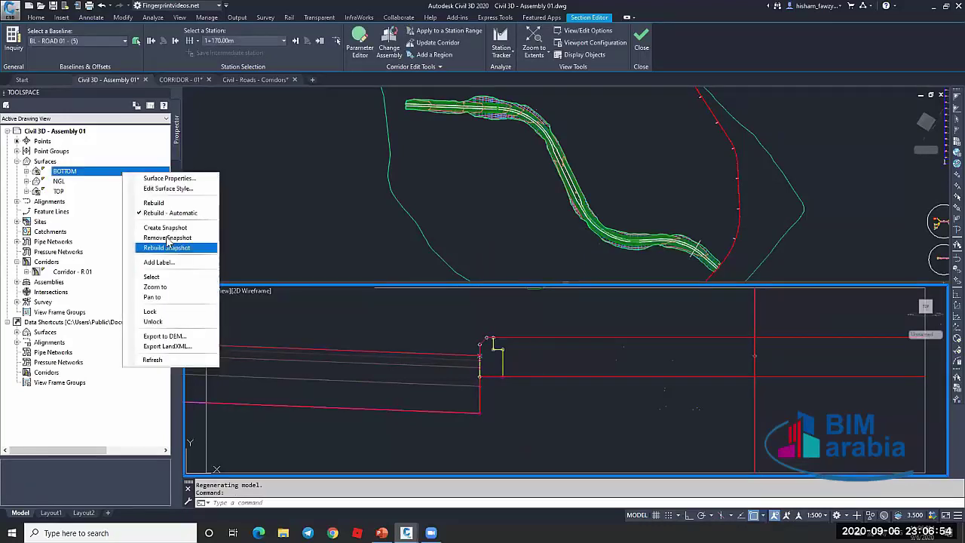
click(171, 279)
right_click(62, 262)
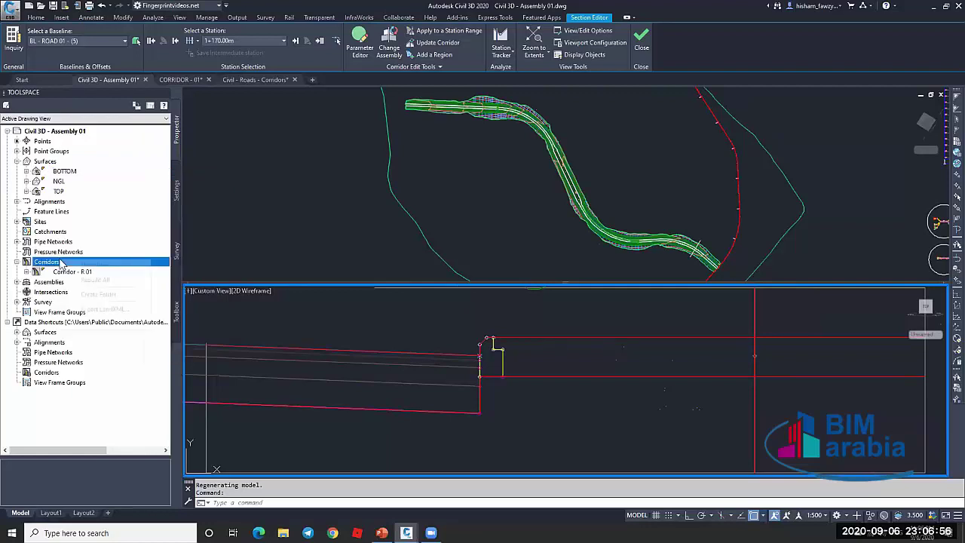
right_click(55, 272)
In Corridor - R 01's properties, uncheck the TOP and BOTTOM corridor surfaces
click(74, 278)
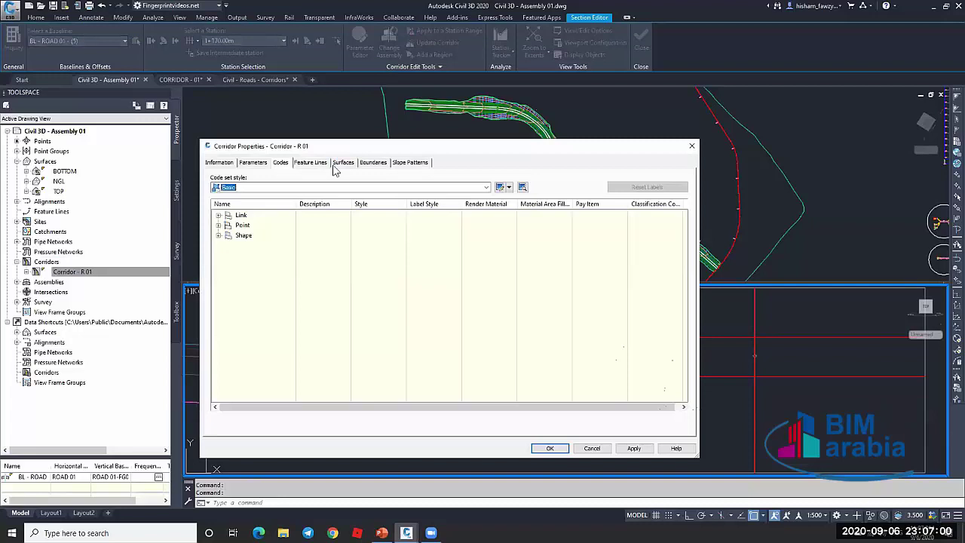
click(343, 163)
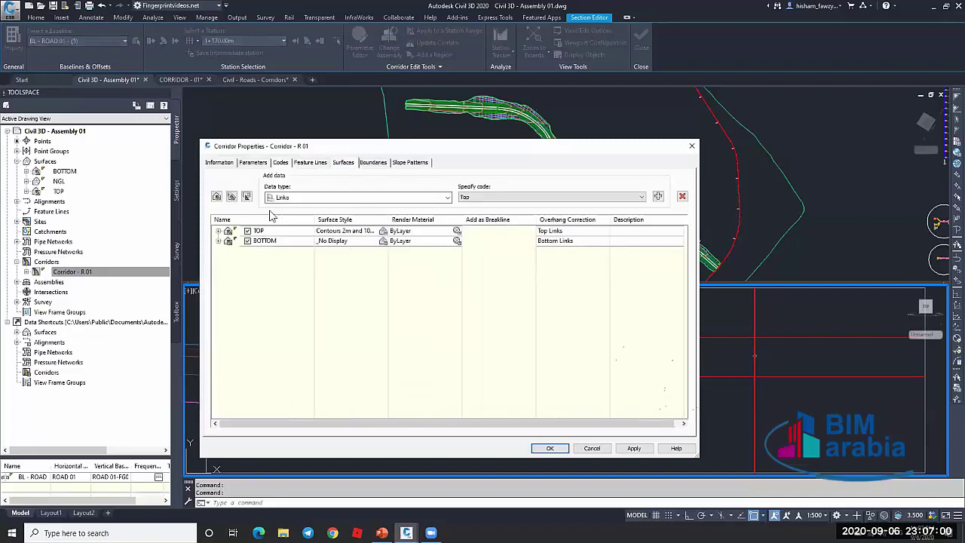
click(257, 241)
click(550, 448)
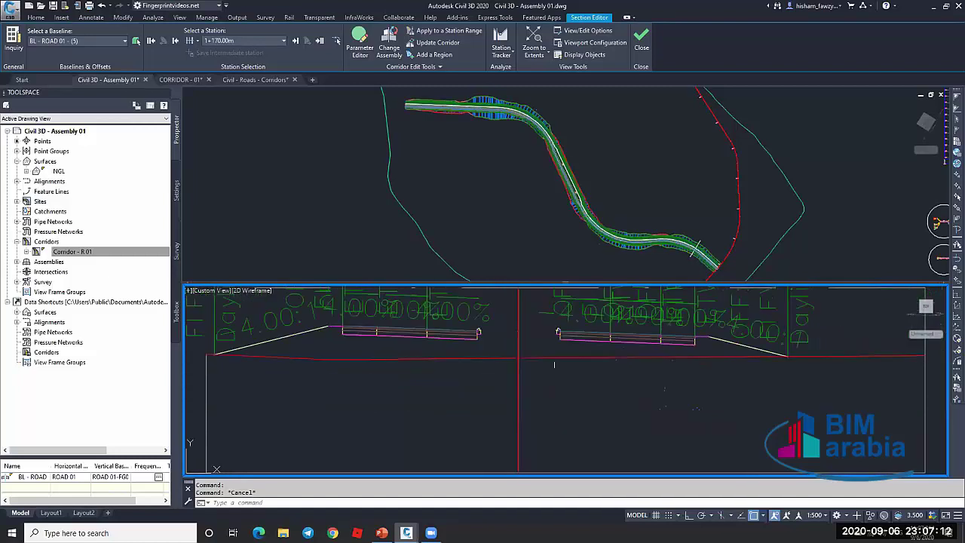
mouse_move(557, 333)
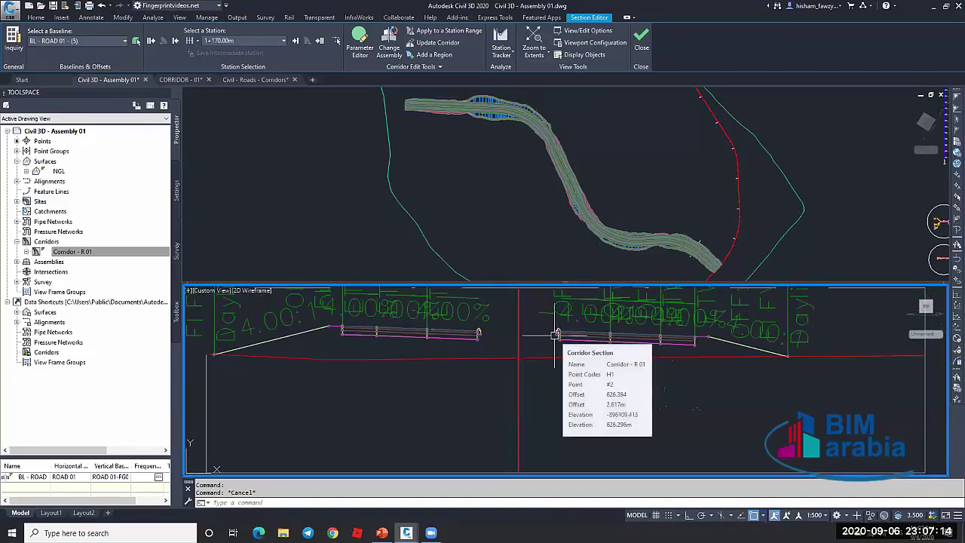
scroll(503, 332, up, 2)
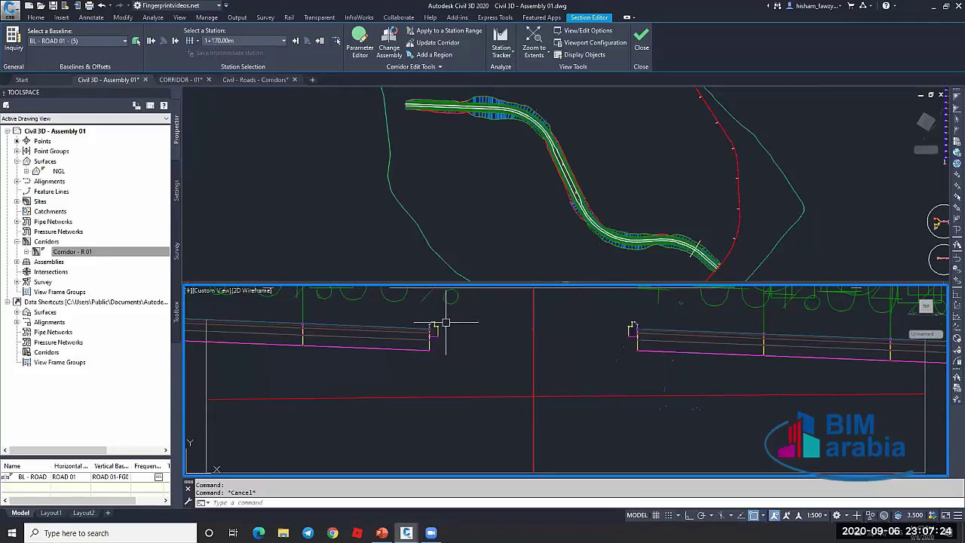
scroll(427, 323, up, 2)
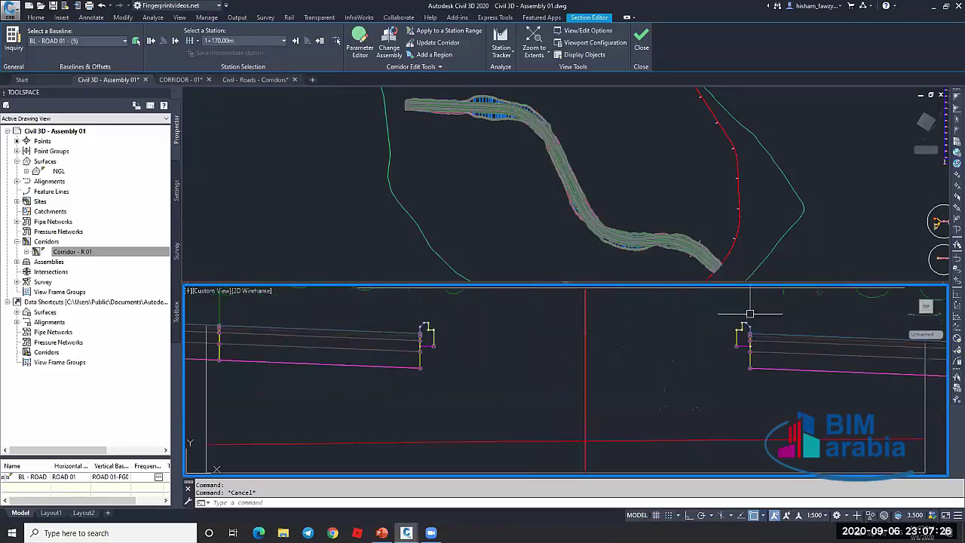
scroll(524, 327, down, 5)
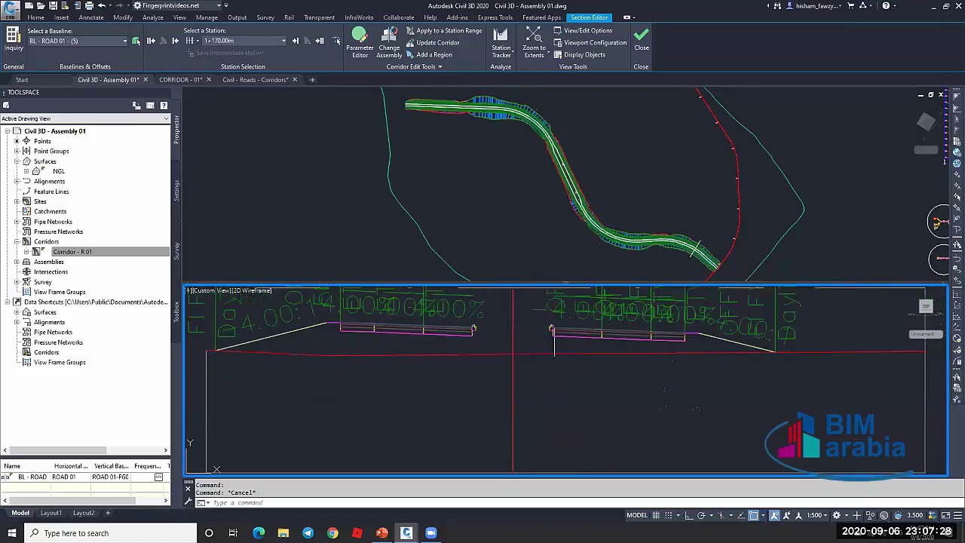
scroll(720, 335, up, 2)
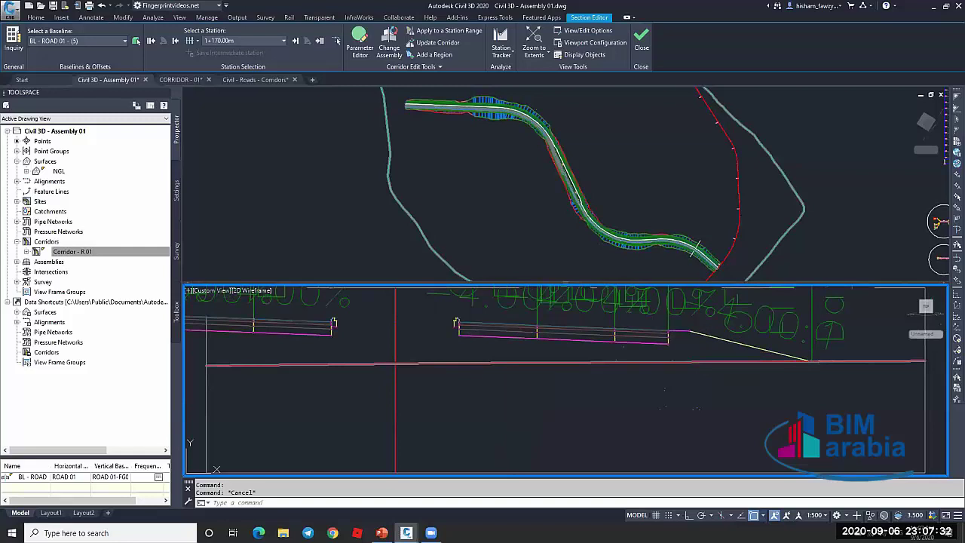
click(692, 333)
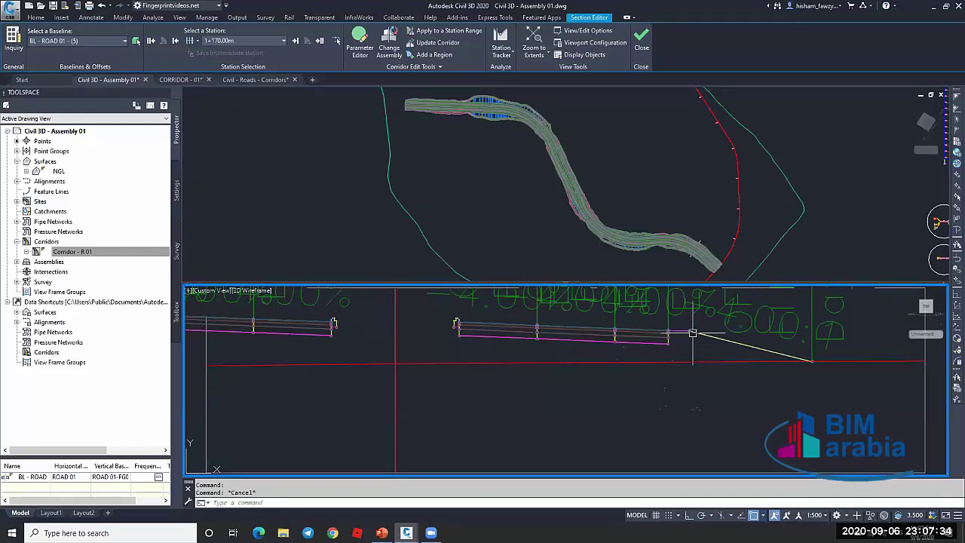
middle_drag(446, 319, 526, 314)
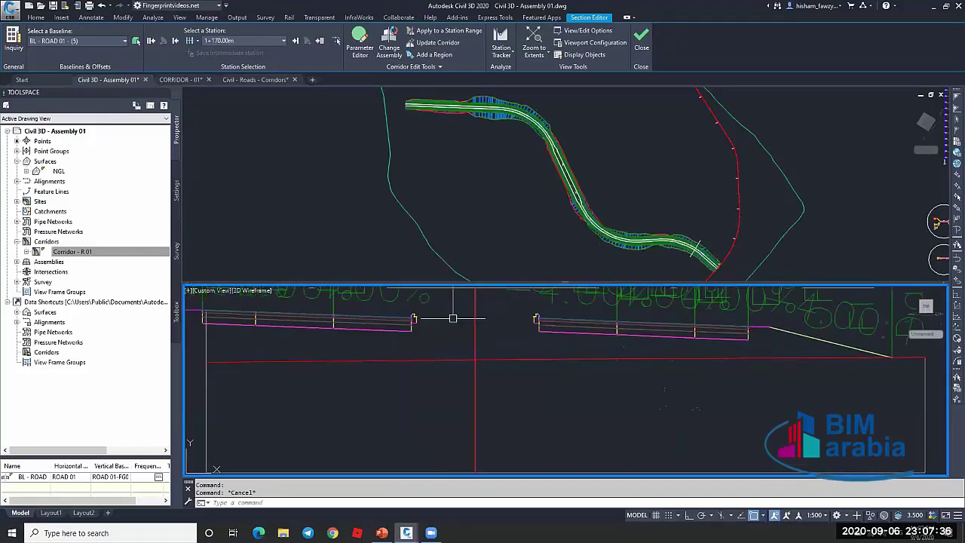
scroll(426, 313, up, 2)
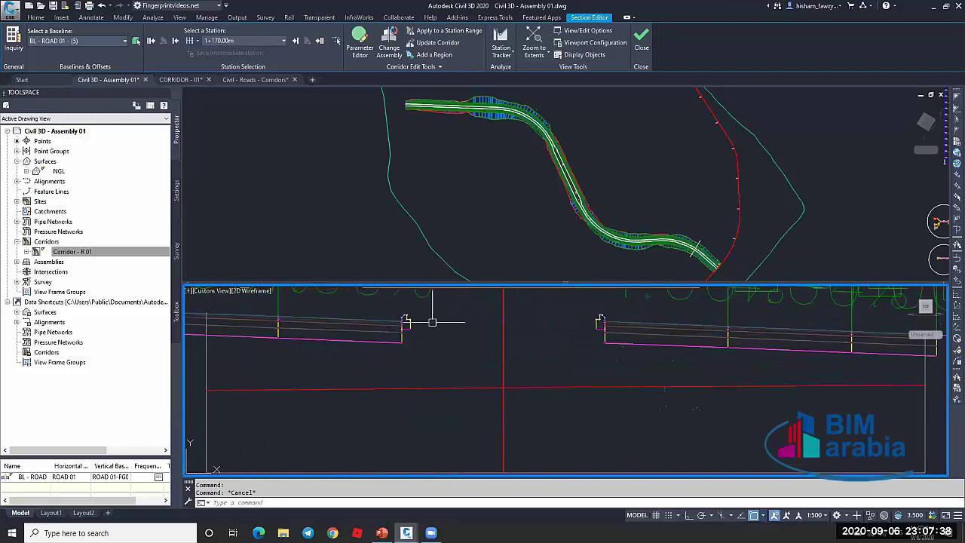
click(407, 316)
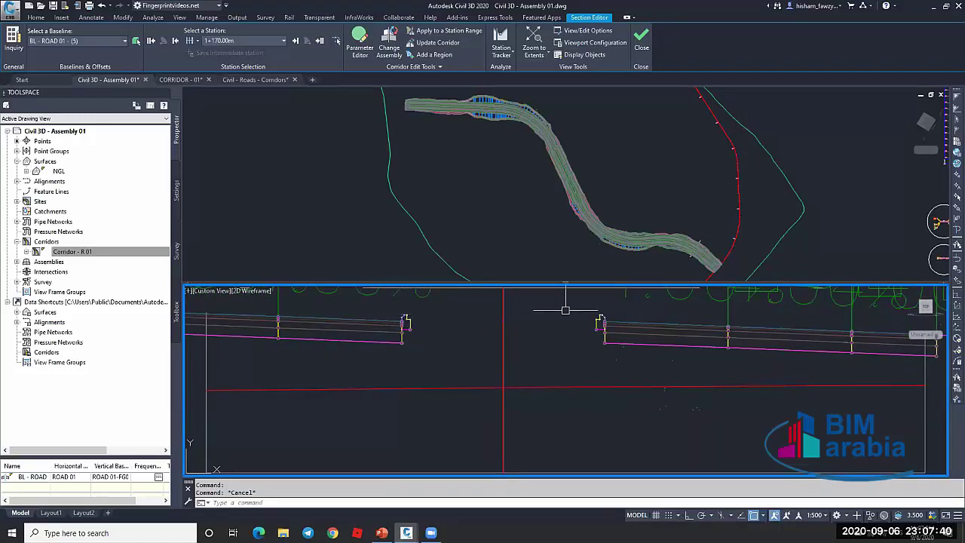
key(Escape)
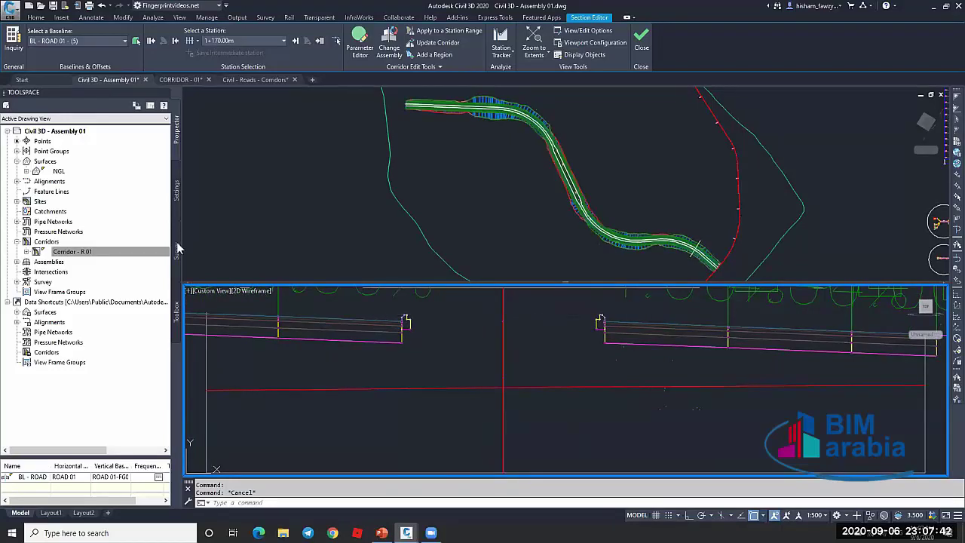
right_click(105, 252)
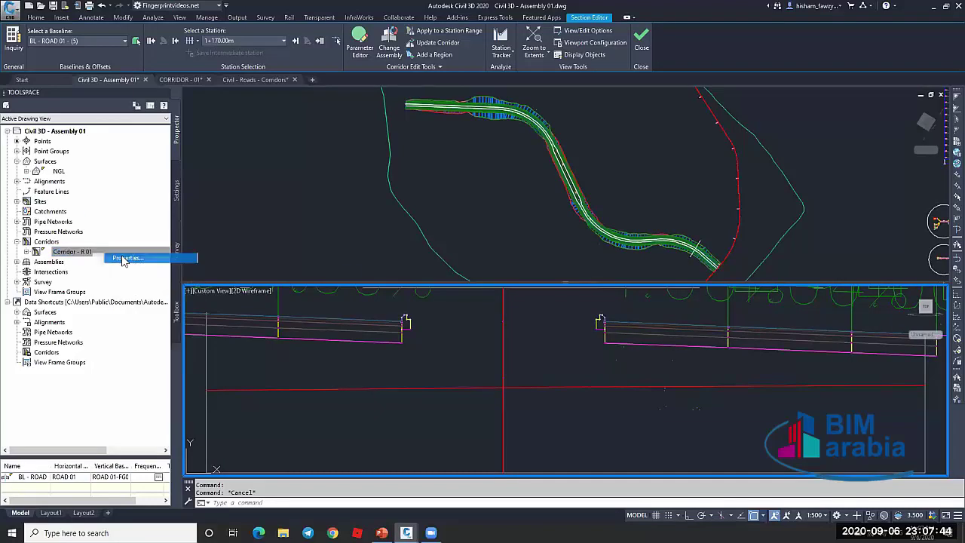
click(126, 258)
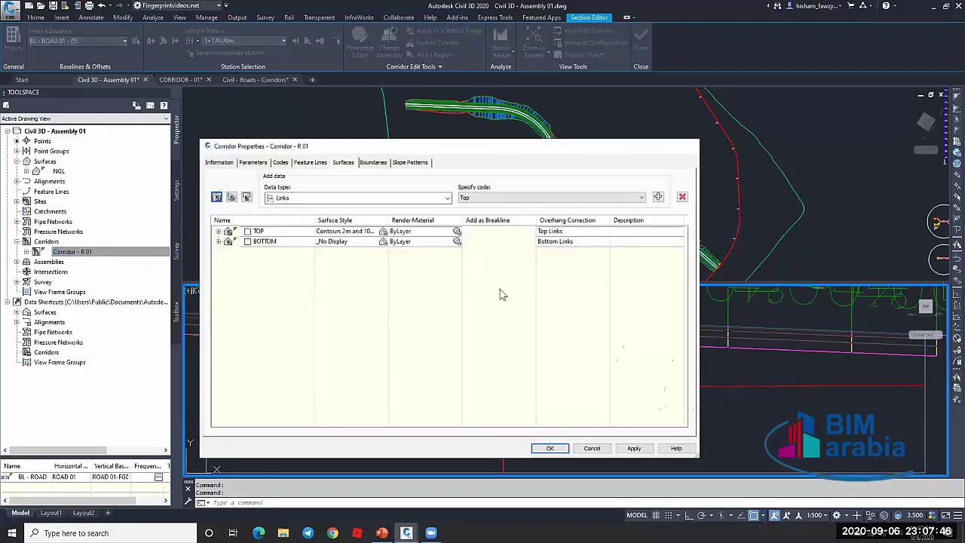
key(Escape)
scroll(409, 310, up, 3)
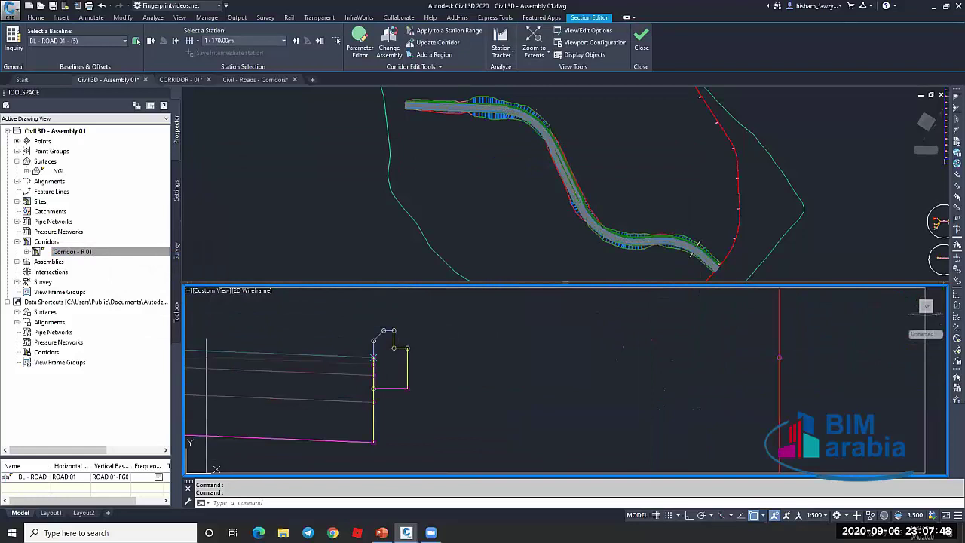
scroll(394, 330, down, 4)
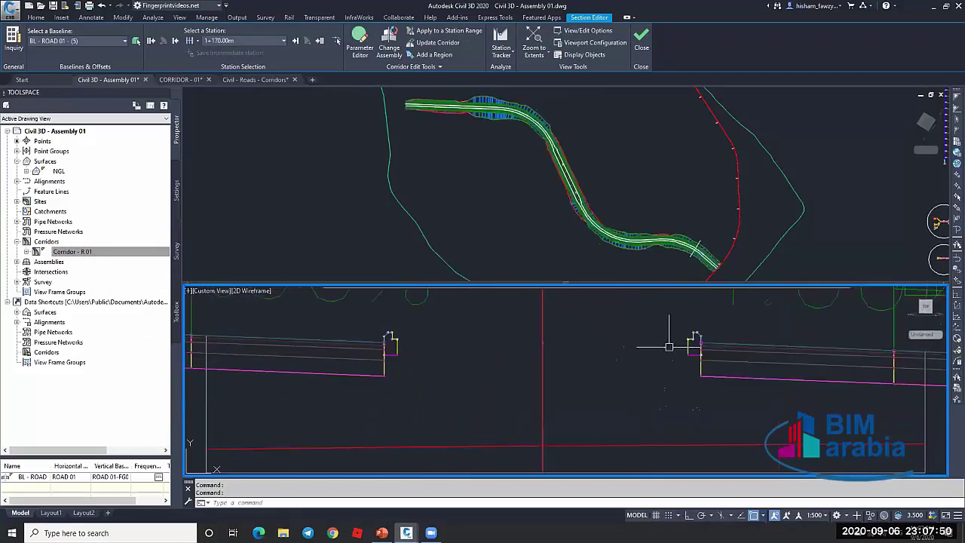
scroll(669, 346, up, 3)
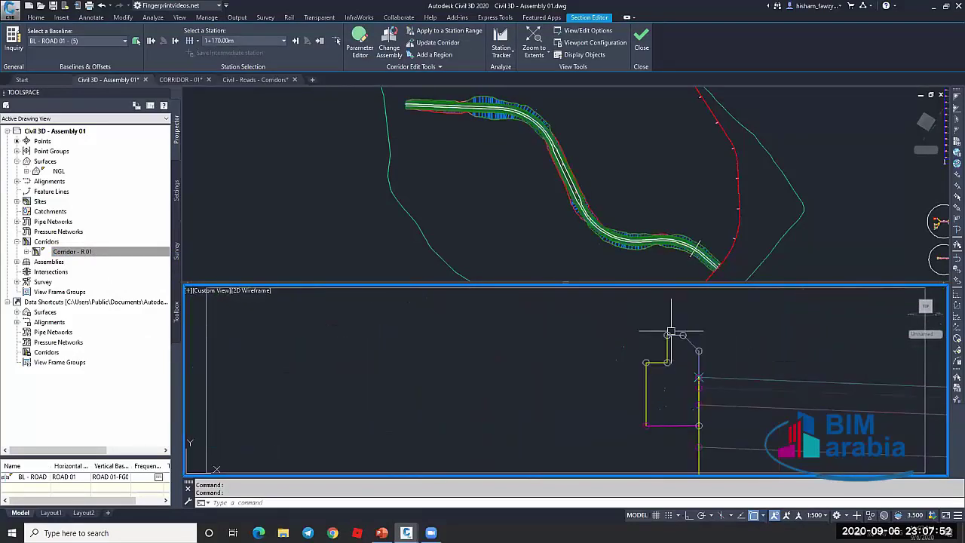
scroll(695, 331, down, 3)
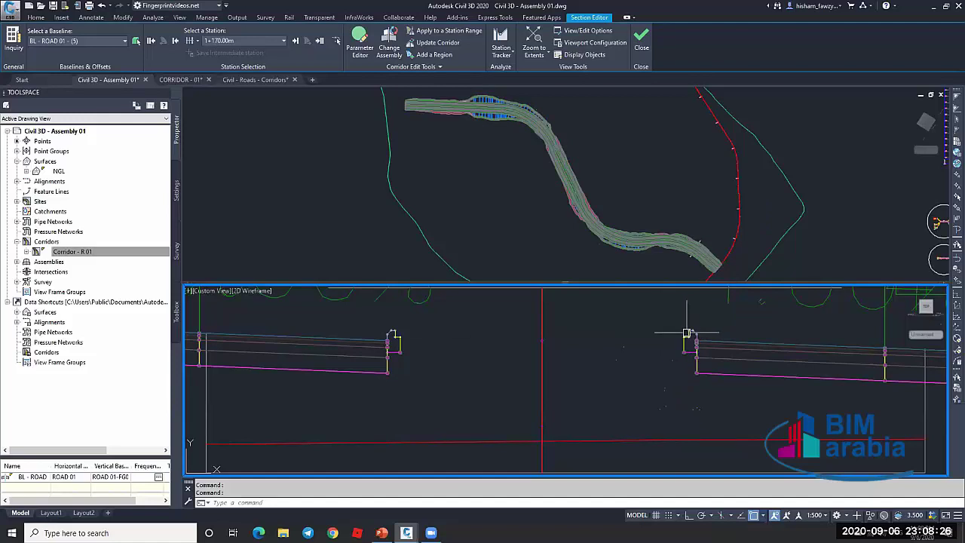
mouse_move(687, 333)
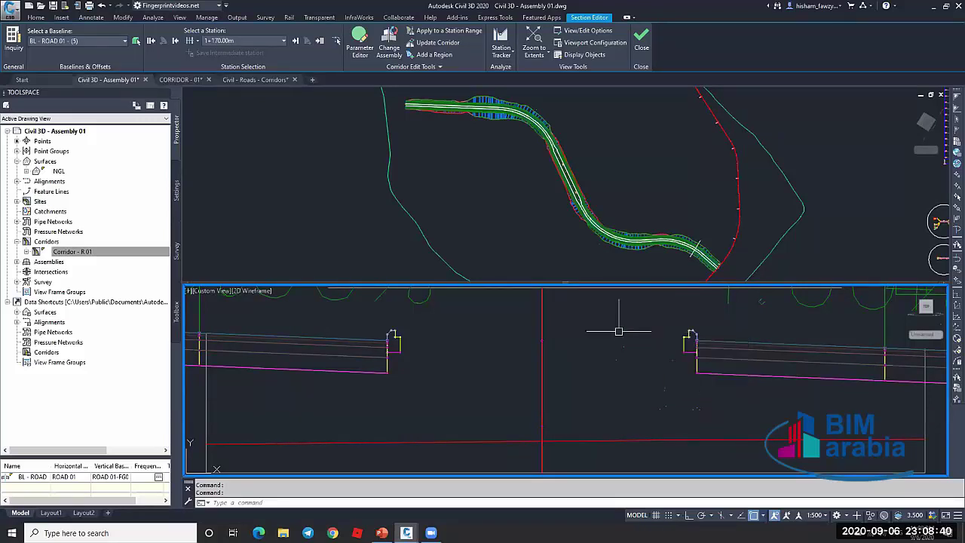
mouse_move(574, 334)
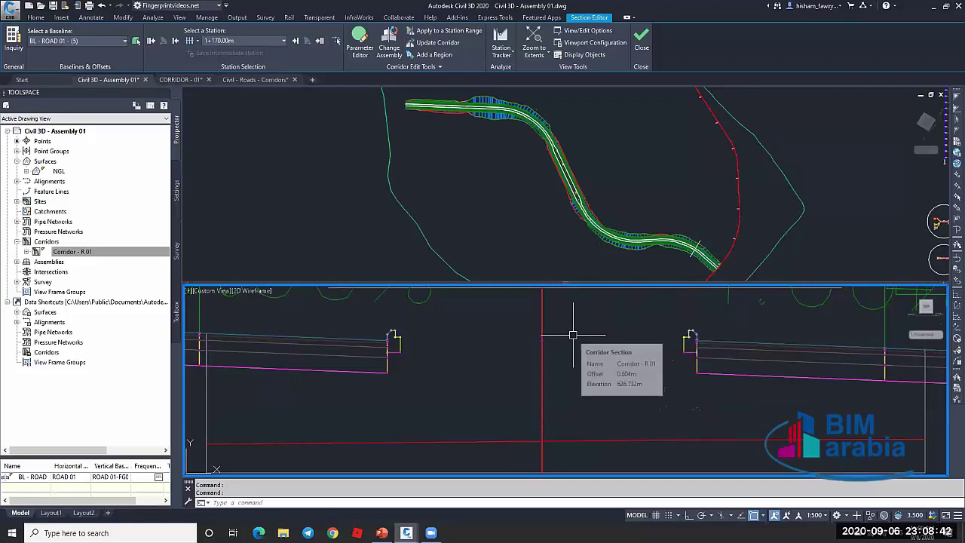
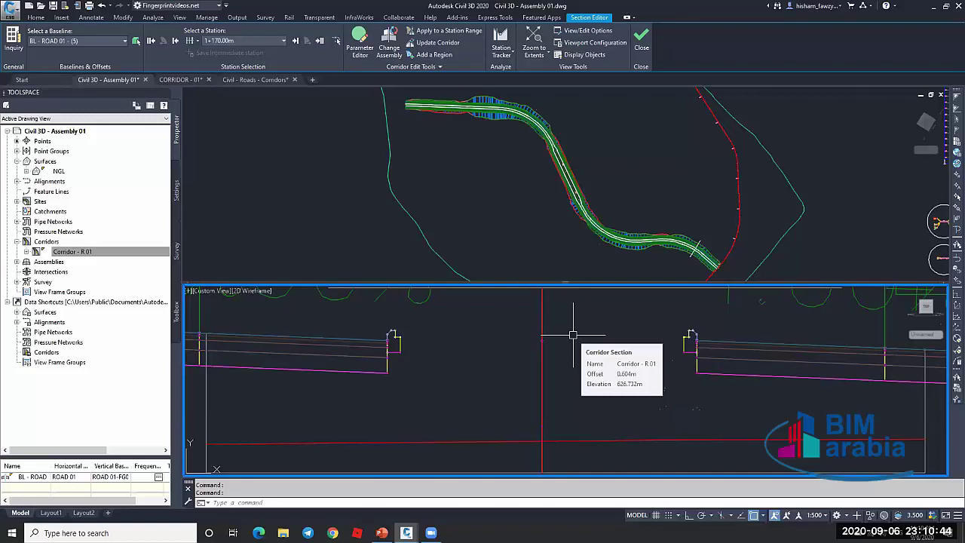
Cancel the Create Rehab Corridor dialog without creating a rehab corridor
click(35, 17)
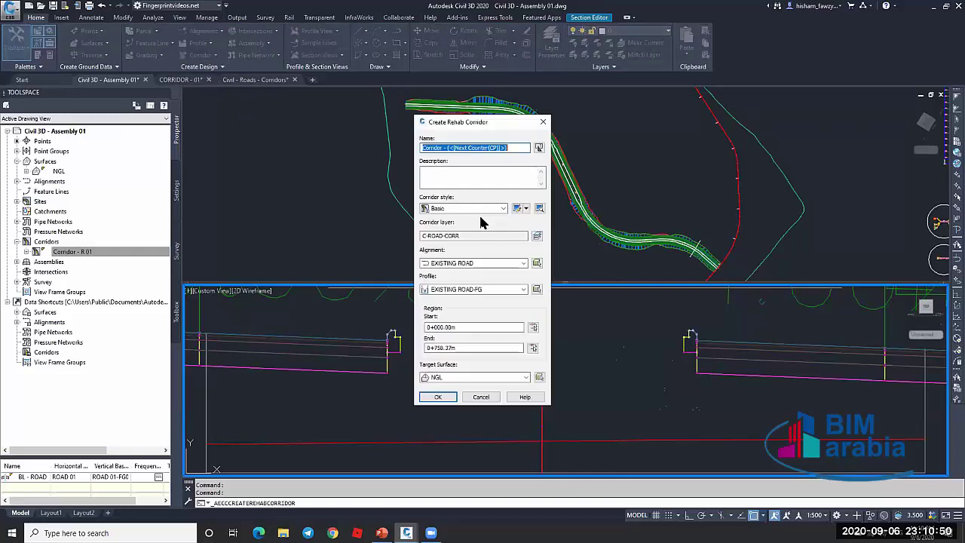
click(488, 399)
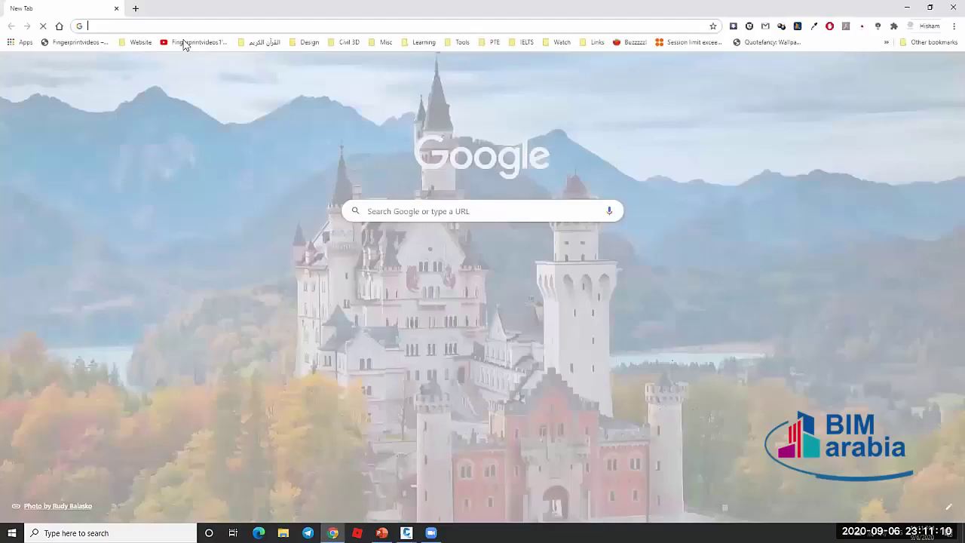
Open the saved YouTube channel page and its Cut & Fill Volumes playlist
click(183, 44)
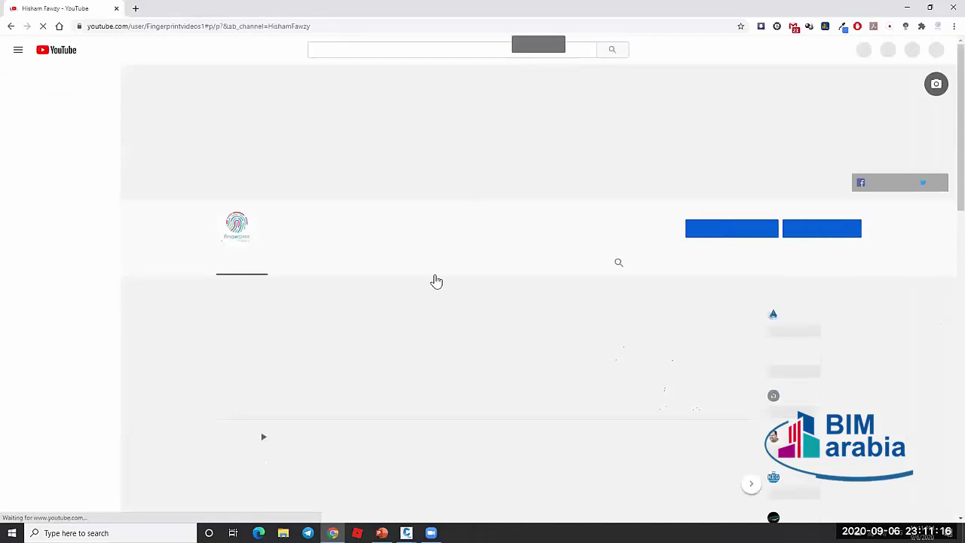
scroll(358, 317, down, 8)
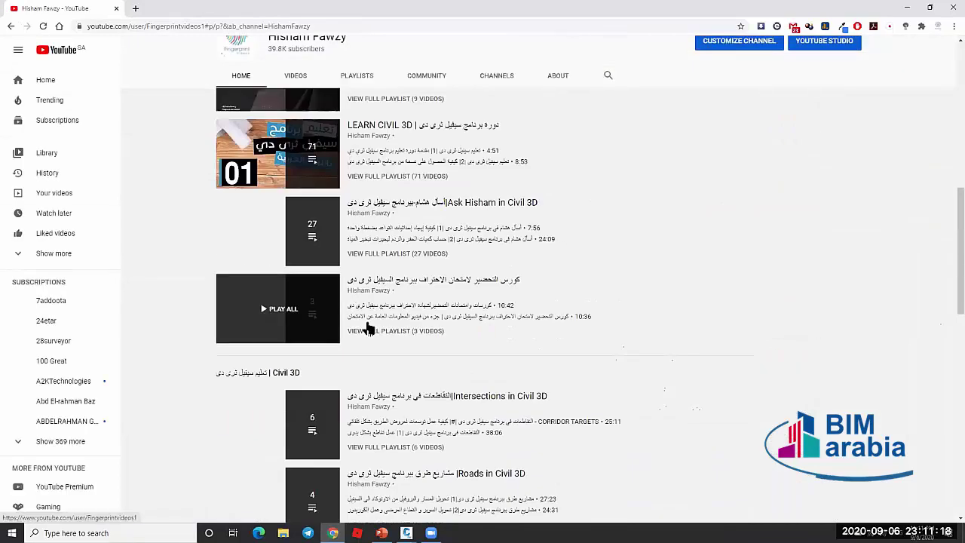
scroll(449, 331, down, 6)
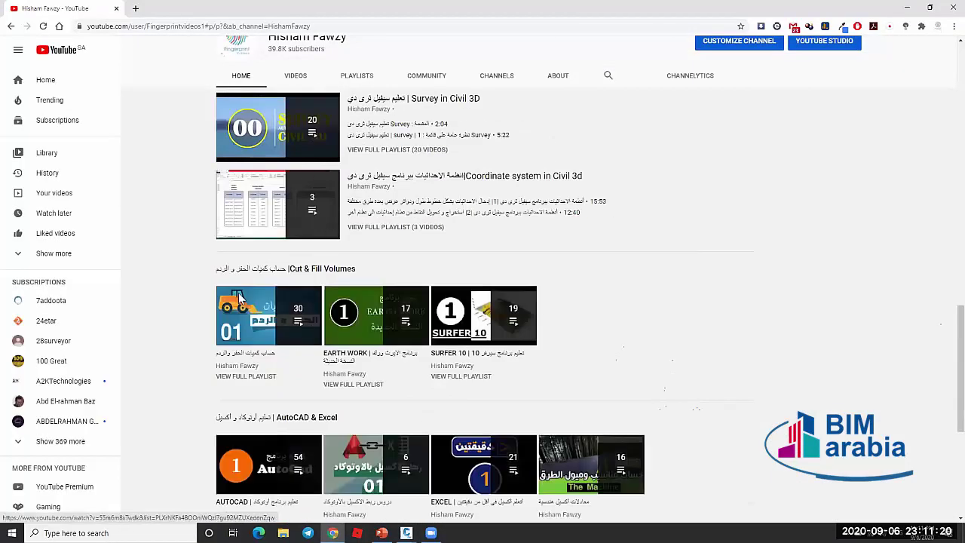
click(256, 352)
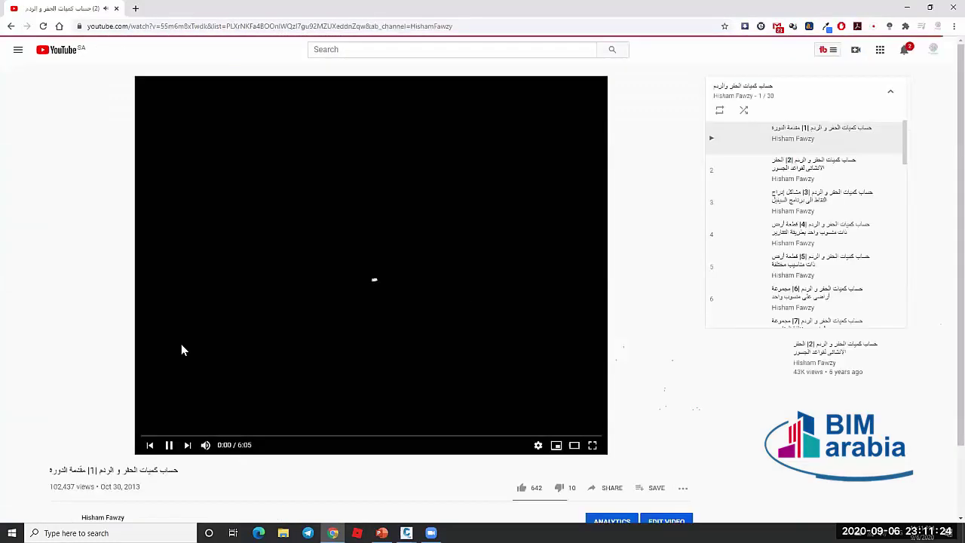
click(169, 445)
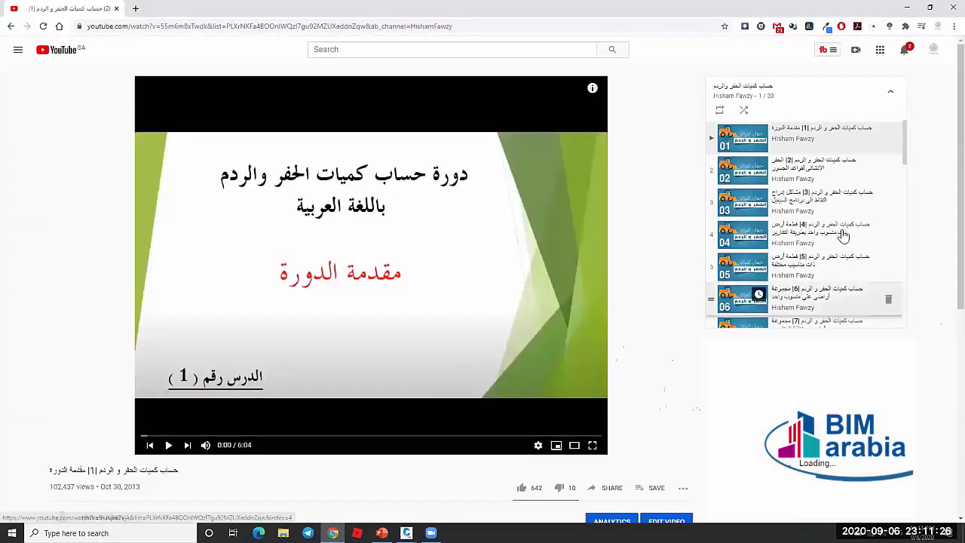
Play lesson 18 on soil stockpile volumes muted from 0:27, then return to Civil 3D
scroll(845, 233, down, 2)
scroll(844, 232, down, 5)
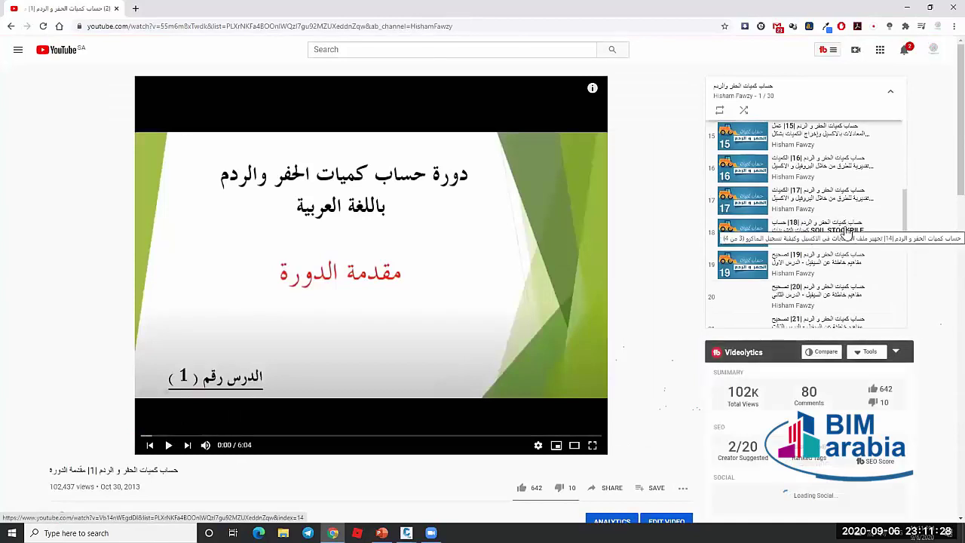
click(788, 239)
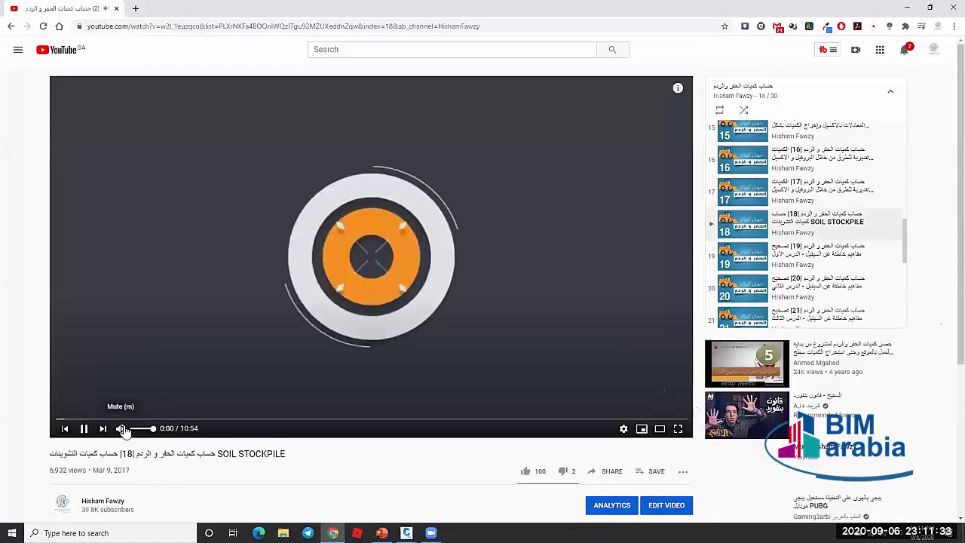
click(121, 429)
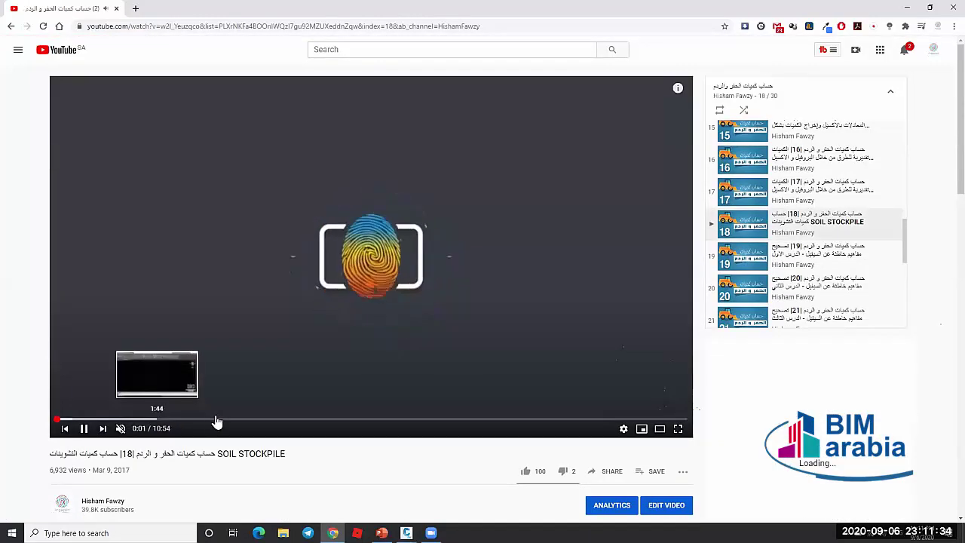
click(84, 420)
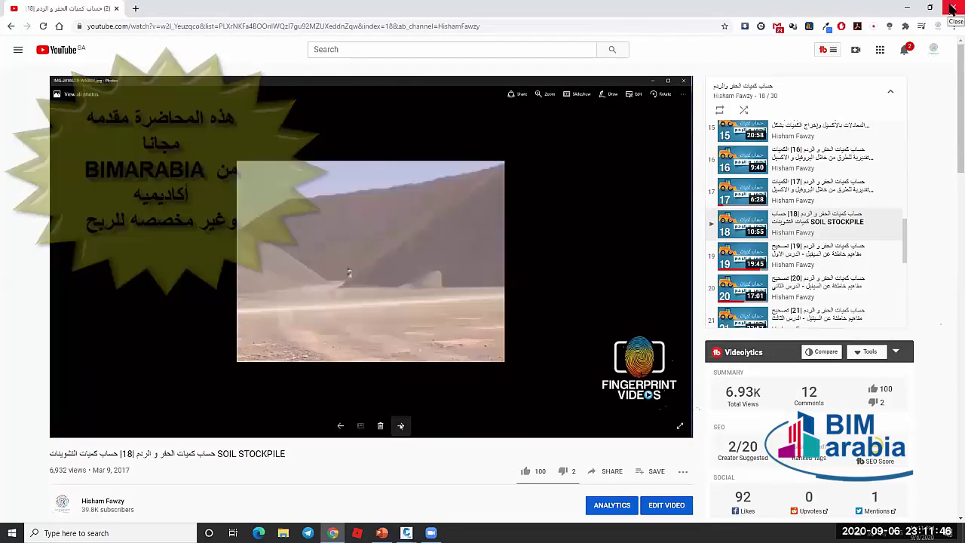
key(alt+Tab)
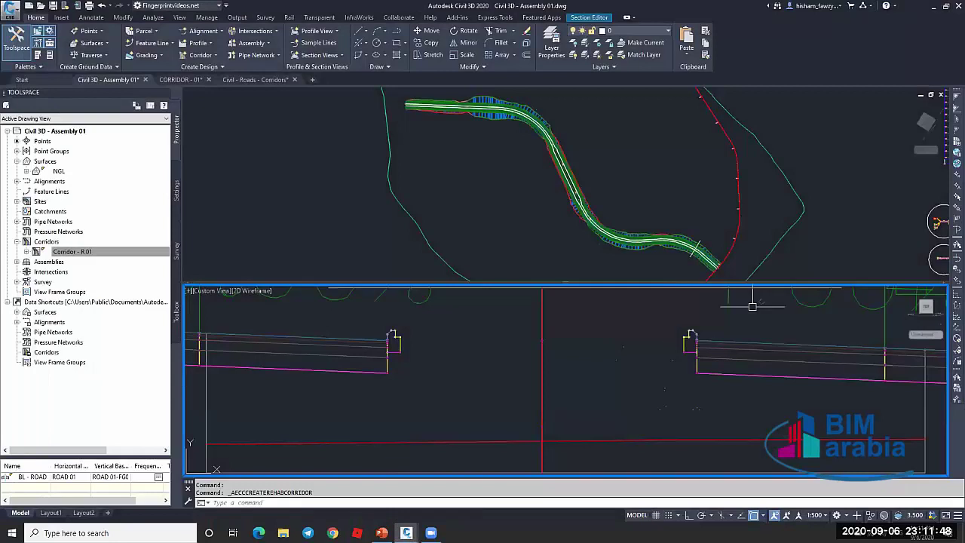
Review the corridor link's properties, then open the Desktop folder in File Explorer
mouse_move(691, 349)
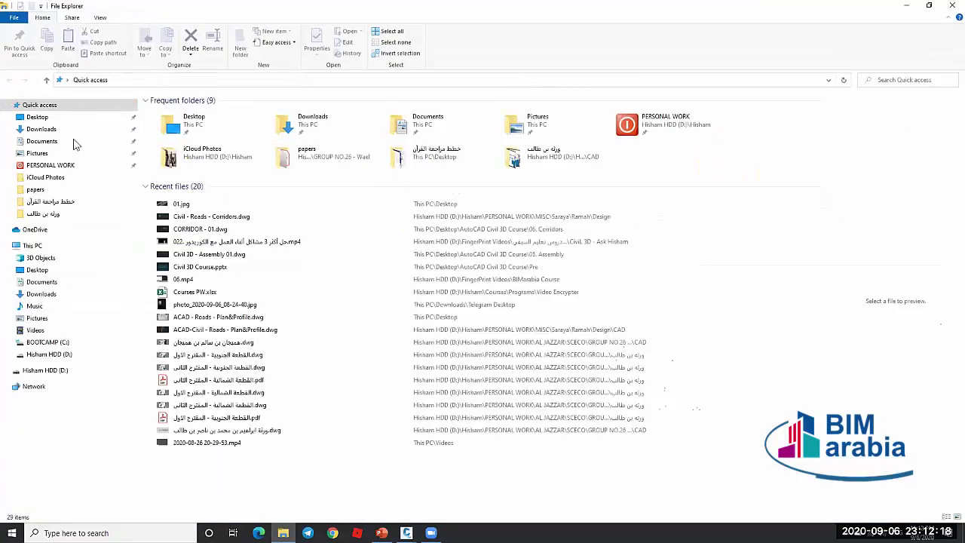
click(60, 117)
double_click(201, 136)
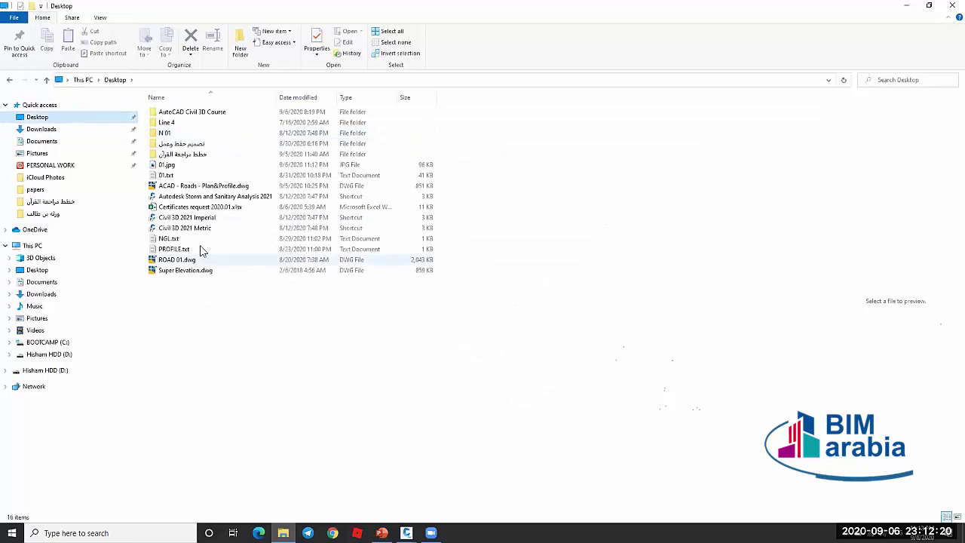
View the 01.jpg road model render in Photos, then minimize the viewer
click(169, 166)
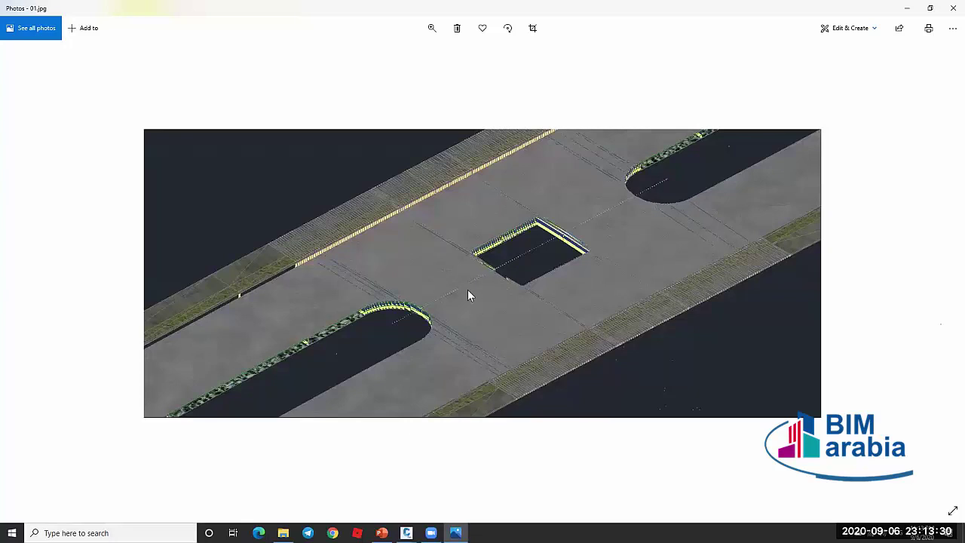
click(909, 10)
Minimize File Explorer and zoom in on the corridor assembly in the upper plan viewport
click(905, 6)
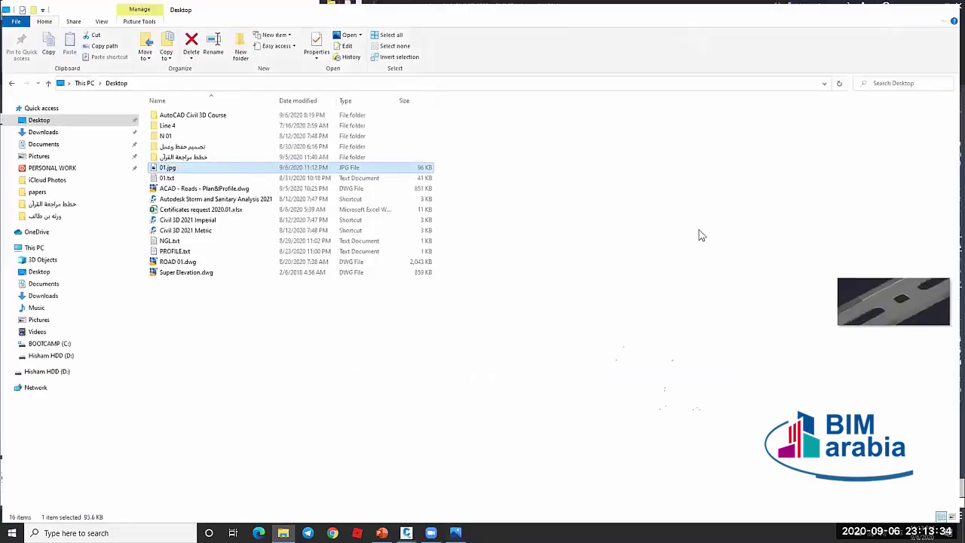
click(578, 191)
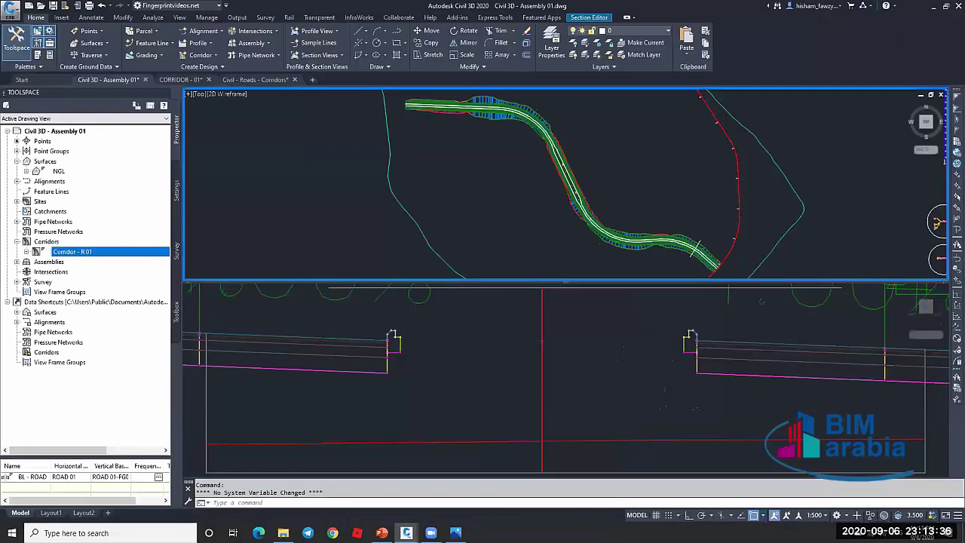
scroll(579, 190, down, 6)
scroll(596, 179, up, 3)
scroll(571, 168, down, 1)
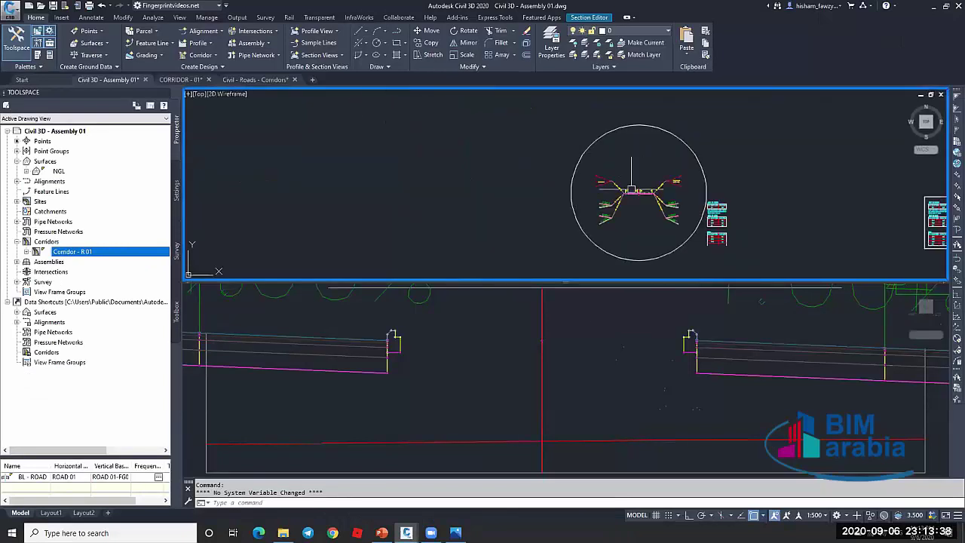
scroll(551, 166, up, 3)
scroll(526, 145, down, 1)
scroll(528, 147, down, 5)
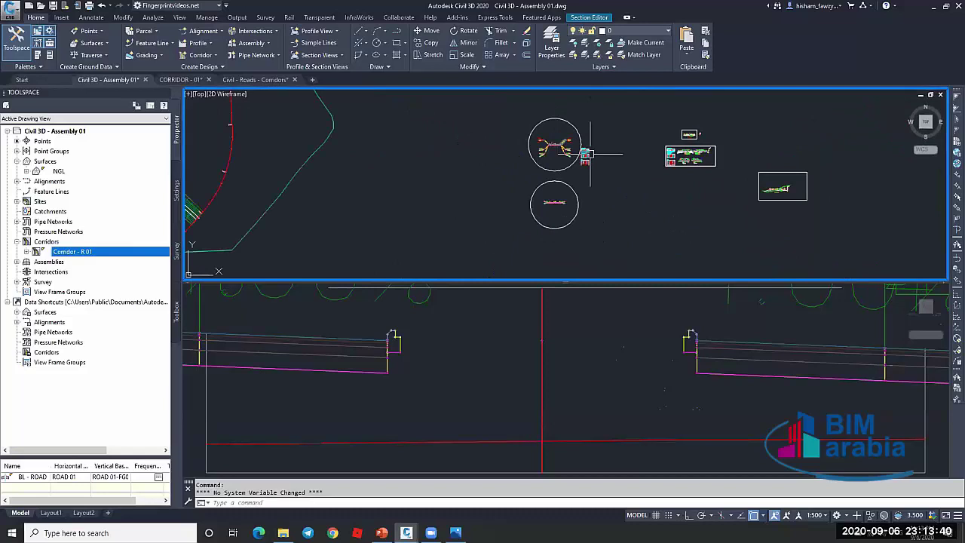
scroll(539, 159, up, 8)
scroll(536, 162, up, 8)
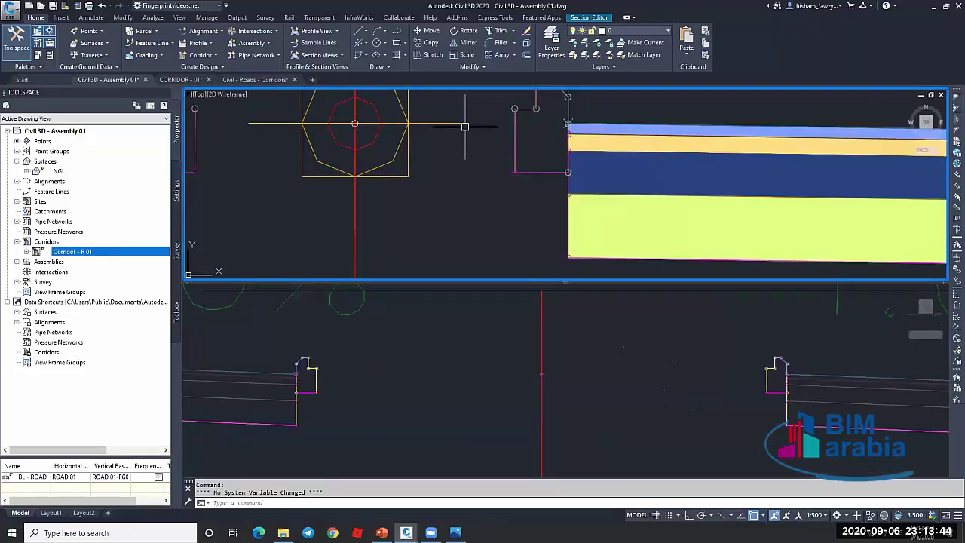
scroll(555, 138, down, 4)
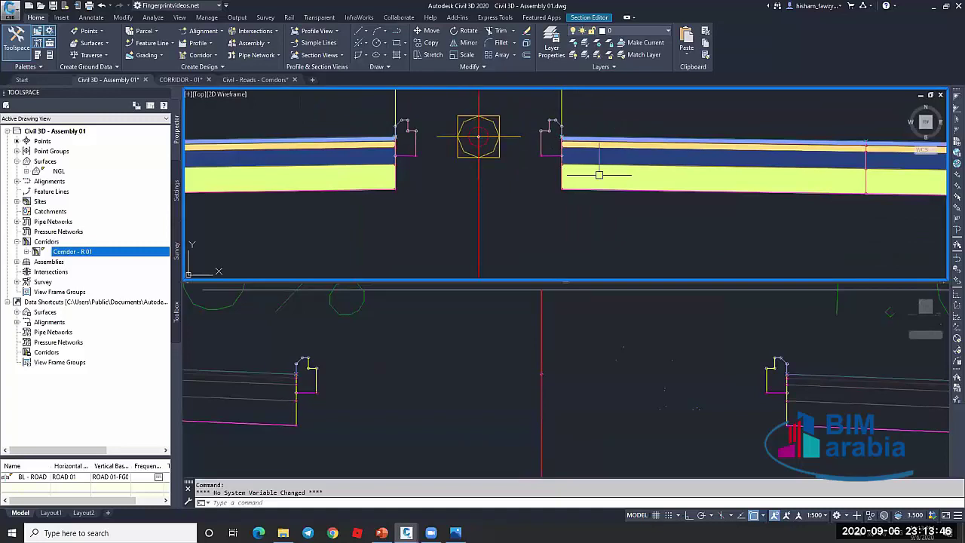
scroll(588, 204, down, 2)
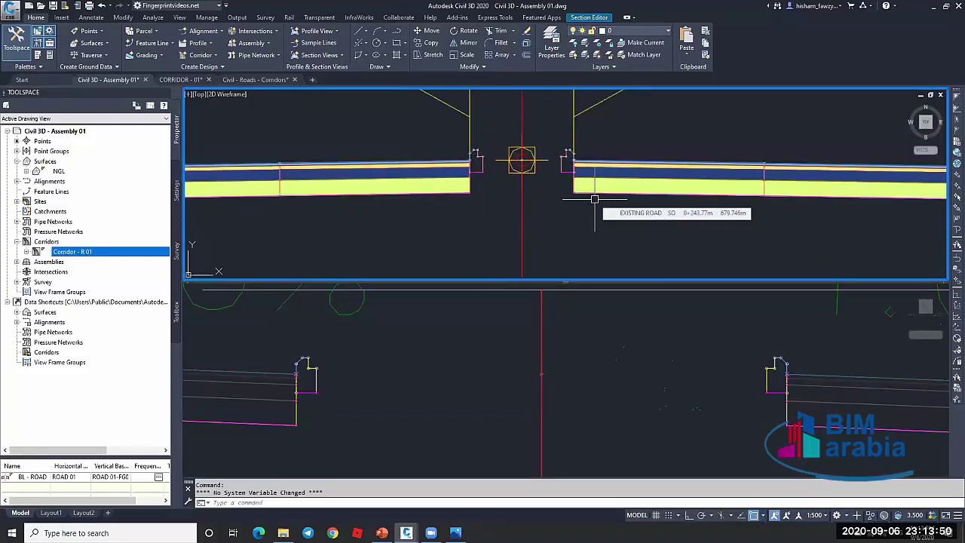
scroll(663, 221, down, 2)
scroll(616, 198, up, 2)
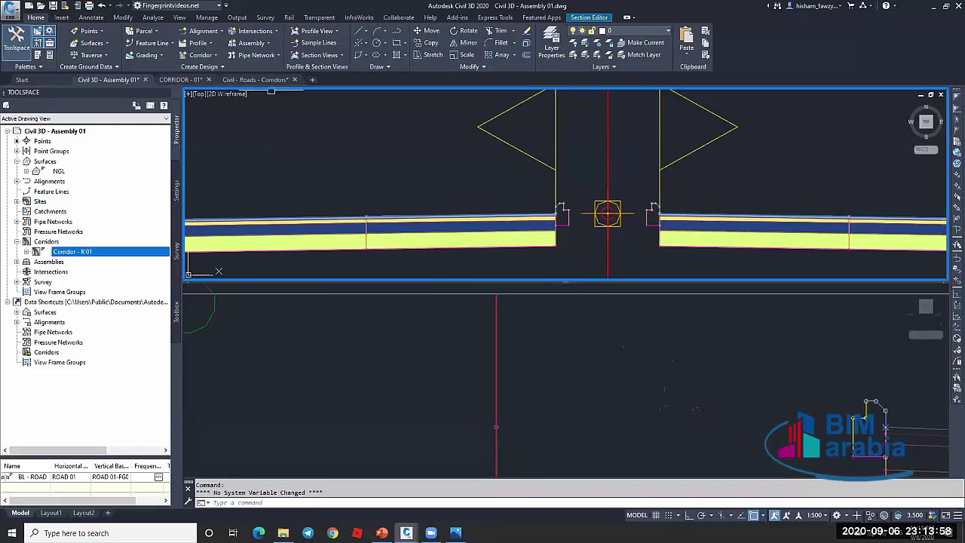
Reopen the Photos window showing the 01.jpg road deck render
mouse_move(231, 86)
click(455, 533)
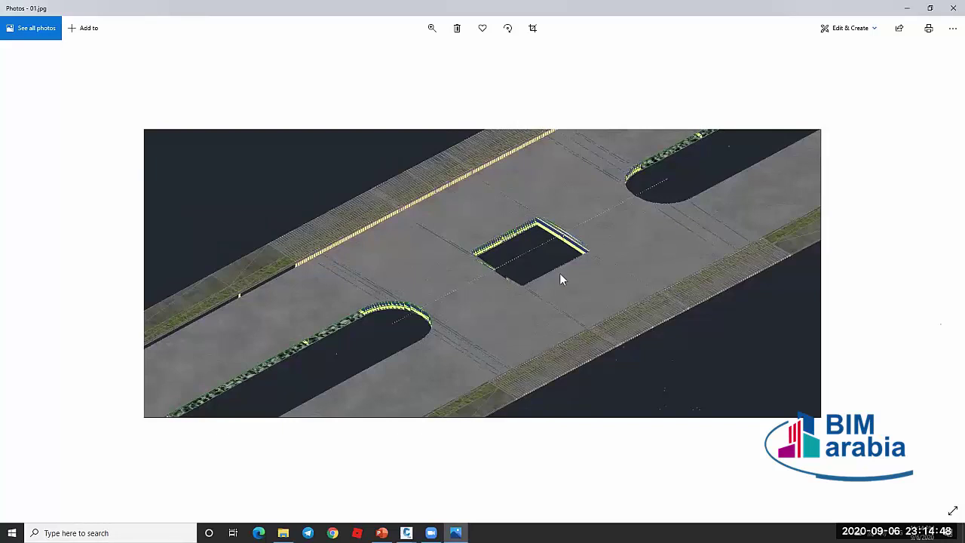
Close Photos and zoom out in Civil 3D to show the full assembly width
click(953, 9)
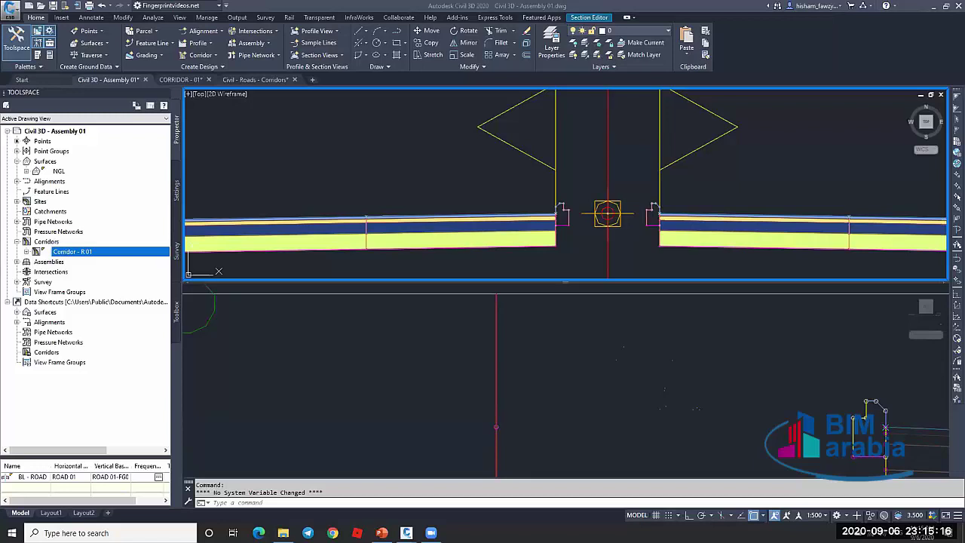
click(588, 178)
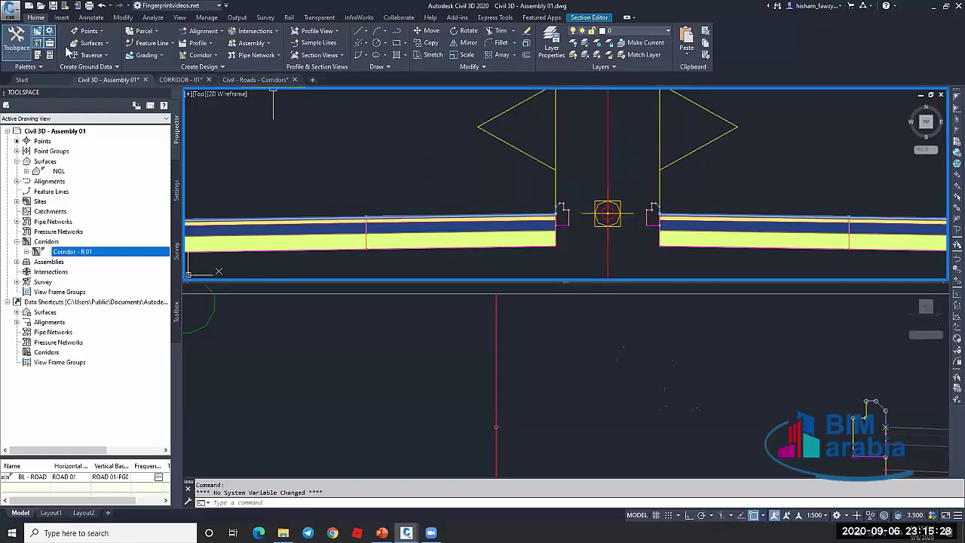
scroll(483, 170, down, 2)
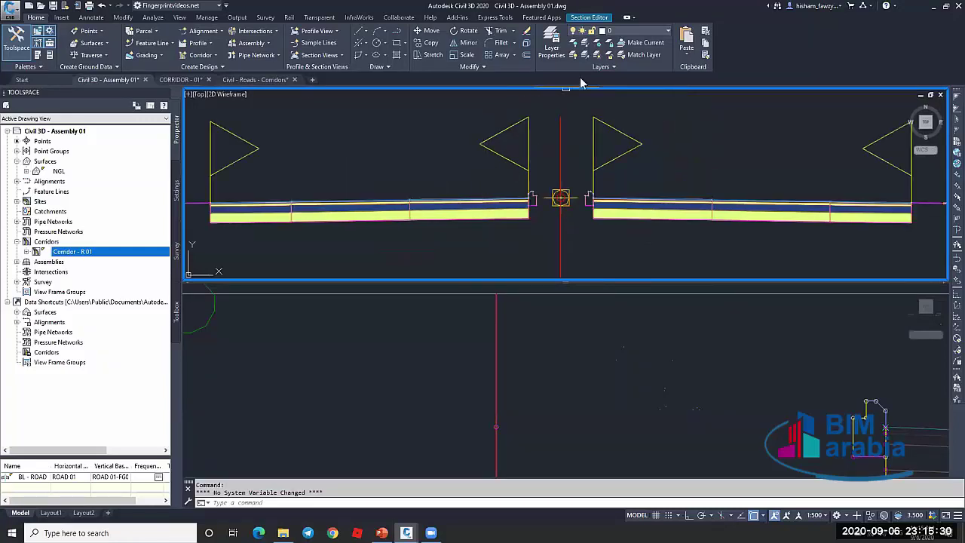
Close the Section Editor and centre Corridor - R 01 in the plan view
click(589, 17)
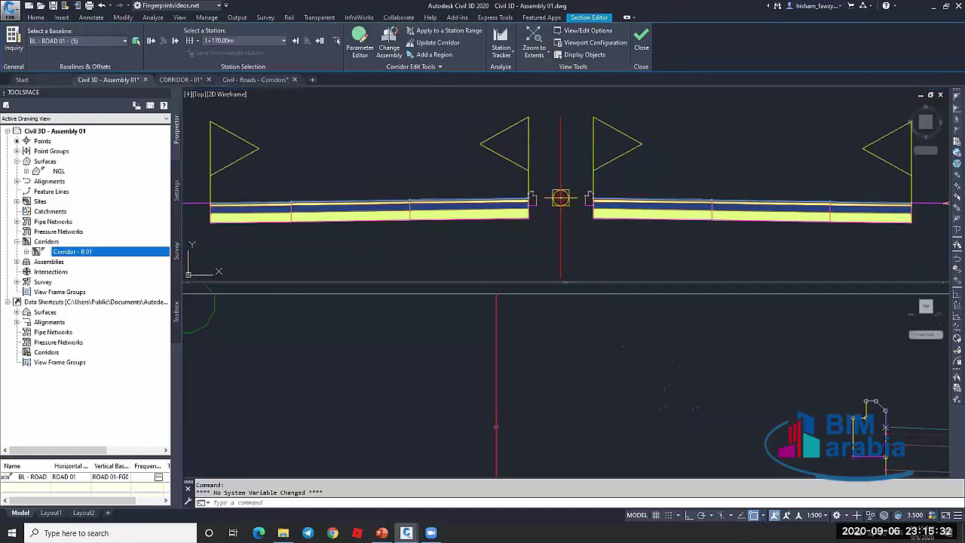
click(641, 42)
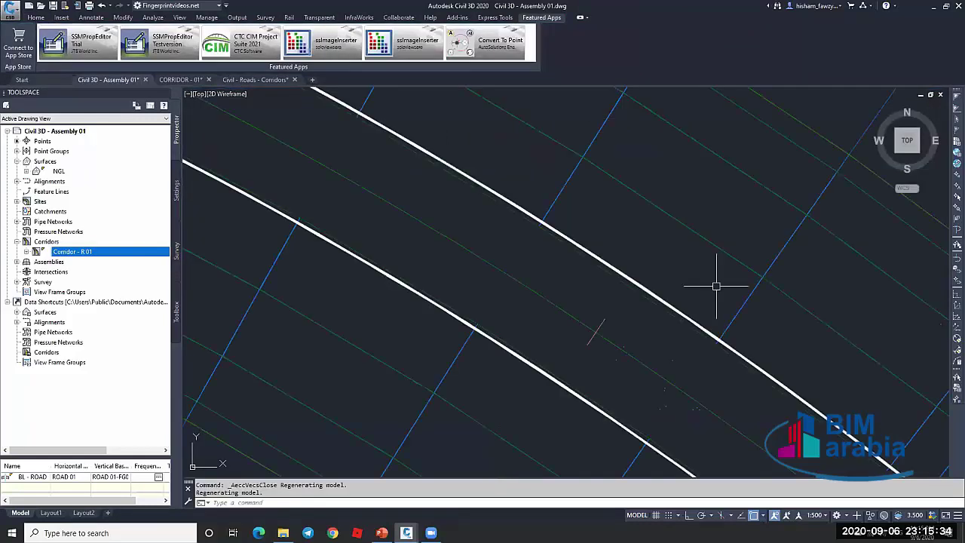
scroll(727, 249, down, 3)
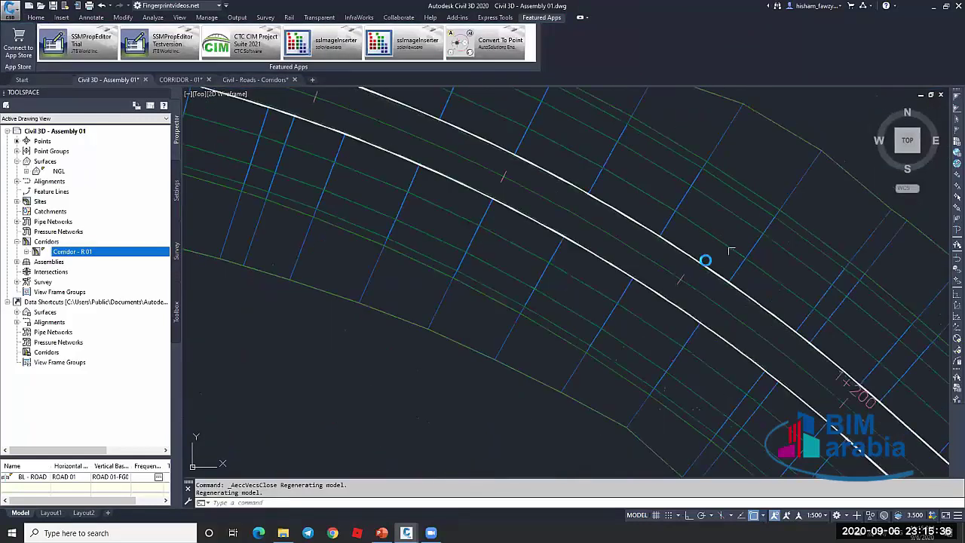
scroll(731, 251, down, 5)
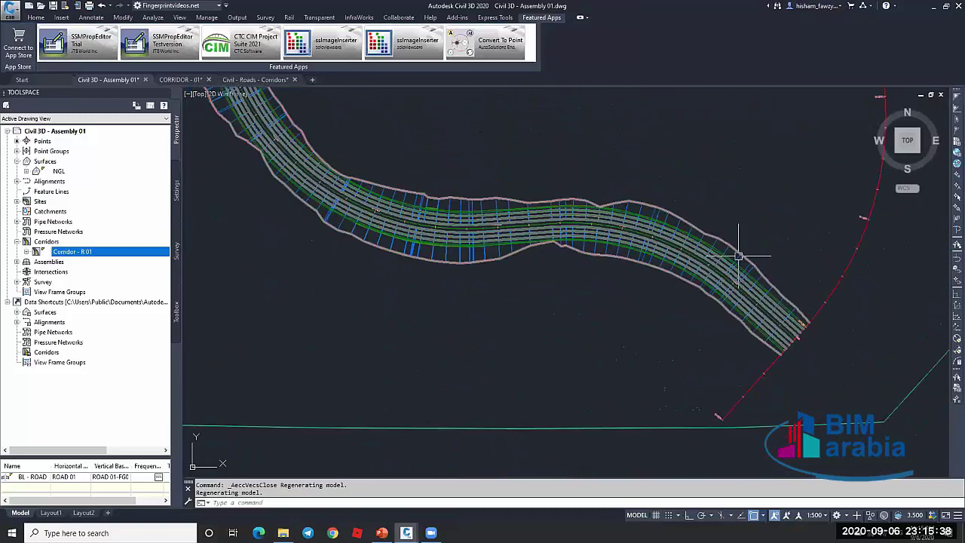
middle_drag(620, 284, 647, 287)
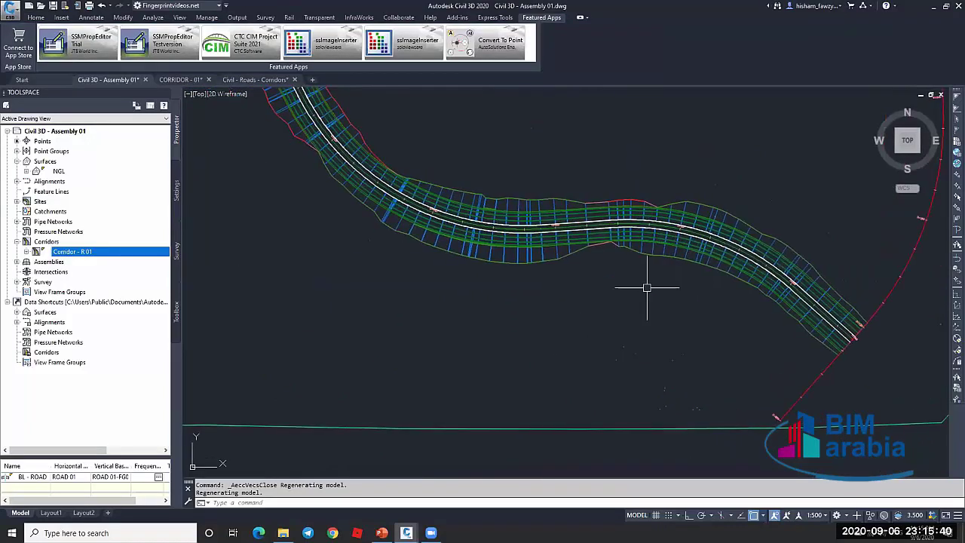
mouse_move(646, 286)
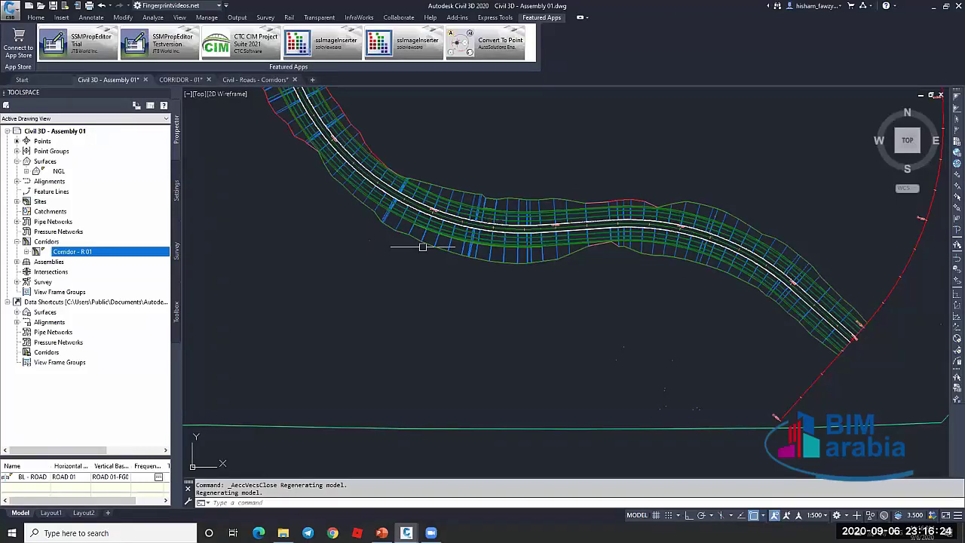
Adjust the plan zoom and bring up the Home tab's Assembly creation options
scroll(680, 275, down, 6)
scroll(680, 274, up, 12)
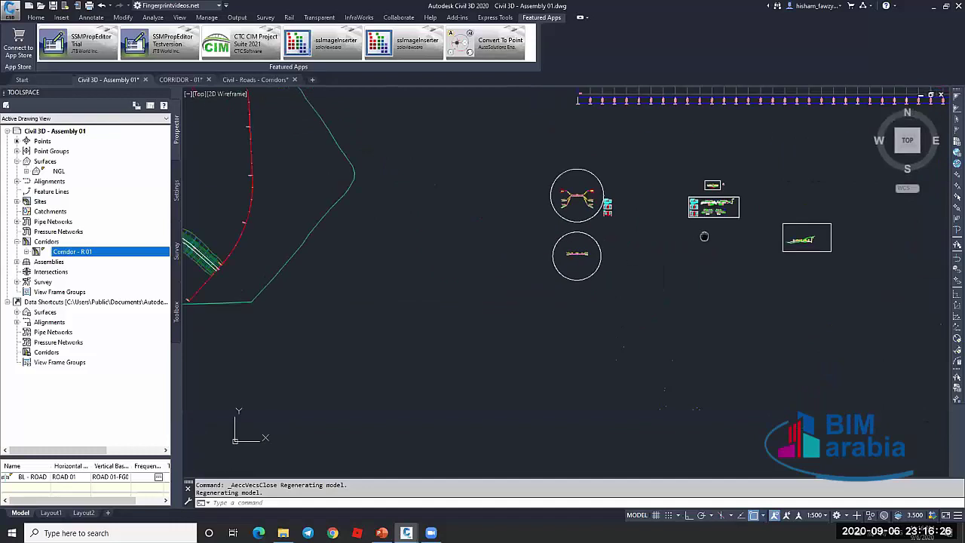
scroll(684, 272, up, 10)
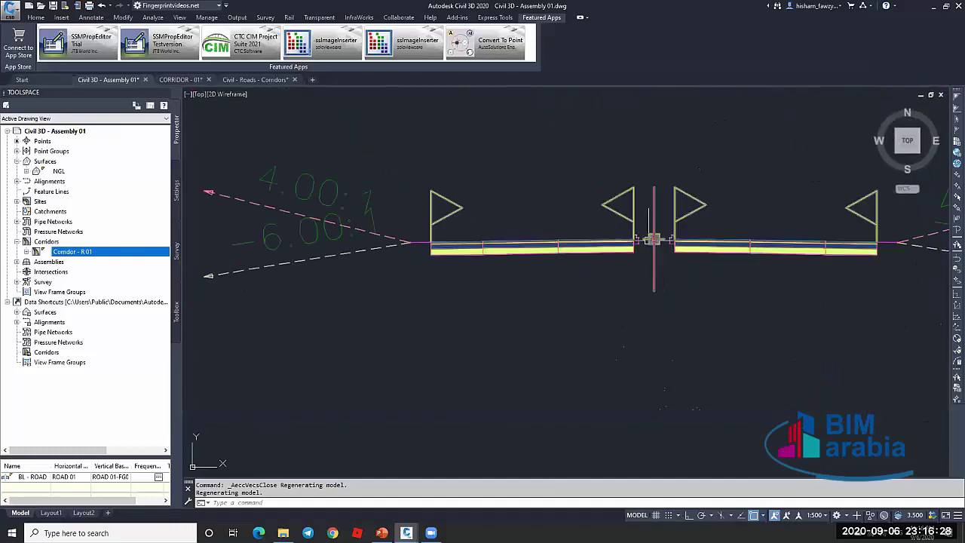
scroll(651, 220, down, 8)
scroll(652, 220, down, 8)
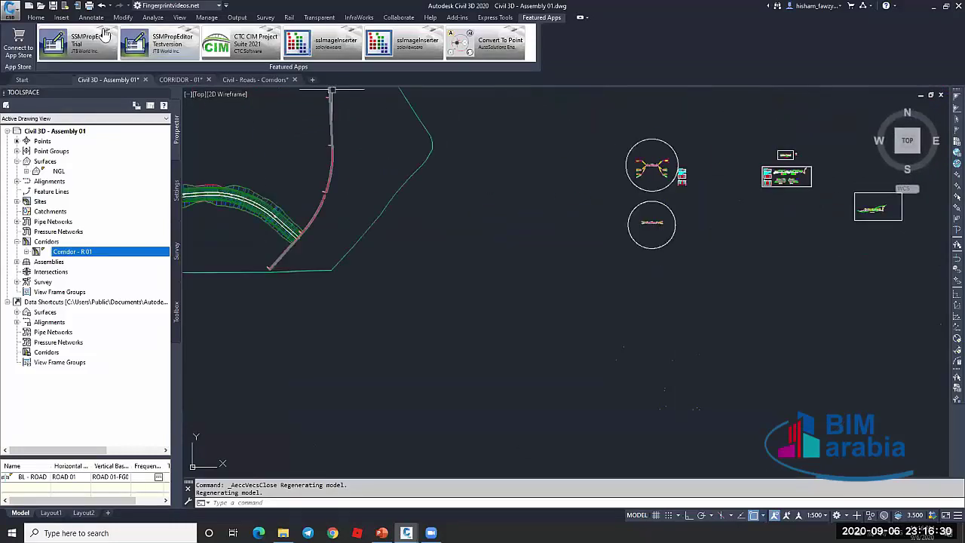
click(36, 16)
click(253, 45)
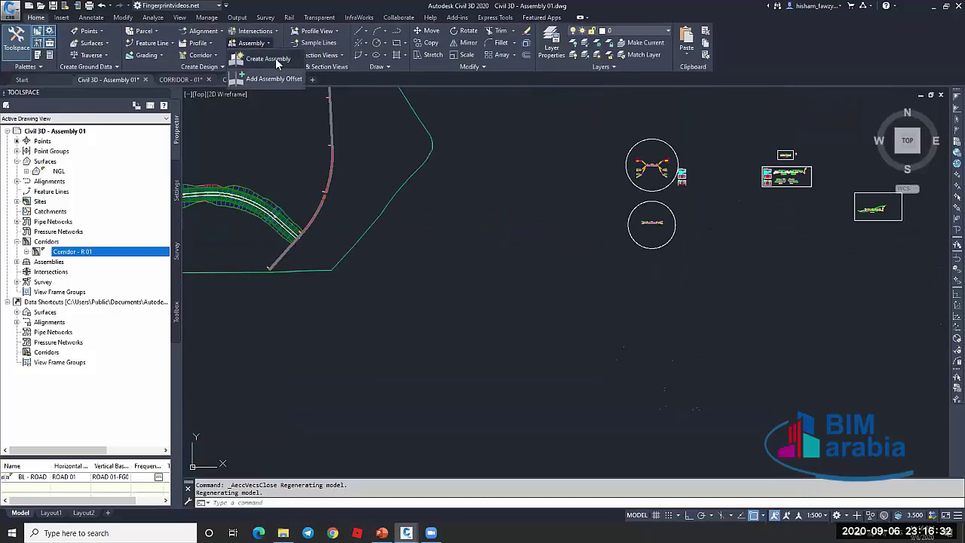
Create assembly Type 01, place its baseline, and show the Metric Generic Subassemblies palette
click(275, 59)
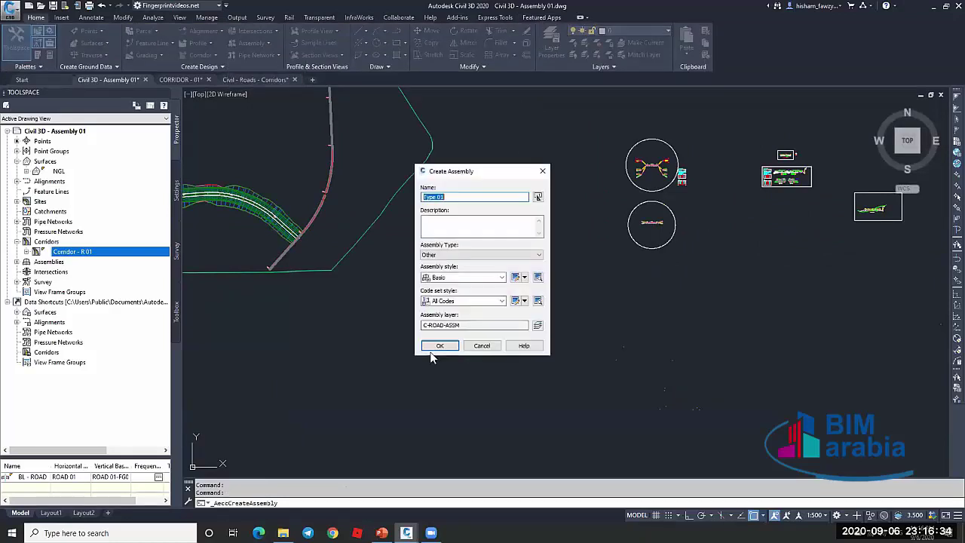
click(473, 197)
click(441, 346)
click(565, 282)
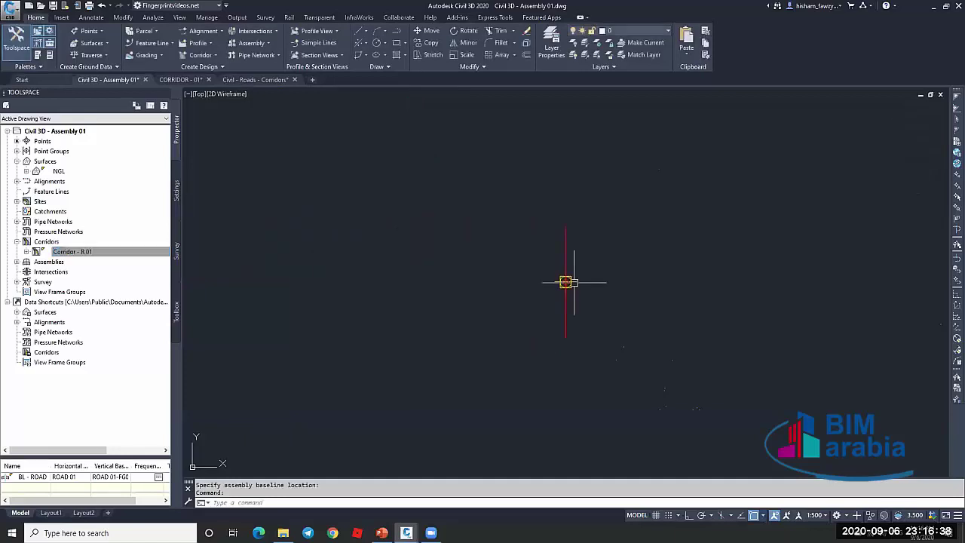
key(ctrl+3)
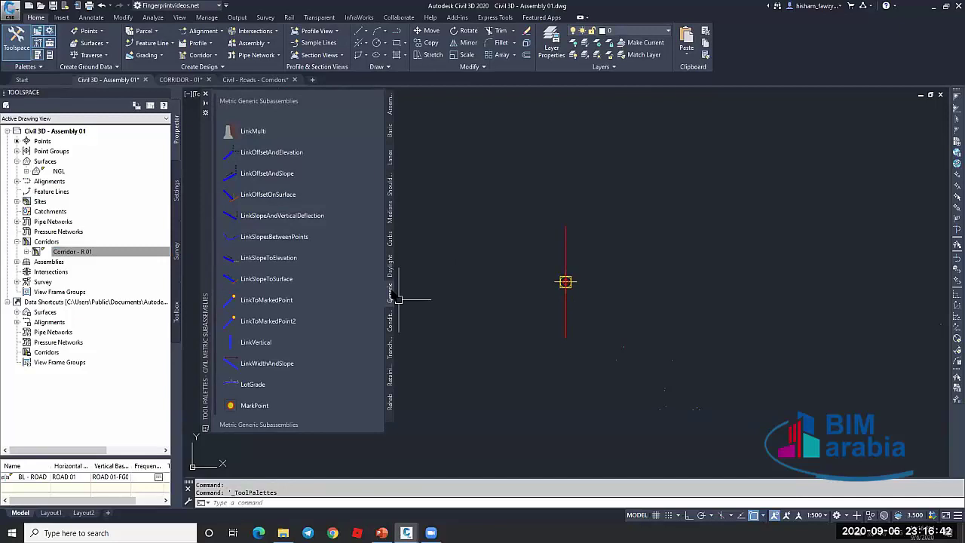
middle_drag(613, 274, 699, 276)
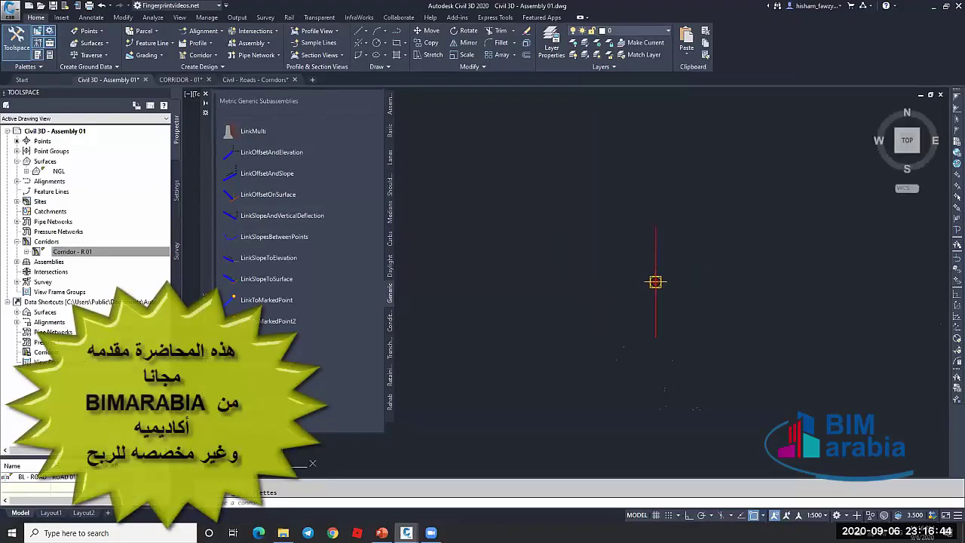
scroll(667, 282, up, 3)
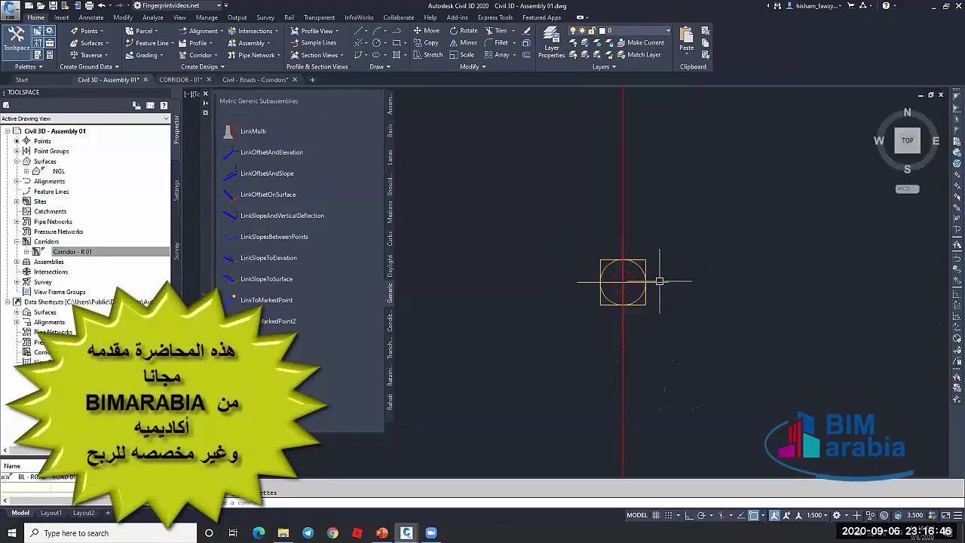
text(pl)
key(Return)
click(623, 282)
scroll(637, 287, down, 1)
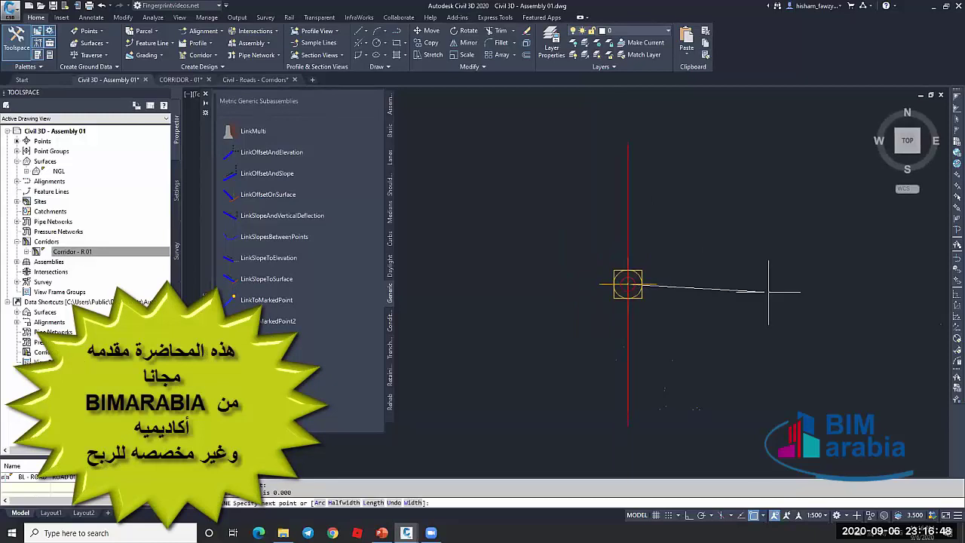
key(F8)
click(769, 285)
scroll(762, 279, down, 4)
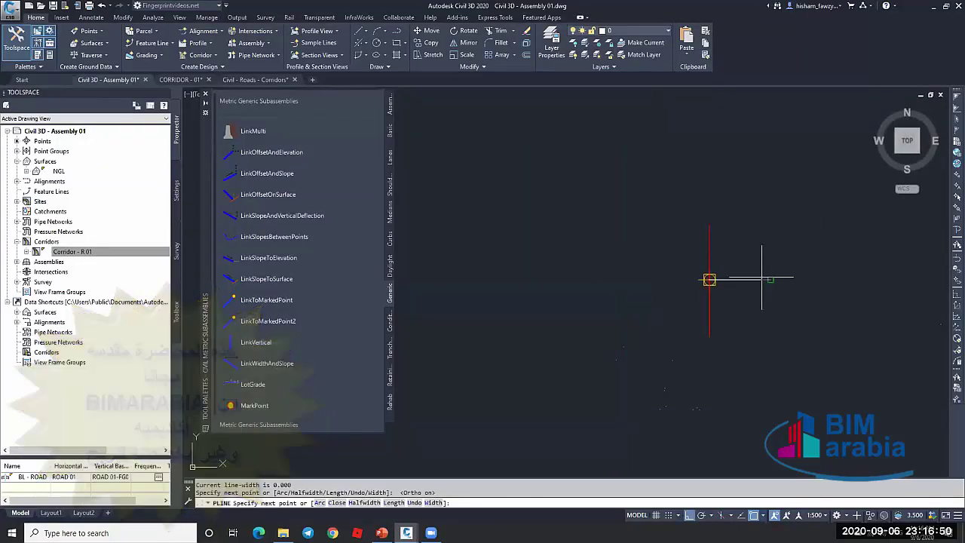
key(F8)
click(875, 171)
key(Escape)
scroll(713, 272, up, 4)
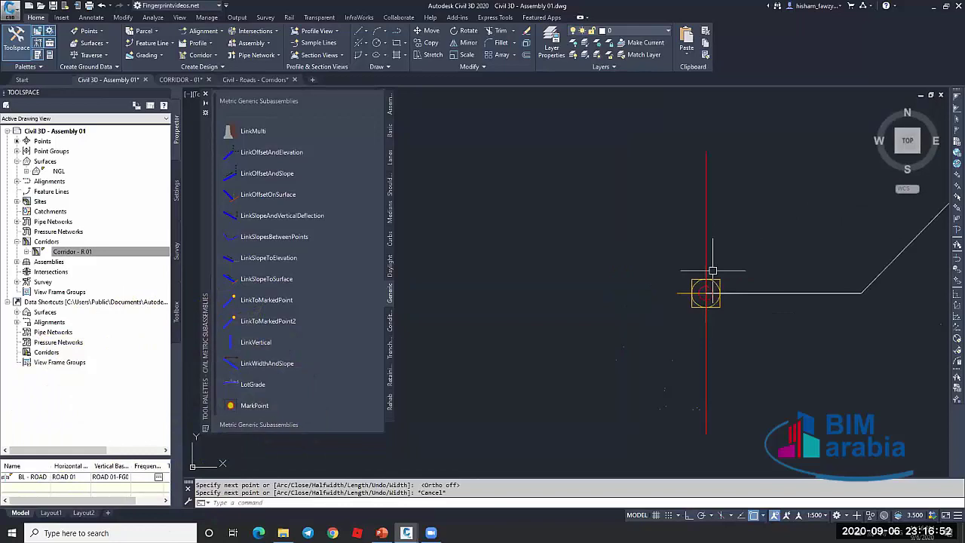
key(Return)
click(706, 293)
key(Escape)
key(Return)
click(706, 292)
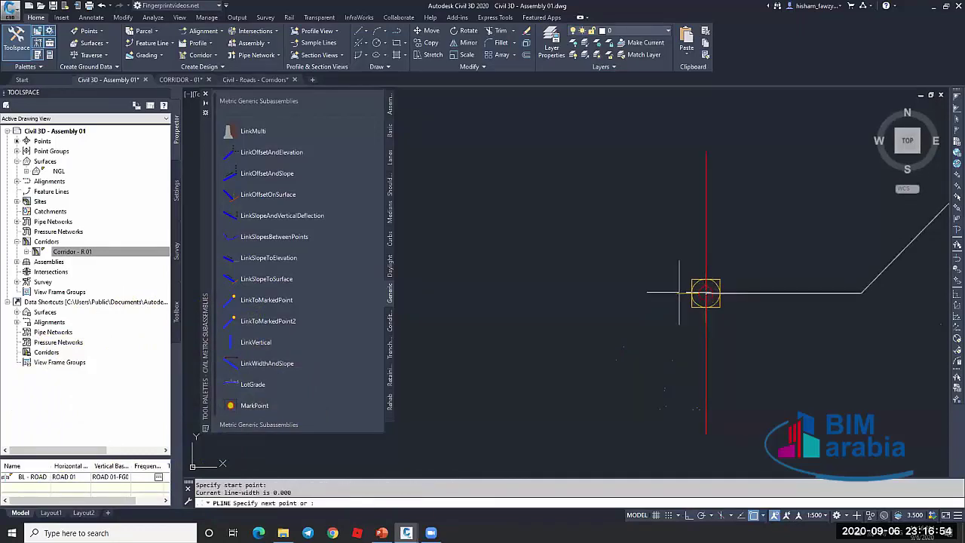
key(F8)
scroll(530, 294, down, 4)
click(530, 294)
key(F8)
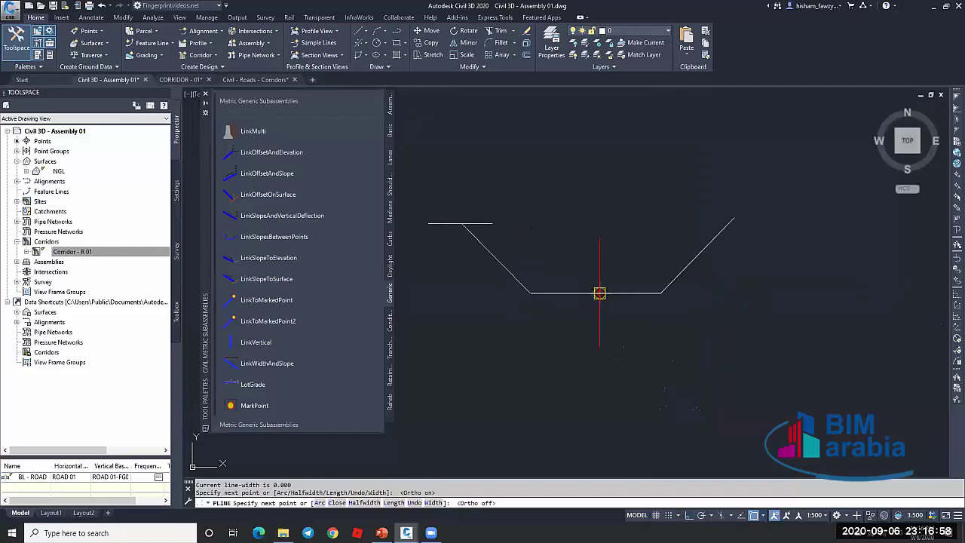
click(465, 217)
key(Escape)
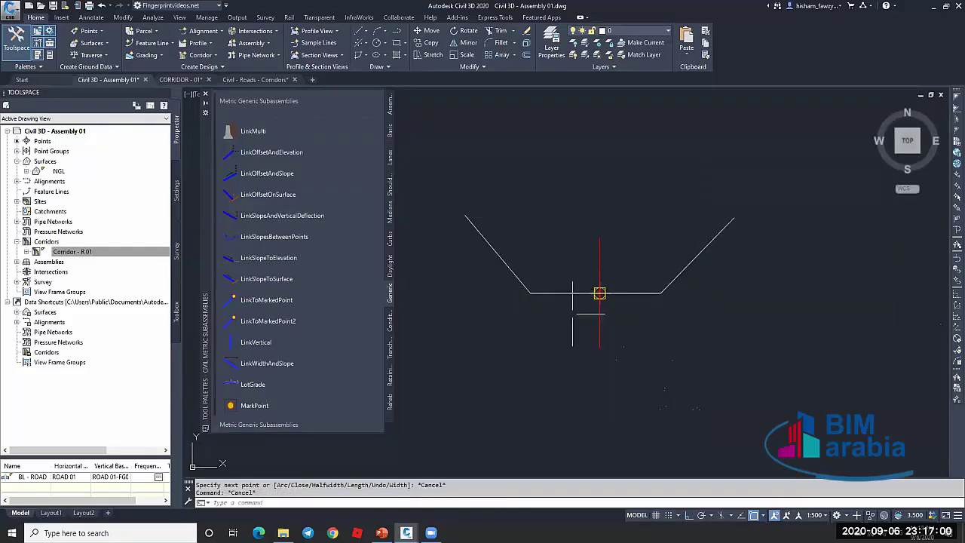
middle_drag(608, 264, 650, 280)
scroll(651, 278, up, 1)
middle_drag(711, 267, 725, 288)
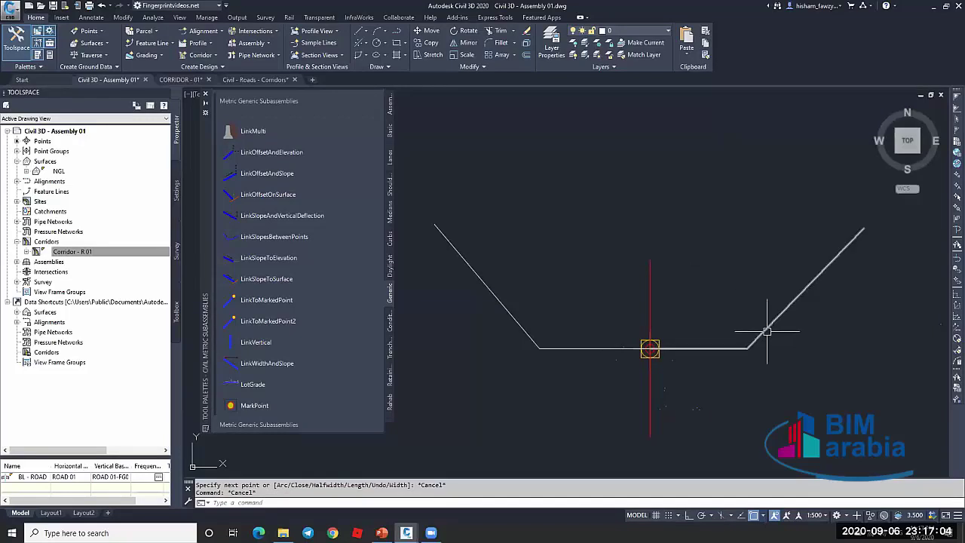
key(Escape)
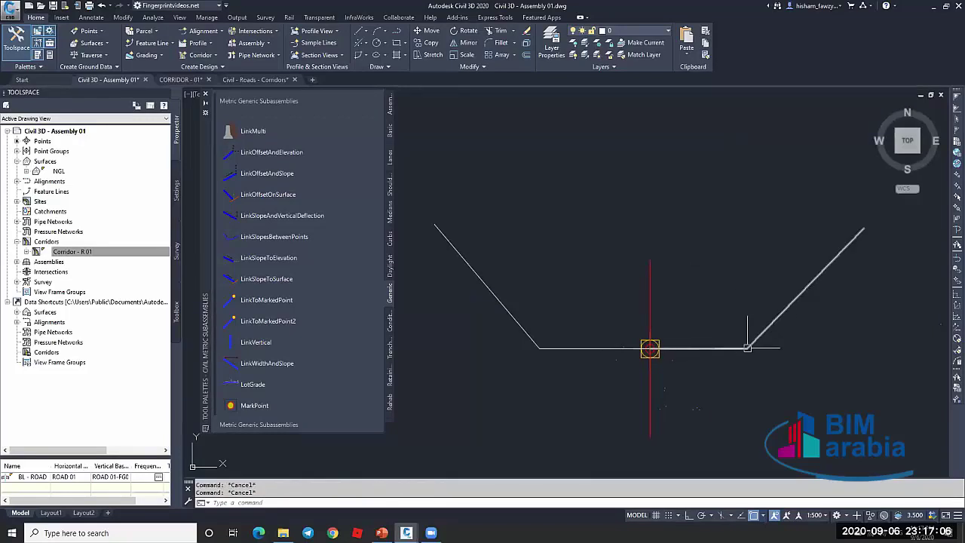
click(726, 348)
key(Escape)
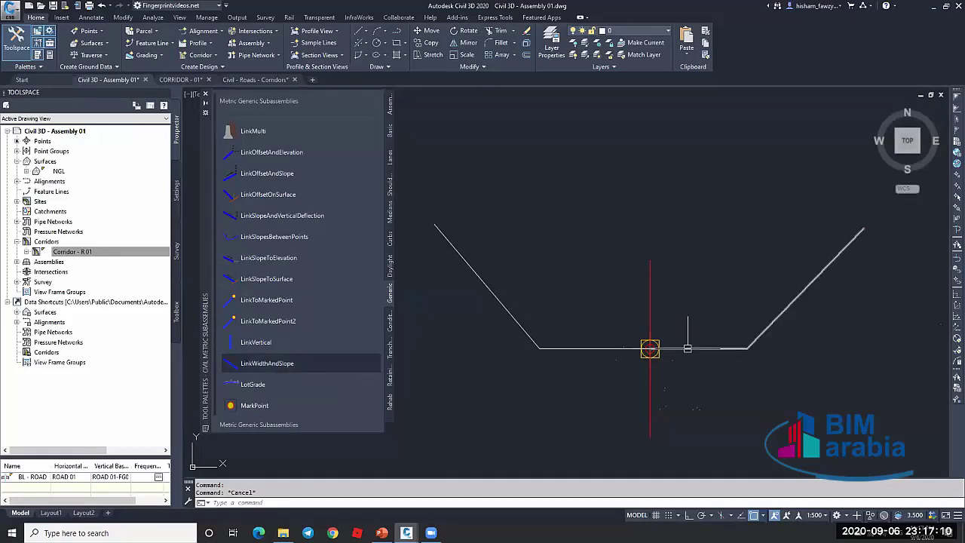
Draw a rectangular box below the channel base with RECTANG
text(l)
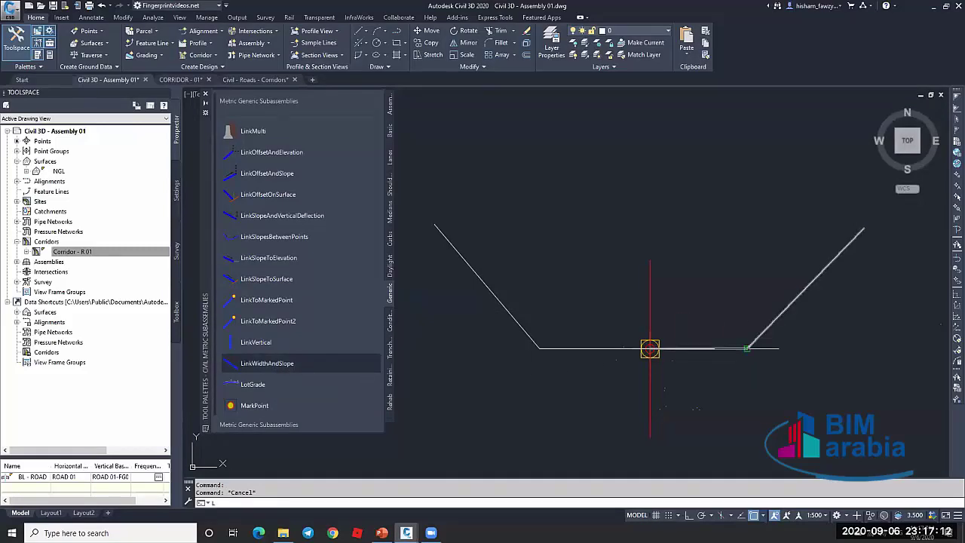
key(Return)
click(748, 348)
scroll(750, 354, down, 4)
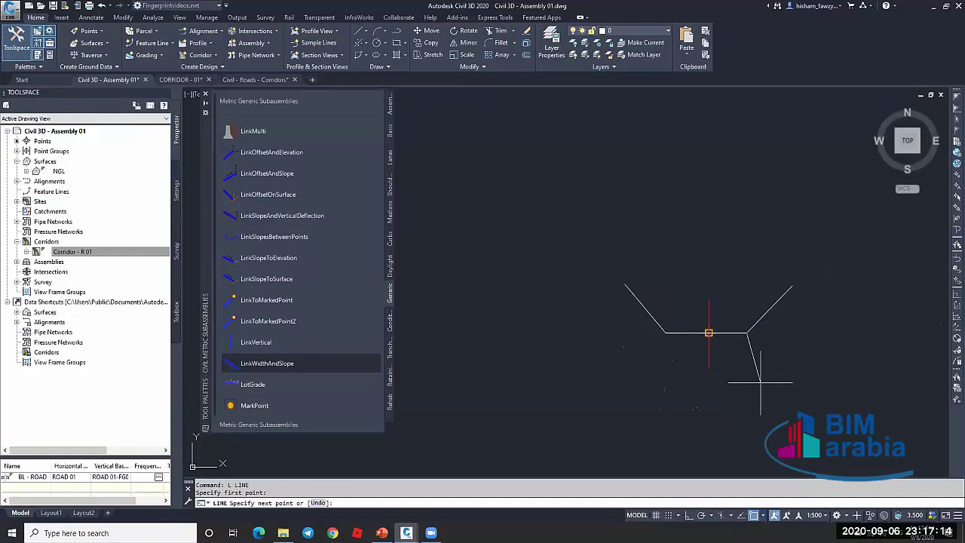
key(Escape)
text(rec)
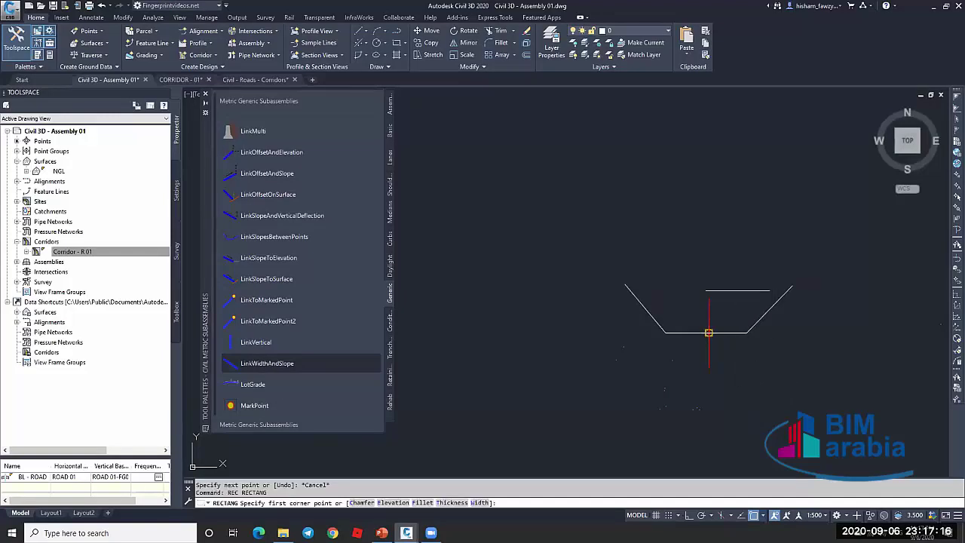
scroll(743, 339, down, 4)
key(Return)
click(750, 341)
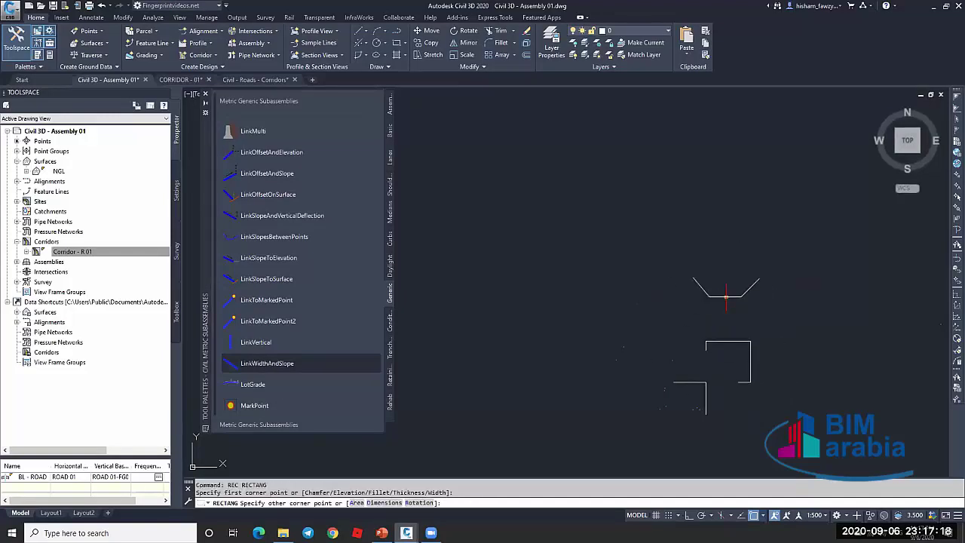
click(706, 381)
key(Escape)
scroll(751, 321, up, 2)
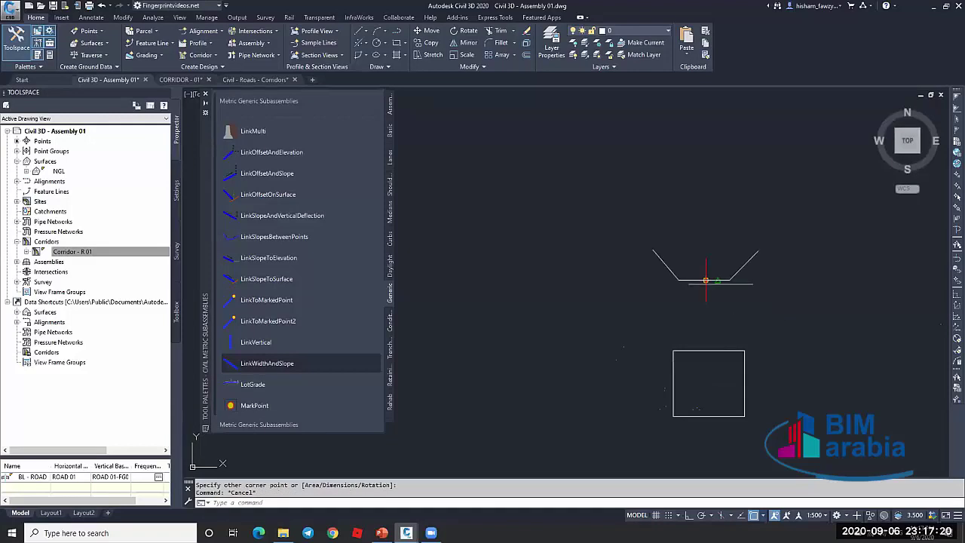
Draw lines from both ends of the channel base down to the box's lower corners
text(l)
key(Return)
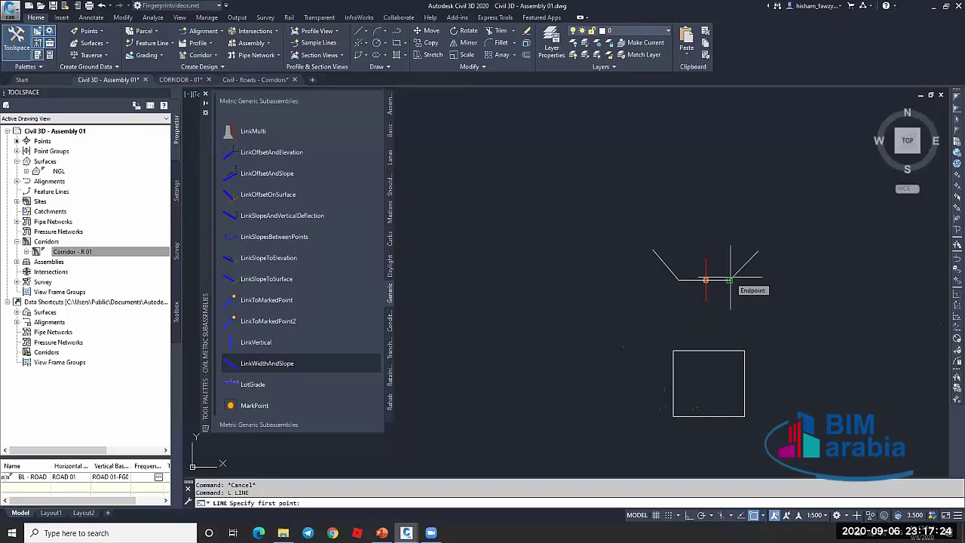
click(730, 280)
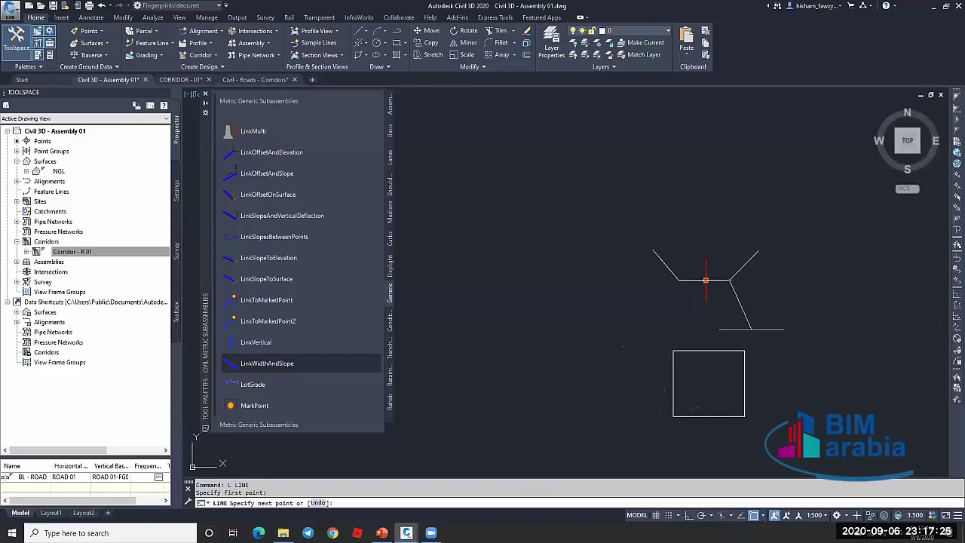
click(745, 415)
key(Escape)
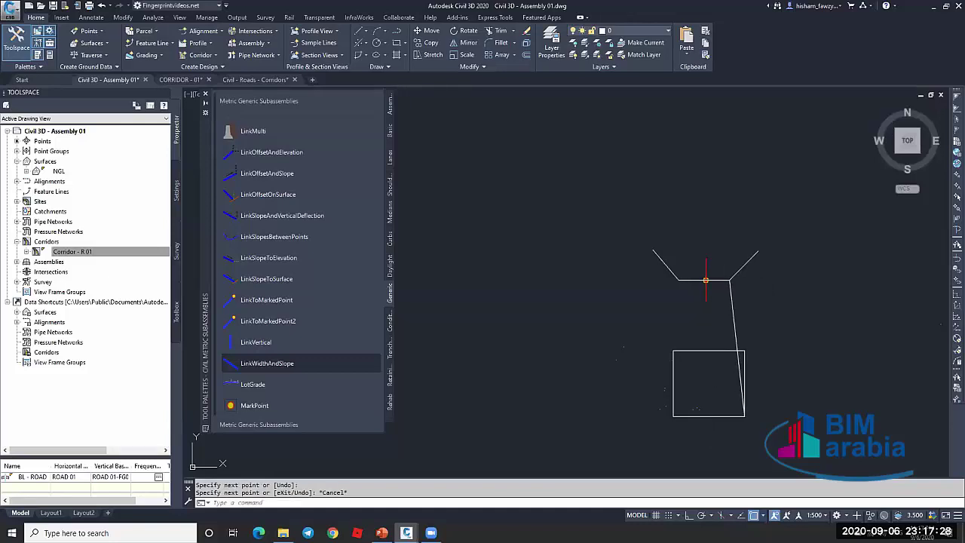
key(Return)
click(679, 280)
click(674, 416)
key(Escape)
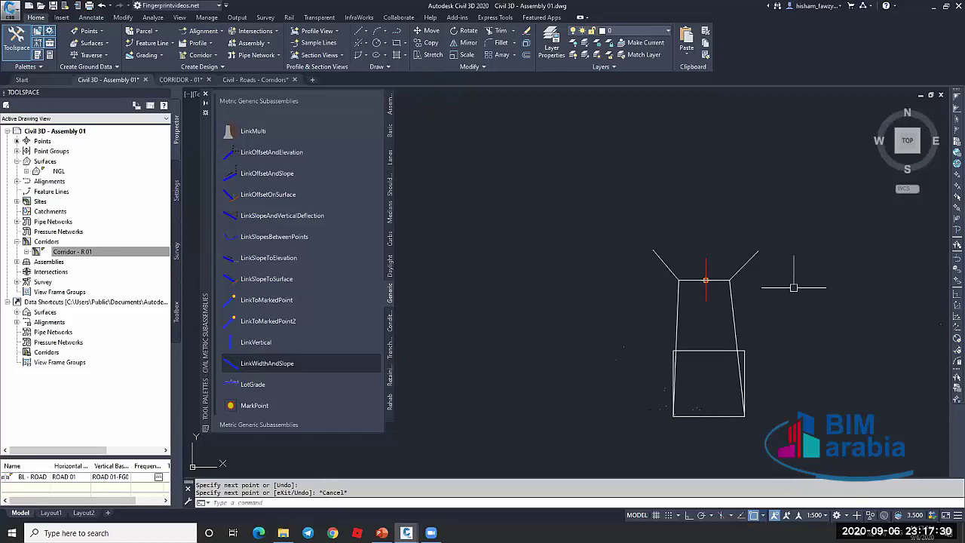
Draw lines from both slope tops down to the box's top corners
key(Return)
click(758, 253)
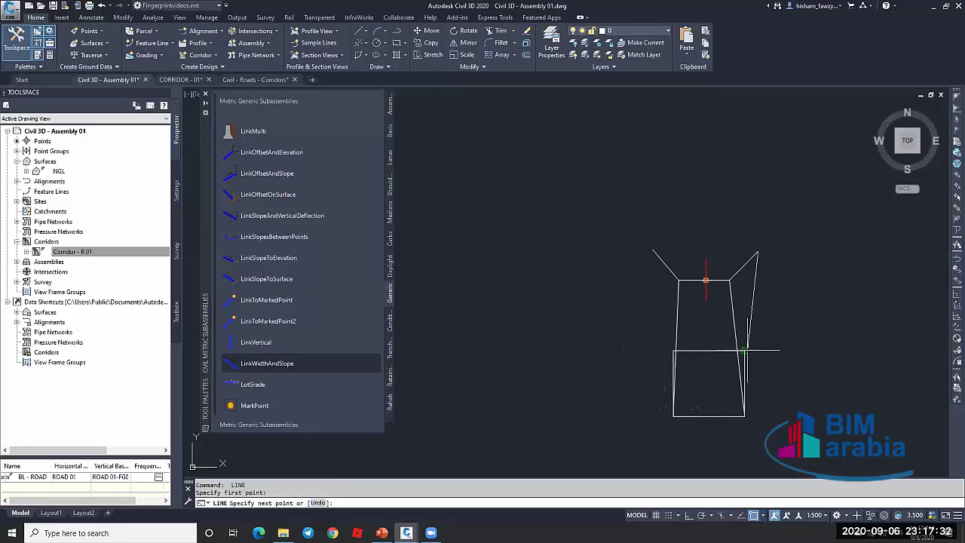
click(745, 349)
key(Escape)
key(Return)
click(653, 250)
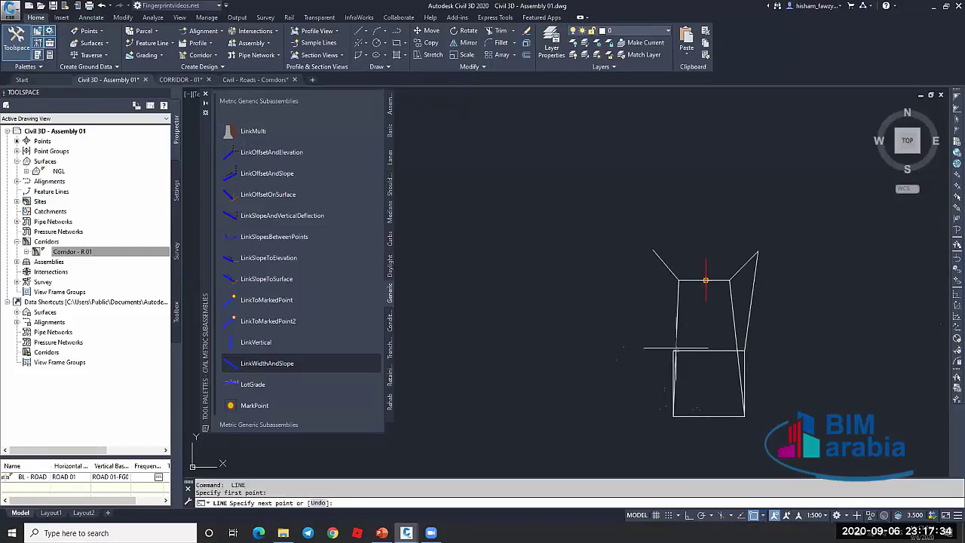
click(673, 350)
scroll(721, 266, up, 5)
key(Escape)
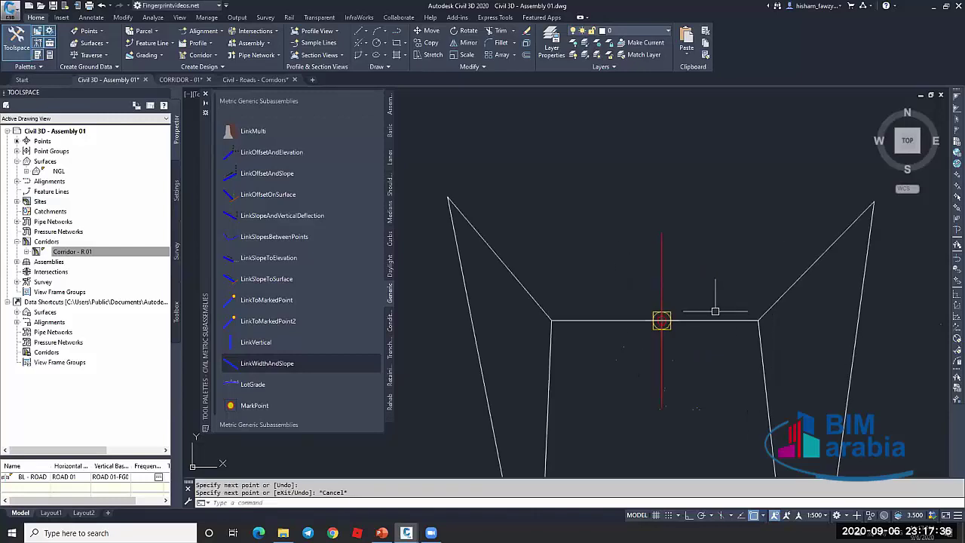
Trace the box's right side, base and left side as one polyline
click(710, 321)
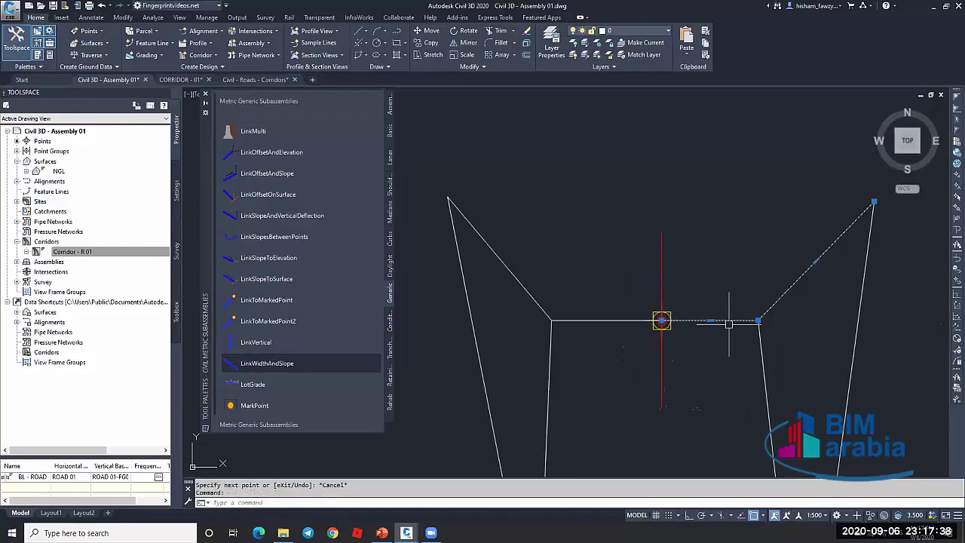
scroll(733, 296, up, 2)
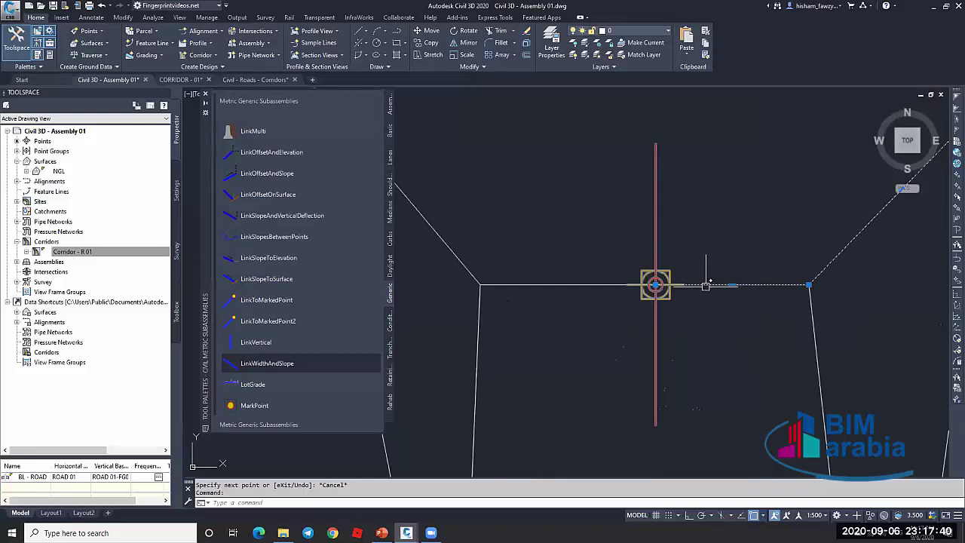
scroll(679, 277, down, 3)
key(Escape)
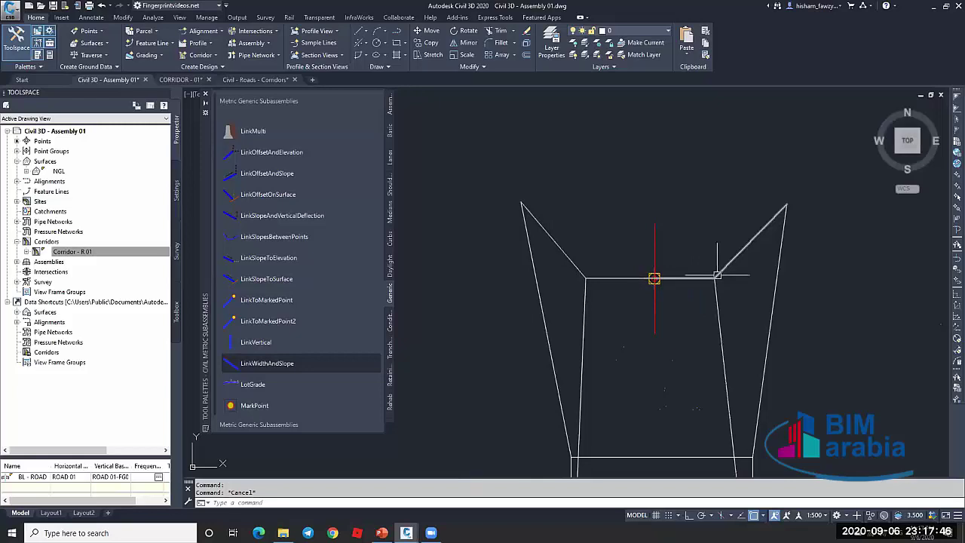
scroll(788, 202, down, 1)
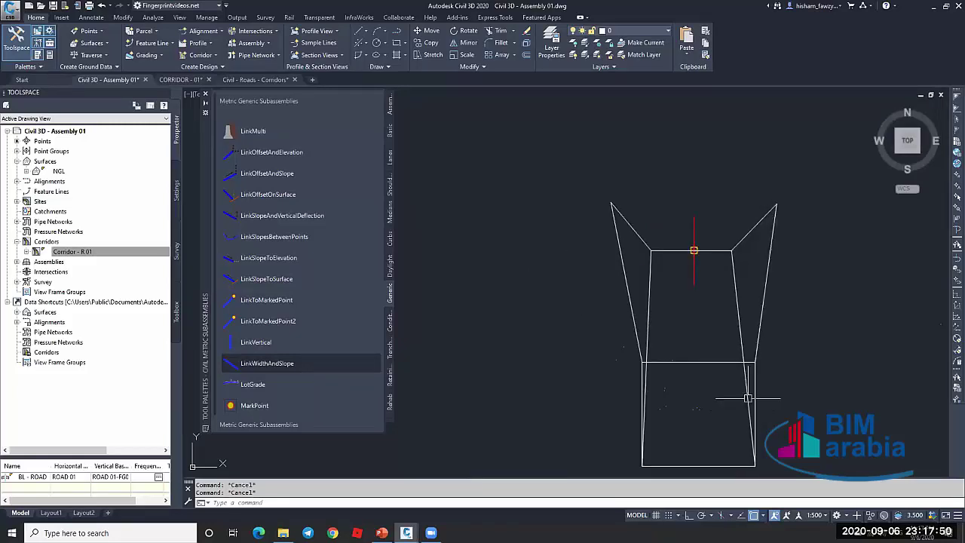
middle_drag(748, 395, 764, 320)
text(pl)
key(Return)
click(761, 292)
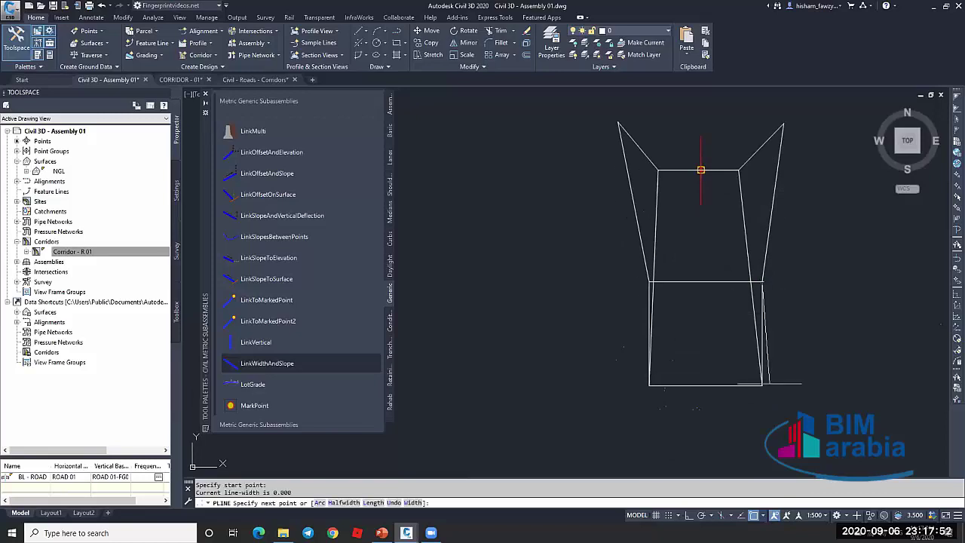
click(764, 383)
click(652, 377)
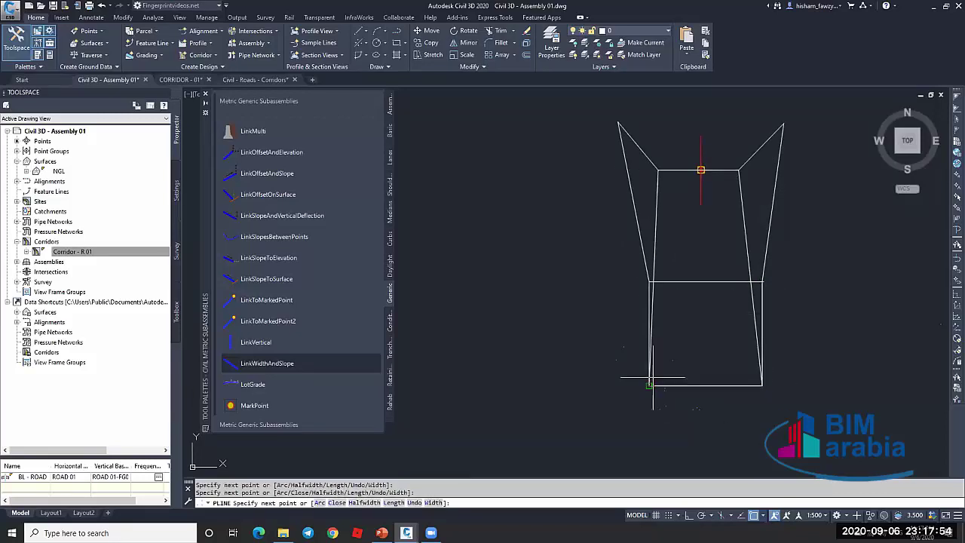
click(649, 284)
key(Escape)
key(Escape)
Set the new polyline's width to 0.01 and view its properties
double_click(648, 291)
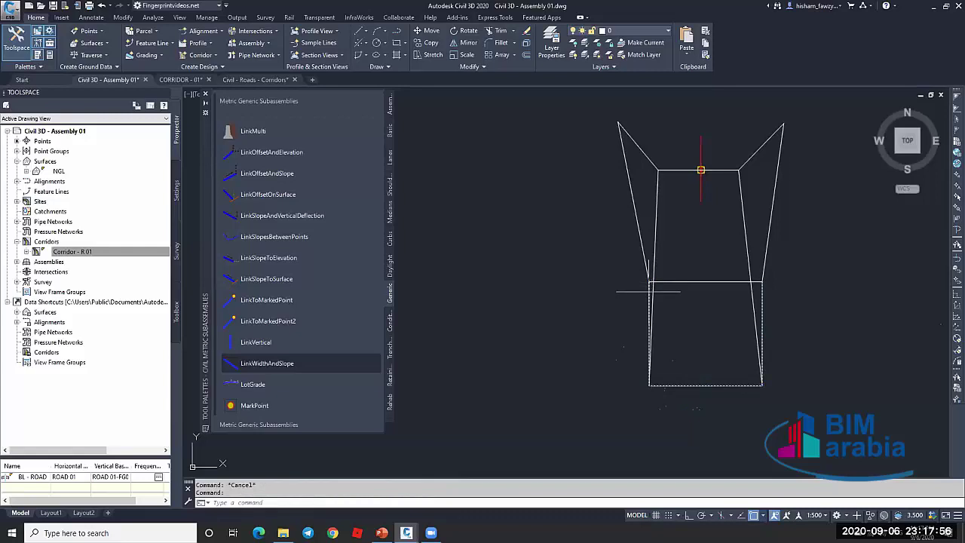
text(w)
key(Return)
text(.01)
key(Return)
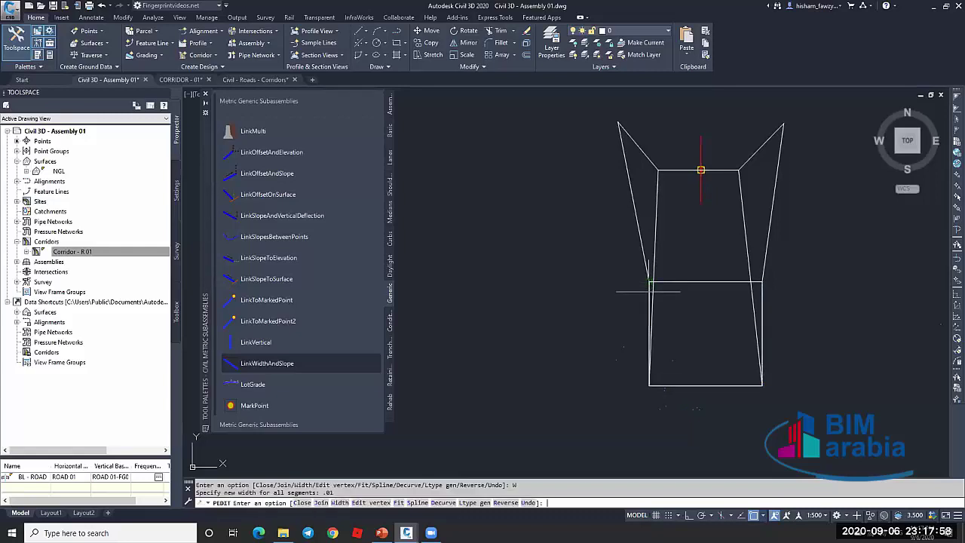
key(Escape)
key(ctrl+1)
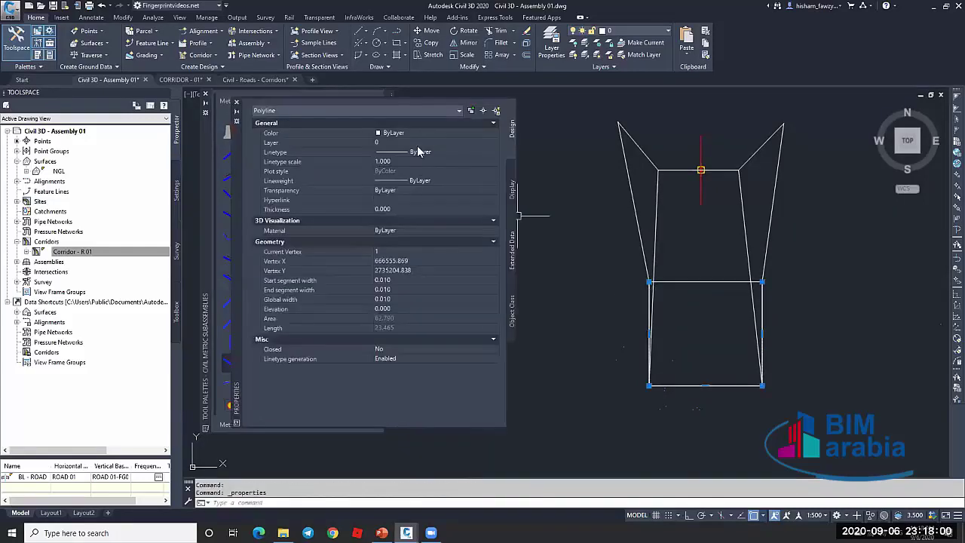
Set the bottom polyline's colour to Red and clear the selection
click(419, 133)
click(414, 160)
click(237, 102)
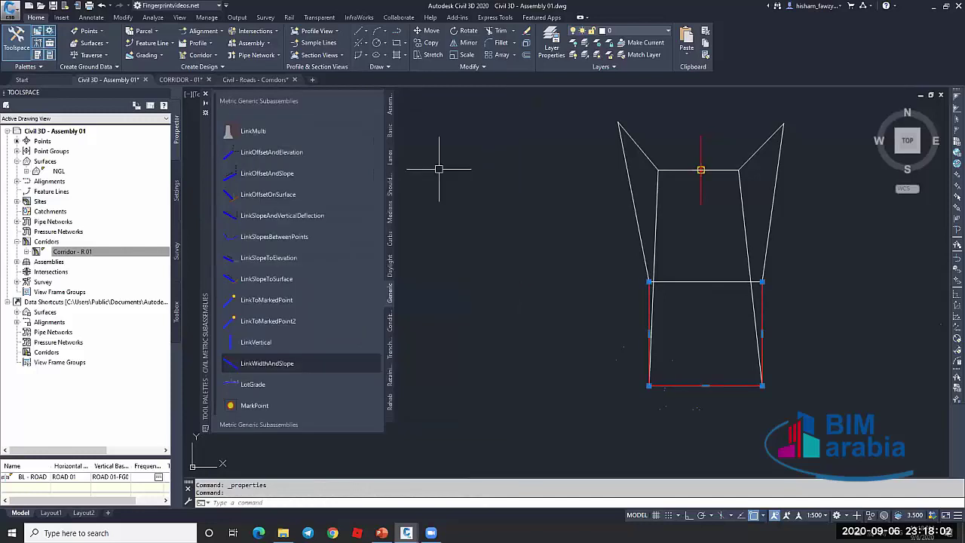
key(Escape)
key(Escape)
Window-select the four sloped wall lines, two on each side of the channel
middle_drag(748, 268, 706, 283)
click(715, 166)
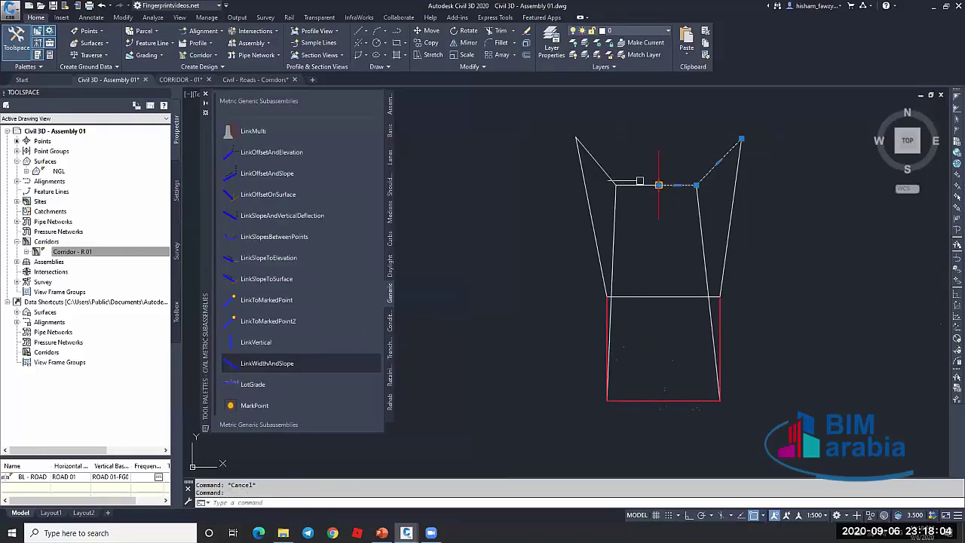
key(Escape)
click(632, 249)
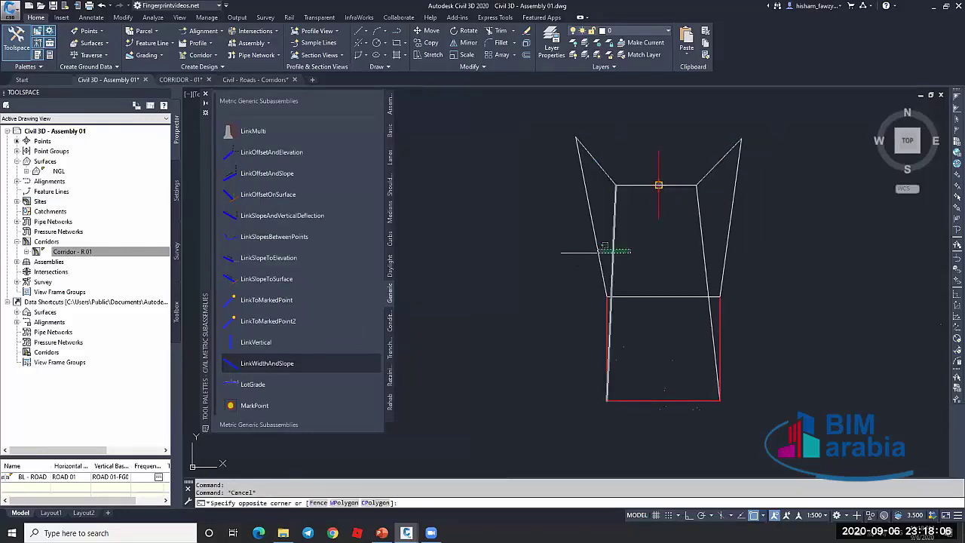
click(600, 251)
click(744, 252)
click(694, 254)
Change the four wall lines' colour to Yellow in Properties, then select the red bottom polyline
key(ctrl+1)
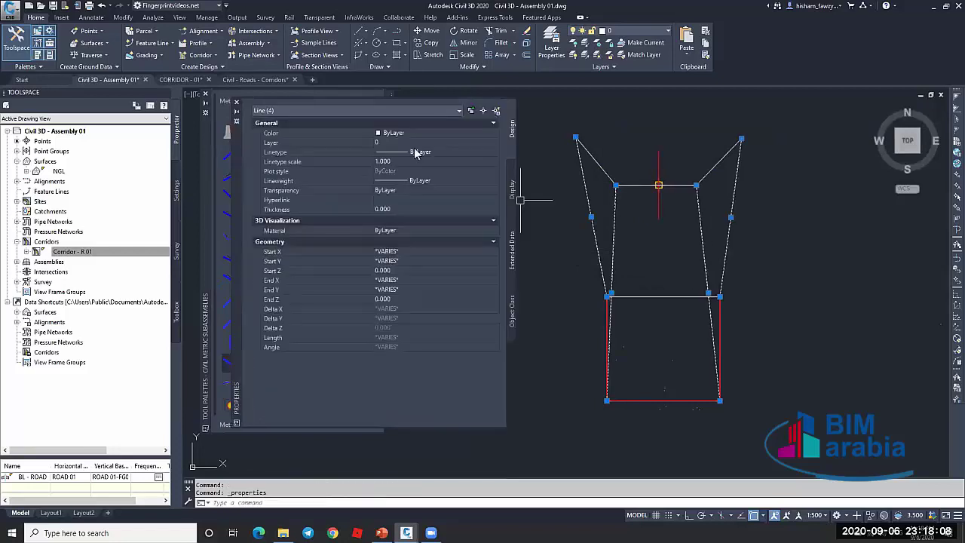
click(401, 134)
click(402, 133)
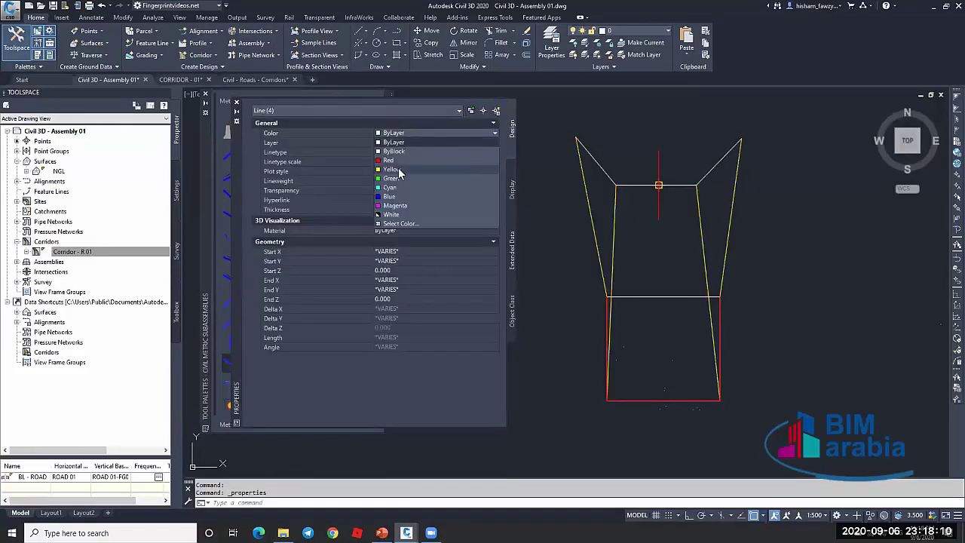
click(391, 169)
click(236, 102)
key(Escape)
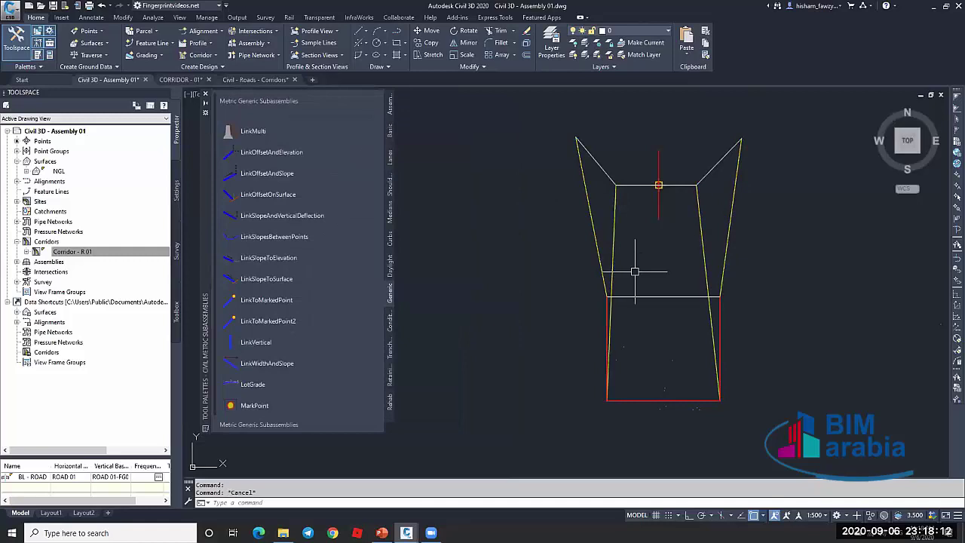
click(721, 309)
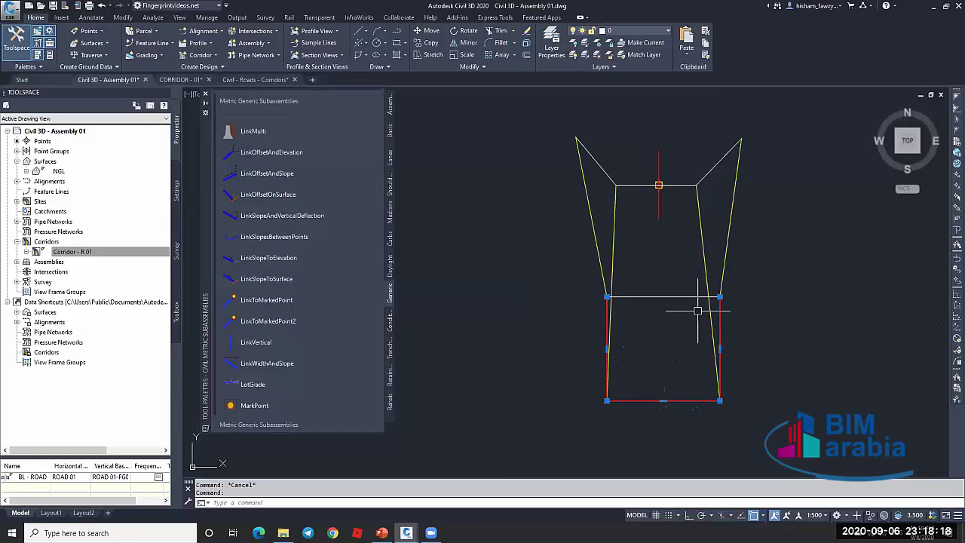
scroll(724, 301, down, 5)
scroll(728, 282, up, 5)
key(Escape)
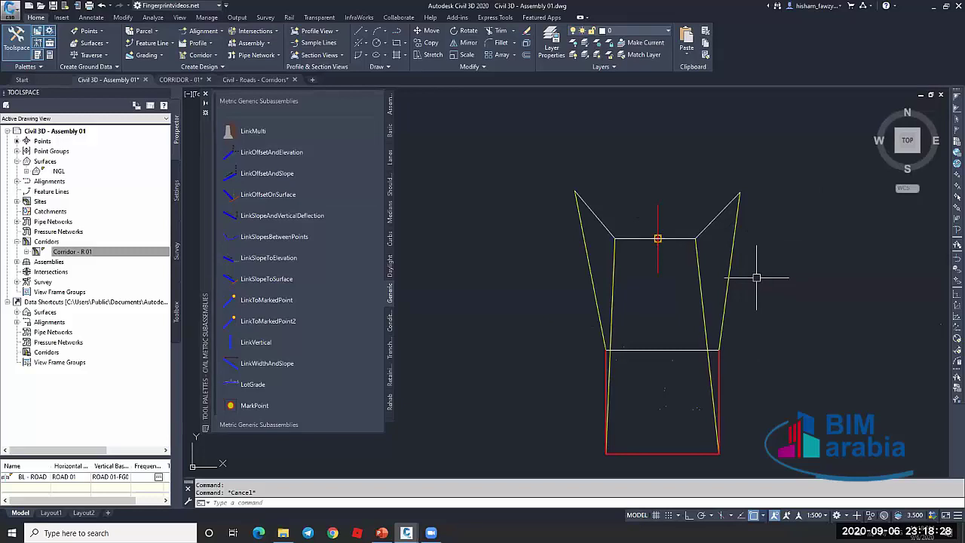
key(Escape)
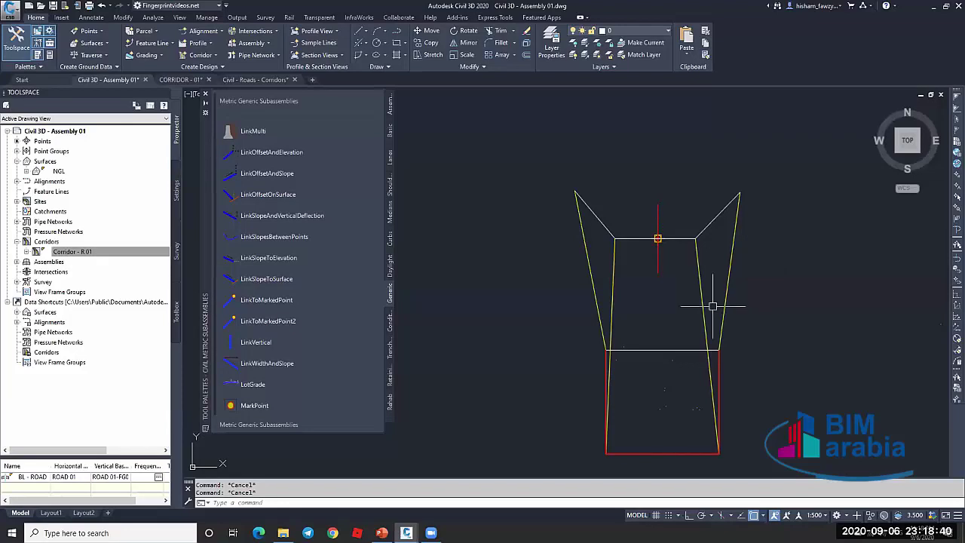
middle_drag(651, 274, 622, 254)
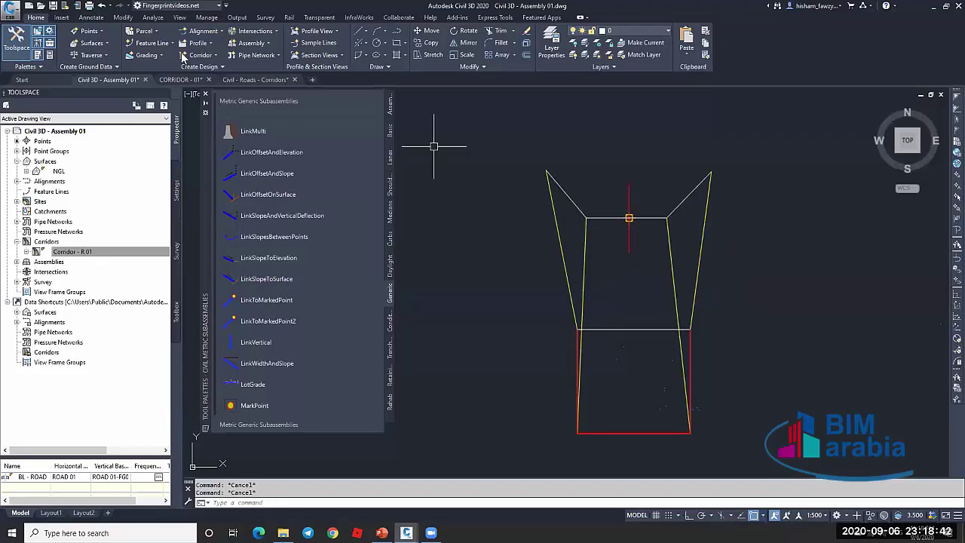
click(356, 128)
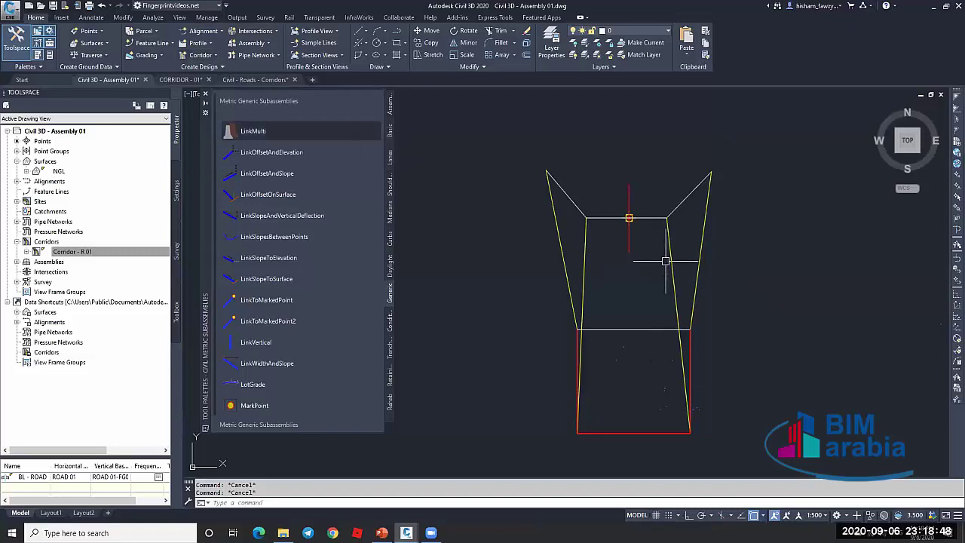
click(686, 198)
key(Escape)
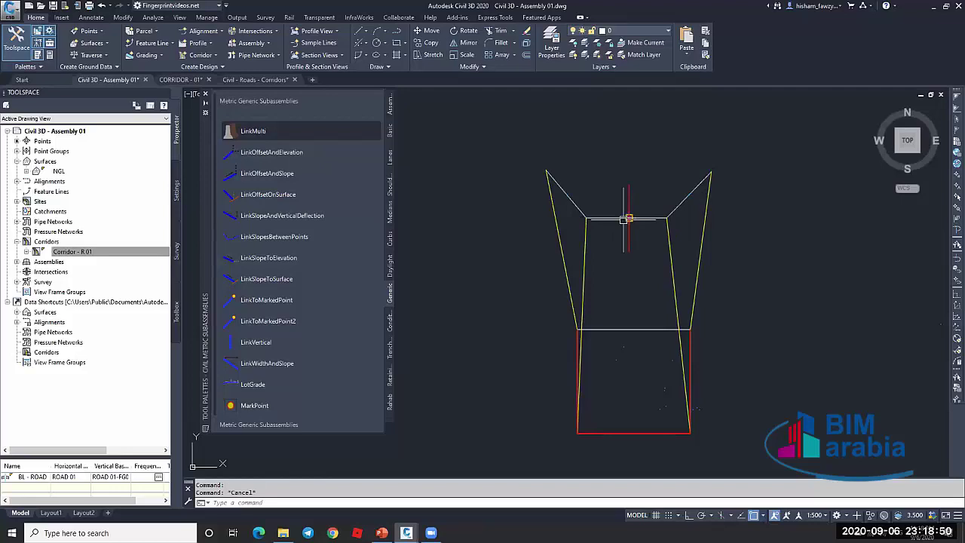
scroll(636, 216, up, 2)
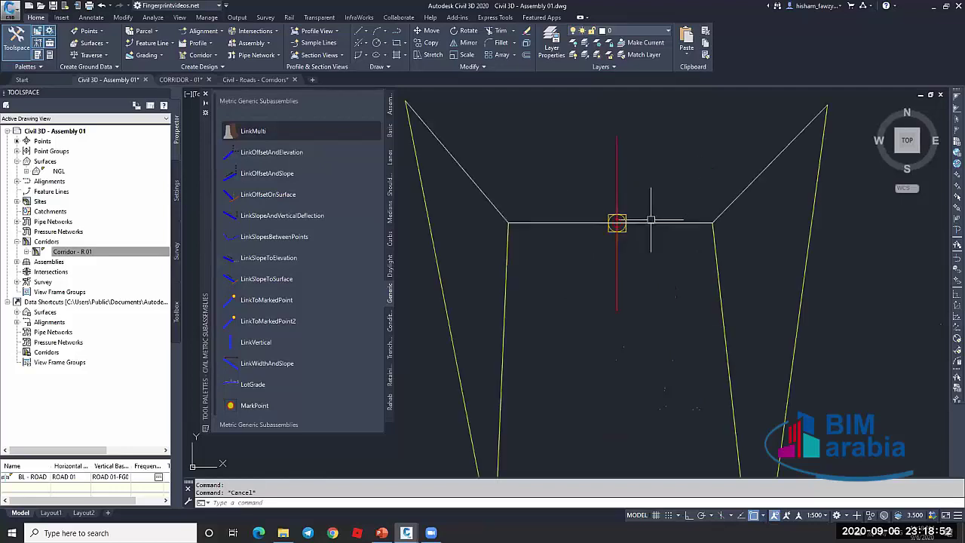
click(829, 264)
click(703, 294)
scroll(689, 292, down, 2)
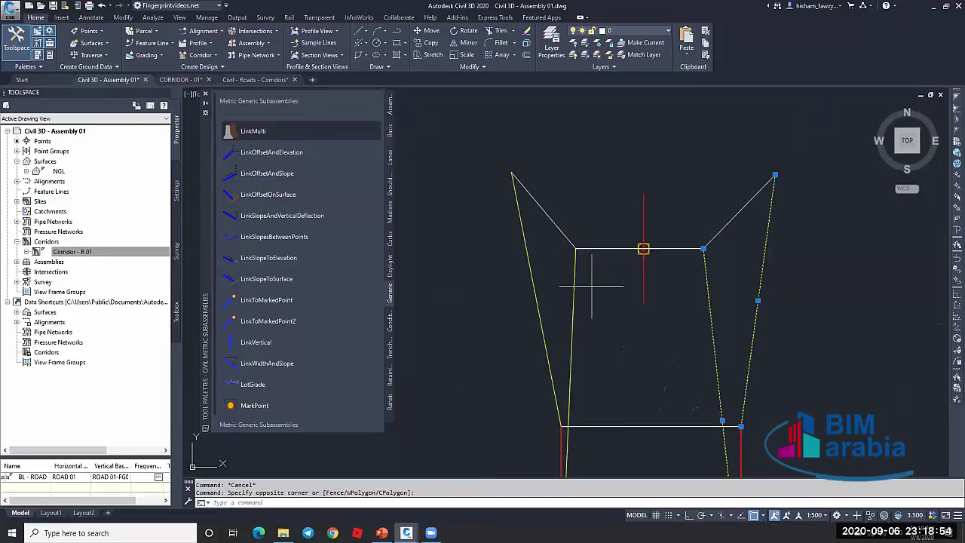
click(590, 285)
click(522, 302)
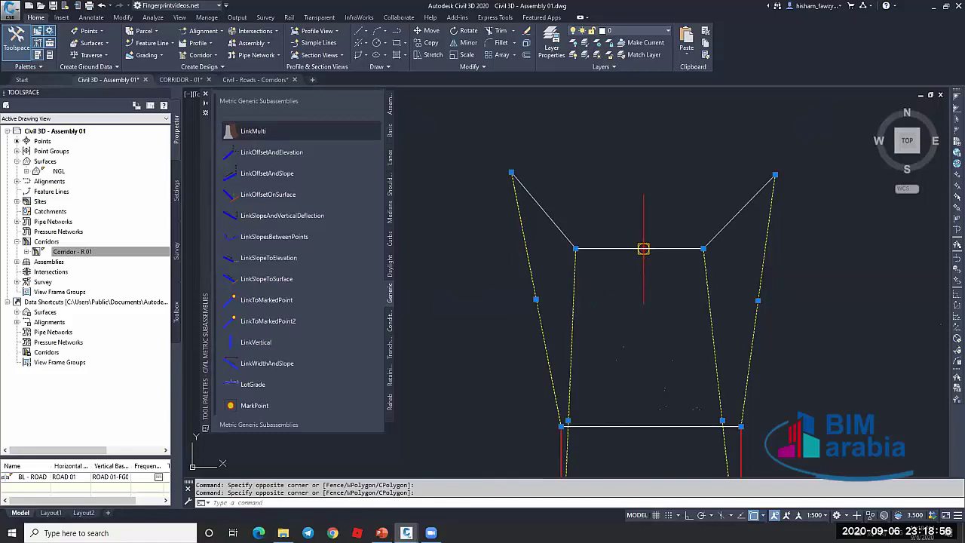
key(Escape)
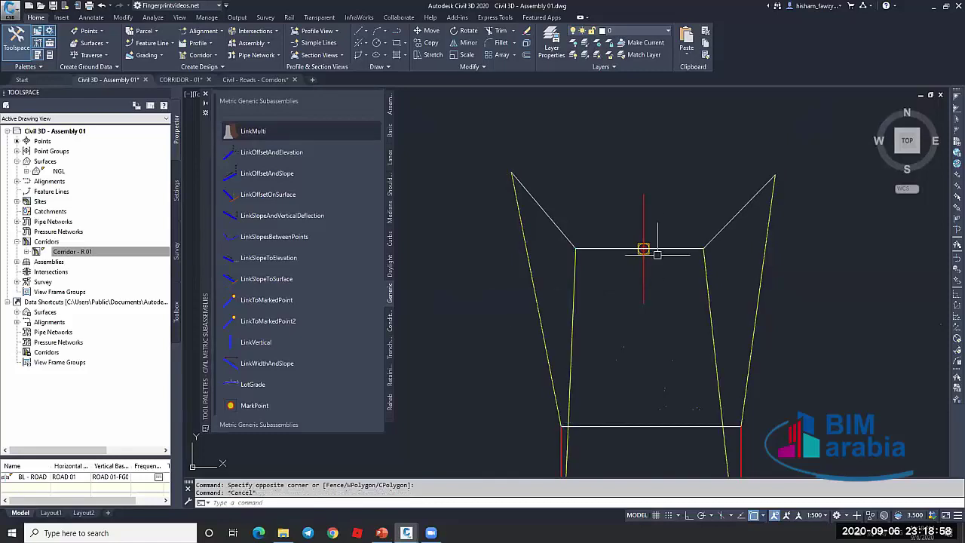
click(663, 246)
click(664, 247)
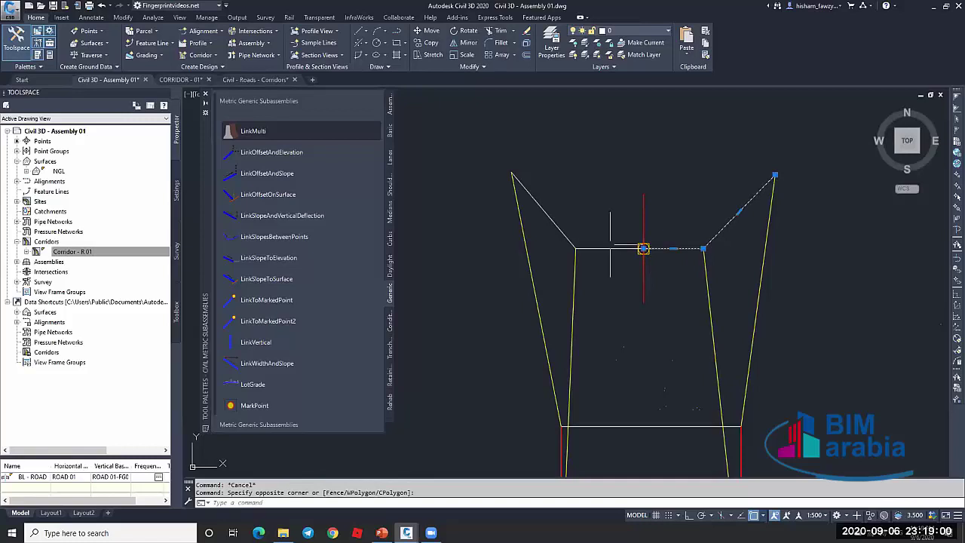
mouse_move(609, 249)
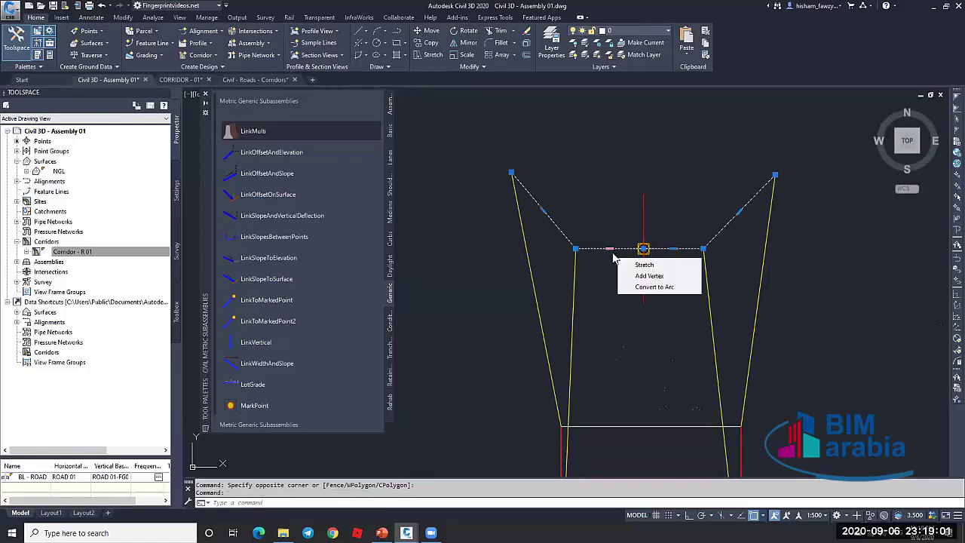
key(Escape)
click(683, 249)
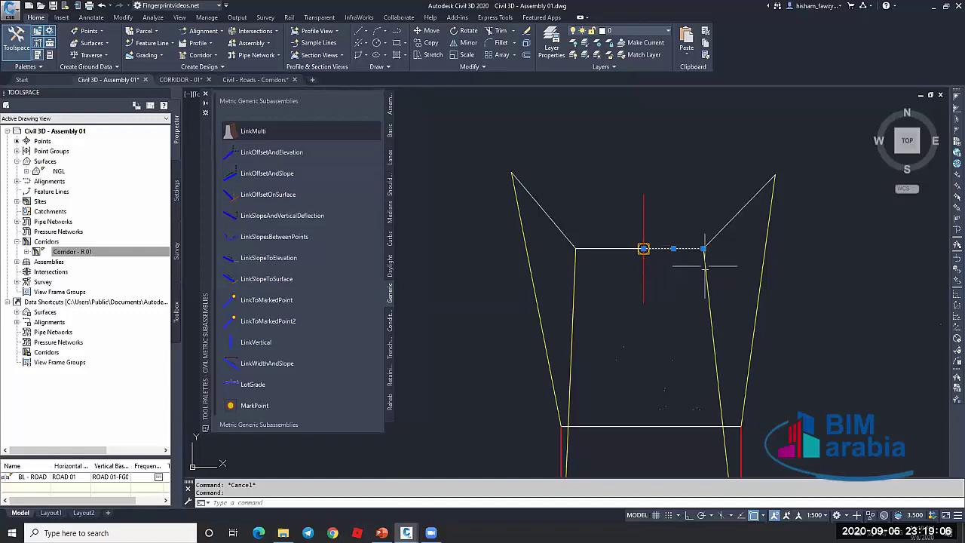
click(706, 267)
key(Escape)
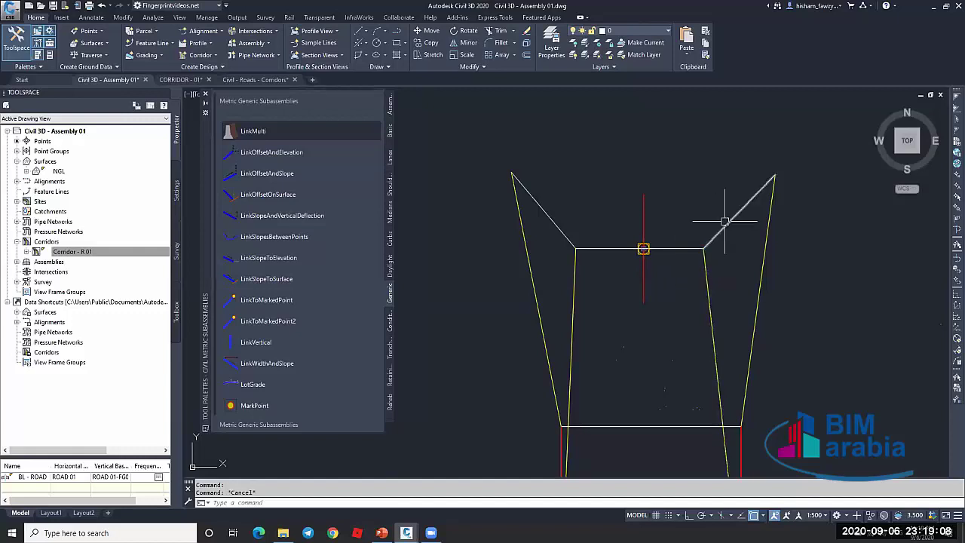
click(725, 223)
key(Escape)
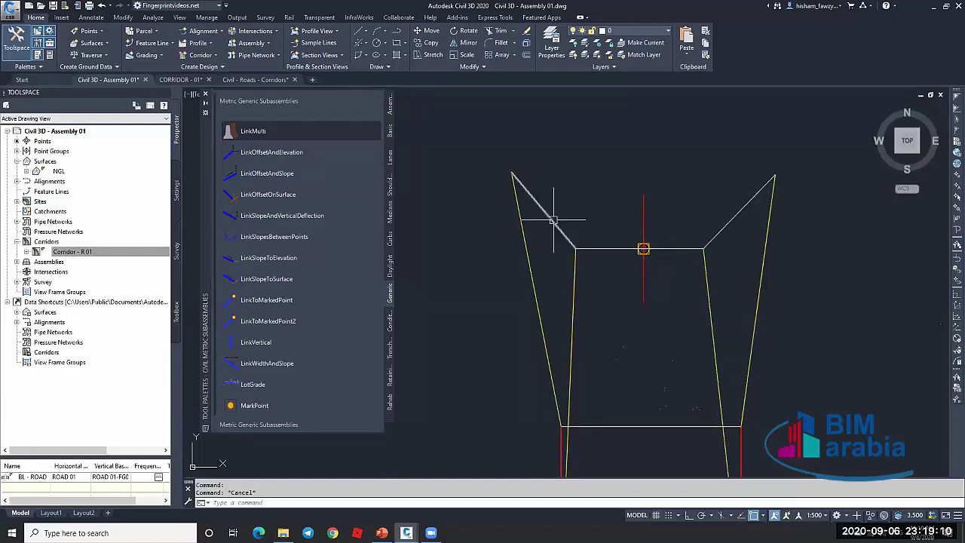
key(Escape)
scroll(622, 211, down, 4)
scroll(632, 218, up, 2)
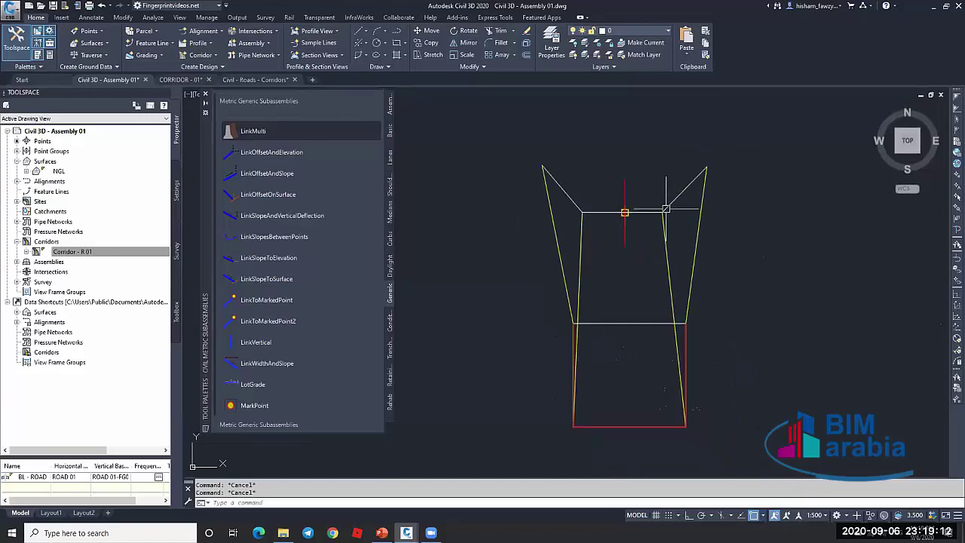
click(683, 336)
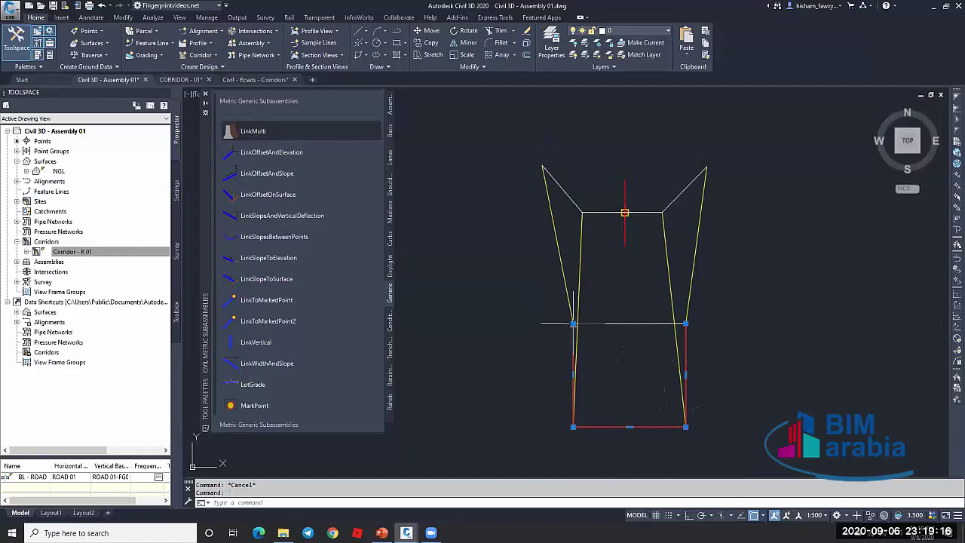
key(Escape)
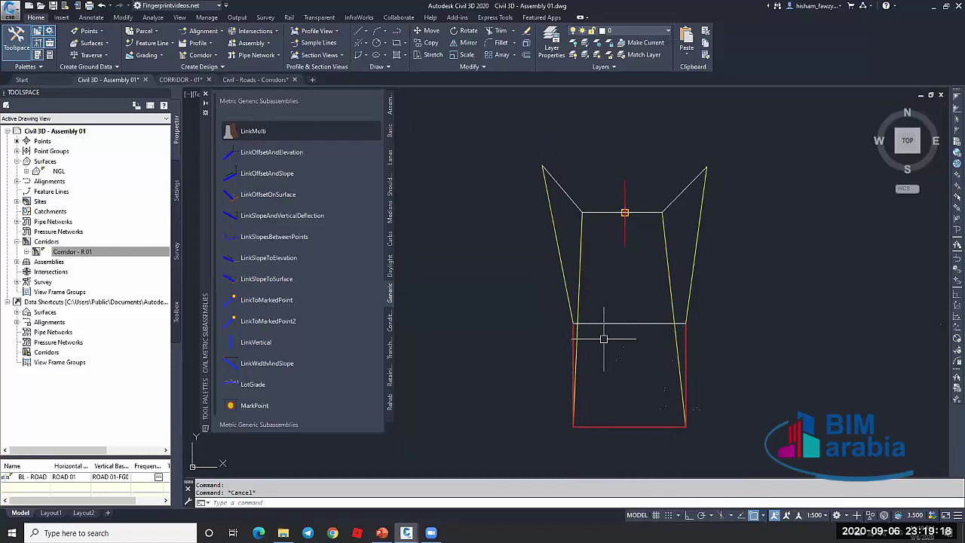